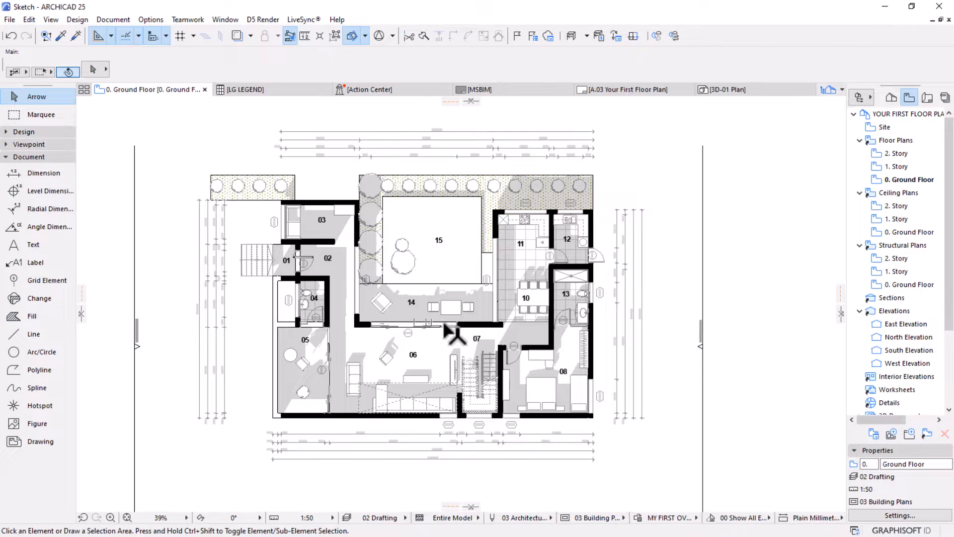
Examine the finished ground floor plan's rooms, furniture, stairs and dimensions, including the kitchen, dining and bathroom areas
scroll(445, 325, up, 4)
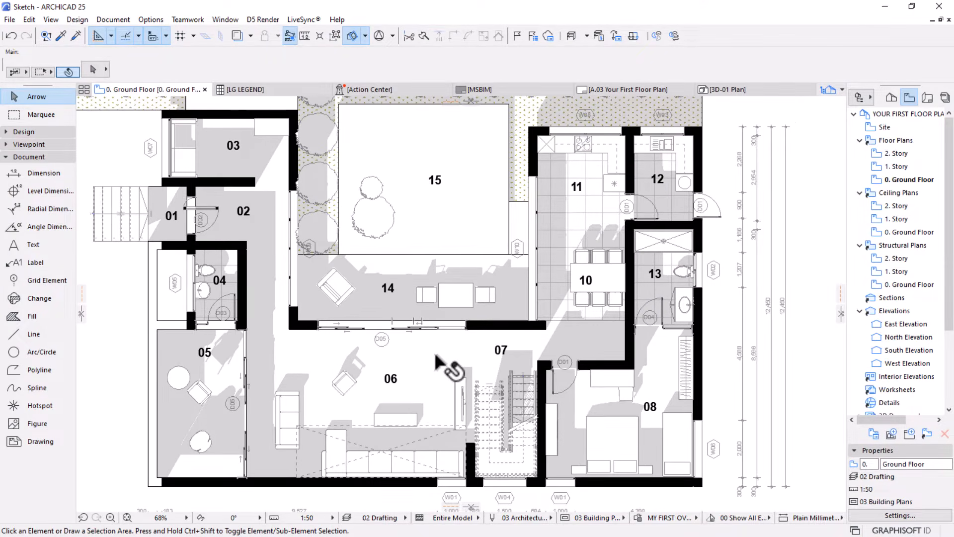
middle_drag(437, 363, 438, 351)
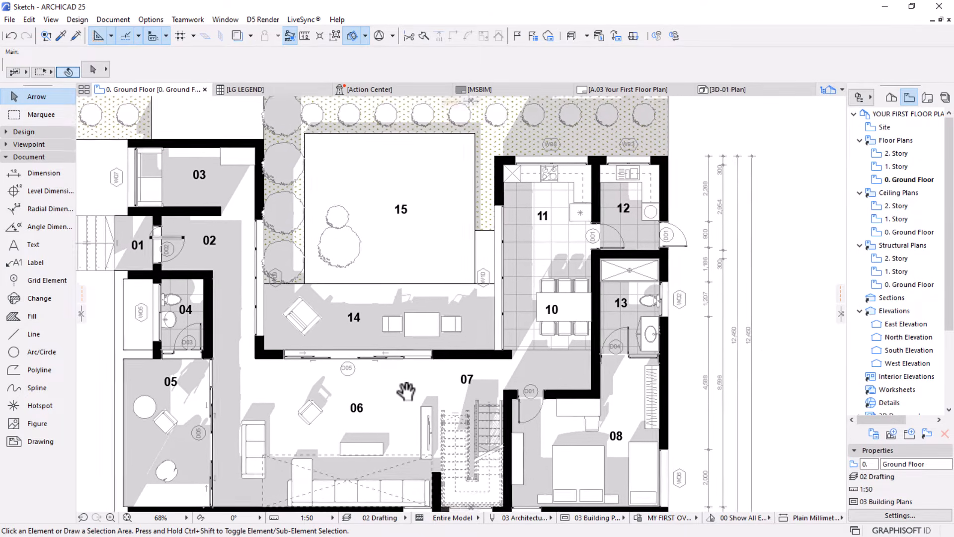
middle_drag(406, 391, 521, 311)
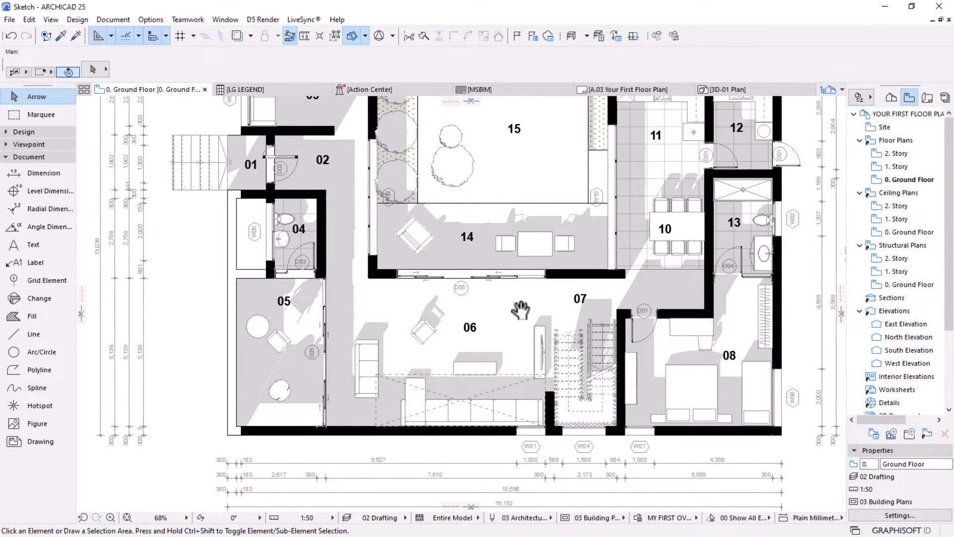
scroll(648, 352, up, 3)
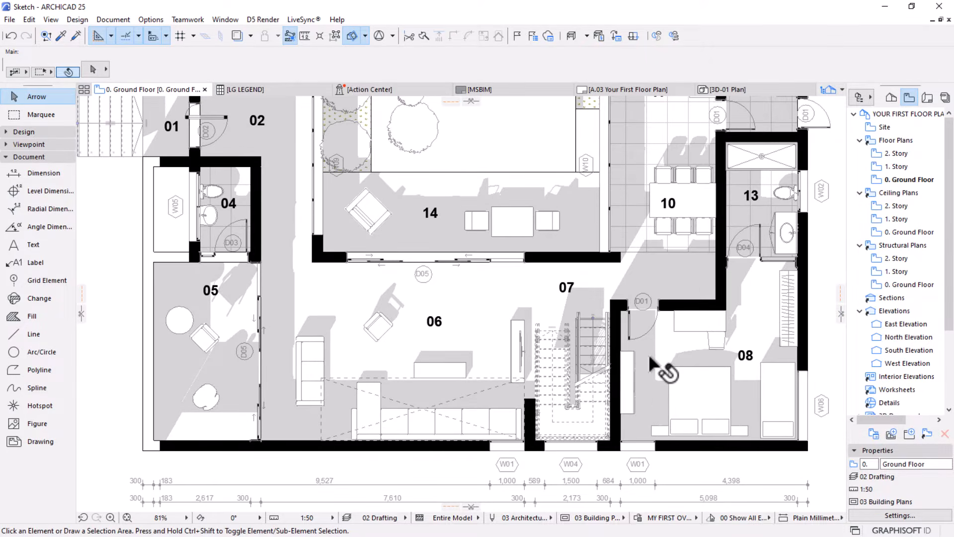
scroll(650, 365, up, 1)
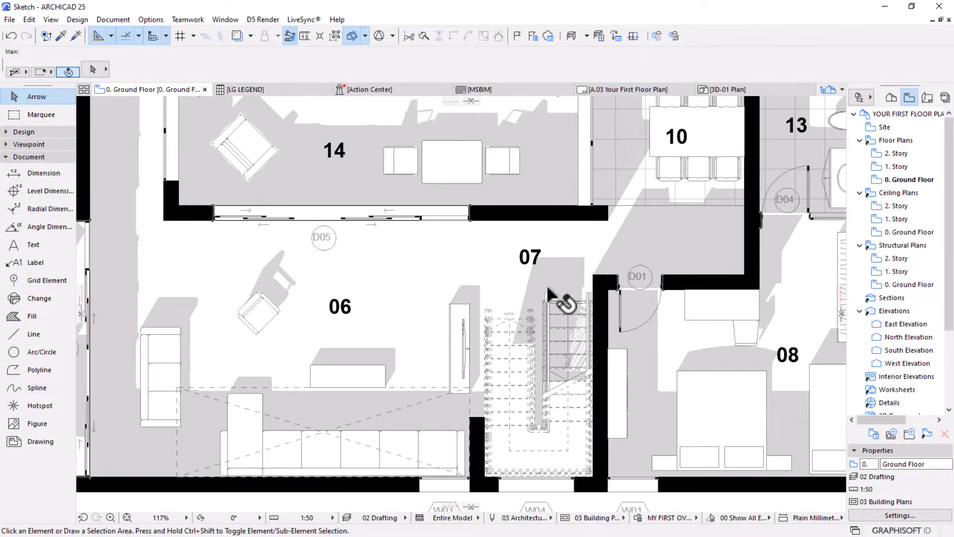
middle_drag(552, 298, 675, 332)
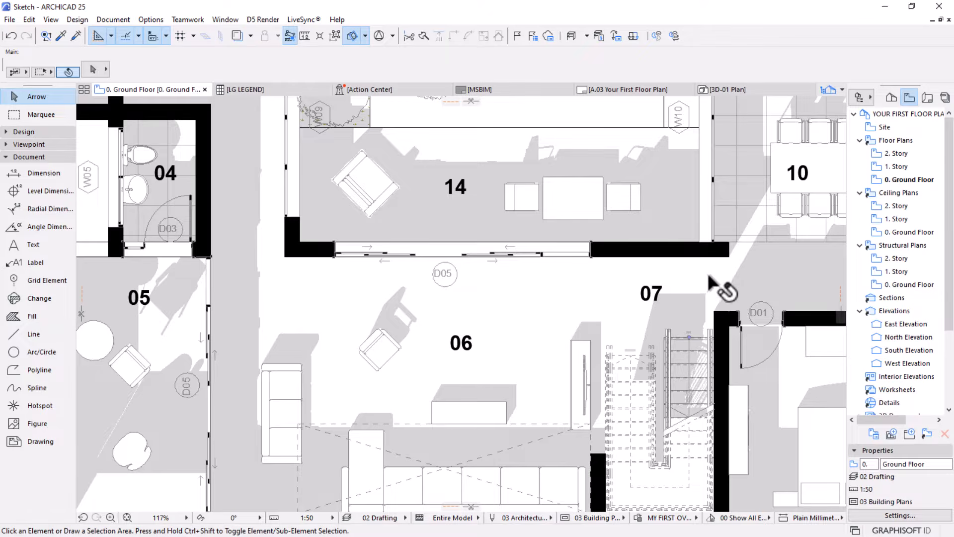
scroll(696, 297, up, 2)
middle_drag(695, 297, 496, 351)
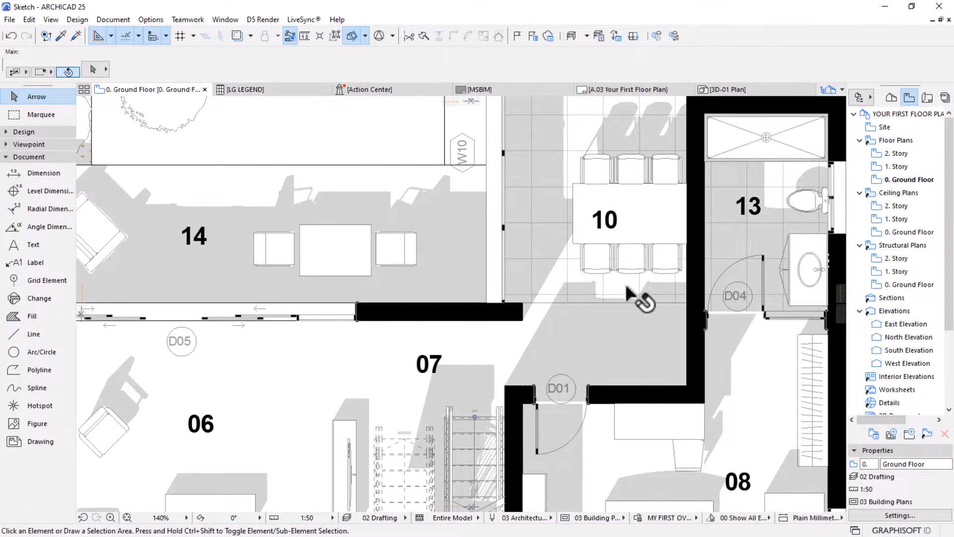
middle_drag(625, 284, 546, 393)
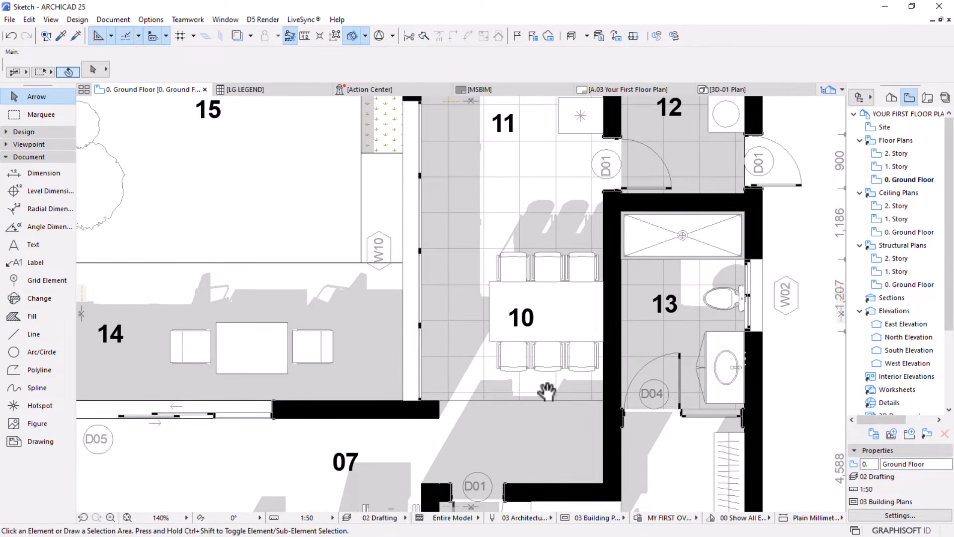
middle_drag(597, 315, 551, 388)
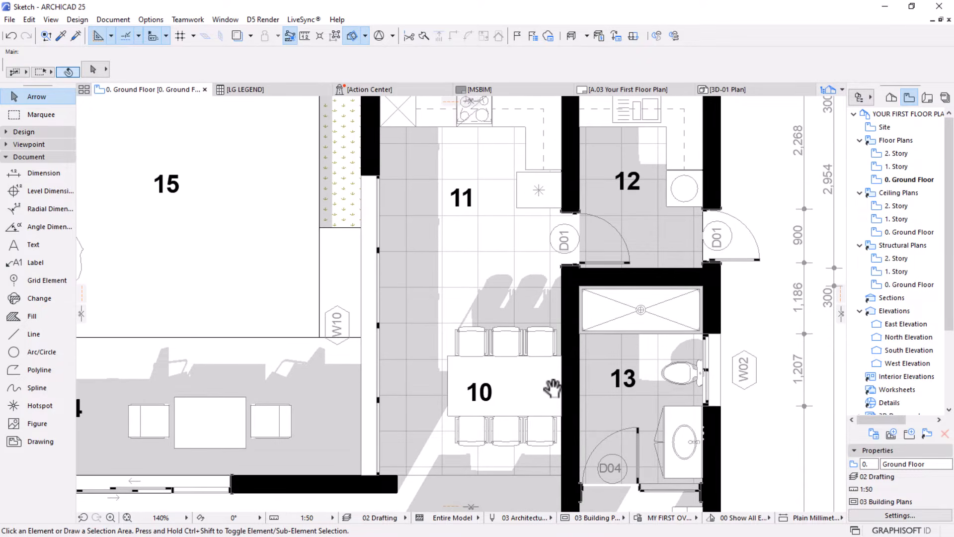
Open the MSBIM master layout and inspect the project details and drawing information in its title block
click(532, 89)
scroll(592, 442, up, 5)
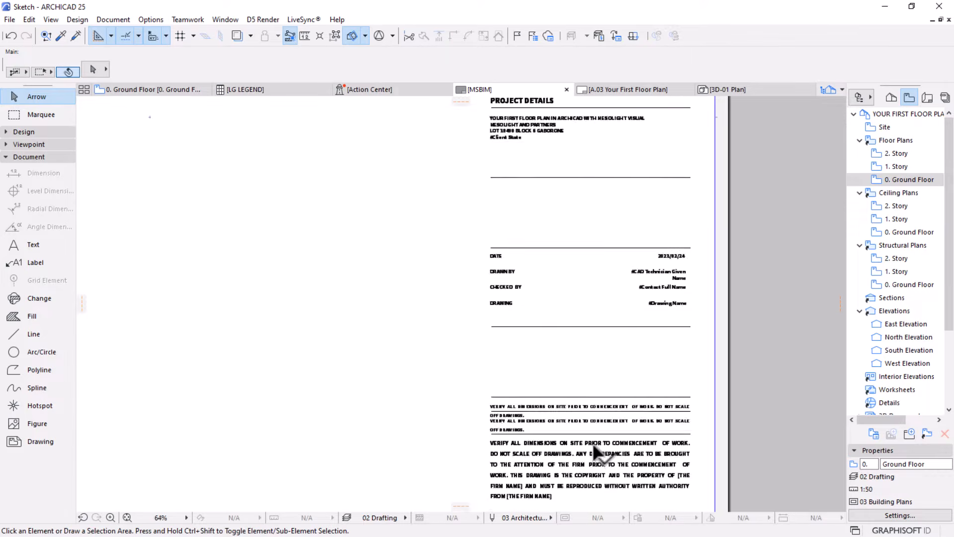
middle_drag(603, 261, 595, 438)
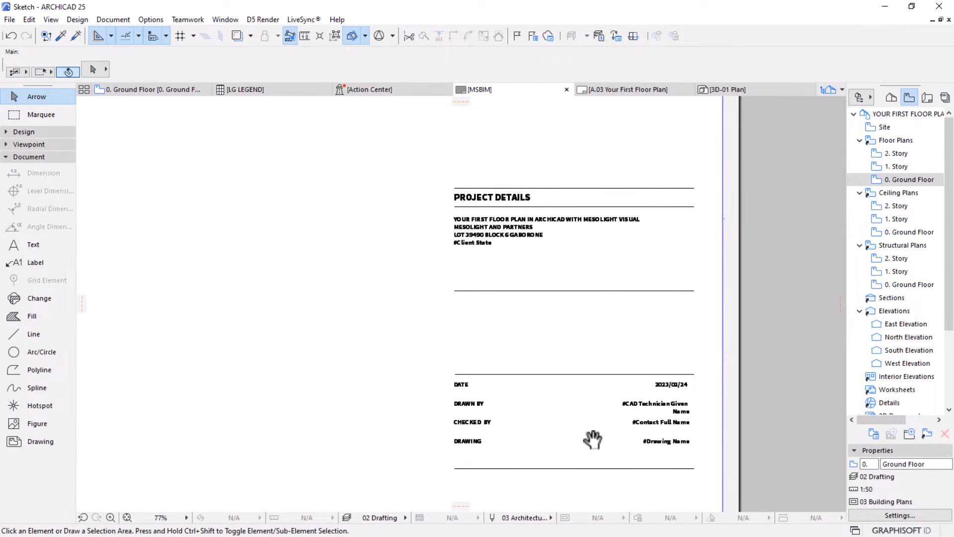
scroll(542, 183, up, 2)
scroll(540, 176, up, 3)
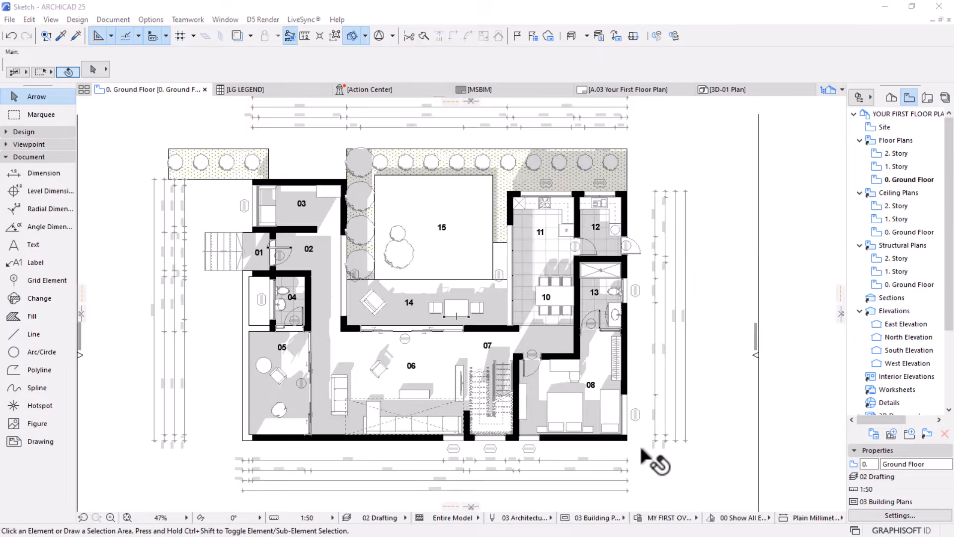
Set the ground floor plan's graphic override combination to No Overrides
click(655, 516)
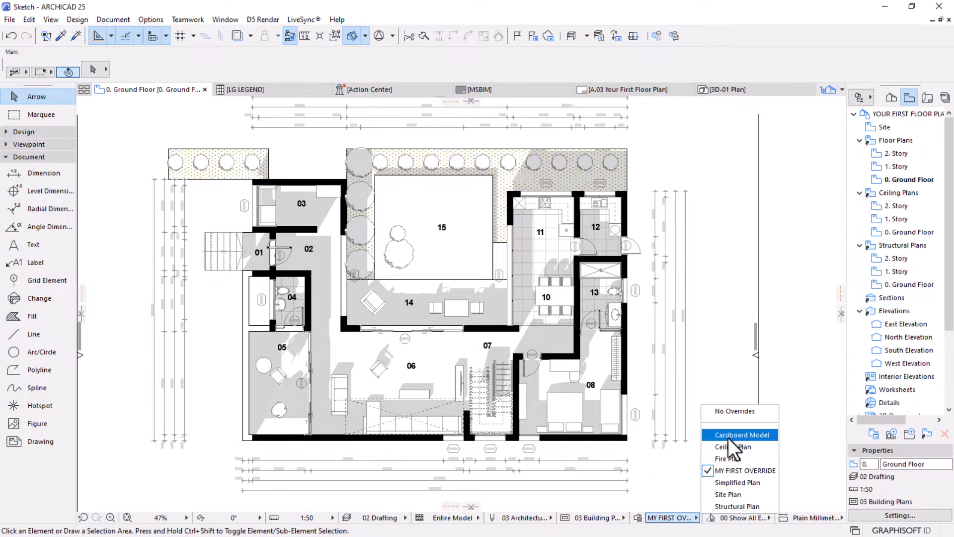
click(730, 412)
scroll(388, 249, up, 4)
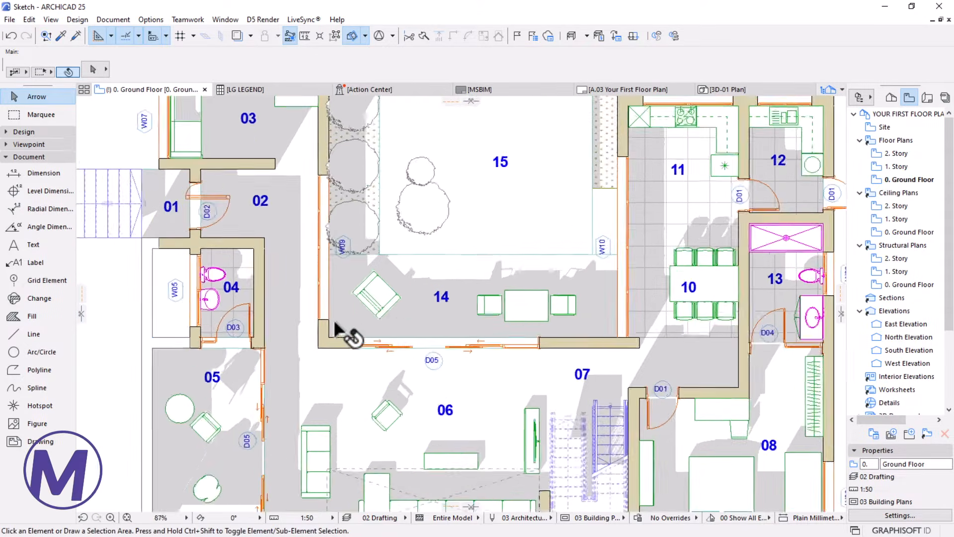
Select the ground floor walls and the window labels to inspect their settings
scroll(328, 347, up, 3)
click(326, 351)
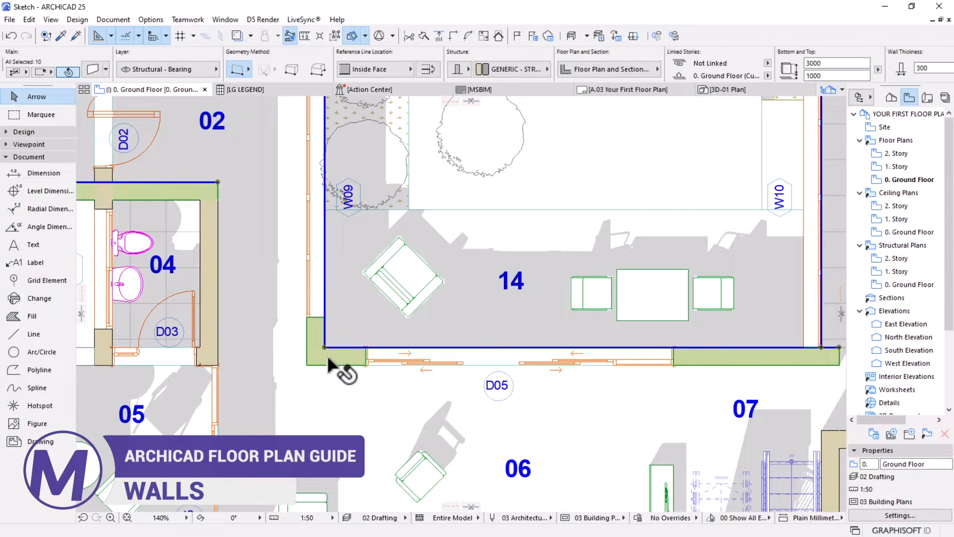
click(91, 72)
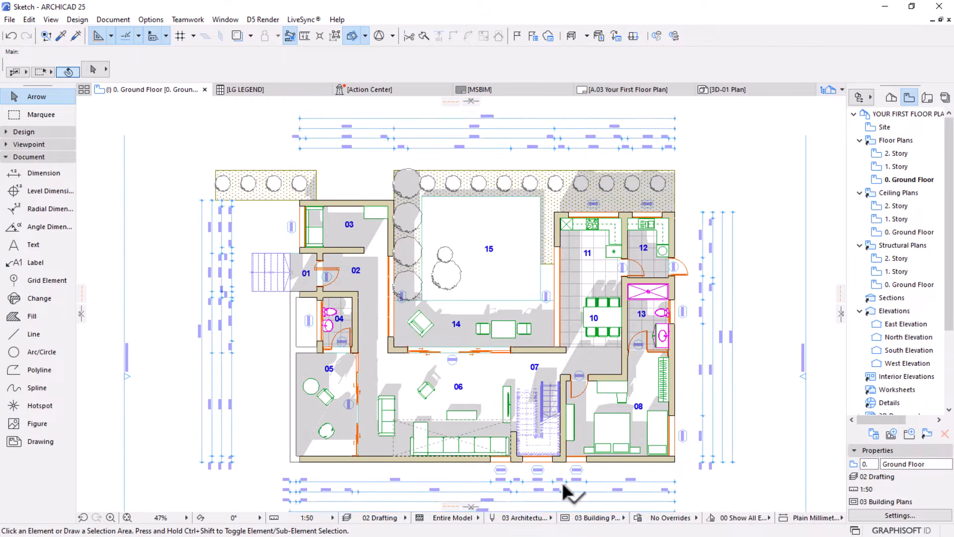
scroll(563, 481, up, 2)
click(590, 458)
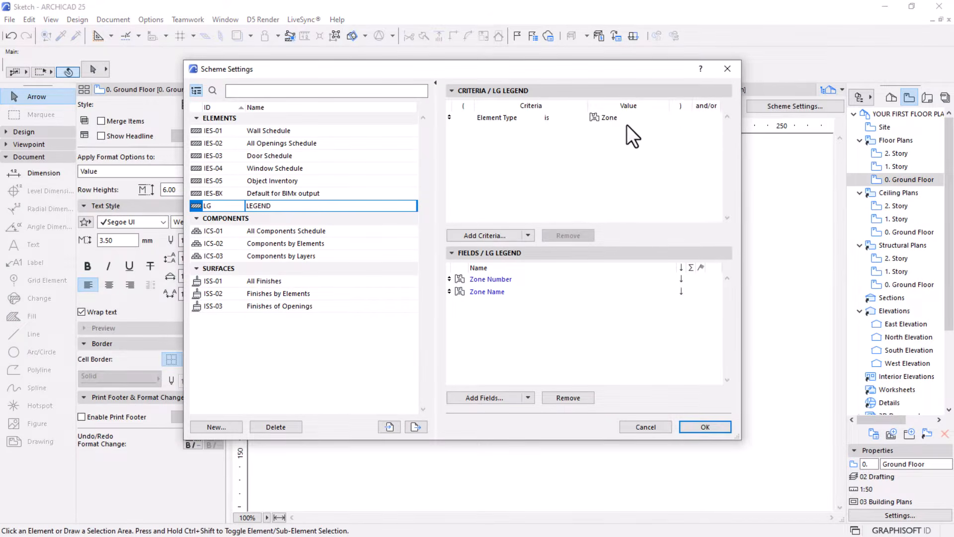
Review the element type criterion and zone fields in the LG LEGEND schedule's scheme settings
click(611, 117)
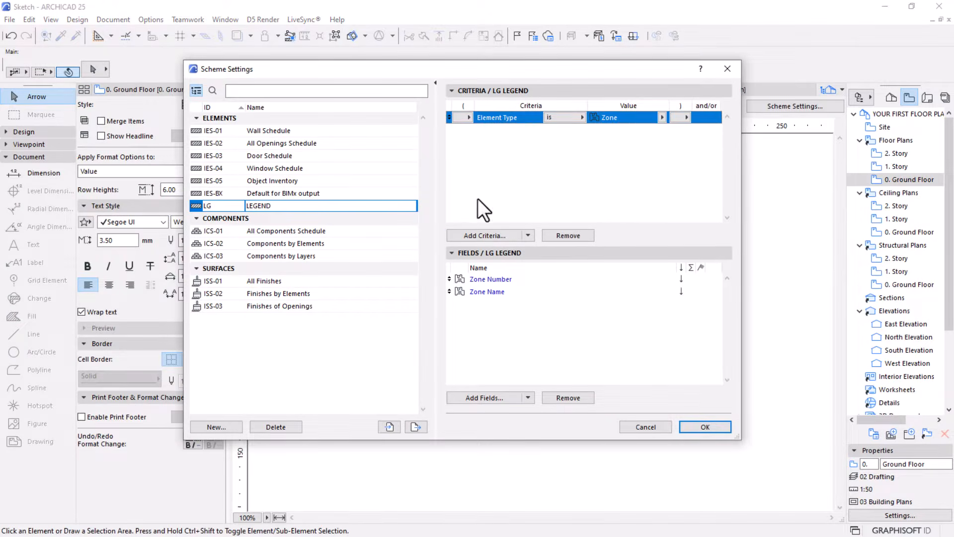
click(502, 279)
click(702, 428)
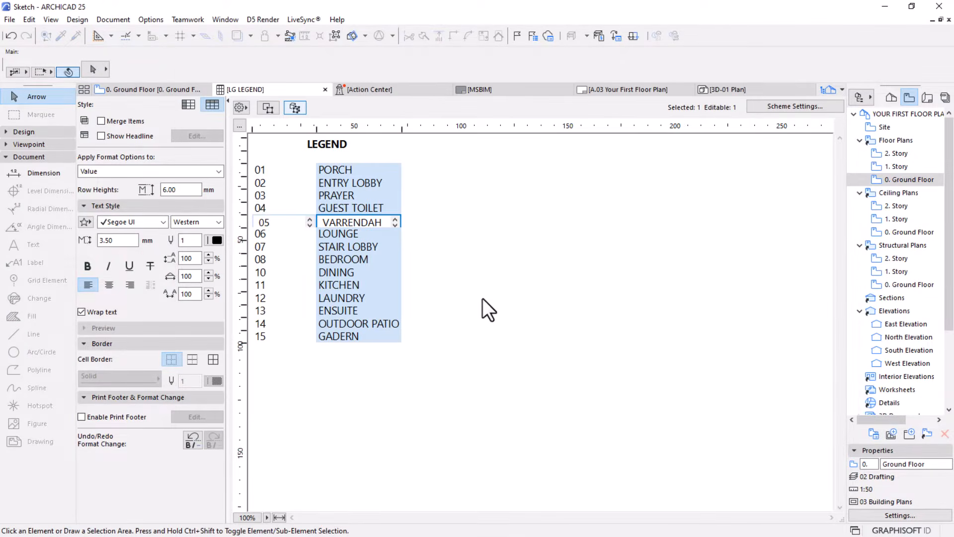
Inspect the room legend placed on the A.03 Your First Floor Plan layout
click(611, 90)
scroll(565, 414, up, 6)
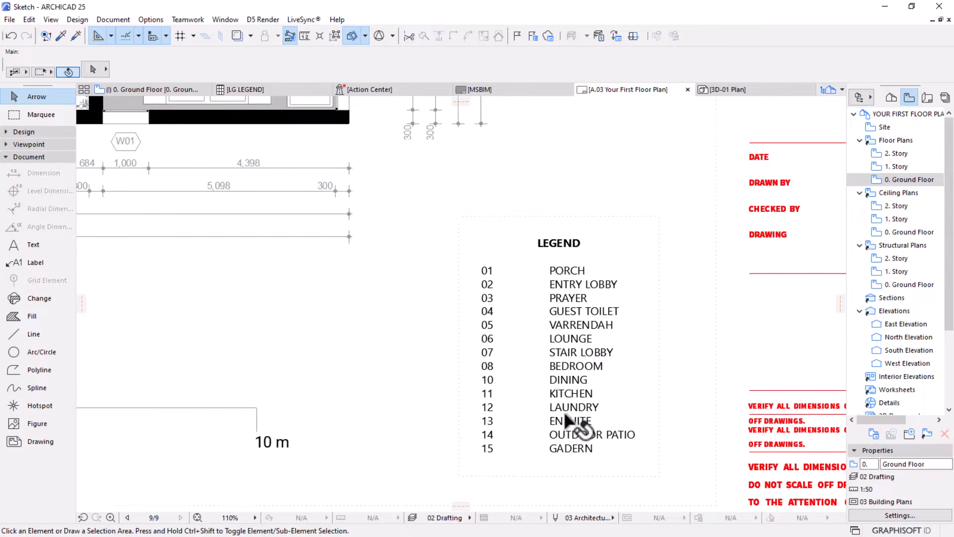
click(548, 315)
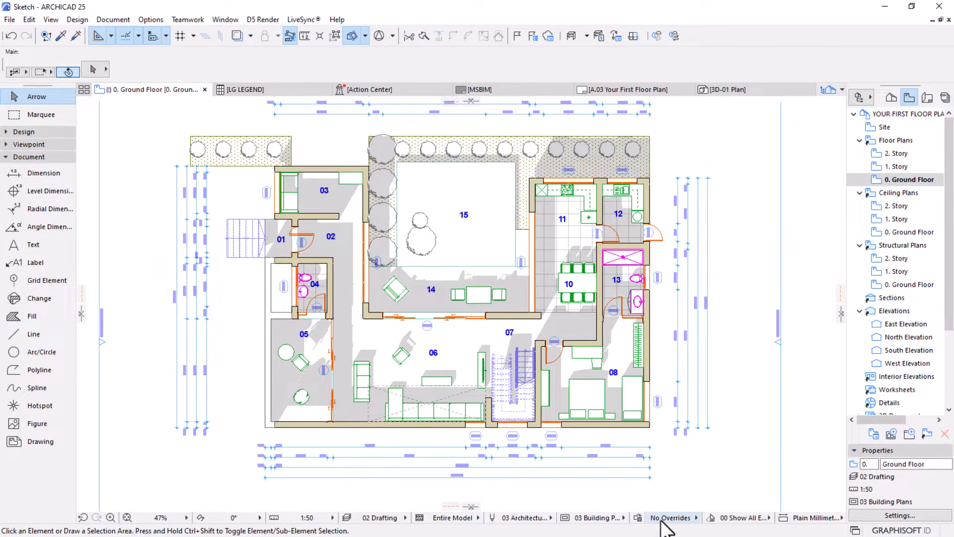
Apply the MY FIRST OVERRIDE graphic override combination to the ground floor plan
click(662, 521)
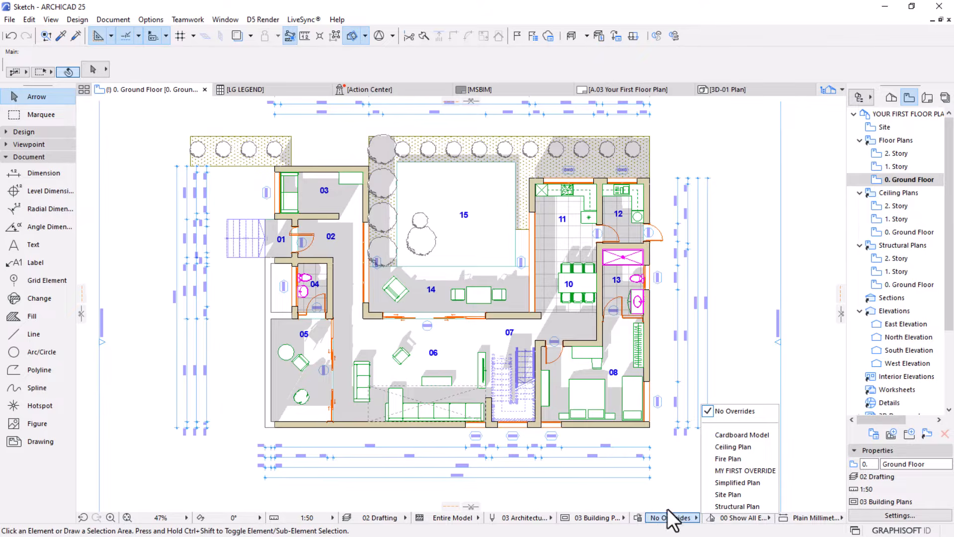
click(727, 469)
scroll(482, 349, up, 5)
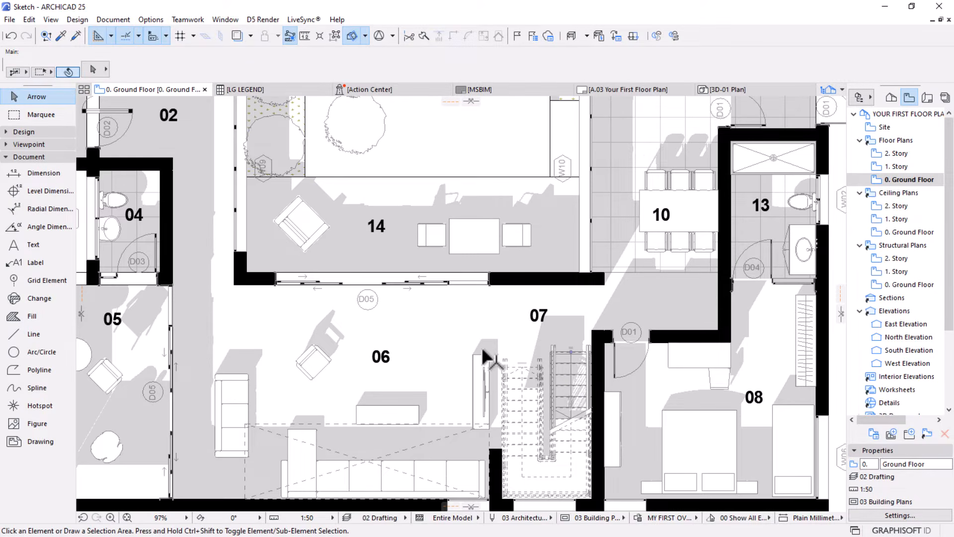
scroll(484, 357, up, 1)
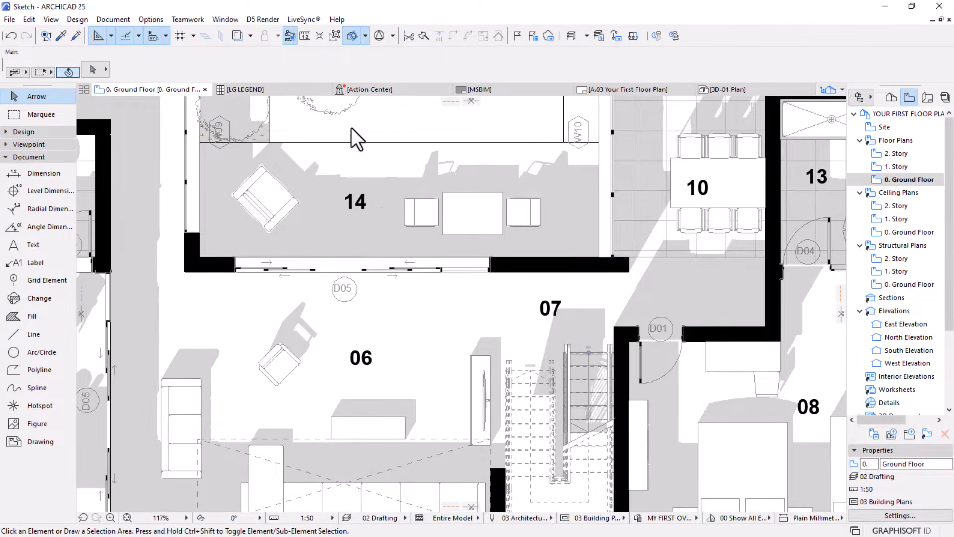
View the complete A.03 layout sheet with its floor plan, title block and legend
click(627, 90)
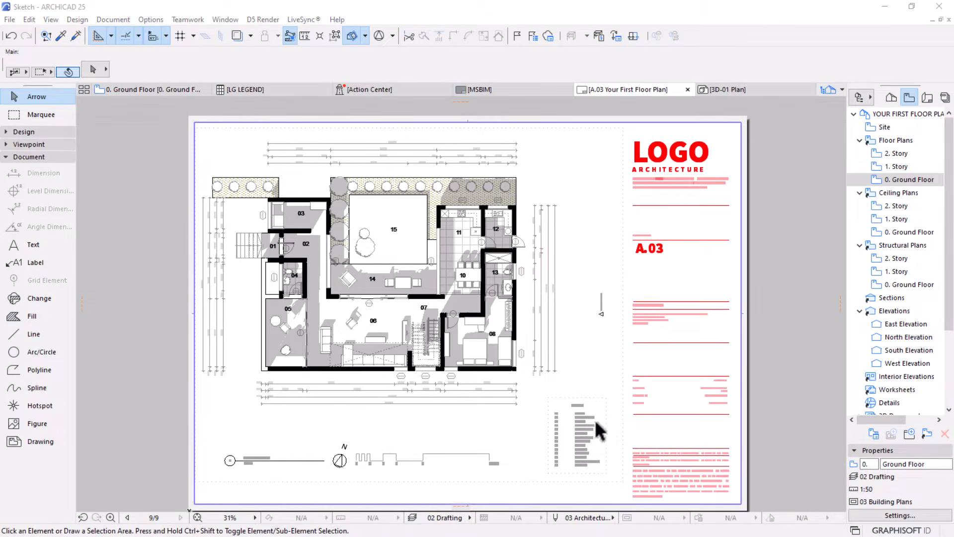
scroll(595, 420, up, 1)
middle_drag(596, 417, 620, 437)
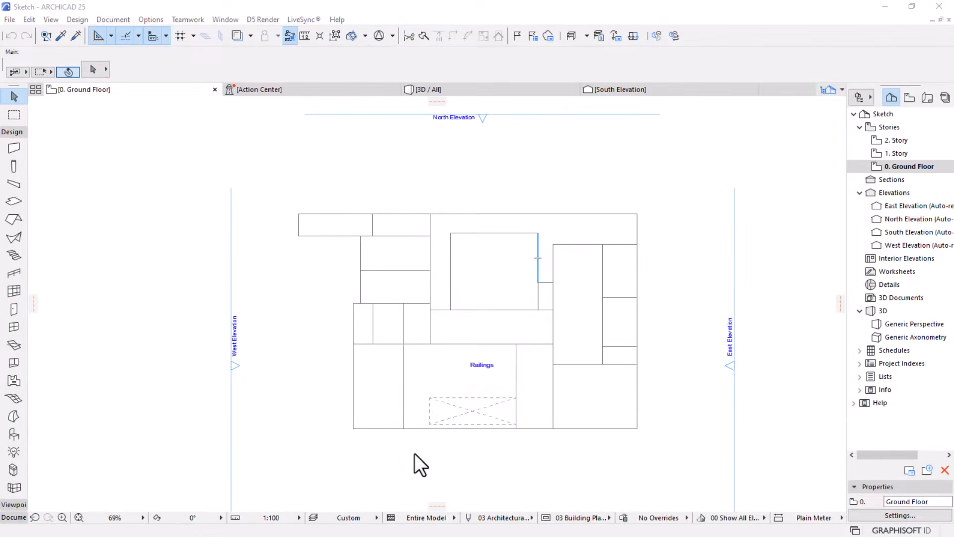
Delete the Railings text from the ground floor sketch
click(481, 366)
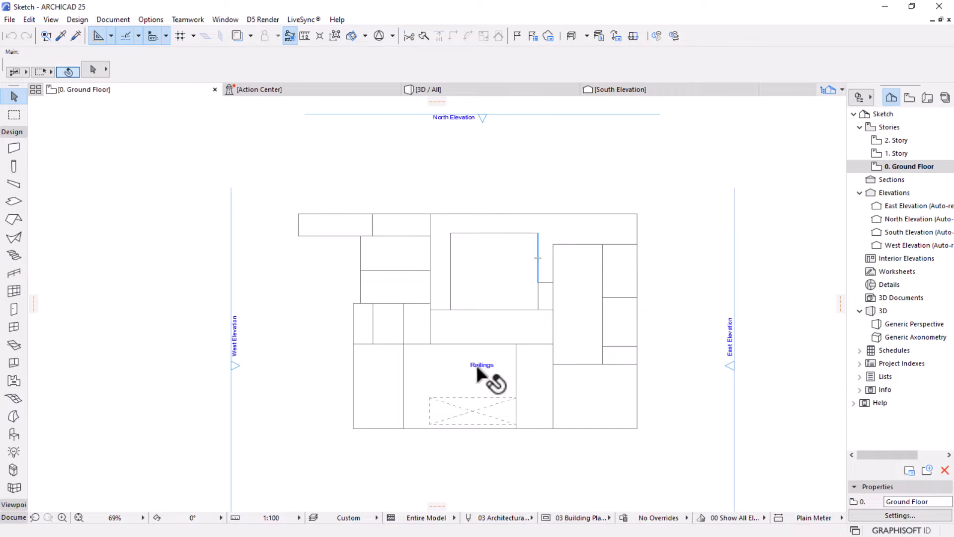
key(Delete)
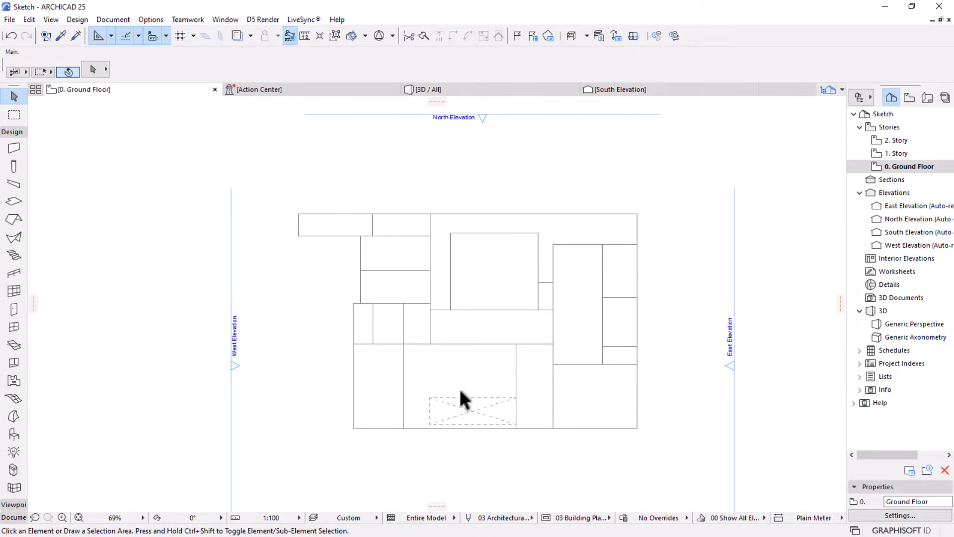
scroll(460, 388, up, 2)
middle_drag(463, 398, 455, 358)
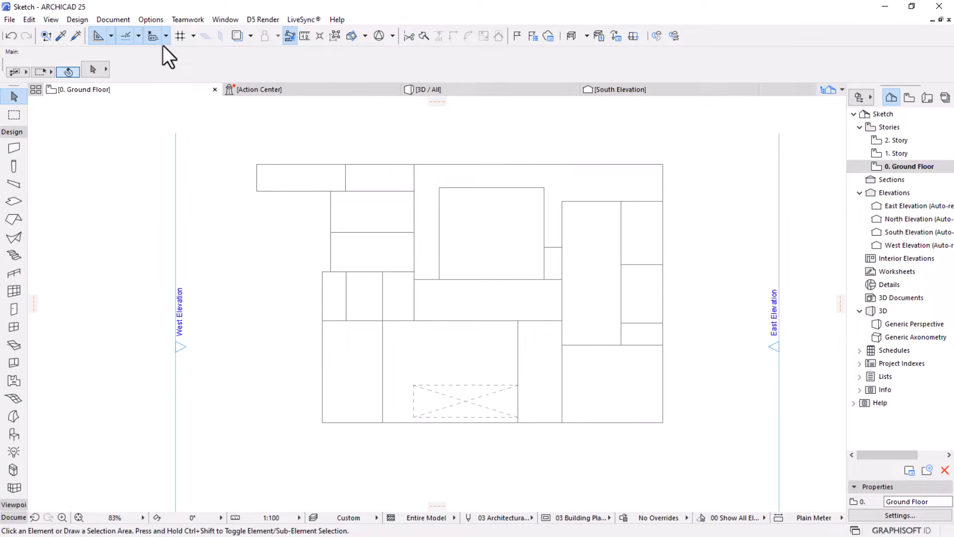
Set the project's working length unit to millimeter with 0 decimals in the Working Units preferences
click(150, 20)
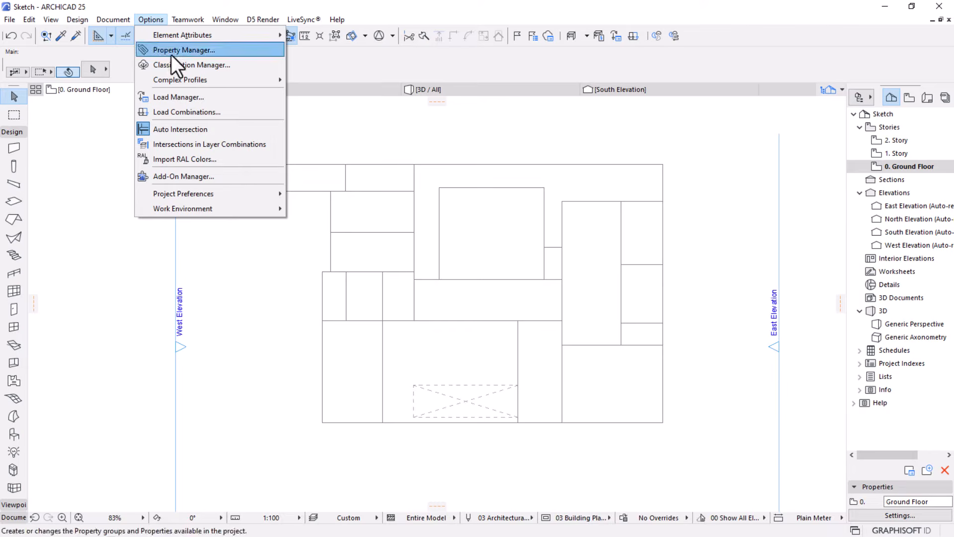
mouse_move(167, 194)
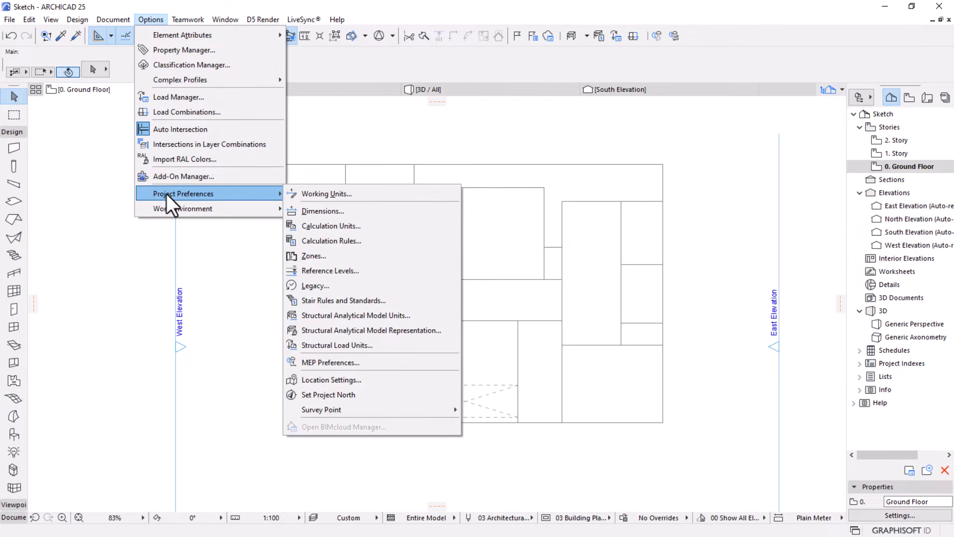
click(323, 195)
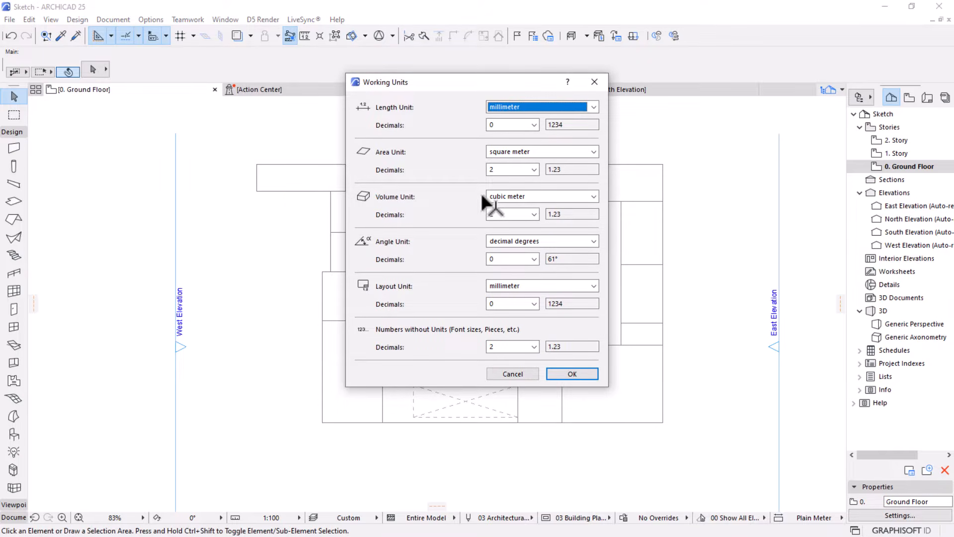
click(597, 109)
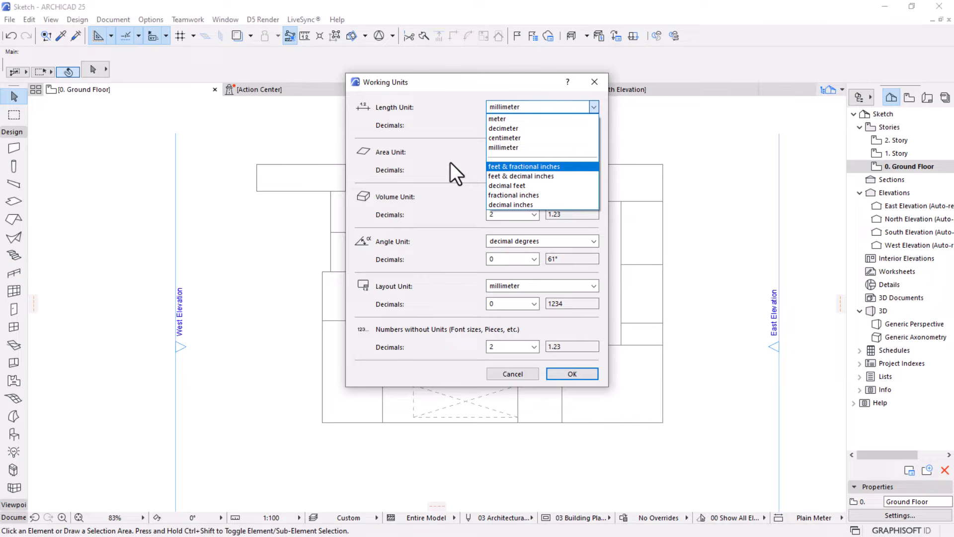
click(437, 148)
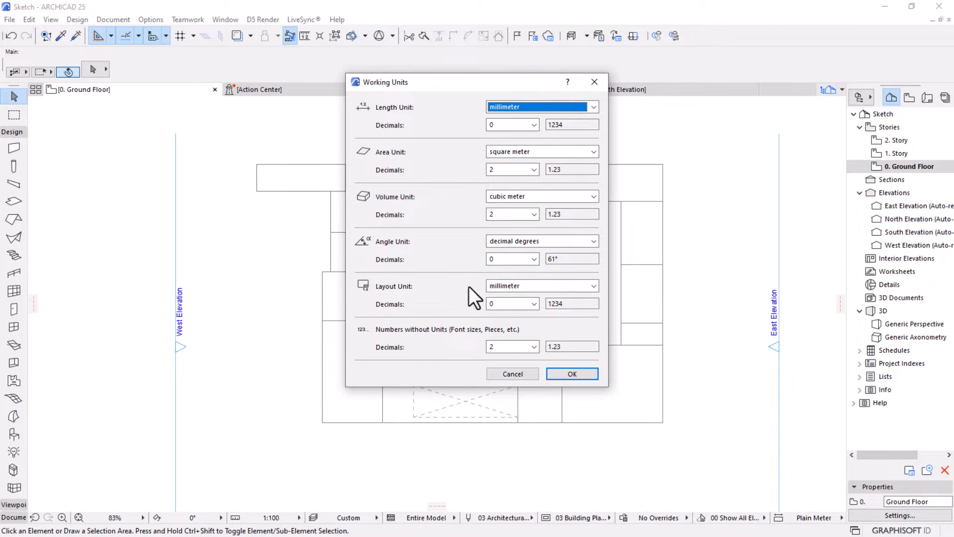
click(574, 376)
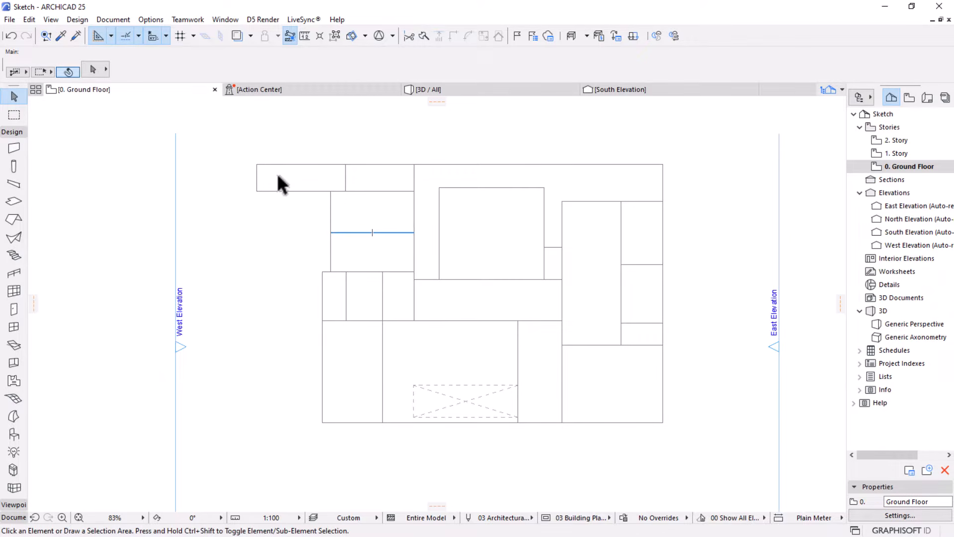
Open the Project Info dialog and enlarge it in height and width
click(12, 19)
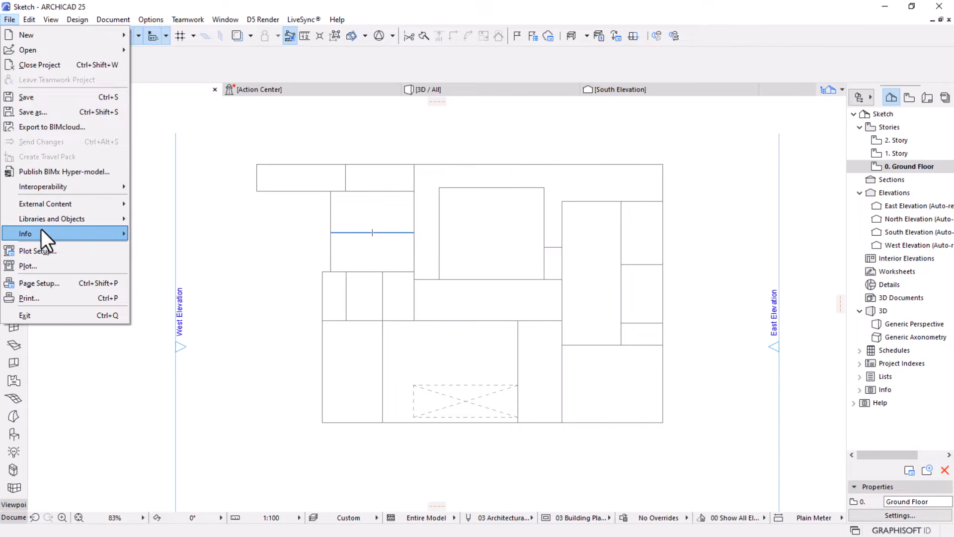
mouse_move(45, 231)
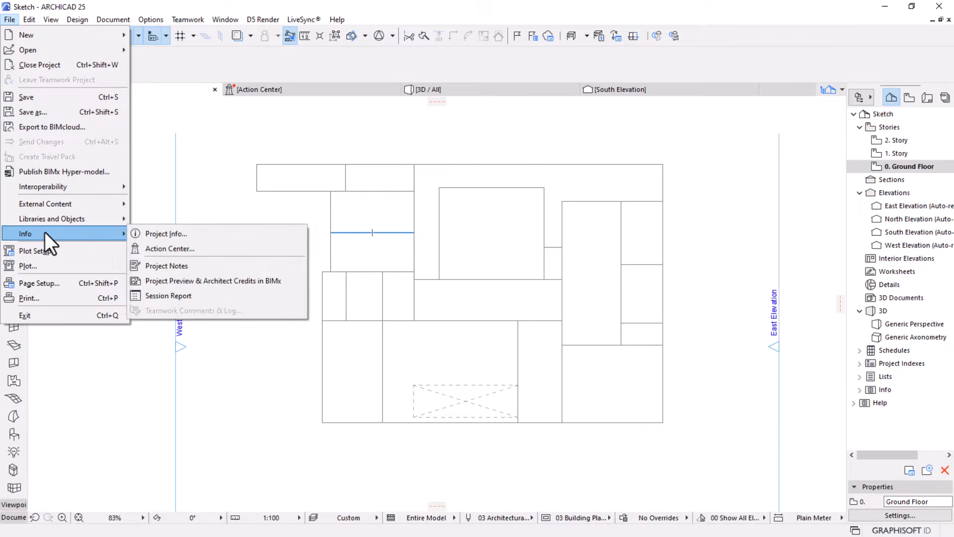
click(168, 237)
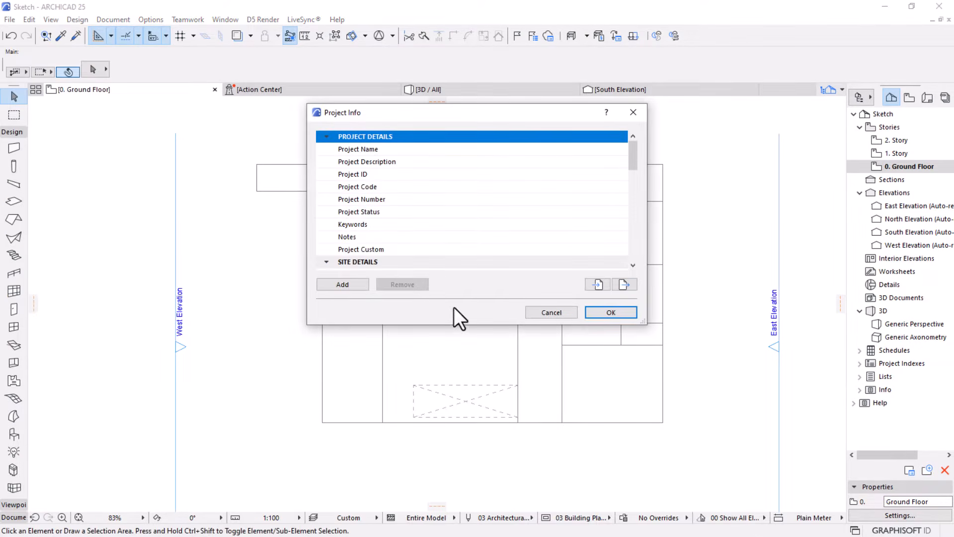
drag(456, 326, 478, 471)
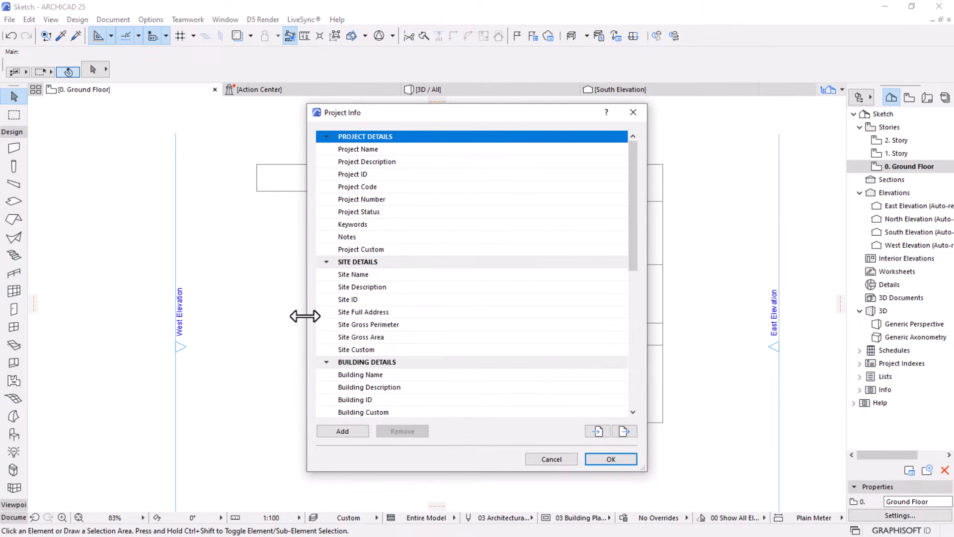
drag(307, 315, 267, 315)
drag(646, 317, 680, 317)
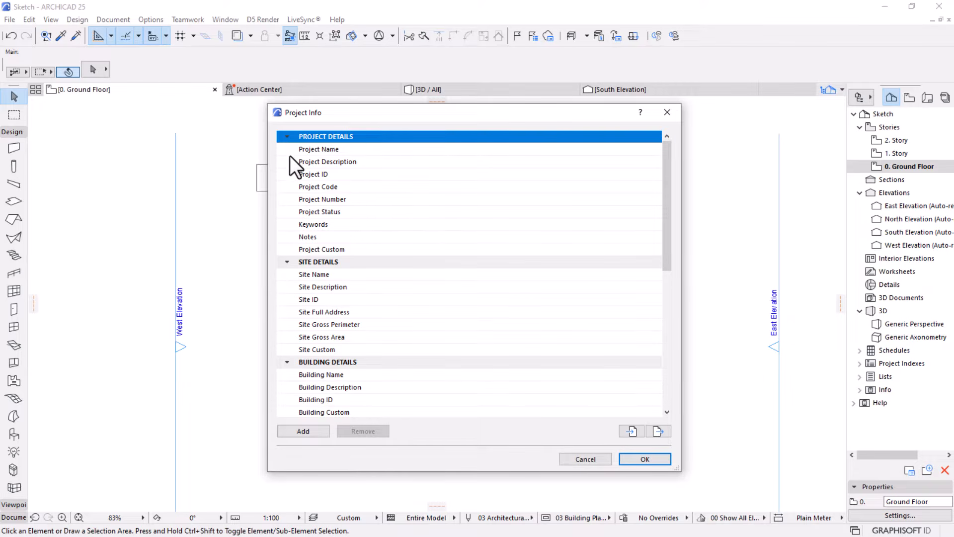
Collapse all the Project Info categories and expand only Project Details
click(286, 138)
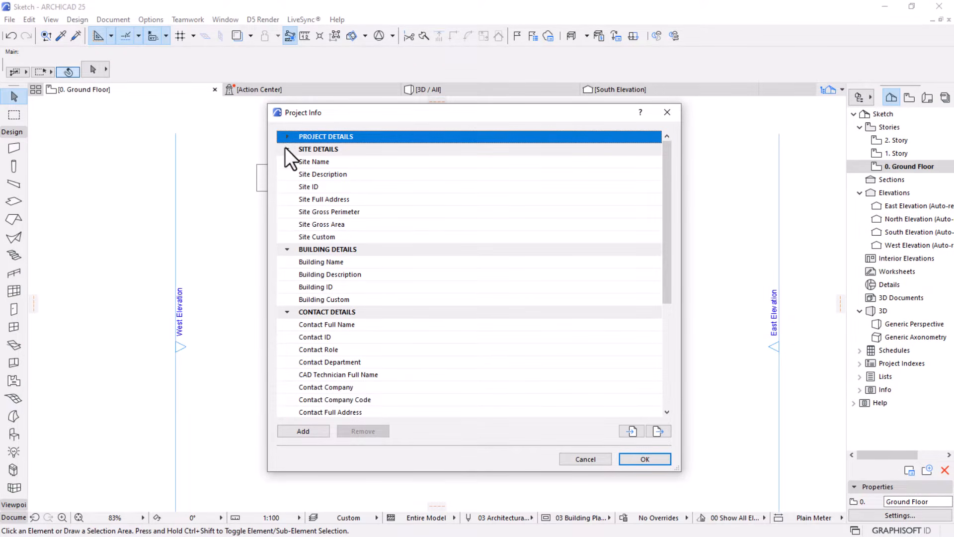
click(286, 150)
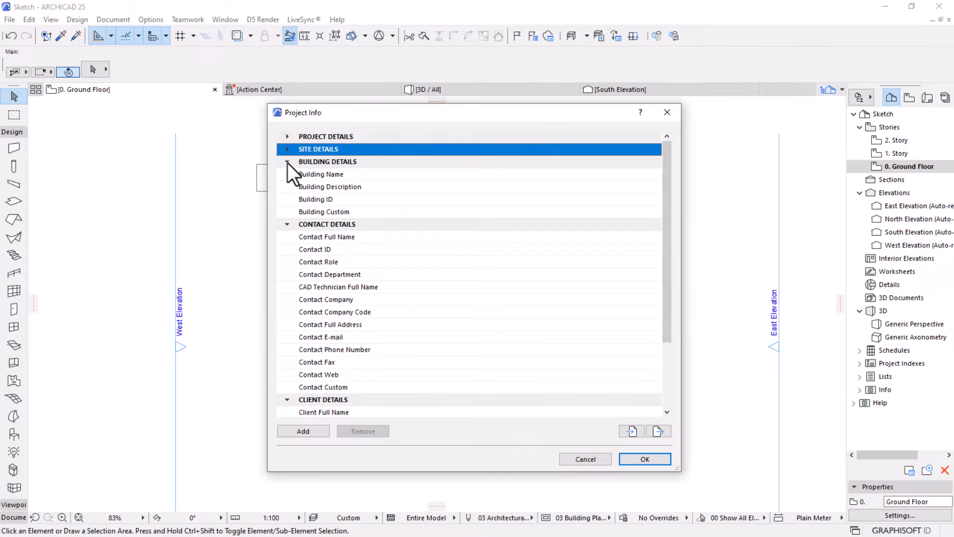
click(287, 162)
click(287, 174)
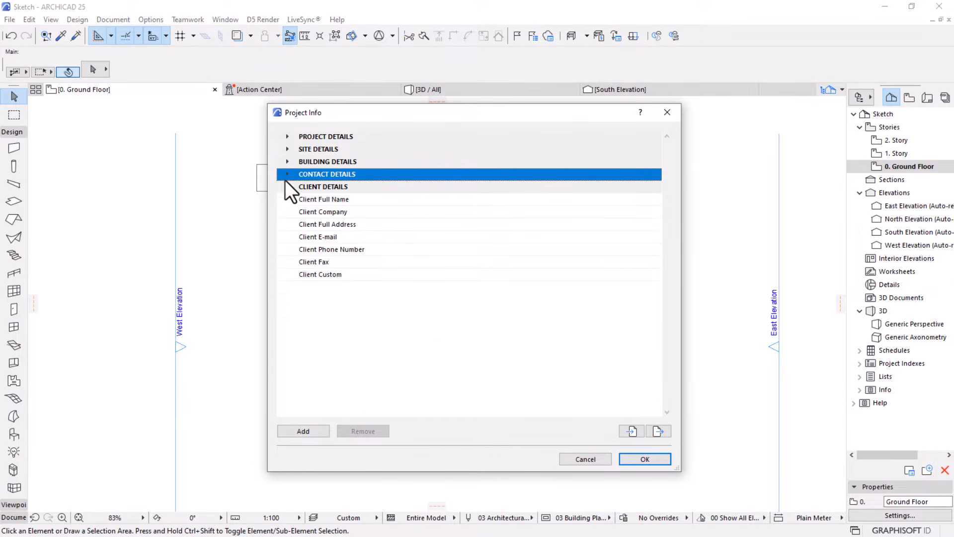
click(288, 187)
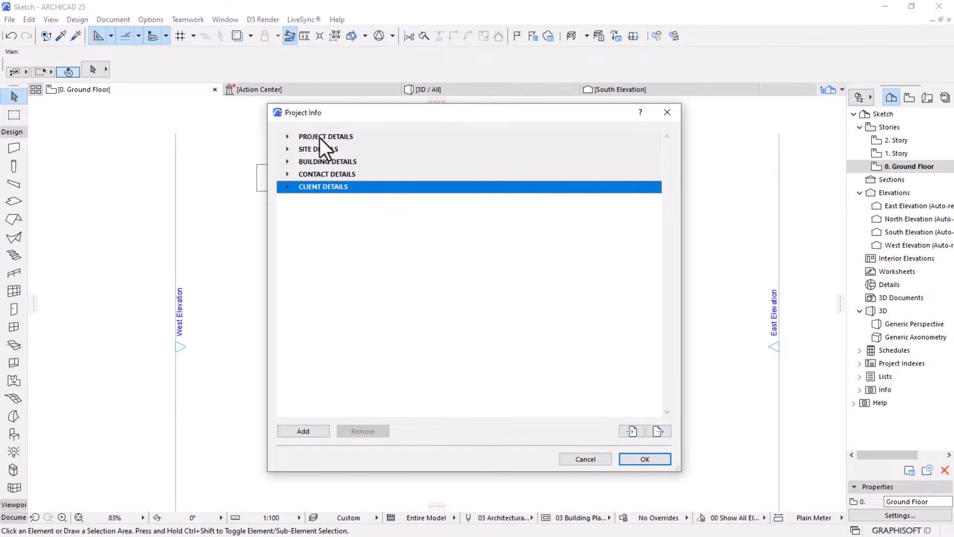
click(287, 137)
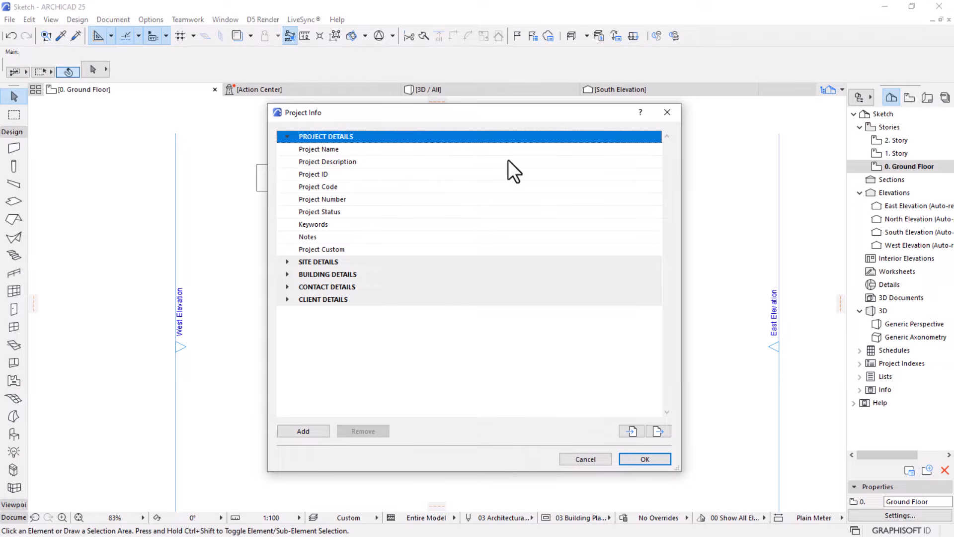
Set the Project Name to YOUR FIRST FLOOR PLAN
click(446, 151)
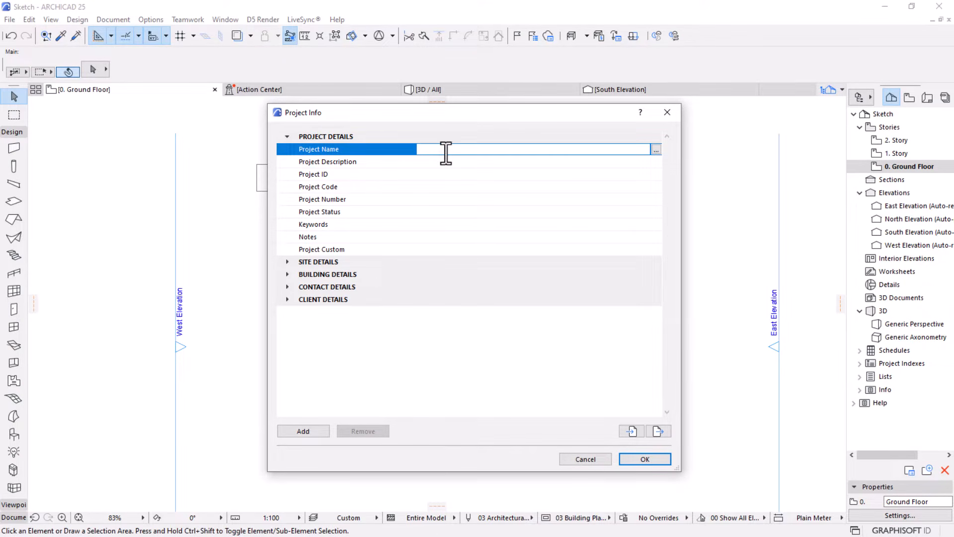
text(YOUR FIRST FLOOR PLAN)
Set the Project Description to YOUR FIRST FLOOR PLAN IN ARCHICAD WITH MESOLIGHT VISUAL
click(471, 160)
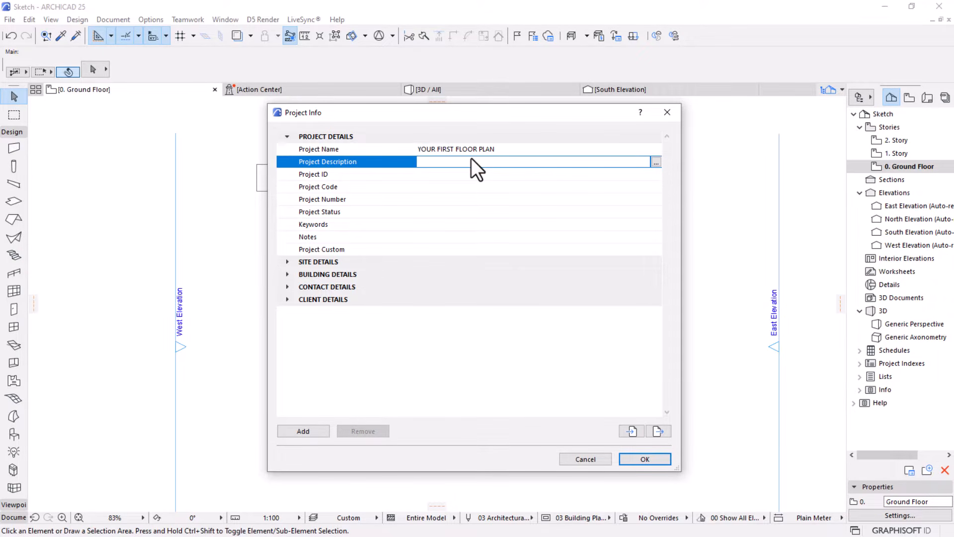
text(YOUR F)
text(IRST FLOOR PLAN IN ARCHICAD WITH )
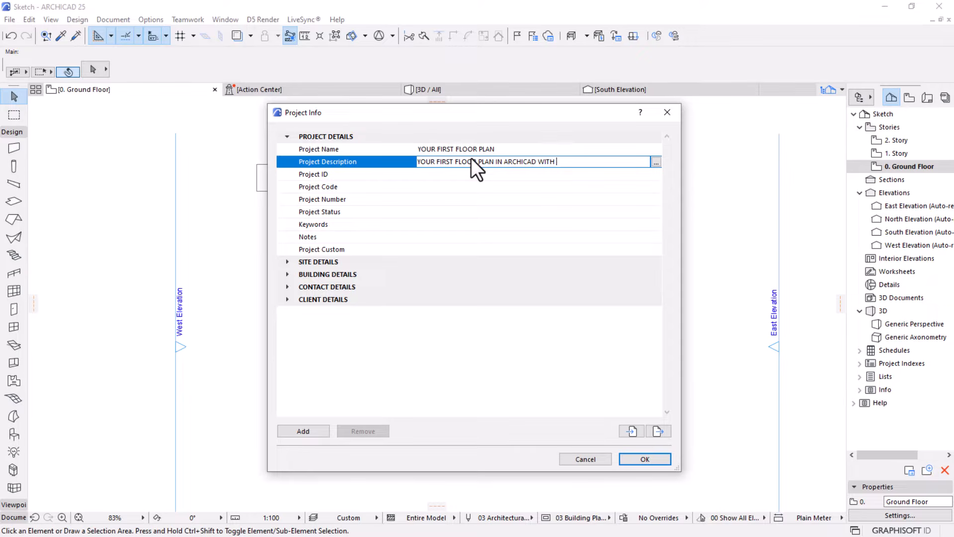
text(MESOLIGHT VISUAL)
Review the full Project Description in its separate text editor, enlarged to fit the whole line
click(655, 162)
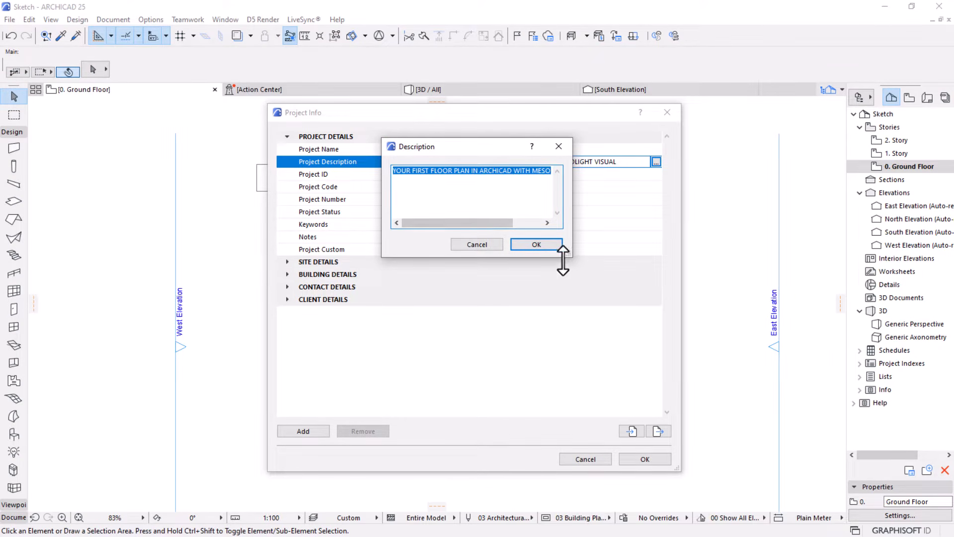
drag(568, 253, 662, 355)
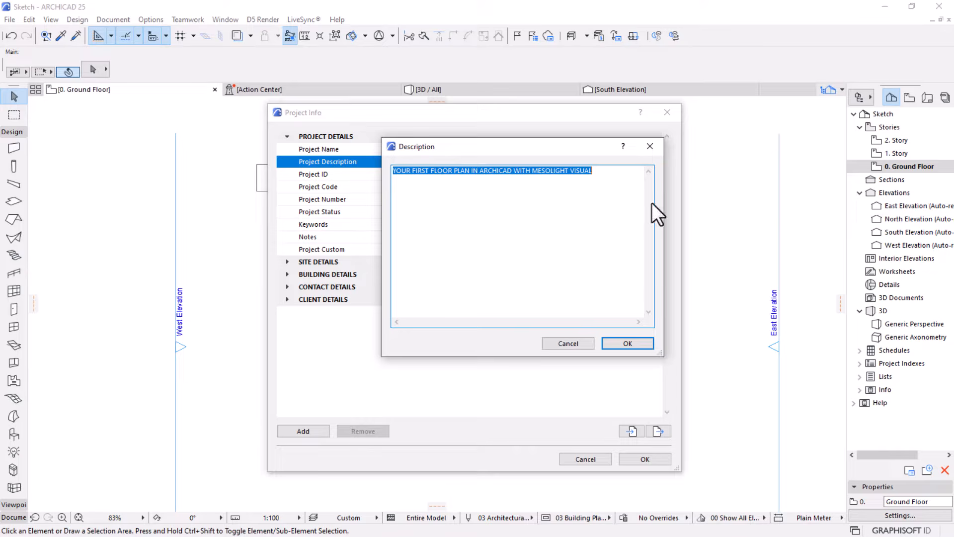
drag(383, 358, 334, 371)
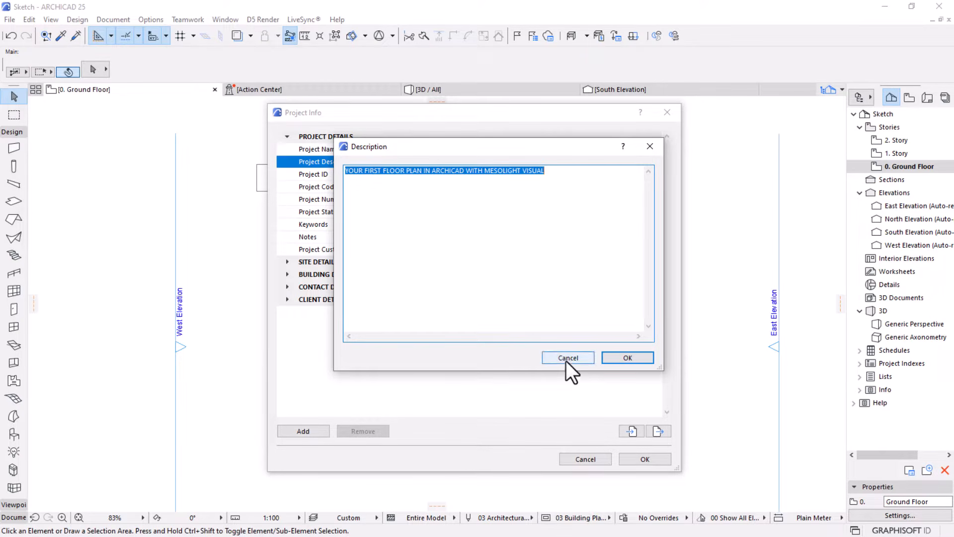
click(611, 358)
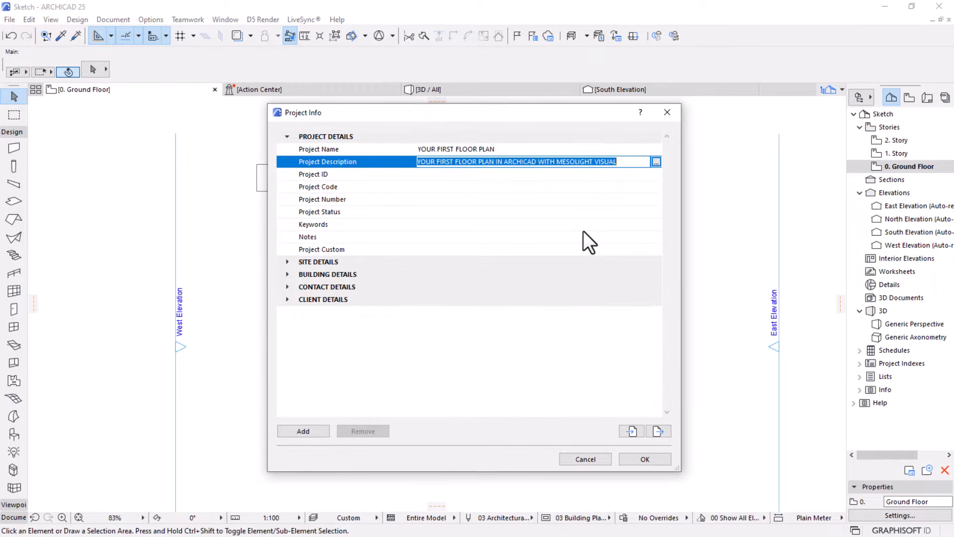
Set the Project ID to 01, the Project Code to 01-23 and the Project Number to A-12
click(445, 174)
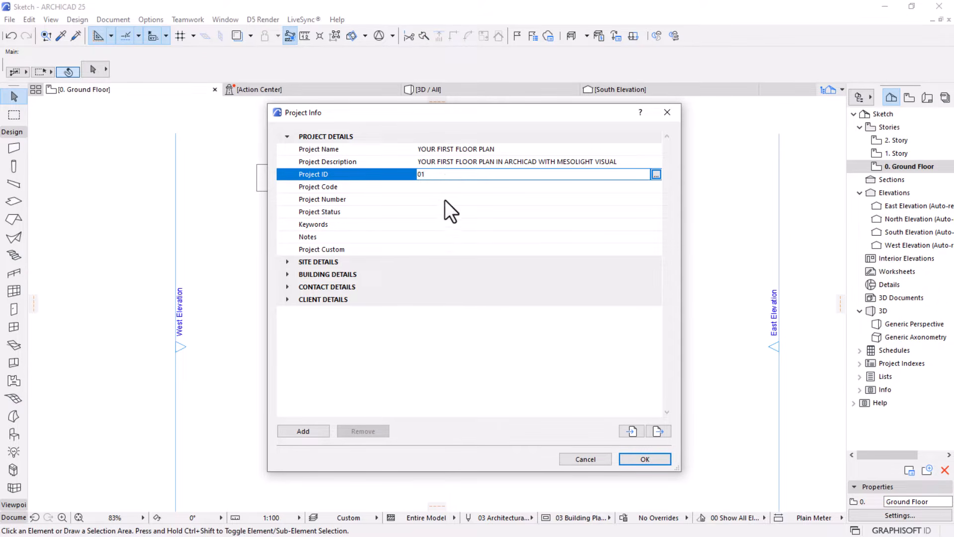
click(451, 199)
click(451, 188)
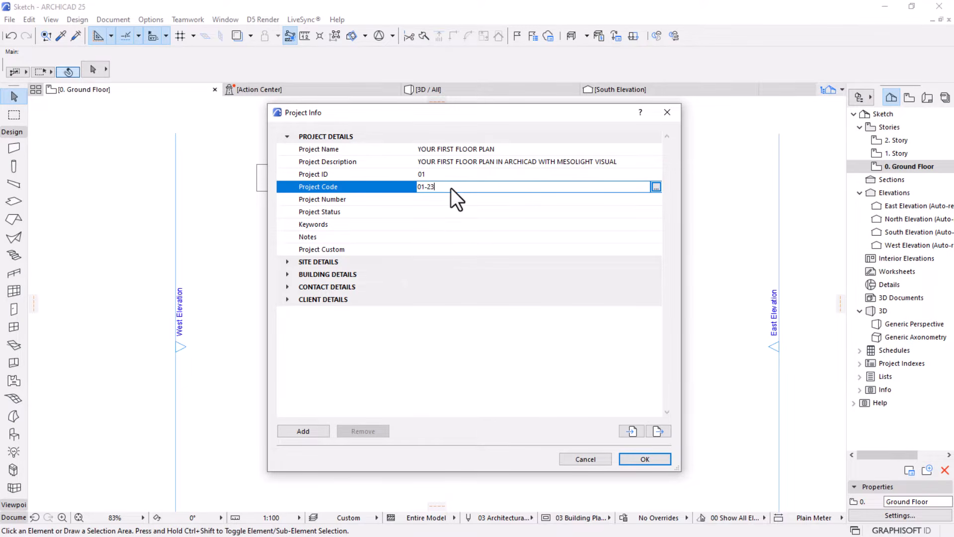
click(446, 200)
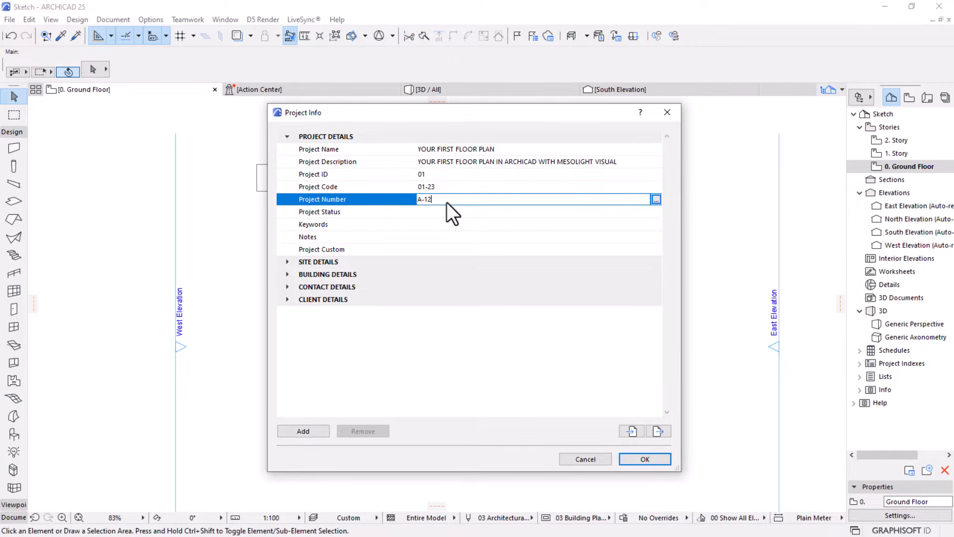
Set the Project Status to FOR APPROVAL, leaving Keywords empty
click(440, 213)
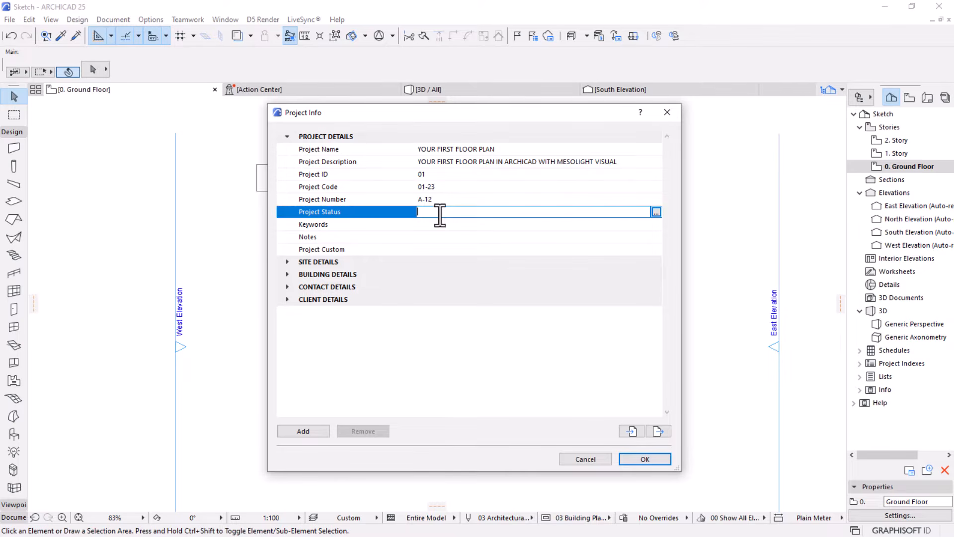
text(FOR APPROVAL)
key(Tab)
key(Tab)
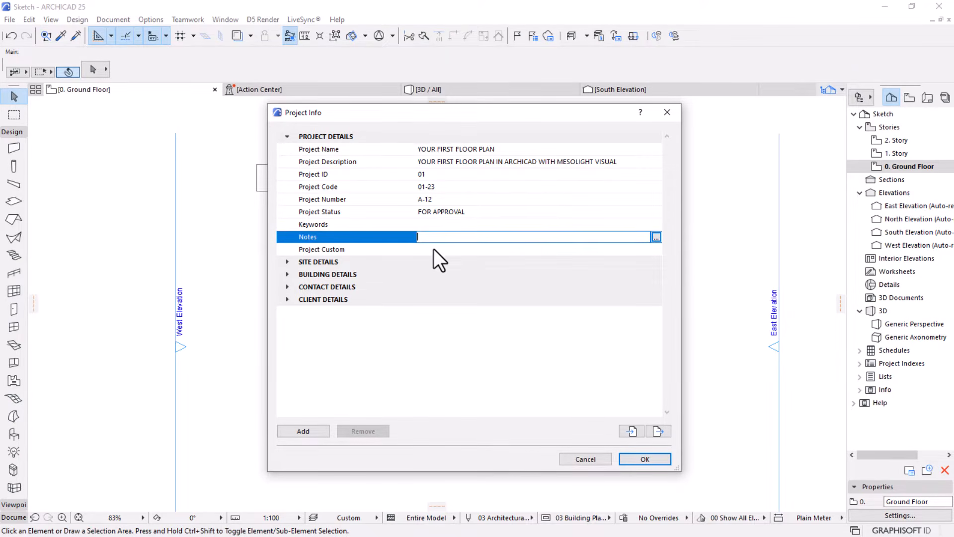
Expand Contact Details and look over its fields, including Contact Full Name and CAD Technician Full Name
click(287, 287)
scroll(455, 336, down, 1)
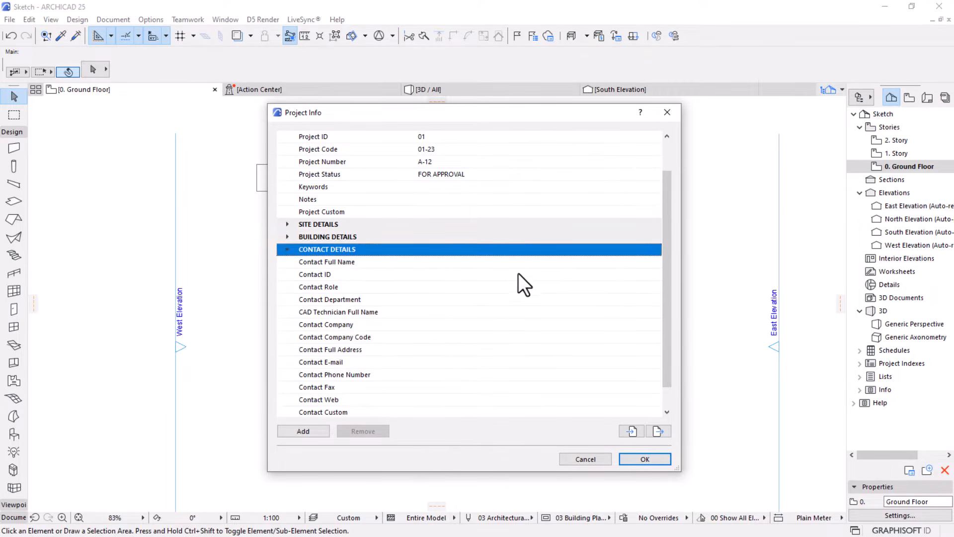
click(520, 260)
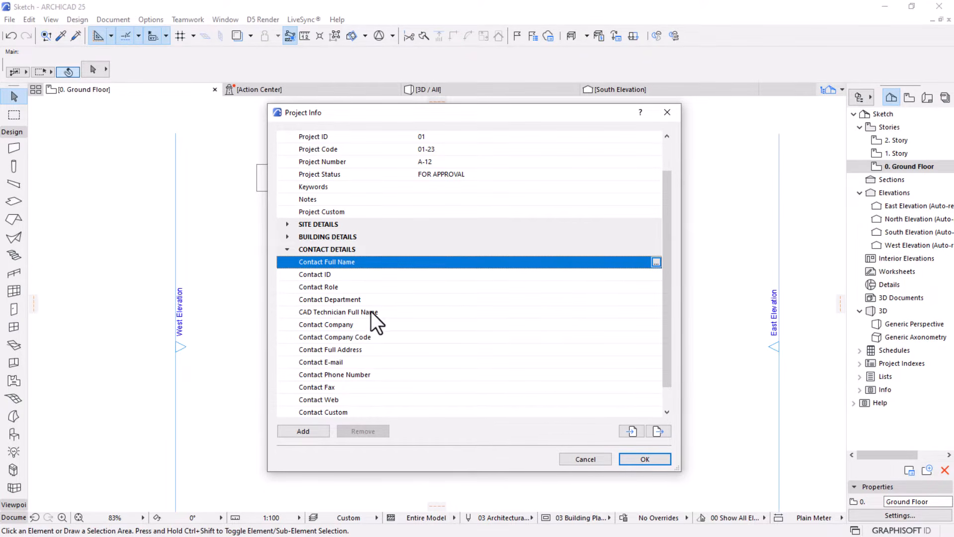
scroll(371, 312, down, 1)
click(609, 288)
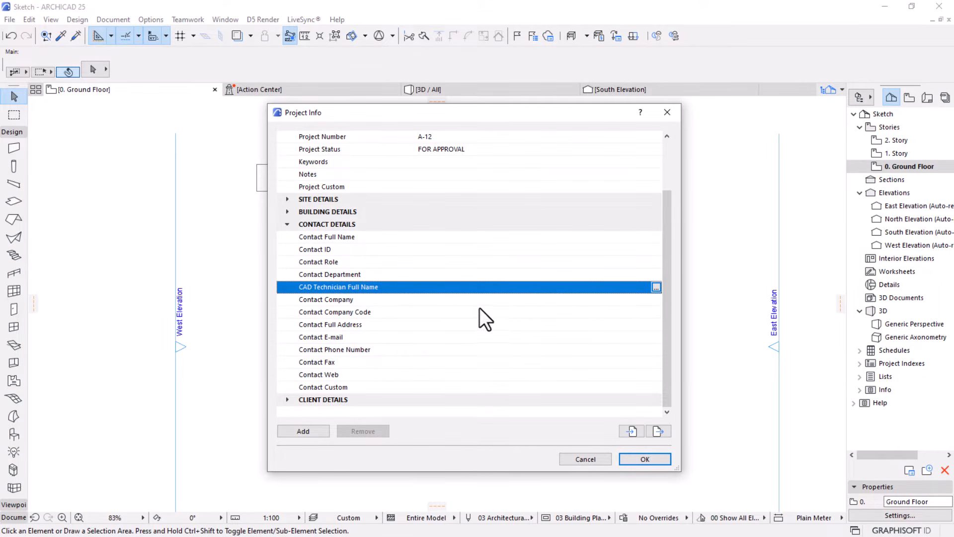
Expand Client Details, open the Client Full Name entry for editing and widen its dialog
click(289, 400)
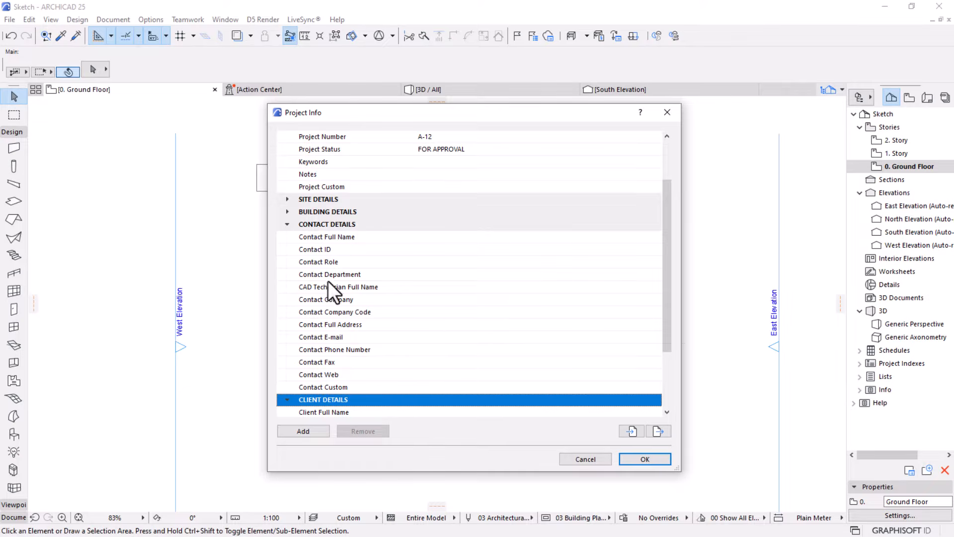
scroll(457, 330, down, 3)
click(520, 324)
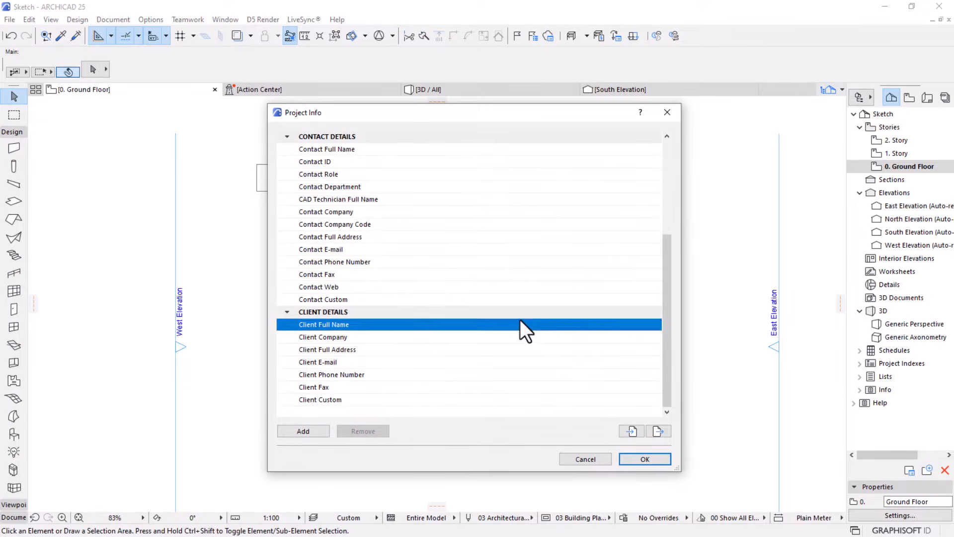
click(656, 324)
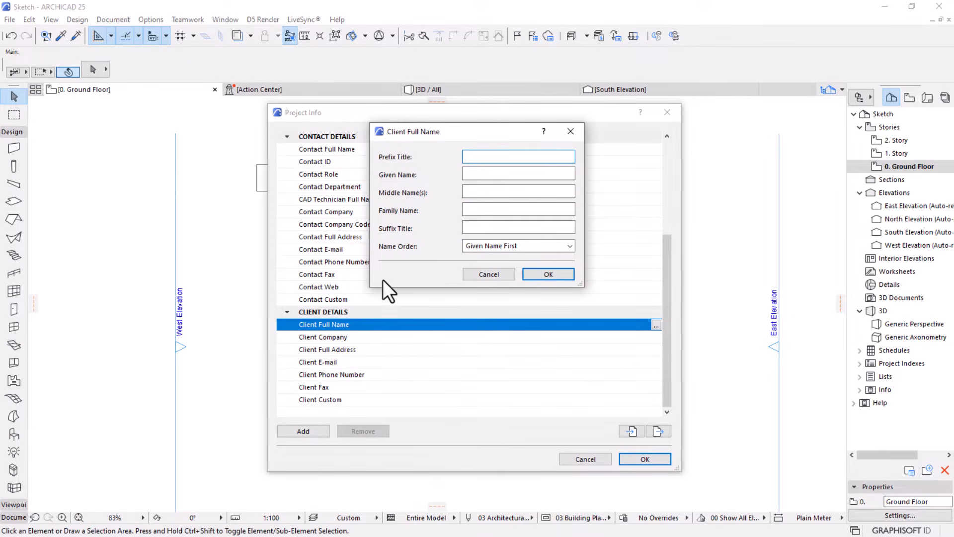
drag(368, 287, 317, 286)
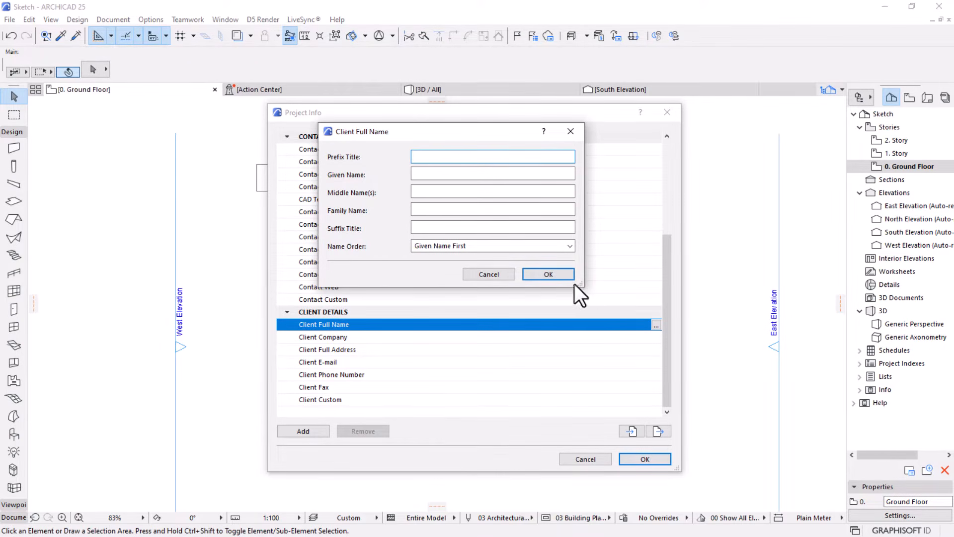
drag(585, 287, 624, 287)
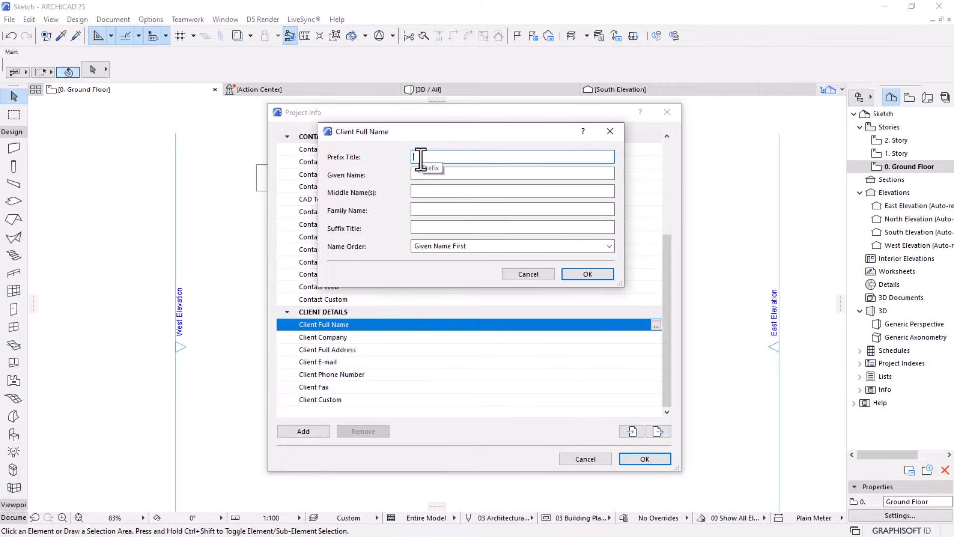
Fill in the Client Full Name with prefix MR/MRS/MISS, given name ARCHICAD and family name USERS, and confirm it
text(MR/MRS/MISS)
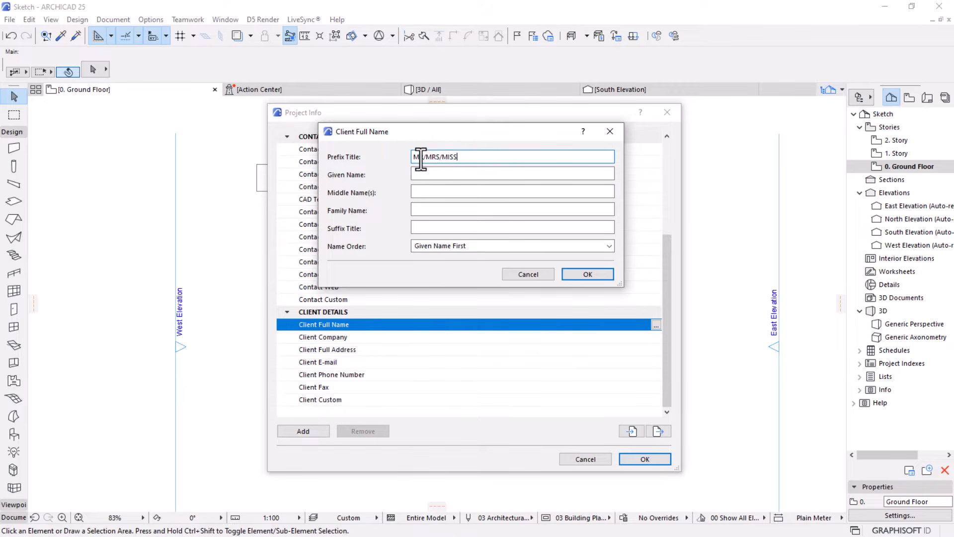
click(451, 157)
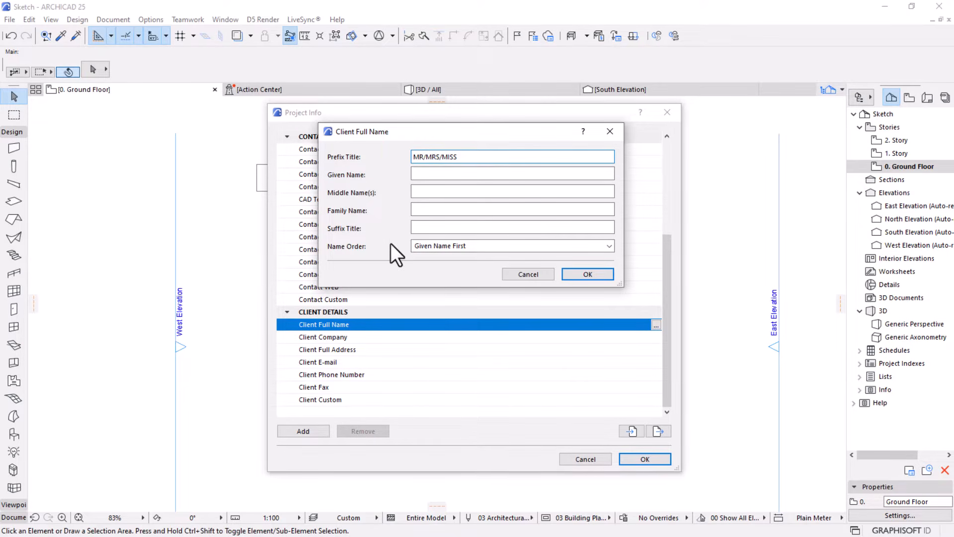
click(424, 175)
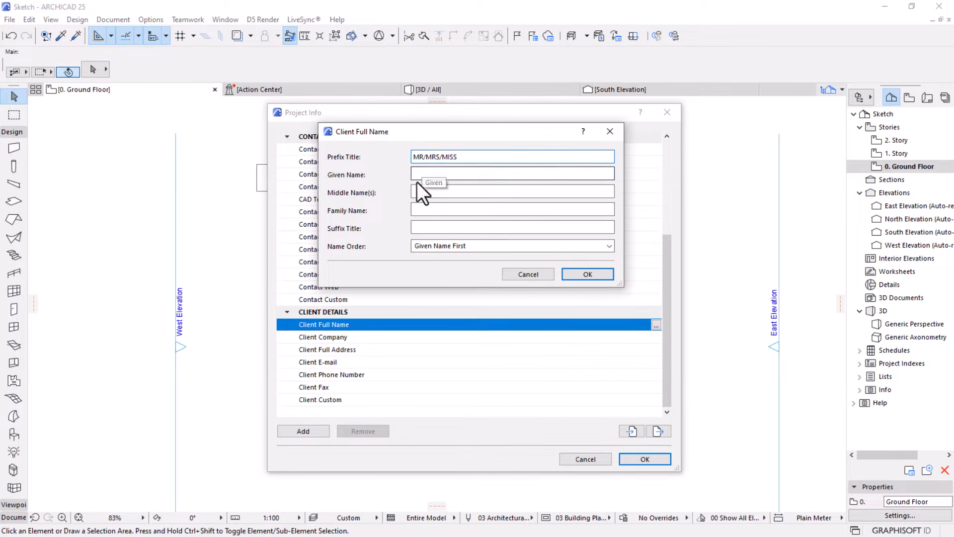
text(ARCHICAD)
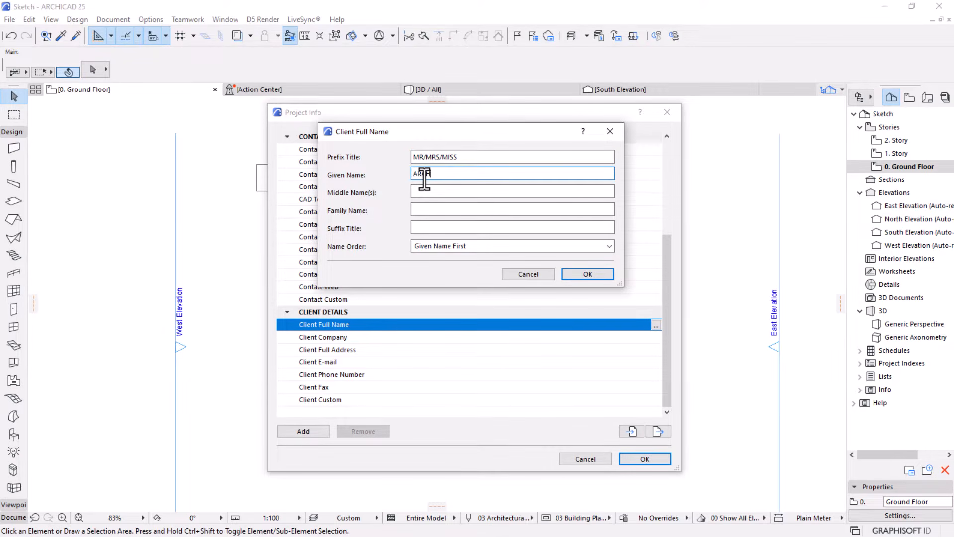
click(433, 209)
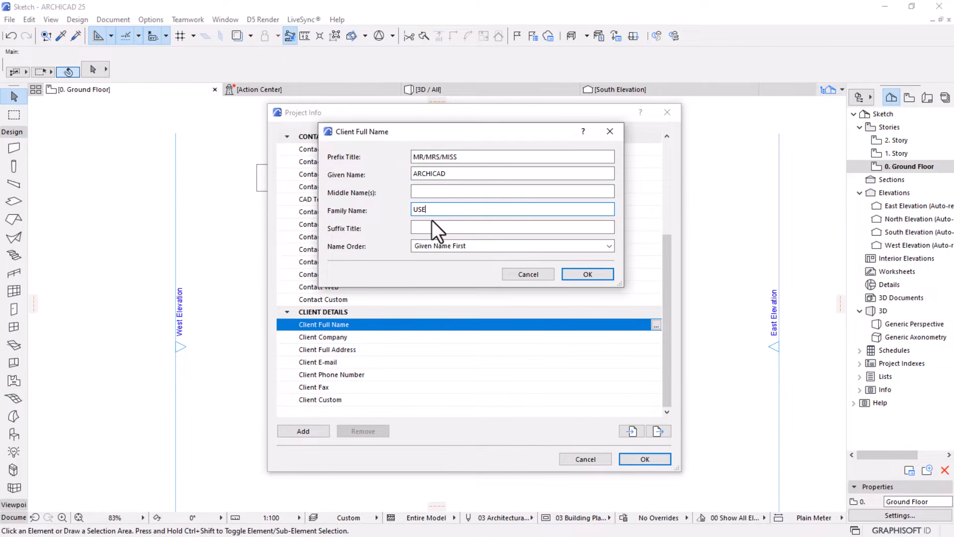
text(USERS)
click(587, 274)
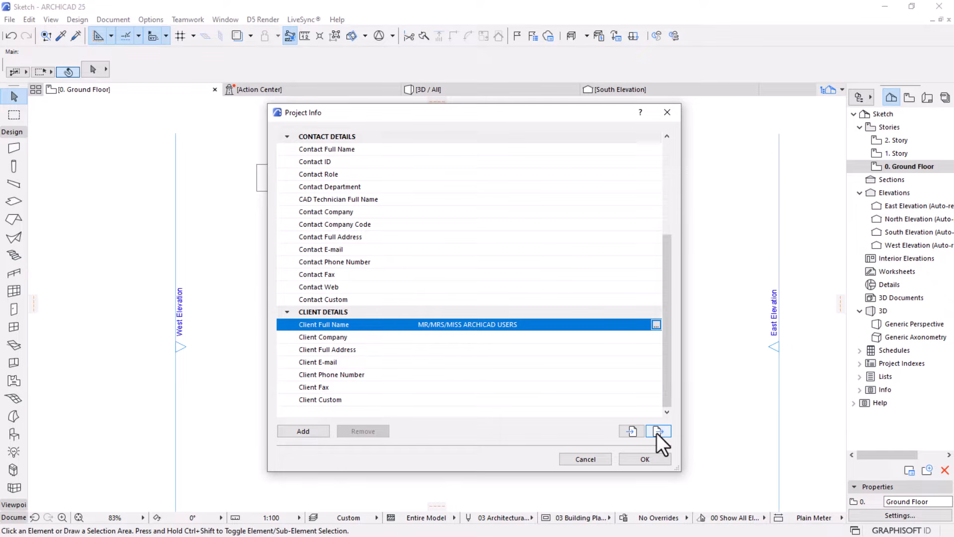
Review the Project Info entries from Project Details through Client Details and save them
scroll(517, 352, up, 1)
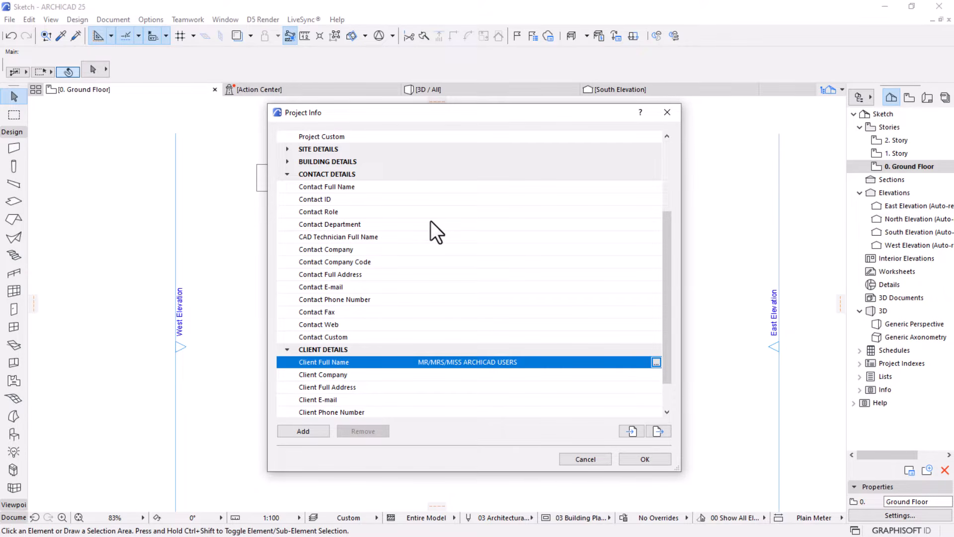
scroll(418, 237, up, 3)
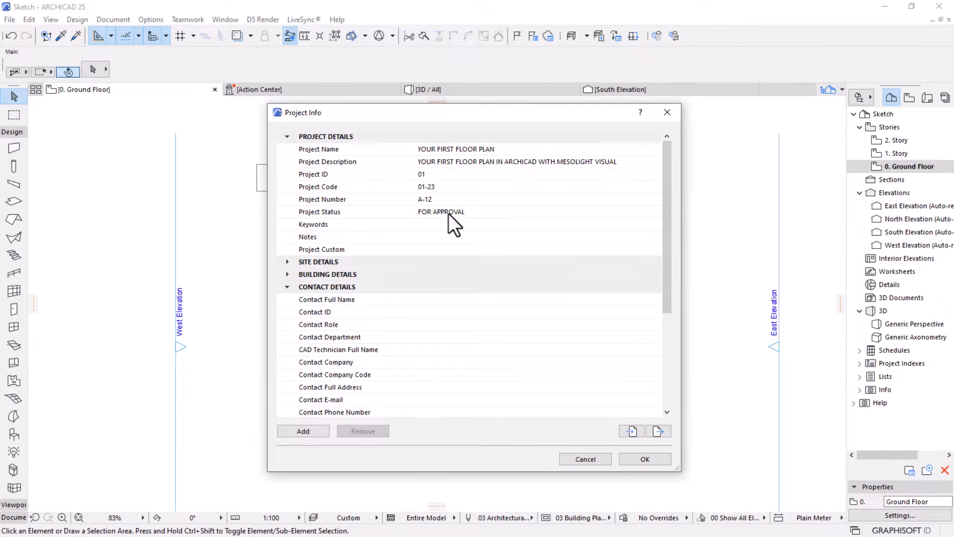
scroll(447, 226, down, 1)
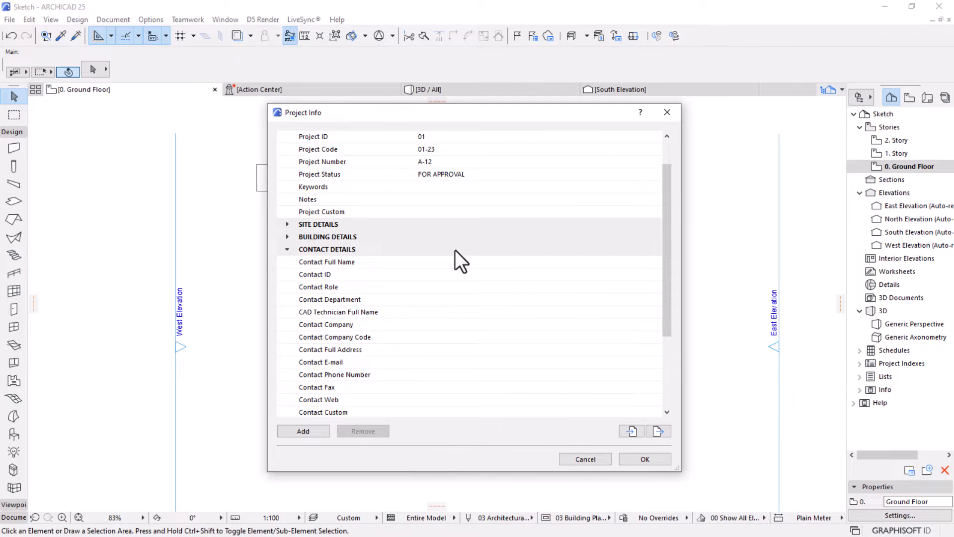
scroll(455, 250, down, 2)
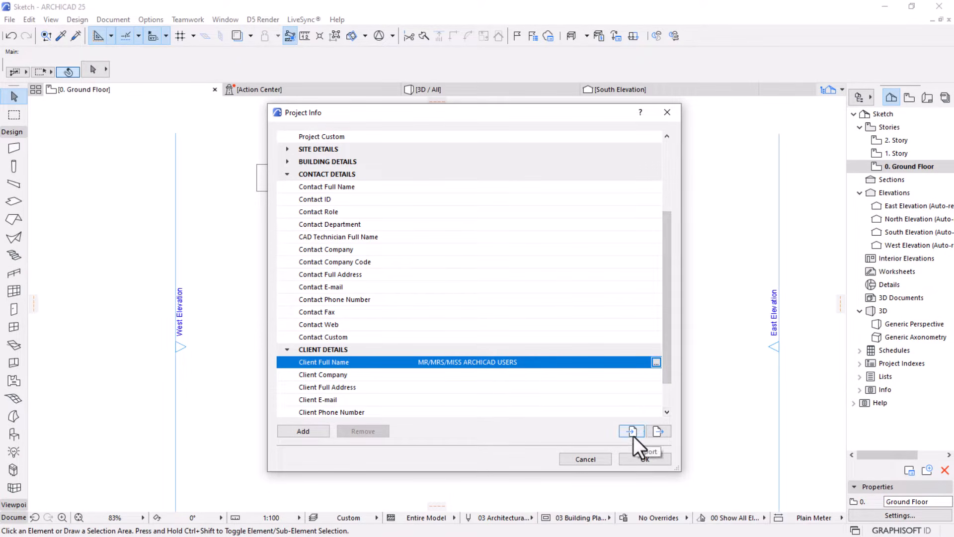
scroll(401, 350, down, 1)
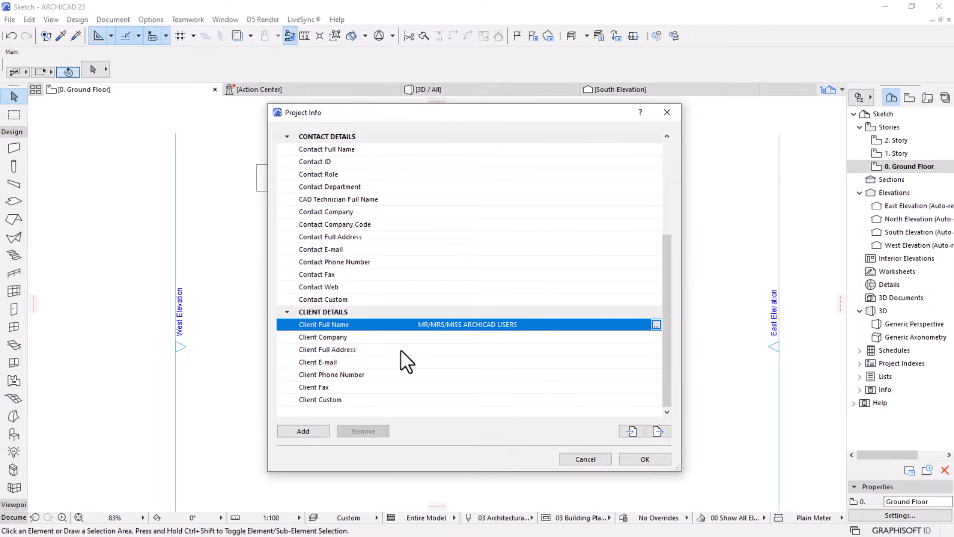
click(652, 458)
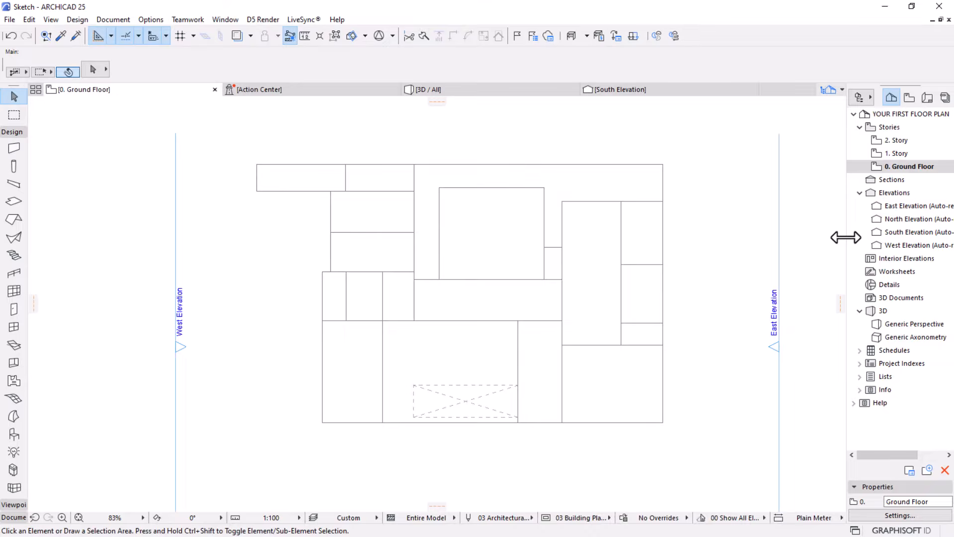
Widen the Navigator and expand the Schedules and Project Indexes branches of the Project Map
drag(845, 237, 822, 239)
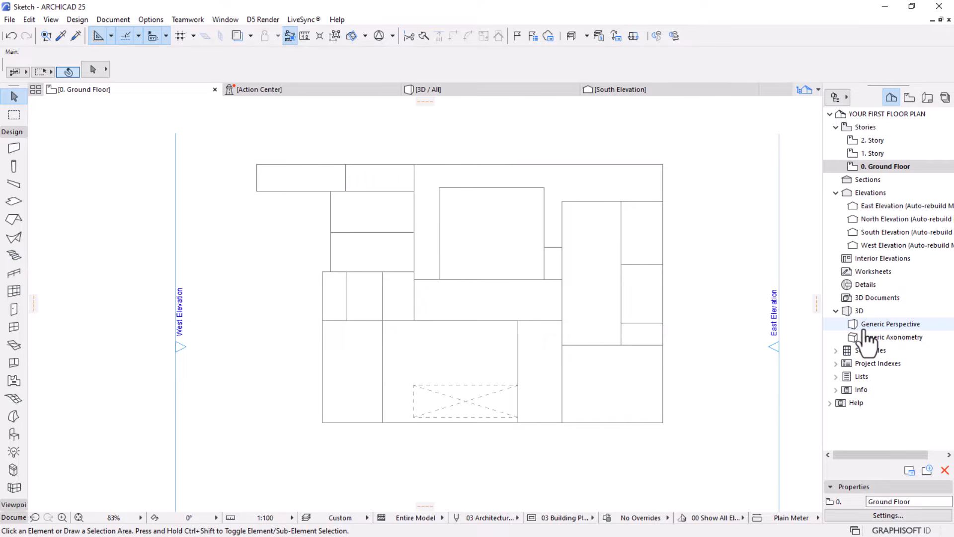
click(836, 350)
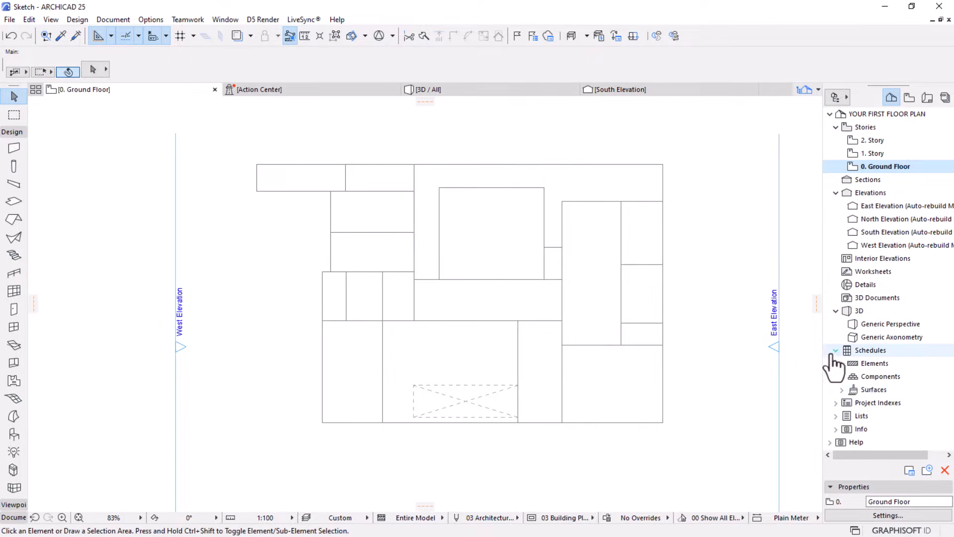
click(835, 402)
scroll(895, 437, down, 1)
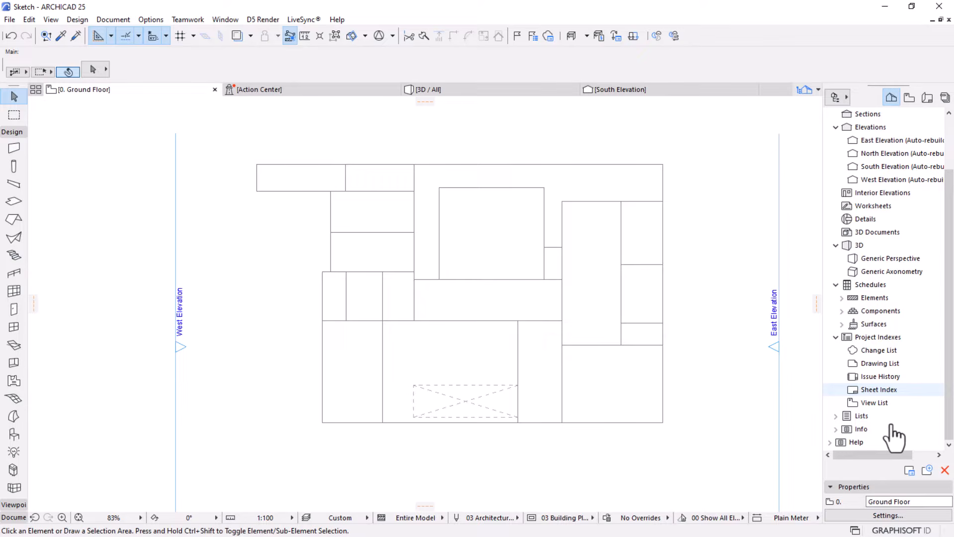
scroll(894, 437, up, 2)
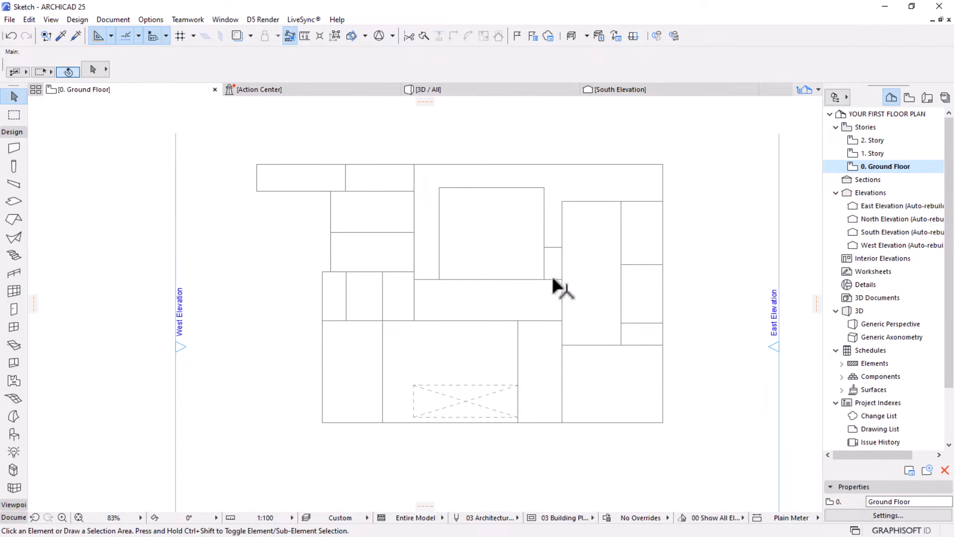
Collapse the Design group of the Toolbox
scroll(551, 278, up, 2)
scroll(514, 283, down, 2)
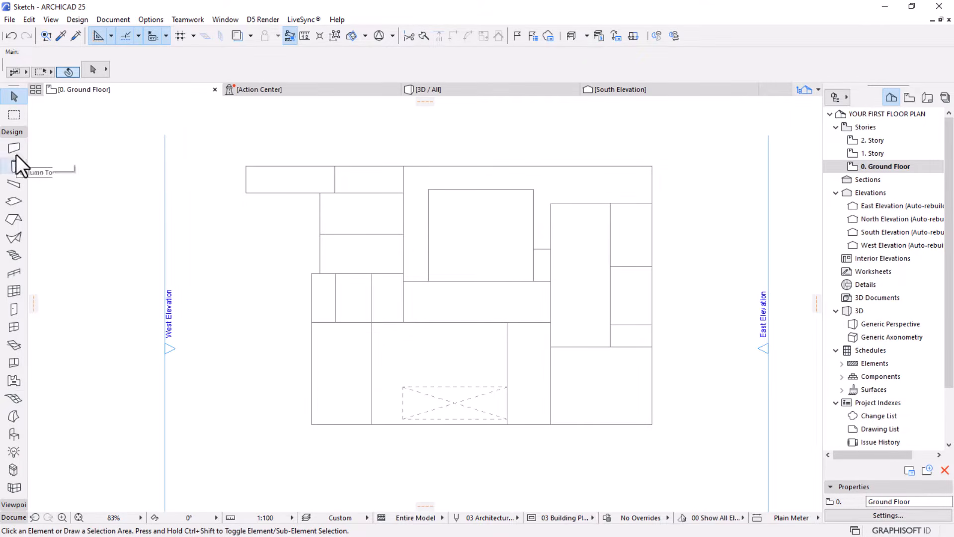
click(14, 130)
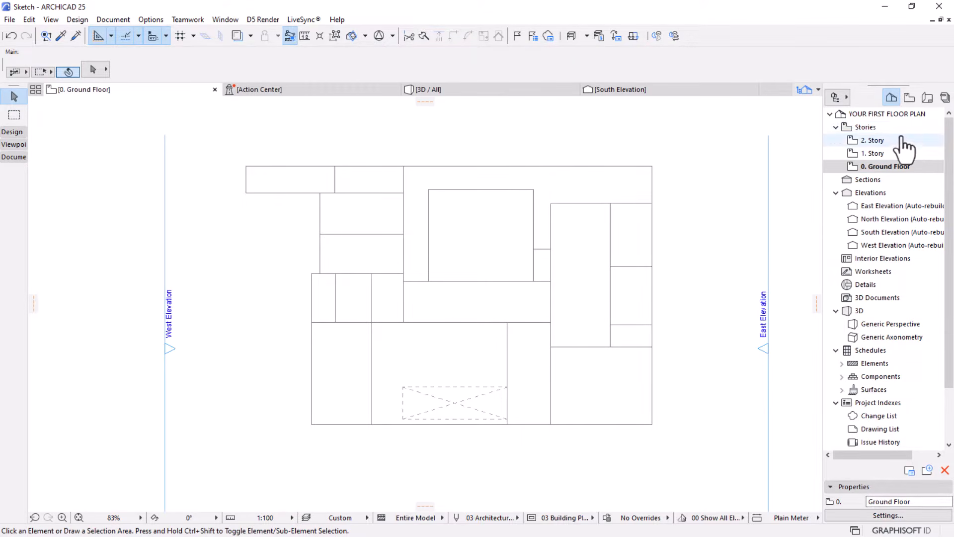
Compare the Project Map with the View Map, looking over its floor, ceiling and structural plans and elevations
click(912, 99)
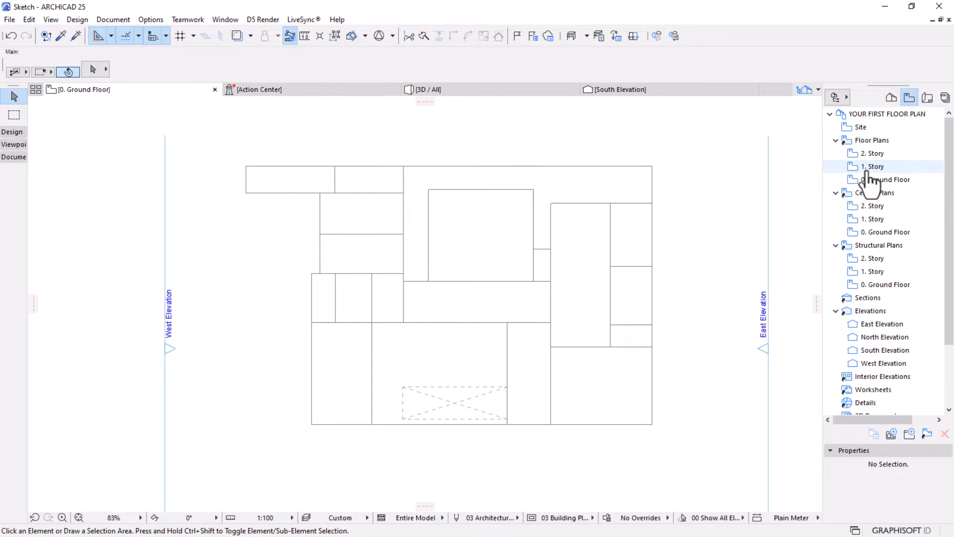
click(891, 98)
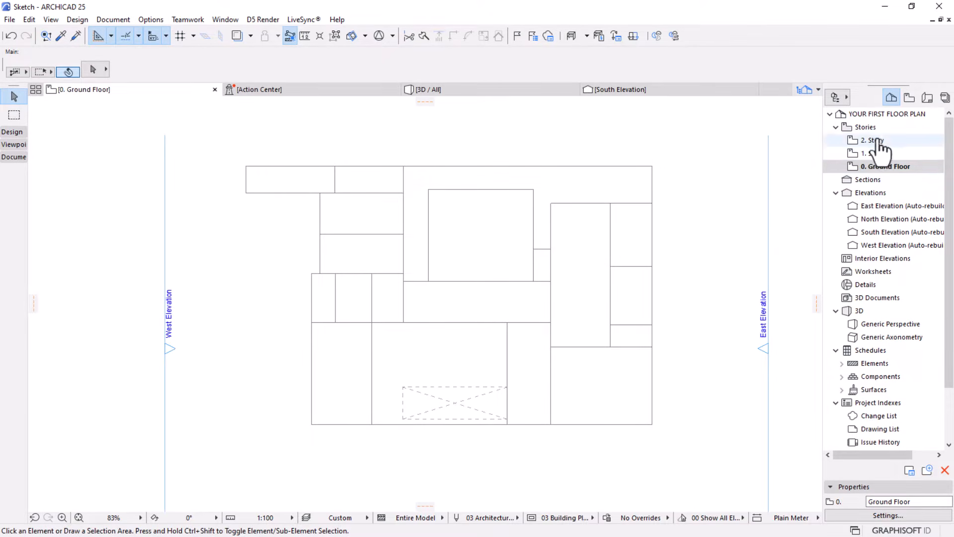
click(910, 98)
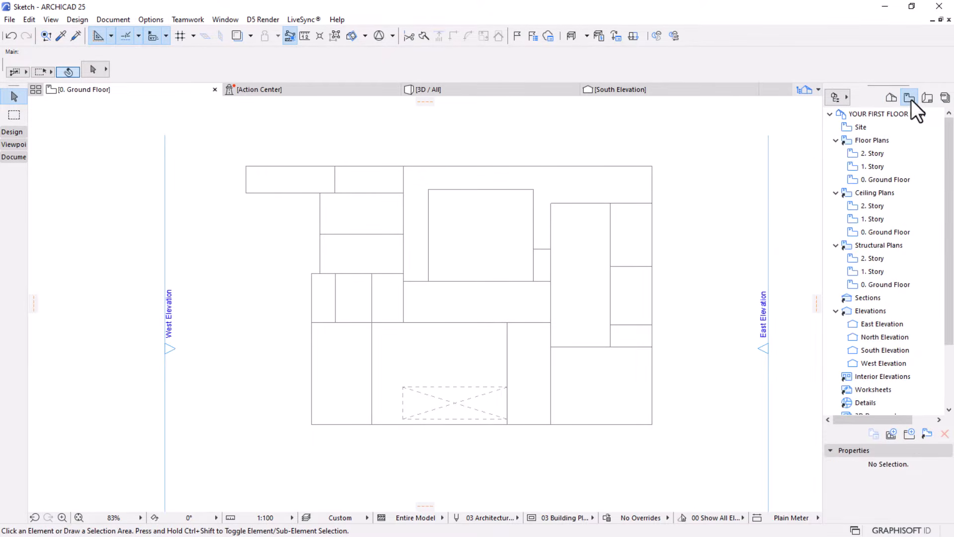
scroll(912, 245, down, 1)
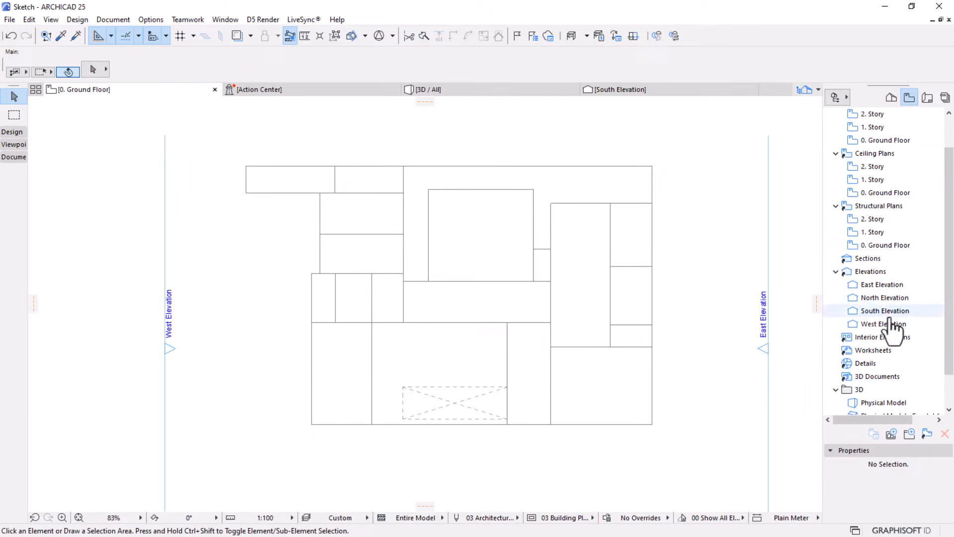
scroll(893, 329, up, 1)
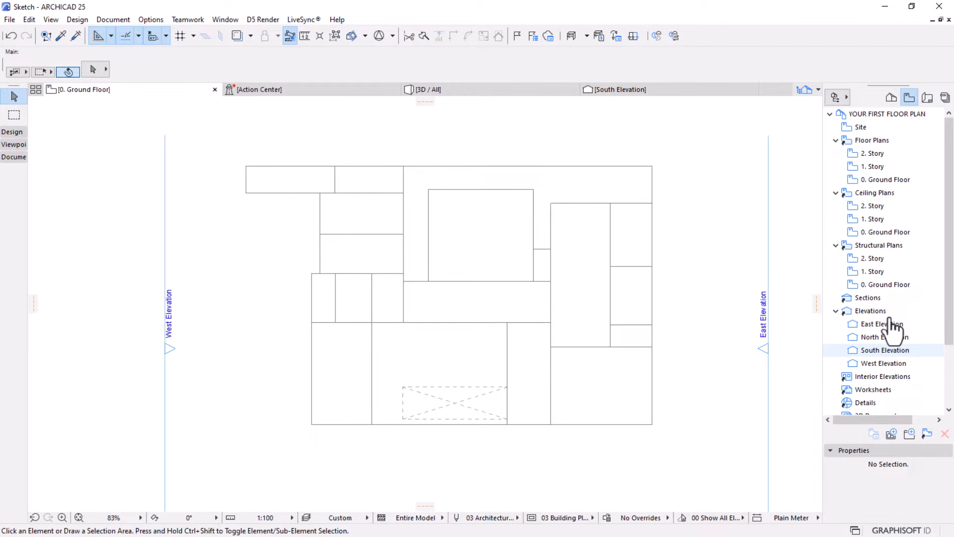
click(891, 98)
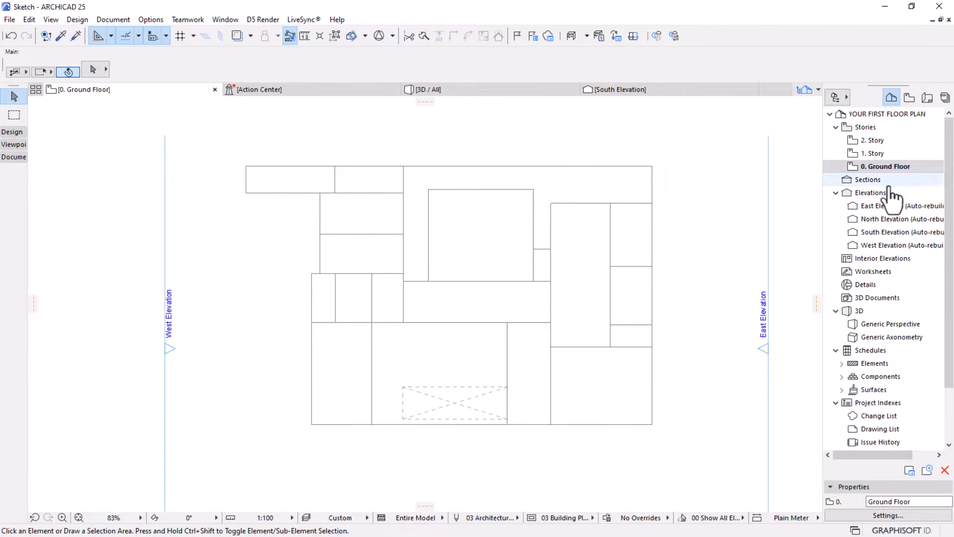
click(907, 101)
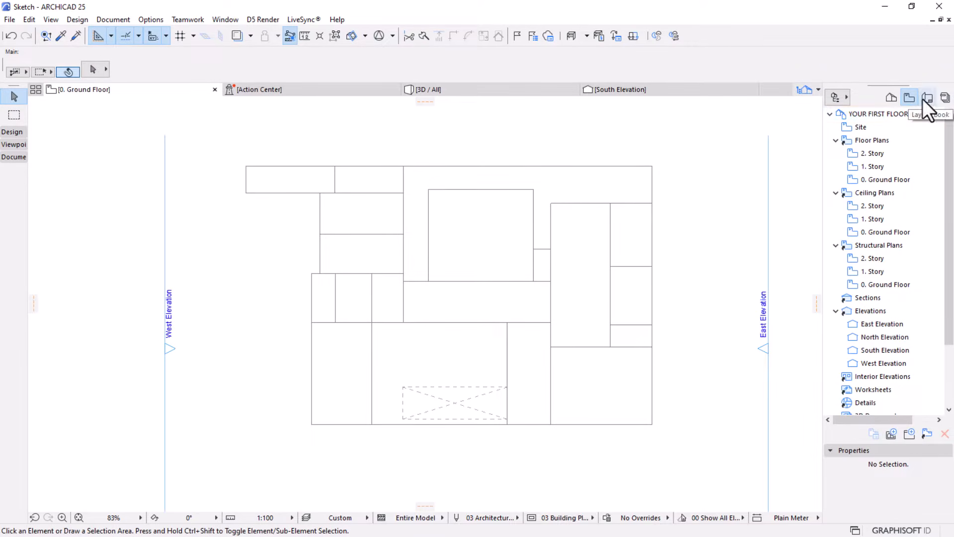
Open the A1 Landscape master layout from the Layout Book and examine its title block
click(926, 98)
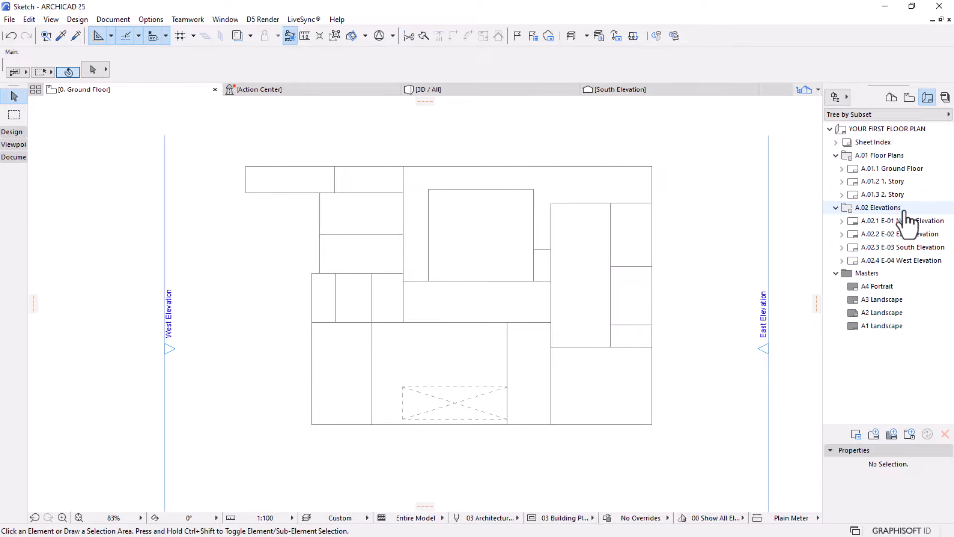
double_click(867, 327)
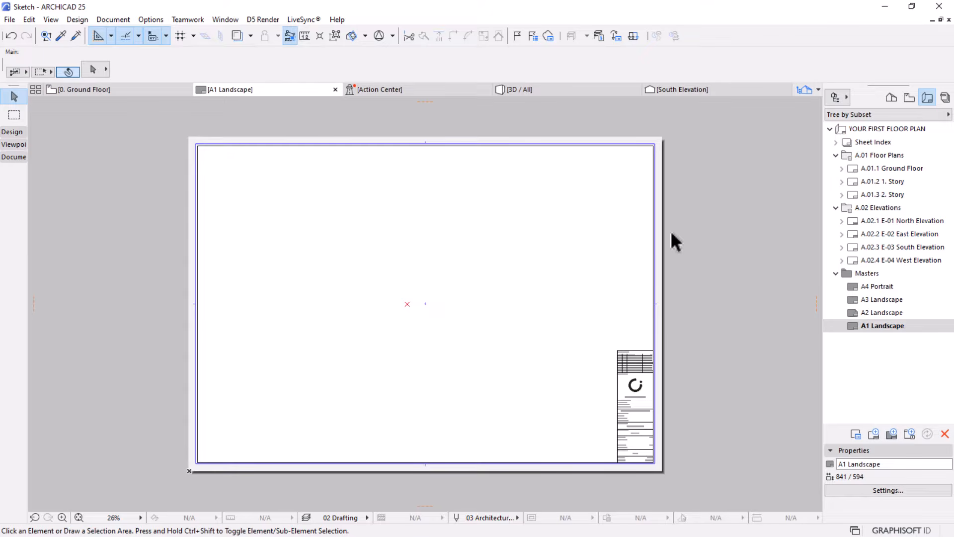
scroll(636, 433, up, 5)
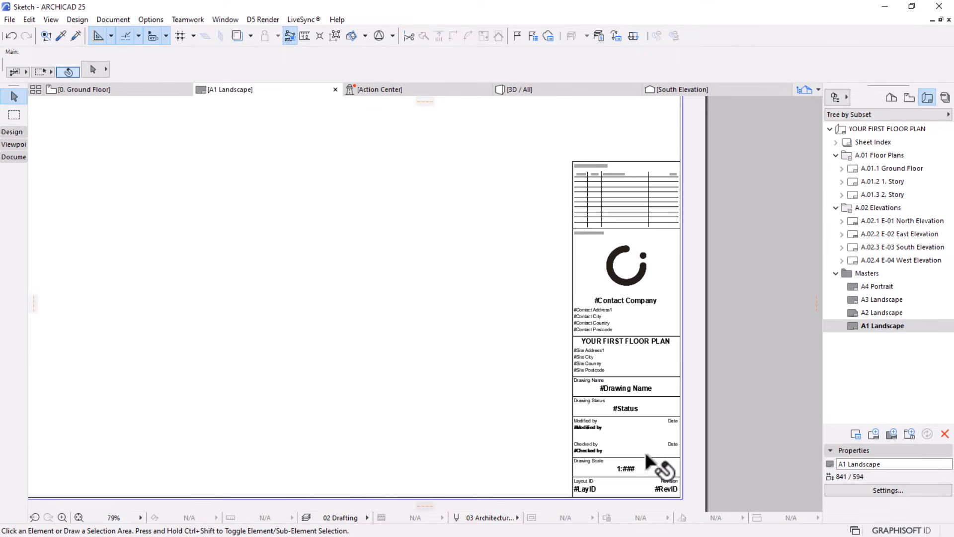
scroll(646, 454, up, 3)
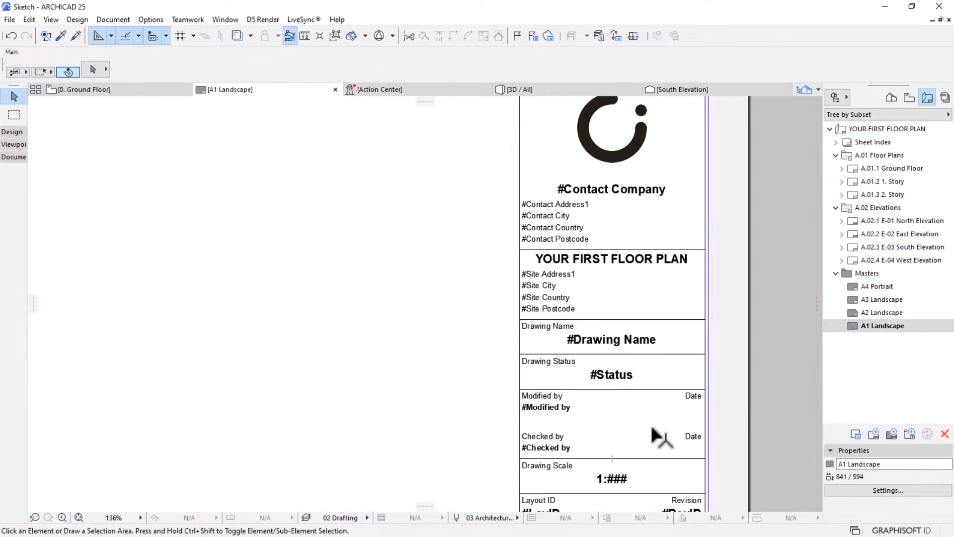
scroll(661, 438, down, 8)
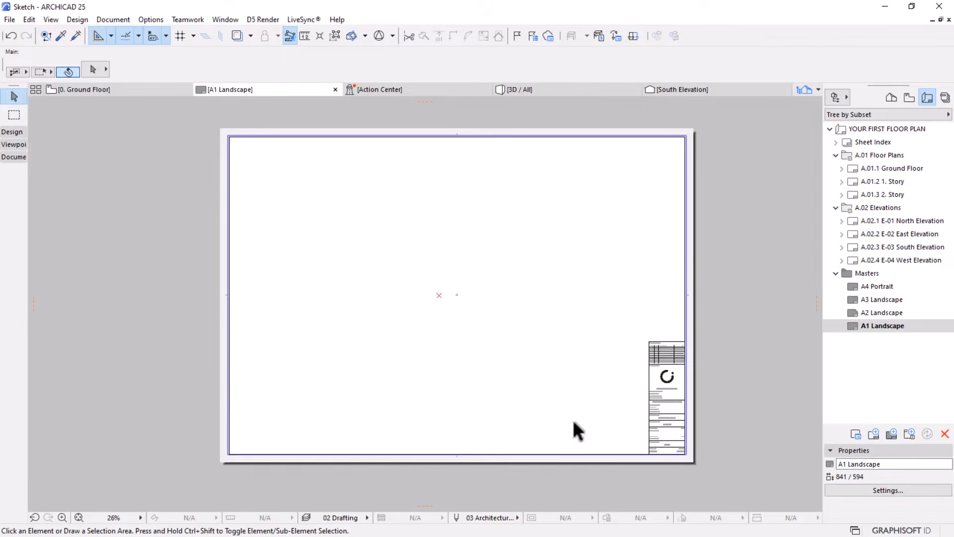
scroll(637, 420, up, 1)
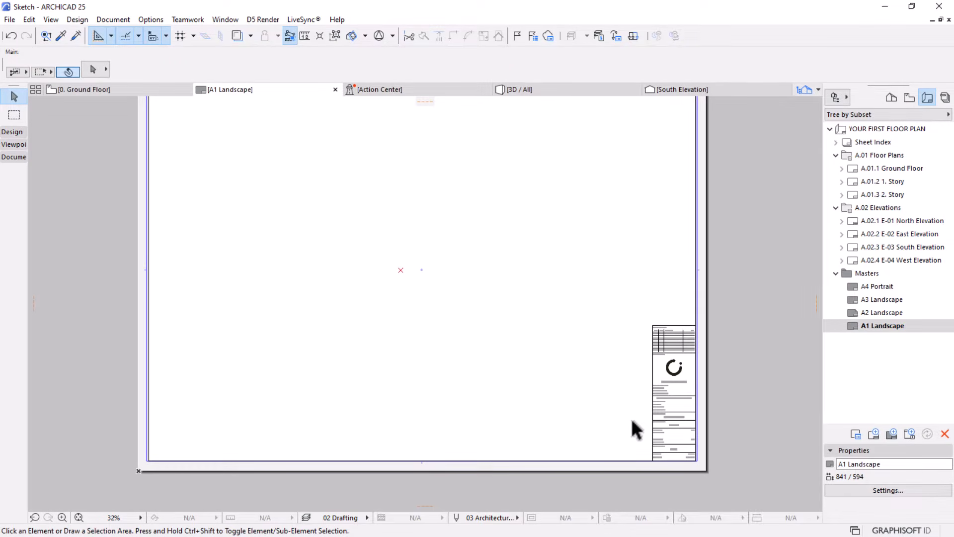
scroll(696, 414, down, 2)
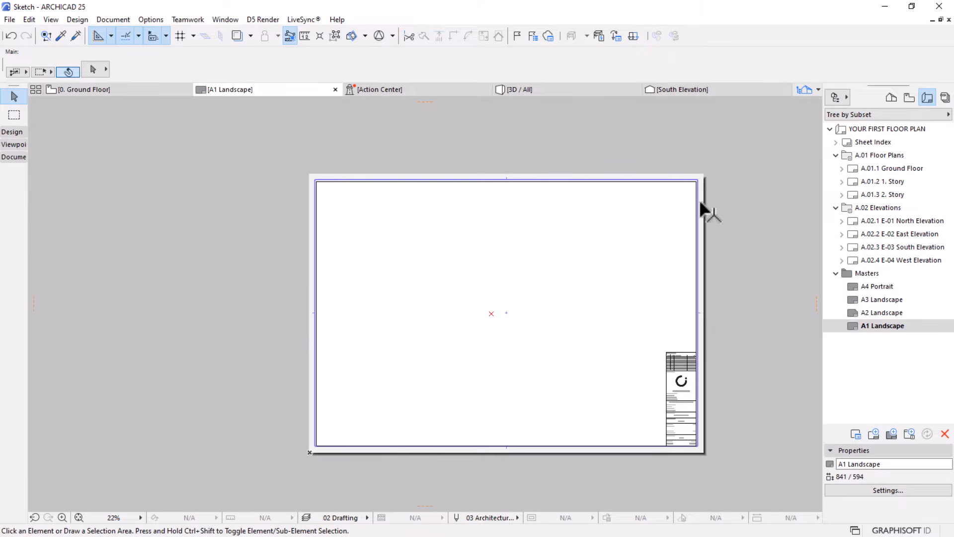
scroll(670, 404, up, 2)
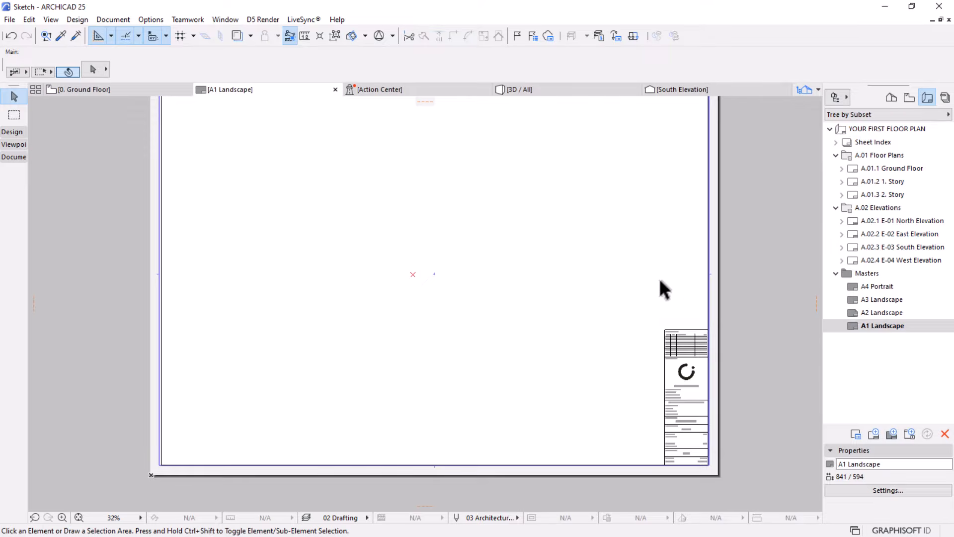
scroll(662, 271, down, 2)
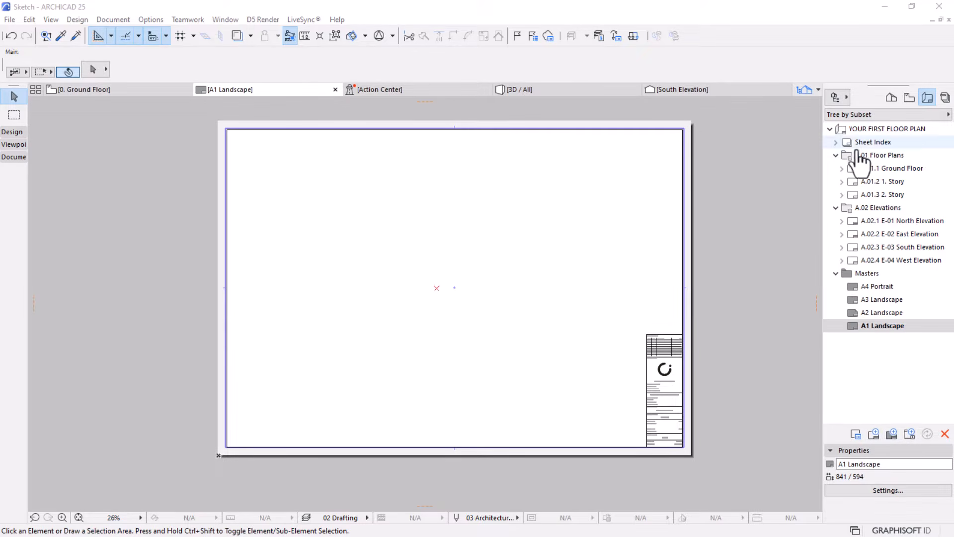
Start a new master layout named MSBIM with the A1 (ISO) - Metric landscape size
click(891, 431)
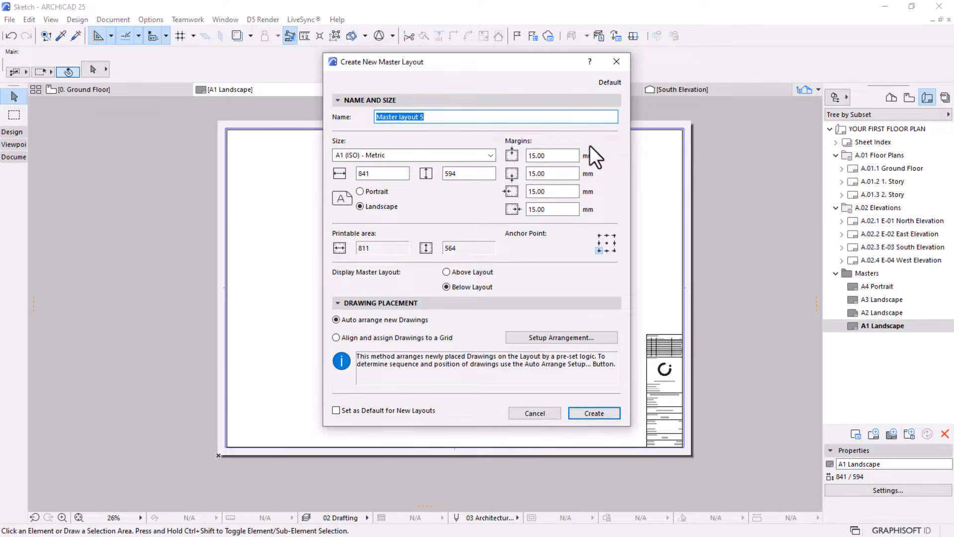
text(MSBIM)
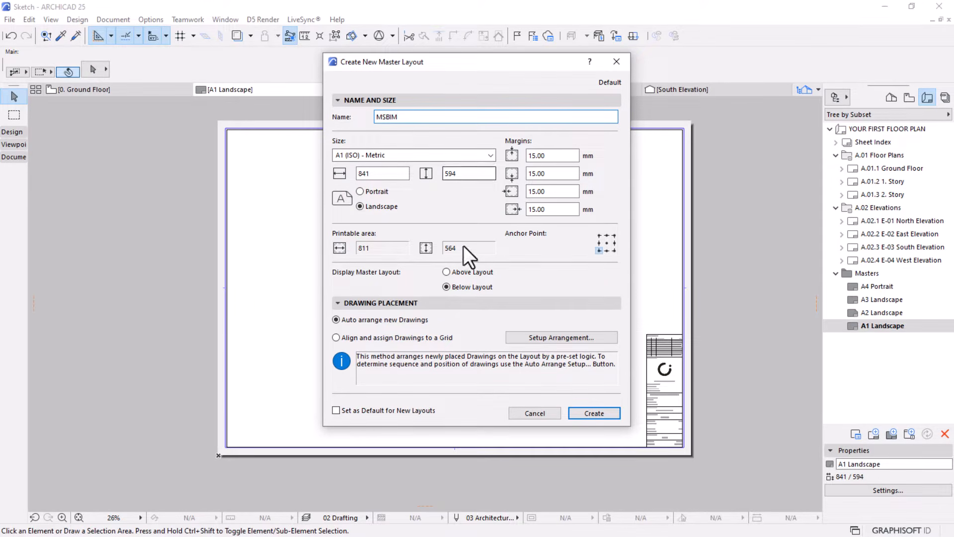
click(378, 155)
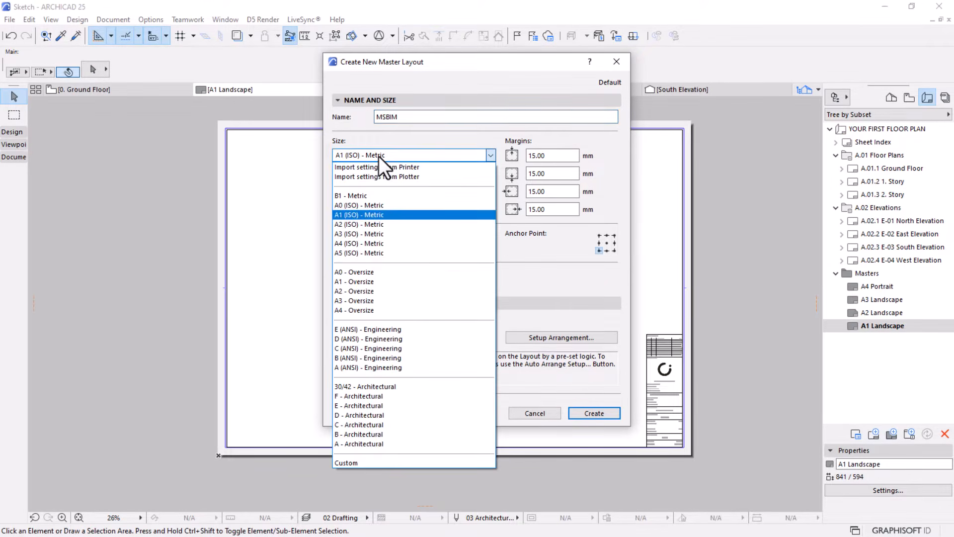
click(376, 214)
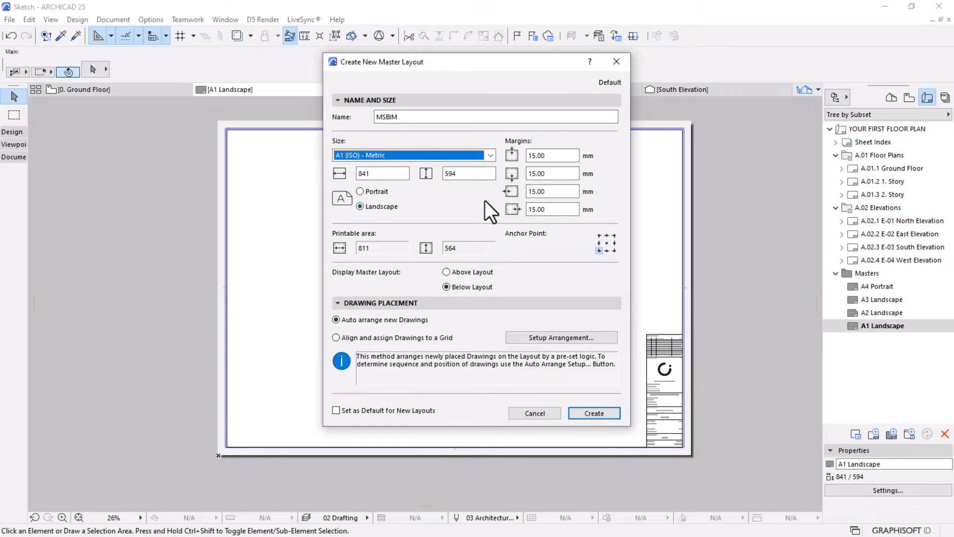
click(490, 155)
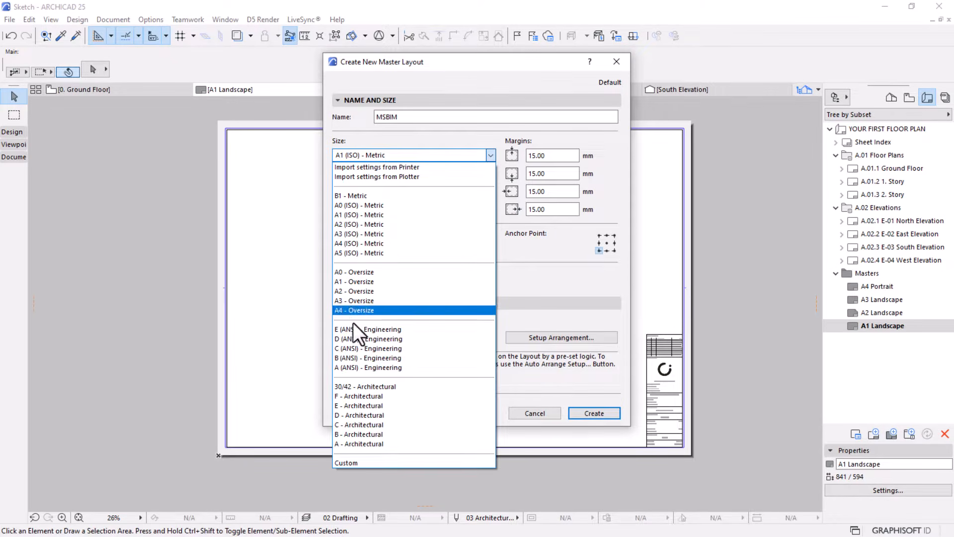
click(540, 287)
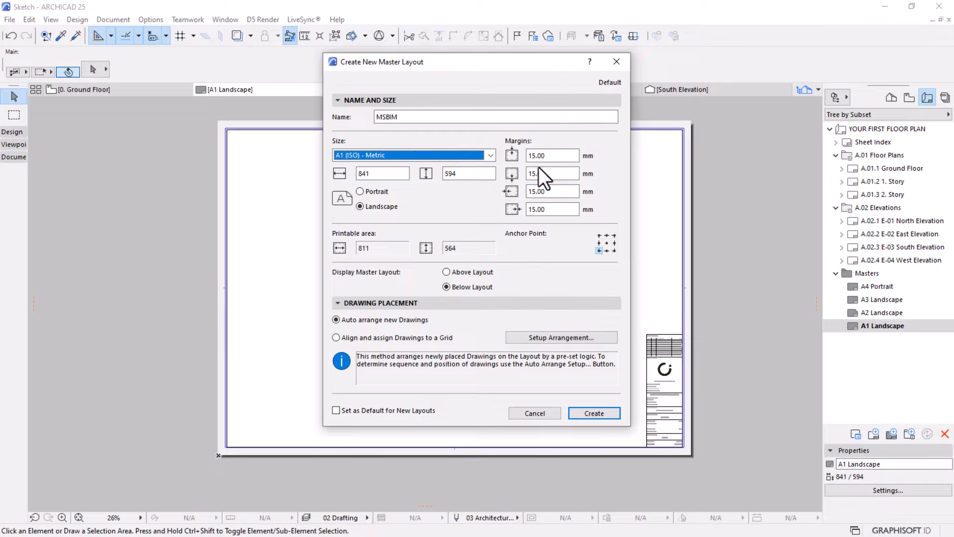
Set all four margins of the MSBIM master layout to 10 mm
double_click(558, 156)
text(1)
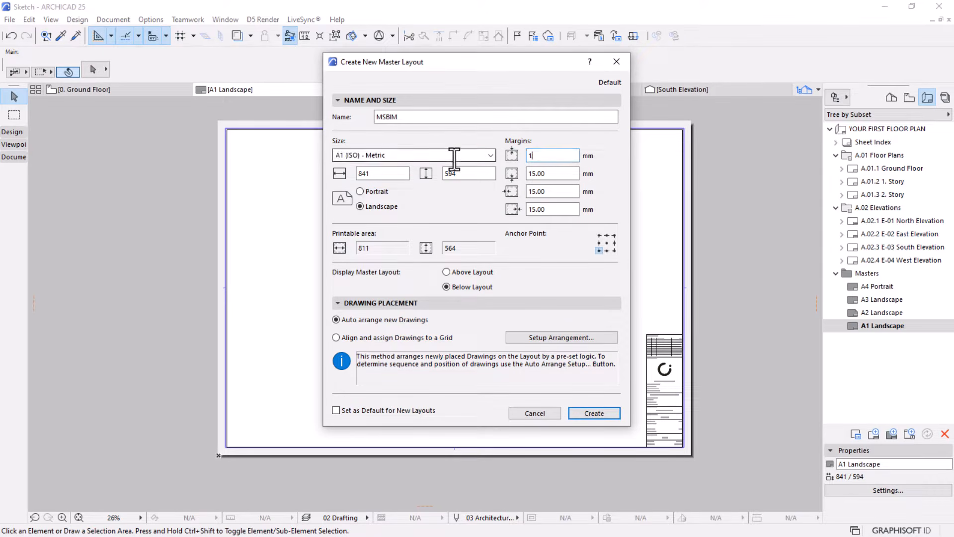
text(0)
key(Tab)
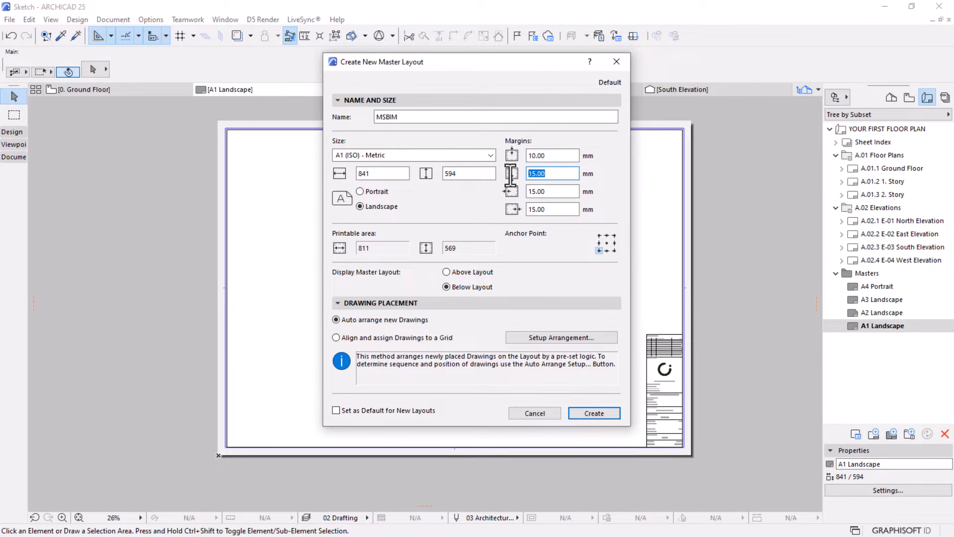
text(10)
key(Tab)
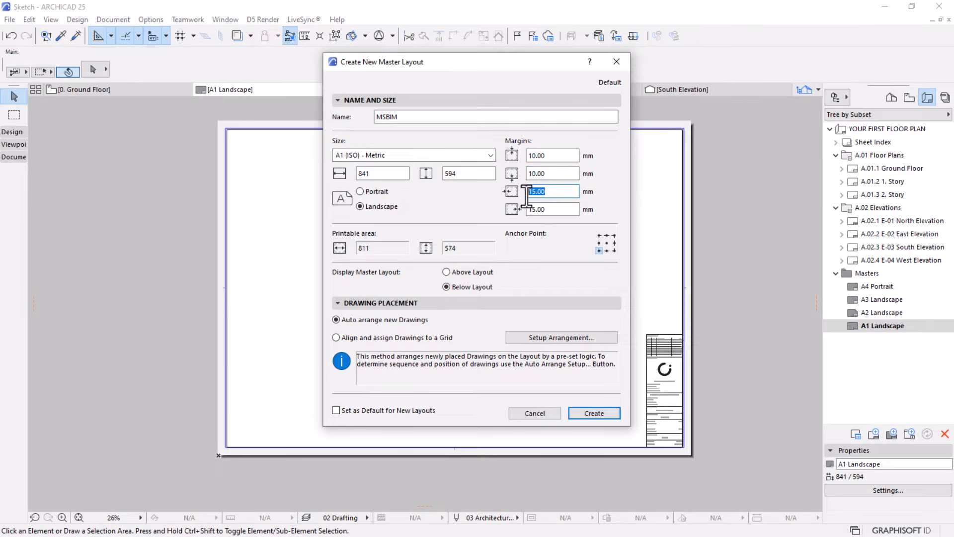
text(10)
key(Tab)
text(10)
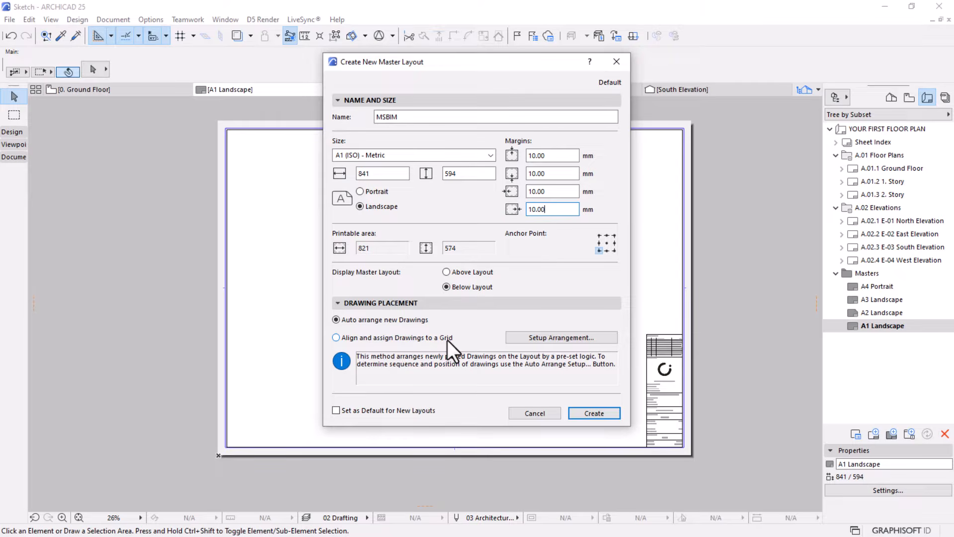
Accept the auto-arrange setup for drawings as it is and create the MSBIM master layout
click(563, 338)
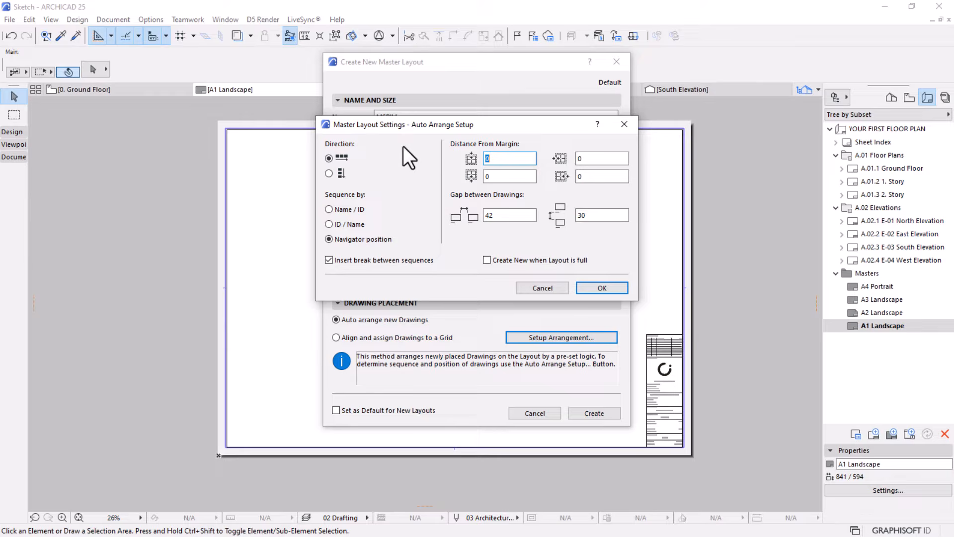
click(595, 286)
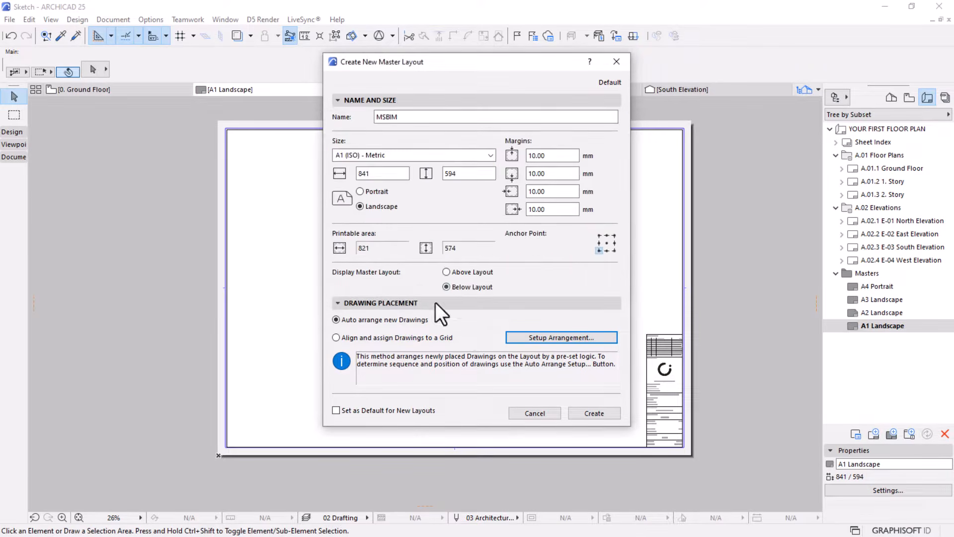
click(594, 413)
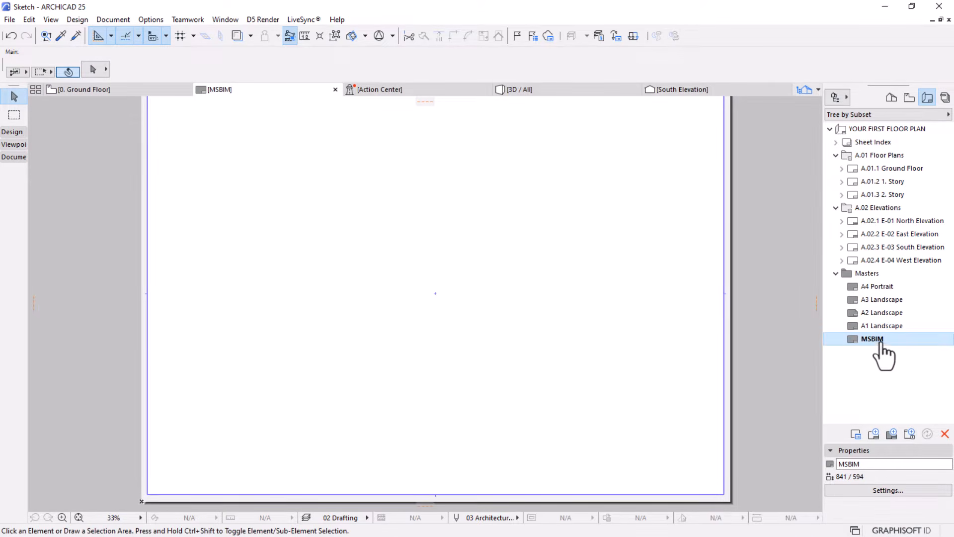
scroll(579, 330, down, 2)
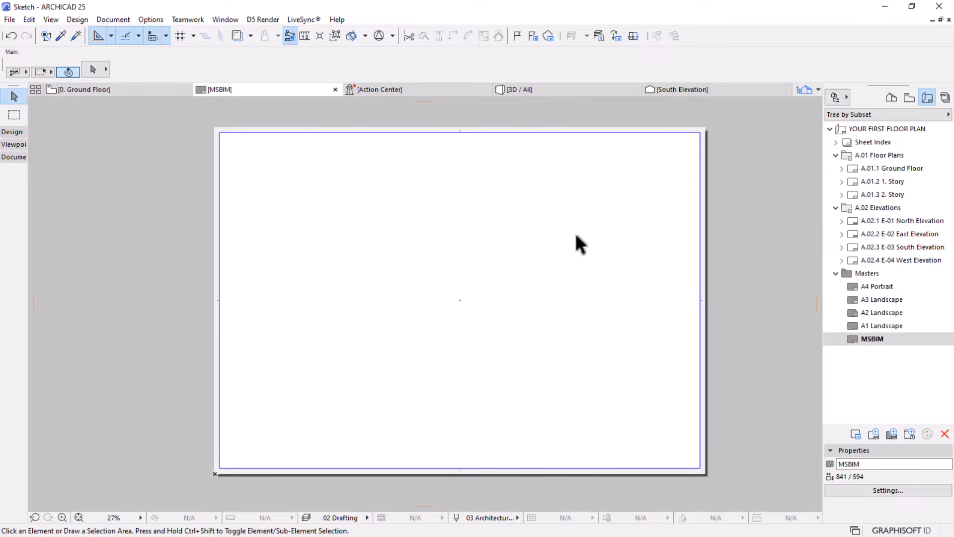
Switch to the Title Block 04 v25 project and examine the logo, layout ID and project details on its A1 Landscape master
key(super)
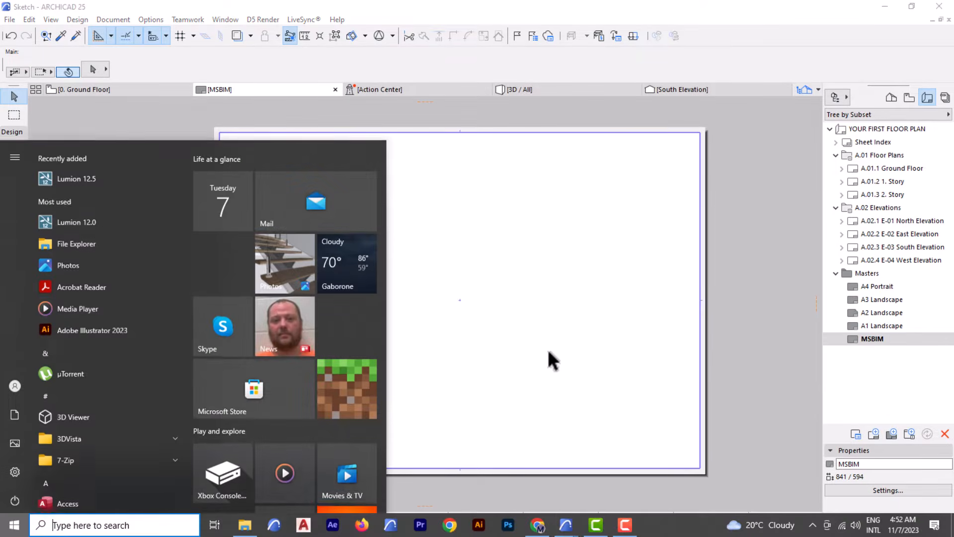
mouse_move(567, 524)
click(652, 485)
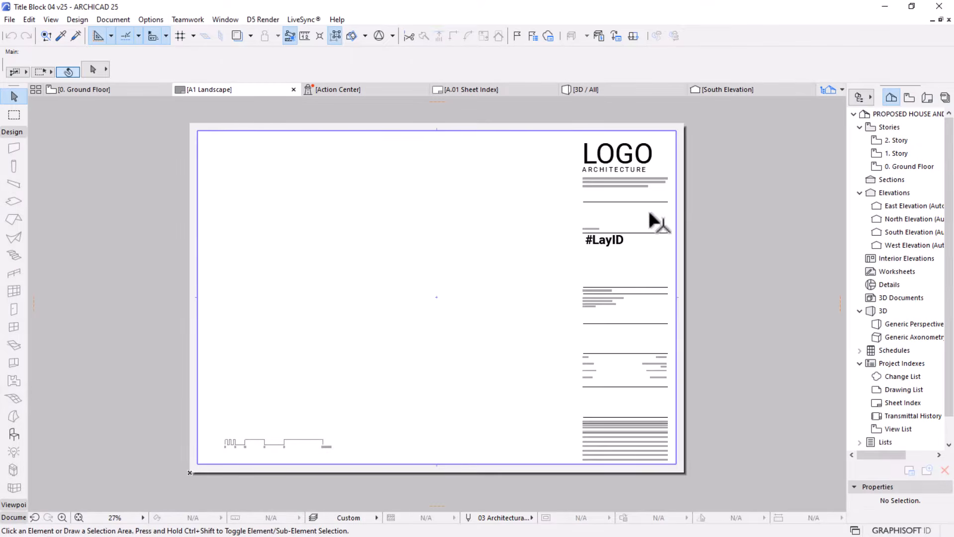
scroll(681, 228, up, 2)
middle_drag(604, 313, 604, 261)
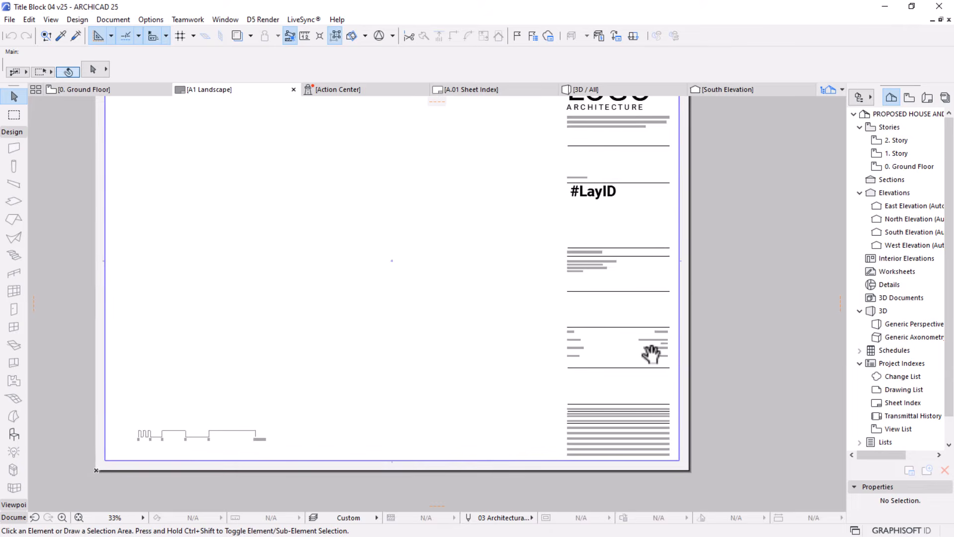
scroll(671, 213, up, 2)
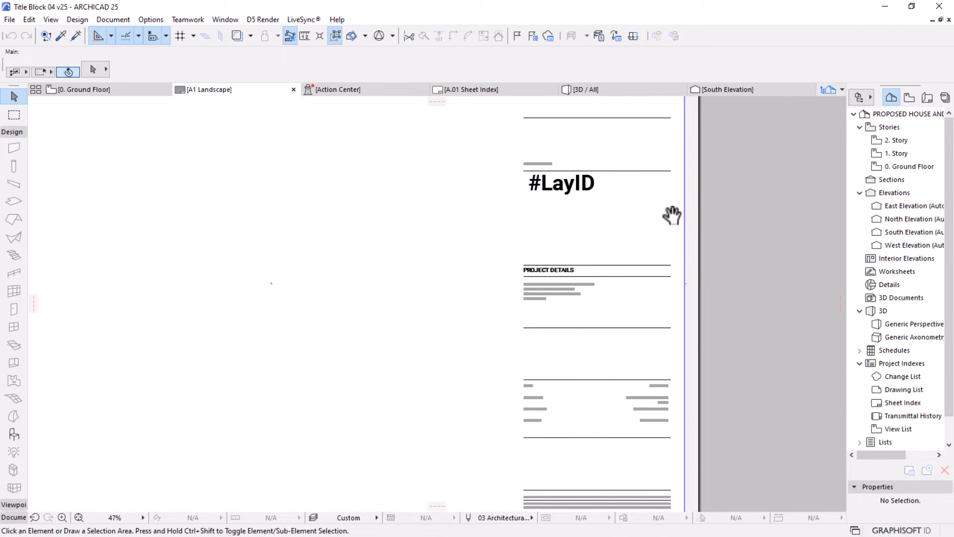
scroll(614, 252, up, 3)
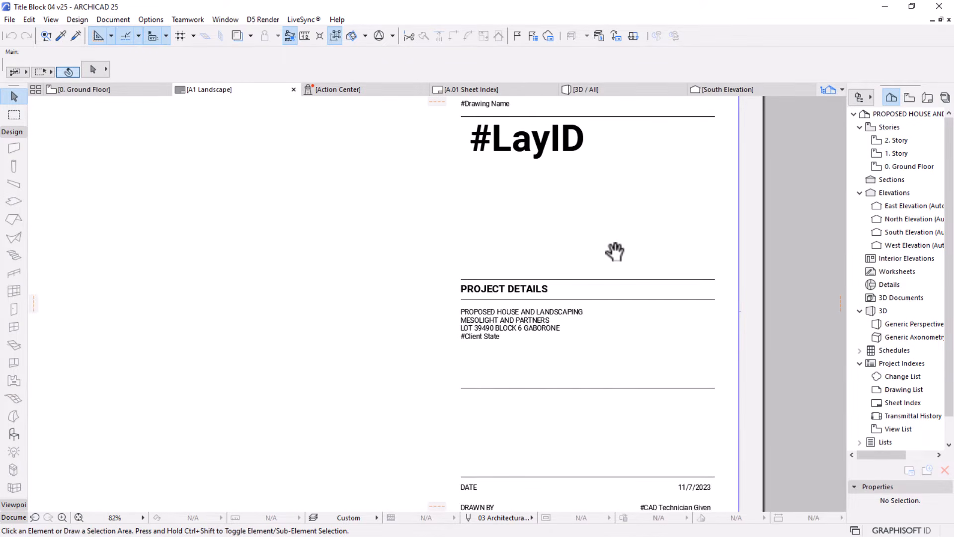
scroll(614, 252, down, 4)
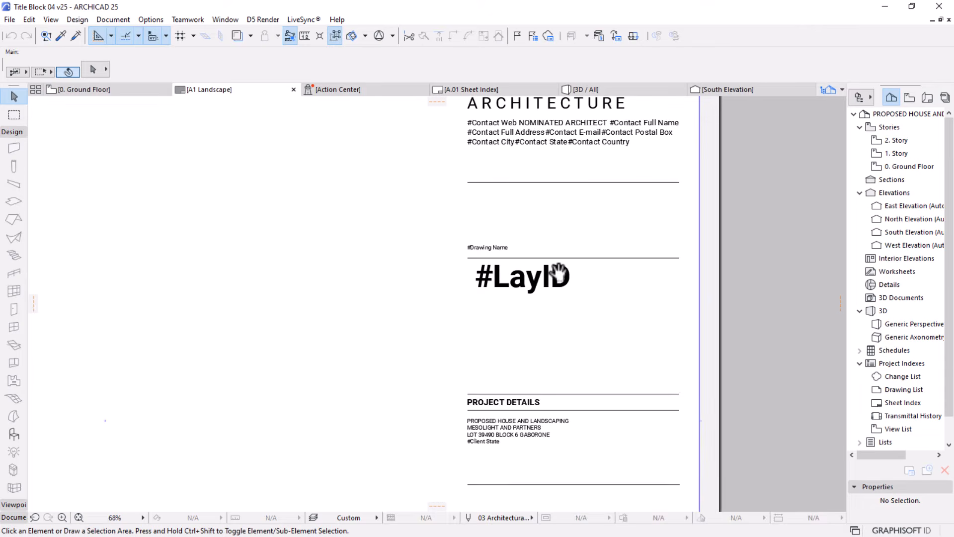
scroll(615, 233, down, 2)
middle_drag(571, 347, 588, 313)
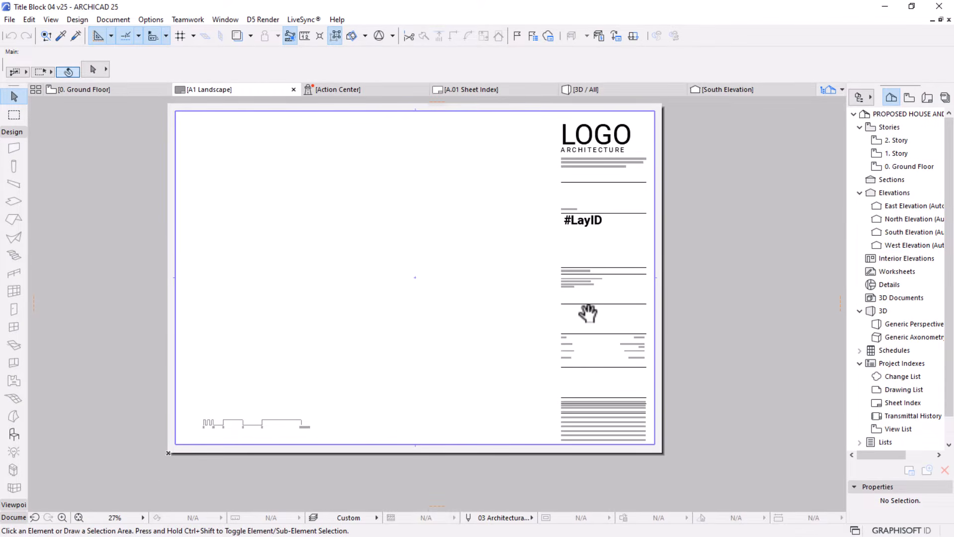
Switch to File Explorer and look through the PDF, Archicad, AutoCAD and EPS title block files in the 2023 Product folder
key(super)
click(244, 525)
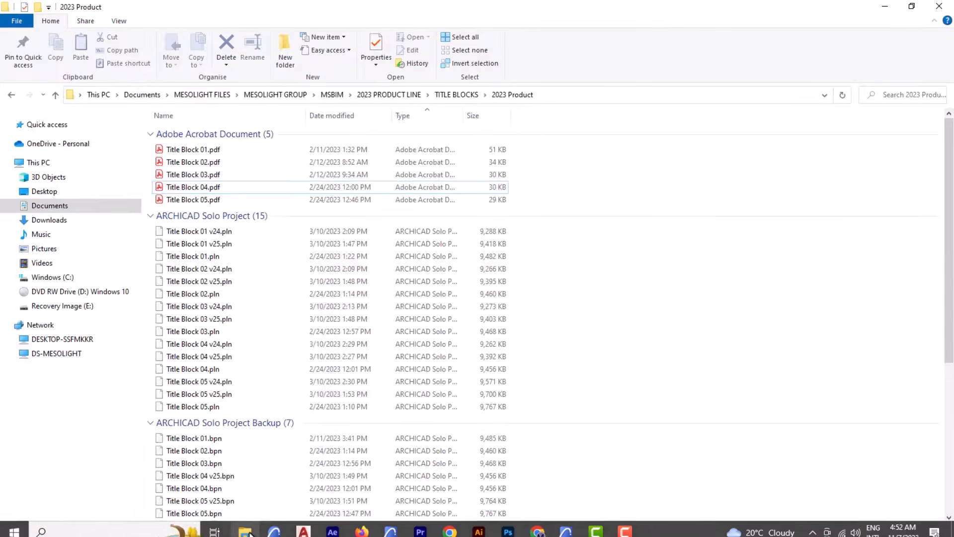
scroll(331, 276, down, 6)
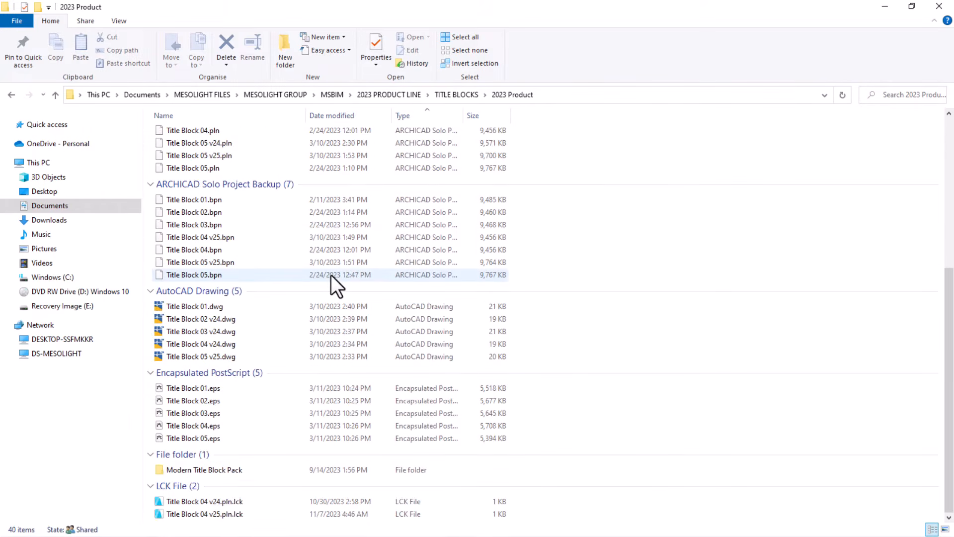
scroll(331, 275, up, 3)
scroll(331, 275, up, 1)
scroll(239, 298, up, 2)
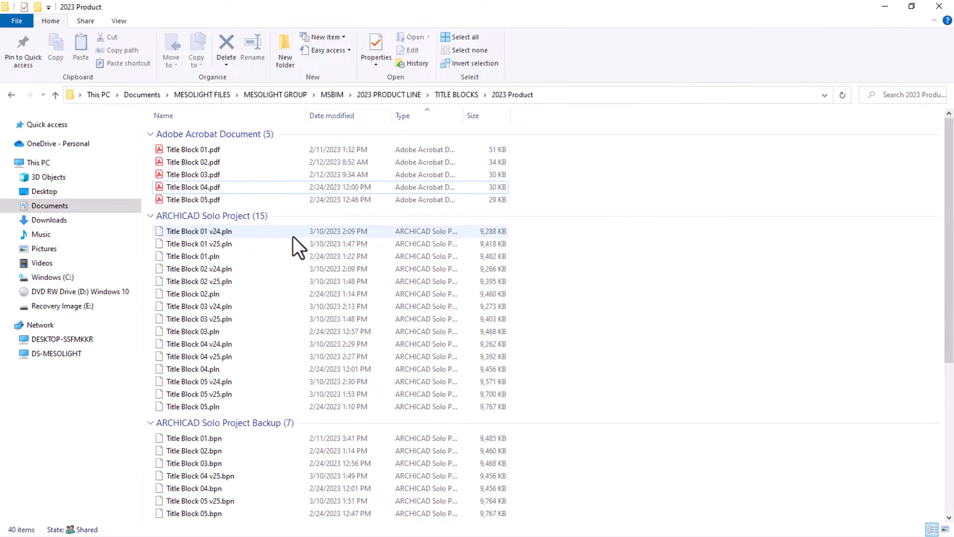
scroll(278, 223, down, 1)
scroll(231, 238, down, 4)
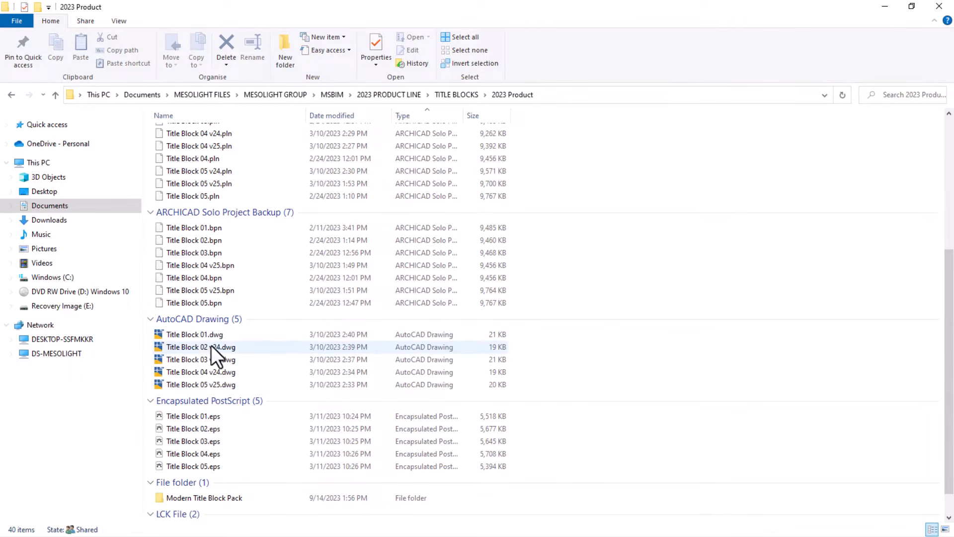
scroll(231, 338, down, 1)
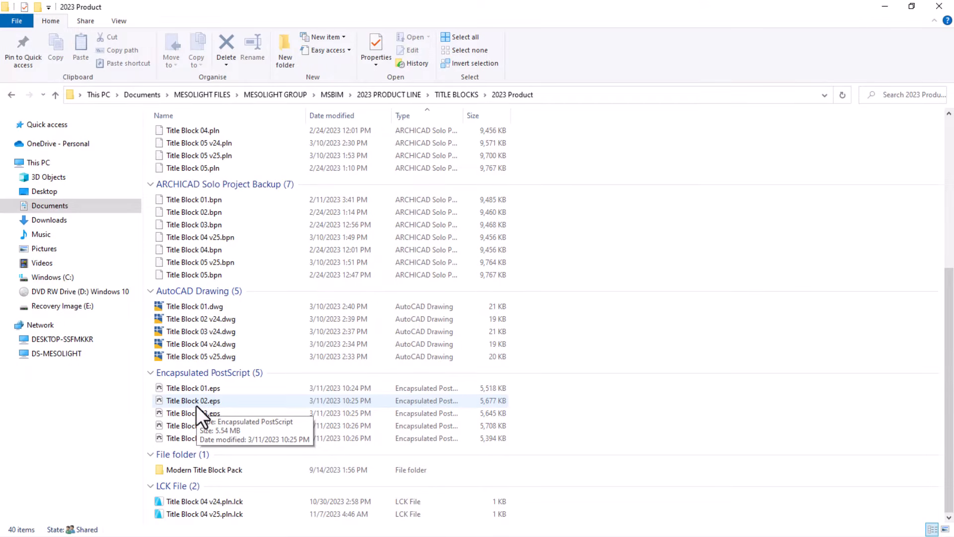
scroll(326, 243, up, 6)
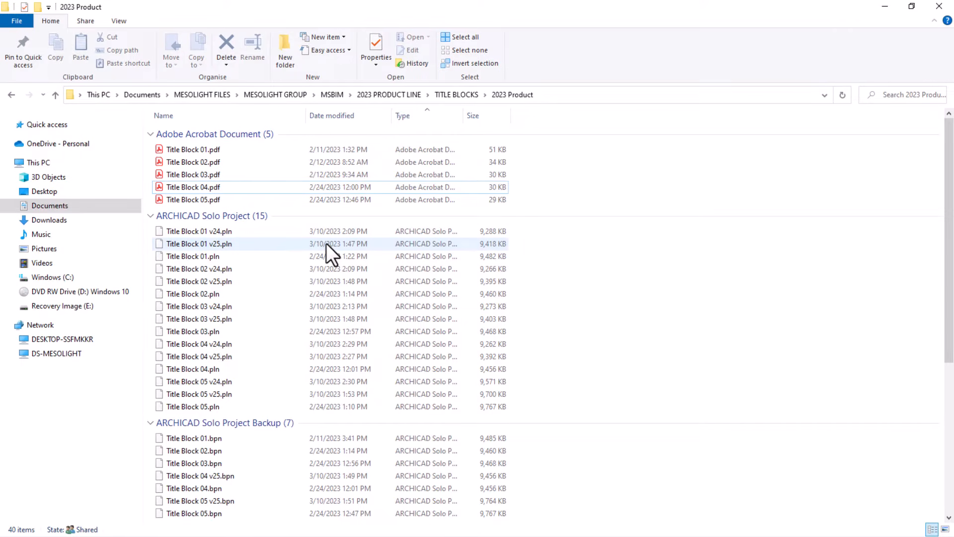
Place Title Block 04.pdf from the folder onto the MSBIM master layout in the Sketch project
click(198, 186)
mouse_move(197, 186)
mouse_down()
mouse_move(343, 210)
mouse_move(459, 450)
mouse_move(474, 516)
mouse_move(587, 528)
mouse_move(477, 492)
mouse_move(571, 527)
mouse_move(462, 476)
mouse_move(446, 299)
mouse_up()
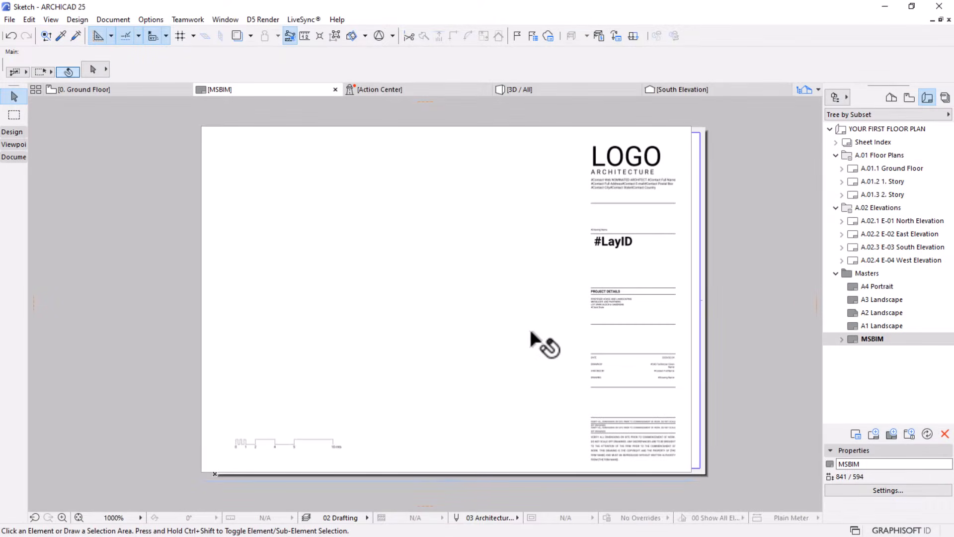
scroll(571, 291, down, 2)
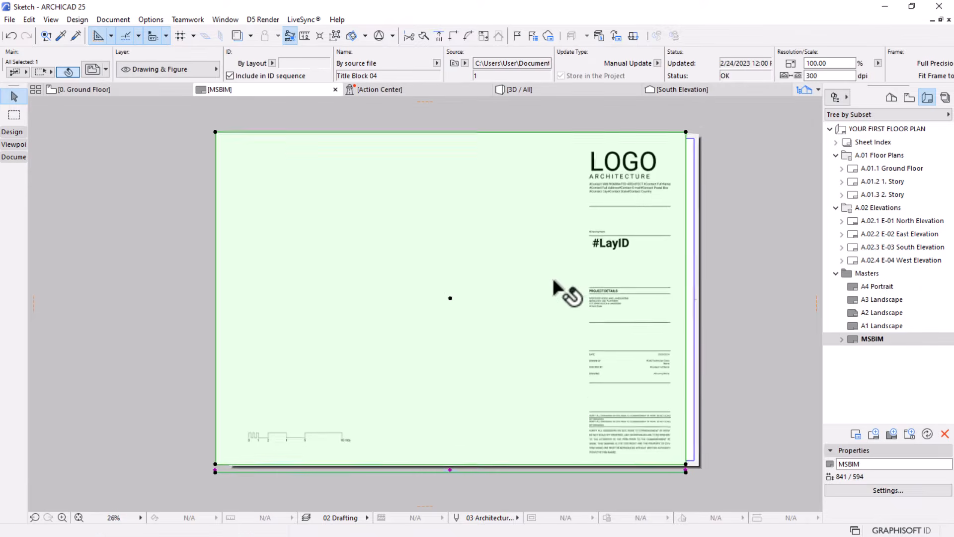
Inspect how the placed title block drawing lines up with the sheet's lower-left corner and review its source, scale and size settings
scroll(304, 423, up, 10)
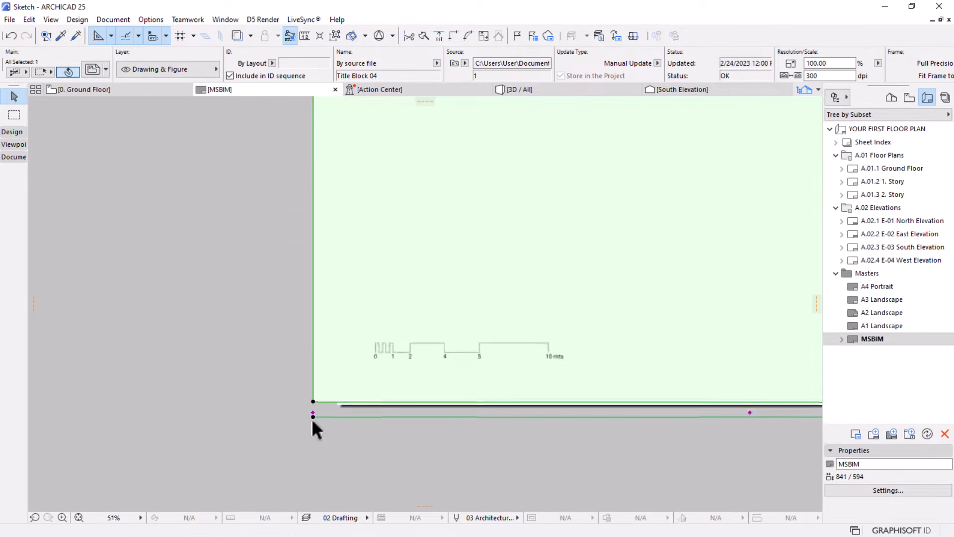
middle_drag(486, 369, 355, 372)
scroll(208, 397, down, 1)
scroll(205, 398, down, 3)
scroll(410, 337, down, 3)
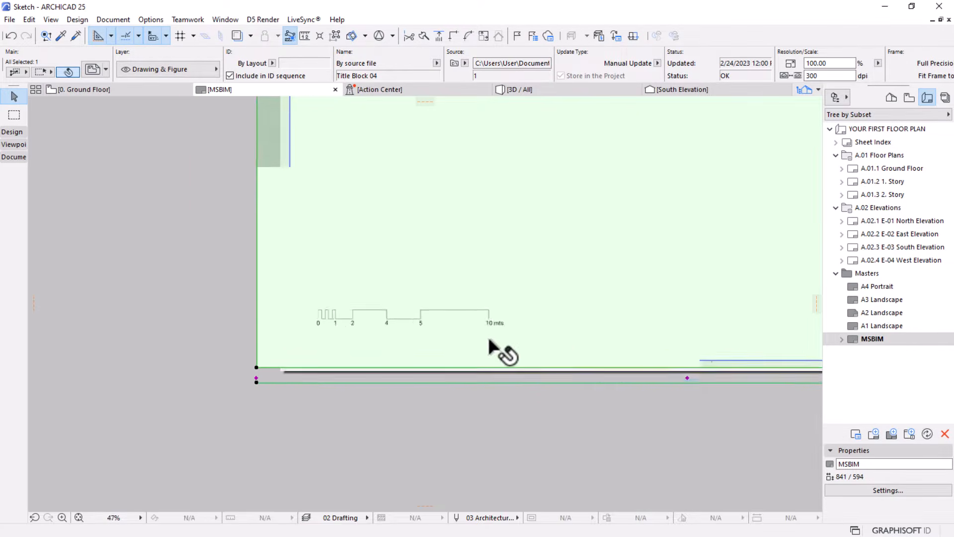
middle_drag(431, 367, 268, 398)
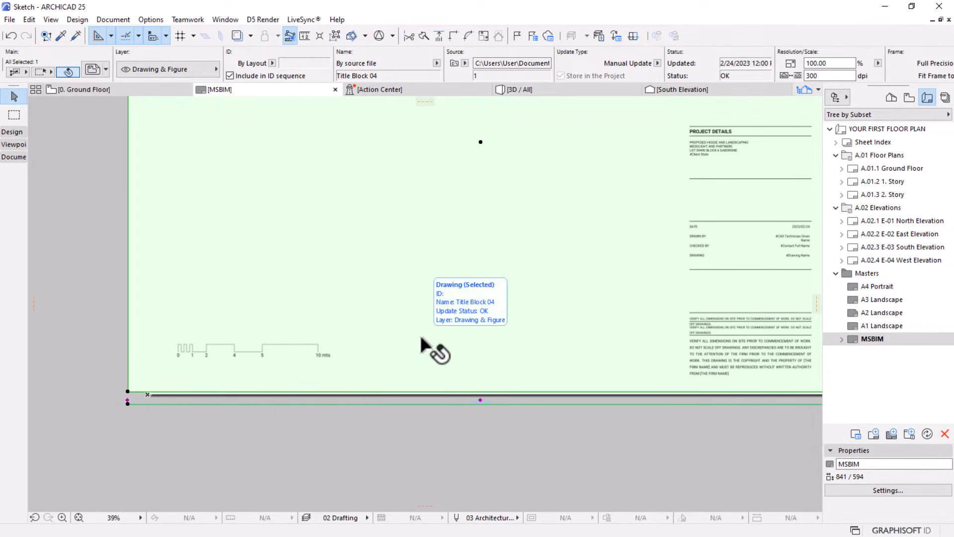
scroll(422, 341, down, 2)
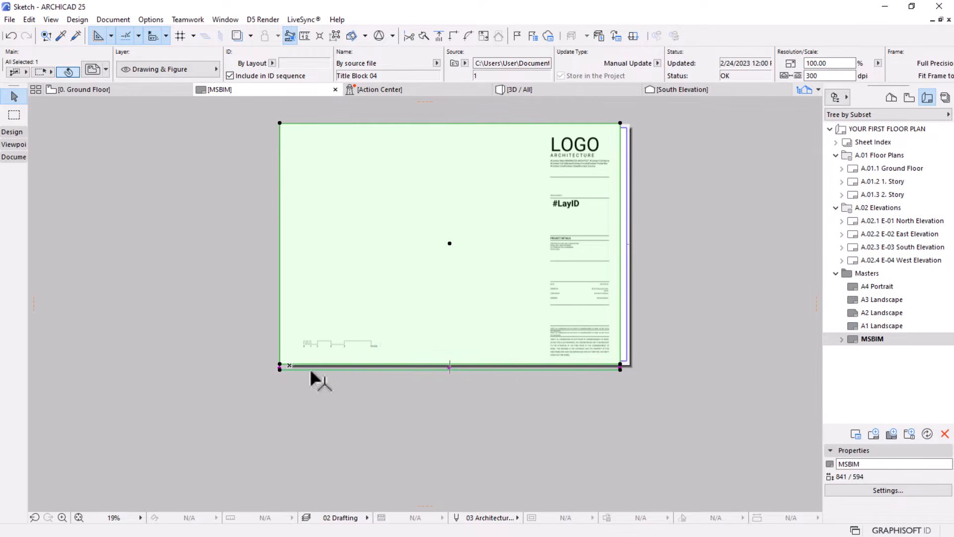
scroll(285, 362, up, 3)
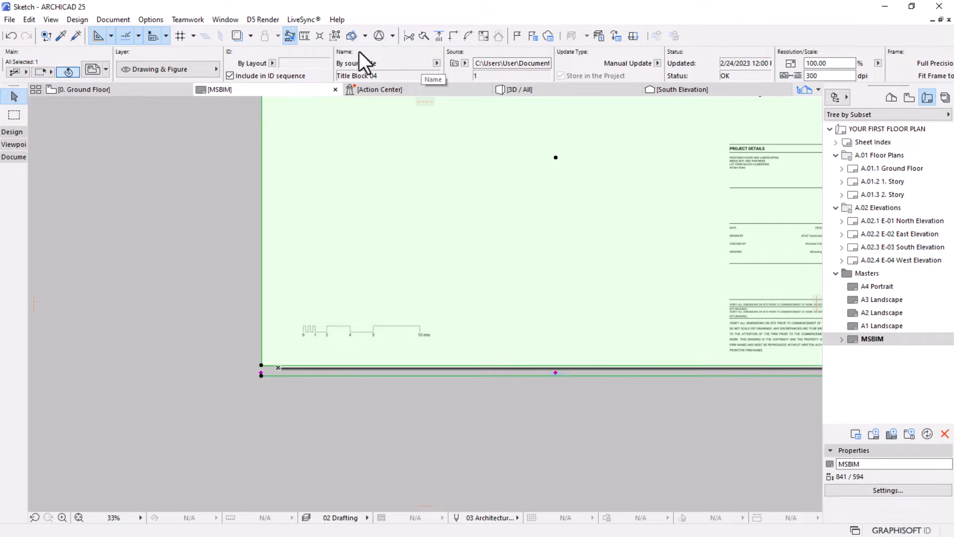
scroll(302, 66, down, 4)
scroll(303, 65, down, 10)
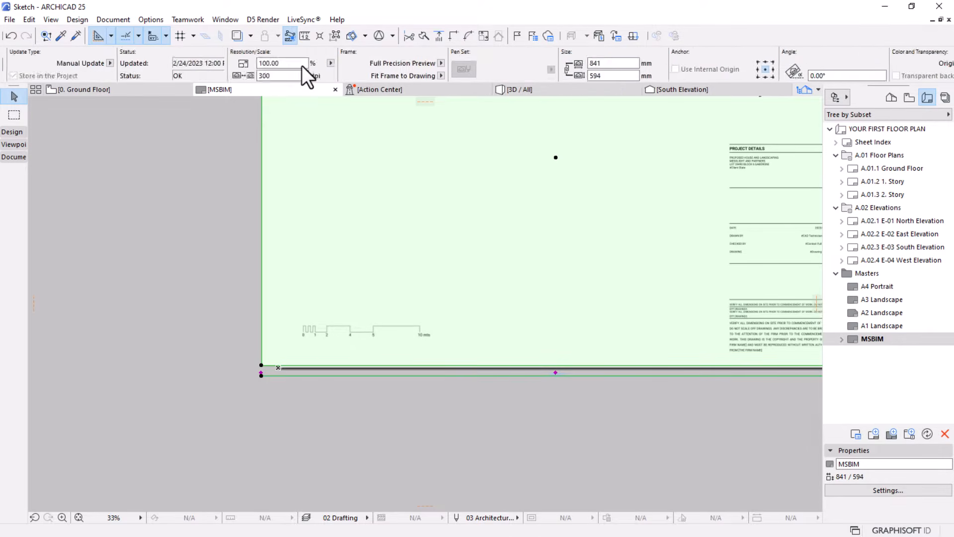
Review the placed title block drawing's settings, covering its layer, source, update status, scale, size, anchor, border and title options
scroll(302, 65, up, 12)
scroll(302, 65, down, 16)
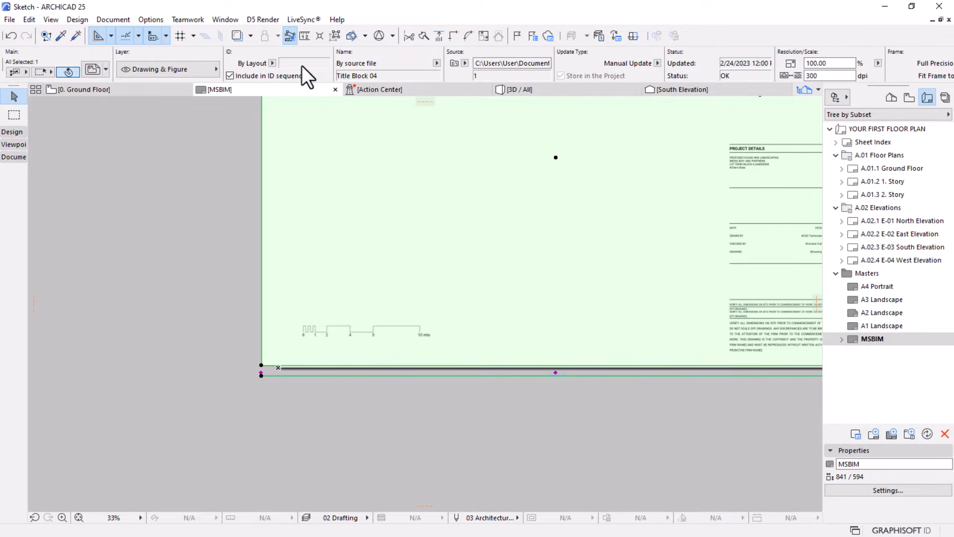
scroll(302, 65, up, 7)
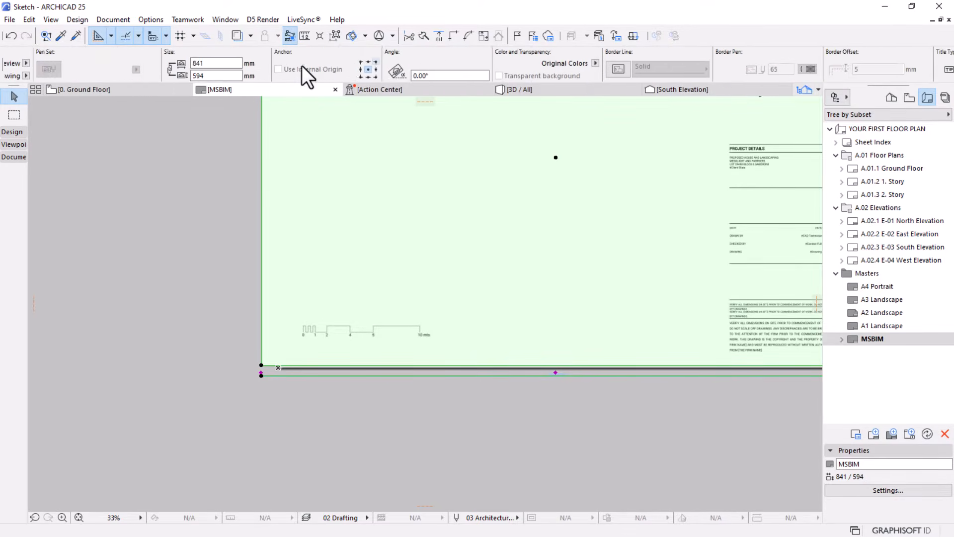
scroll(304, 65, down, 20)
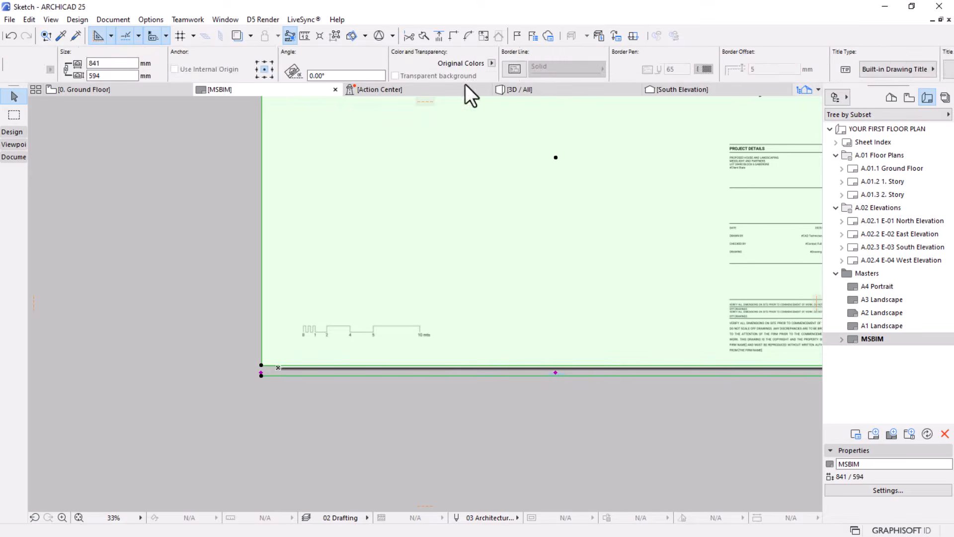
scroll(462, 68, down, 1)
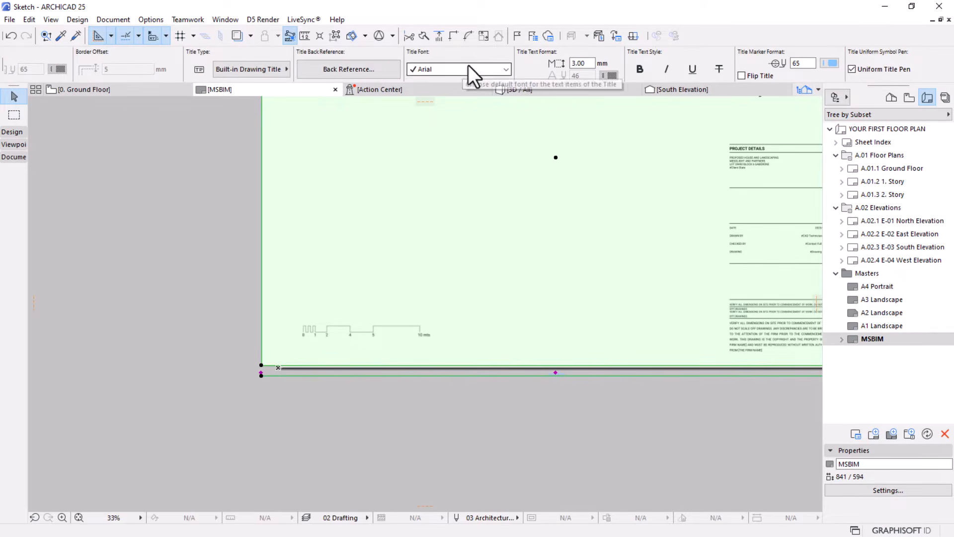
scroll(433, 55, up, 7)
scroll(434, 55, up, 15)
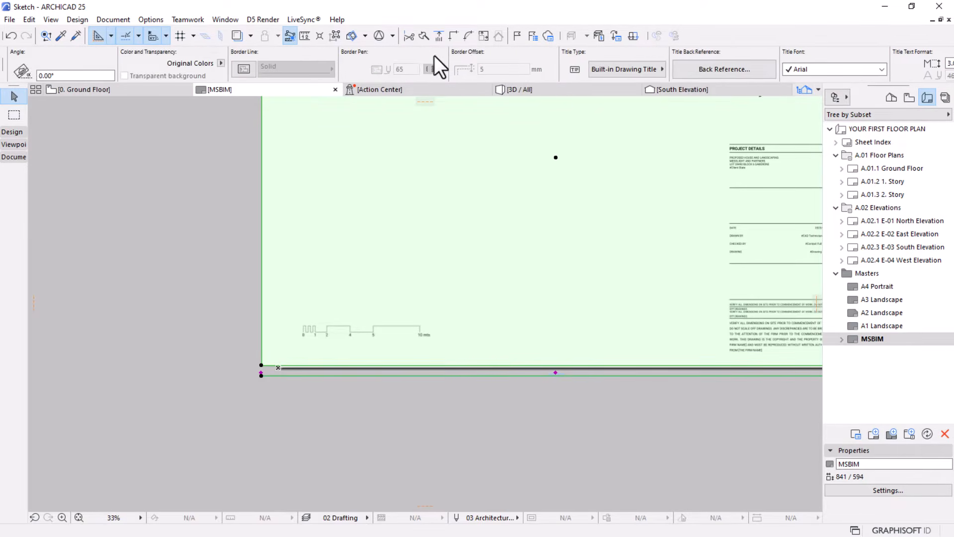
scroll(434, 55, down, 9)
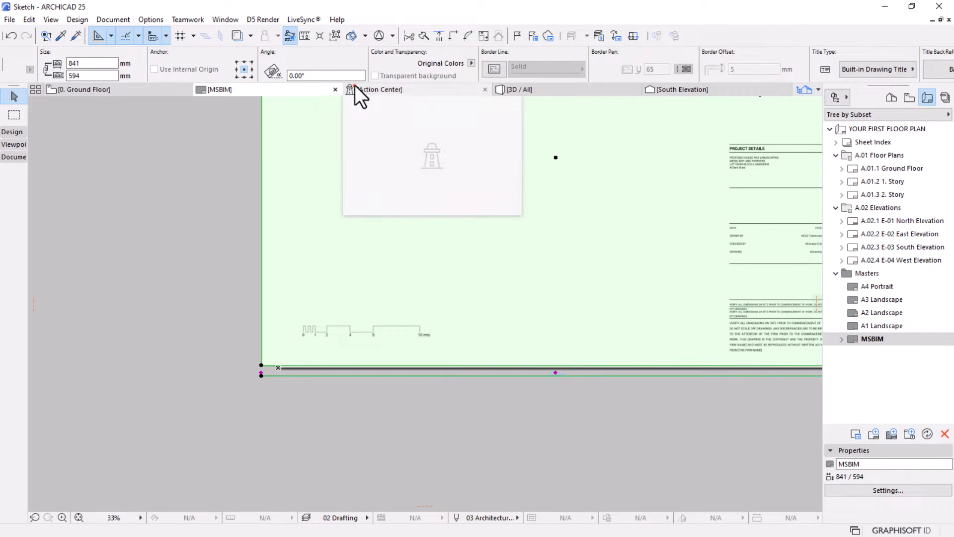
scroll(425, 73, up, 5)
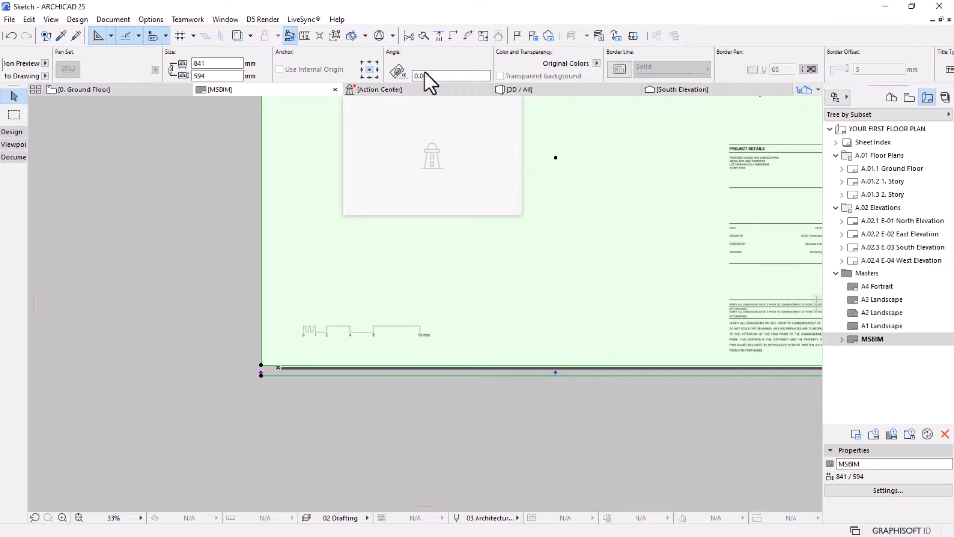
scroll(425, 72, up, 2)
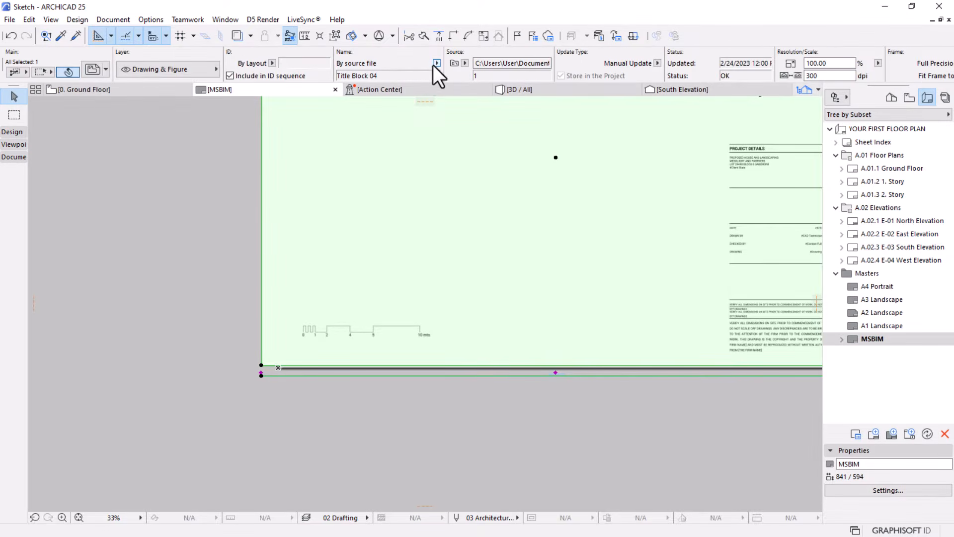
scroll(433, 65, down, 4)
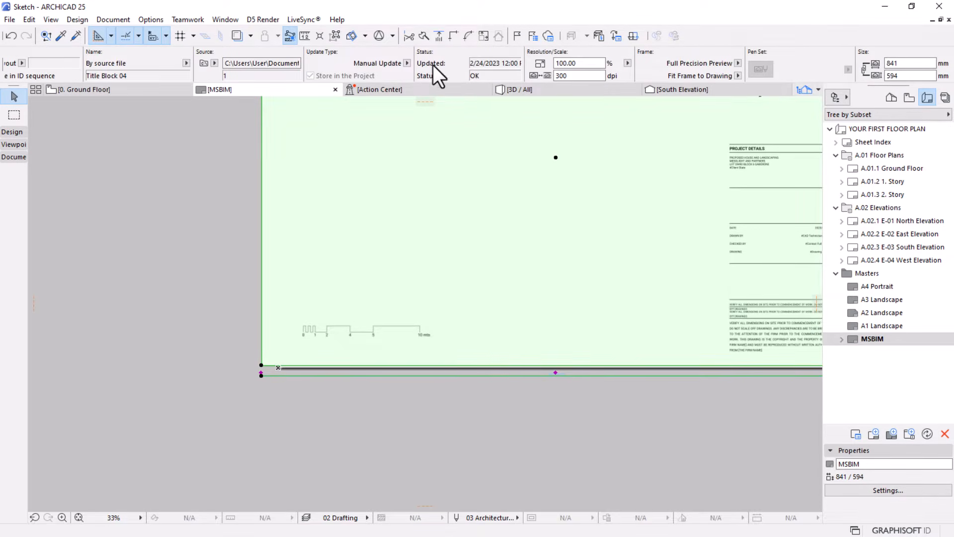
scroll(341, 73, up, 4)
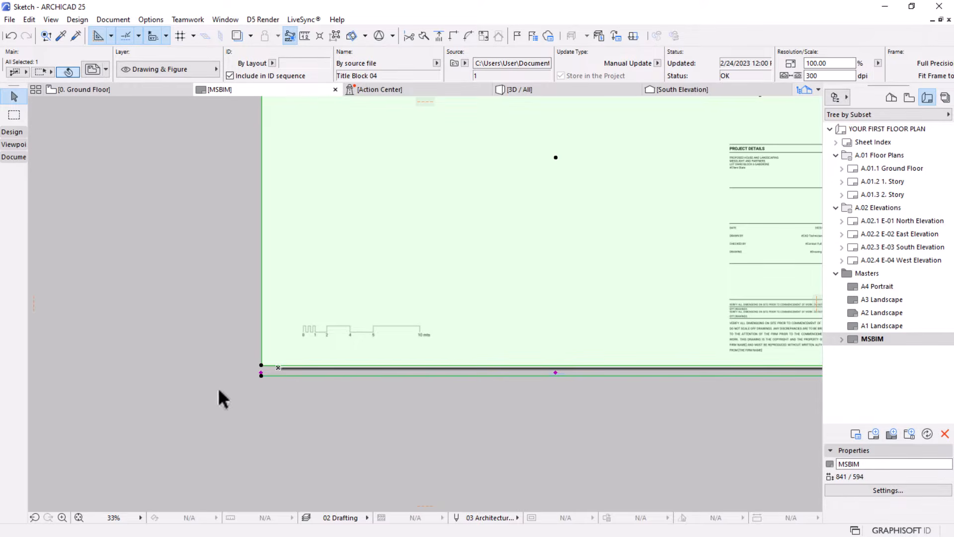
Set the placed title block drawing's title type to No Title
scroll(226, 386, down, 2)
scroll(473, 64, down, 5)
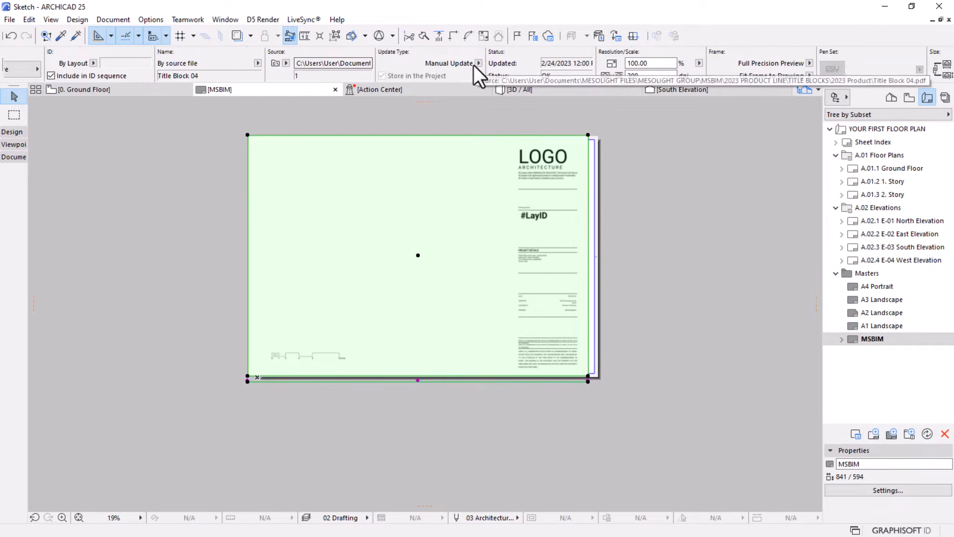
scroll(473, 65, down, 5)
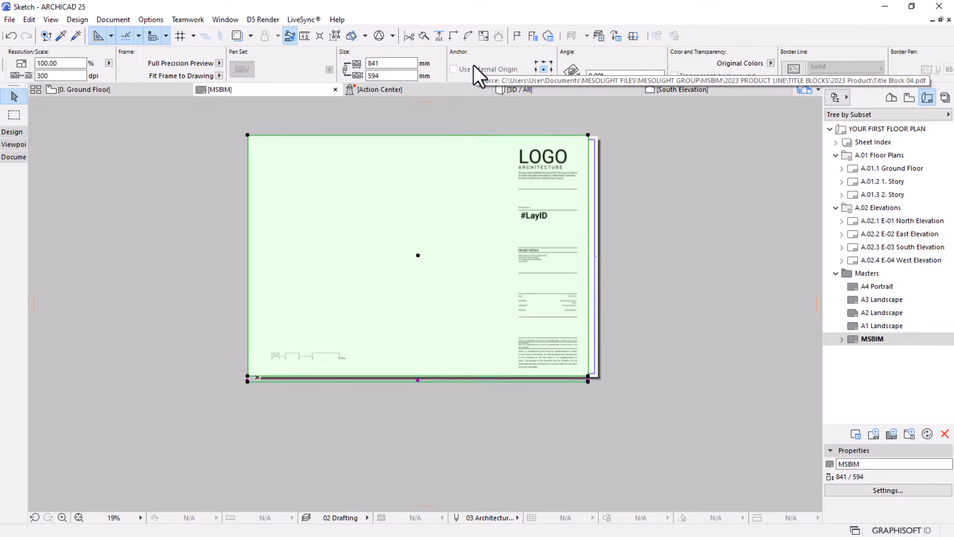
scroll(473, 65, down, 5)
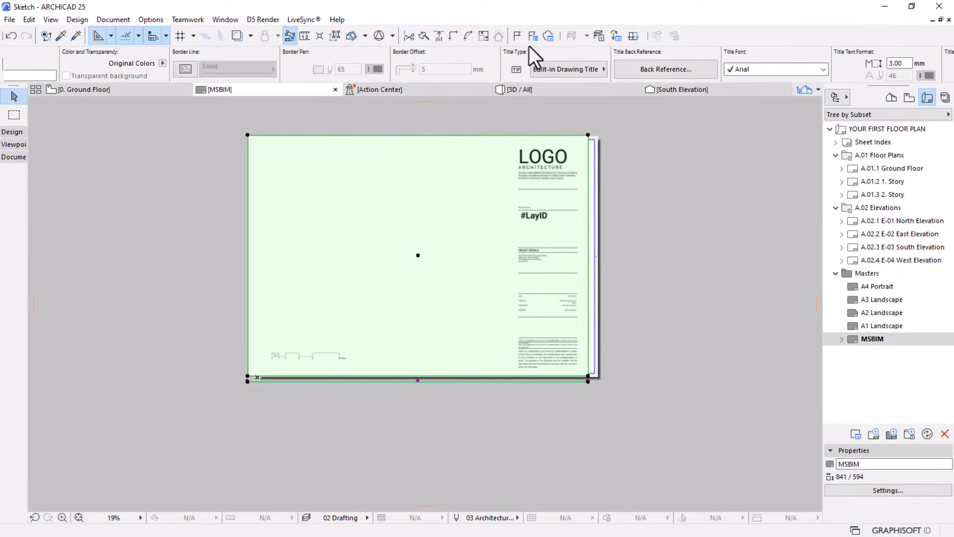
click(567, 72)
click(633, 69)
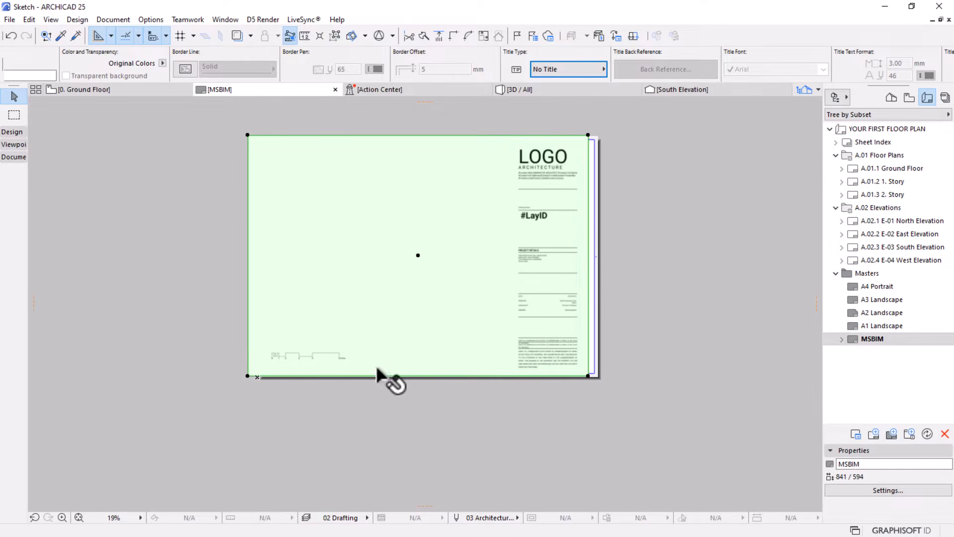
Try to align the title block drawing by moving its lower-right corner onto the sheet's lower-right margin corner
scroll(589, 312, up, 1)
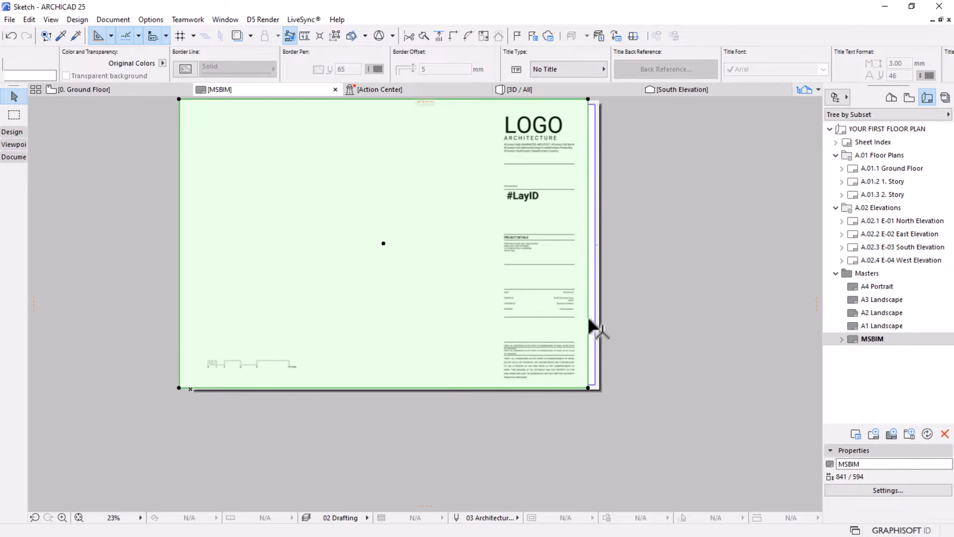
scroll(587, 387, up, 2)
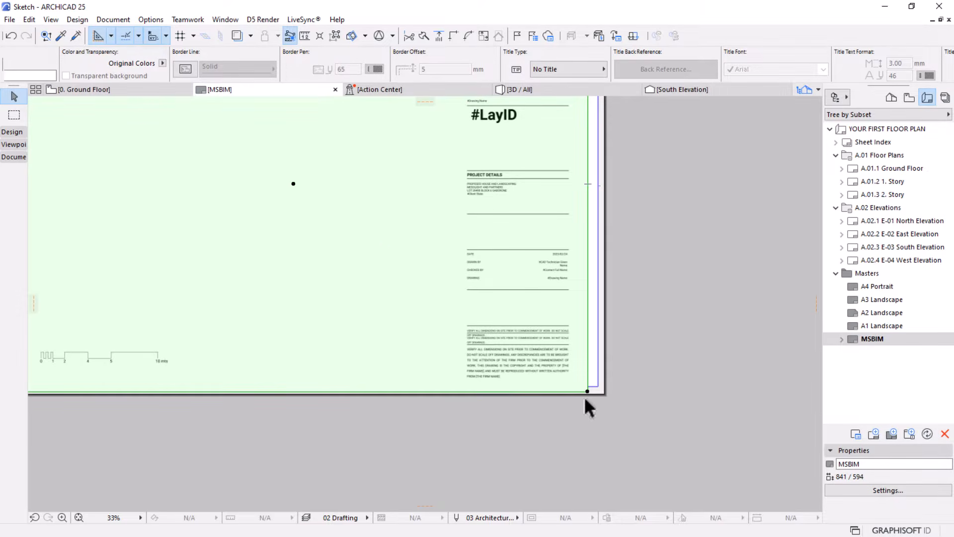
scroll(616, 413, down, 3)
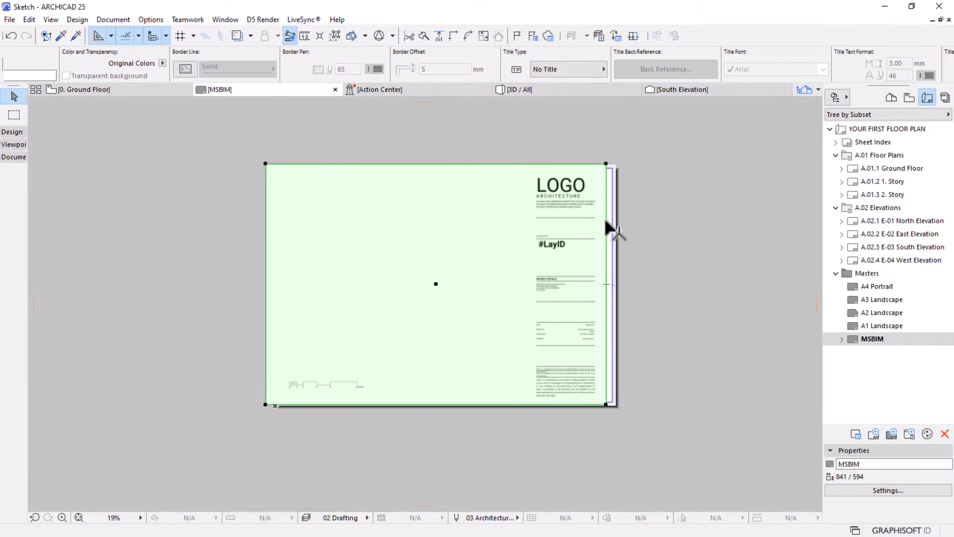
scroll(625, 209, up, 1)
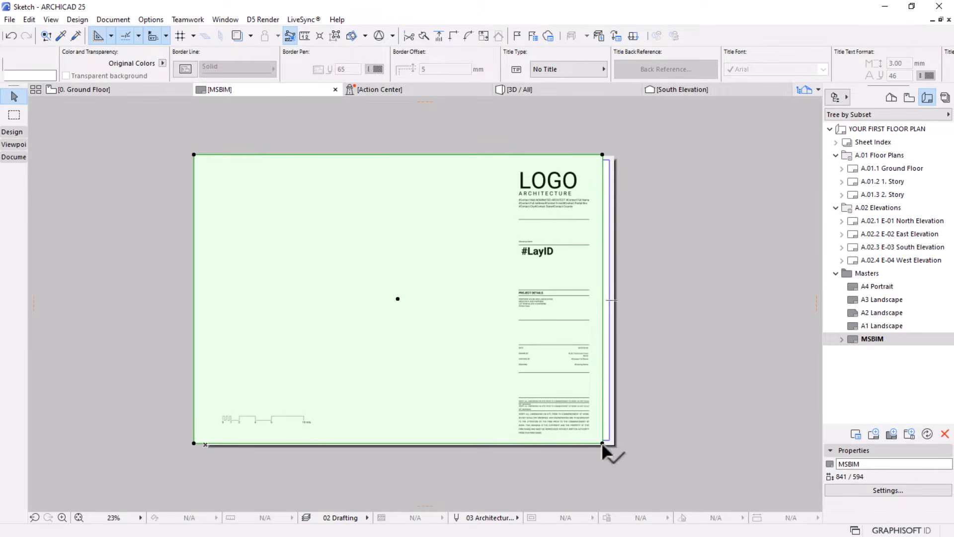
scroll(601, 442, up, 3)
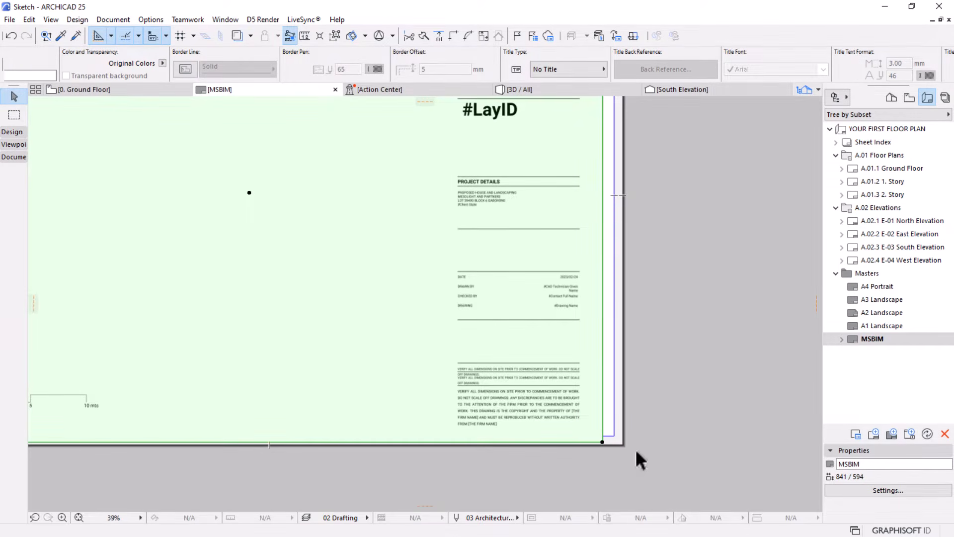
key(ctrl+d)
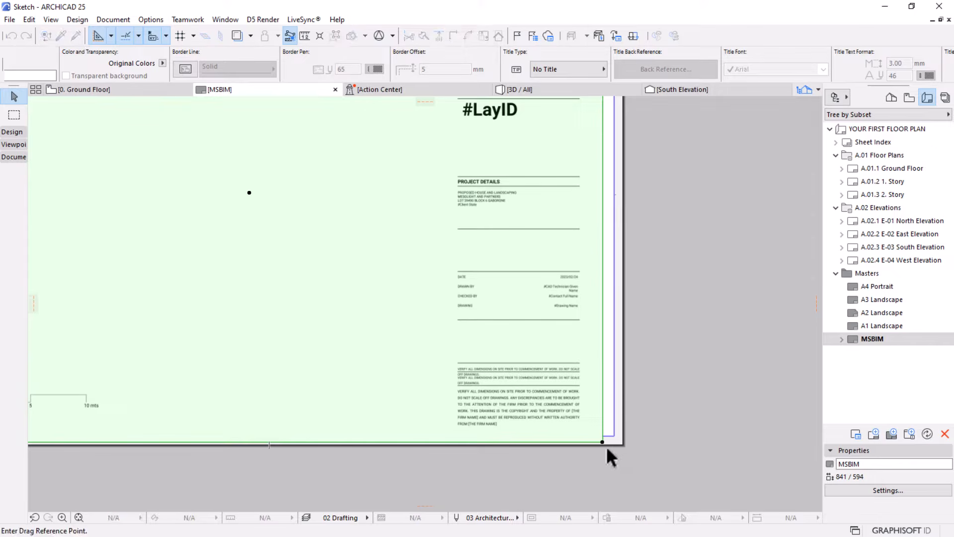
scroll(606, 444, up, 5)
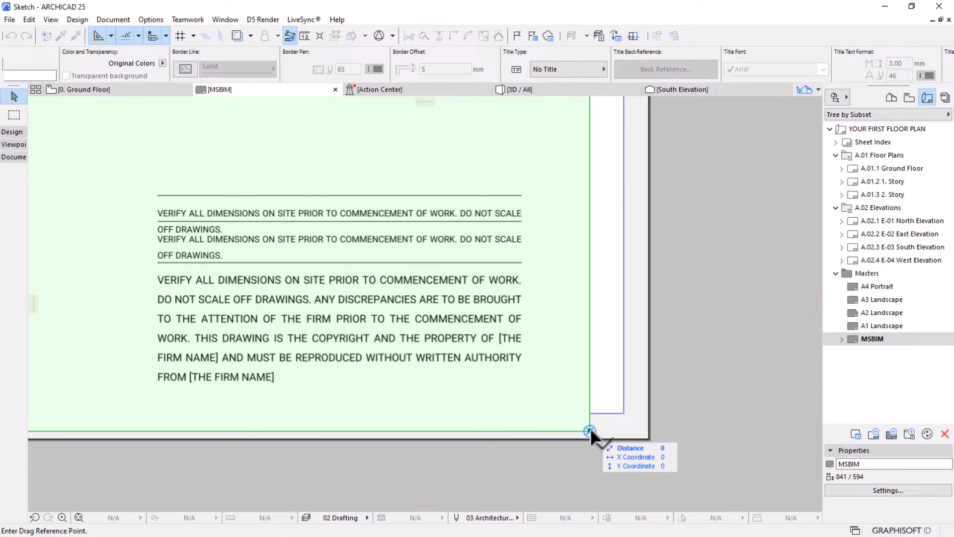
click(589, 430)
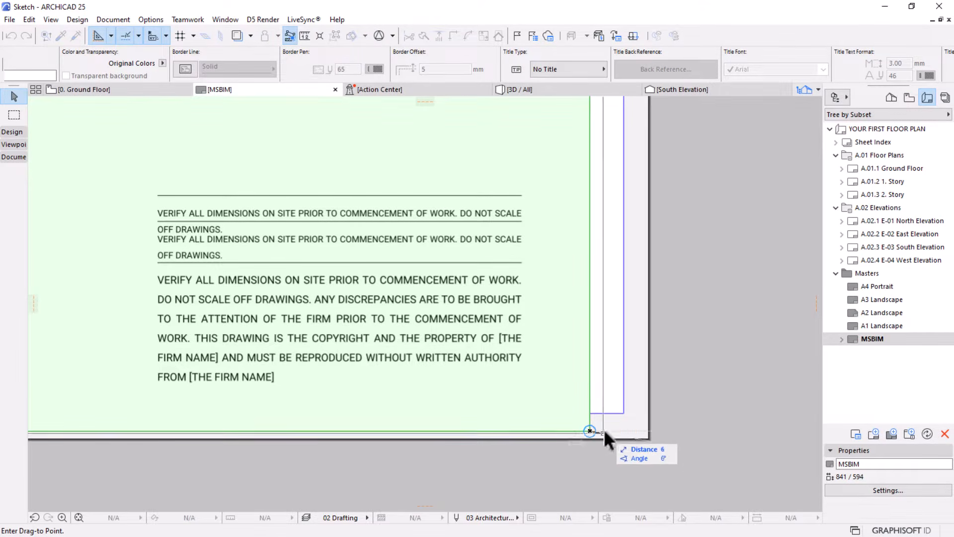
click(624, 413)
scroll(622, 432, down, 5)
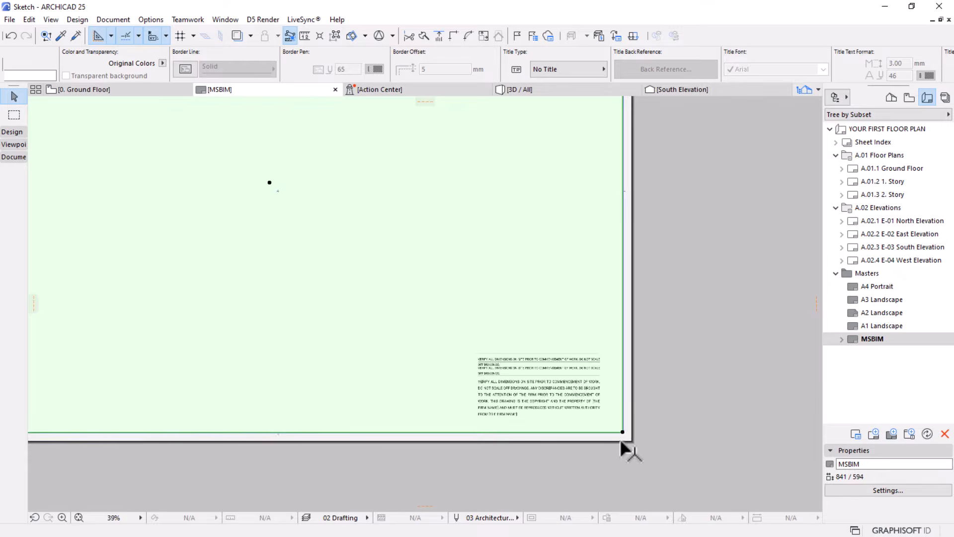
scroll(619, 438, down, 2)
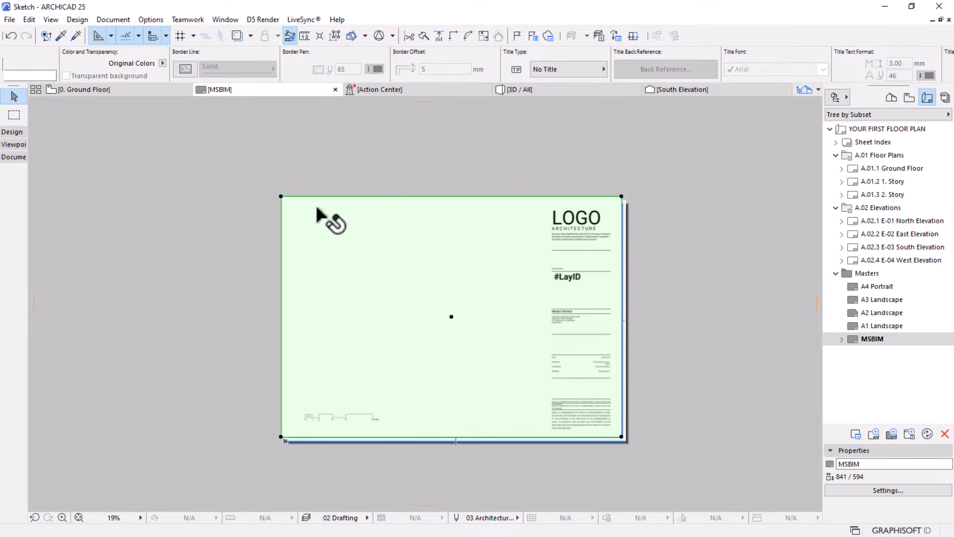
Move the title block drawing so its upper-right corner sits on the outer upper-right corner of the MSBIM sheet
scroll(569, 445, up, 2)
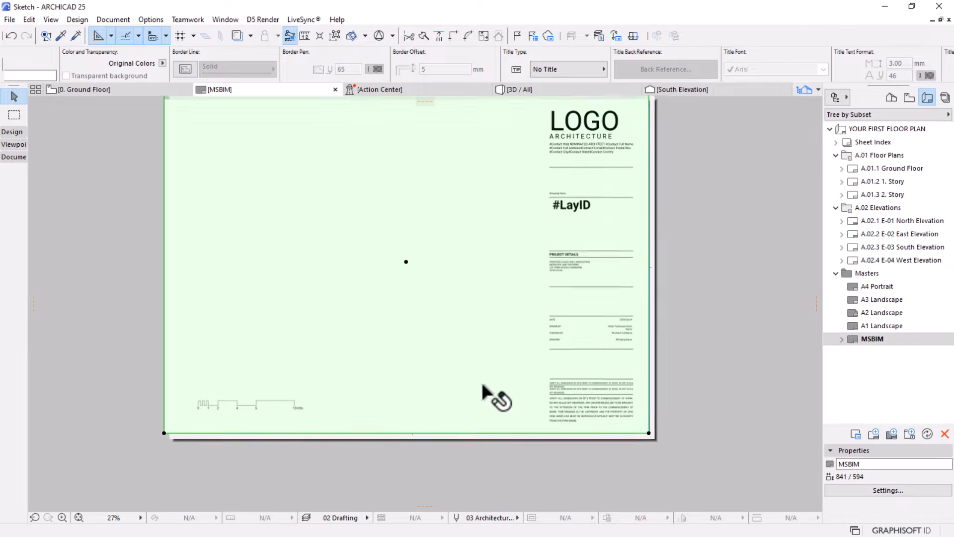
scroll(487, 392, down, 1)
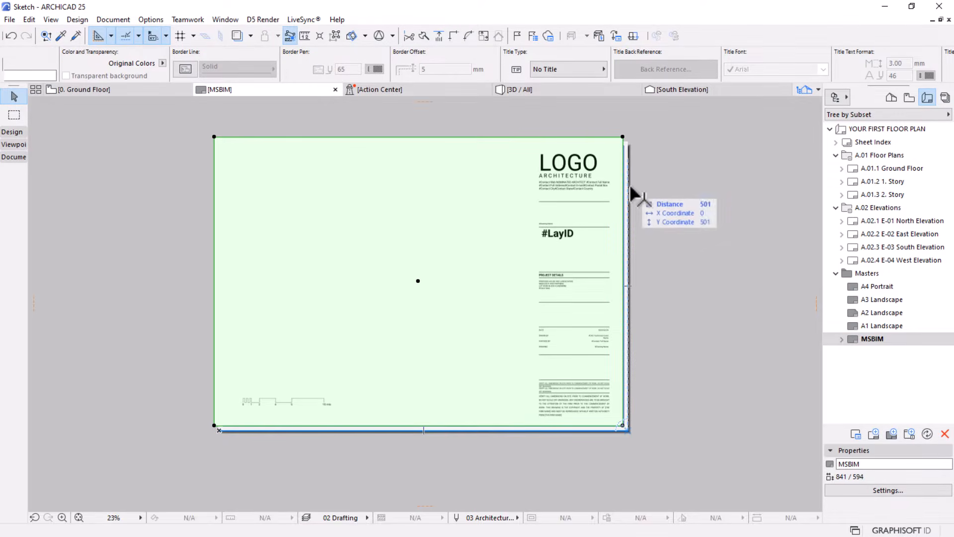
scroll(620, 143, up, 1)
scroll(621, 147, up, 3)
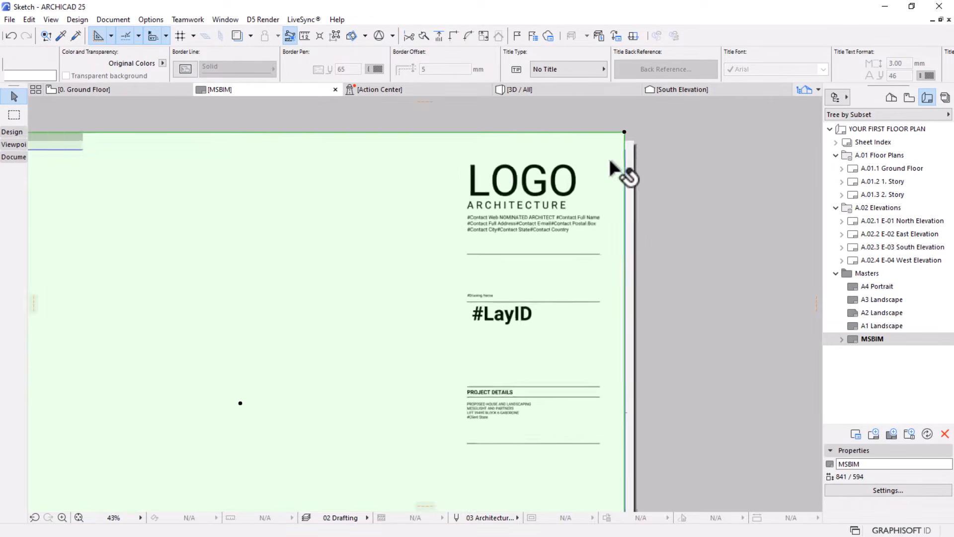
scroll(602, 224, down, 3)
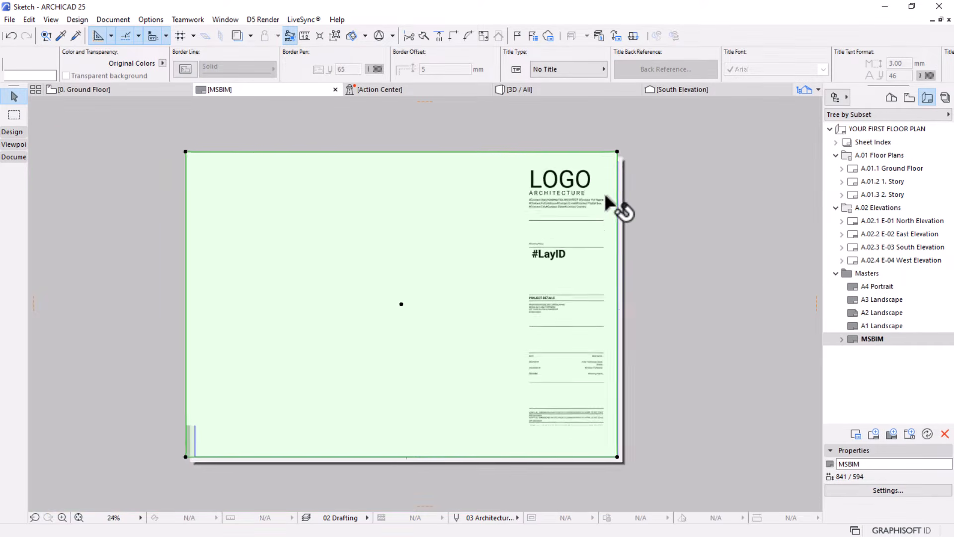
scroll(620, 155, up, 5)
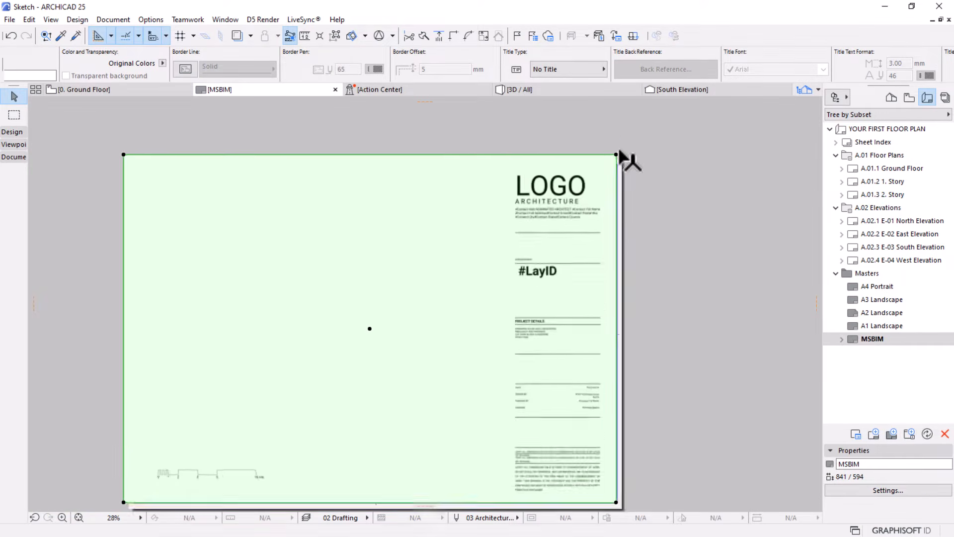
scroll(619, 179, up, 2)
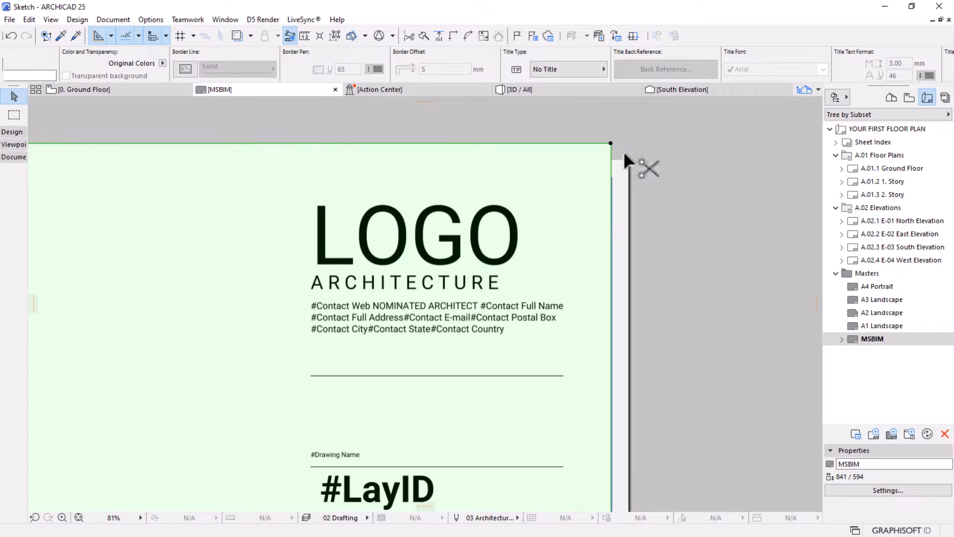
click(611, 143)
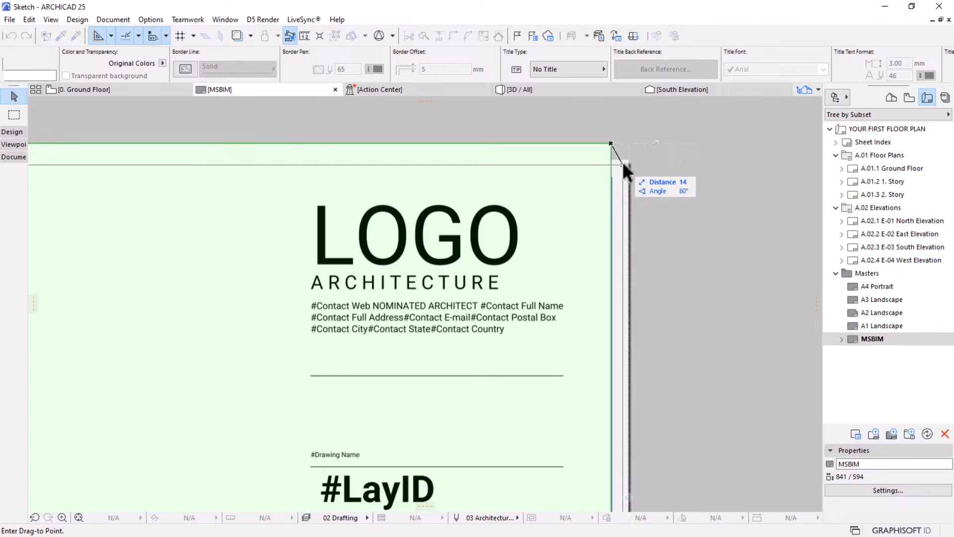
click(626, 161)
scroll(592, 184, down, 6)
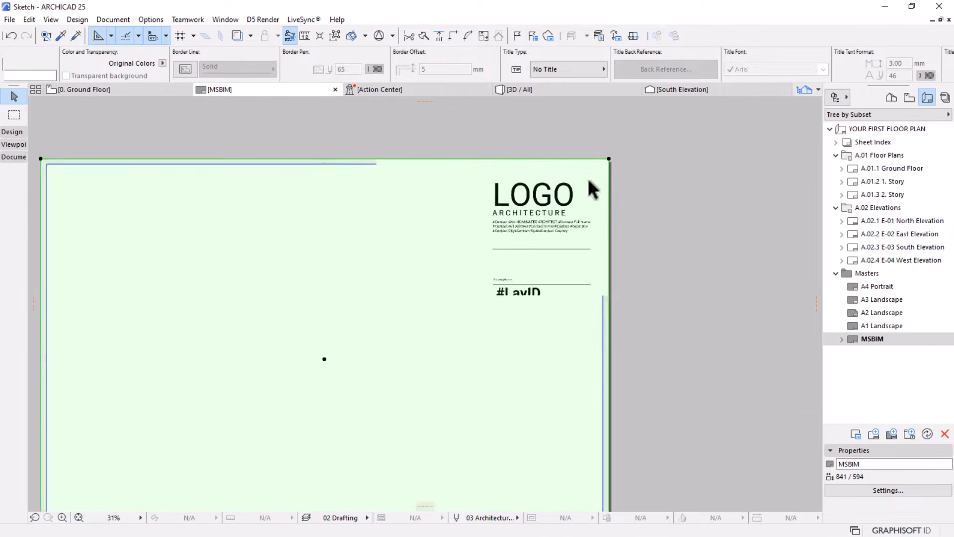
scroll(671, 211, down, 1)
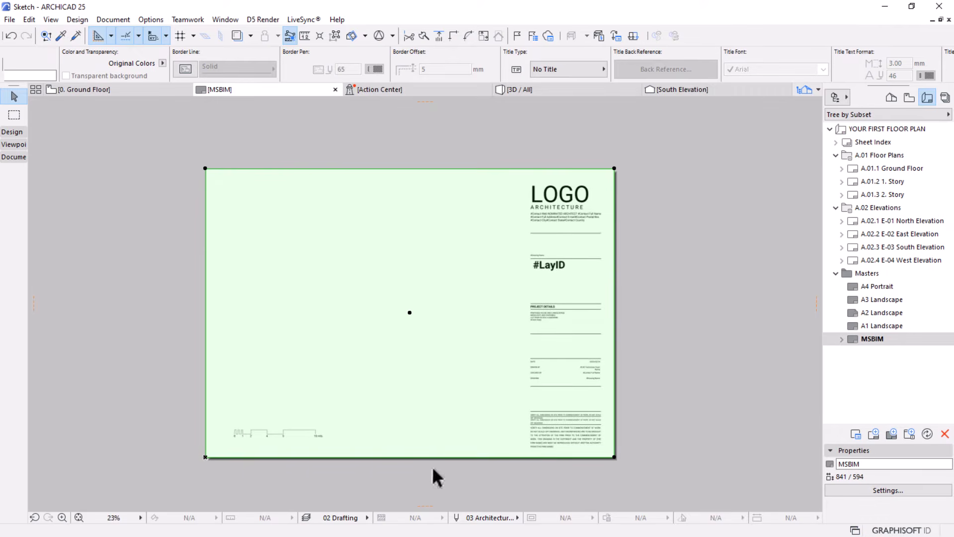
middle_drag(537, 292, 547, 273)
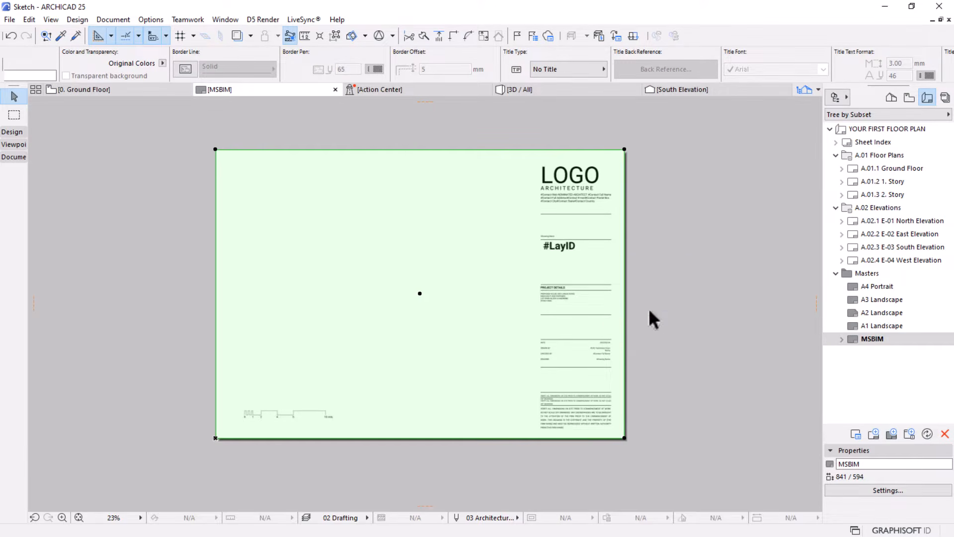
scroll(575, 422, up, 5)
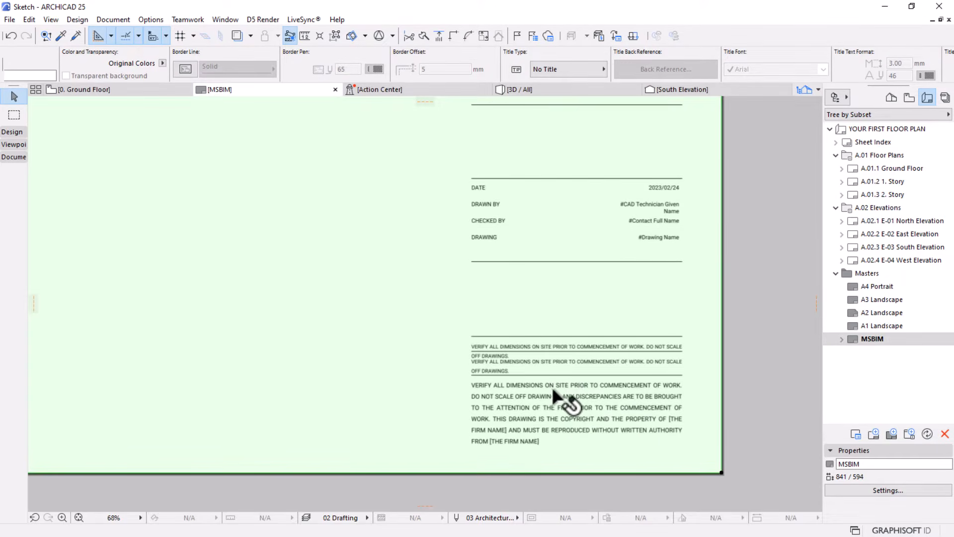
Explode the placed title block drawing into the current view on its own layer, with project line and fill types, and remove the original drawing
right_click(373, 203)
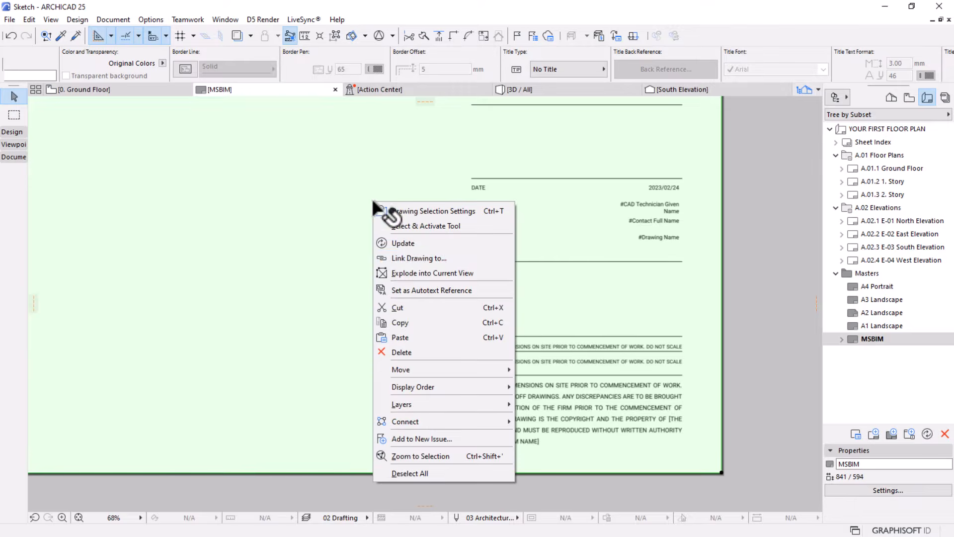
click(433, 273)
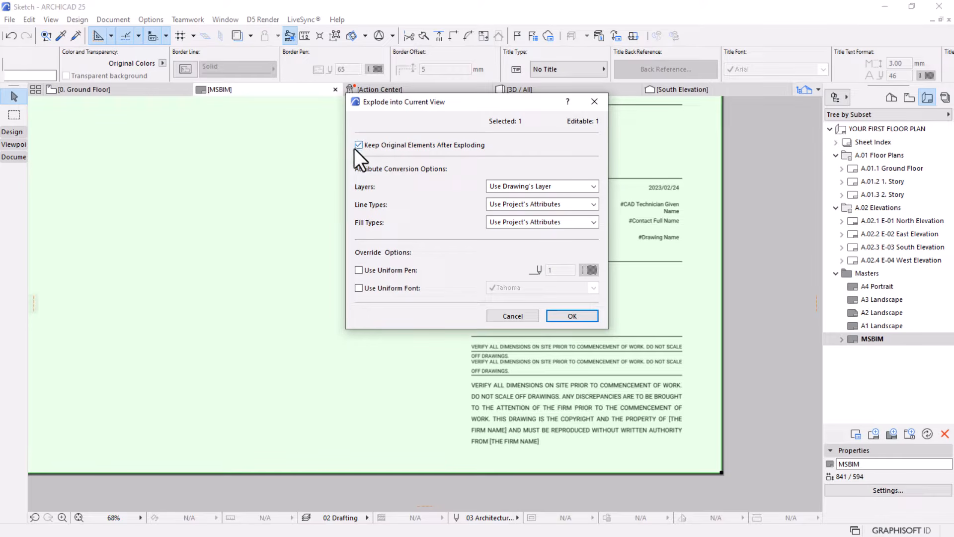
click(565, 316)
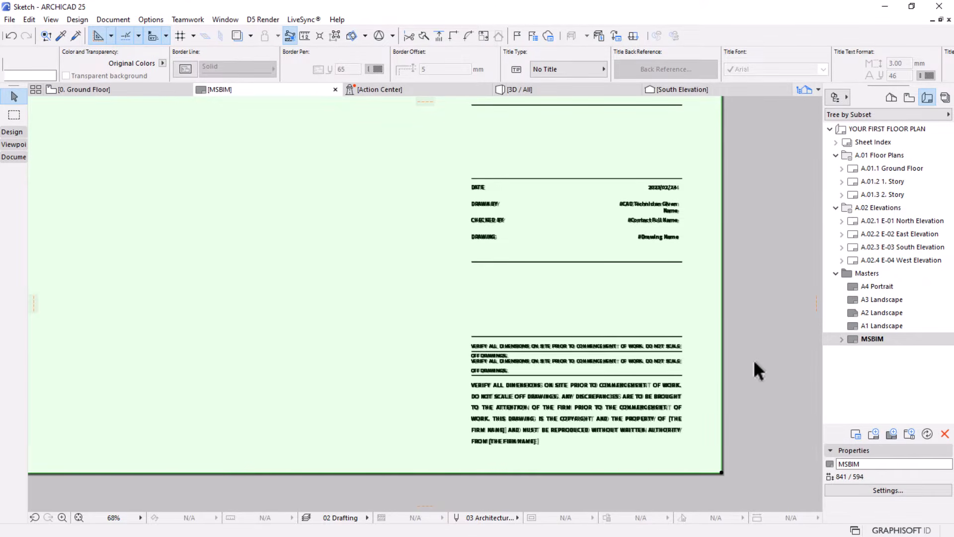
click(406, 273)
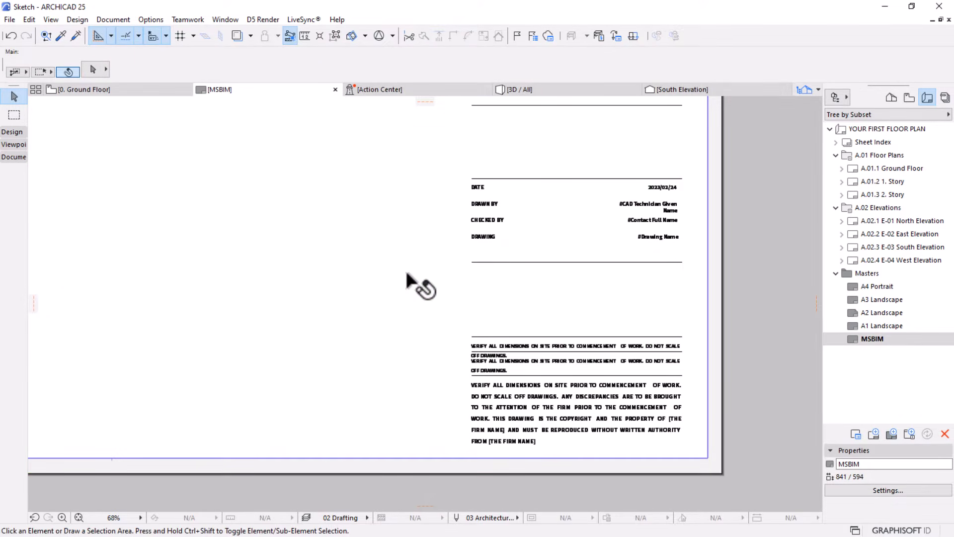
Select all the exploded title block elements and examine them from the disclaimer text up to the logo
scroll(639, 437, up, 3)
key(ctrl+a)
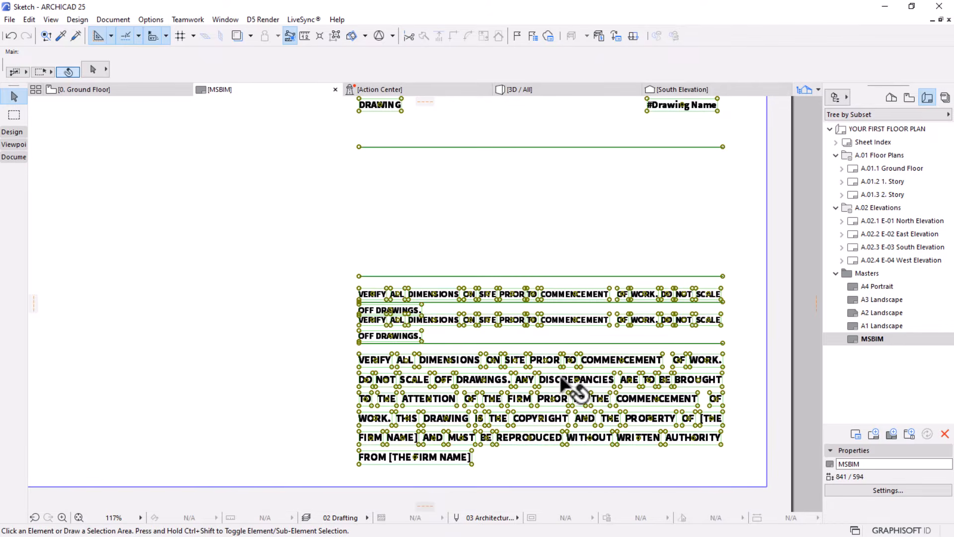
scroll(628, 403, down, 6)
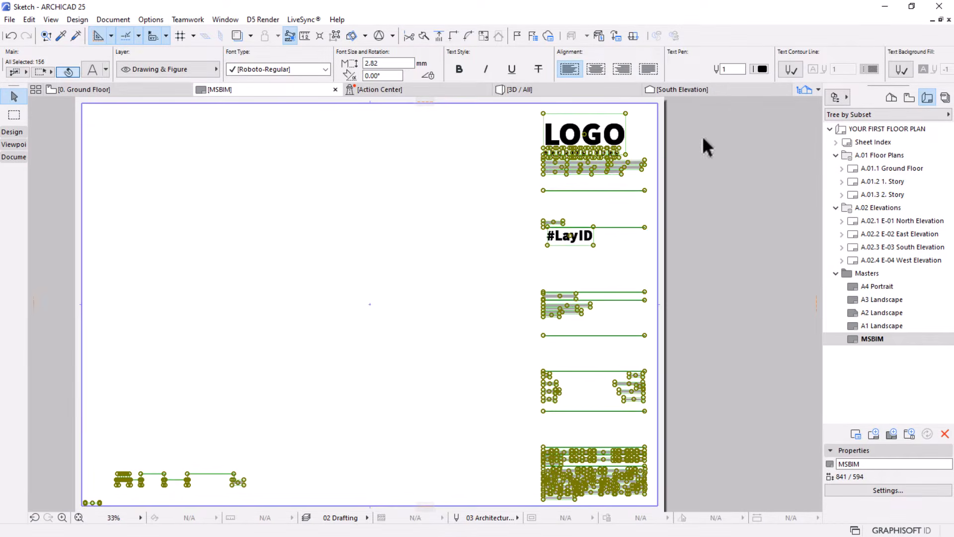
scroll(662, 192, up, 5)
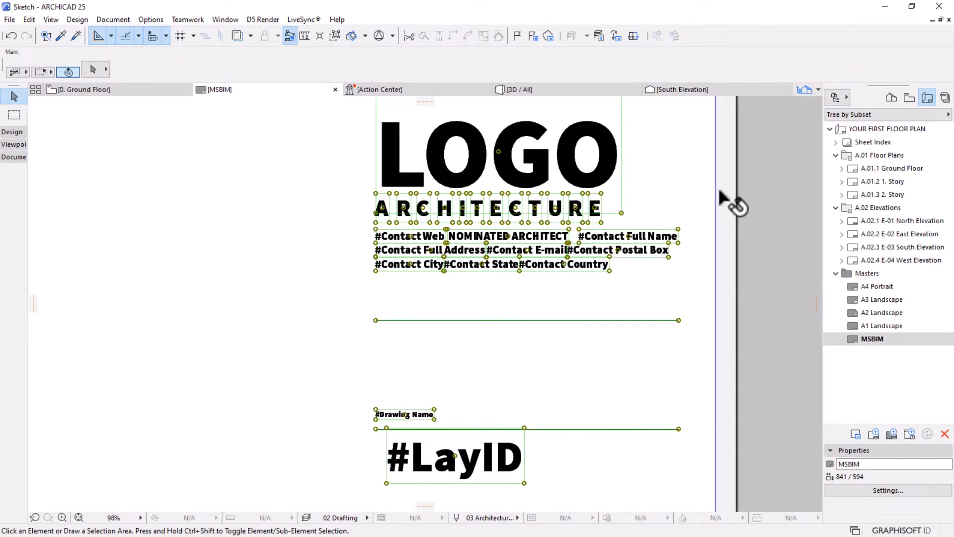
scroll(728, 201, down, 2)
scroll(618, 196, down, 2)
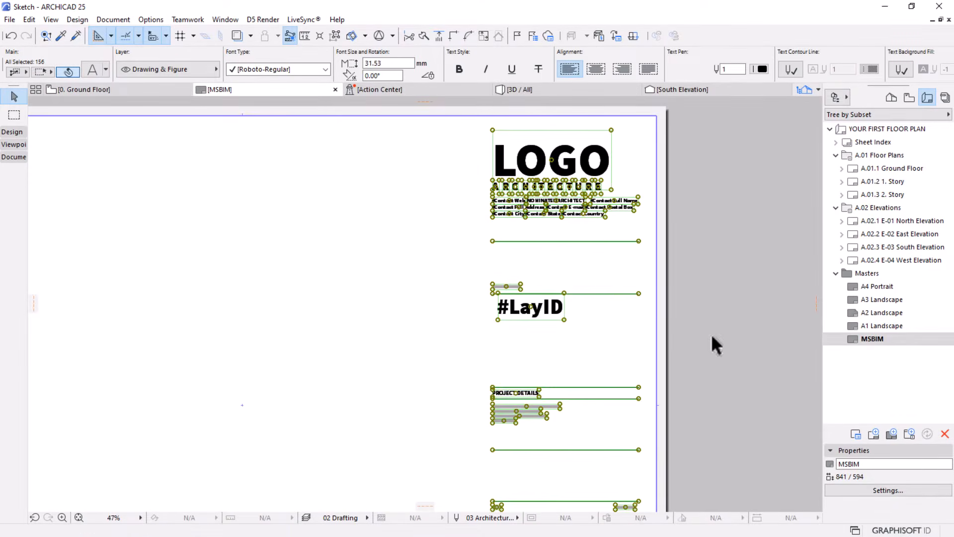
scroll(670, 205, down, 2)
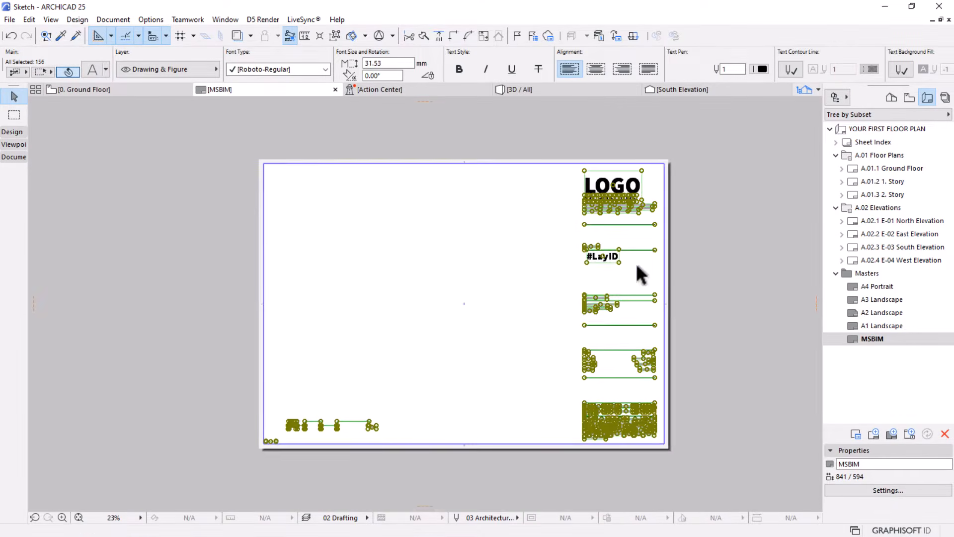
click(592, 448)
Suspend the element groups and delete the 10 mts scale bar from the lower-left corner of the MSBIM sheet
scroll(318, 420, up, 2)
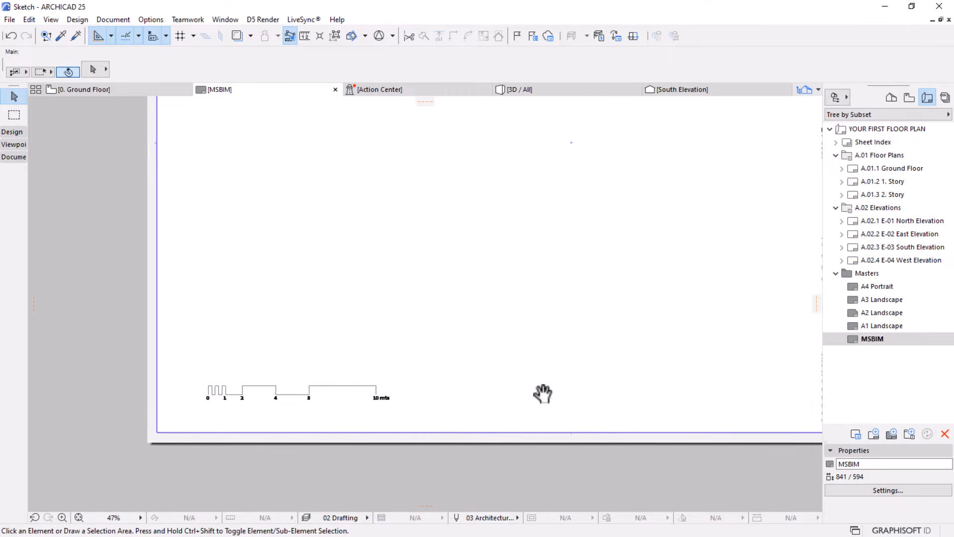
middle_drag(543, 394, 583, 379)
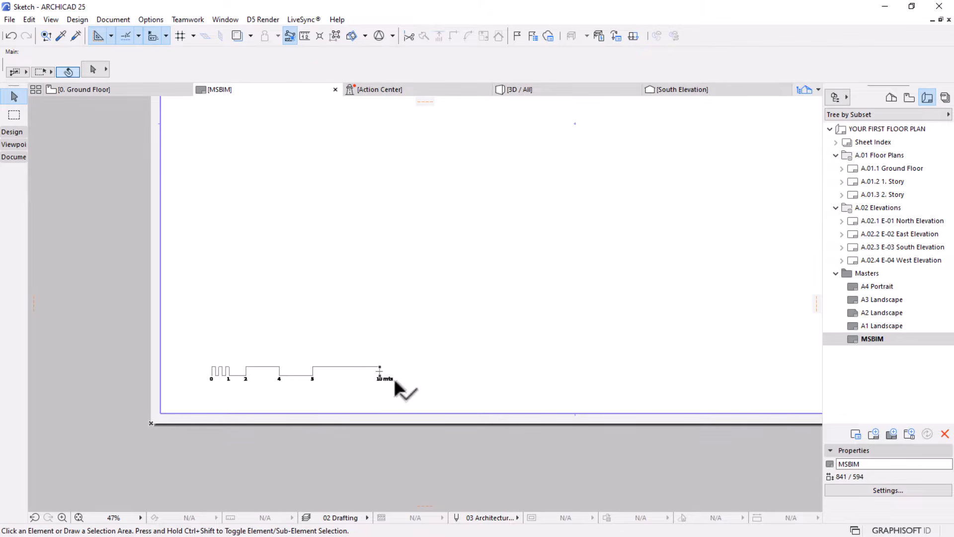
scroll(255, 373, up, 3)
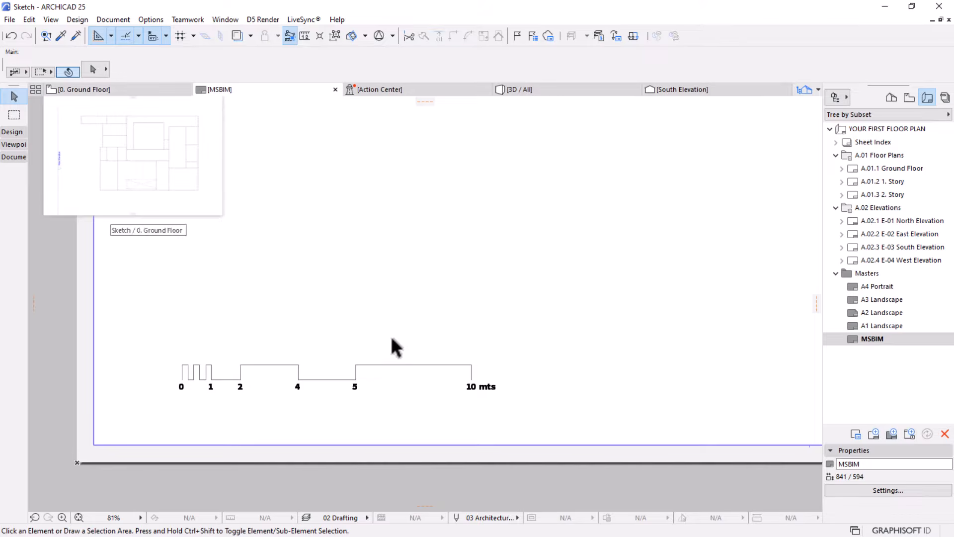
scroll(392, 378, down, 2)
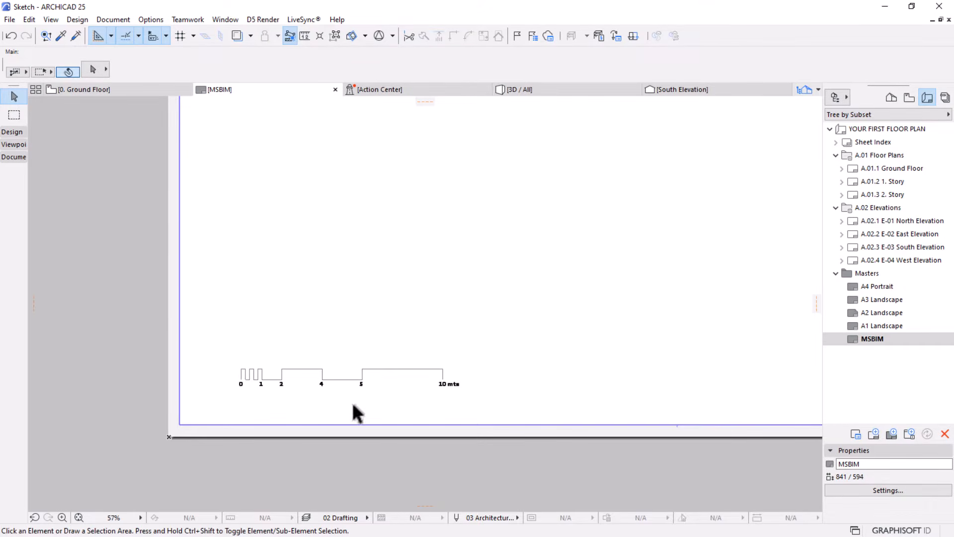
scroll(245, 382, down, 2)
key(ctrl+a)
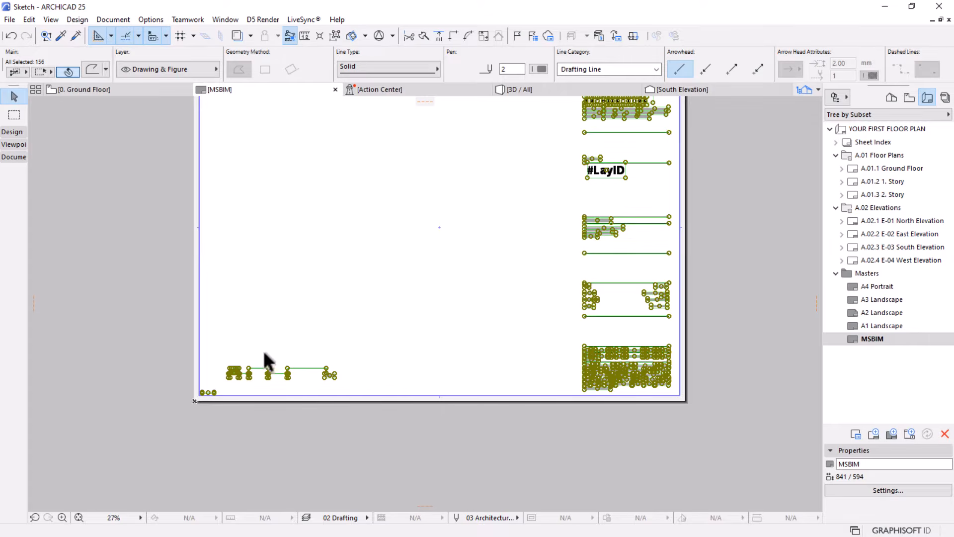
click(150, 222)
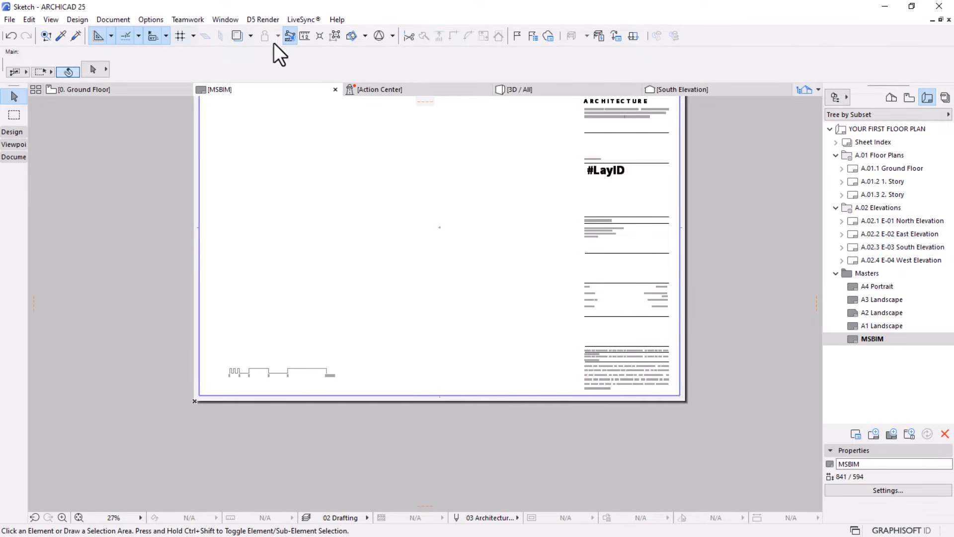
click(336, 35)
drag(138, 313, 375, 402)
key(Delete)
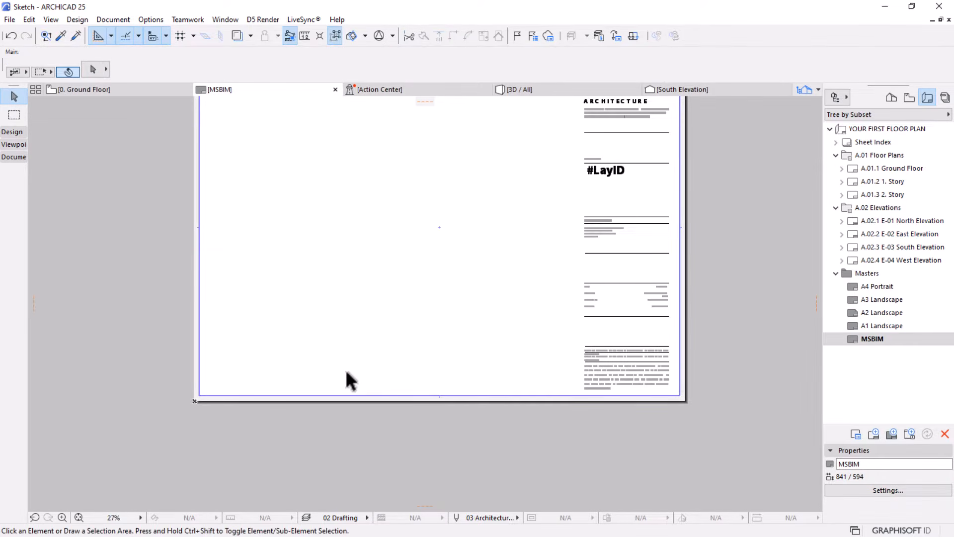
Examine the remaining title block, including its logo, contact details, drawing name, layout ID and project details
scroll(404, 374, down, 1)
middle_drag(423, 346, 414, 377)
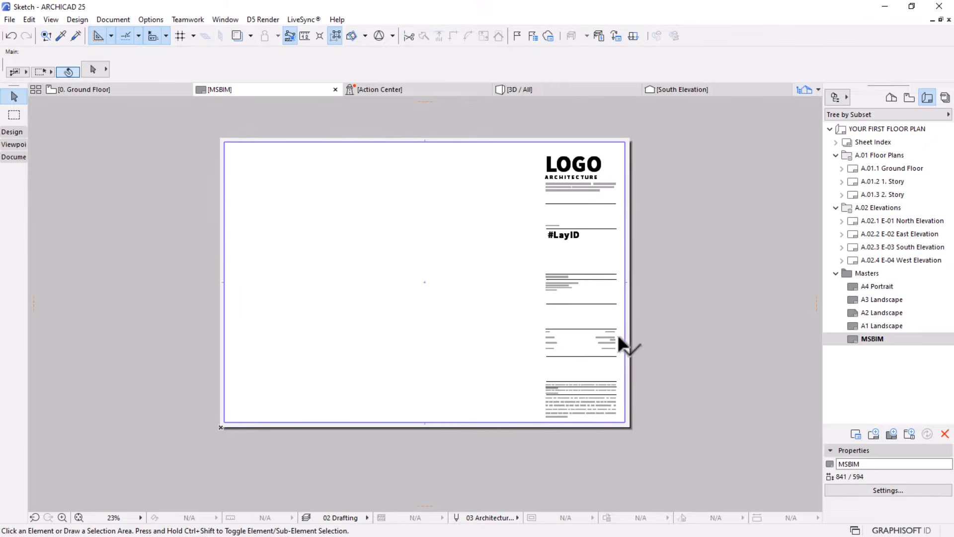
scroll(636, 425, up, 3)
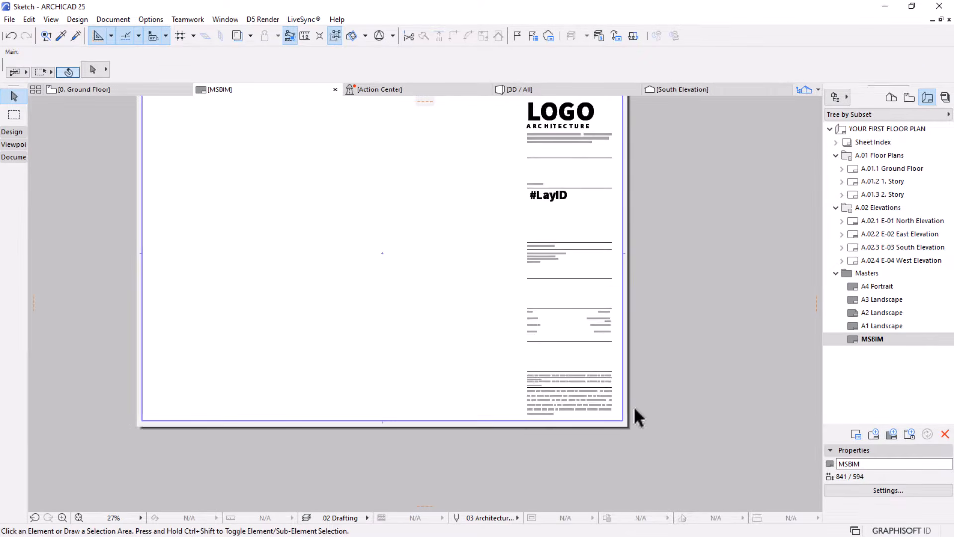
scroll(541, 251, up, 2)
middle_drag(542, 251, 541, 377)
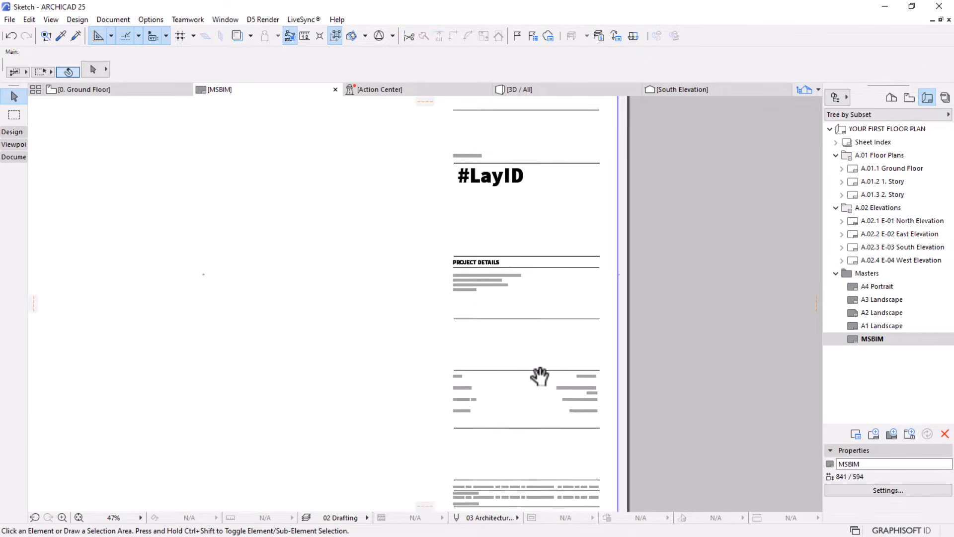
middle_drag(518, 228, 522, 313)
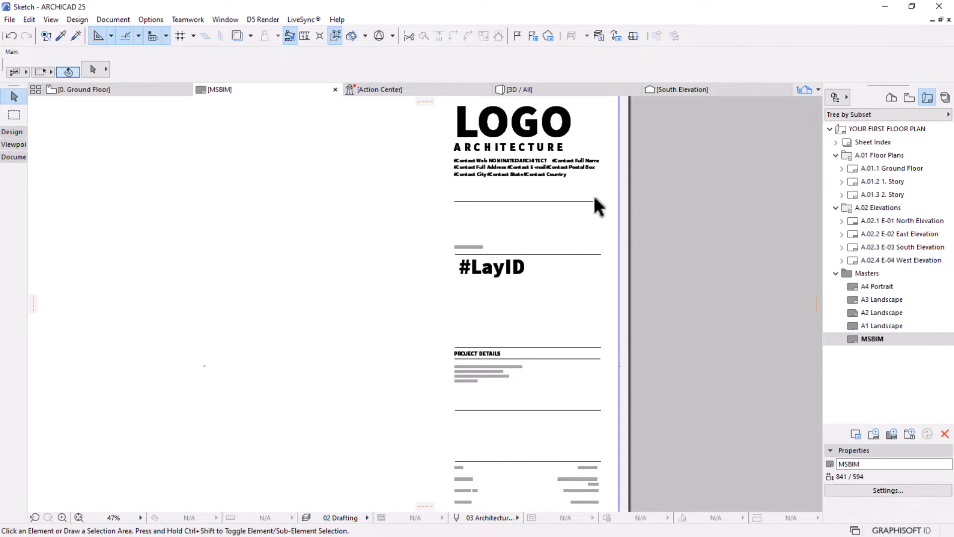
scroll(549, 209, up, 3)
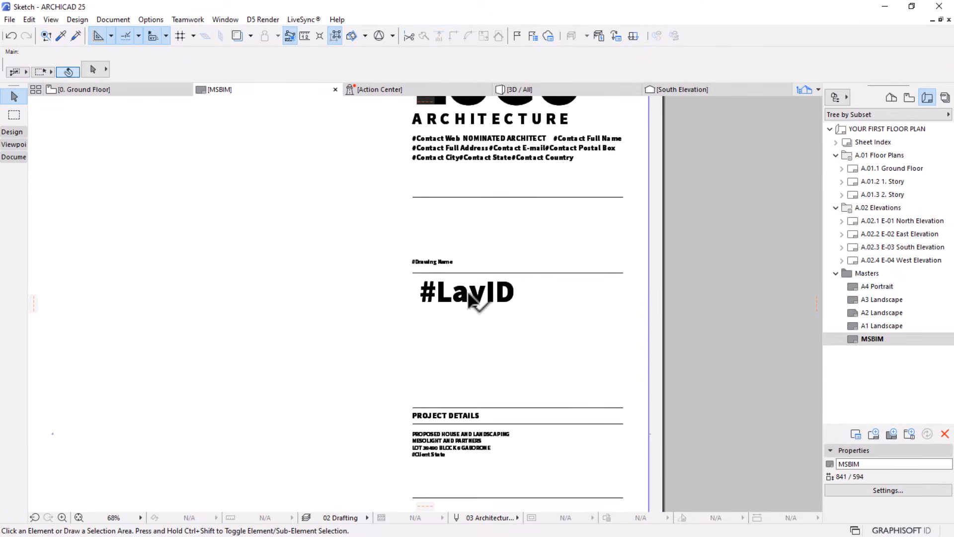
Select the large #LayID text in the title block and look up the commands for project information
click(468, 298)
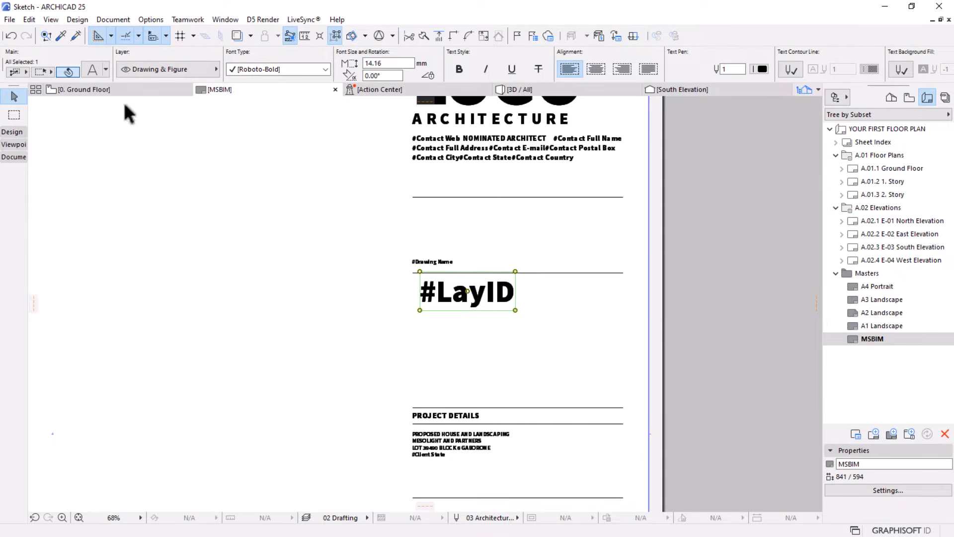
click(9, 20)
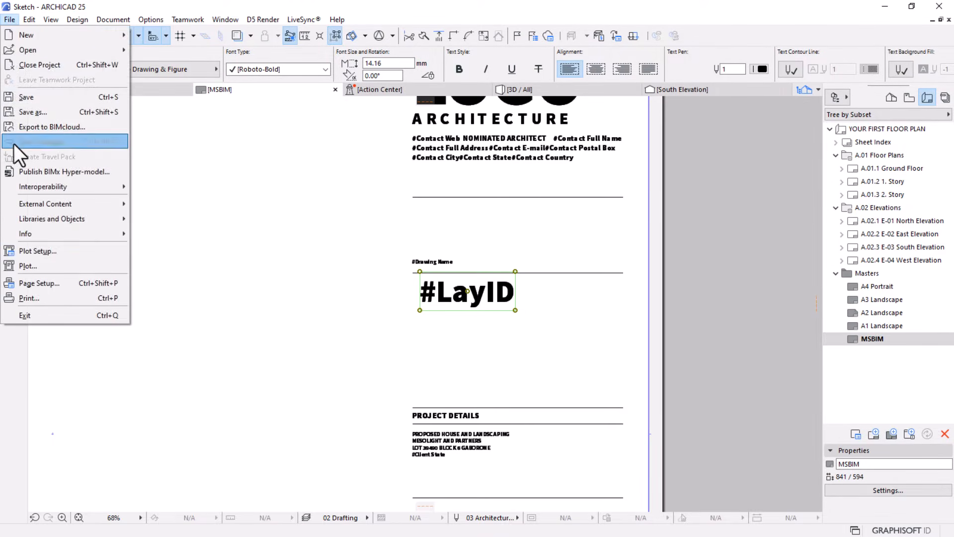
mouse_move(33, 234)
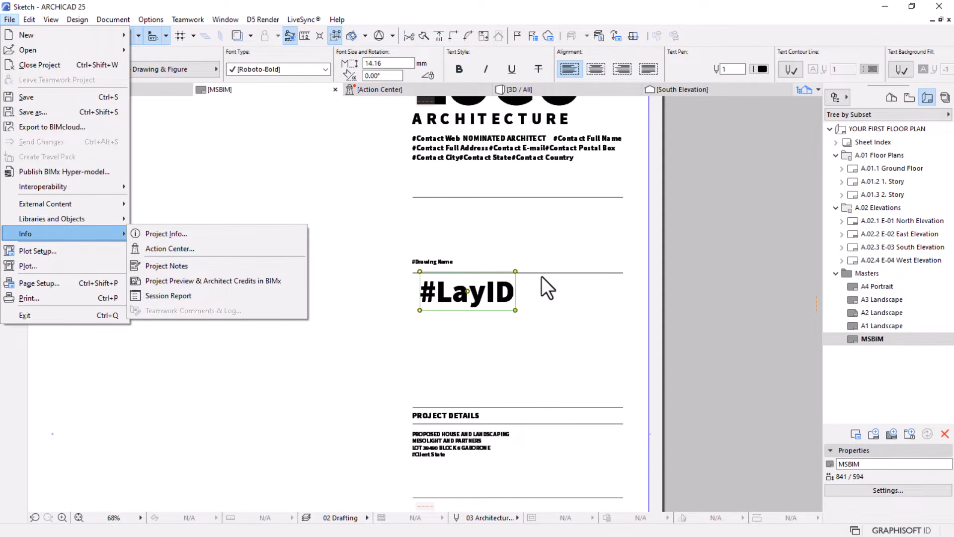
click(589, 340)
scroll(554, 233, down, 5)
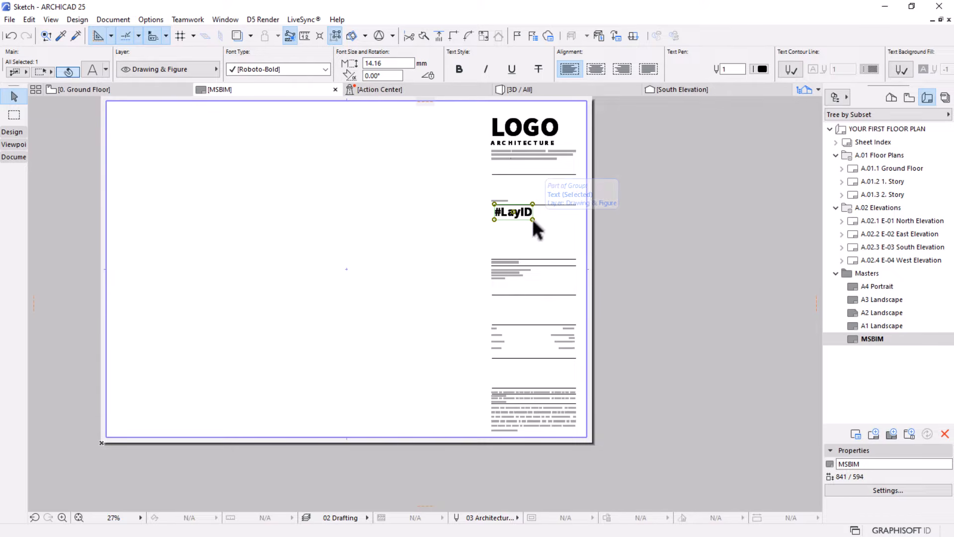
scroll(526, 204, up, 4)
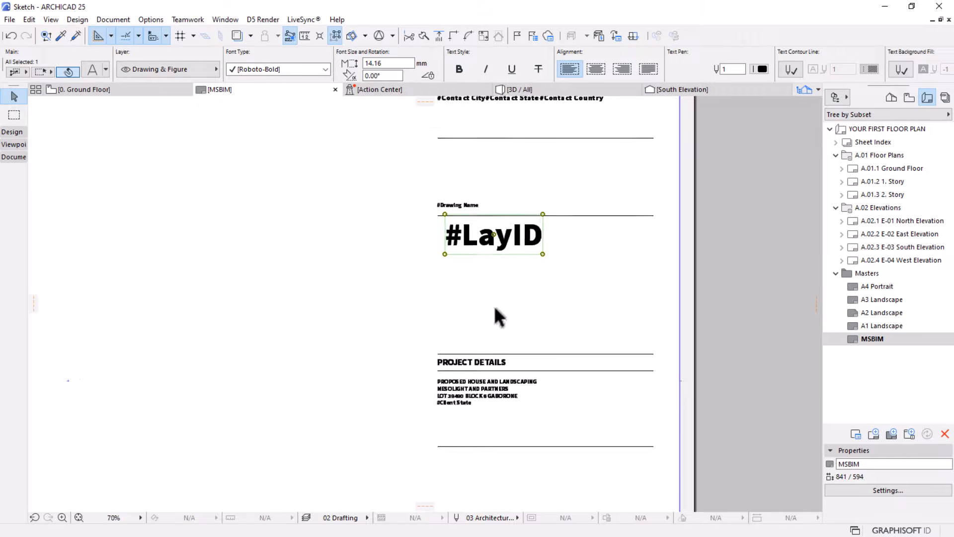
scroll(494, 306, up, 1)
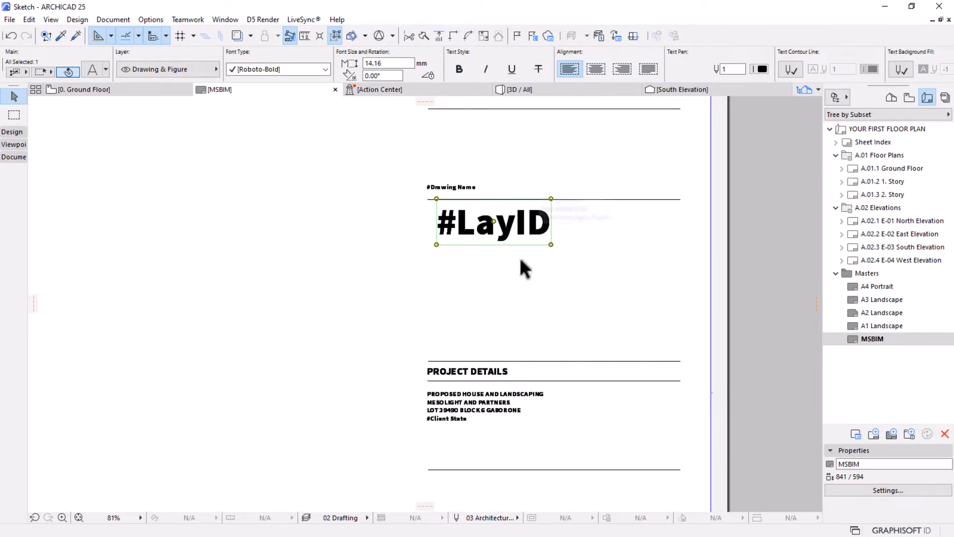
Replace the content of the large #LayID text with the Layout ID autotext from the Layout category
double_click(516, 223)
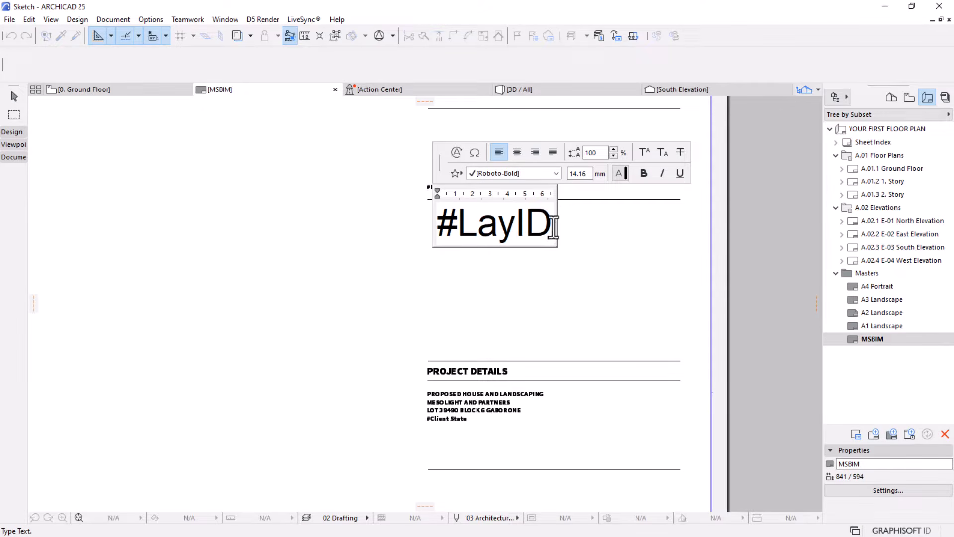
drag(555, 226, 401, 228)
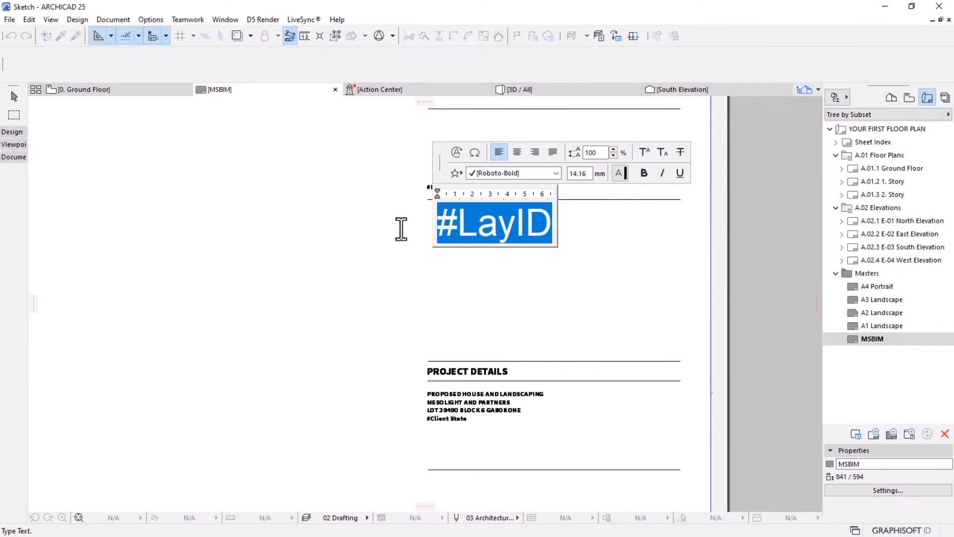
click(457, 151)
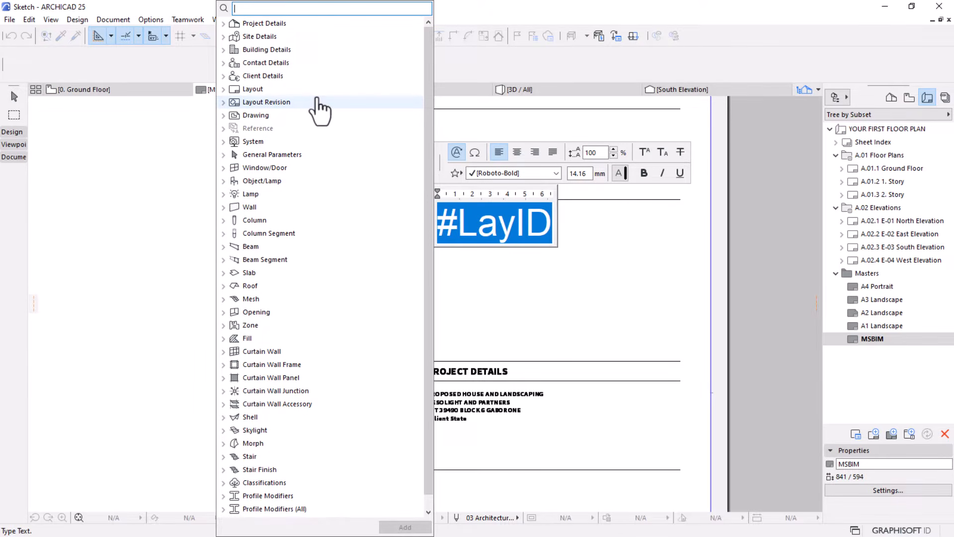
click(224, 24)
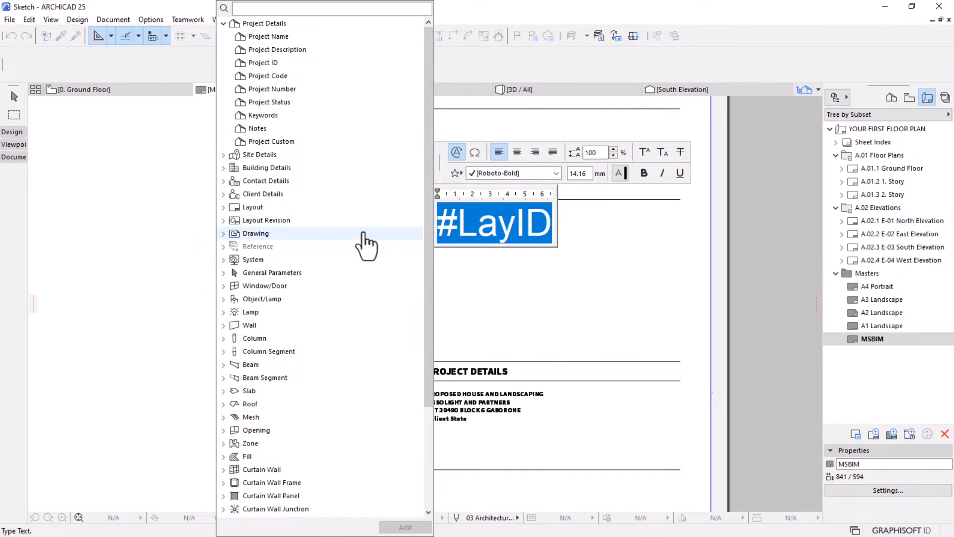
click(224, 208)
click(258, 262)
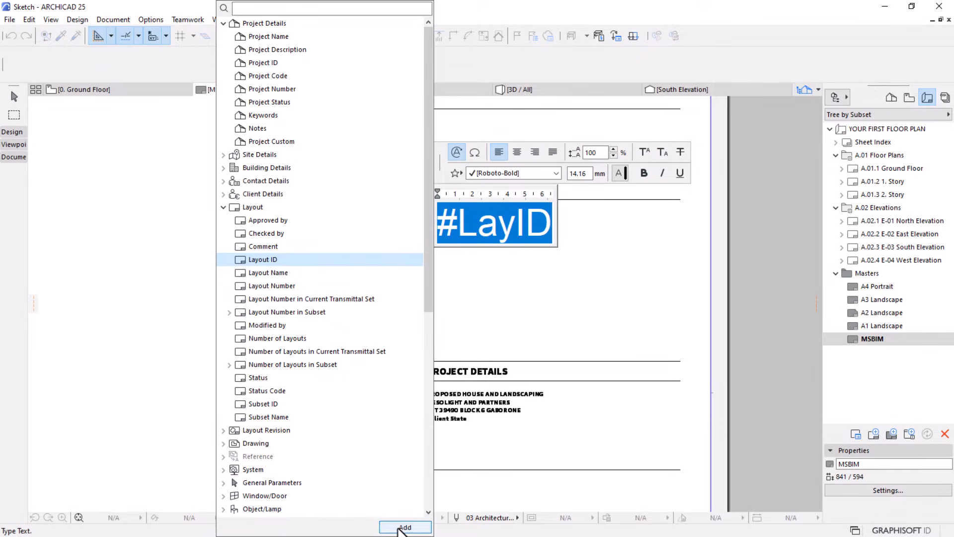
double_click(264, 260)
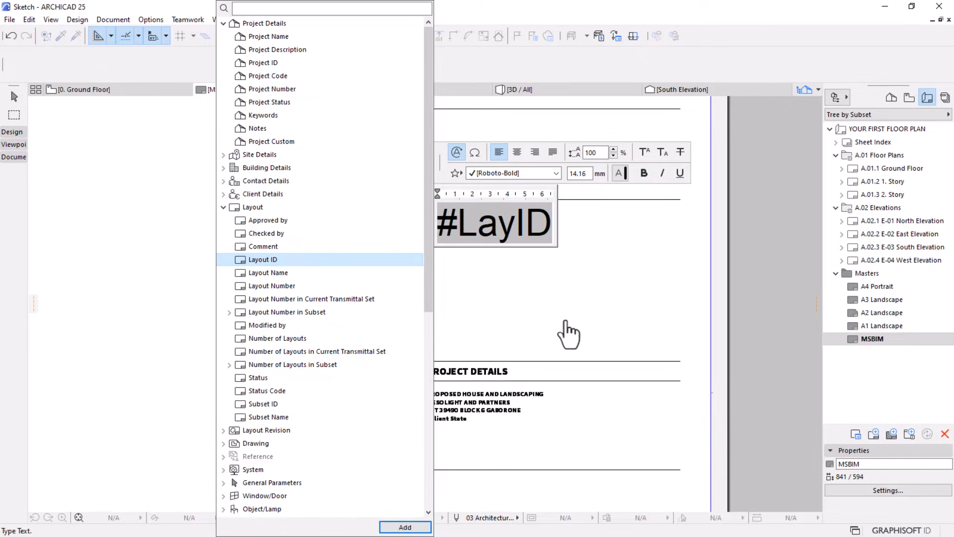
click(562, 301)
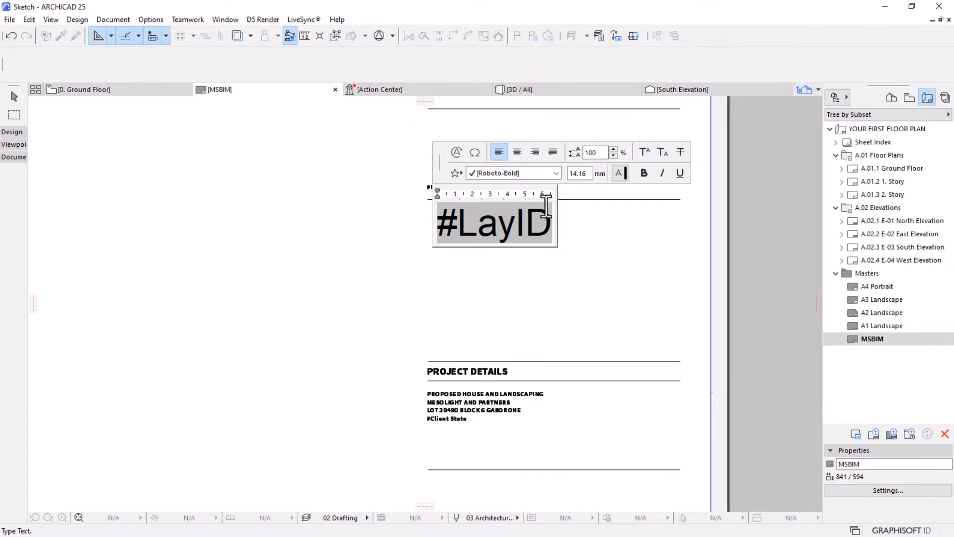
click(344, 268)
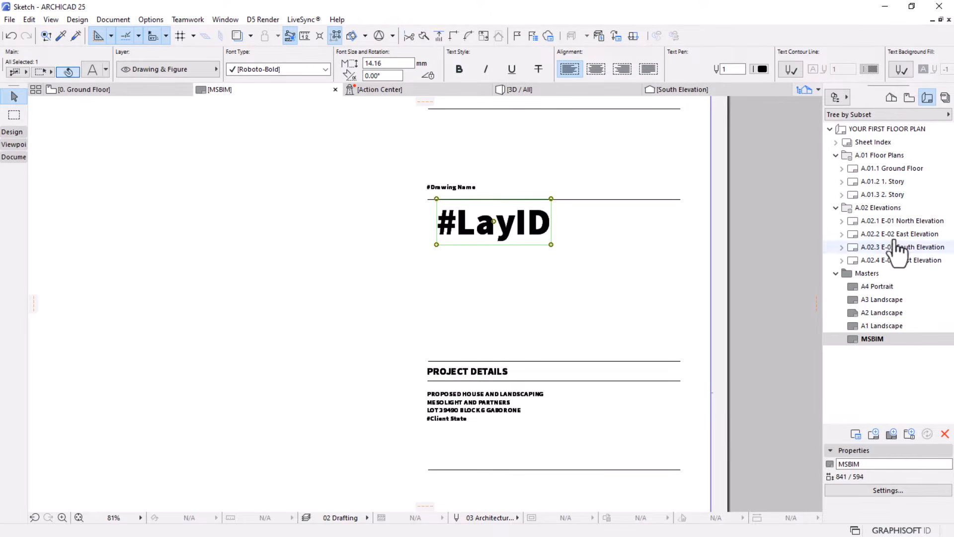
Collapse the floor plan and elevation subsets and create a layout named Your First Floor Plan using the MSBIM master layout
click(835, 155)
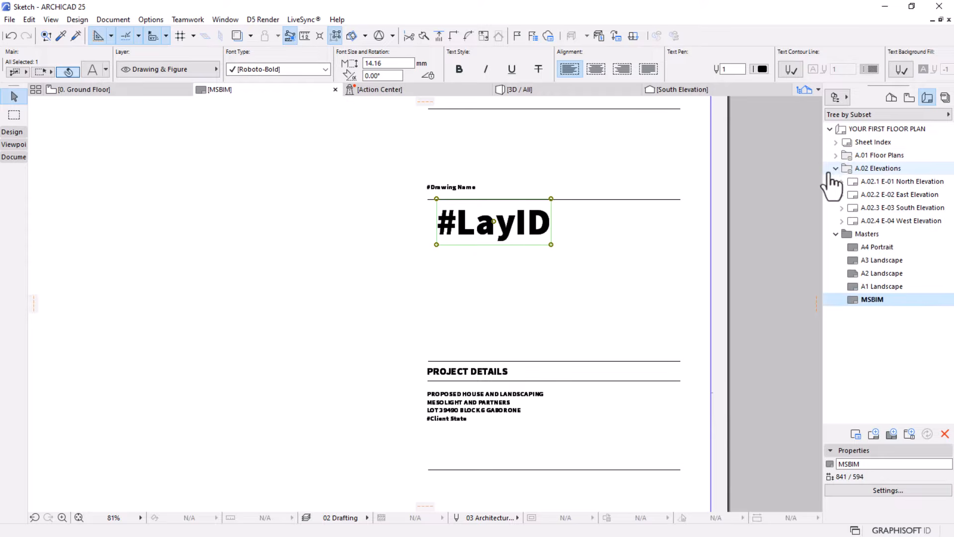
click(835, 168)
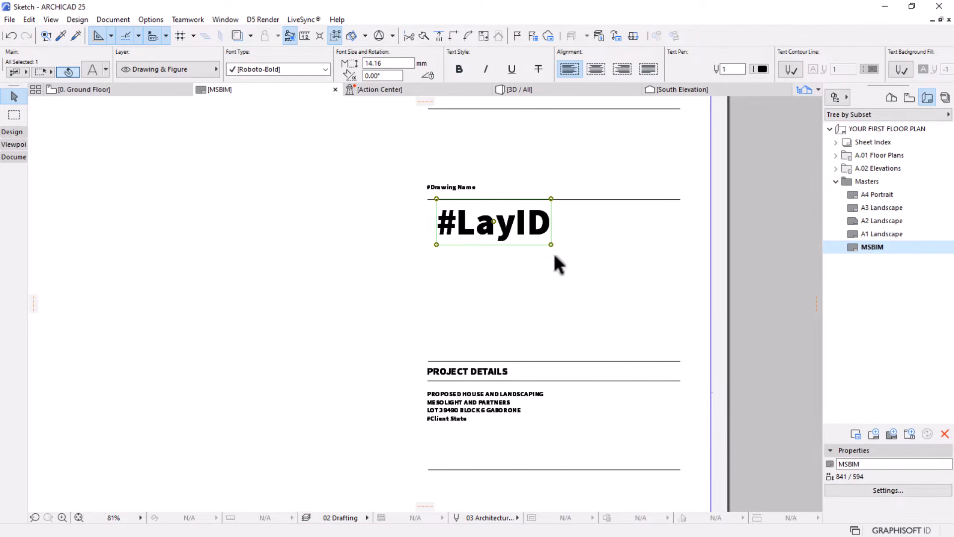
click(873, 434)
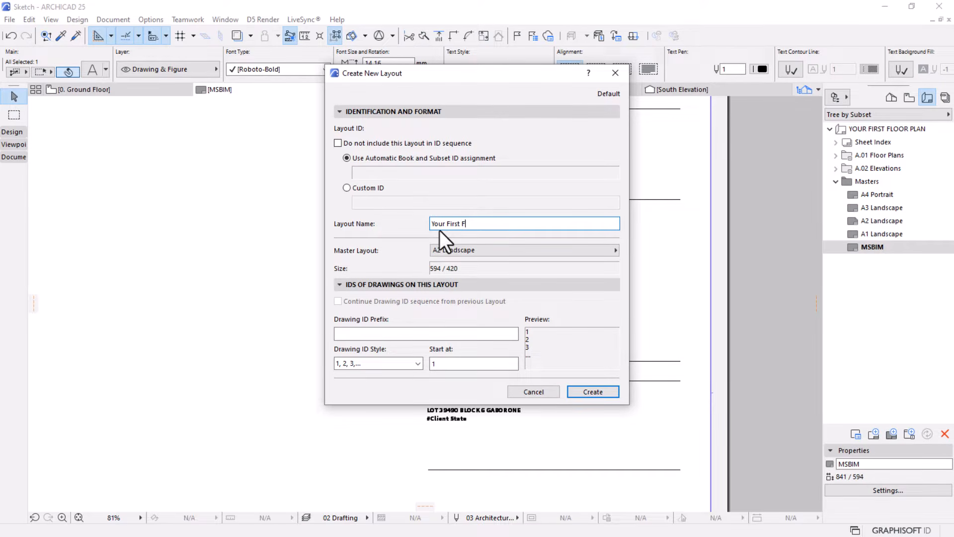
text(loor Plan)
click(462, 251)
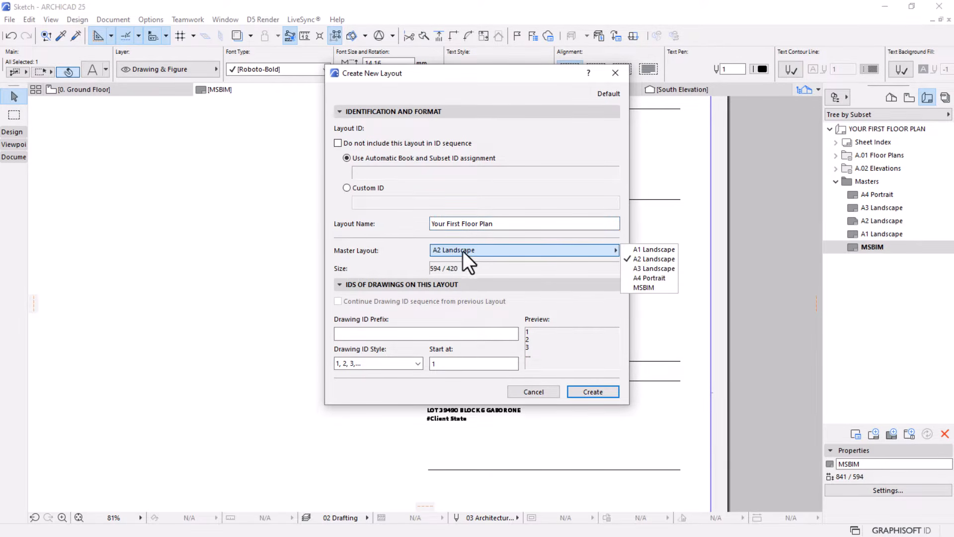
click(645, 287)
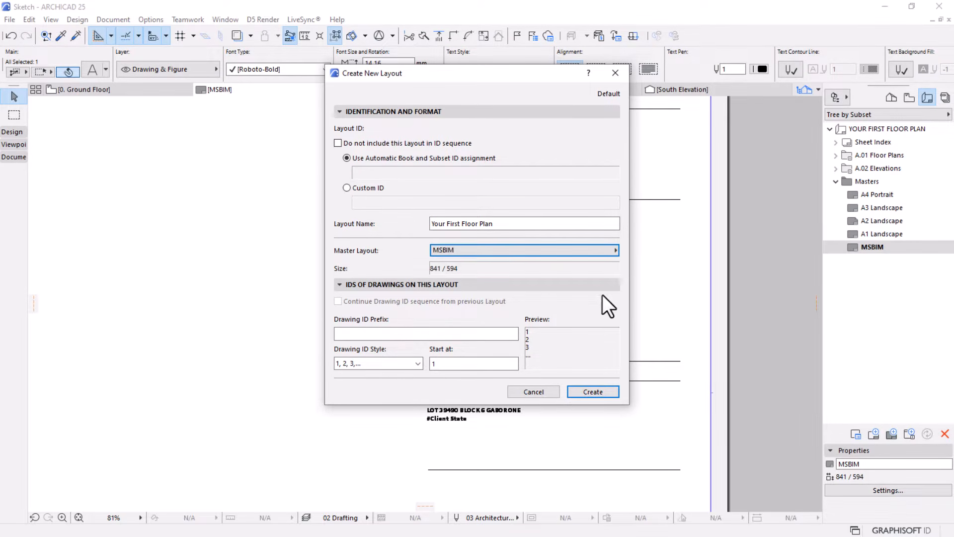
click(588, 392)
Examine the layout ID and drawing name in the title block of the Your First Floor Plan layout
middle_drag(502, 322, 396, 306)
scroll(575, 447, up, 2)
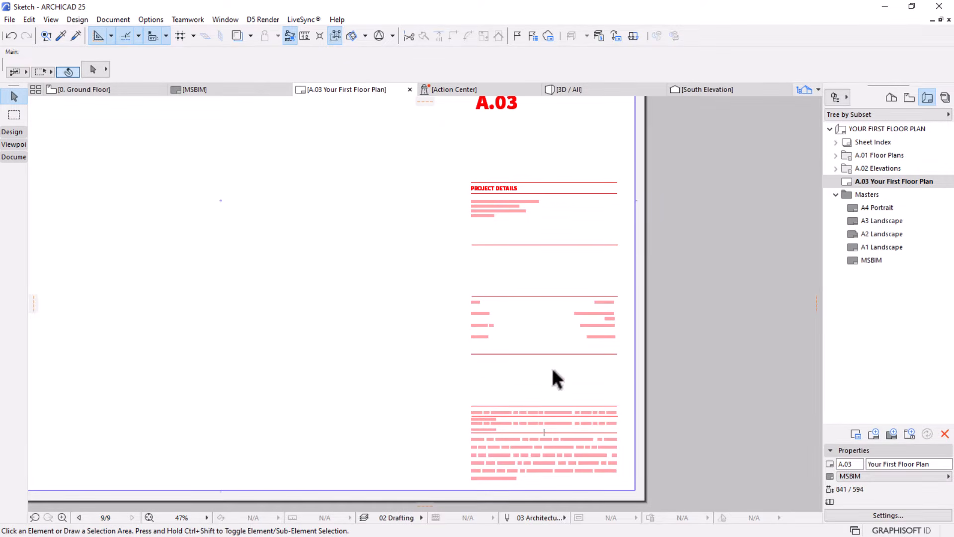
scroll(554, 347, down, 2)
scroll(557, 254, up, 5)
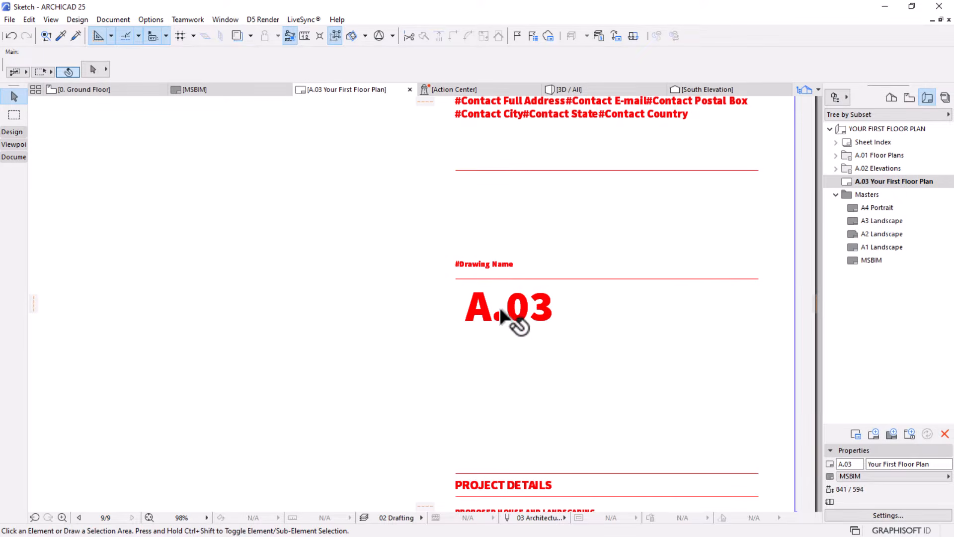
scroll(500, 311, up, 2)
scroll(502, 314, up, 1)
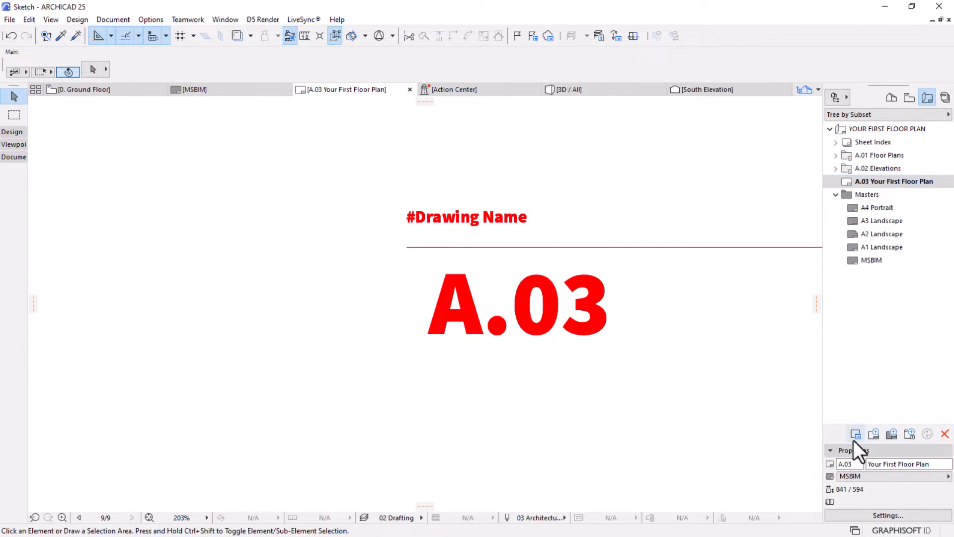
Create a trial layout with the default name on the A2 Landscape master and delete it again
click(873, 435)
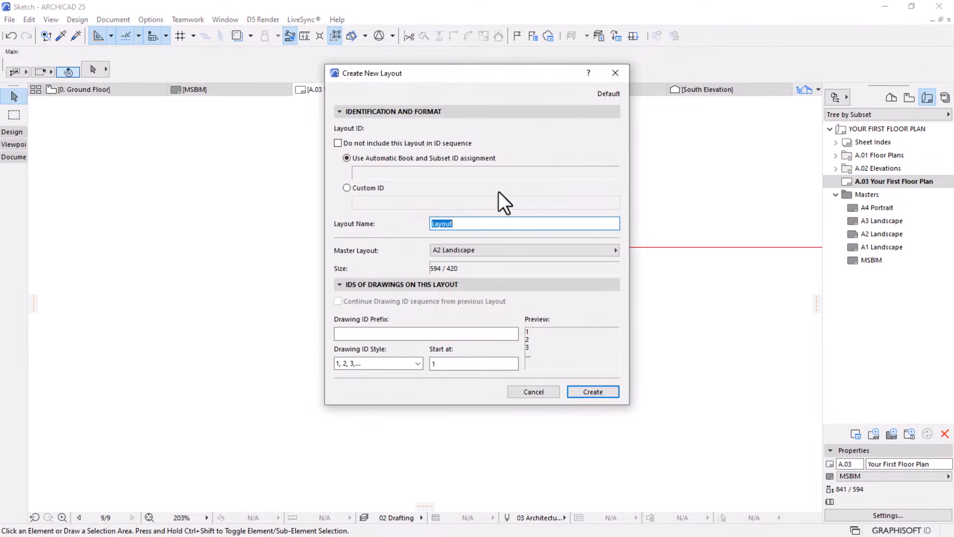
click(593, 392)
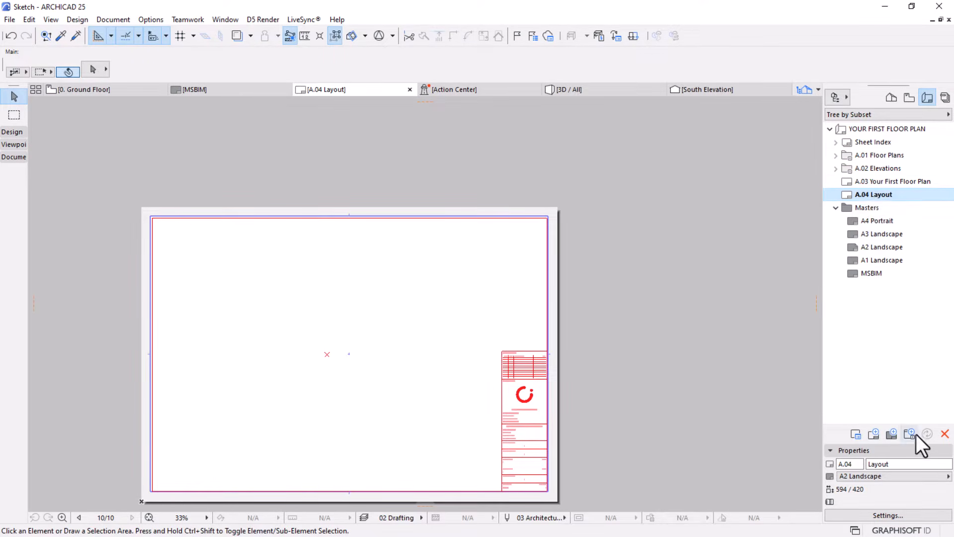
click(944, 434)
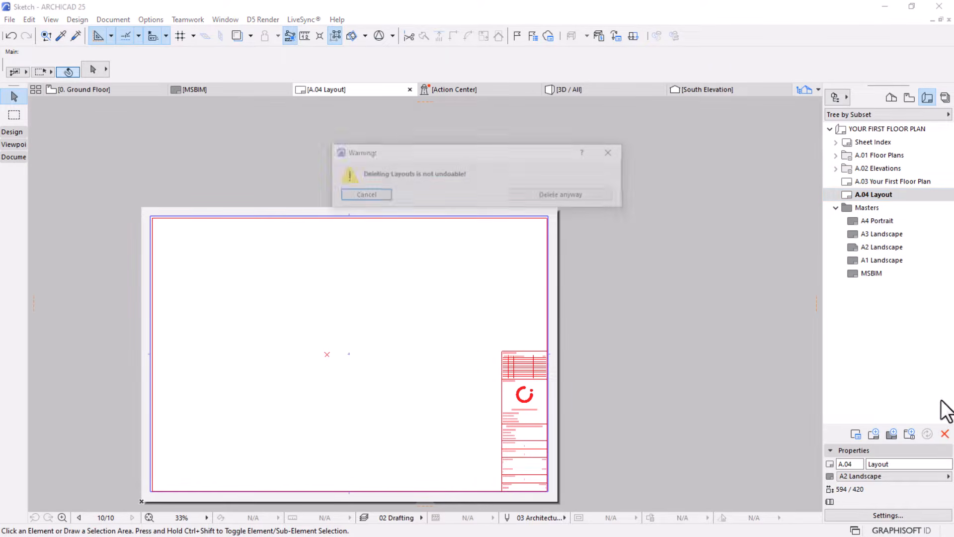
click(571, 196)
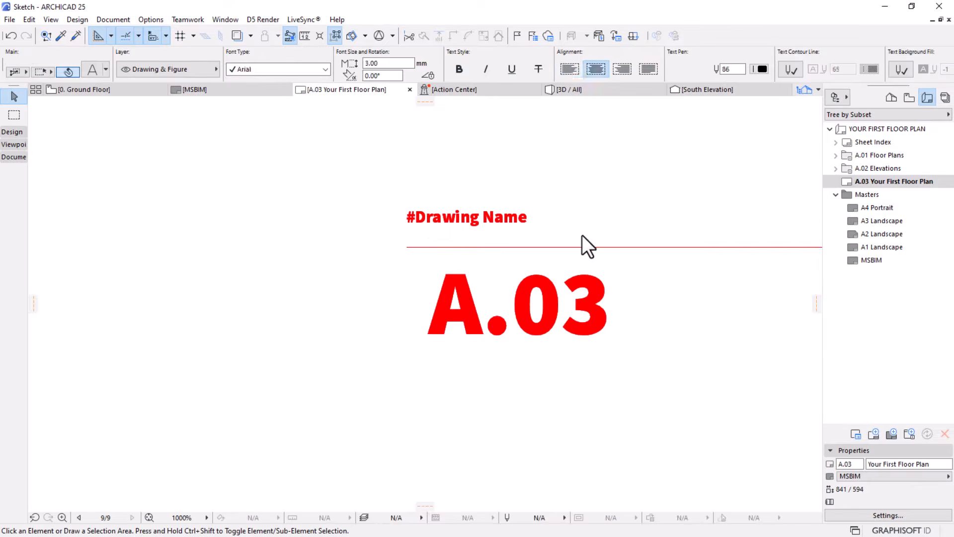
Open the MSBIM master layout at the project details section of its title block, leaving nothing selected
double_click(867, 262)
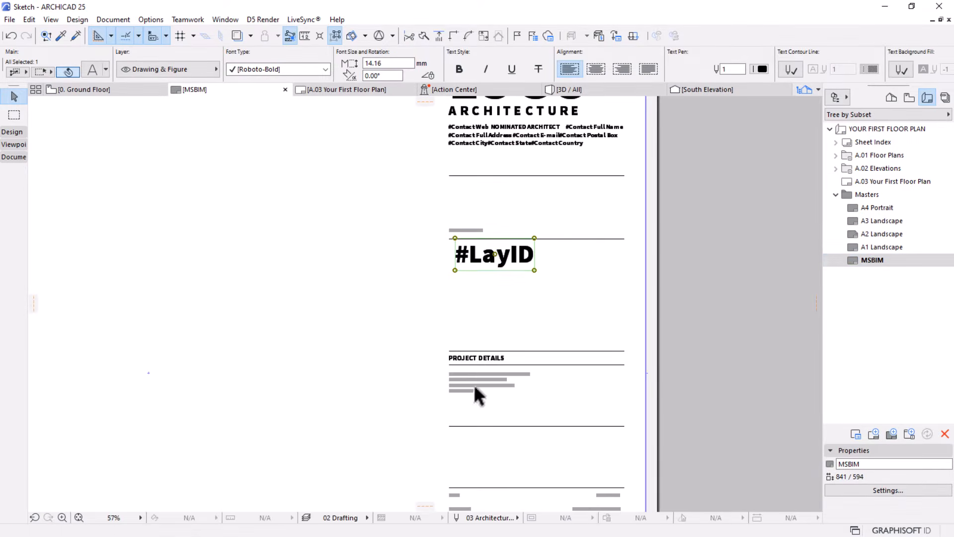
scroll(473, 399, up, 3)
click(473, 366)
click(471, 361)
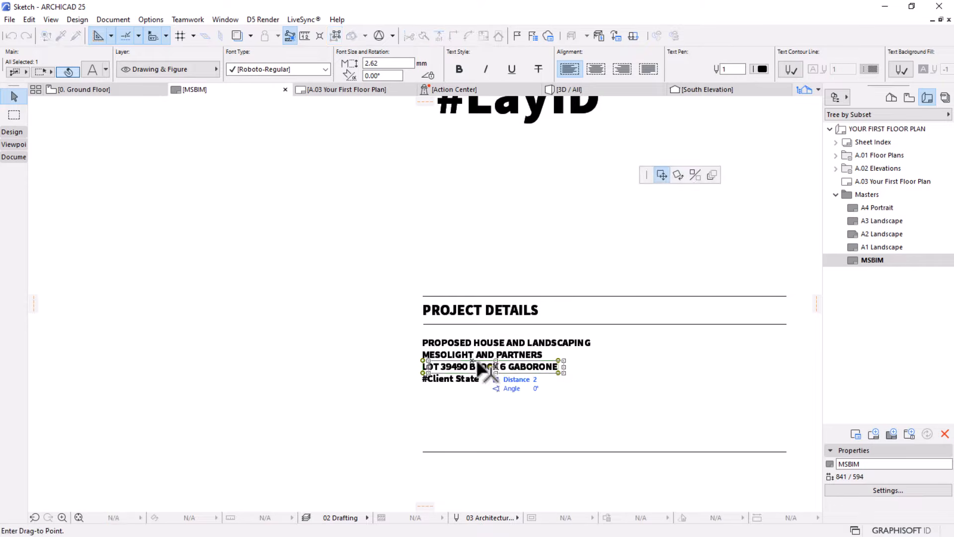
key(Escape)
key(Escape)
Replace the PROPOSED HOUSE AND LANDSCAPING line under Project Details with the Project Description autotext and deselect it
click(476, 344)
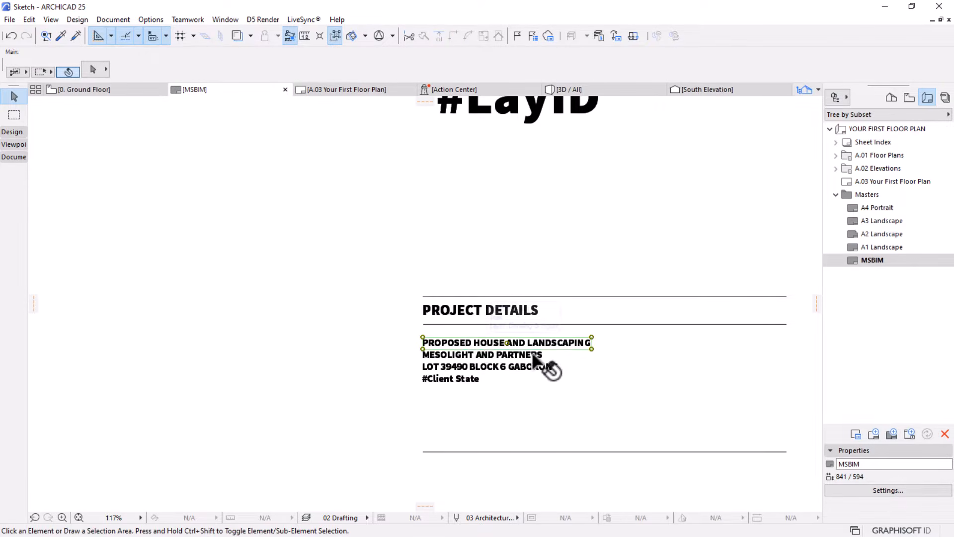
double_click(470, 348)
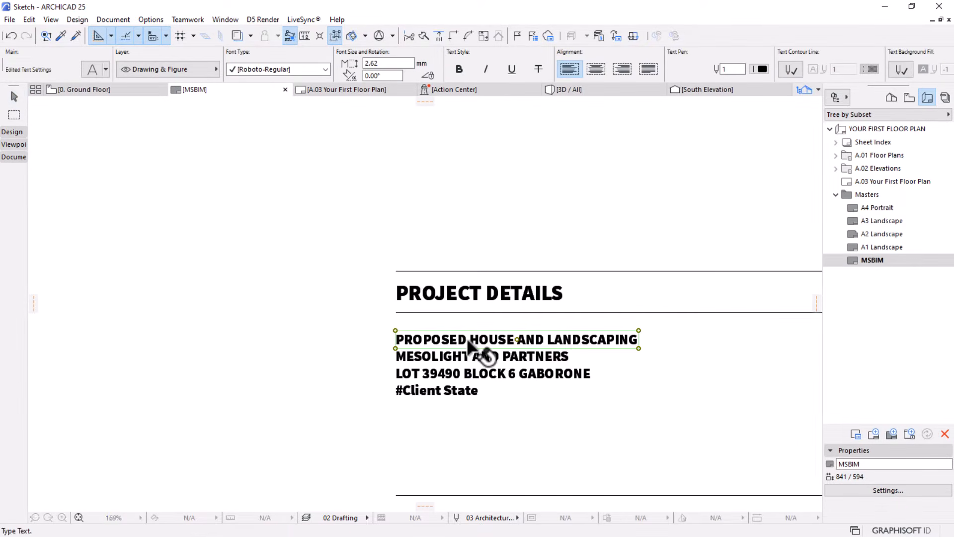
drag(671, 339, 425, 311)
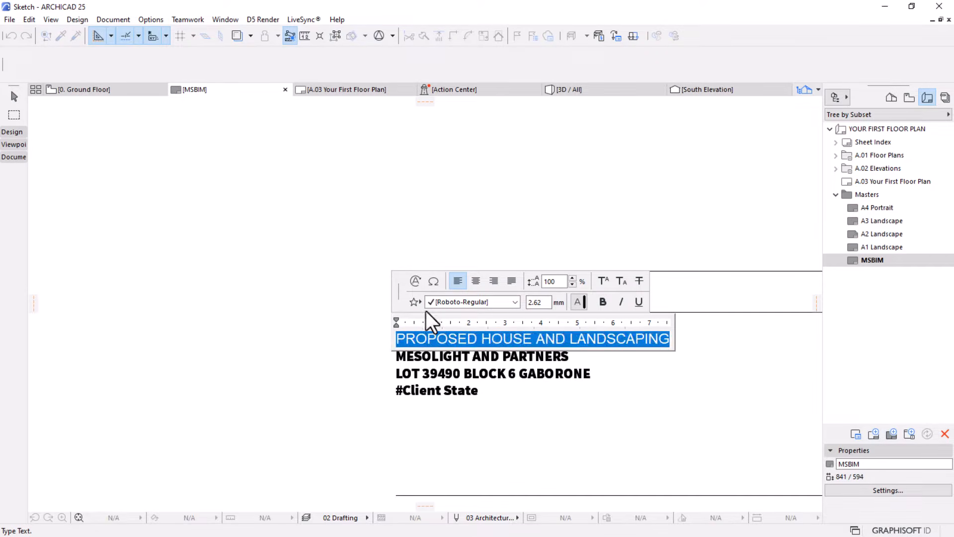
click(415, 281)
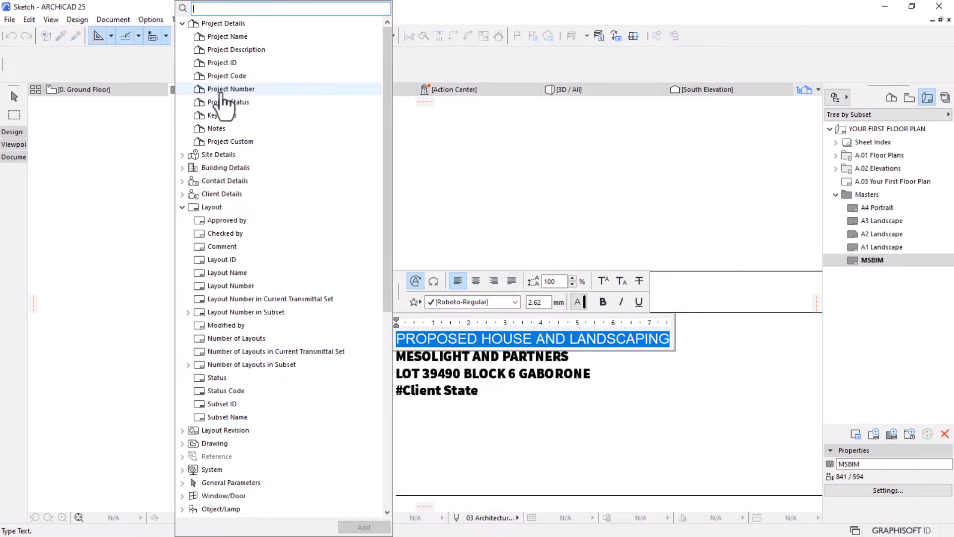
click(222, 49)
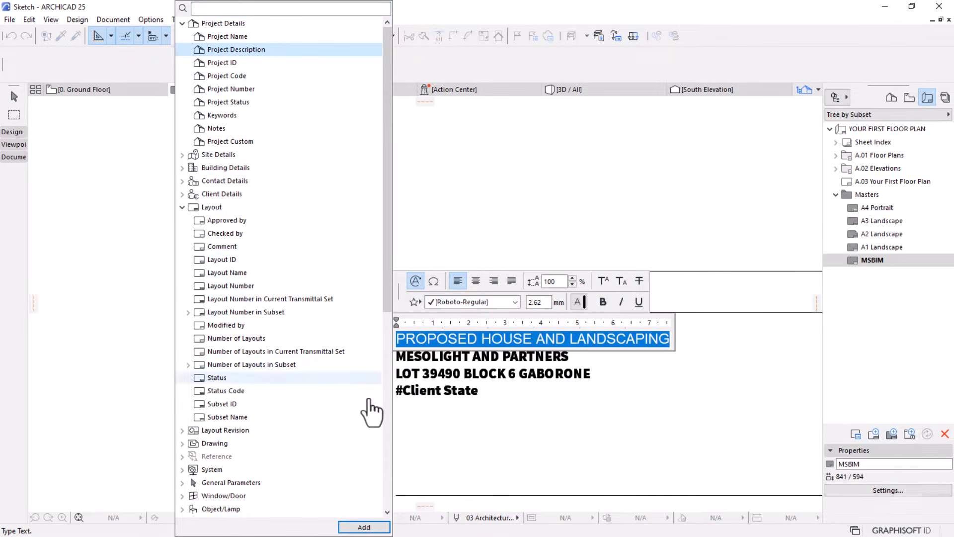
click(363, 527)
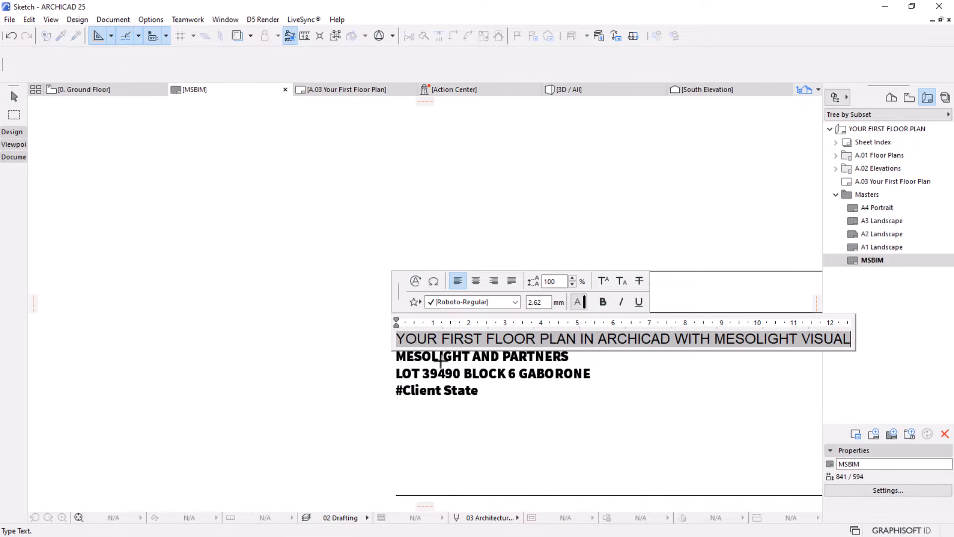
click(347, 252)
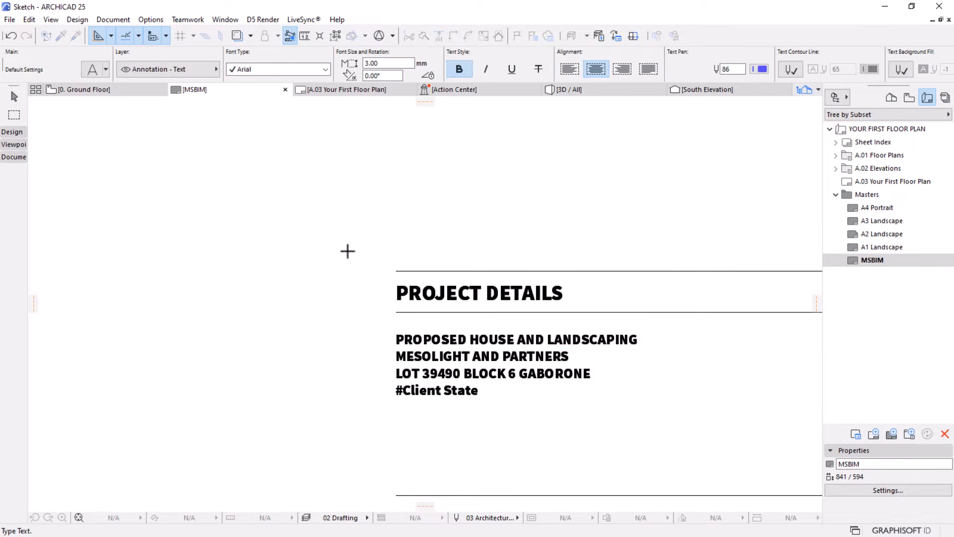
scroll(347, 252, down, 2)
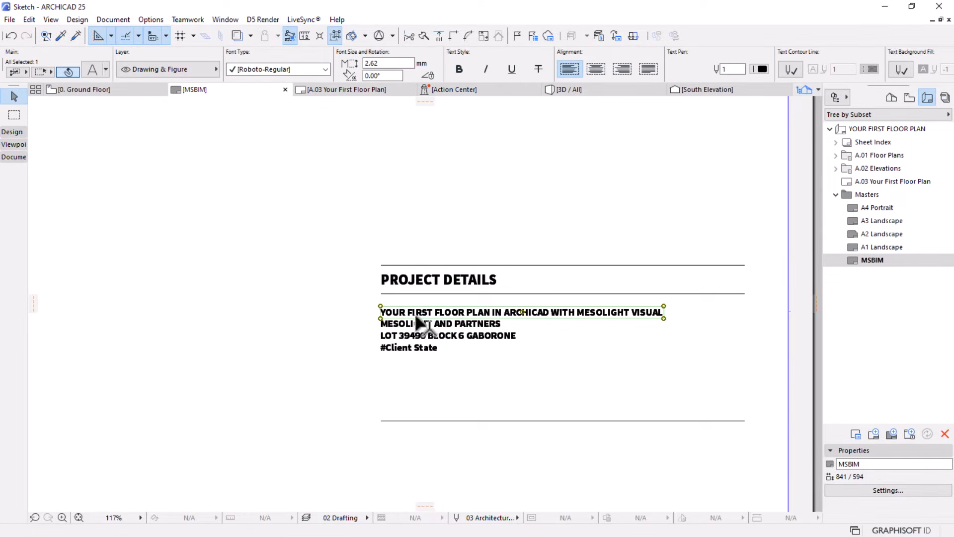
scroll(544, 316, up, 1)
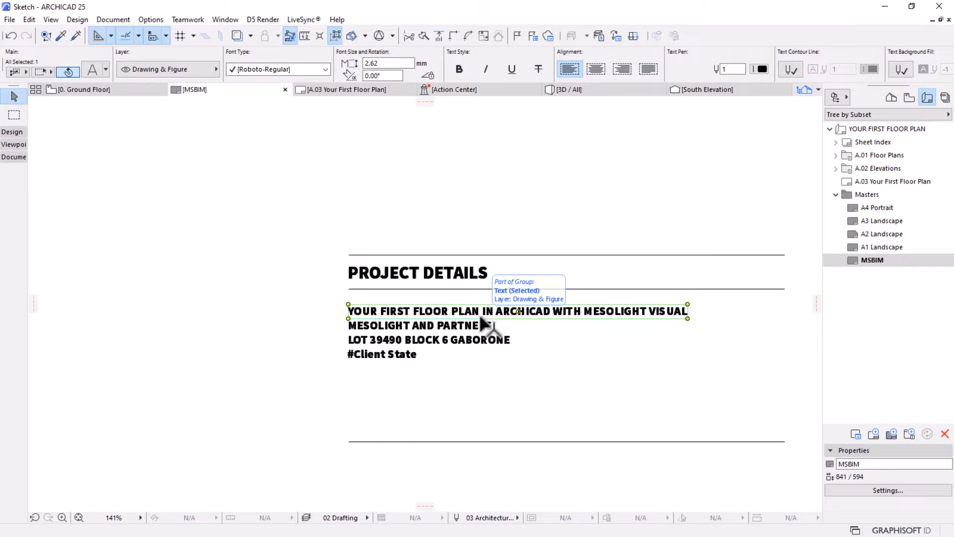
scroll(608, 311, down, 7)
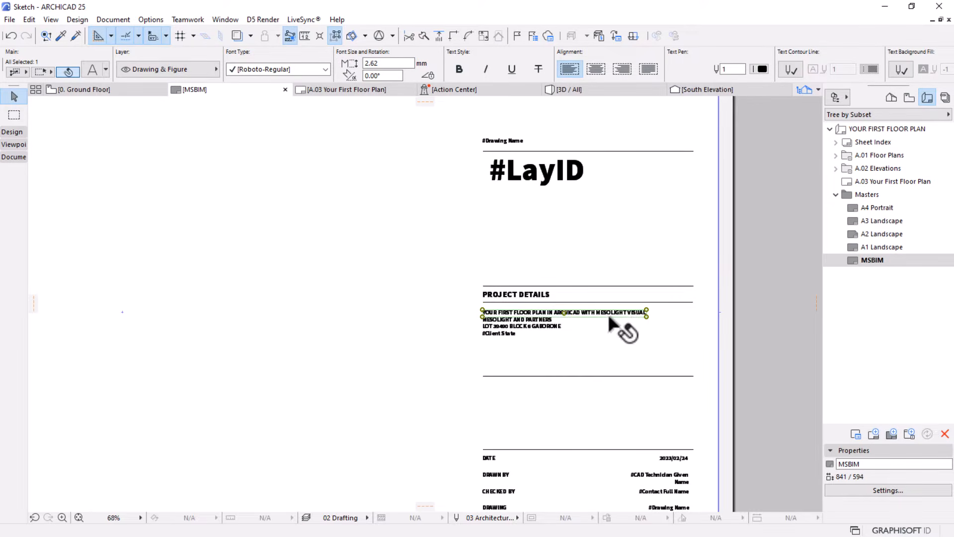
click(739, 374)
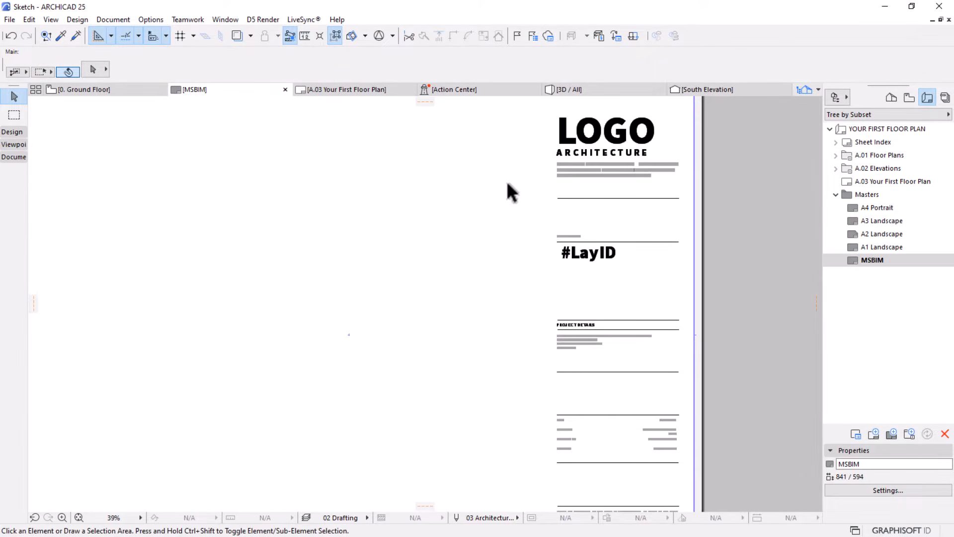
Replace the #Contact Web text below the logo with the Contact Web autotext from the Contact Details category
scroll(512, 266, down, 2)
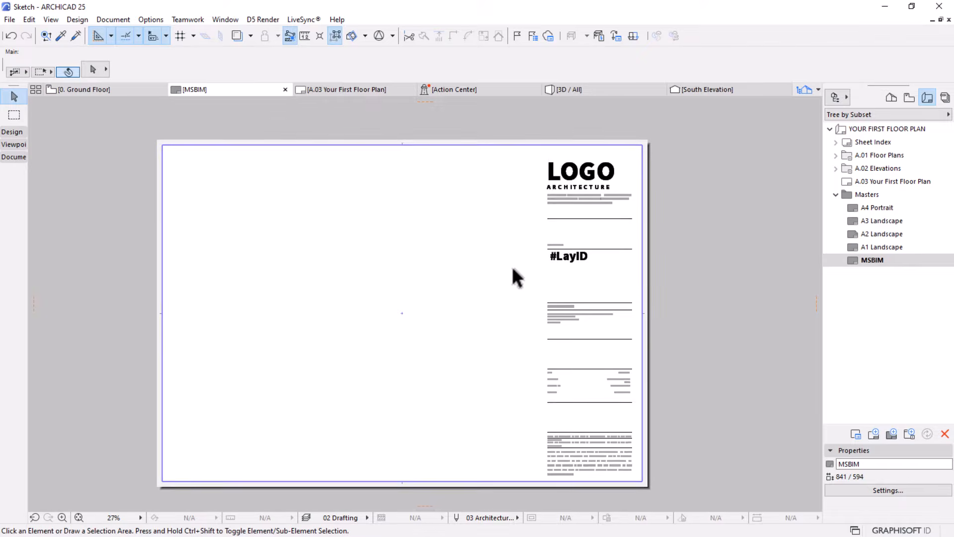
middle_drag(495, 226, 493, 210)
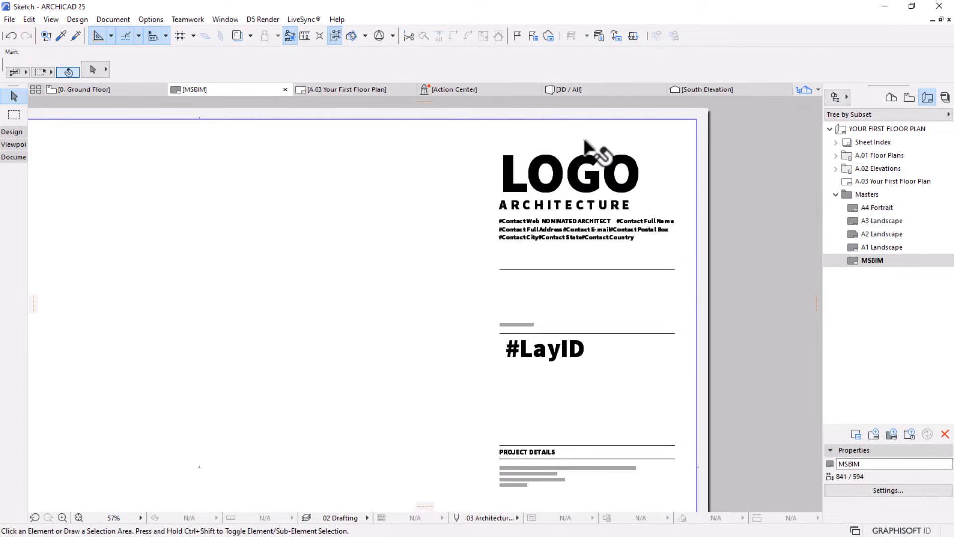
scroll(587, 147, up, 4)
scroll(587, 147, up, 1)
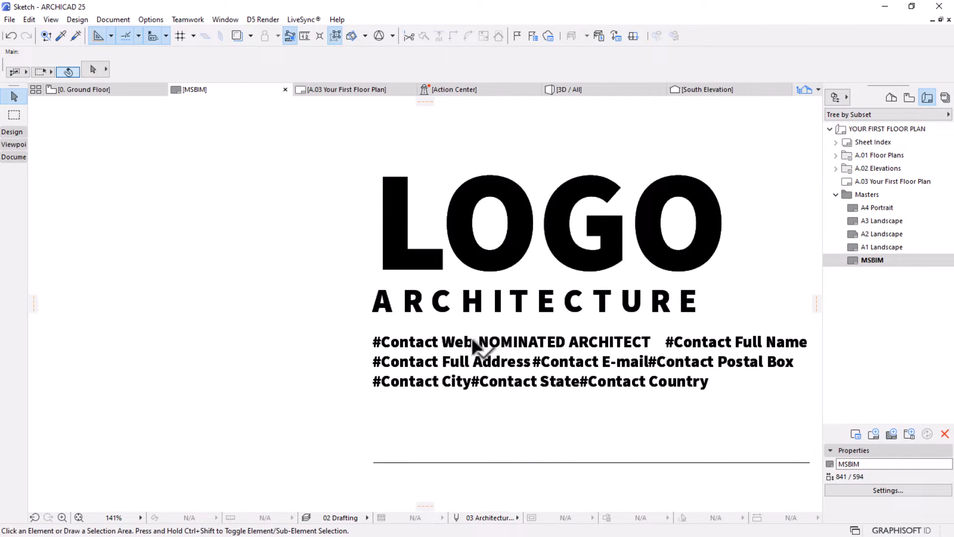
click(406, 344)
double_click(406, 344)
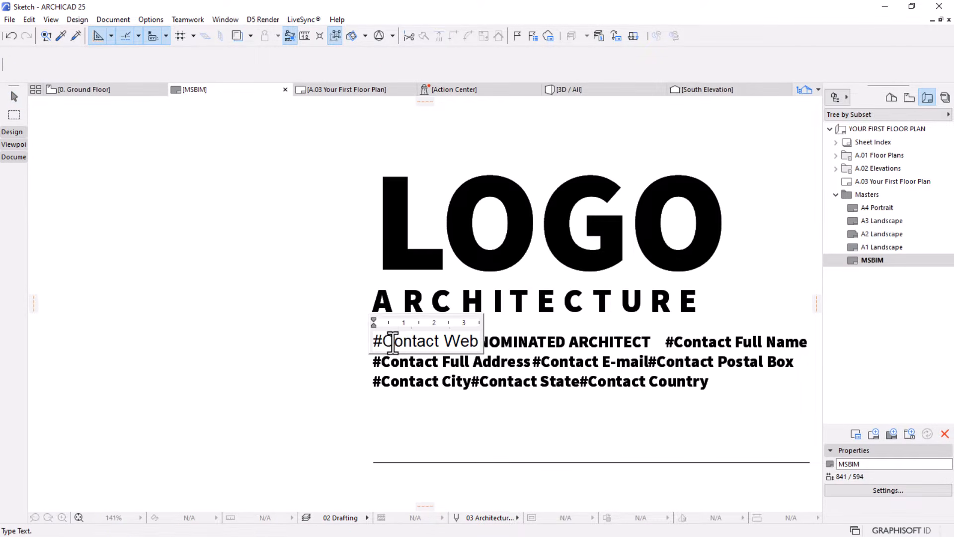
drag(479, 342, 340, 343)
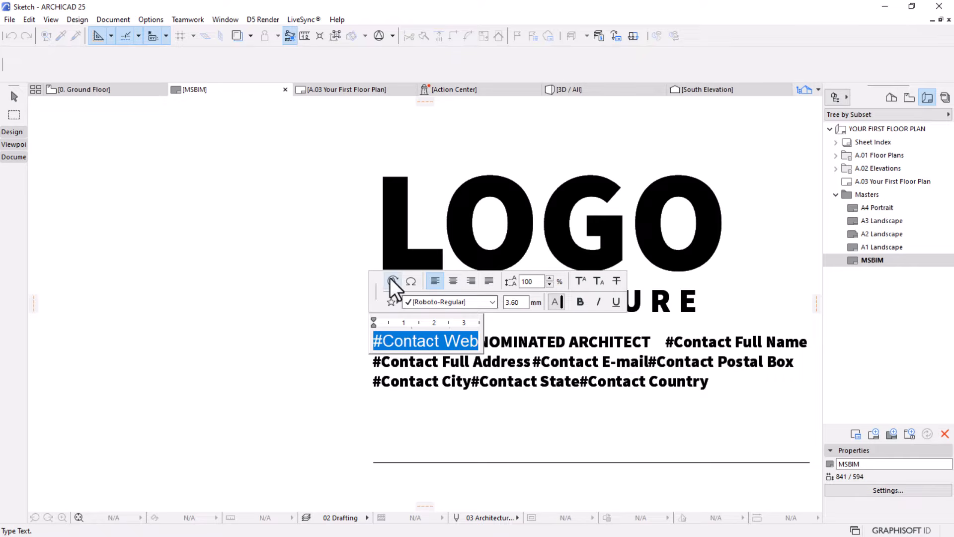
click(393, 281)
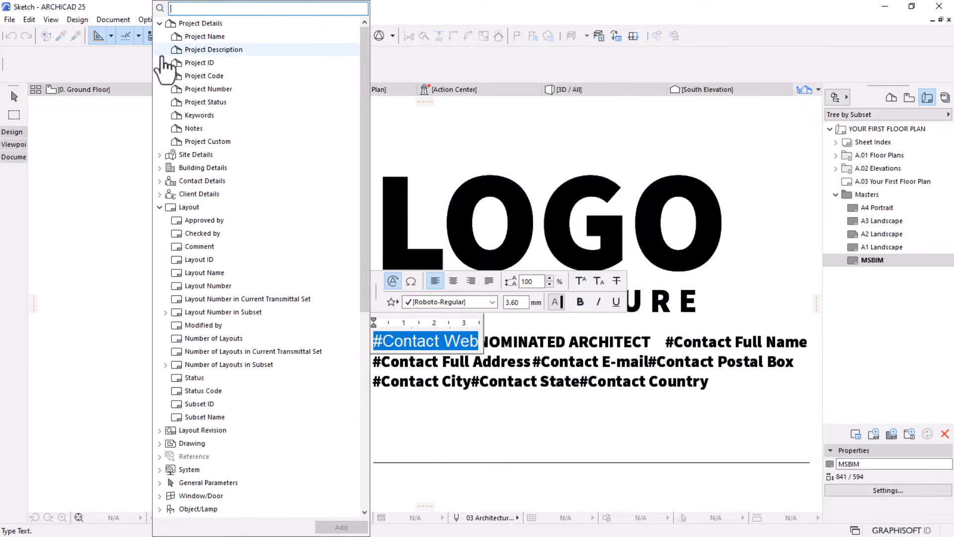
click(160, 23)
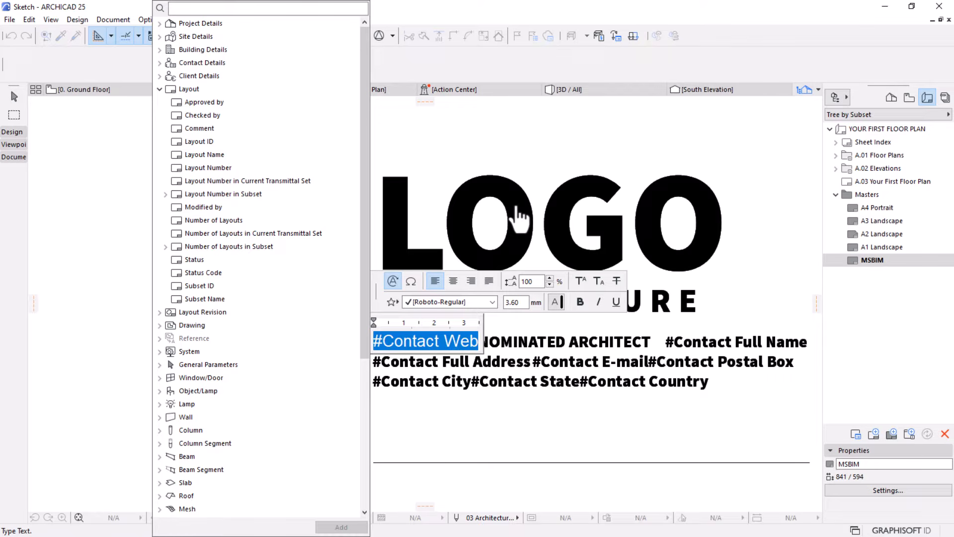
click(160, 89)
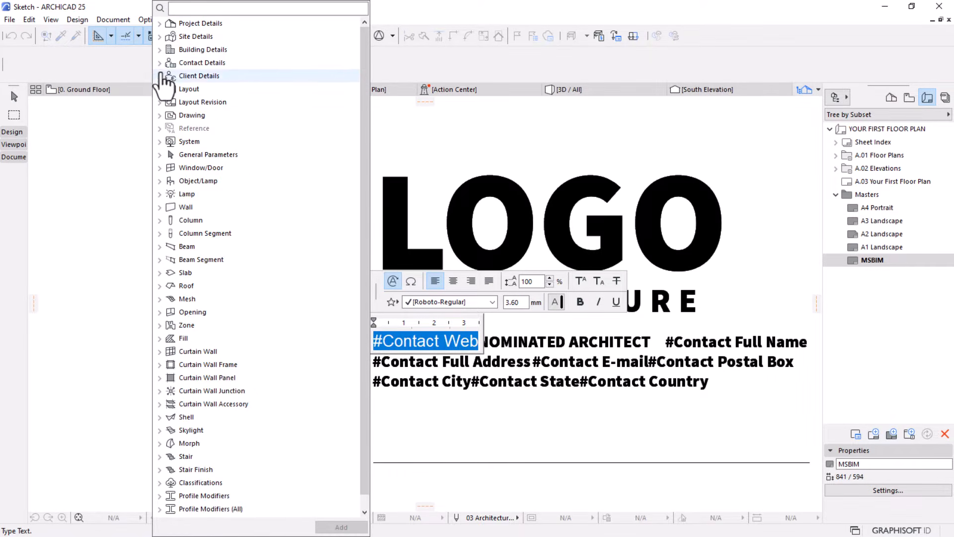
click(160, 63)
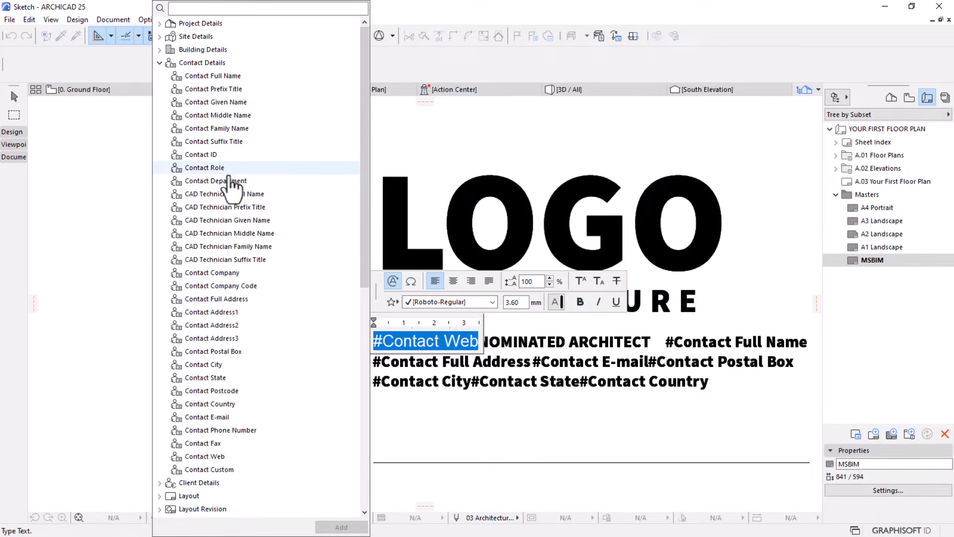
click(197, 455)
click(341, 527)
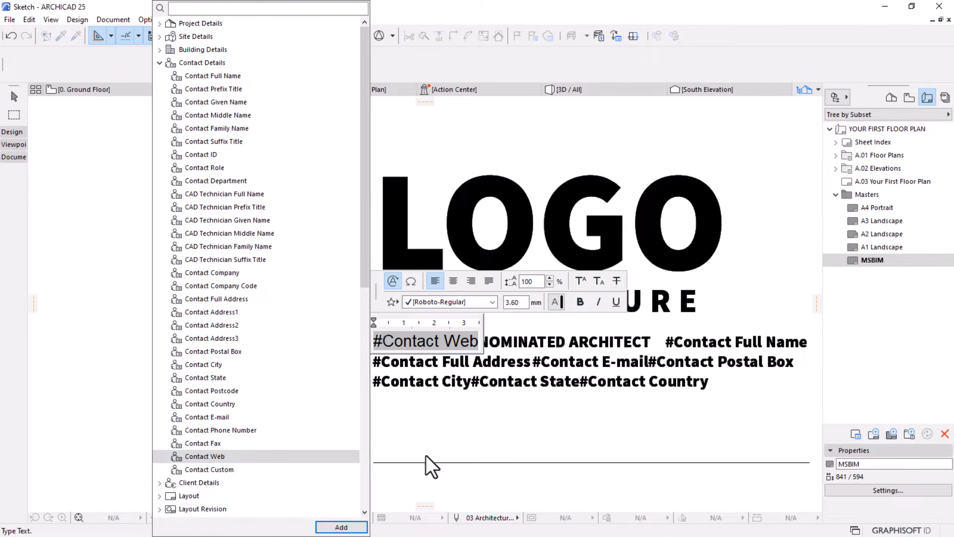
click(475, 445)
click(337, 443)
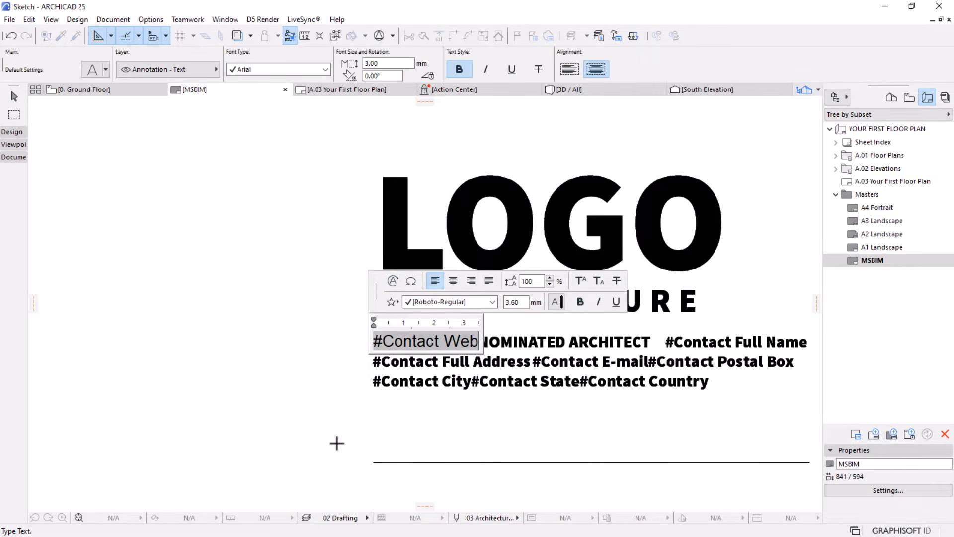
click(9, 20)
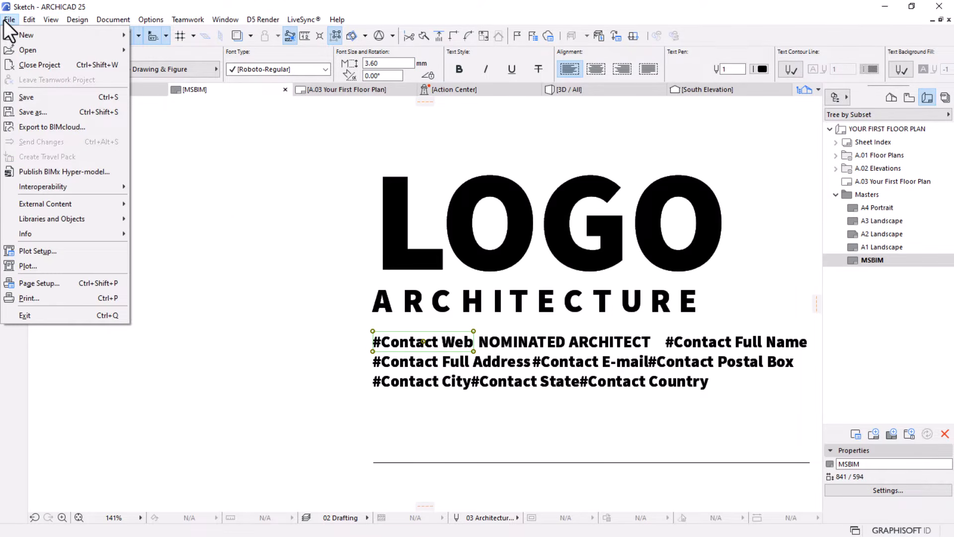
mouse_move(35, 237)
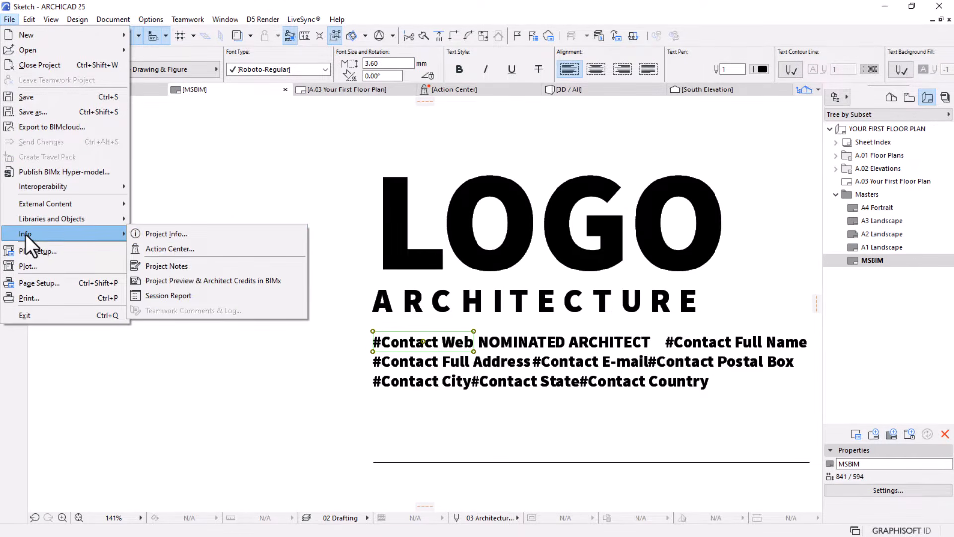
click(176, 235)
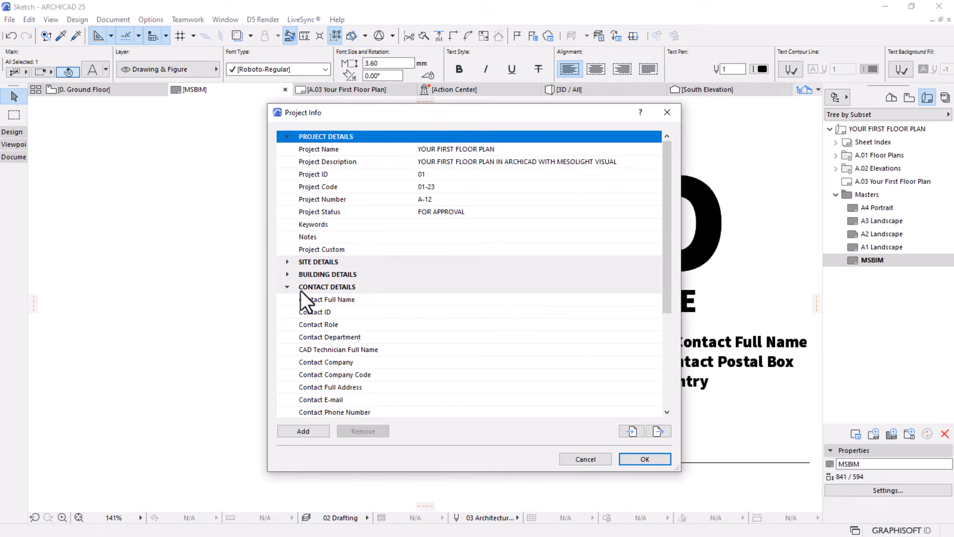
scroll(345, 299, down, 3)
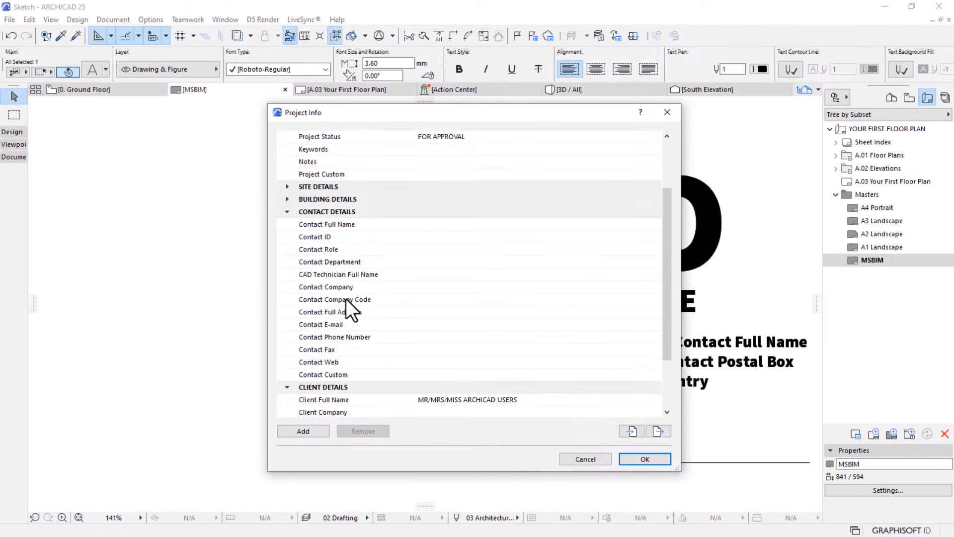
click(316, 325)
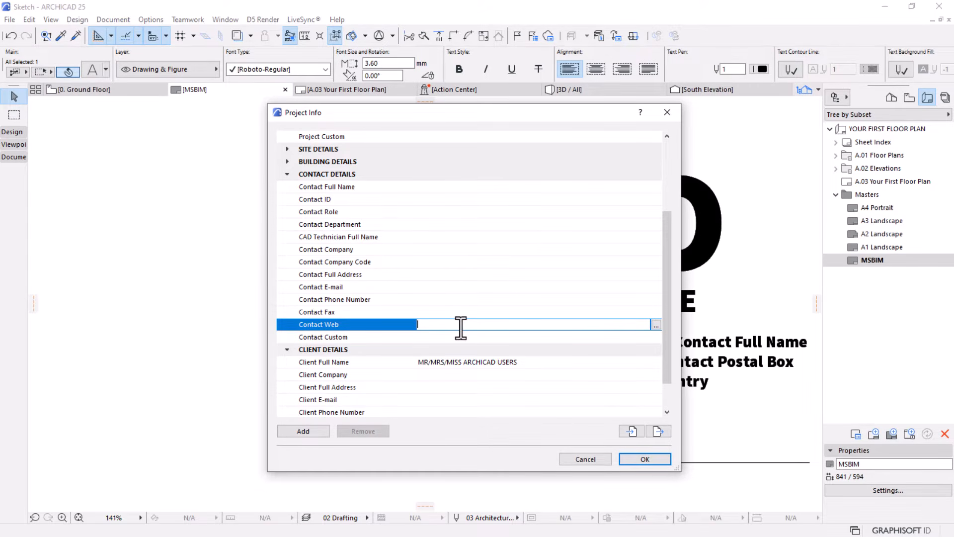
text(www.)
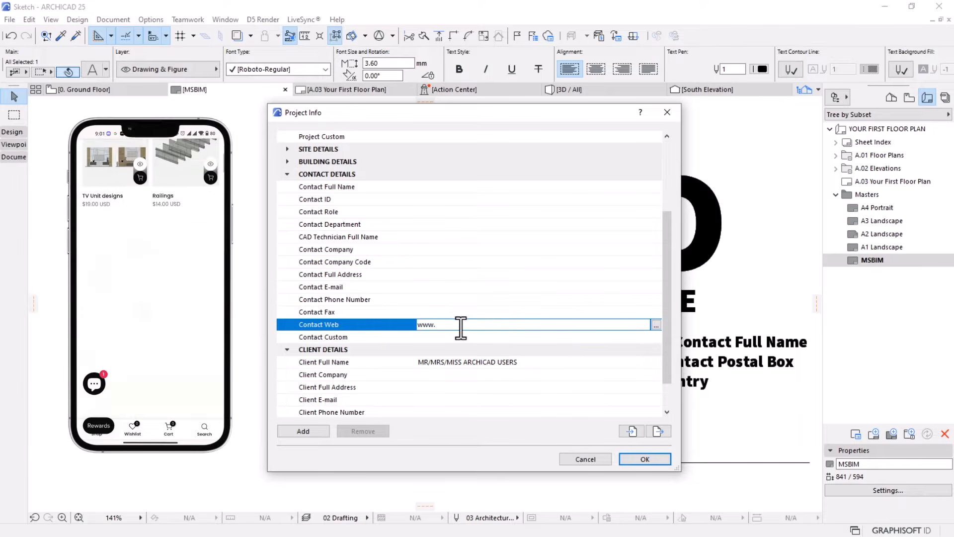
text(msbim)
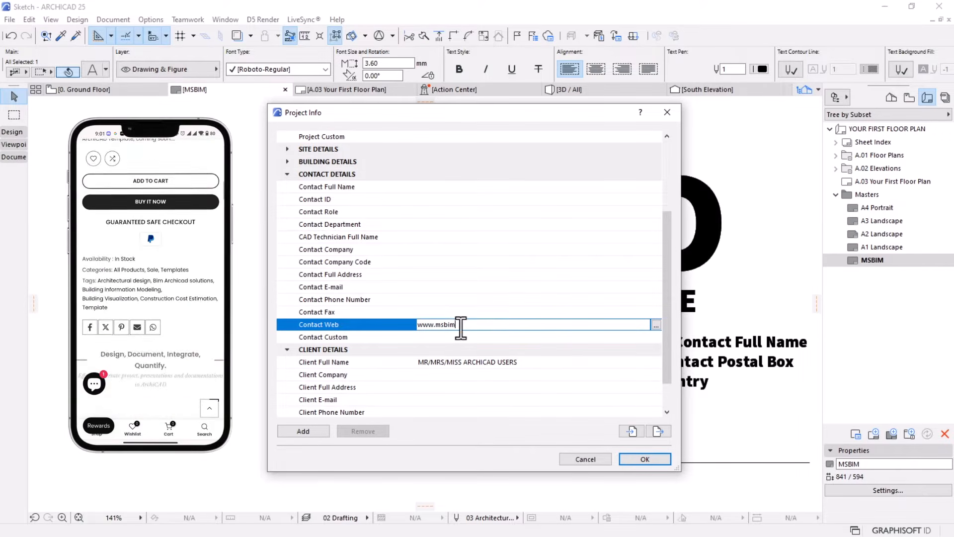
text(.store)
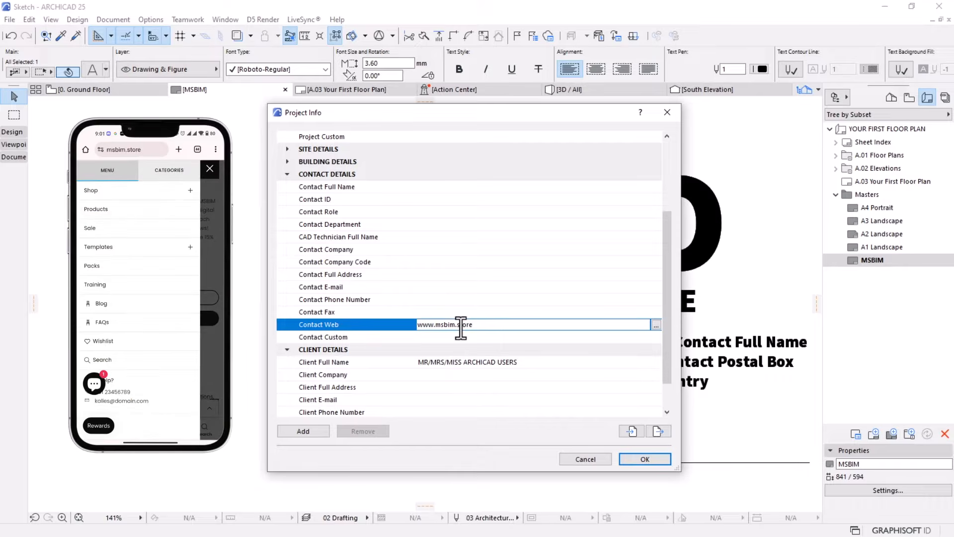
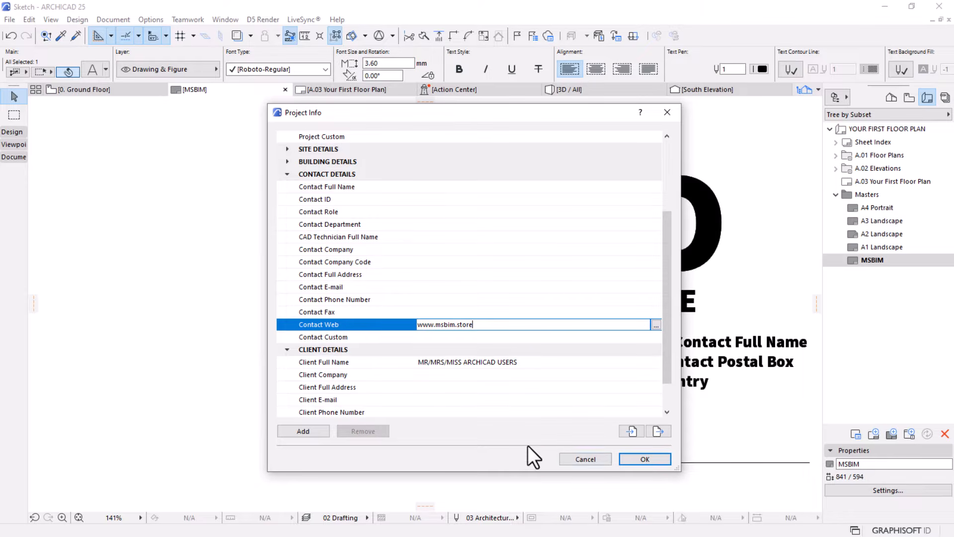
Confirm the Project Info changes and open the A.03 Your First Floor Plan layout to show the whole sheet
click(658, 458)
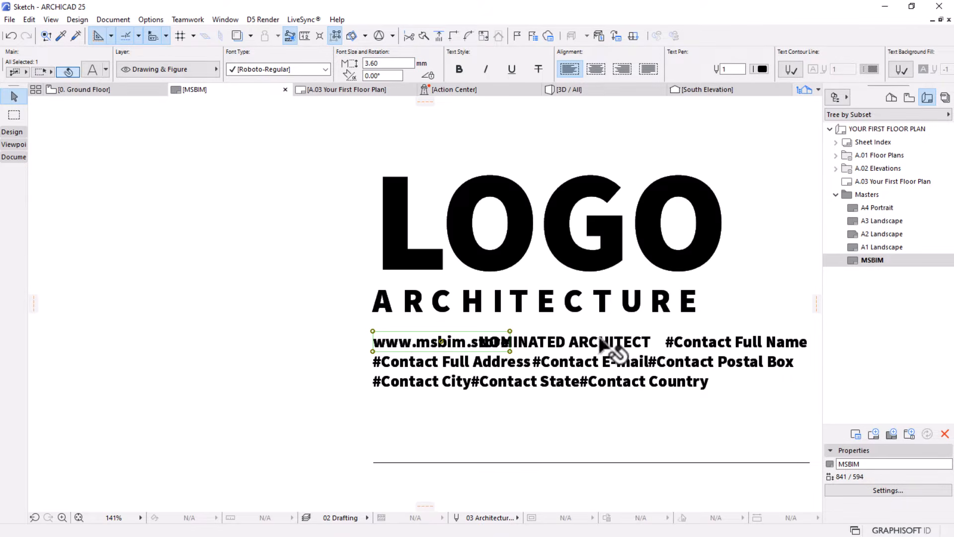
scroll(497, 343, down, 5)
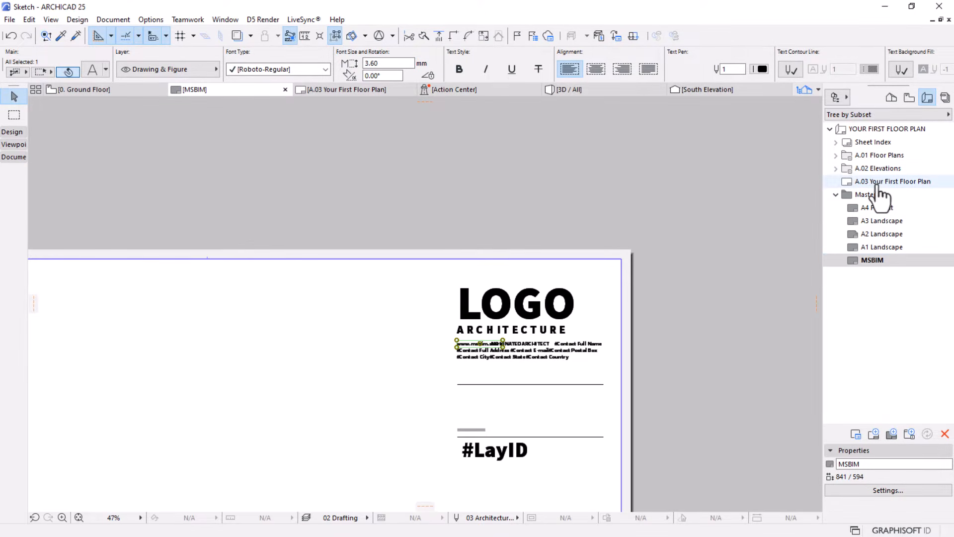
double_click(875, 181)
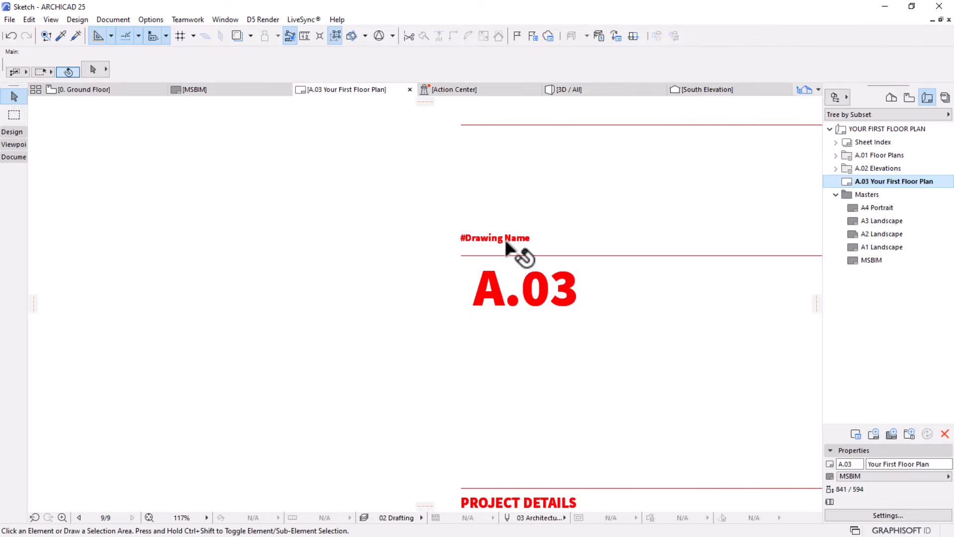
scroll(514, 251, down, 3)
scroll(436, 271, down, 3)
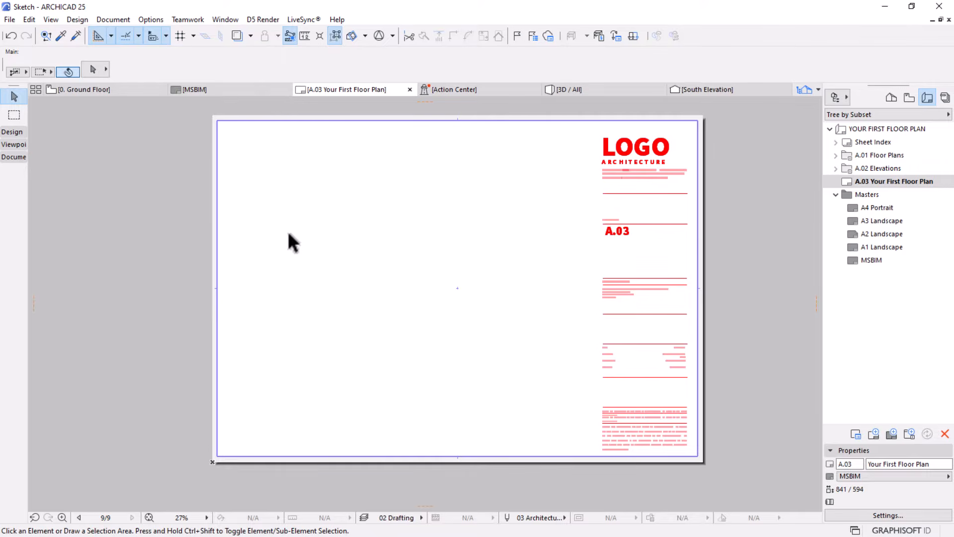
Return to the Ground Floor plan and inspect the scale bar drawn below the sketch, leaving nothing selected
click(116, 90)
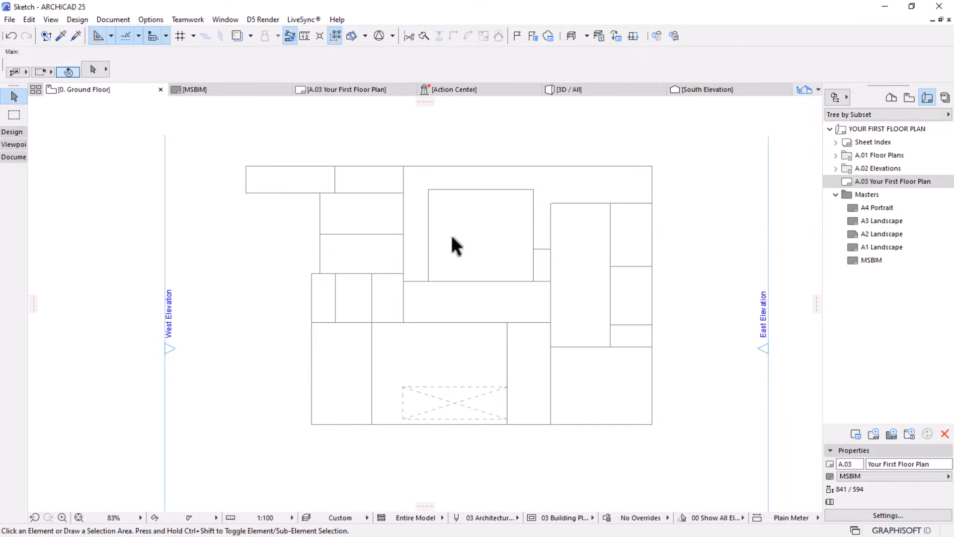
scroll(455, 200, down, 3)
middle_drag(462, 302, 439, 264)
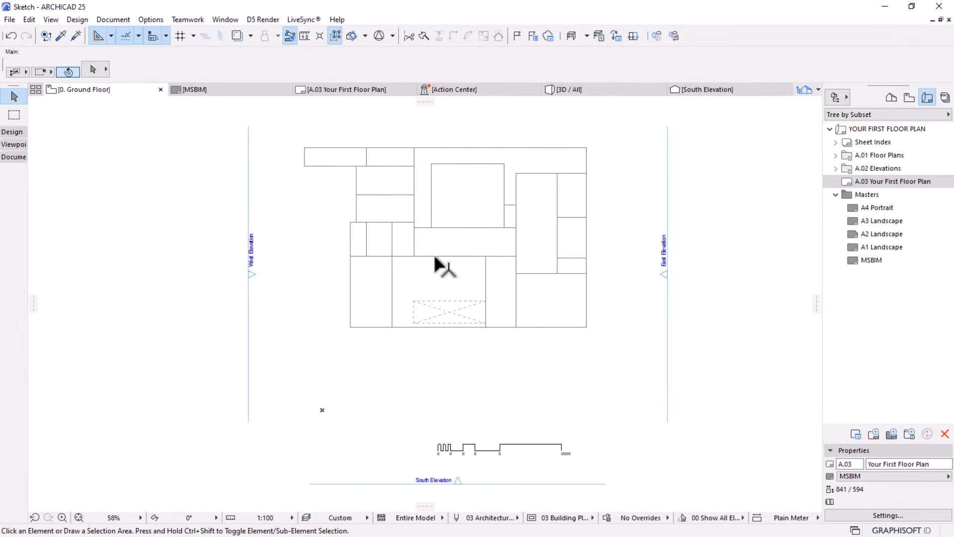
scroll(512, 471, up, 3)
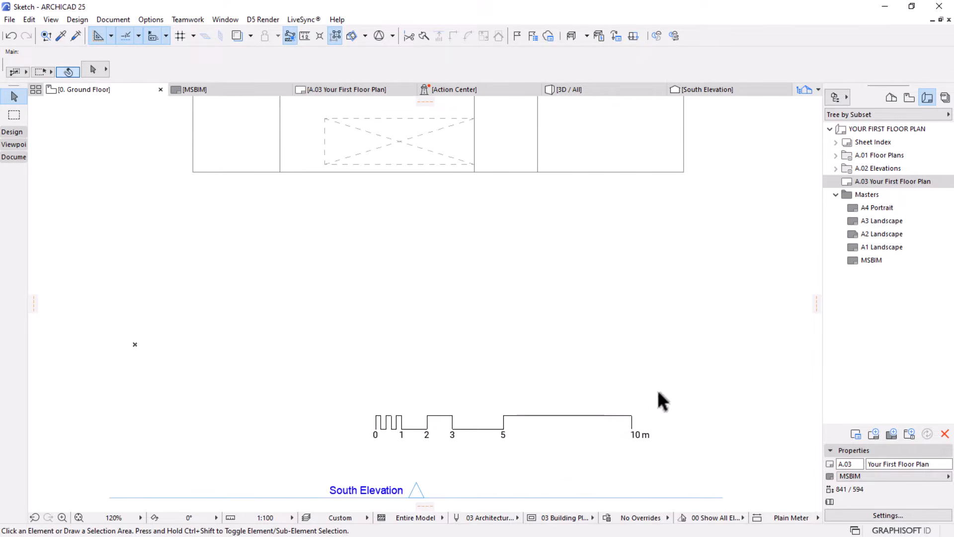
drag(674, 376, 366, 447)
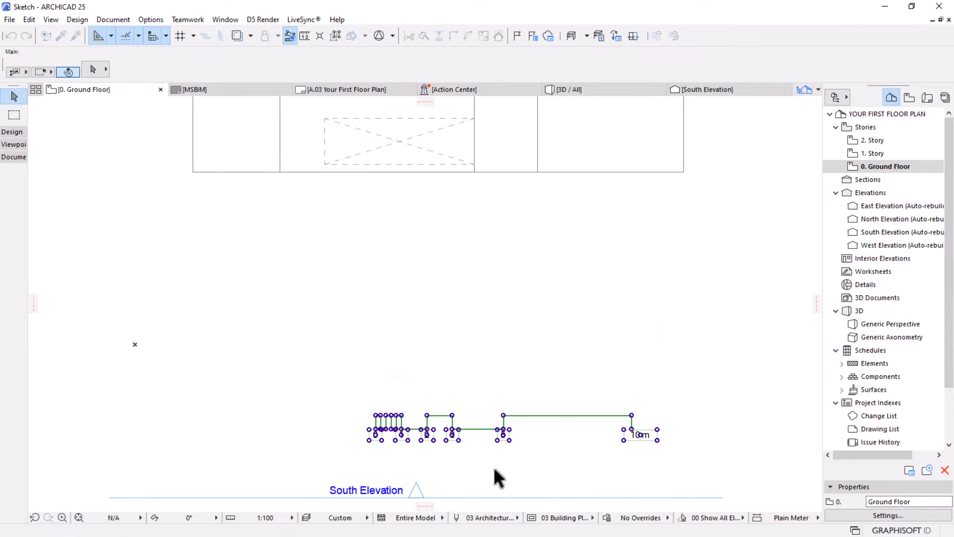
scroll(539, 458, up, 2)
middle_drag(509, 445, 454, 372)
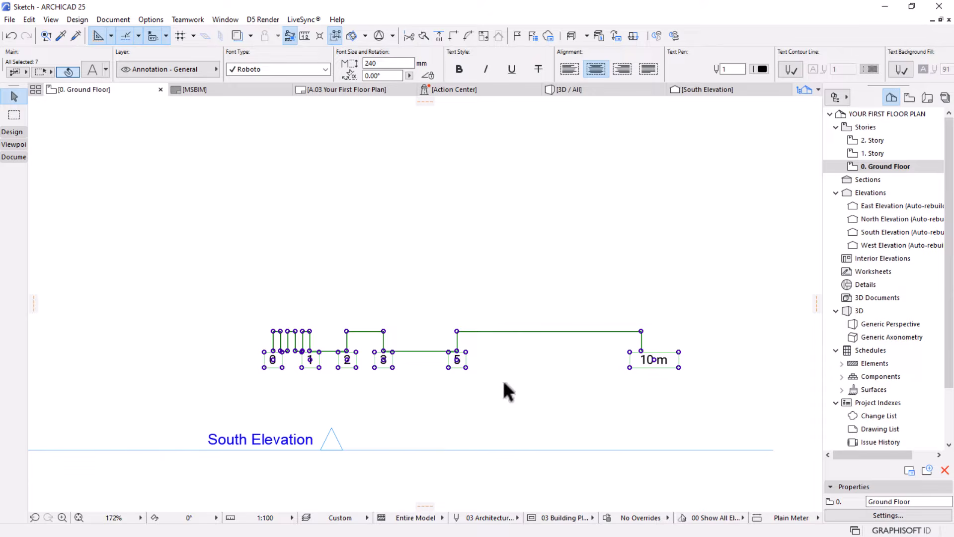
click(698, 378)
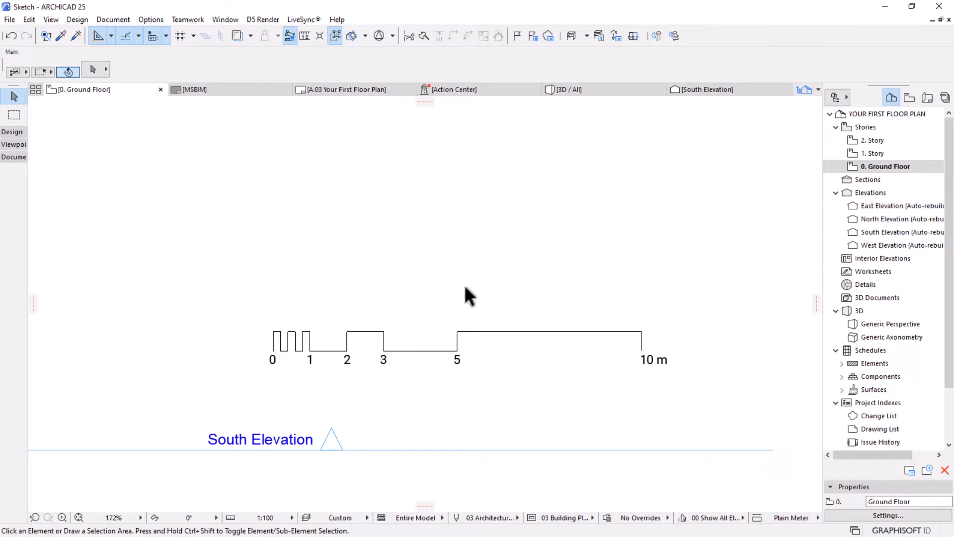
Measure the scale bar's length from its 0 mark to its 10 m mark
click(306, 37)
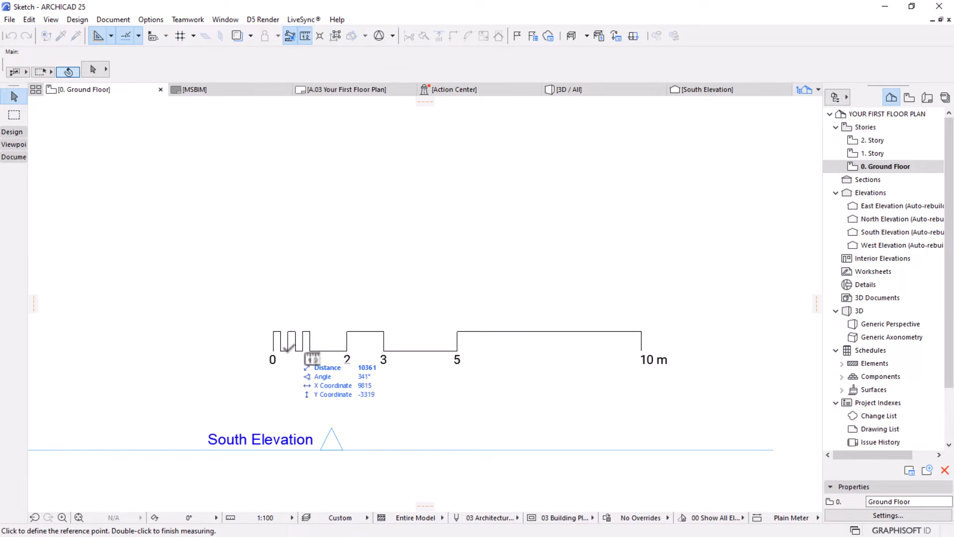
click(272, 351)
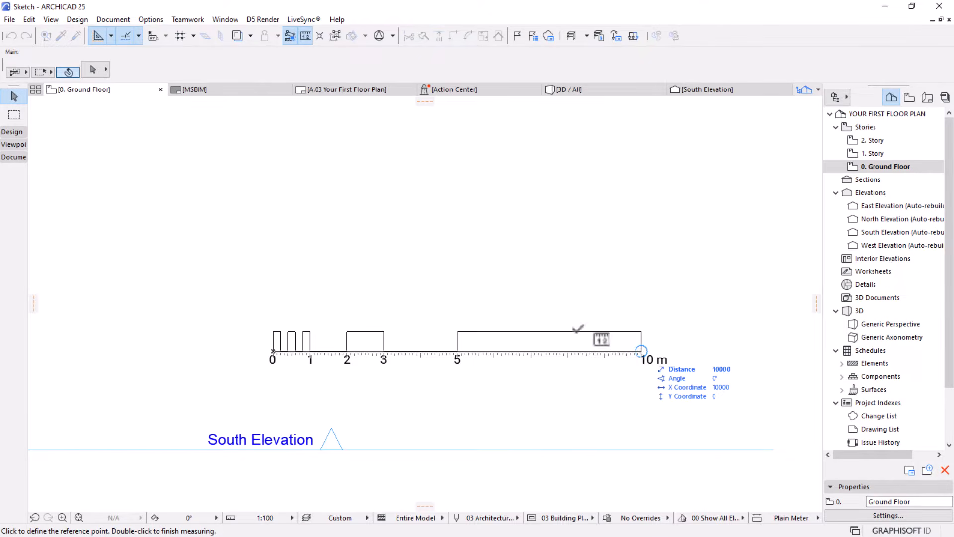
key(Escape)
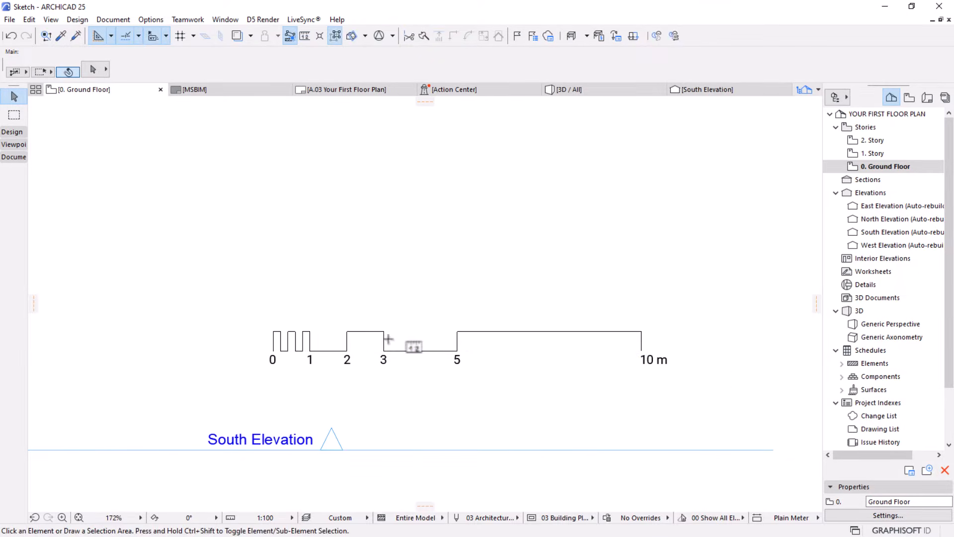
click(422, 351)
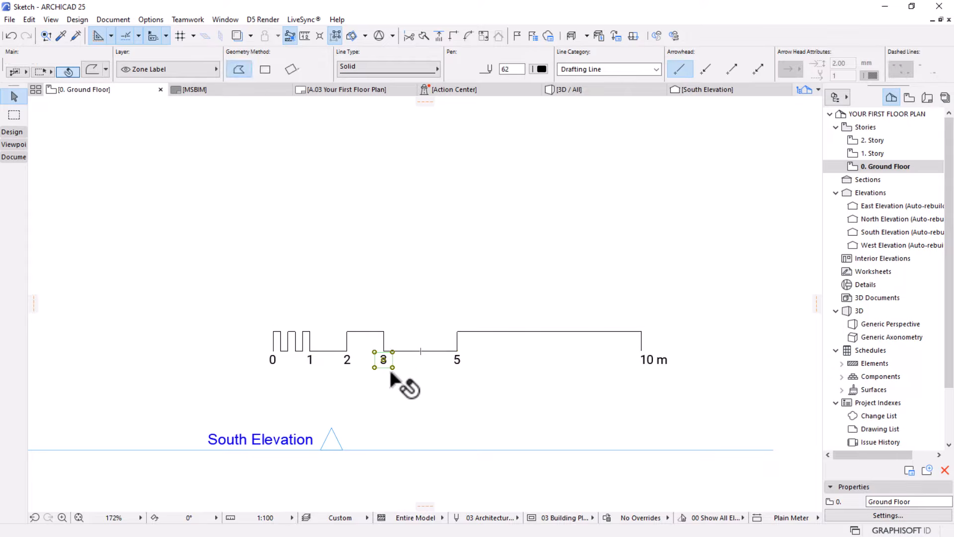
click(441, 398)
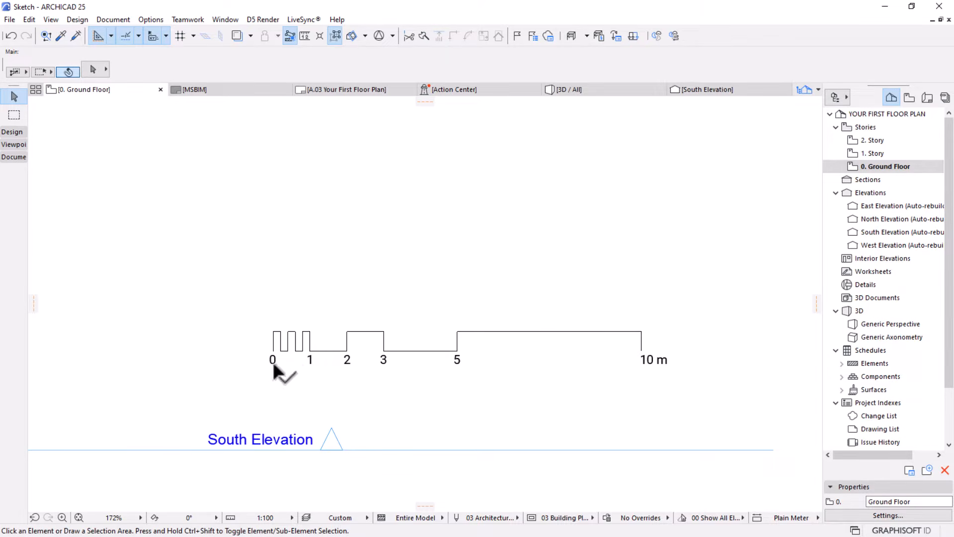
click(343, 359)
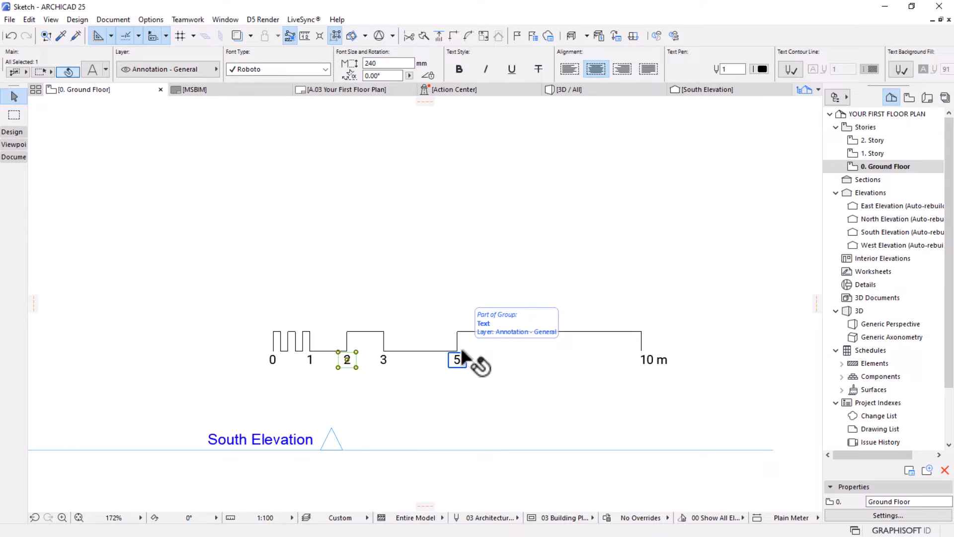
click(481, 411)
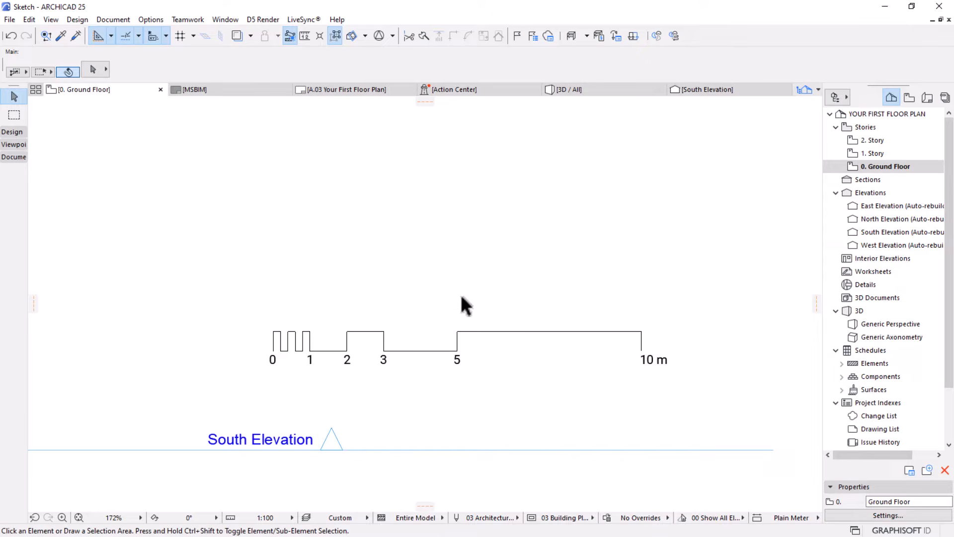
Switch to the Scale Bar25 project and look through its large and small scale bar designs
key(super)
mouse_move(566, 525)
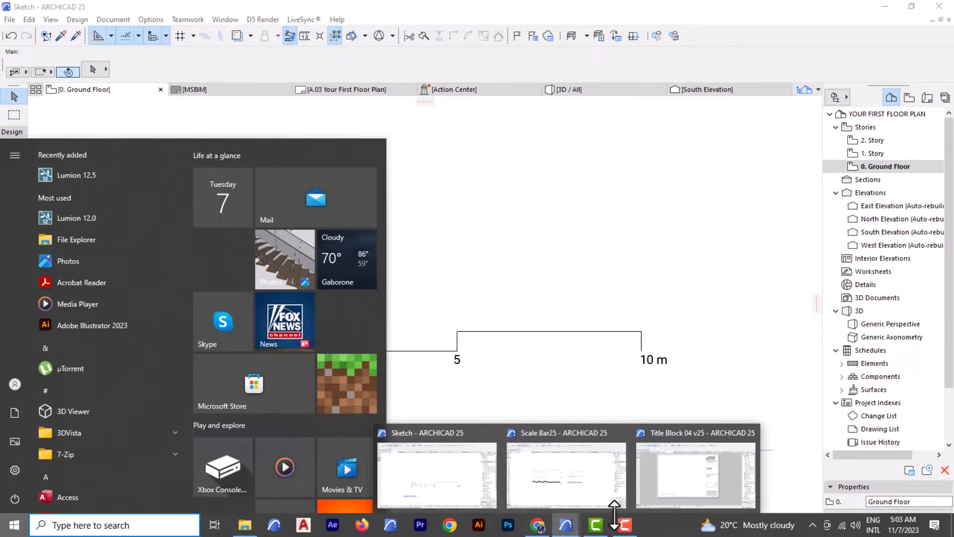
click(577, 493)
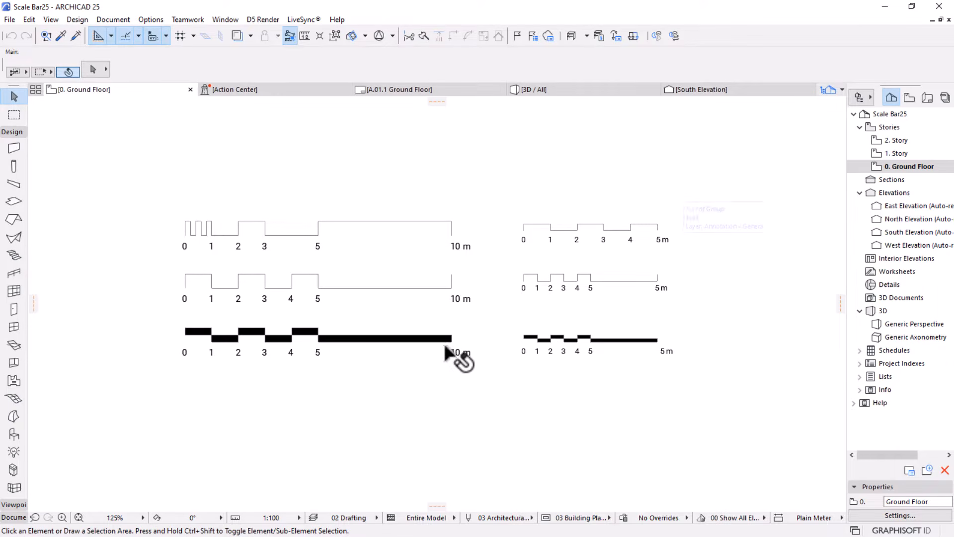
scroll(644, 236, down, 5)
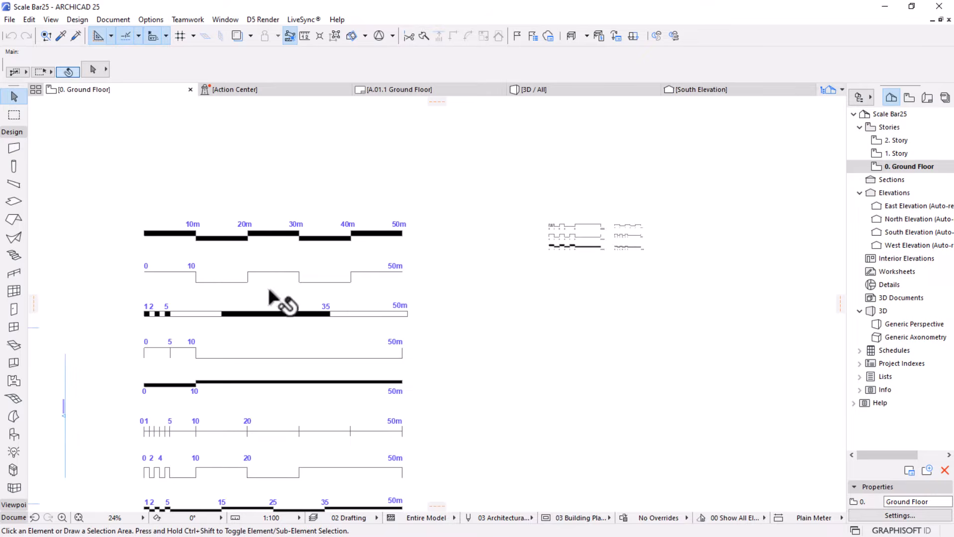
middle_drag(286, 308, 390, 228)
scroll(454, 187, up, 1)
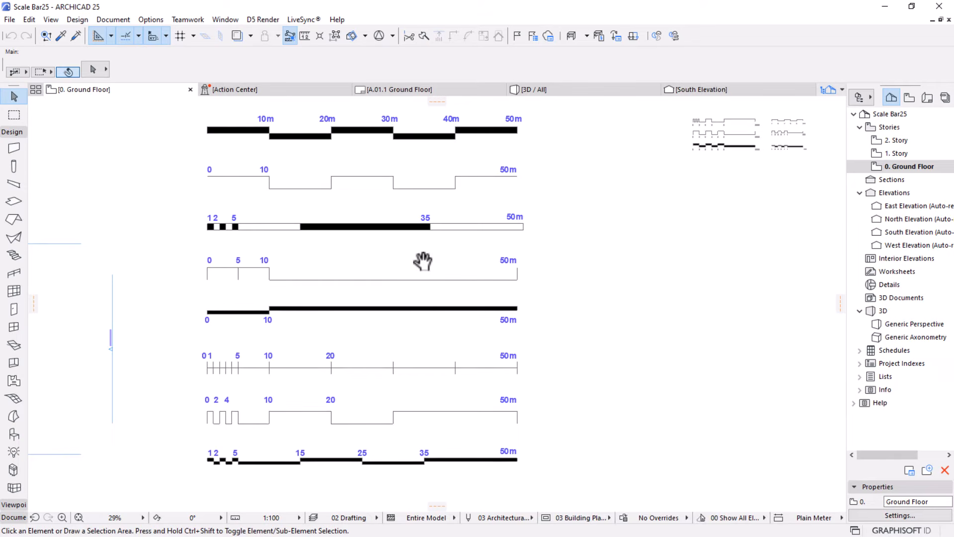
middle_drag(632, 320, 404, 371)
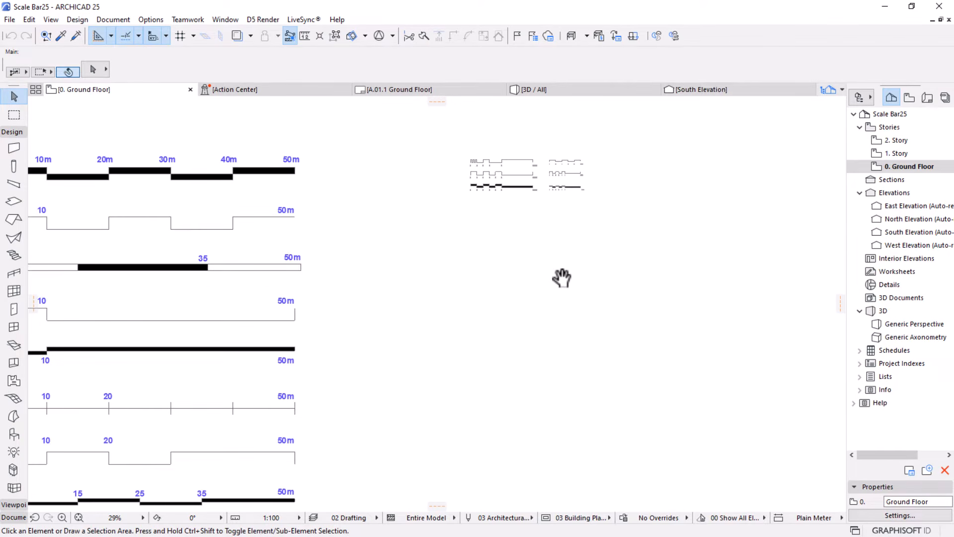
middle_drag(562, 278, 514, 379)
scroll(480, 264, up, 1)
scroll(480, 265, up, 3)
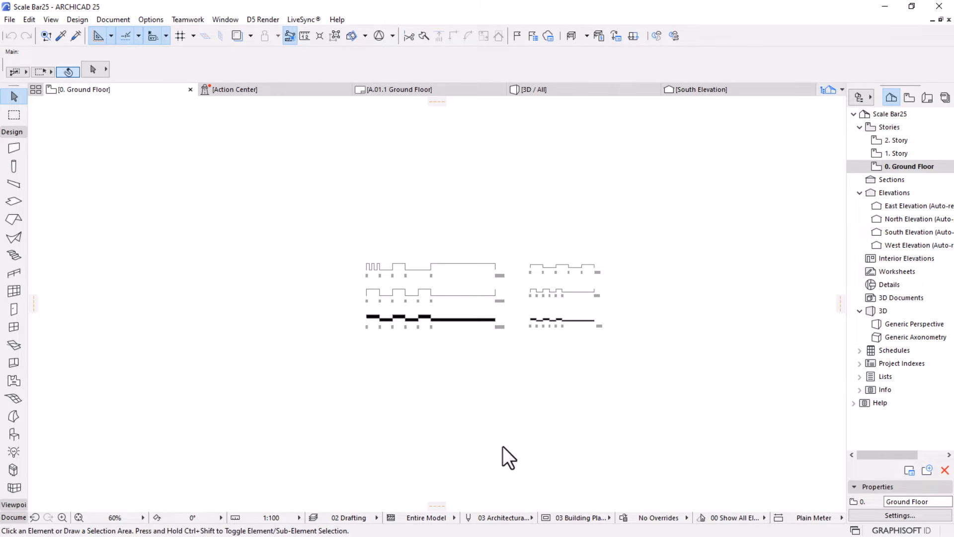
Switch back to the Sketch project and show the Ground Floor sketch together with the scale bar below it
key(super)
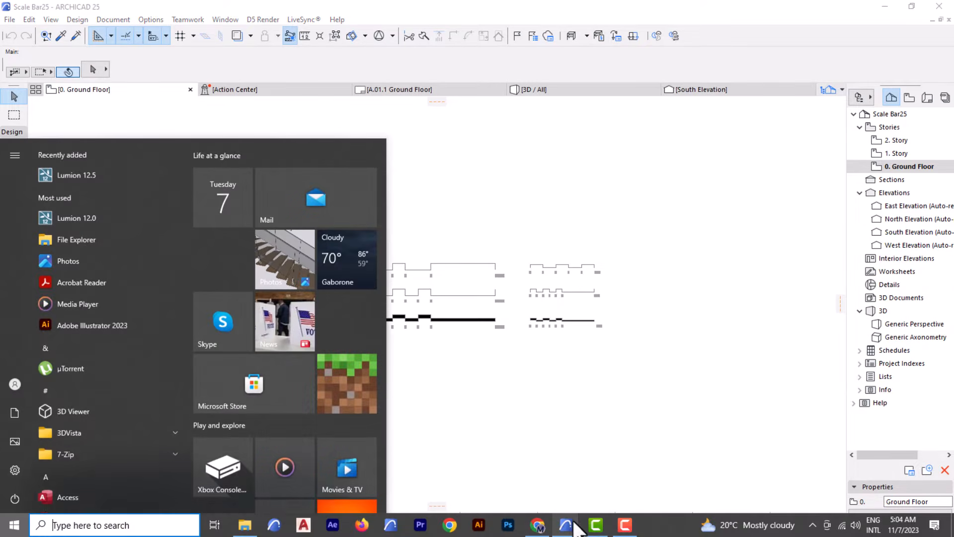
mouse_move(566, 524)
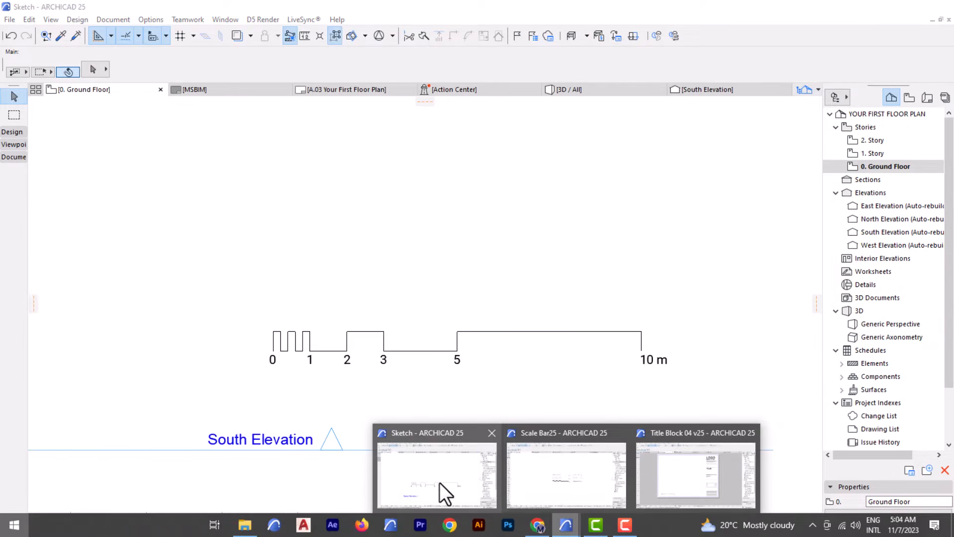
click(440, 480)
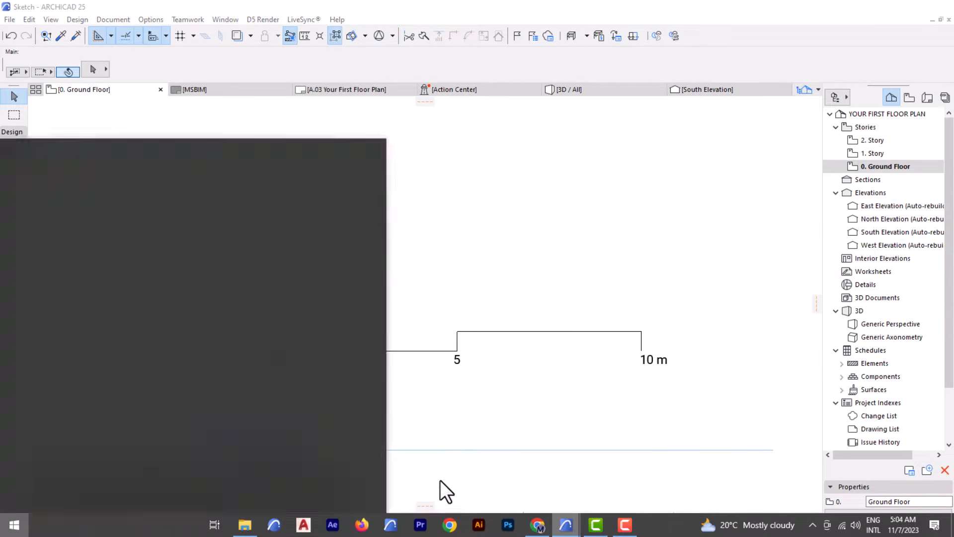
scroll(500, 316, down, 2)
middle_drag(503, 324, 477, 371)
middle_drag(406, 321, 392, 401)
middle_drag(407, 455, 429, 416)
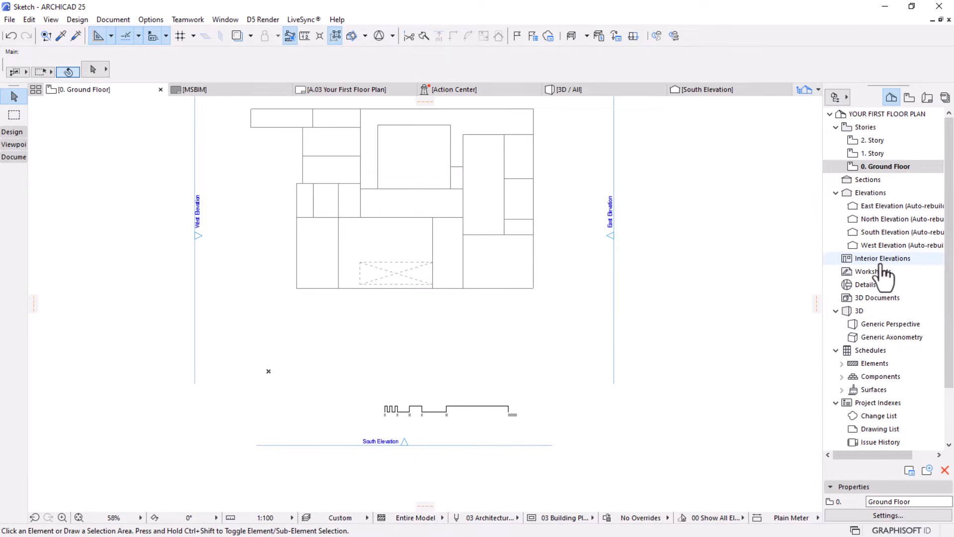
Show the Layout Book and open the A.03 Your First Floor Plan layout to review the empty sheet
click(920, 102)
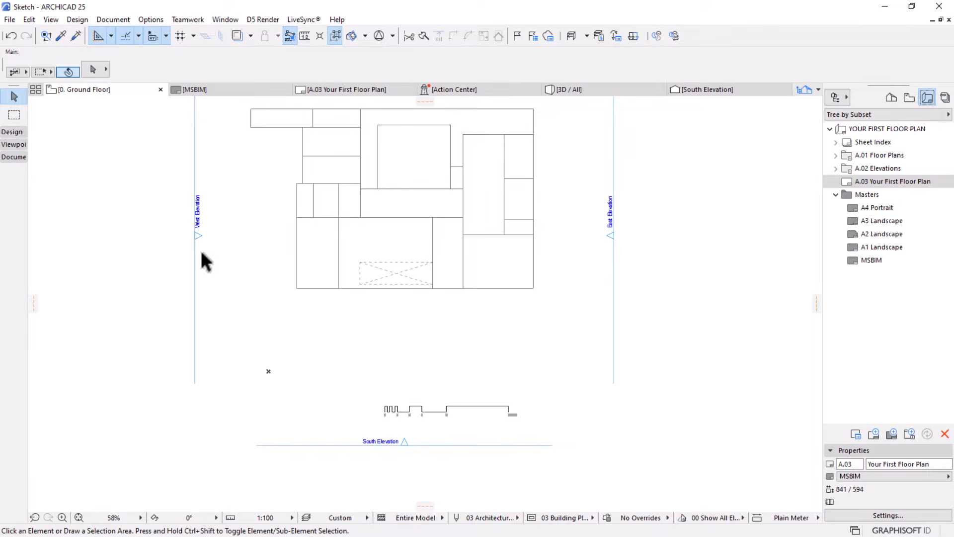
mouse_move(213, 95)
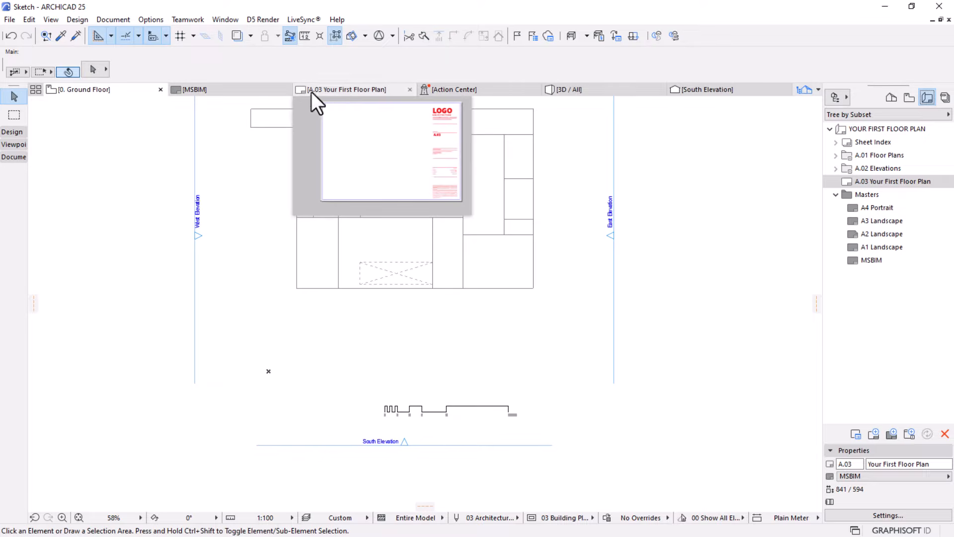
click(338, 91)
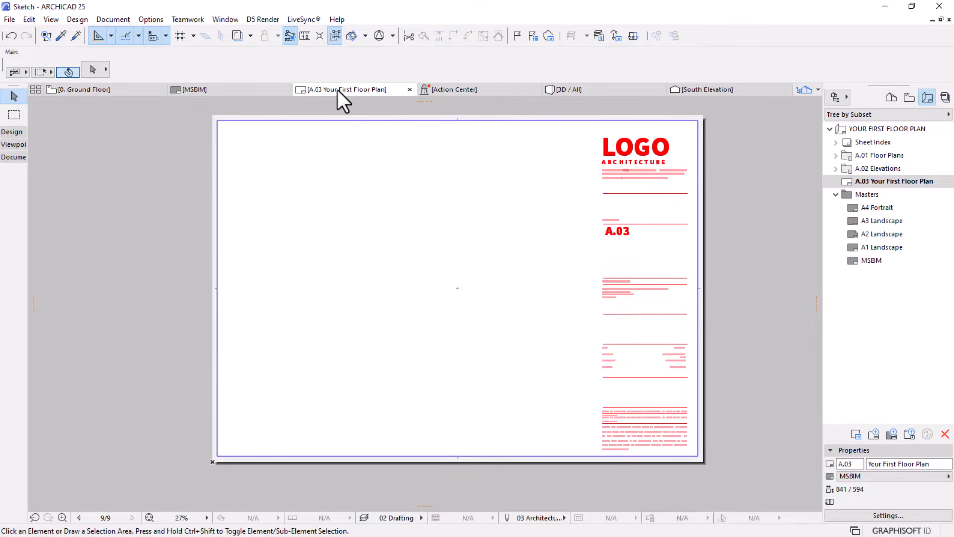
scroll(401, 205, down, 1)
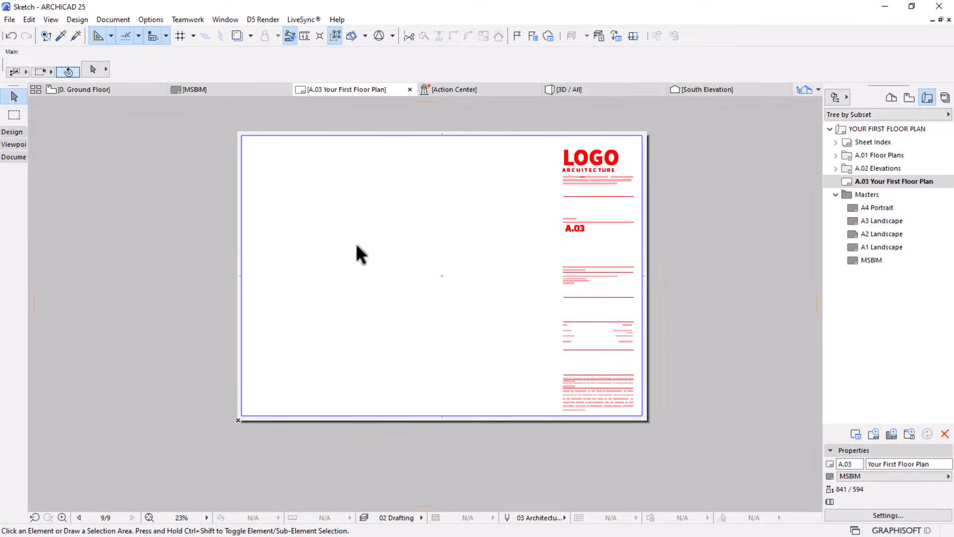
scroll(410, 226, up, 1)
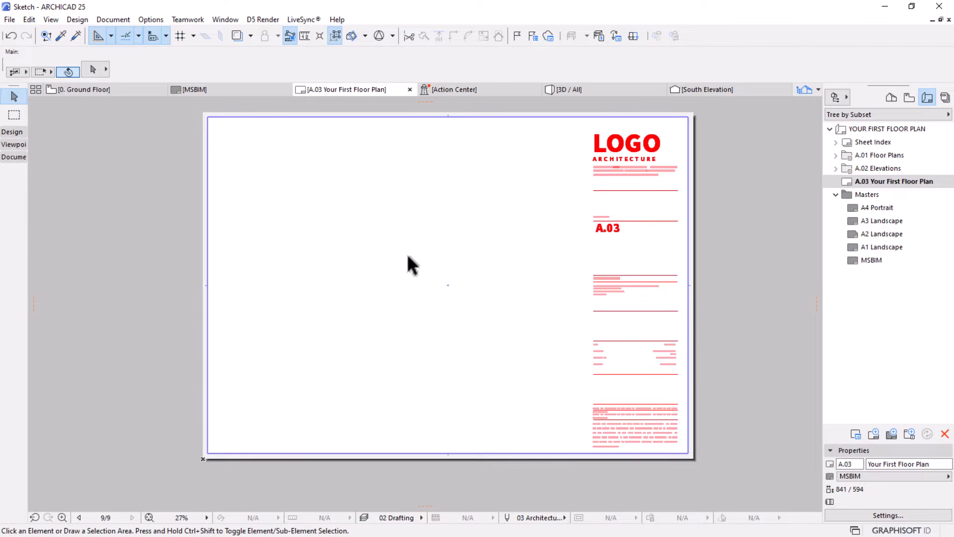
Place the Ground Floor view from the Floor Plans onto the A.03 Your First Floor Plan layout, near the sheet's centre
click(905, 98)
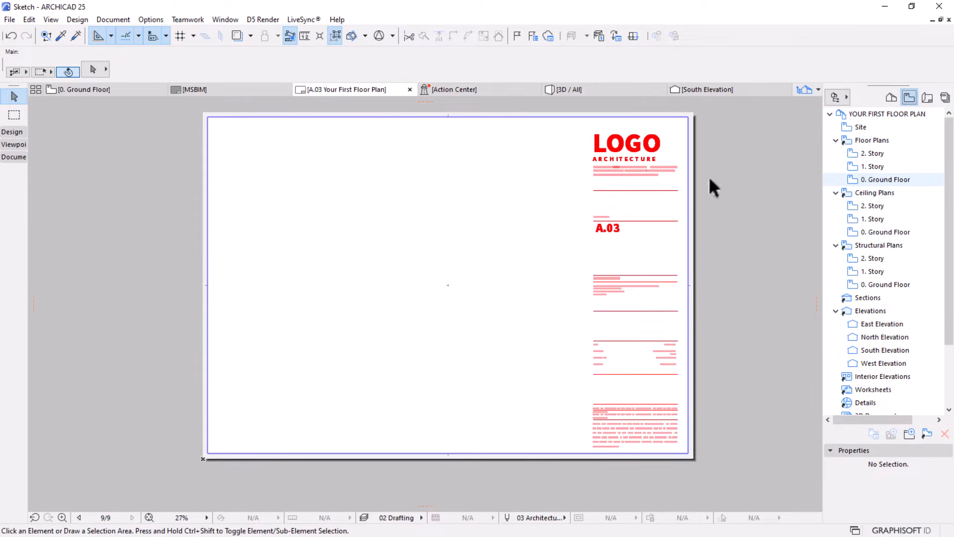
click(120, 91)
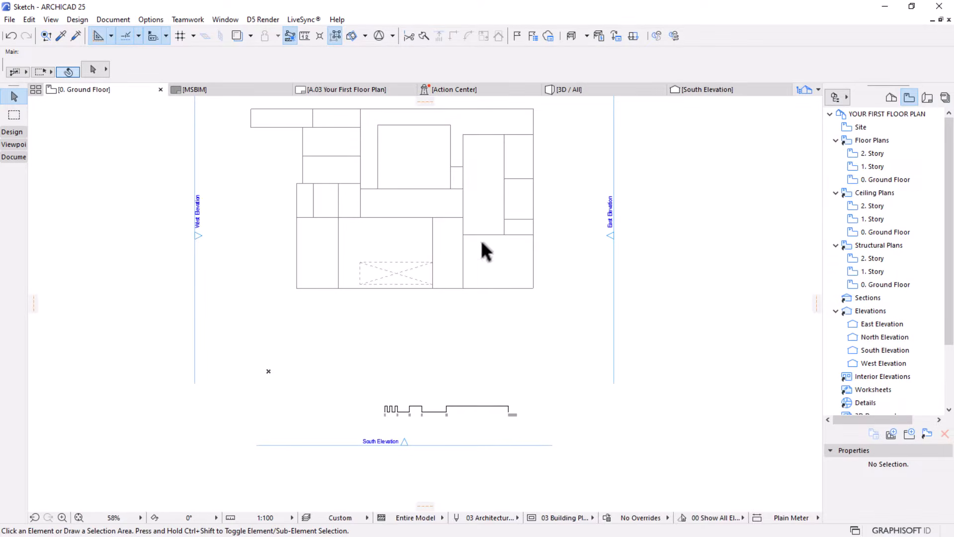
right_click(469, 330)
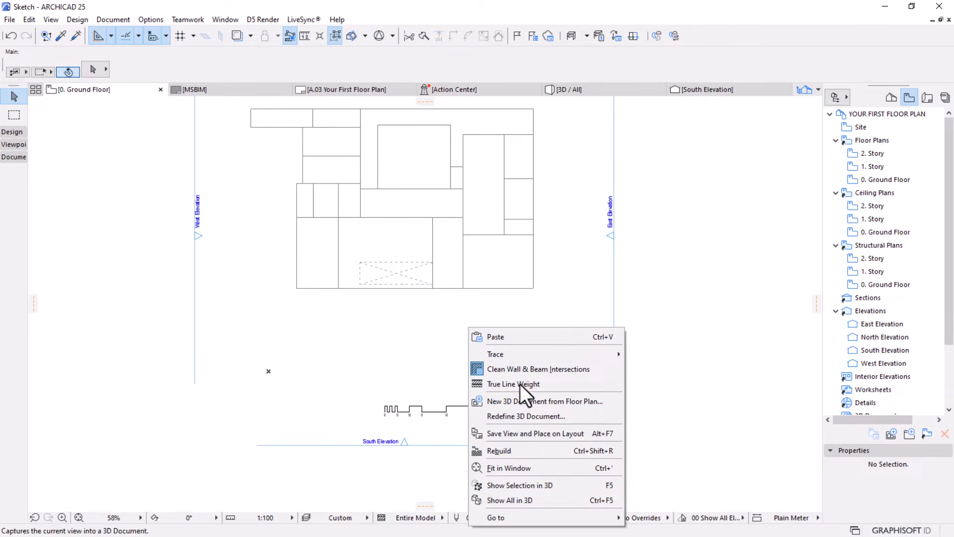
click(880, 183)
right_click(881, 180)
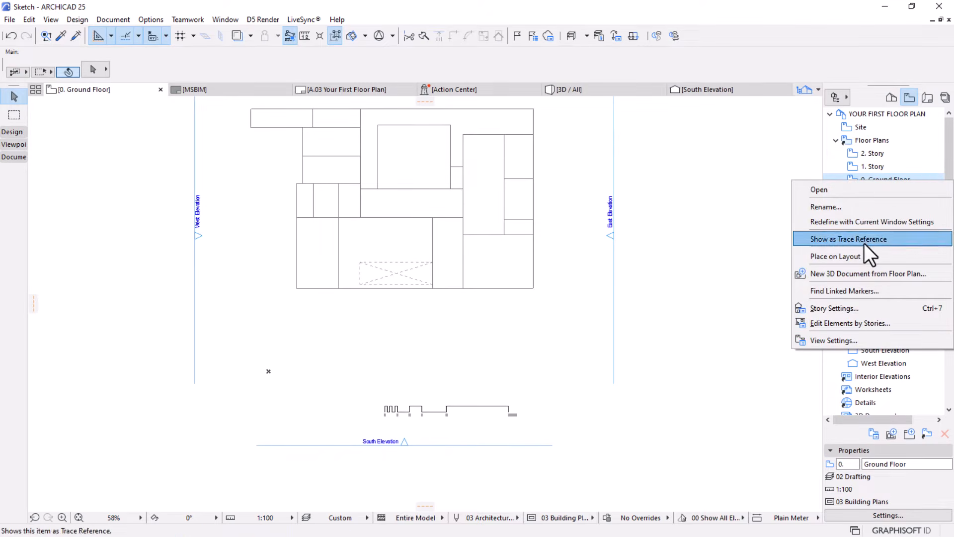
click(839, 257)
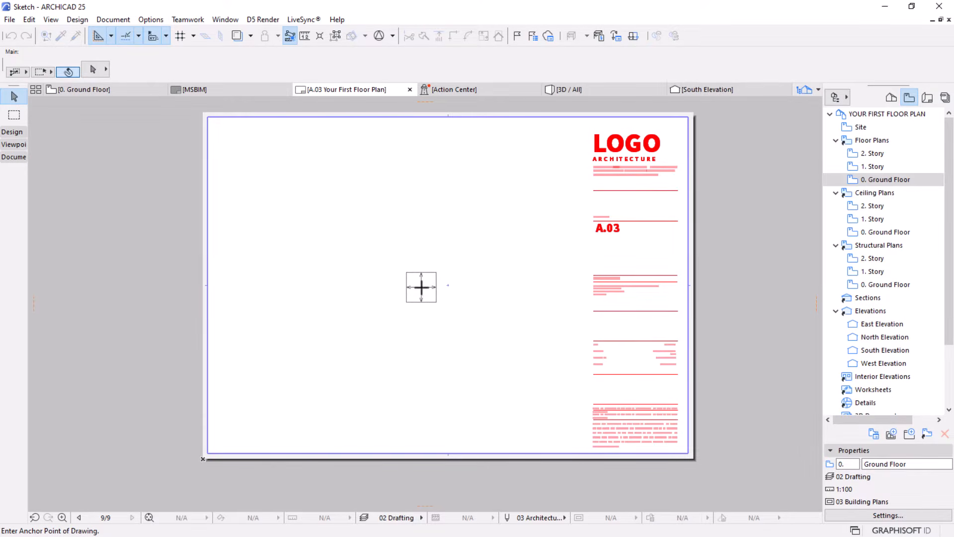
click(418, 286)
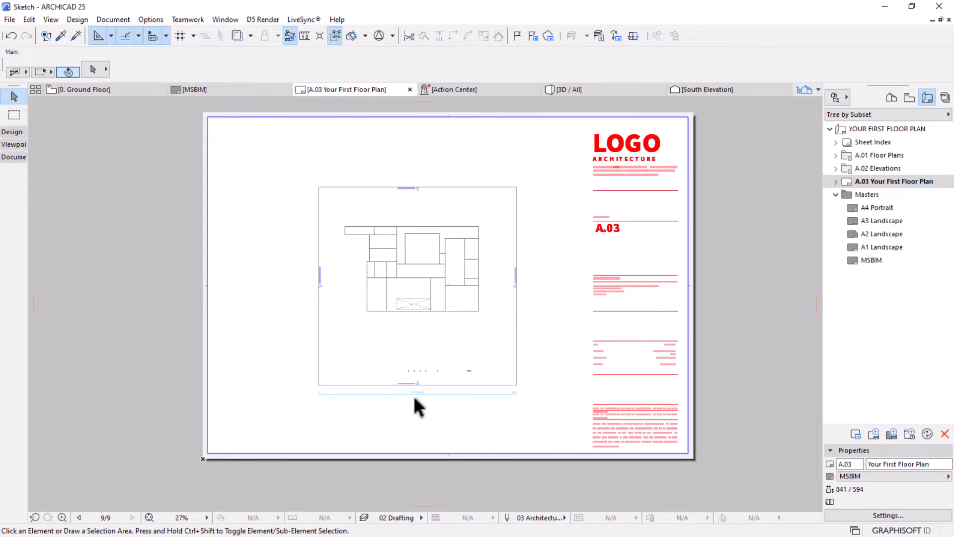
Examine the scale bar inside the Ground Floor drawing placed on the A.03 layout
scroll(419, 393, up, 5)
scroll(457, 313, up, 3)
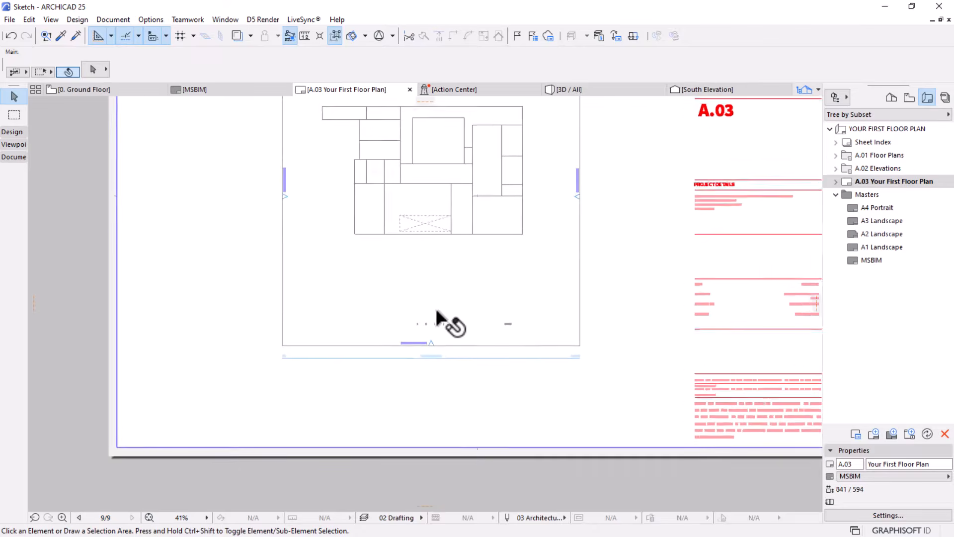
scroll(436, 335, down, 4)
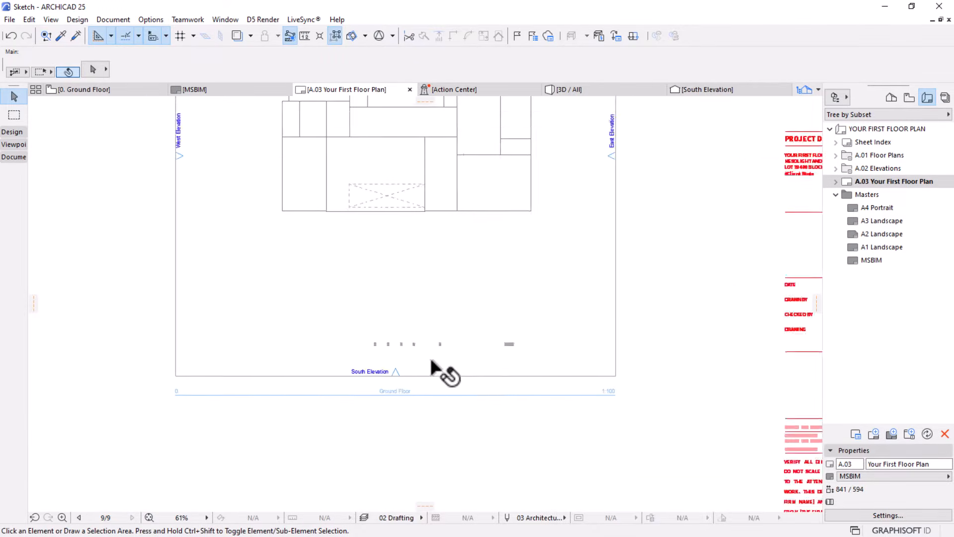
scroll(433, 366, up, 1)
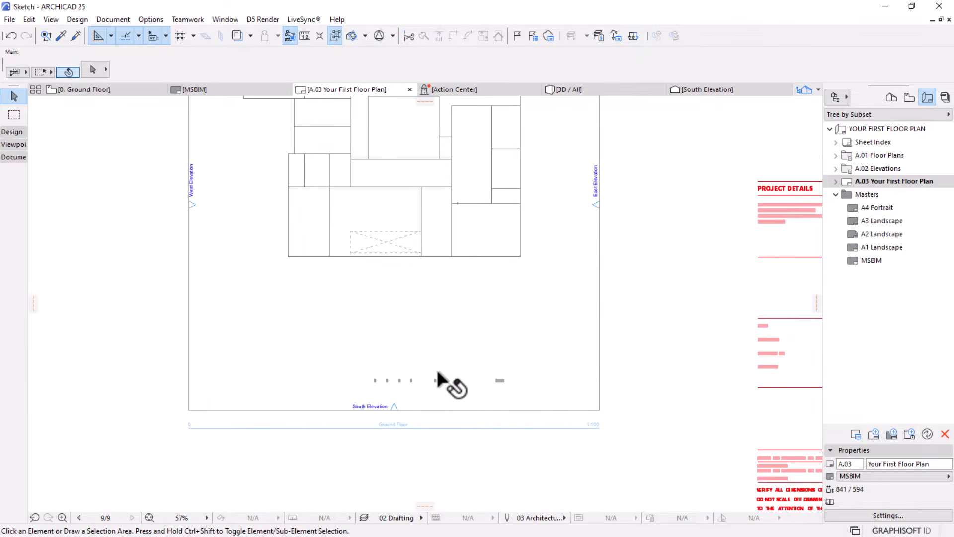
scroll(437, 375, up, 3)
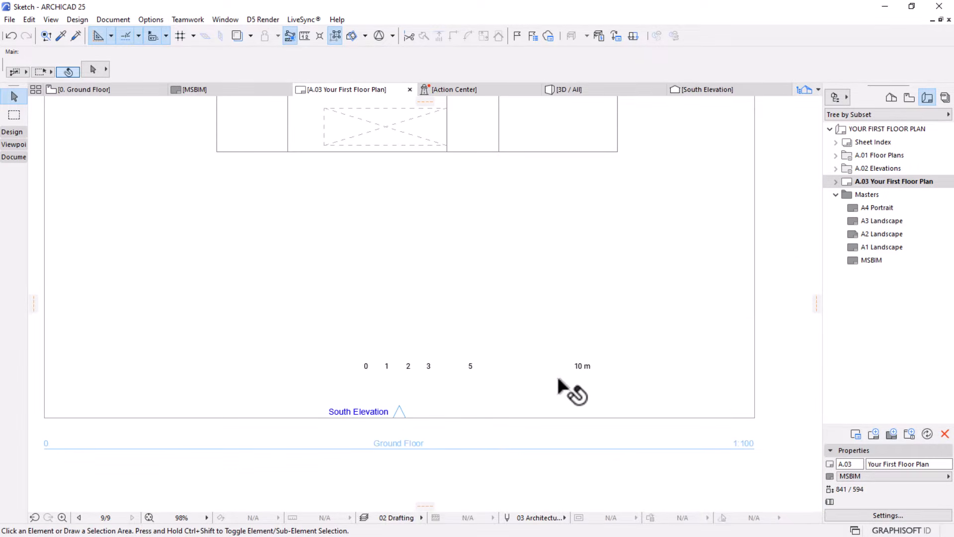
scroll(365, 369, up, 3)
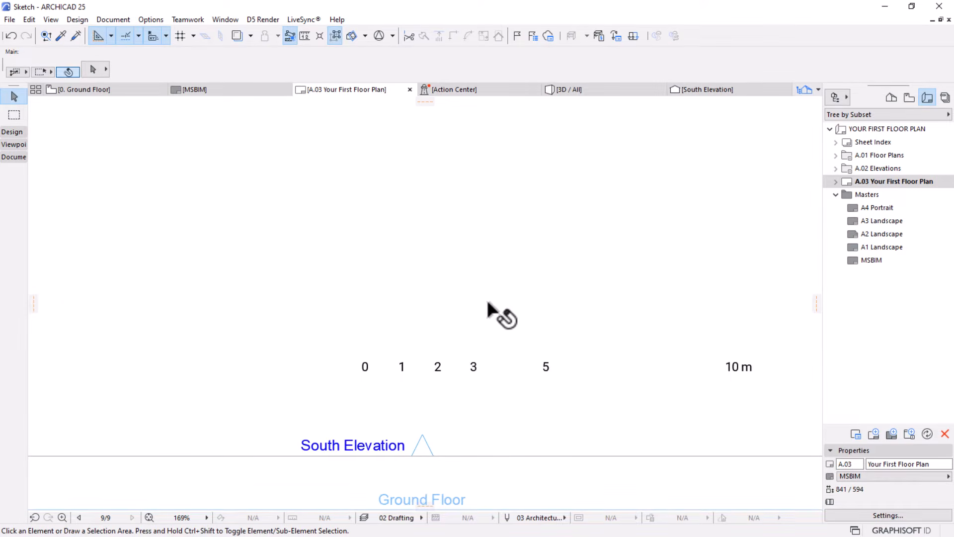
scroll(507, 318, down, 2)
Open the saved Ground Floor view from the Floor Plans
click(909, 97)
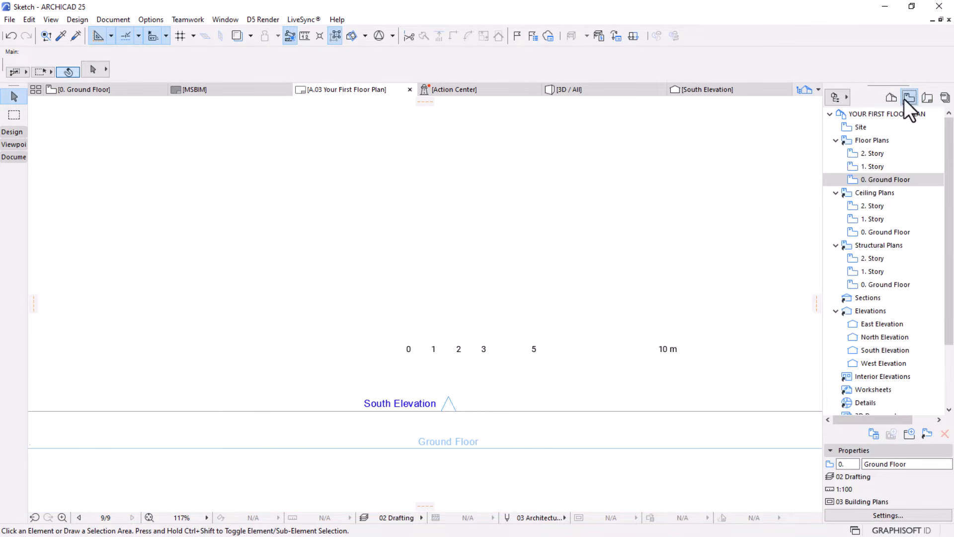
double_click(878, 181)
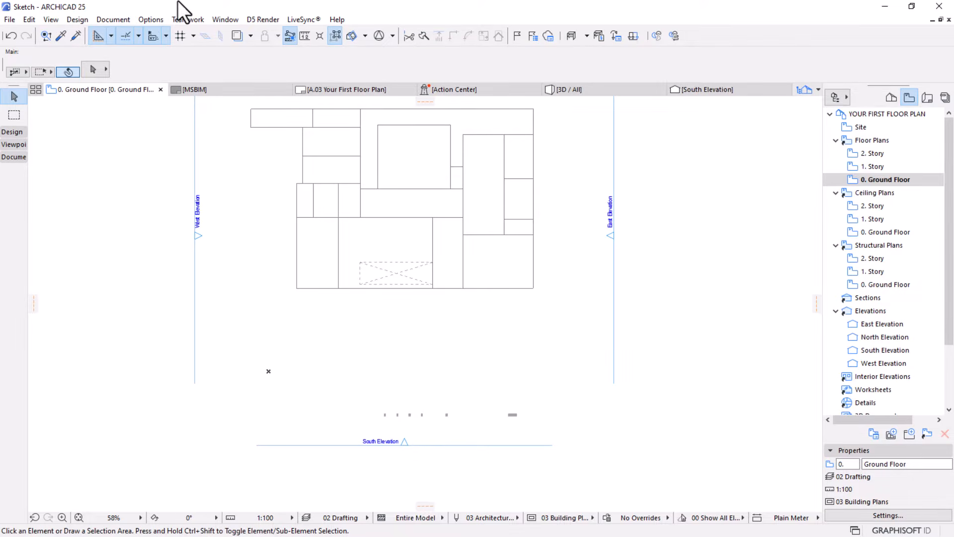
click(149, 20)
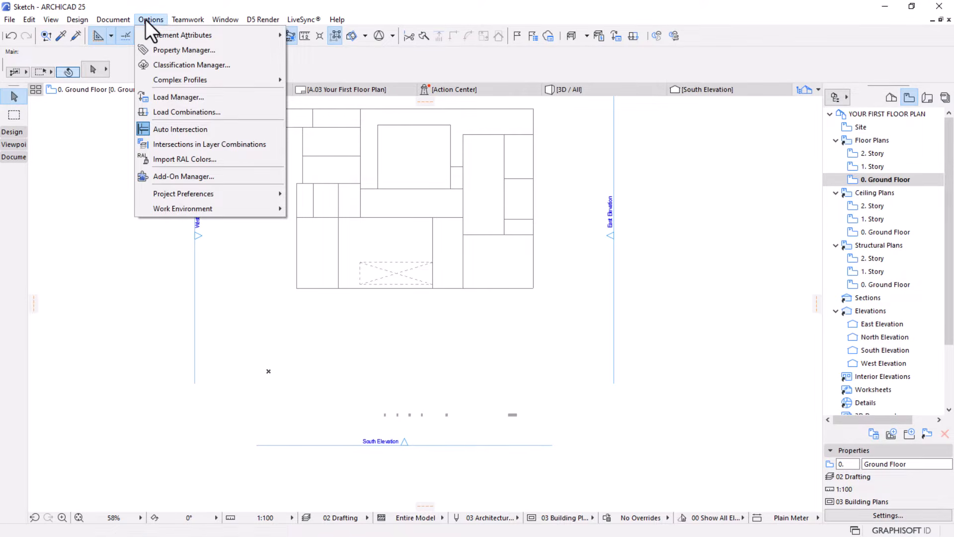
mouse_move(150, 33)
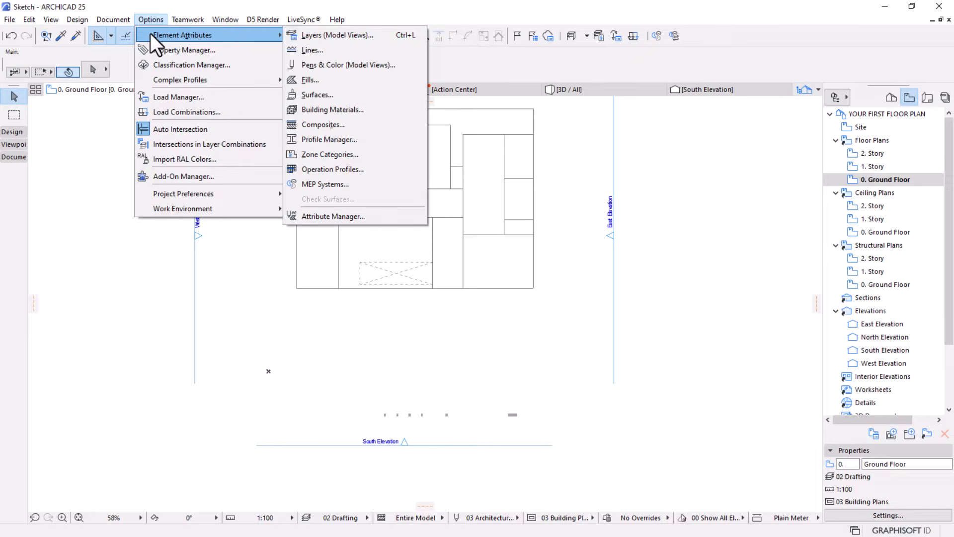
click(673, 321)
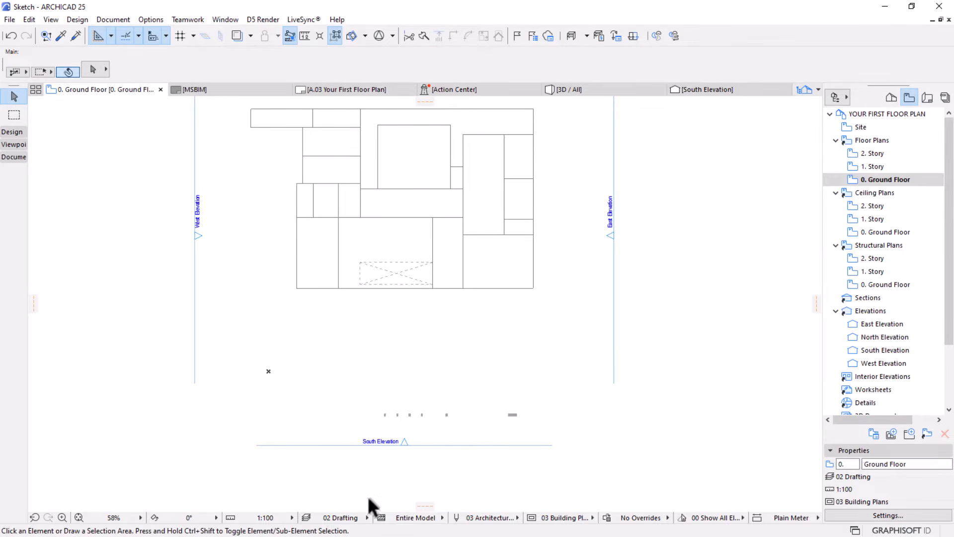
Make the Zone Label layer visible in the Layers (Model Views) settings
click(306, 518)
drag(691, 130, 575, 129)
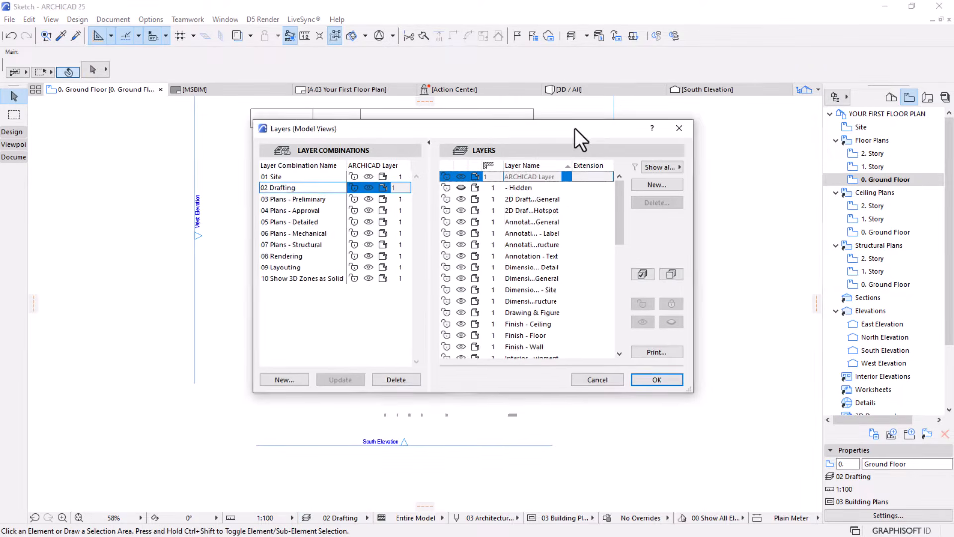
drag(619, 189, 615, 308)
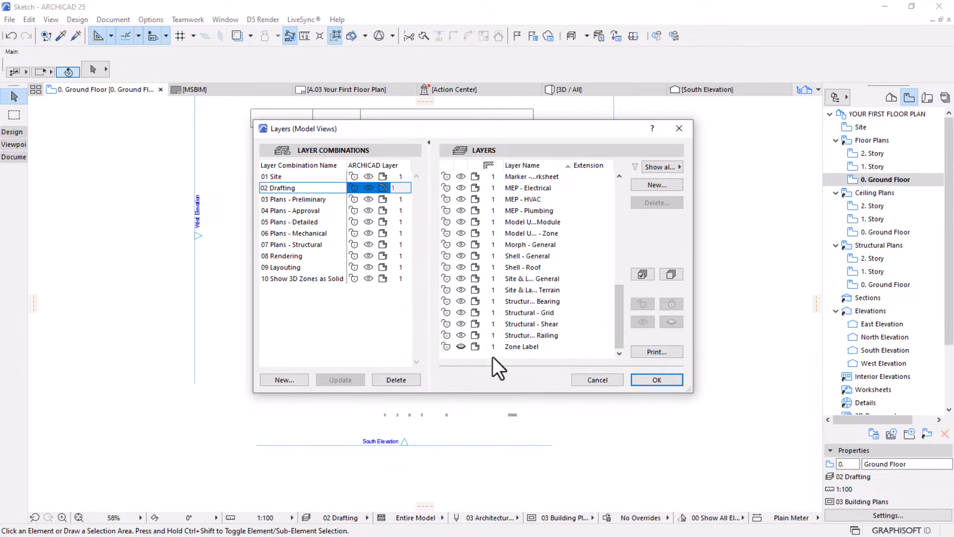
click(460, 347)
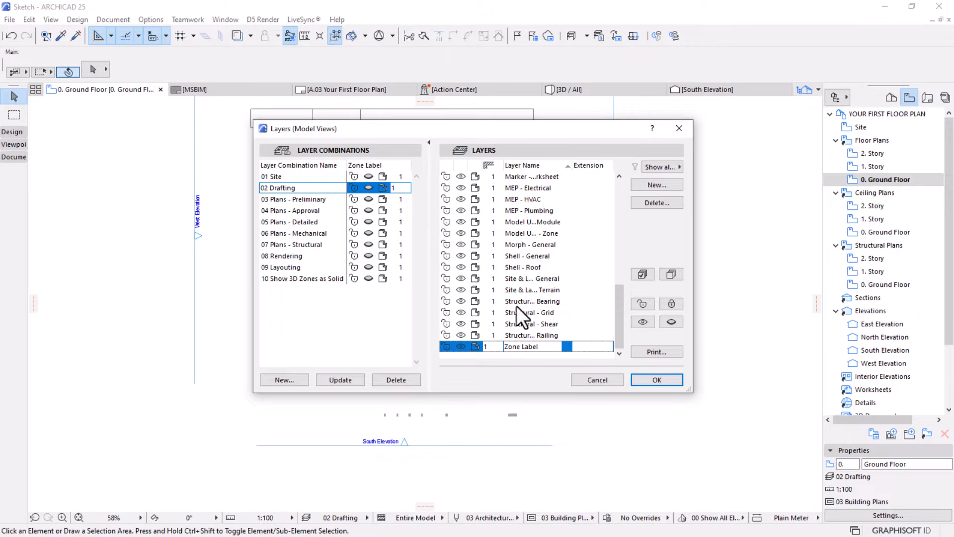
Review the 02 Drafting layer combination and compare its visibility settings for the Zone Label and Model Unit - Zone layers
drag(615, 319, 613, 190)
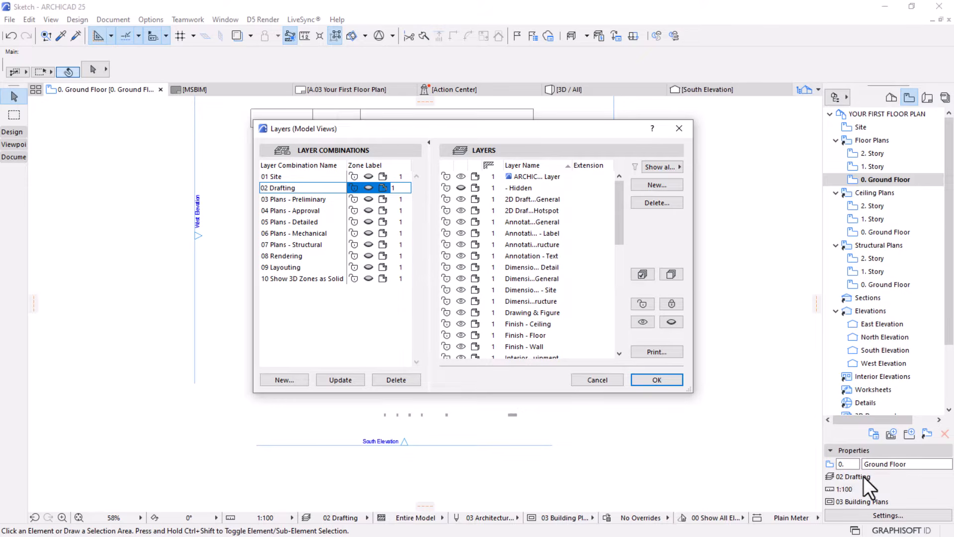
drag(298, 188, 260, 188)
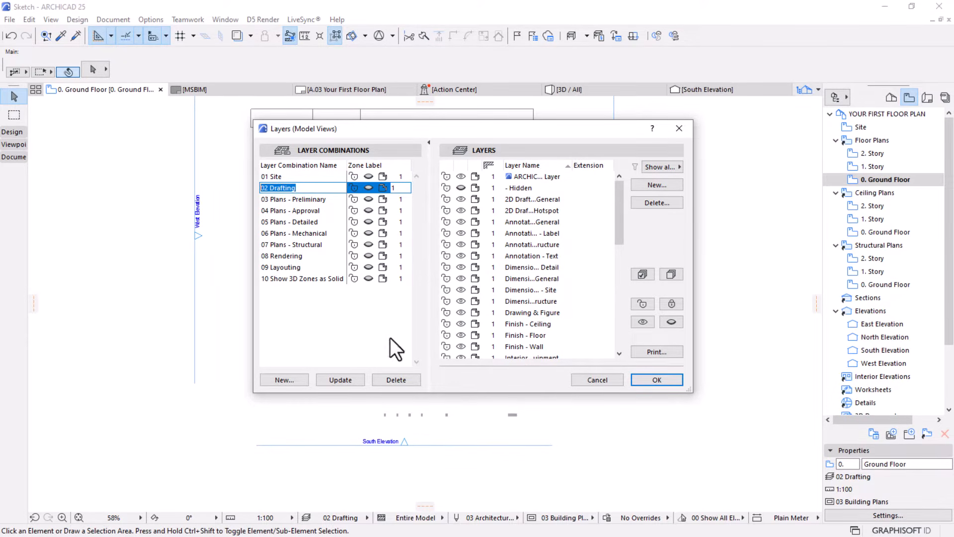
drag(559, 127, 583, 252)
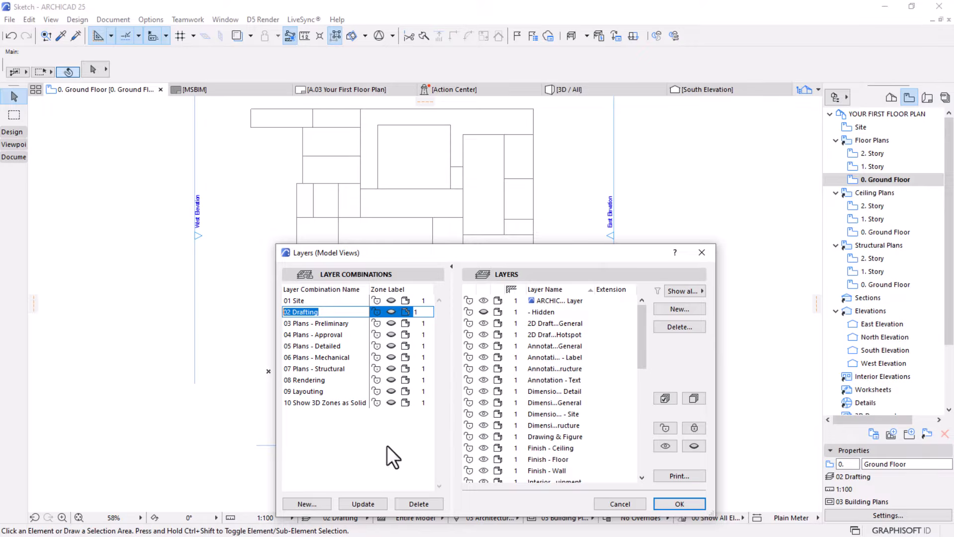
drag(563, 249, 694, 69)
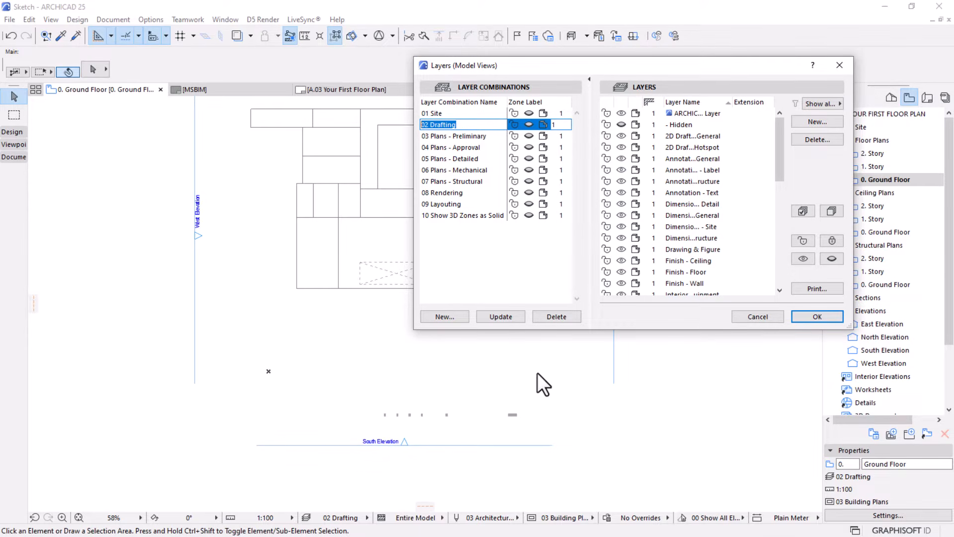
drag(723, 70, 537, 102)
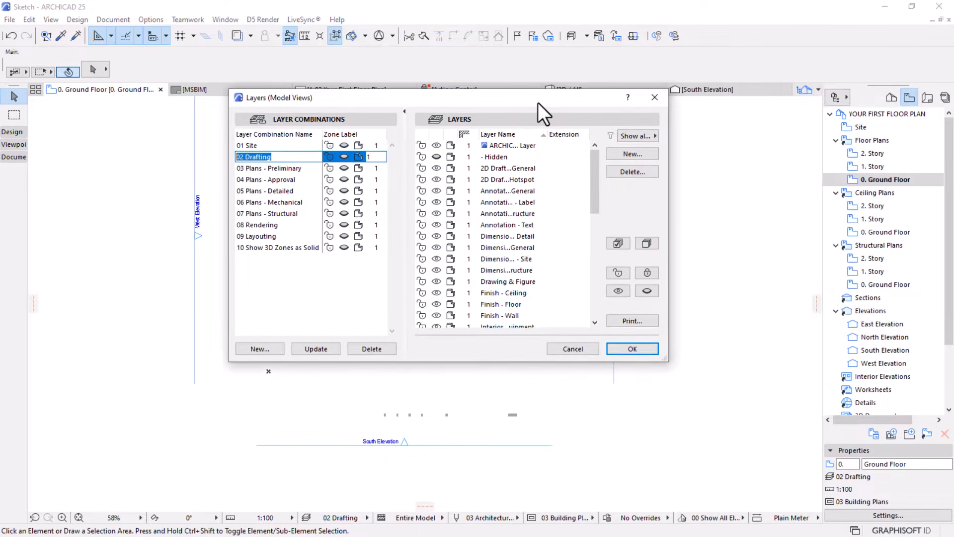
scroll(495, 213, down, 10)
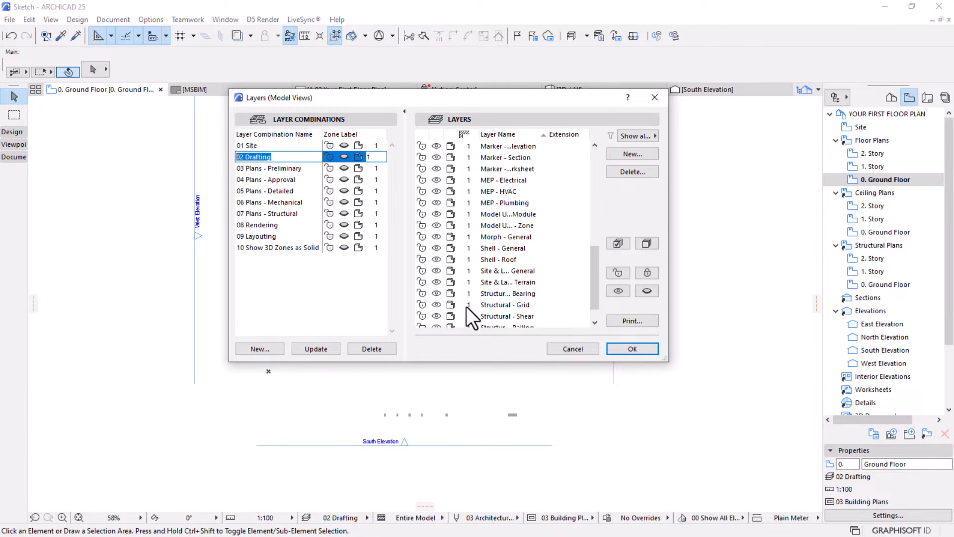
click(437, 316)
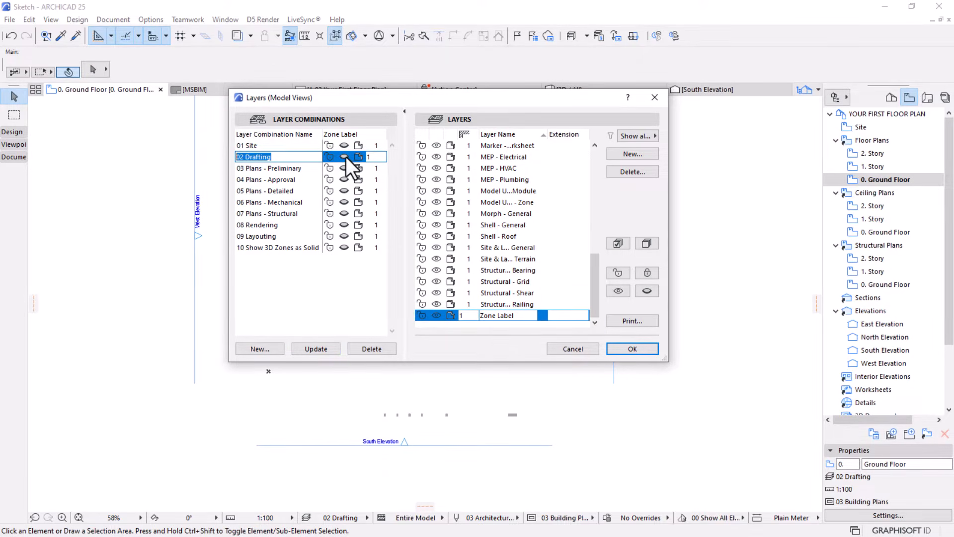
click(496, 202)
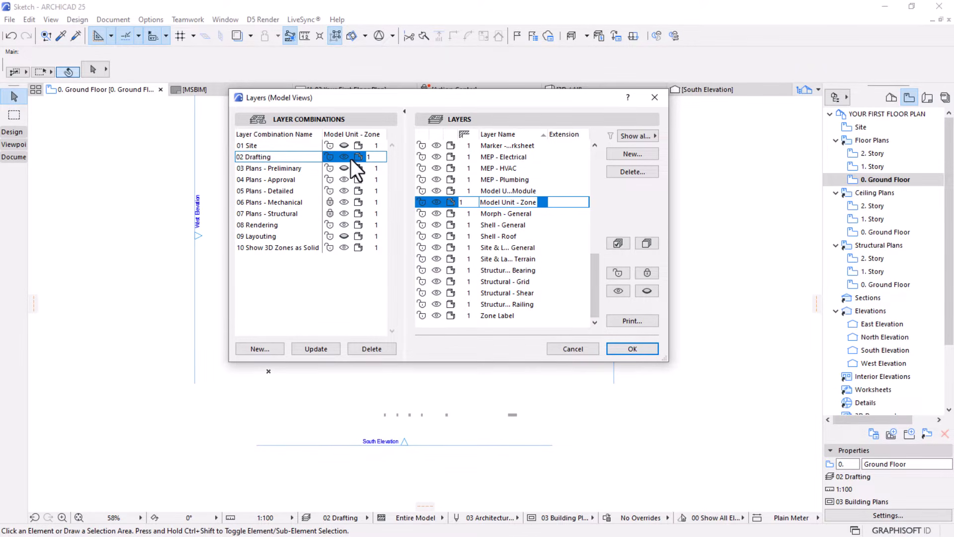
Update the 02 Drafting layer combination with the visible Zone Label layer and apply the layer settings
click(489, 315)
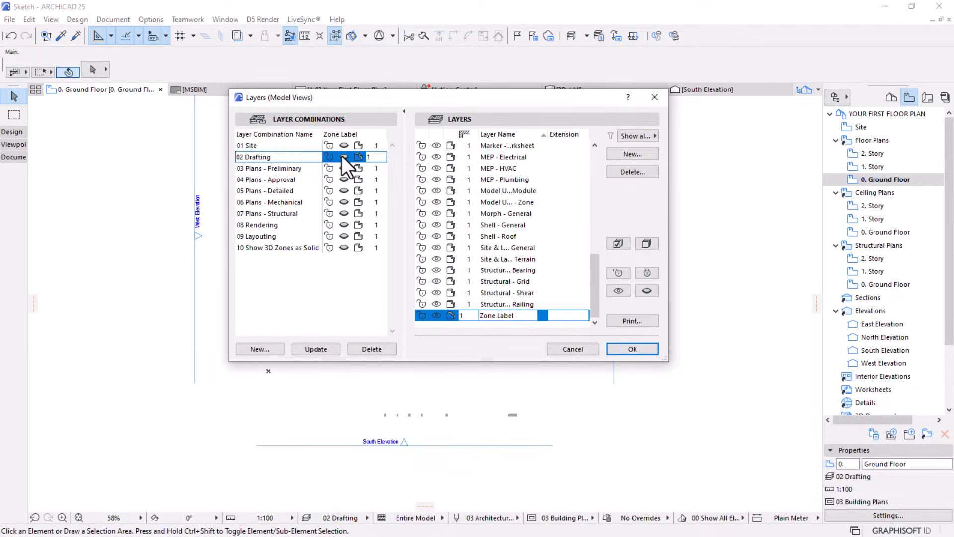
click(317, 347)
click(637, 351)
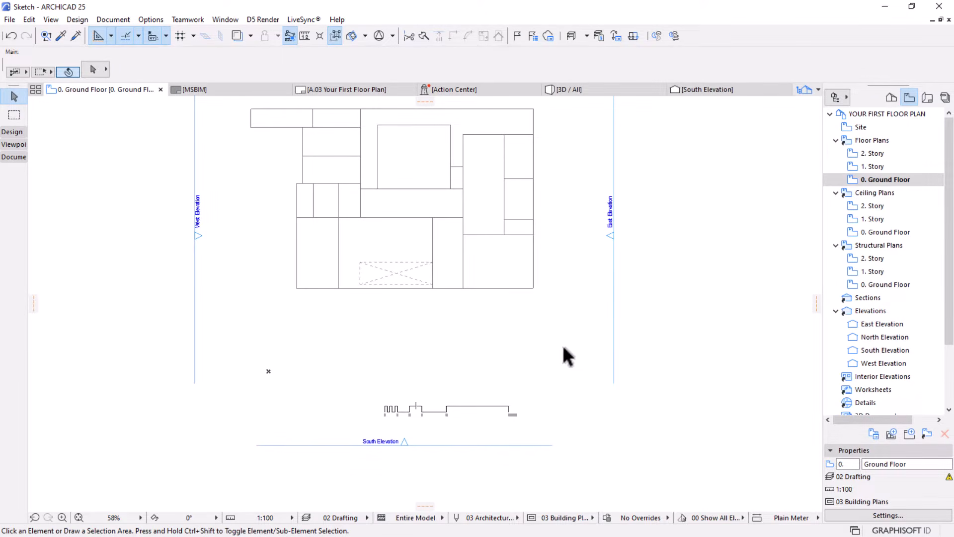
Check the scale bar in the drawing on the A.03 layout and return to the Ground Floor view
click(348, 90)
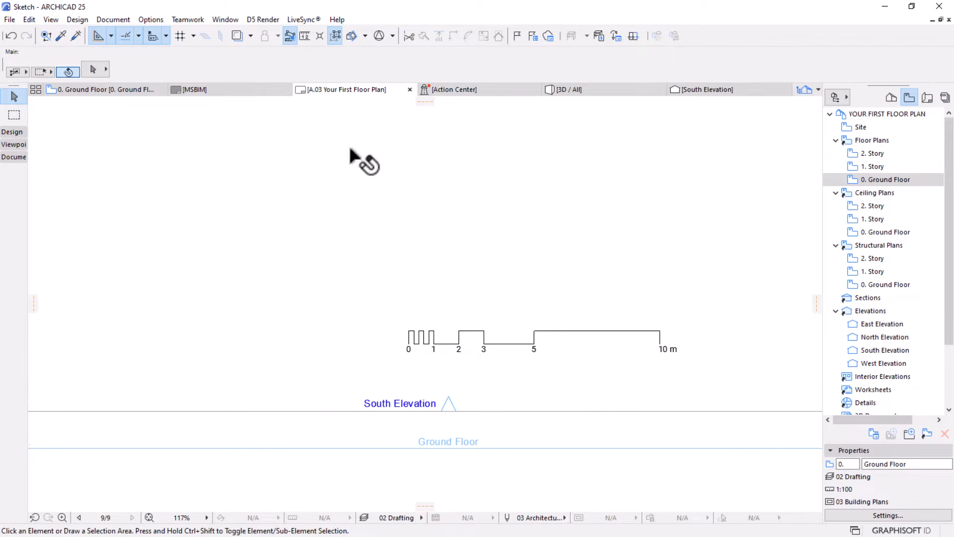
scroll(385, 325, down, 5)
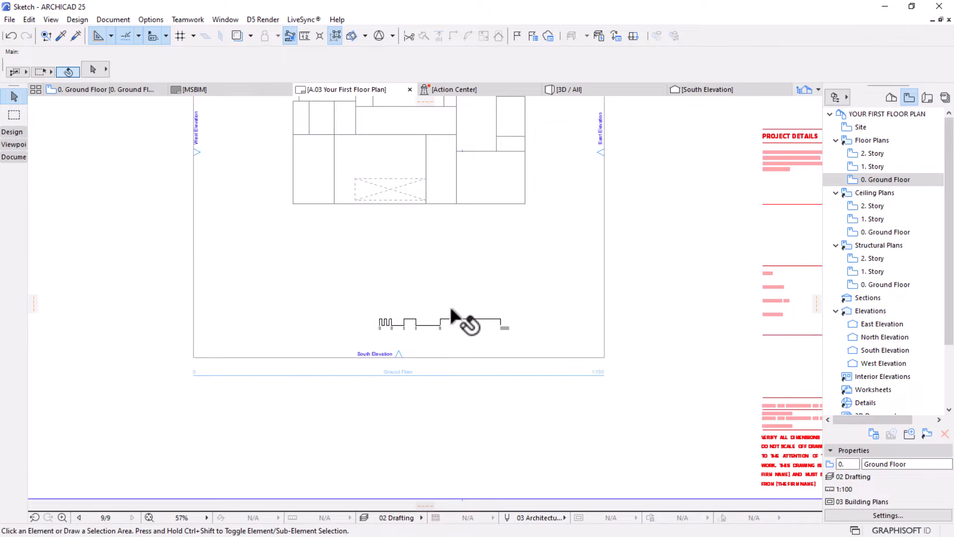
scroll(462, 326, down, 3)
scroll(432, 228, up, 1)
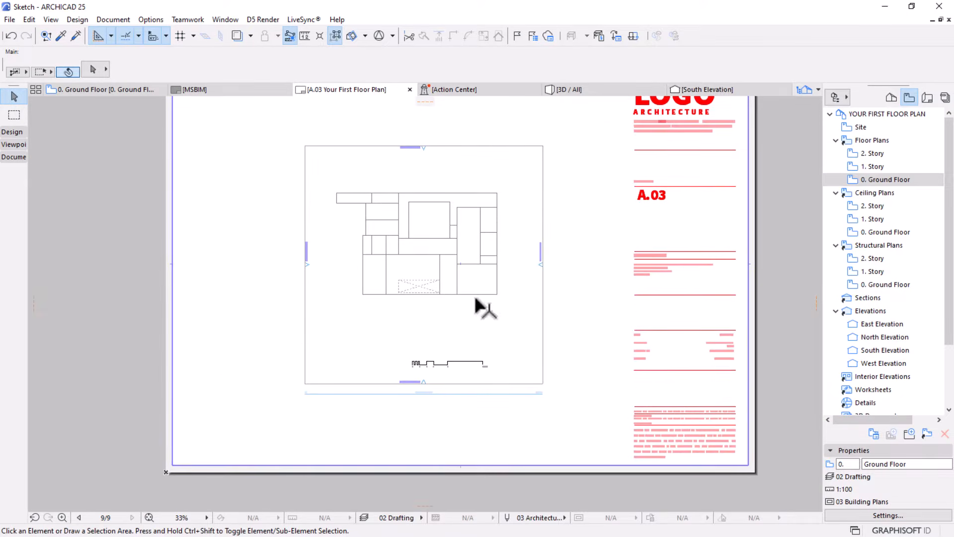
scroll(447, 400, up, 1)
scroll(411, 405, up, 5)
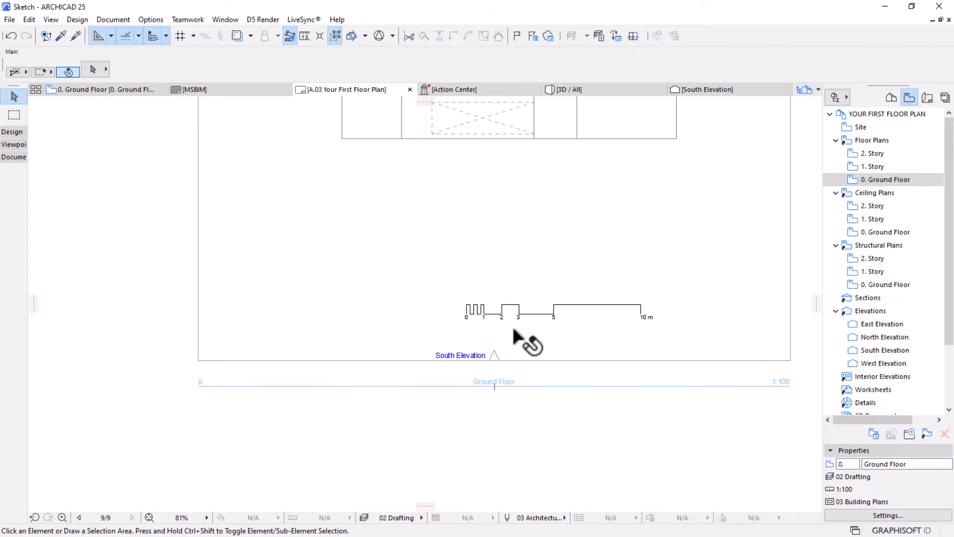
scroll(558, 390, down, 2)
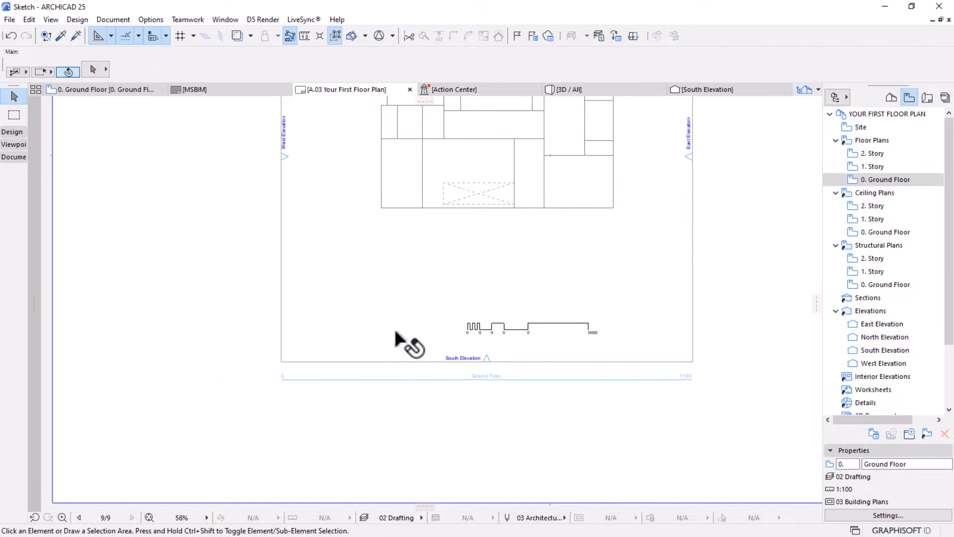
scroll(398, 332, down, 2)
click(90, 91)
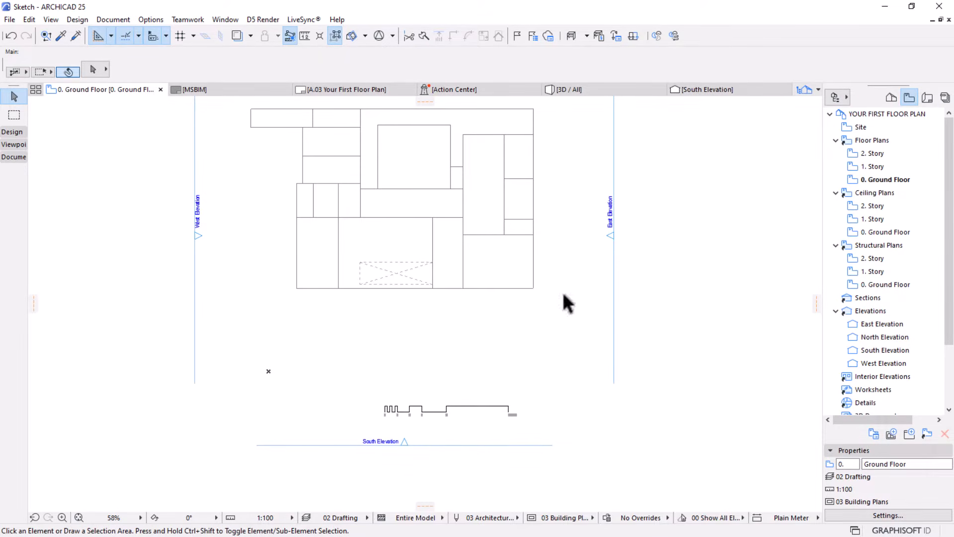
Inspect the Ground Floor drawing and its scale bar up close on the A.03 layout, and go back to the Ground Floor plan
click(343, 91)
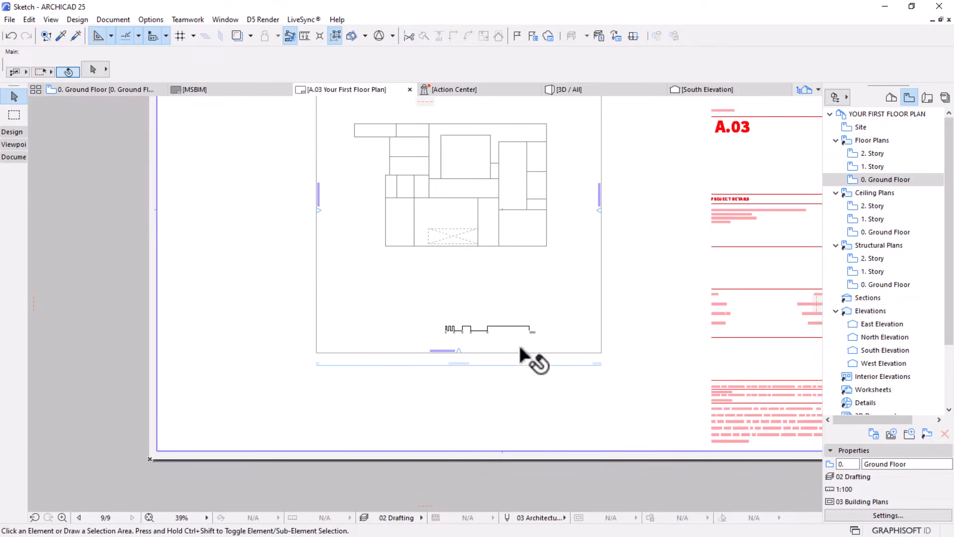
scroll(613, 360, up, 3)
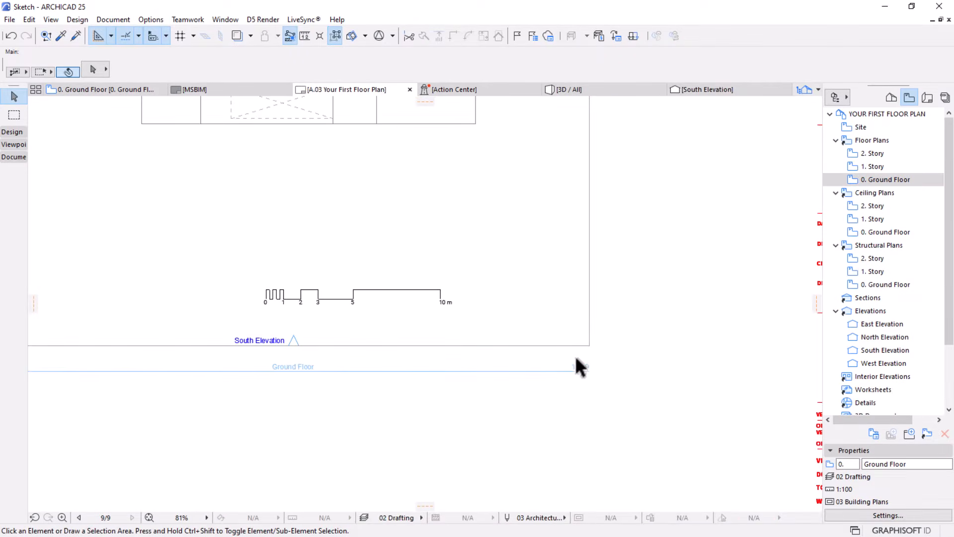
scroll(568, 360, down, 4)
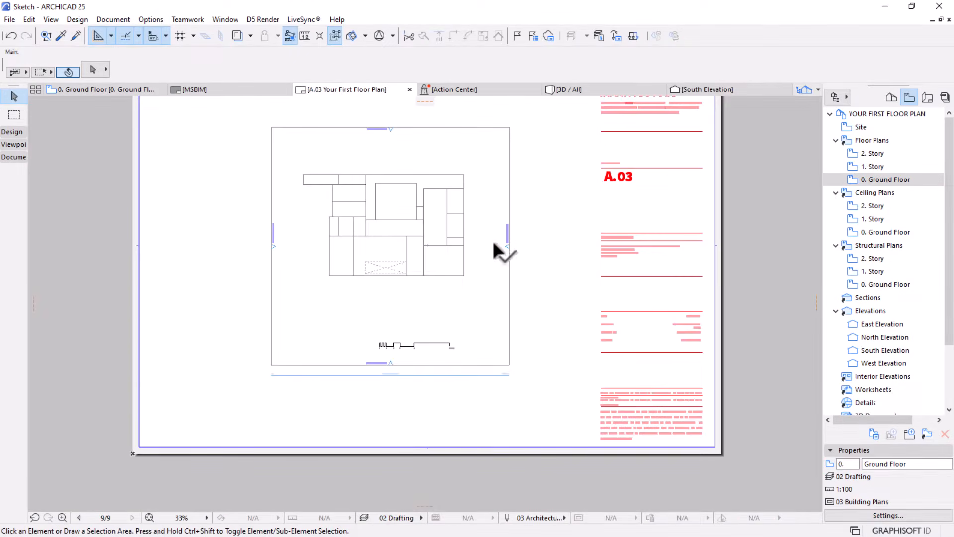
click(106, 89)
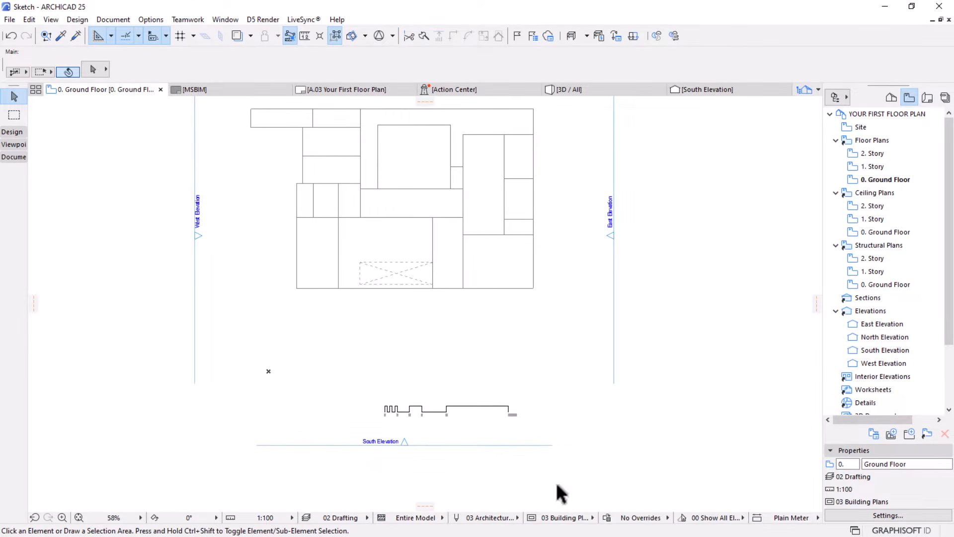
Try the 1:50 scale on the open Ground Floor plan and reopen the saved Ground Floor view with its stored settings
click(264, 518)
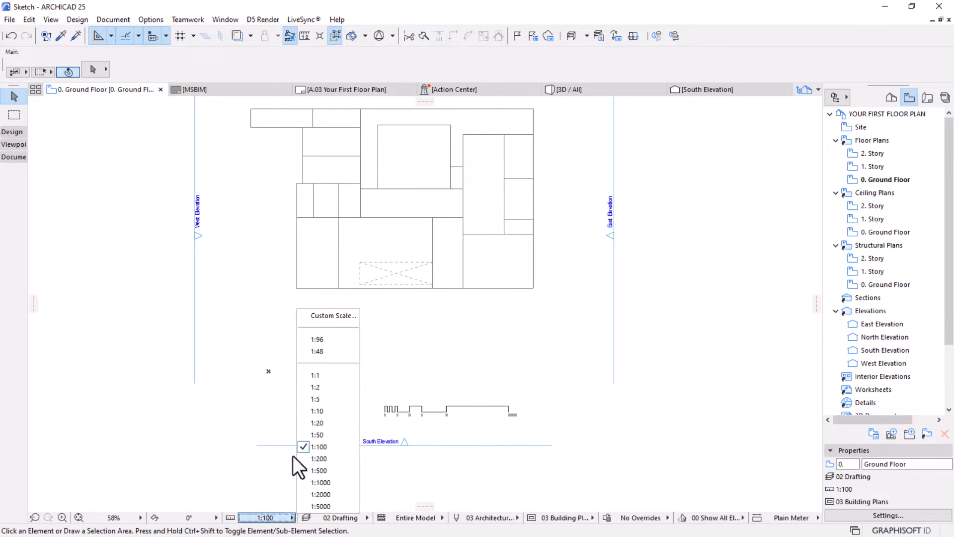
click(328, 433)
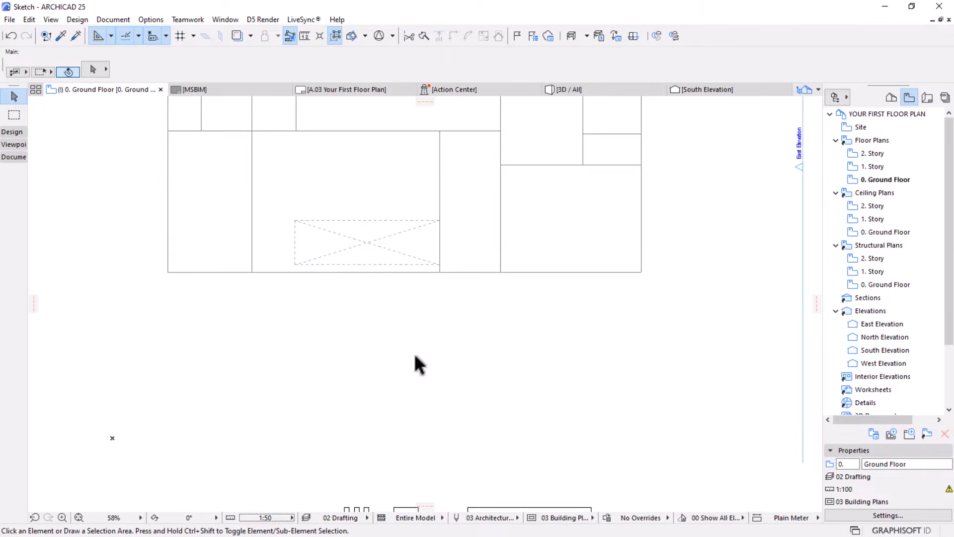
scroll(414, 357, down, 3)
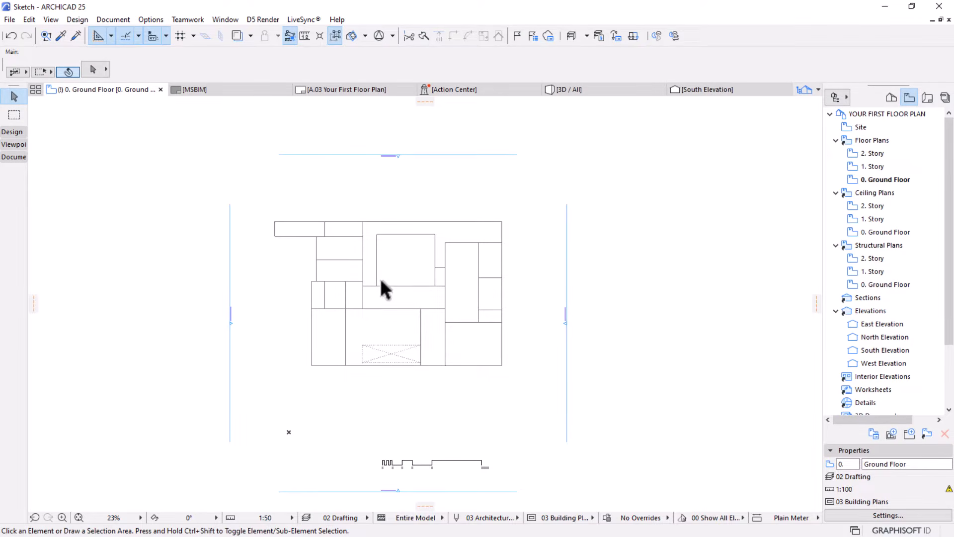
double_click(874, 180)
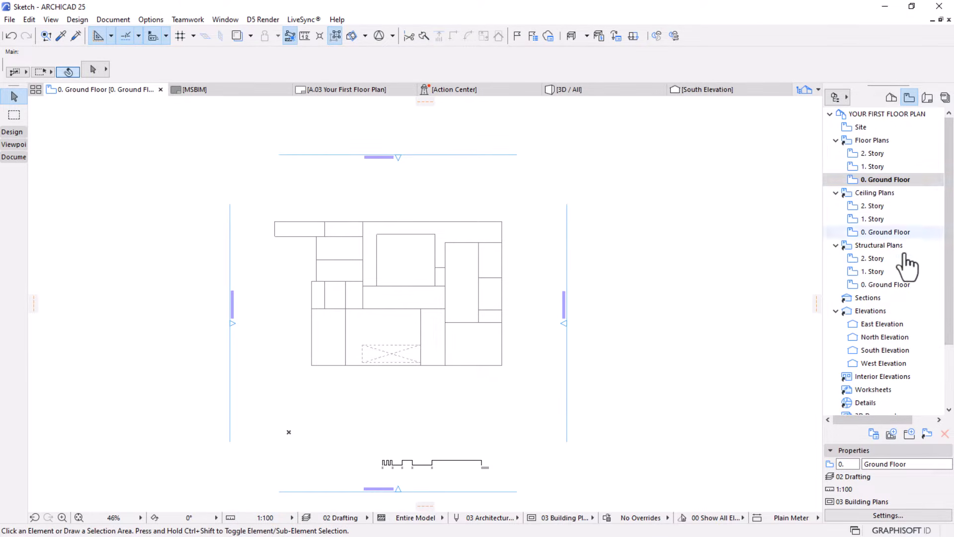
Set the saved Ground Floor view's scale to 1:50 in its View Settings and apply the change
click(895, 178)
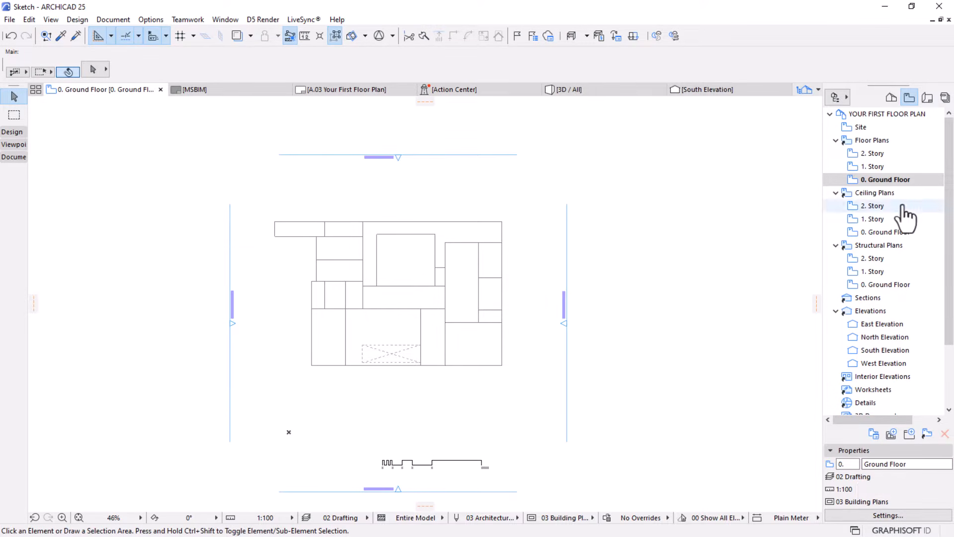
click(885, 182)
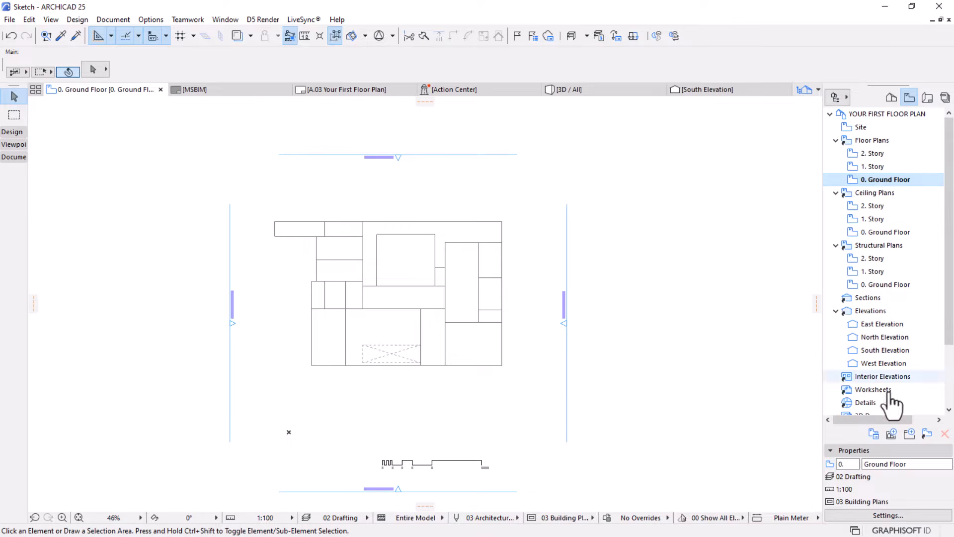
click(880, 517)
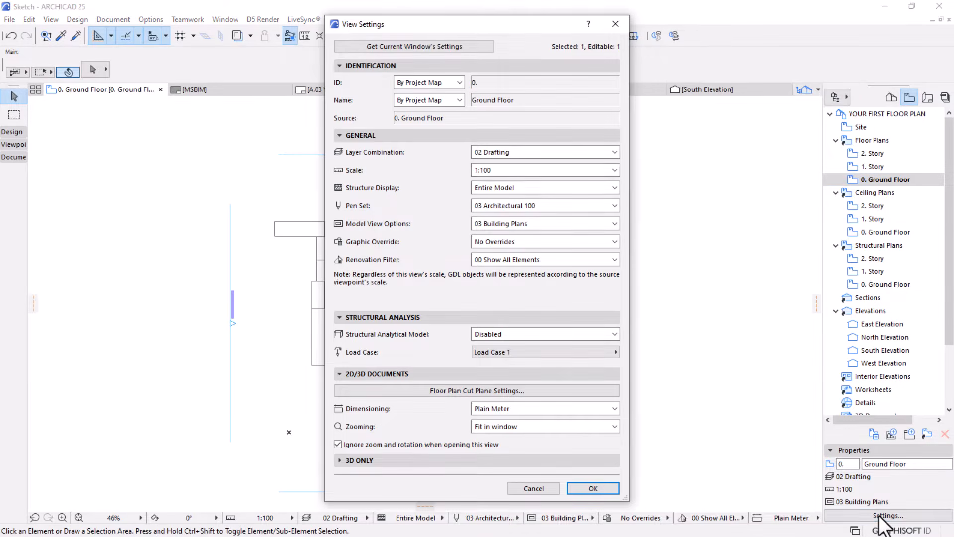
click(529, 155)
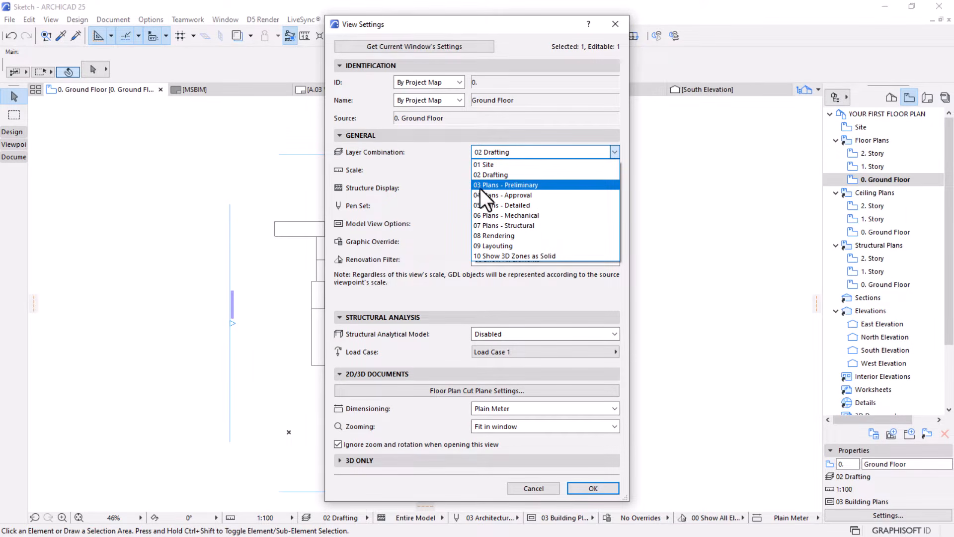
click(433, 193)
click(504, 168)
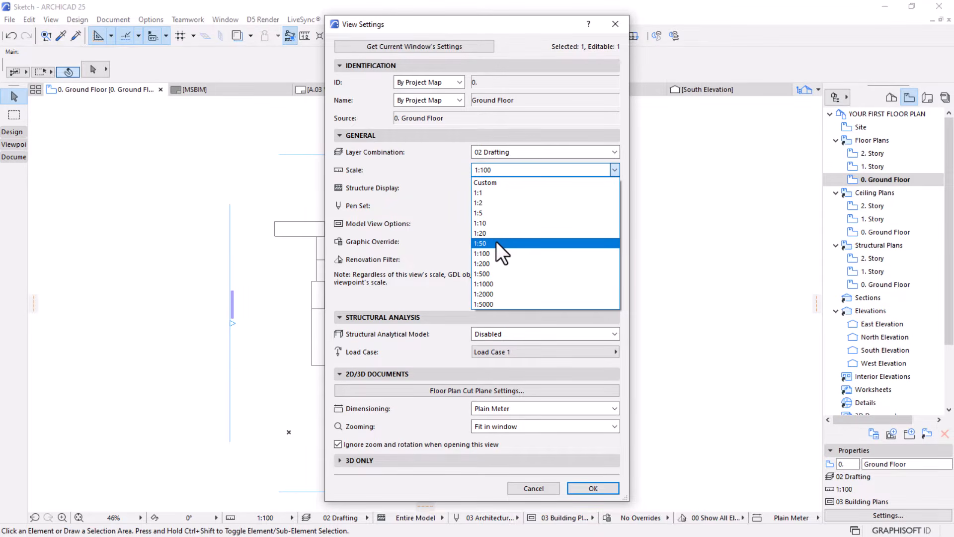
click(496, 243)
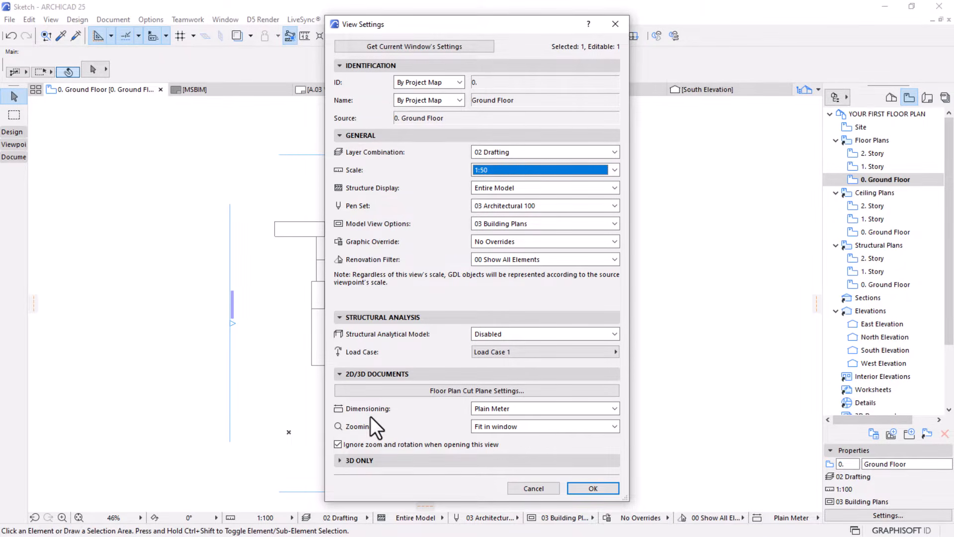
click(535, 408)
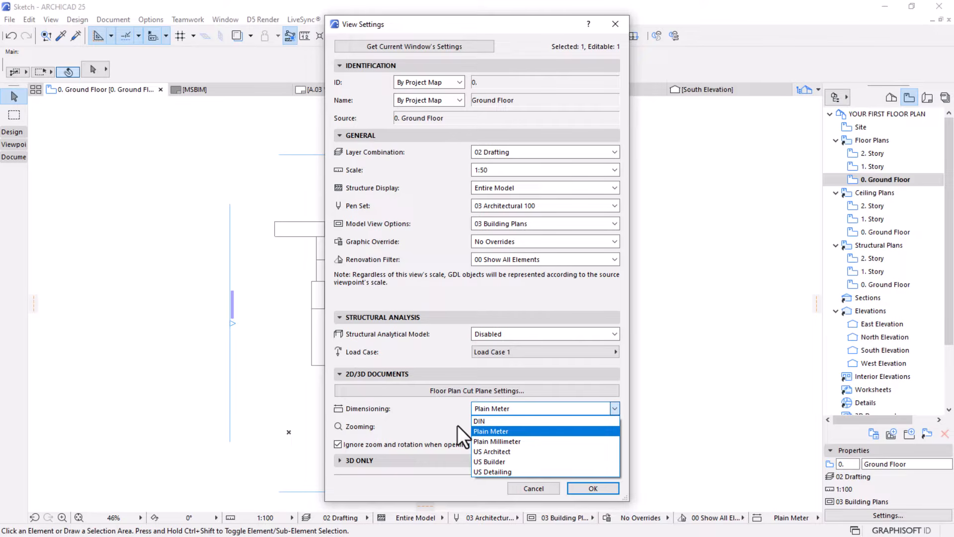
click(427, 428)
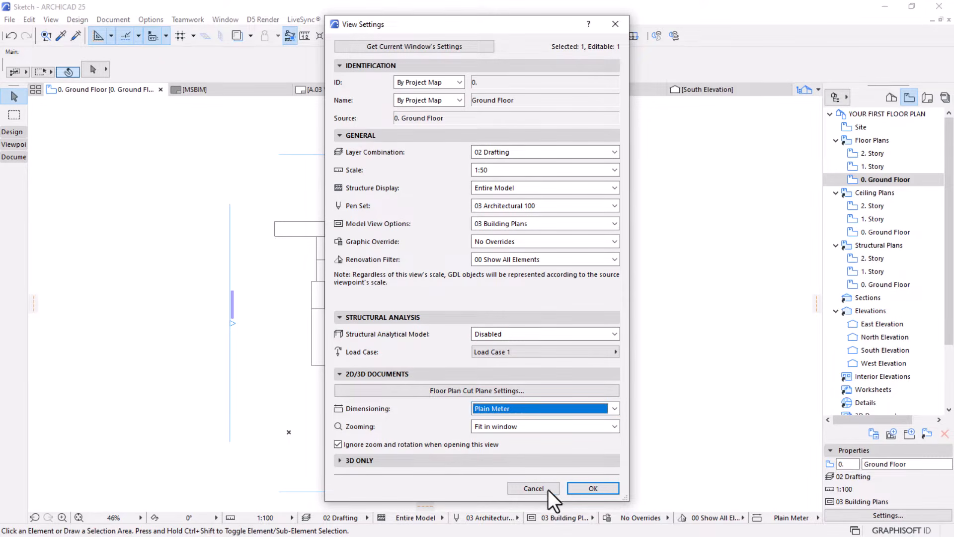
click(593, 489)
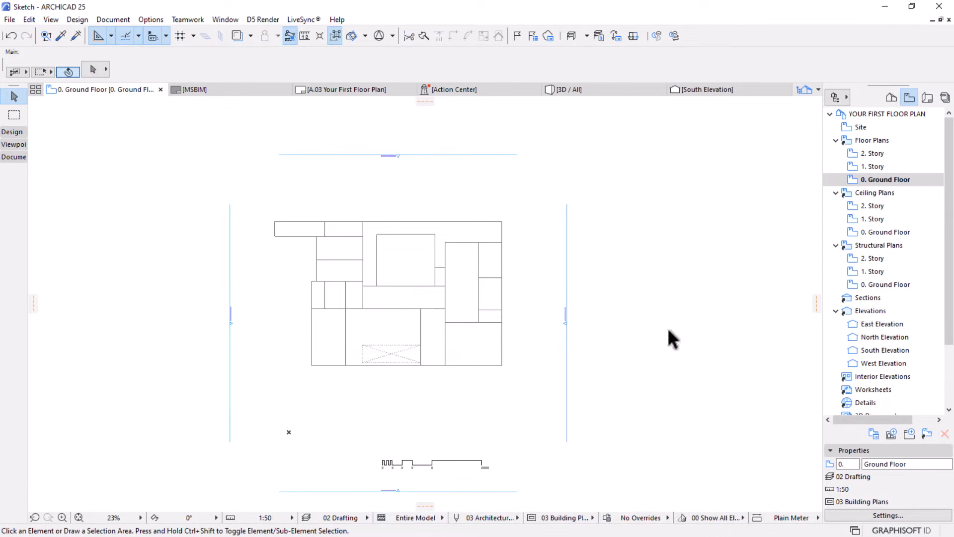
Examine the scale bar and the elevation markers on the Ground Floor plan at the 1:50 scale
middle_drag(462, 396, 513, 366)
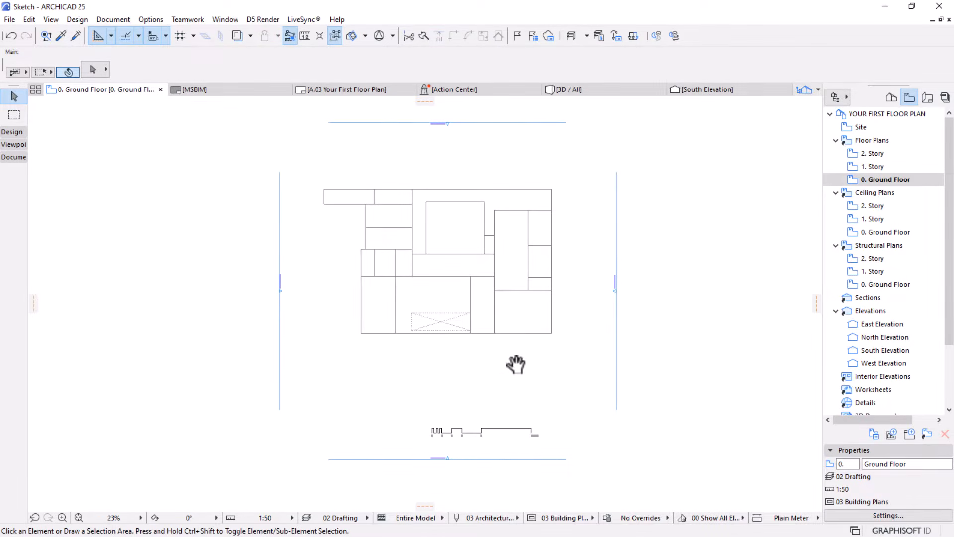
scroll(446, 455, up, 6)
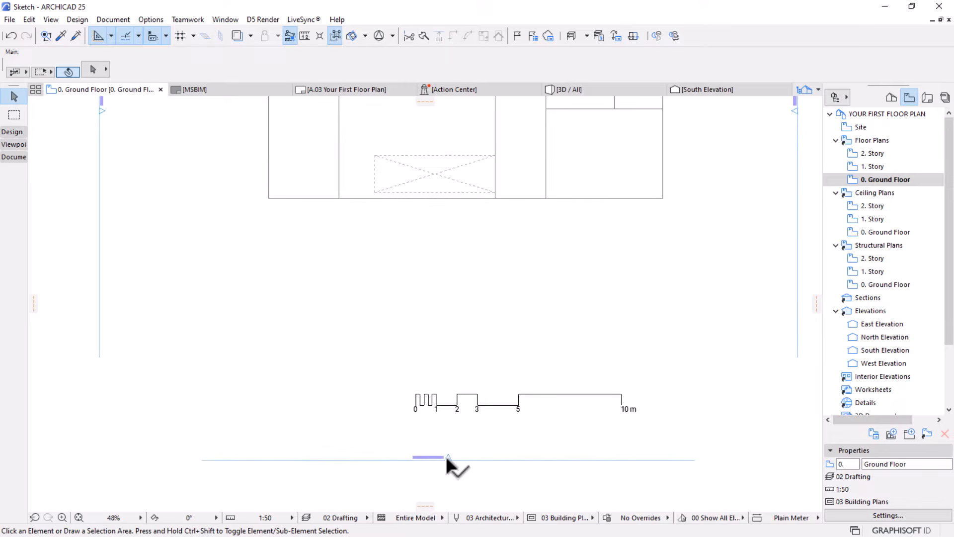
scroll(527, 440, down, 6)
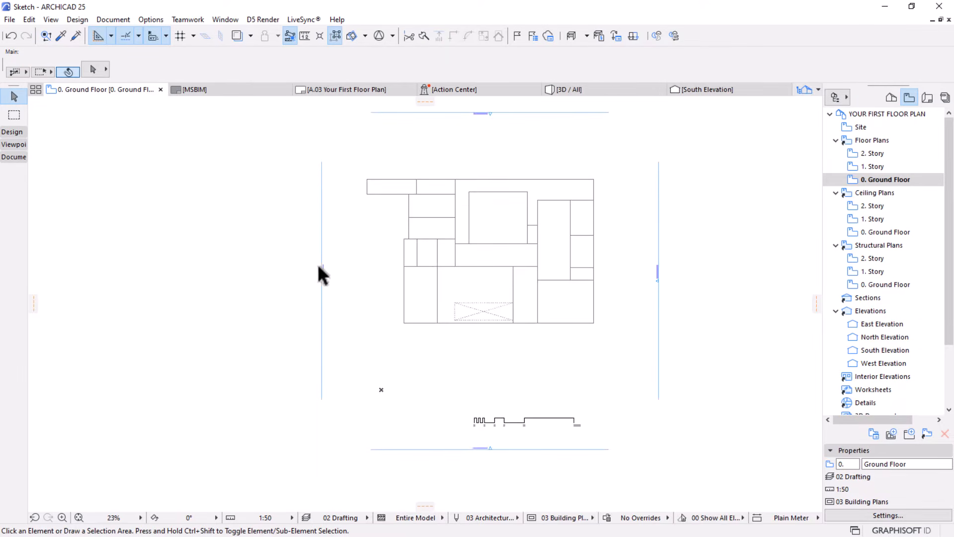
scroll(318, 268, up, 5)
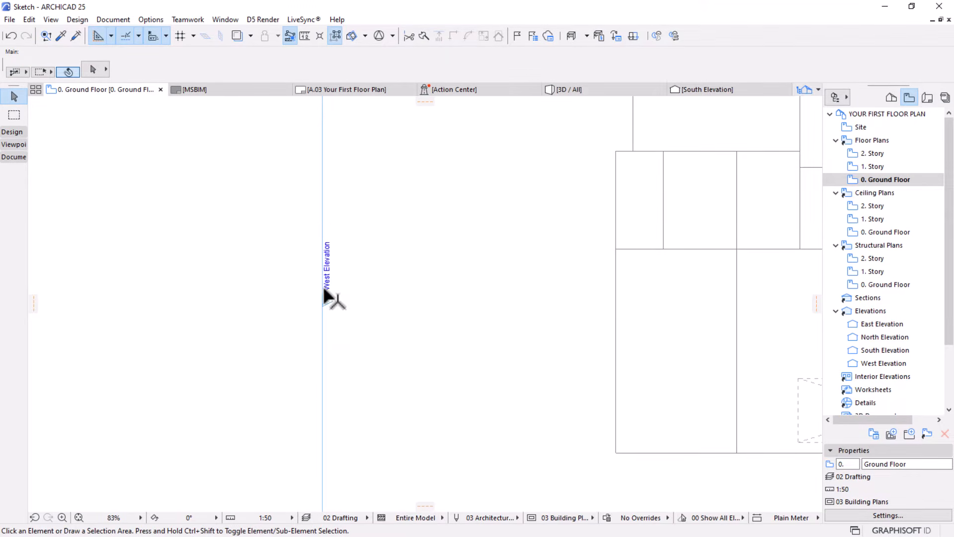
scroll(327, 271, down, 6)
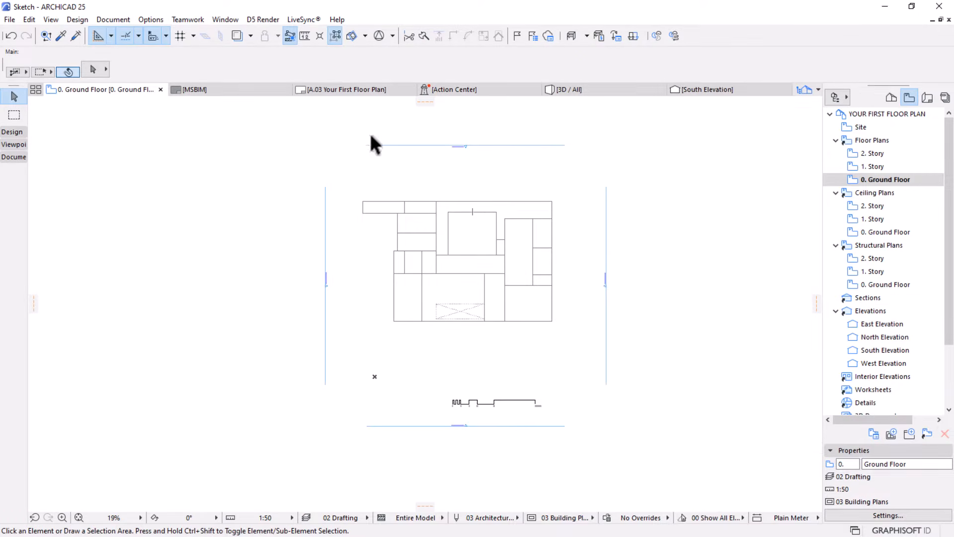
Open the A.03 layout and crop the top edge of the Ground Floor drawing frame to just inside the sheet border
click(355, 92)
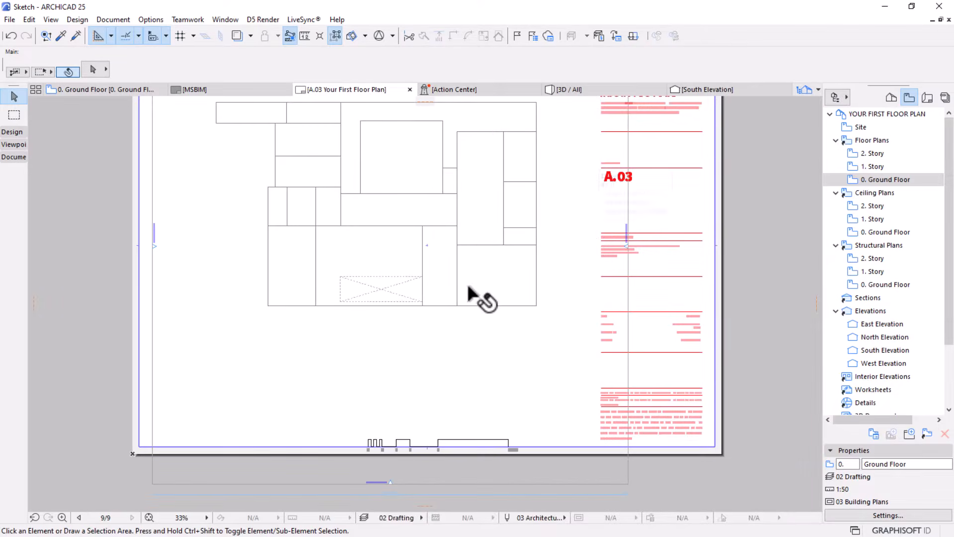
scroll(470, 291, down, 3)
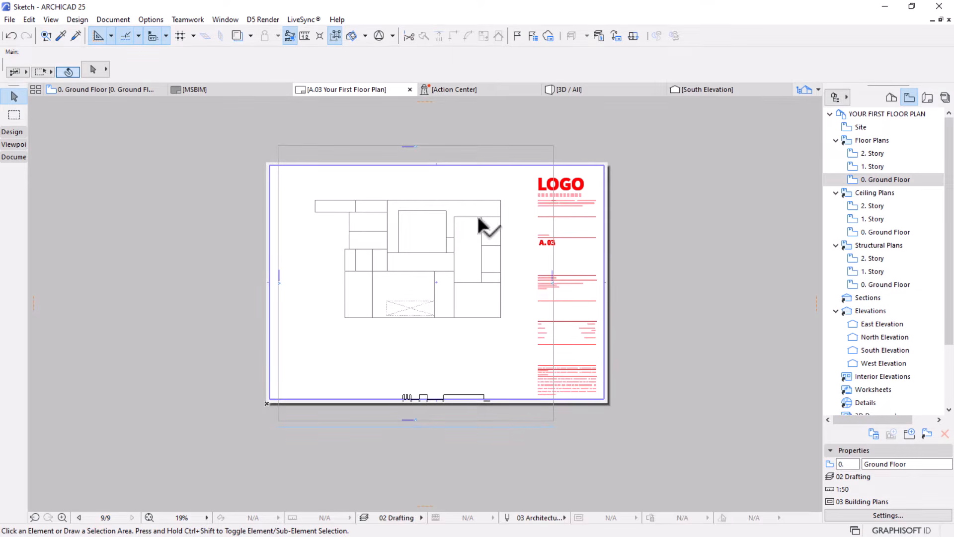
click(465, 353)
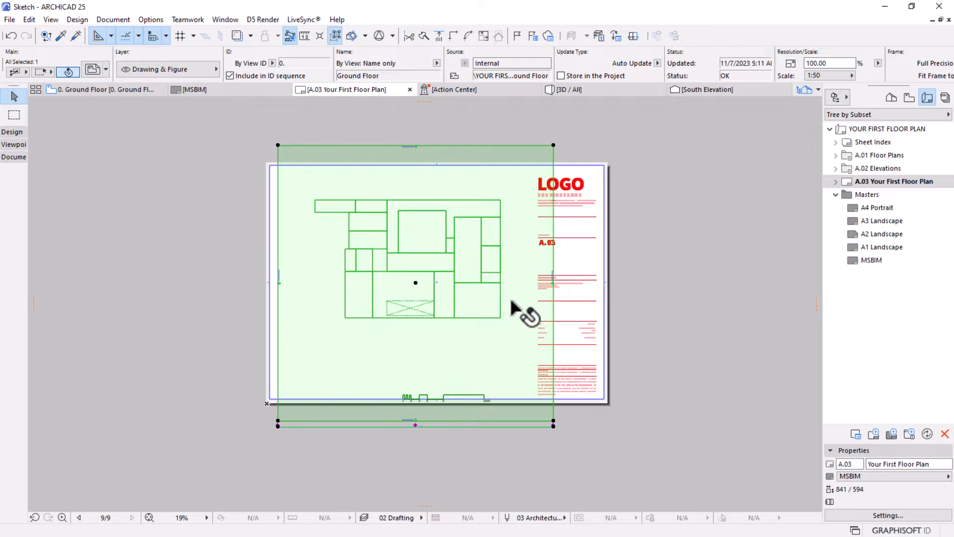
click(458, 146)
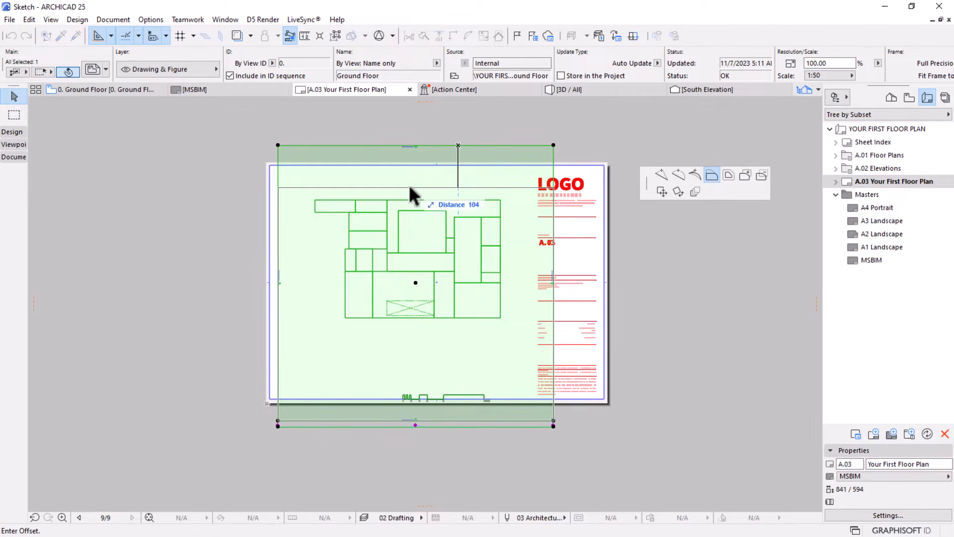
click(392, 167)
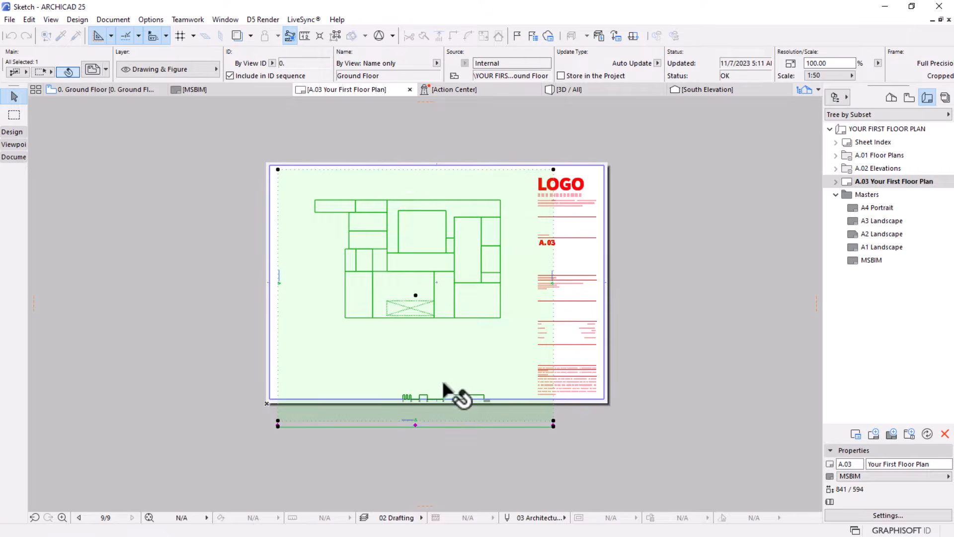
Crop the drawing frame's bottom edge above the scale bar and extend it back down to near the lower sheet border
click(340, 420)
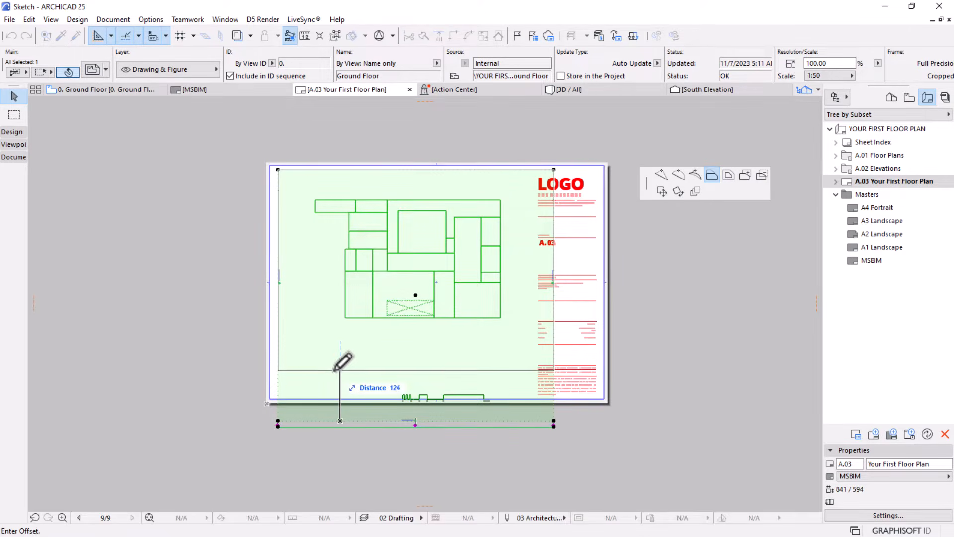
click(337, 369)
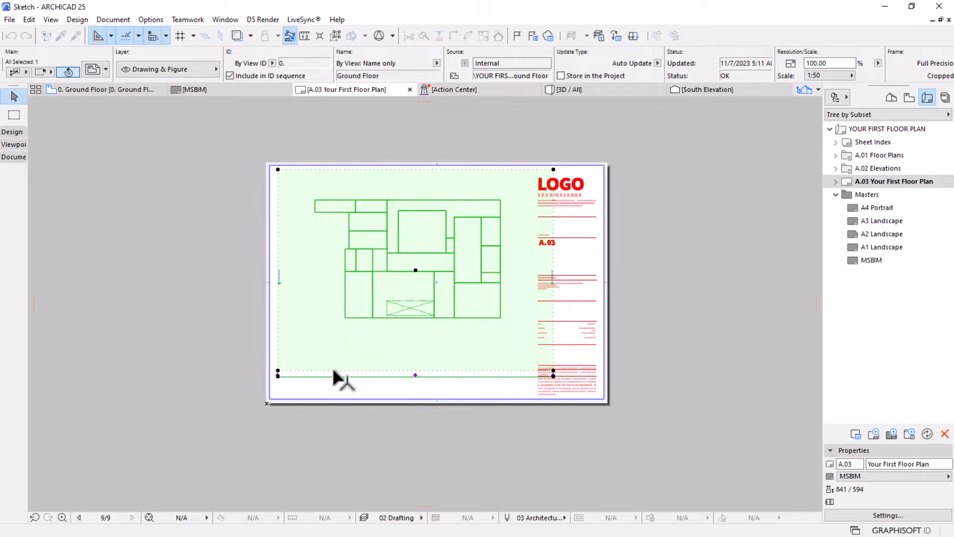
click(446, 373)
click(436, 395)
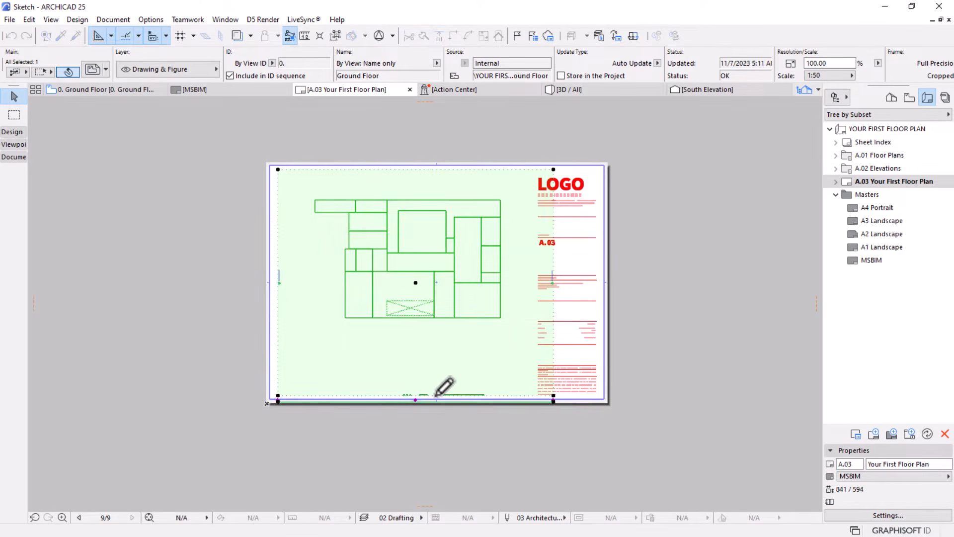
Extend the drawing frame's left edge to the sheet border and crop its right edge to just before the title block
click(278, 230)
click(271, 228)
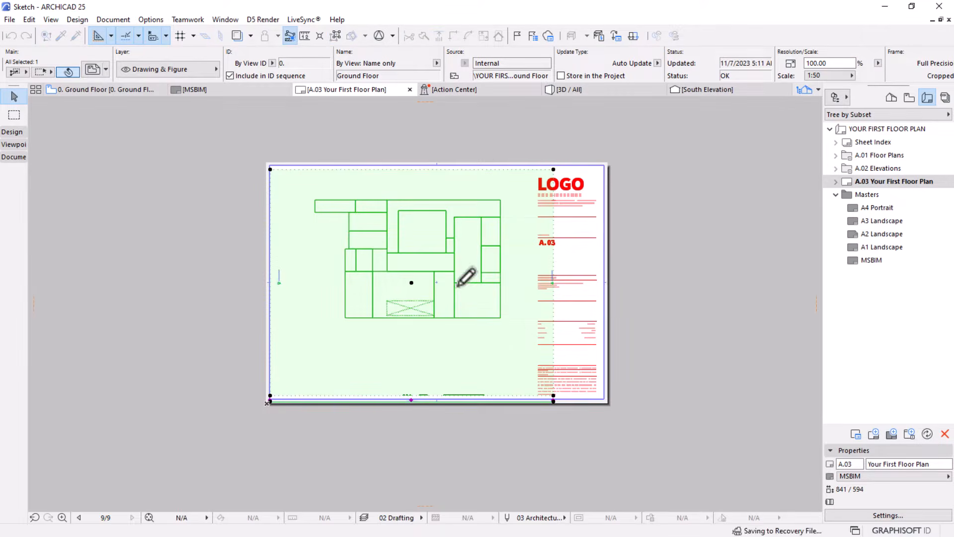
click(553, 263)
click(532, 262)
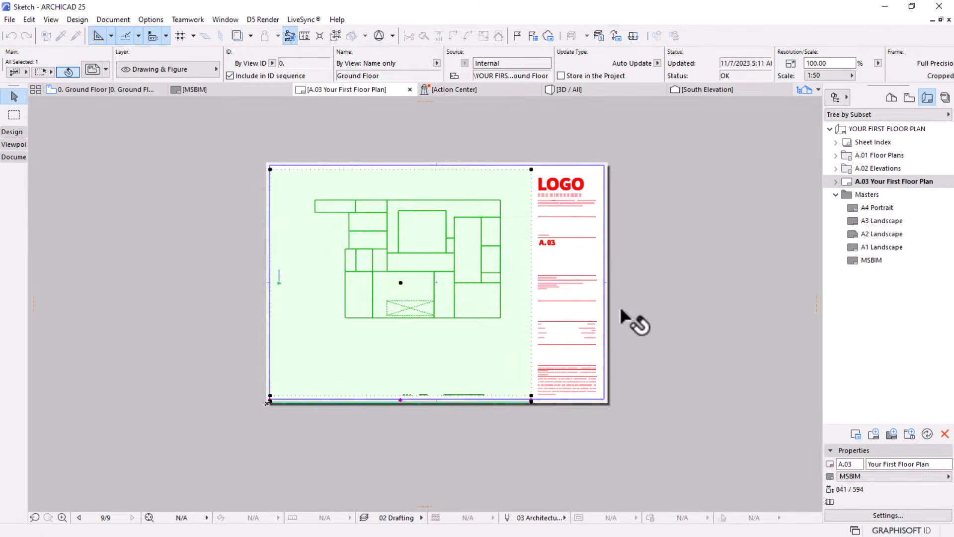
Raise the bottom edge of the drawing frame to crop the scale bar out of the Ground Floor drawing
scroll(407, 406, up, 3)
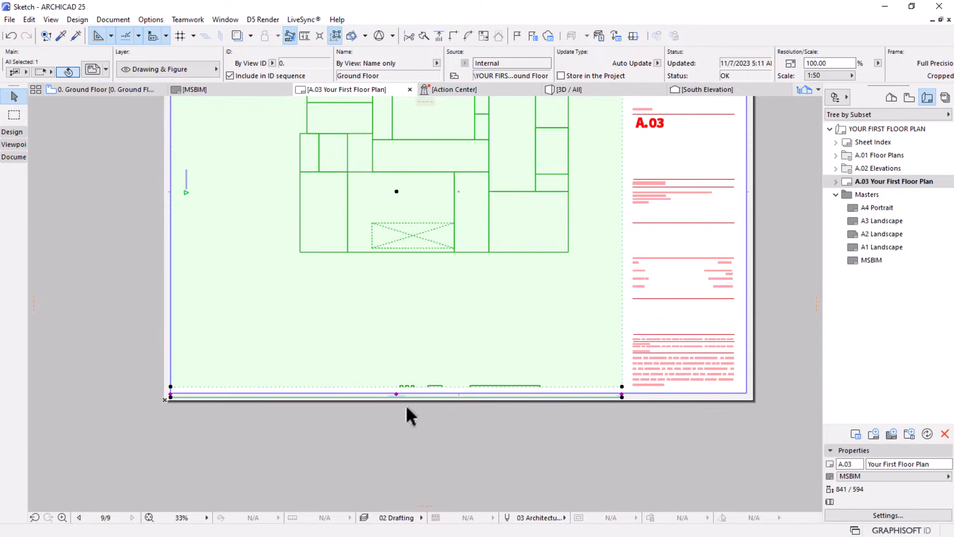
click(550, 386)
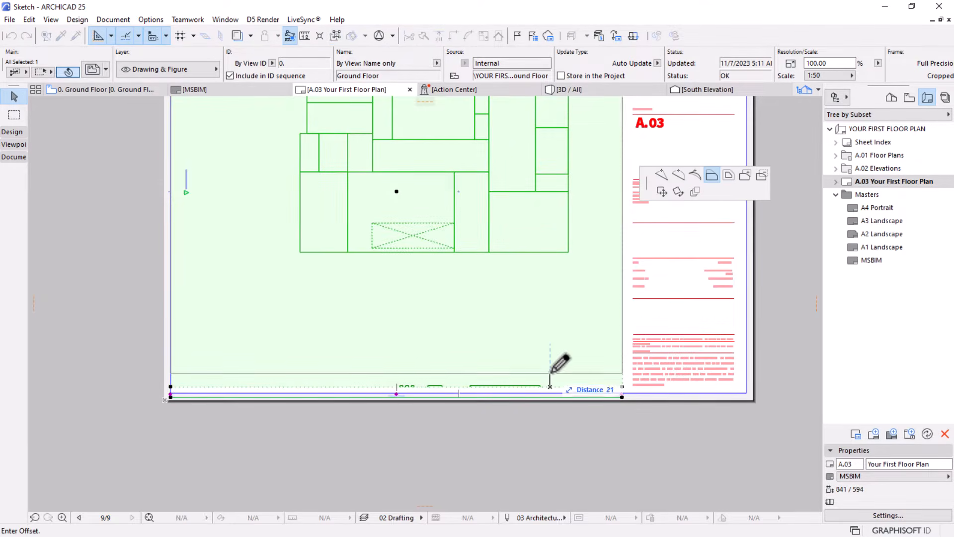
click(551, 369)
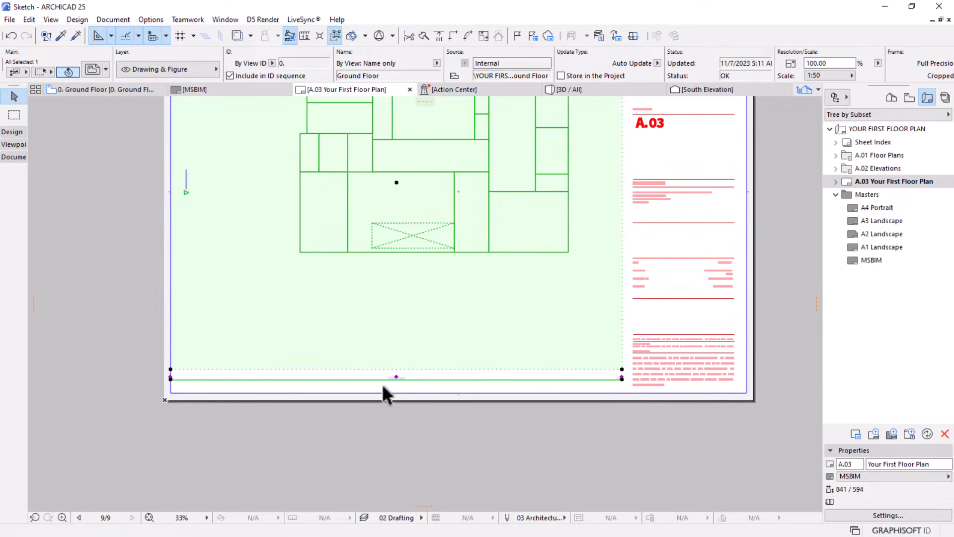
In the Ground Floor plan view, move the entire scale bar straight up, closer to the underside of the floor plan
scroll(388, 390, up, 1)
scroll(400, 387, up, 1)
scroll(418, 387, down, 2)
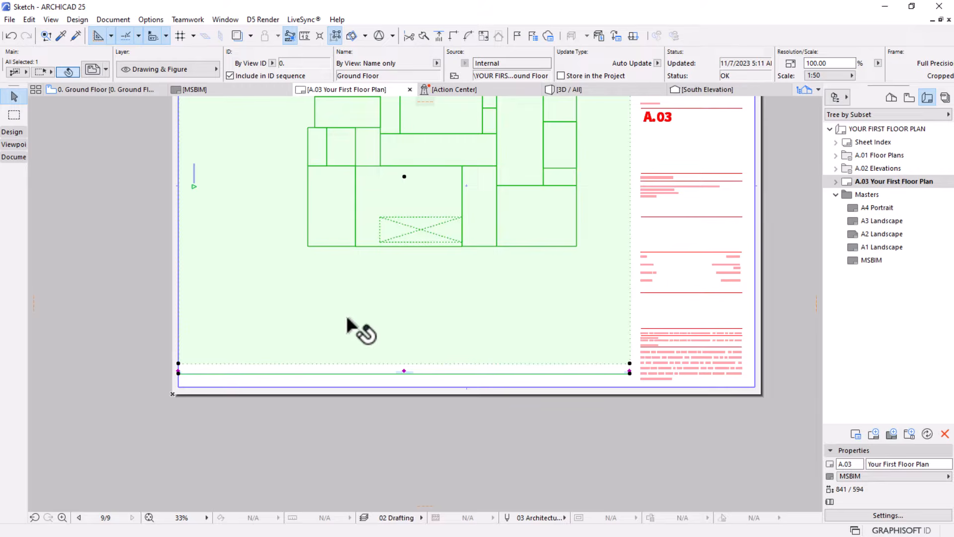
click(96, 94)
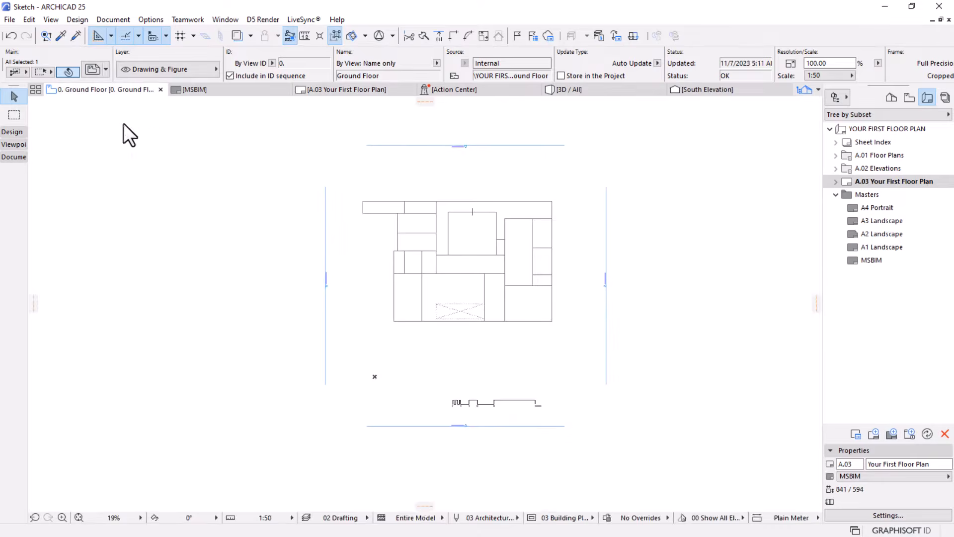
drag(562, 374, 413, 412)
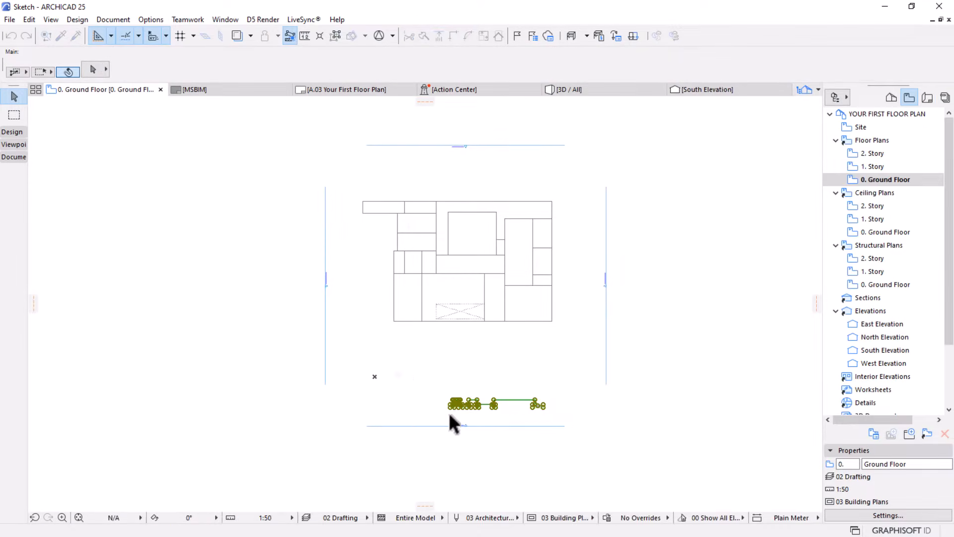
scroll(546, 412, up, 3)
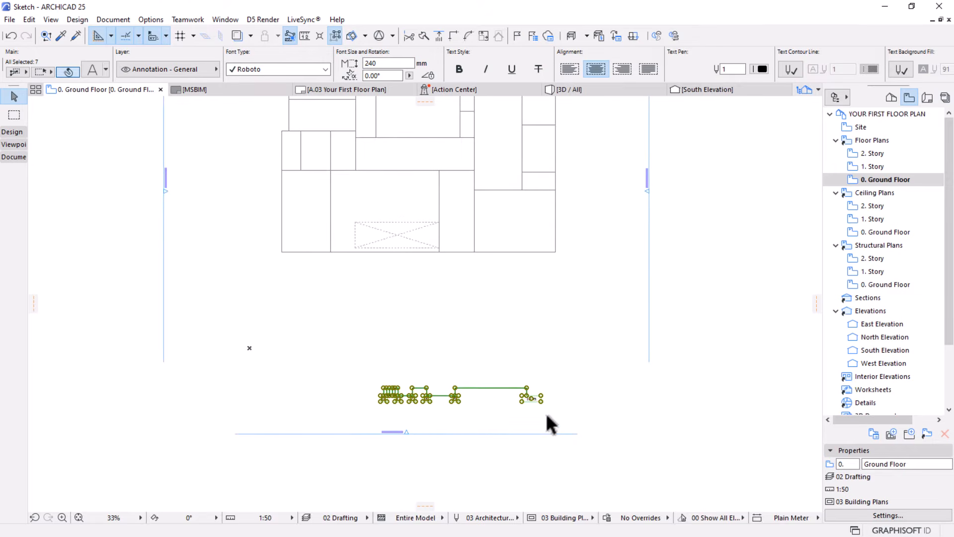
key(ctrl+d)
click(540, 396)
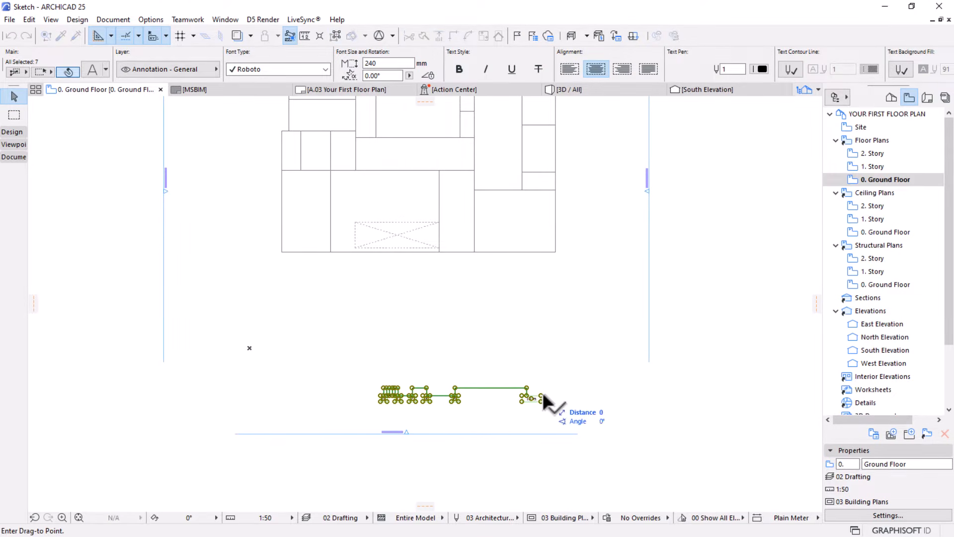
click(541, 350)
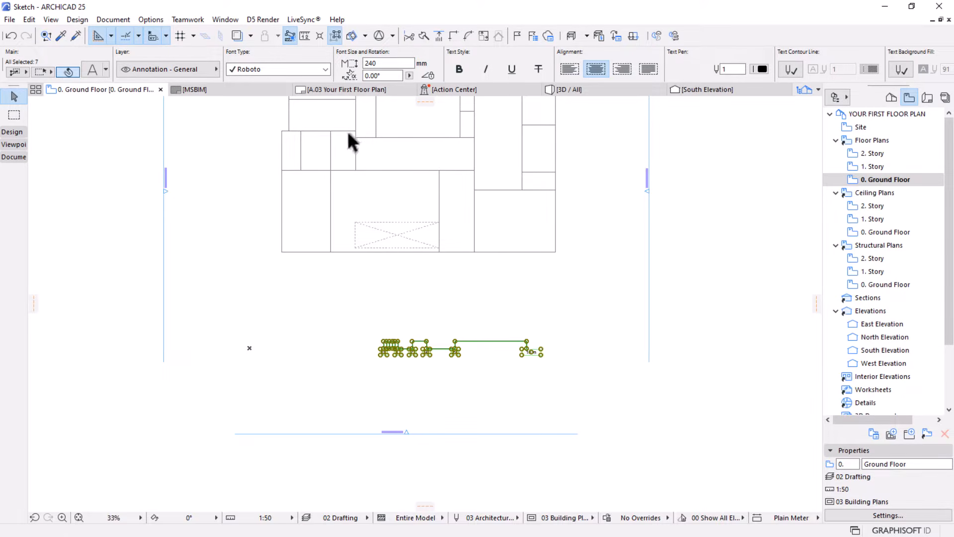
Return to the A.03 layout, update the placed Ground Floor drawing from its source view, and deselect it
click(353, 90)
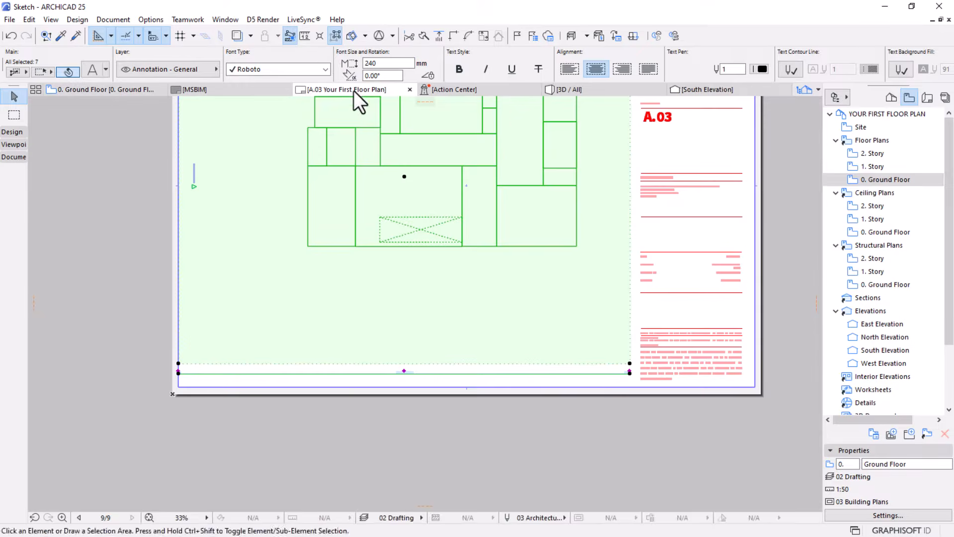
click(537, 278)
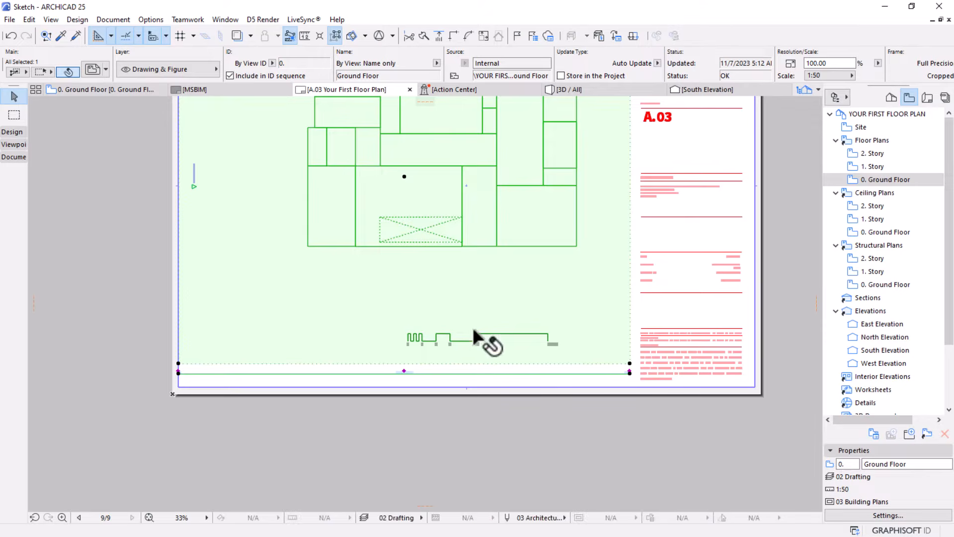
right_click(480, 225)
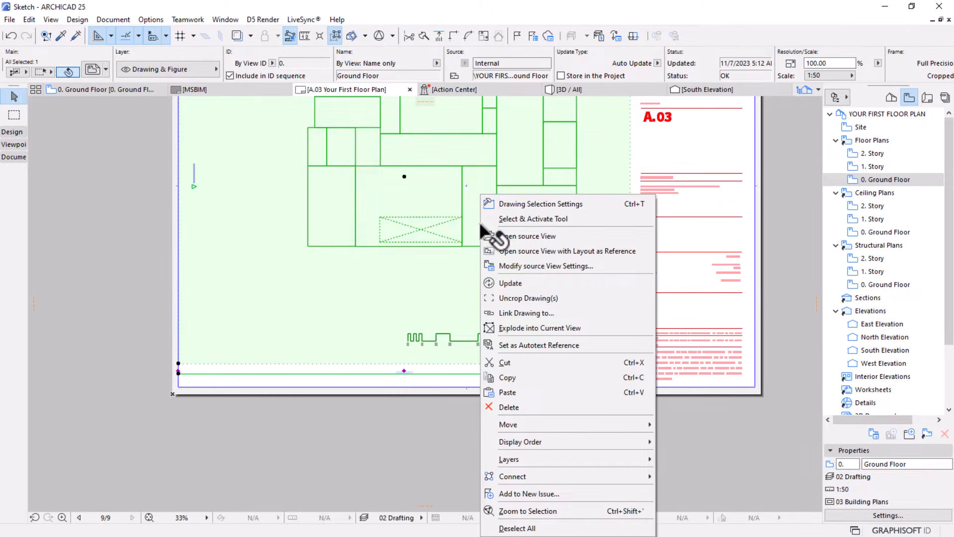
click(508, 281)
click(440, 448)
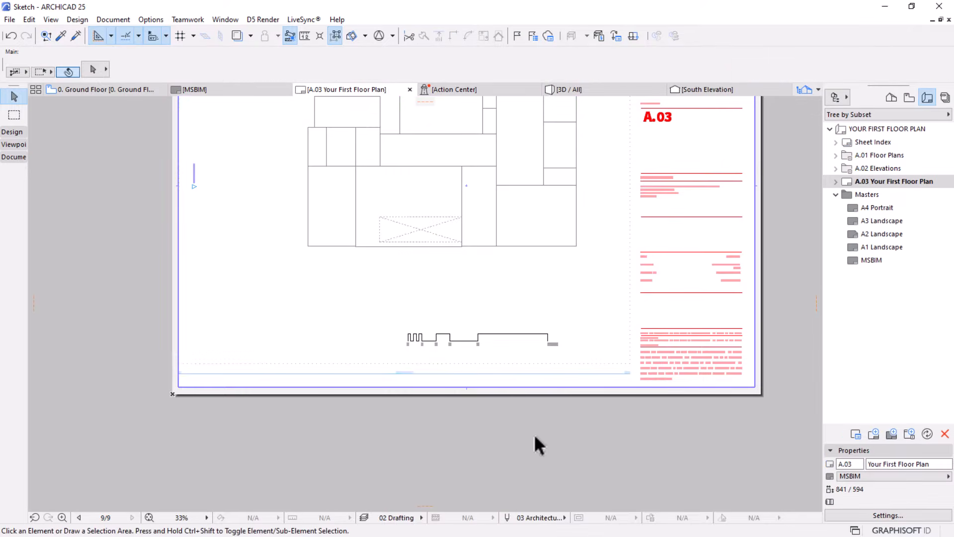
Examine the title line beneath the Ground Floor drawing and its selection settings, closing the settings without changes
scroll(535, 434, down, 2)
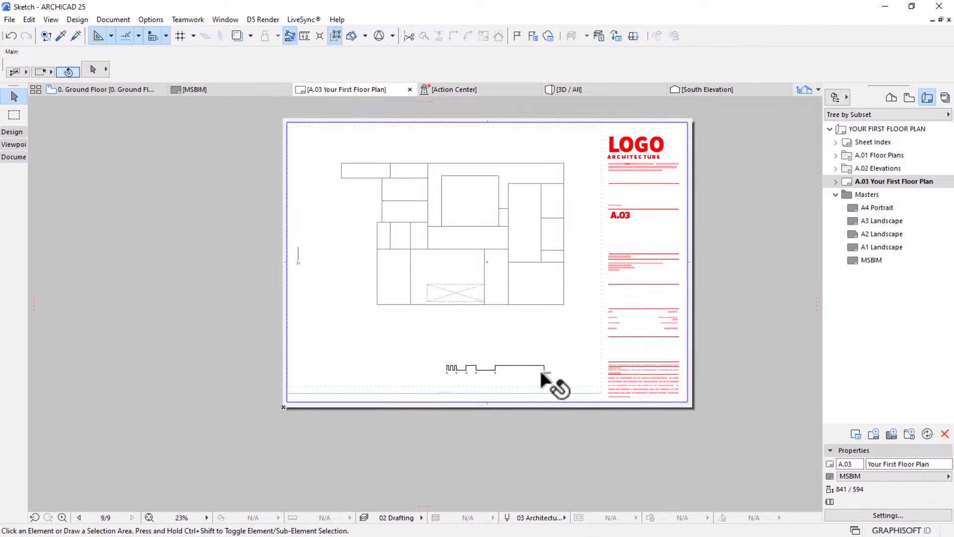
scroll(517, 335, up, 1)
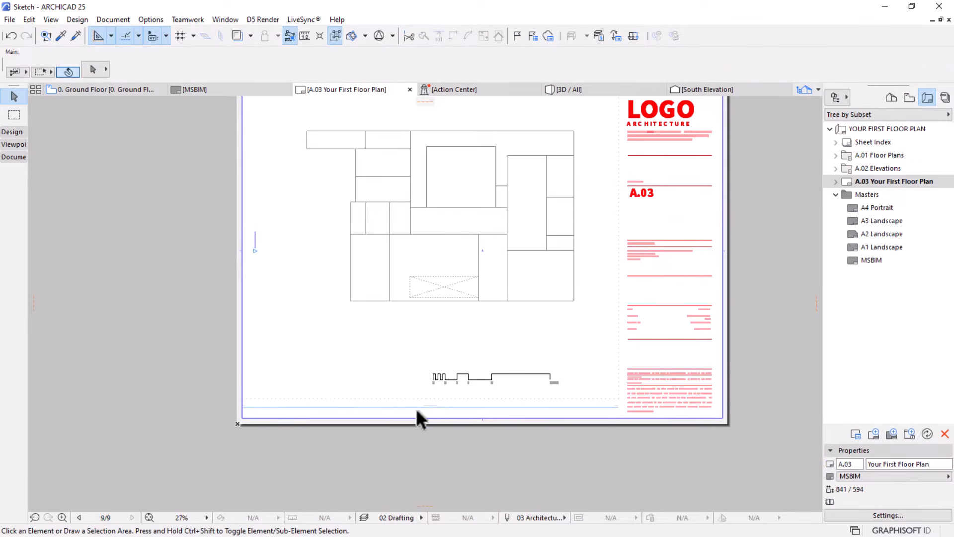
scroll(417, 409, up, 3)
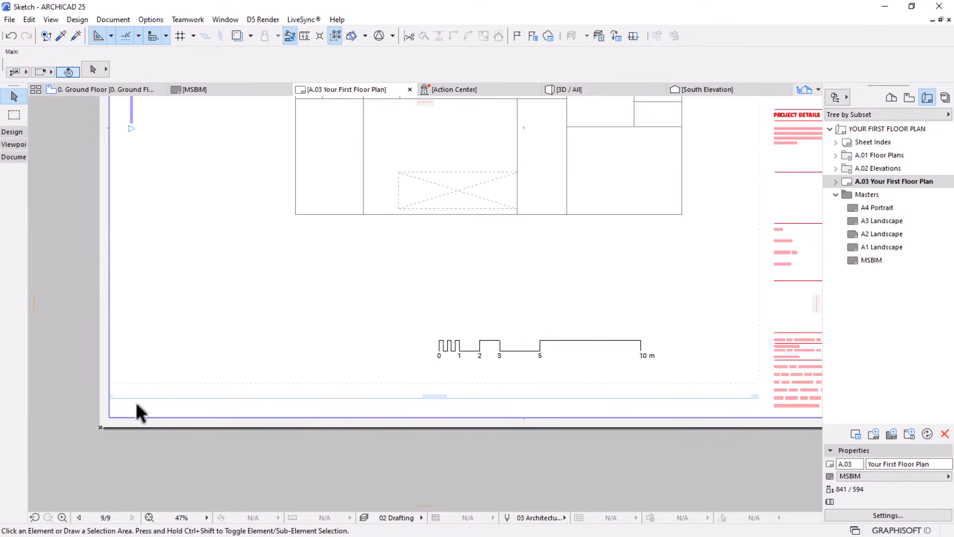
scroll(794, 403, up, 3)
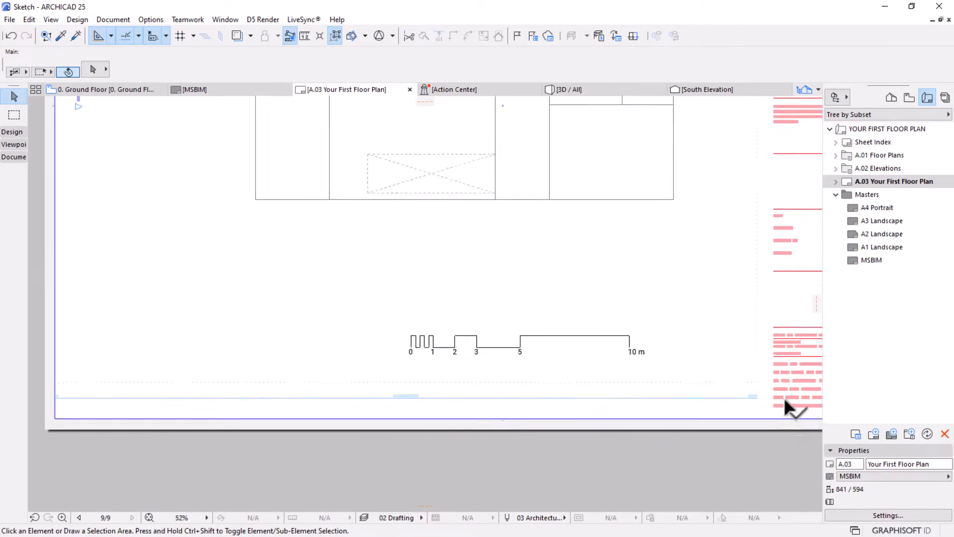
scroll(522, 401, down, 2)
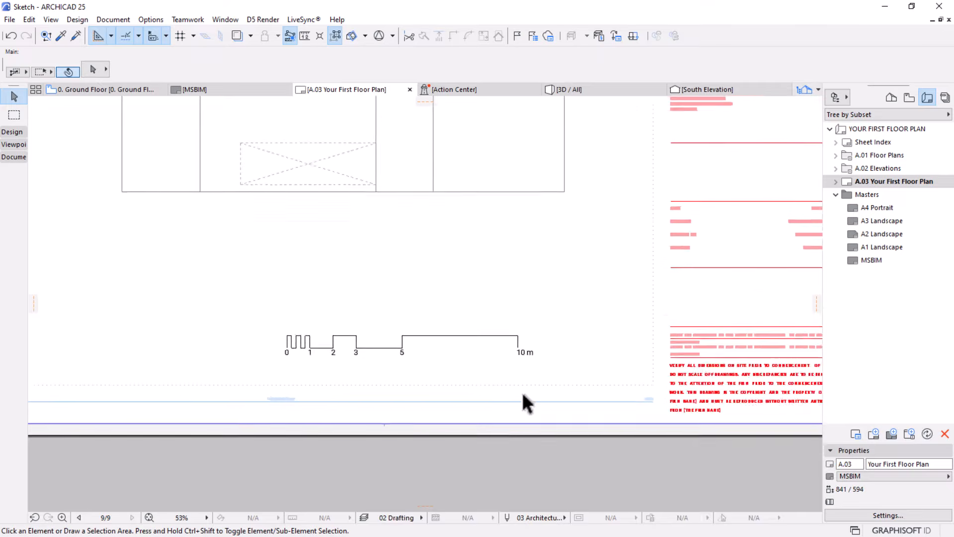
scroll(552, 371, down, 3)
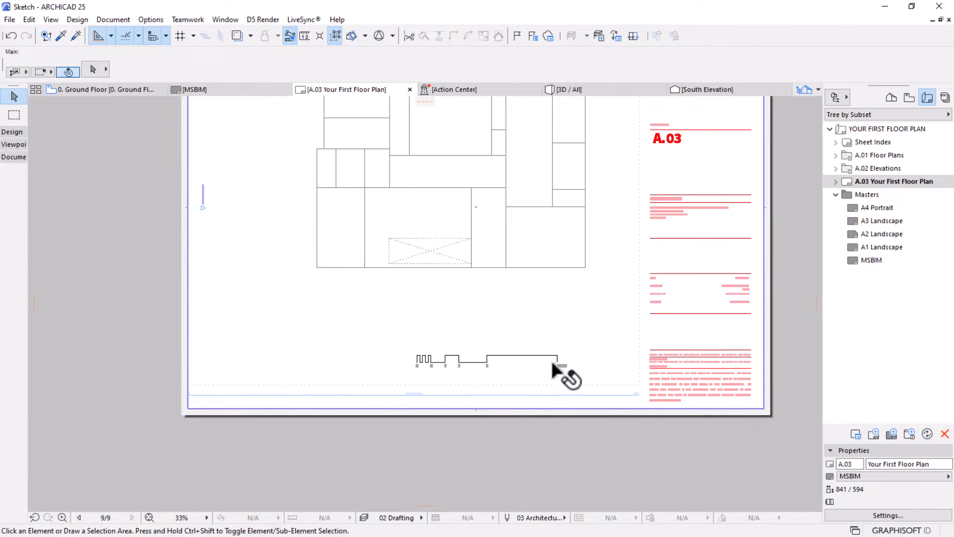
click(419, 250)
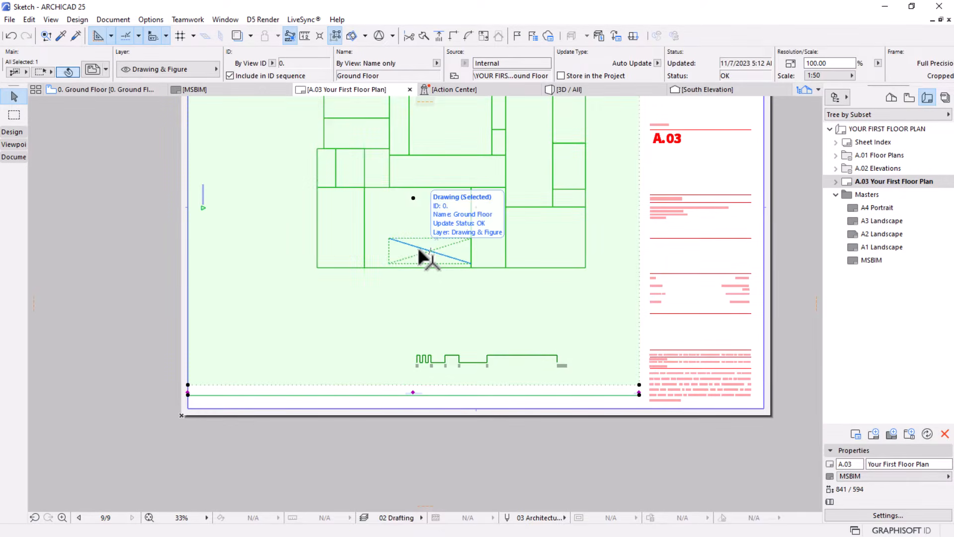
double_click(293, 200)
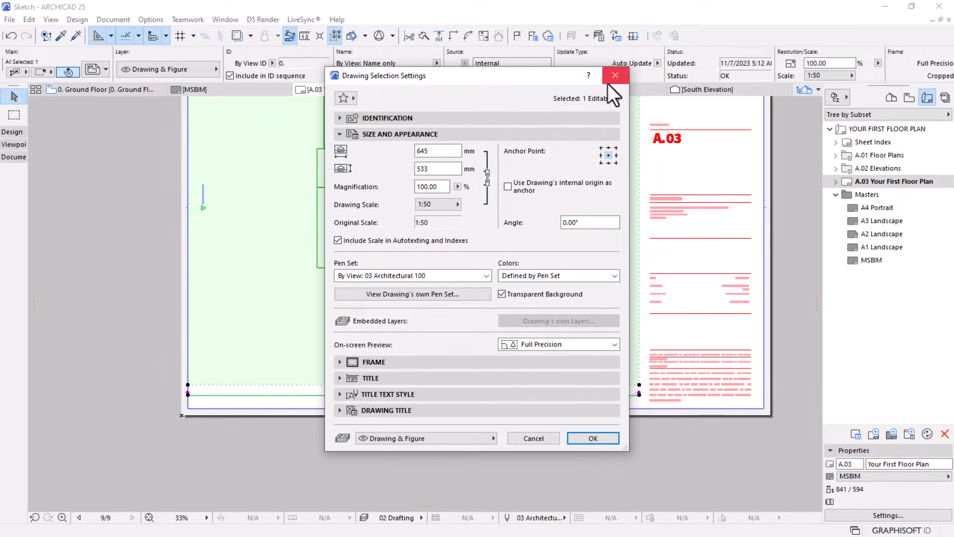
click(614, 77)
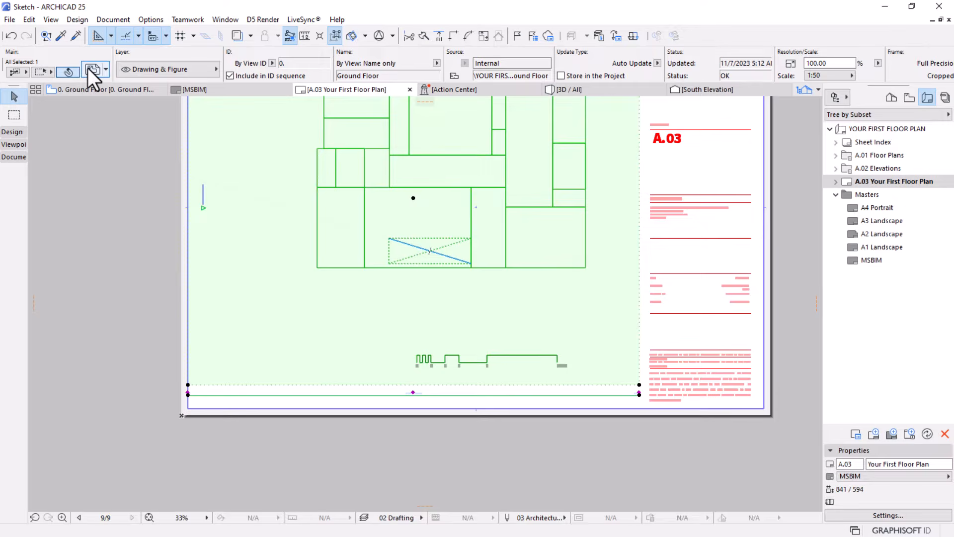
Change the Ground Floor drawing's title type to Linear Drawing Title 25
click(89, 69)
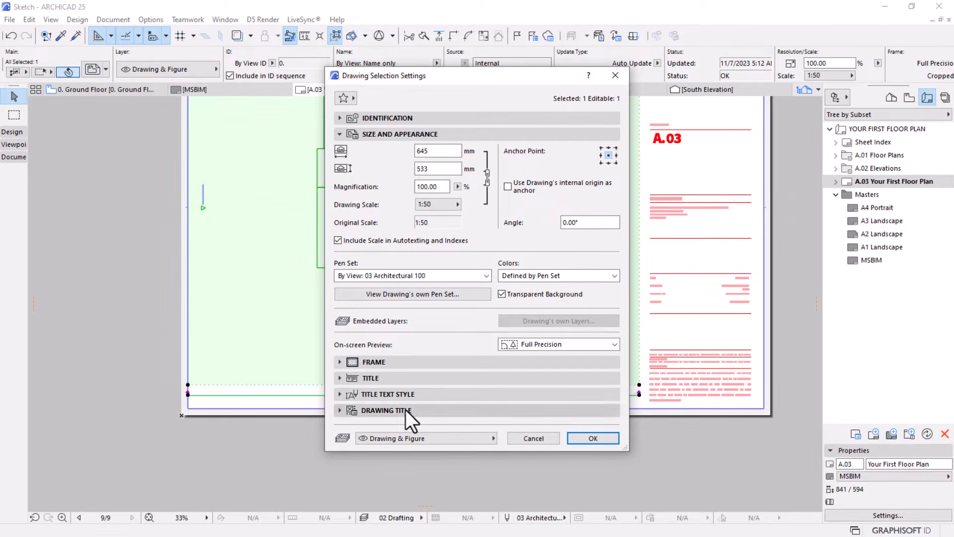
click(351, 380)
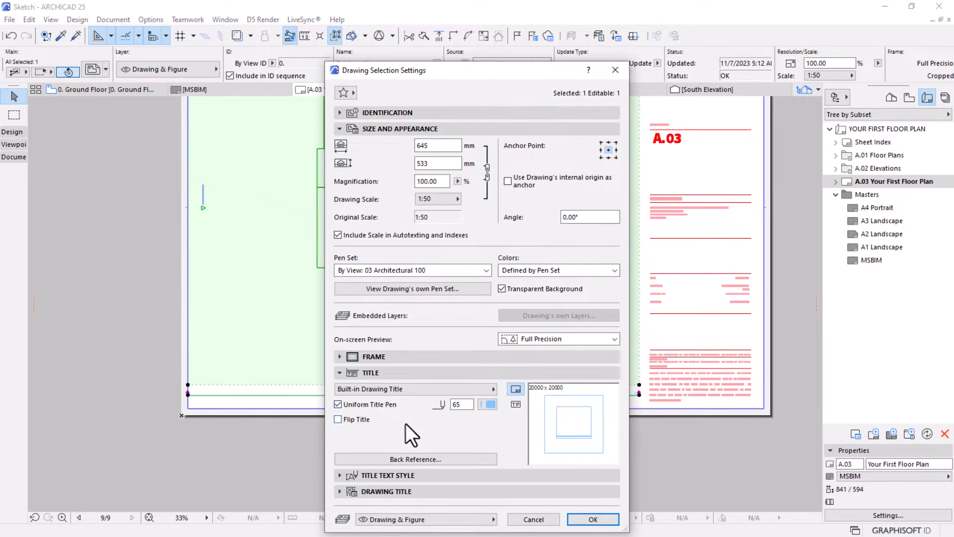
click(487, 391)
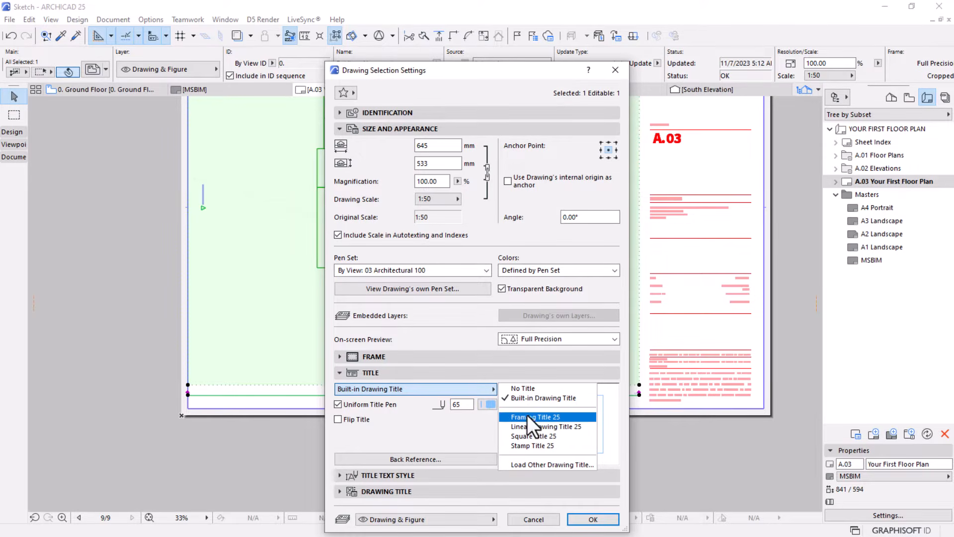
click(537, 425)
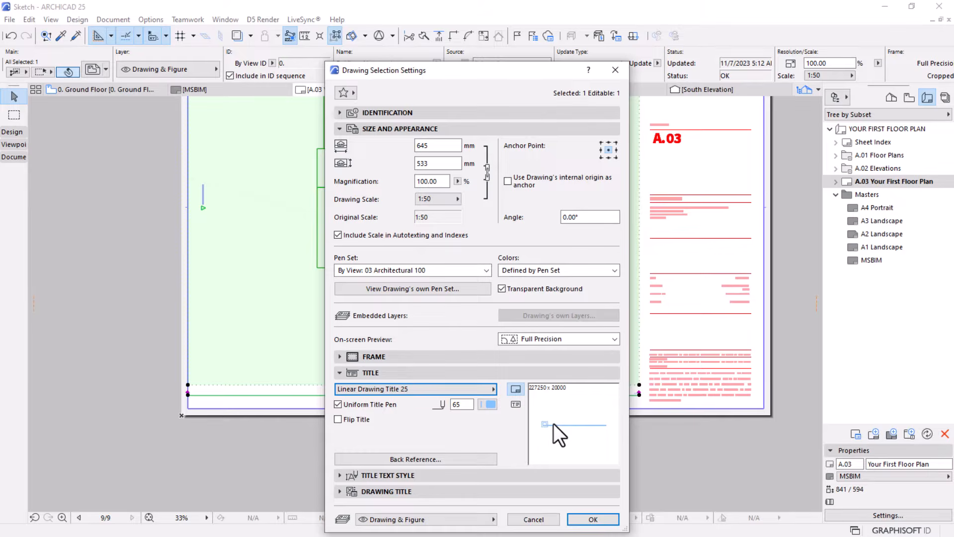
click(599, 520)
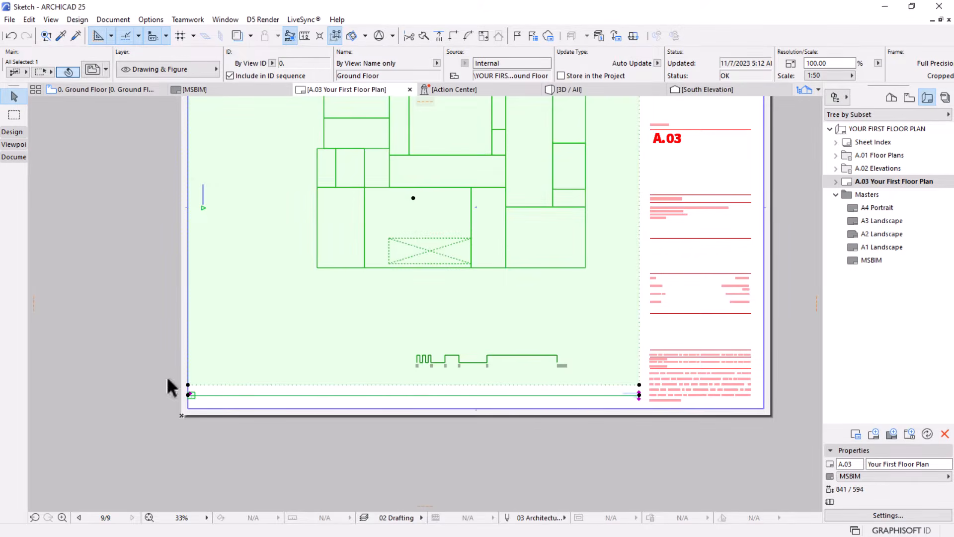
Examine the new linear title at both ends, checking the ID box and the drawing name and scale text
scroll(194, 422, up, 5)
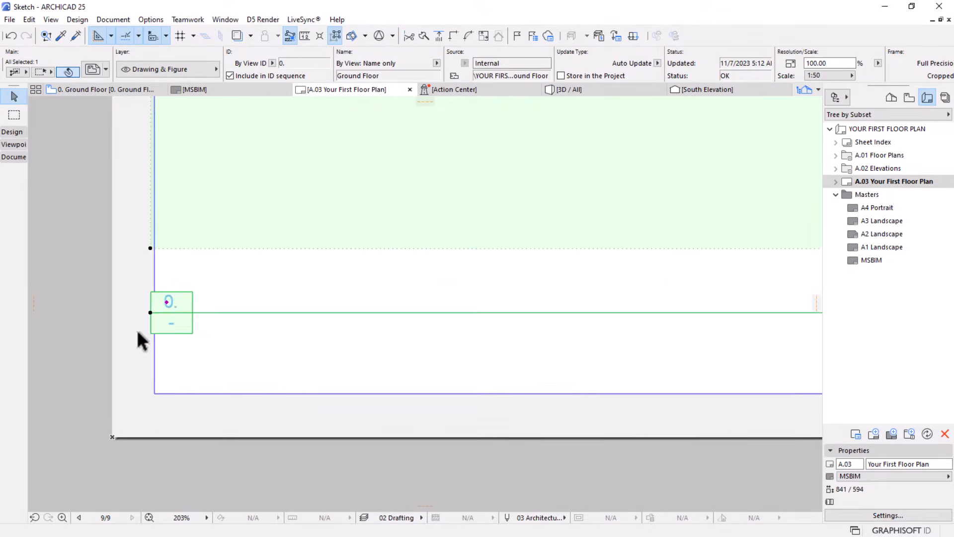
scroll(199, 326, down, 4)
scroll(519, 343, up, 4)
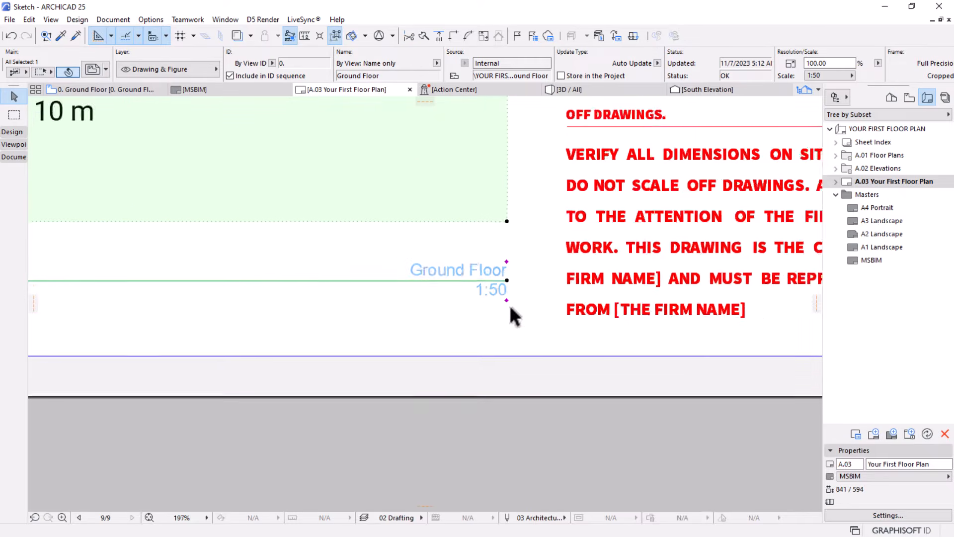
scroll(473, 265, down, 3)
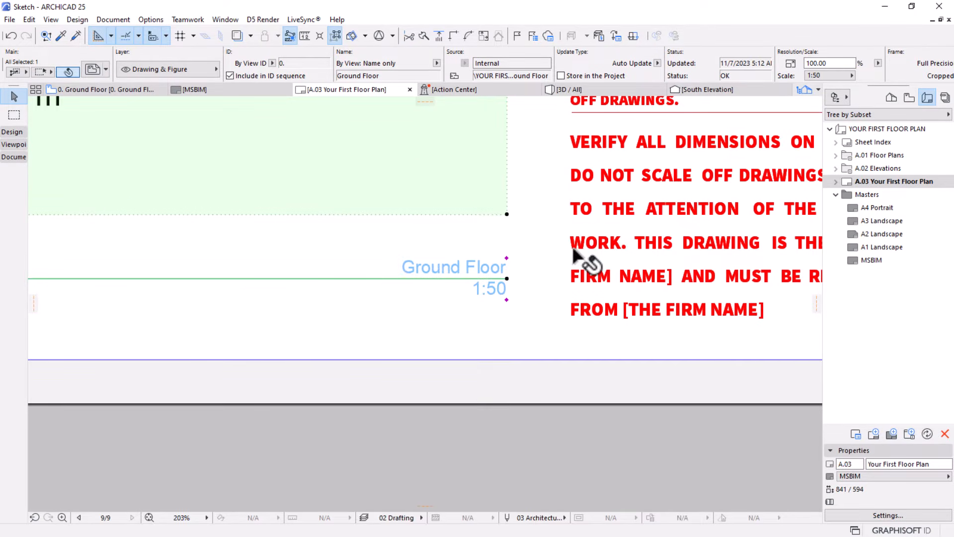
scroll(305, 341, down, 3)
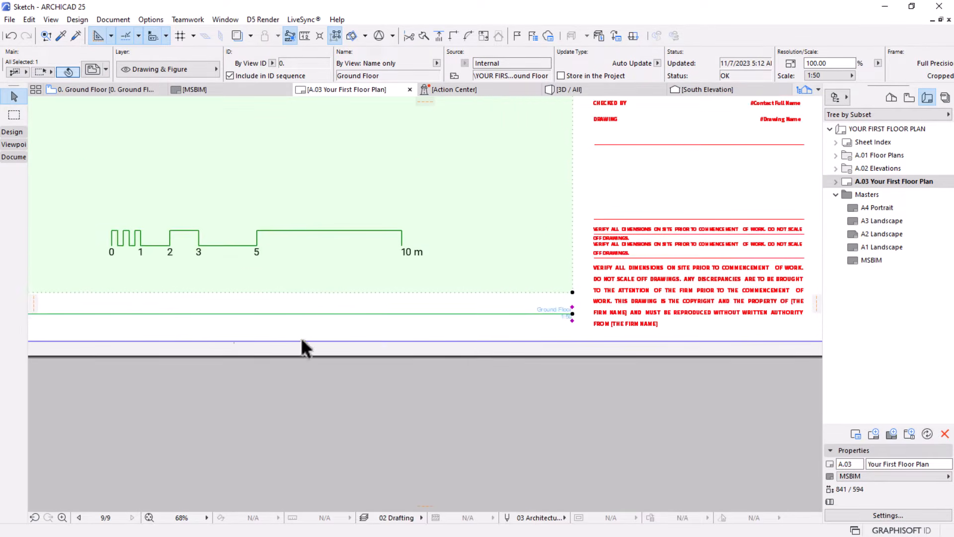
middle_drag(419, 348, 534, 341)
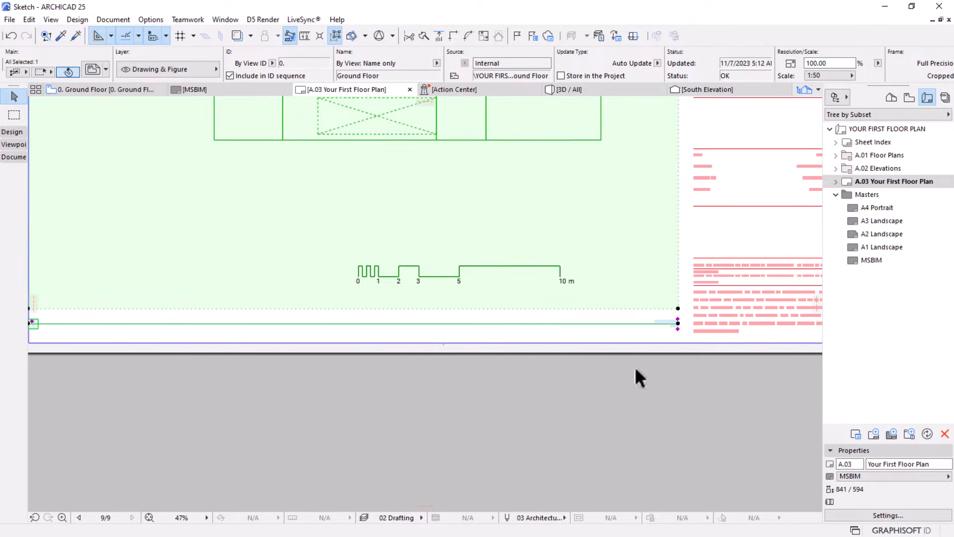
Stretch the Ground Floor name text away from the far end of the linear title, placing it near the ID box end
scroll(666, 332, up, 2)
scroll(667, 330, up, 2)
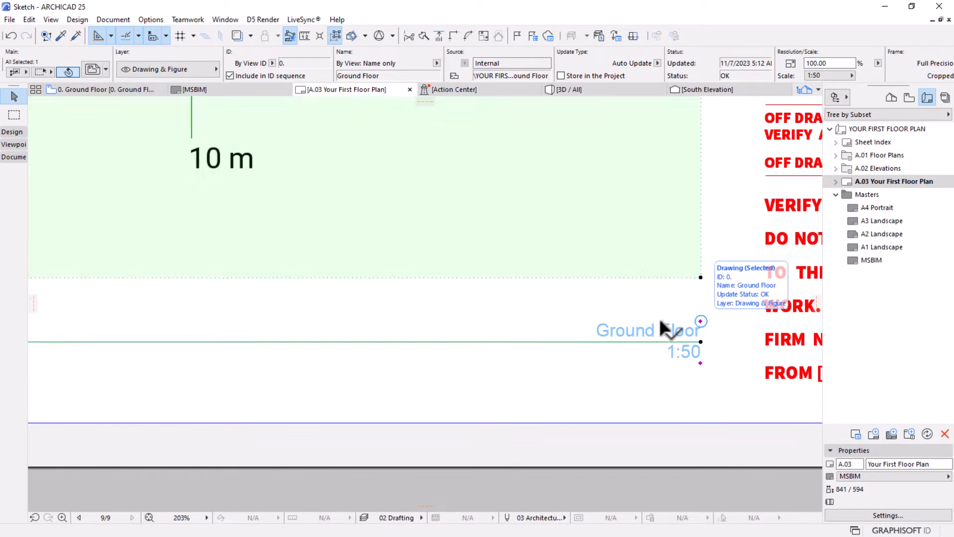
scroll(702, 330, up, 1)
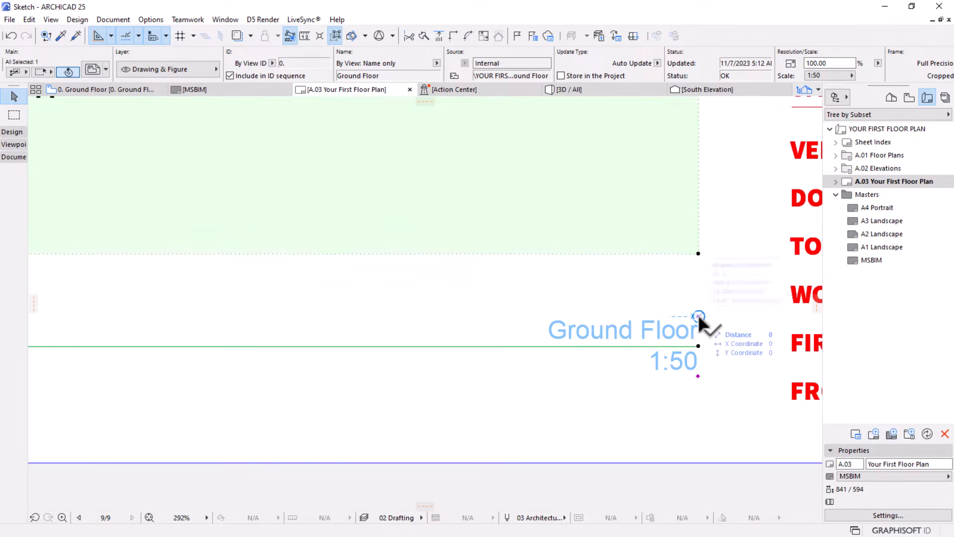
click(699, 316)
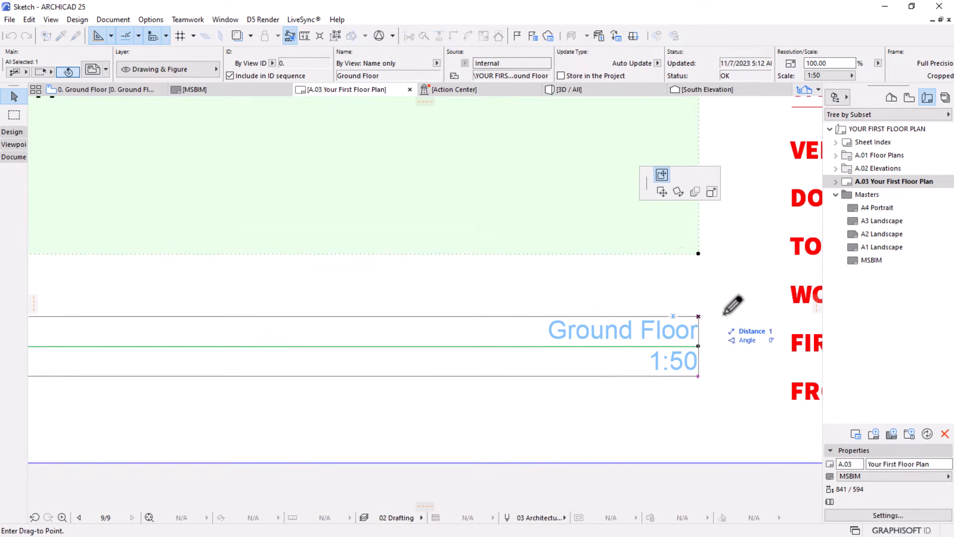
scroll(732, 304, down, 3)
scroll(650, 310, down, 2)
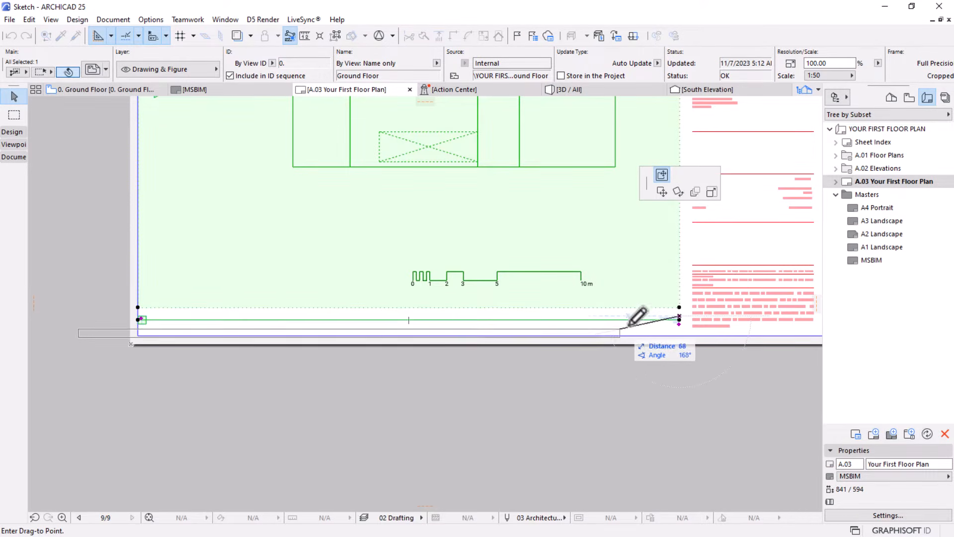
scroll(680, 316, up, 5)
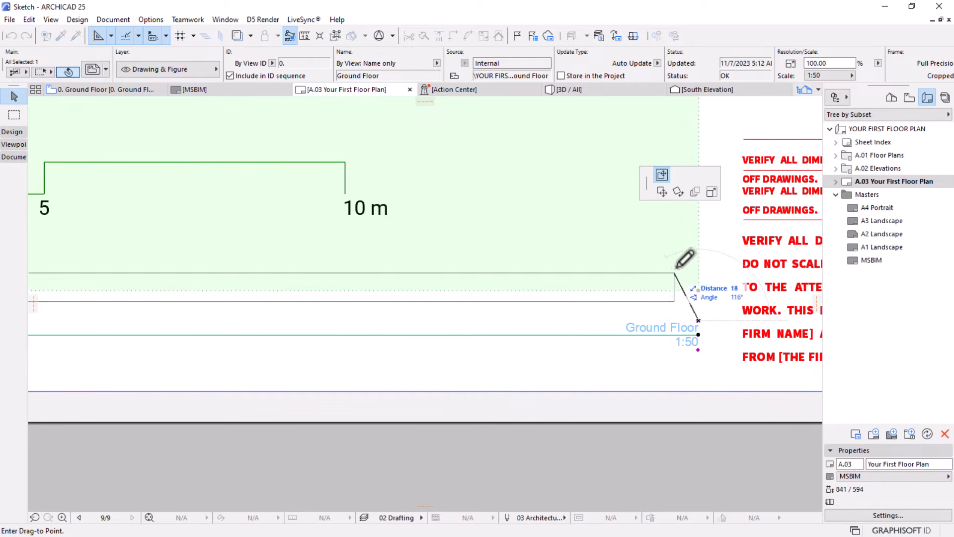
click(711, 192)
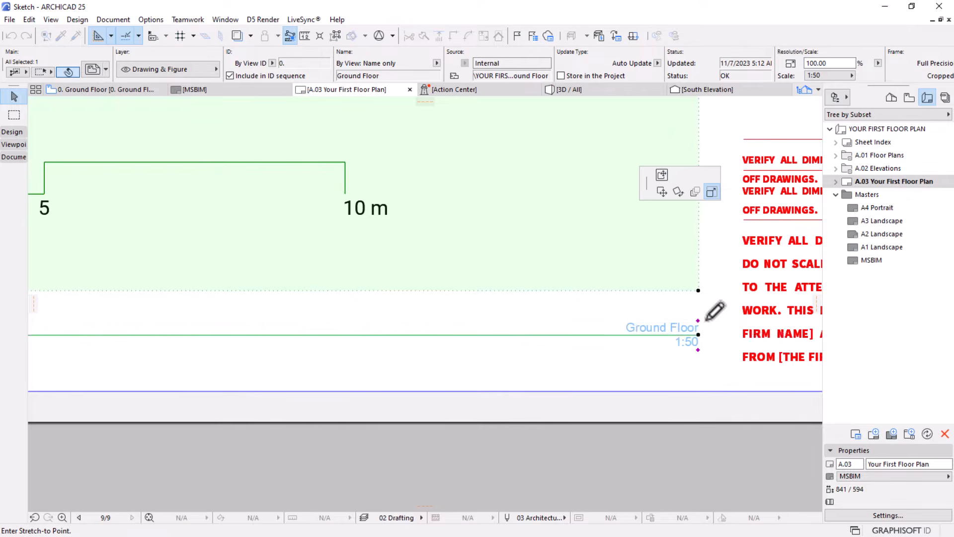
scroll(711, 313, down, 3)
scroll(259, 311, up, 3)
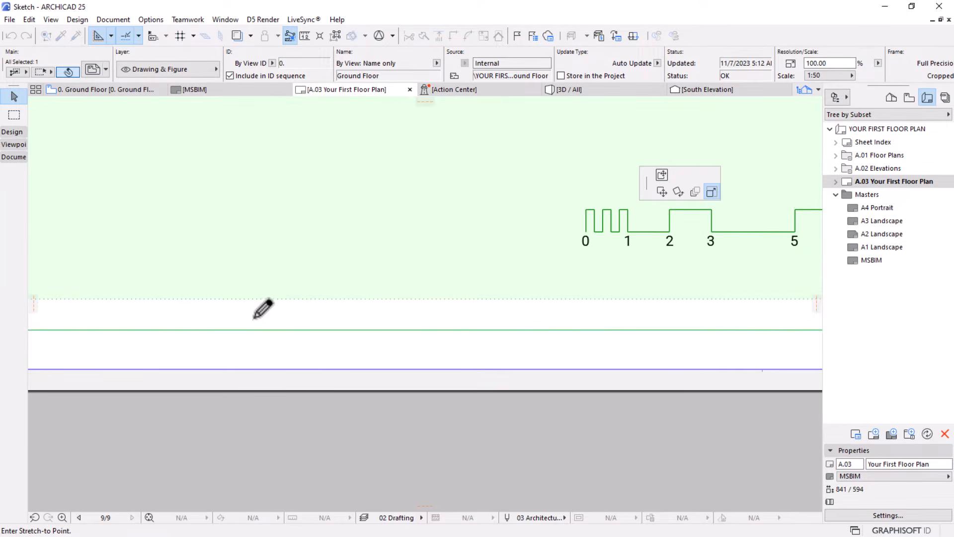
click(203, 321)
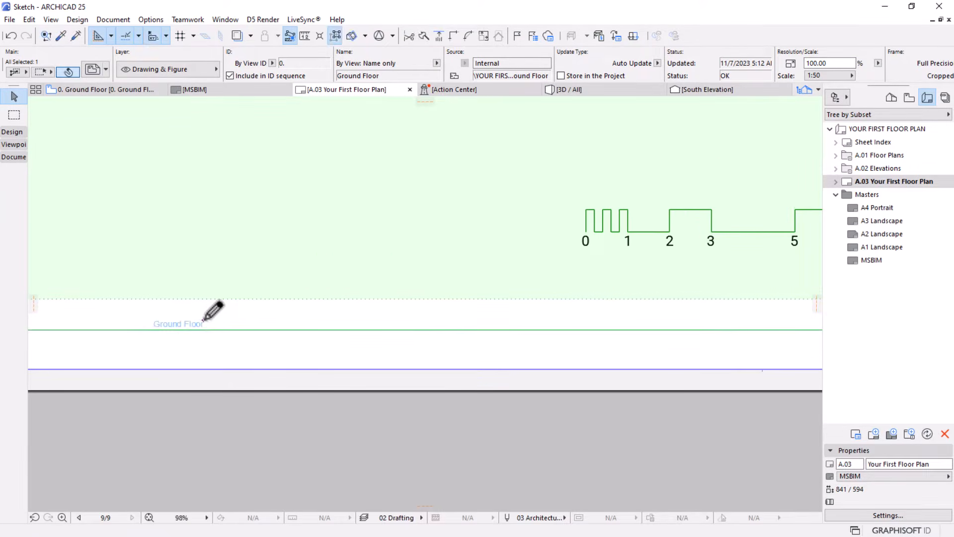
Move the title's 1:50 scale text beneath the Ground Floor name, at text position X about -516 and Y 0
scroll(219, 338, down, 4)
scroll(633, 333, up, 6)
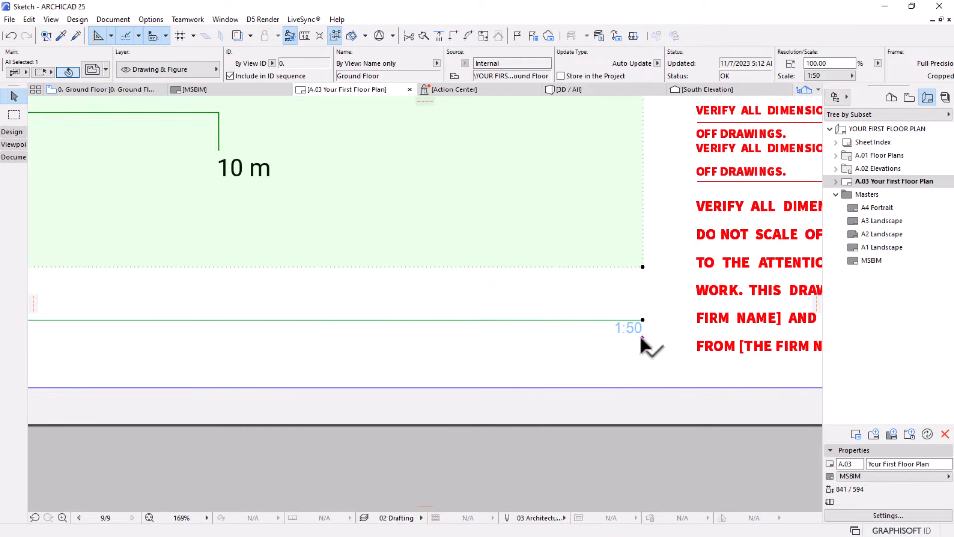
click(643, 321)
scroll(651, 323, down, 5)
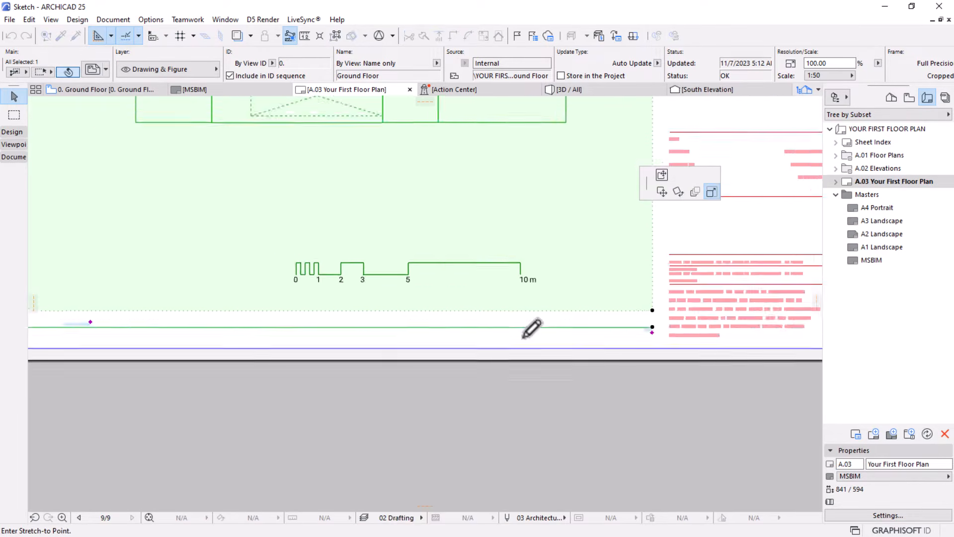
scroll(301, 327, up, 8)
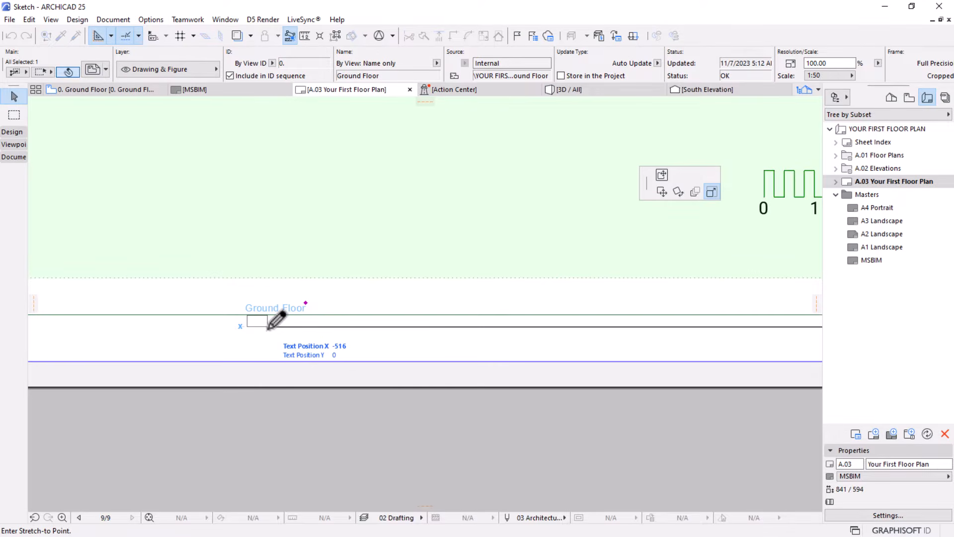
click(269, 327)
scroll(433, 292, down, 5)
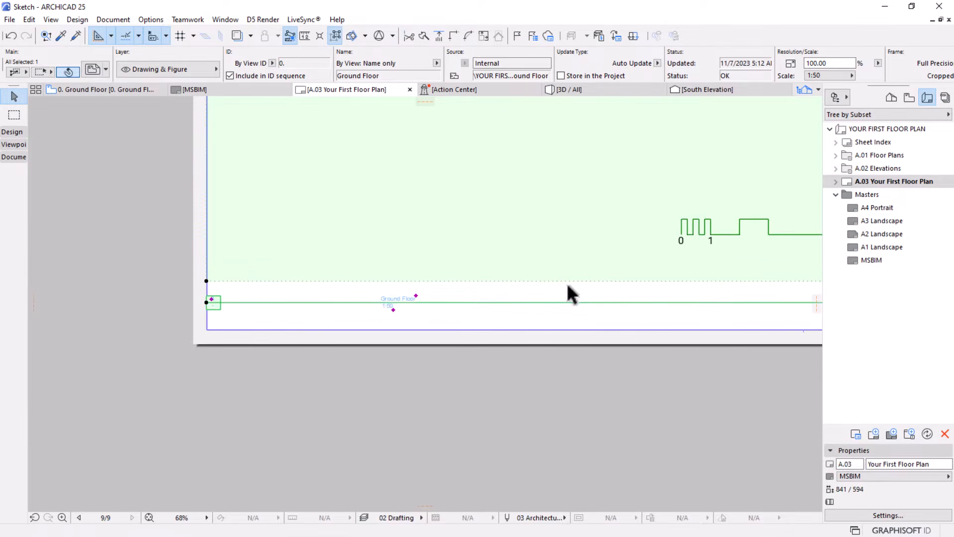
scroll(319, 309, down, 3)
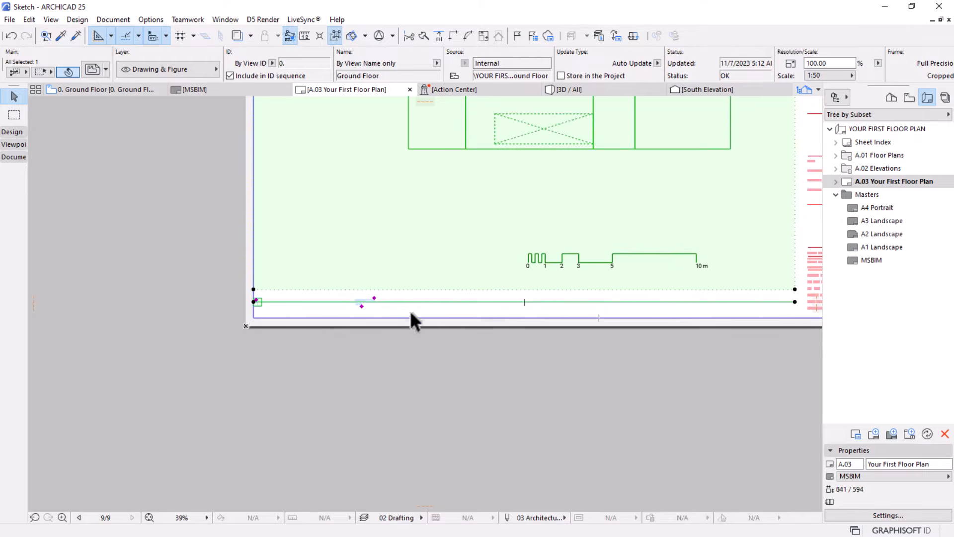
Unlink the drawing title's width from the drawing, align it to the centre, and set its width to 150
scroll(328, 313, up, 2)
scroll(251, 311, up, 5)
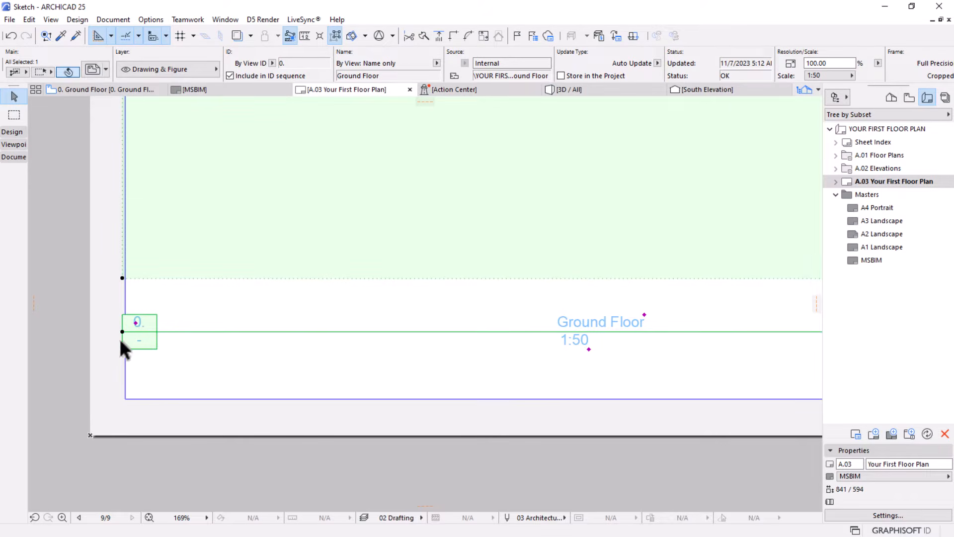
click(96, 68)
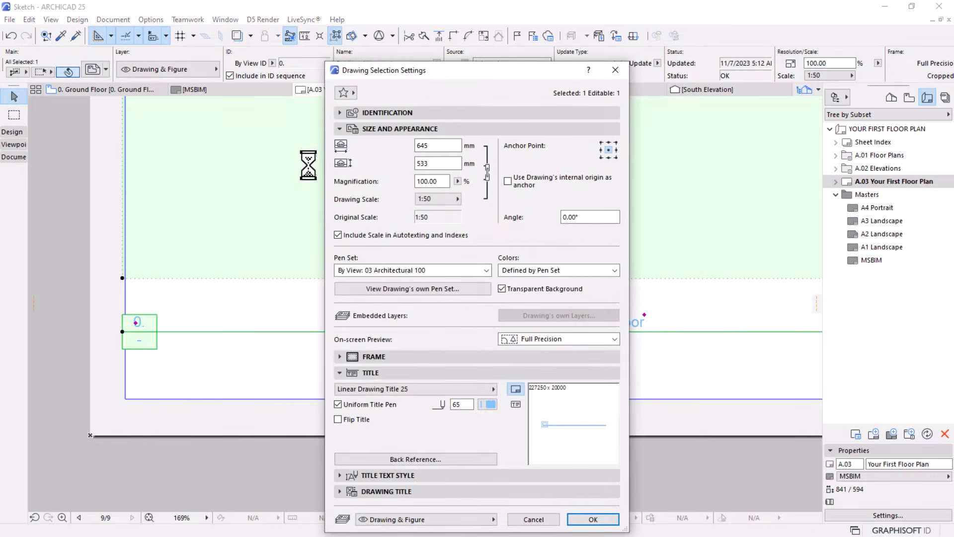
click(383, 491)
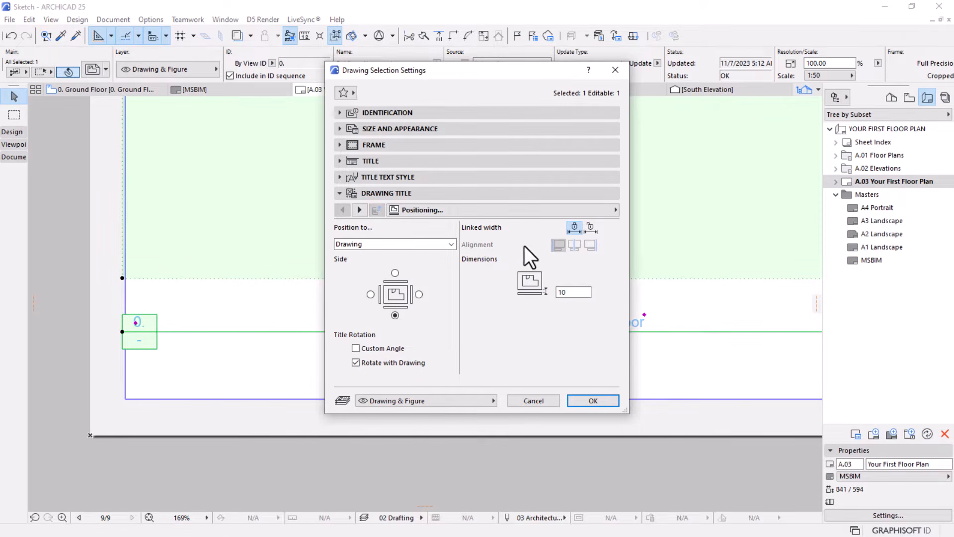
click(591, 227)
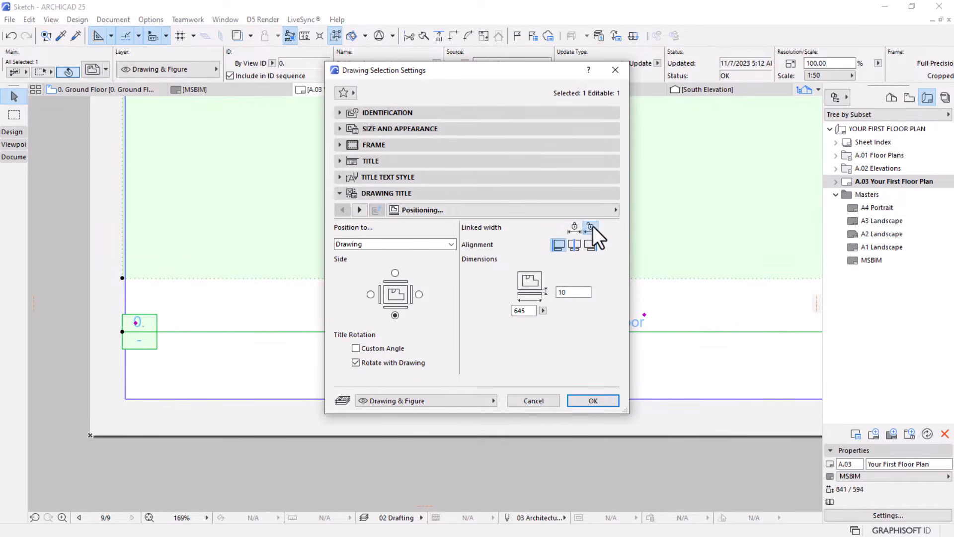
click(575, 244)
double_click(526, 311)
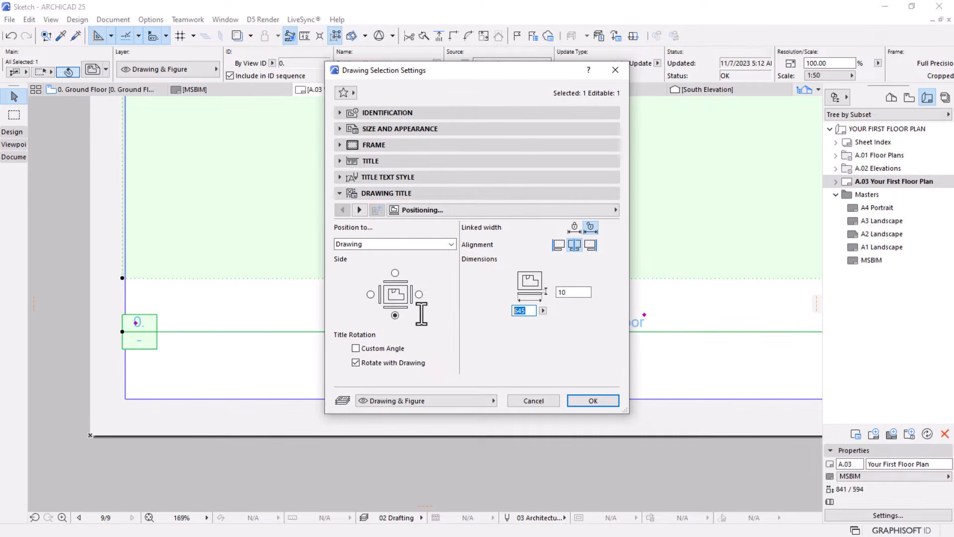
text(150)
click(586, 403)
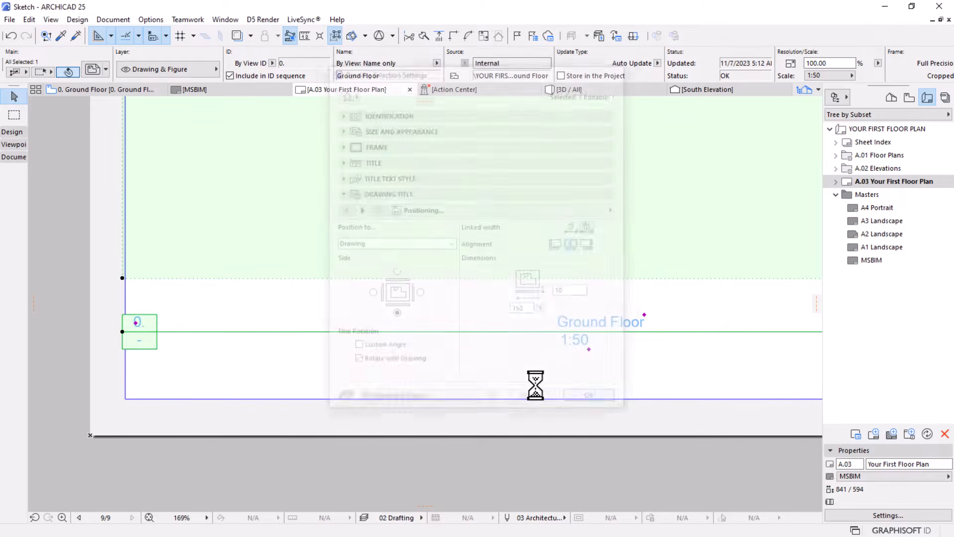
Bring the Ground Floor name text back from outside the sheet onto the shortened title line beside the ID box
scroll(226, 323, down, 6)
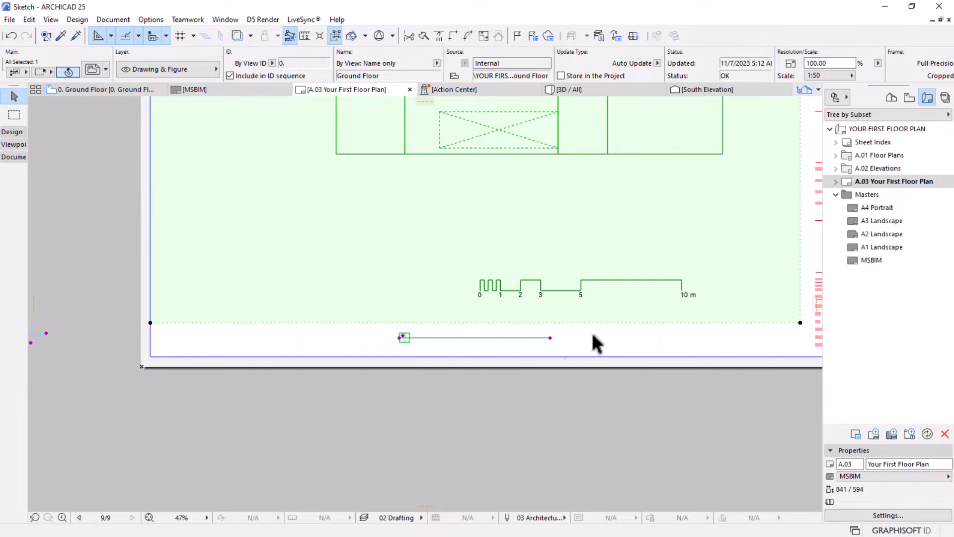
scroll(172, 342, up, 2)
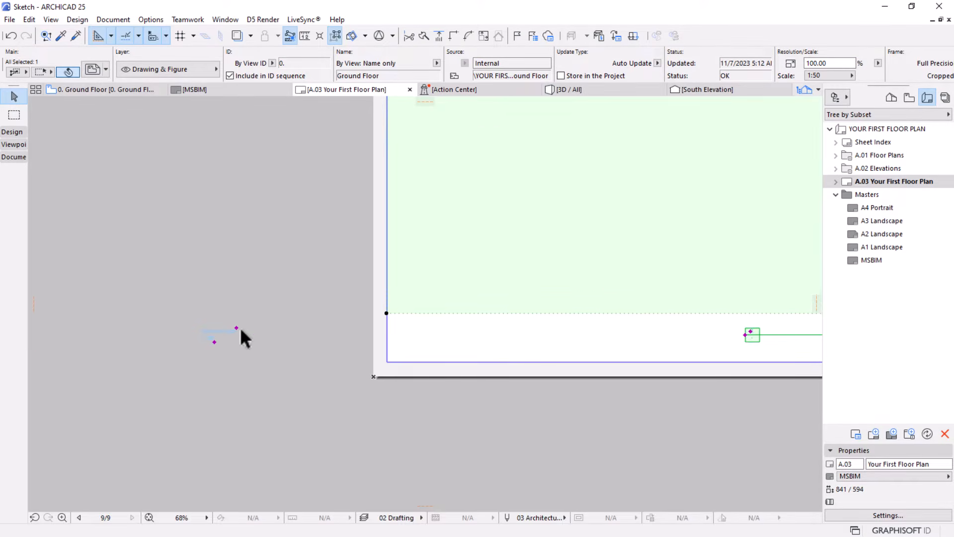
scroll(201, 340, up, 2)
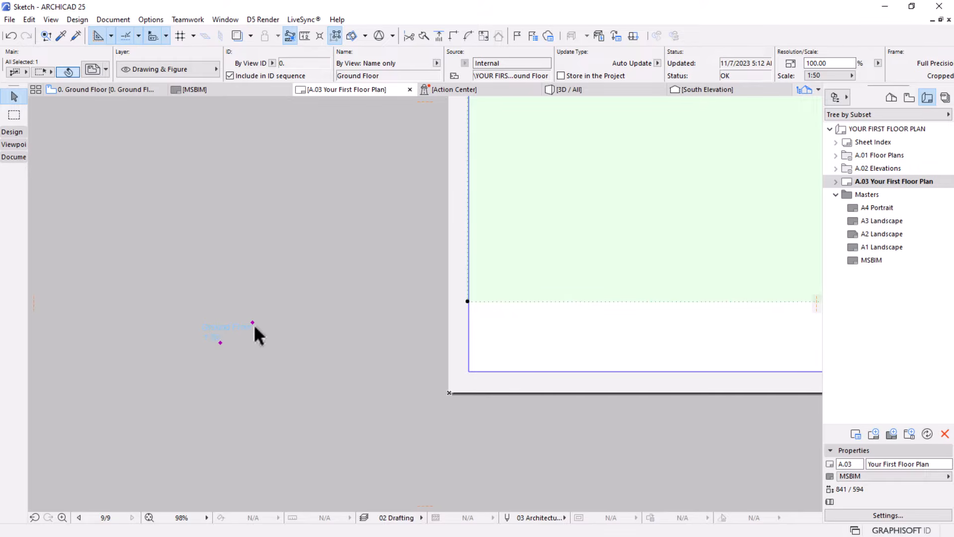
click(252, 323)
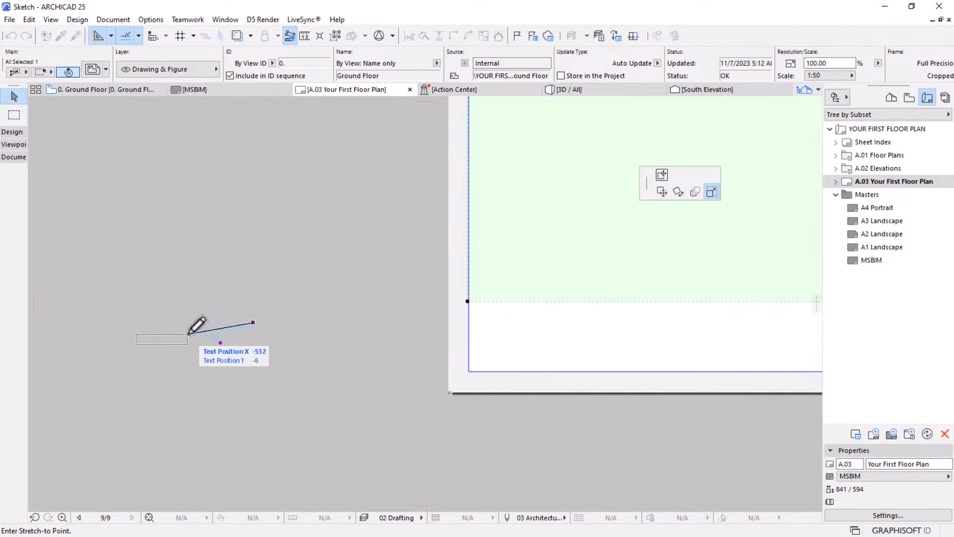
scroll(190, 332, down, 4)
scroll(681, 330, up, 3)
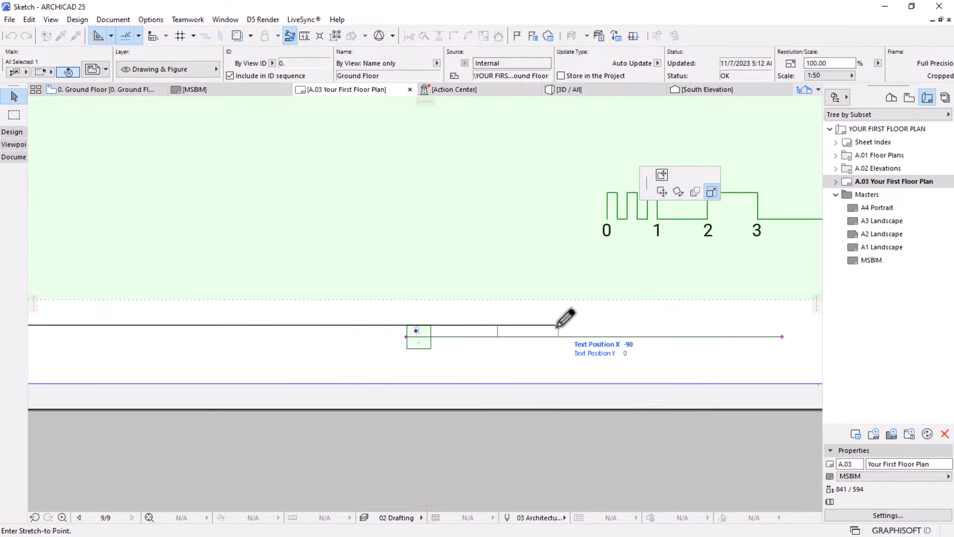
click(522, 326)
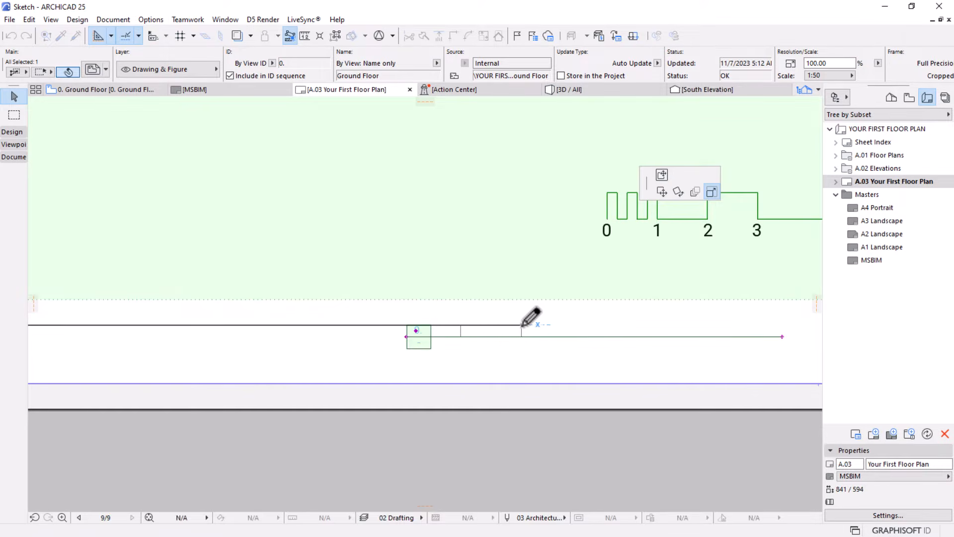
Move the stray 1:50 scale text beneath the Ground Floor name on the title, at text position X about -120 and Y 0
scroll(578, 323, down, 3)
scroll(380, 334, up, 3)
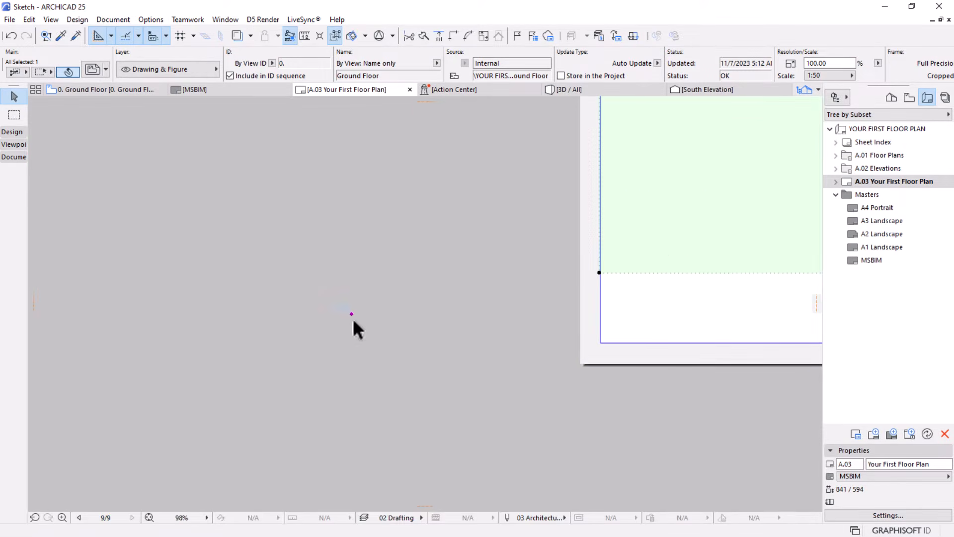
click(352, 314)
scroll(189, 341, down, 3)
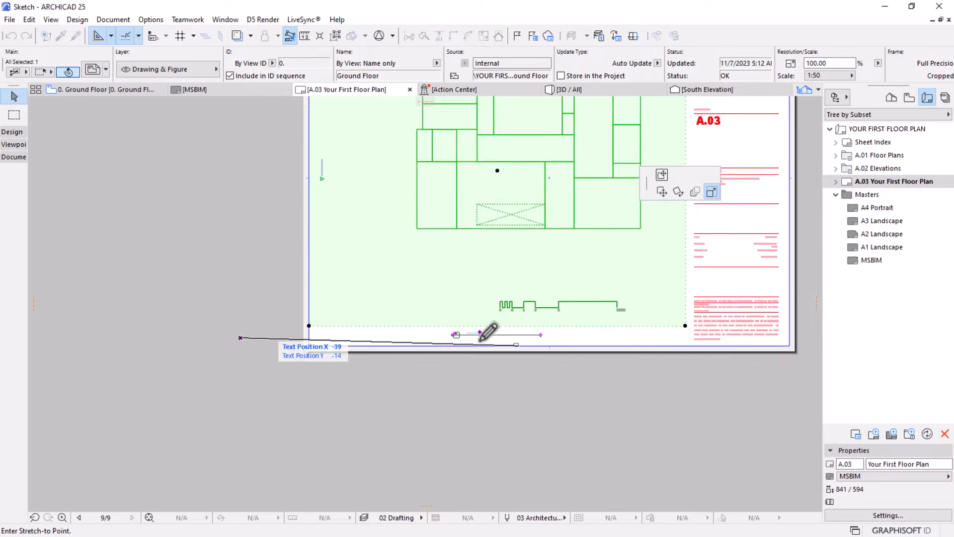
scroll(487, 332, up, 5)
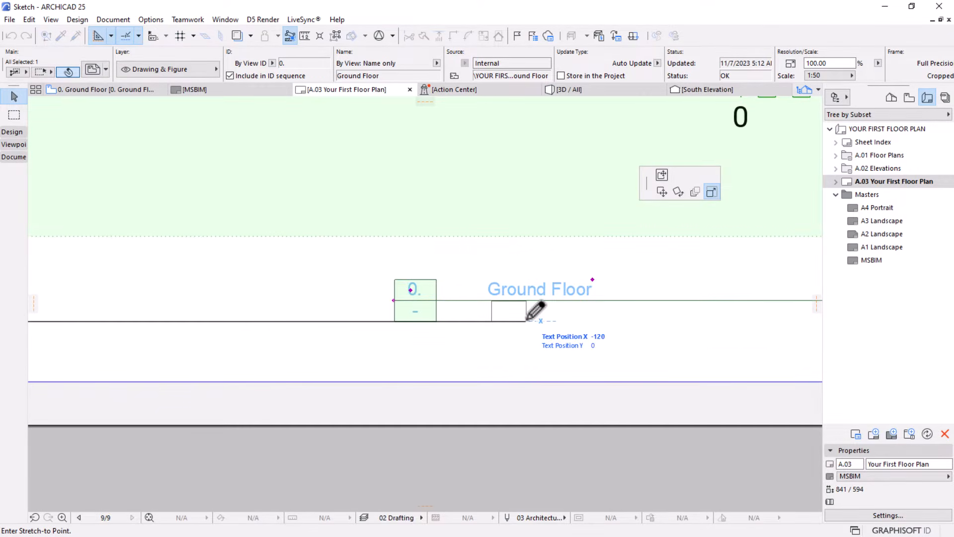
click(431, 309)
scroll(445, 323, down, 5)
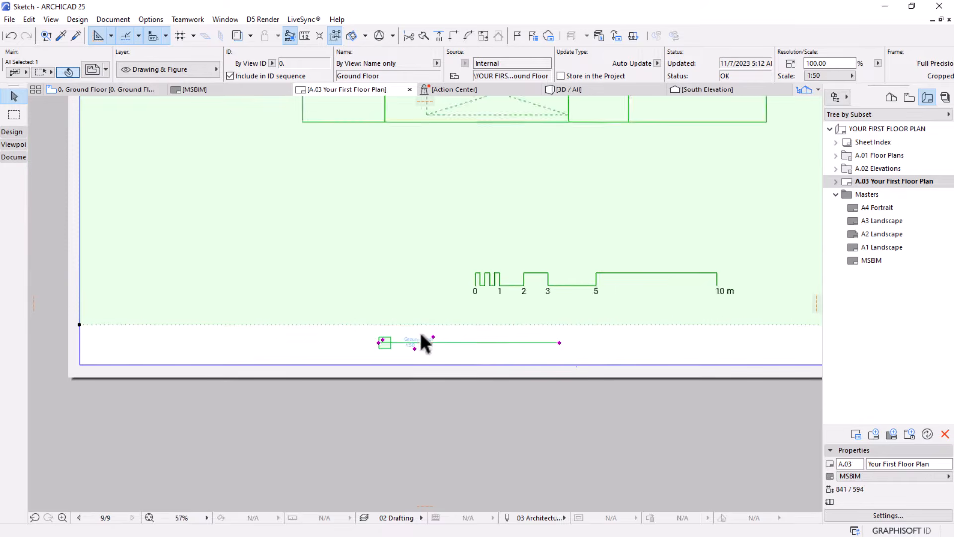
Change the marker shape of the Ground Floor drawing title to Circle in the drawing's Title And Frame settings
scroll(425, 343, up, 4)
mouse_move(93, 73)
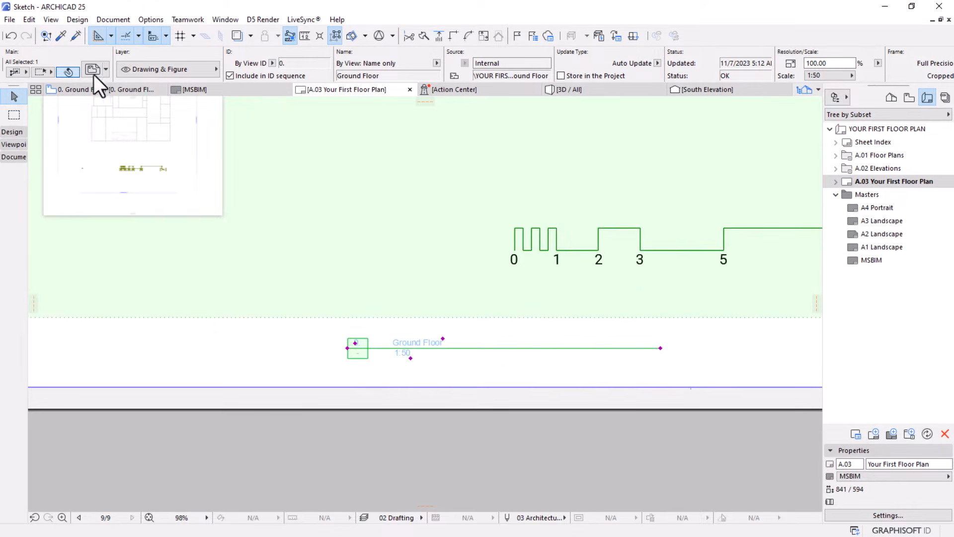
double_click(537, 250)
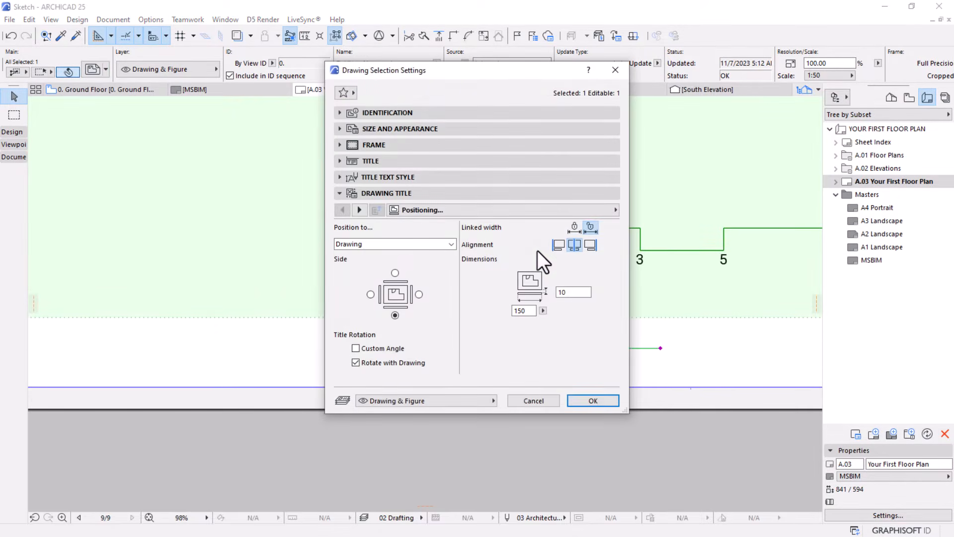
click(358, 209)
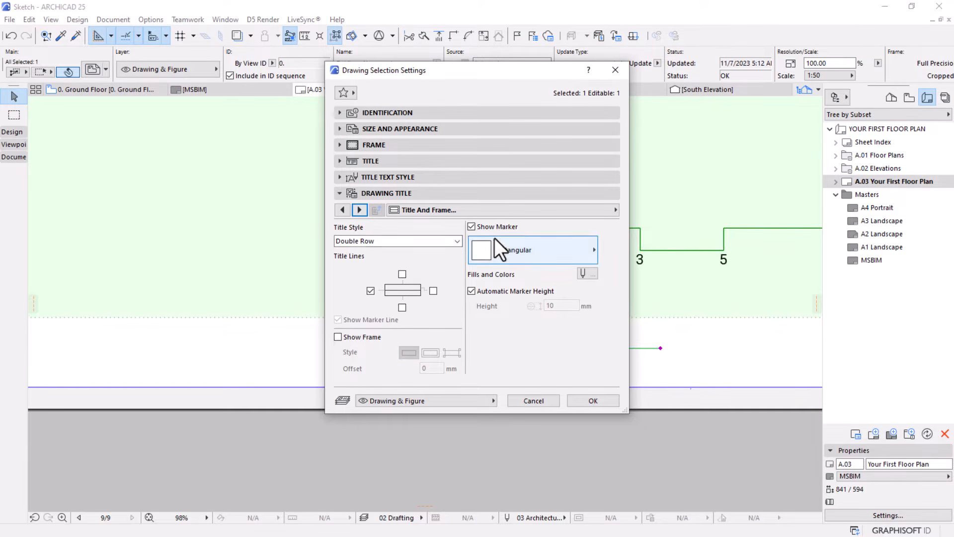
click(484, 248)
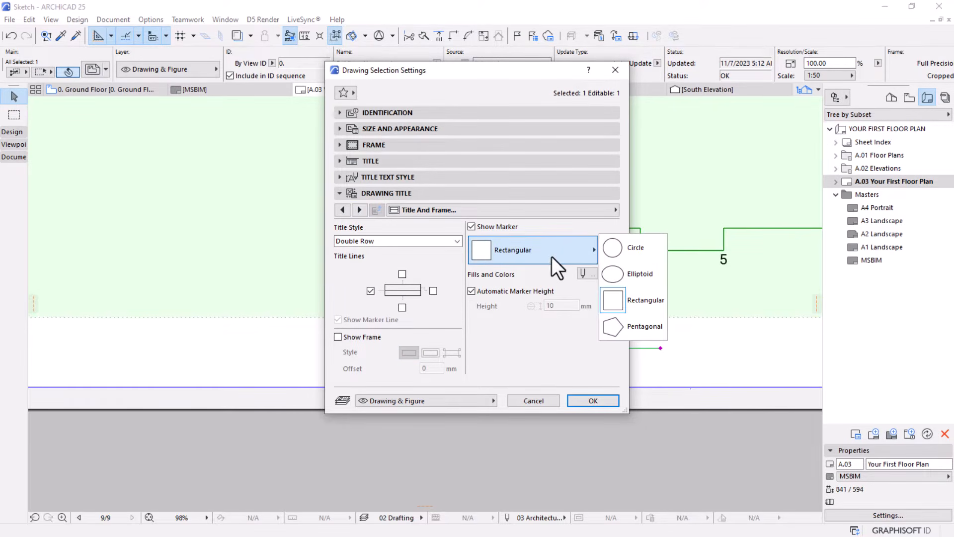
click(623, 249)
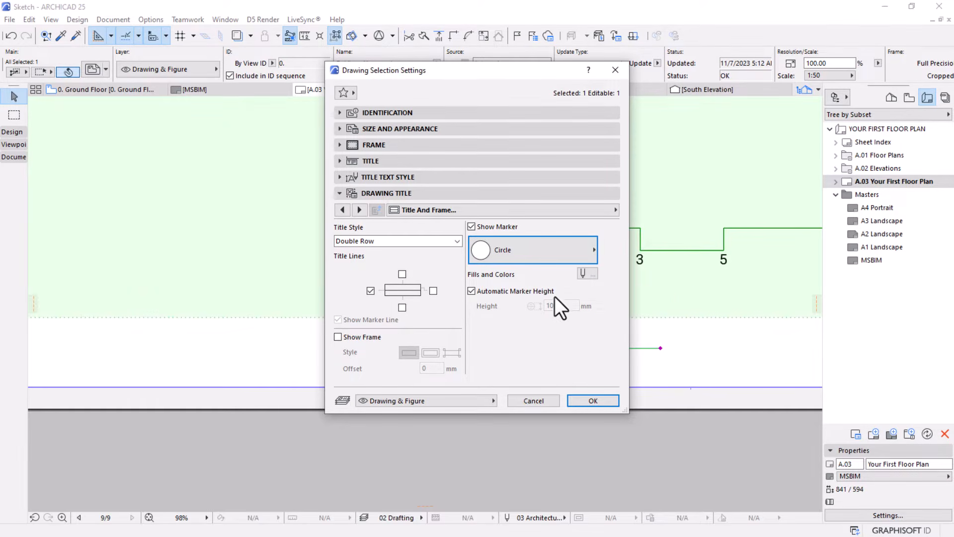
click(584, 259)
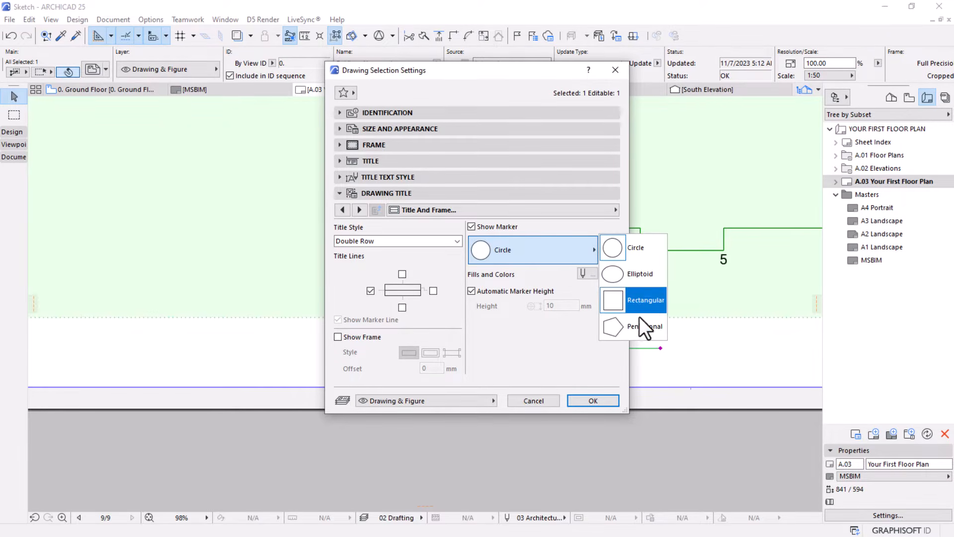
click(632, 249)
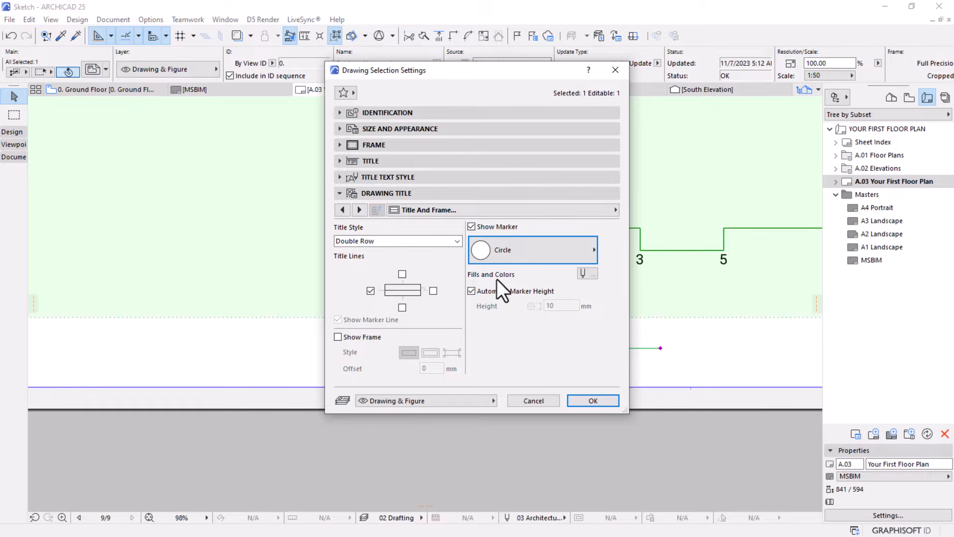
Set the drawing title's line pen, marker pen and fill pen to pen 1 (0.13 mm, General - Drafting)
click(586, 273)
click(590, 249)
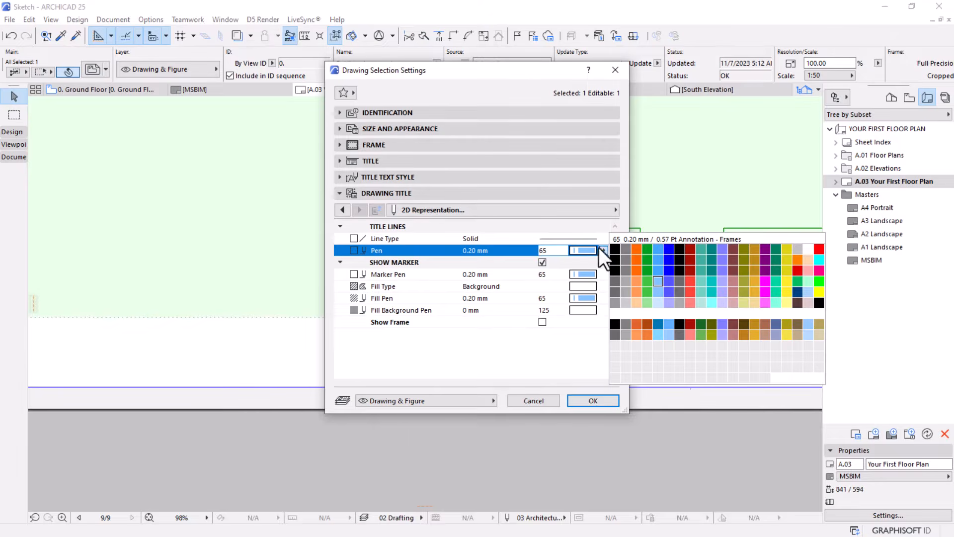
click(611, 246)
click(580, 274)
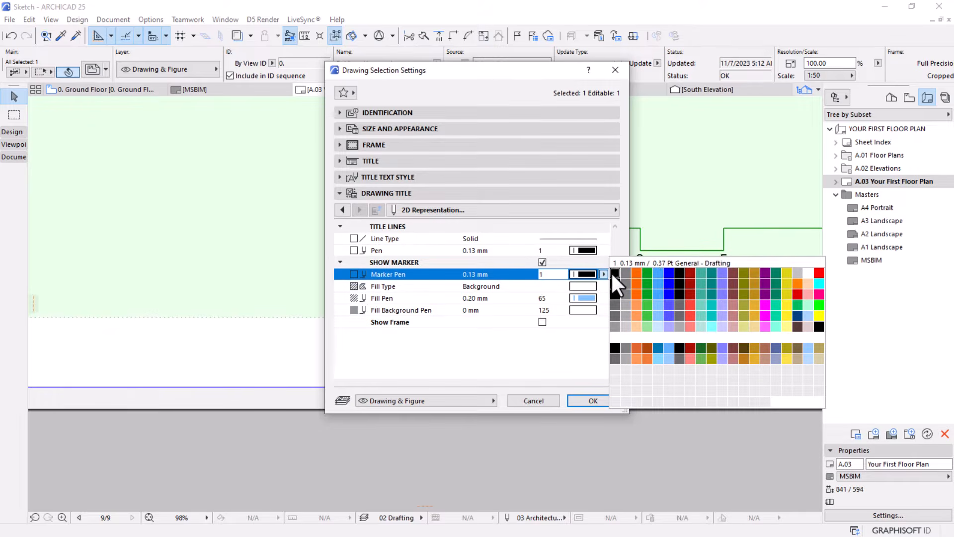
click(610, 271)
click(585, 297)
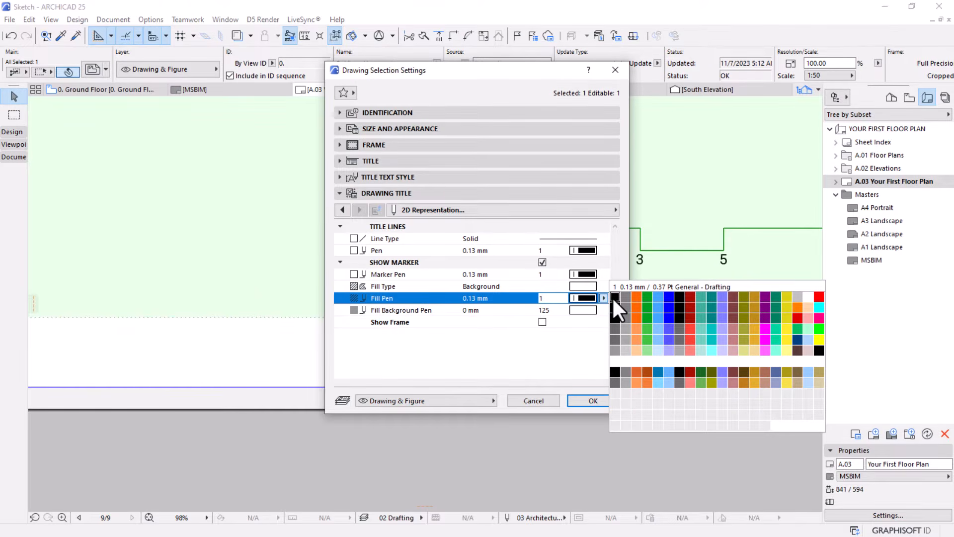
click(614, 297)
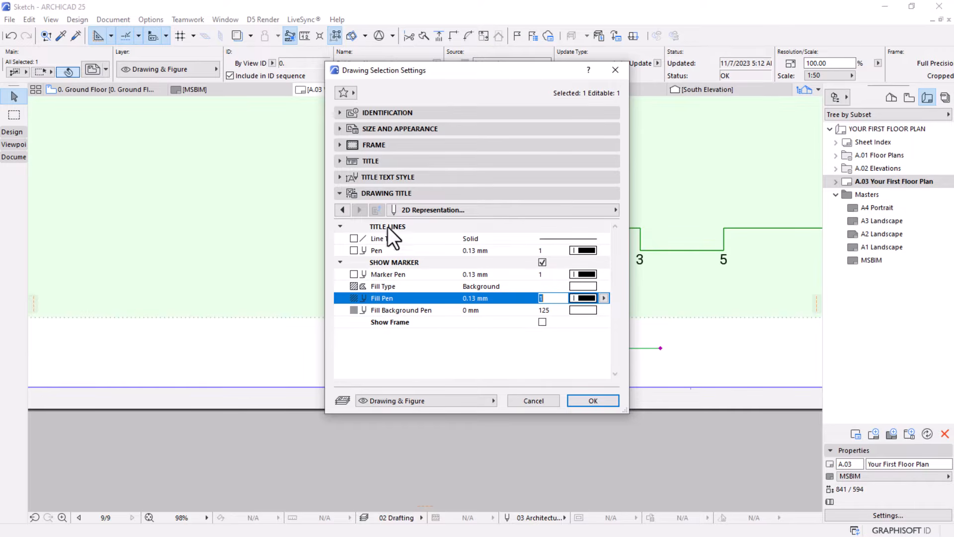
Override the title's Drawing Name text style with a 5.00 mm text height and pen 1
click(341, 209)
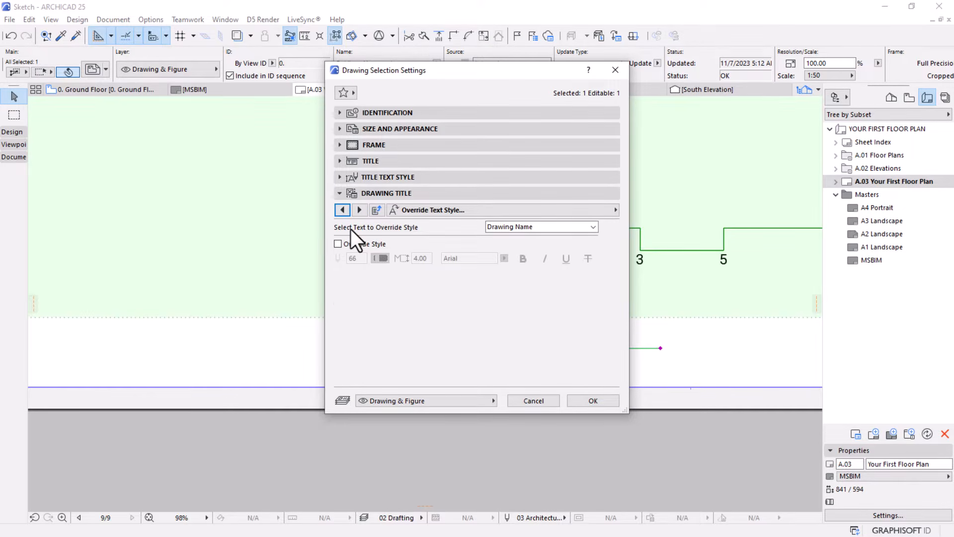
mouse_move(496, 75)
mouse_down()
mouse_move(266, 88)
mouse_move(311, 94)
mouse_move(225, 90)
mouse_up()
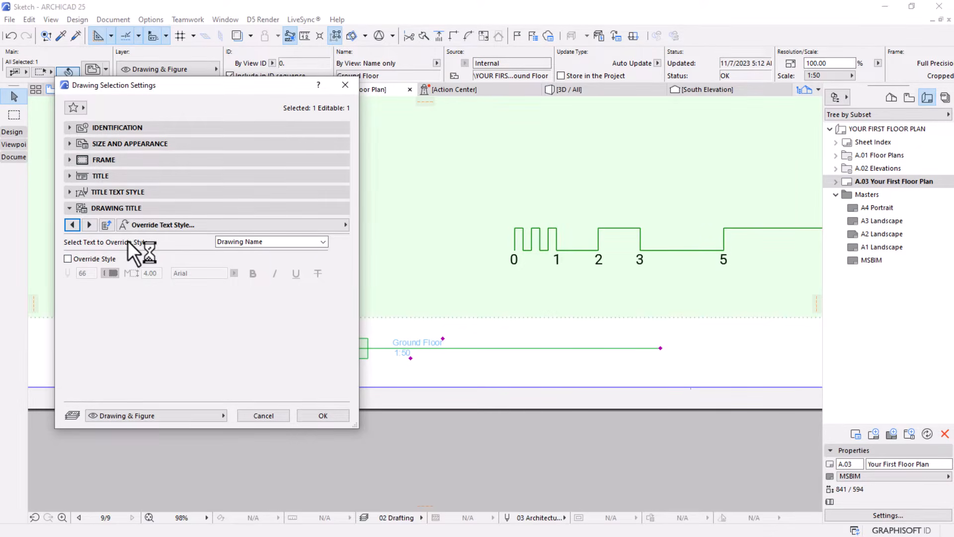
click(260, 243)
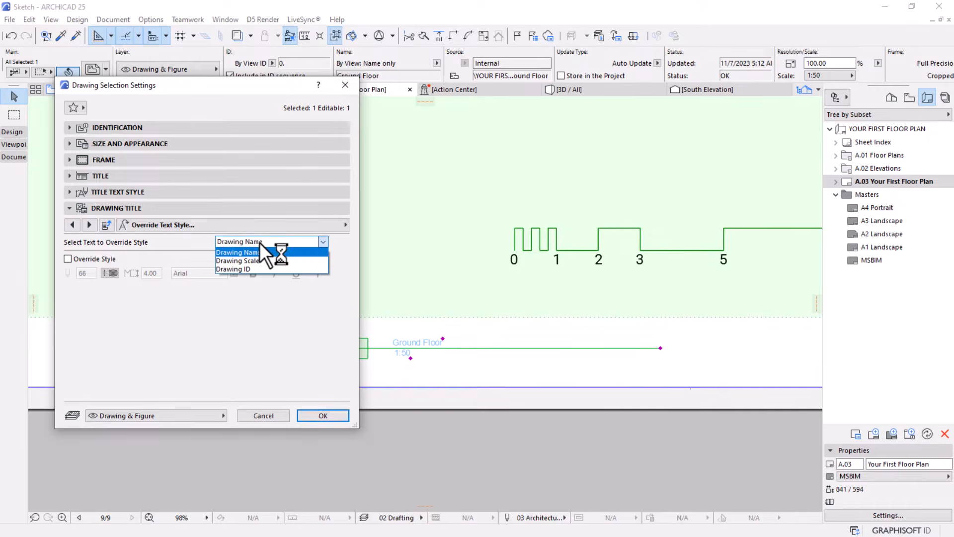
click(204, 258)
click(67, 258)
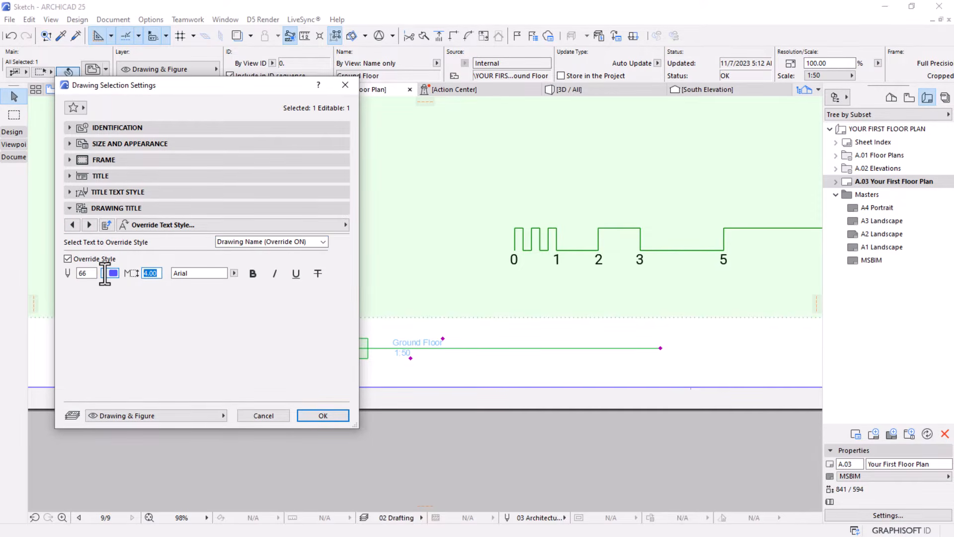
text(5)
click(111, 273)
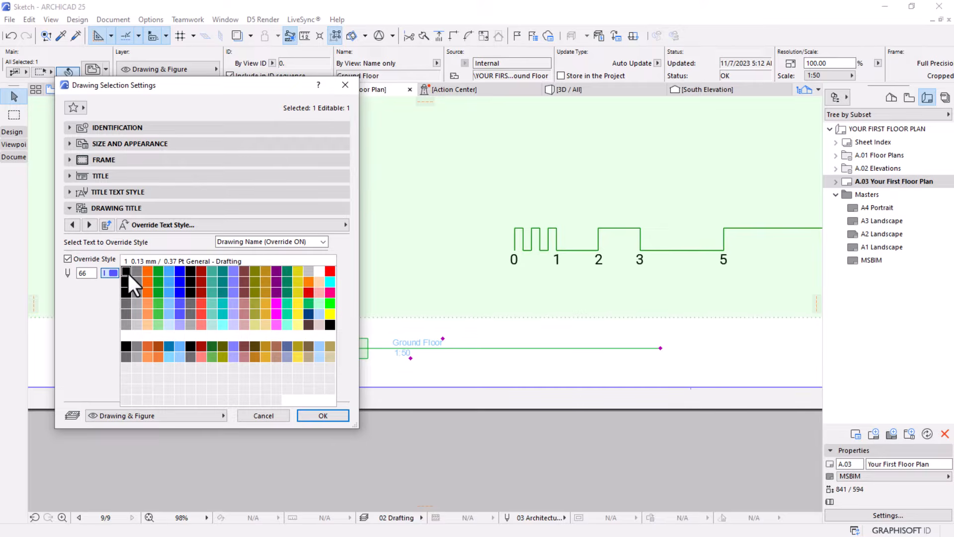
click(127, 273)
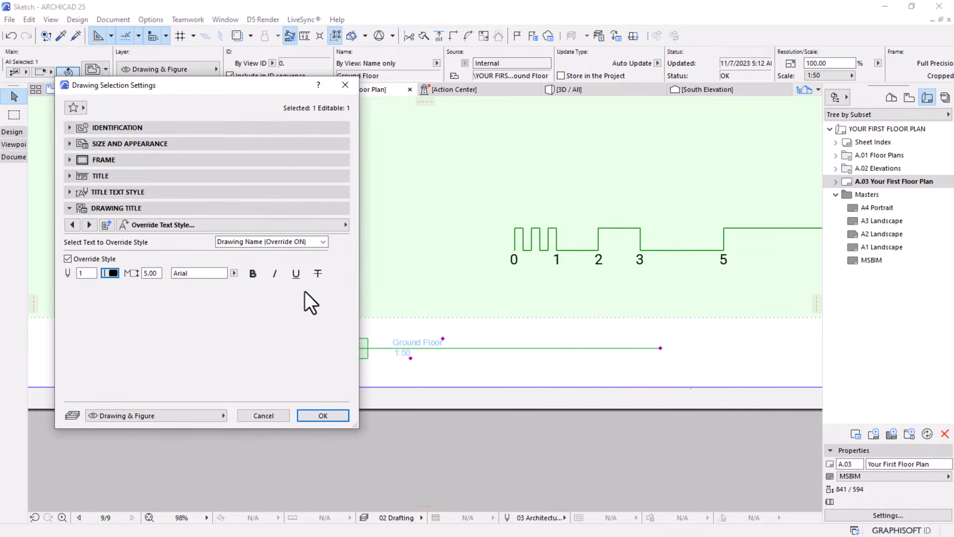
Override the title's Drawing Scale text style with pen 1 and a 5.00 mm text height
click(297, 245)
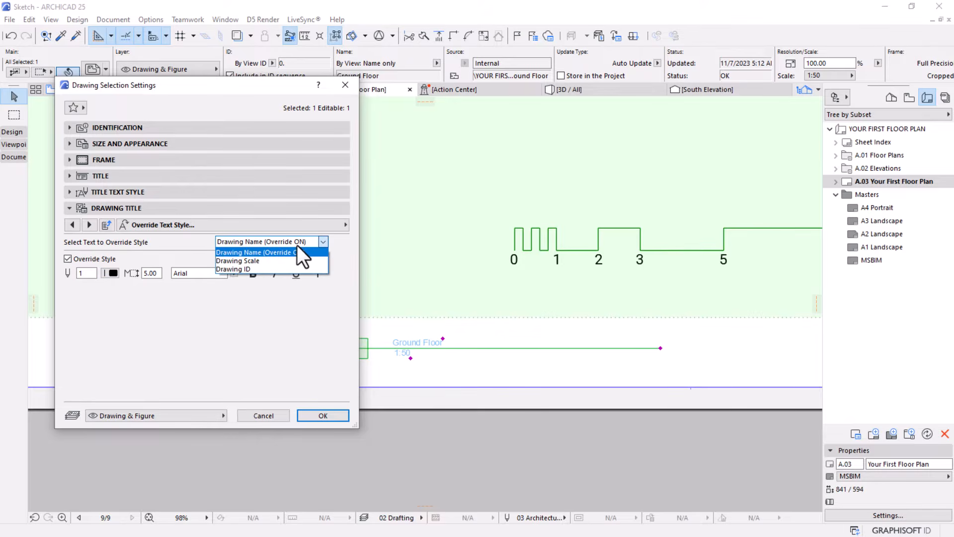
click(255, 262)
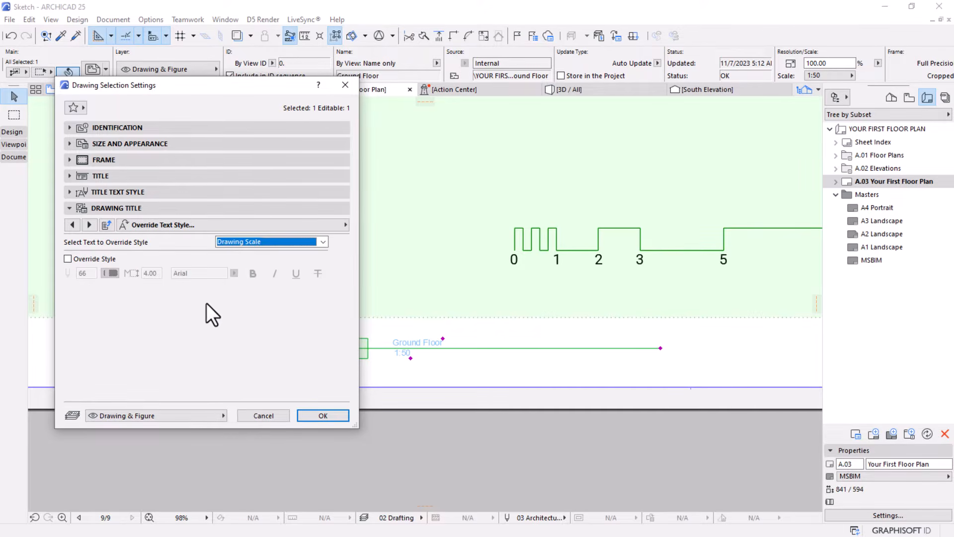
click(82, 256)
click(110, 273)
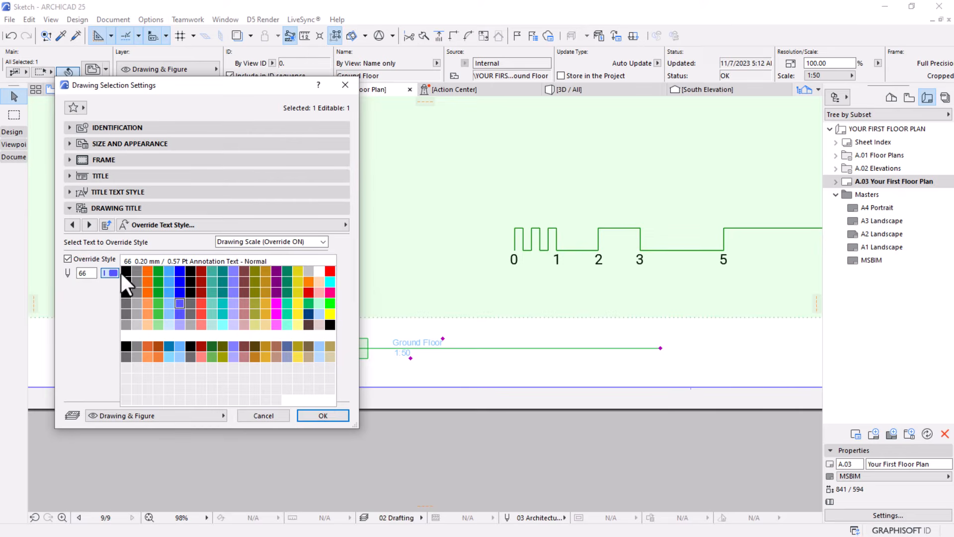
click(126, 272)
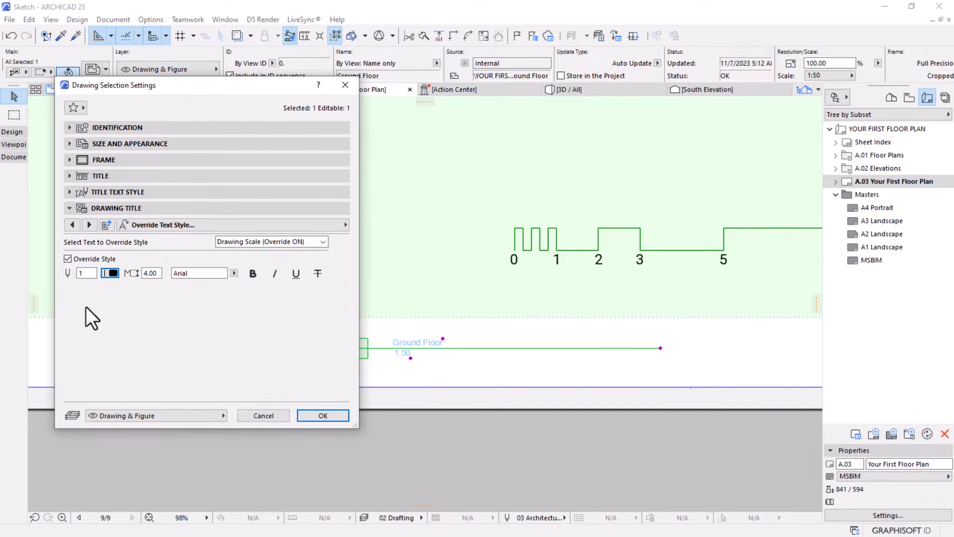
click(151, 273)
text(5)
Set the Uniform Title Pen of the Linear Drawing Title 25 to pen 1 and apply the drawing settings
click(70, 176)
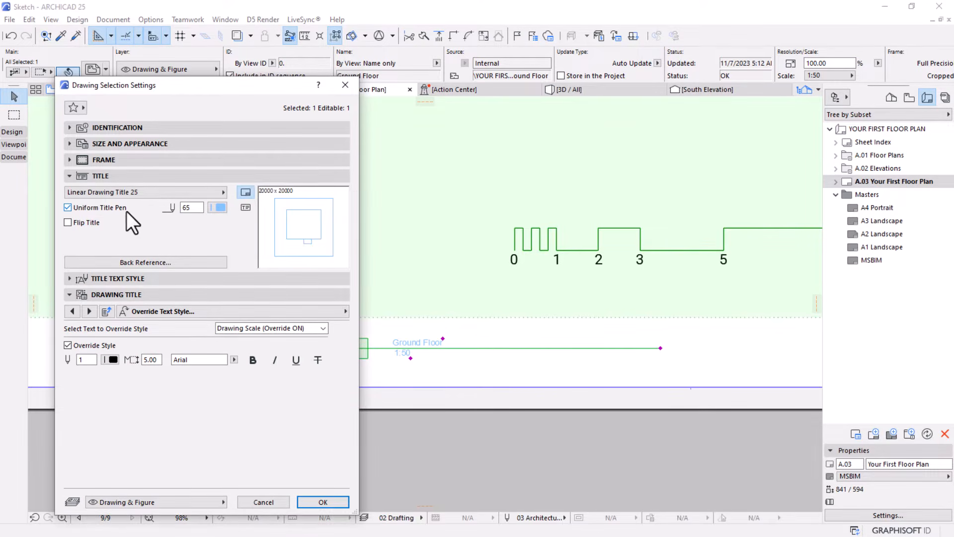
click(217, 208)
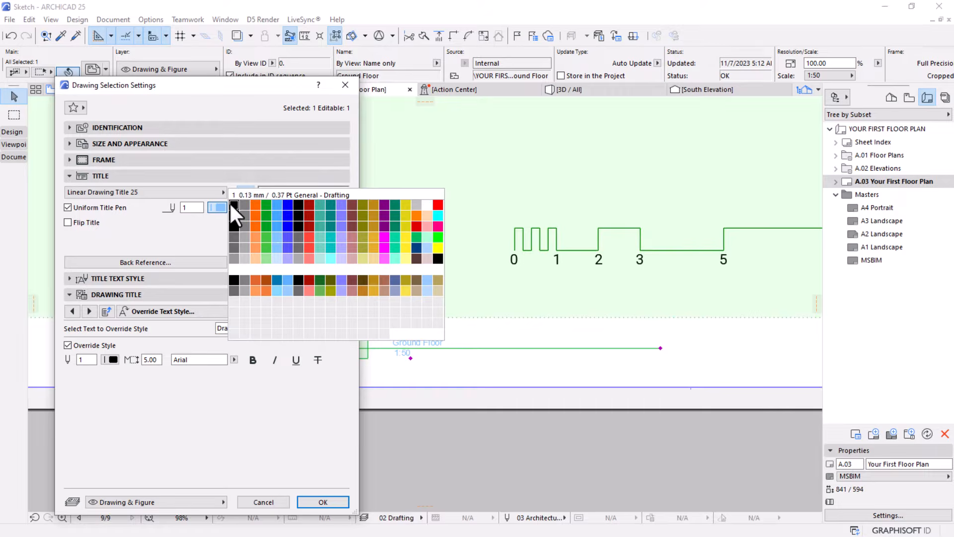
click(232, 204)
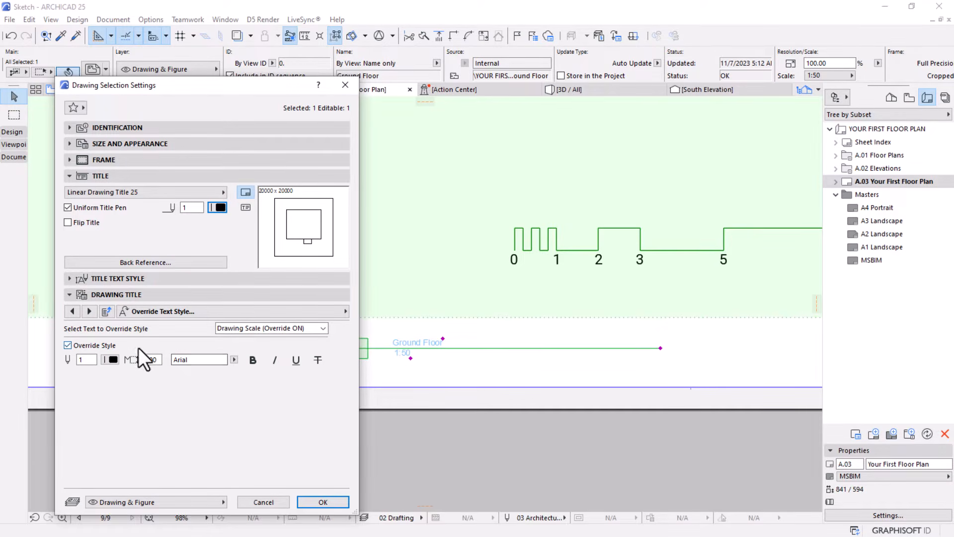
mouse_move(277, 88)
mouse_down()
mouse_move(290, 46)
mouse_move(340, 19)
mouse_up()
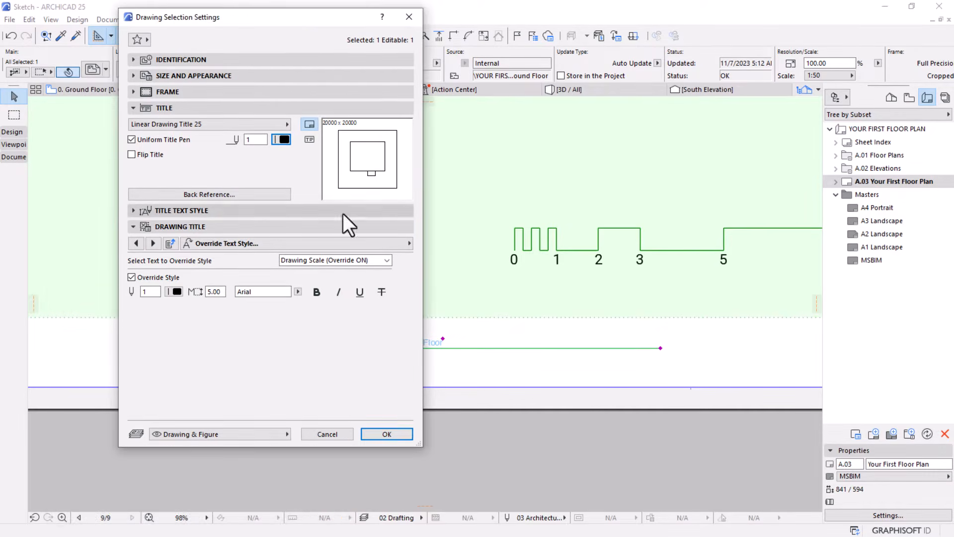
click(386, 434)
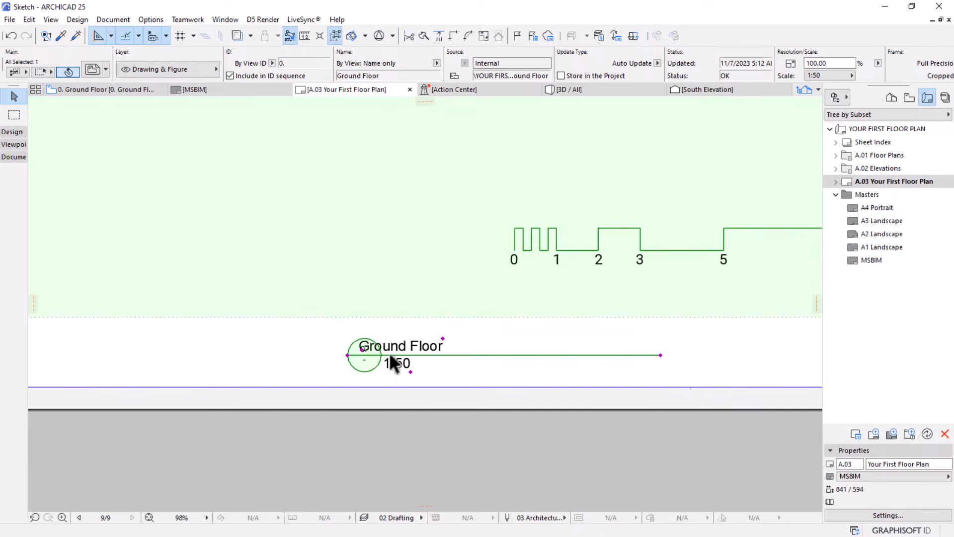
Shift the Ground Floor name to text position X about -87 and the 1:50 scale to X about -114, clear of the circle marker
scroll(446, 345, up, 3)
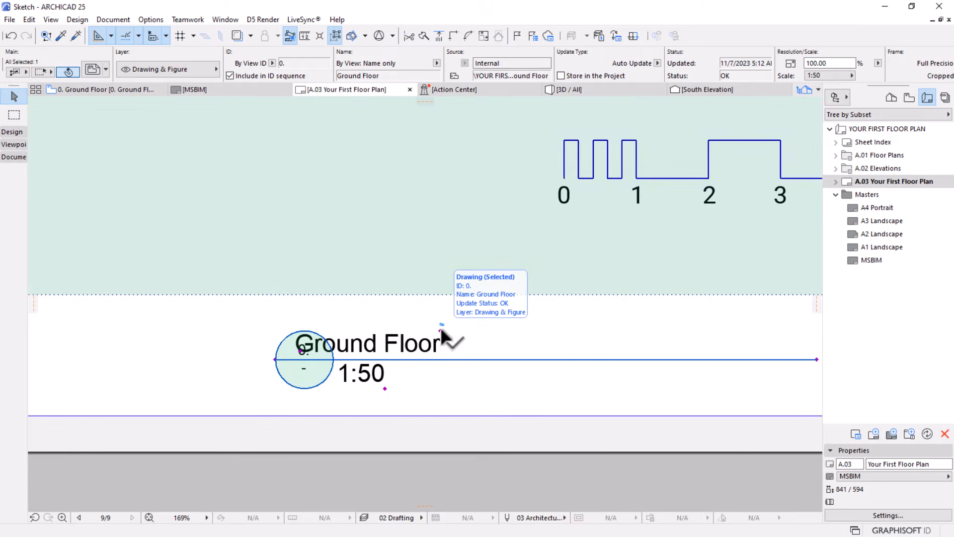
click(440, 330)
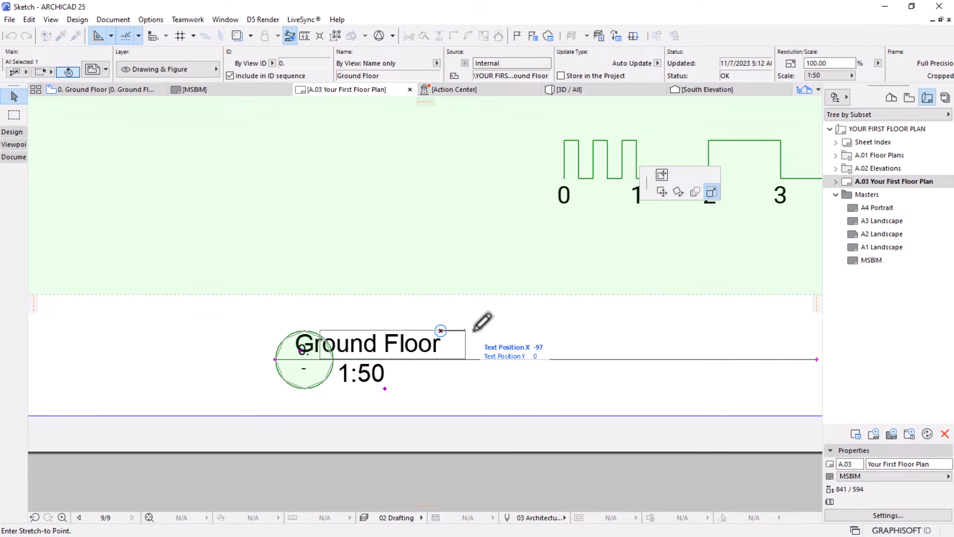
click(501, 330)
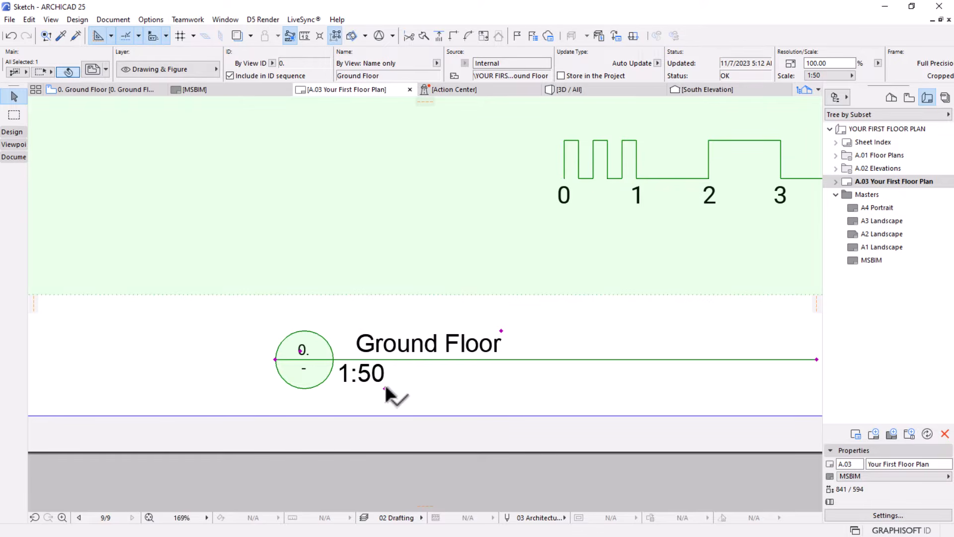
click(385, 388)
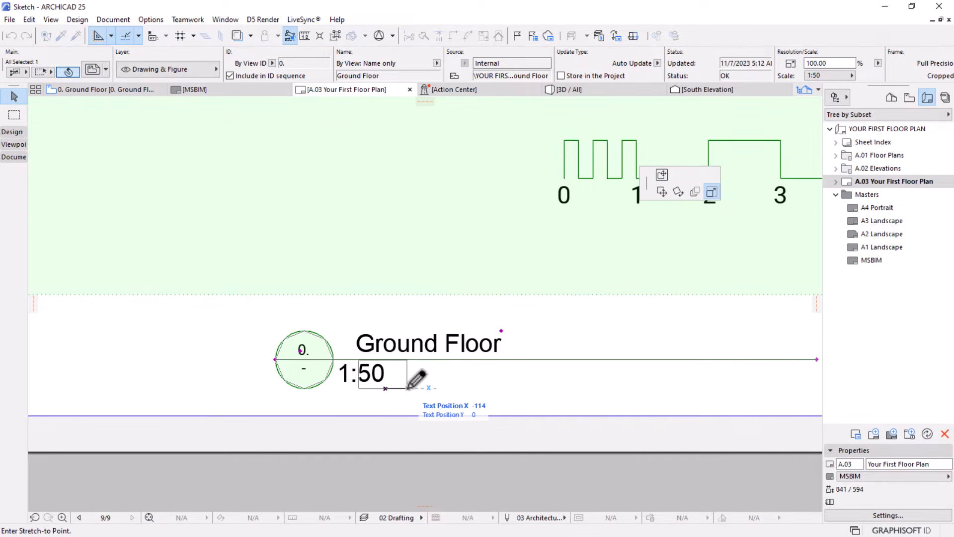
click(407, 388)
scroll(401, 395, down, 2)
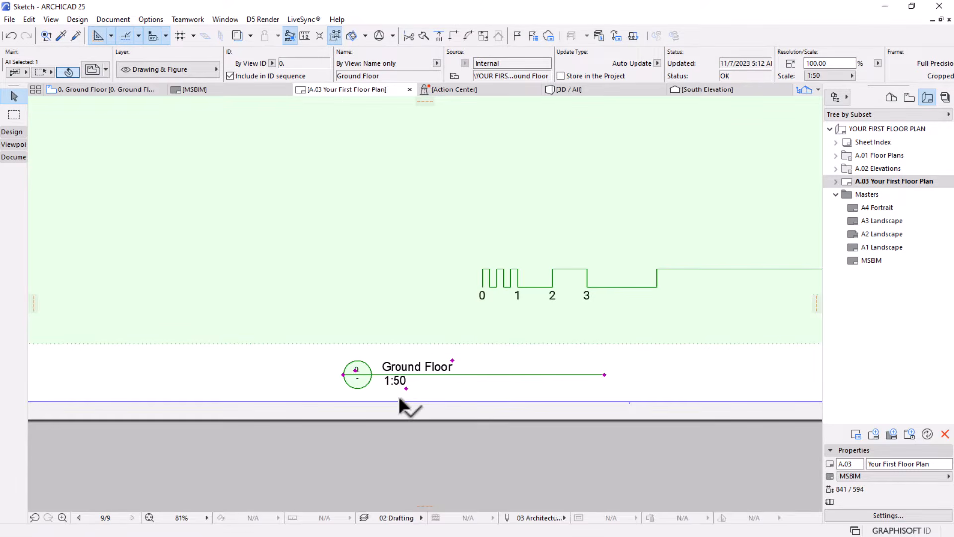
scroll(400, 398, down, 4)
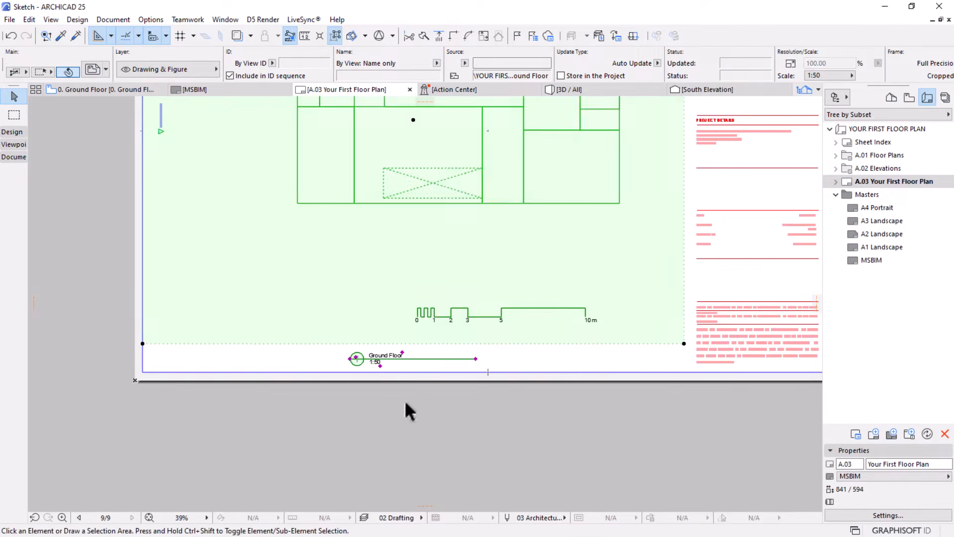
click(404, 400)
Open the Ground Floor drawing's settings and look through the title's scale, name, frame and positioning options
scroll(348, 362, up, 6)
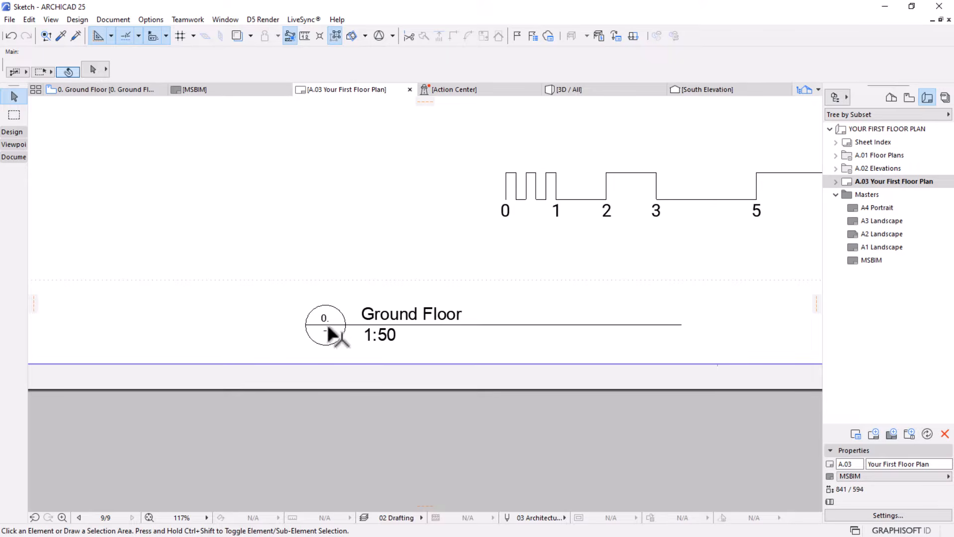
scroll(328, 333, up, 3)
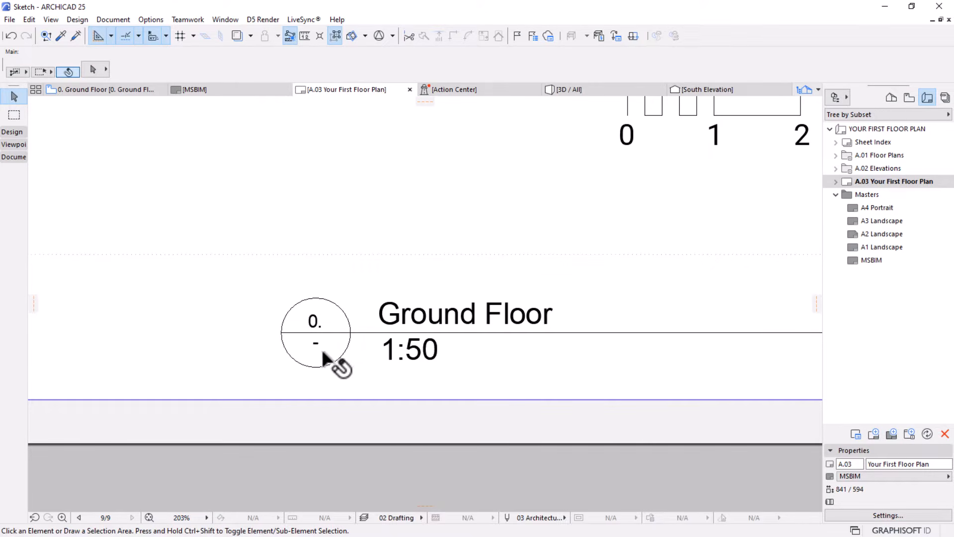
click(311, 323)
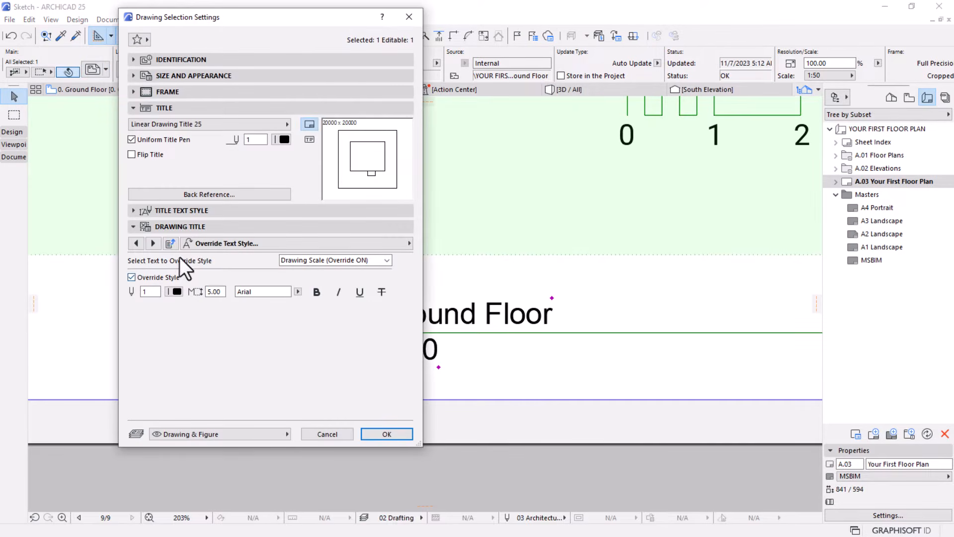
click(139, 242)
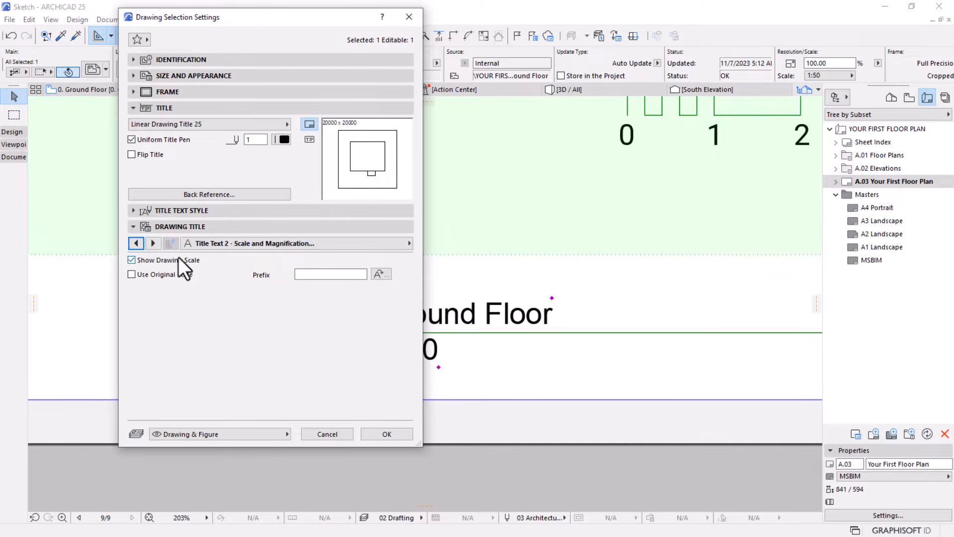
click(139, 241)
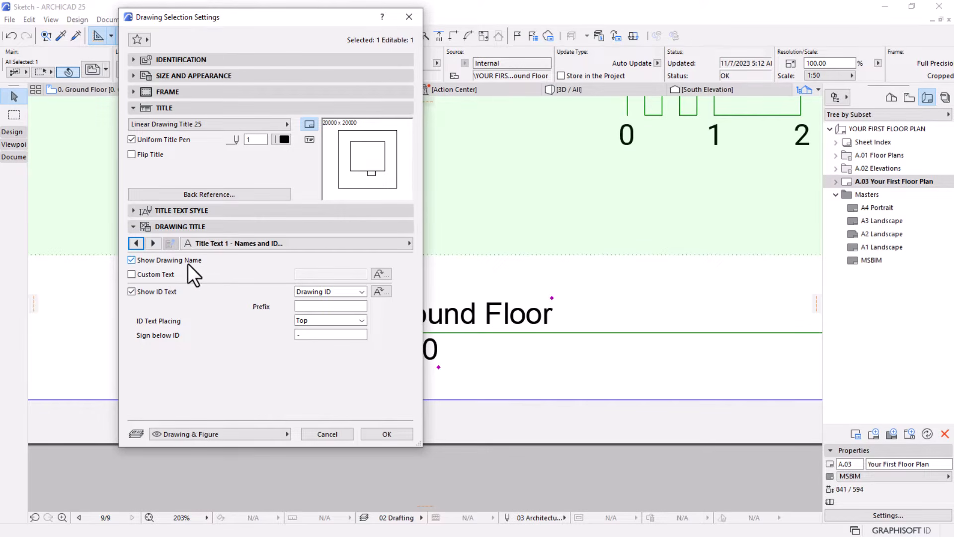
click(137, 243)
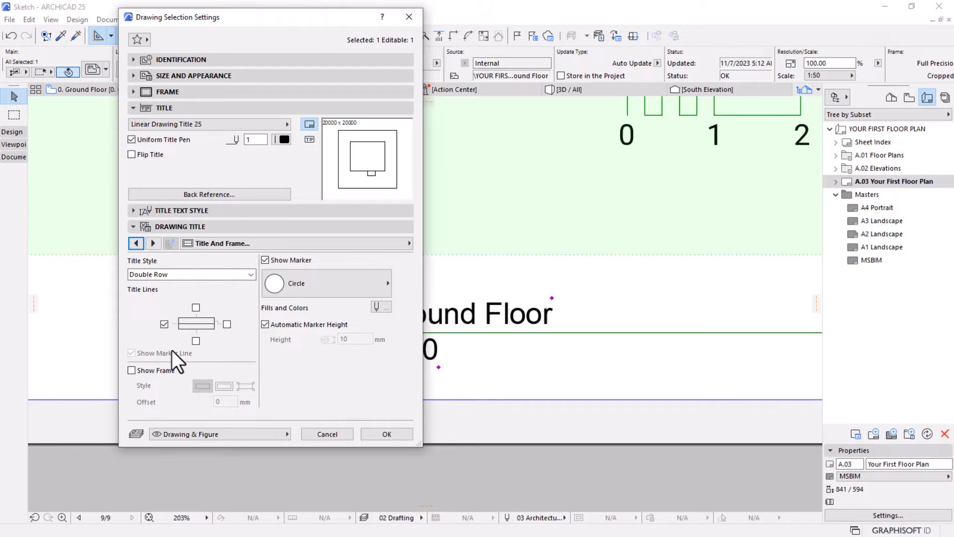
click(164, 323)
click(134, 244)
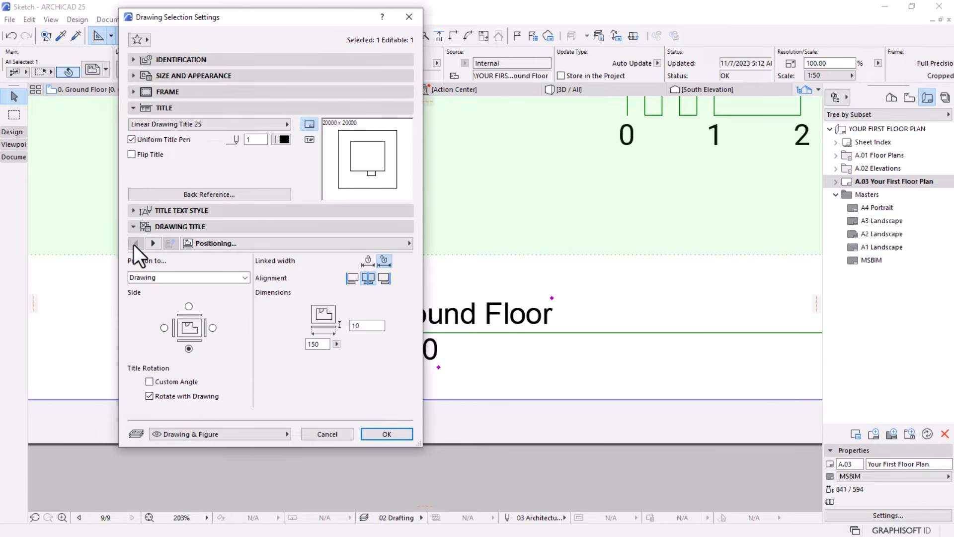
Examine the available ID Text Placing and ID source options of the drawing title
click(157, 247)
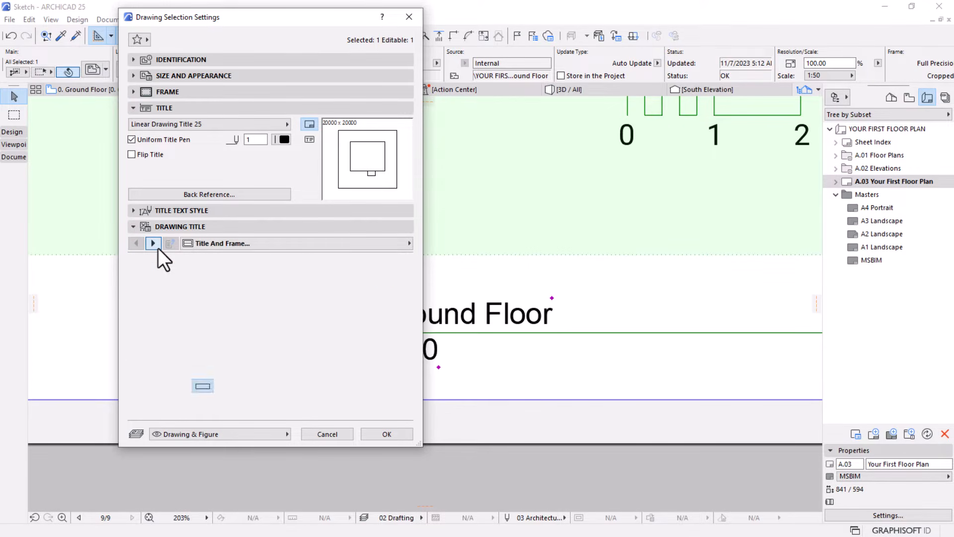
click(157, 248)
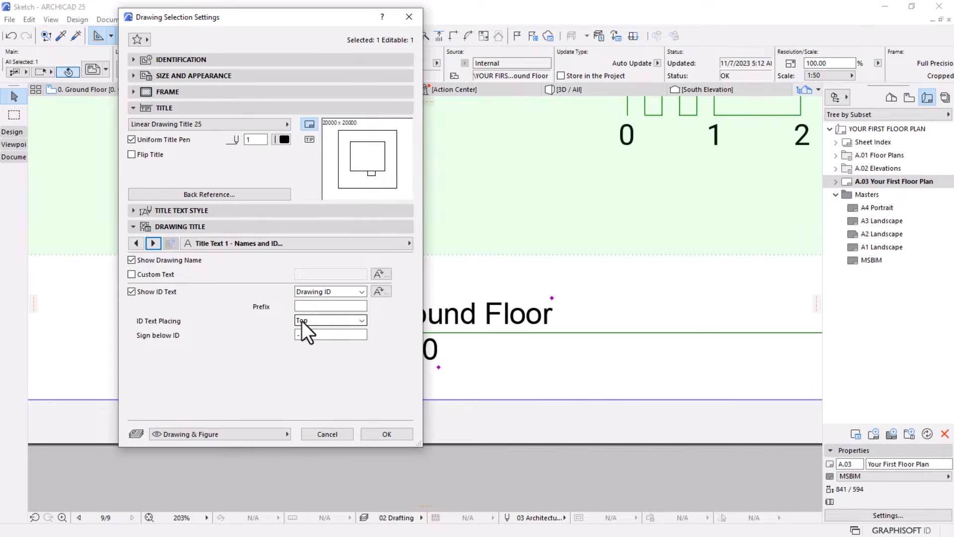
click(333, 320)
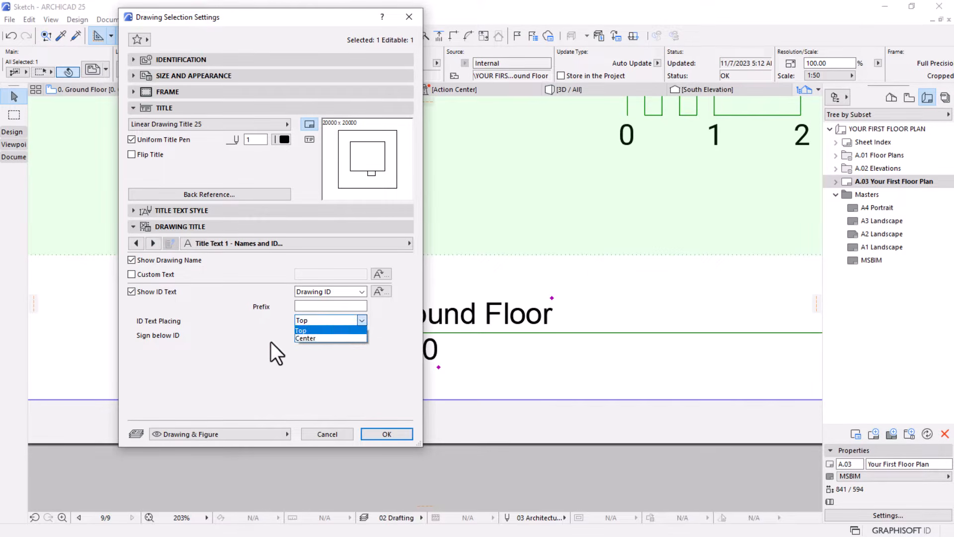
click(328, 294)
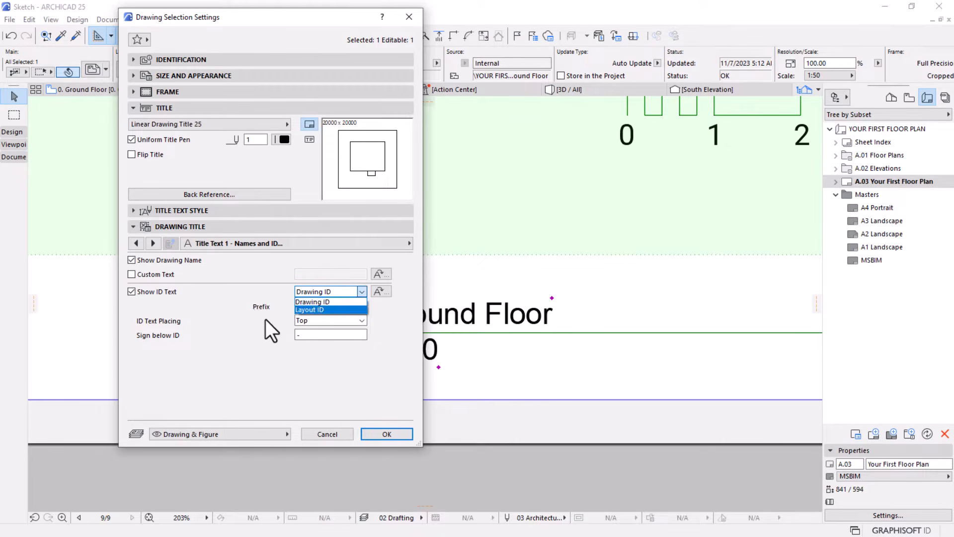
click(253, 315)
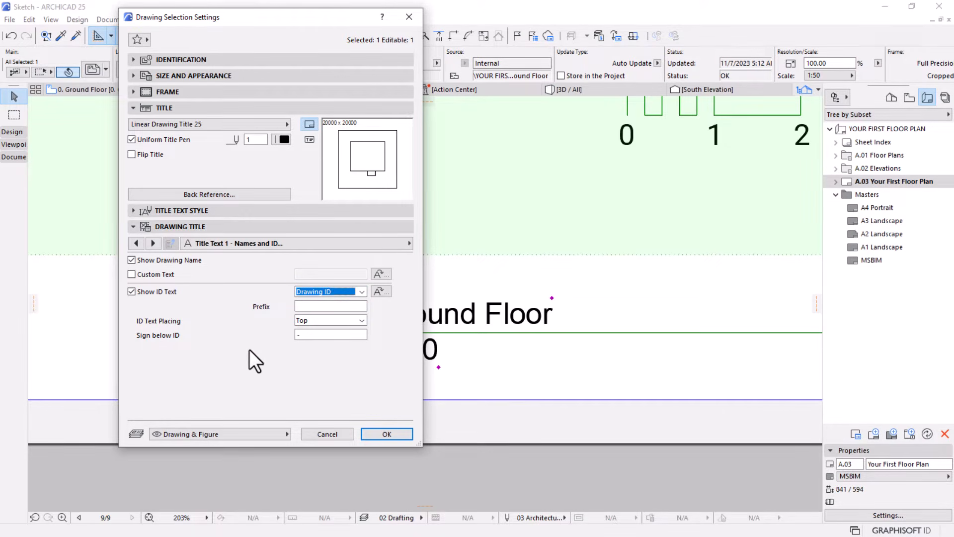
click(136, 243)
click(137, 244)
click(153, 244)
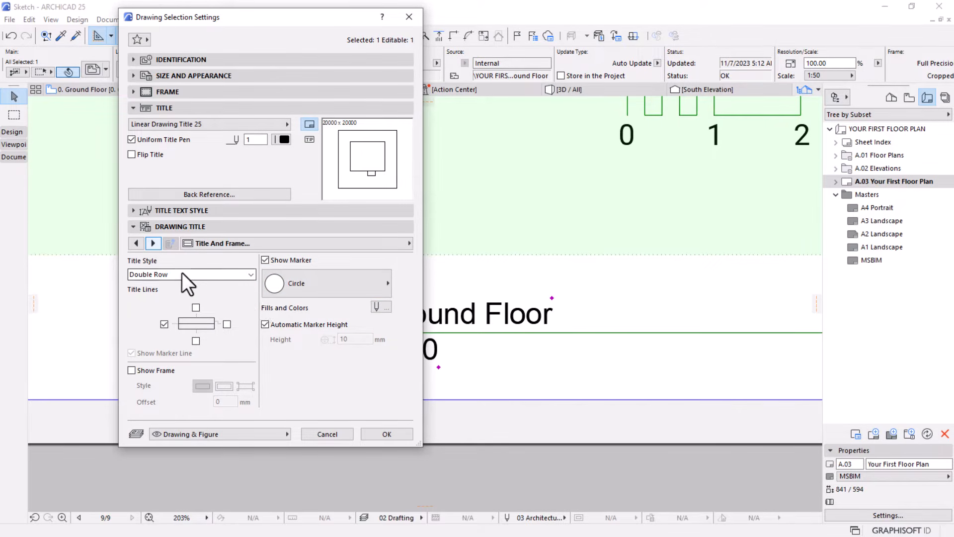
Try the Single Row title style and return it to Double Row with the Circle marker
click(164, 275)
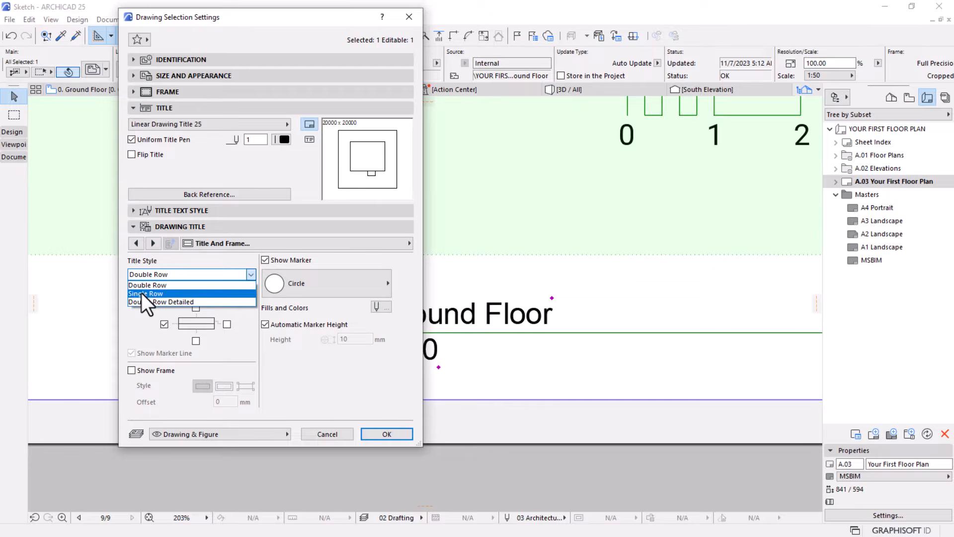
click(141, 293)
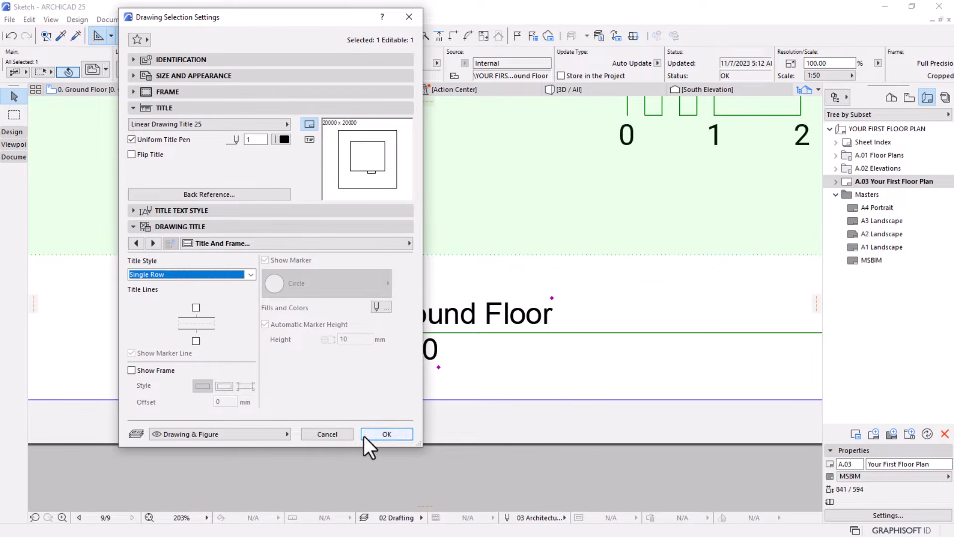
click(194, 274)
click(159, 285)
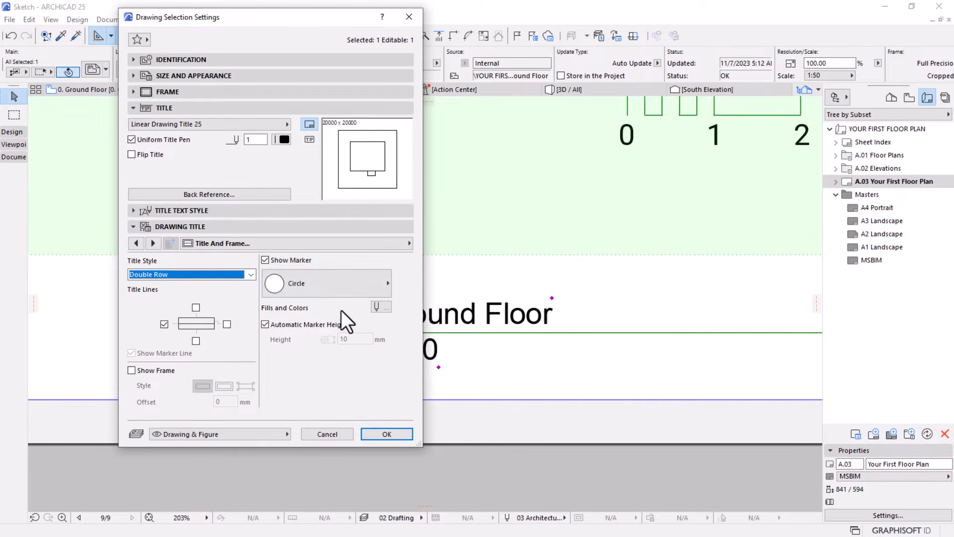
click(357, 284)
click(301, 374)
Hide the ID text in the drawing title's marker and apply the settings
click(153, 243)
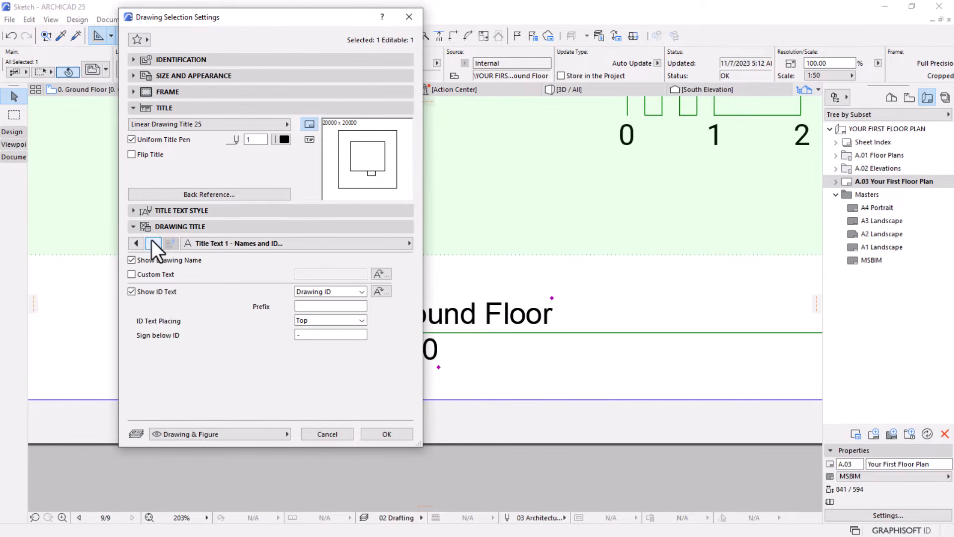
click(141, 291)
click(379, 432)
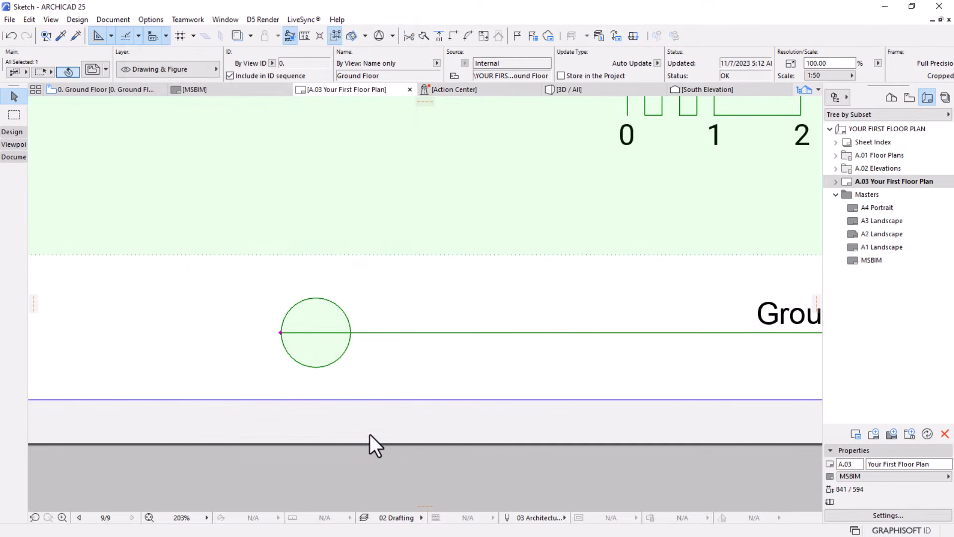
scroll(199, 338, down, 4)
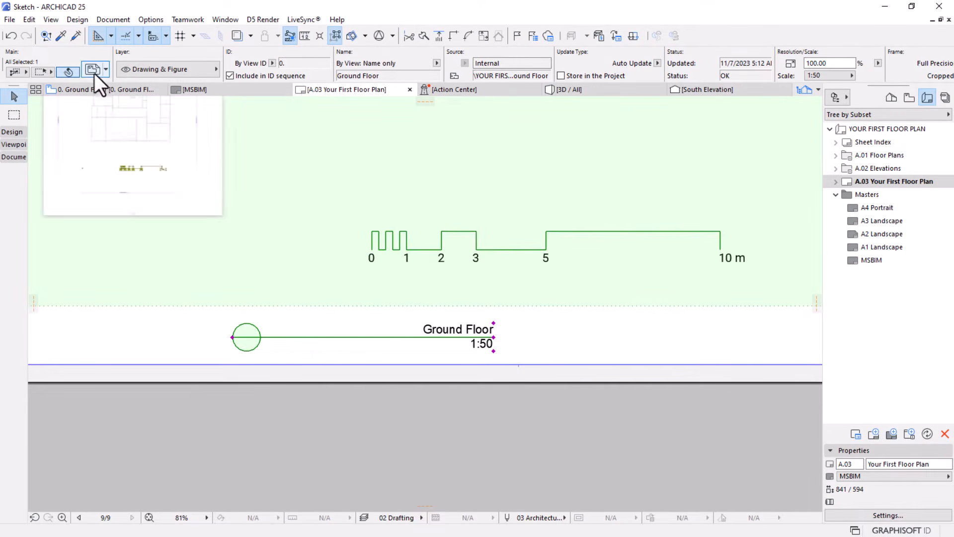
Show the Drawing ID text in the title marker with ID Text Placing set to Center, and apply the settings
key(ctrl+t)
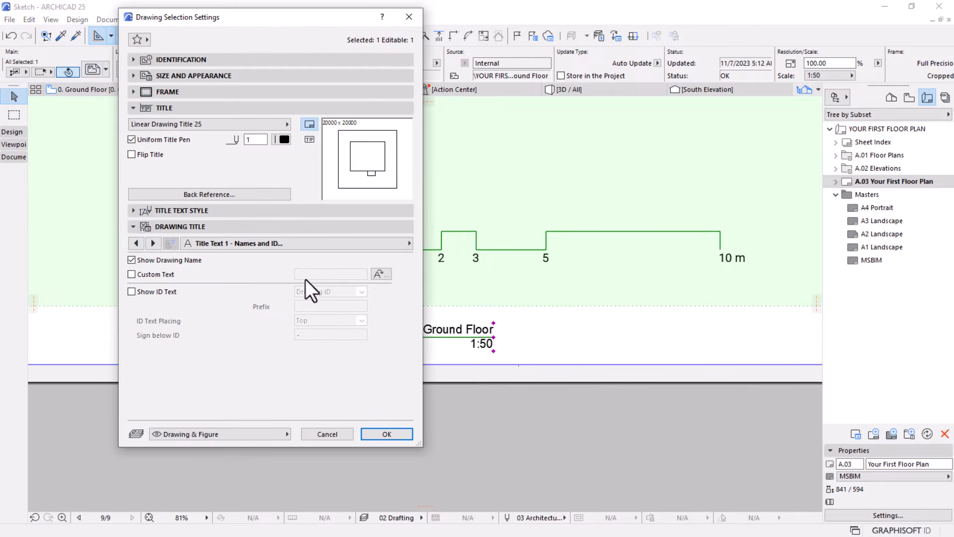
click(131, 291)
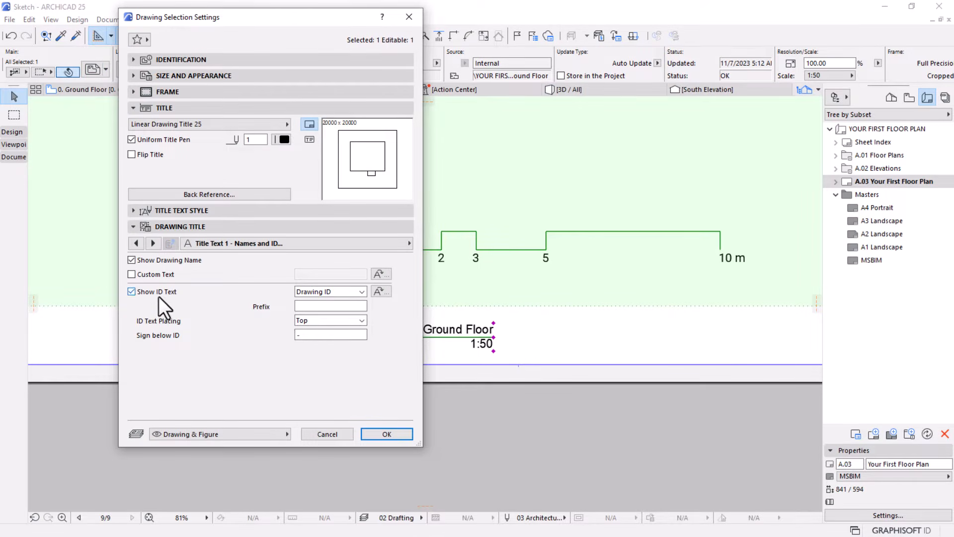
click(340, 291)
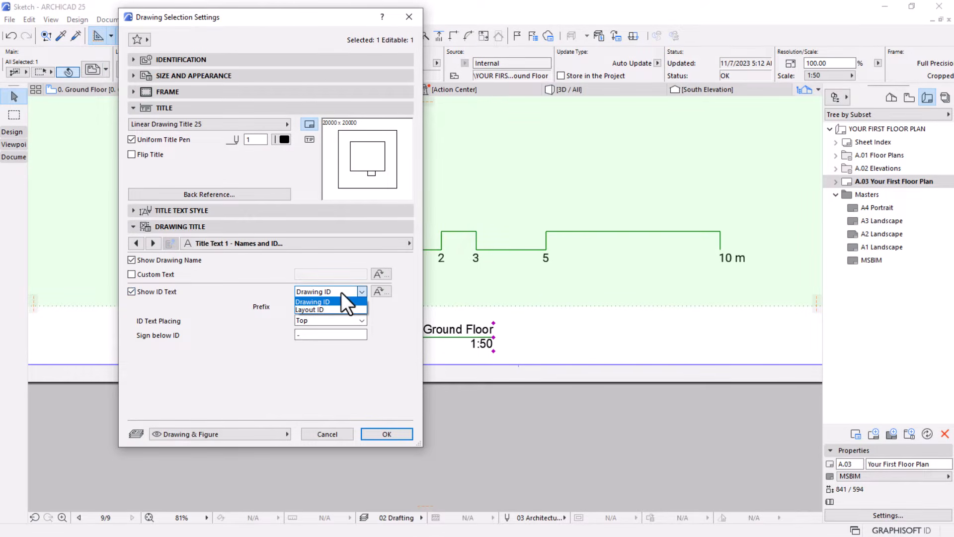
click(278, 310)
click(320, 321)
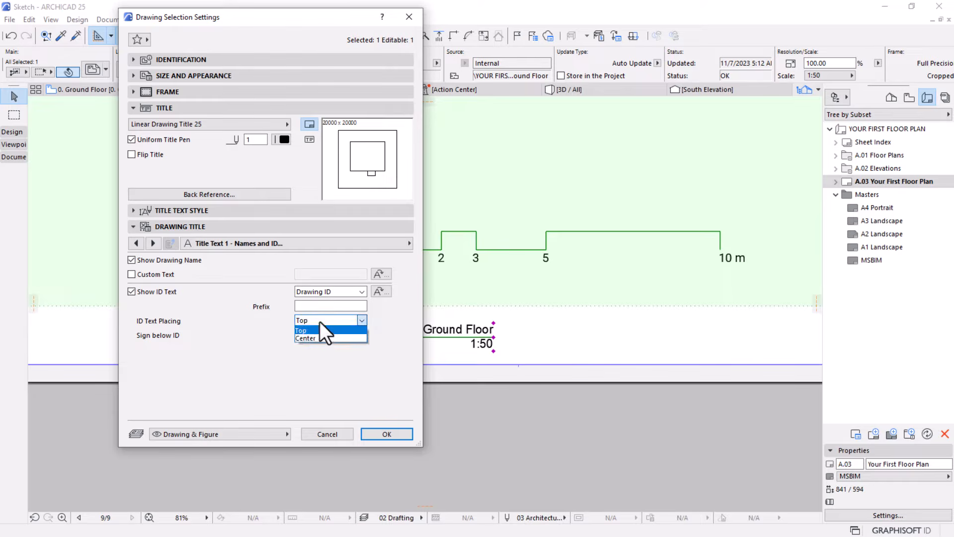
click(298, 338)
click(380, 434)
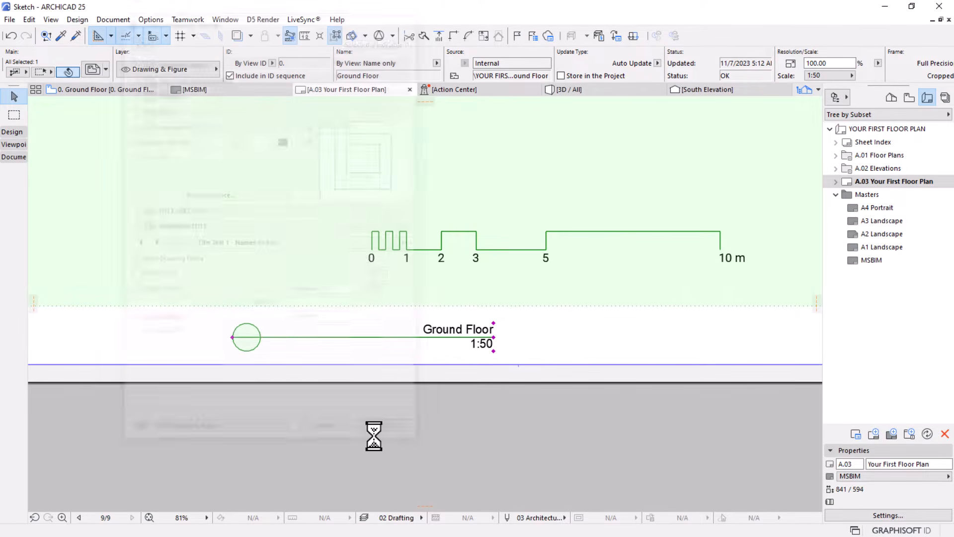
scroll(246, 348, up, 3)
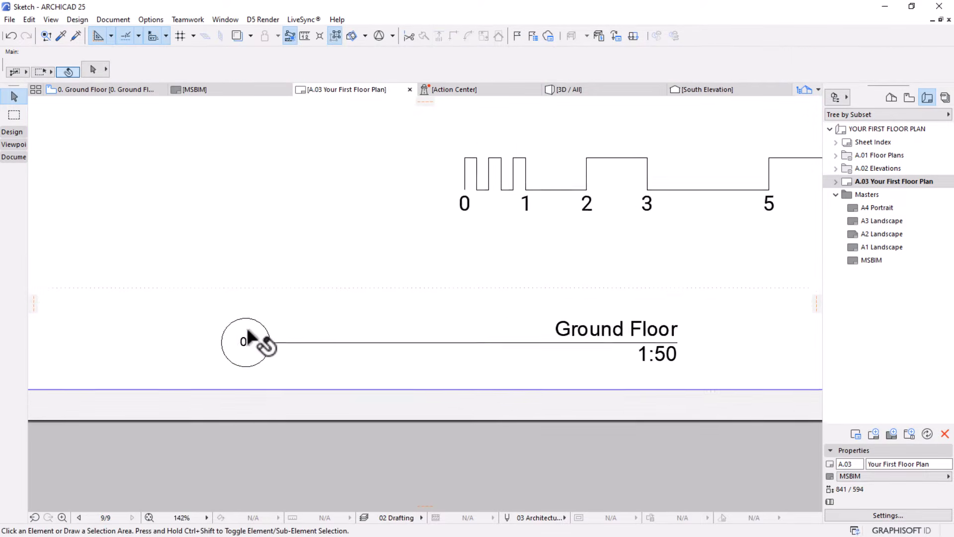
drag(634, 339, 388, 377)
click(259, 340)
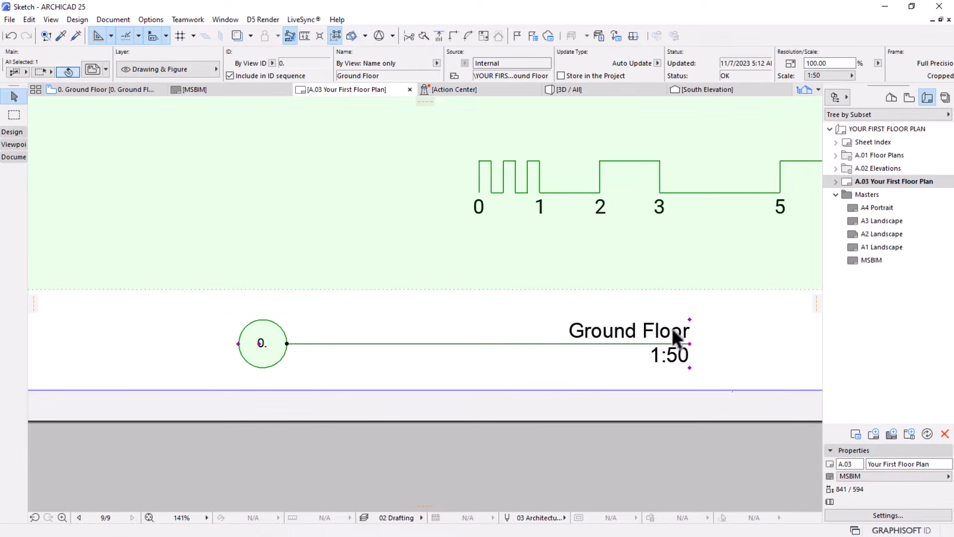
click(690, 319)
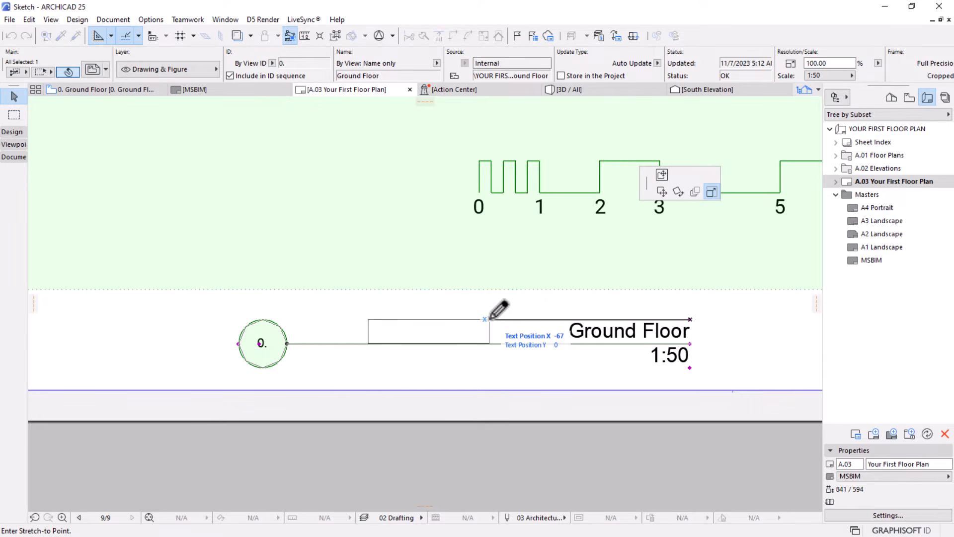
key(Escape)
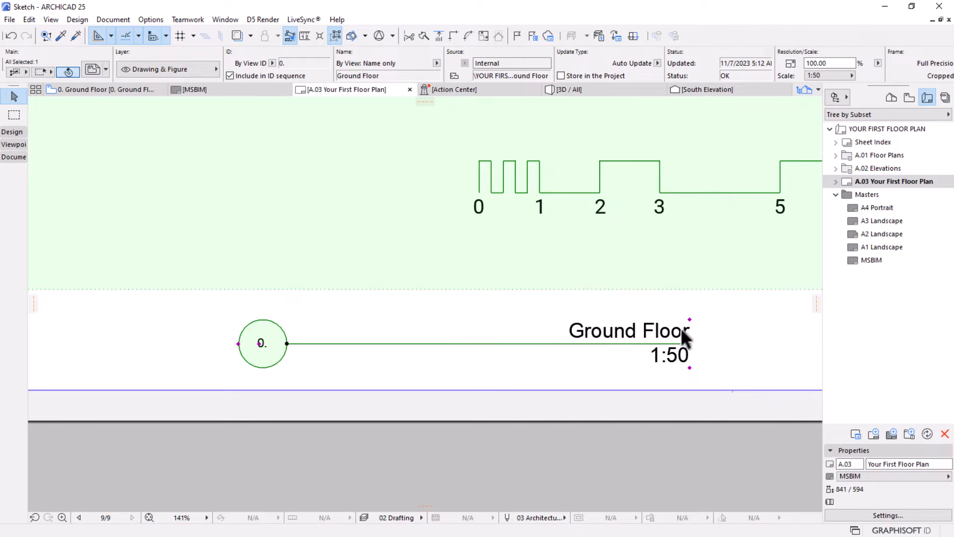
Examine the drawing title's positioning, title and frame, names and ID, scale, text style override and 2D representation settings
mouse_move(103, 79)
double_click(508, 304)
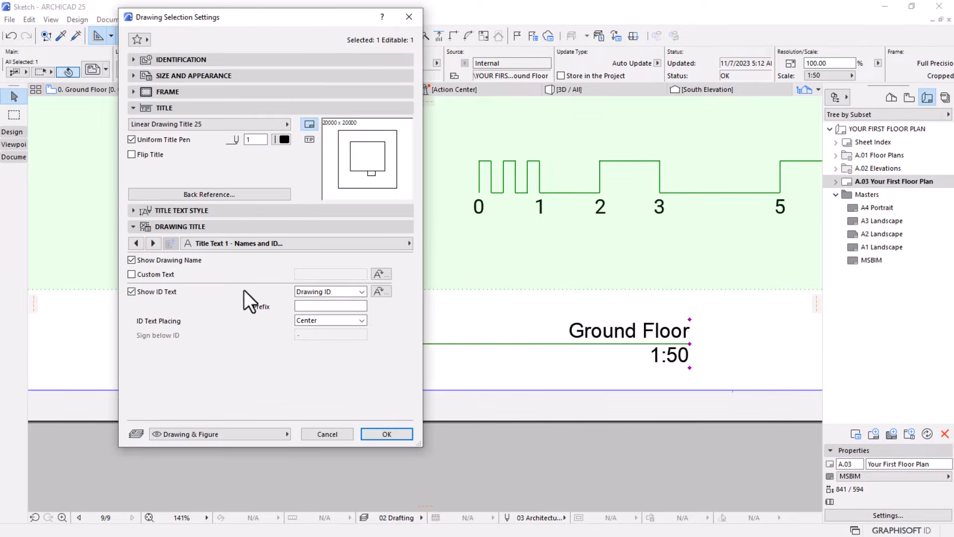
click(137, 243)
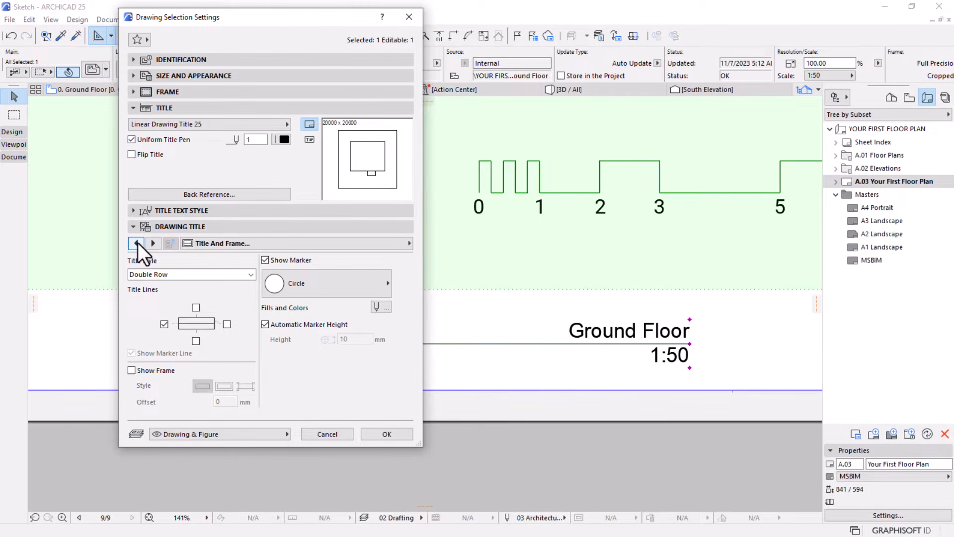
click(137, 243)
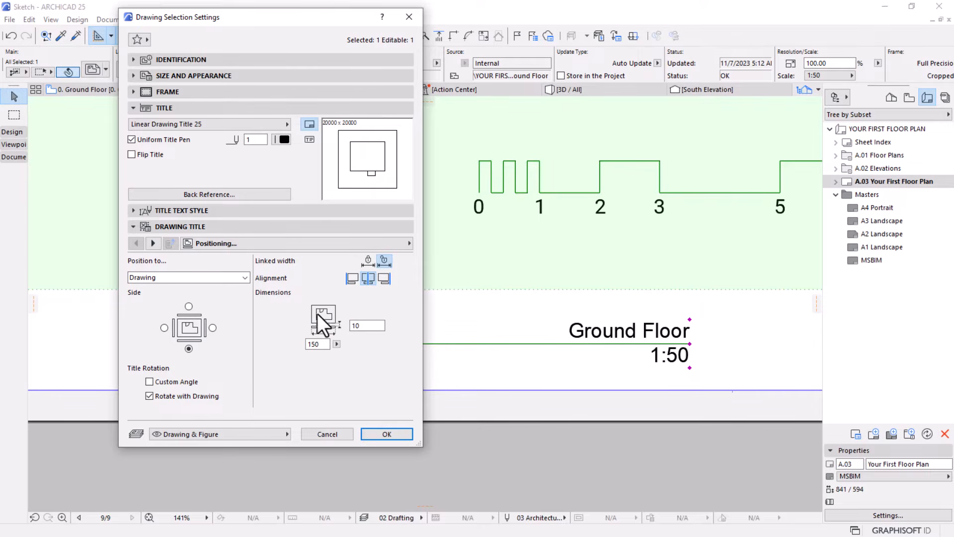
click(153, 243)
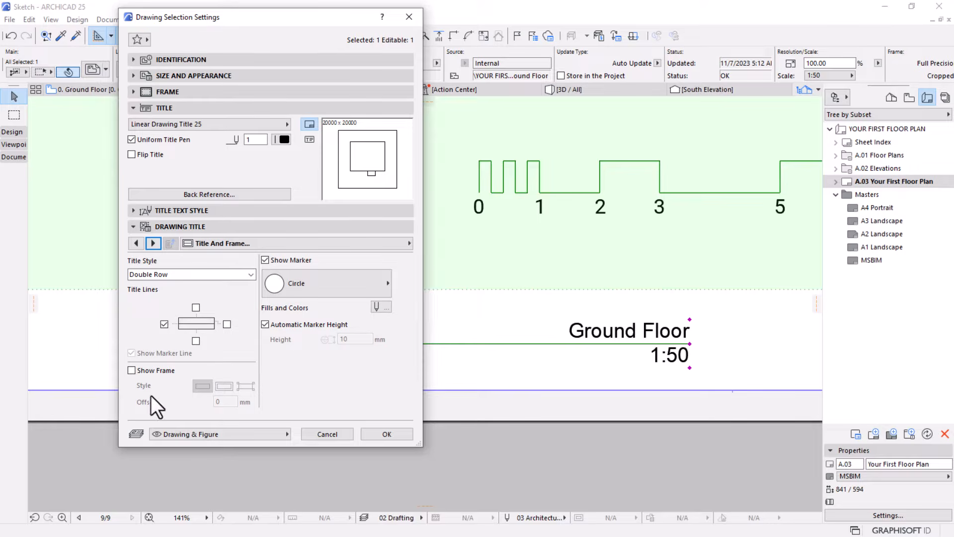
click(154, 243)
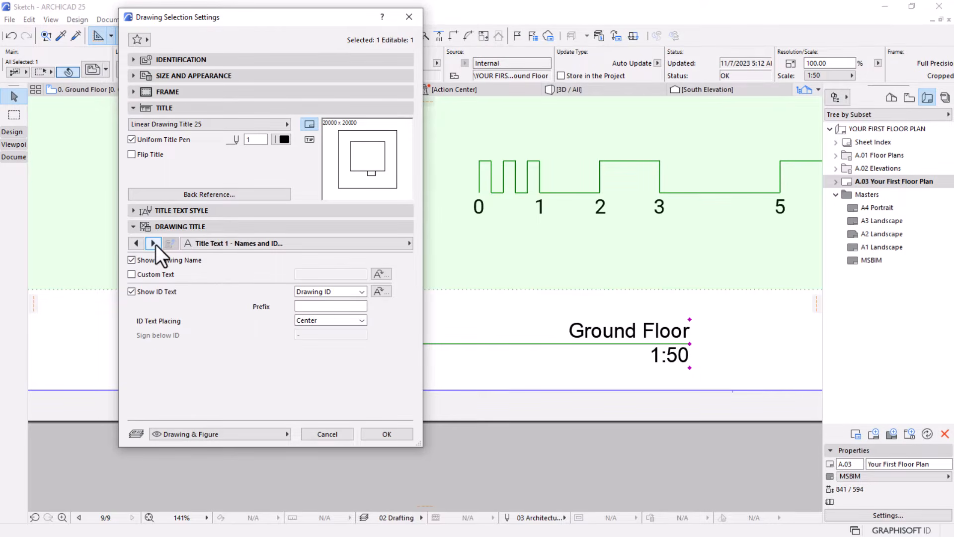
click(151, 243)
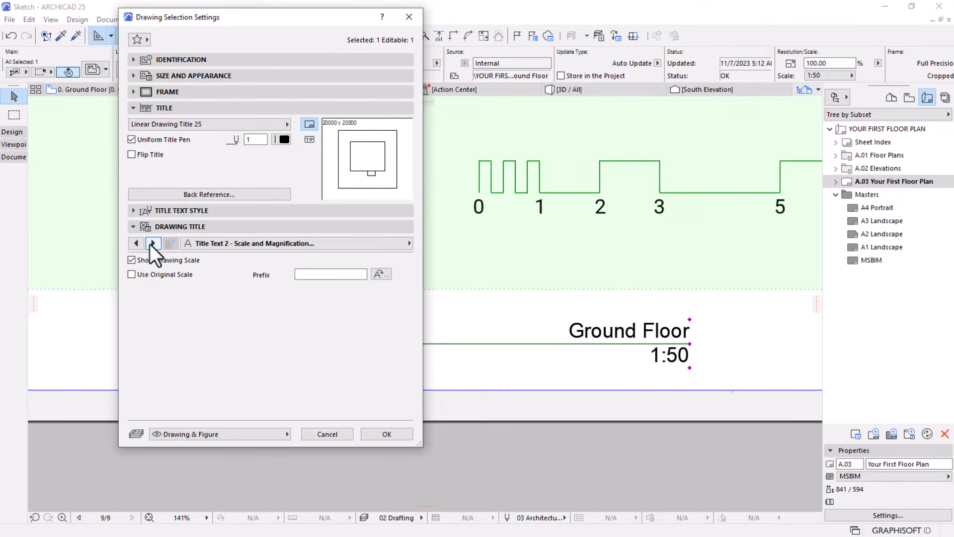
click(151, 243)
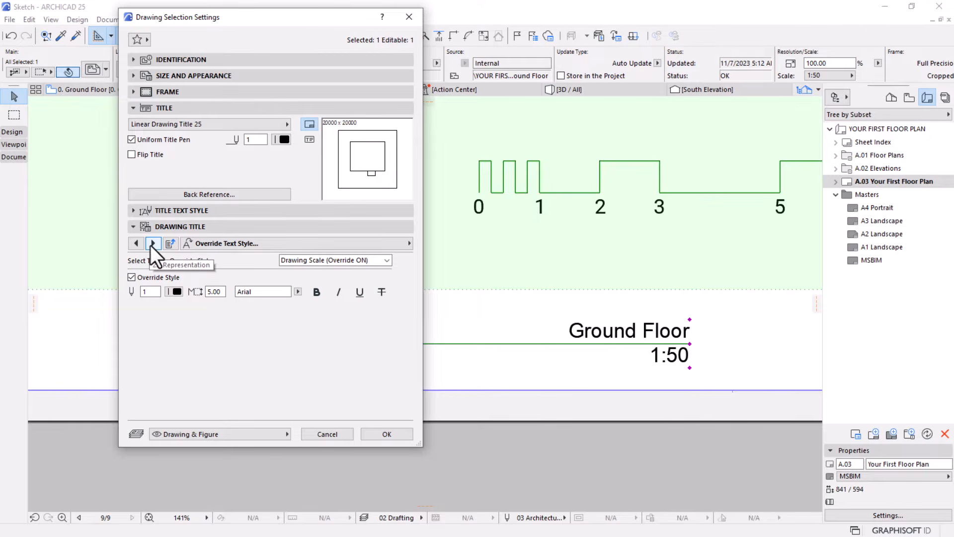
click(151, 244)
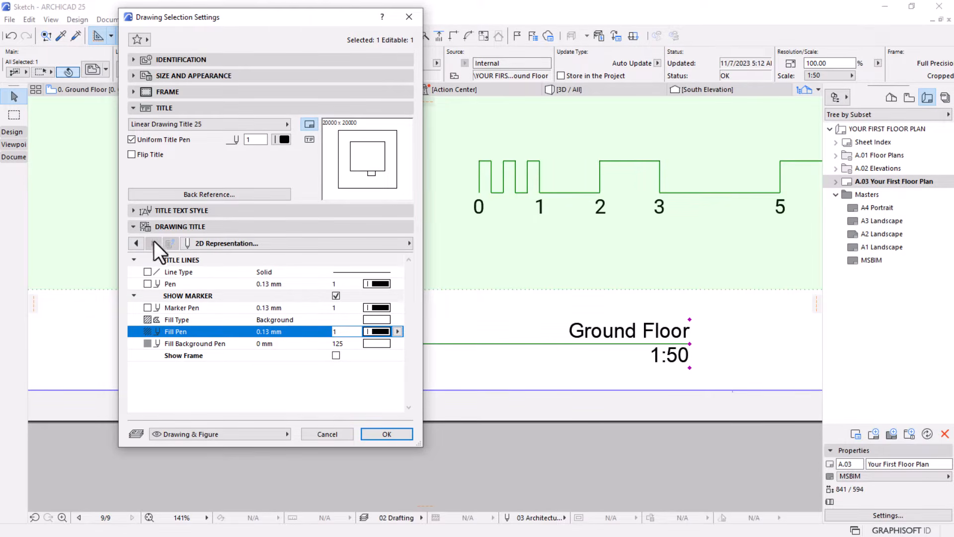
click(136, 242)
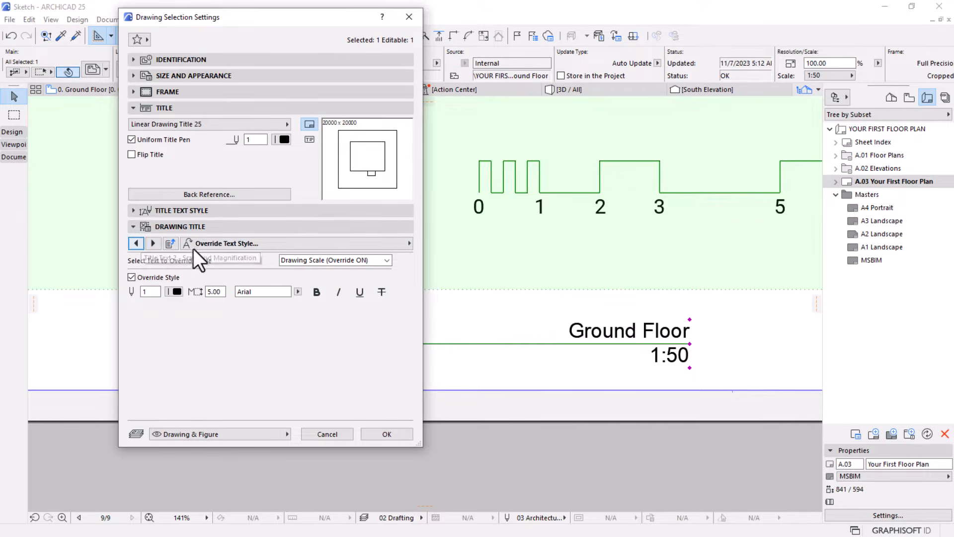
click(383, 434)
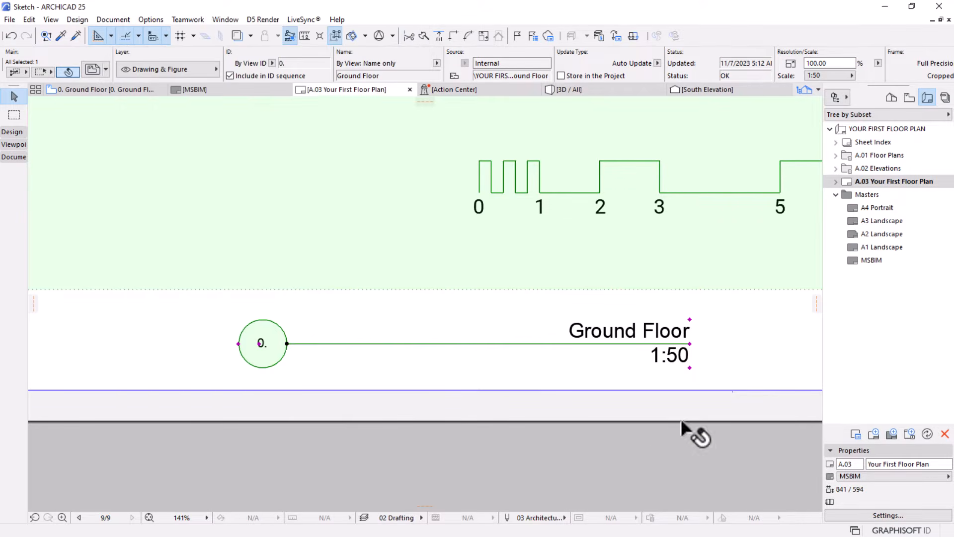
Reposition the Ground Floor name and the 1:50 scale text along the title line to sit close to the circle marker
click(690, 319)
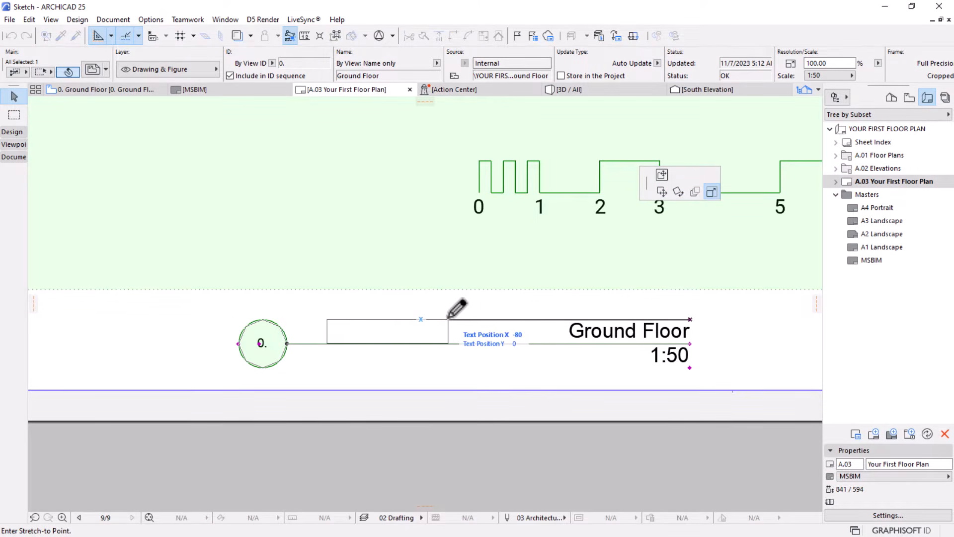
click(466, 331)
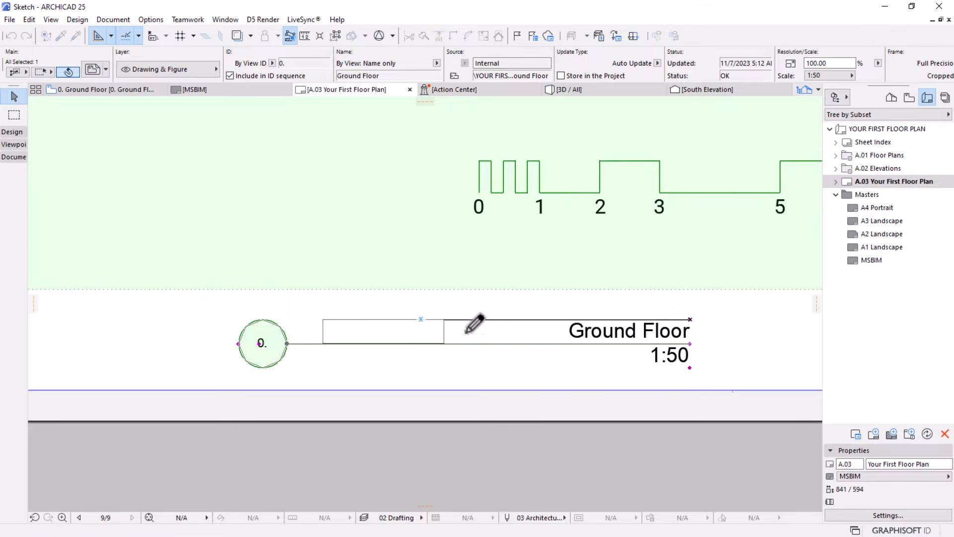
click(689, 368)
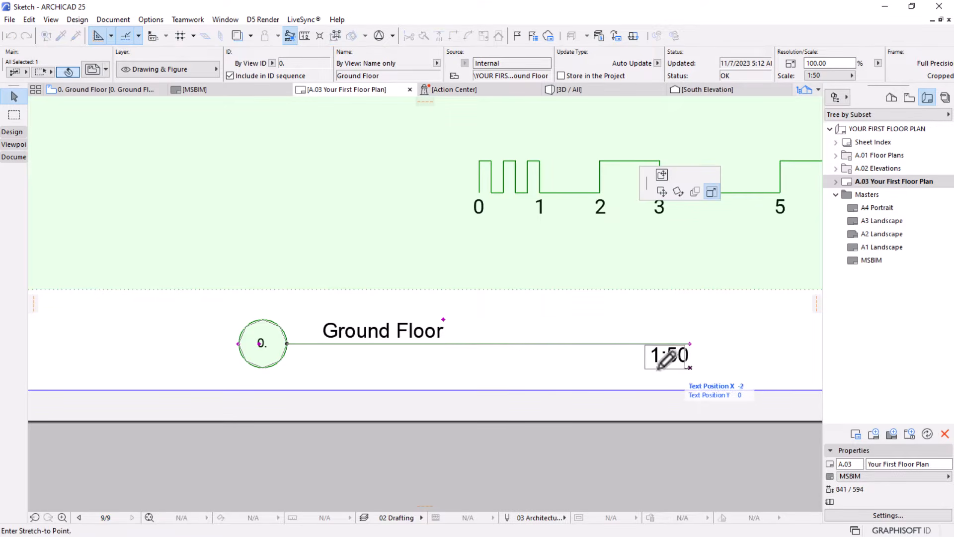
click(367, 367)
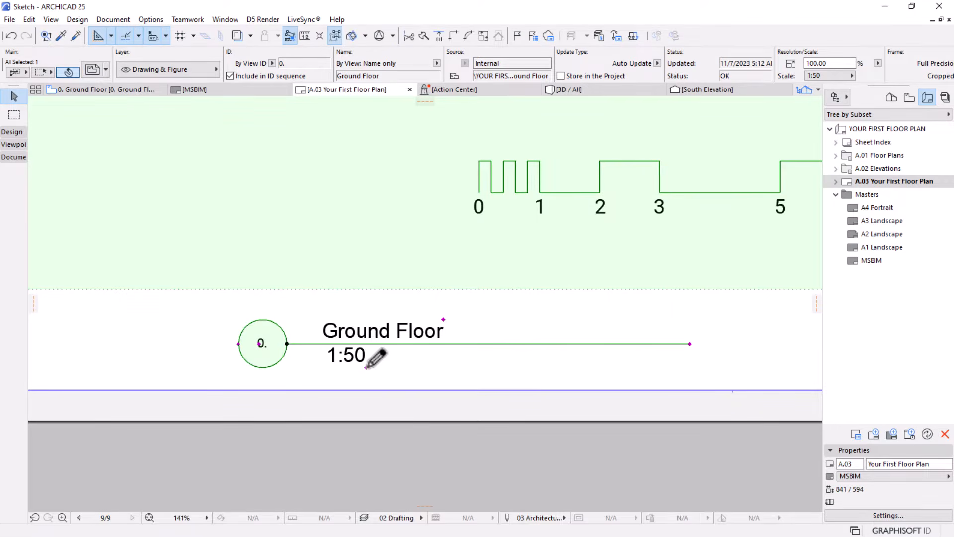
click(392, 276)
Move the whole drawing title about 210 mm up and to the left, into the drawing's lower-left corner beside the scale bar
scroll(393, 298, down, 4)
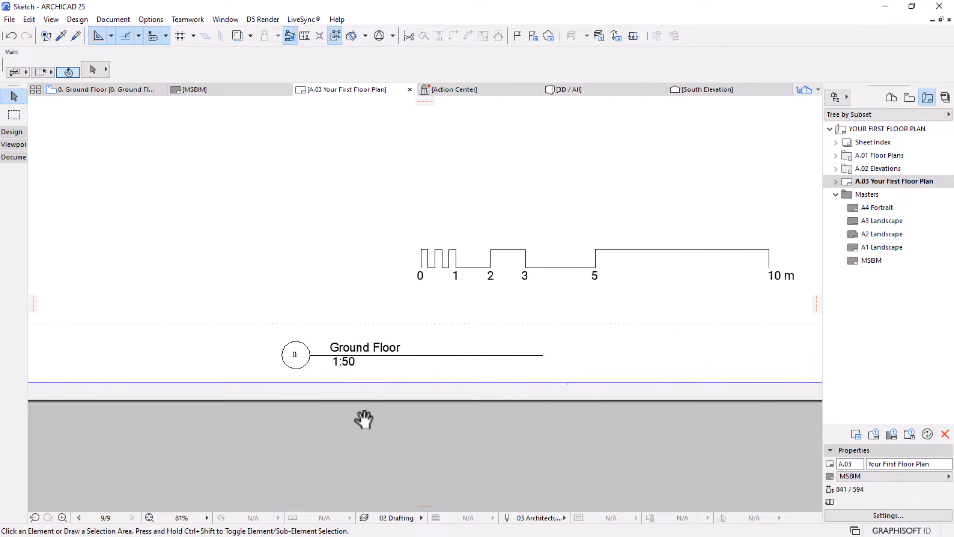
scroll(371, 383, down, 5)
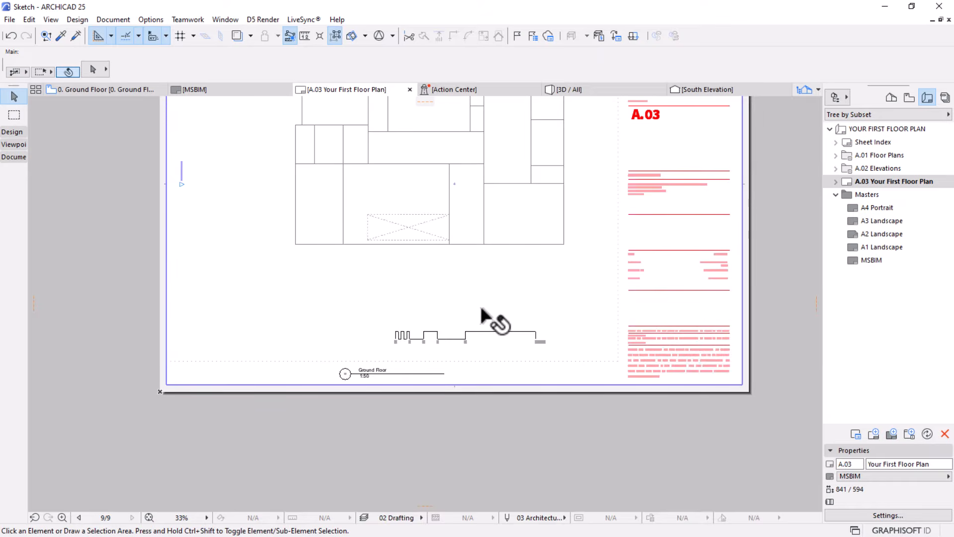
middle_drag(482, 310, 387, 361)
scroll(409, 350, up, 3)
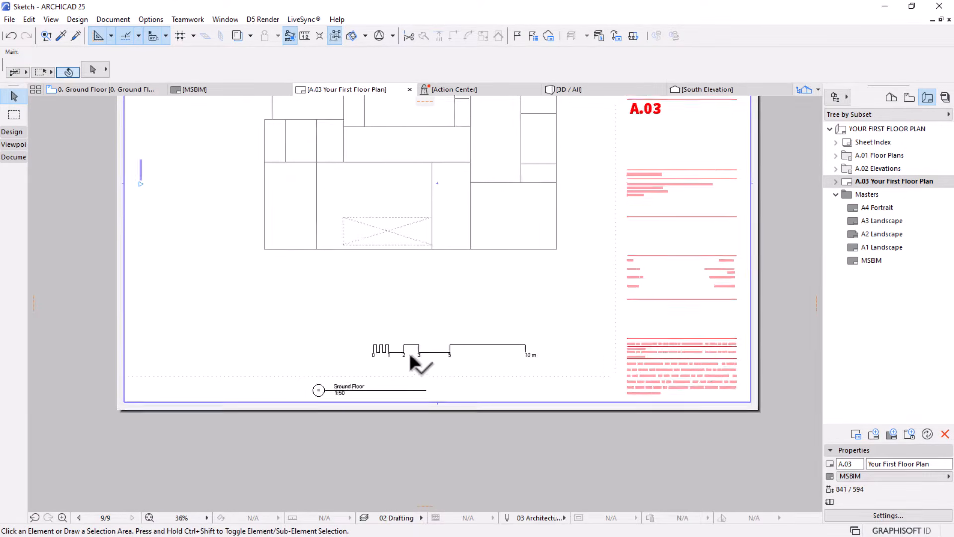
scroll(544, 343, down, 2)
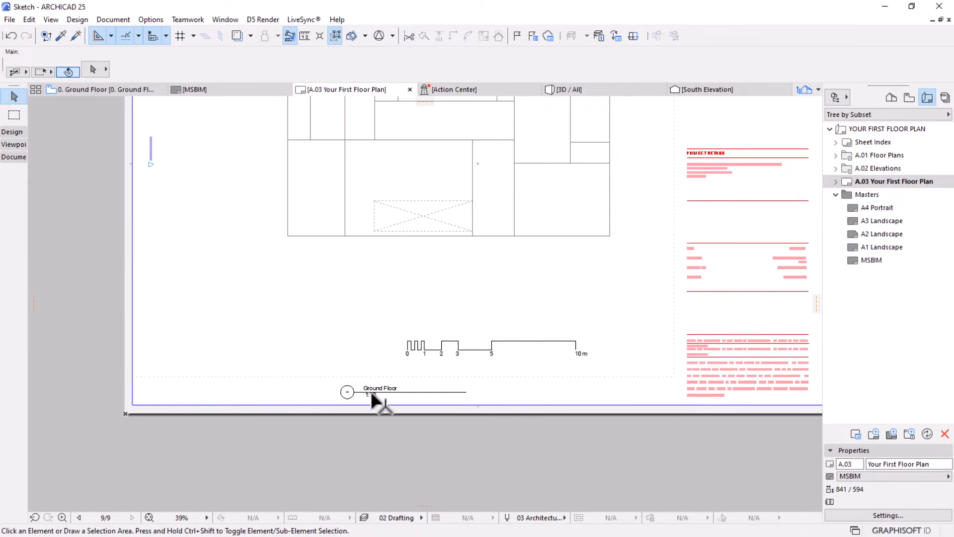
click(348, 390)
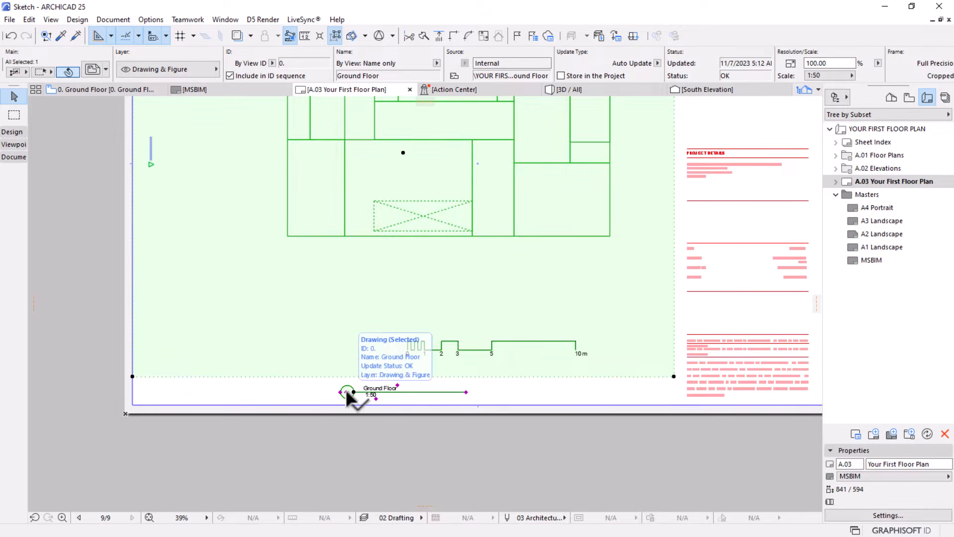
scroll(345, 389, up, 2)
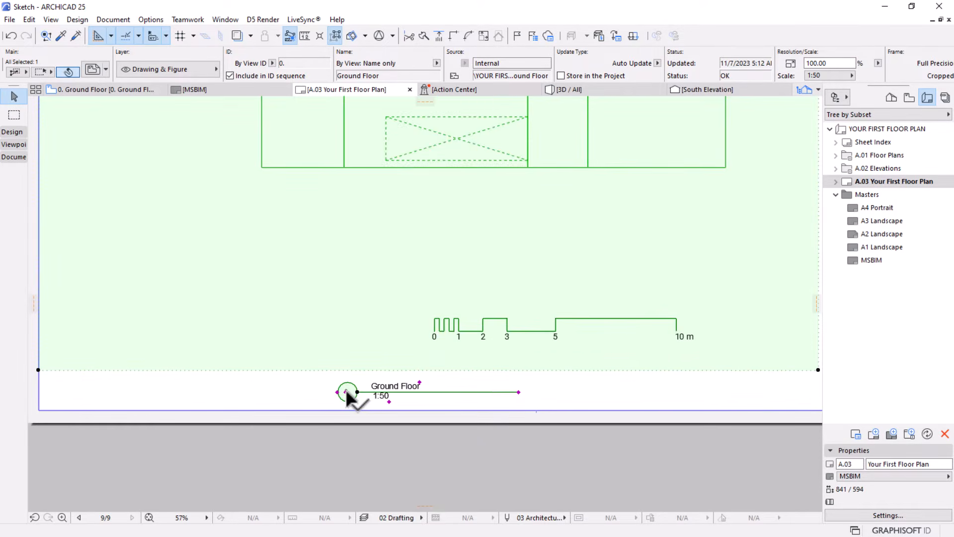
click(346, 392)
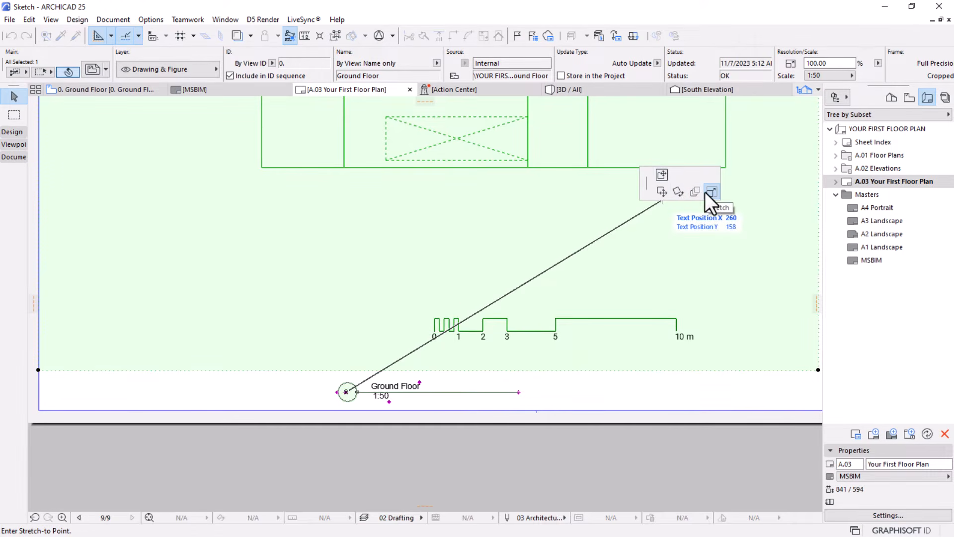
click(660, 175)
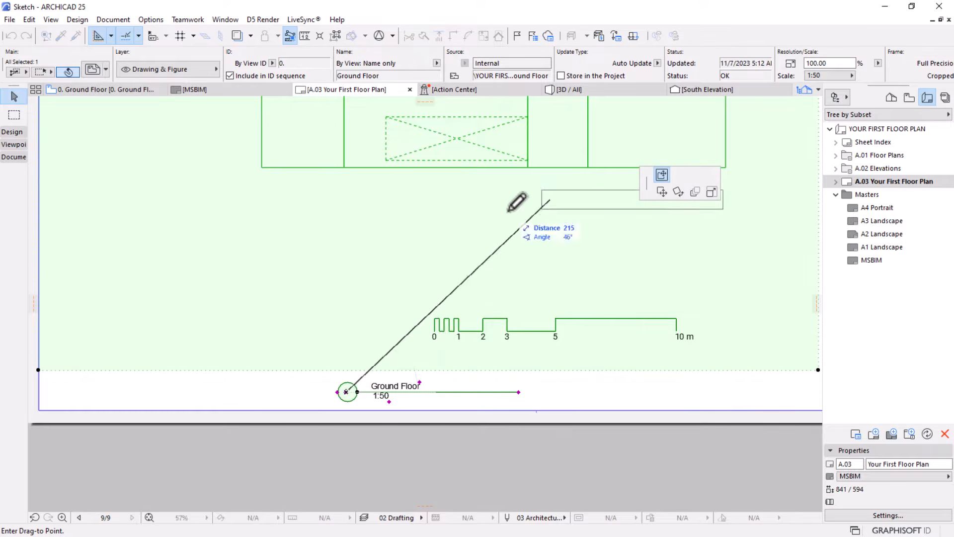
scroll(473, 323, down, 2)
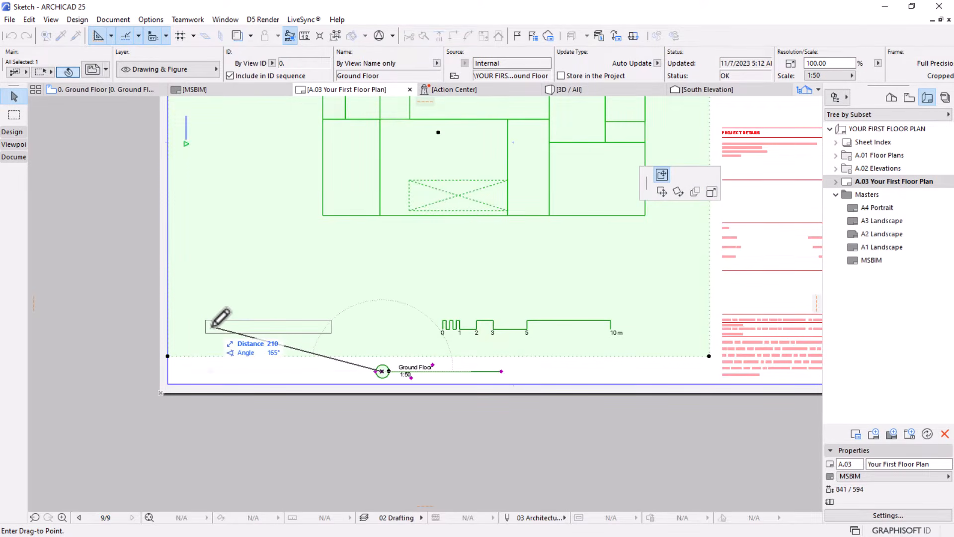
scroll(215, 321, down, 2)
click(222, 322)
scroll(221, 323, up, 5)
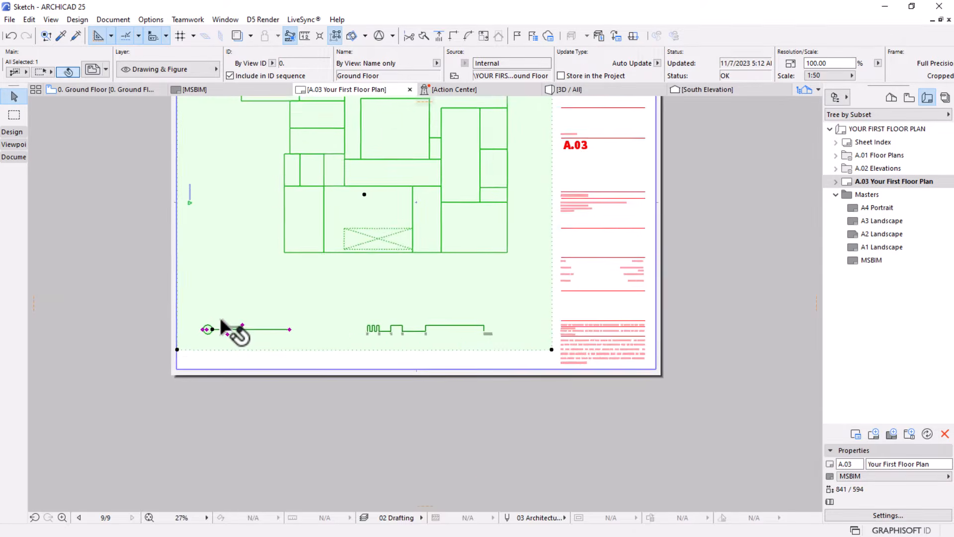
click(454, 422)
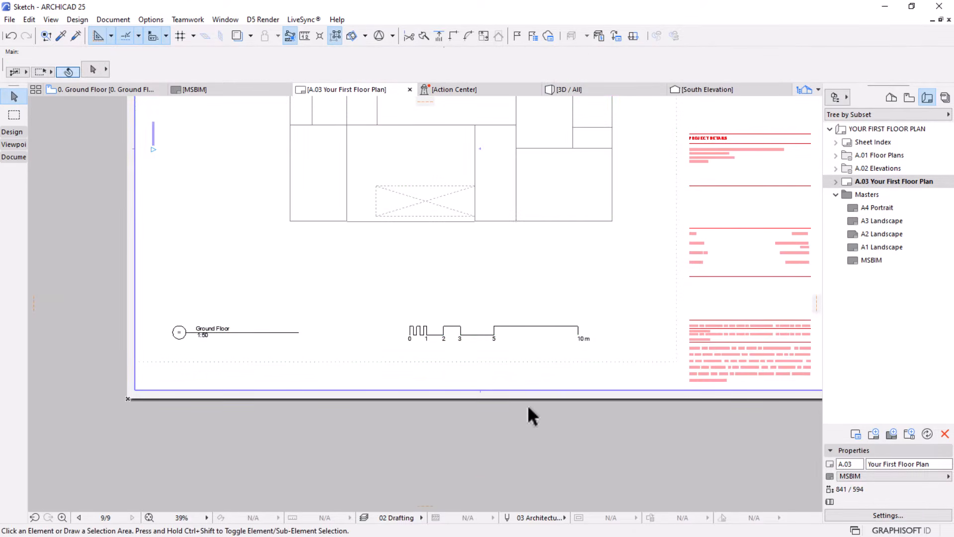
Shift the whole drawing title straight down from its place in the drawing's lower-left corner
click(174, 330)
click(175, 328)
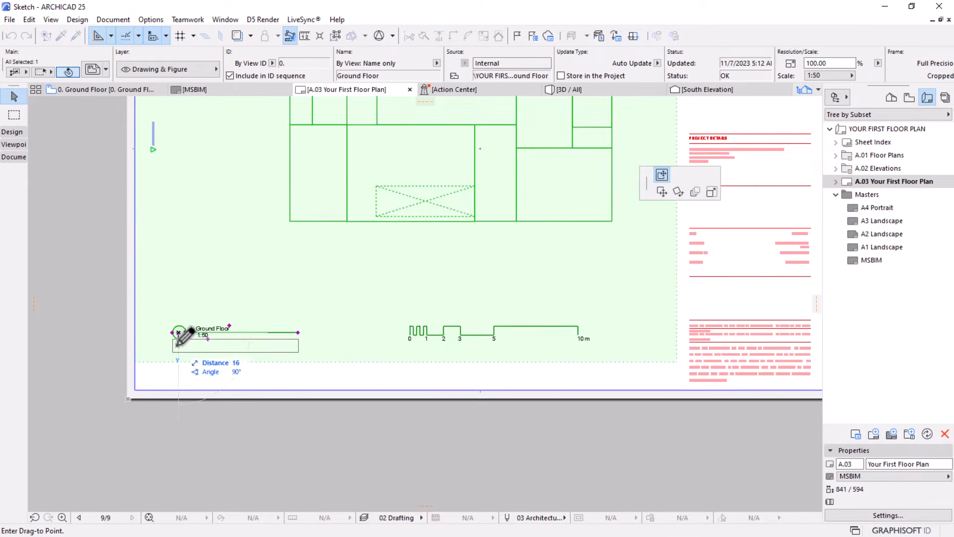
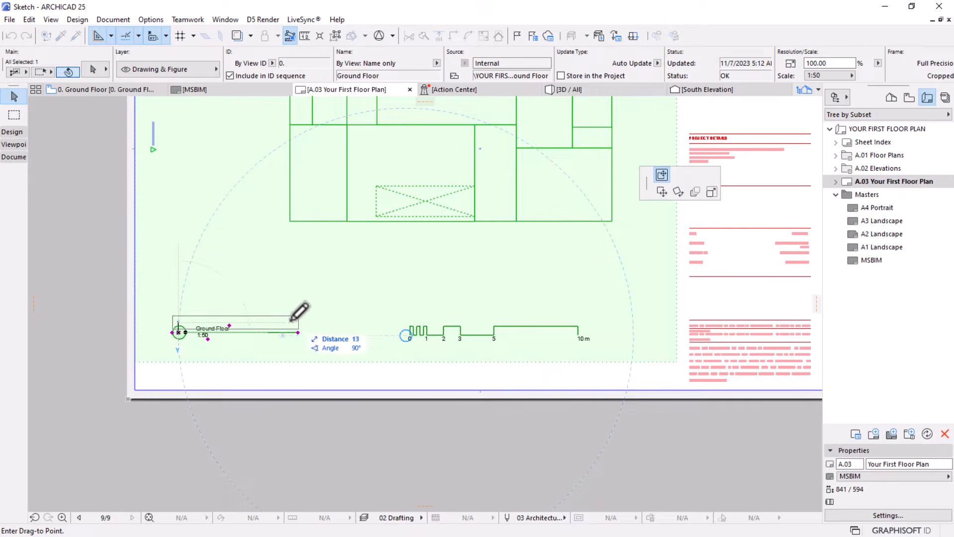
Align the drawing title horizontally with the baseline of the scale bar and deselect the drawing
click(408, 333)
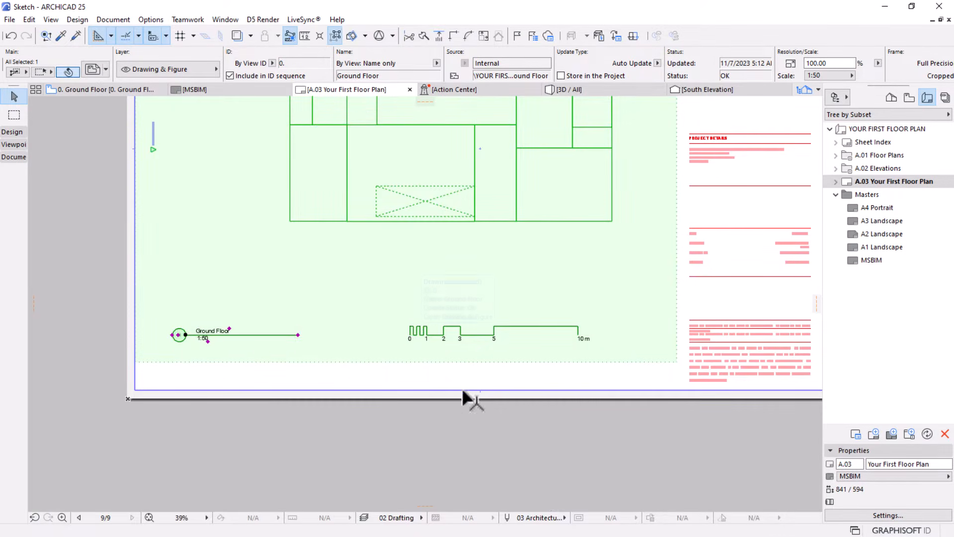
scroll(462, 397, down, 3)
middle_drag(412, 413, 382, 415)
click(382, 416)
scroll(390, 304, up, 3)
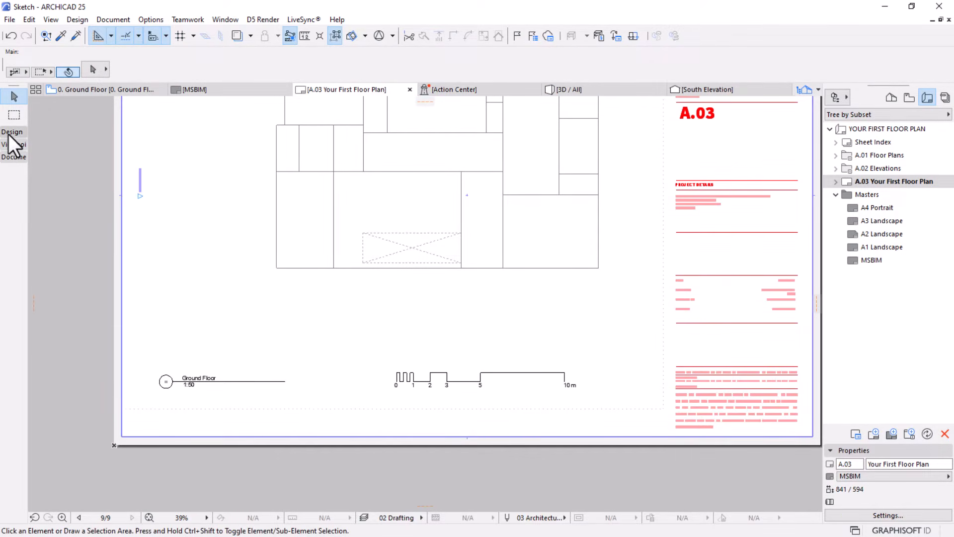
Search the Object tool's library for "project" and choose North Symbol 25 as the default object
click(10, 133)
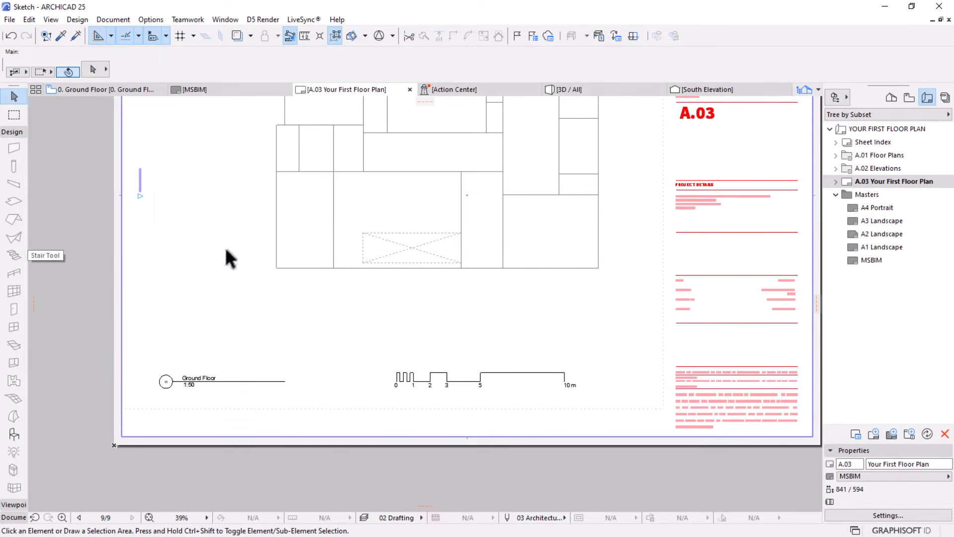
scroll(246, 378, down, 2)
middle_drag(297, 201, 300, 233)
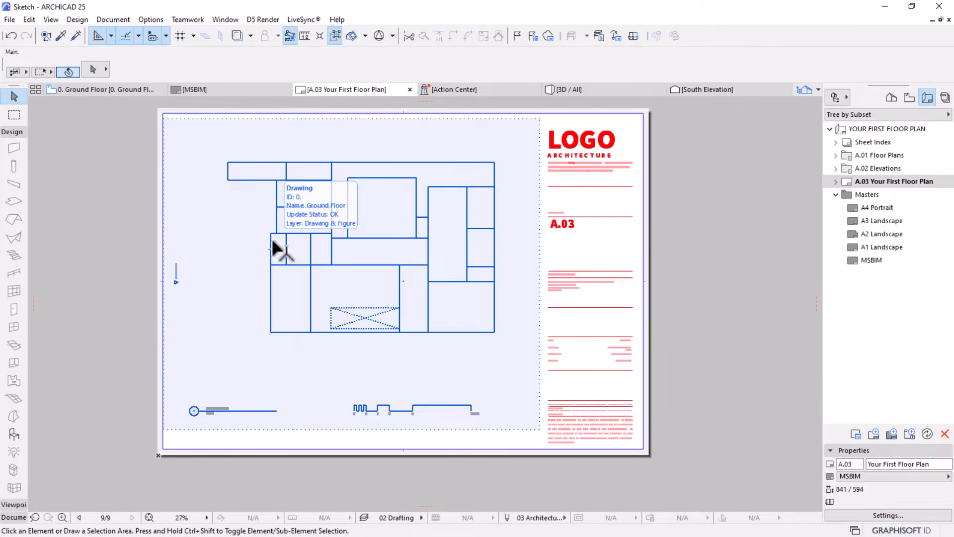
click(11, 432)
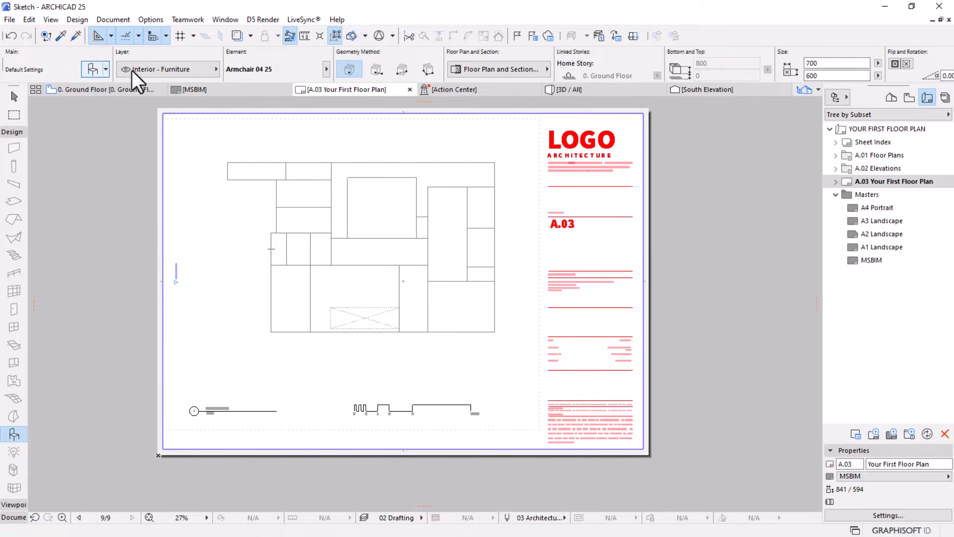
click(90, 70)
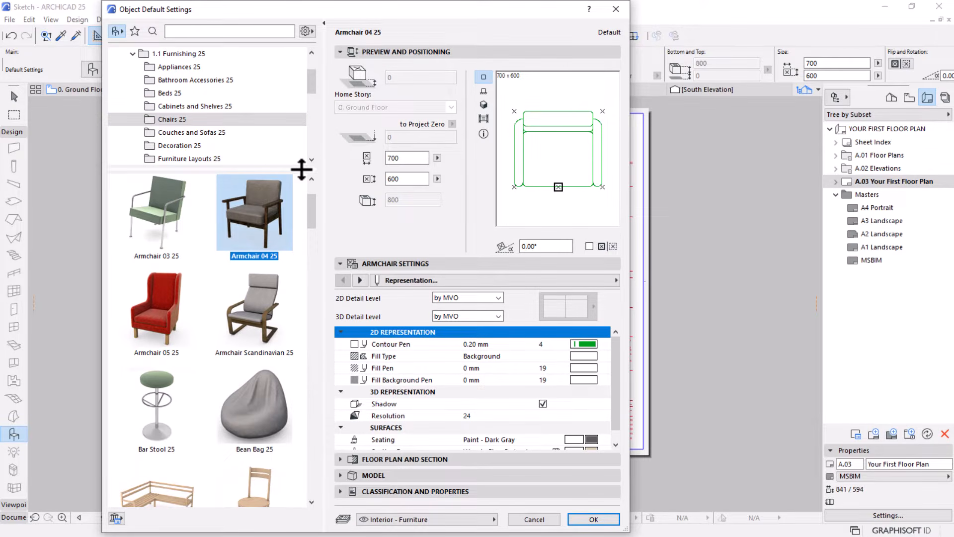
drag(301, 170, 301, 227)
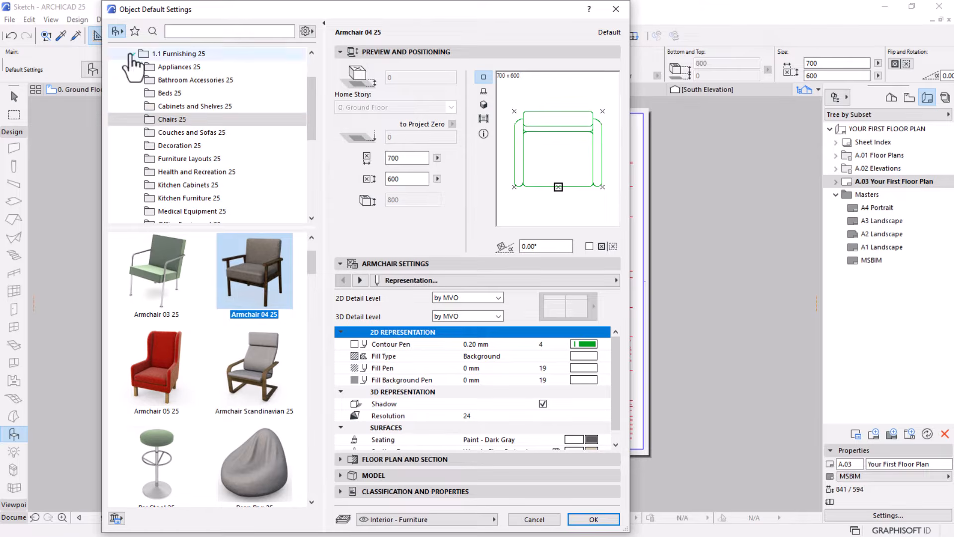
click(188, 33)
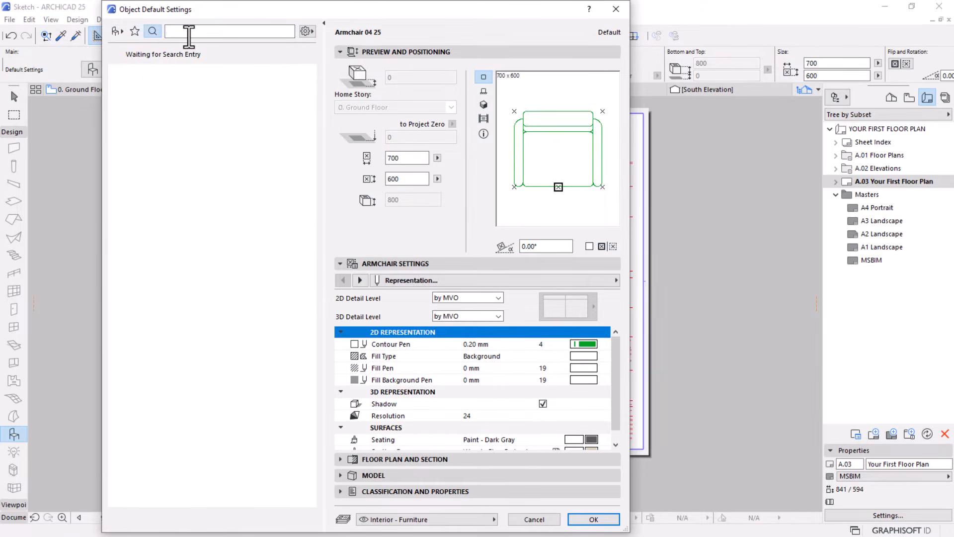
text(project)
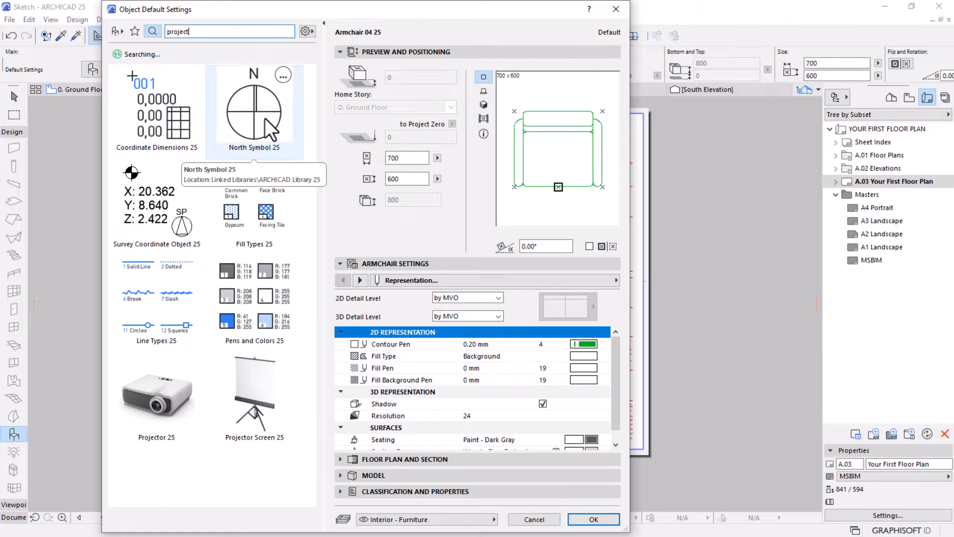
click(264, 119)
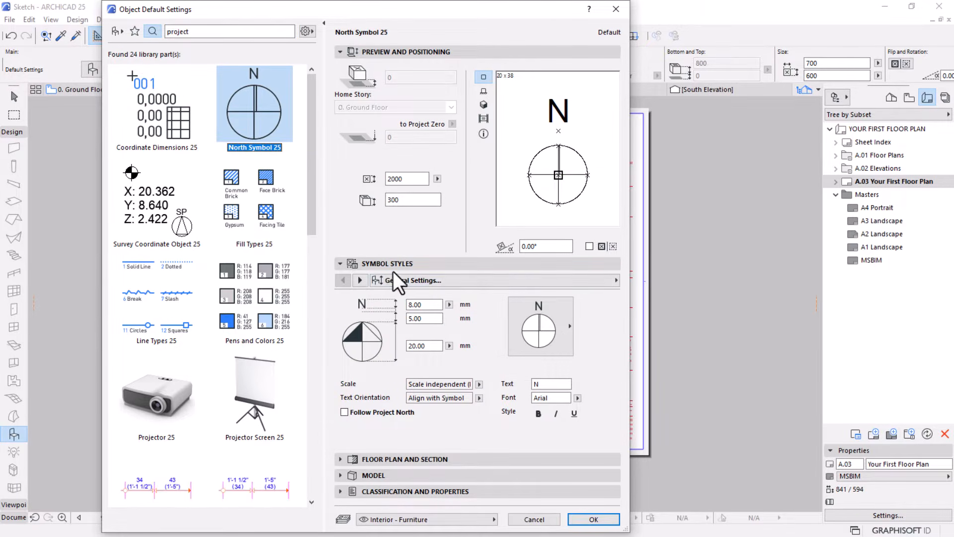
Set the north symbol to Style 9 and make it follow Project North
click(544, 330)
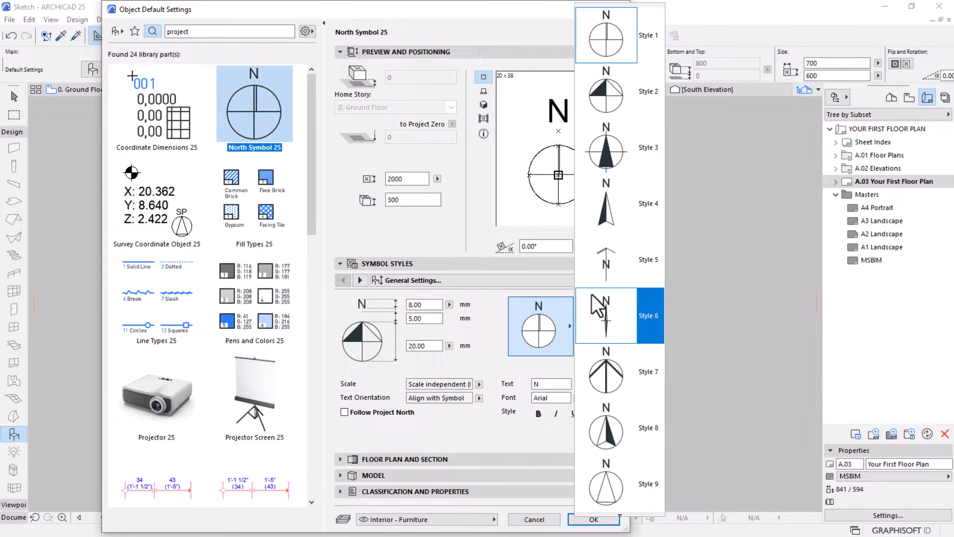
click(614, 372)
click(553, 333)
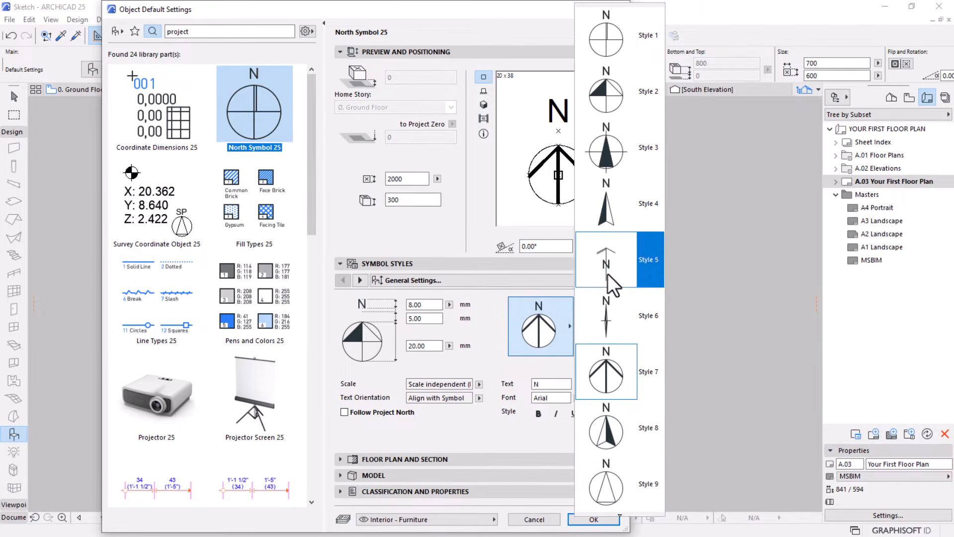
click(619, 488)
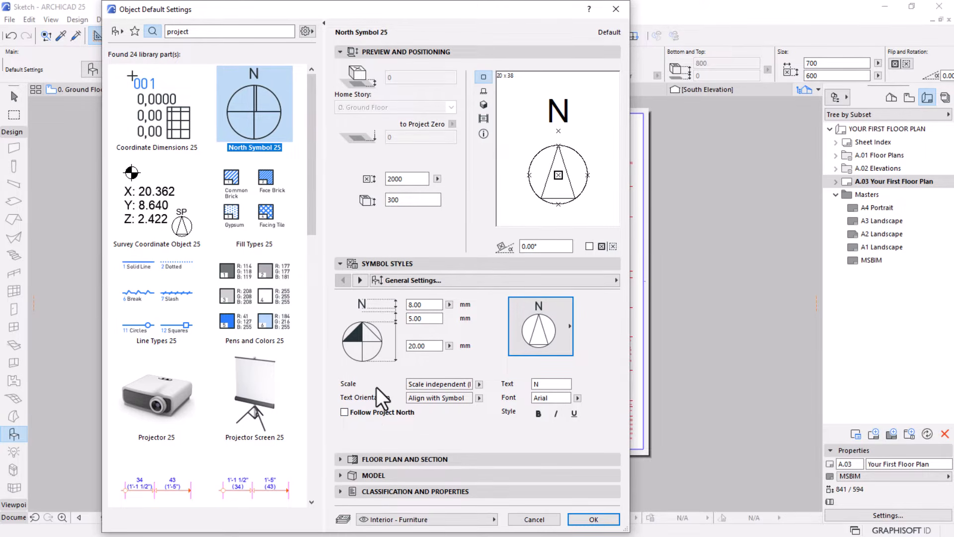
click(347, 415)
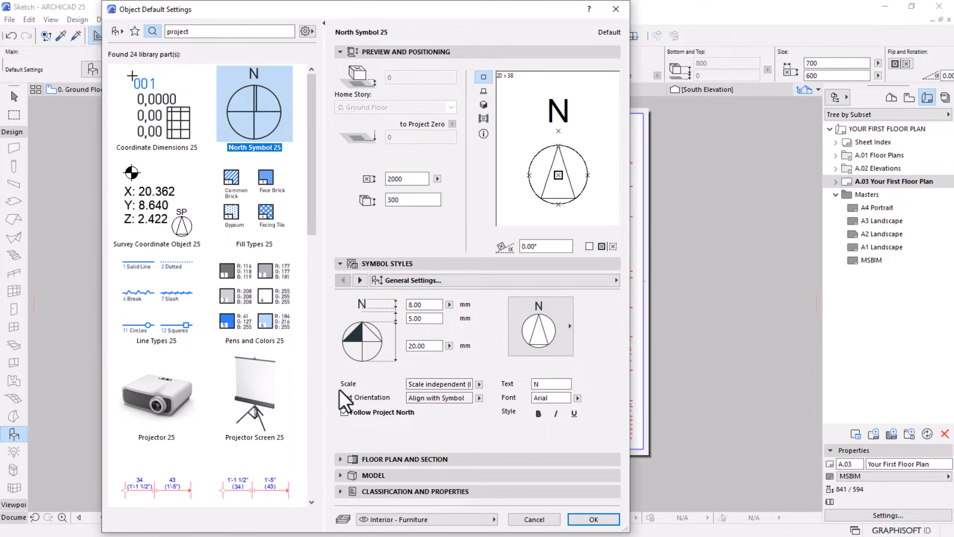
click(597, 517)
Place the north symbol between the drawing title and the scale bar, and align its centre with the title line
scroll(313, 411, up, 3)
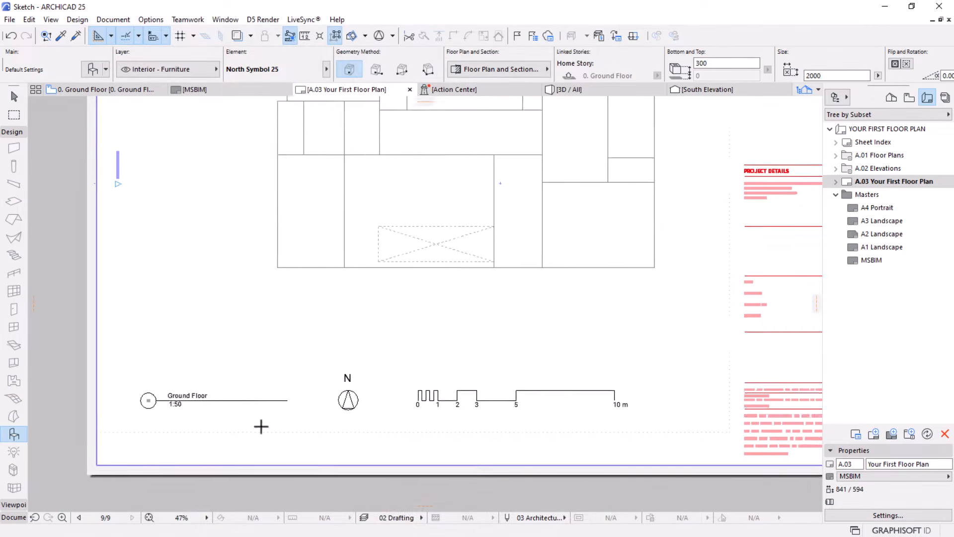
click(366, 373)
click(14, 95)
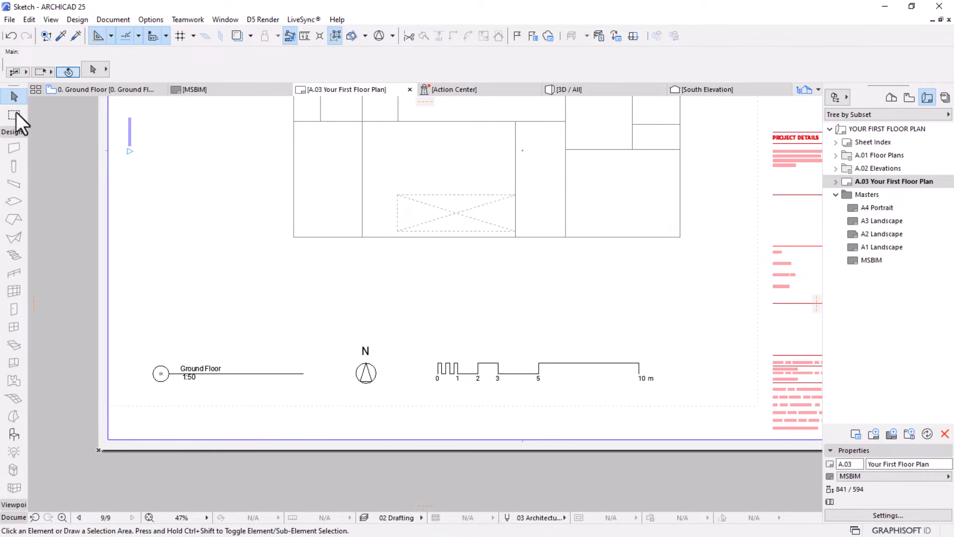
click(366, 373)
click(365, 373)
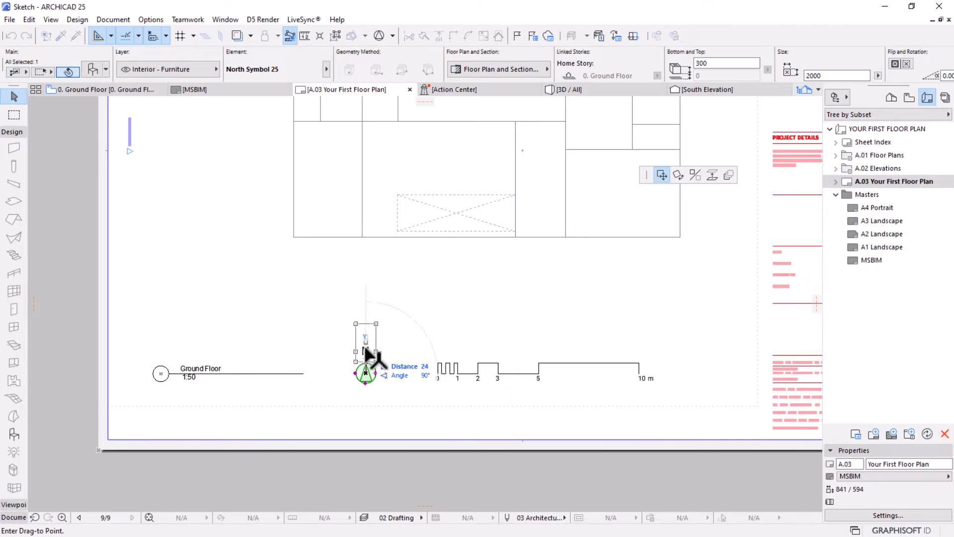
click(300, 373)
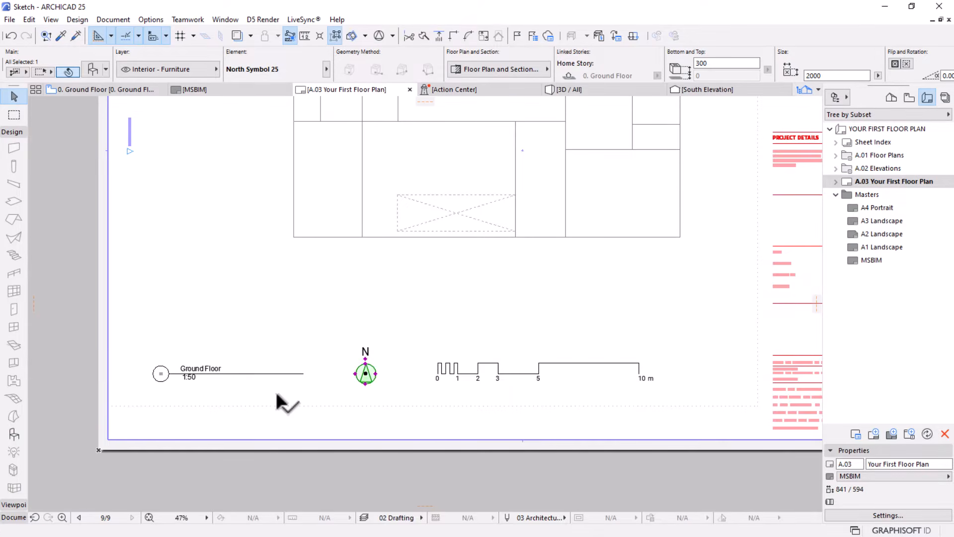
scroll(277, 390, down, 3)
scroll(316, 373, up, 2)
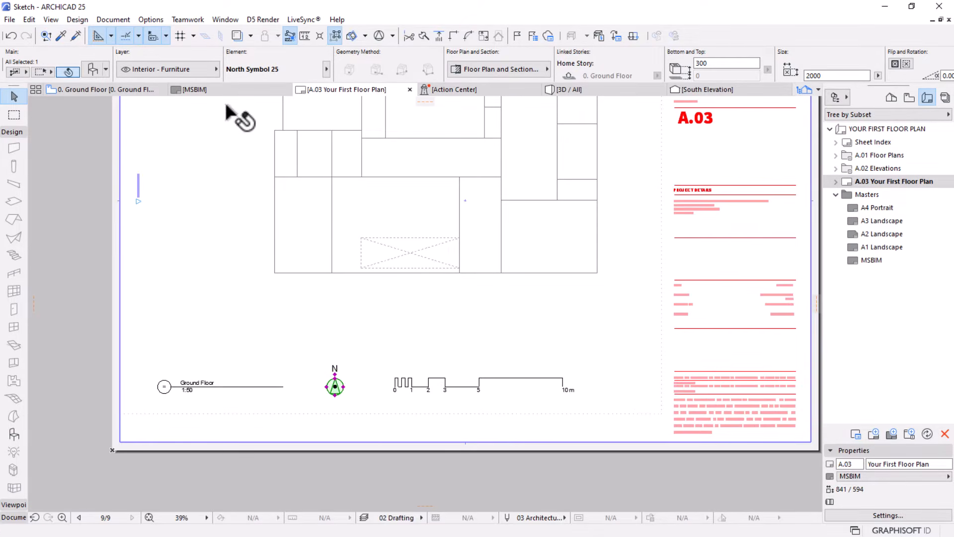
Set the project location to the predefined city Johannesburg in the Location Settings
click(150, 20)
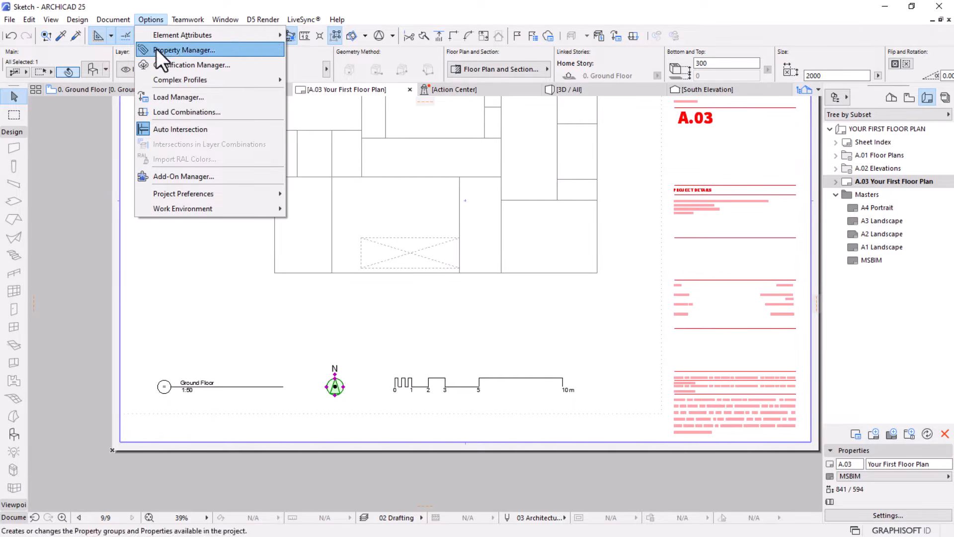
mouse_move(175, 190)
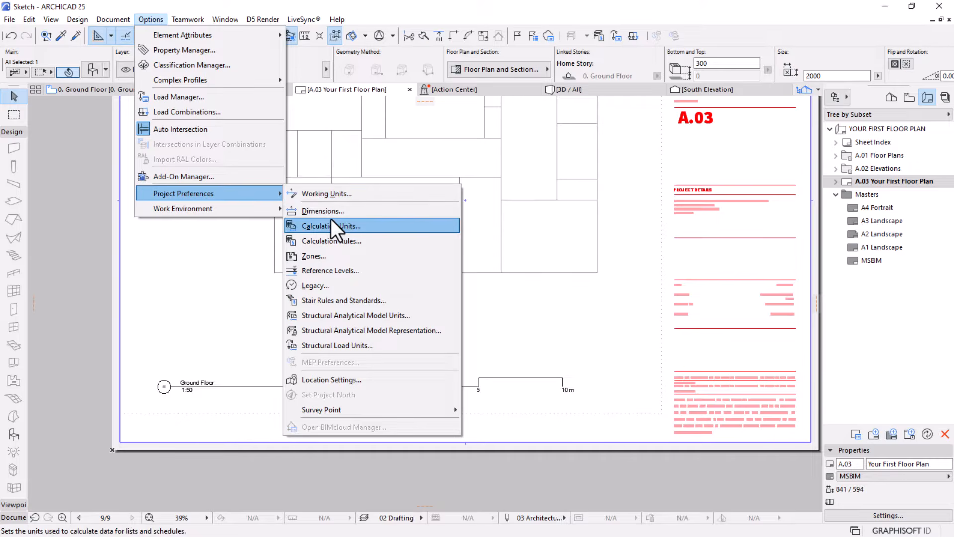
click(335, 380)
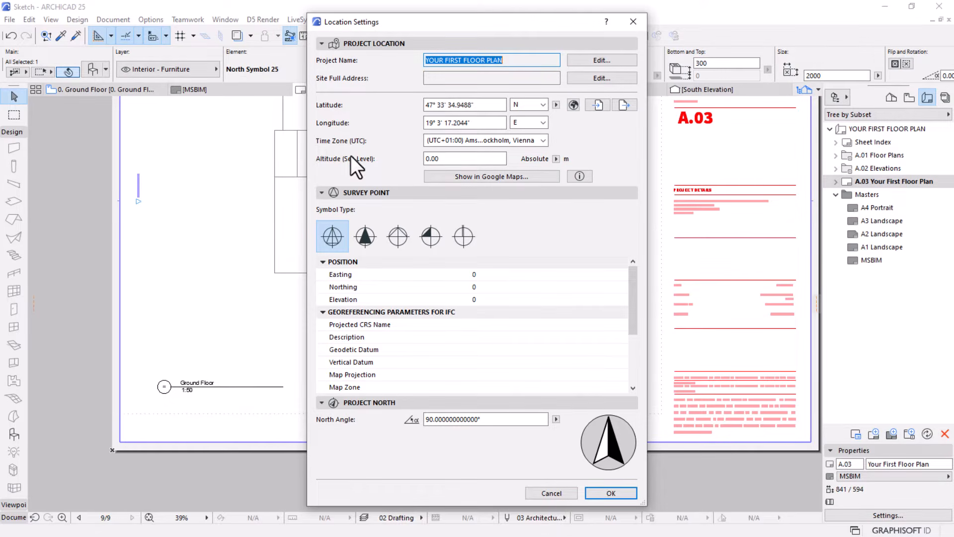
click(572, 104)
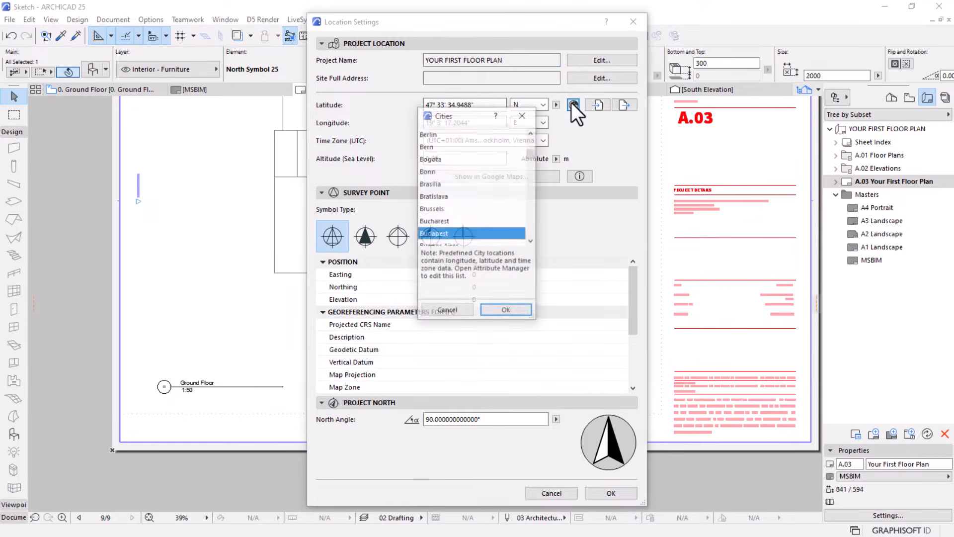
scroll(446, 177, down, 2)
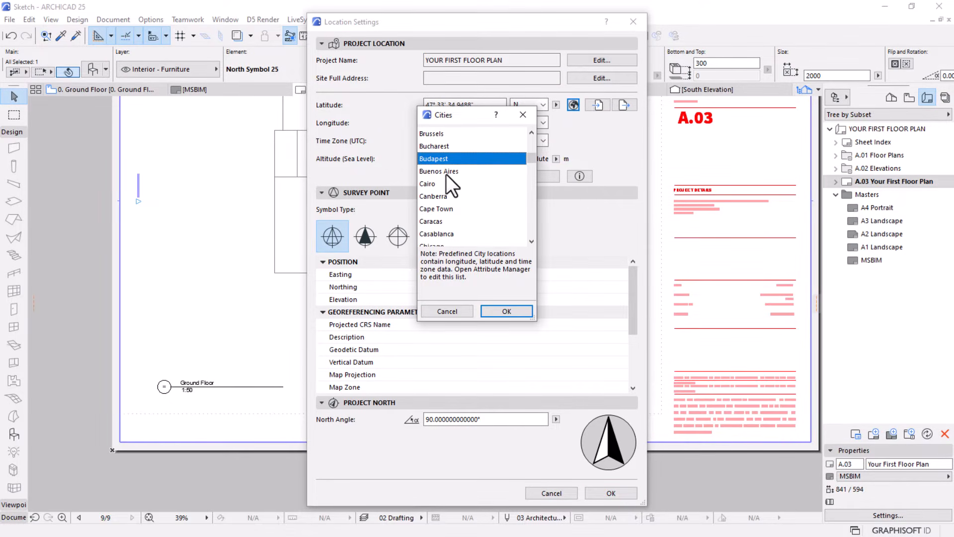
scroll(454, 207, down, 3)
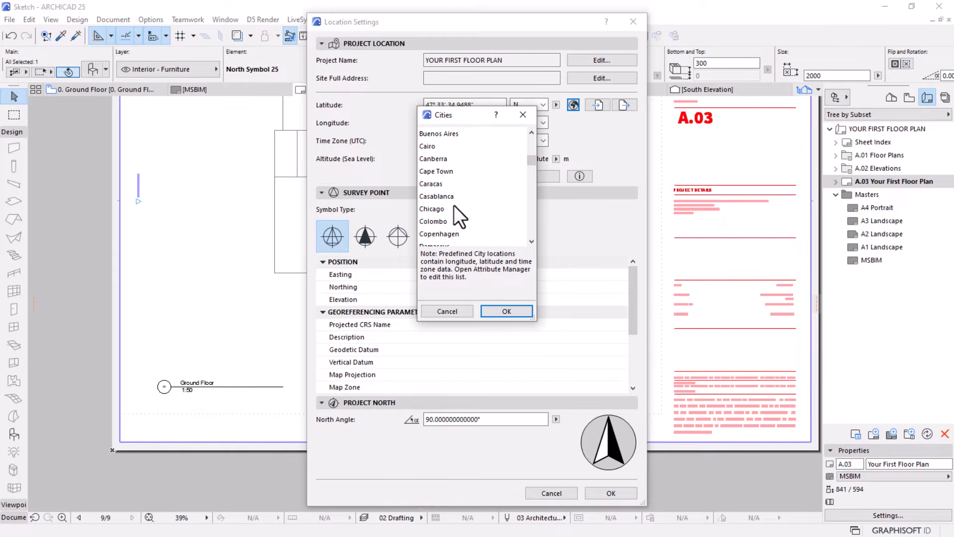
click(436, 170)
scroll(484, 210, down, 14)
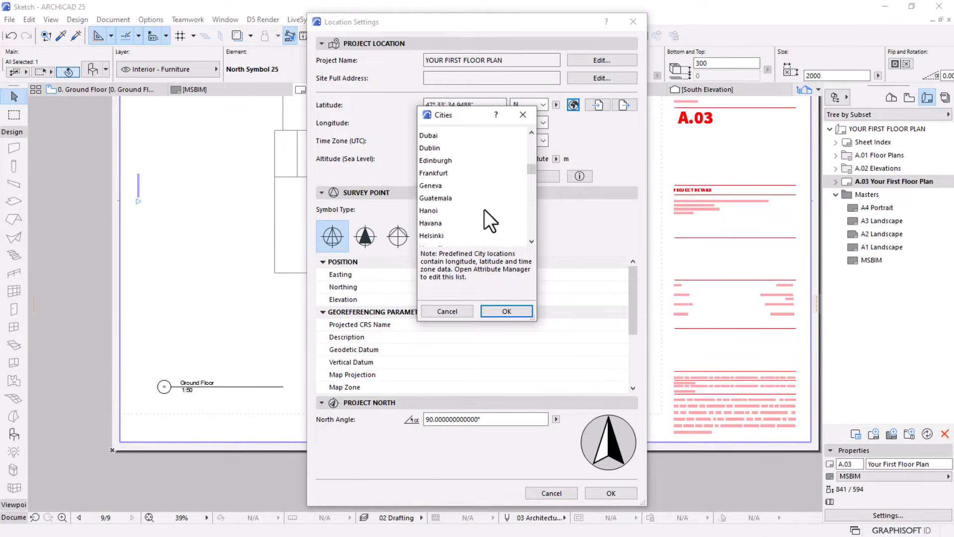
scroll(484, 210, down, 9)
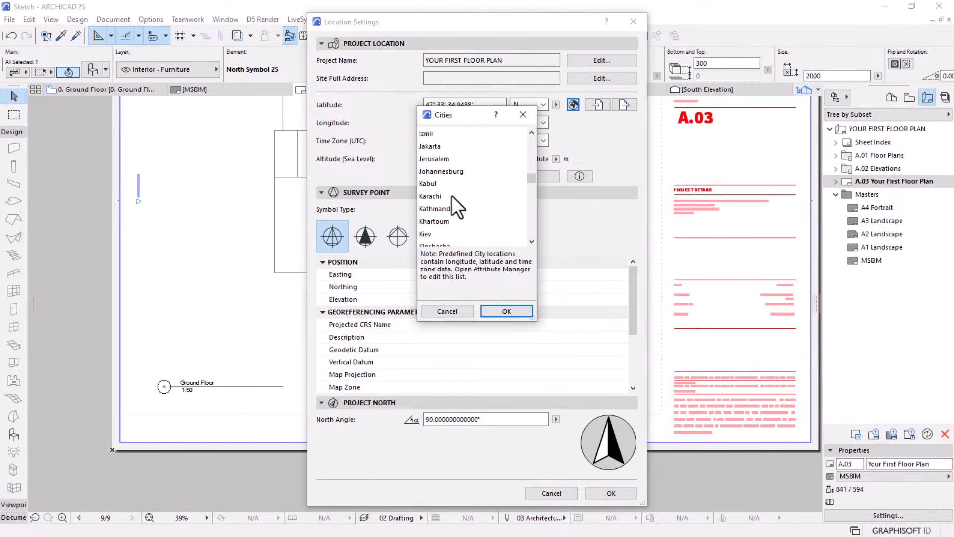
click(439, 171)
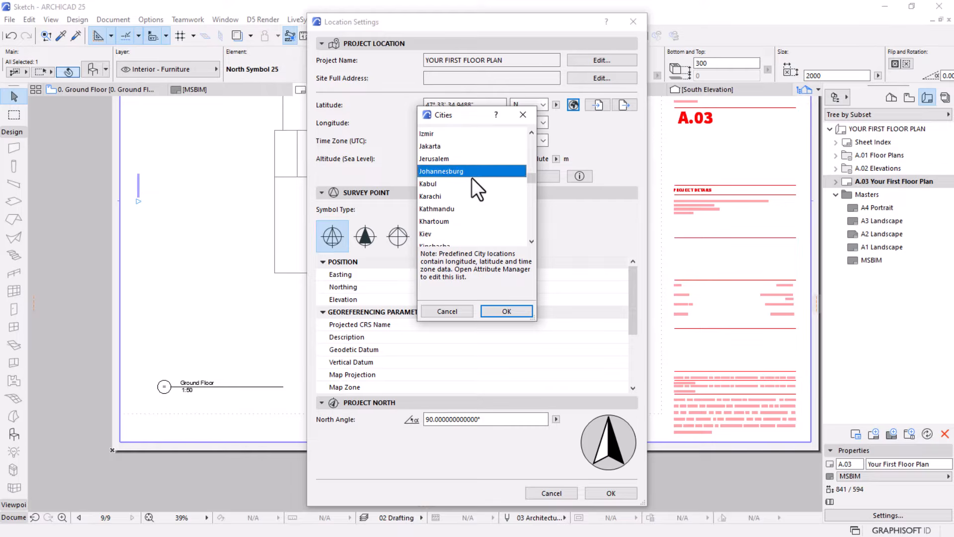
click(504, 311)
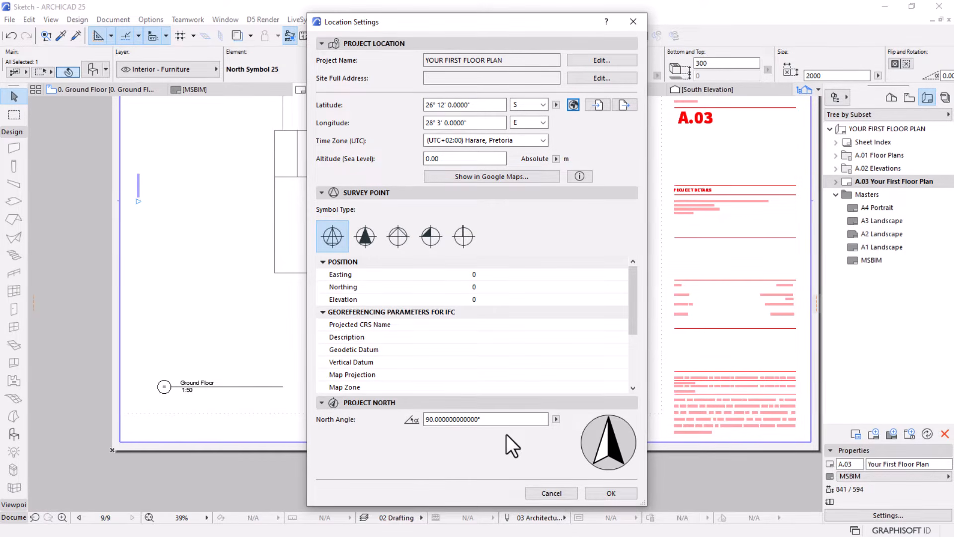
Set the Project North angle to 70° and deselect the north symbol on the layout
drag(498, 423, 401, 420)
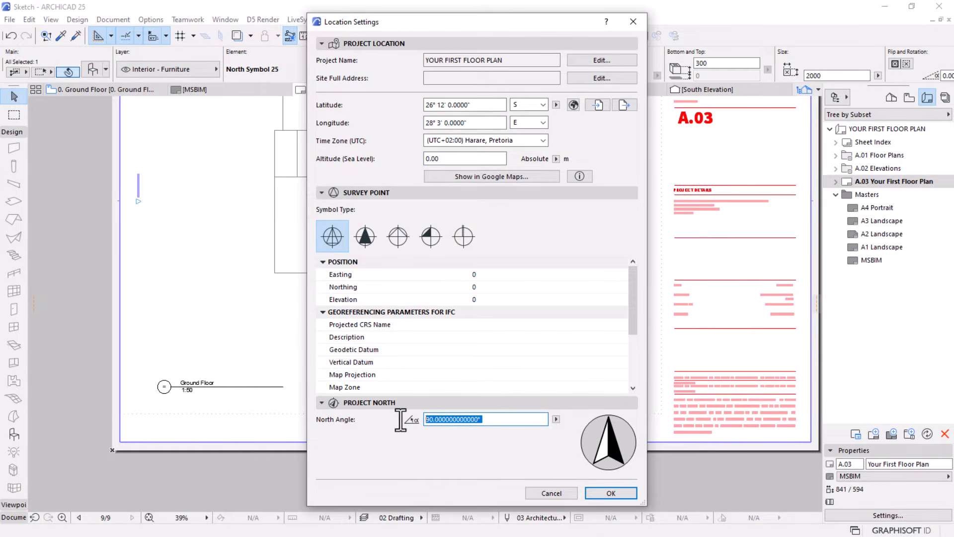
text(70)
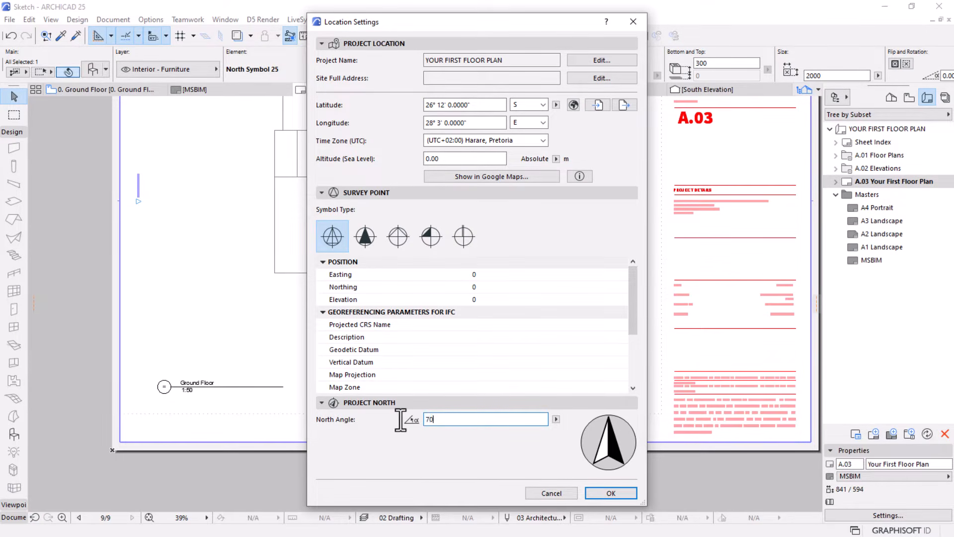
click(621, 493)
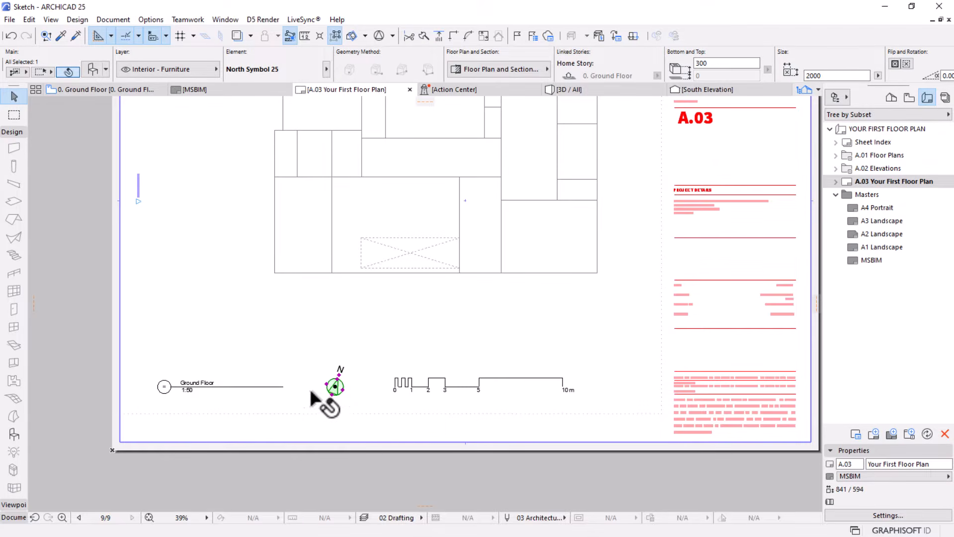
scroll(333, 392, up, 1)
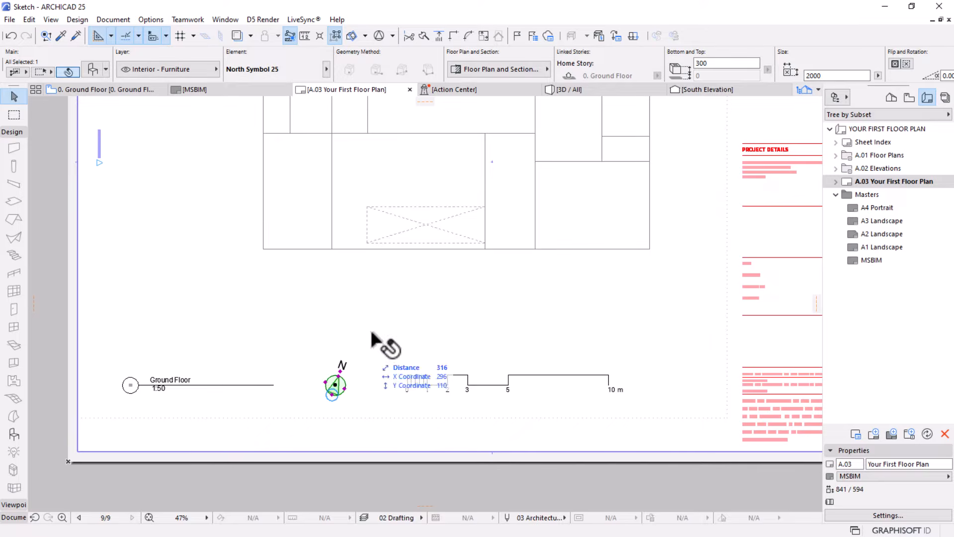
click(61, 353)
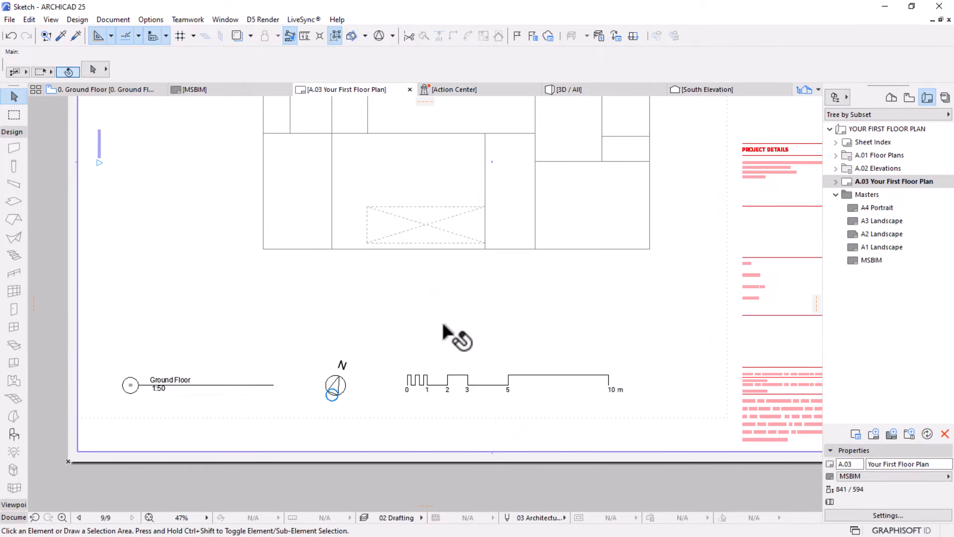
scroll(437, 333, down, 3)
middle_drag(450, 255, 422, 276)
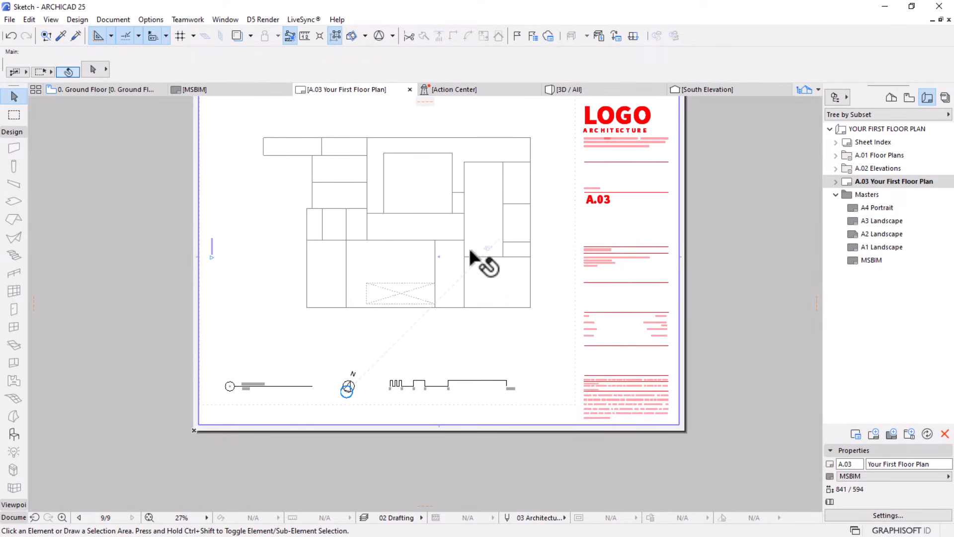
scroll(440, 307, up, 1)
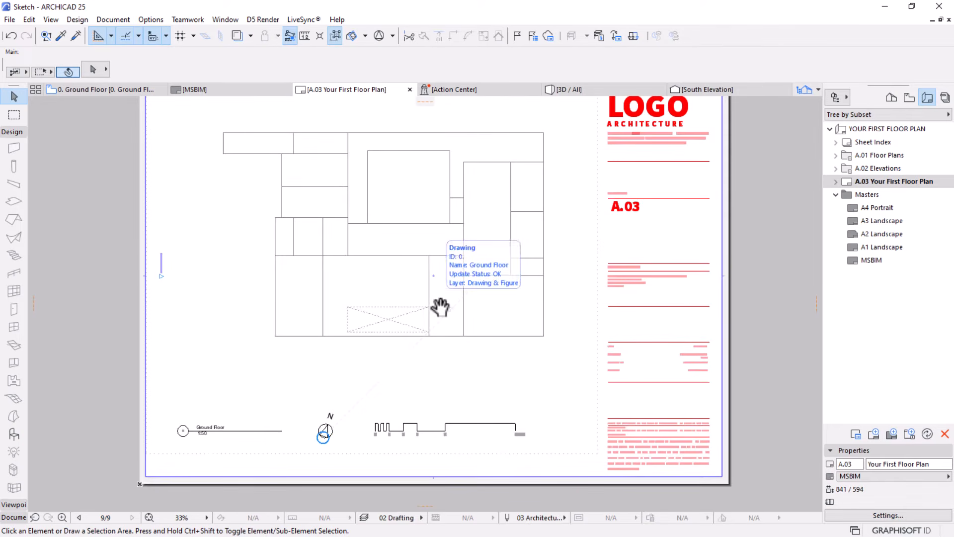
scroll(489, 328, down, 2)
middle_drag(490, 328, 487, 328)
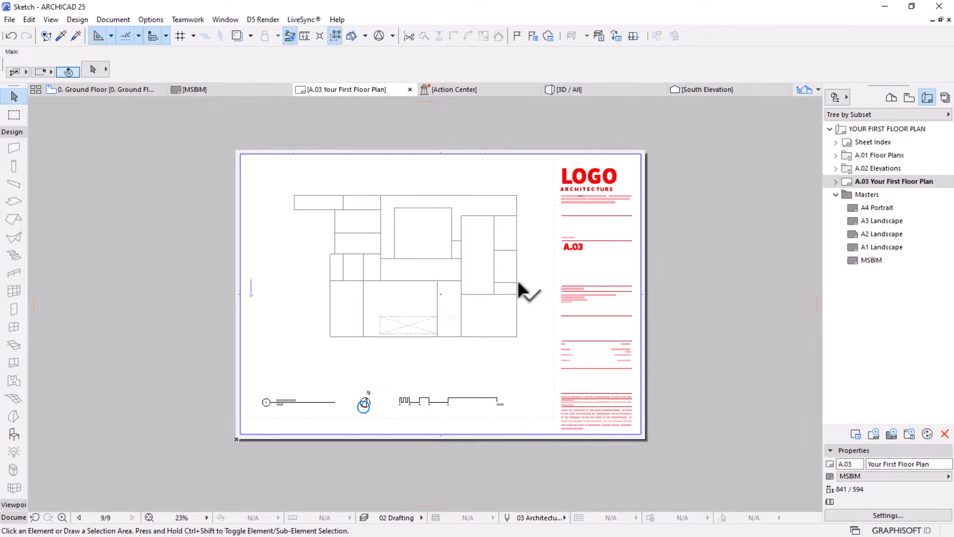
scroll(333, 304, up, 1)
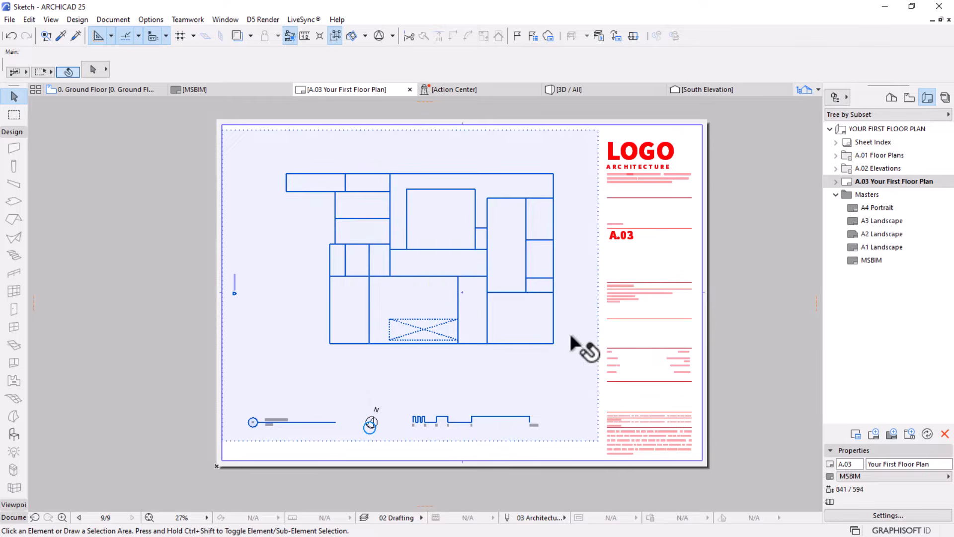
scroll(570, 338, down, 1)
middle_drag(492, 335, 463, 319)
scroll(462, 319, up, 1)
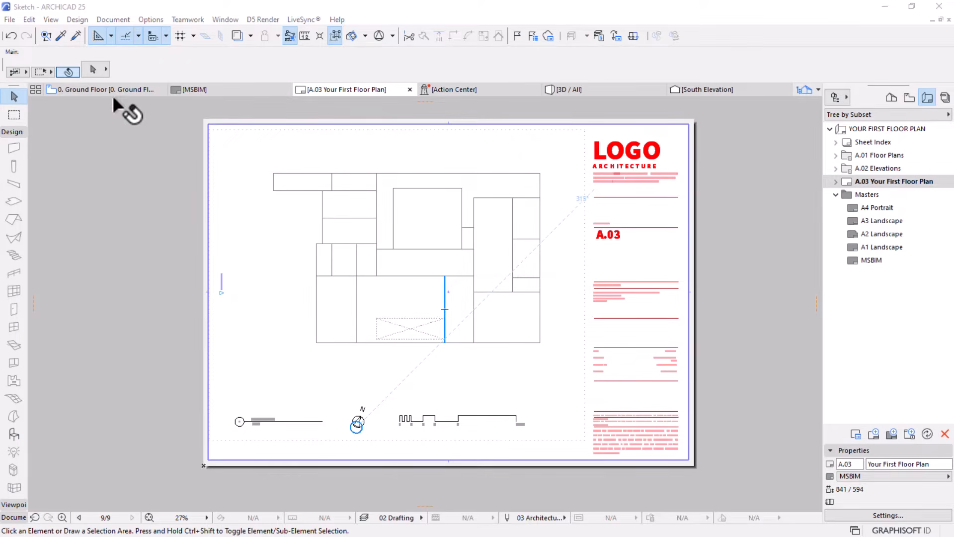
Switch to the 0. Ground Floor plan and frame the floor plan line sketch
mouse_move(109, 93)
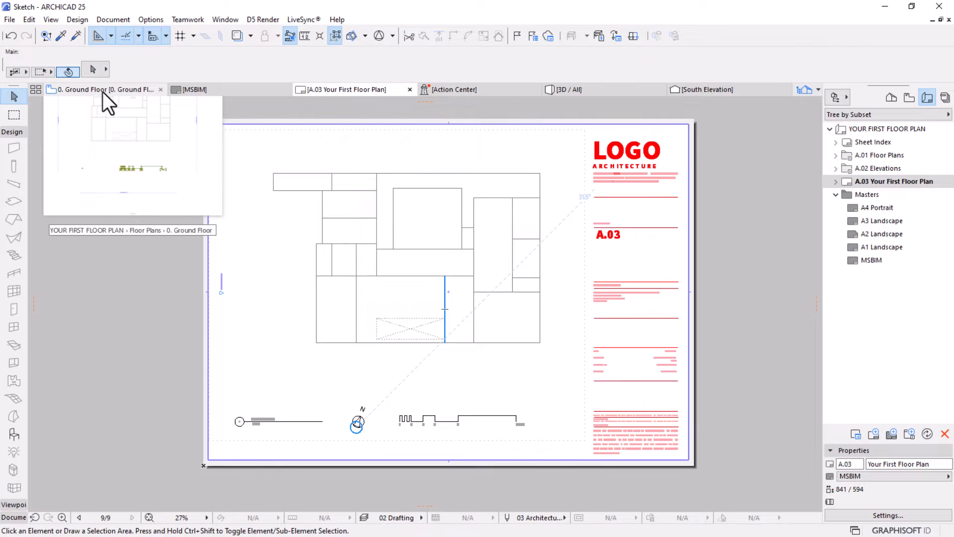
click(106, 92)
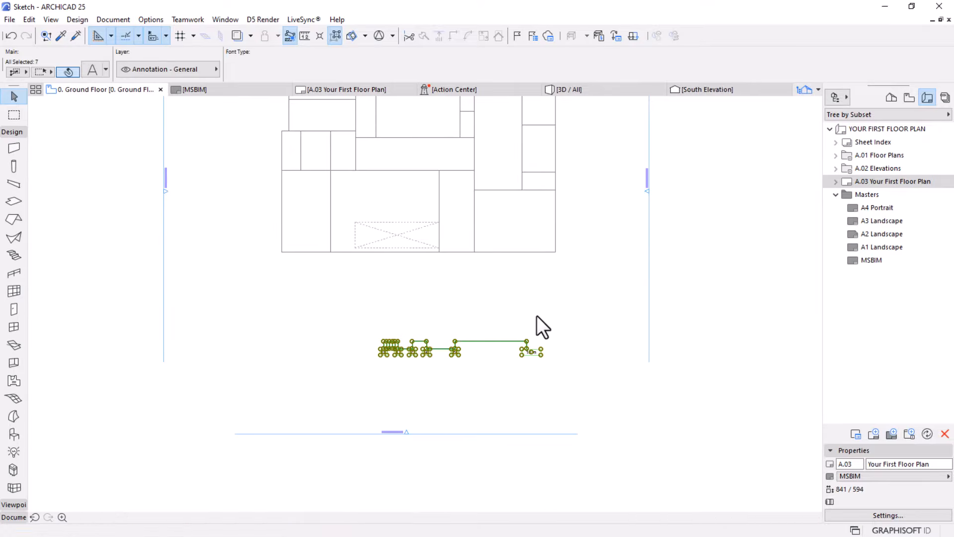
middle_drag(447, 222, 443, 298)
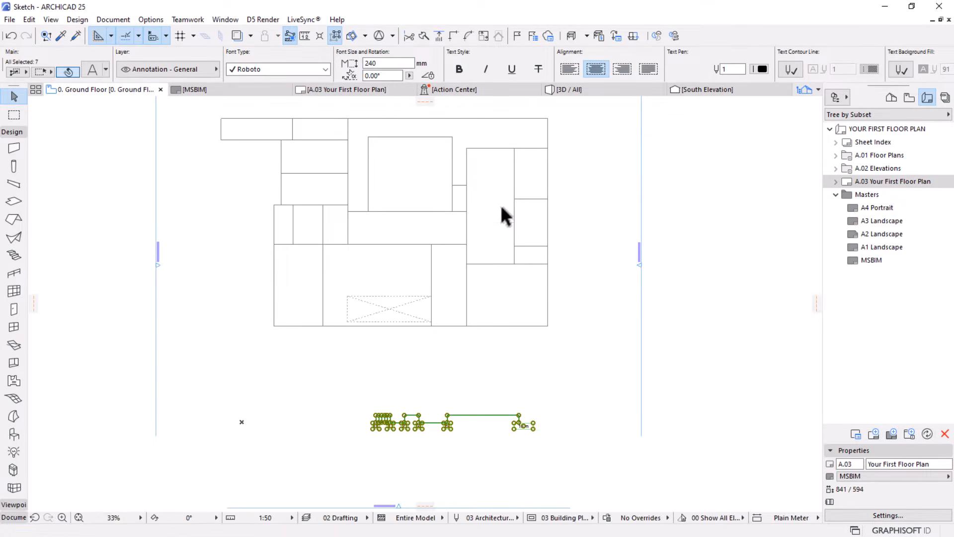
middle_drag(504, 213, 473, 259)
scroll(341, 297, up, 3)
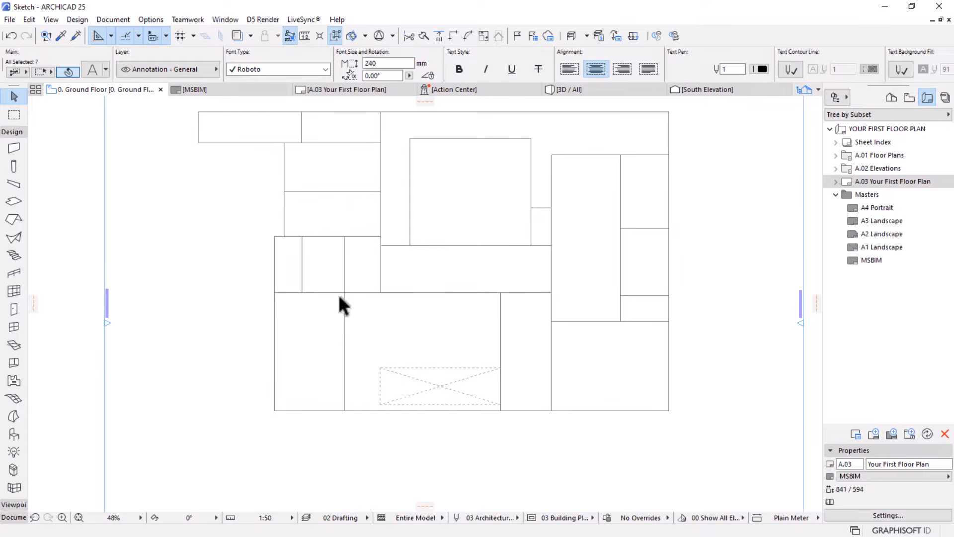
middle_drag(481, 281, 460, 302)
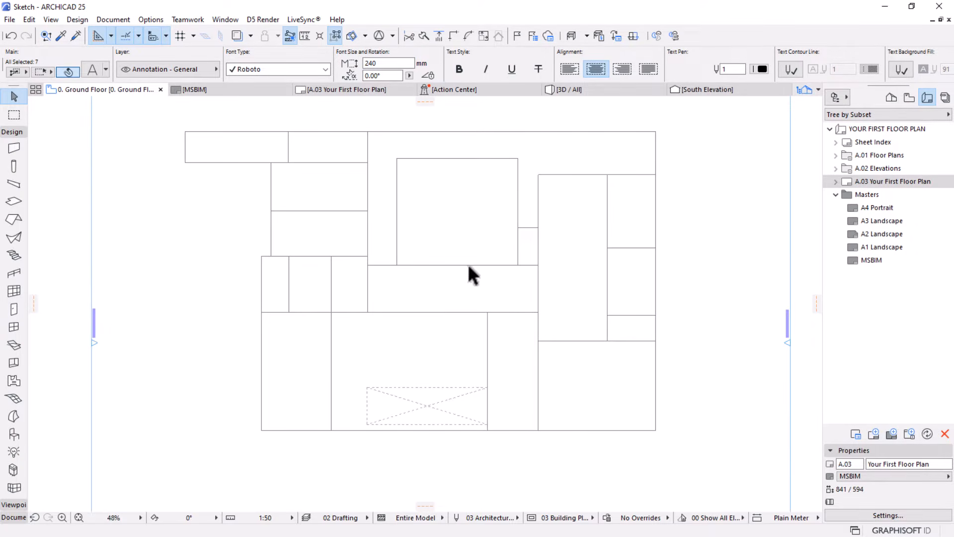
middle_drag(362, 285, 378, 272)
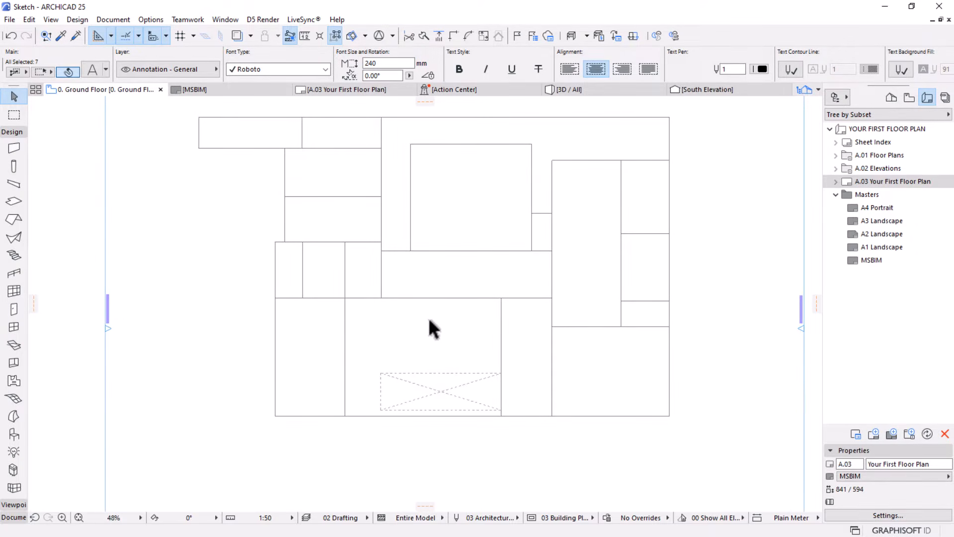
middle_drag(429, 321, 418, 297)
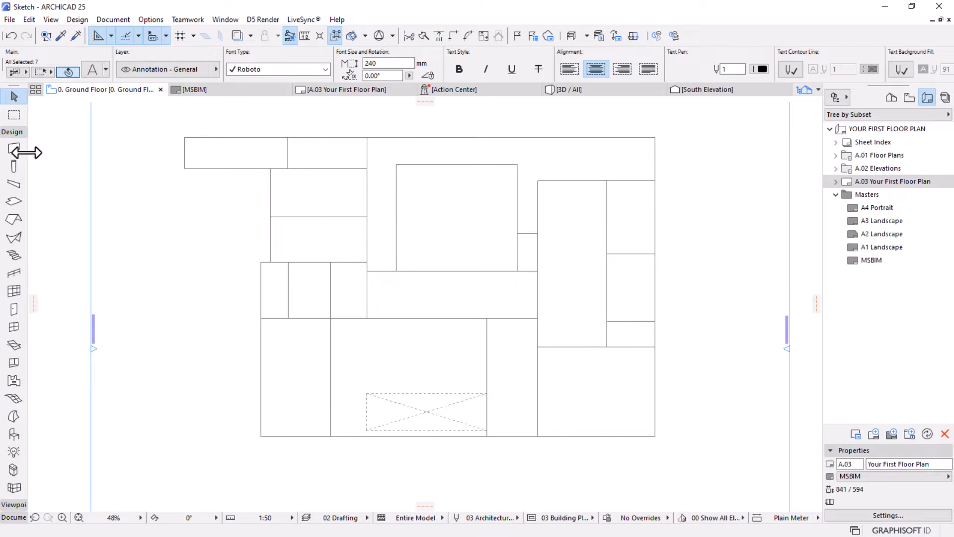
Widen the toolbox until the full names of the design tools are readable
drag(27, 162, 40, 163)
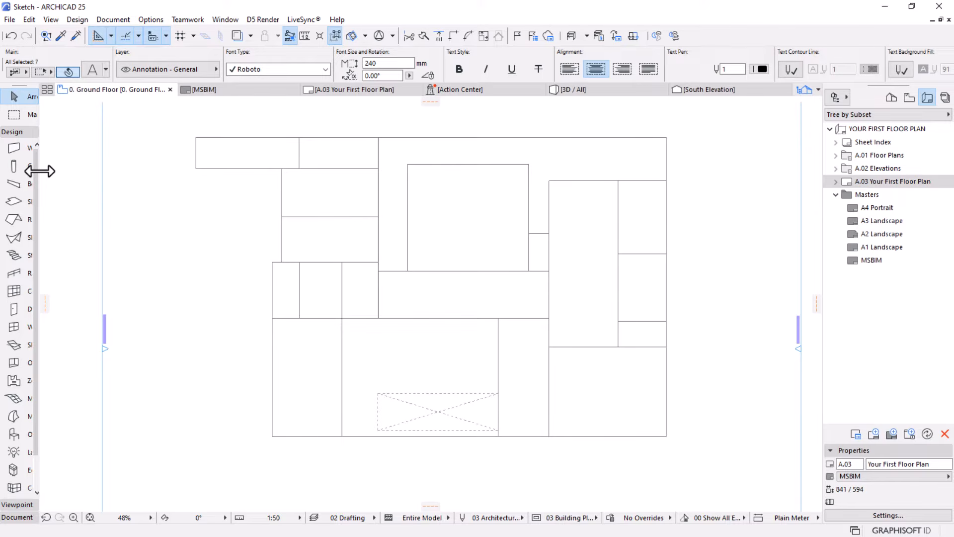
drag(40, 171, 76, 175)
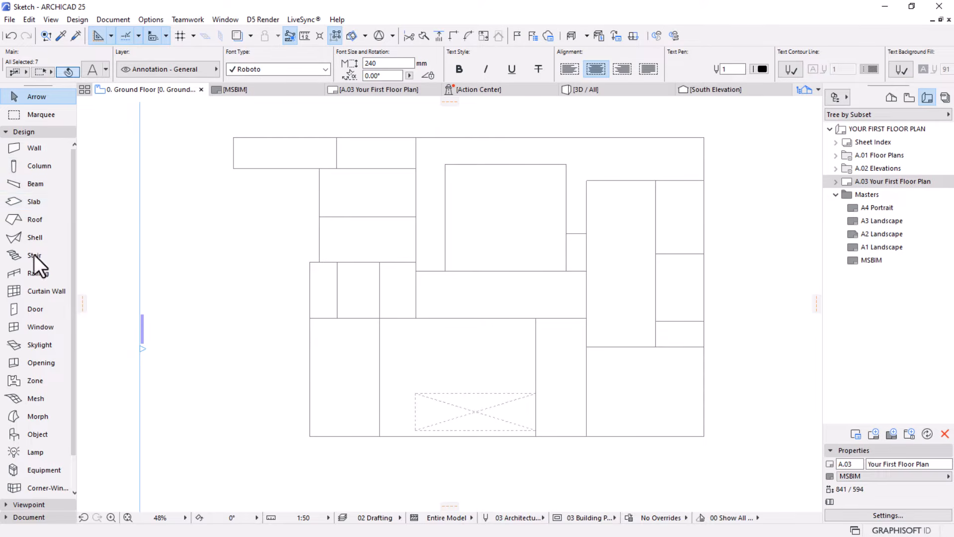
scroll(34, 386, down, 1)
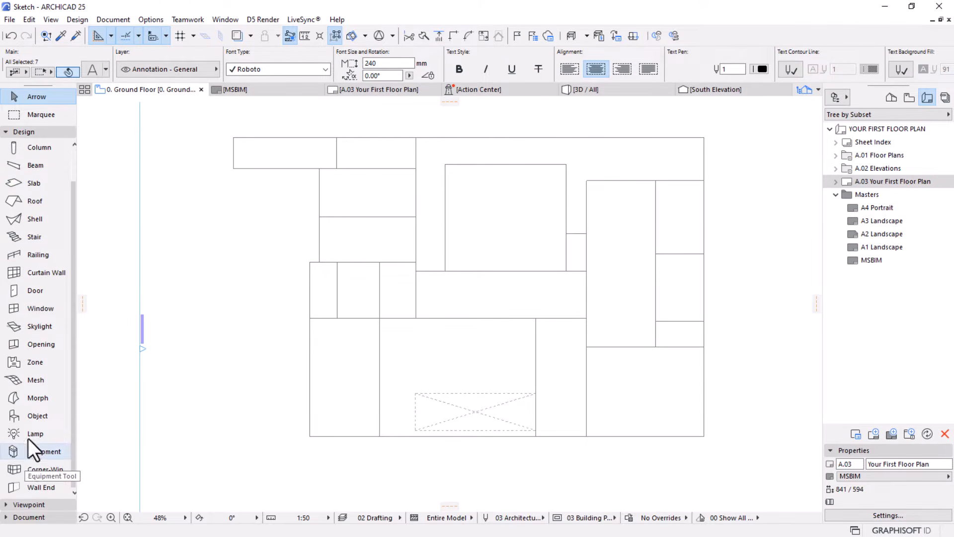
scroll(30, 418, up, 1)
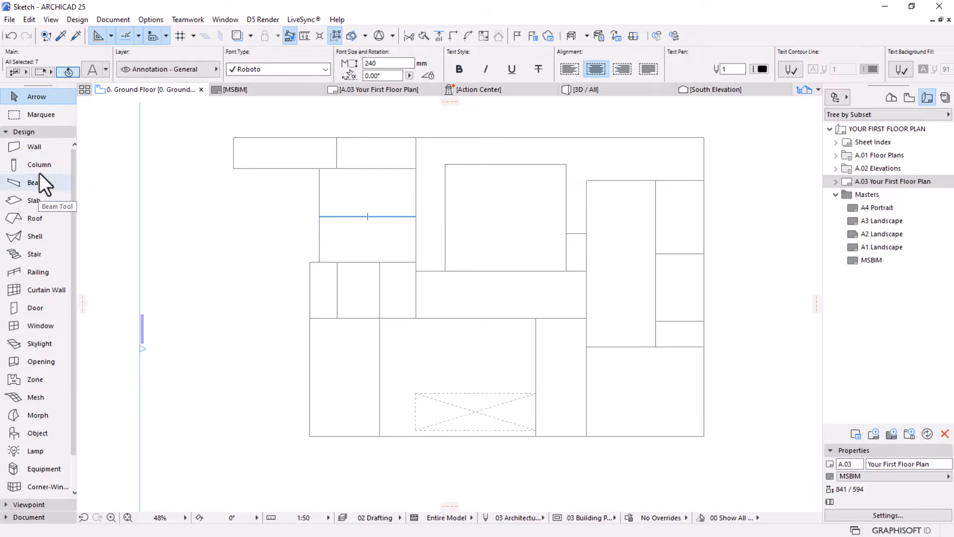
Activate the Wall tool and look through its default placement, structure, height and surface options
click(29, 146)
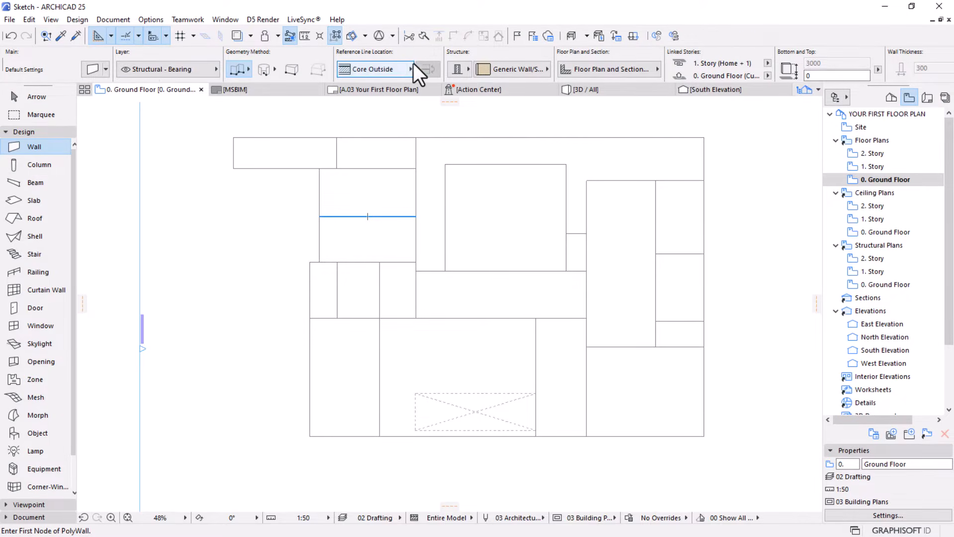
scroll(413, 63, down, 5)
scroll(413, 64, down, 6)
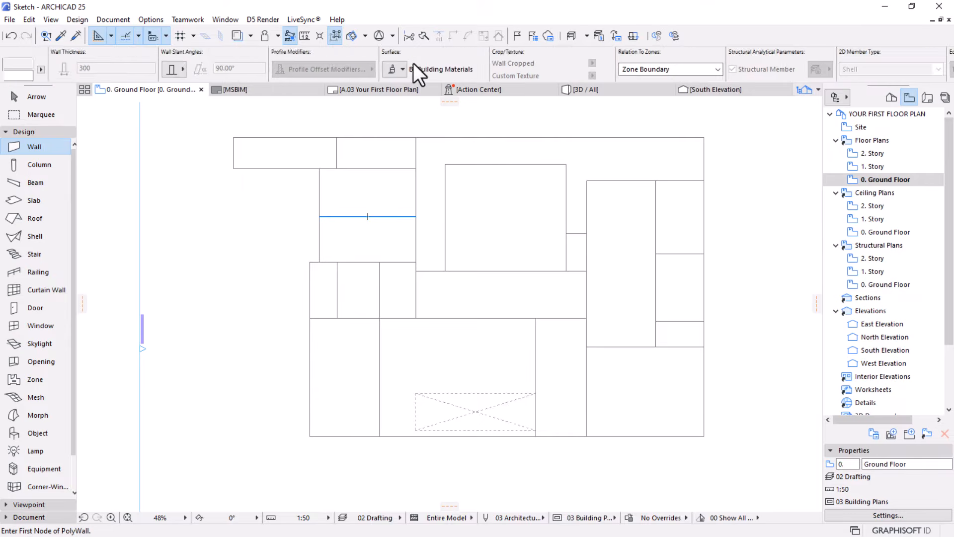
scroll(412, 64, up, 10)
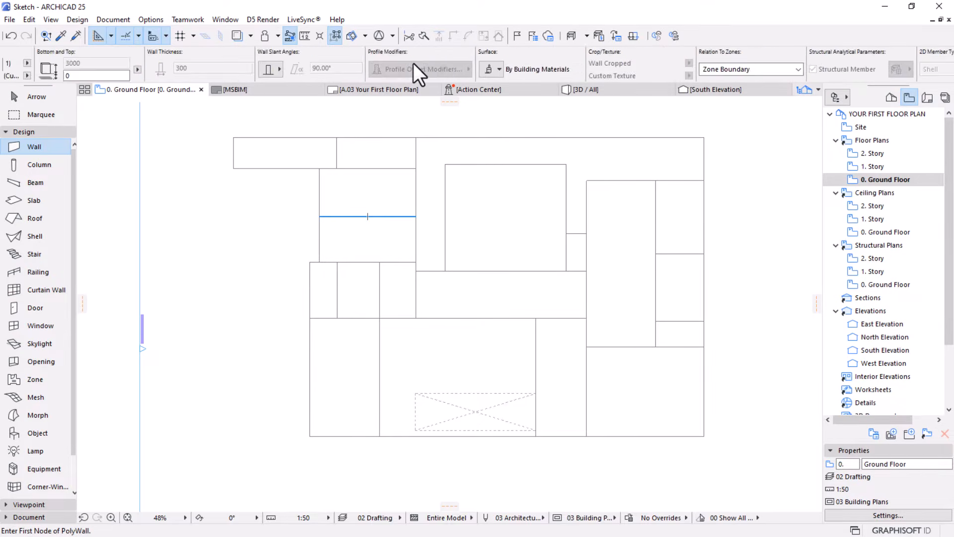
scroll(413, 64, up, 8)
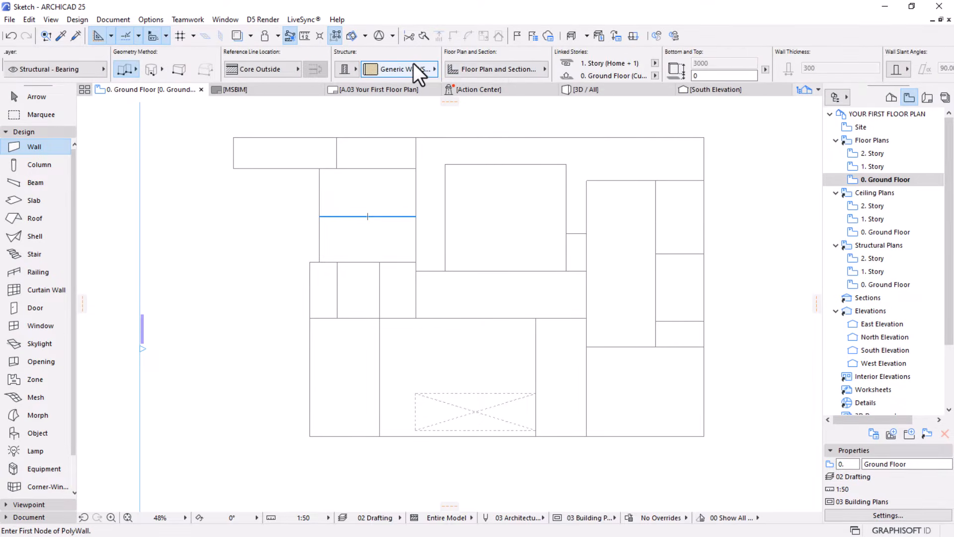
scroll(413, 64, up, 2)
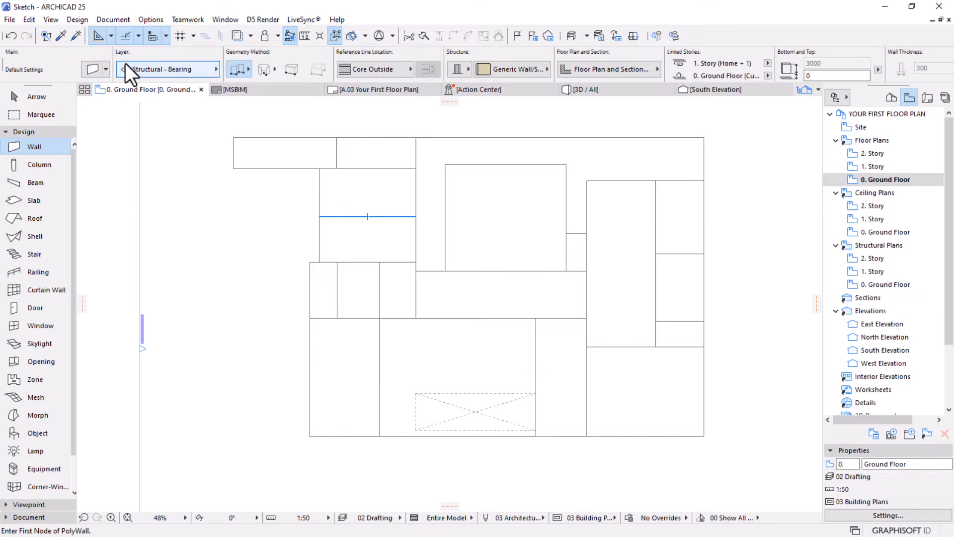
Set the default wall to a basic structure using the ST-00 GENERIC - STRUCTURAL building material
click(91, 70)
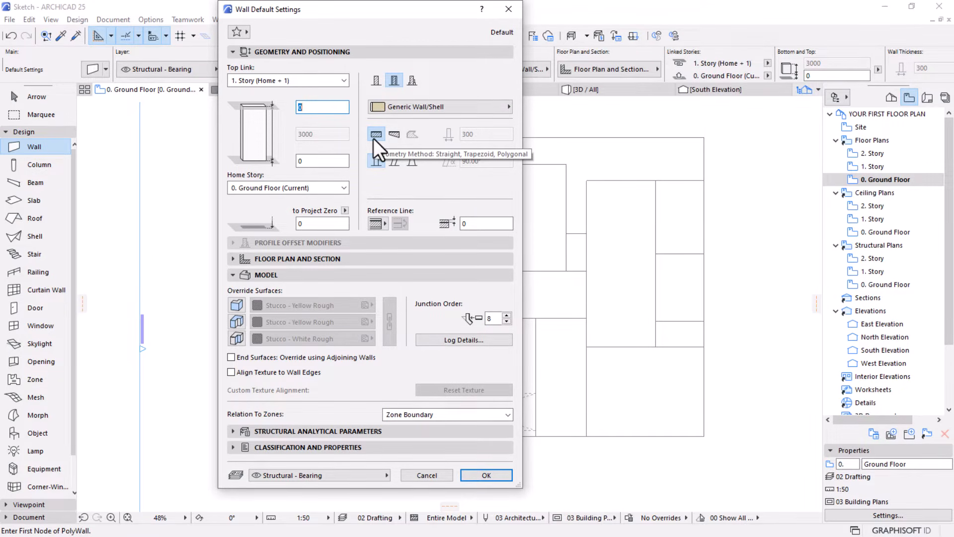
click(378, 83)
click(422, 107)
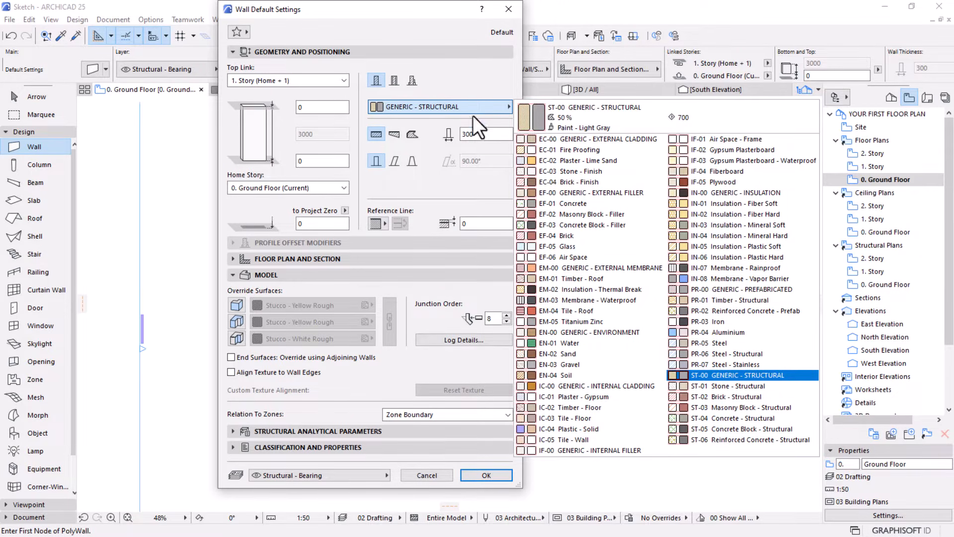
click(730, 375)
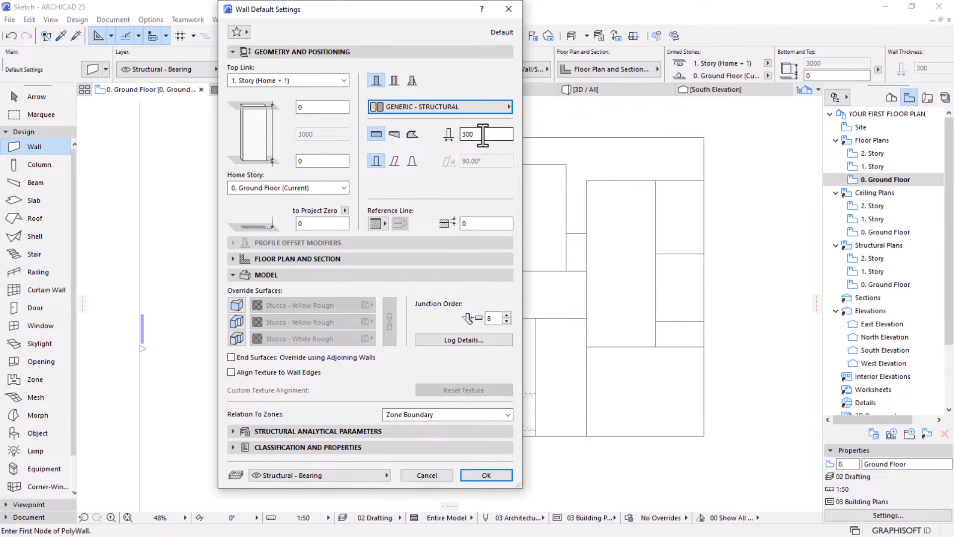
click(462, 135)
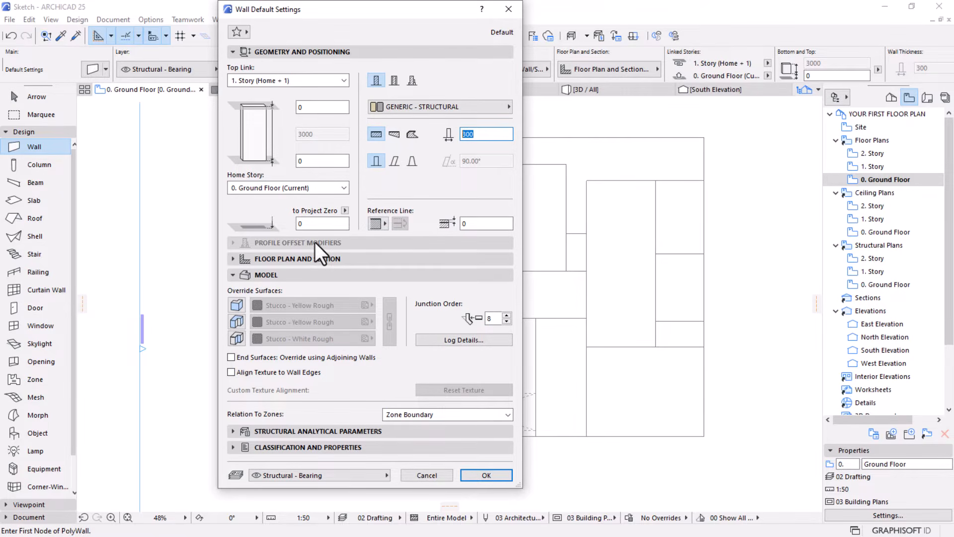
Review the floor plan and section settings of the default wall and accept the wall defaults
click(282, 261)
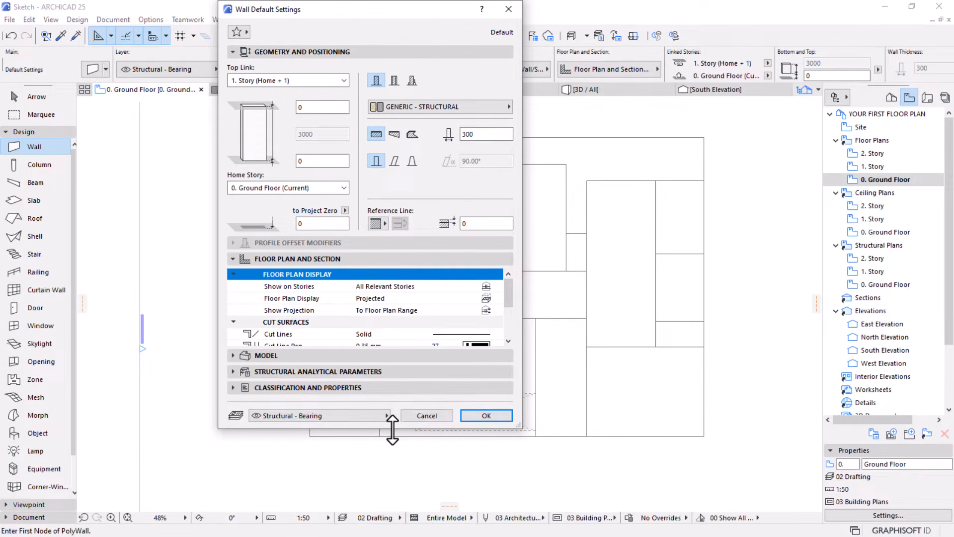
drag(392, 428, 389, 506)
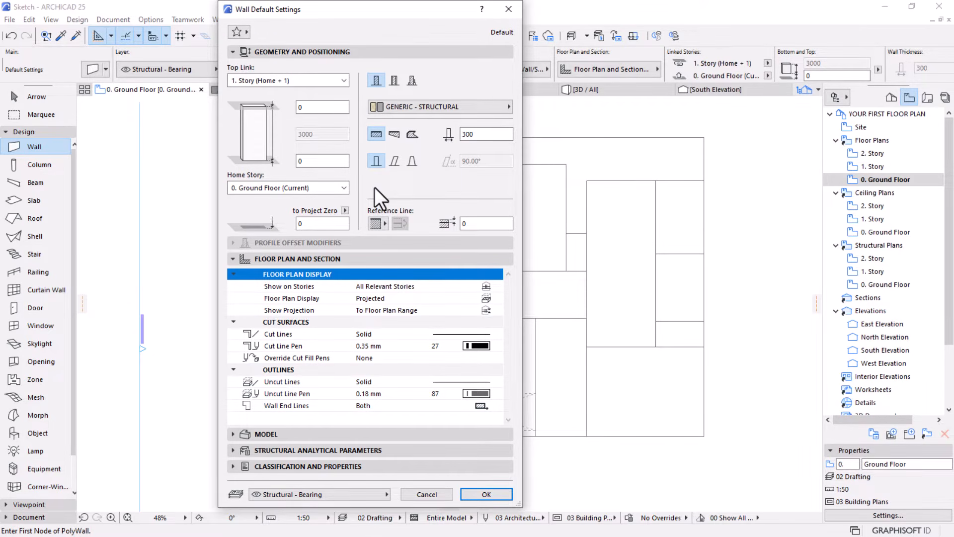
click(472, 491)
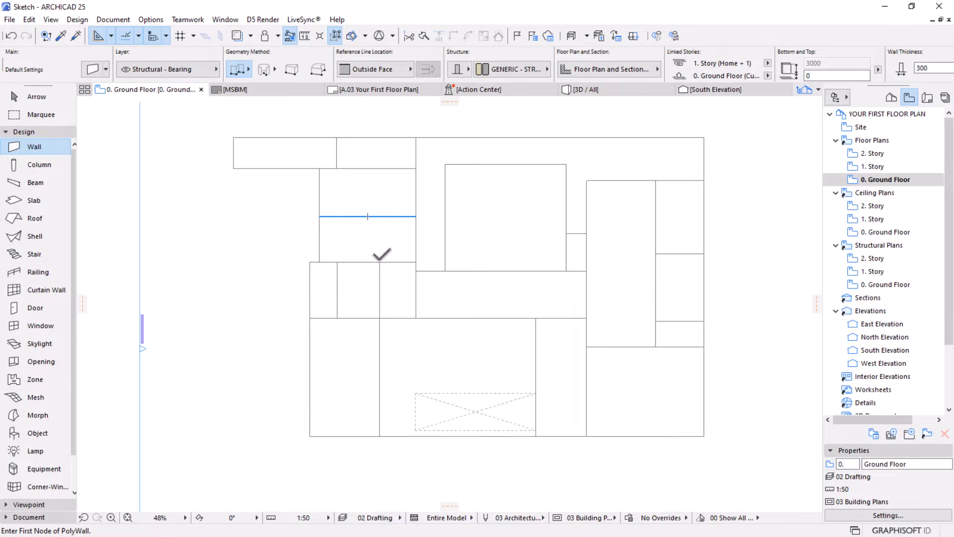
Choose the chained geometry method for drawing the walls
scroll(330, 260, down, 2)
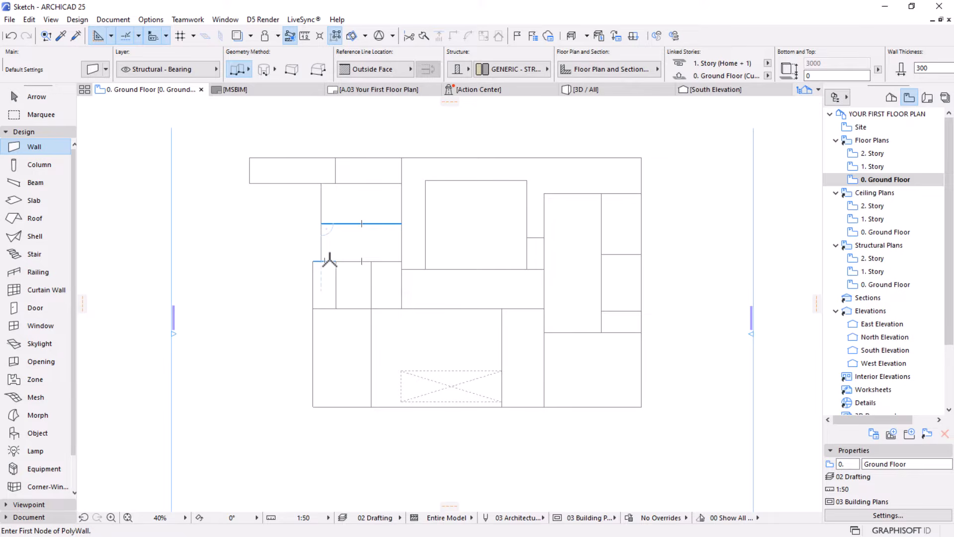
click(248, 70)
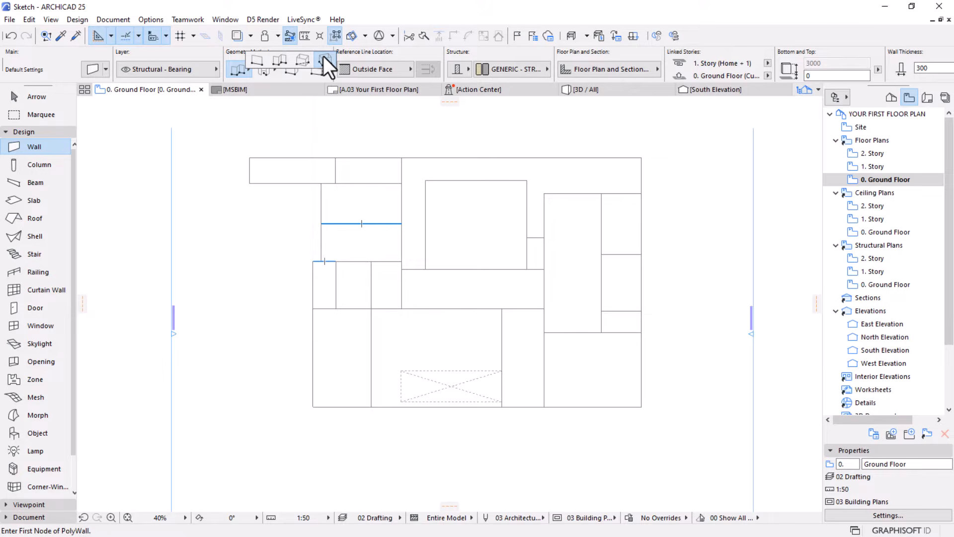
click(278, 60)
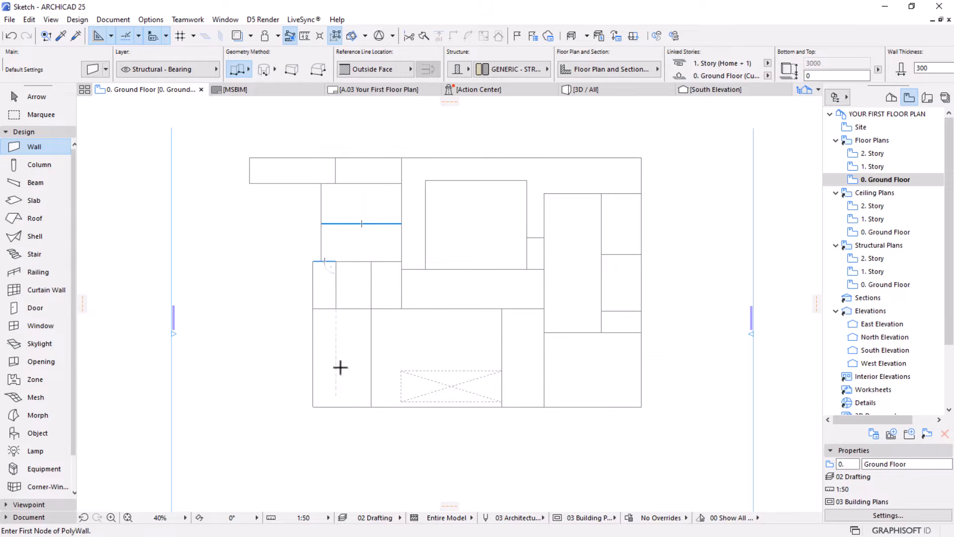
Start the exterior wall chain at the sketch's lower-left outer corner and set the wall's reference line to Inside Face
scroll(328, 371, up, 1)
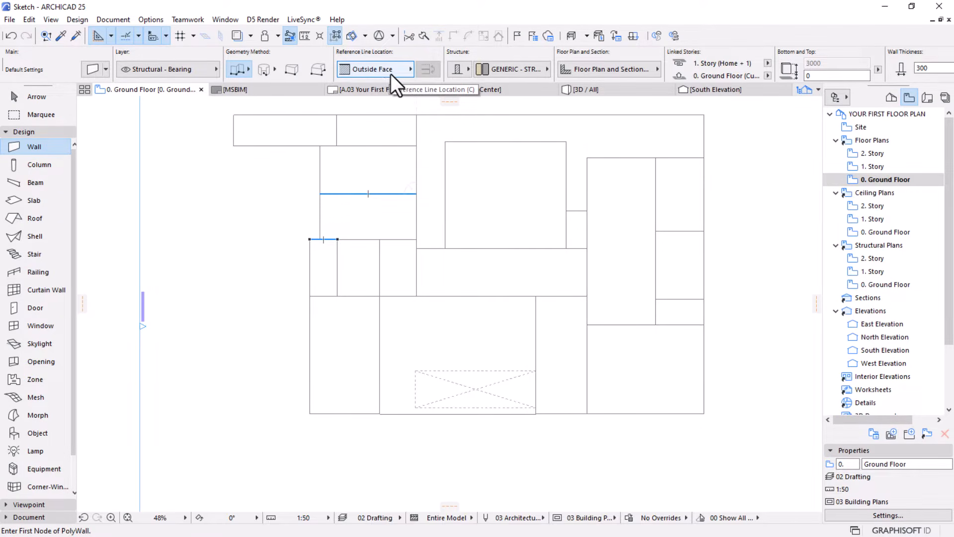
click(407, 72)
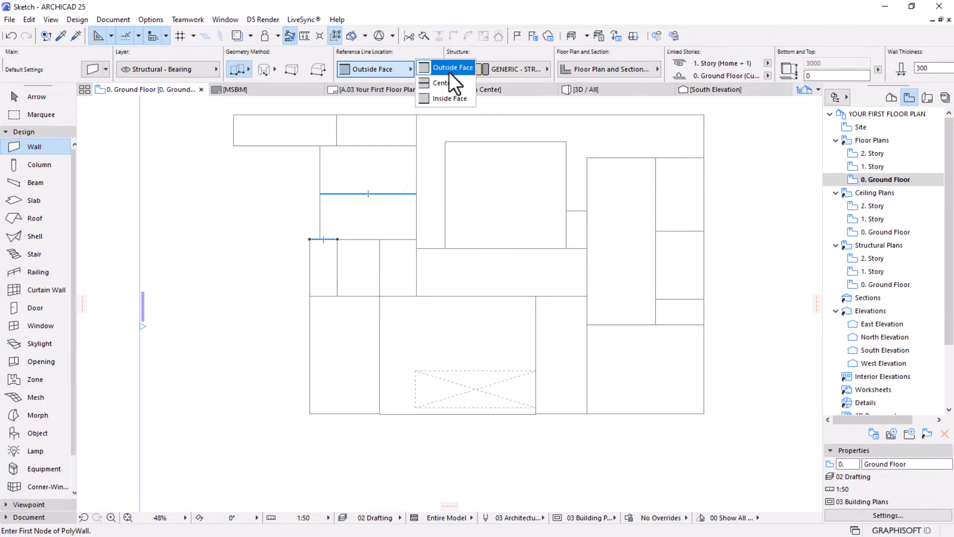
click(311, 413)
click(309, 413)
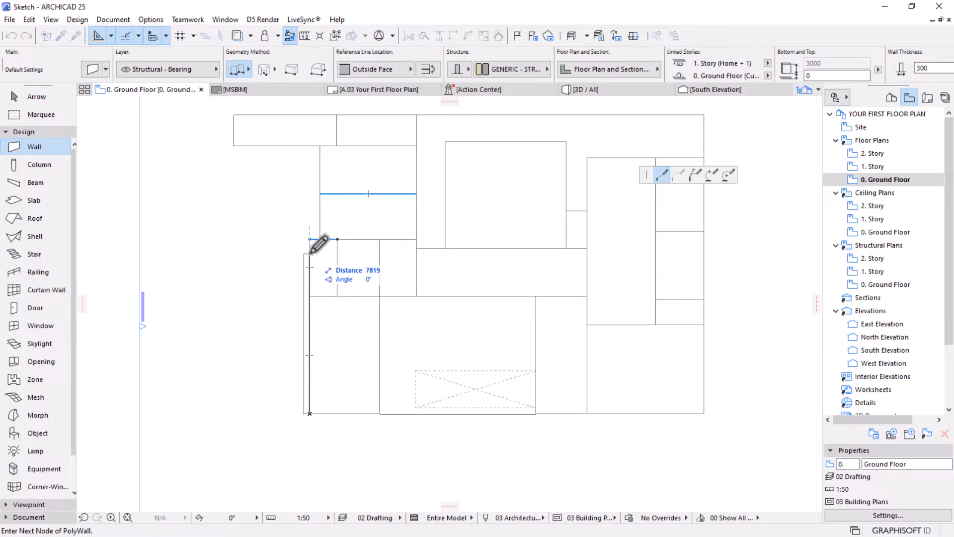
scroll(309, 322, up, 1)
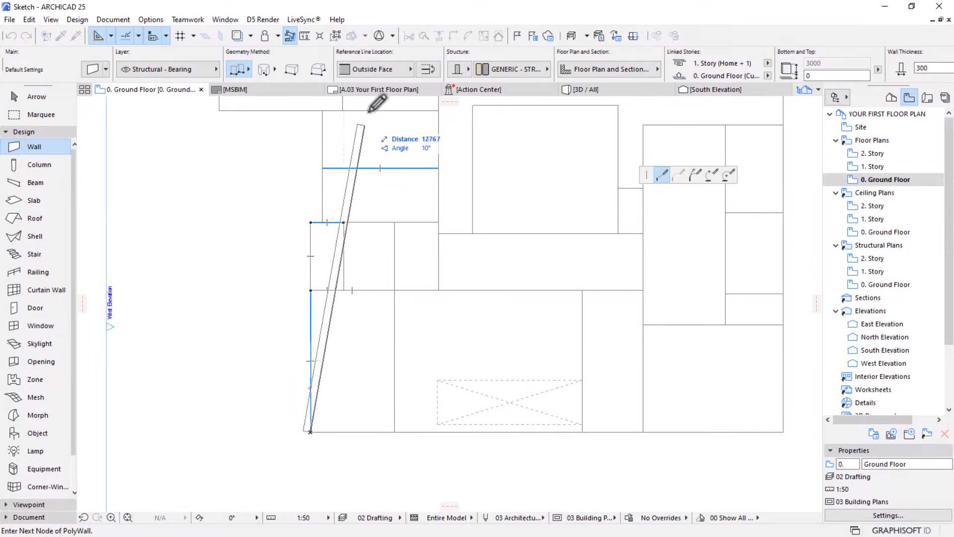
click(388, 73)
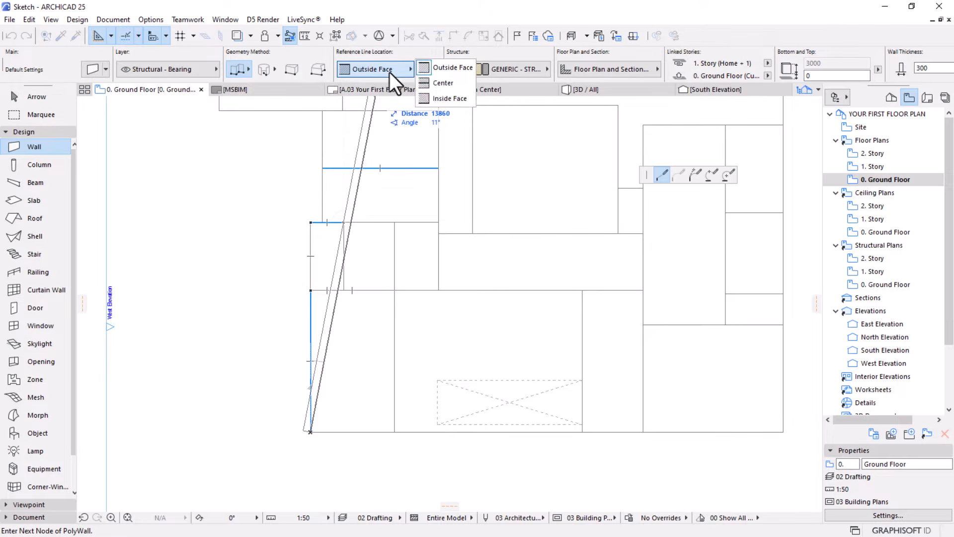
click(447, 98)
scroll(306, 288, up, 2)
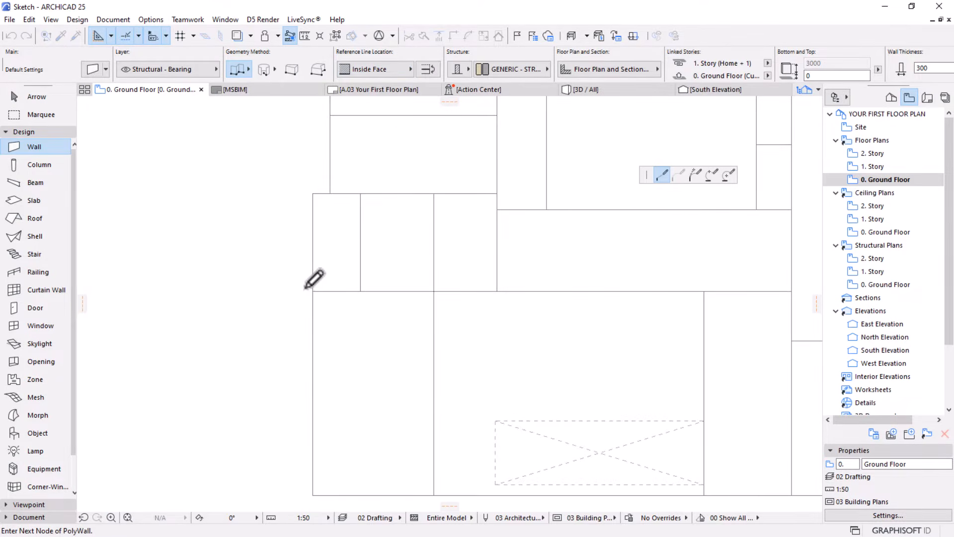
scroll(318, 241, down, 1)
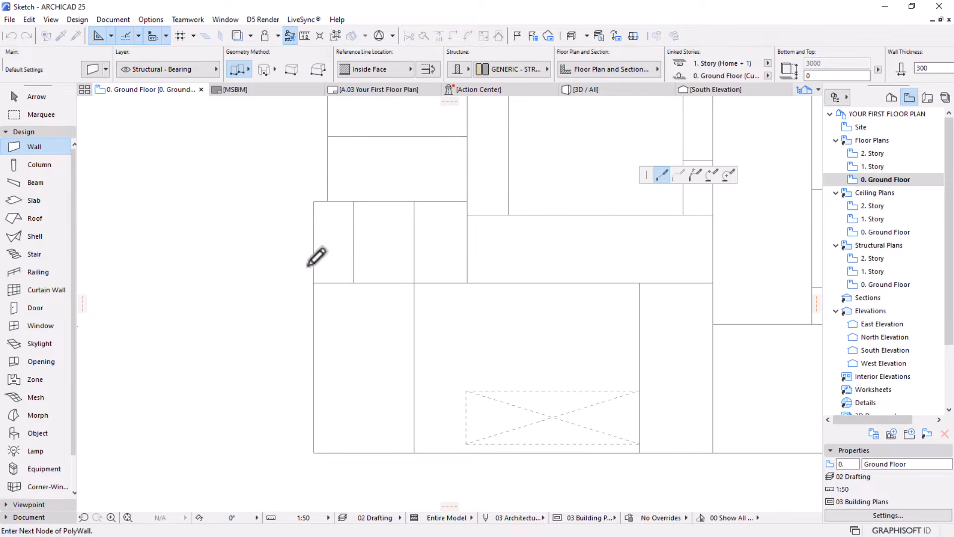
Trace the left wing's exterior walls up the outer side, around the notch and upper room, and down to the courtyard's lower-left corner
click(313, 202)
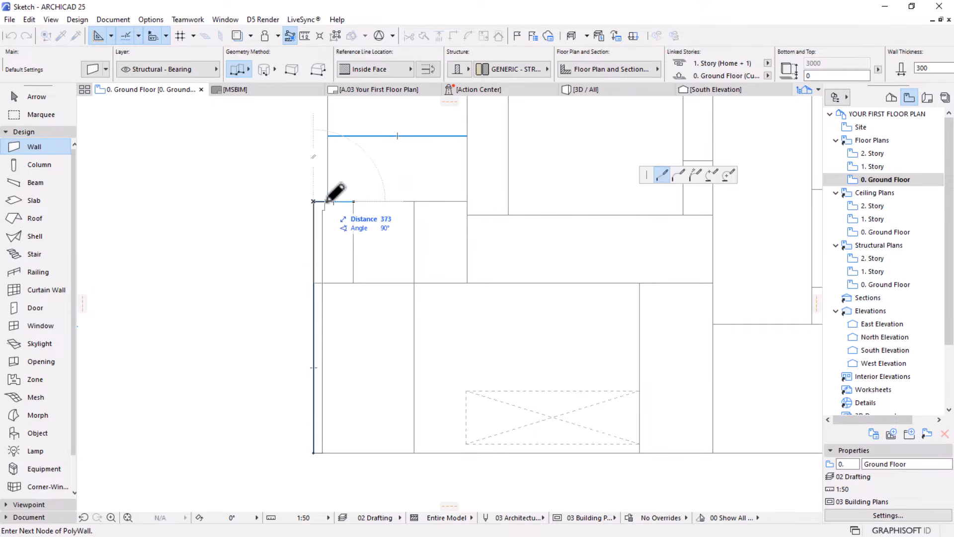
scroll(341, 336, down, 4)
scroll(342, 211, up, 4)
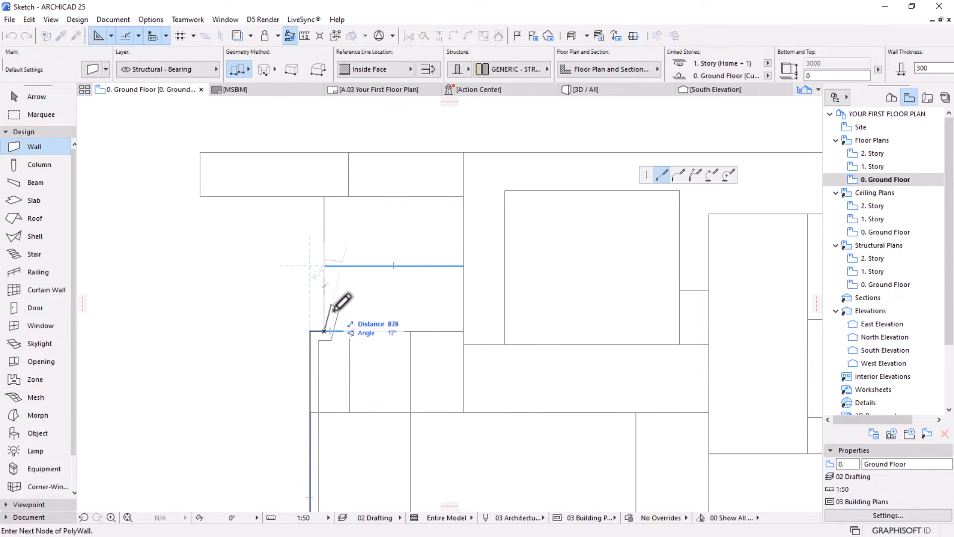
click(324, 196)
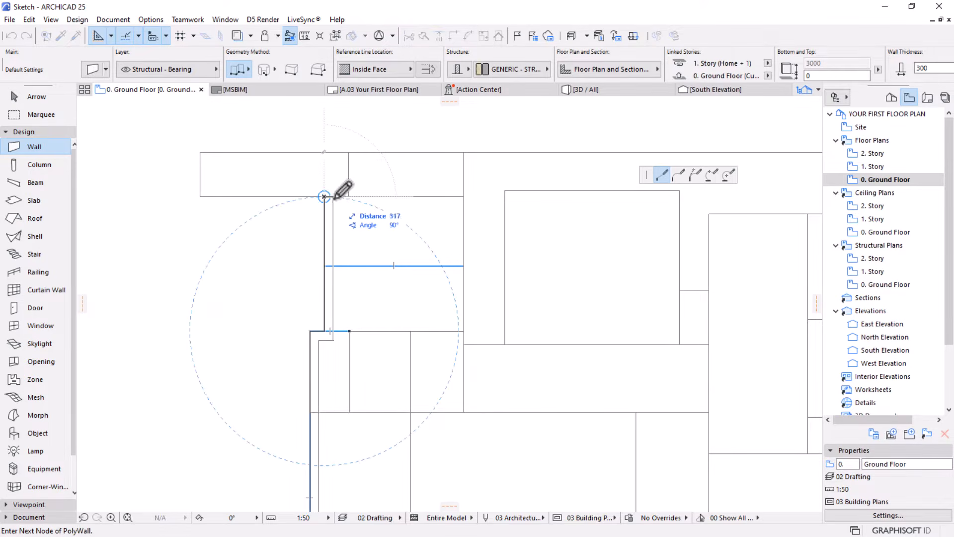
click(463, 197)
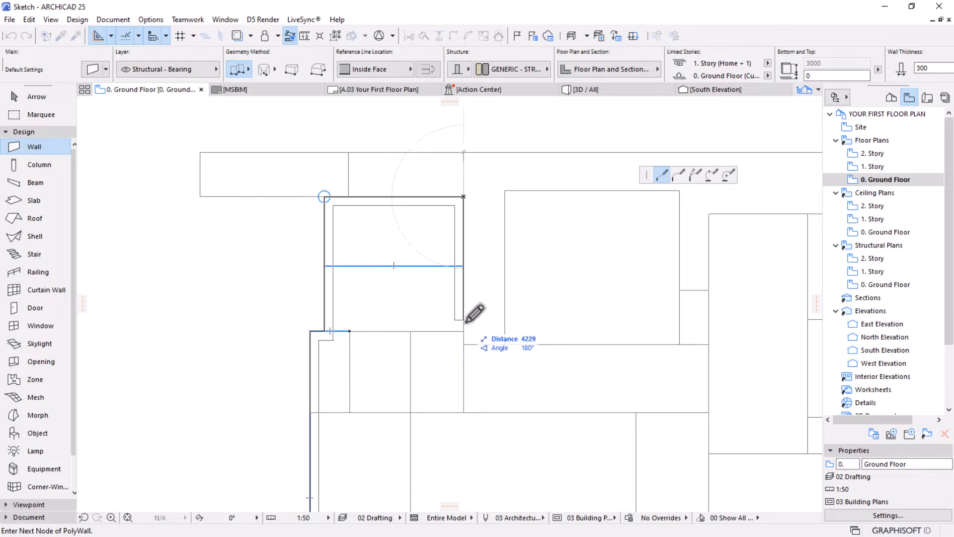
click(463, 413)
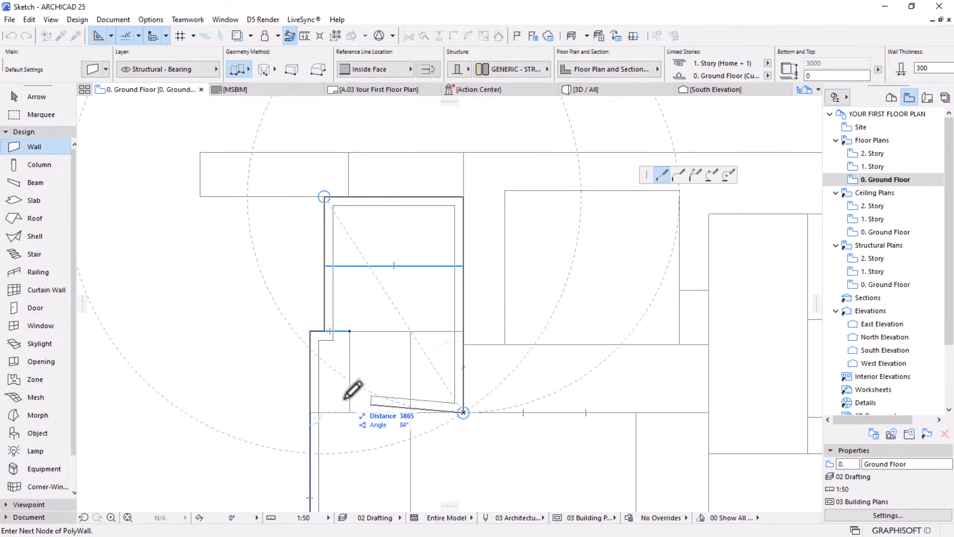
Continue the chain about 8300 mm along the courtyard's lower edge, around the right wing, and back along the bottom to close the outline
scroll(315, 355, down, 2)
scroll(531, 377, up, 2)
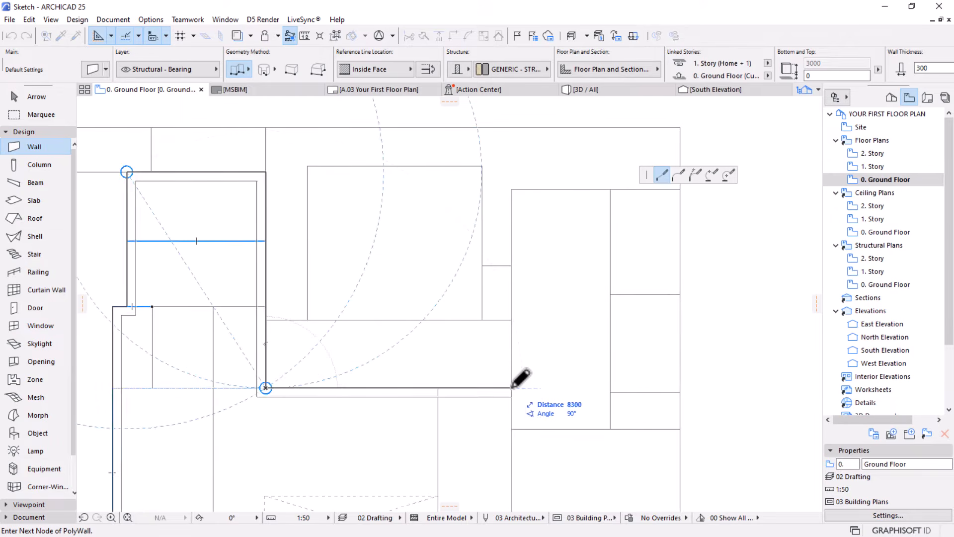
click(511, 388)
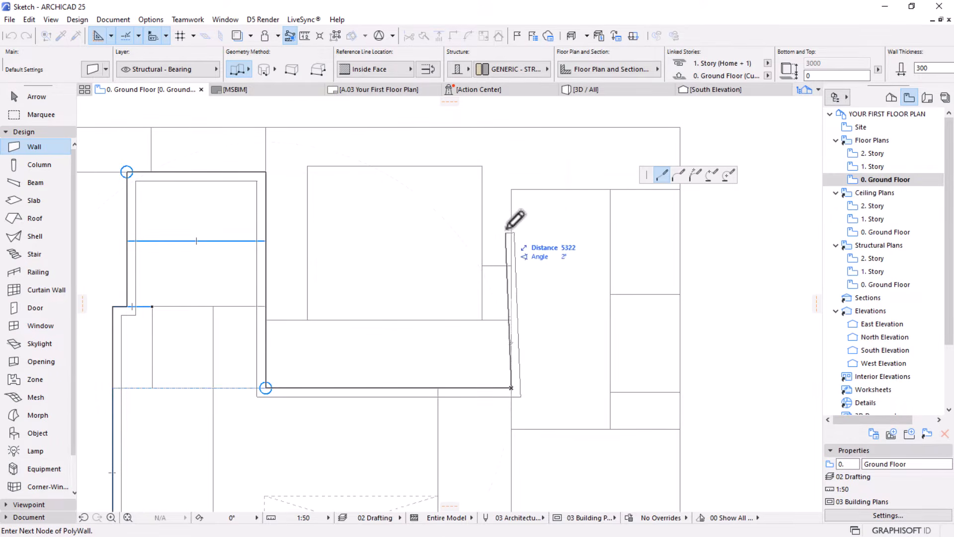
click(511, 190)
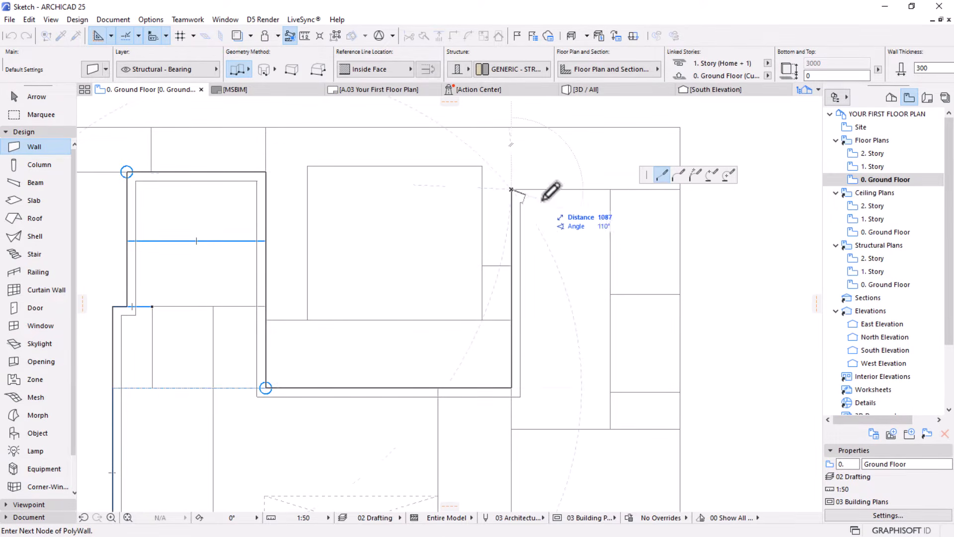
click(681, 189)
scroll(624, 222, down, 2)
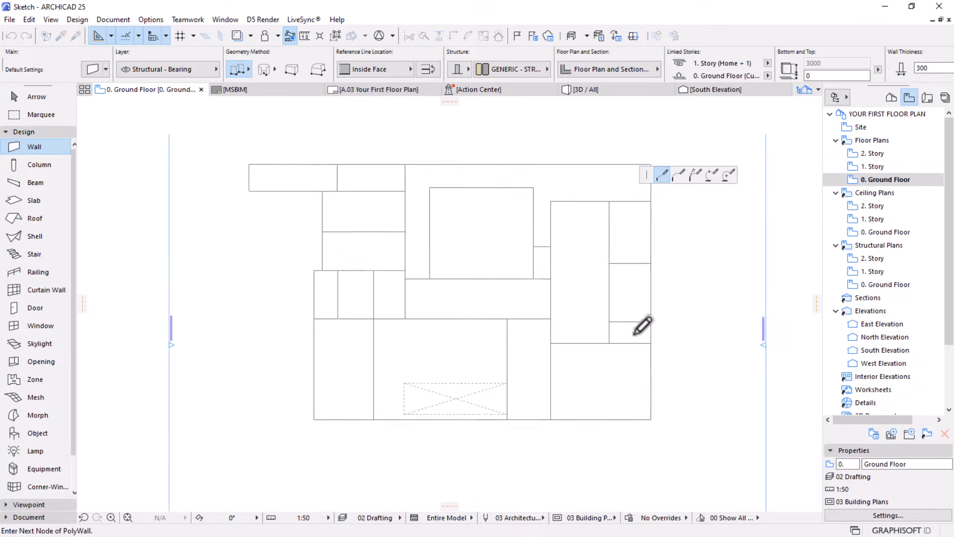
click(649, 413)
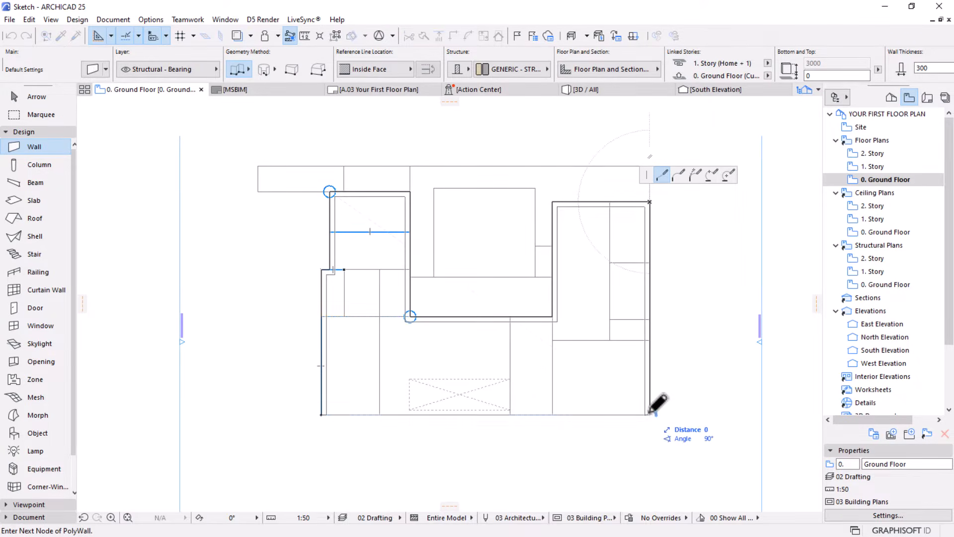
click(323, 413)
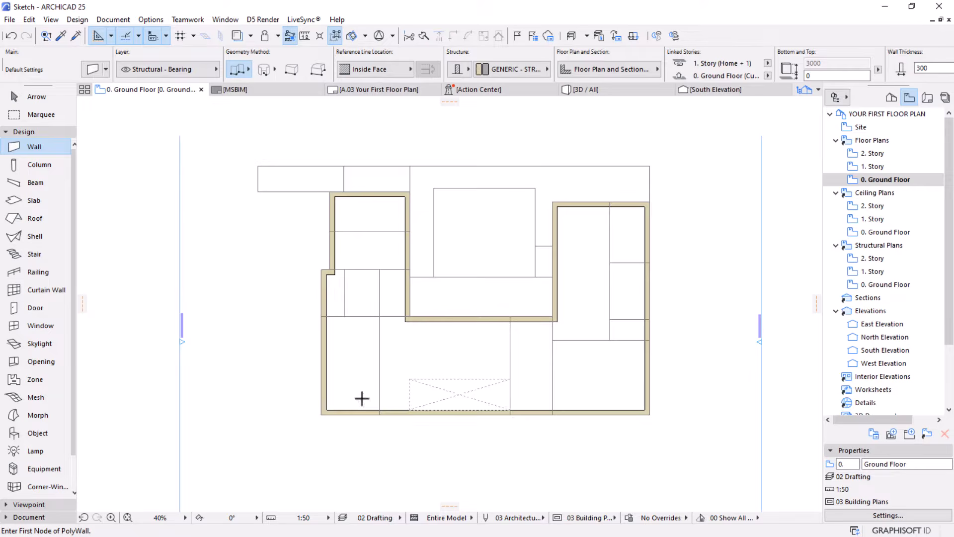
Draw a chained inner wall from the bottom exterior wall about 4050 mm up, 3340 mm right and 7800 mm up to the right wing's top wall
scroll(363, 396, up, 1)
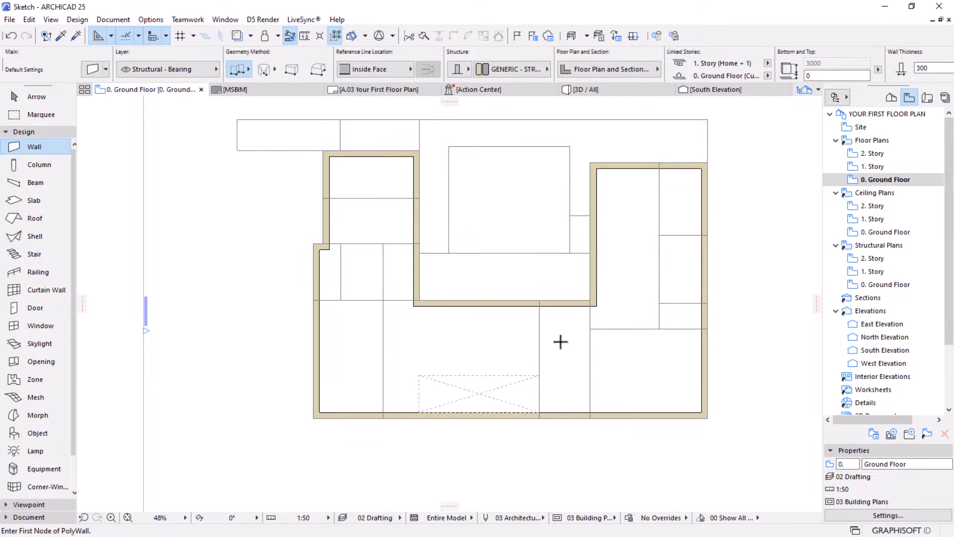
middle_drag(549, 340, 486, 332)
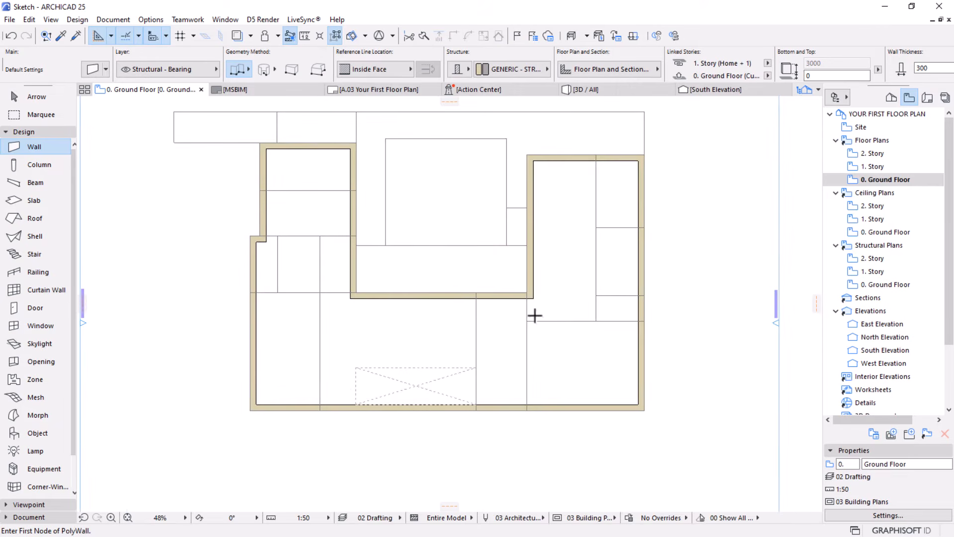
click(527, 404)
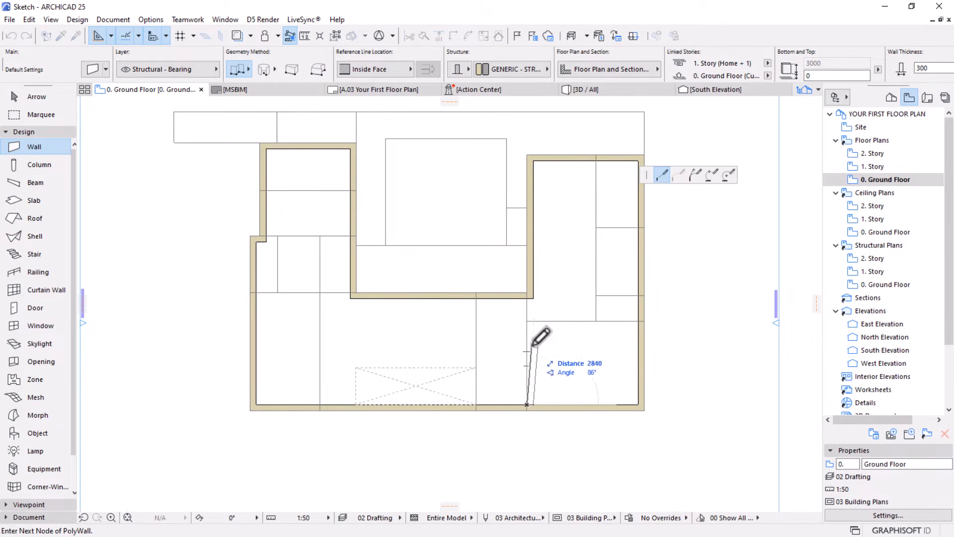
click(527, 321)
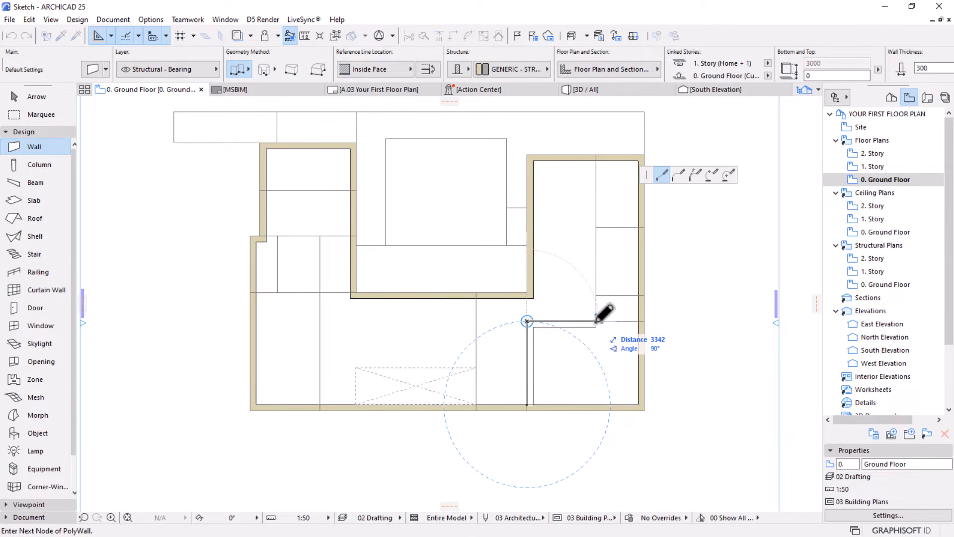
click(596, 321)
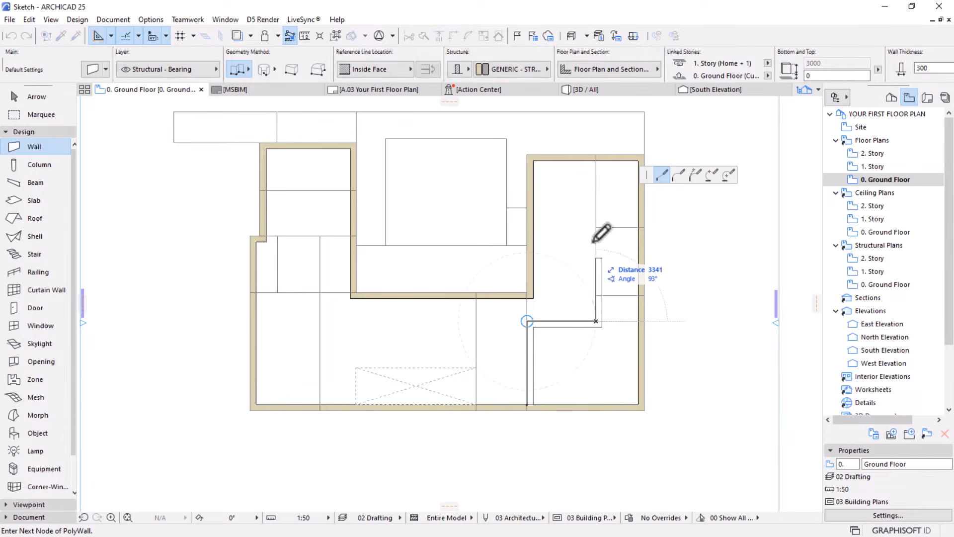
double_click(599, 156)
Flip the right wing's long vertical inner wall to the other side of its reference line and deselect it
scroll(653, 208, up, 5)
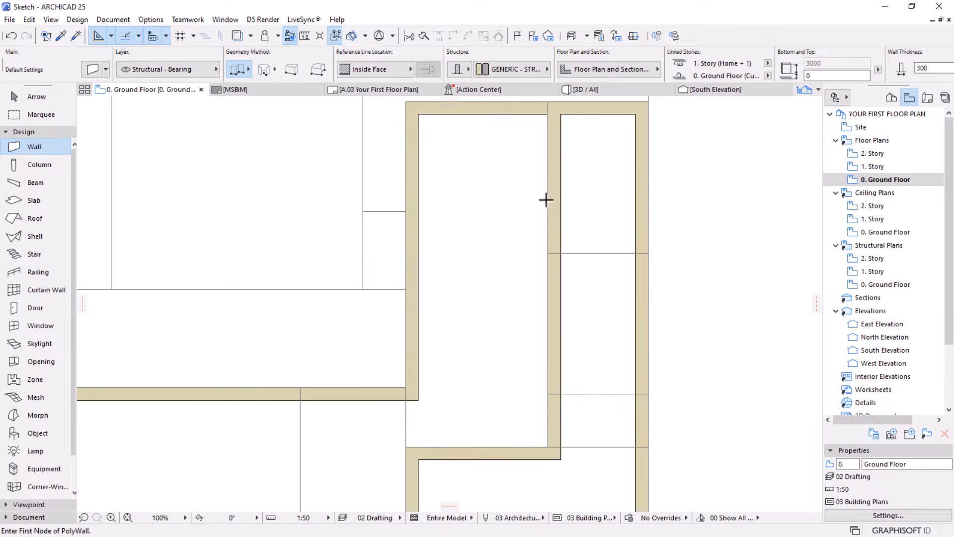
key(Escape)
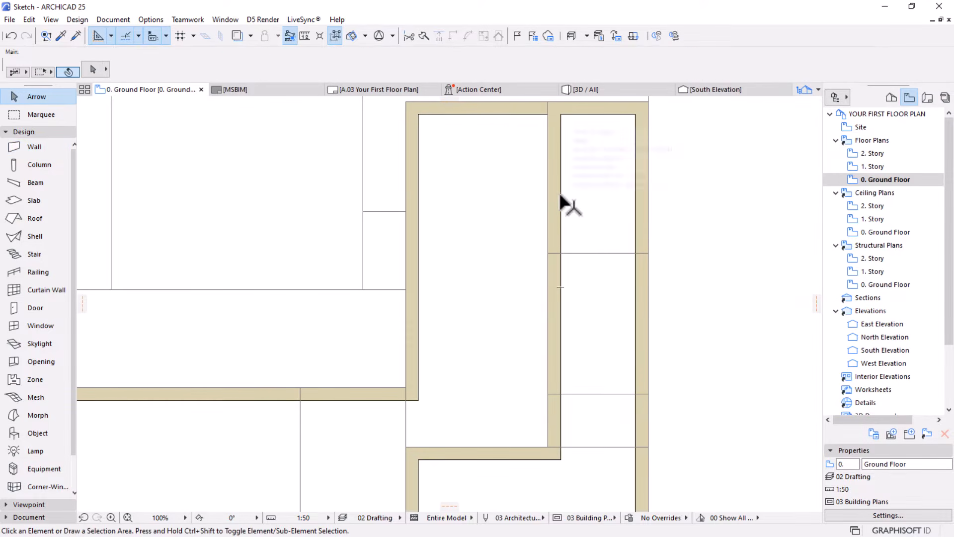
click(553, 198)
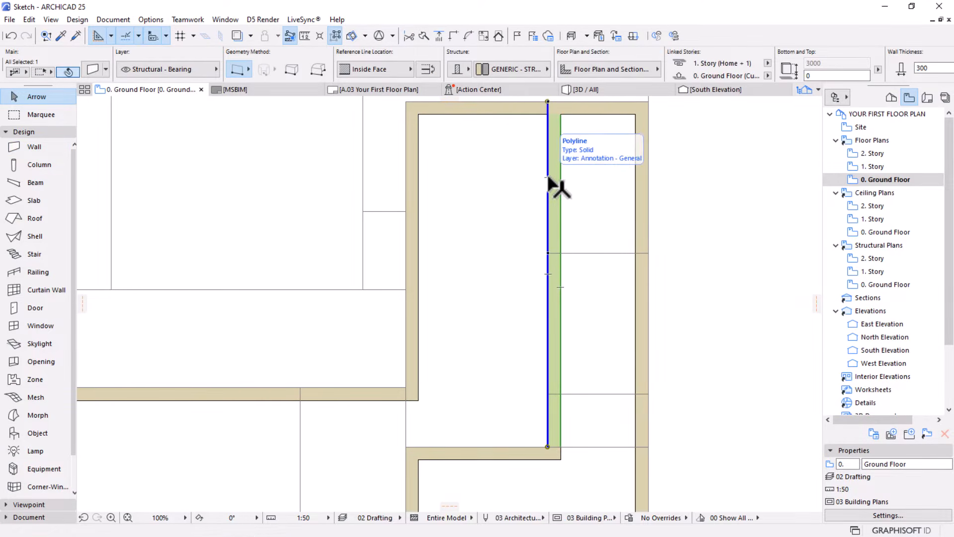
click(393, 72)
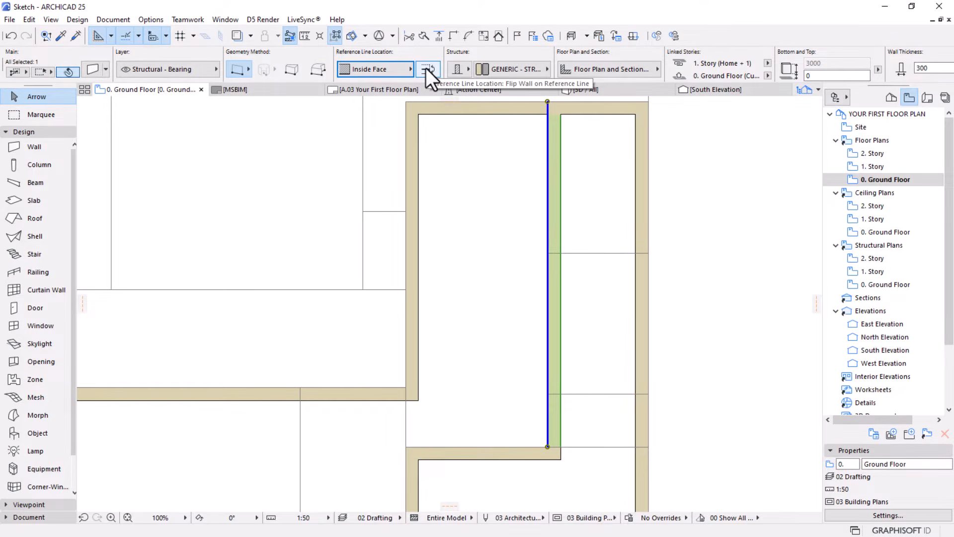
click(427, 69)
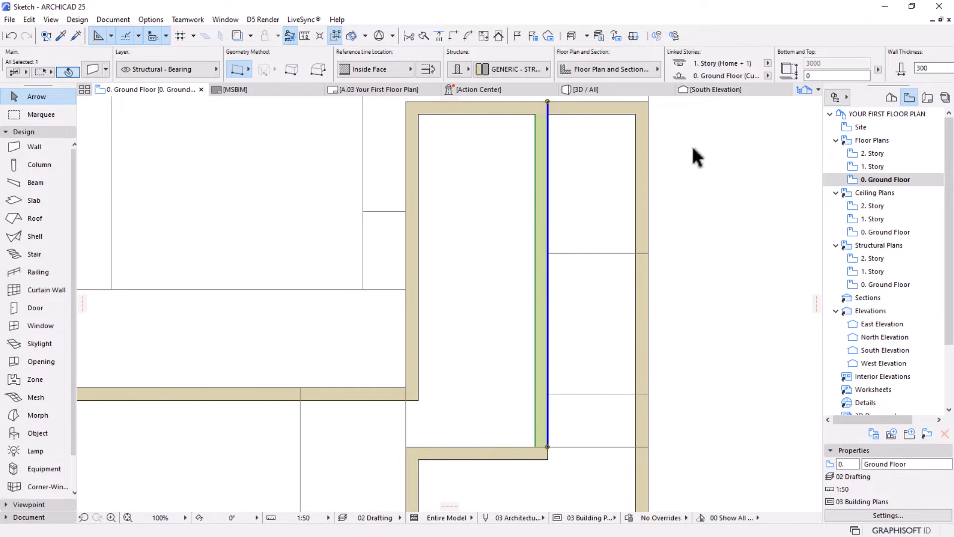
scroll(646, 249, down, 2)
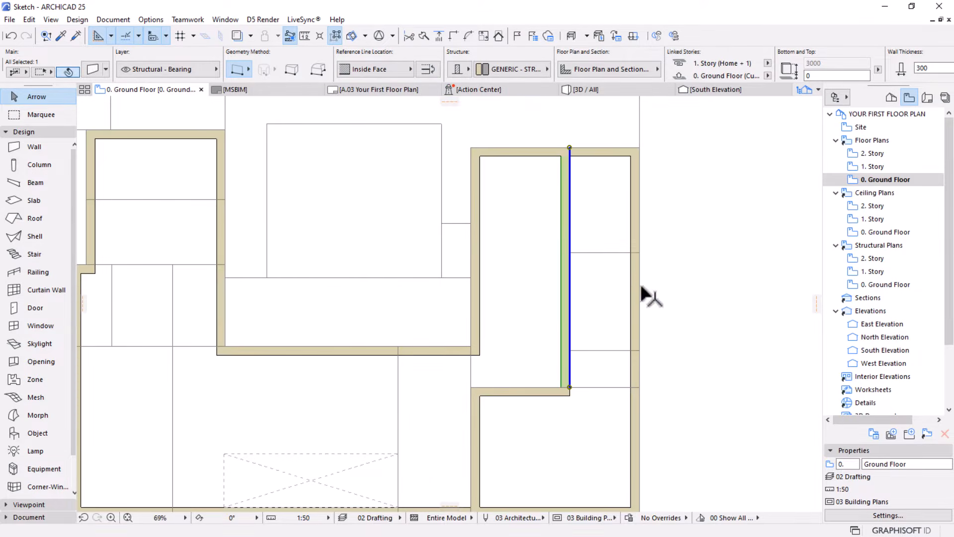
click(576, 222)
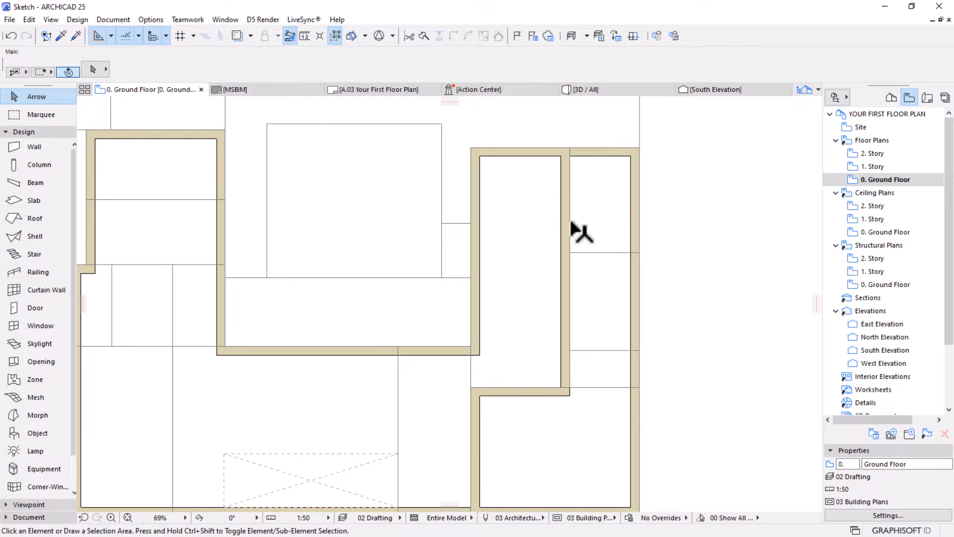
scroll(596, 214, down, 2)
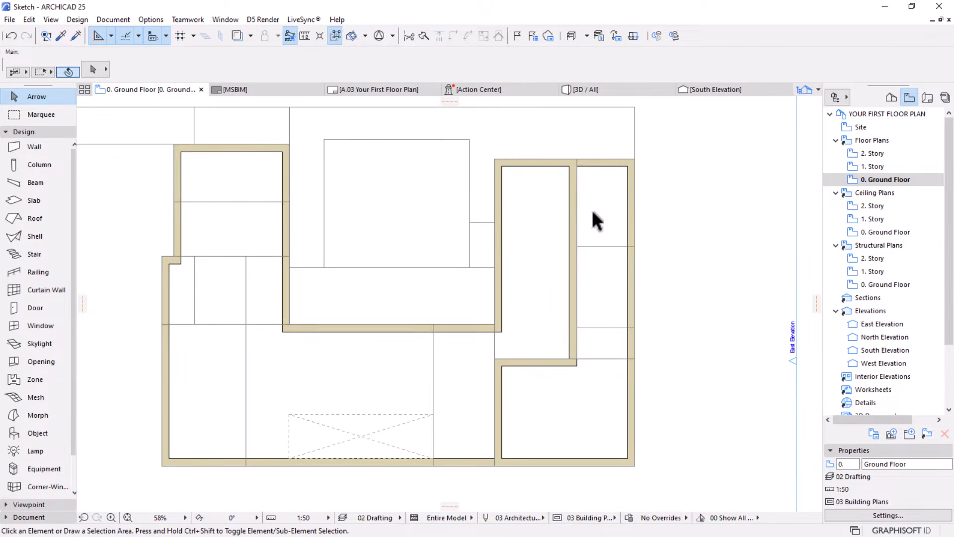
scroll(603, 255, down, 3)
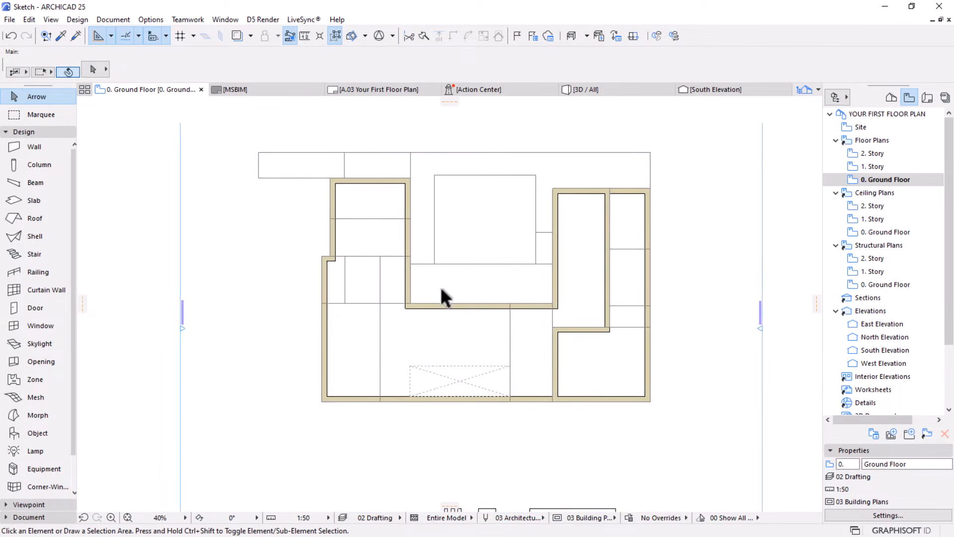
scroll(440, 286, up, 1)
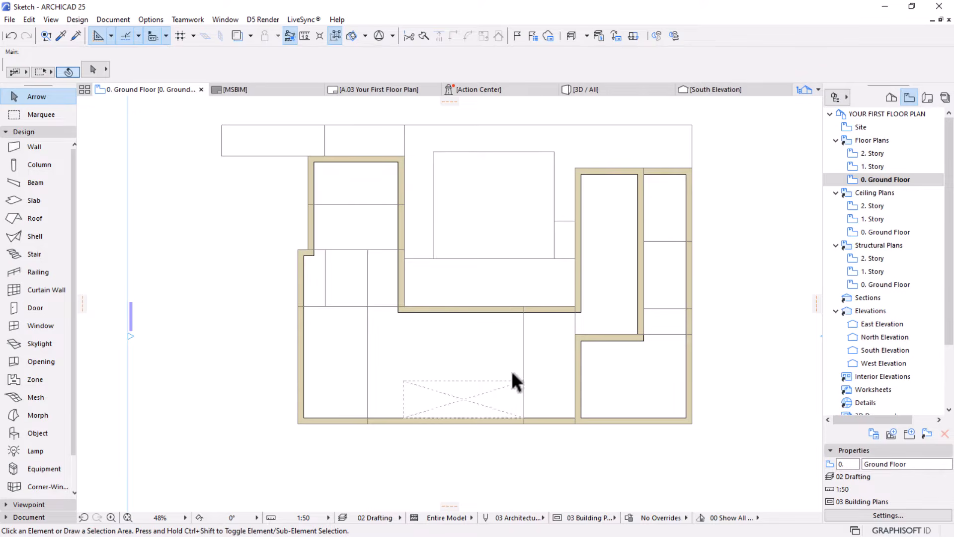
scroll(509, 400, up, 1)
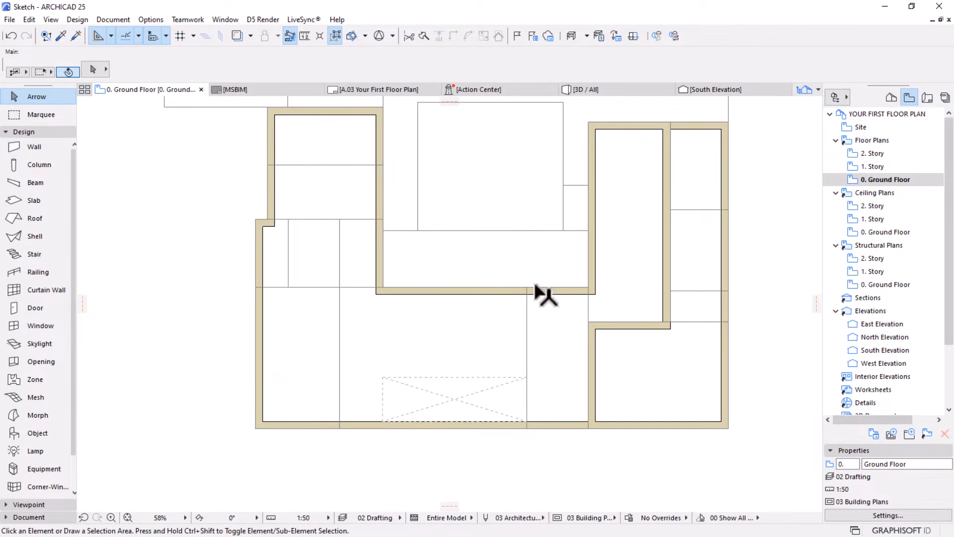
mouse_move(536, 285)
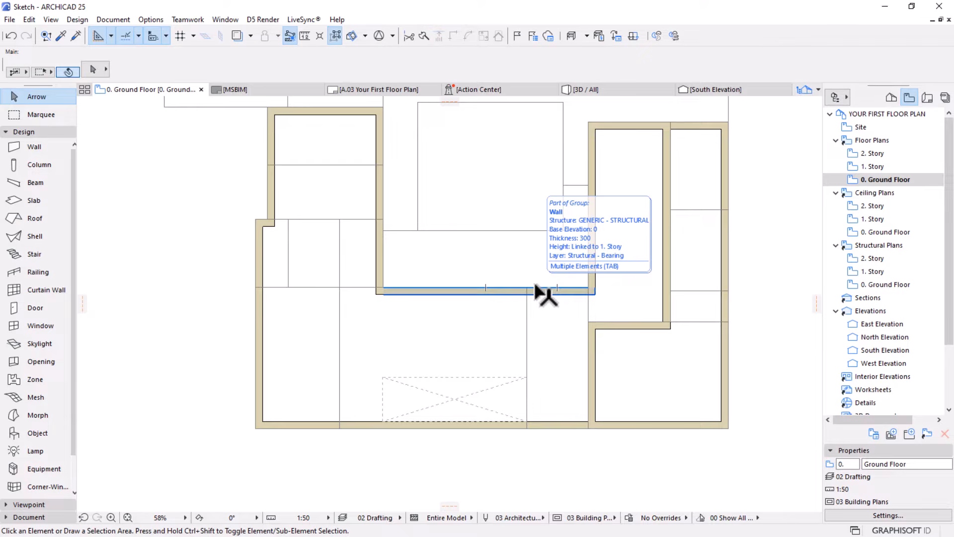
Draw a short inner wall about 1798 mm up from the bottom exterior wall along the dashed crossed rectangle's right edge
key(w)
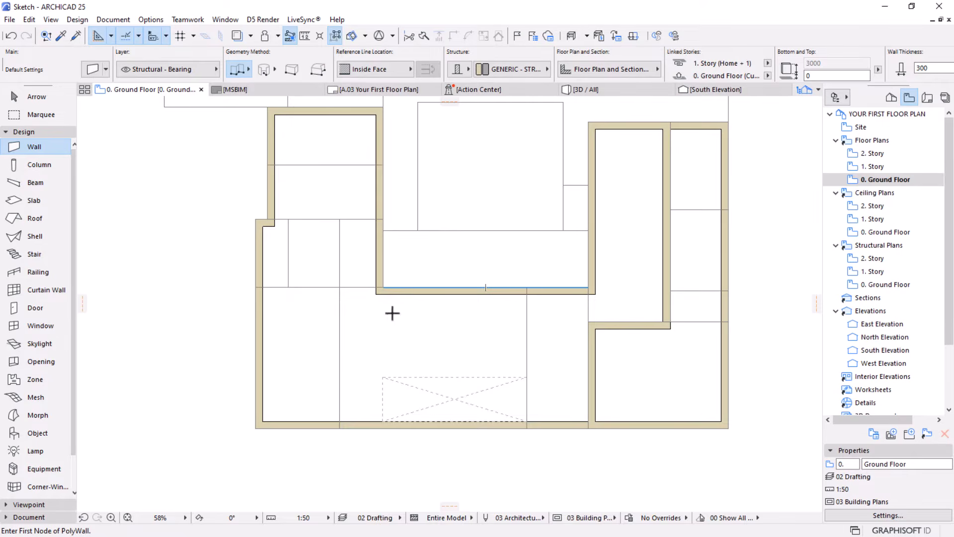
scroll(597, 400, up, 2)
scroll(597, 400, up, 2)
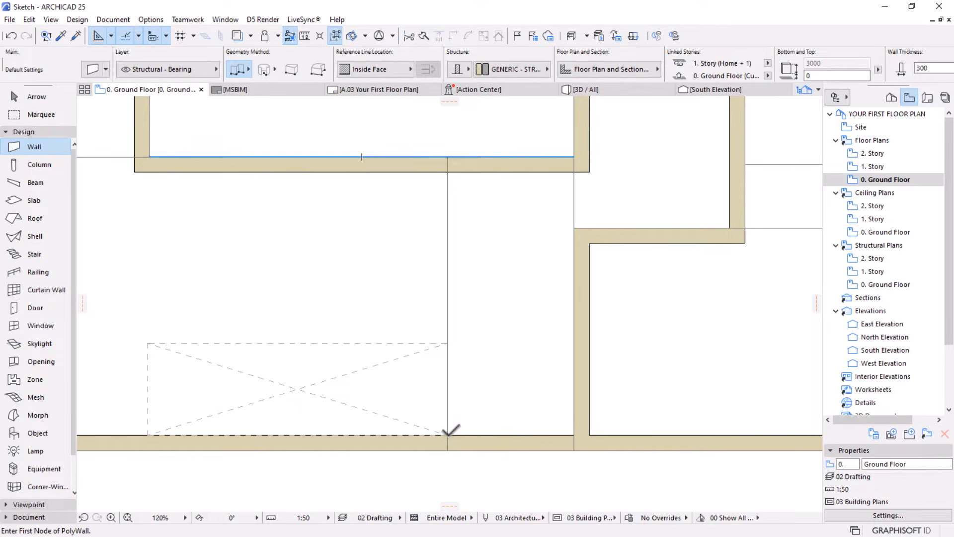
click(447, 434)
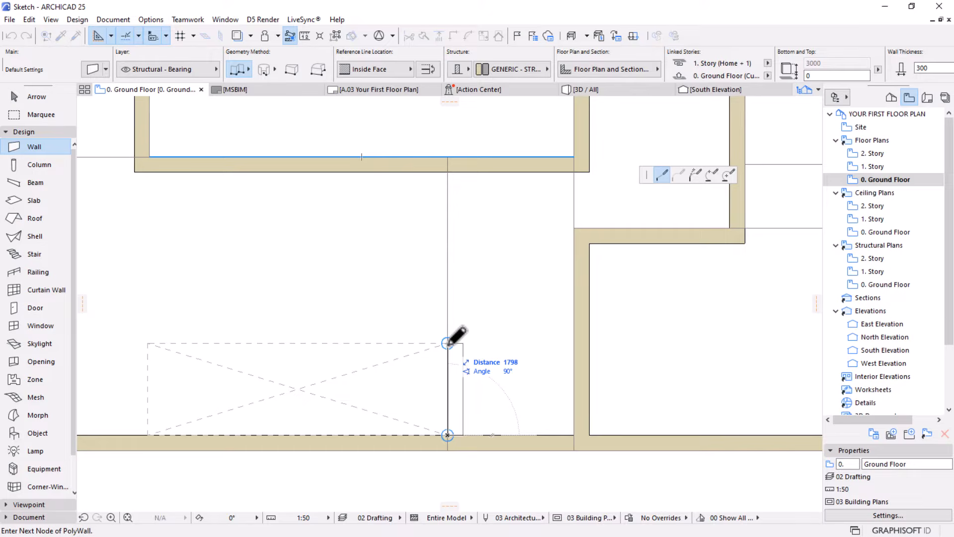
click(447, 343)
right_click(481, 272)
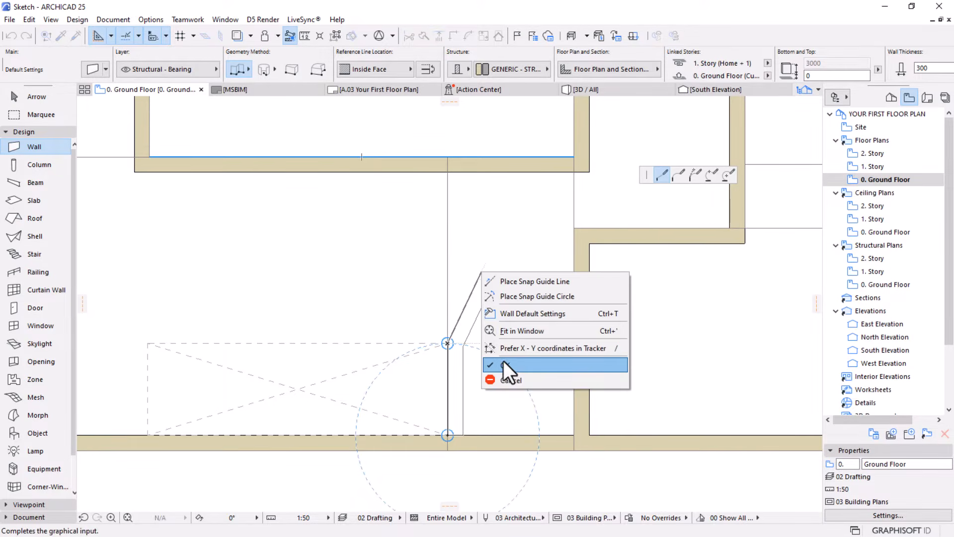
click(504, 363)
Draw a vertical inner wall about 8195 mm up from the bottom exterior wall along the left wing's long sketch line
scroll(542, 319, down, 4)
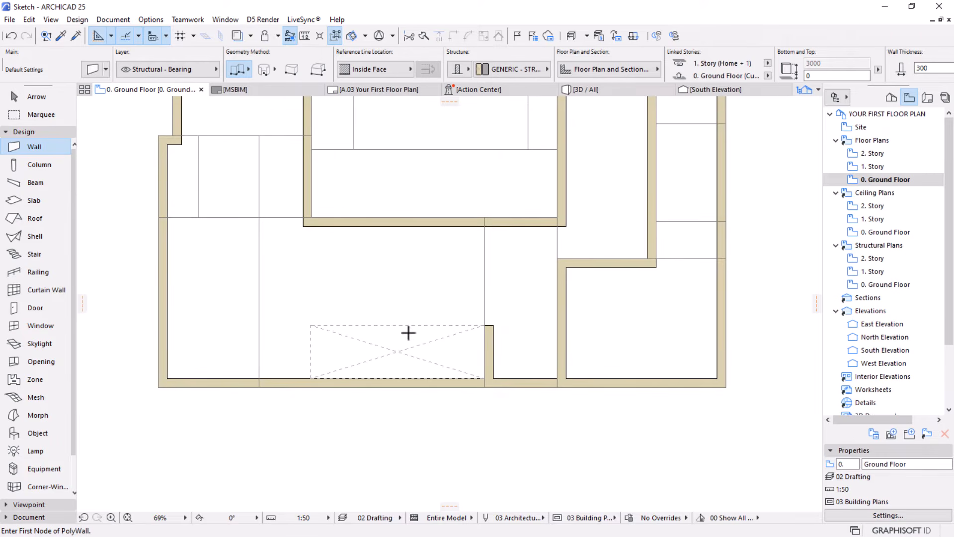
middle_drag(409, 333, 483, 373)
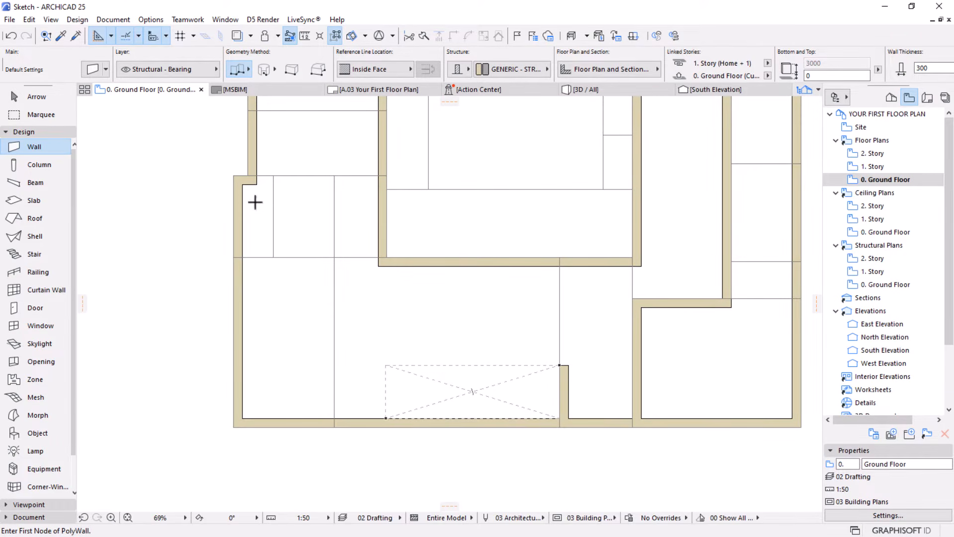
click(334, 419)
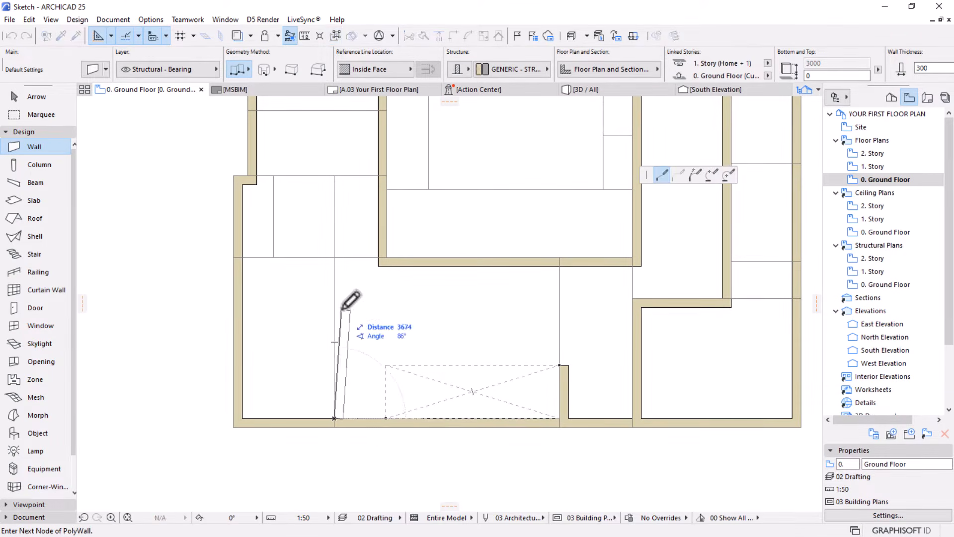
right_click(334, 176)
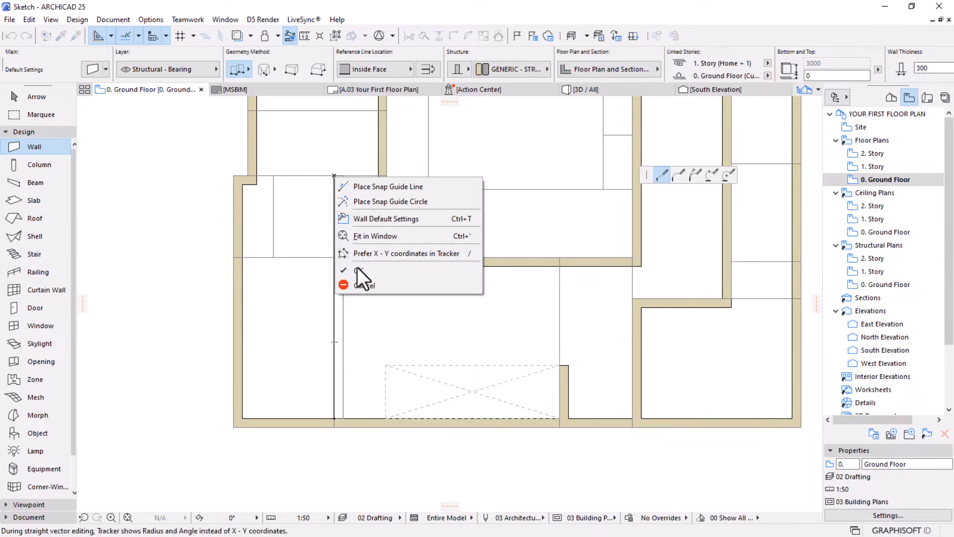
click(364, 271)
Switch the wall geometry method to single straight and draw a 4100 mm horizontal wall across the left wing's upper room
middle_drag(463, 320, 424, 375)
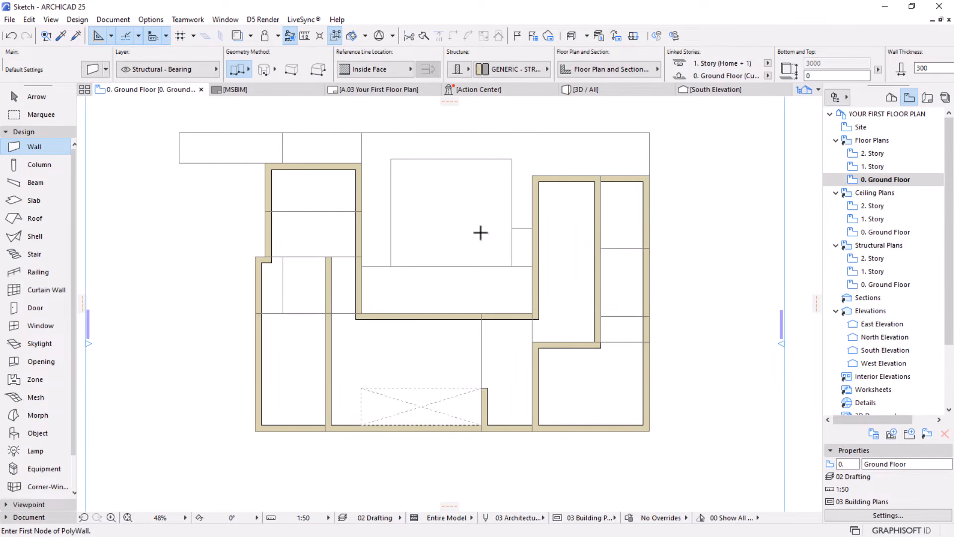
scroll(275, 209, up, 3)
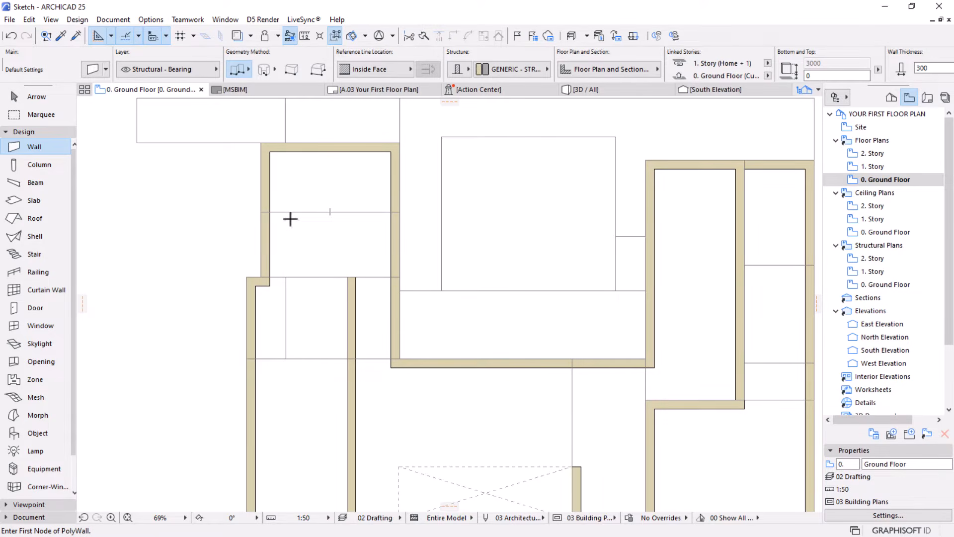
click(239, 69)
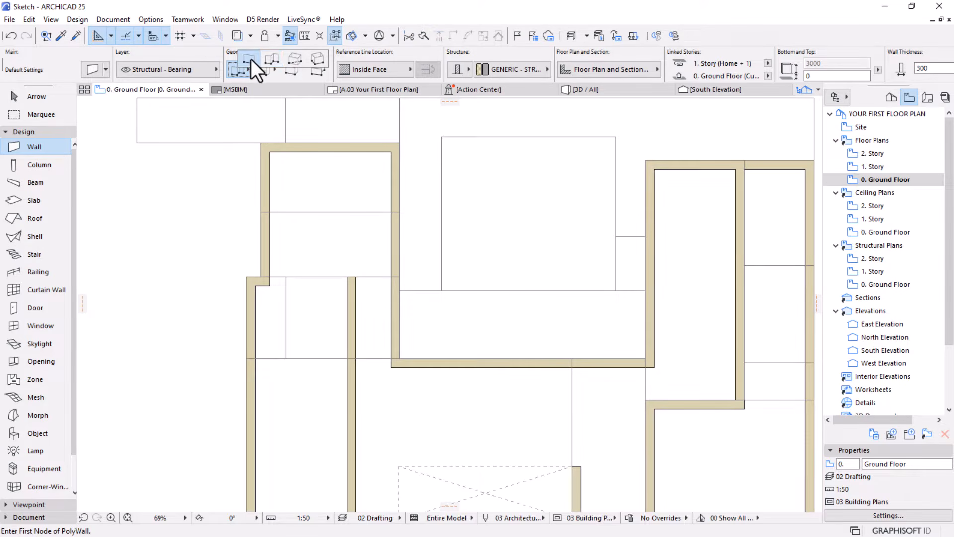
click(250, 59)
click(270, 212)
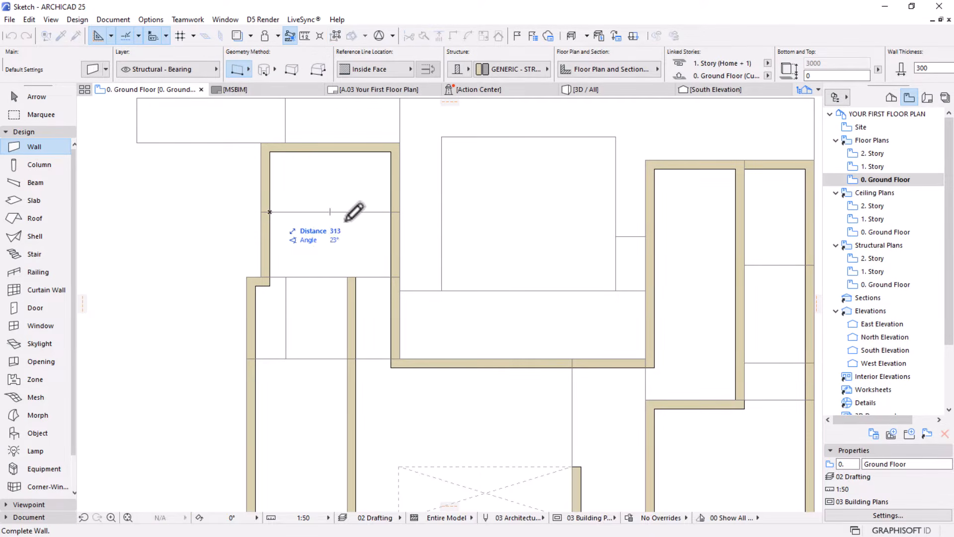
click(391, 211)
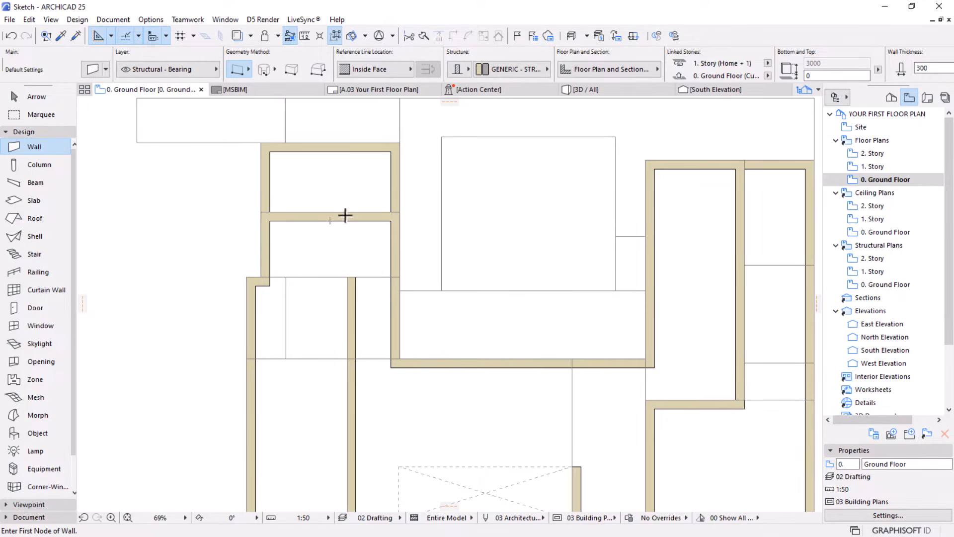
scroll(345, 215, down, 2)
scroll(324, 266, up, 2)
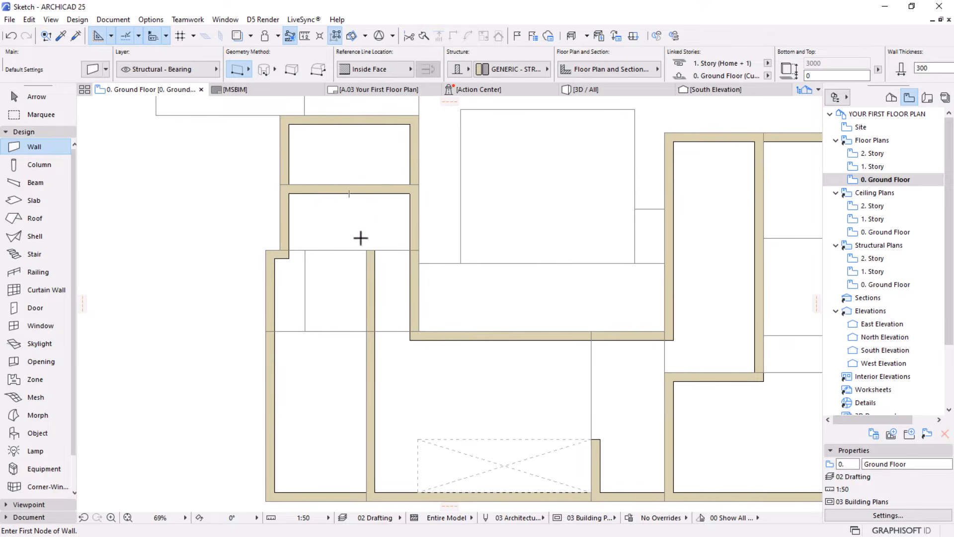
key(w)
Draw a vertical inner wall in the left wing near the notch, from the lower horizontal sketch line up to the upper room's dividing wall
scroll(365, 222, down, 2)
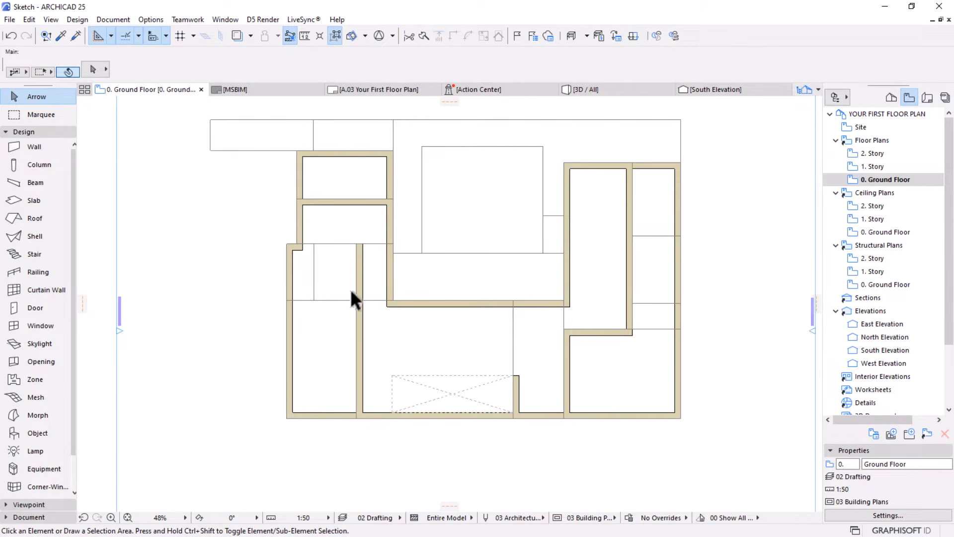
scroll(351, 292, up, 1)
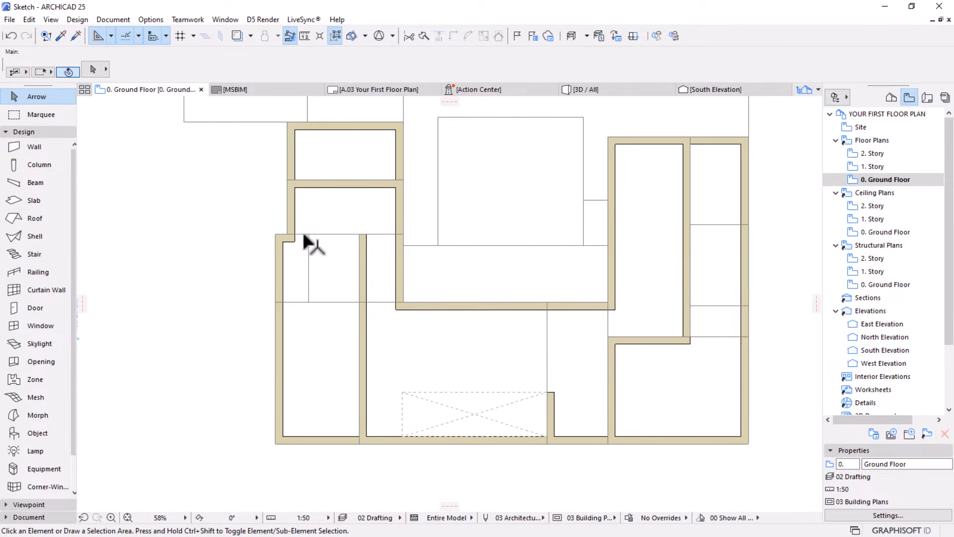
key(w)
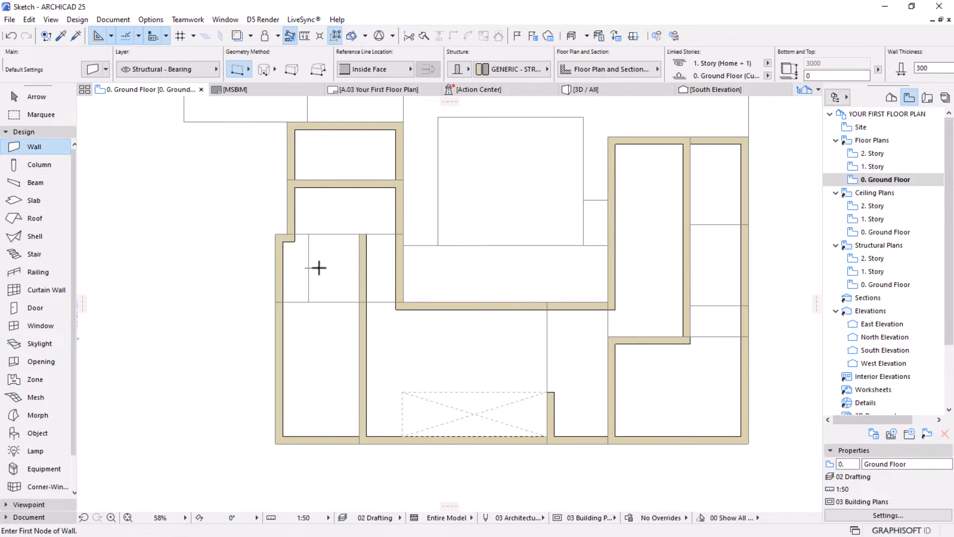
click(308, 301)
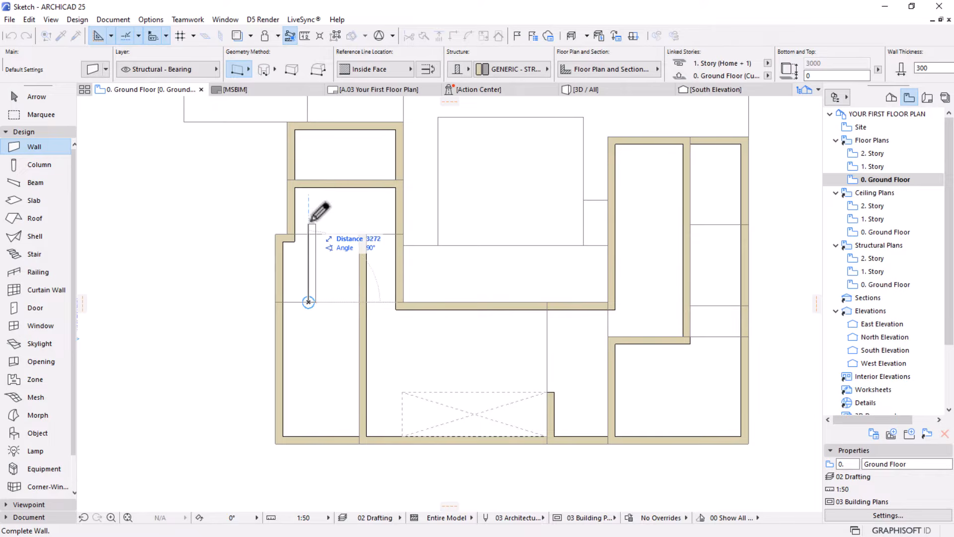
click(312, 186)
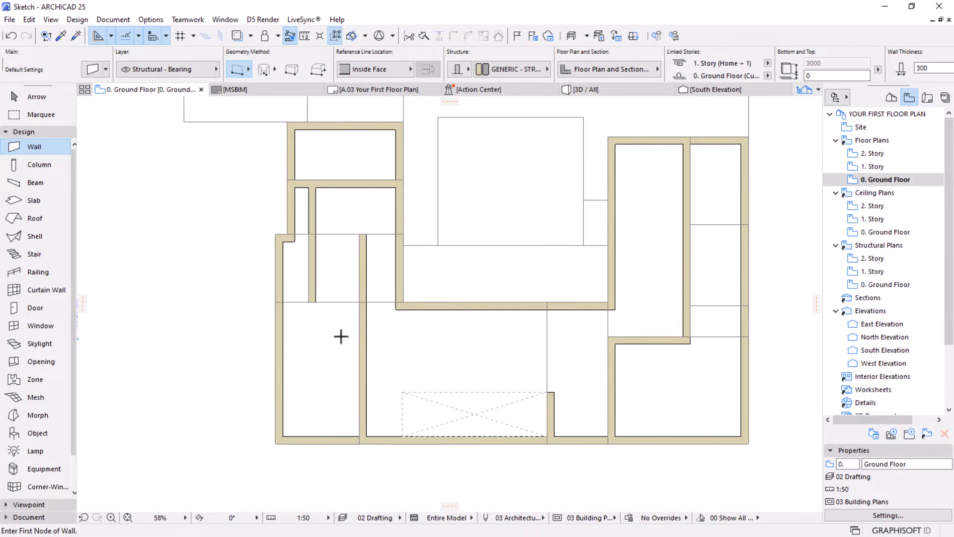
Draw a horizontal wall about 3100 mm long from the left exterior wall to the long vertical inner wall, below the notch
scroll(281, 298, up, 2)
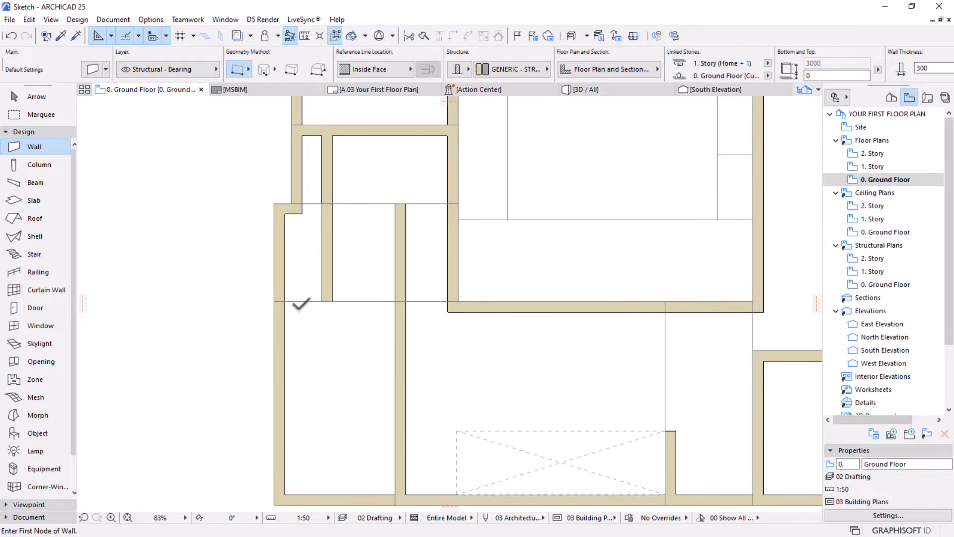
click(287, 302)
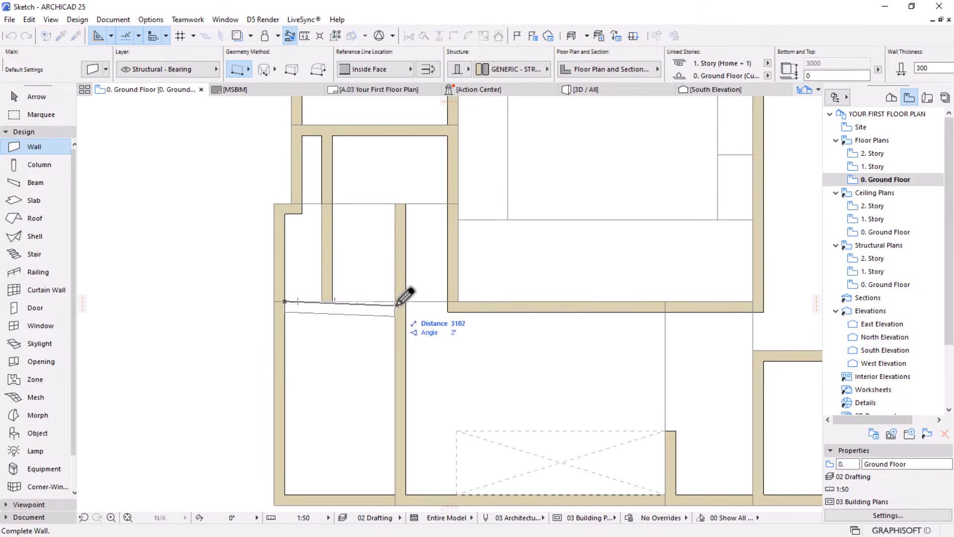
click(406, 302)
scroll(348, 266, down, 2)
middle_drag(500, 330, 411, 336)
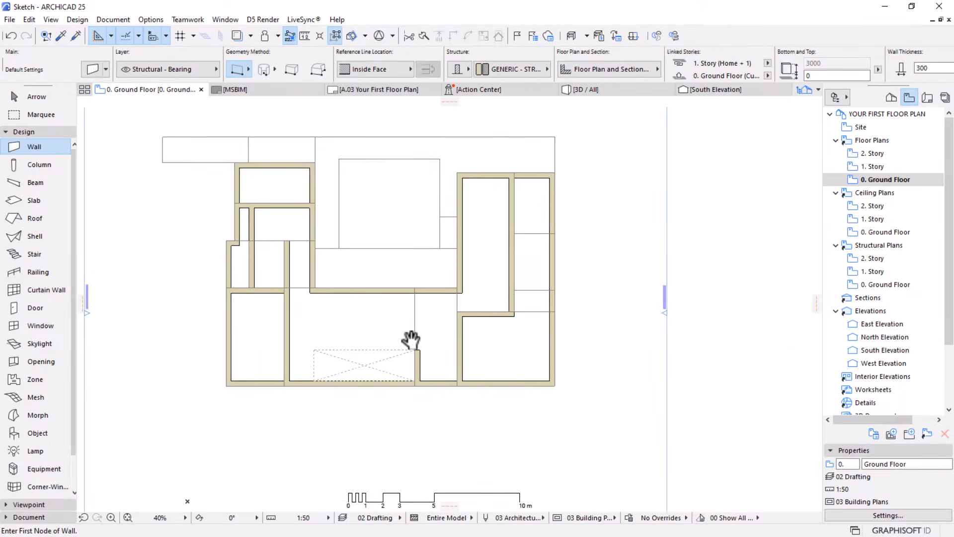
Draw two horizontal partition walls across the right wing's narrow outer strip along the lower and upper sketch lines, and exit the Wall tool
scroll(465, 285, up, 1)
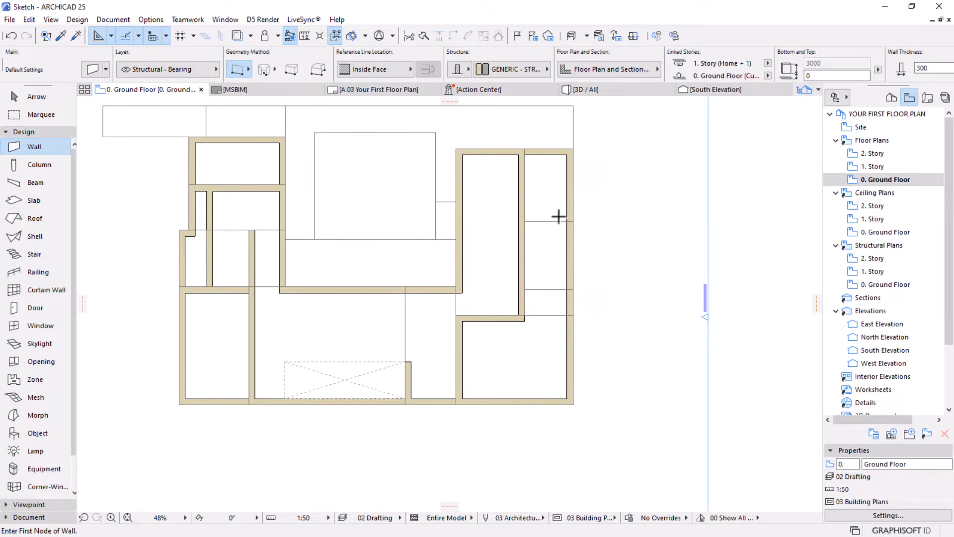
scroll(557, 215, up, 1)
click(518, 302)
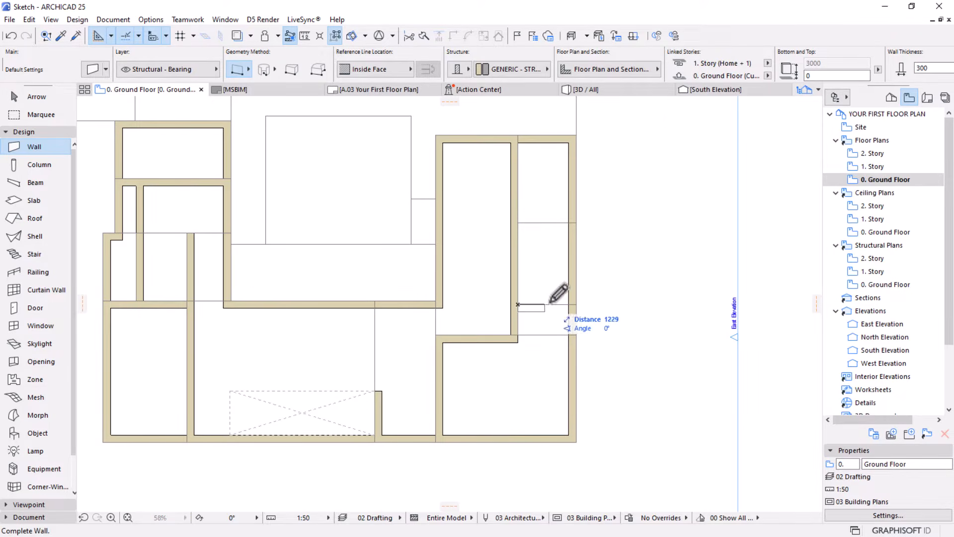
click(570, 304)
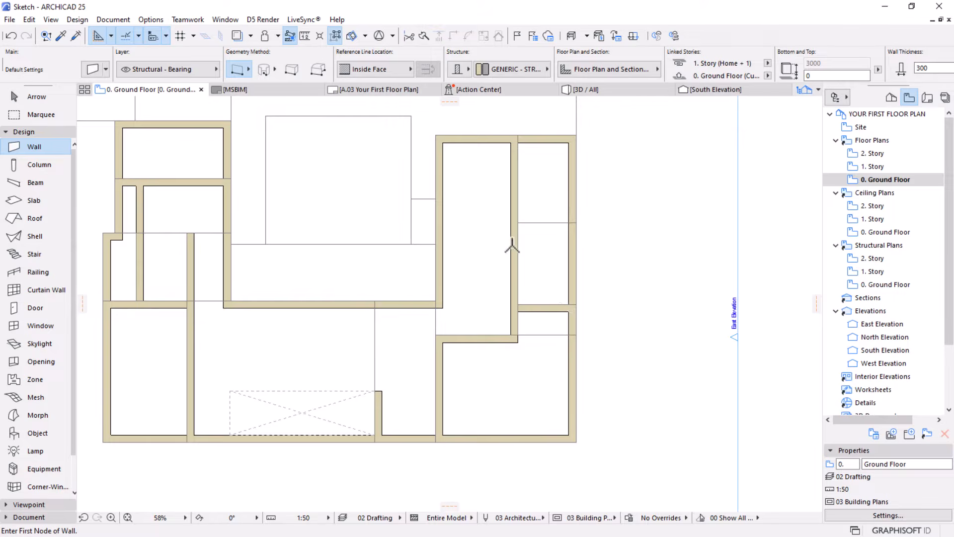
click(568, 223)
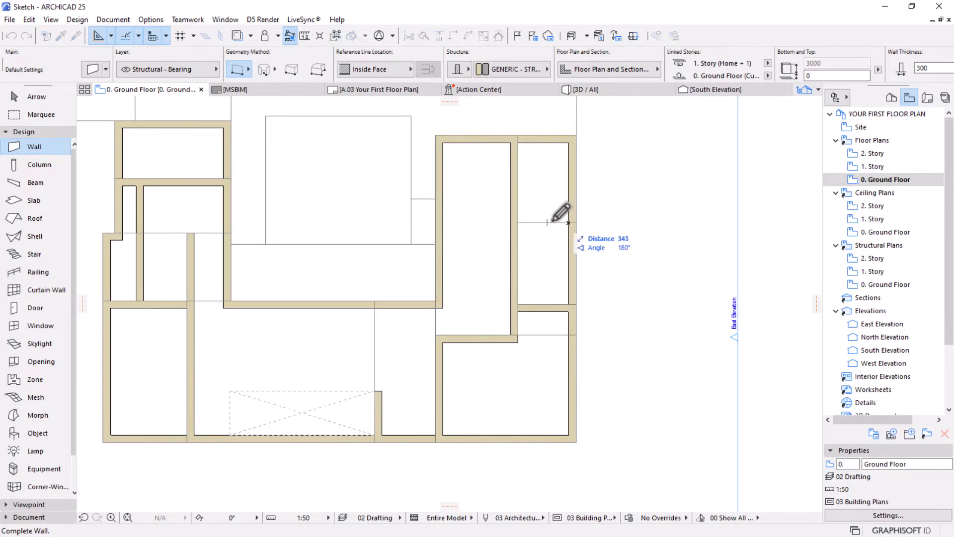
click(518, 222)
scroll(526, 241, down, 2)
scroll(476, 319, up, 1)
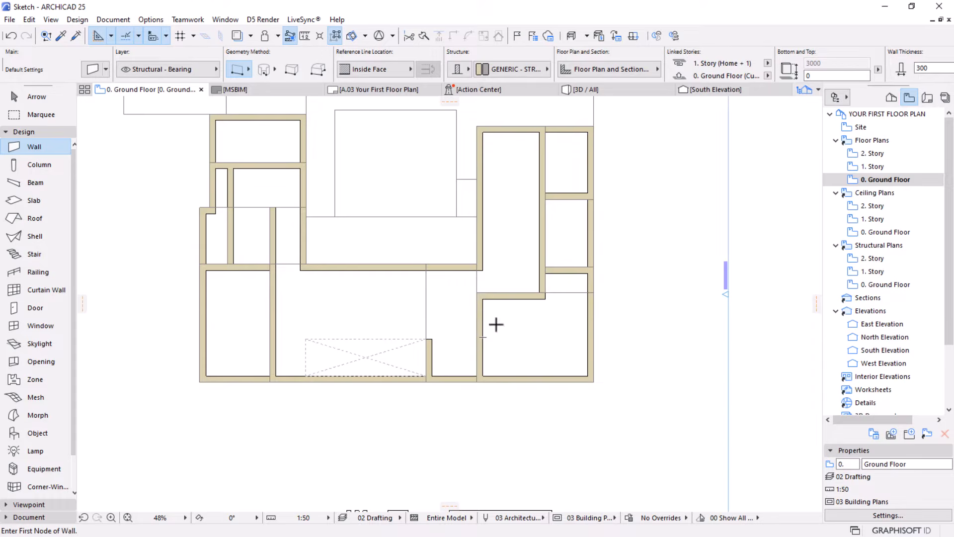
middle_drag(413, 258, 428, 299)
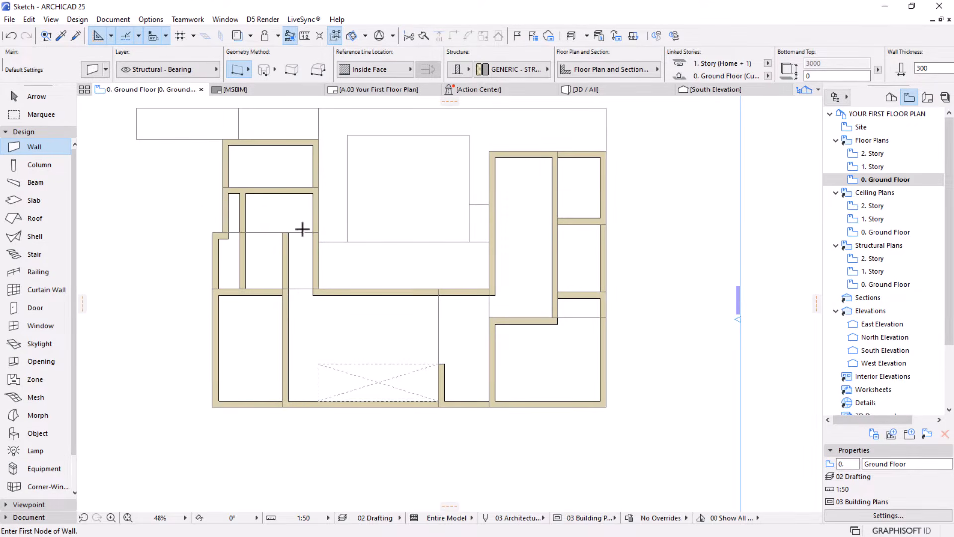
middle_drag(302, 228, 350, 243)
scroll(263, 227, up, 3)
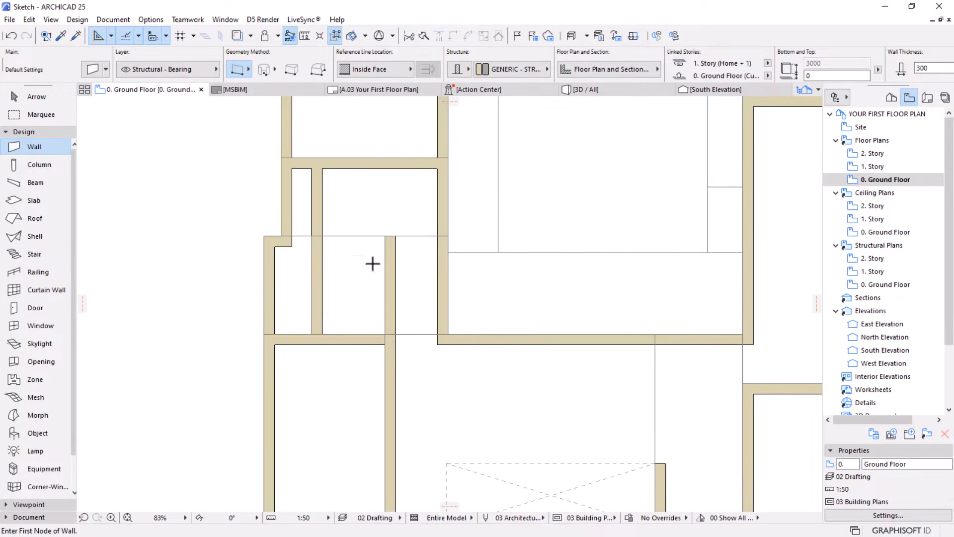
key(Escape)
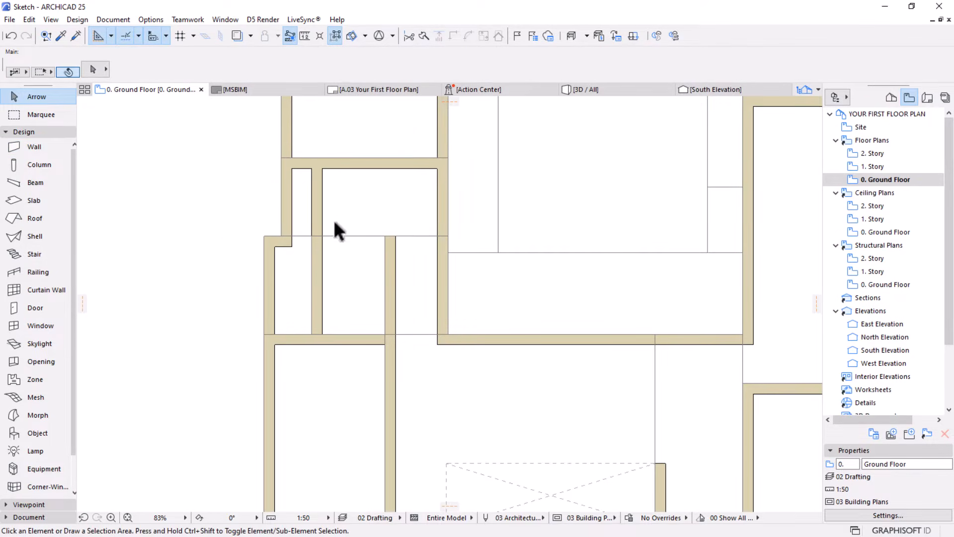
click(388, 253)
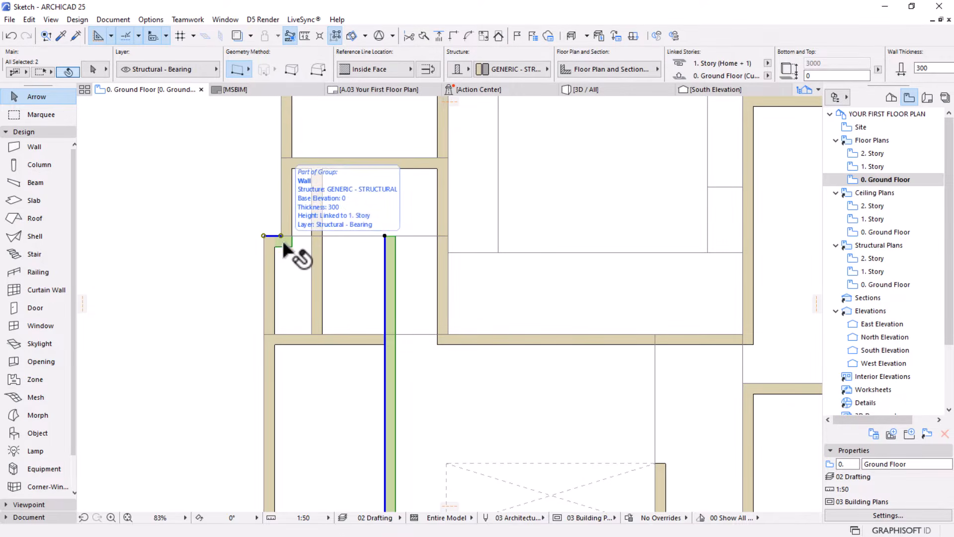
shift+click(282, 238)
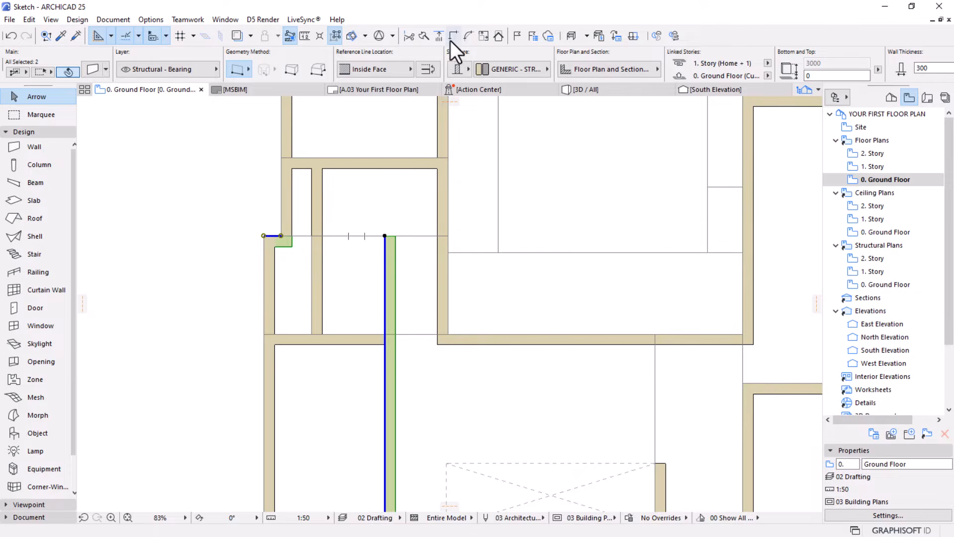
click(193, 299)
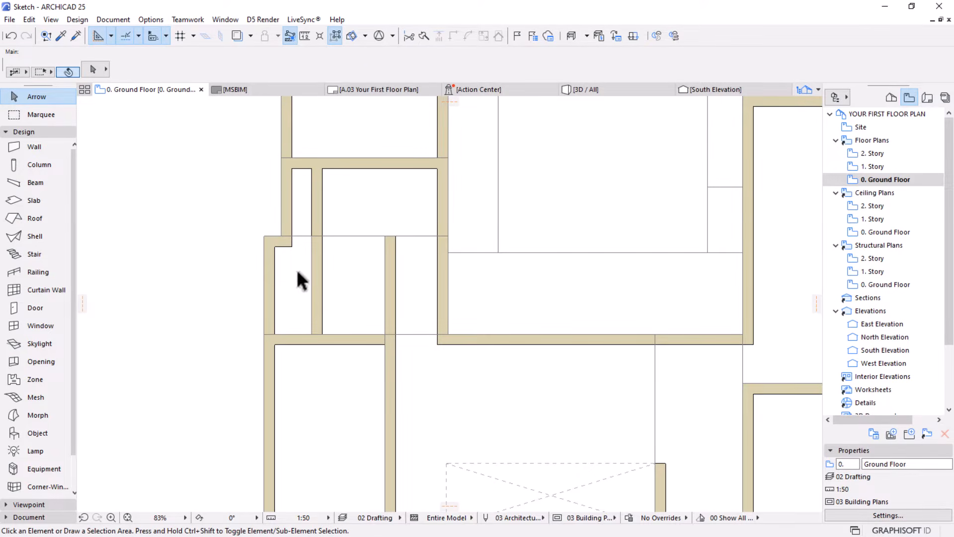
Join the left wing's long vertical inner wall with the short horizontal wall at the notch by intersecting them, and clear the selection
click(395, 259)
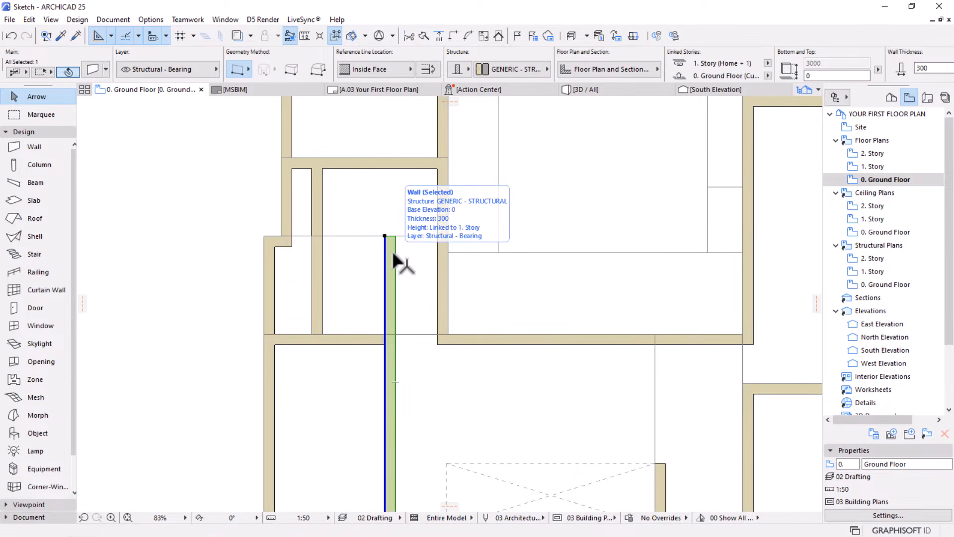
shift+click(284, 243)
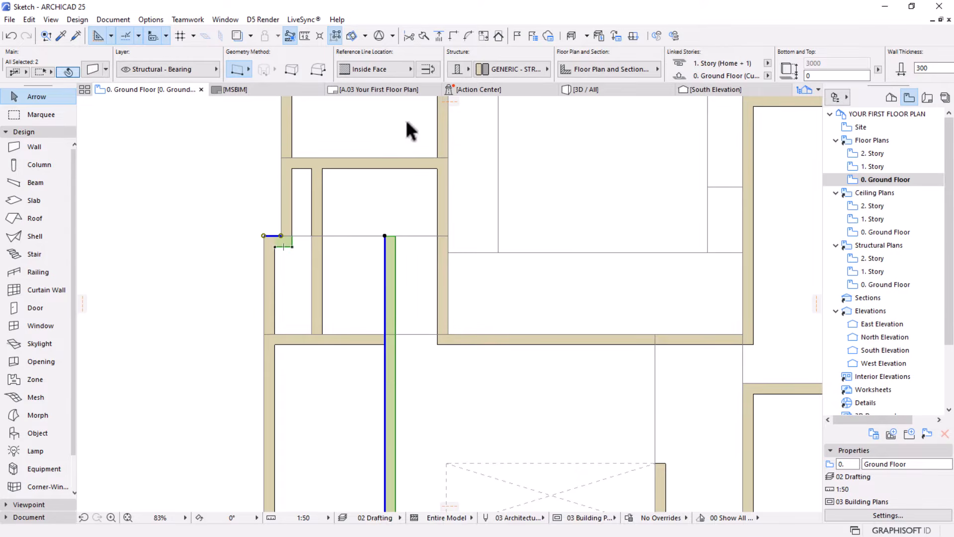
click(452, 34)
key(Escape)
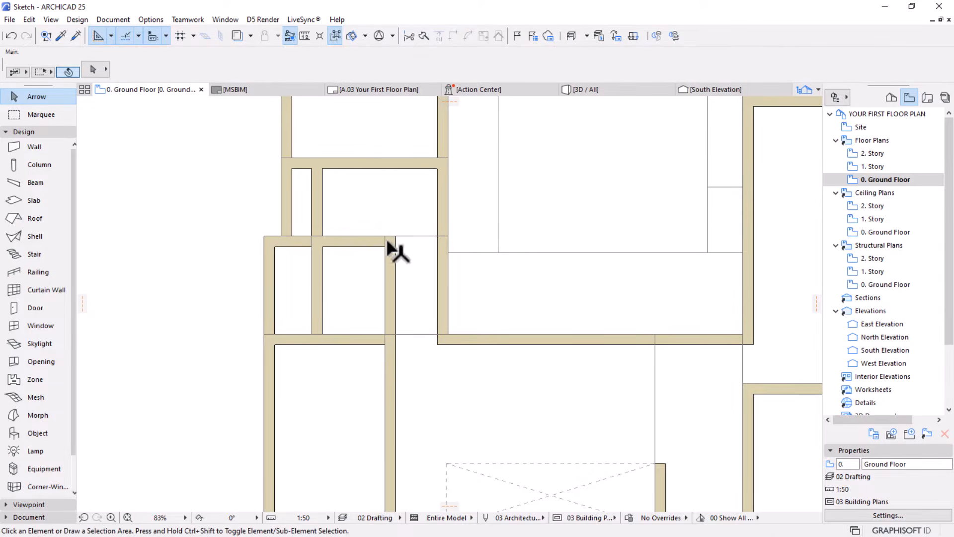
Inspect the left wing's outer exterior wall and the long lower exterior wall by selecting each in turn
scroll(388, 244, down, 3)
scroll(378, 208, up, 1)
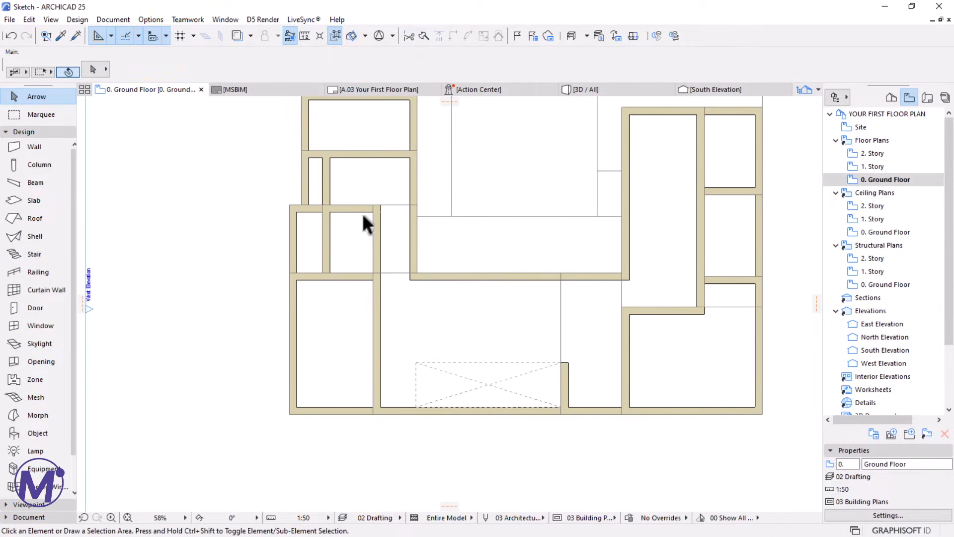
middle_drag(378, 268, 384, 259)
scroll(297, 216, up, 1)
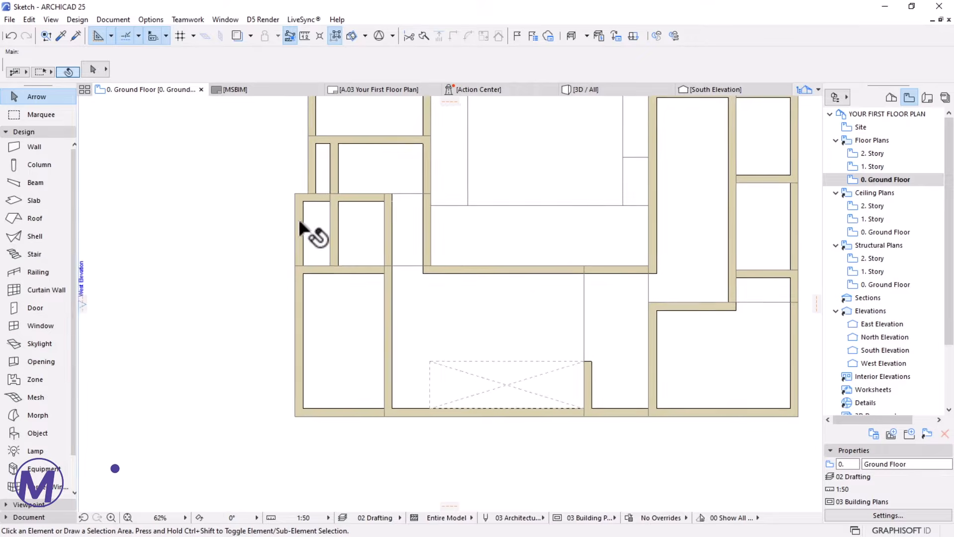
middle_drag(299, 244, 290, 271)
scroll(258, 209, up, 1)
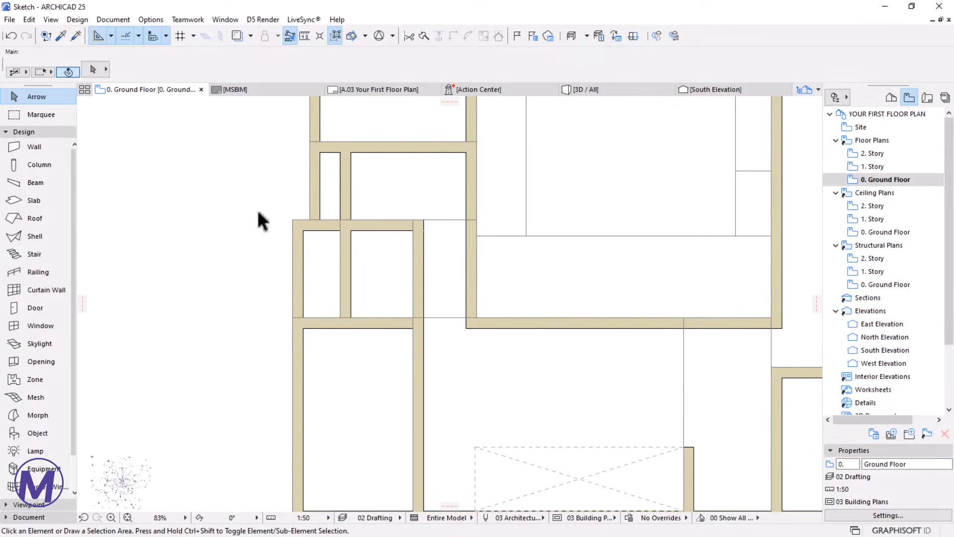
click(300, 266)
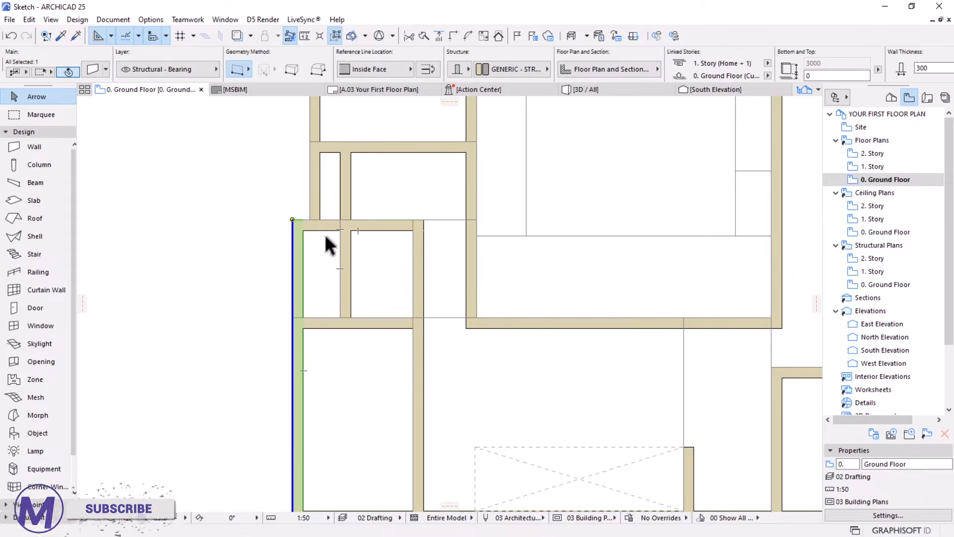
scroll(326, 237, down, 1)
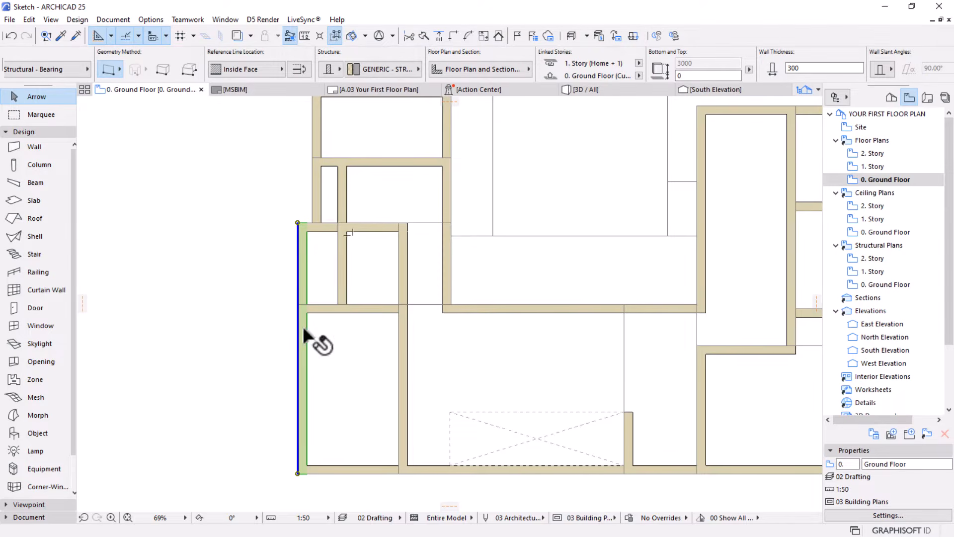
middle_drag(315, 337, 322, 307)
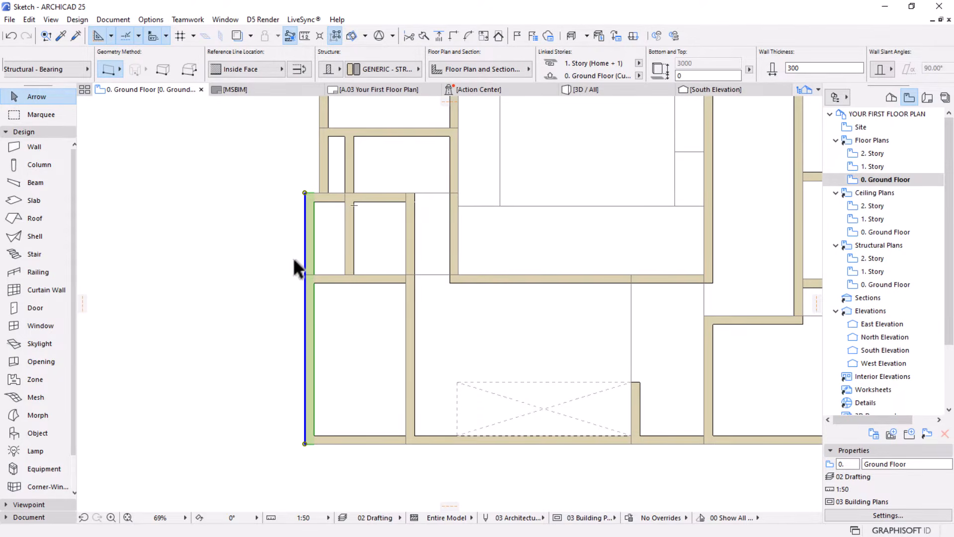
click(348, 451)
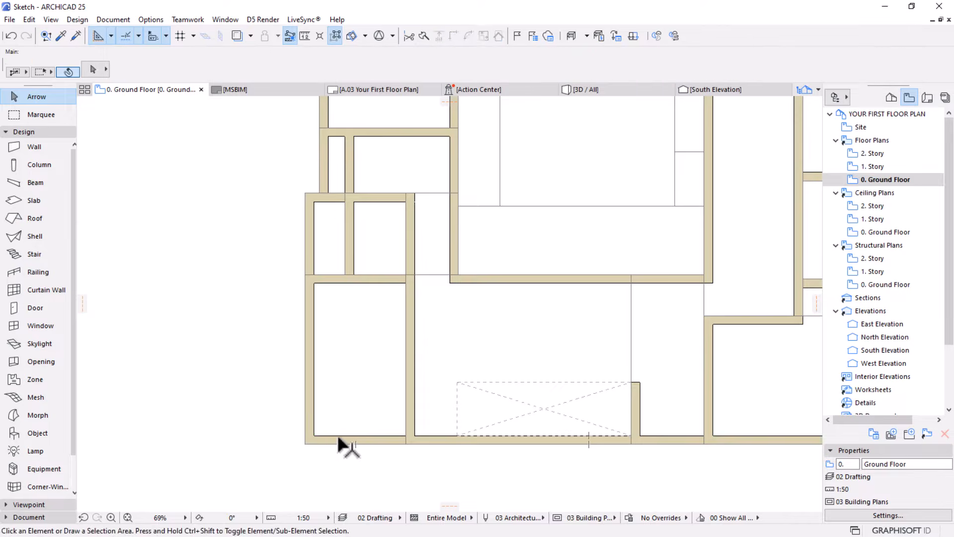
click(339, 441)
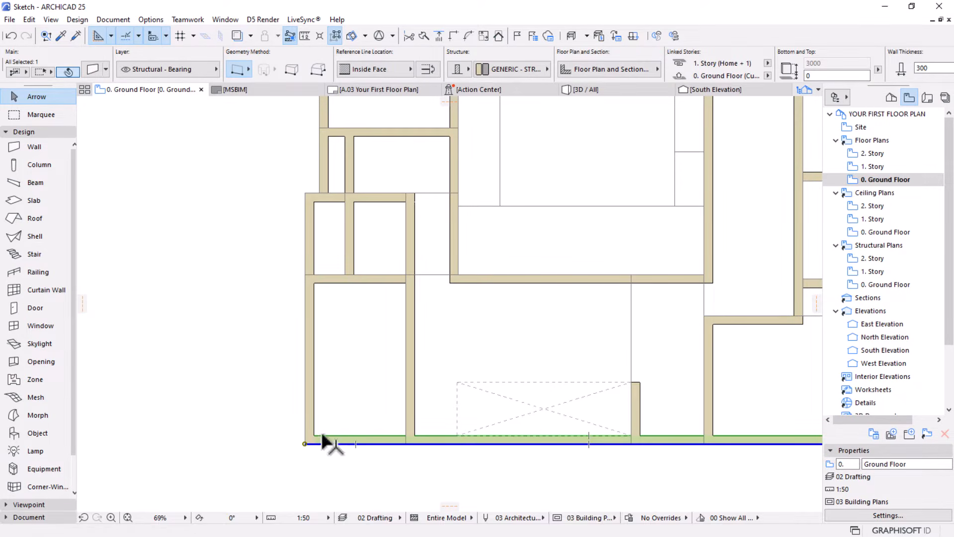
click(356, 257)
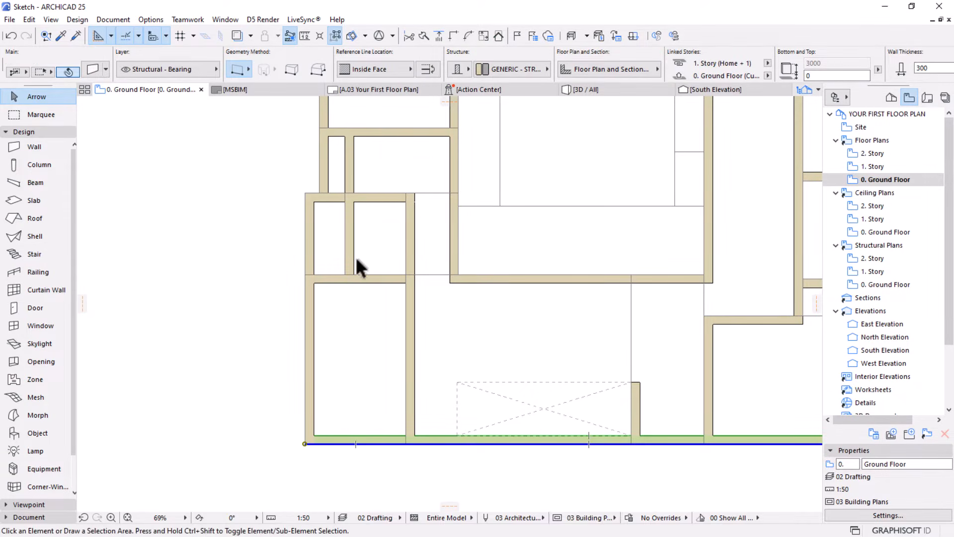
Set the left wing's outer exterior wall to Not Linked at its top story and give it a height of 1000 mm
click(306, 226)
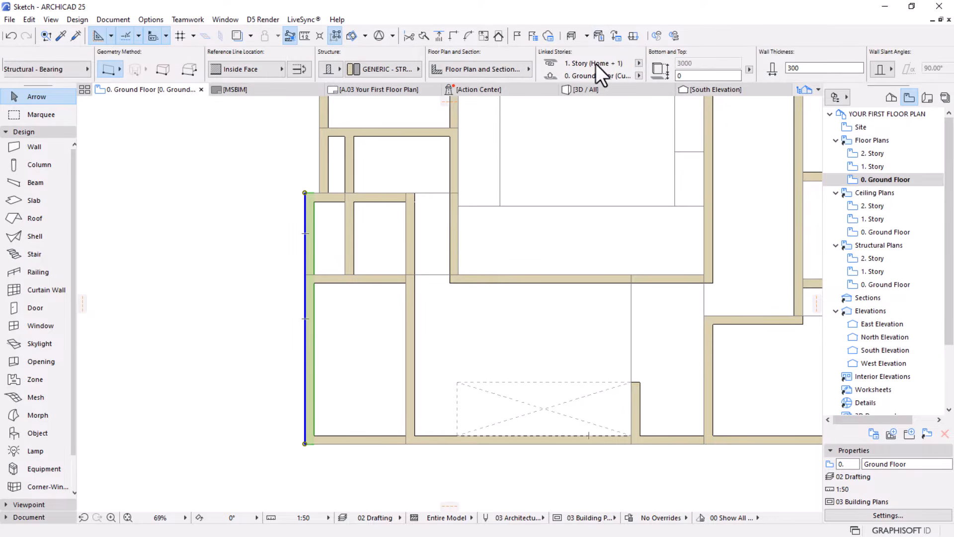
scroll(463, 68, up, 3)
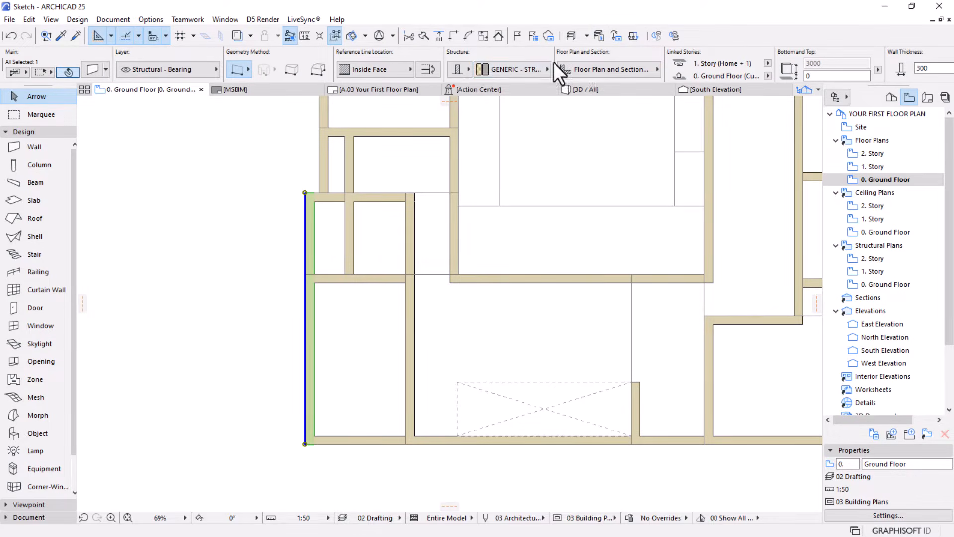
scroll(554, 62, down, 5)
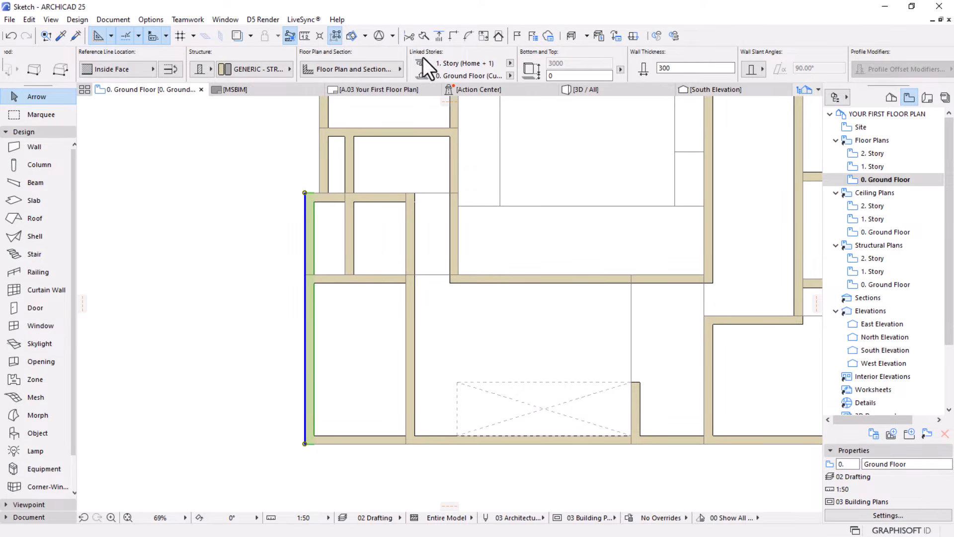
click(512, 64)
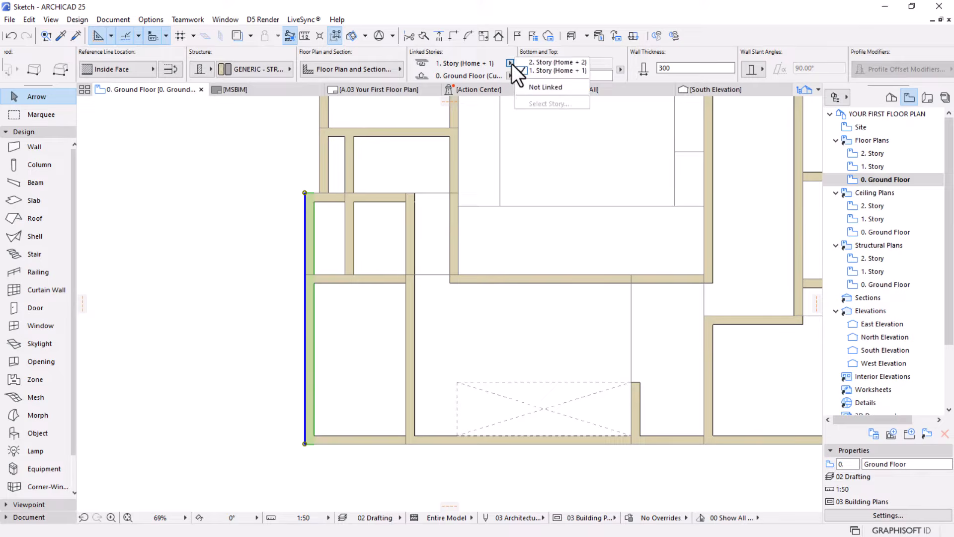
click(537, 87)
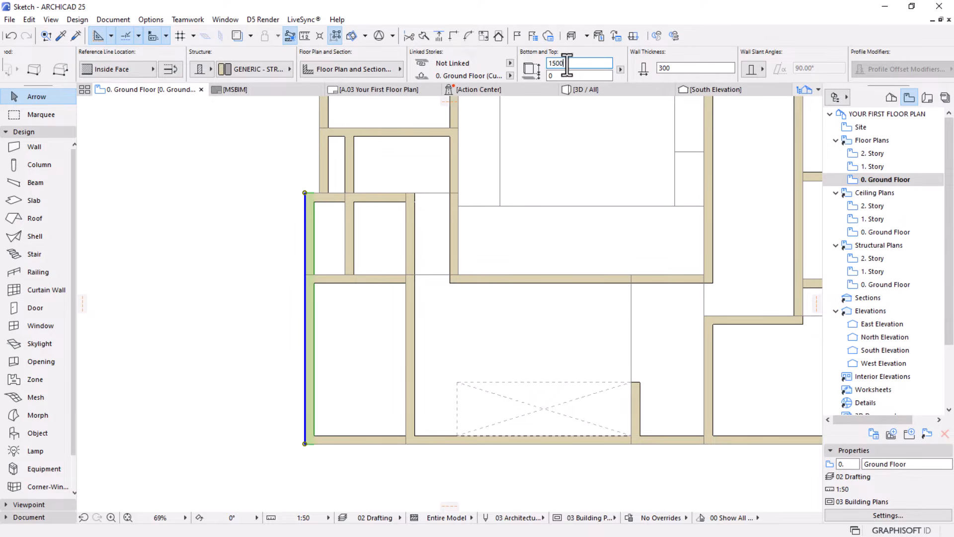
double_click(543, 64)
text(10)
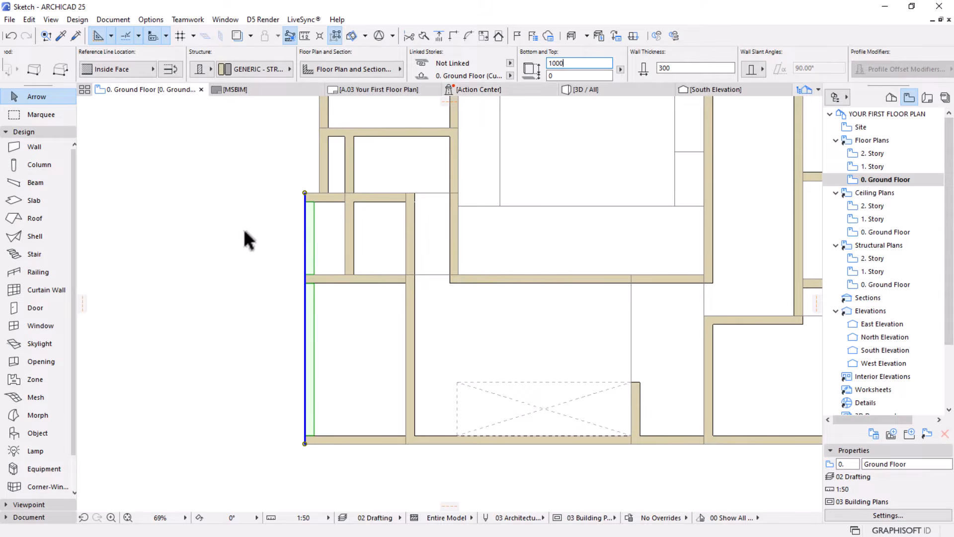
click(237, 204)
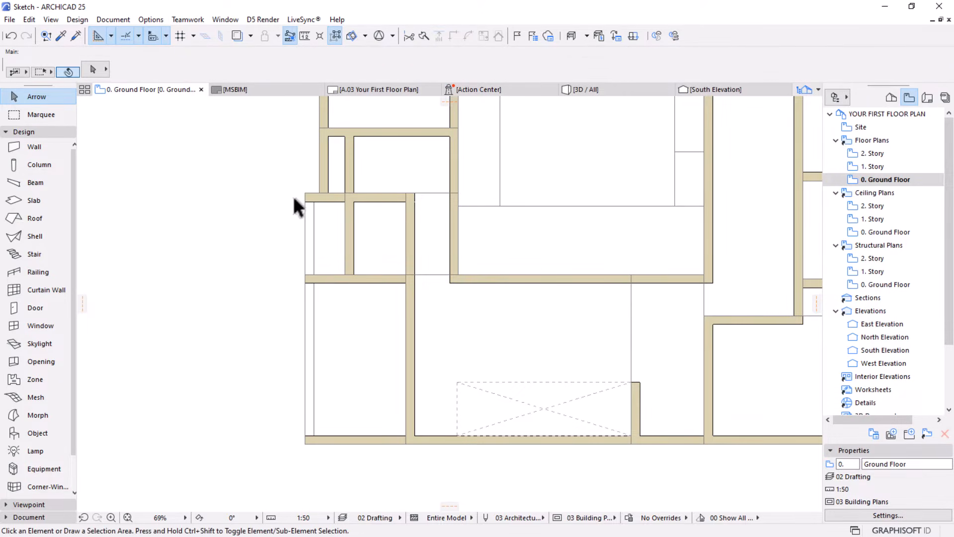
Intersect the horizontal wall at the notch with the vertical exterior wall above it so they meet in a corner
click(332, 197)
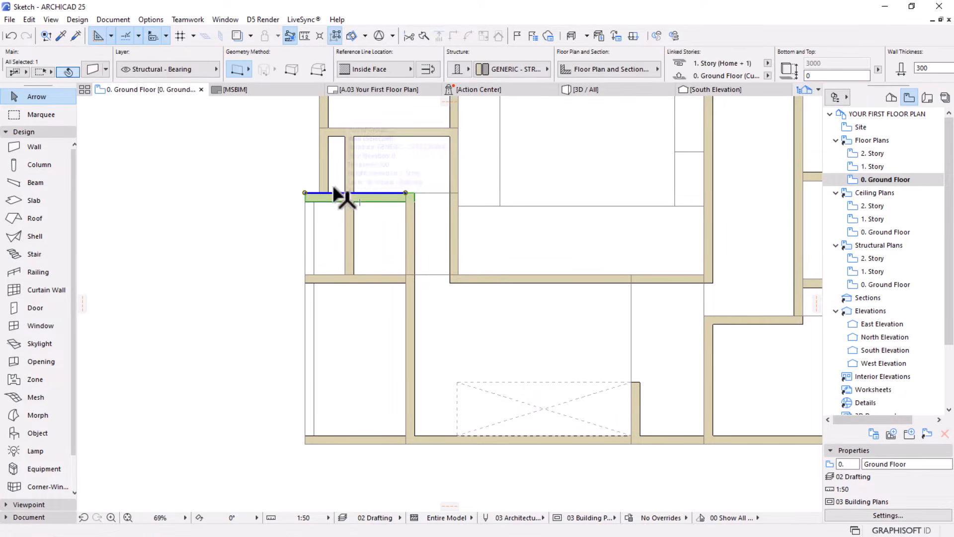
scroll(331, 169, up, 2)
scroll(332, 171, up, 1)
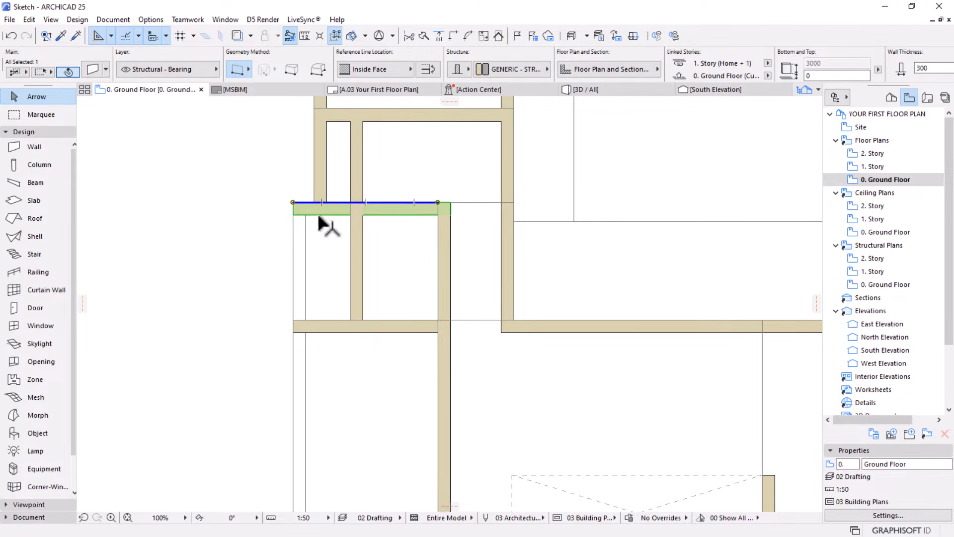
shift+click(321, 179)
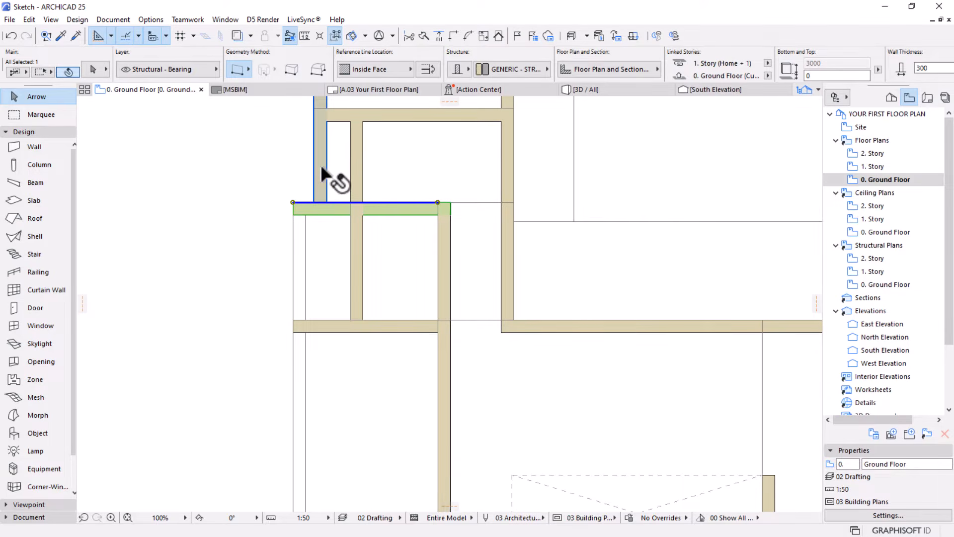
click(454, 36)
scroll(308, 141, up, 3)
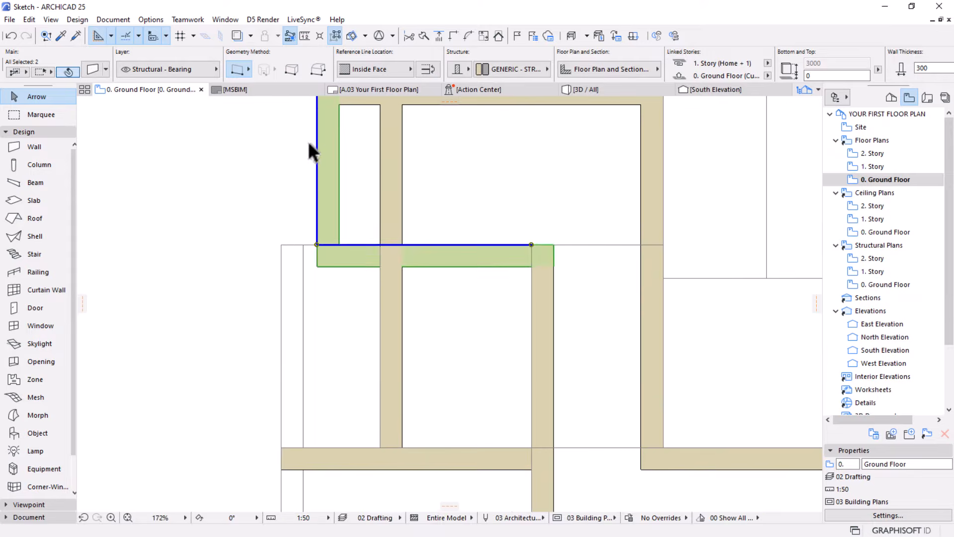
key(Escape)
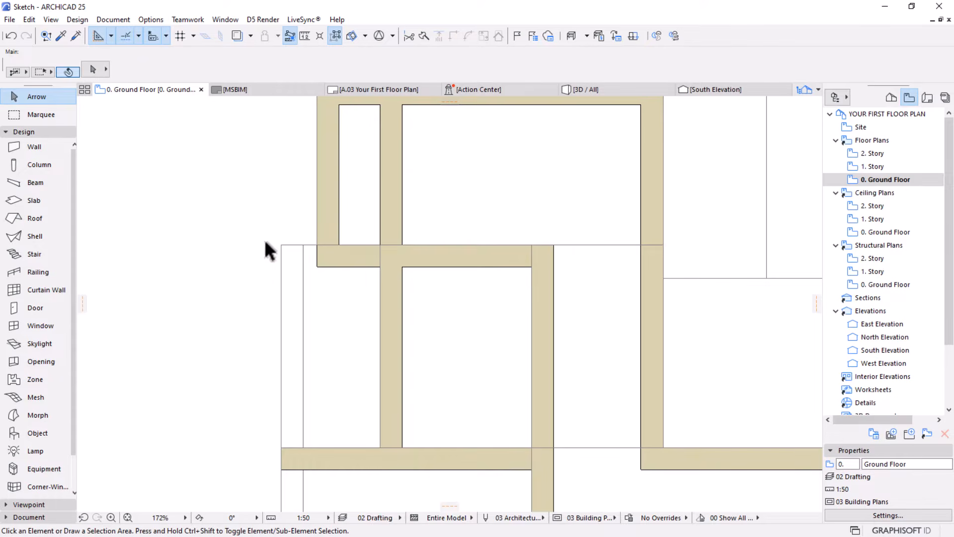
Pick up the low outer wall's parameters and draw a short horizontal wall from the notch corner to that wall's upper end
scroll(268, 251, up, 1)
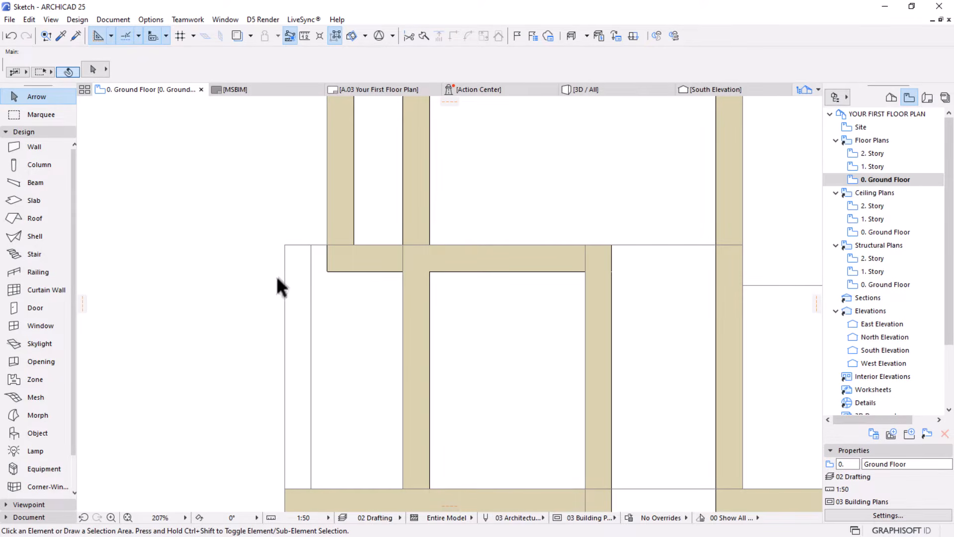
click(63, 37)
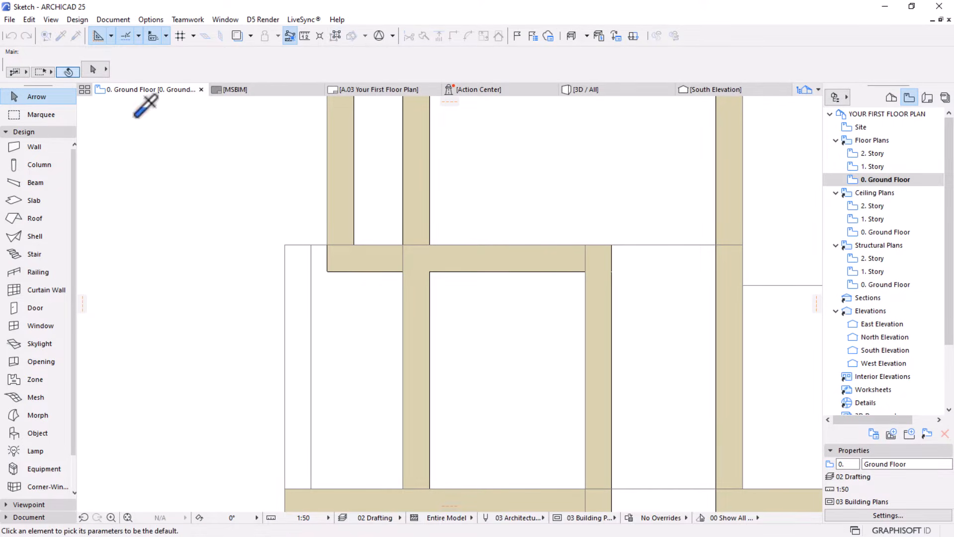
click(295, 266)
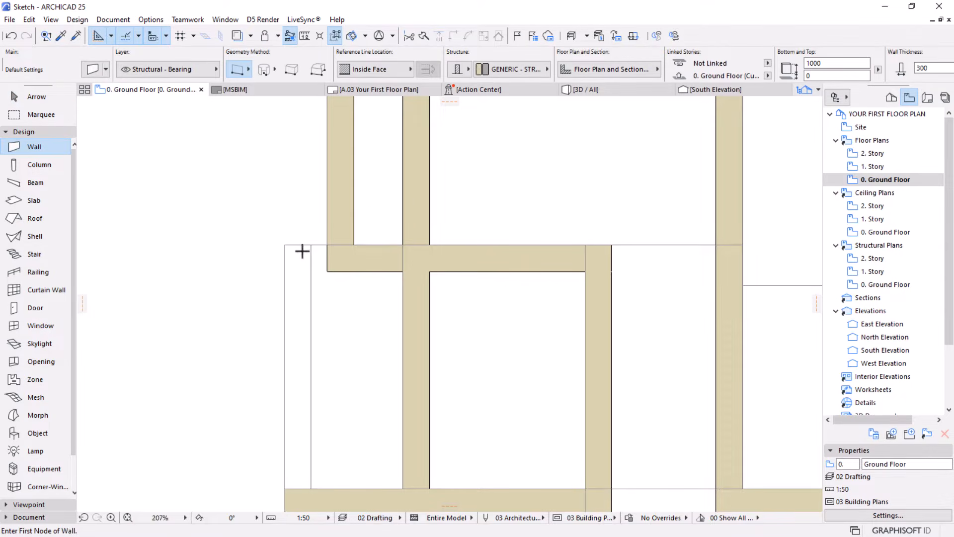
click(327, 245)
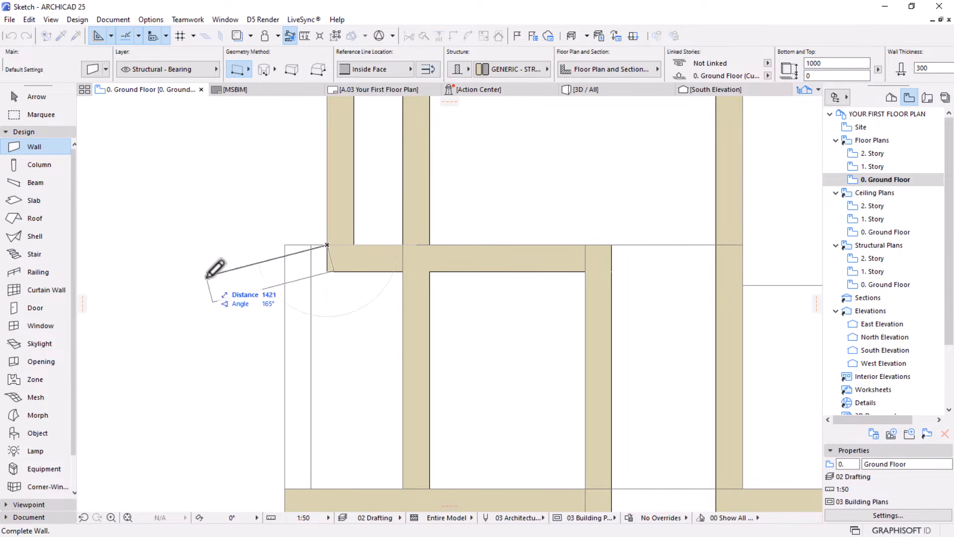
key(Escape)
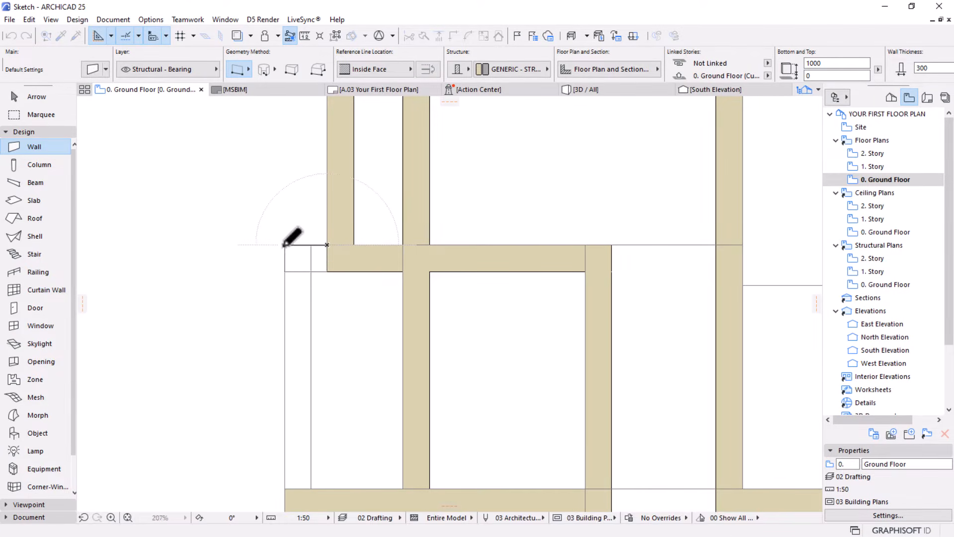
scroll(341, 221, down, 5)
middle_drag(348, 302, 315, 314)
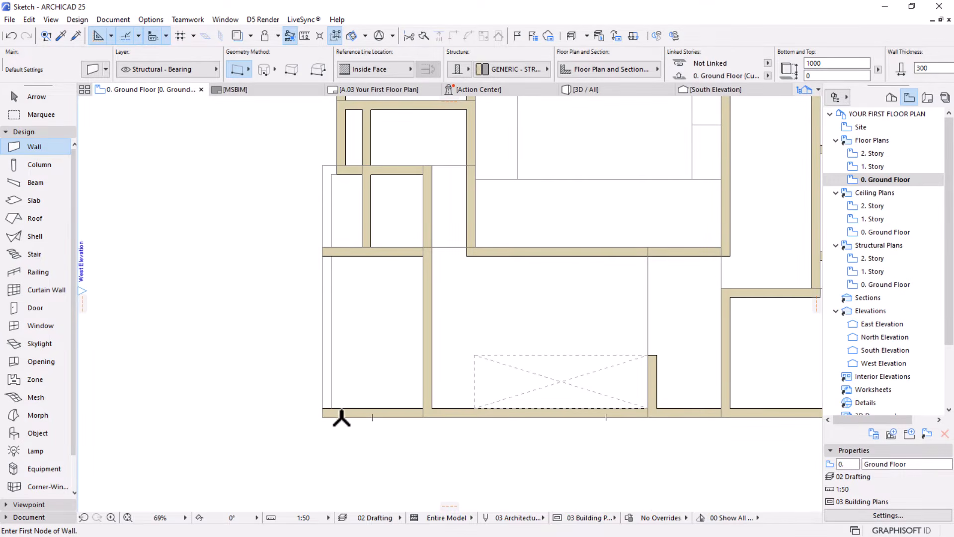
Stretch the outer end of the long lower exterior wall back in line with the notch corner of the left wing
click(29, 97)
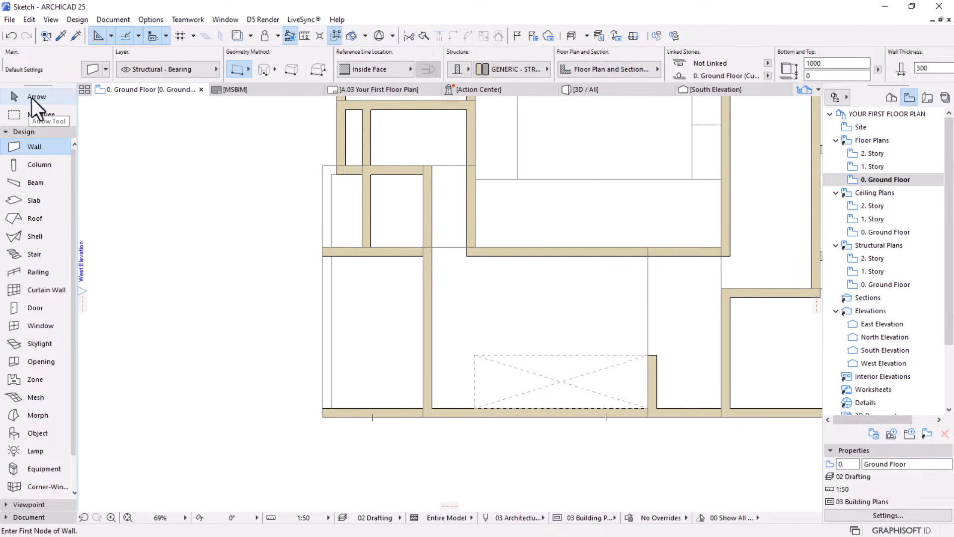
click(338, 412)
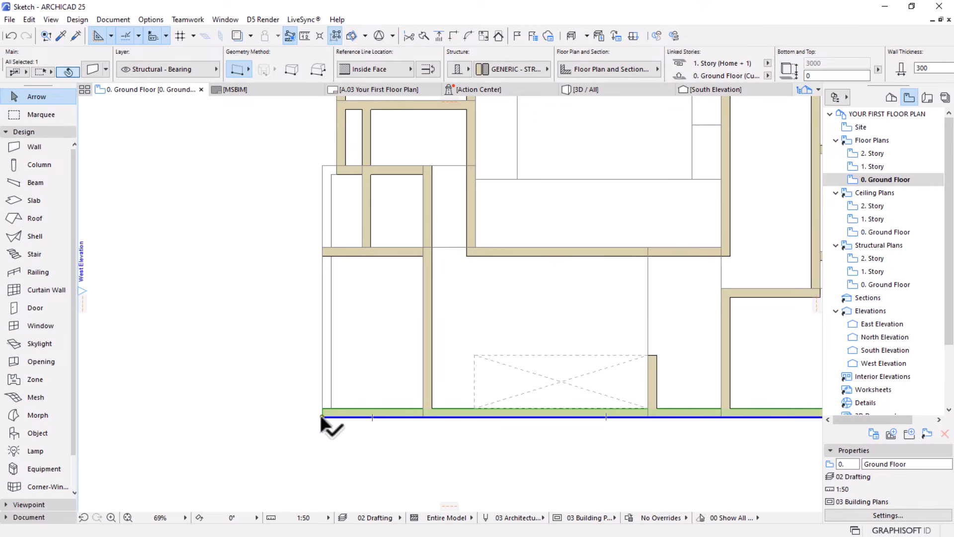
scroll(320, 418, up, 3)
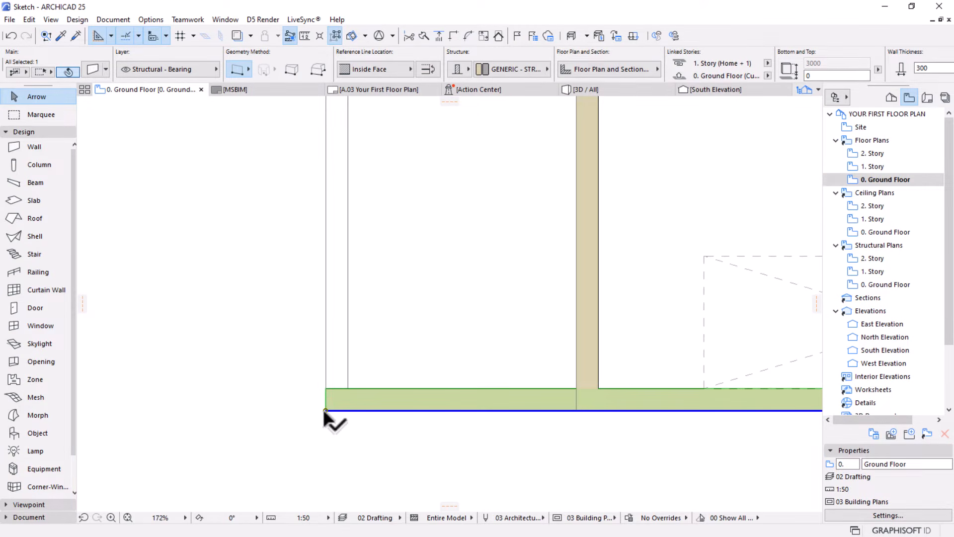
click(325, 410)
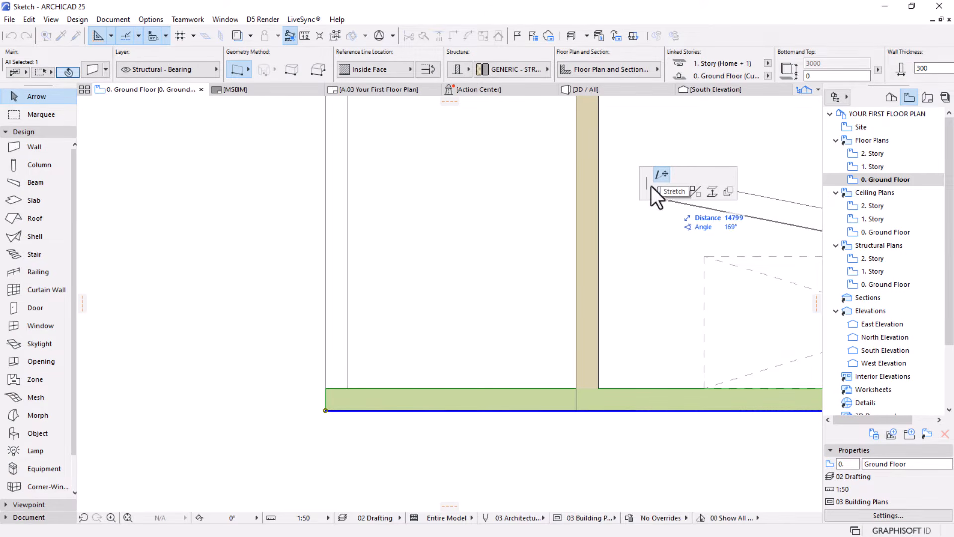
scroll(405, 360, down, 3)
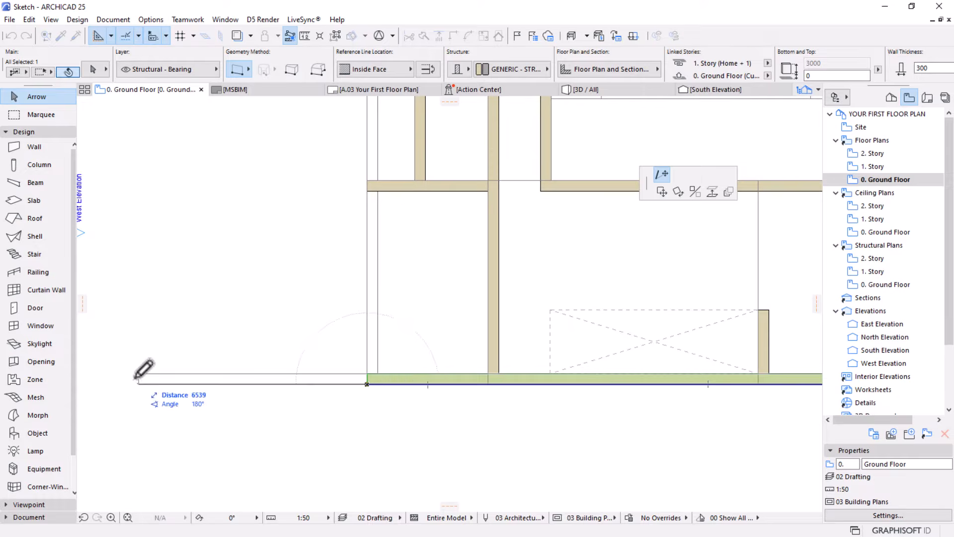
scroll(380, 371, down, 3)
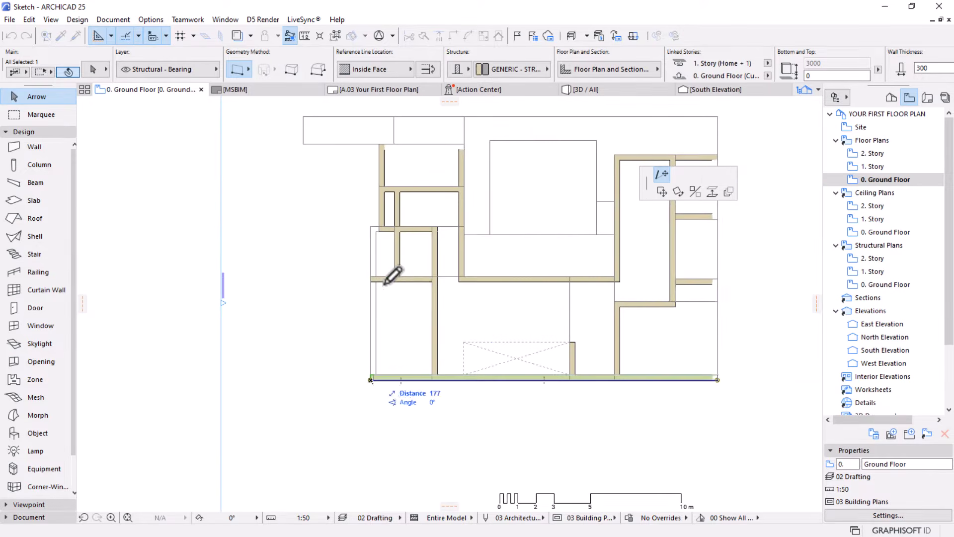
scroll(390, 243, up, 3)
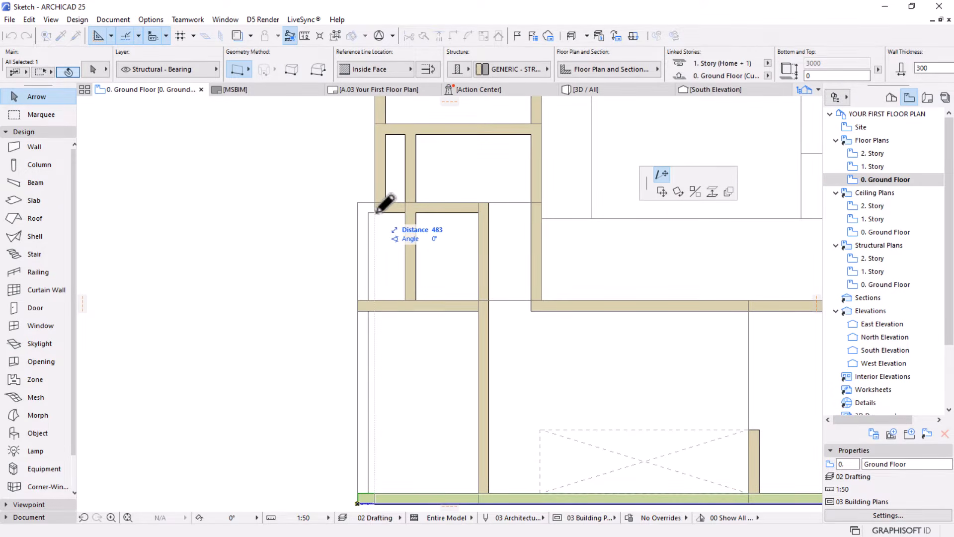
click(378, 212)
scroll(379, 219, down, 3)
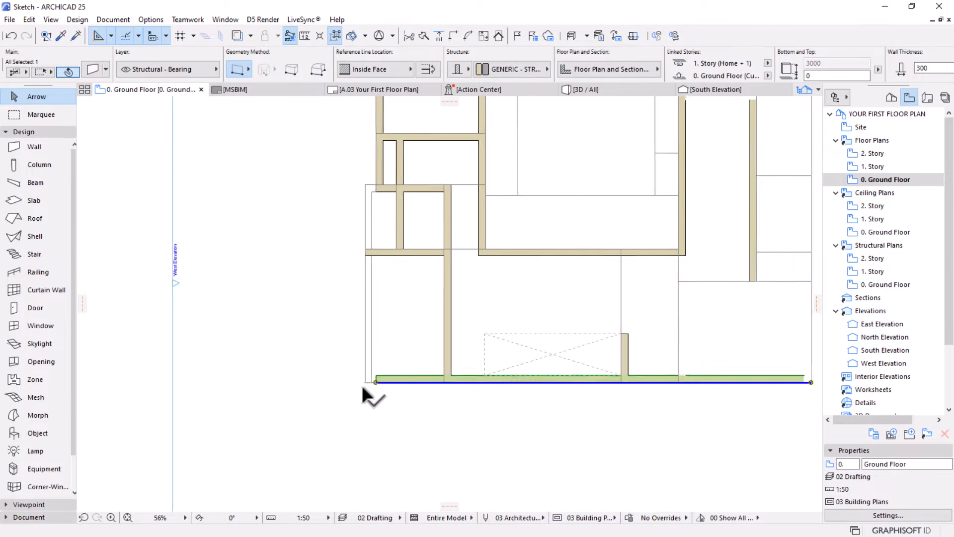
scroll(362, 384, up, 2)
key(Escape)
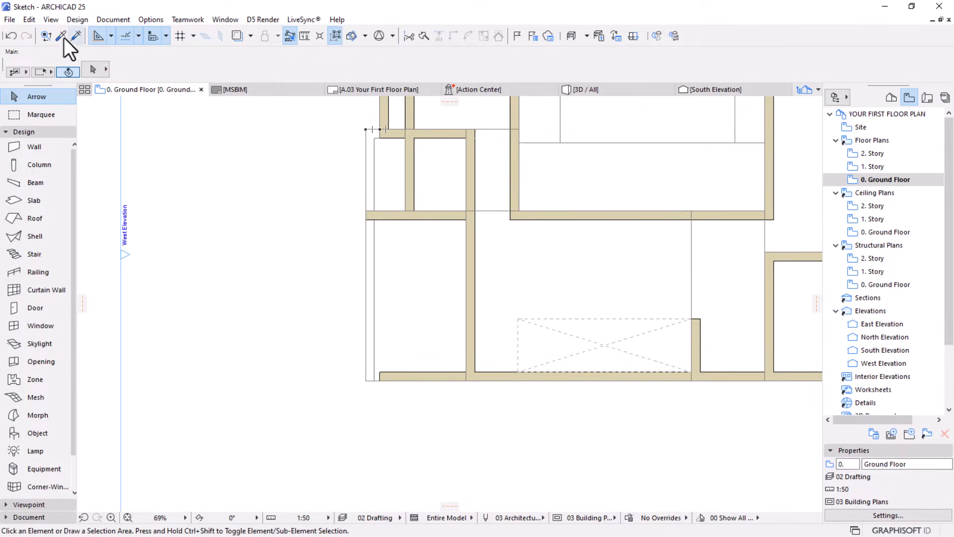
Pick up the low outer wall's parameters and draw a short wall from the lower exterior wall's shortened end to the outer corner
click(61, 36)
click(372, 133)
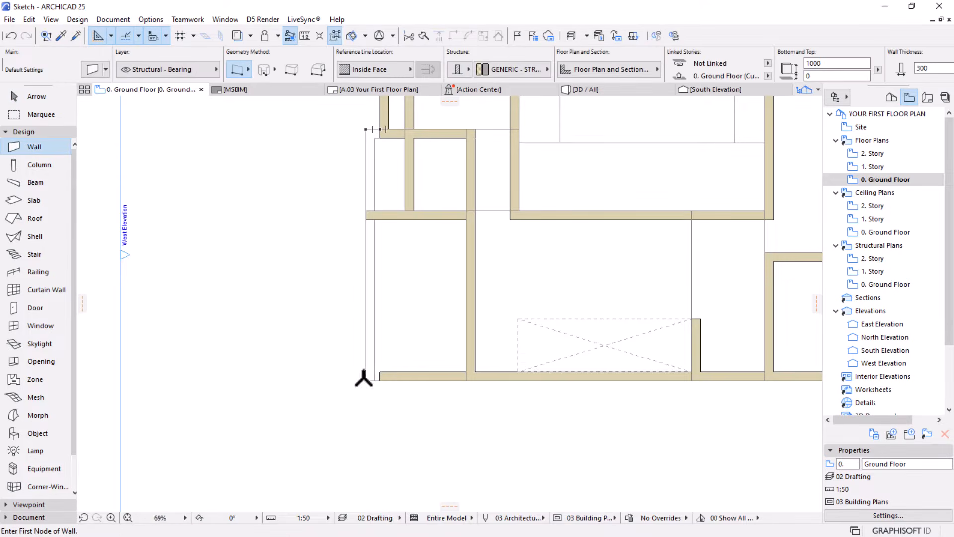
scroll(364, 378, up, 5)
click(395, 386)
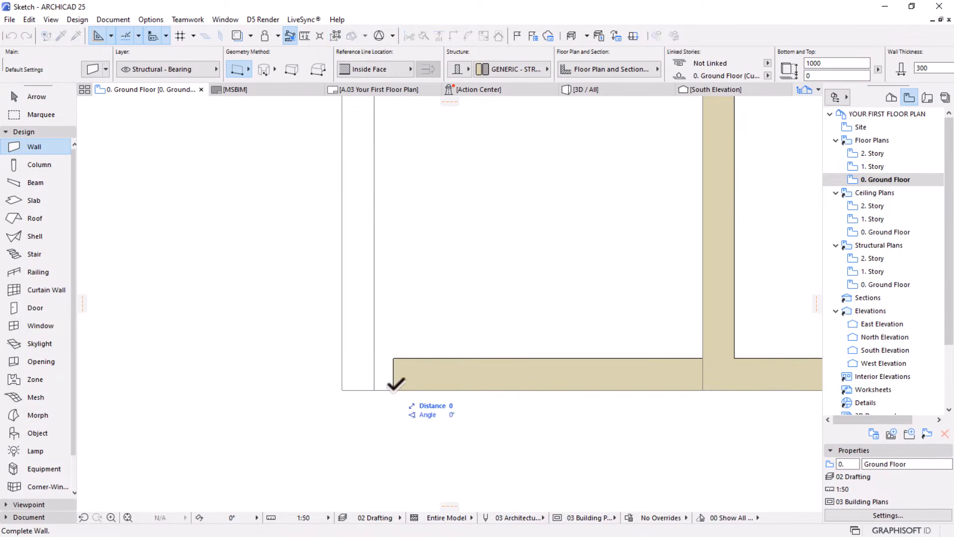
key(Escape)
scroll(341, 374, down, 1)
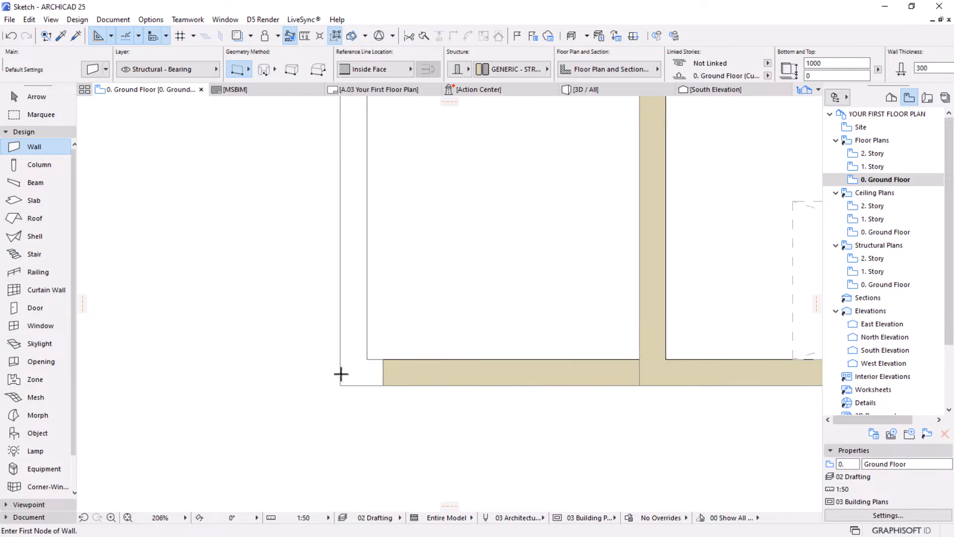
scroll(341, 374, down, 4)
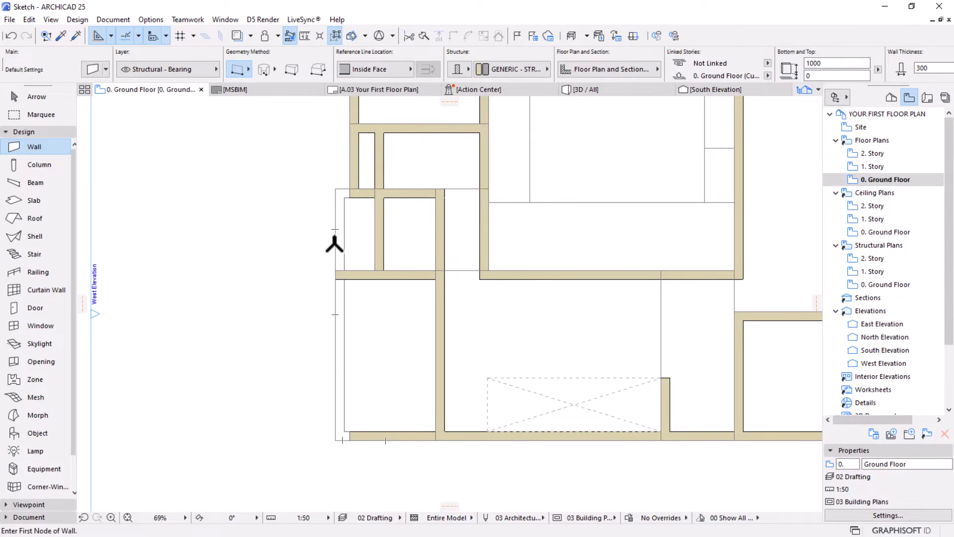
Intersect the left wing's middle horizontal wall with the vertical wall above it so they meet in a corner
scroll(335, 280, up, 2)
key(Escape)
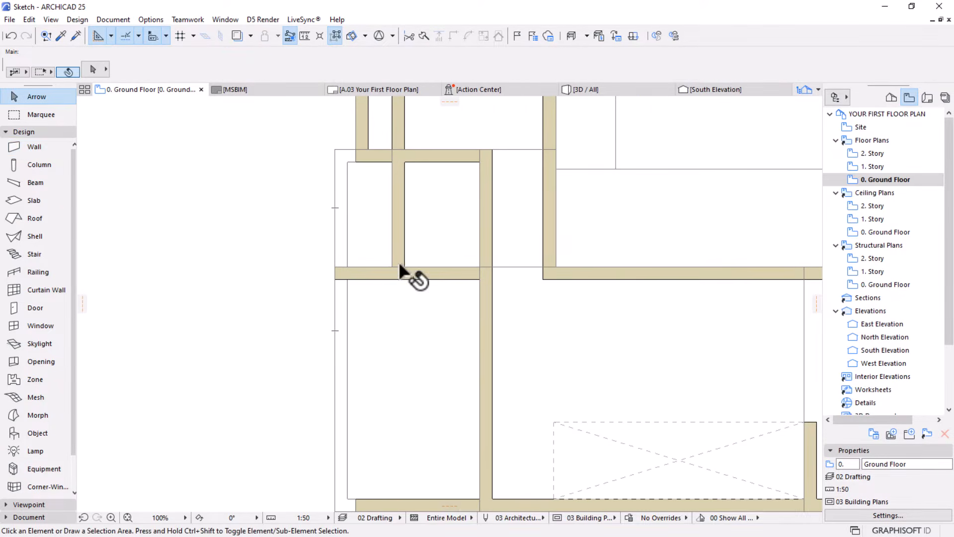
click(361, 274)
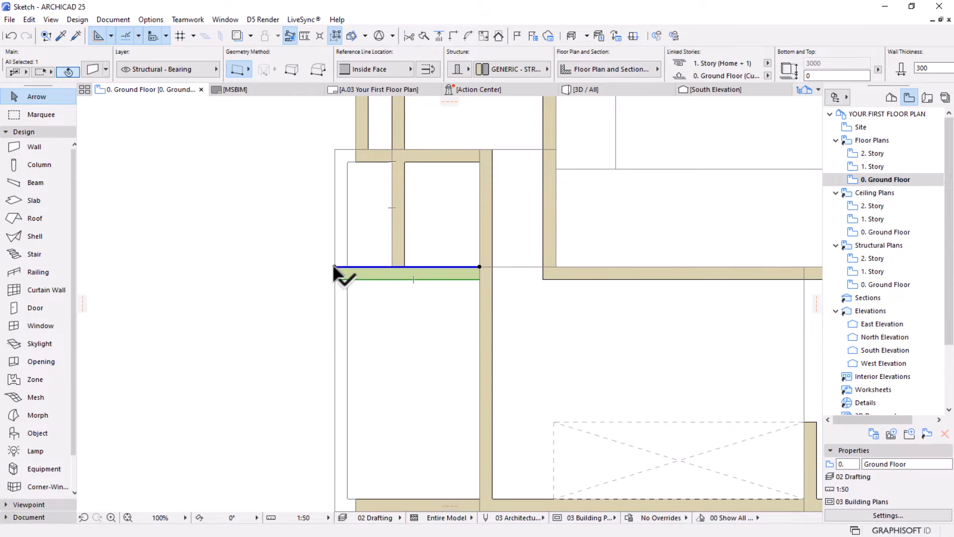
shift+click(398, 238)
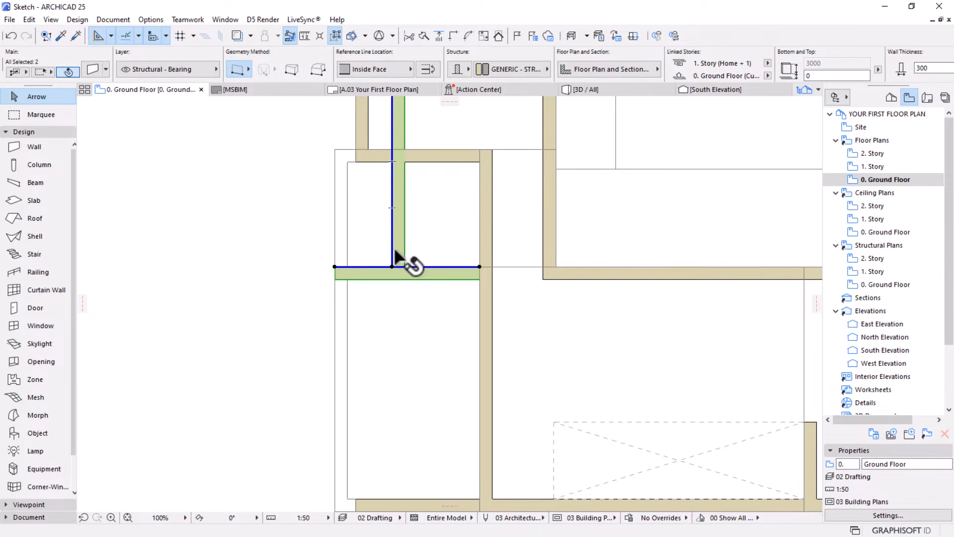
click(452, 37)
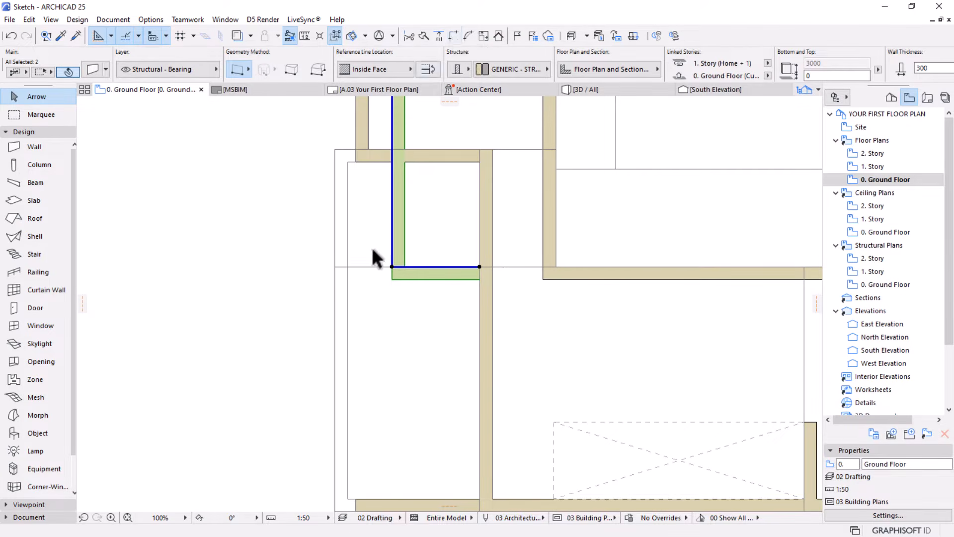
Pick up the low outer wall's parameters and draw a short horizontal wall from the middle wall's new corner to the outer wall
click(352, 182)
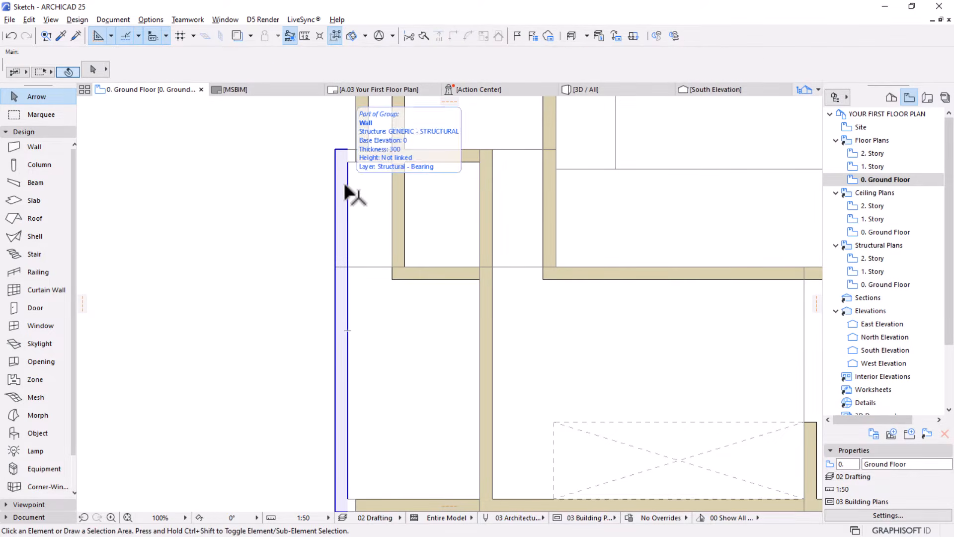
alt+click(344, 192)
click(392, 267)
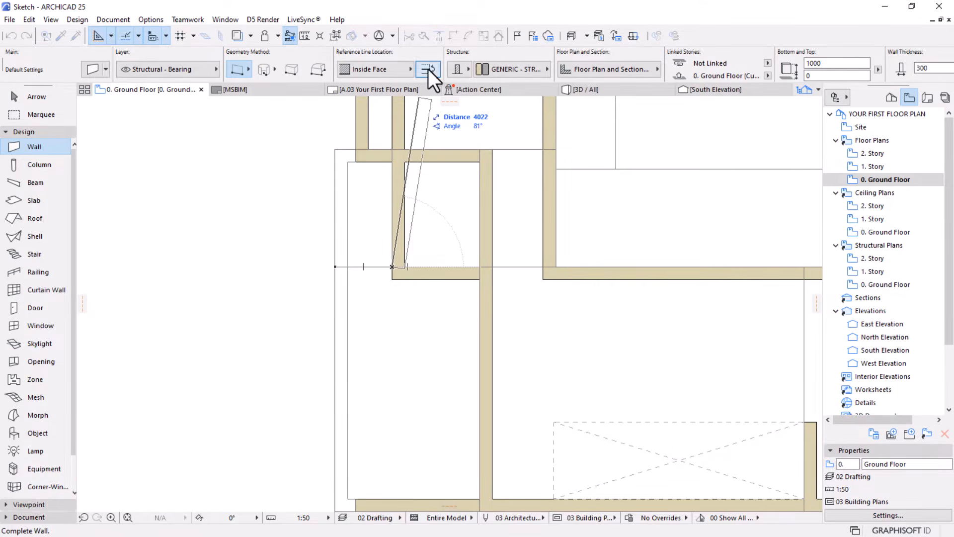
key(Escape)
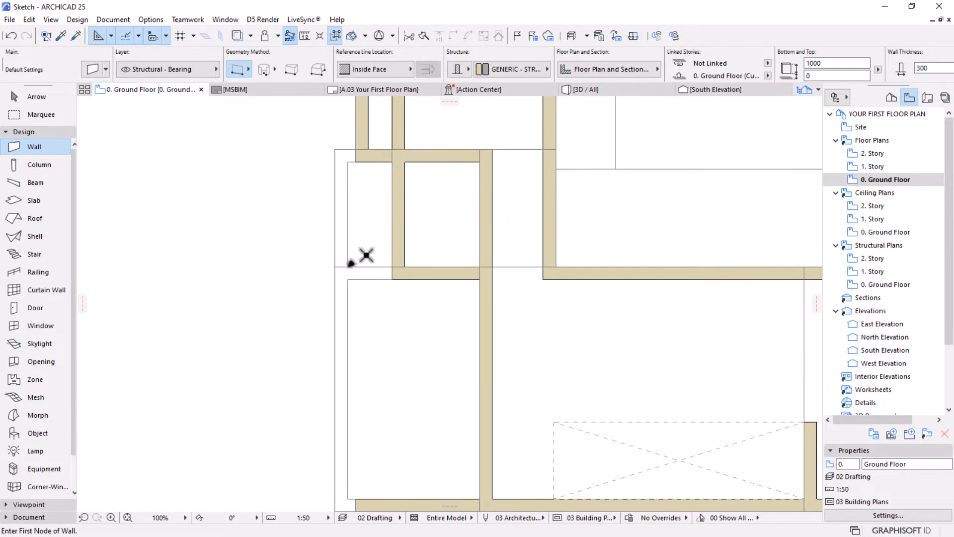
Trim away the lower section of the left wing's upper exterior wall, between the two horizontal walls that meet it
scroll(358, 302, down, 4)
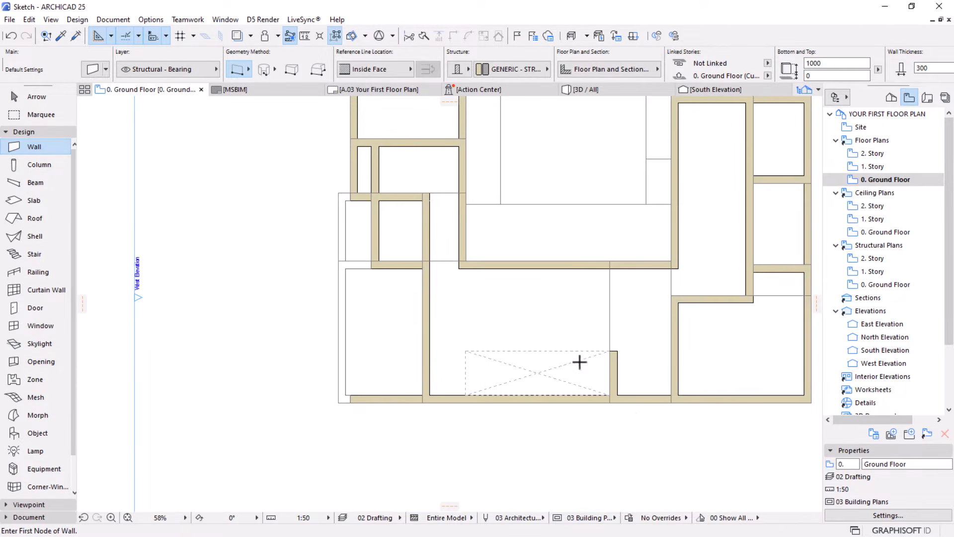
scroll(526, 330, down, 1)
middle_drag(488, 349, 418, 363)
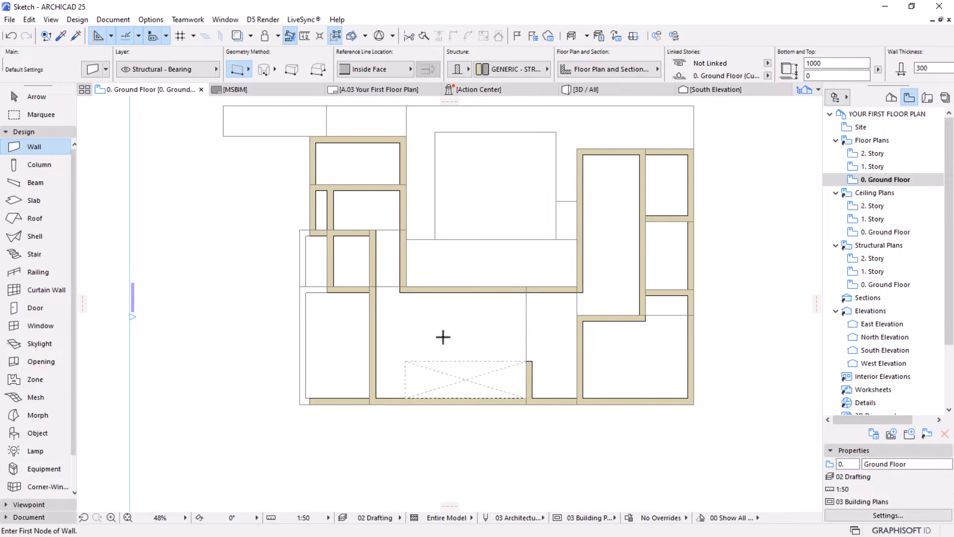
scroll(431, 338, down, 1)
middle_drag(431, 337, 404, 381)
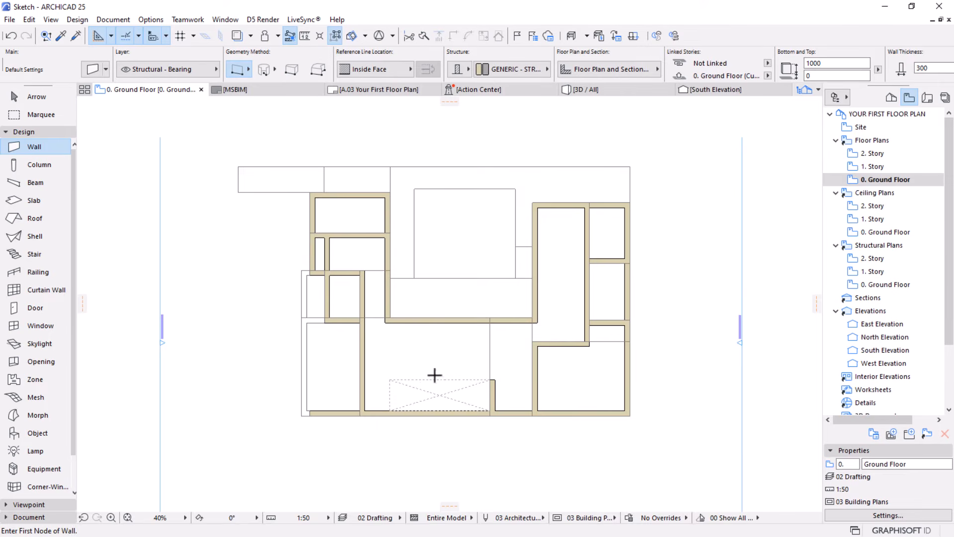
scroll(301, 238, up, 4)
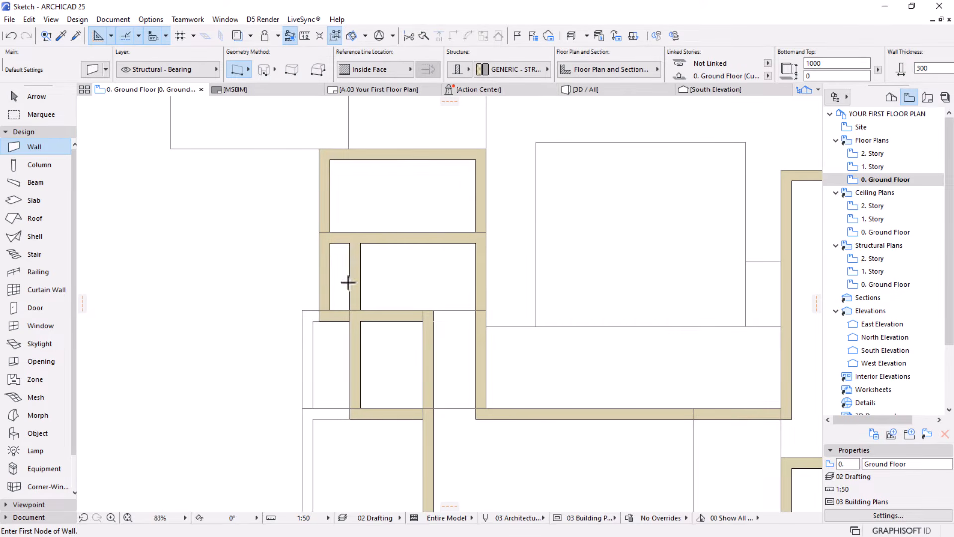
click(48, 101)
click(326, 262)
key(Escape)
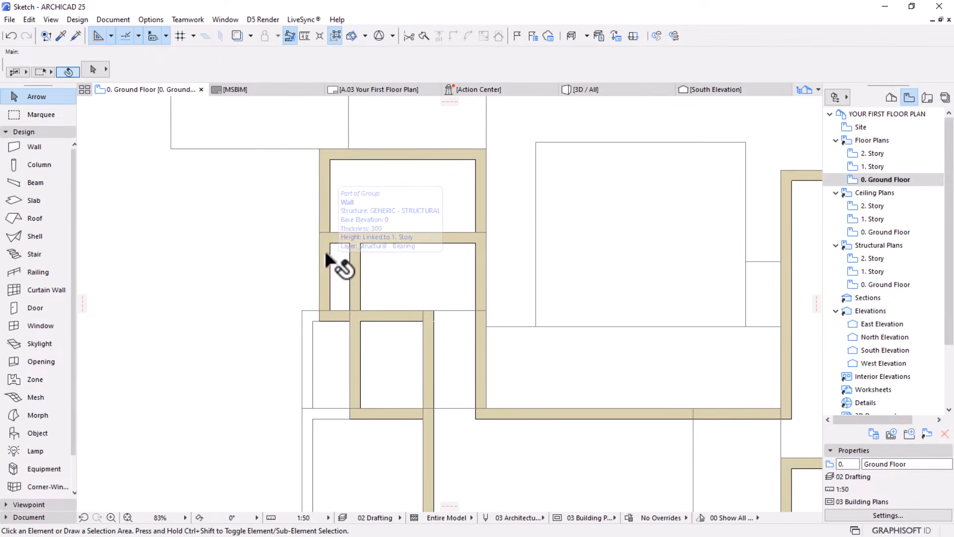
click(324, 253)
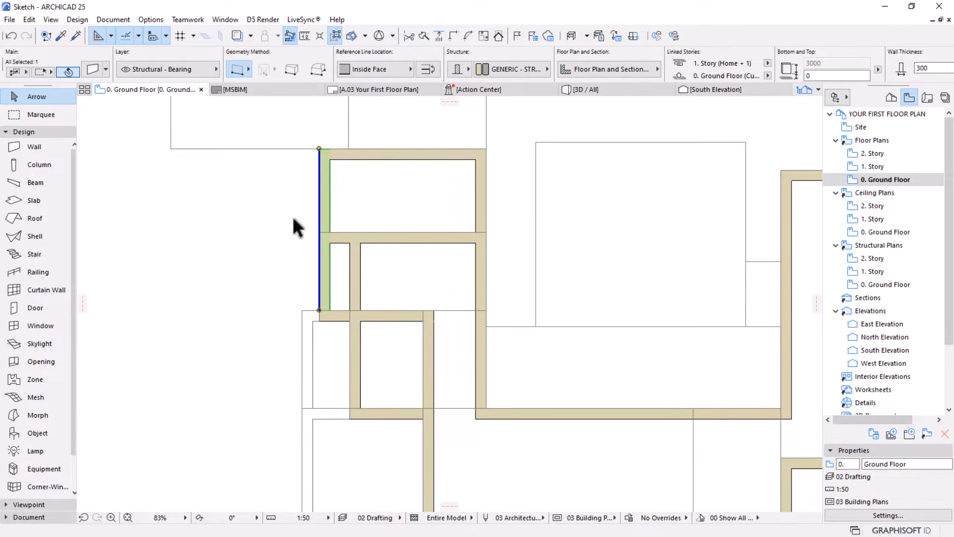
ctrl+click(320, 273)
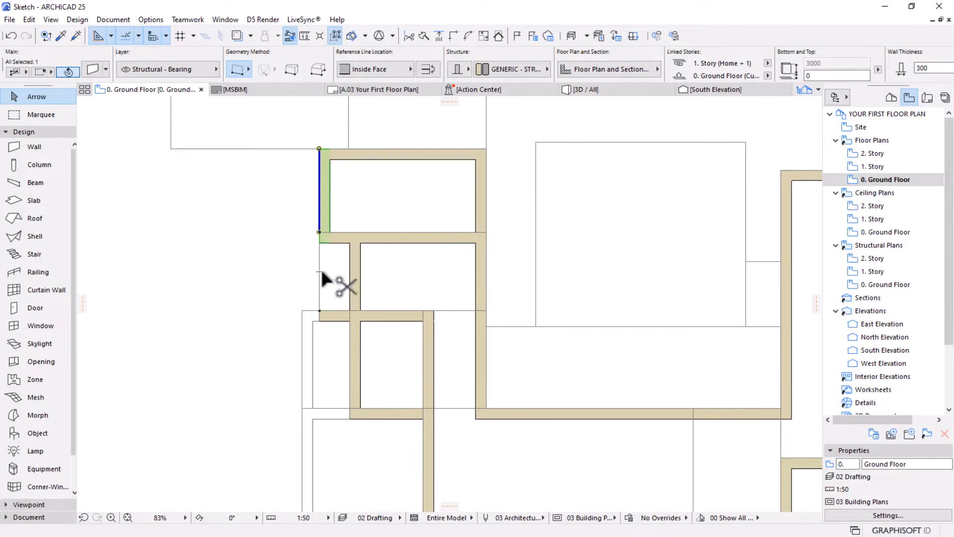
Examine the whole Ground Floor plan, comparing the walls of both wings with the underlying sketch lines
scroll(361, 296, down, 1)
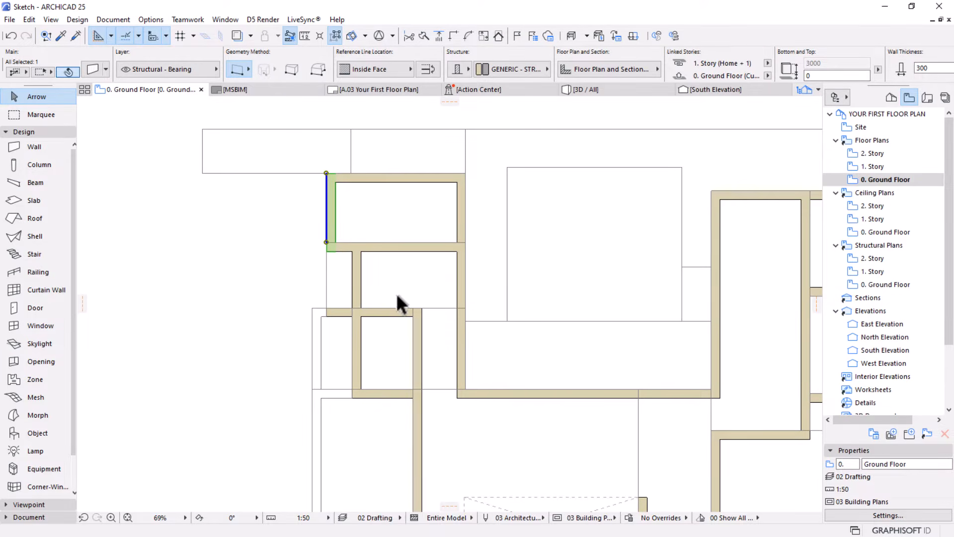
scroll(396, 293, down, 4)
middle_drag(385, 356, 318, 302)
scroll(333, 278, up, 2)
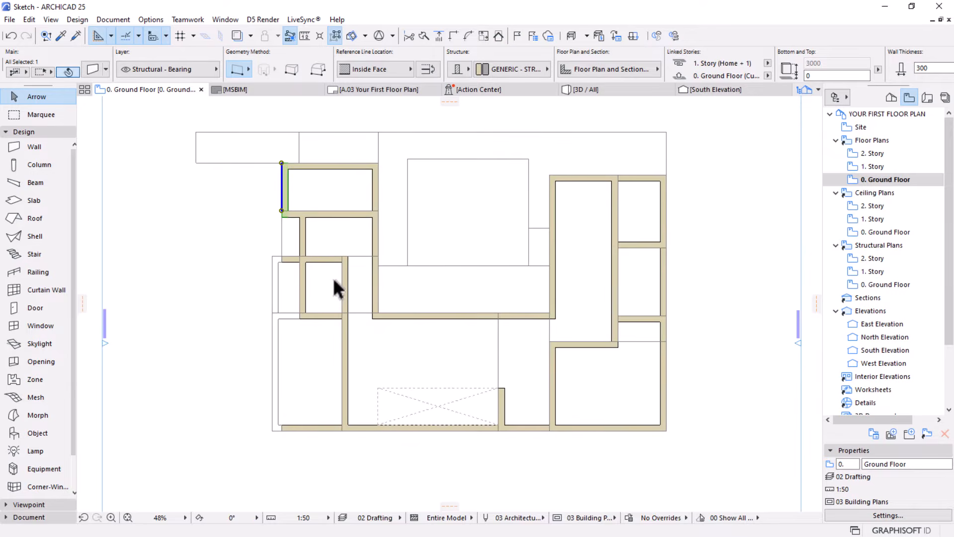
scroll(296, 214, up, 1)
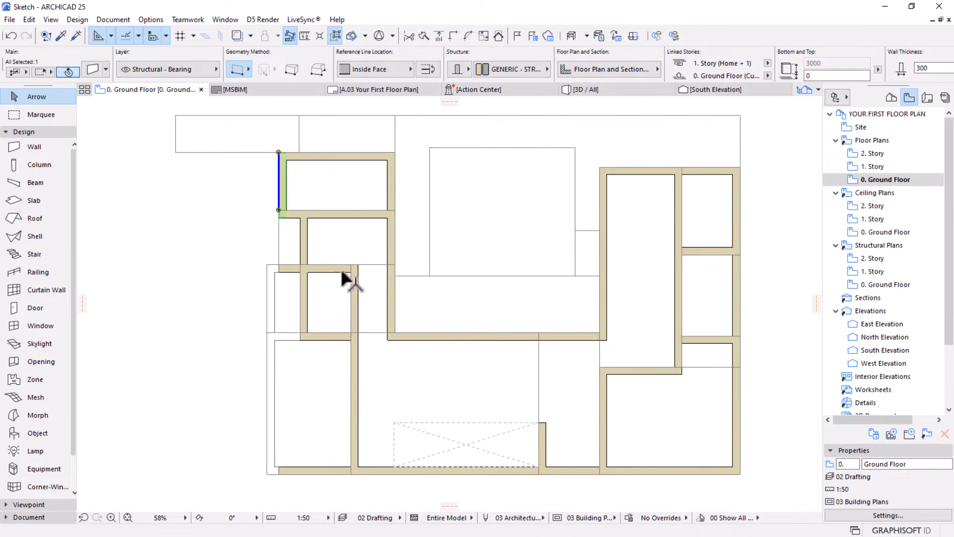
scroll(442, 303, down, 2)
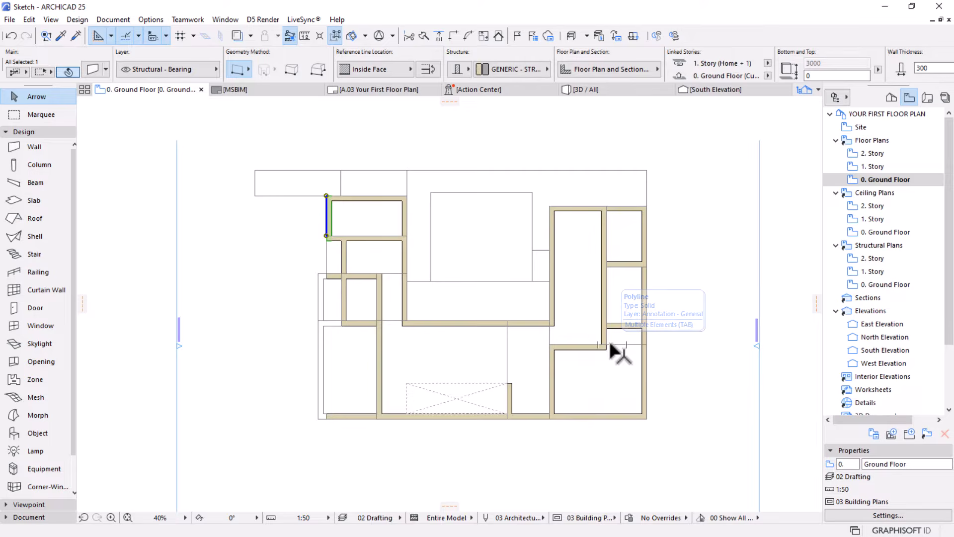
scroll(672, 351, up, 1)
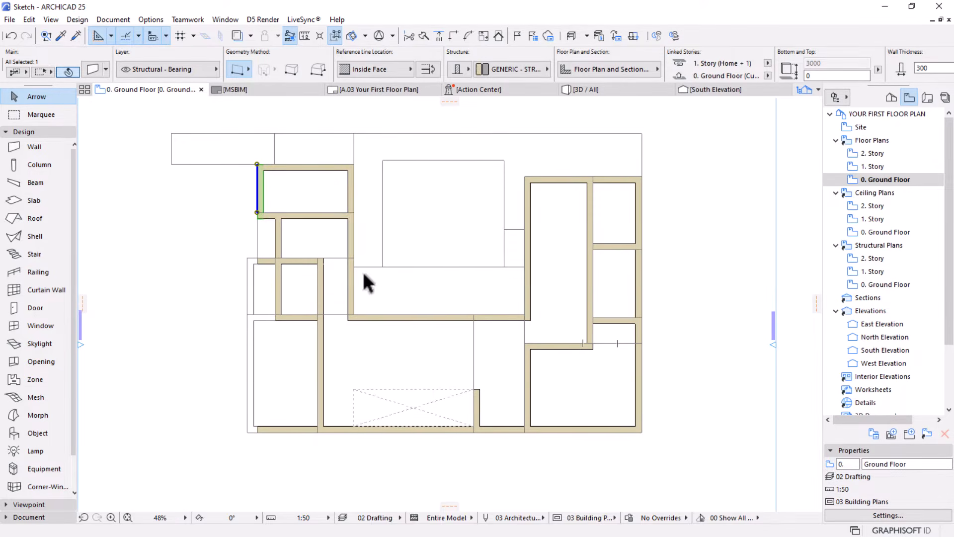
middle_drag(364, 272, 366, 278)
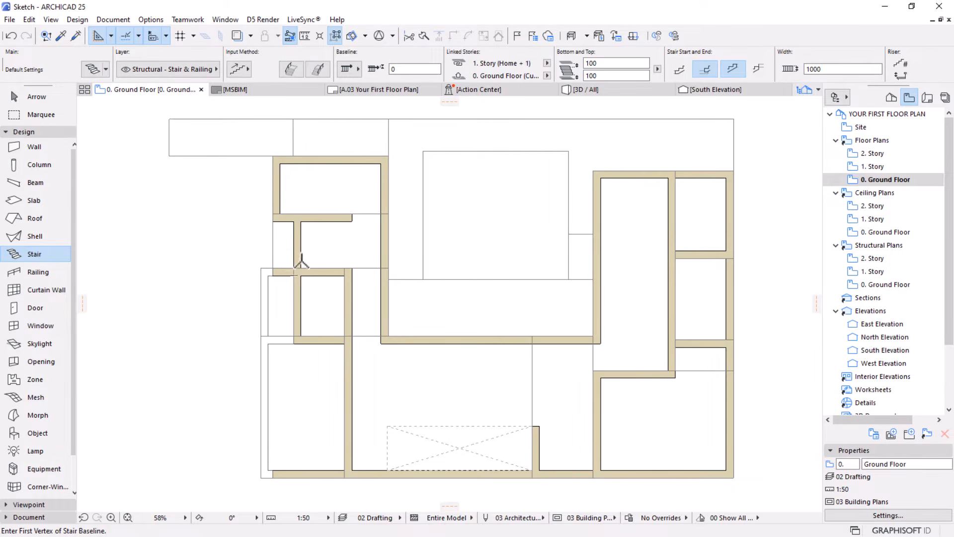
scroll(340, 234, down, 2)
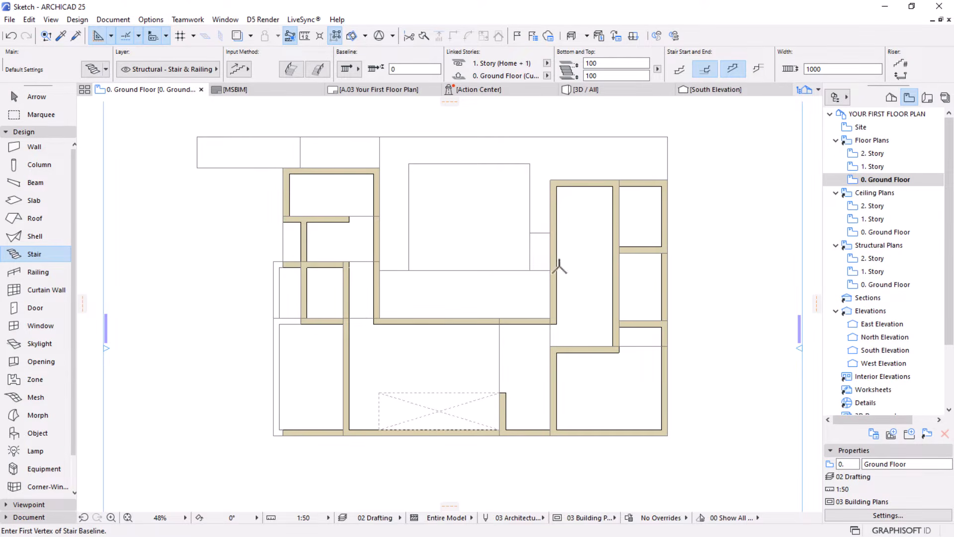
click(26, 102)
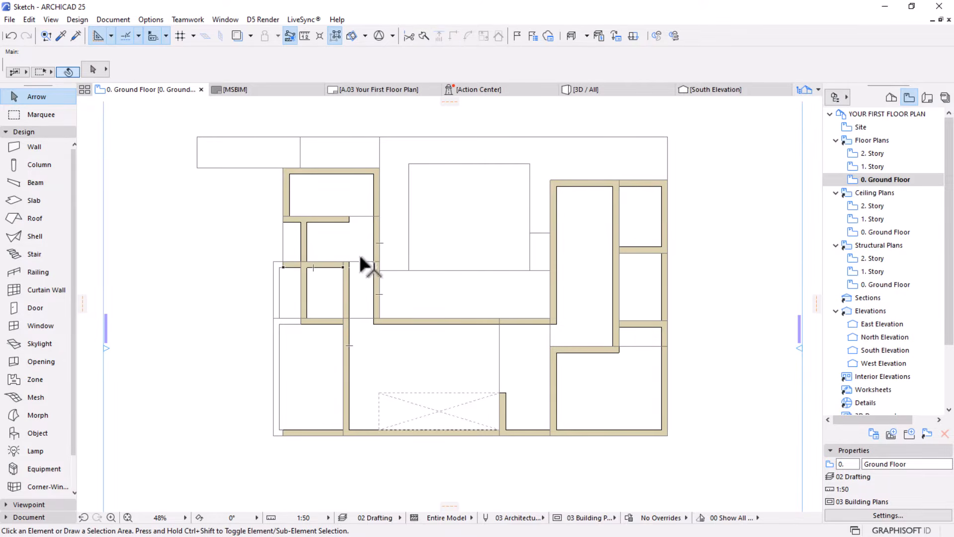
Select every Ground Floor wall except the four low outer walls and edit their shared bottom offset
click(309, 220)
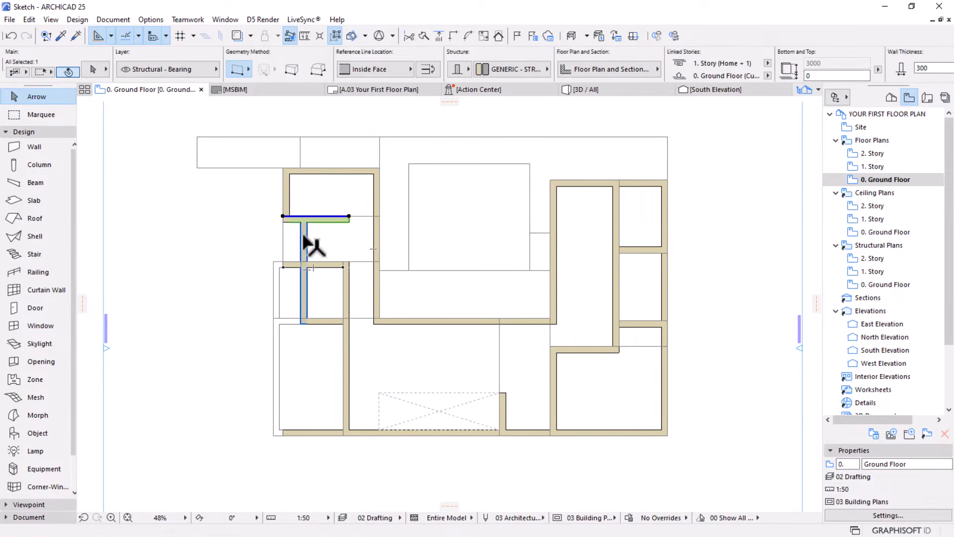
shift+click(304, 237)
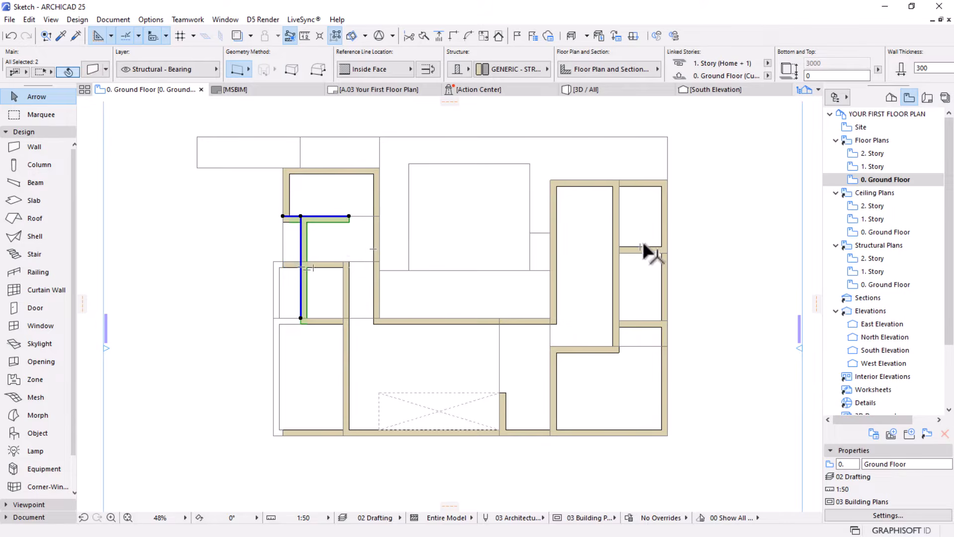
click(28, 150)
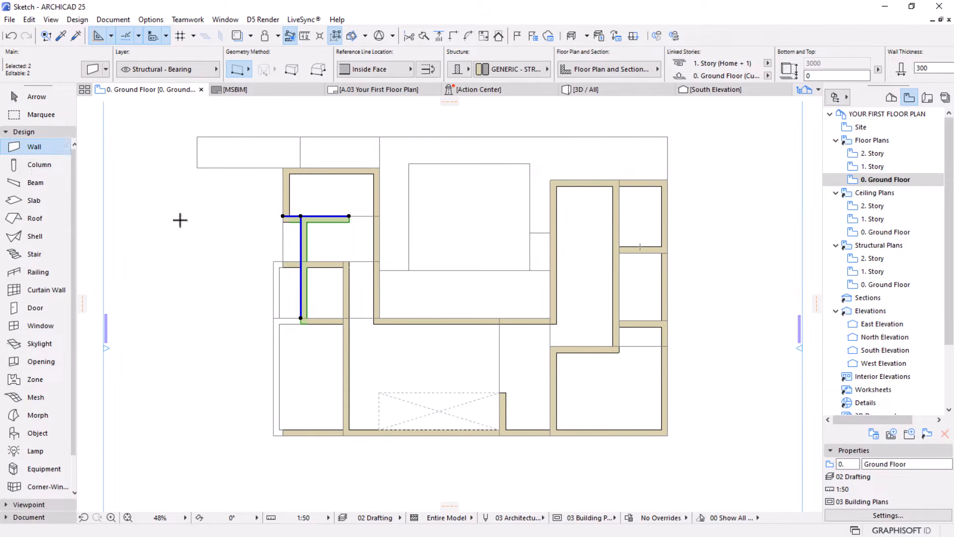
key(ctrl+a)
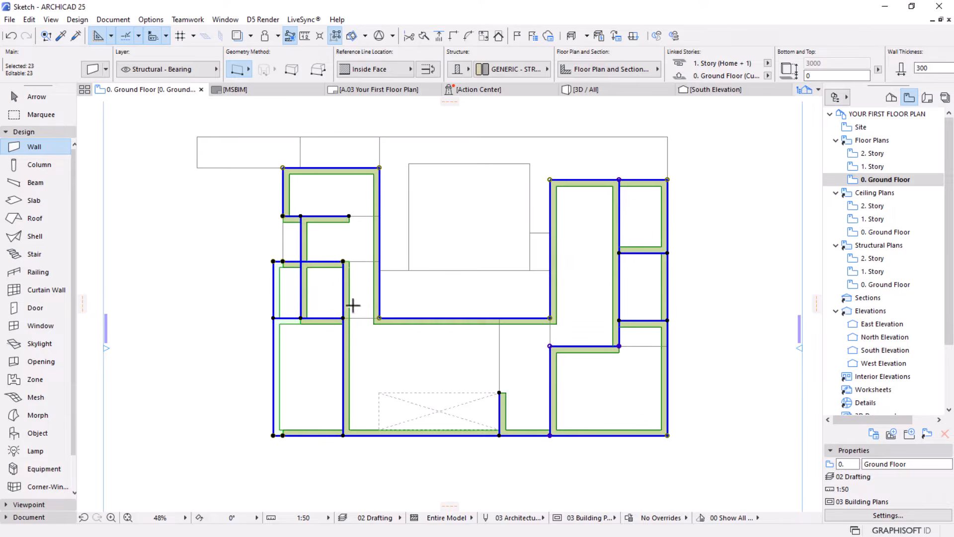
key(shift)
shift+click(279, 354)
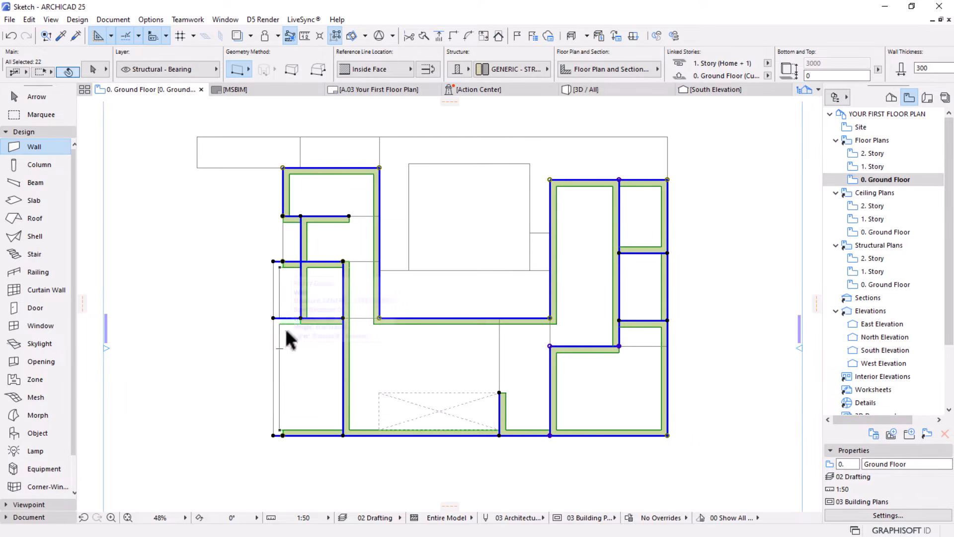
shift+click(276, 259)
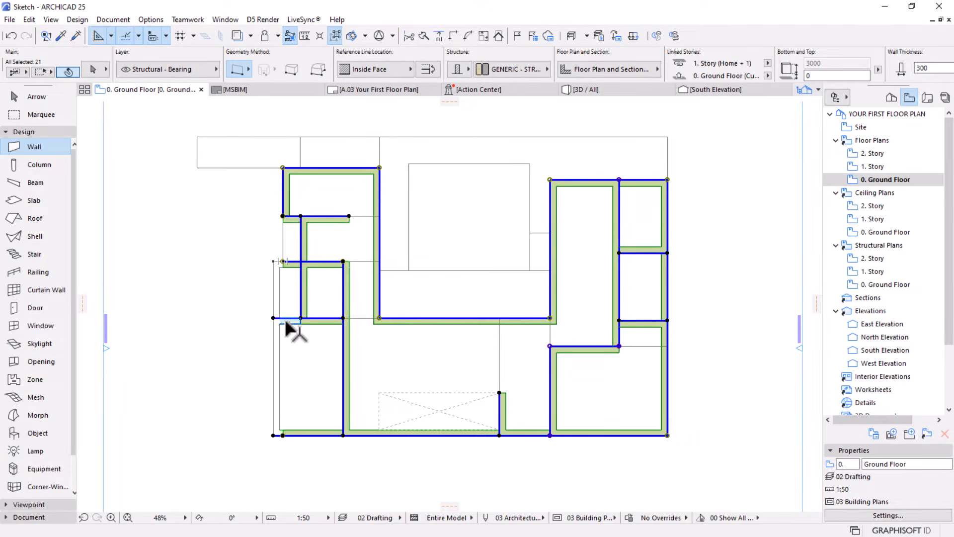
shift+click(288, 318)
shift+click(278, 435)
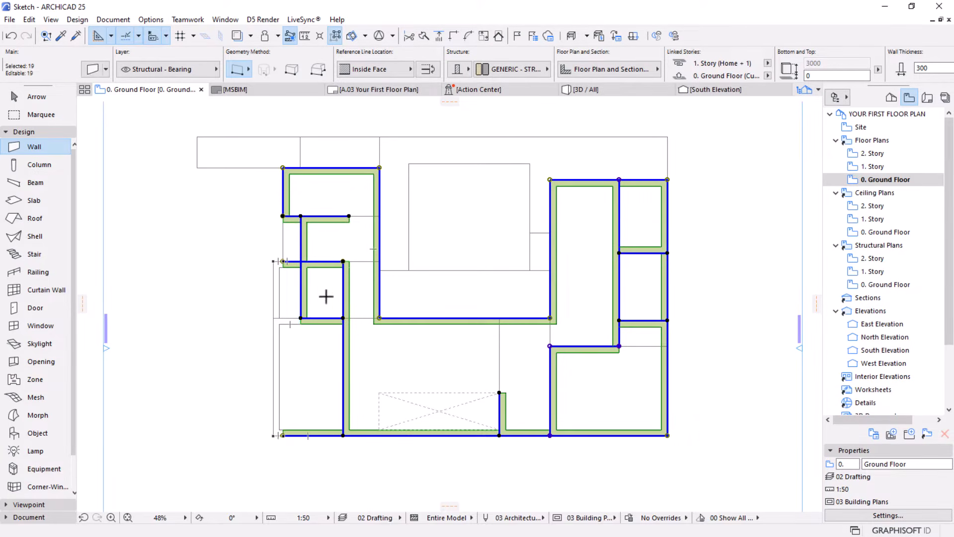
click(835, 75)
key(Return)
key(Escape)
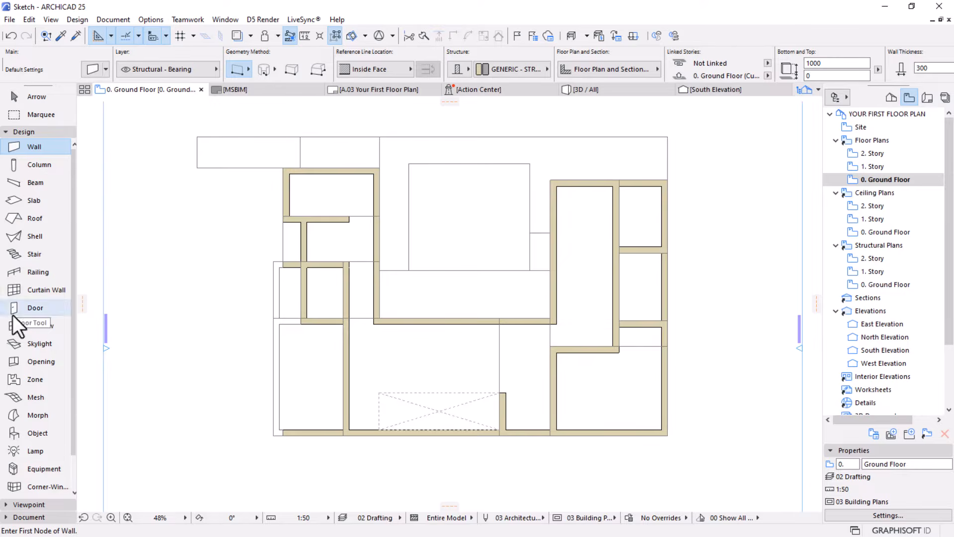
Configure the default stair with a bottom offset of 0, a top not linked to a story, a 1000 mm top height and both railings off
click(24, 255)
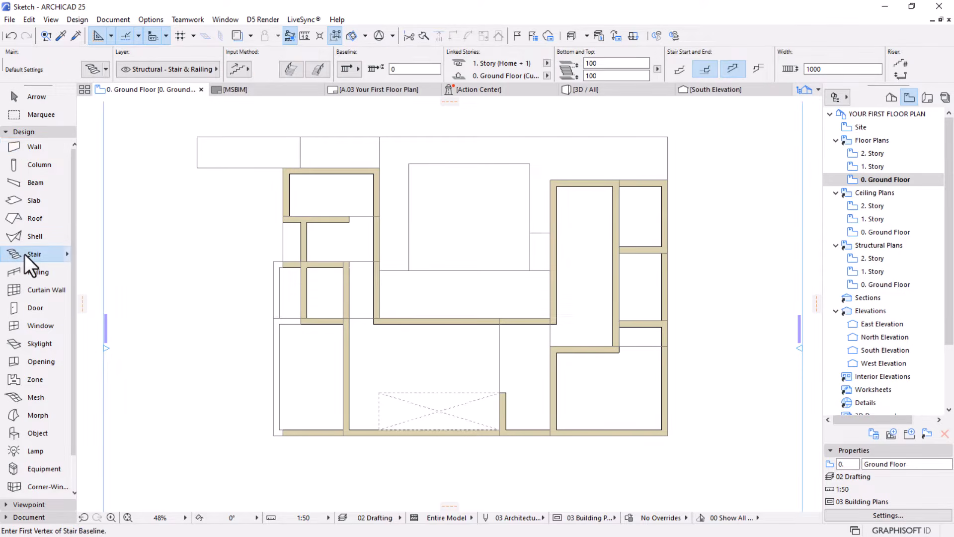
click(585, 75)
text(0)
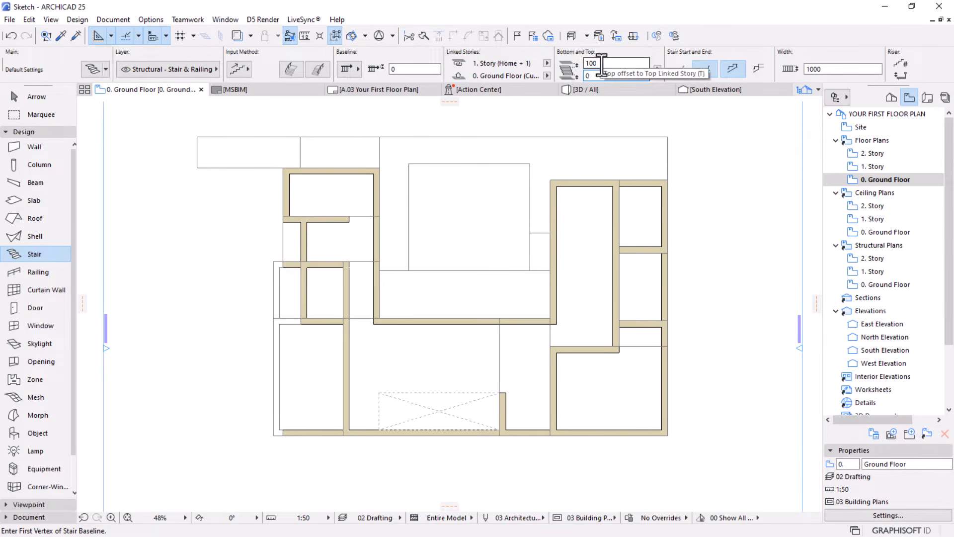
click(546, 63)
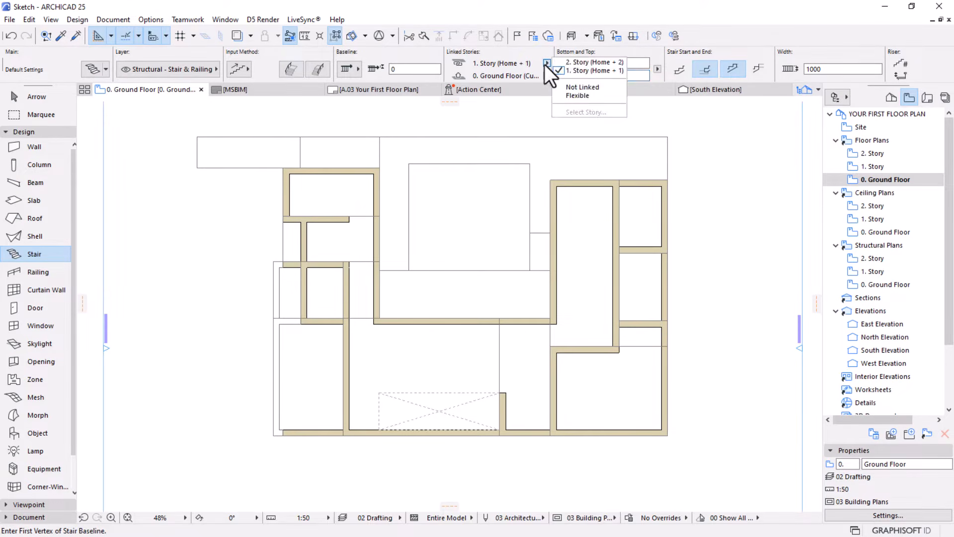
click(587, 91)
click(591, 64)
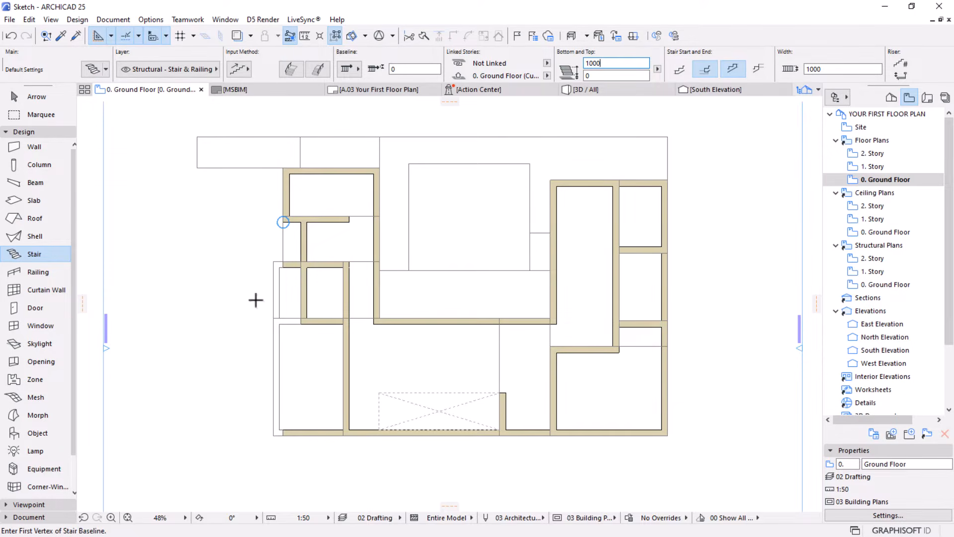
click(291, 69)
click(318, 69)
Draw a straight stair running horizontally toward the left wing, starting about 3024 mm outside the upper room's lower-left wall corner
scroll(228, 238, up, 4)
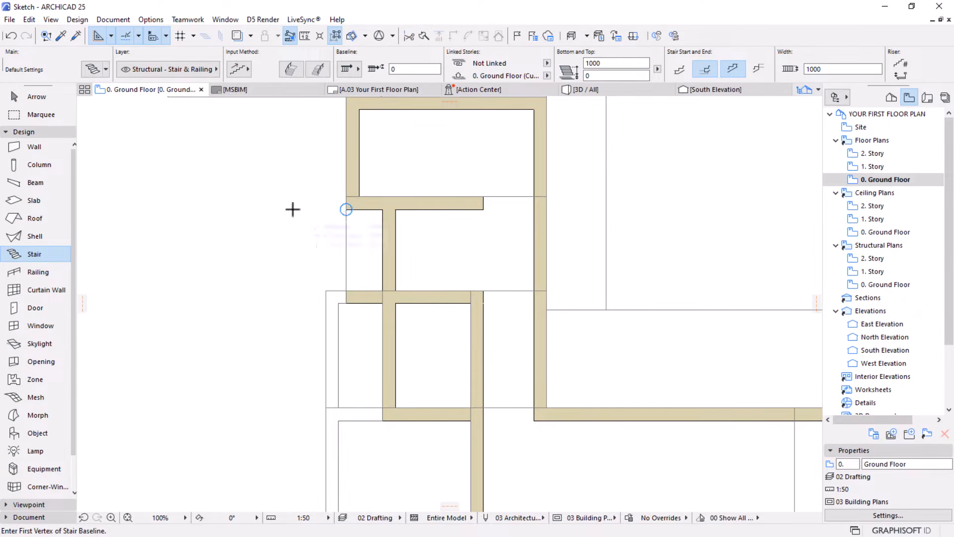
click(218, 210)
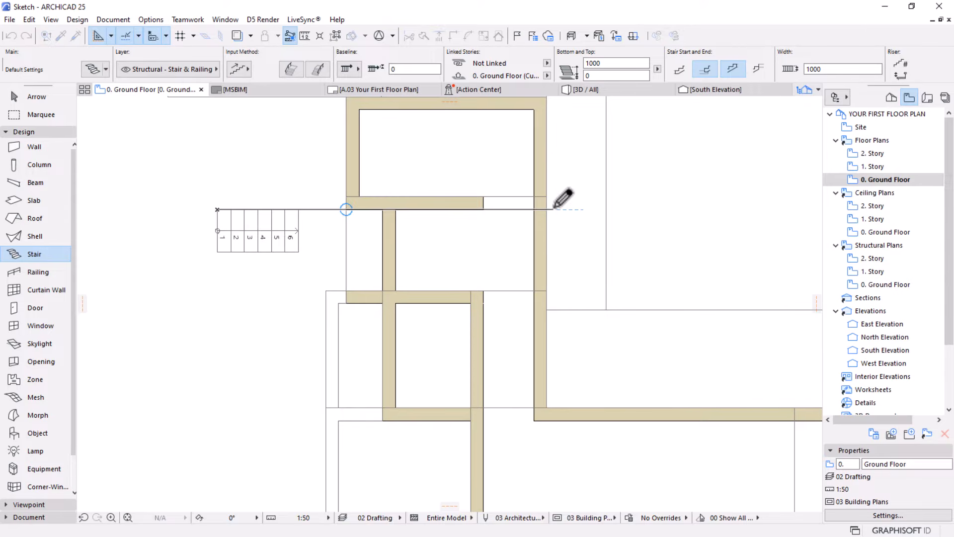
double_click(563, 198)
Move the new stair so the upper corner of its arrival end meets the outer lower corner of the upper room's wall
click(12, 96)
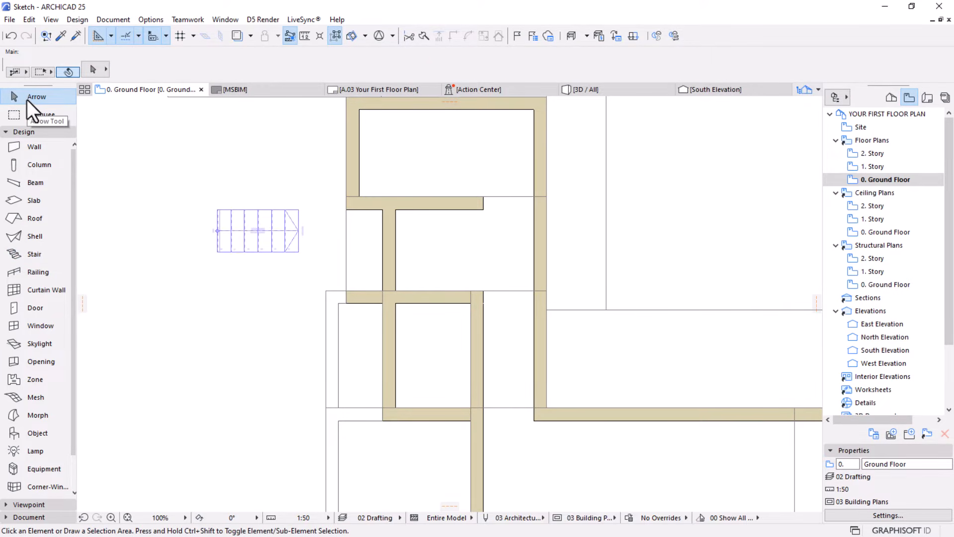
click(222, 213)
scroll(243, 213, up, 2)
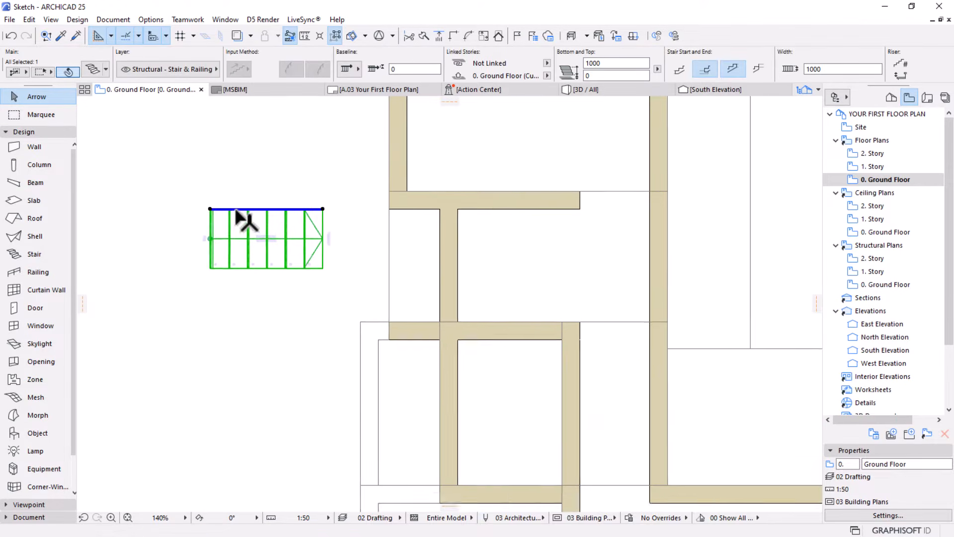
key(ctrl+d)
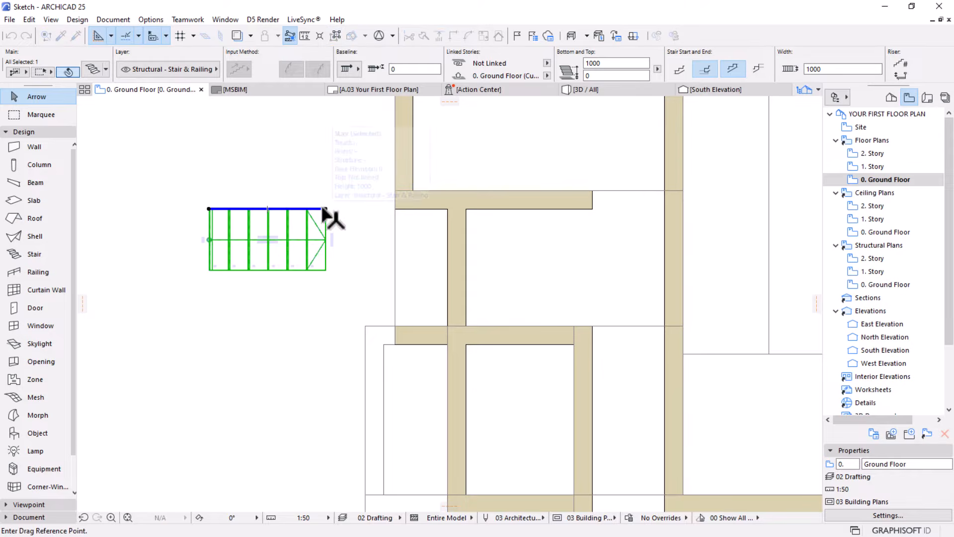
click(325, 209)
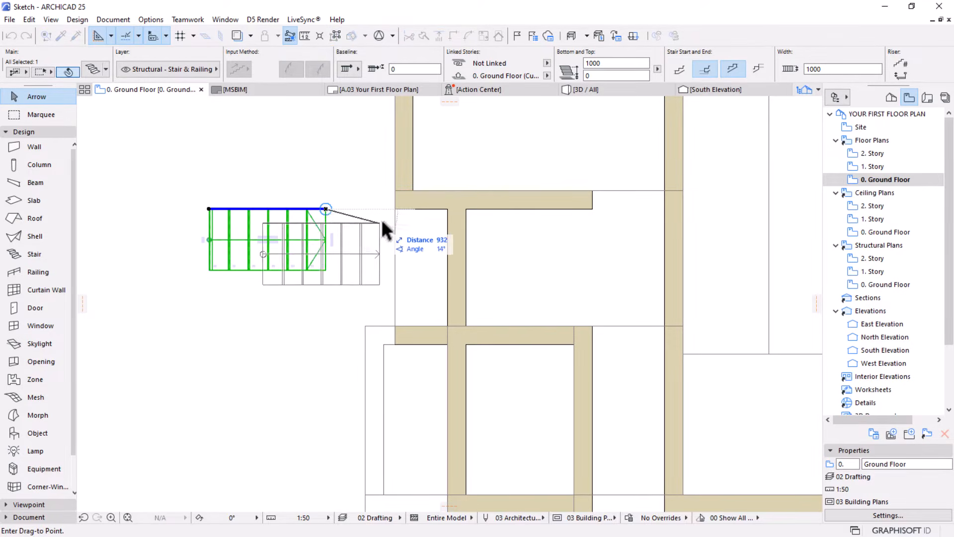
click(395, 209)
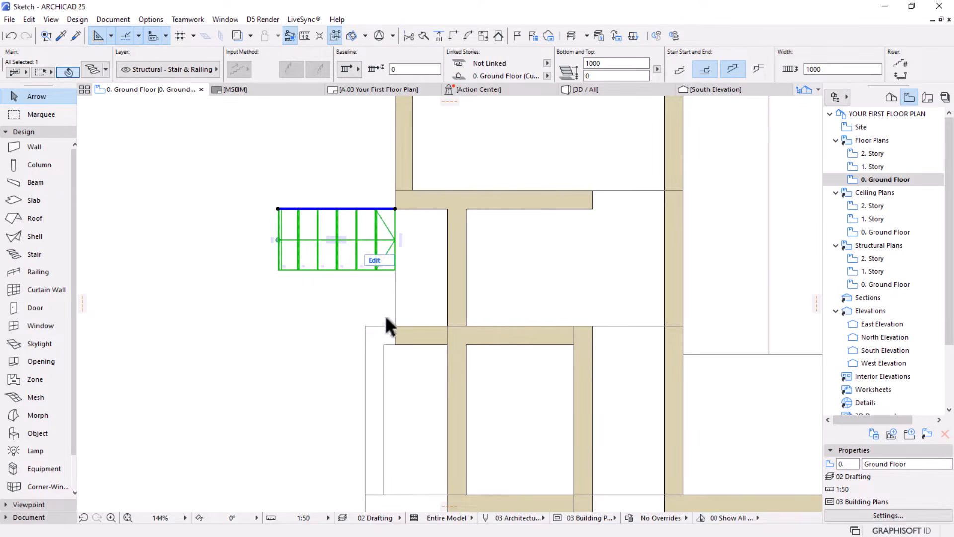
Measure the clear gap between the two horizontal walls beside the stair and set the stair's width to 1902 mm
scroll(387, 308, up, 1)
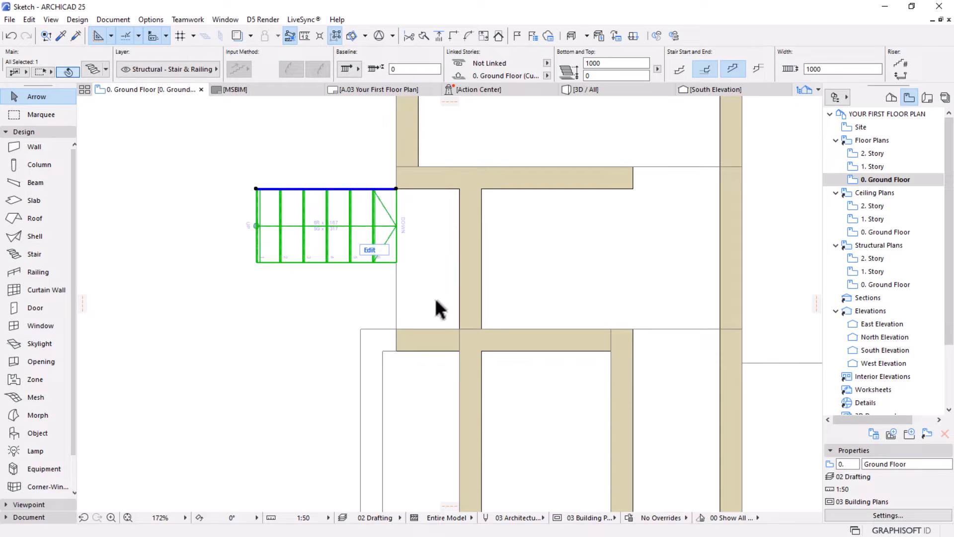
click(305, 37)
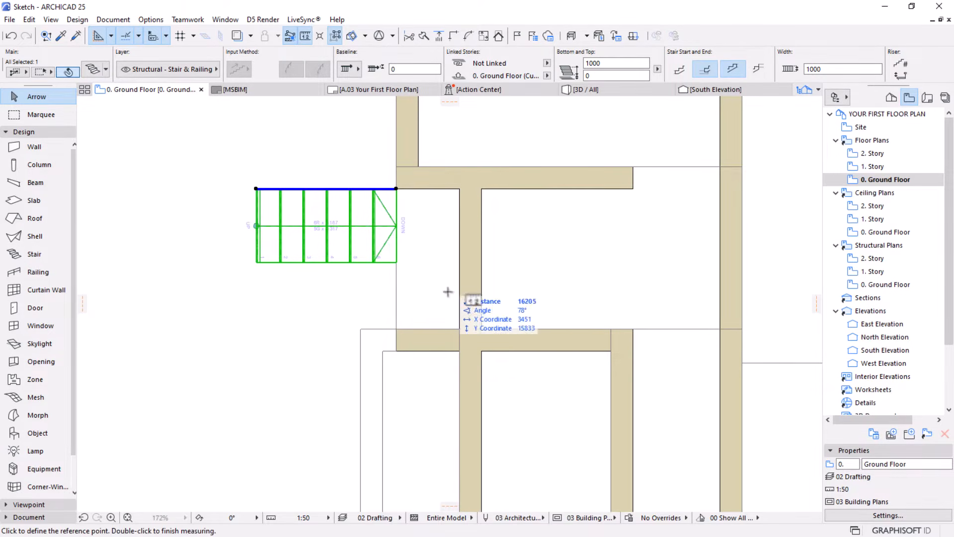
click(459, 328)
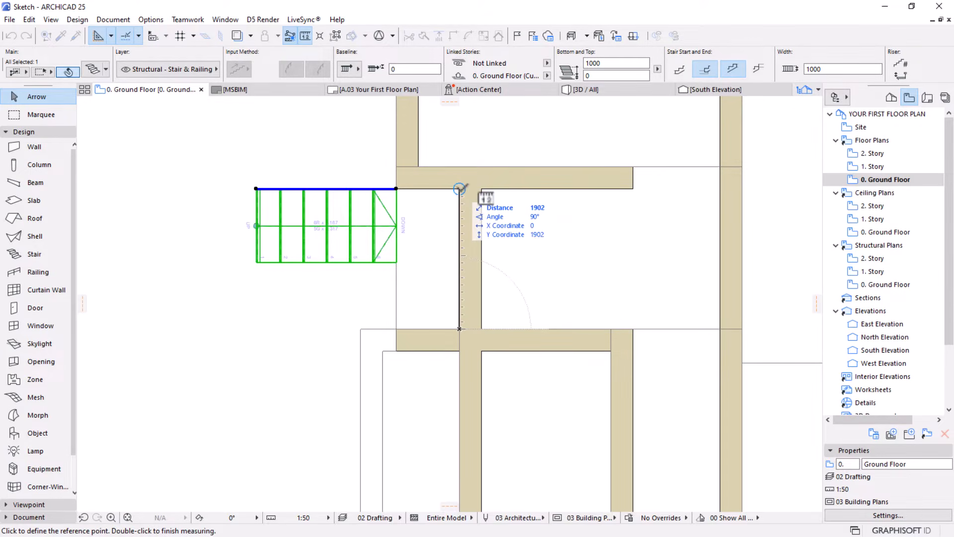
key(Escape)
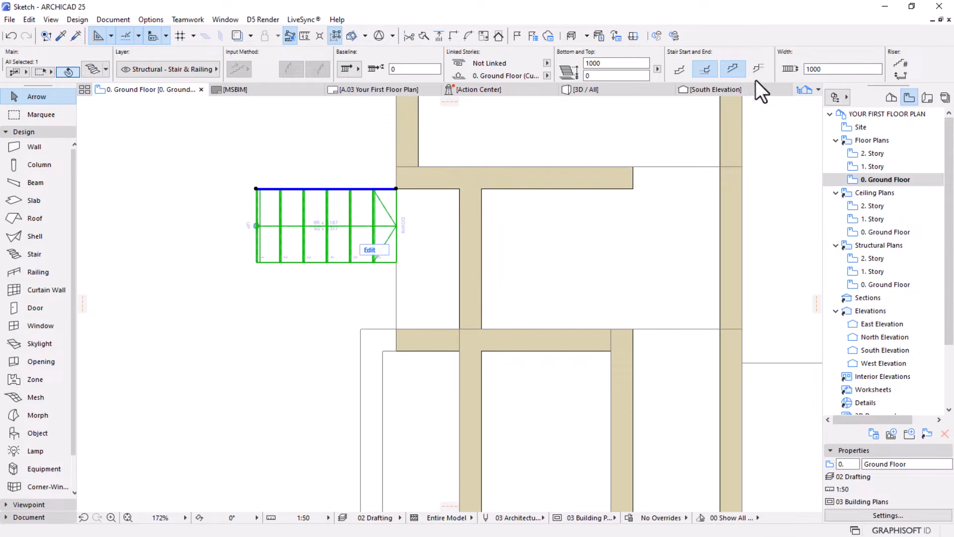
click(797, 65)
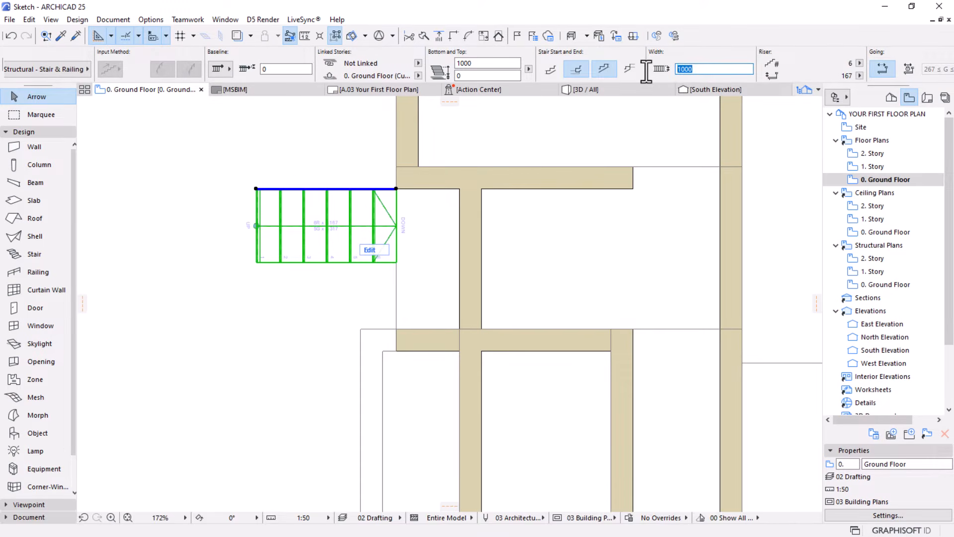
text(1902)
key(Return)
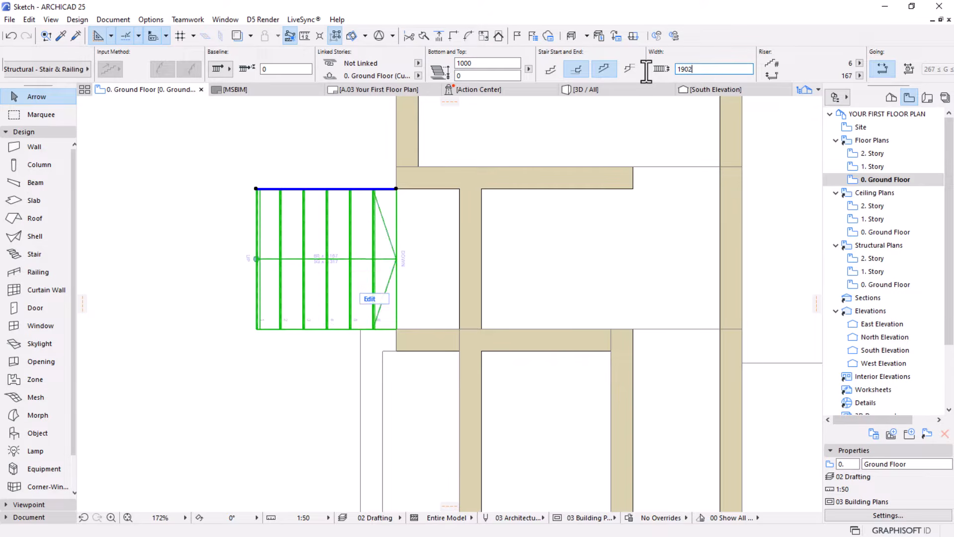
click(187, 309)
Configure the default settings for another stair with its top linked to 1. Story, a top offset of 2000 mm and a bottom offset of 0
scroll(448, 186, down, 5)
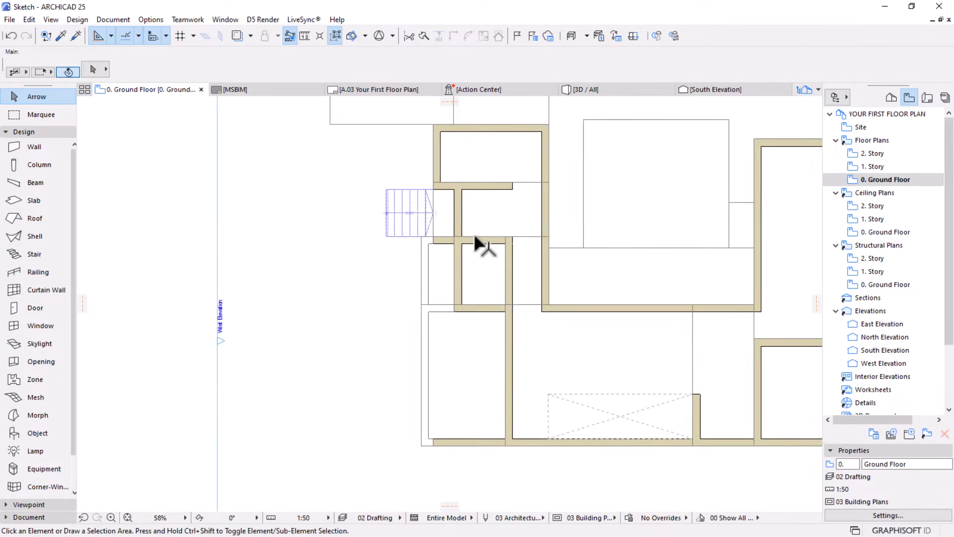
middle_drag(470, 234, 325, 199)
scroll(457, 251, down, 1)
middle_drag(456, 259, 407, 279)
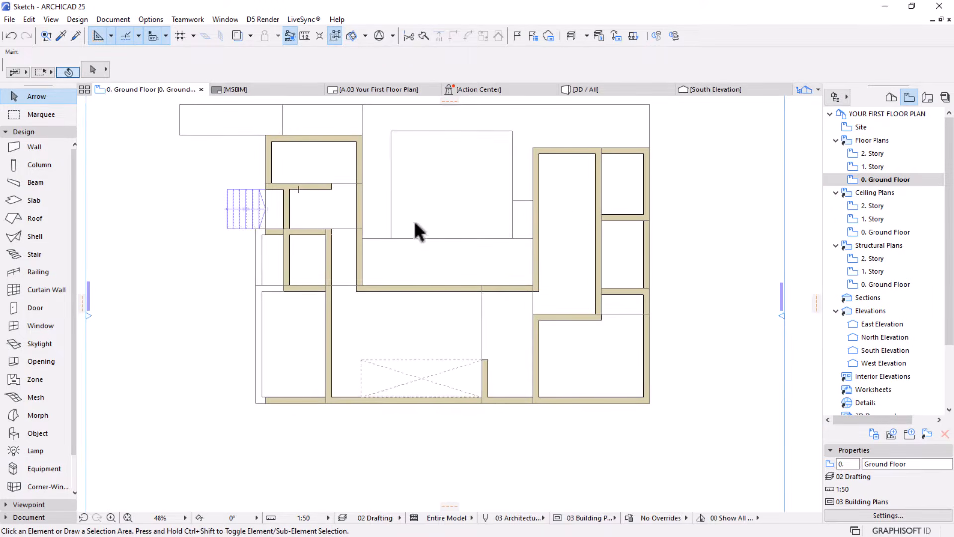
scroll(432, 375, up, 1)
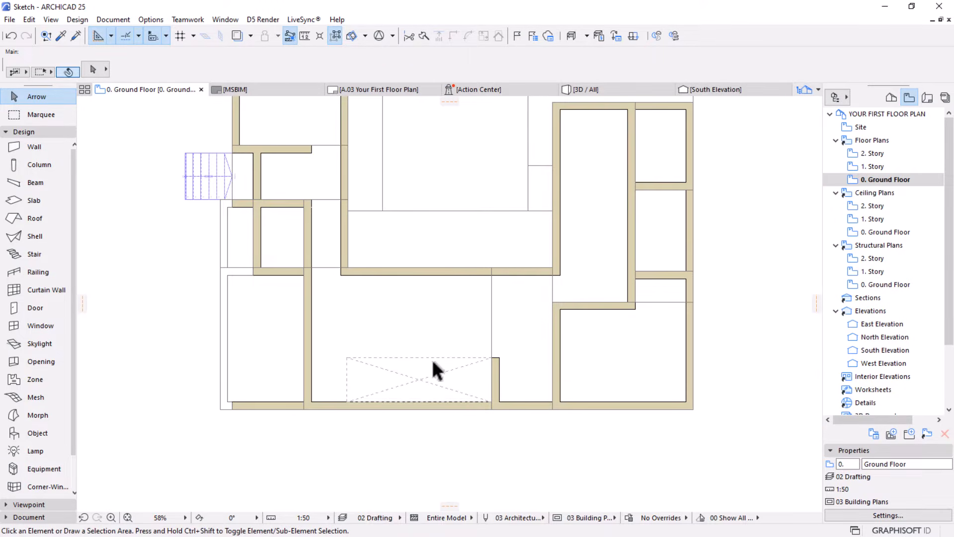
middle_drag(500, 339, 477, 339)
scroll(516, 316, up, 1)
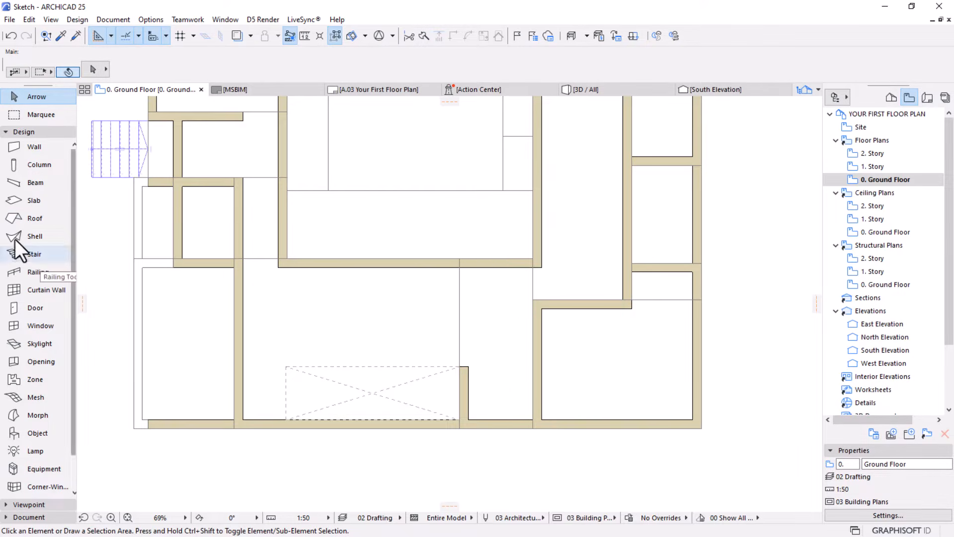
click(31, 255)
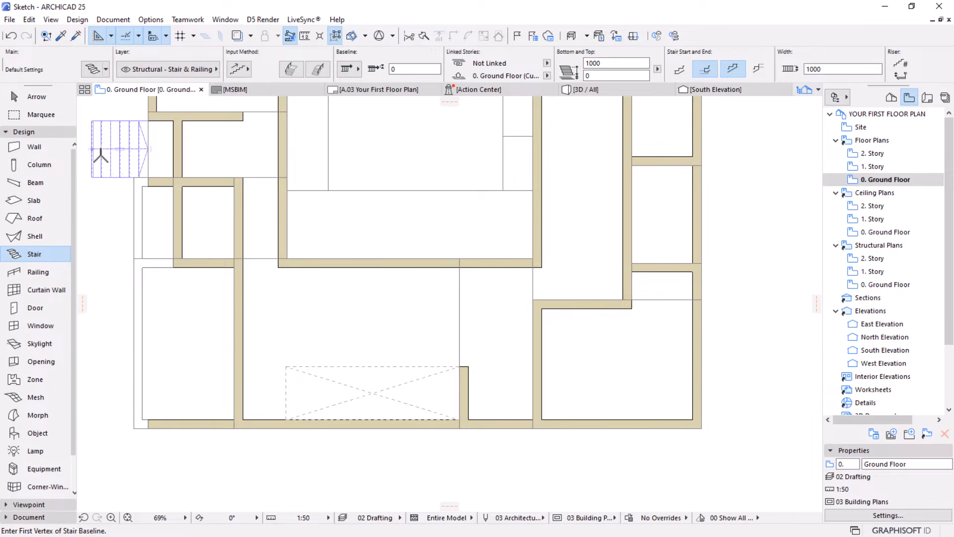
click(547, 63)
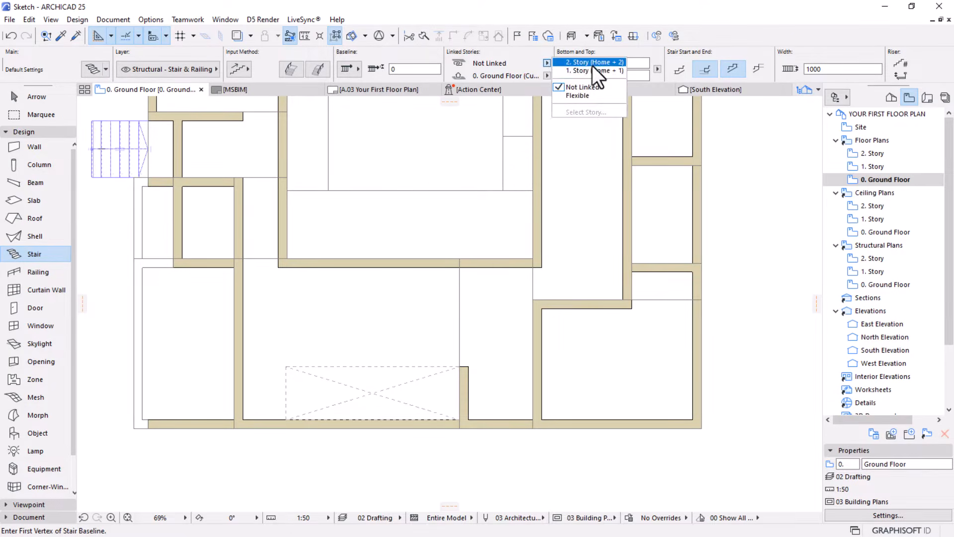
click(586, 72)
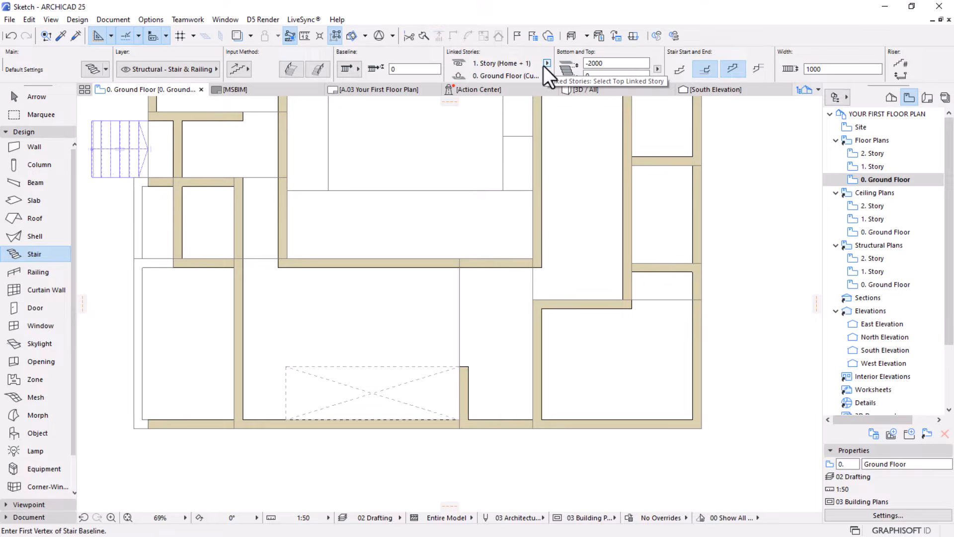
click(585, 64)
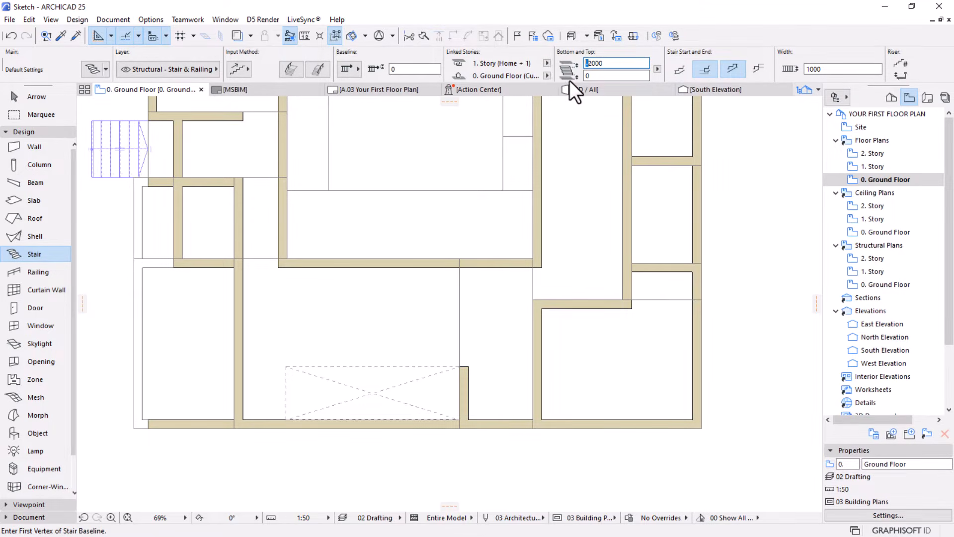
key(Delete)
click(617, 76)
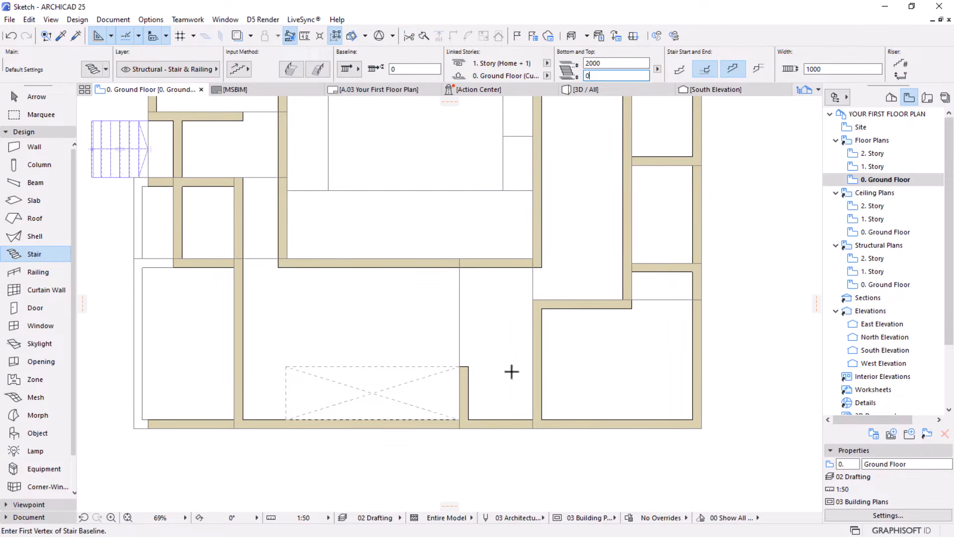
Turn on both the left and right railings for the next stair
scroll(540, 403, up, 1)
scroll(539, 403, up, 1)
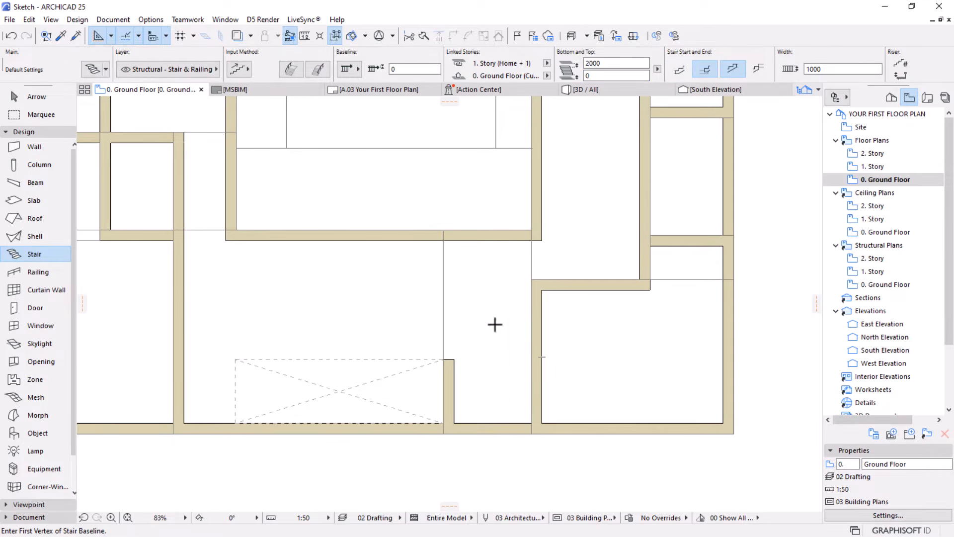
click(295, 73)
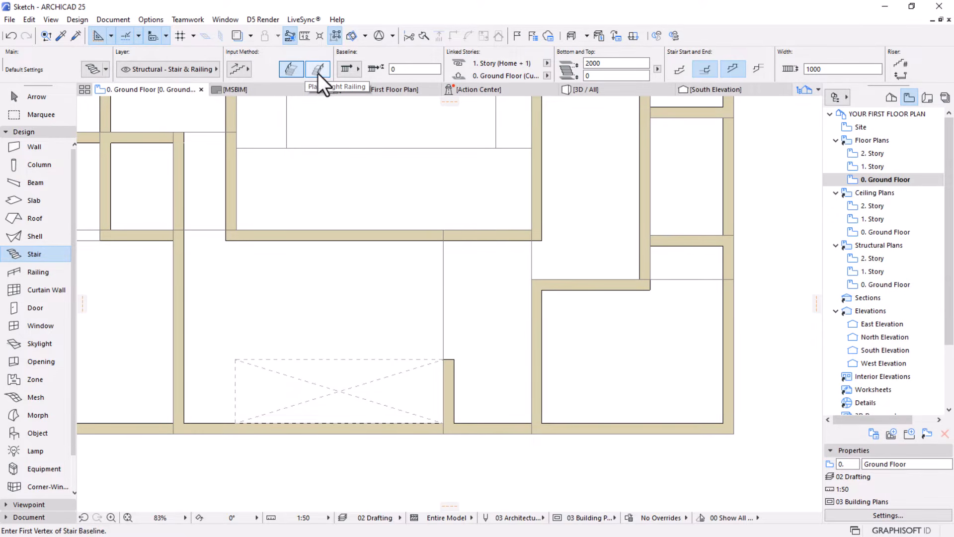
click(318, 69)
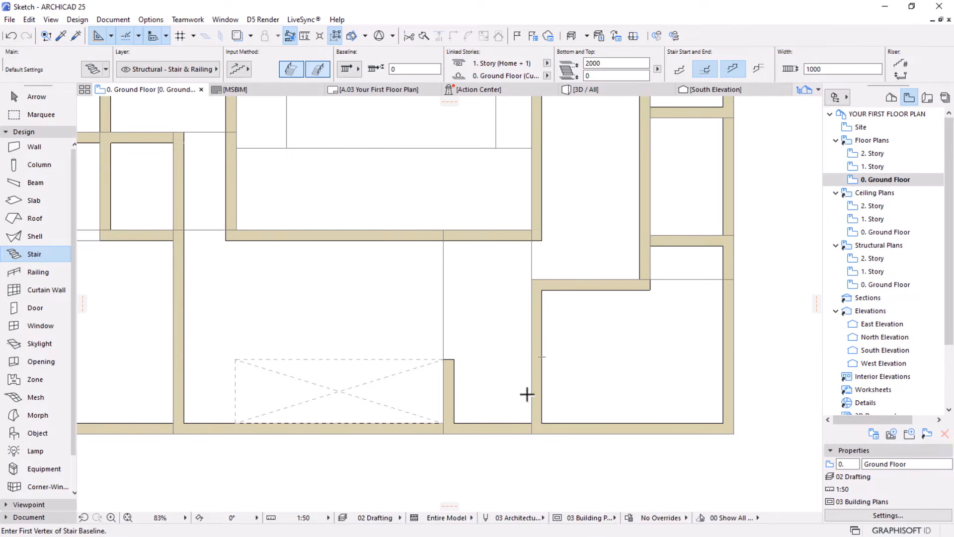
Draw a 2500 mm stair flight down along the lower-right room's outer wall from its upper-left corner and switch the next segment to a landing
click(533, 279)
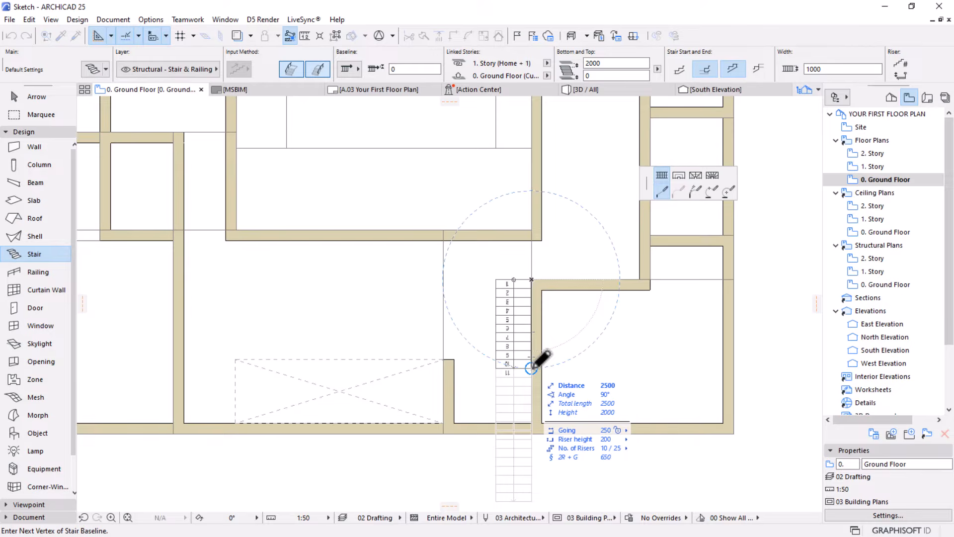
click(532, 368)
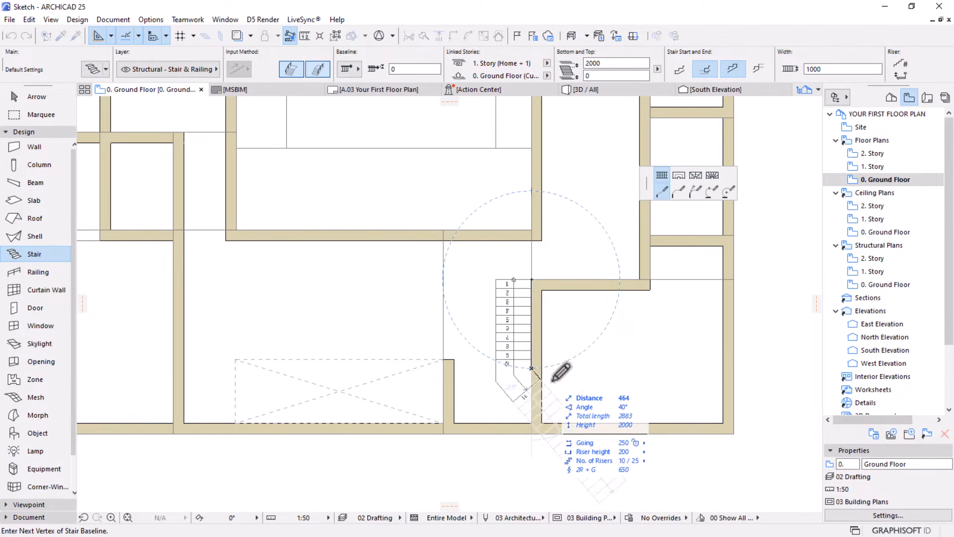
click(678, 175)
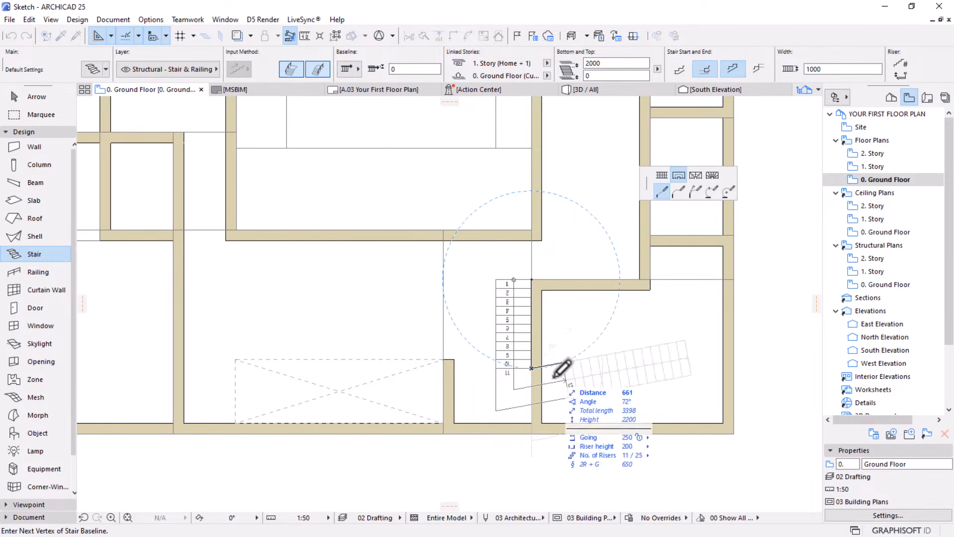
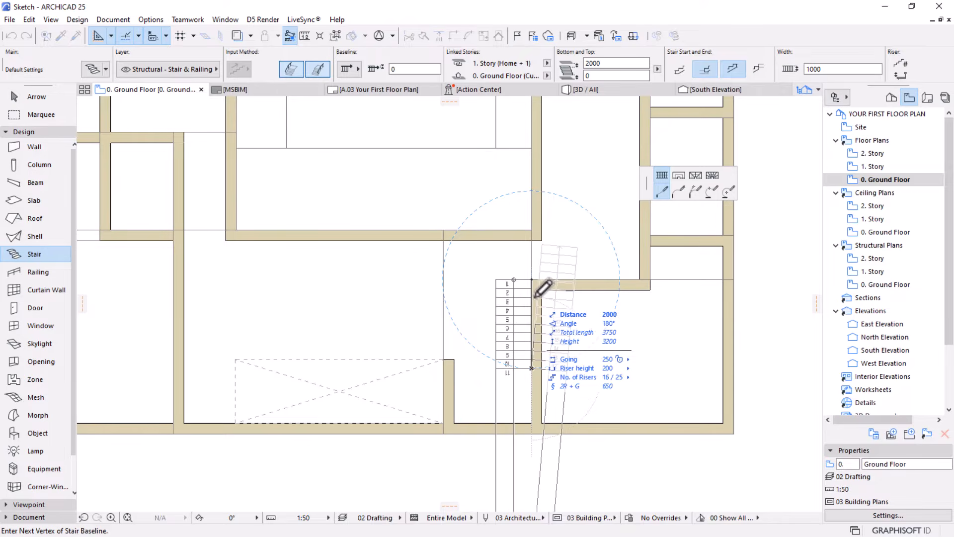
Restart the stair slightly lower on the lower-right room's outer wall, draw a 3500 mm baseline segment to the bottom wall and switch to a landing
key(Escape)
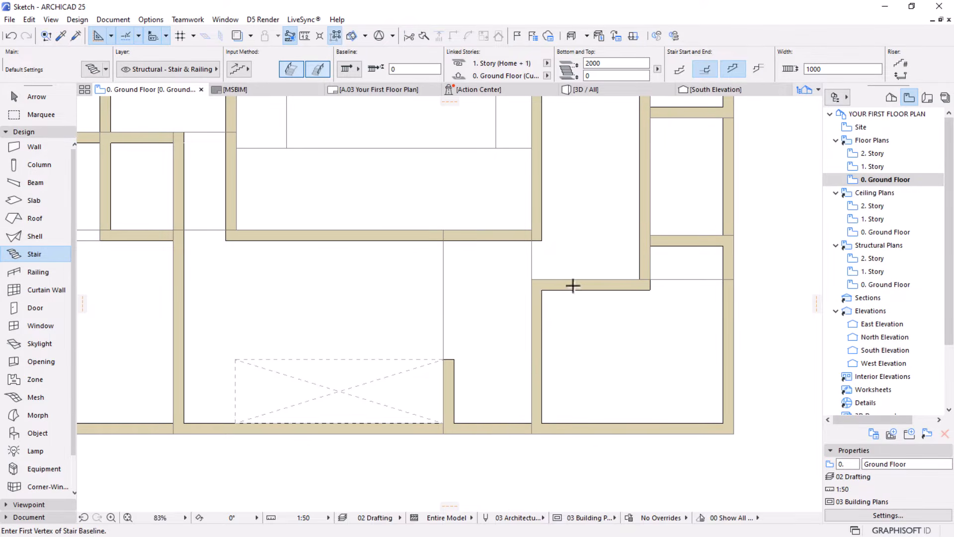
click(530, 298)
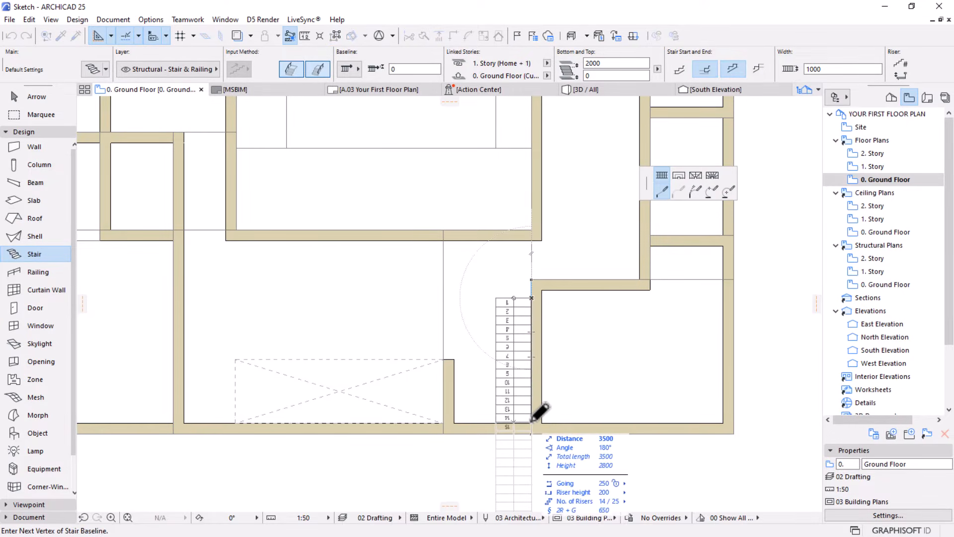
scroll(541, 412, up, 3)
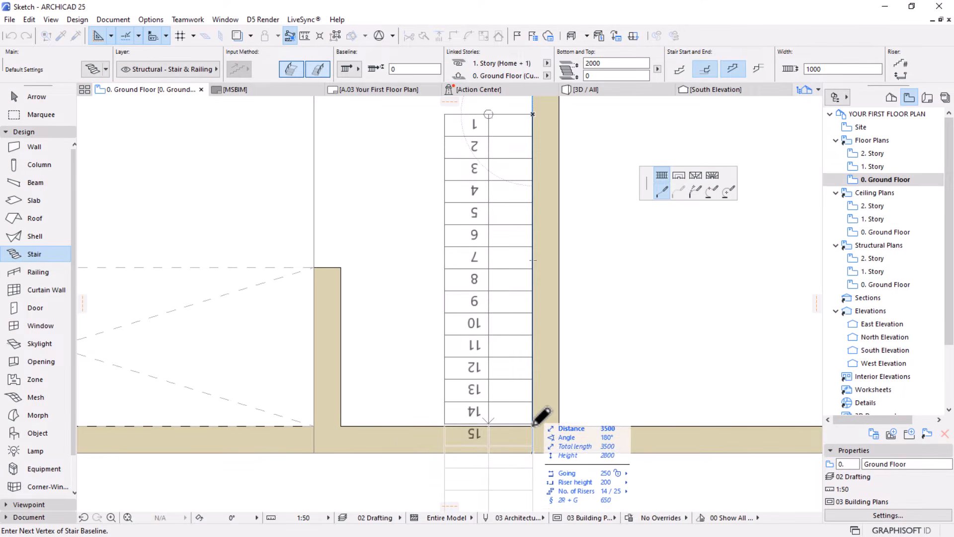
click(533, 424)
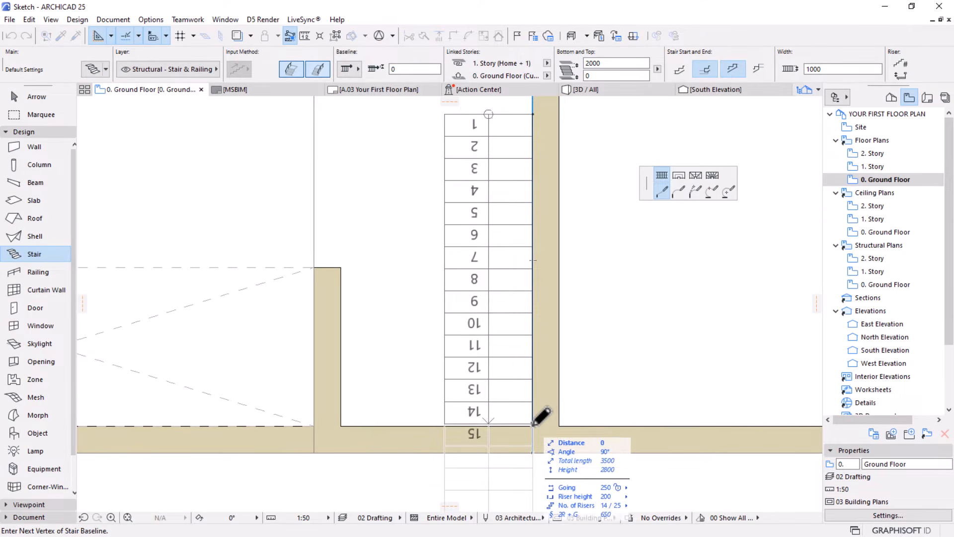
click(678, 176)
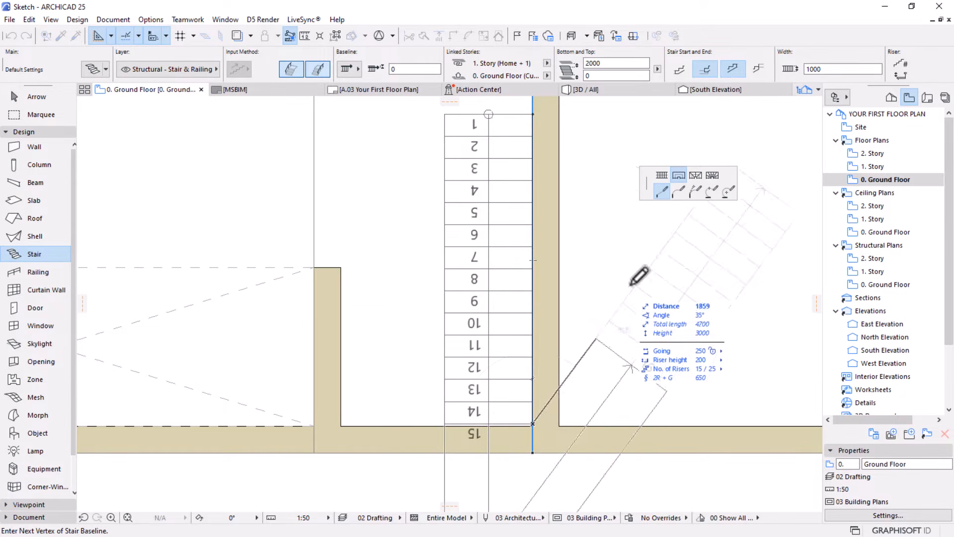
Draw the landing along the bottom wall to the short wall's inner corner, then complete the stair with a return flight running up
scroll(596, 304, down, 3)
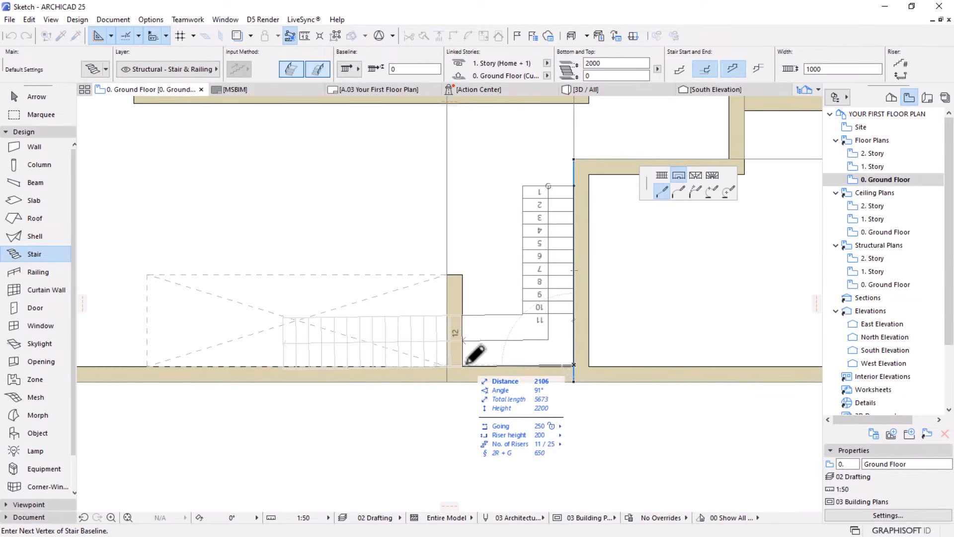
scroll(466, 363, up, 1)
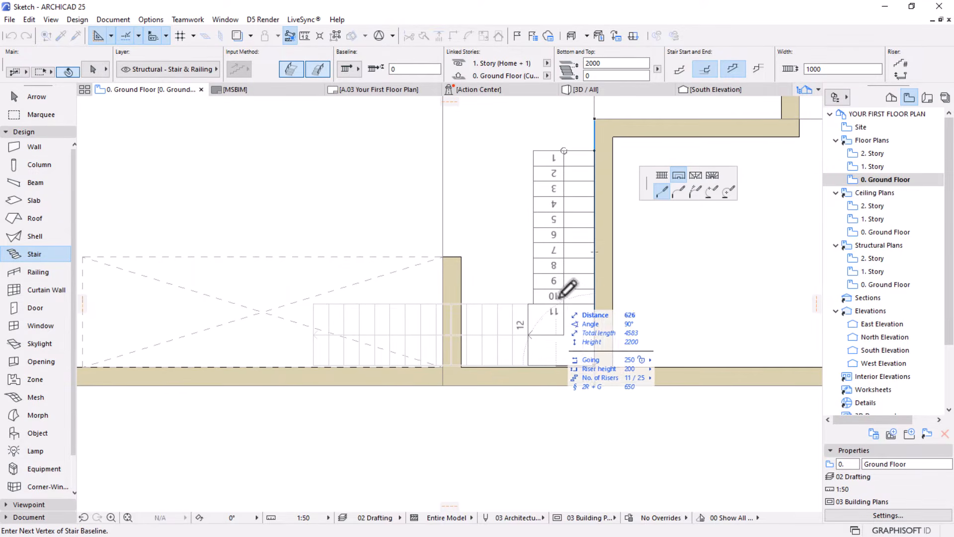
click(462, 365)
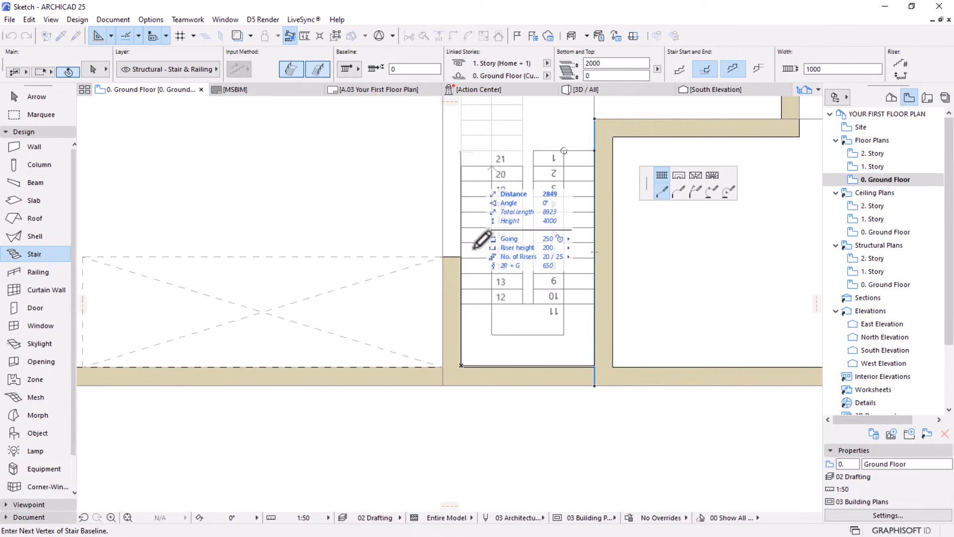
scroll(483, 246, down, 2)
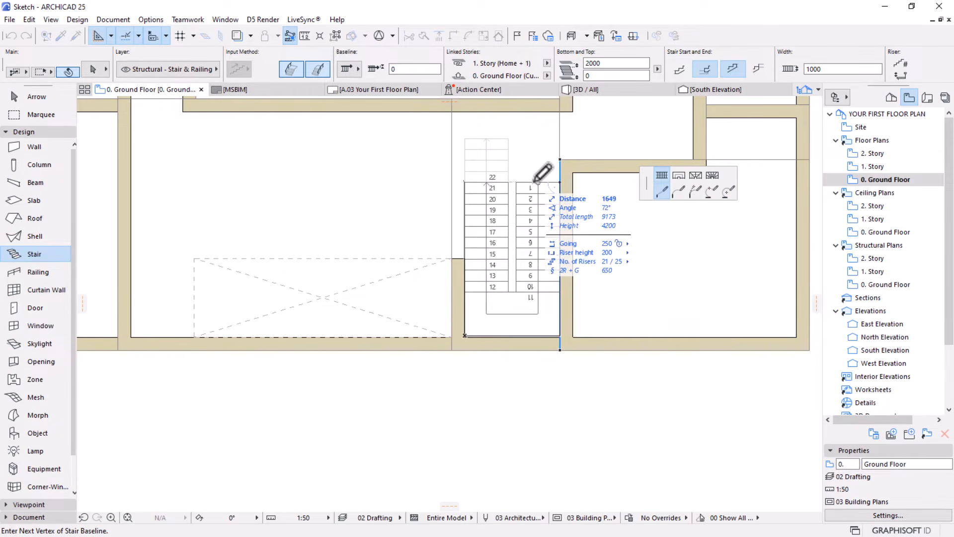
right_click(427, 158)
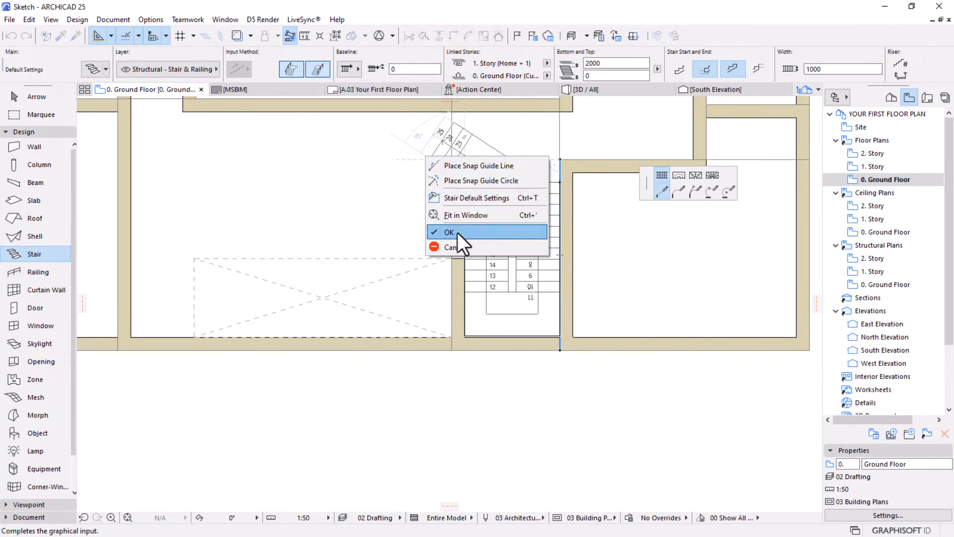
click(457, 231)
scroll(449, 293, down, 1)
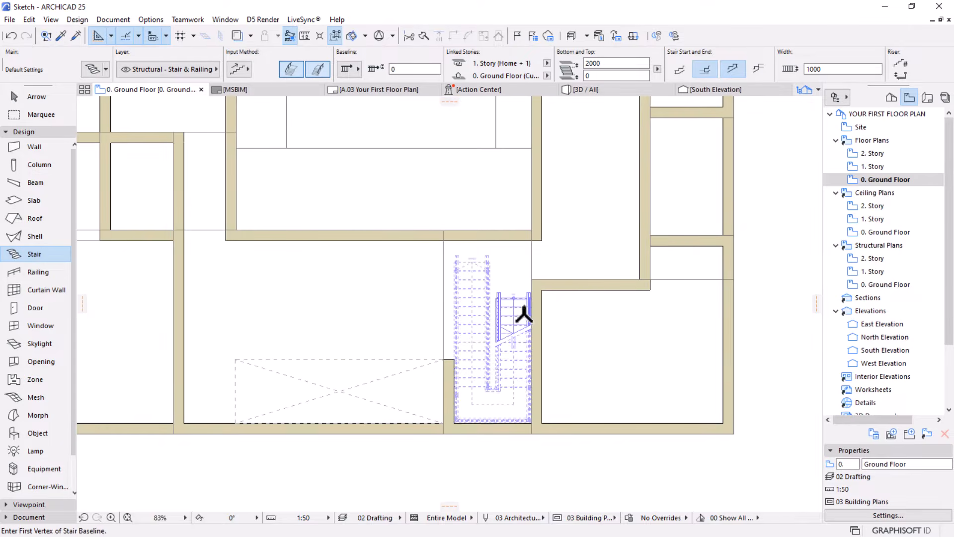
scroll(494, 379, up, 3)
middle_drag(494, 379, 511, 339)
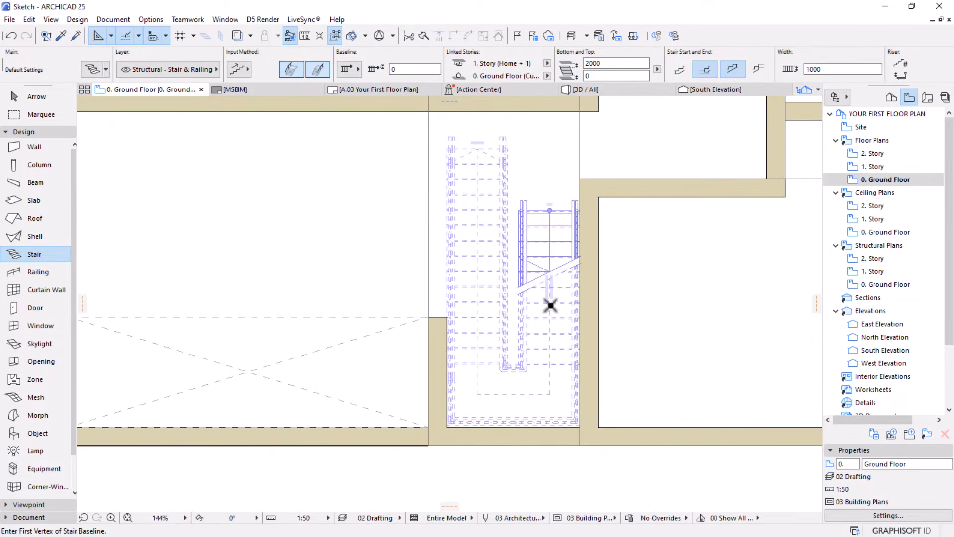
key(Escape)
scroll(547, 330, down, 2)
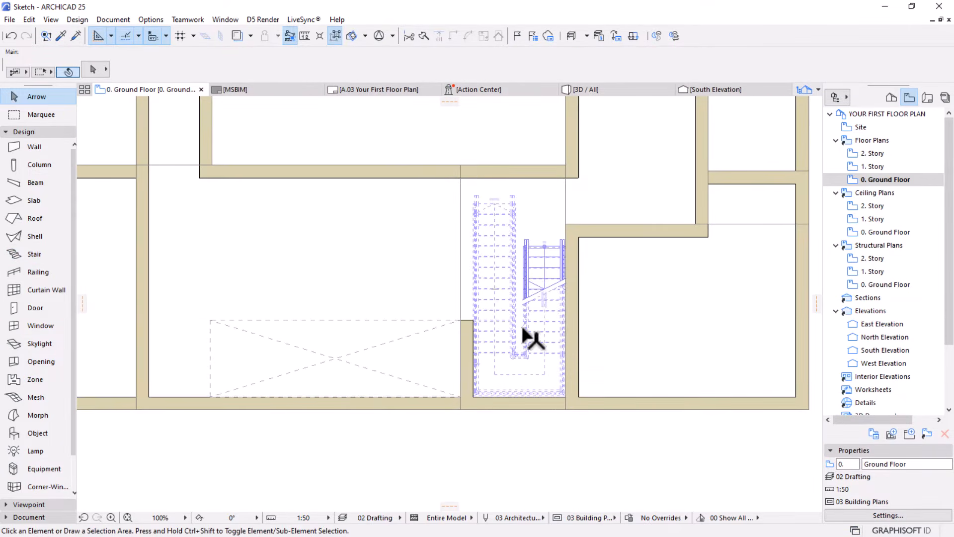
Open the U-shaped stair's settings, try a riser height of 185 mm, and set the top offset to 0
click(538, 303)
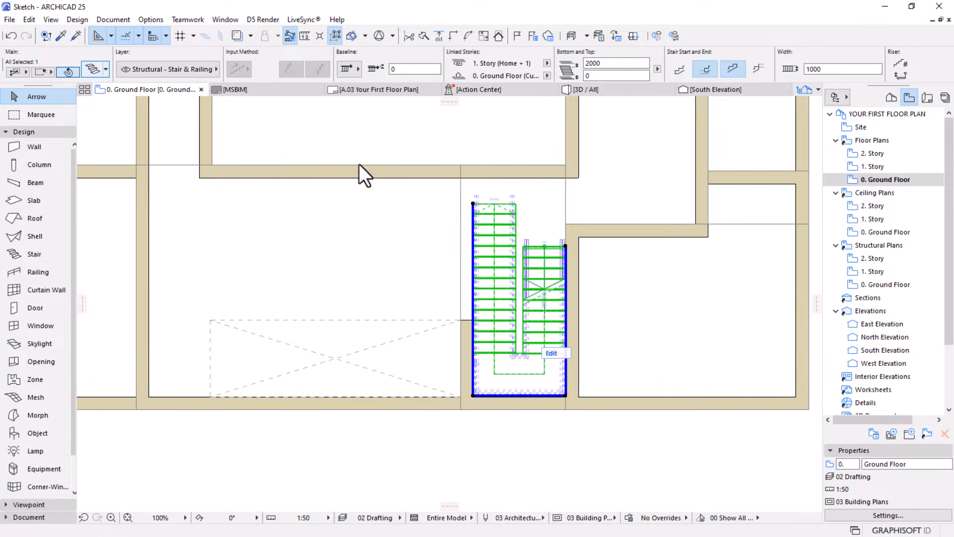
key(ctrl+t)
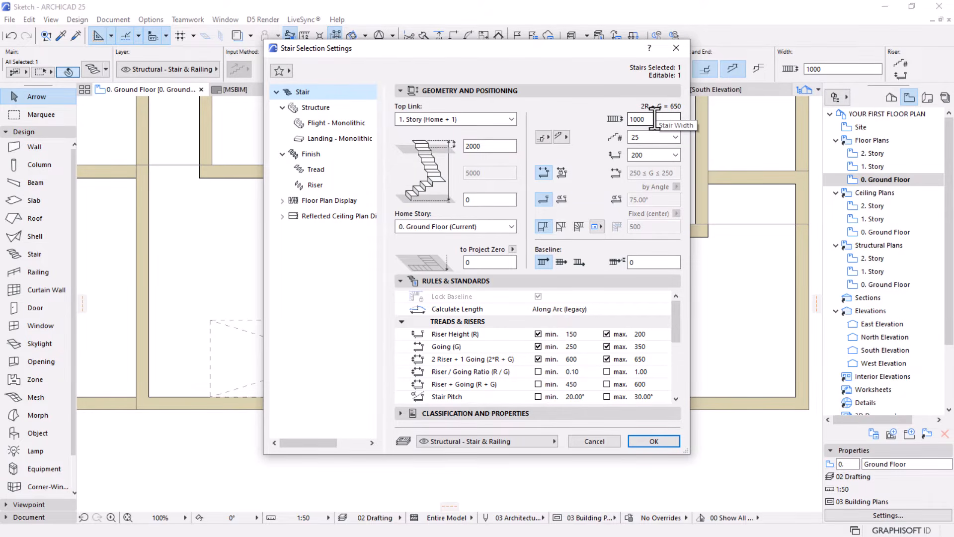
click(633, 138)
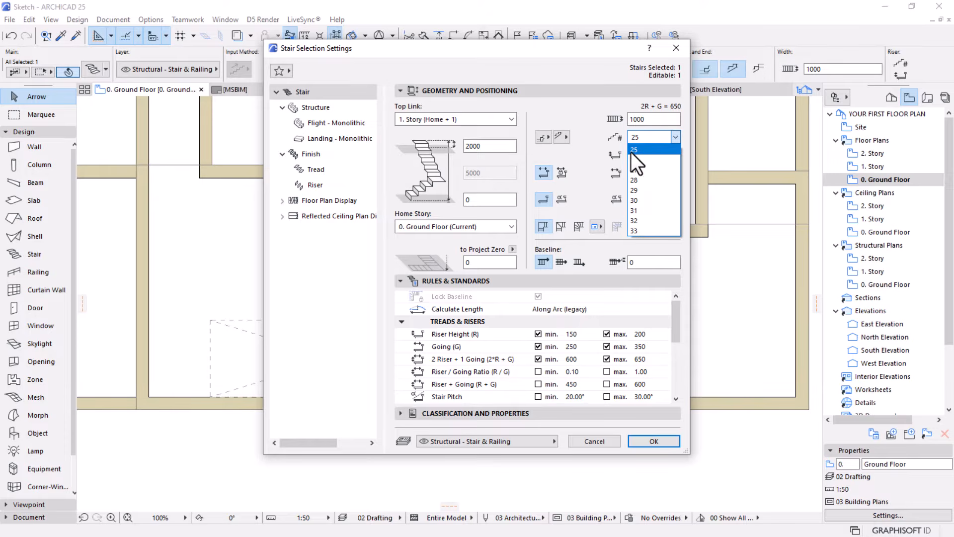
click(639, 151)
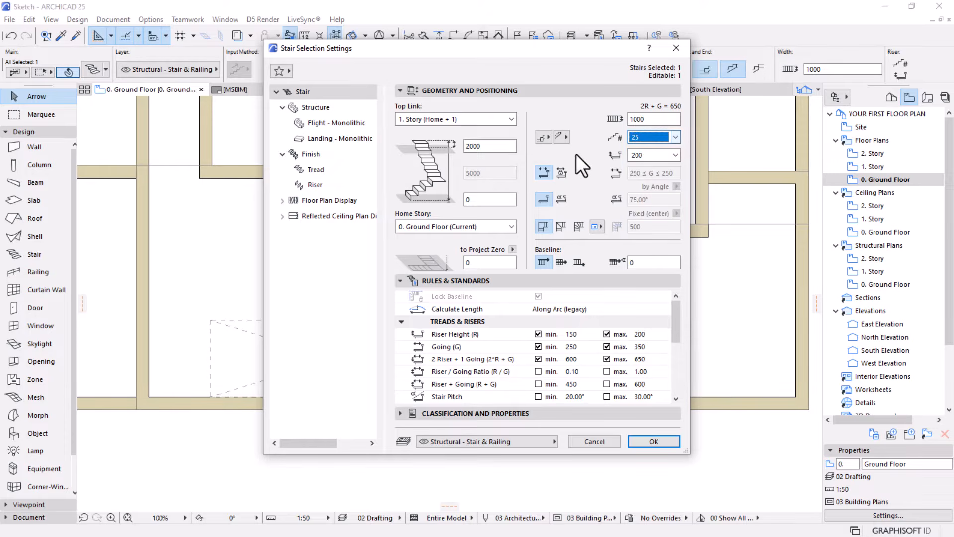
click(660, 157)
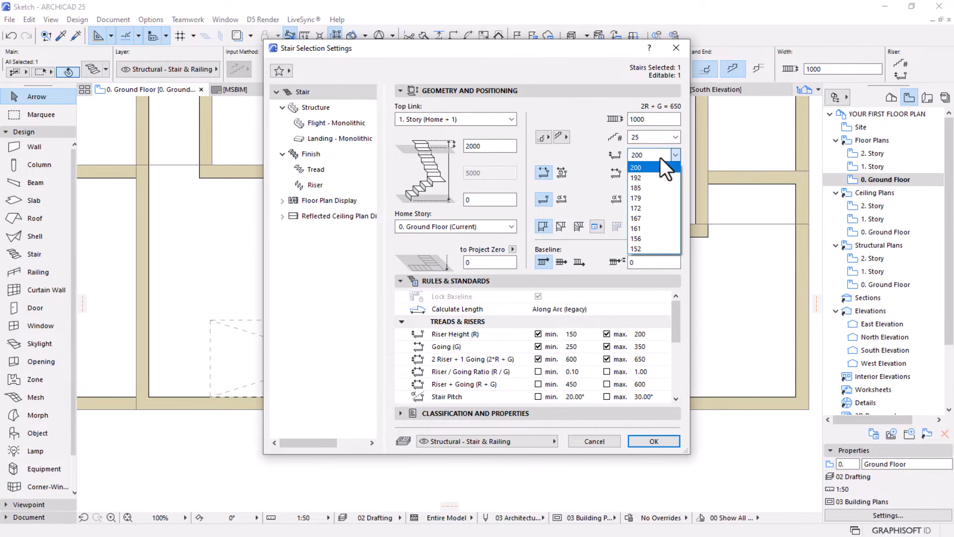
click(642, 187)
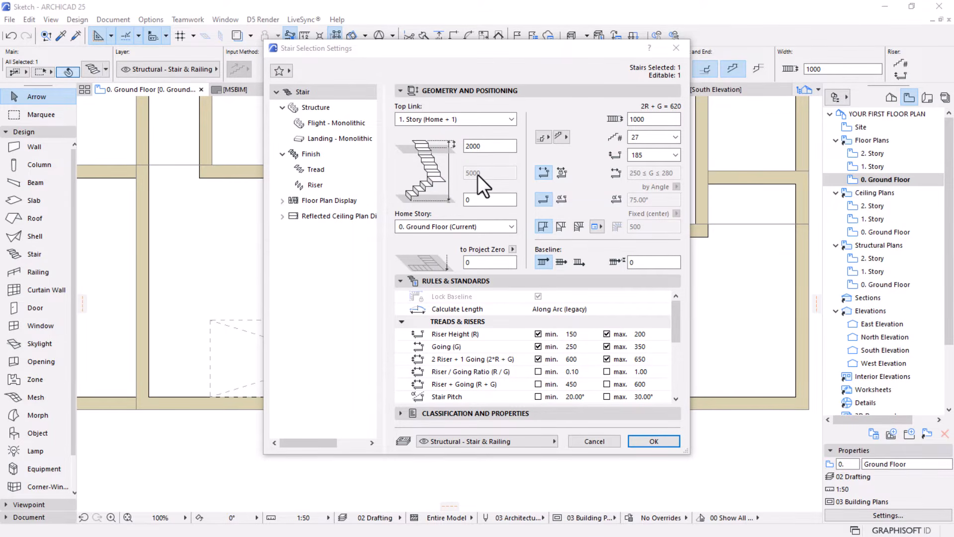
click(474, 146)
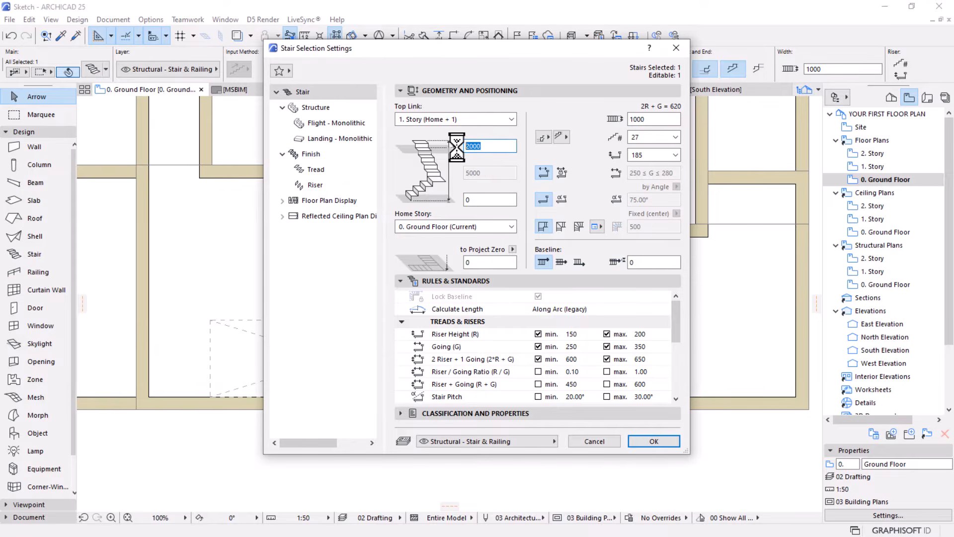
text(0)
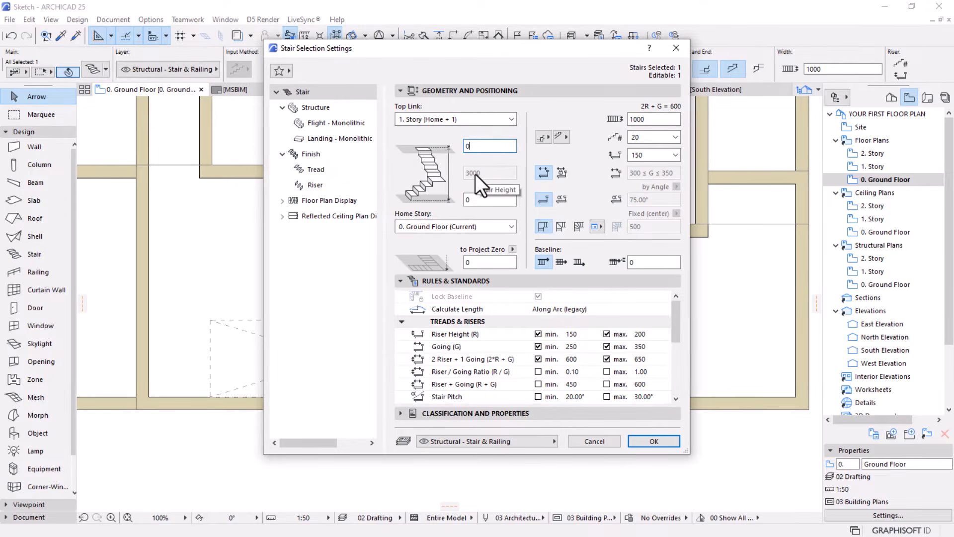
Set the stair to 18 risers with a riser height of 167 mm and apply the settings
click(636, 139)
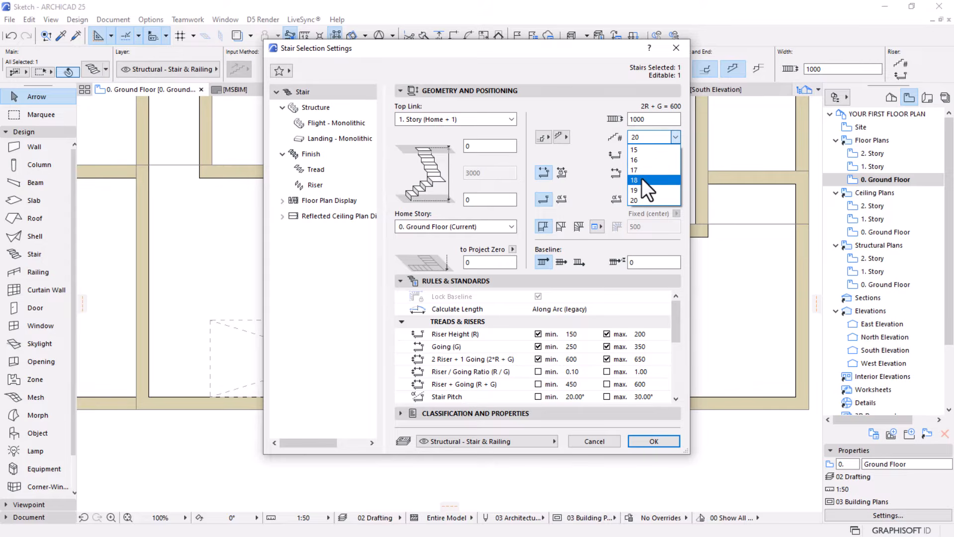
click(642, 179)
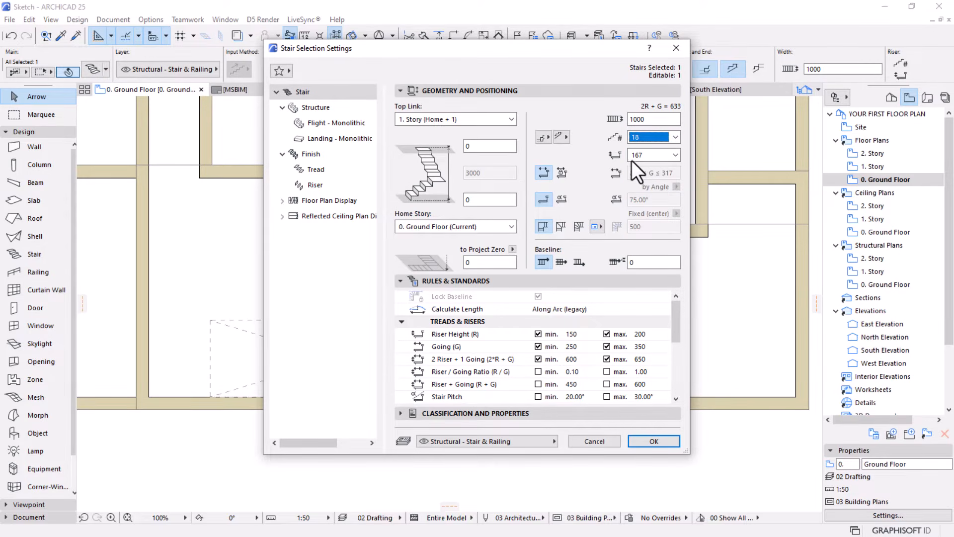
click(662, 159)
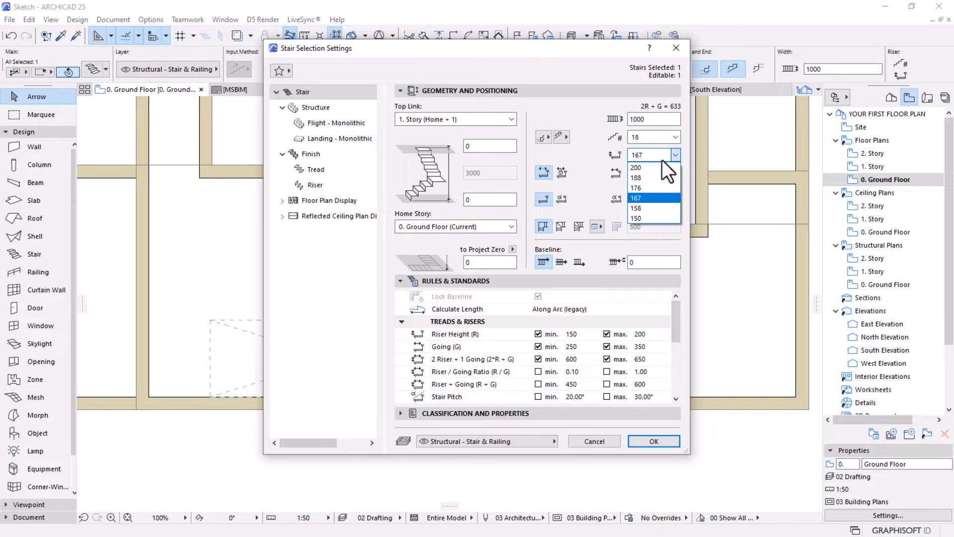
click(639, 198)
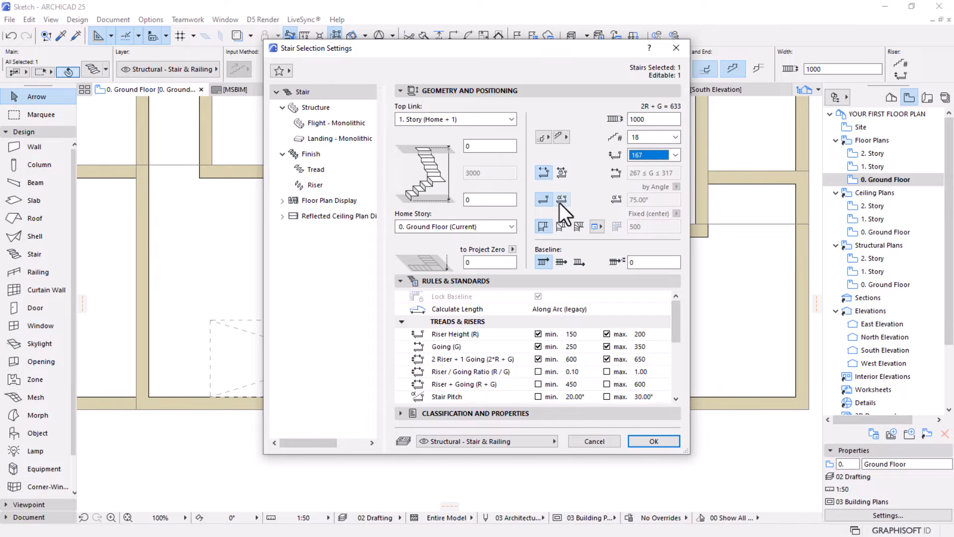
click(642, 441)
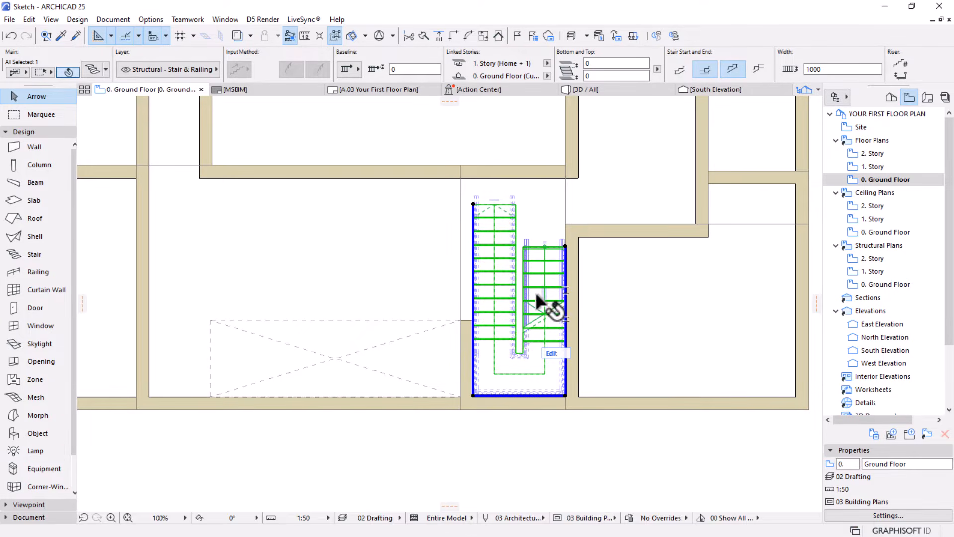
Shorten the stair's return flight by moving its upper baseline end node straight down, and deselect the stair
scroll(541, 300, up, 2)
scroll(521, 249, down, 1)
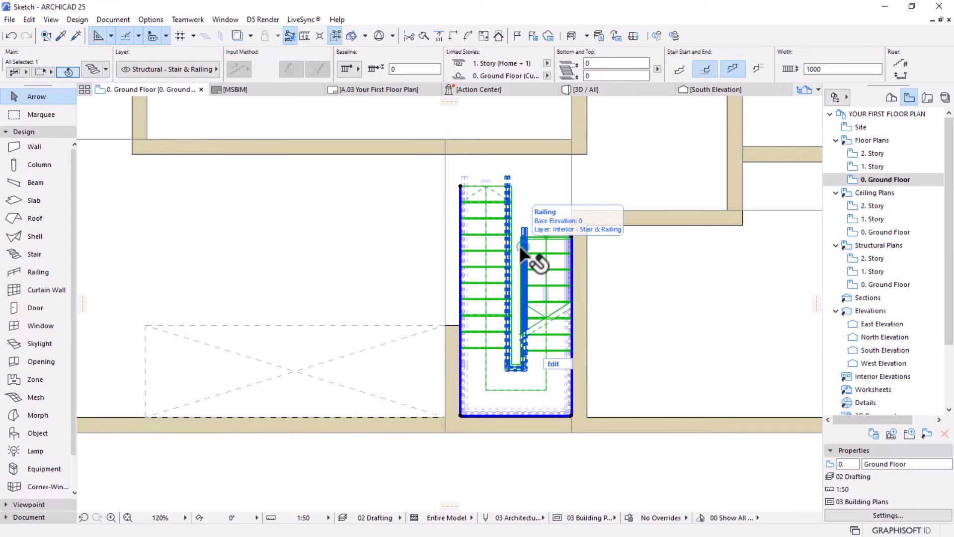
click(460, 185)
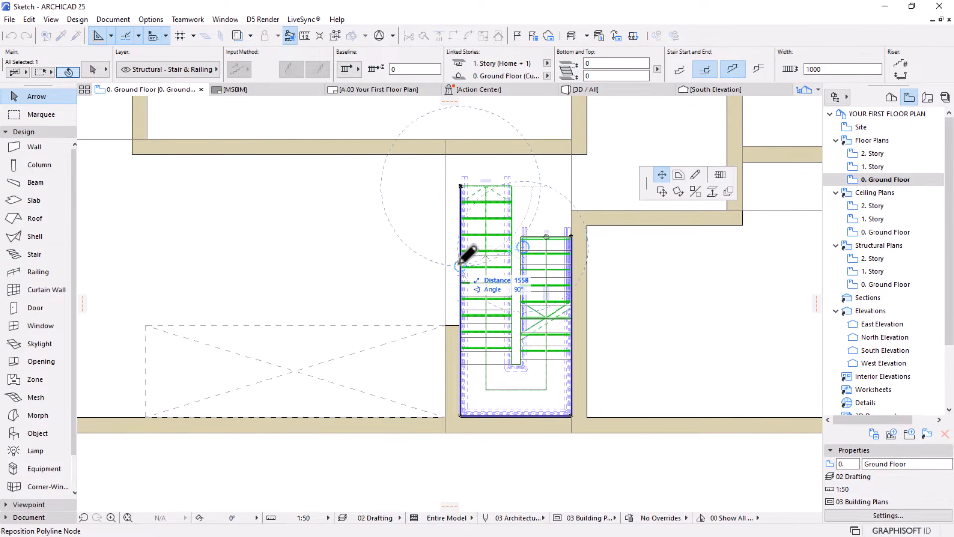
click(461, 254)
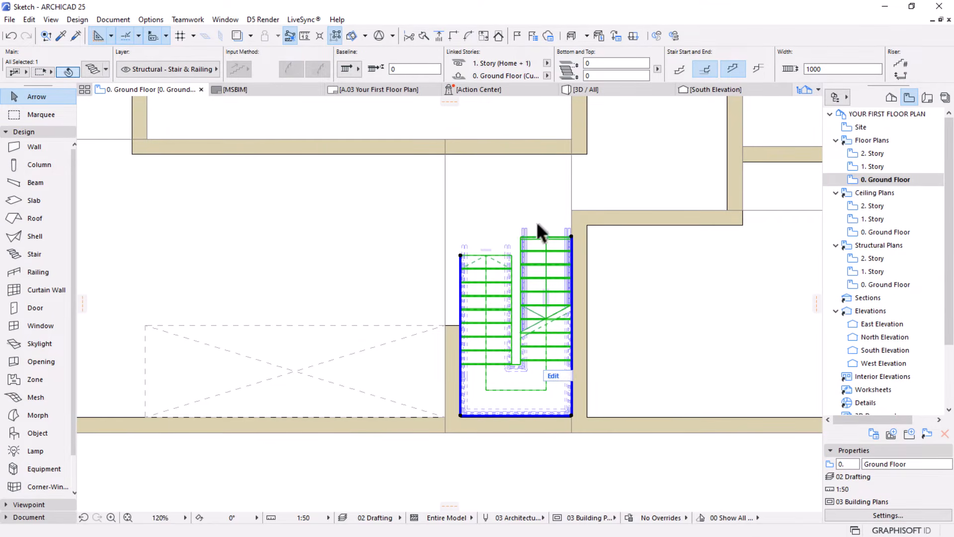
scroll(531, 218, down, 1)
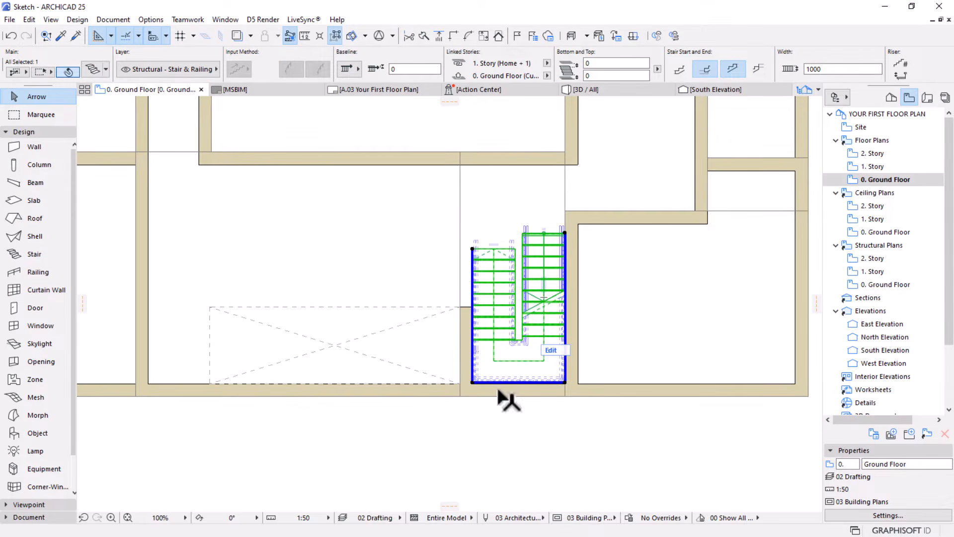
click(499, 467)
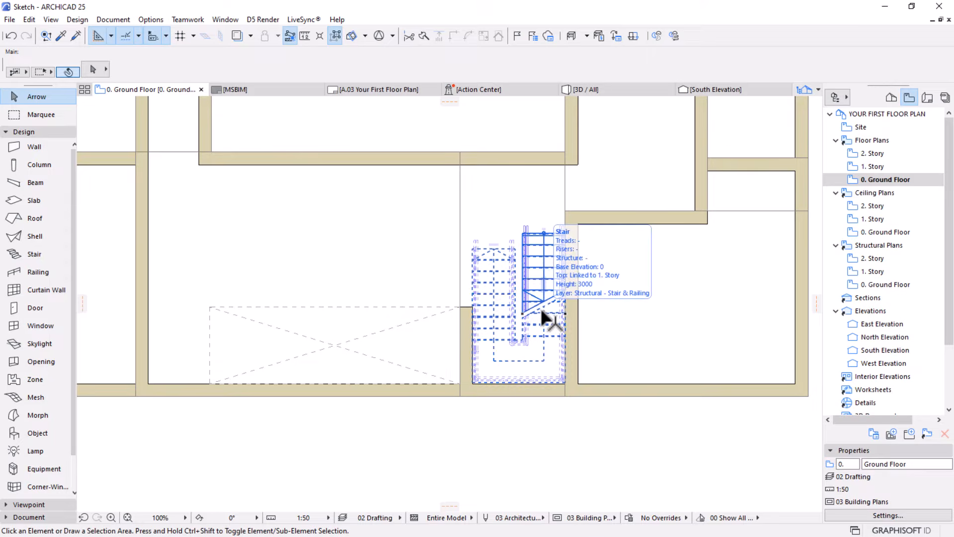
Set the default door to Pivot Door 25 from Rotating Doors 25, with the 2D detail level at 1:50
scroll(519, 395, down, 2)
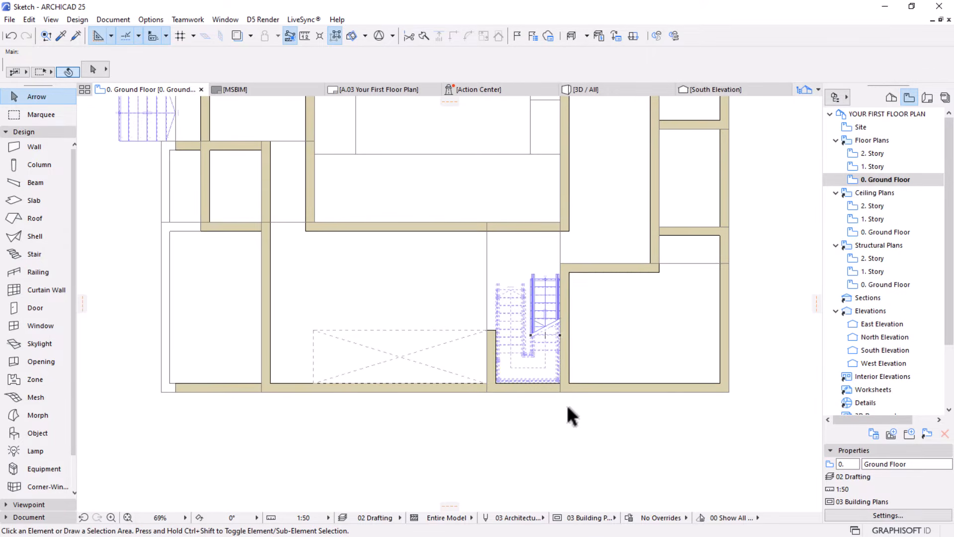
scroll(568, 408, down, 1)
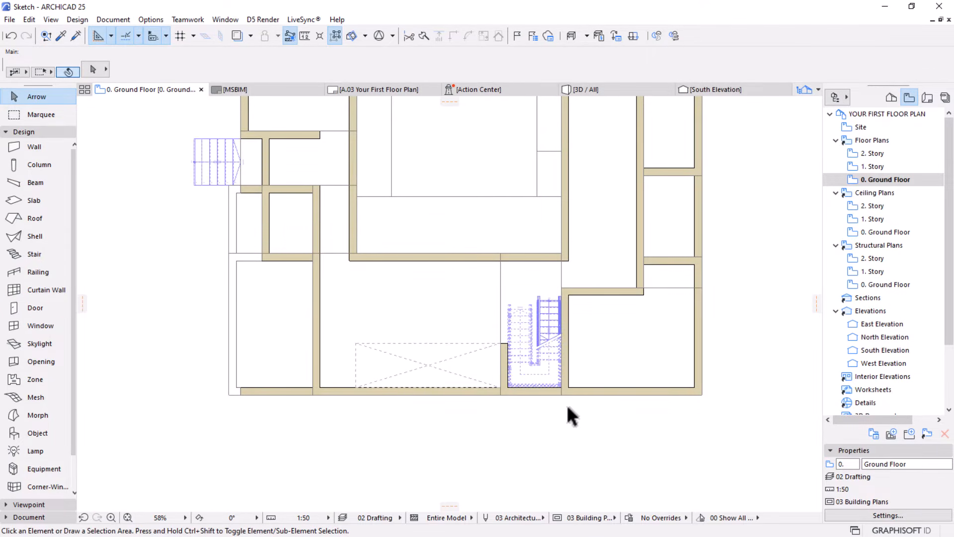
scroll(495, 318, down, 2)
middle_drag(396, 347, 388, 383)
scroll(425, 350, up, 1)
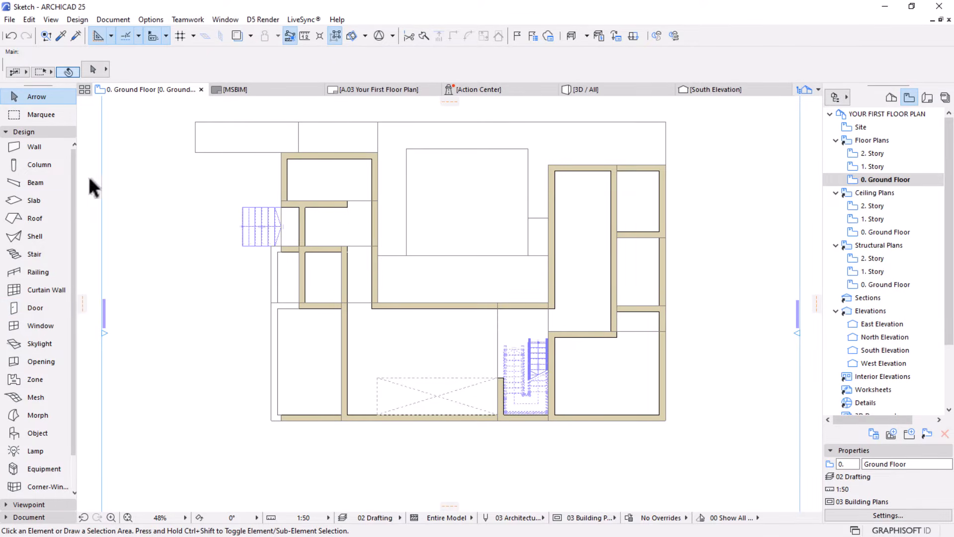
click(28, 303)
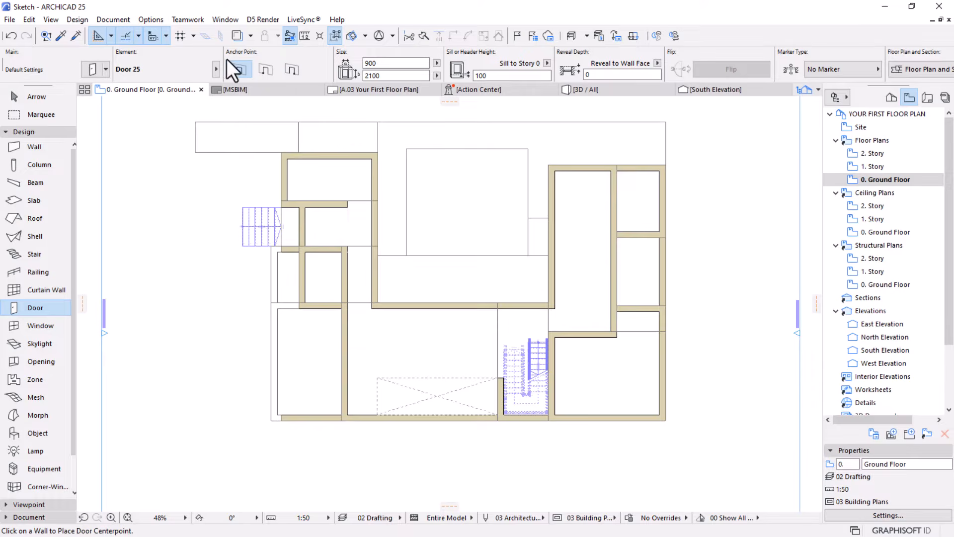
click(93, 69)
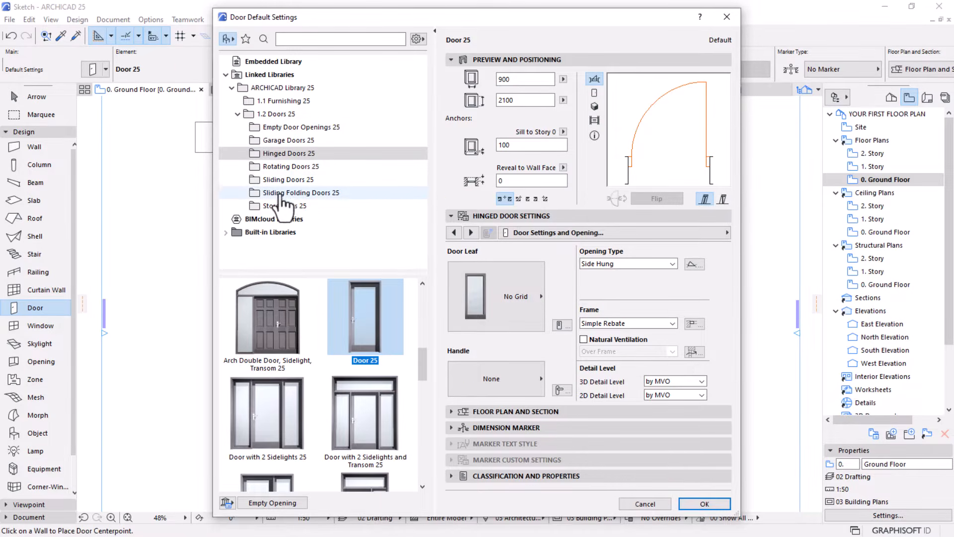
click(278, 167)
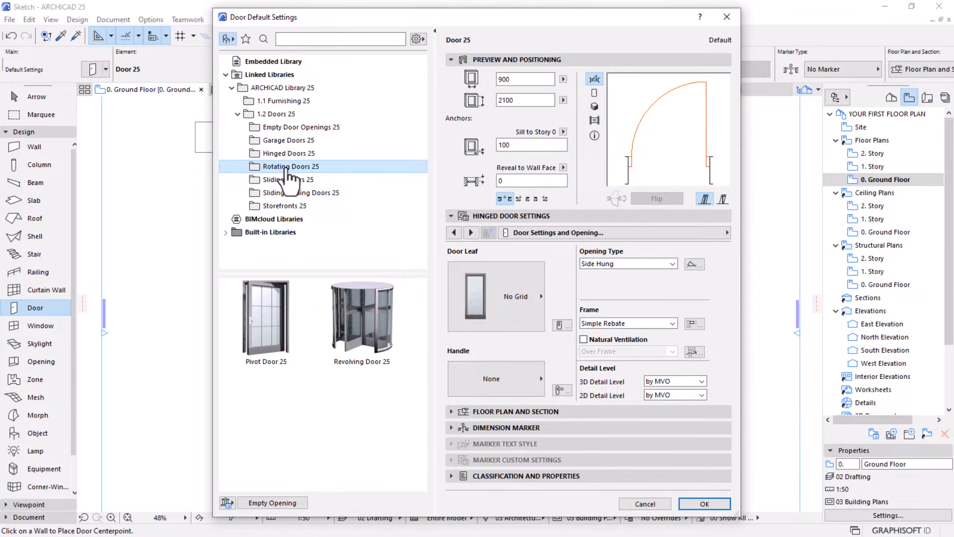
click(268, 321)
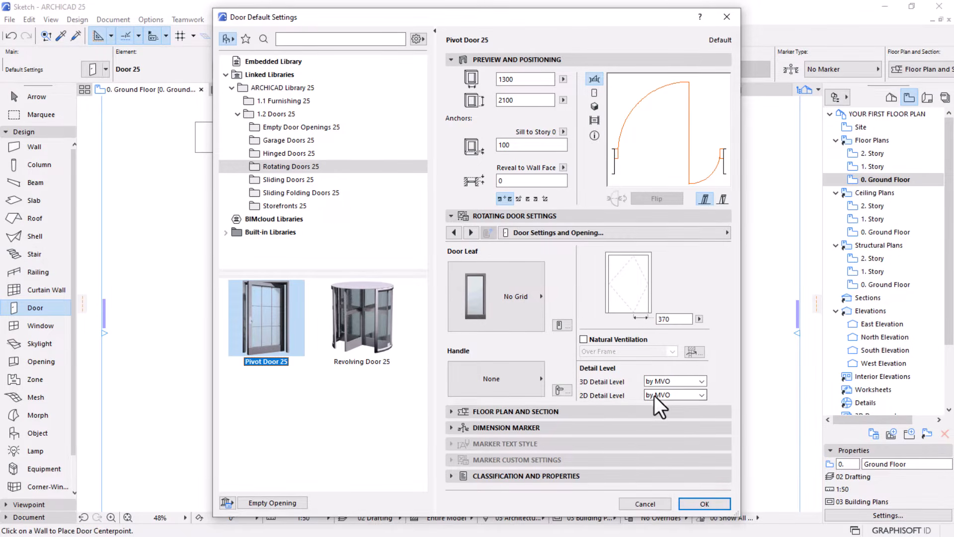
click(671, 394)
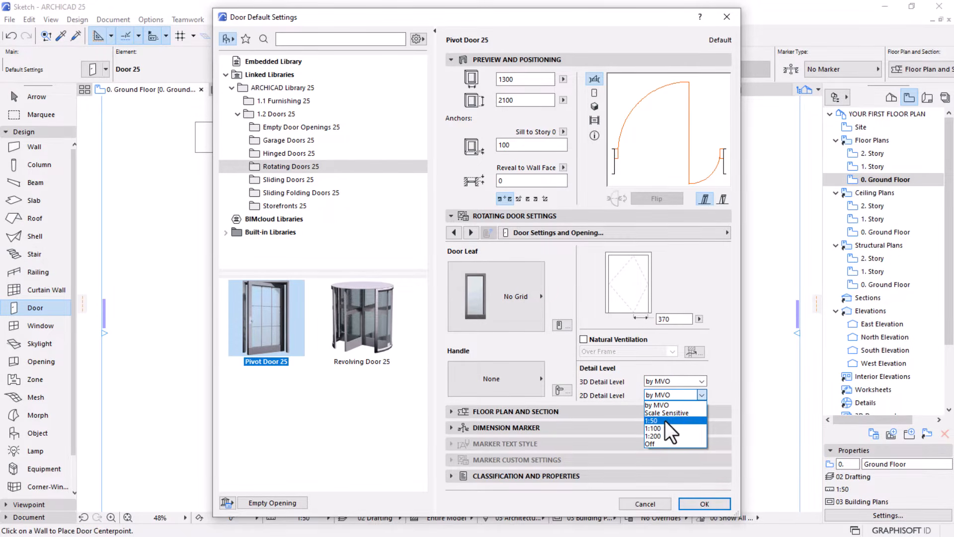
click(665, 421)
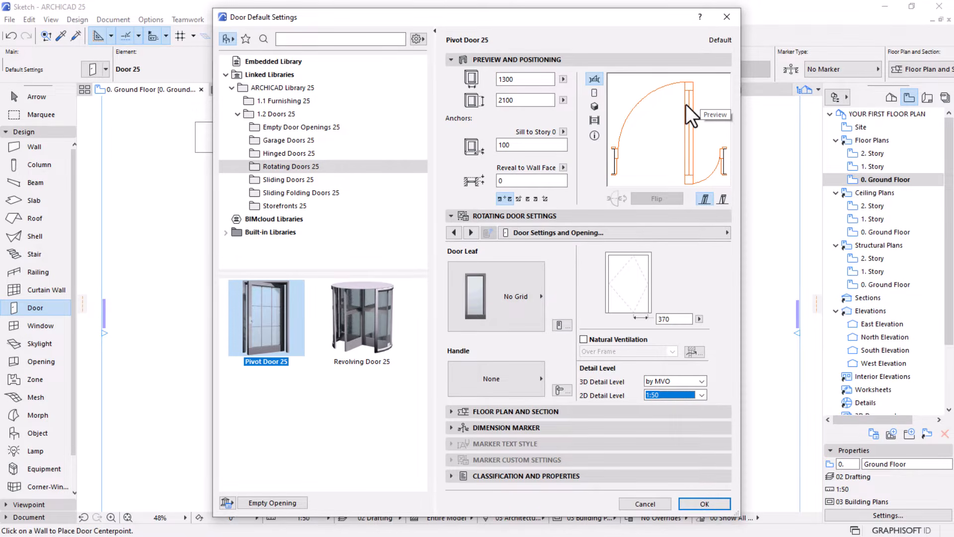
click(690, 505)
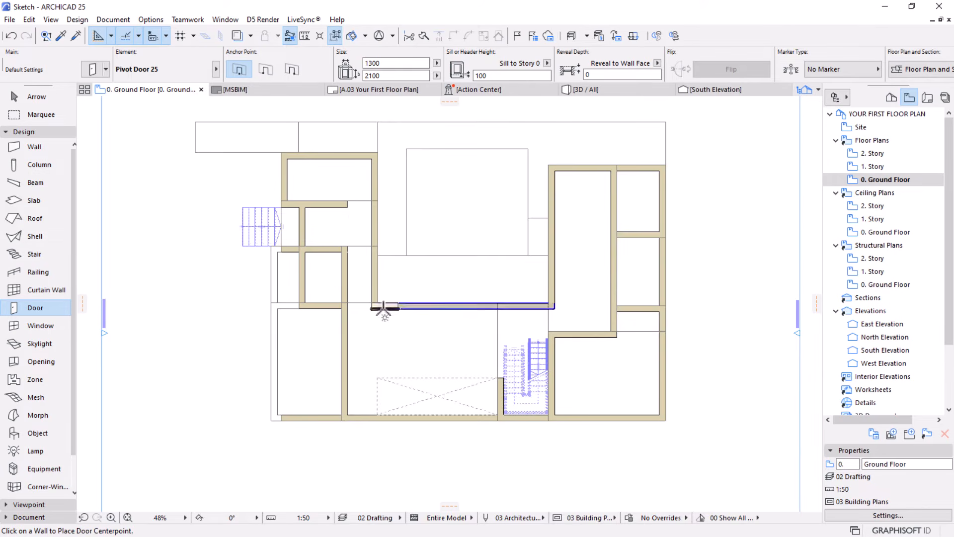
Place the pivot door in the short entrance wall facing the entrance stairs, with its larger swing opening into the house
scroll(236, 222, up, 6)
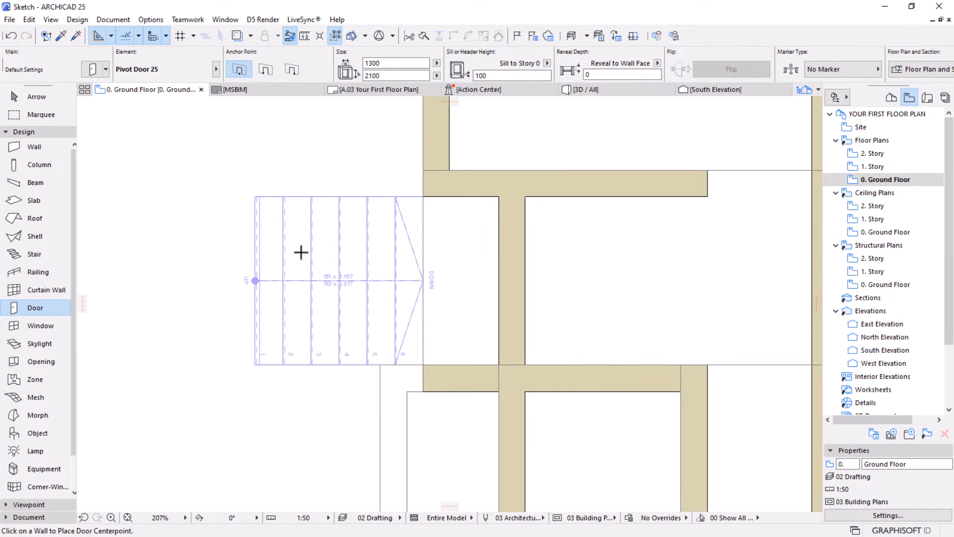
click(526, 286)
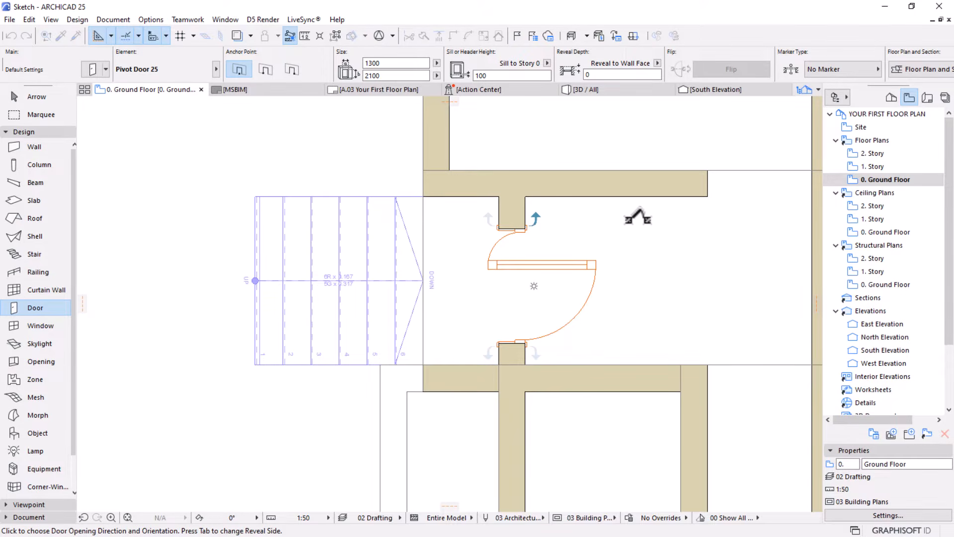
click(636, 216)
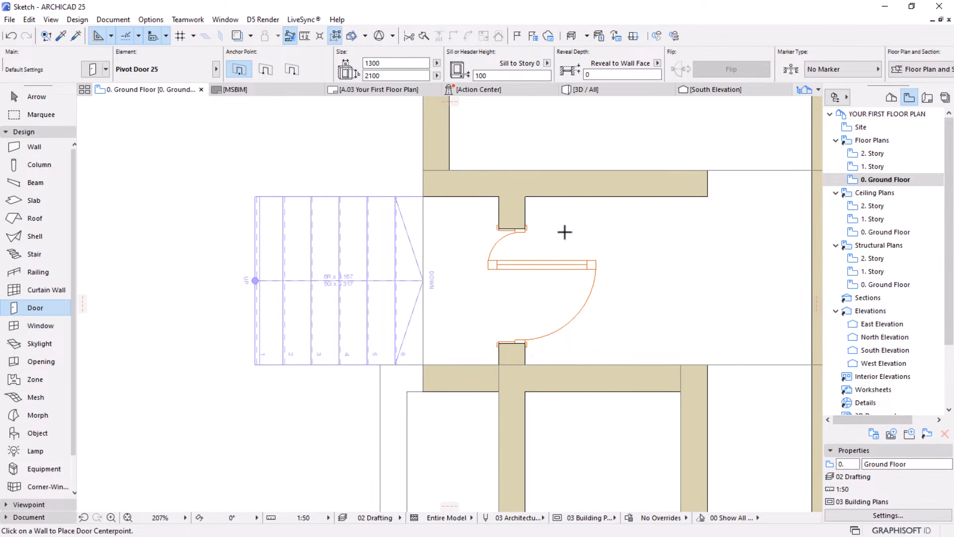
Examine the Ground Floor walls around the main room for the location of the next door
scroll(586, 238, down, 4)
scroll(609, 264, down, 3)
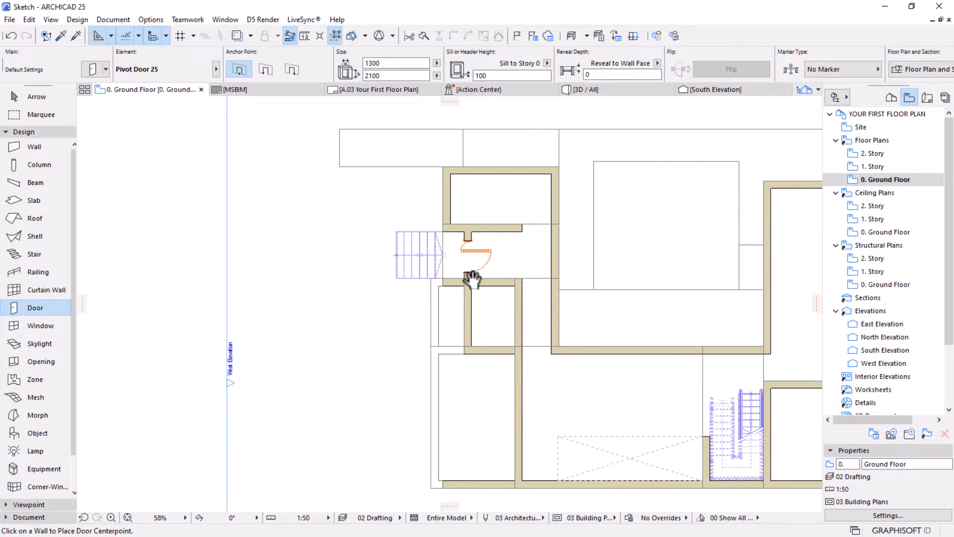
middle_drag(503, 272, 389, 240)
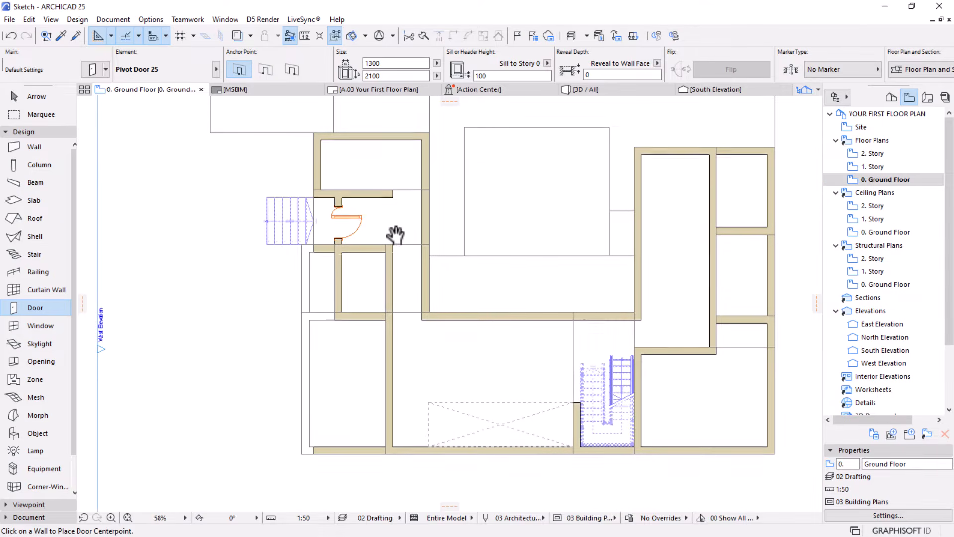
middle_drag(459, 299, 335, 270)
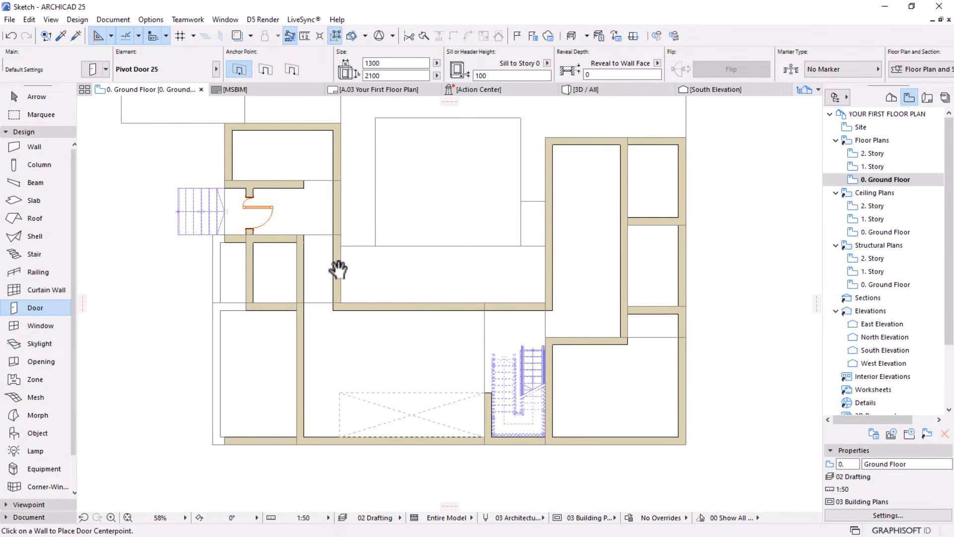
scroll(382, 179, up, 2)
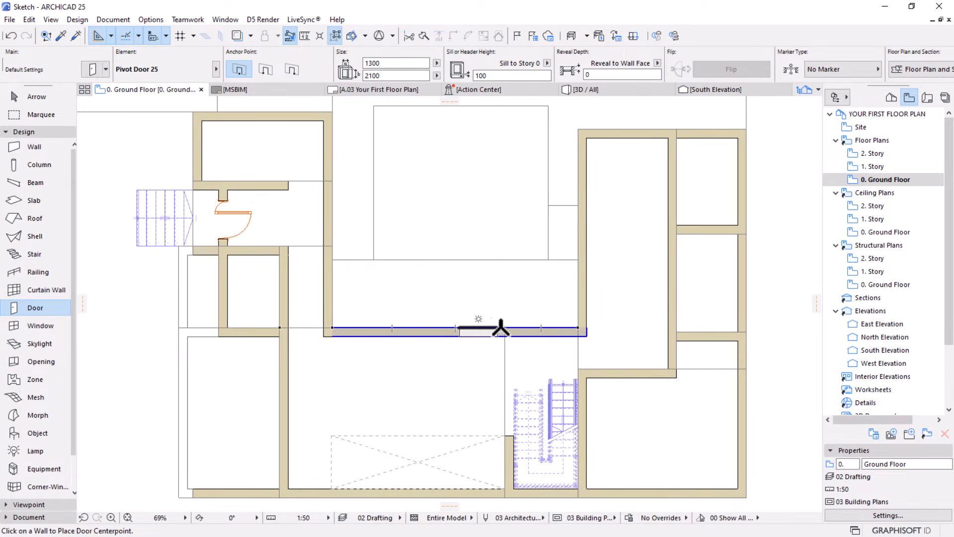
middle_drag(420, 349, 464, 285)
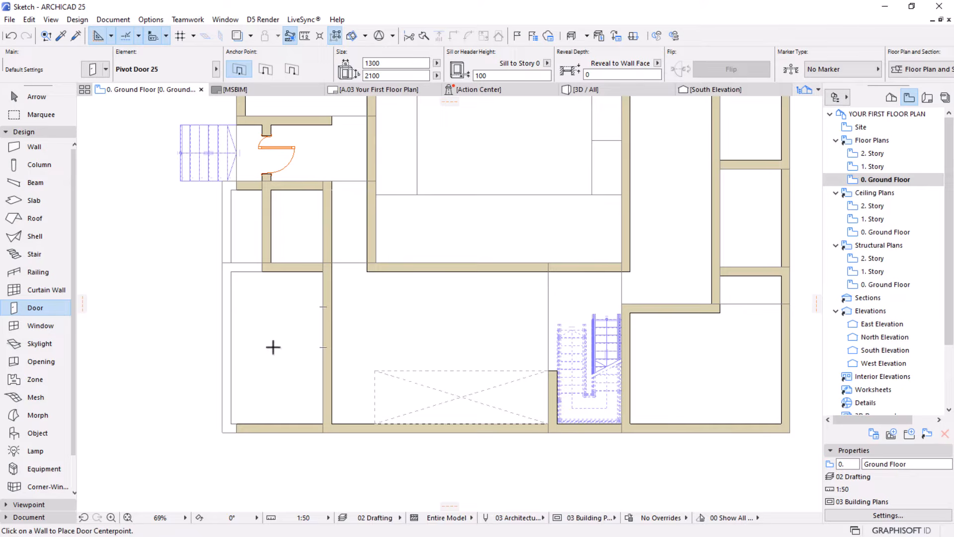
scroll(296, 343, down, 1)
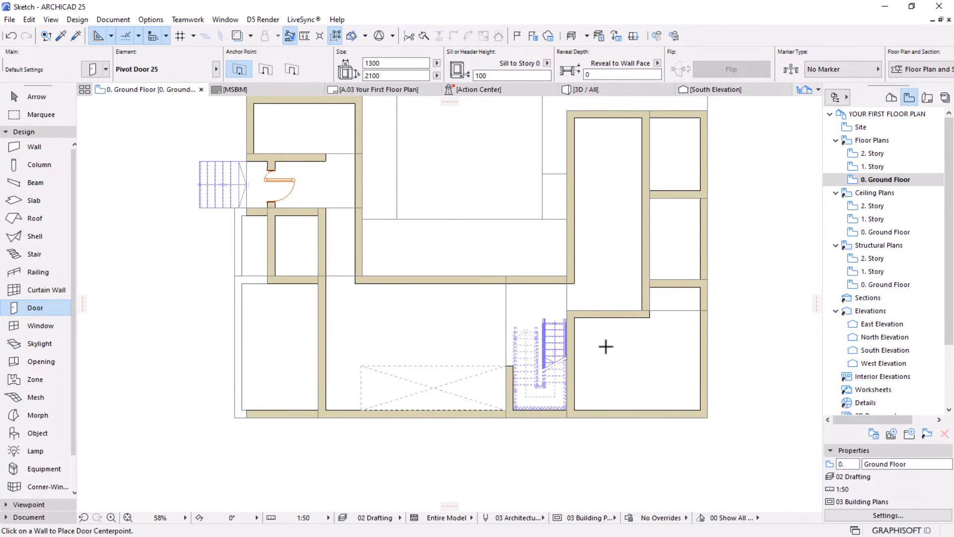
middle_drag(454, 331, 449, 355)
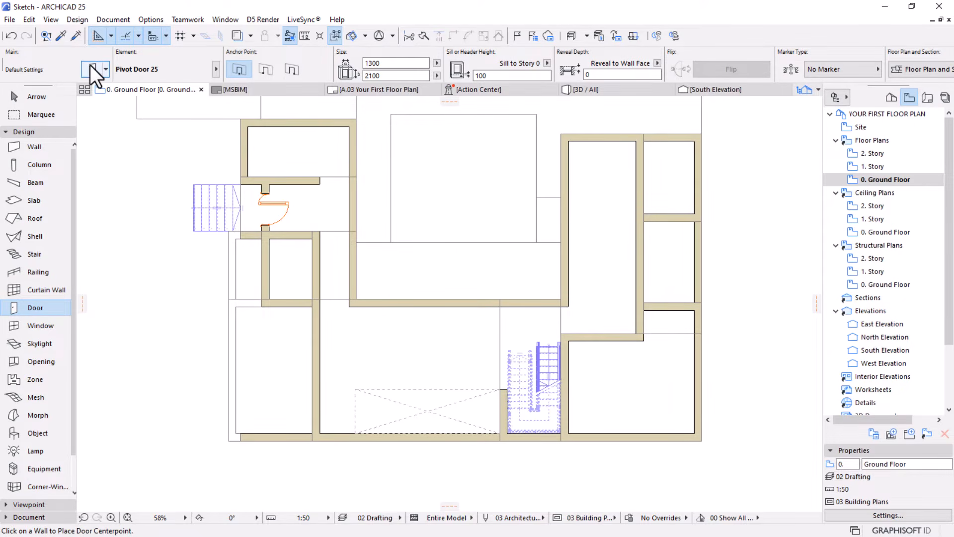
Change the default door to Sliding Door with Sidelight on Side 2 25, with the 4 Sliding Leaves opening type
double_click(35, 310)
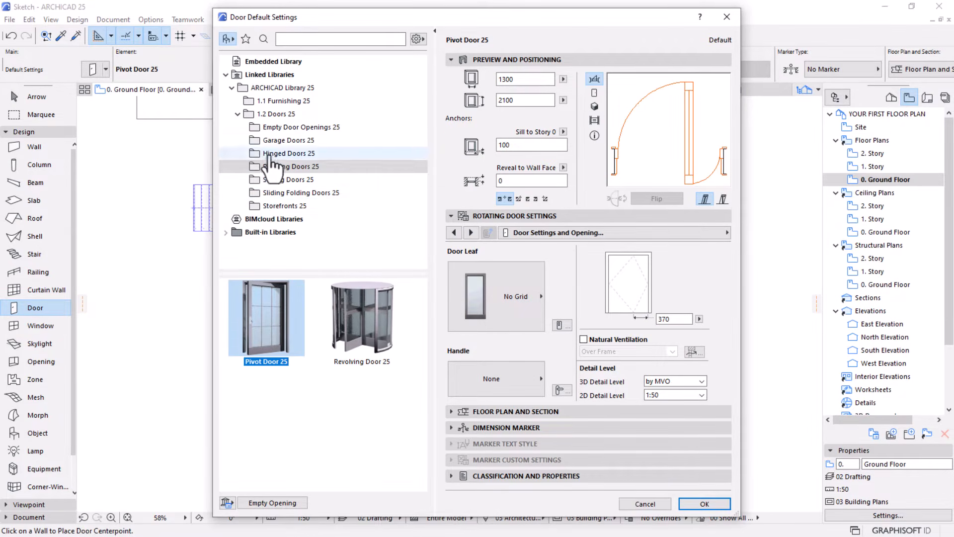
click(288, 179)
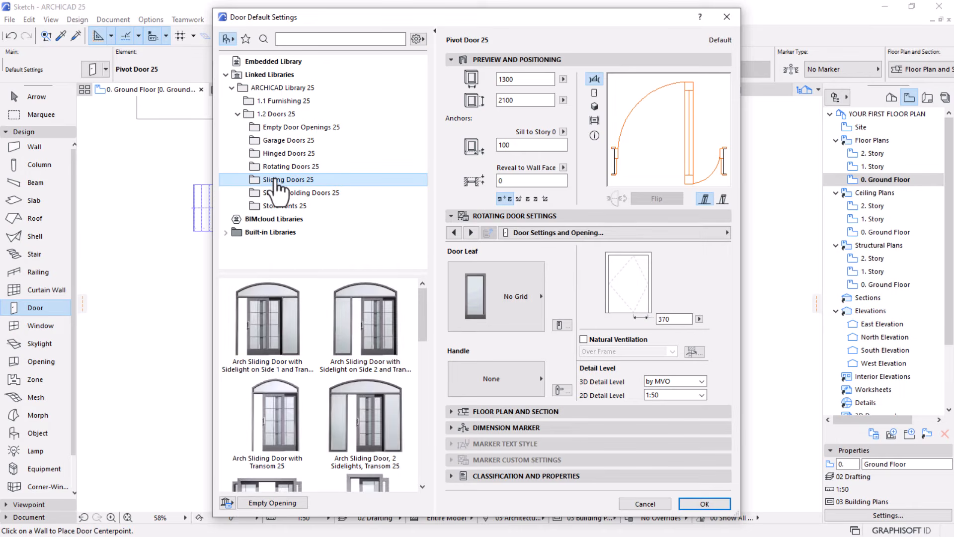
scroll(303, 327, down, 5)
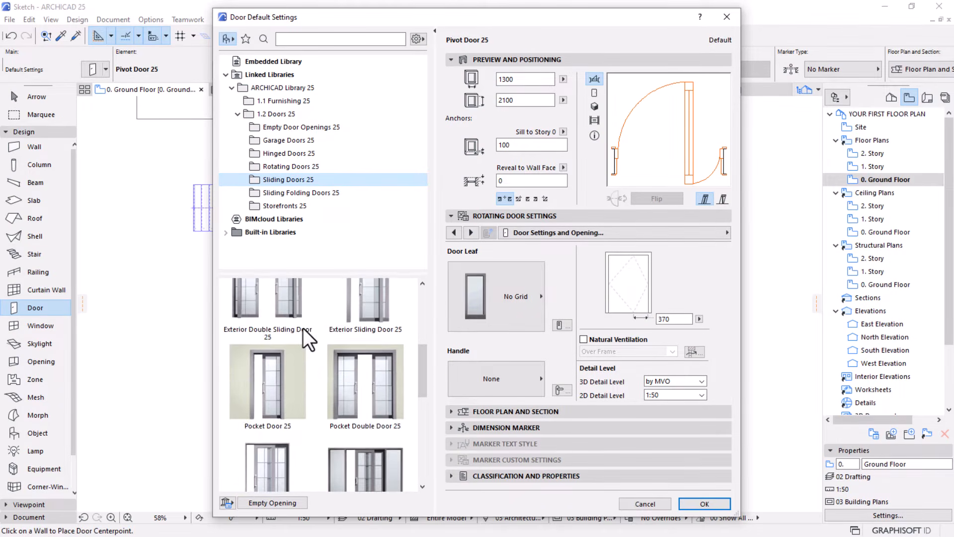
scroll(303, 327, down, 5)
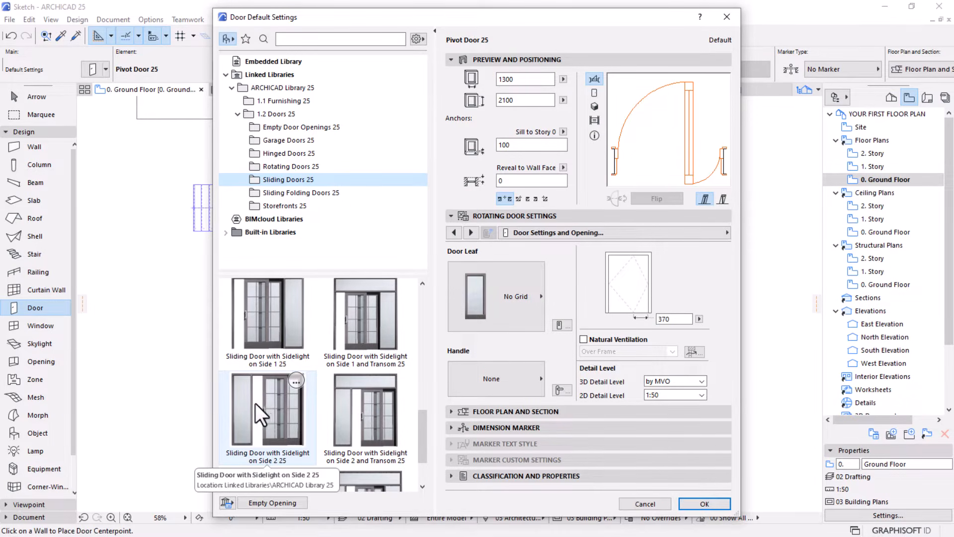
click(274, 403)
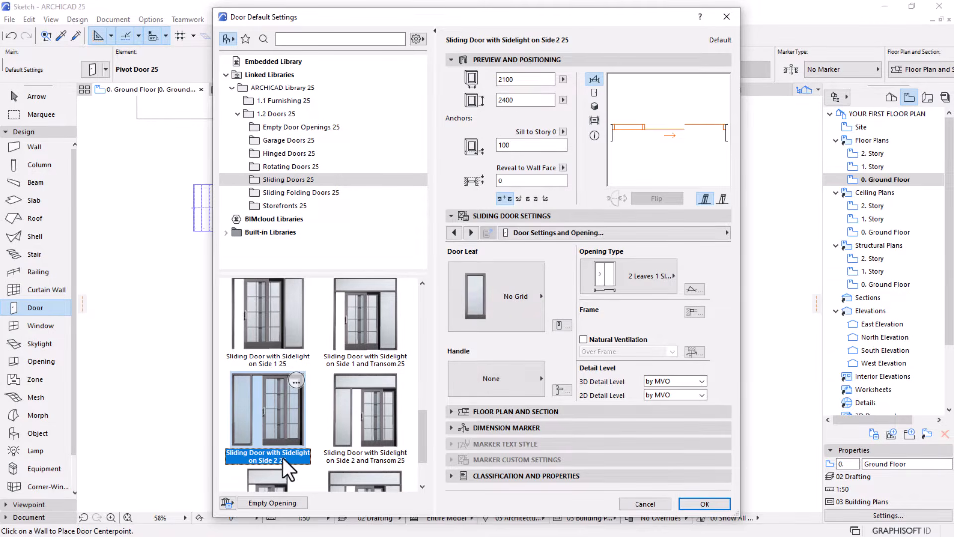
click(641, 280)
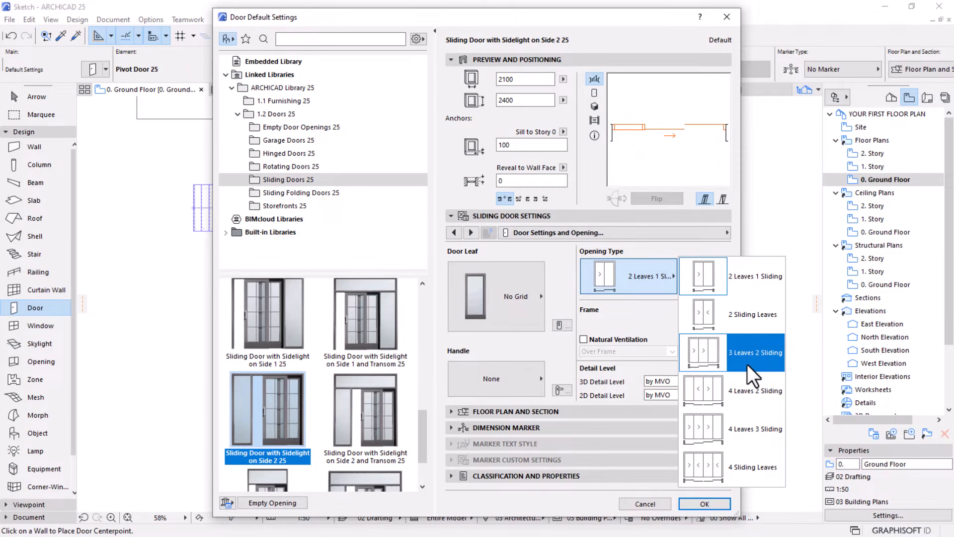
click(727, 464)
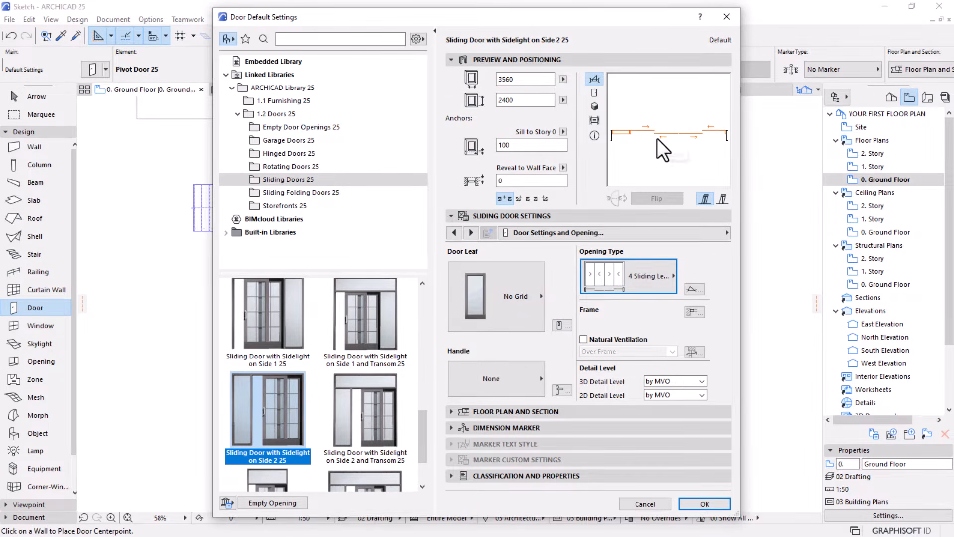
Check the sliding door's elevation and 3D previews, then set its 2D detail level to 1:50 and apply the settings
click(595, 92)
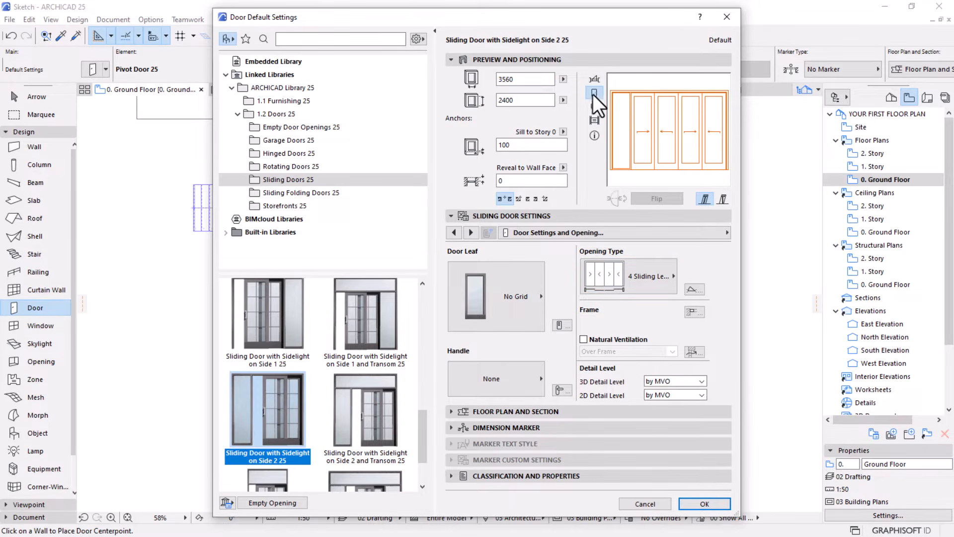
click(594, 105)
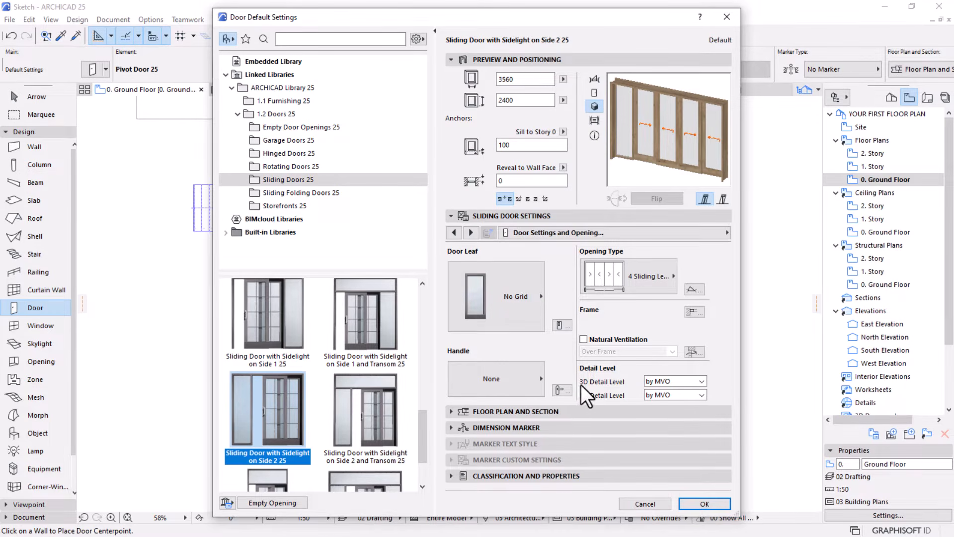
click(593, 80)
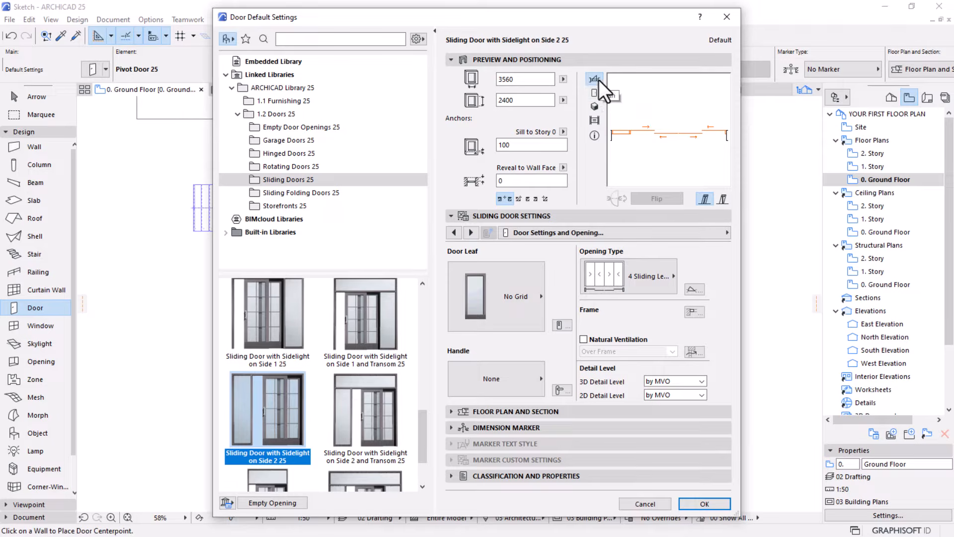
click(677, 396)
click(661, 420)
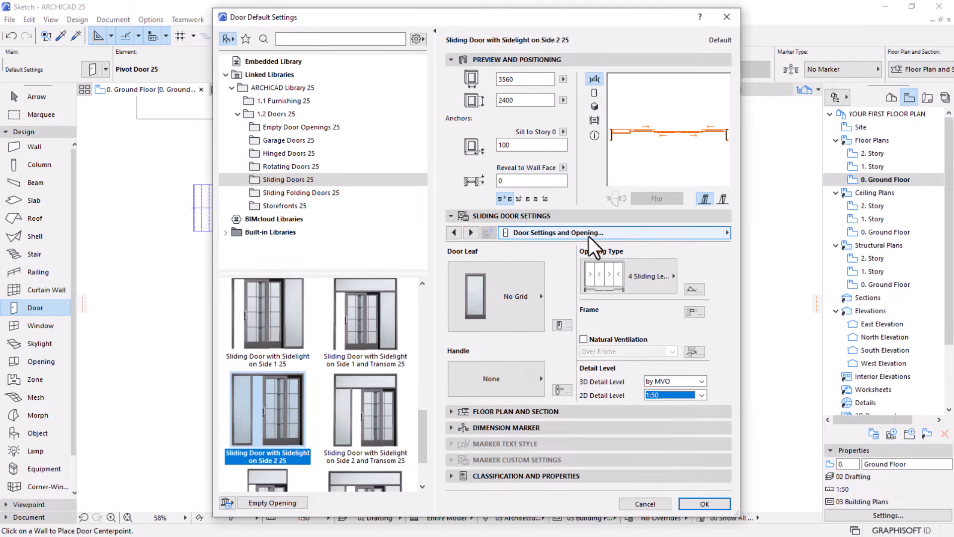
click(705, 504)
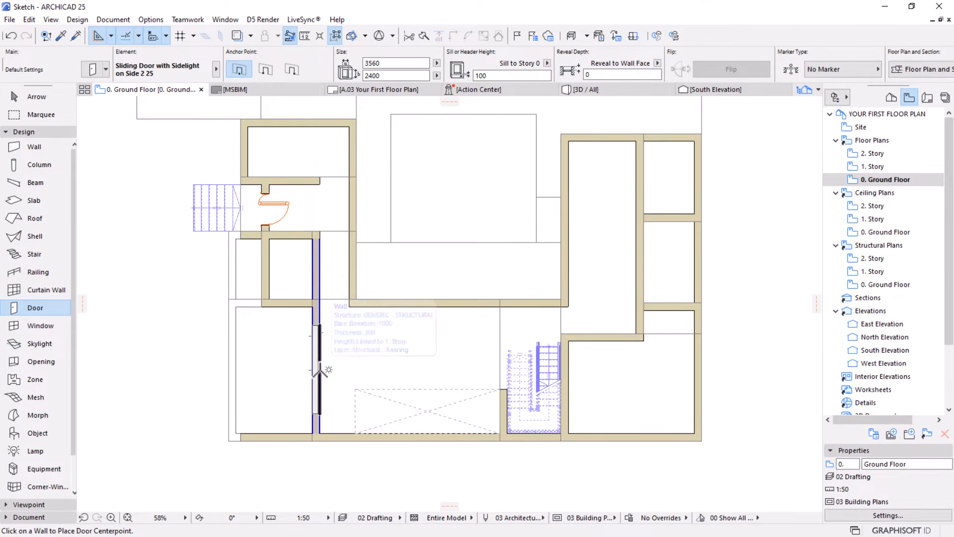
Place the sliding door in the lower part of the main room's west wall, oriented toward the outer area to the west
click(318, 368)
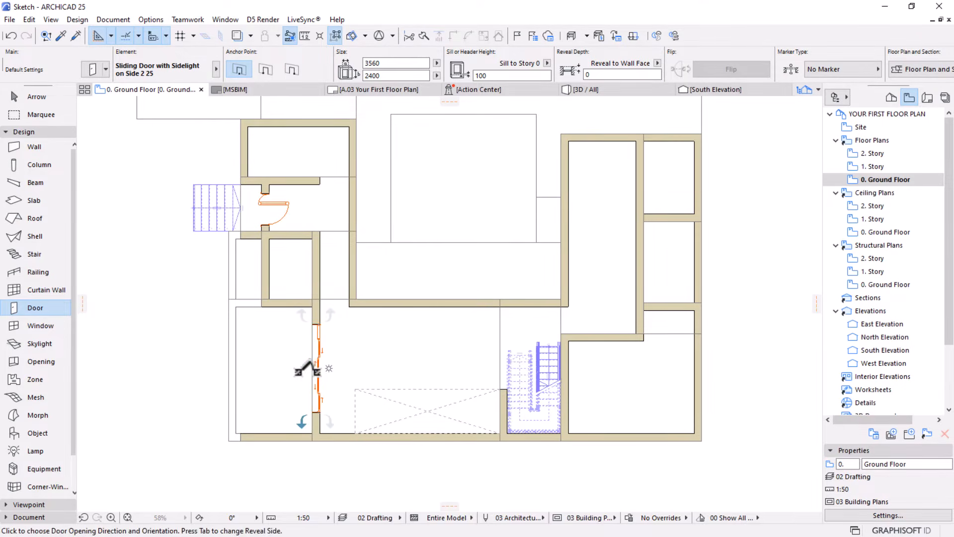
click(270, 368)
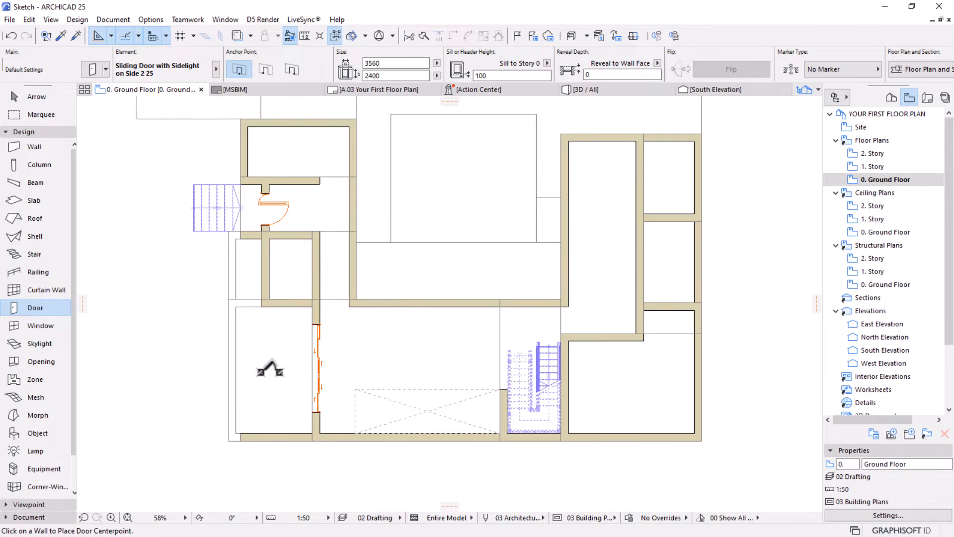
scroll(251, 420, up, 2)
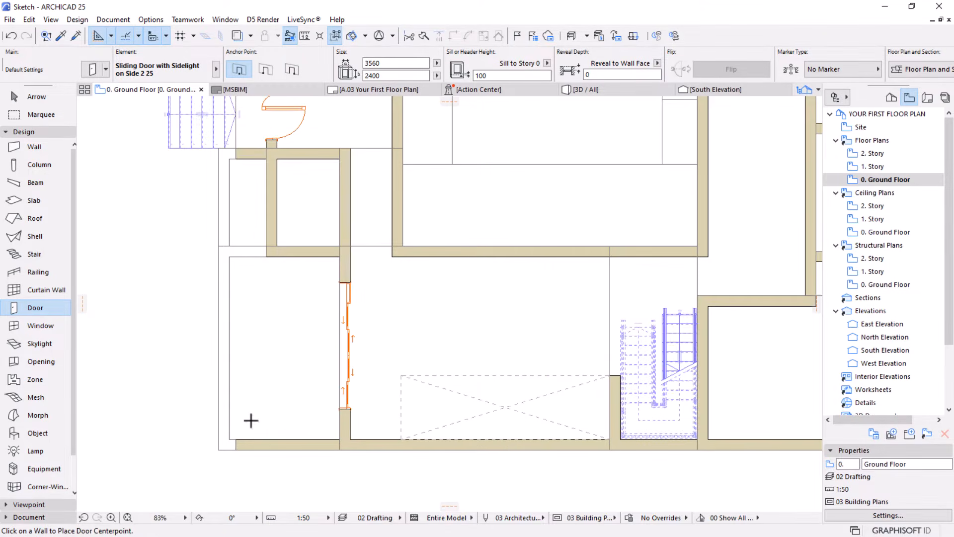
Stretch both ends of the west wall's sliding door to the adjoining wall corners, giving it a width of 5136
scroll(251, 420, up, 1)
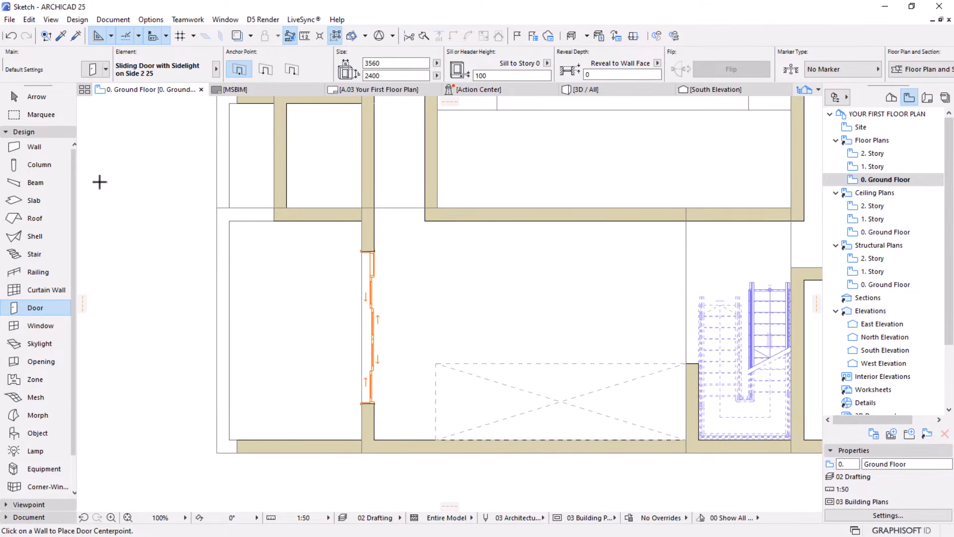
click(28, 97)
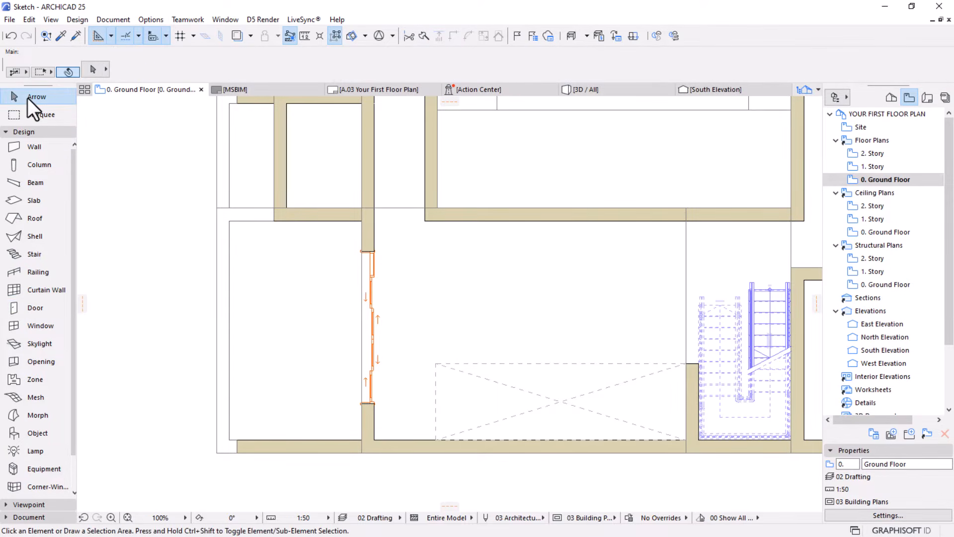
scroll(350, 461, up, 2)
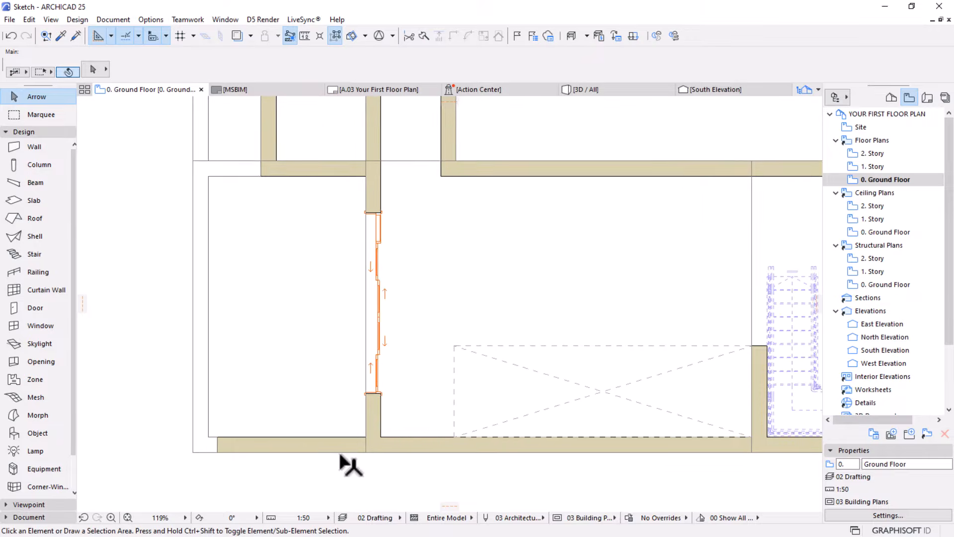
click(380, 390)
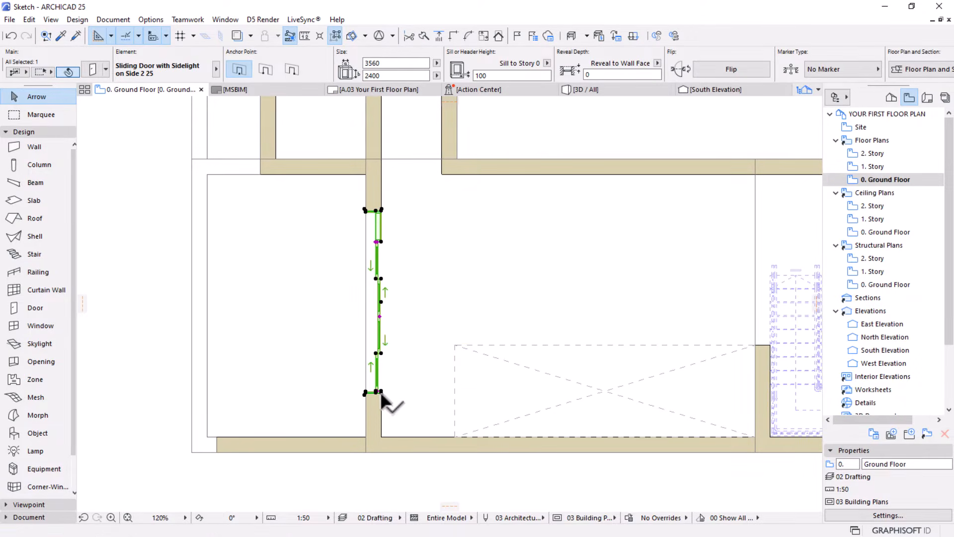
click(381, 393)
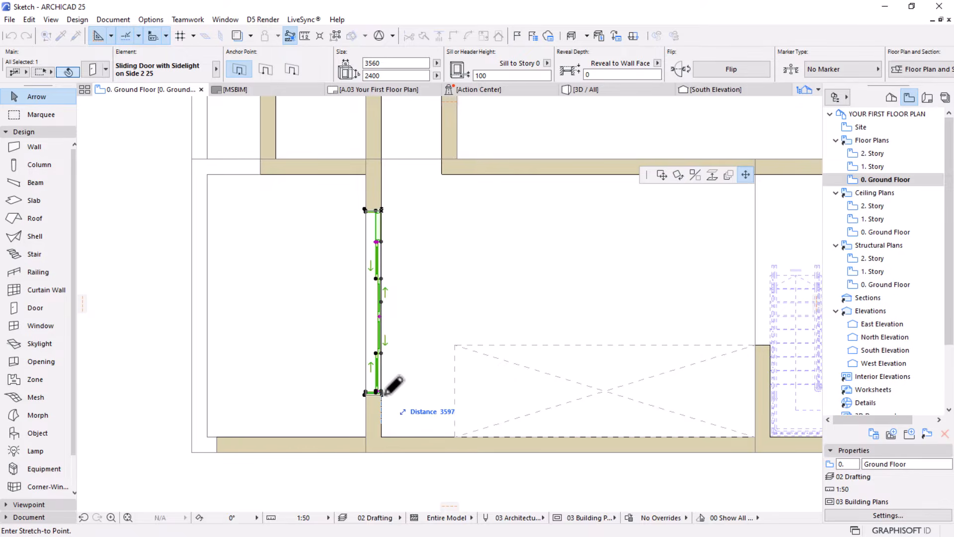
click(383, 435)
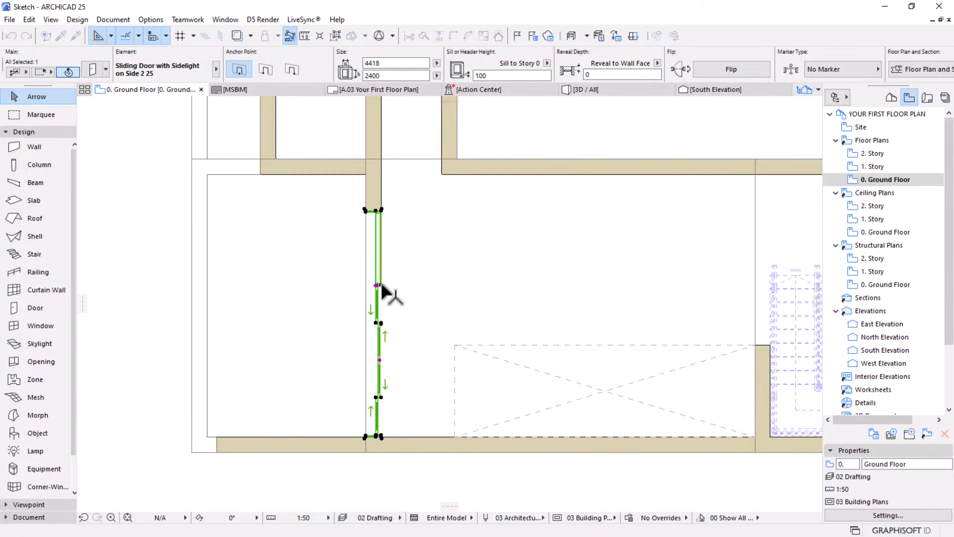
click(382, 210)
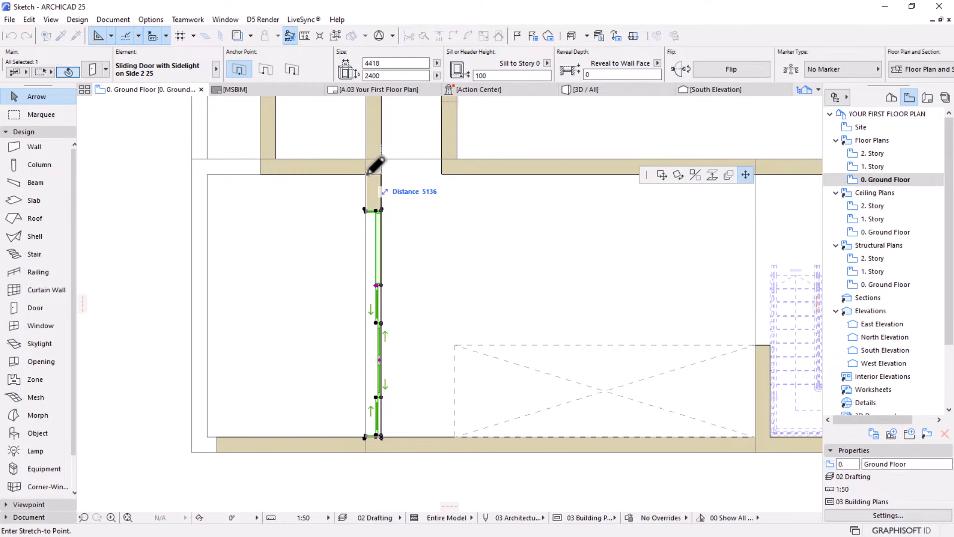
click(378, 174)
scroll(334, 266, down, 2)
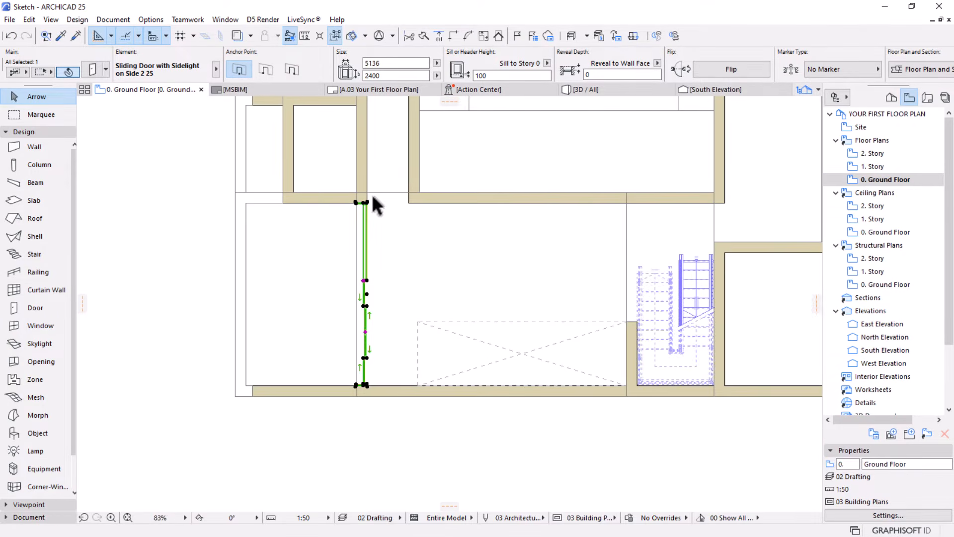
Set the sidelight width of the west wall's sliding door to 1000
scroll(302, 330, up, 2)
middle_drag(330, 252, 373, 291)
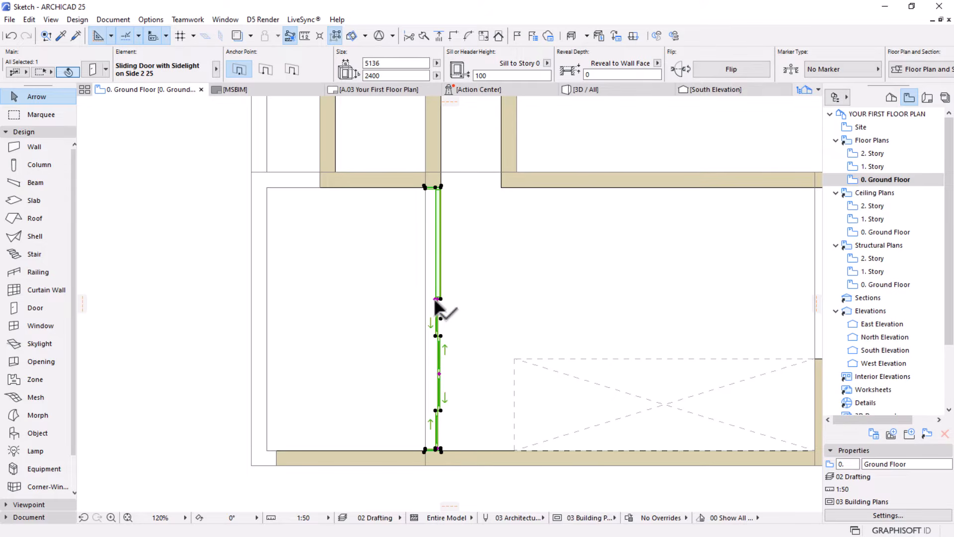
scroll(436, 300, up, 5)
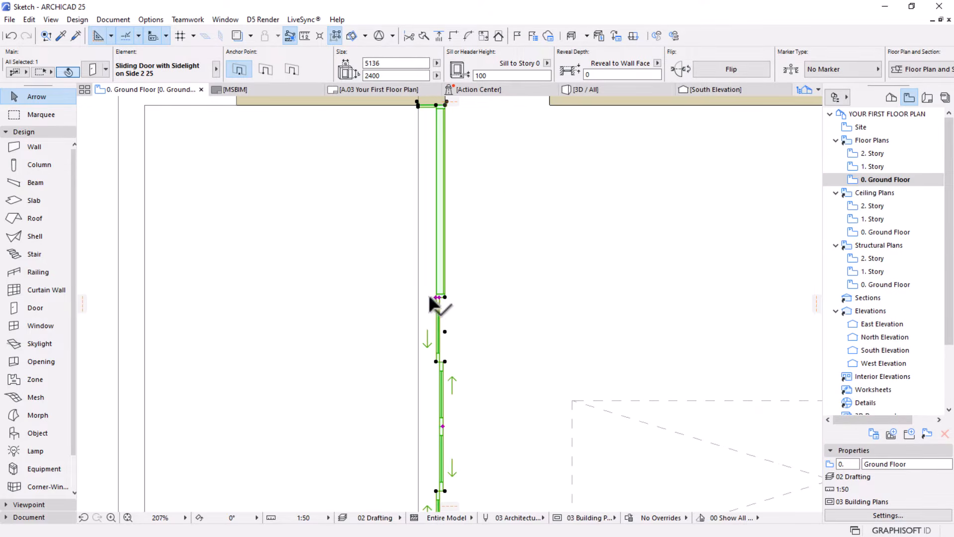
click(437, 298)
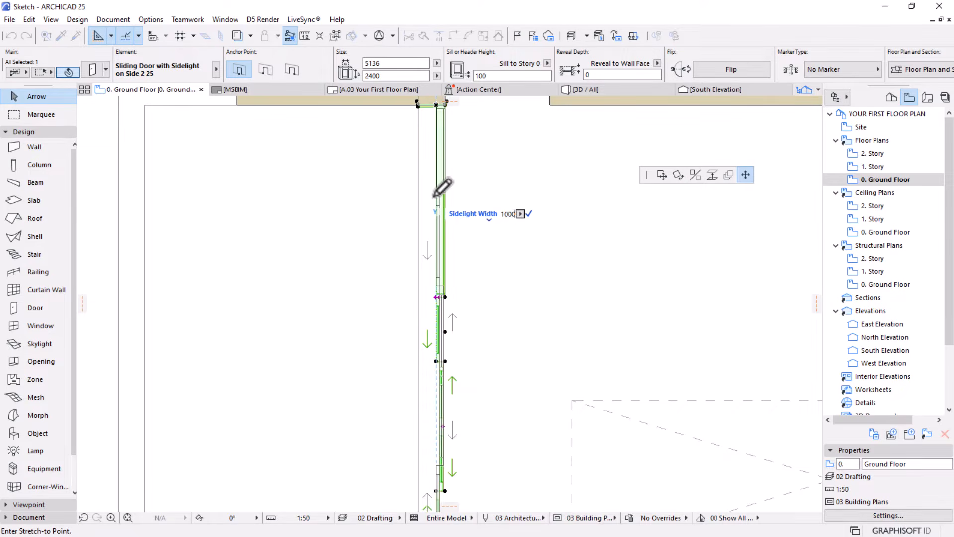
click(434, 196)
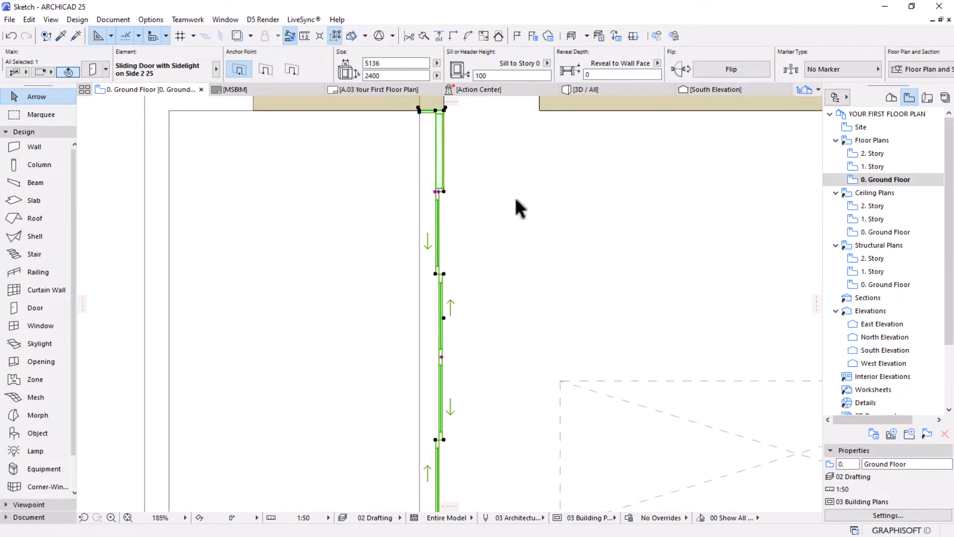
scroll(457, 271, down, 2)
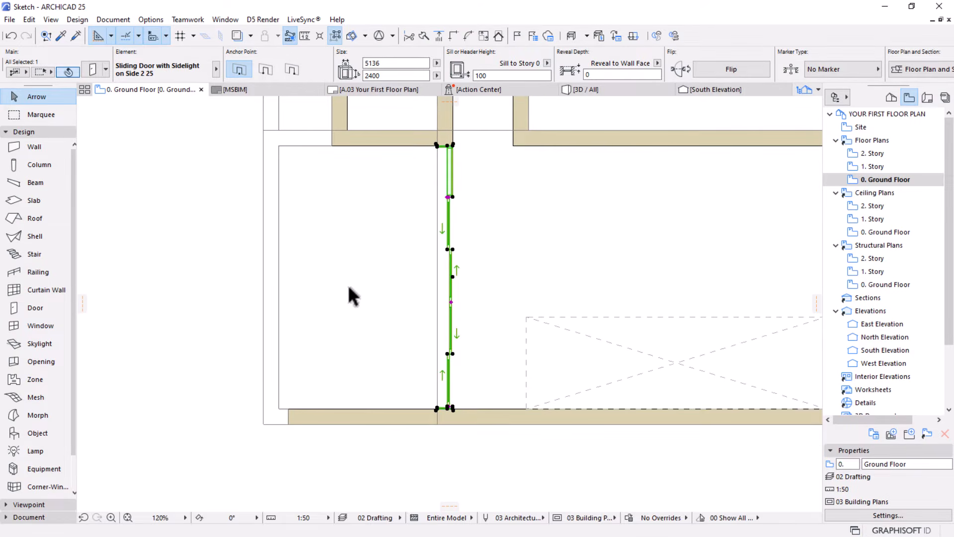
scroll(392, 318, down, 1)
click(369, 438)
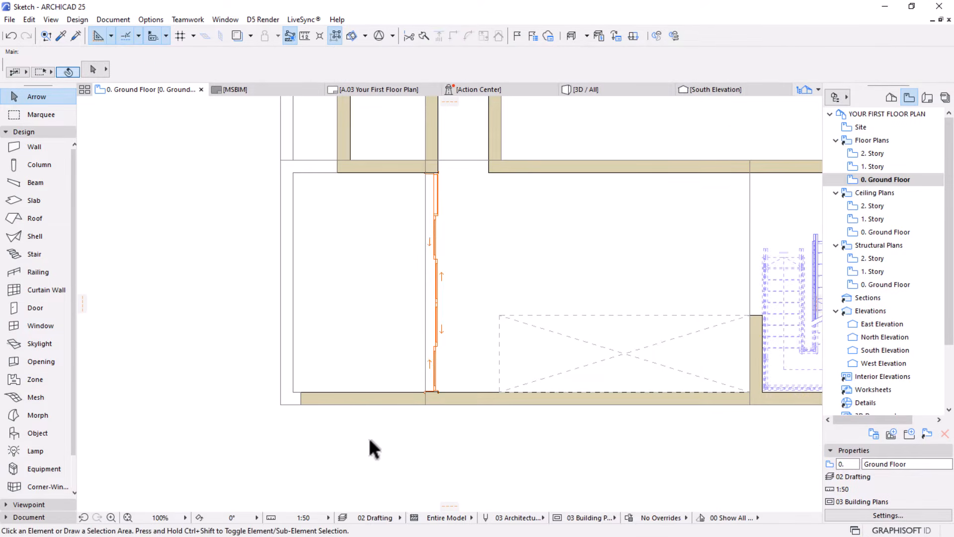
Increase the west sliding door's Opening Width in 2D so its middle leaves are drawn partly open on the plan
click(437, 301)
scroll(438, 318, up, 3)
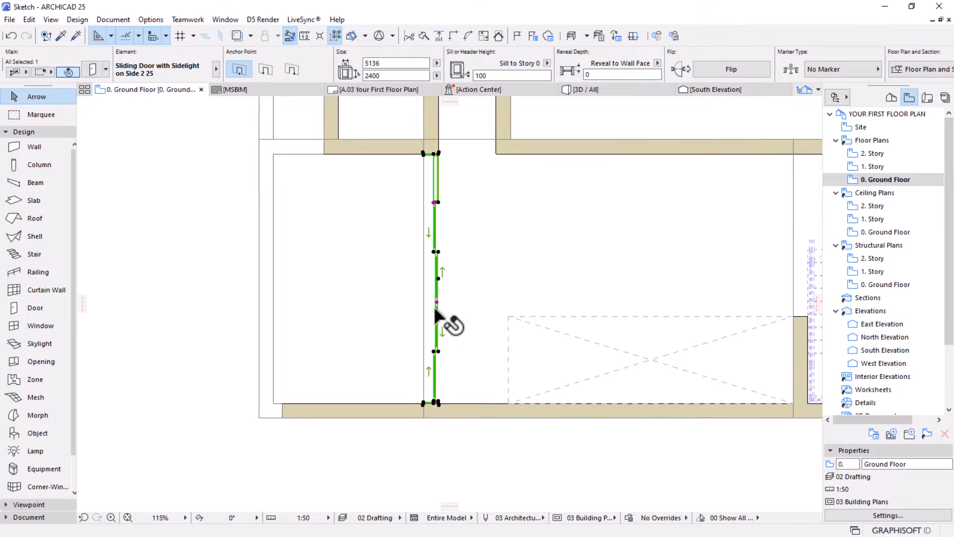
click(437, 297)
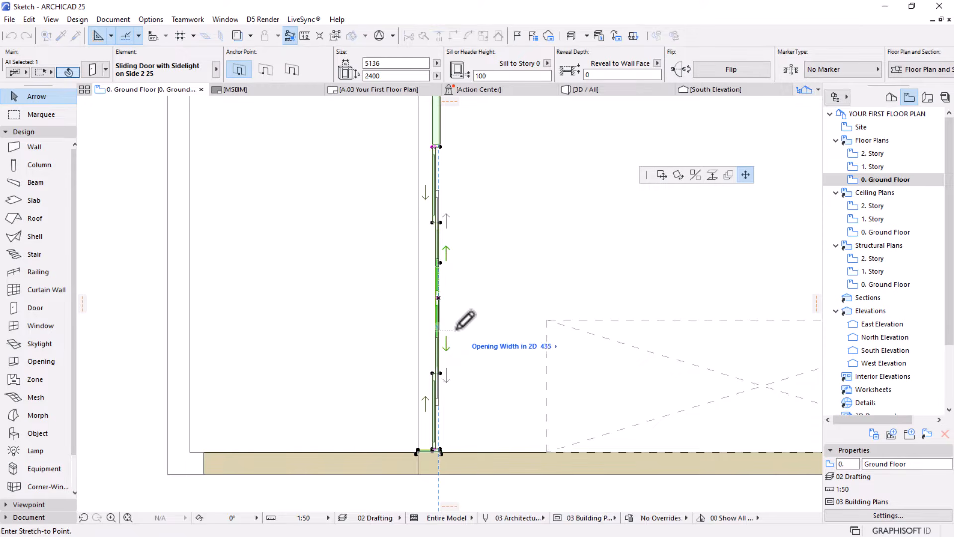
click(457, 335)
scroll(346, 268, down, 4)
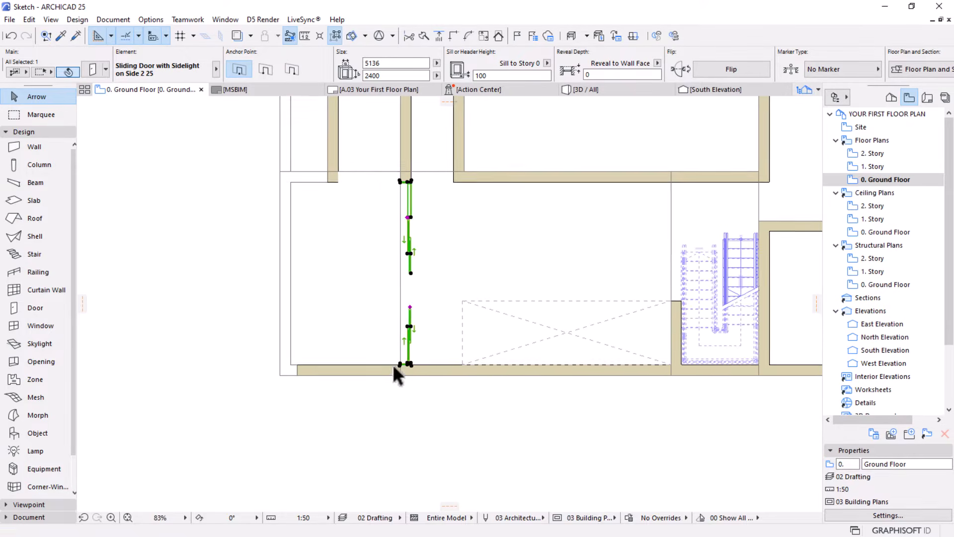
click(329, 408)
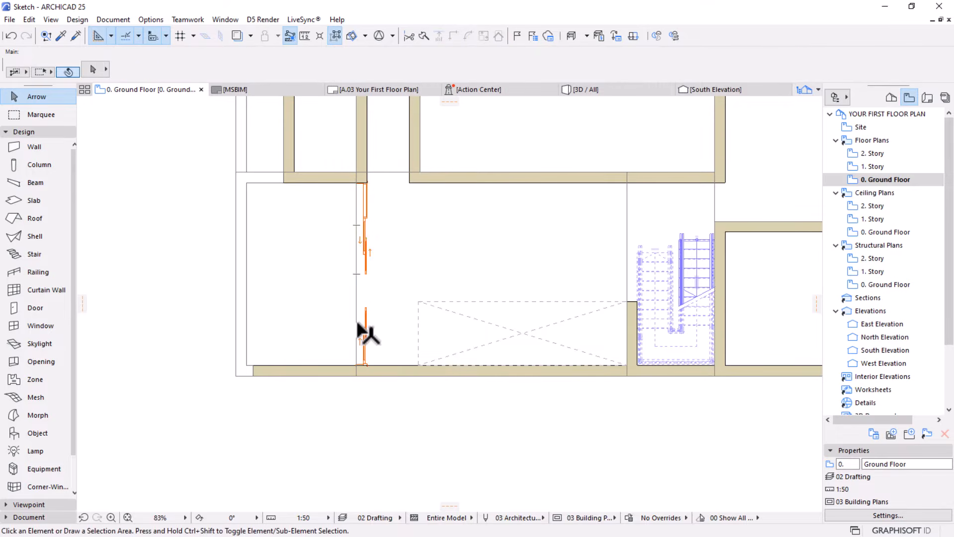
scroll(248, 272, down, 1)
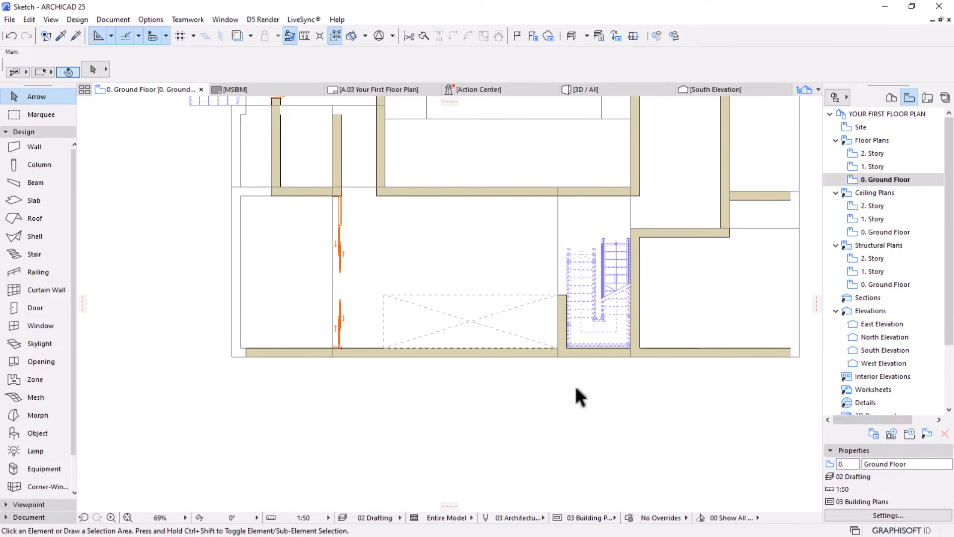
Pick up the west sliding door's settings and place a matching door in the main room's north wall, oriented toward the north
middle_drag(529, 315, 465, 362)
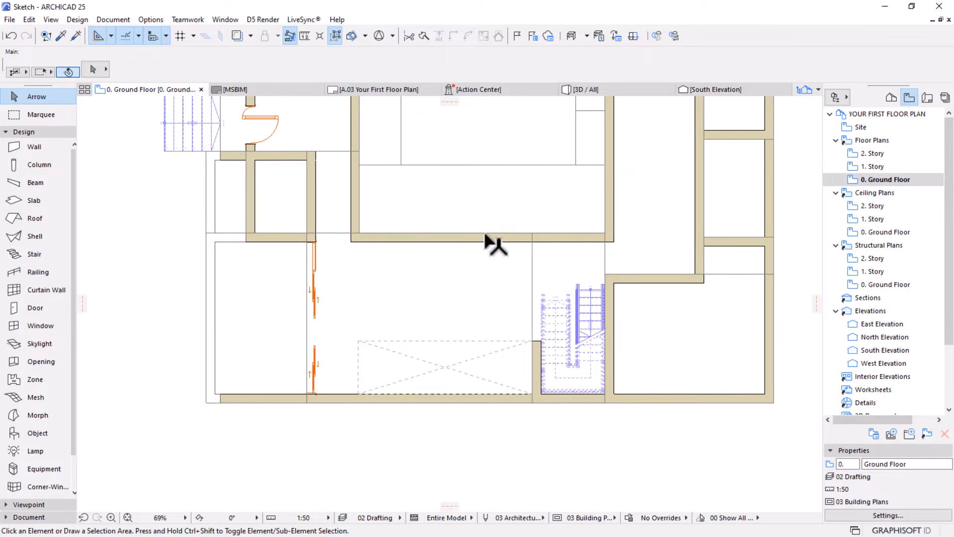
alt+click(310, 242)
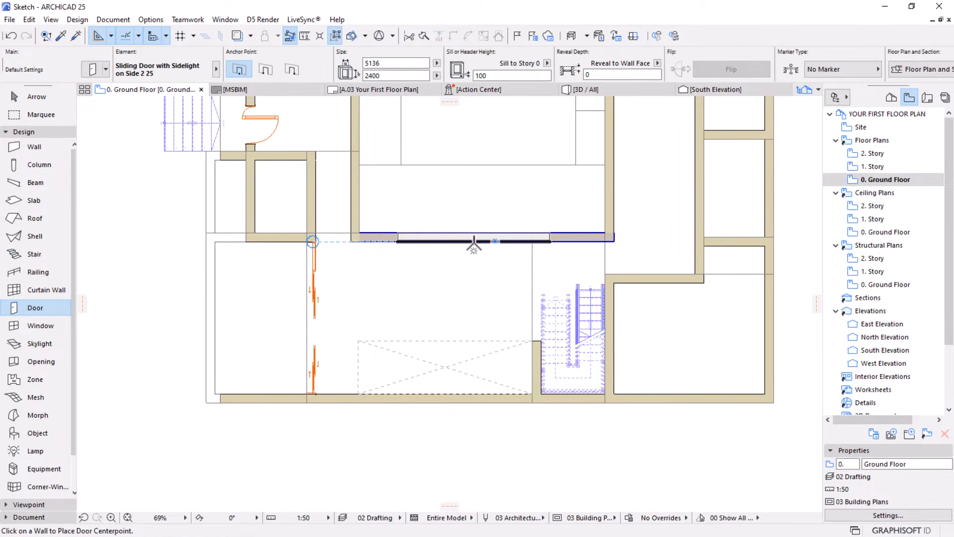
click(443, 242)
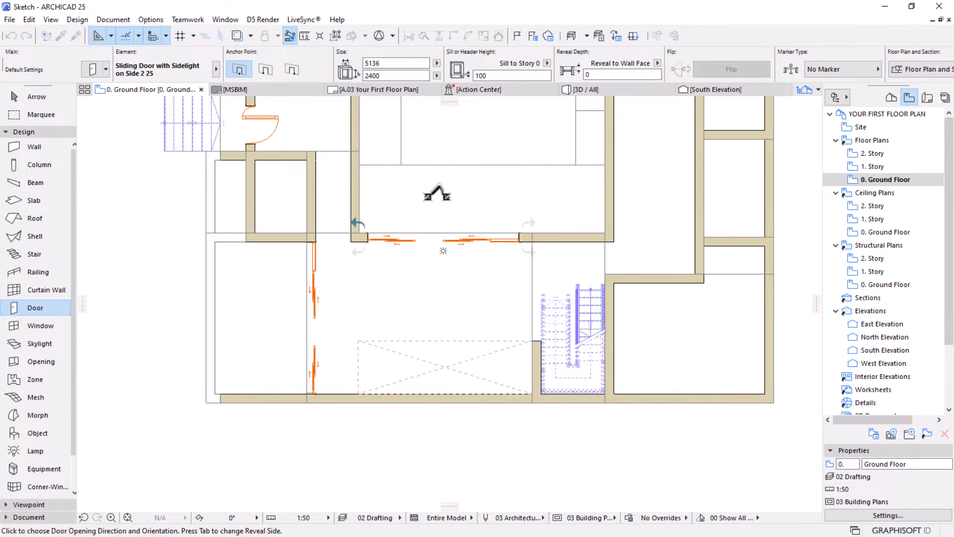
click(436, 192)
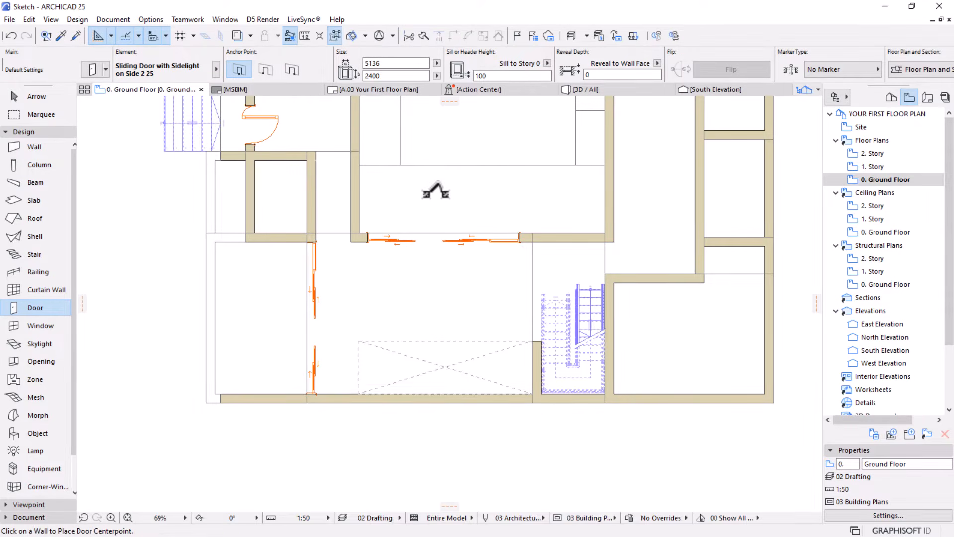
Move the north wall's sliding door 428 east so its sidelight end meets the vertical sketch line beside the stairs
scroll(435, 211, up, 2)
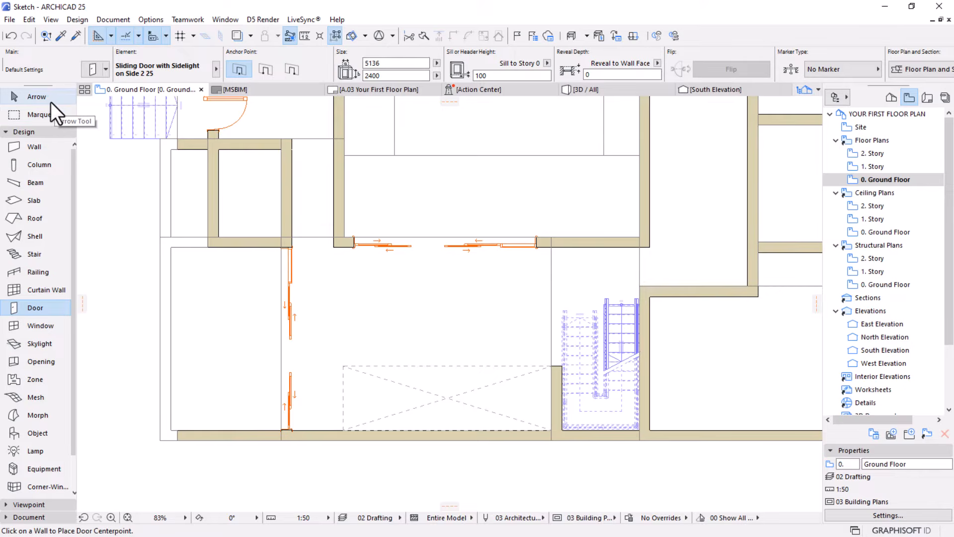
click(36, 96)
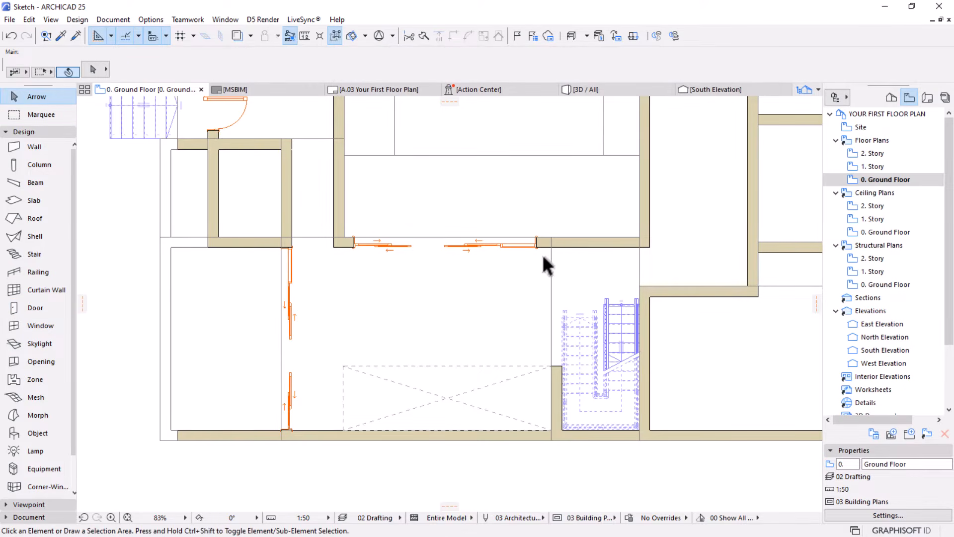
click(536, 241)
scroll(536, 245, up, 3)
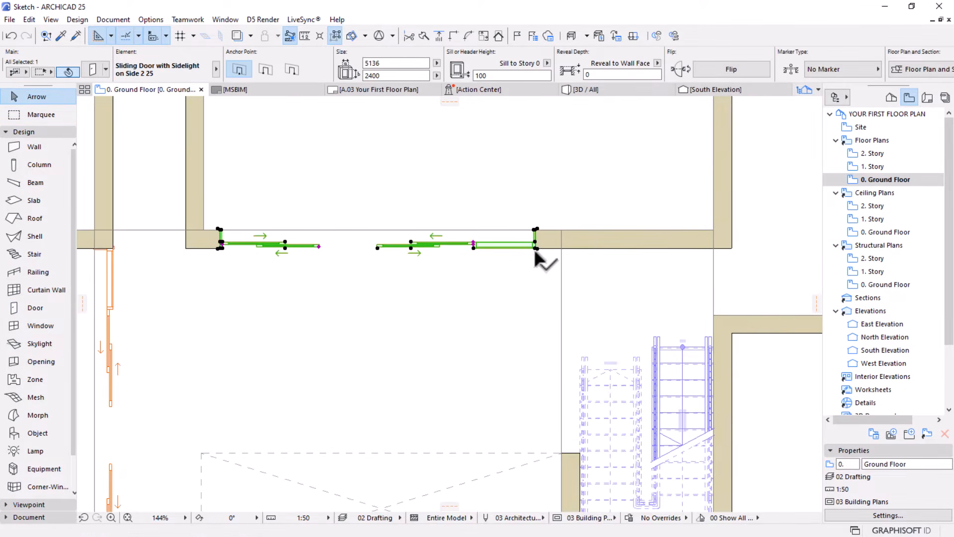
key(ctrl+d)
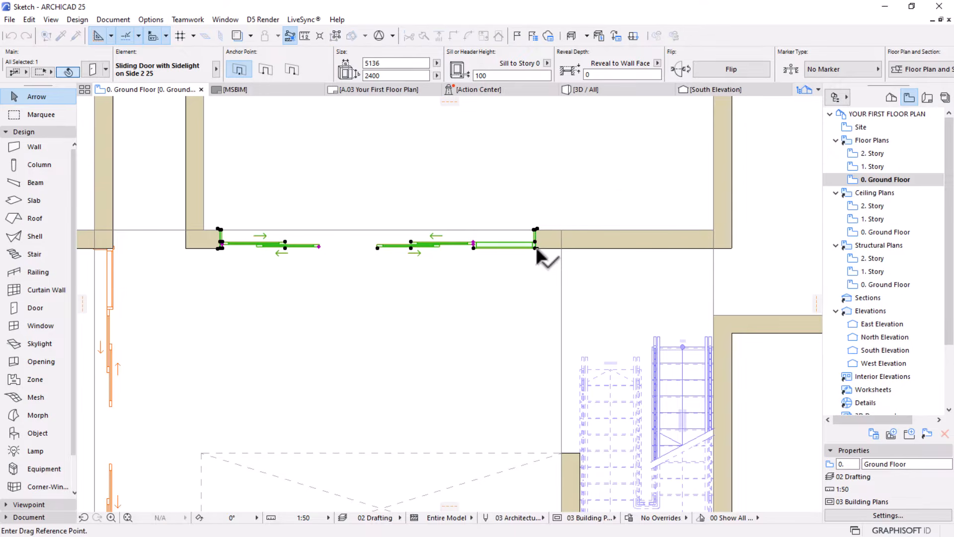
click(535, 247)
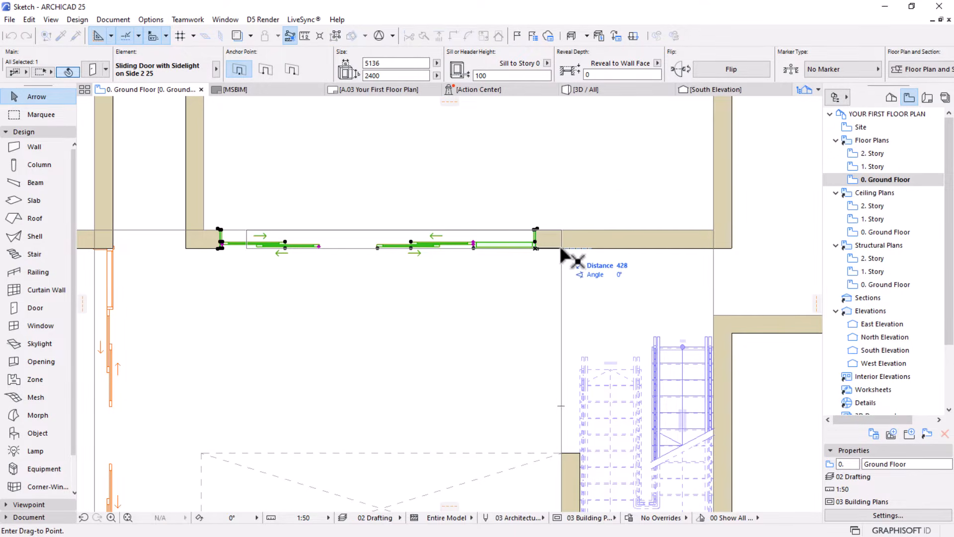
click(562, 248)
scroll(570, 203, down, 3)
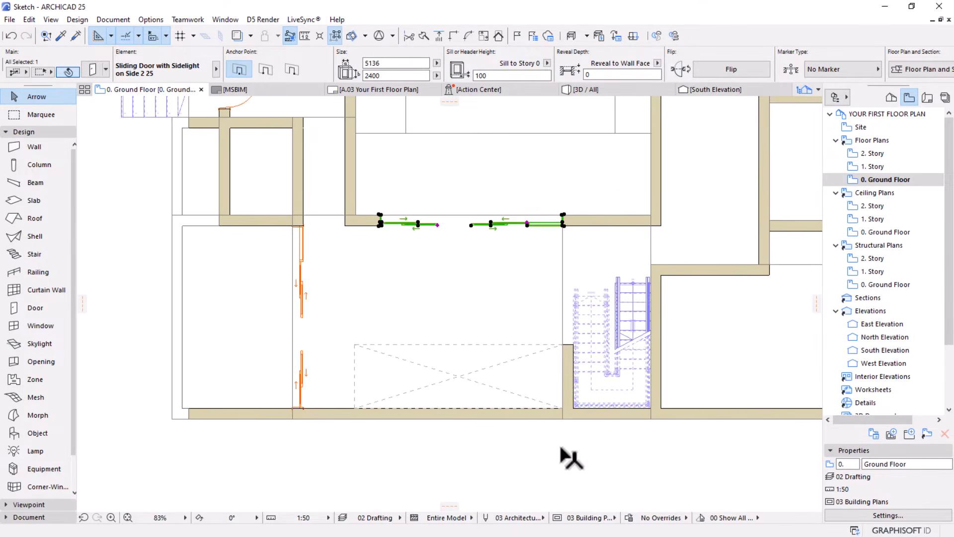
click(518, 465)
Choose Door 25 from the Hinged Doors 25 library folder as the default door type
scroll(467, 294, down, 2)
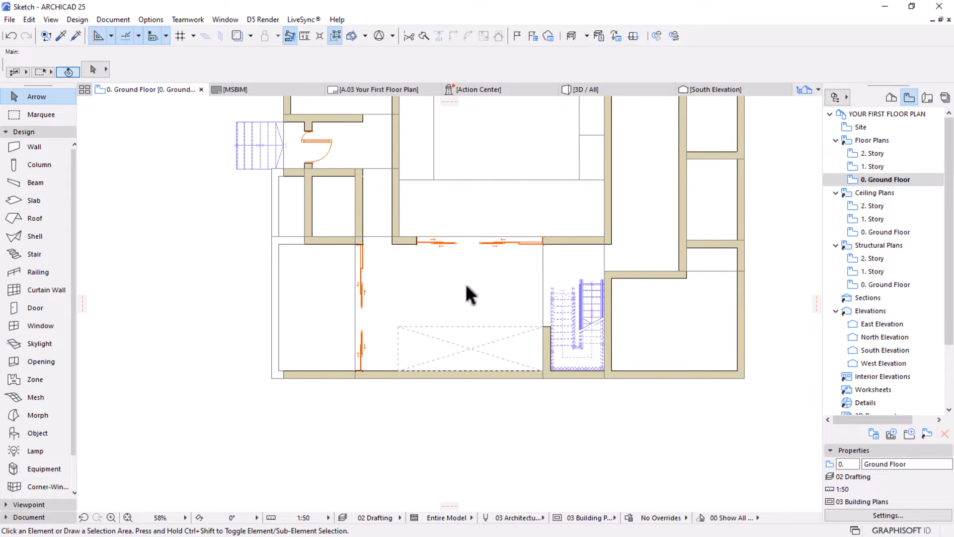
scroll(460, 266, down, 1)
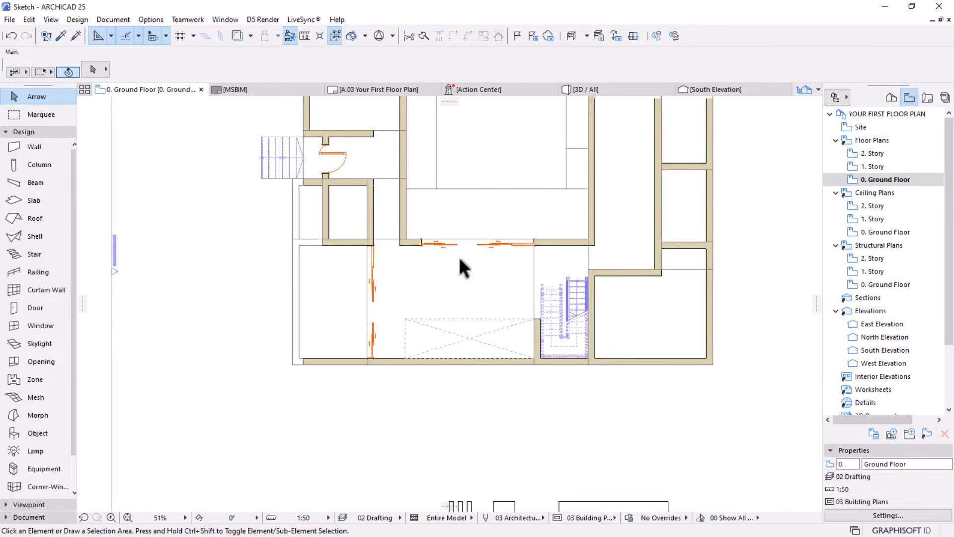
middle_drag(460, 267, 478, 309)
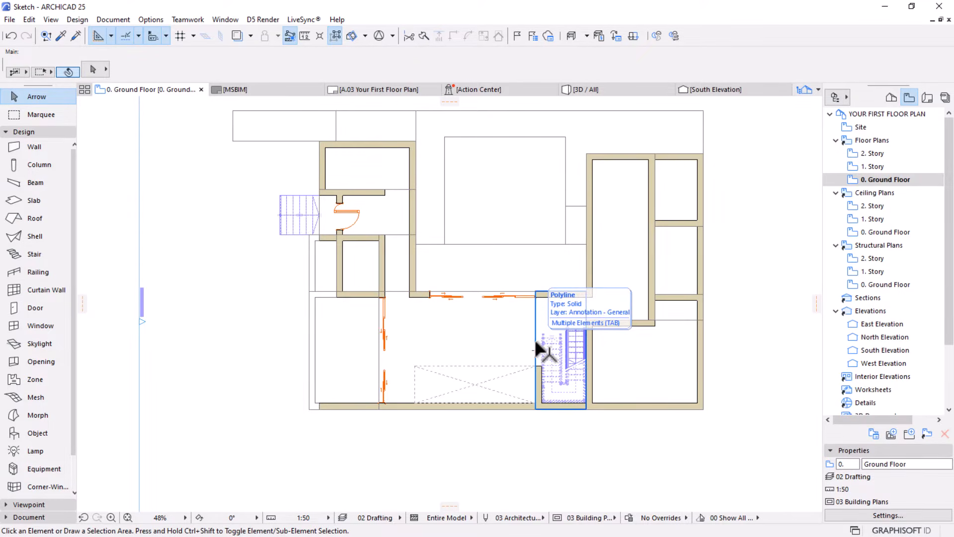
scroll(535, 336, up, 1)
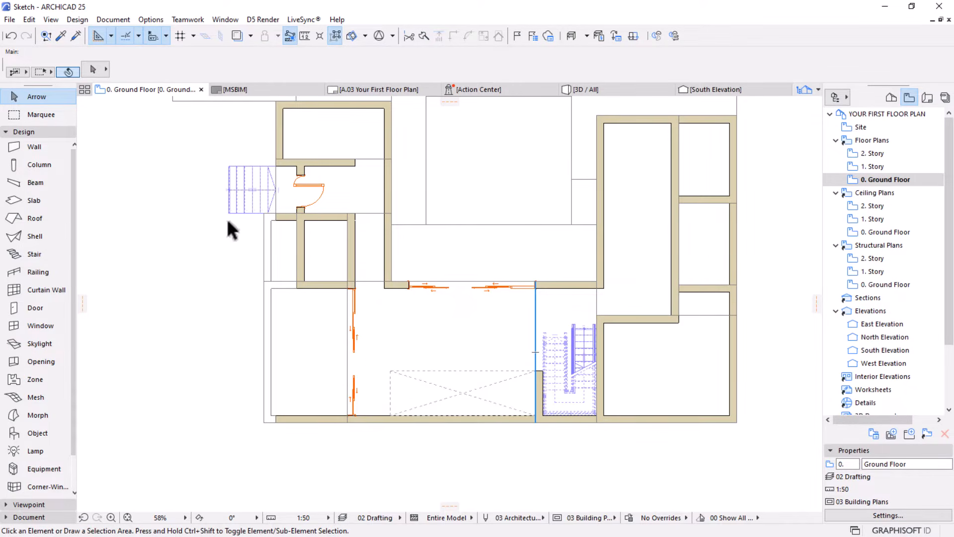
click(18, 309)
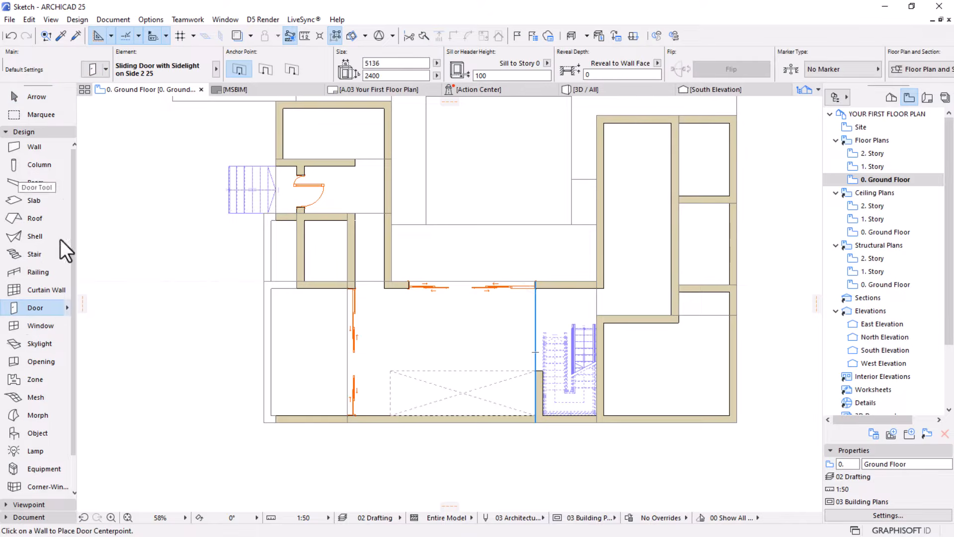
click(85, 71)
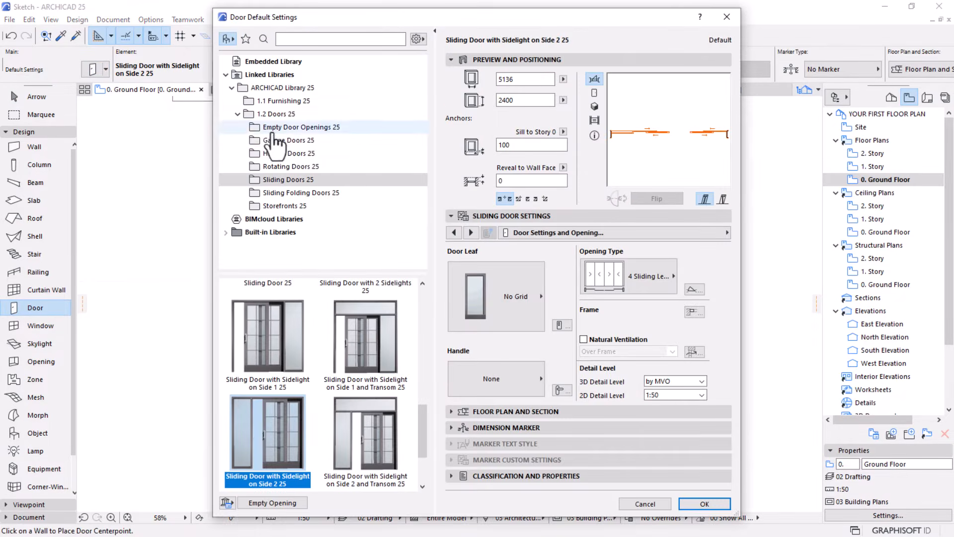
click(299, 153)
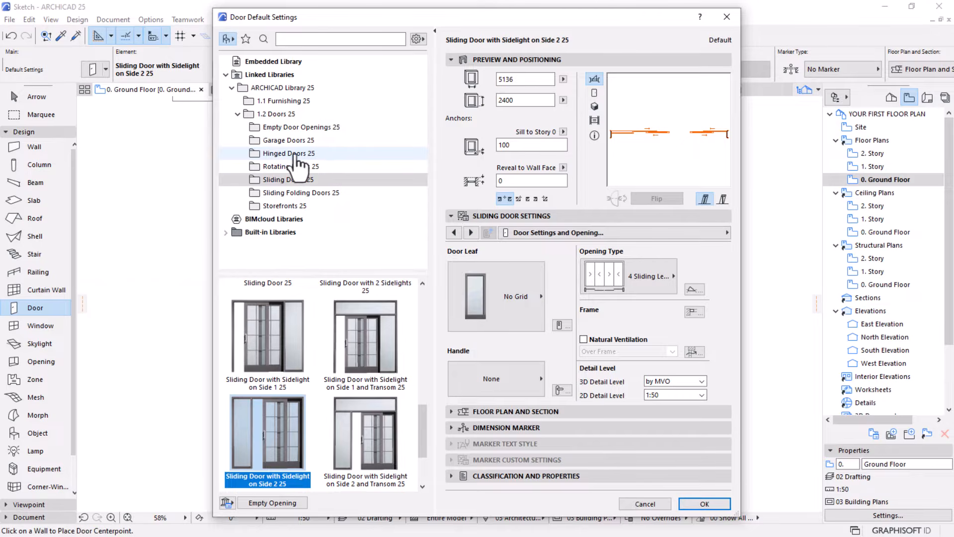
scroll(347, 383, down, 5)
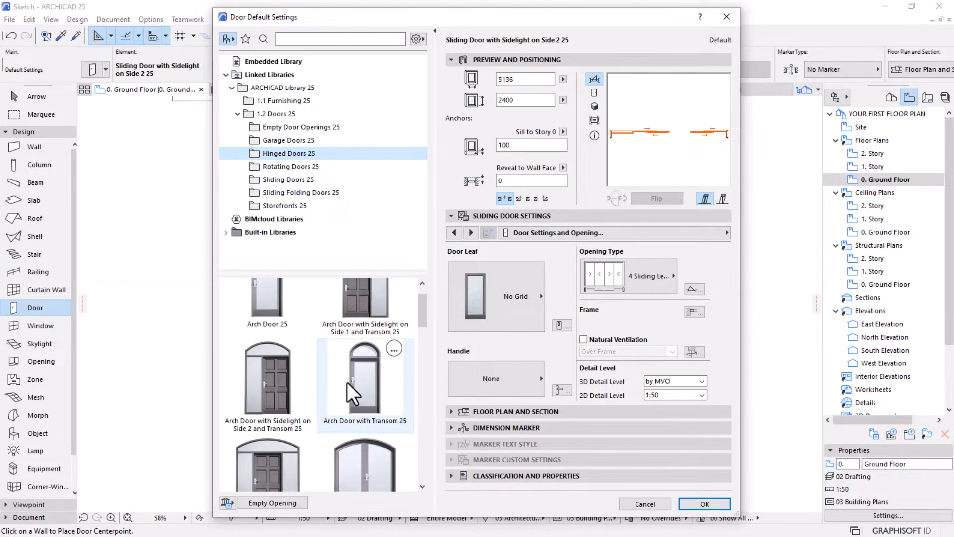
scroll(350, 361, down, 1)
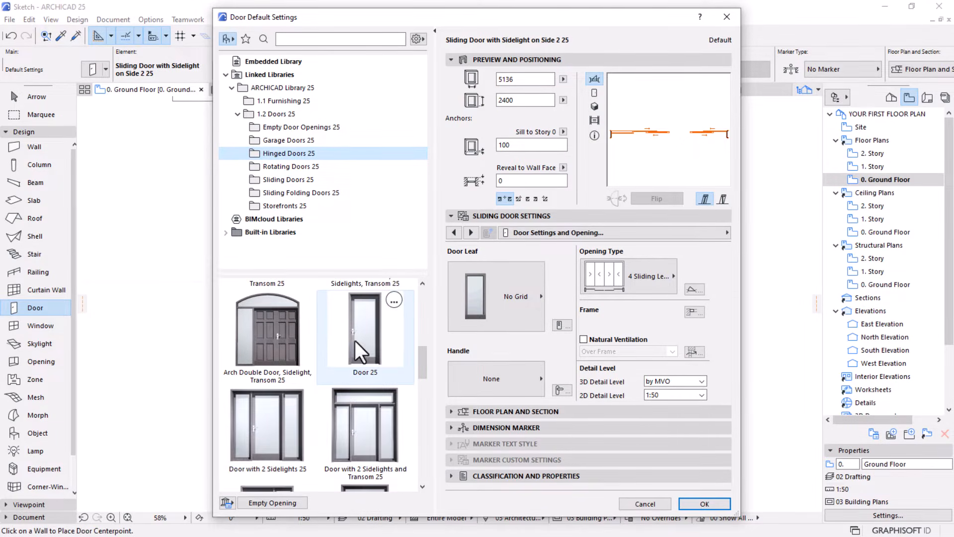
click(367, 333)
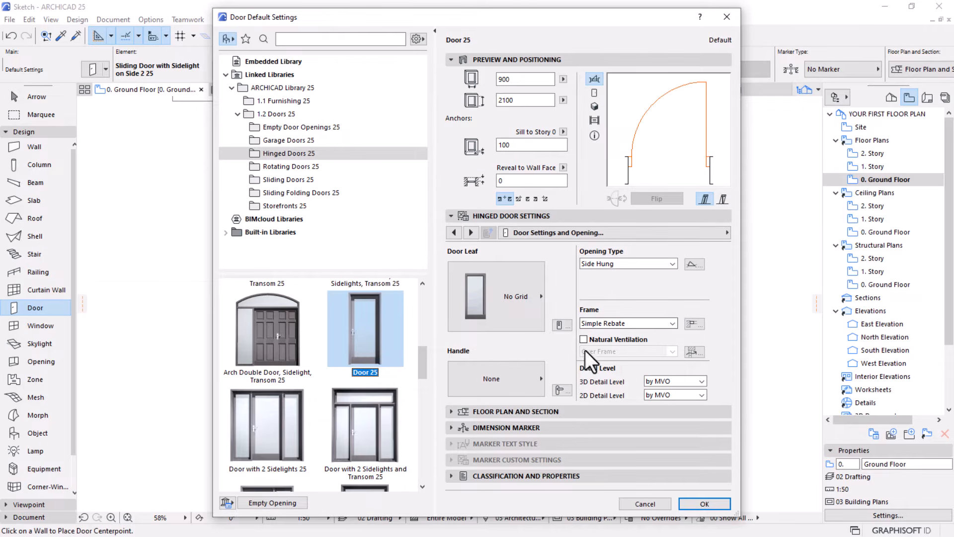
Set the default hinged door's 2D Detail Level to 1:50 and apply the door settings
click(682, 395)
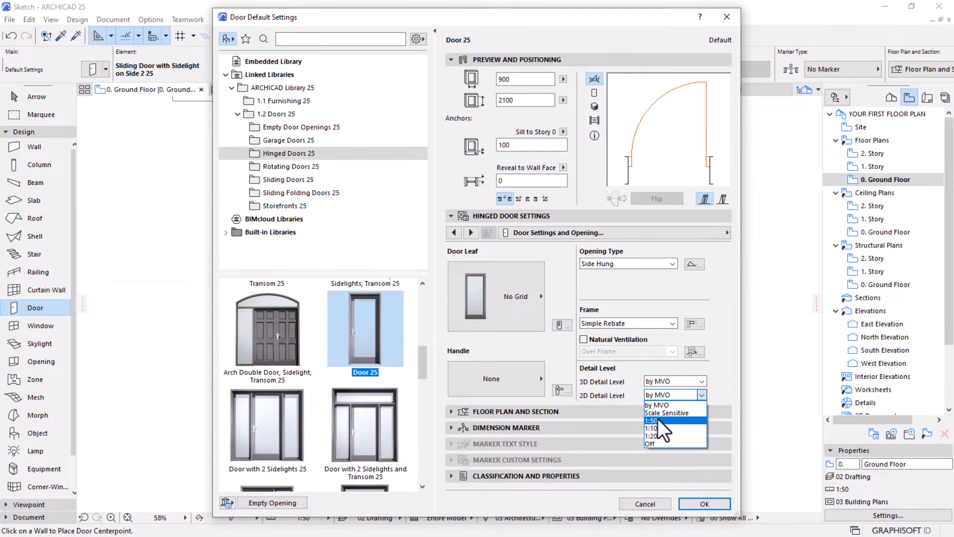
click(658, 420)
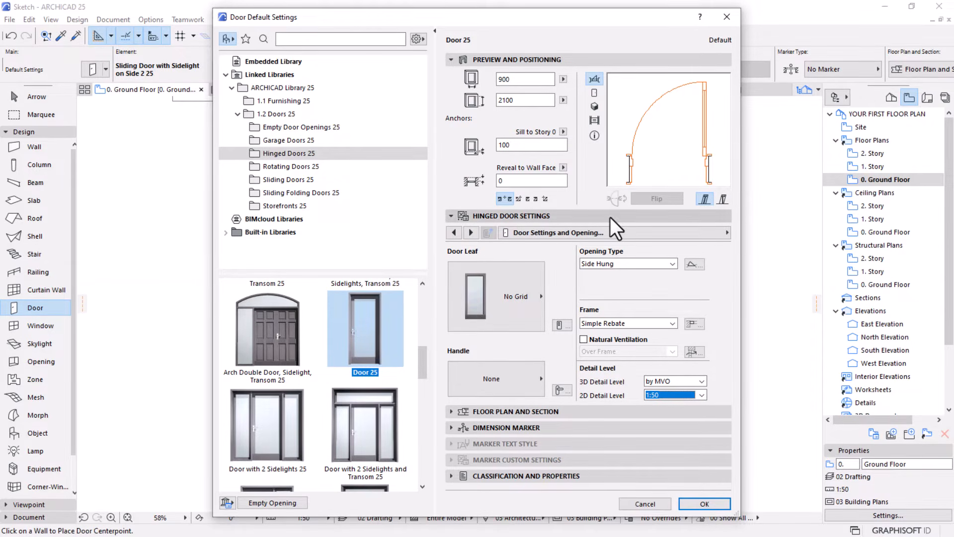
click(703, 504)
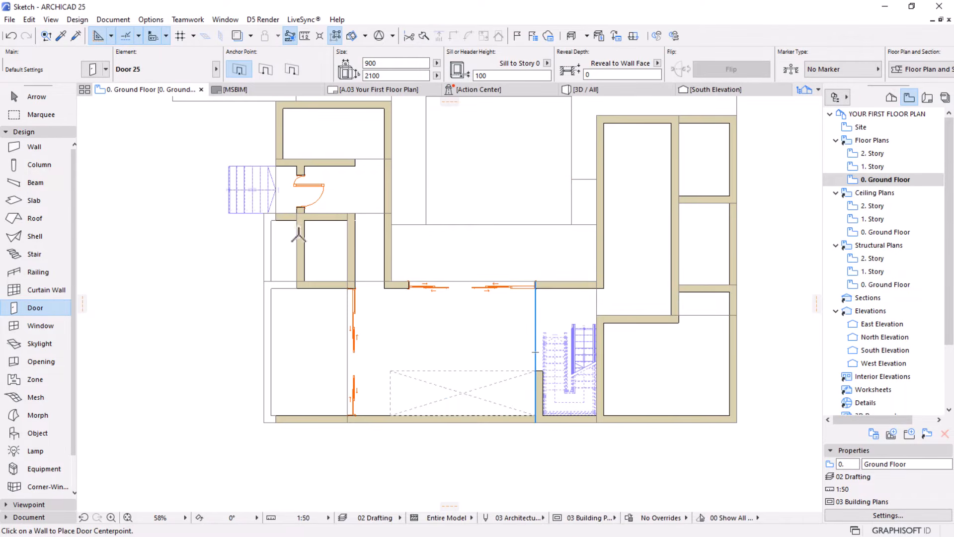
Place a 900 x 2100 hinged door near the west end of the southeast room's north wall, opening south into the room
scroll(290, 230, up, 1)
scroll(291, 233, up, 1)
scroll(335, 292, down, 3)
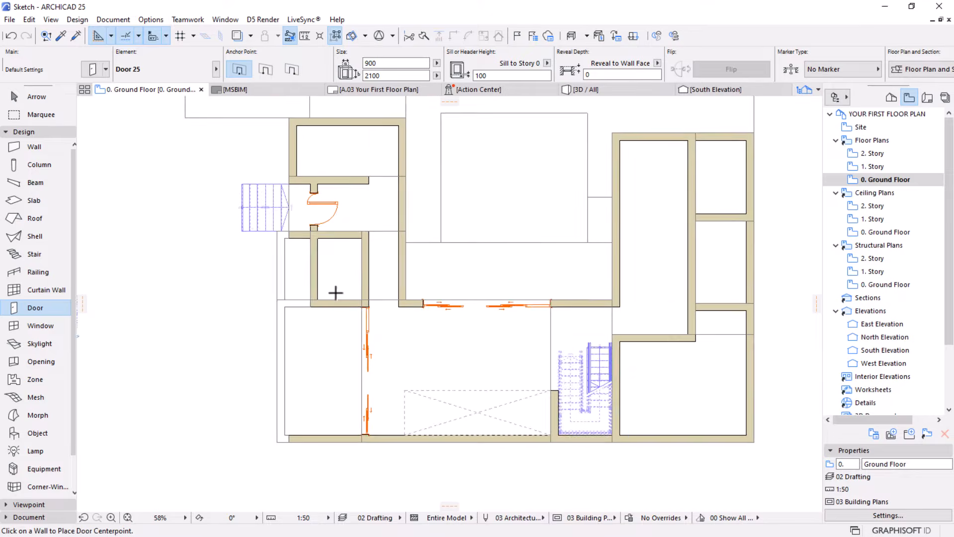
middle_drag(558, 264, 503, 262)
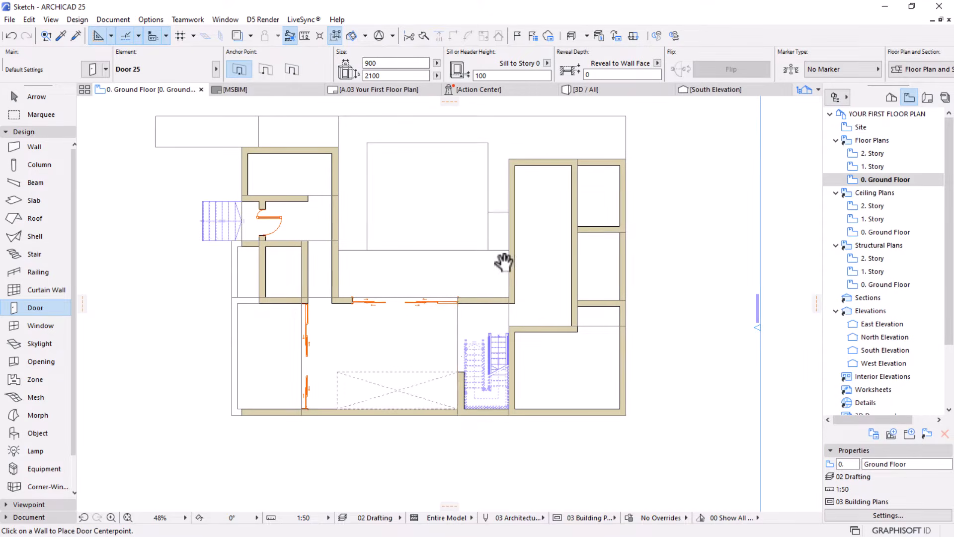
scroll(588, 226, up, 2)
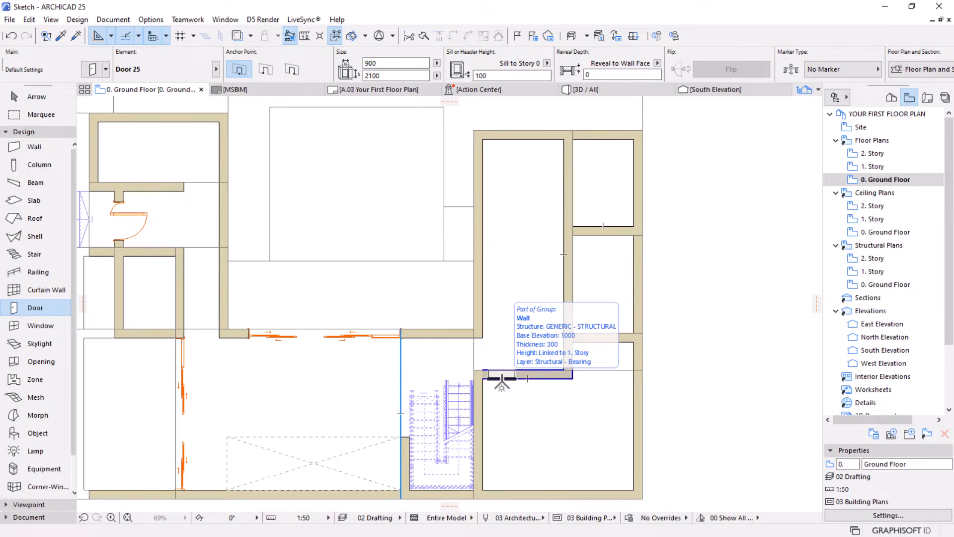
click(501, 381)
click(493, 431)
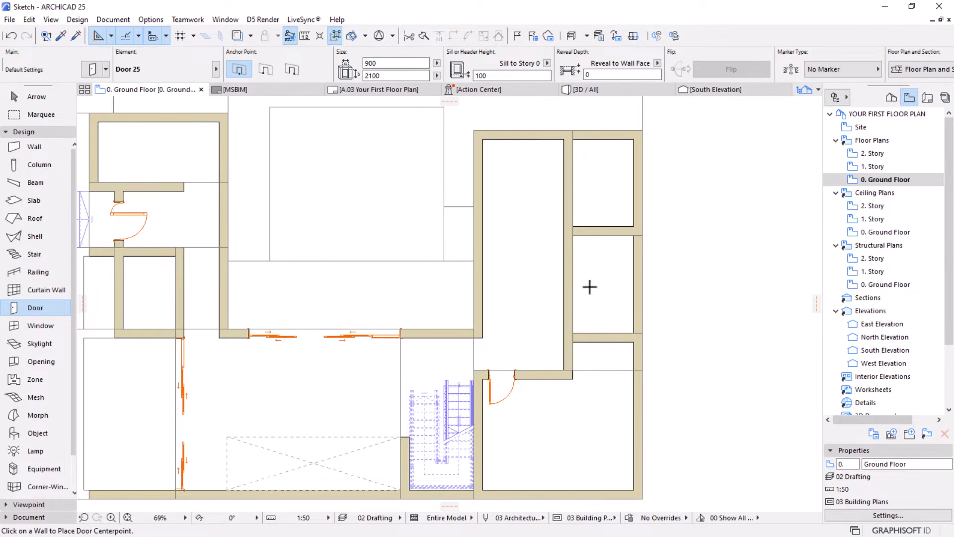
Place a hinged door near the south end of the small northeast room's west wall, opening east into that room and hinged on its south side
scroll(566, 293, up, 2)
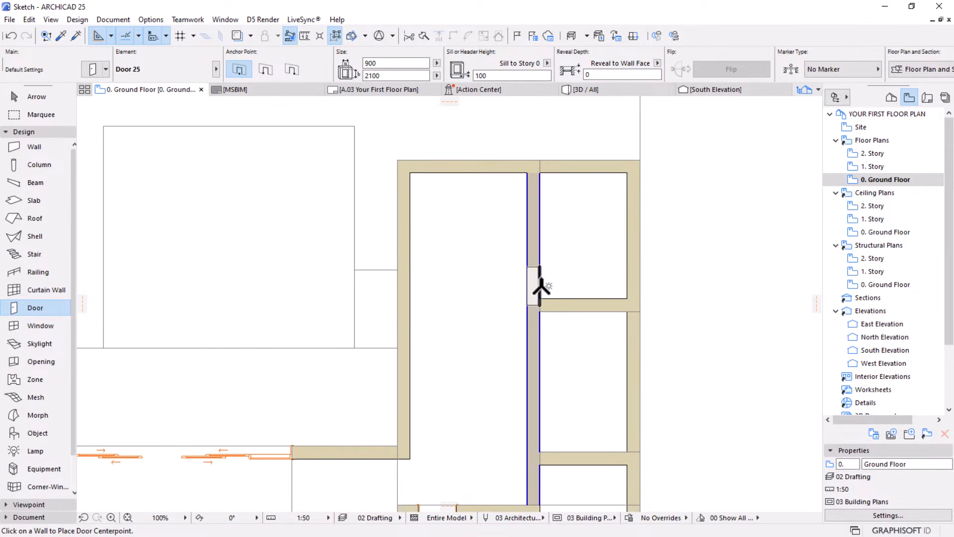
click(543, 274)
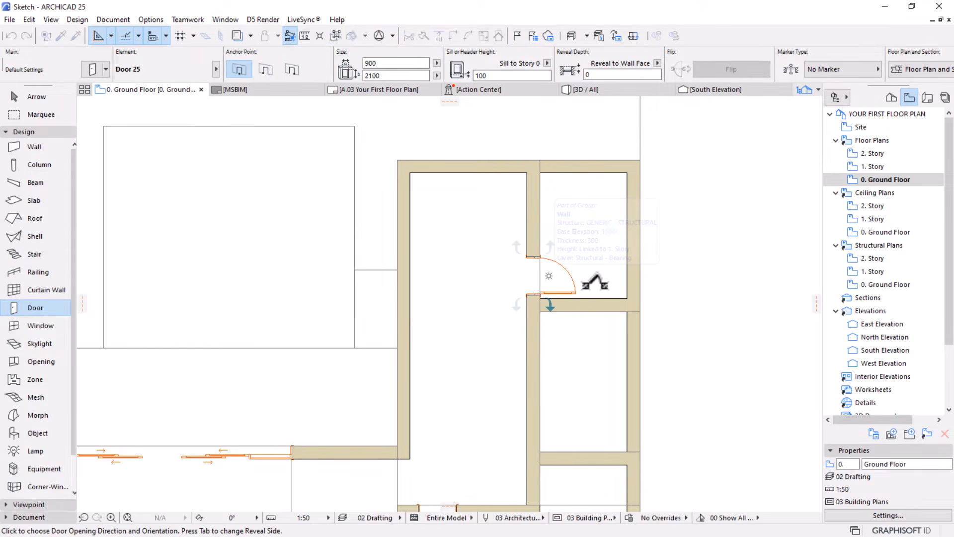
click(595, 278)
Place a hinged door in the northeast room's east exterior wall, aligned with its interior door and opening outward with the hinge on the south side
scroll(476, 263, down, 1)
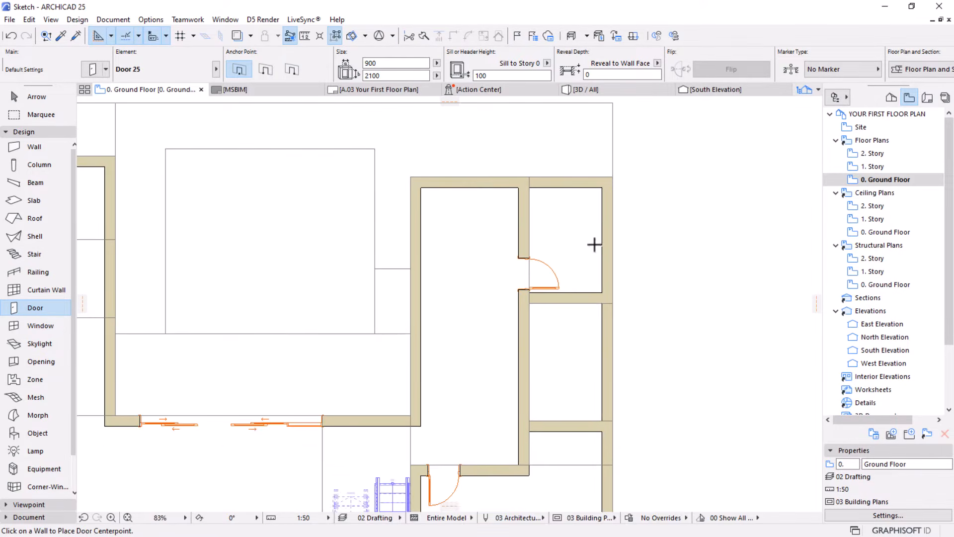
scroll(595, 242, up, 1)
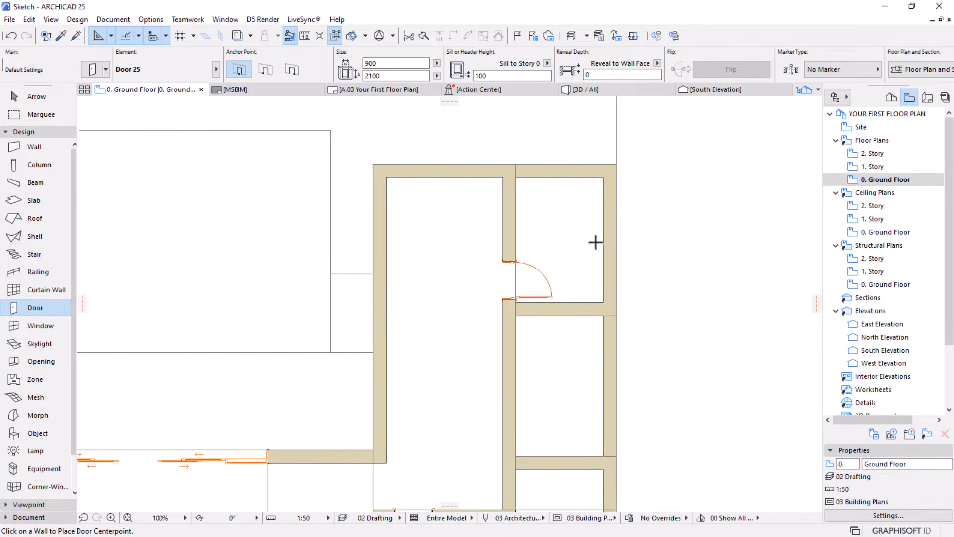
click(600, 279)
click(675, 278)
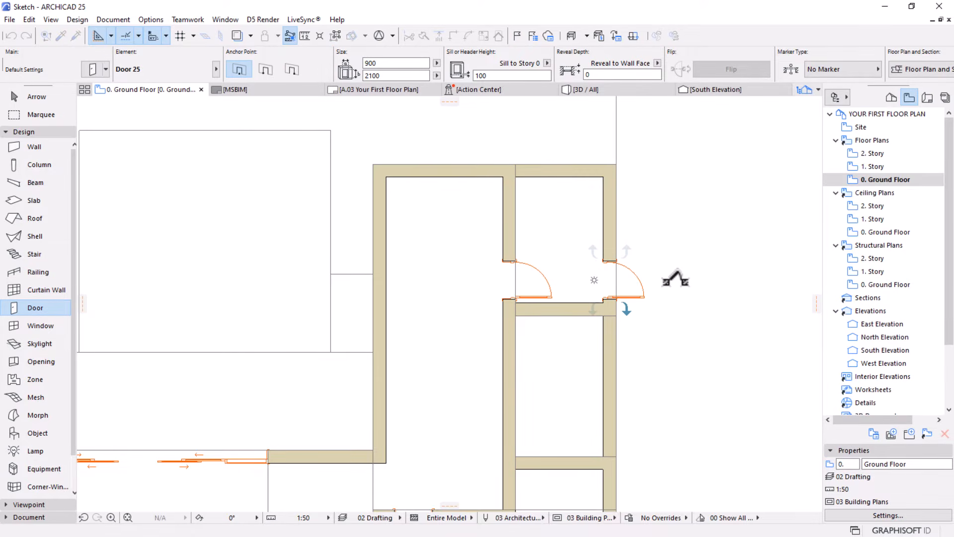
scroll(612, 212, down, 3)
middle_drag(543, 228, 545, 218)
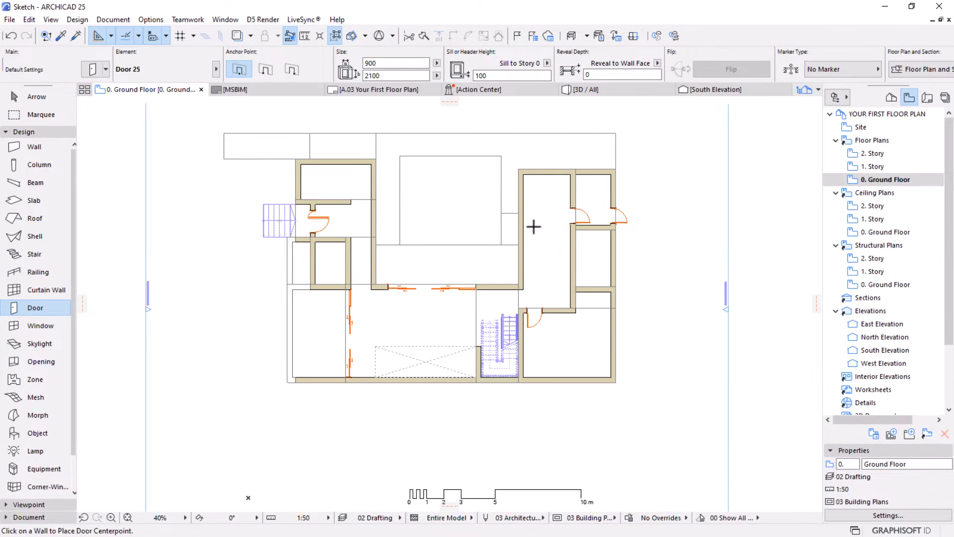
middle_drag(451, 246, 449, 249)
scroll(449, 250, up, 1)
middle_drag(470, 285, 498, 323)
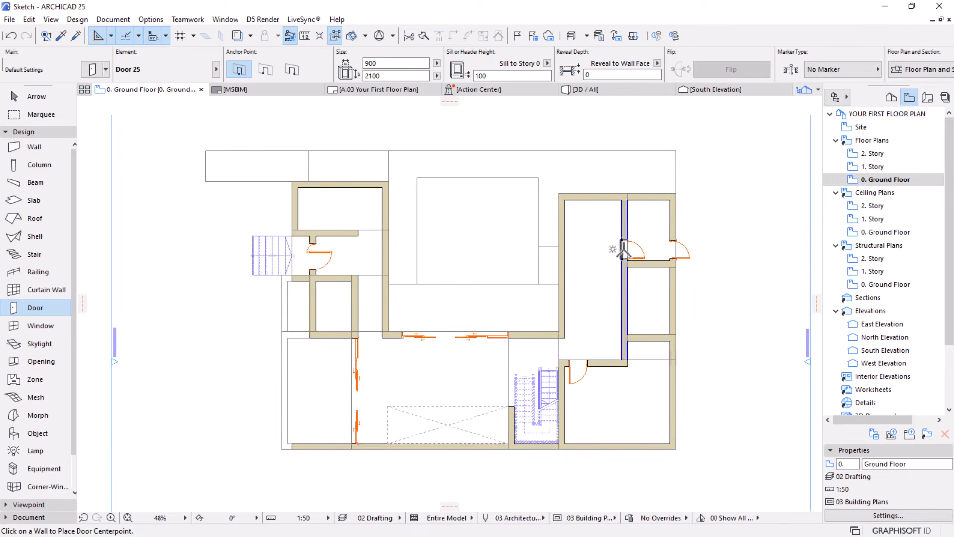
scroll(622, 250, up, 1)
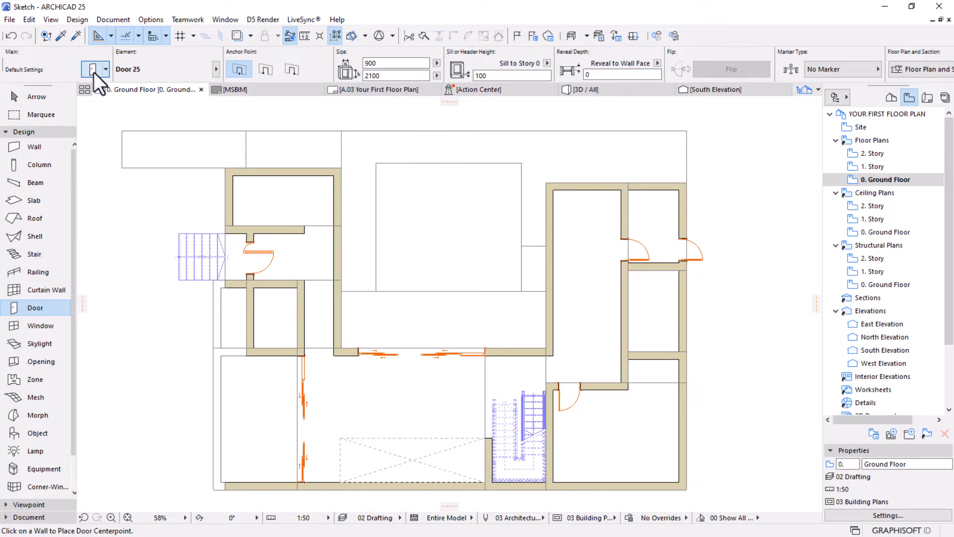
key(ctrl+t)
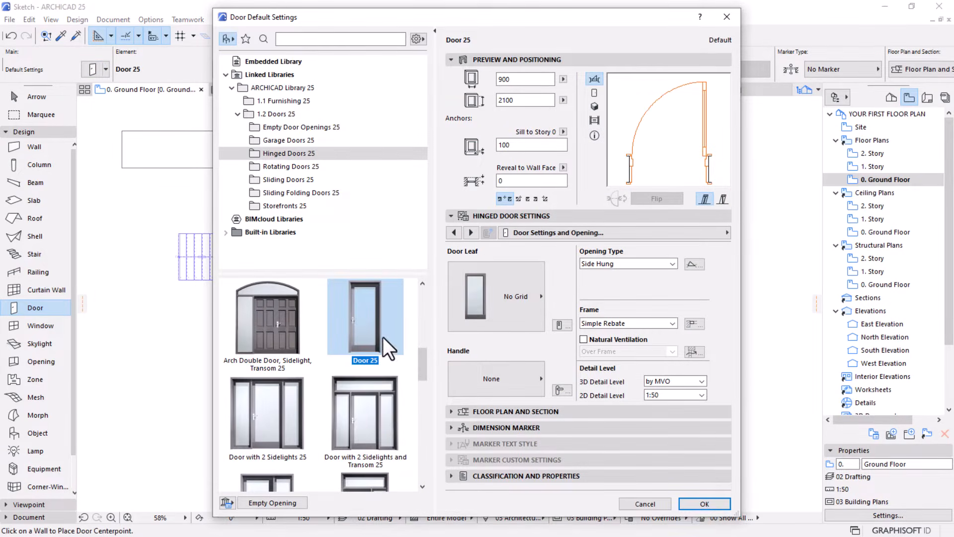
scroll(379, 335, down, 2)
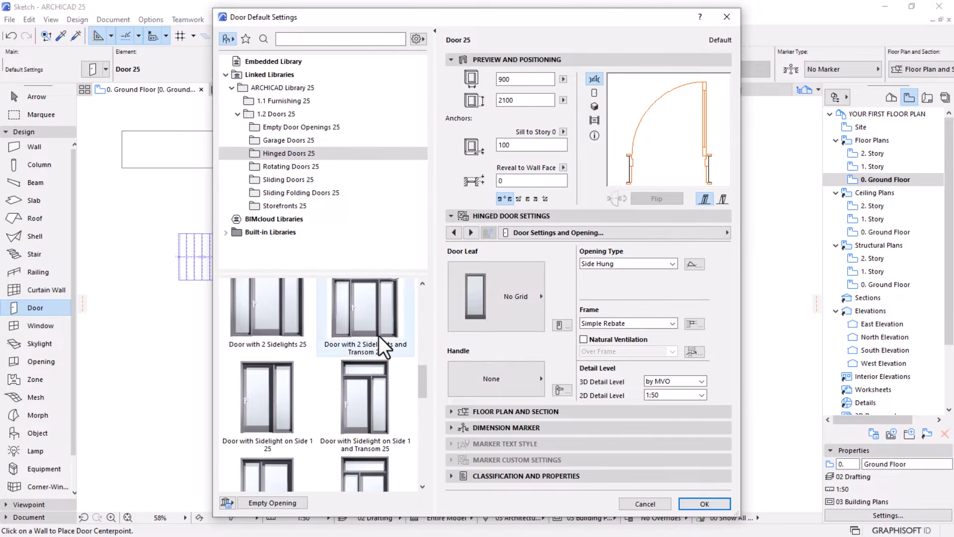
scroll(378, 335, down, 1)
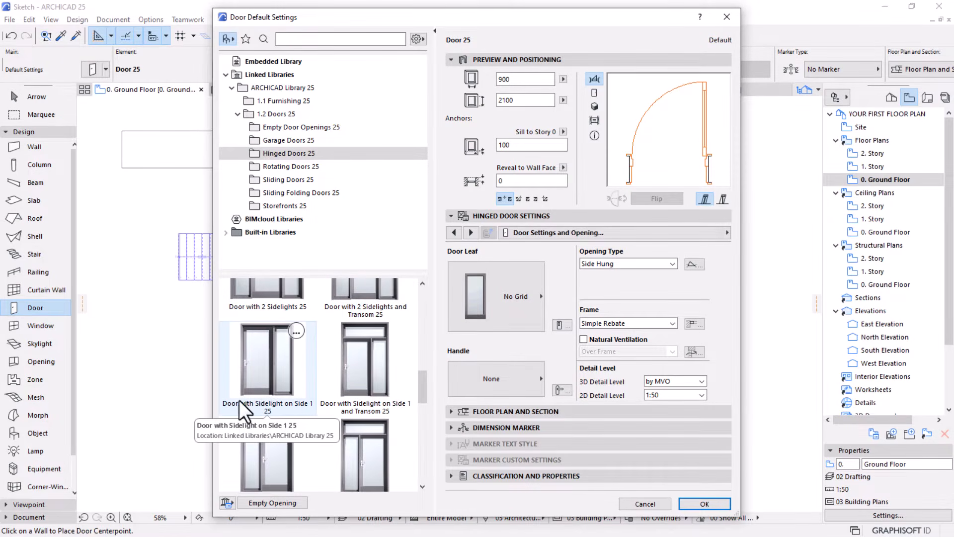
click(271, 372)
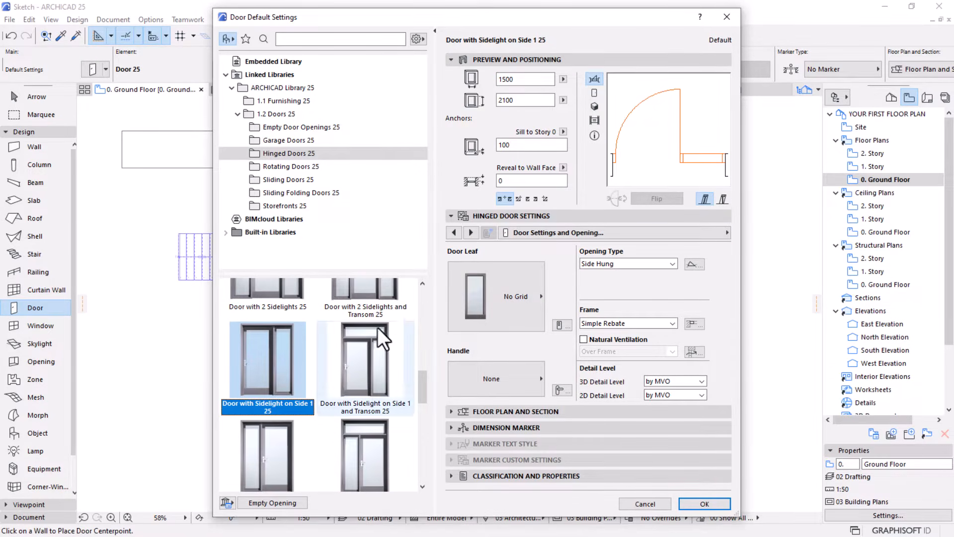
click(725, 17)
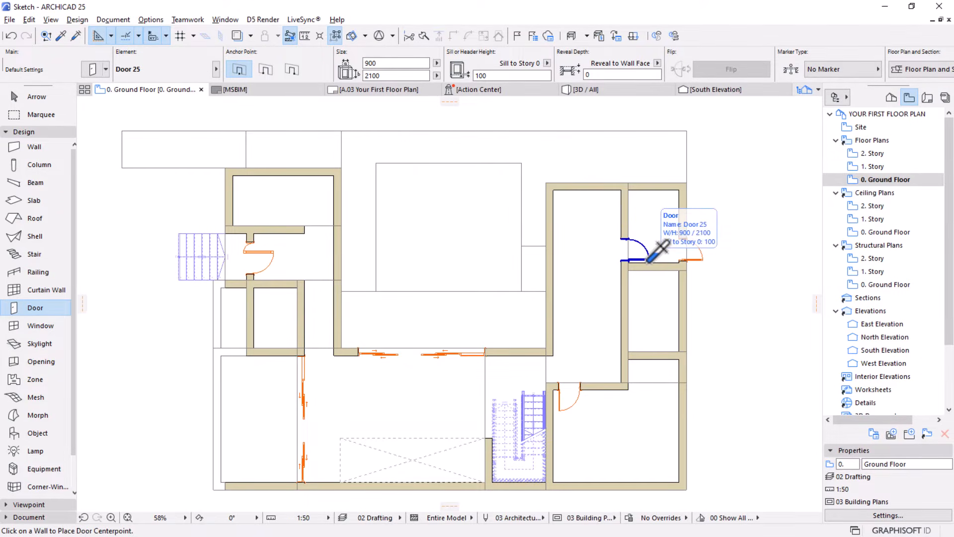
alt+click(650, 259)
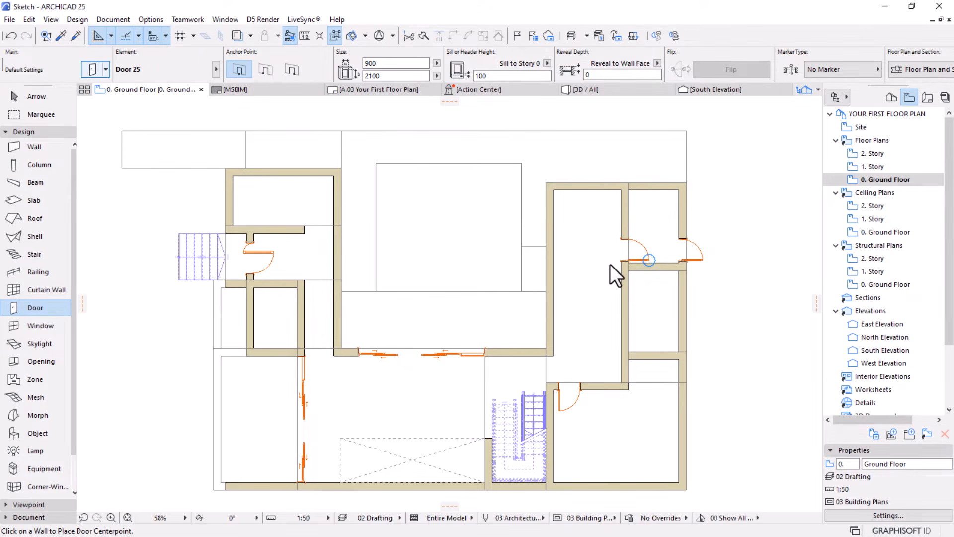
key(ctrl+t)
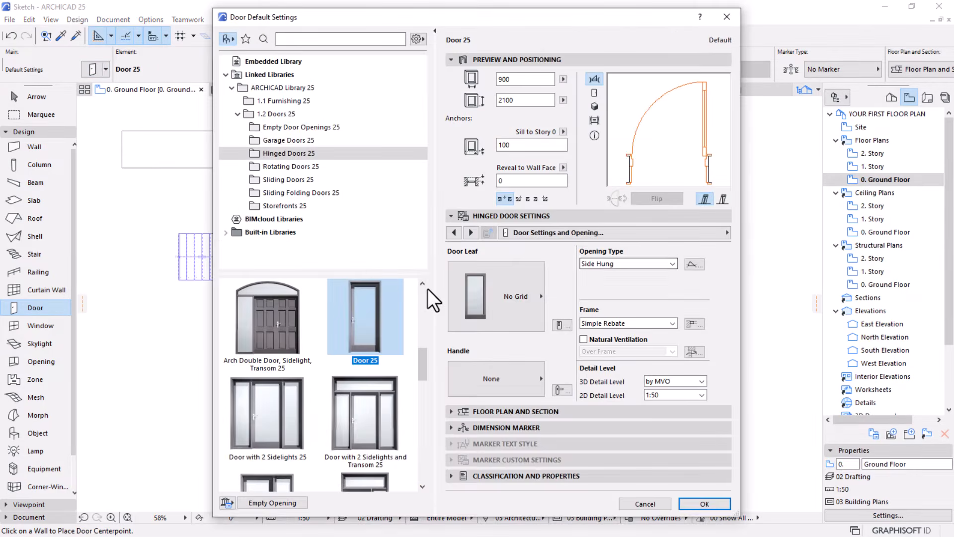
scroll(392, 399, down, 1)
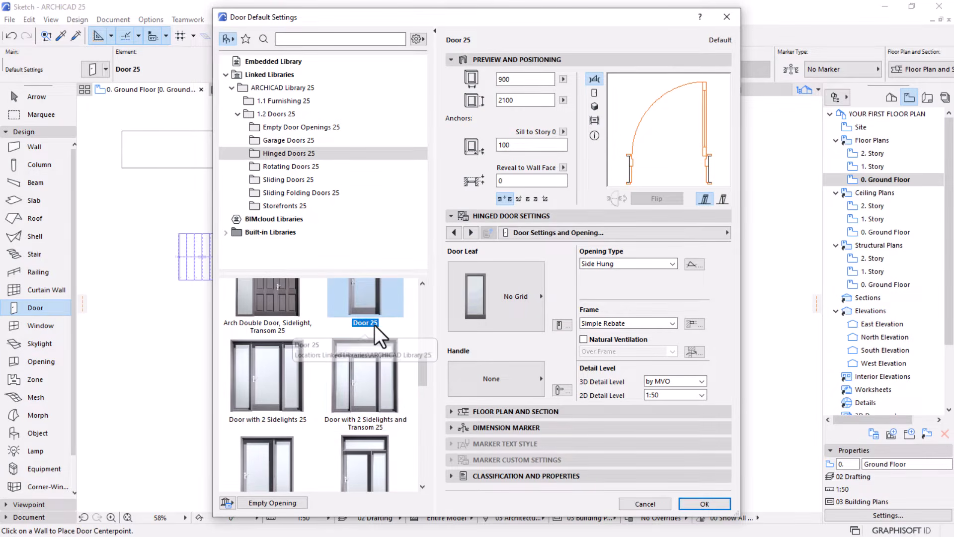
scroll(375, 324, down, 1)
scroll(323, 396, down, 4)
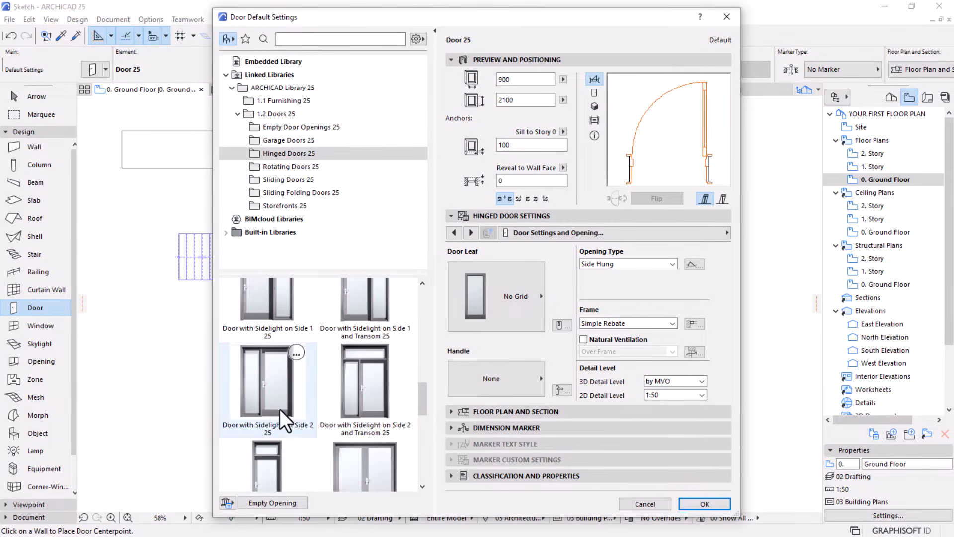
scroll(371, 366, up, 4)
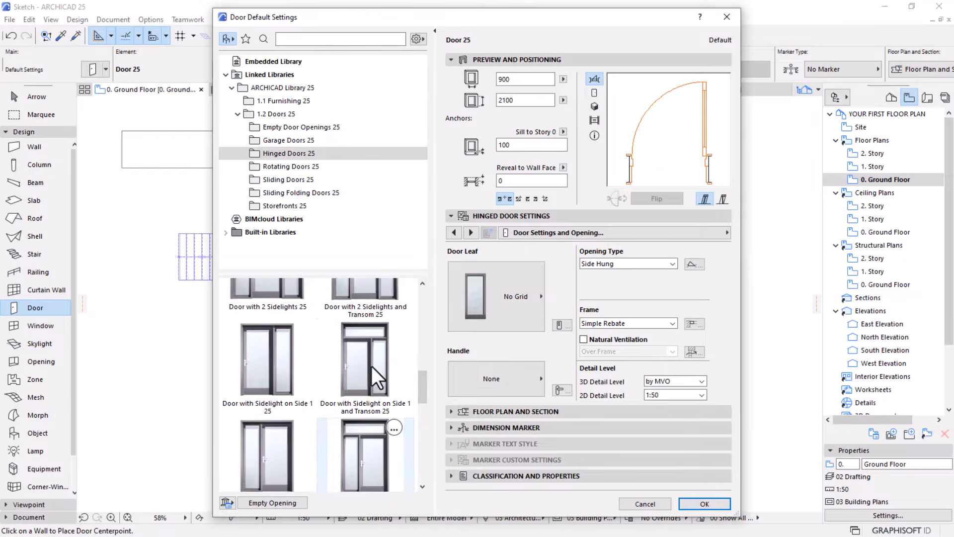
scroll(361, 342, down, 3)
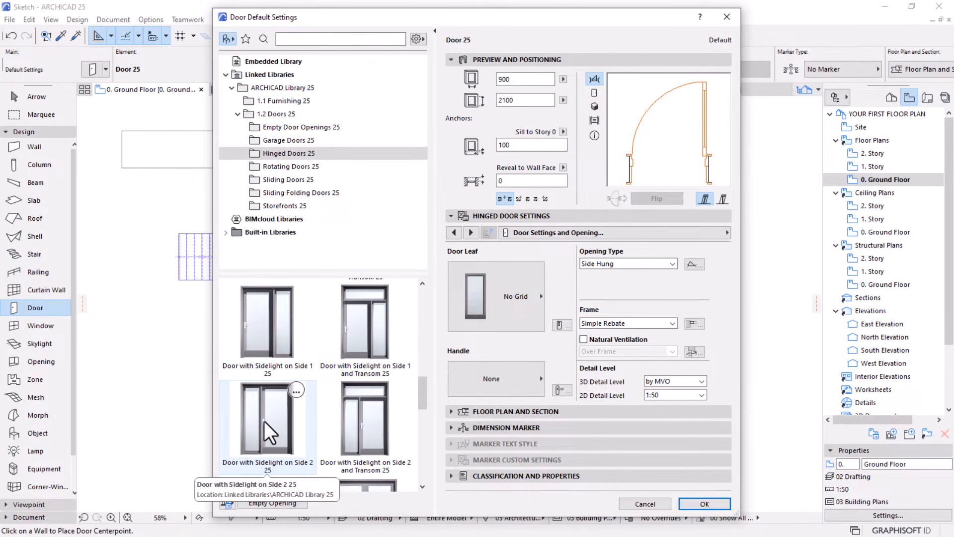
click(267, 334)
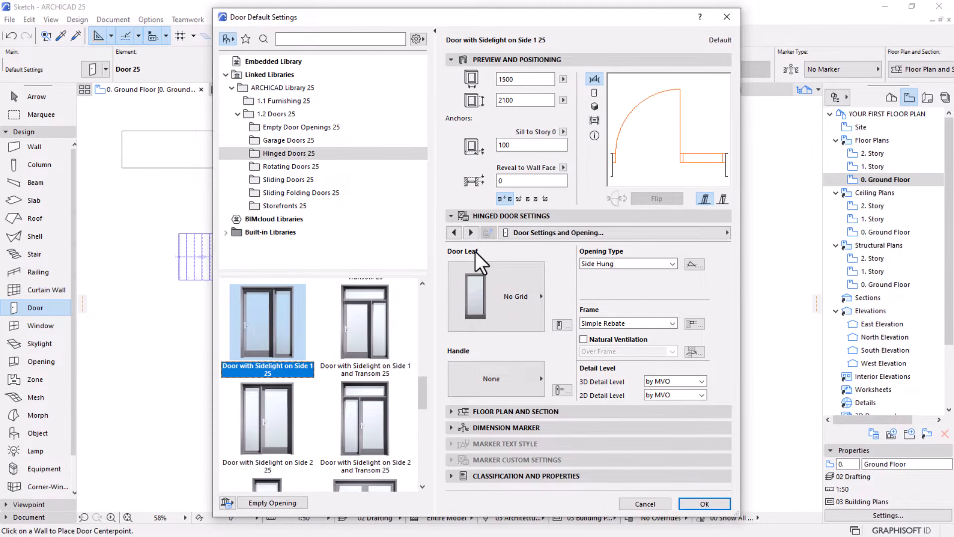
click(643, 502)
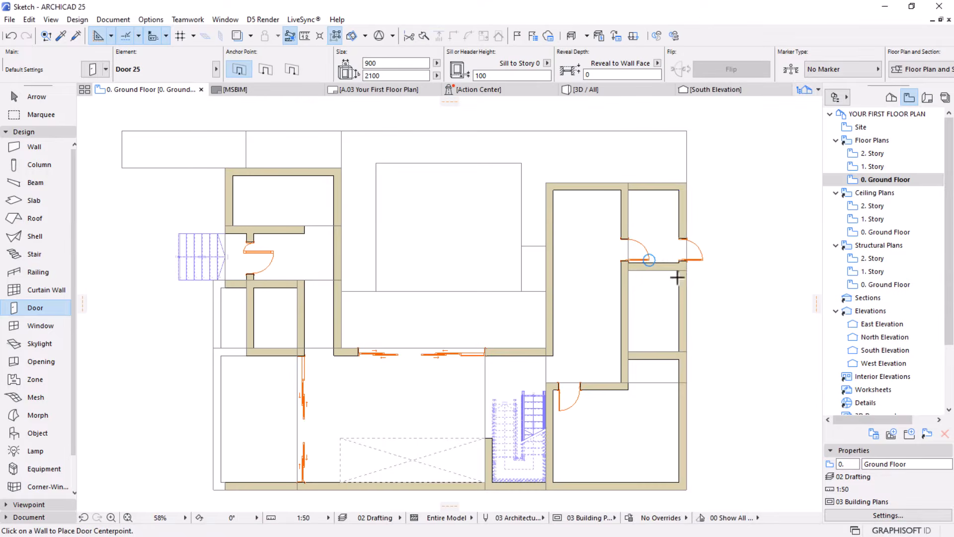
Change the default door type to Door with Sidelight on Side 1 25, keeping the 900 x 2100 size and 1:50 2D Detail Level
click(703, 260)
key(ctrl+t)
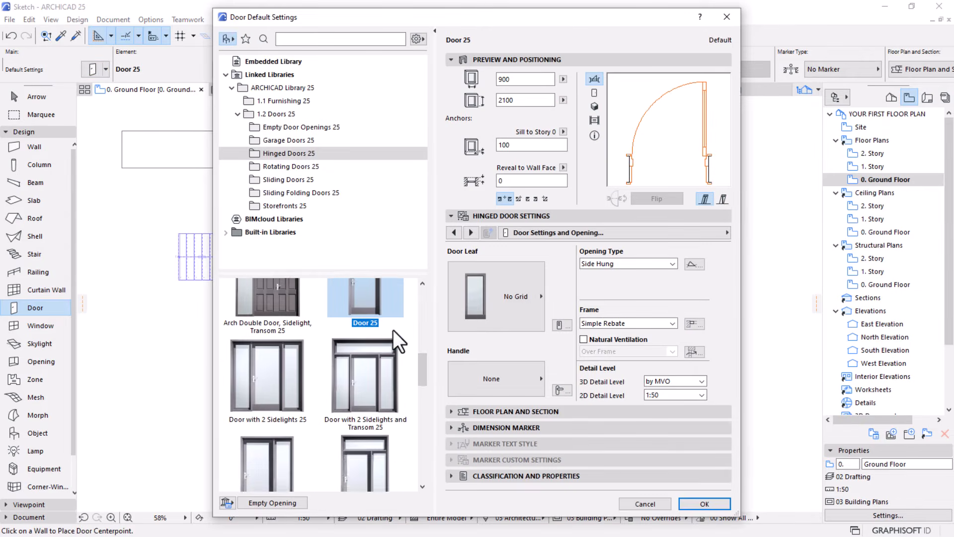
scroll(393, 330, down, 1)
scroll(368, 377, down, 1)
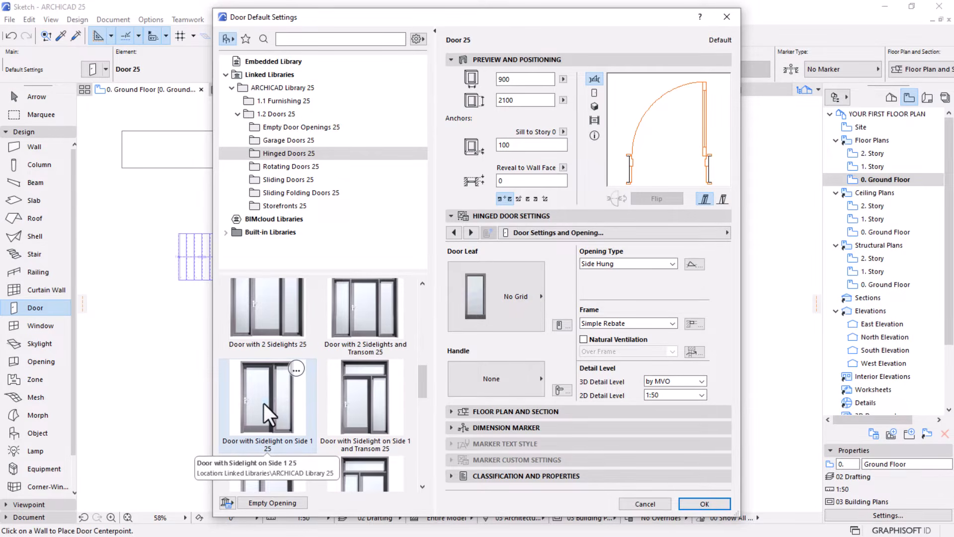
click(263, 404)
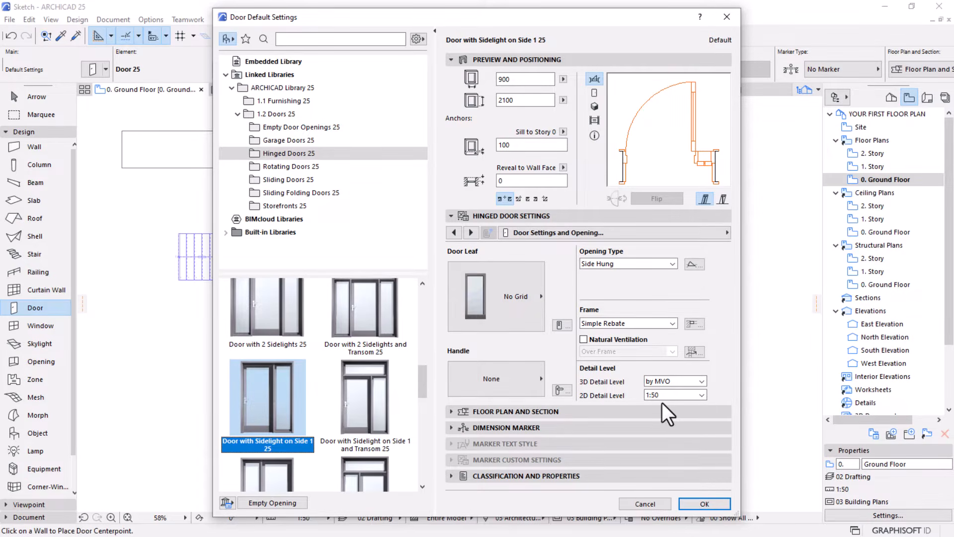
click(702, 503)
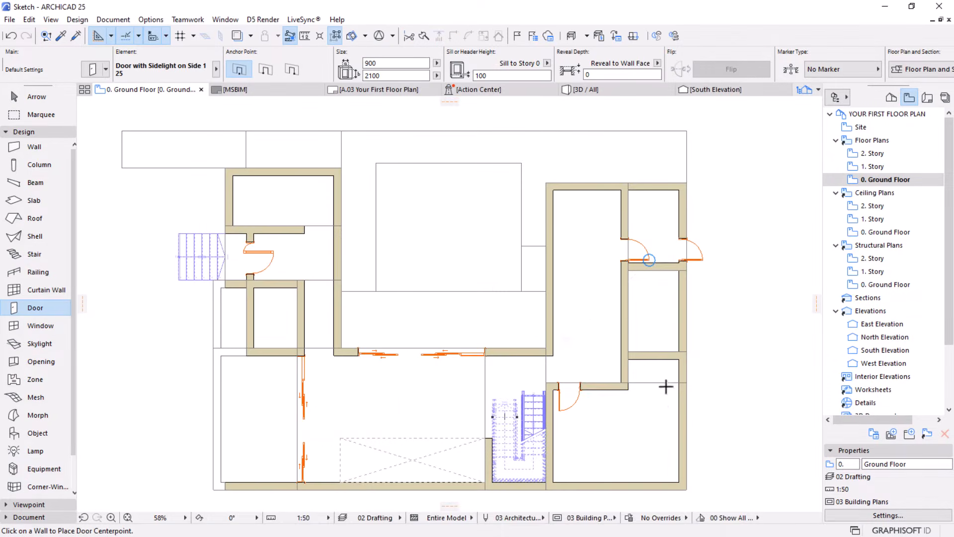
Place the sidelight door in the south wall of the middle east room, opening north into the room with the sidelight on its west side
scroll(666, 383, up, 2)
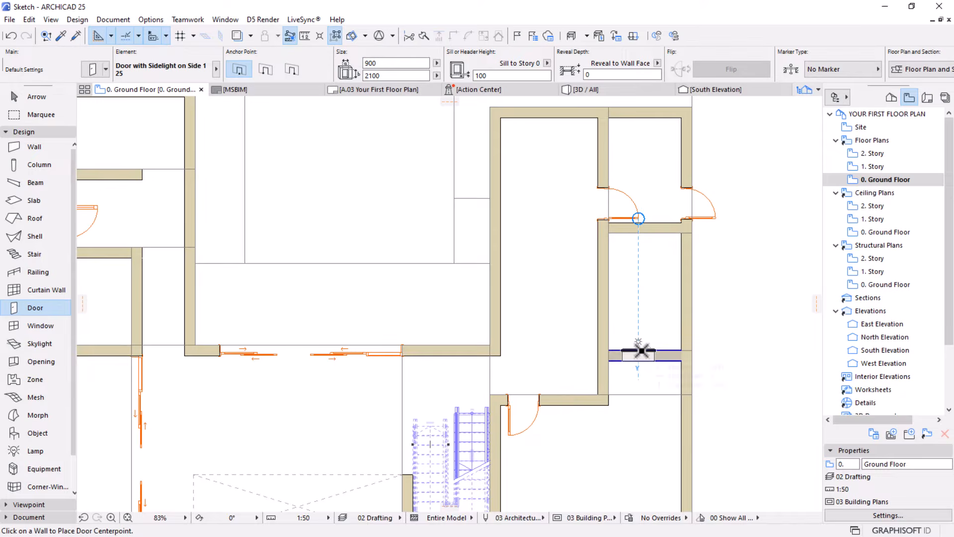
click(639, 350)
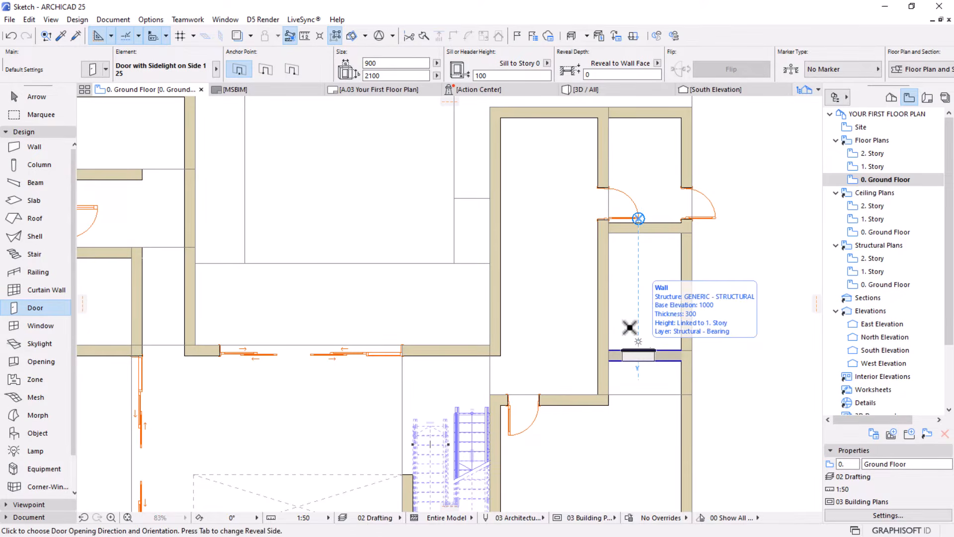
click(624, 297)
Stretch the sidelight door's west edge to the inner face of the room's west wall
scroll(687, 339, up, 4)
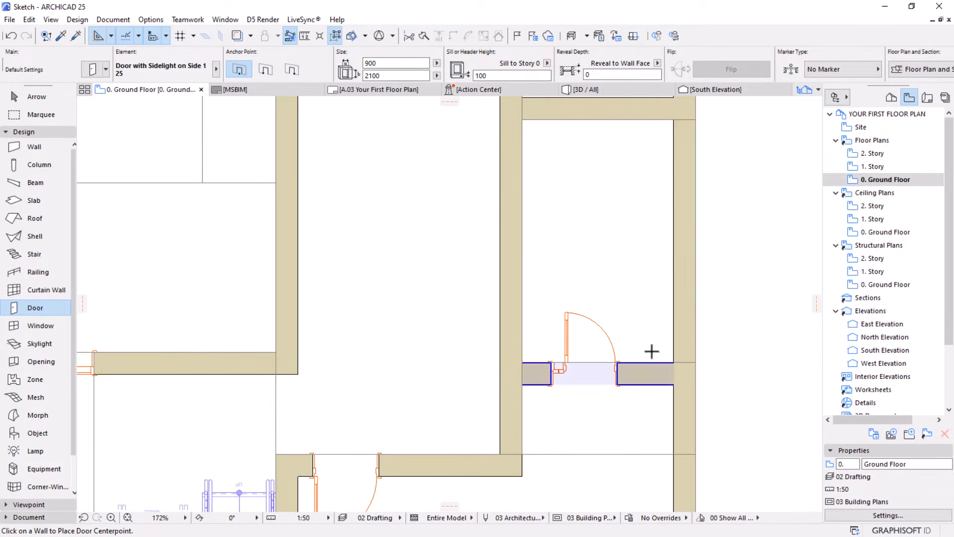
key(Escape)
click(616, 368)
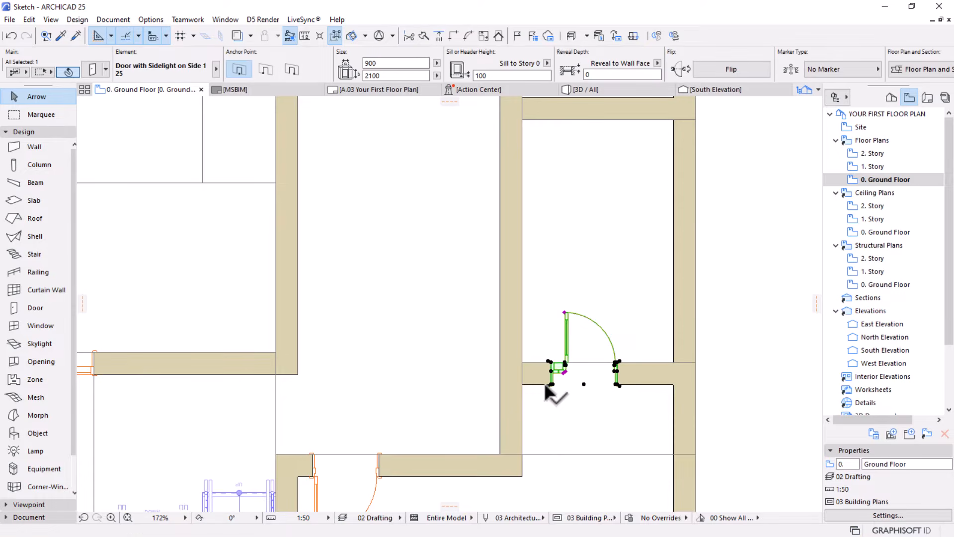
click(547, 387)
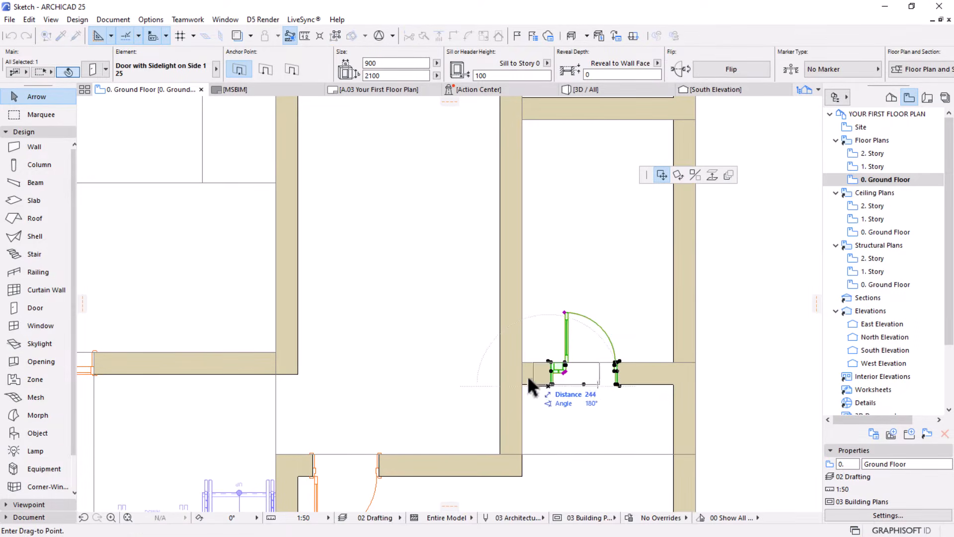
click(548, 361)
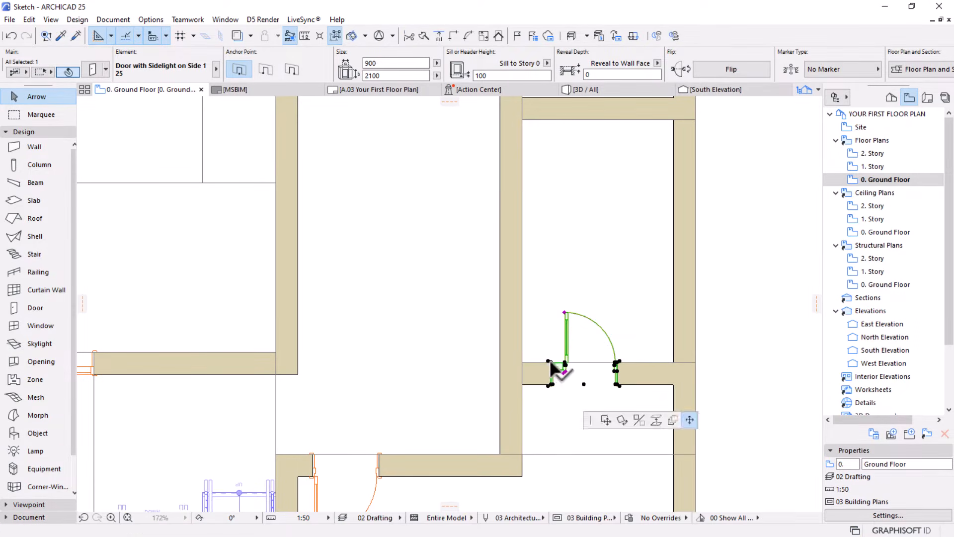
click(523, 362)
Stretch the sidelight door's east edge to the inner face of the exterior wall so it spans the full room width
click(619, 358)
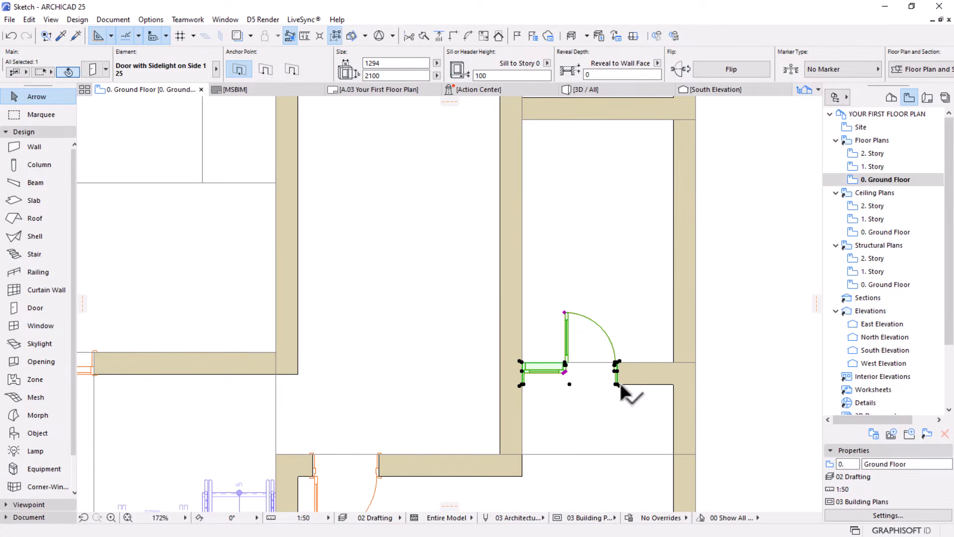
scroll(621, 384, up, 5)
key(Escape)
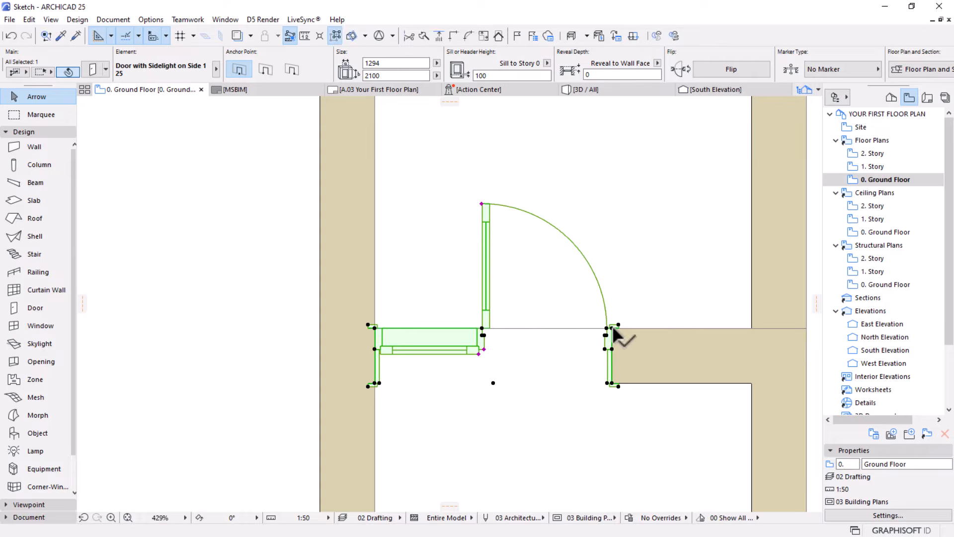
click(611, 328)
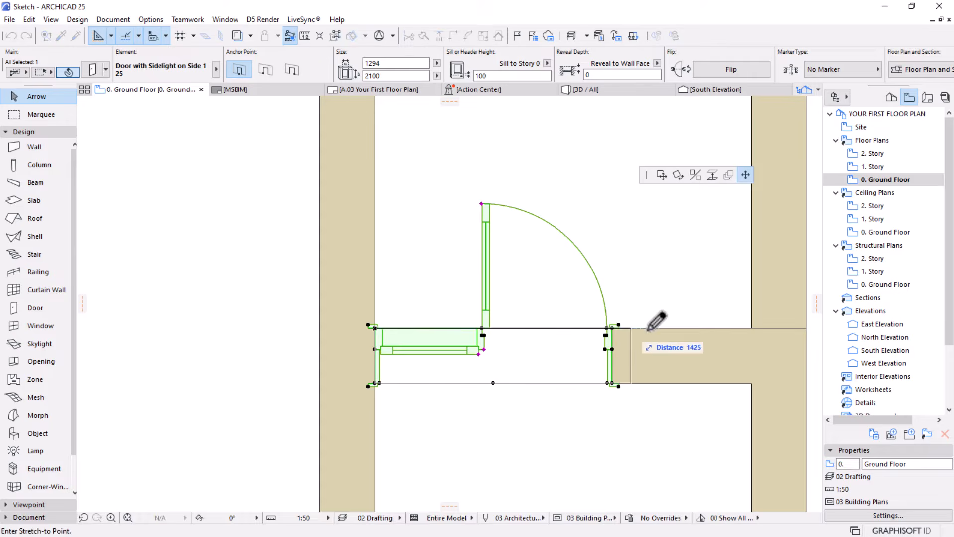
click(751, 328)
scroll(629, 343, down, 3)
scroll(641, 318, up, 2)
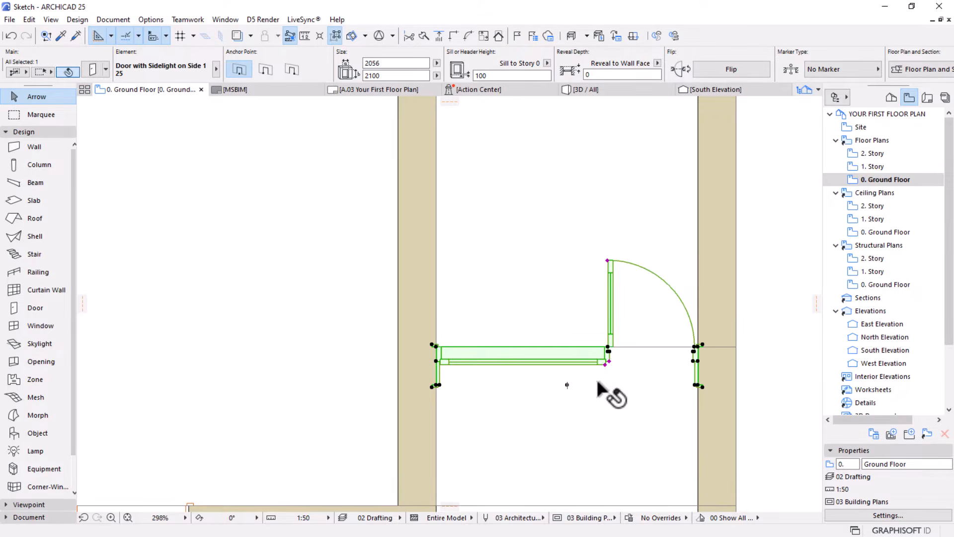
Narrow the door's sidelight so that the hinged leaf takes up roughly half of the opening
click(606, 365)
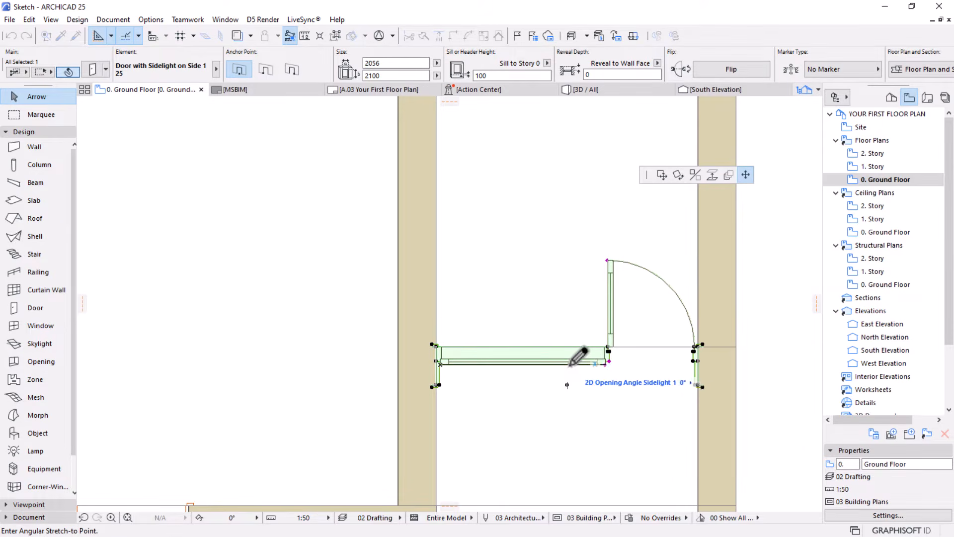
key(Escape)
click(609, 361)
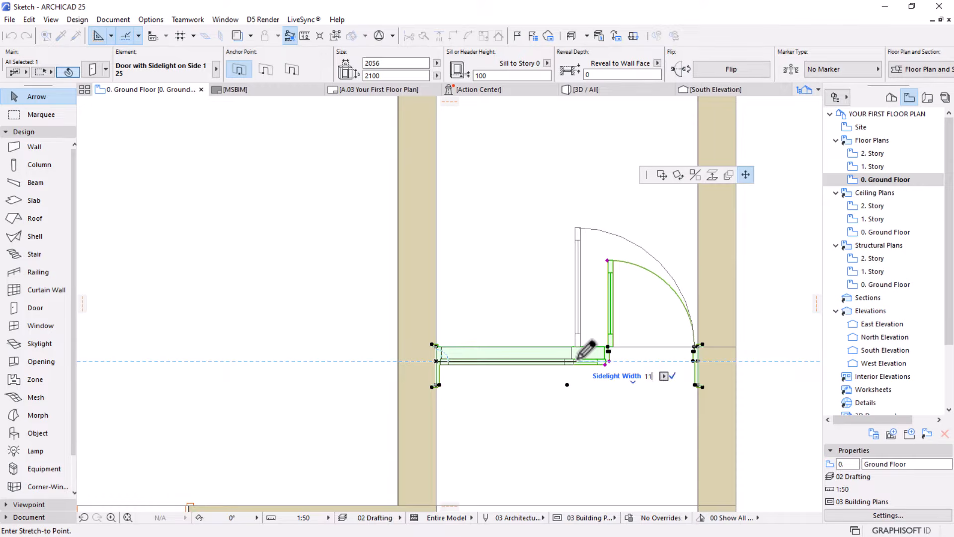
click(576, 361)
scroll(577, 359, down, 5)
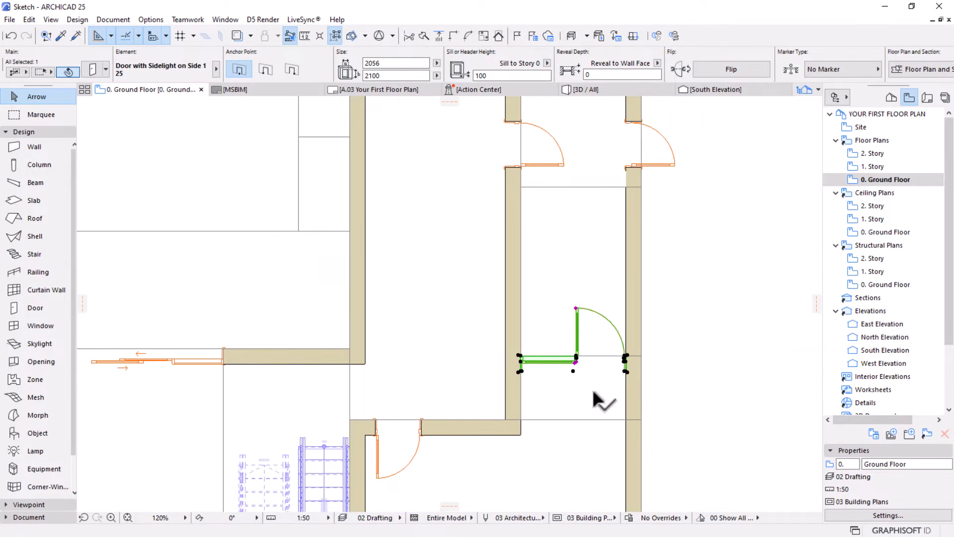
key(Escape)
Set the overall width of the sidelight door to 2000
scroll(571, 367, up, 2)
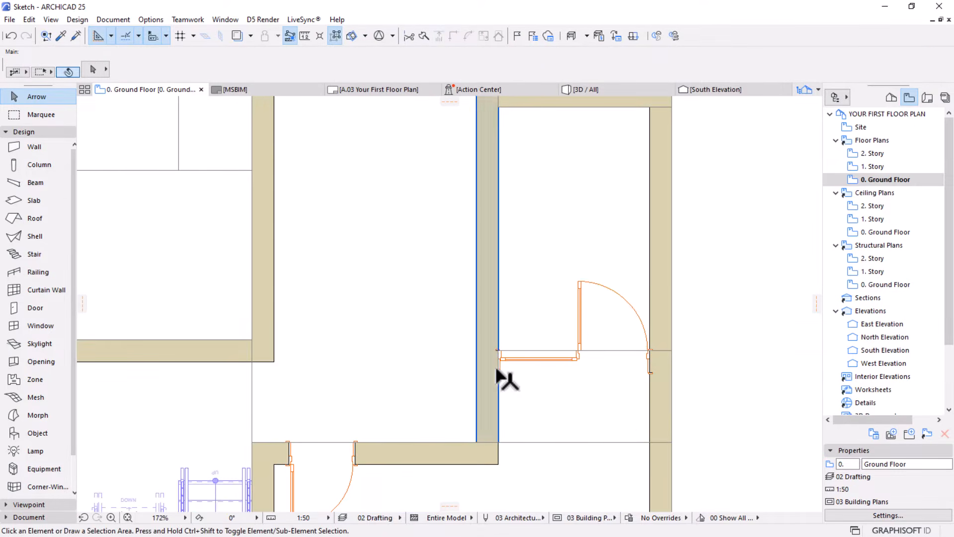
click(494, 371)
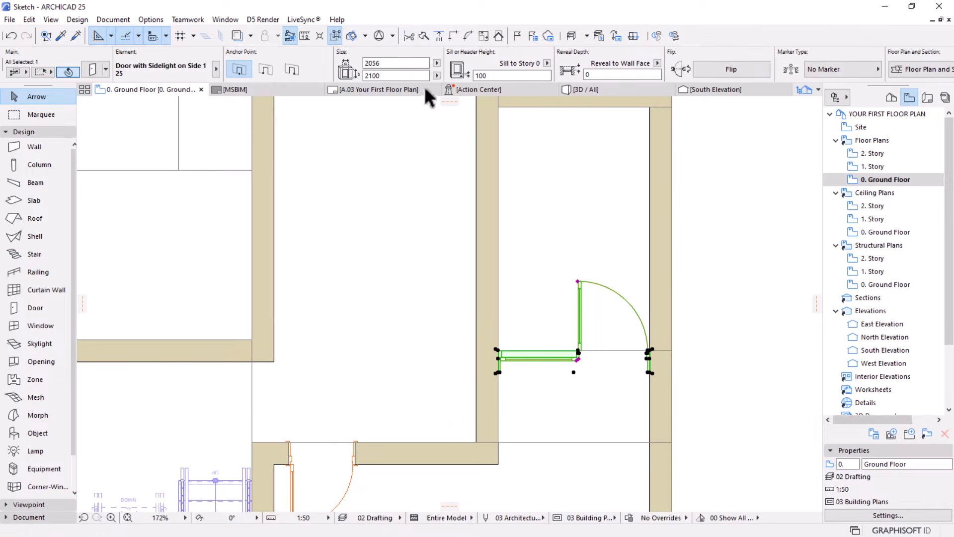
click(408, 63)
text(2000)
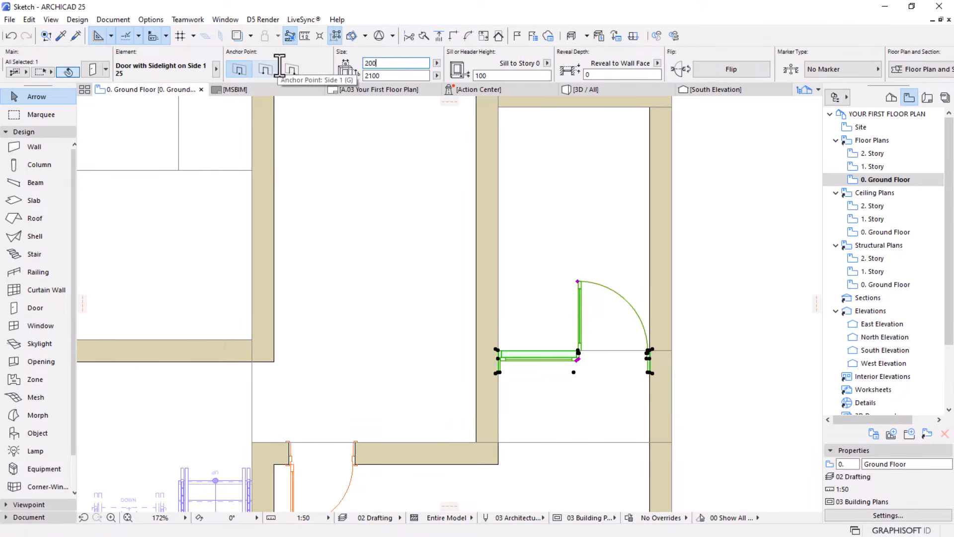
key(Return)
key(Escape)
scroll(609, 392, down, 3)
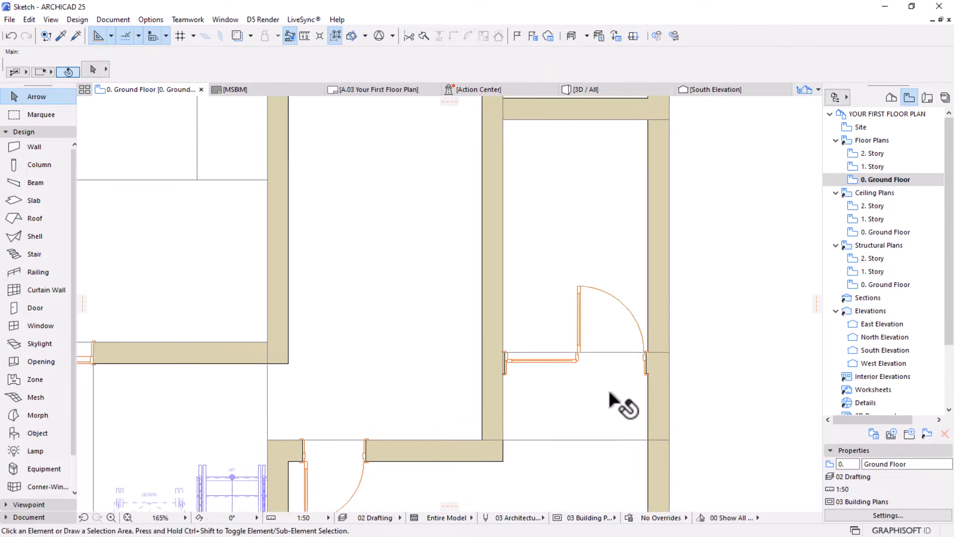
Mirror the 2000 wide sidelight door about the north-south axis through its centre so the hinged leaf sits on the west side
scroll(566, 408, down, 2)
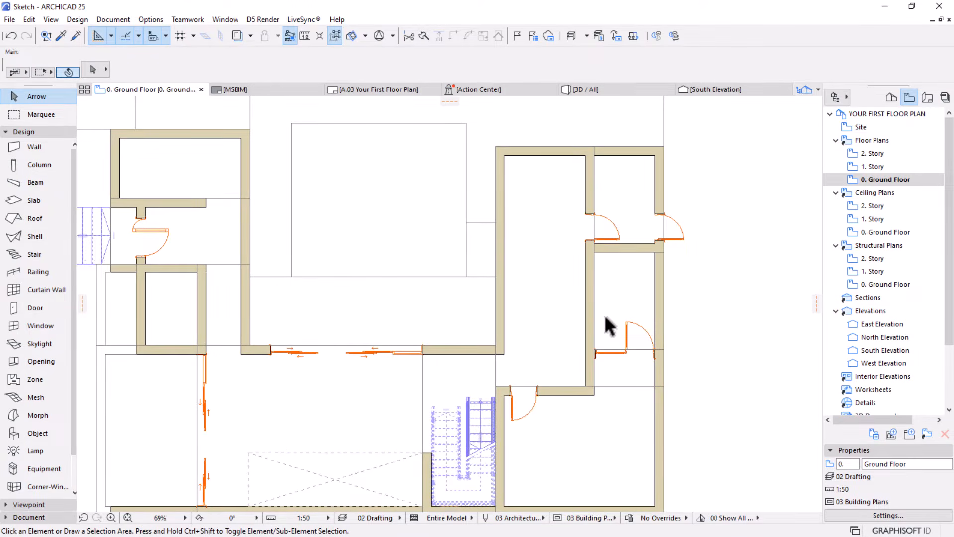
scroll(609, 328, up, 3)
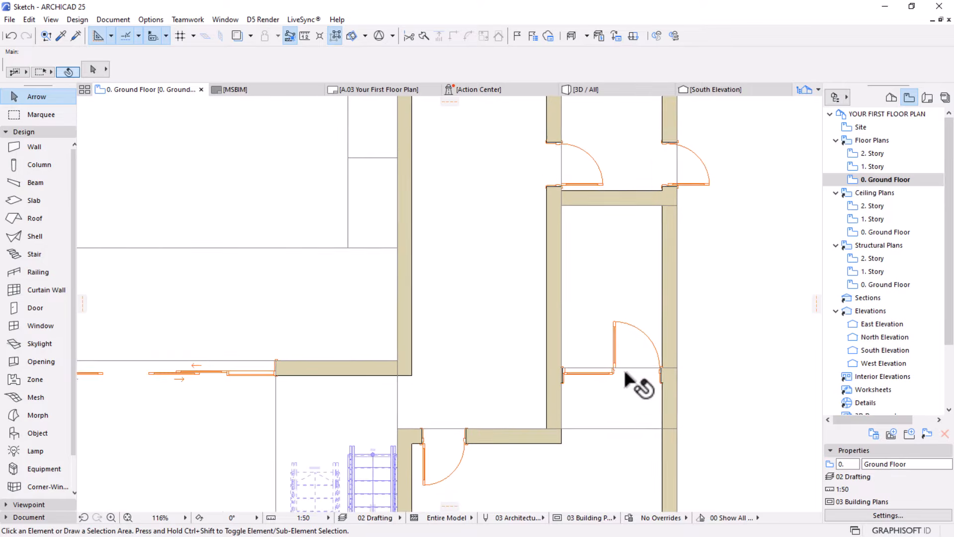
scroll(625, 374, up, 1)
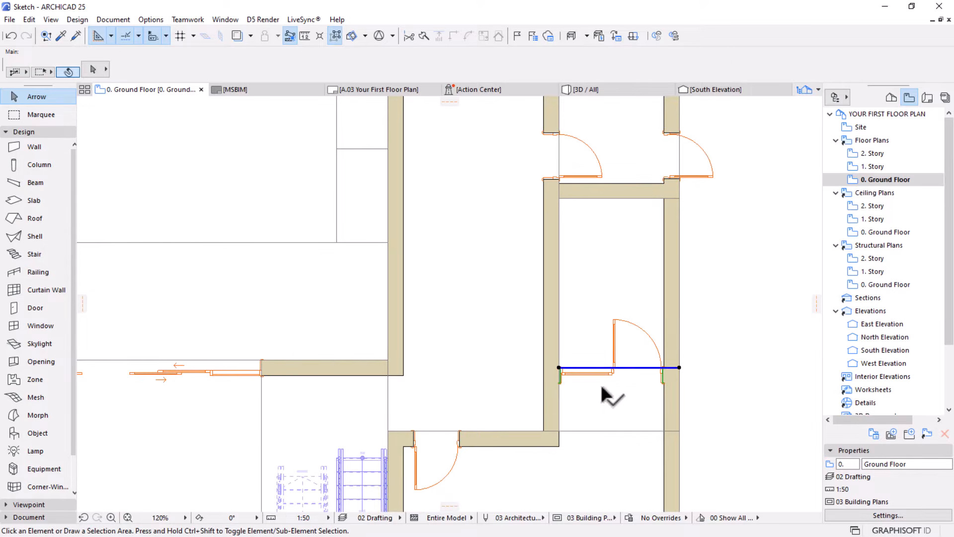
click(621, 329)
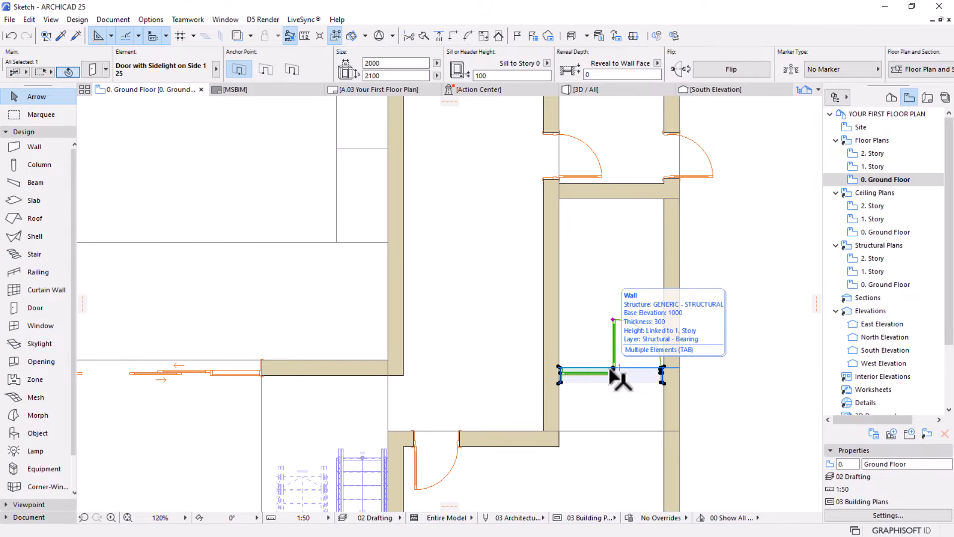
click(611, 378)
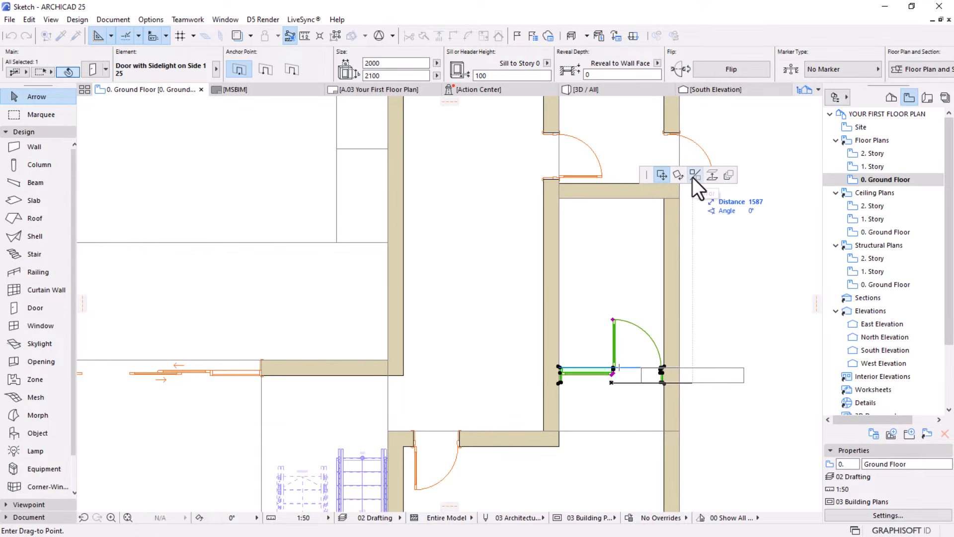
click(693, 177)
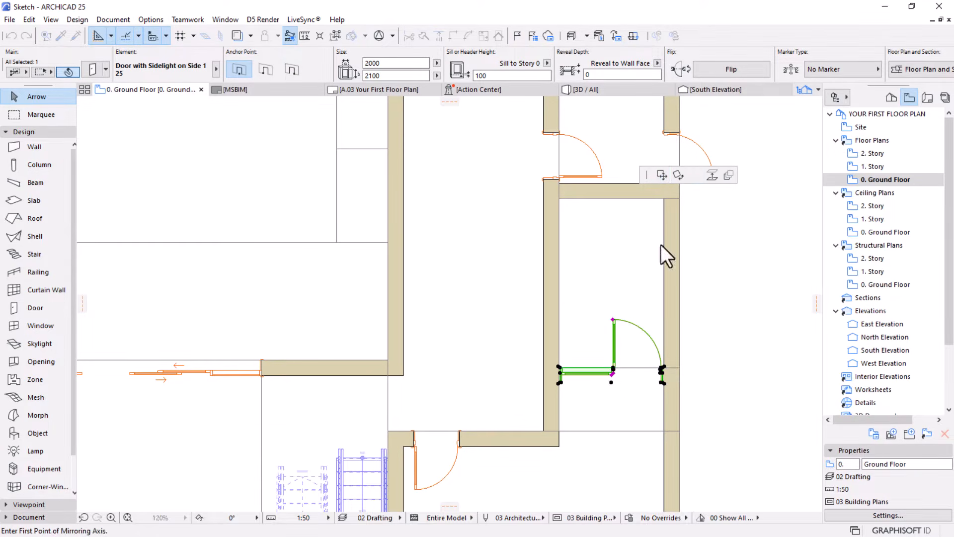
click(611, 382)
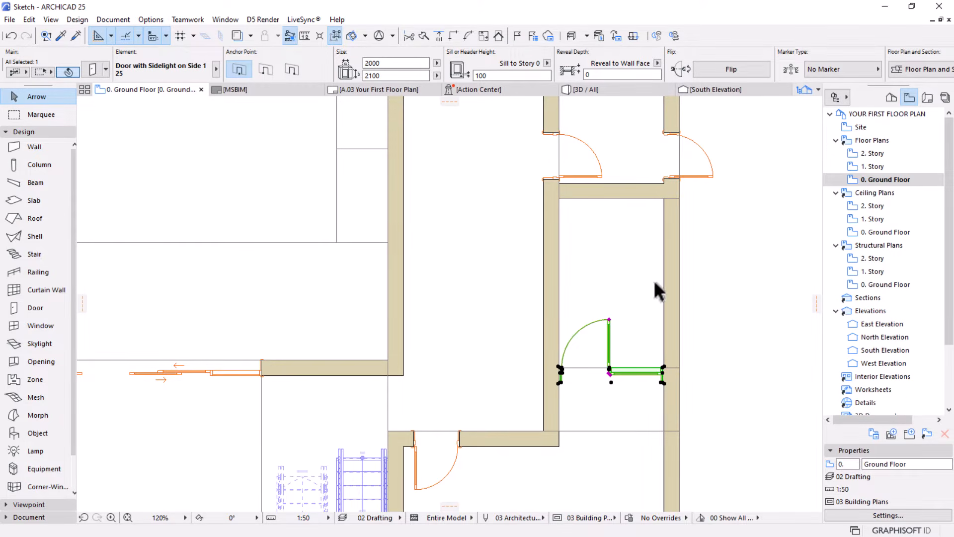
scroll(642, 288, up, 2)
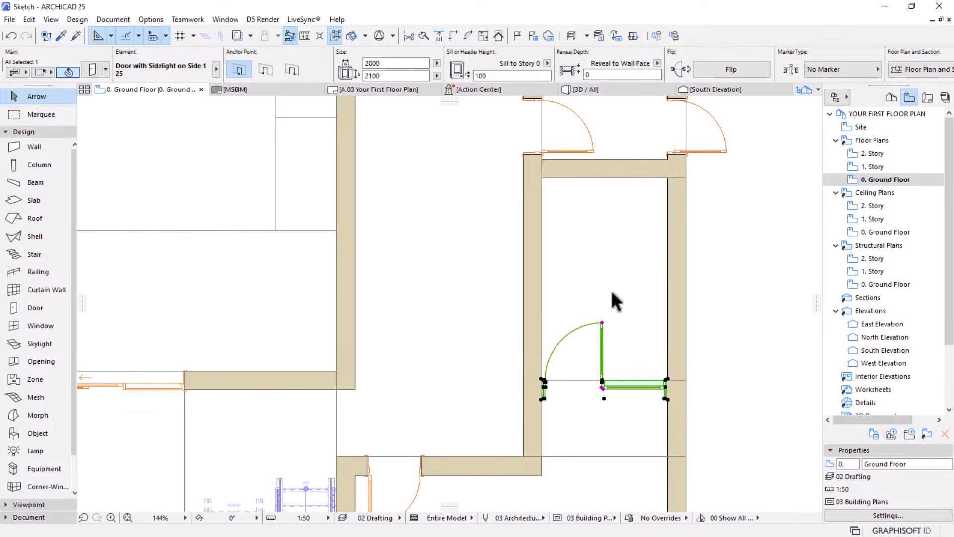
scroll(618, 255, down, 2)
click(728, 392)
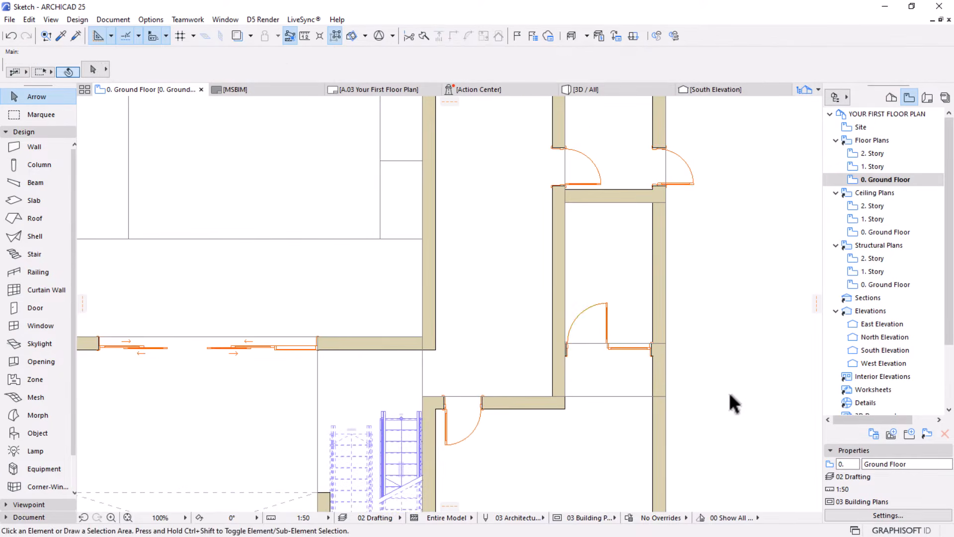
Pick up the settings of the mirrored sidelight door as the defaults for placing a new door
scroll(705, 367, down, 1)
scroll(567, 403, down, 1)
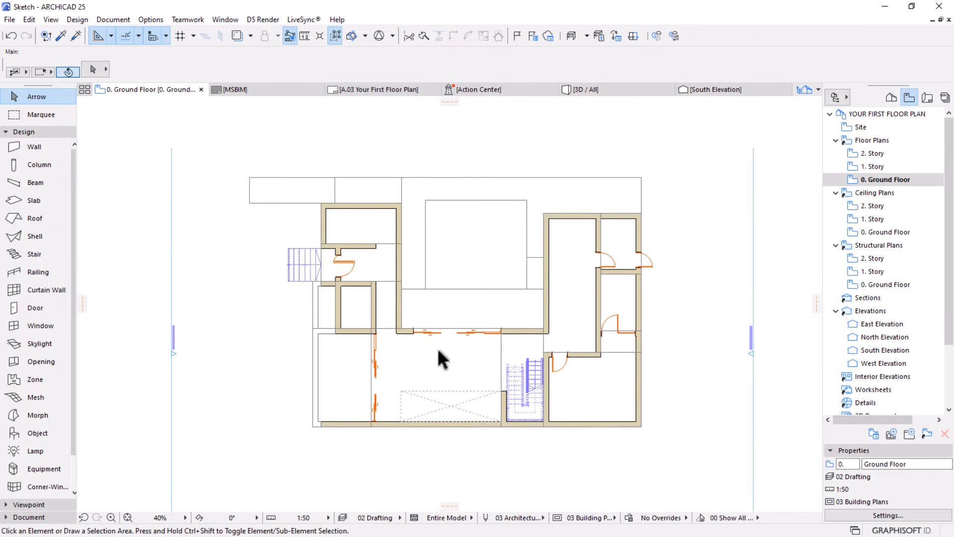
middle_drag(442, 353, 443, 346)
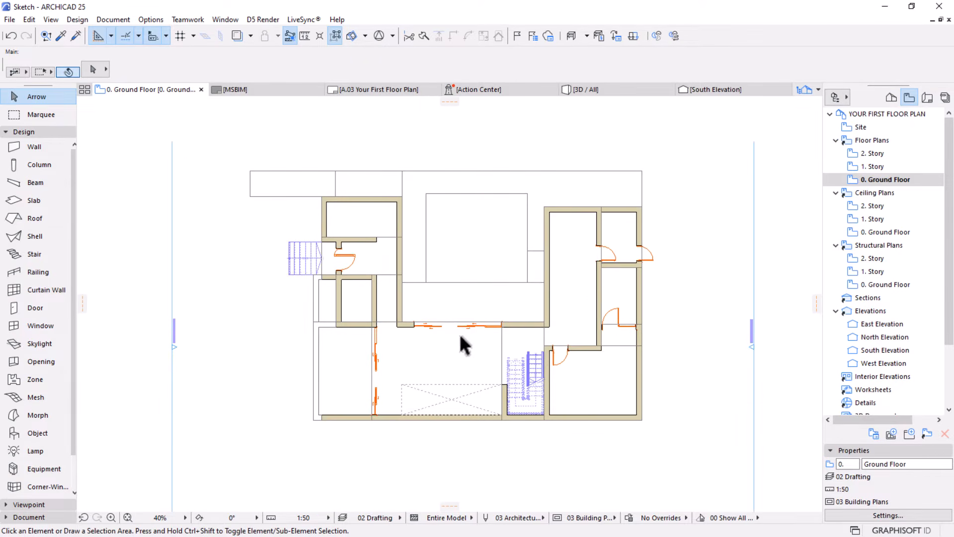
scroll(484, 296, up, 1)
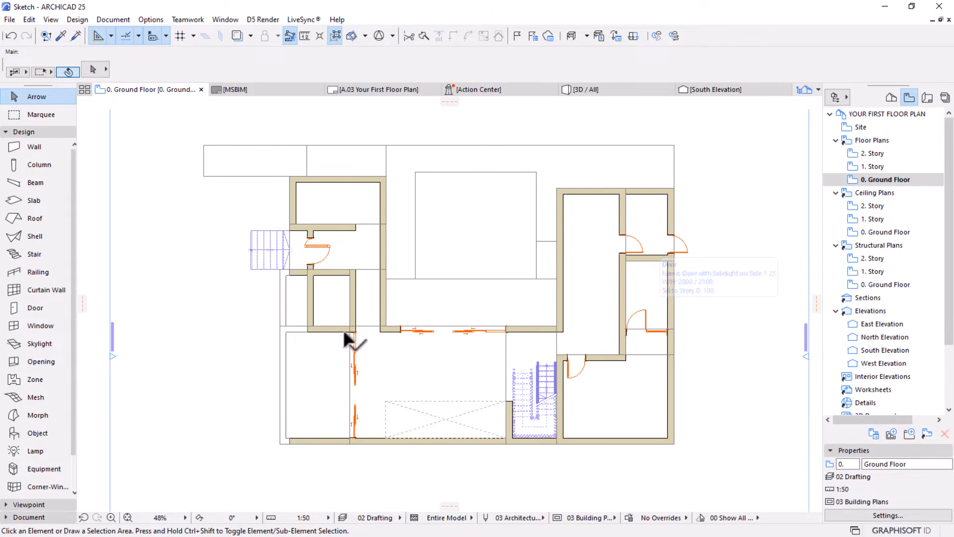
alt+click(646, 310)
scroll(305, 325, up, 4)
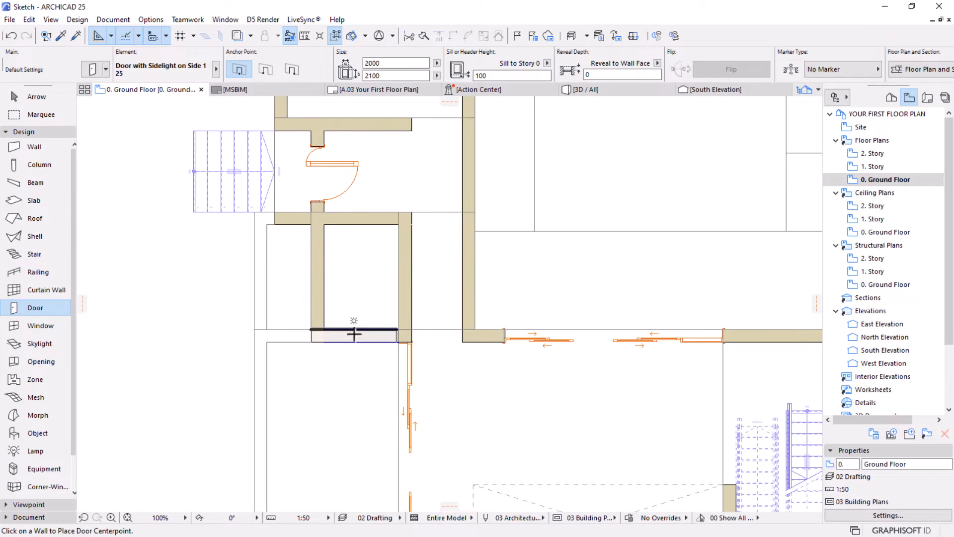
scroll(354, 333, up, 2)
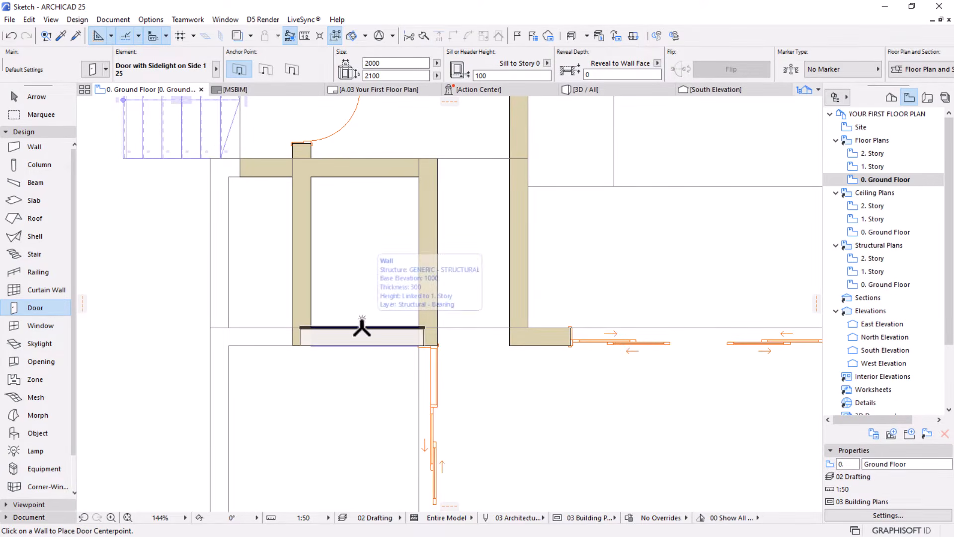
Change the default door type to Door with Sidelight on Side 2 25
scroll(397, 333, down, 6)
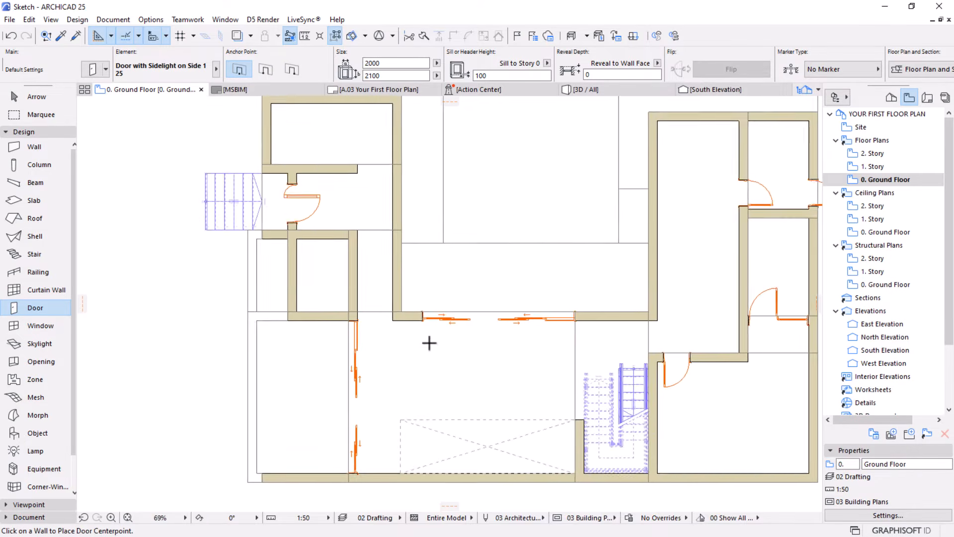
scroll(707, 320, up, 7)
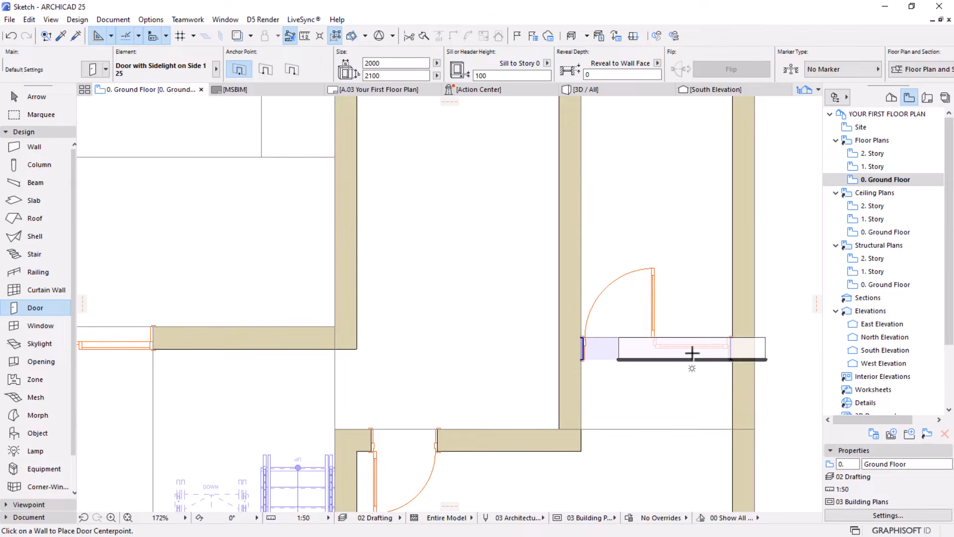
scroll(697, 354, down, 6)
scroll(694, 354, up, 6)
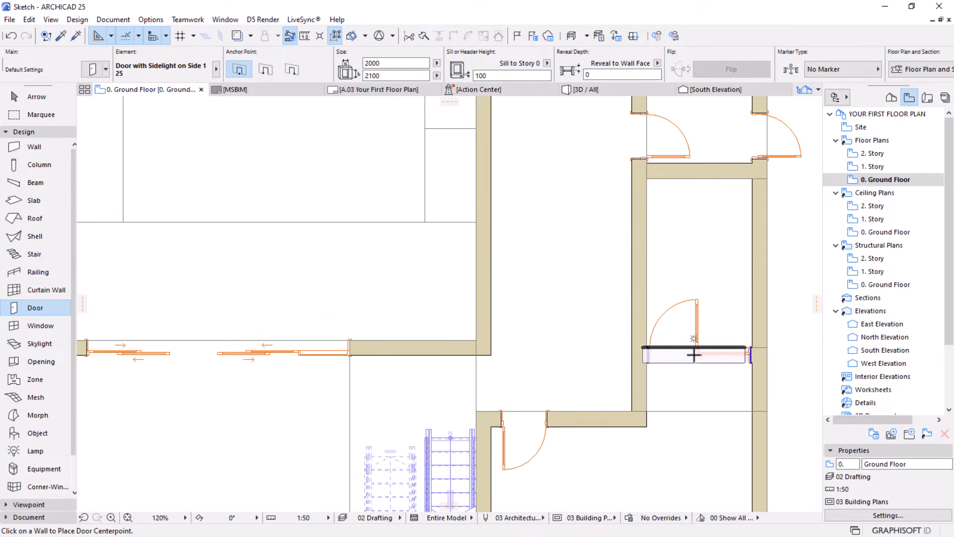
click(700, 353)
scroll(700, 353, down, 5)
scroll(285, 336, up, 1)
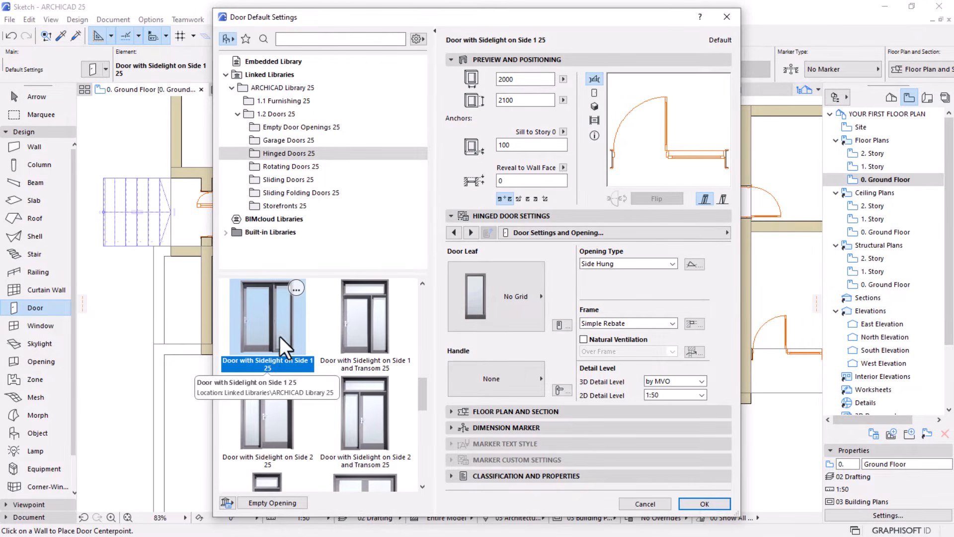
click(266, 415)
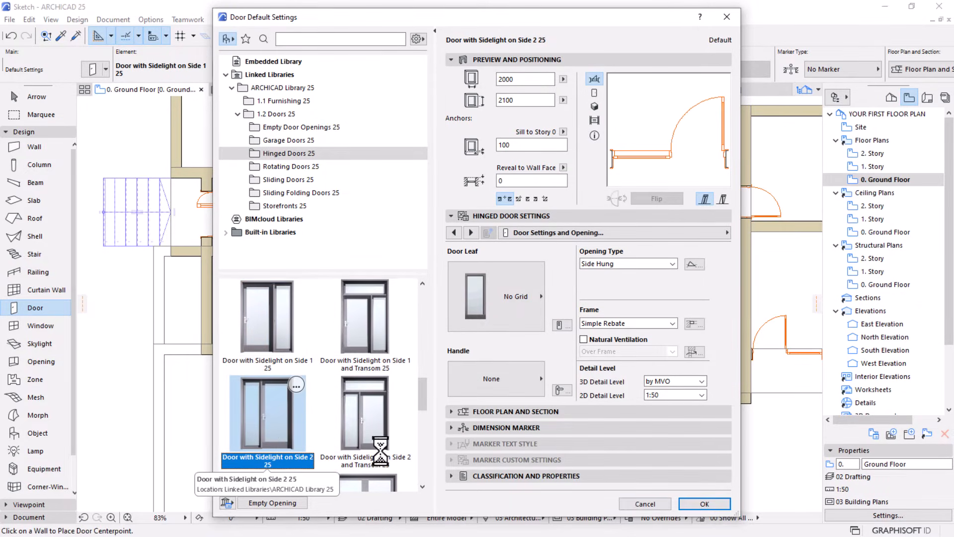
click(686, 499)
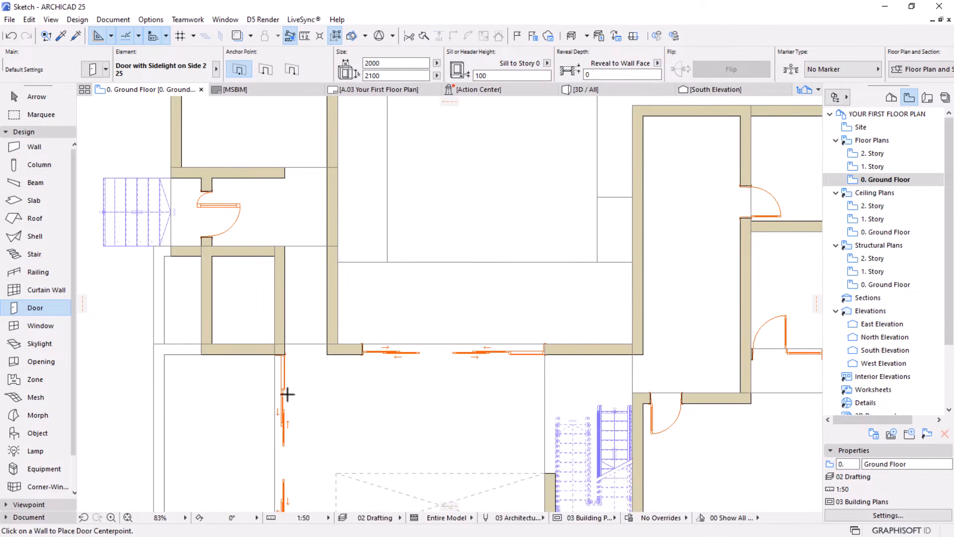
Place the sidelight door centred in the south wall of the small room below the entrance, with its leaf swinging into the room
click(242, 347)
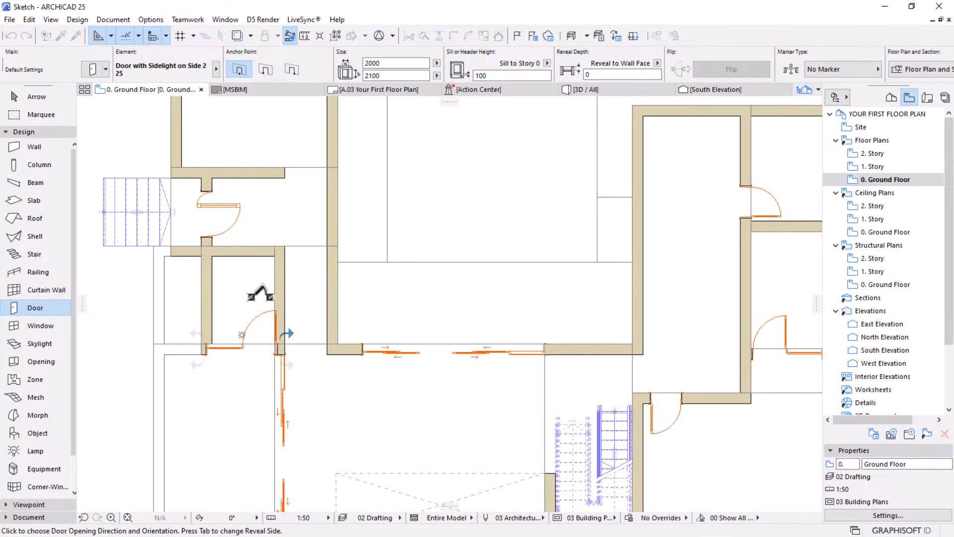
click(260, 294)
scroll(207, 308, up, 4)
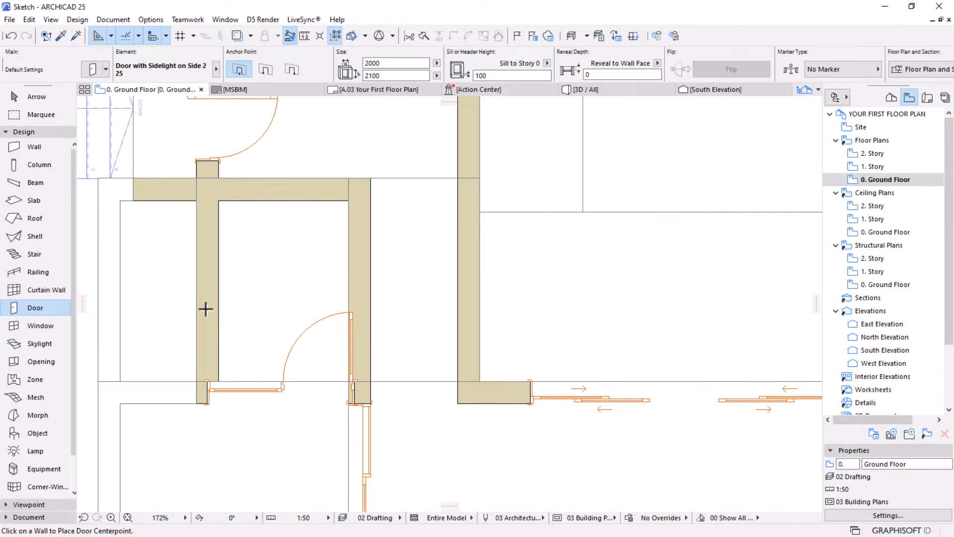
Set the width of the small room's new sidelight door to 1500
click(353, 310)
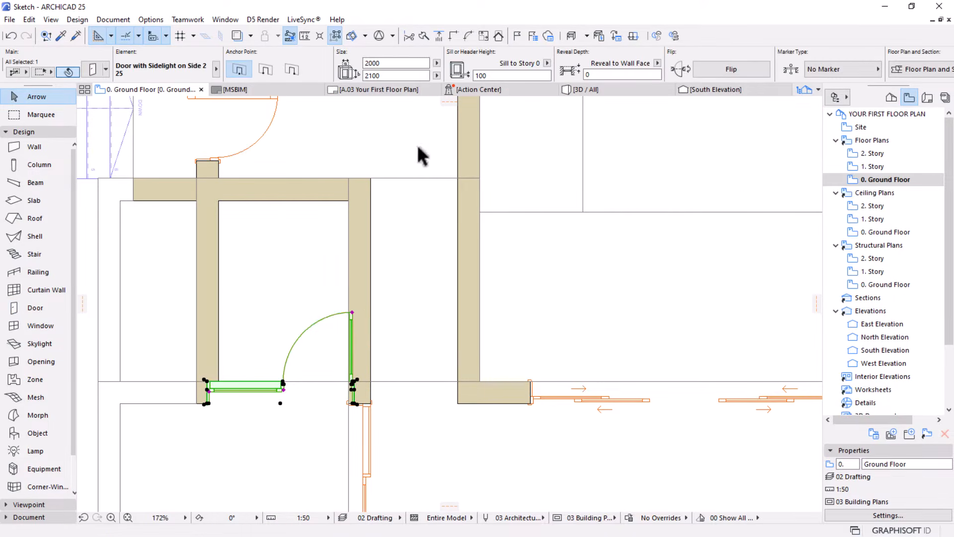
click(393, 64)
text(1500)
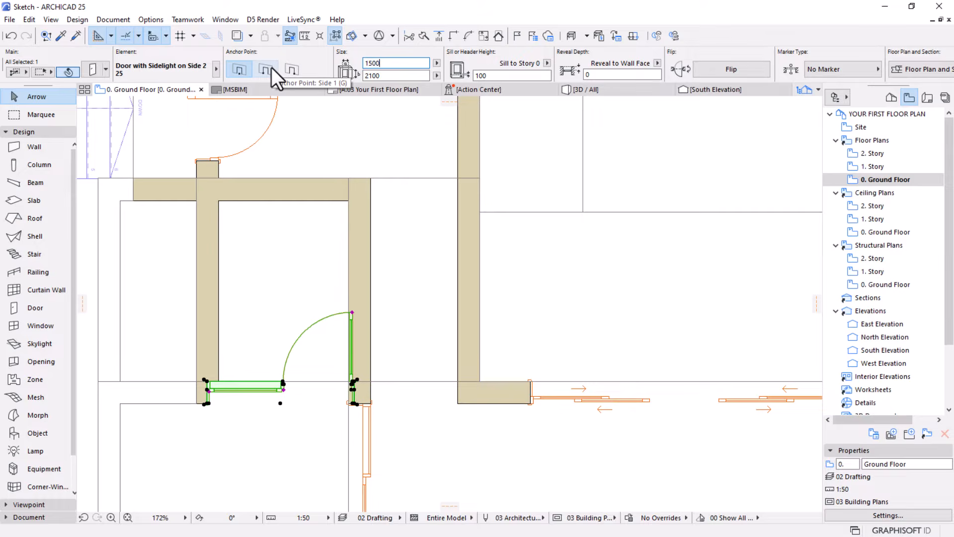
key(Return)
Set the width of the small room's sidelight door to 1600
scroll(221, 400, up, 2)
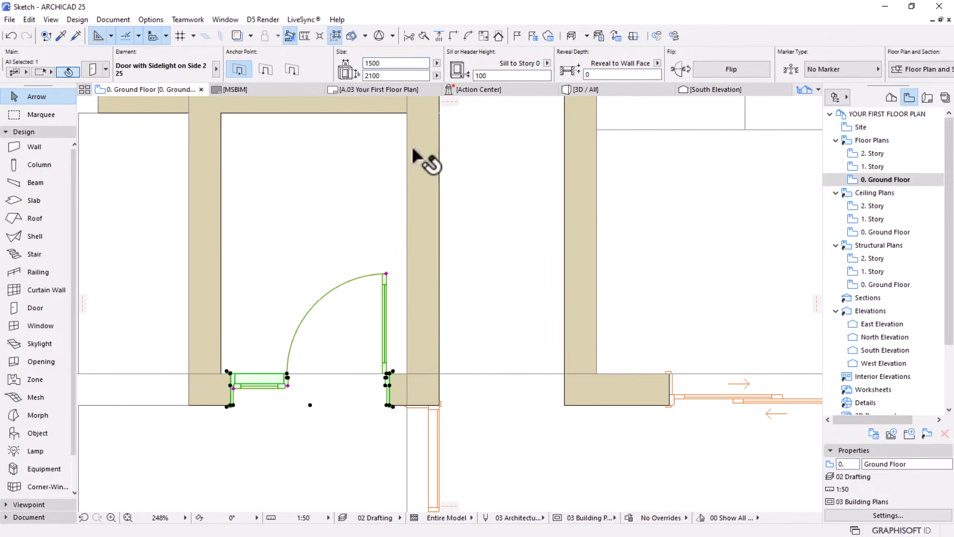
double_click(399, 61)
text(160)
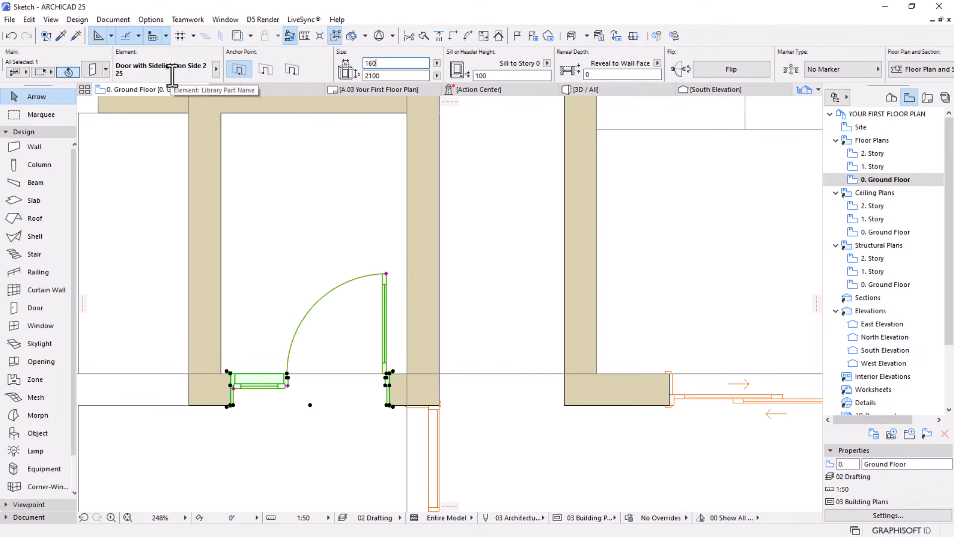
text(0)
key(Return)
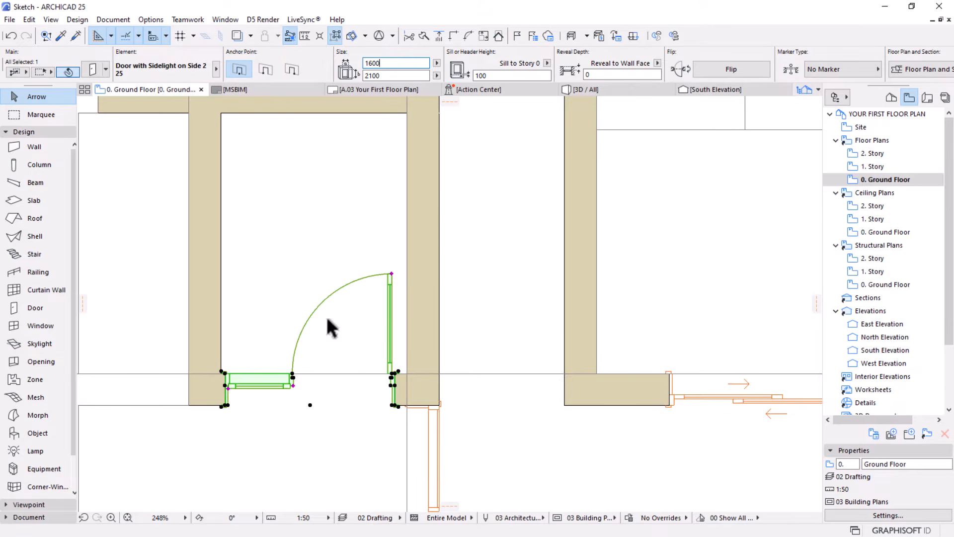
Stretch the sidelight door's east edge toward the small room's east wall, to an overall width of about 1690
middle_drag(318, 308, 322, 292)
scroll(435, 314, up, 4)
scroll(427, 330, down, 3)
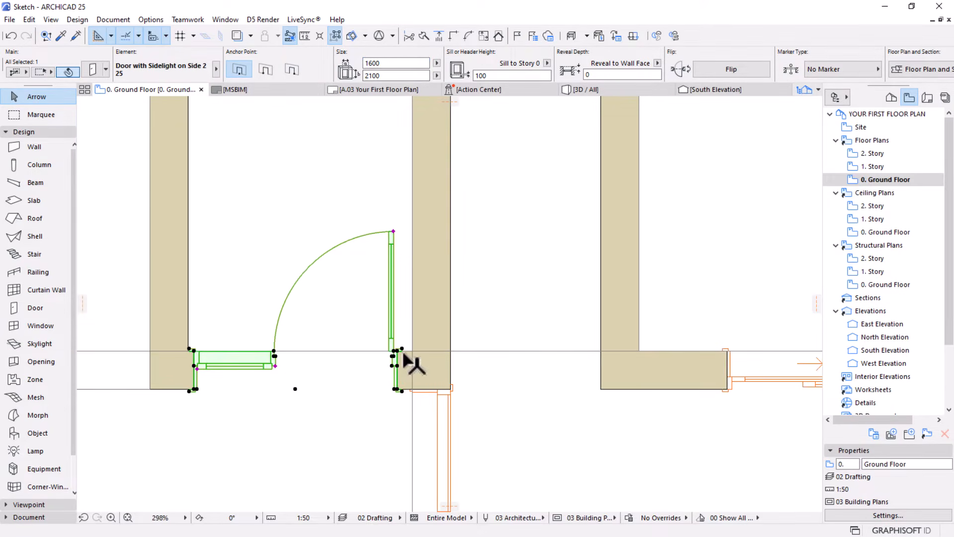
scroll(411, 383, up, 3)
click(403, 332)
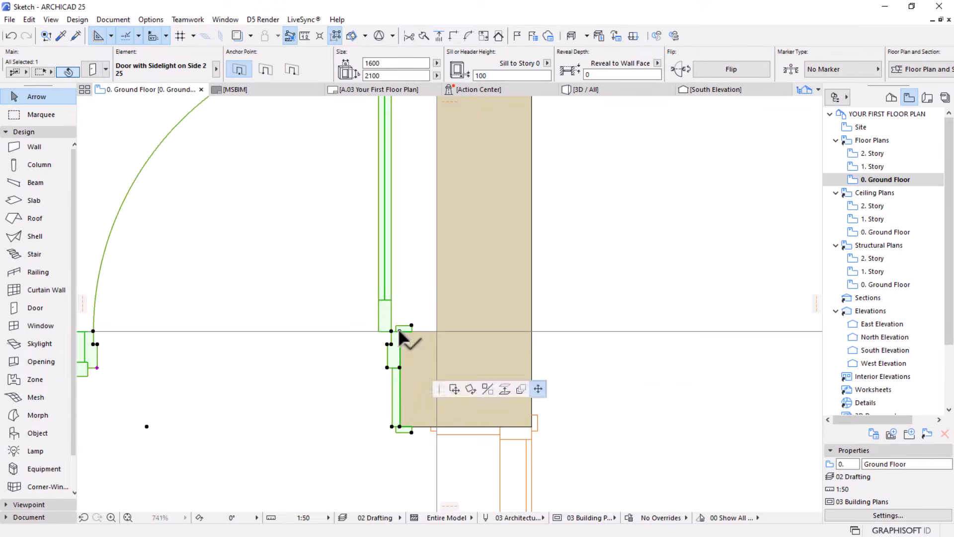
click(423, 329)
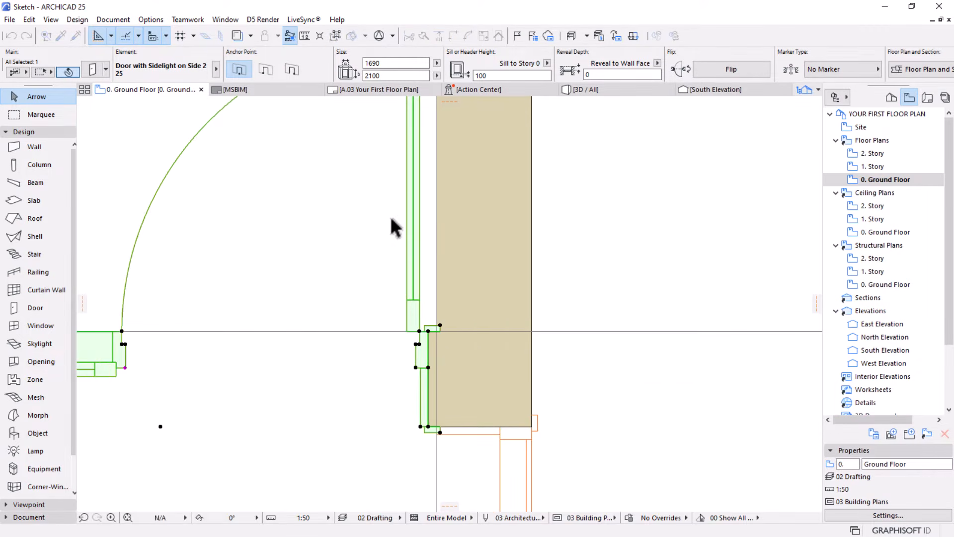
Set the overall width of the small room's sidelight door to 1650 and deselect it
scroll(395, 311, down, 2)
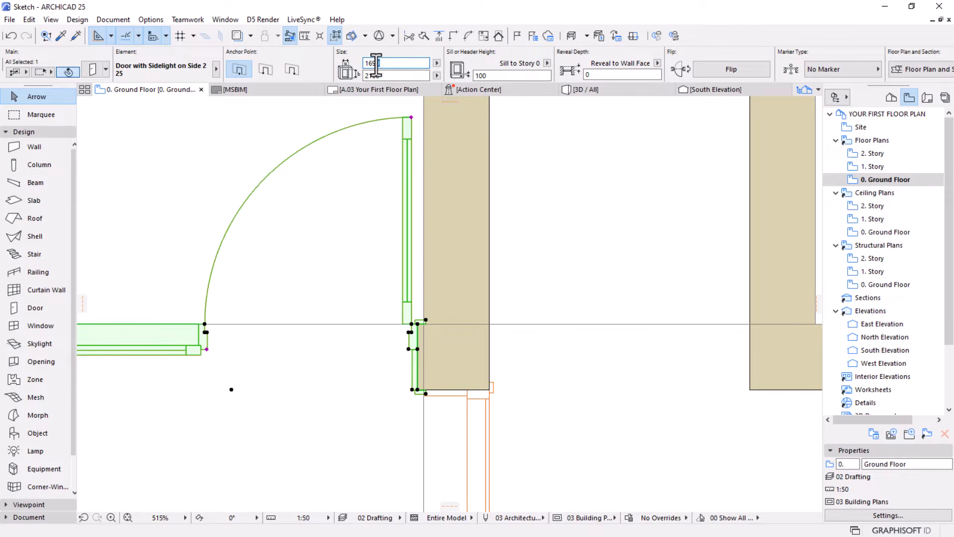
drag(376, 65, 374, 64)
text(50)
key(Return)
scroll(512, 333, down, 2)
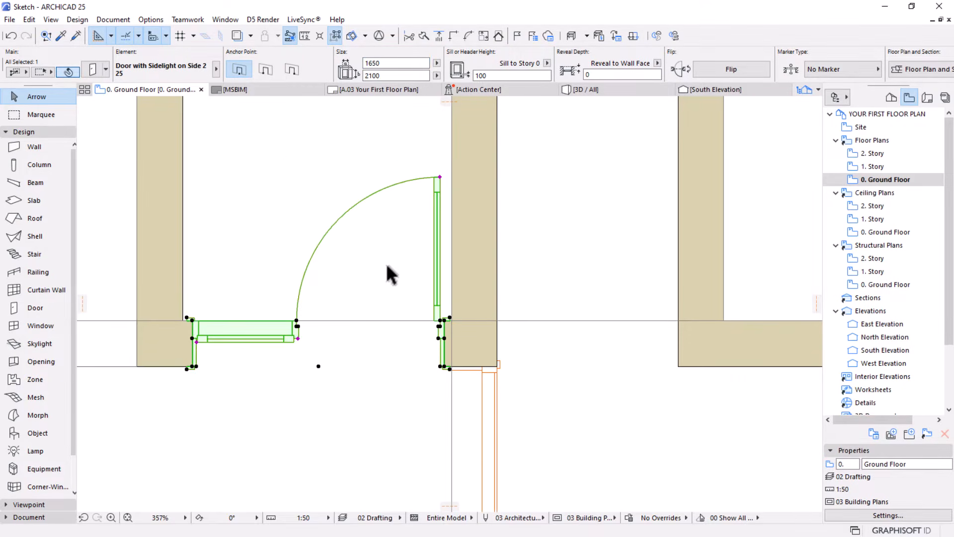
scroll(386, 263, down, 1)
key(Escape)
Examine the small room's sidelight door and the other doors across the whole Ground Floor plan
scroll(372, 300, down, 2)
scroll(374, 312, down, 2)
middle_drag(365, 352, 341, 398)
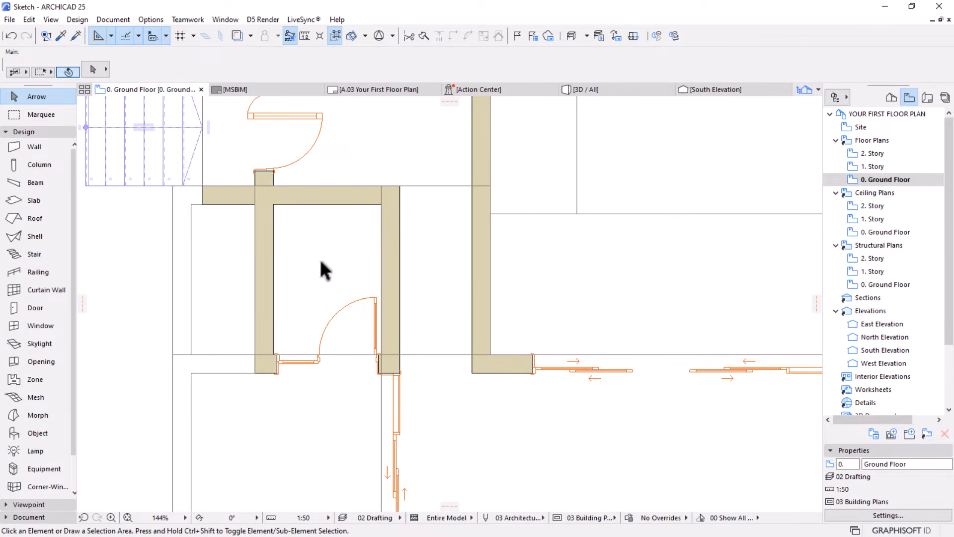
scroll(326, 321, down, 3)
middle_drag(330, 359, 345, 298)
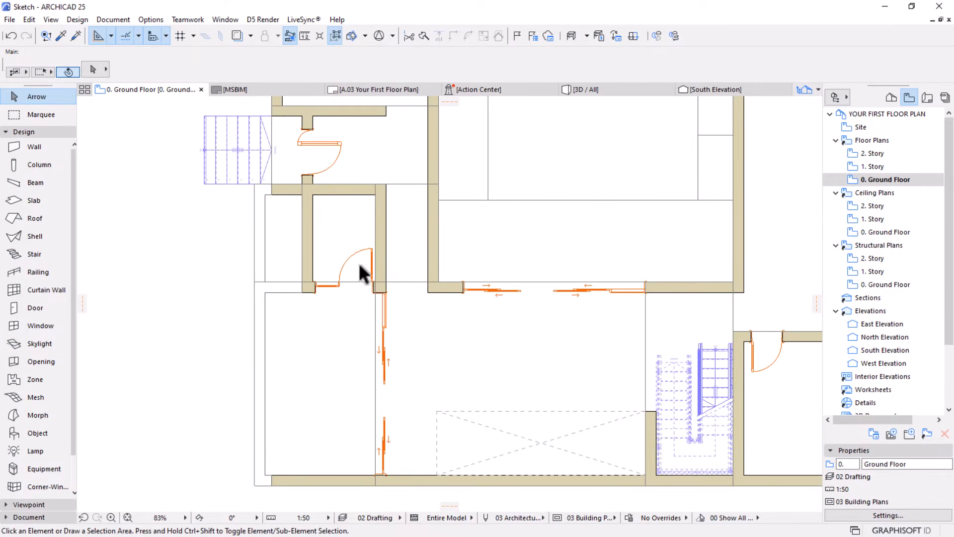
scroll(360, 268, down, 3)
middle_drag(456, 301, 352, 279)
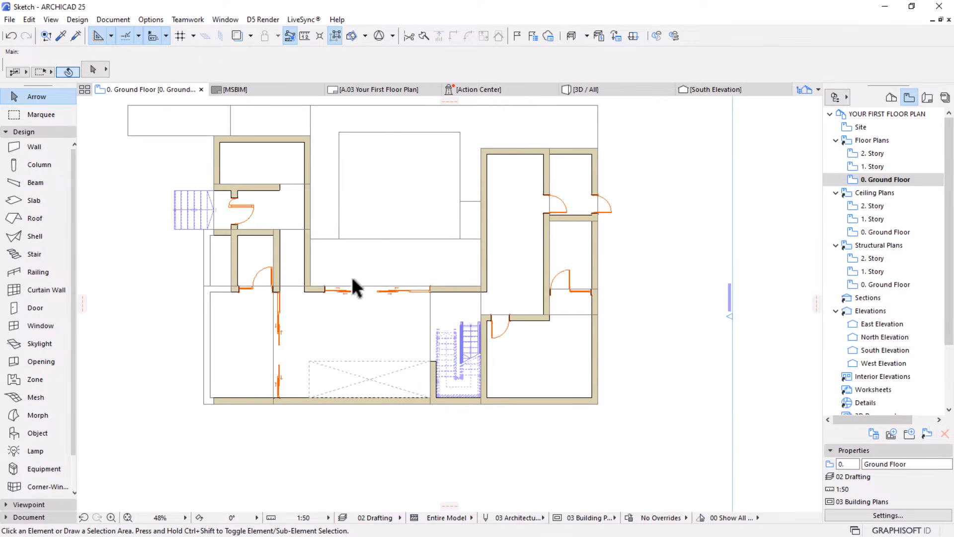
Set the default window to the basic Window 25 with a 2D detail level of 1:50
scroll(334, 246, up, 1)
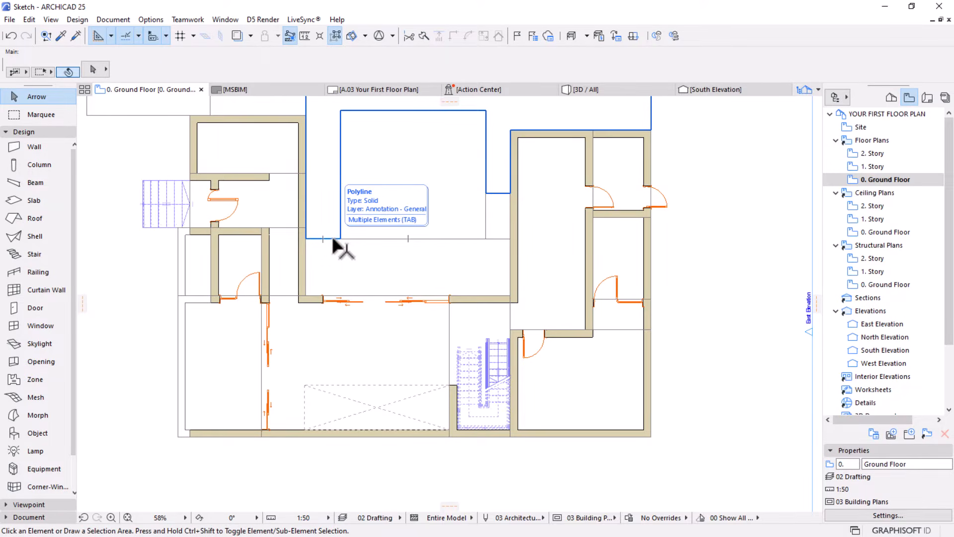
click(28, 329)
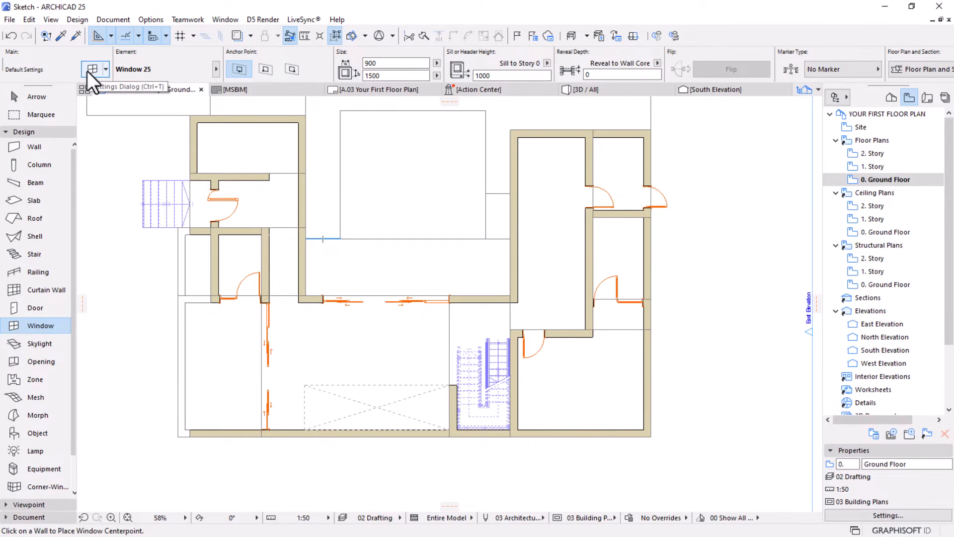
key(ctrl+t)
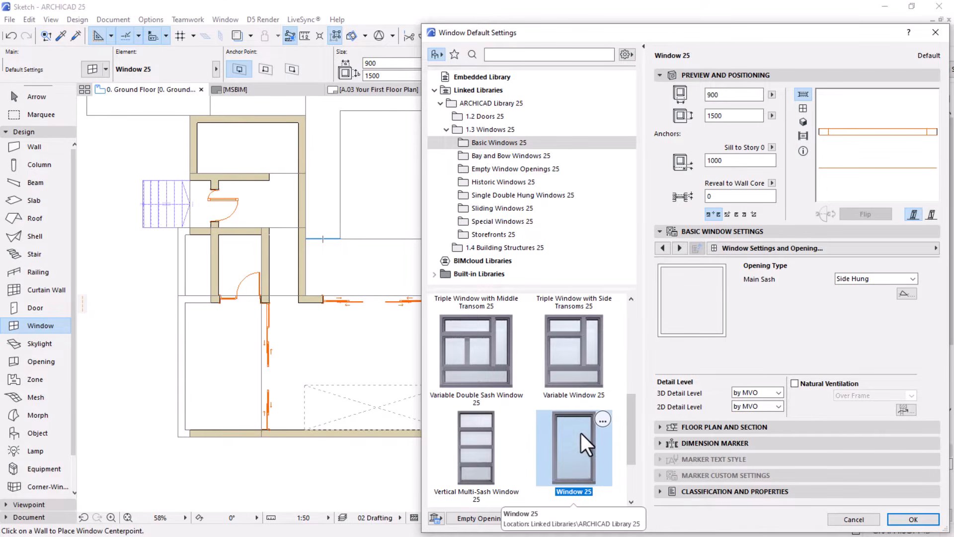
click(762, 407)
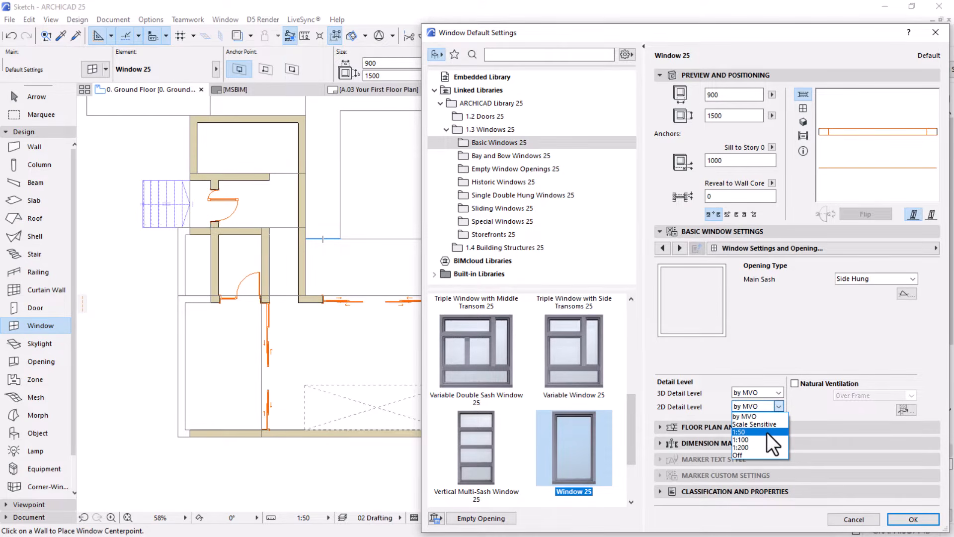
click(747, 431)
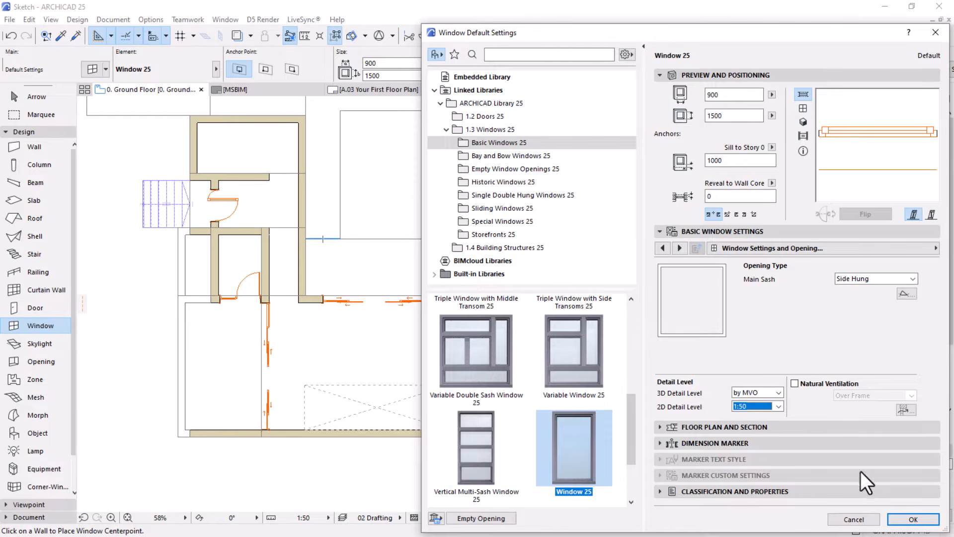
click(912, 521)
Place a 900 by 1500 window in the west wall of the northwest room, opening toward the outside
scroll(279, 224, up, 4)
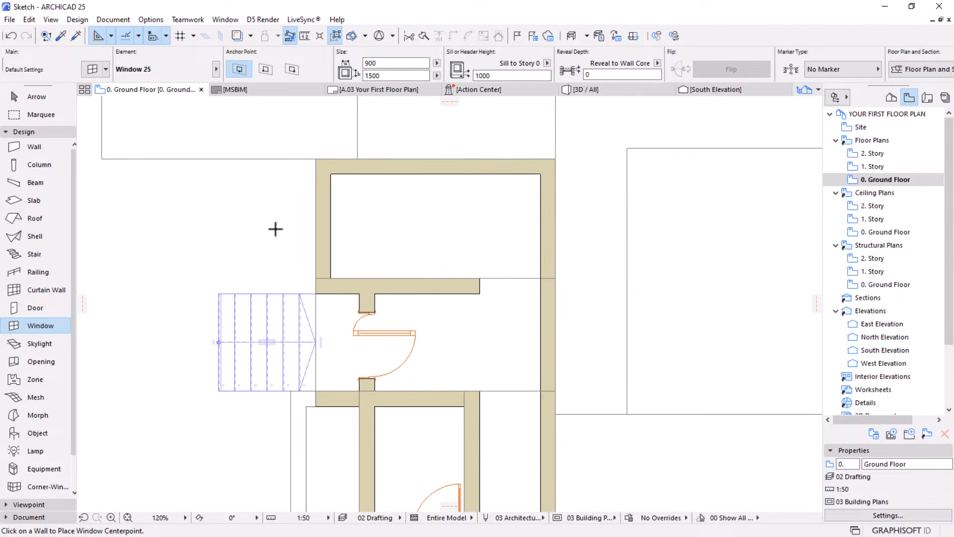
click(328, 221)
click(228, 210)
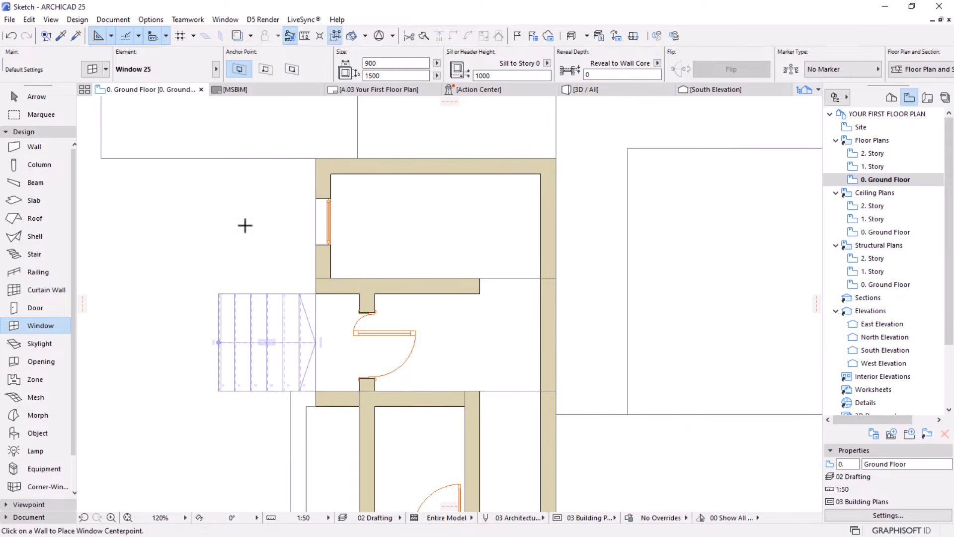
key(Escape)
Stretch the northwest room's window at both ends to the inner faces of the adjoining walls, about 2042 wide, and deselect it
click(329, 241)
scroll(331, 212, up, 2)
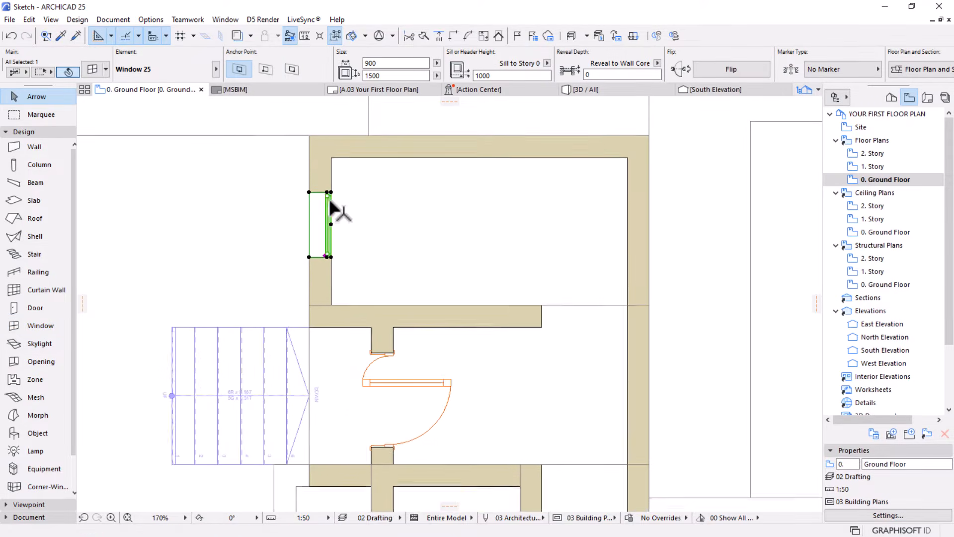
click(331, 192)
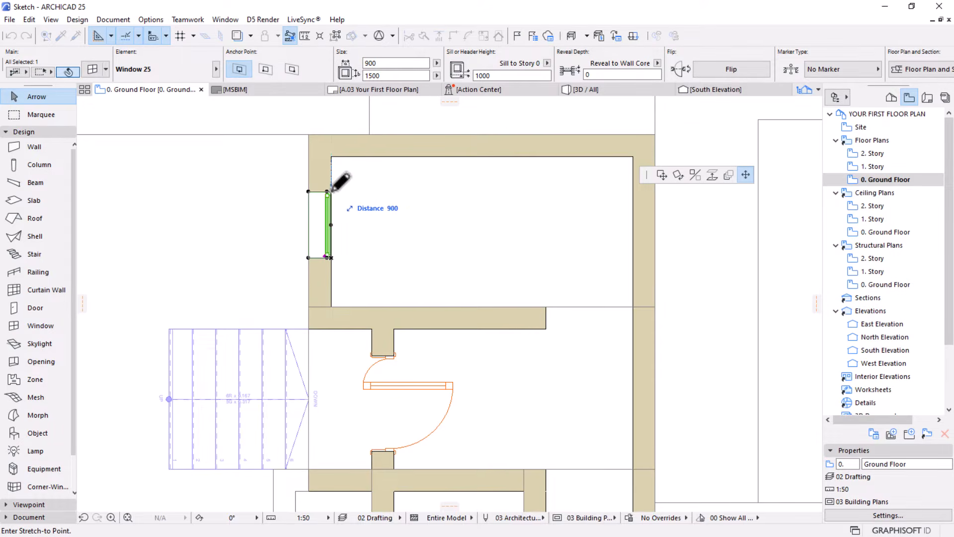
click(331, 157)
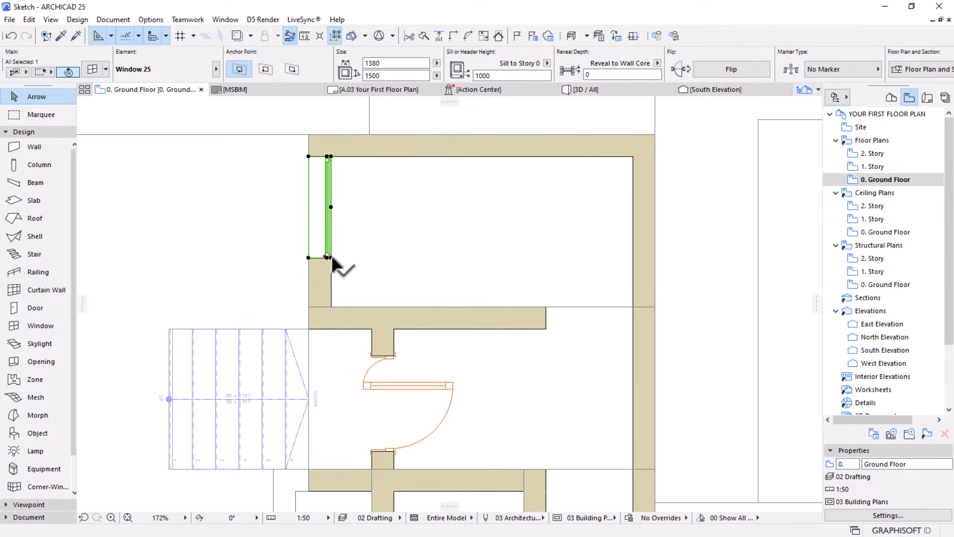
click(331, 258)
click(332, 307)
scroll(301, 195, down, 3)
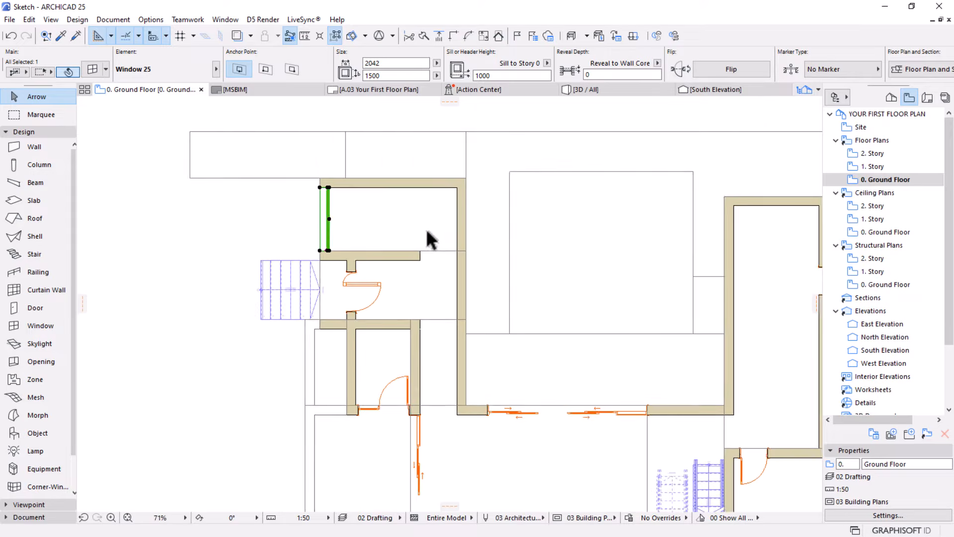
key(Escape)
Examine the northwest room's window and the remaining walls across the Ground Floor plan
scroll(393, 256, down, 4)
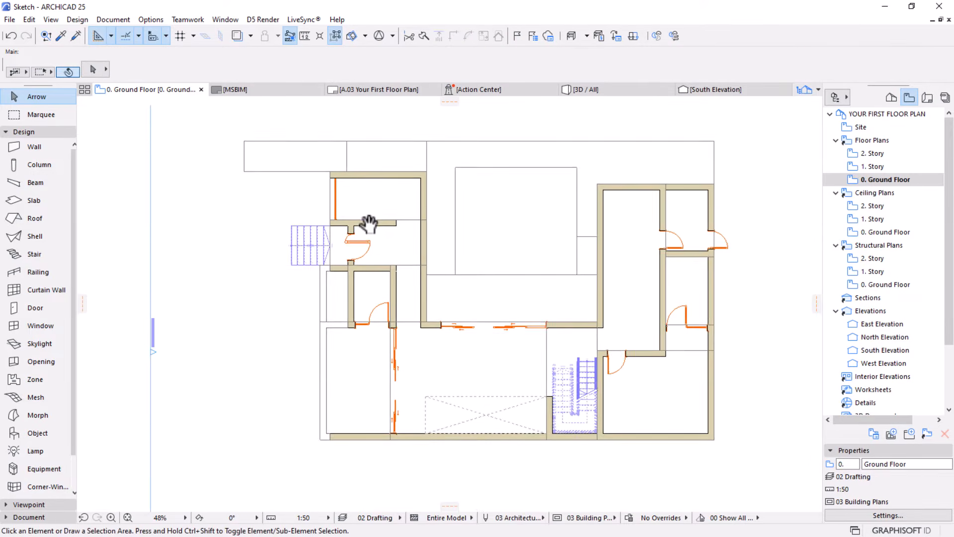
middle_drag(367, 222, 361, 208)
scroll(343, 201, up, 3)
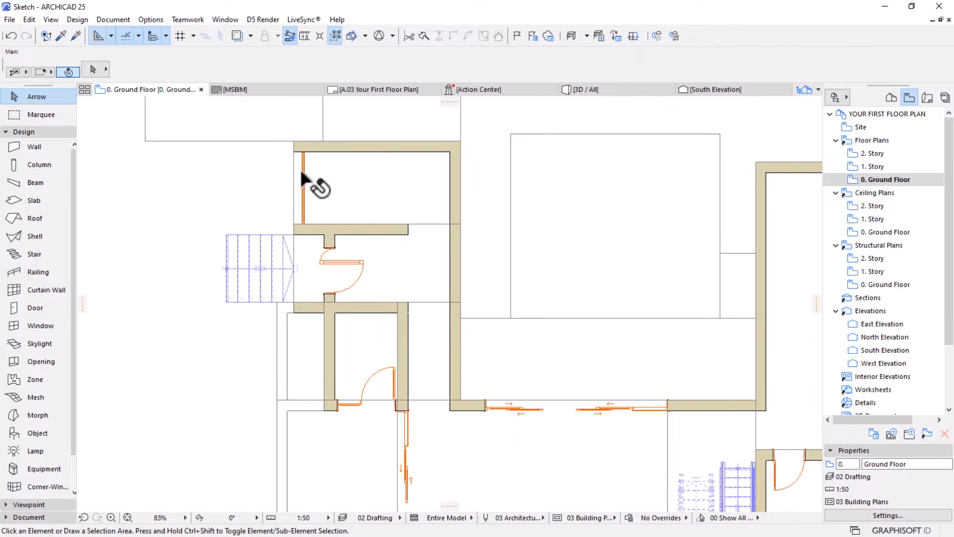
scroll(378, 186, down, 3)
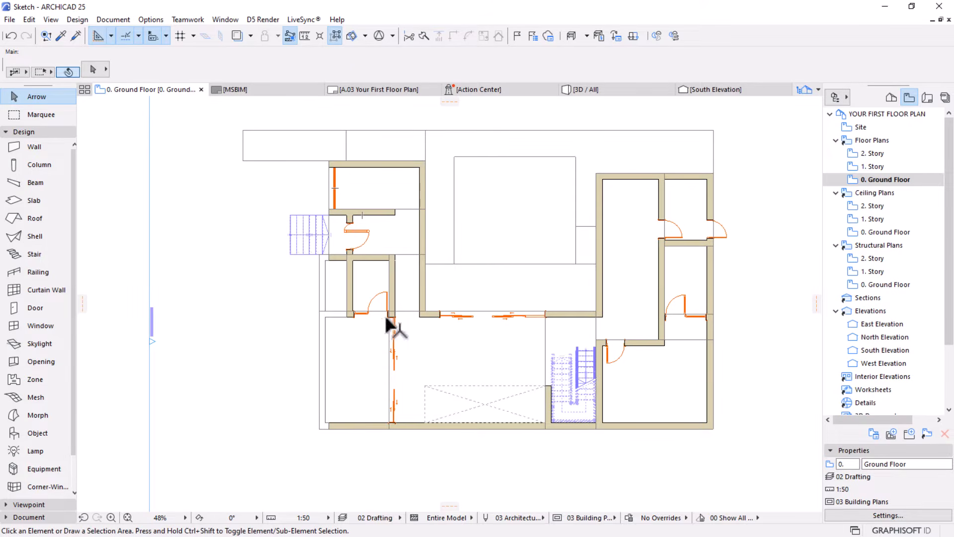
middle_drag(421, 323, 289, 327)
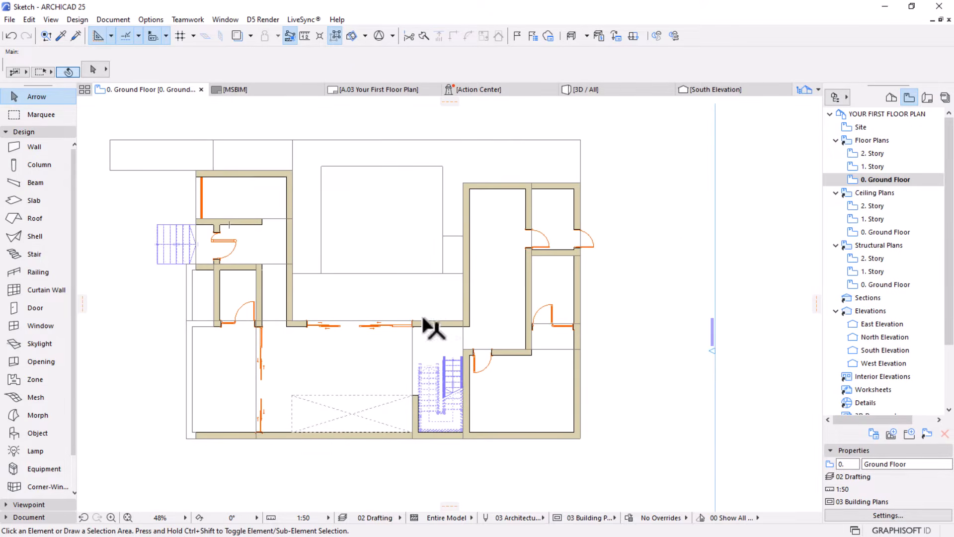
middle_drag(431, 297, 405, 344)
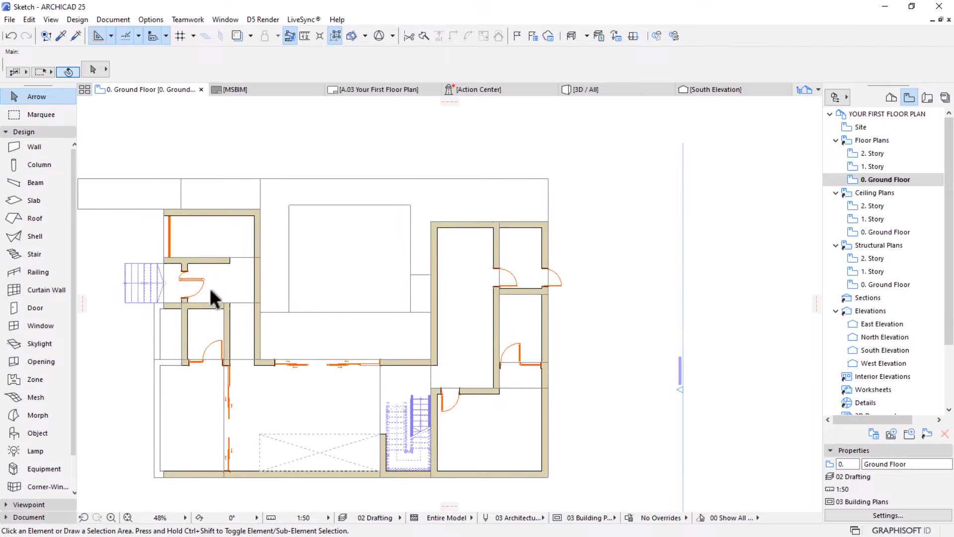
scroll(213, 292, up, 2)
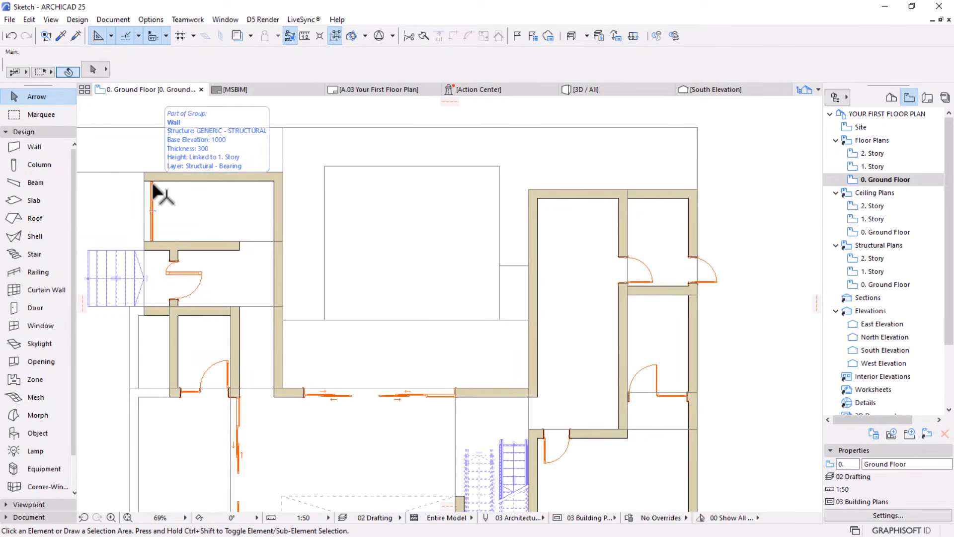
Set the default window to Horizontal Multi-Sash Window 25 with a 2D detail level of 1:50
key(w)
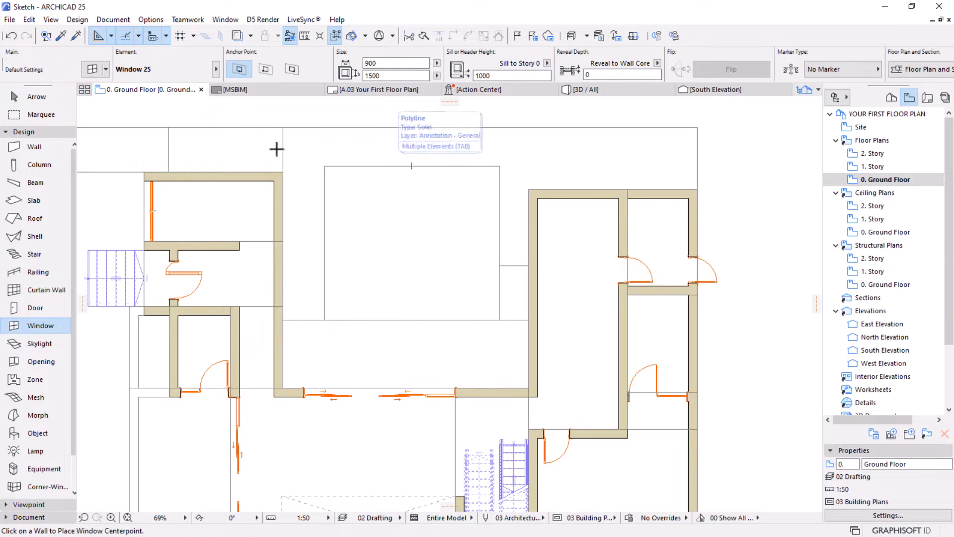
click(92, 70)
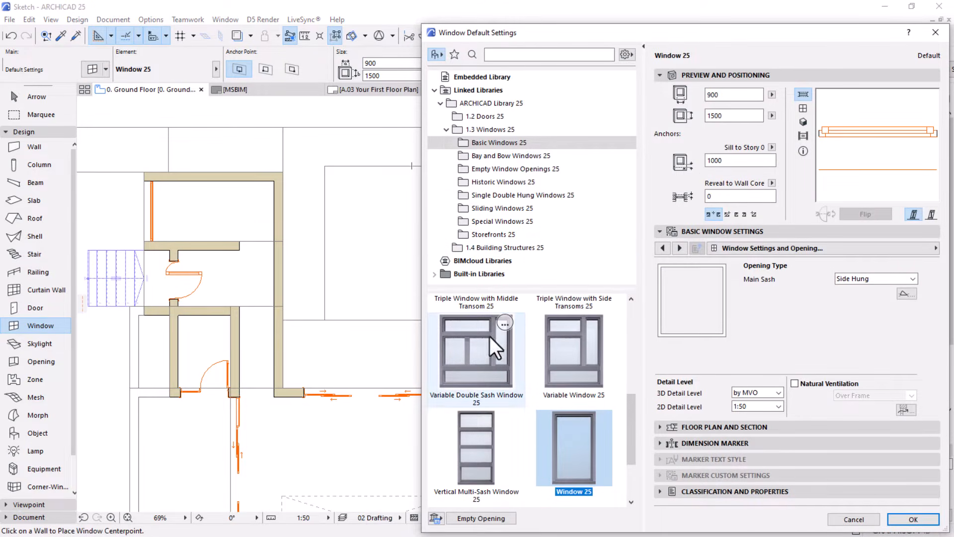
scroll(589, 395, up, 3)
scroll(583, 391, up, 2)
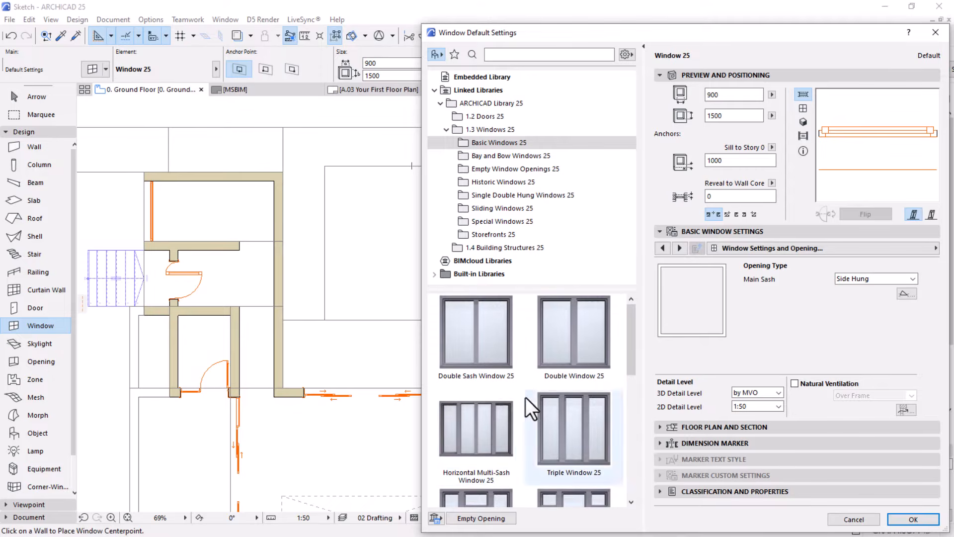
click(480, 438)
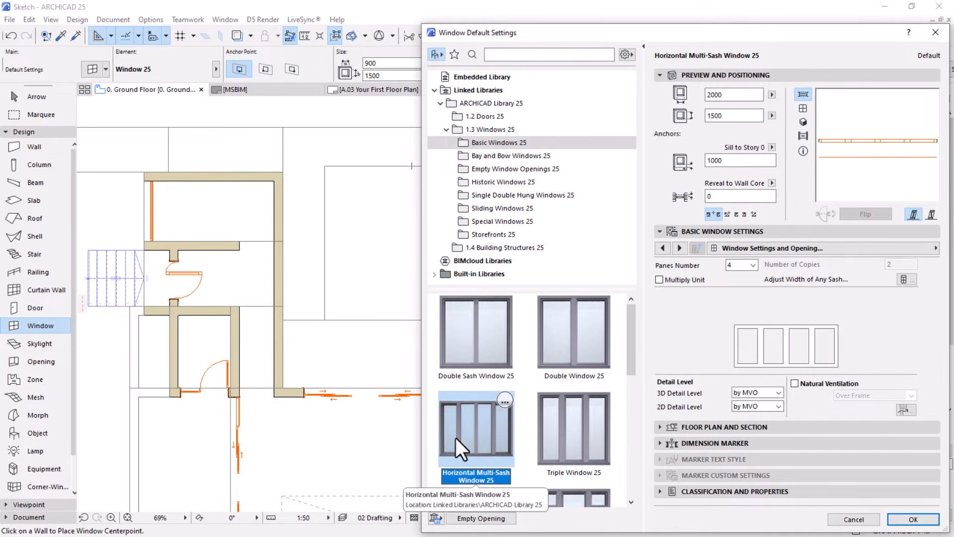
click(779, 407)
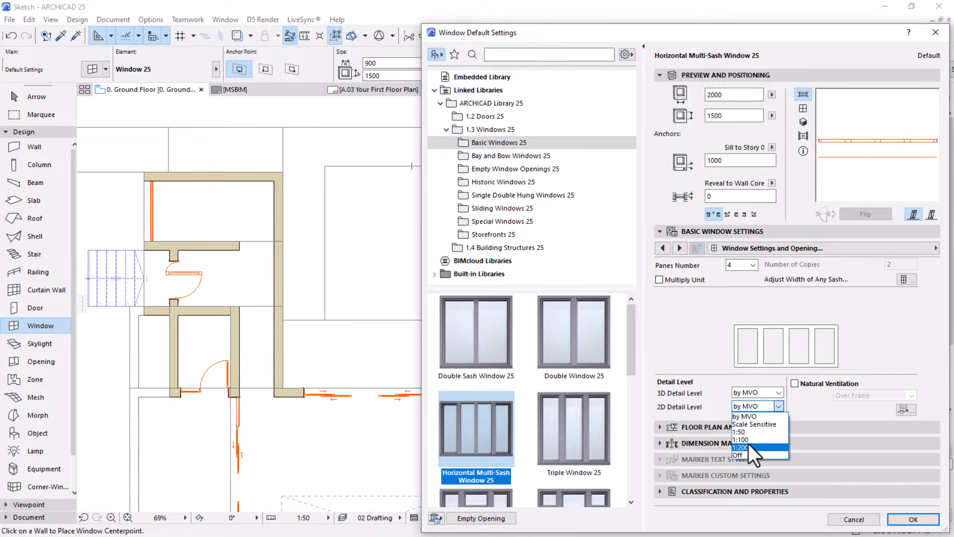
click(749, 433)
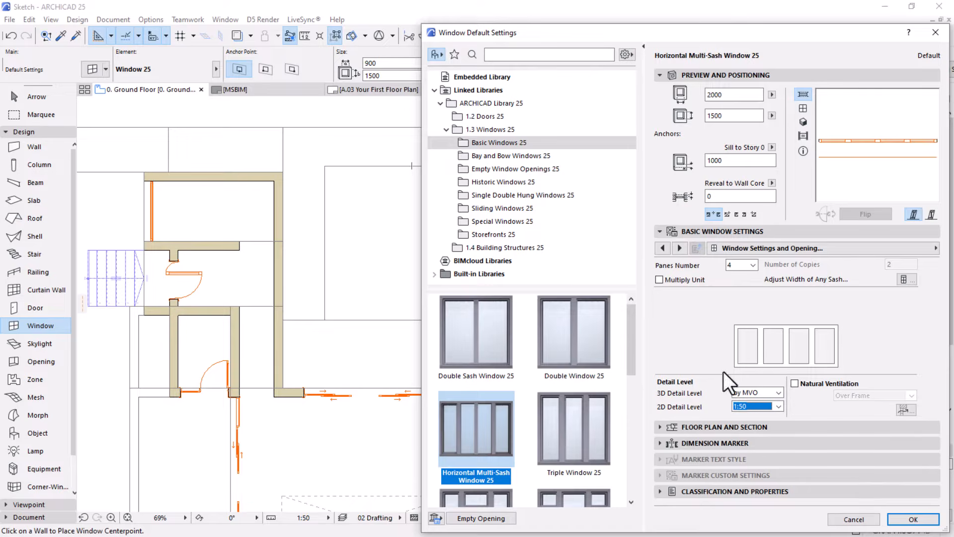
click(904, 520)
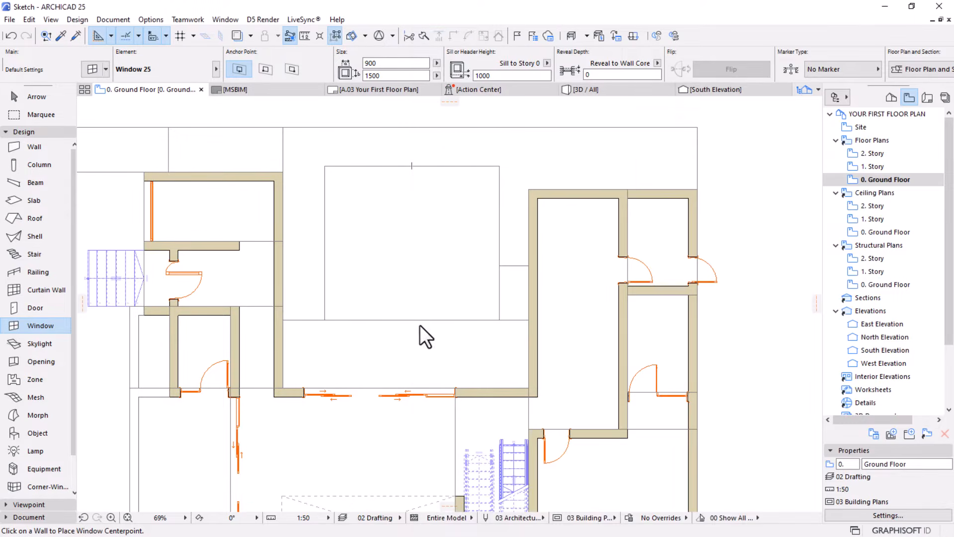
Place a horizontal multi-sash window in the corridor wall west of the courtyard and set its width to 4000
click(274, 342)
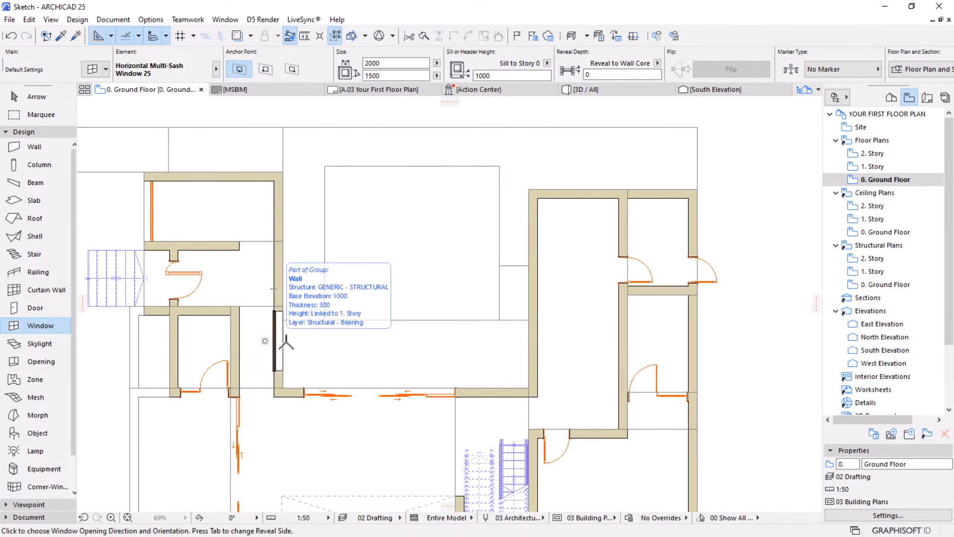
click(356, 345)
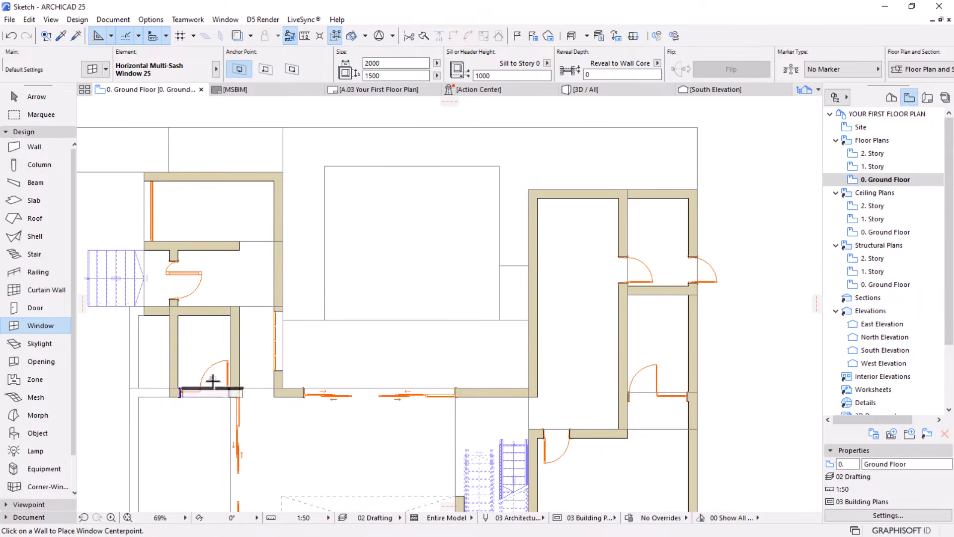
scroll(212, 381, up, 3)
click(37, 99)
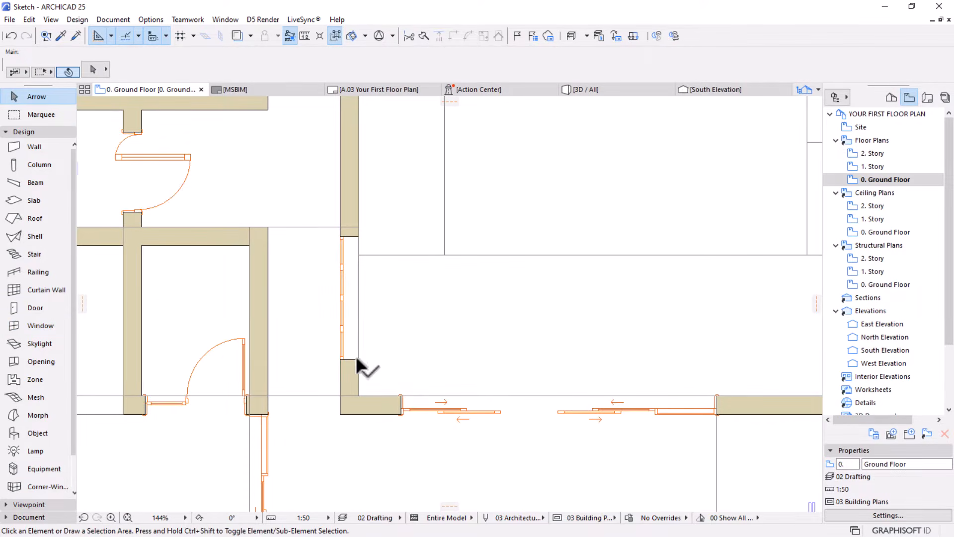
click(355, 353)
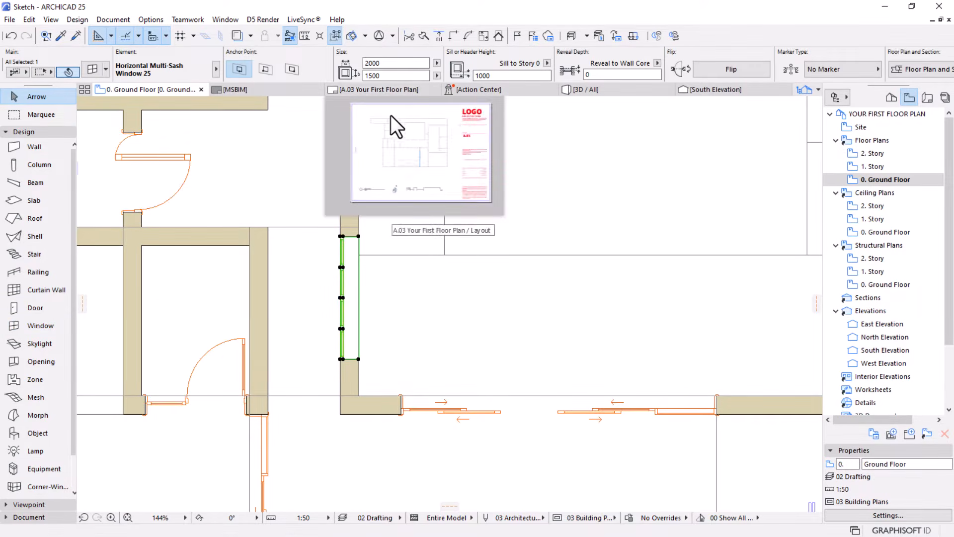
click(368, 63)
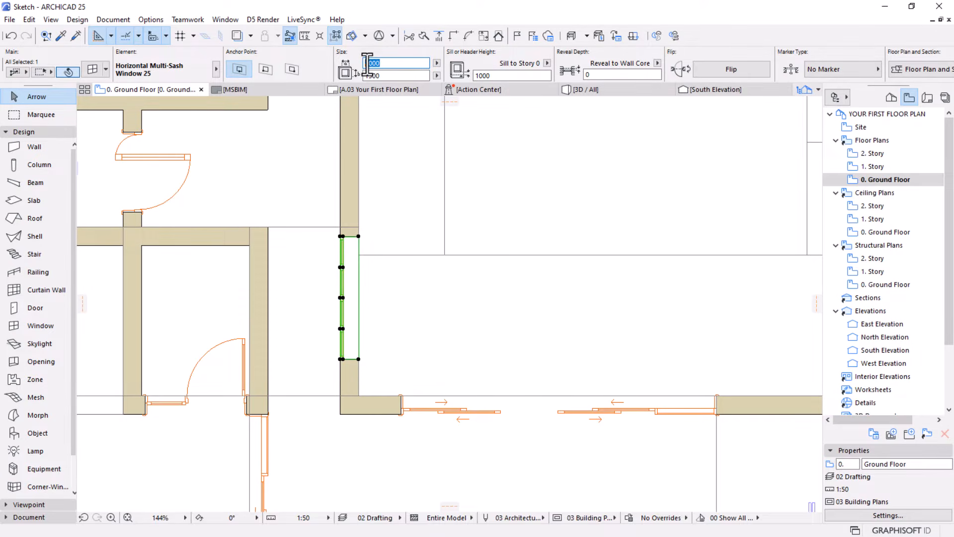
text(1000)
key(Return)
scroll(437, 368, down, 2)
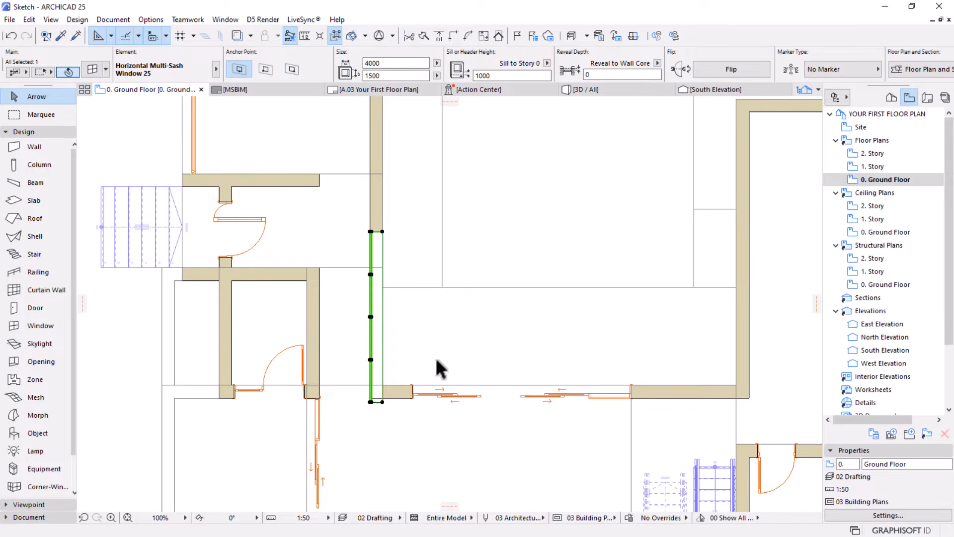
Move the multi-sash window north so its south end sits about 500 from the south wall's courtyard face
key(ctrl+d)
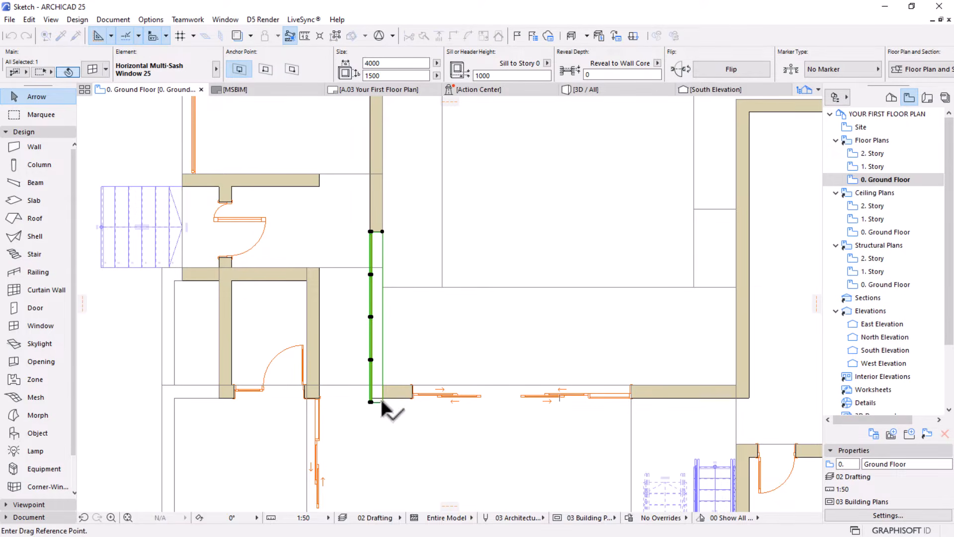
click(382, 401)
click(382, 384)
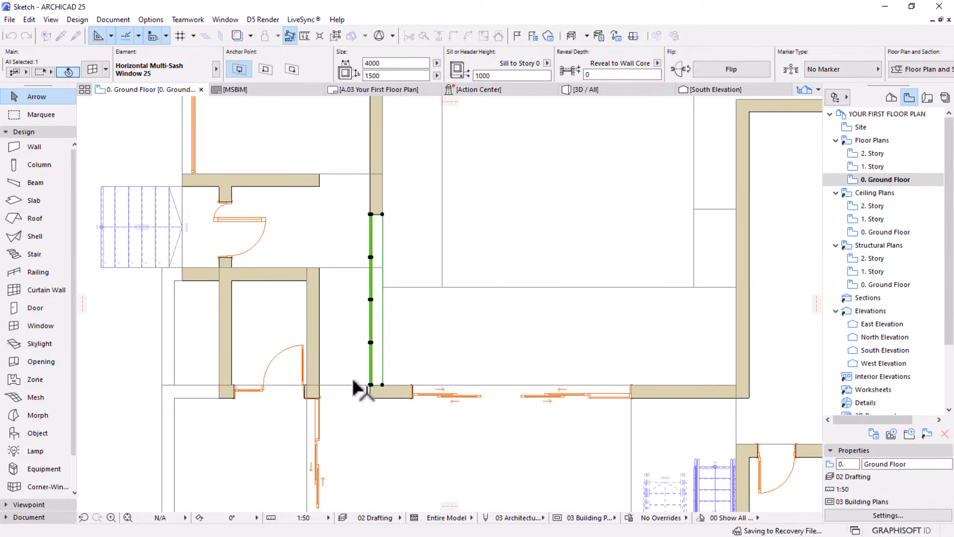
scroll(352, 378, up, 3)
key(ctrl+d)
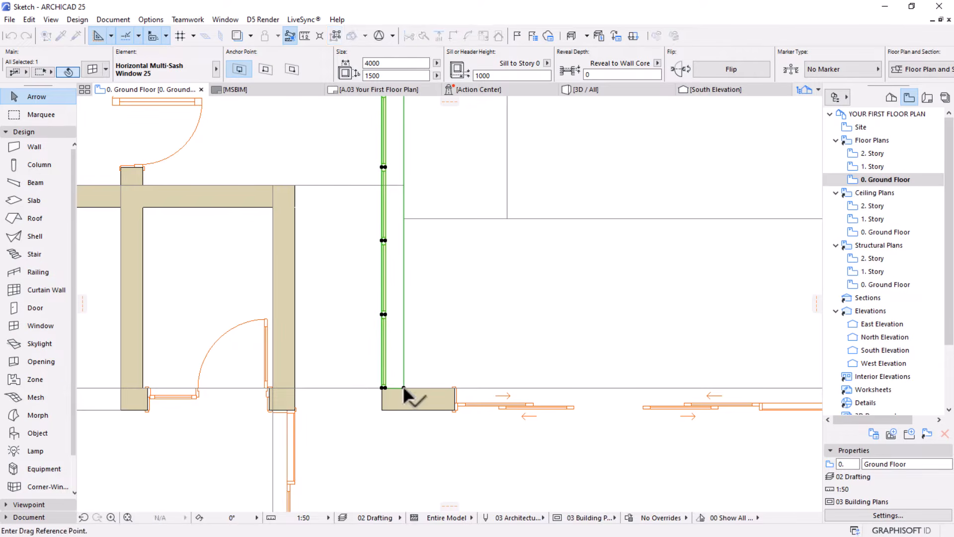
click(404, 386)
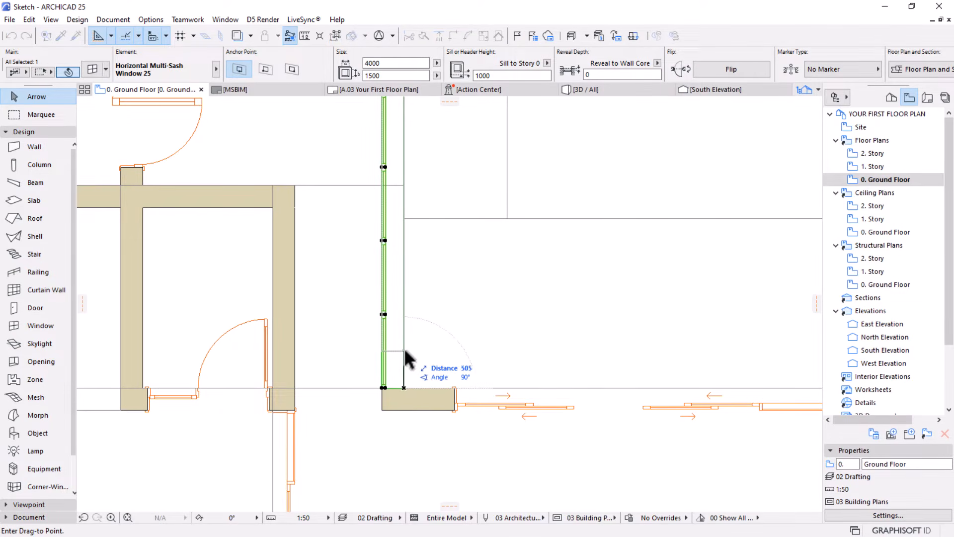
click(406, 355)
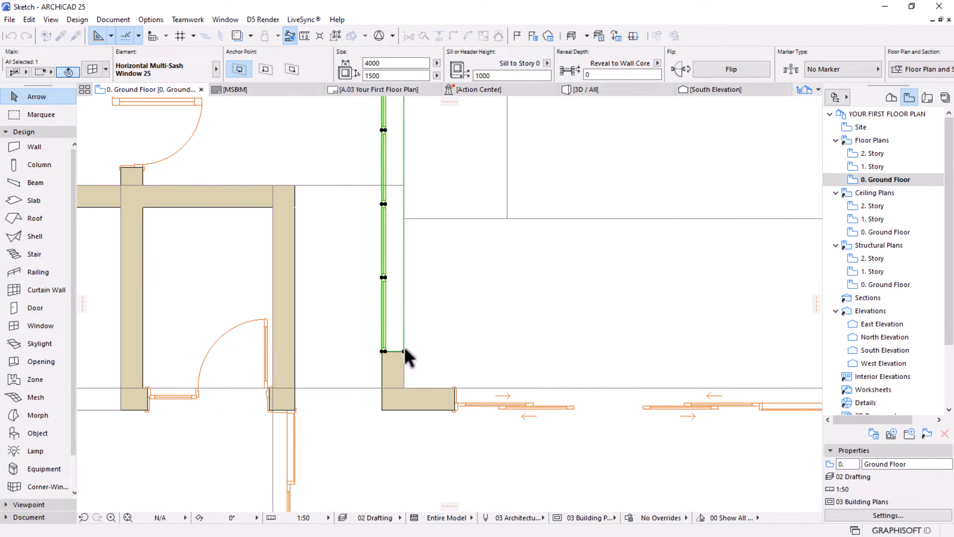
Examine the multi-sash corridor window and the surrounding walls and doors on the Ground Floor plan
scroll(433, 422, down, 3)
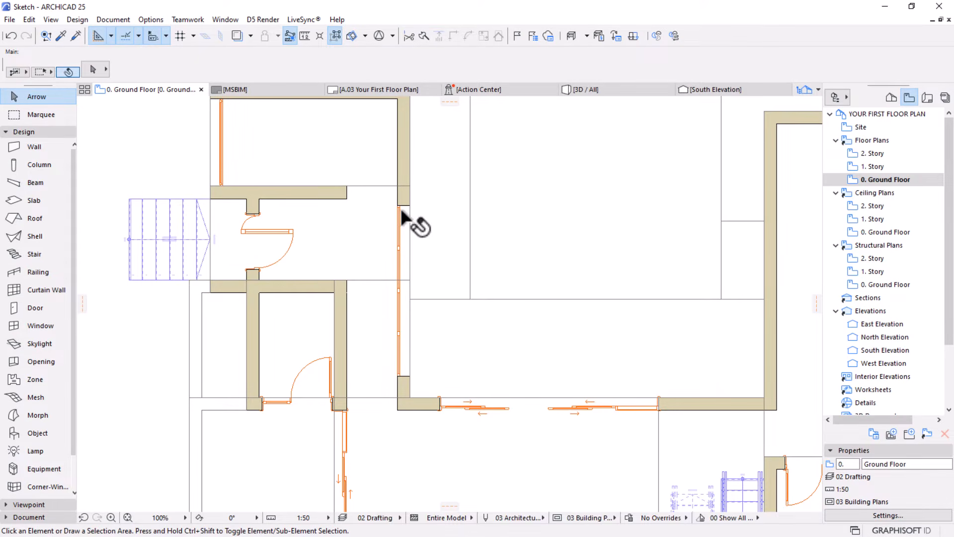
scroll(392, 226, down, 2)
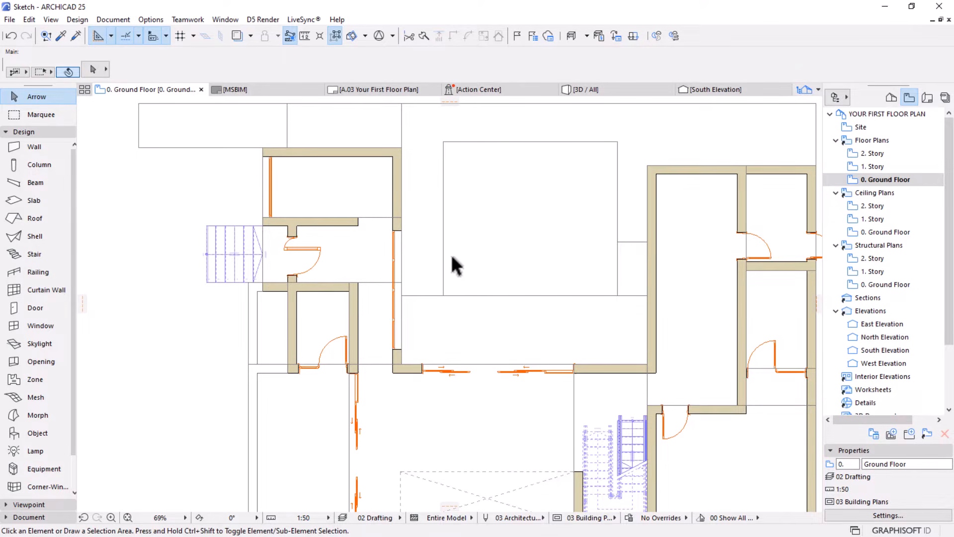
middle_drag(332, 297, 312, 267)
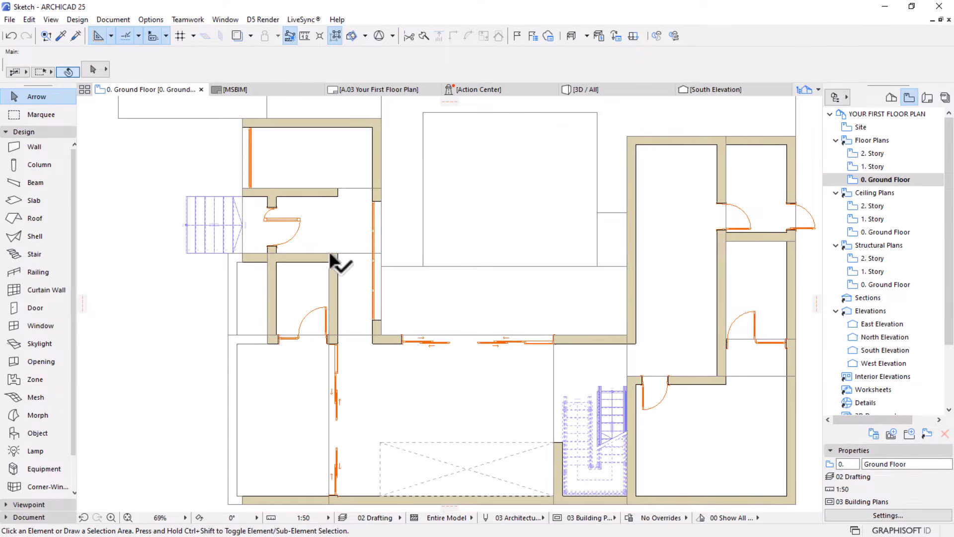
middle_drag(462, 343, 457, 290)
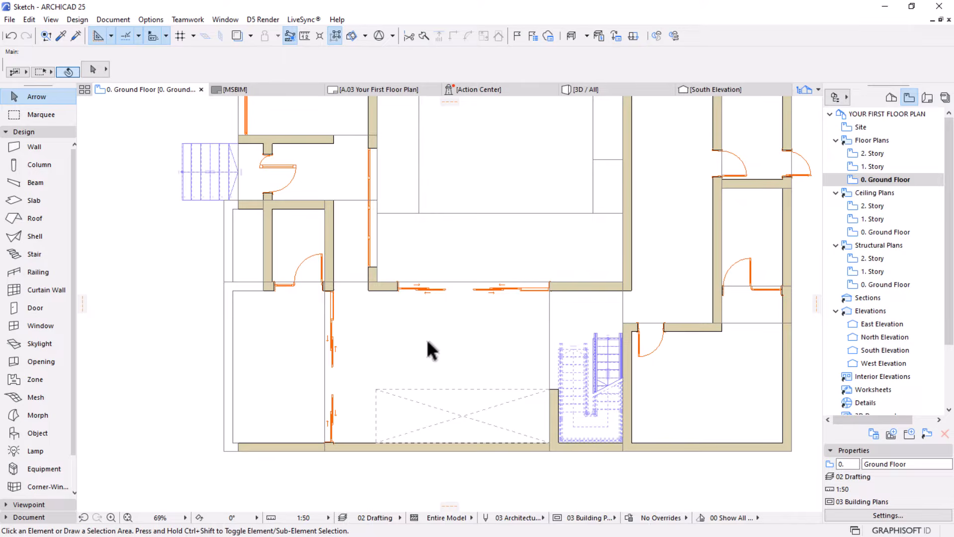
middle_drag(617, 298, 458, 359)
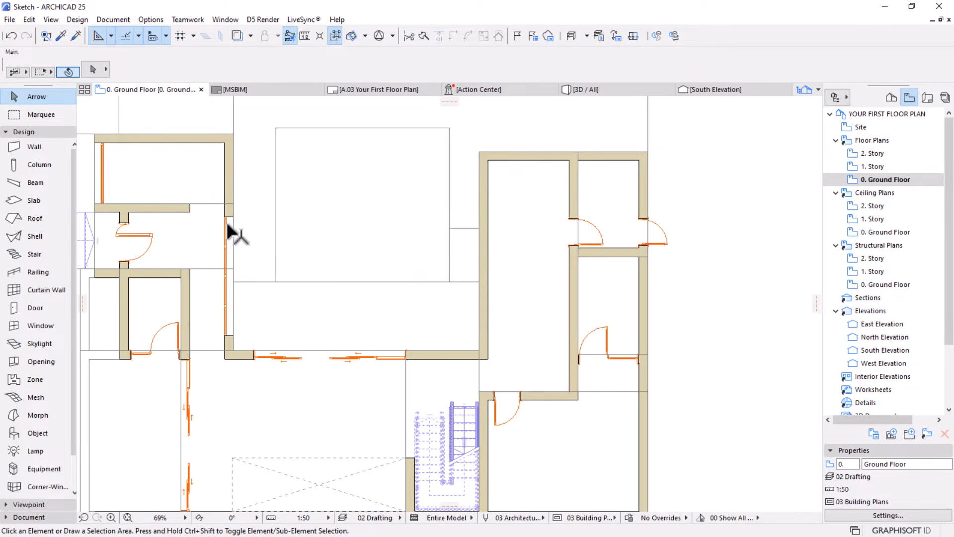
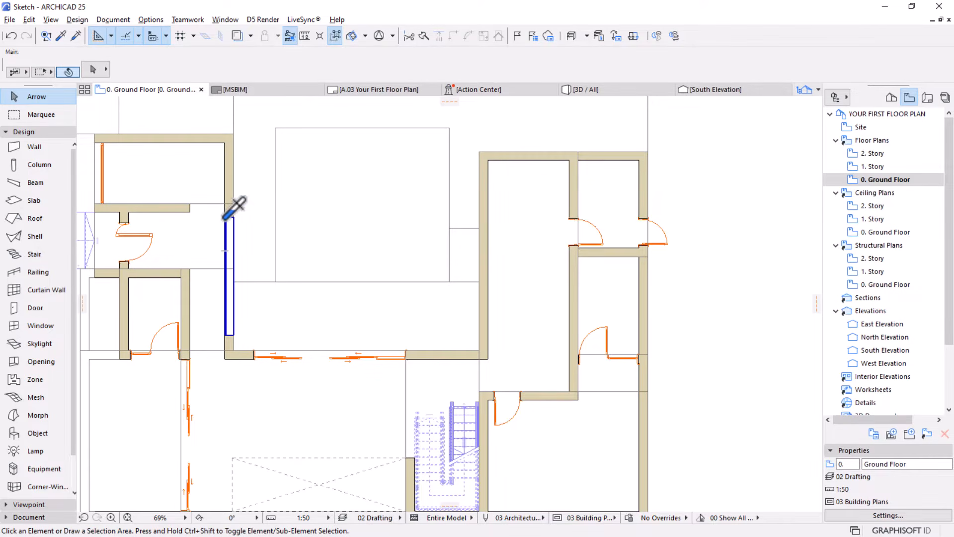
Copy the settings of the window in the left wing's inner wall and place a matching 4000 x 1500 window in the facing right-wing wall
alt+click(225, 216)
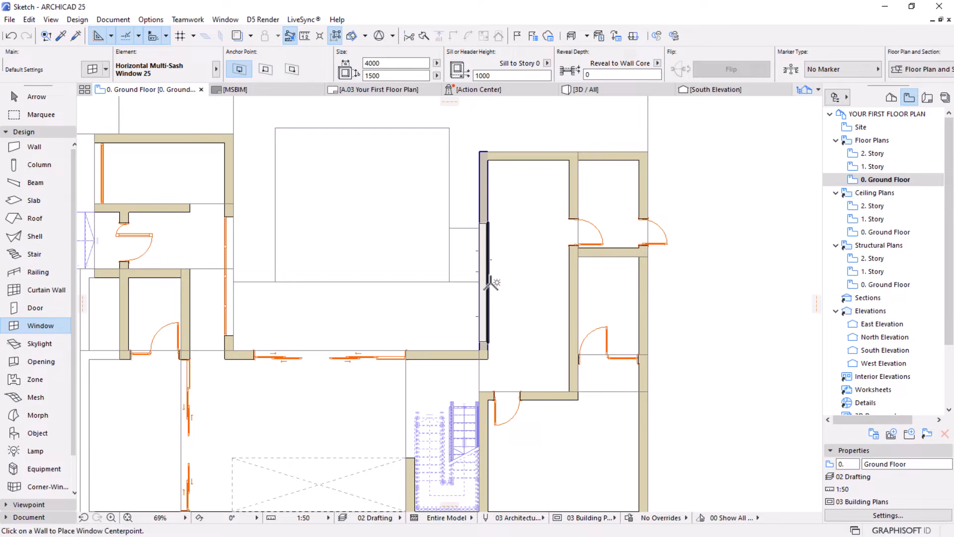
click(491, 283)
click(383, 270)
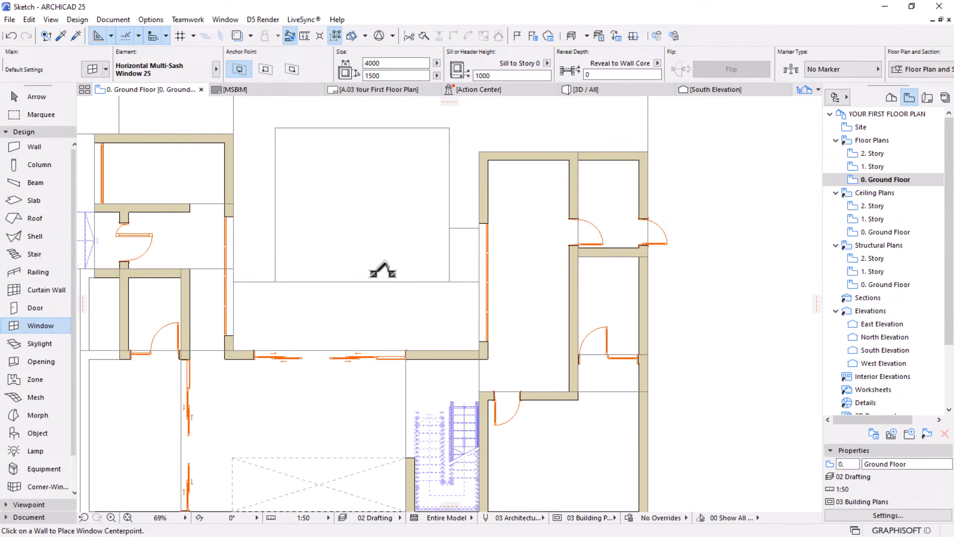
key(Escape)
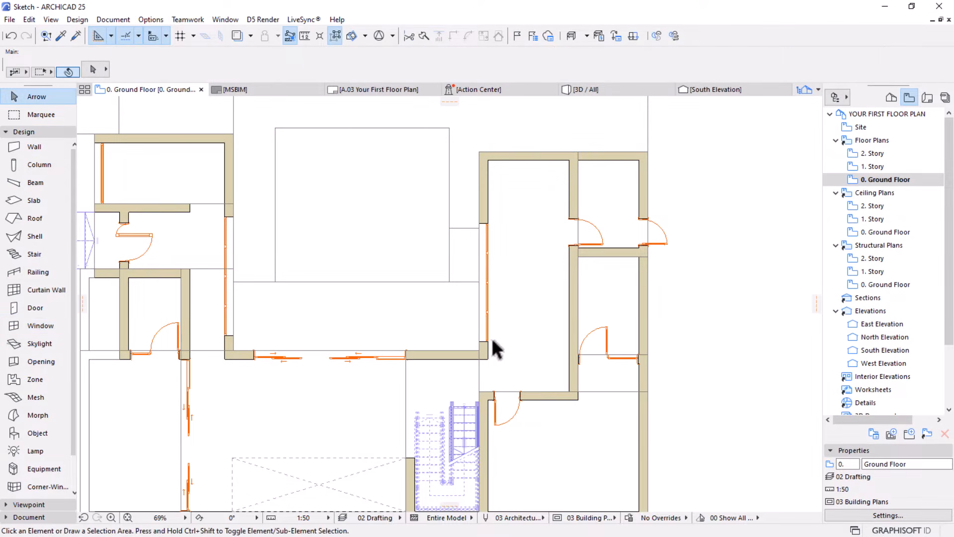
Move the new window down along its wall until its lower end meets the outer face of the adjoining horizontal wall
click(491, 338)
scroll(485, 345, up, 4)
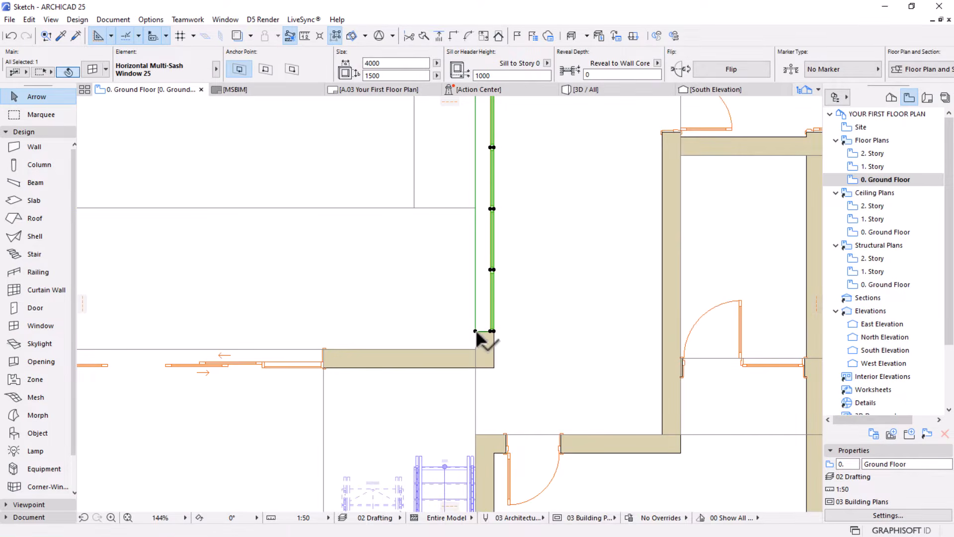
key(ctrl+d)
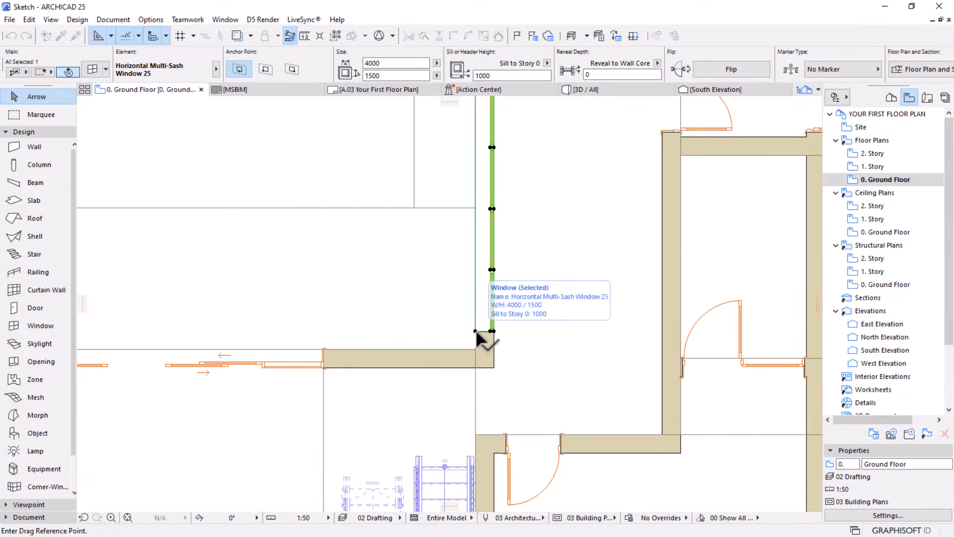
click(475, 331)
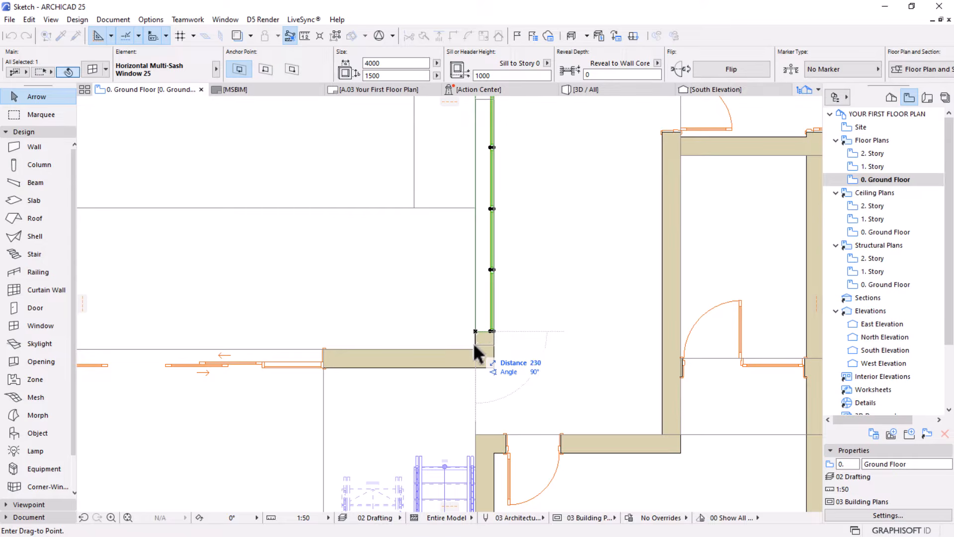
click(473, 343)
scroll(515, 386, down, 3)
scroll(514, 386, down, 2)
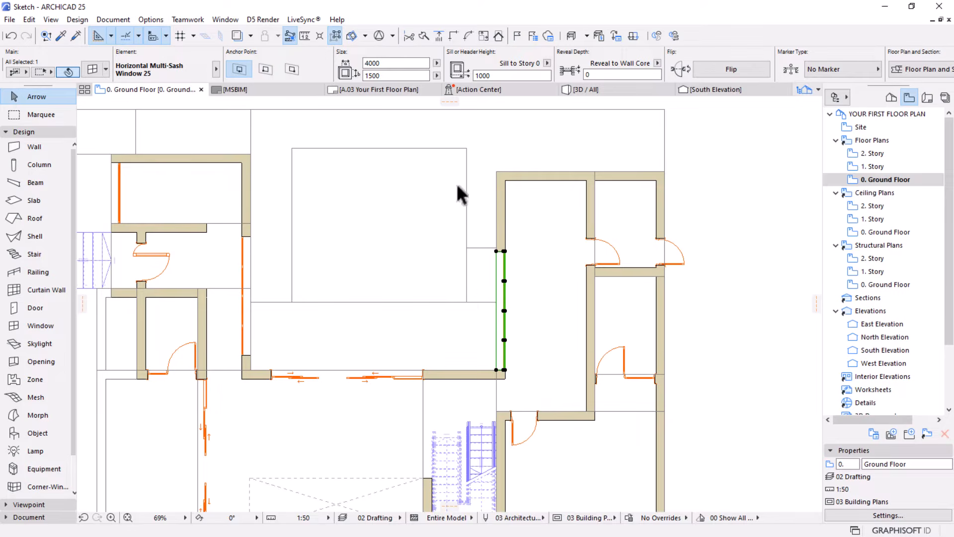
Set the window's width to 5000 and move its lower end back to the outer face of the adjoining horizontal wall
drag(391, 62, 366, 65)
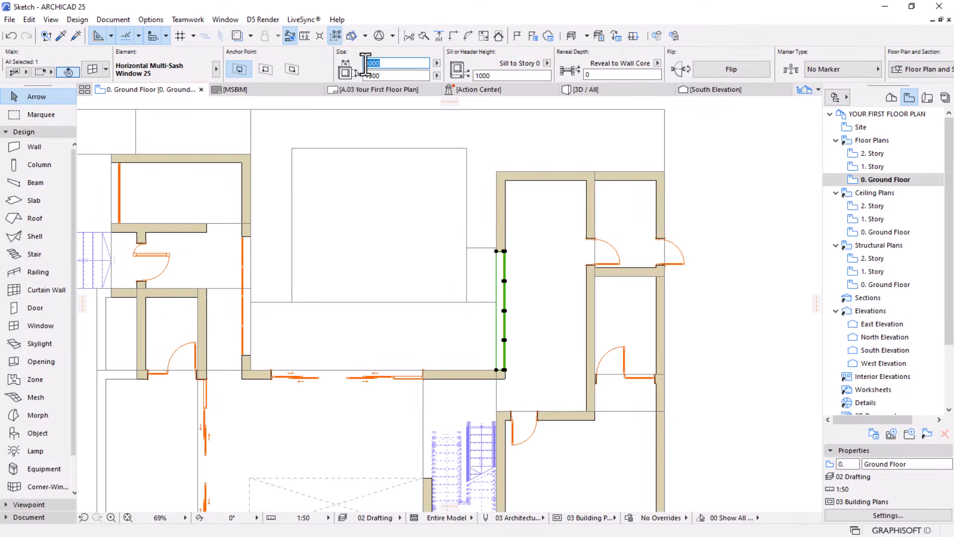
text(500)
key(Return)
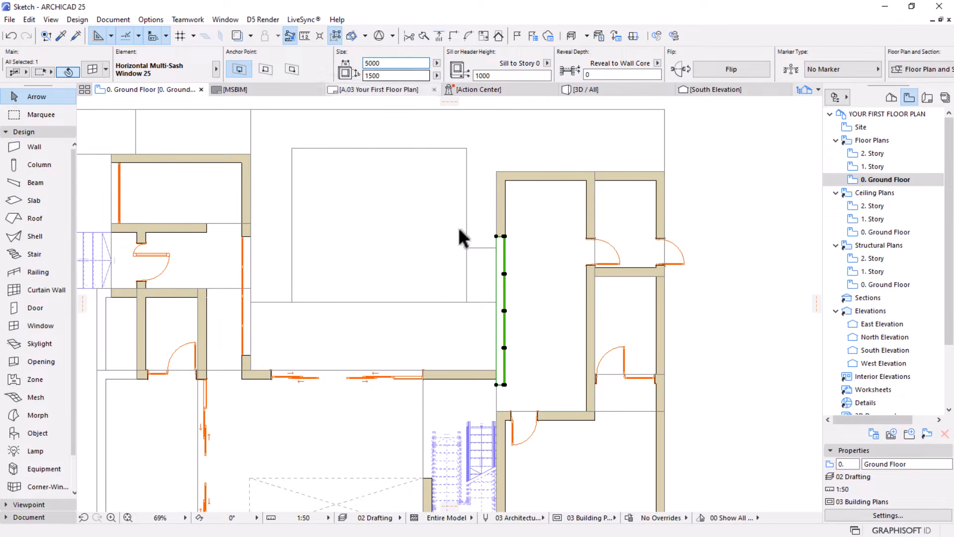
key(ctrl+d)
click(496, 385)
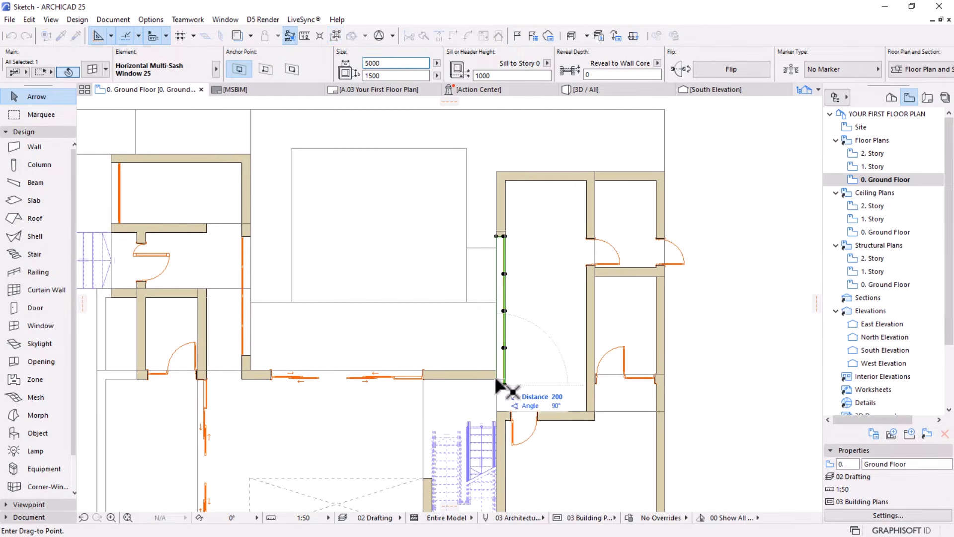
click(497, 371)
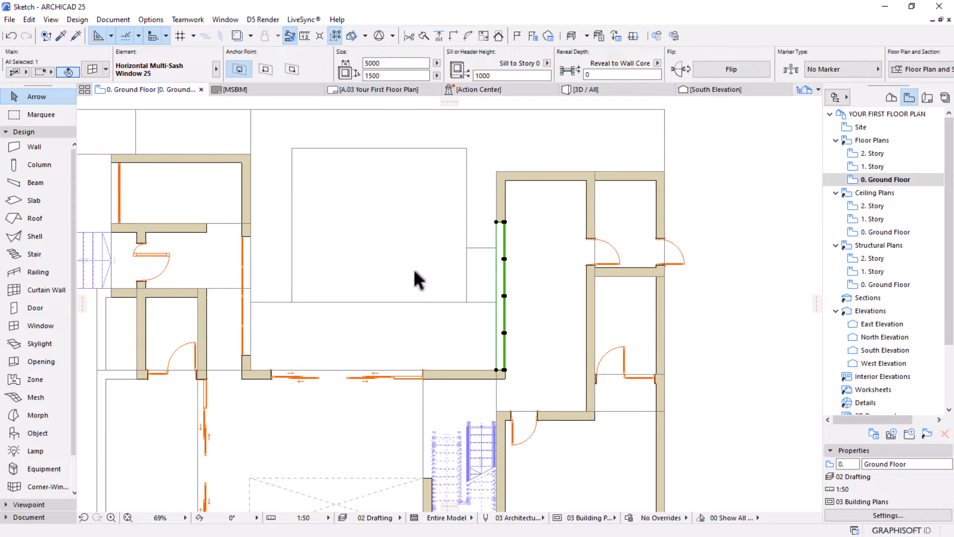
click(432, 217)
scroll(433, 239, down, 2)
middle_drag(419, 285, 425, 258)
scroll(541, 235, up, 3)
middle_drag(541, 235, 468, 244)
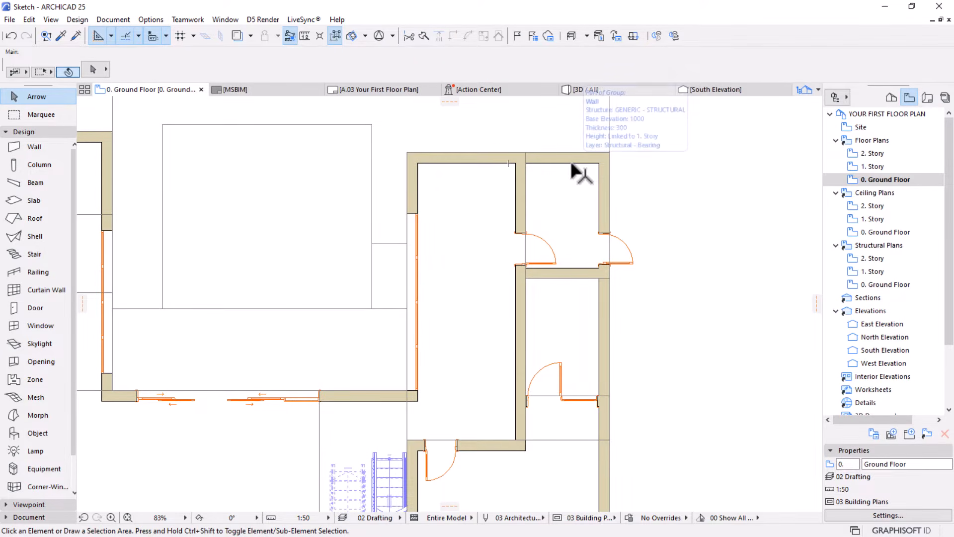
scroll(572, 167, down, 2)
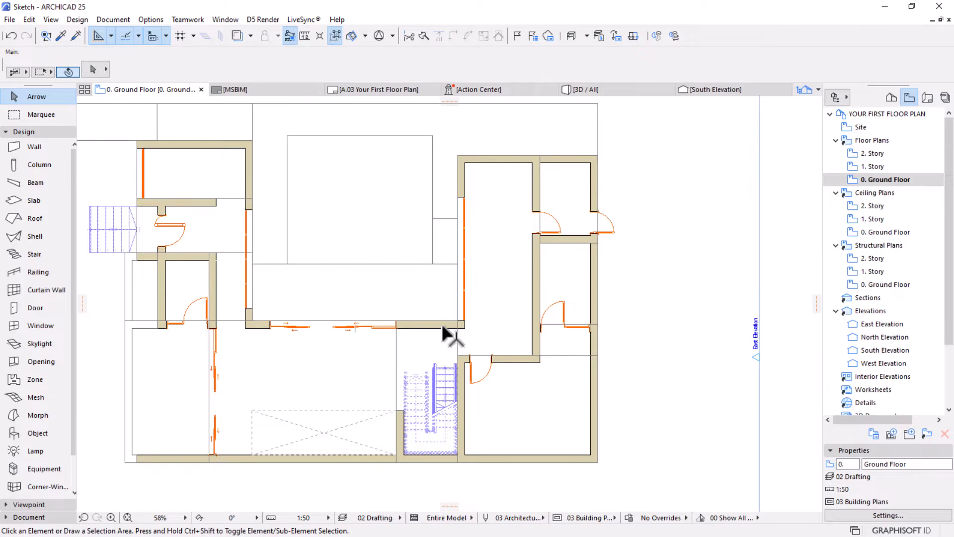
middle_drag(348, 342, 405, 263)
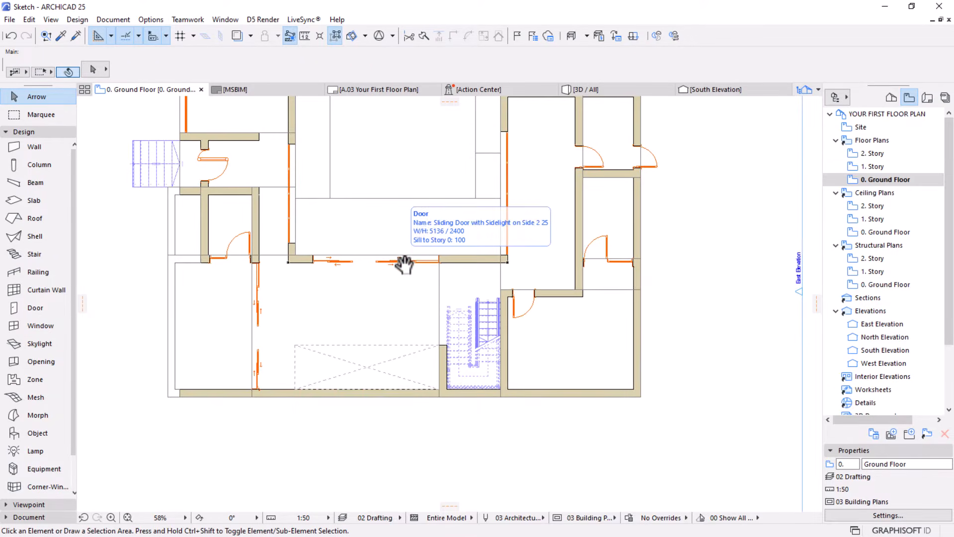
middle_drag(531, 189, 495, 298)
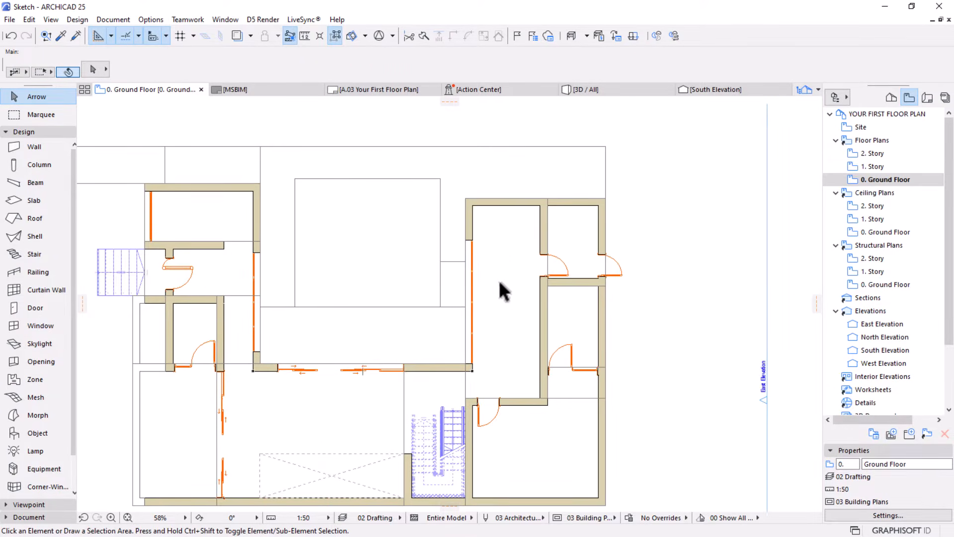
Set the window defaults to Double Sash Window 25 with a 2D detail level of 1:50
key(w)
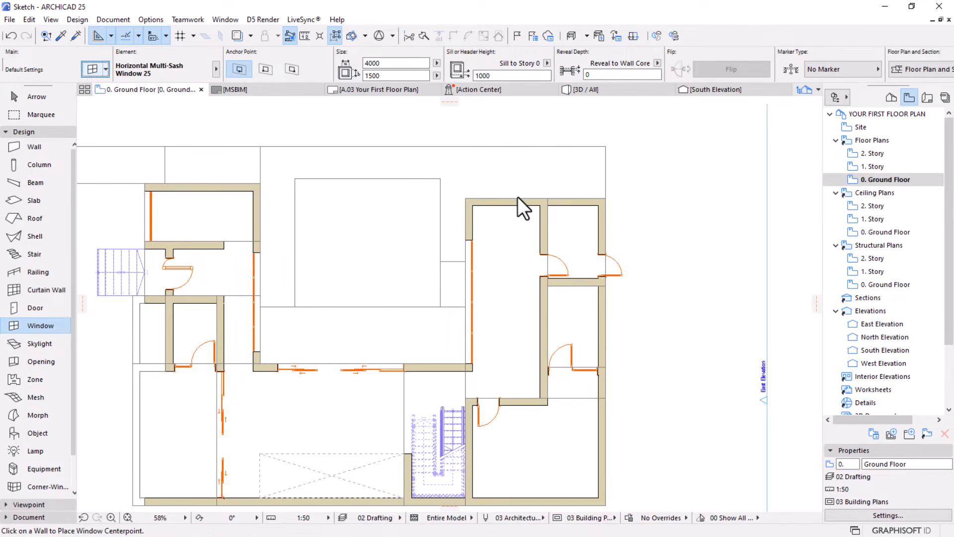
key(ctrl+t)
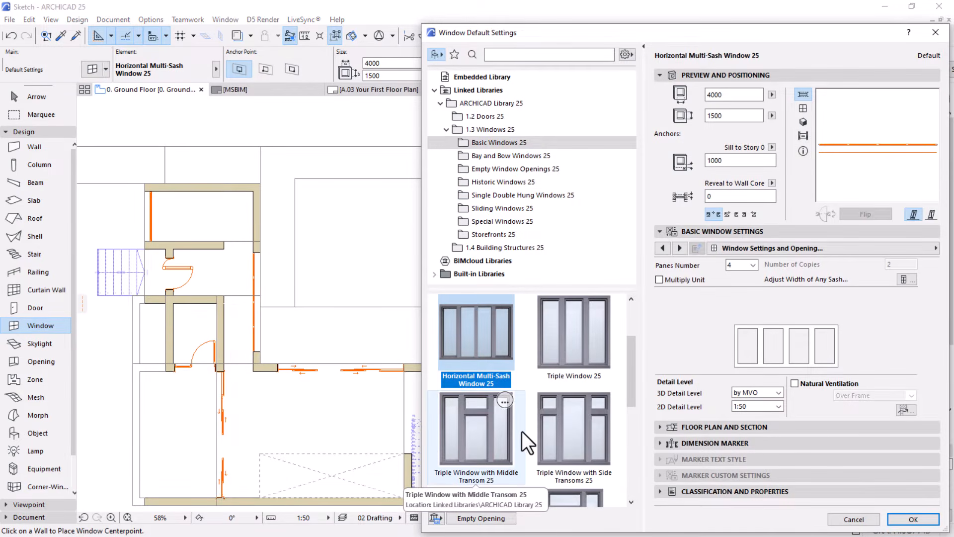
scroll(522, 431, up, 1)
scroll(557, 431, up, 2)
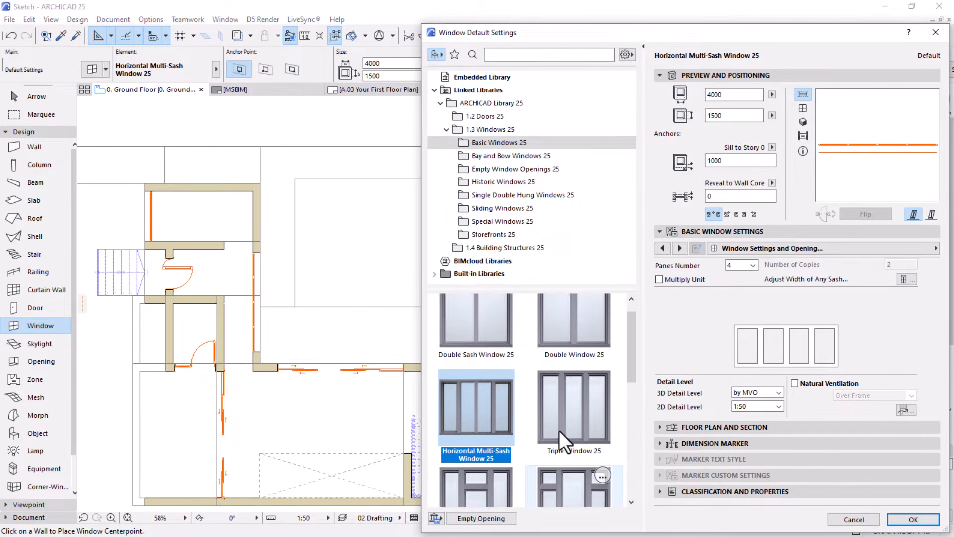
click(473, 337)
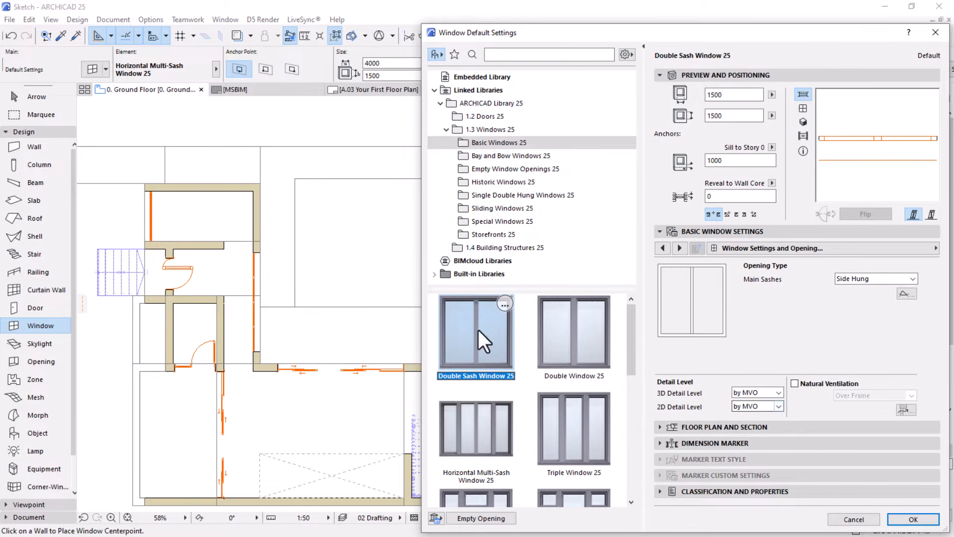
click(764, 407)
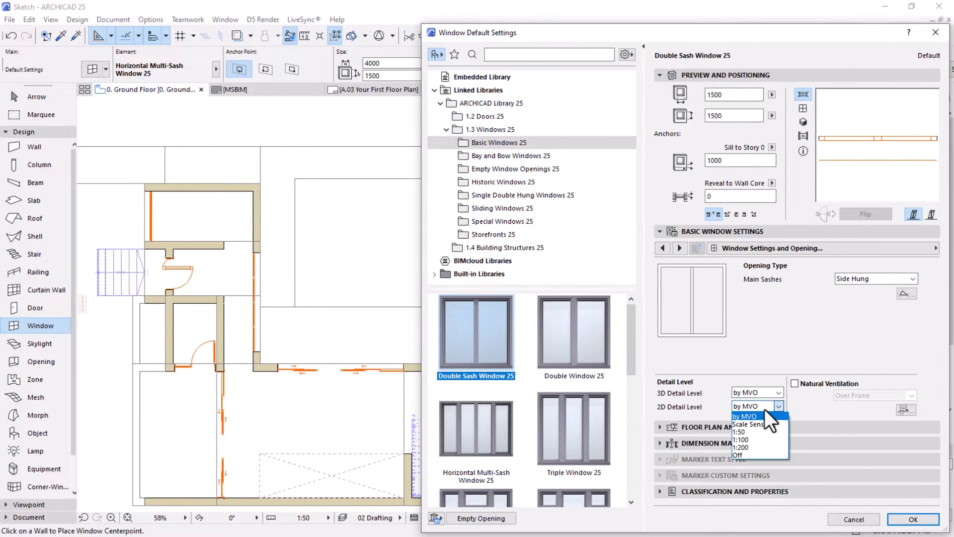
click(753, 432)
click(912, 518)
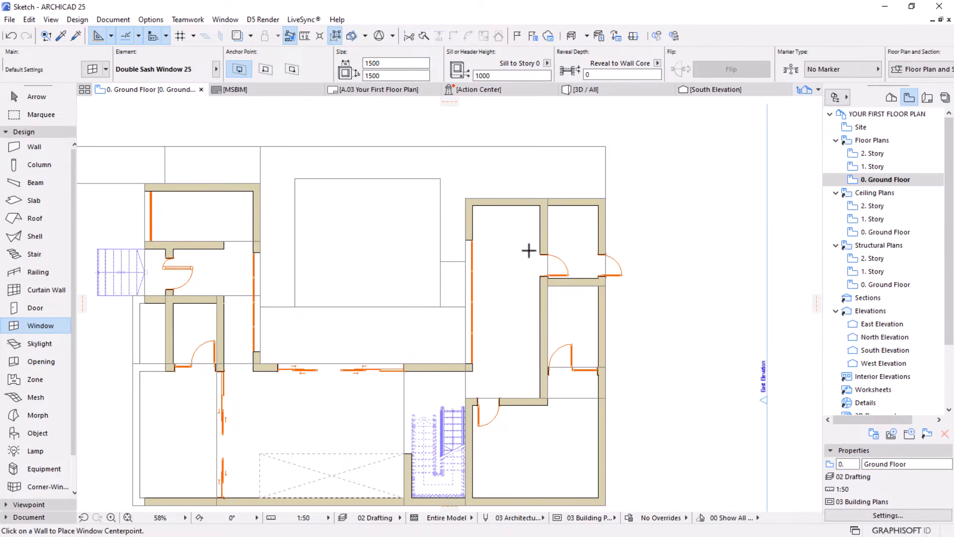
Place a 1500 x 1500 double sash window in the upper exterior wall of the right wing's long room, facing outward
click(501, 202)
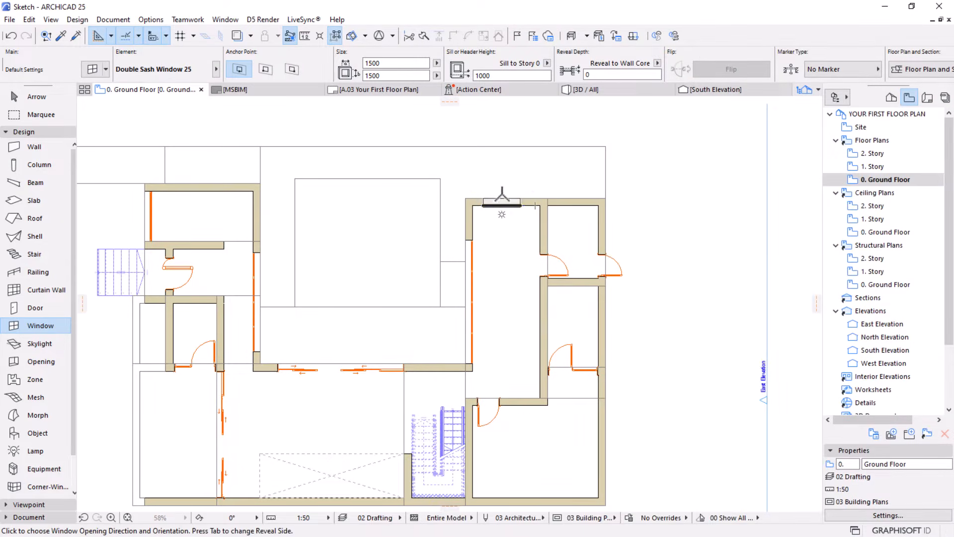
click(502, 166)
scroll(520, 165, up, 3)
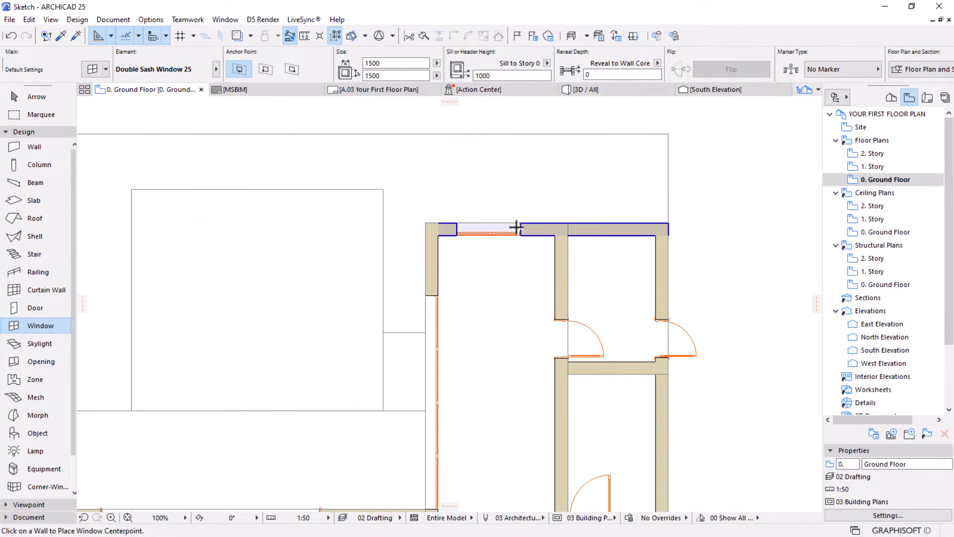
key(Escape)
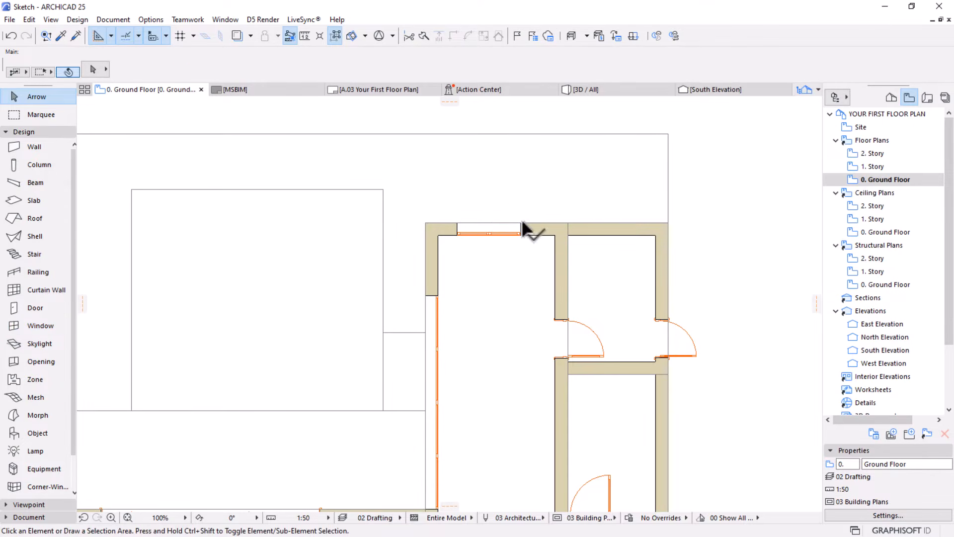
Set the width of the double sash window in the upper exterior wall to 2500
click(522, 219)
click(392, 63)
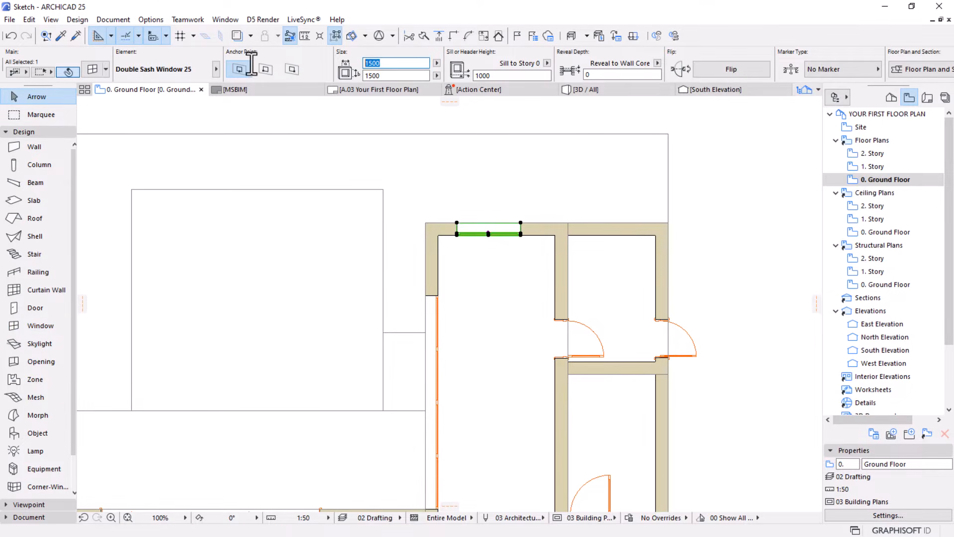
text(25)
key(Return)
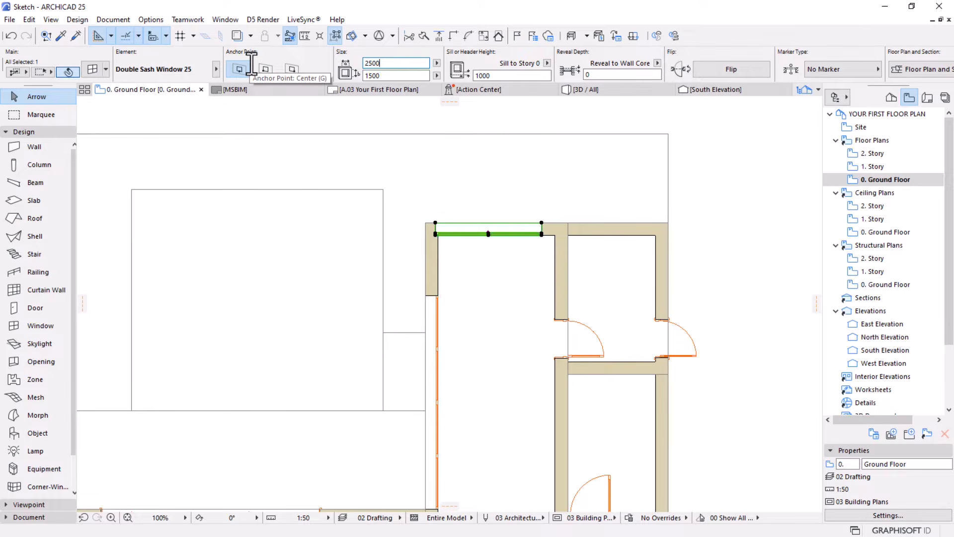
Shift the double sash window about 160 mm to the right along its wall to centre it in the room
scroll(563, 140, up, 2)
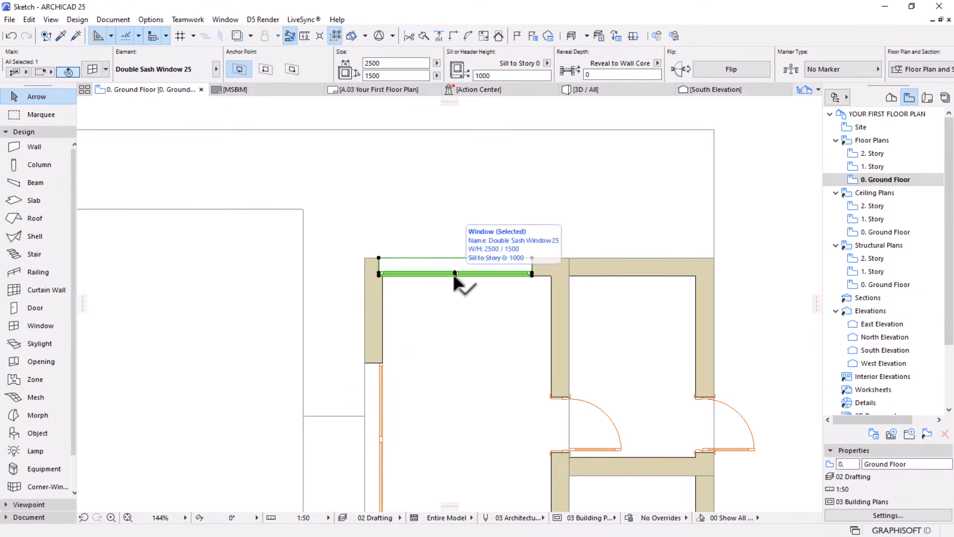
click(454, 275)
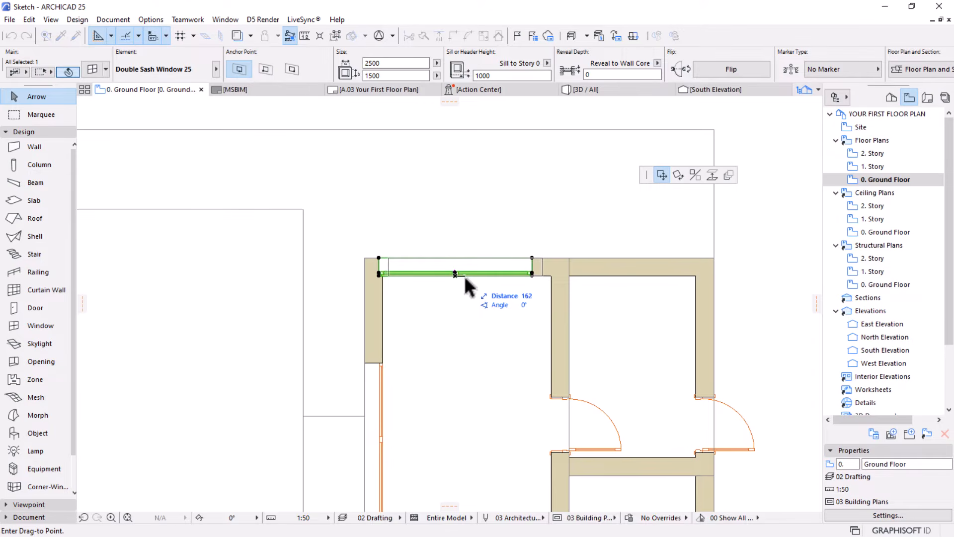
click(464, 276)
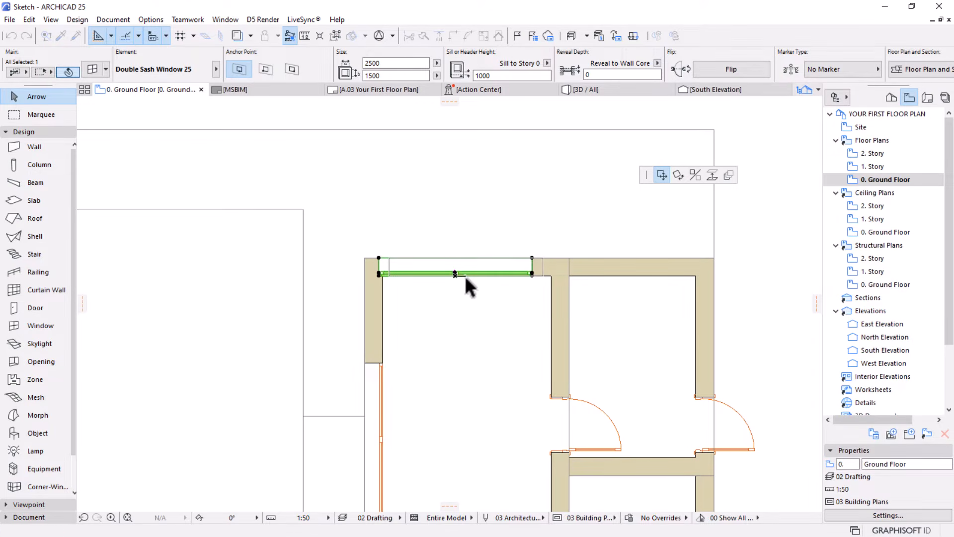
click(449, 169)
Place a 1500 x 1500 double sash window in the upper exterior wall of the small corner room beside the long room, facing outward
scroll(449, 169, down, 2)
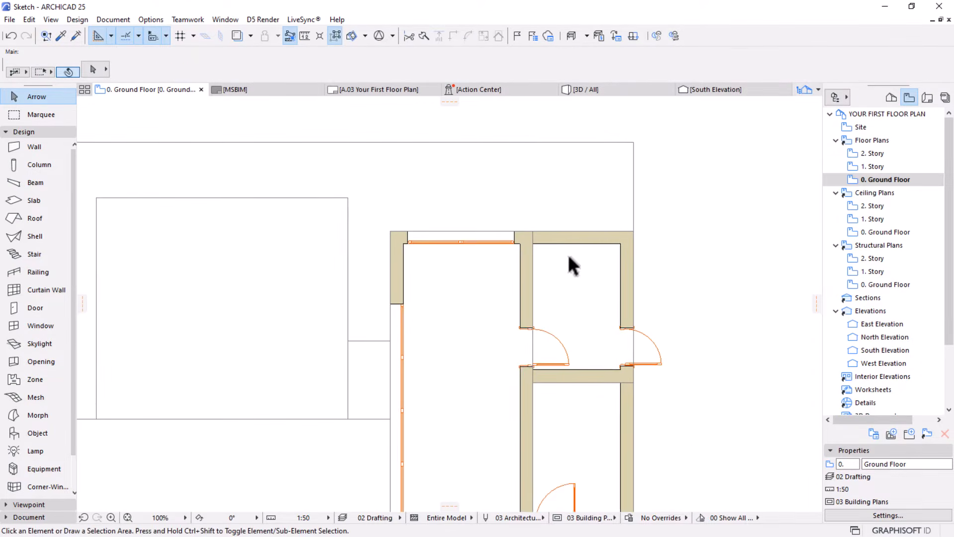
scroll(568, 255, down, 2)
middle_drag(528, 267, 501, 229)
scroll(523, 181, up, 3)
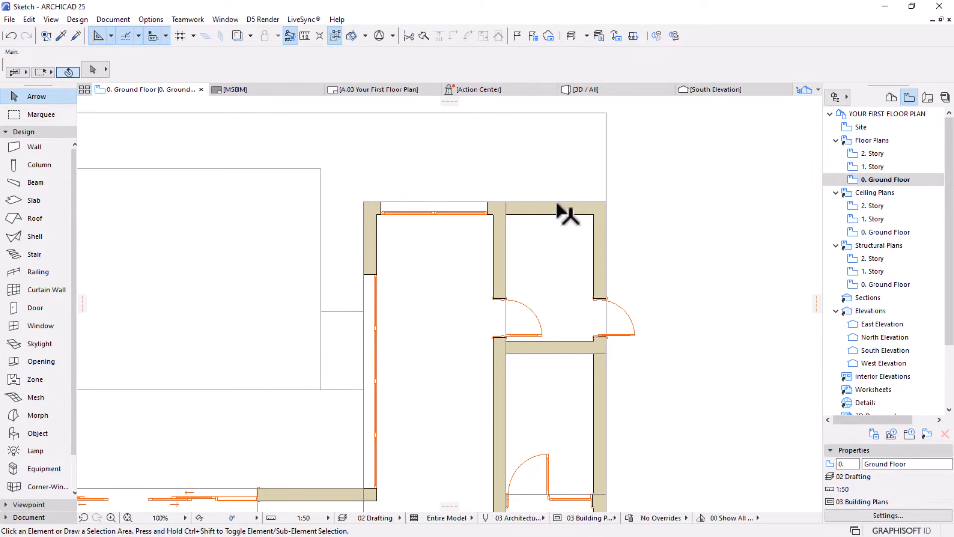
key(w)
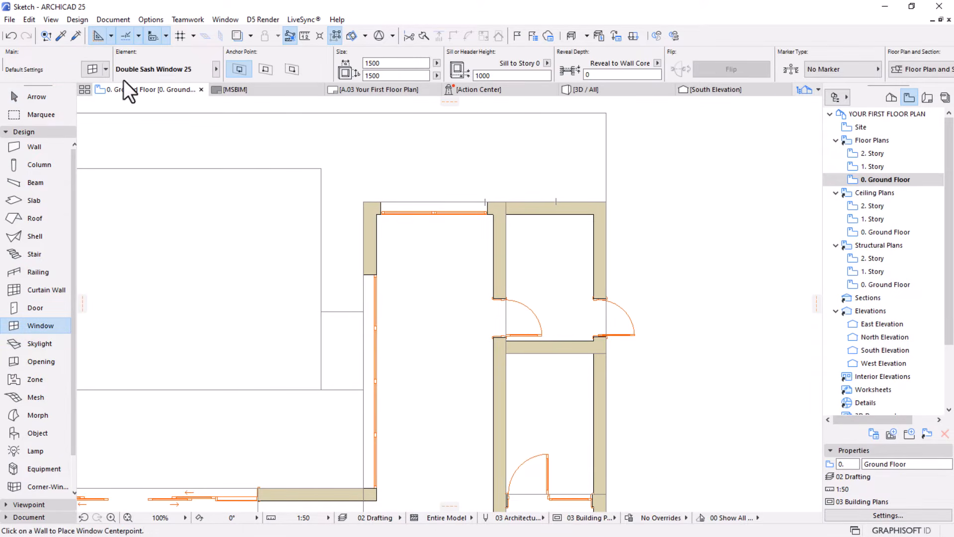
key(ctrl+t)
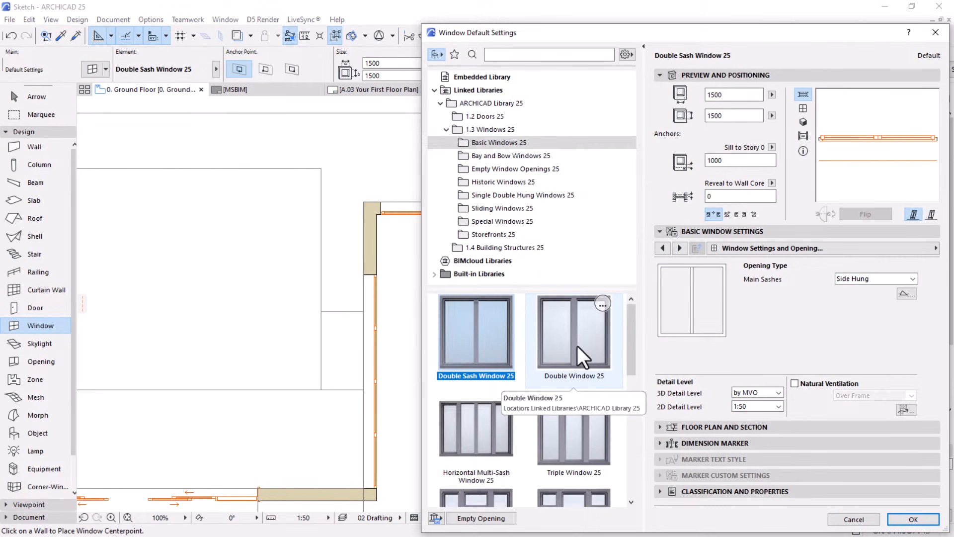
scroll(583, 366, down, 3)
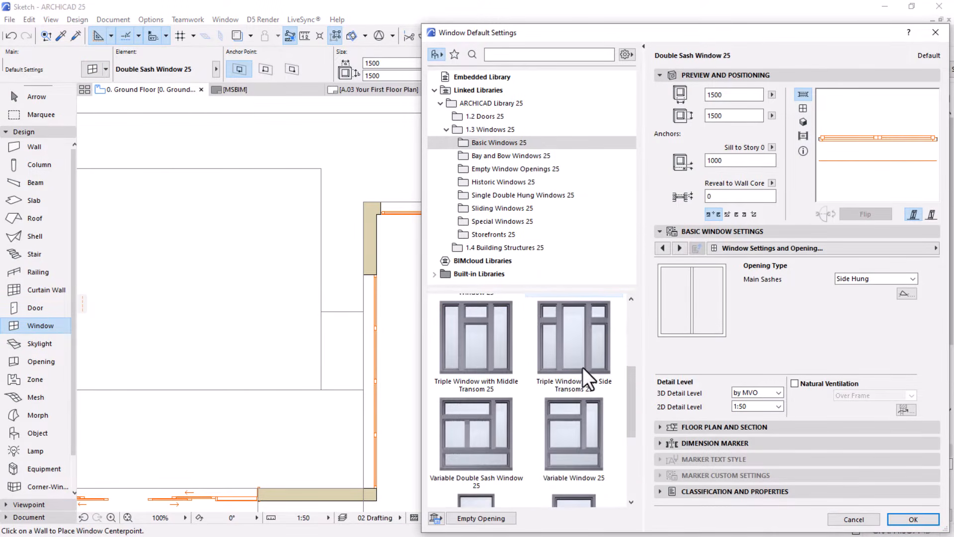
scroll(583, 368, up, 5)
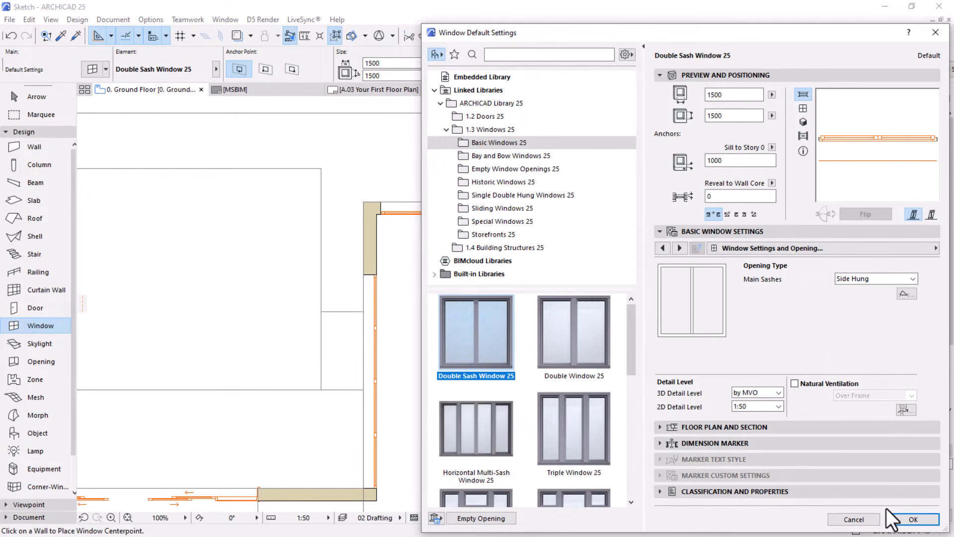
click(910, 519)
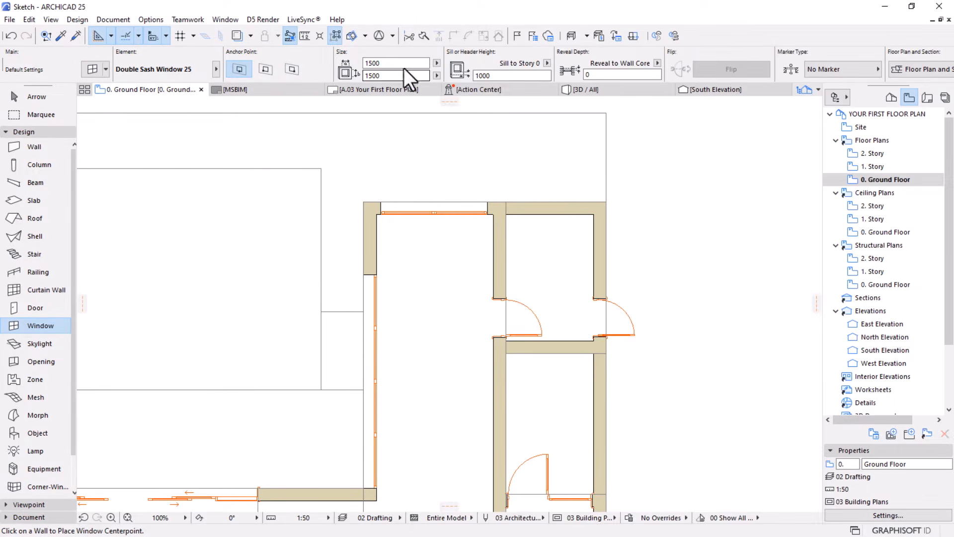
click(548, 214)
click(541, 148)
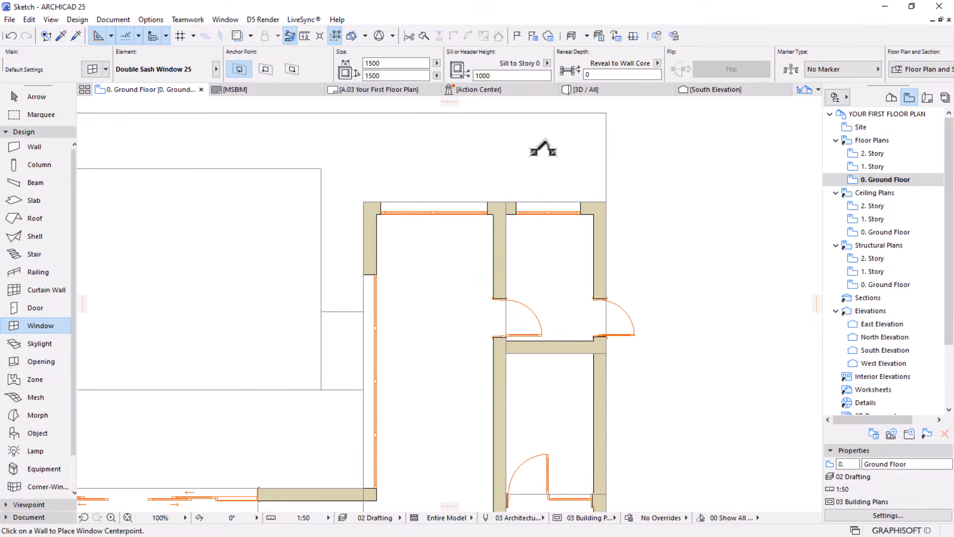
Set the window defaults to 2-Sash Sliding Window 25 with a 2D detail level of 1:50
scroll(543, 149, down, 2)
middle_drag(532, 225, 520, 189)
scroll(519, 190, down, 1)
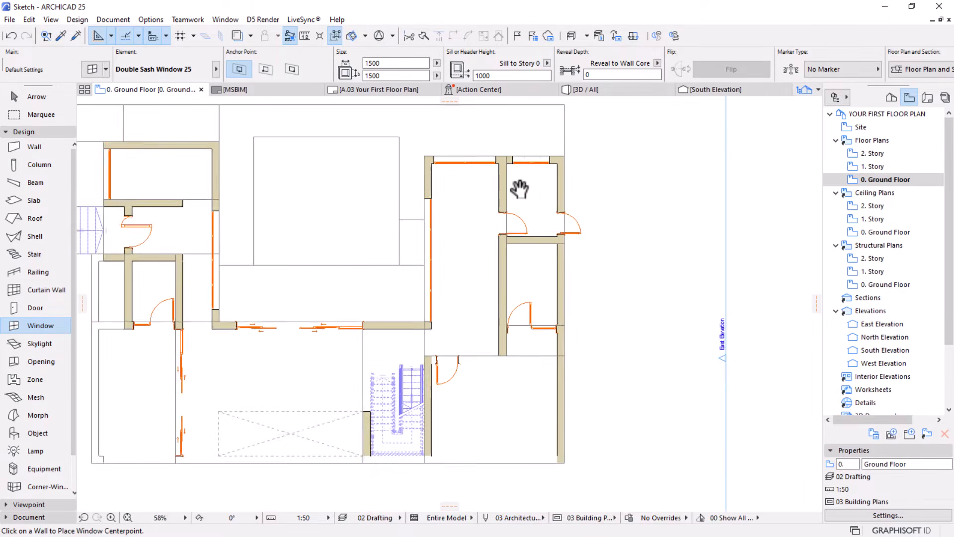
scroll(518, 189, up, 1)
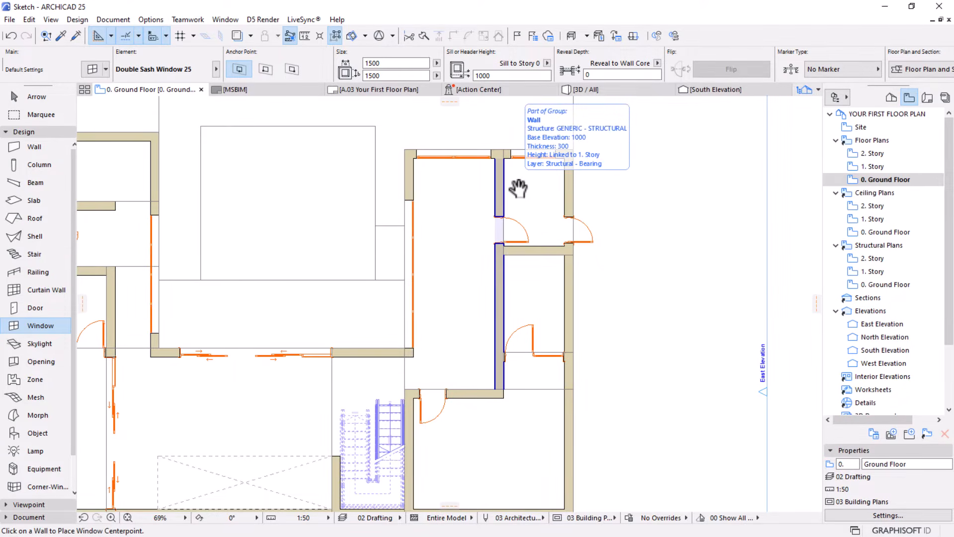
scroll(571, 221, down, 1)
middle_drag(527, 318, 523, 260)
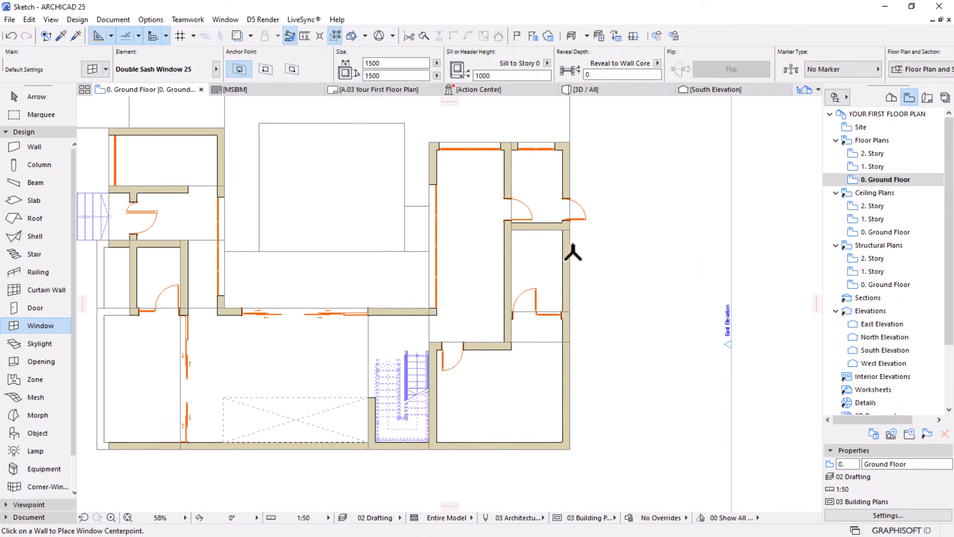
scroll(573, 253, up, 1)
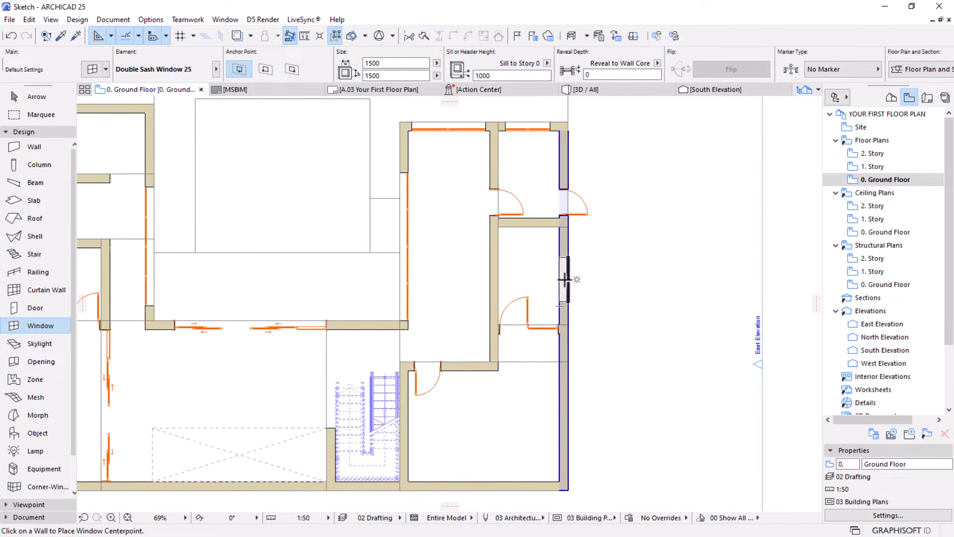
scroll(564, 279, up, 2)
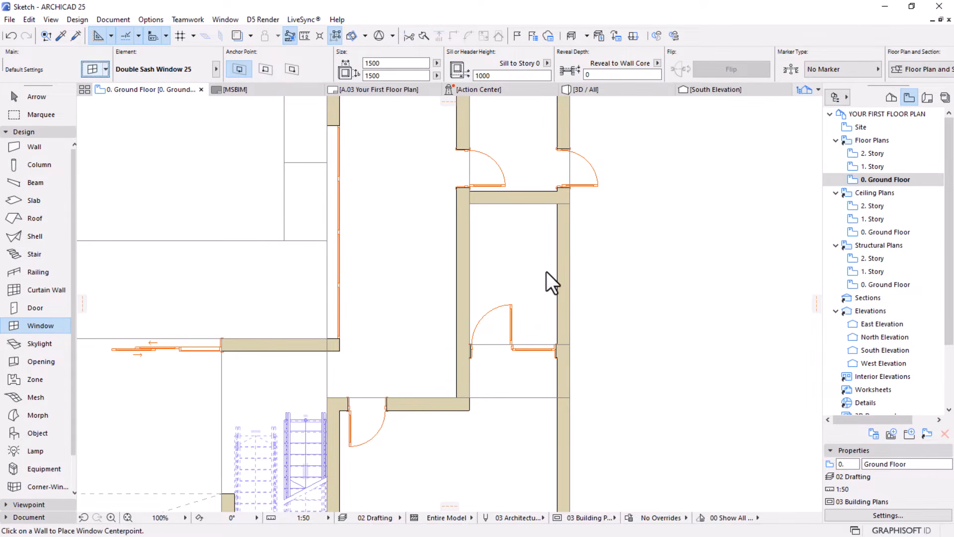
key(ctrl+t)
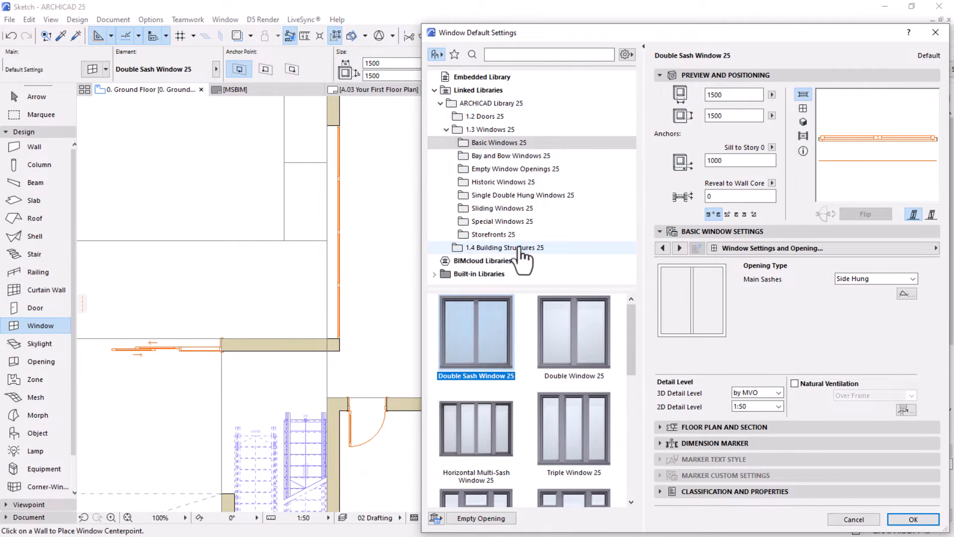
click(478, 209)
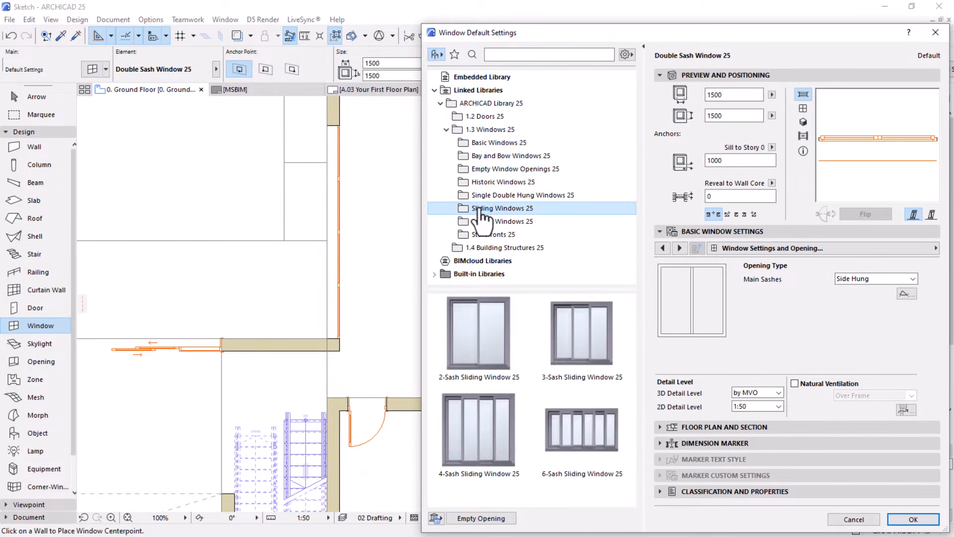
click(461, 337)
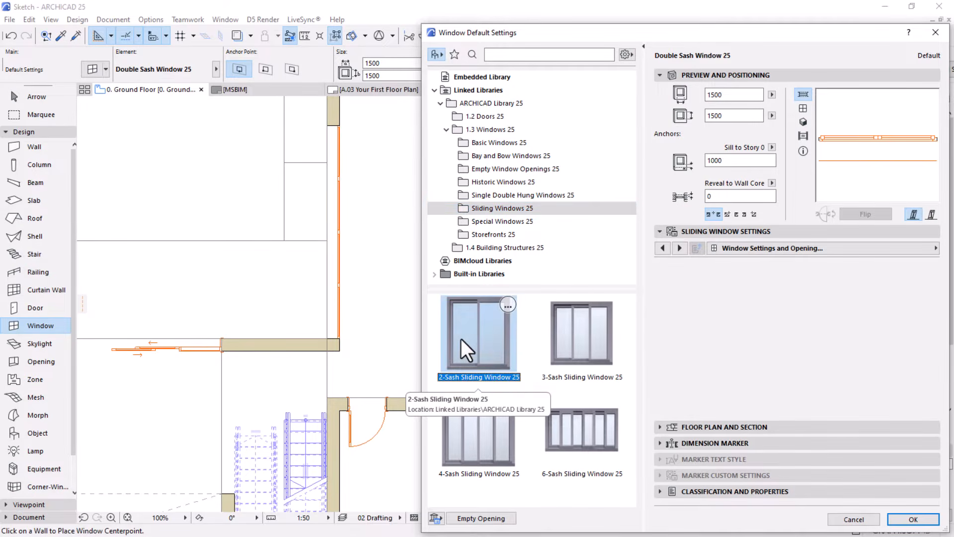
click(779, 392)
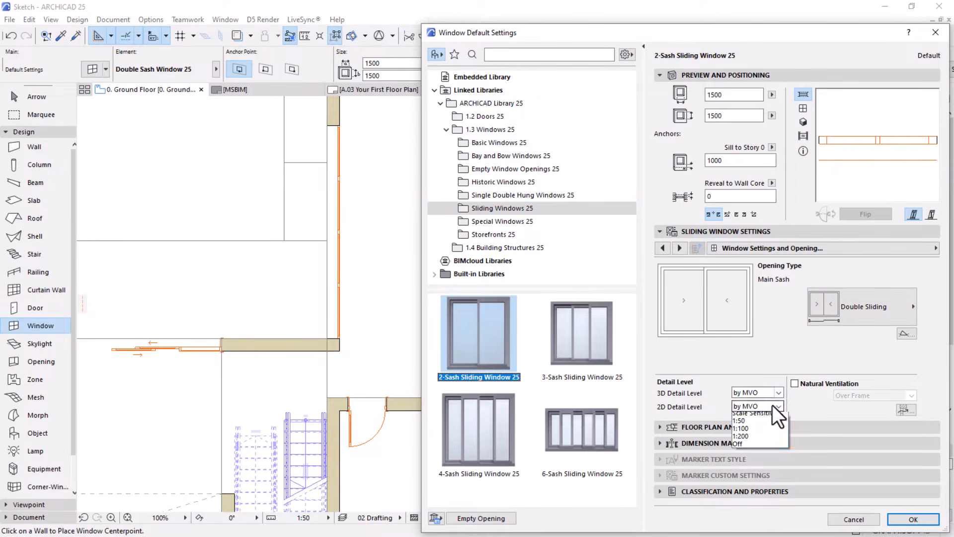
click(747, 434)
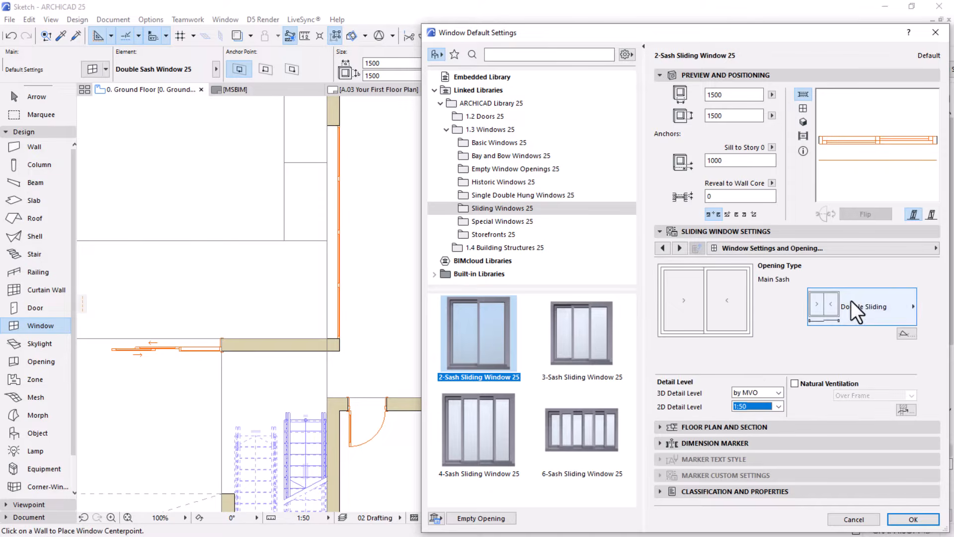
click(914, 519)
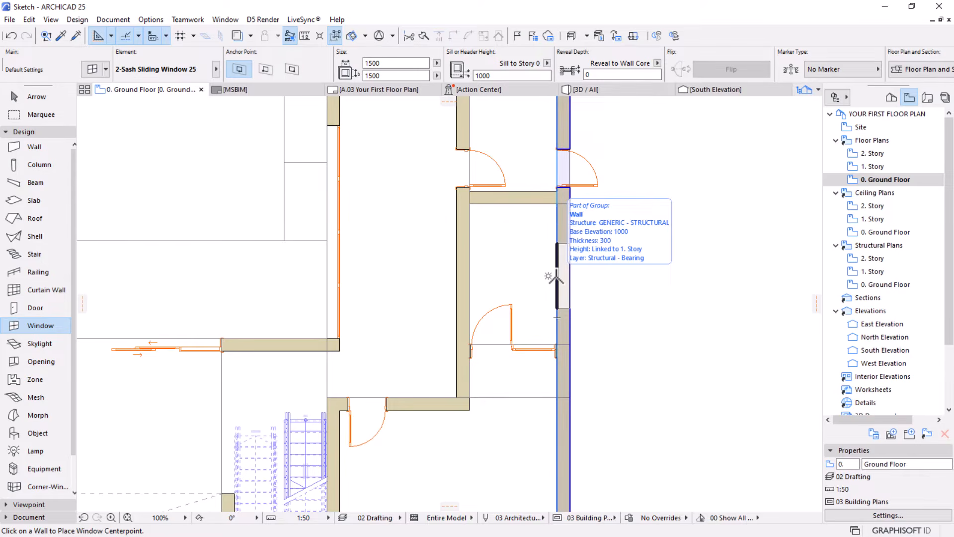
Place a 1500 x 1500 two-sash sliding window in the east exterior wall of the room below the corner room, facing outward
click(556, 278)
click(642, 275)
key(Escape)
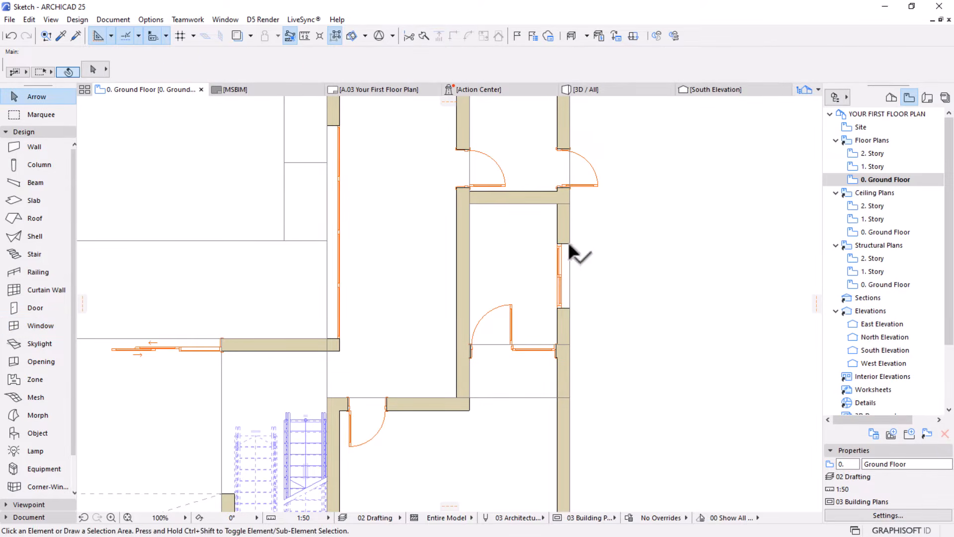
Set the width of the two-sash sliding window in the east exterior wall to 2000 and deselect it
click(569, 243)
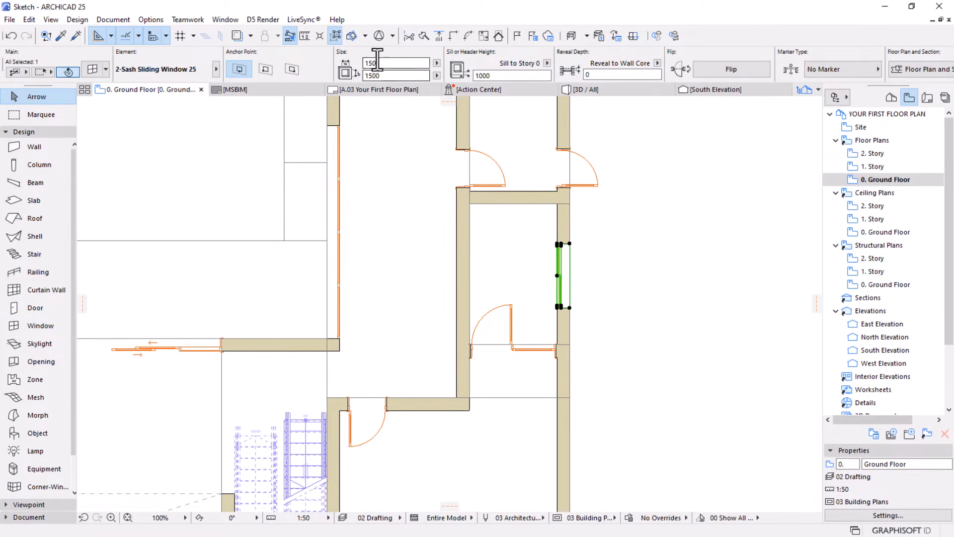
double_click(374, 63)
text(2000)
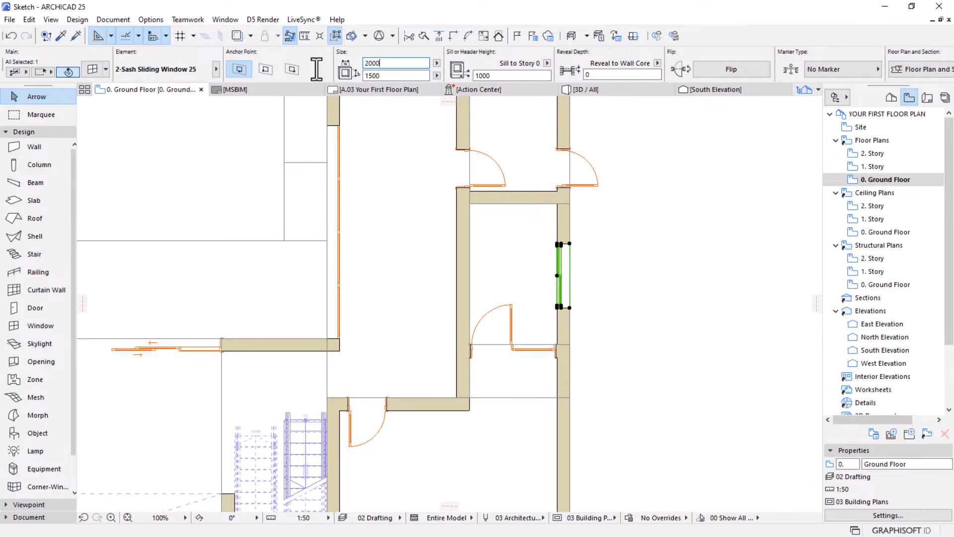
key(Return)
scroll(329, 189, down, 3)
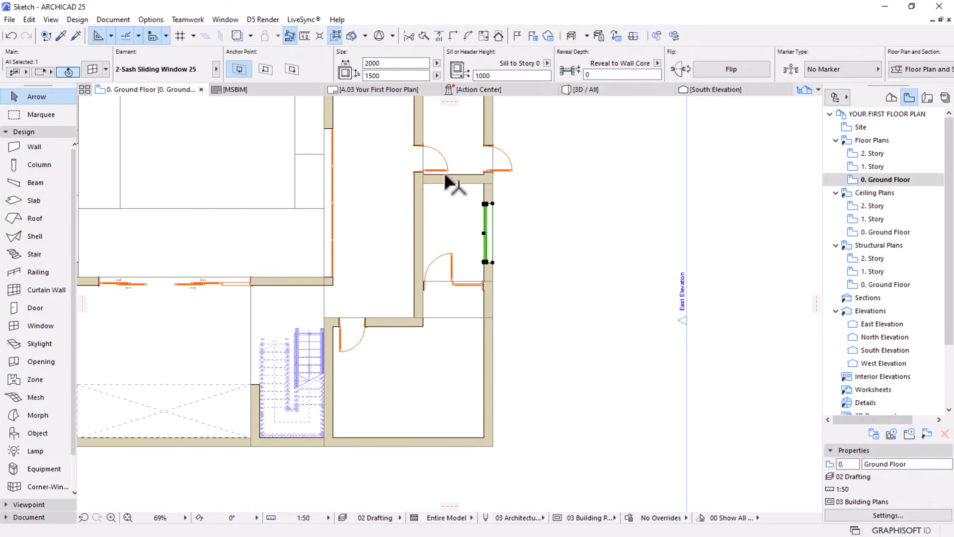
middle_drag(412, 310, 420, 298)
click(489, 378)
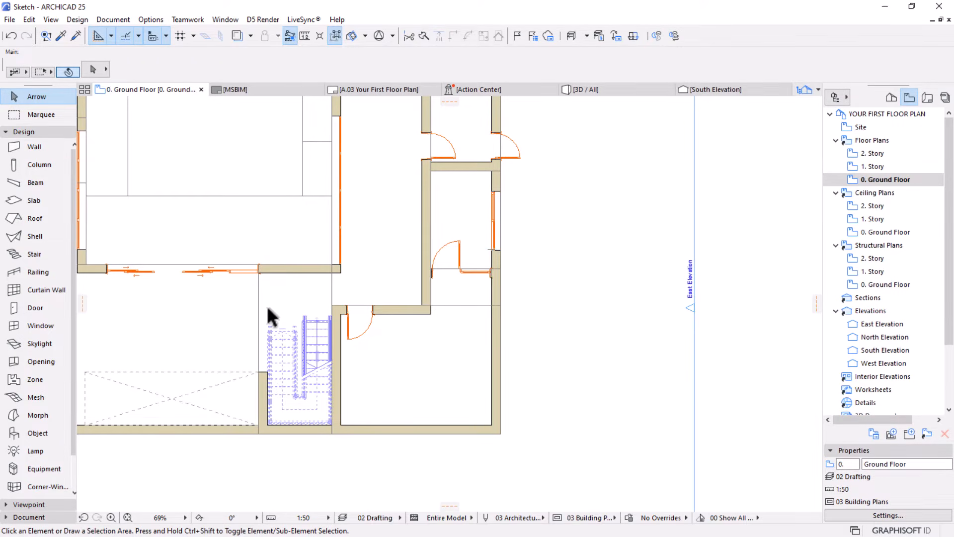
Set the window defaults to Vertical Multi-Sash Window 25 from the basic windows, with a 2D detail level of 1:50
key(w)
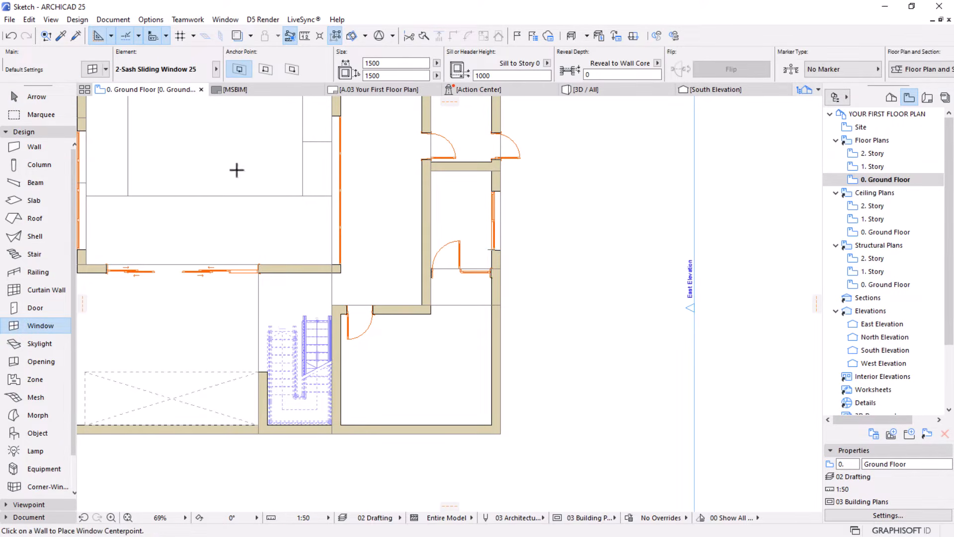
click(93, 69)
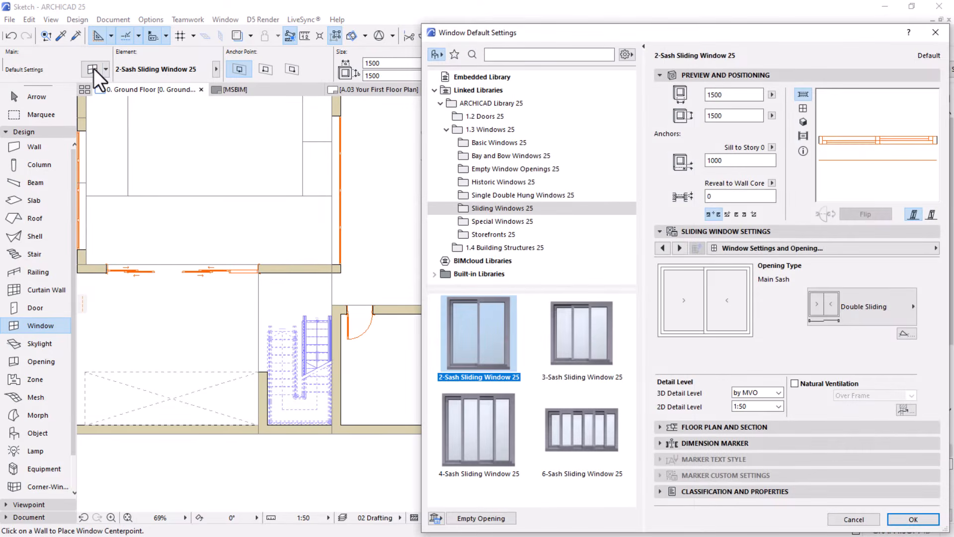
click(489, 143)
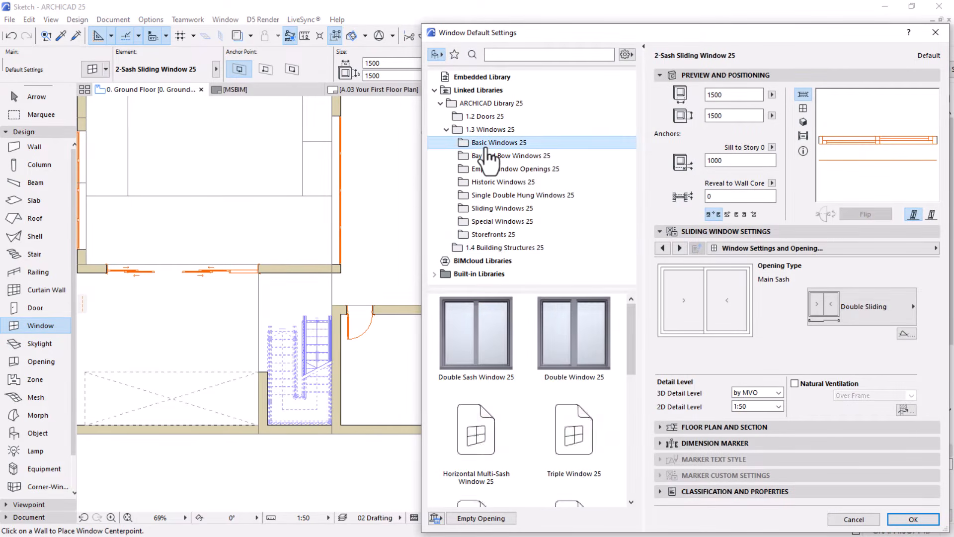
scroll(551, 440, down, 8)
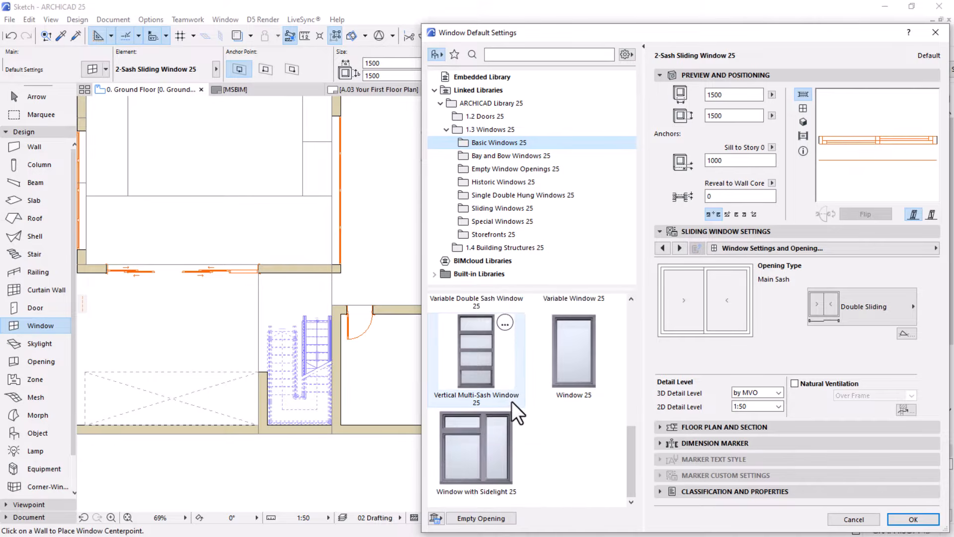
scroll(511, 408, up, 2)
scroll(510, 412, down, 2)
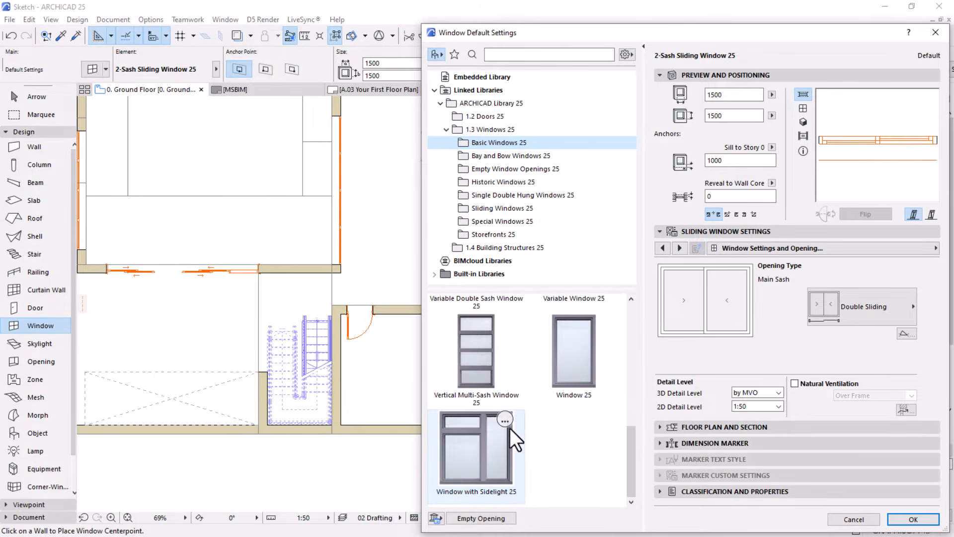
scroll(478, 424, up, 3)
scroll(478, 446, down, 1)
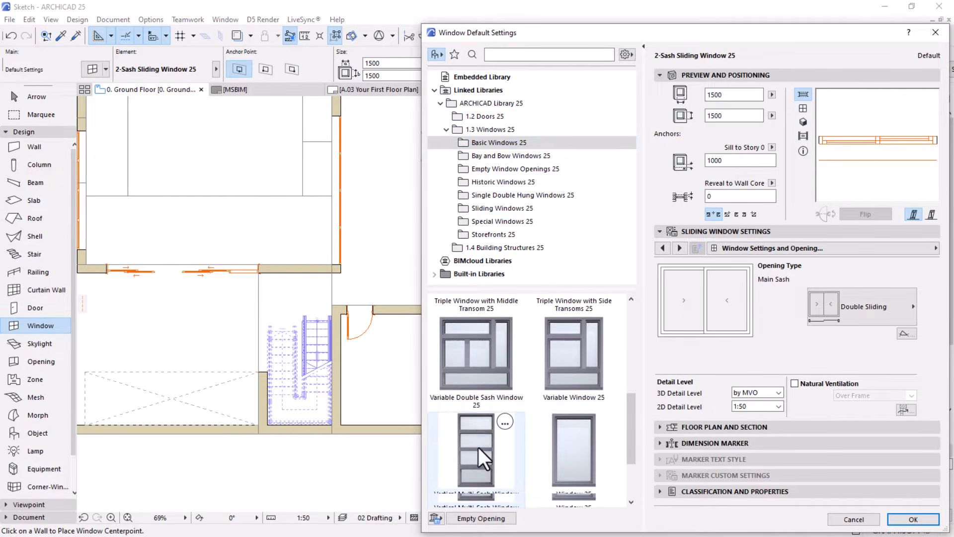
click(478, 446)
click(756, 406)
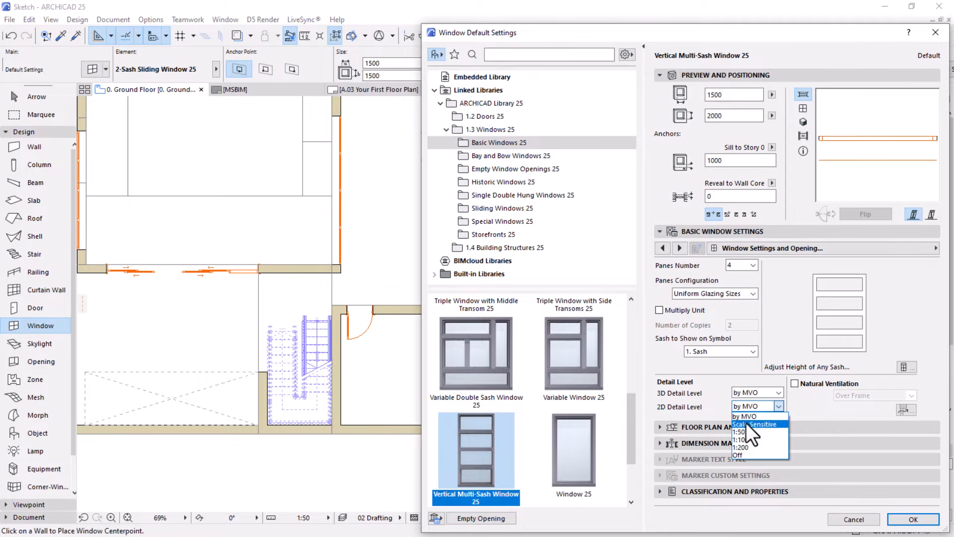
click(750, 431)
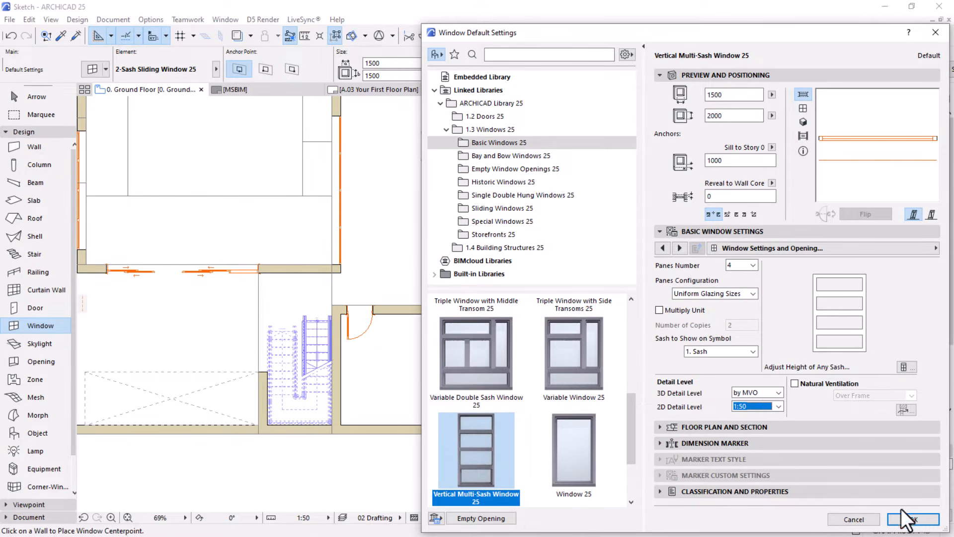
click(906, 521)
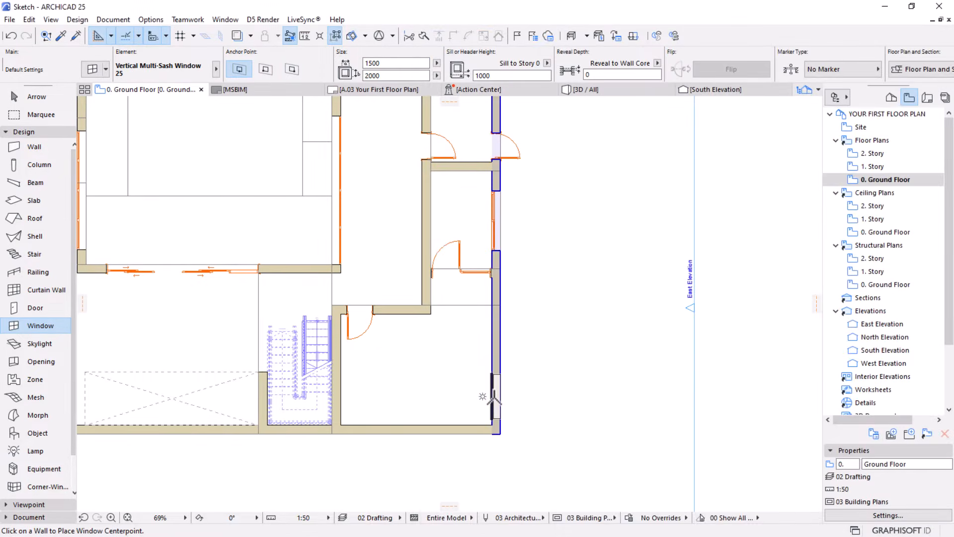
Place a 1500 x 2000 vertical multi-sash window near the lower end of the southeast room's east wall, facing outward, and select it
click(494, 398)
click(565, 407)
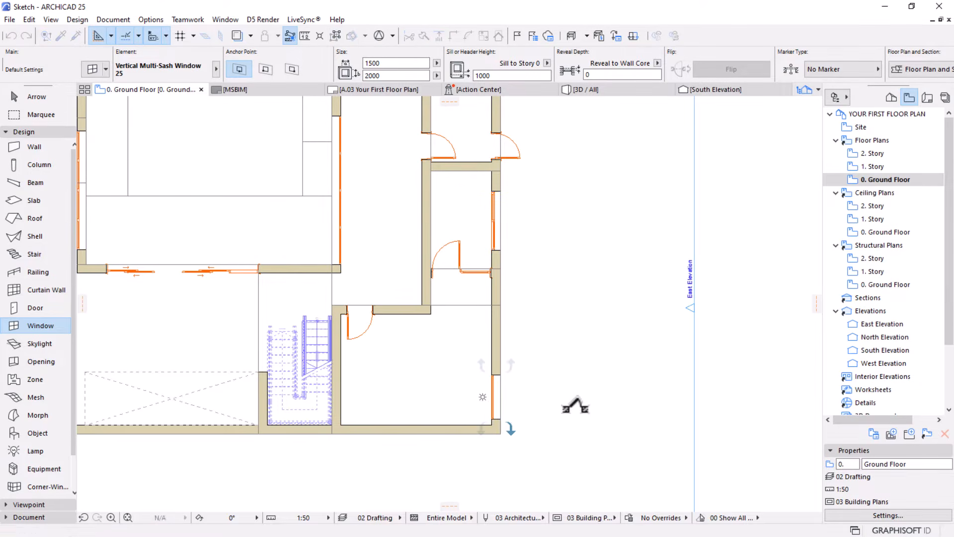
scroll(507, 436, up, 4)
key(Escape)
click(495, 401)
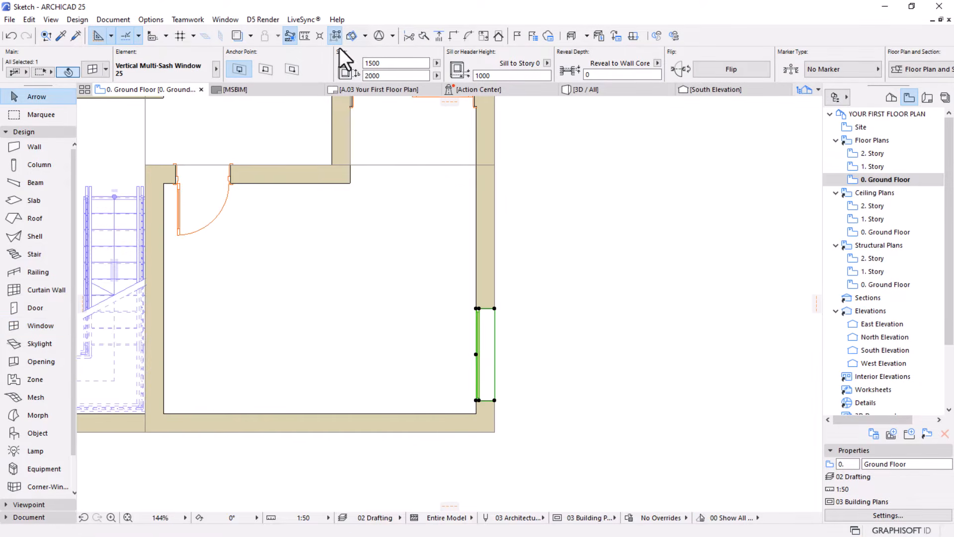
Set the width of the selected vertical multi-sash window in the southeast room's east wall to 2000
click(394, 63)
text(20)
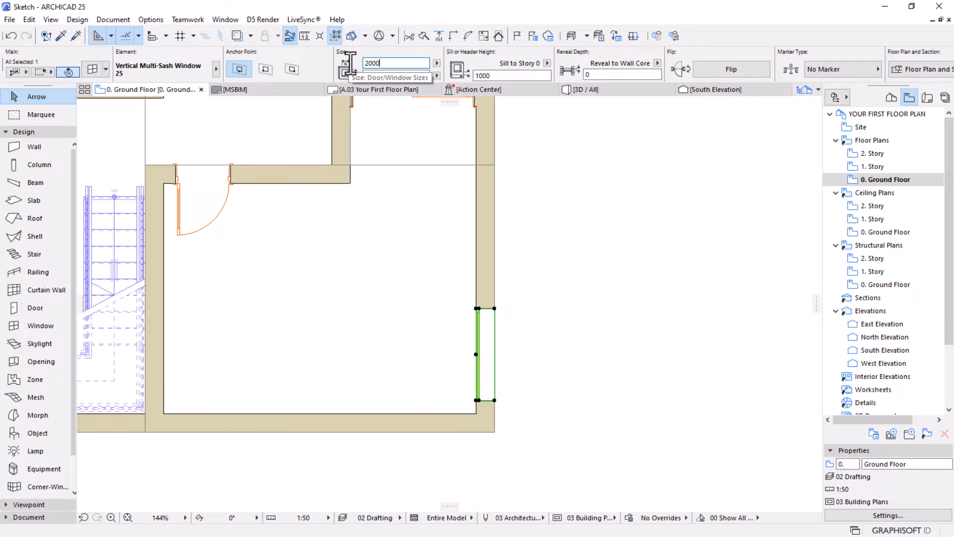
text(00)
key(Return)
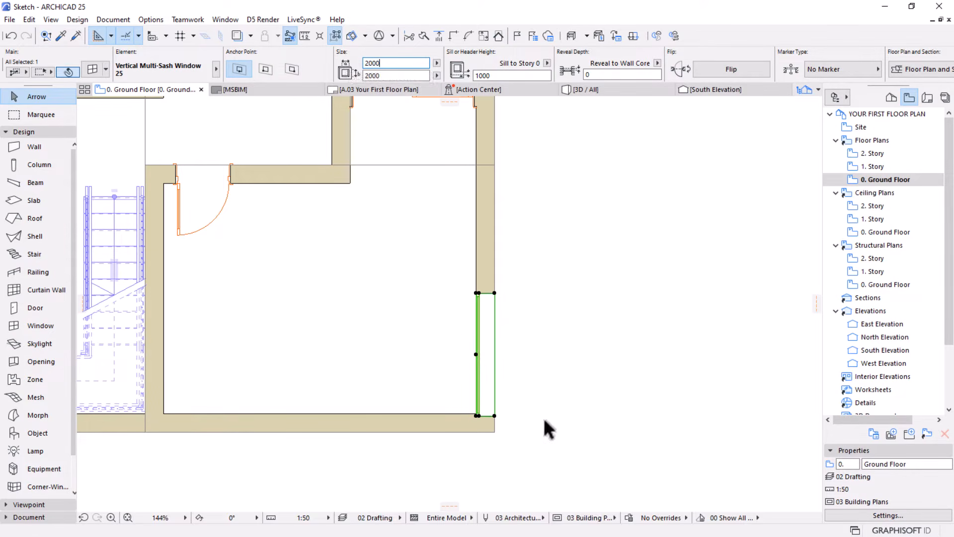
Move the window along the east wall until its south end aligns with the south wall's inner face, and deselect it
key(ctrl+d)
scroll(473, 421, up, 3)
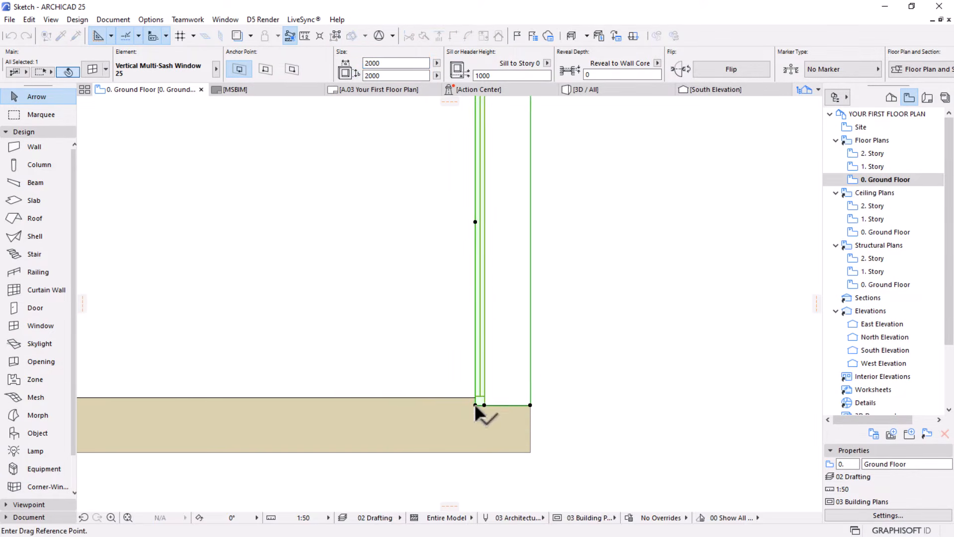
click(475, 405)
click(475, 397)
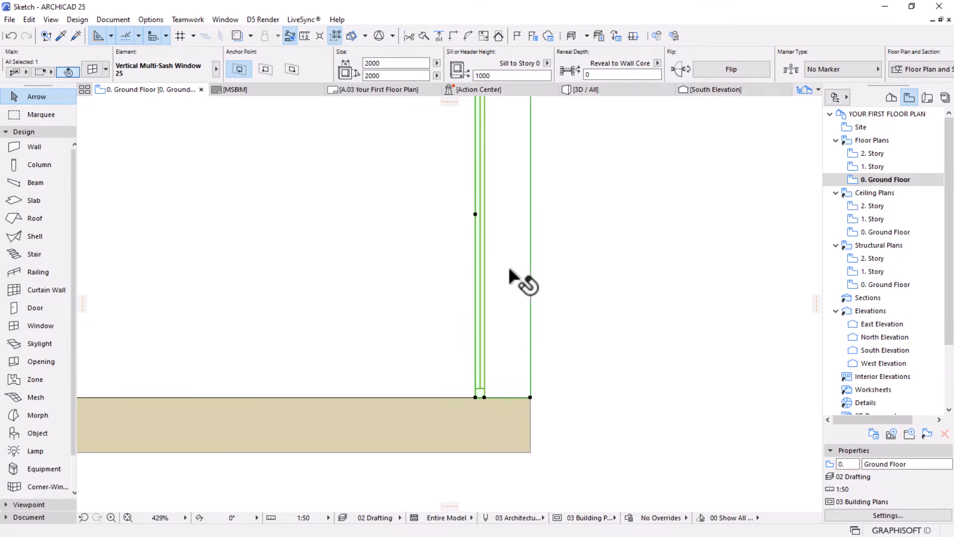
scroll(528, 377, down, 6)
key(Escape)
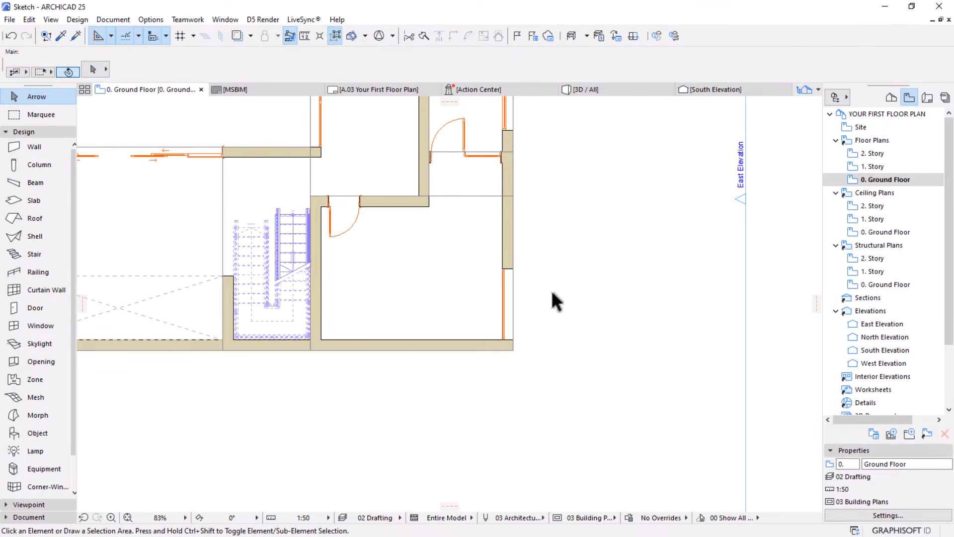
Place a 1500 x 2000 vertical multi-sash window near the west end of the southeast room's south wall, facing outward
scroll(551, 293, down, 2)
mouse_move(494, 324)
middle_down()
mouse_move(486, 297)
mouse_move(495, 317)
middle_up()
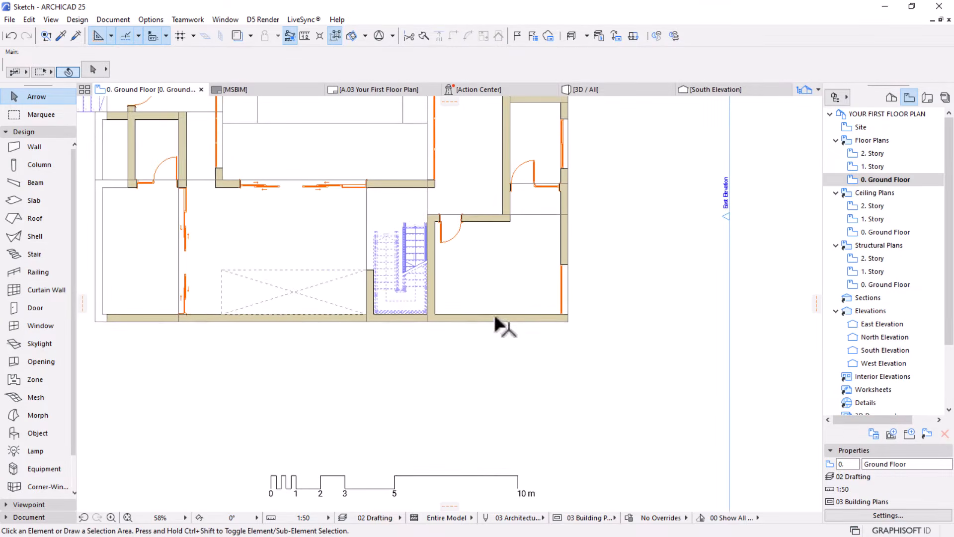
scroll(447, 315, up, 2)
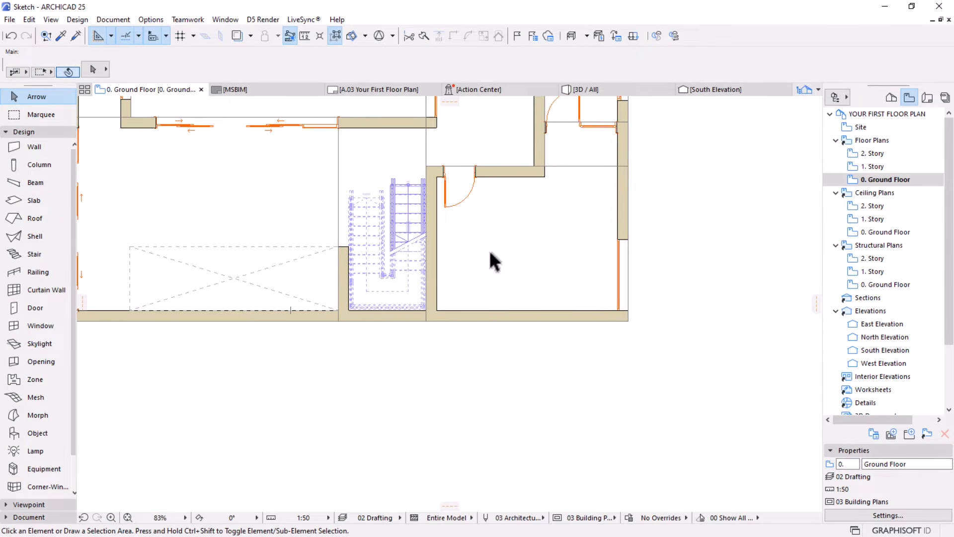
middle_drag(467, 276, 445, 357)
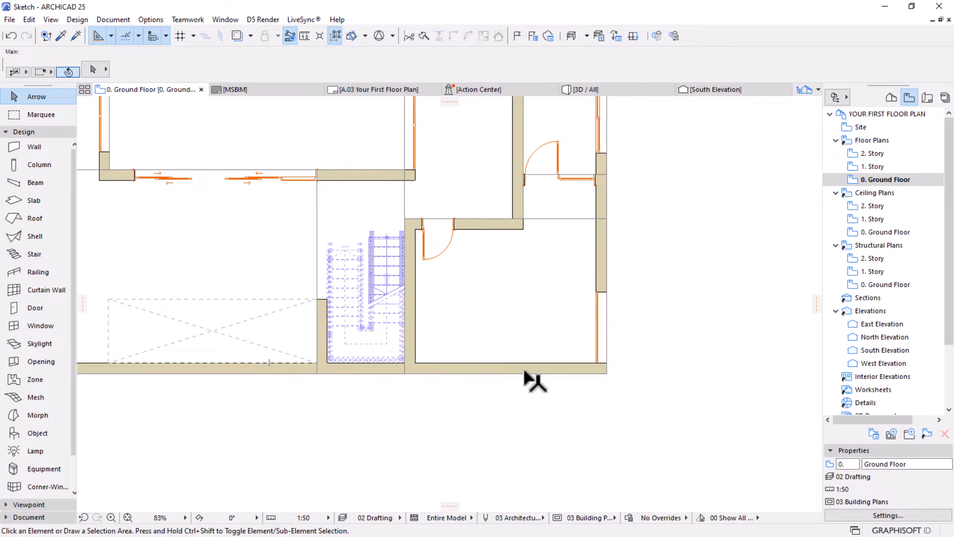
key(shift+w)
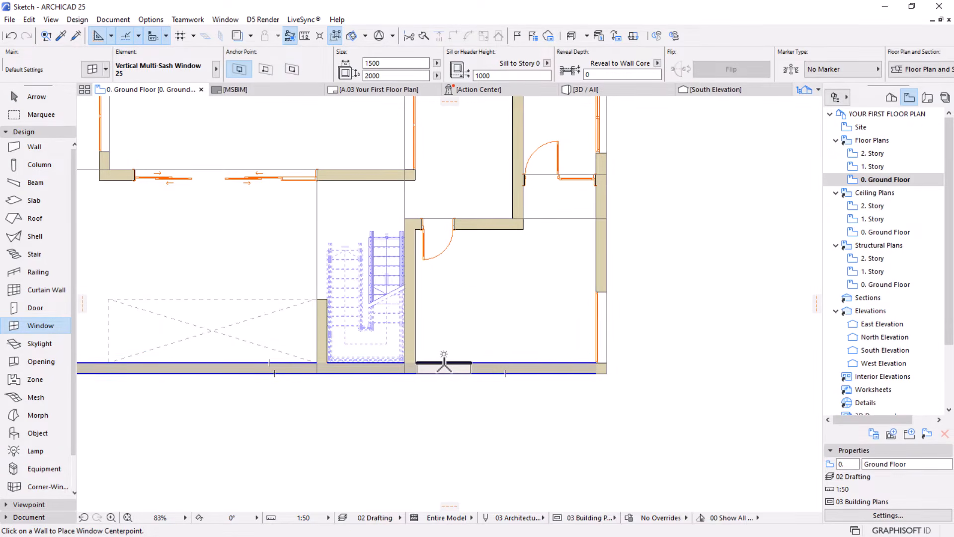
click(444, 362)
click(422, 381)
Move the new south wall window flush with the room's southwest inner corner and set its width to 1000
scroll(425, 373, up, 5)
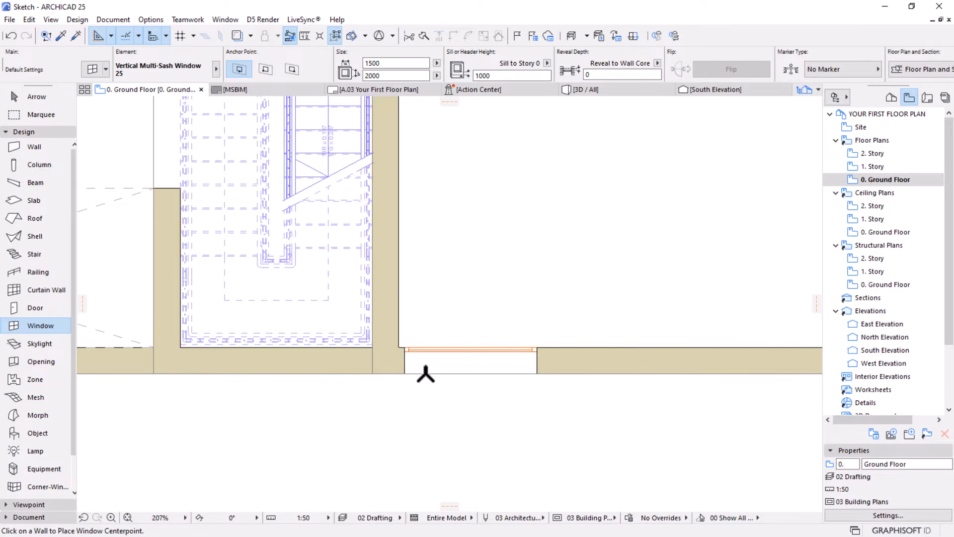
key(Escape)
click(405, 373)
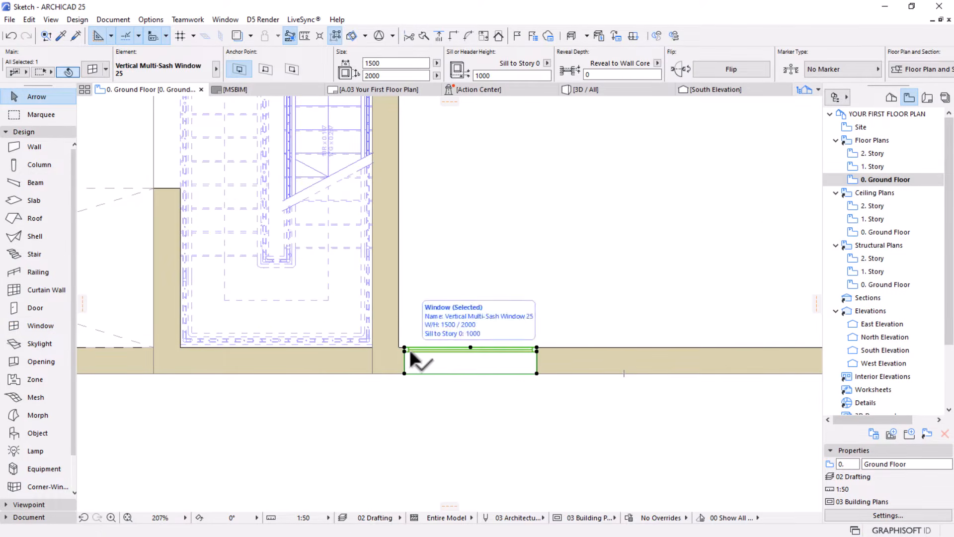
key(ctrl+d)
click(405, 347)
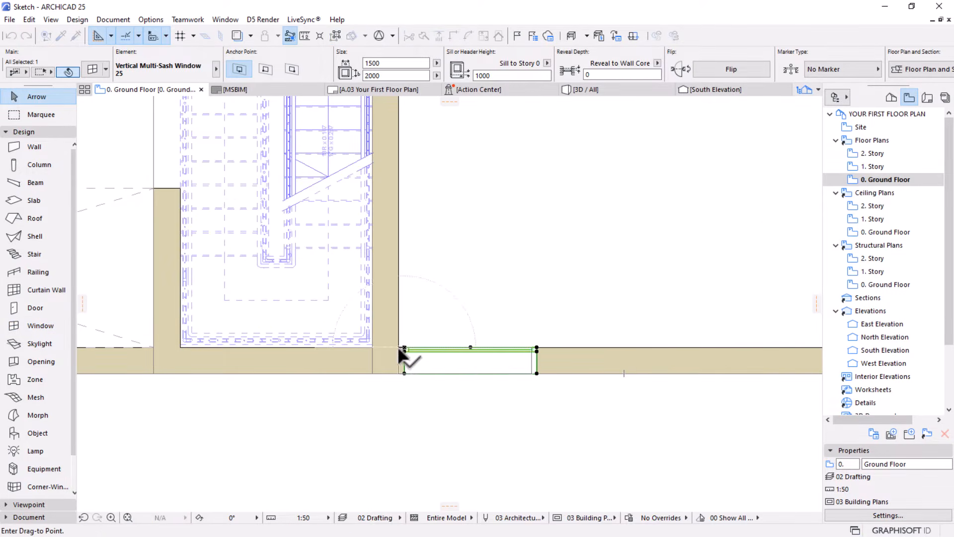
click(399, 347)
click(381, 63)
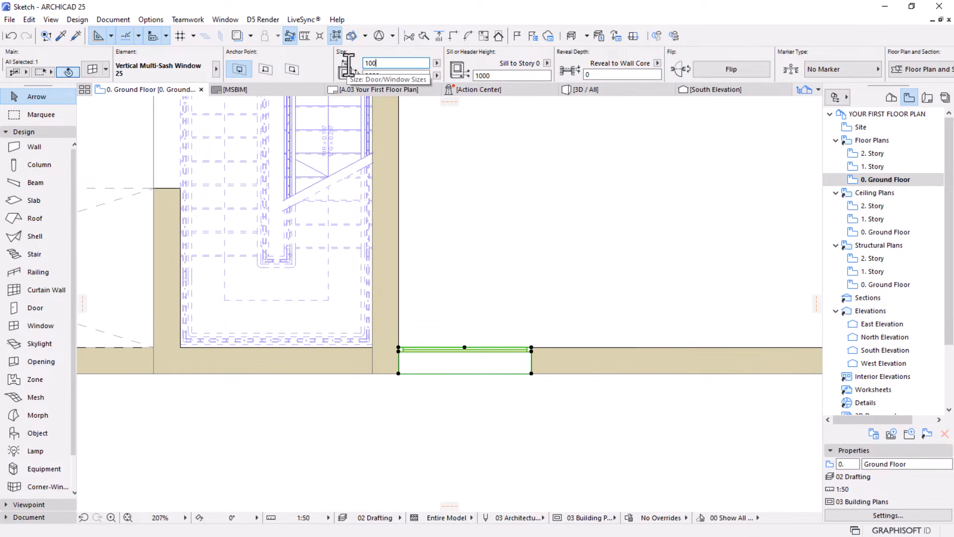
text(1000)
key(Return)
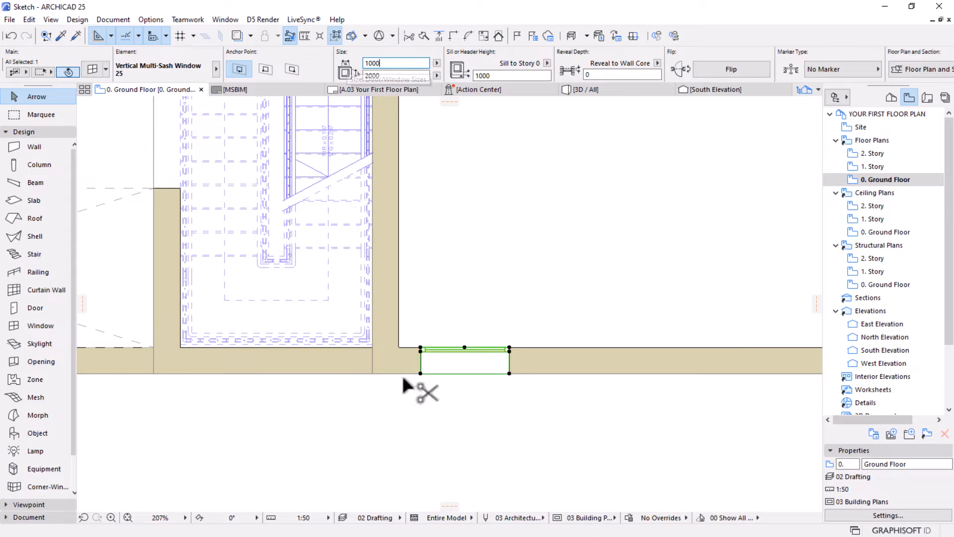
Realign the narrowed window's west end with the room's southwest inner corner and deselect it
key(ctrl+d)
click(421, 347)
click(398, 347)
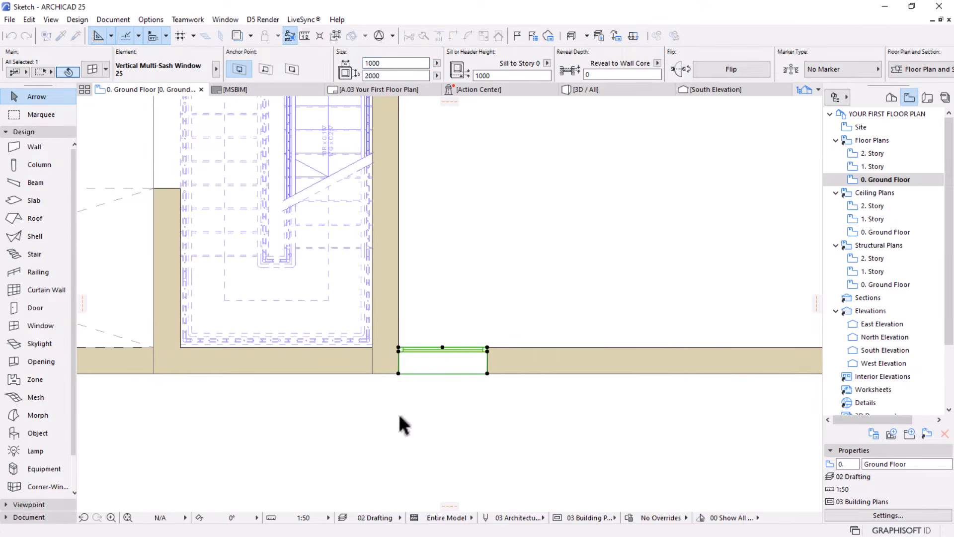
click(399, 420)
Copy the 1000-wide window about 3960 westward along the south wall, to the stretch just west of the staircase
scroll(376, 279, down, 6)
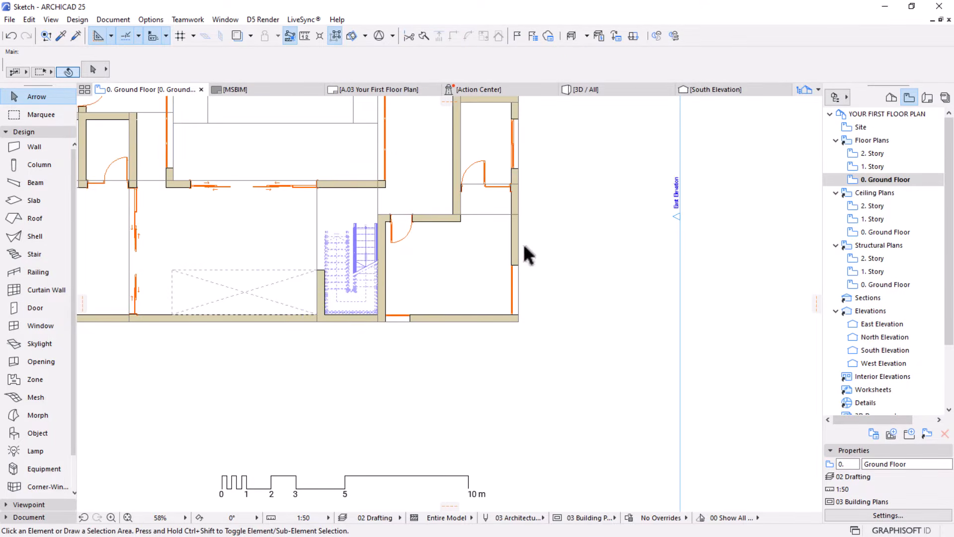
middle_drag(454, 267, 489, 332)
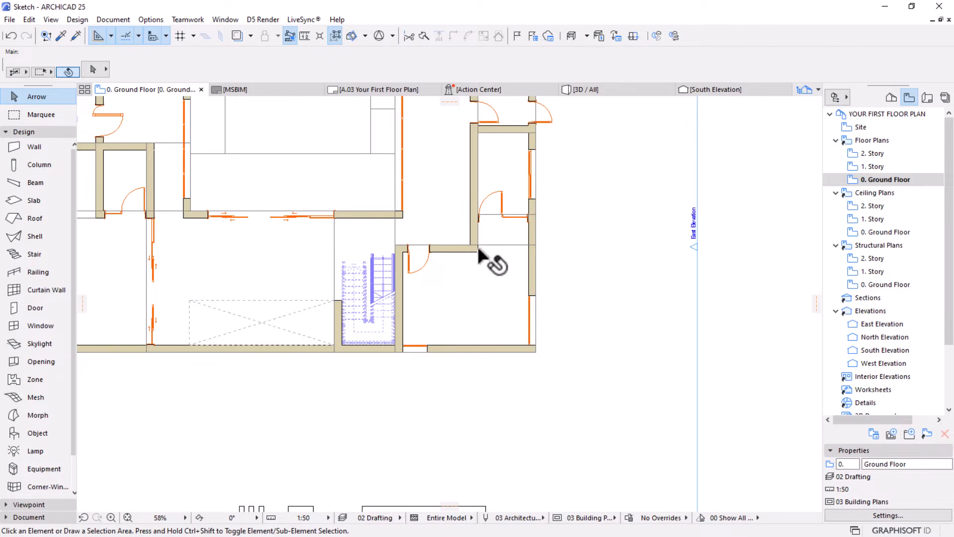
scroll(478, 249, down, 1)
middle_drag(373, 300, 452, 315)
scroll(442, 342, up, 1)
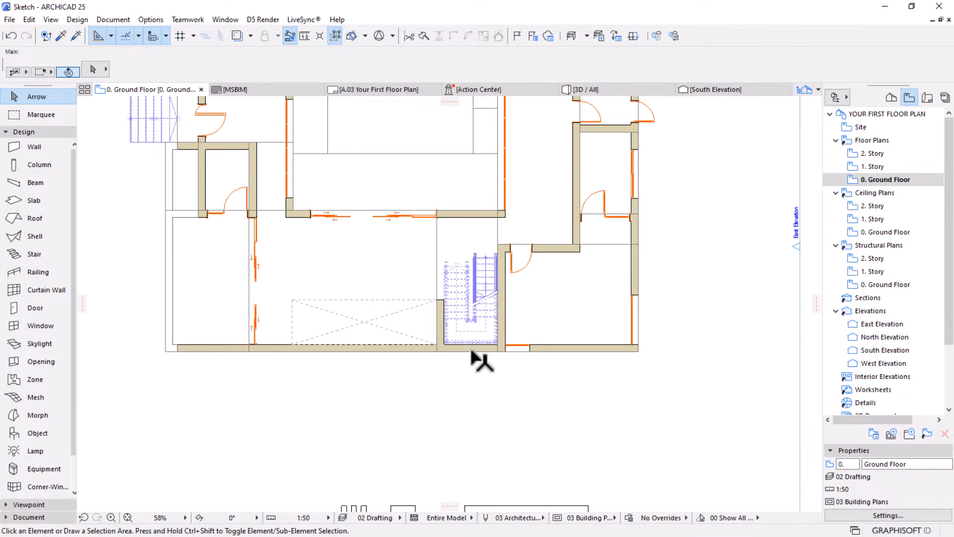
scroll(467, 358, up, 2)
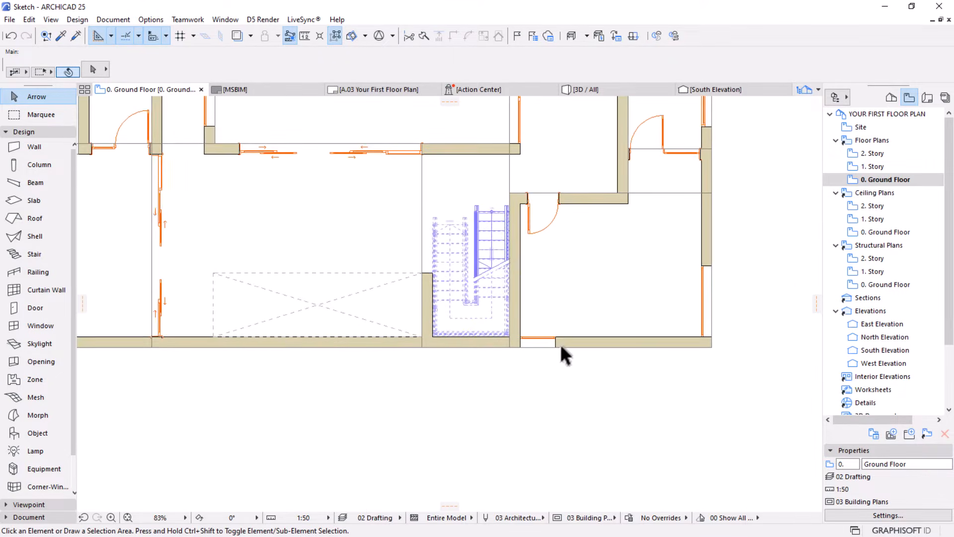
click(554, 338)
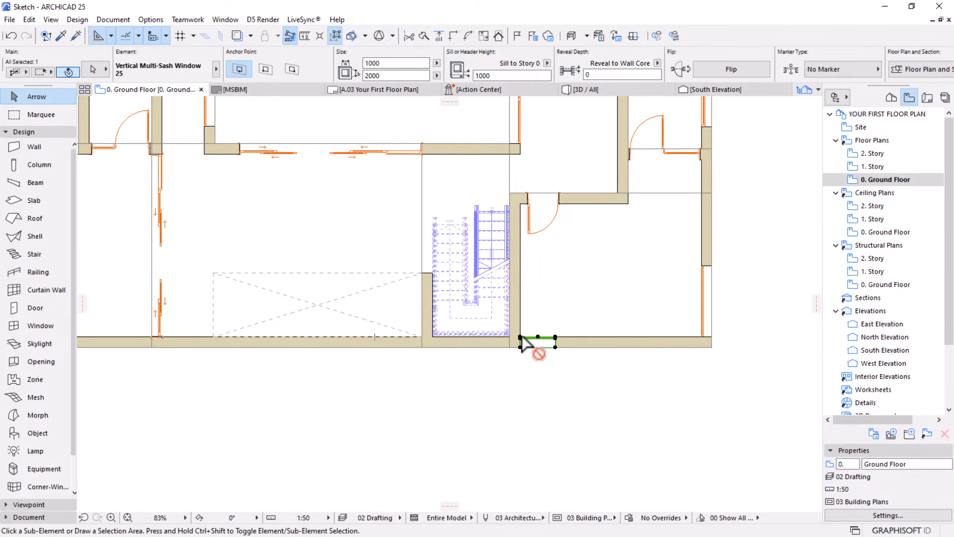
key(ctrl+shift+d)
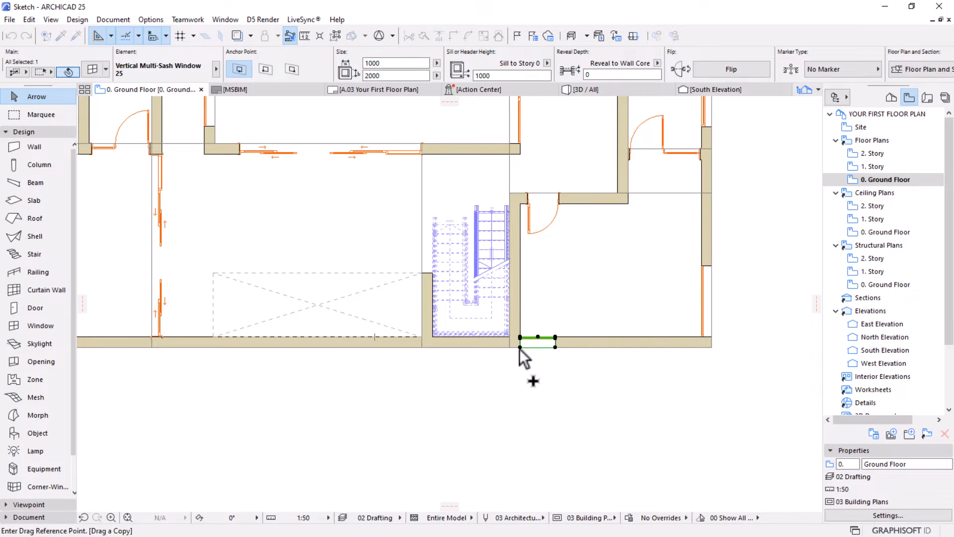
key(Escape)
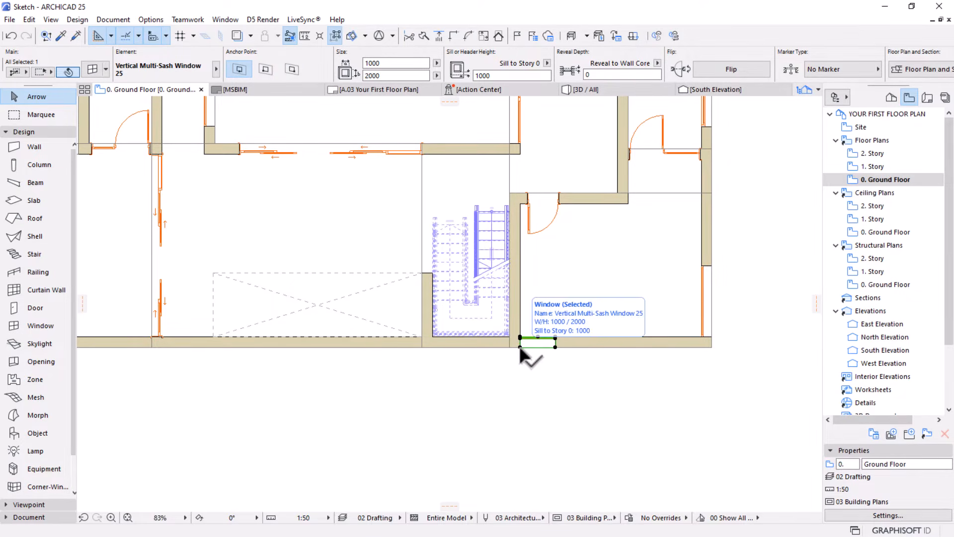
click(520, 345)
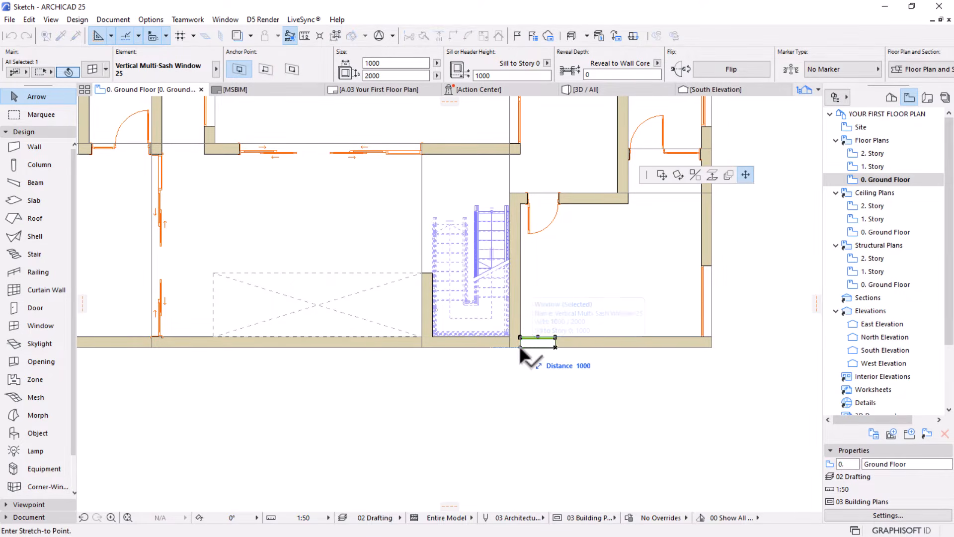
click(662, 178)
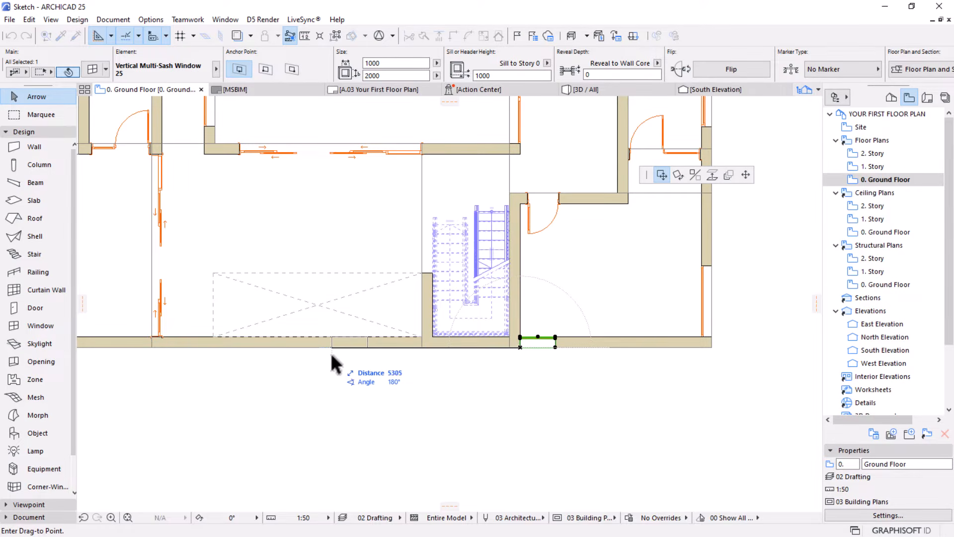
key(ctrl)
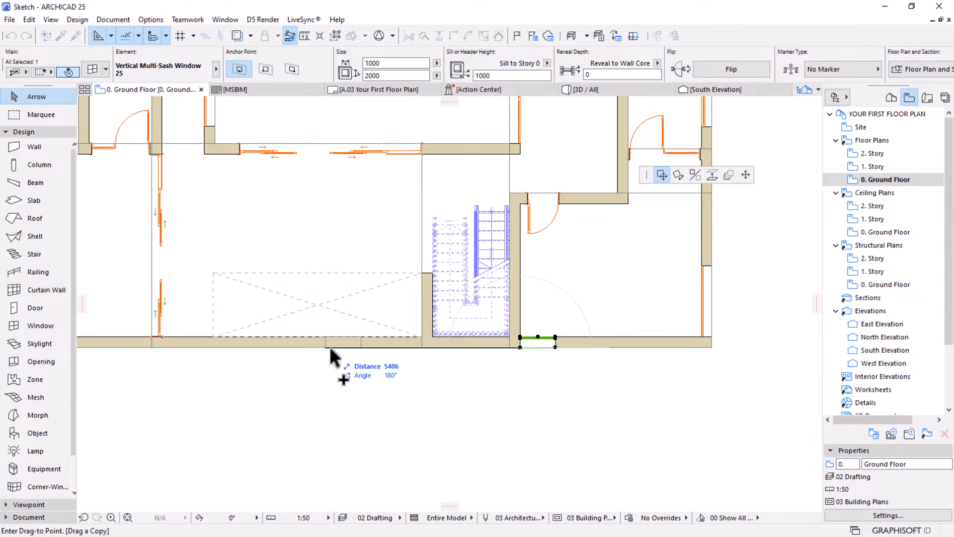
click(379, 351)
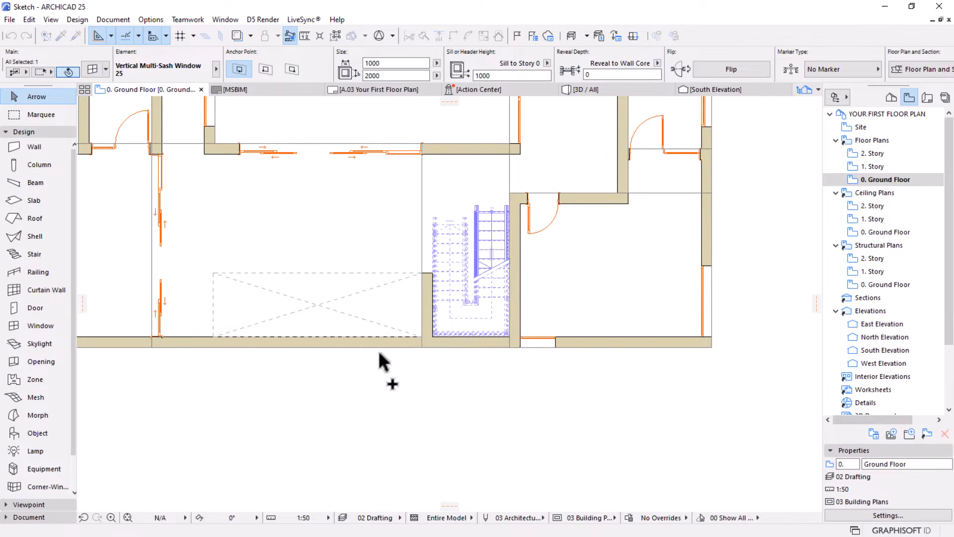
Move the copied window east until its end meets the west face of the wall beside the staircase, and deselect it
scroll(413, 337, up, 2)
scroll(413, 334, up, 1)
click(415, 356)
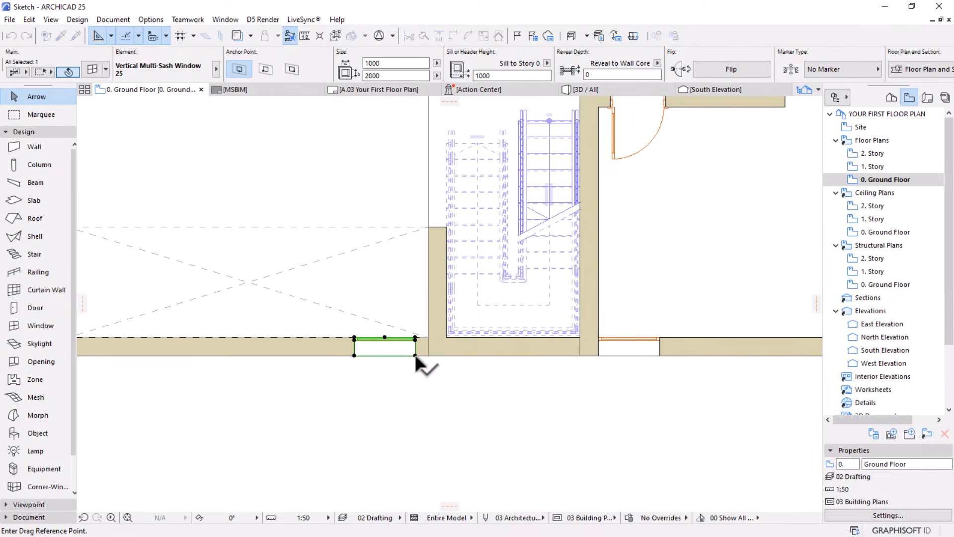
click(428, 353)
scroll(320, 292, down, 3)
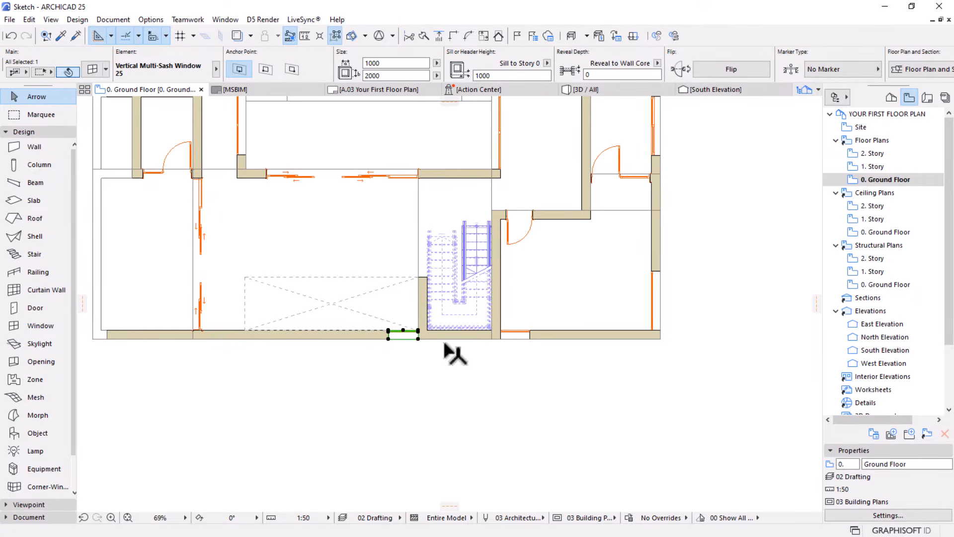
scroll(442, 352, down, 3)
scroll(437, 352, up, 2)
scroll(377, 258, up, 1)
scroll(462, 367, up, 2)
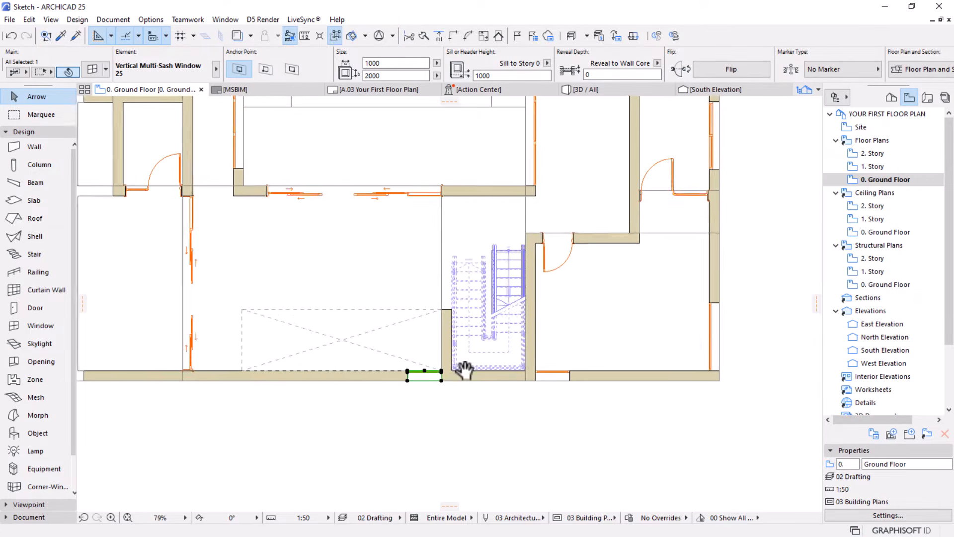
click(553, 384)
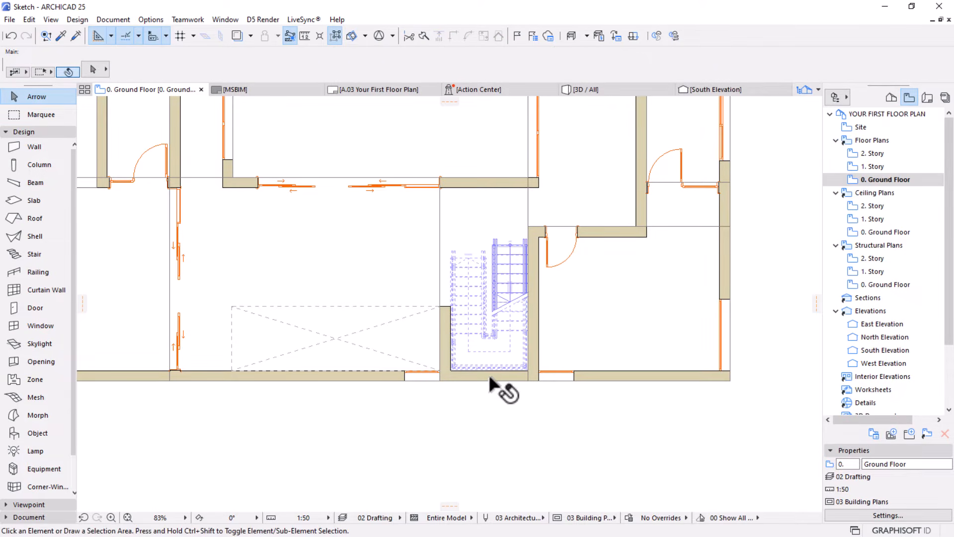
Review the basic window types in the window default settings, keeping Vertical Multi-Sash Window 25 as the choice
key(w)
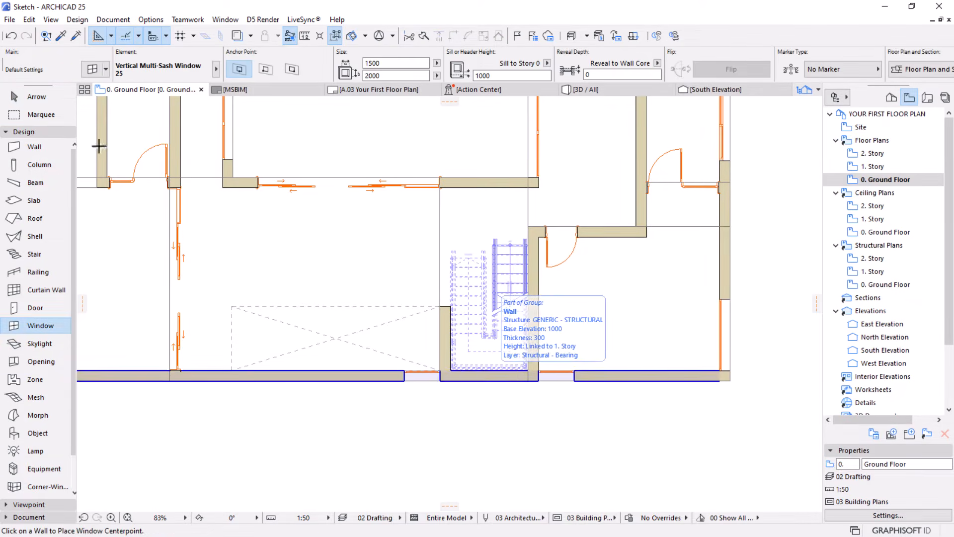
click(92, 70)
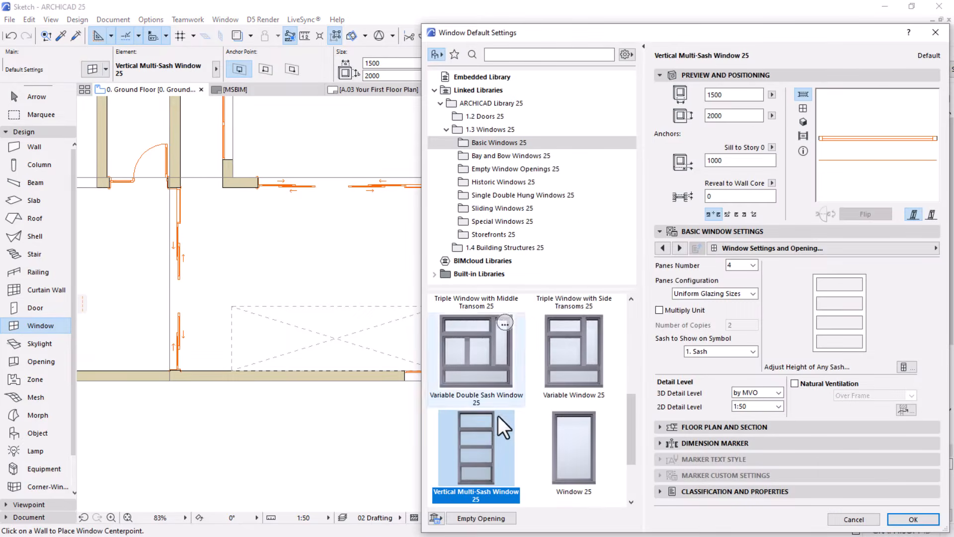
scroll(496, 427, down, 2)
scroll(489, 443, down, 5)
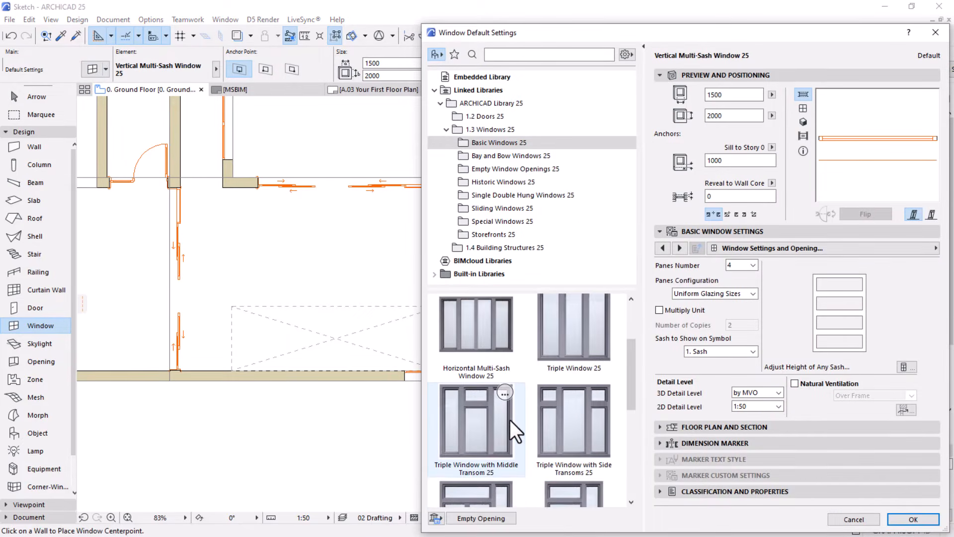
scroll(525, 382, down, 6)
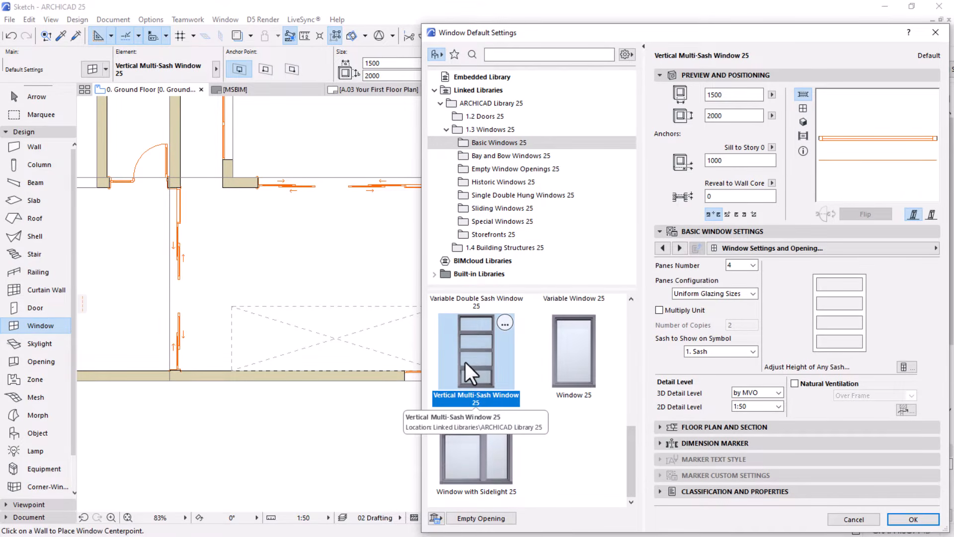
click(914, 519)
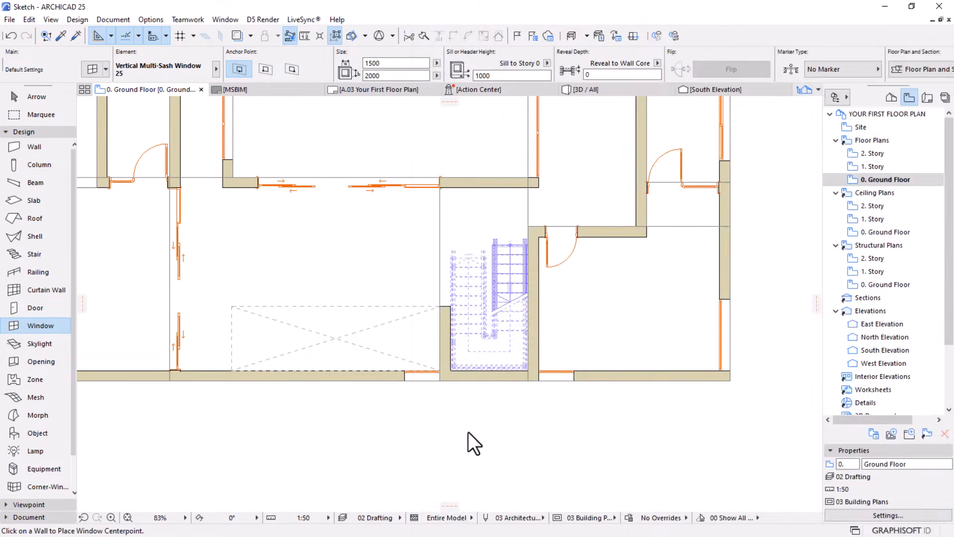
Copy the 1000-wide window east of the staircase westward along the south wall, into the wall stretch below the staircase
click(539, 383)
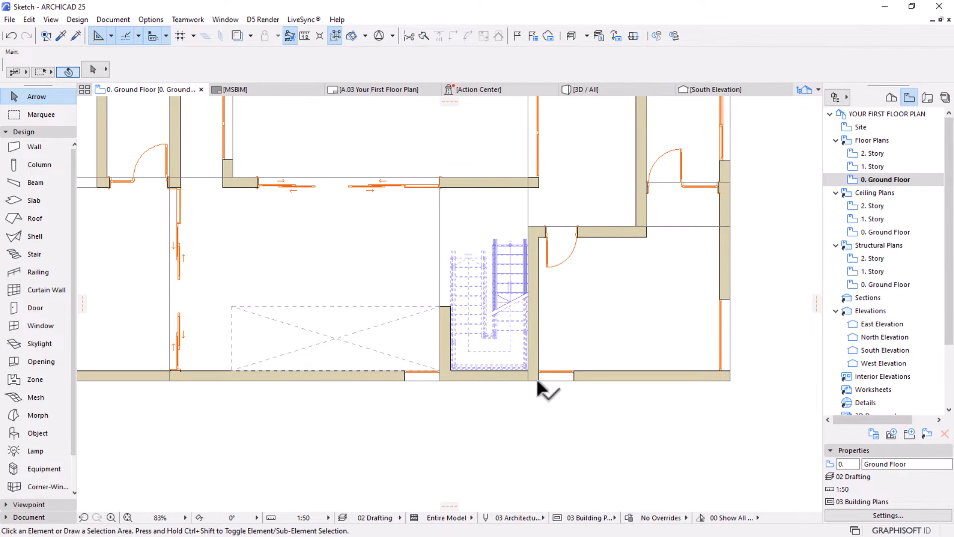
click(574, 377)
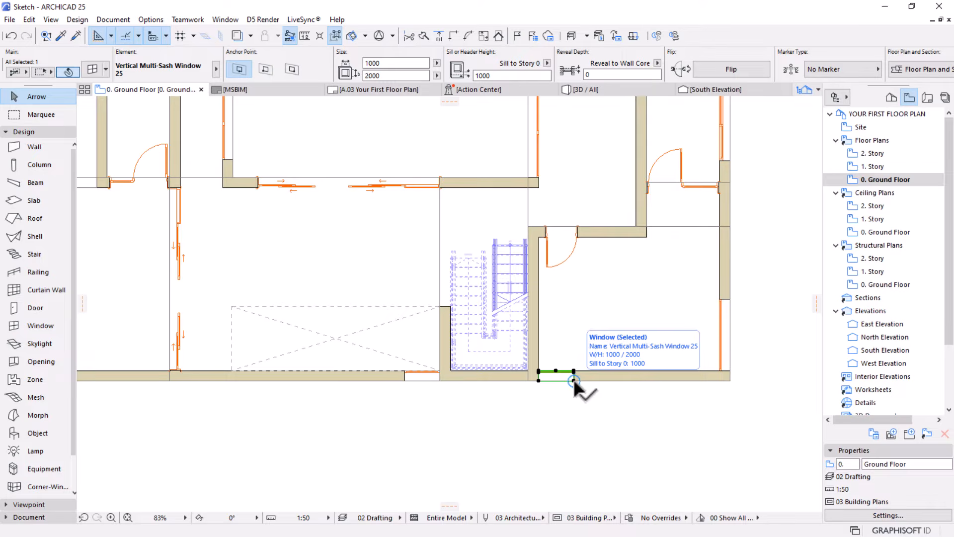
click(573, 380)
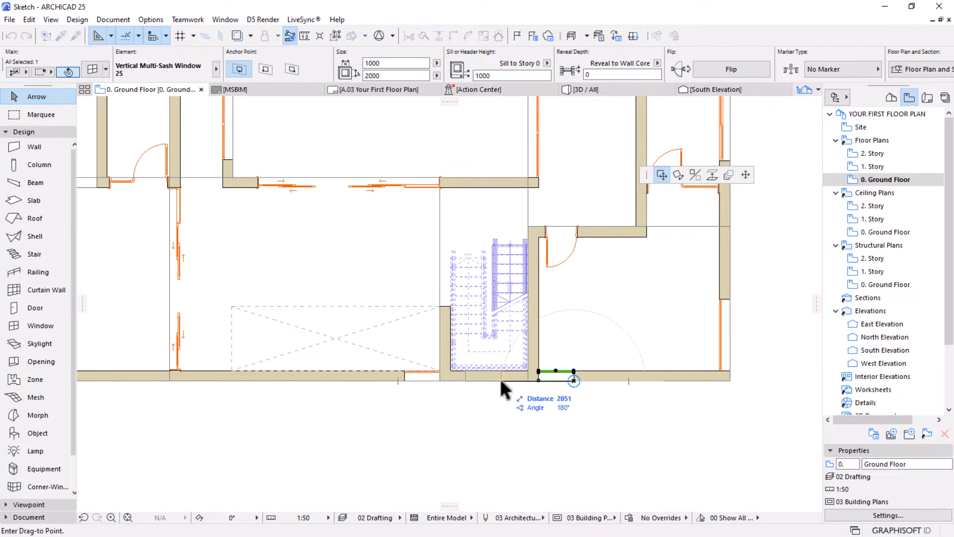
key(ctrl)
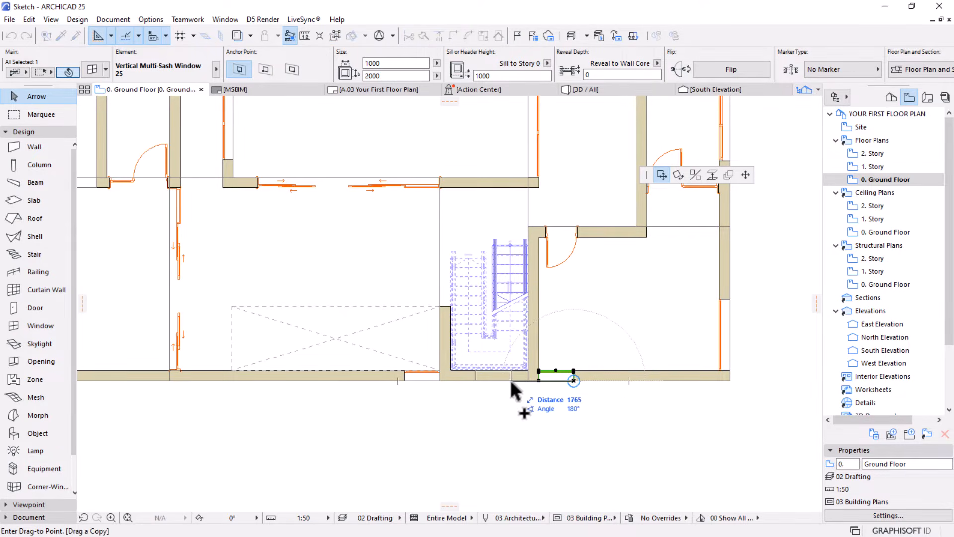
click(508, 381)
Set the copied staircase window's width to 1500, shift it slightly west within the staircase wall, and deselect it
scroll(512, 331, up, 3)
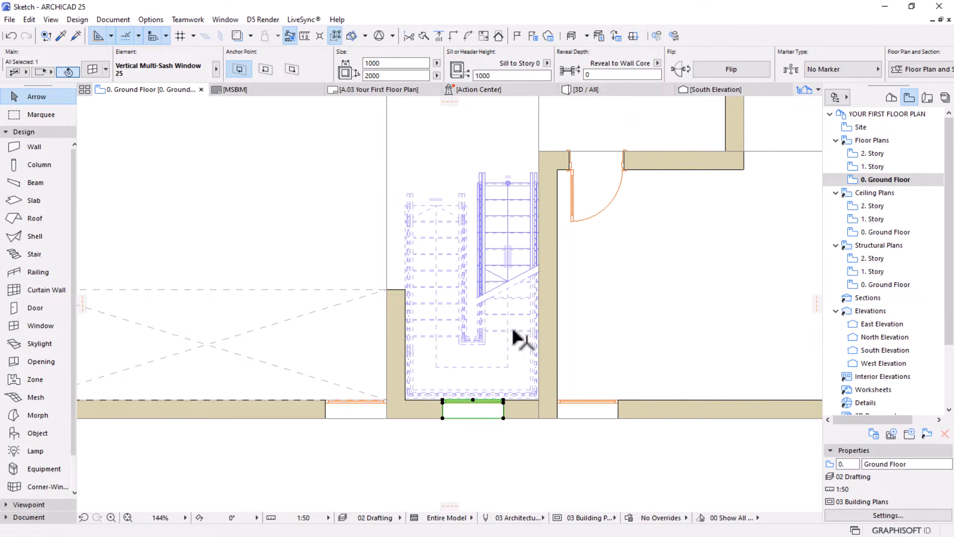
click(403, 64)
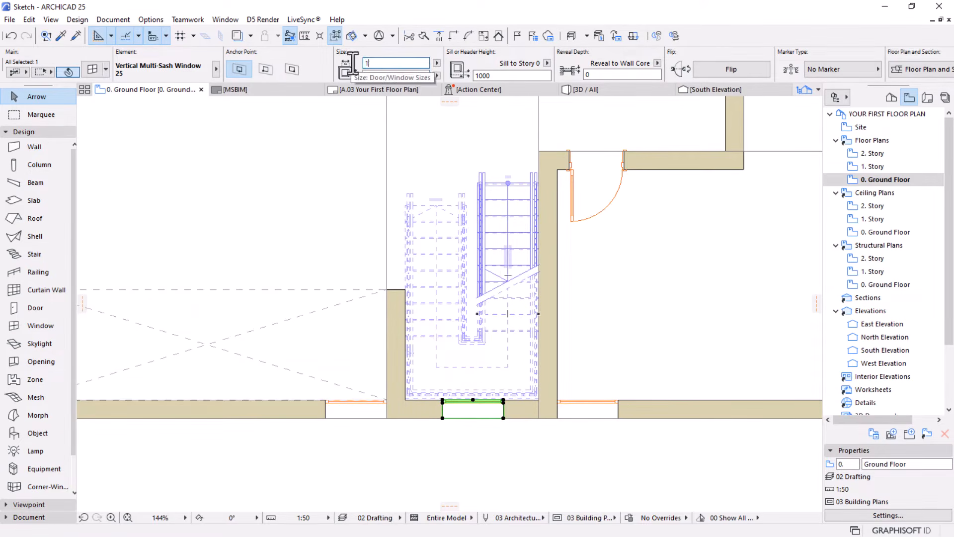
text(1500)
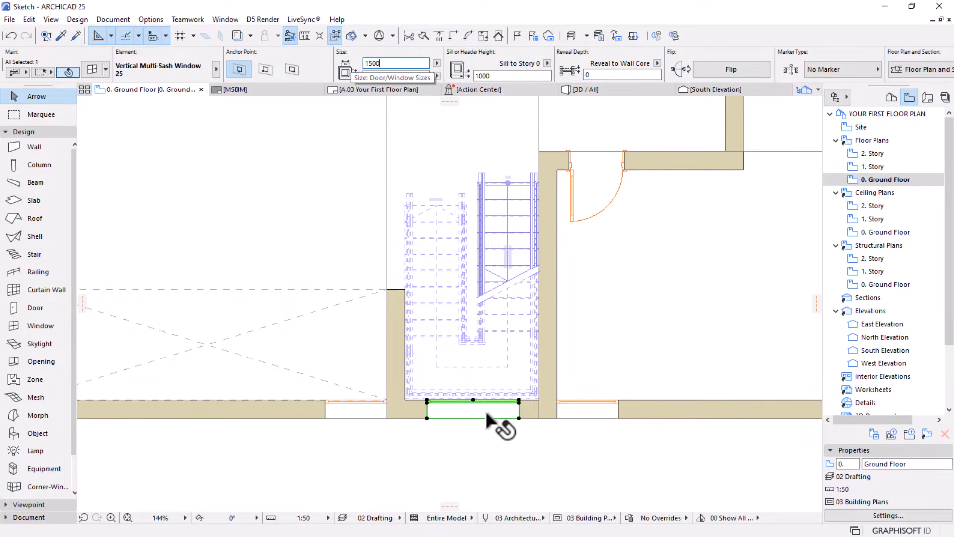
scroll(485, 408, up, 1)
click(469, 396)
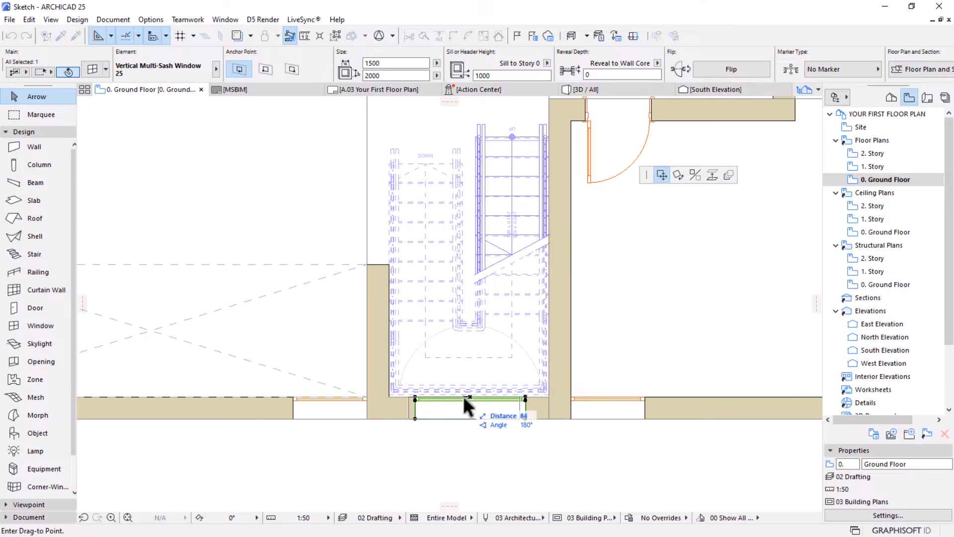
click(464, 396)
scroll(427, 390, down, 6)
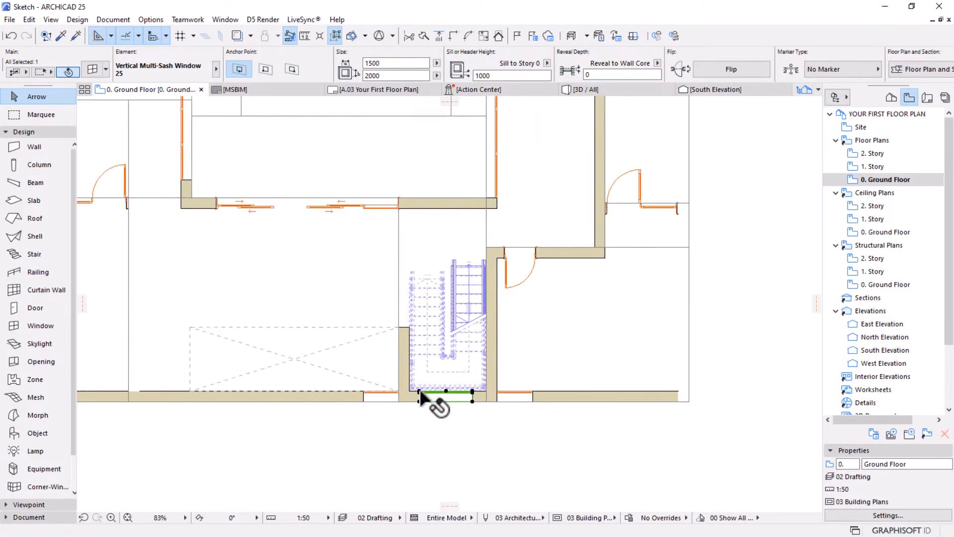
click(434, 455)
Pick up the east wall's 2-Sash Sliding Window 25 settings and place a 2000 by 1500 window in the small western room's west wall
scroll(492, 308, down, 2)
middle_drag(253, 300, 288, 354)
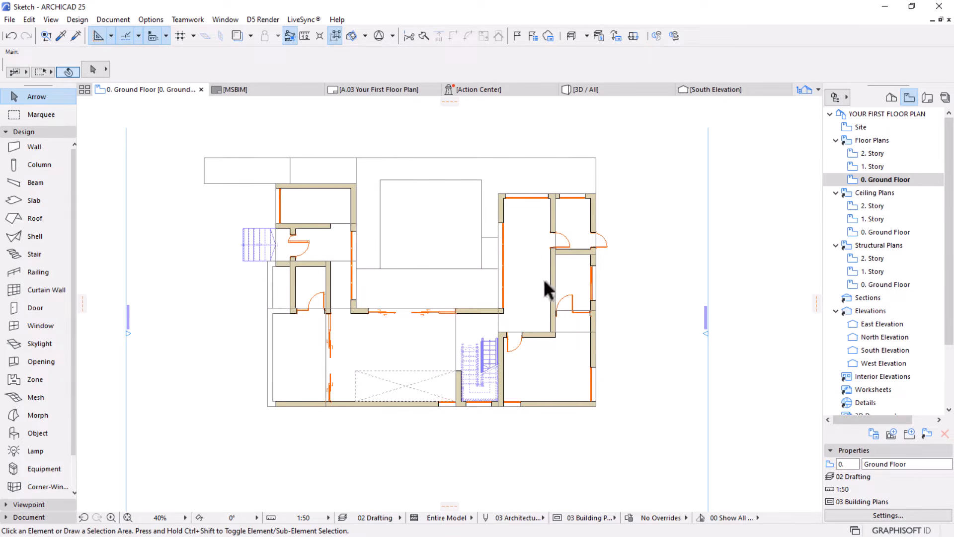
alt+click(594, 267)
scroll(265, 276, up, 5)
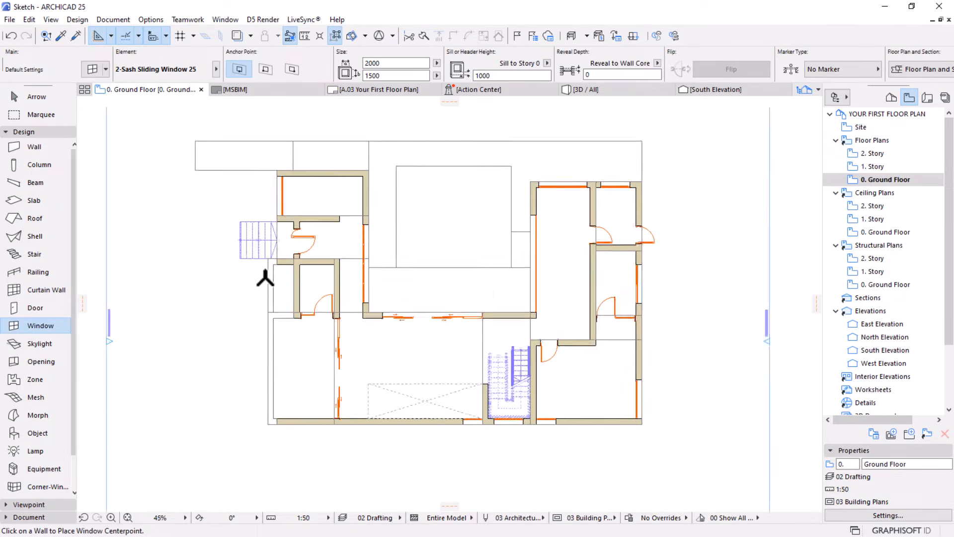
click(336, 307)
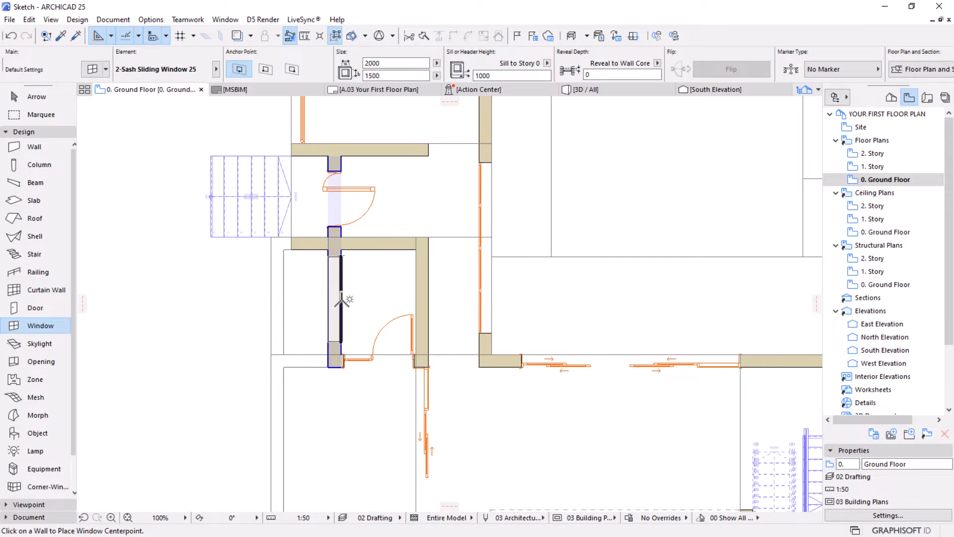
click(342, 300)
click(151, 302)
scroll(244, 307, down, 5)
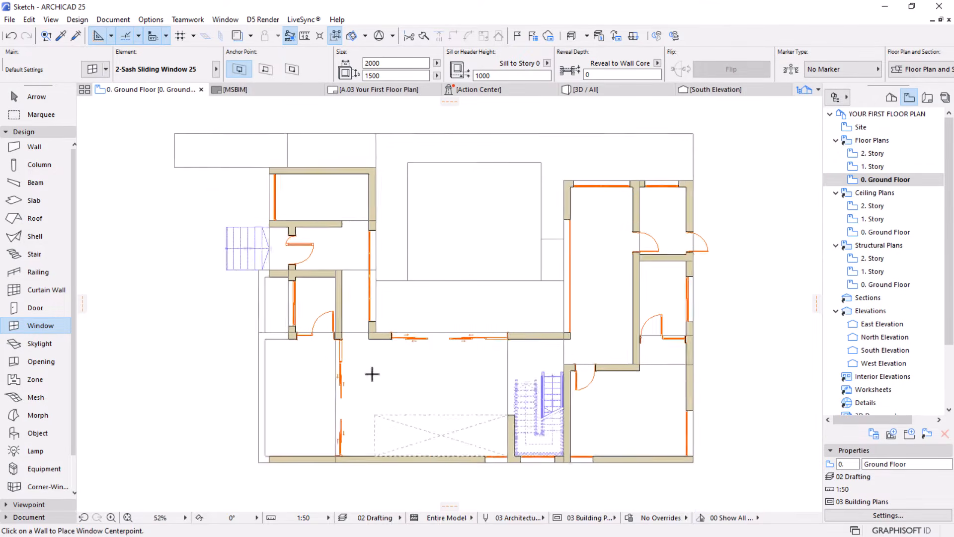
middle_drag(453, 370, 451, 347)
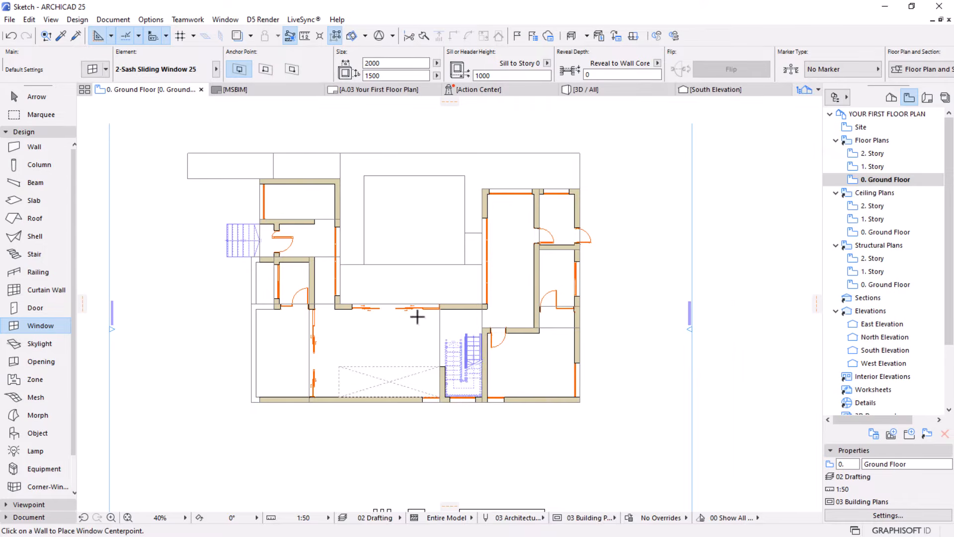
scroll(418, 317, up, 1)
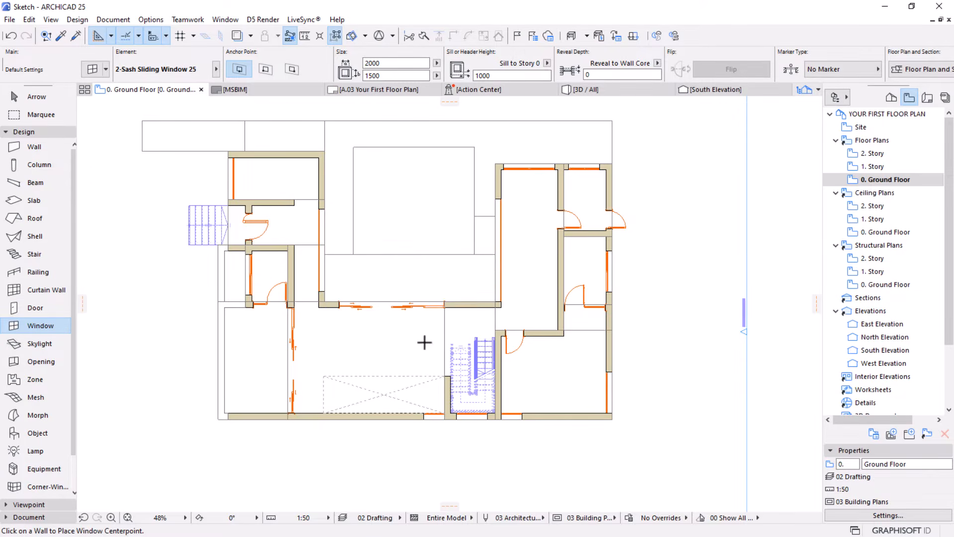
scroll(350, 346, up, 1)
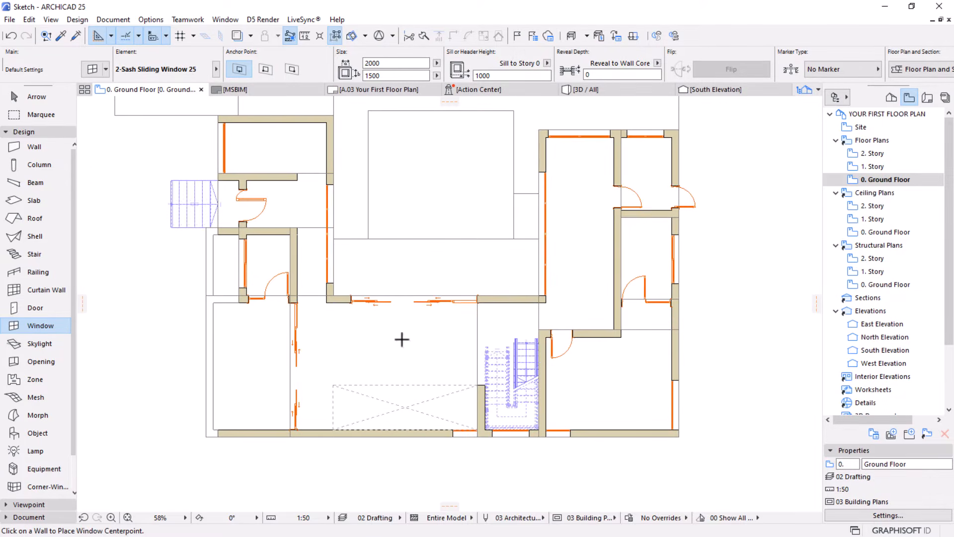
click(486, 400)
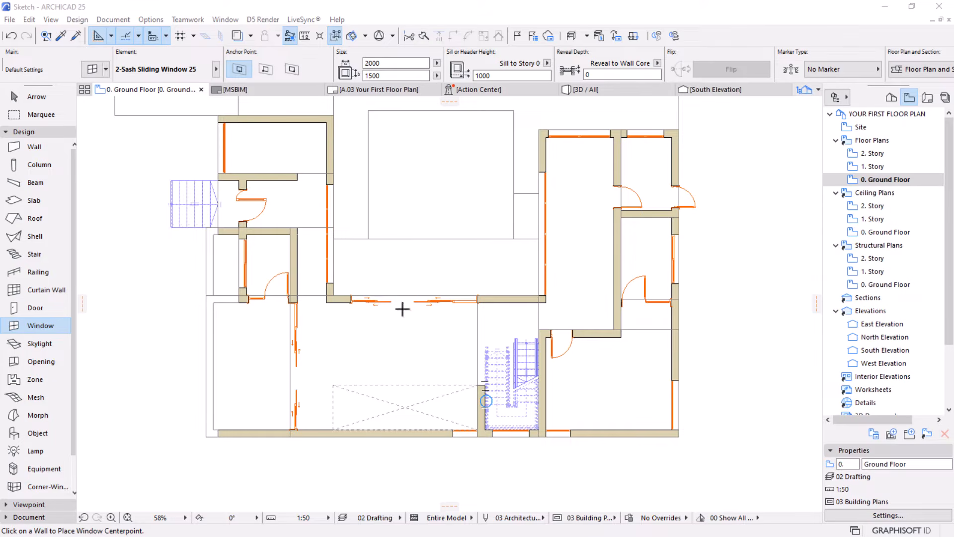
scroll(425, 317, down, 1)
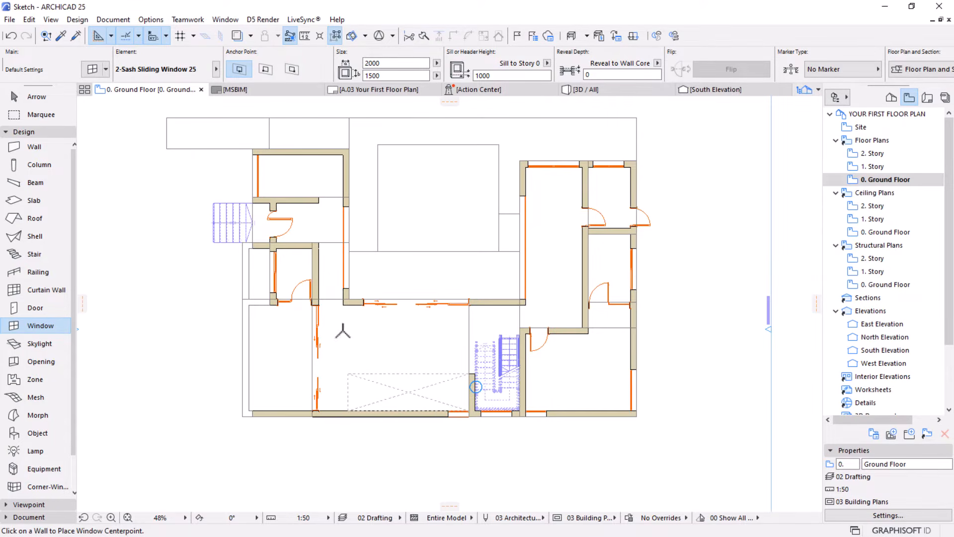
Open the Object tool's default settings and search the object library for "project"
click(28, 436)
middle_drag(307, 283, 330, 291)
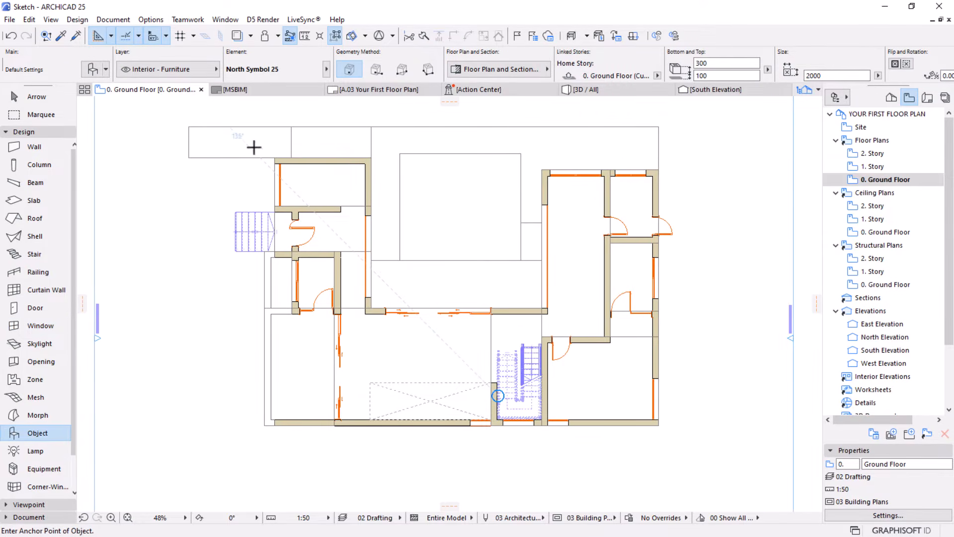
scroll(254, 147, up, 2)
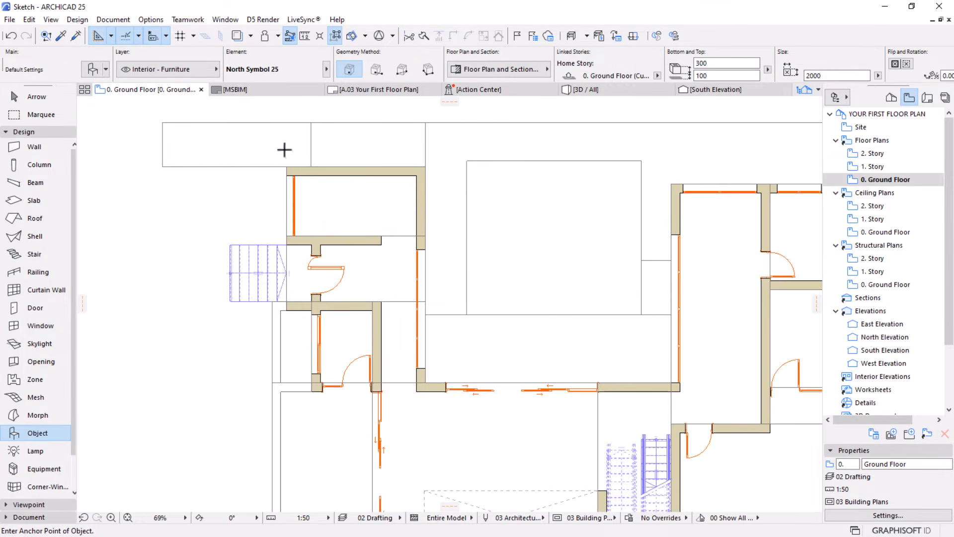
click(92, 69)
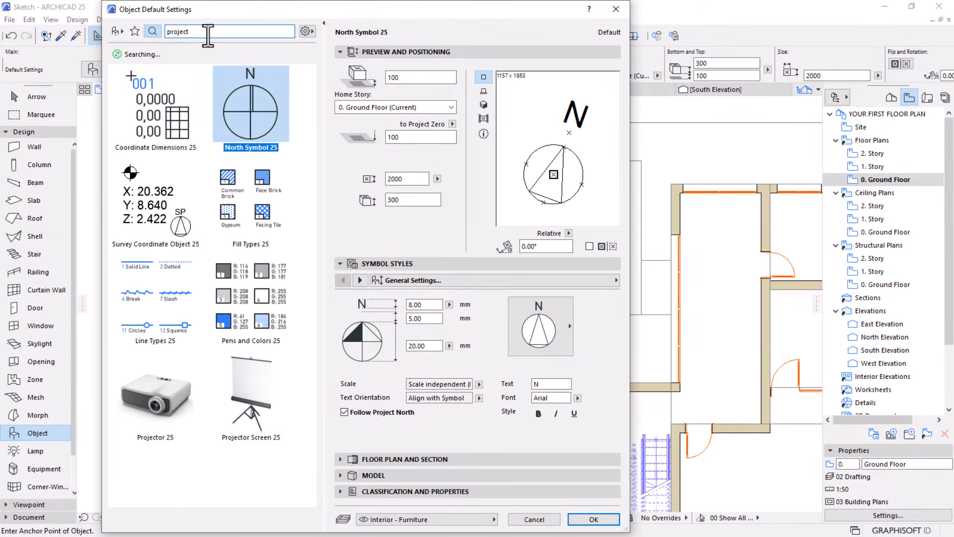
text(t)
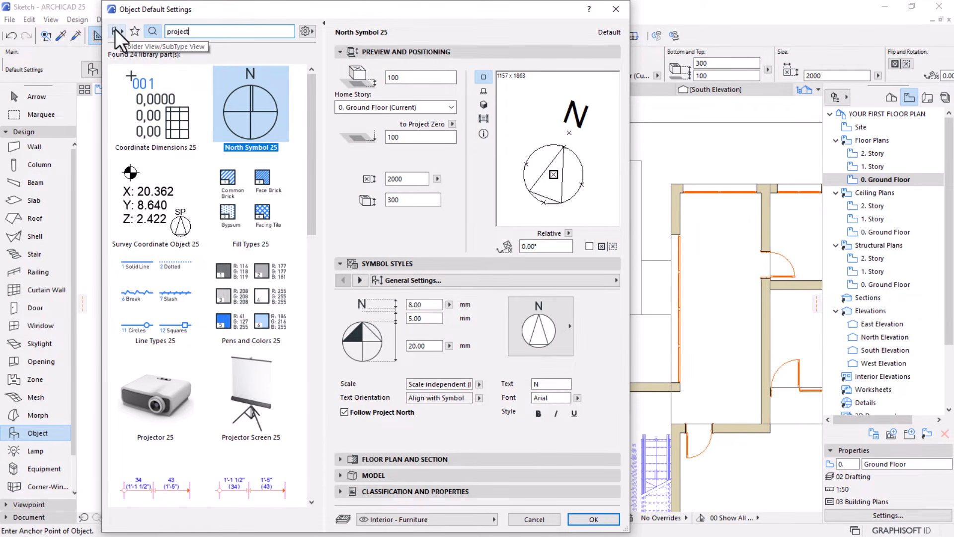
Switch the object library to folder view, enlarge the folder tree, and bring up the 1.1 Furnishing 25 folders
click(116, 31)
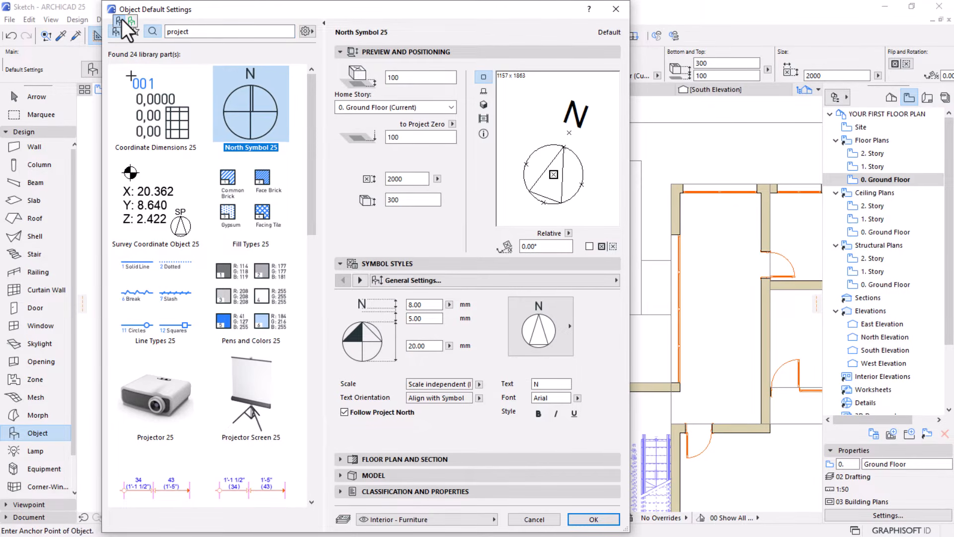
click(122, 19)
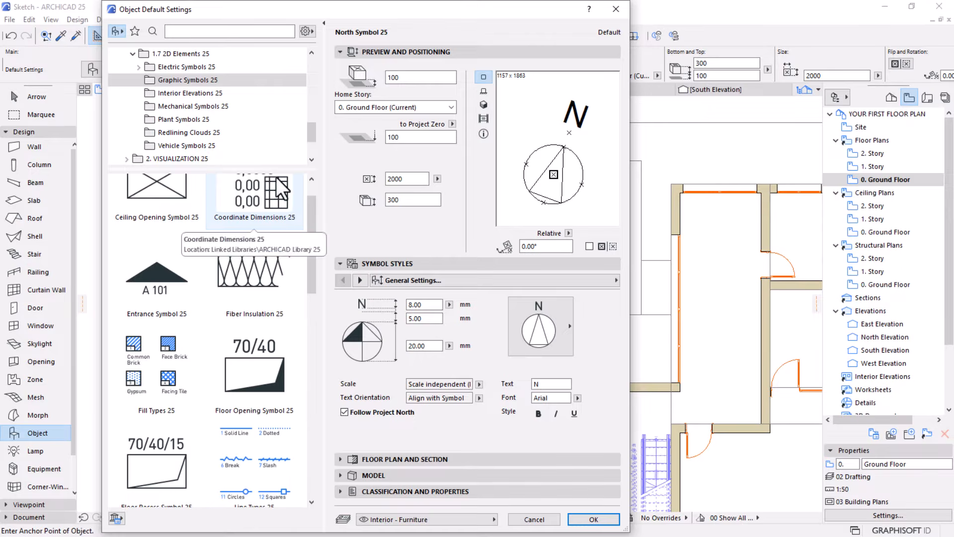
mouse_move(279, 170)
mouse_down()
mouse_move(265, 398)
mouse_move(259, 362)
mouse_up()
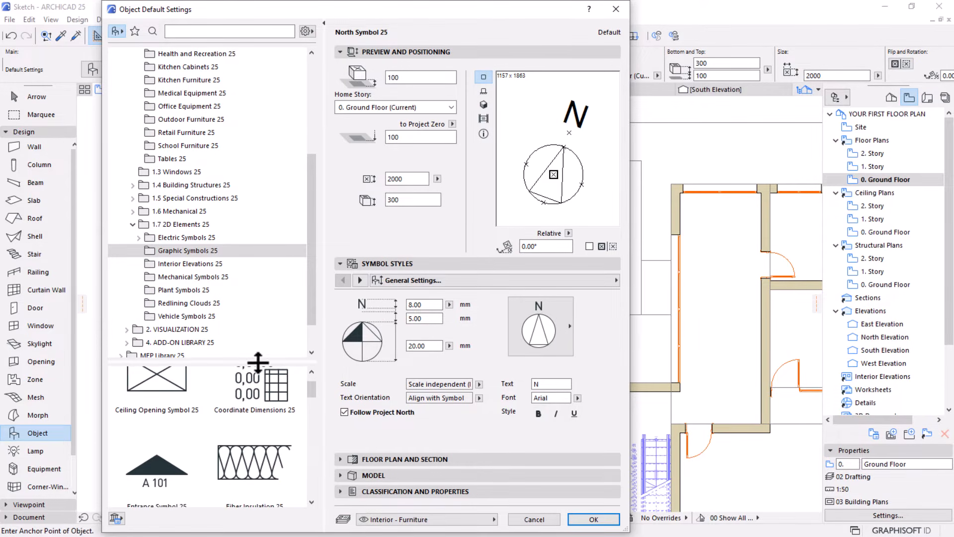
drag(310, 254, 318, 146)
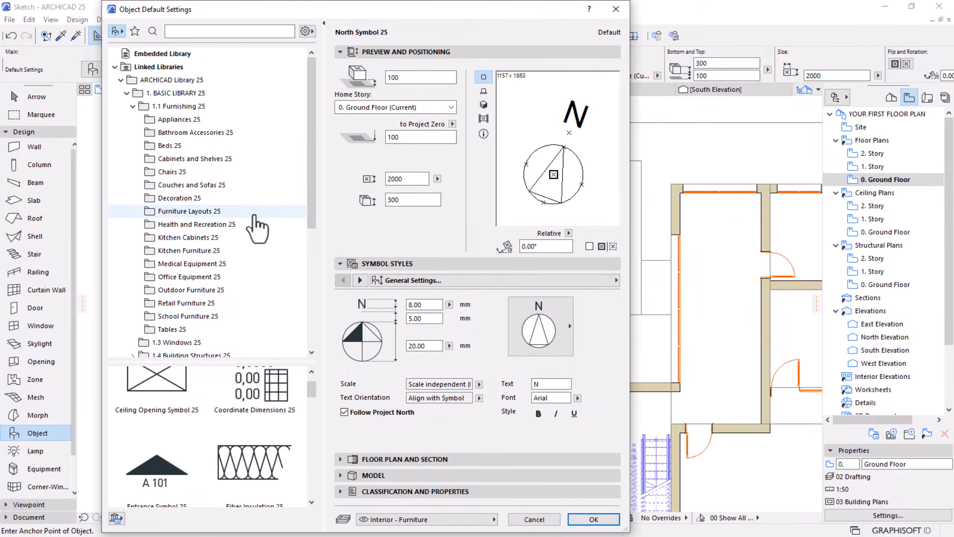
Choose Designer Sofa 02 25 from the Couches and Sofas 25 folder and place it in the plan's northwest room
click(186, 175)
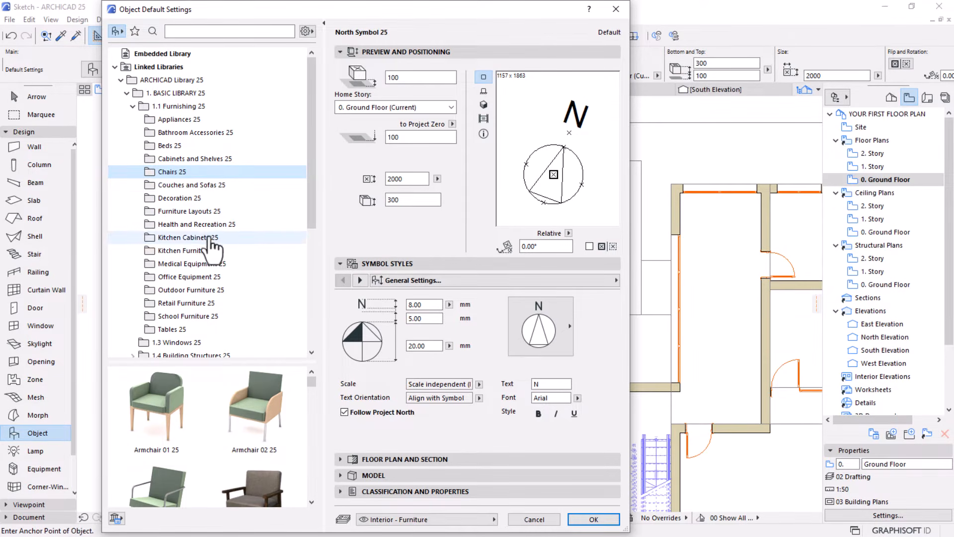
click(191, 185)
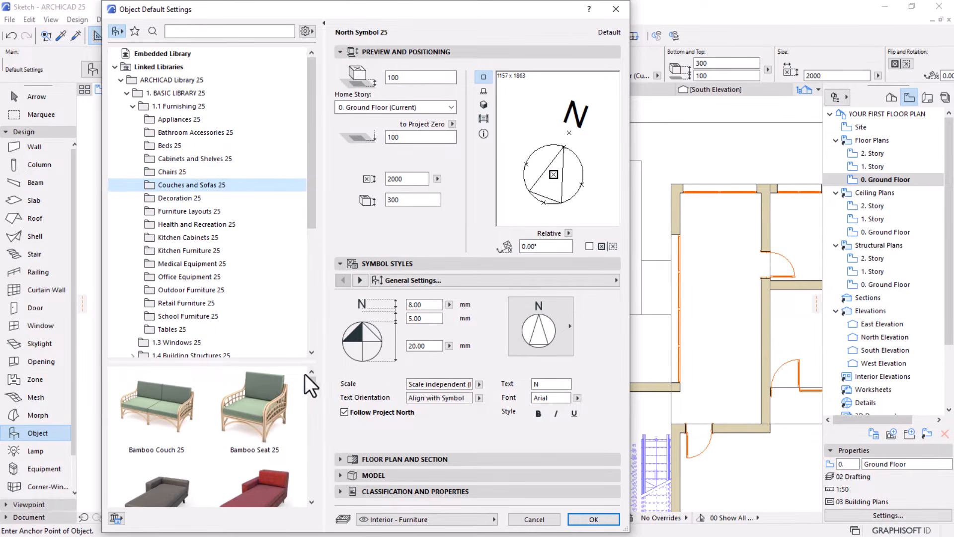
drag(284, 363, 280, 285)
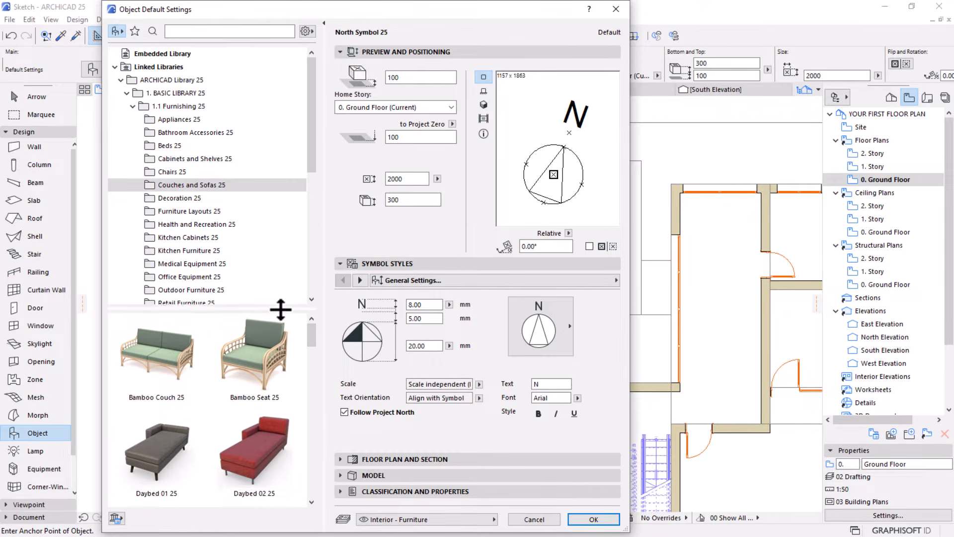
scroll(278, 386, down, 4)
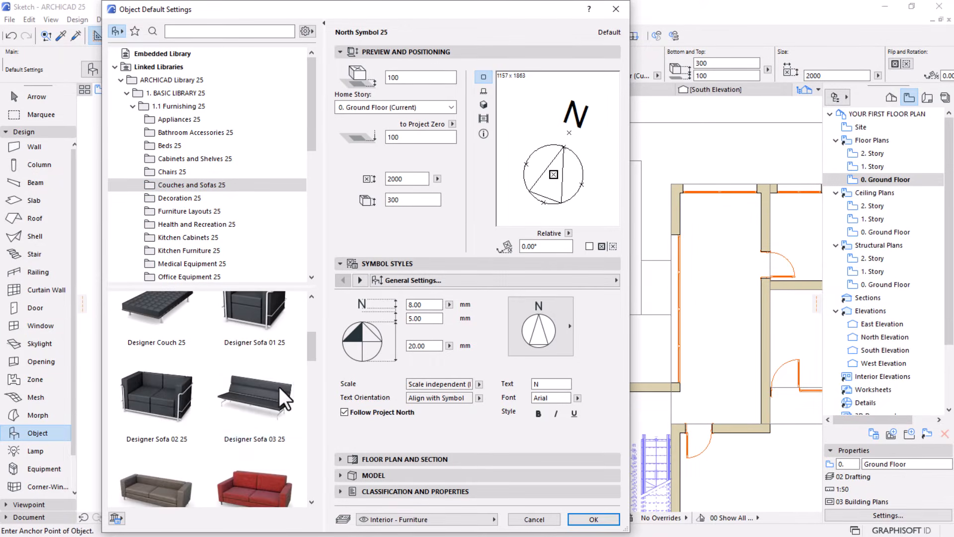
click(167, 407)
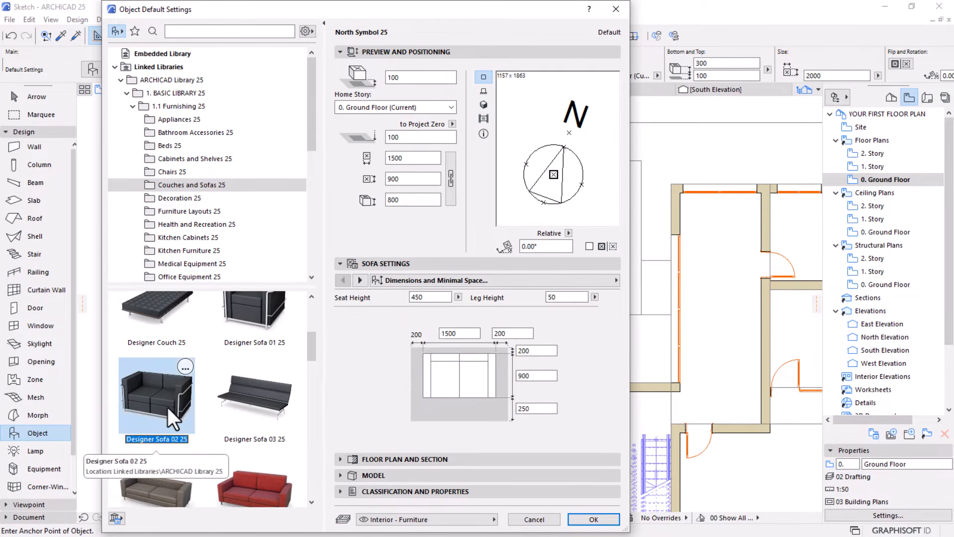
click(599, 519)
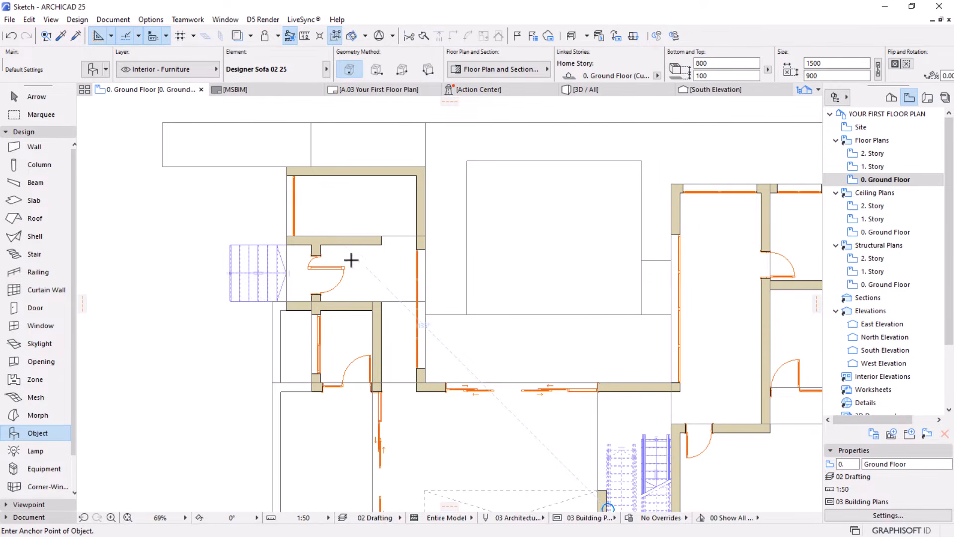
click(323, 211)
scroll(323, 211, up, 5)
Select the sofa placed in the northwest room
click(18, 97)
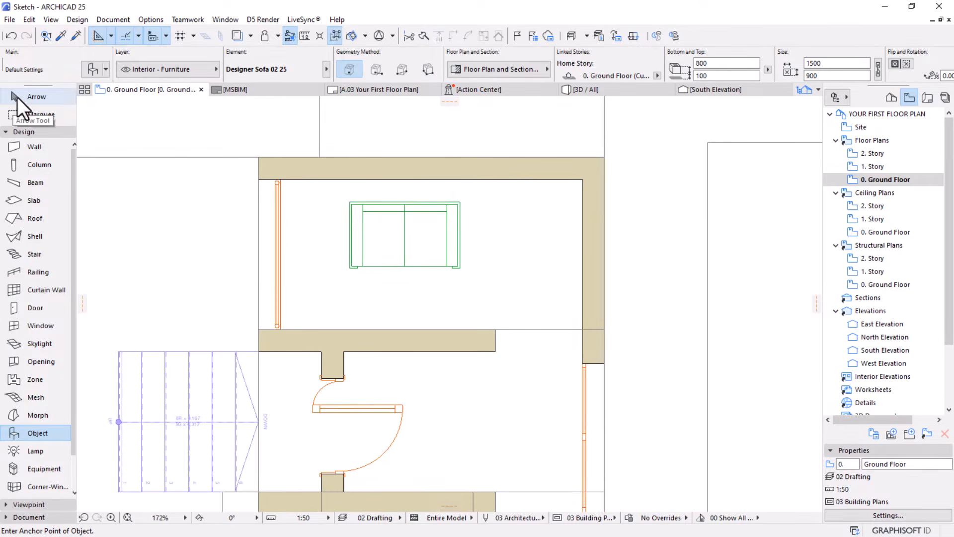
click(401, 244)
scroll(395, 194, up, 4)
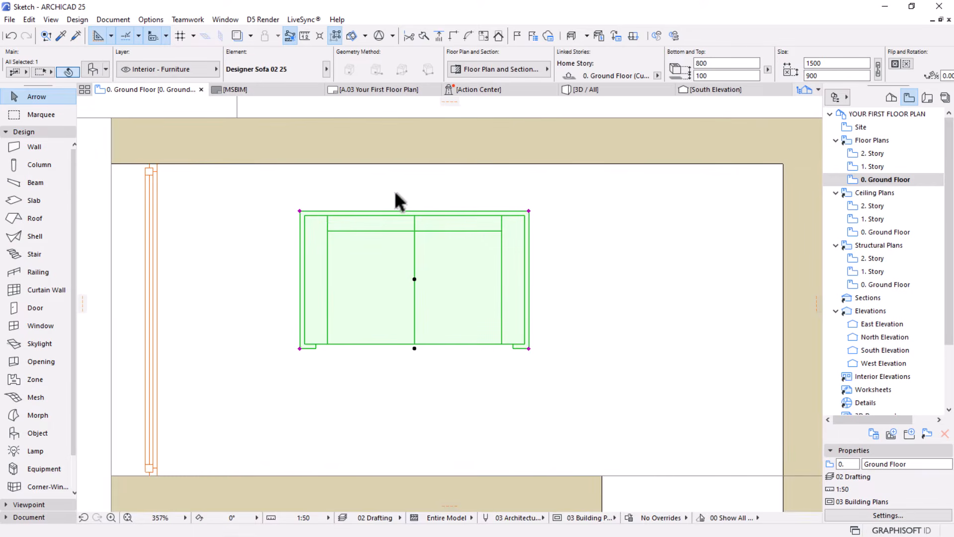
key(ctrl+e)
click(415, 279)
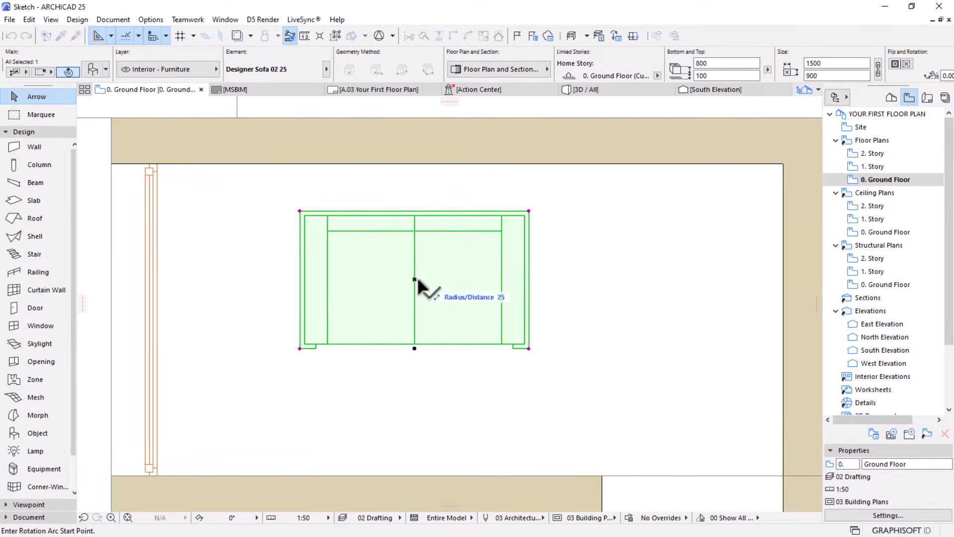
click(619, 279)
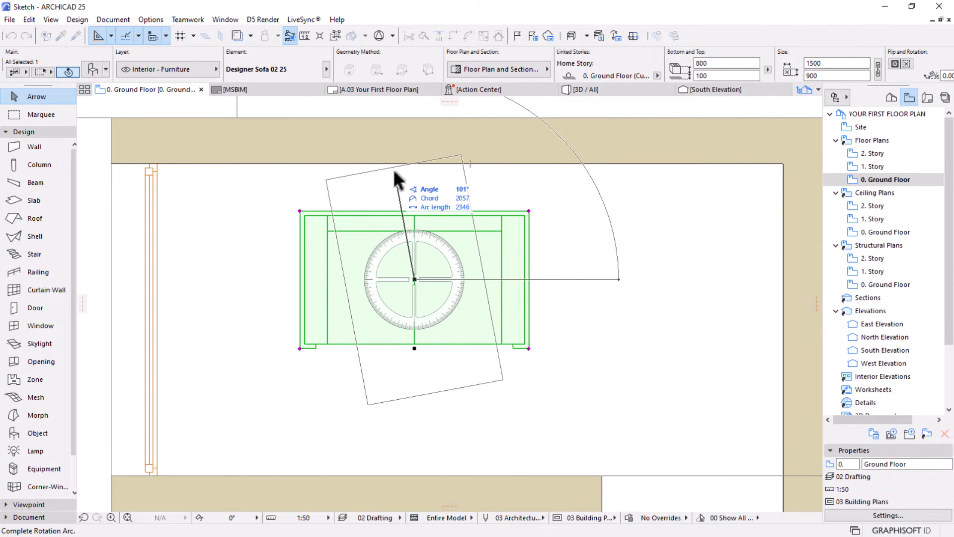
key(Escape)
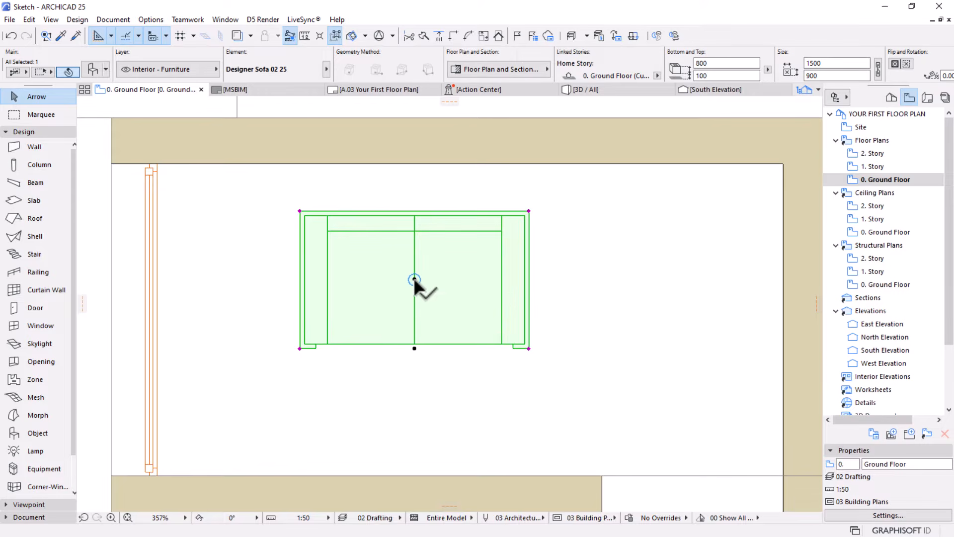
Rotate the northwest room's sofa 90° counterclockwise about its center so its back faces the west window
click(415, 280)
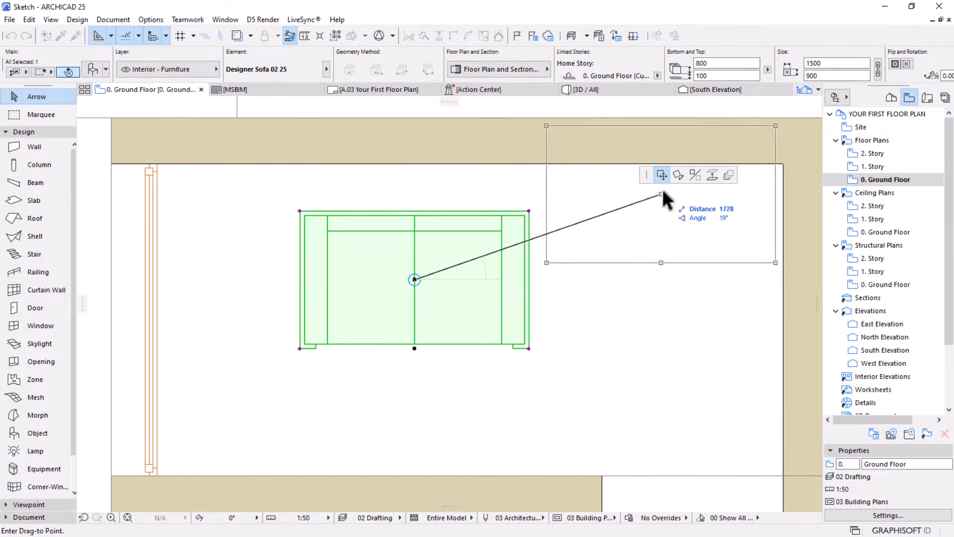
click(678, 175)
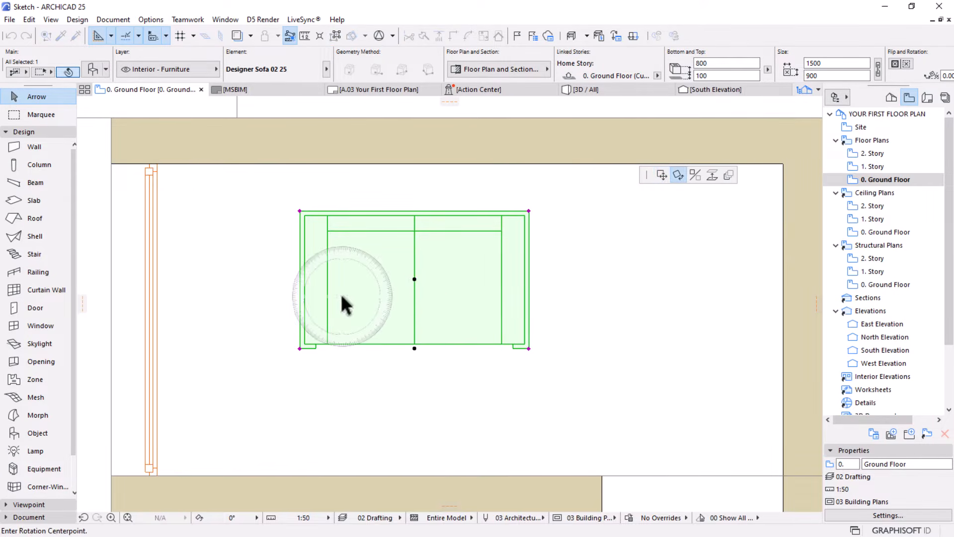
click(414, 396)
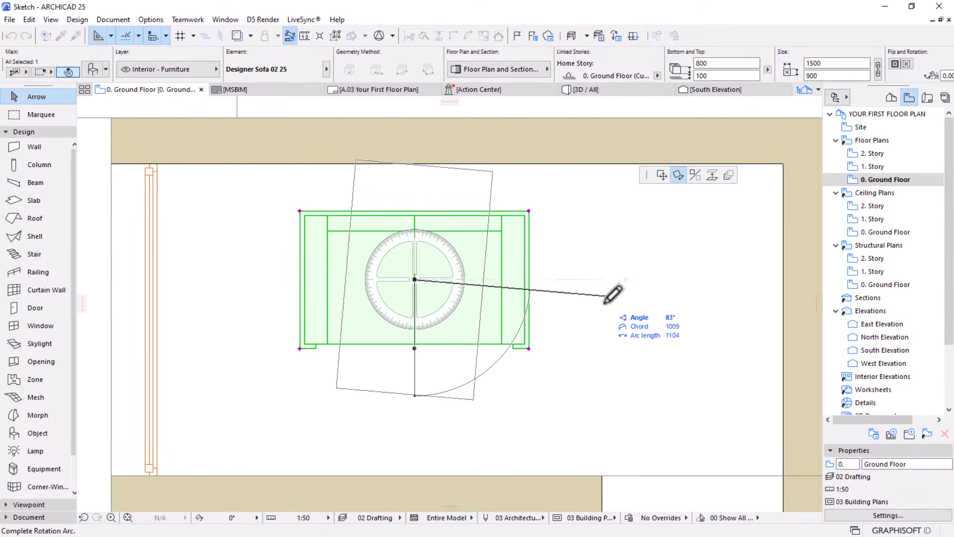
click(624, 280)
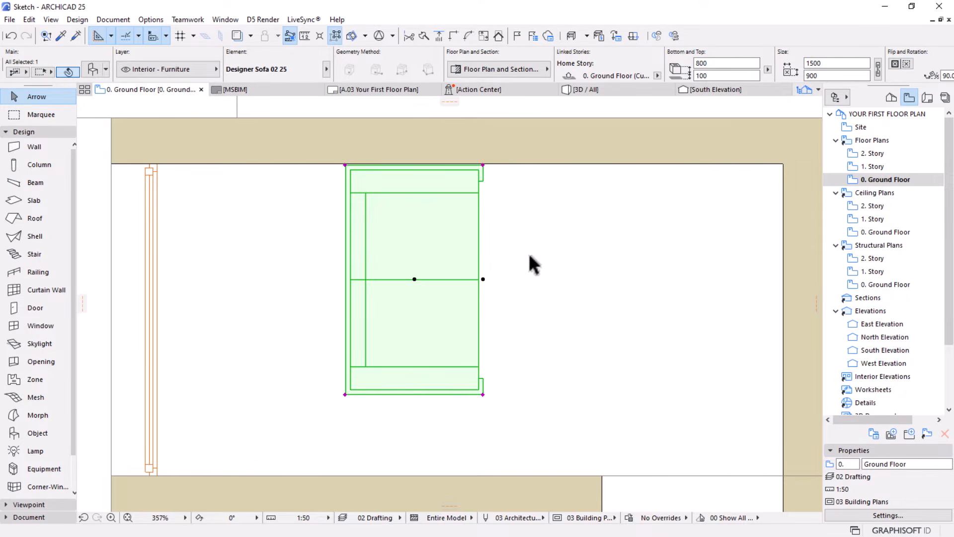
Move the rotated sofa by its northwest corner against the inner face of the west window, beside the north wall
key(ctrl+d)
click(345, 164)
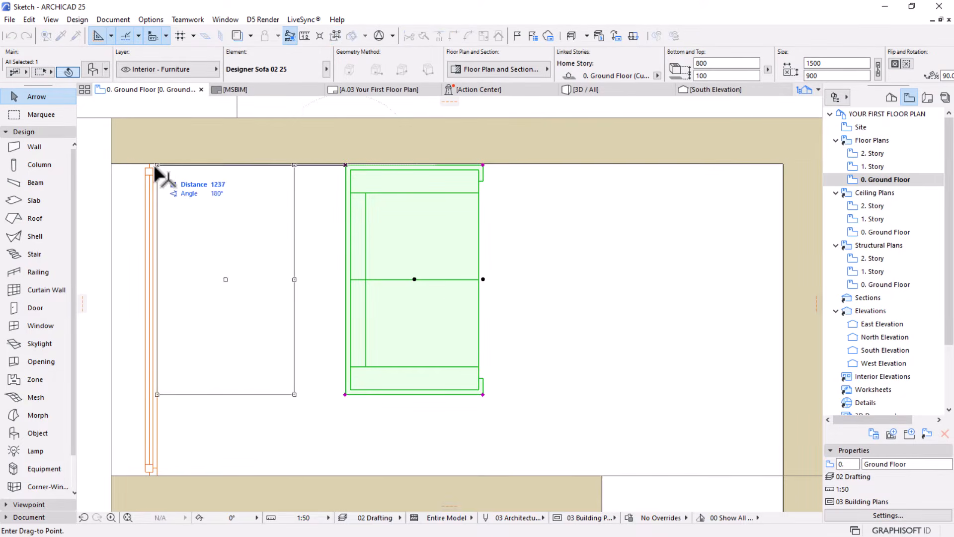
click(156, 165)
scroll(517, 244, down, 3)
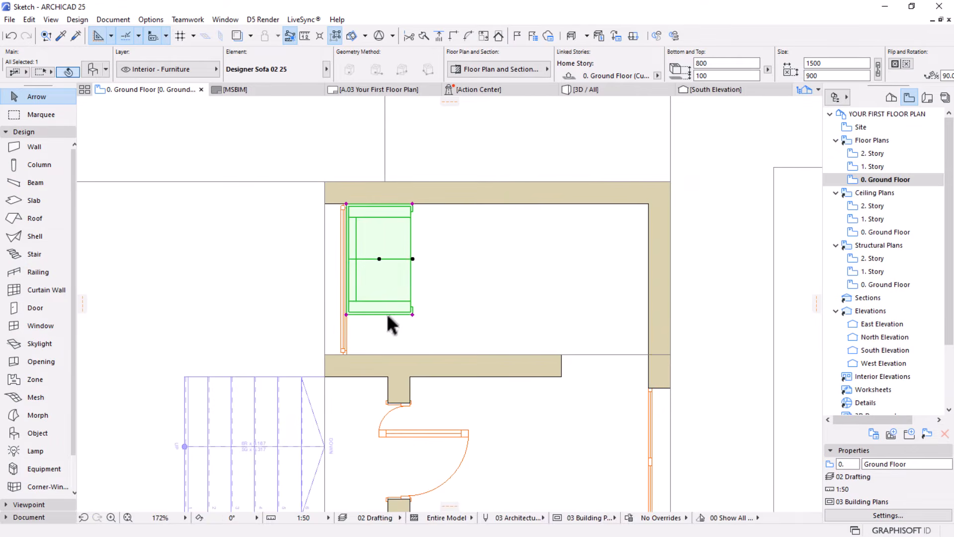
Stretch the sofa from its southwest corner to the room's south wall, giving it a length of 2042
click(347, 315)
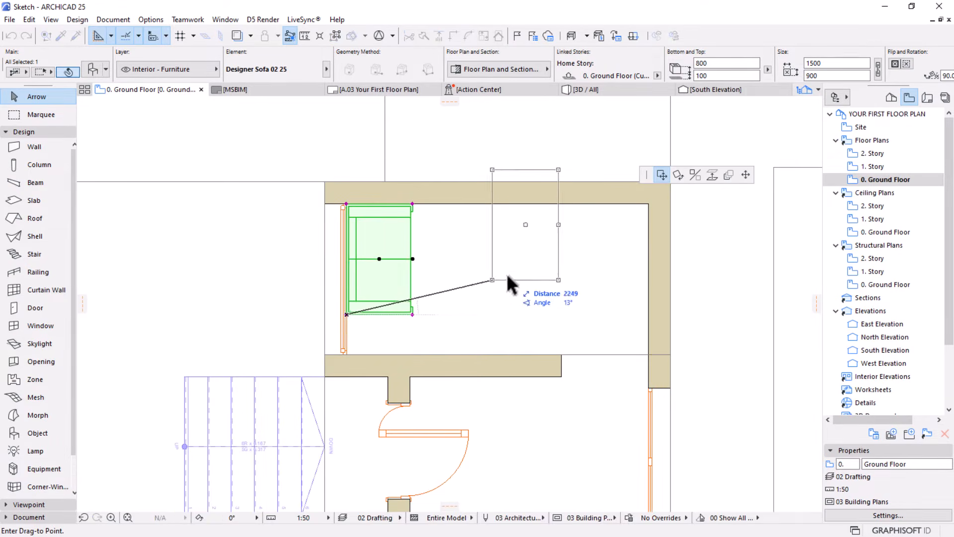
click(745, 174)
scroll(388, 325, up, 2)
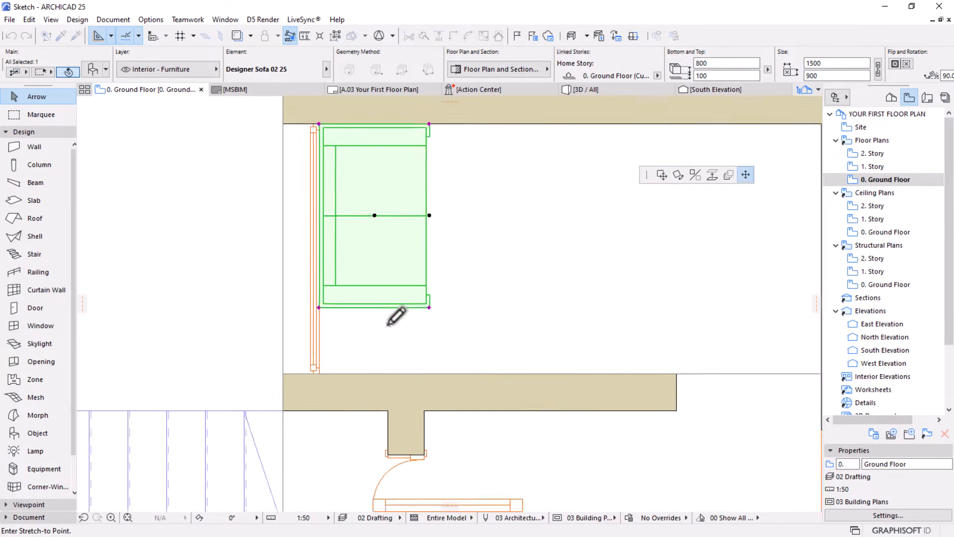
click(319, 373)
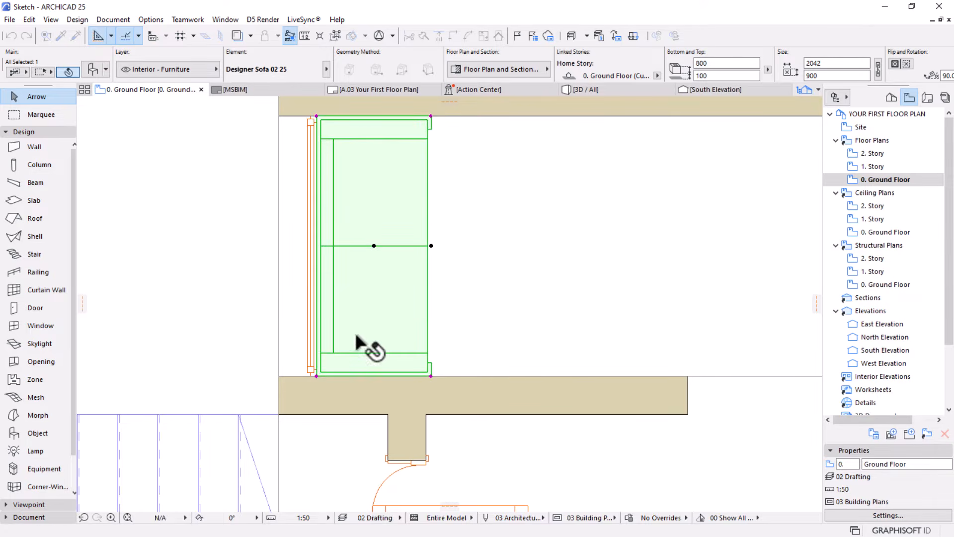
scroll(462, 308, down, 3)
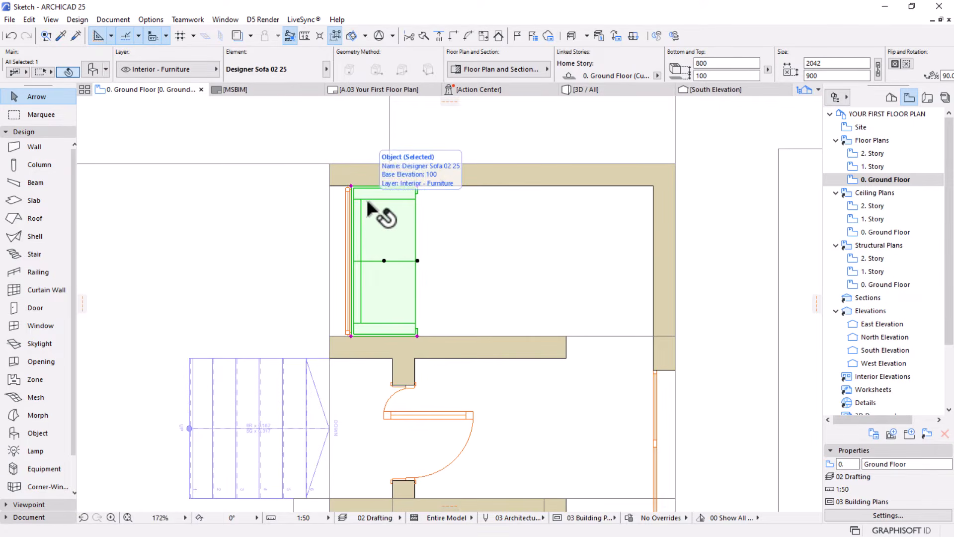
scroll(378, 208, up, 2)
scroll(363, 198, up, 1)
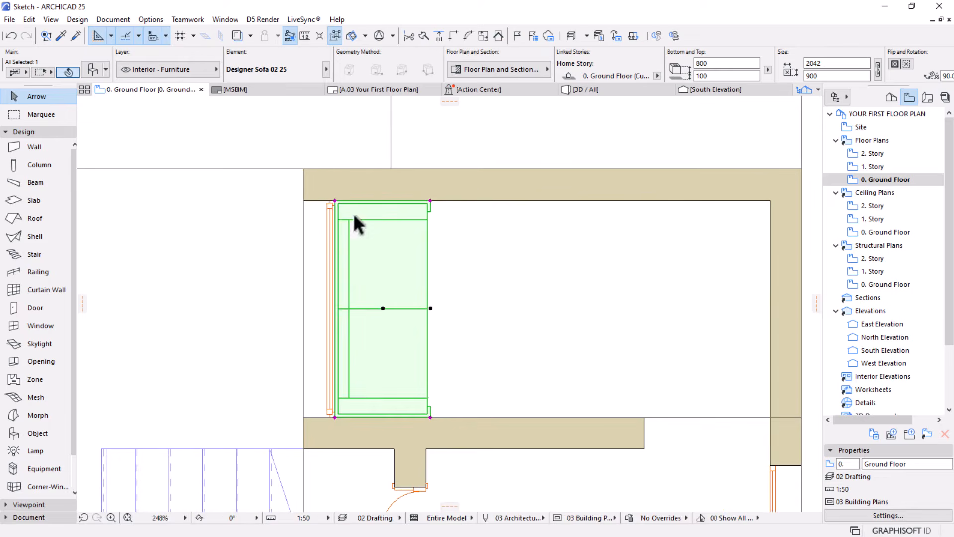
shift+click(319, 188)
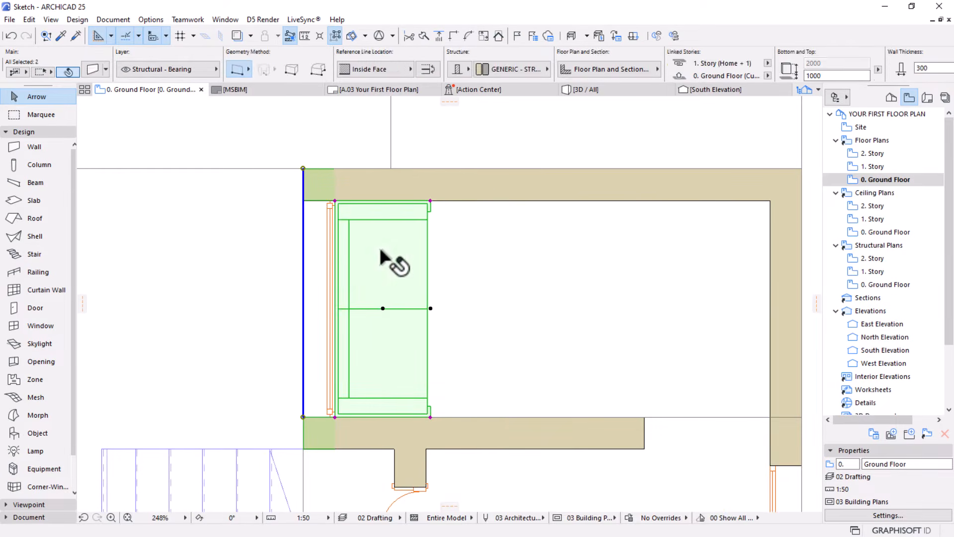
key(Escape)
scroll(441, 249, down, 4)
middle_drag(443, 259, 416, 290)
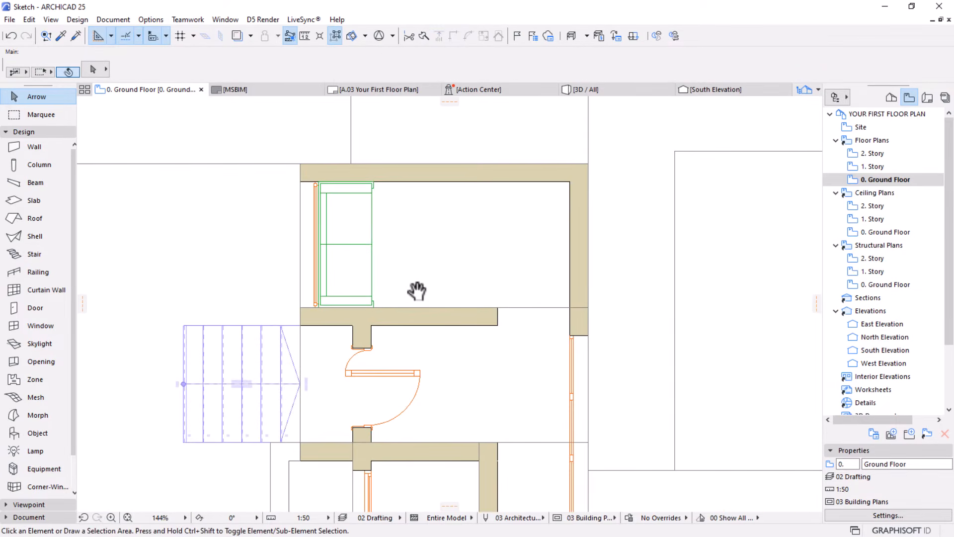
middle_drag(471, 247, 446, 275)
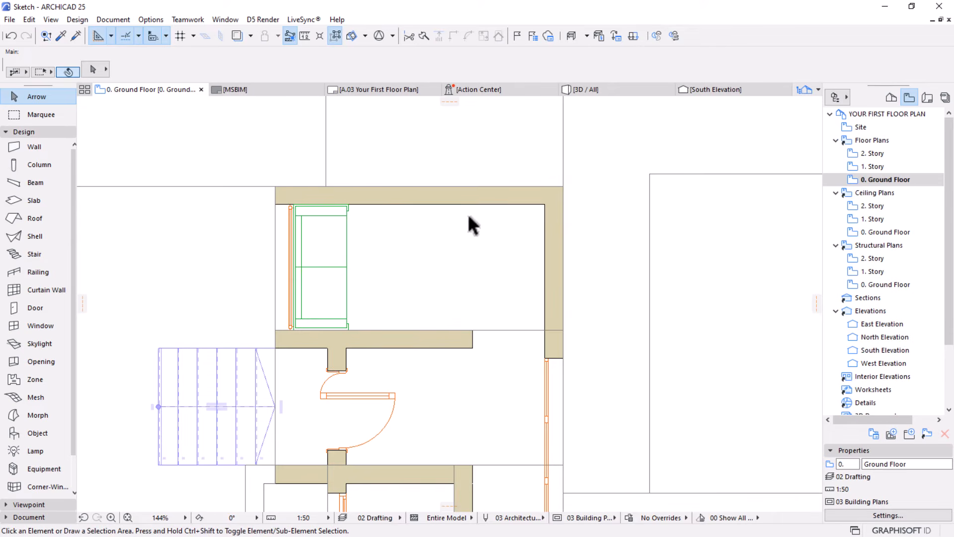
Choose Desk 25 from the Tables 25 folder and place it near the northwest room's northeast corner
key(w)
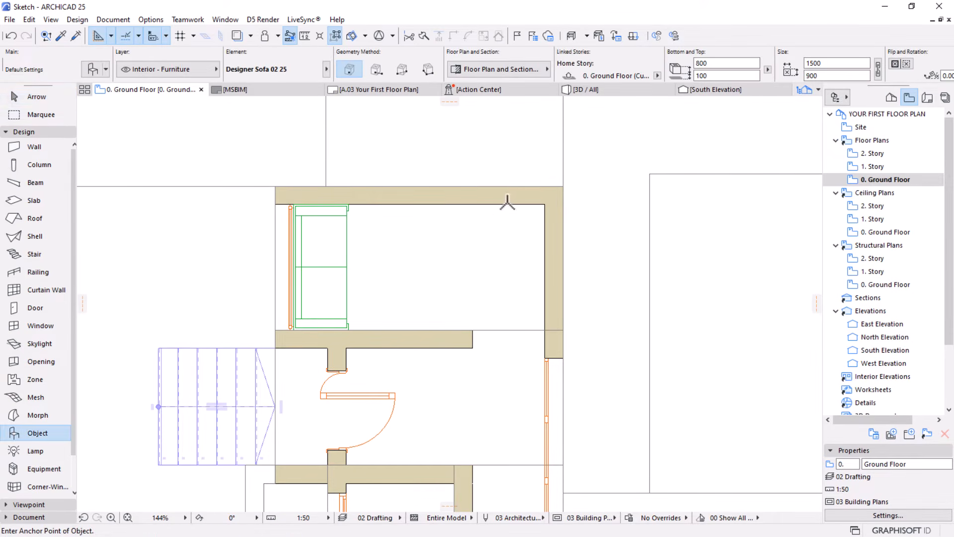
click(92, 70)
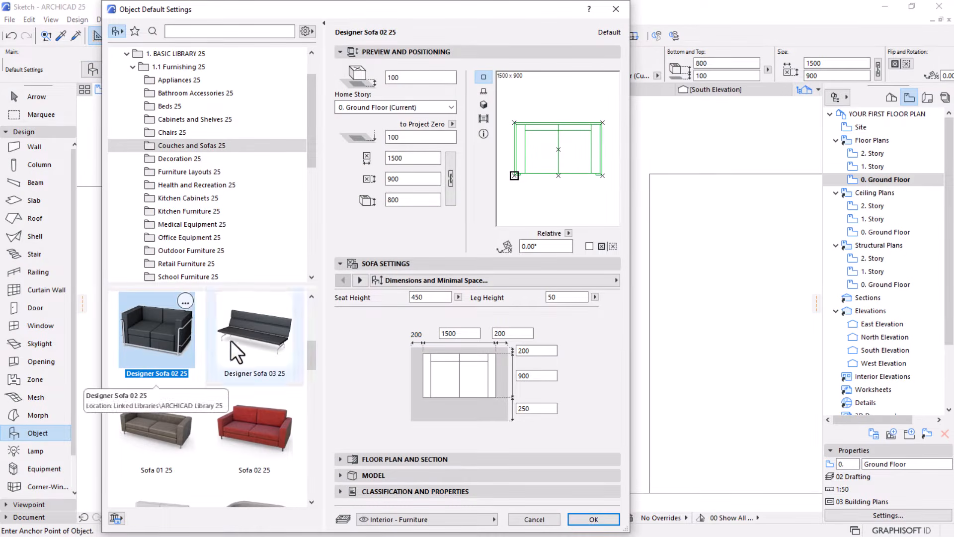
scroll(231, 341, up, 2)
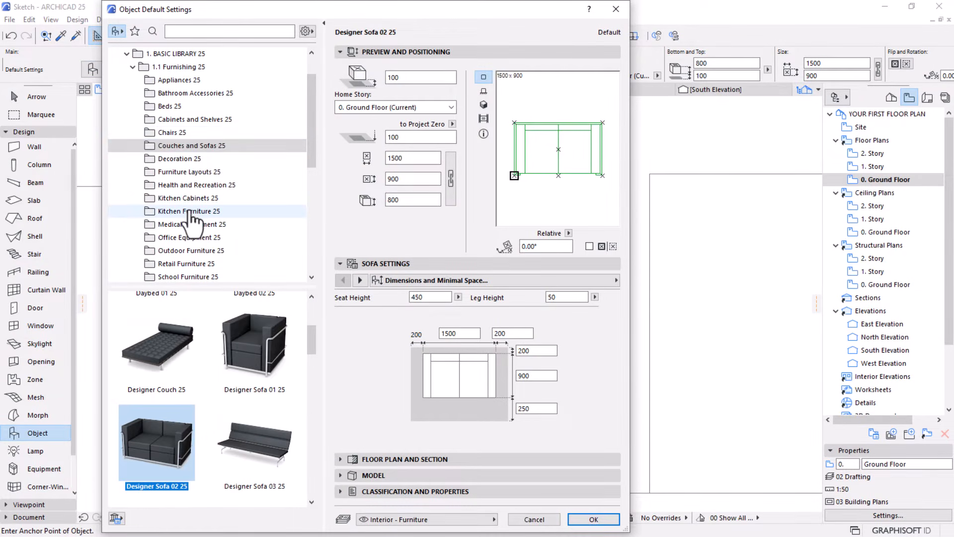
scroll(196, 218, down, 2)
click(171, 250)
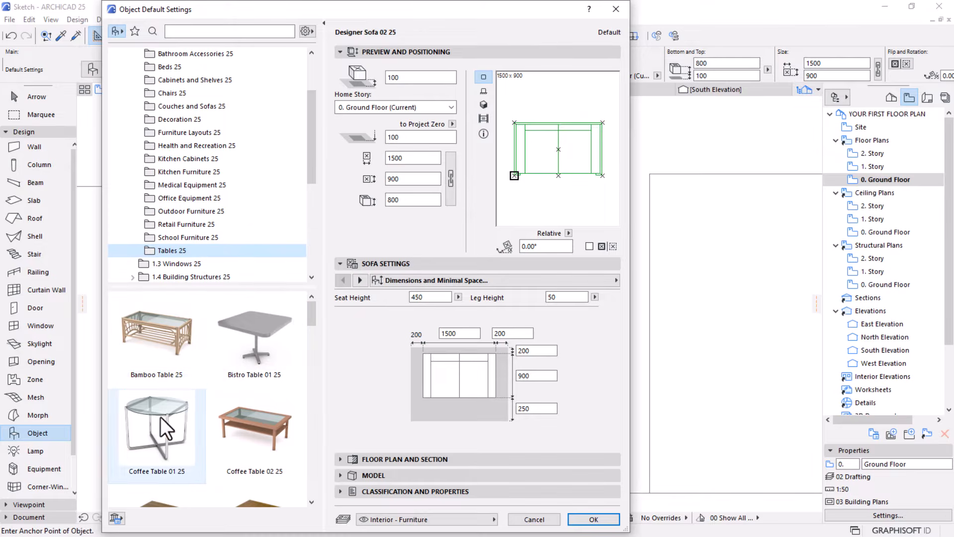
scroll(217, 412, down, 5)
scroll(216, 412, down, 7)
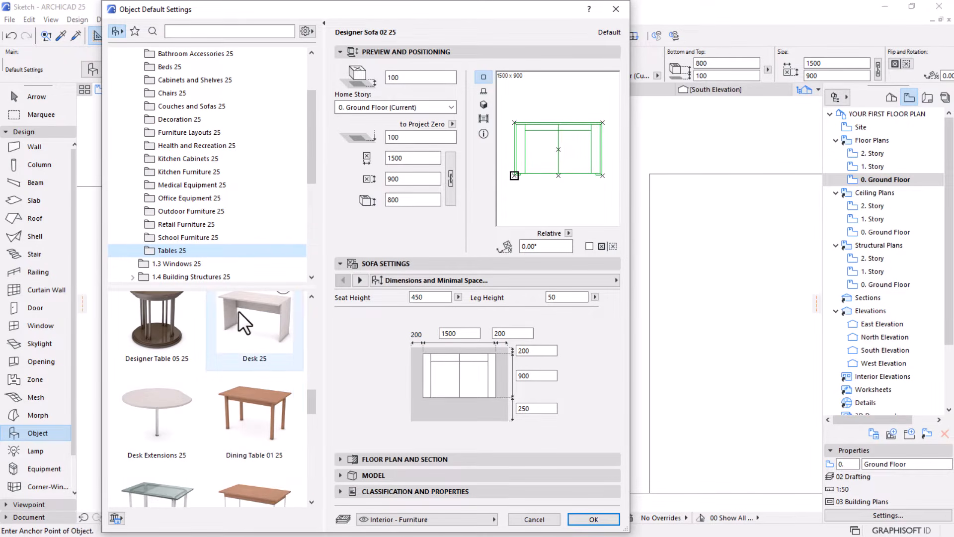
click(260, 348)
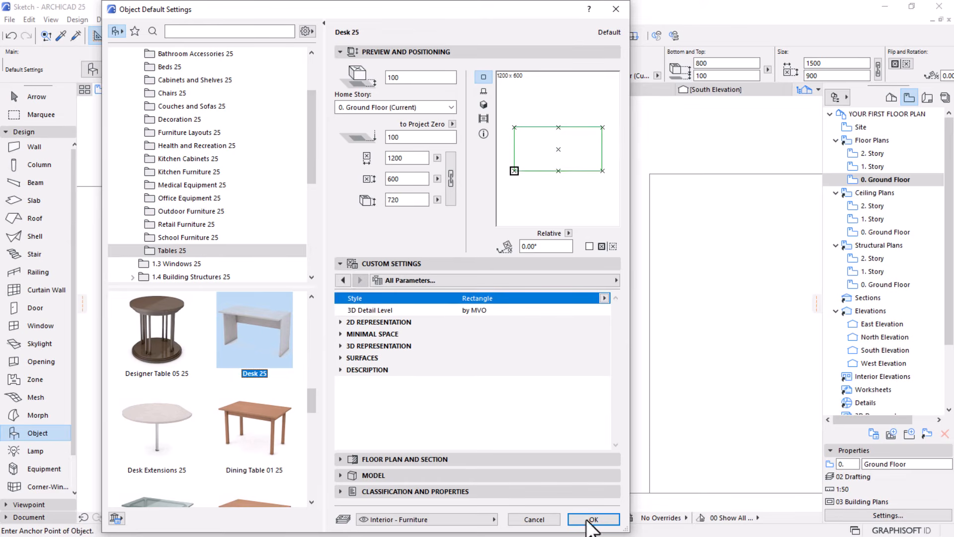
click(605, 519)
scroll(516, 200, up, 3)
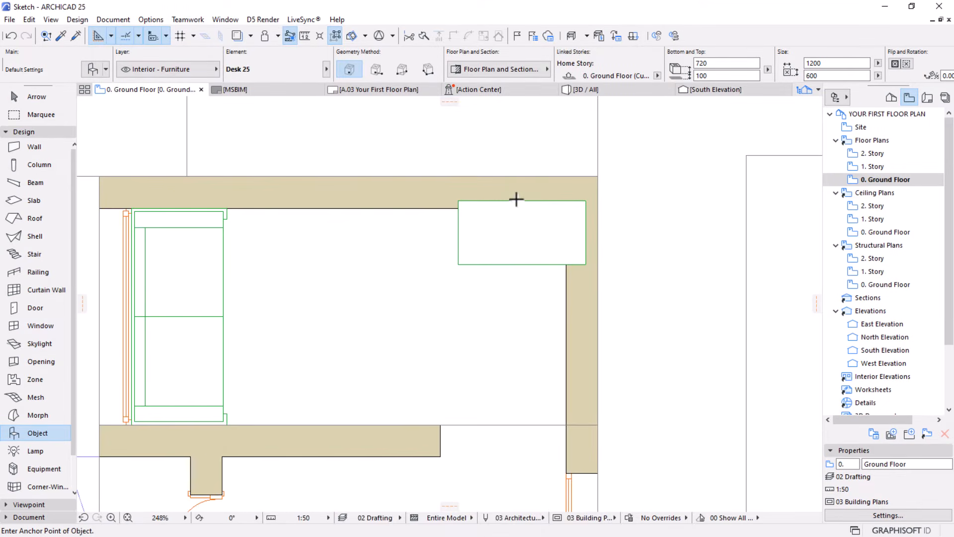
key(Escape)
Move the desk by its northeast corner so it fits into the inner corner of the north and east walls
click(493, 233)
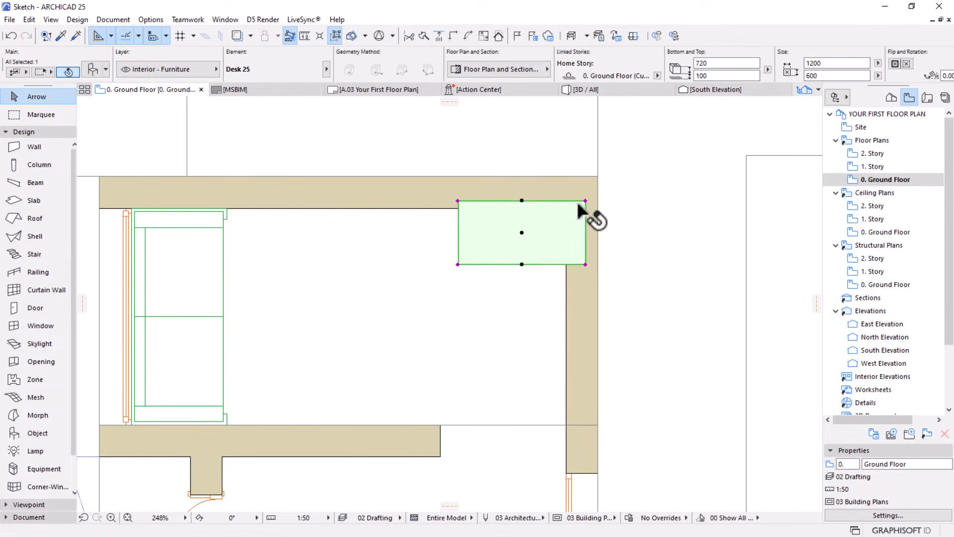
click(585, 200)
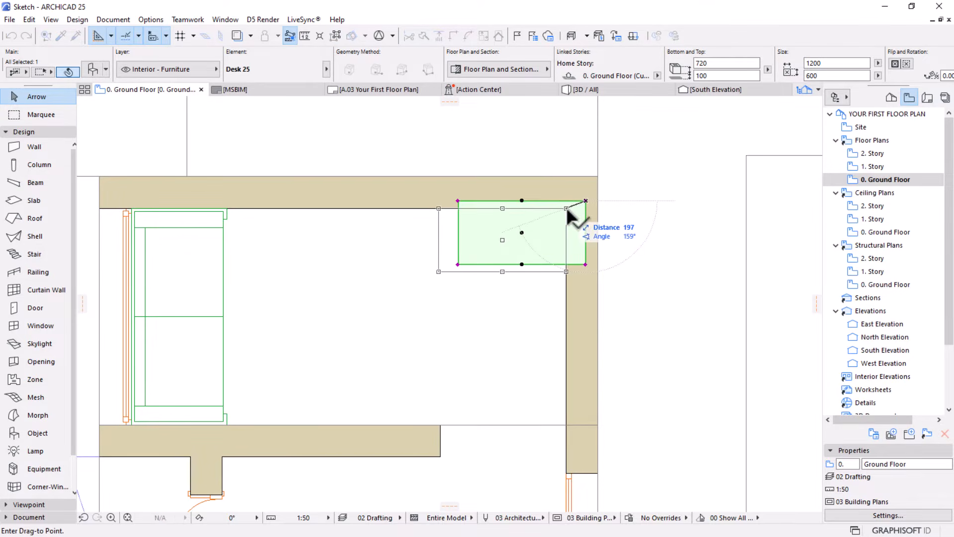
click(566, 208)
scroll(366, 213, down, 4)
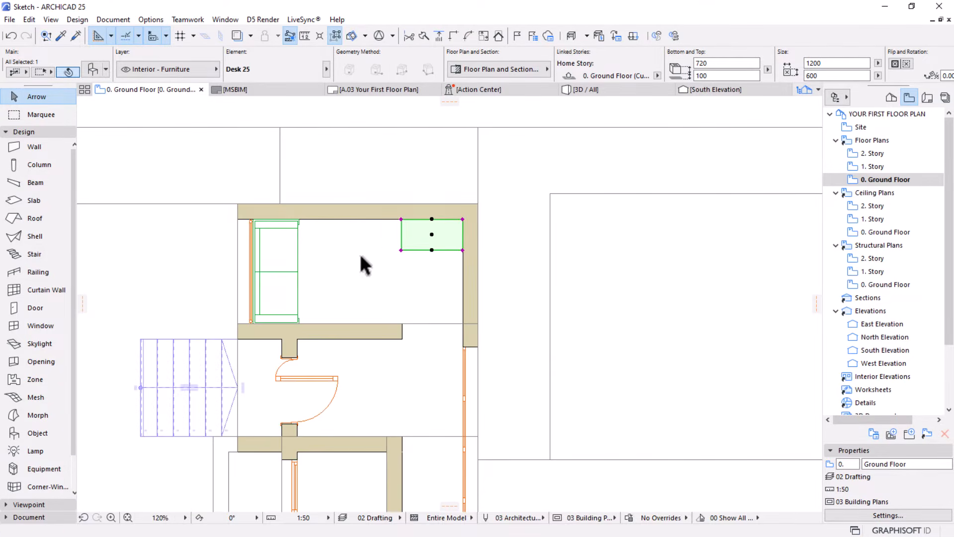
click(394, 316)
Reopen the Object tool's default settings and search the object library for "project"
scroll(485, 239, down, 3)
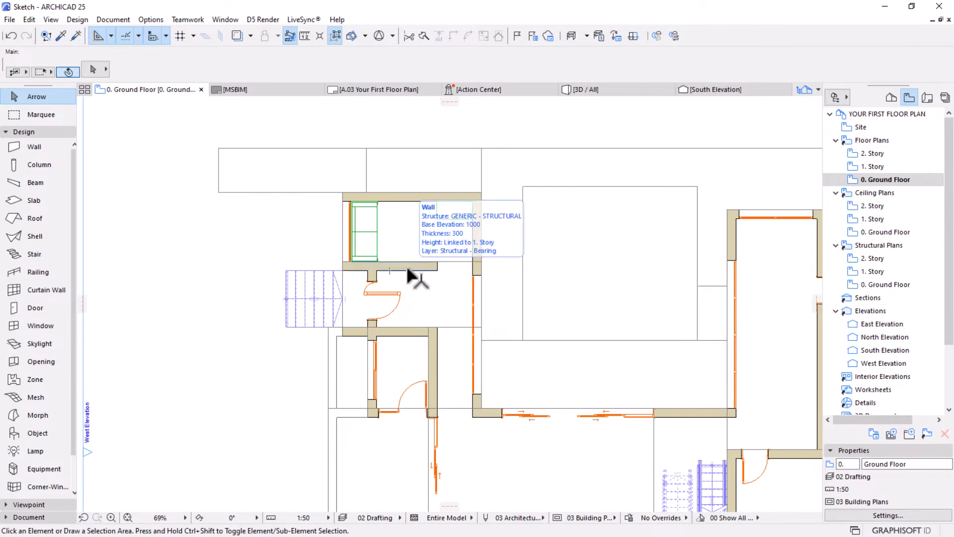
scroll(511, 356, down, 3)
middle_drag(511, 356, 452, 288)
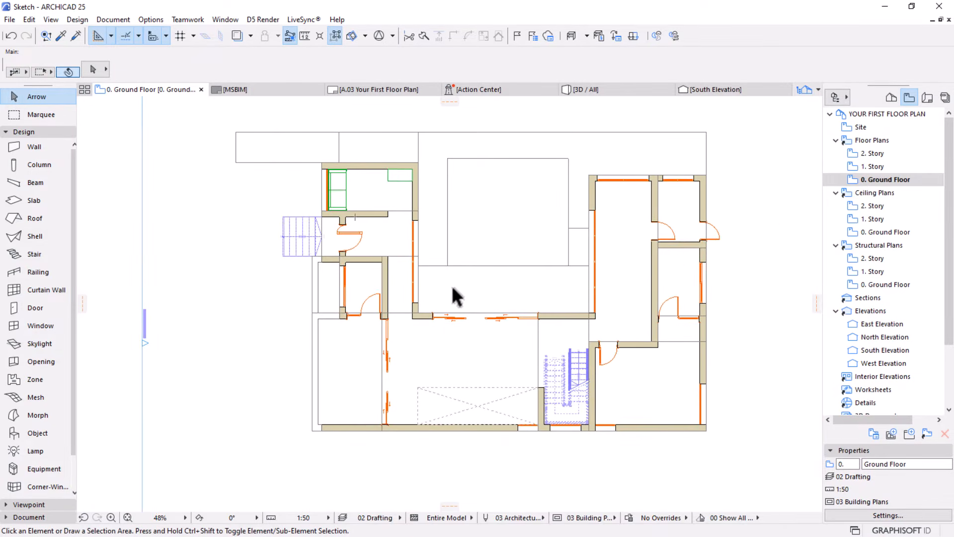
scroll(337, 271, up, 2)
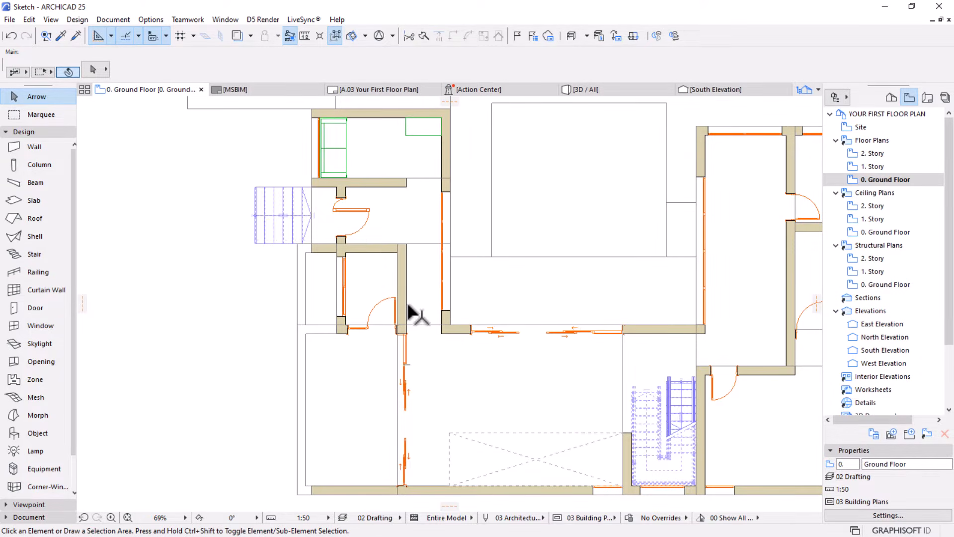
key(w)
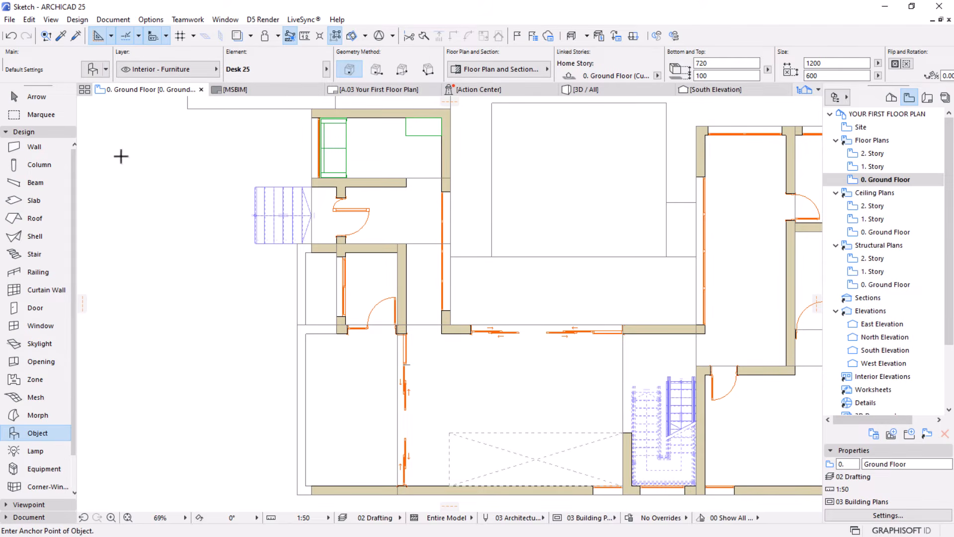
key(ctrl+t)
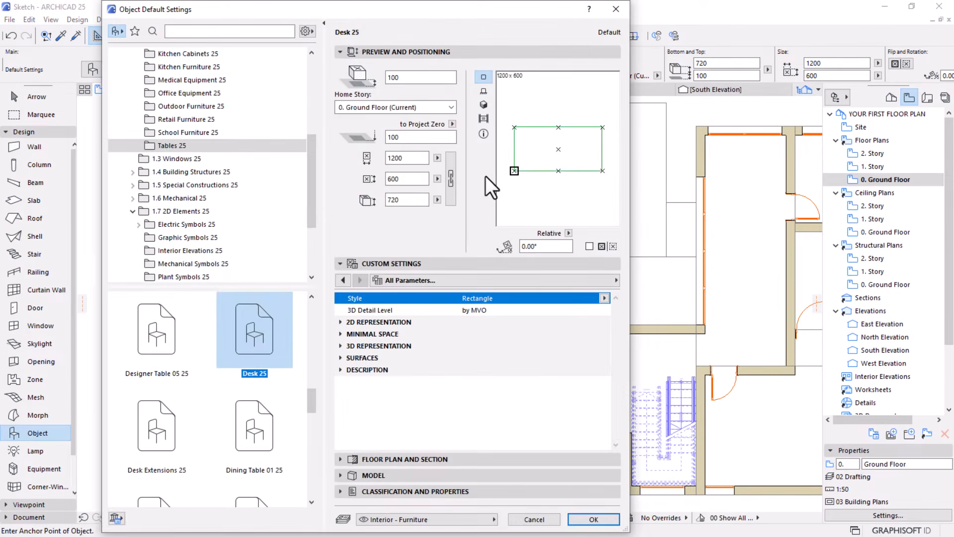
click(196, 31)
text(project)
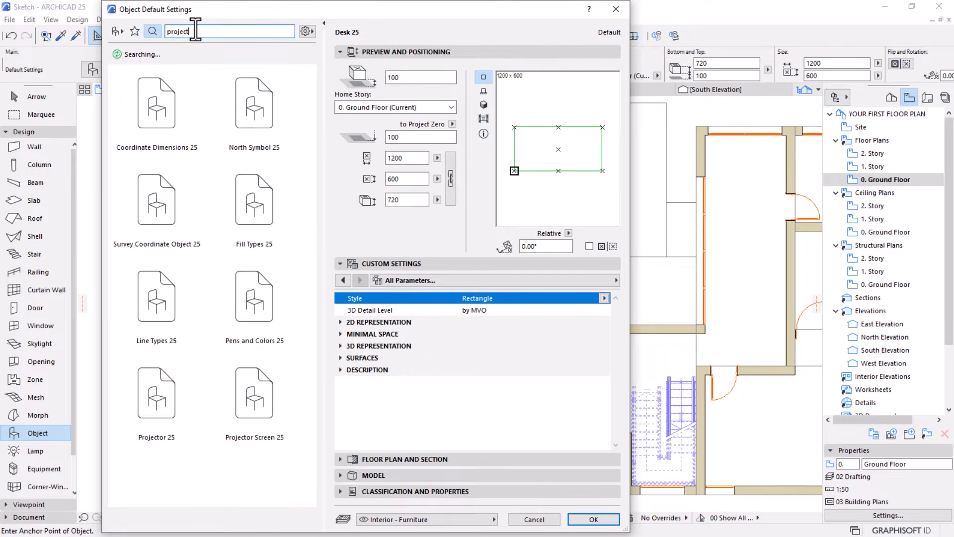
text(wc)
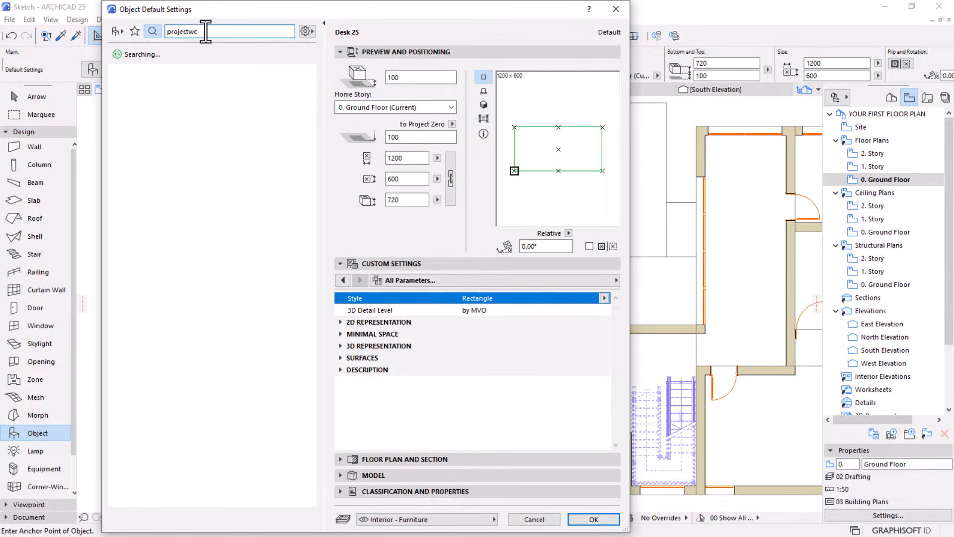
Replace the library search term with "wc" and choose the WC 25 object
double_click(201, 31)
text(w)
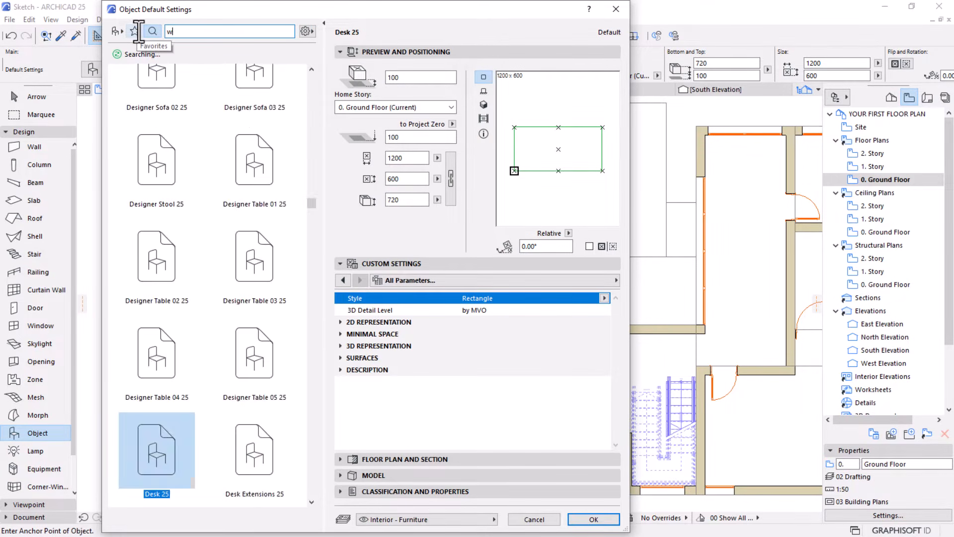
text(c)
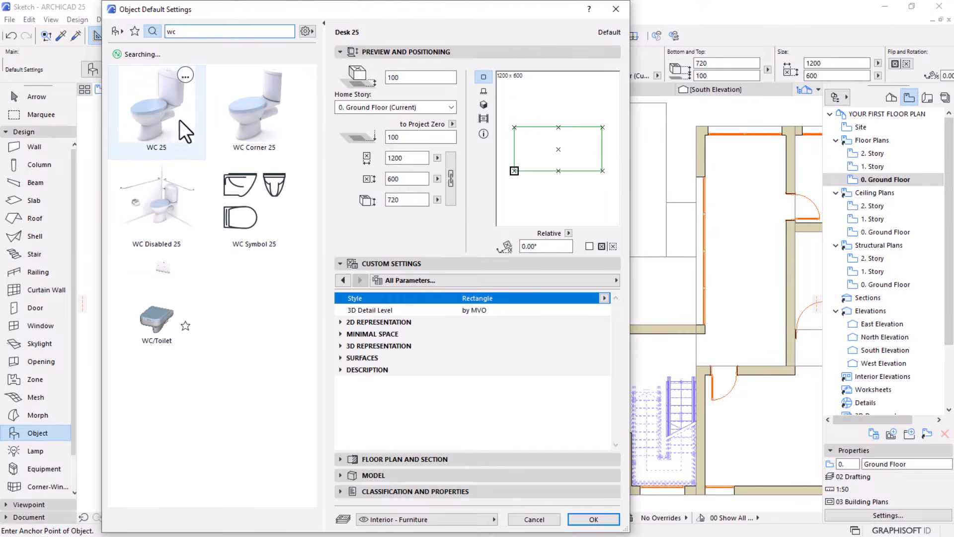
click(153, 121)
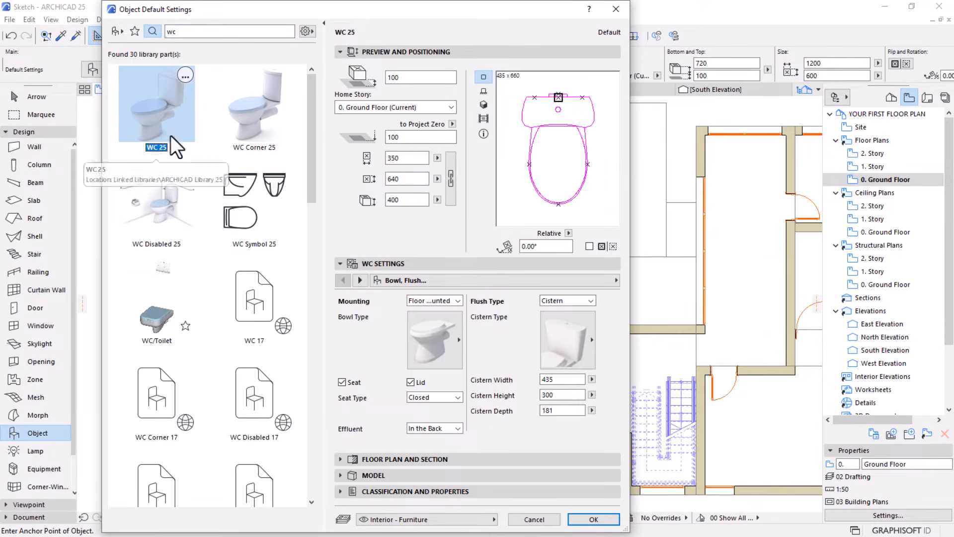
Try out bowl Types 8, 7, 6, 5 and 4 on the WC one after another
click(437, 330)
click(496, 408)
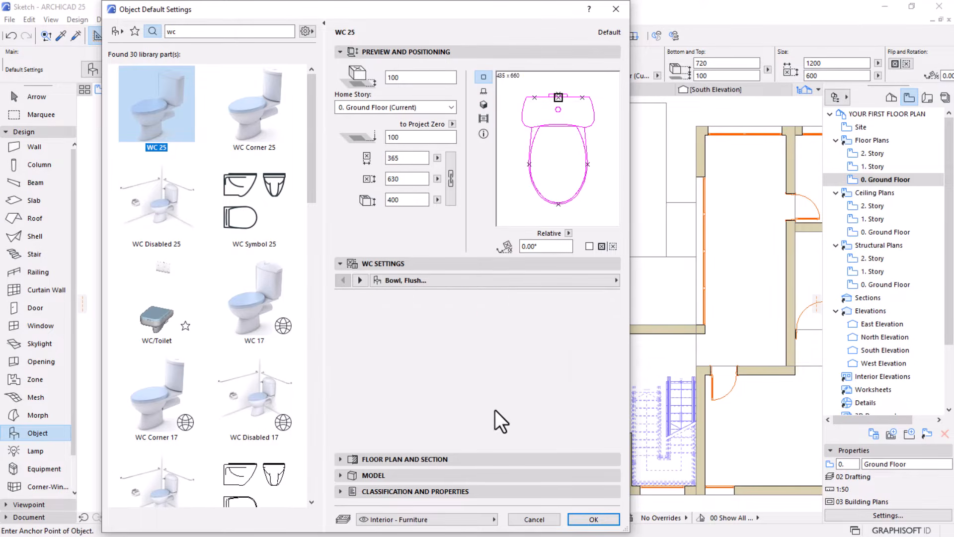
click(443, 343)
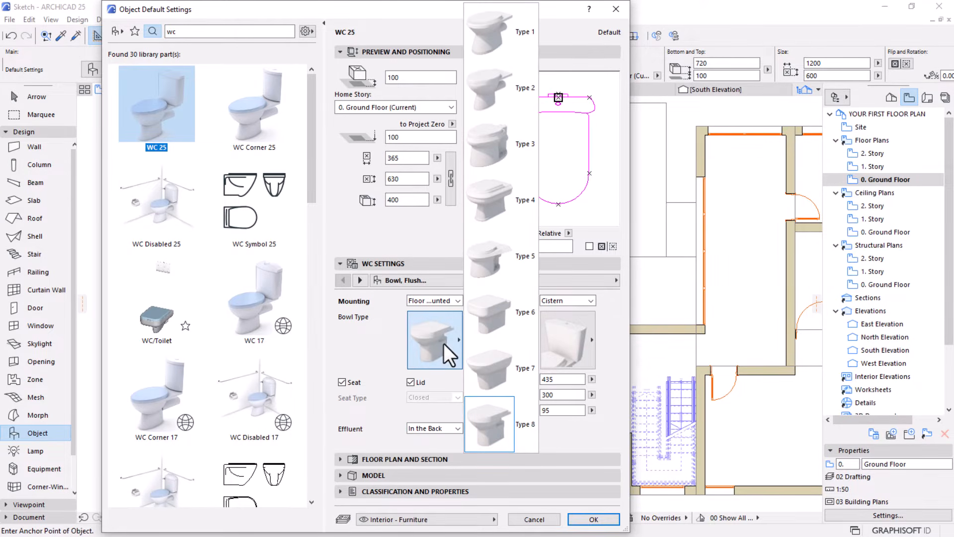
click(490, 387)
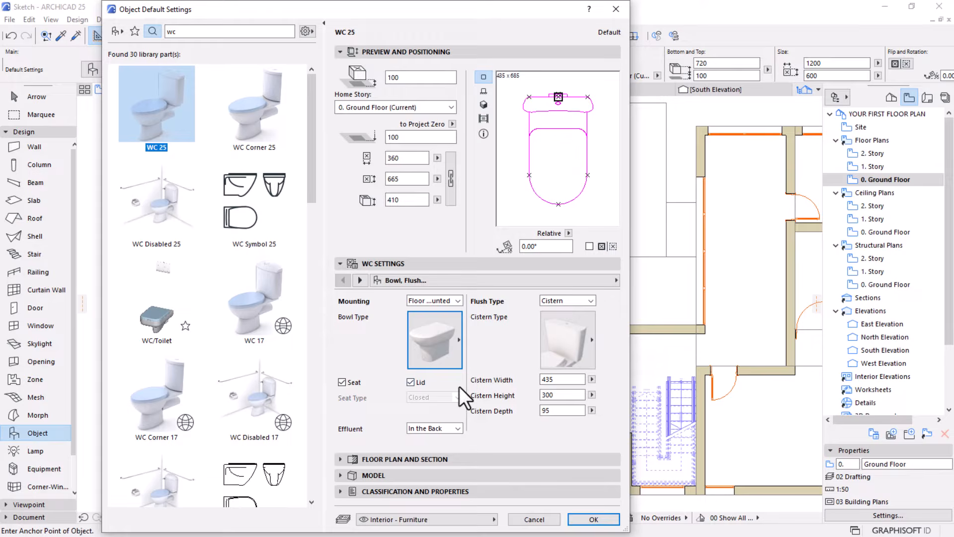
click(428, 347)
click(497, 288)
click(421, 342)
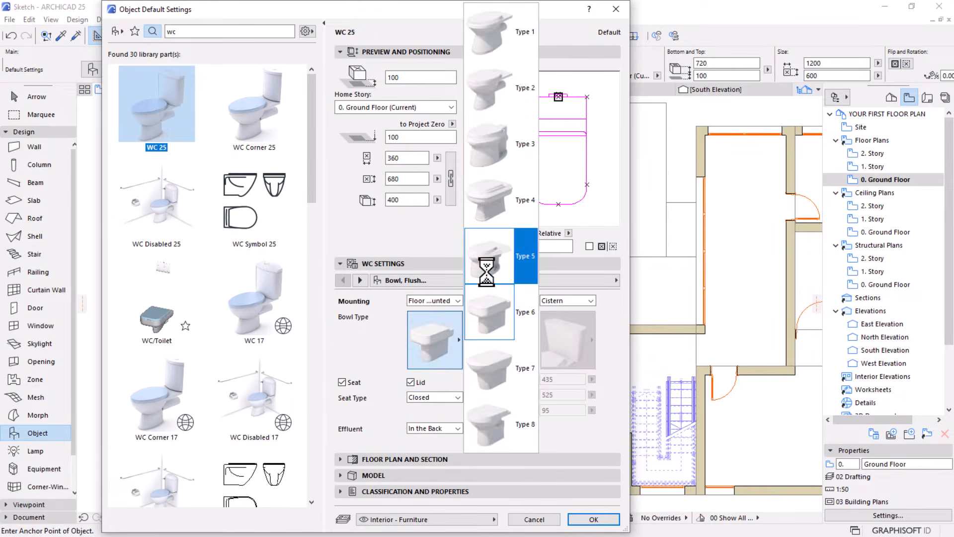
click(489, 279)
click(448, 342)
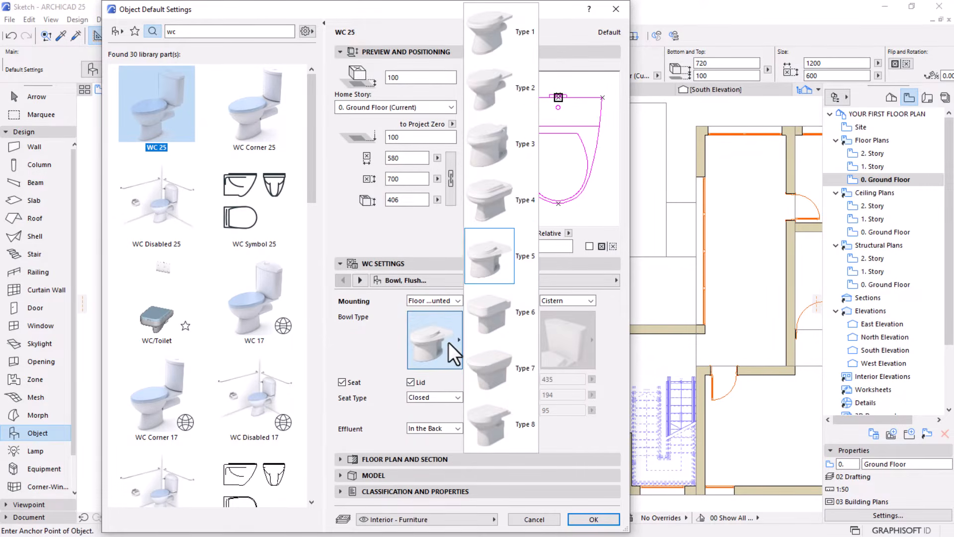
click(502, 200)
Set the WC's bowl type to Type 3 and place it near the west window of the small room south of the entrance
click(418, 333)
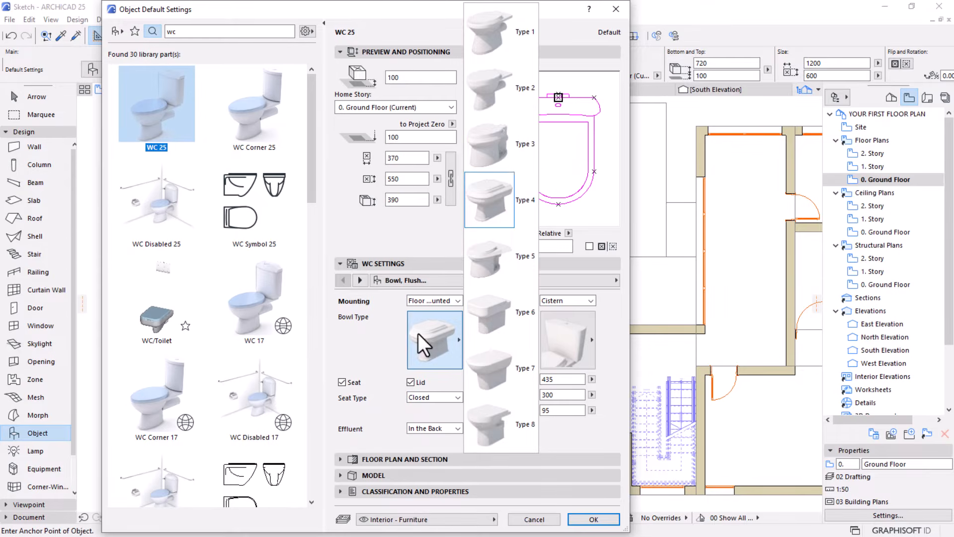
click(499, 149)
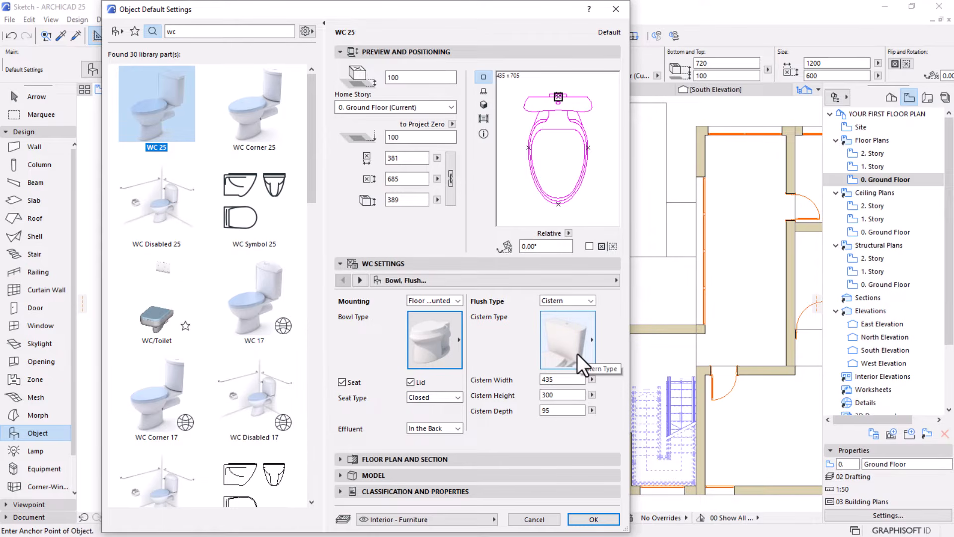
click(594, 519)
scroll(378, 294, up, 5)
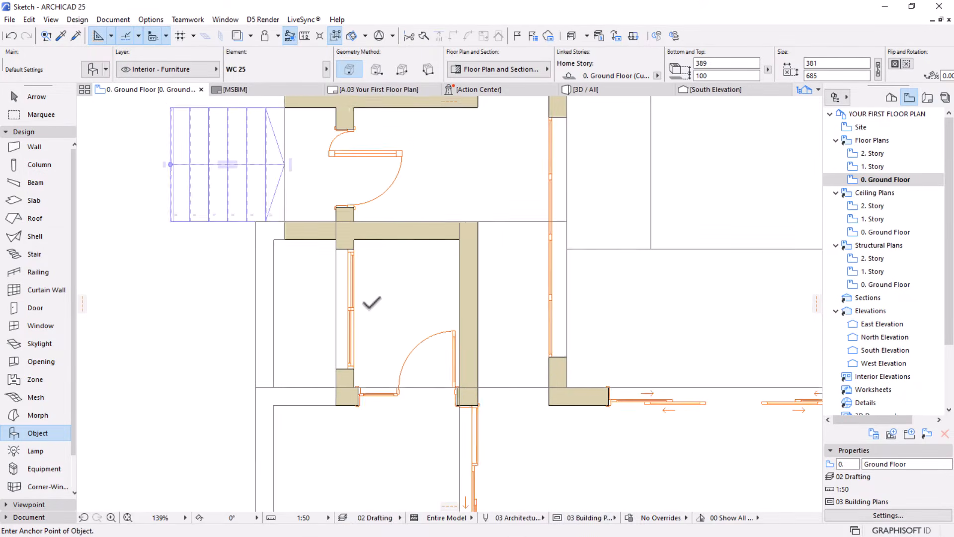
click(379, 313)
scroll(379, 313, up, 5)
key(Escape)
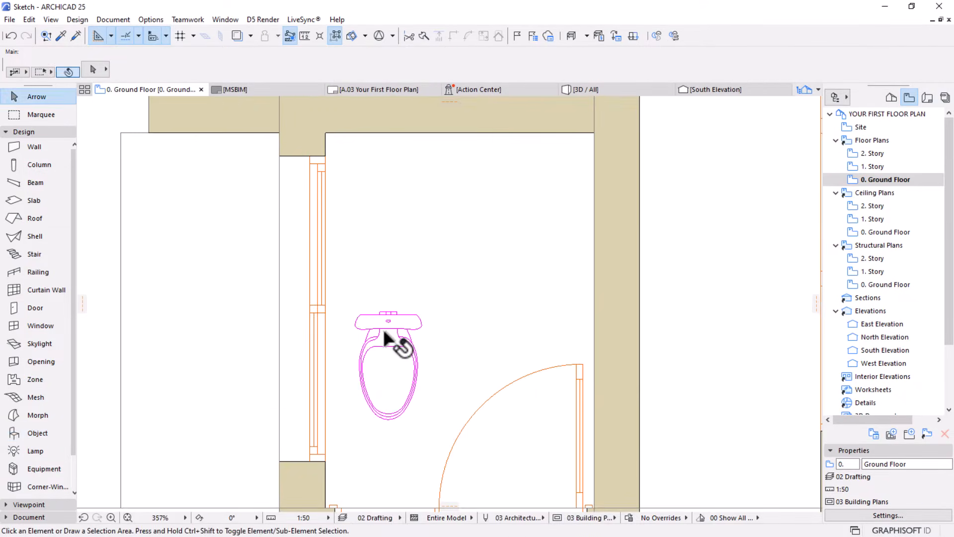
Rotate the WC 90° about the middle of its cistern's back edge so the bowl points east
click(386, 338)
key(ctrl+e)
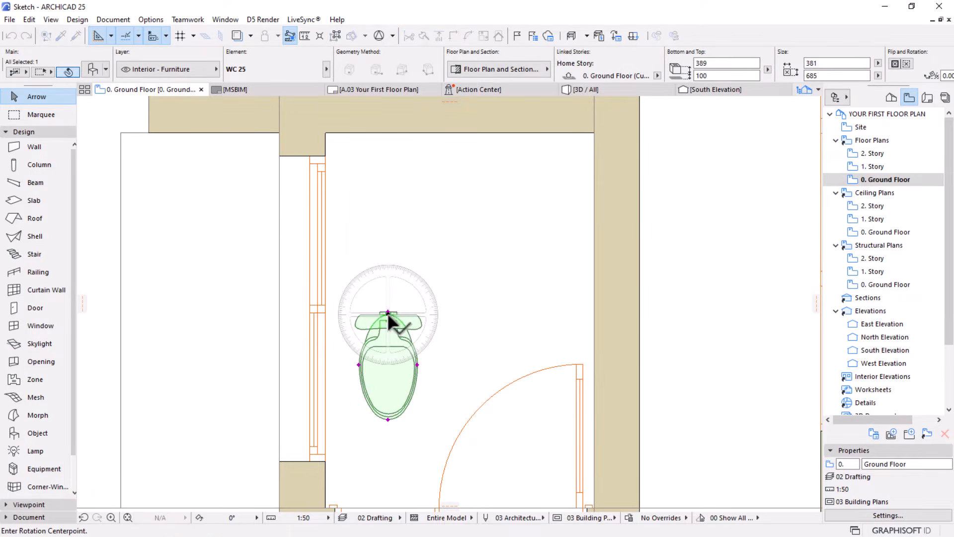
click(388, 314)
click(388, 428)
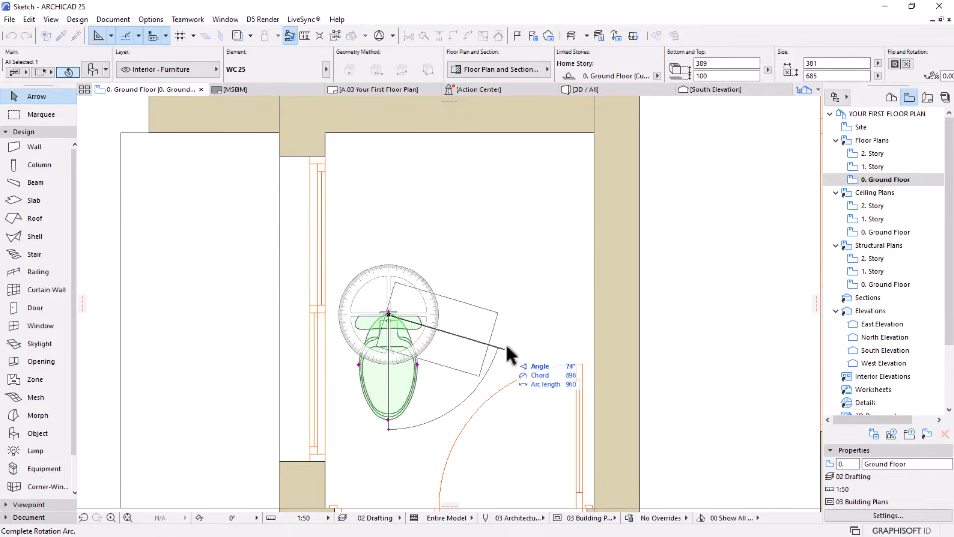
click(529, 325)
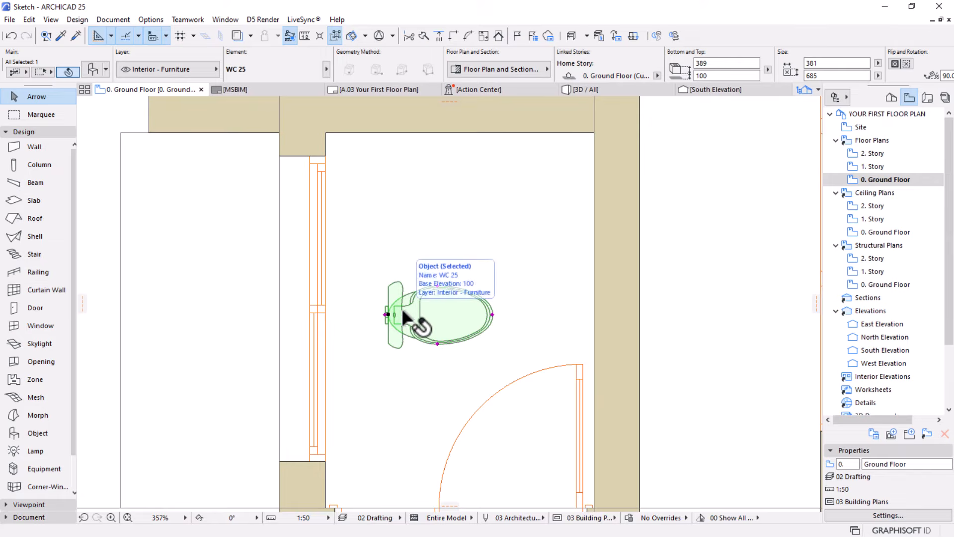
Move the WC horizontally by its cistern's back midpoint until it sits against the inner face of the west window
key(ctrl+d)
scroll(364, 331, up, 3)
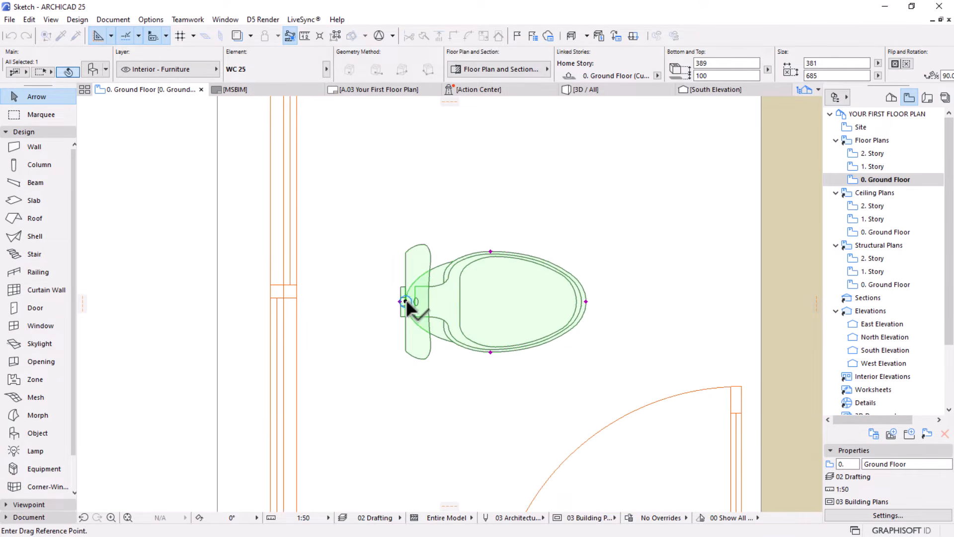
click(405, 301)
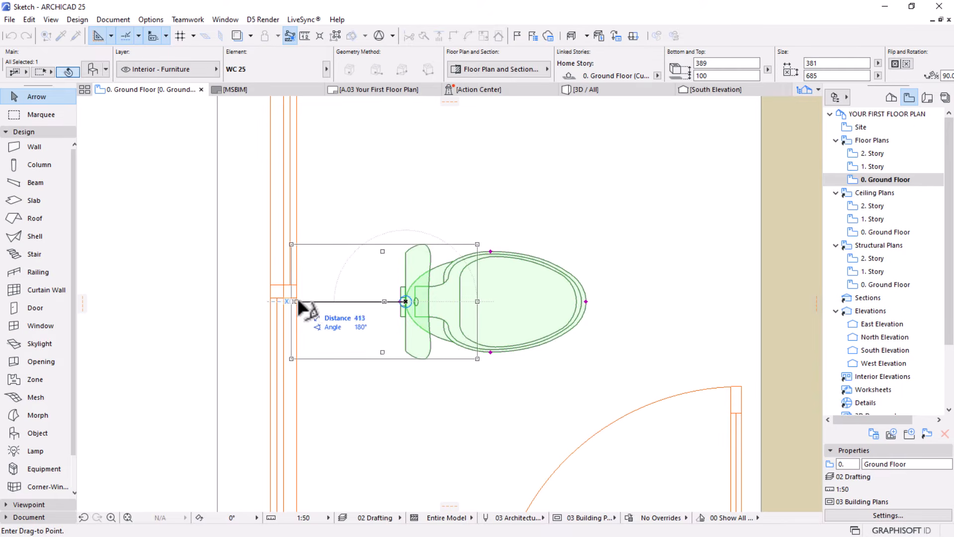
click(297, 301)
scroll(328, 293, down, 3)
scroll(353, 296, up, 5)
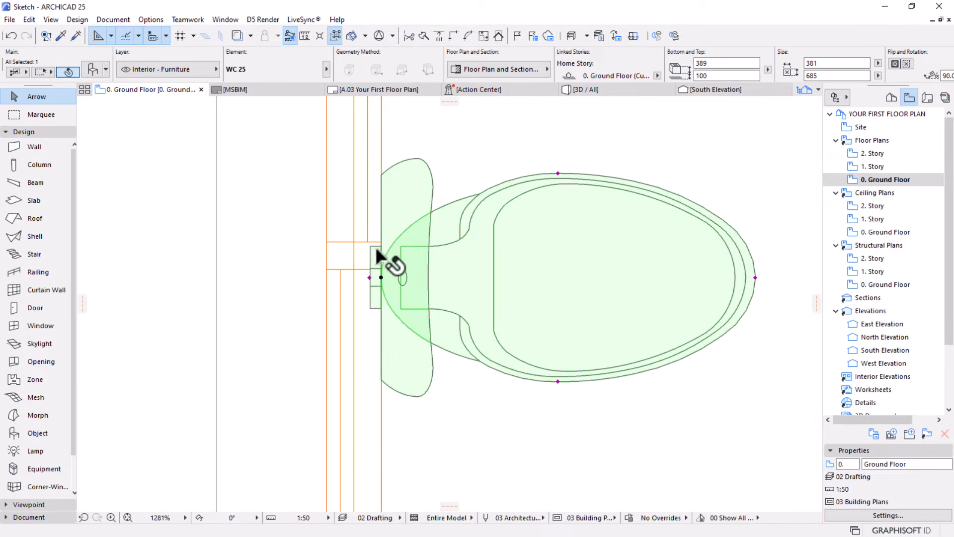
scroll(369, 277, down, 8)
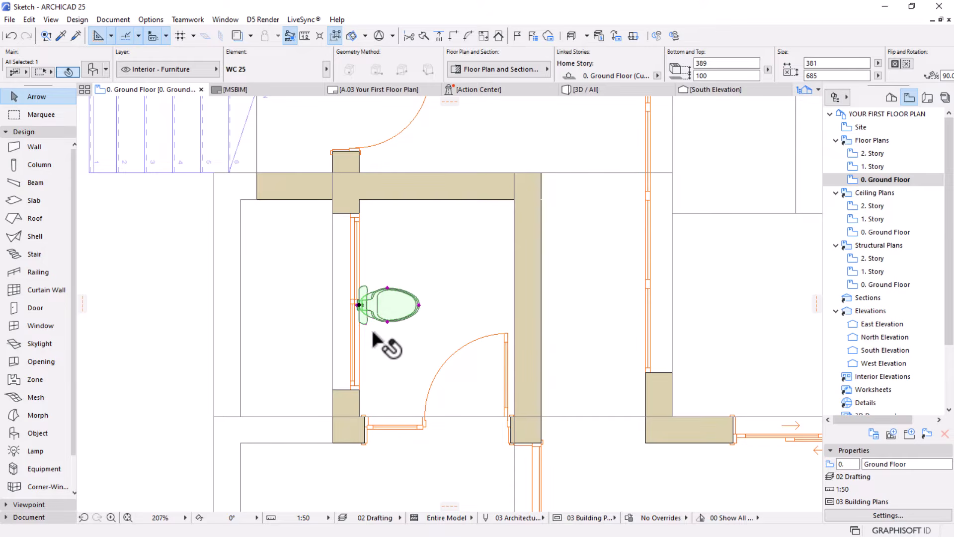
click(142, 350)
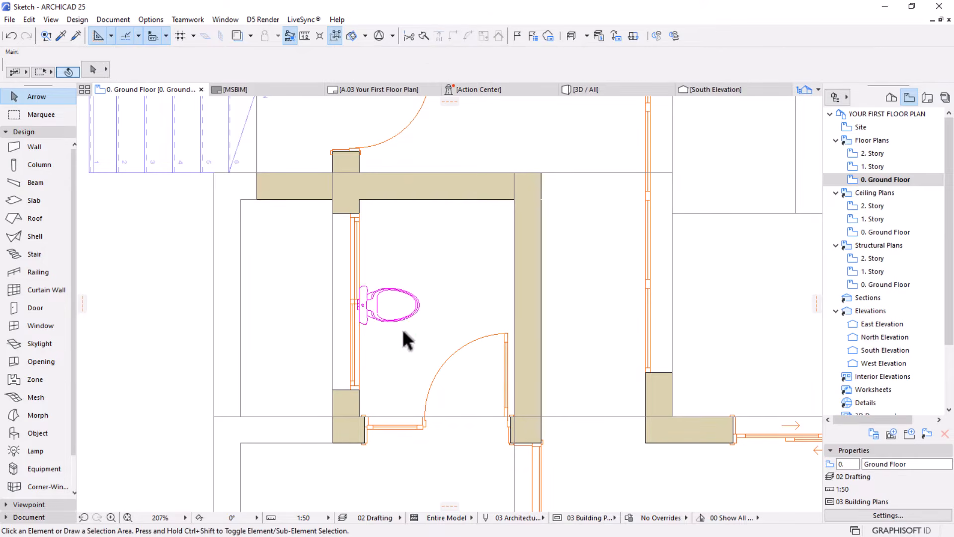
Copy the WC straight north along the window wall, leaving the original in place
scroll(402, 329, down, 2)
middle_drag(393, 345, 390, 326)
scroll(398, 307, up, 2)
scroll(436, 275, up, 2)
click(386, 309)
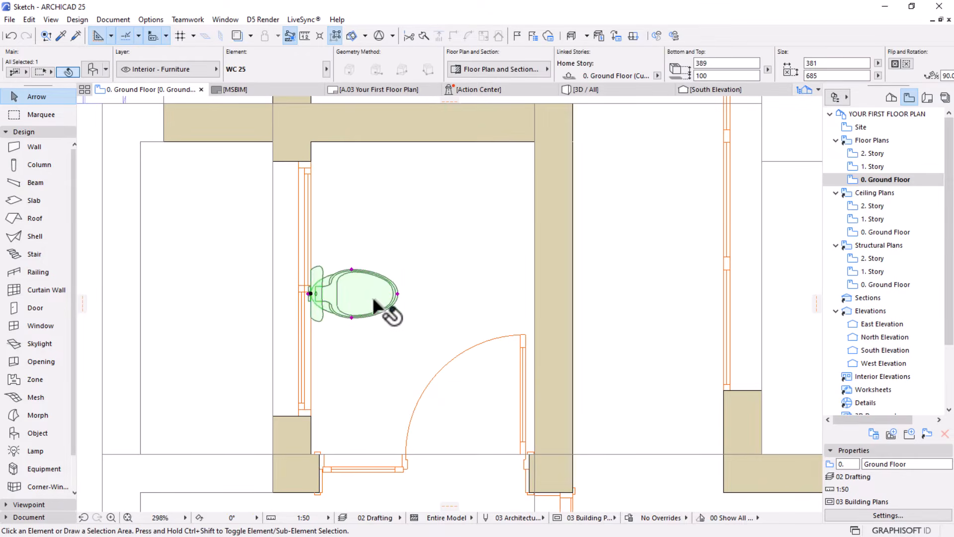
key(ctrl+shift+d)
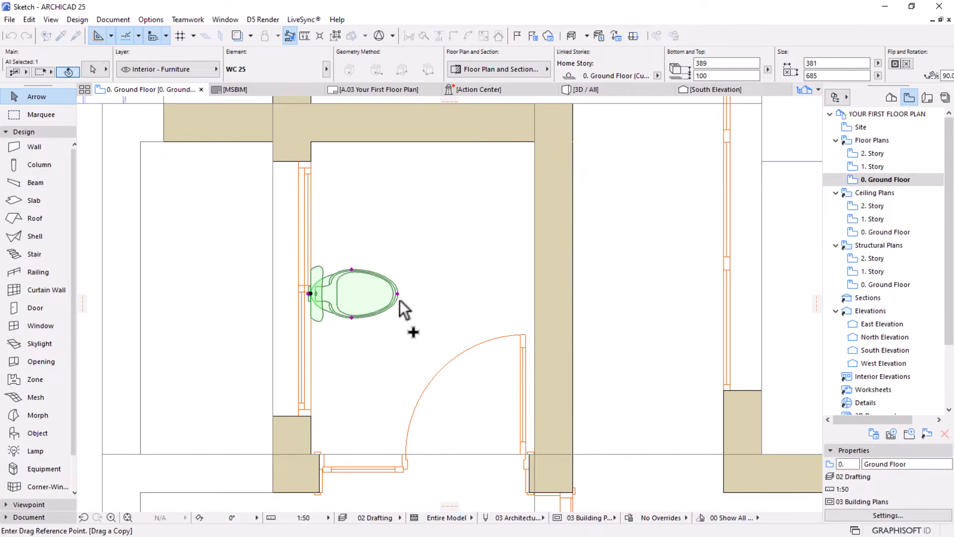
click(355, 290)
click(354, 221)
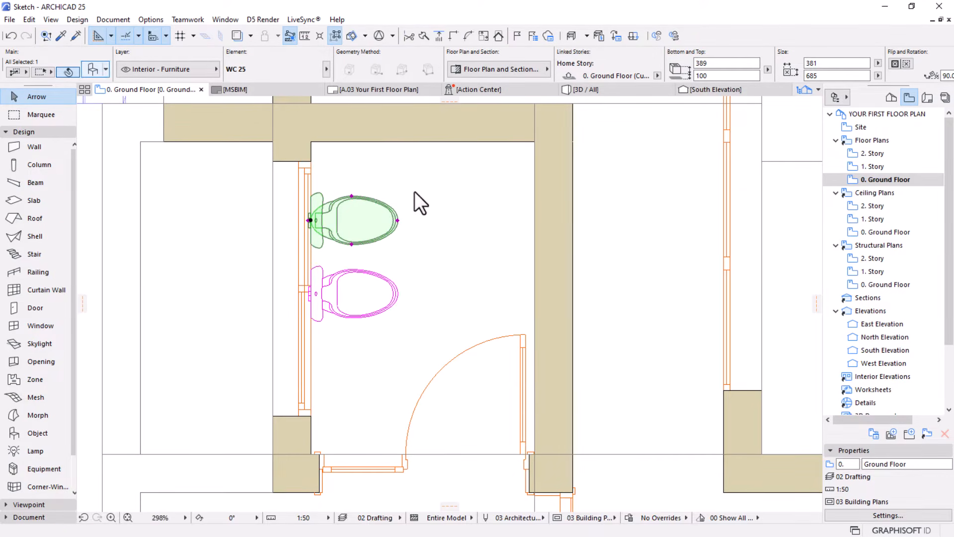
Open the copied WC's settings, search the library for "basin" and choose Basin 25 as its replacement
key(ctrl+t)
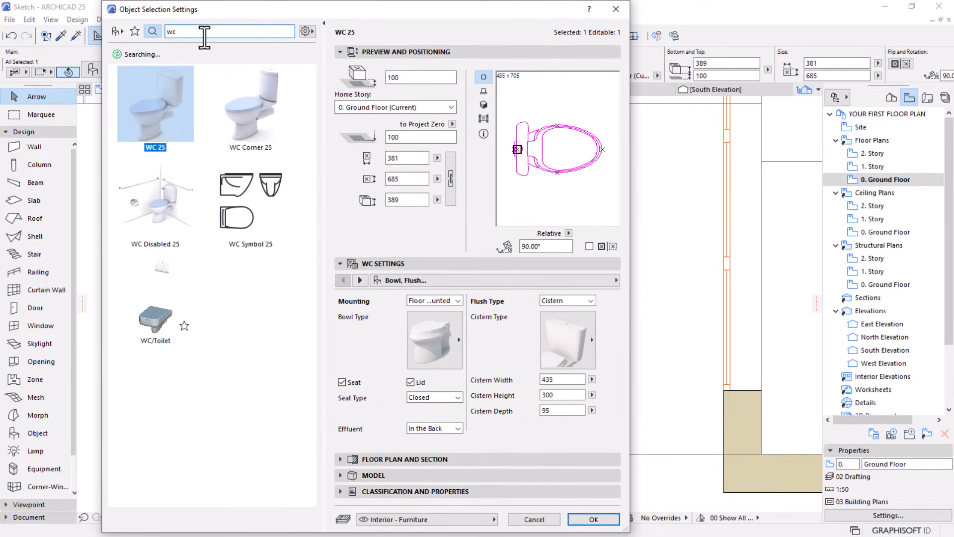
key(BackSpace)
key(BackSpace)
text(basi)
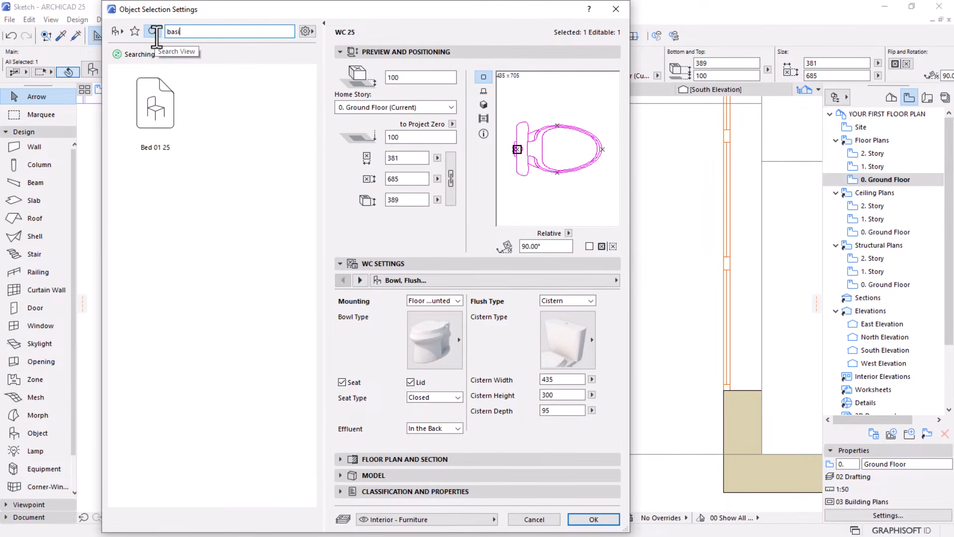
text(n)
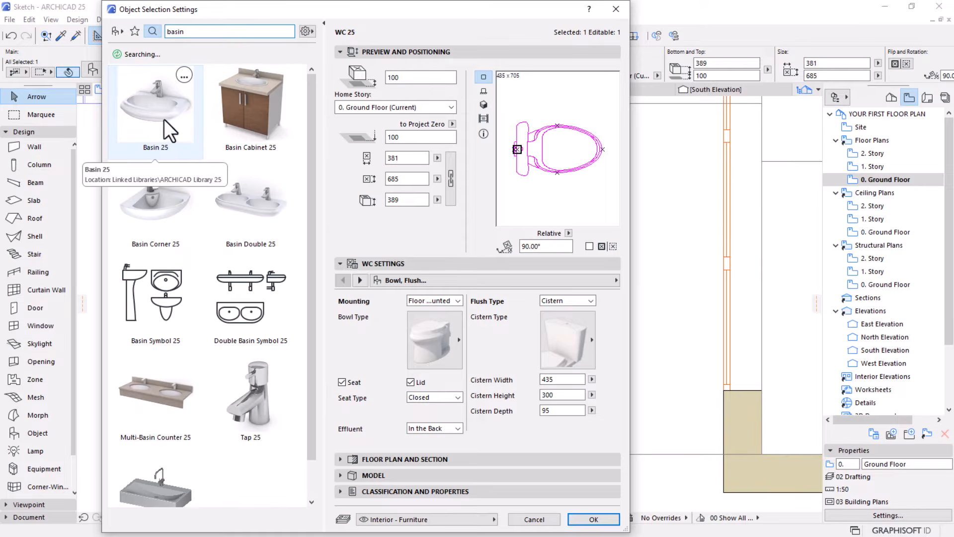
click(162, 119)
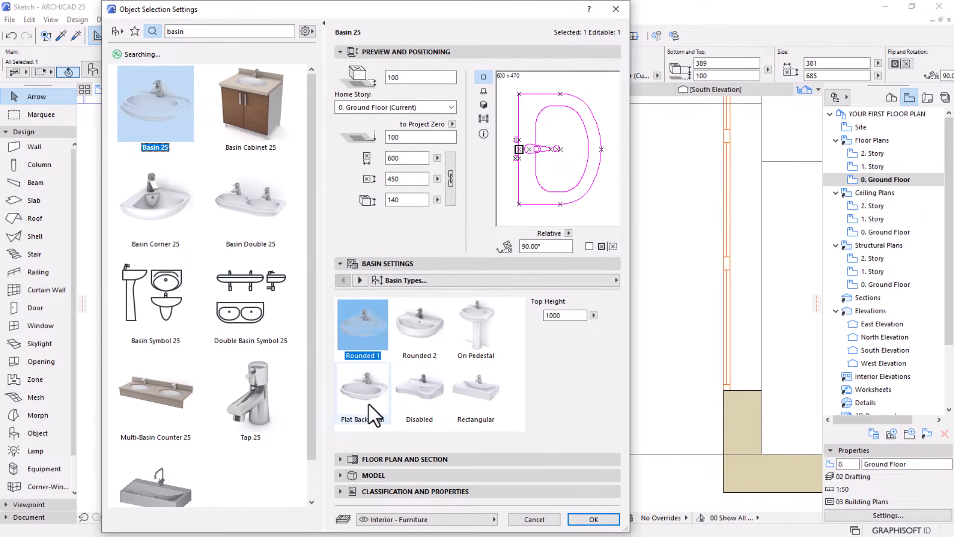
Compare the Flat Back-Oval and Rounded 2 basin types and apply Flat Back-Oval to the object
click(364, 401)
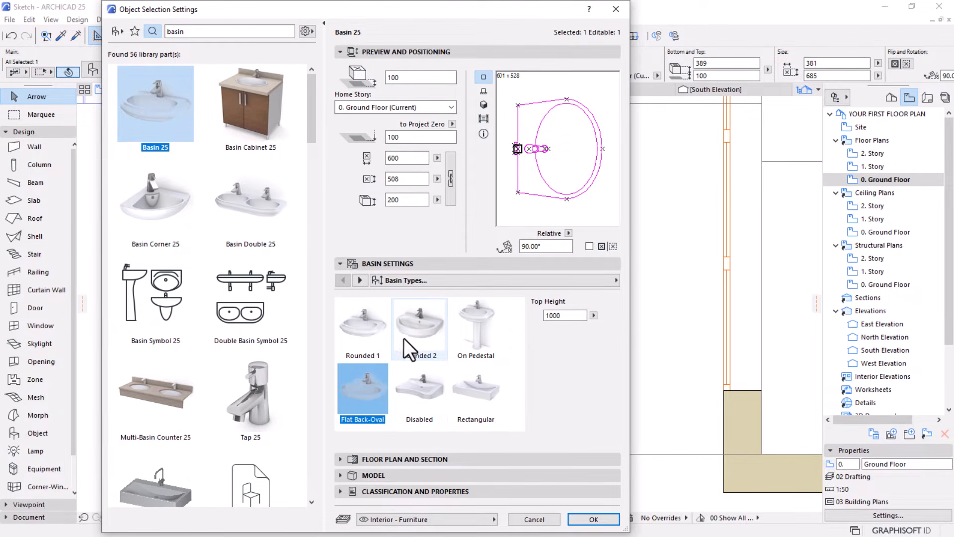
click(410, 354)
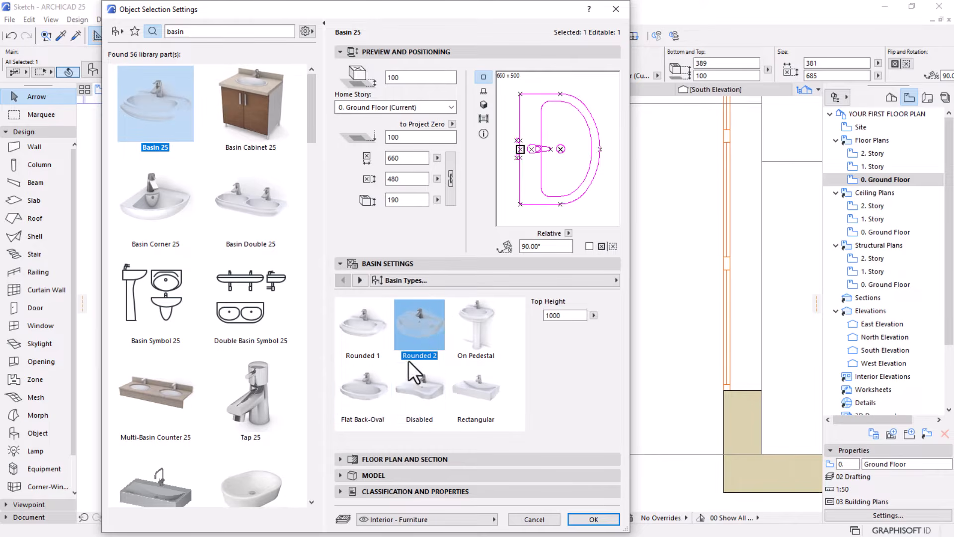
click(384, 391)
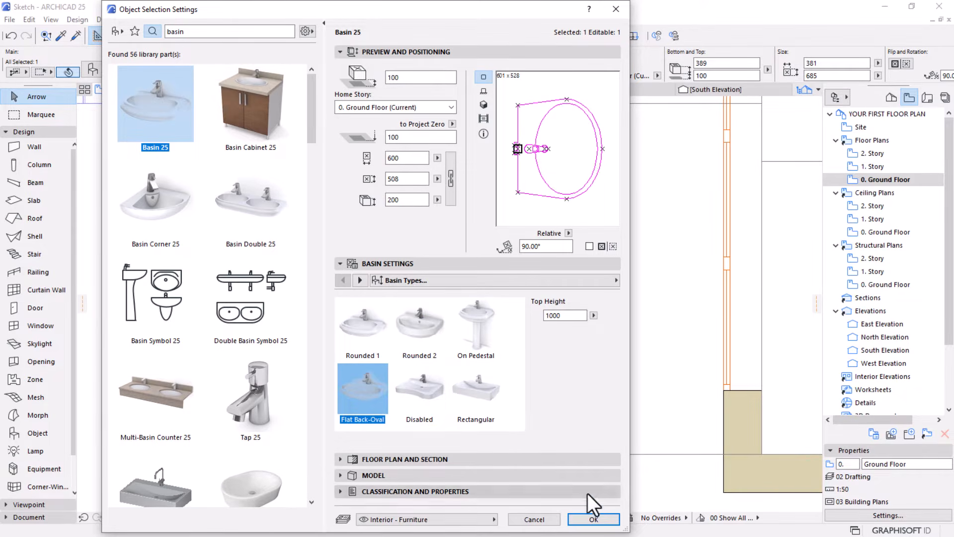
click(600, 517)
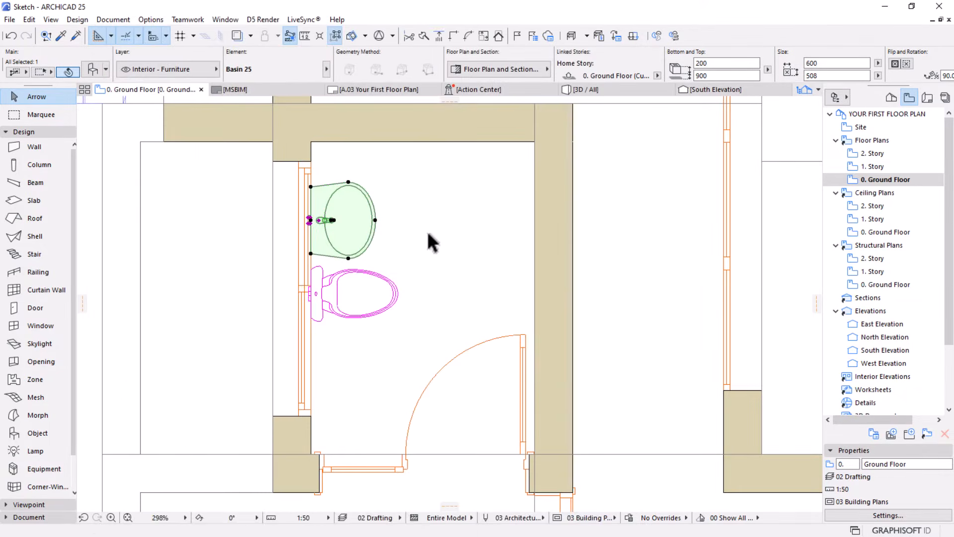
Move the remaining WC slightly south along the window wall, away from the basin
scroll(429, 241, down, 2)
click(377, 278)
key(ctrl+d)
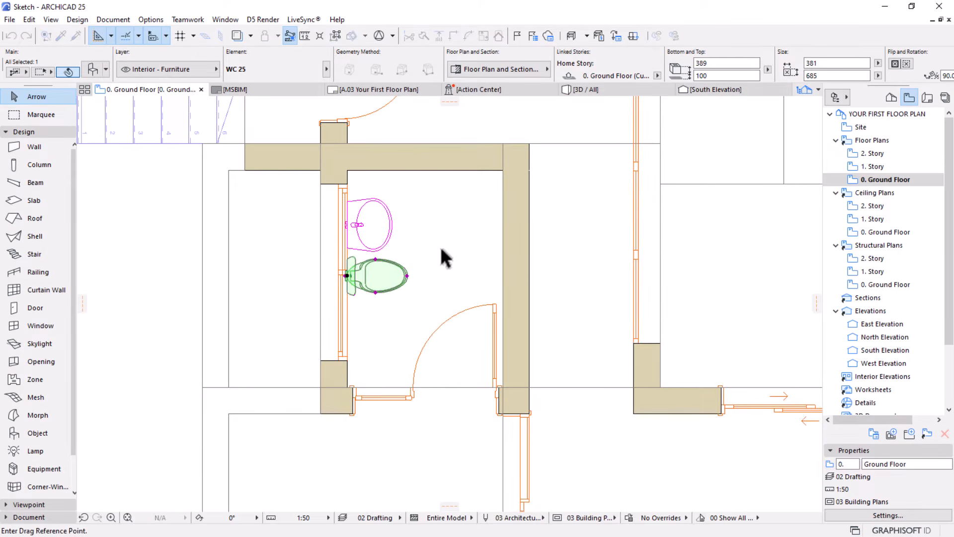
click(441, 249)
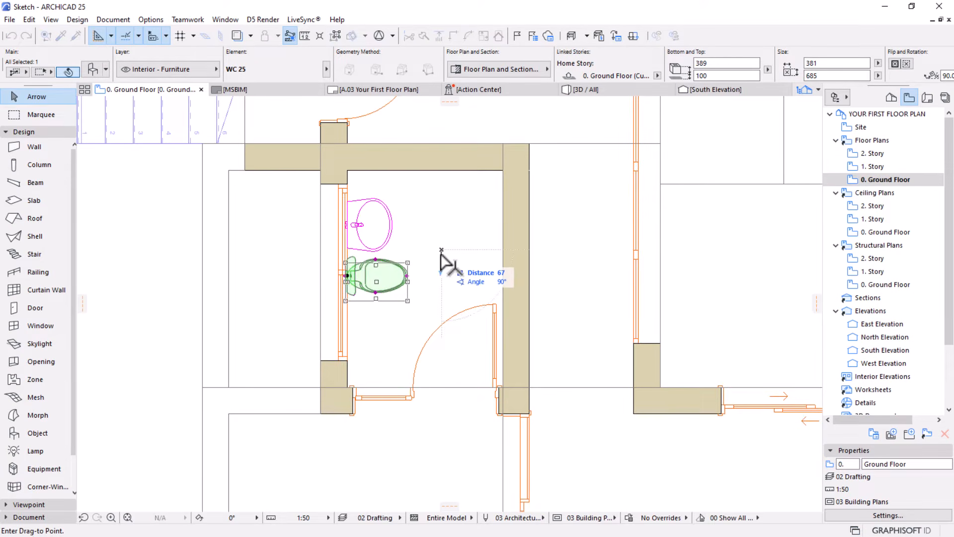
click(442, 259)
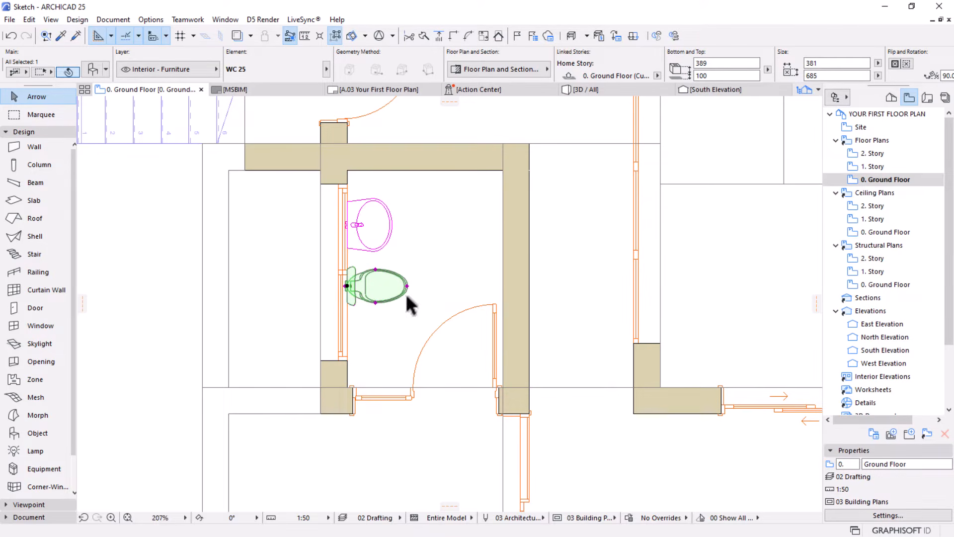
Mirror the toilet room's basin and WC together about a horizontal axis between them, swapping their positions along the window wall
shift+click(361, 221)
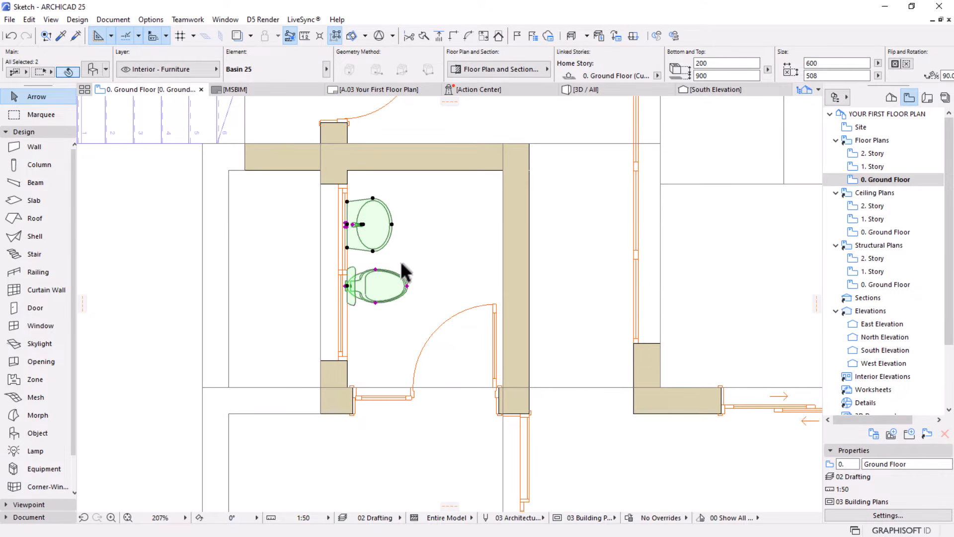
click(348, 260)
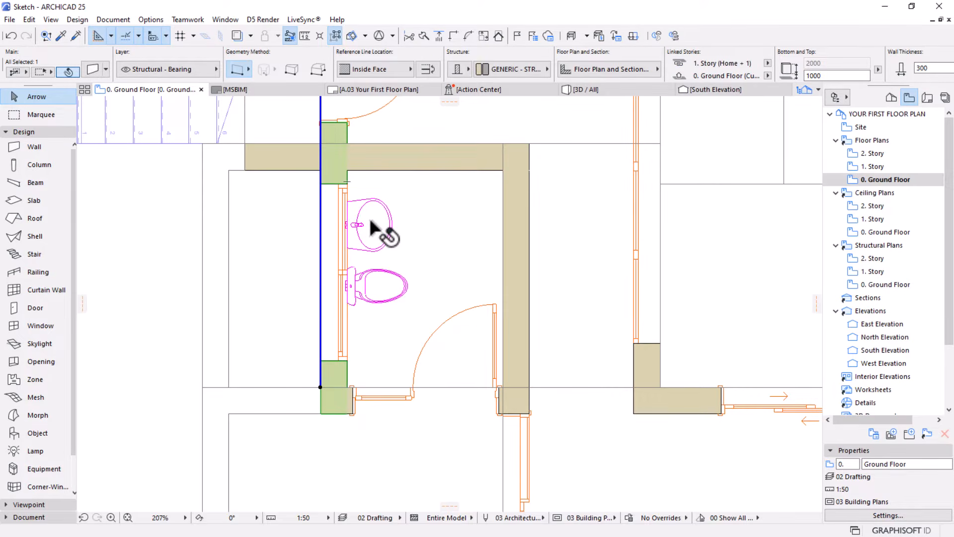
click(372, 230)
shift+click(373, 287)
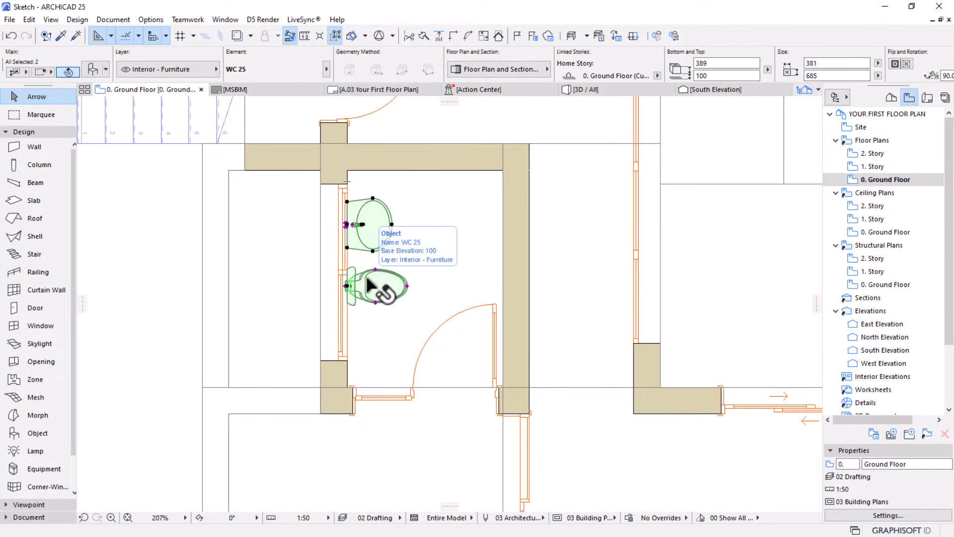
scroll(373, 253, up, 3)
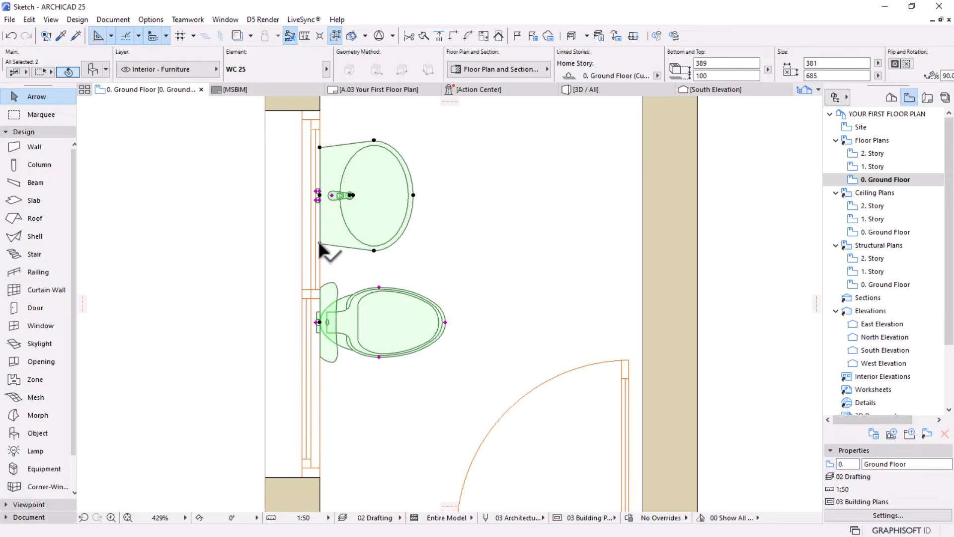
click(319, 243)
click(694, 174)
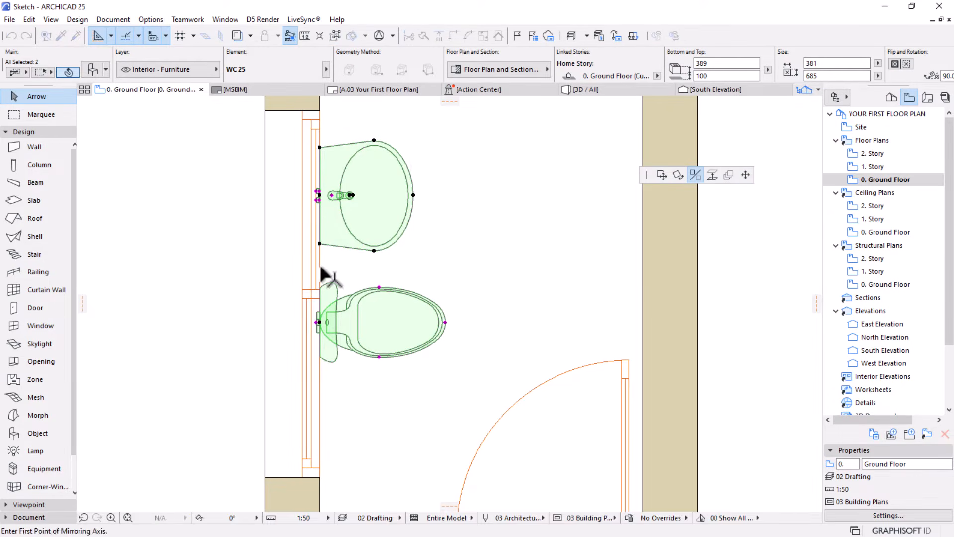
click(320, 267)
click(578, 273)
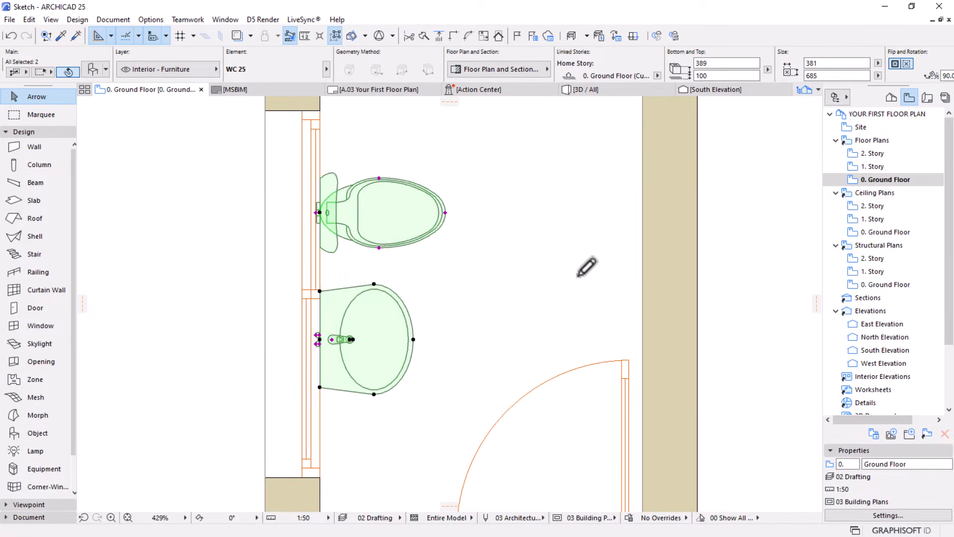
scroll(489, 263, down, 3)
click(444, 350)
scroll(373, 261, down, 3)
middle_drag(434, 335, 430, 306)
mouse_move(394, 251)
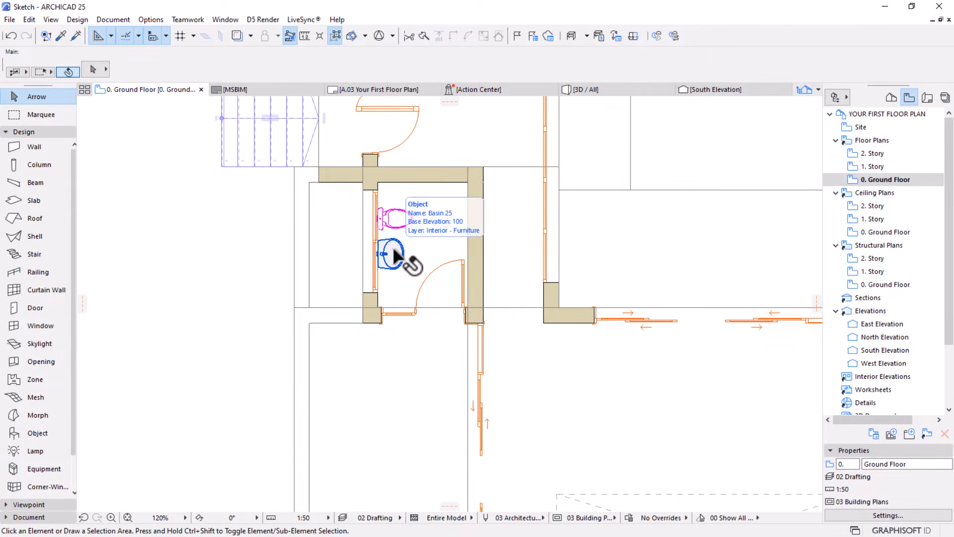
Measure the passage beside the toilet room's east wall and flip that wall to the other side of its reference line
scroll(447, 254, up, 3)
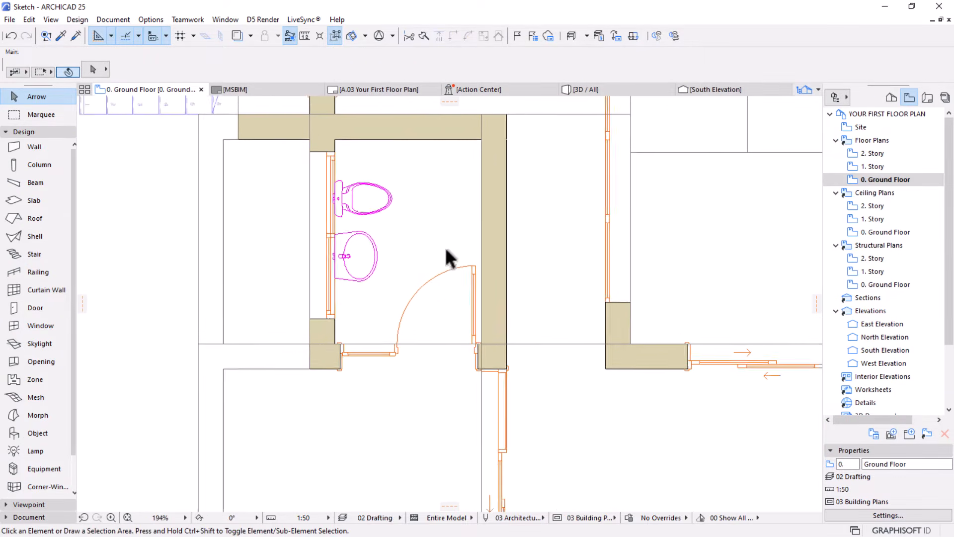
click(492, 181)
scroll(503, 191, down, 5)
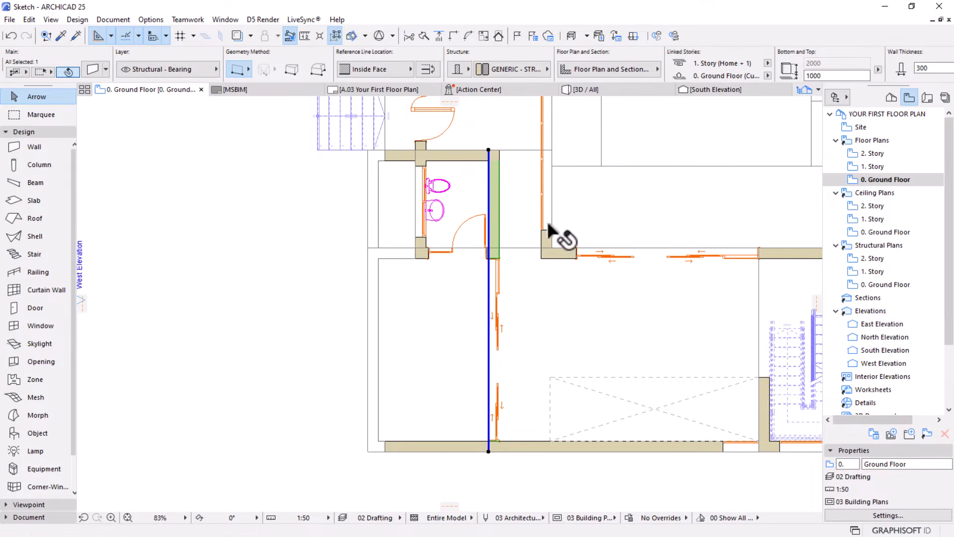
scroll(528, 160, up, 3)
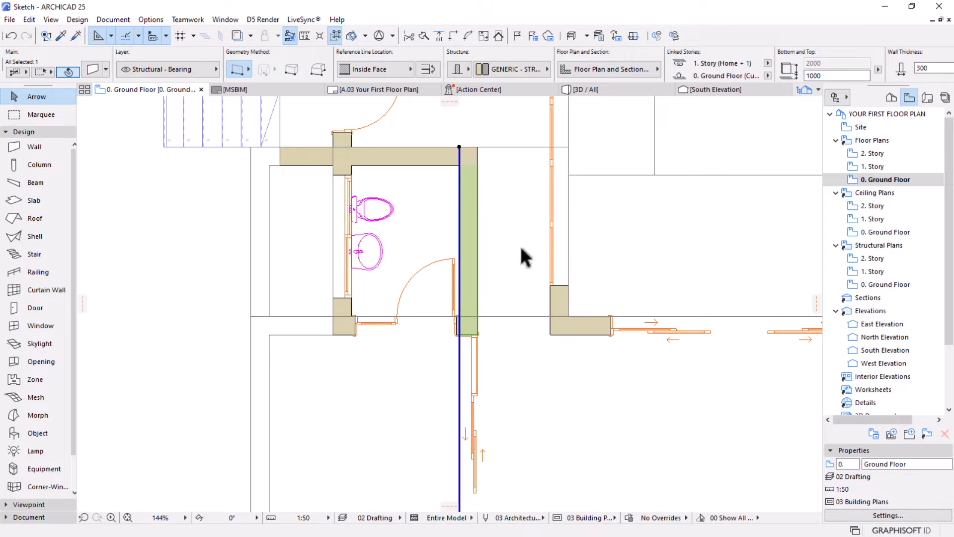
key(m)
click(477, 298)
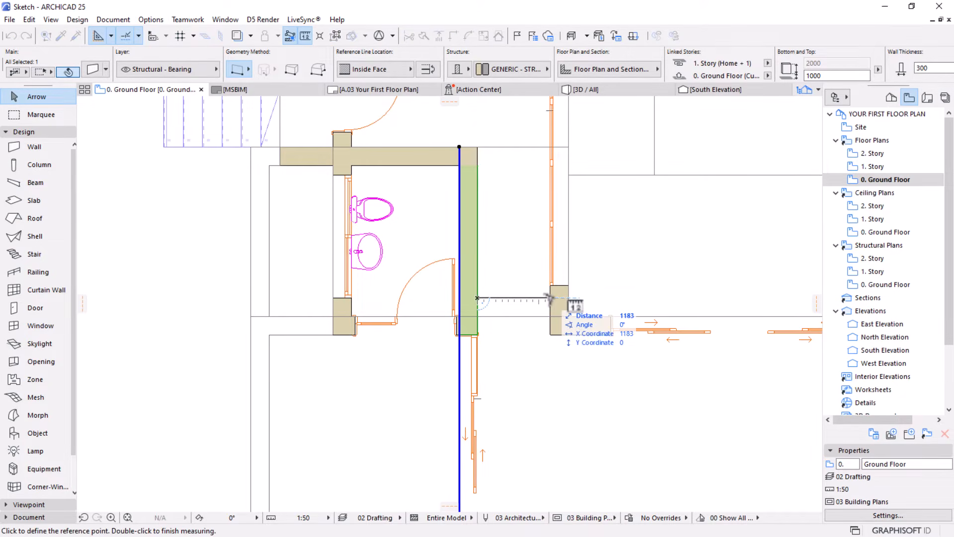
key(Escape)
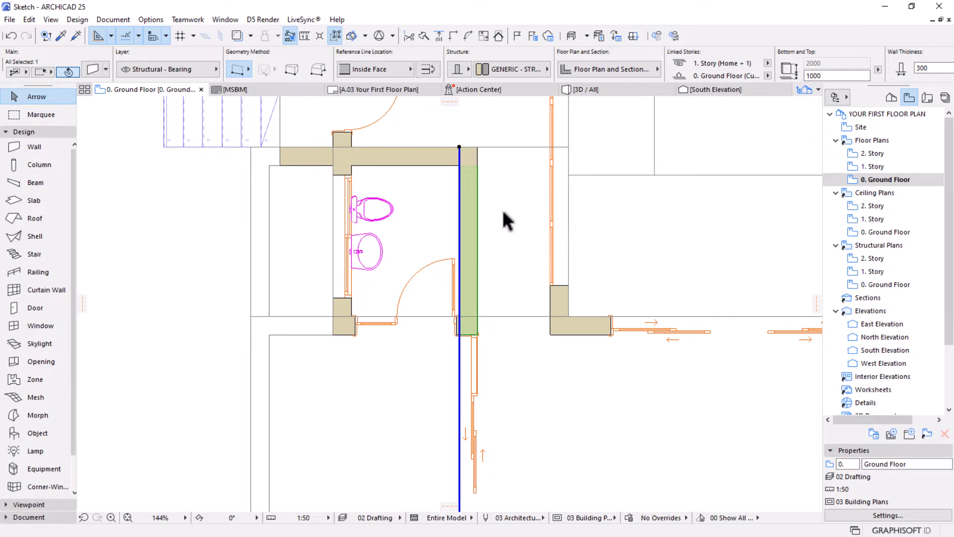
click(425, 67)
key(Escape)
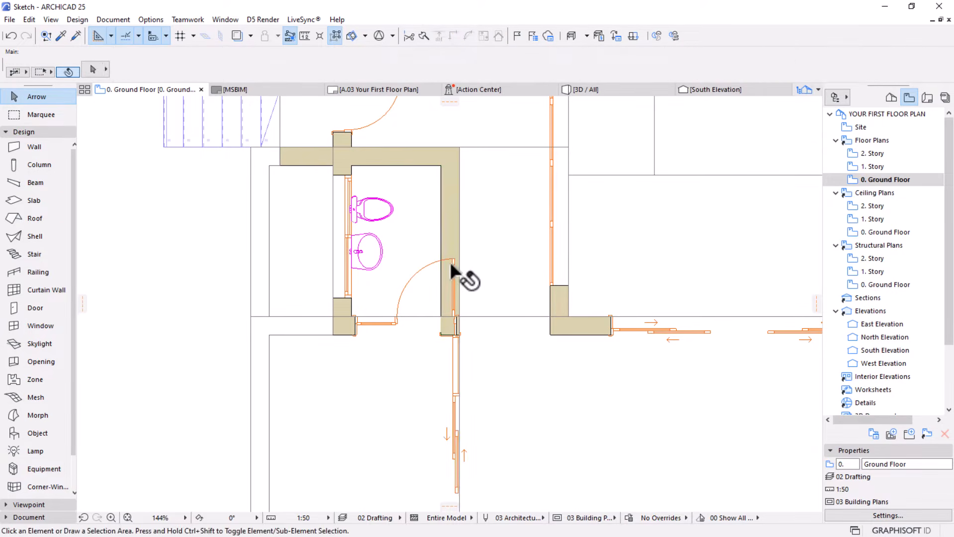
Set the width of the toilet room's sidelight door to 1400
click(455, 271)
scroll(422, 329, up, 2)
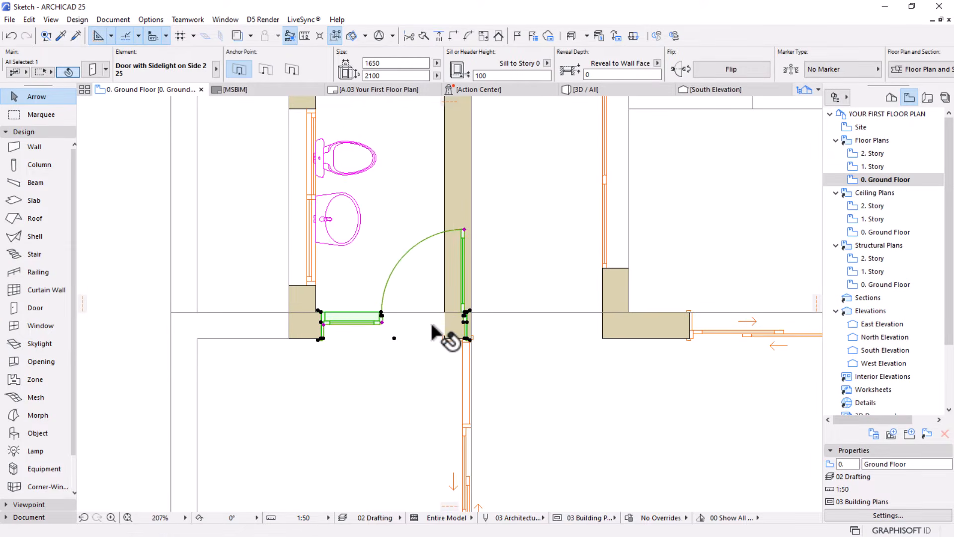
click(395, 63)
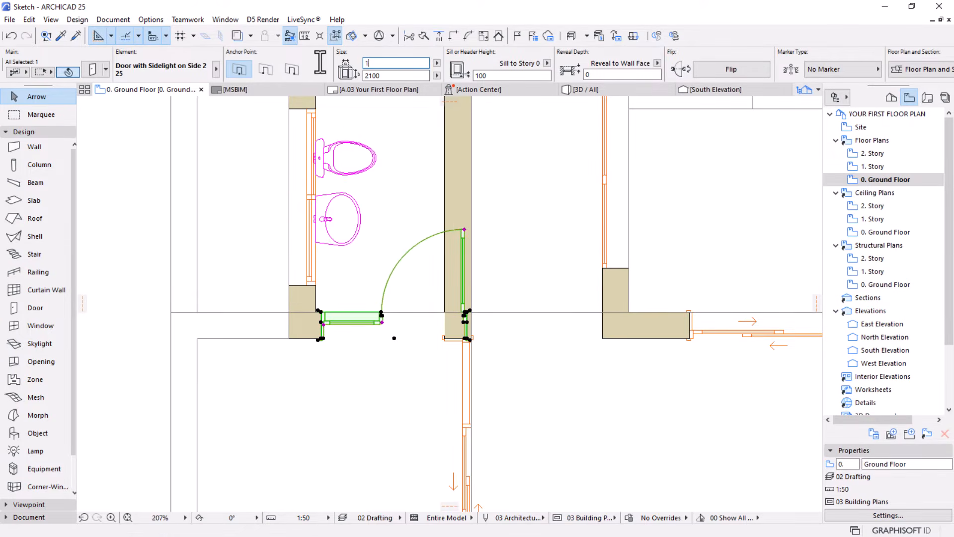
key(Return)
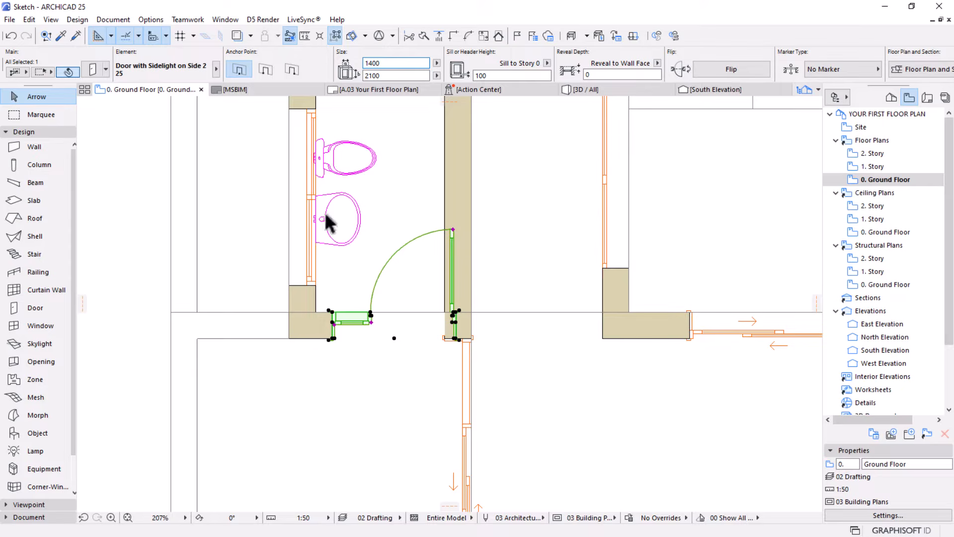
Move the toilet room's sidelight door west until its frame meets the inner face of the window wall
key(ctrl+d)
click(329, 307)
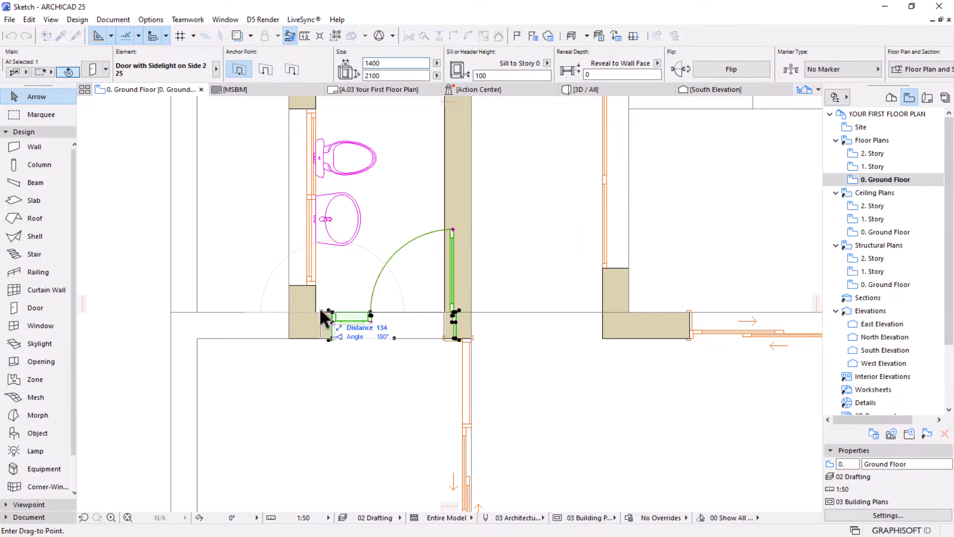
click(313, 306)
key(Escape)
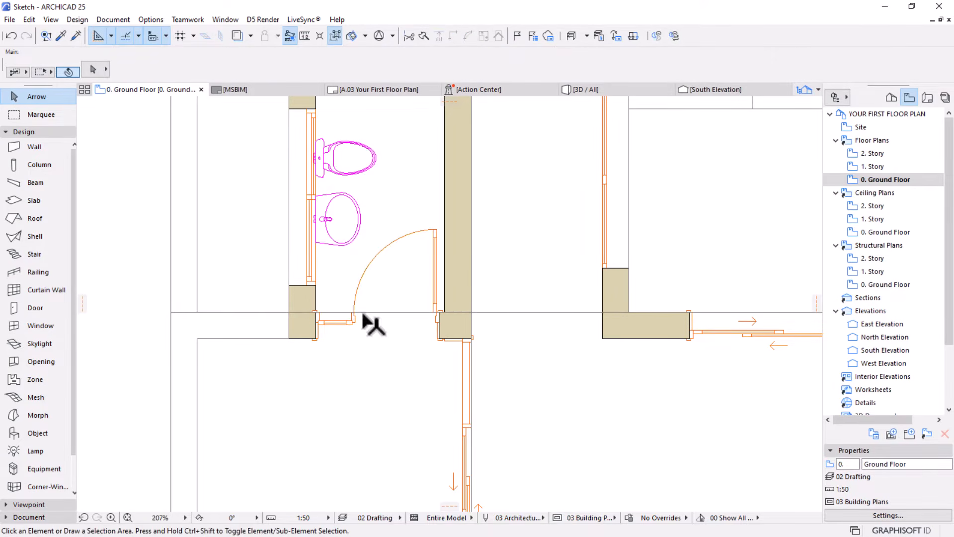
Measure the clear opening of the toilet room's door between its sidelight and the east jamb
click(433, 229)
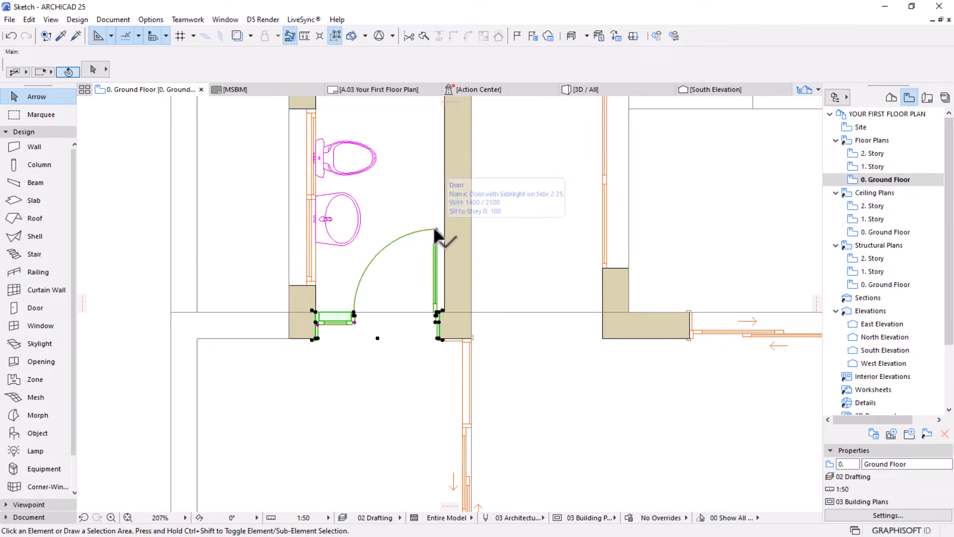
key(m)
click(354, 322)
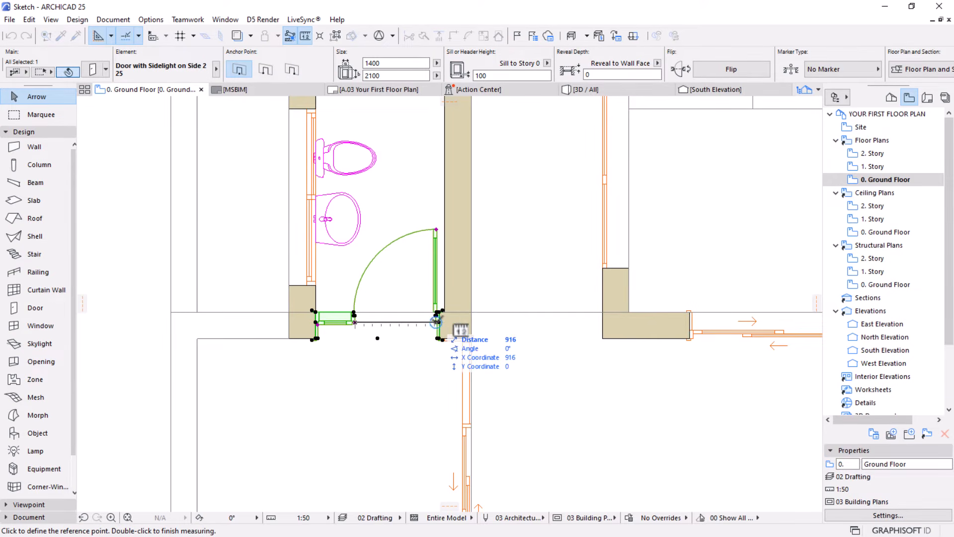
key(Escape)
key(Escape)
Open the Object tool's default settings, switch from search results to the library's folder view and enlarge the folder tree area
scroll(418, 234, down, 6)
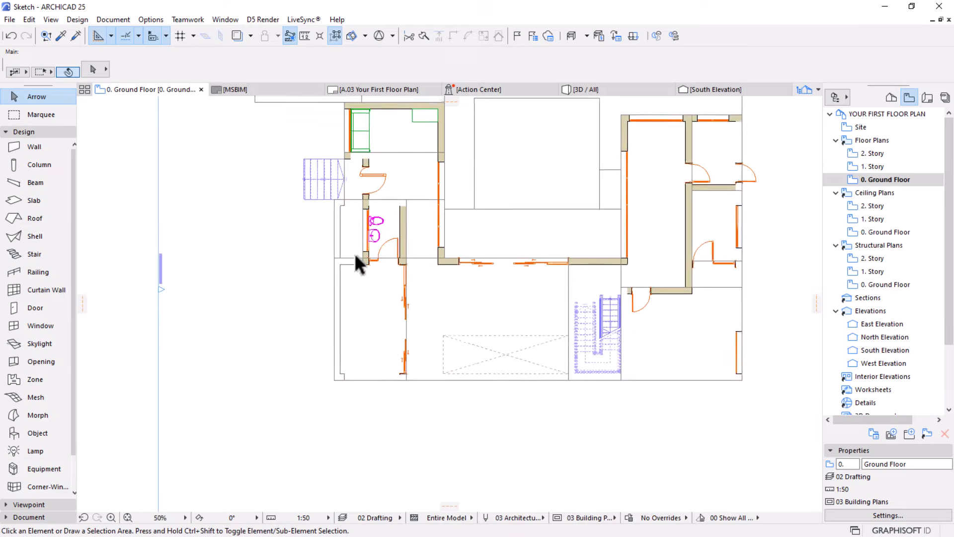
scroll(415, 256, down, 1)
middle_drag(415, 256, 359, 276)
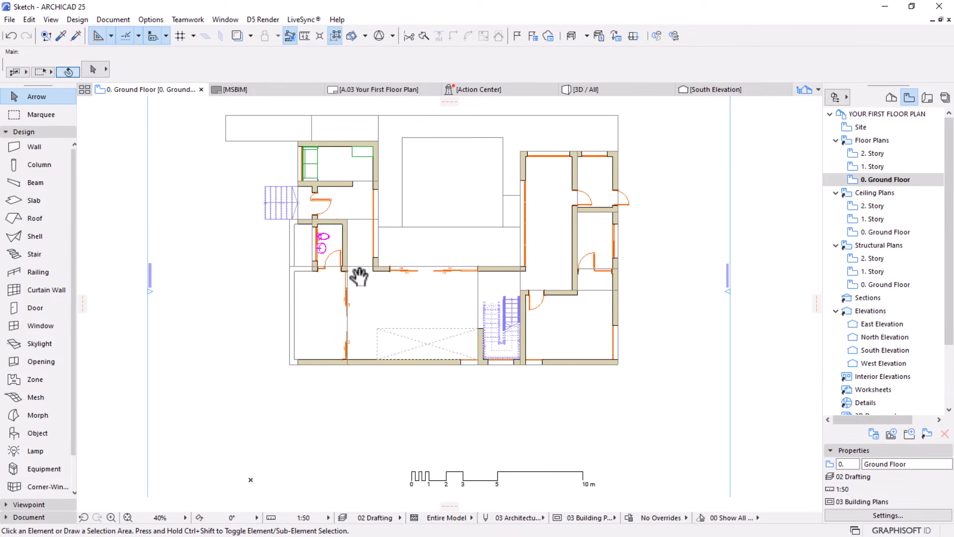
scroll(378, 298, up, 2)
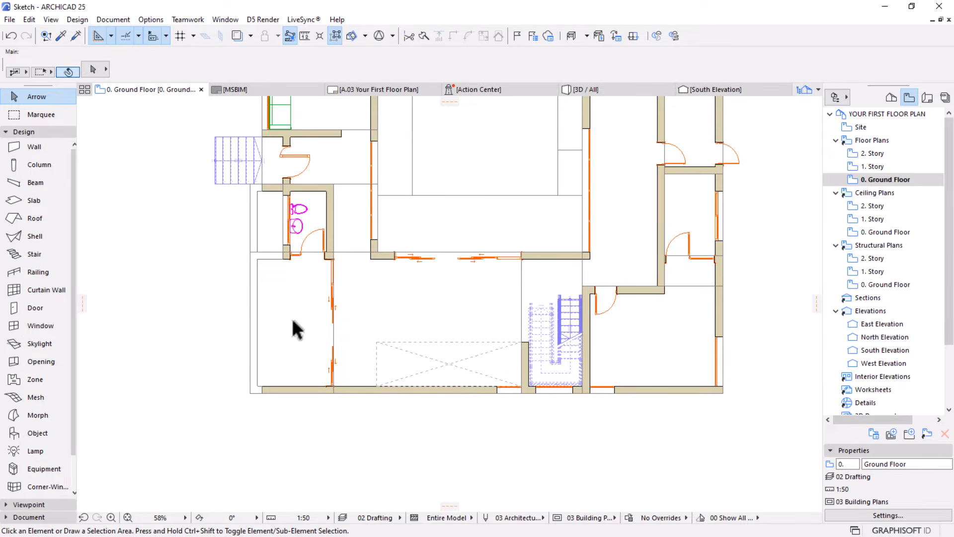
scroll(291, 318, up, 1)
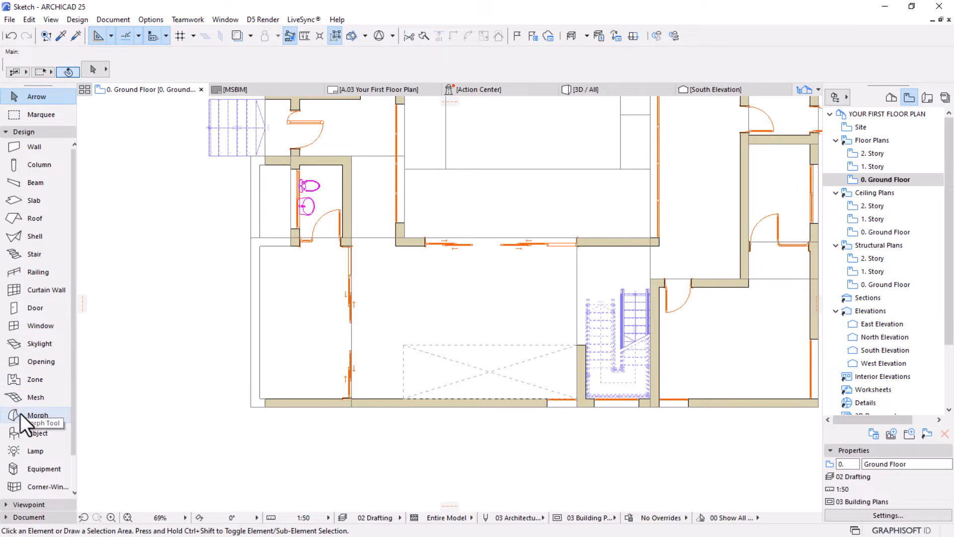
click(24, 433)
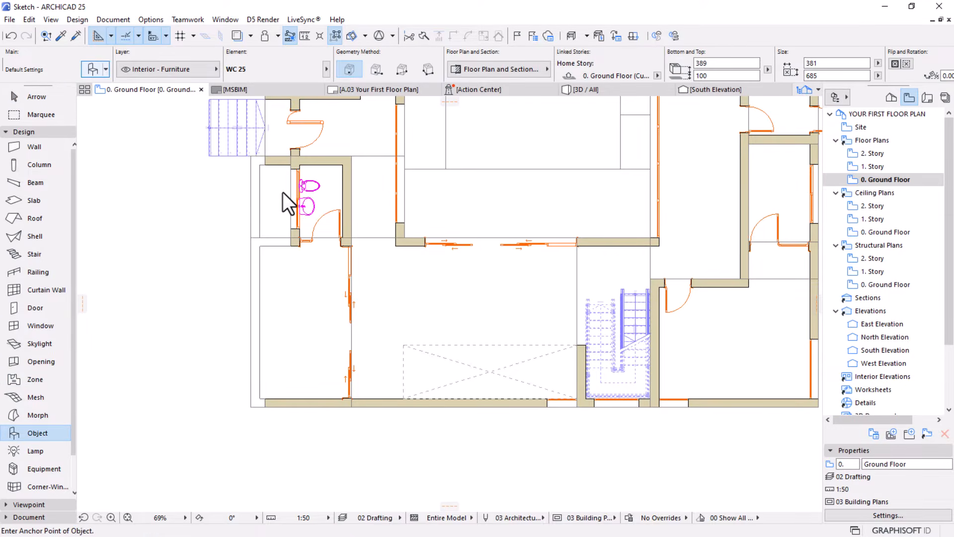
key(ctrl+t)
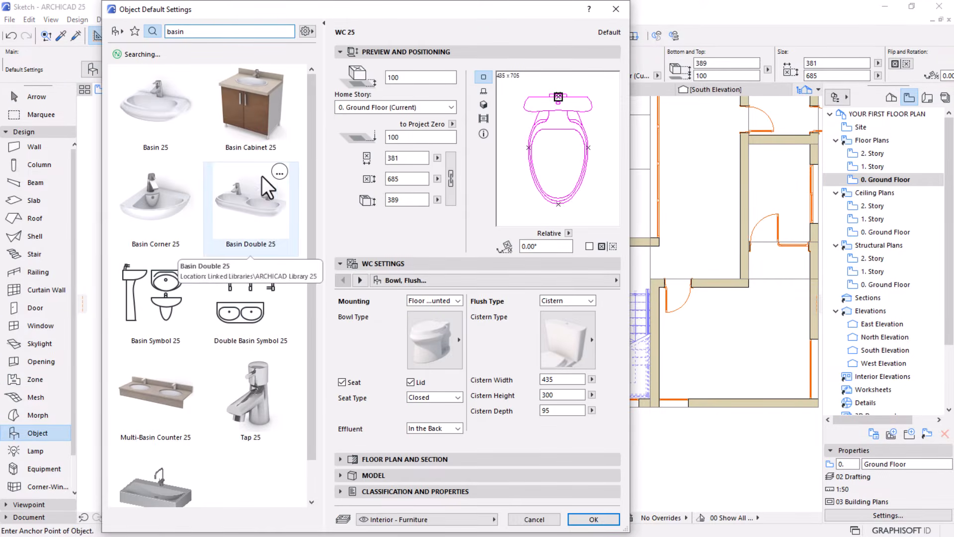
click(117, 31)
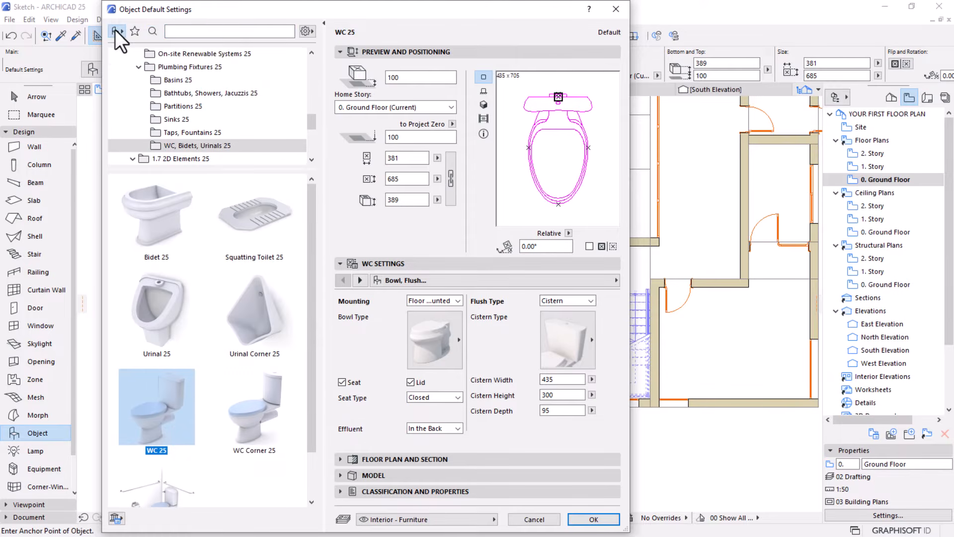
drag(283, 170, 273, 305)
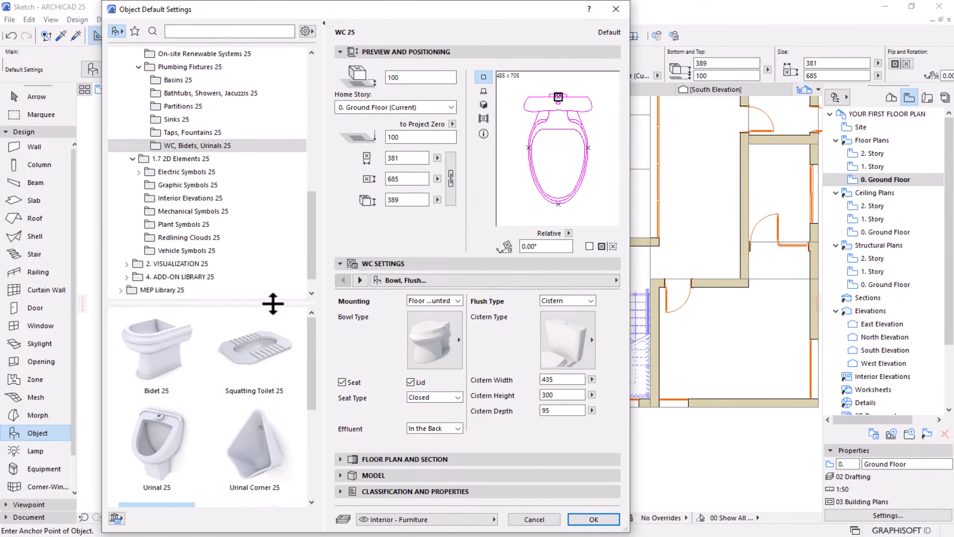
scroll(192, 166, up, 10)
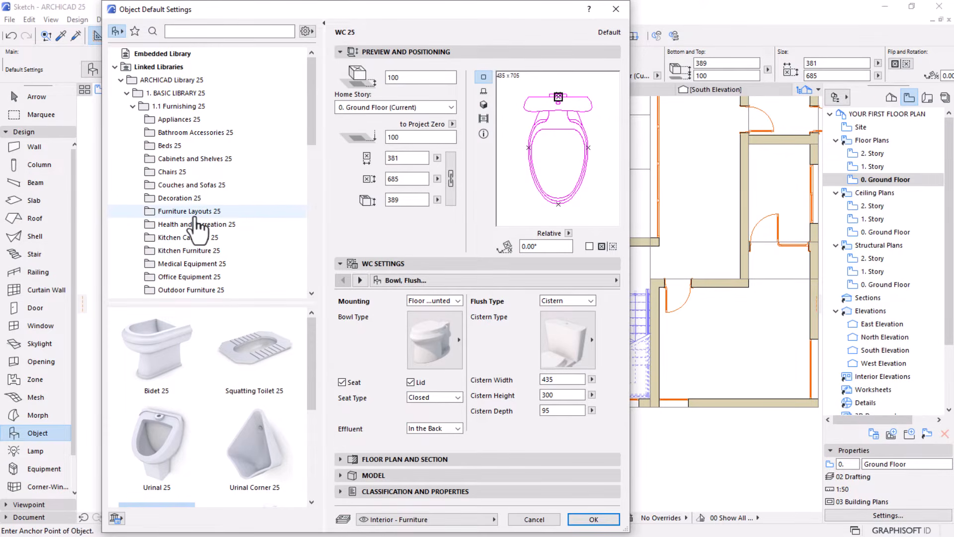
Browse the library's Chairs 25 folder and preview the Overstuffed Chair 25
click(172, 171)
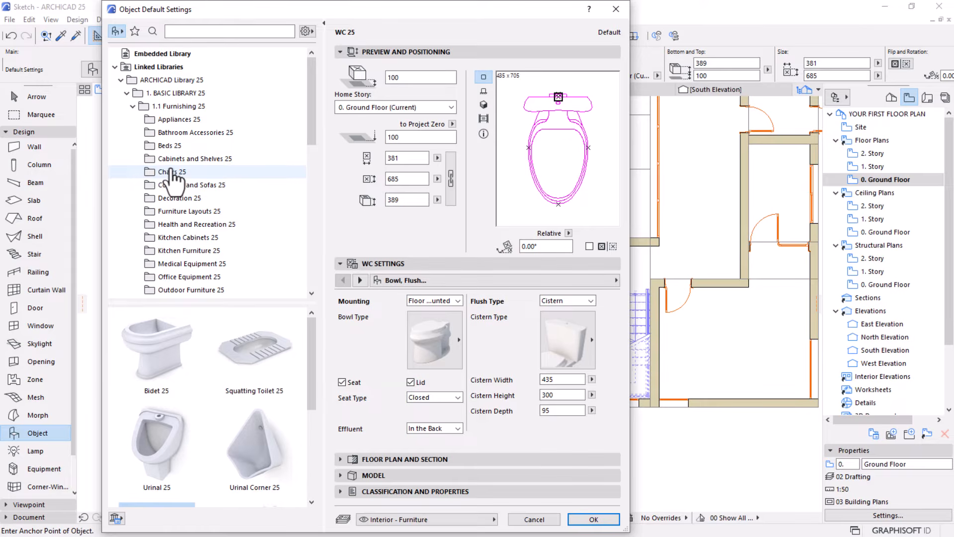
scroll(203, 348, down, 10)
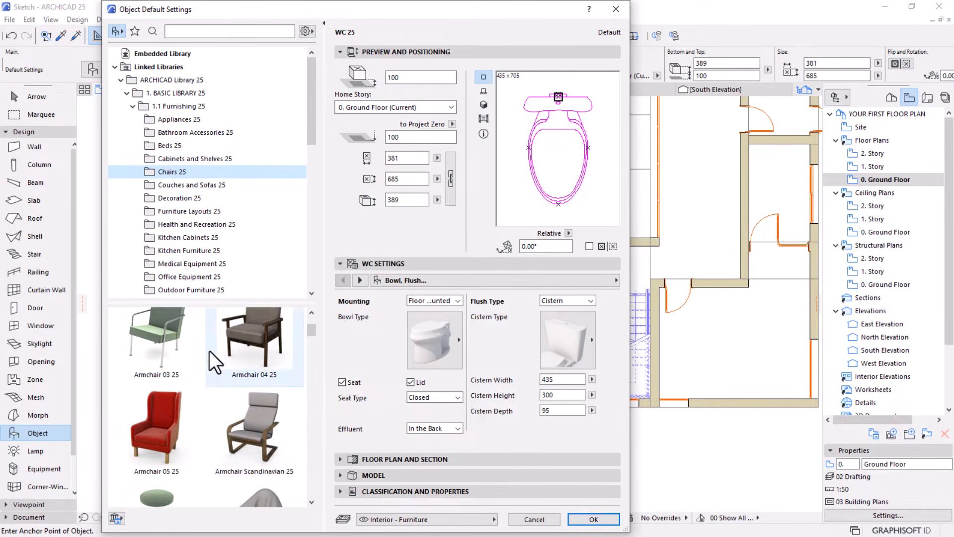
scroll(214, 351, down, 15)
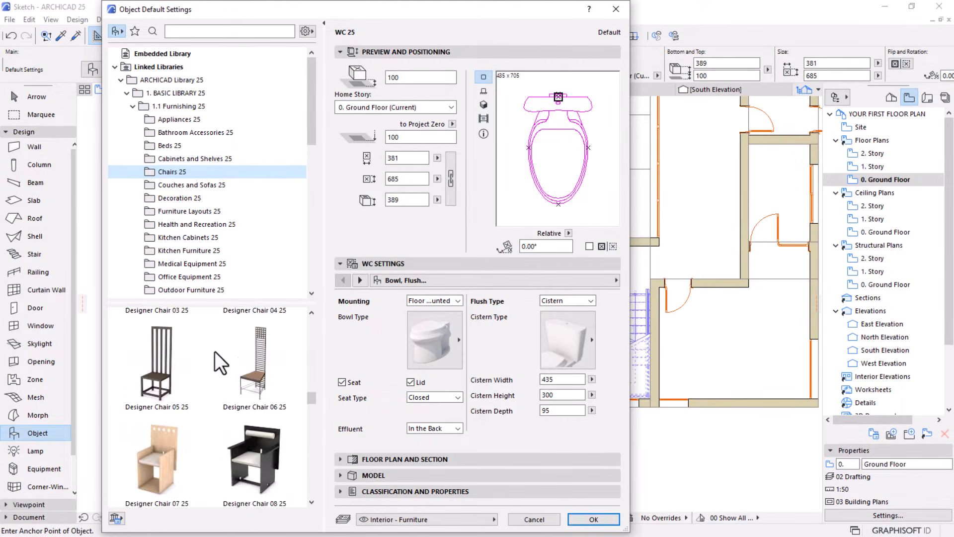
scroll(215, 351, down, 10)
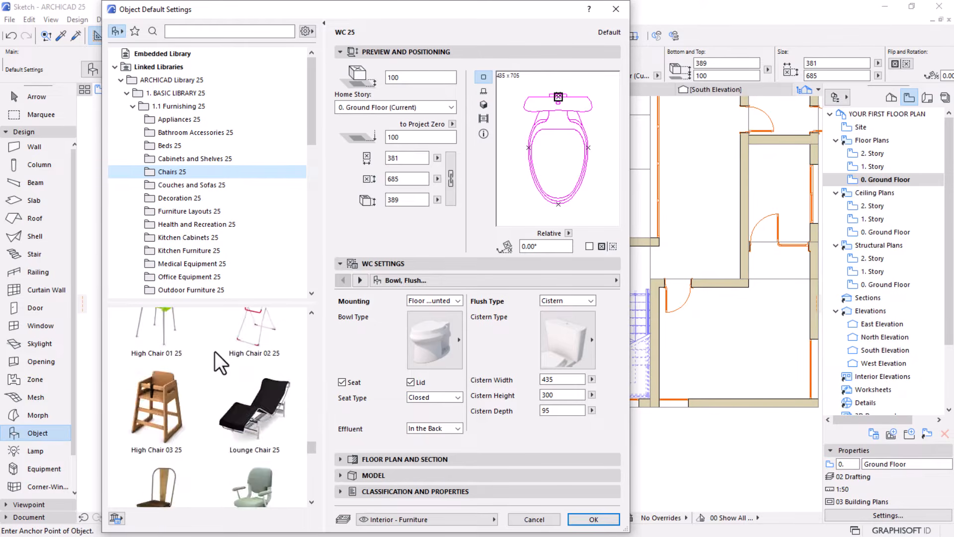
scroll(214, 351, up, 10)
scroll(214, 350, down, 5)
scroll(215, 351, down, 15)
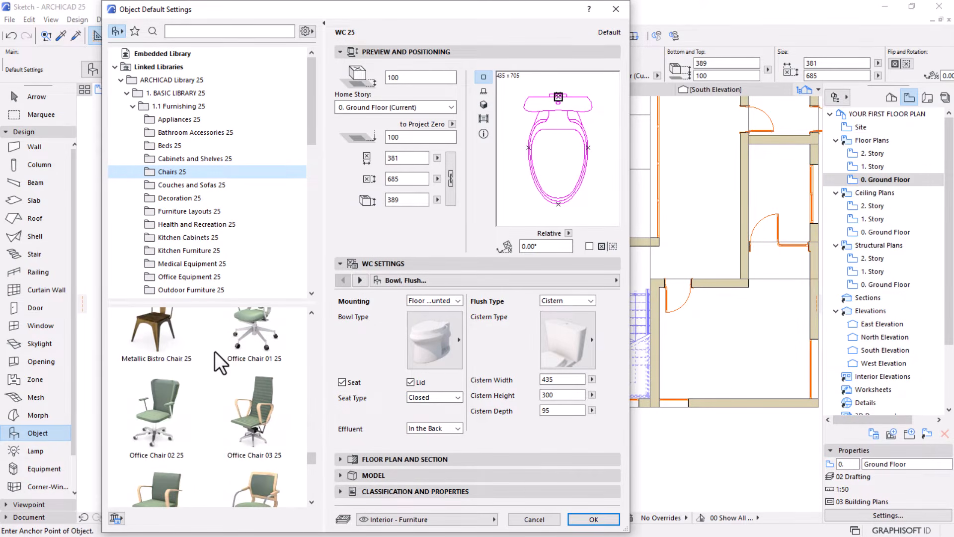
scroll(214, 351, down, 3)
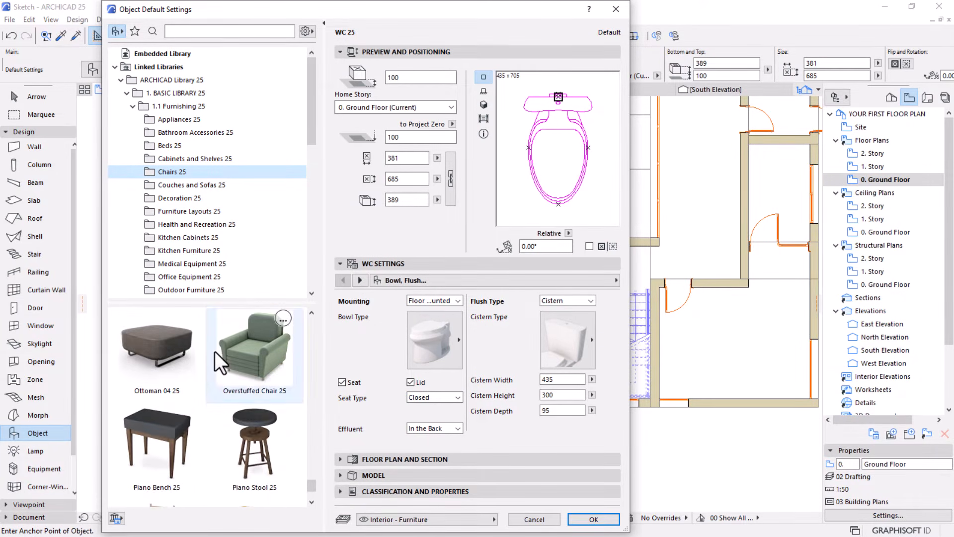
click(258, 352)
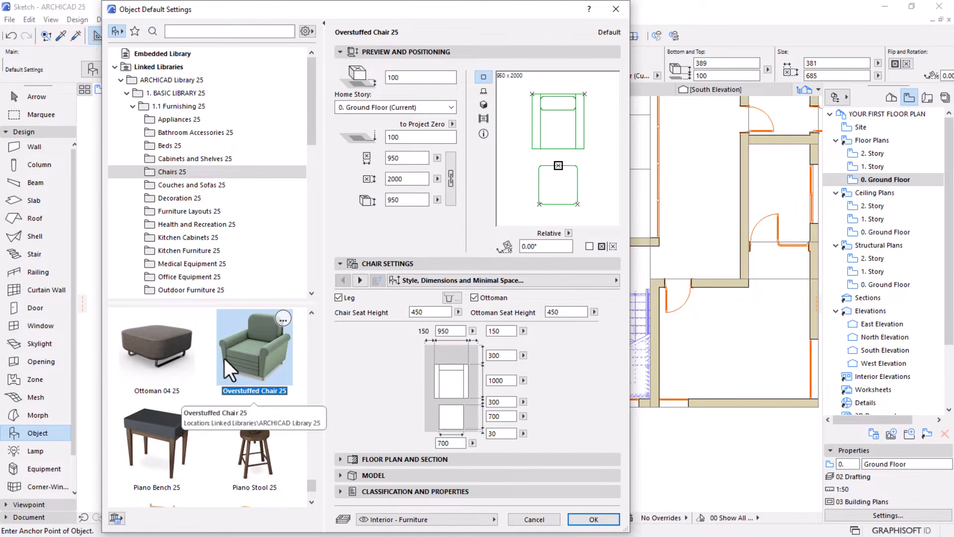
Enlarge the thumbnail area, look back through the Chairs 25 folder and set Armchair 04 25 as the object to place
scroll(225, 359, down, 2)
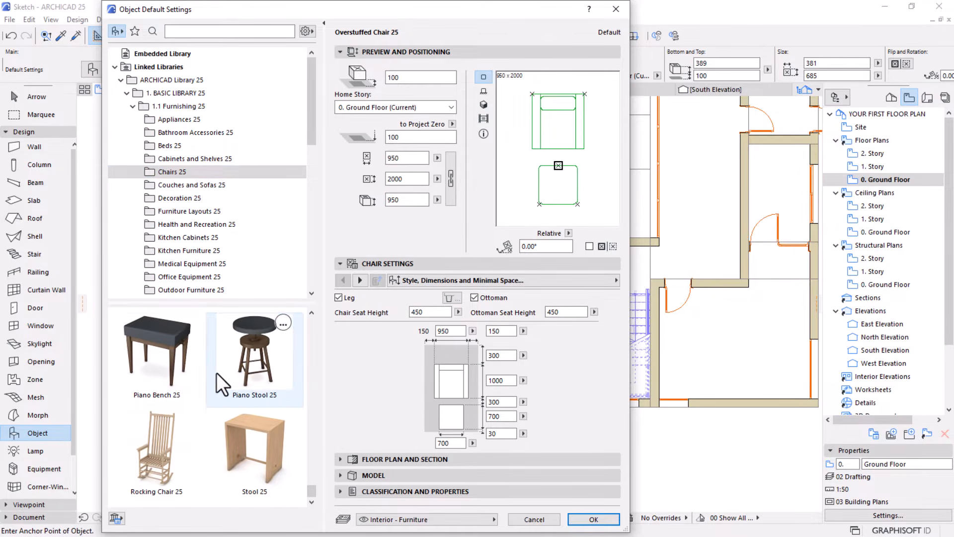
scroll(216, 372, up, 2)
scroll(211, 369, up, 8)
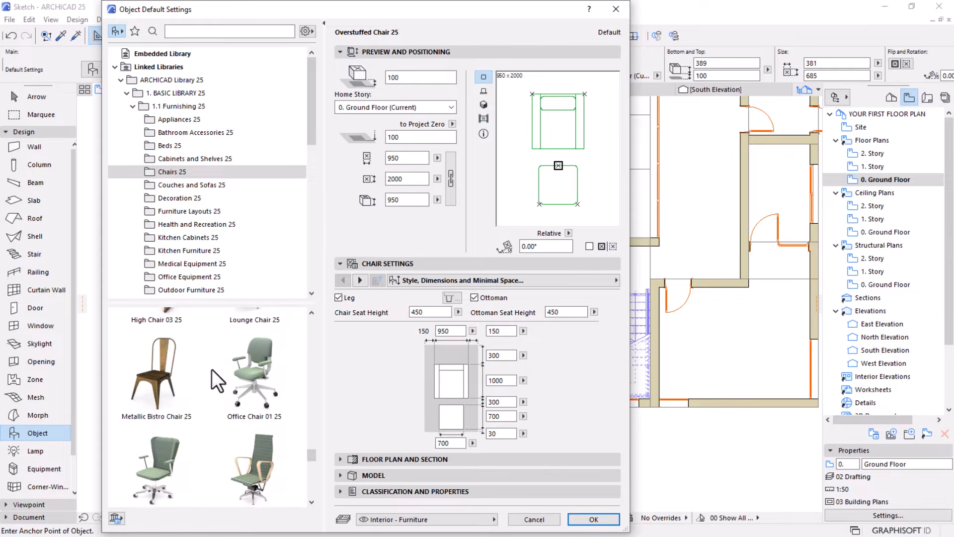
scroll(211, 368, up, 3)
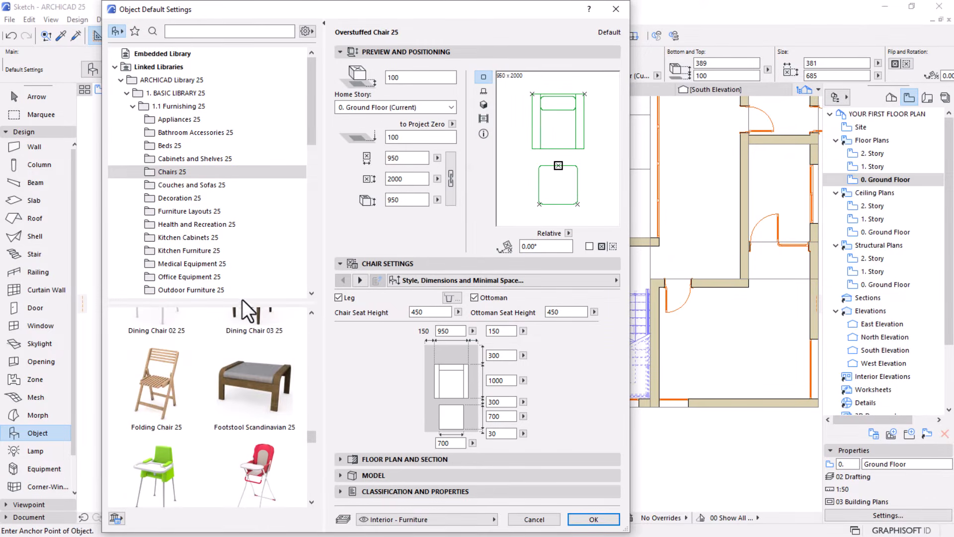
drag(240, 301, 239, 253)
scroll(217, 341, up, 5)
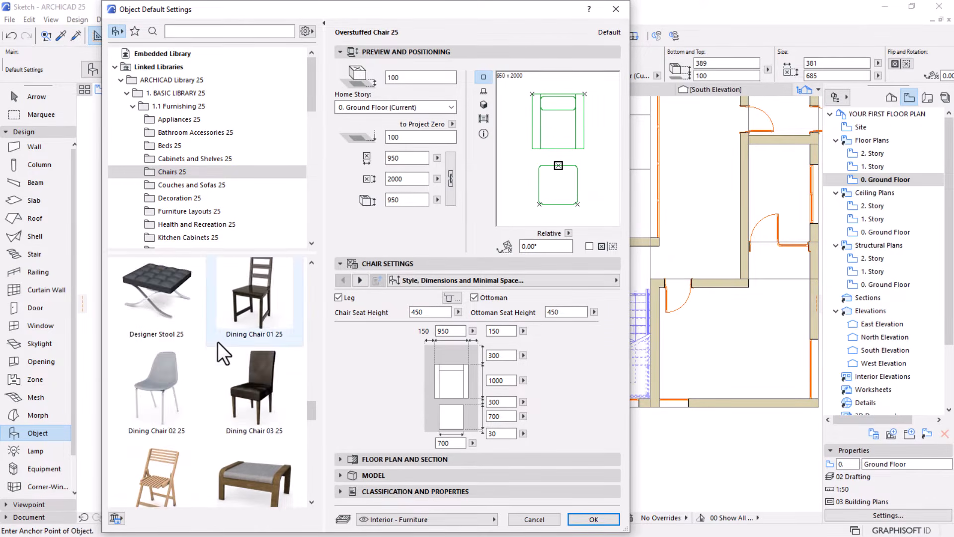
scroll(218, 342, up, 6)
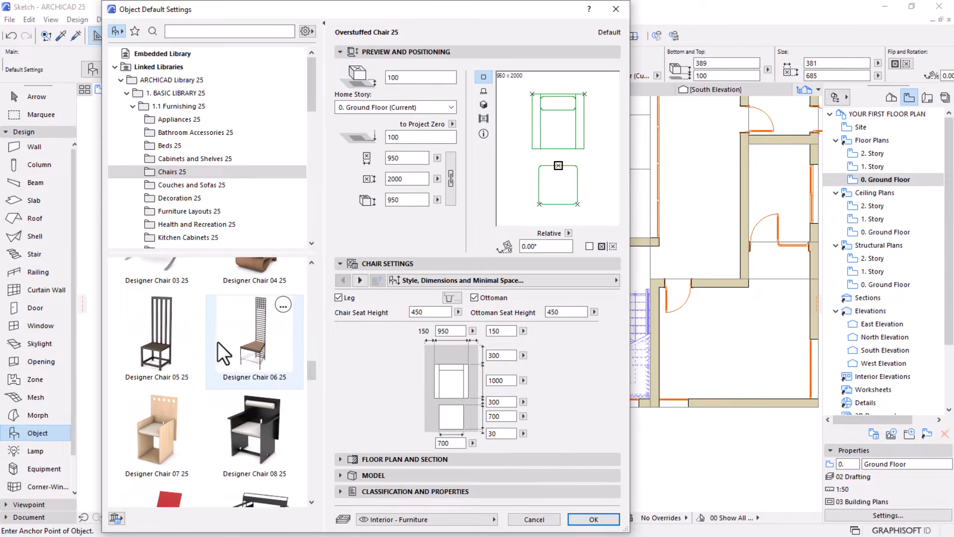
scroll(218, 341, up, 8)
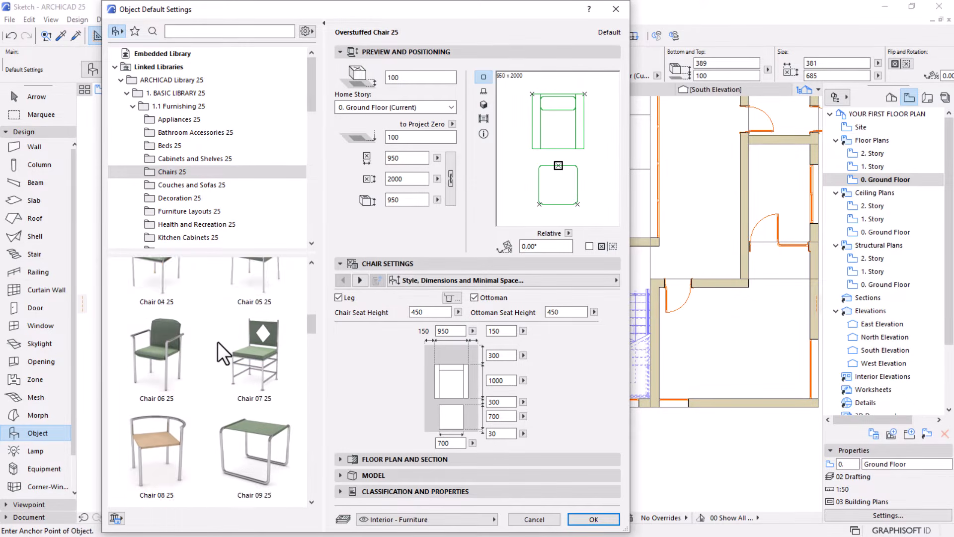
scroll(218, 342, up, 8)
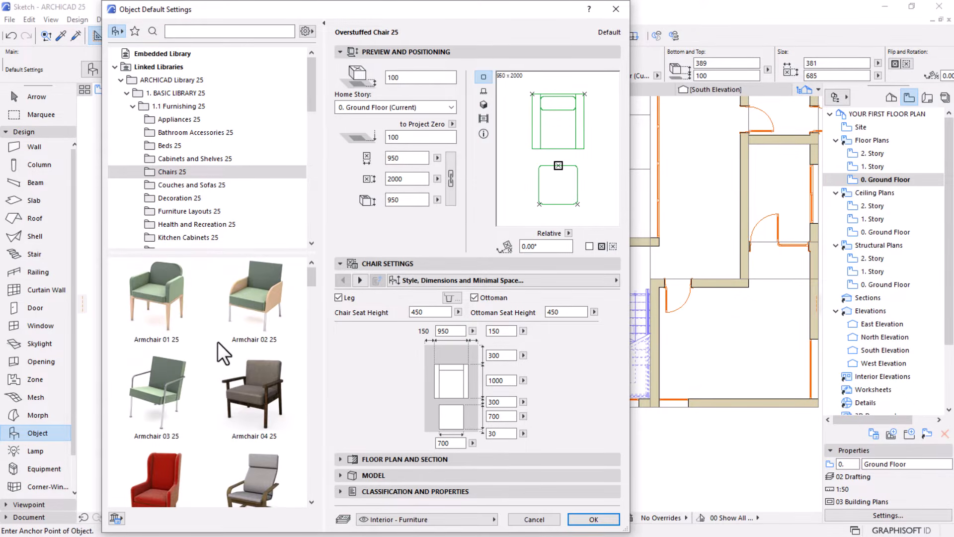
click(238, 365)
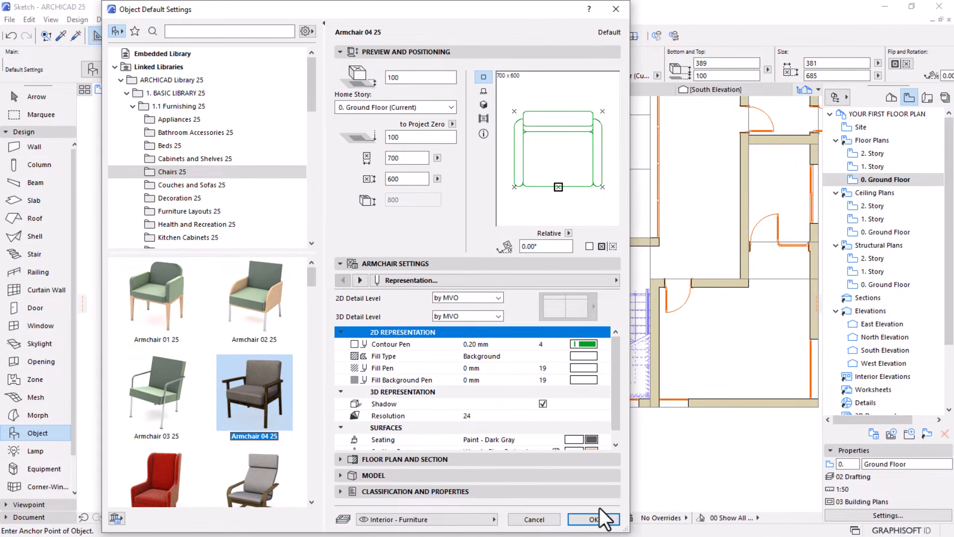
click(593, 519)
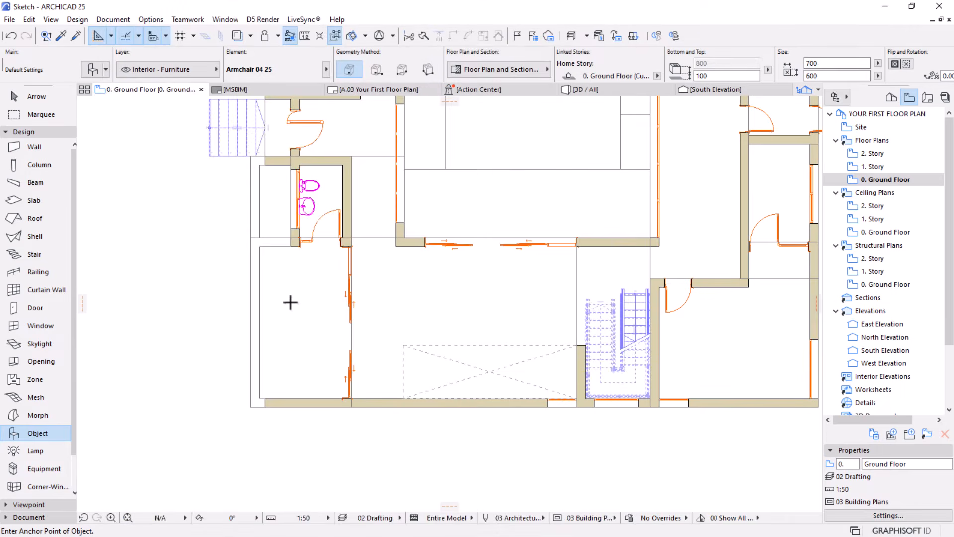
Place one Armchair 04 25 in the open area south of the toilet room and select it
click(288, 294)
scroll(288, 294, up, 2)
scroll(283, 292, up, 2)
key(Escape)
click(314, 283)
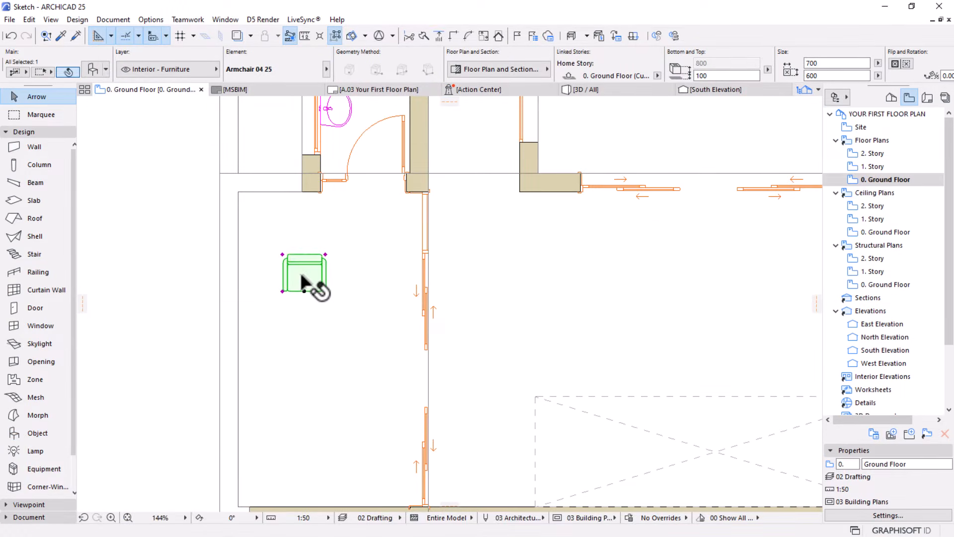
Rotate the armchair 45° clockwise about its centre so it faces southwest, and move it slightly southeast
click(303, 271)
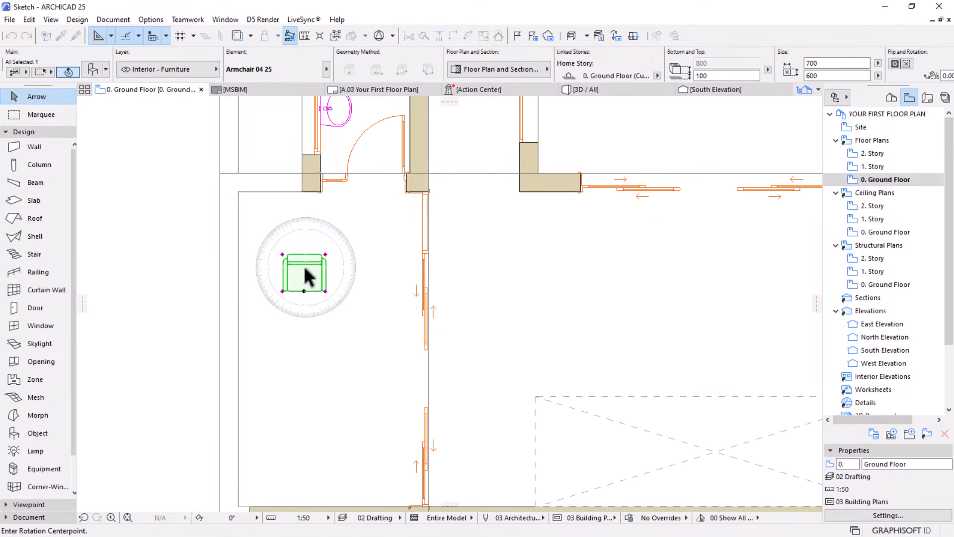
click(303, 335)
click(215, 364)
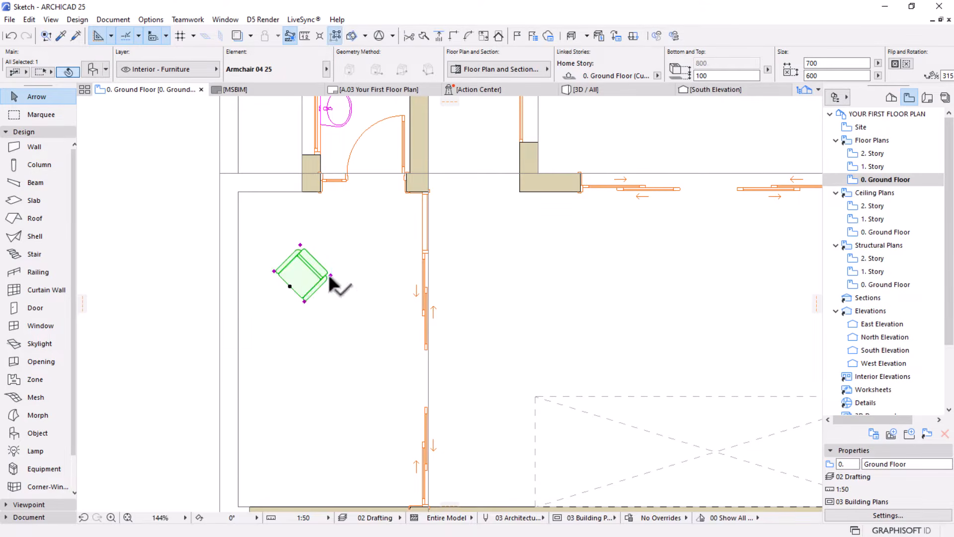
drag(300, 279, 329, 324)
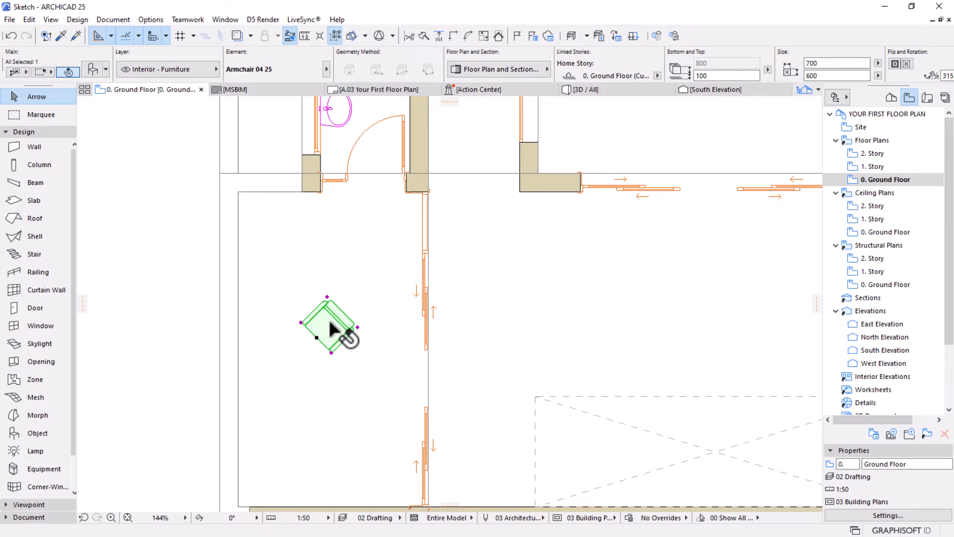
Copy the rotated armchair a short distance to its northwest
scroll(331, 325, down, 2)
middle_drag(332, 327, 350, 282)
ctrl+drag(350, 287, 325, 260)
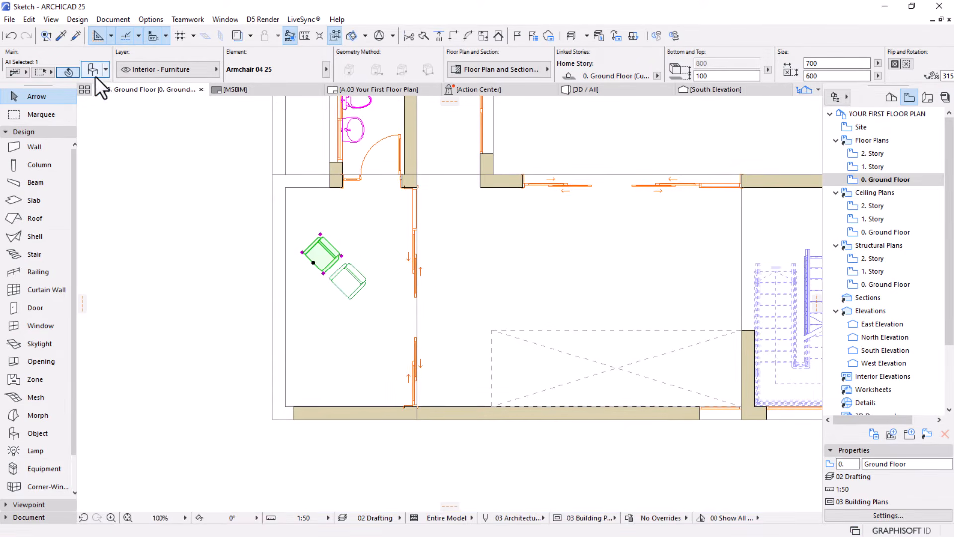
Replace the northwestern armchair copy with the round Coffee Table 06 25 from the Tables 25 folder
key(ctrl+t)
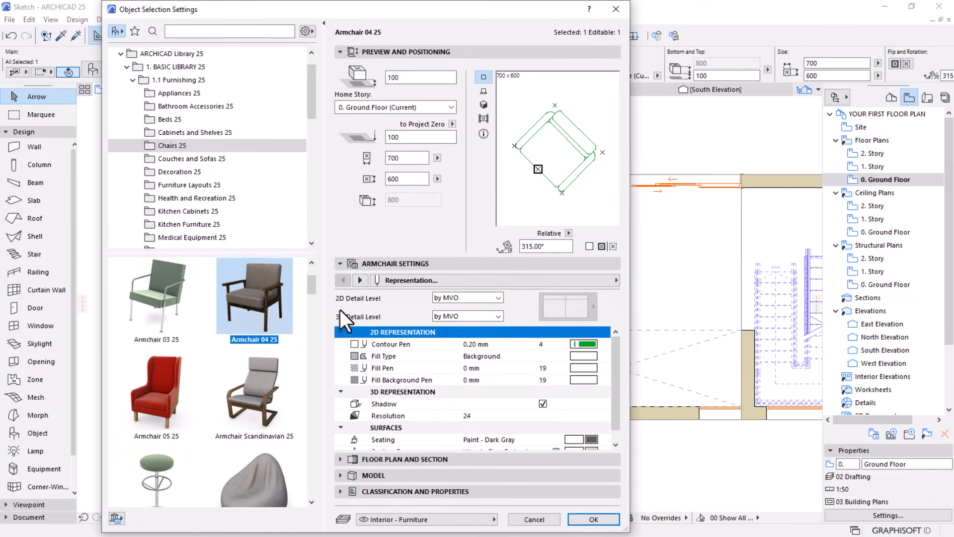
scroll(168, 230, down, 1)
scroll(168, 233, down, 1)
click(170, 224)
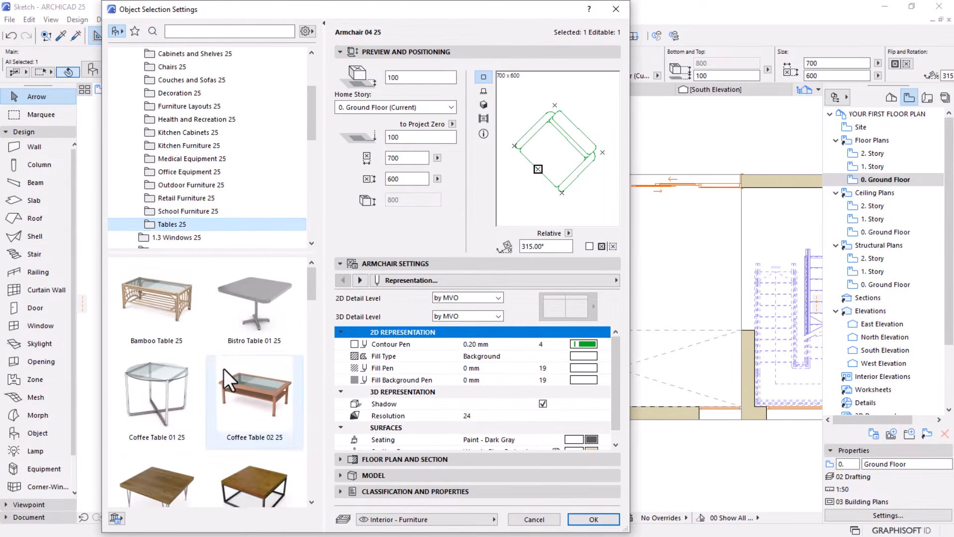
scroll(224, 371, down, 2)
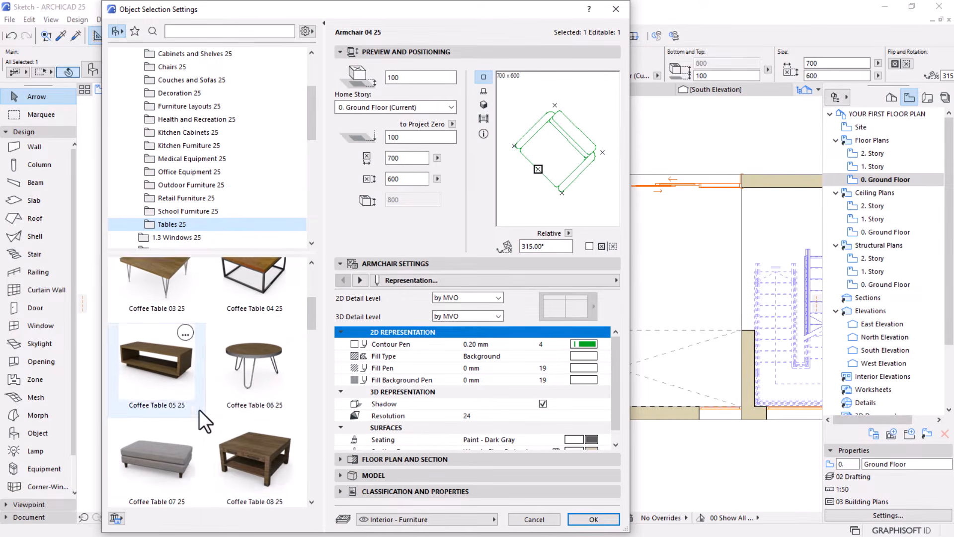
click(263, 346)
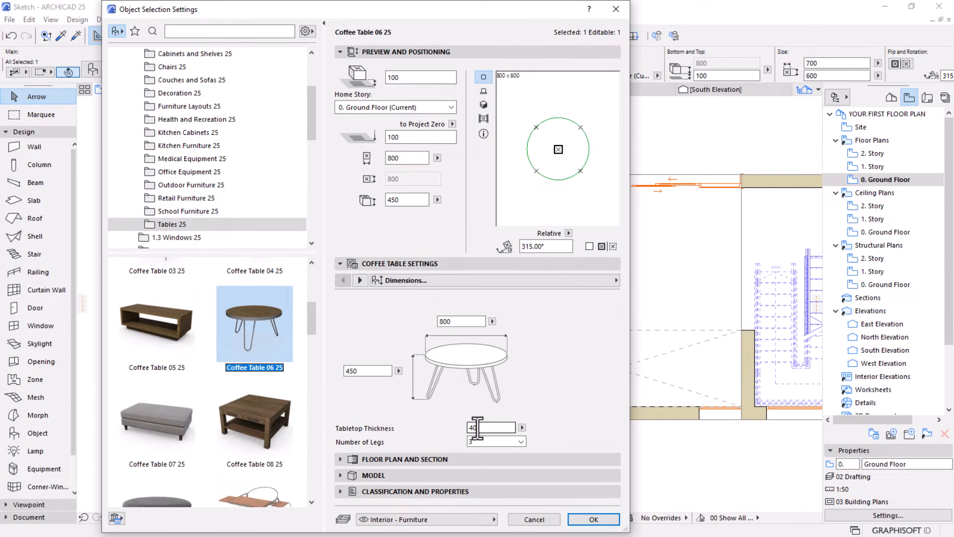
click(591, 519)
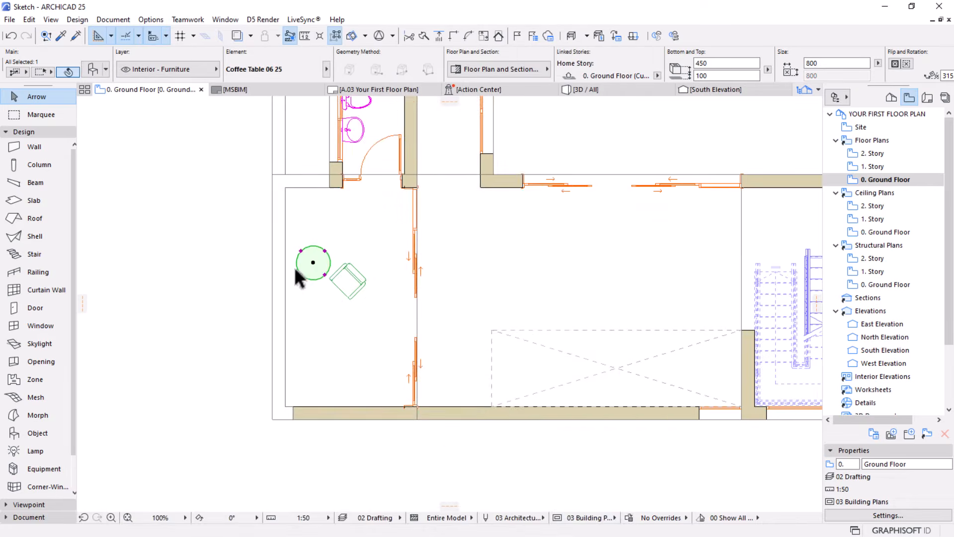
Nudge the coffee table slightly northeast beside the armchair
scroll(317, 236, up, 2)
key(ctrl+d)
click(322, 317)
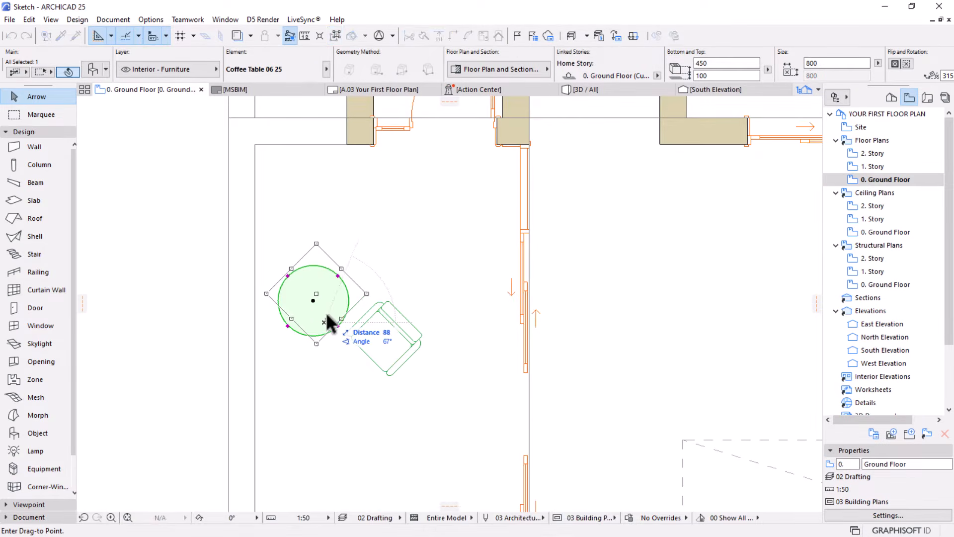
click(327, 313)
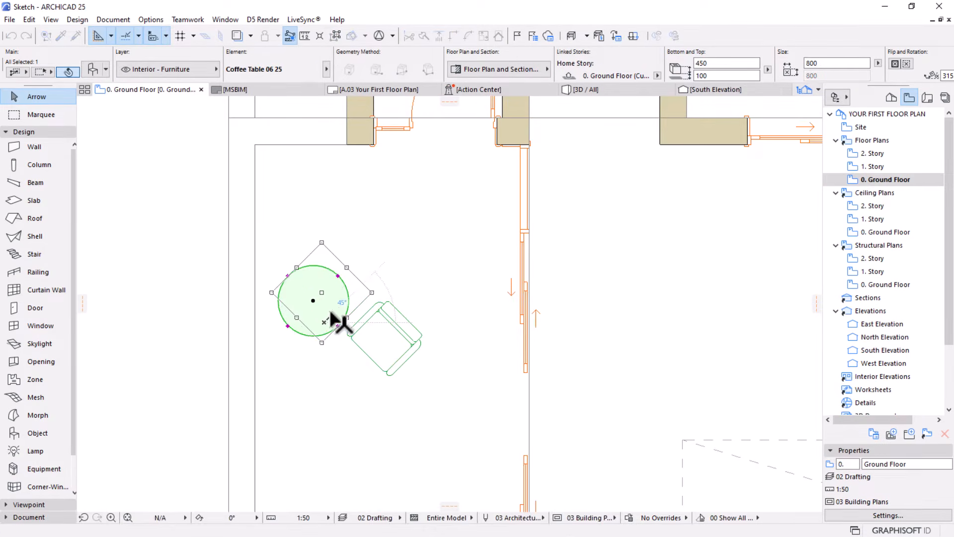
scroll(365, 285, down, 2)
middle_drag(365, 284, 368, 257)
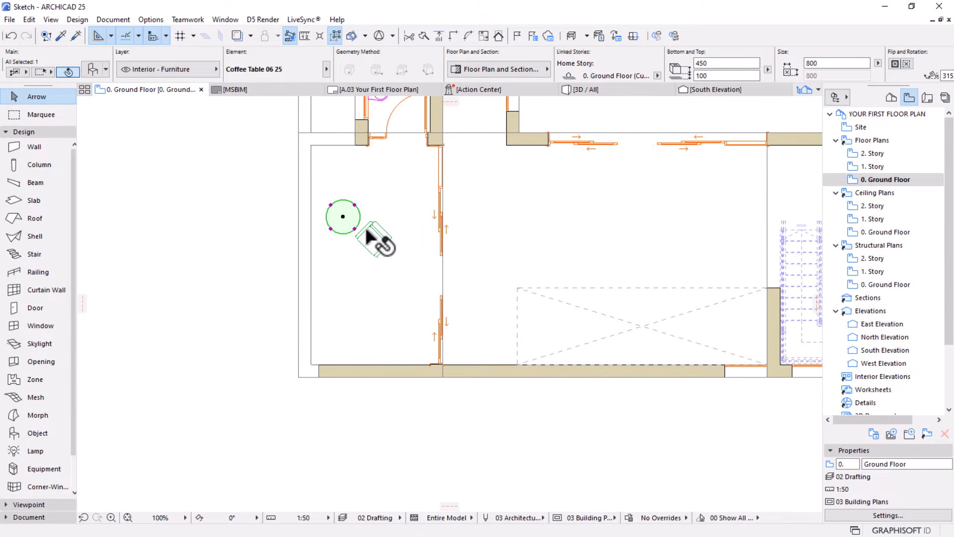
Copy the armchair to a free spot south of it, slightly to the west
click(376, 246)
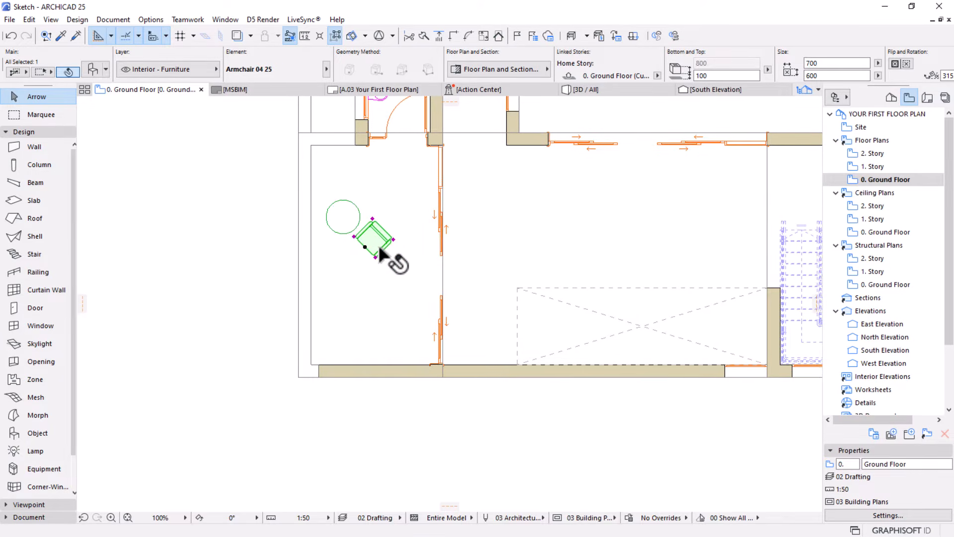
key(ctrl+shift+d)
click(372, 231)
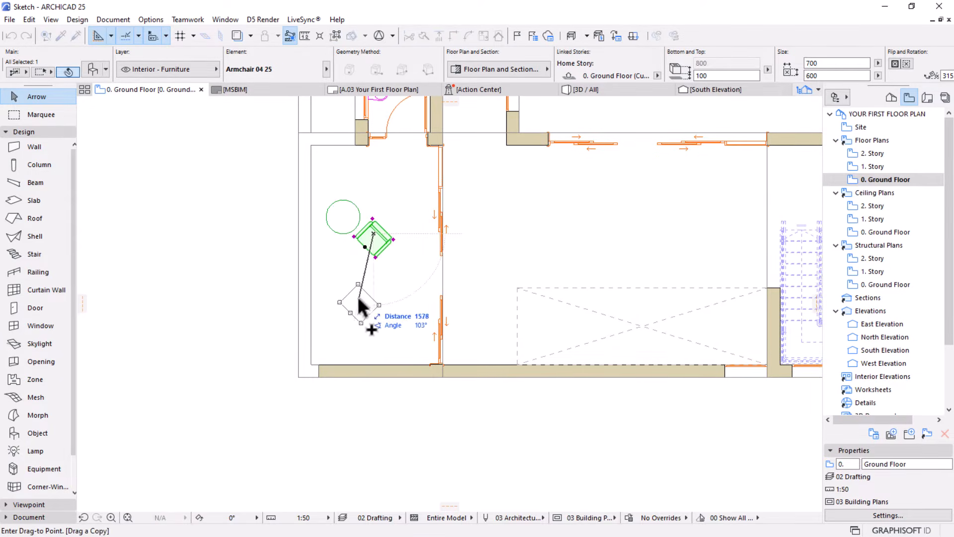
click(362, 294)
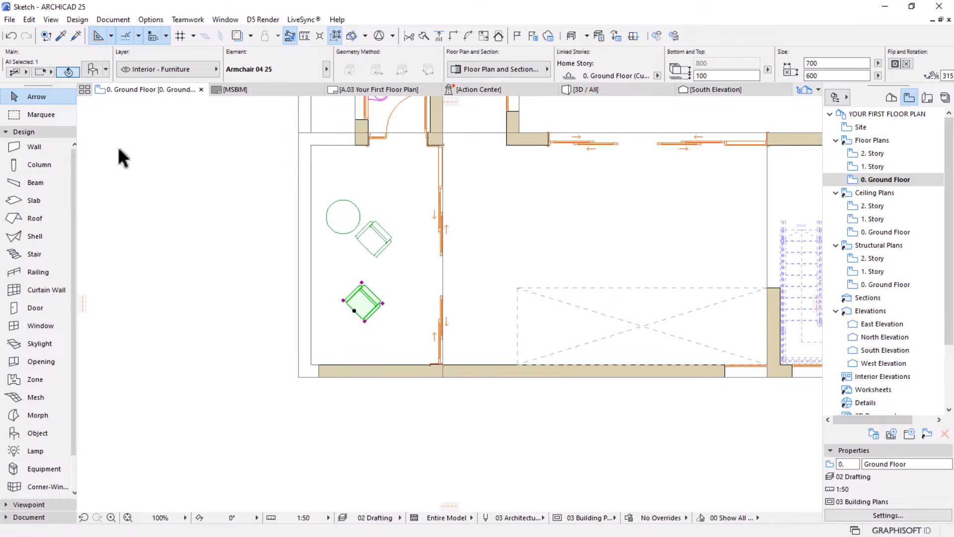
Replace the southern armchair copy with Designer Chair 13 25 from the Chairs 25 folder
click(94, 67)
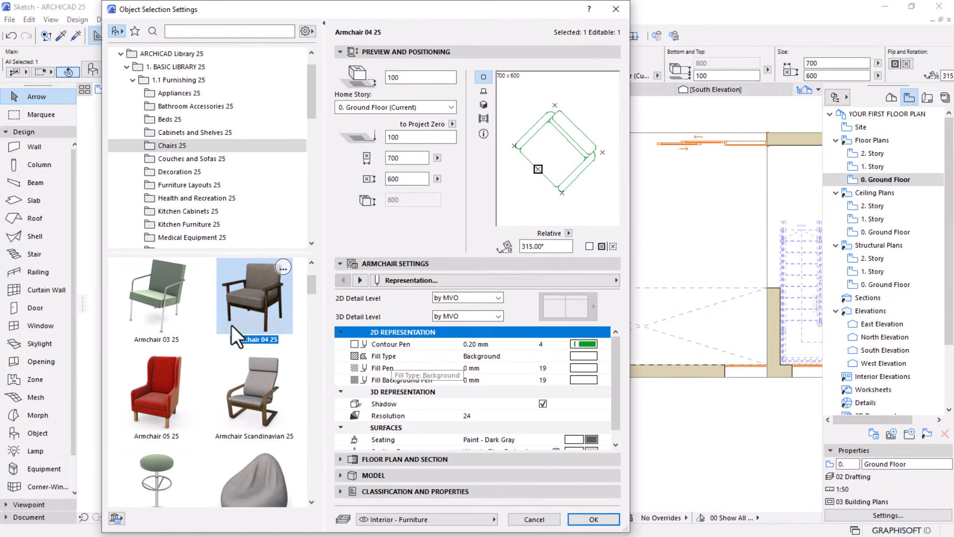
scroll(204, 380, down, 10)
scroll(204, 380, down, 15)
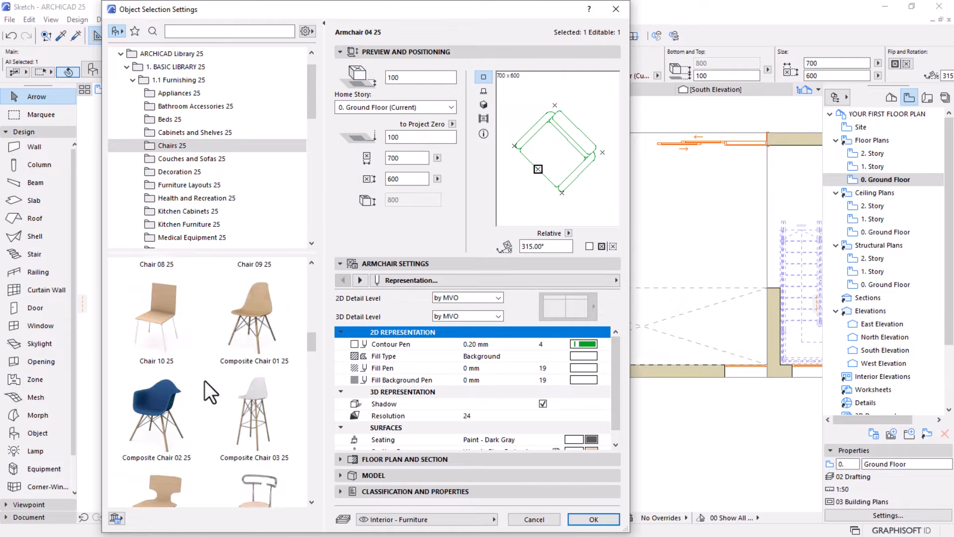
scroll(204, 380, down, 5)
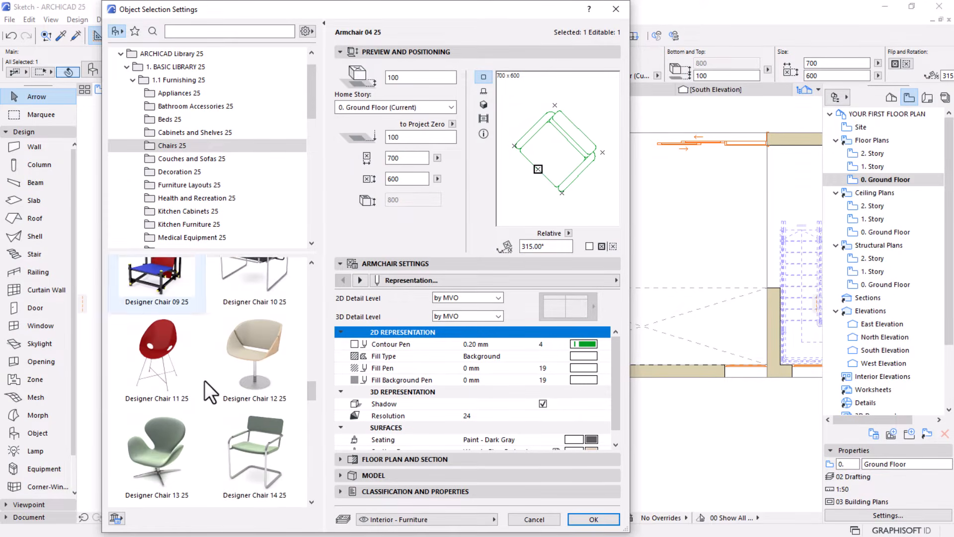
click(132, 386)
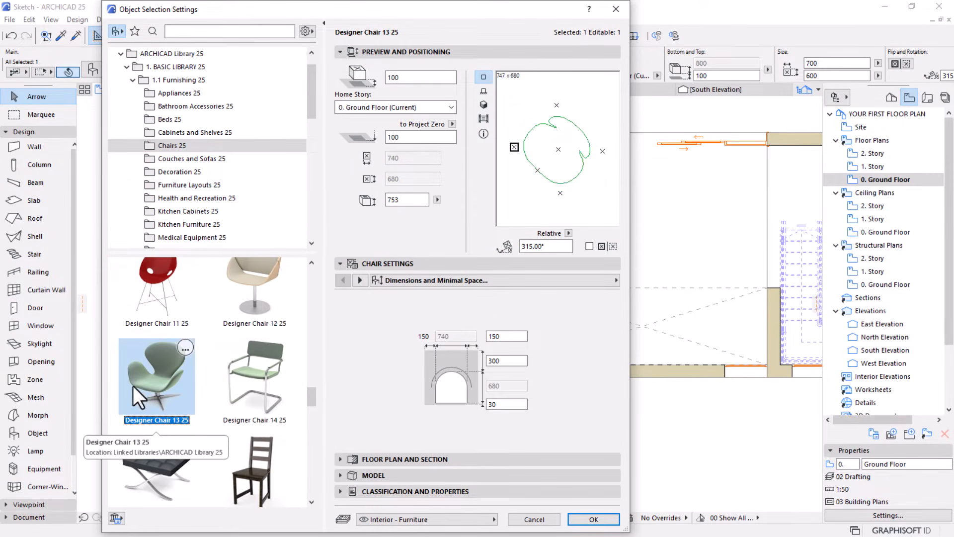
click(593, 519)
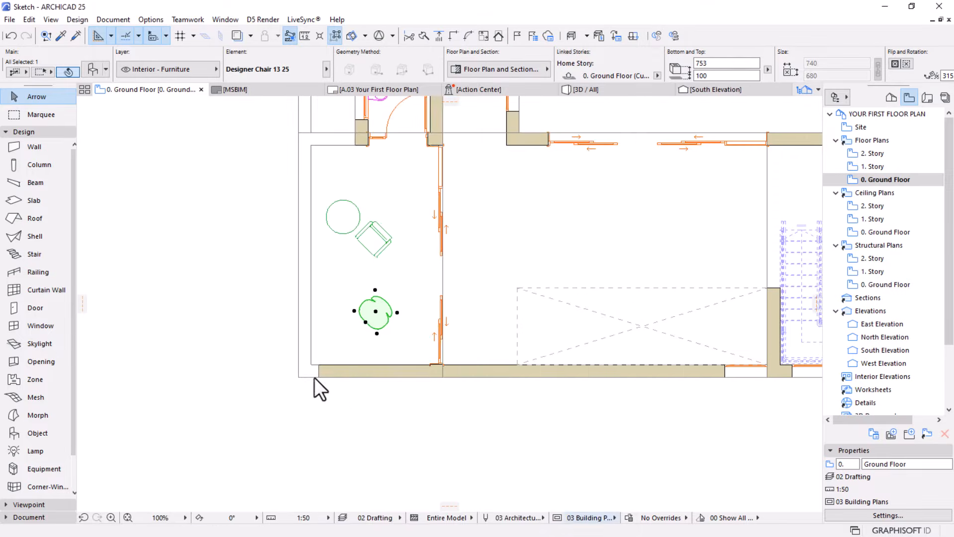
Rotate the designer chair 90° clockwise about its centre to an angle of 225°, then deselect it
scroll(373, 304, up, 4)
key(ctrl+e)
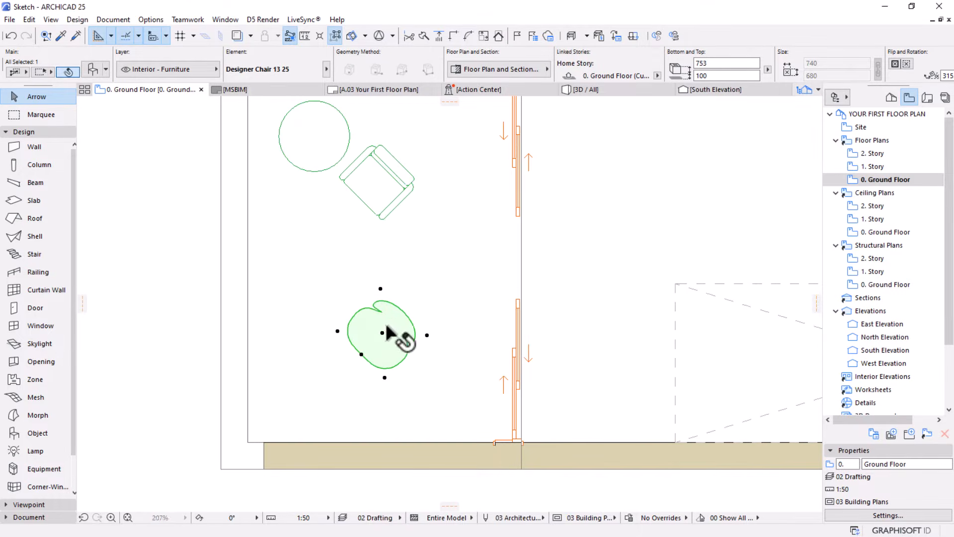
click(382, 333)
click(338, 377)
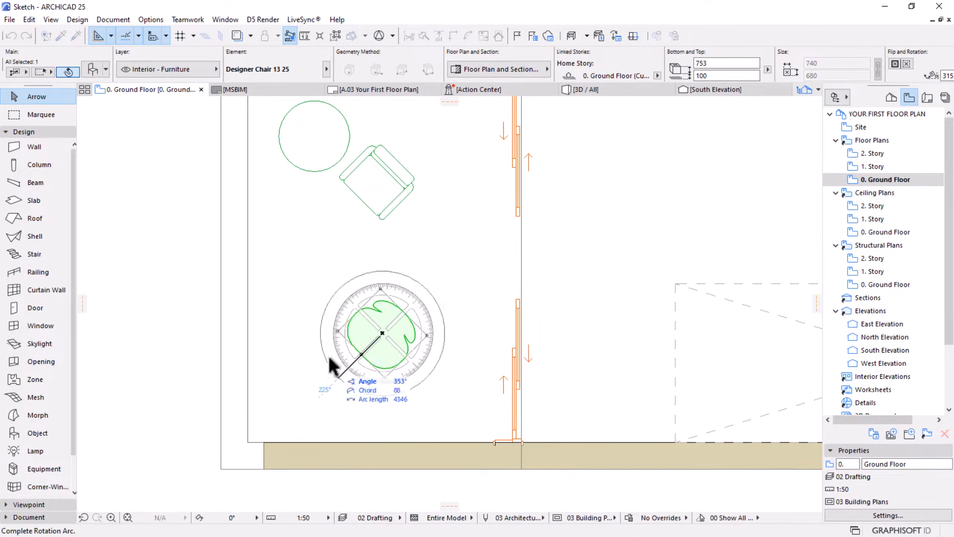
click(320, 272)
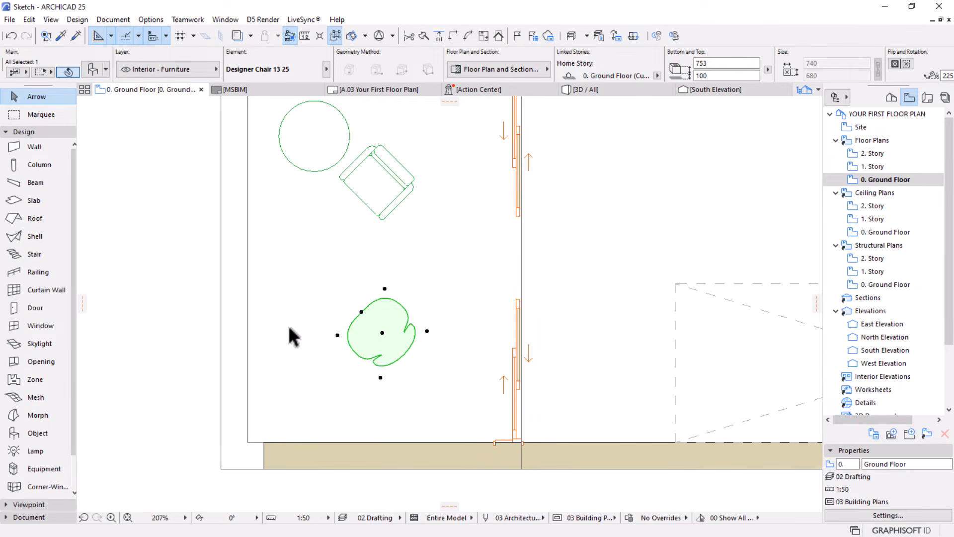
scroll(394, 388, down, 5)
key(Escape)
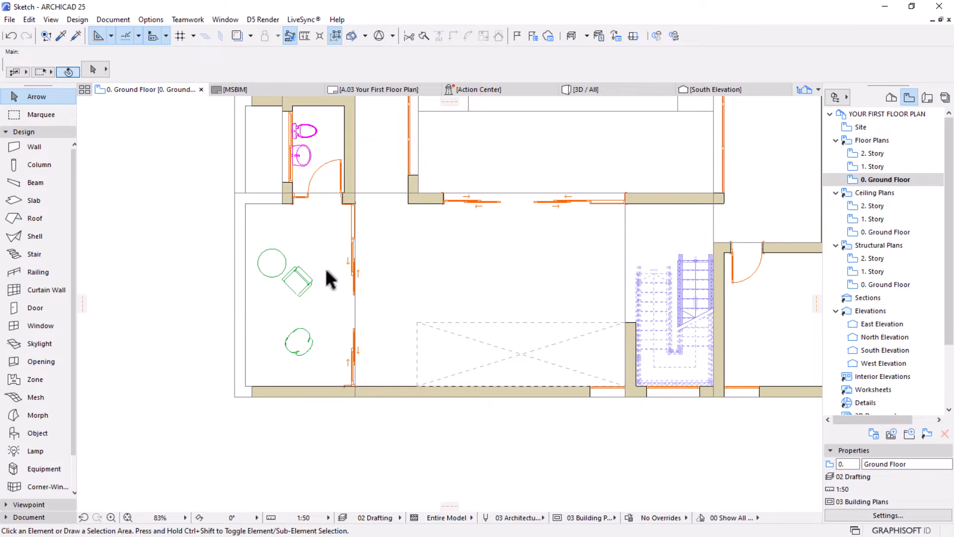
scroll(475, 322, down, 2)
middle_drag(446, 353, 358, 379)
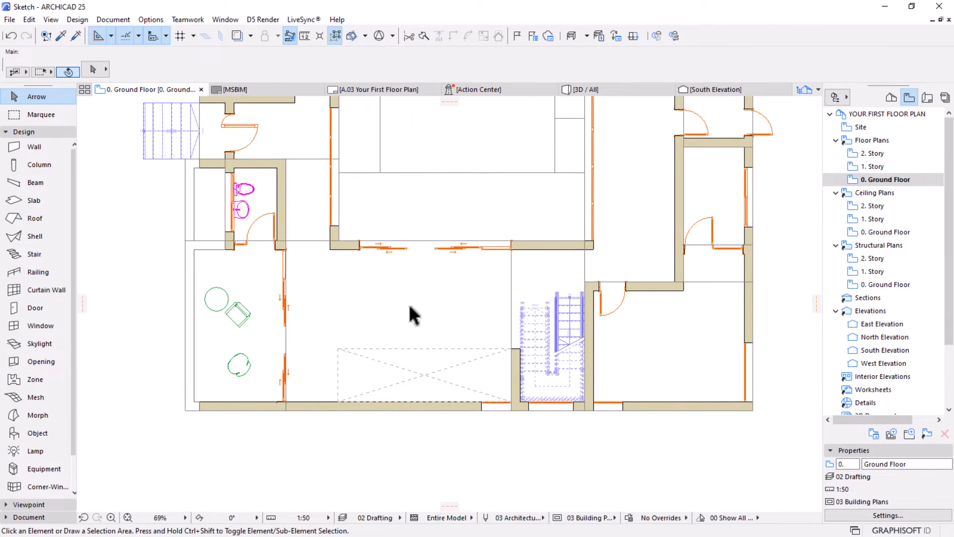
scroll(404, 320, up, 1)
middle_drag(365, 354, 386, 332)
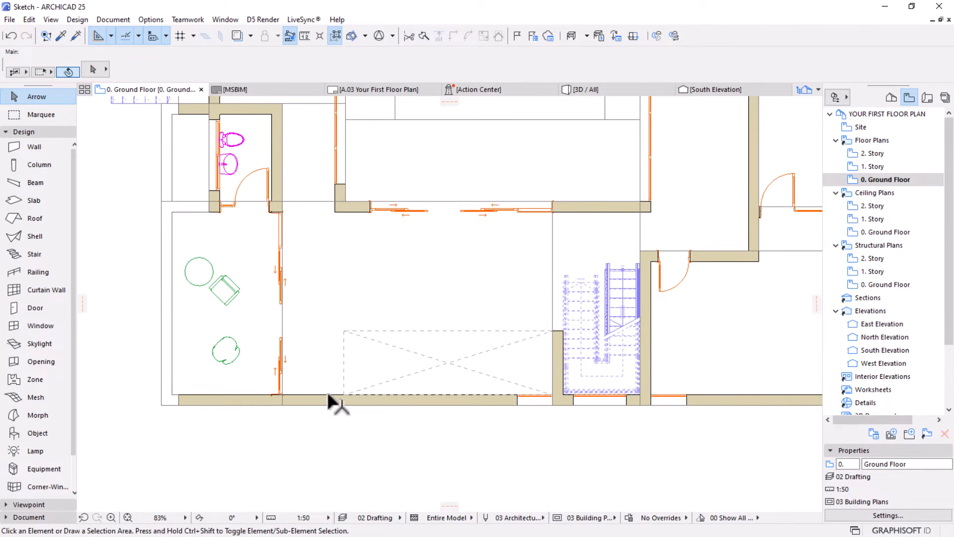
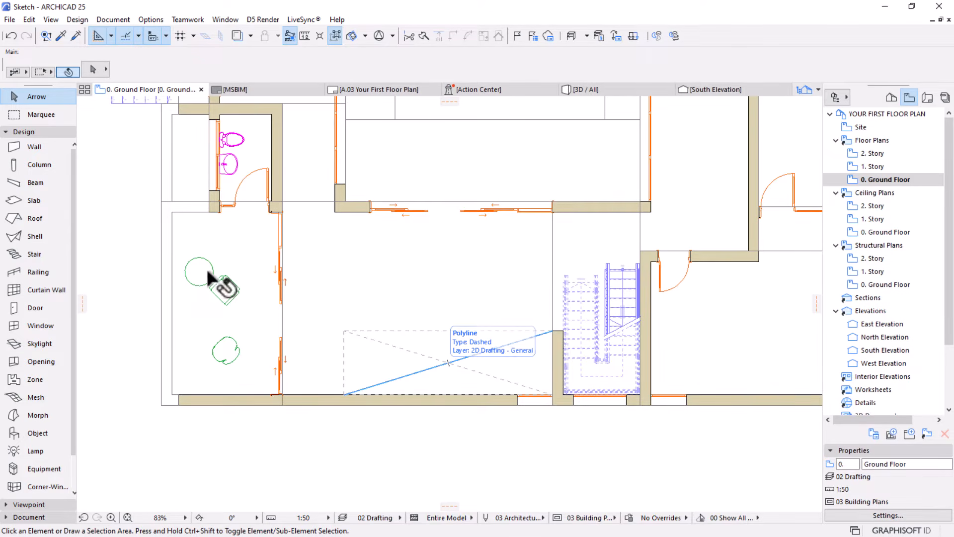
Place a Sofa L-Shape 01 25 from the Couches and Sofas 25 folder inside the dashed rectangle west of the stairs
key(w)
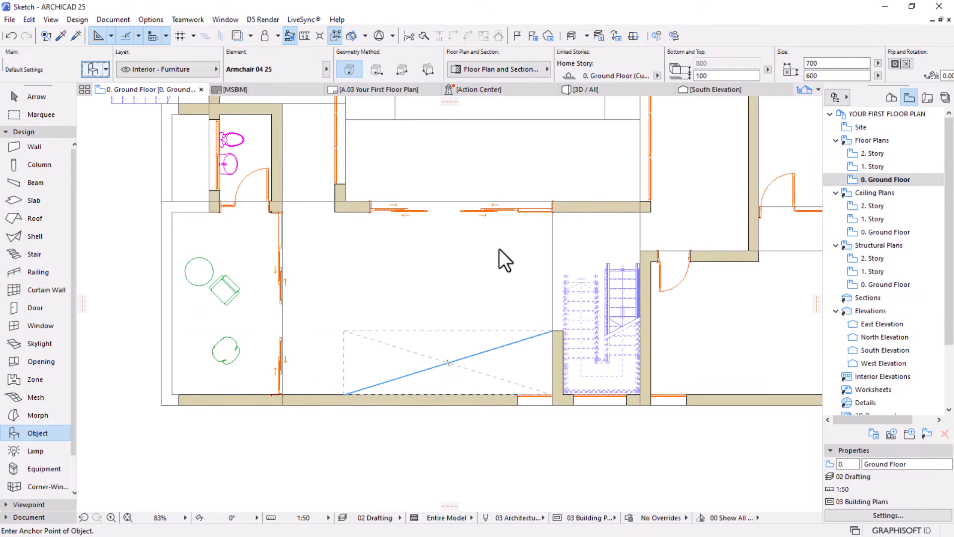
key(ctrl+t)
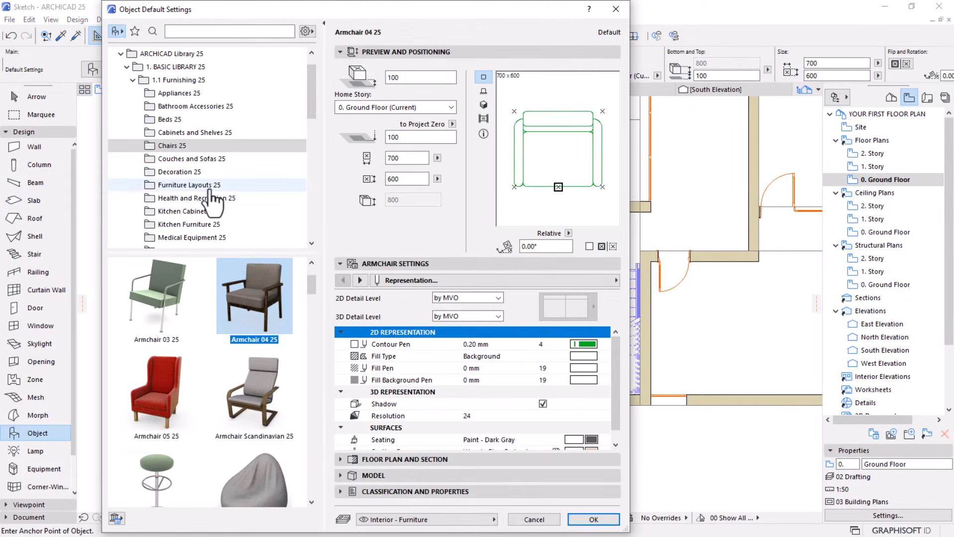
click(201, 162)
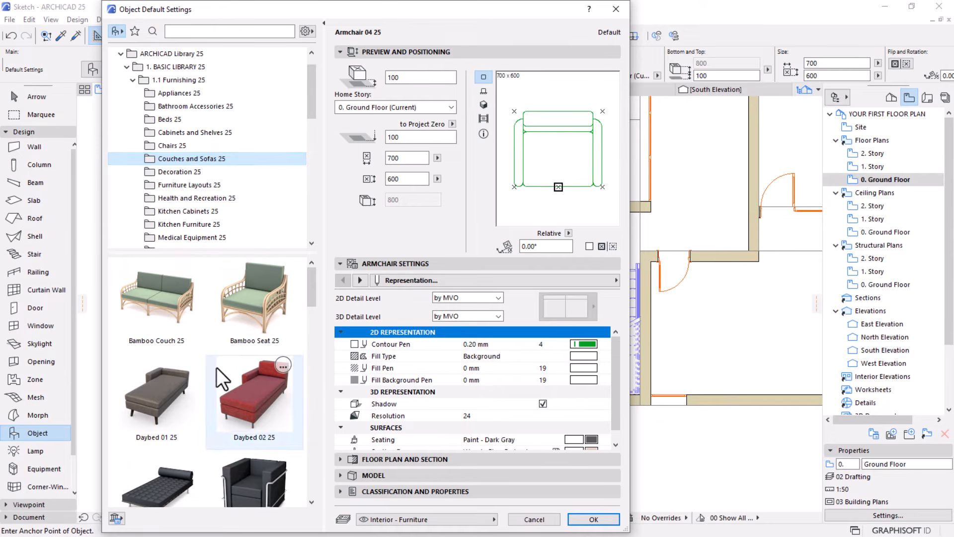
scroll(216, 368, down, 8)
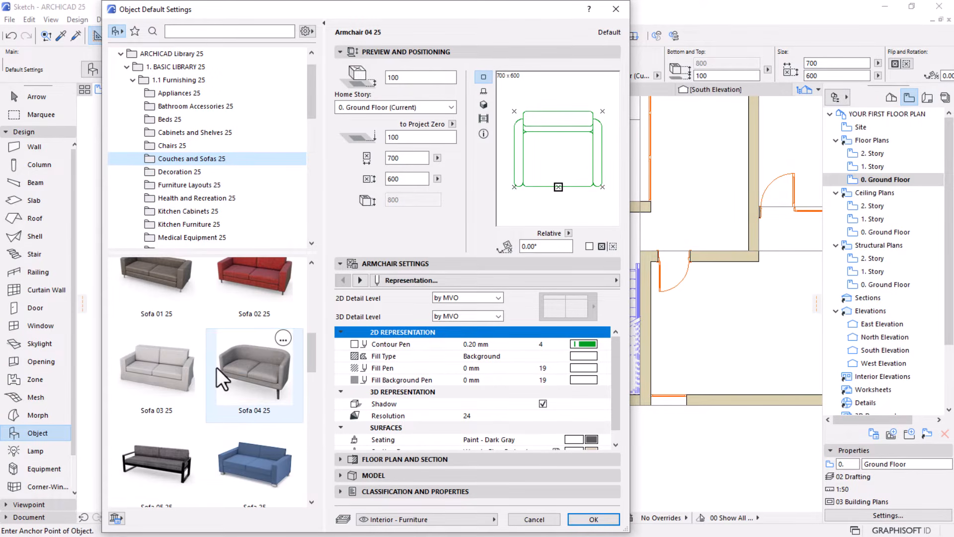
scroll(217, 368, down, 3)
scroll(216, 368, down, 5)
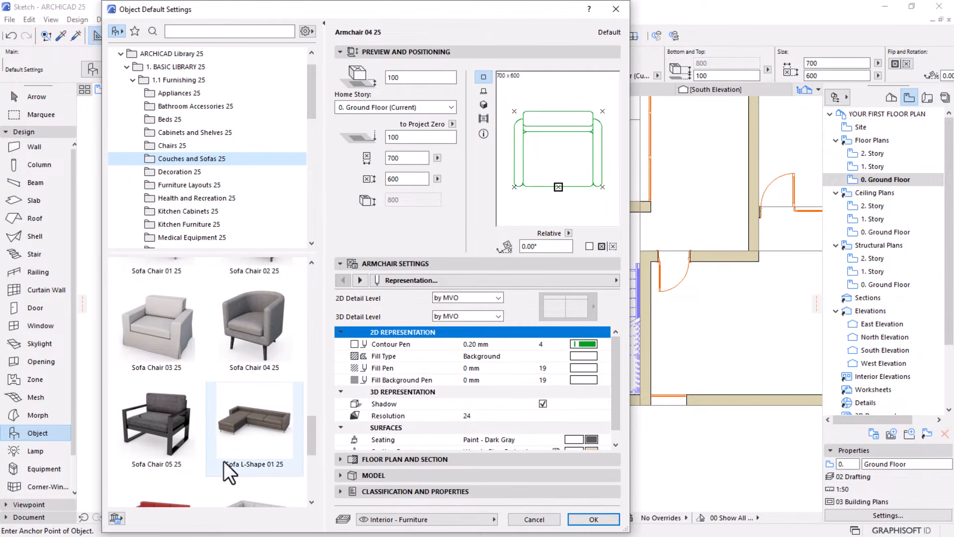
click(241, 428)
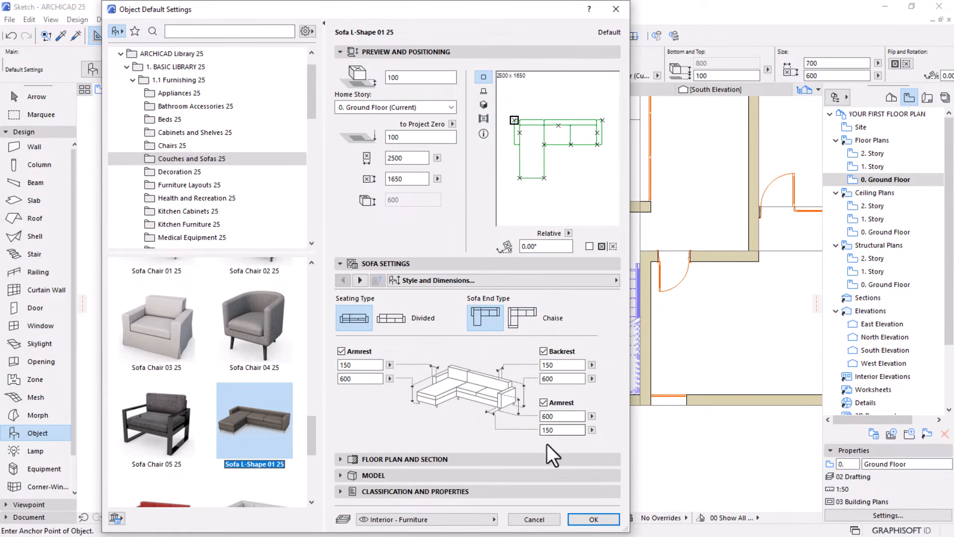
click(584, 515)
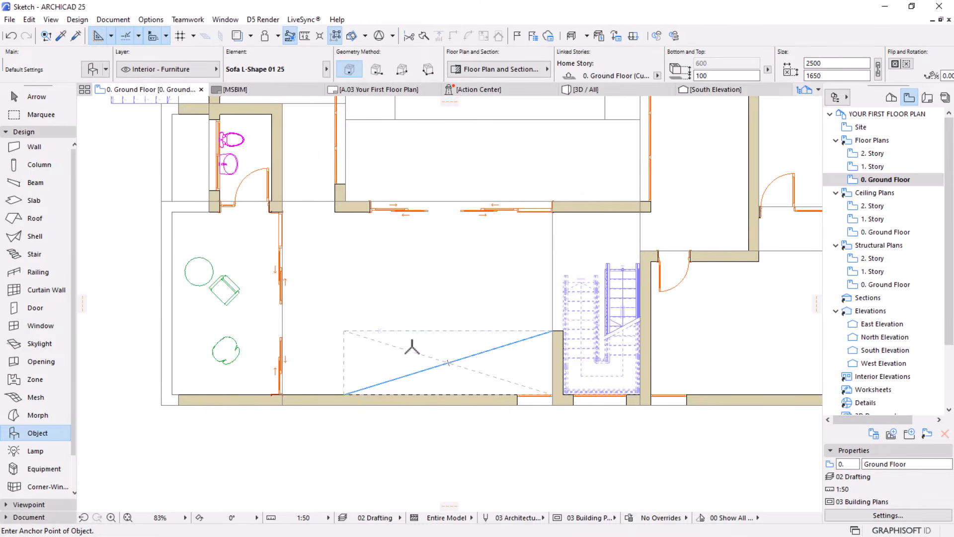
scroll(412, 346, up, 2)
key(Escape)
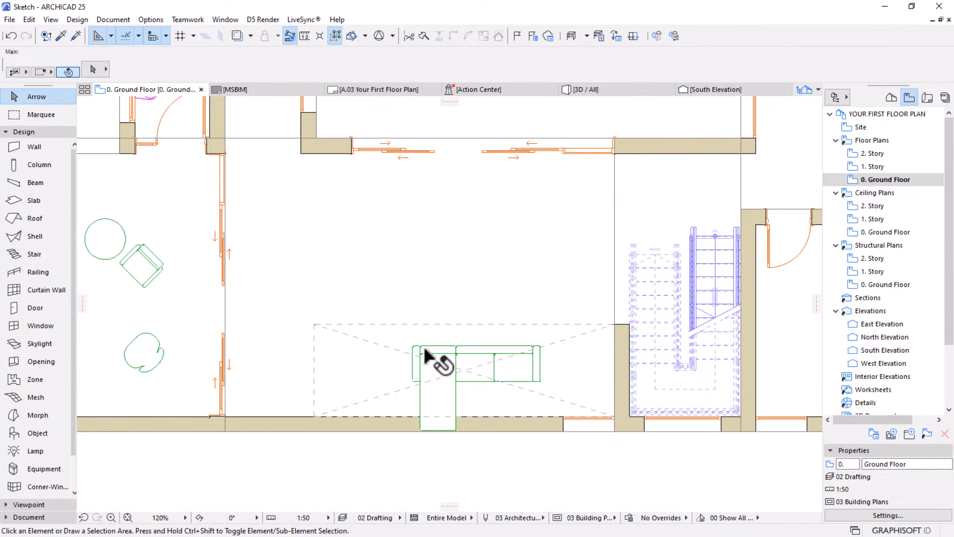
Mirror the L-shaped sofa across its horizontal back edge so the side seat points north
click(425, 346)
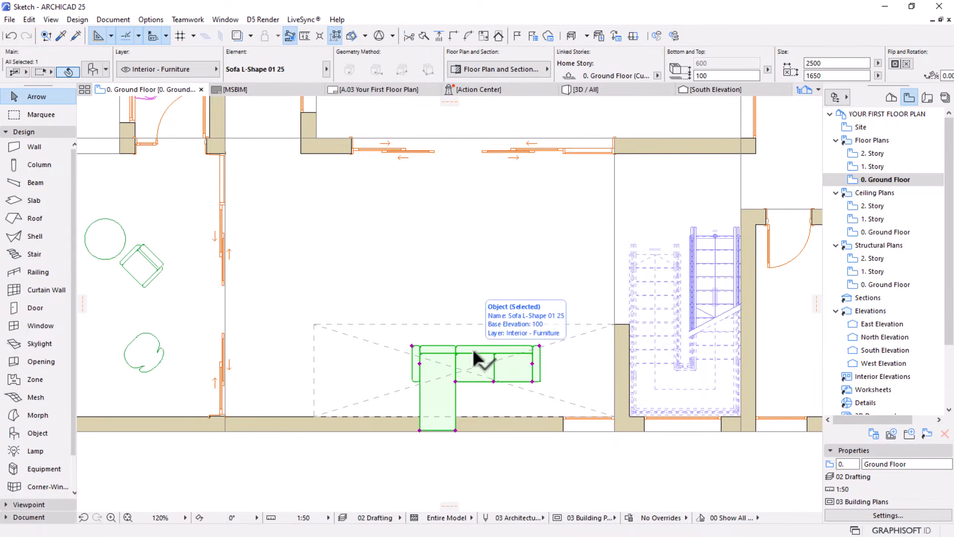
click(482, 364)
key(Escape)
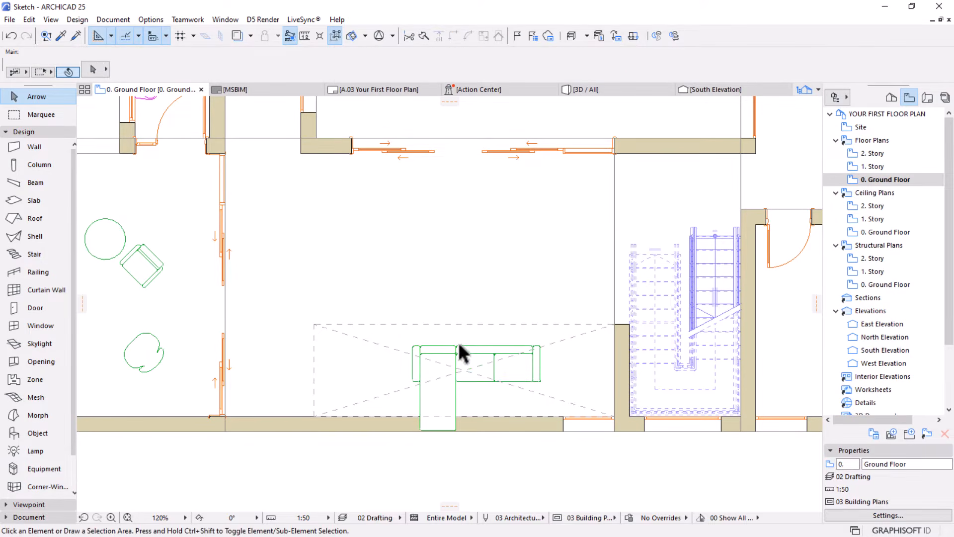
click(459, 345)
key(ctrl+m)
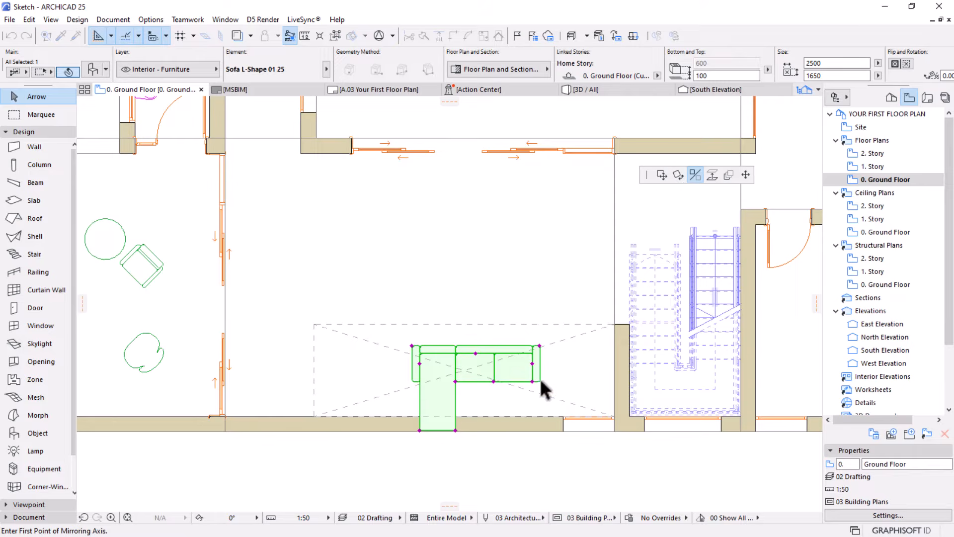
click(539, 345)
click(253, 345)
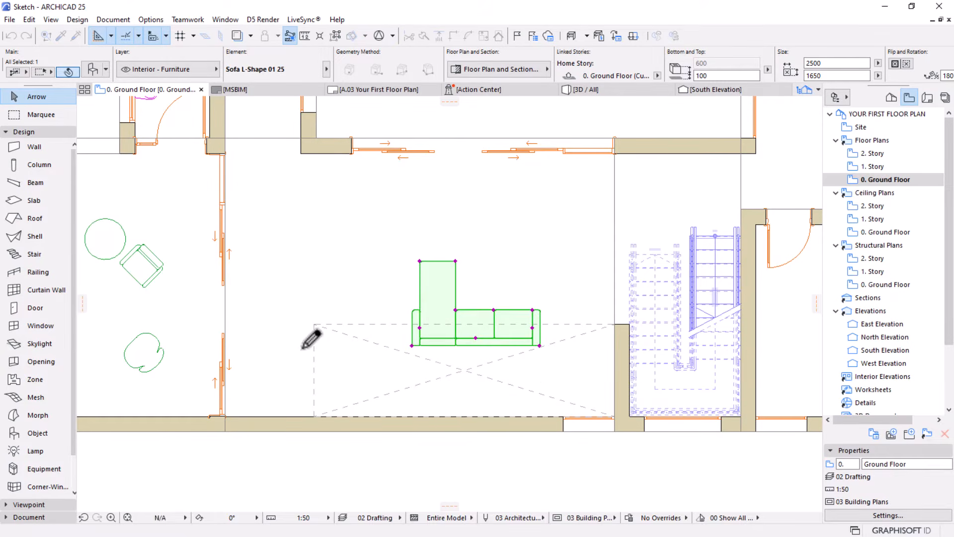
Move the sofa about 1915 mm diagonally southeast, placing its back corner near the southeast corner of the dashed rectangle
key(ctrl+d)
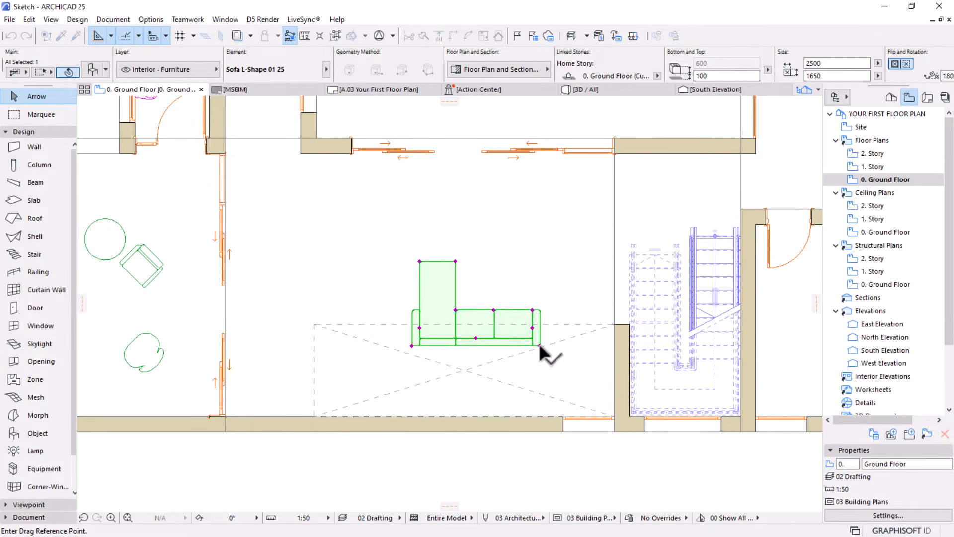
click(539, 345)
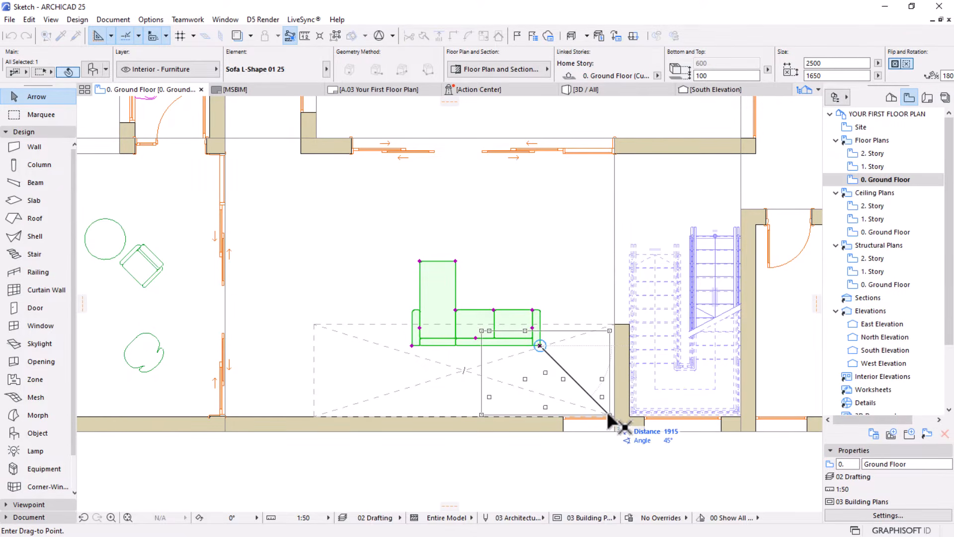
click(606, 414)
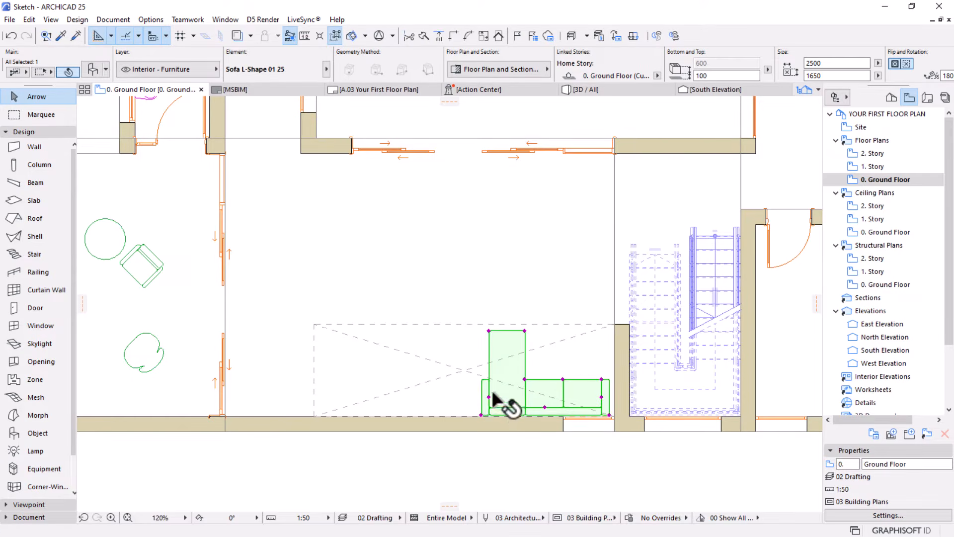
Stretch the L-shaped sofa westward along the south wall to a width of about 4903 mm
key(ctrl+m)
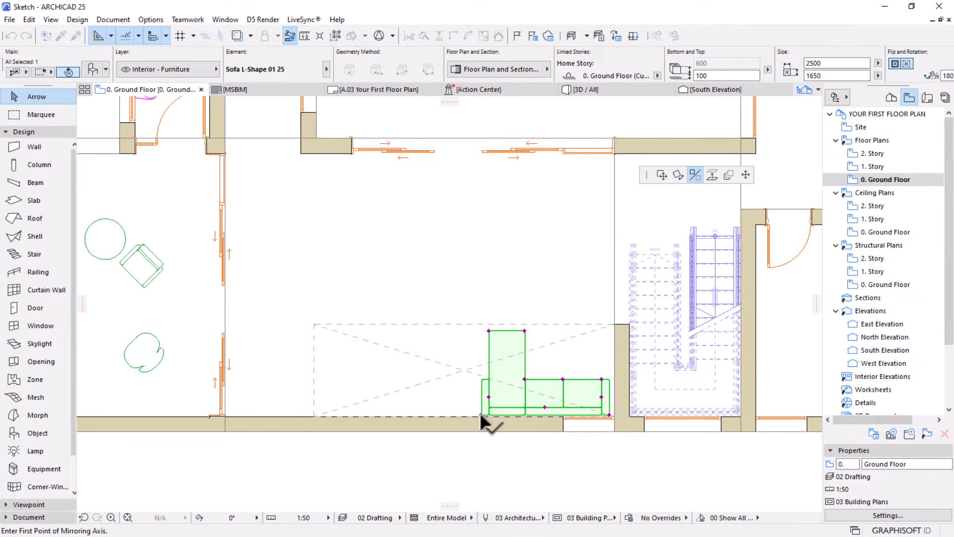
click(745, 174)
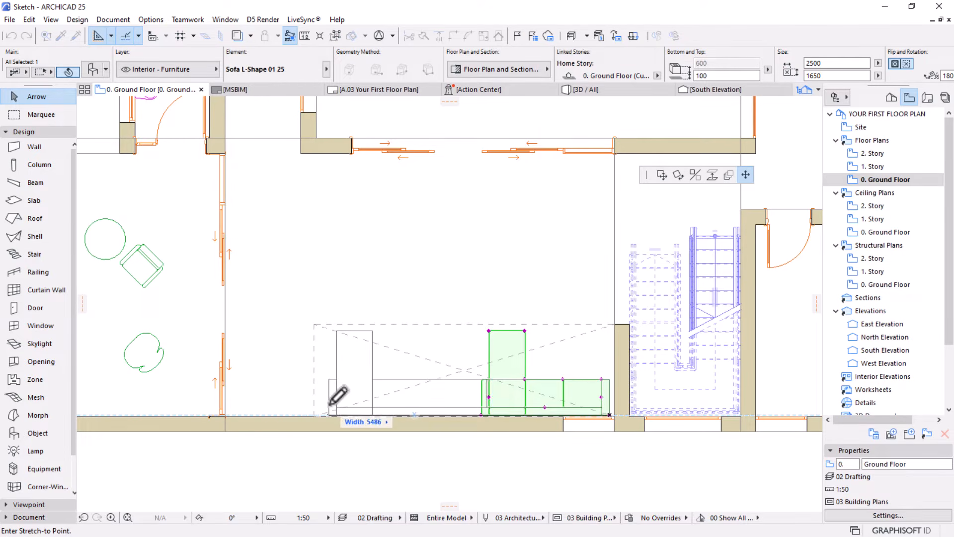
click(368, 394)
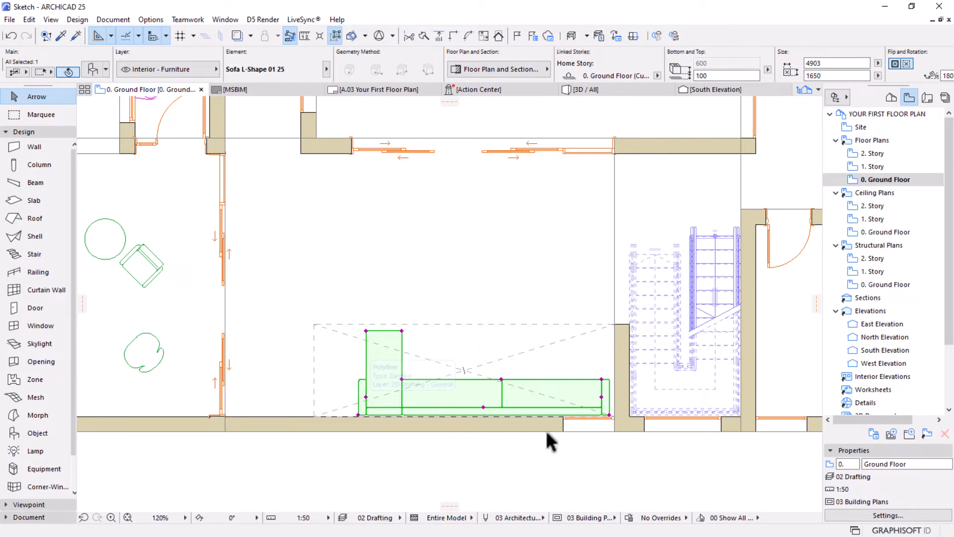
Set the stretched sofa's Main Seat No. to 5 in its seating and legs settings and apply the change
scroll(526, 383, up, 5)
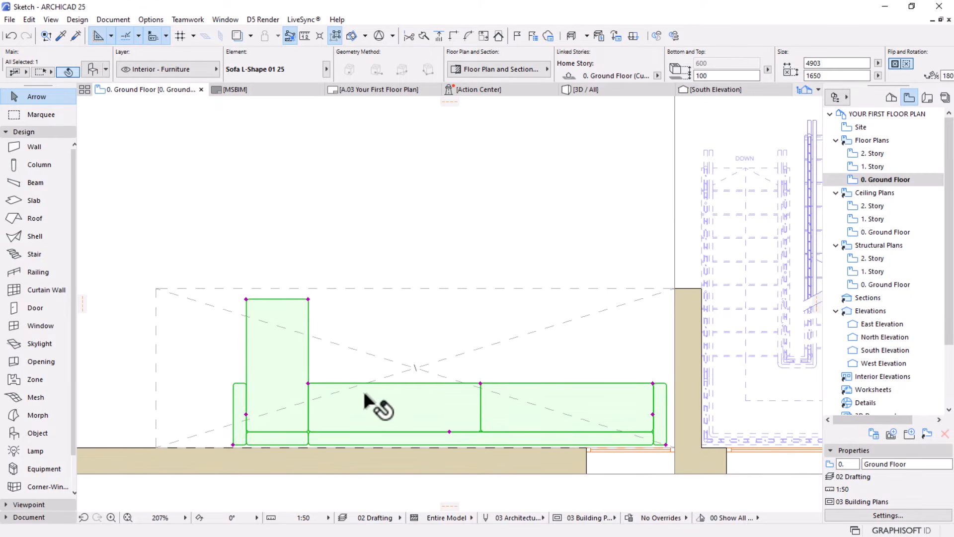
click(92, 69)
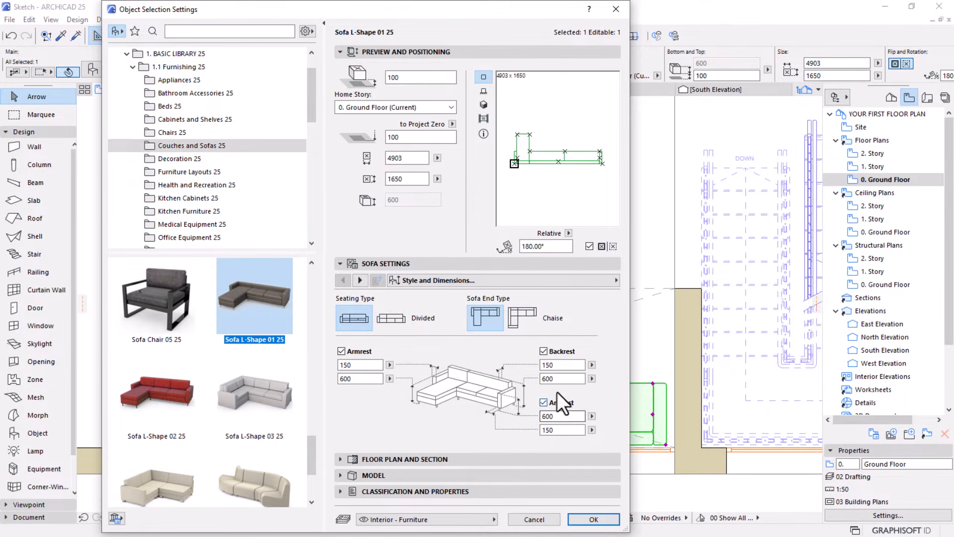
click(359, 280)
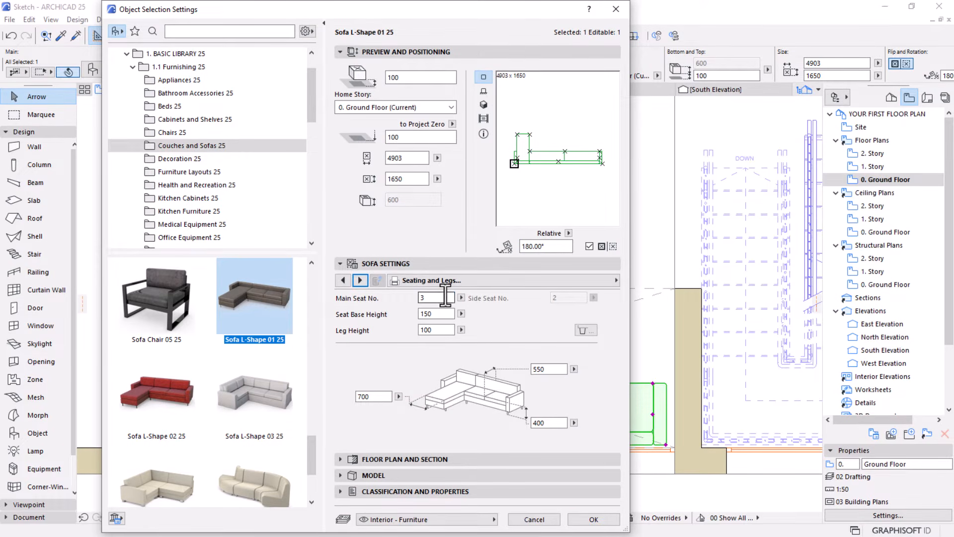
click(430, 298)
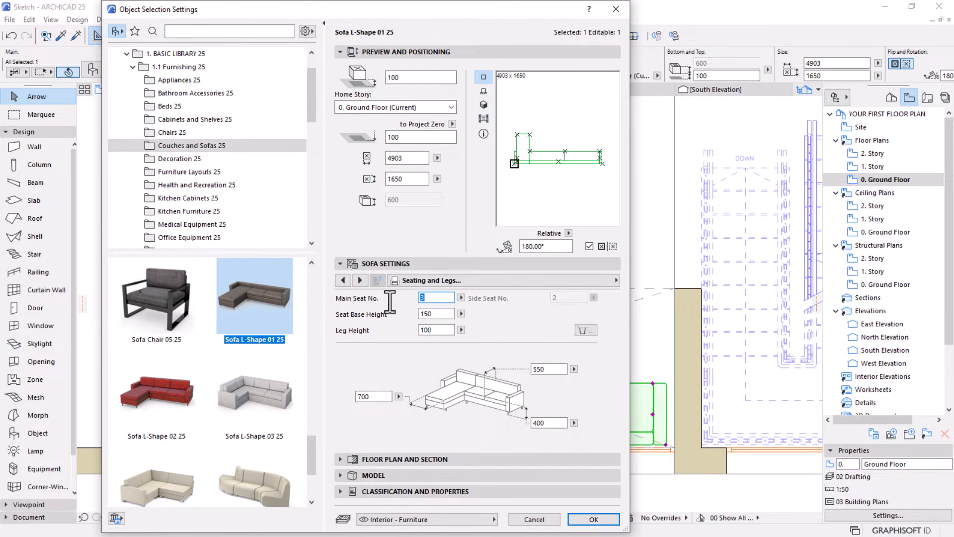
click(371, 362)
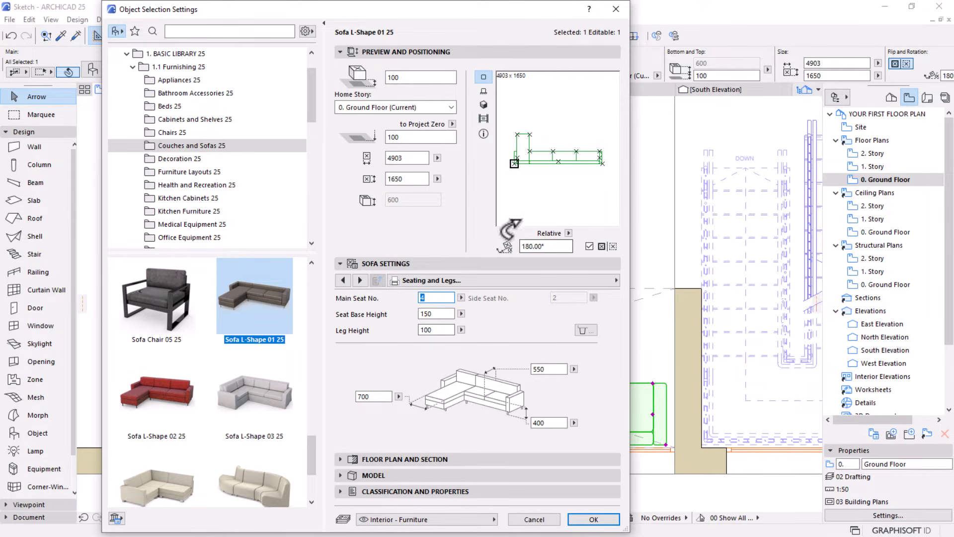
text(5)
key(Return)
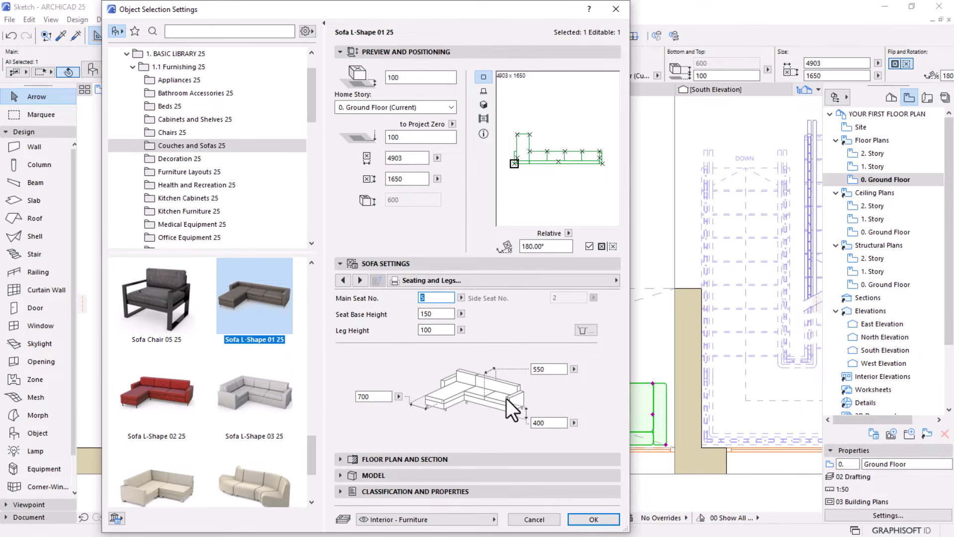
click(343, 280)
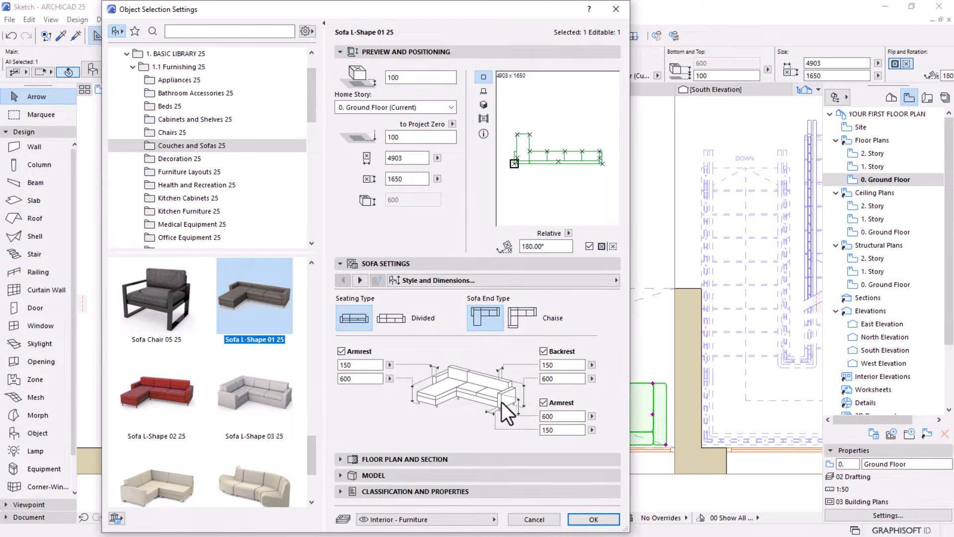
click(597, 520)
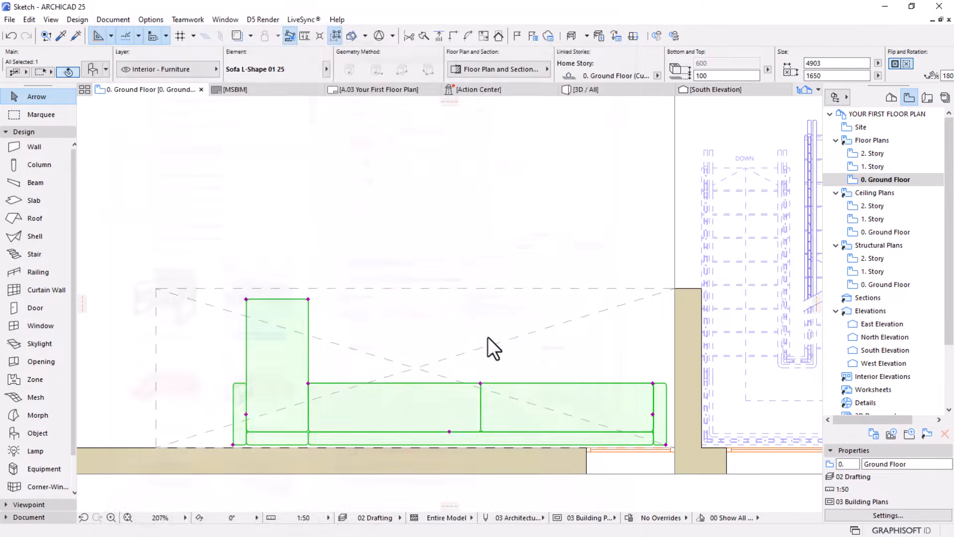
Measure the width of one of the sofa's main seats, starting from the inner corner beside the side seat
scroll(488, 338, down, 4)
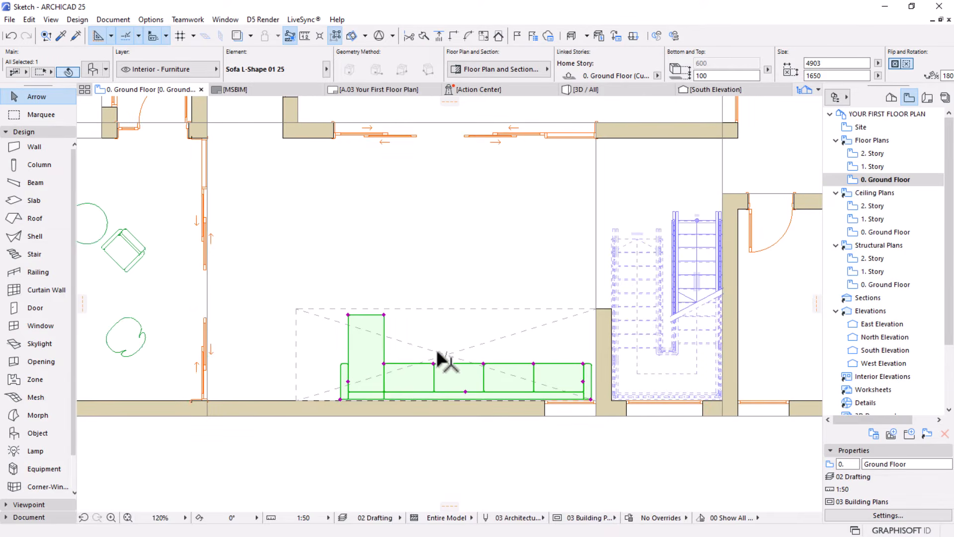
scroll(497, 372, up, 4)
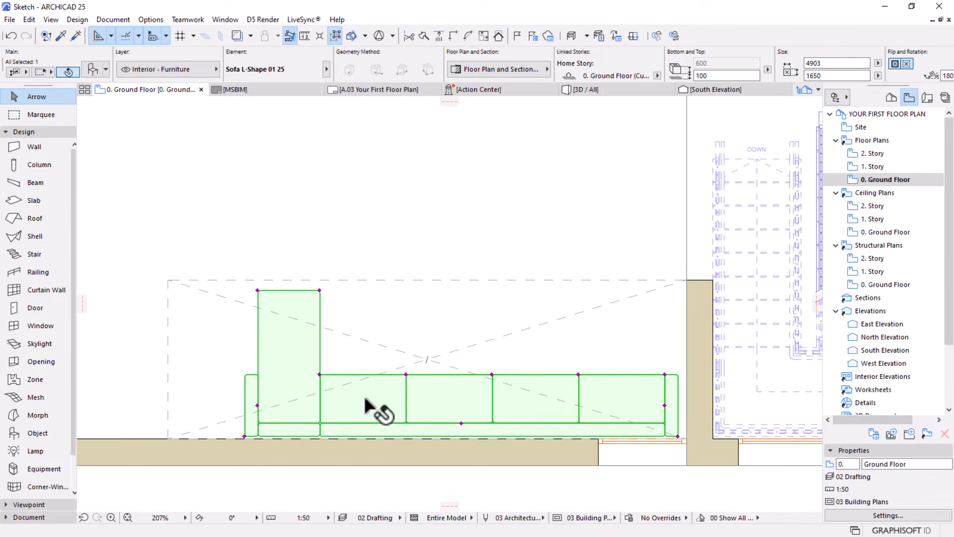
key(m)
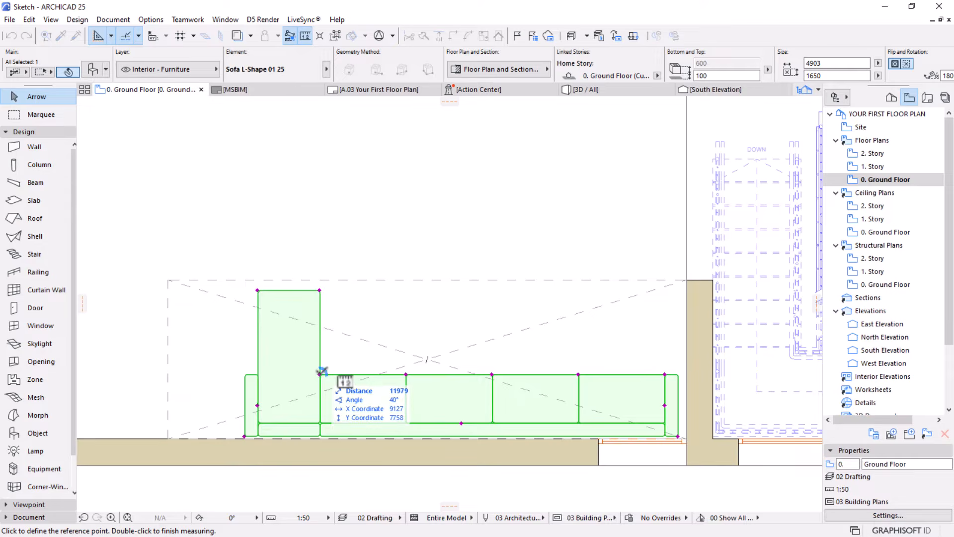
click(320, 374)
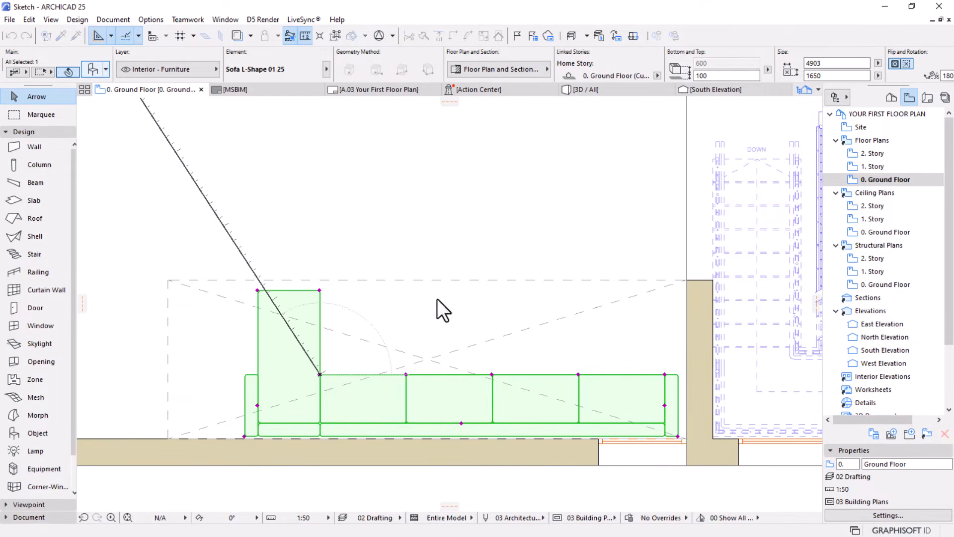
Set the L-shaped sofa's Main Seat No. to 6 and apply the change
key(ctrl+t)
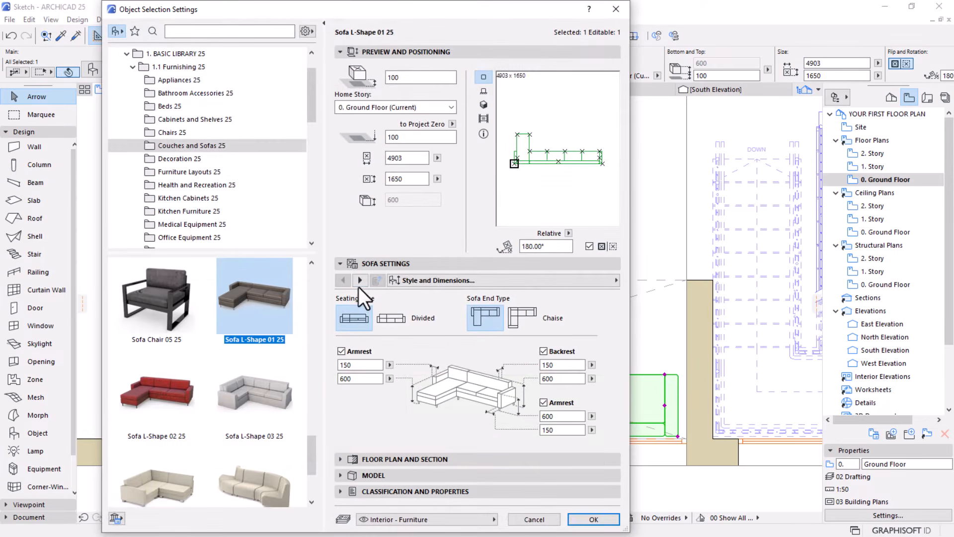
click(360, 284)
drag(436, 300, 361, 316)
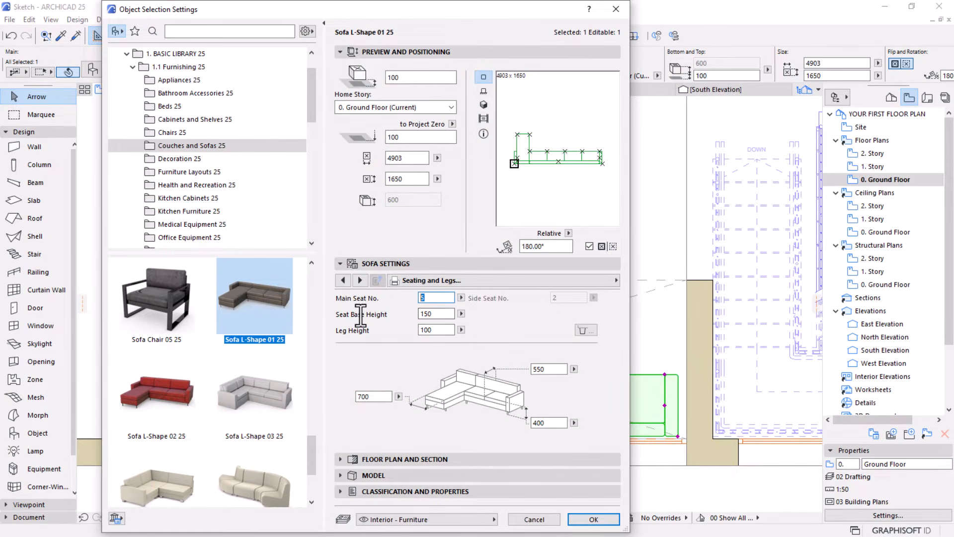
text(6)
key(Return)
scroll(613, 442, down, 4)
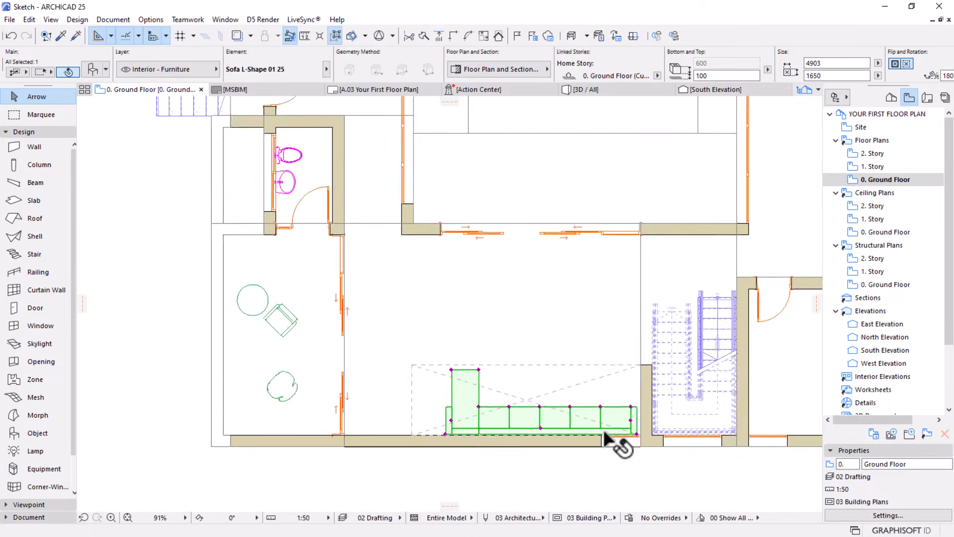
scroll(505, 415, up, 4)
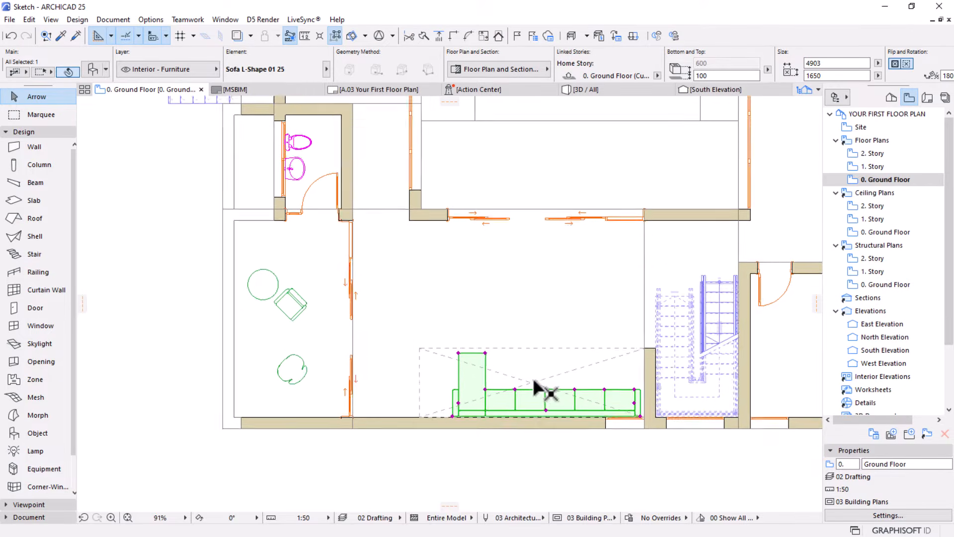
click(455, 336)
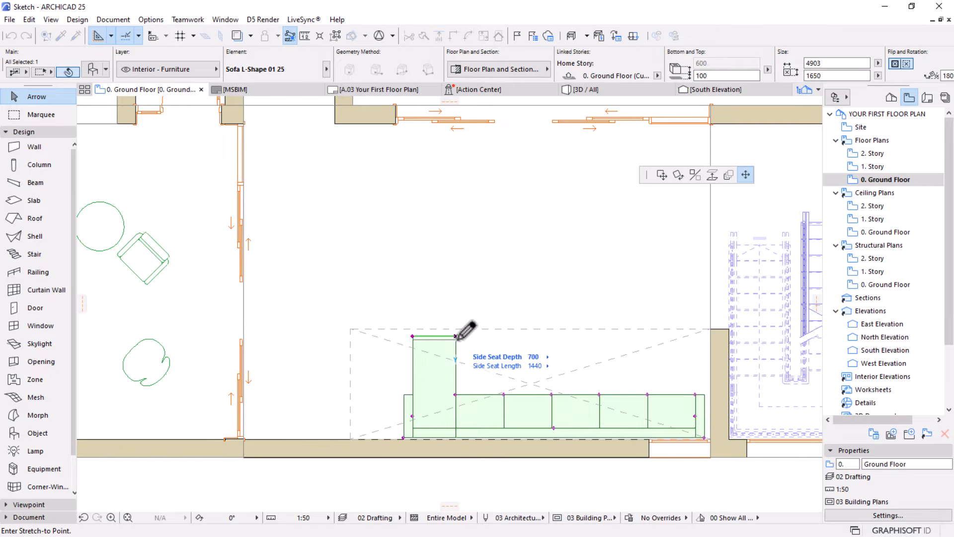
click(456, 337)
key(Escape)
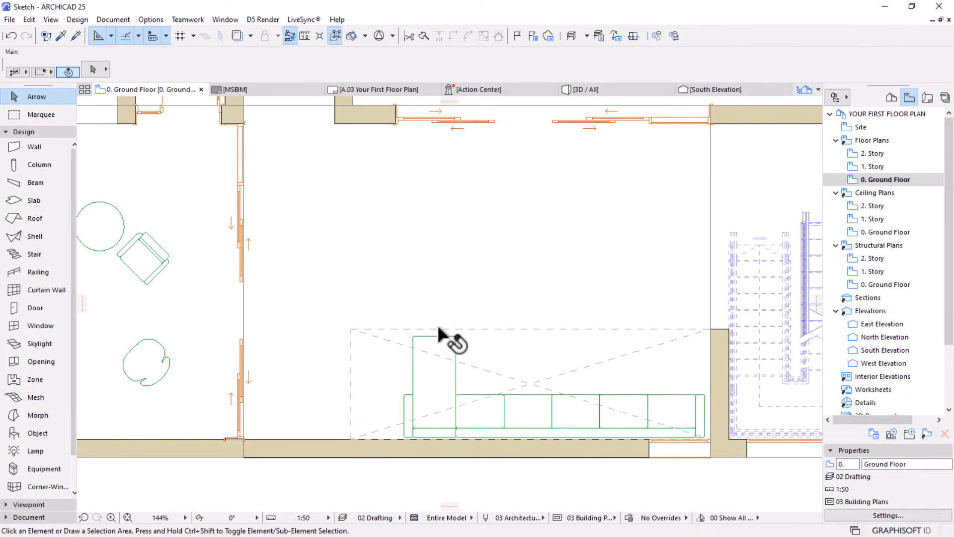
Copy the armchair and round coffee table from the western room about 5.7 m east into the room with the L-shaped sofa
scroll(438, 328, down, 2)
middle_drag(441, 344, 441, 375)
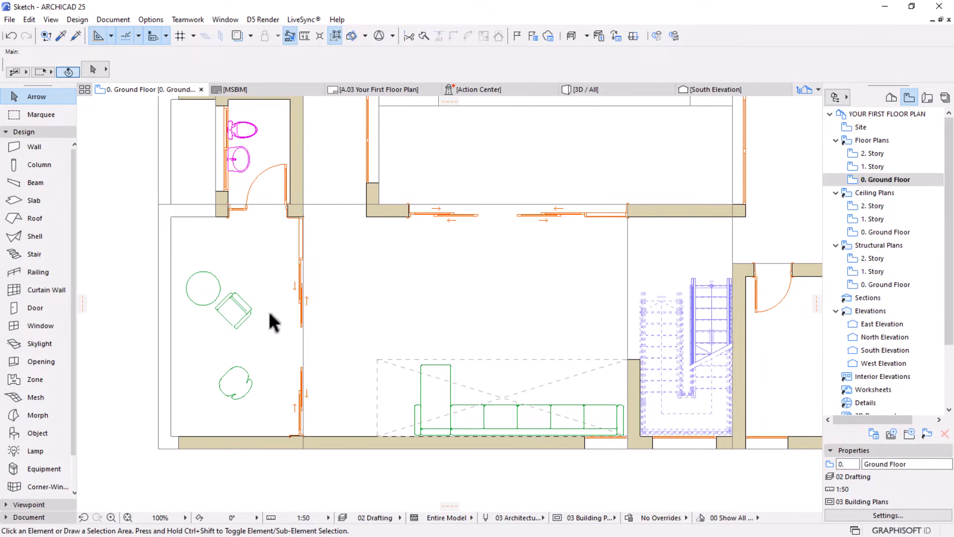
click(248, 319)
shift+click(194, 296)
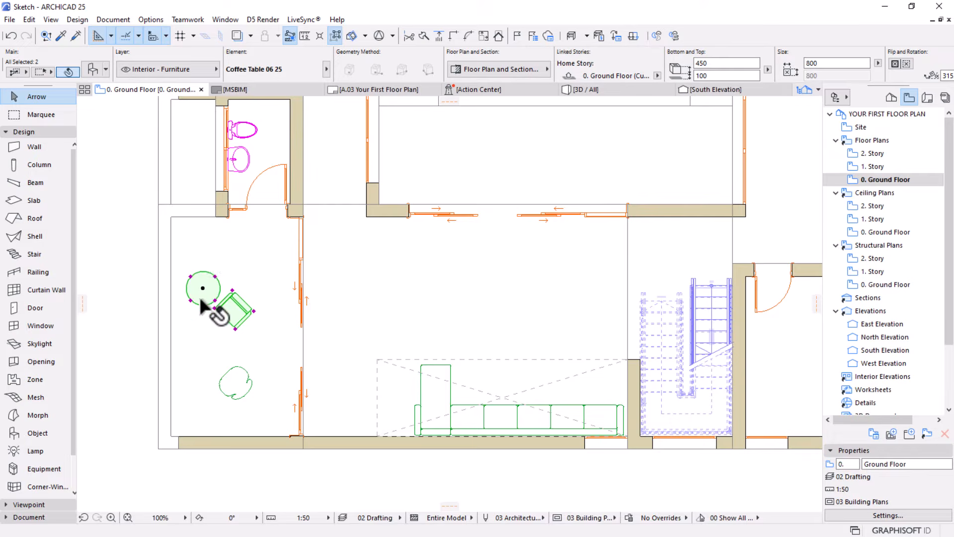
key(ctrl+shift+d)
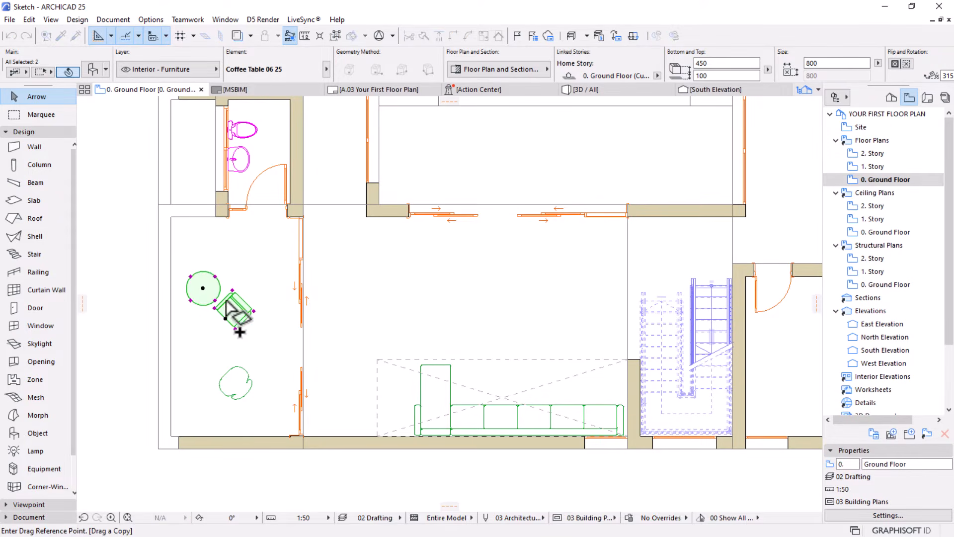
click(220, 301)
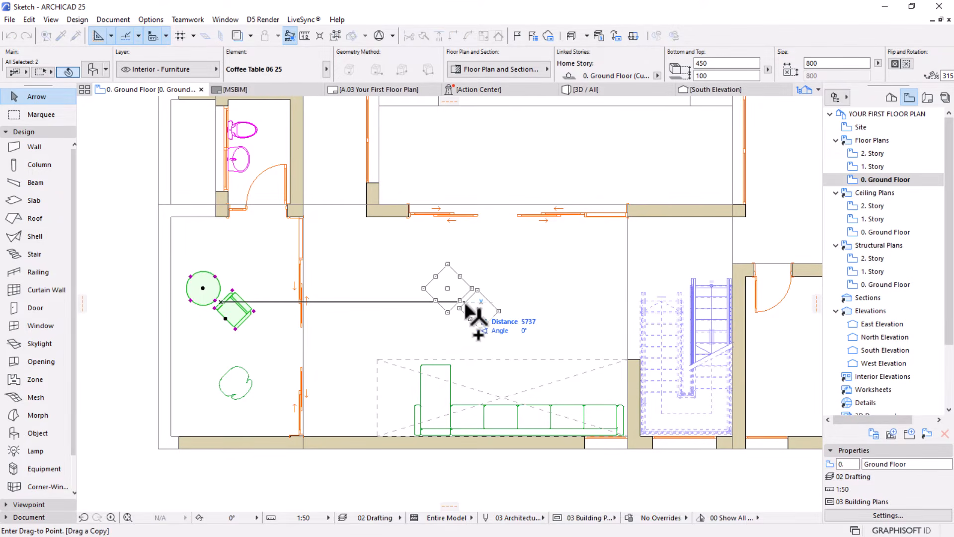
click(467, 309)
Rotate the copied armchair 90° counterclockwise and move it to the northwest side of the copied round coffee table
scroll(466, 307, up, 3)
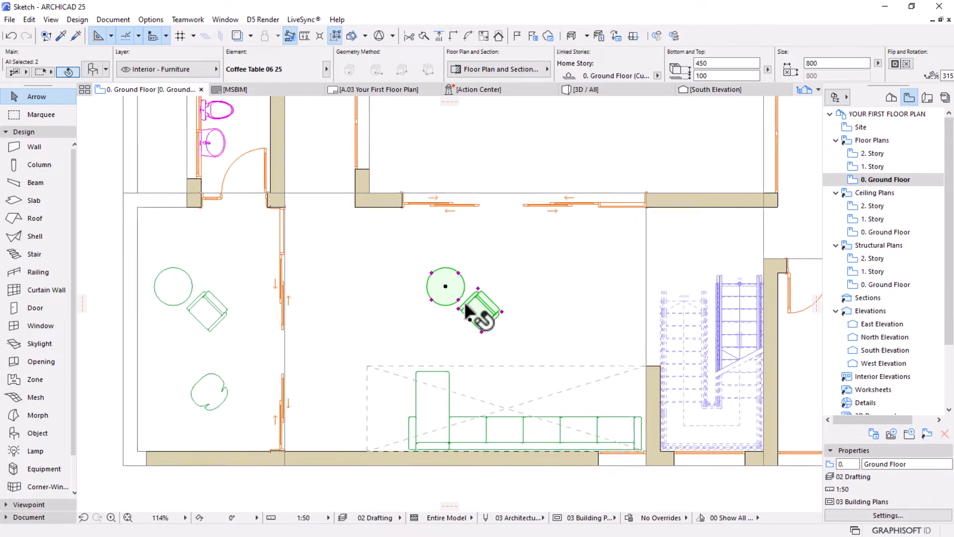
click(449, 293)
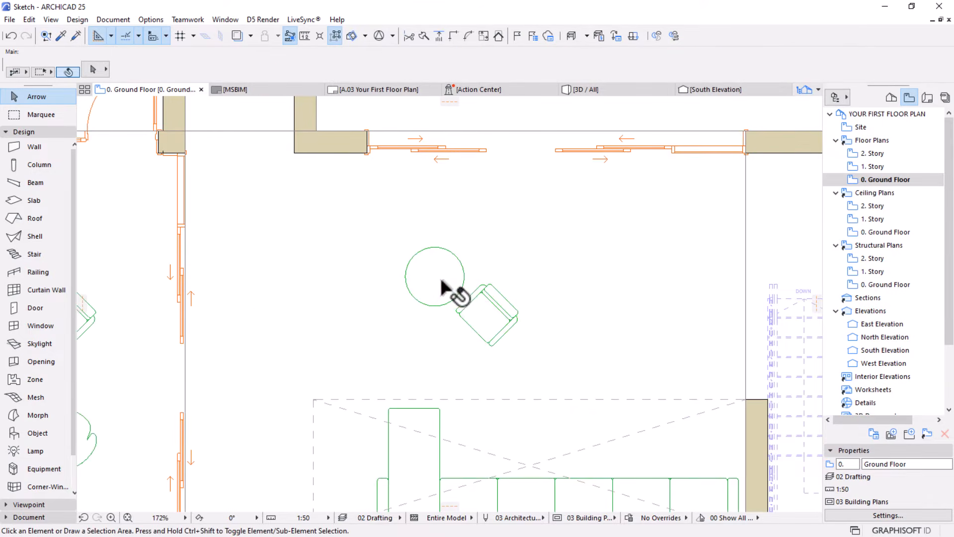
click(487, 318)
key(ctrl+e)
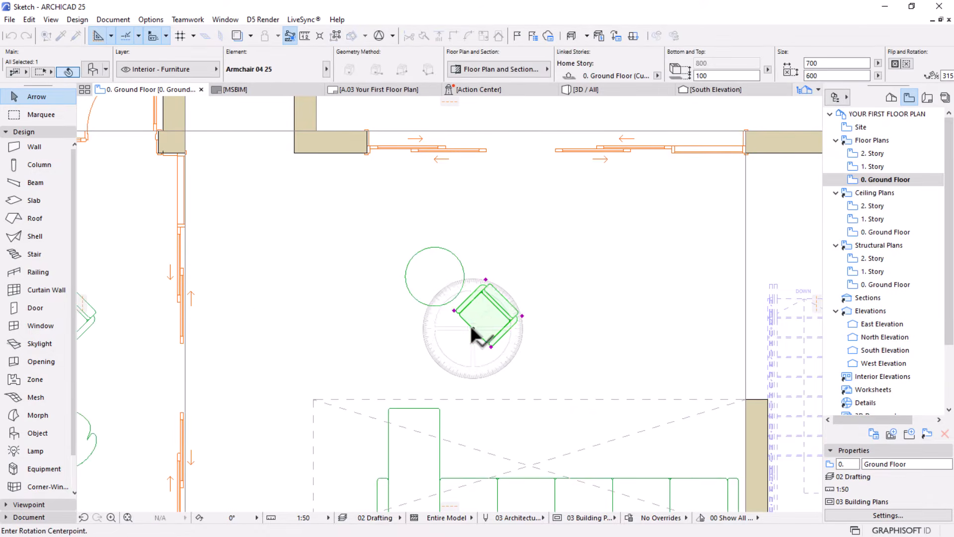
click(472, 328)
click(430, 371)
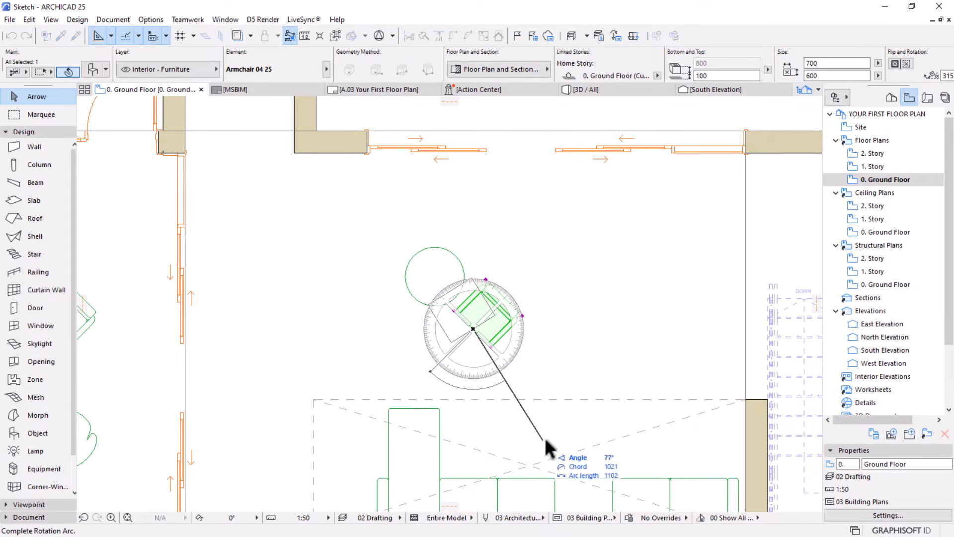
click(570, 428)
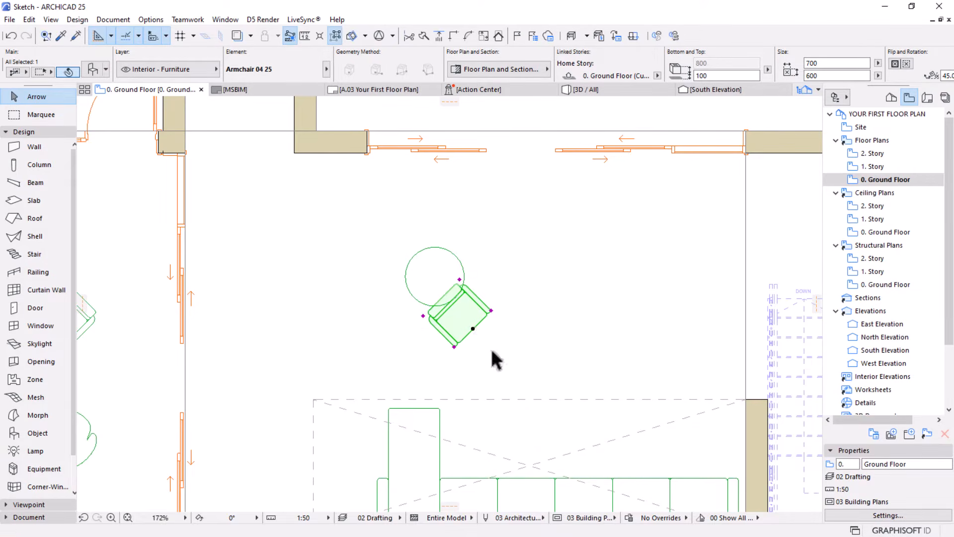
drag(462, 322, 453, 312)
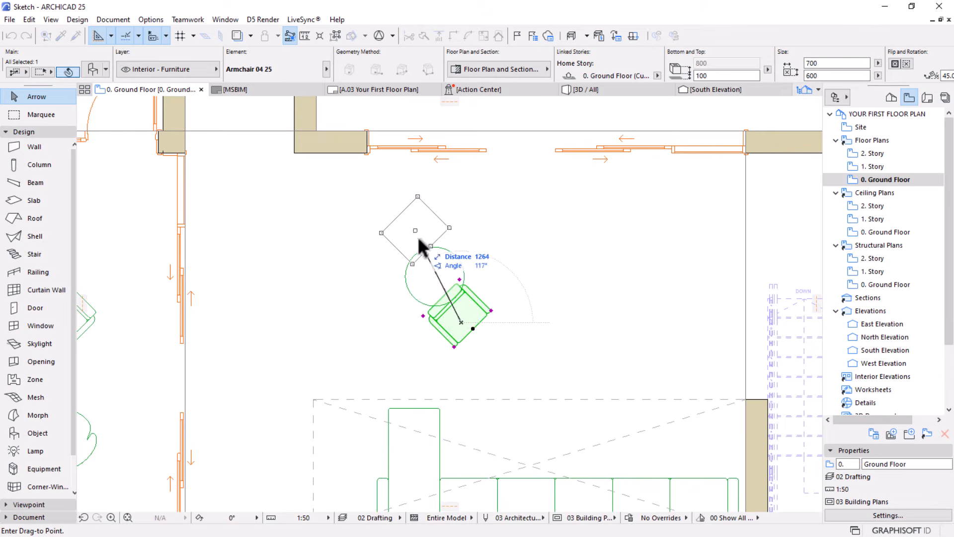
click(383, 235)
Move the copied round coffee table southeast by about 2.2 m, in front of the sofa's main seats
click(430, 281)
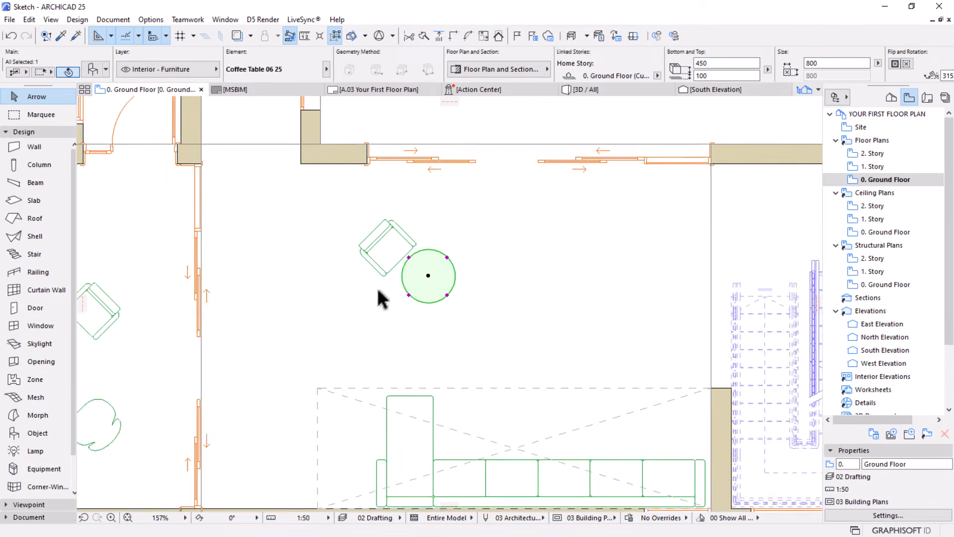
scroll(378, 288, down, 3)
scroll(390, 273, up, 2)
key(ctrl+d)
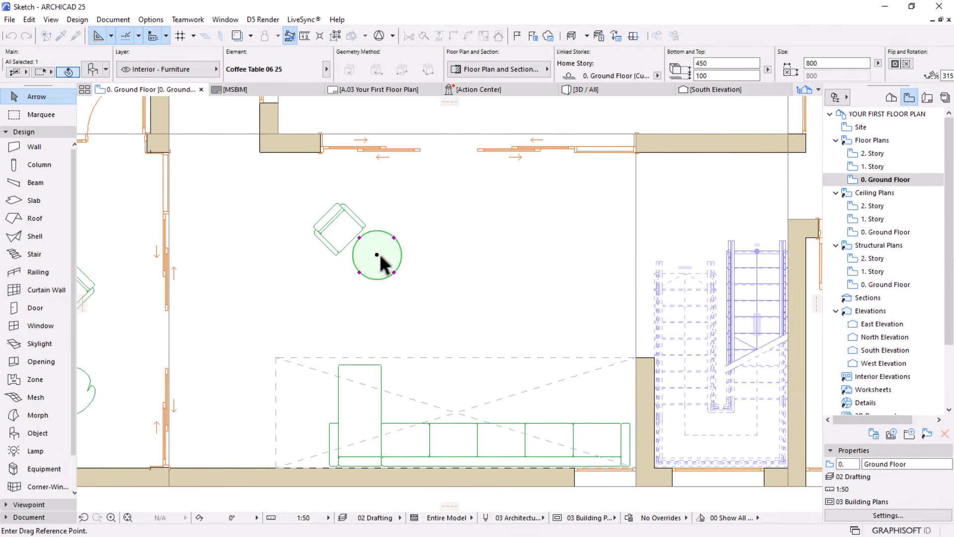
click(377, 255)
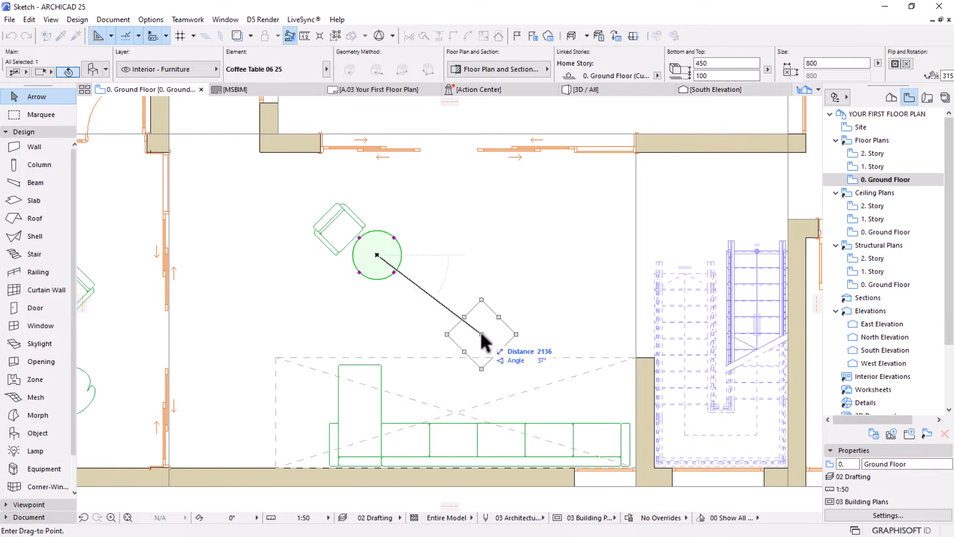
click(486, 343)
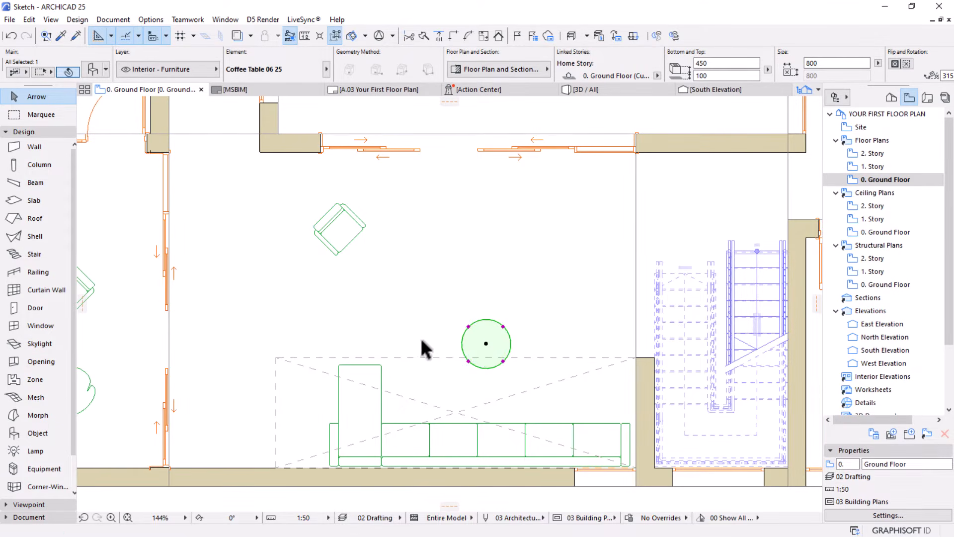
Replace the round coffee table in front of the sofa with the rectangular Coffee Table 05 25 from the library
click(94, 71)
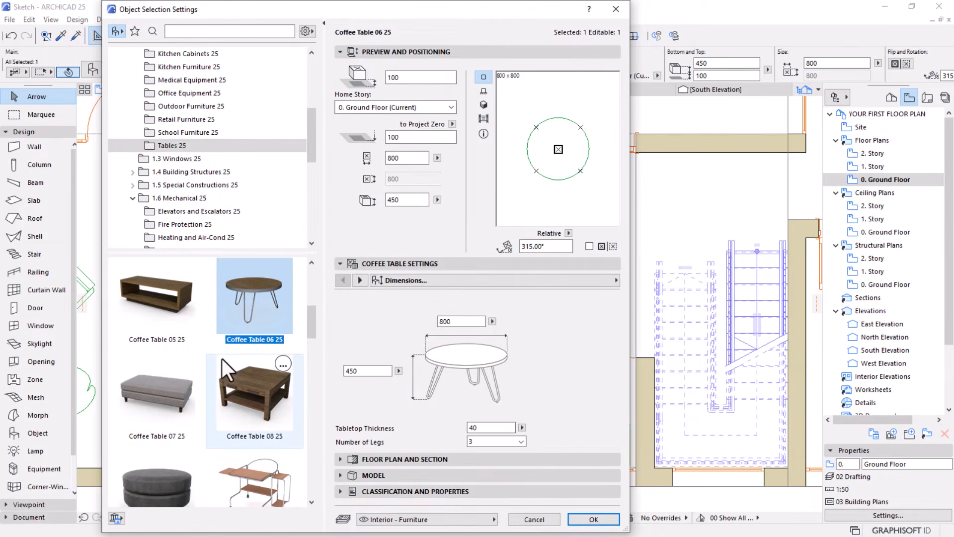
scroll(221, 365, down, 2)
scroll(222, 365, up, 3)
click(129, 325)
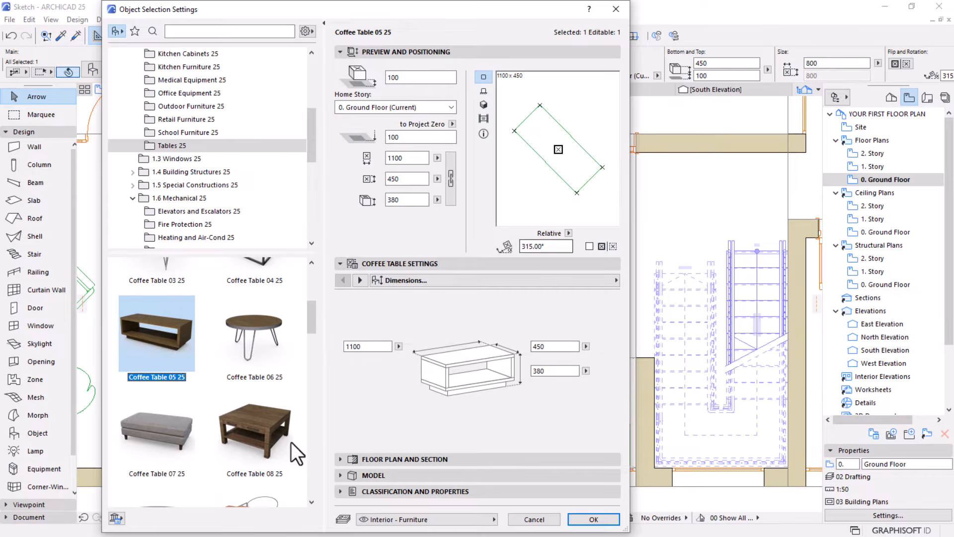
click(591, 518)
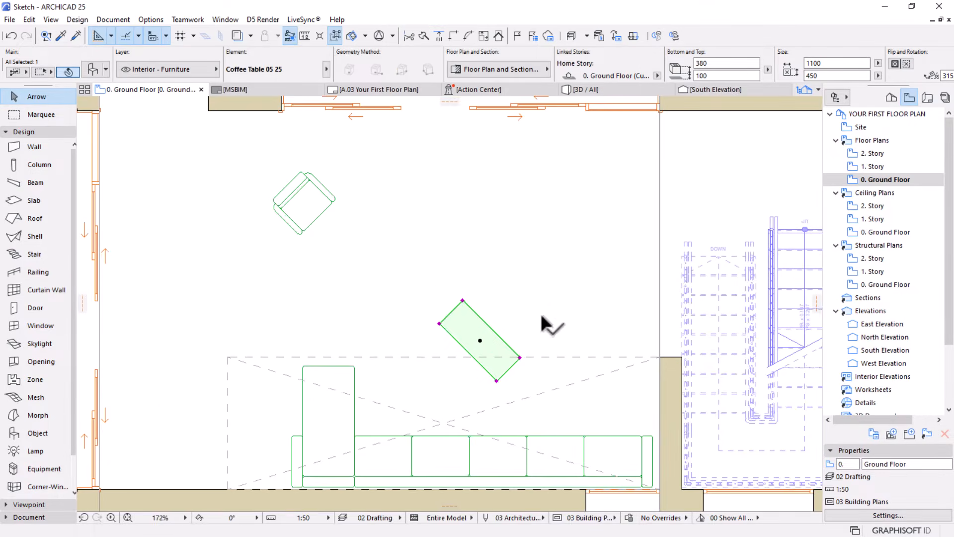
Set the rectangular coffee table's rotation angle to 0° and its length to 1500 mm
scroll(738, 78, down, 5)
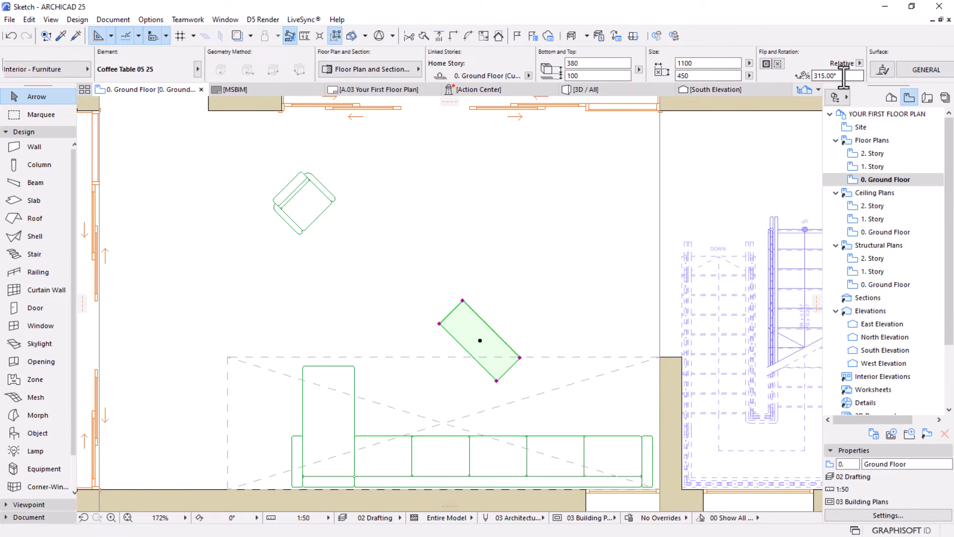
drag(845, 77, 703, 83)
key(Return)
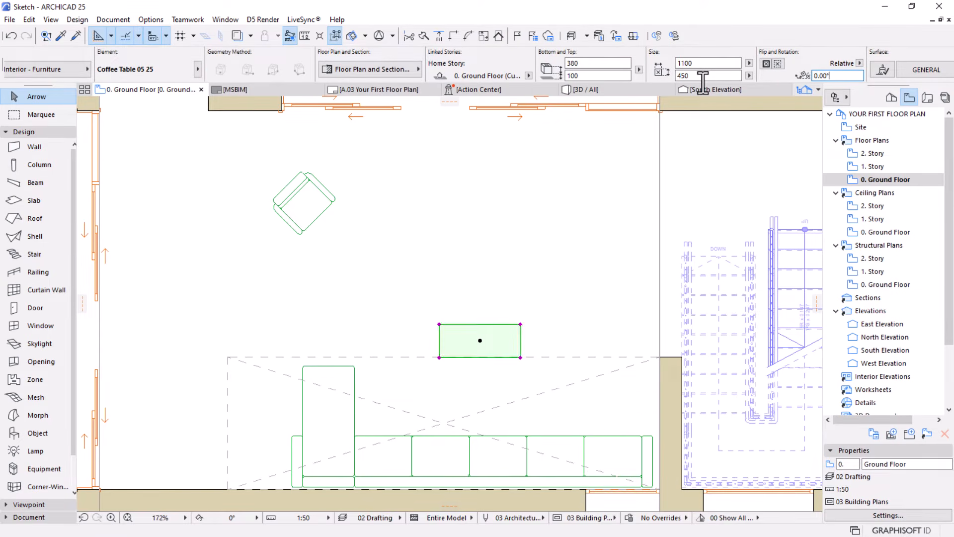
click(676, 64)
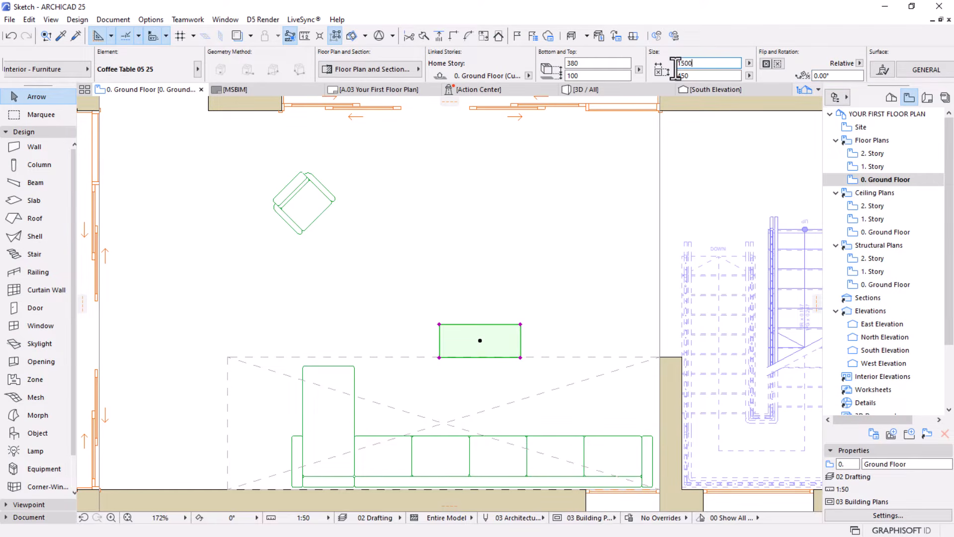
key(Return)
key(ctrl+d)
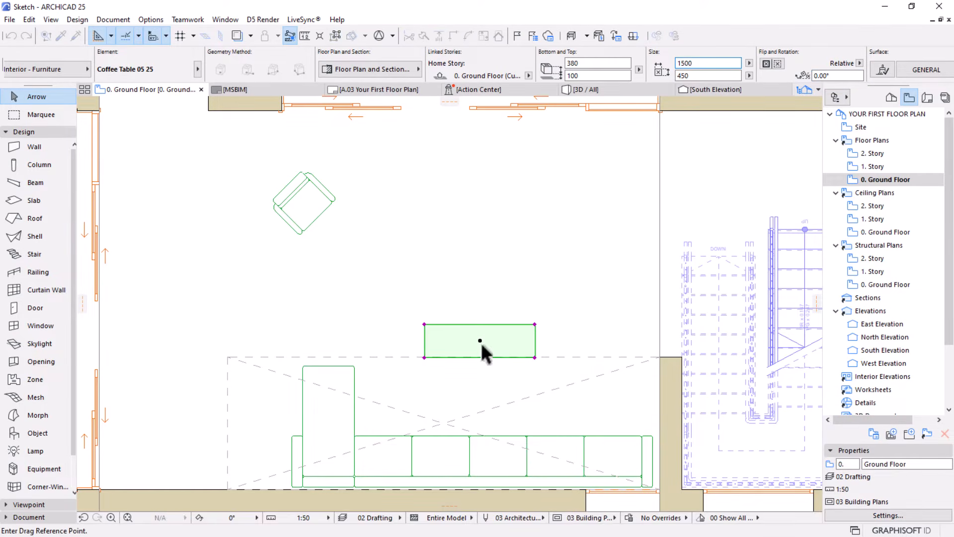
click(480, 340)
scroll(490, 338, down, 2)
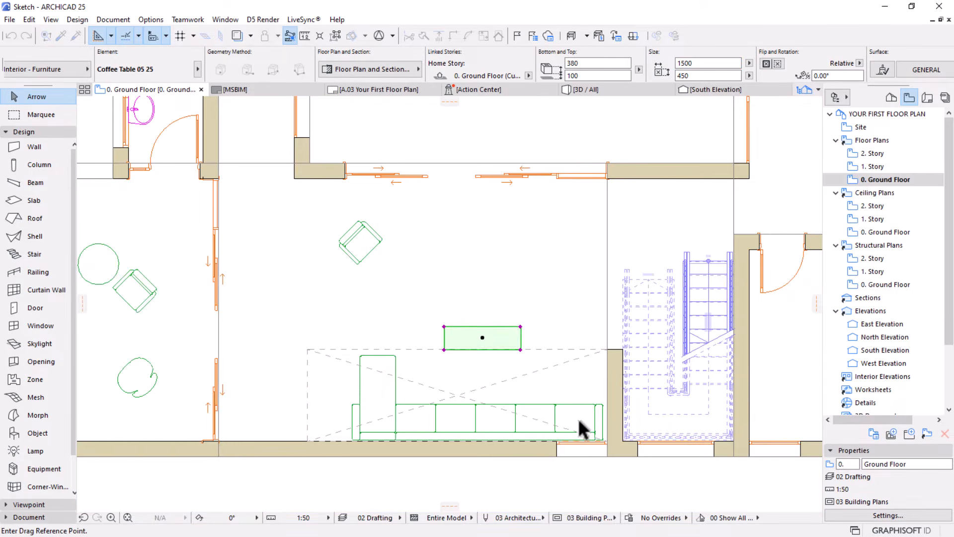
key(Escape)
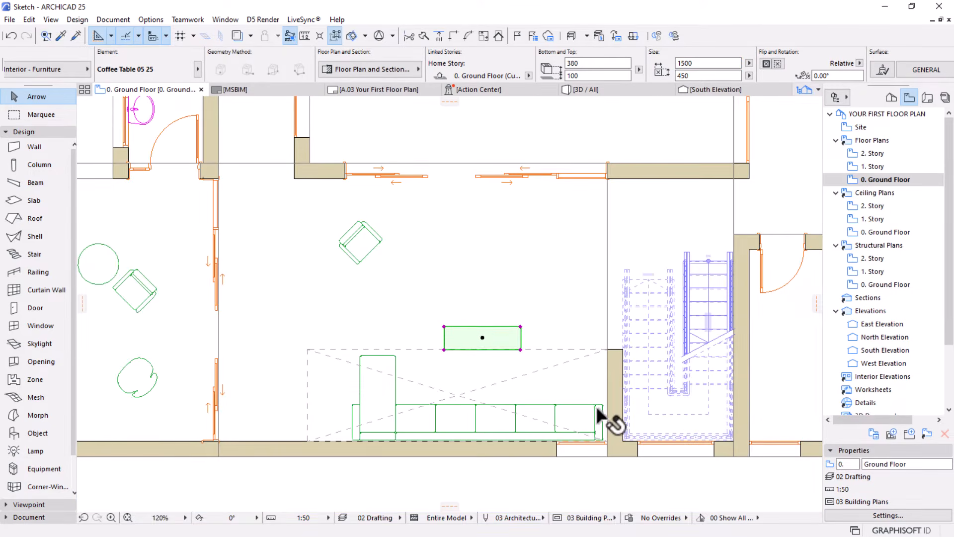
Stretch the L-shaped sofa's main seats northward to a Main Seat Depth of about 758 mm
click(595, 403)
click(595, 404)
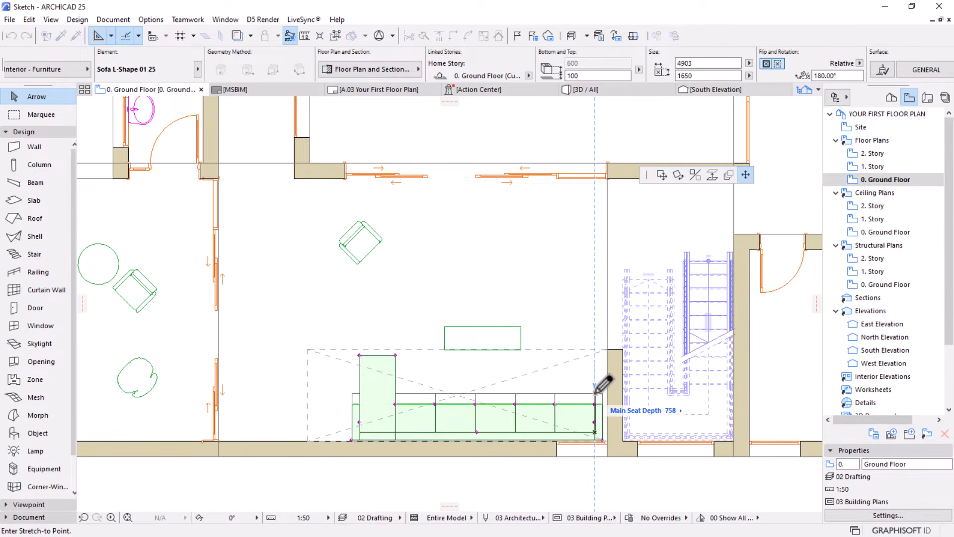
click(594, 393)
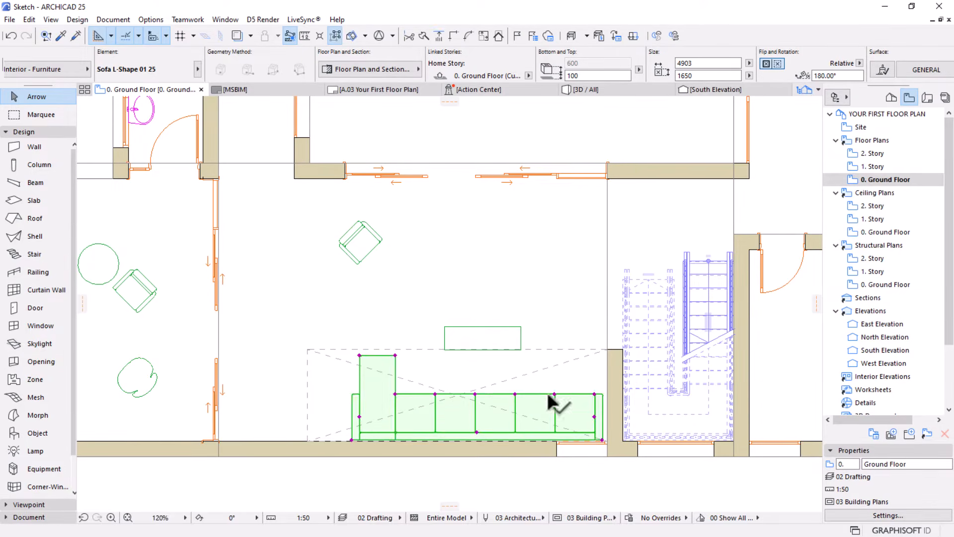
key(Escape)
Move the armchair north of the sofa about 830 mm southeast, closer to the rectangular coffee table
scroll(514, 332, down, 3)
middle_drag(359, 414, 381, 410)
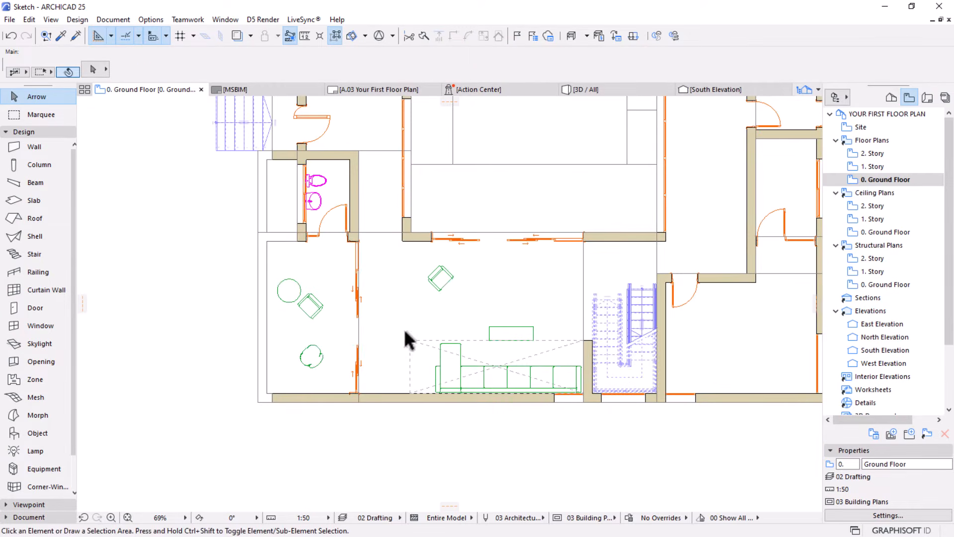
scroll(404, 332, up, 1)
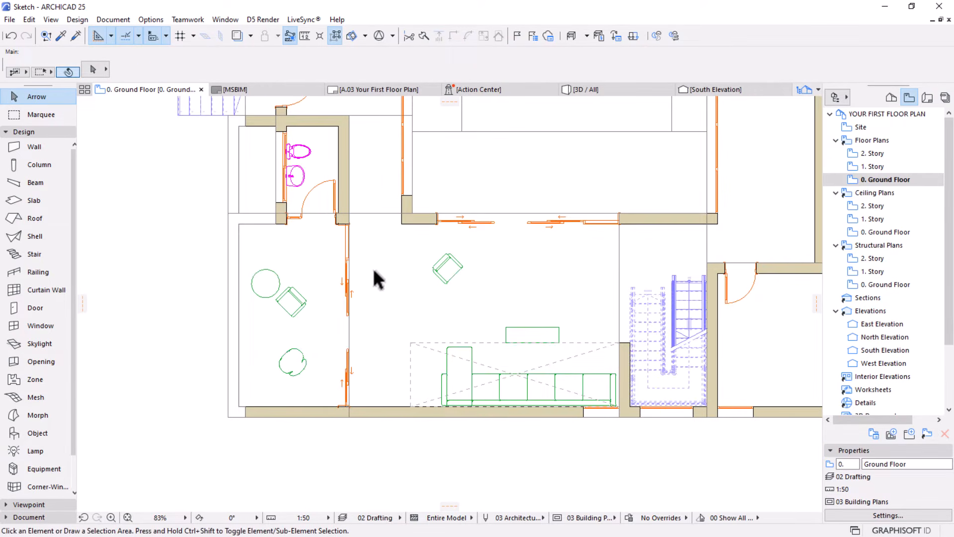
click(449, 277)
click(454, 277)
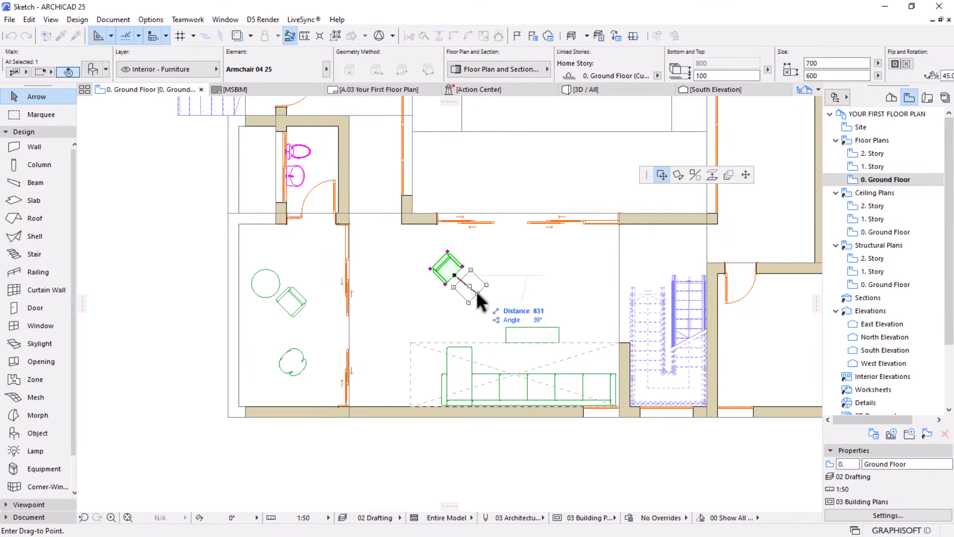
click(477, 299)
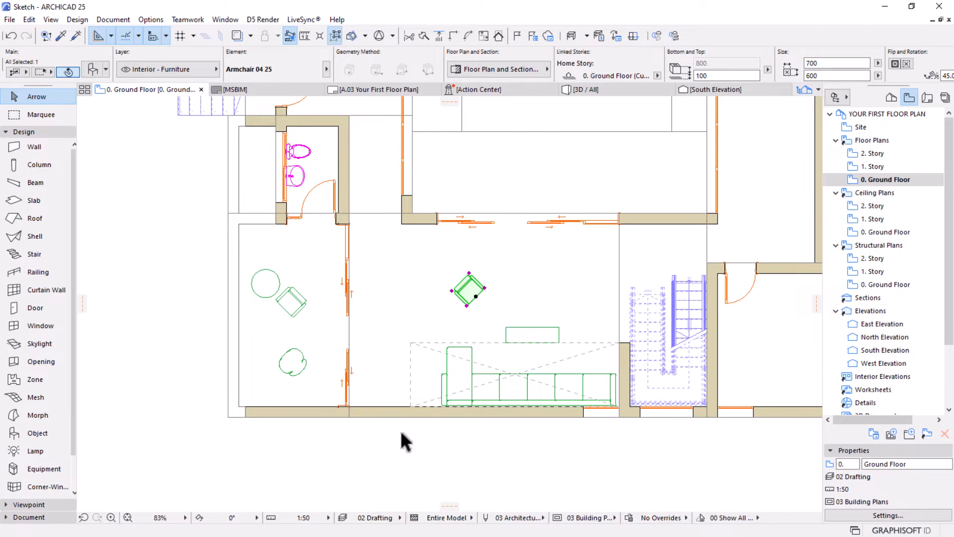
click(426, 421)
Place a copy of the armchair north of the L-shaped sofa farther west, near the west sliding doors
scroll(471, 438, down, 5)
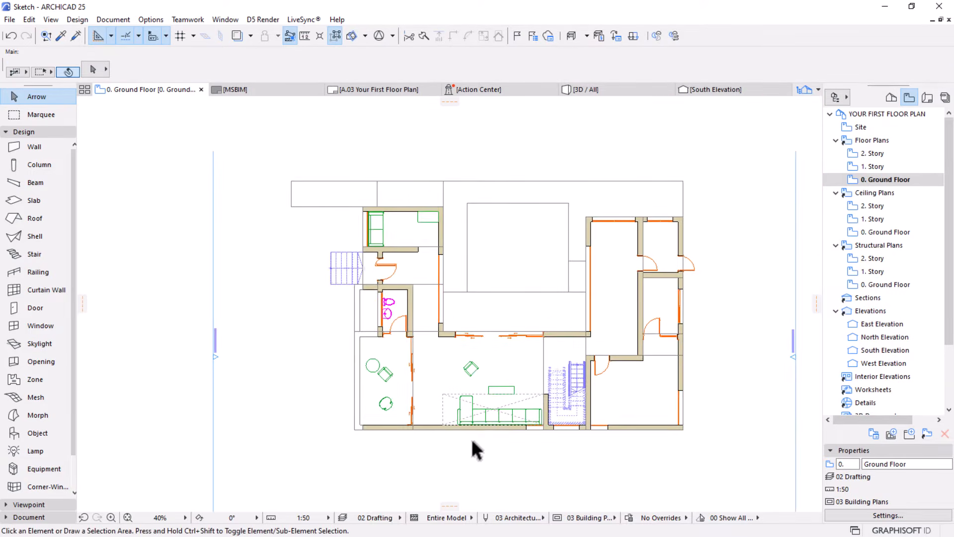
scroll(470, 413, up, 4)
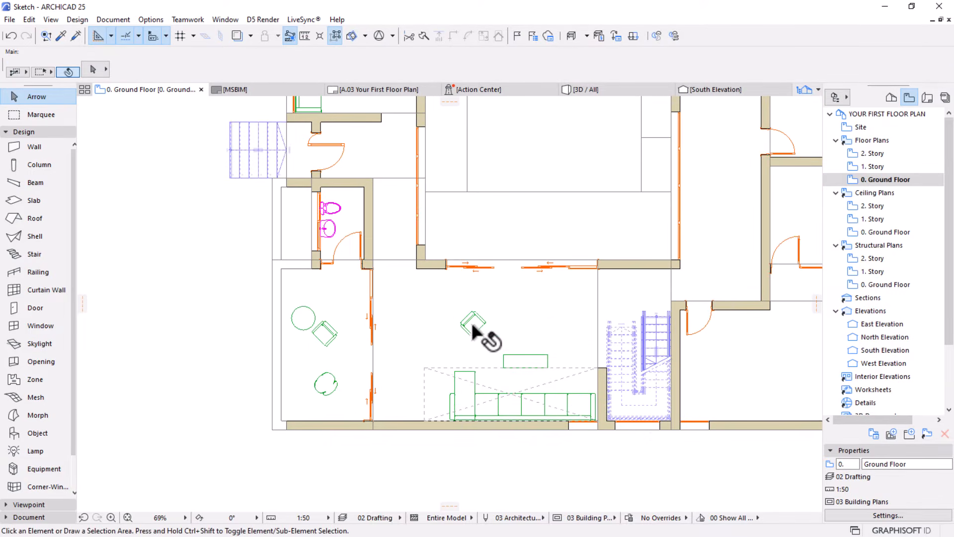
click(470, 330)
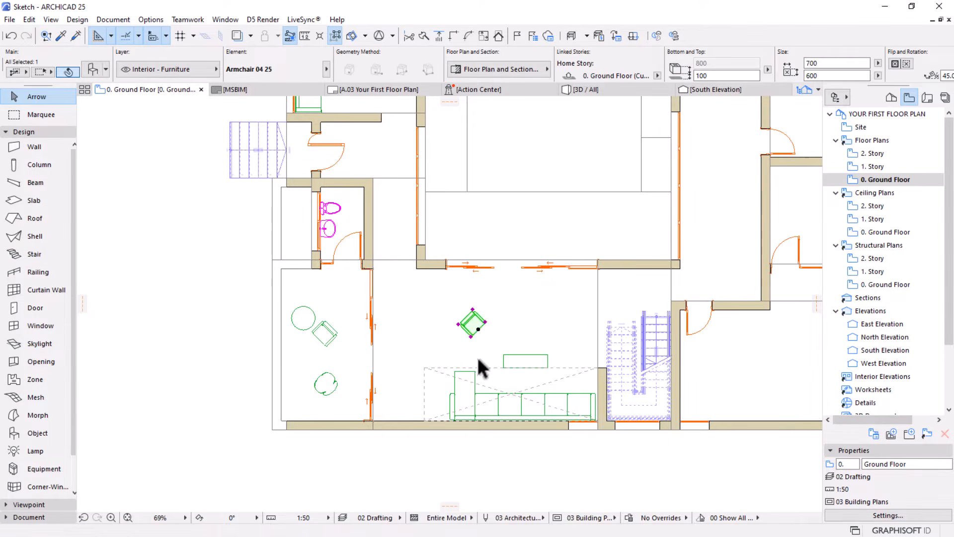
click(468, 330)
click(407, 349)
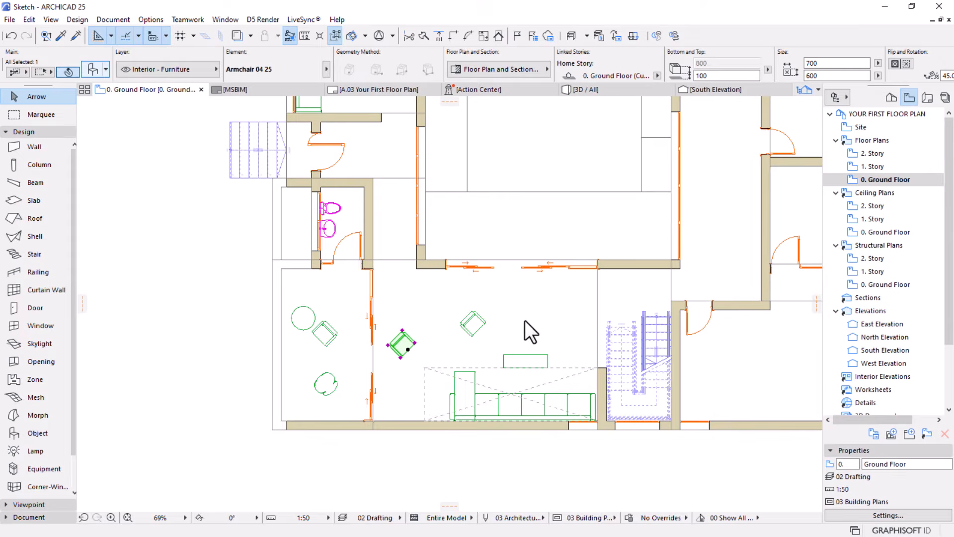
Replace the copied armchair with Sofa 01 25 from the Couches and Sofas 25 library folder
key(ctrl+t)
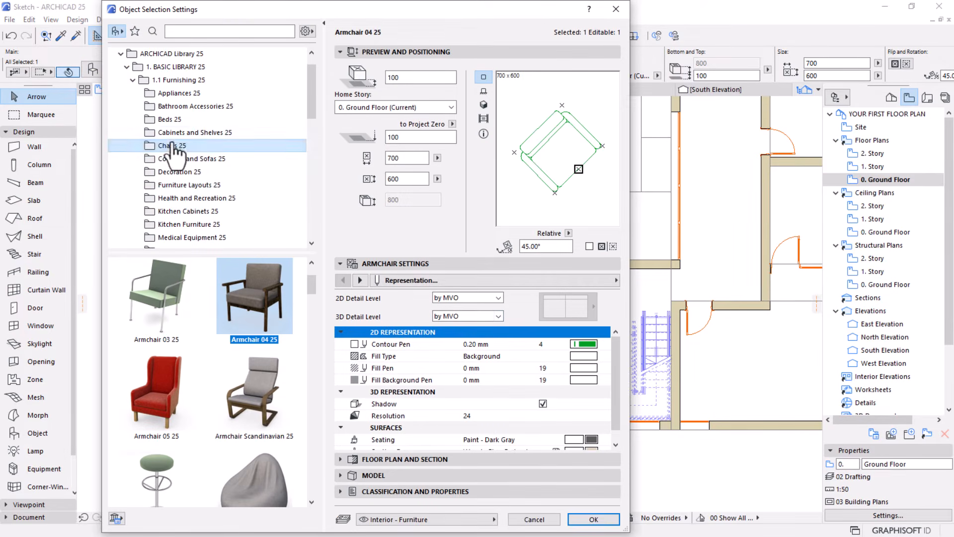
click(180, 159)
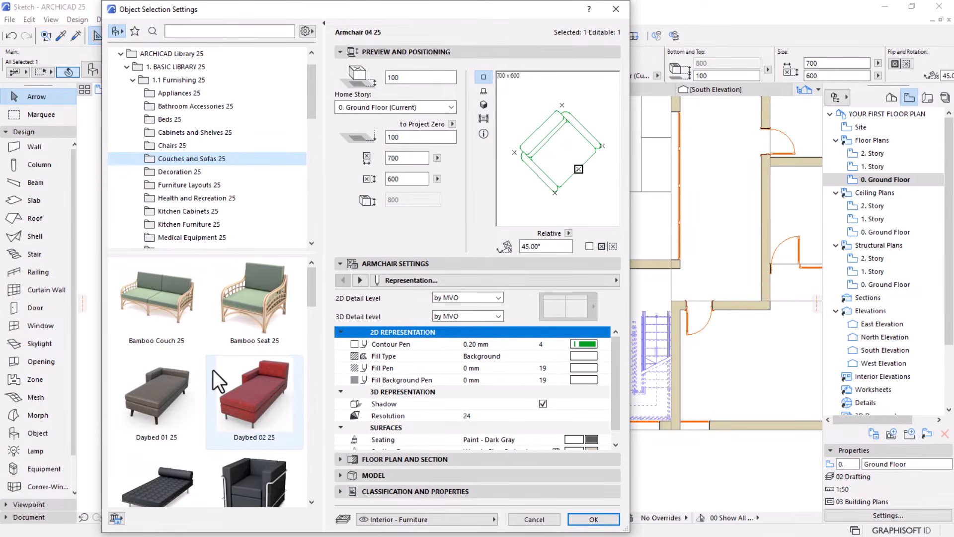
scroll(213, 370, down, 10)
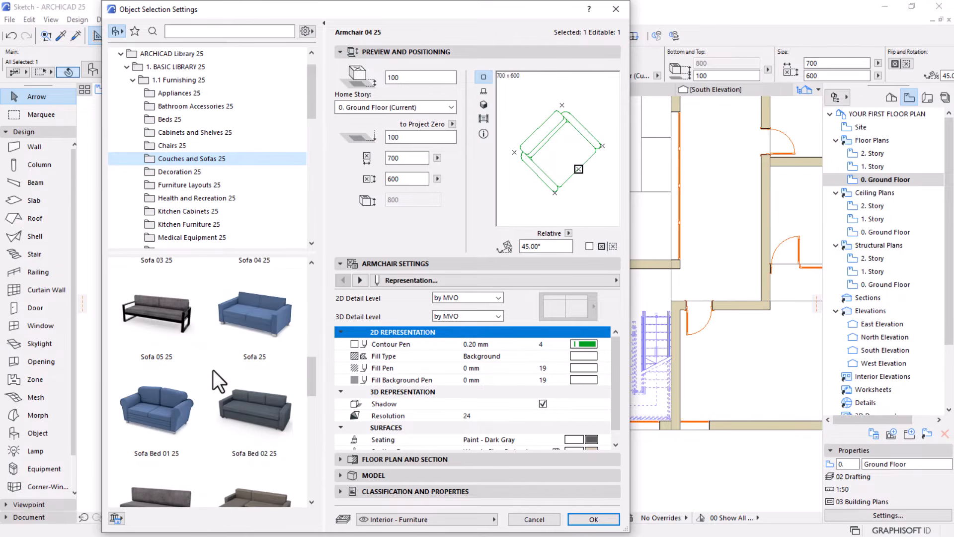
scroll(212, 370, down, 5)
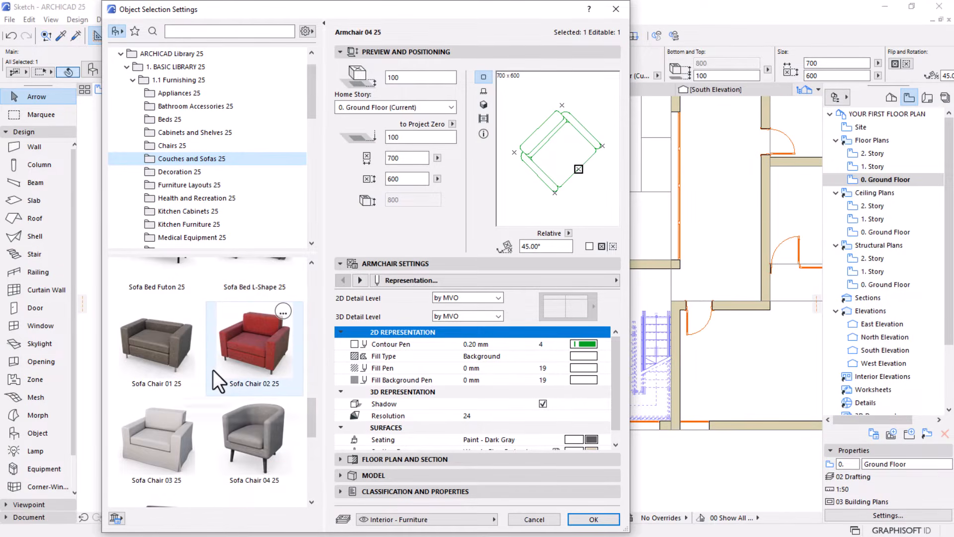
scroll(212, 369, down, 5)
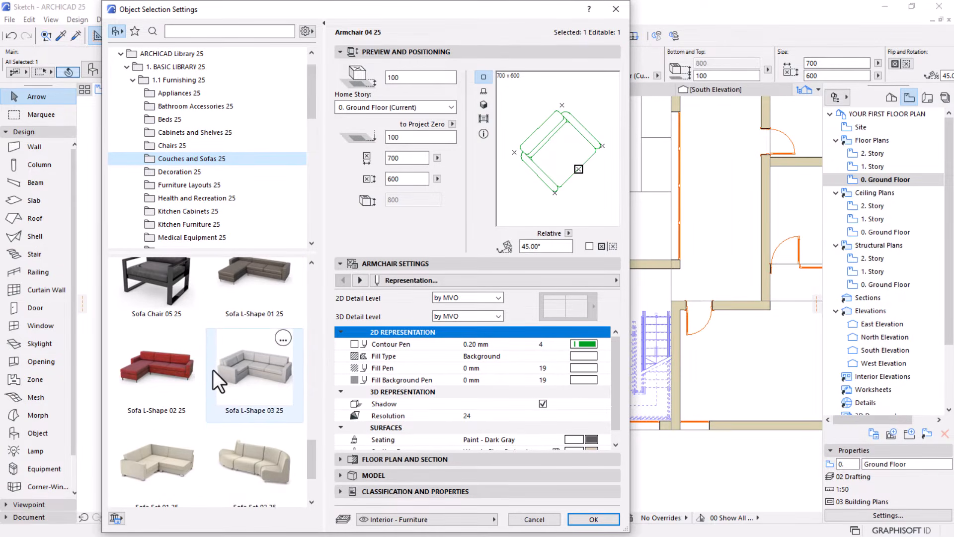
scroll(212, 368, down, 2)
scroll(213, 370, up, 5)
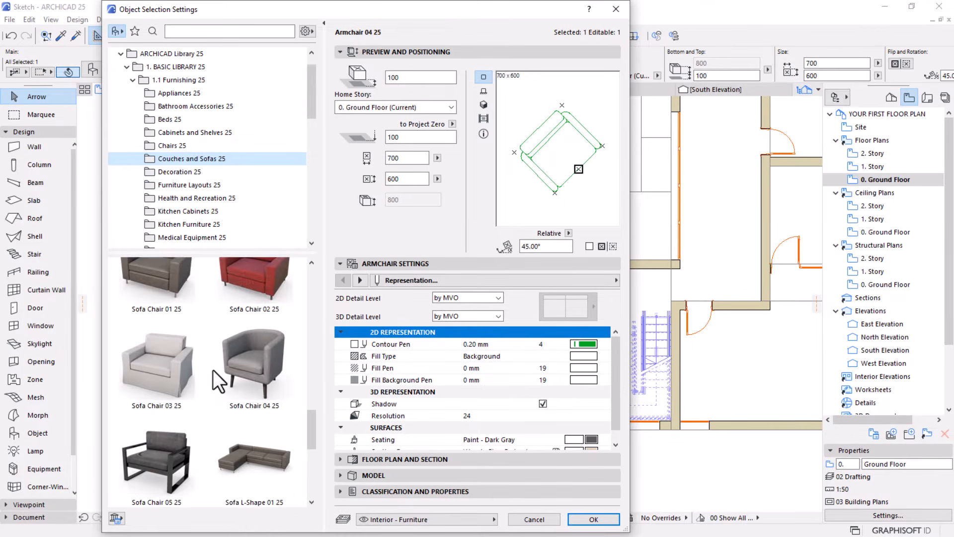
scroll(212, 370, up, 6)
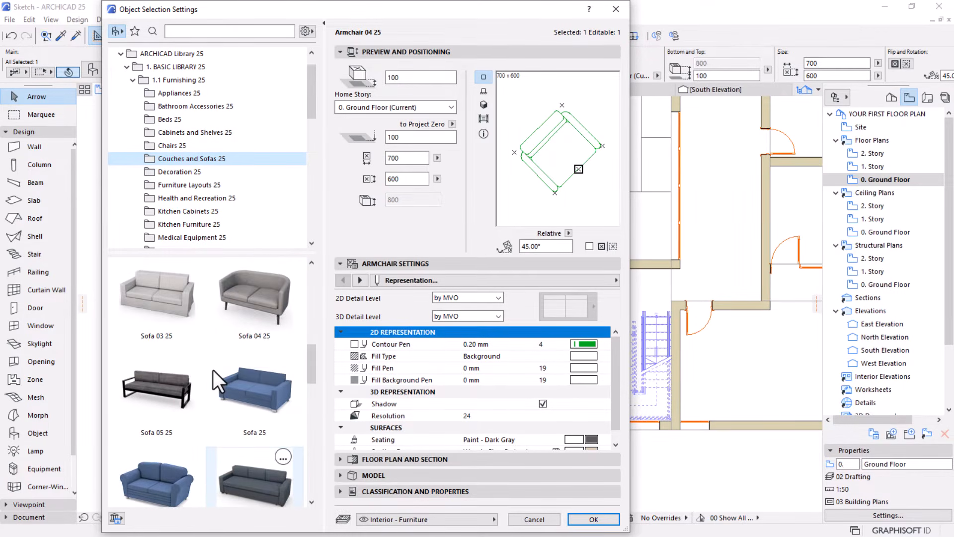
scroll(213, 370, up, 2)
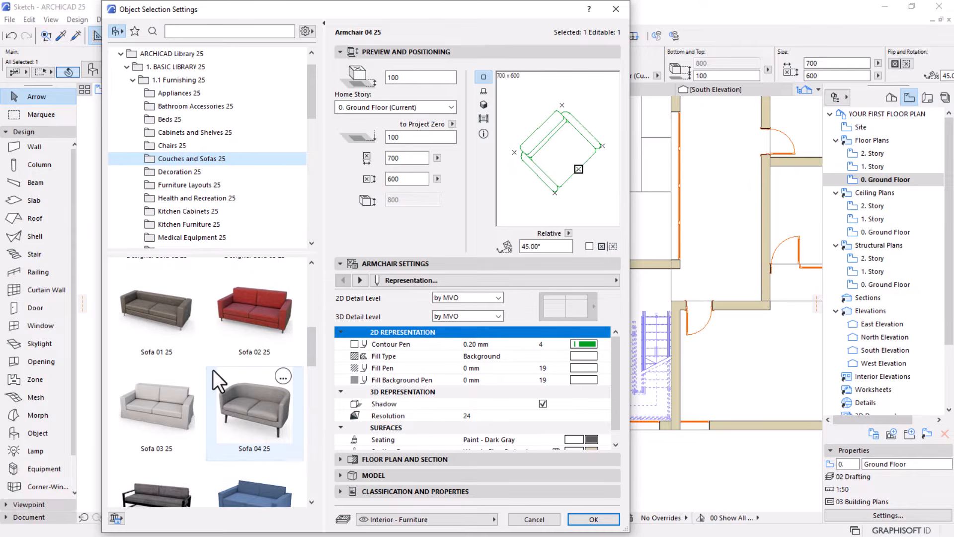
scroll(213, 369, up, 4)
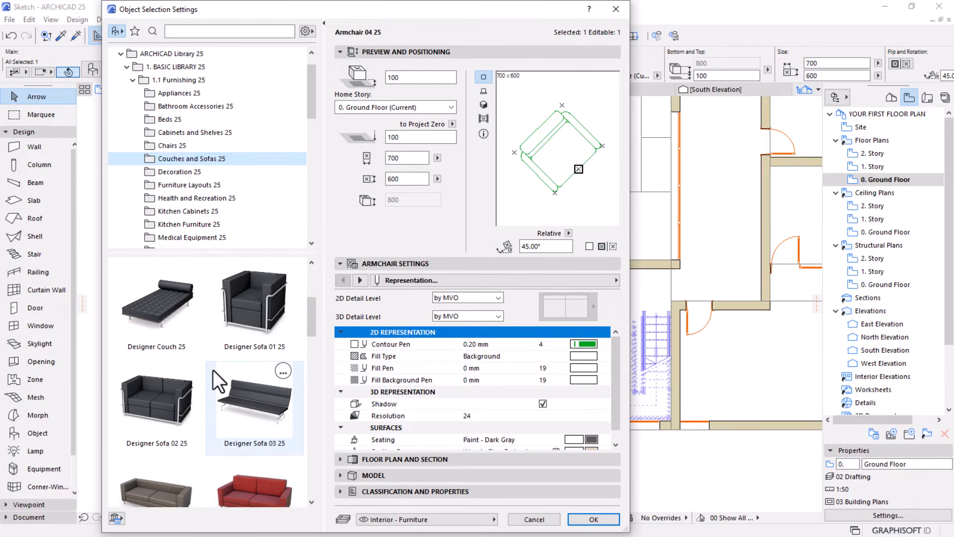
scroll(212, 370, up, 5)
scroll(213, 369, down, 6)
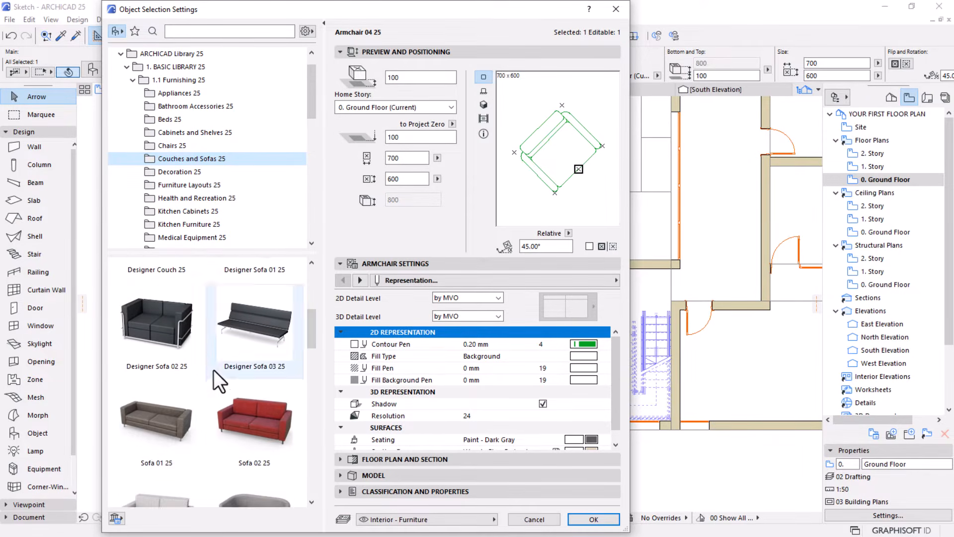
scroll(176, 402, down, 1)
click(163, 397)
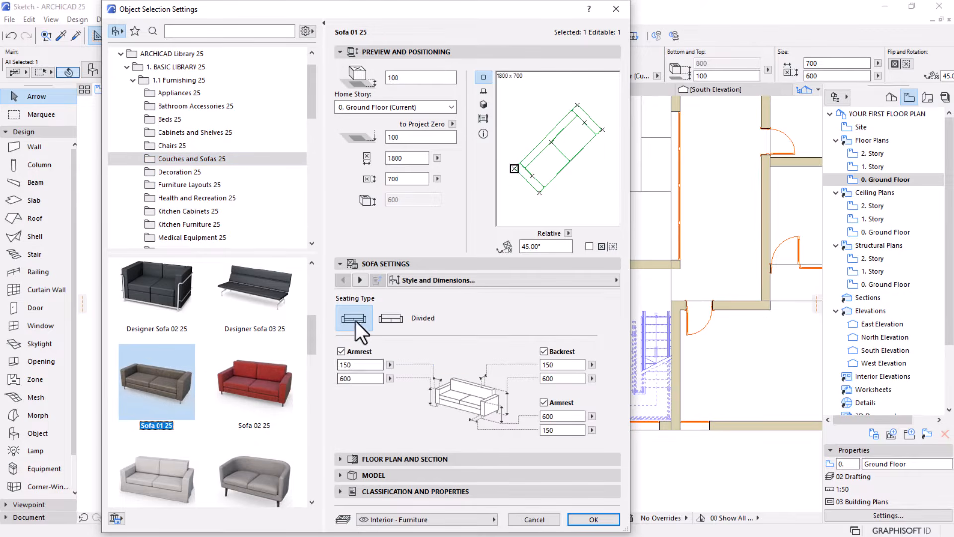
Set the new sofa's Main Seat No. to 3 and its rotation angle to 90°
click(364, 285)
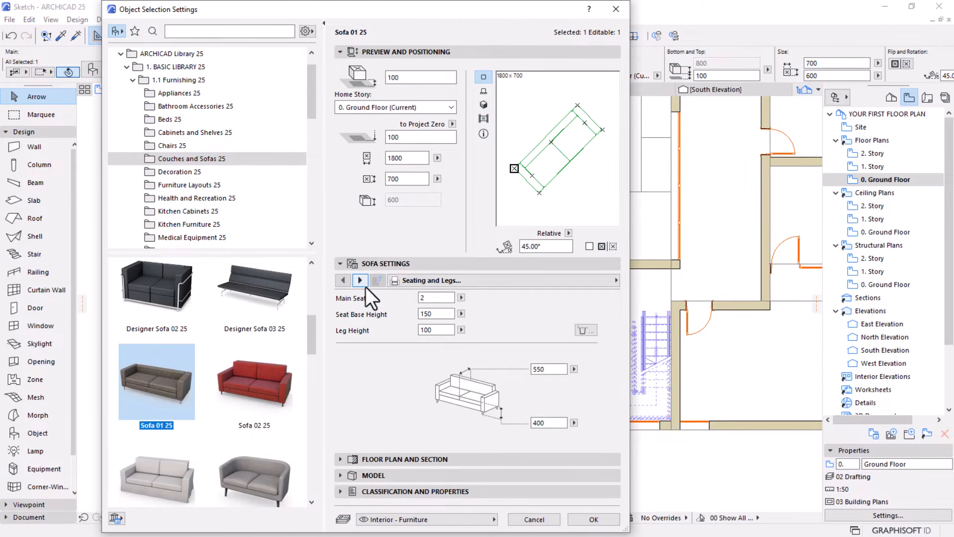
click(438, 298)
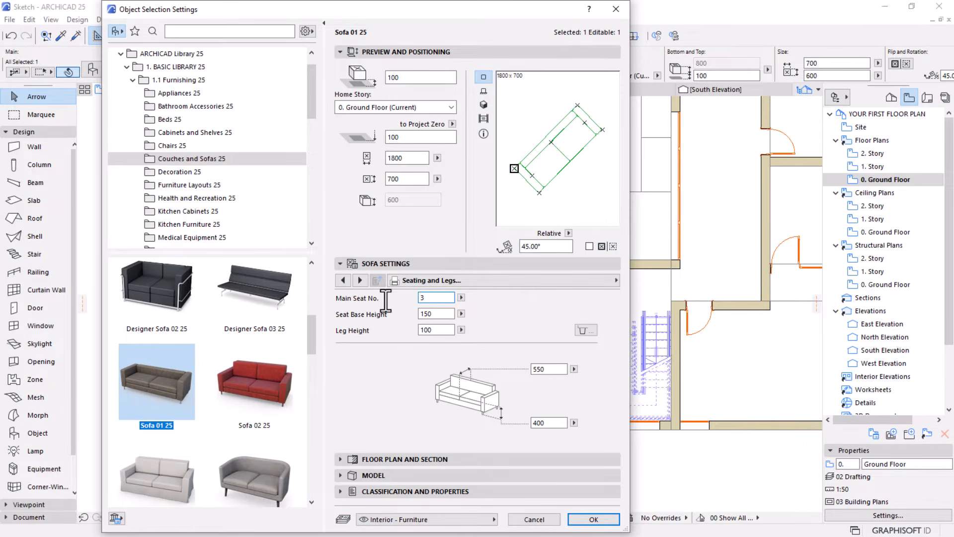
key(Return)
click(551, 246)
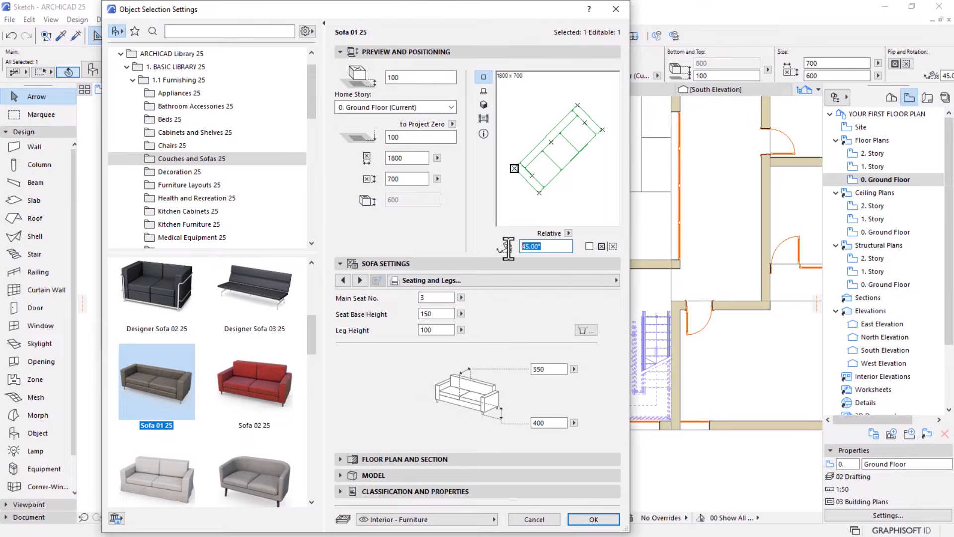
text(0)
key(Return)
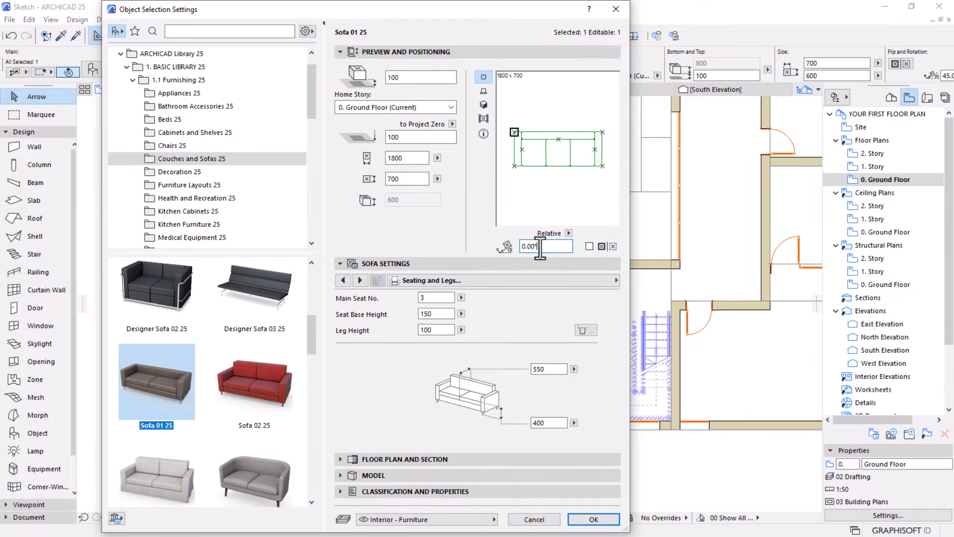
drag(540, 247, 427, 262)
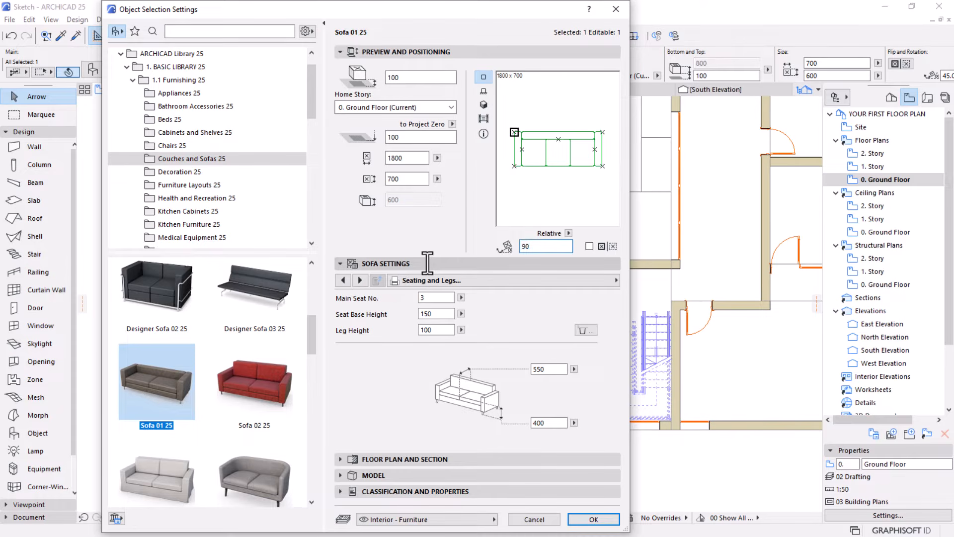
key(Return)
Move the three-seat sofa south, west of the L-shaped sofa, and stretch it to a width of 2000 mm and a depth of 800 mm
scroll(418, 398, up, 3)
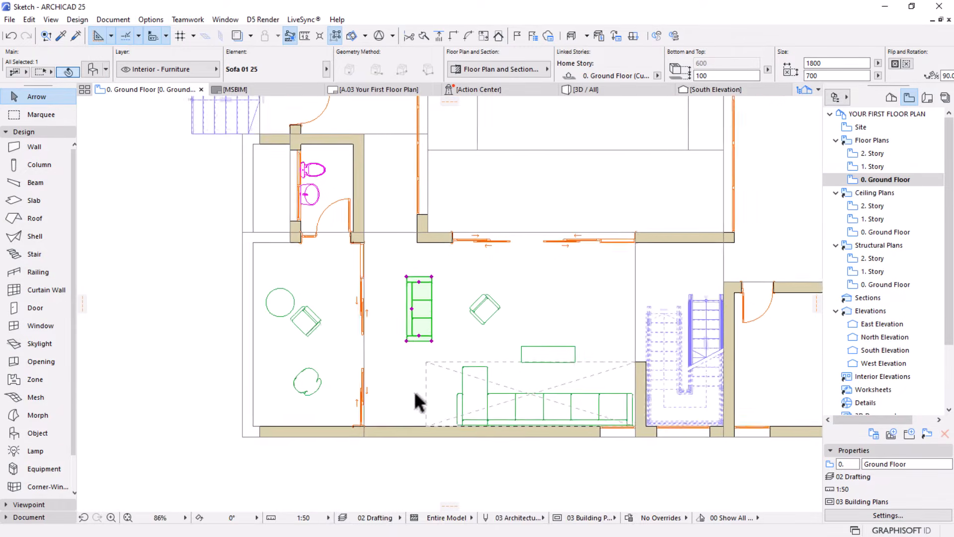
drag(412, 289, 405, 349)
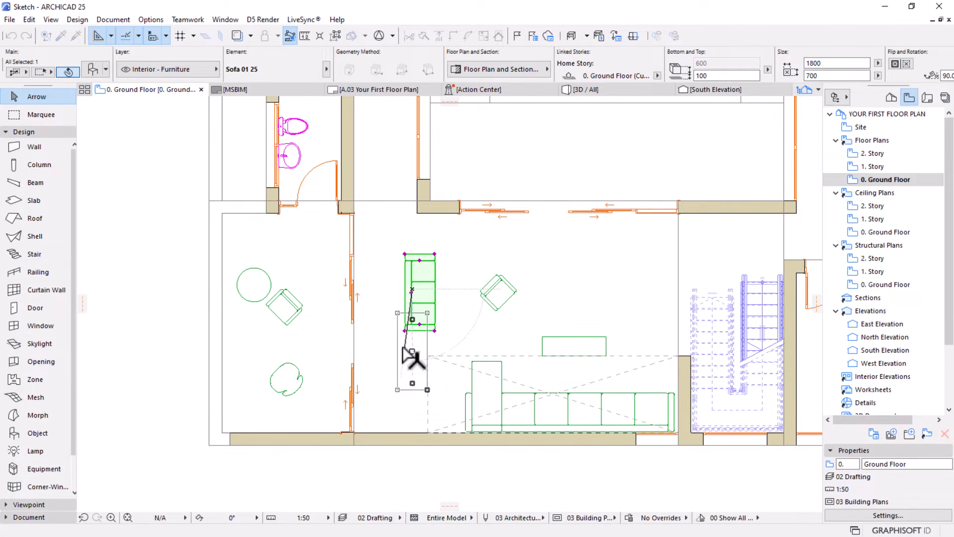
click(427, 313)
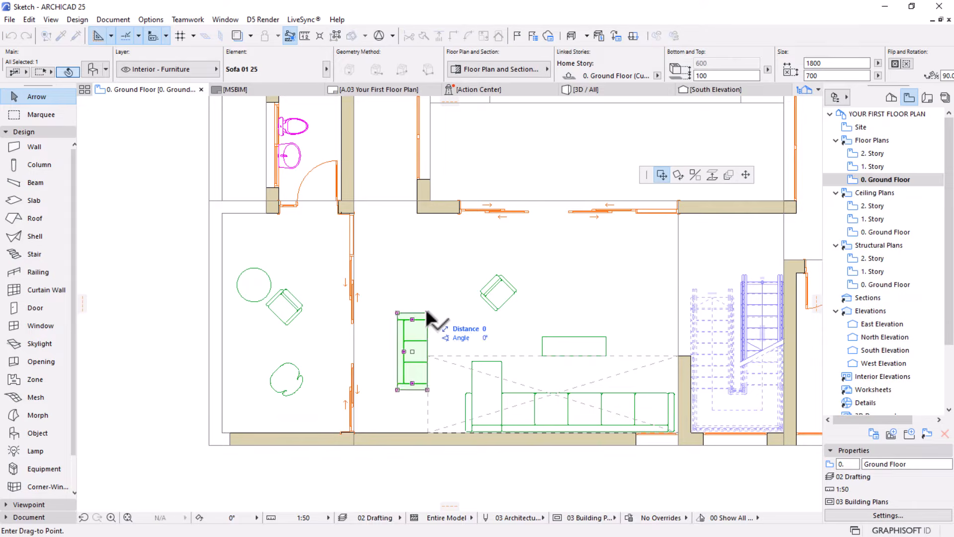
click(746, 174)
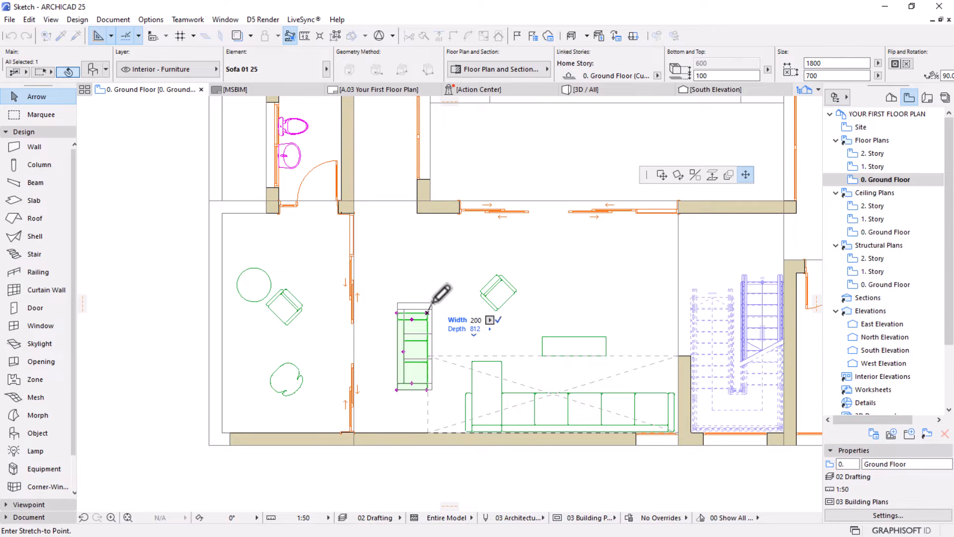
key(Tab)
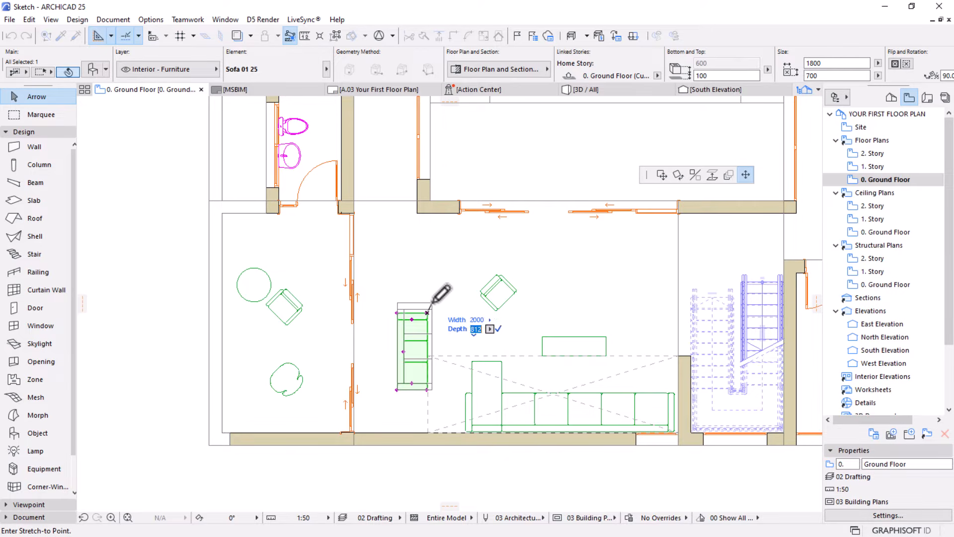
text(800)
key(Return)
click(497, 255)
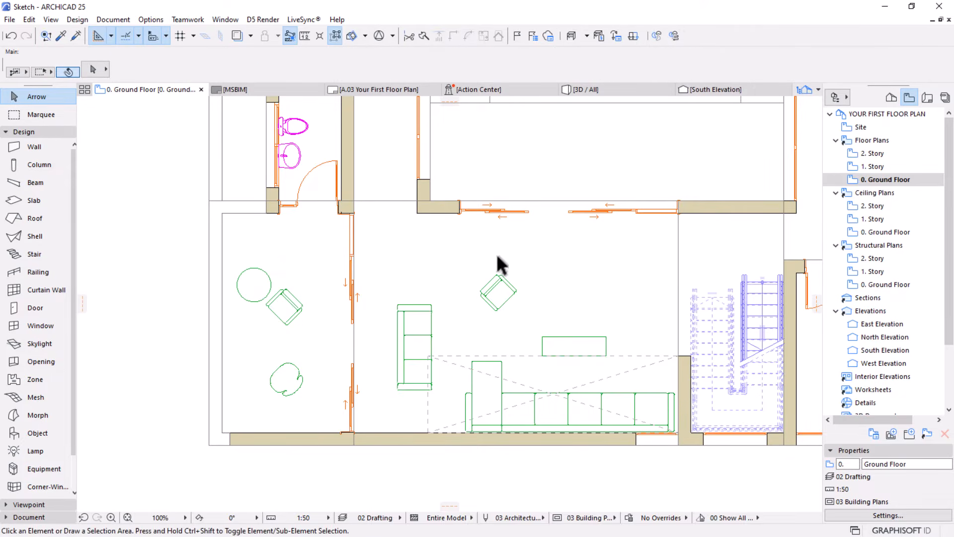
scroll(469, 389, down, 2)
middle_drag(469, 389, 321, 343)
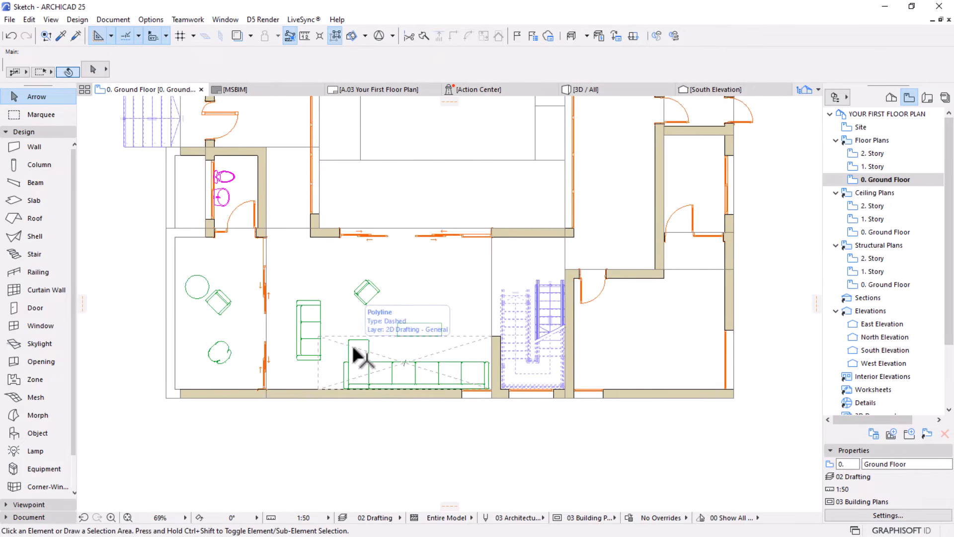
middle_drag(514, 374, 474, 398)
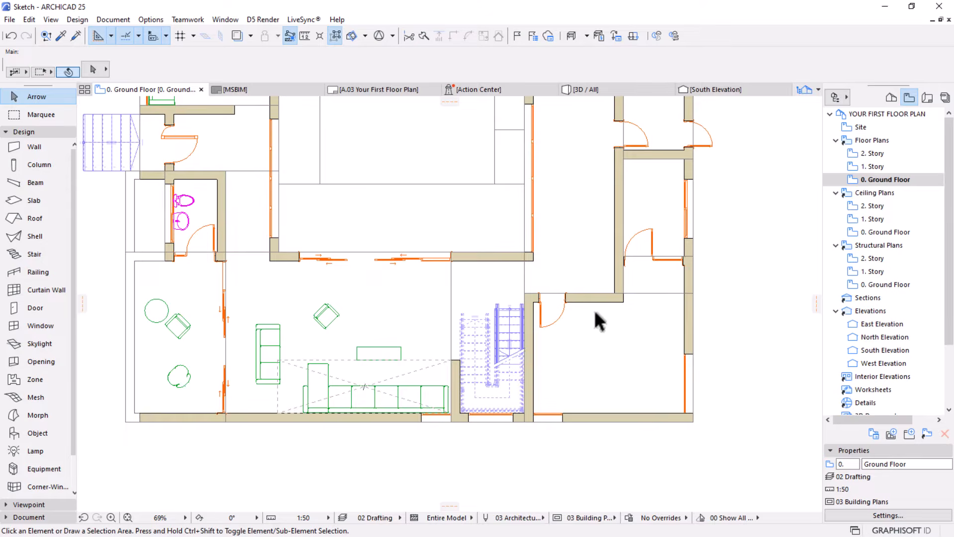
scroll(599, 321, down, 2)
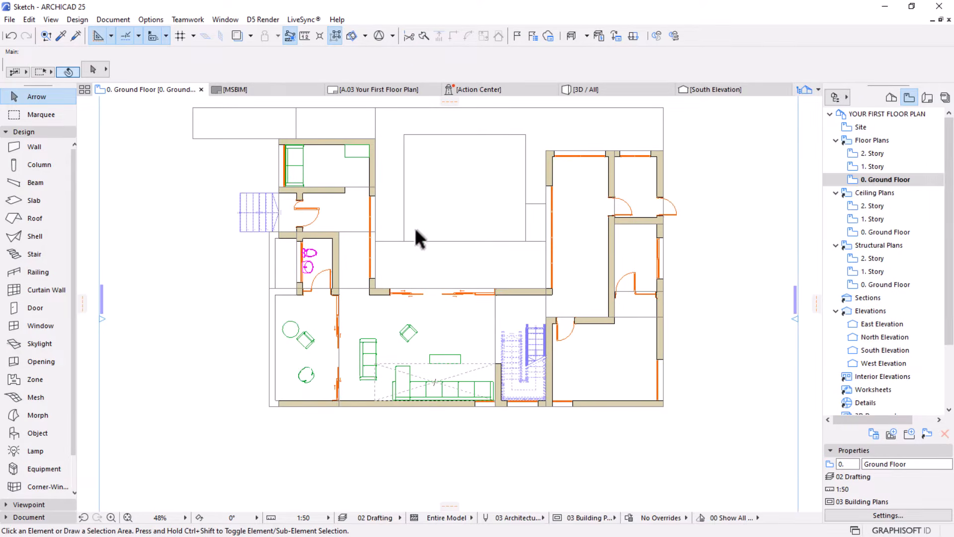
middle_drag(442, 280, 440, 301)
Copy the round coffee table and adjacent armchair from the west room to the area just north of the living room's sliding doors
scroll(443, 195, up, 2)
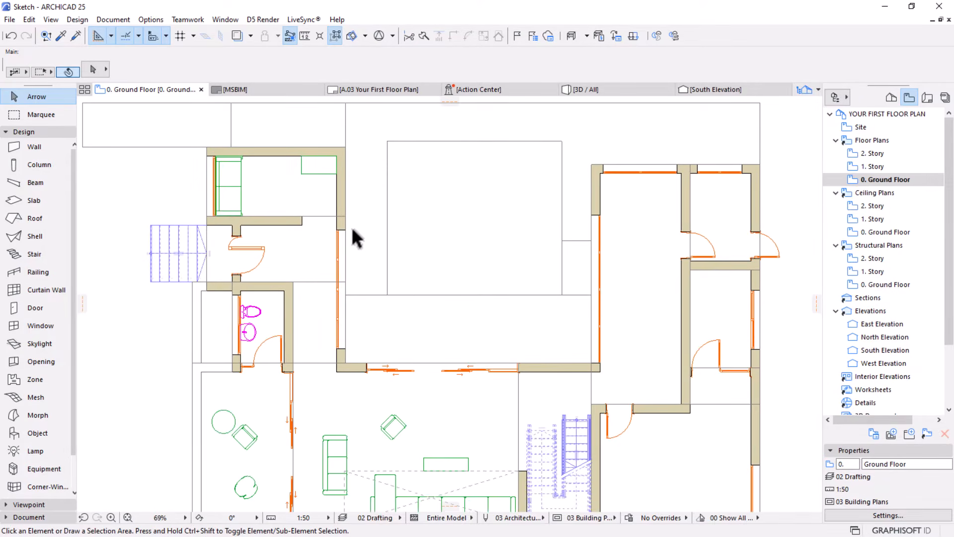
middle_drag(463, 313, 470, 268)
click(251, 395)
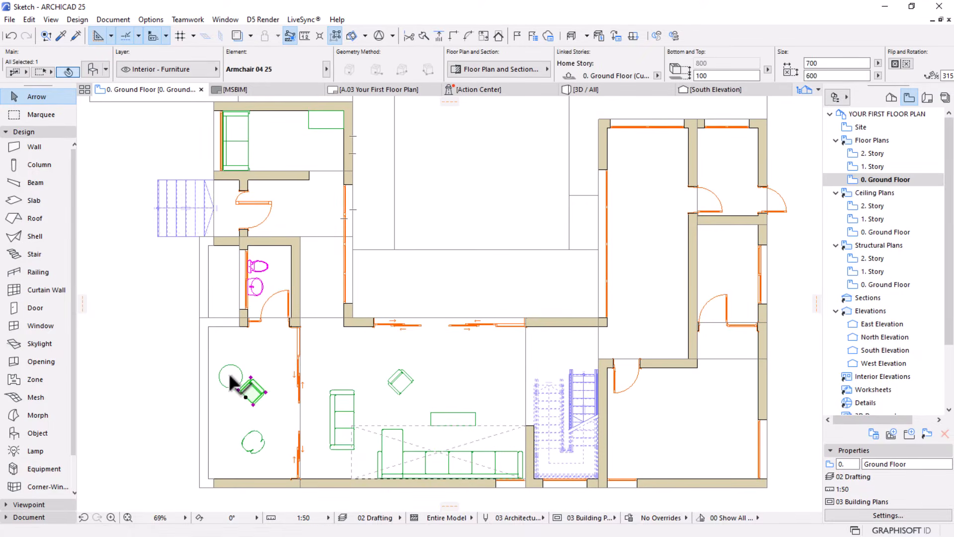
shift+click(231, 376)
key(ctrl+d)
click(249, 390)
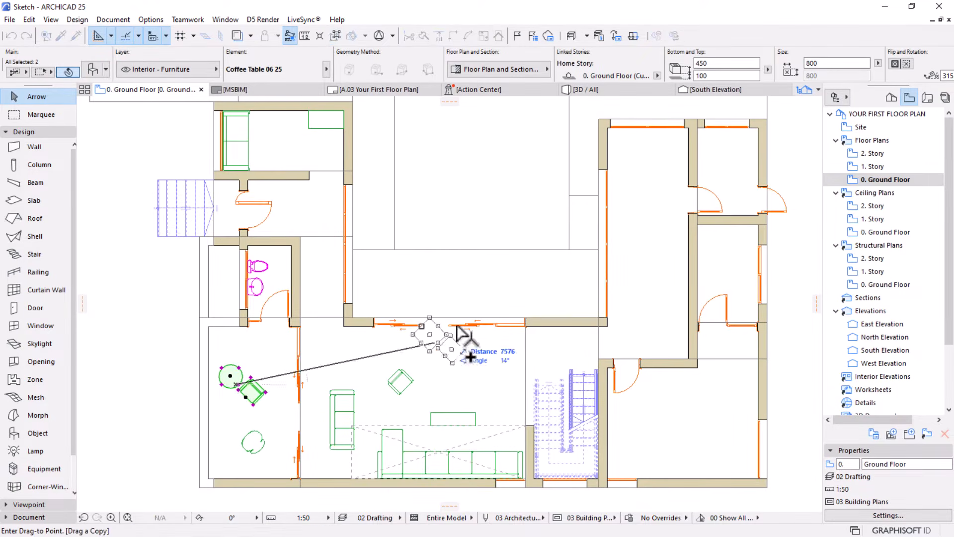
click(414, 296)
scroll(405, 253, up, 2)
scroll(408, 248, up, 2)
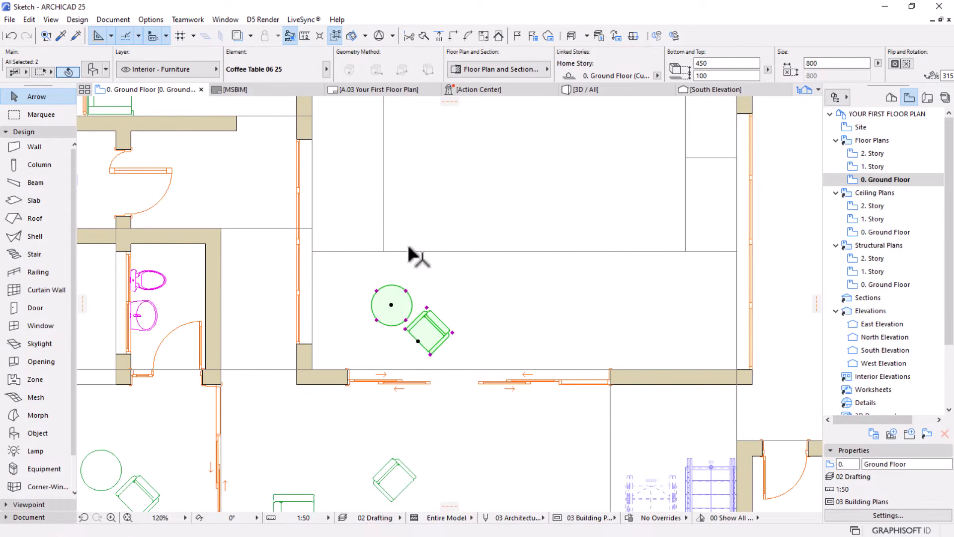
key(Escape)
Rotate the copied armchair north of the sliding doors by 180° about its centre
click(424, 332)
key(ctrl+e)
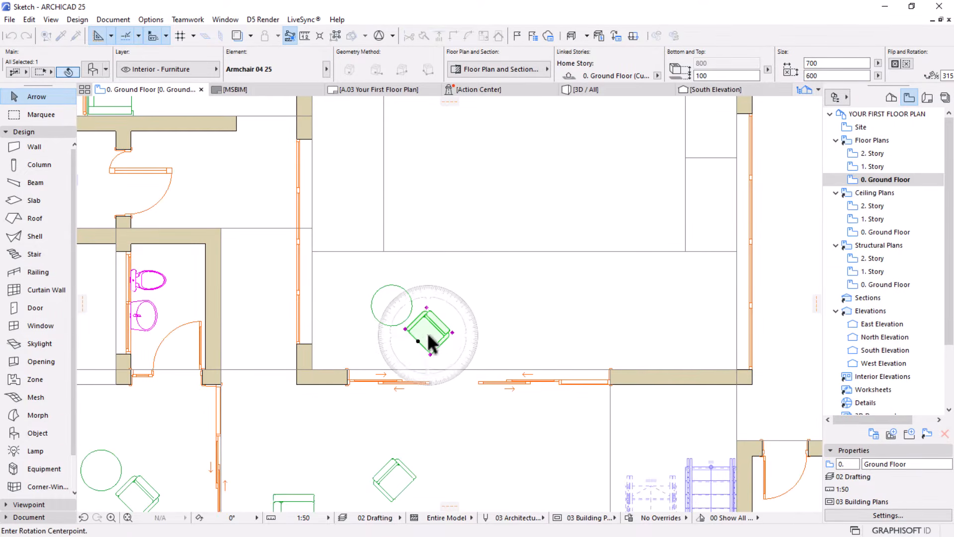
click(428, 331)
click(396, 367)
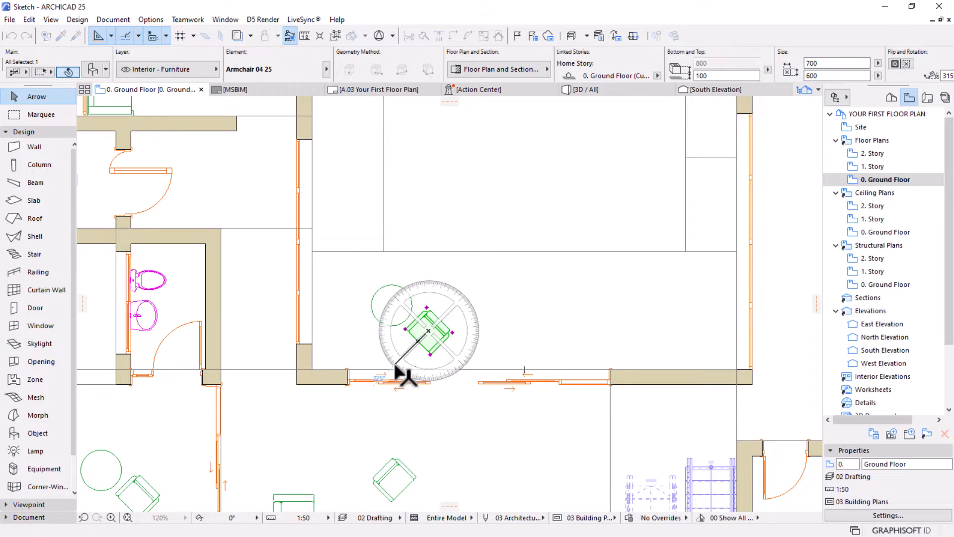
click(487, 271)
Move the round coffee table east, to just north of the east end of the sliding doors
scroll(378, 301, up, 3)
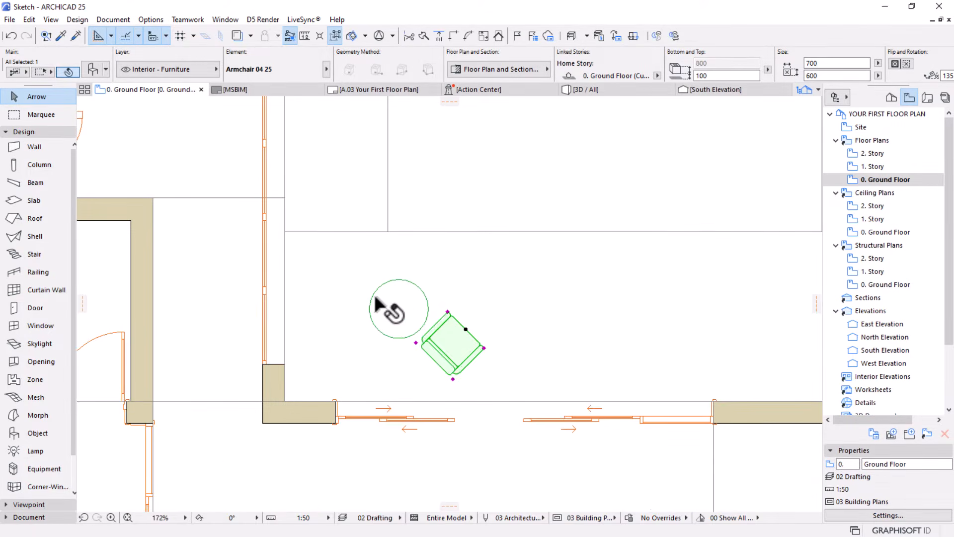
click(394, 313)
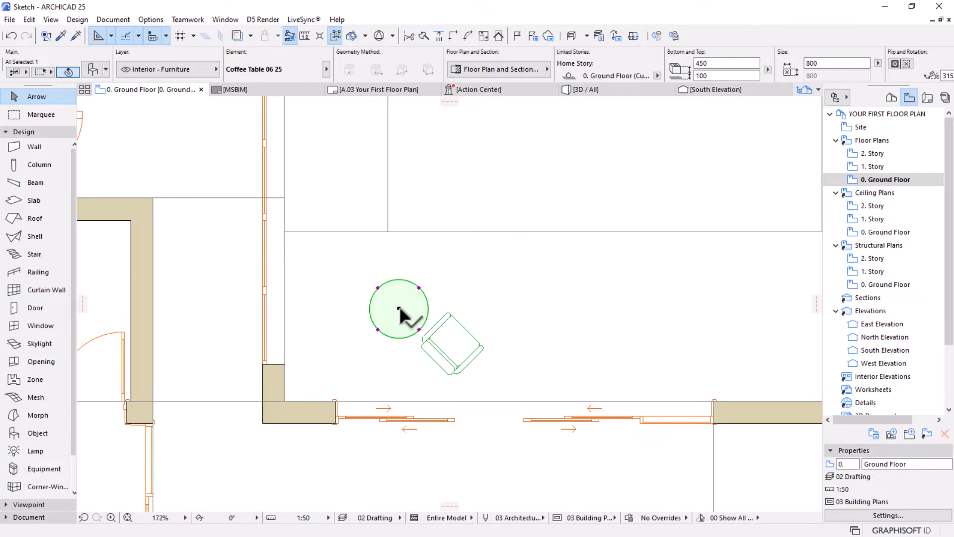
drag(403, 312, 711, 336)
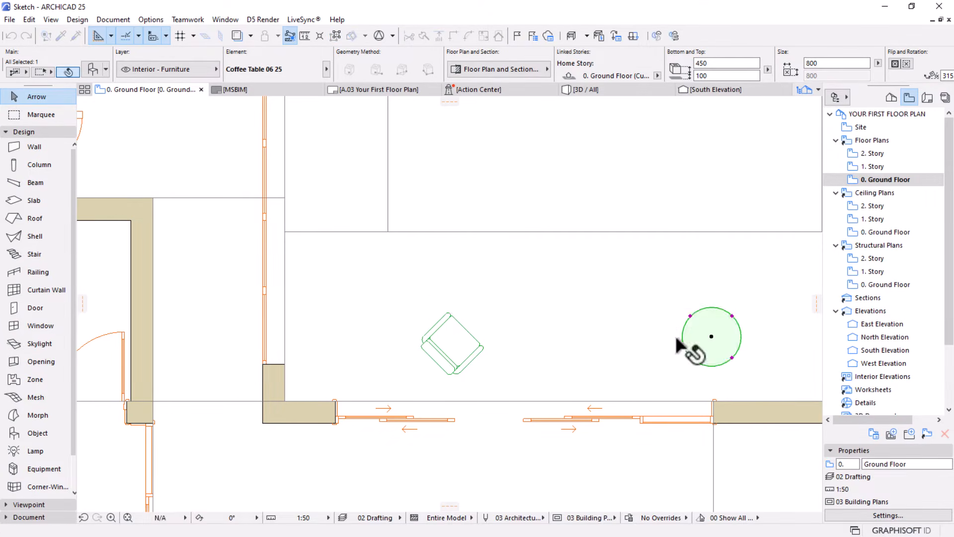
Move the rotated armchair west, closer to the room's west wall
click(450, 348)
drag(463, 349, 391, 332)
click(392, 332)
scroll(374, 290, down, 3)
middle_drag(552, 322, 552, 279)
scroll(355, 256, up, 4)
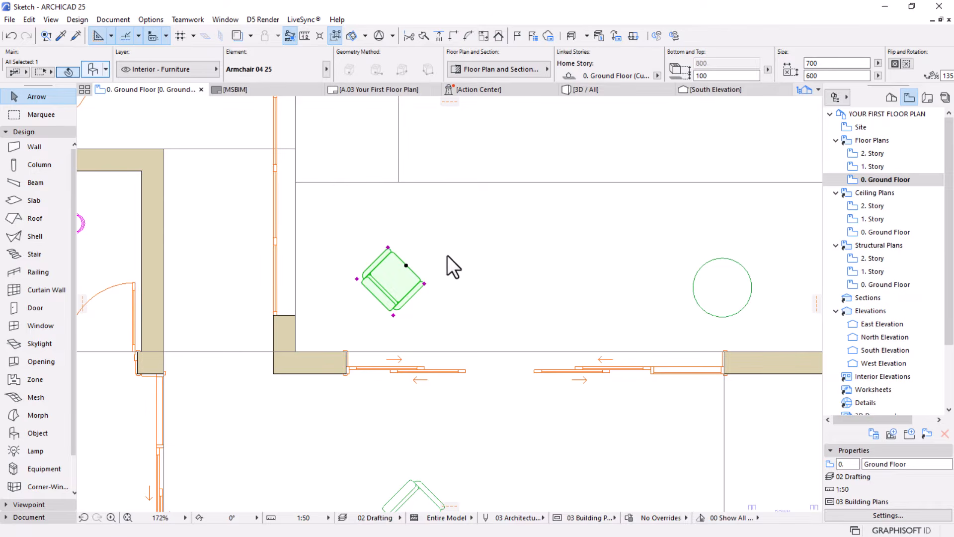
Replace the armchair near the west wall with Sofa Chair 03 25 from the Couches and Sofas 25 library folder
key(ctrl+t)
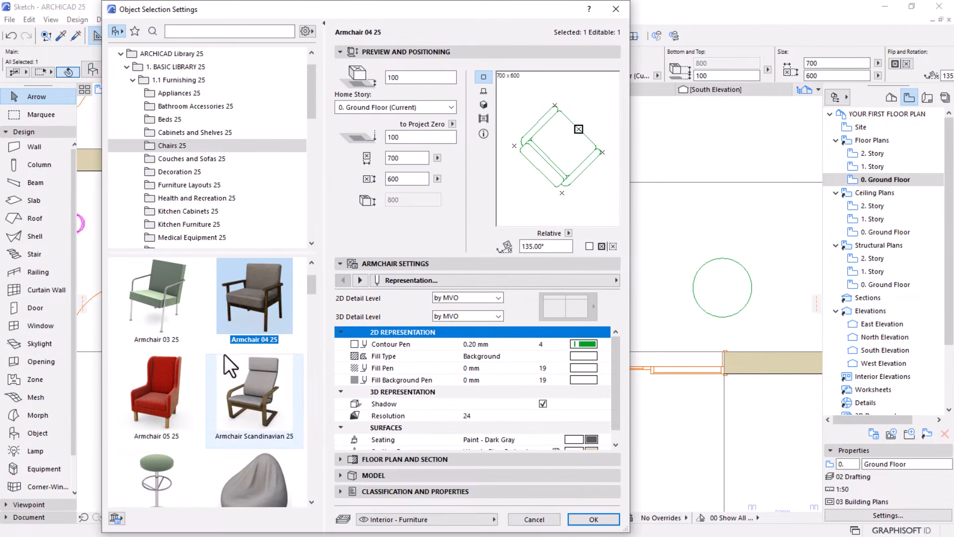
scroll(243, 347, down, 5)
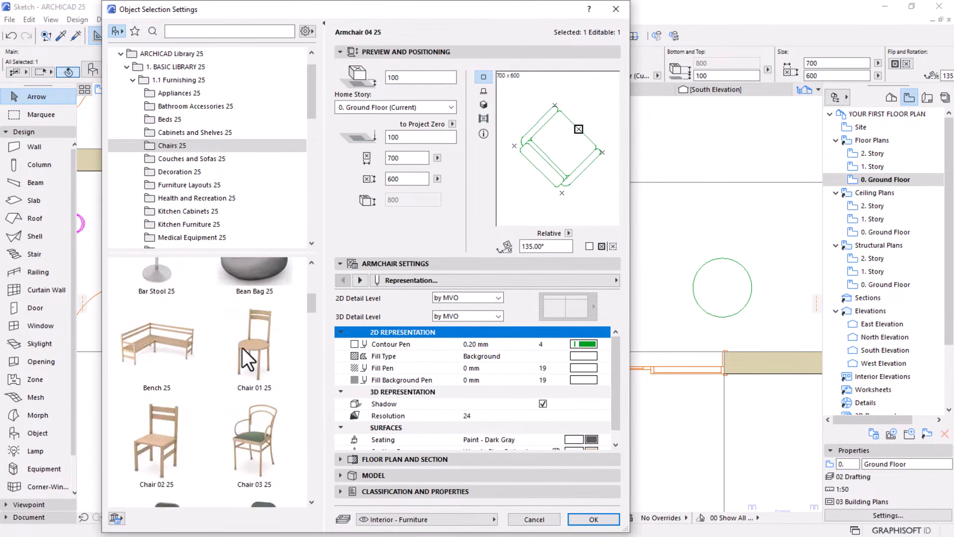
scroll(243, 347, down, 8)
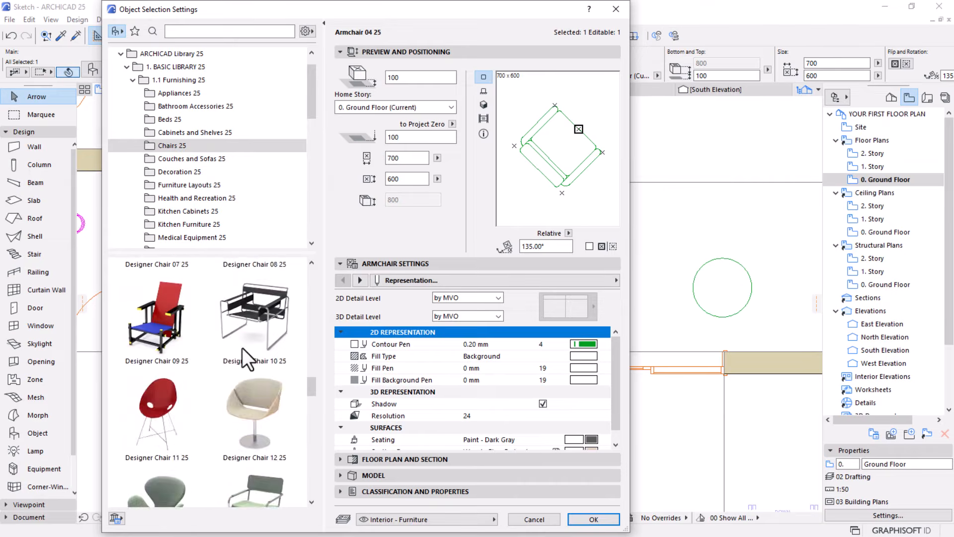
scroll(242, 348, down, 10)
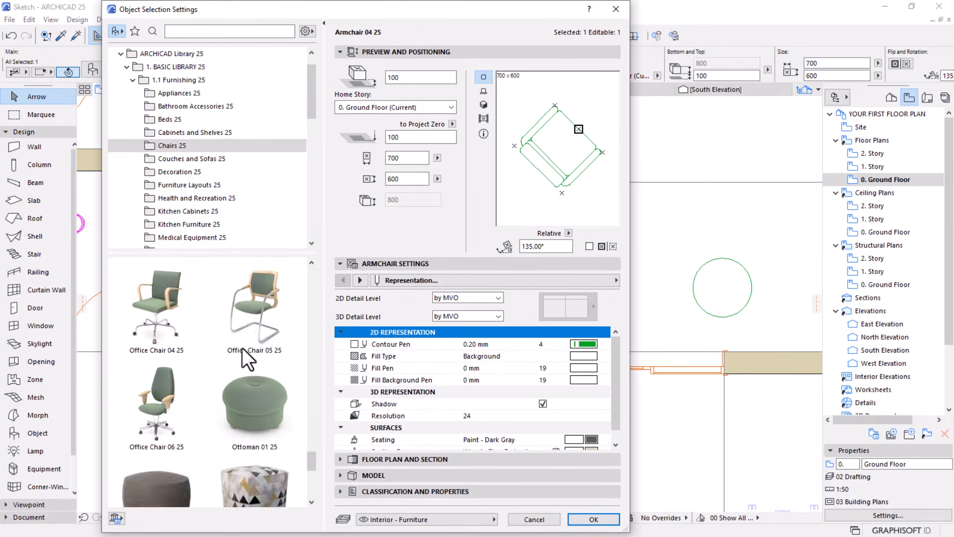
scroll(243, 348, down, 2)
scroll(243, 347, up, 5)
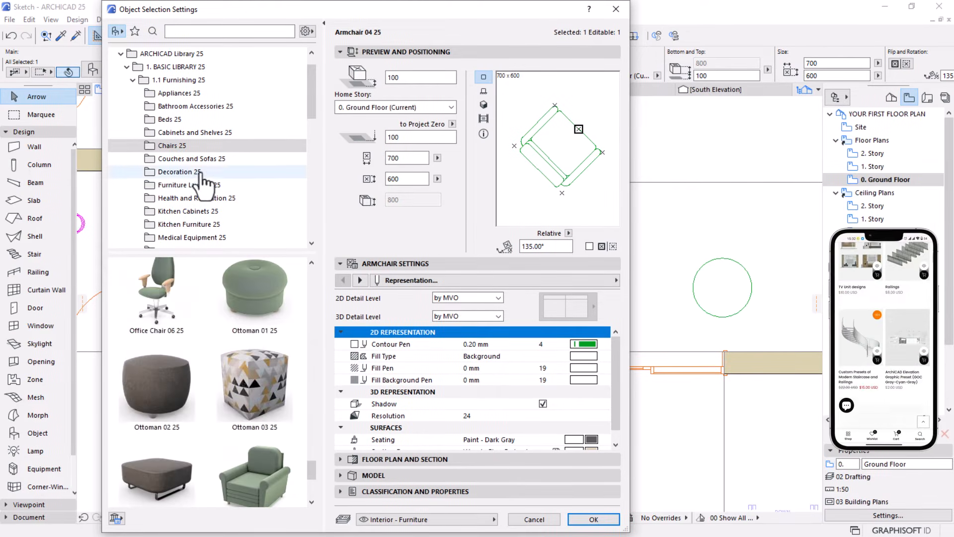
click(176, 158)
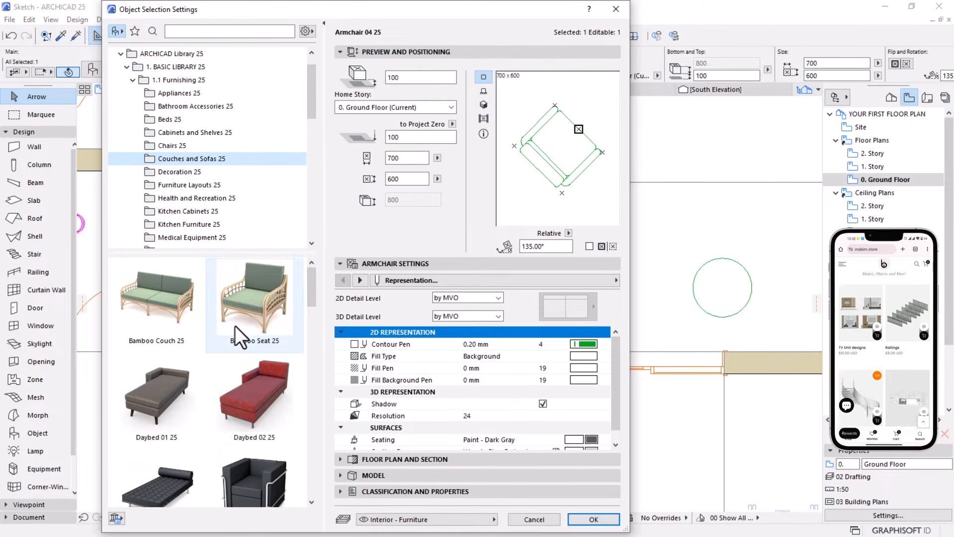
scroll(219, 380, down, 8)
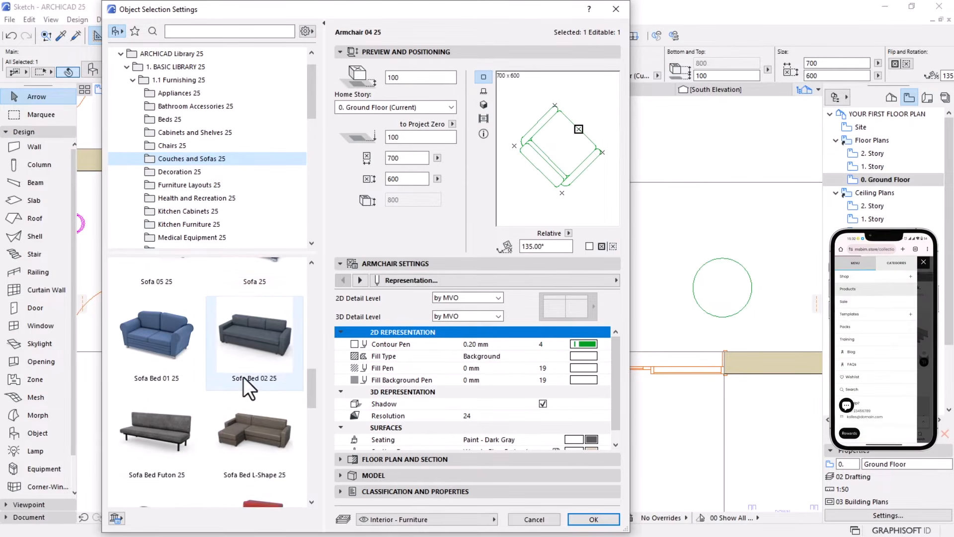
scroll(243, 376, down, 6)
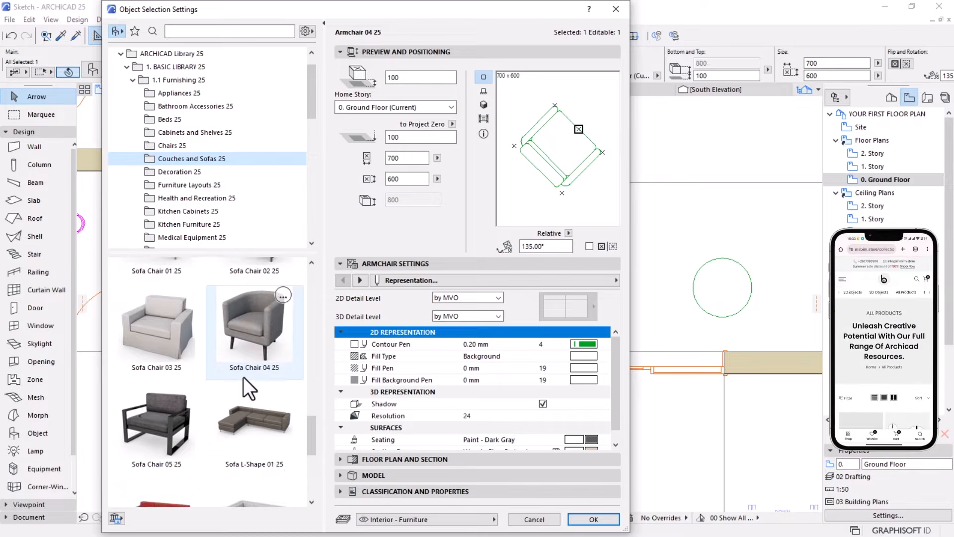
scroll(243, 377, up, 3)
scroll(243, 376, down, 8)
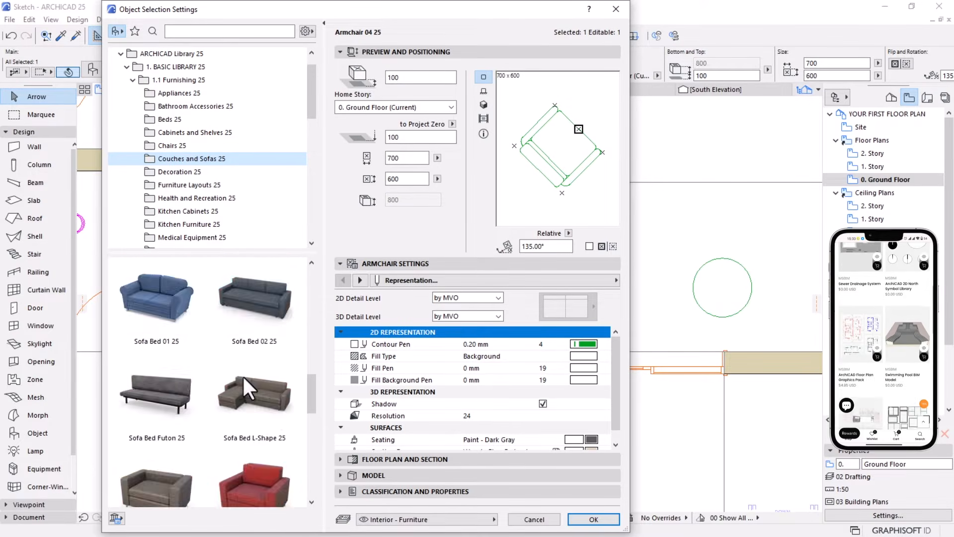
scroll(243, 376, down, 6)
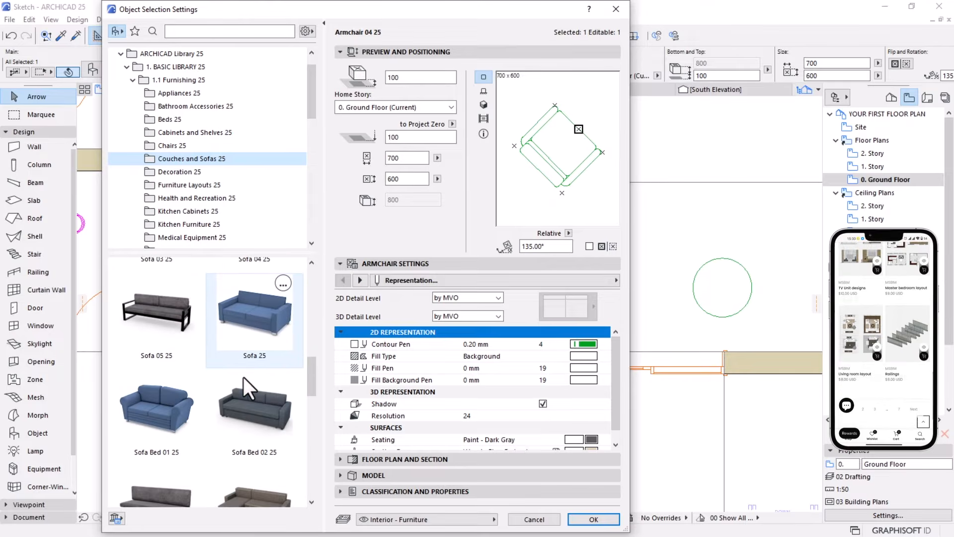
scroll(242, 376, down, 5)
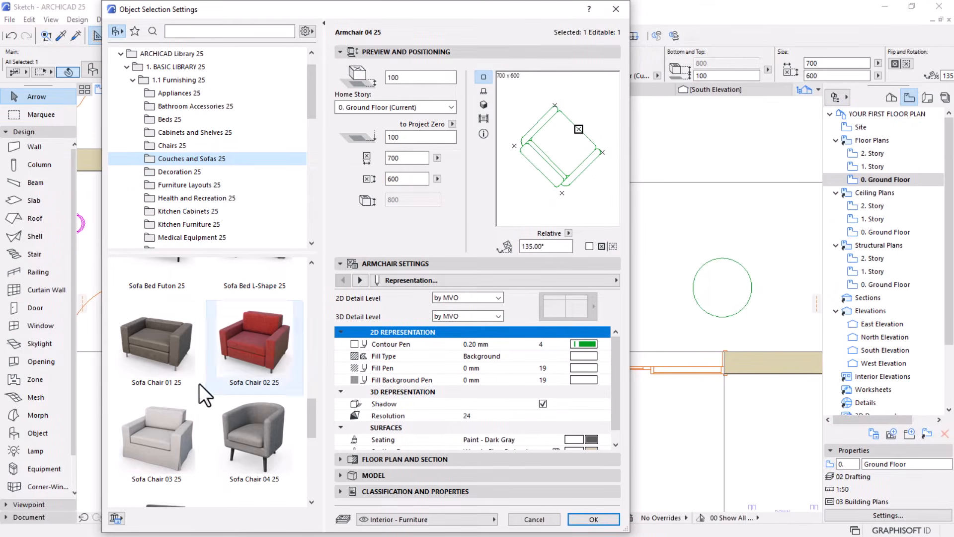
click(159, 416)
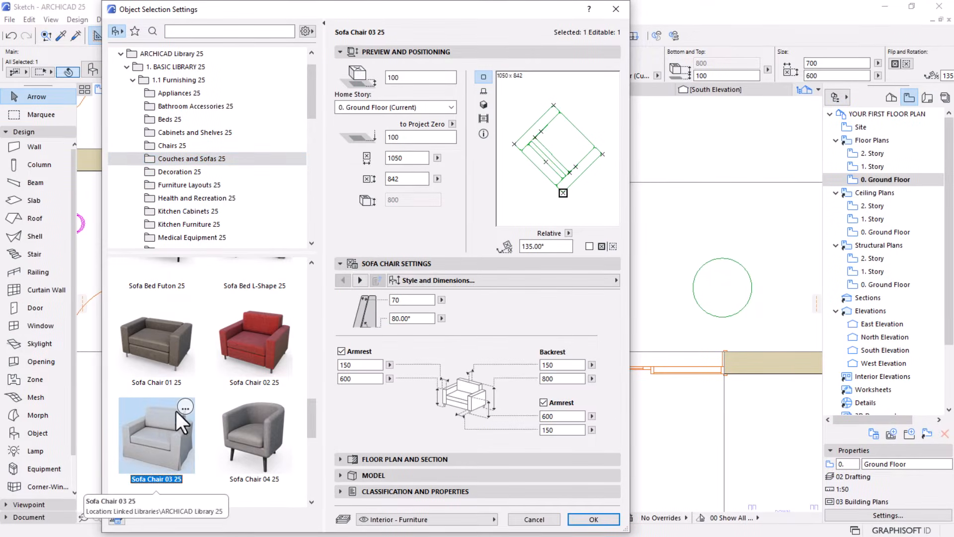
click(579, 512)
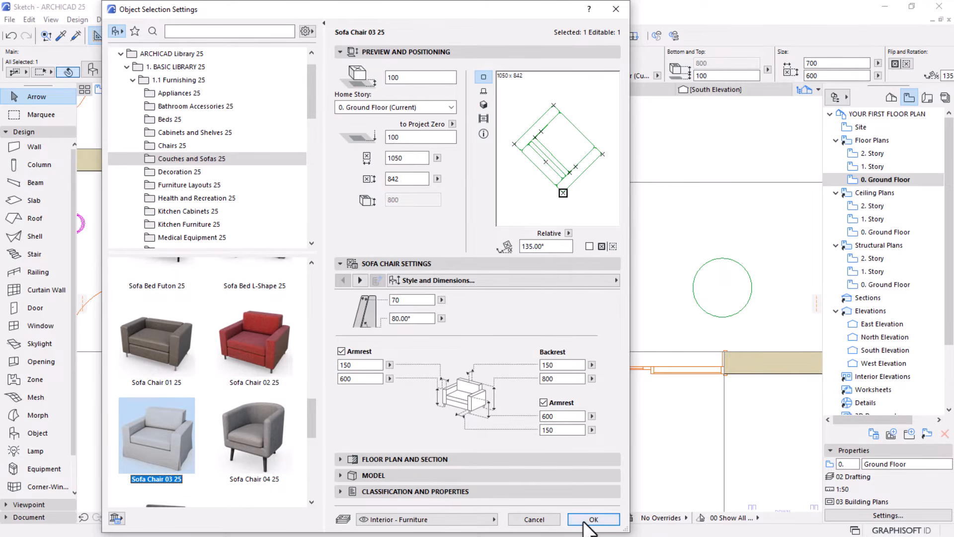
Move the sofa chair south, clear of the line crossing the room, and deselect it
scroll(396, 225, up, 2)
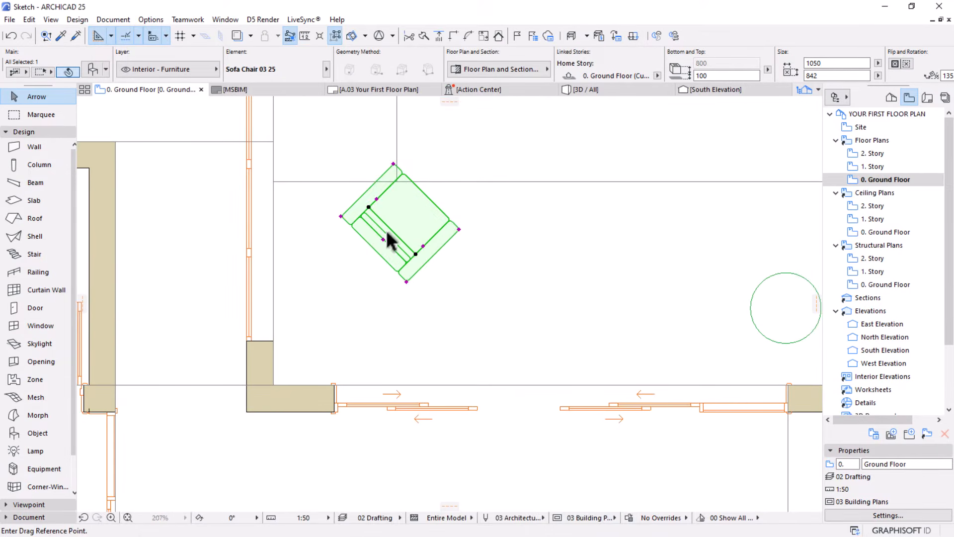
drag(396, 220, 385, 279)
scroll(433, 284, down, 3)
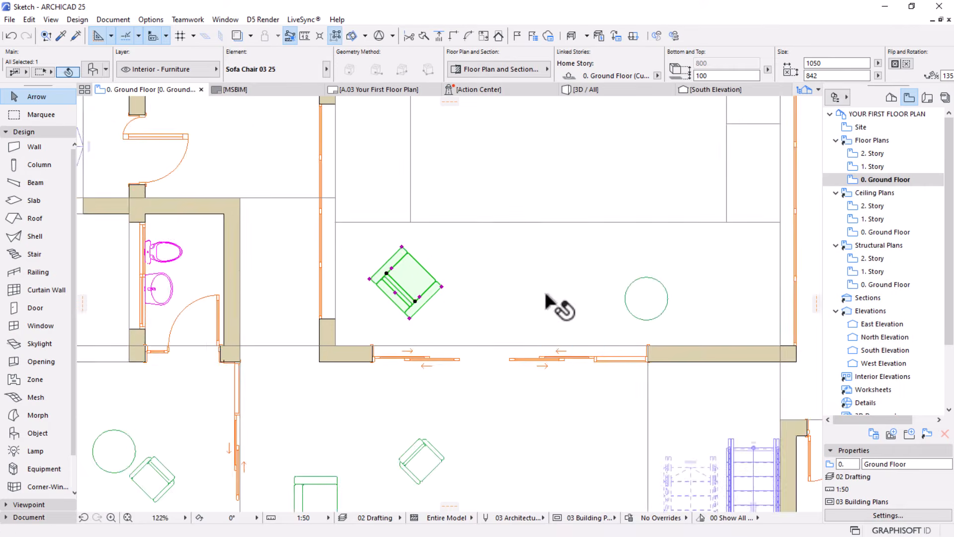
middle_drag(584, 314, 431, 285)
key(Escape)
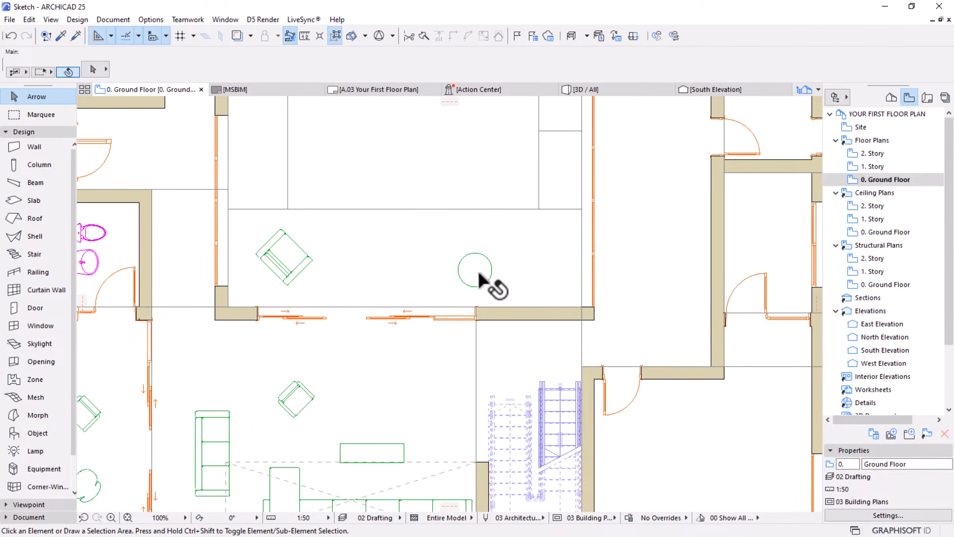
Replace the round coffee table north of the sliding doors with Coffee Table 04 25 and set its rotation angle to 0°
click(476, 272)
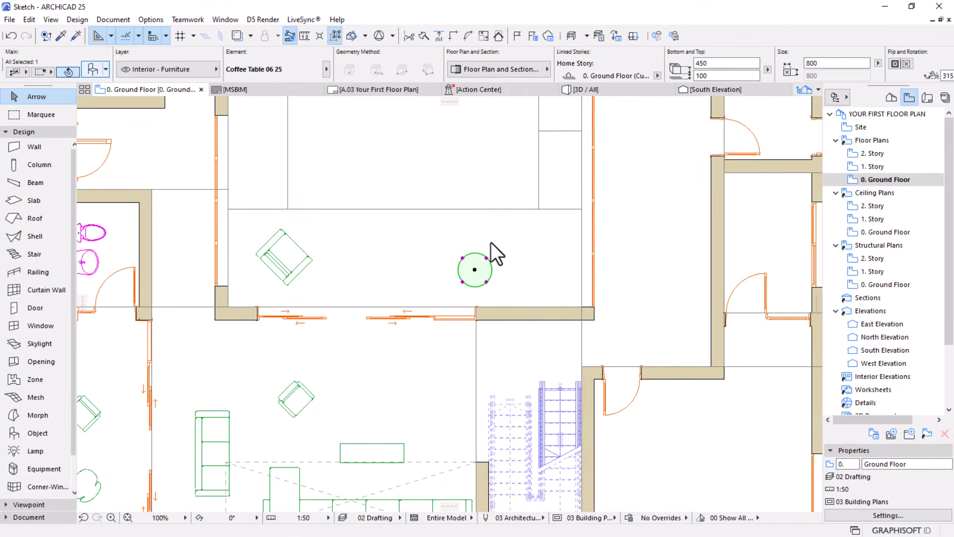
key(ctrl+t)
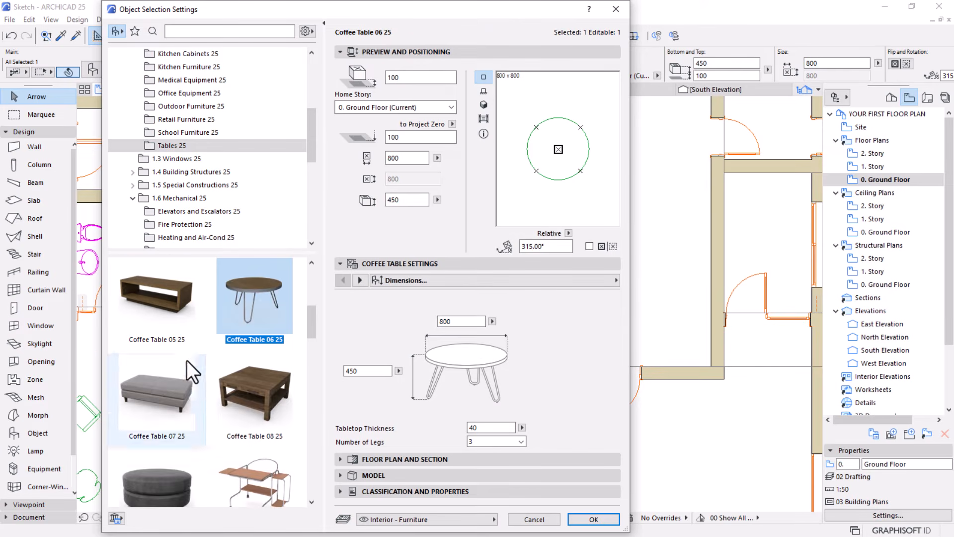
scroll(187, 363, down, 2)
scroll(187, 366, up, 5)
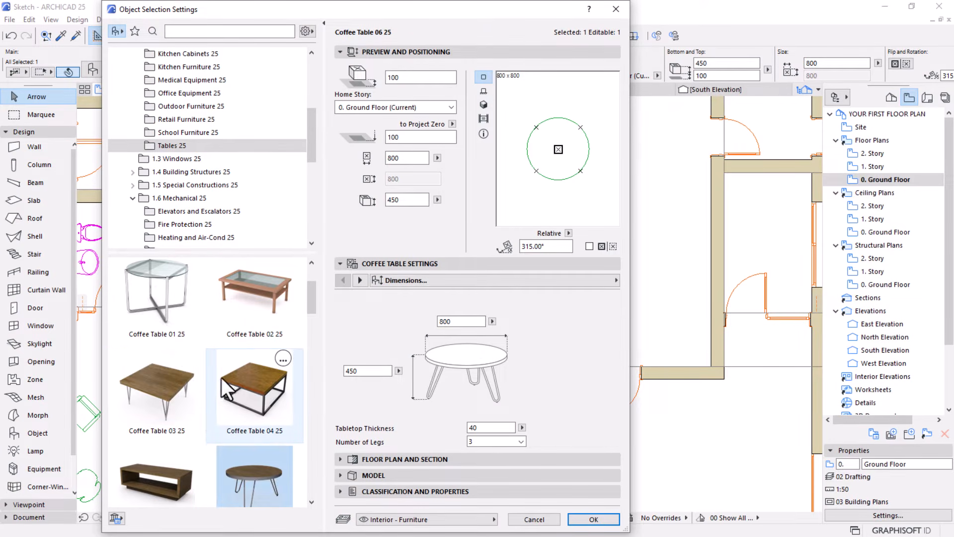
click(261, 386)
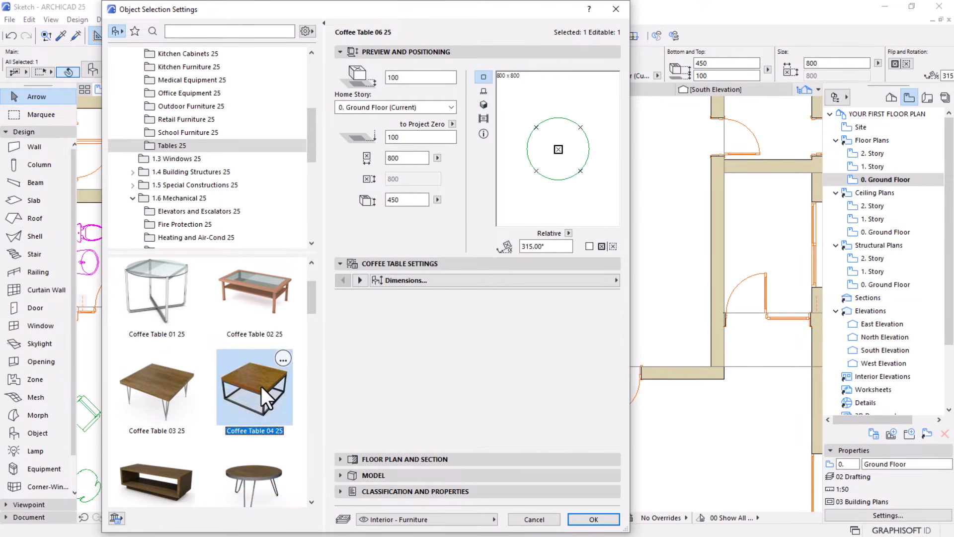
drag(555, 248, 413, 273)
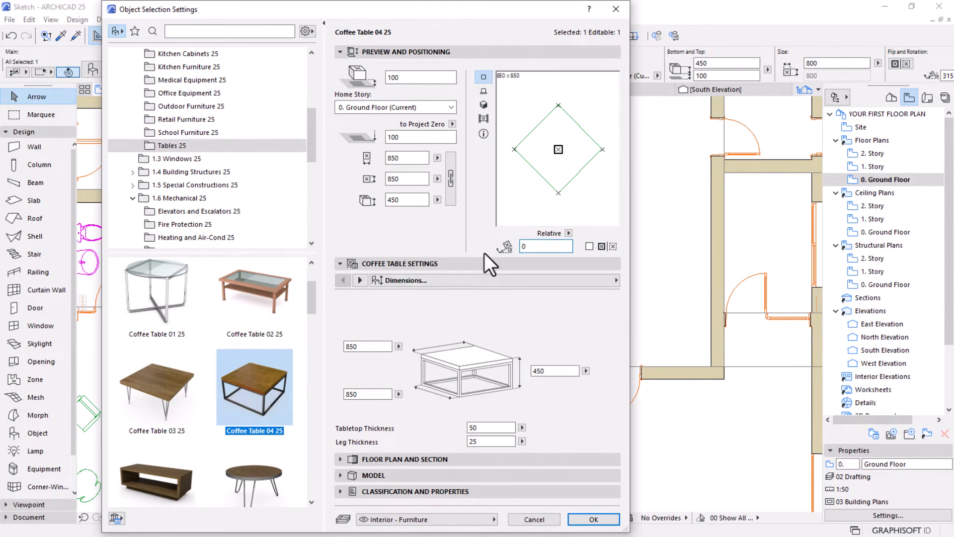
key(Tab)
click(594, 517)
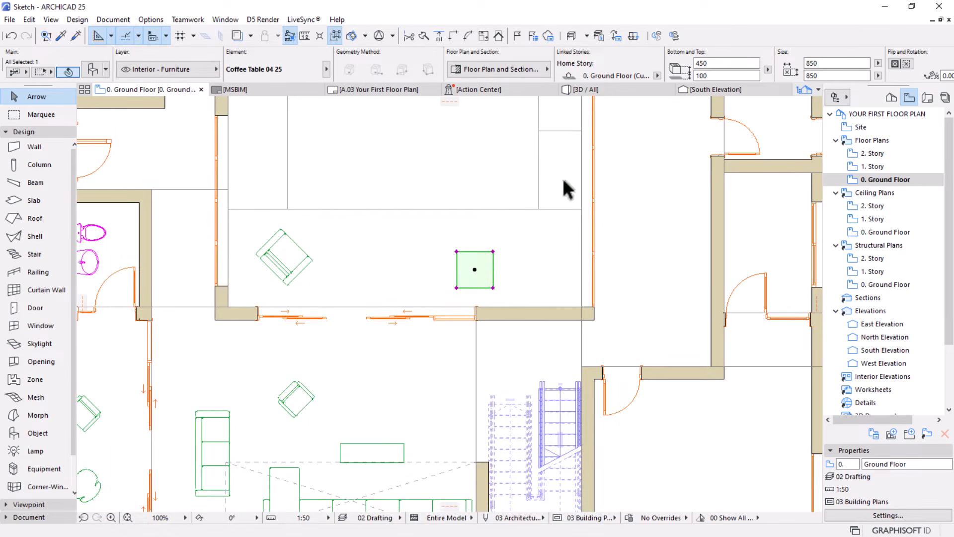
Set the new coffee table's width to 1000 mm and shift the table slightly west
click(823, 63)
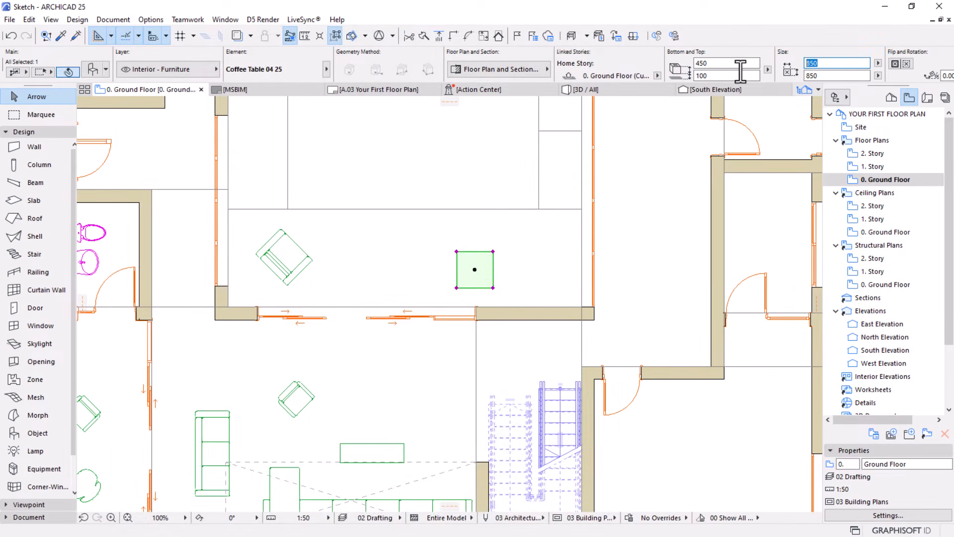
text(1000)
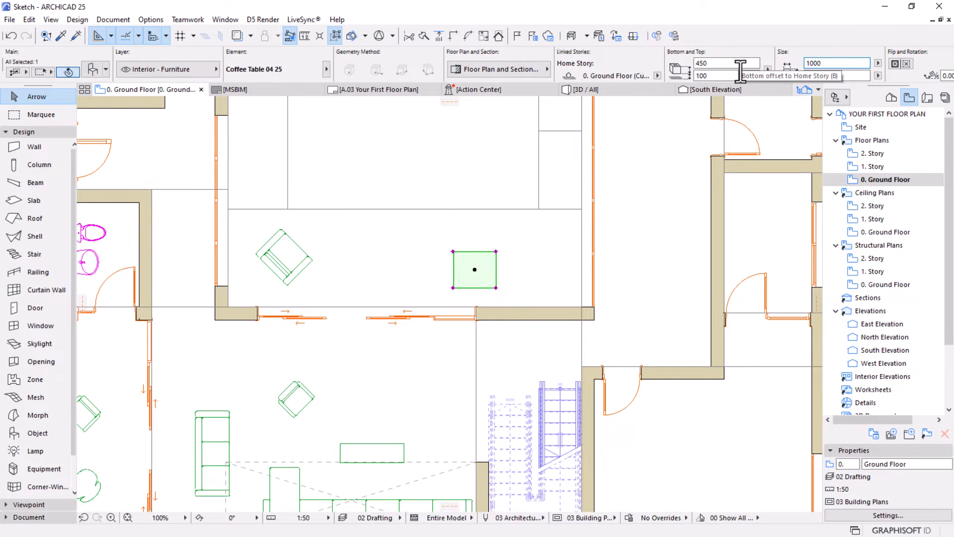
key(ctrl+d)
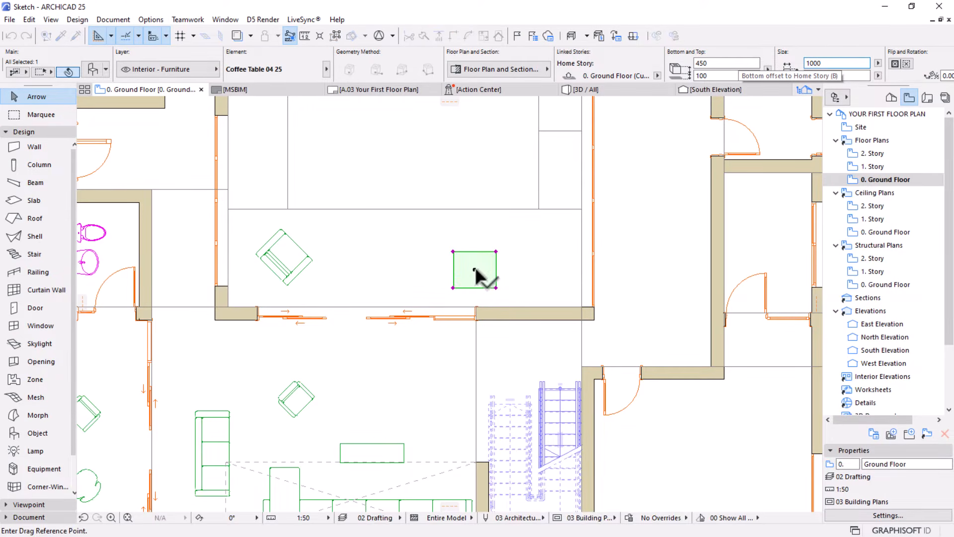
click(476, 271)
click(463, 272)
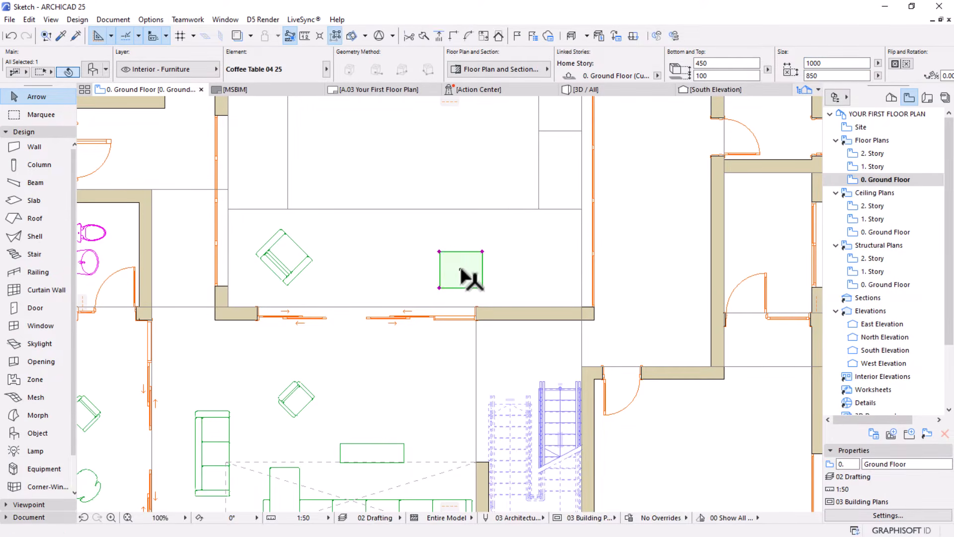
click(324, 300)
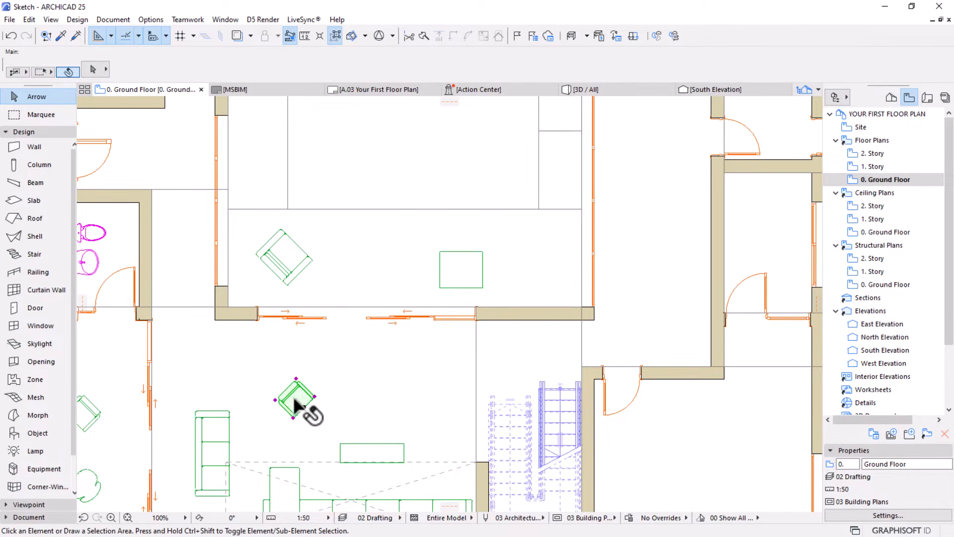
Copy the armchair south of the sliding doors to the spot immediately west of the rectangular coffee table
click(307, 409)
key(ctrl+shift+d)
click(304, 406)
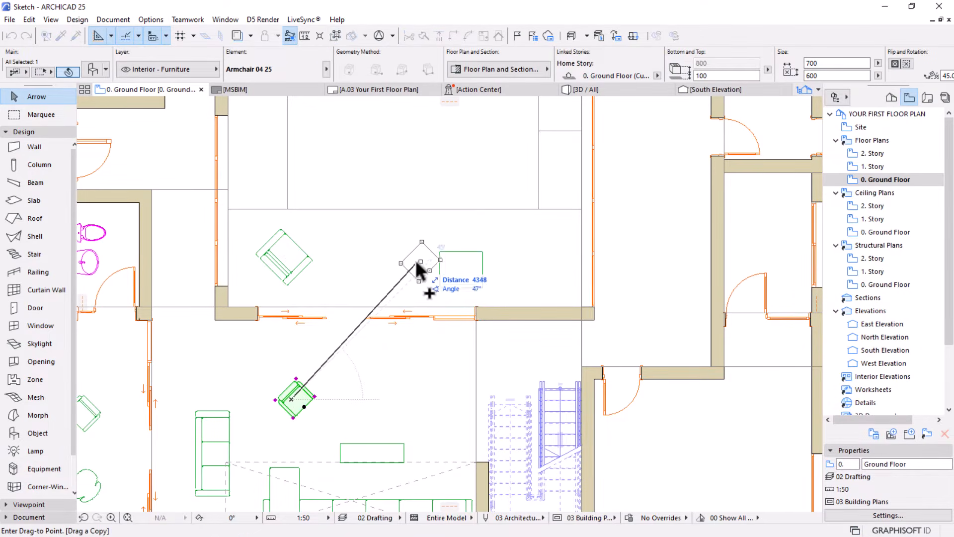
click(424, 274)
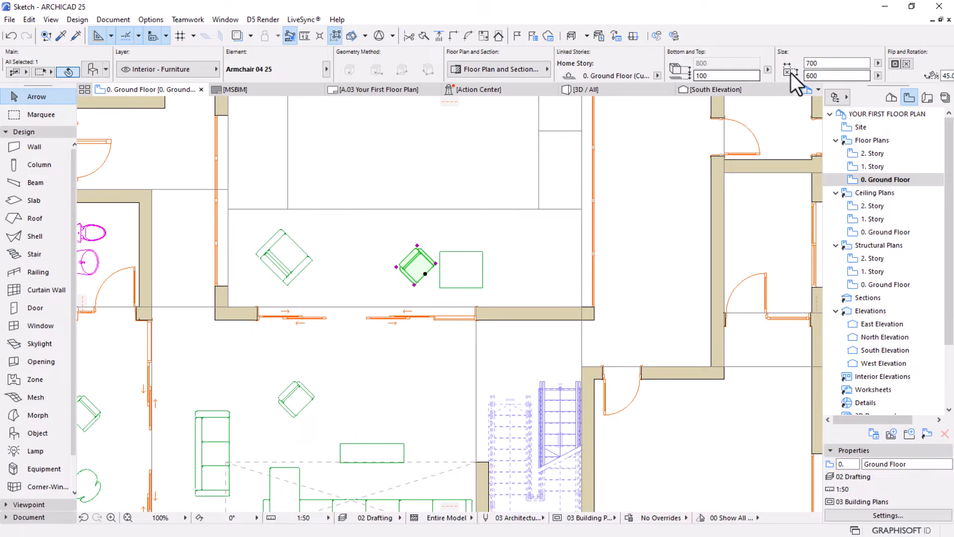
Set the rotation angle of the copied armchair west of the rectangular coffee table to 90°
scroll(791, 72, down, 3)
scroll(555, 57, down, 3)
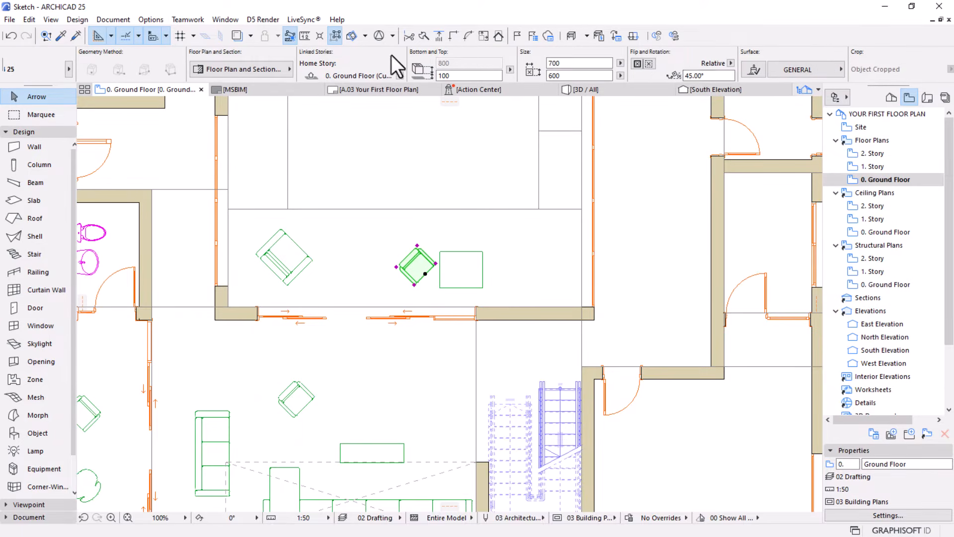
click(700, 75)
text(0)
key(Return)
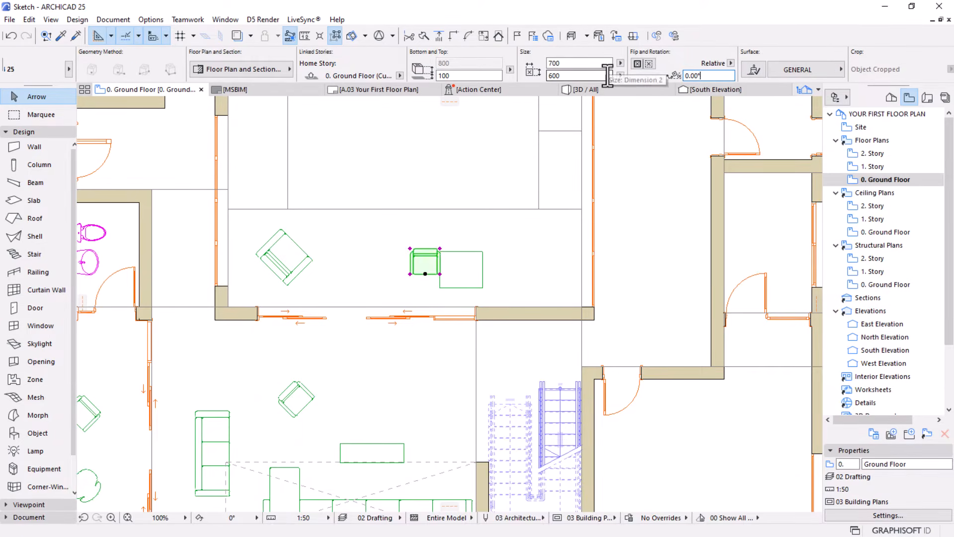
click(708, 75)
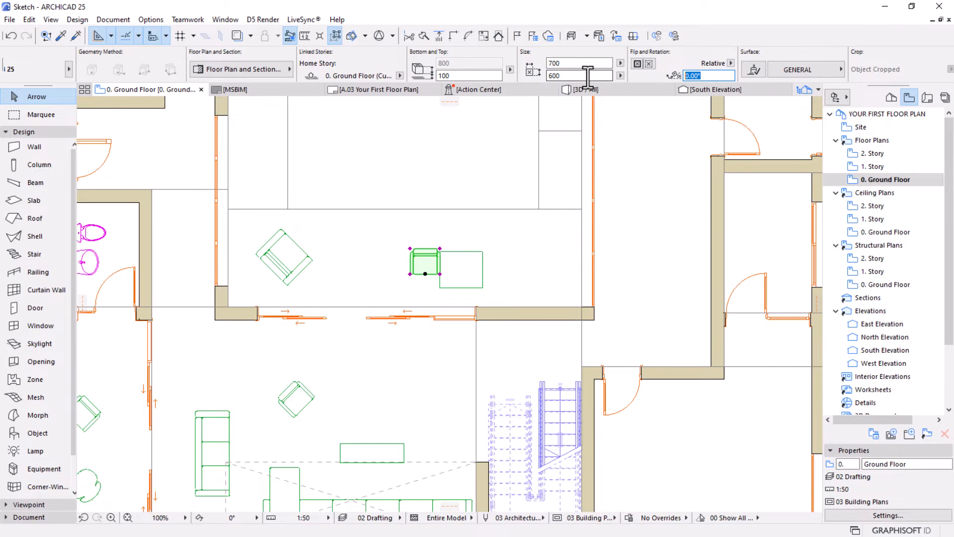
text(90)
key(Return)
Move the rotated armchair slightly northeast, leaving a small gap to the rectangular coffee table's west edge
scroll(478, 161, up, 2)
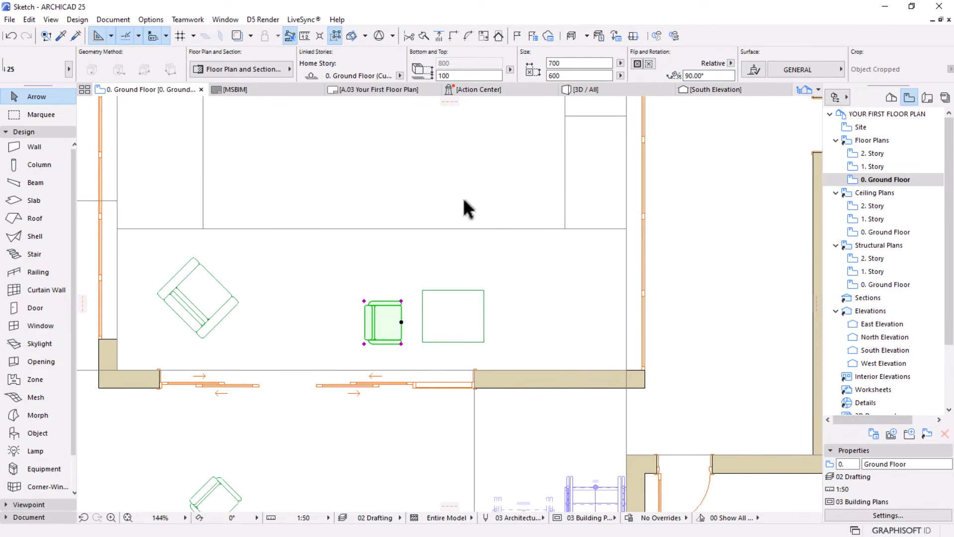
key(ctrl+d)
click(401, 322)
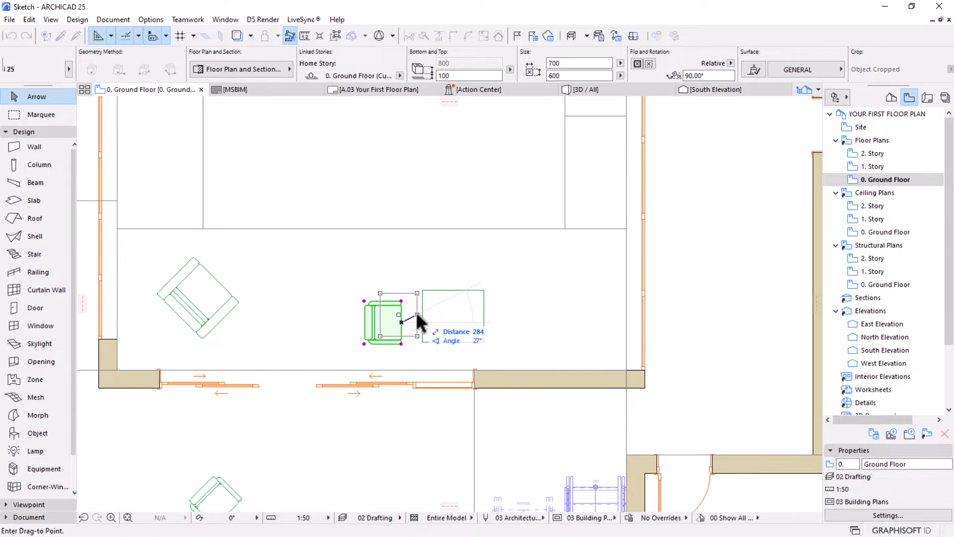
click(416, 314)
Mirror a copy of the armchair across the coffee table's north-south centre line to its east side, and deselect it
scroll(519, 272, up, 2)
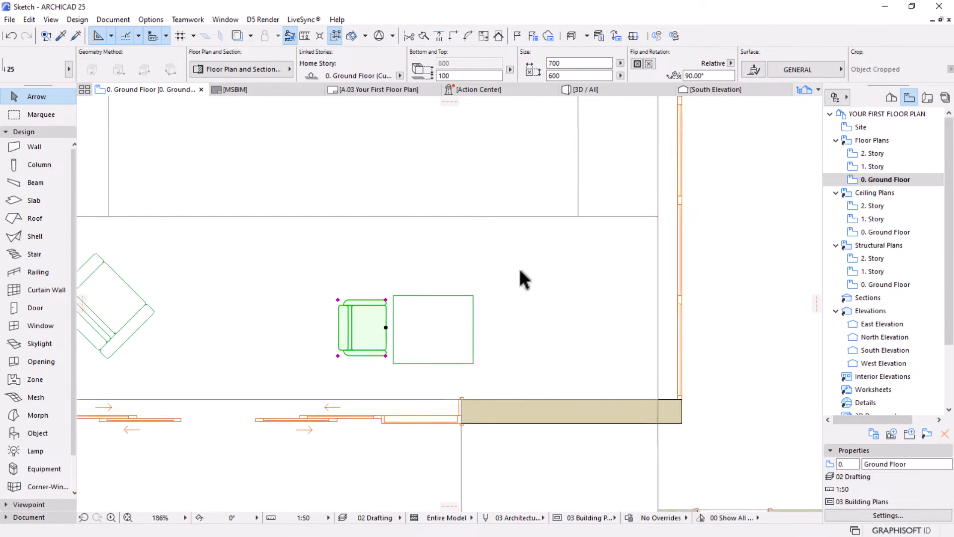
key(ctrl+shift+m)
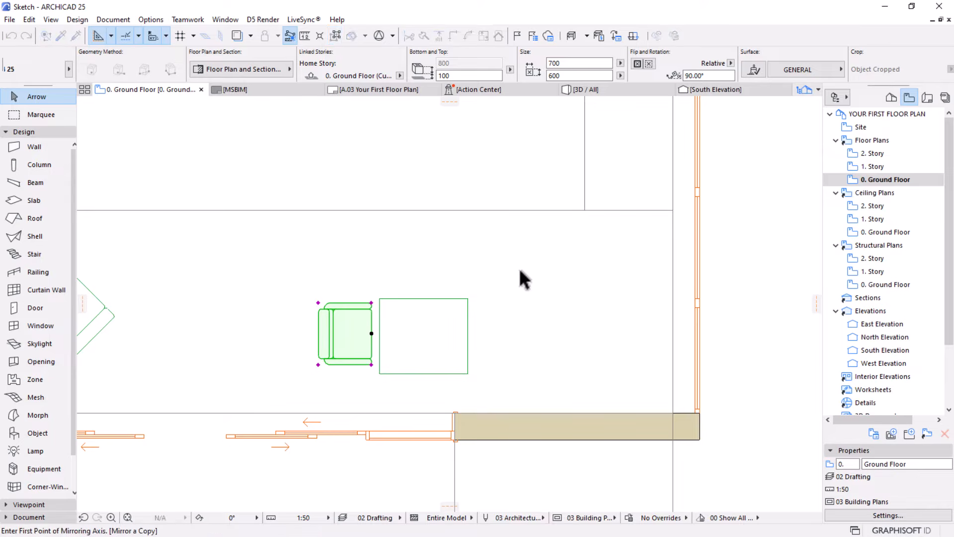
click(423, 298)
click(425, 245)
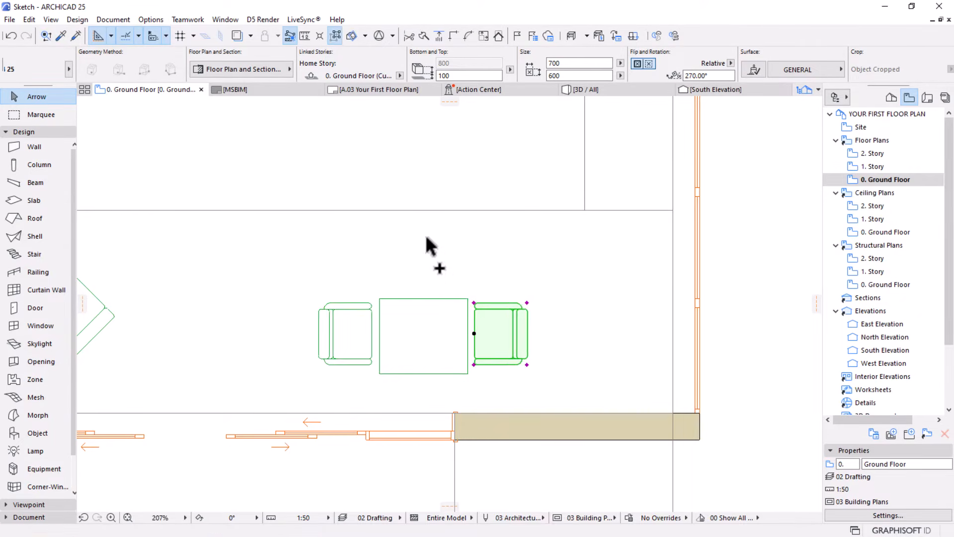
scroll(457, 259, down, 5)
scroll(501, 288, down, 3)
middle_drag(433, 314, 437, 297)
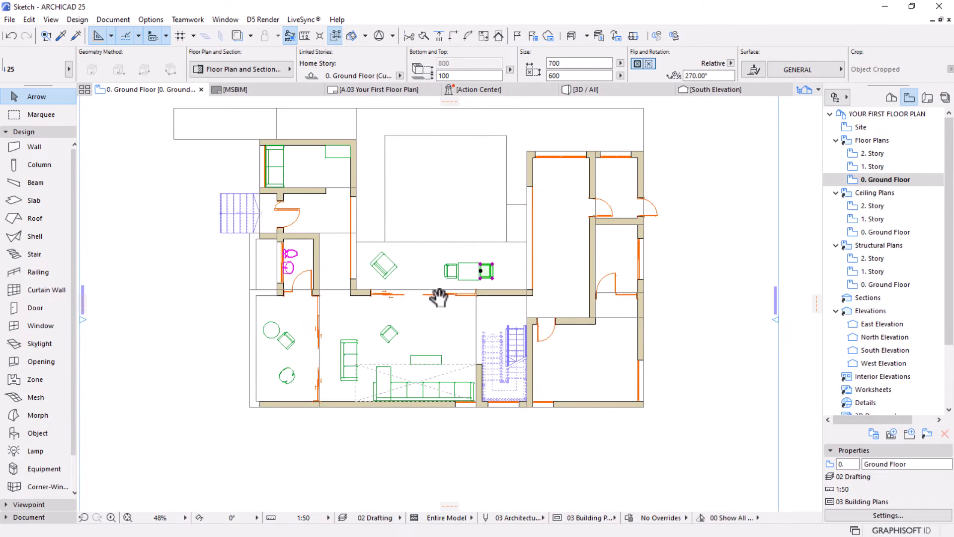
key(Escape)
Set the width of the rectangular coffee table between the two armchairs to 1200 mm
scroll(460, 234, up, 5)
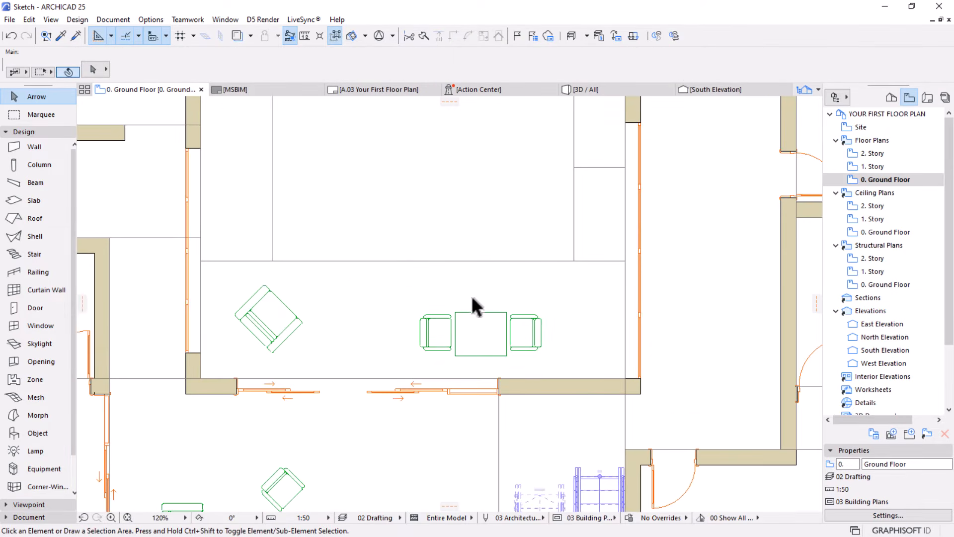
click(491, 322)
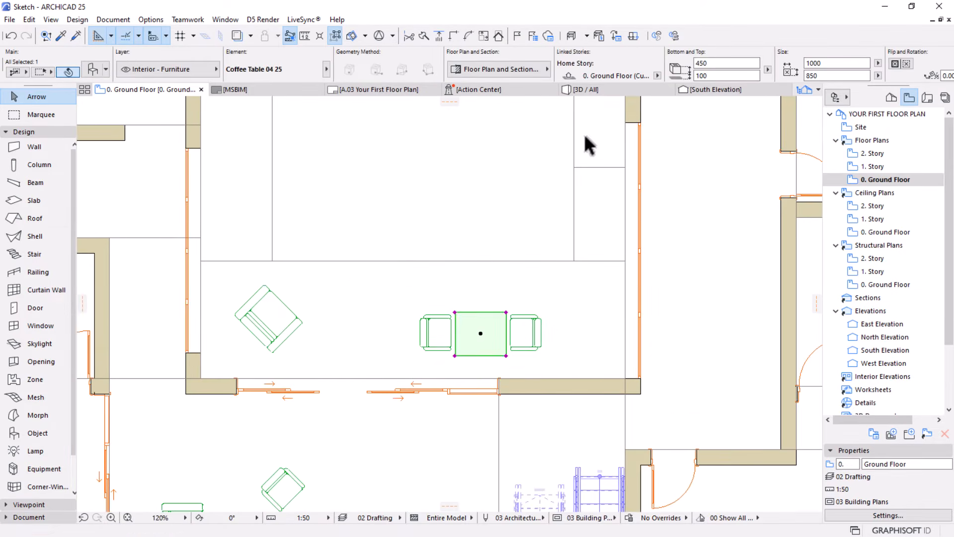
click(825, 63)
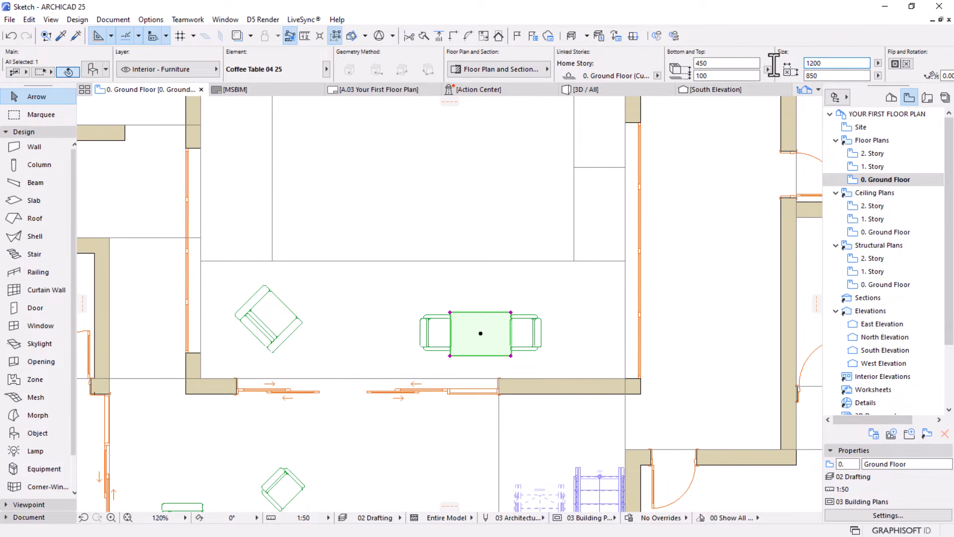
click(564, 303)
Move the east armchair about 100 mm east, clear of the widened coffee table
click(523, 327)
scroll(488, 329, up, 4)
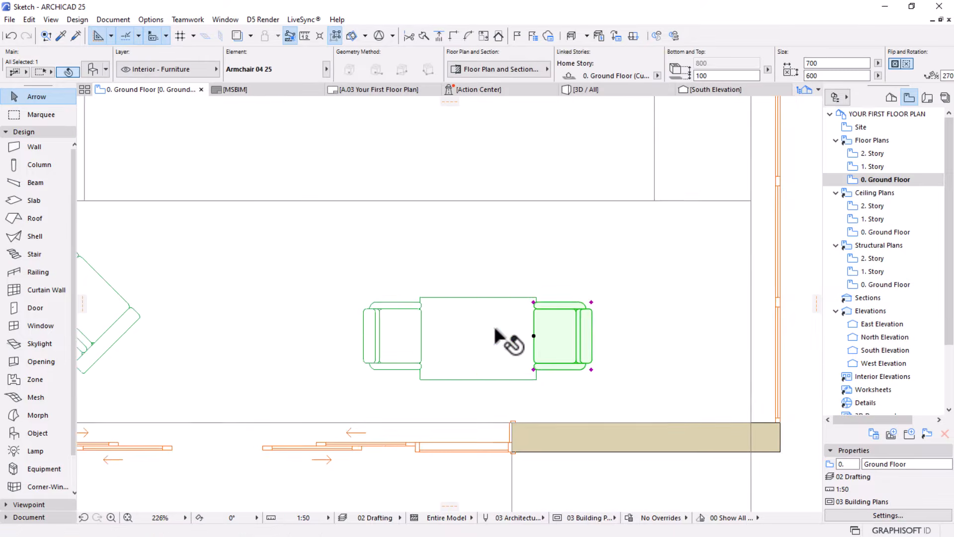
click(538, 300)
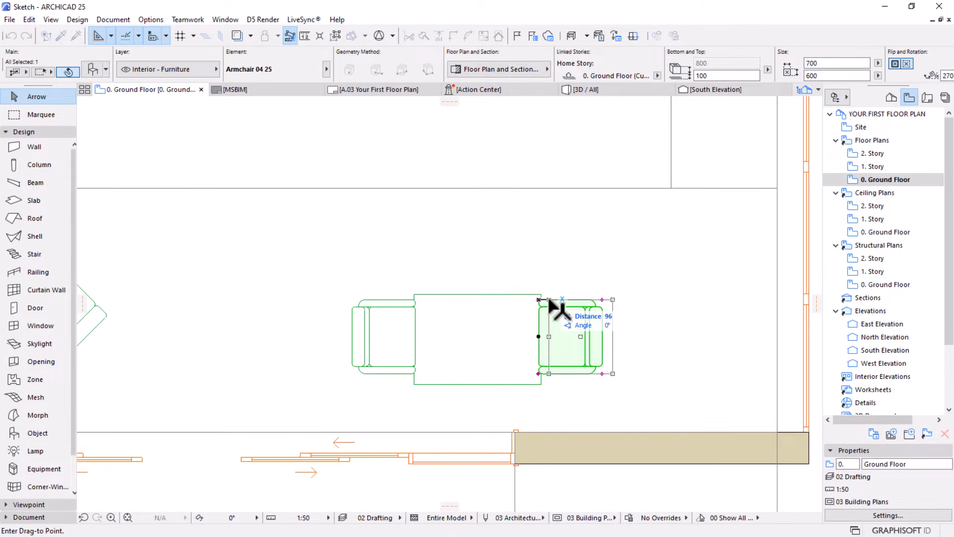
click(550, 301)
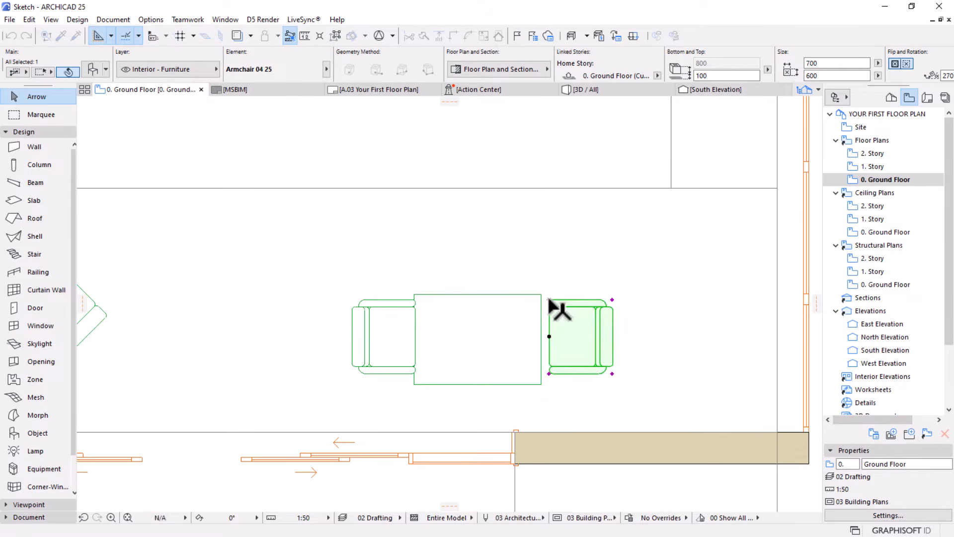
Move the west armchair about 100 mm west, clear of the widened coffee table, and deselect it
click(409, 330)
key(ctrl+d)
click(426, 251)
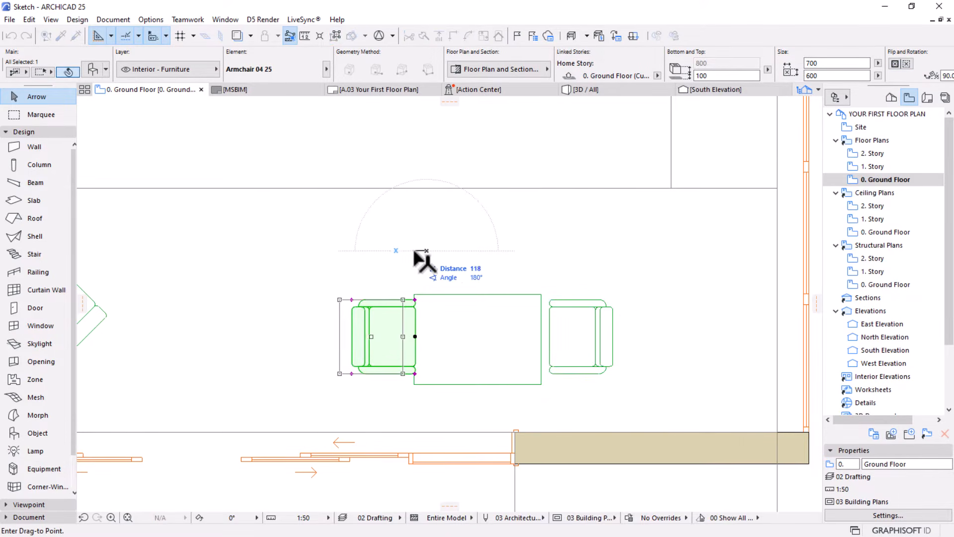
text(10)
key(Return)
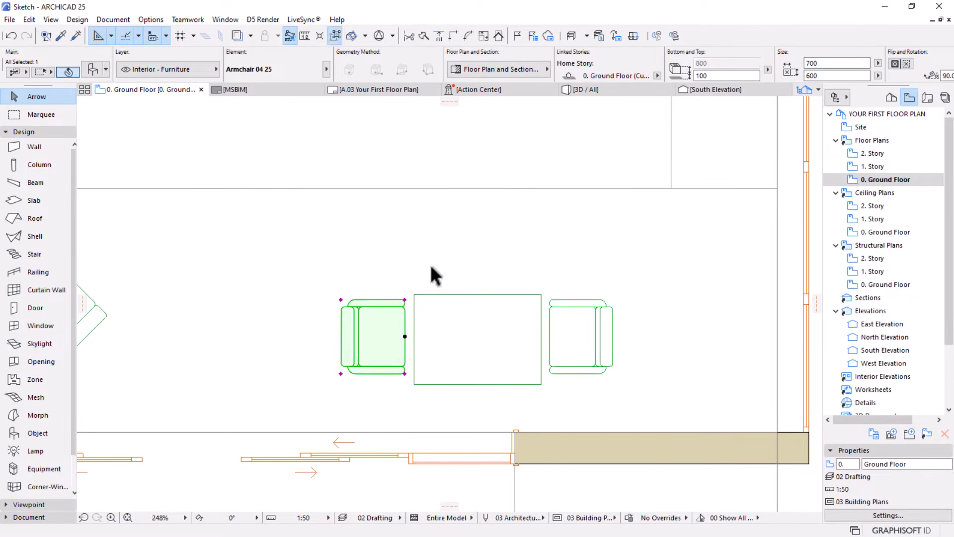
scroll(516, 311, down, 3)
key(Escape)
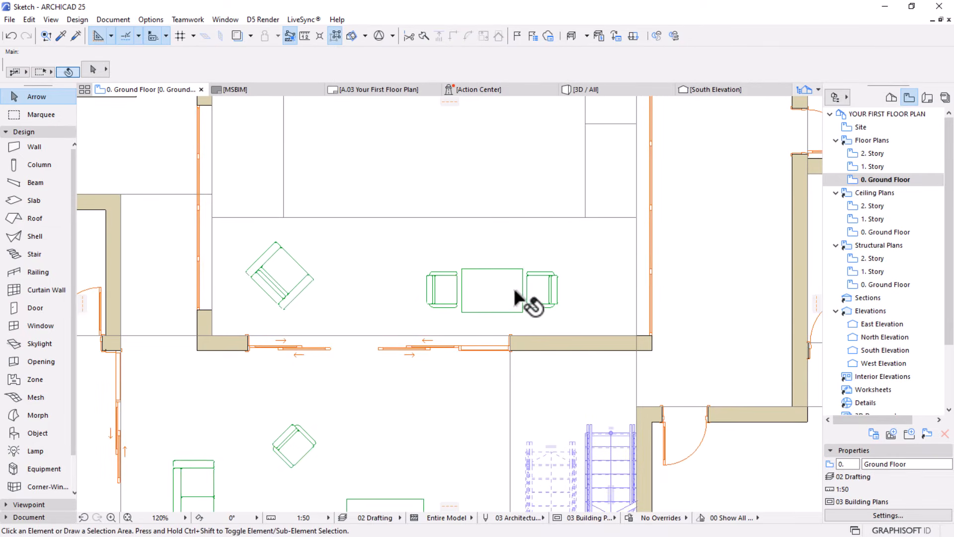
scroll(527, 306, down, 5)
middle_drag(472, 322, 446, 311)
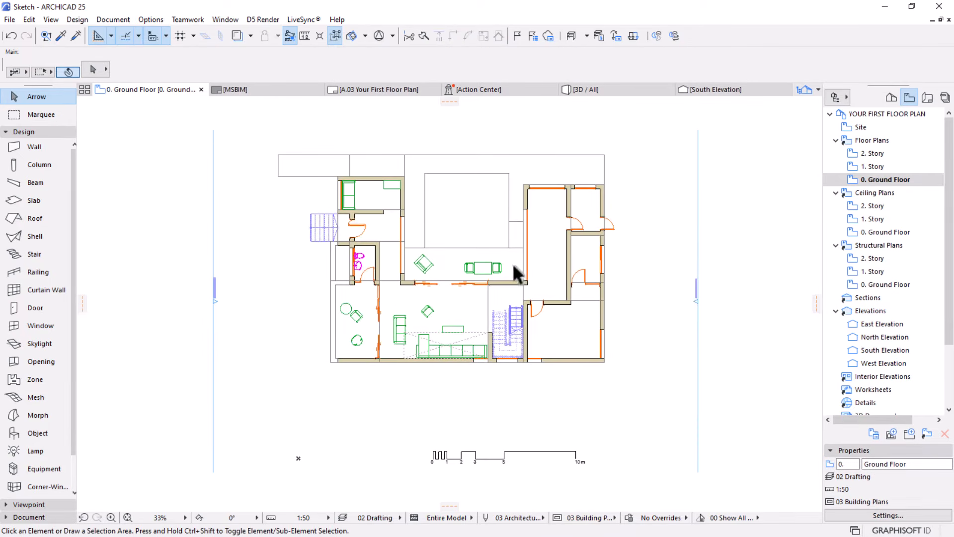
scroll(532, 278, up, 1)
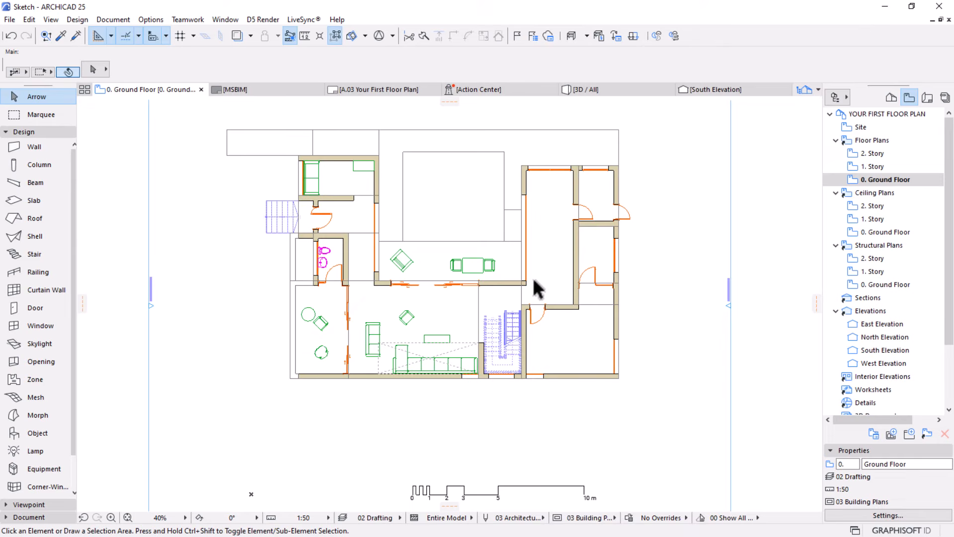
middle_drag(553, 316, 492, 337)
scroll(492, 337, up, 1)
scroll(336, 252, up, 8)
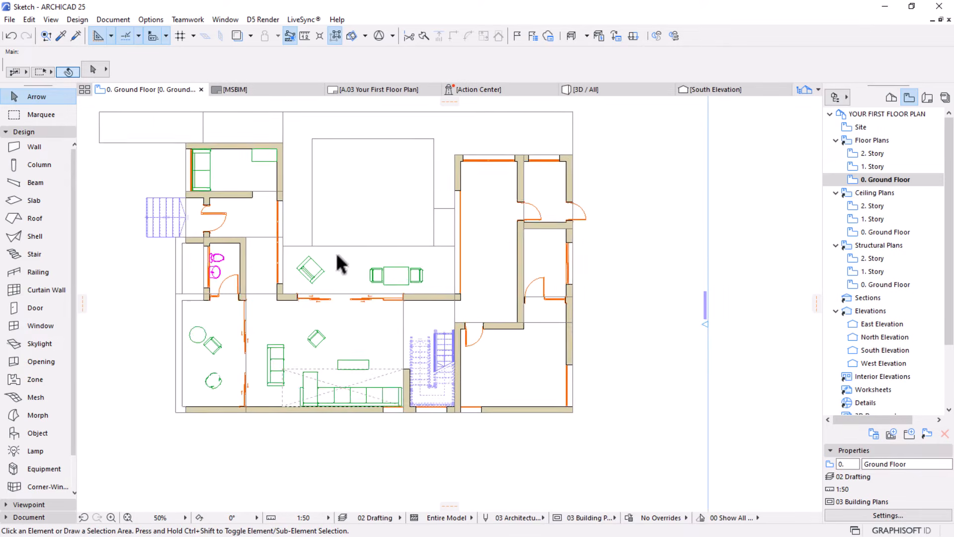
Replace both armchairs beside the rectangular coffee table with Armchair 03 25 and deselect them
scroll(445, 292, up, 1)
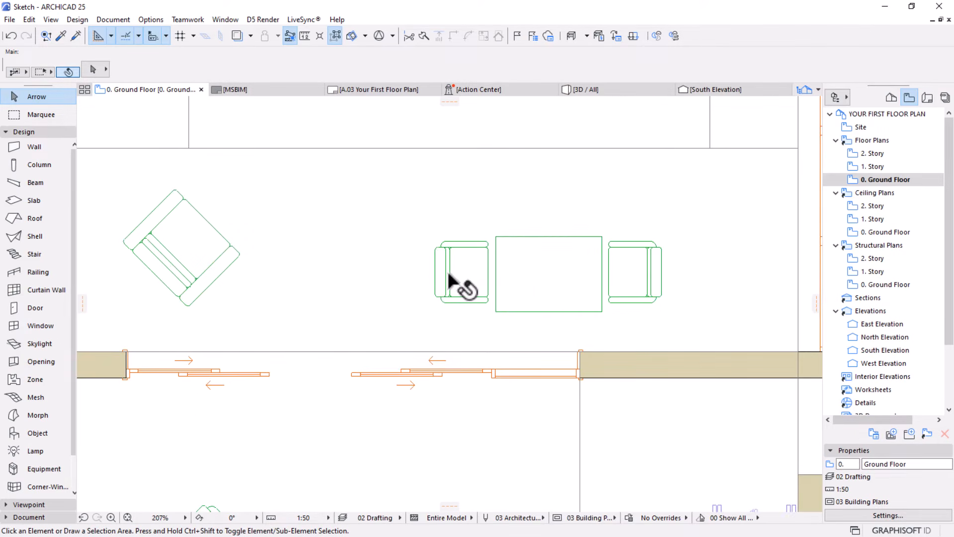
click(630, 273)
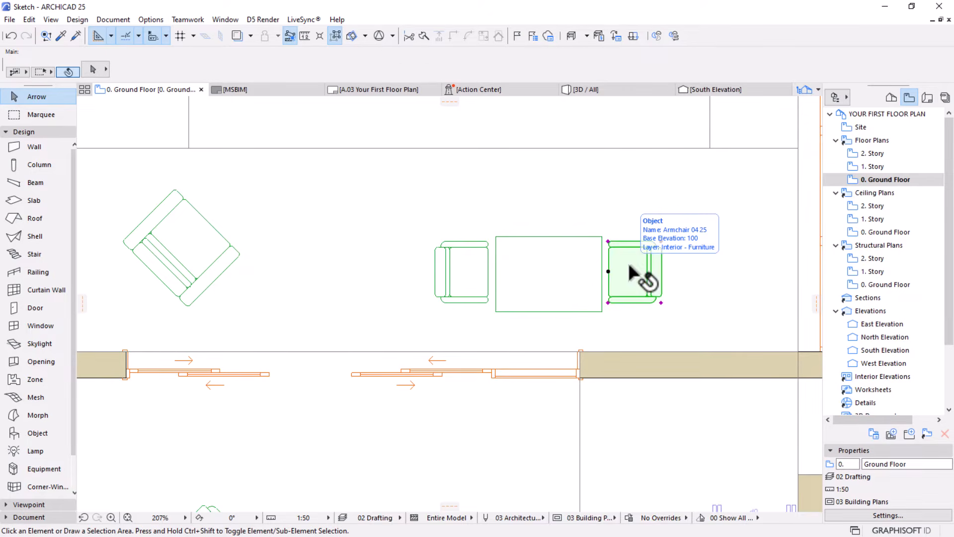
shift+click(481, 274)
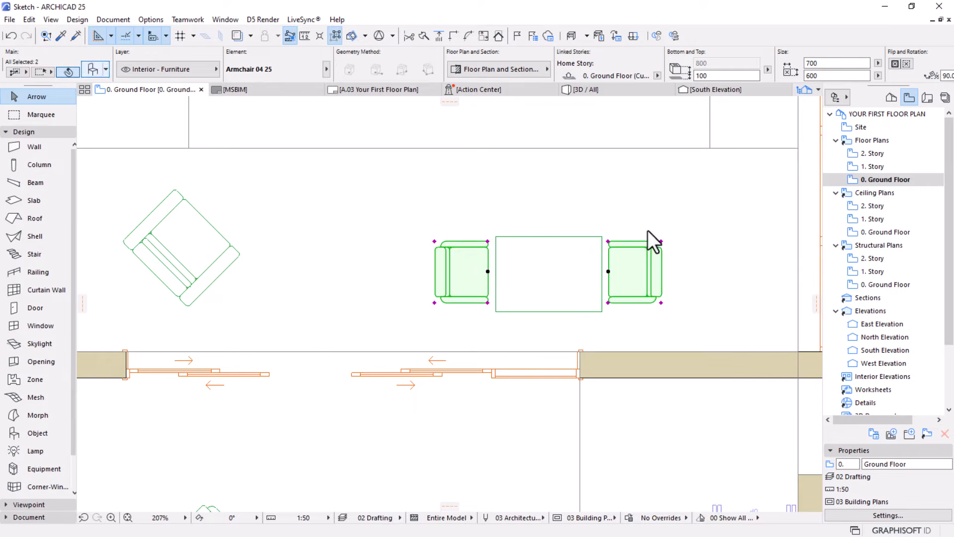
key(ctrl+t)
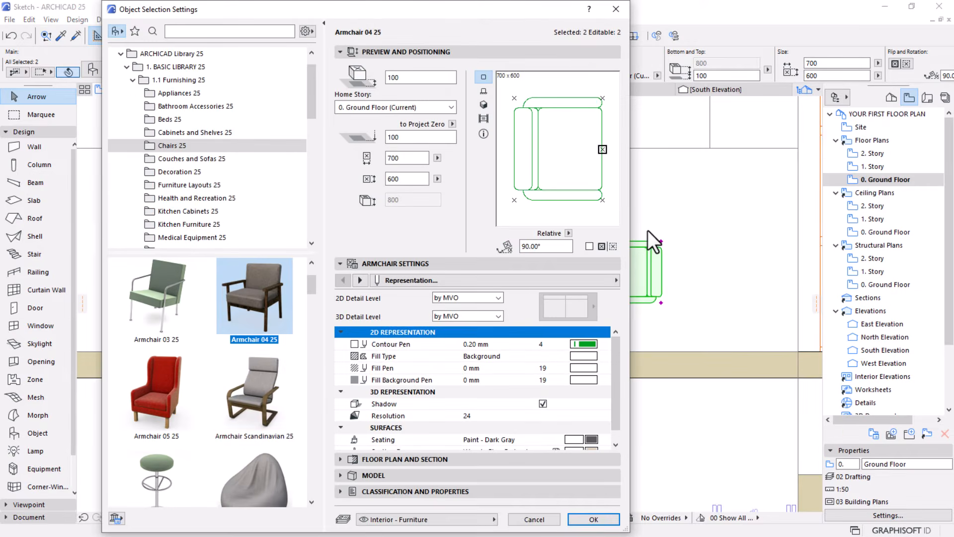
click(160, 317)
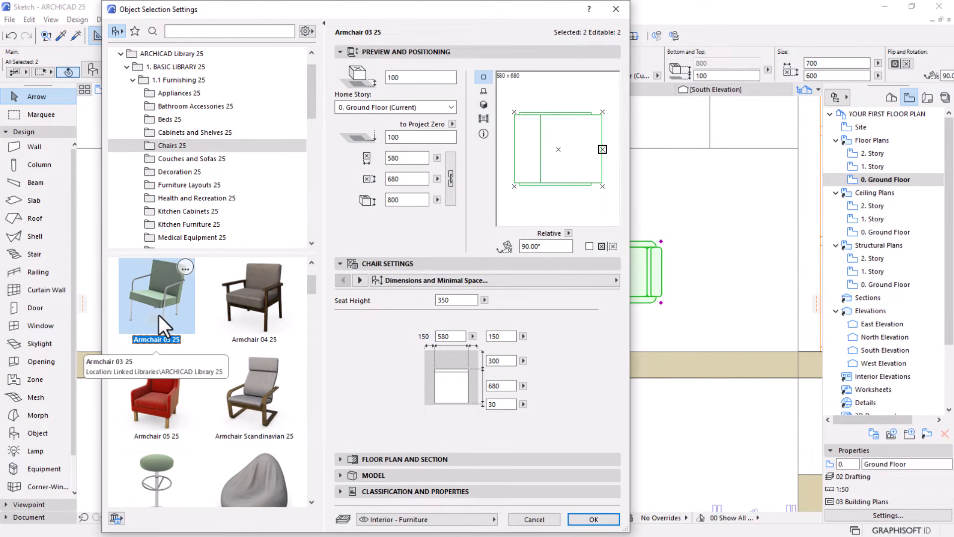
click(582, 519)
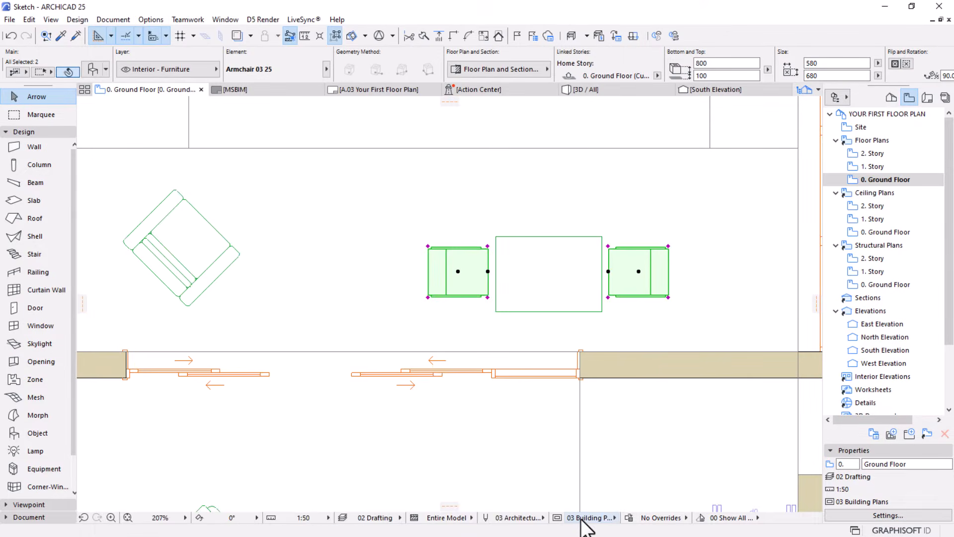
key(Escape)
Review the furniture layout across the whole ground floor plan
scroll(500, 234, down, 5)
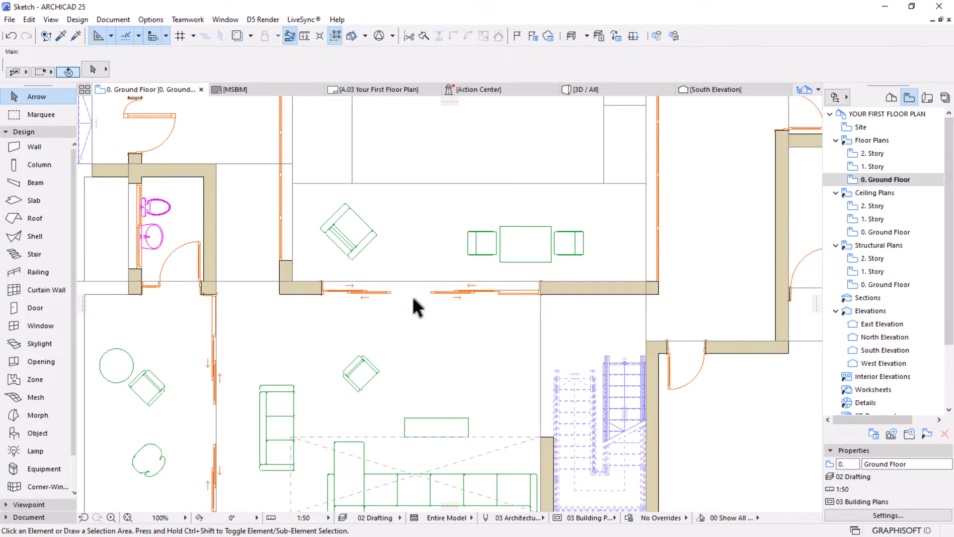
scroll(411, 305, down, 2)
middle_drag(404, 336, 343, 305)
scroll(356, 301, down, 1)
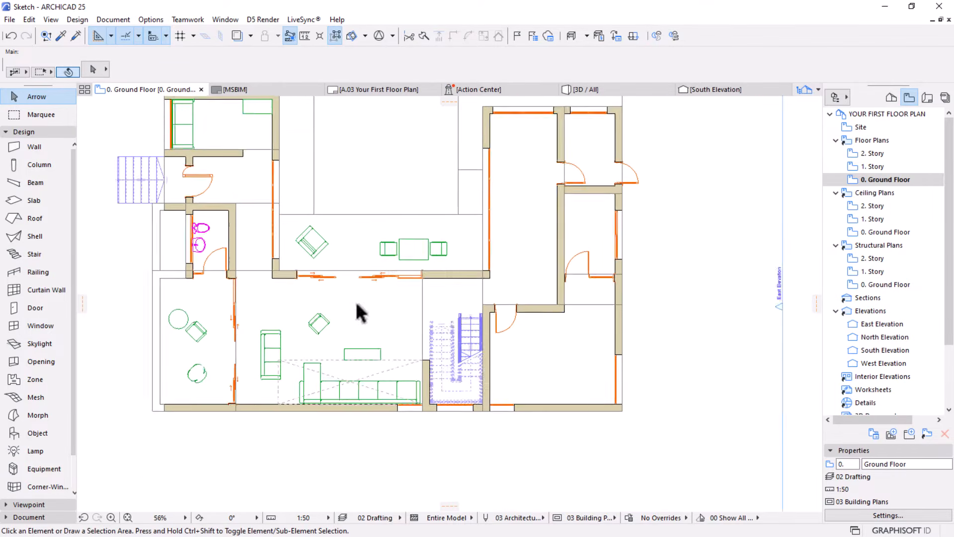
scroll(430, 325, down, 2)
middle_drag(475, 345, 463, 360)
scroll(489, 348, up, 1)
scroll(487, 346, up, 1)
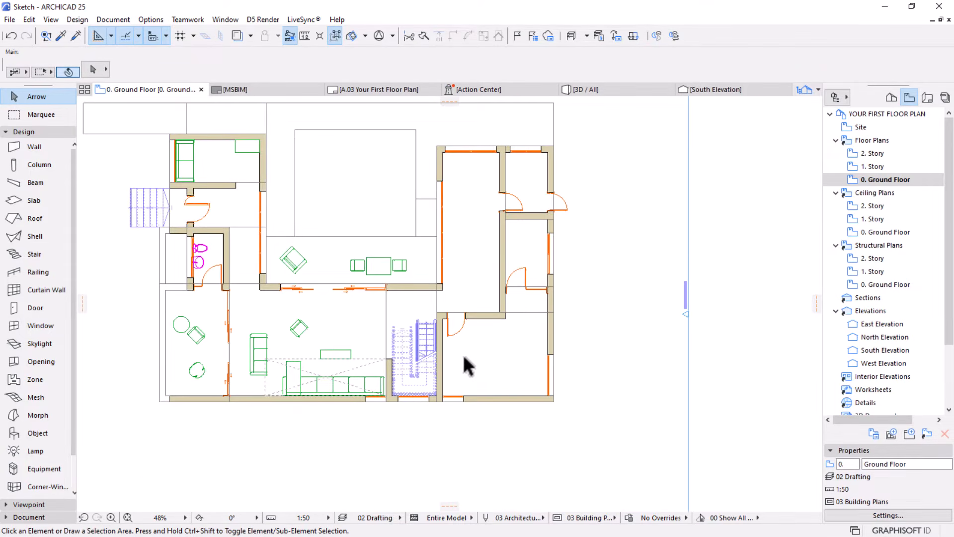
Shorten the wall between the corner sofa and the staircase to 500 mm, measured from its south end
scroll(215, 422, up, 3)
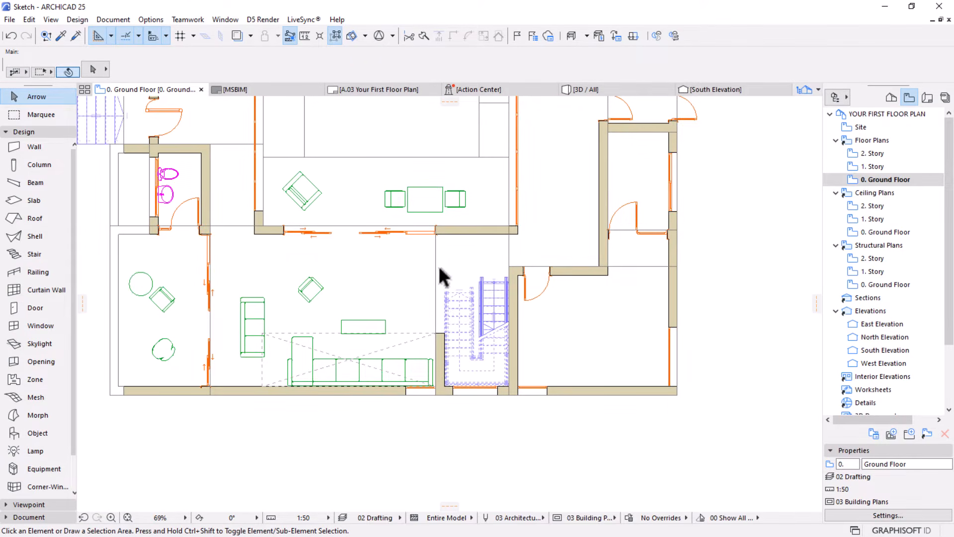
scroll(430, 318, up, 3)
click(452, 309)
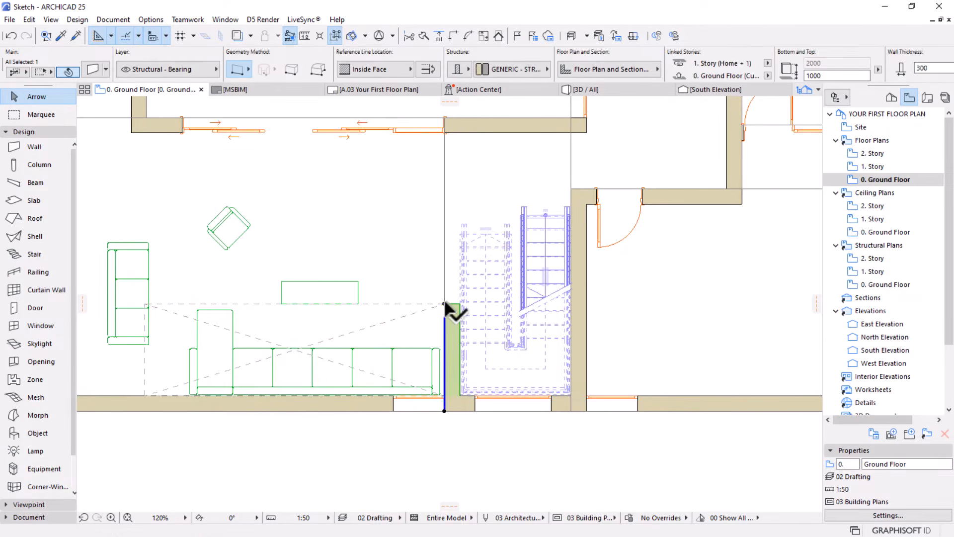
click(444, 304)
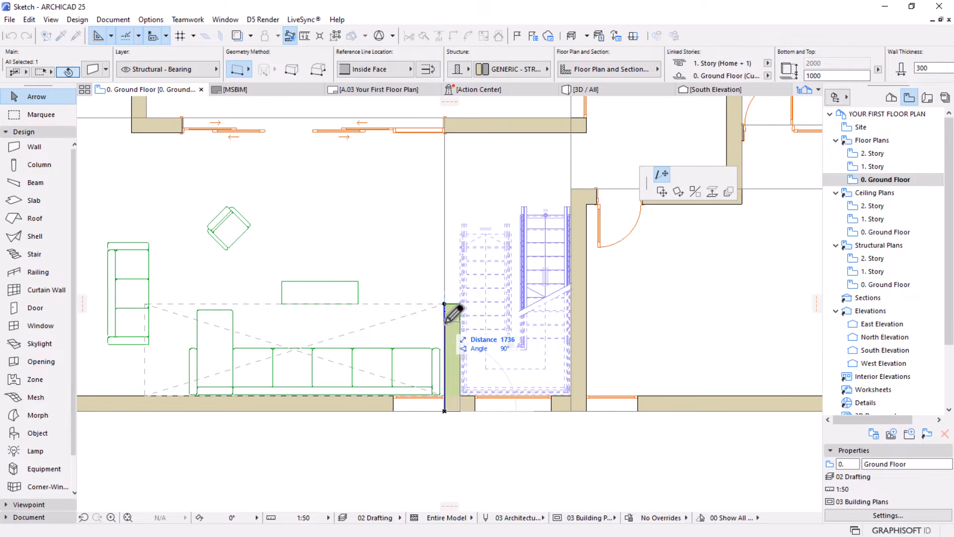
text(500)
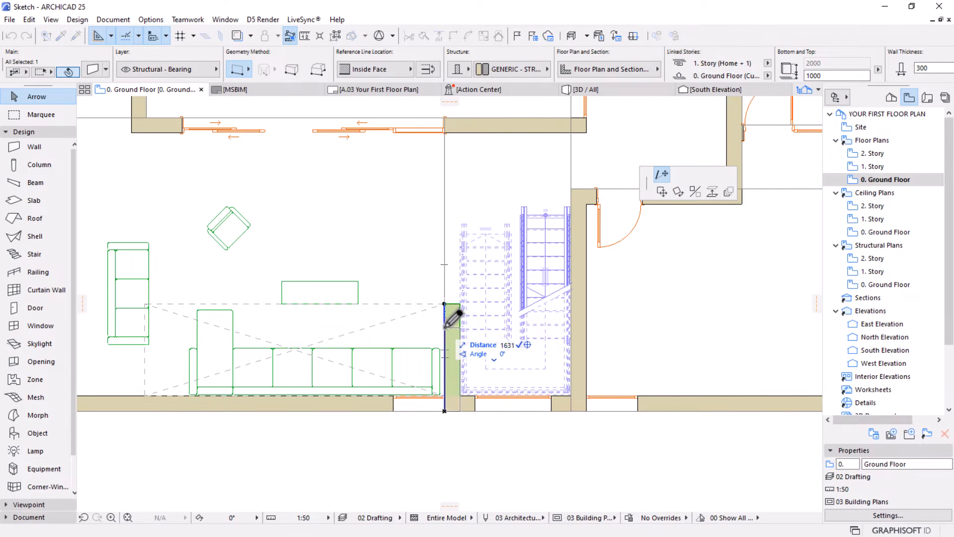
key(Return)
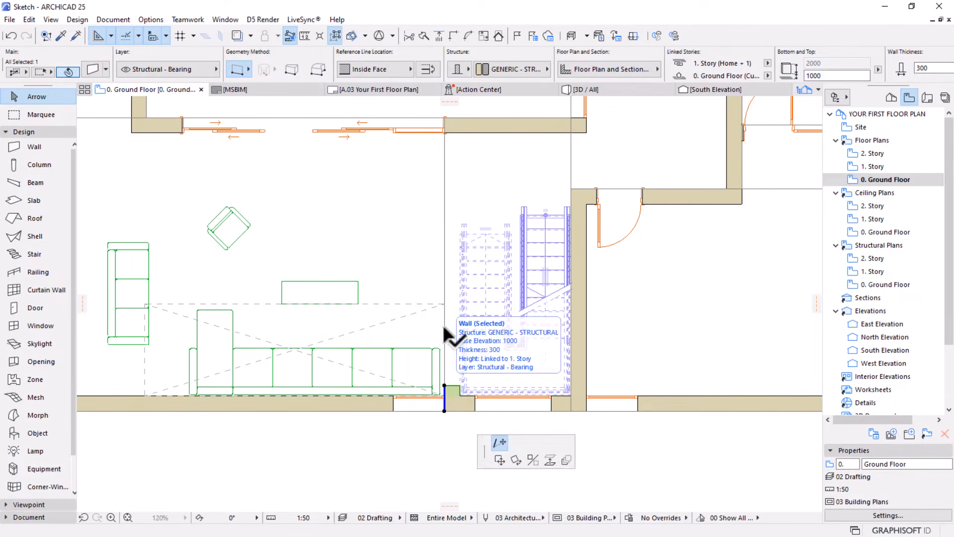
Lengthen the wall between the corner sofa and the staircase to 1500 mm from its south end and deselect it
click(444, 386)
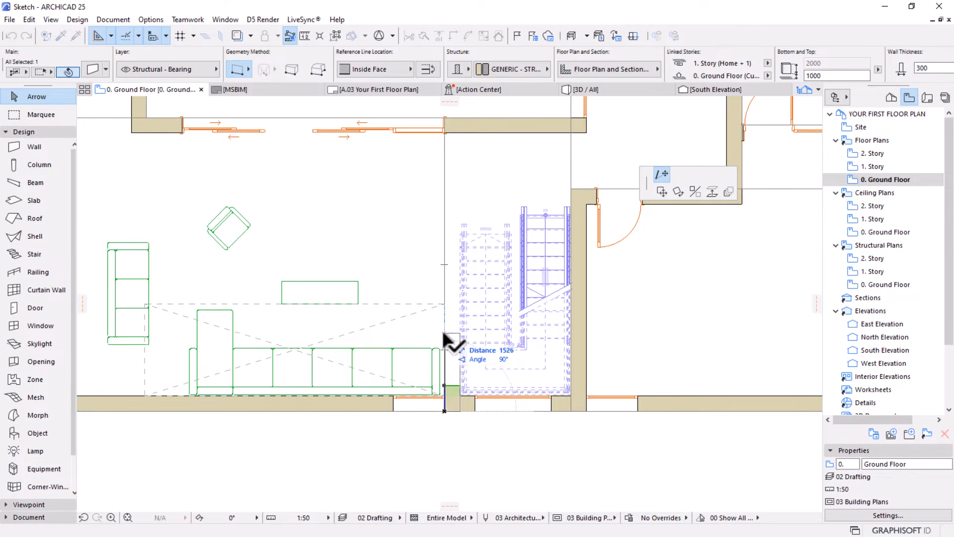
text(1500)
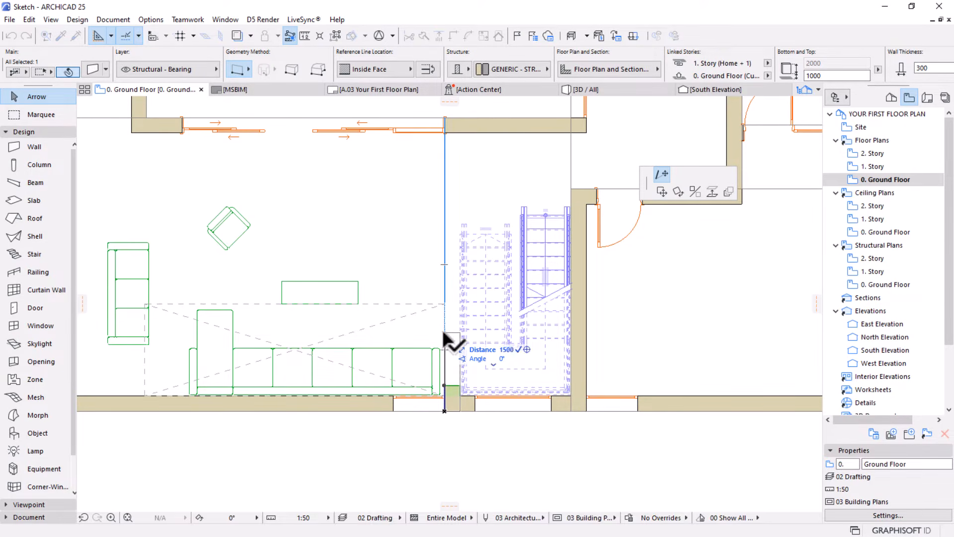
key(Return)
key(Escape)
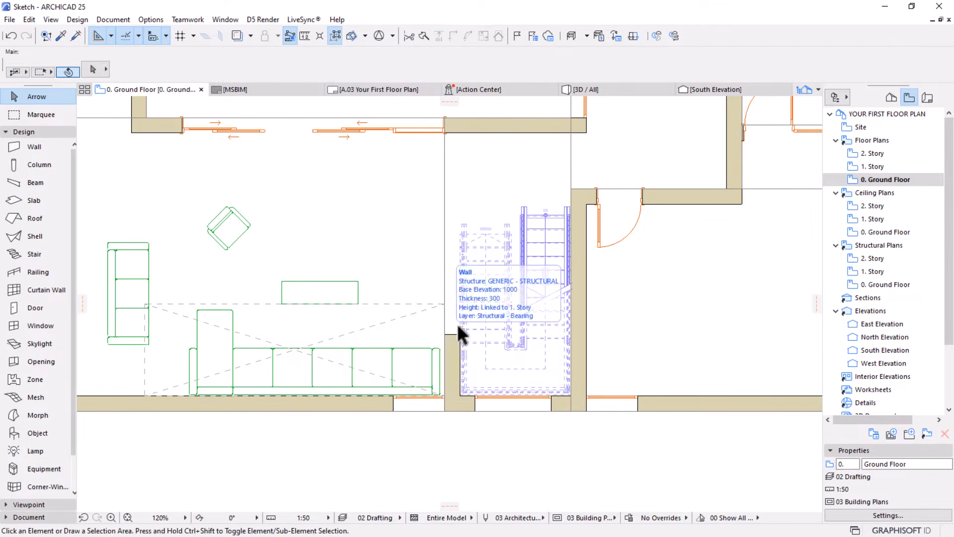
Load the coffee table's settings into the Object tool and look through the Tables 25 models in its default settings
scroll(457, 323, down, 1)
middle_drag(430, 317, 439, 327)
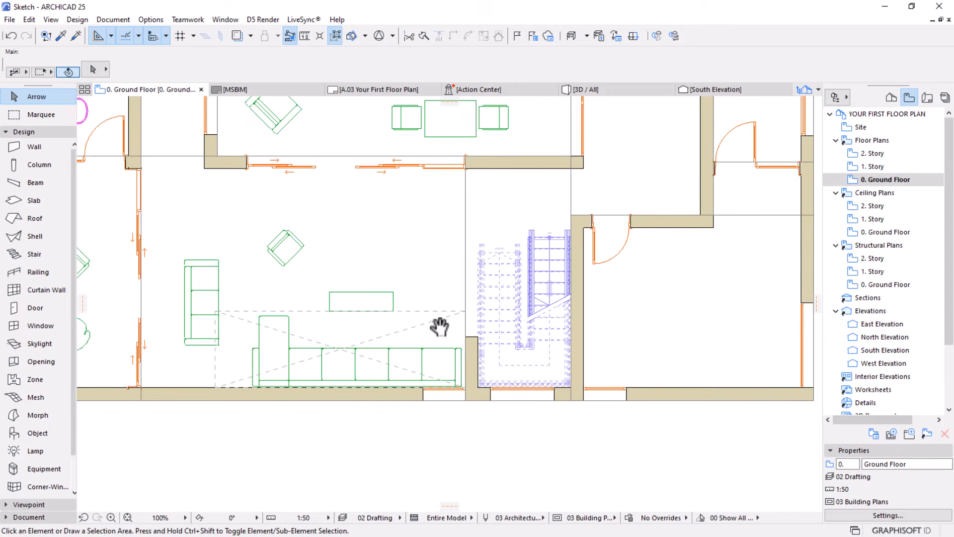
alt+click(352, 296)
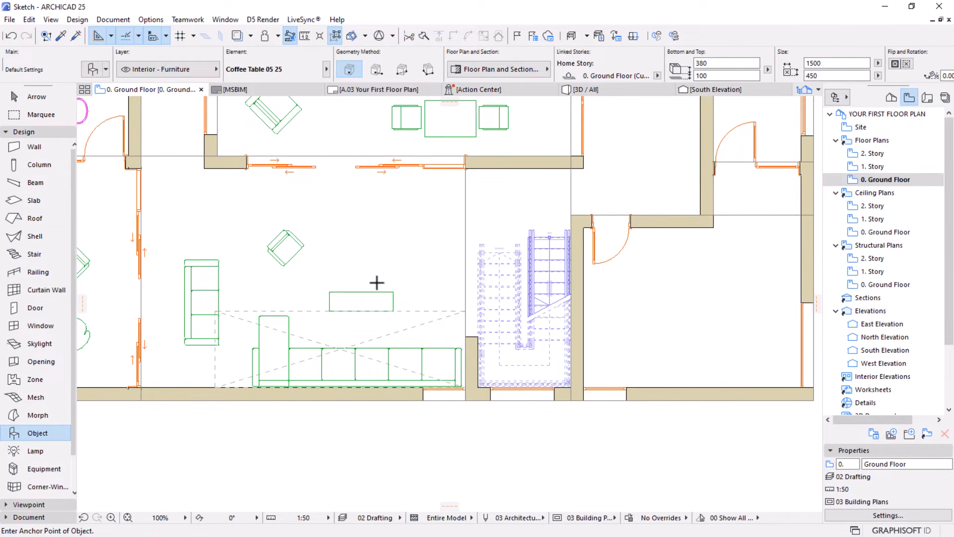
click(91, 72)
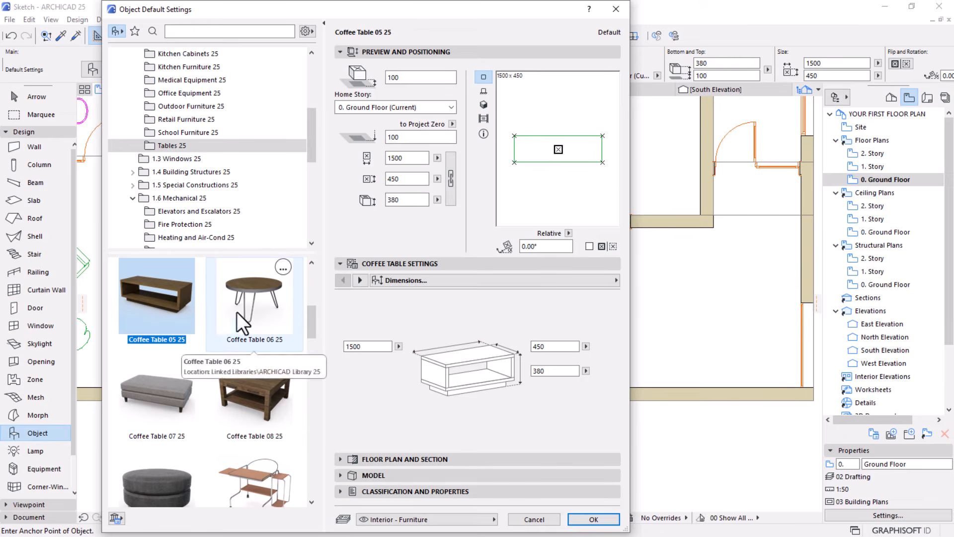
scroll(225, 333, down, 5)
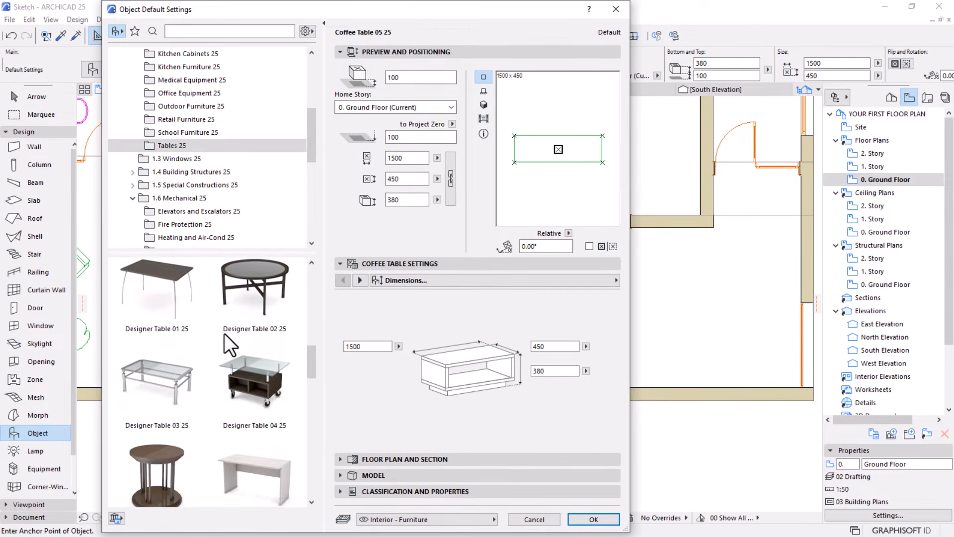
scroll(224, 333, down, 10)
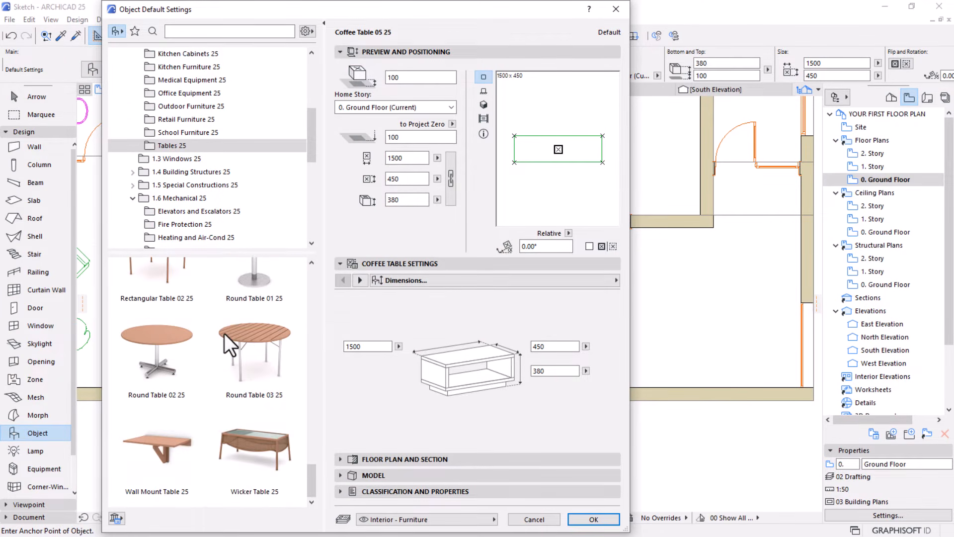
scroll(255, 377, up, 15)
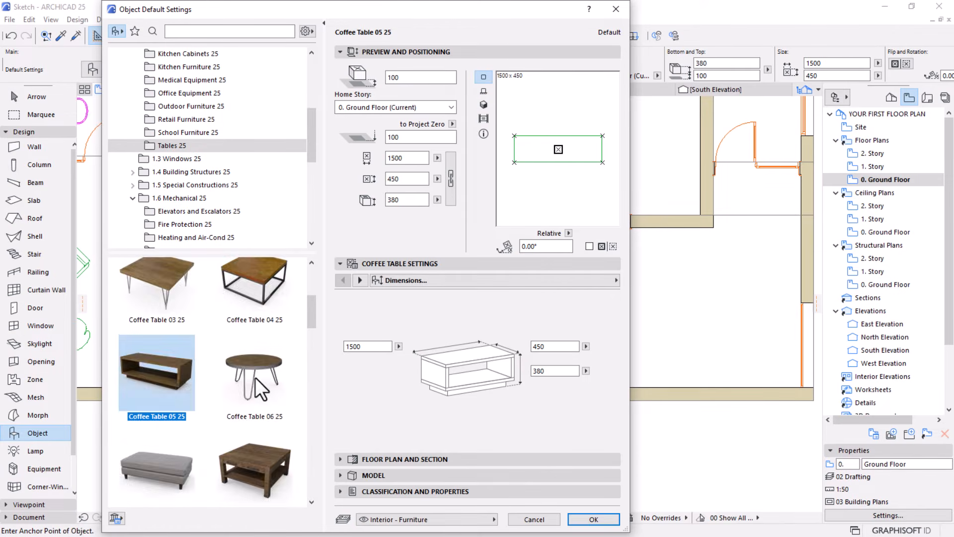
scroll(255, 377, up, 3)
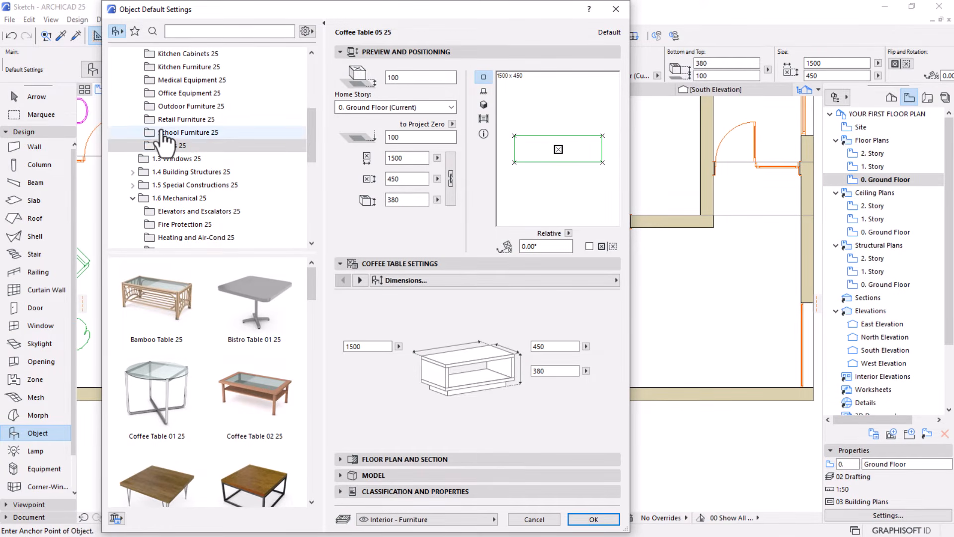
Choose TV Stand Mounted 25 from the Cabinets and Shelves 25 library folder as the object to place
scroll(164, 142, up, 2)
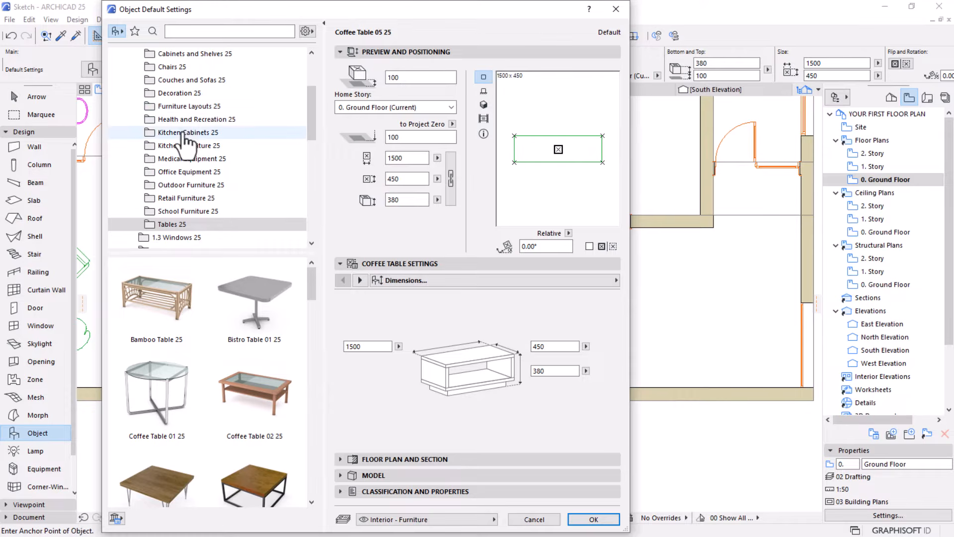
scroll(196, 185, down, 1)
scroll(191, 183, up, 3)
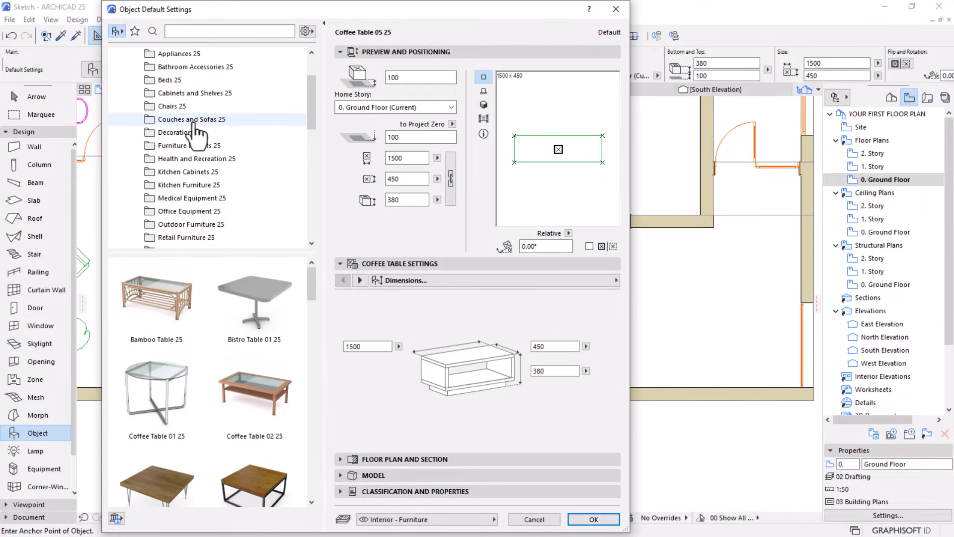
click(192, 93)
scroll(244, 335, down, 2)
scroll(243, 336, down, 5)
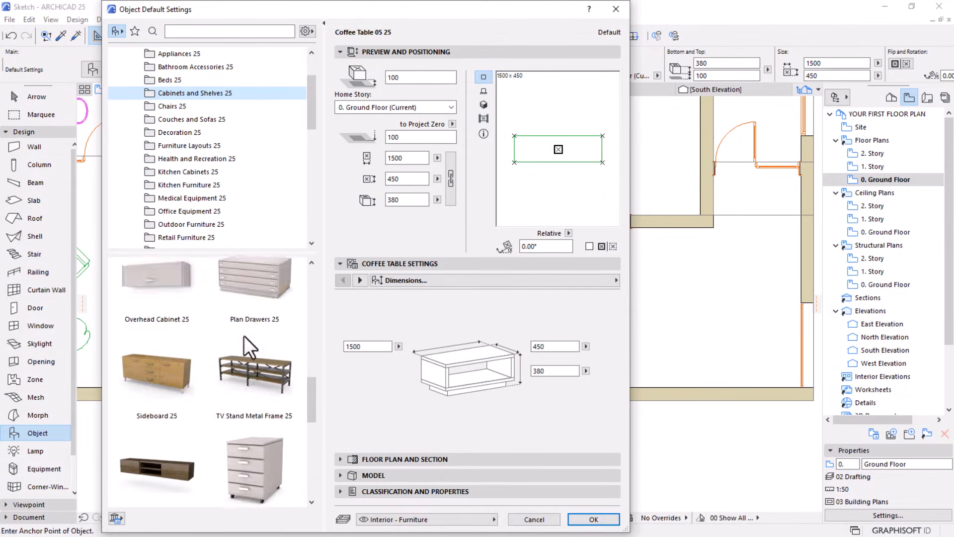
click(144, 349)
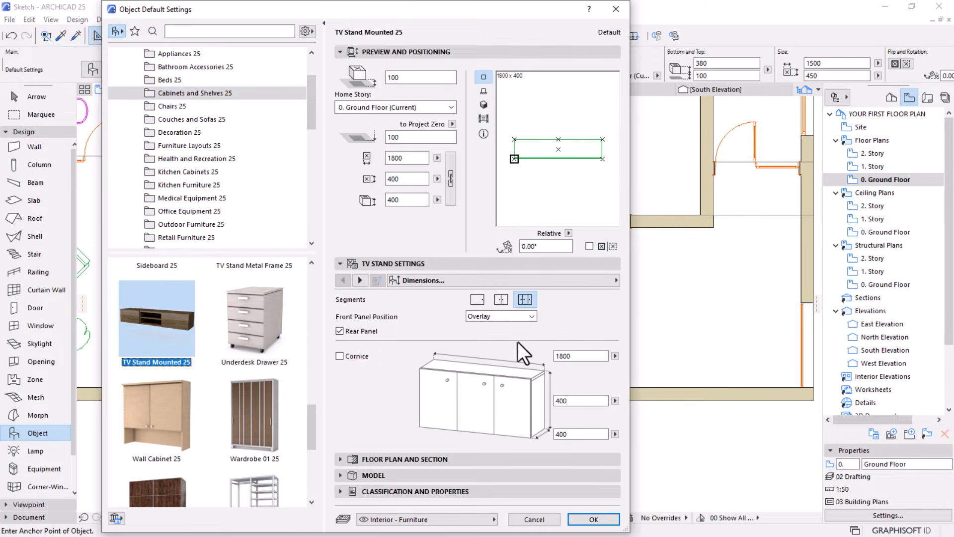
click(594, 518)
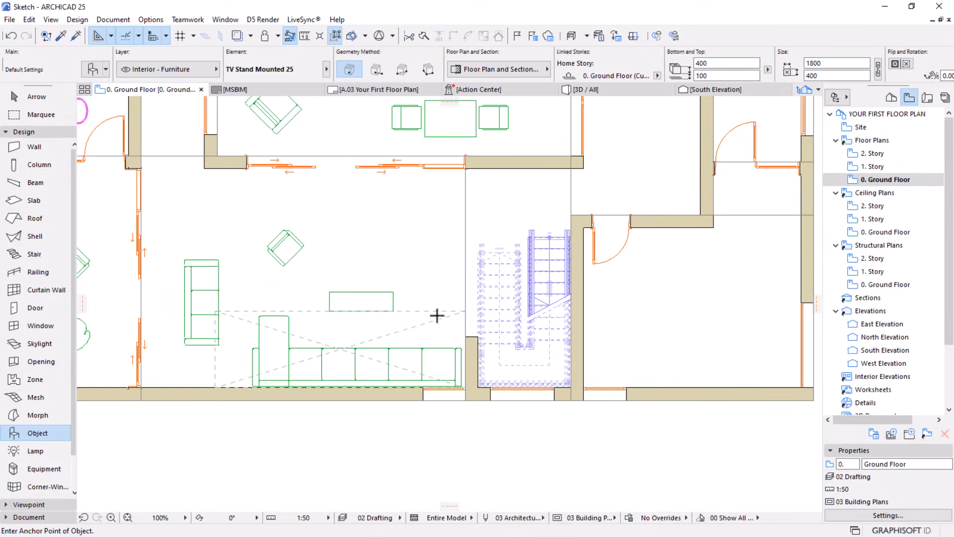
Place the TV stand between the coffee table and the staircase, and select it
click(444, 294)
scroll(445, 285, up, 4)
key(Escape)
click(419, 290)
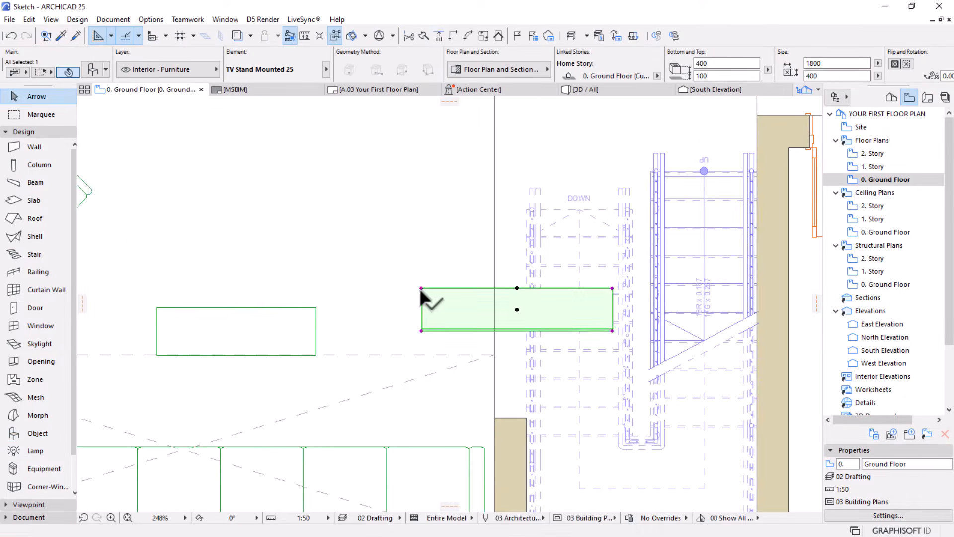
Set the TV stand's rotation angle to 90°
scroll(827, 77, down, 4)
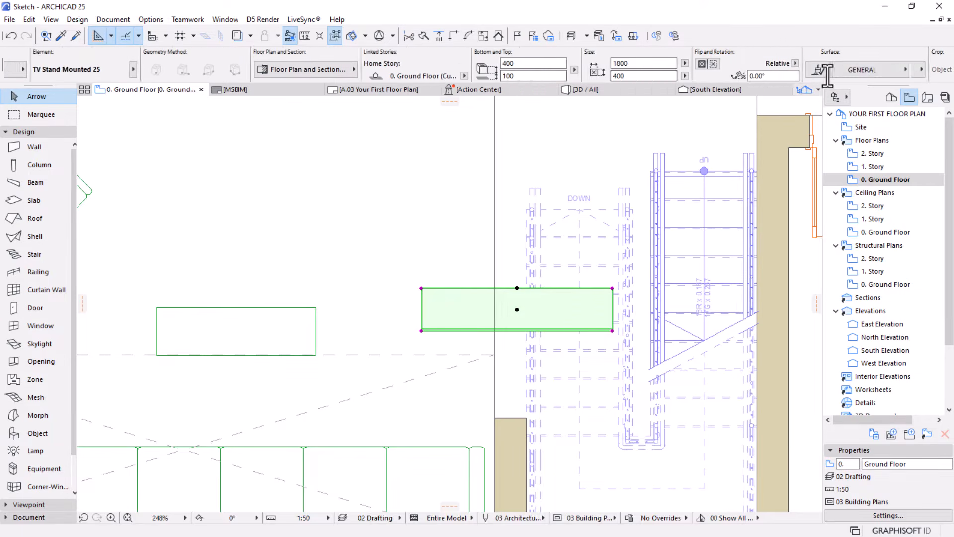
drag(705, 75, 614, 98)
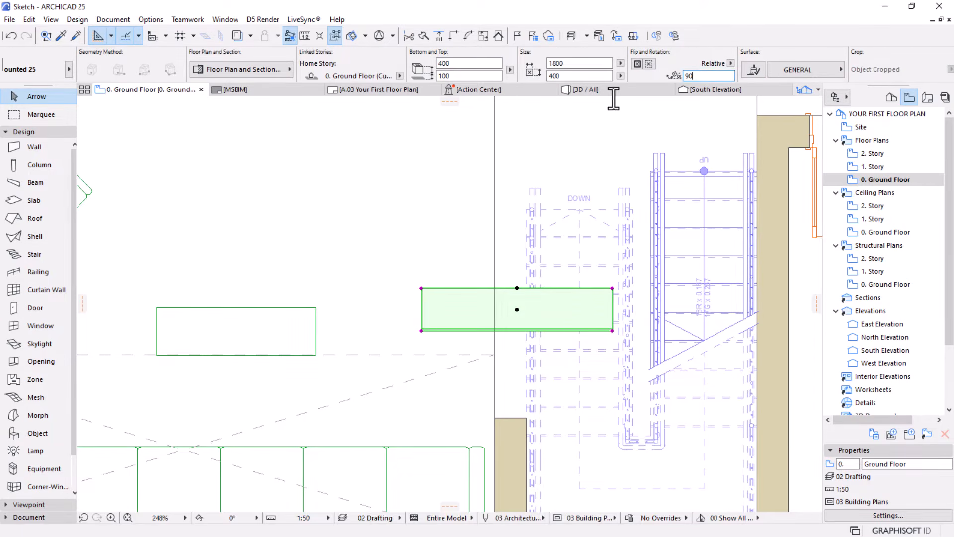
text(90)
key(Return)
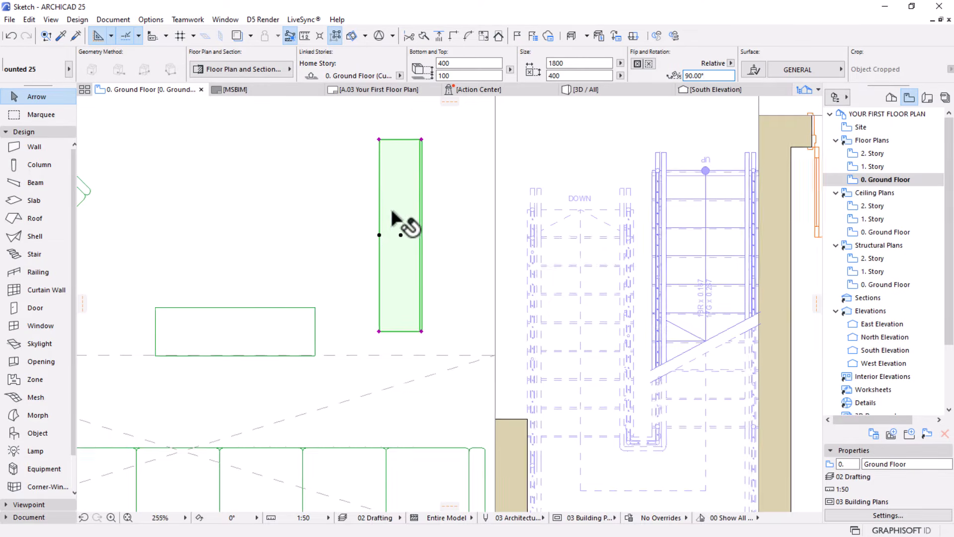
Examine the hotspots of the TV stand, coffee table, living room armchair and WC on the ground floor plan
scroll(400, 224, up, 2)
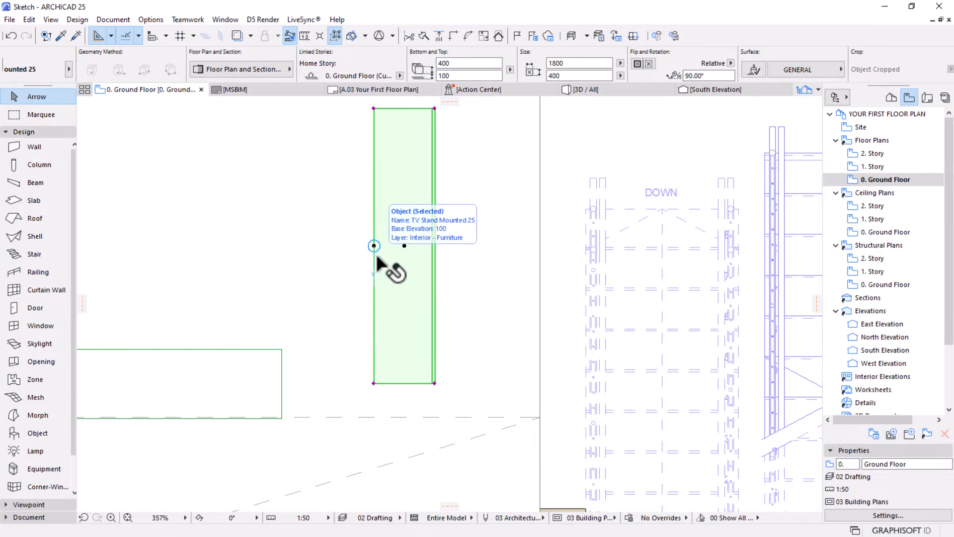
scroll(504, 268, down, 5)
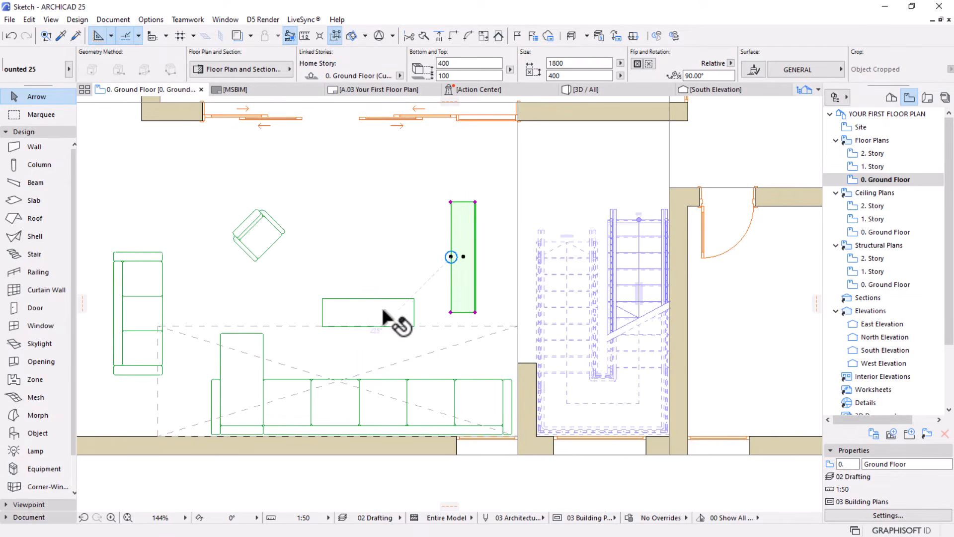
click(404, 309)
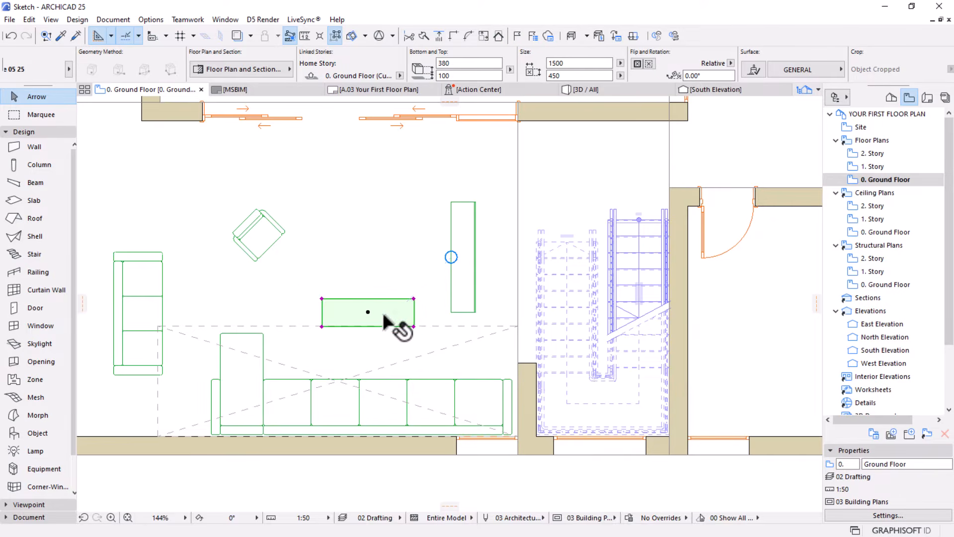
scroll(383, 315, up, 2)
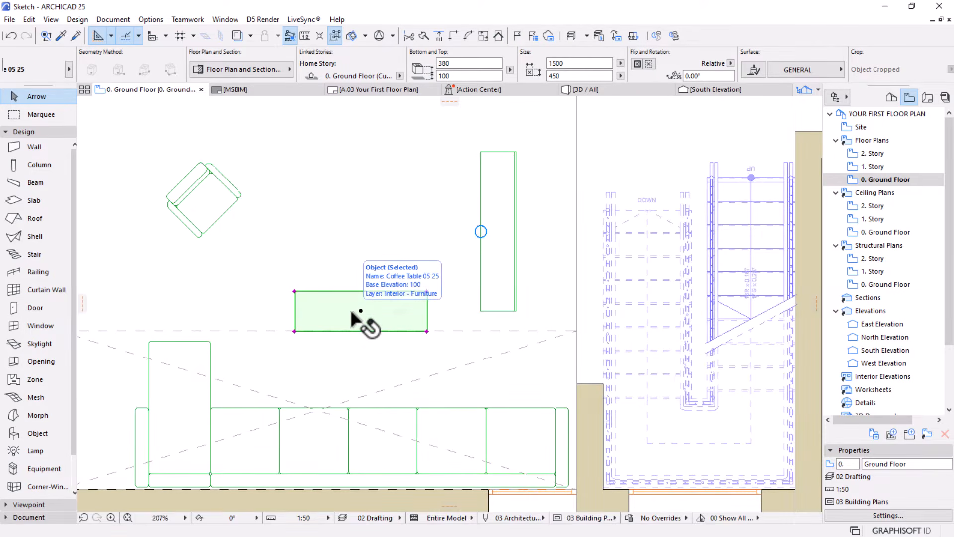
click(188, 189)
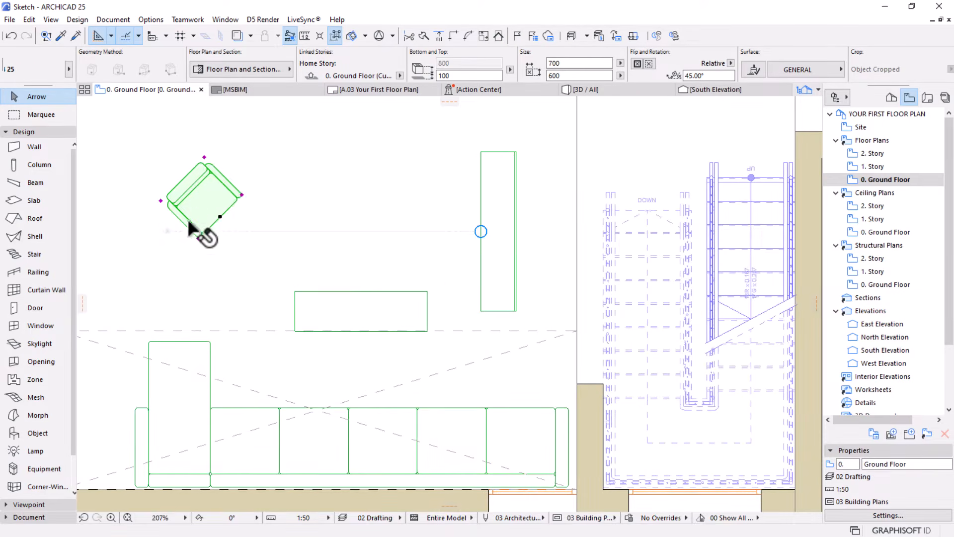
scroll(374, 216, down, 2)
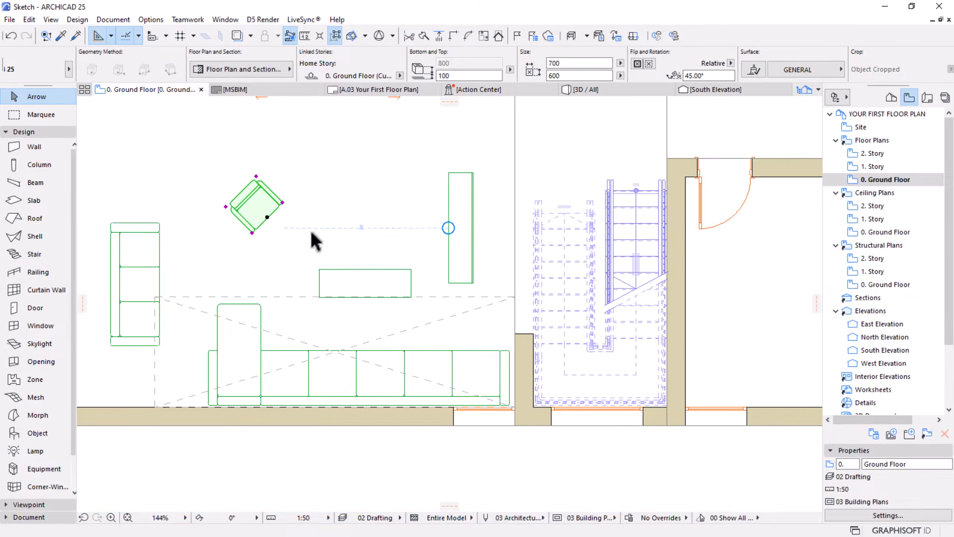
scroll(224, 235, up, 2)
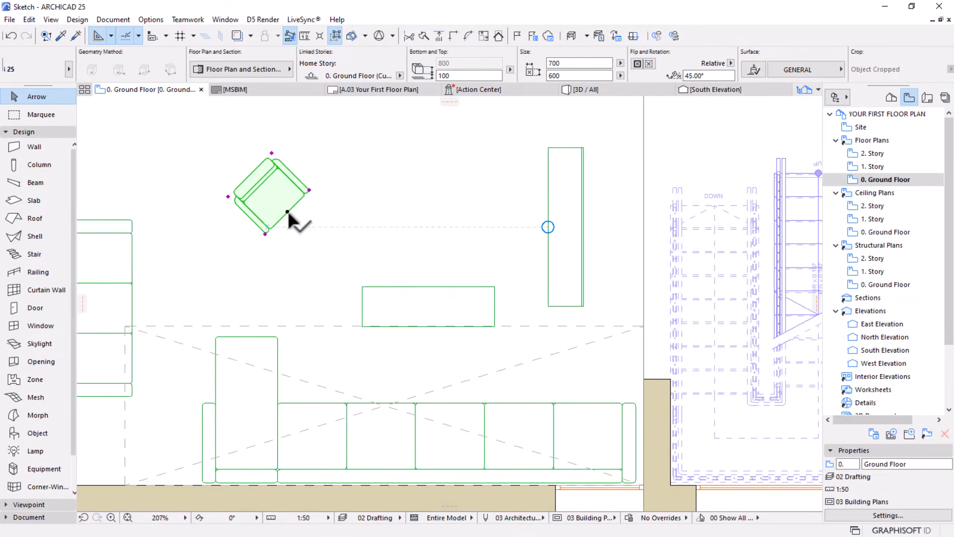
scroll(356, 220, down, 5)
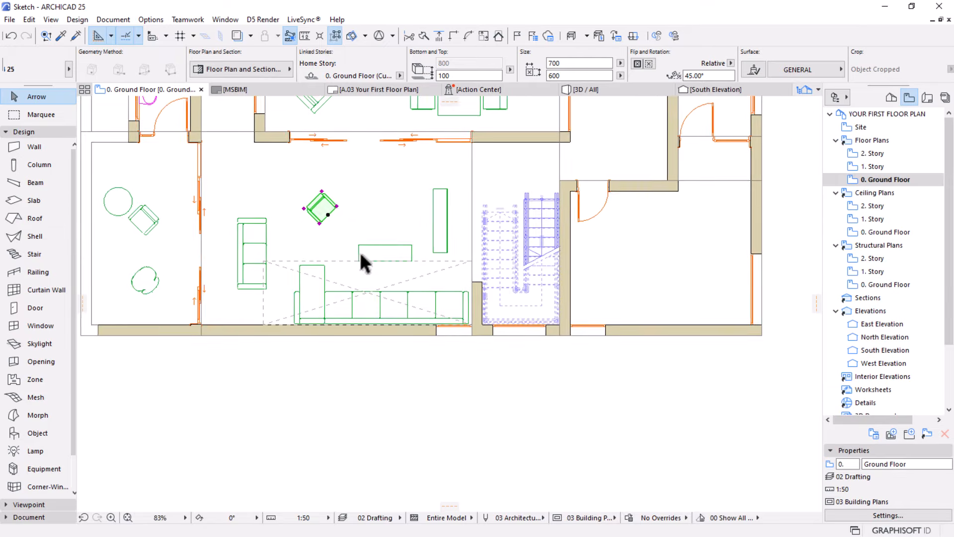
middle_drag(362, 260, 369, 344)
scroll(149, 144, up, 5)
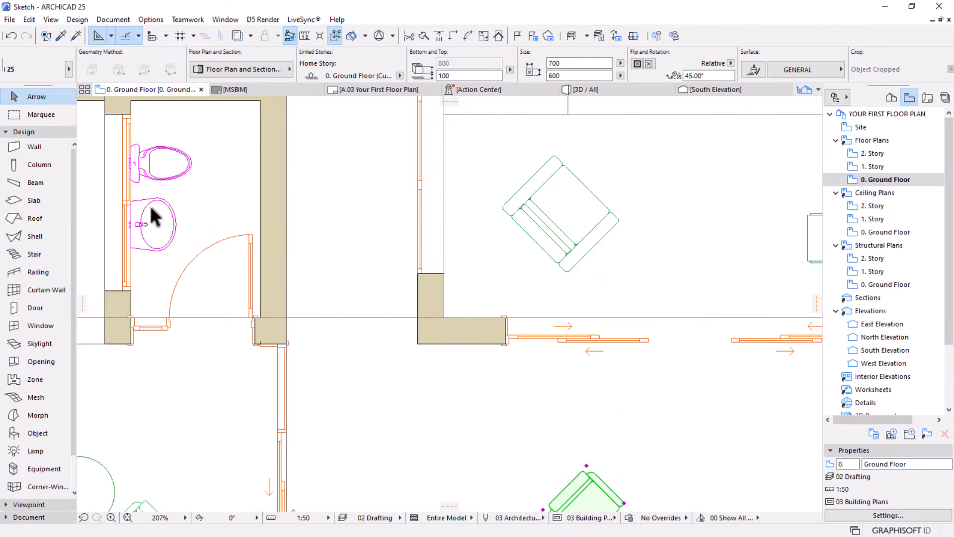
click(150, 206)
click(168, 168)
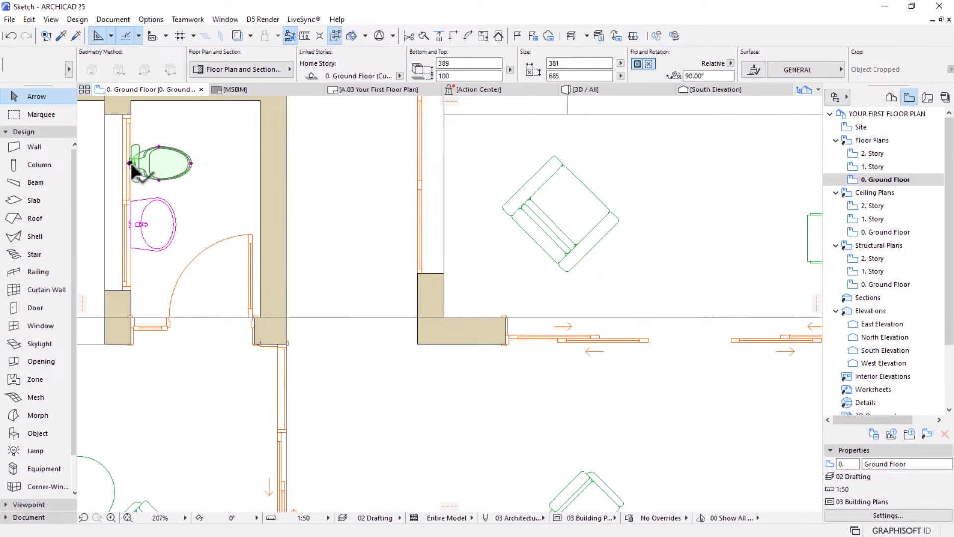
mouse_move(133, 165)
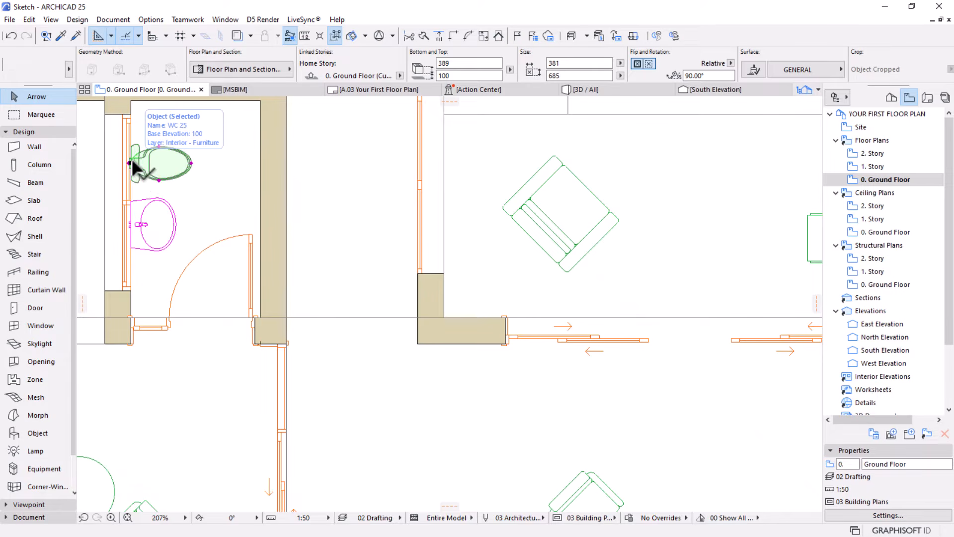
scroll(134, 167, down, 4)
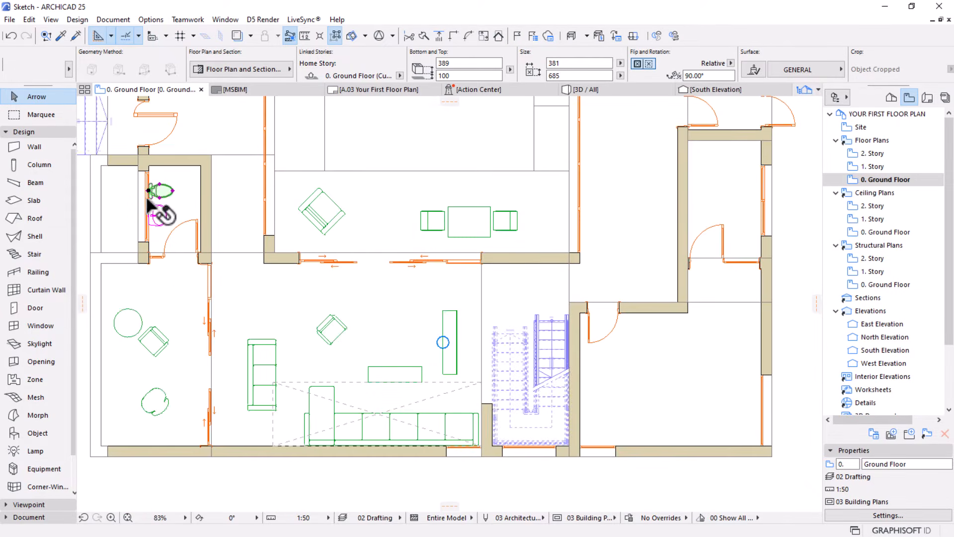
scroll(454, 261, down, 2)
scroll(440, 348, up, 4)
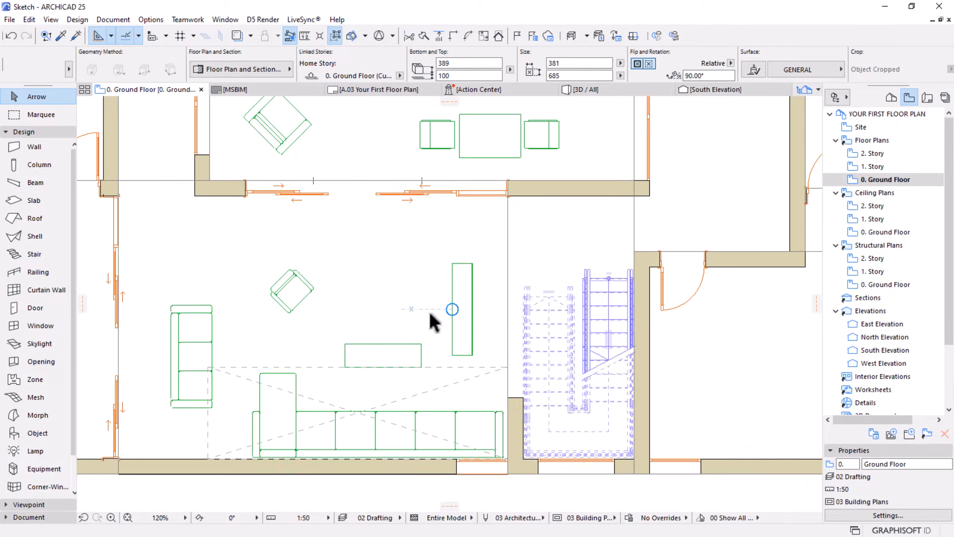
Mirror the TV stand about a vertical axis through its centre
scroll(430, 315, up, 2)
click(491, 296)
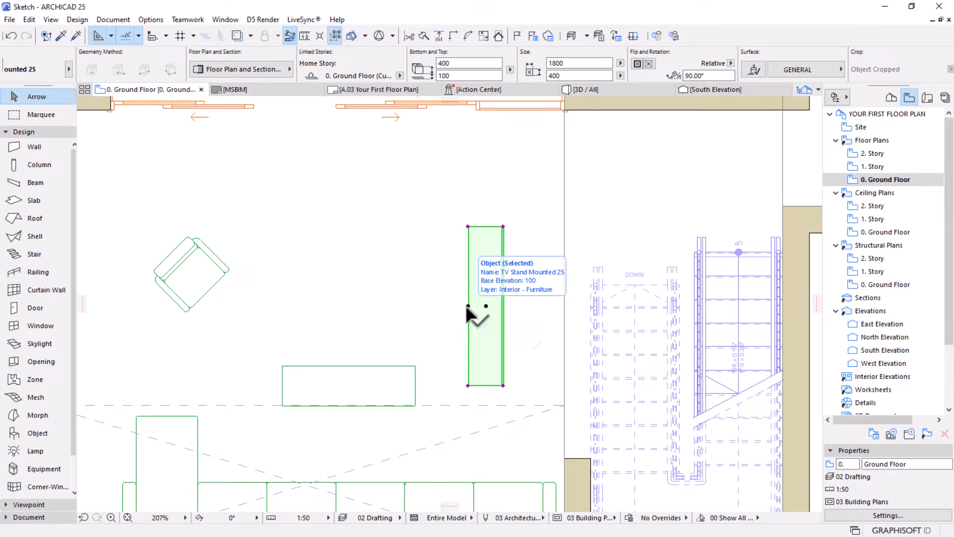
click(486, 306)
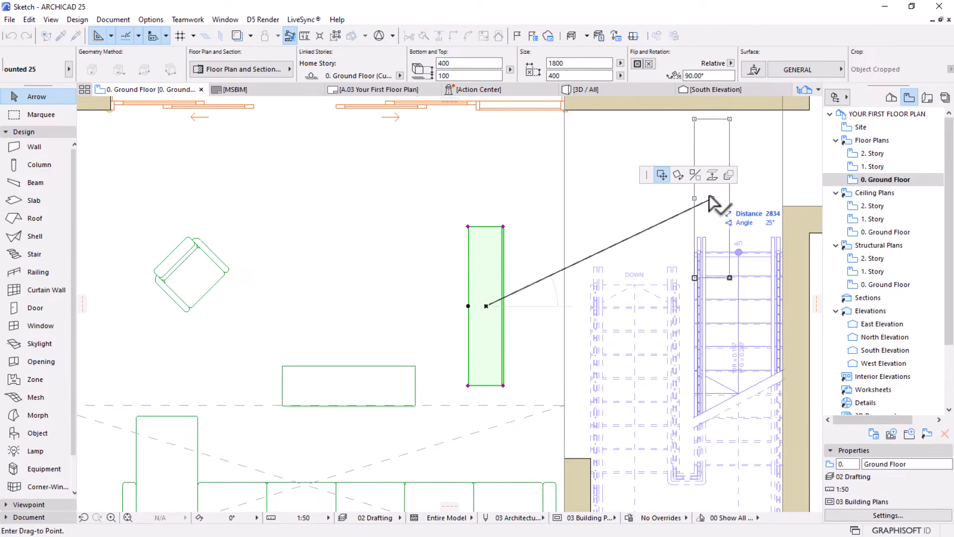
click(695, 175)
click(485, 306)
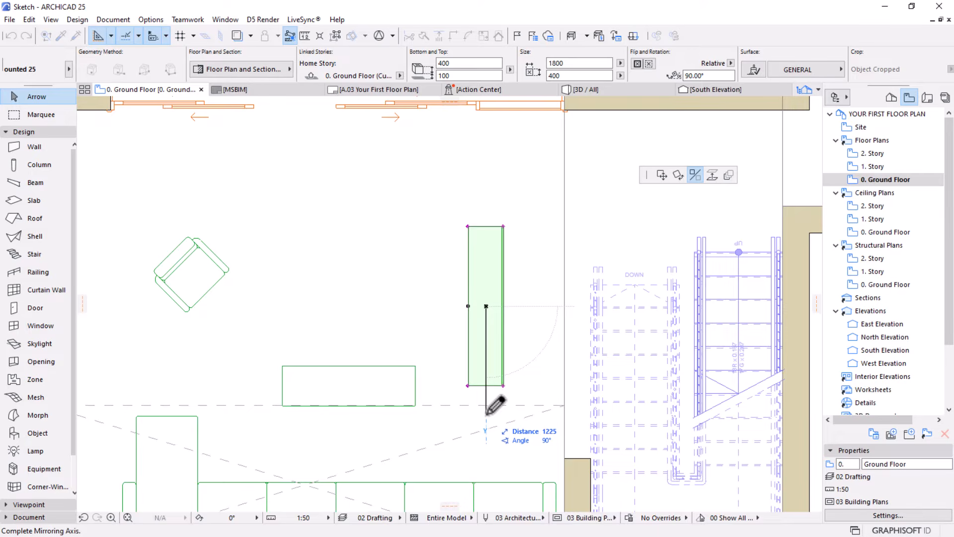
click(487, 414)
Move the TV stand by its back-edge midpoint onto the boundary line beside the staircase
scroll(567, 322, up, 3)
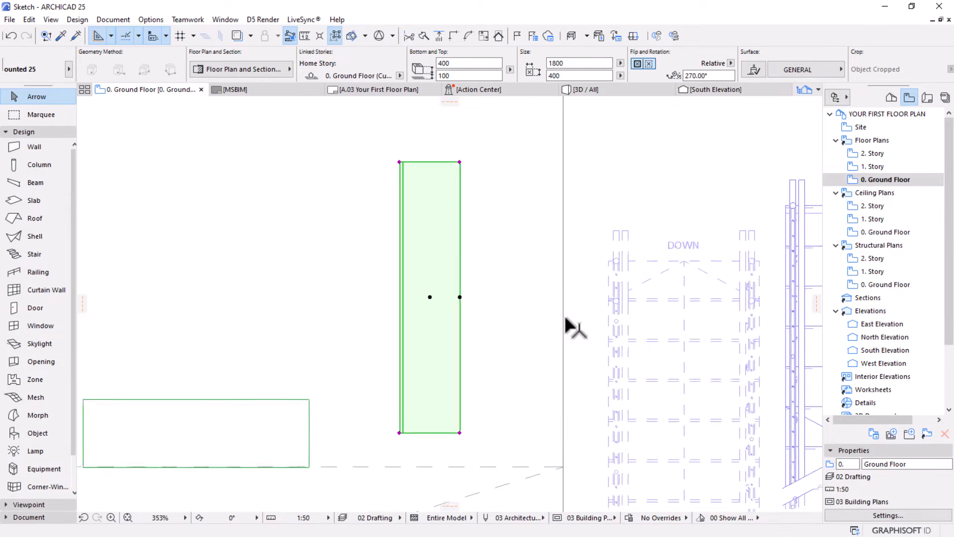
key(ctrl+d)
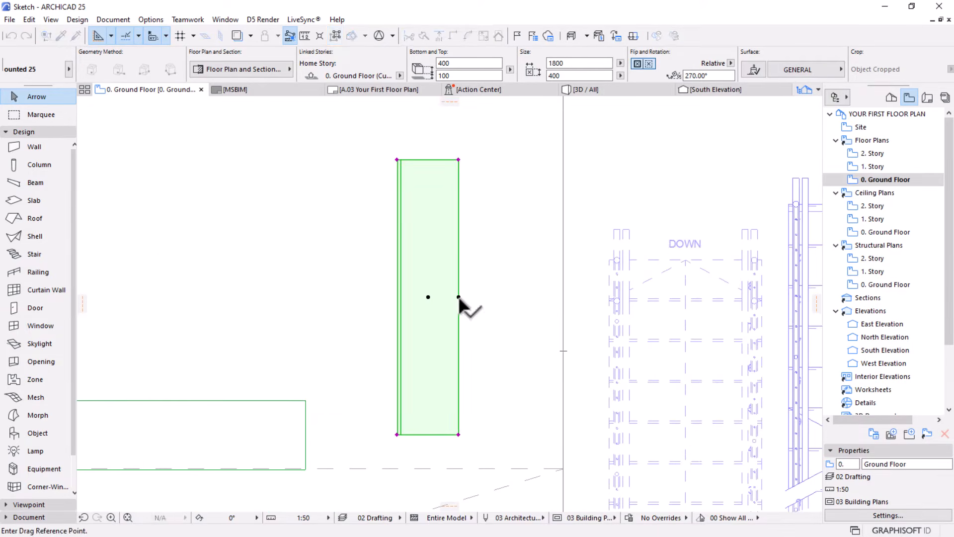
click(458, 297)
scroll(526, 296, down, 3)
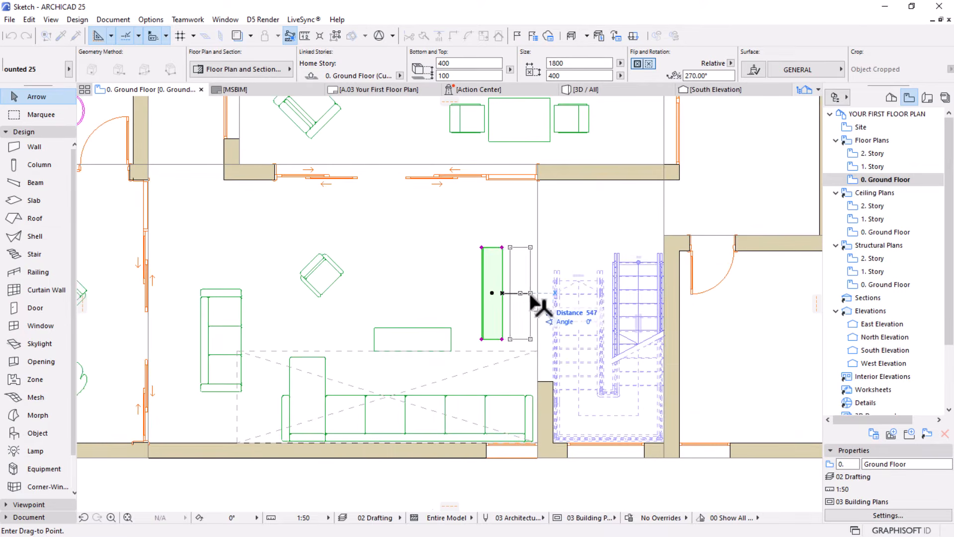
scroll(532, 298, up, 2)
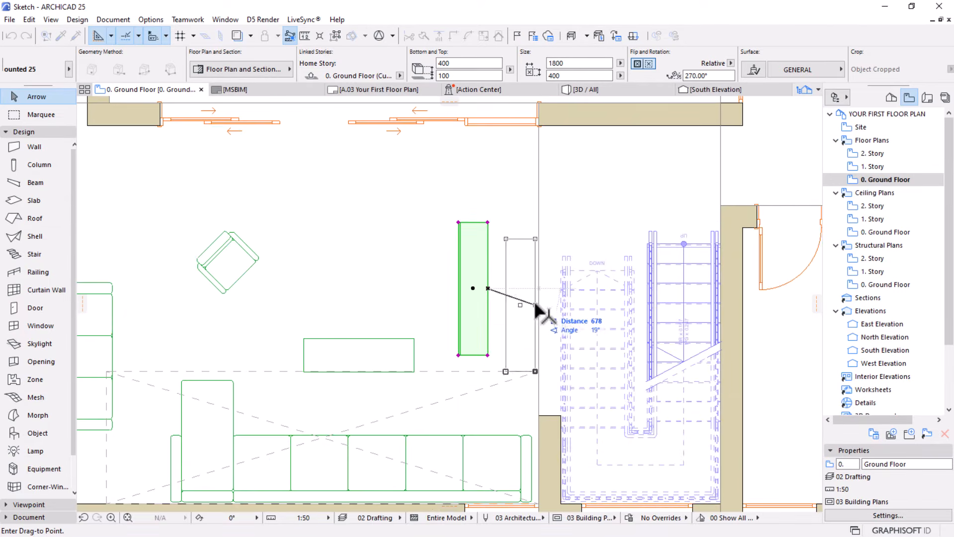
click(538, 313)
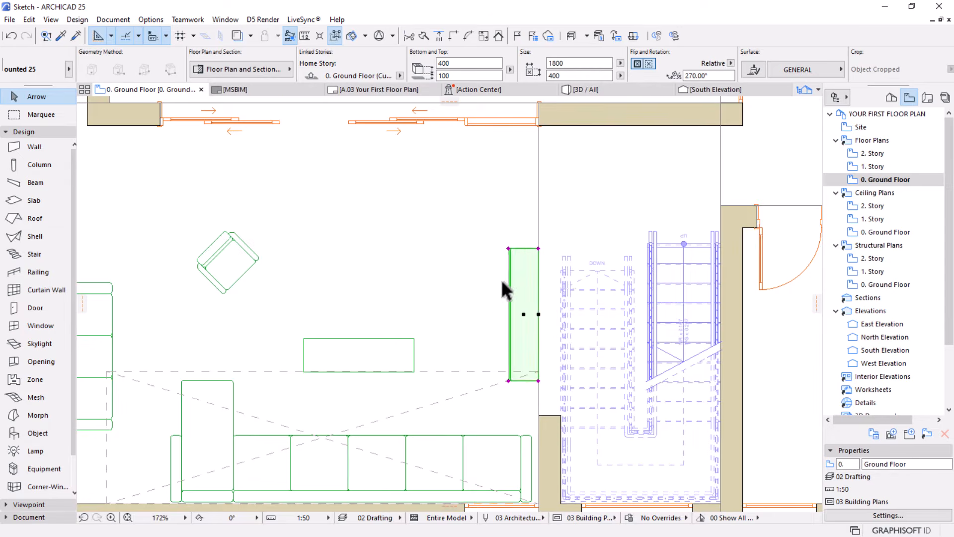
Duplicate the TV stand in place, leaving one of the overlapping stands selected
scroll(502, 298, down, 3)
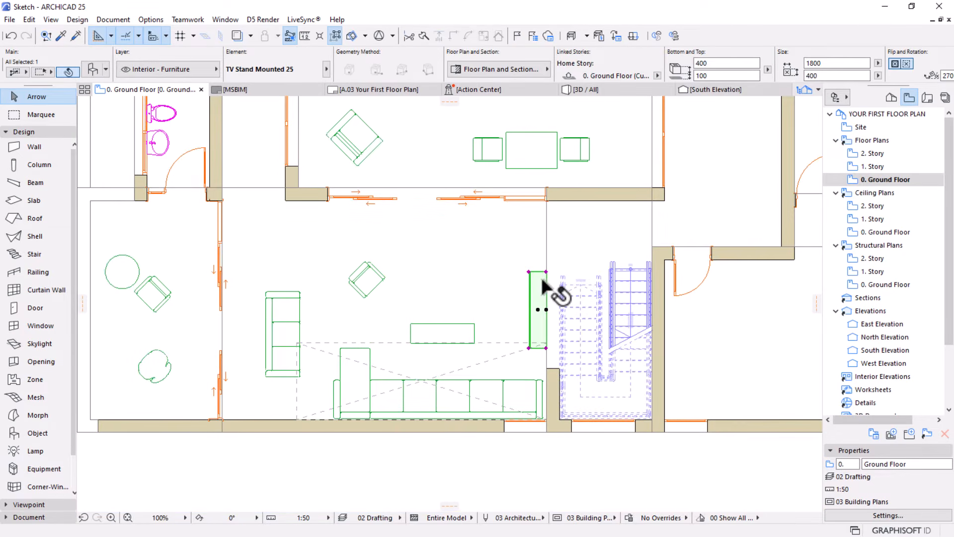
key(ctrl+d)
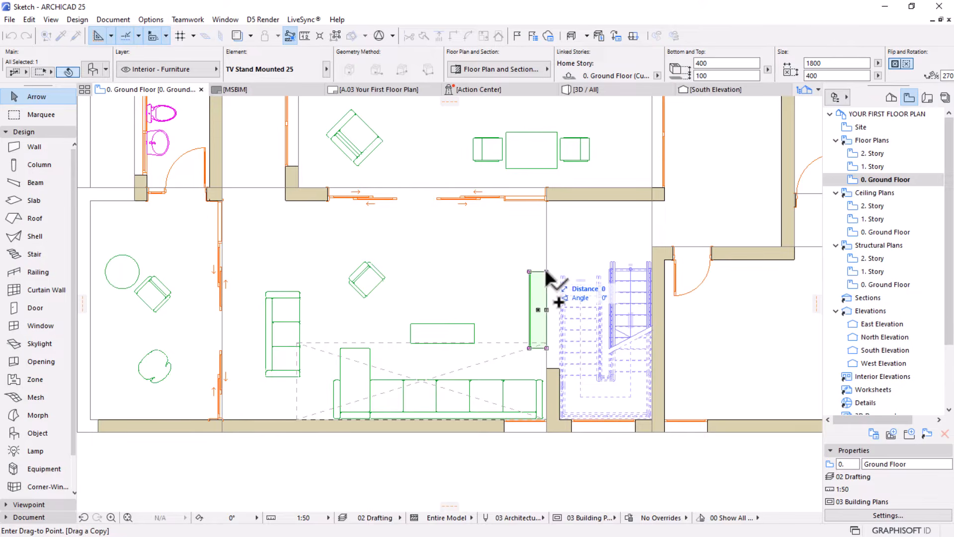
key(Escape)
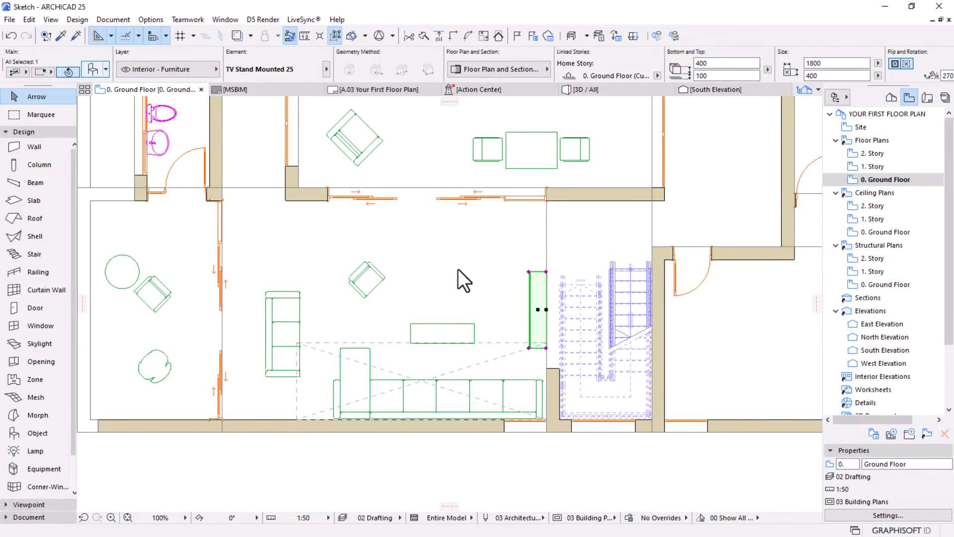
Search the object library for tv and replace the selected duplicate stand with Flat Panel TV 25
key(ctrl+t)
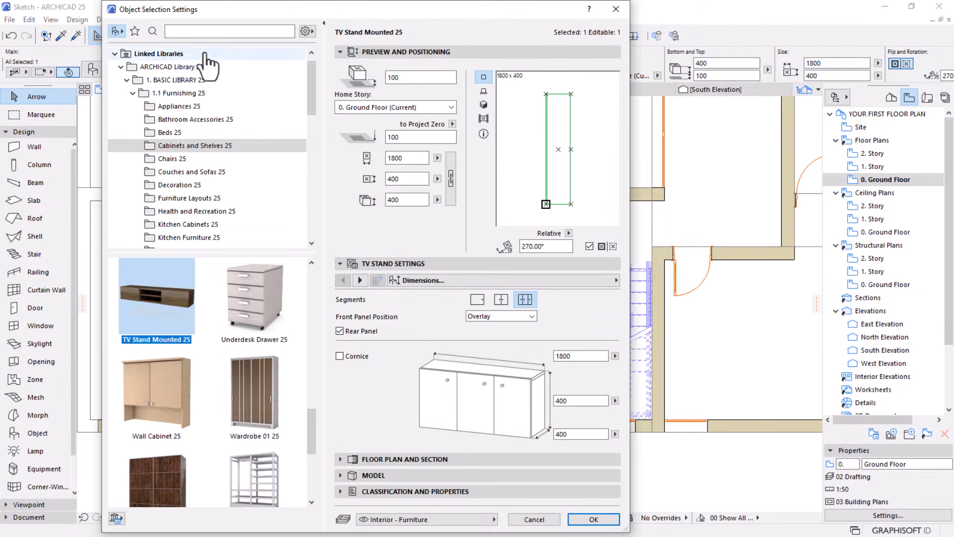
click(197, 31)
text(basintv)
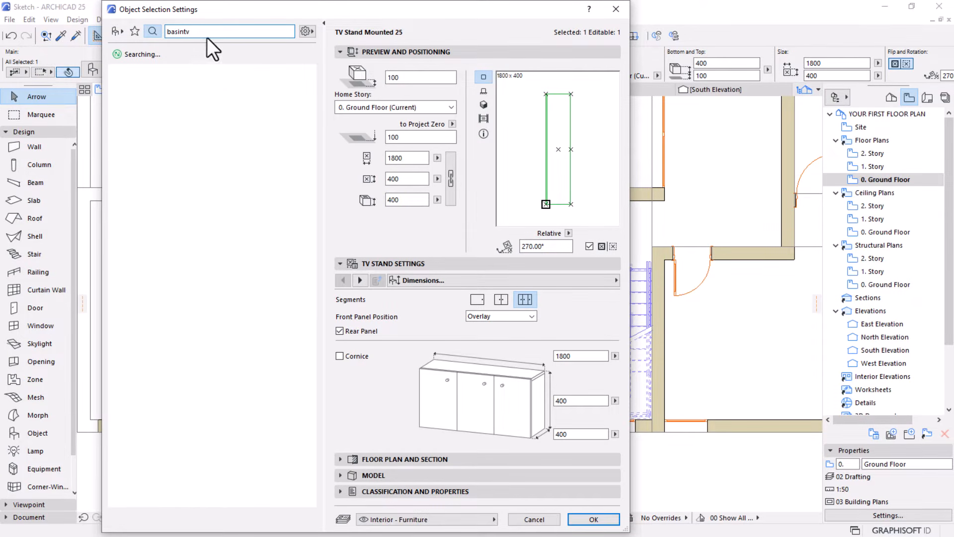
double_click(164, 33)
text(tv)
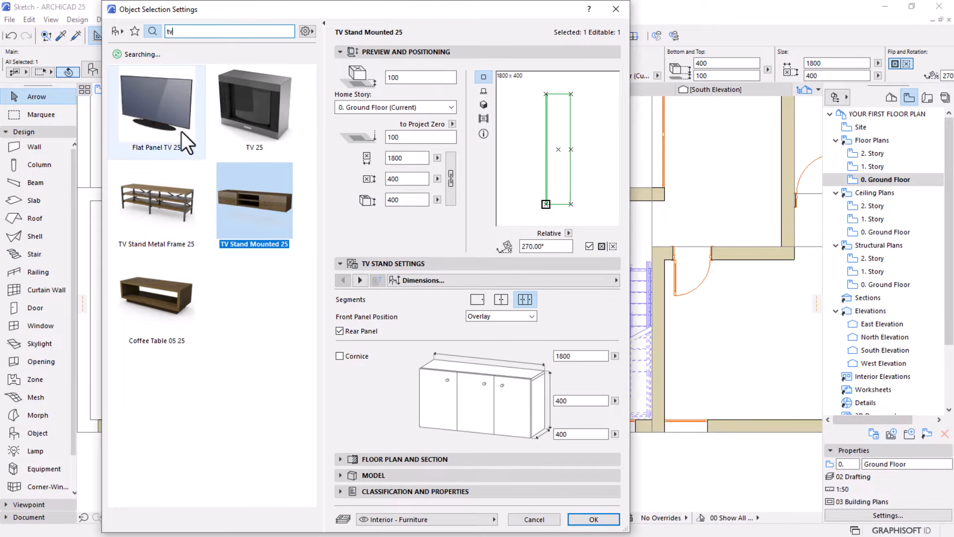
click(171, 122)
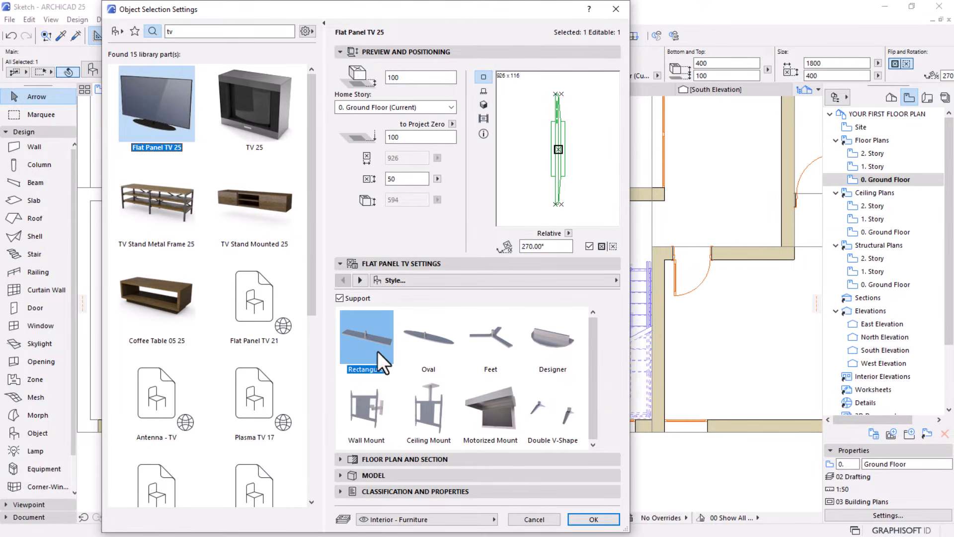
Give the flat panel TV a Wall Mount support and a Custom screen ratio, and apply the settings
click(356, 416)
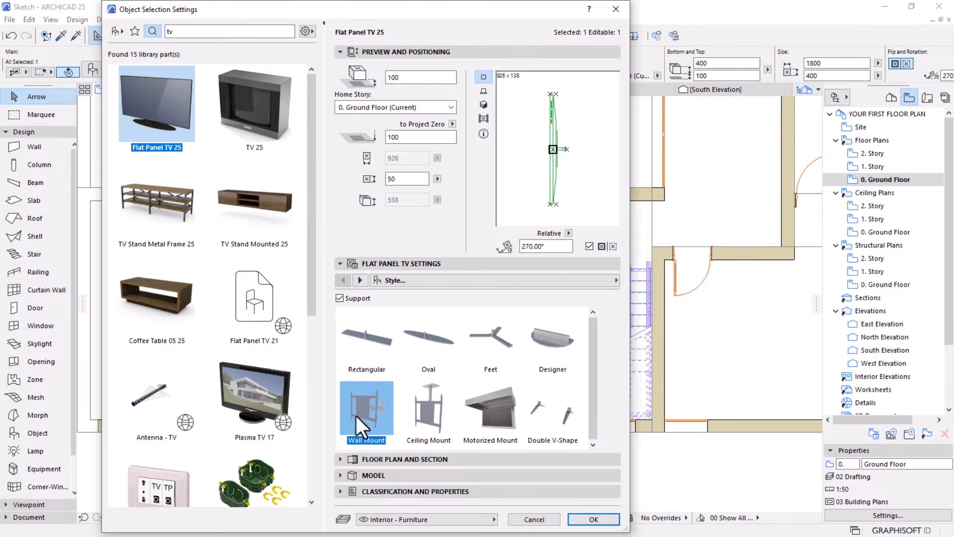
click(358, 281)
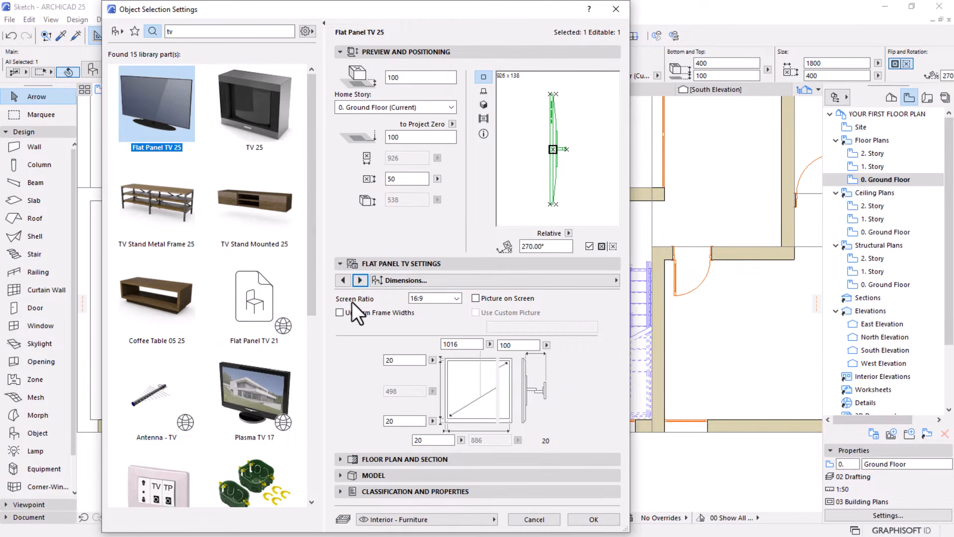
click(440, 298)
click(417, 331)
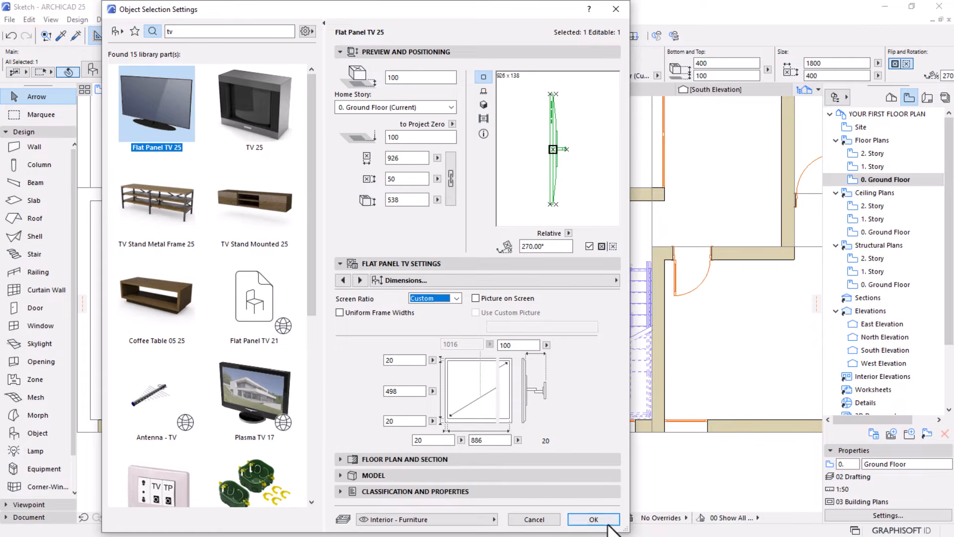
click(591, 518)
Move the flat panel TV by its mount end onto the boundary line at the back of the TV stand
scroll(547, 330, up, 5)
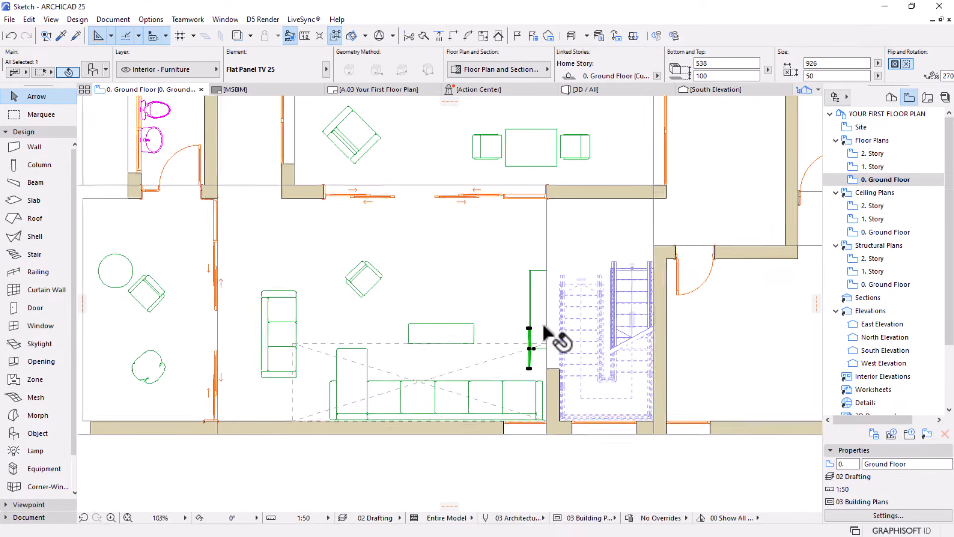
key(ctrl+d)
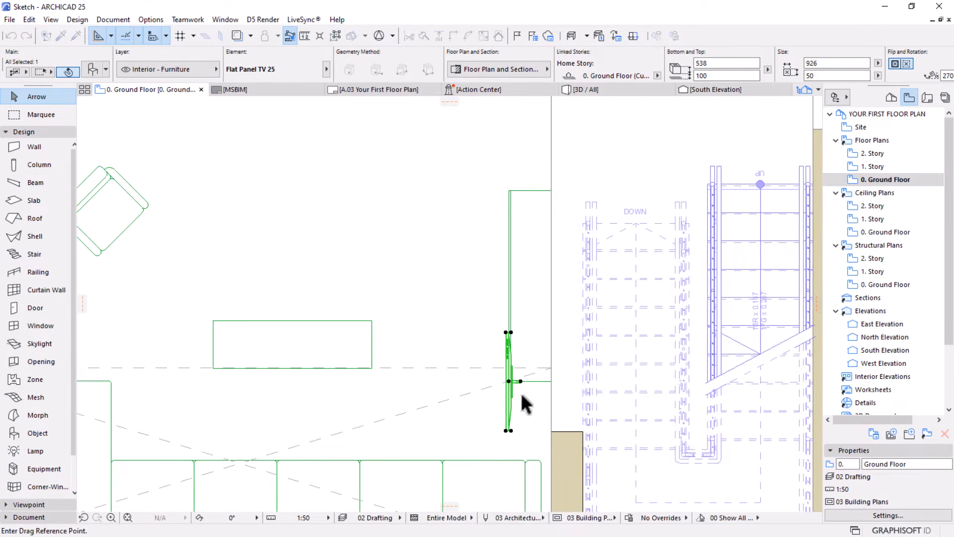
click(521, 381)
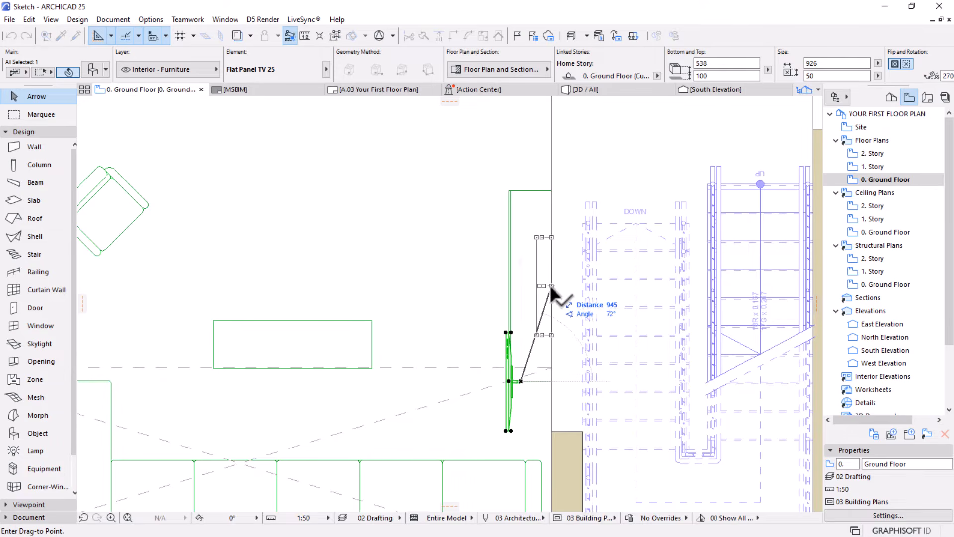
click(550, 285)
Stretch the flat panel TV to a width of about 1201 mm and centre it along the TV stand
click(539, 237)
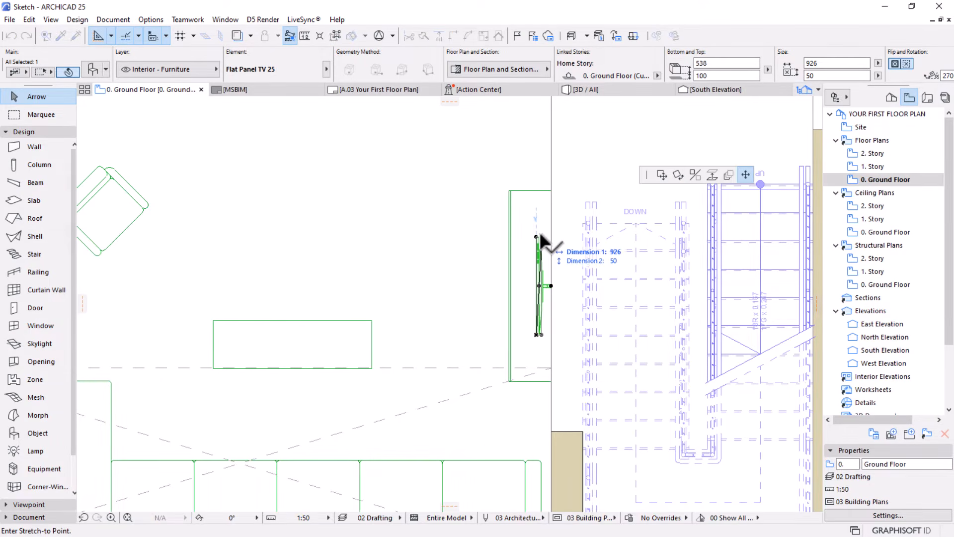
click(541, 207)
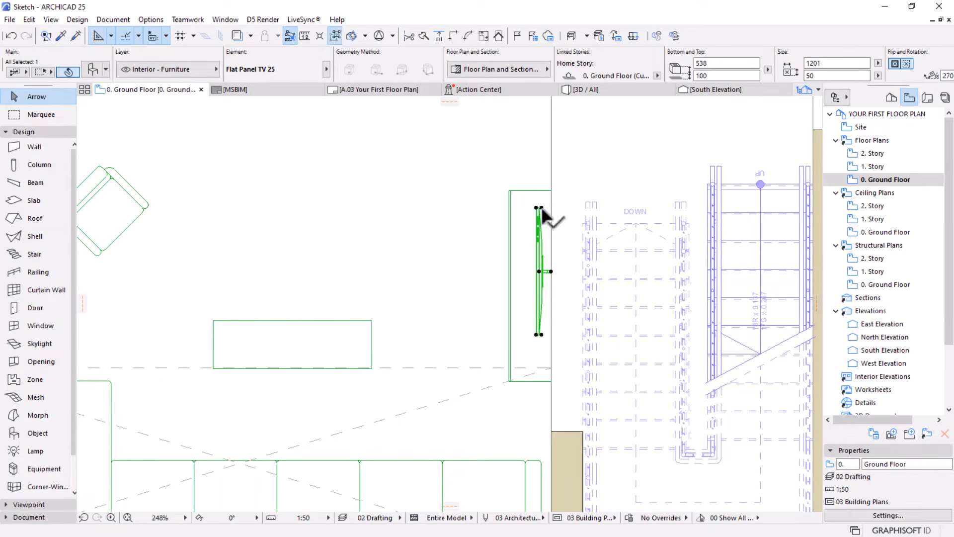
scroll(535, 256, up, 2)
click(555, 276)
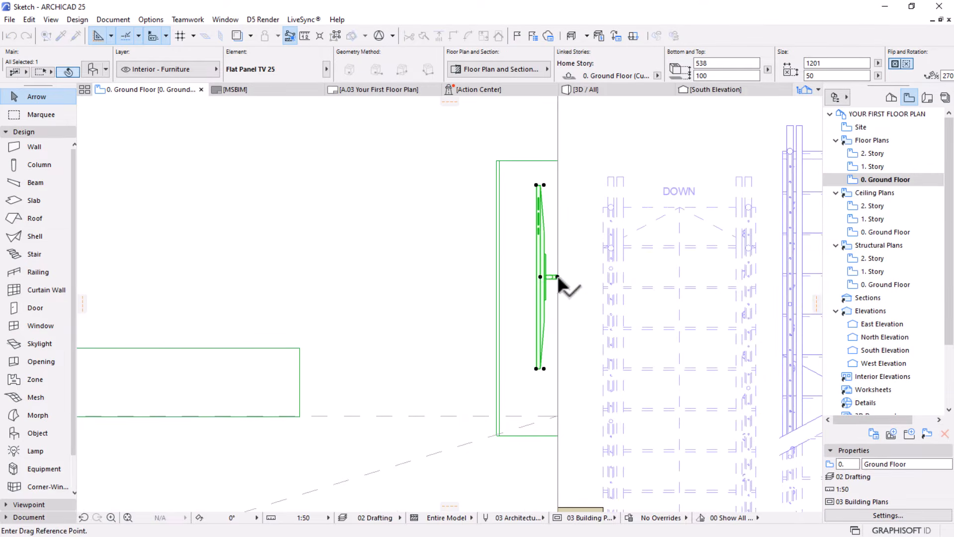
click(560, 300)
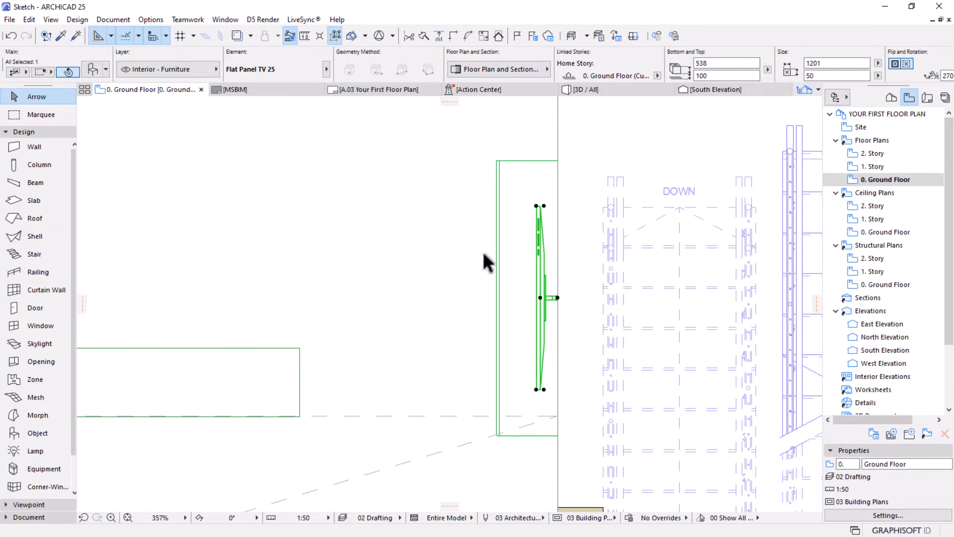
Set the flat panel TV's bottom offset to the home story to 600 and deselect it
scroll(535, 333, down, 3)
scroll(536, 333, down, 1)
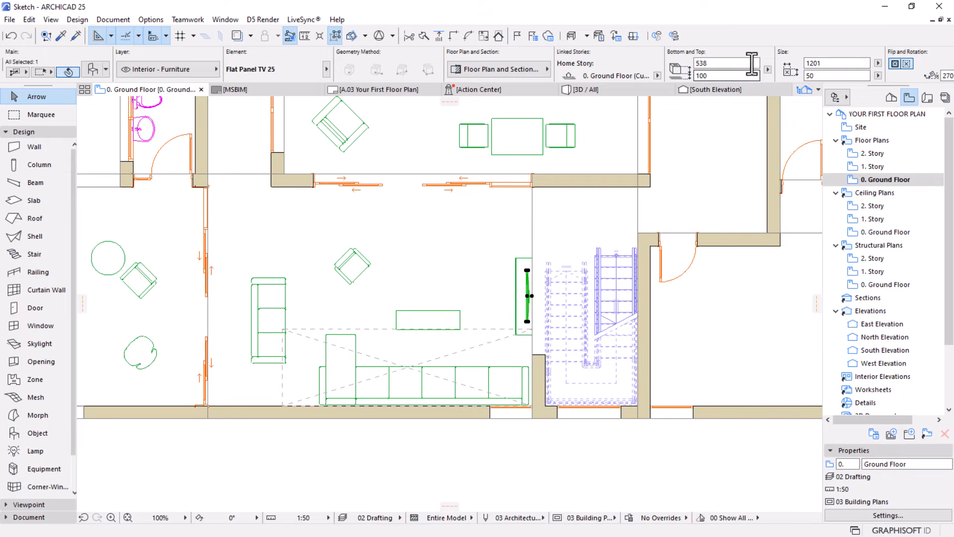
click(516, 261)
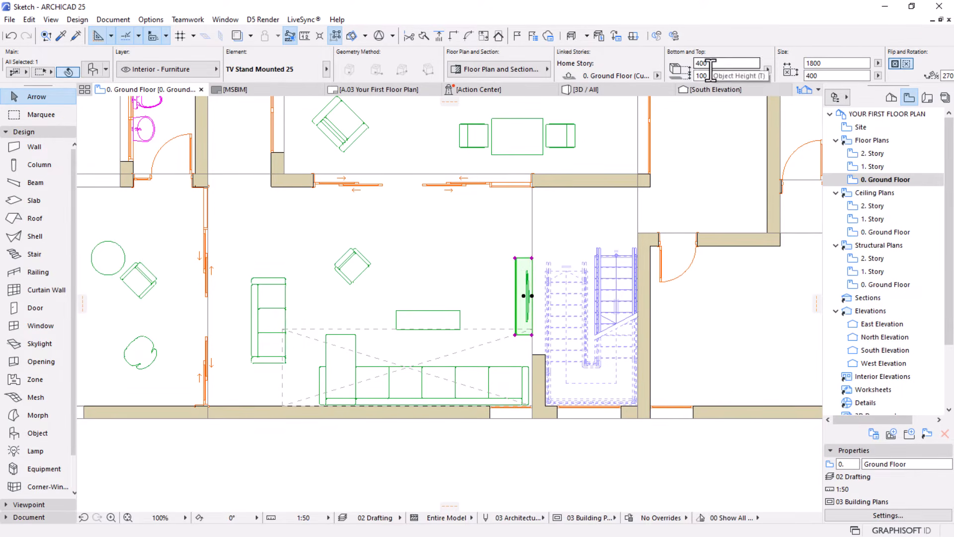
click(527, 272)
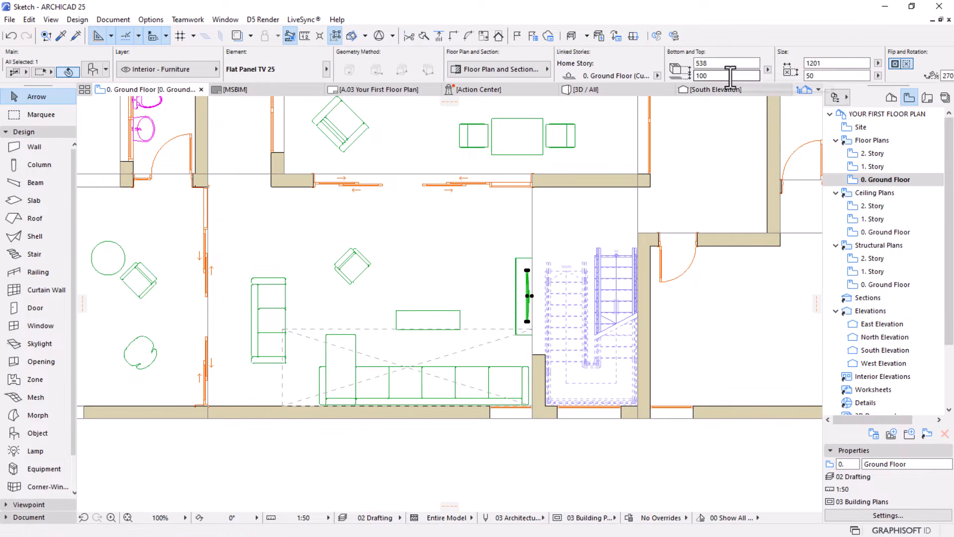
drag(731, 77, 645, 84)
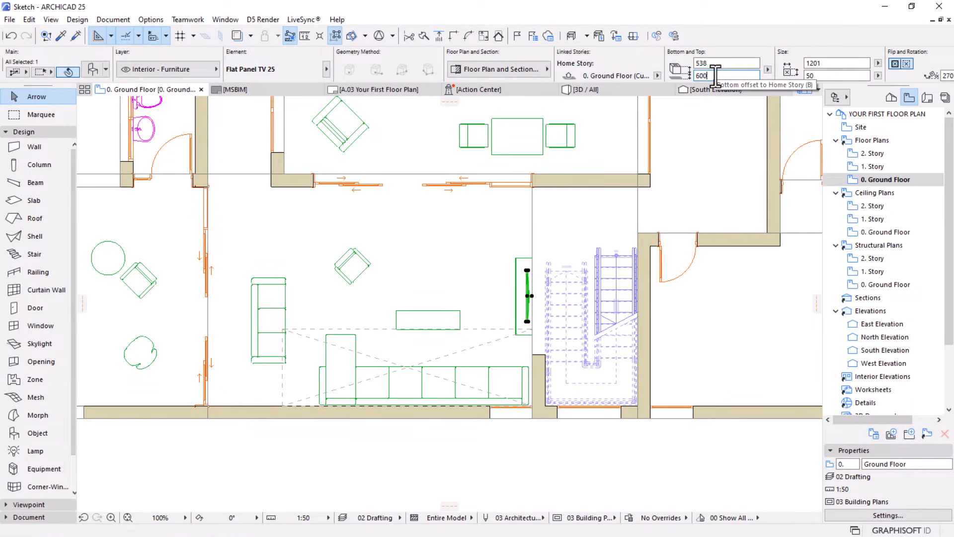
click(513, 231)
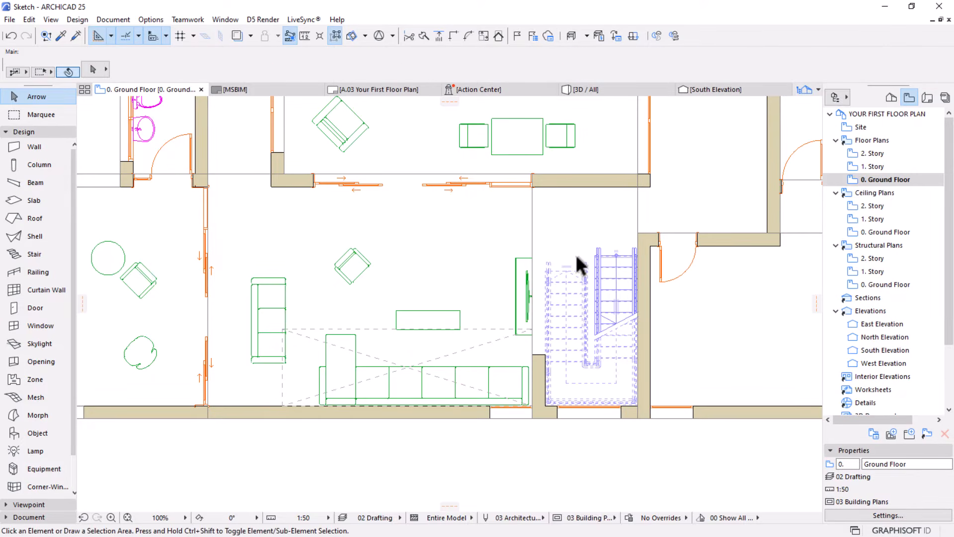
scroll(575, 254, down, 5)
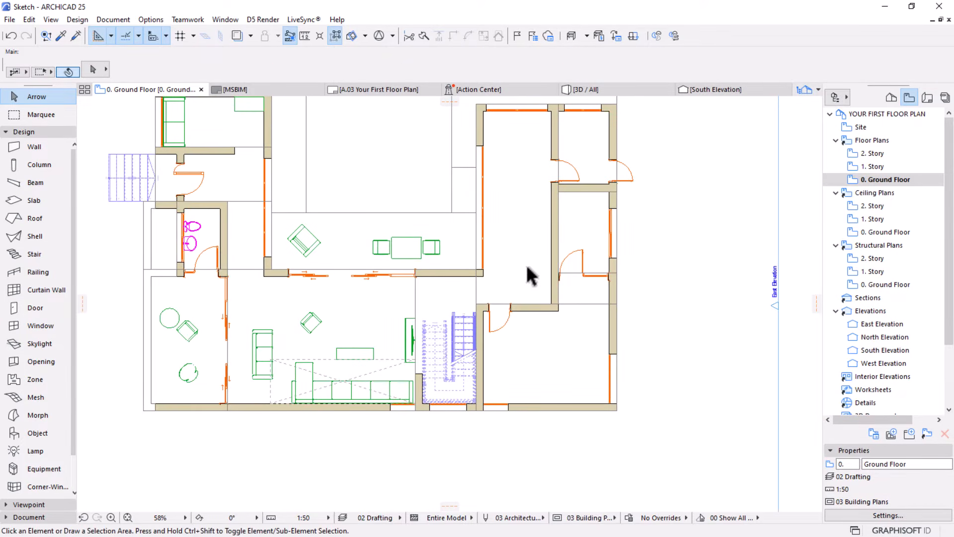
middle_drag(510, 338, 460, 319)
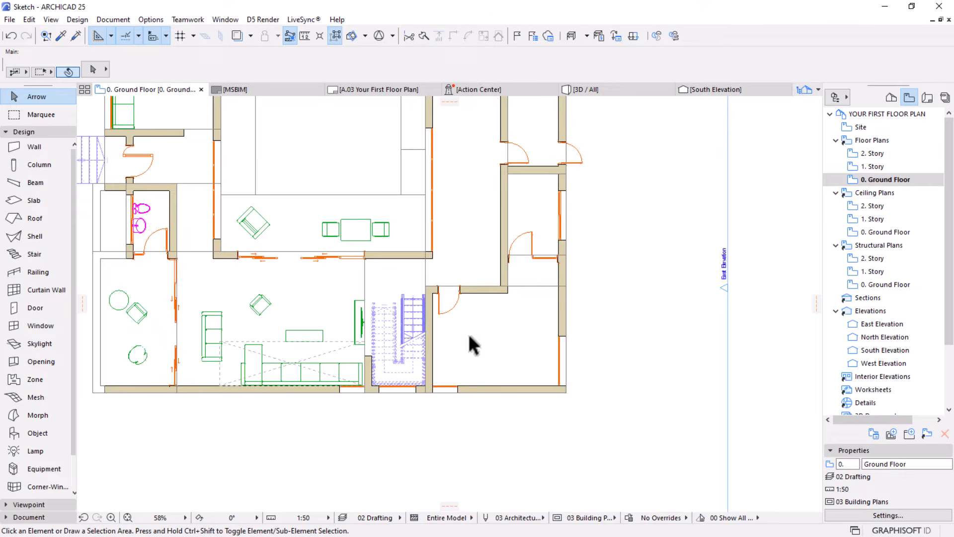
scroll(469, 334, up, 5)
middle_drag(485, 331, 492, 349)
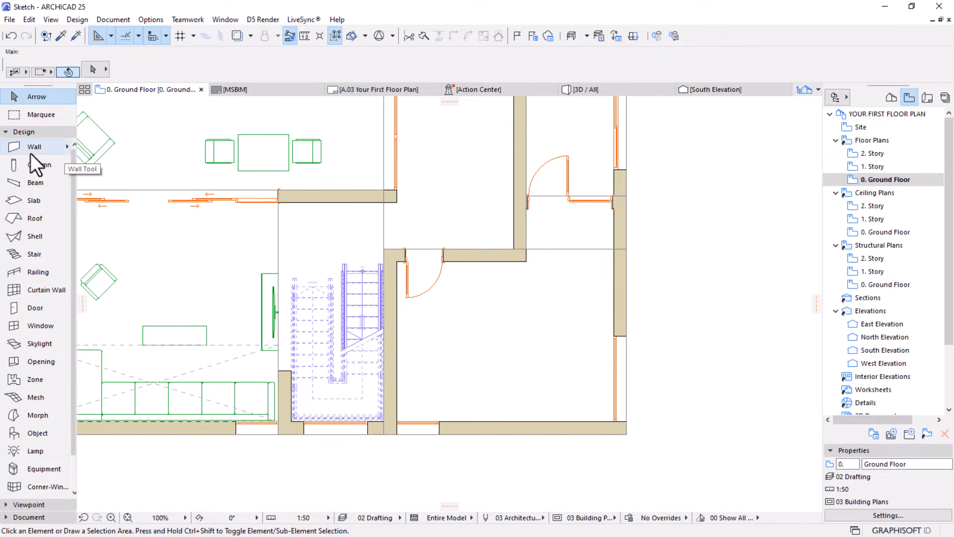
click(16, 132)
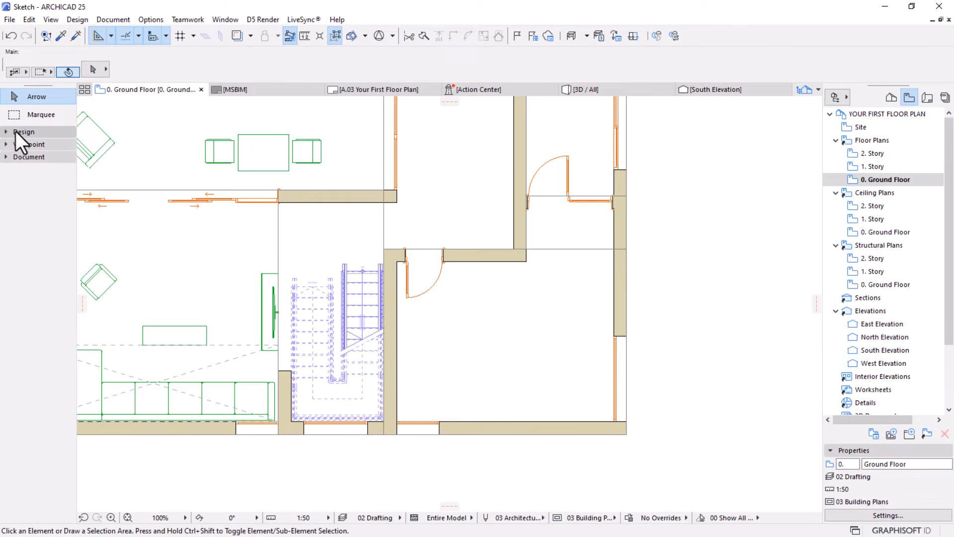
click(16, 132)
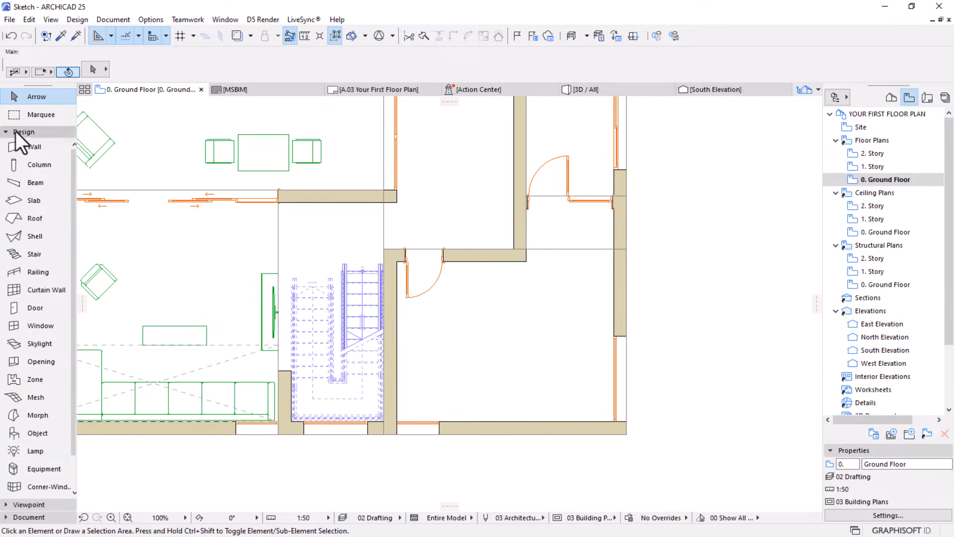
Set the Object tool's default to Bed Layout 25 from the Furniture Layouts 25 library folder
click(22, 435)
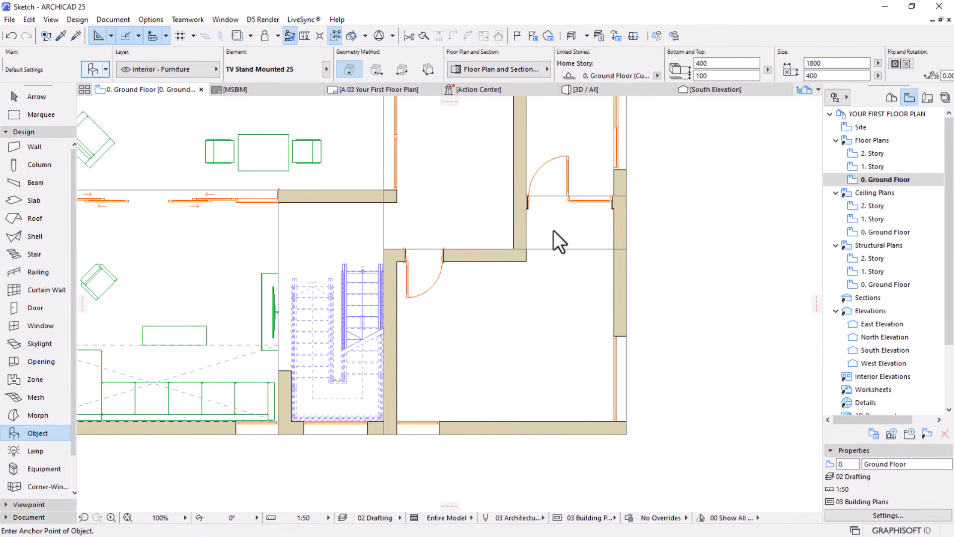
key(ctrl+t)
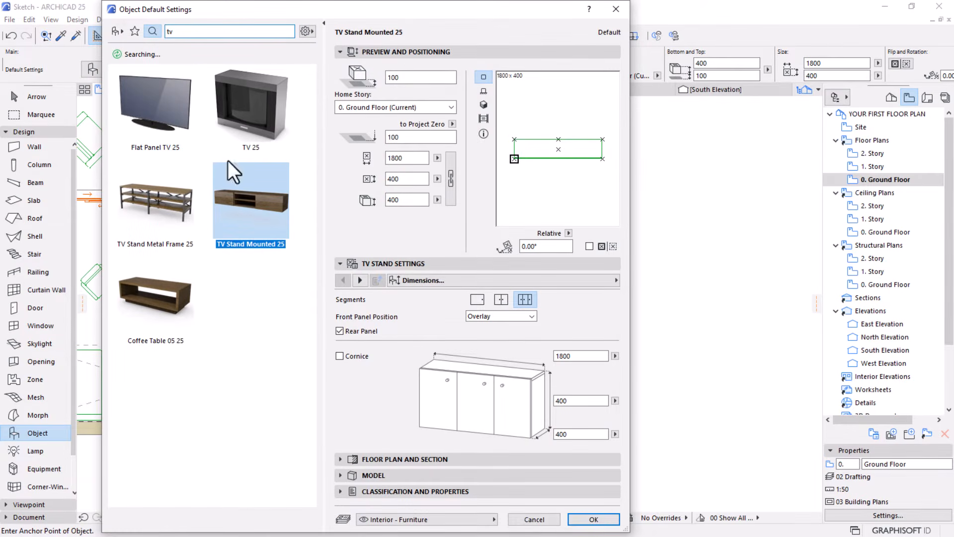
click(115, 33)
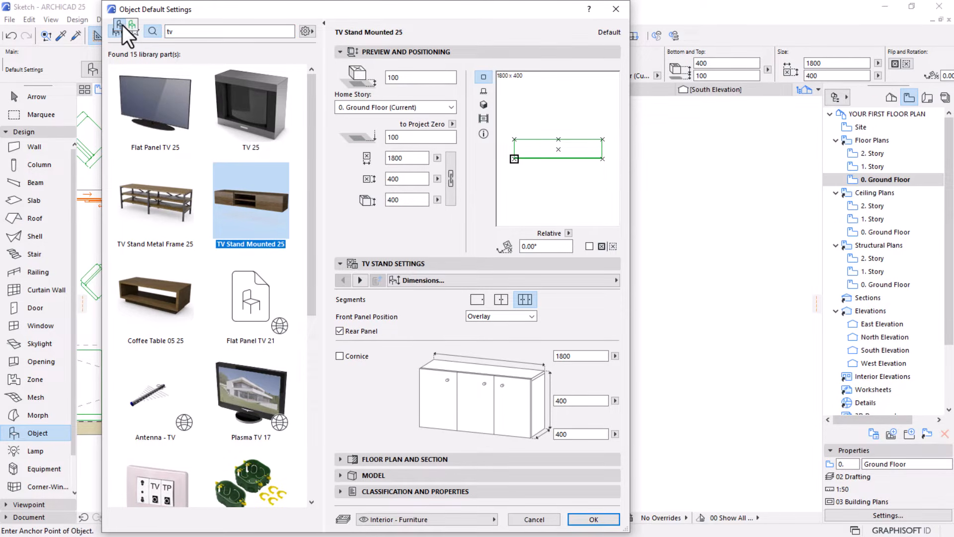
click(120, 25)
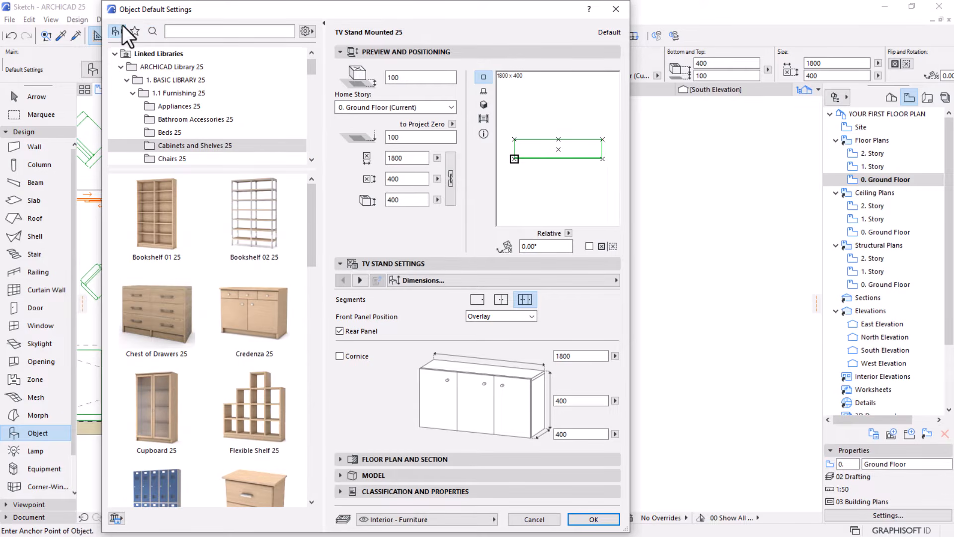
scroll(201, 116, down, 2)
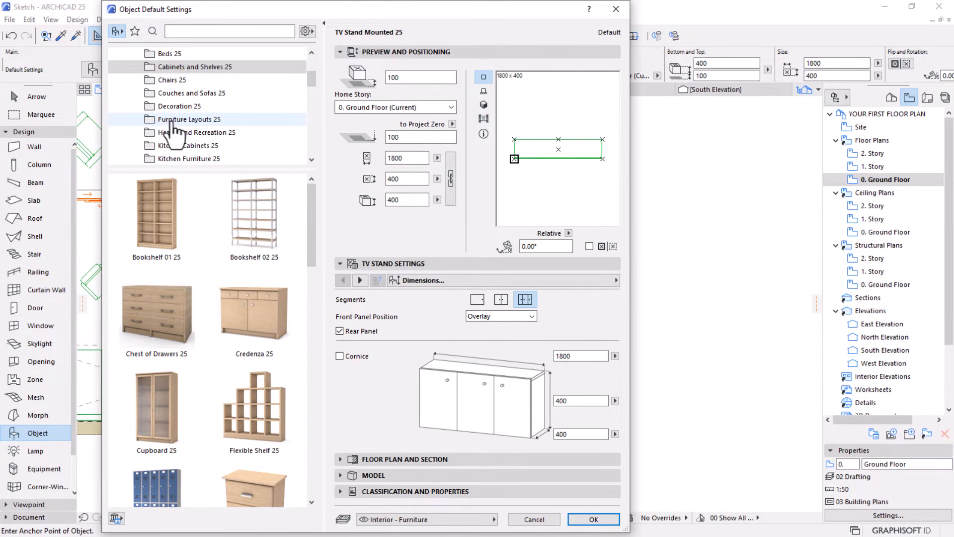
click(169, 119)
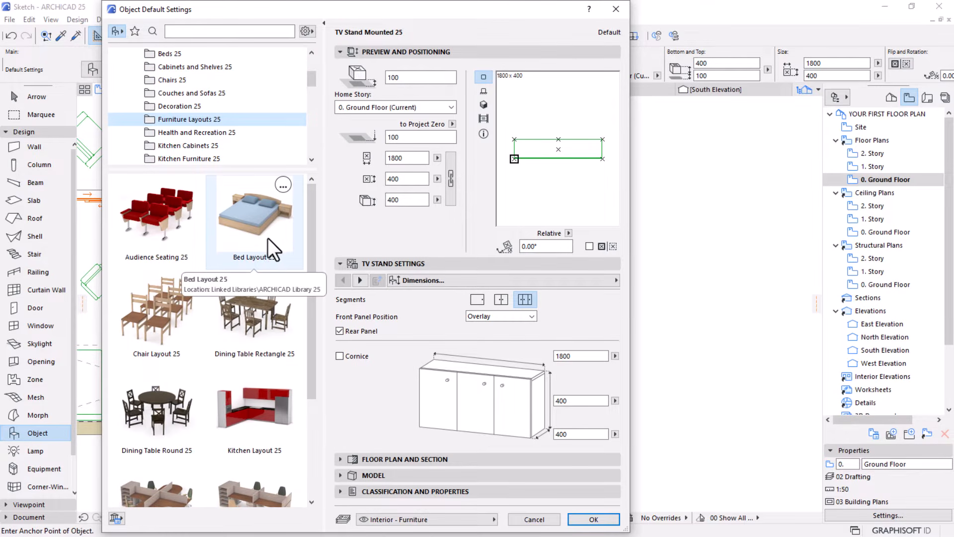
click(245, 226)
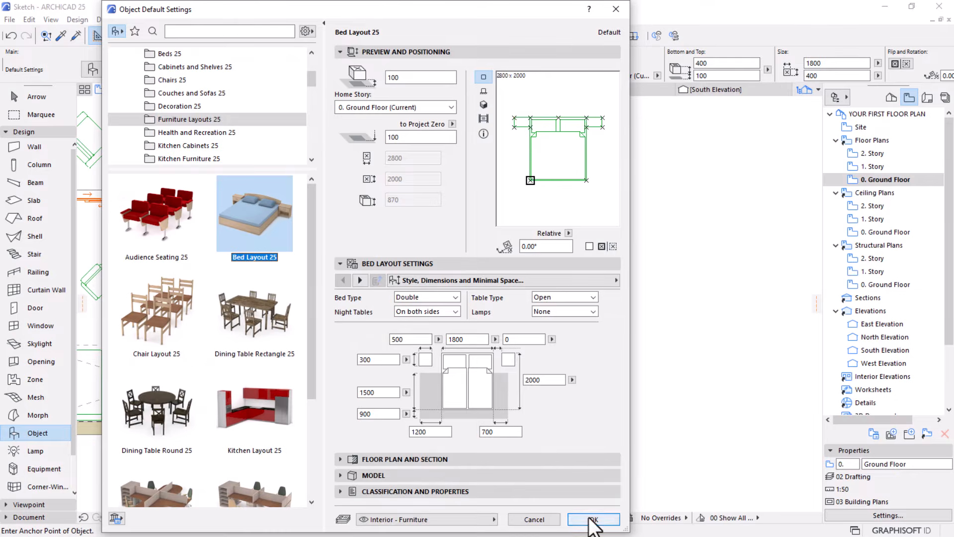
click(608, 520)
Place the double bed with its two night tables in the open area of the room beside the staircase
click(476, 379)
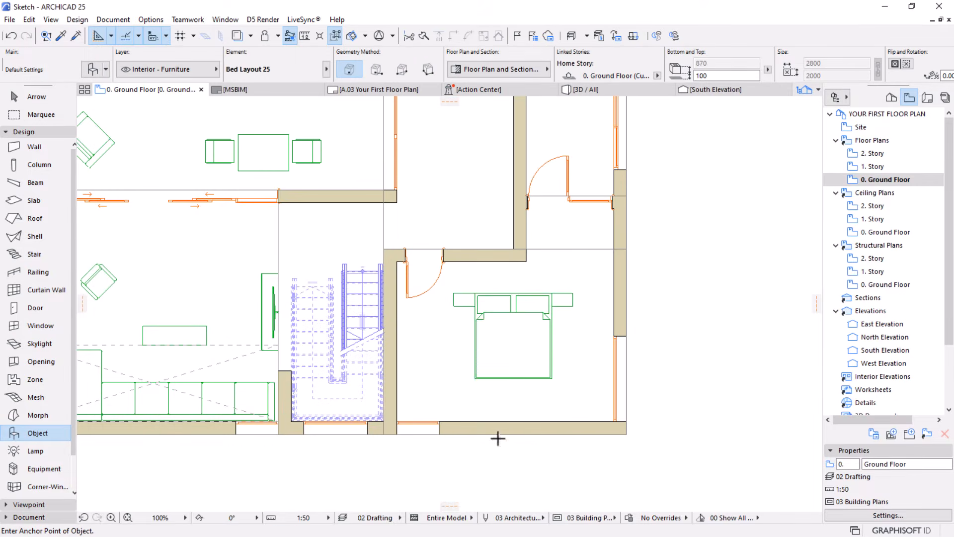
scroll(504, 418, up, 2)
key(Escape)
Mirror the bed layout about a horizontal axis through the midpoint of its headboard
click(516, 291)
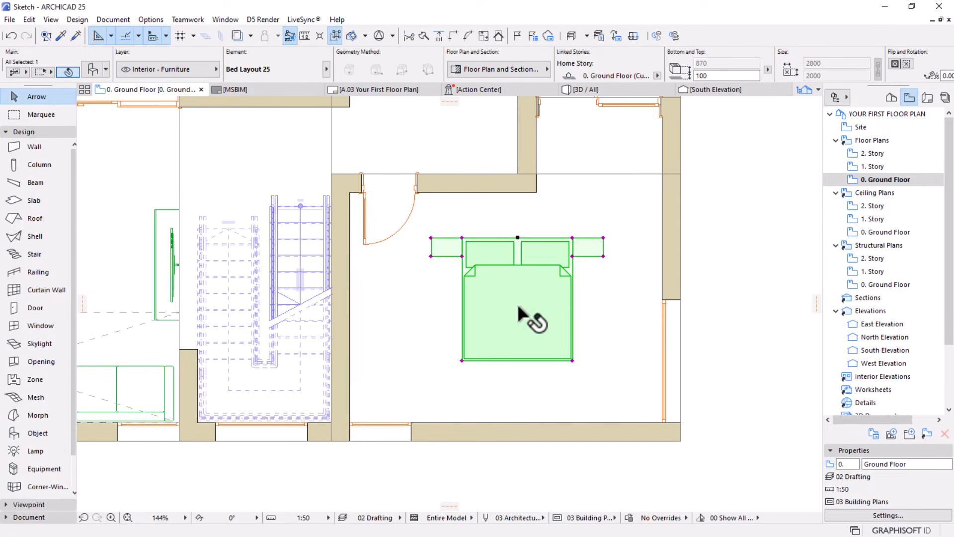
click(517, 238)
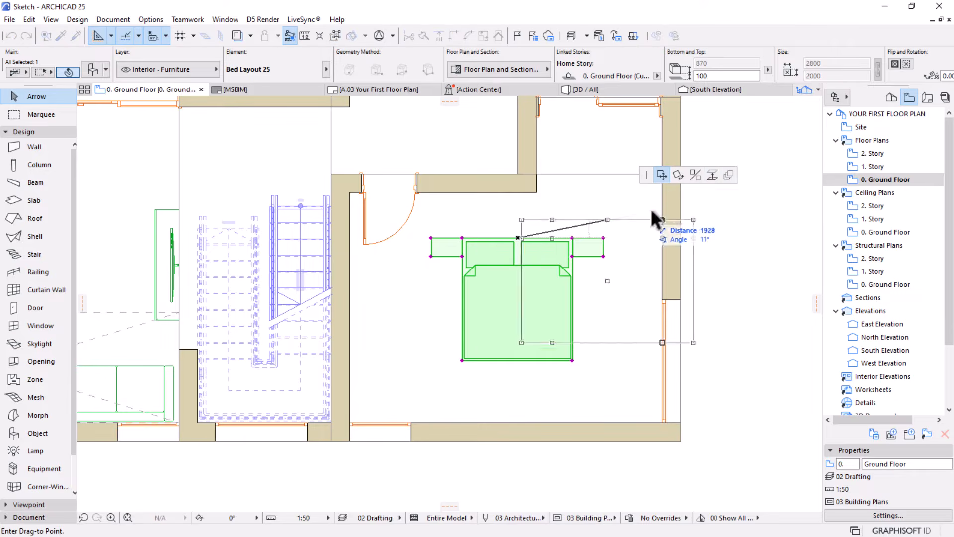
click(695, 175)
click(517, 238)
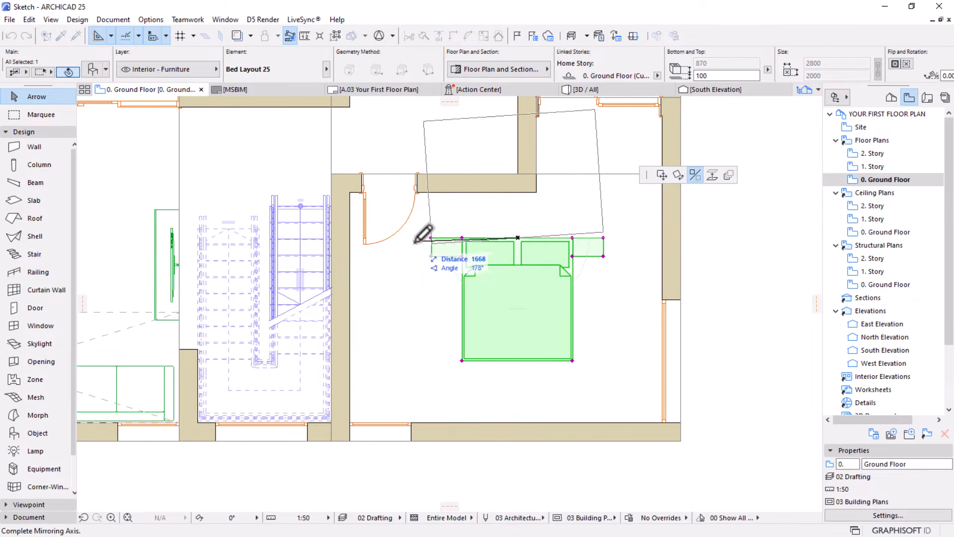
click(413, 238)
Move the mirrored bed layout by its headboard midpoint about 2892 mm down, to just inside the room's lower exterior wall
key(ctrl+d)
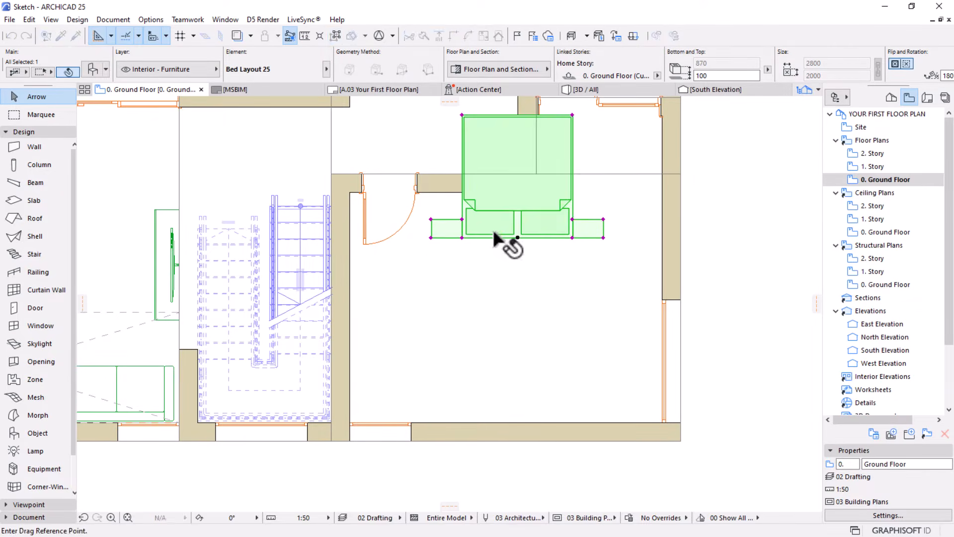
click(517, 237)
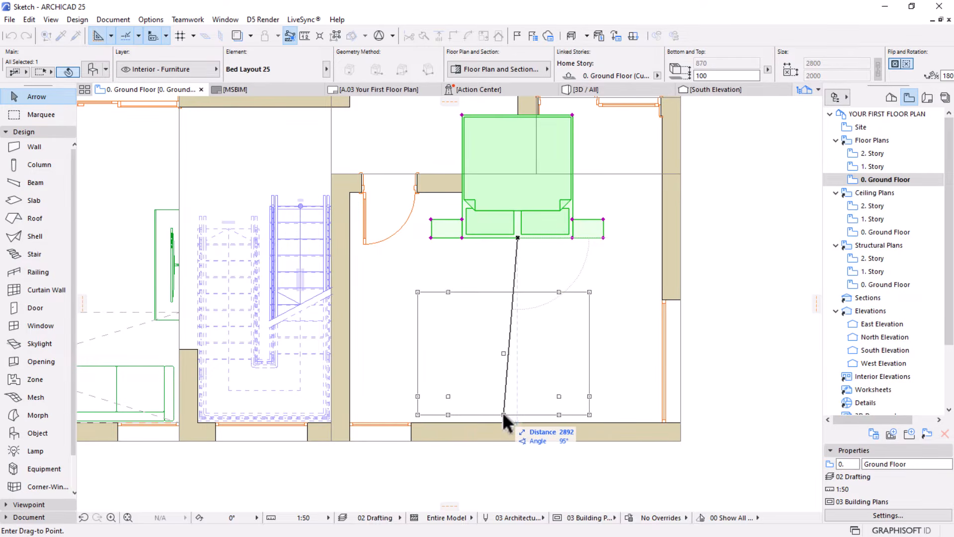
click(504, 413)
scroll(499, 420, up, 4)
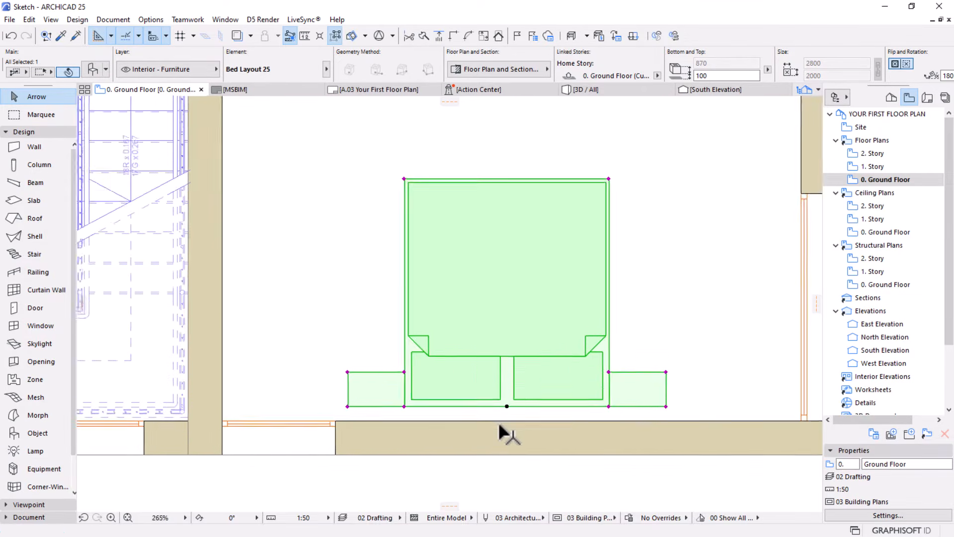
scroll(532, 376, down, 4)
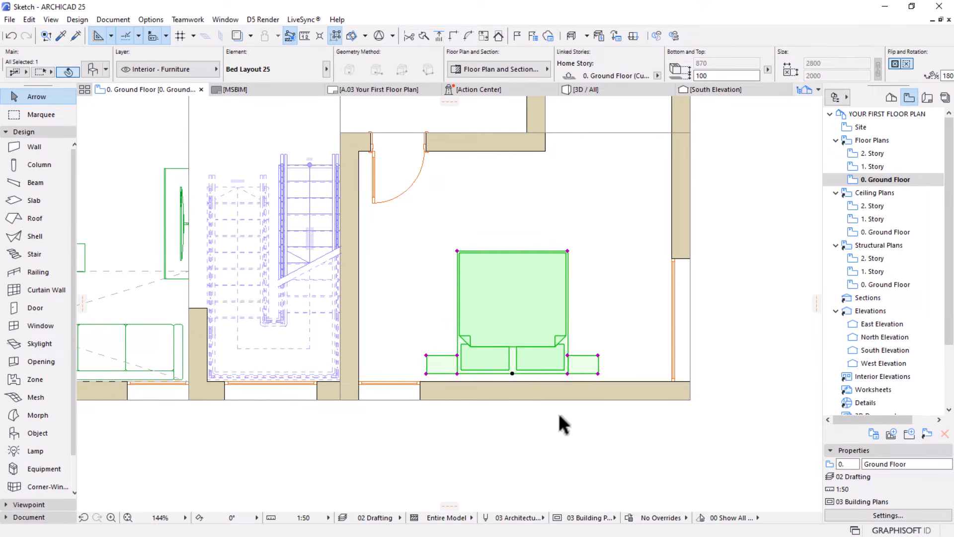
scroll(504, 393, up, 2)
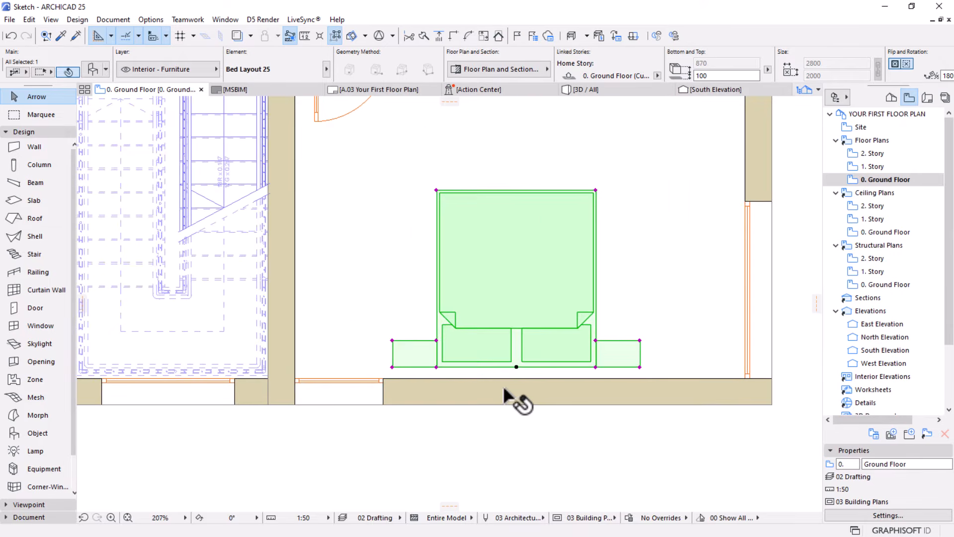
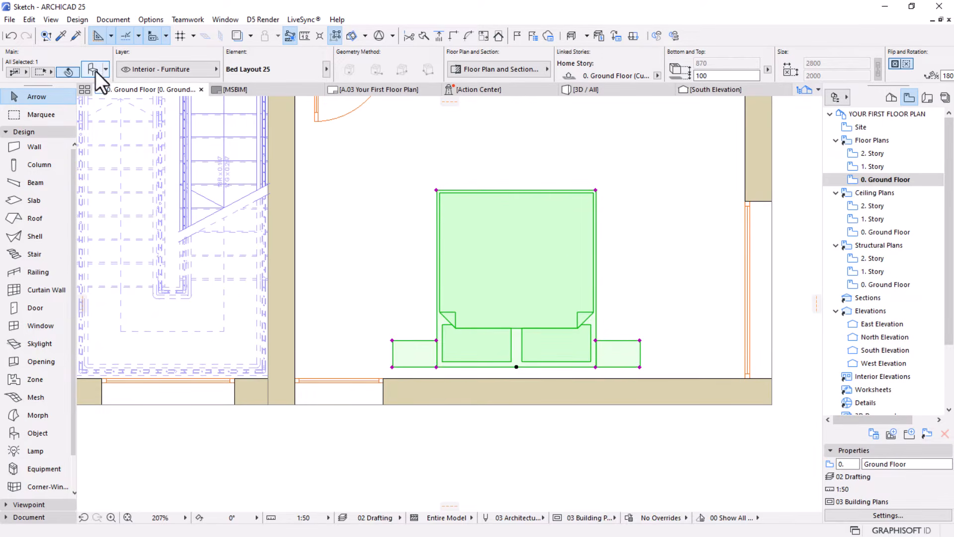
Set the placed bed layout's 2D detail level to Symbolic and choose the plain symbol type showing only two pillows
double_click(558, 228)
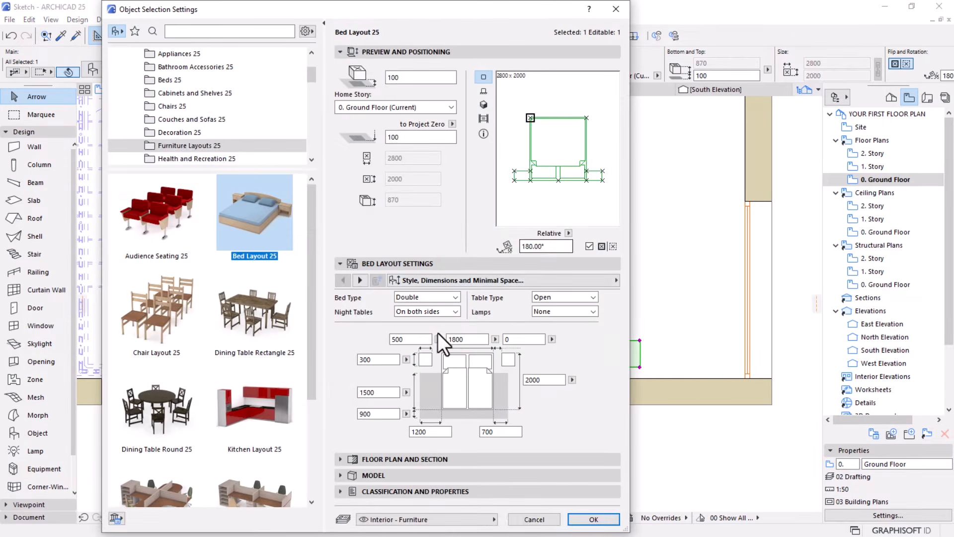
click(360, 281)
click(361, 282)
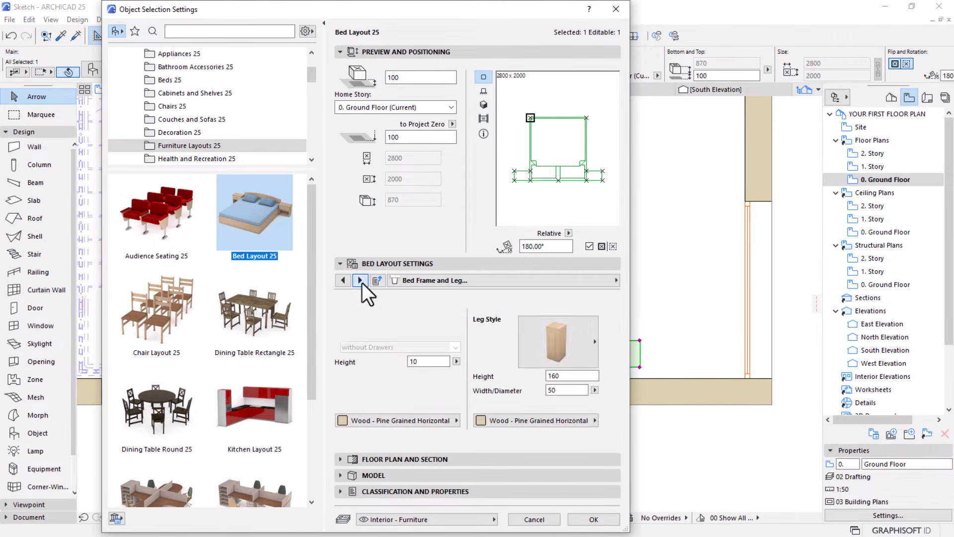
click(361, 282)
click(360, 281)
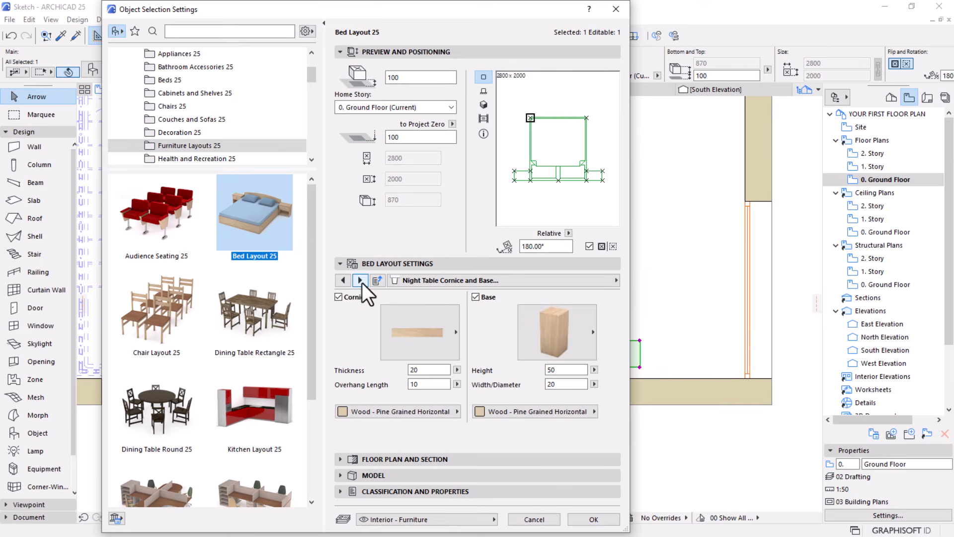
click(361, 281)
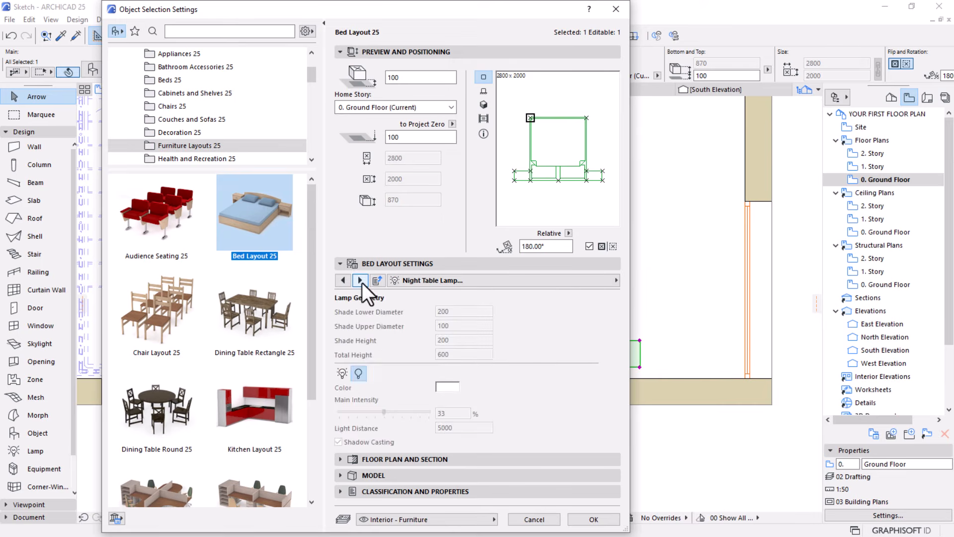
click(614, 282)
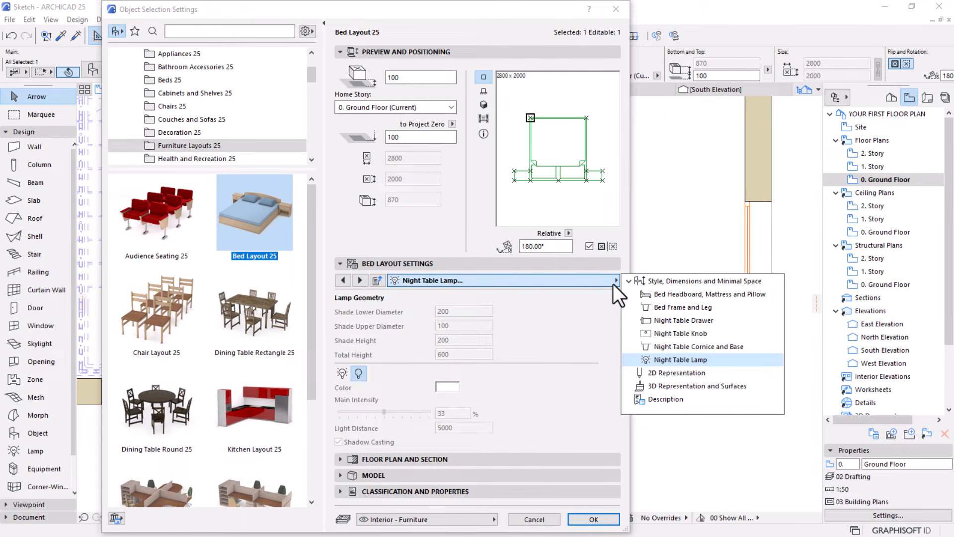
click(684, 374)
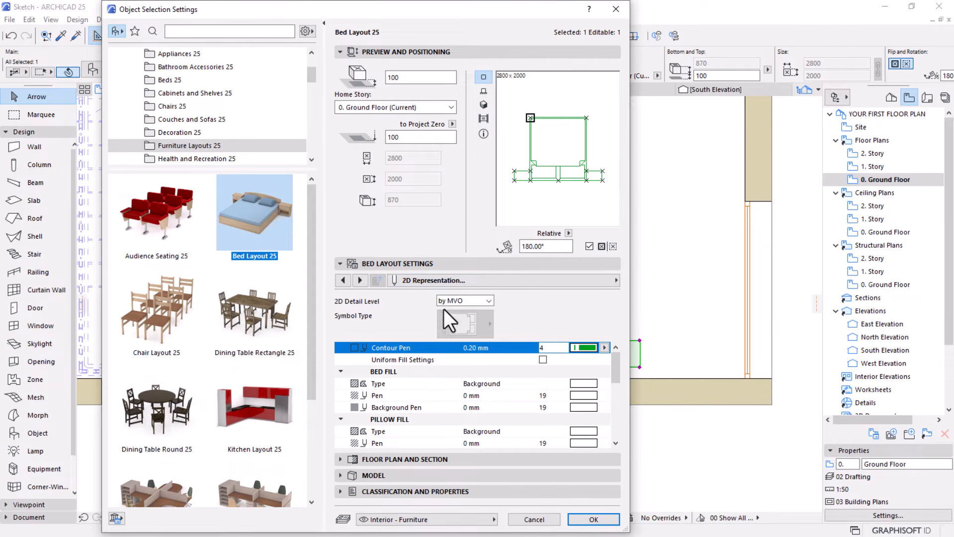
click(477, 301)
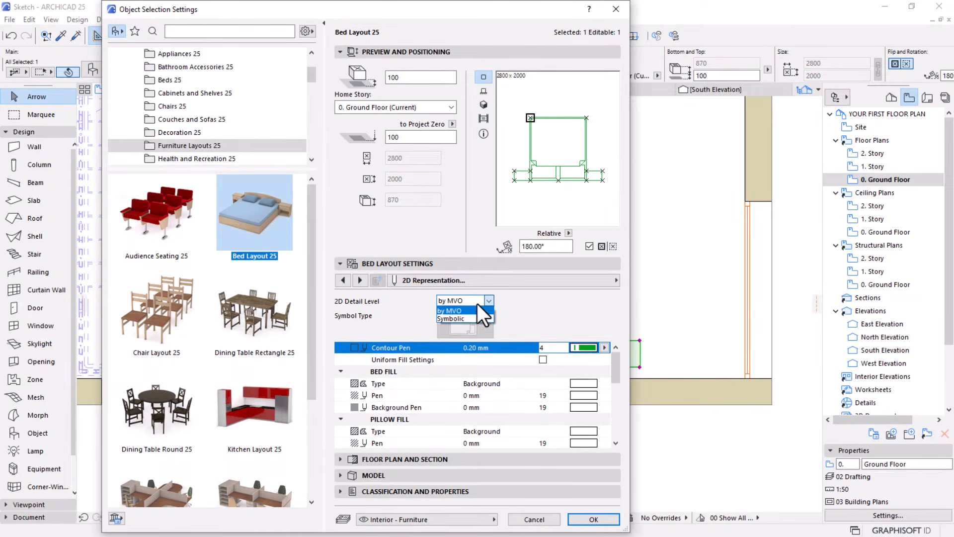
click(446, 317)
click(460, 324)
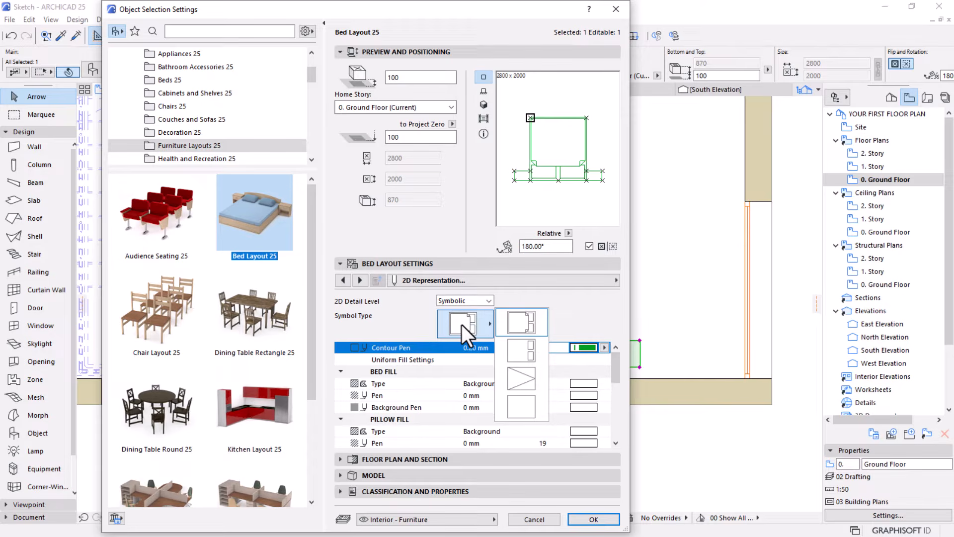
click(529, 354)
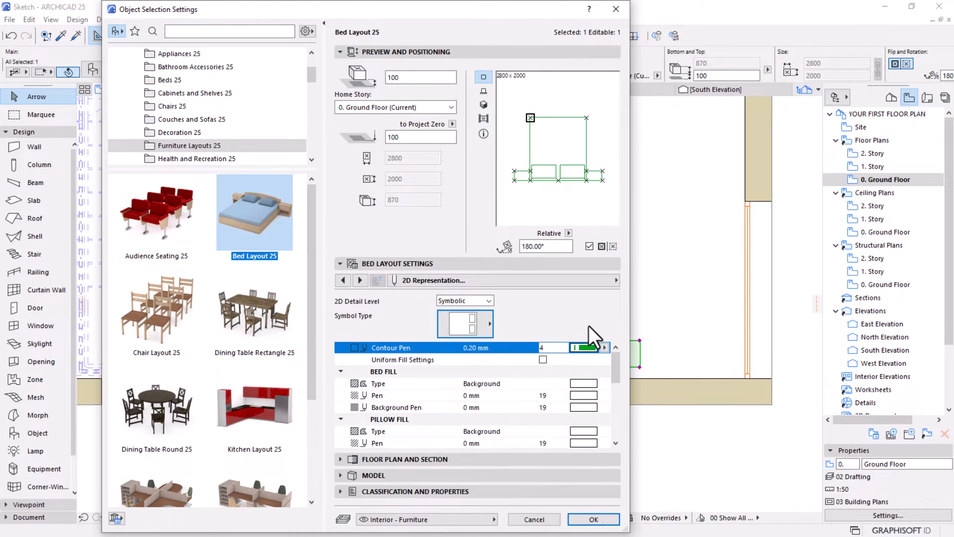
click(594, 519)
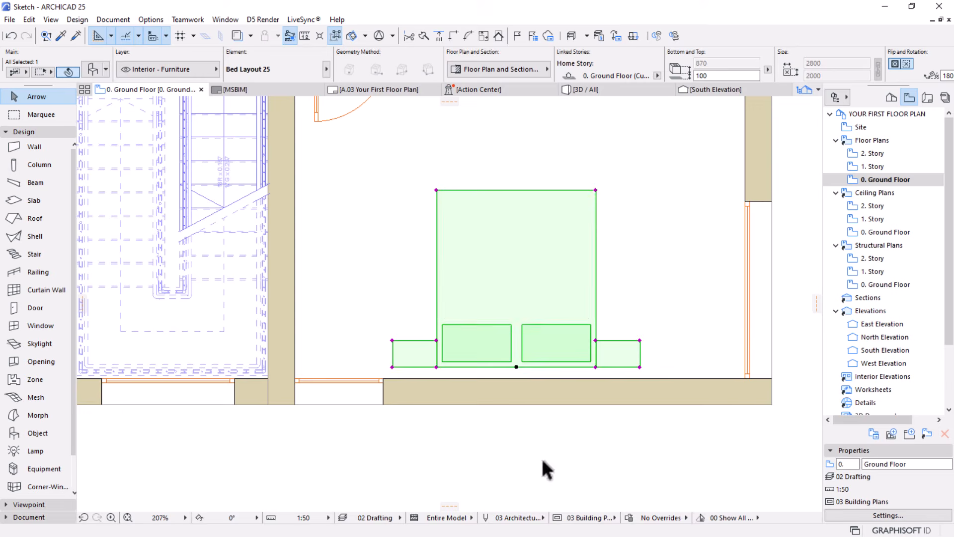
click(376, 330)
Place a TV Stand Mounted 25 between the staircase wall and the bed, reusing the living room stand's settings
scroll(435, 317, down, 2)
middle_drag(467, 315, 458, 358)
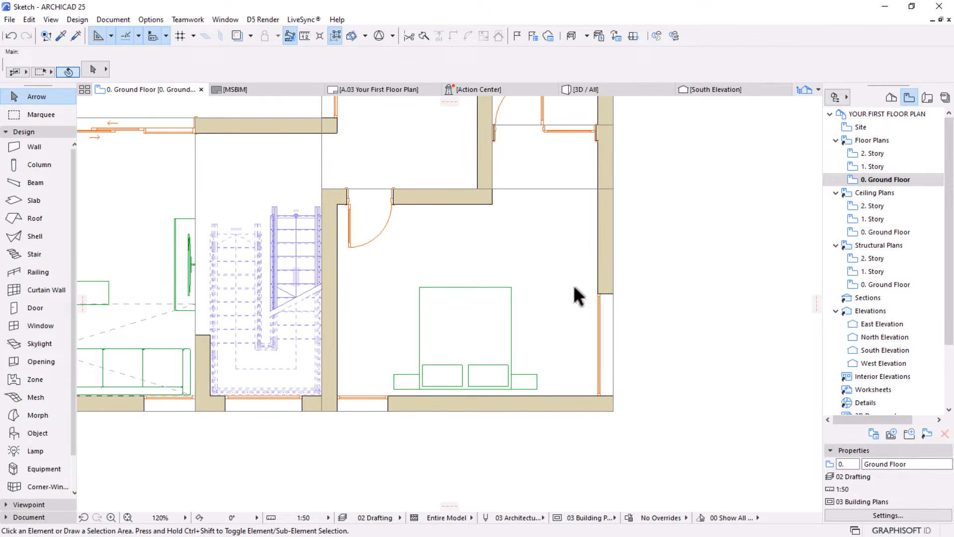
middle_drag(489, 312, 507, 353)
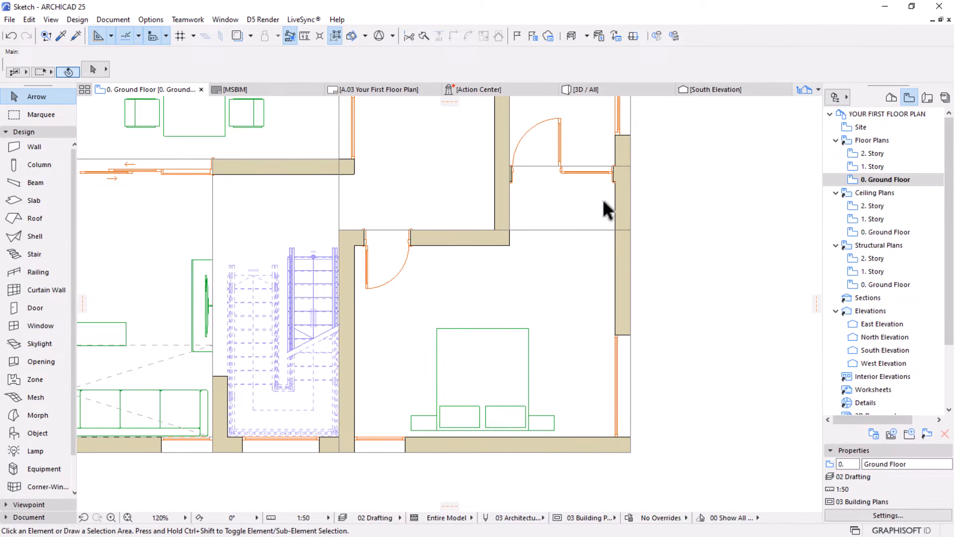
scroll(584, 221, down, 2)
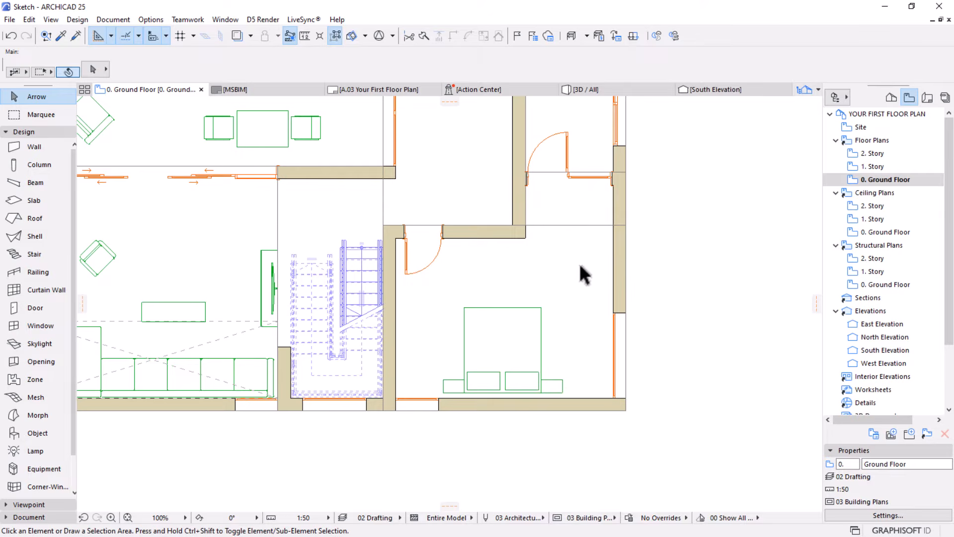
click(263, 257)
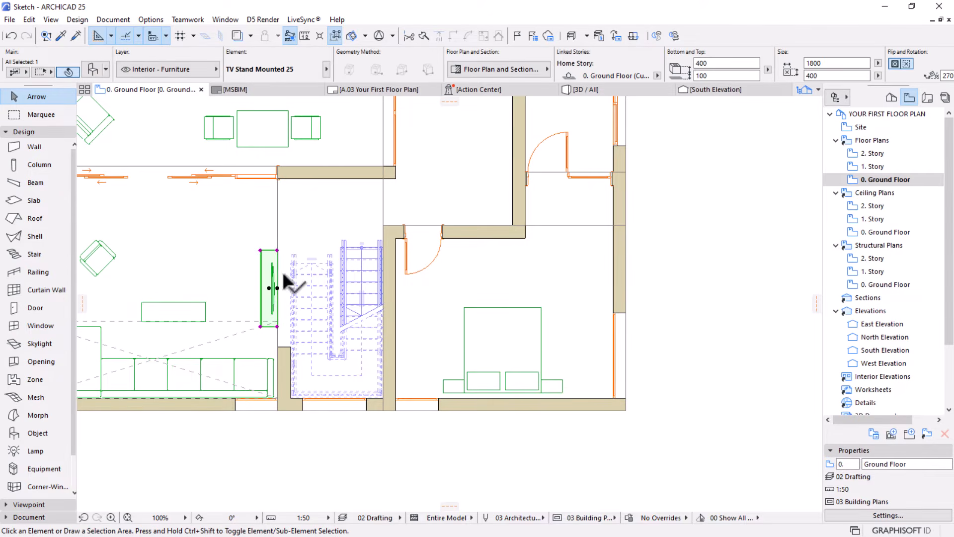
key(Escape)
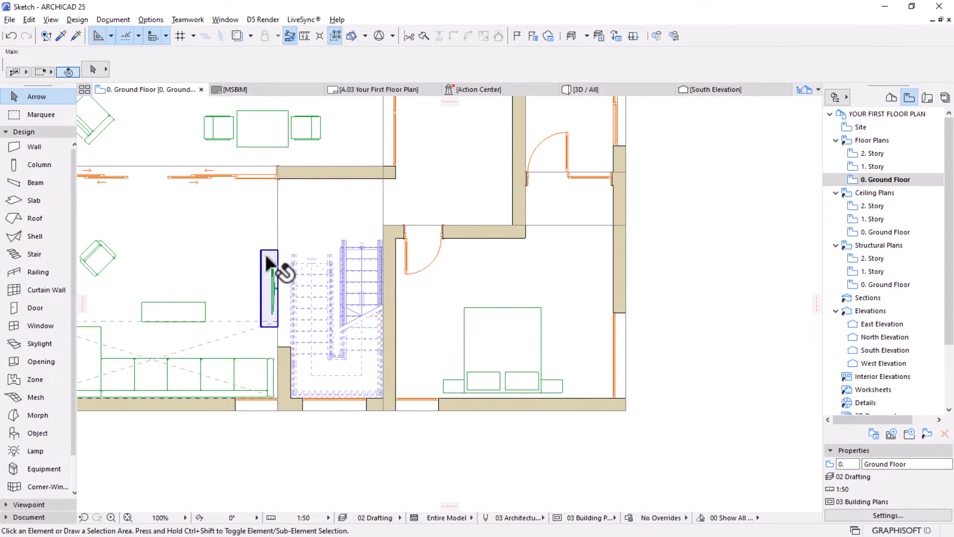
alt+click(266, 256)
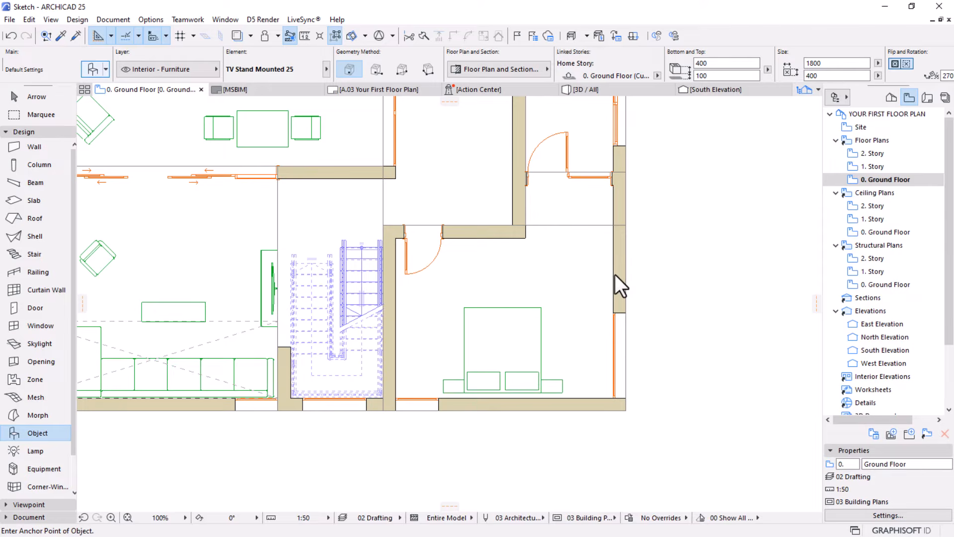
key(ctrl+t)
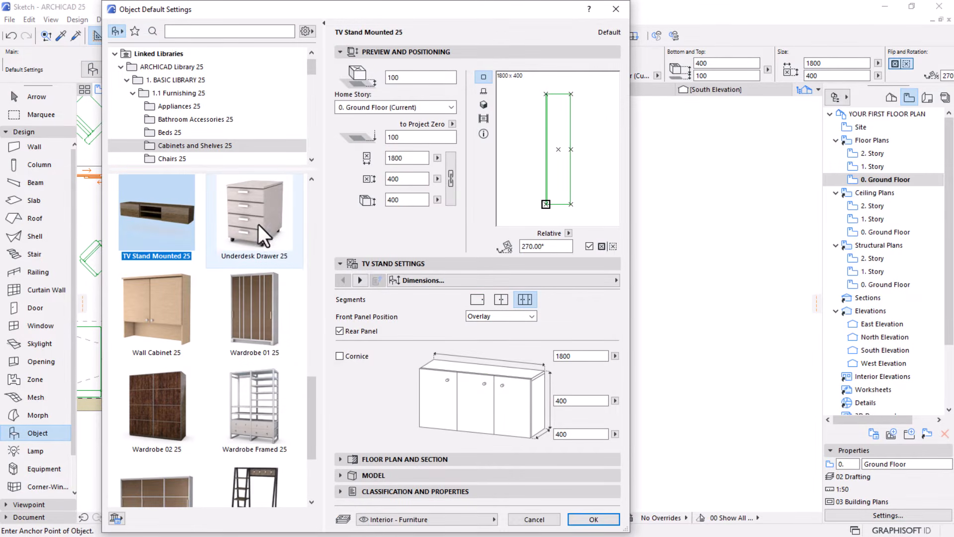
scroll(238, 292, up, 1)
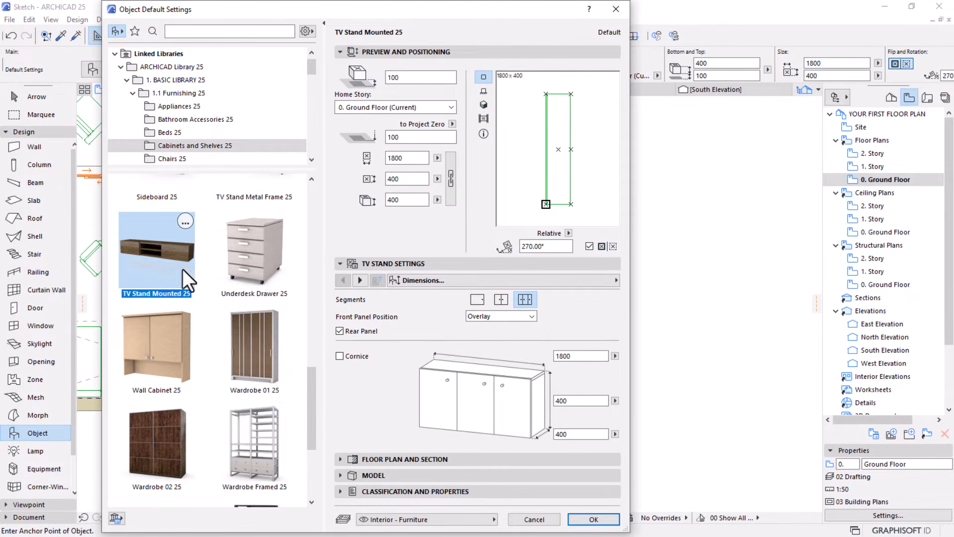
click(580, 517)
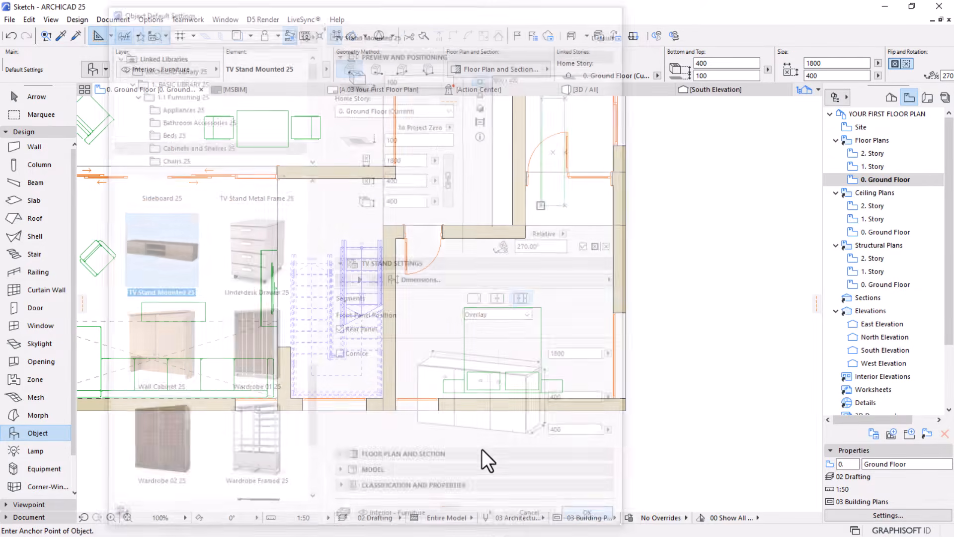
key(Escape)
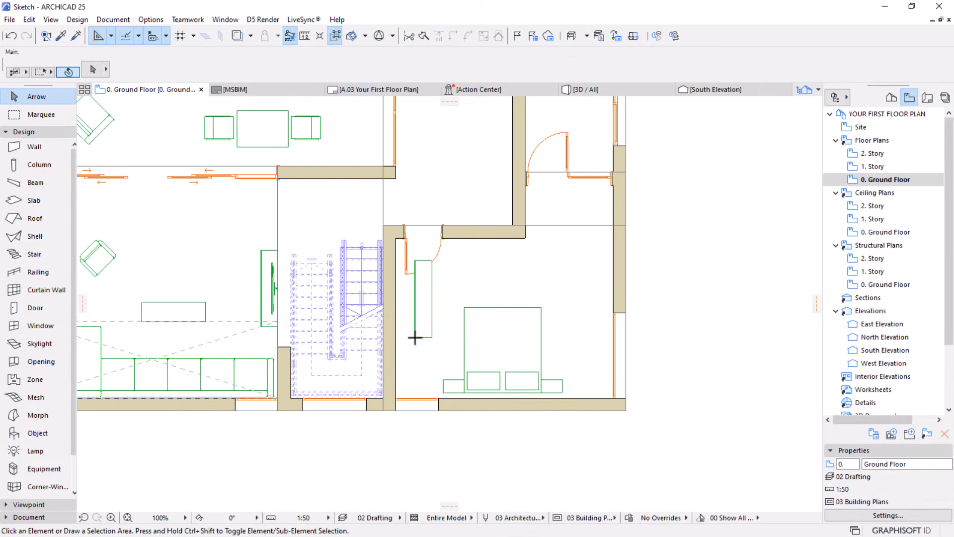
Mirror the bedroom TV stand about a vertical axis through its centre
click(415, 338)
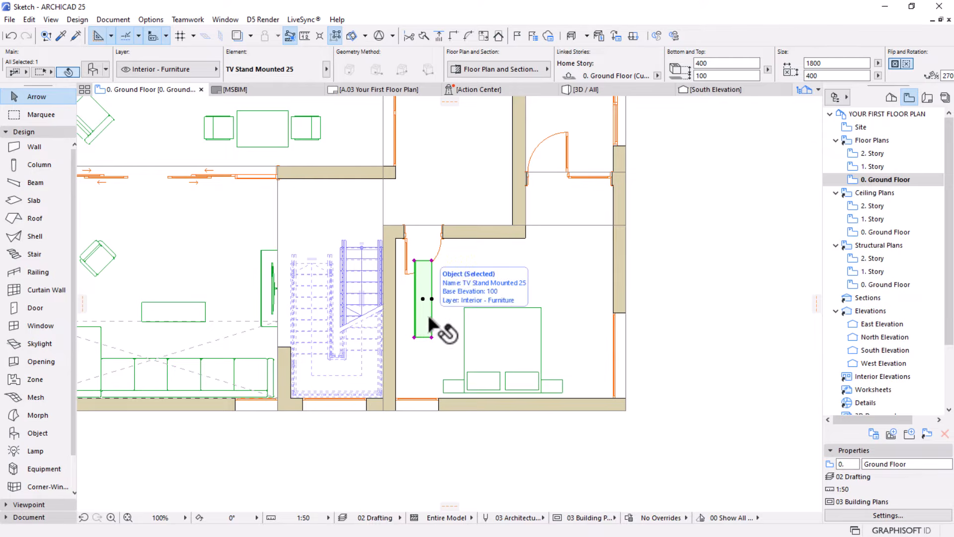
key(ctrl+m)
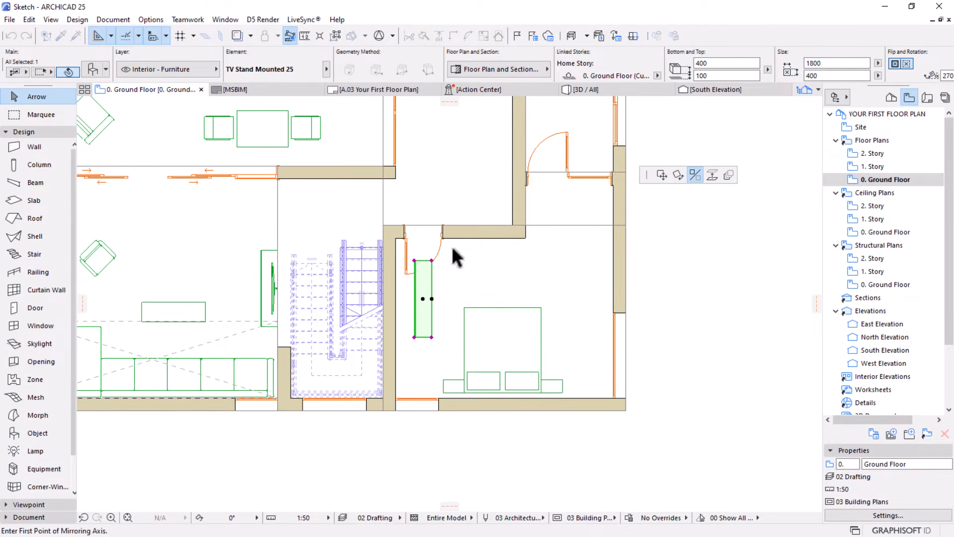
click(422, 299)
click(422, 400)
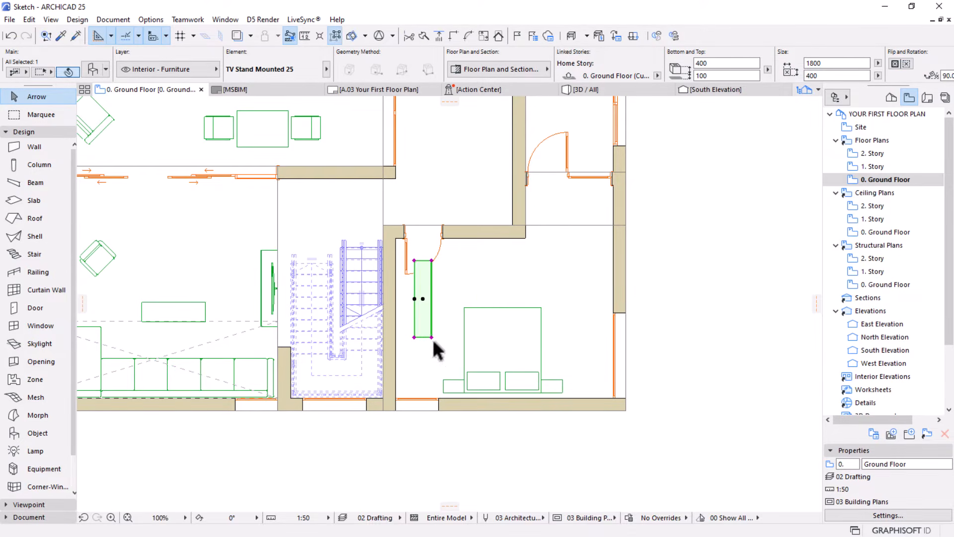
Move the bedroom TV stand by its upper-left corner onto the inner face of the staircase wall, just below the door swing
scroll(435, 344, up, 2)
key(ctrl+d)
click(406, 224)
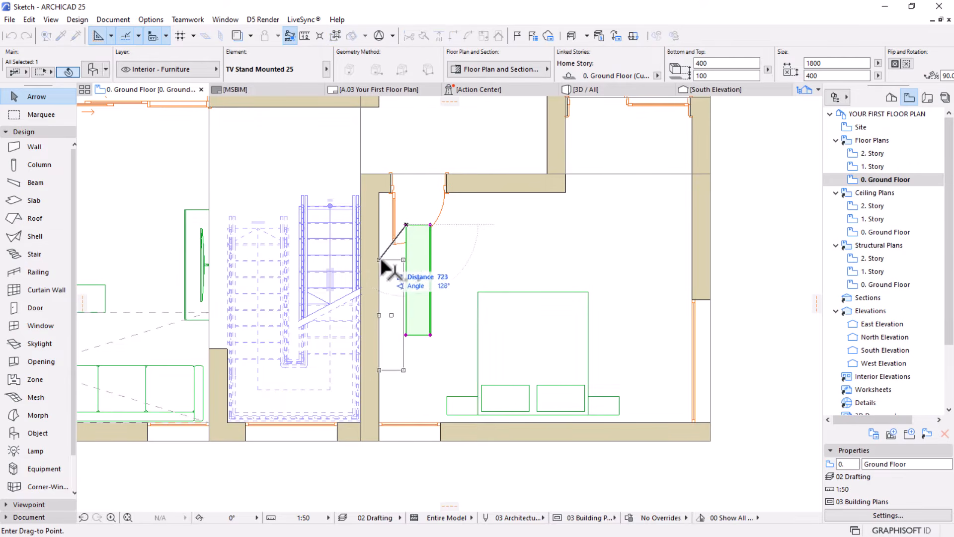
click(379, 265)
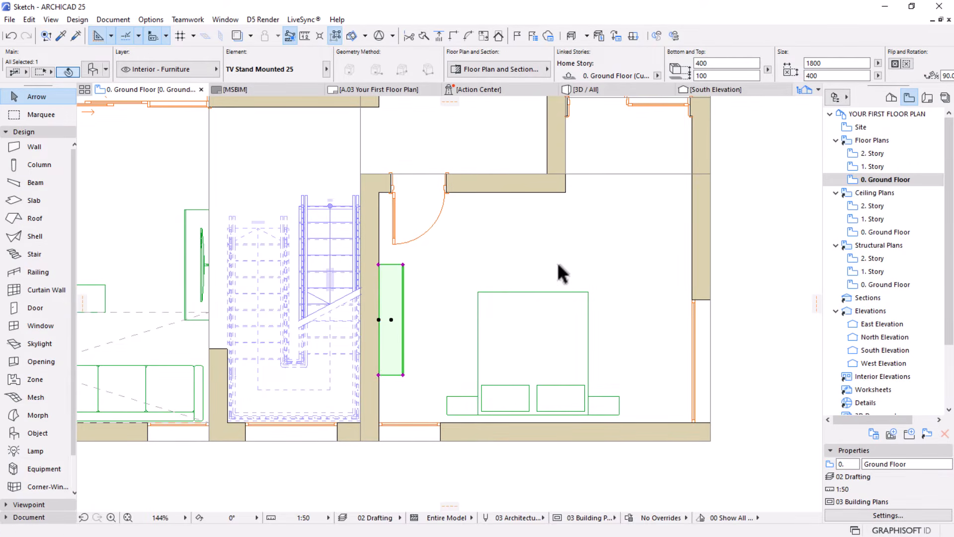
key(Escape)
Set the Object tool's default to Bed 04 25 from the Beds 25 library folder
scroll(574, 293, down, 5)
middle_drag(597, 324, 501, 343)
scroll(527, 267, up, 1)
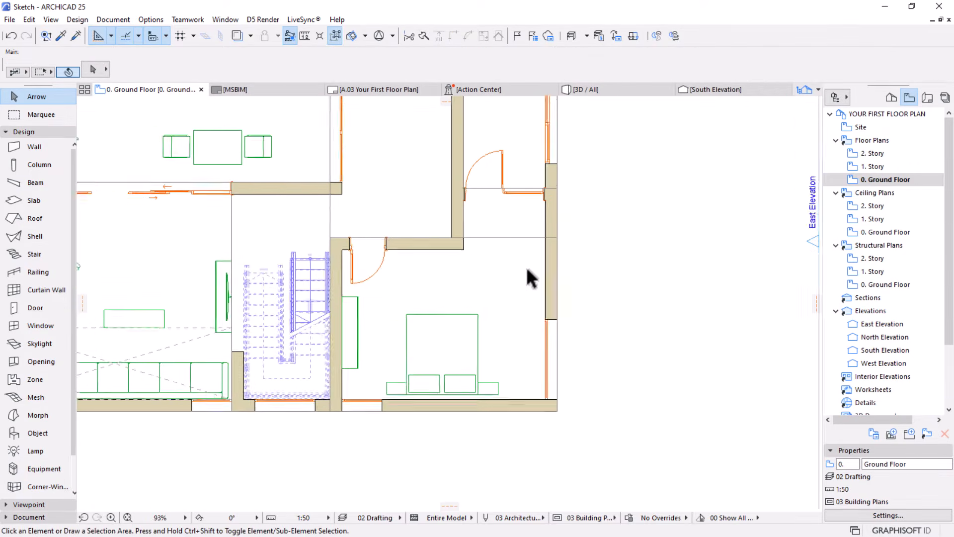
scroll(526, 268, up, 1)
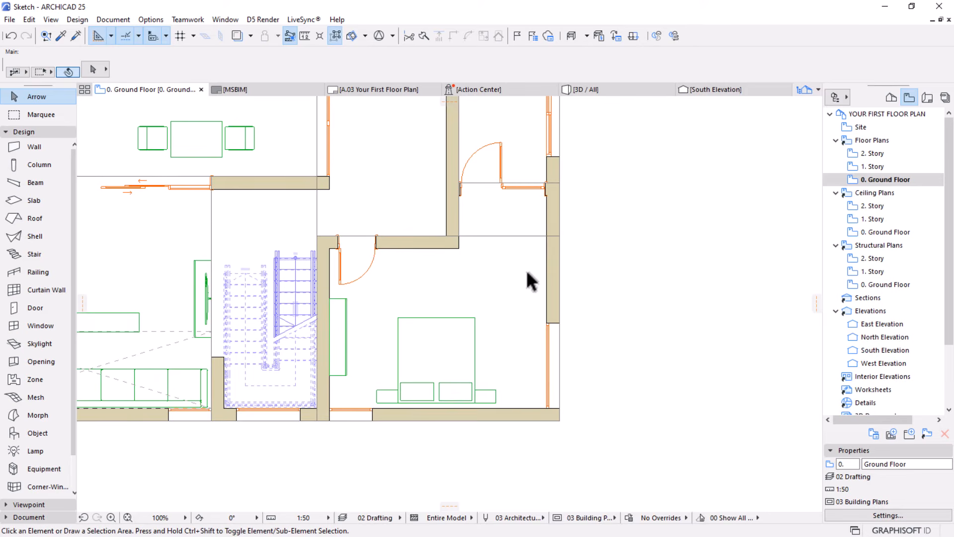
alt+click(339, 323)
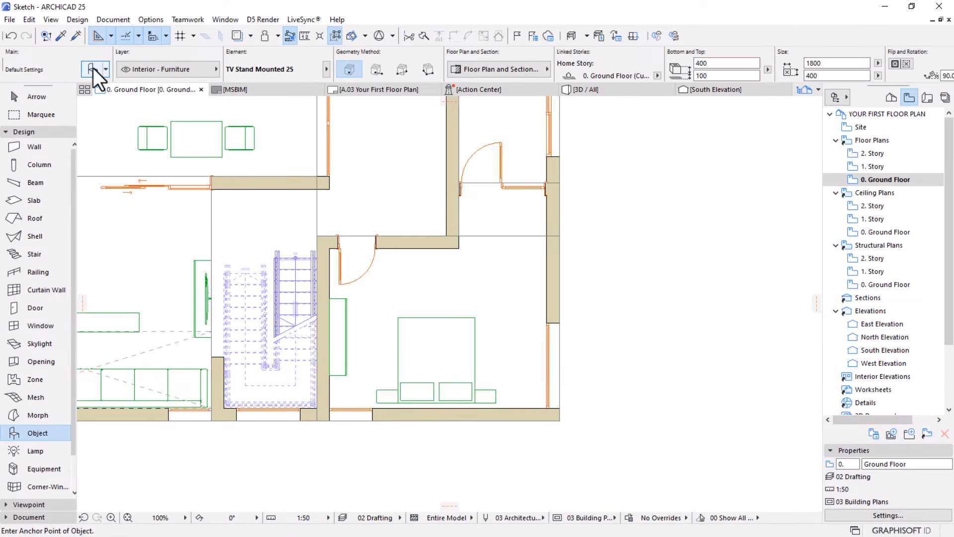
key(ctrl+t)
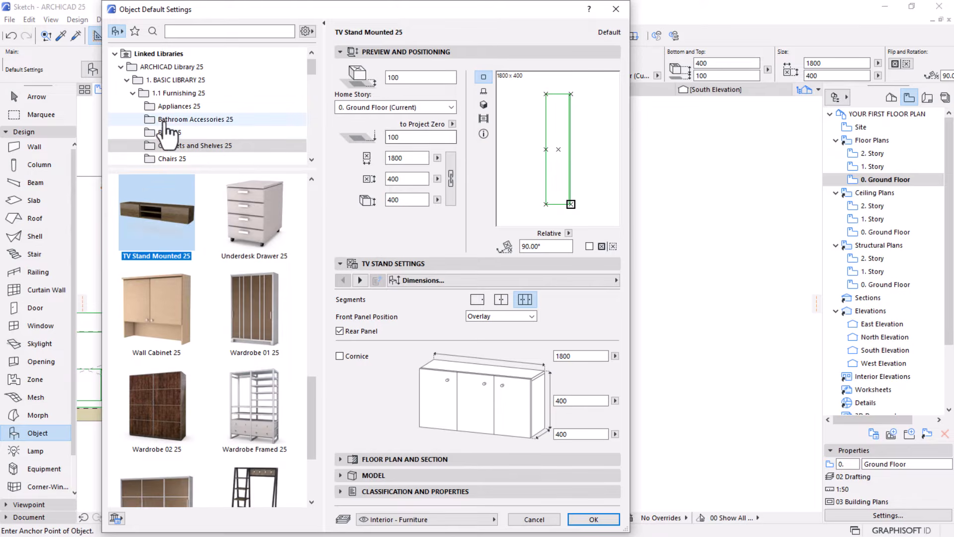
click(171, 132)
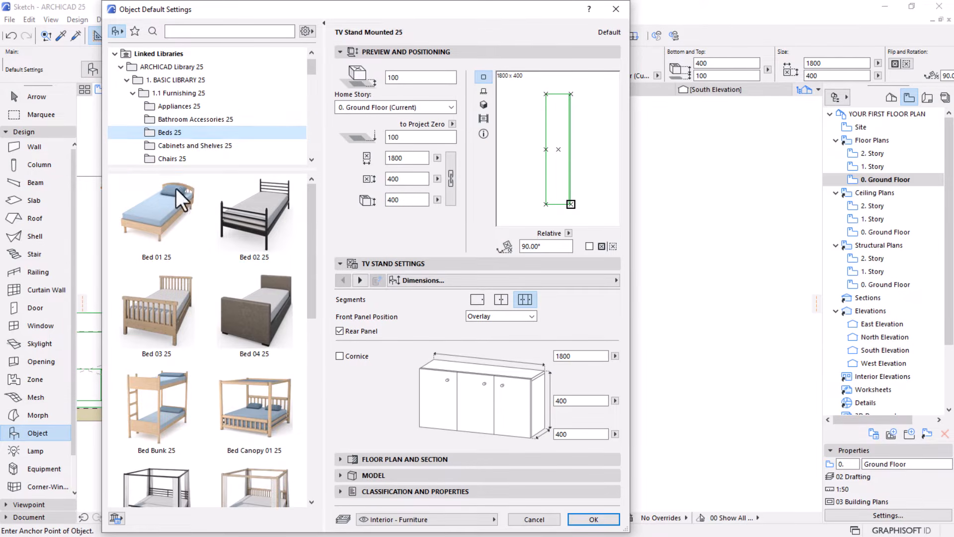
scroll(208, 261, down, 2)
scroll(209, 261, down, 1)
click(247, 262)
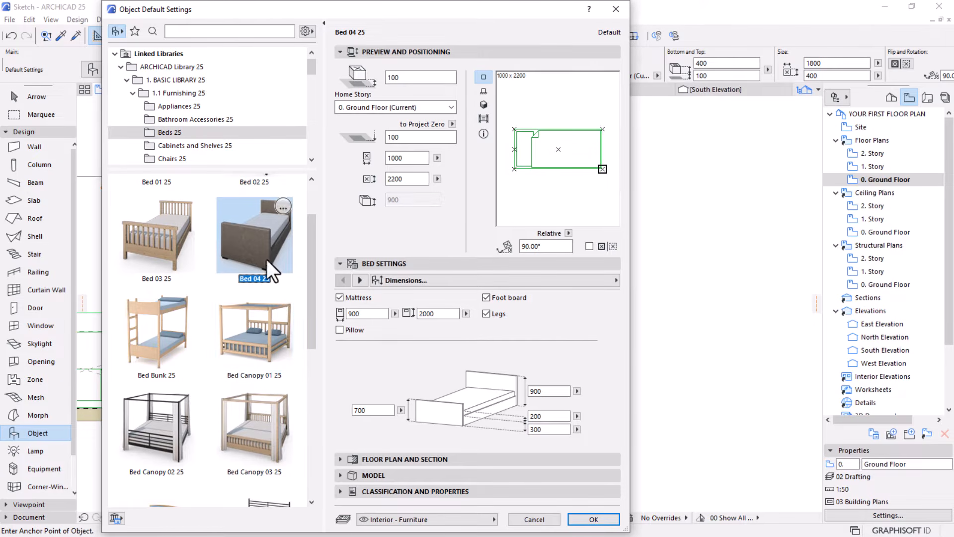
scroll(261, 271, up, 2)
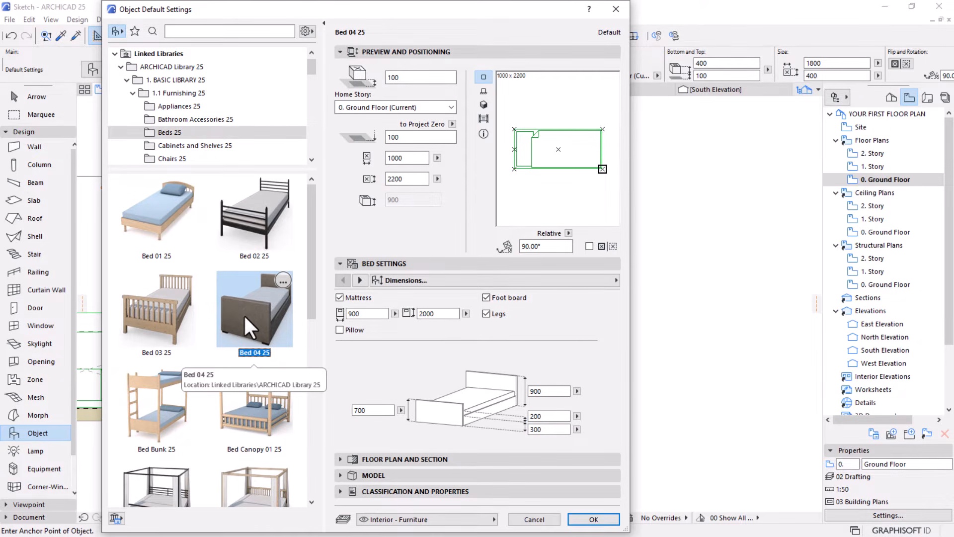
Set the Bed 04 25 default to a Symbolic 2D detail level, using the plain outline symbol with only a pillow rectangle
click(362, 285)
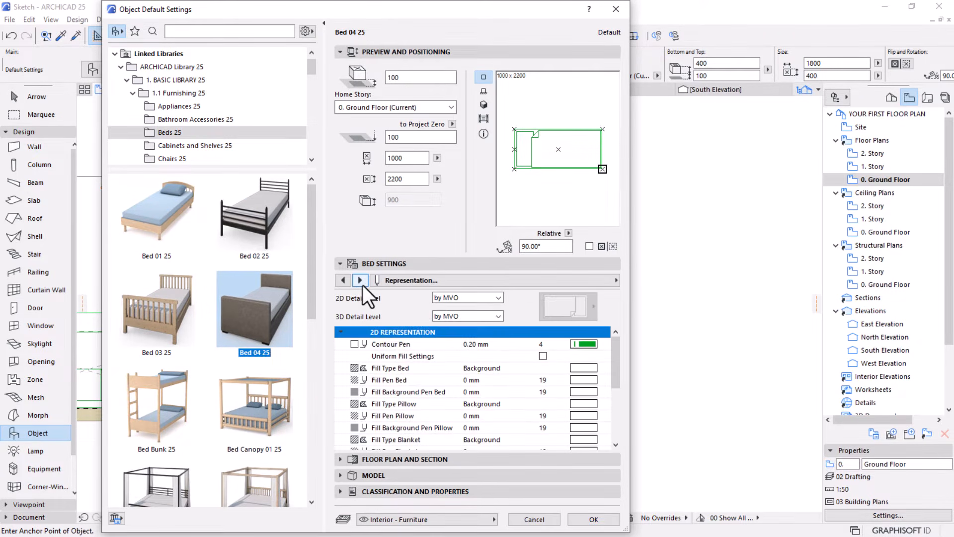
click(362, 284)
click(349, 282)
click(490, 299)
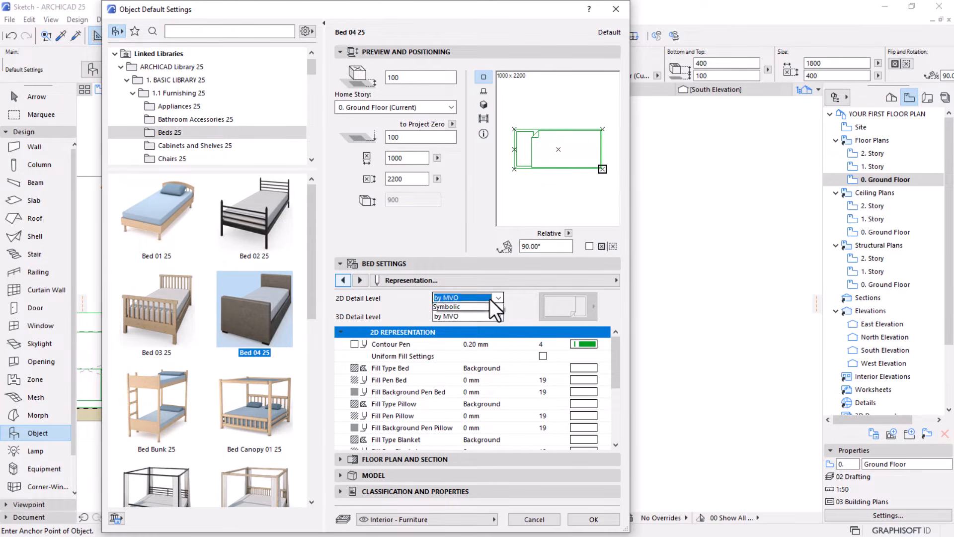
click(442, 314)
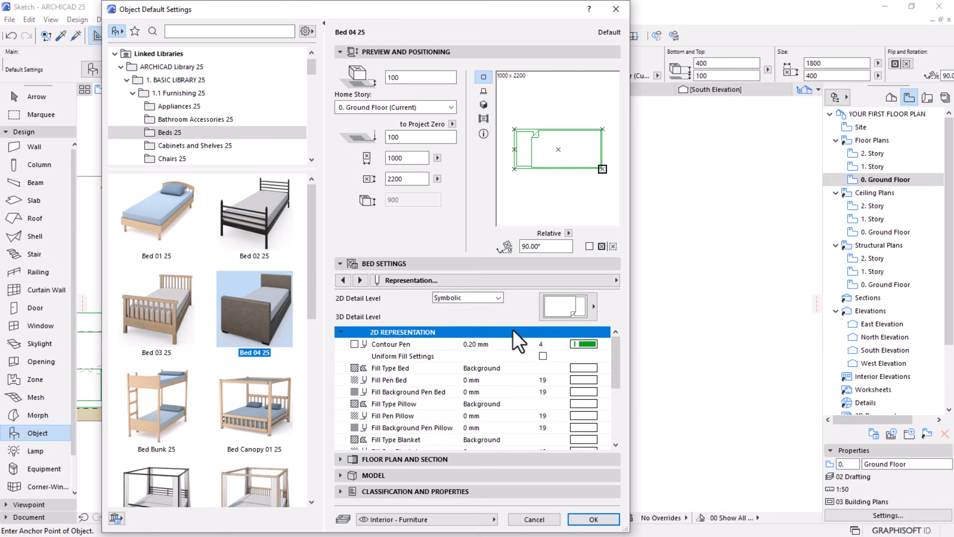
click(580, 314)
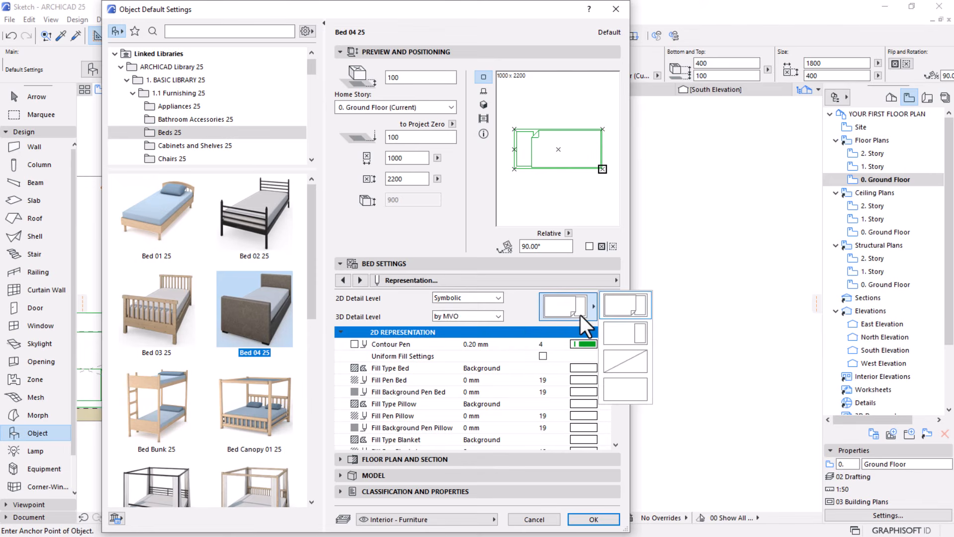
click(637, 334)
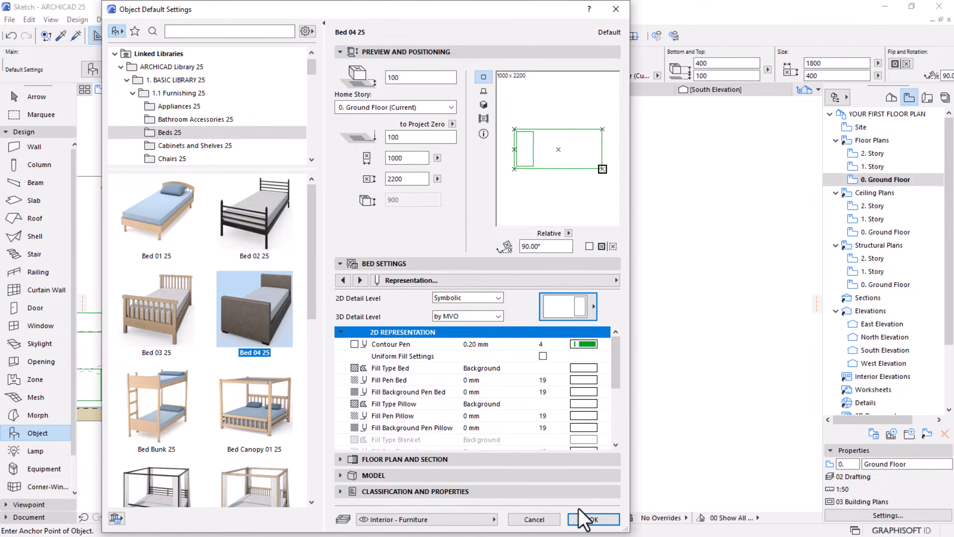
click(592, 518)
Place the single Bed 04 25 in the bedroom near the double bed and set its rotation to 0°
scroll(507, 358, up, 3)
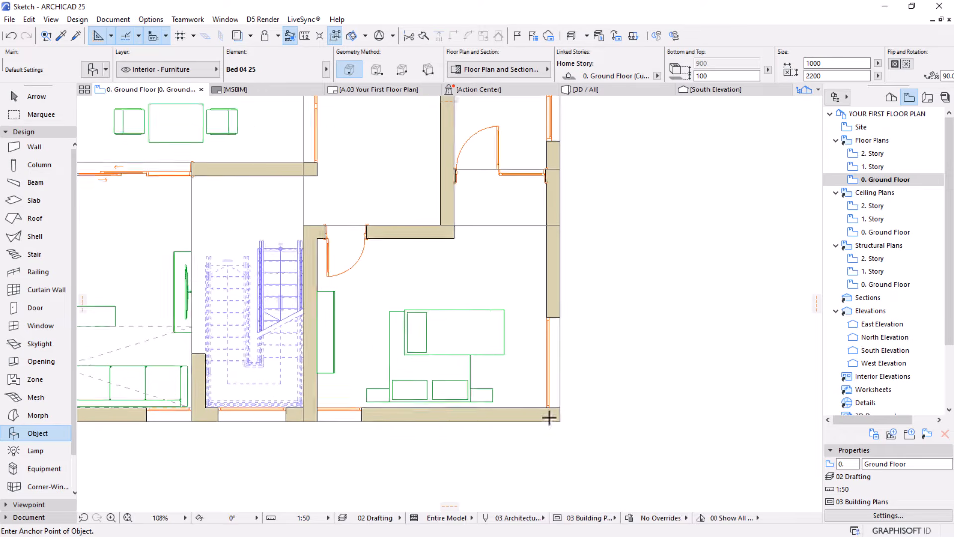
key(Escape)
click(469, 277)
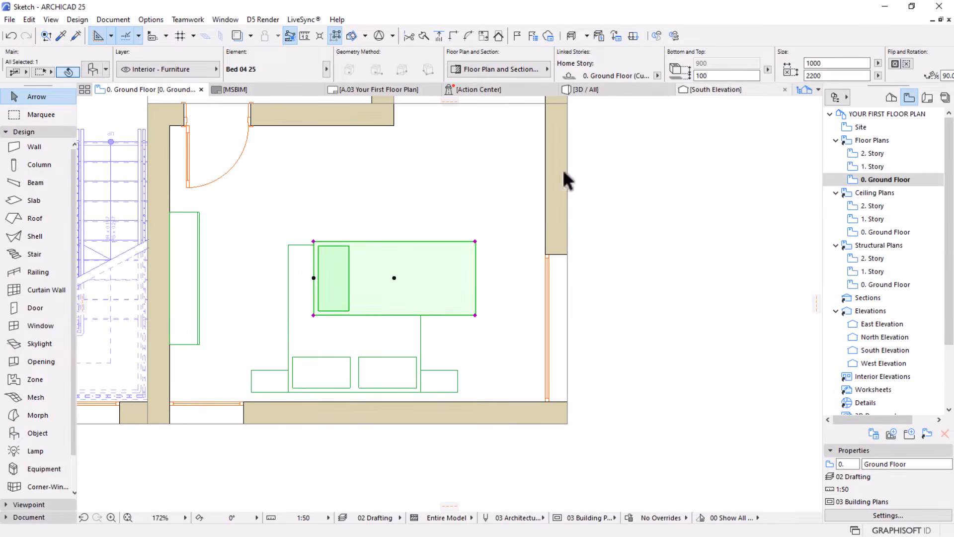
scroll(673, 60, down, 3)
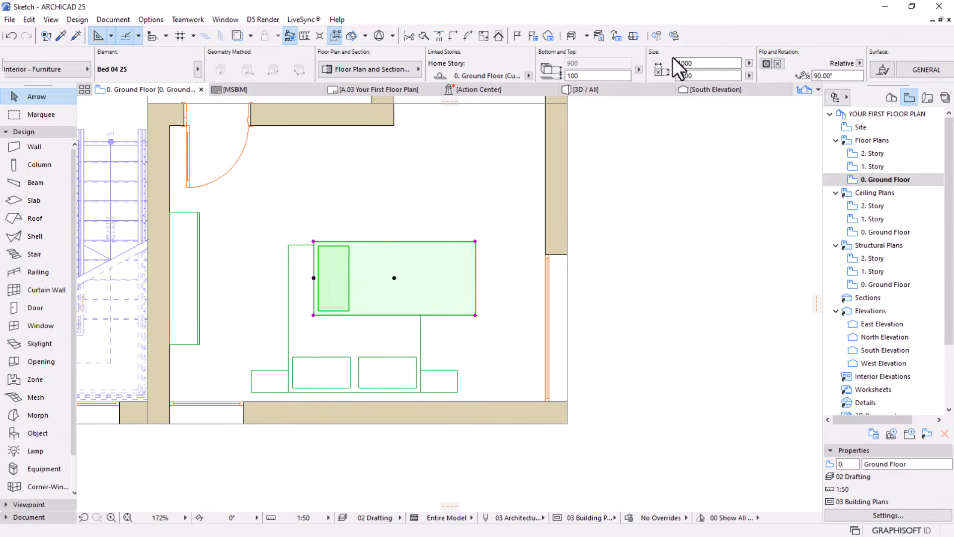
drag(844, 75, 747, 87)
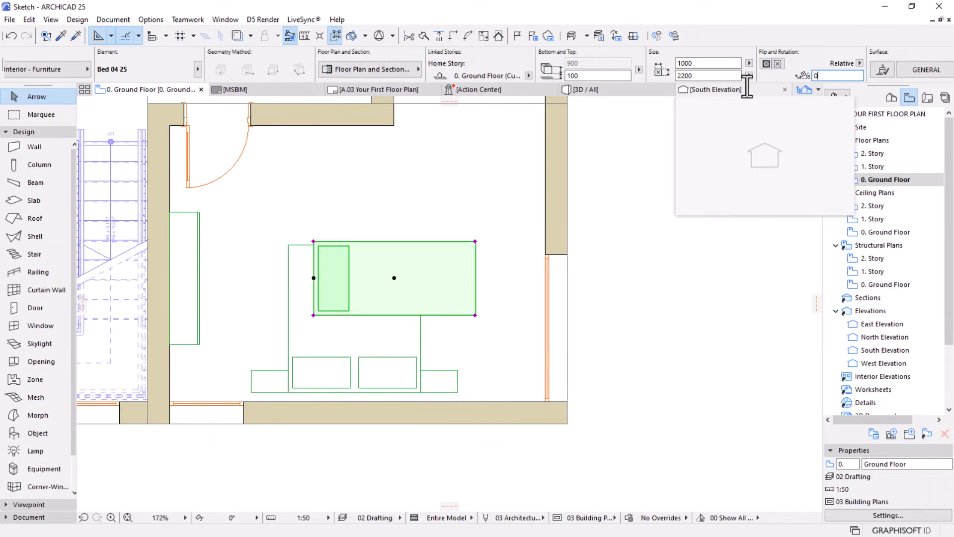
text(0)
key(Return)
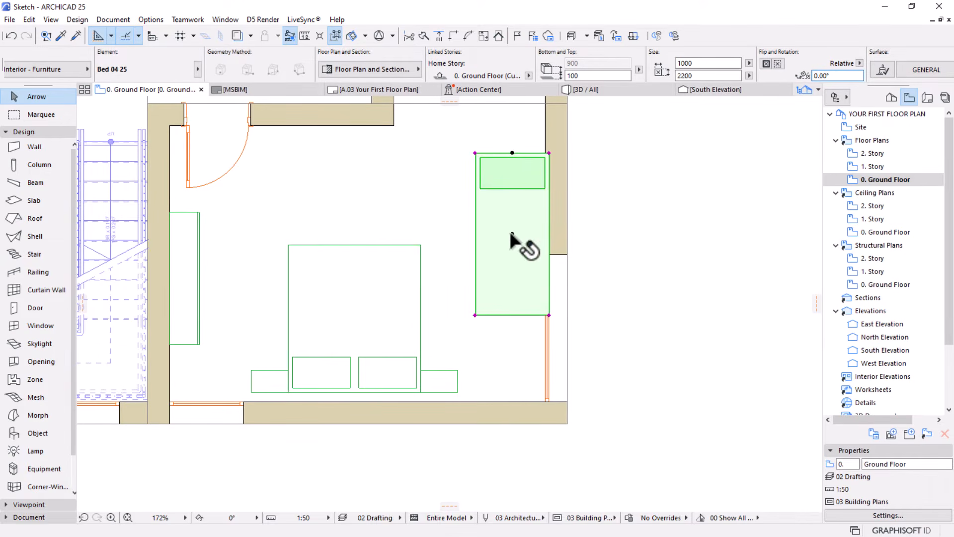
Mirror the single bed about a horizontal axis through its centre so the pillow faces the lower wall
click(512, 233)
click(512, 233)
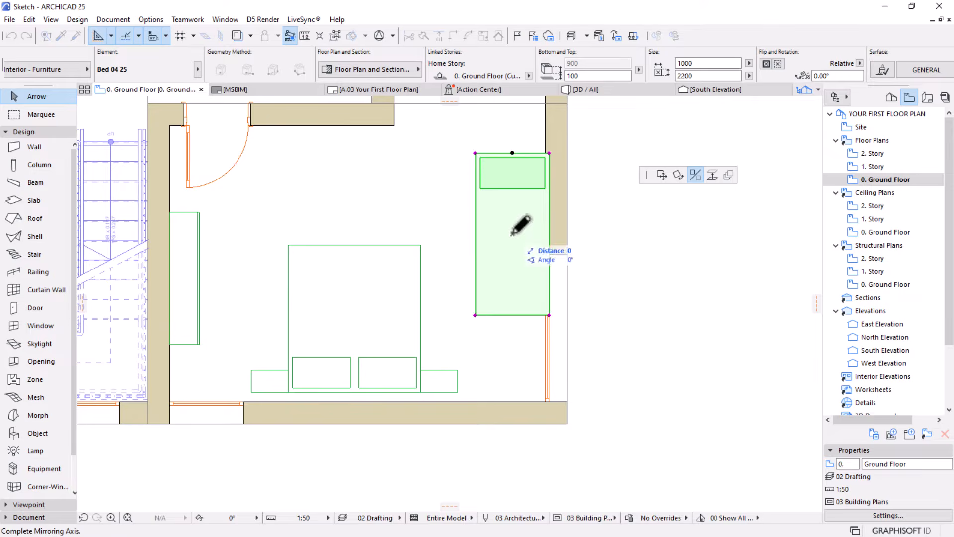
click(642, 233)
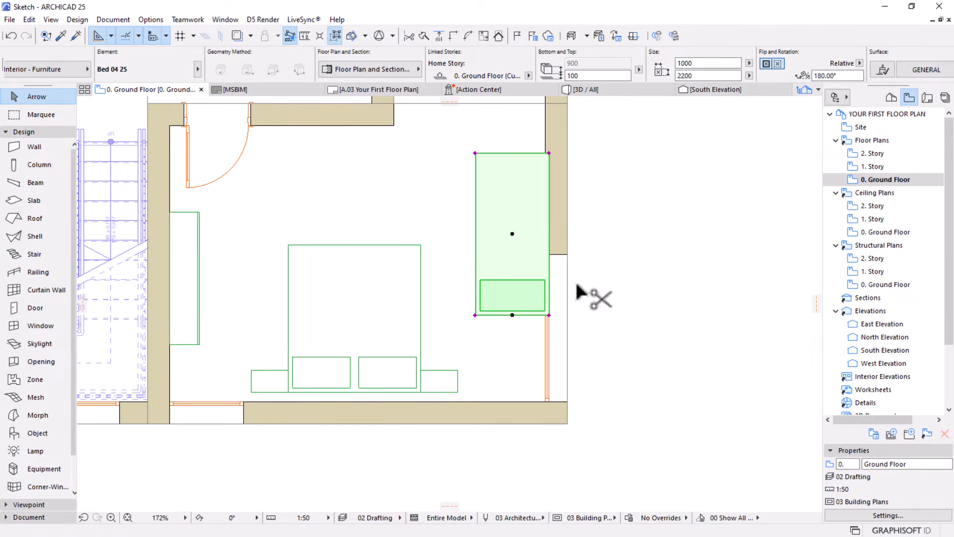
Move the single bed by its lower-right corner into the bedroom's lower-right corner, just clear of the window and the lower wall
click(549, 314)
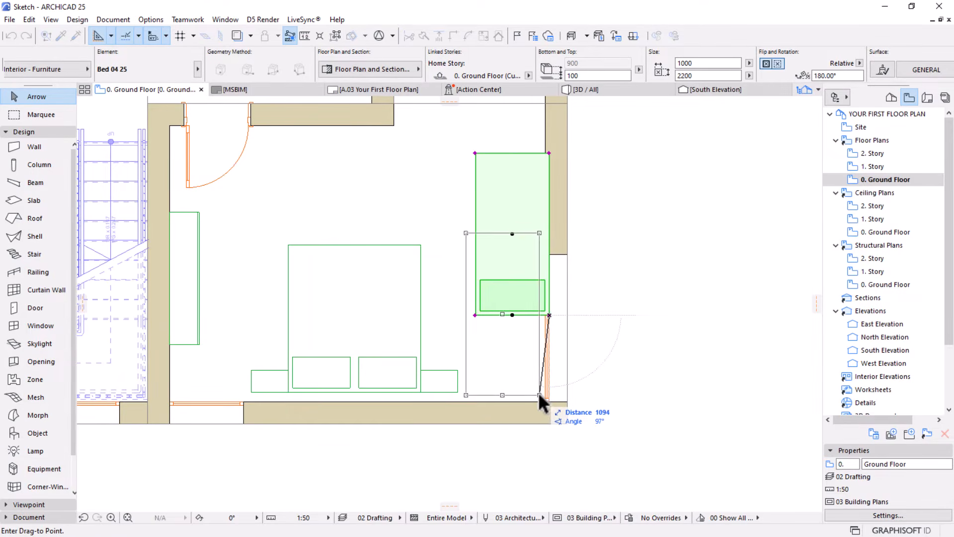
click(540, 396)
scroll(696, 316, down, 3)
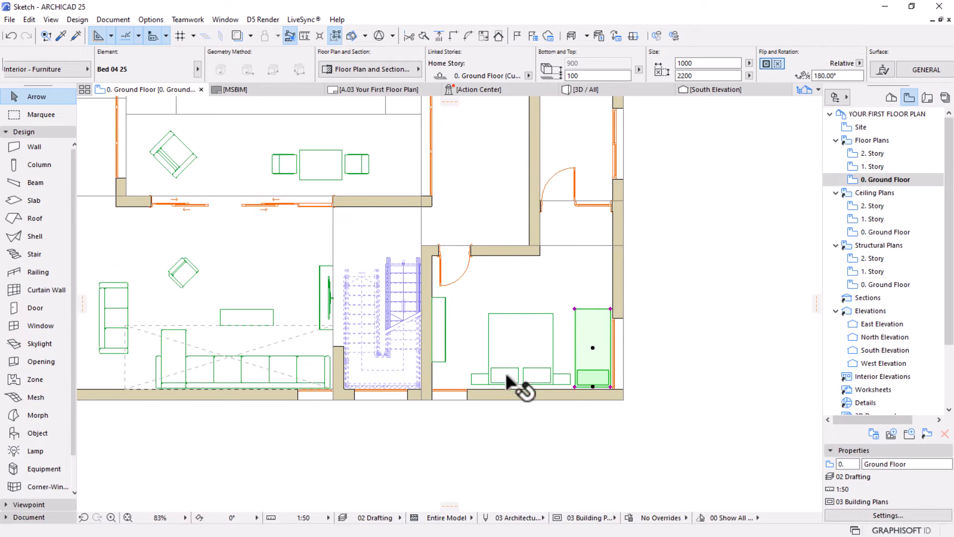
Move the double bed with its nightstands horizontally a short way towards the TV stand, widening the gap to the single bed
click(511, 340)
scroll(572, 383, up, 3)
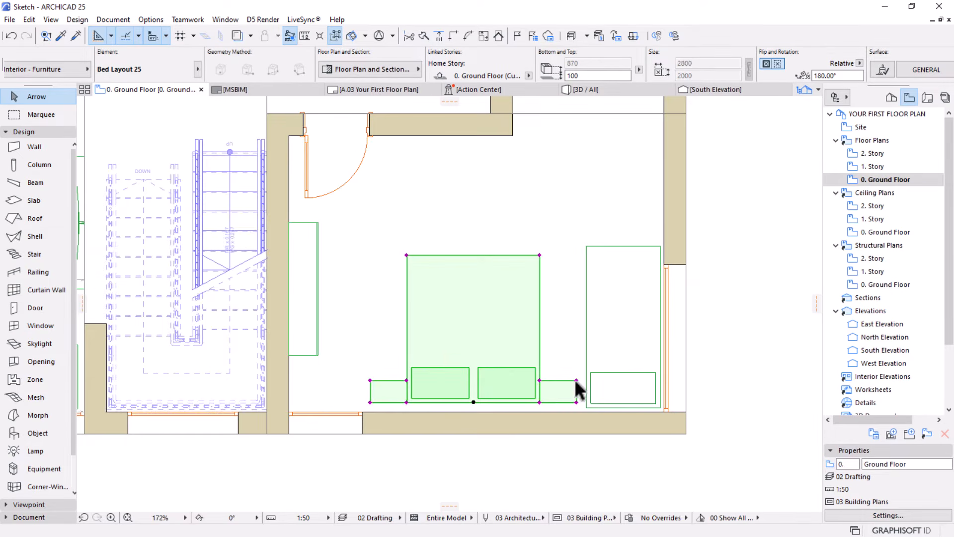
click(577, 380)
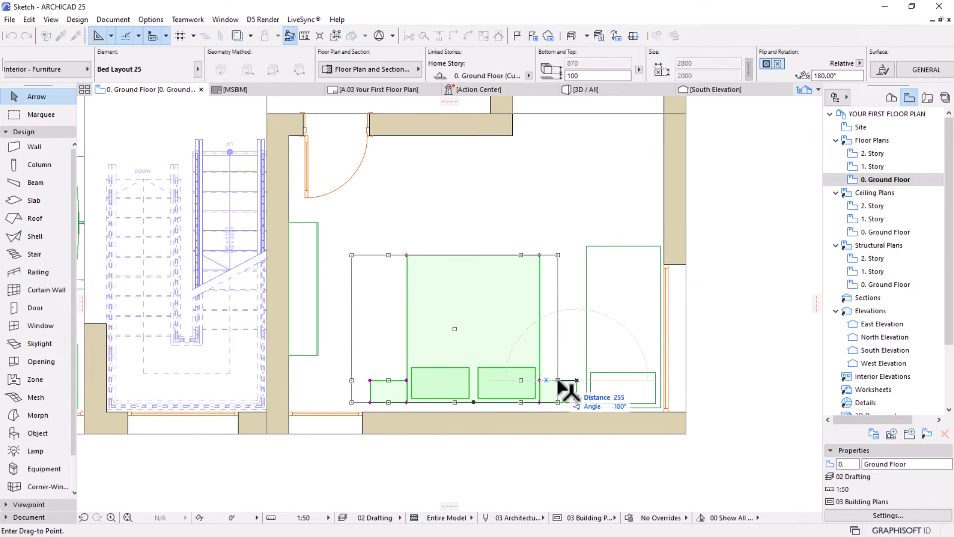
click(559, 380)
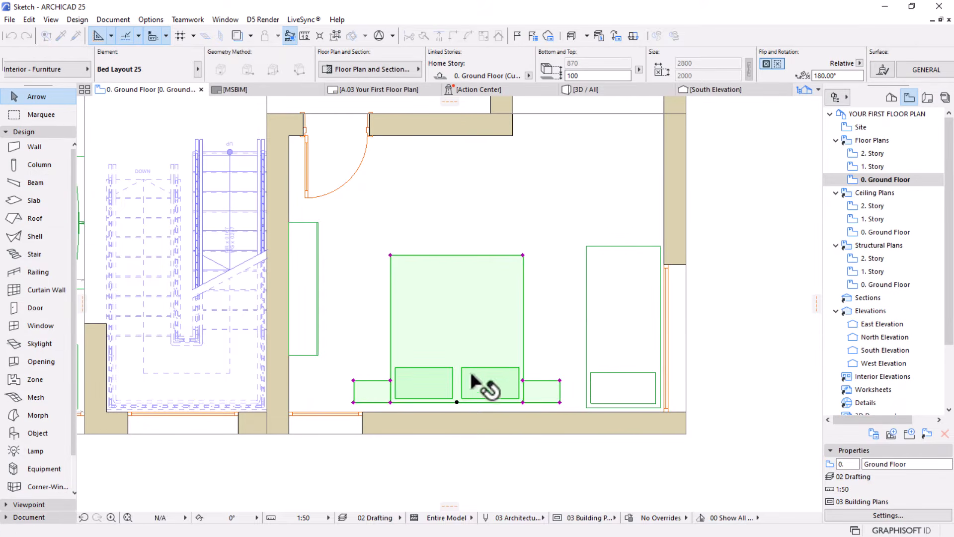
scroll(571, 401, down, 3)
click(705, 389)
scroll(458, 335, down, 2)
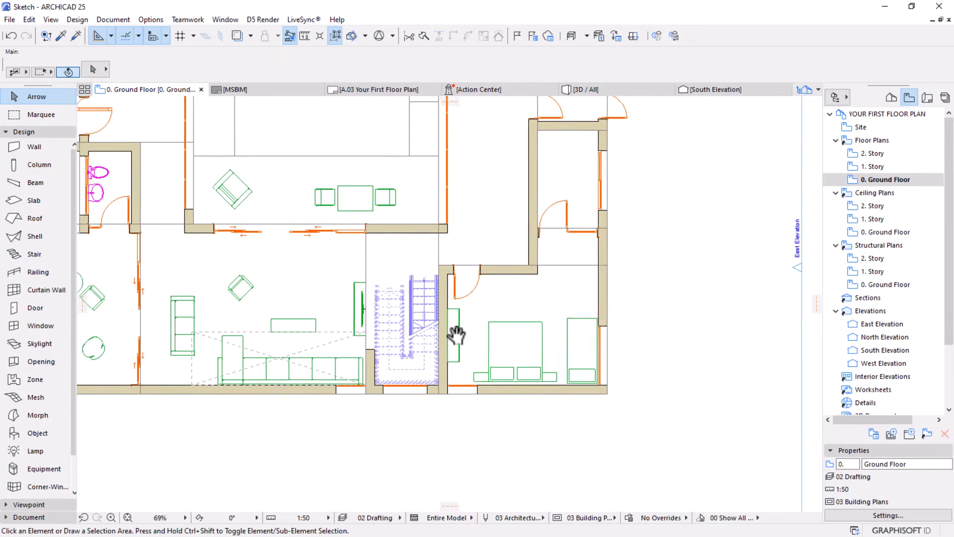
Set the Object tool's default to Desk 25 from the Tables 25 library folder, keeping its 1200 x 600 size
middle_drag(457, 334, 447, 356)
scroll(504, 337, up, 3)
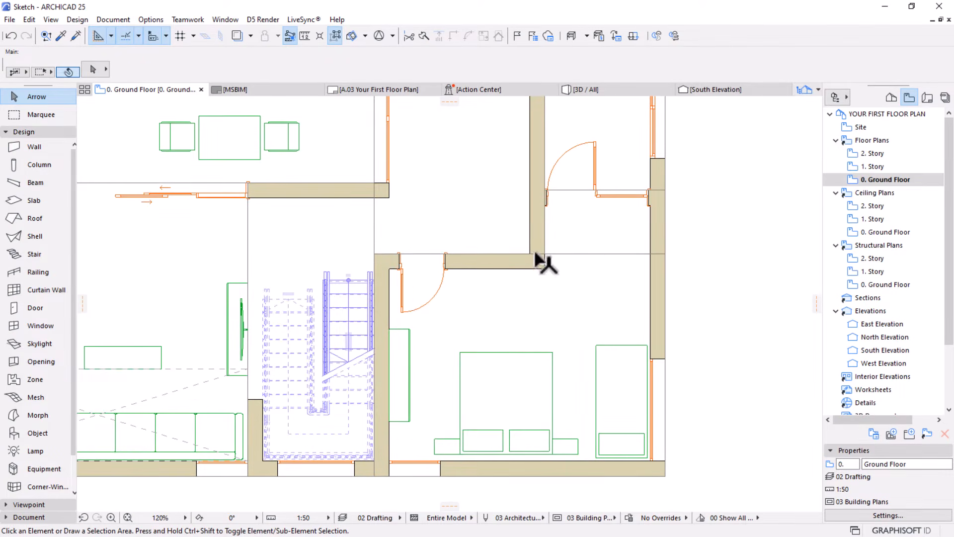
click(30, 431)
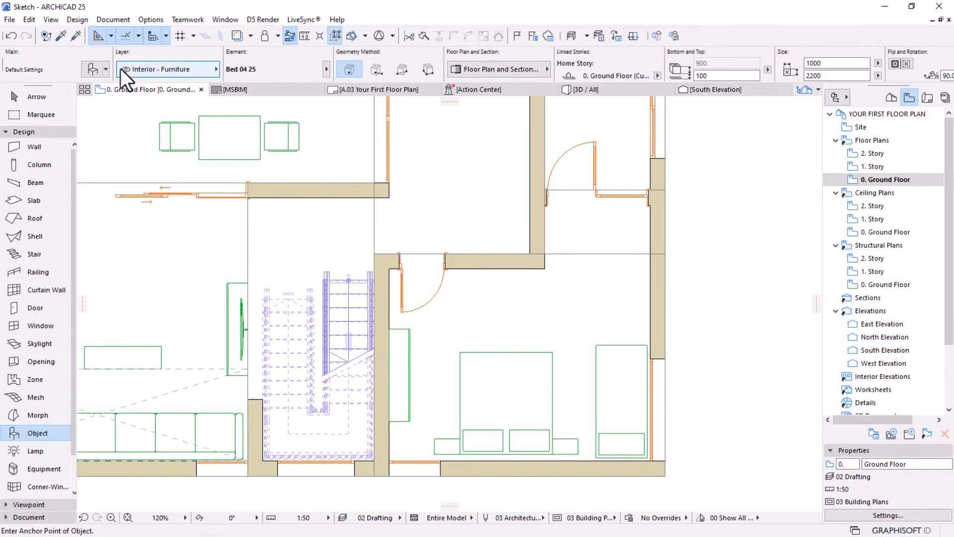
key(ctrl+t)
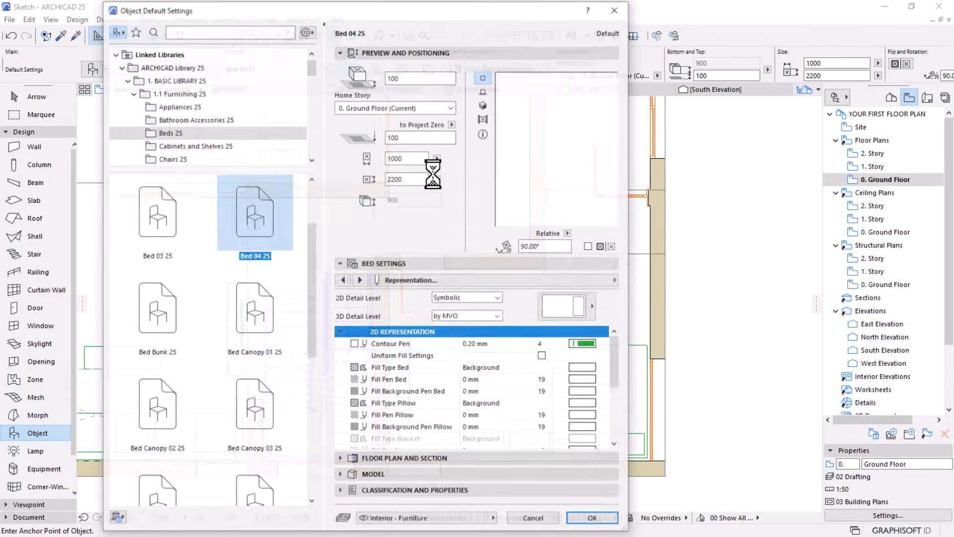
scroll(184, 142, down, 1)
scroll(183, 141, down, 2)
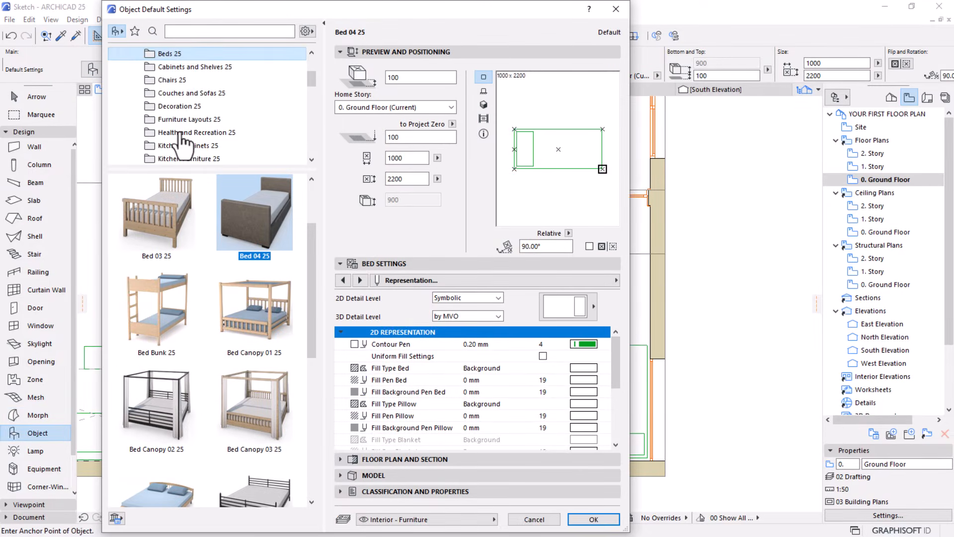
scroll(179, 139, down, 2)
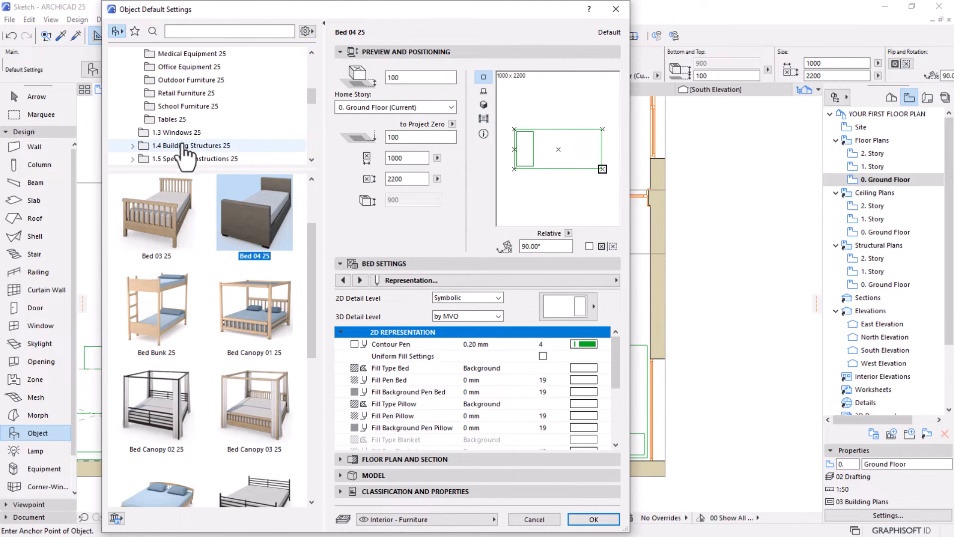
click(172, 120)
scroll(199, 298, down, 1)
scroll(216, 358, down, 5)
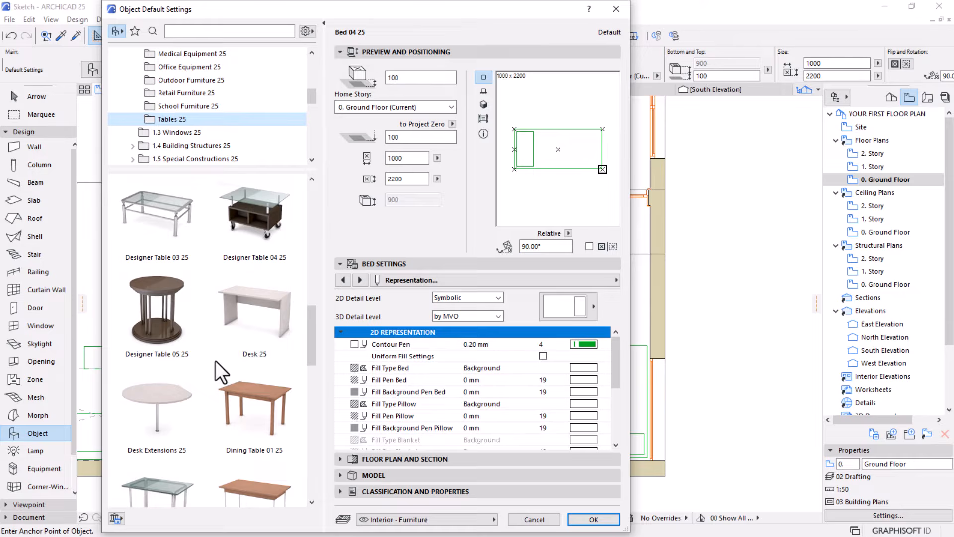
click(254, 293)
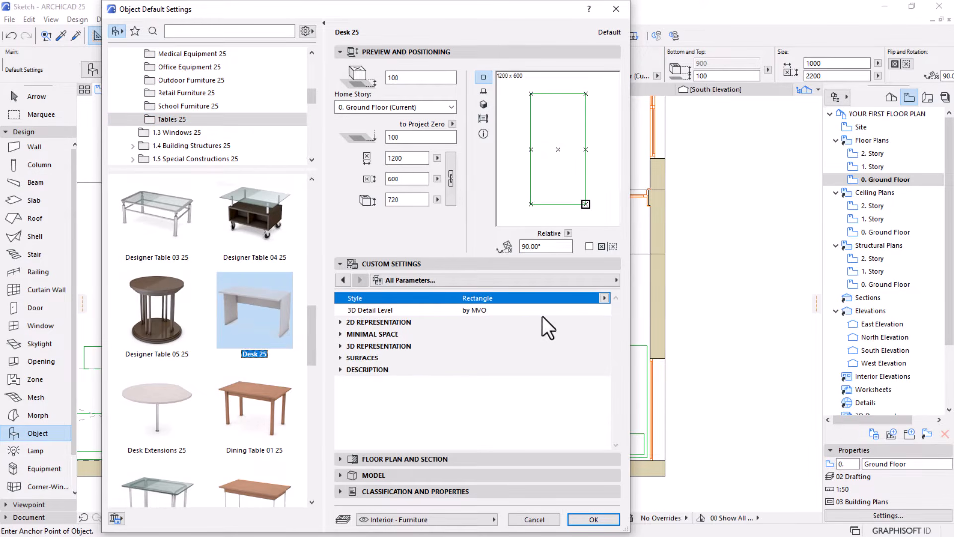
click(594, 519)
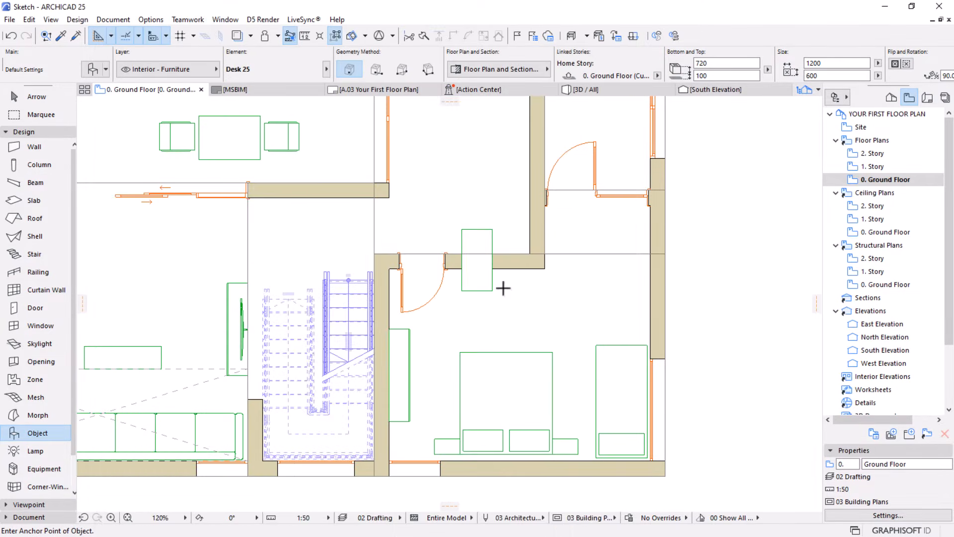
Place the desk on the bedroom's upper wall beside the door and set its rotation to 0°
scroll(502, 288, up, 2)
key(Escape)
click(472, 285)
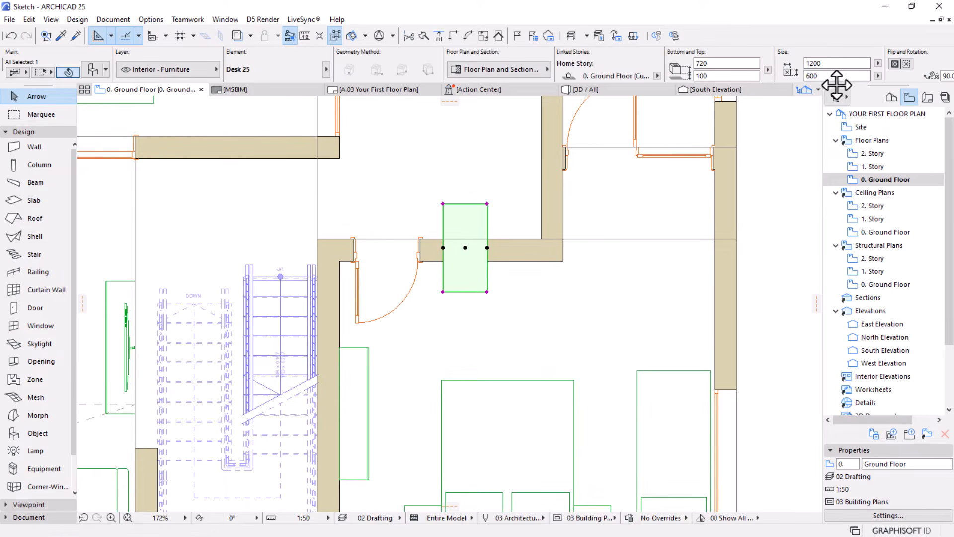
scroll(779, 75, down, 4)
drag(724, 76, 489, 78)
text(0)
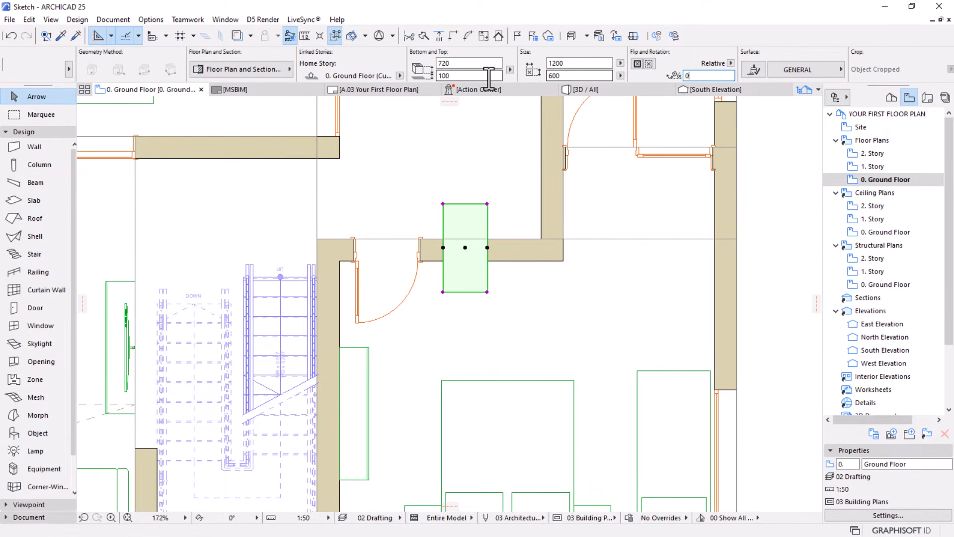
key(Return)
Move the desk by its upper-right corner onto the lower-right corner of the bedroom's upper wall
key(ctrl+d)
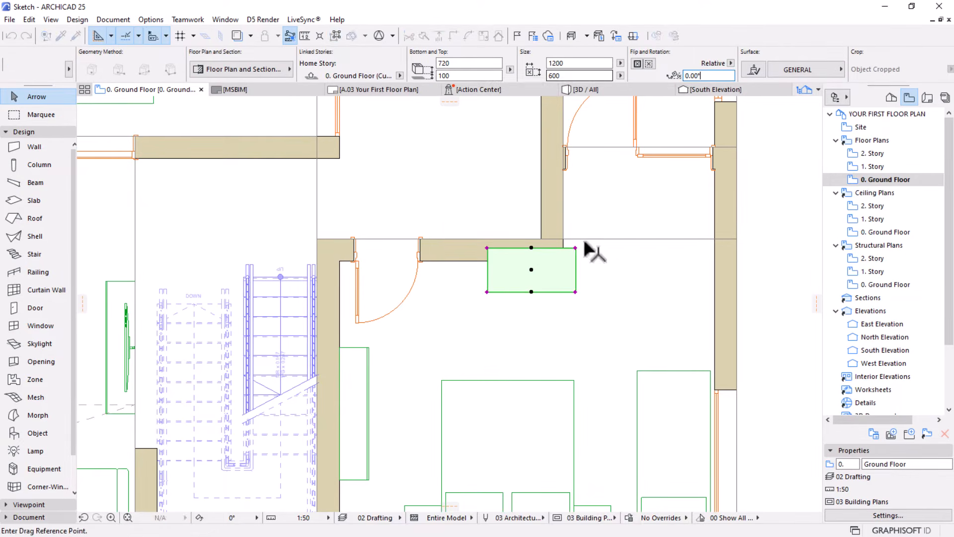
click(575, 247)
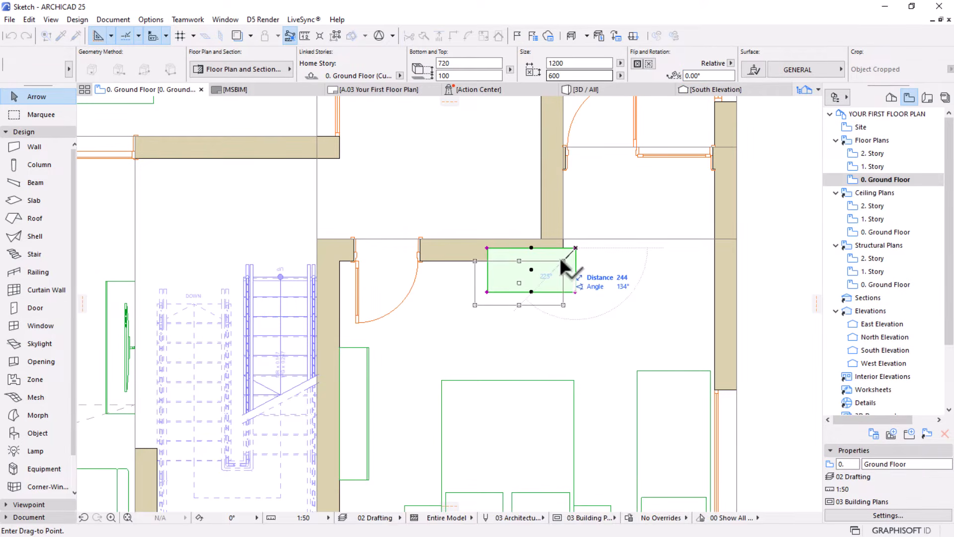
click(561, 259)
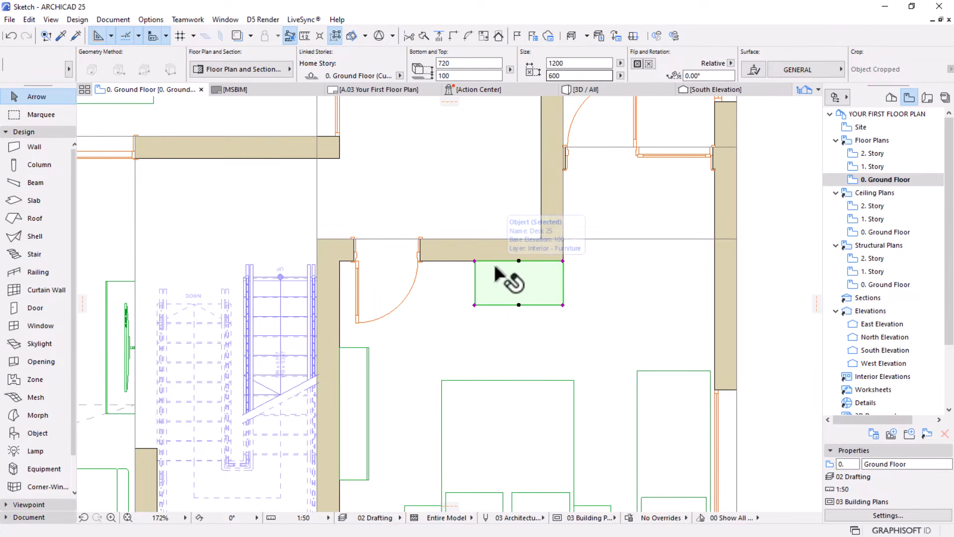
Set the desk's width to 1500 and move it left so its upper-right corner meets the wall corner again
click(554, 64)
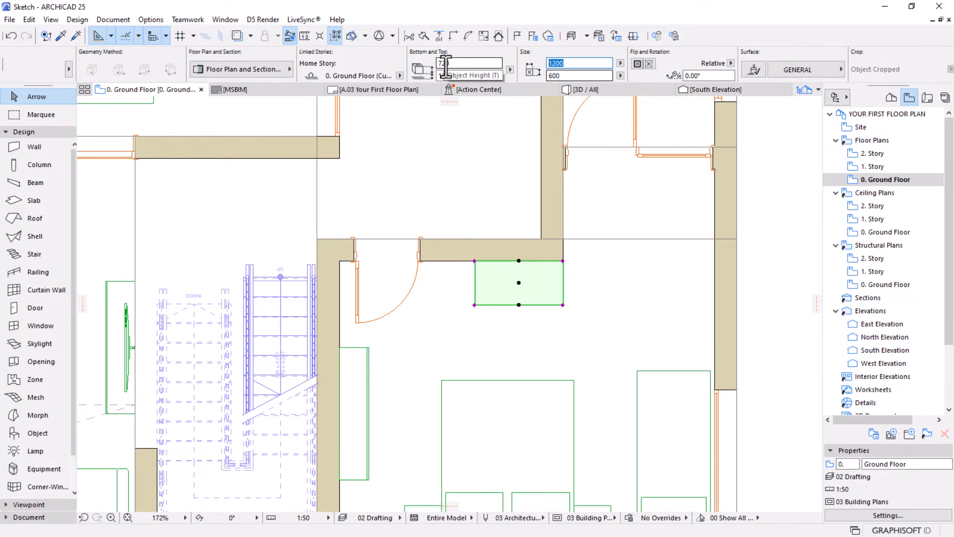
key(Return)
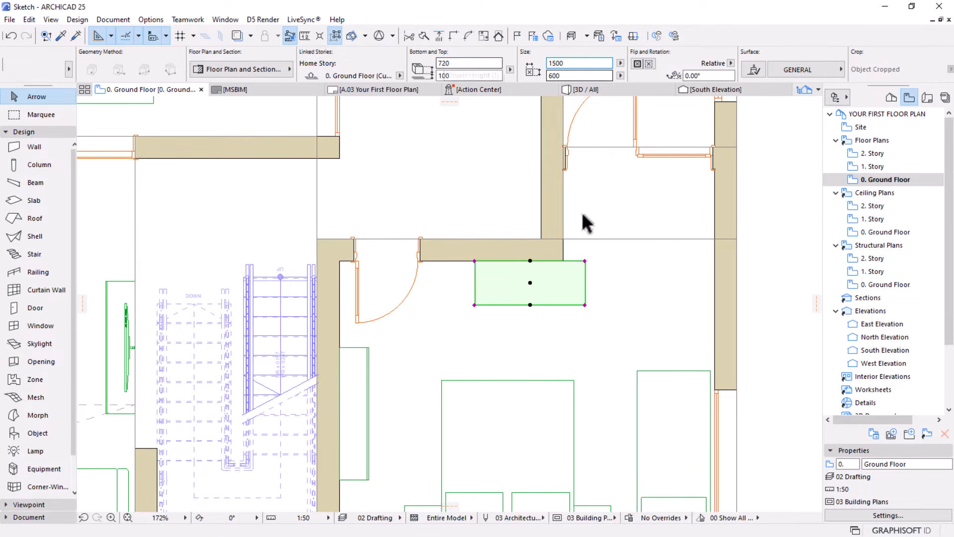
key(ctrl+d)
click(585, 260)
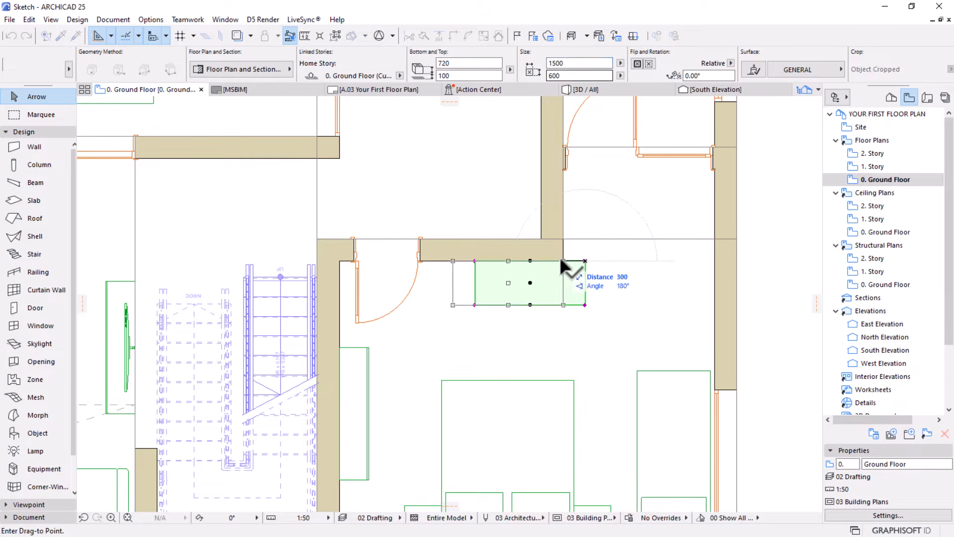
click(563, 261)
click(537, 328)
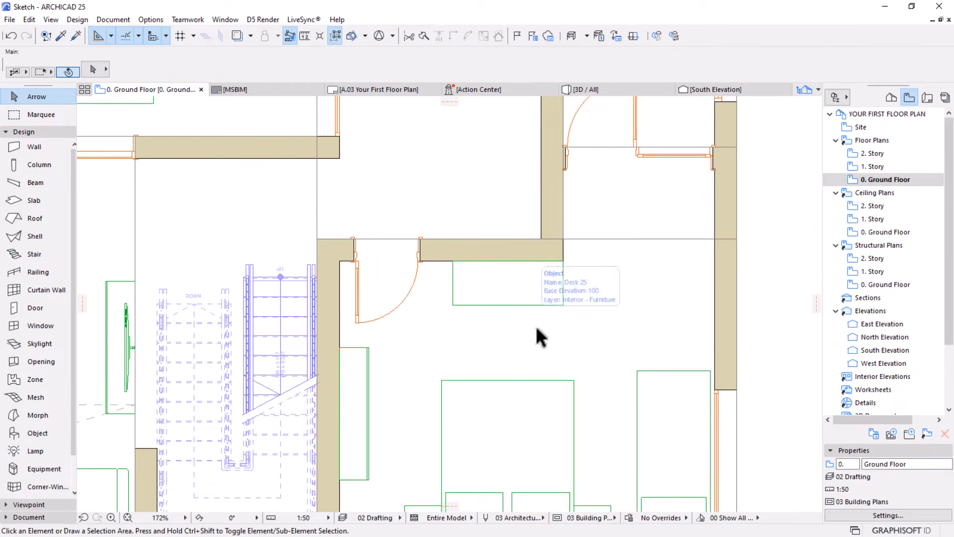
Set the Object tool's default to Armchair 01 25 from the Chairs 25 library folder
scroll(541, 298, down, 2)
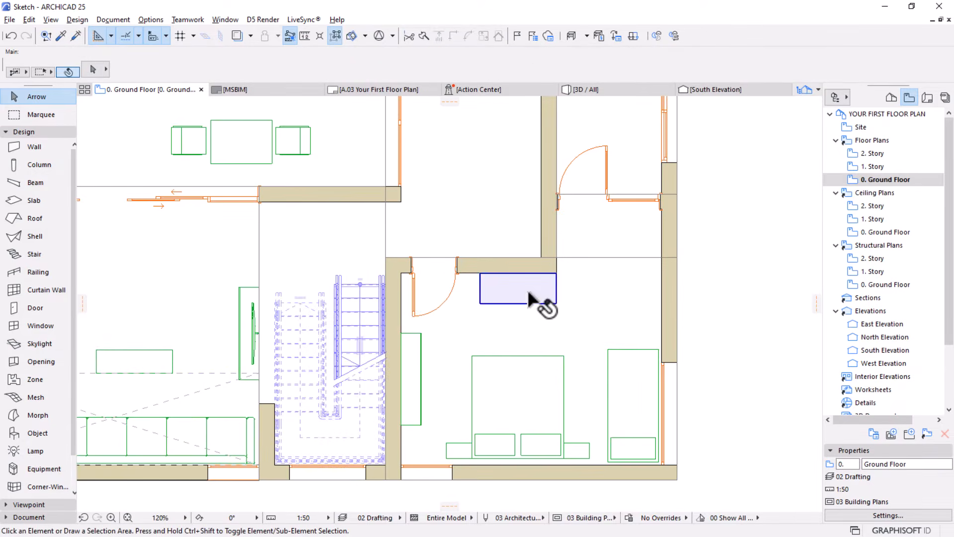
alt+click(541, 300)
click(93, 70)
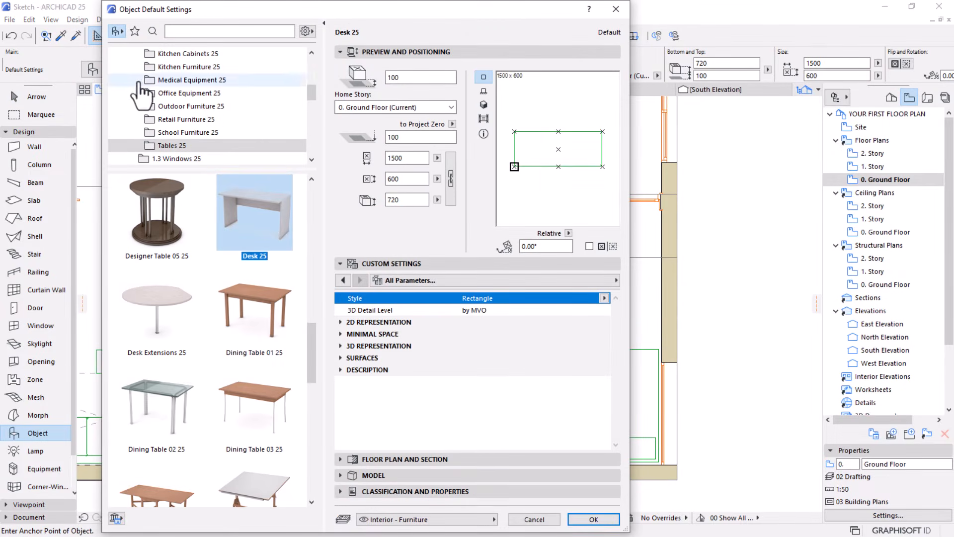
scroll(189, 149, down, 2)
scroll(193, 111, up, 1)
scroll(193, 110, up, 1)
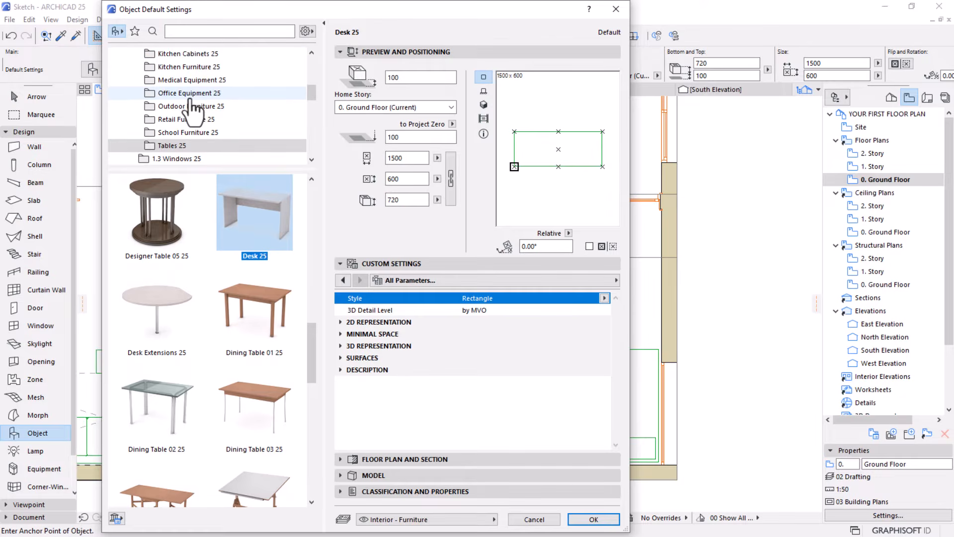
scroll(195, 110, up, 1)
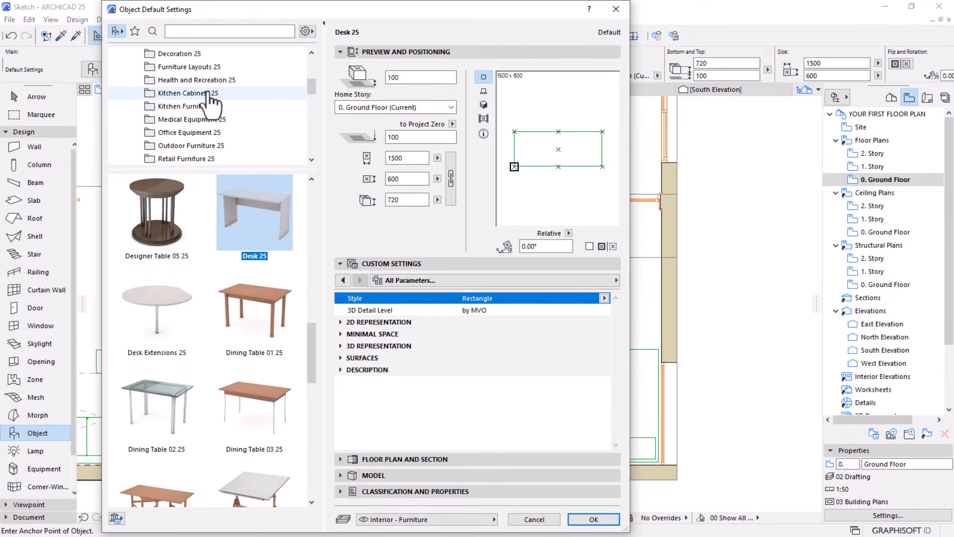
scroll(213, 104, up, 1)
click(185, 68)
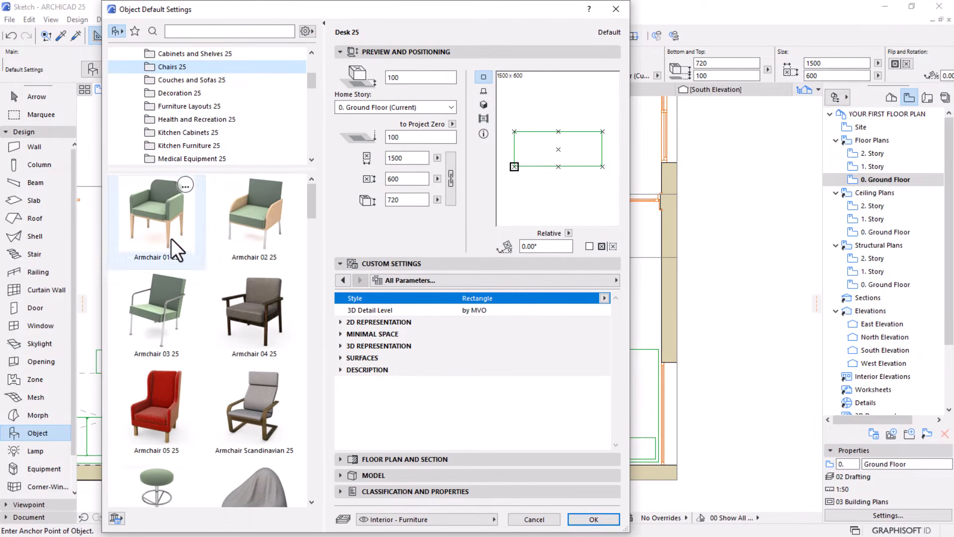
click(171, 238)
Look through the other chair models in the Chairs 25 library folder for a suitable desk chair
scroll(219, 273, down, 5)
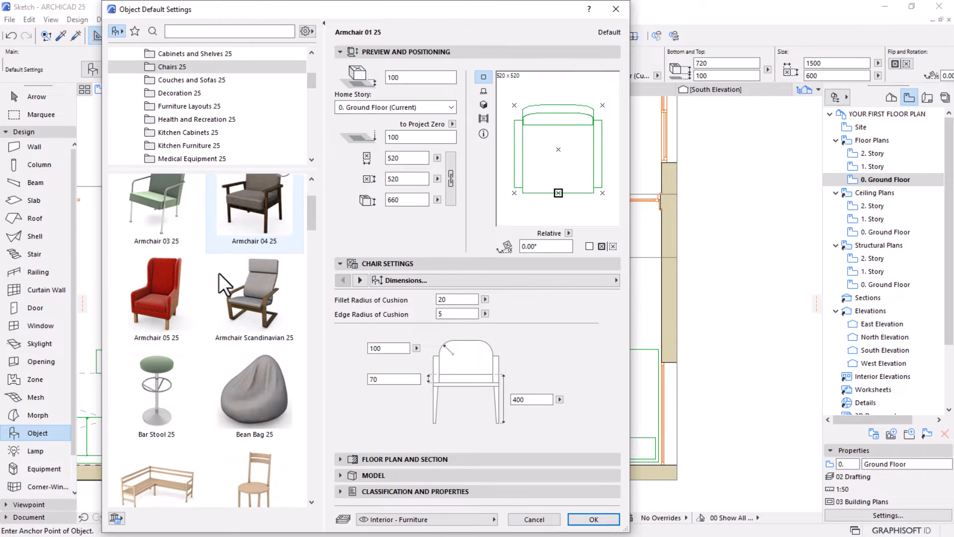
scroll(219, 273, down, 6)
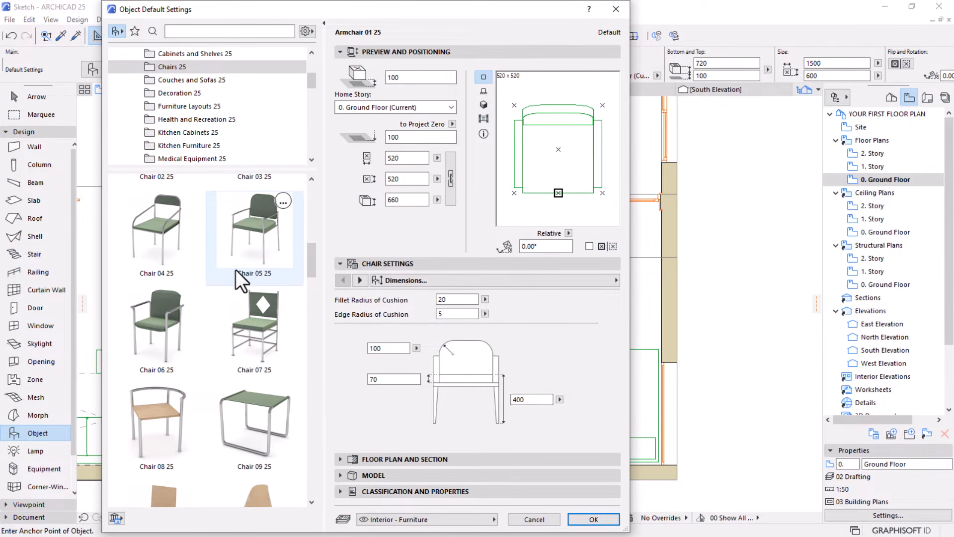
scroll(252, 354, down, 12)
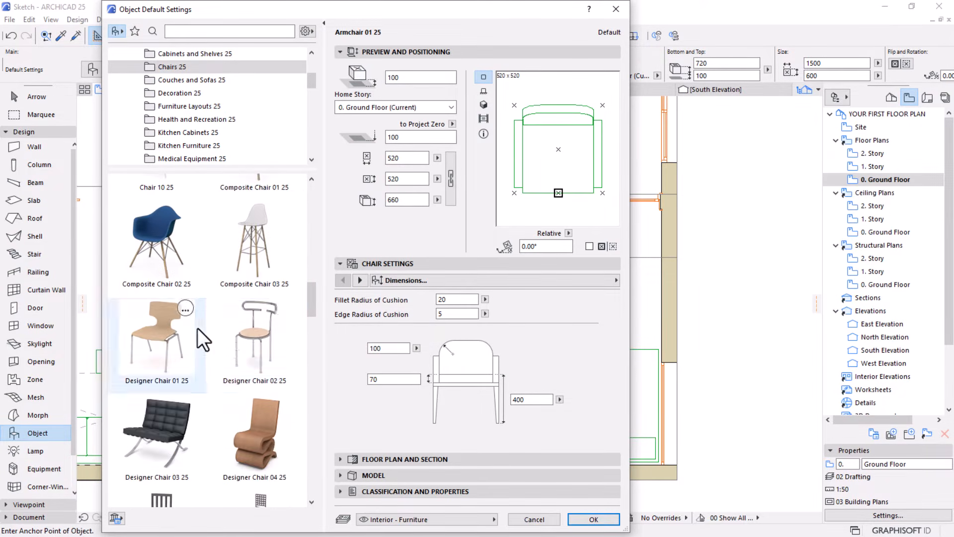
scroll(198, 328, down, 3)
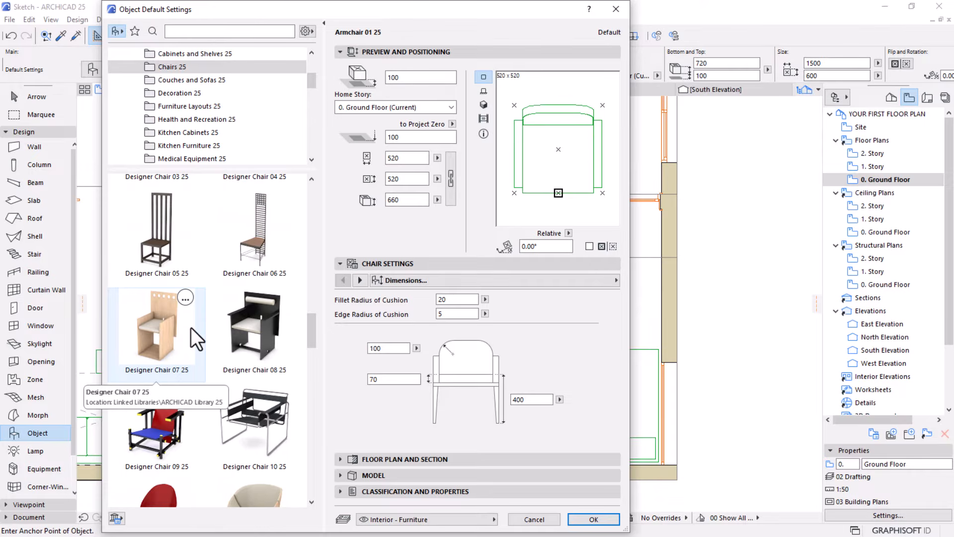
scroll(193, 330, down, 12)
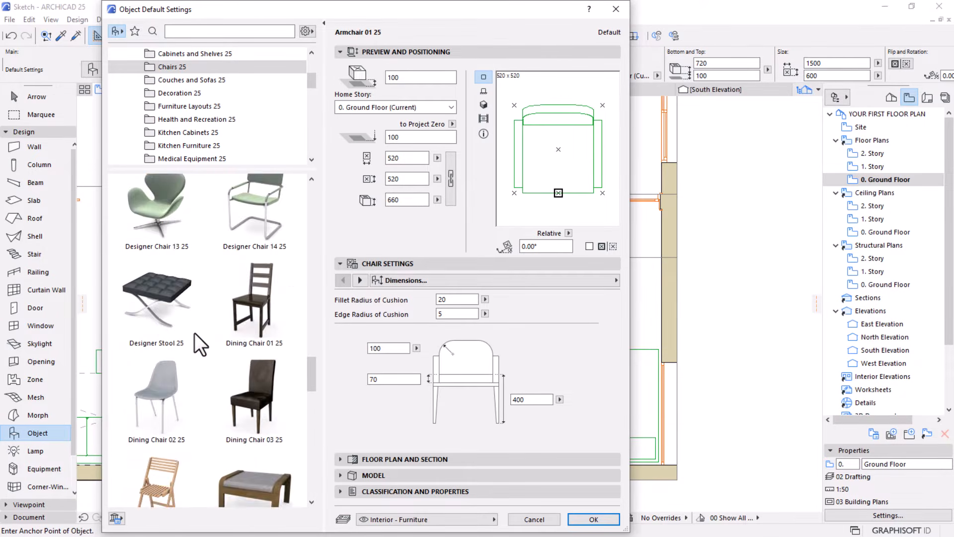
scroll(194, 333, down, 12)
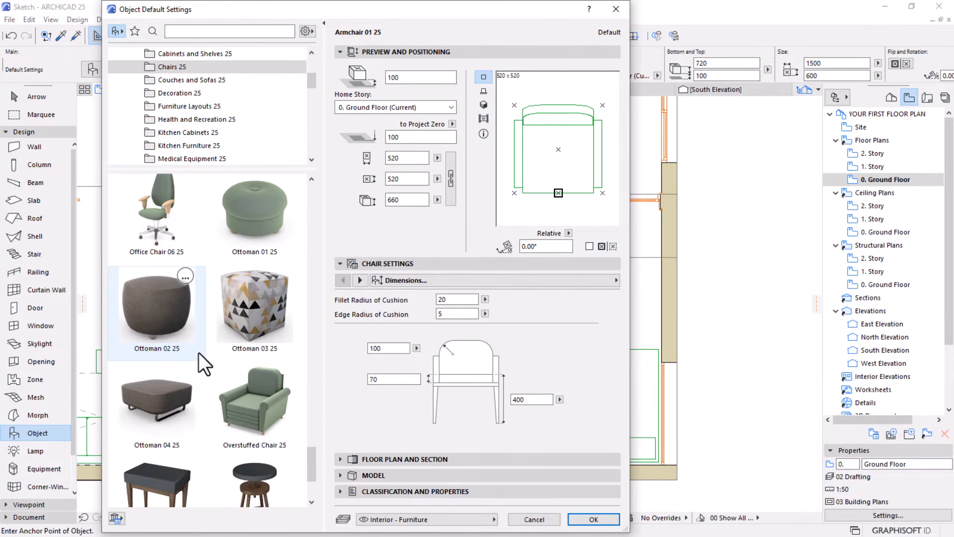
scroll(198, 354, down, 4)
scroll(198, 352, up, 9)
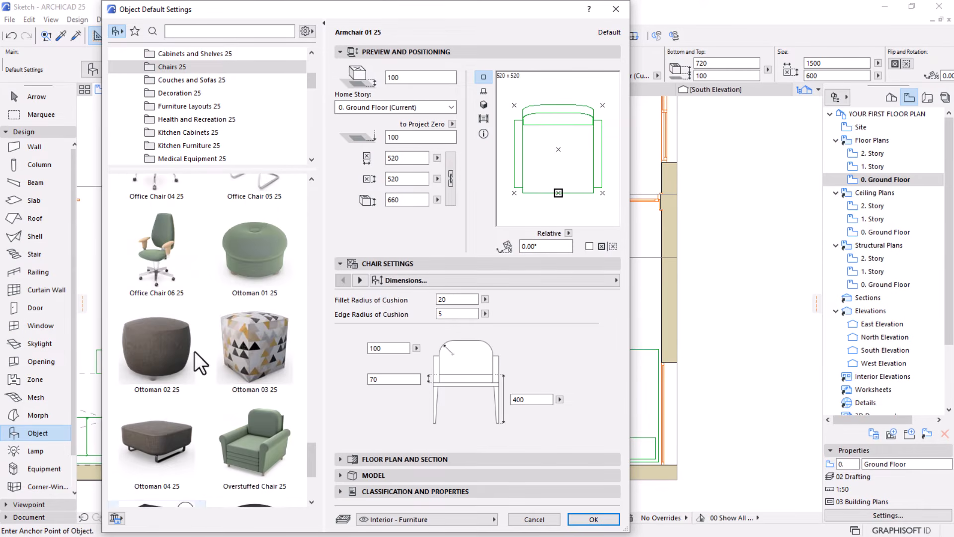
scroll(195, 351, up, 15)
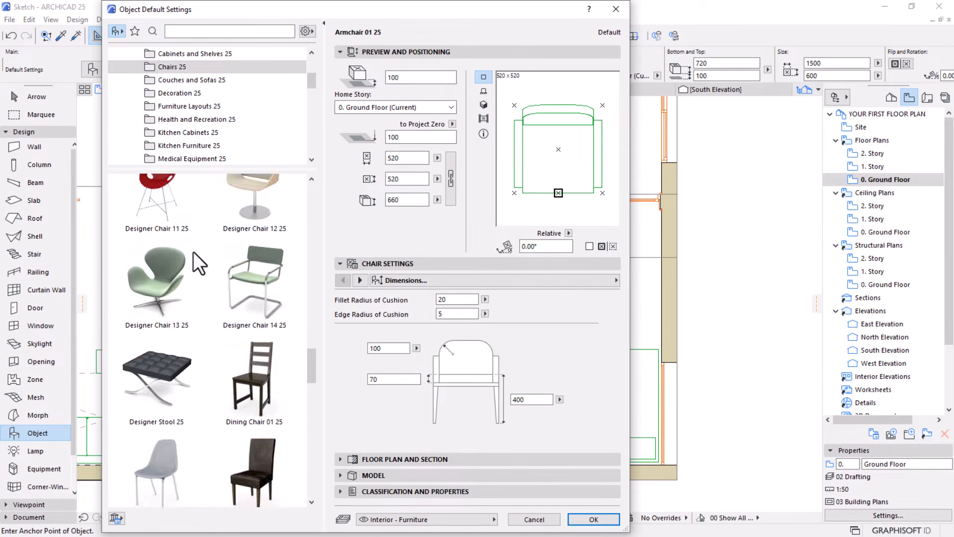
scroll(192, 262, up, 10)
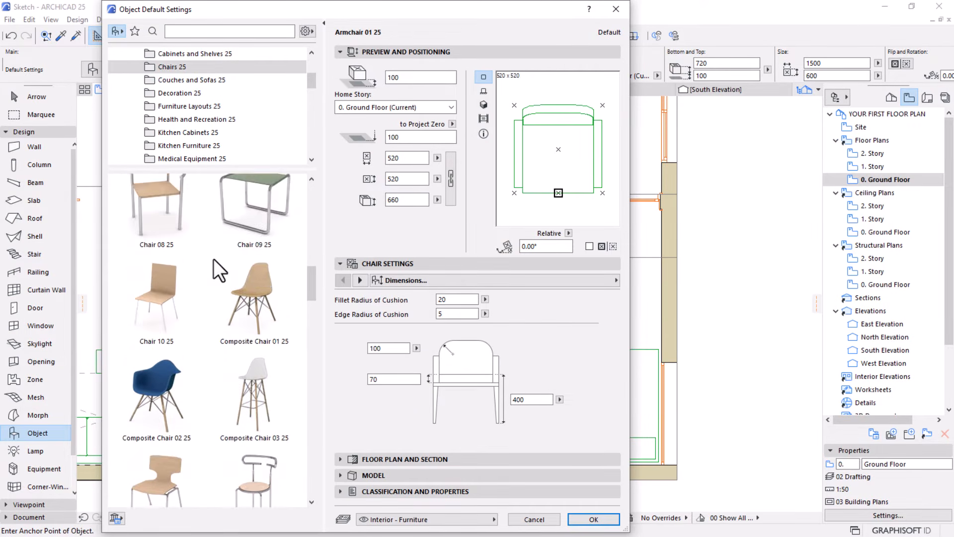
Preview Chair 10 25, Chair 04 25, Chair 02 25 and Armchair 03 25, and return to Armchair 01 25
click(171, 336)
scroll(205, 291, up, 5)
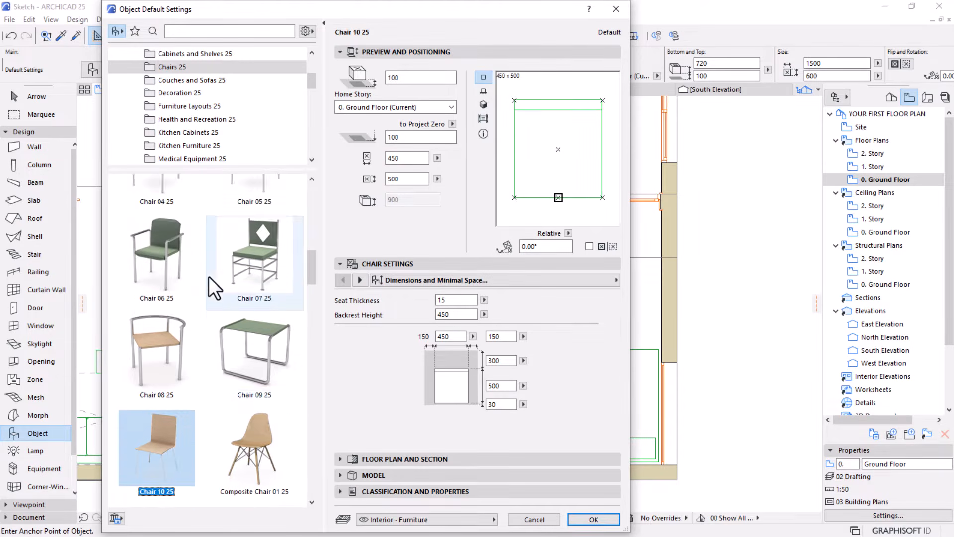
click(151, 303)
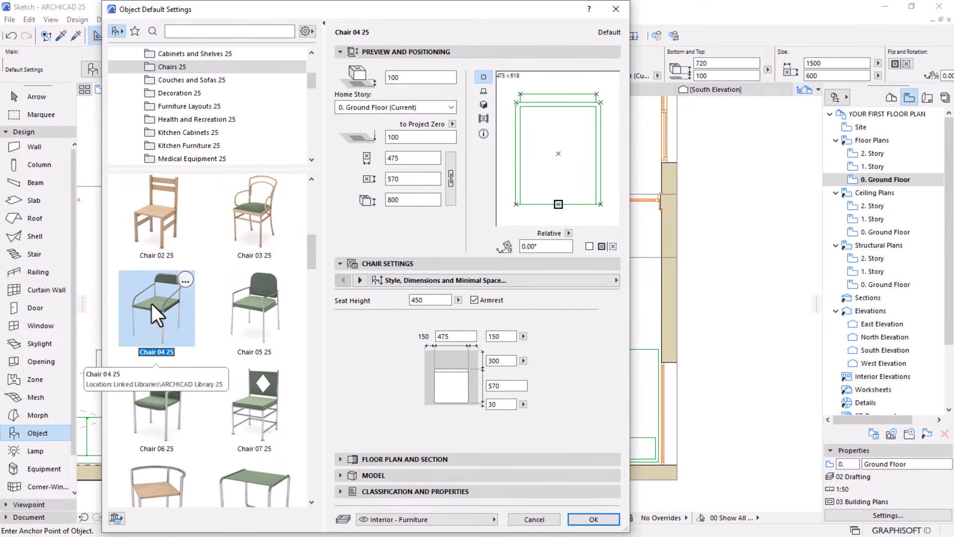
click(190, 254)
scroll(208, 251, up, 9)
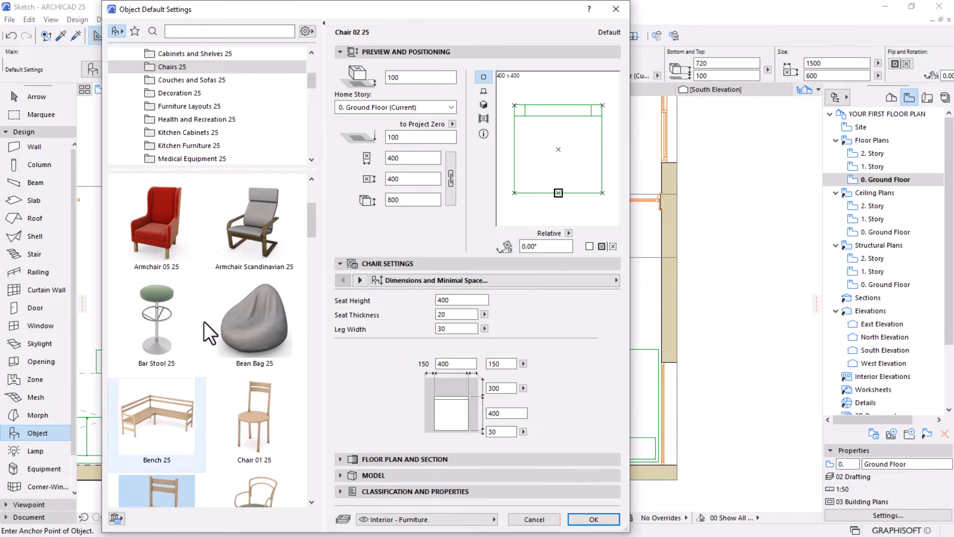
scroll(196, 293, up, 2)
click(163, 296)
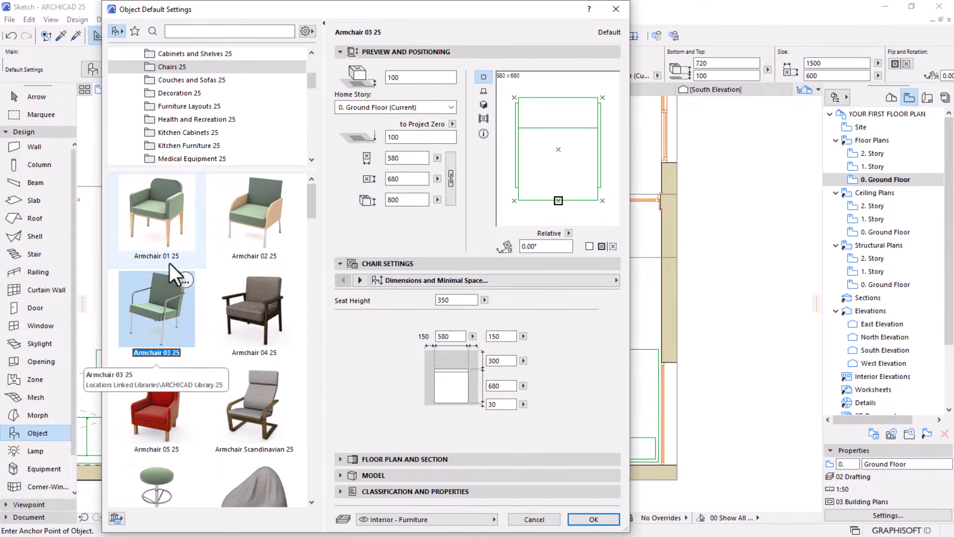
click(176, 219)
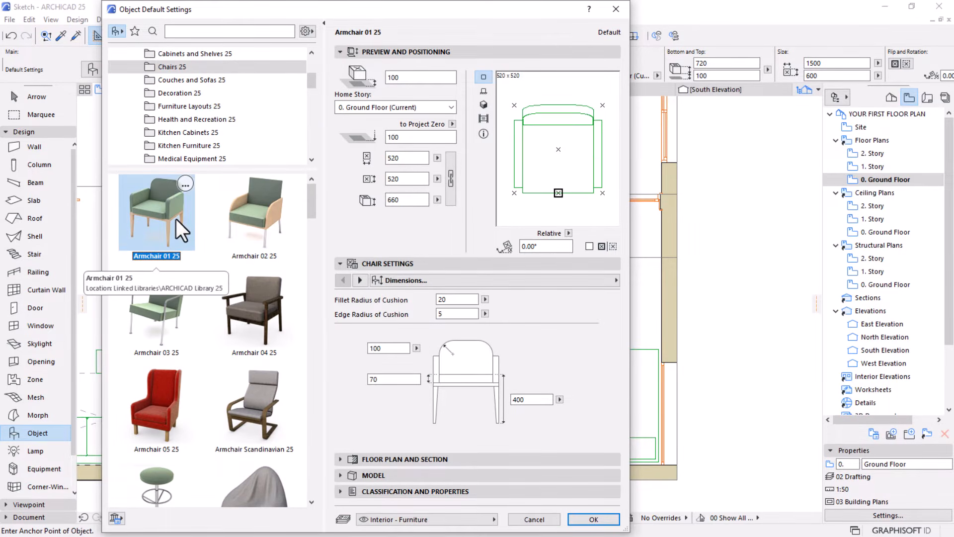
Set the armchair's 2D detail level to Symbolic with the Trapezoid with Backrest symbol and accept the object settings
click(359, 280)
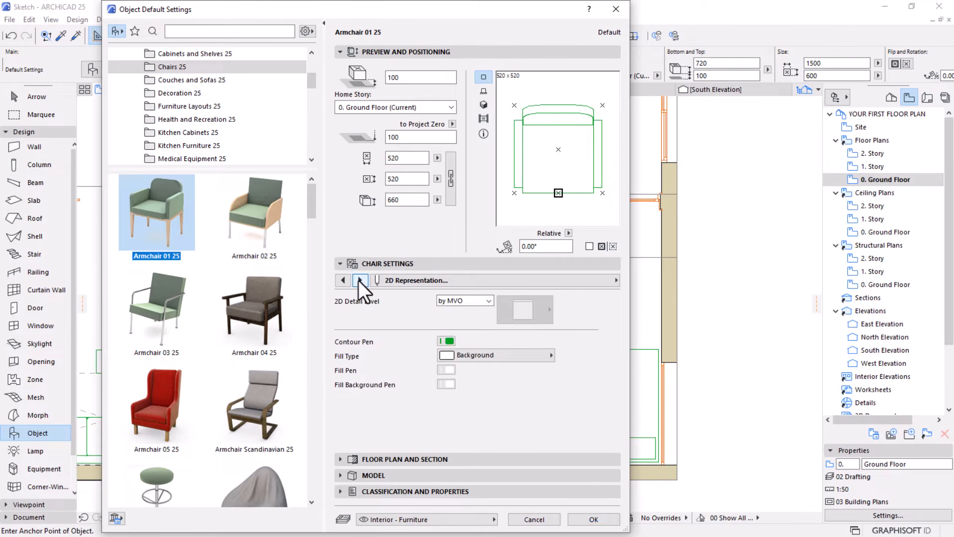
click(476, 300)
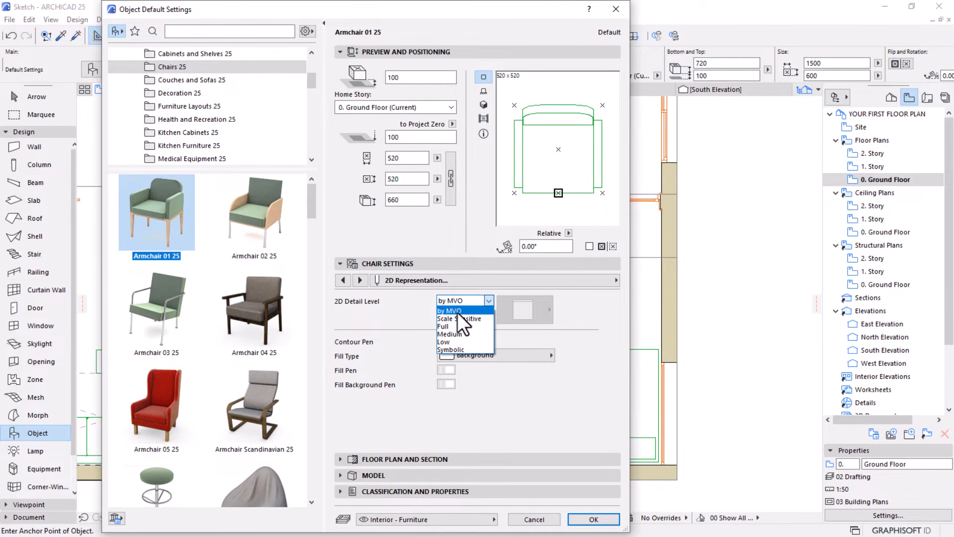
click(450, 349)
click(524, 318)
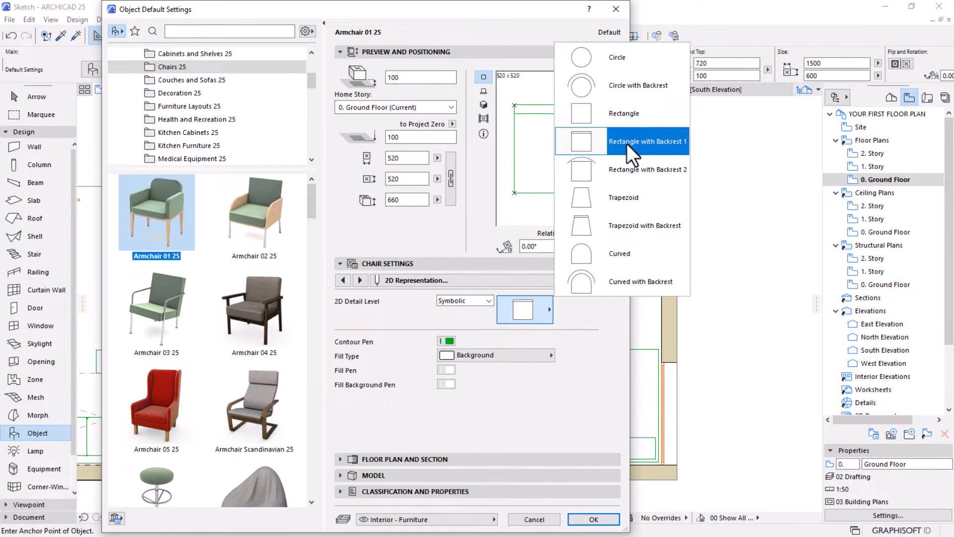
click(604, 225)
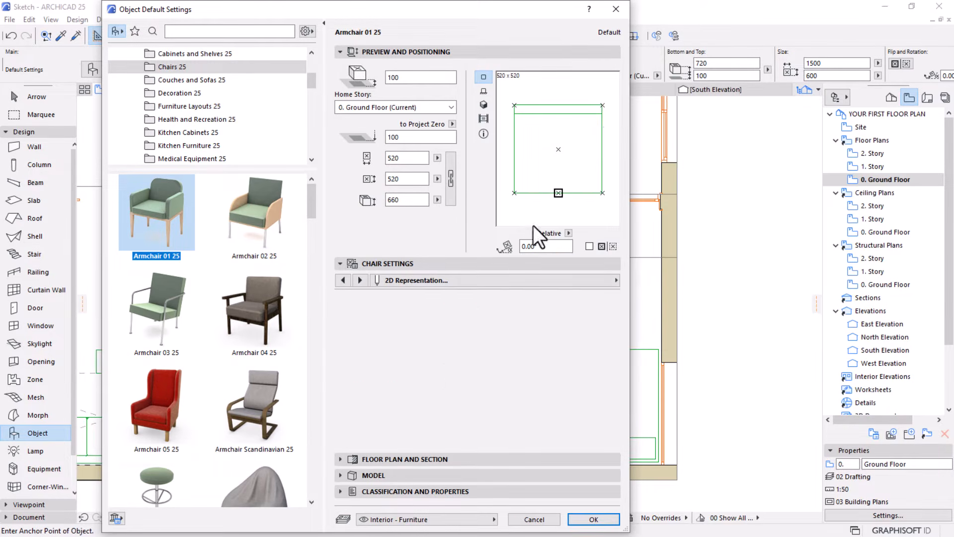
click(602, 518)
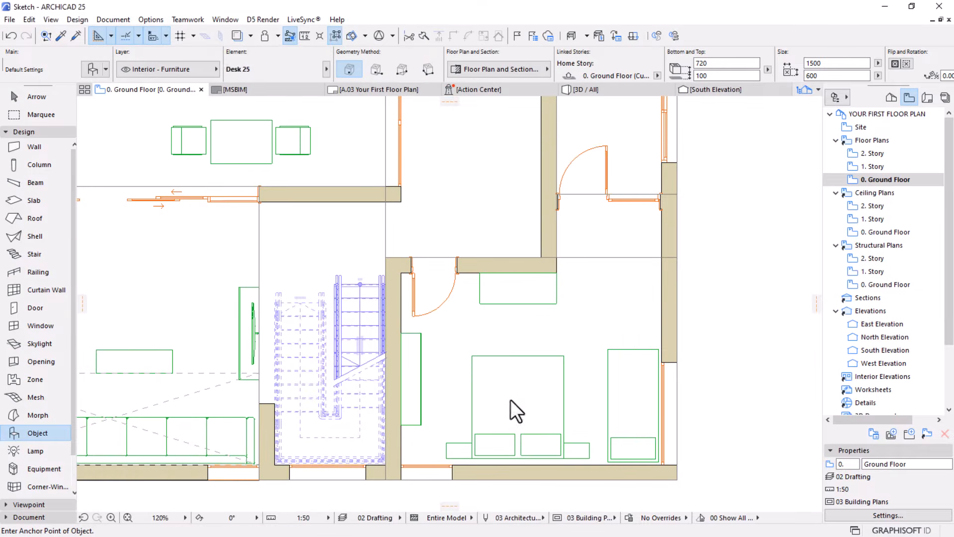
Place the armchair at the bedroom desk's lower edge and mirror it about a horizontal axis through its front edge's midpoint
click(536, 312)
scroll(536, 310, up, 5)
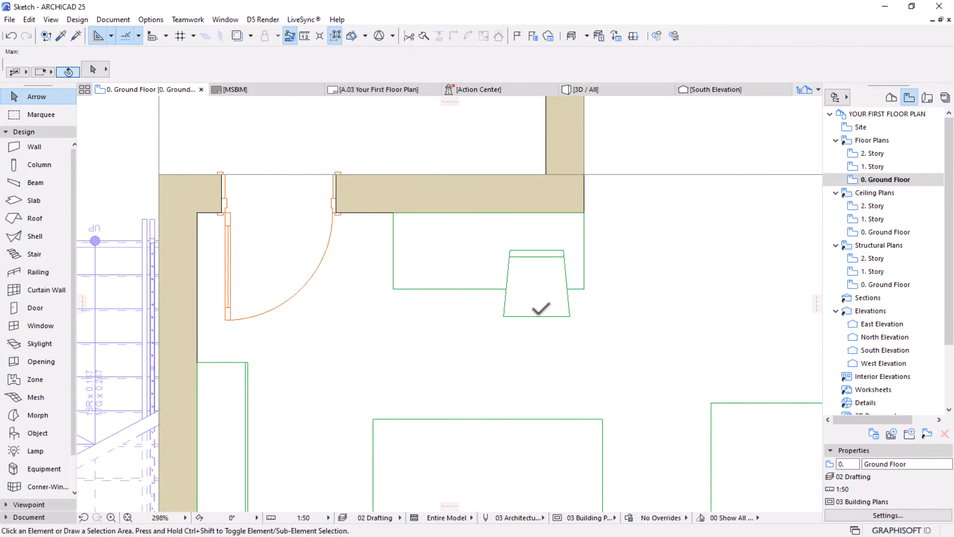
click(534, 312)
click(535, 313)
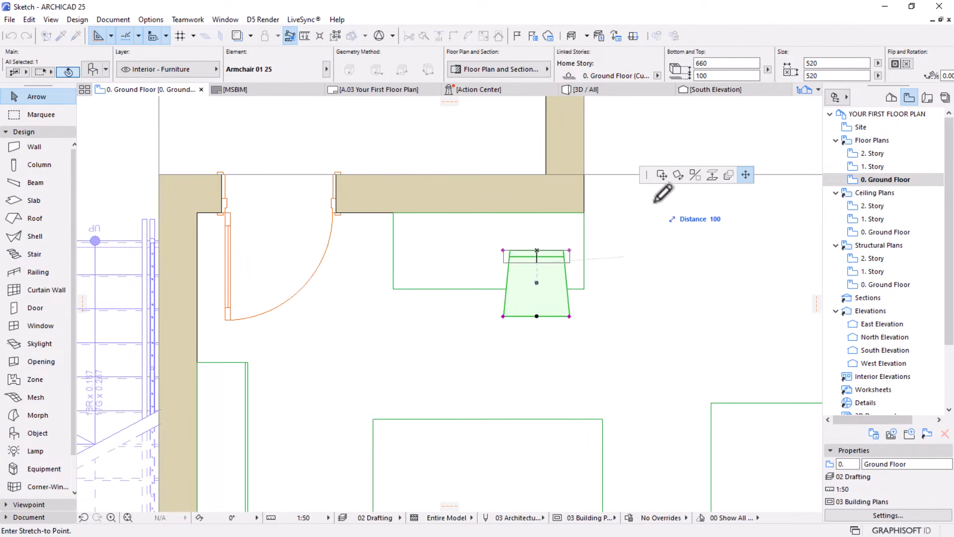
click(696, 177)
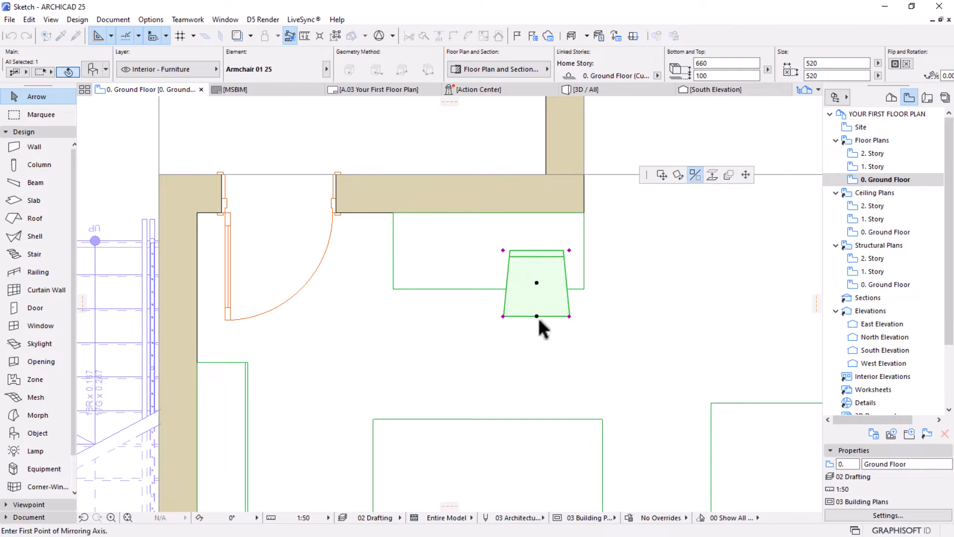
click(537, 316)
click(634, 317)
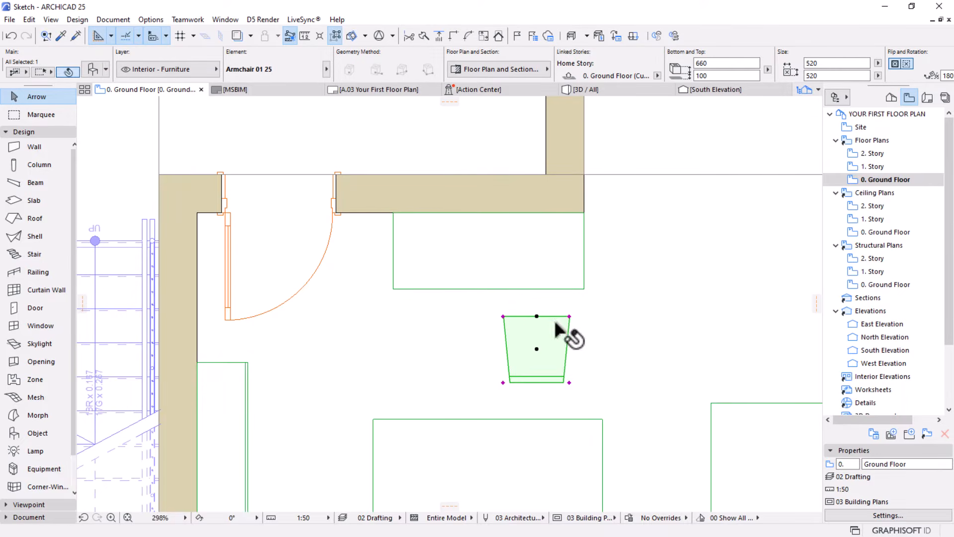
Move the armchair by its front edge's midpoint about 237 mm onto the desk's lower edge, near the desk's right end
key(ctrl+d)
click(536, 316)
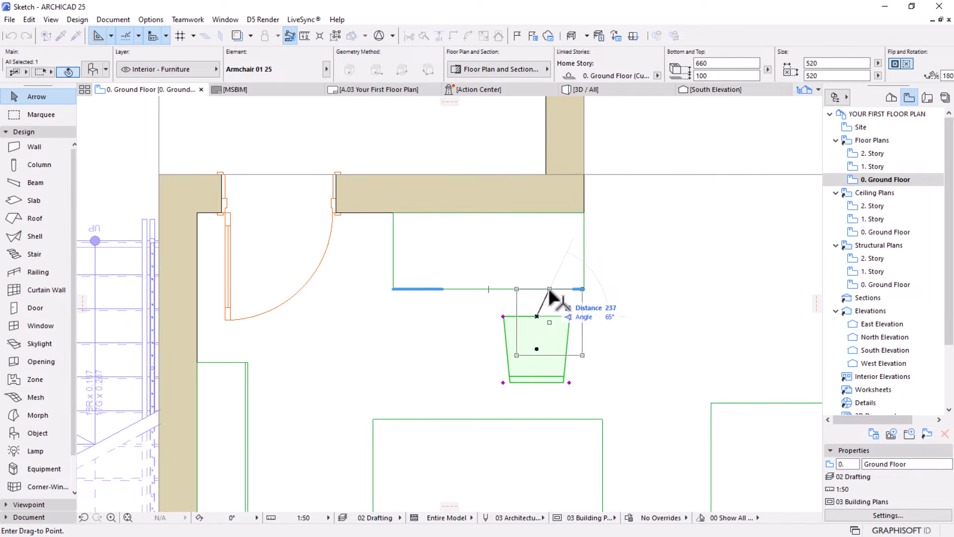
click(549, 291)
key(Escape)
Choose Wardrobe Variable 25 from the Cabinets and Shelves 25 library folder as the default object
scroll(478, 247, down, 3)
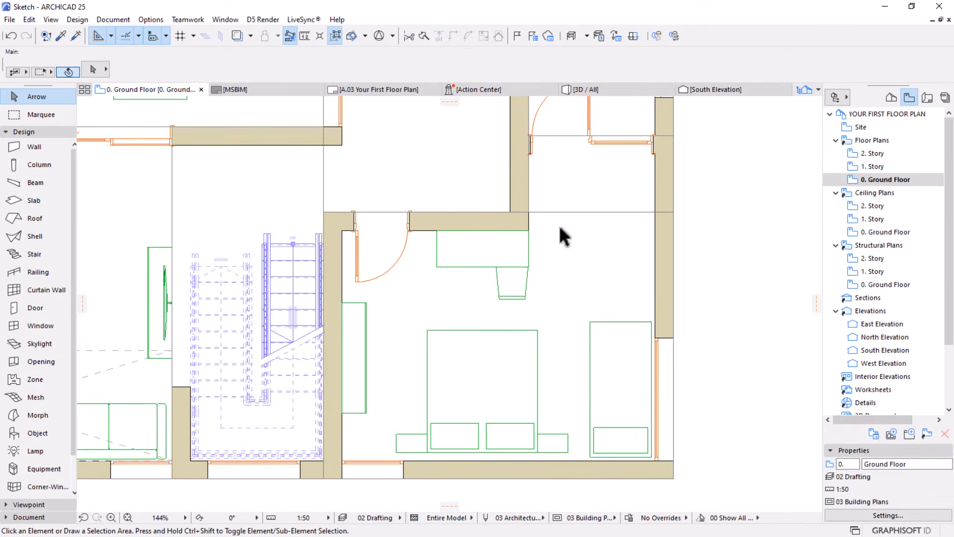
scroll(547, 248, down, 4)
middle_drag(510, 291, 505, 300)
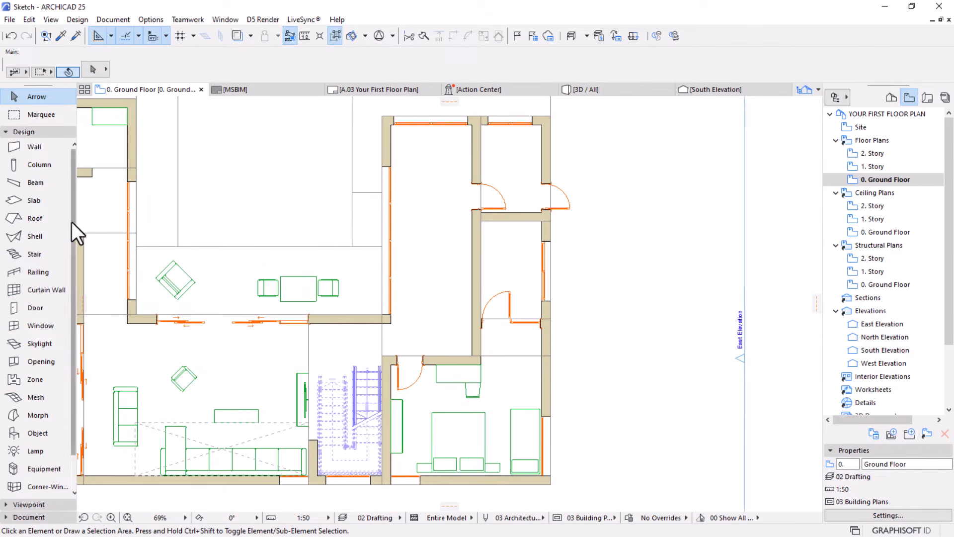
click(37, 433)
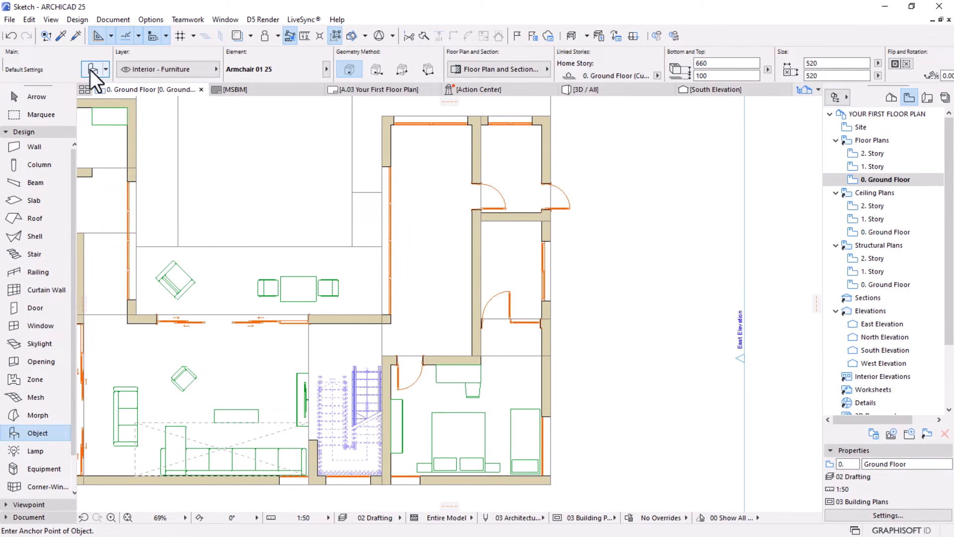
key(ctrl+t)
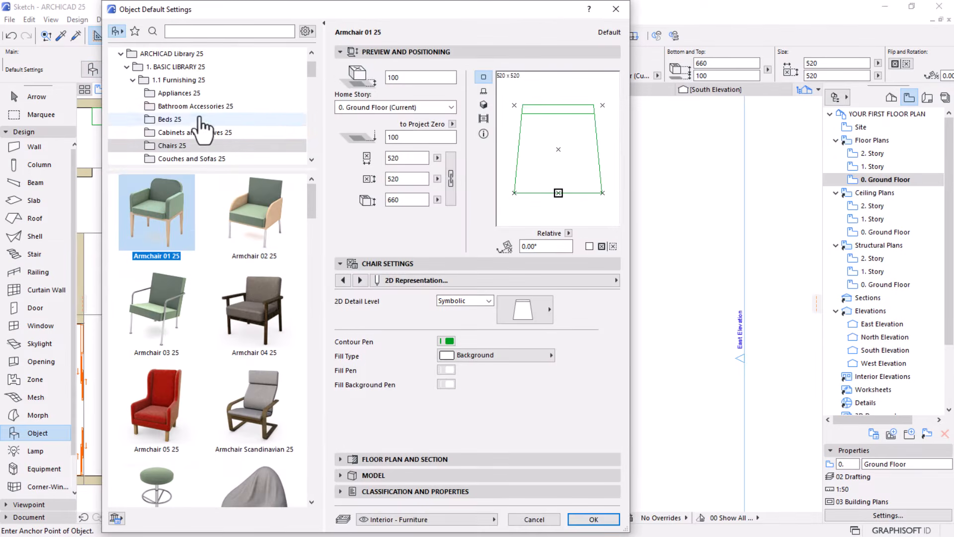
scroll(209, 126, down, 2)
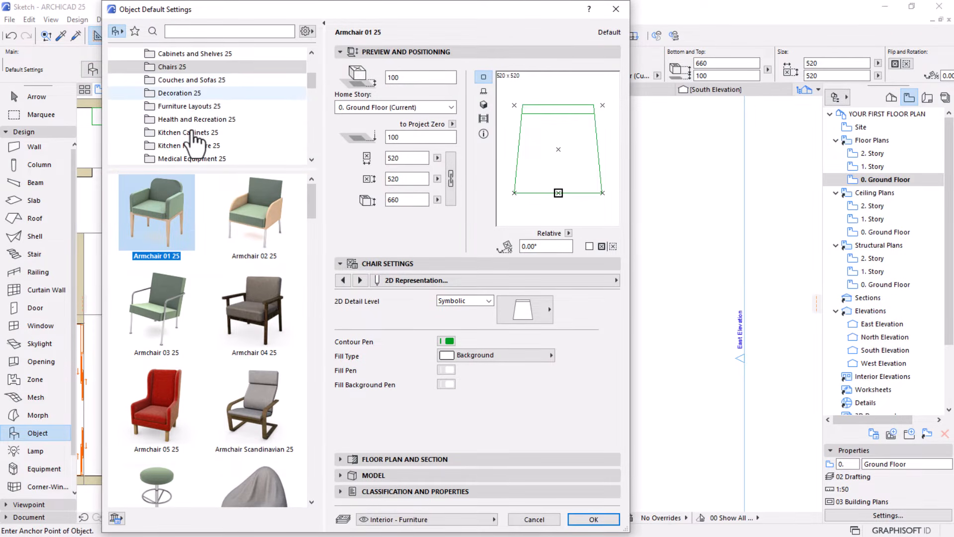
scroll(189, 84, up, 1)
click(169, 93)
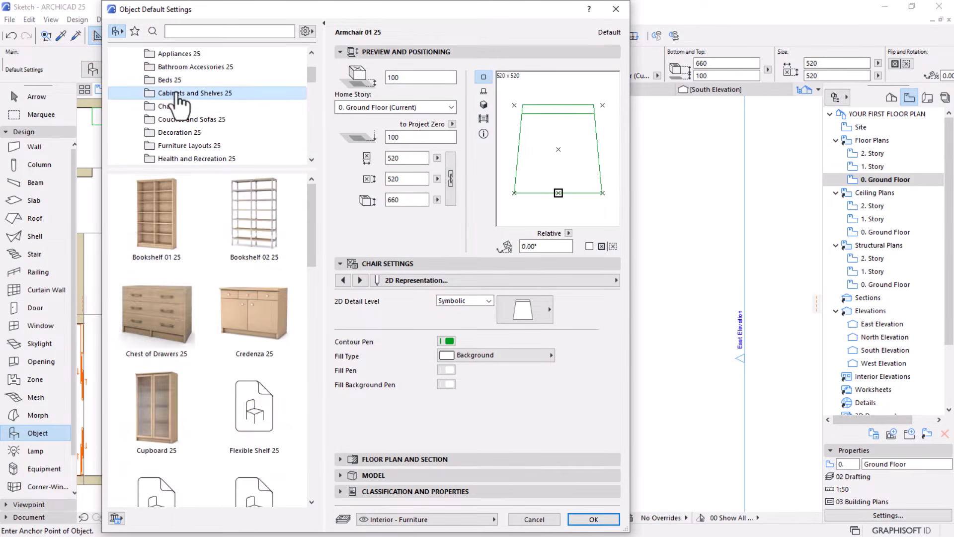
scroll(213, 313, down, 3)
scroll(213, 314, down, 10)
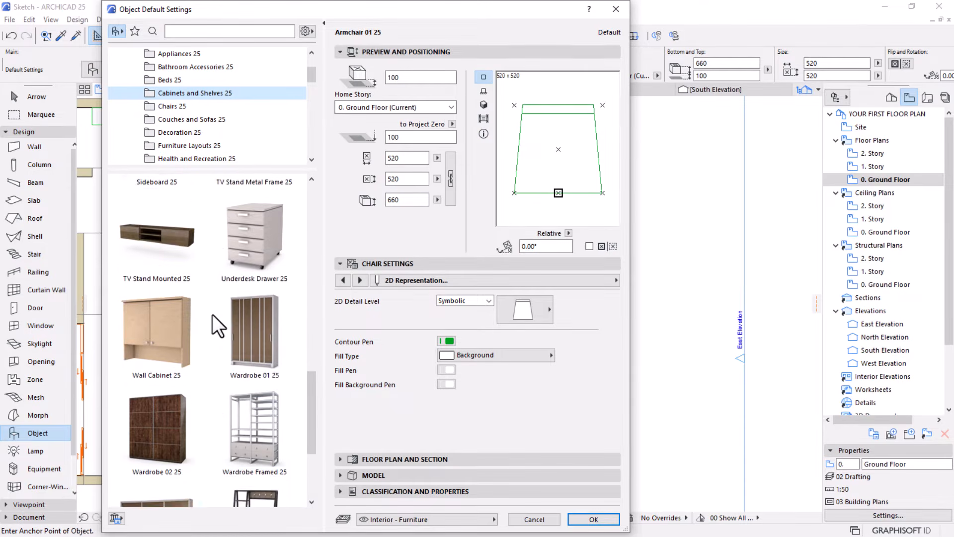
click(146, 365)
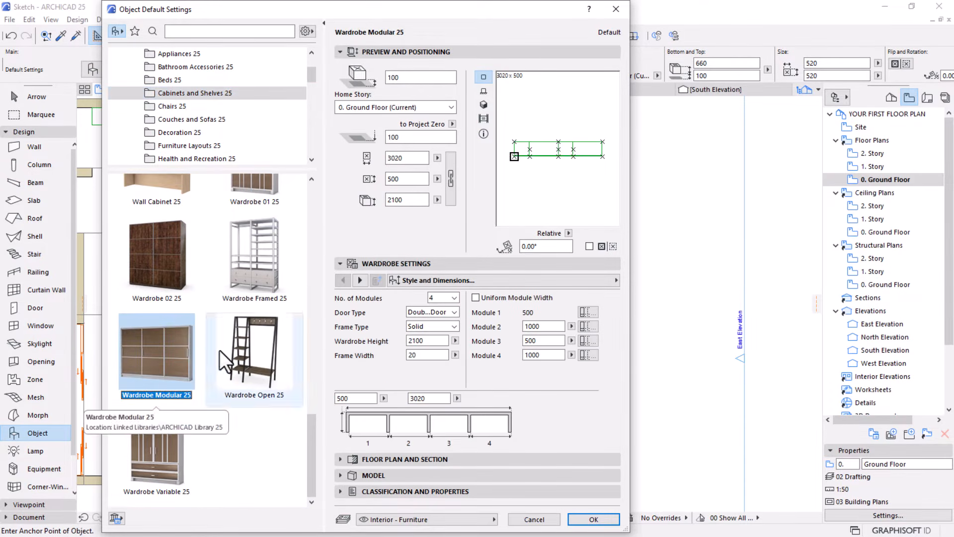
click(151, 425)
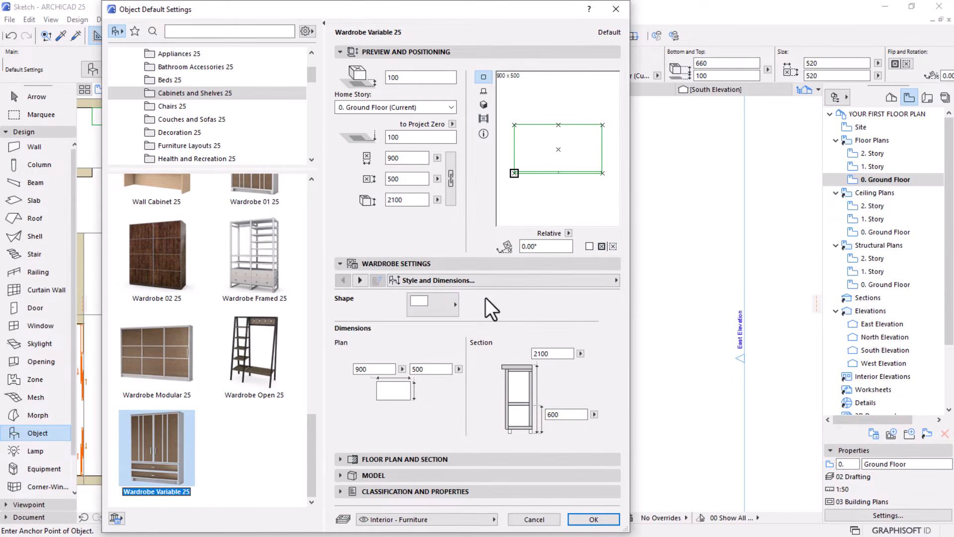
Show the wardrobe's hanger in 2D, set its 2D detail level to Symbolic with the plain rectangle symbol, and accept the object settings
click(589, 280)
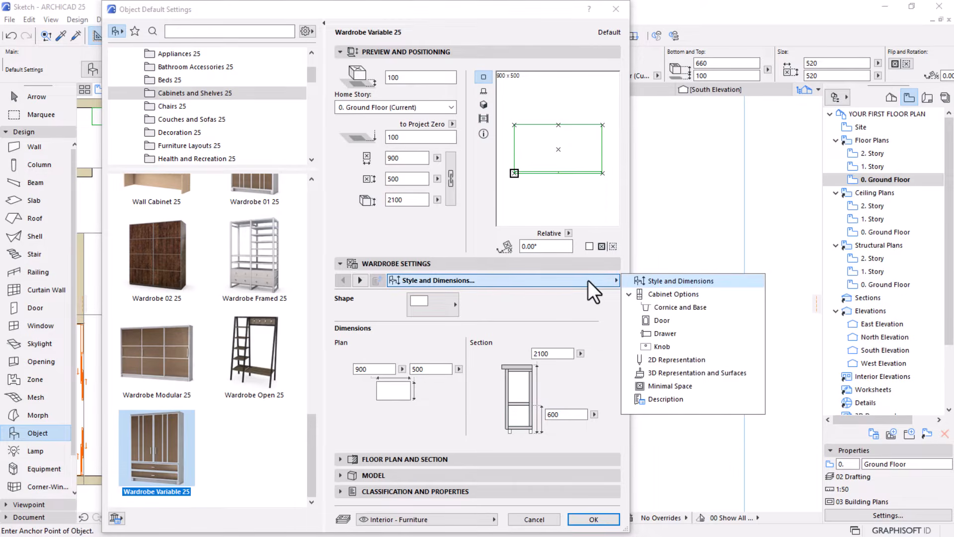
click(675, 358)
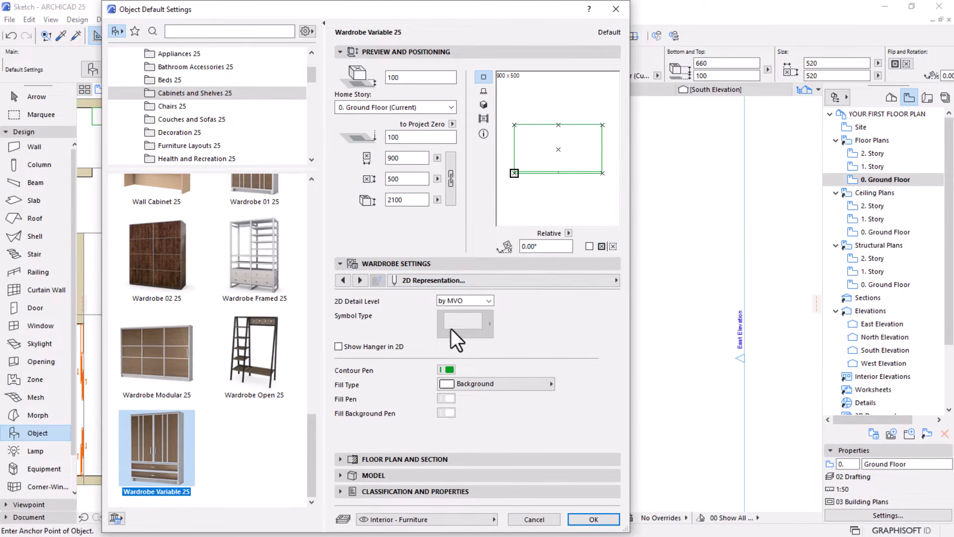
click(339, 347)
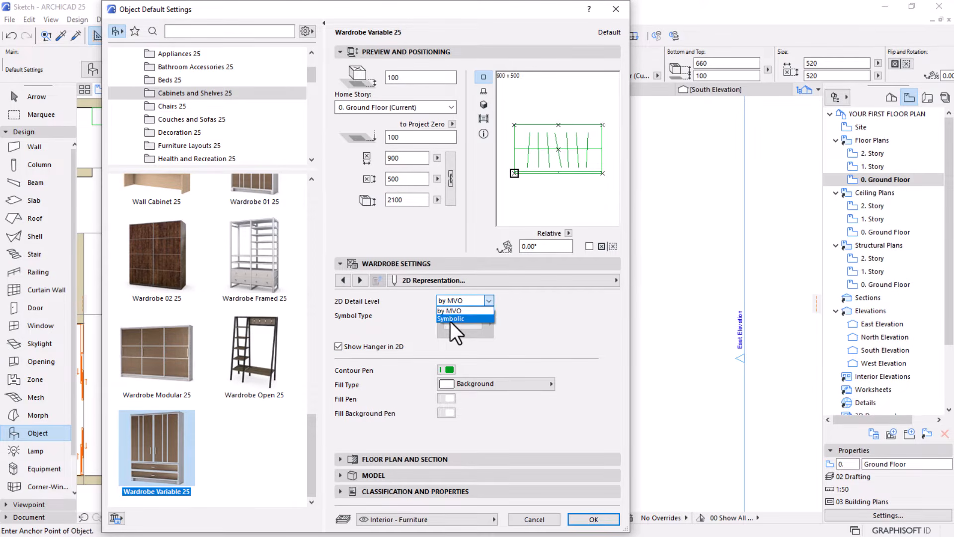
click(450, 319)
click(481, 326)
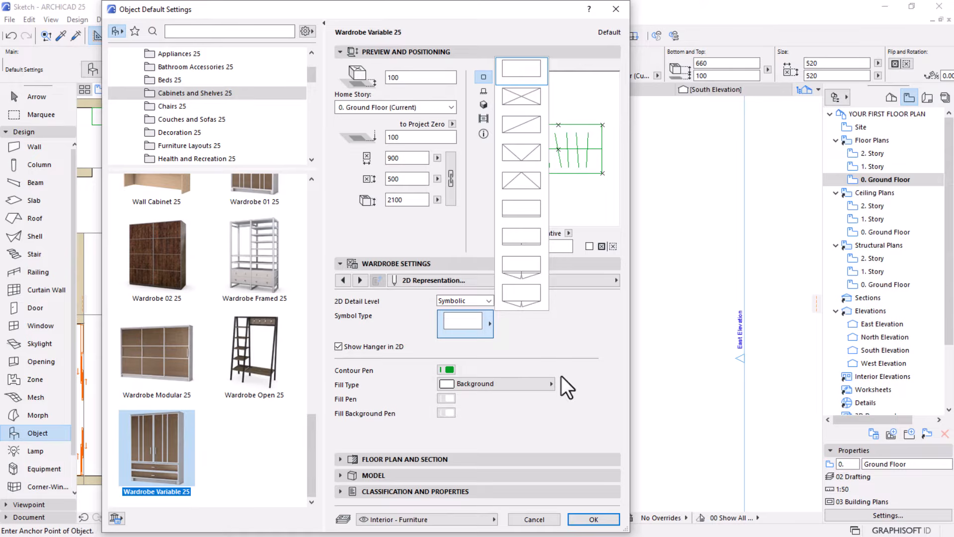
click(564, 326)
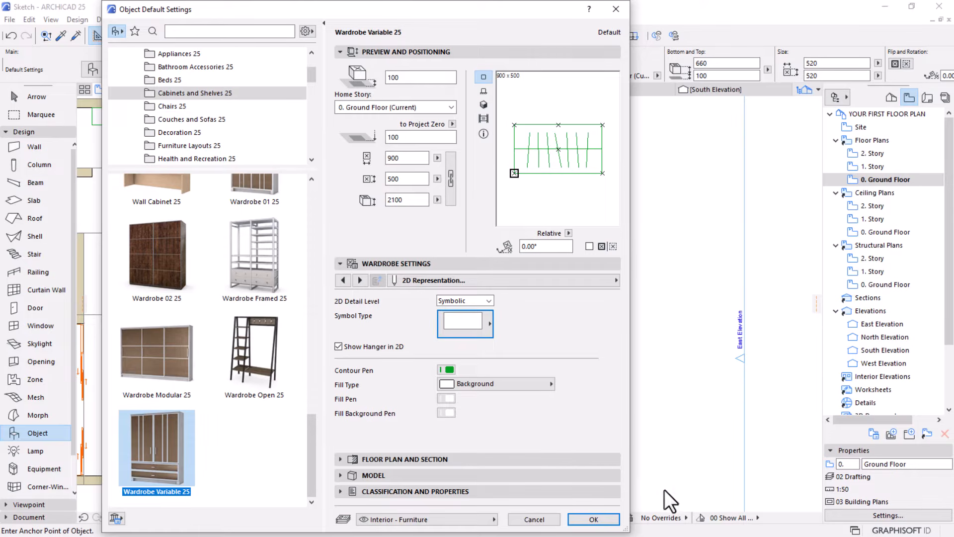
click(601, 518)
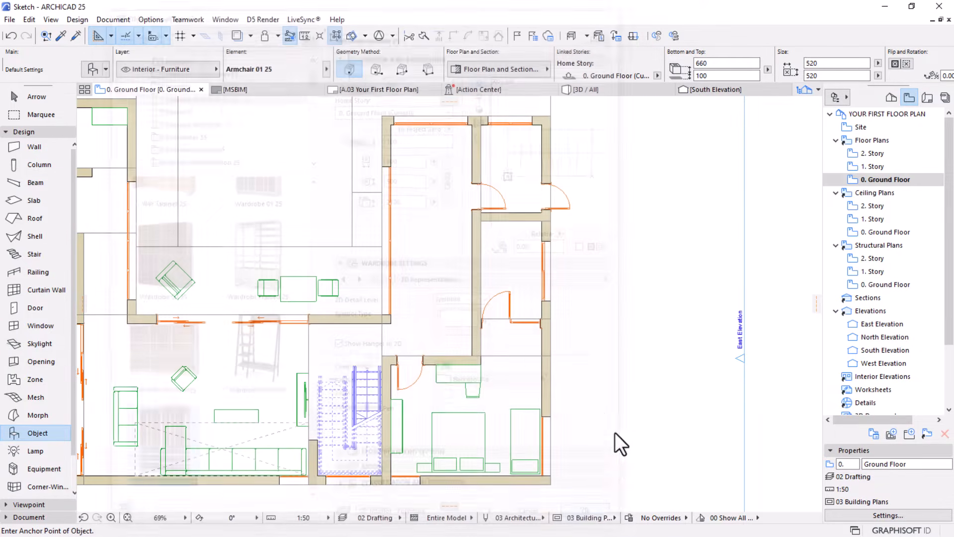
Place the wardrobe beside the exterior wall north of the bedroom's single bed and set its rotation angle to 90°
click(517, 375)
scroll(524, 382, up, 5)
key(Escape)
click(538, 348)
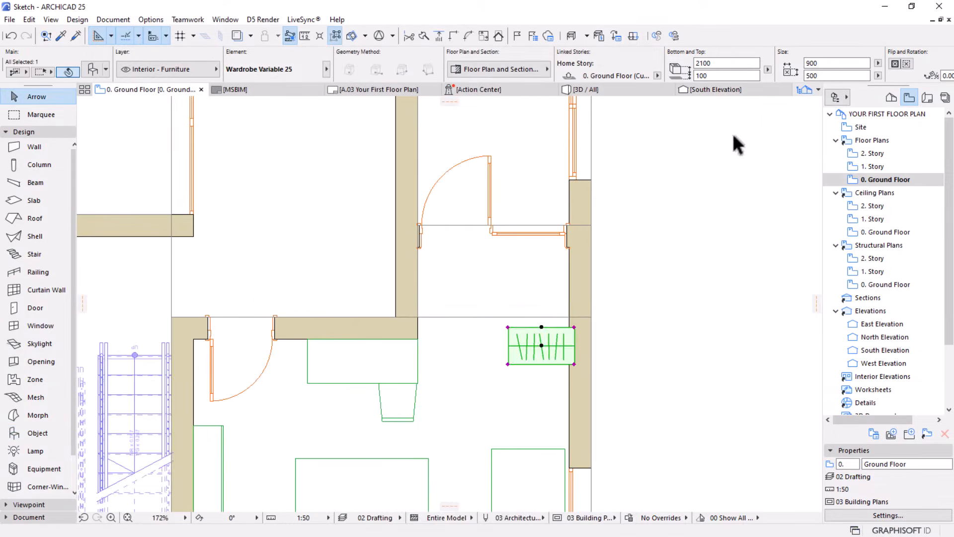
scroll(778, 63, down, 4)
drag(719, 75, 515, 76)
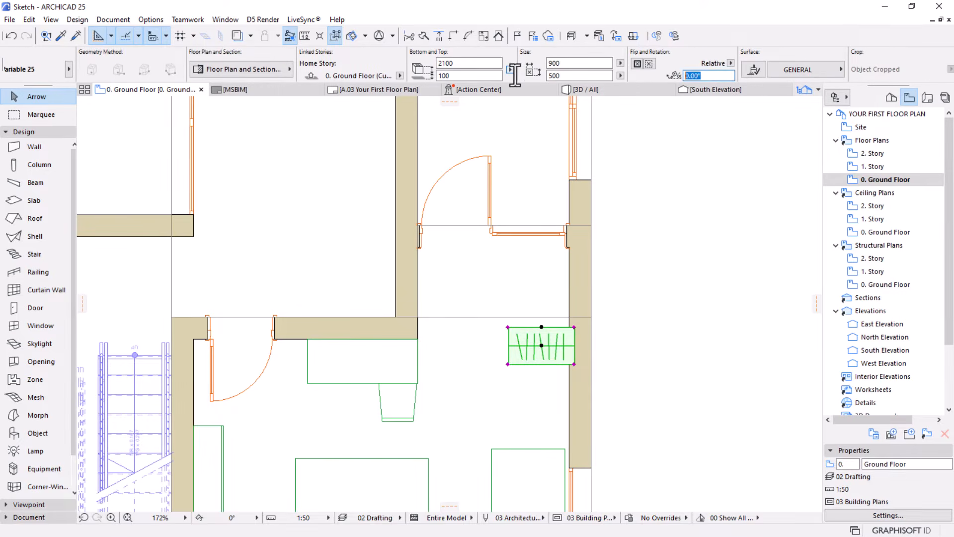
text(90)
key(Return)
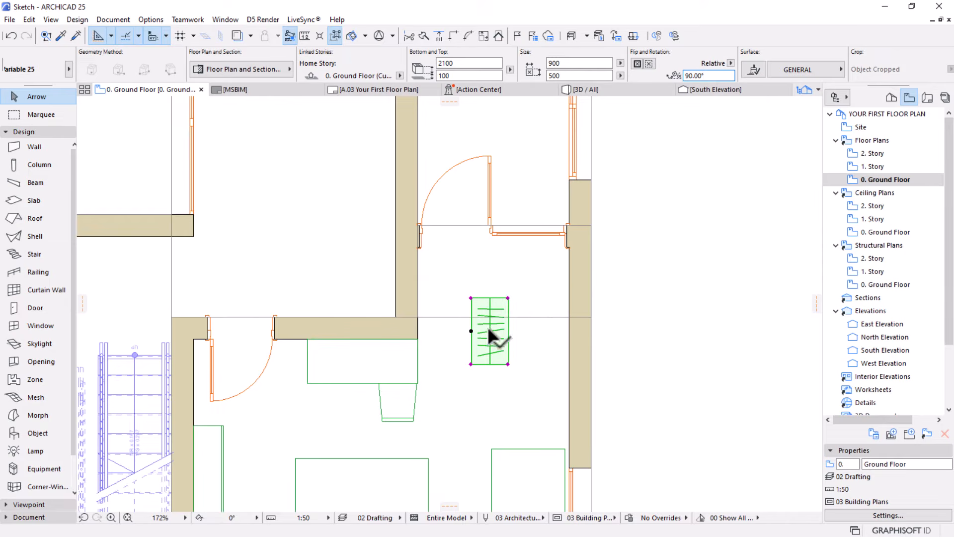
Mirror the wardrobe about a vertical axis through its centre and move it about 824 mm horizontally against the exterior wall's inner face
key(ctrl+m)
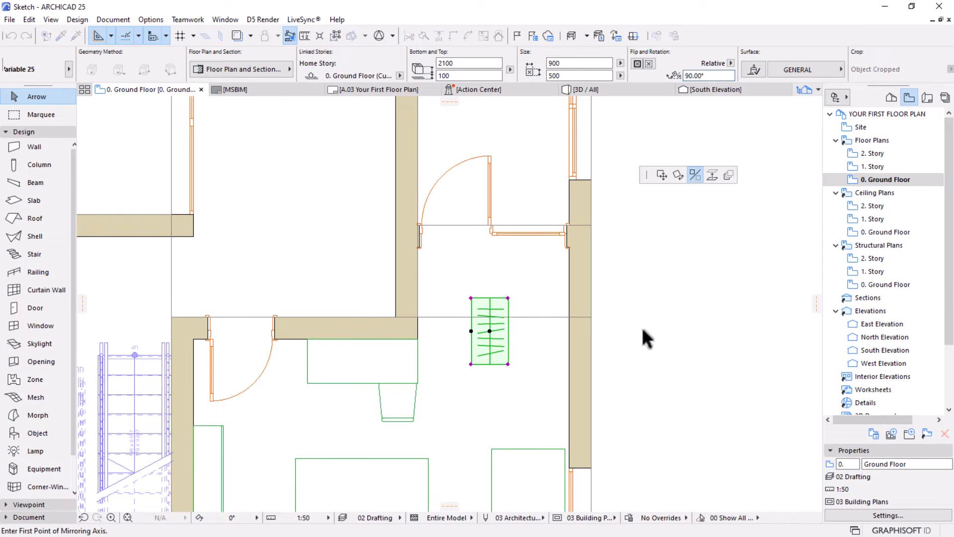
click(489, 331)
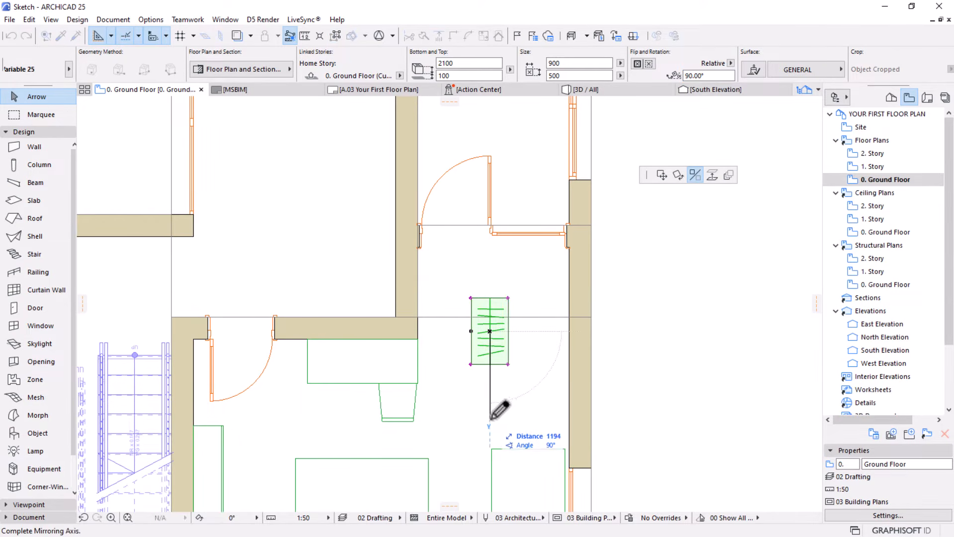
click(491, 402)
key(ctrl+d)
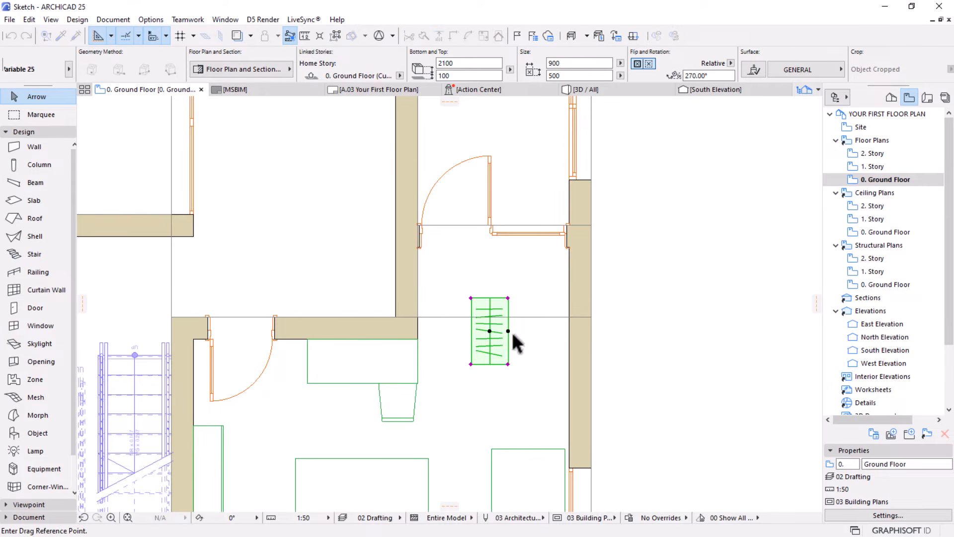
click(508, 331)
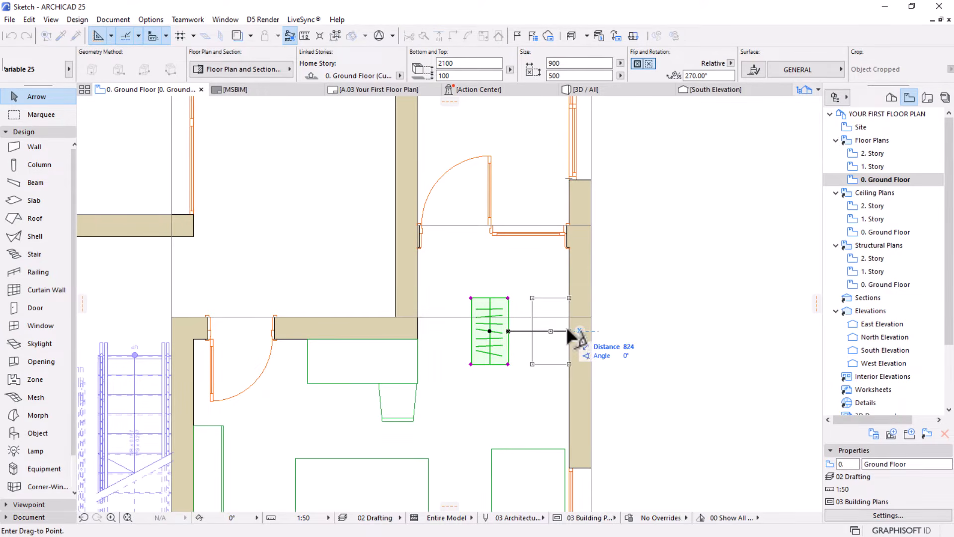
click(569, 330)
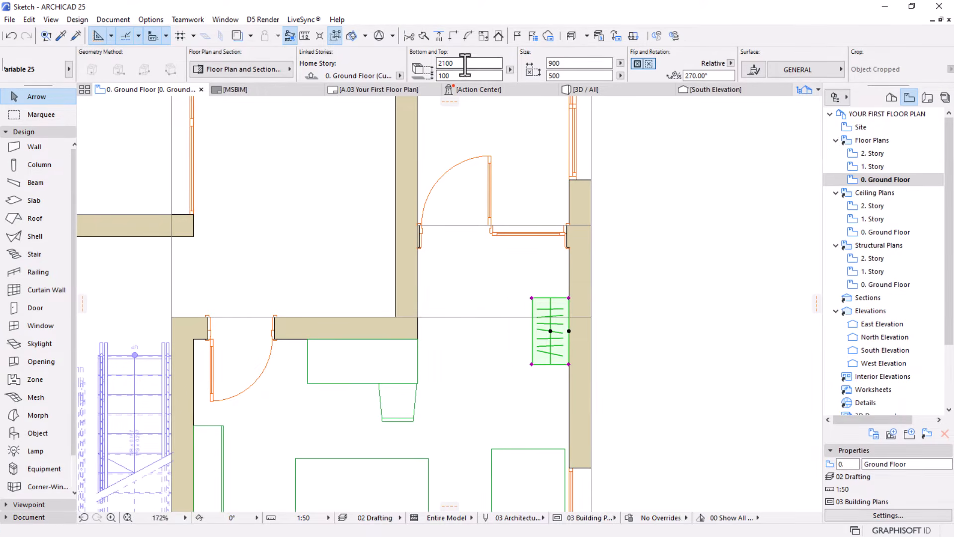
Set the wardrobe's width to 1500 mm
click(551, 63)
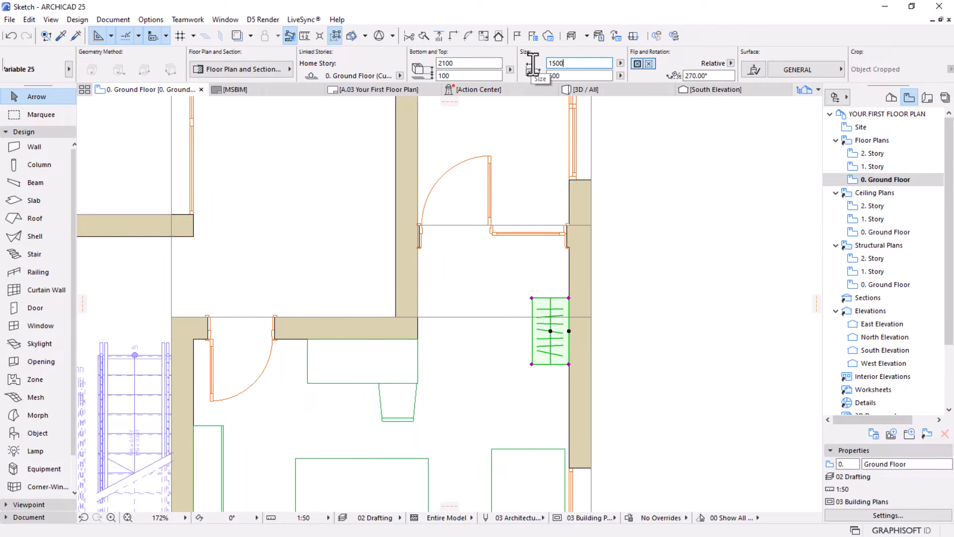
text(1500)
key(Return)
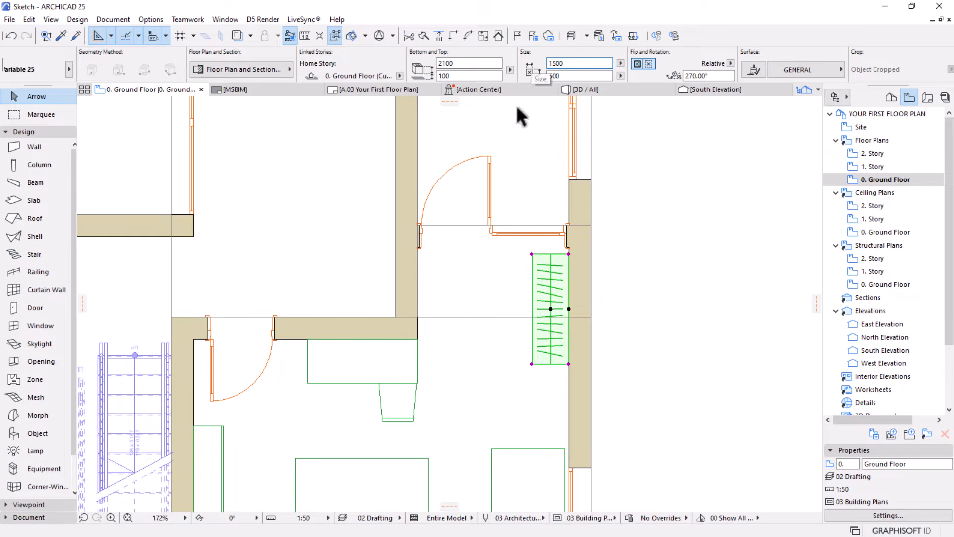
Stretch the wardrobe from its lower wall-side corner down along the exterior wall to a width of 2200 mm, and deselect it
double_click(575, 64)
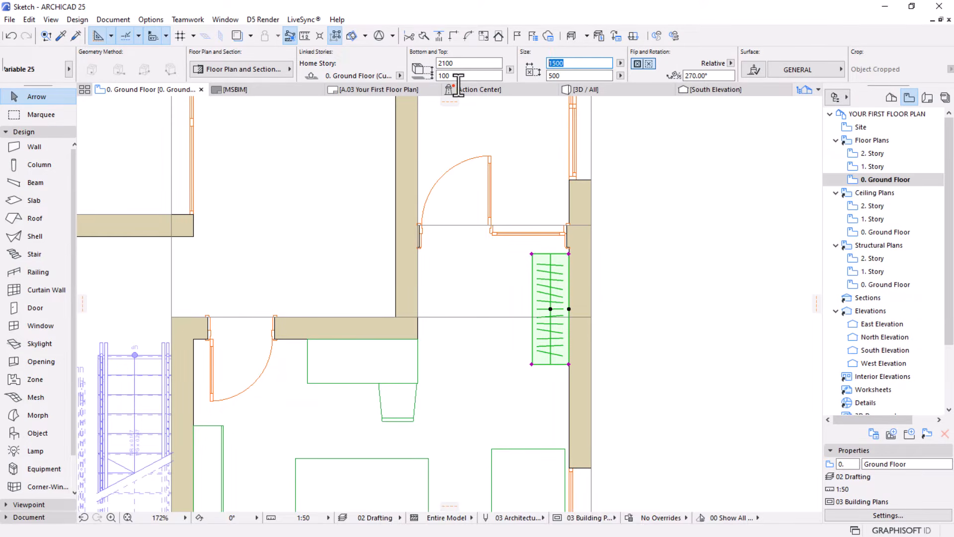
click(567, 361)
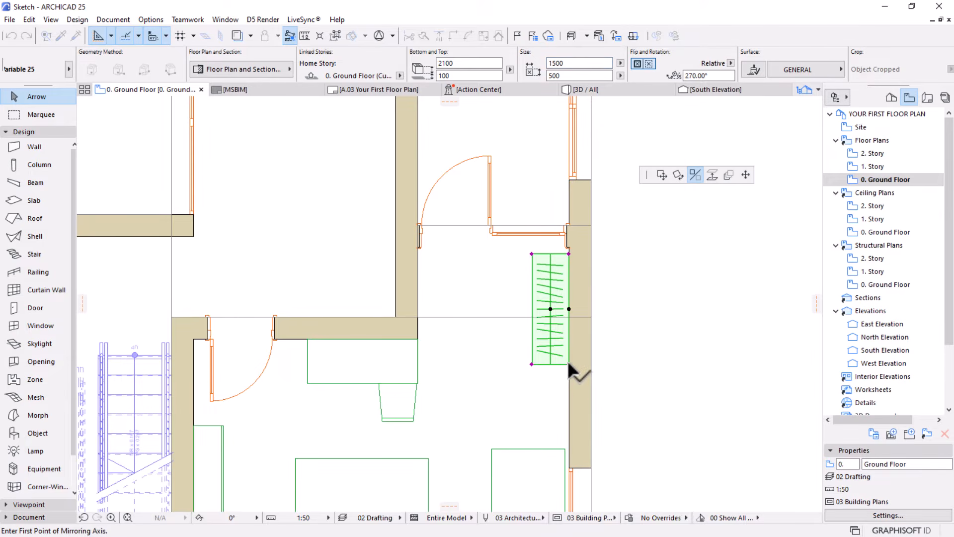
key(ctrl+m)
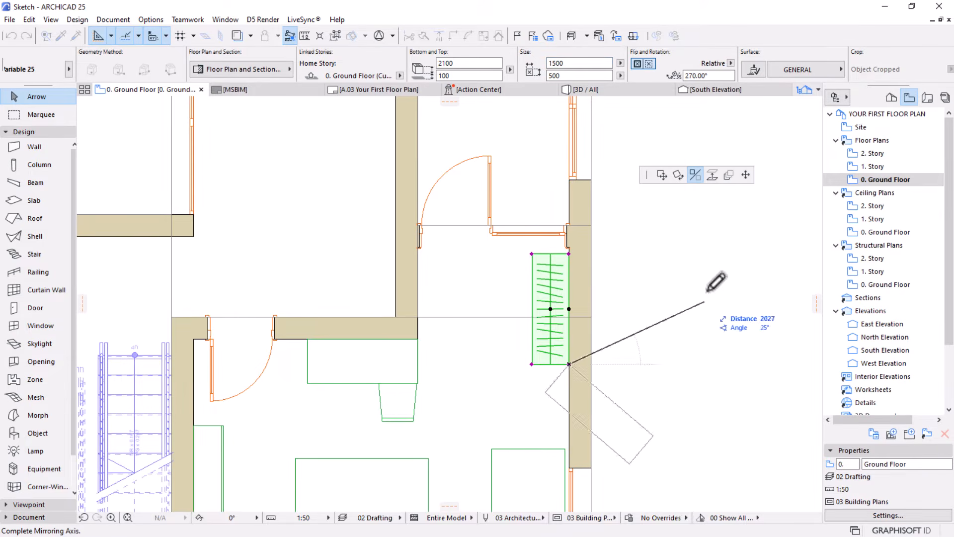
click(746, 175)
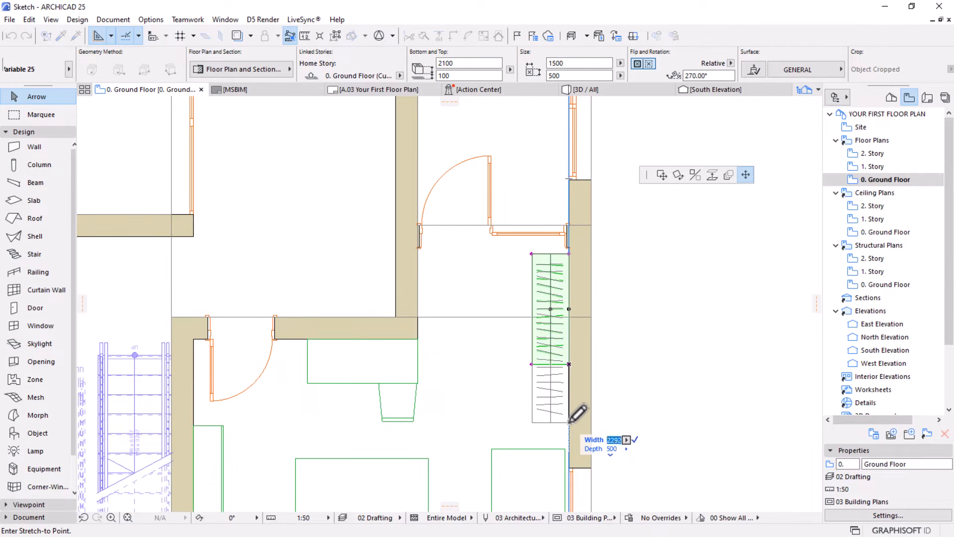
click(570, 421)
scroll(550, 311, down, 3)
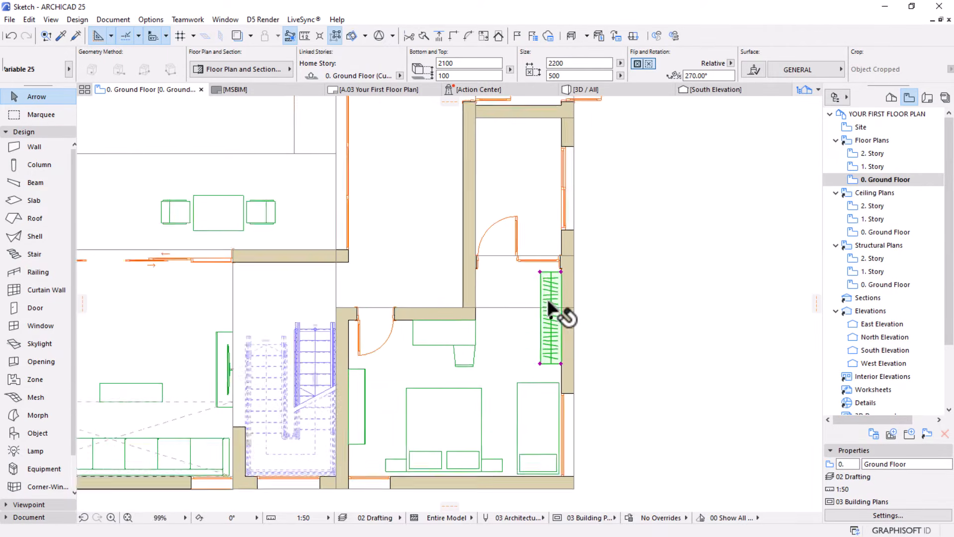
middle_drag(563, 308, 561, 246)
click(597, 266)
Copy the toilet and basin from the existing WC into the room north of the bedroom wardrobe, beside its exterior window
scroll(597, 267, down, 2)
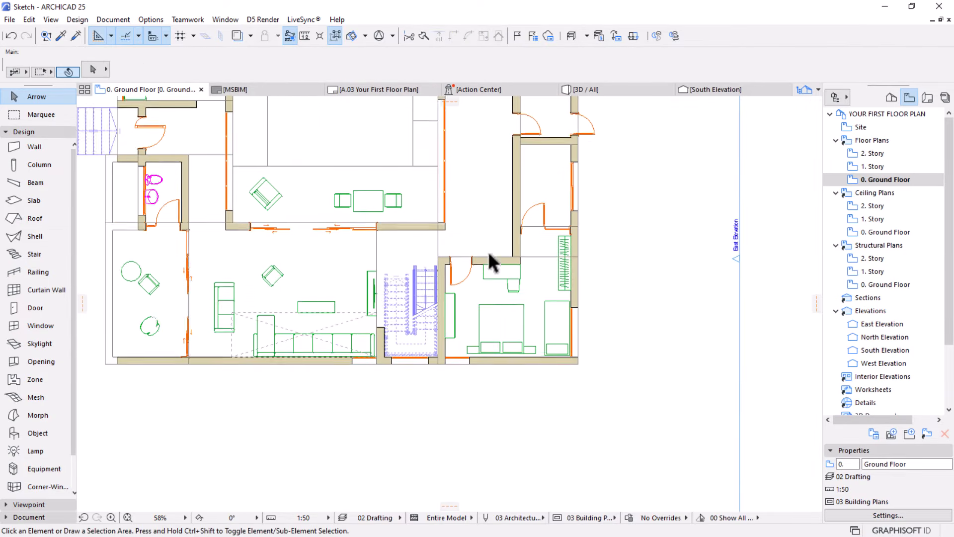
middle_drag(488, 256, 486, 319)
middle_drag(533, 201, 533, 234)
scroll(537, 243, up, 3)
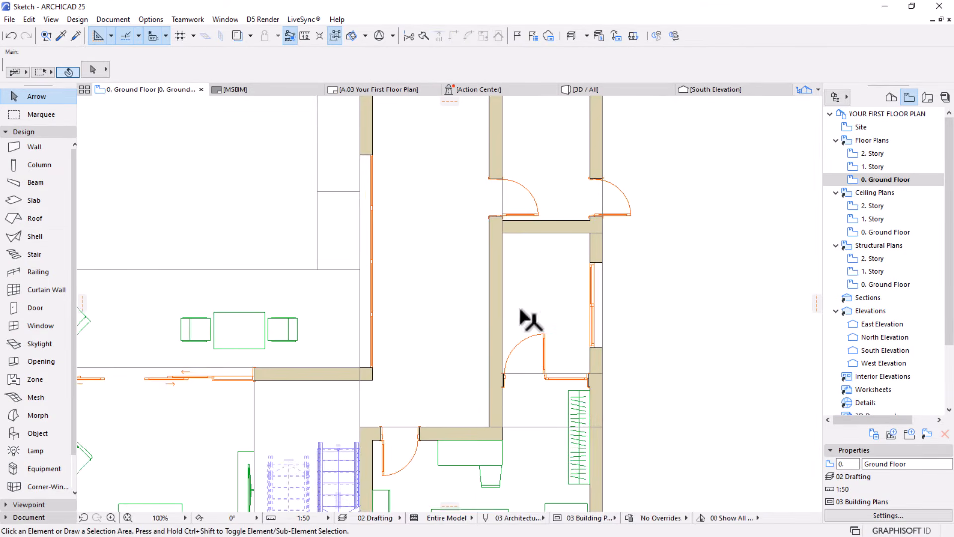
scroll(541, 273, up, 1)
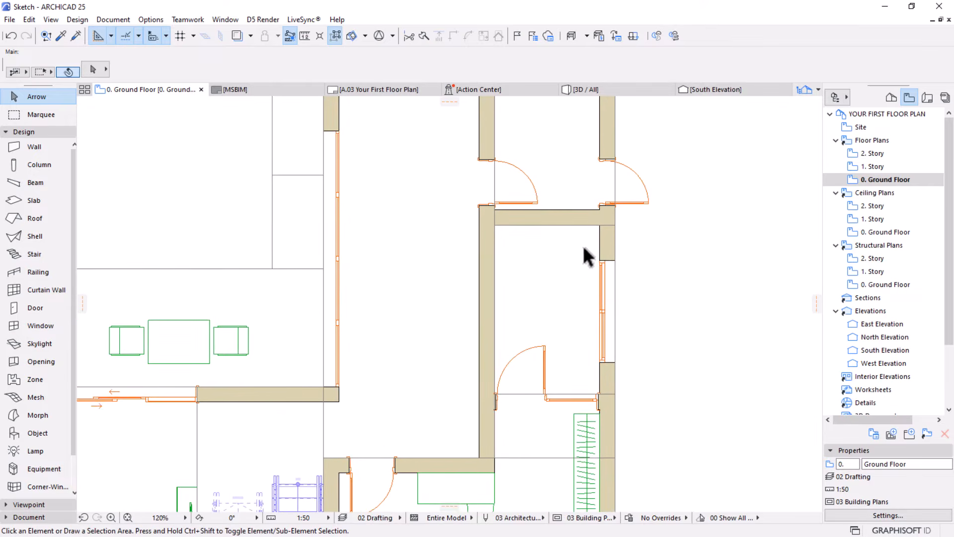
middle_drag(553, 277, 558, 225)
scroll(604, 182, up, 1)
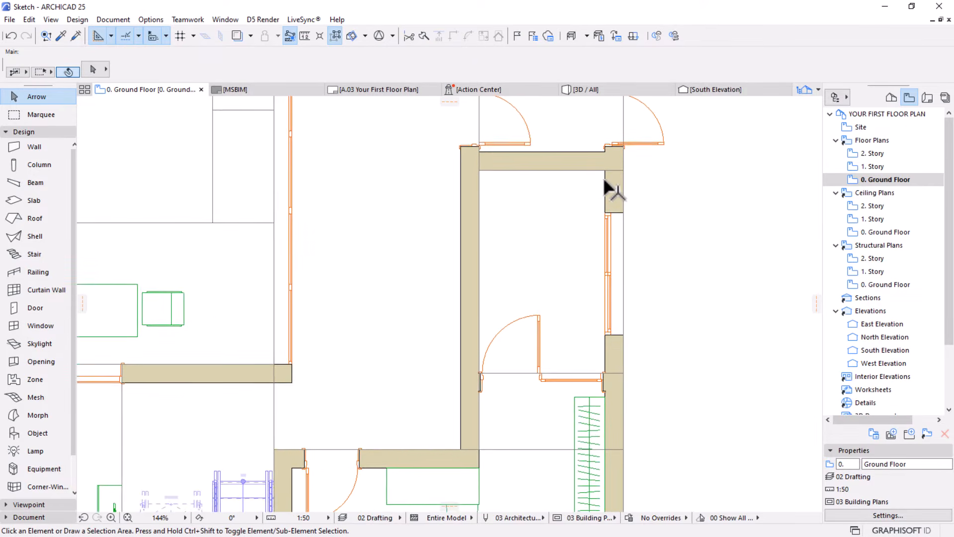
scroll(599, 224, down, 2)
scroll(588, 258, down, 3)
middle_drag(446, 277, 577, 260)
scroll(577, 261, up, 1)
click(142, 233)
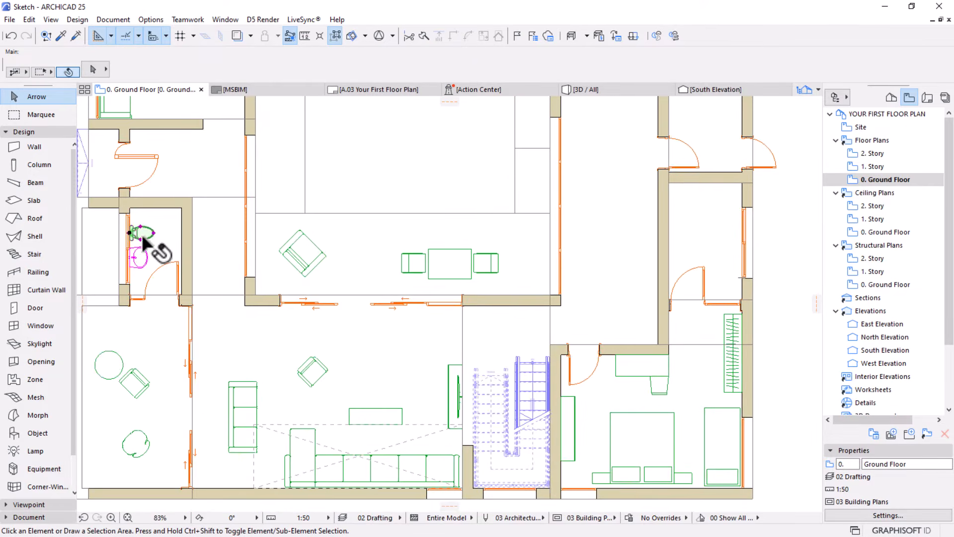
shift+click(140, 257)
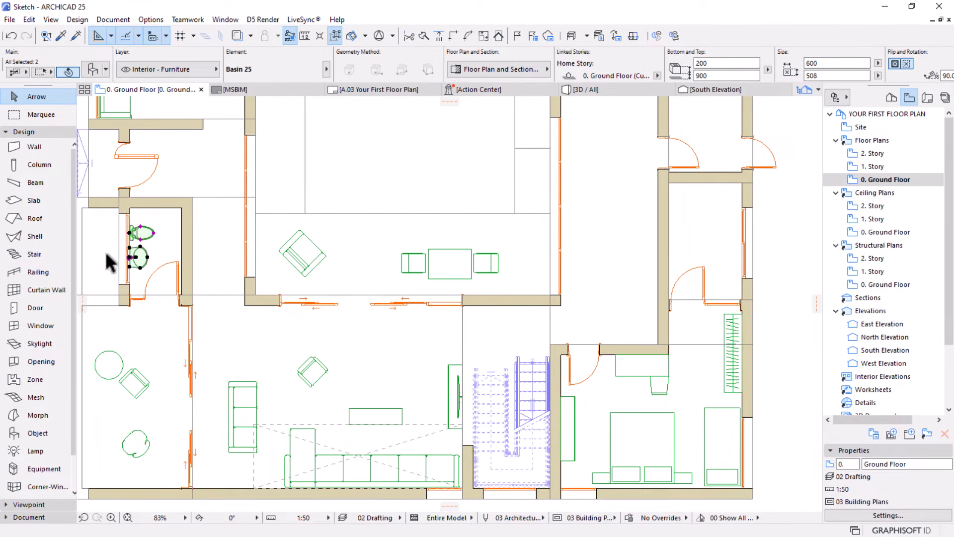
key(ctrl+alt+d)
click(139, 241)
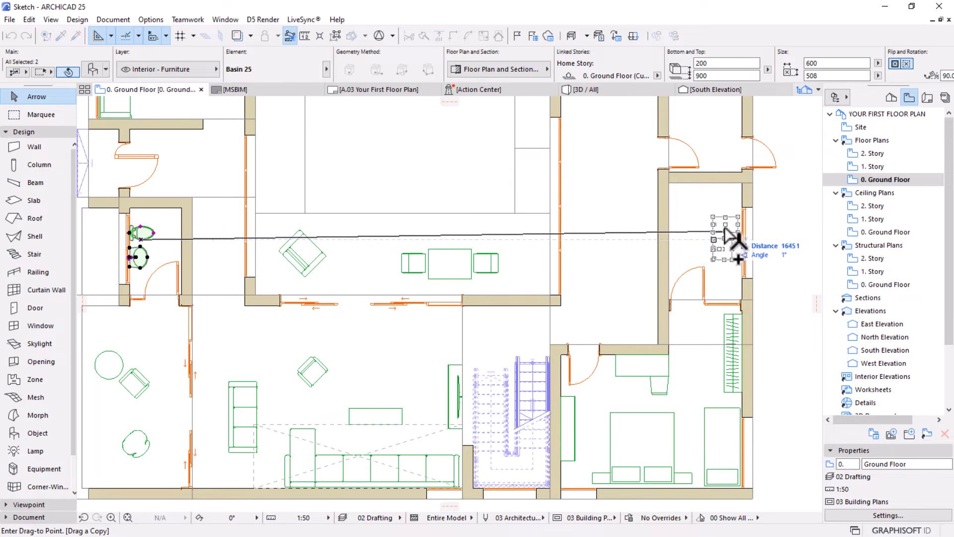
click(722, 230)
Mirror the copied toilet and basin about a vertical axis through the toilet's rear reference point
scroll(773, 202, up, 3)
scroll(771, 201, up, 2)
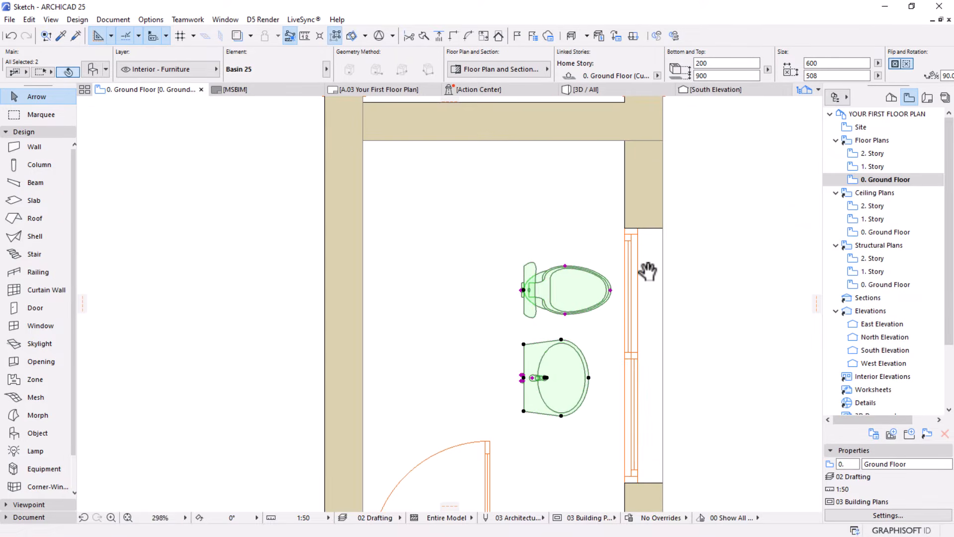
click(523, 339)
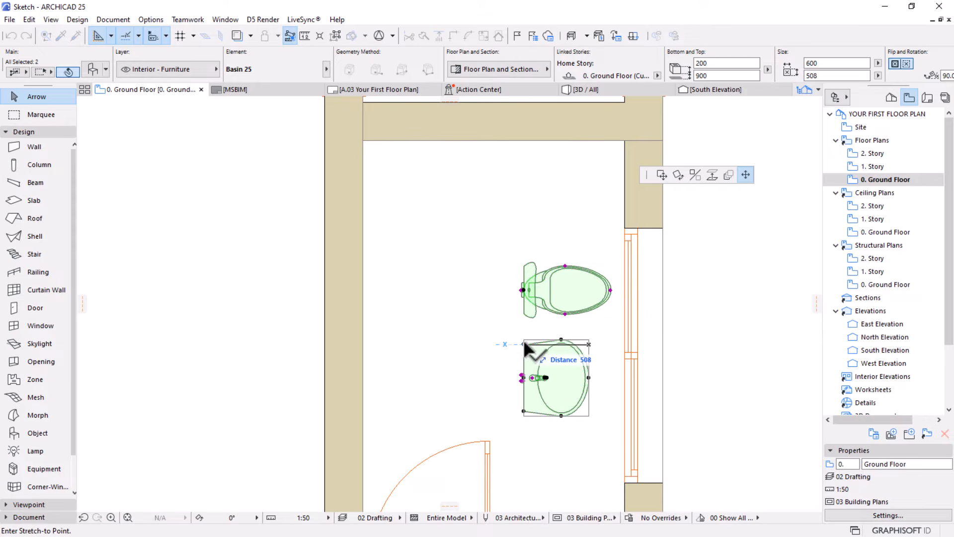
click(696, 176)
click(523, 290)
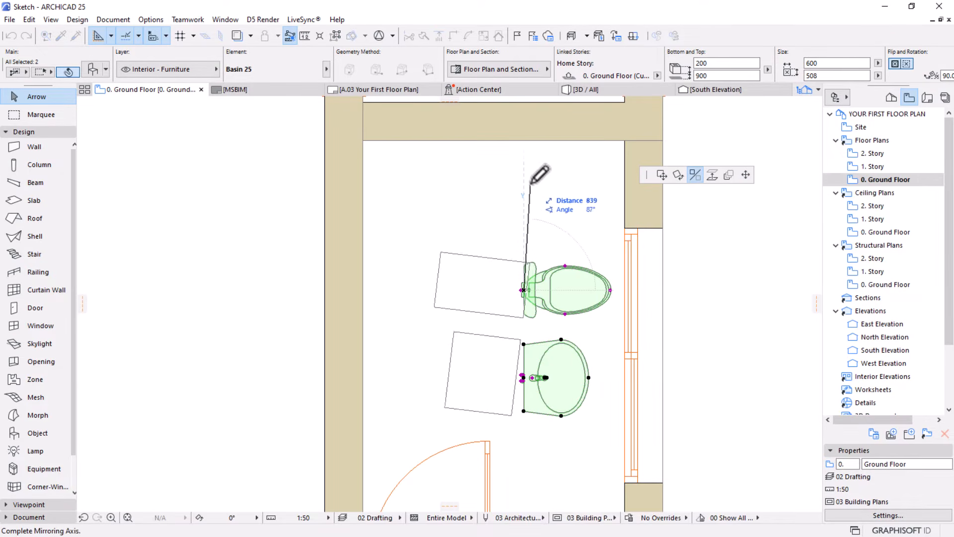
click(525, 158)
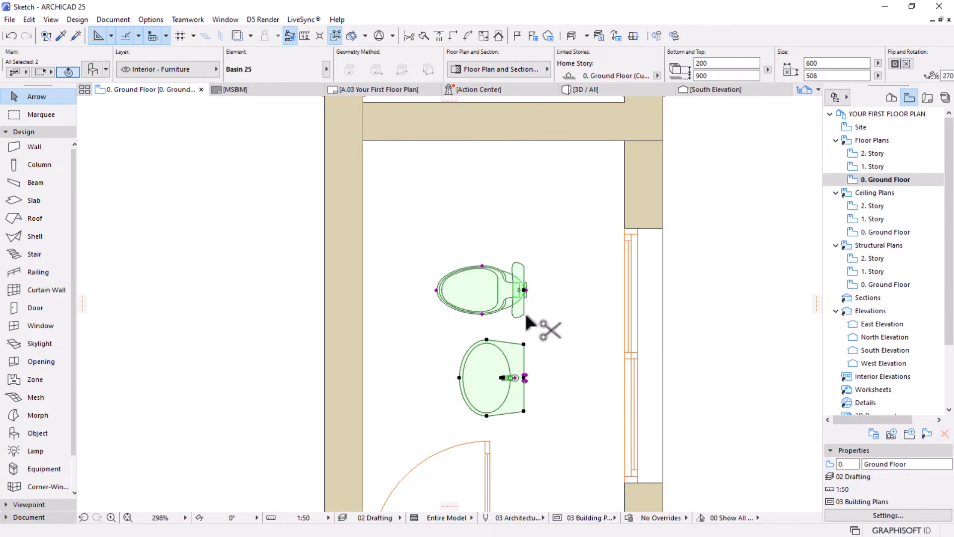
Move the toilet and basin about 792 mm horizontally against the exterior wall's inner face, and deselect them
scroll(538, 304, up, 3)
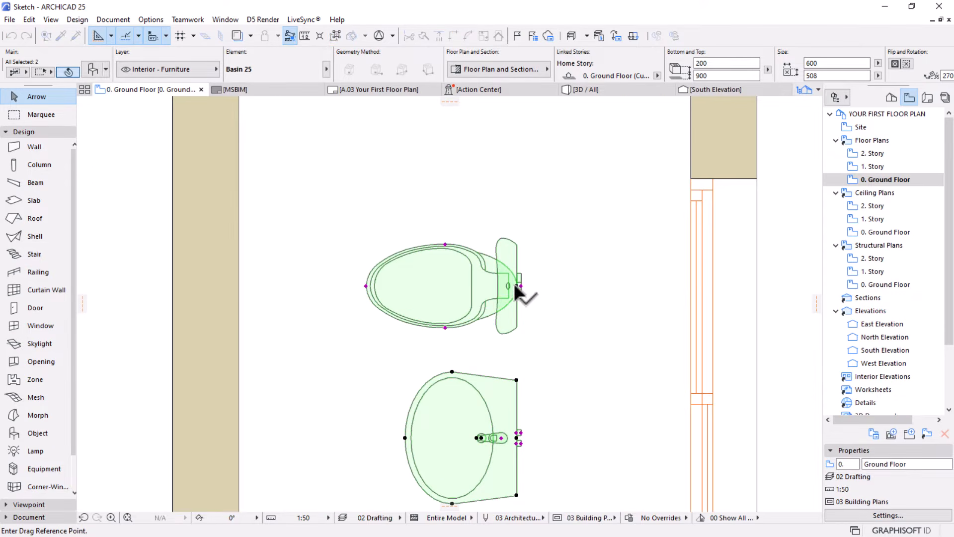
click(517, 286)
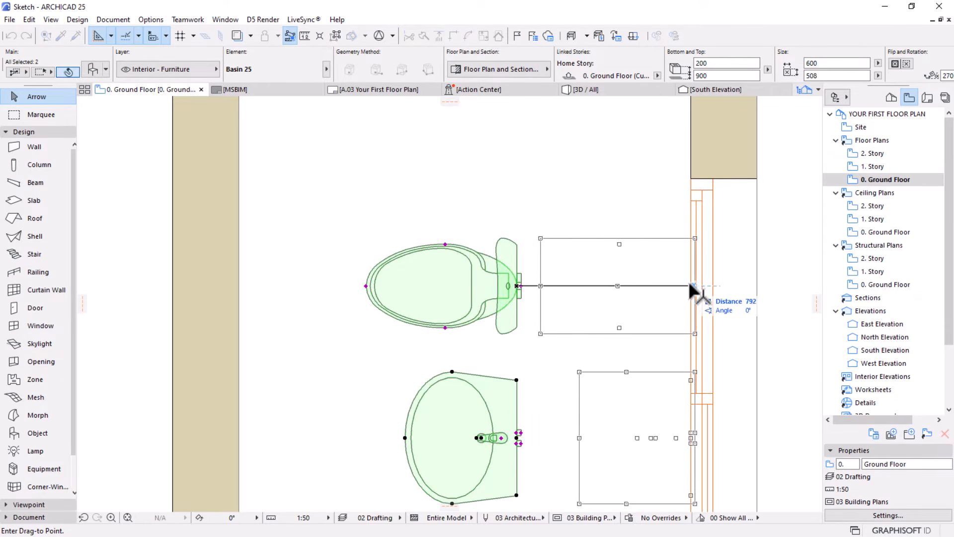
click(693, 286)
scroll(554, 219, down, 3)
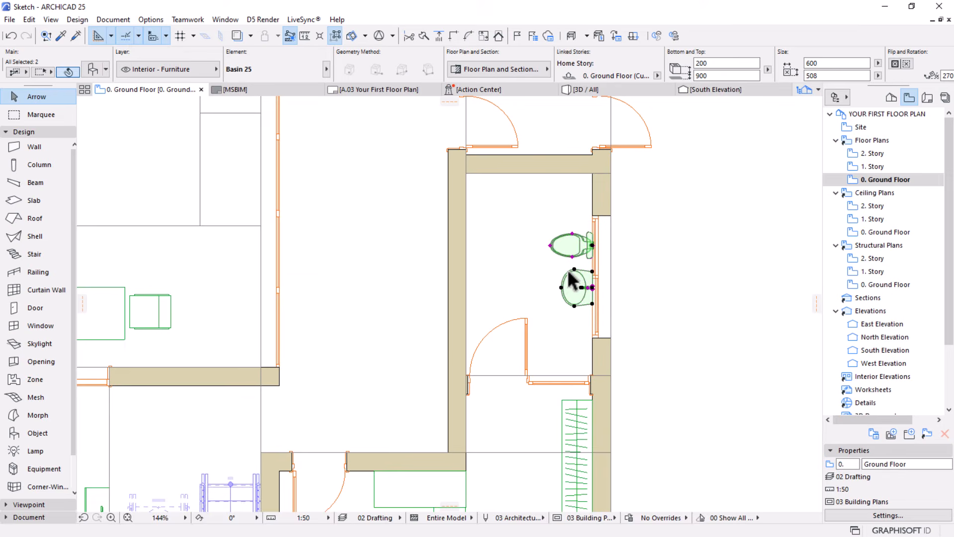
click(581, 341)
Open the settings of the basin by the exterior window and replace its library part with Basin Cabinet 25
scroll(581, 341, up, 3)
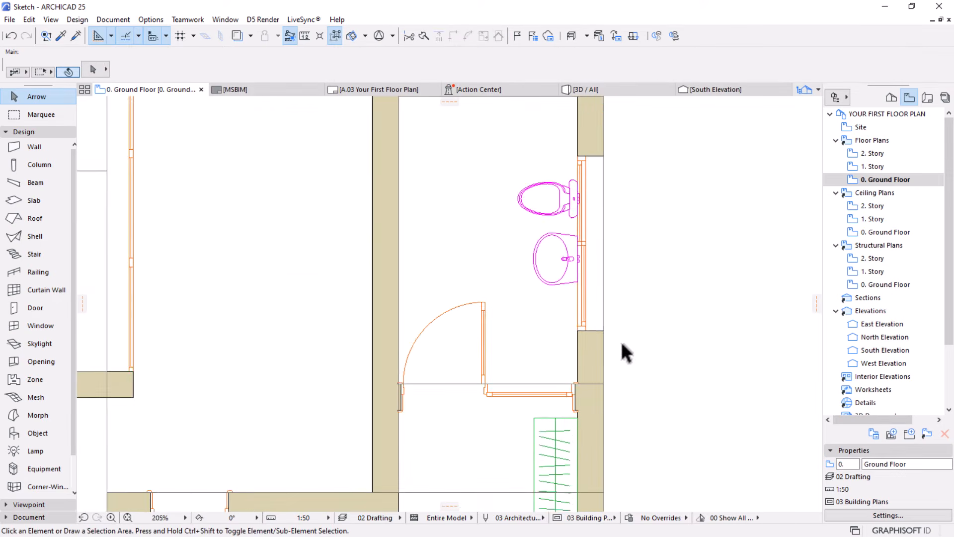
click(559, 249)
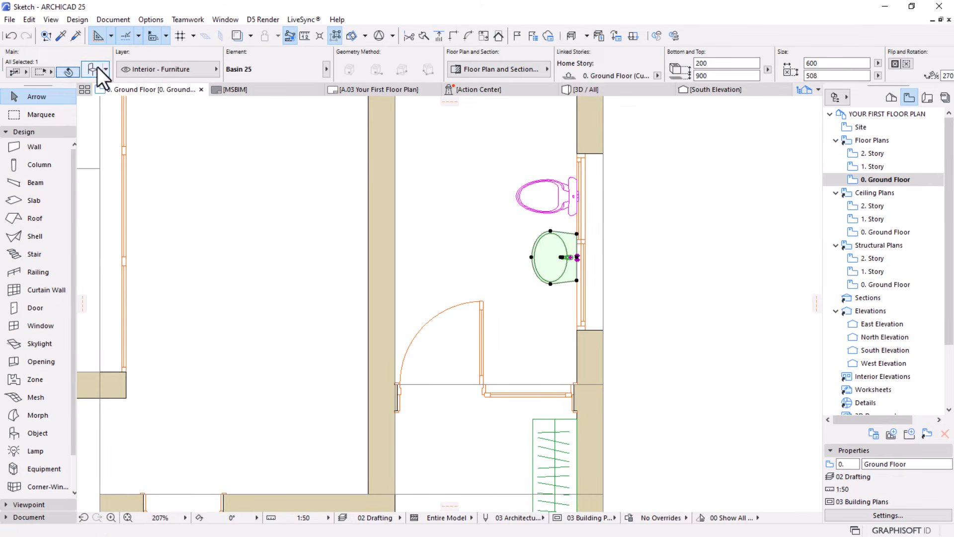
key(ctrl+t)
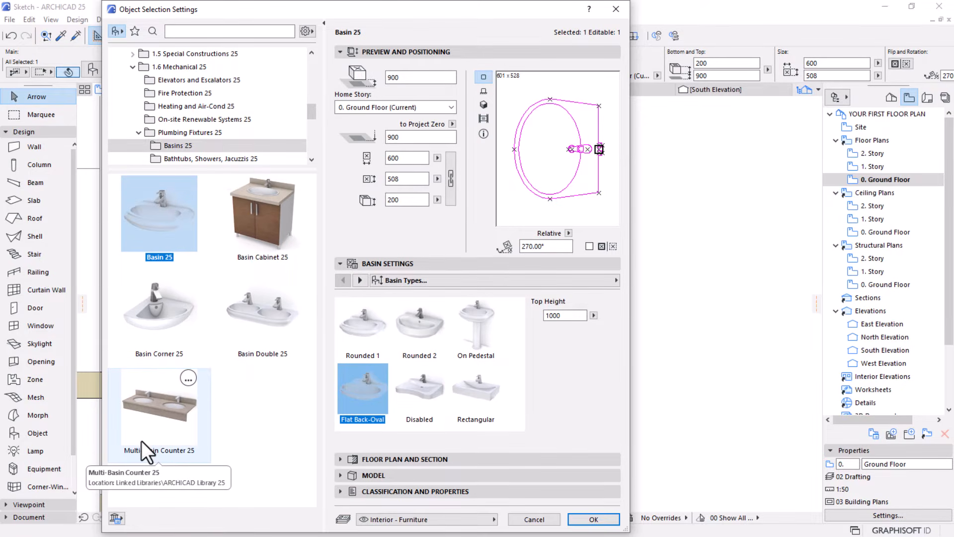
click(281, 237)
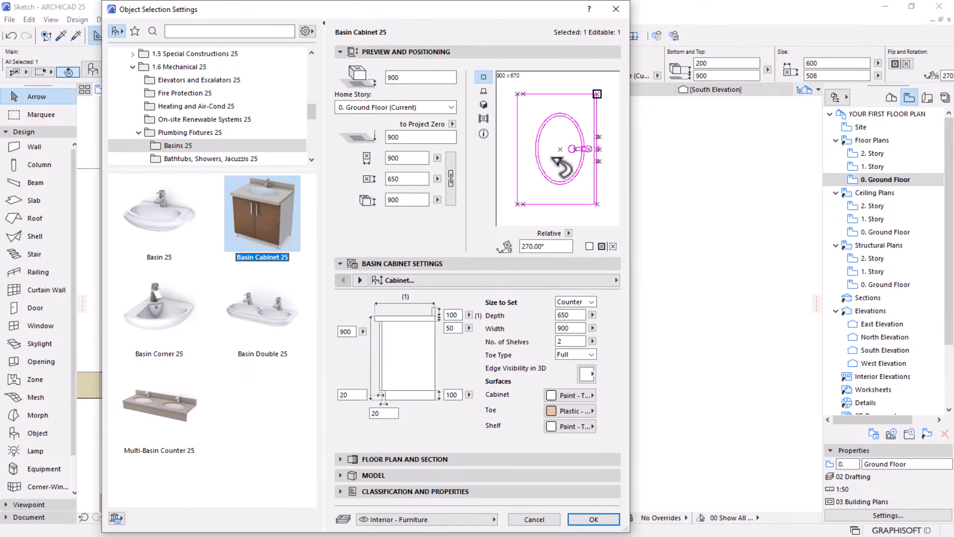
Set the basin cabinet's 2D Cabinet Symbol Type to the last option, with door panels and opening lines, and apply the settings
click(360, 280)
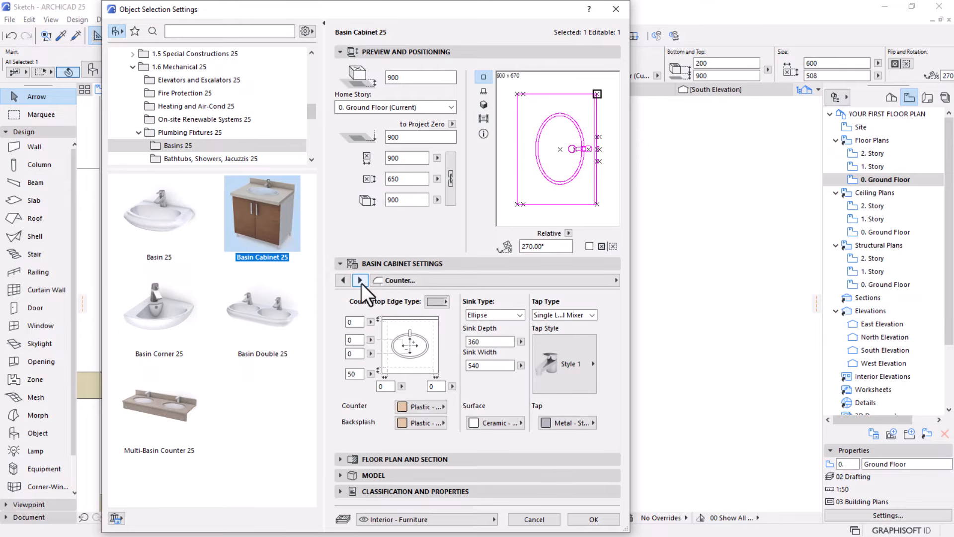
click(360, 280)
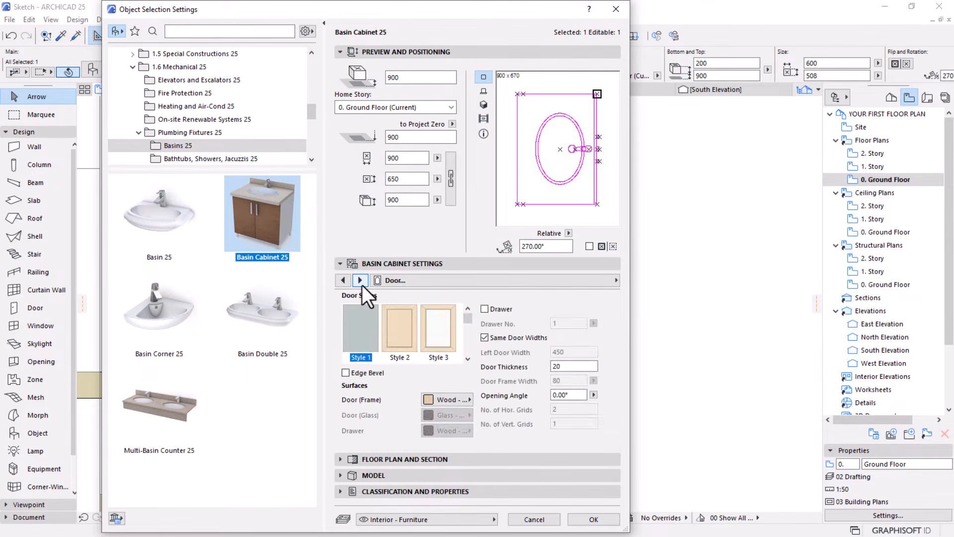
click(360, 281)
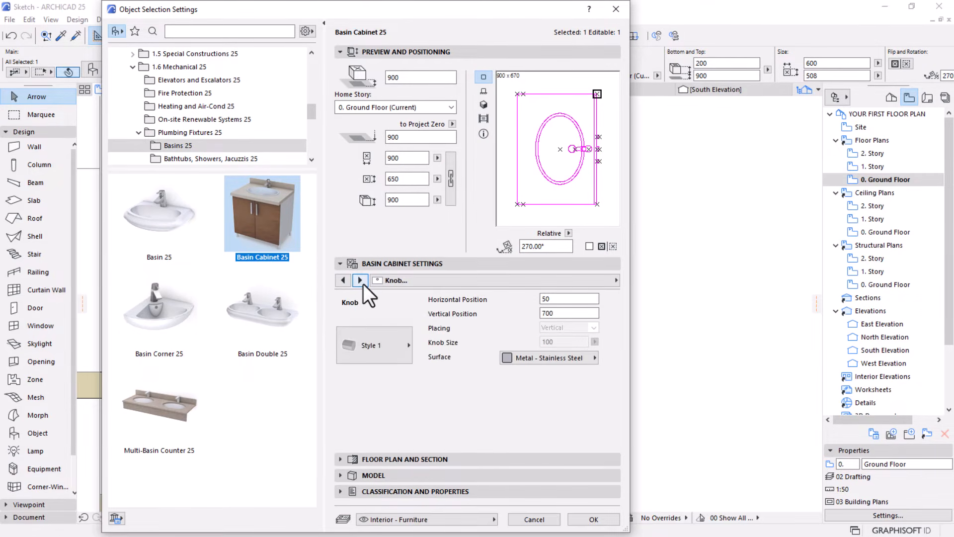
click(363, 284)
click(363, 285)
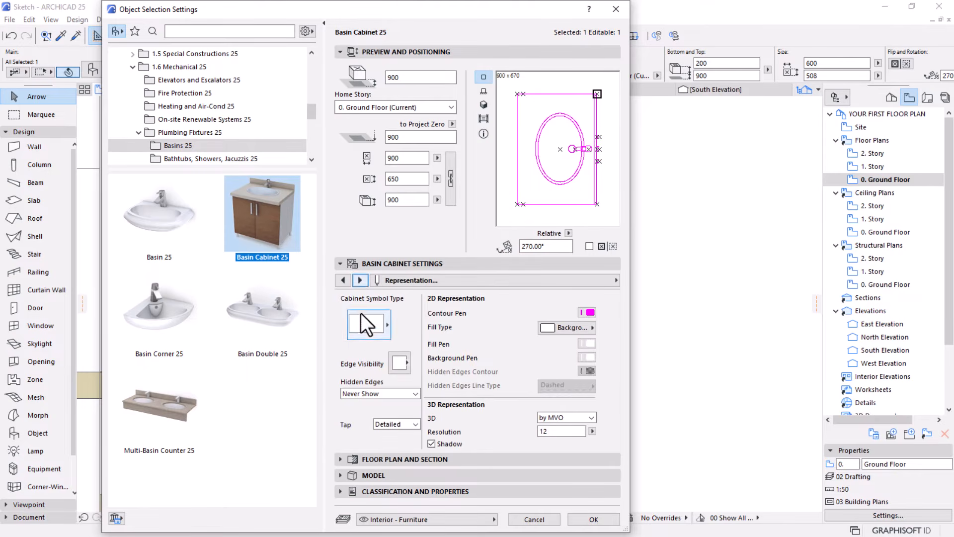
click(360, 324)
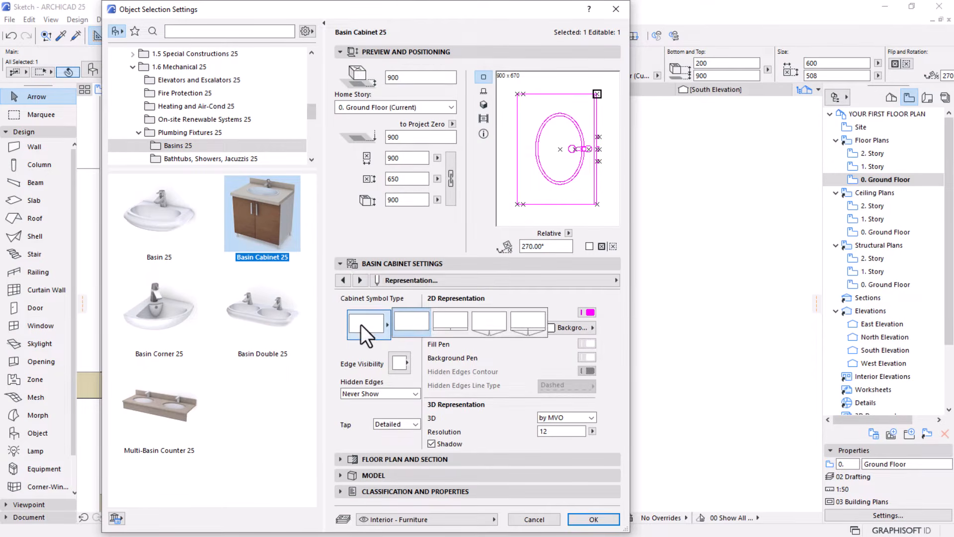
click(529, 328)
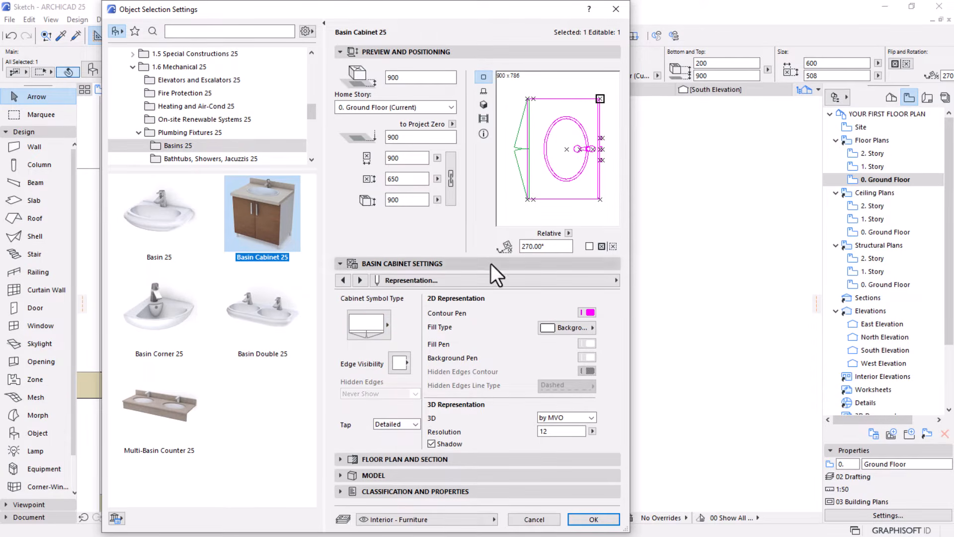
click(584, 520)
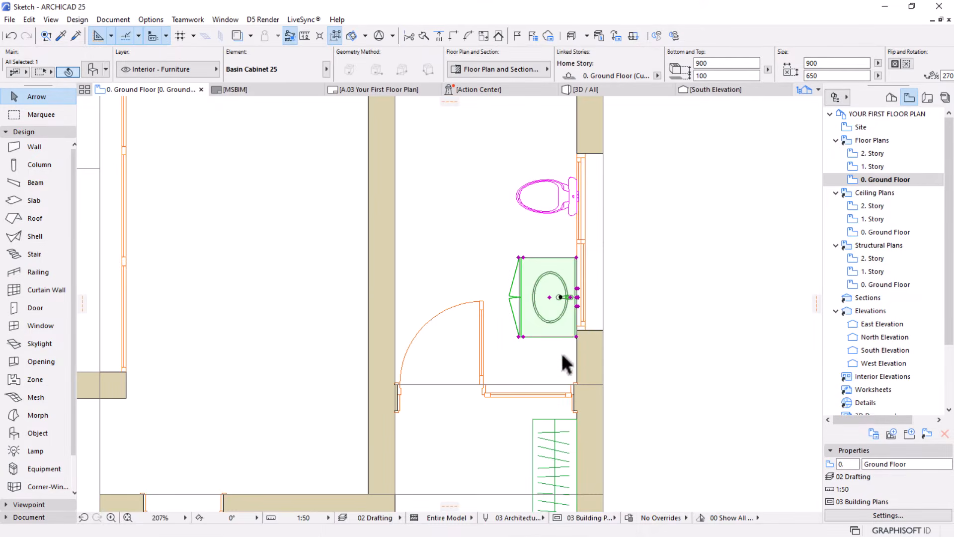
Set the basin cabinet's width to 1200 mm
click(607, 244)
click(552, 283)
scroll(576, 256, up, 3)
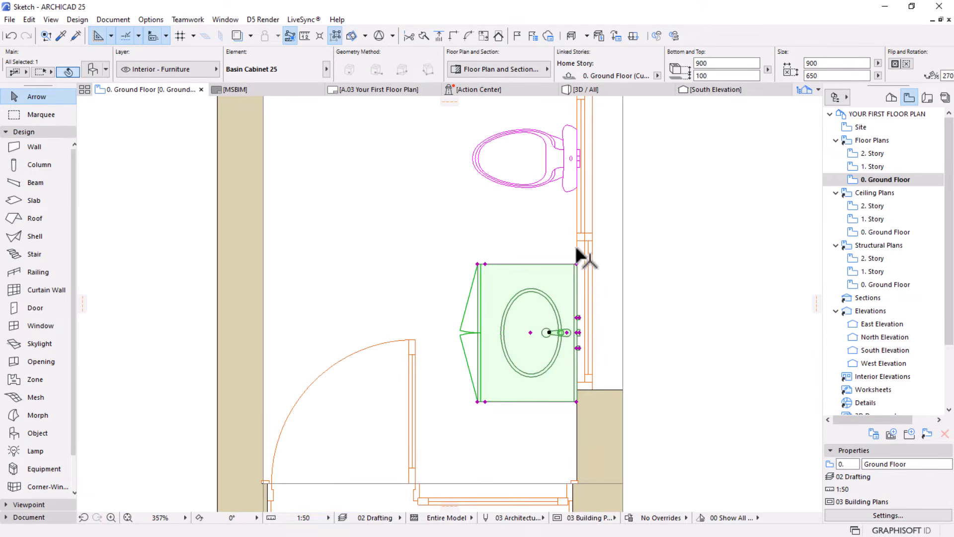
click(839, 65)
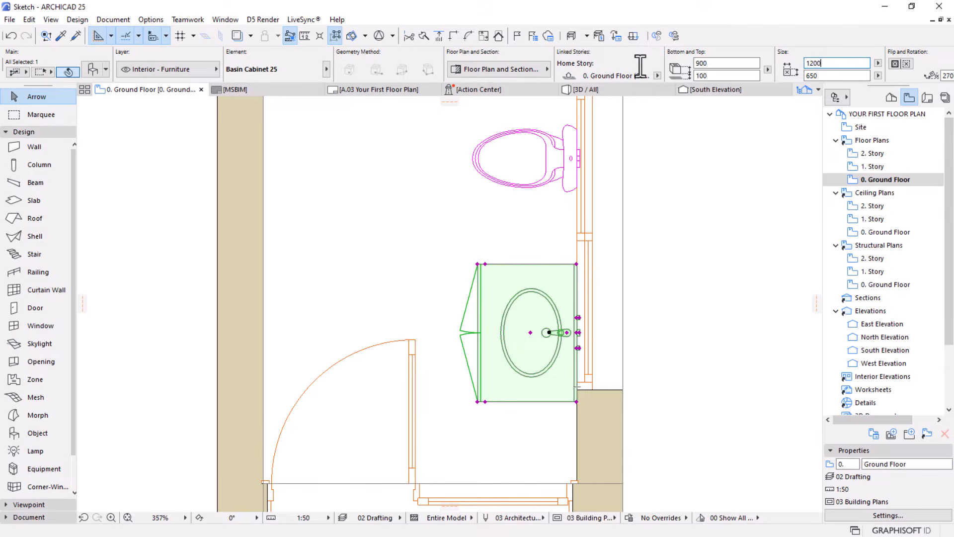
text(1200)
key(Return)
Move the basin cabinet slightly north along the exterior wall towards the toilet, and deselect it
key(ctrl+d)
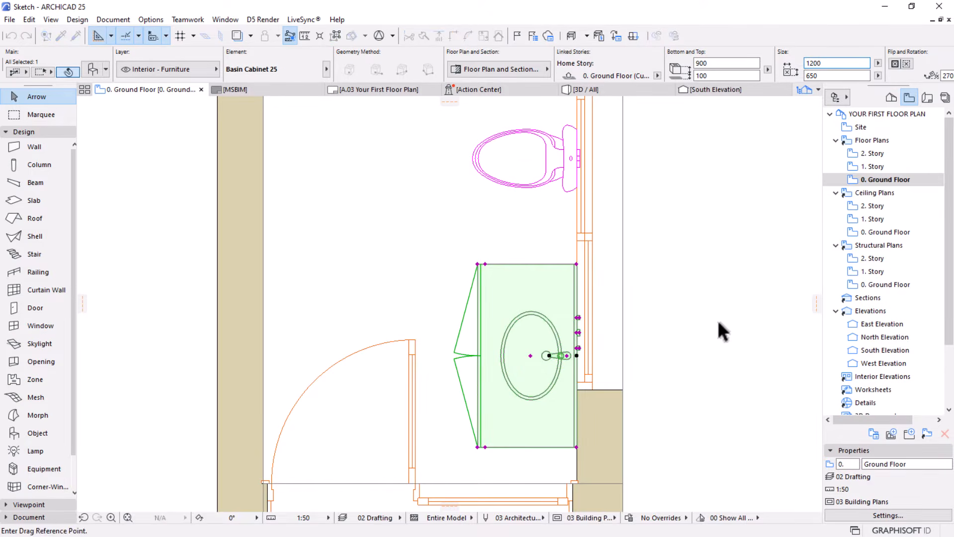
click(719, 323)
click(718, 302)
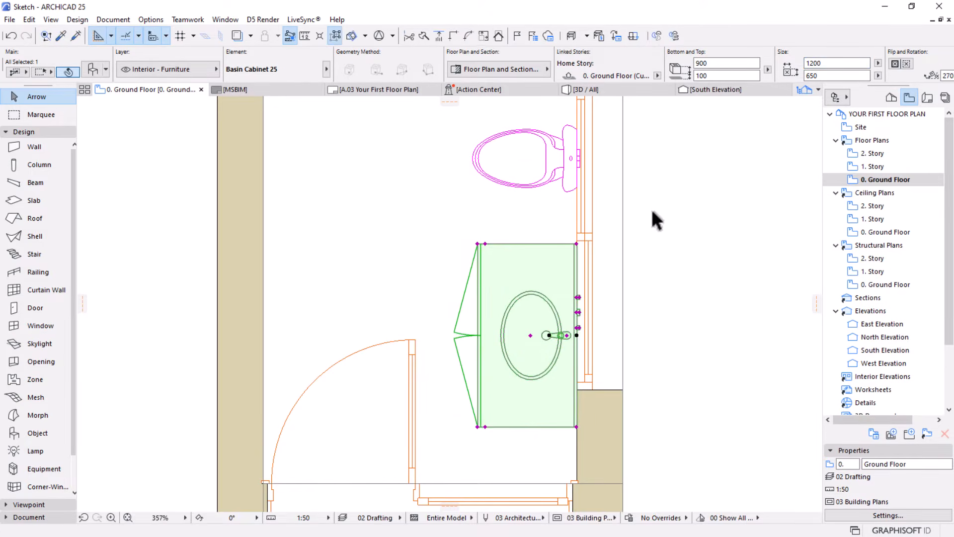
scroll(652, 208, down, 3)
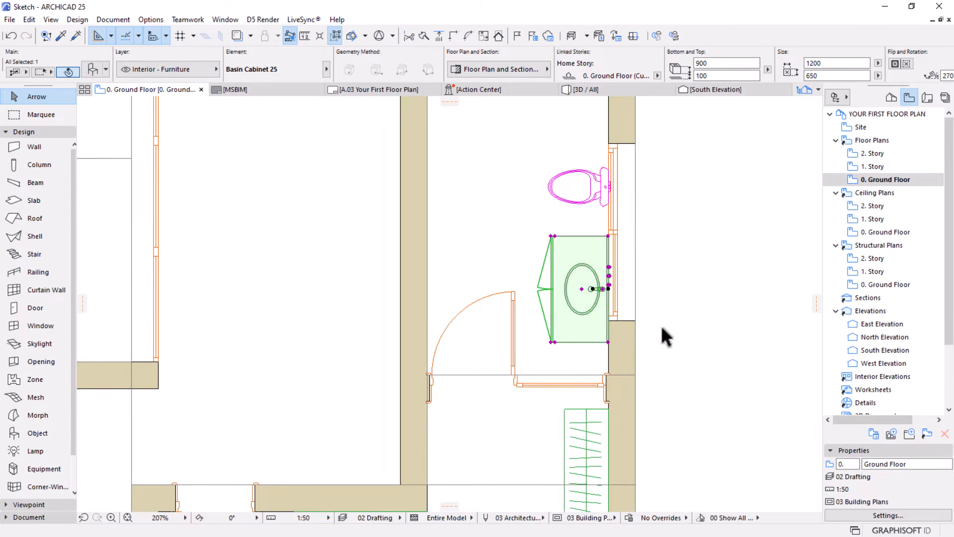
click(677, 287)
Move the toilet slightly south along the exterior wall, closer to the basin cabinet
scroll(628, 196, down, 4)
middle_drag(532, 257, 520, 291)
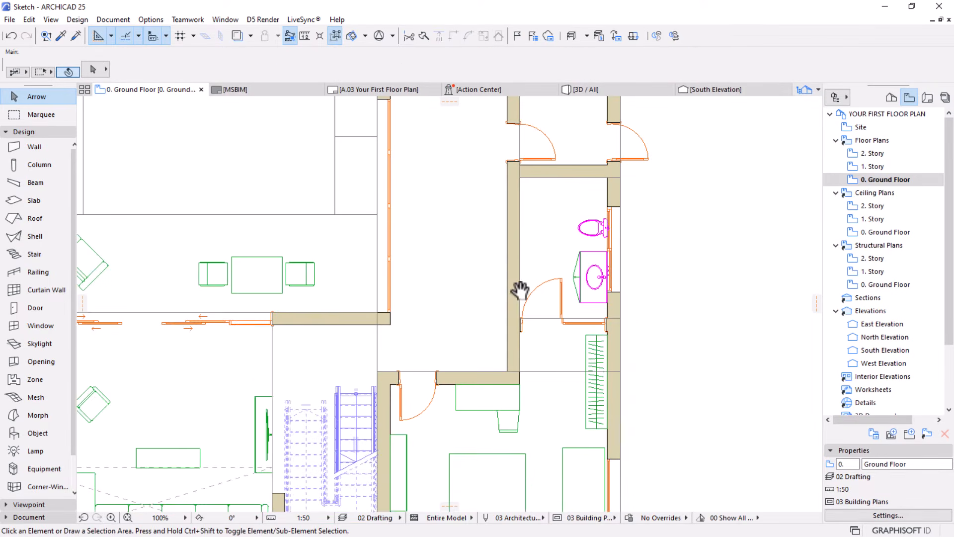
scroll(594, 231, up, 3)
click(619, 240)
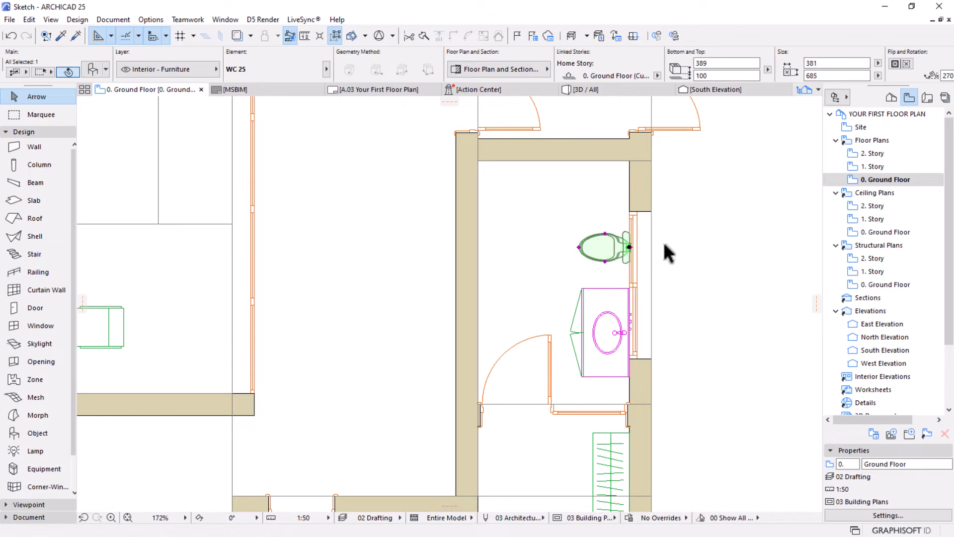
key(ctrl+d)
click(683, 232)
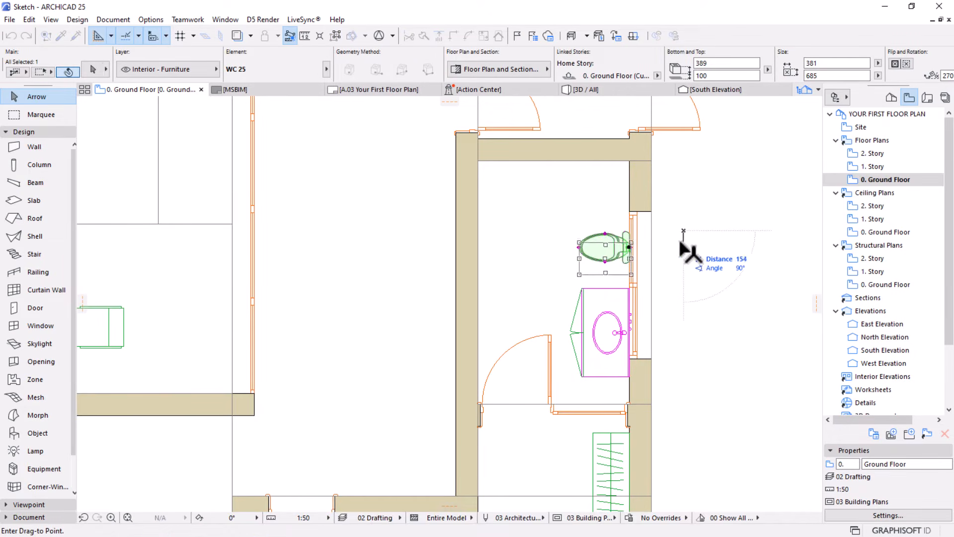
key(Escape)
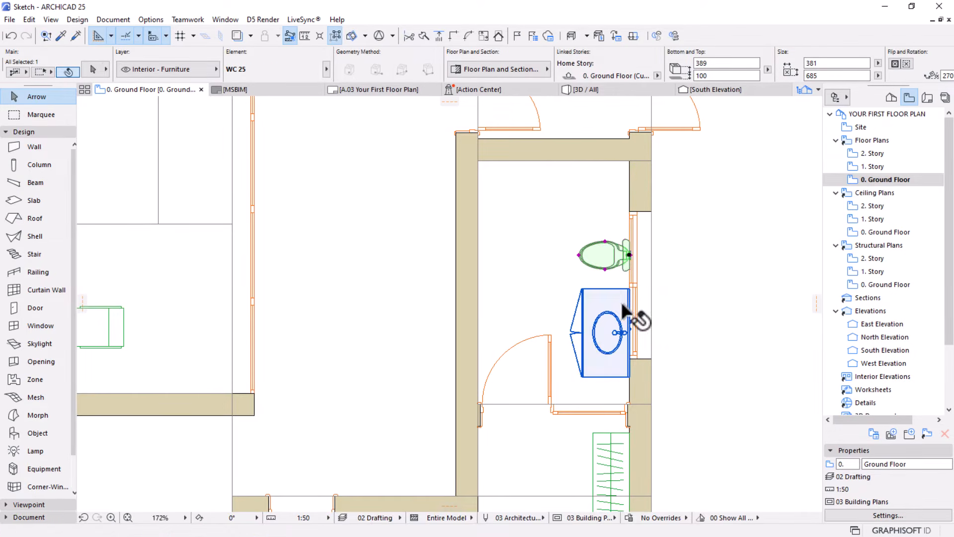
Move the toilet and the basin cabinet together slightly south along the exterior wall, and deselect them
shift+click(629, 318)
key(ctrl+d)
click(707, 254)
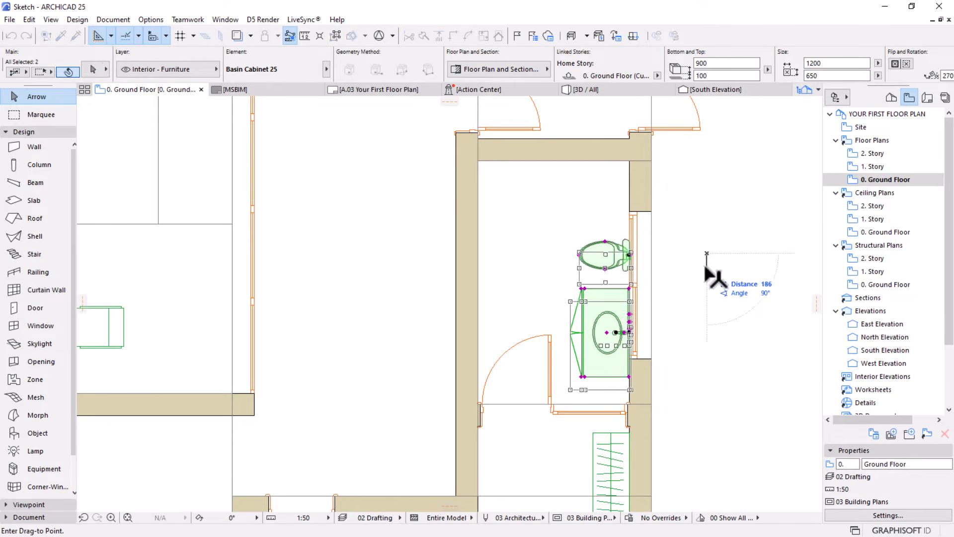
click(706, 273)
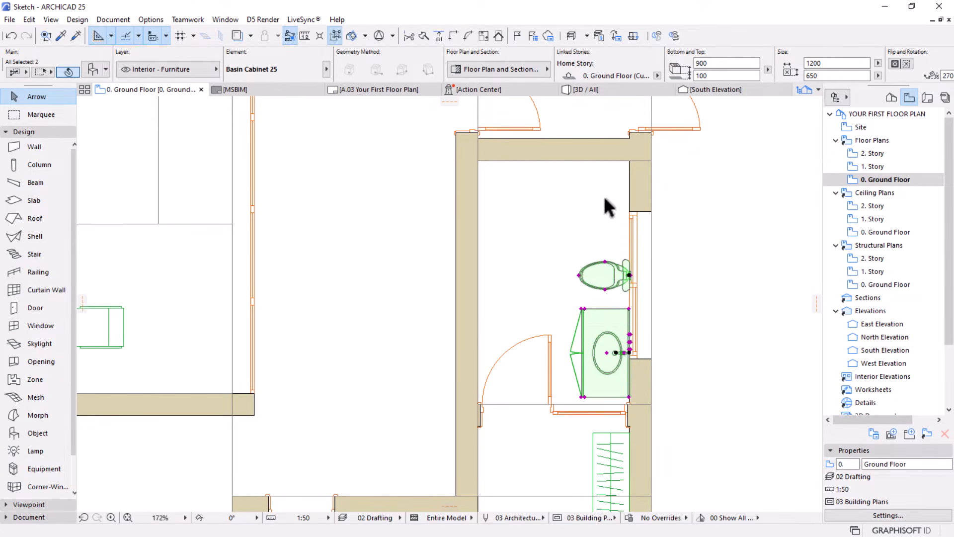
drag(603, 283, 602, 286)
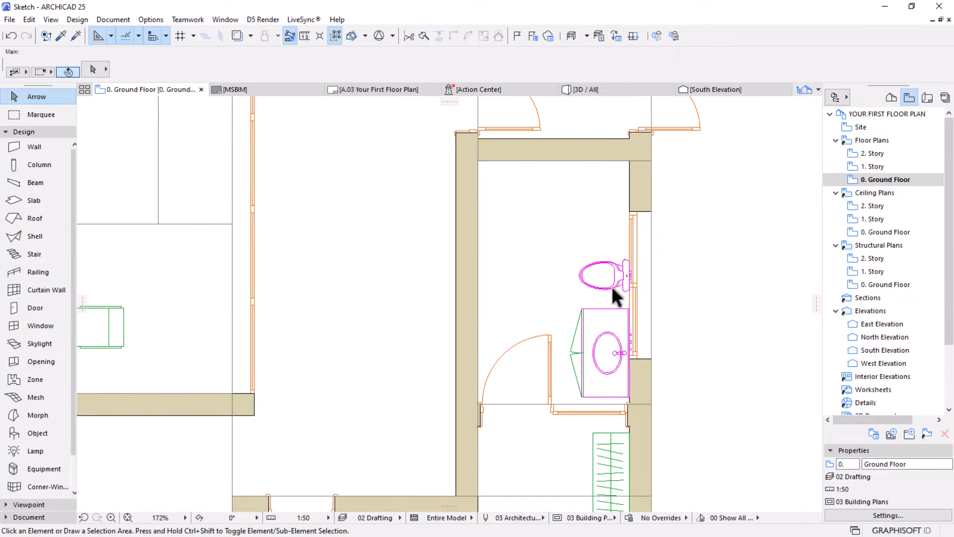
key(Escape)
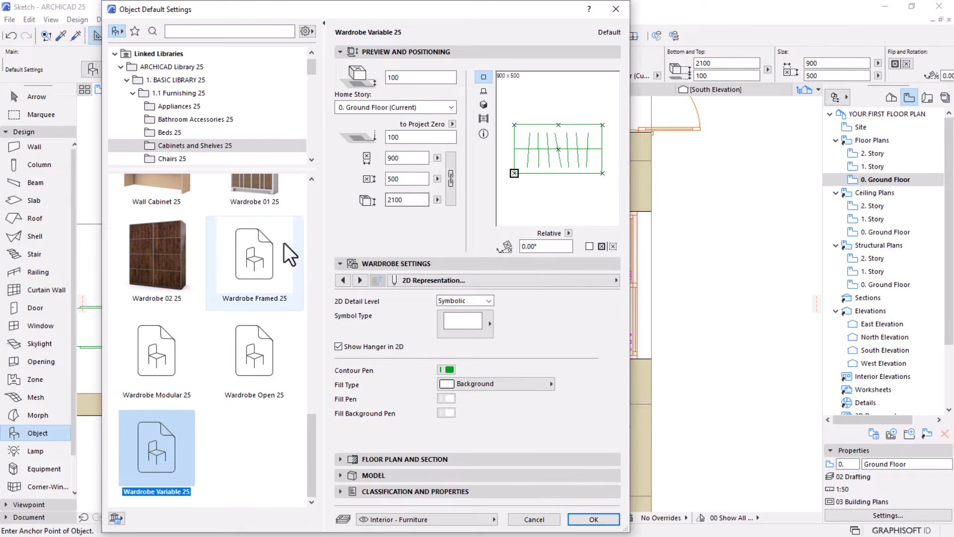
Search the object library for "shower" and choose Shower Cabin 25 as the object to place
click(190, 32)
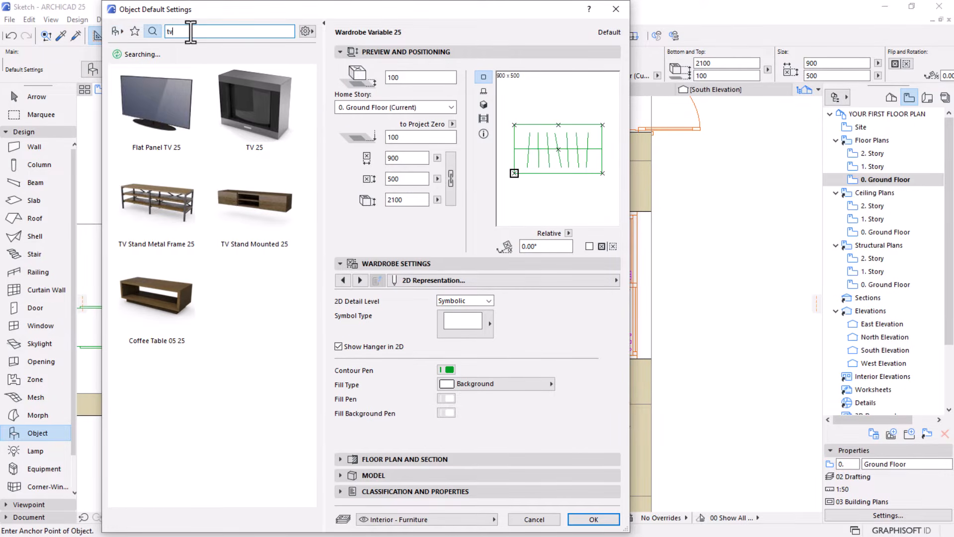
text(tvshower)
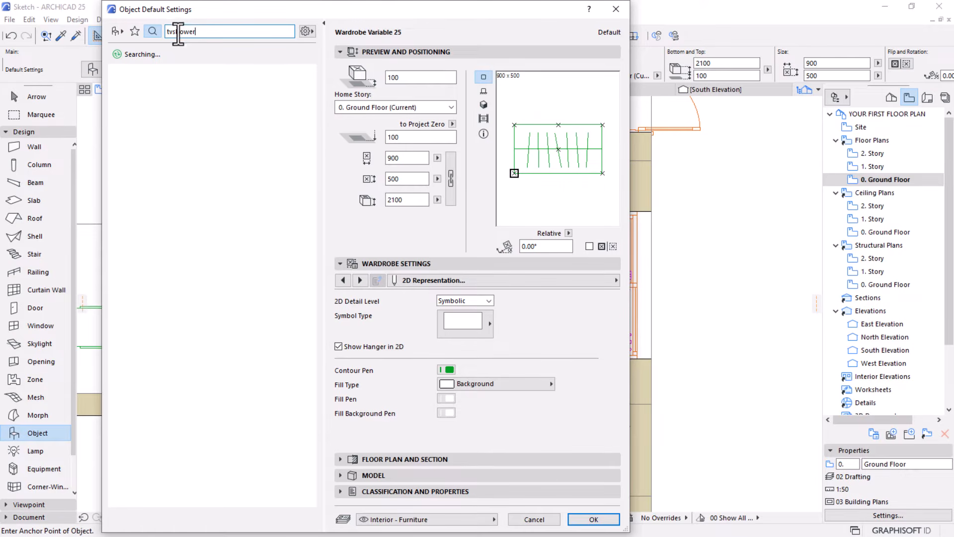
drag(177, 32, 151, 36)
text(s)
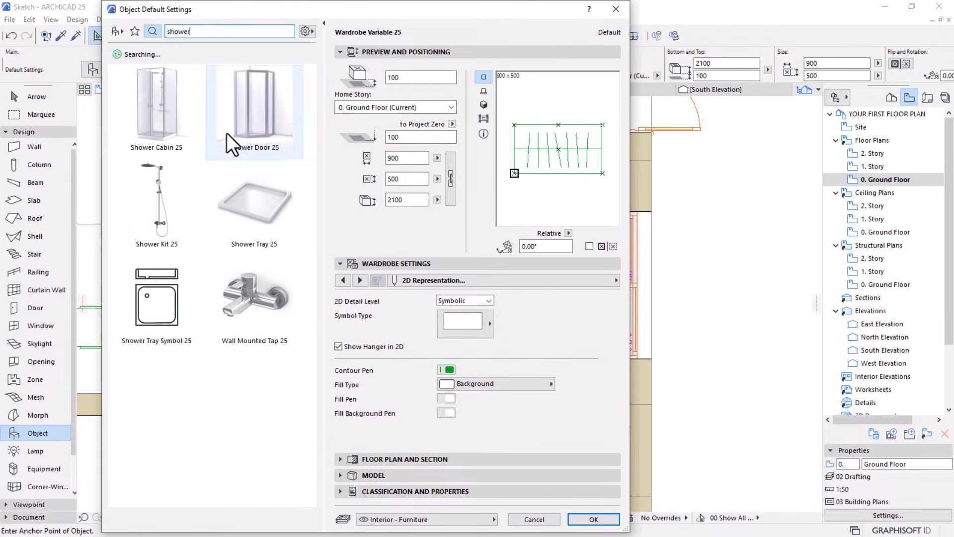
click(171, 128)
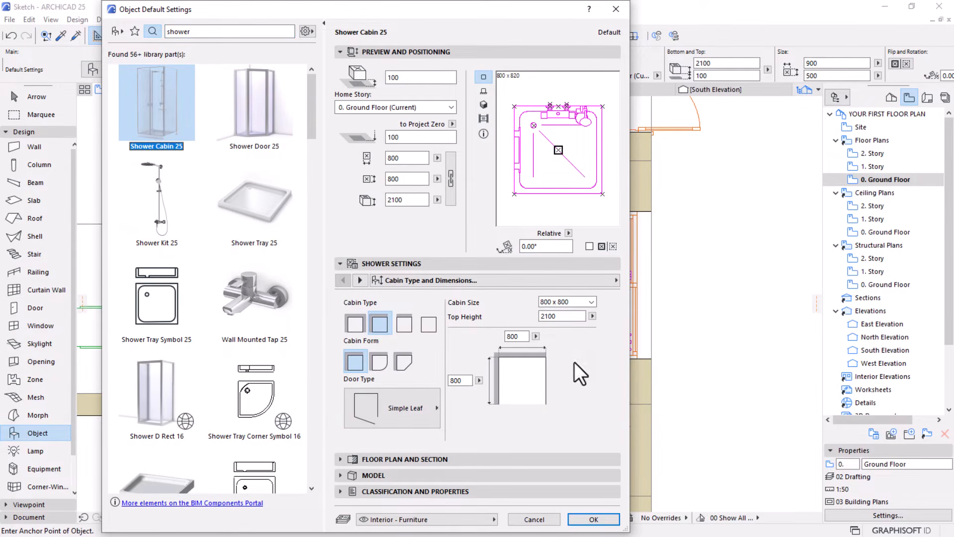
Set the shower cabin's 2D Detail Level to Full in the default settings and apply them
click(360, 280)
click(356, 282)
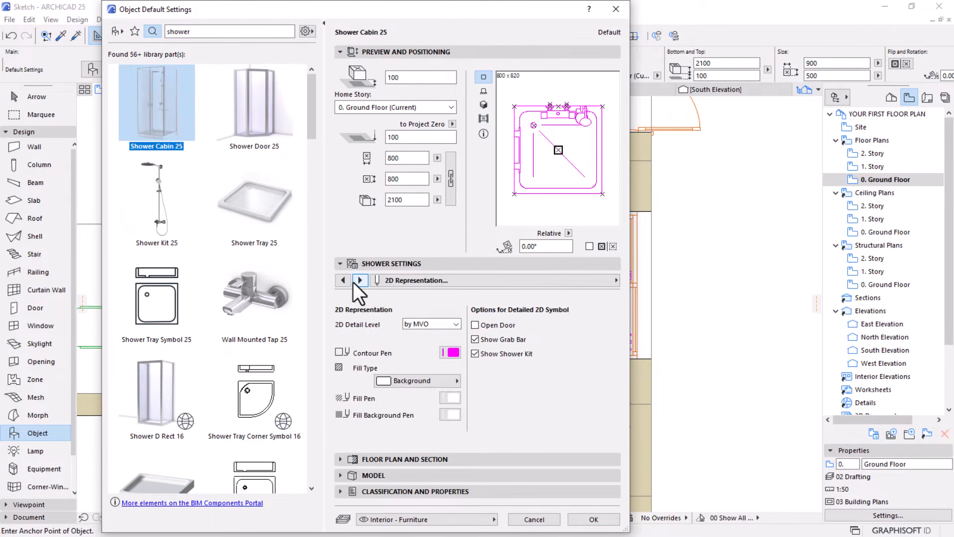
click(356, 281)
click(343, 281)
click(430, 323)
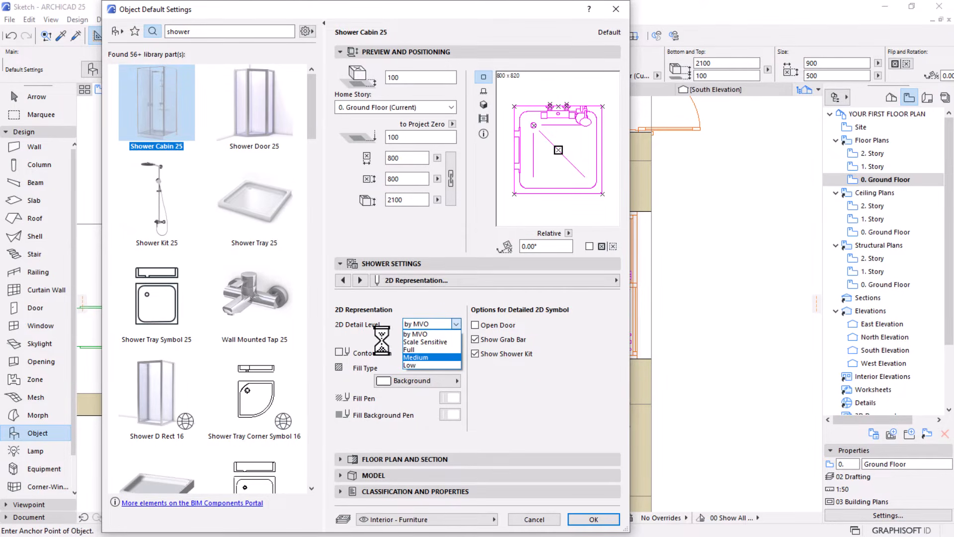
click(603, 519)
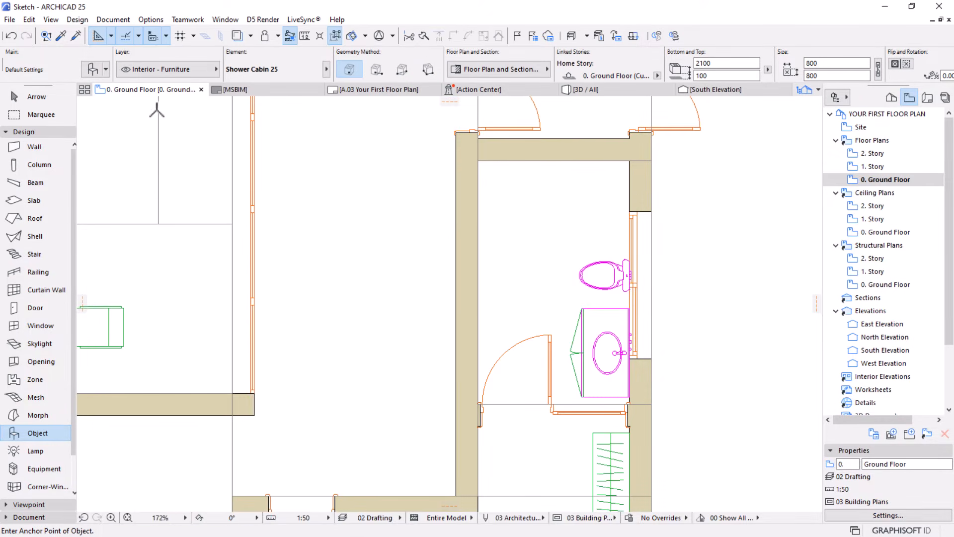
click(94, 71)
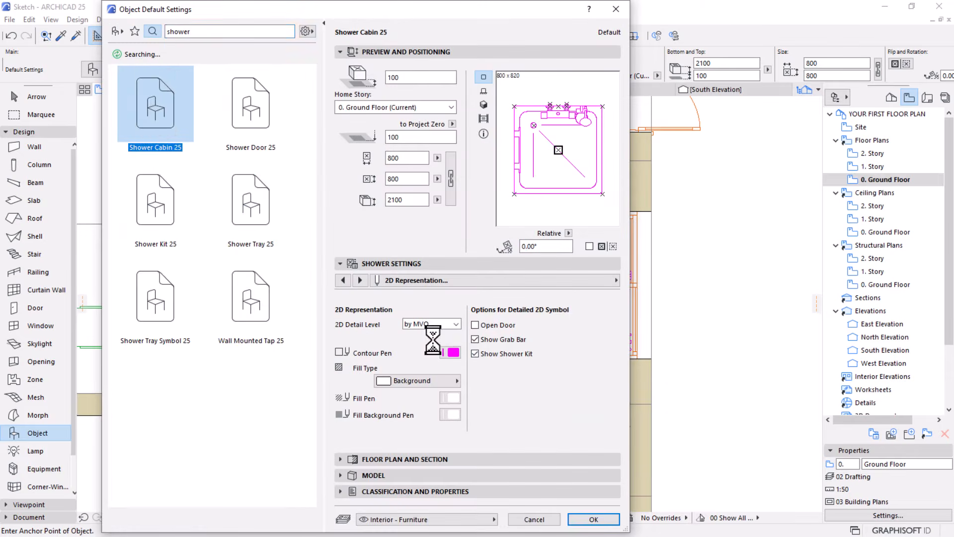
click(452, 323)
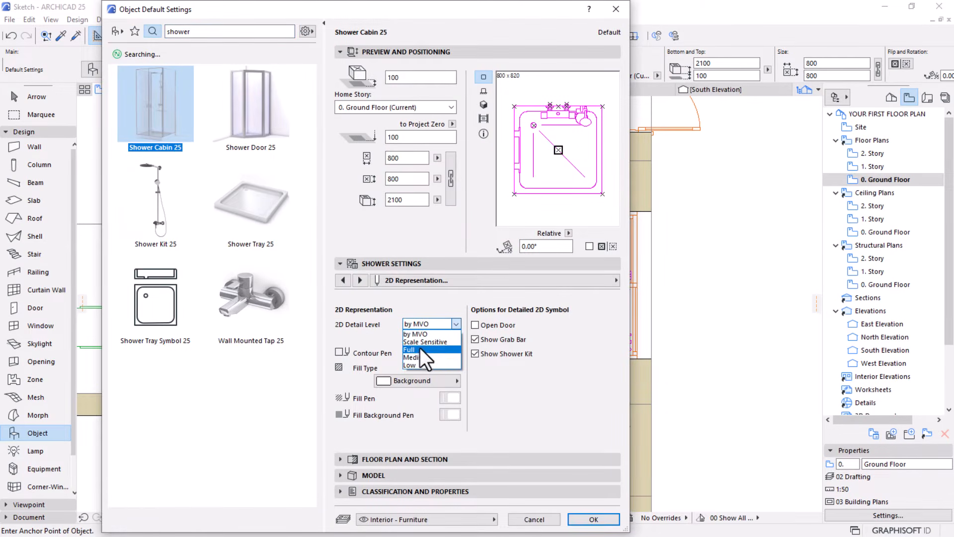
click(419, 347)
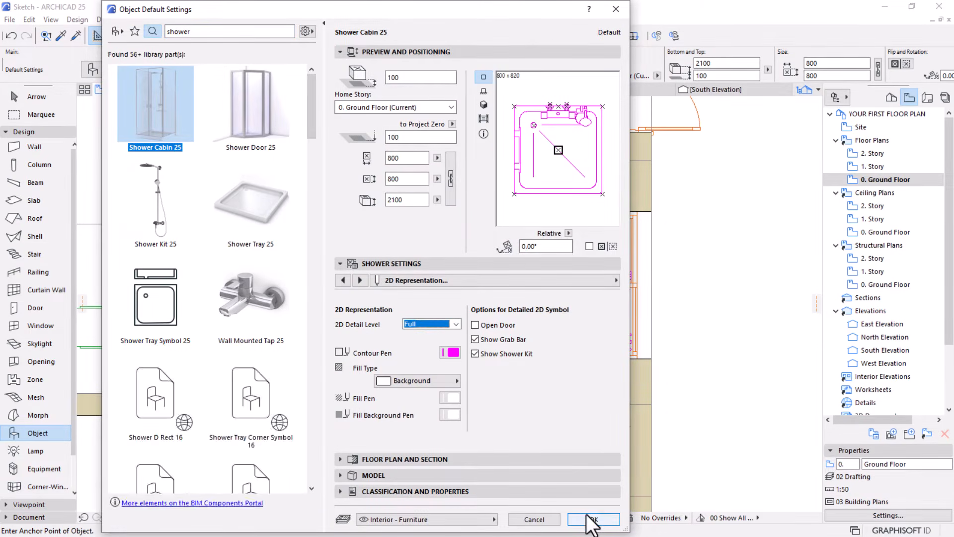
click(591, 519)
Place the 800 x 800 shower cabin in the bathroom and move it into the room's northwest inner corner
click(538, 229)
scroll(541, 223, up, 5)
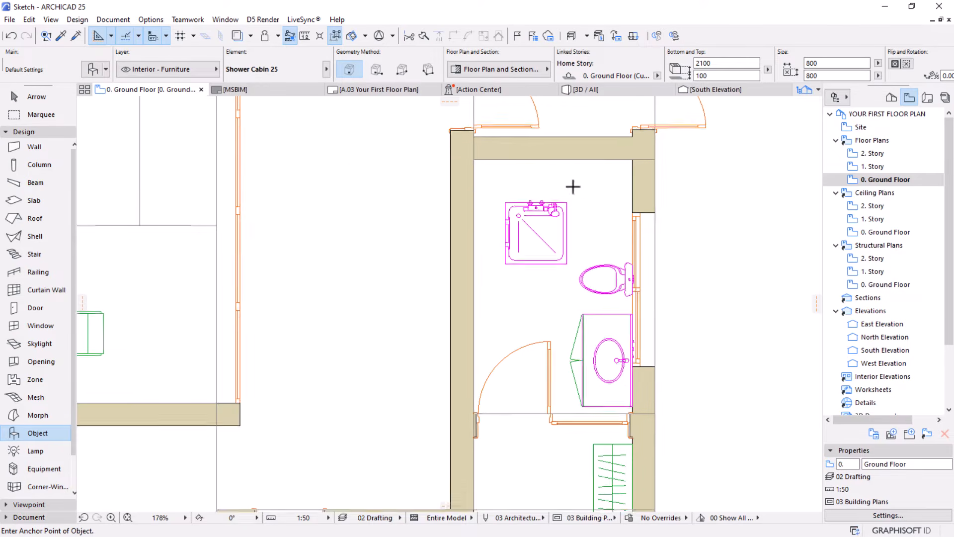
key(Escape)
click(458, 296)
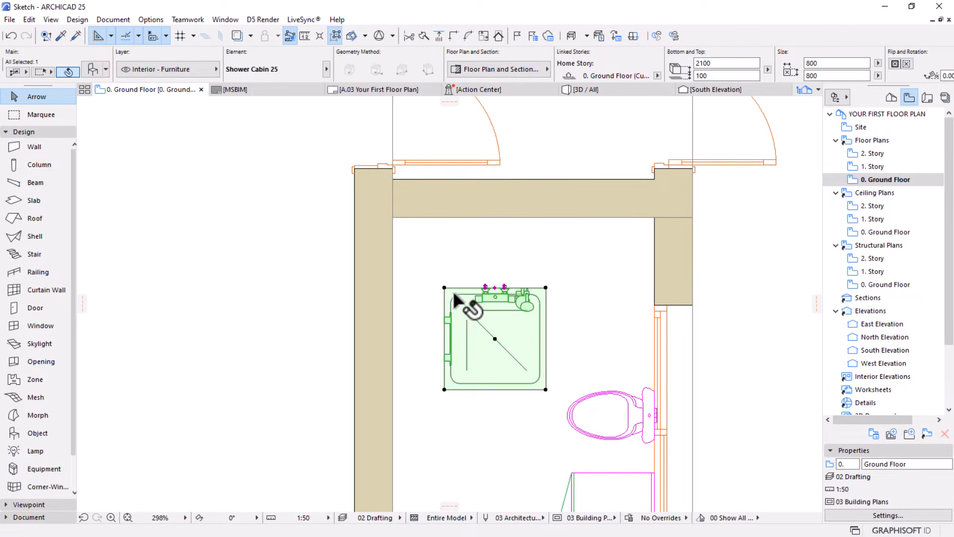
drag(444, 288, 392, 217)
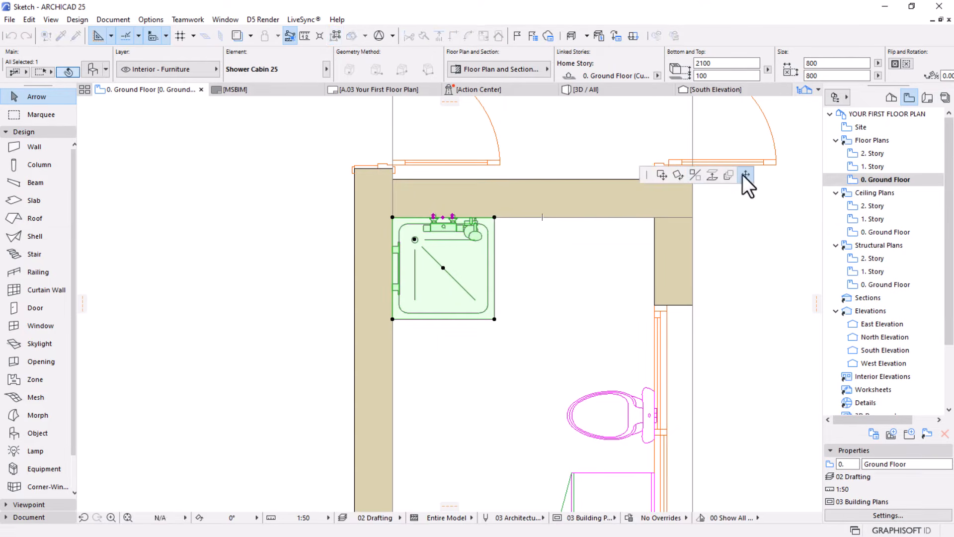
Stretch the shower cabin along the north wall to the opposite inner wall face, 2056 mm wide, and deselect it
click(746, 175)
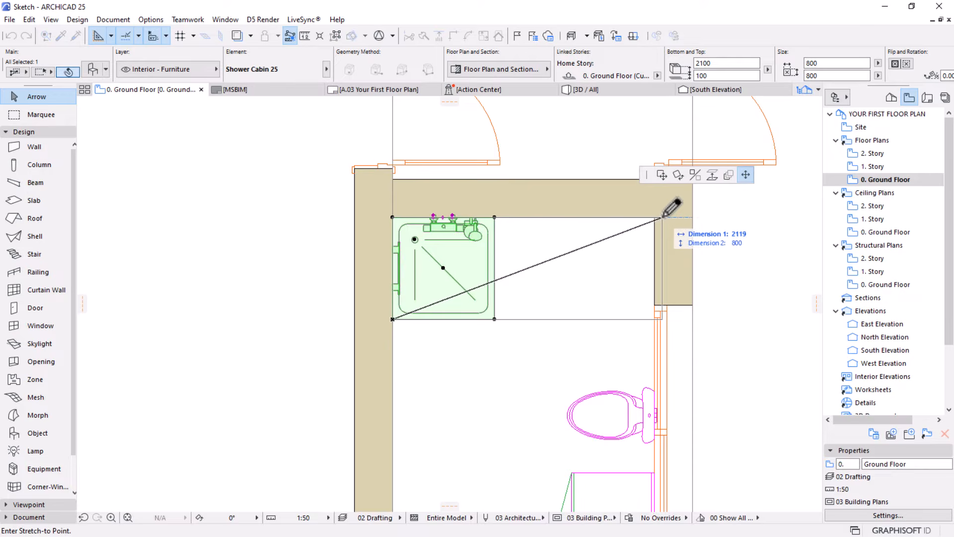
click(654, 217)
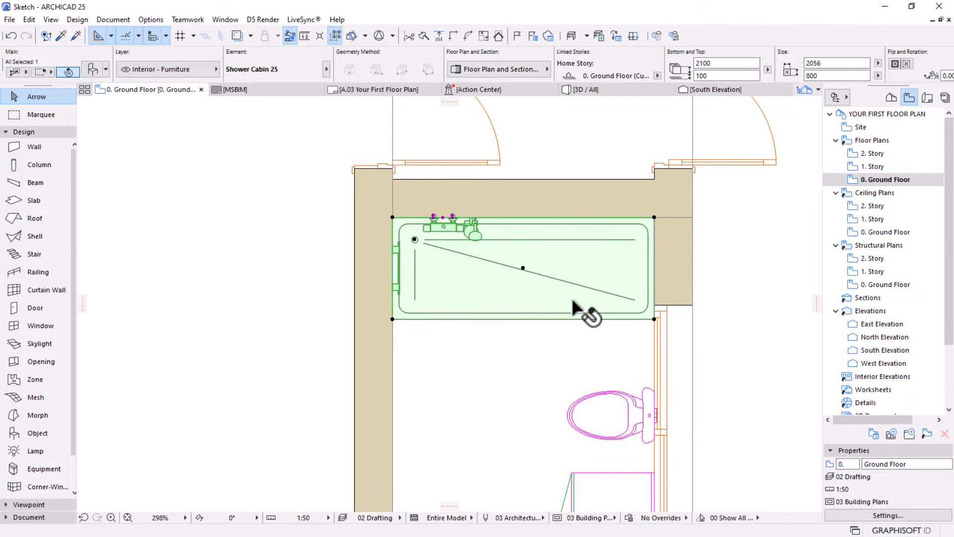
scroll(535, 274, down, 3)
key(Escape)
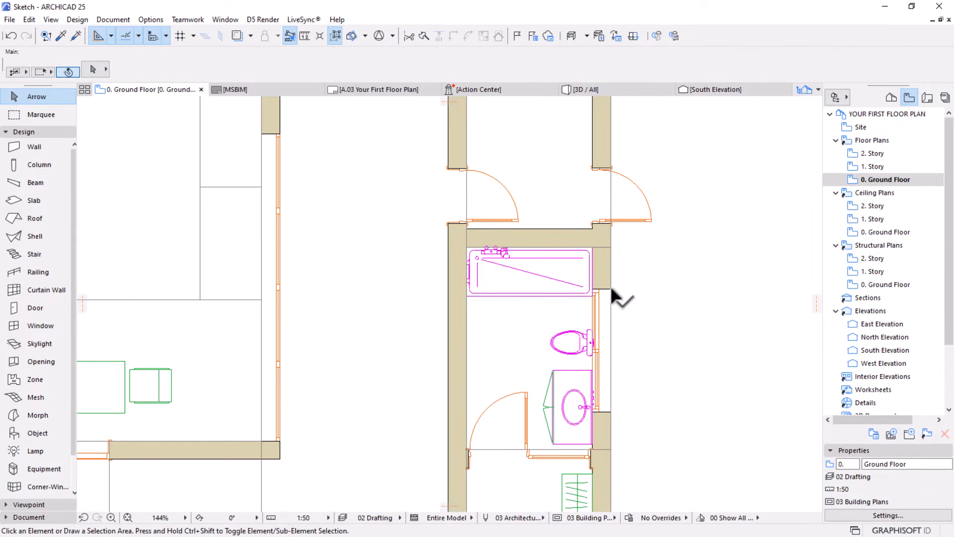
Set the width of the bathroom's sliding window to 1800 mm and deselect it
click(611, 293)
scroll(610, 293, up, 3)
click(396, 63)
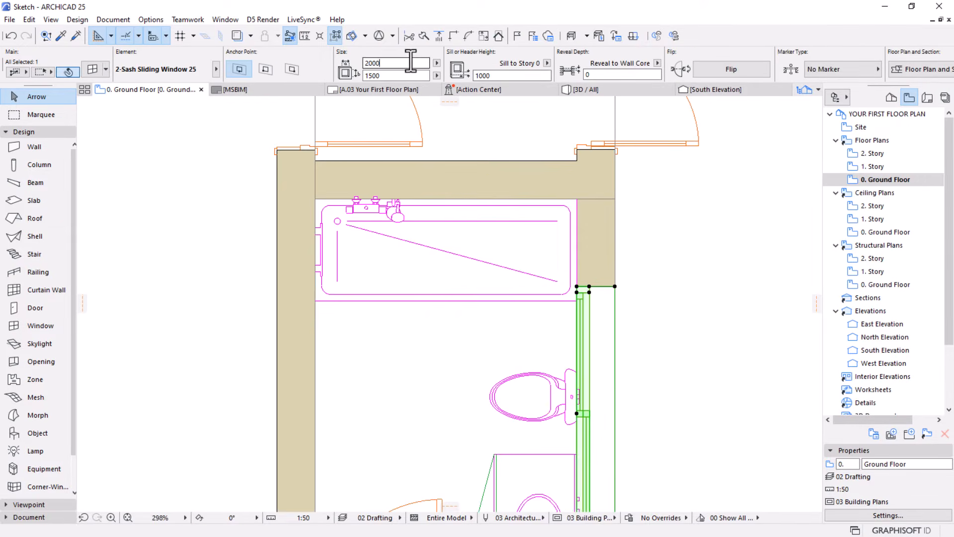
text(1800)
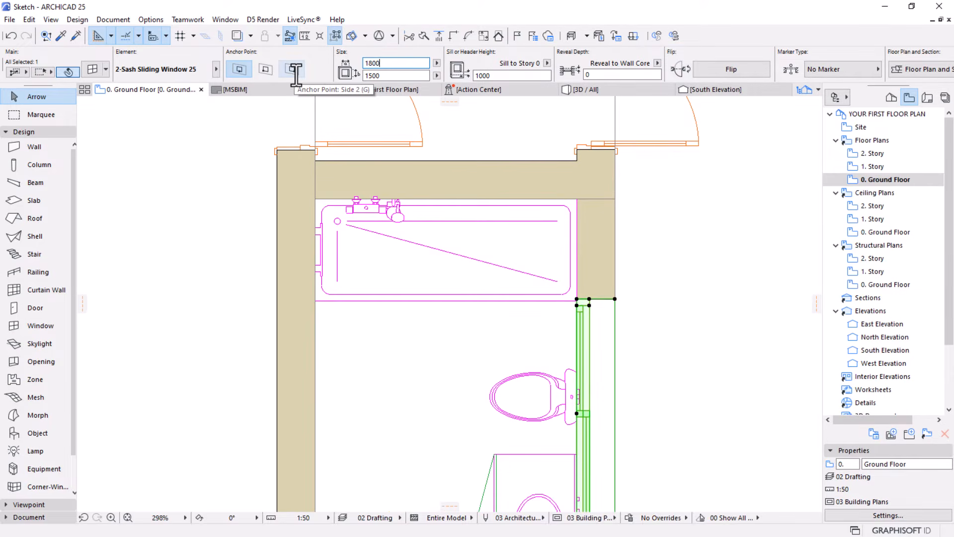
click(566, 342)
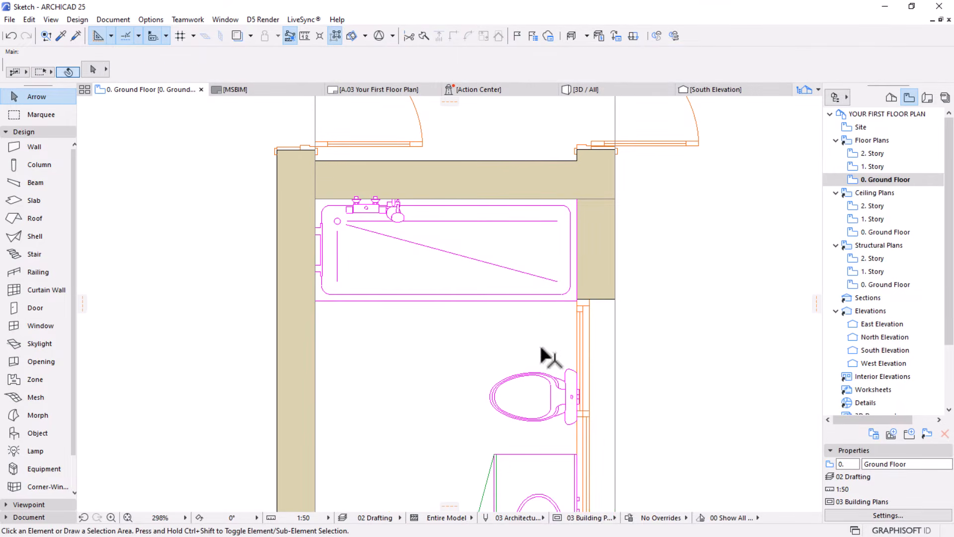
Examine the stretched shower cabin's symbol and its fit with the surrounding walls, window and bathroom fixtures
scroll(541, 348, down, 4)
middle_drag(541, 348, 536, 279)
scroll(461, 279, up, 2)
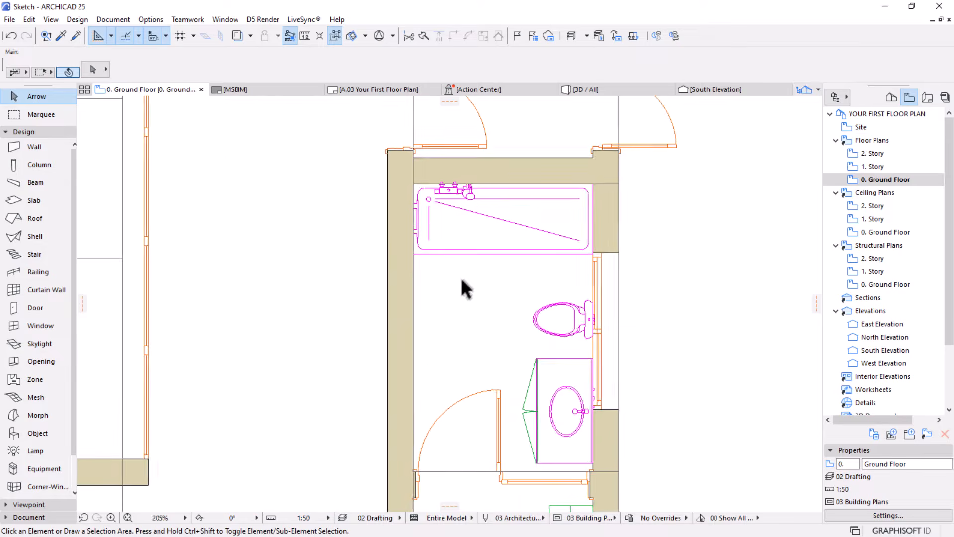
scroll(454, 199, up, 4)
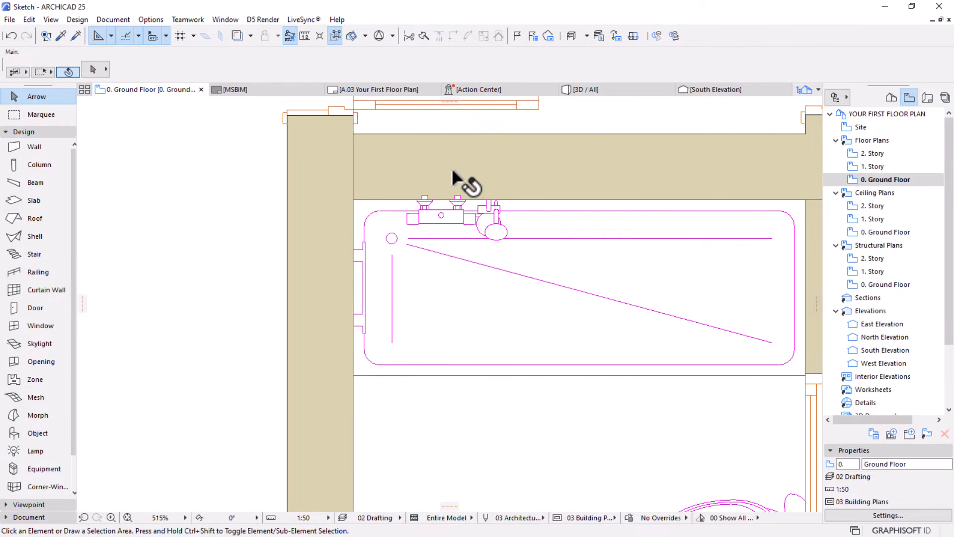
scroll(394, 256, down, 1)
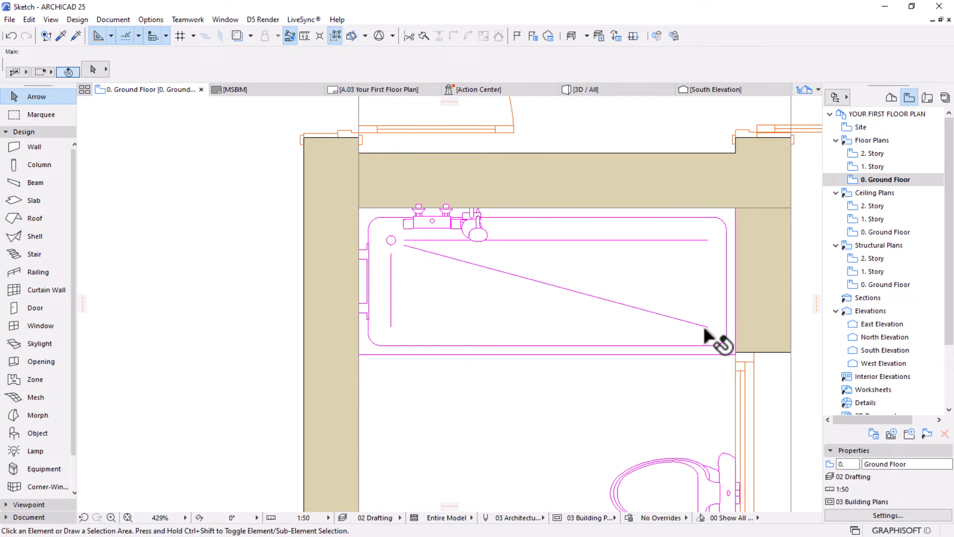
scroll(505, 315, down, 4)
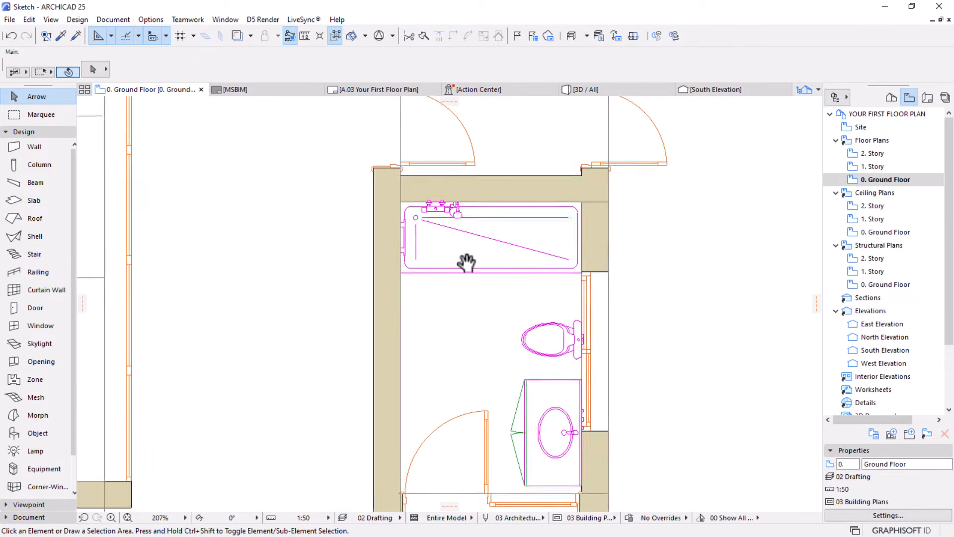
scroll(465, 260, down, 5)
scroll(419, 213, up, 4)
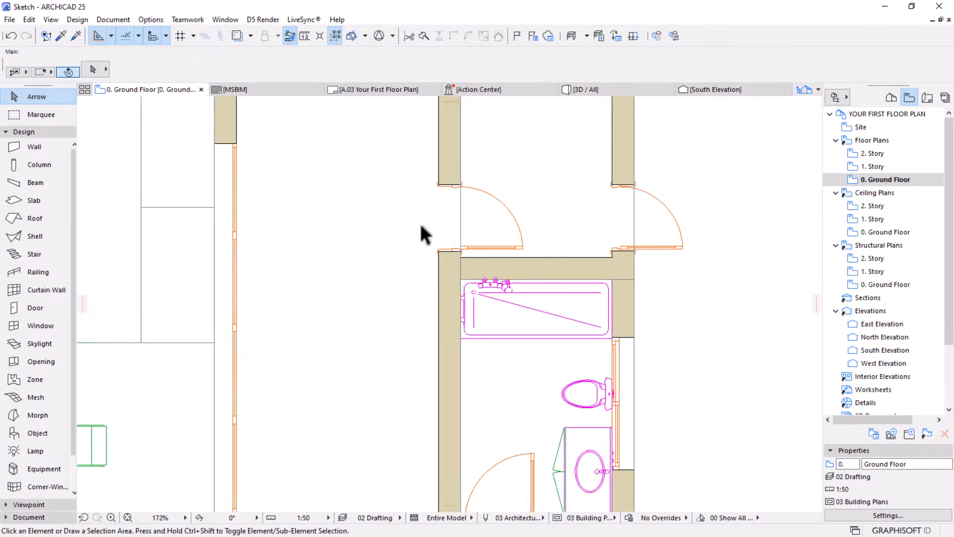
click(522, 315)
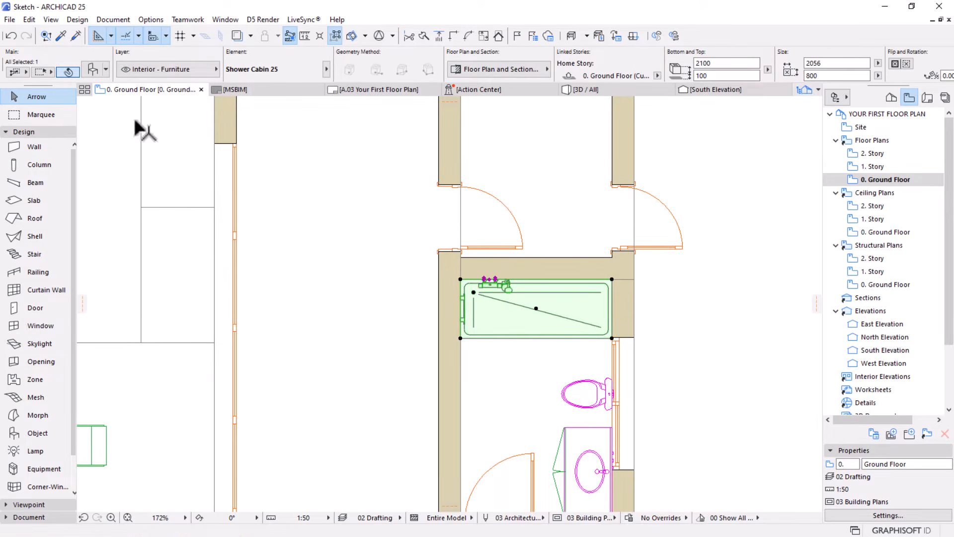
click(95, 69)
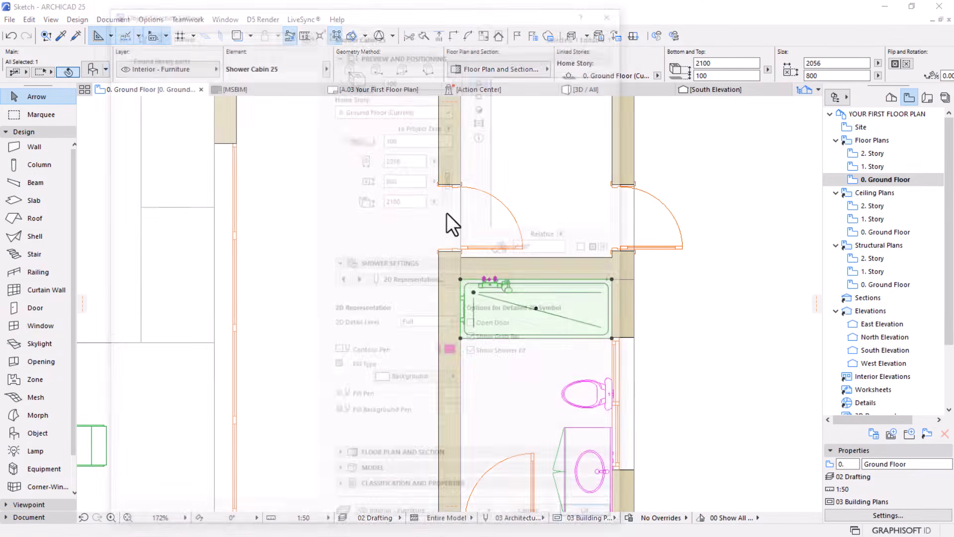
key(Escape)
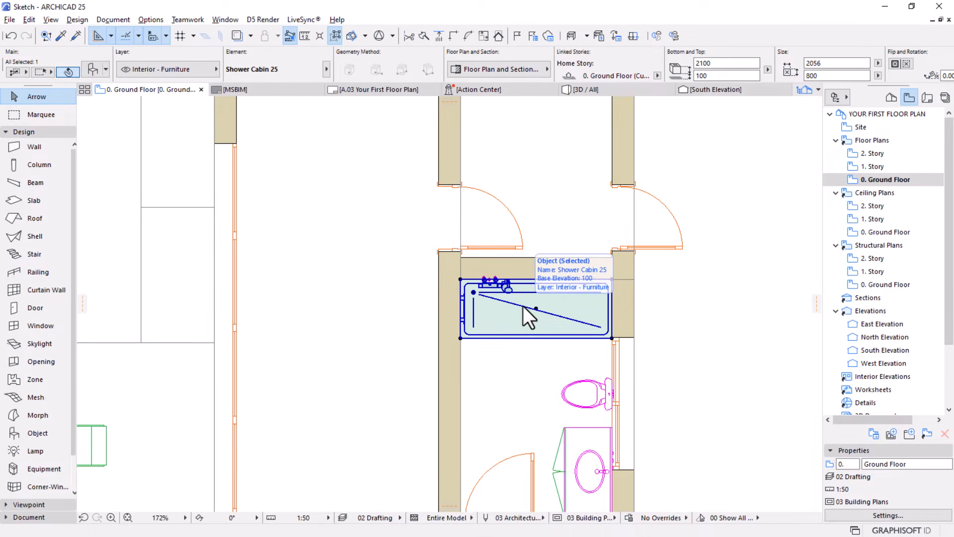
Replace the bathroom's shower cabin with the rectangular Shower Tray 25, using symbol Type 1
alt+click(522, 305)
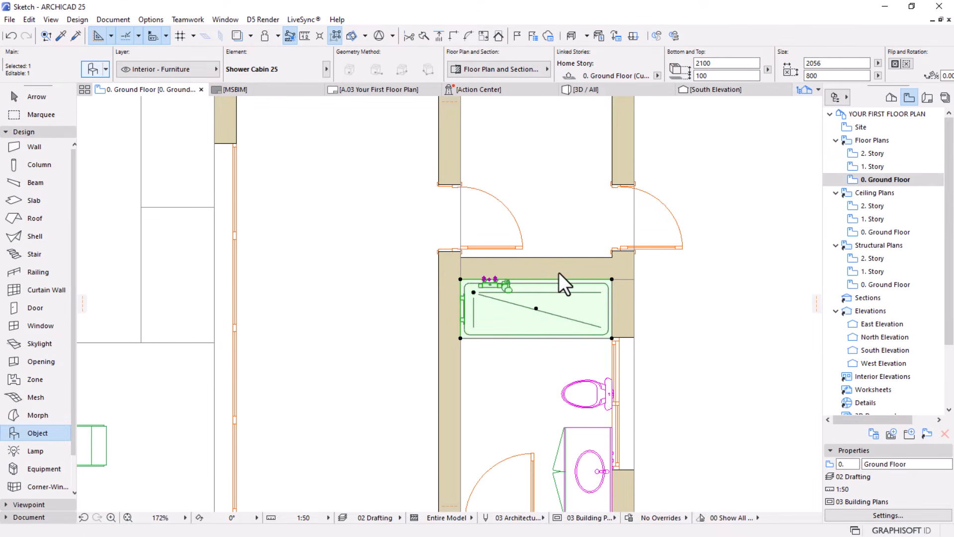
key(ctrl+t)
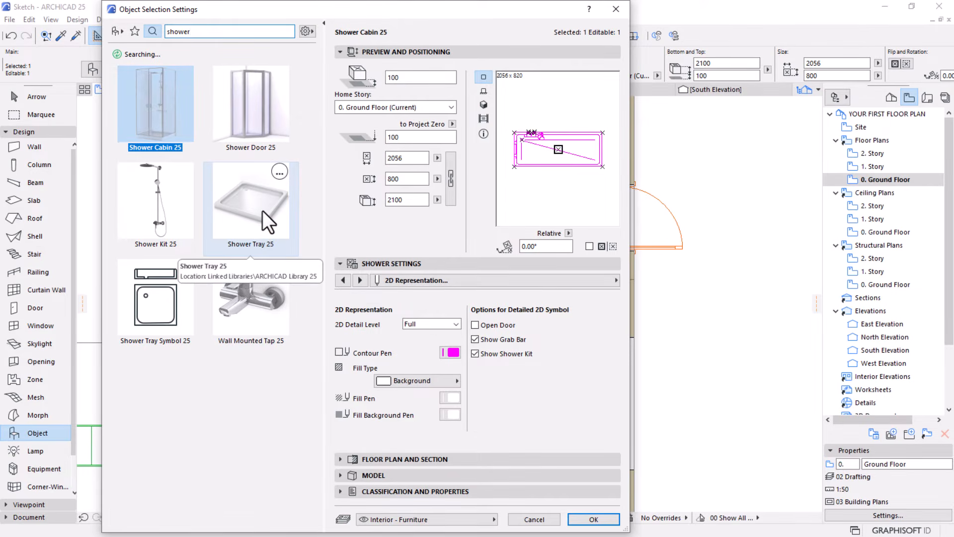
click(263, 210)
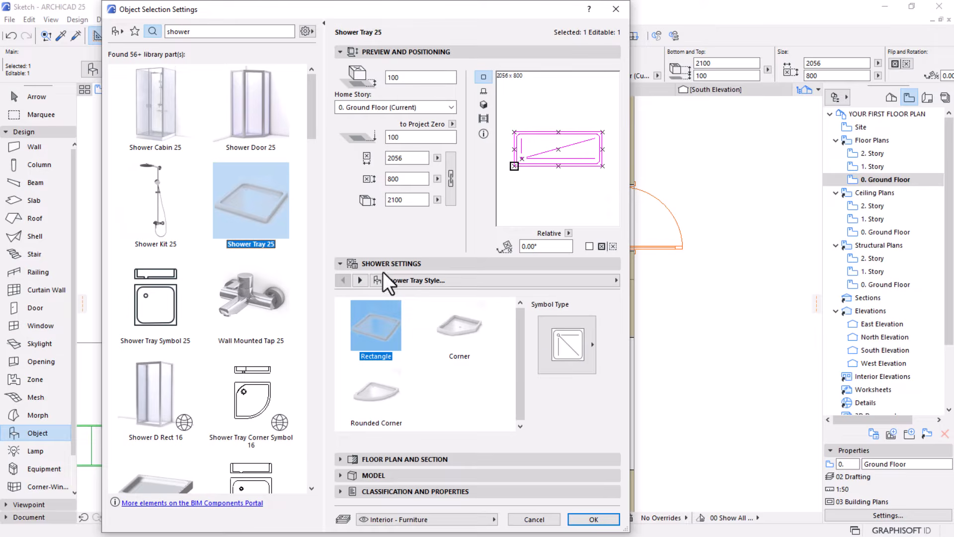
click(547, 353)
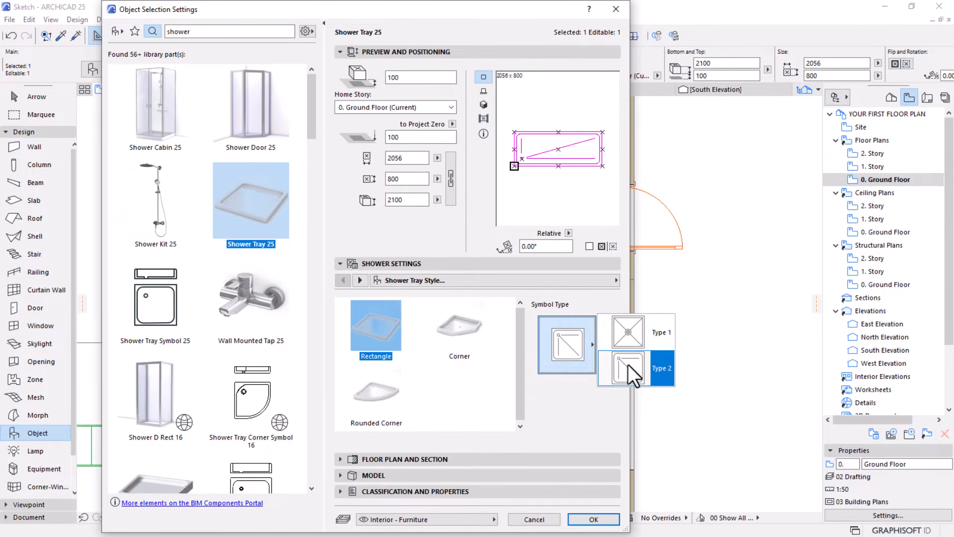
click(630, 344)
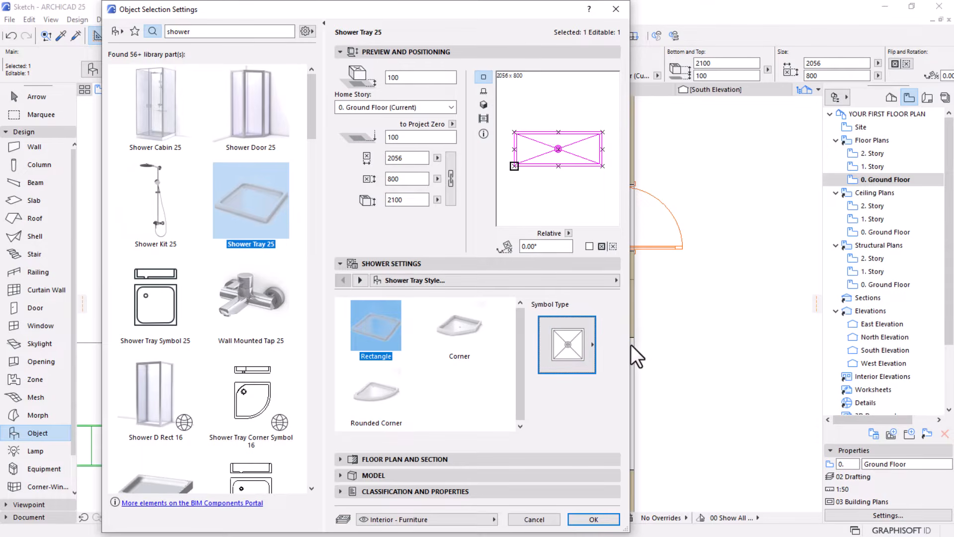
click(595, 518)
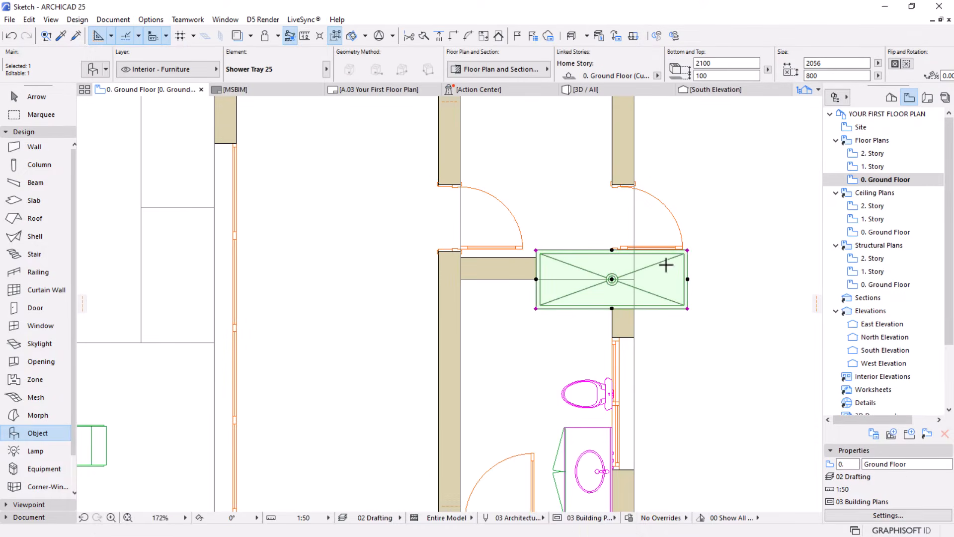
Move the shower tray by its northwest corner into the bathroom's northwest inner corner, then deselect it
key(ctrl+d)
click(536, 250)
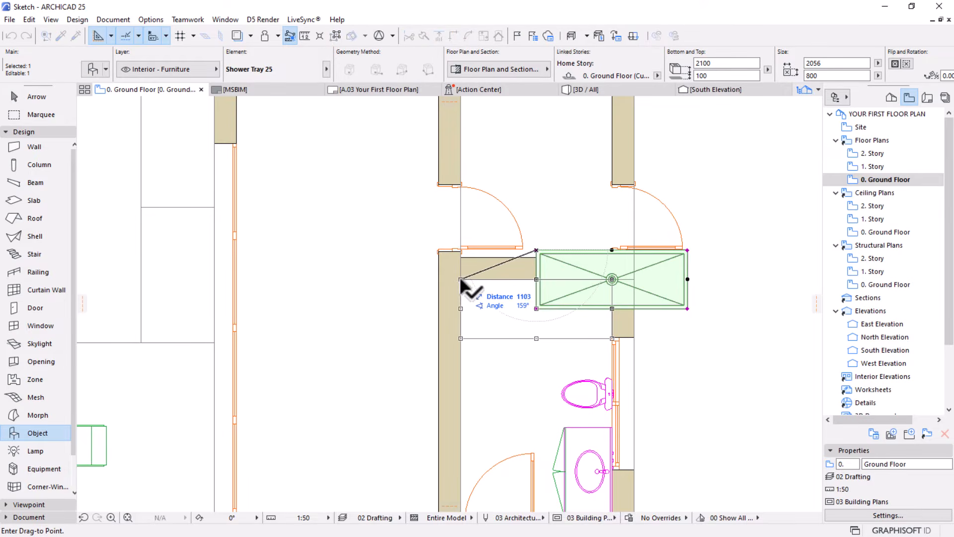
click(461, 280)
key(Escape)
scroll(530, 250, down, 5)
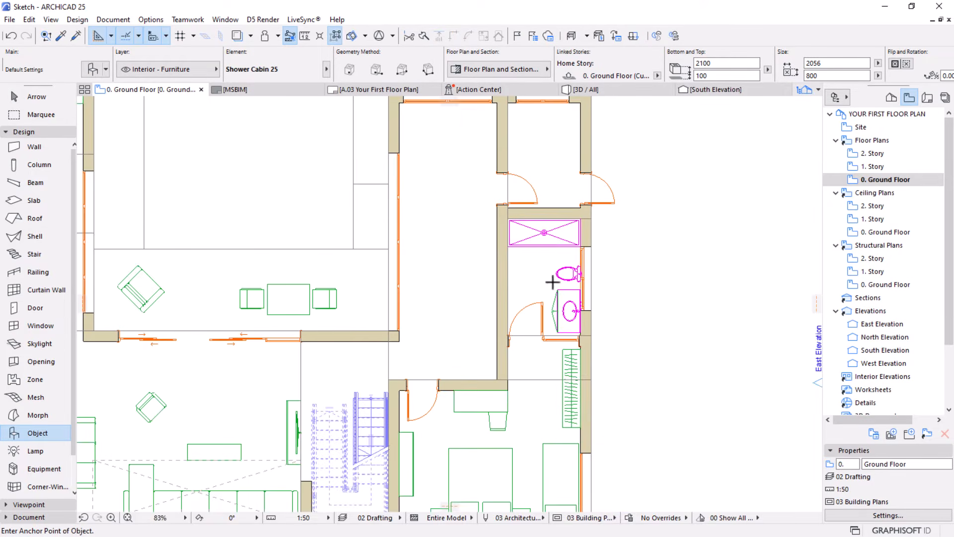
scroll(522, 267, down, 4)
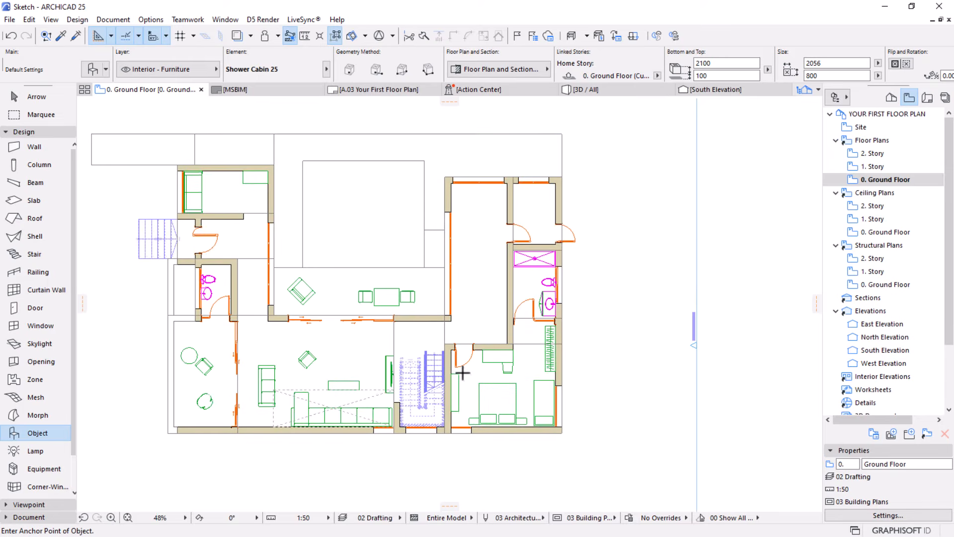
scroll(534, 275, up, 9)
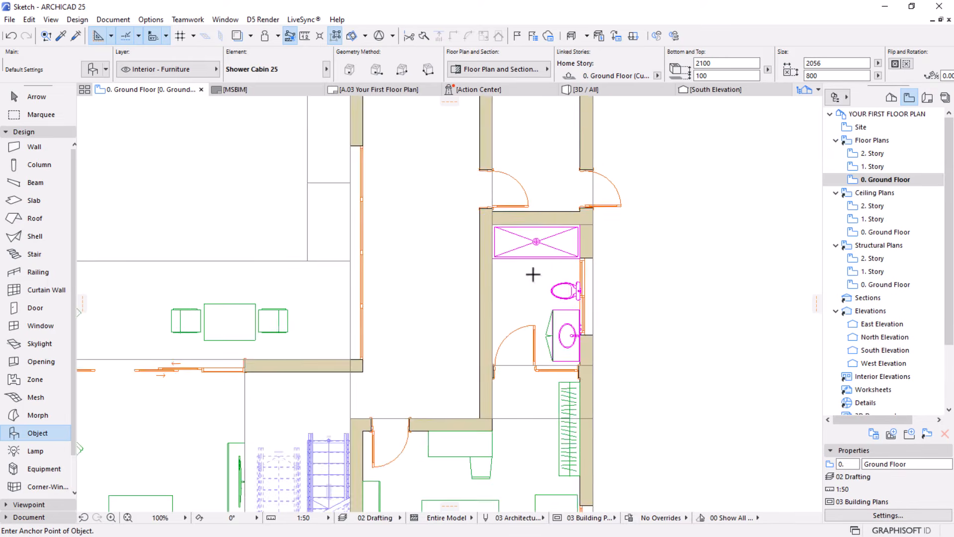
key(Escape)
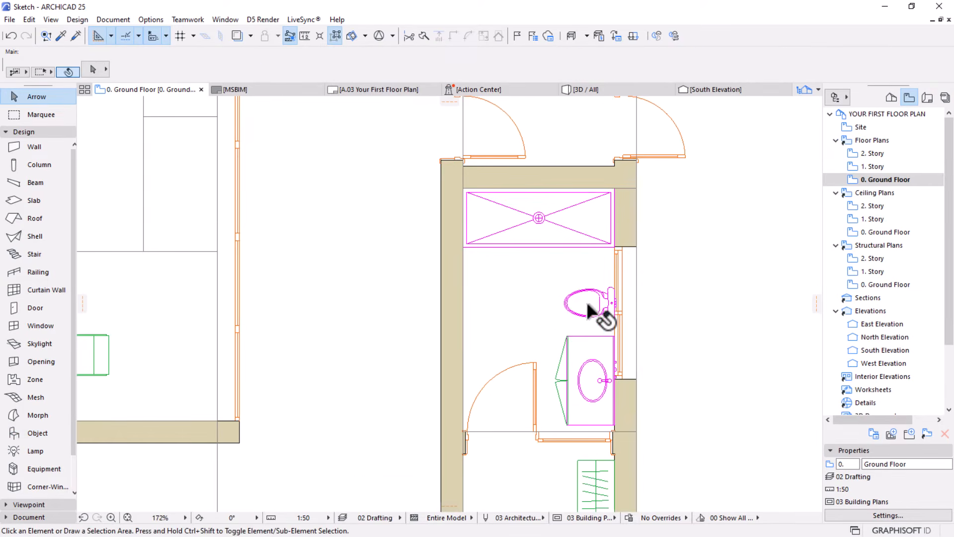
Move the bathroom's toilet 100 mm north along the window wall and deselect it
click(586, 300)
key(ctrl+d)
click(691, 321)
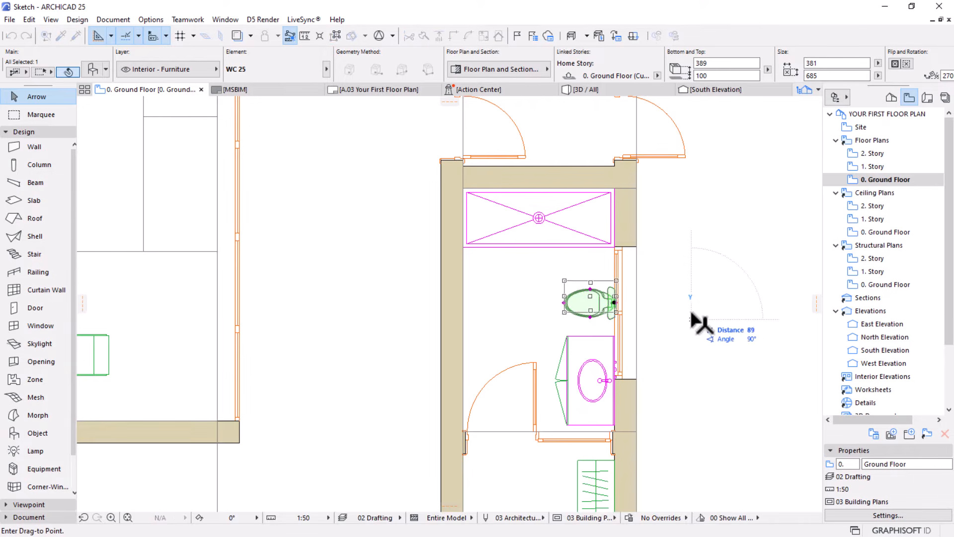
text(100)
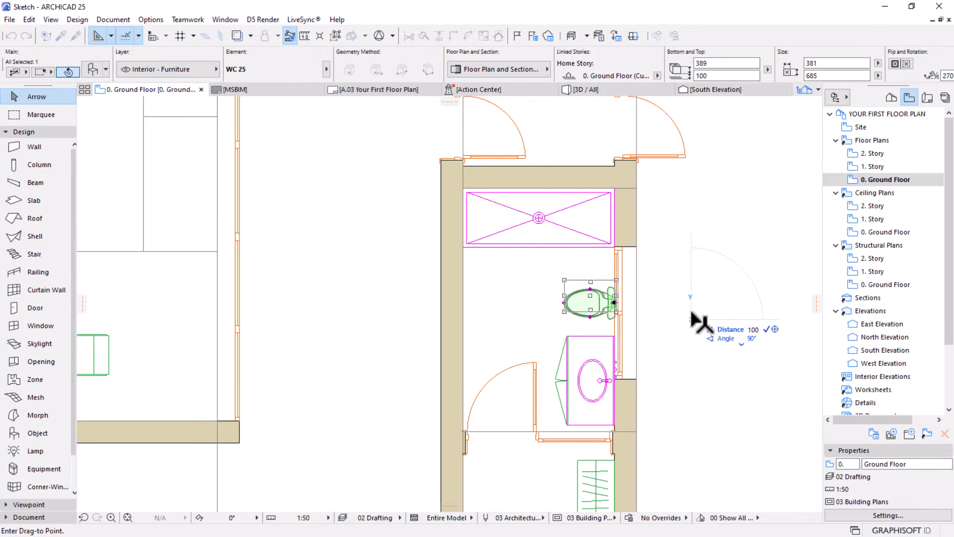
key(Return)
key(Escape)
Stretch the south end of the bathroom's sliding window back to the basin cabinet's north edge, making it 1220 mm wide
scroll(494, 276, down, 3)
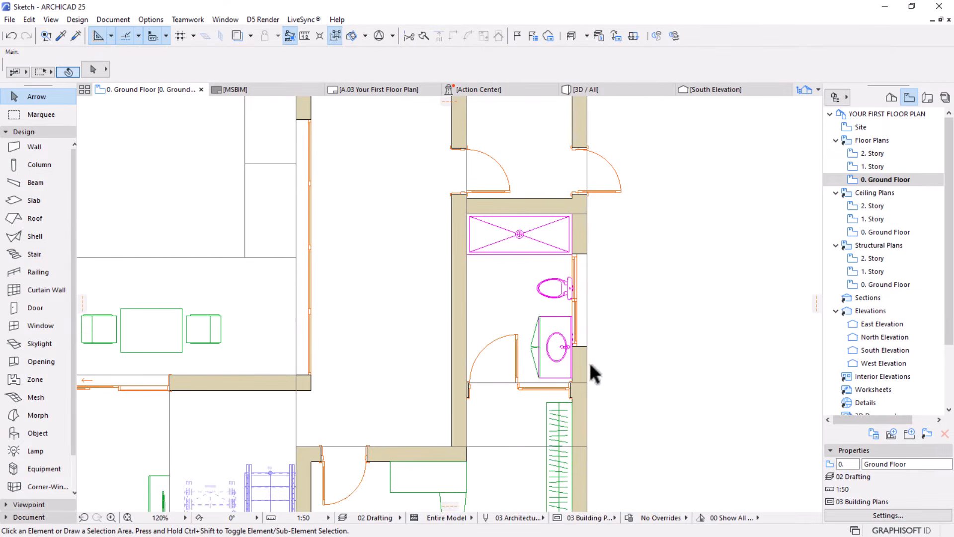
scroll(579, 362, down, 3)
scroll(567, 298, up, 5)
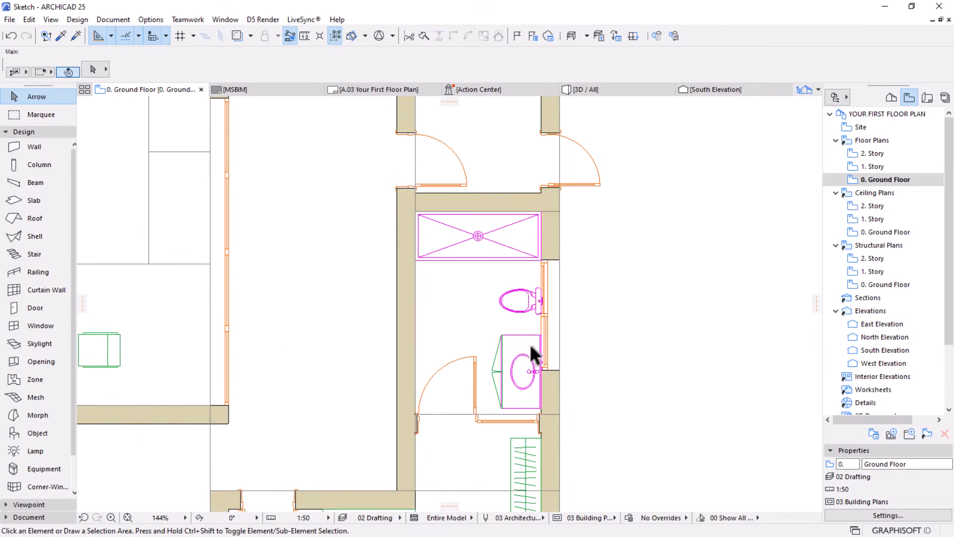
scroll(527, 356, up, 3)
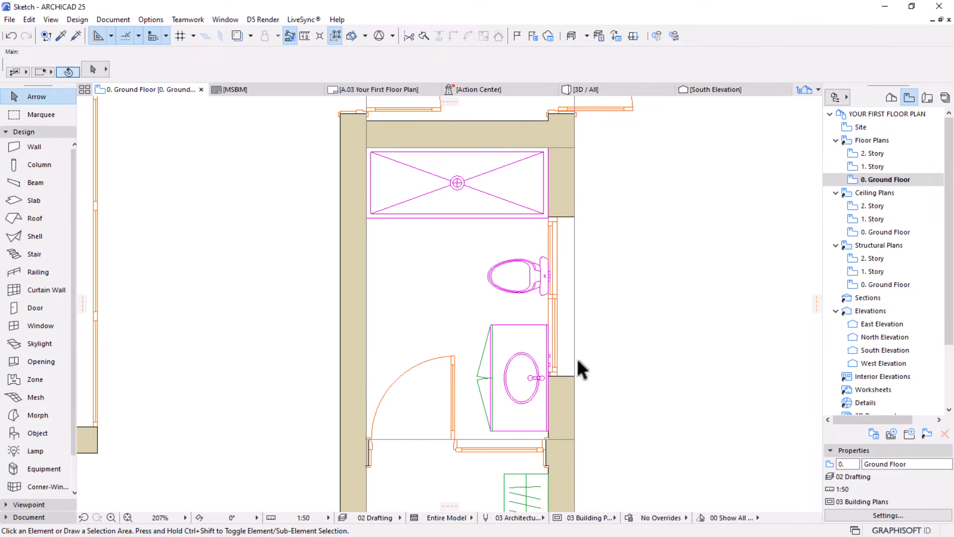
click(575, 376)
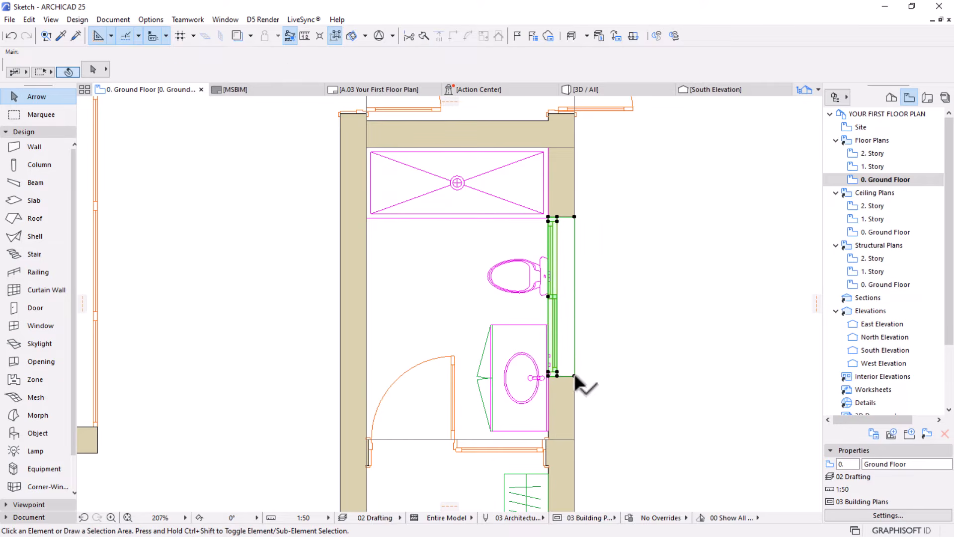
click(575, 376)
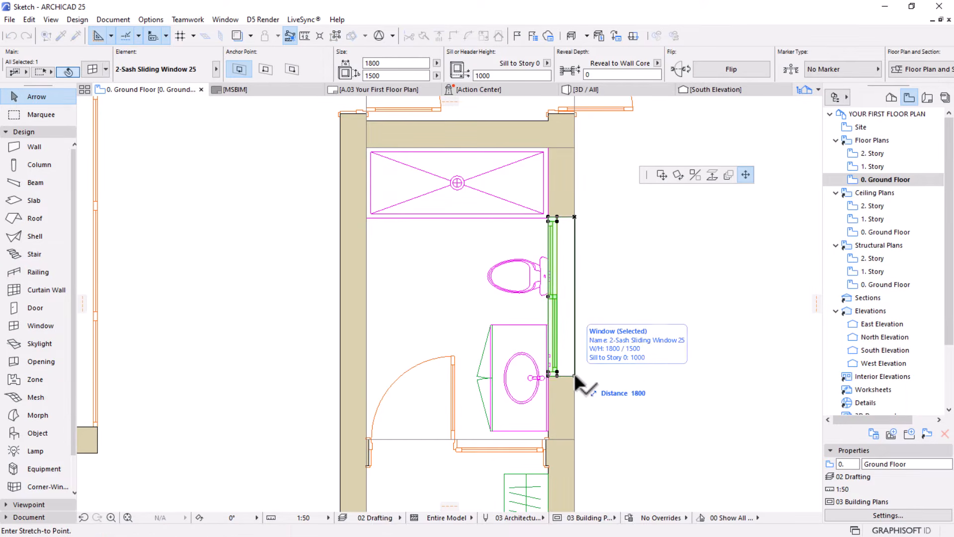
click(552, 324)
Trim the window's north end to the shower tray's front edge, making it 1207 mm wide, and deselect it
scroll(549, 208, up, 3)
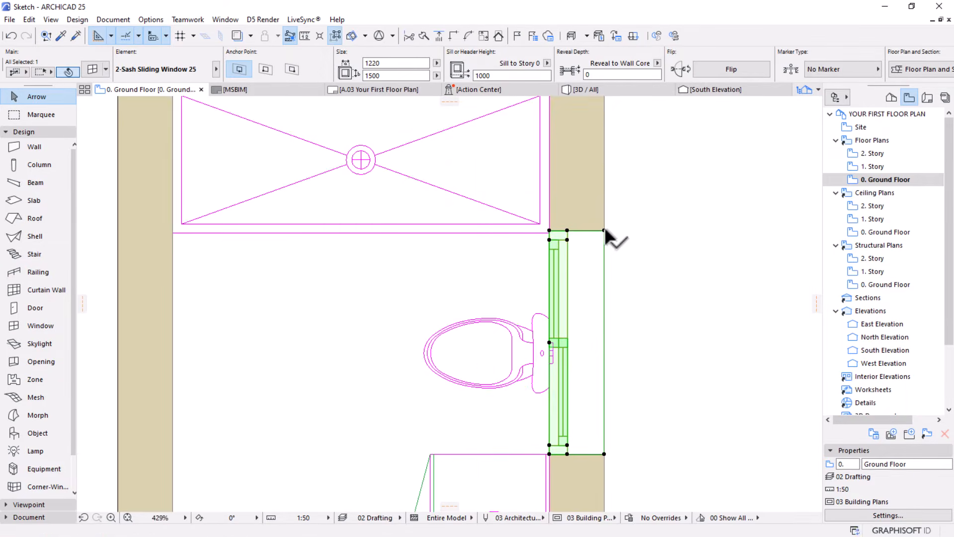
click(603, 230)
click(550, 231)
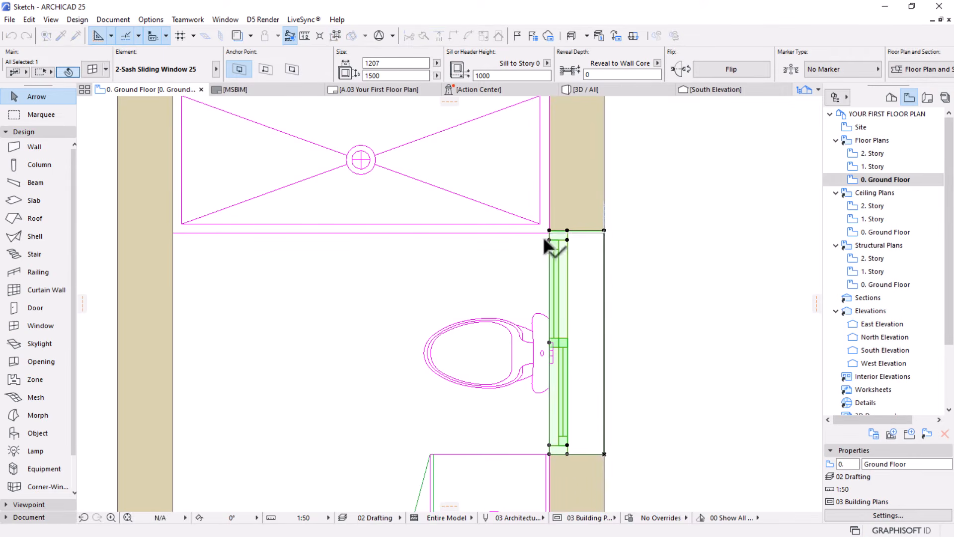
scroll(524, 276, down, 4)
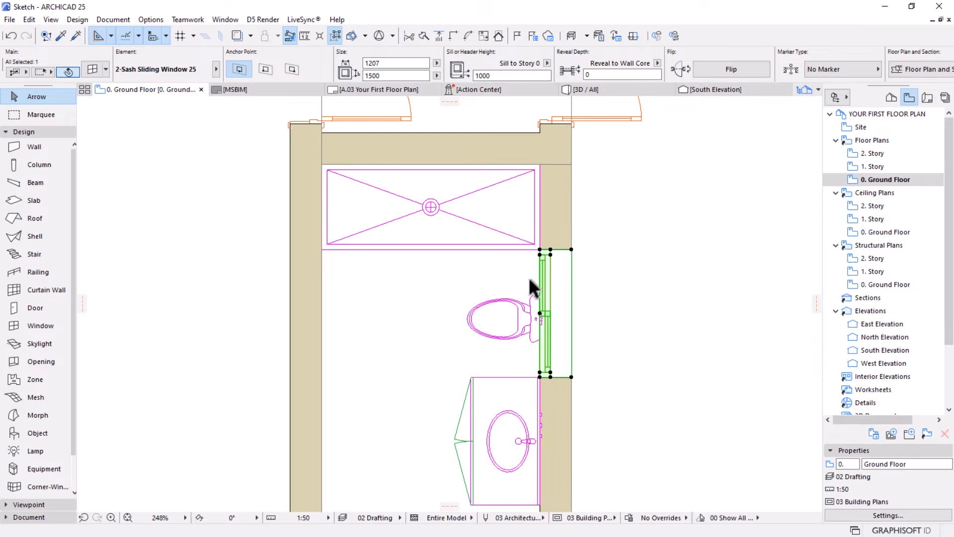
click(637, 335)
Open the Object tool's default settings and browse the library to the Furniture Layouts 25 folder
scroll(546, 301, down, 5)
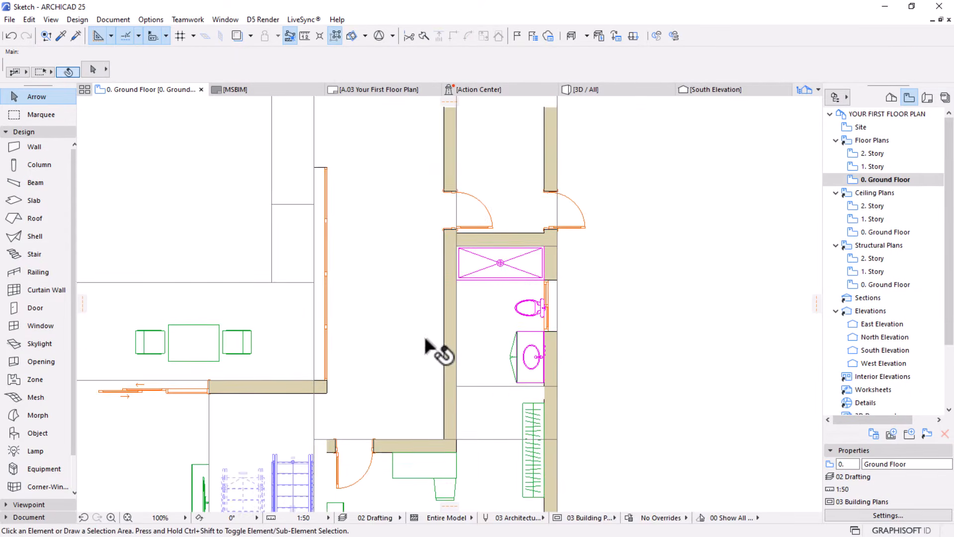
middle_drag(426, 337, 525, 307)
scroll(521, 308, down, 3)
scroll(476, 311, down, 1)
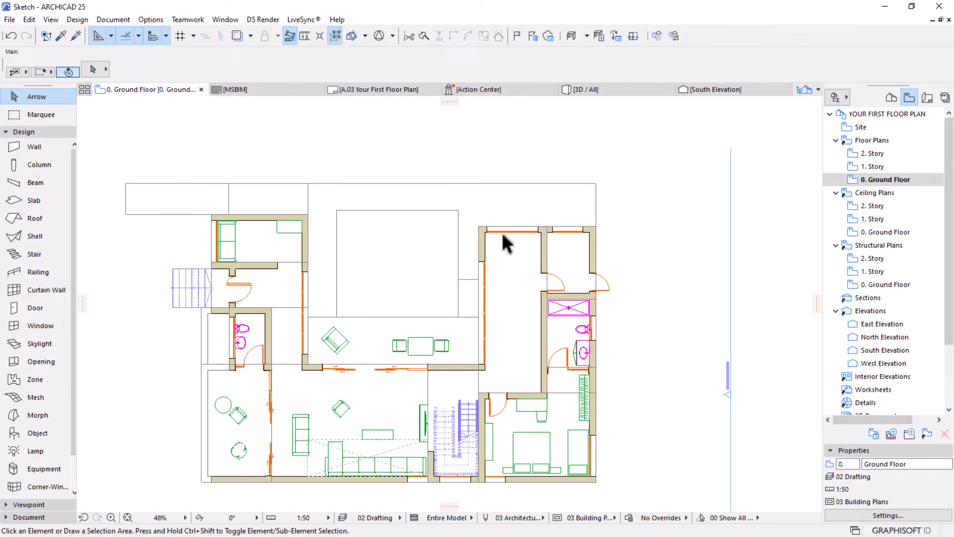
scroll(507, 244, up, 2)
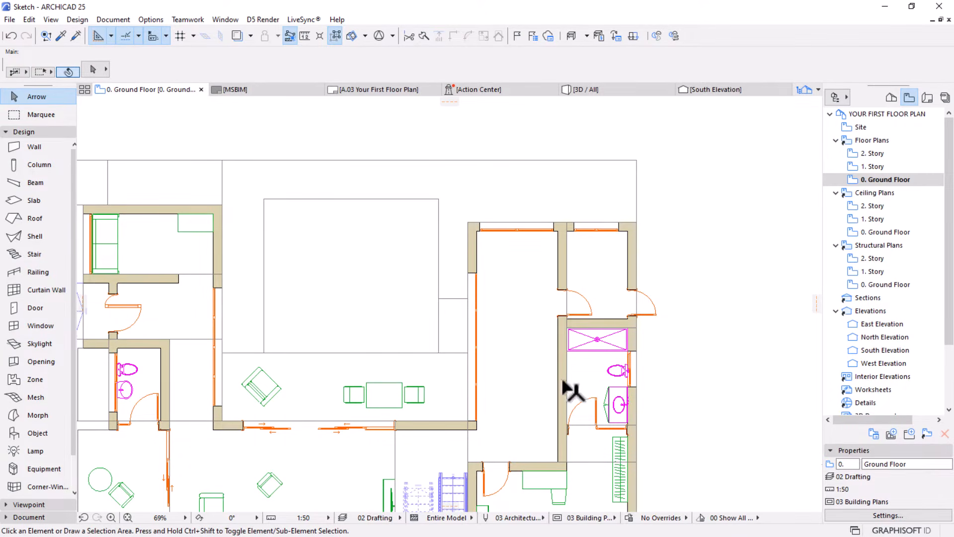
scroll(532, 365, up, 1)
middle_drag(531, 365, 542, 318)
key(w)
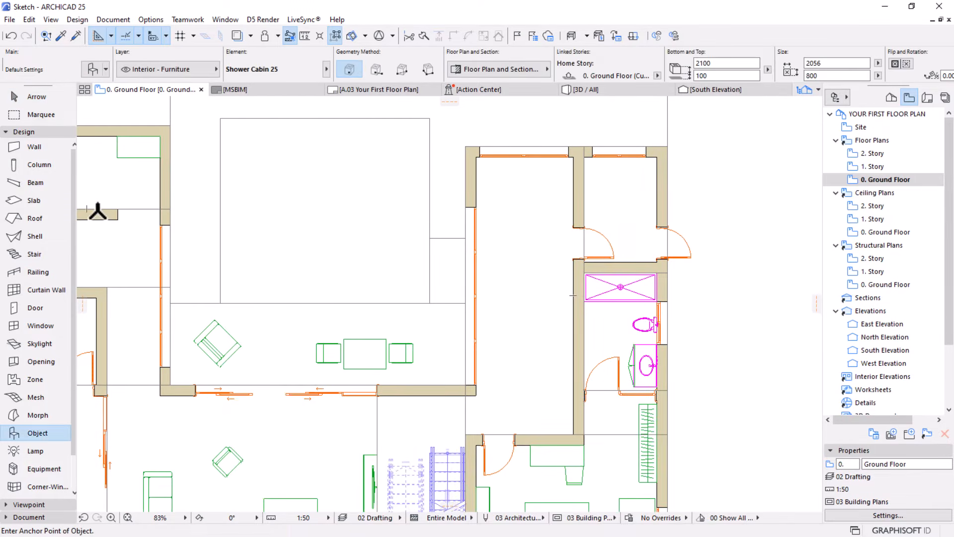
click(89, 76)
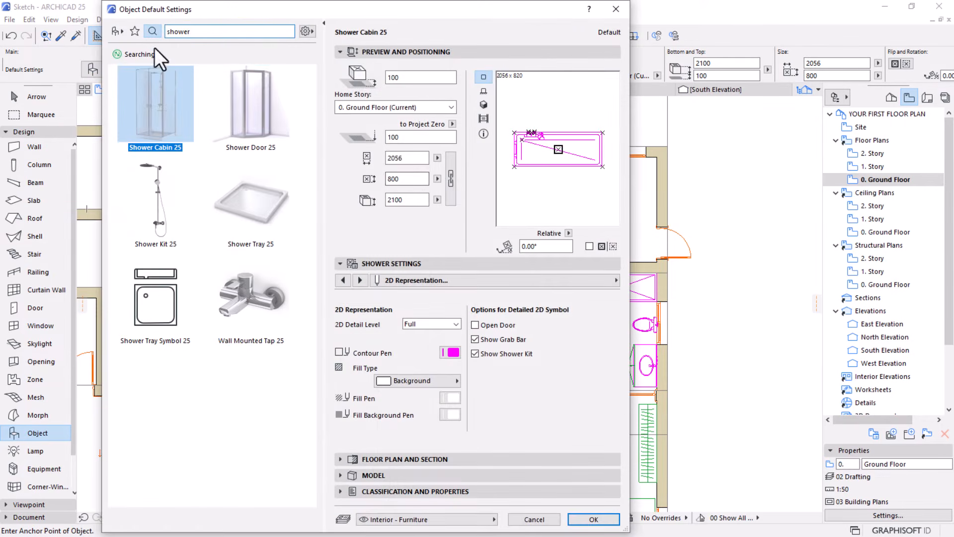
click(115, 32)
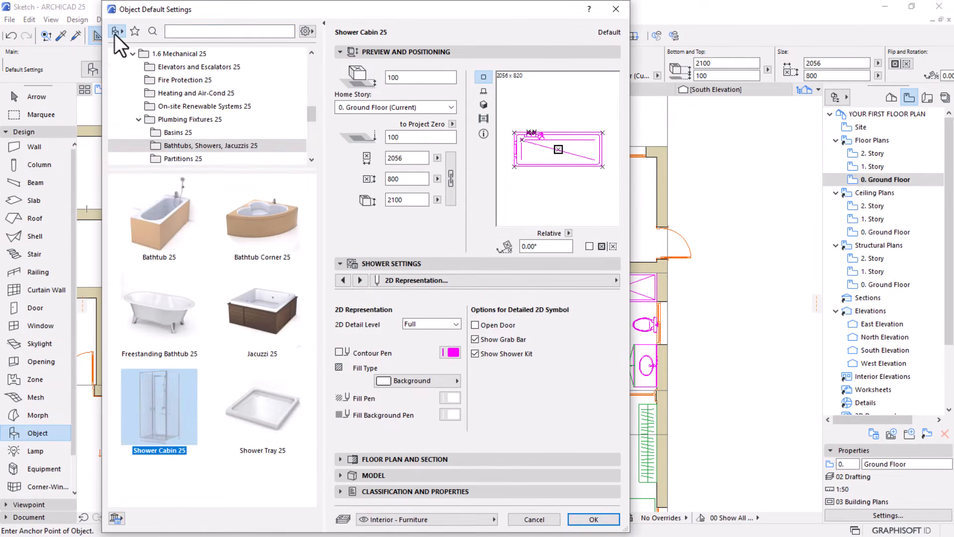
scroll(206, 154, up, 5)
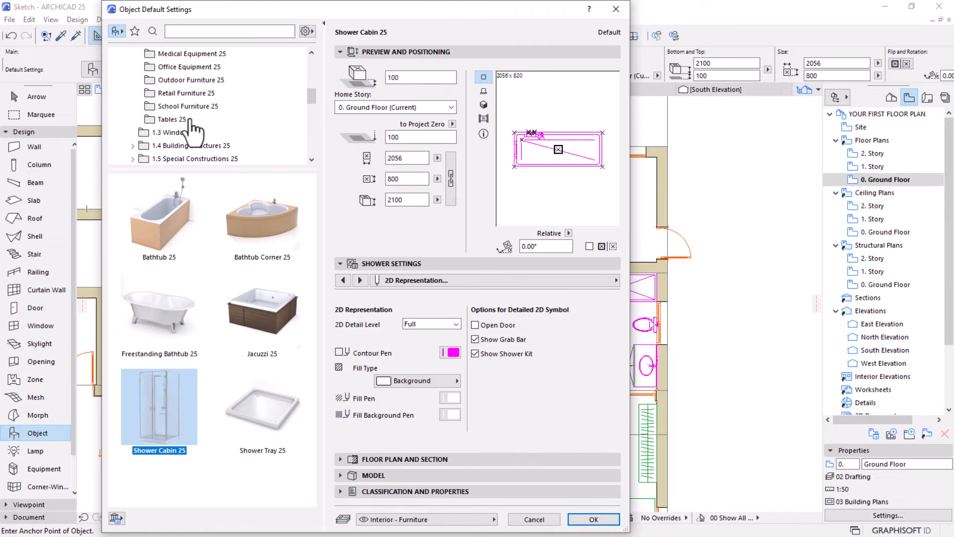
scroll(214, 97, up, 1)
click(194, 80)
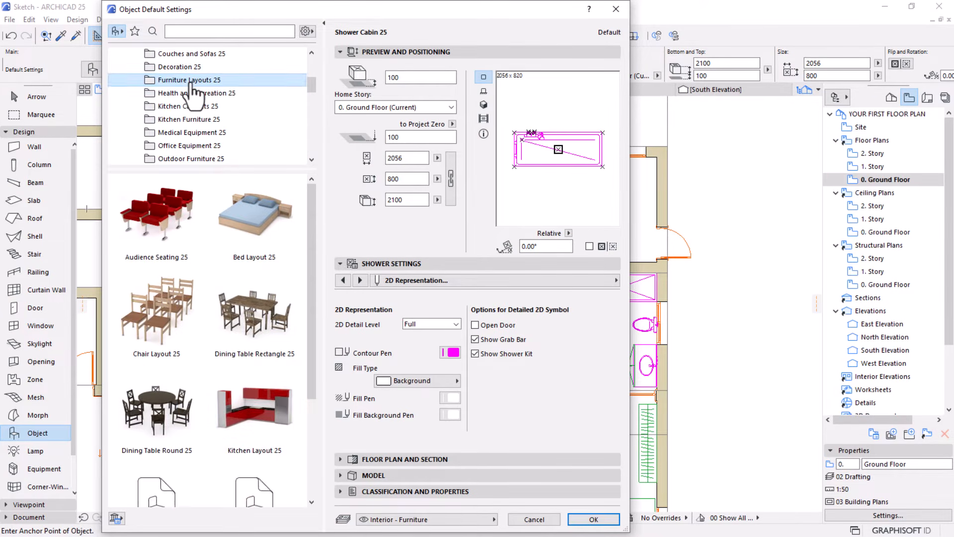
Compare the rectangular and round dining table layouts and choose Dining Table Rectangle 25
click(236, 327)
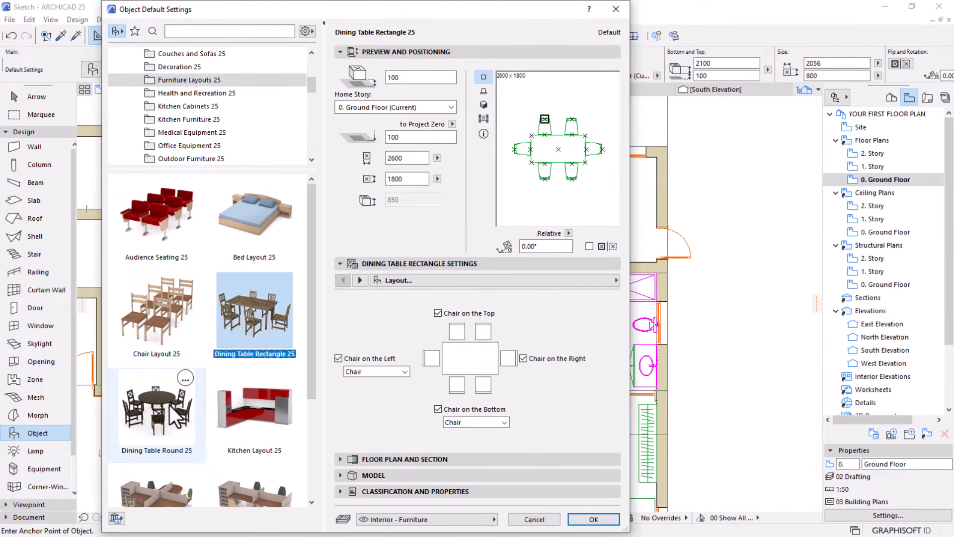
click(153, 407)
click(224, 348)
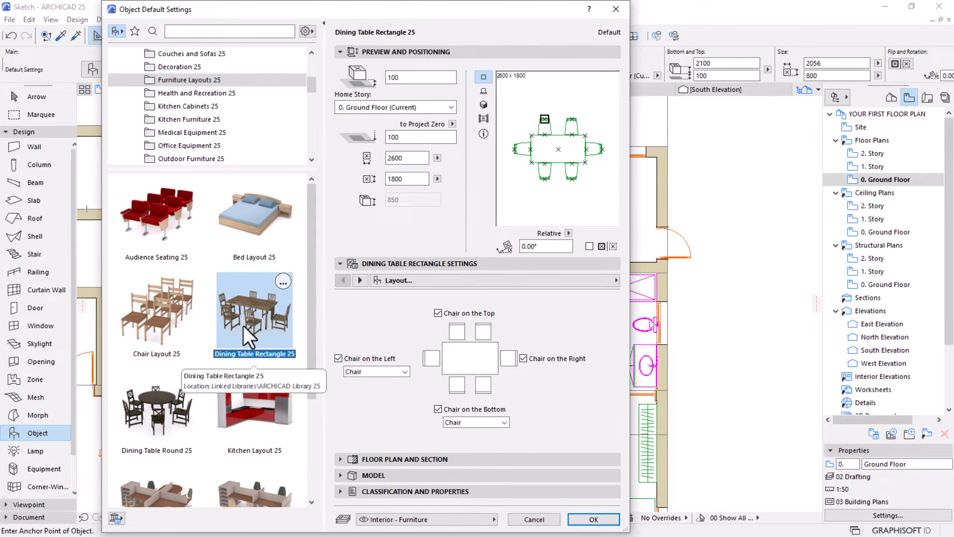
click(166, 417)
click(256, 317)
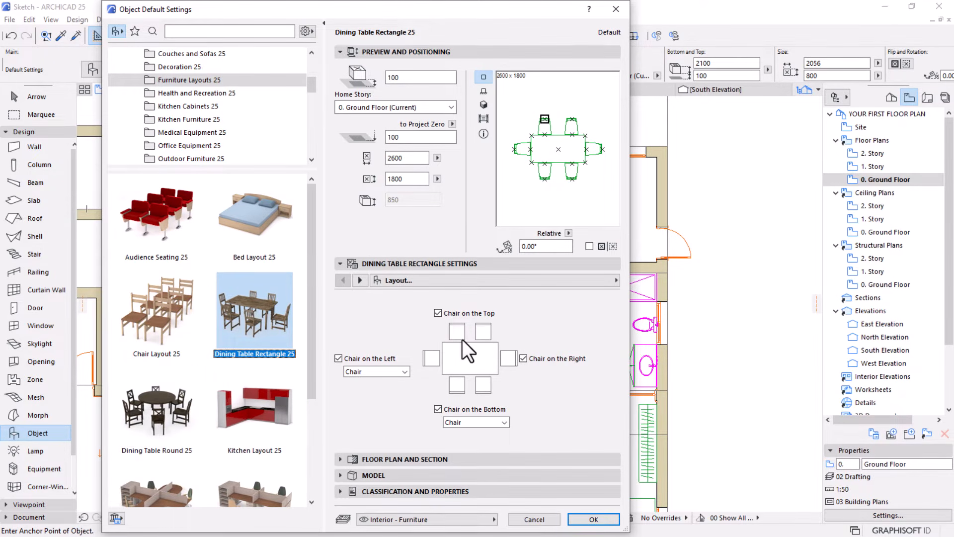
Remove the chairs from all four sides of the dining table layout and accept the object settings
click(527, 360)
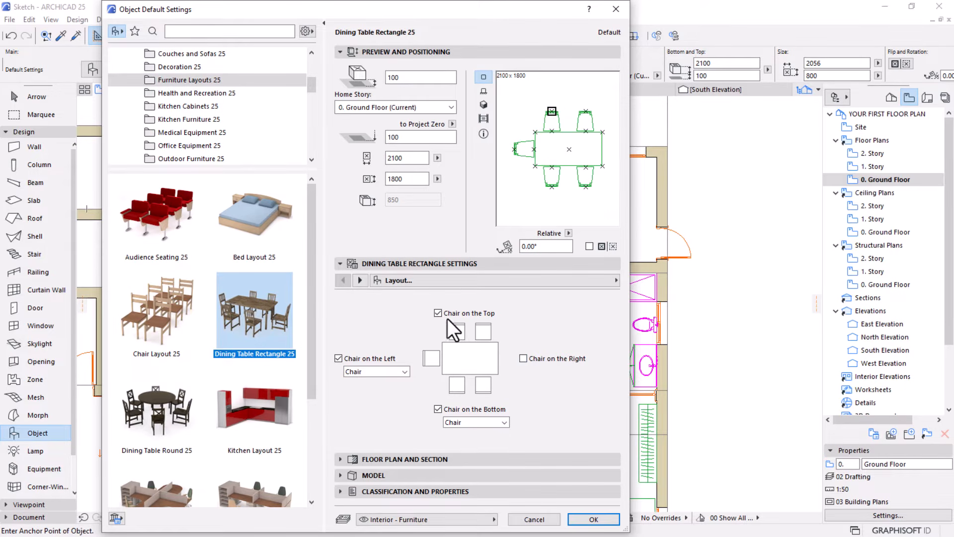
click(439, 313)
click(438, 409)
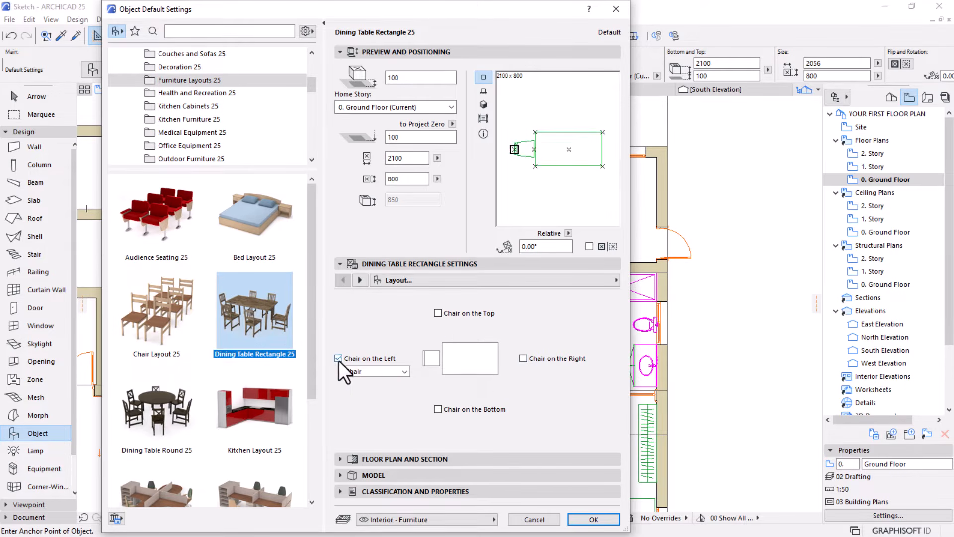
click(339, 358)
click(593, 519)
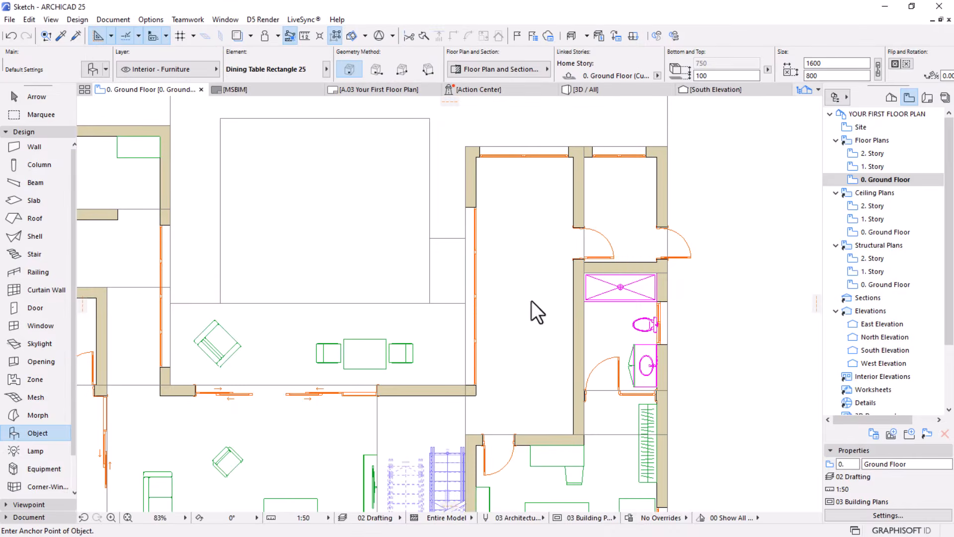
Place the dining table in the long room beside the bathroom and set its depth to 1000 mm
click(549, 356)
scroll(545, 375, up, 3)
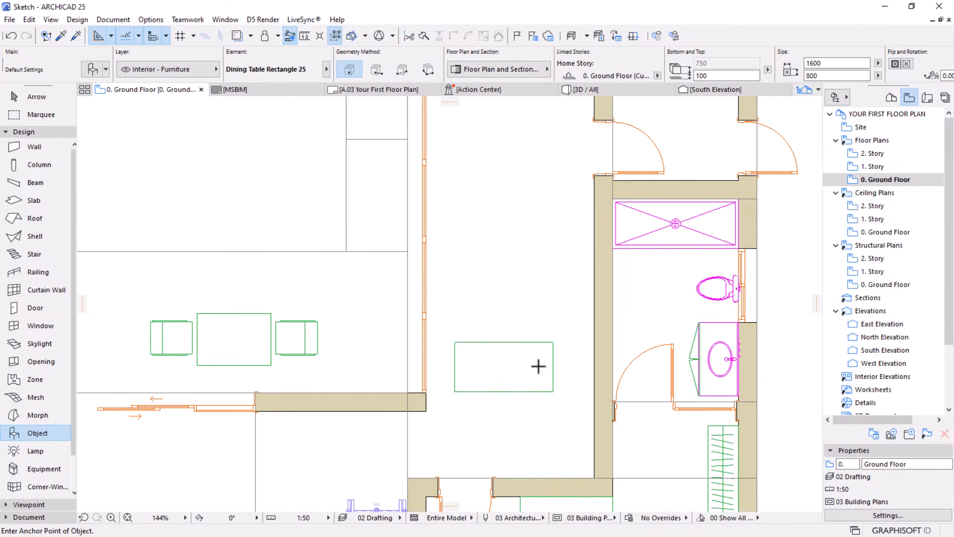
key(Escape)
click(499, 370)
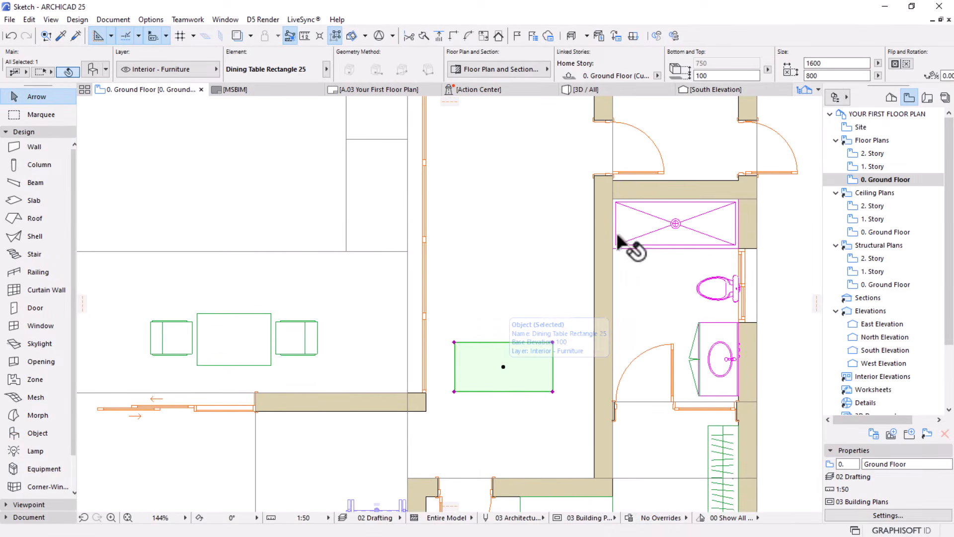
click(839, 65)
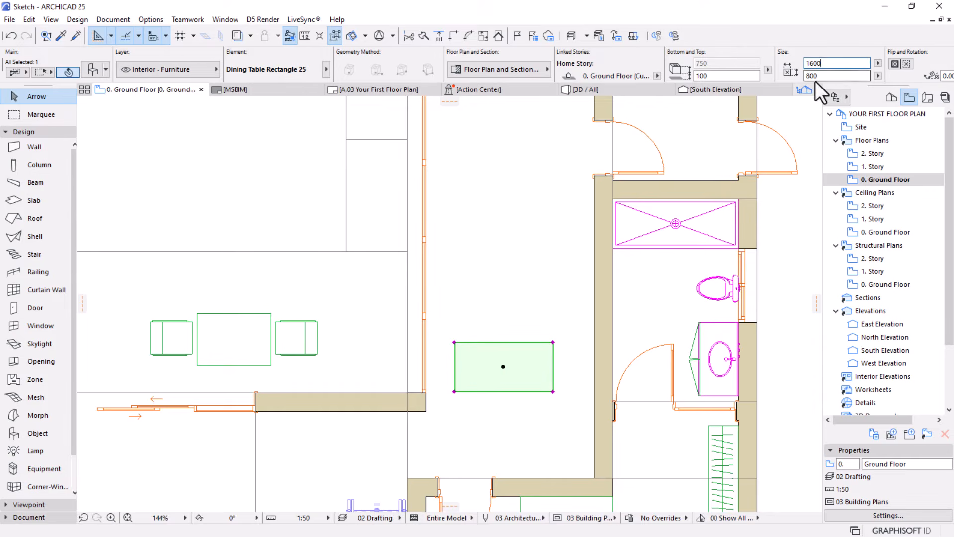
key(Tab)
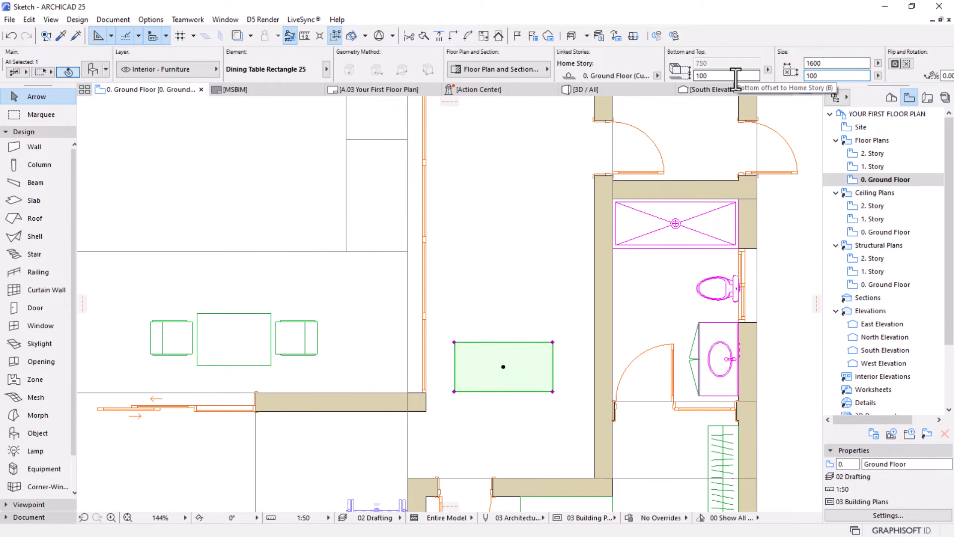
key(Return)
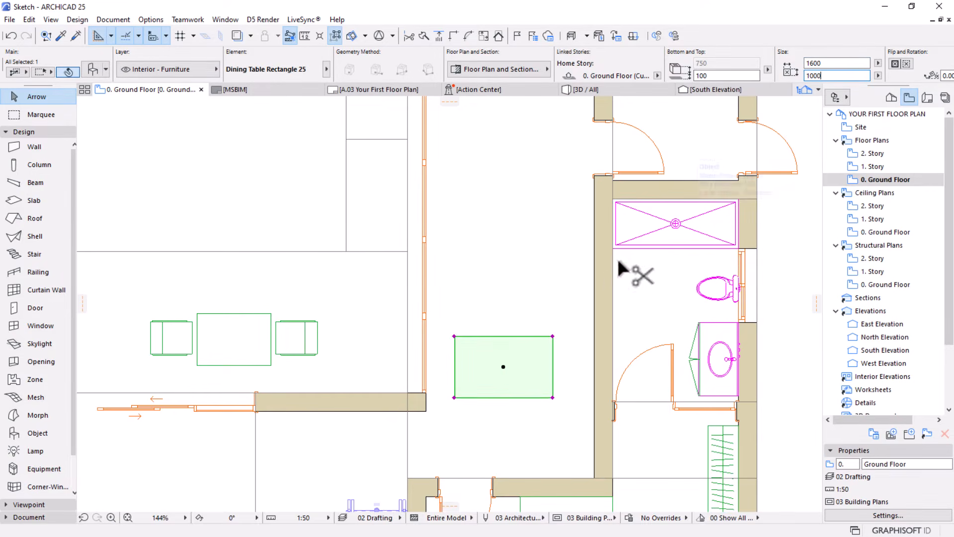
Move the dining table by its northeast corner against the wall shared with the bathroom, and deselect it
key(ctrl+d)
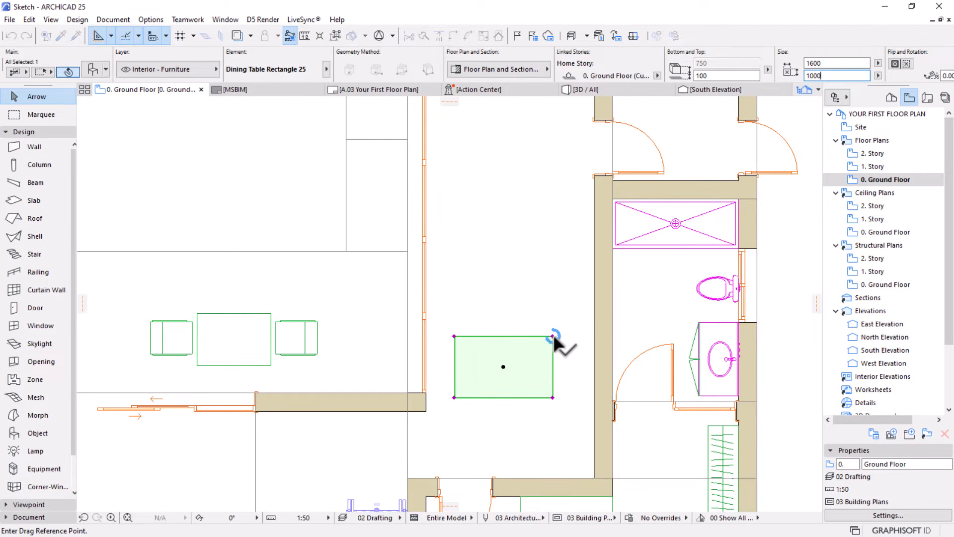
click(553, 336)
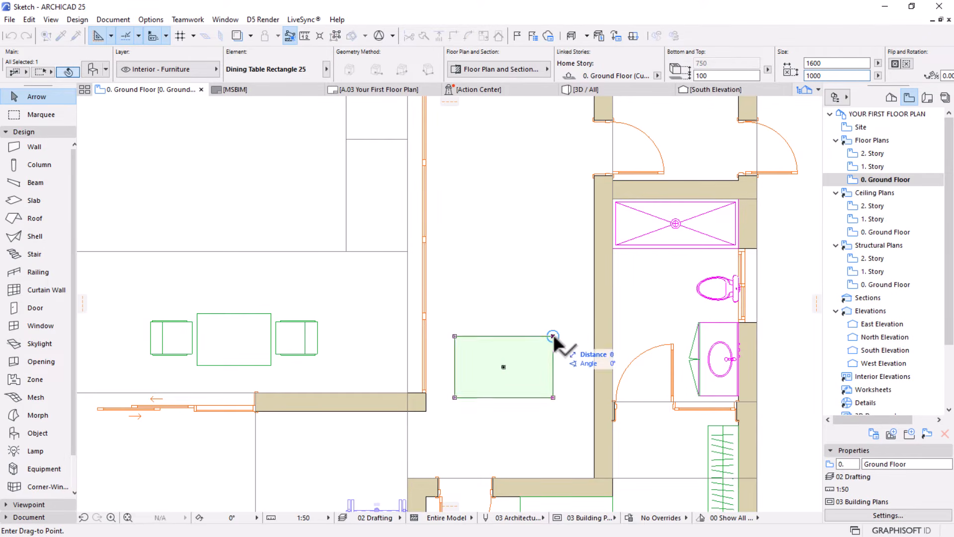
click(595, 294)
scroll(595, 294, down, 1)
scroll(550, 305, down, 3)
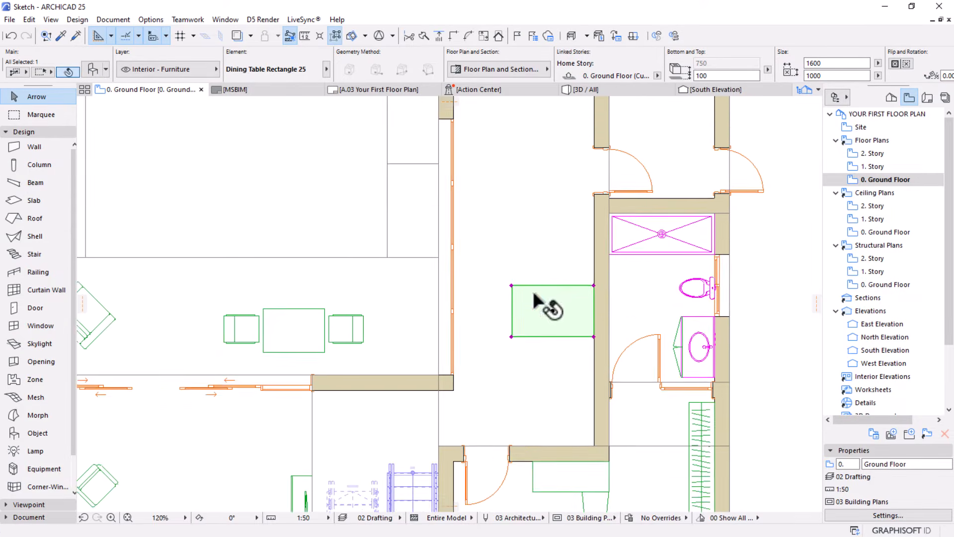
key(Escape)
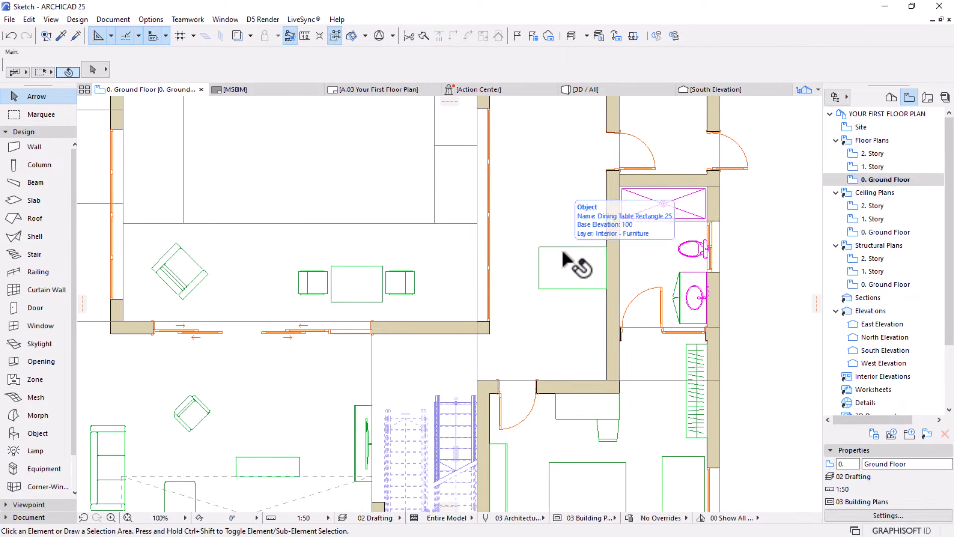
Open the Object tool's default settings and look through the chair models in the Chairs 25 folder
alt+click(413, 289)
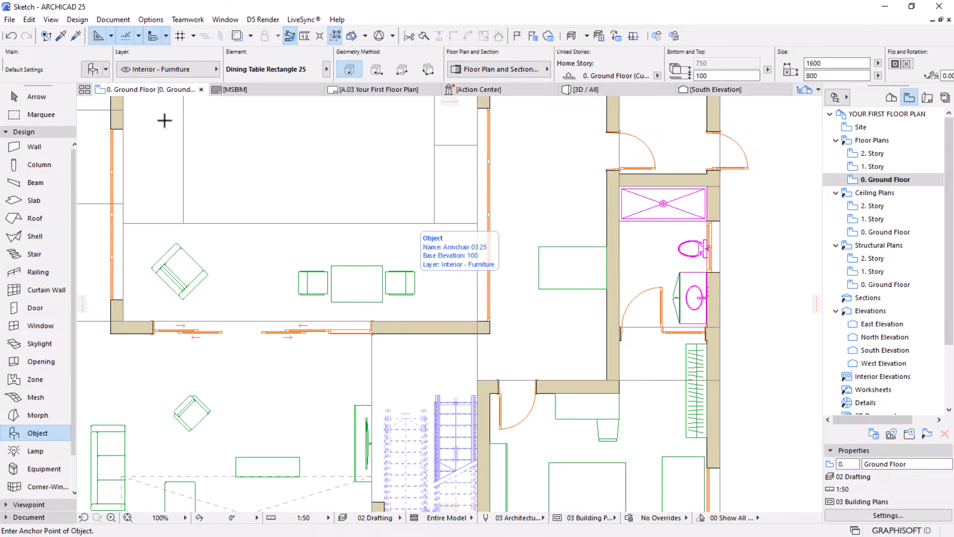
click(97, 73)
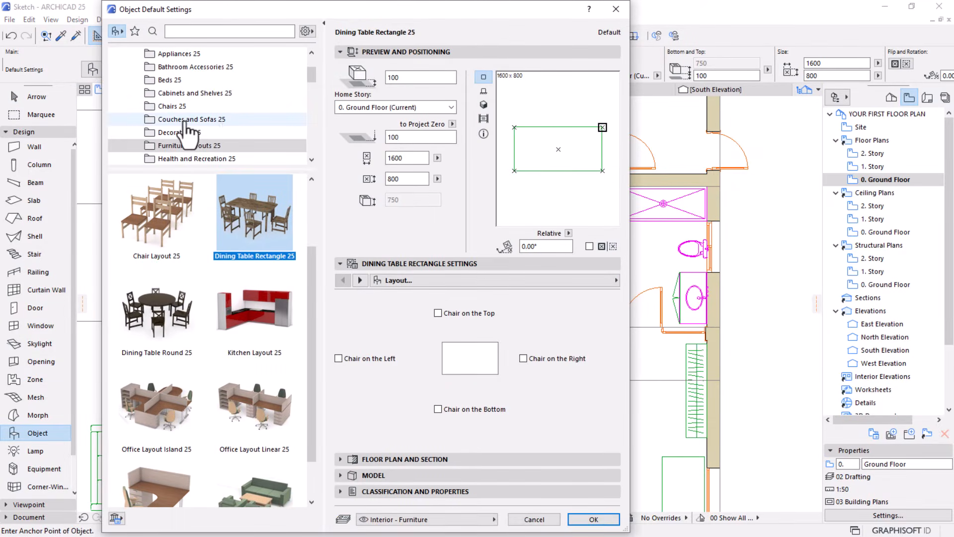
click(182, 107)
scroll(206, 254, down, 5)
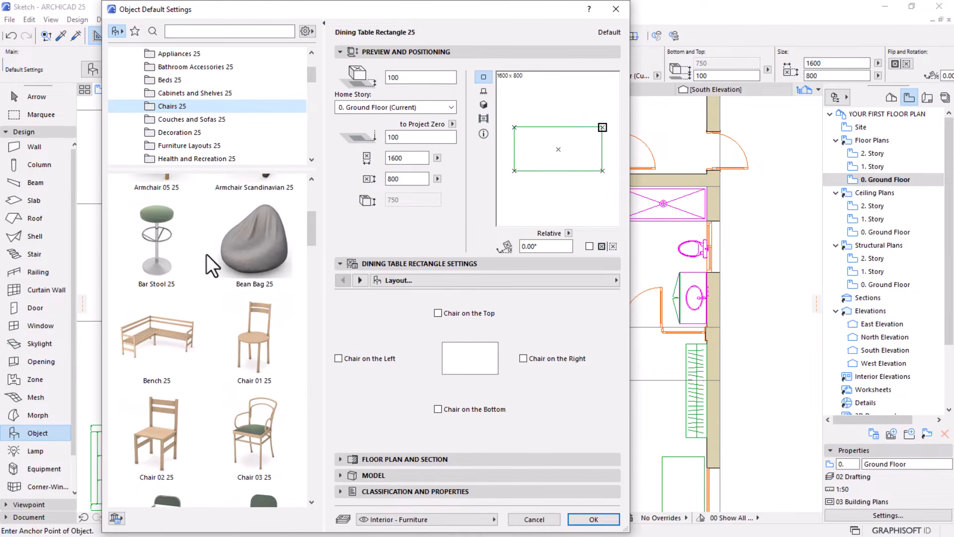
scroll(206, 254, down, 2)
scroll(207, 255, down, 2)
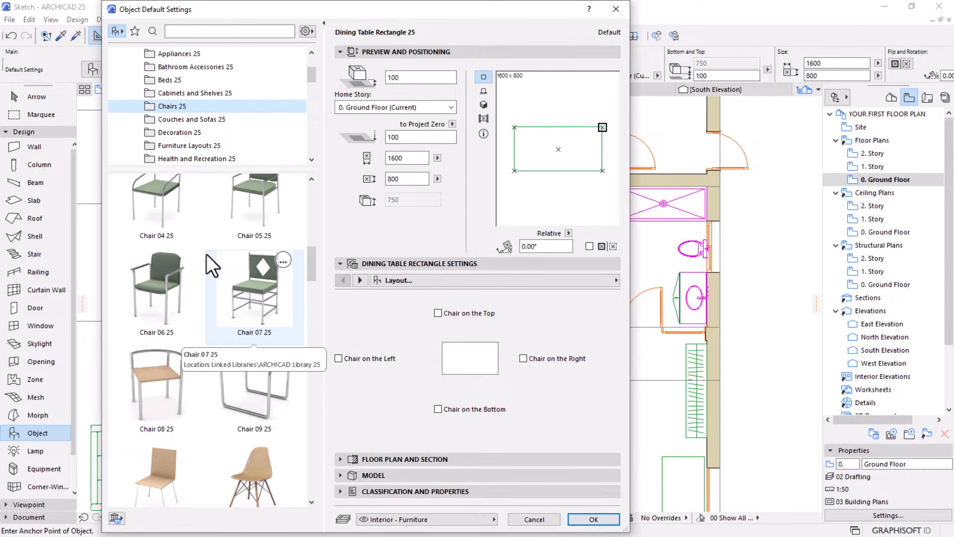
scroll(207, 255, down, 2)
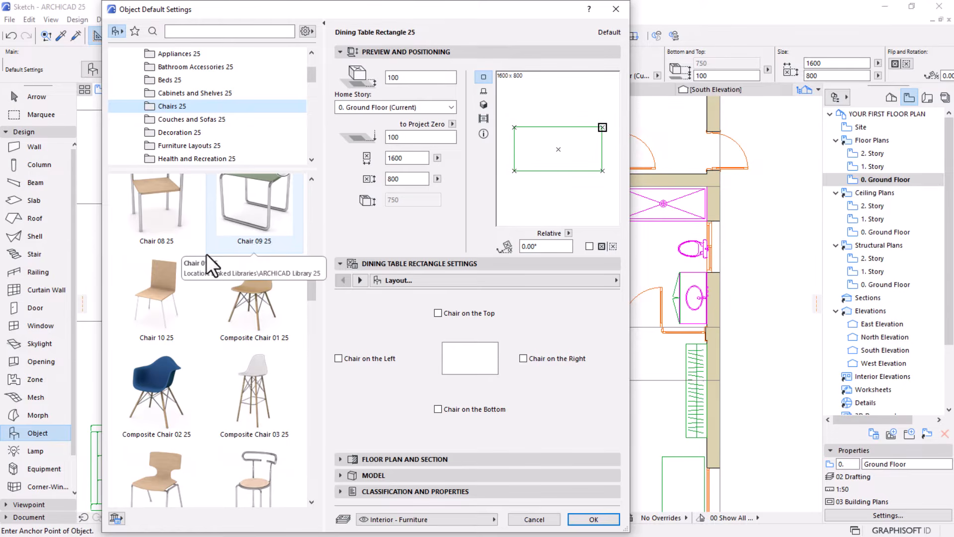
scroll(206, 263, up, 3)
scroll(256, 298, up, 6)
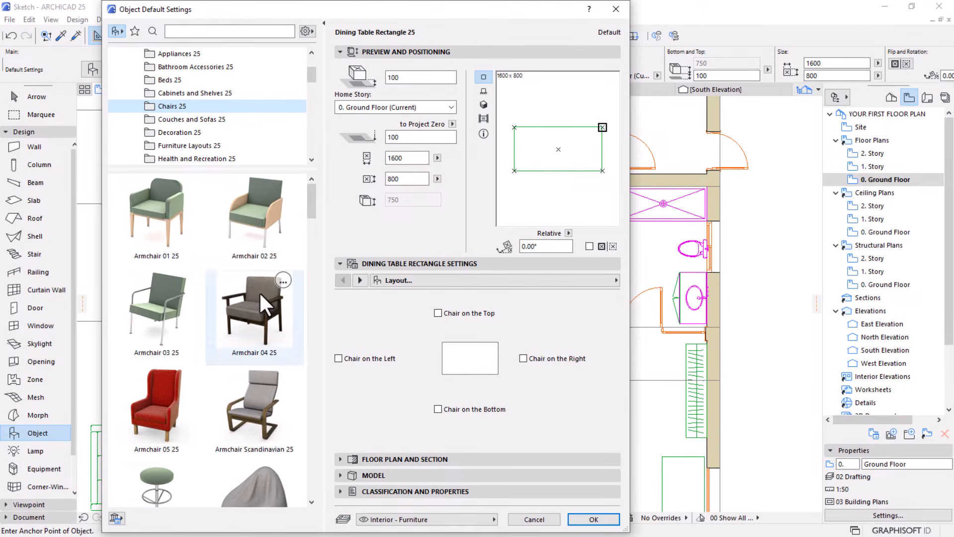
Choose Chair 06 25 from the chair models and accept the object settings
scroll(260, 292, down, 2)
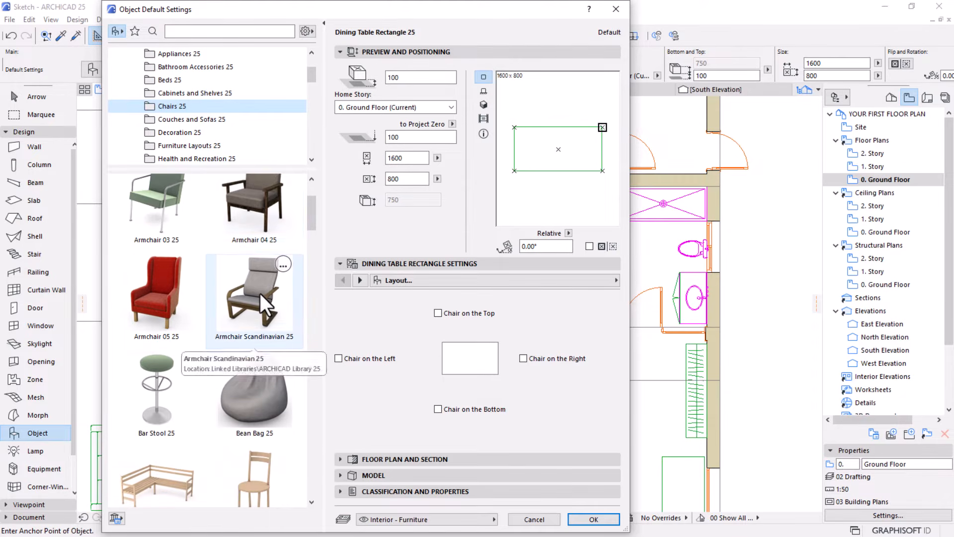
scroll(261, 299, down, 4)
scroll(264, 310, down, 5)
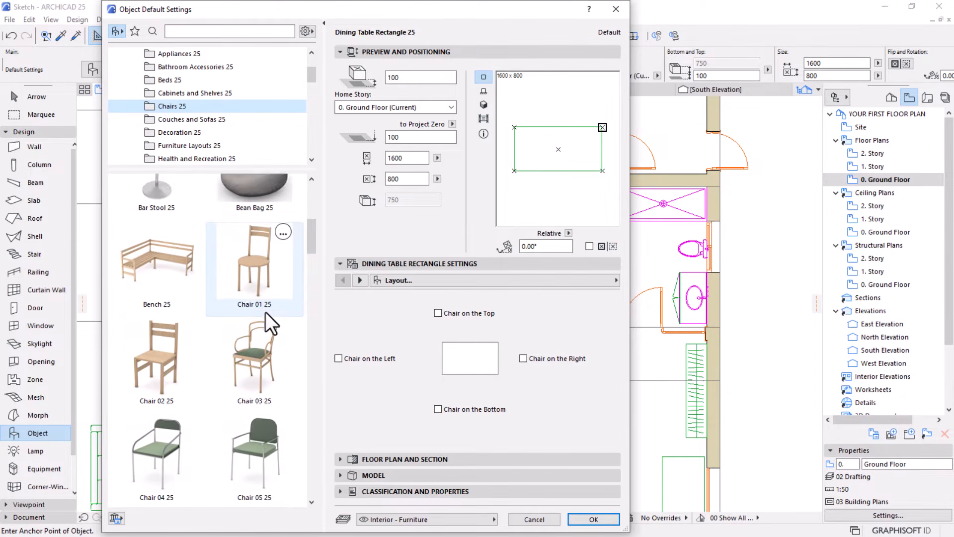
scroll(270, 365, down, 1)
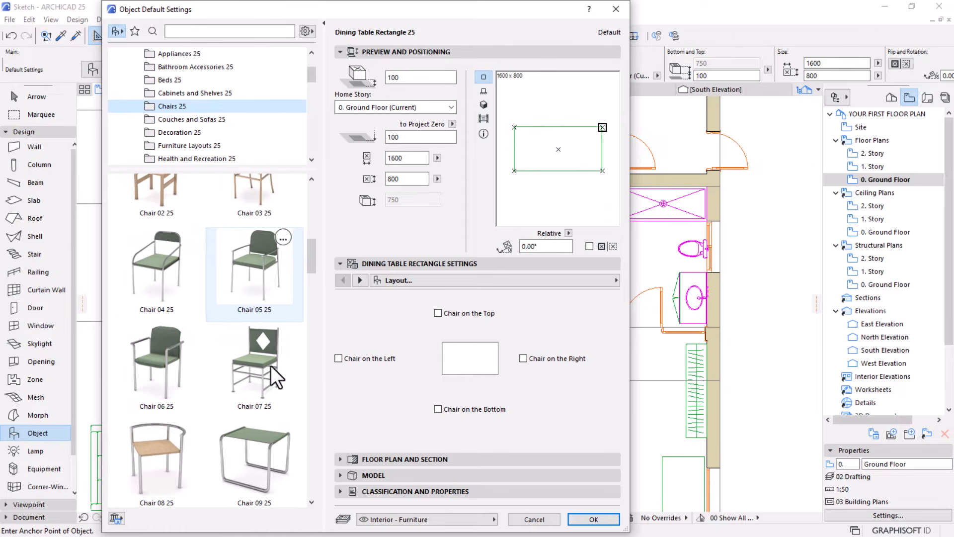
click(176, 377)
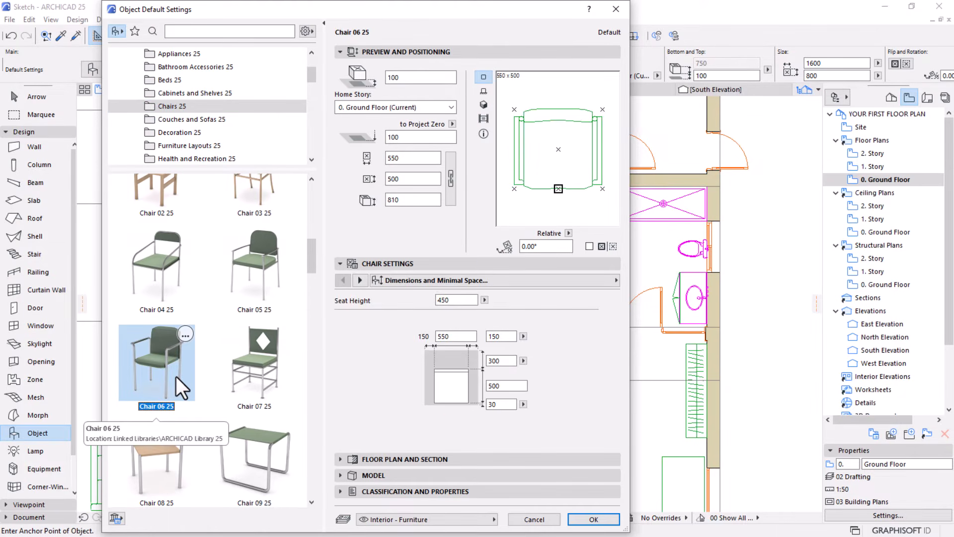
click(590, 515)
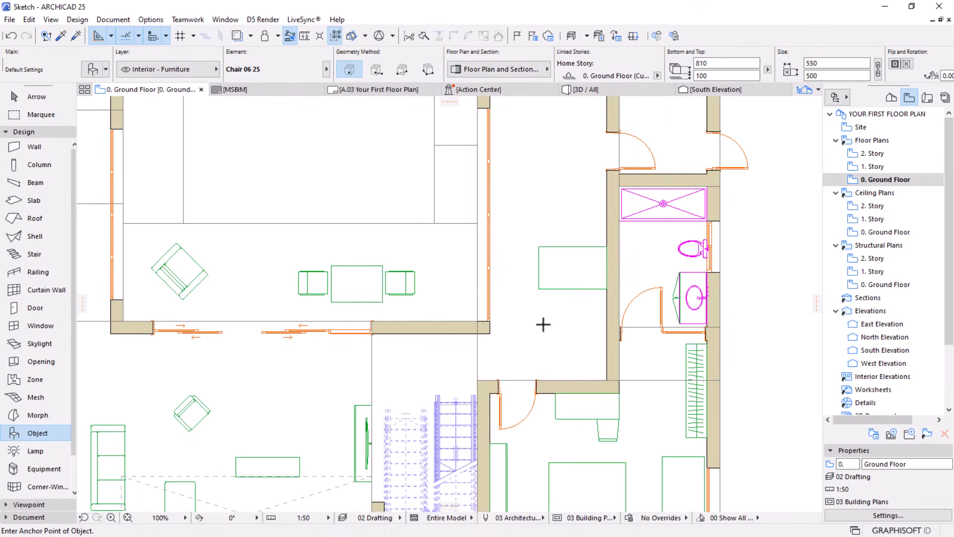
Place the chair at the dining table's southwest corner and mirror it about its horizontal centre axis so it faces the table
click(544, 309)
scroll(550, 281, up, 6)
key(Escape)
click(540, 342)
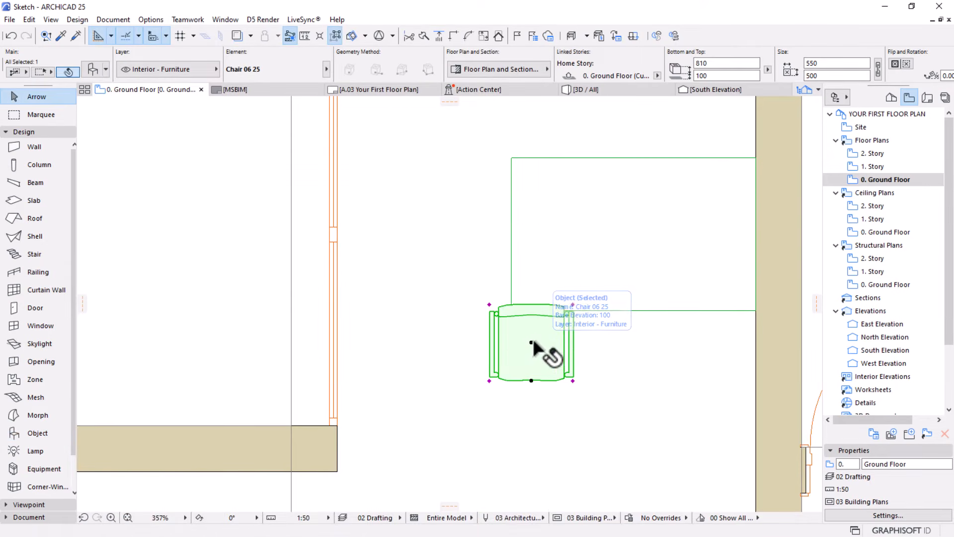
click(530, 341)
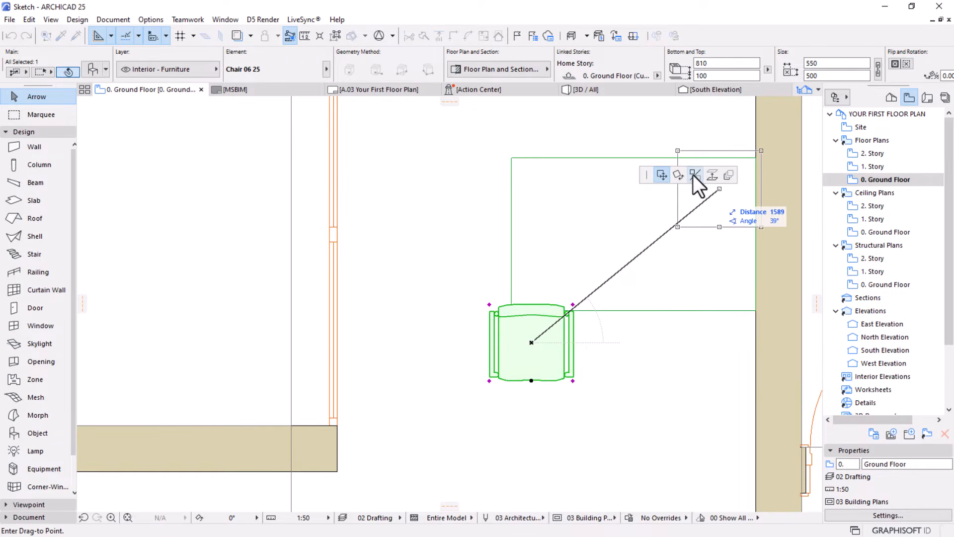
click(694, 175)
click(532, 343)
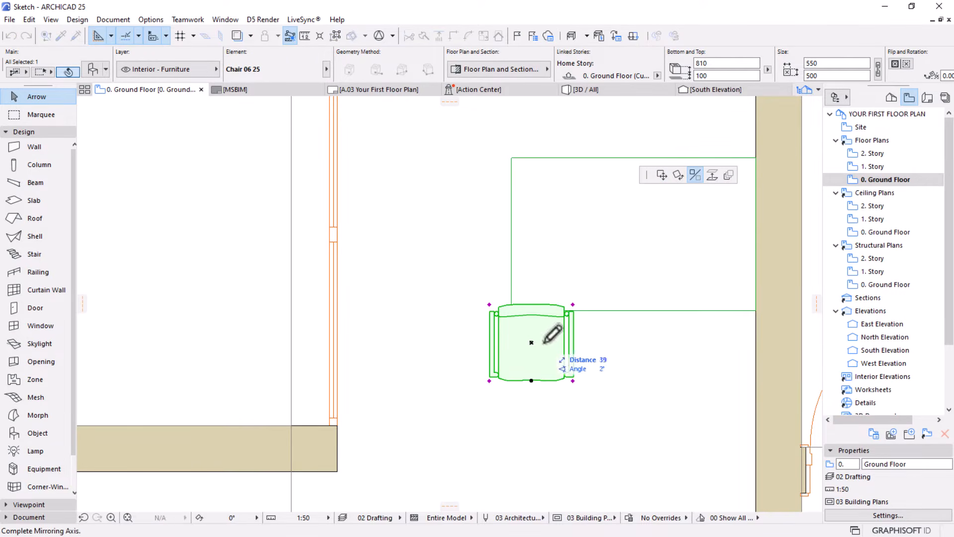
click(659, 342)
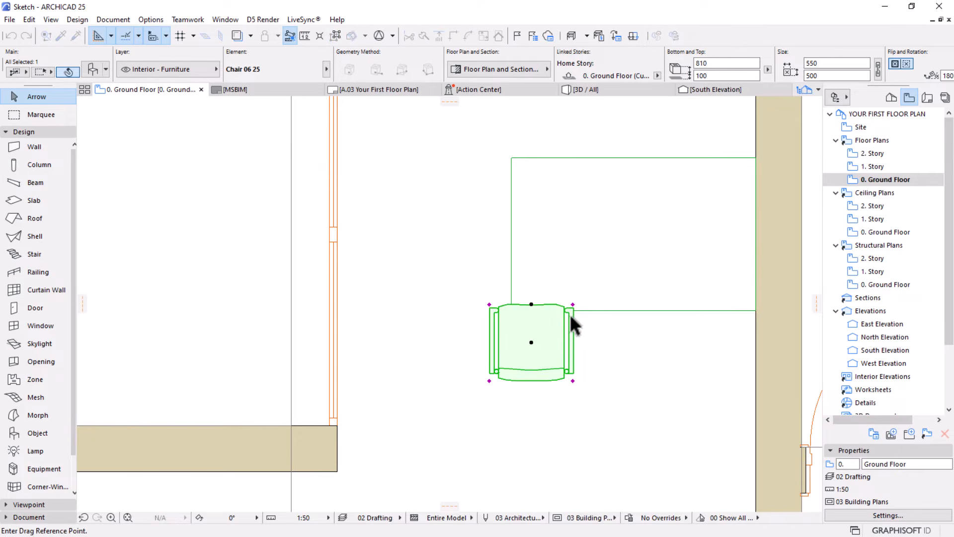
Move the chair by its northwest corner so its front lines up with the table's south edge
scroll(557, 314, up, 4)
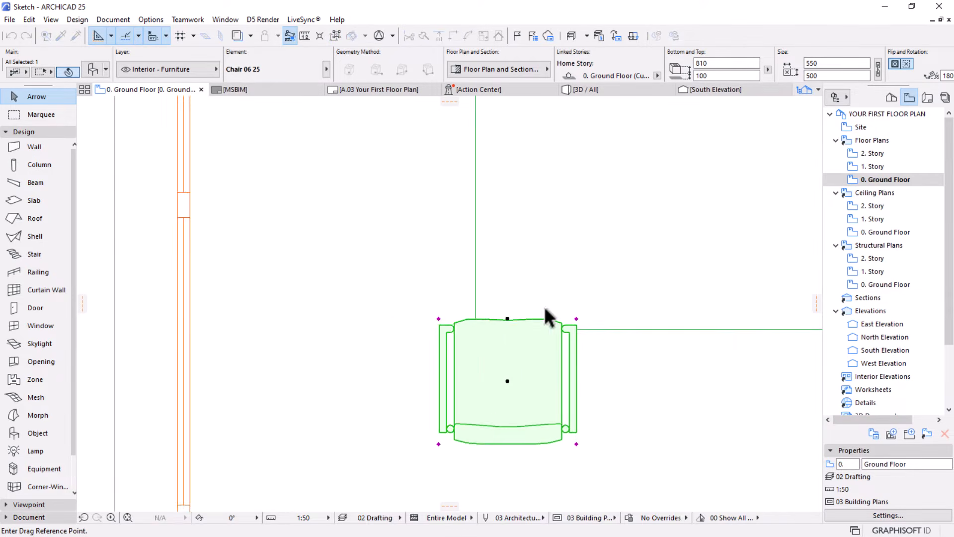
click(389, 321)
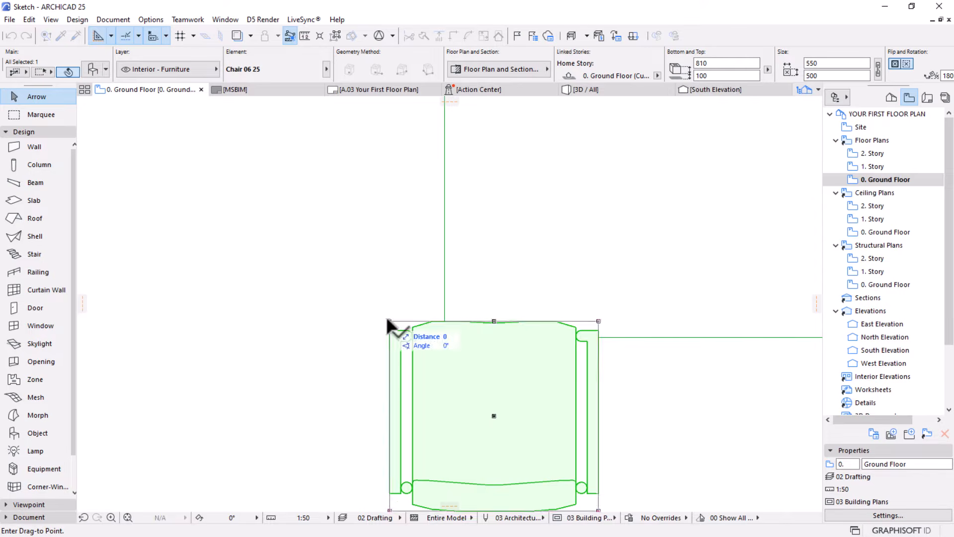
click(500, 335)
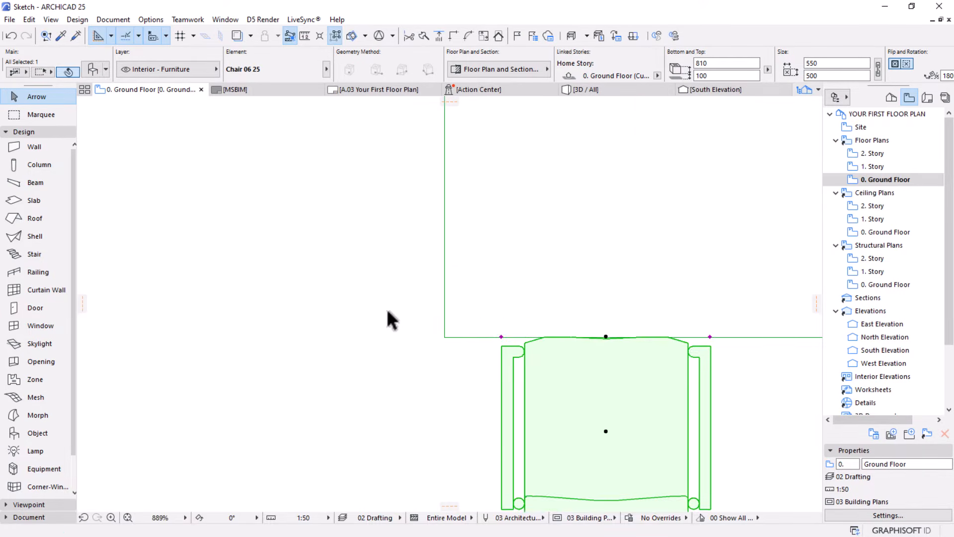
Open the Multiply settings for the chair at the dining table's south edge
scroll(494, 371, down, 5)
middle_drag(494, 372, 438, 348)
scroll(459, 324, up, 2)
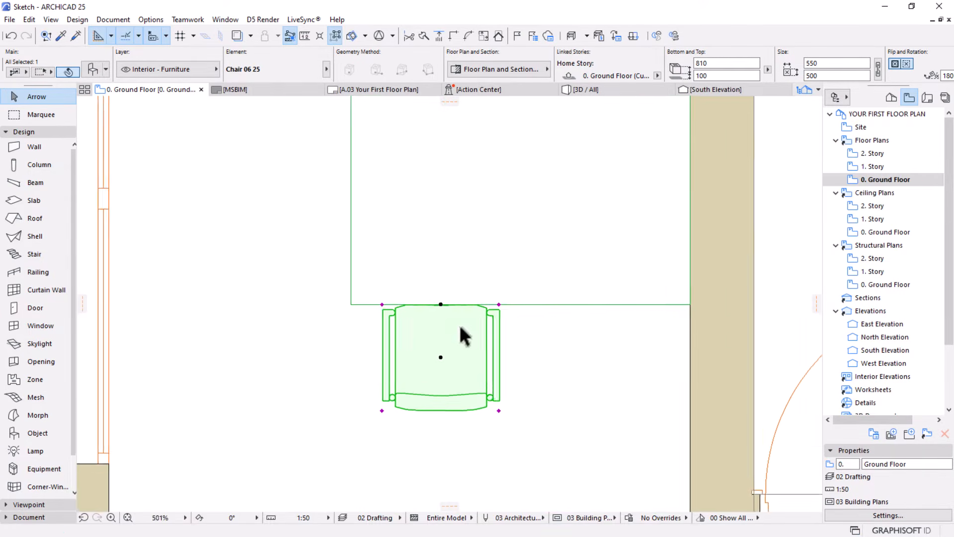
click(378, 303)
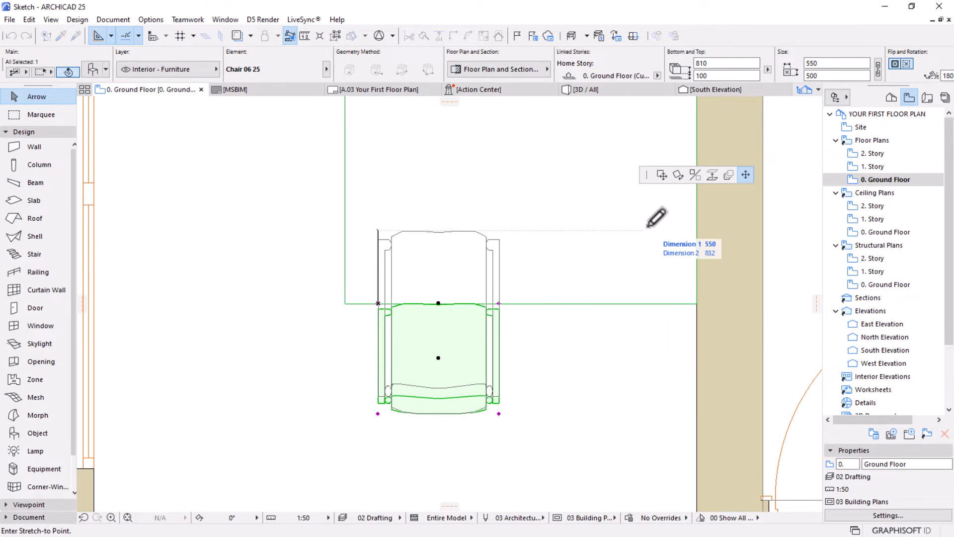
click(728, 176)
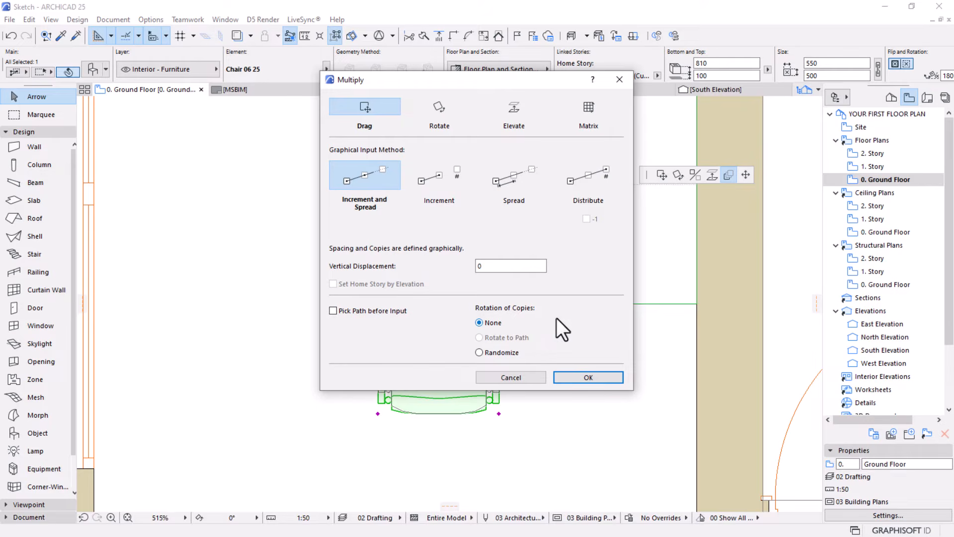
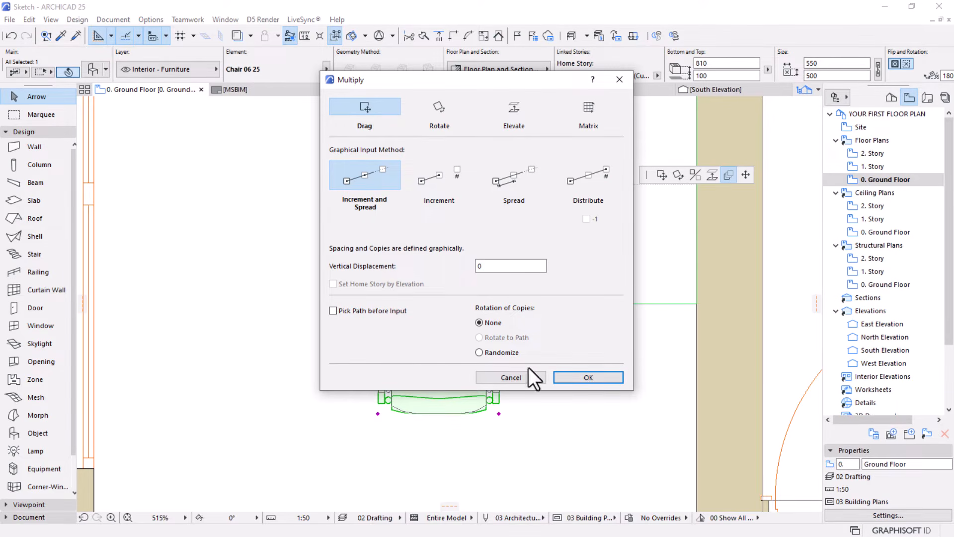
Multiply the chair eastward along the table's south edge with two copies, ending about 1400 mm from the original
click(596, 379)
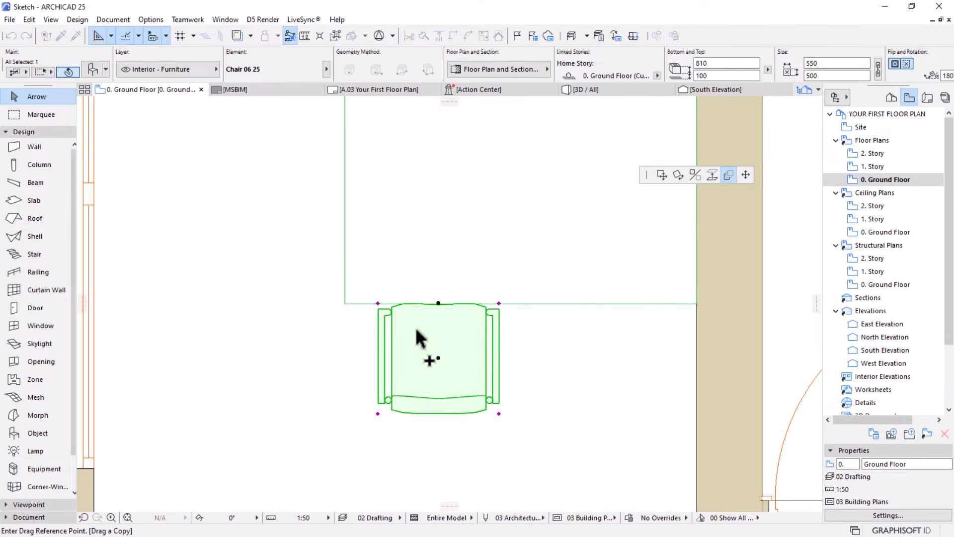
click(378, 303)
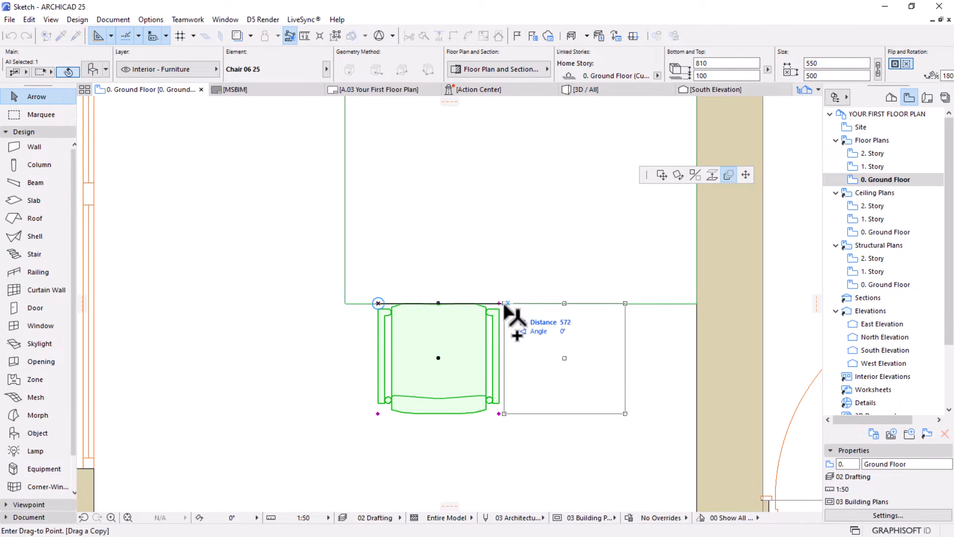
click(692, 314)
scroll(582, 287, down, 3)
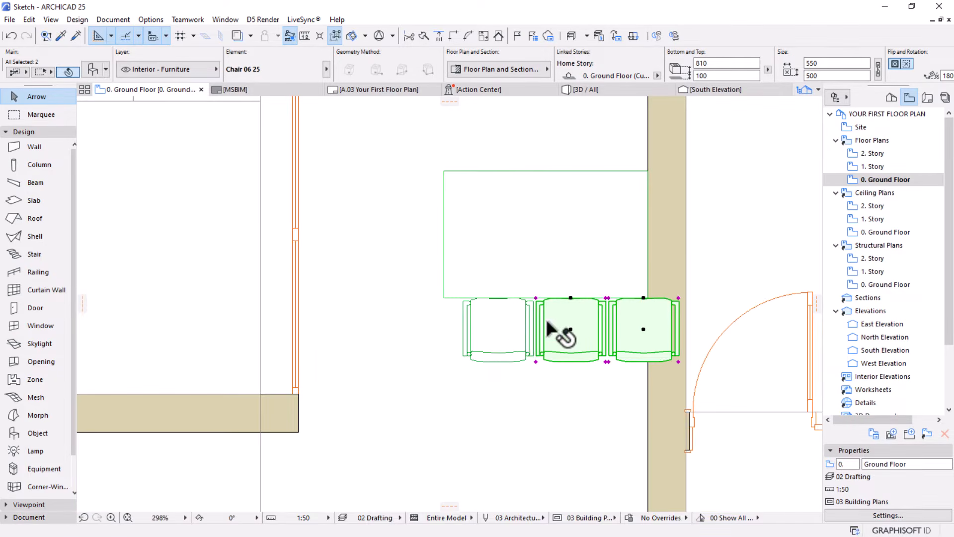
Select all three chairs along the dining table's south edge and group them
shift+click(522, 337)
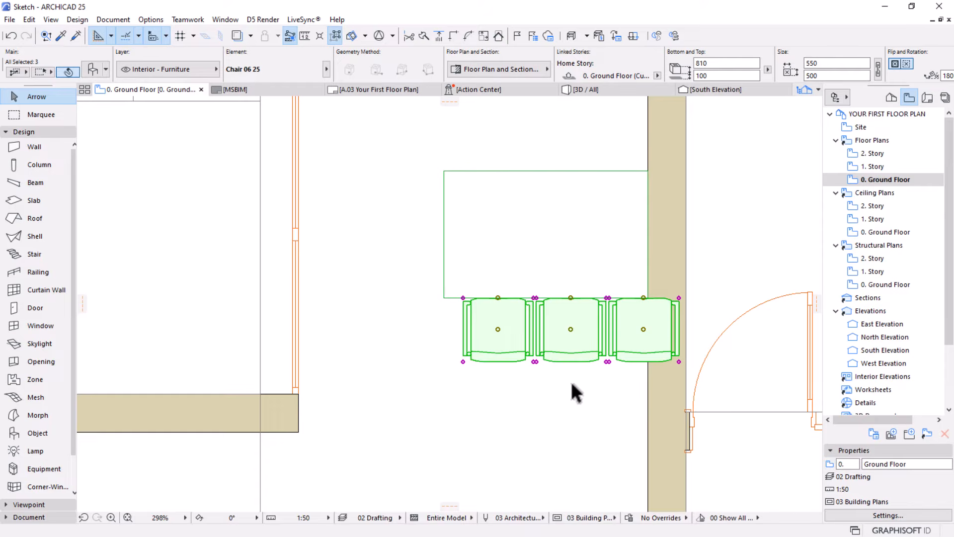
click(29, 20)
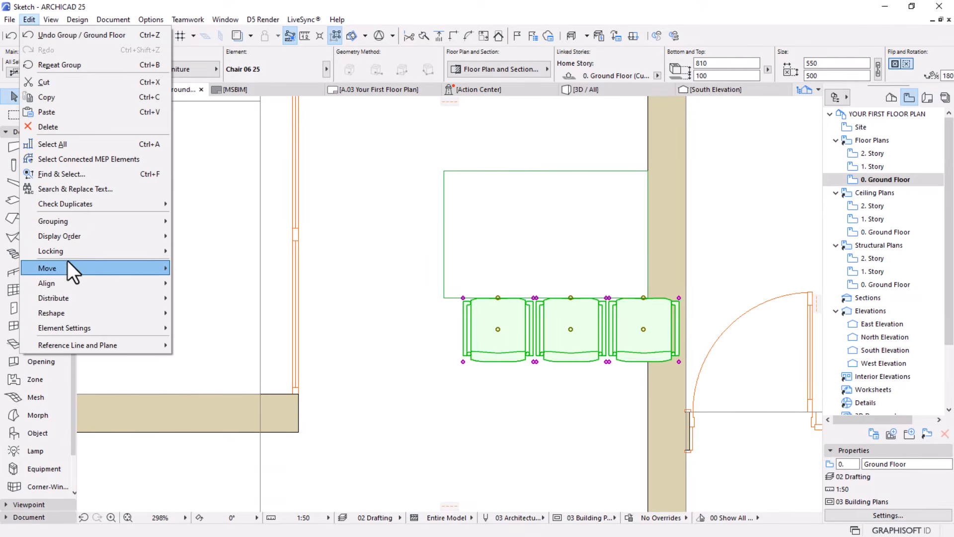
mouse_move(90, 223)
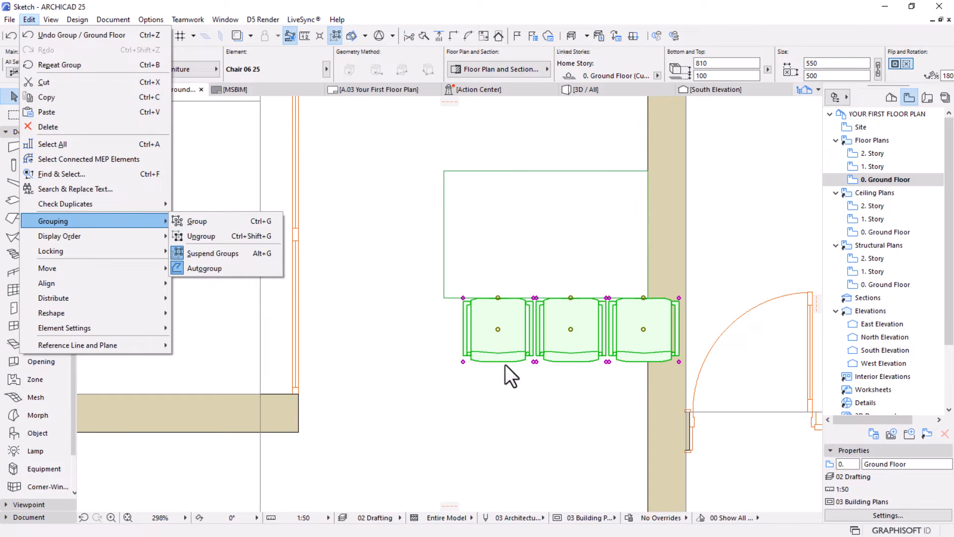
click(535, 404)
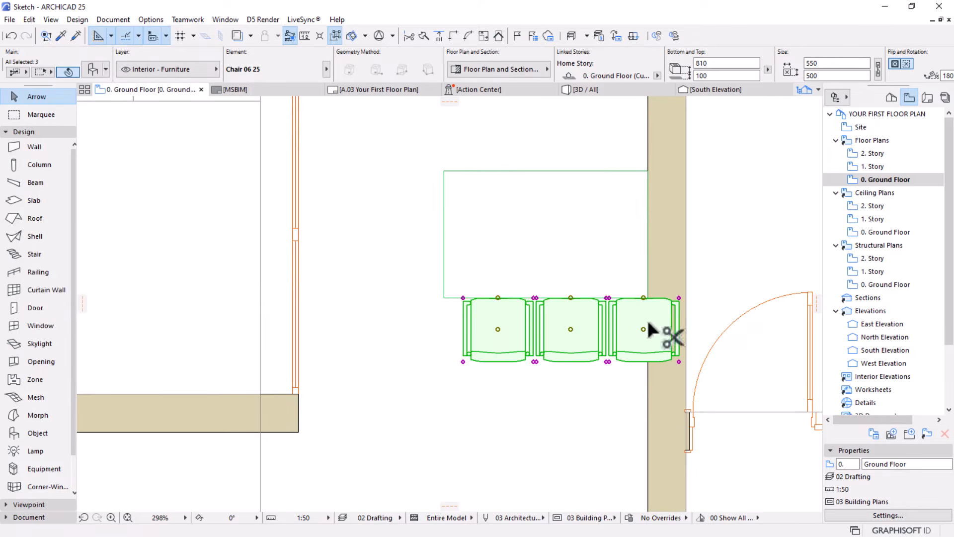
Move the chair group west by about 333 mm so it clears the wall
key(ctrl+d)
click(678, 297)
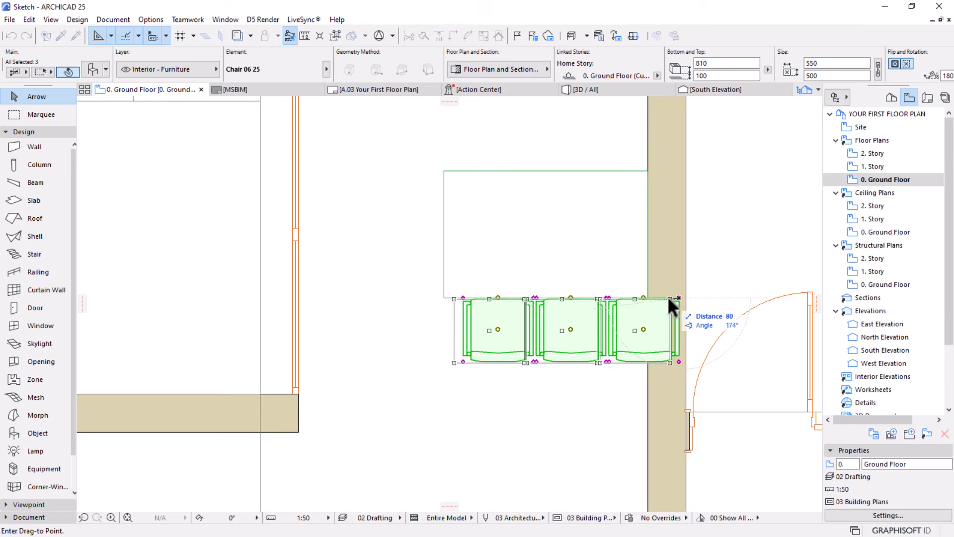
click(637, 298)
Set the dining table's length to 1700 mm and move its northeast corner back onto the wall face
click(477, 207)
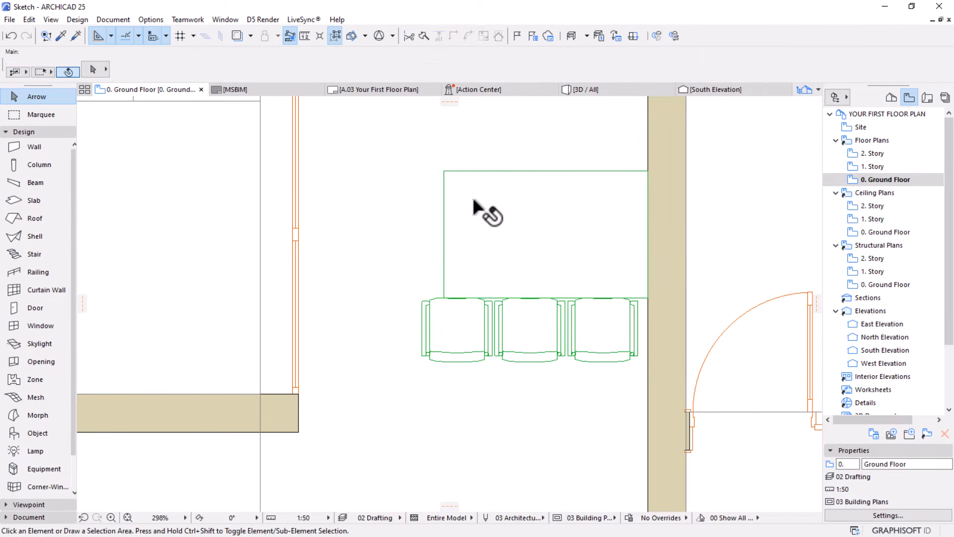
scroll(478, 323, down, 2)
middle_drag(478, 323, 456, 349)
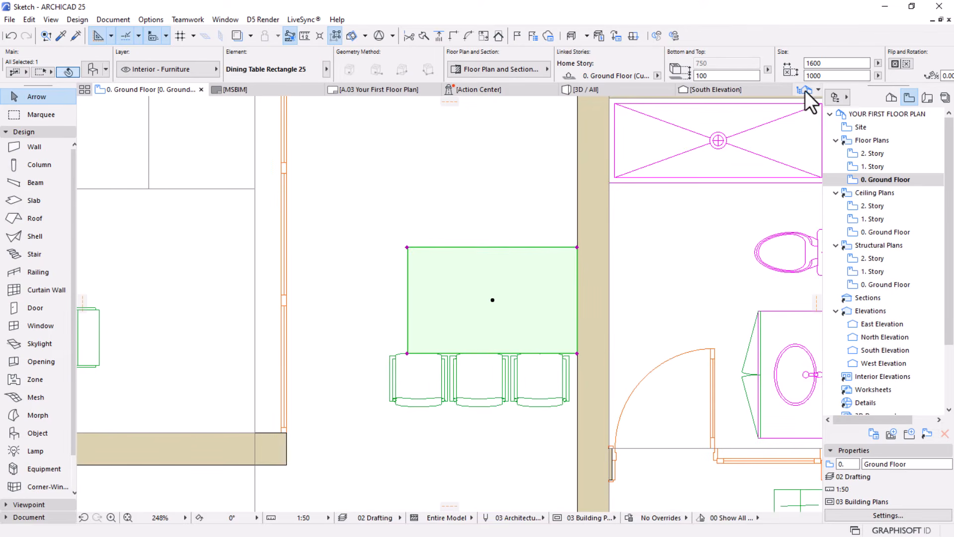
click(832, 63)
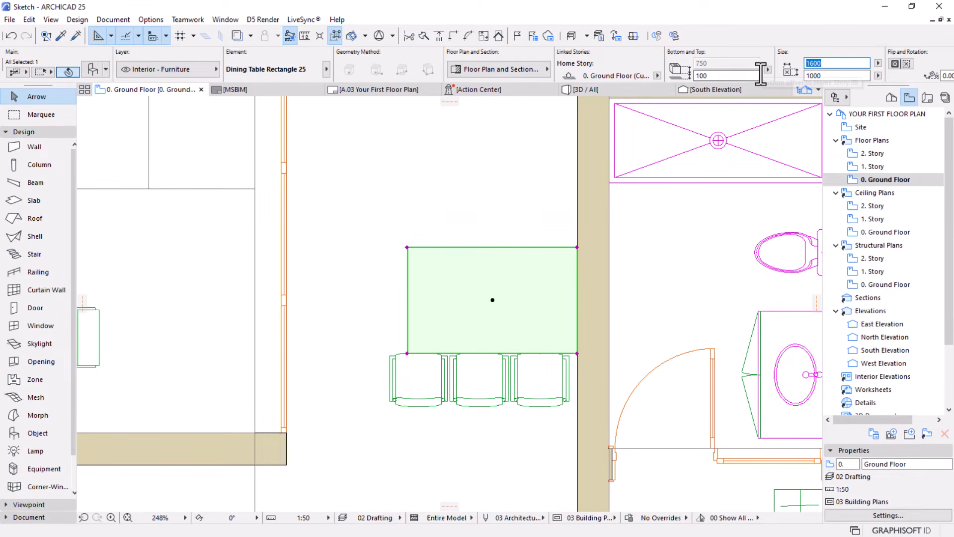
text(1700)
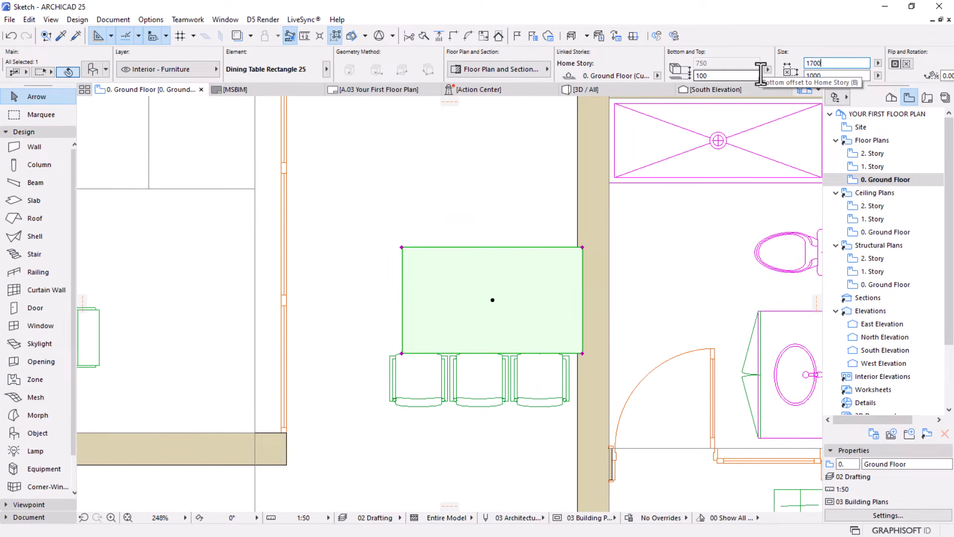
click(582, 246)
click(577, 247)
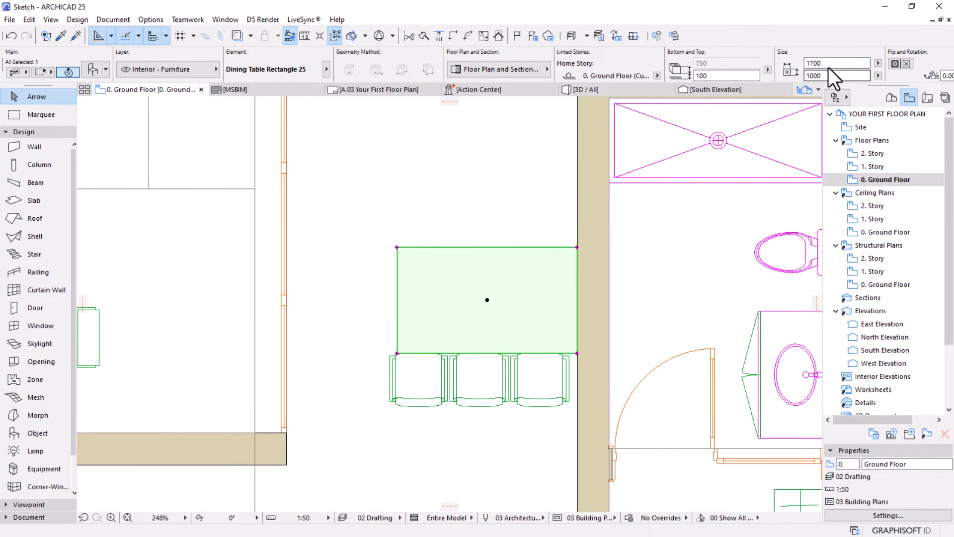
Set the dining table's length to 2000 mm and align its east edge with the wall face
click(802, 63)
text(2000)
key(Return)
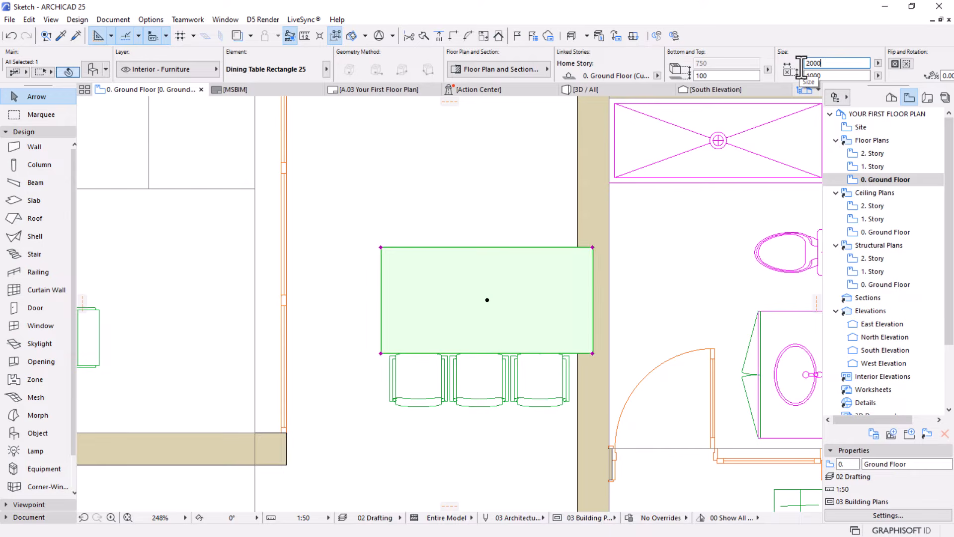
key(ctrl+d)
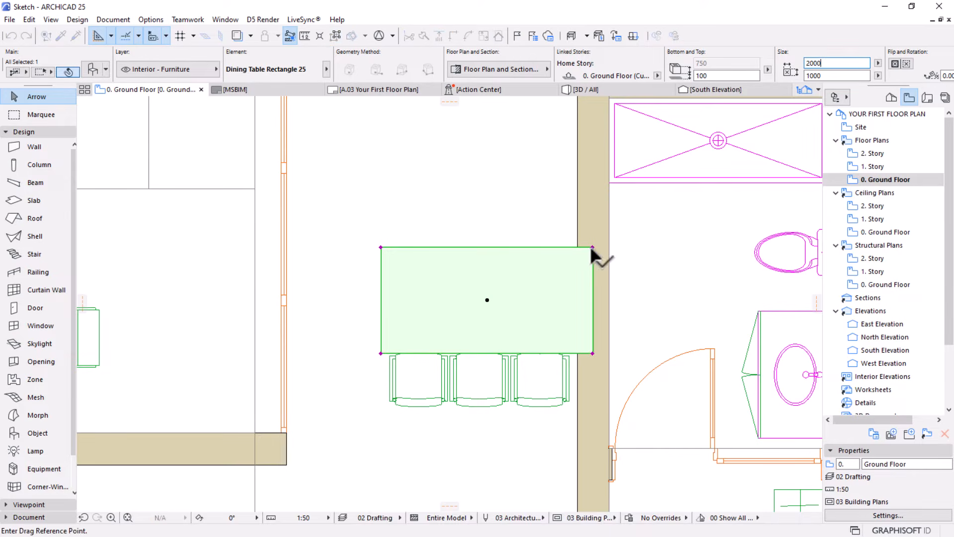
click(592, 247)
click(577, 247)
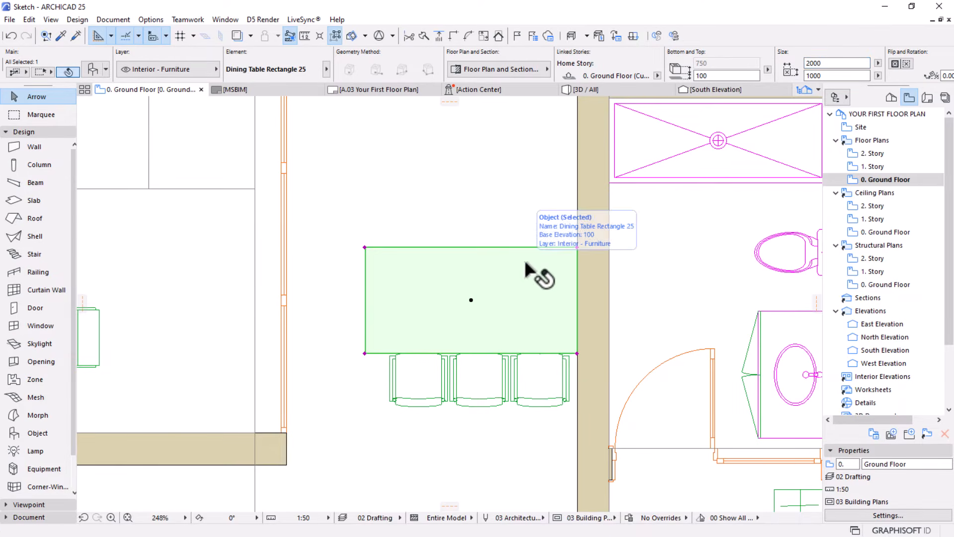
Set the dining table's length to 1900 mm and move it 50 mm east against the wall
scroll(525, 263, down, 2)
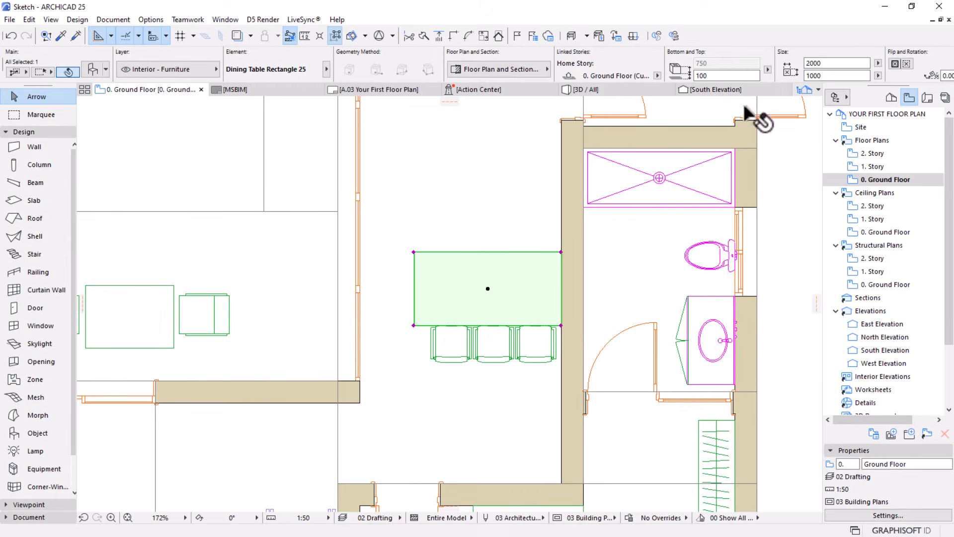
click(837, 63)
text(1)
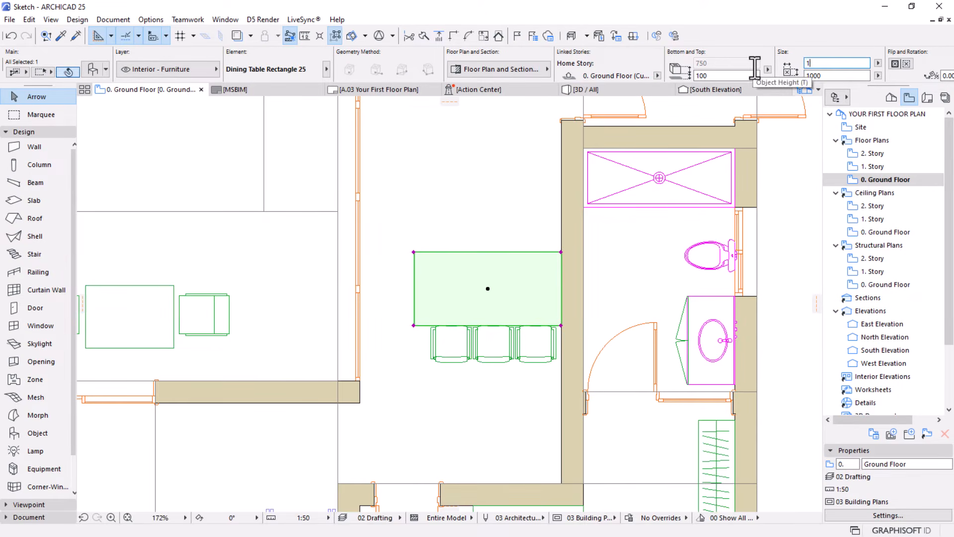
text(900)
key(Return)
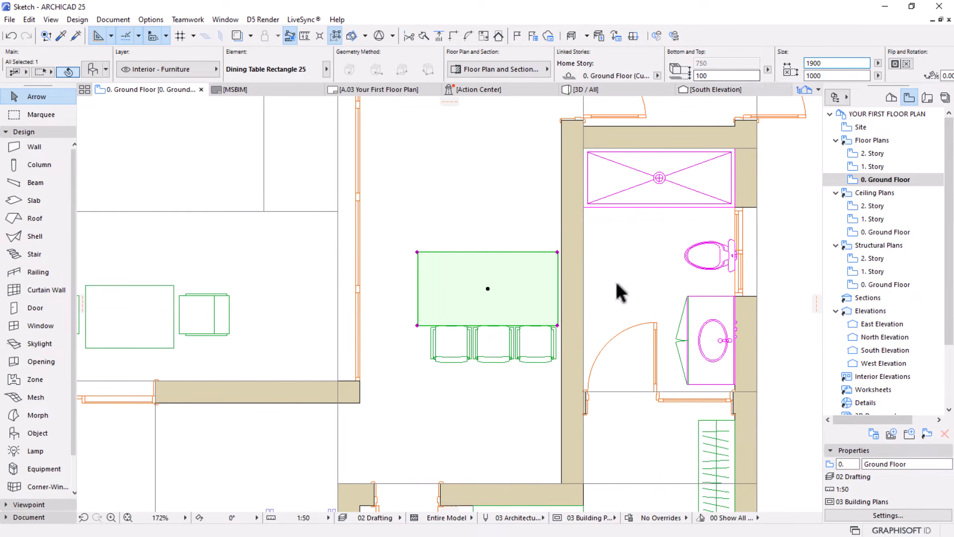
click(558, 259)
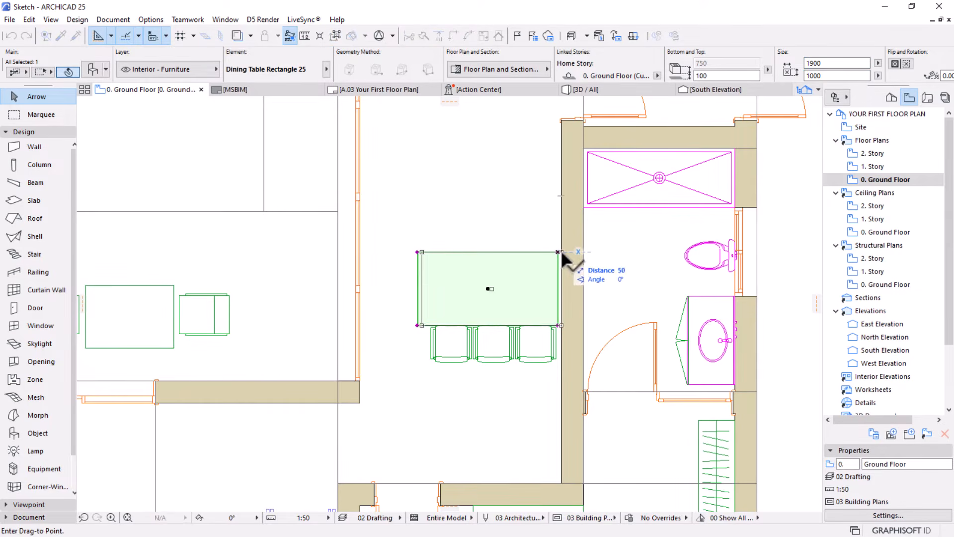
click(562, 258)
key(Escape)
Reactivate grouping and mirror a copy of the three chairs across the dining table's horizontal centre axis
scroll(577, 292, down, 3)
middle_drag(529, 334, 529, 374)
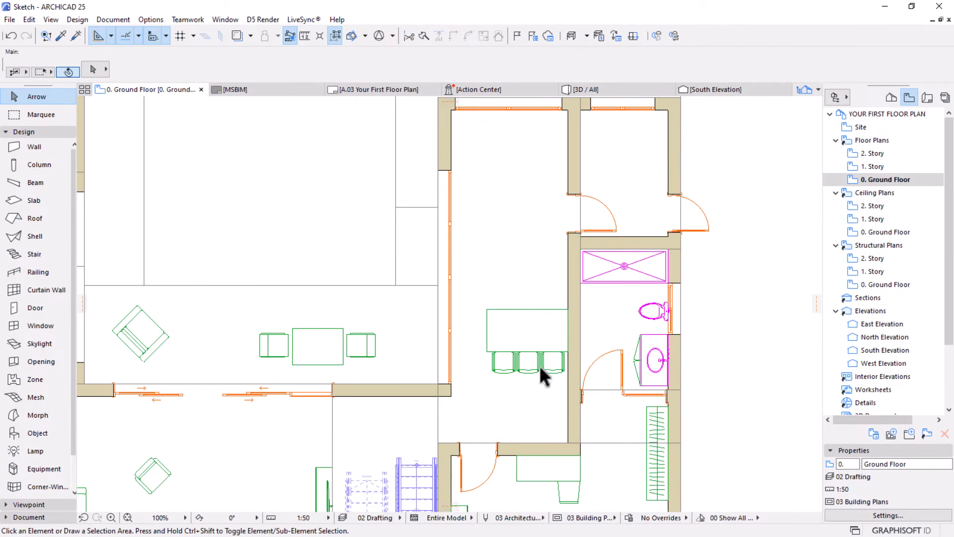
click(540, 368)
click(553, 373)
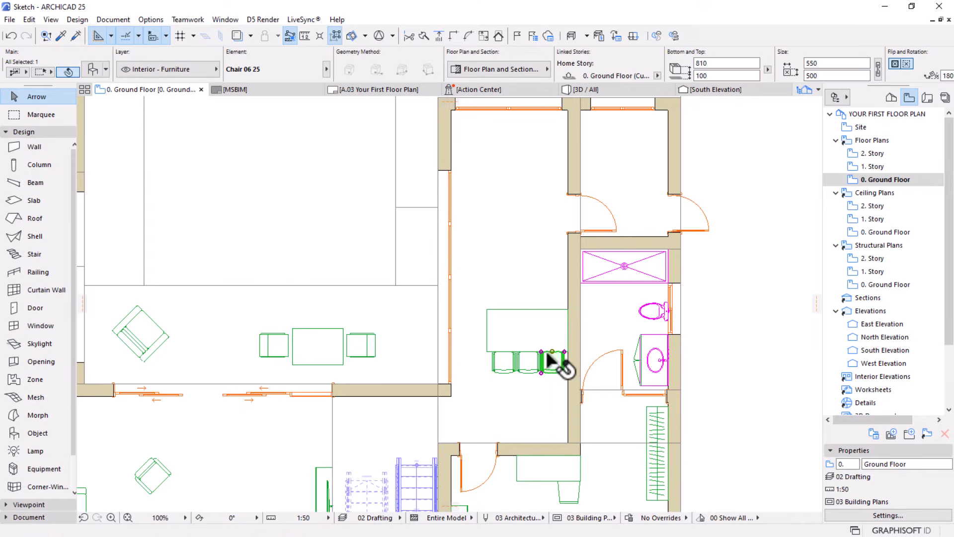
click(336, 38)
key(ctrl+alt+m)
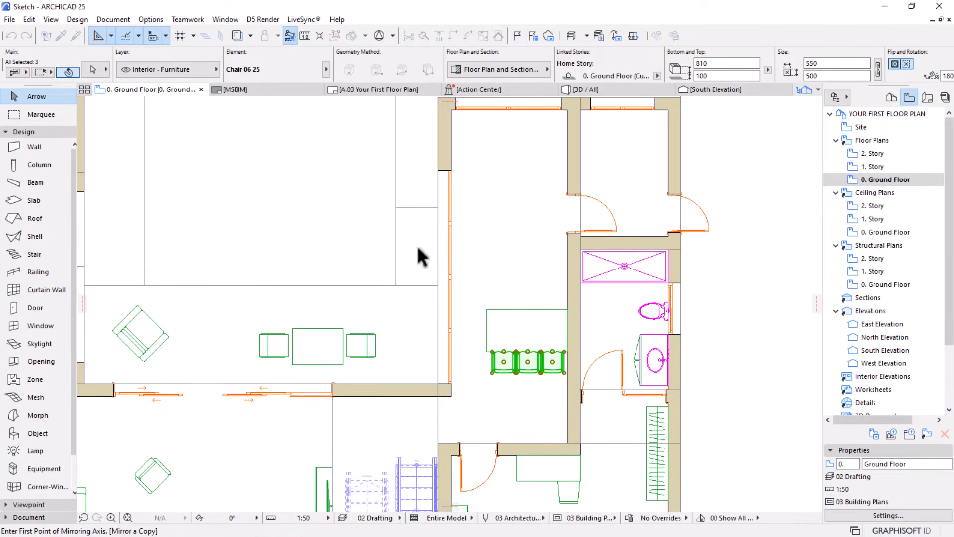
click(485, 331)
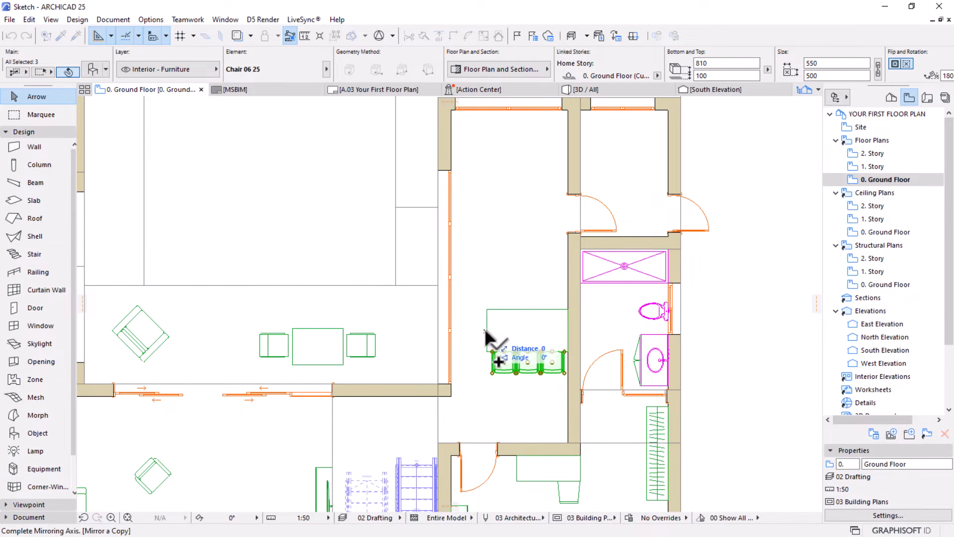
click(578, 334)
Move the mirrored chairs by their southwest corner so their fronts line up with the table's north edge
scroll(526, 270, up, 6)
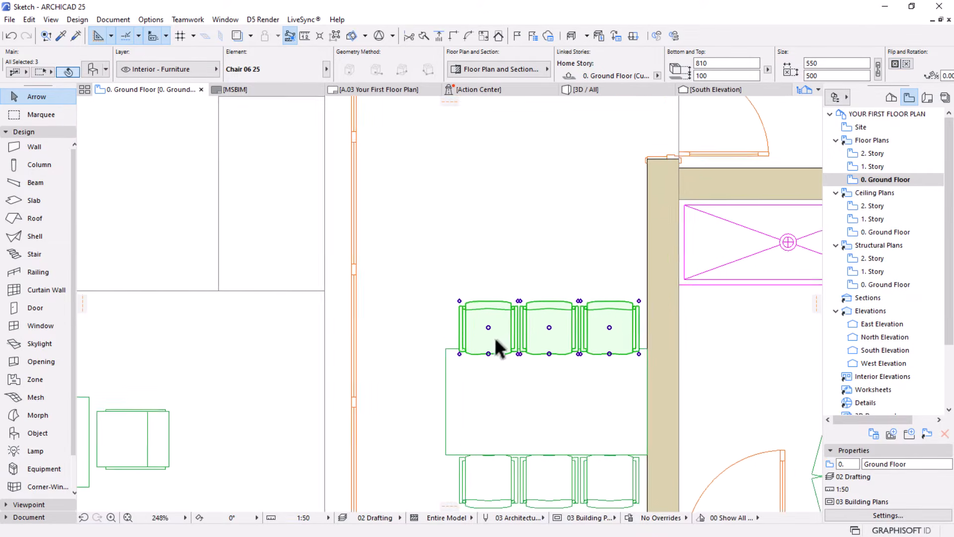
key(ctrl+d)
click(433, 364)
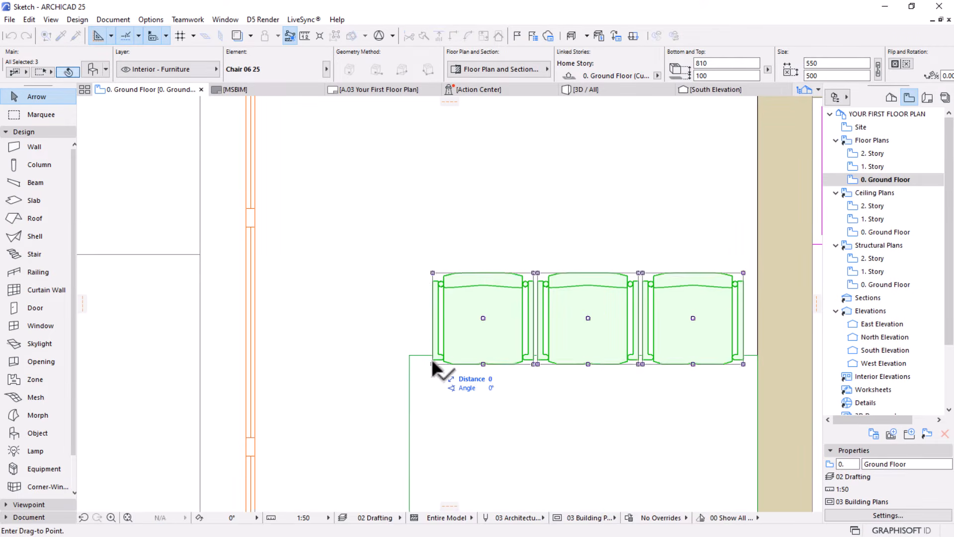
click(432, 355)
scroll(484, 248, down, 6)
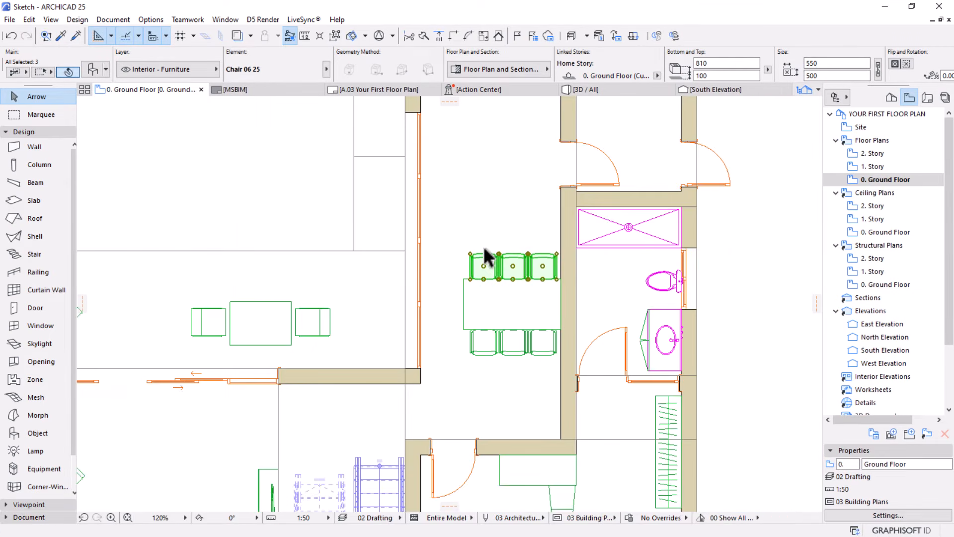
key(Escape)
Suspend grouping and flip the dining room's west wall to the other side of its reference line
scroll(541, 362, down, 3)
middle_drag(541, 337, 570, 283)
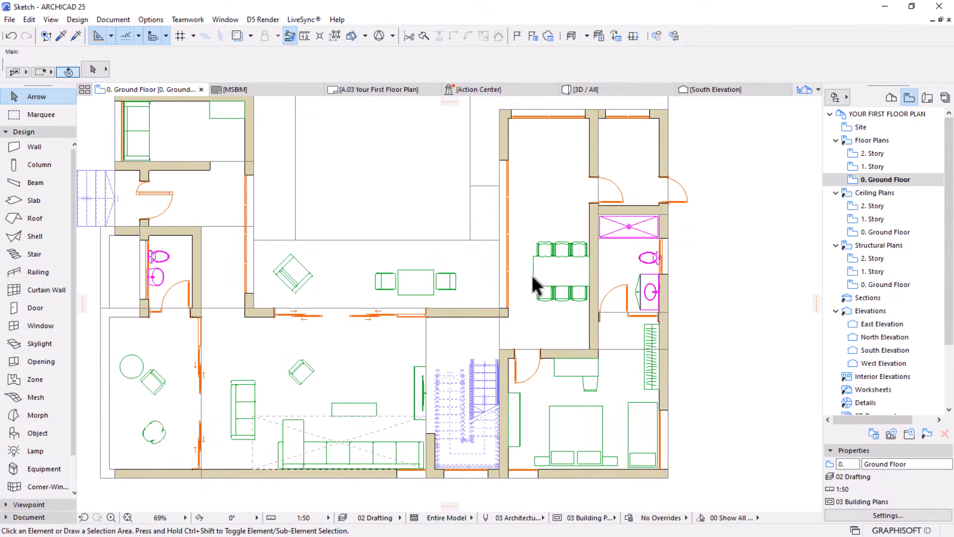
middle_drag(565, 188, 465, 187)
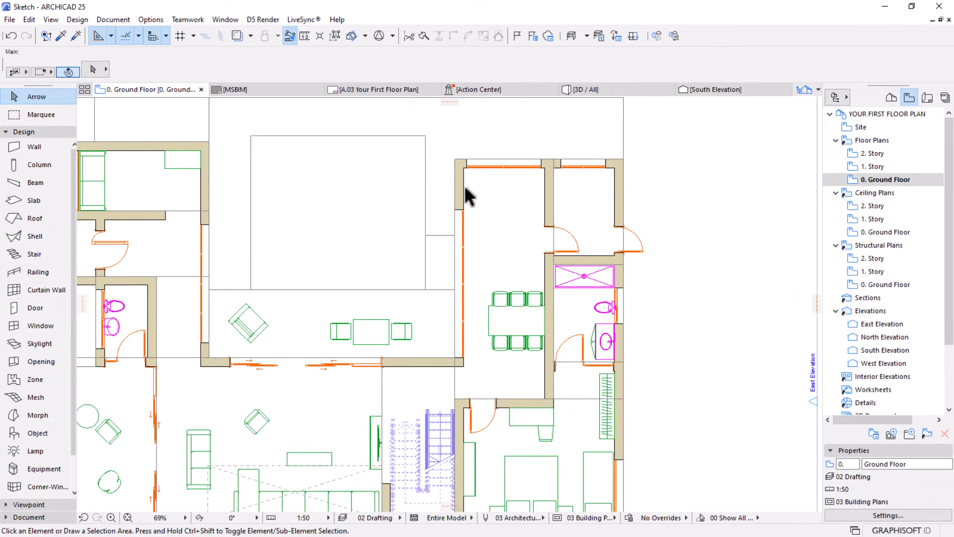
scroll(460, 222, up, 2)
click(460, 198)
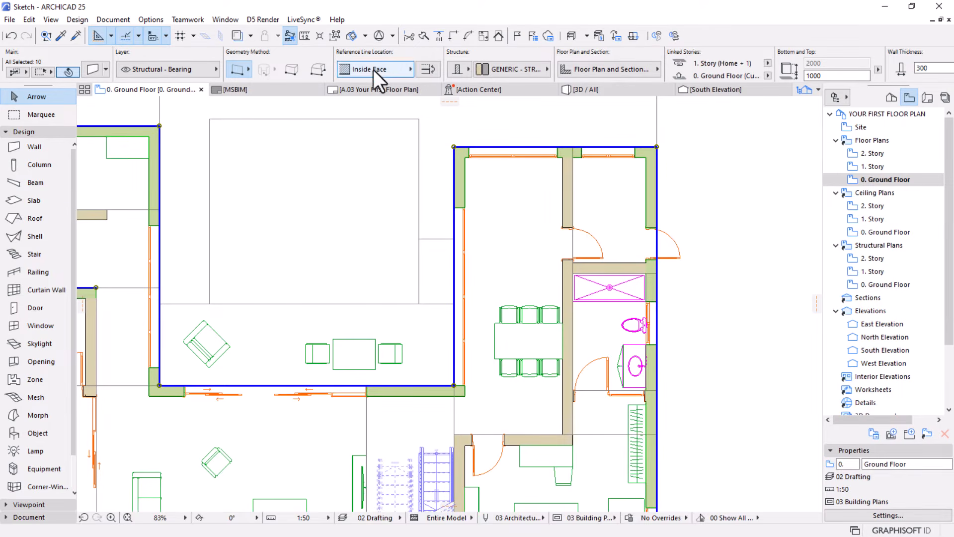
click(333, 36)
click(462, 192)
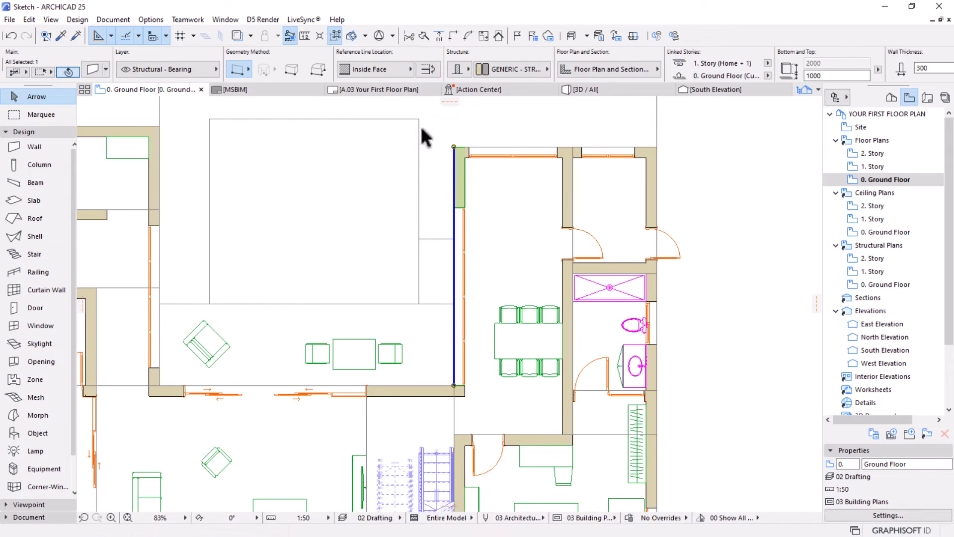
click(433, 68)
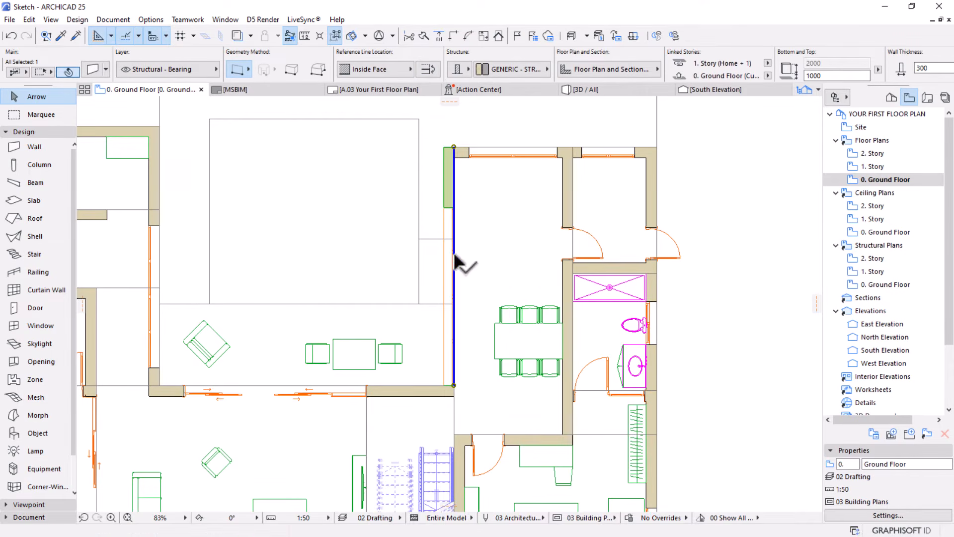
Stretch the east end of the courtyard's south wall 300 mm east, aligning it with the bedroom wall's inner face
middle_drag(461, 409, 469, 380)
scroll(468, 380, up, 3)
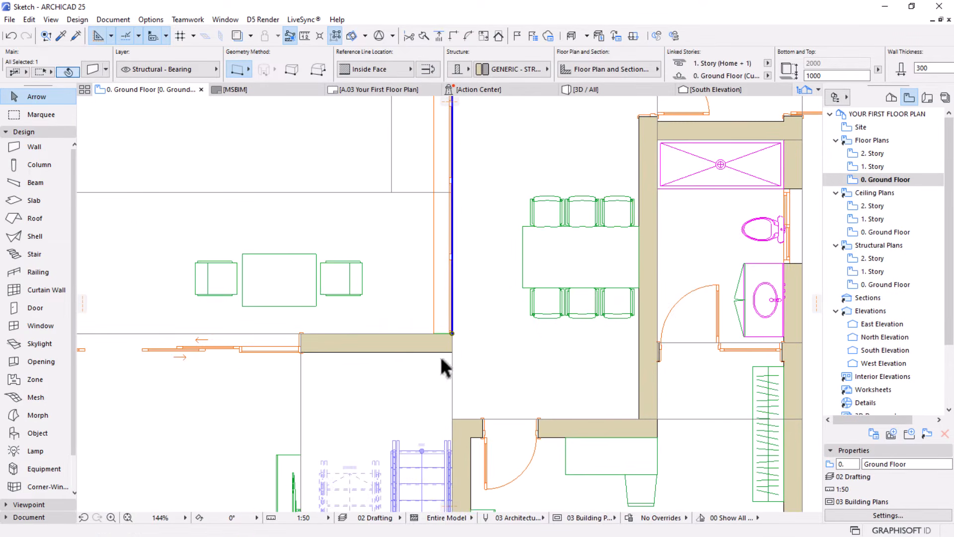
click(416, 342)
click(452, 333)
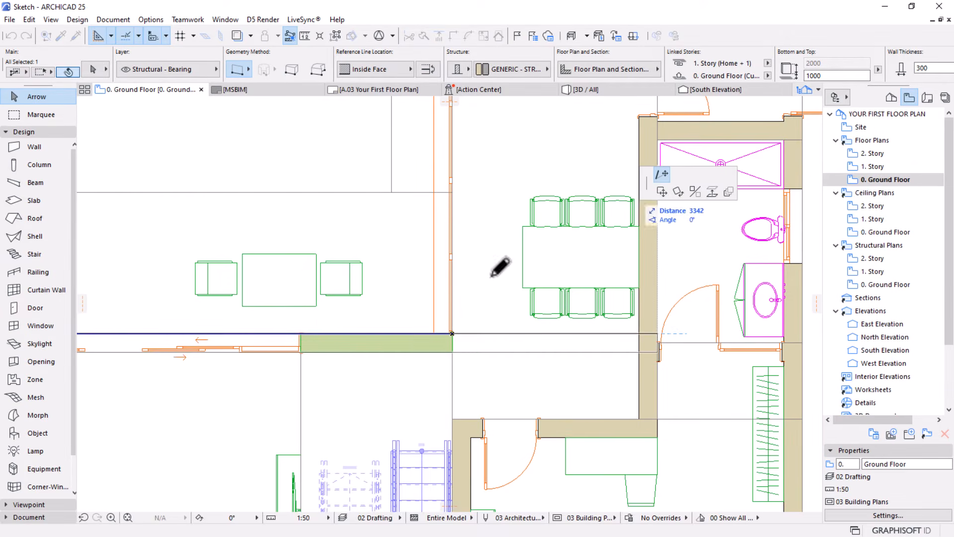
click(472, 435)
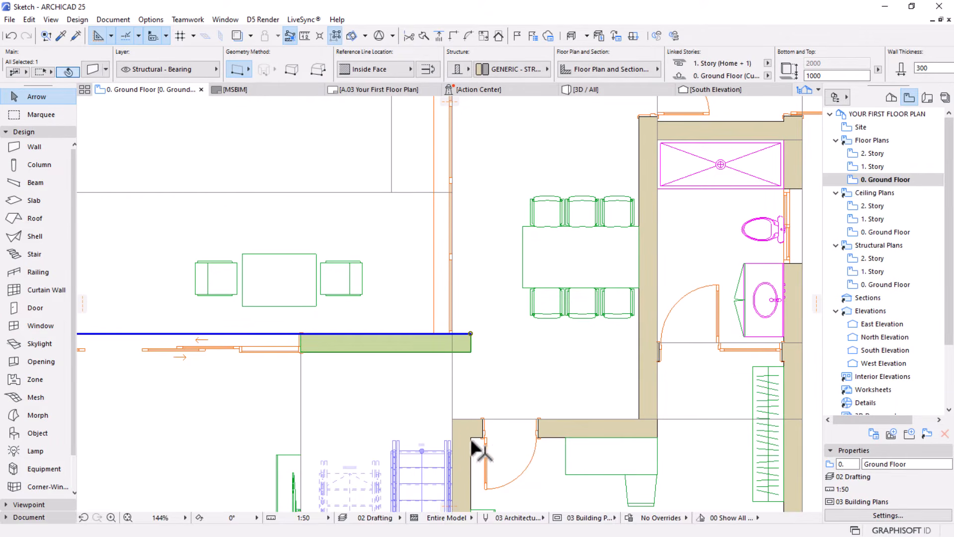
Deselect the courtyard wall and examine the layout of the courtyard, dining room and neighbouring north rooms
scroll(472, 345, down, 3)
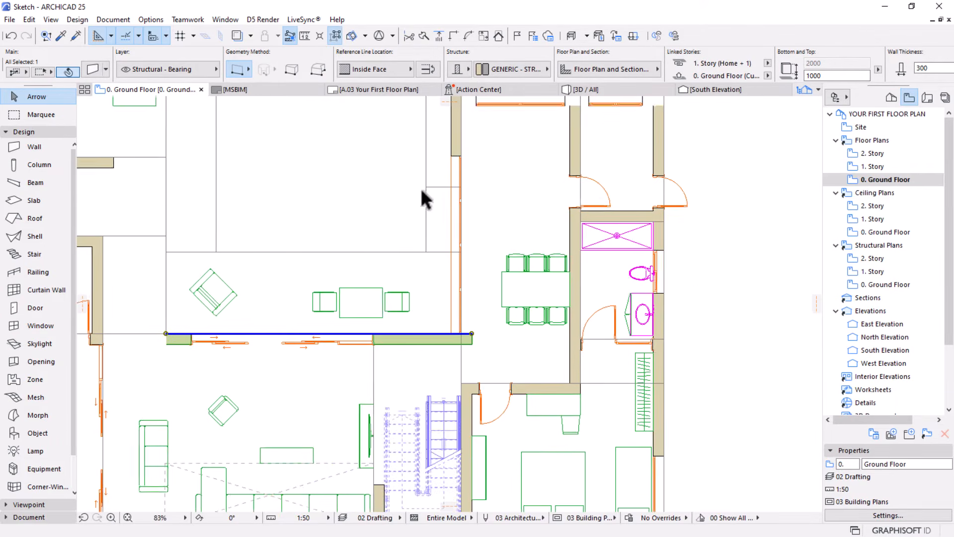
middle_drag(414, 231, 422, 334)
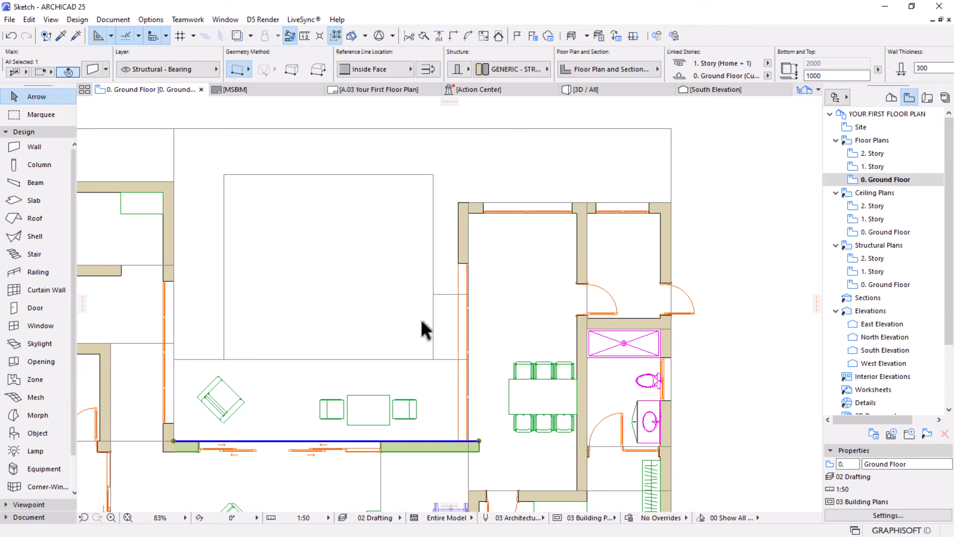
click(443, 295)
key(Escape)
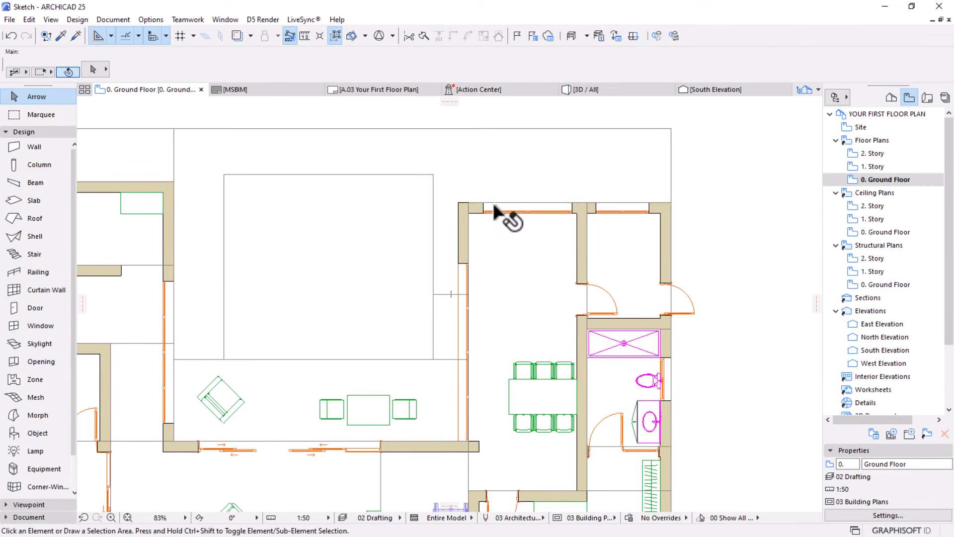
scroll(497, 219, down, 4)
middle_drag(473, 273, 448, 262)
scroll(487, 201, up, 2)
scroll(486, 200, up, 1)
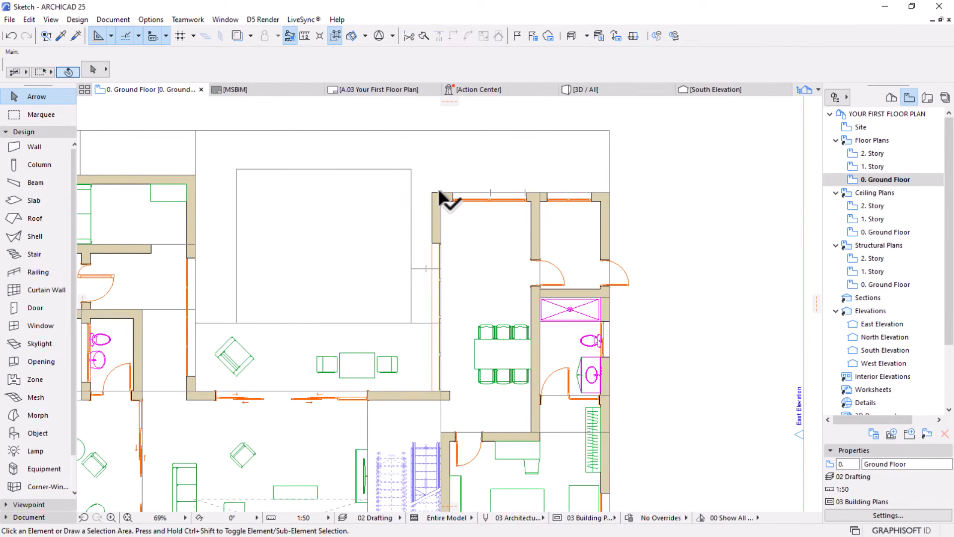
scroll(438, 192, up, 3)
scroll(439, 193, down, 3)
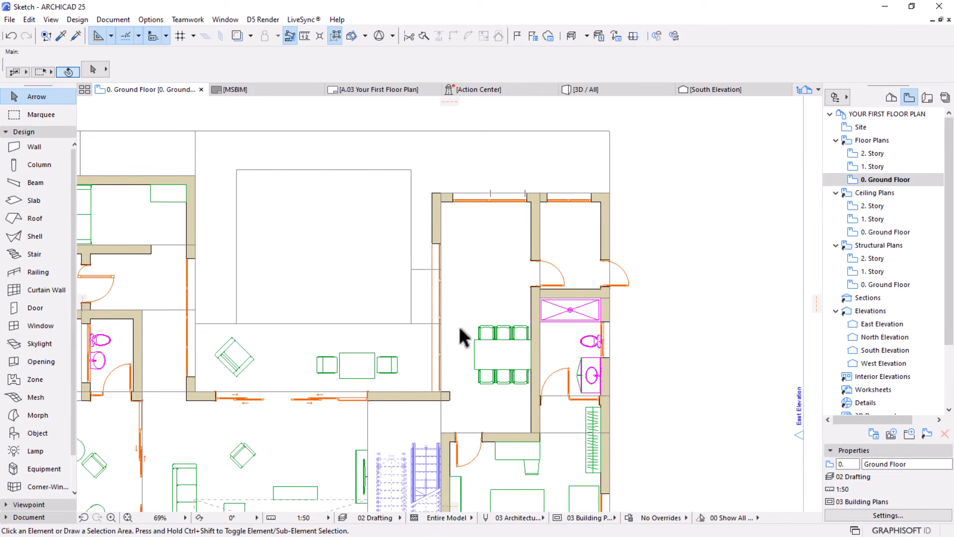
scroll(502, 363, up, 2)
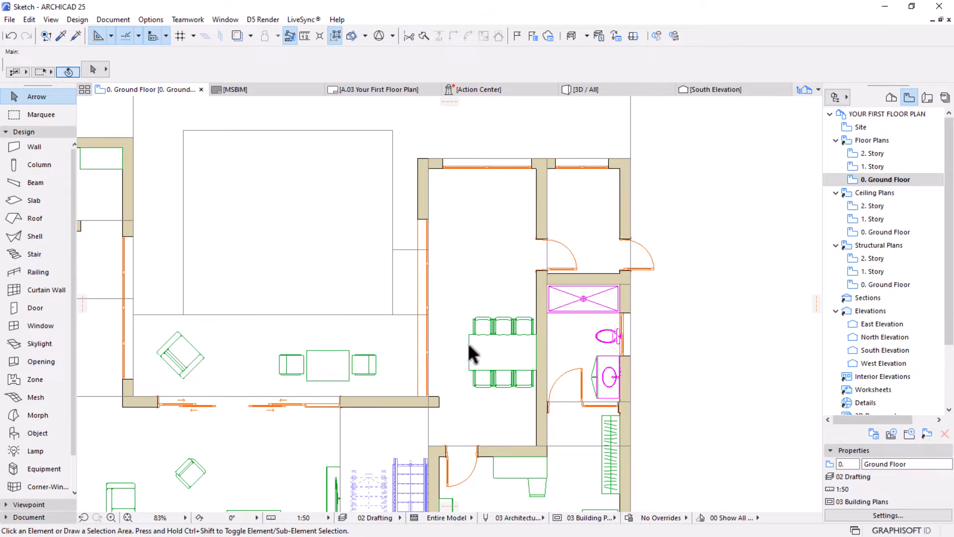
Reactivate grouping and move the dining table with its six chairs about 235 mm north
click(501, 351)
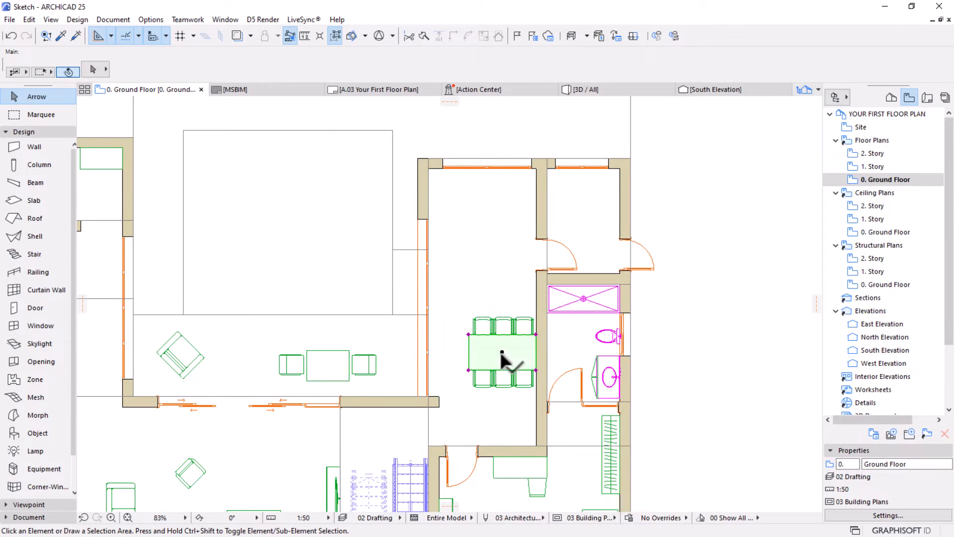
shift+click(512, 327)
shift+click(522, 377)
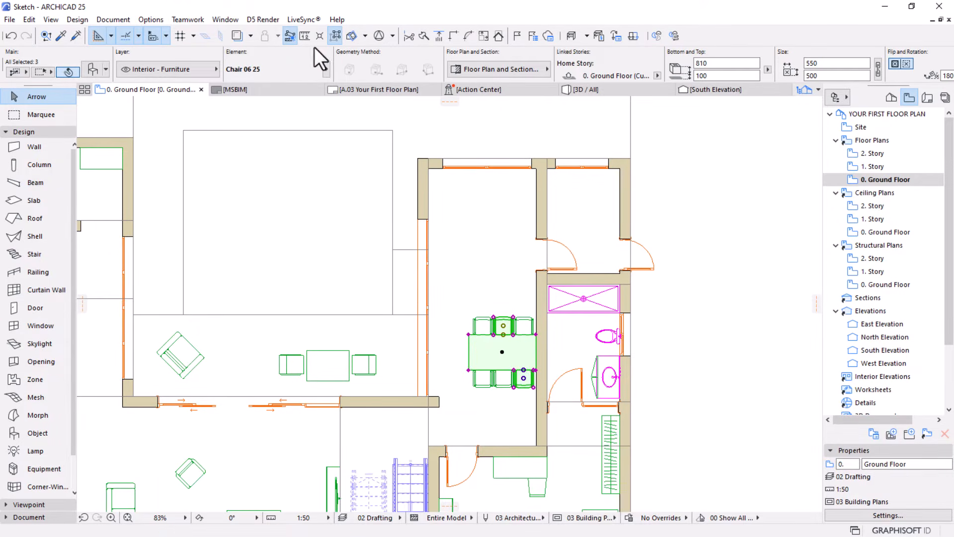
click(332, 35)
key(ctrl+d)
click(504, 282)
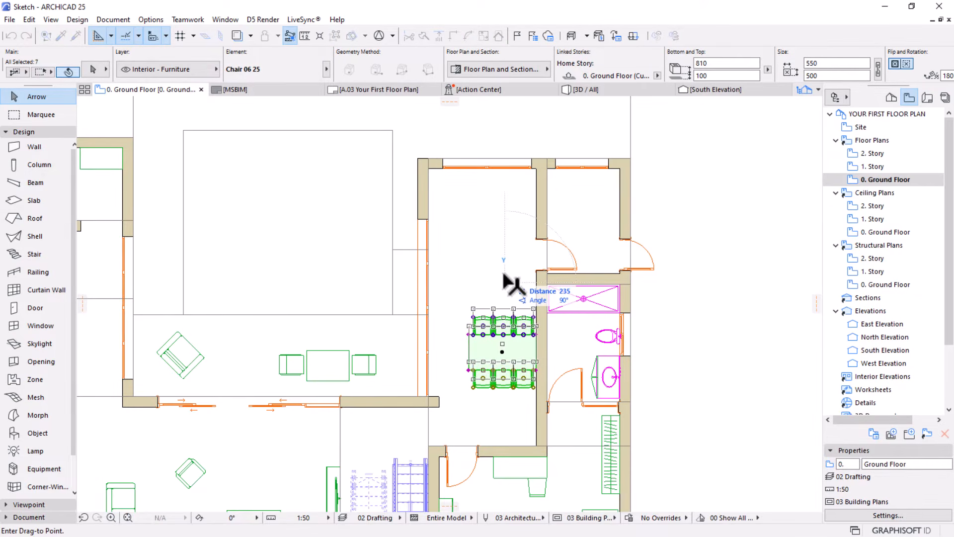
click(504, 275)
key(Escape)
scroll(575, 254, down, 3)
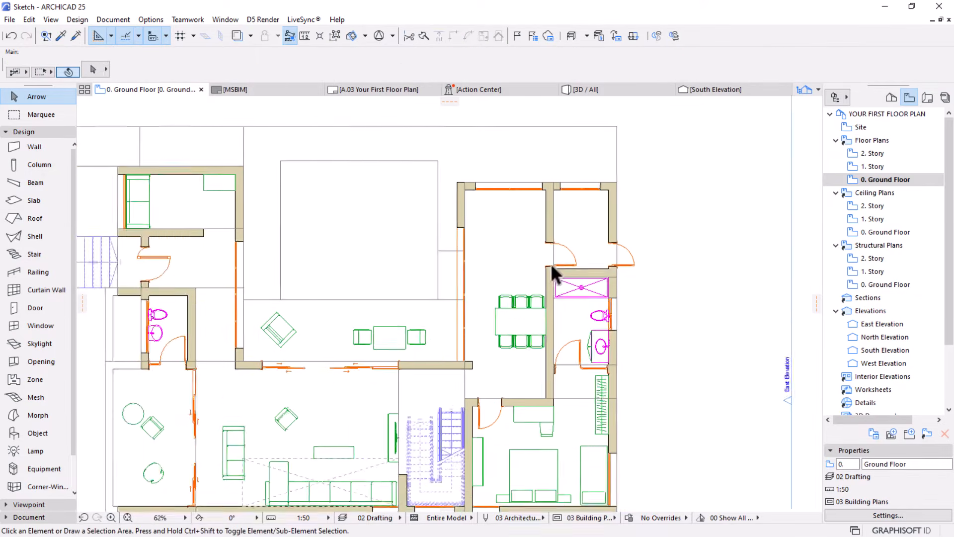
Open the default settings for placing objects and look through the Cabinets and Shelves 25 library folder
middle_drag(495, 273, 502, 305)
scroll(501, 261, up, 2)
scroll(496, 247, up, 2)
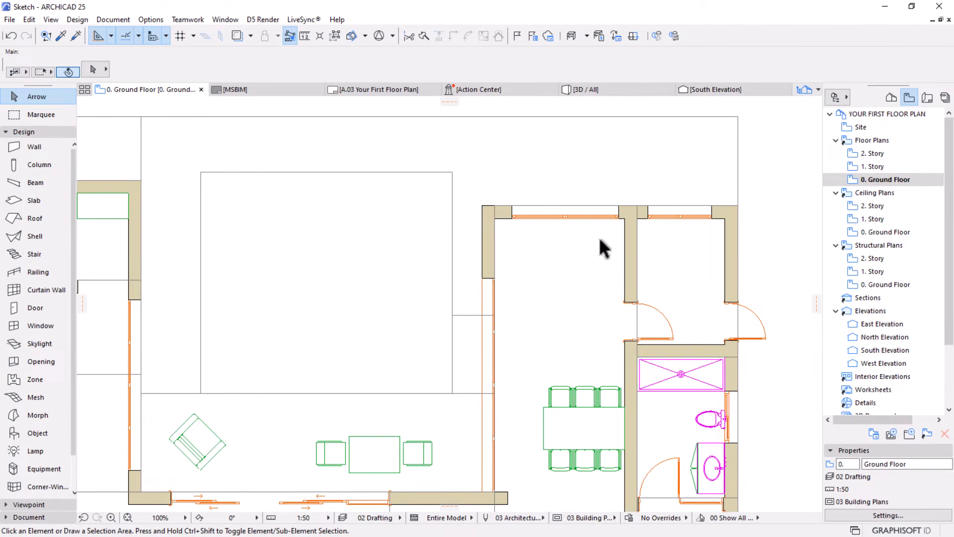
click(37, 434)
click(92, 70)
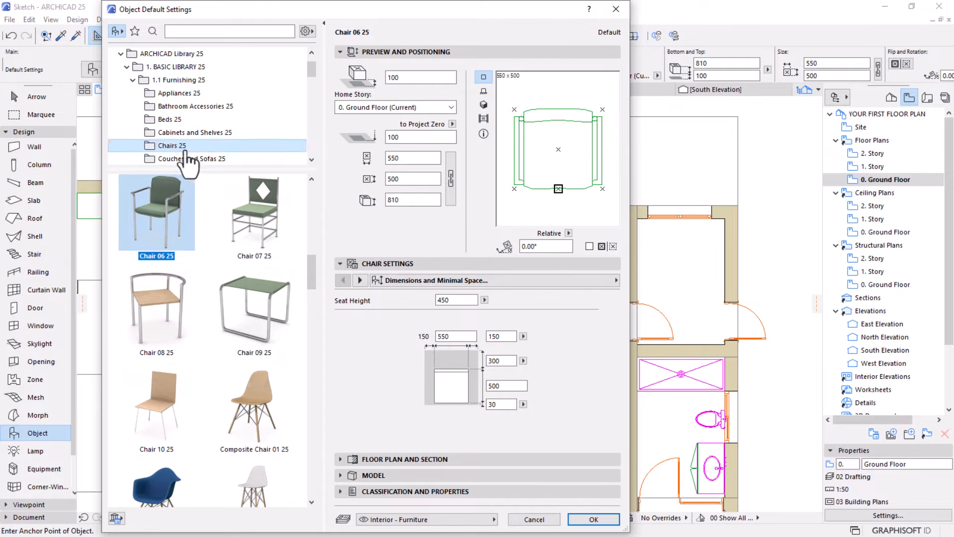
click(185, 133)
scroll(190, 247, down, 15)
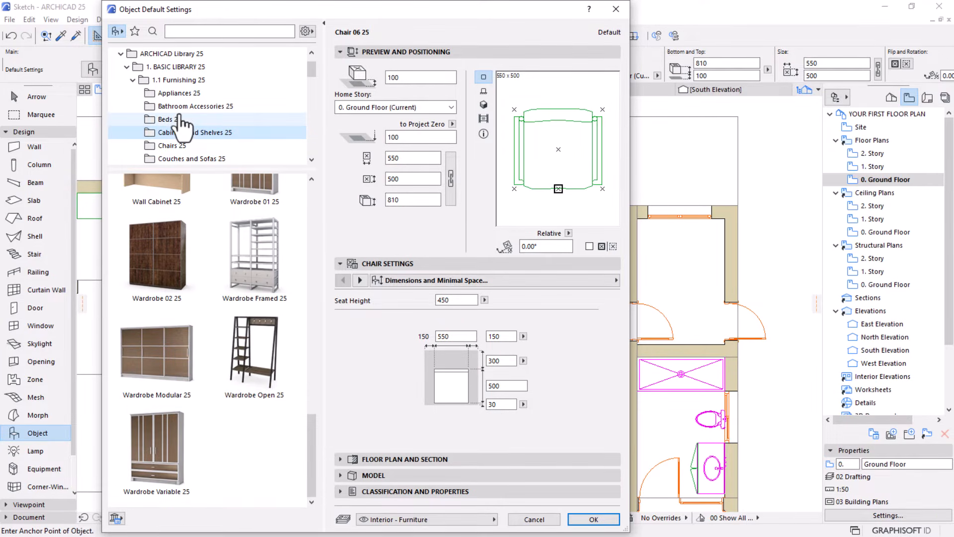
scroll(185, 125, down, 2)
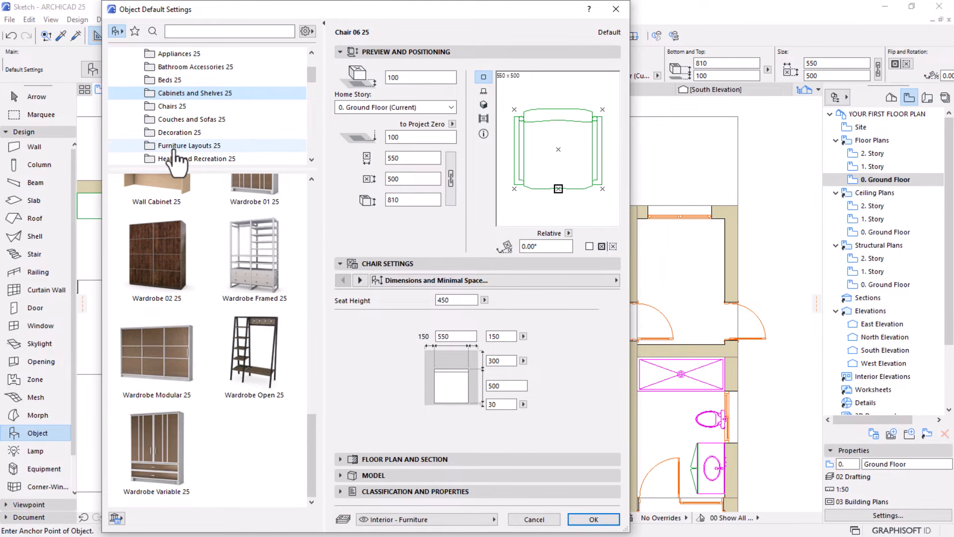
scroll(174, 158, down, 1)
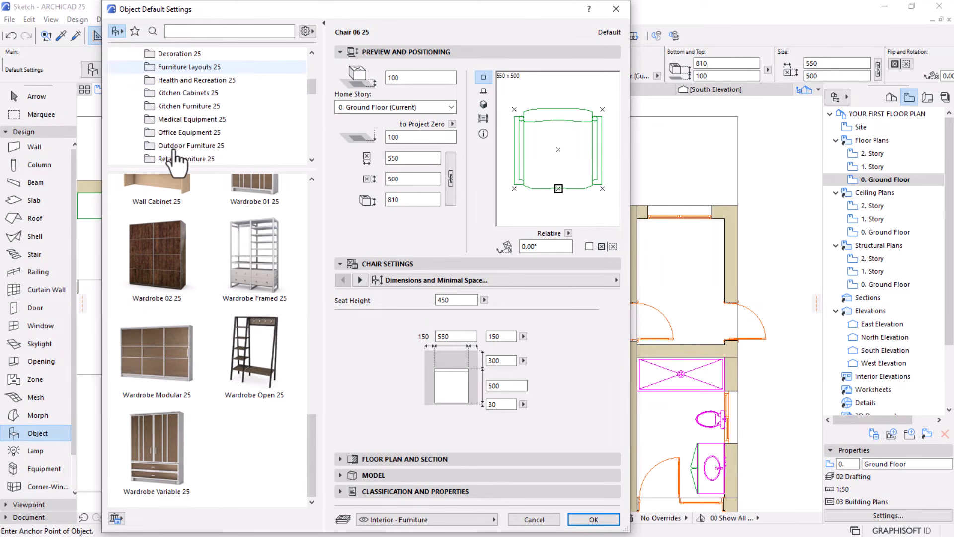
Examine the base, standing and wall cabinets in the Kitchen Cabinets 25 library folder
click(188, 94)
scroll(219, 252, down, 8)
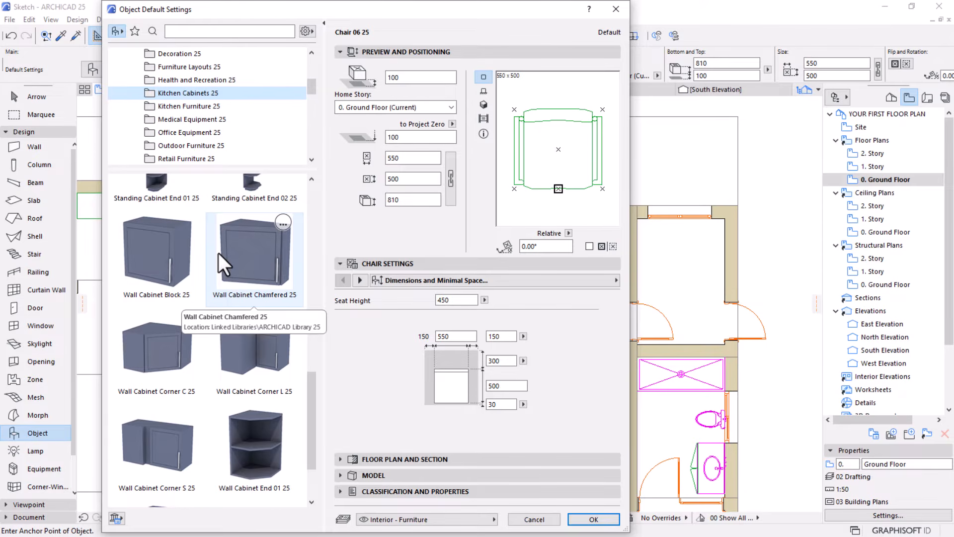
scroll(219, 252, up, 5)
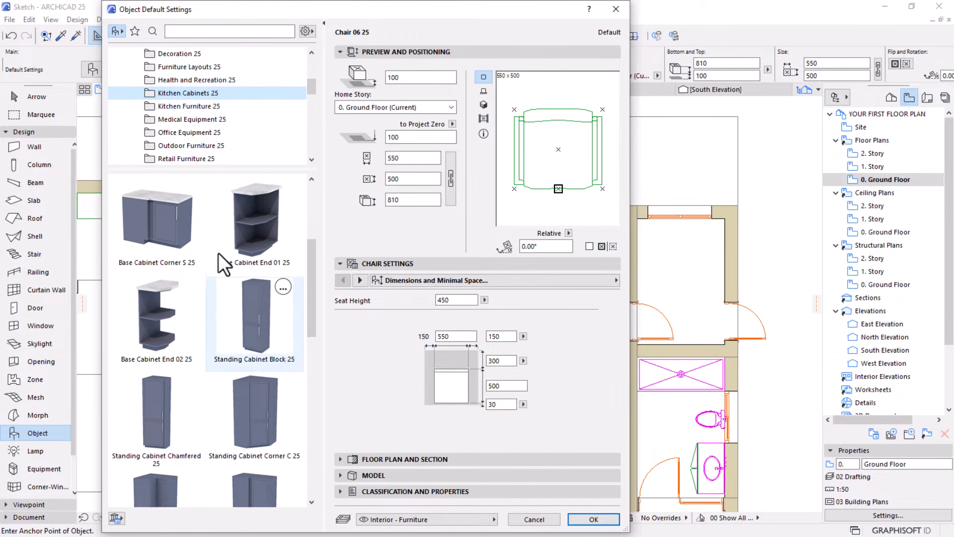
scroll(219, 252, up, 2)
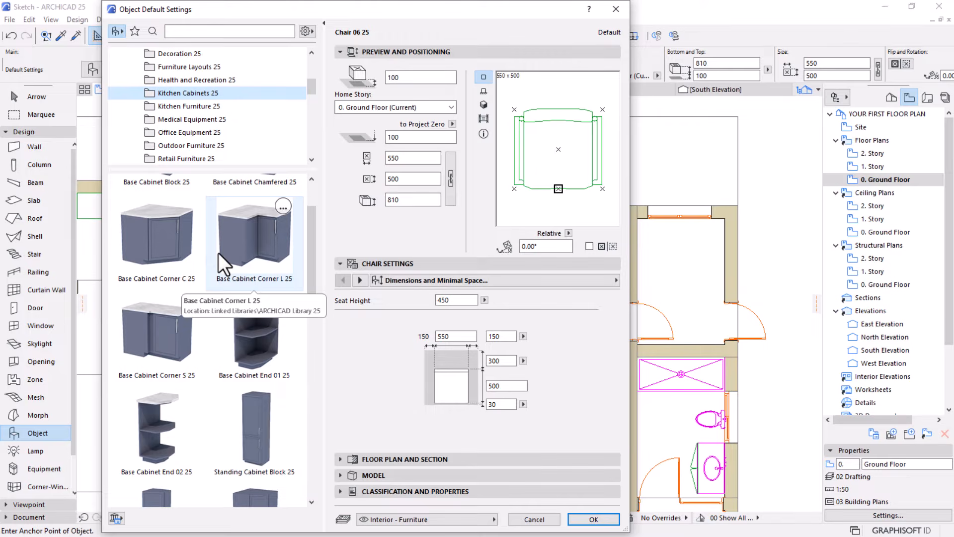
scroll(219, 252, up, 2)
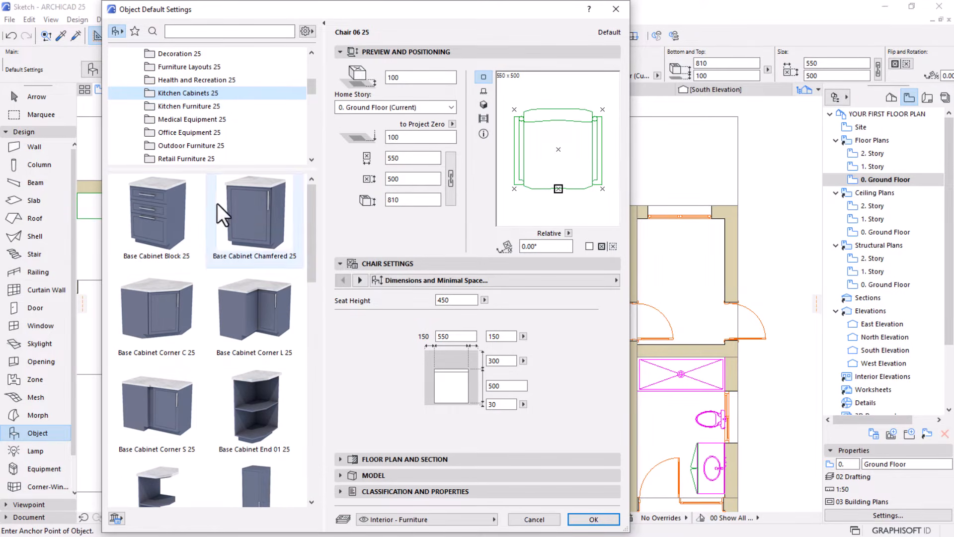
scroll(270, 160, up, 2)
scroll(271, 164, down, 1)
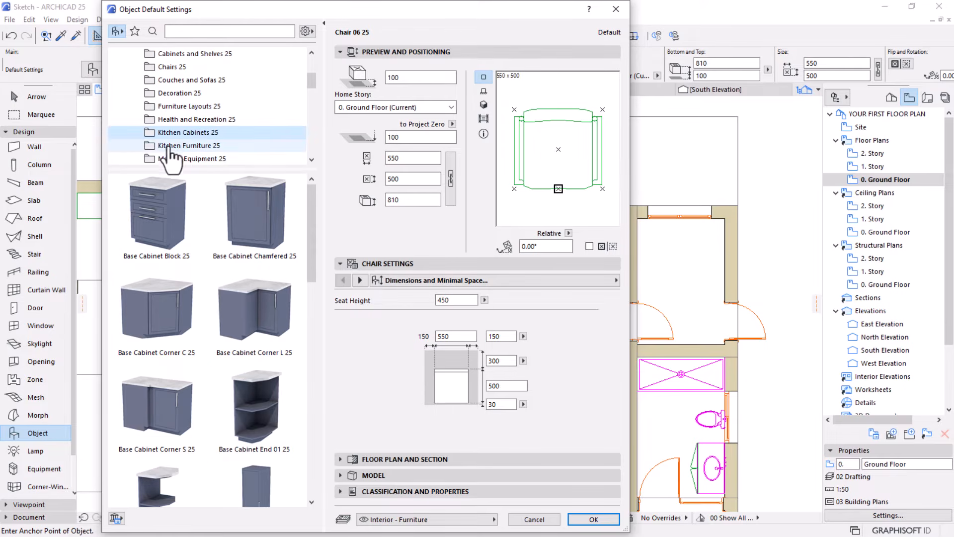
scroll(202, 84, up, 3)
scroll(199, 87, down, 3)
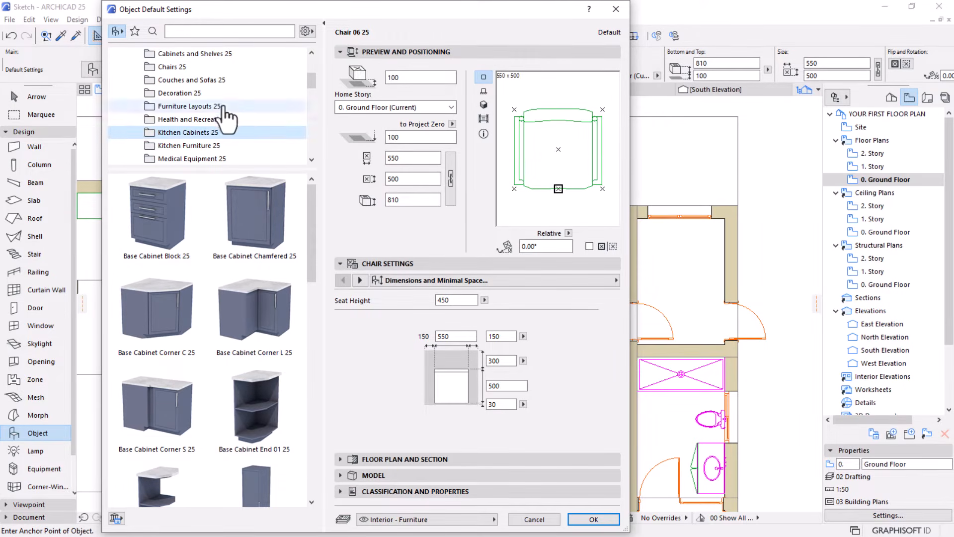
scroll(211, 132, down, 3)
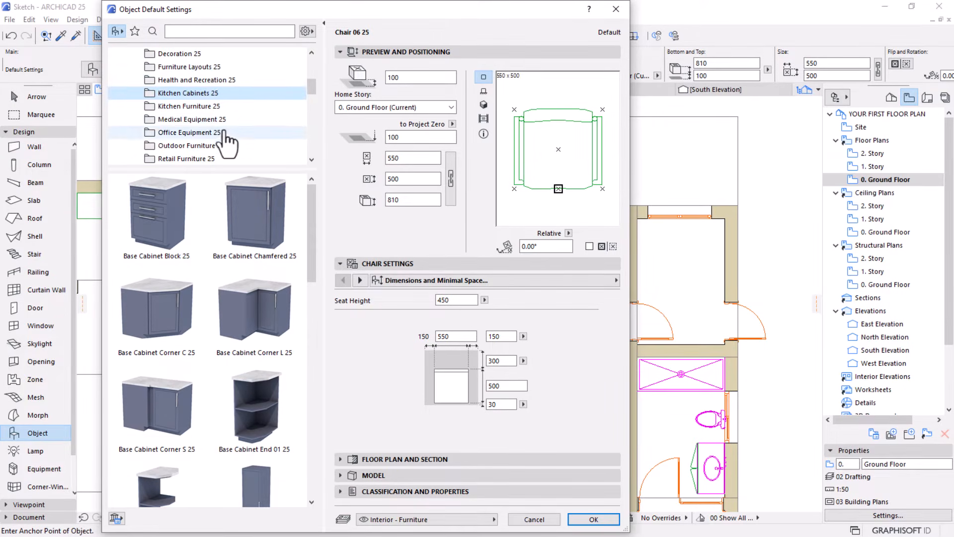
scroll(218, 130, up, 1)
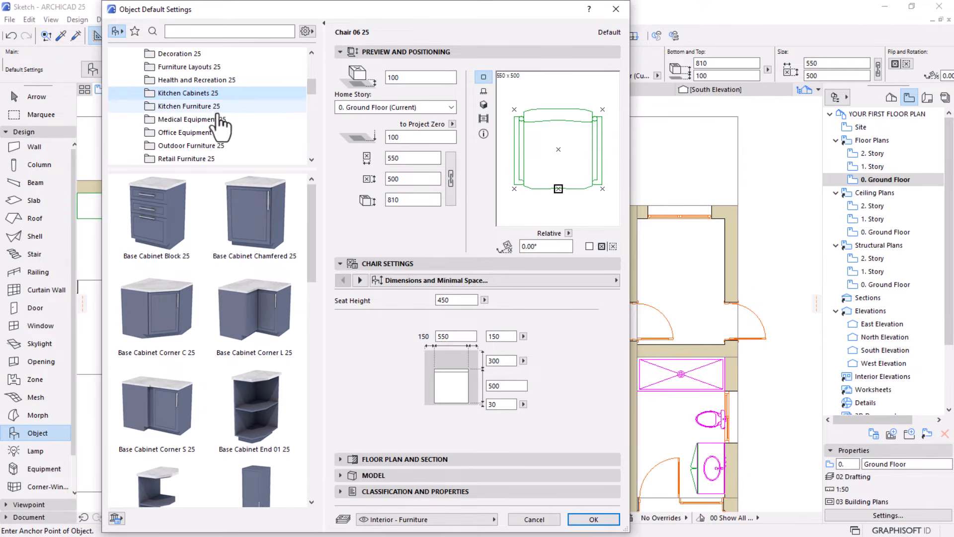
Choose Kitchen Layout 25 from the Furniture Layouts 25 folder and set its layout to L-Shaped
click(213, 67)
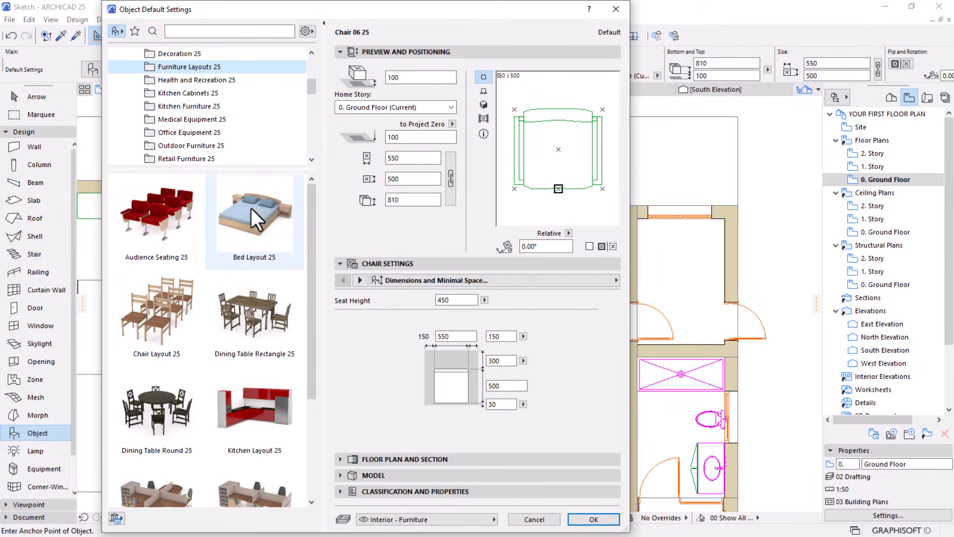
scroll(248, 249, down, 3)
click(265, 286)
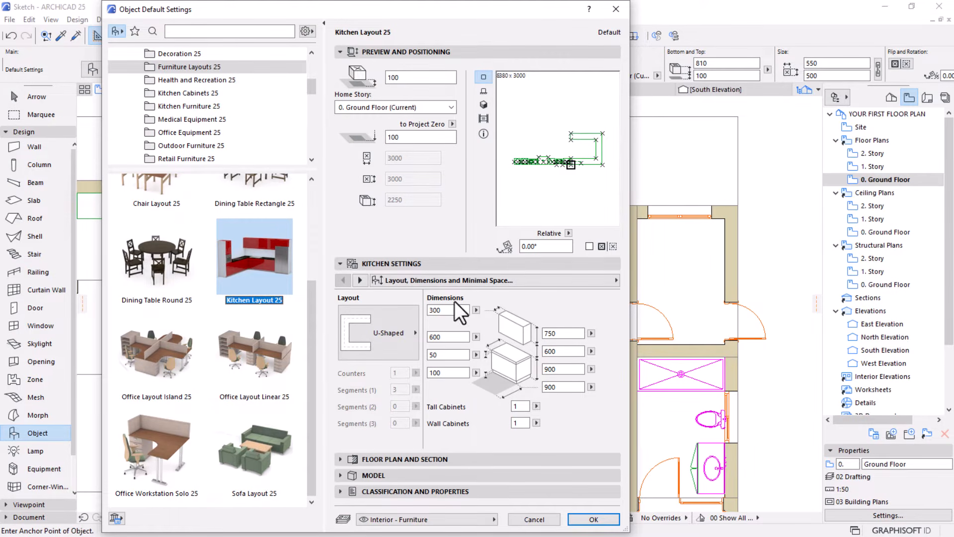
drag(550, 9, 246, 125)
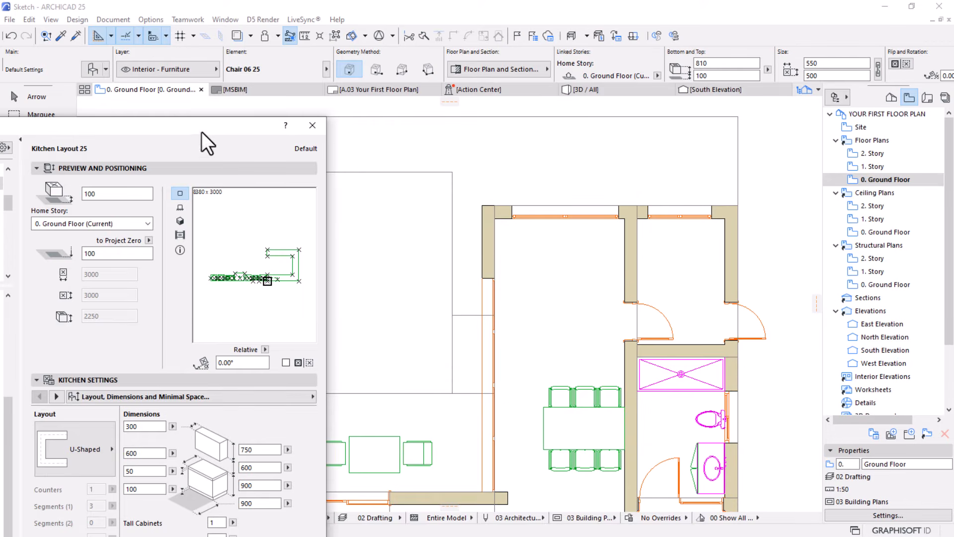
drag(201, 131, 412, 15)
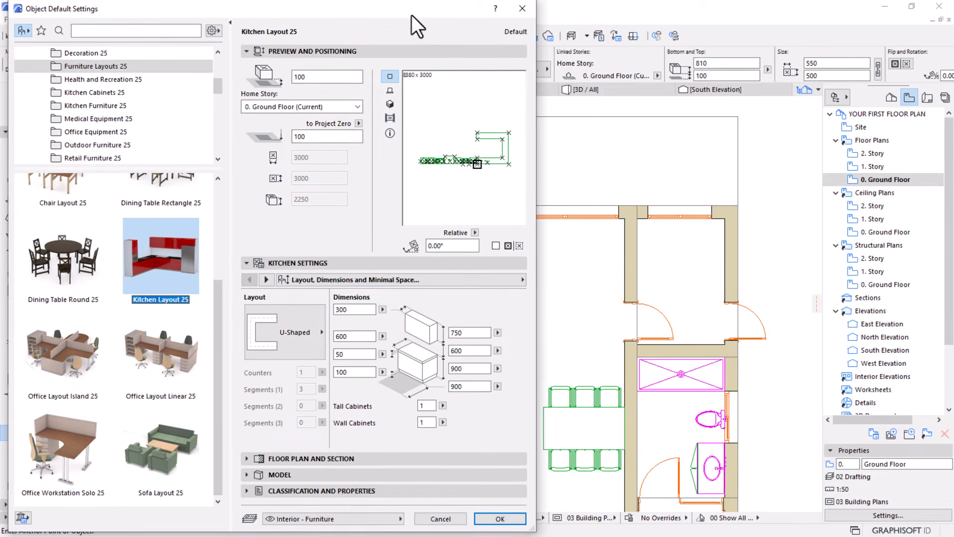
click(276, 324)
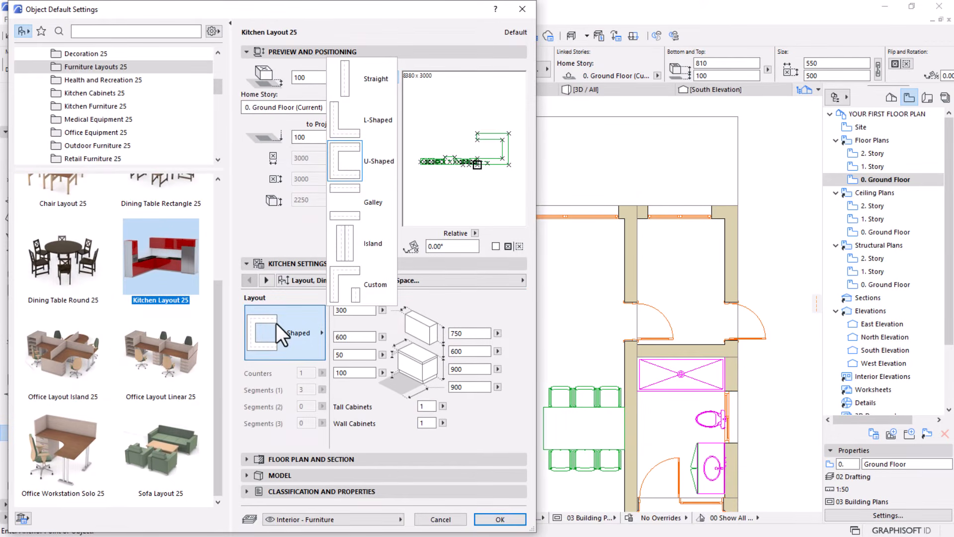
click(365, 135)
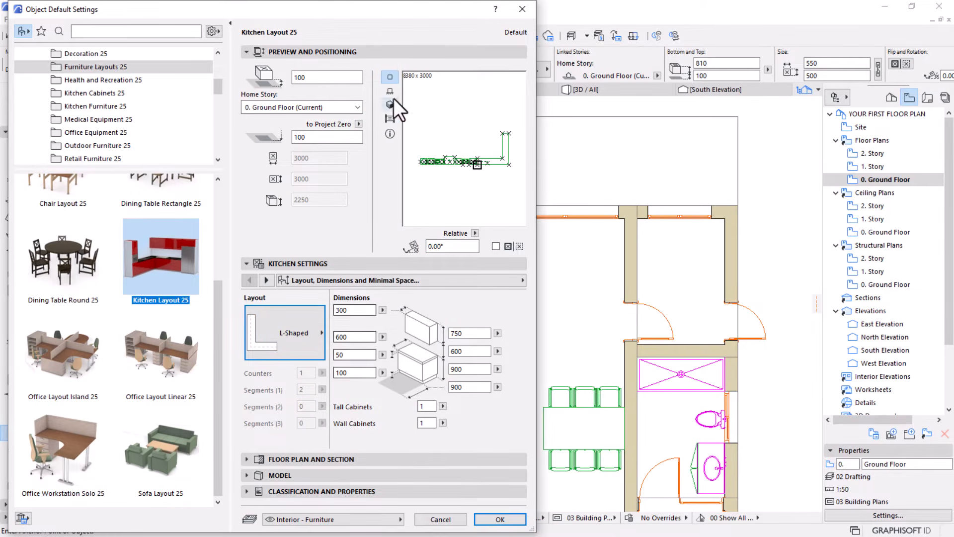
drag(403, 10, 449, 9)
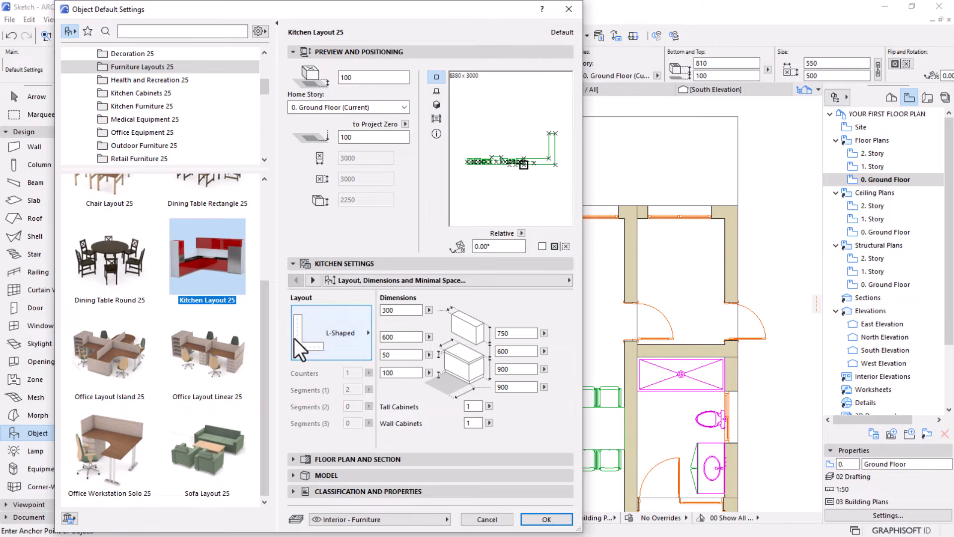
Exclude dishwashers, washers and sinks from the kitchen layout's accessories
click(309, 280)
click(312, 280)
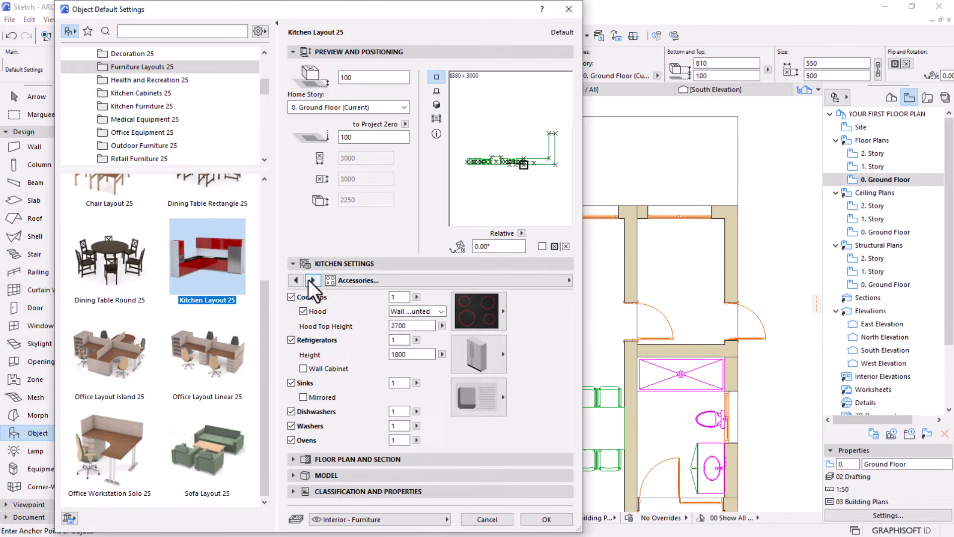
click(291, 424)
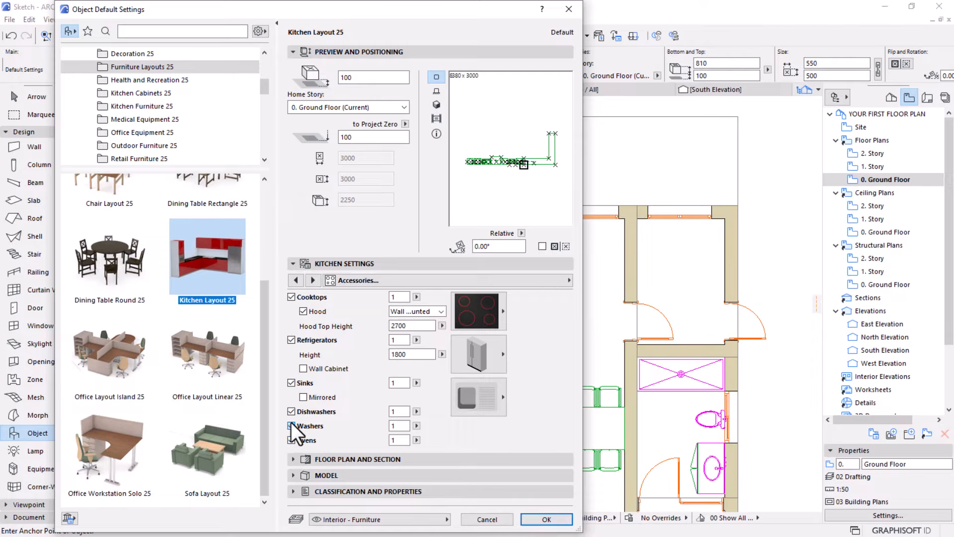
click(296, 383)
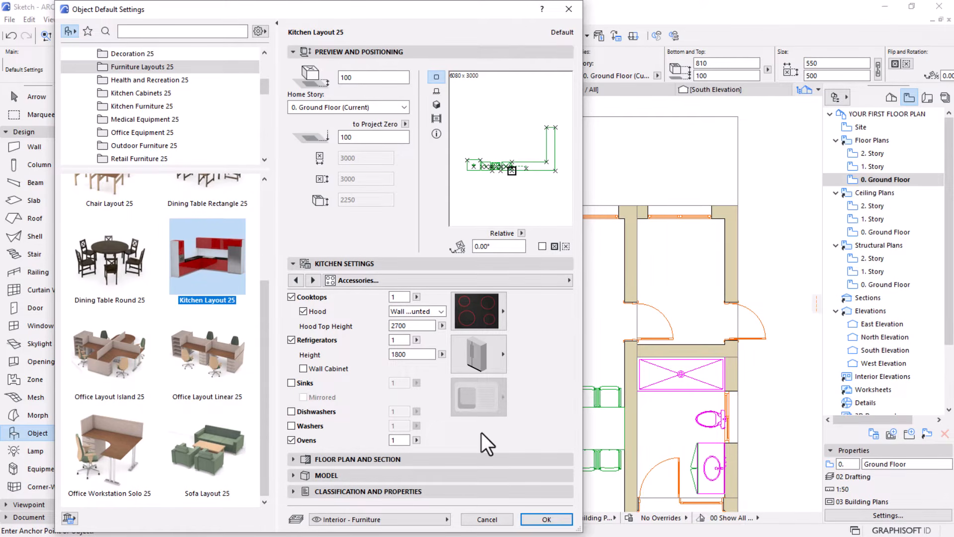
Accept the kitchen settings and place the L-shaped kitchen just inside the north window of the dining room
click(543, 518)
click(556, 246)
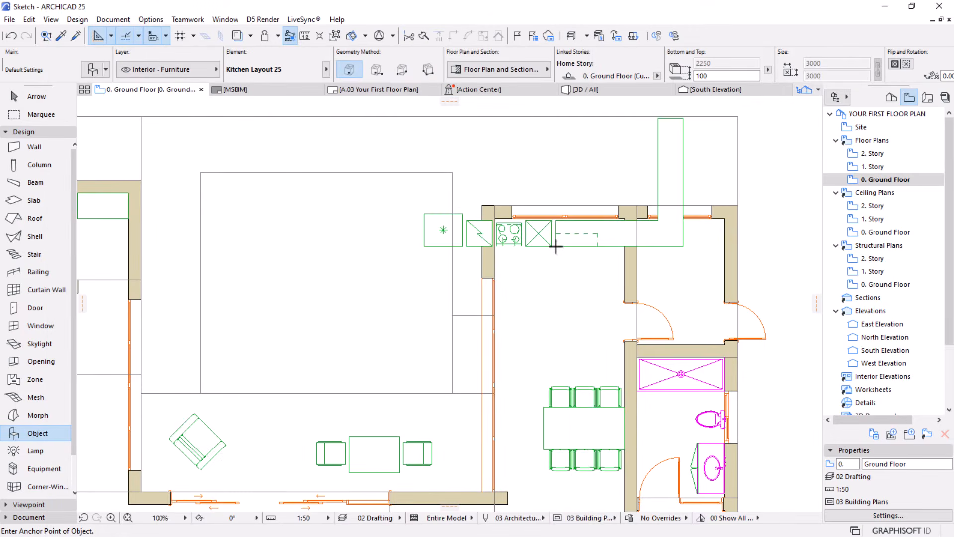
scroll(556, 245, down, 2)
middle_drag(539, 246, 492, 304)
scroll(537, 283, up, 3)
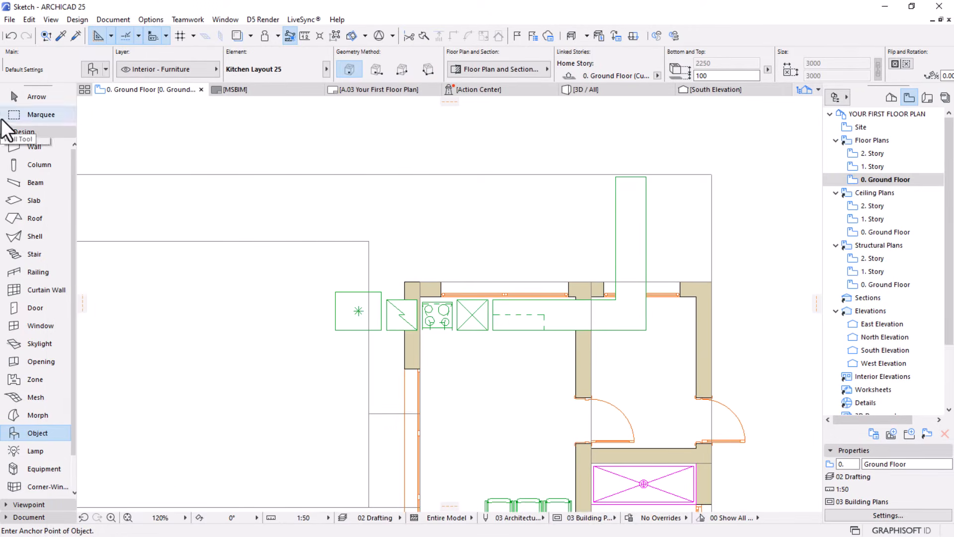
Mirror the kitchen layout across a horizontal axis and move its outer corner into the dining room's northeast inner corner
click(36, 97)
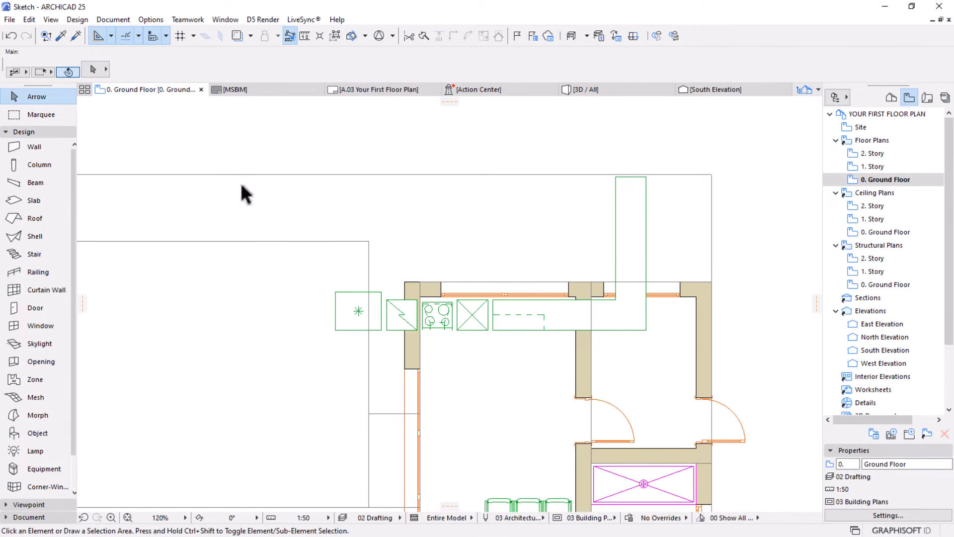
click(549, 329)
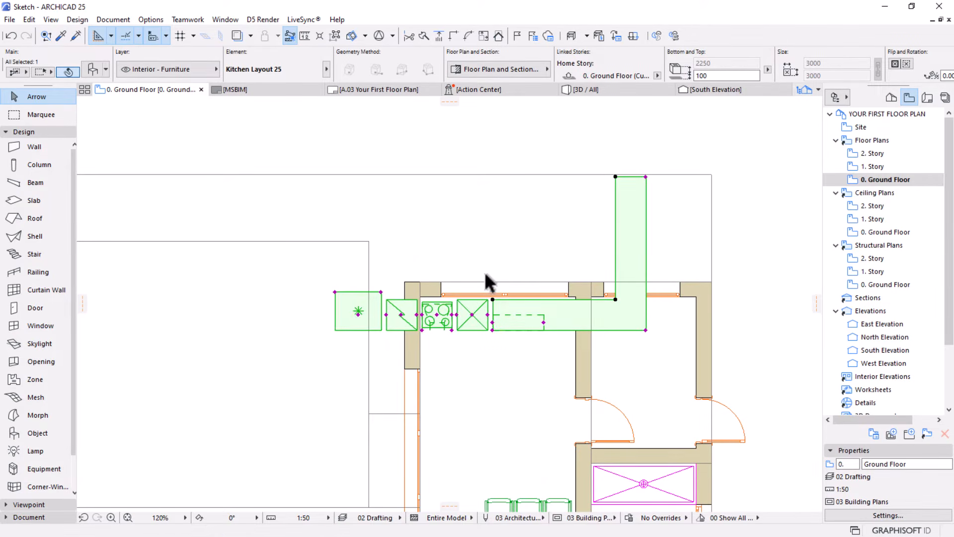
click(505, 325)
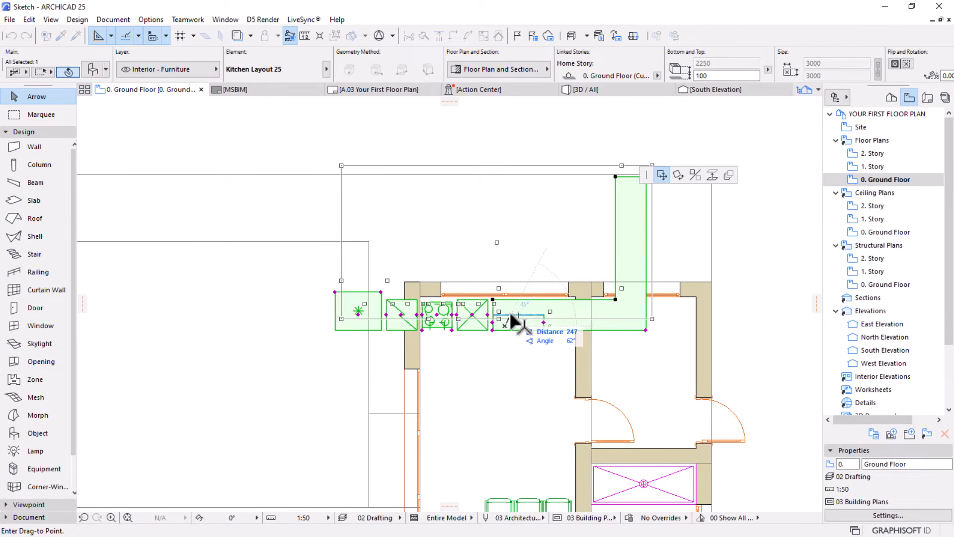
click(695, 176)
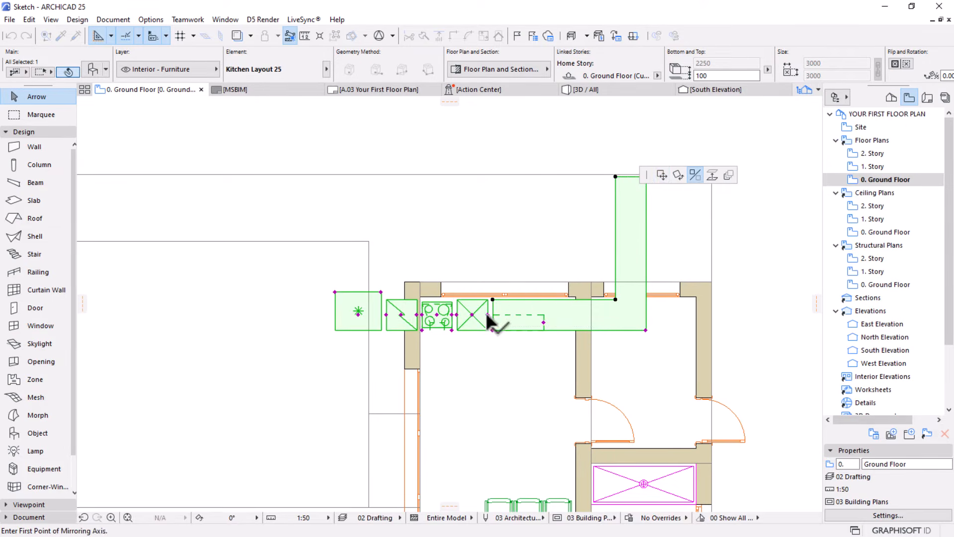
click(487, 314)
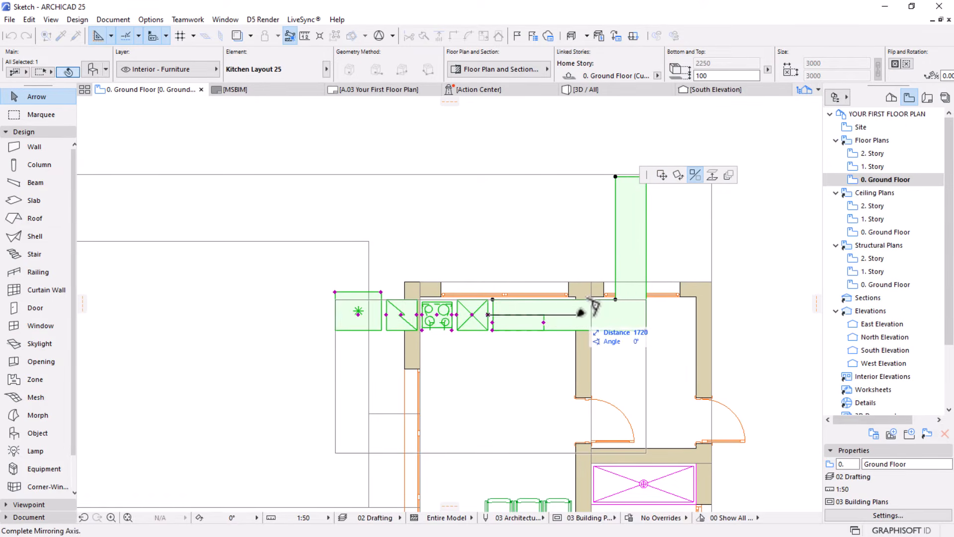
click(661, 304)
click(646, 300)
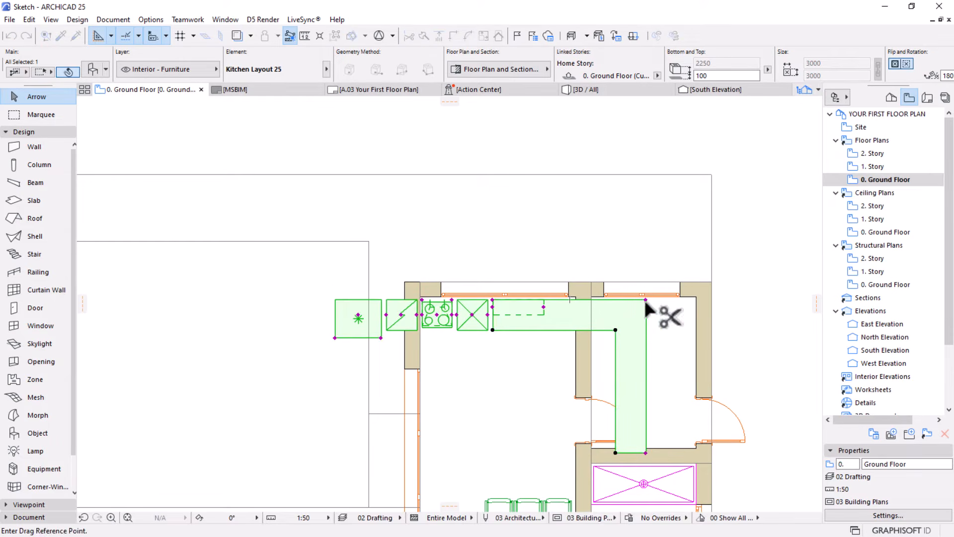
click(576, 296)
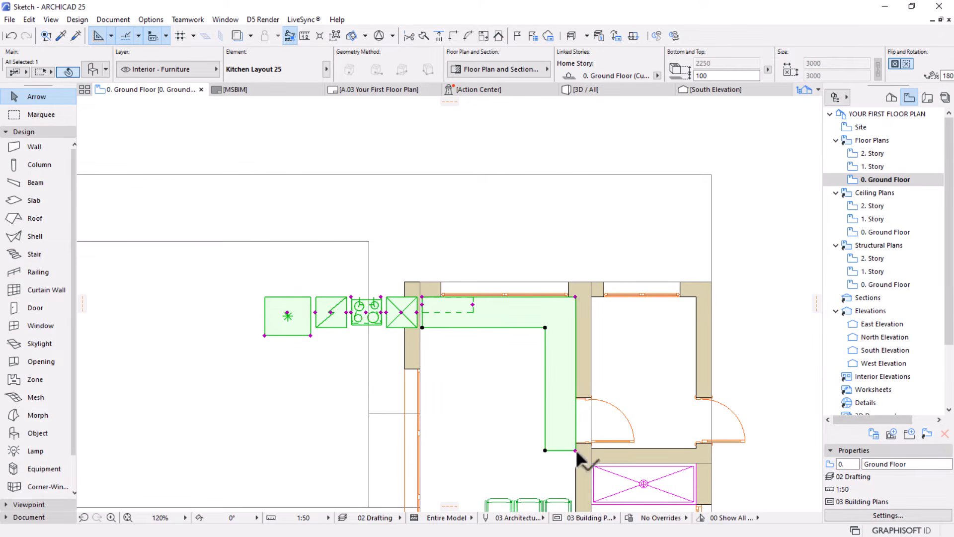
Shorten the kitchen's east leg to about 1226 mm so it ends well above the door opening
middle_drag(591, 454, 533, 381)
scroll(496, 343, up, 3)
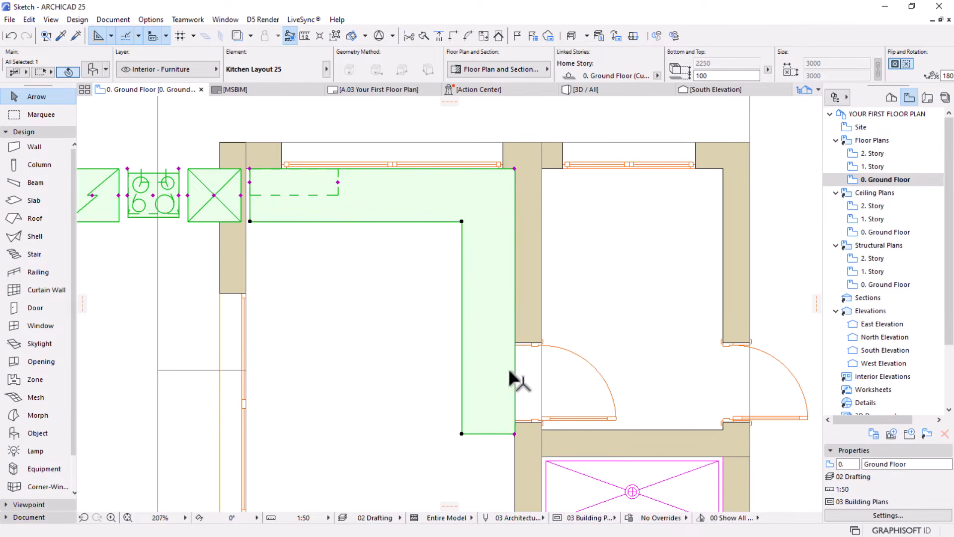
click(515, 433)
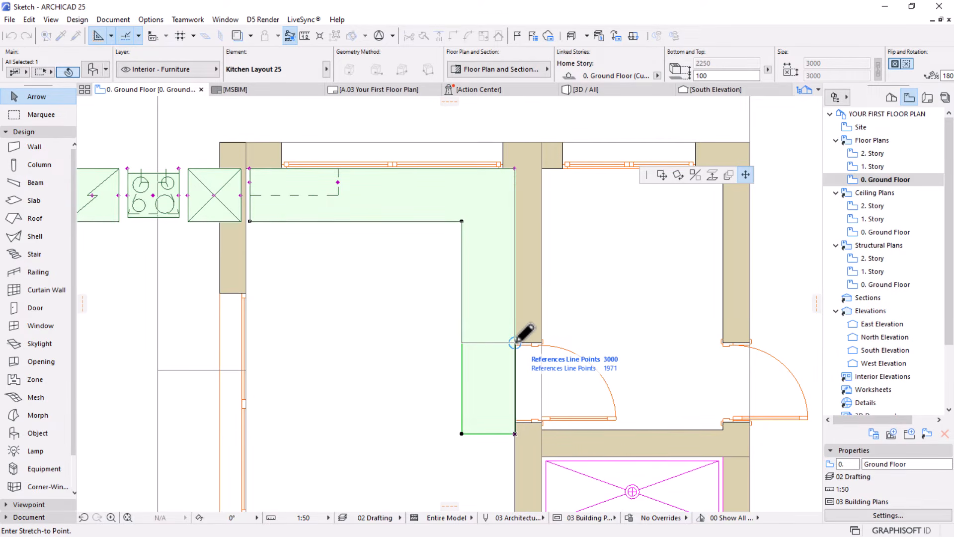
click(514, 277)
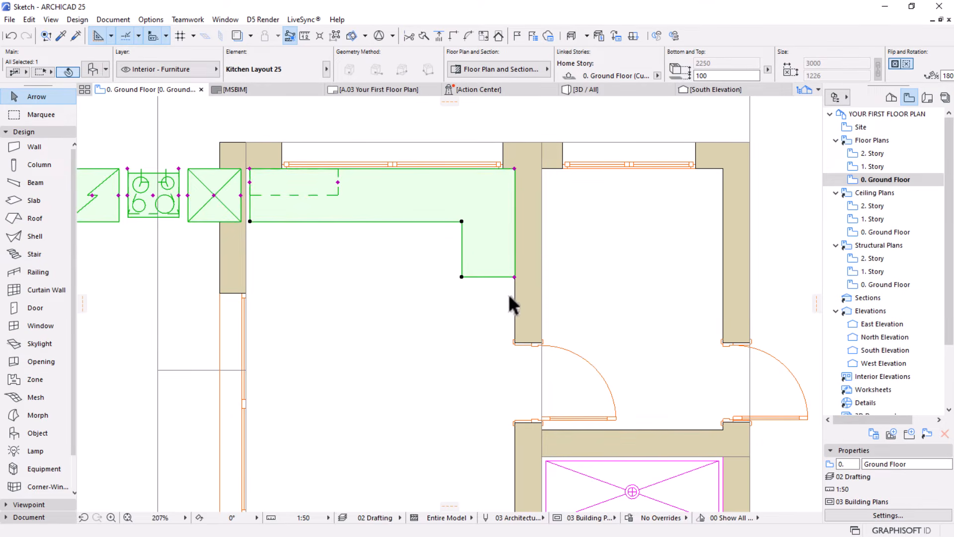
Move the kitchen's refrigerator against the east wall, directly below the end of the short leg
scroll(508, 293, down, 2)
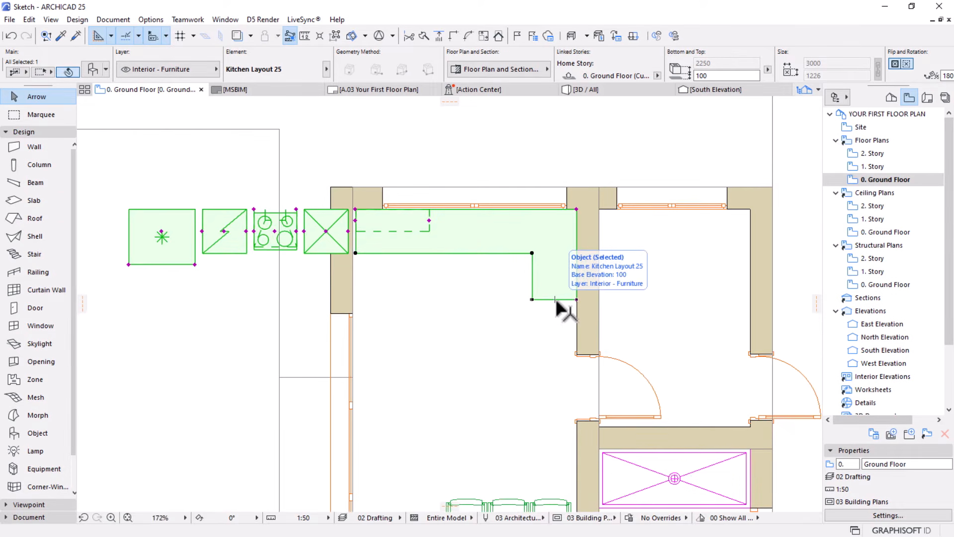
click(161, 237)
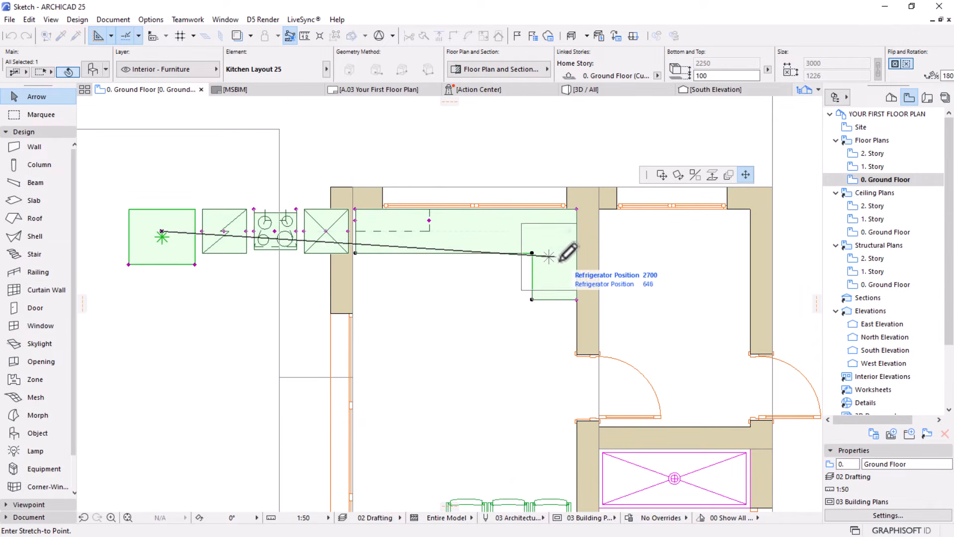
click(562, 336)
scroll(605, 293, up, 1)
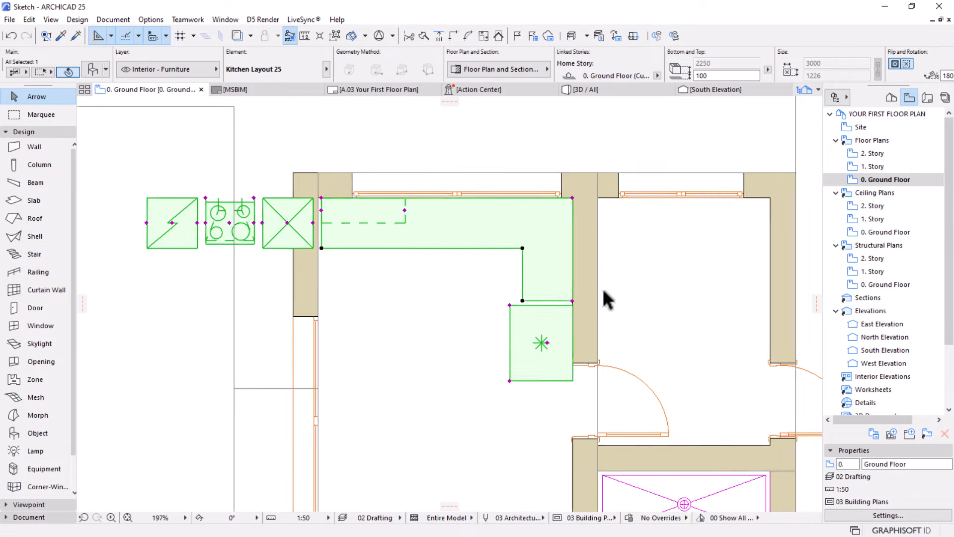
scroll(604, 292, up, 1)
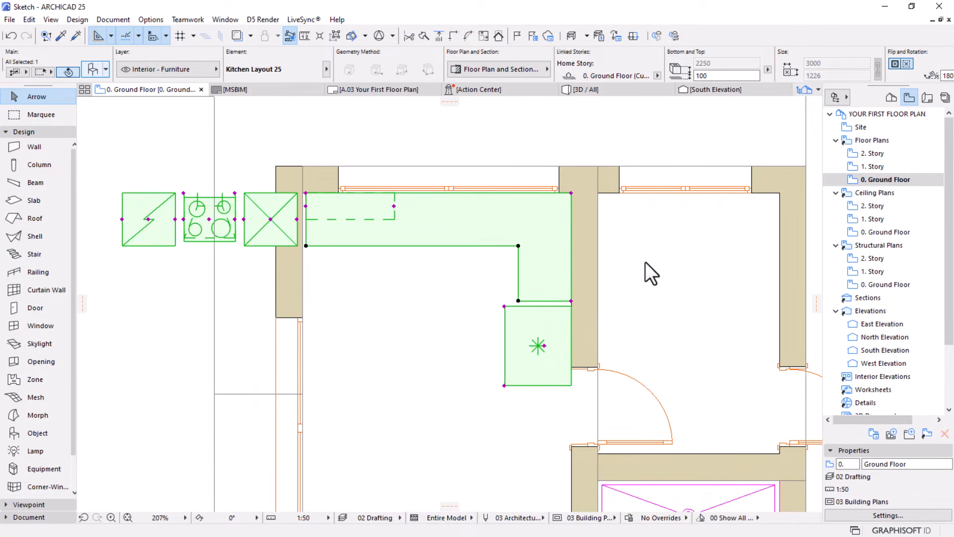
Change the kitchen layout's refrigerator type to Bottom Freezer
key(ctrl+t)
click(485, 354)
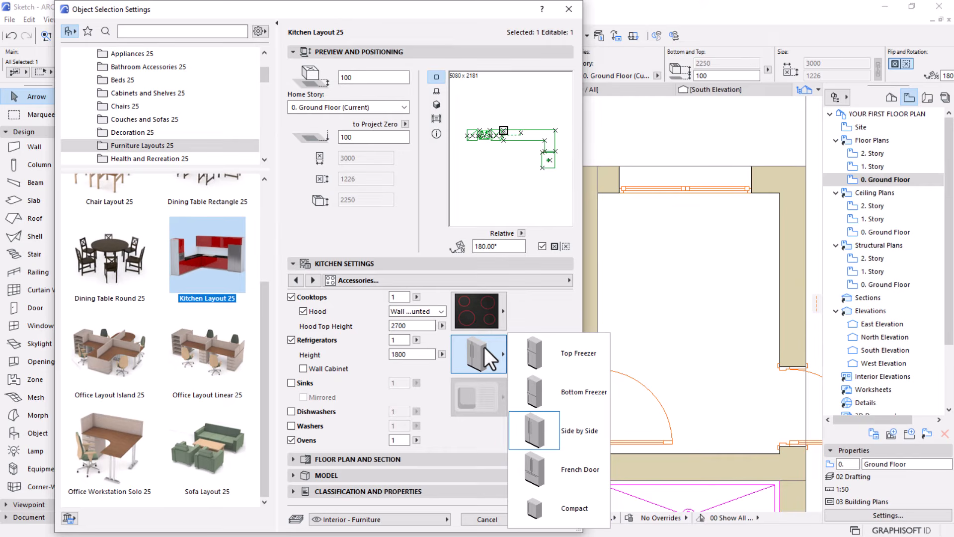
click(591, 403)
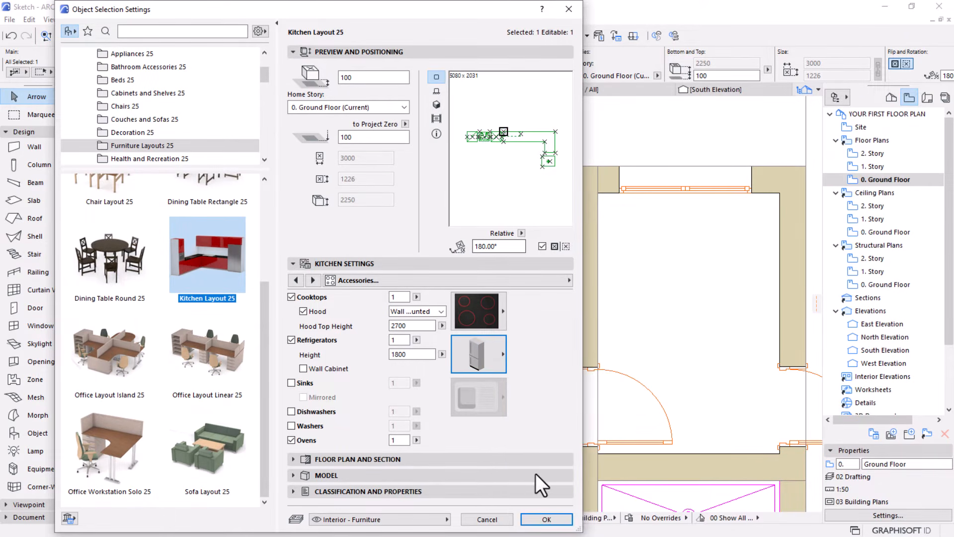
click(547, 518)
Adjust the refrigerator's position along the east wall so it sits between the short leg and the door opening
scroll(575, 353, up, 5)
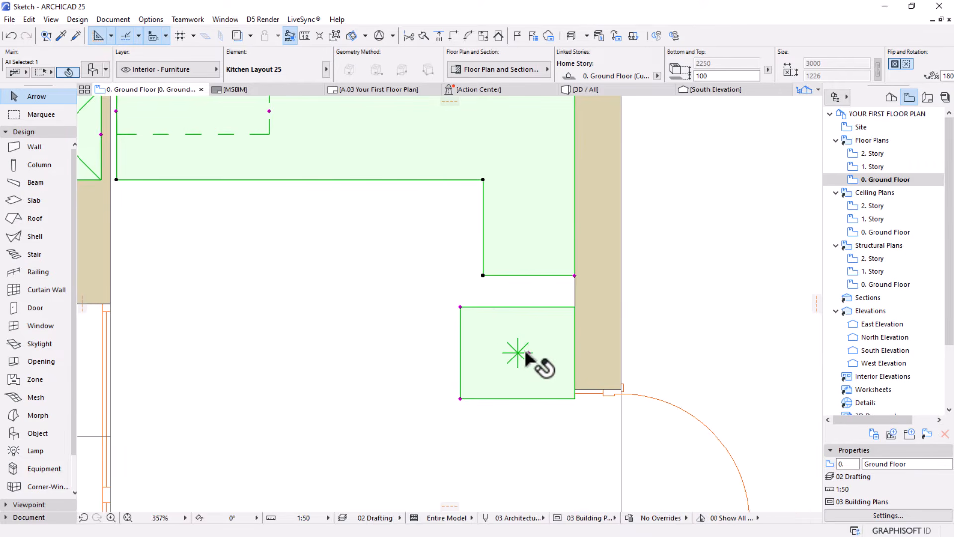
click(529, 350)
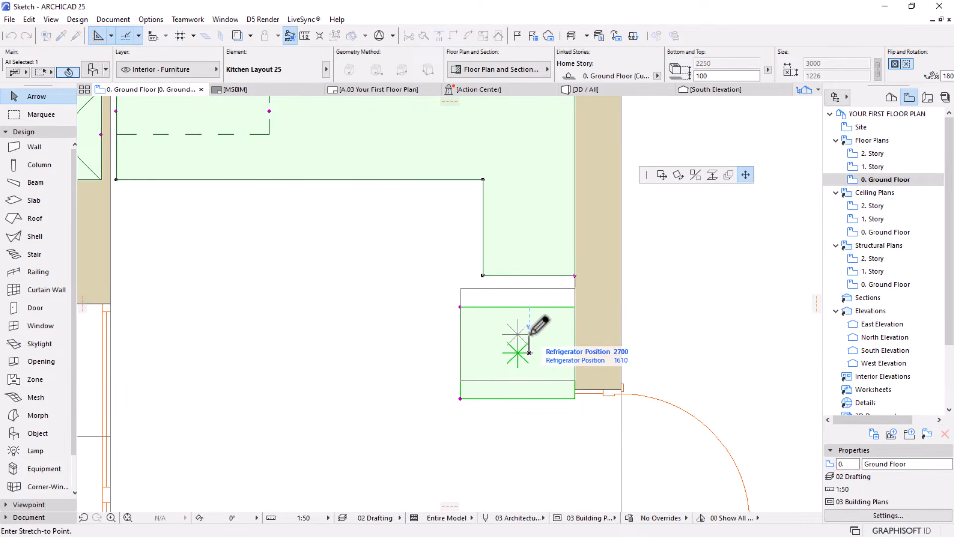
click(529, 333)
scroll(530, 250, down, 3)
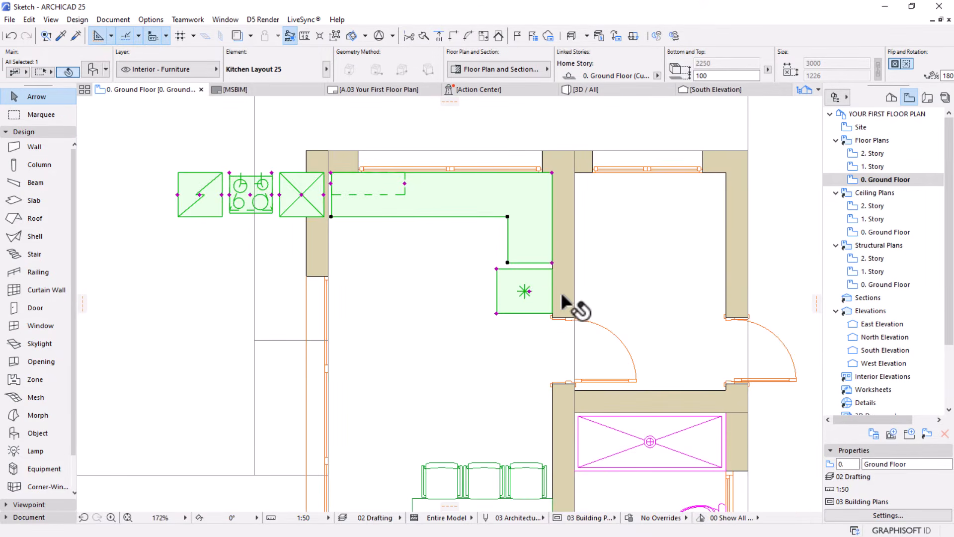
scroll(562, 295, down, 2)
scroll(585, 331, up, 4)
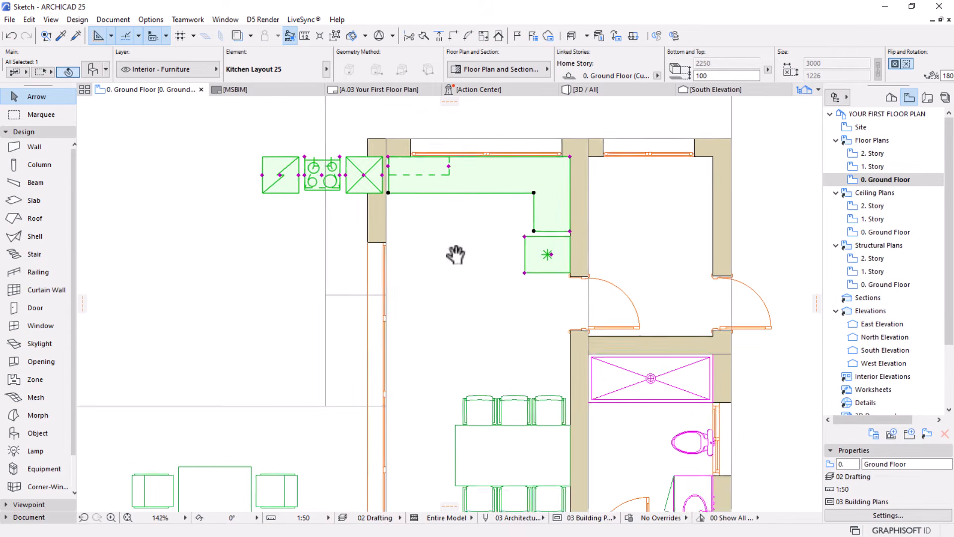
click(595, 323)
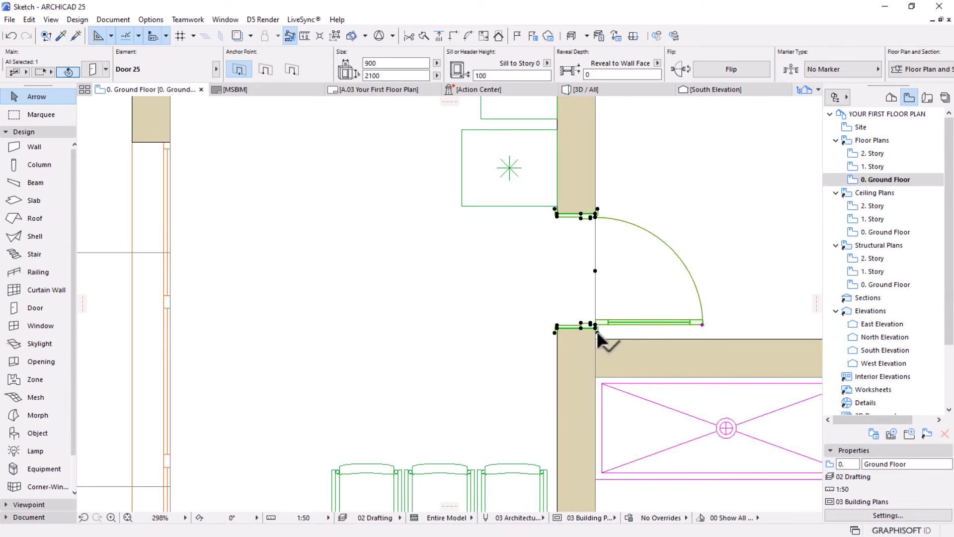
click(542, 203)
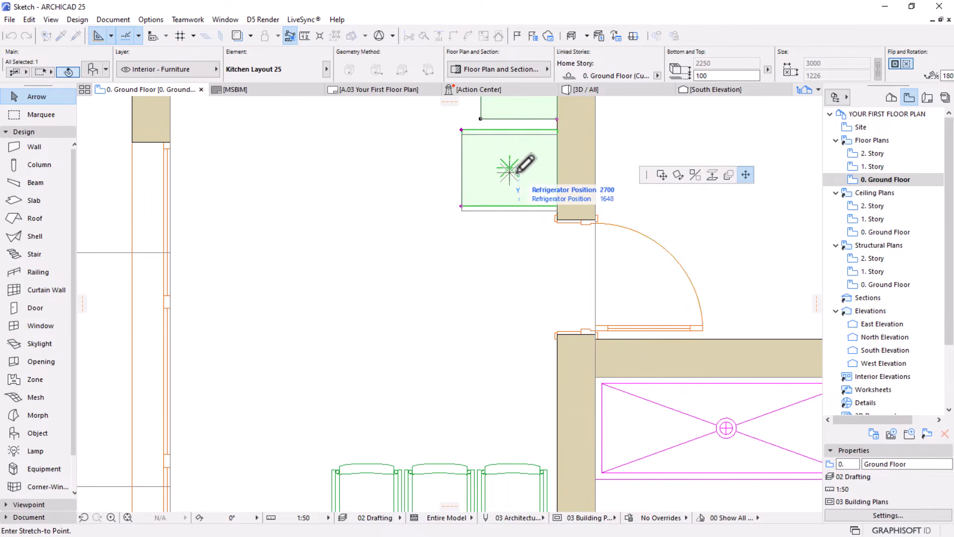
scroll(520, 222, down, 1)
scroll(515, 218, down, 1)
middle_drag(482, 201, 485, 330)
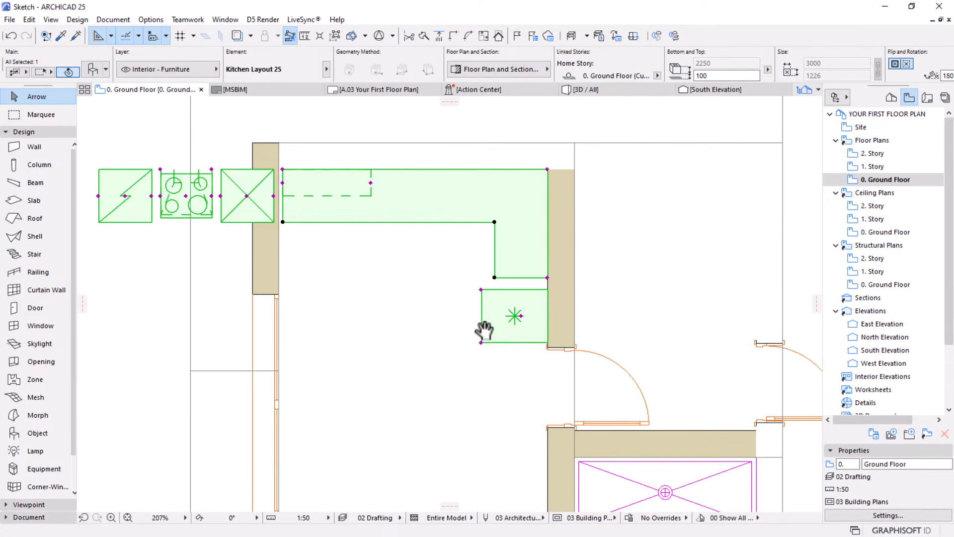
Lengthen the kitchen's east leg to about 1313 mm, closing the gap to the refrigerator
click(547, 277)
click(548, 281)
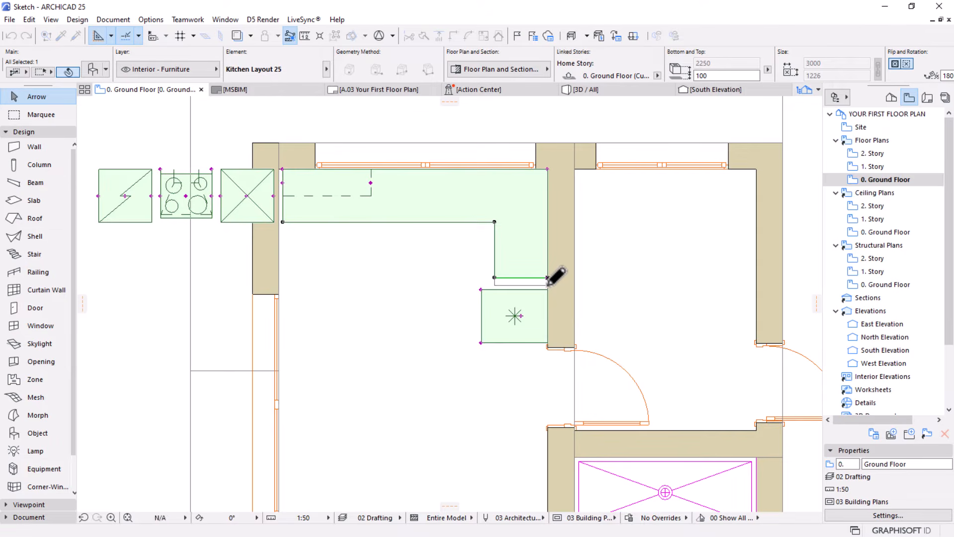
scroll(547, 283, down, 2)
middle_drag(470, 281, 489, 312)
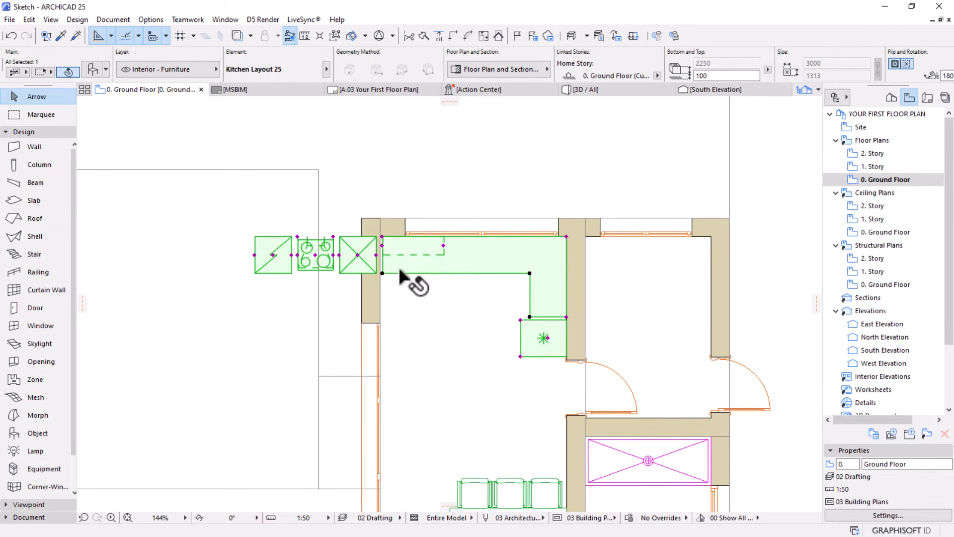
Shorten the north counter run from its west end to about 2280 mm, leaving room for the tall cabinet
scroll(398, 264, up, 2)
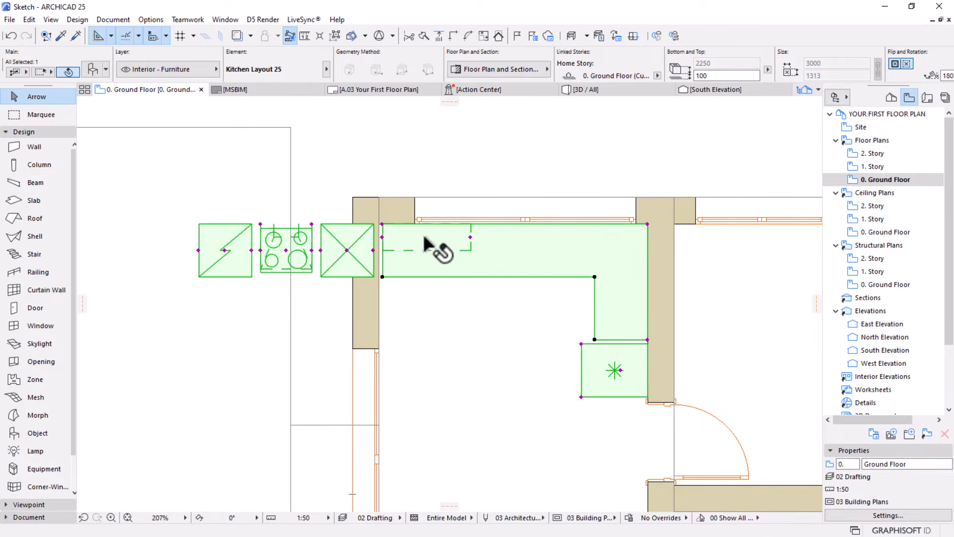
click(383, 224)
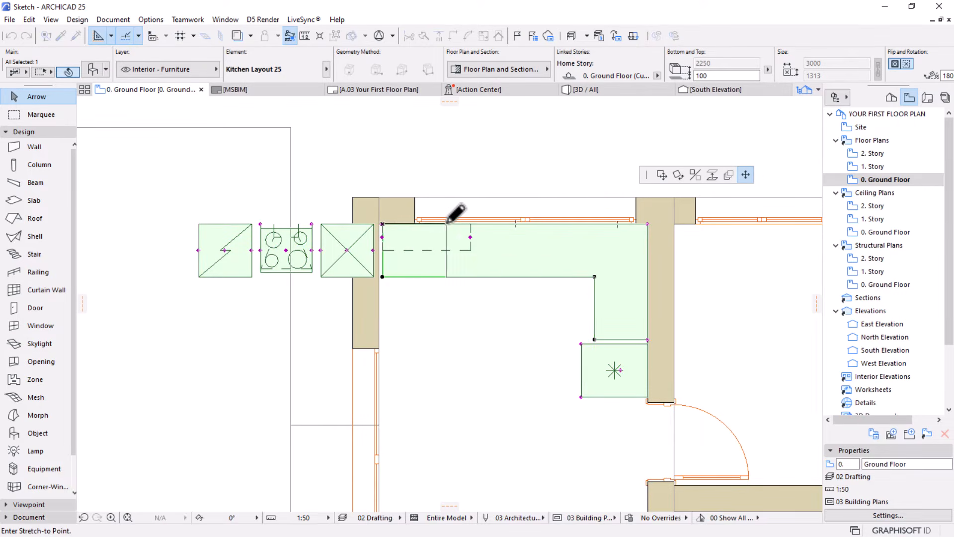
click(446, 225)
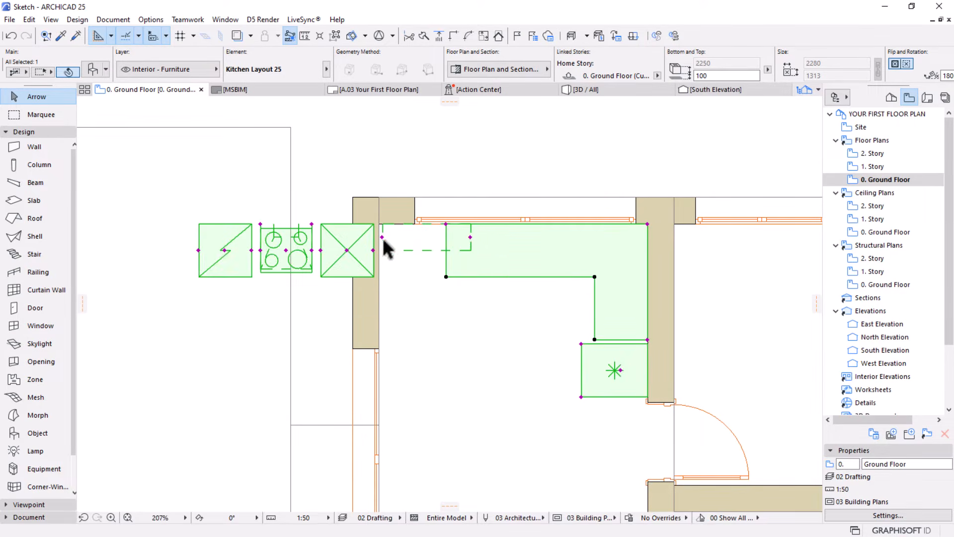
Stretch the wall cabinets around the corner to the end of the east leg and align their west end with the counter
click(470, 237)
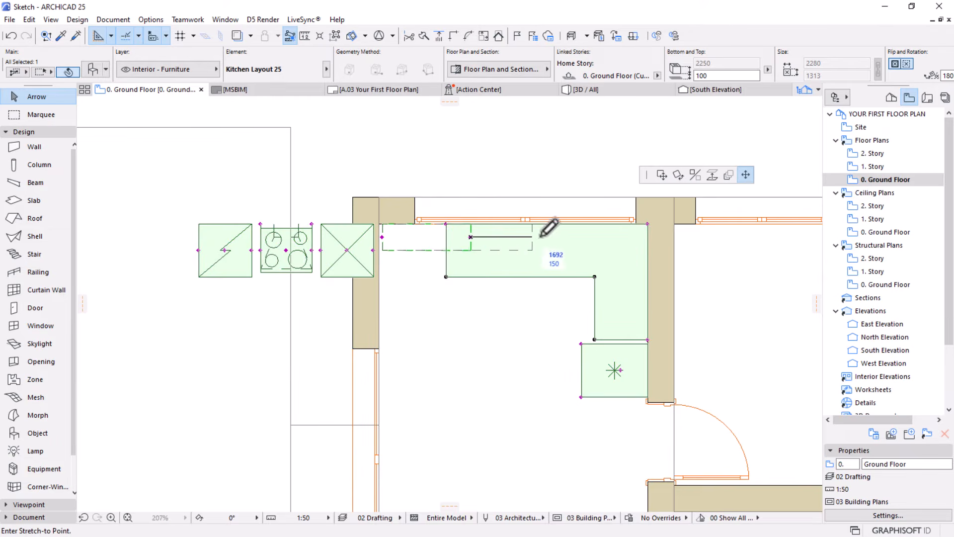
click(650, 326)
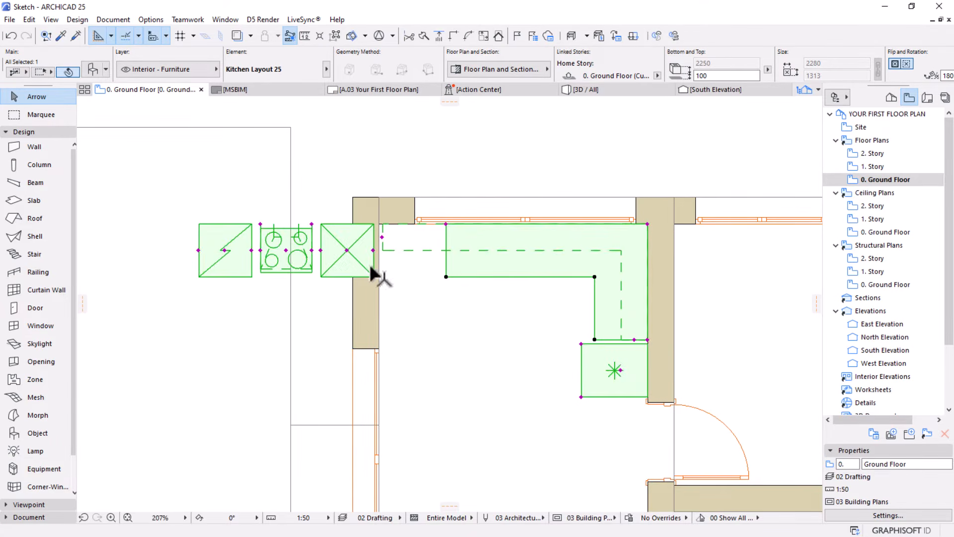
click(383, 239)
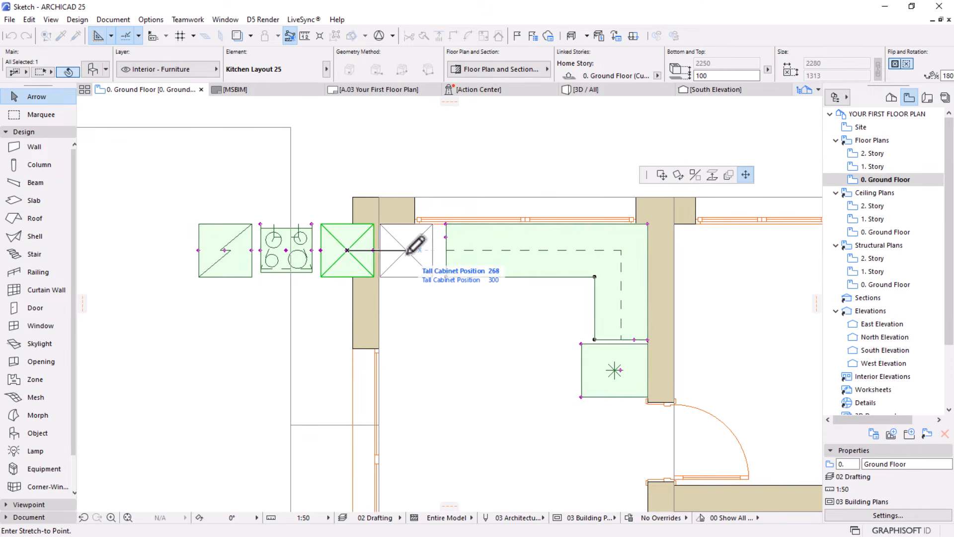
Place the tall cabinet in the room's northwest inner corner and extend the counter, to about 2432 mm, and the wall cabinets to meet it
click(409, 252)
scroll(437, 230, up, 5)
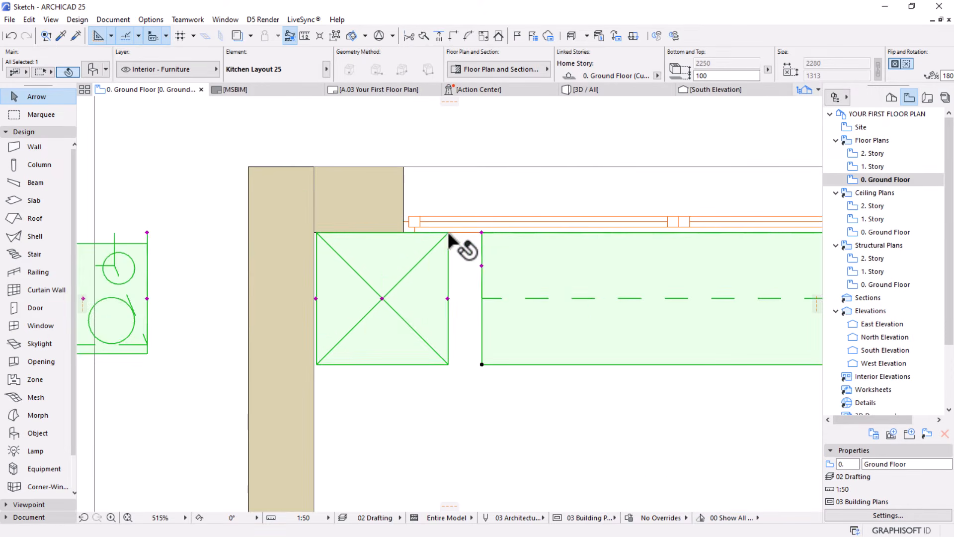
click(481, 232)
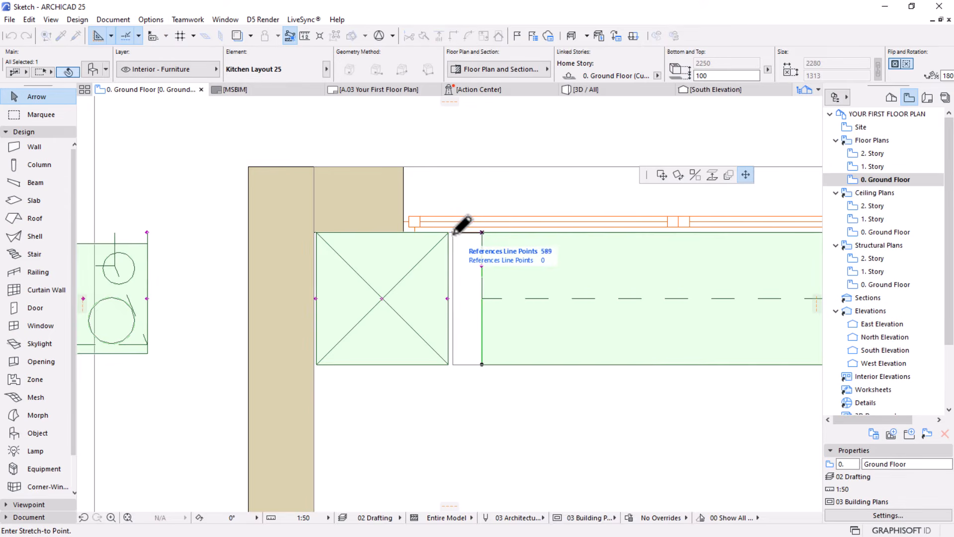
click(448, 232)
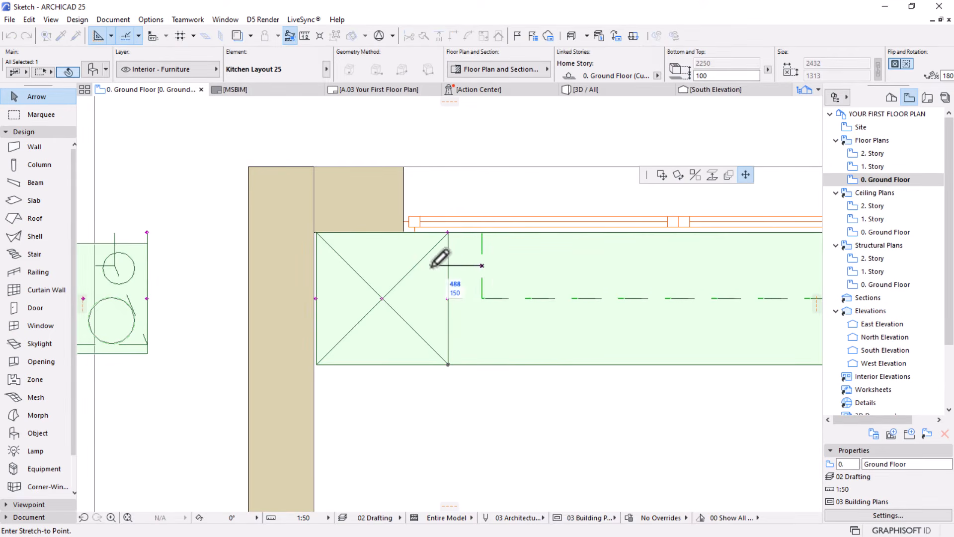
scroll(343, 216, down, 5)
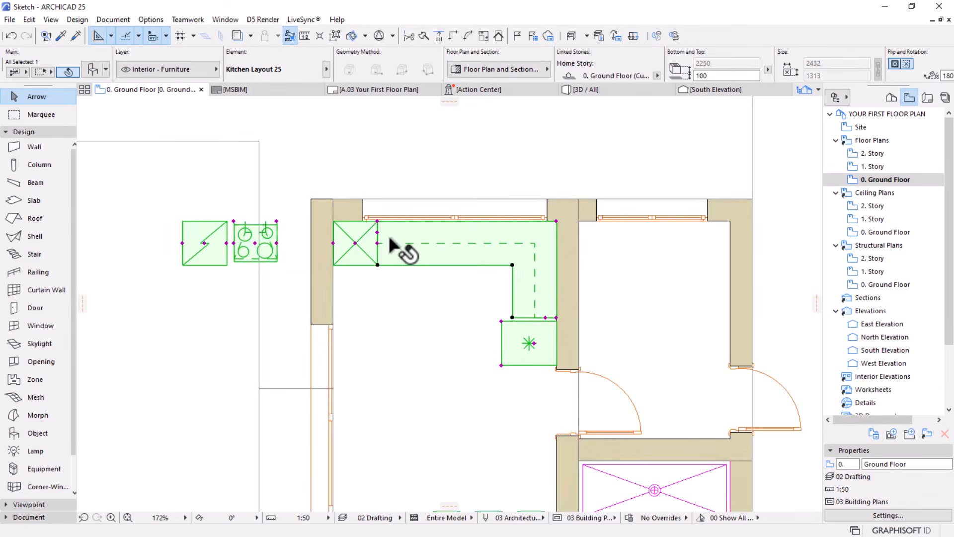
Move the cooktop and the oven onto the same spot on the north counter beneath the window, at position 1548
click(255, 242)
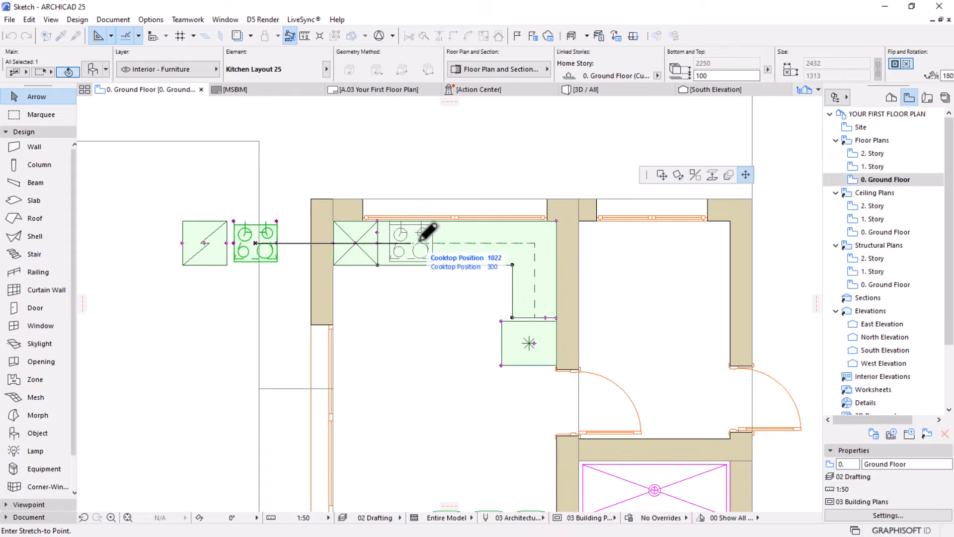
click(450, 242)
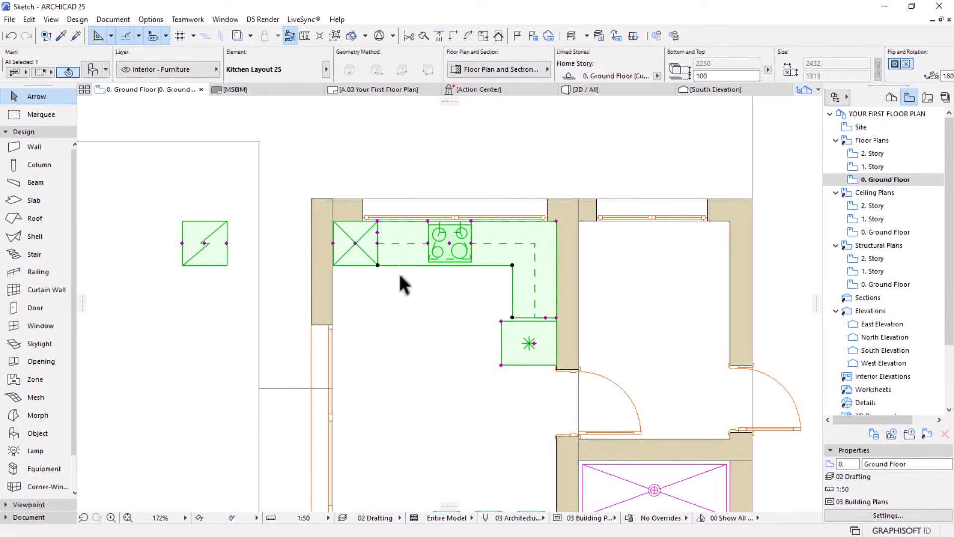
click(204, 243)
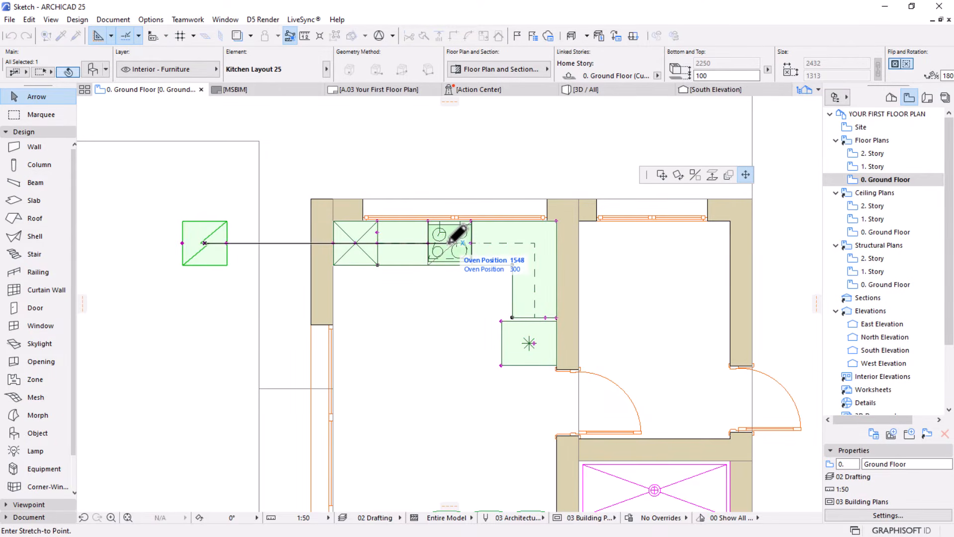
scroll(450, 243, up, 3)
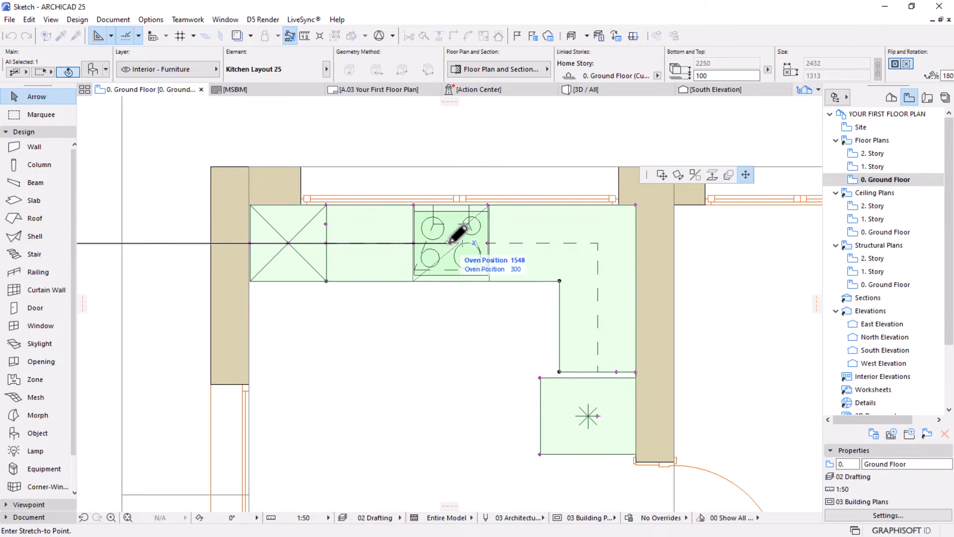
click(453, 241)
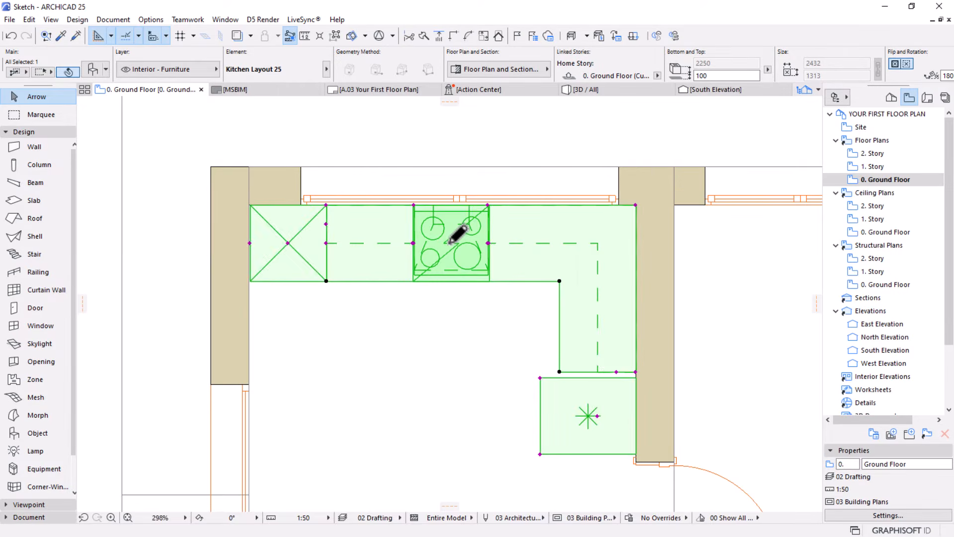
scroll(455, 330, down, 3)
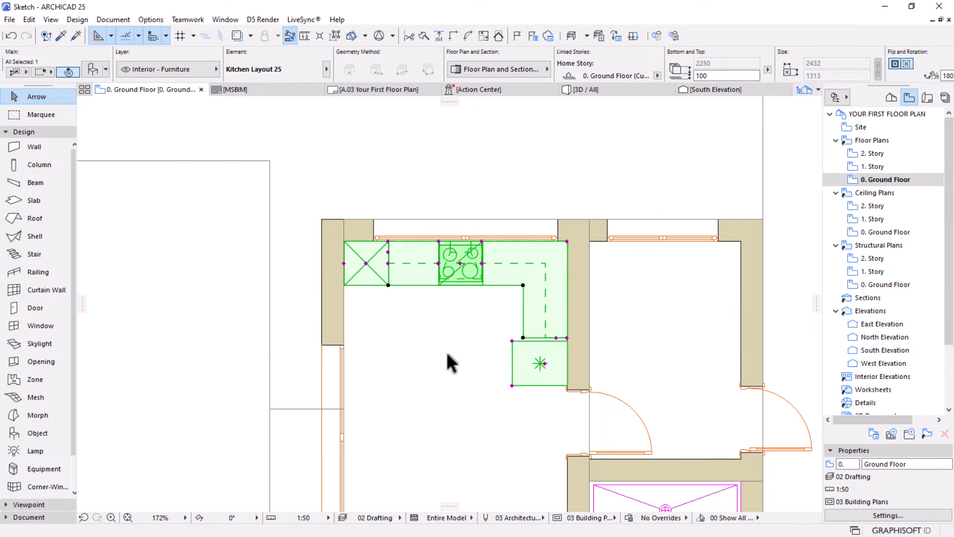
click(517, 208)
Copy the finished kitchen into the adjoining room to the east, matching its outer corner to that room's northeast inner corner
scroll(518, 219, down, 2)
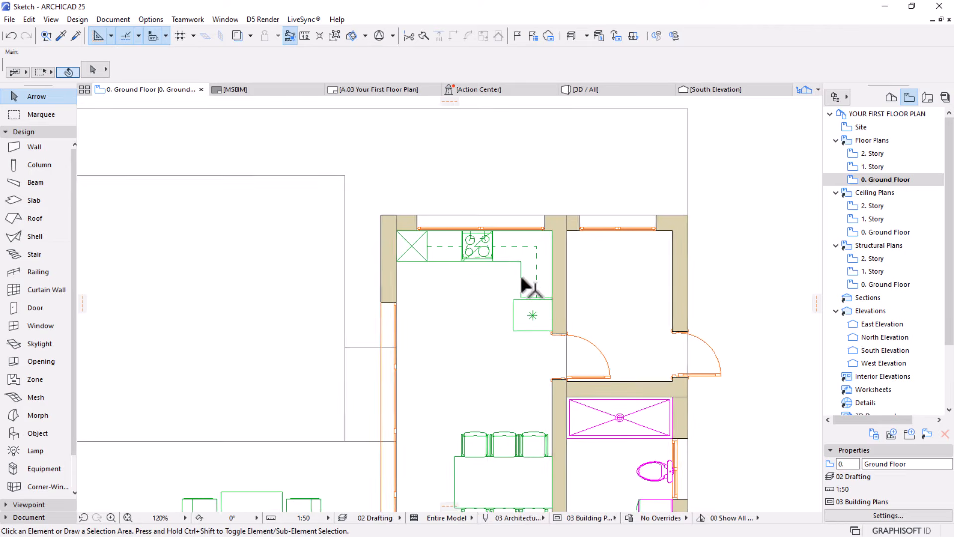
middle_drag(520, 273, 494, 233)
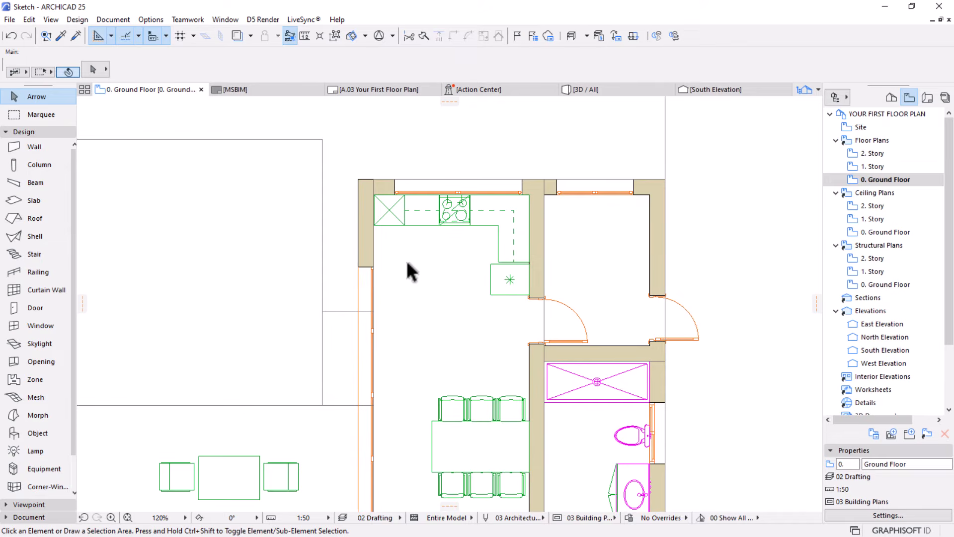
middle_drag(433, 281, 419, 242)
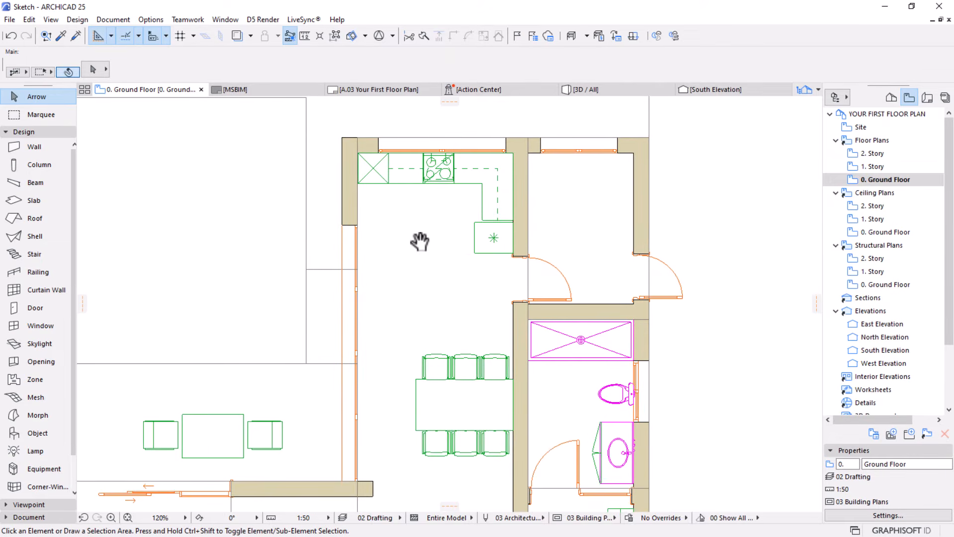
middle_drag(533, 188, 434, 247)
click(438, 251)
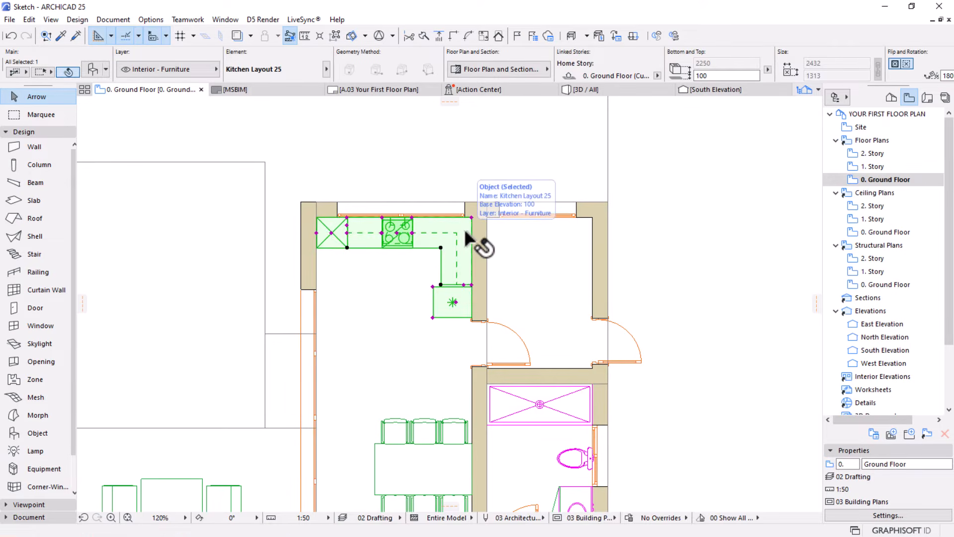
key(ctrl+d)
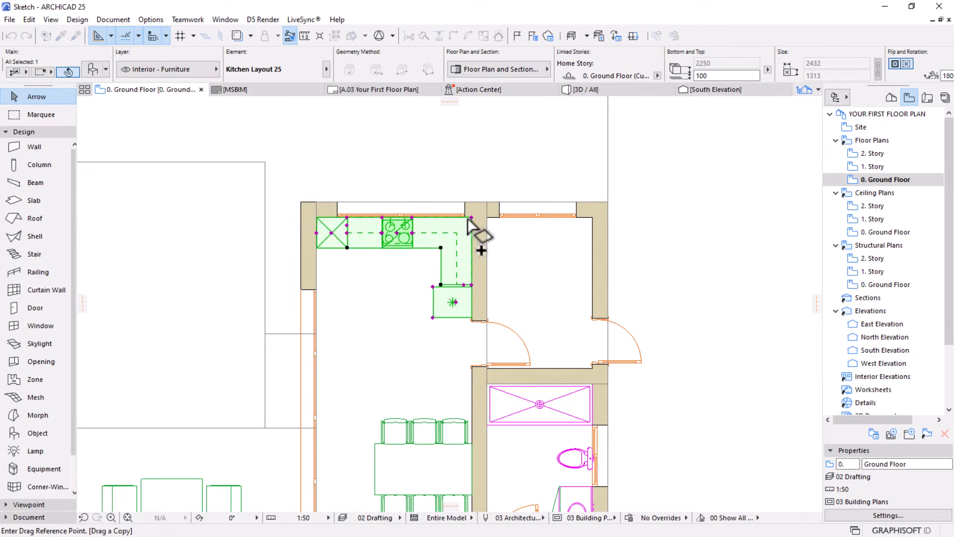
click(471, 217)
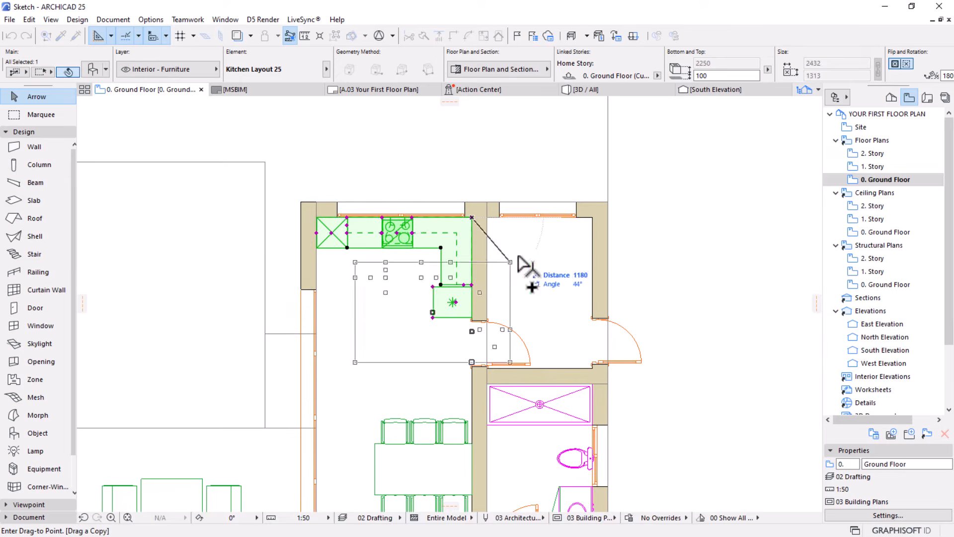
click(591, 216)
scroll(608, 181, up, 3)
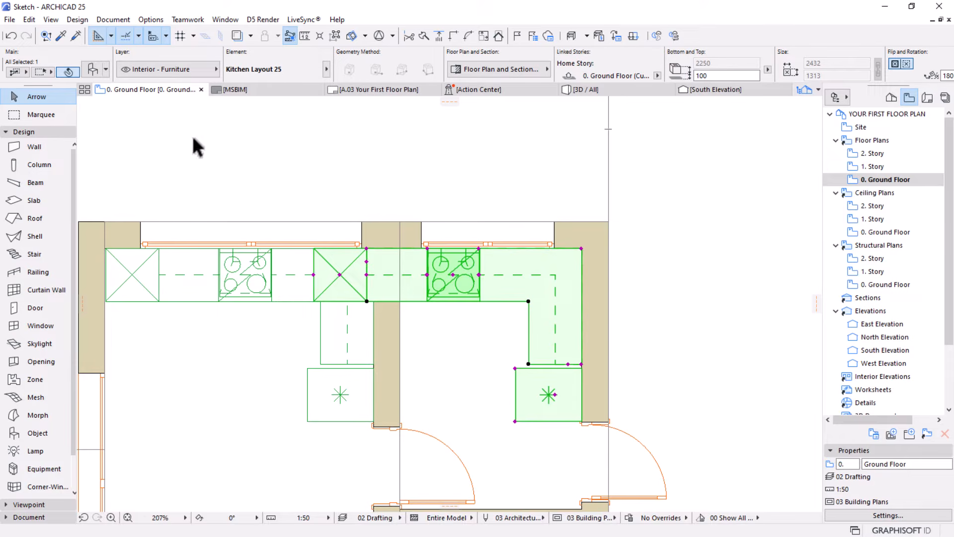
In the copied kitchen, remove the refrigerator and oven and add one washer and one Double with Drain Board sink
key(ctrl+t)
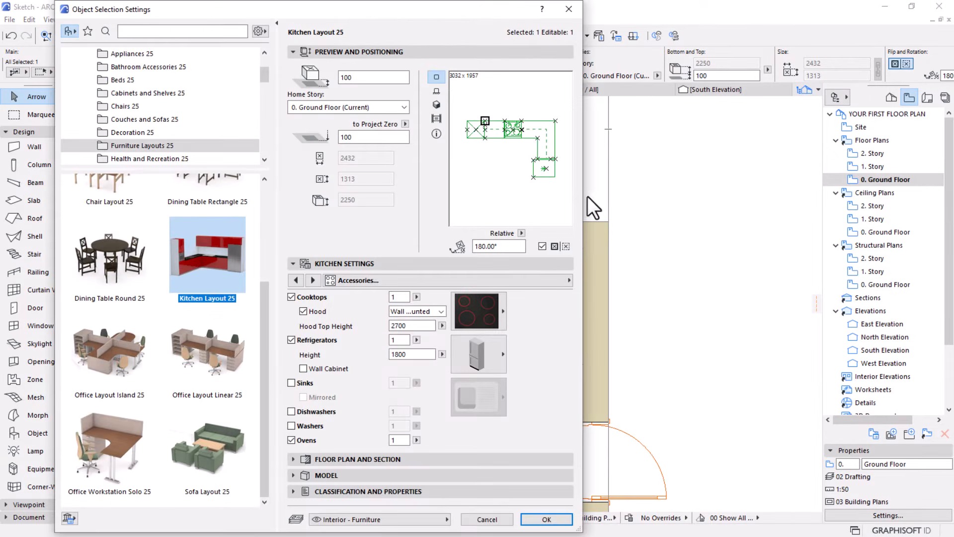
click(291, 341)
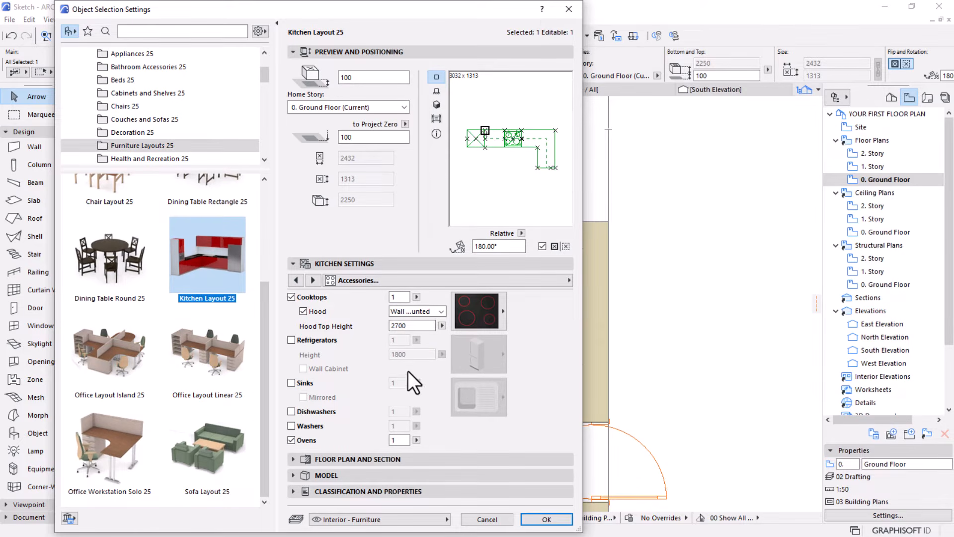
click(292, 440)
click(289, 425)
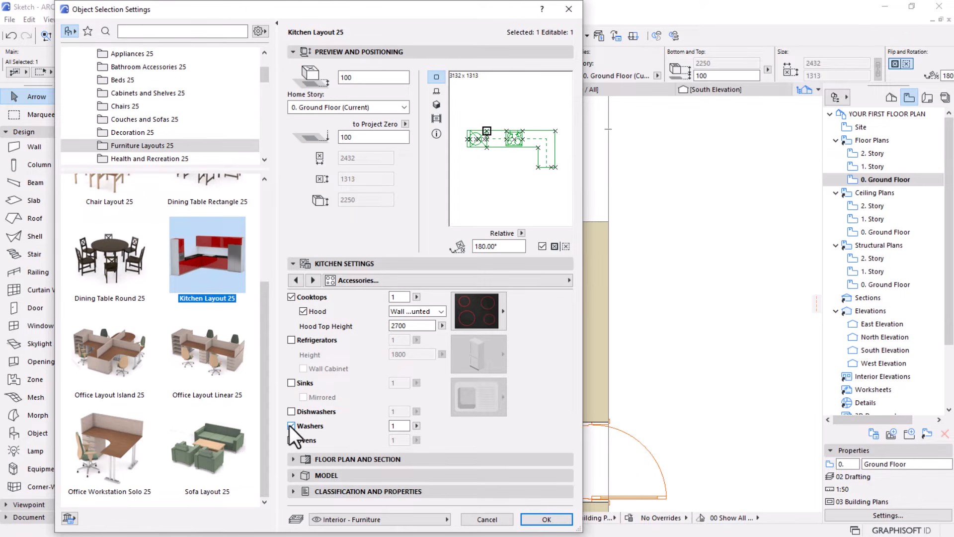
click(291, 383)
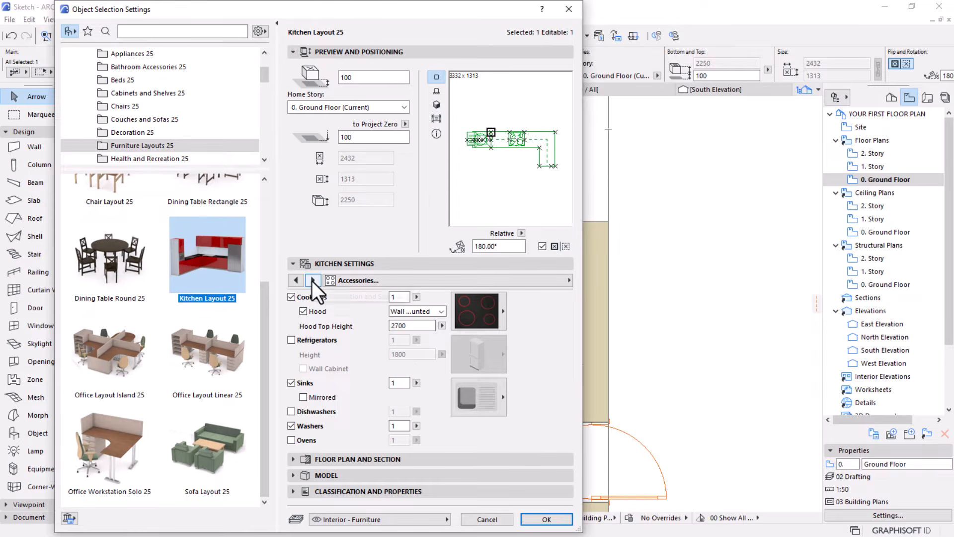
click(493, 394)
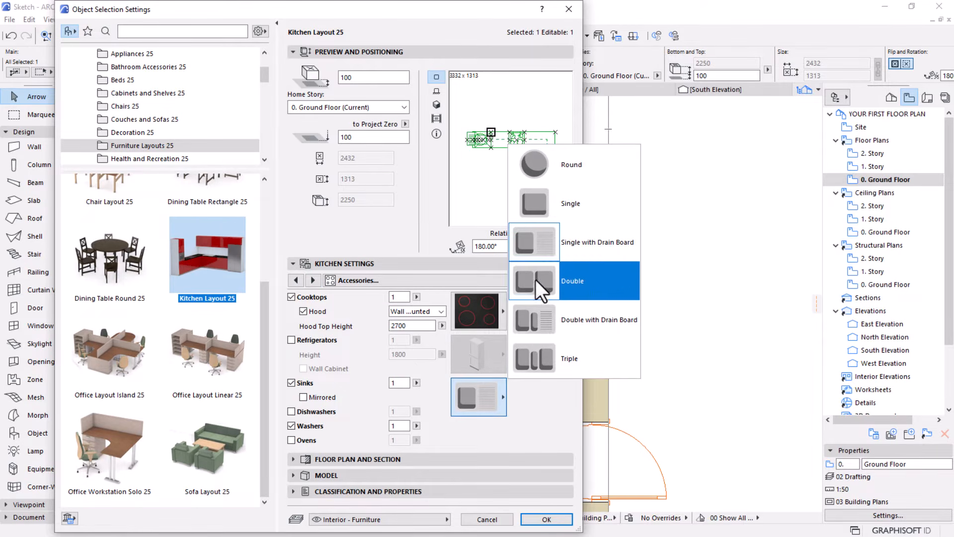
click(572, 320)
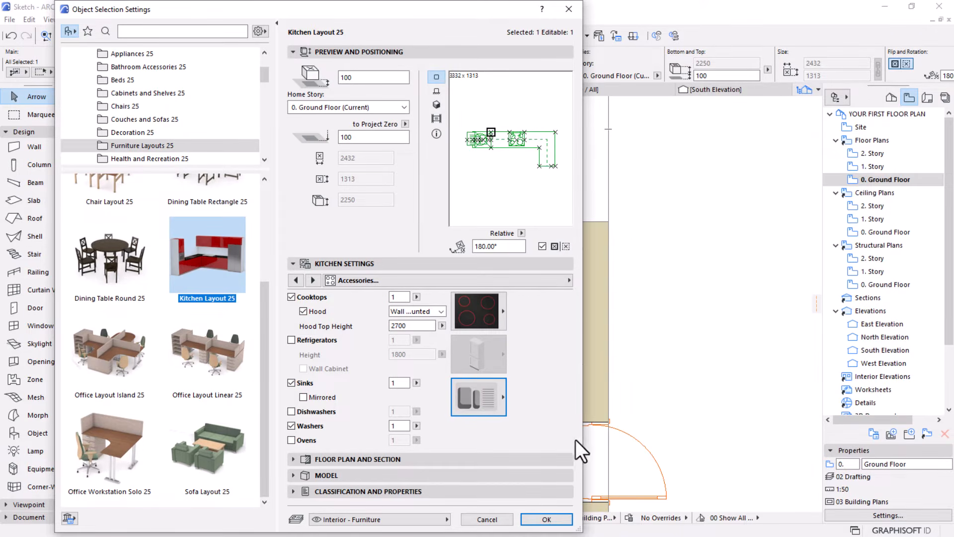
click(547, 520)
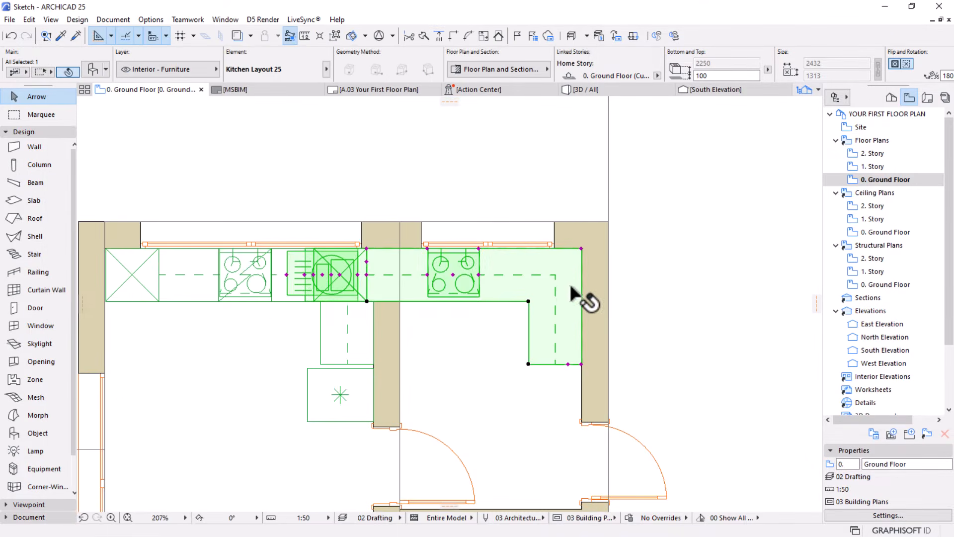
Move the copied kitchen's sink onto its north counter, beneath the east room's window
scroll(566, 310, down, 2)
scroll(557, 312, up, 2)
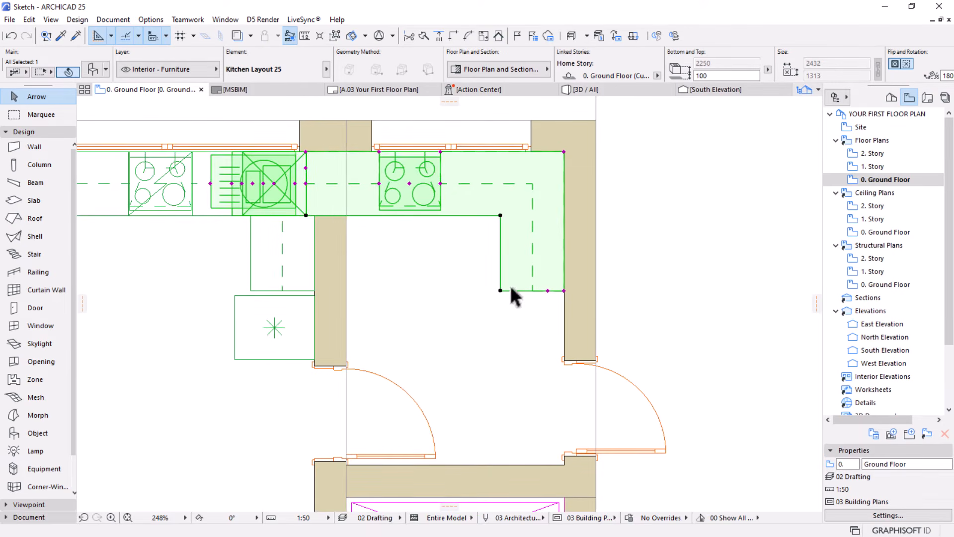
key(Escape)
click(270, 179)
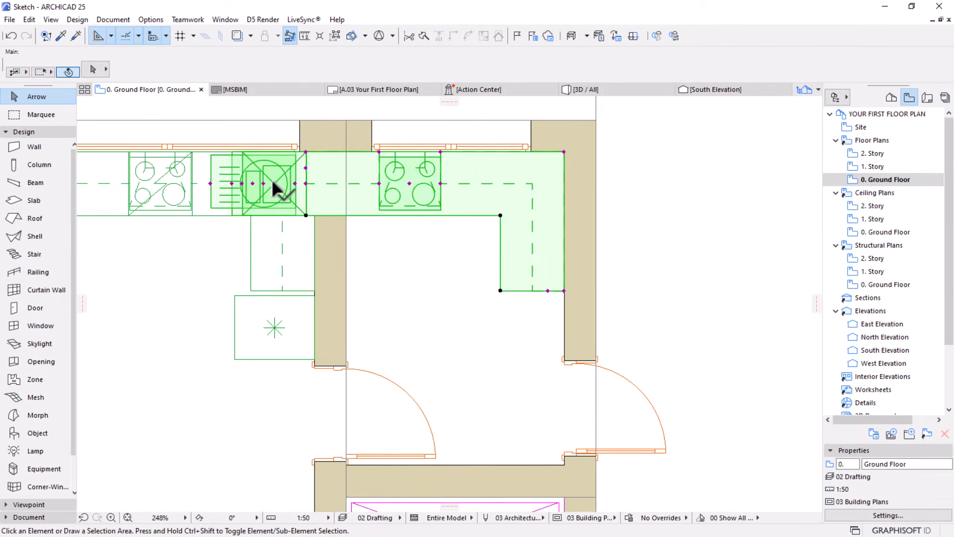
click(253, 185)
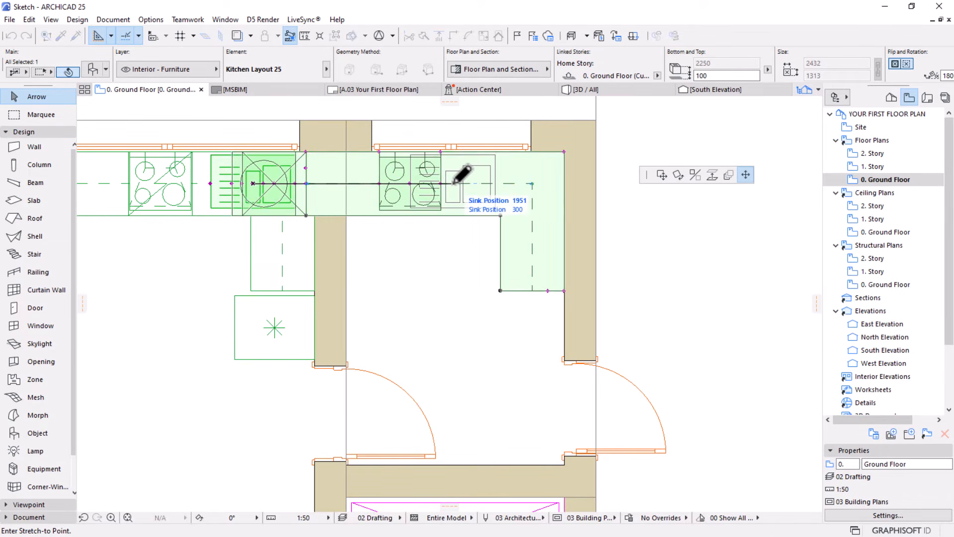
scroll(462, 175, up, 3)
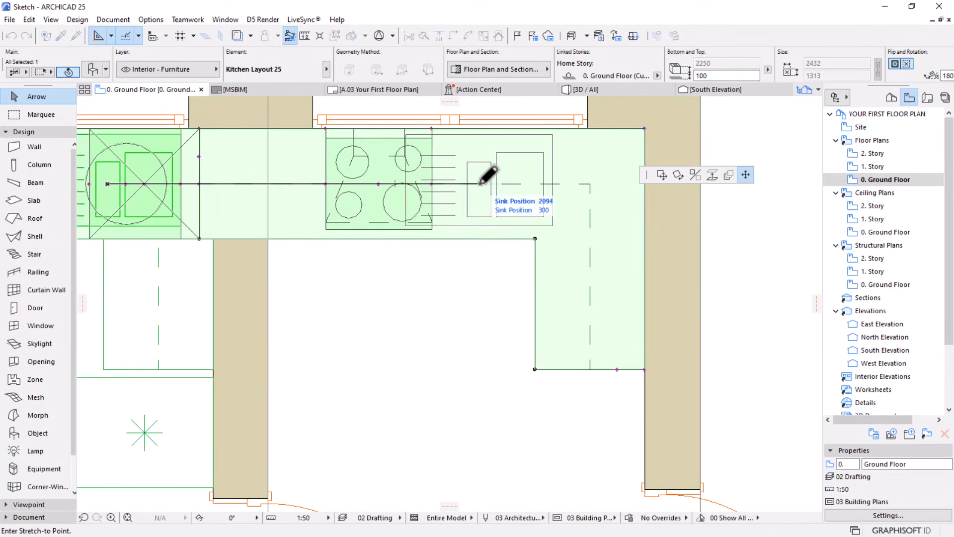
click(455, 184)
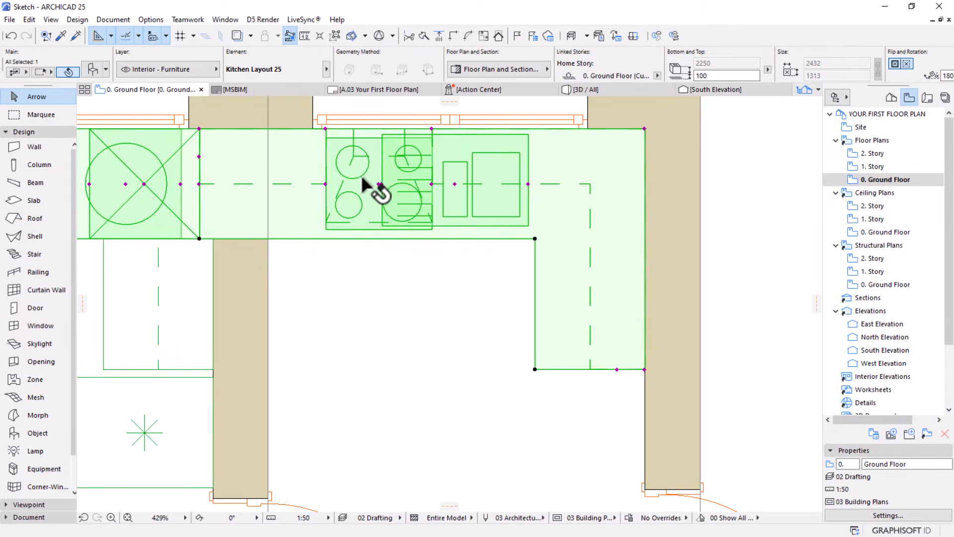
Remove the cooktop from the copied kitchen and shift its sink slightly west along the counter
double_click(404, 220)
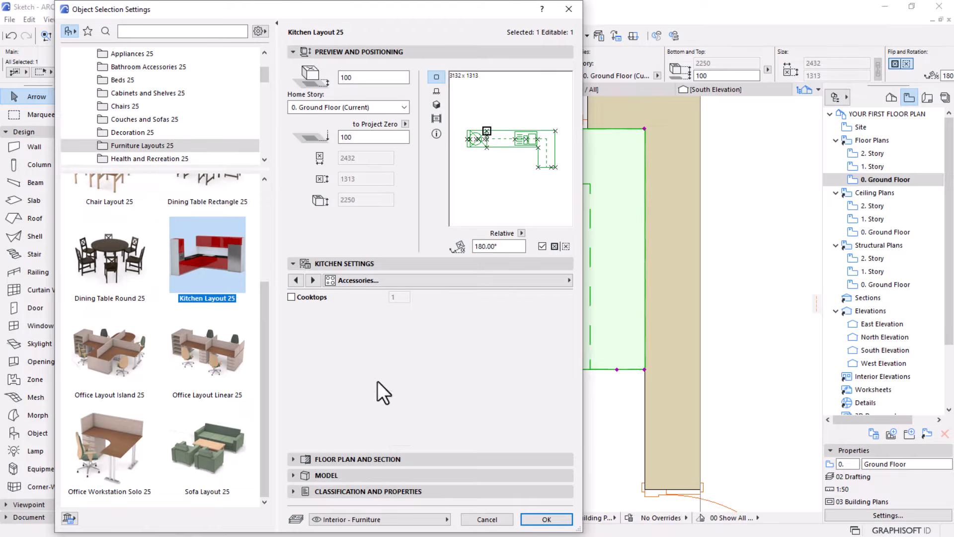
click(545, 518)
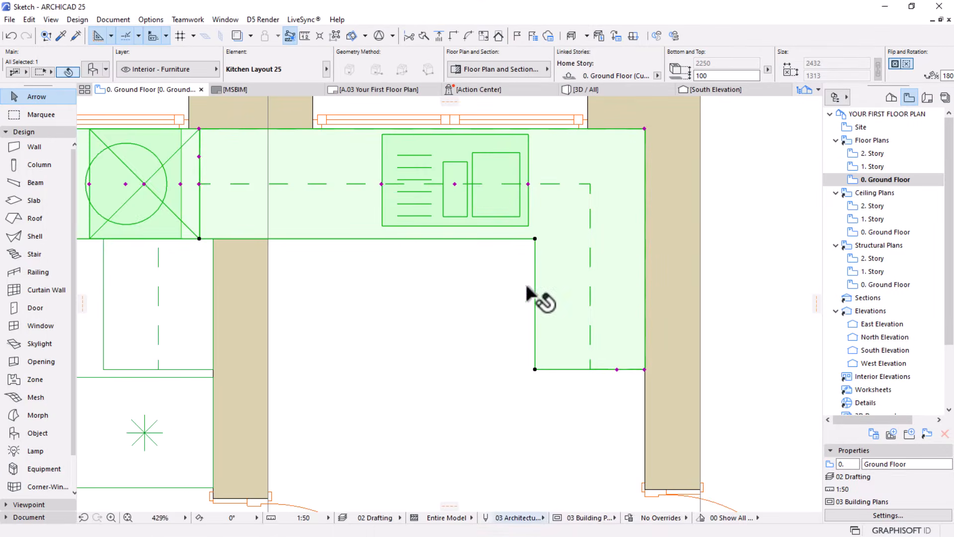
click(455, 184)
click(448, 191)
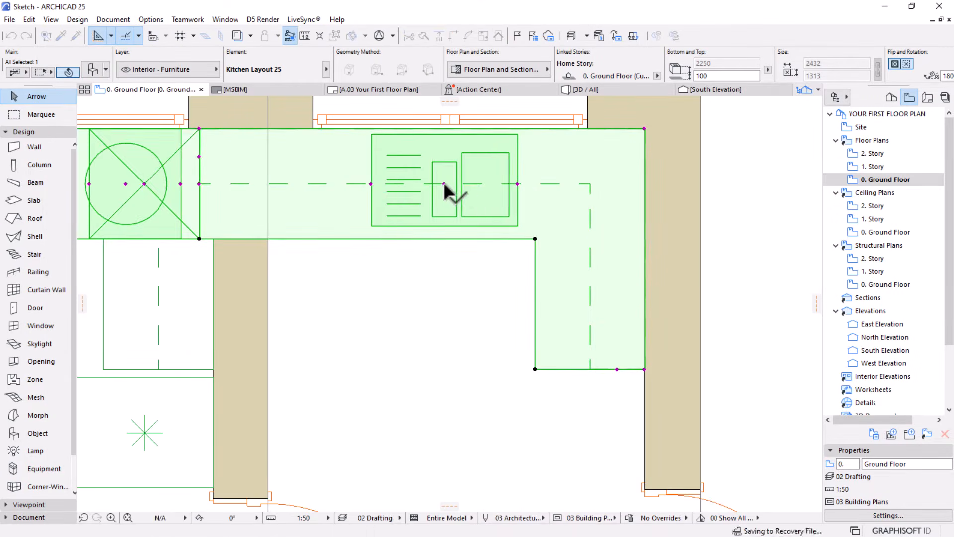
Move the copied kitchen's tall cabinet to the east wall, just south of the east leg
scroll(452, 199, down, 5)
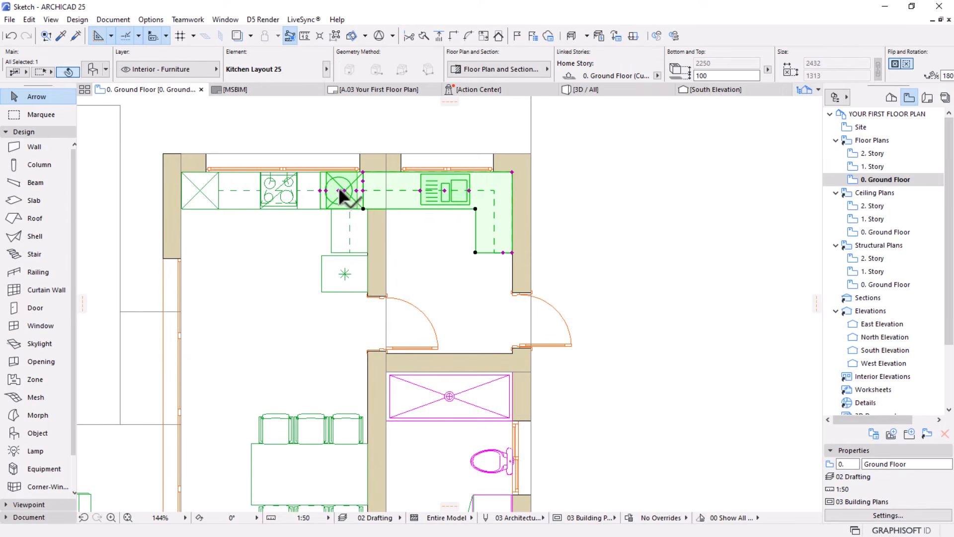
click(343, 188)
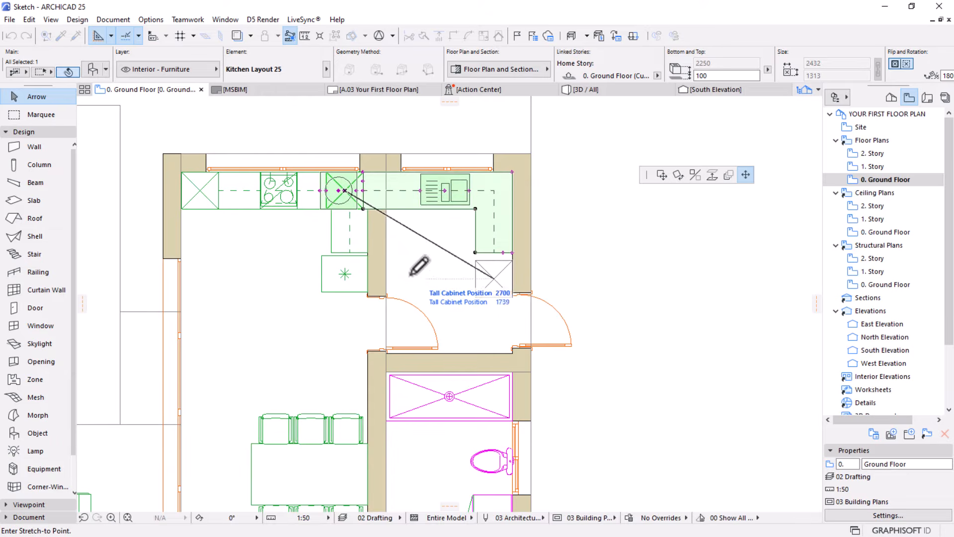
click(449, 273)
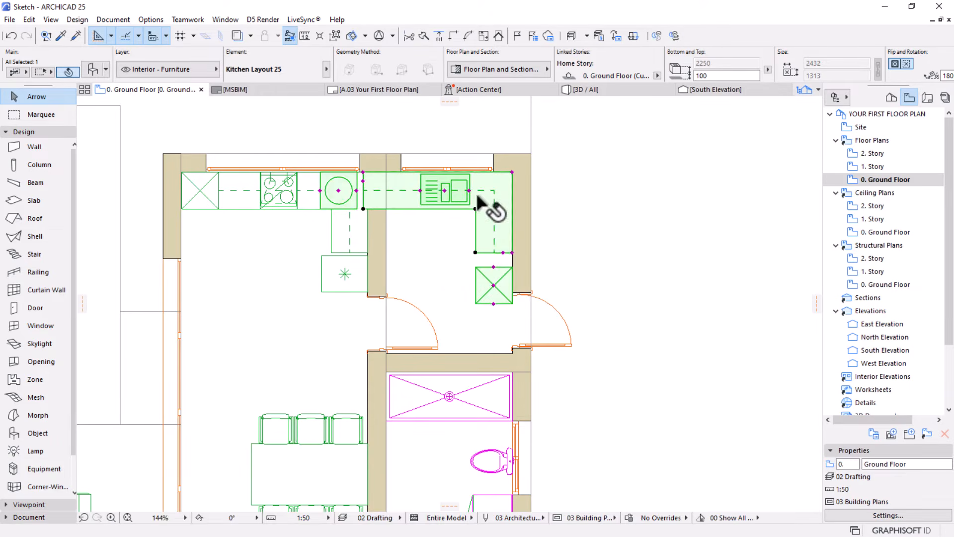
Set the number of tall cabinets in the east room's kitchen to 0
click(91, 71)
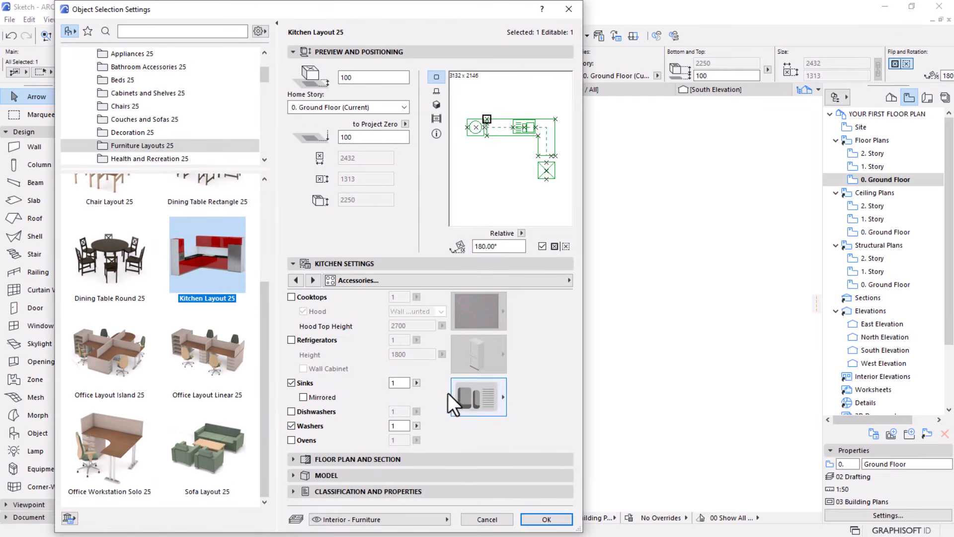
click(312, 281)
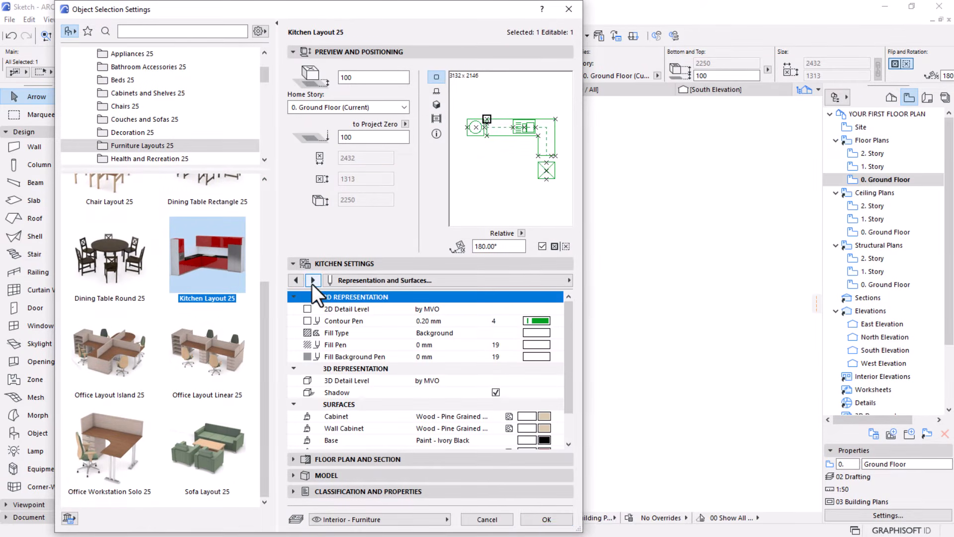
click(312, 281)
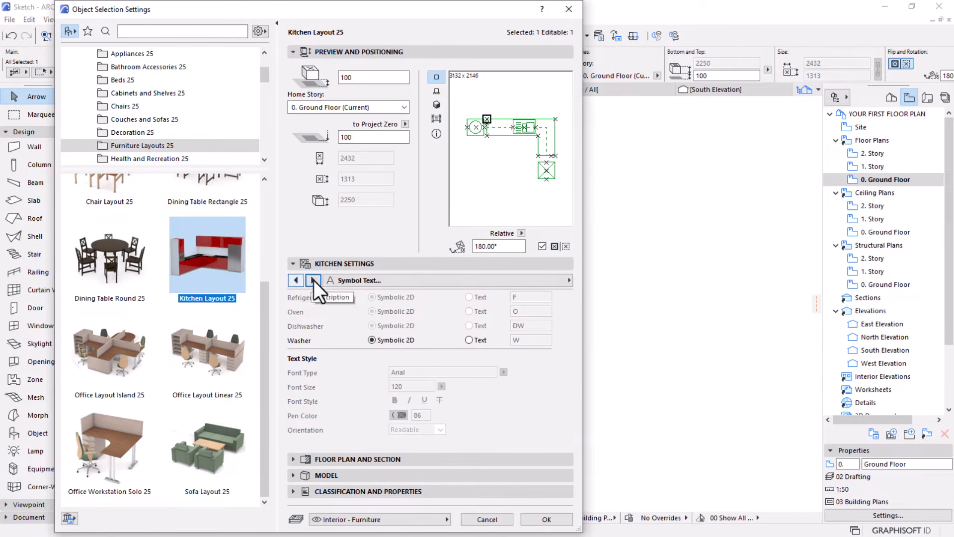
click(314, 280)
click(296, 280)
click(297, 281)
click(297, 280)
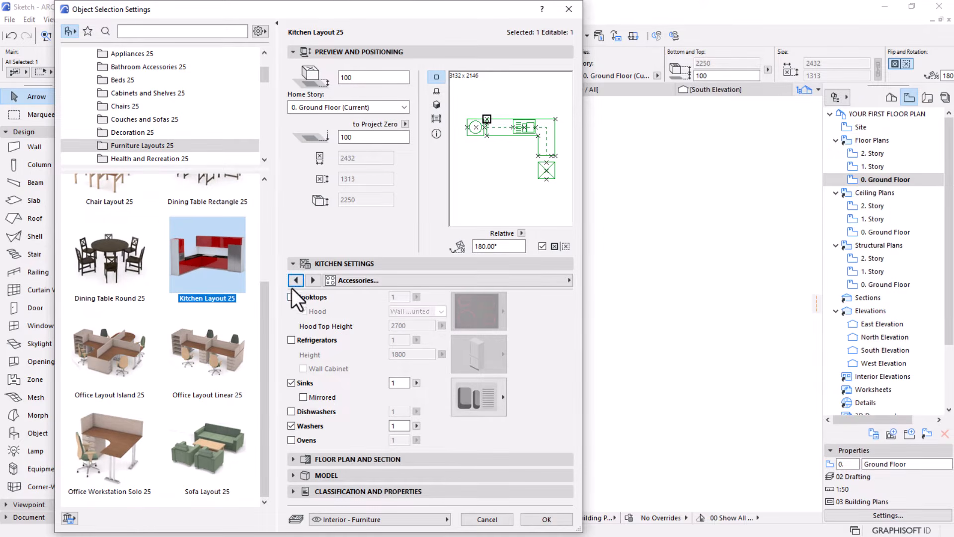
click(296, 281)
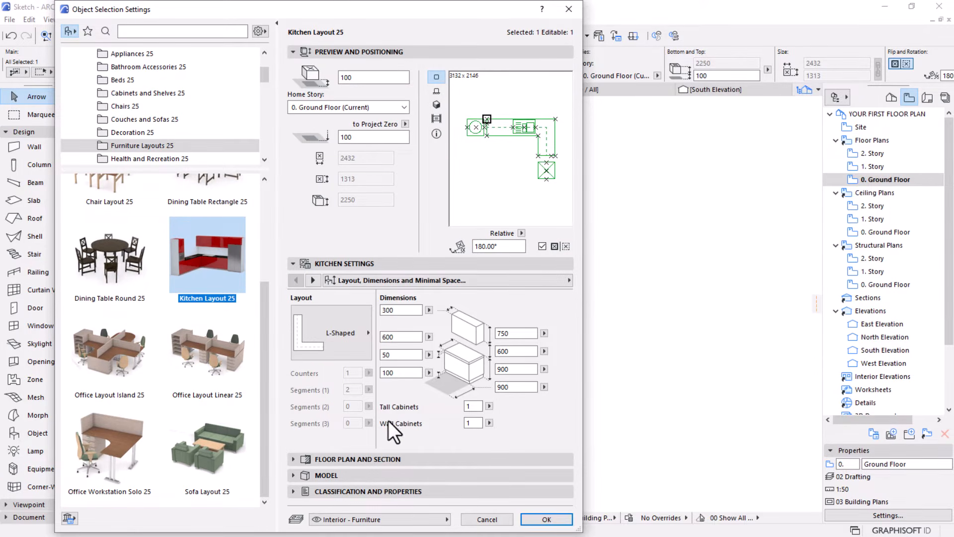
drag(478, 407, 428, 407)
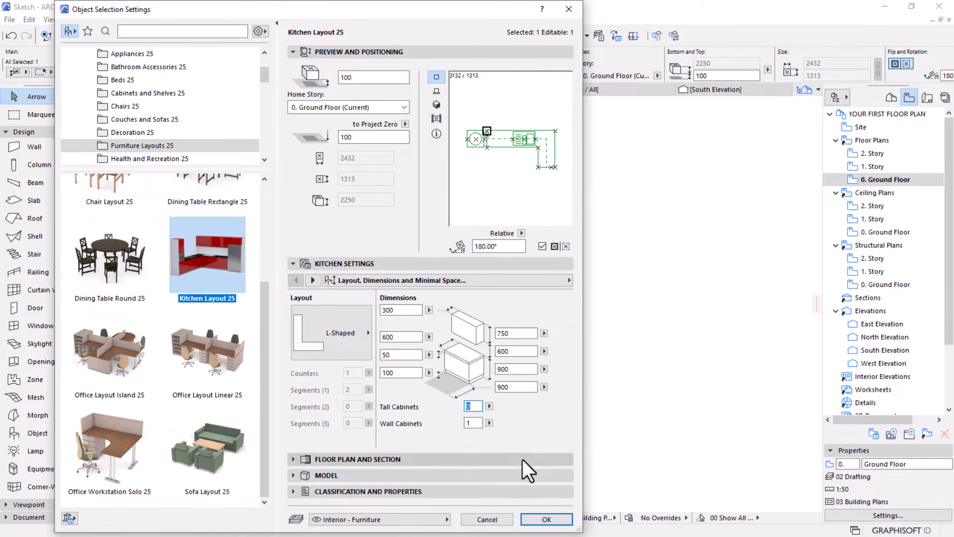
click(546, 518)
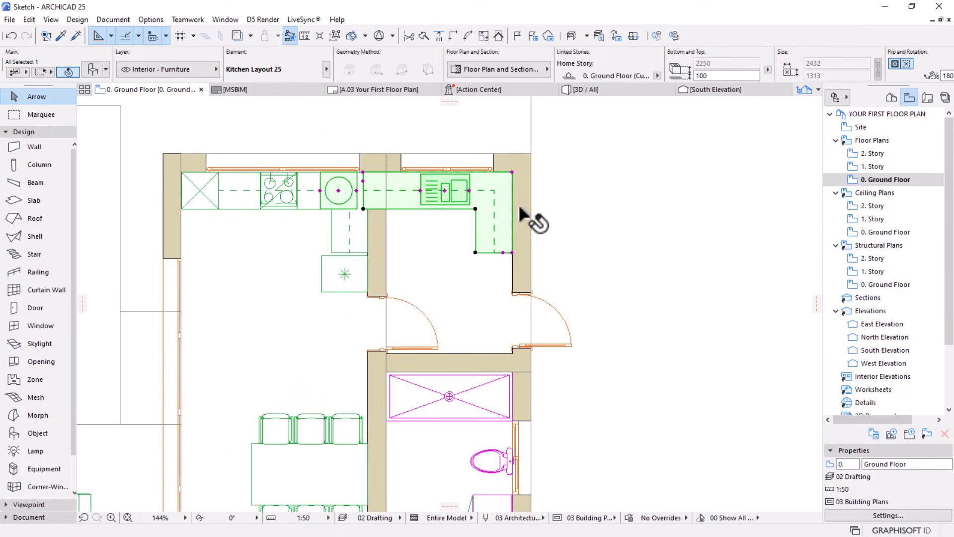
Move the washer to the south end of the east room kitchen's east leg, against the east wall
scroll(518, 204, up, 3)
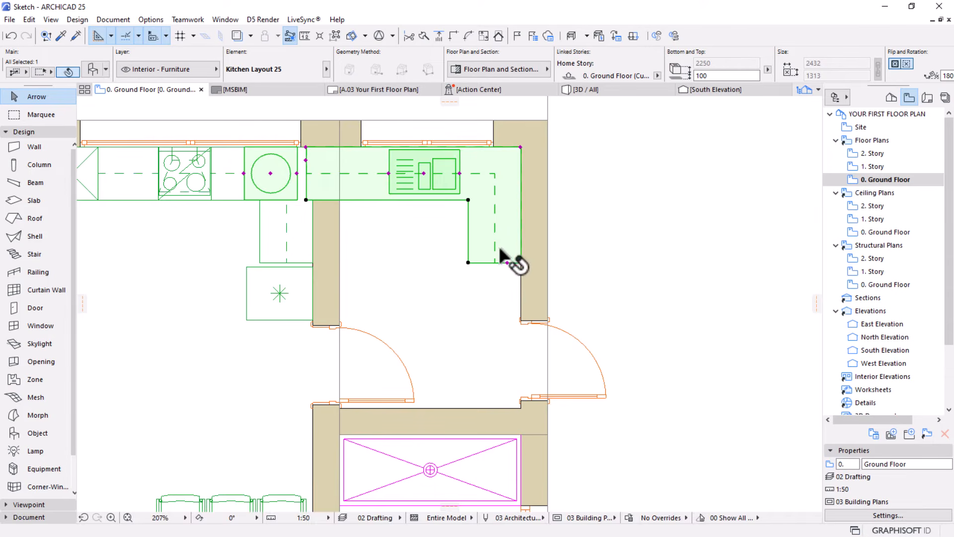
click(270, 173)
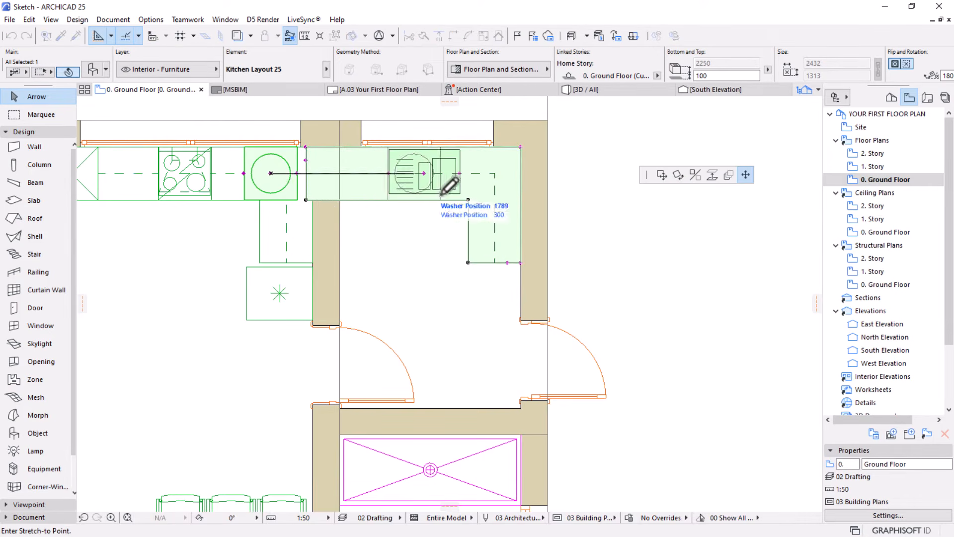
click(494, 291)
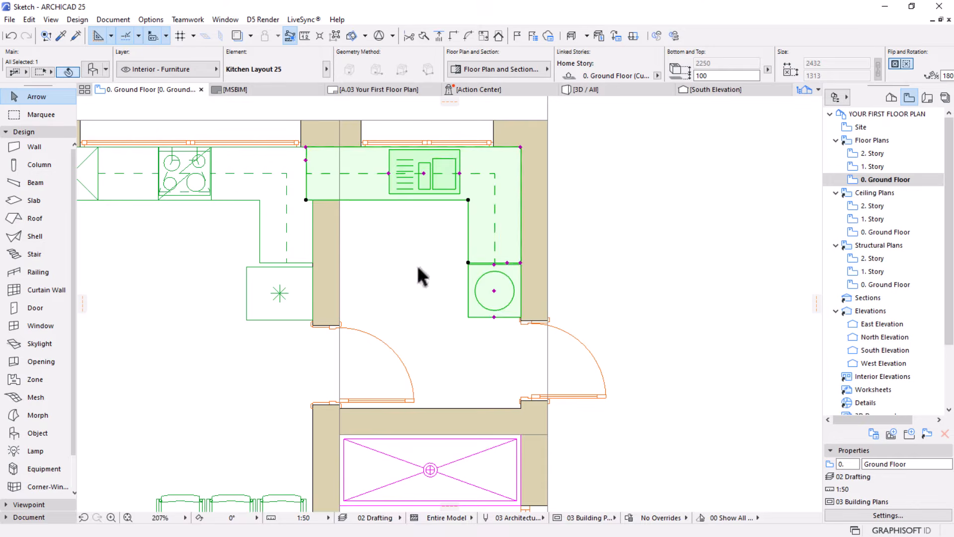
Shorten the east room kitchen's counter and wall cabinets on the west so both end at the partition wall's east face
click(306, 147)
click(339, 147)
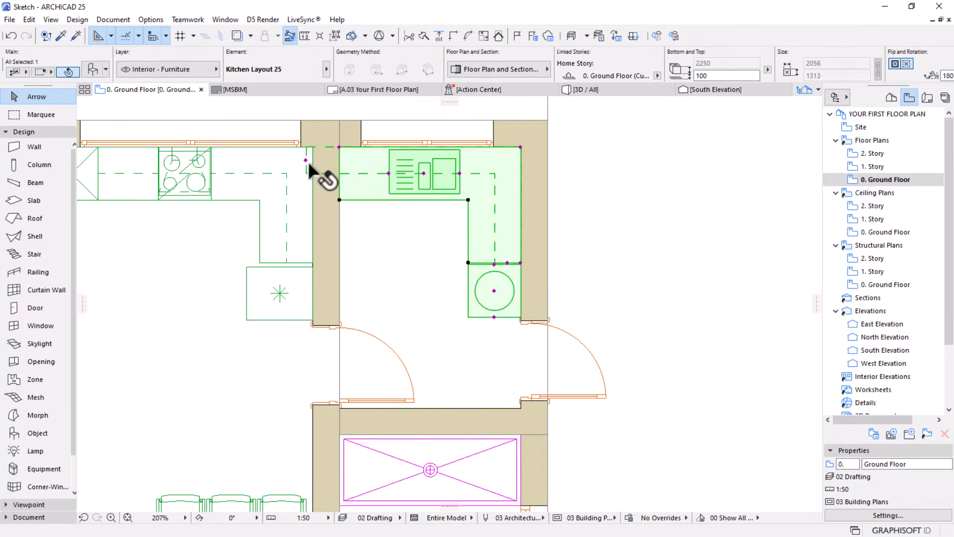
click(305, 160)
click(340, 147)
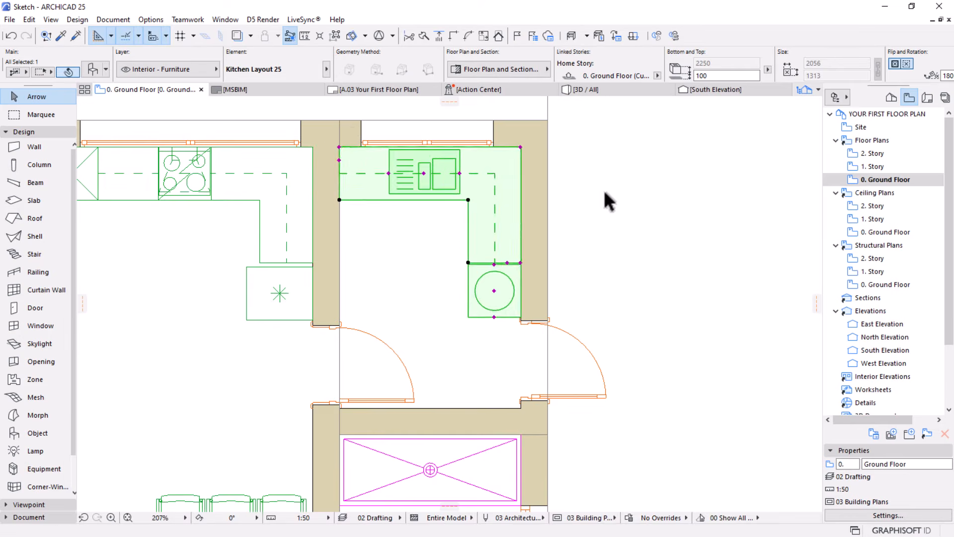
scroll(604, 193, down, 3)
click(632, 260)
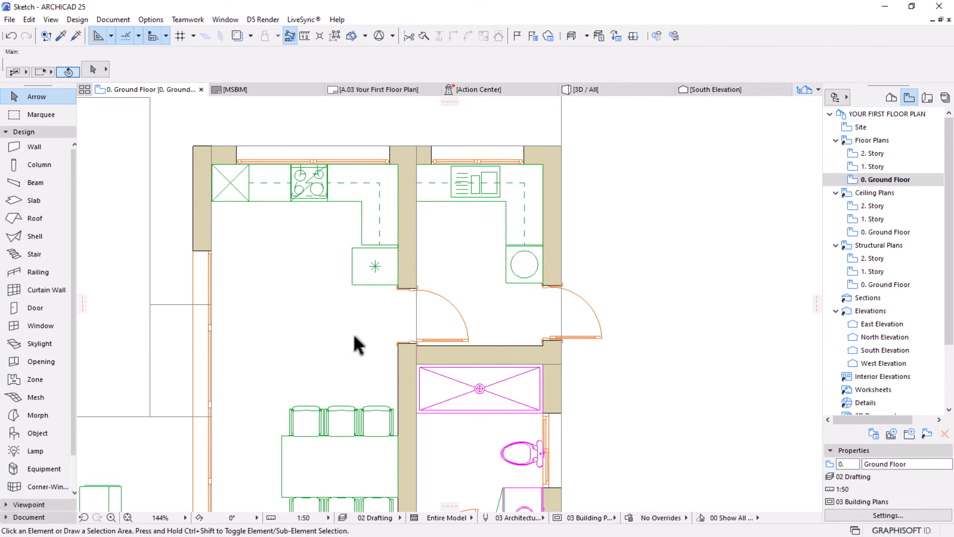
Review the furnished ground floor plan, including both kitchens, the dining area and the outlines around the courtyard
scroll(443, 320, down, 4)
middle_drag(443, 320, 534, 221)
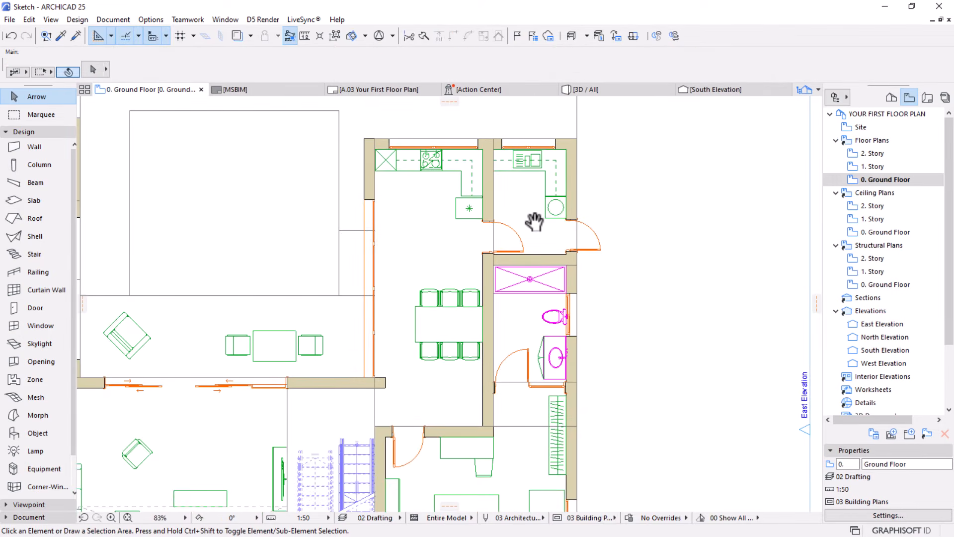
scroll(529, 219, down, 4)
middle_drag(394, 255, 433, 243)
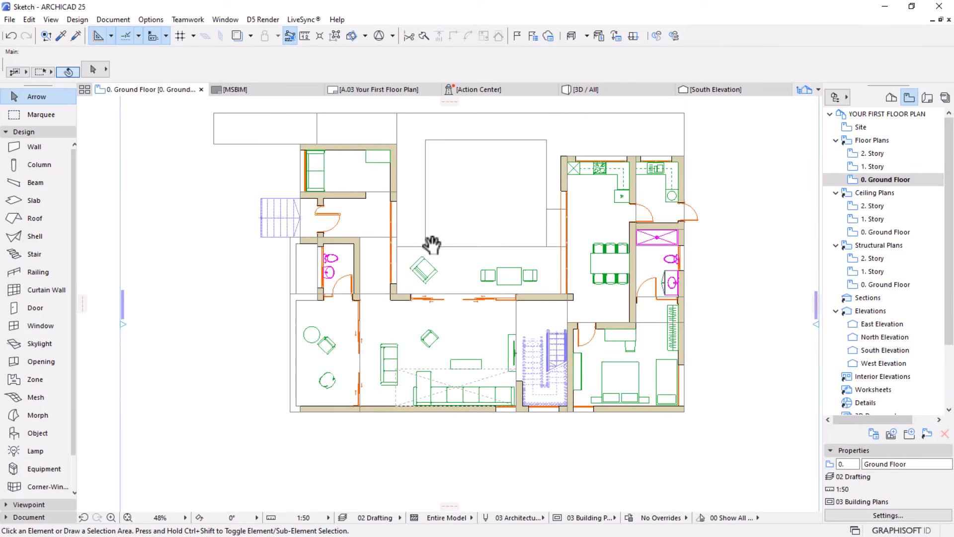
scroll(507, 130, up, 3)
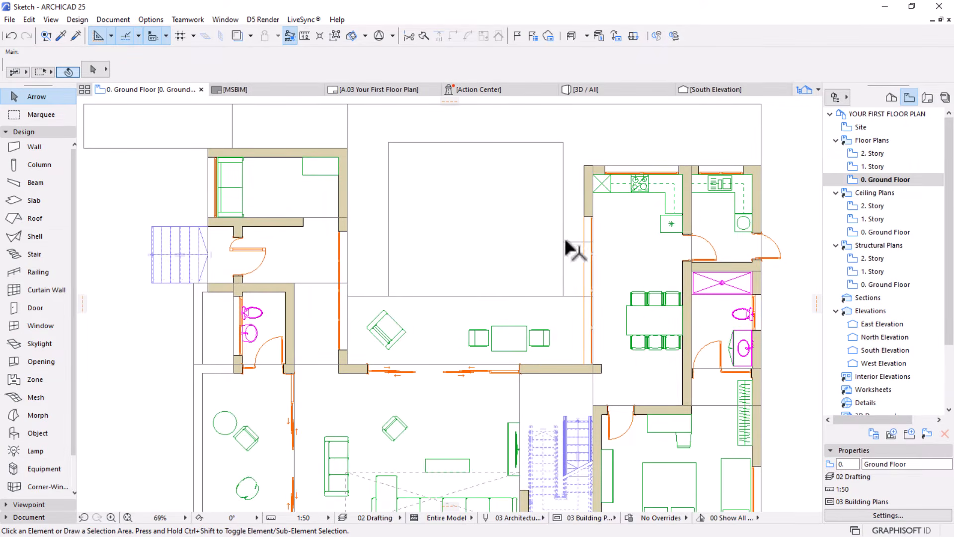
scroll(527, 171, down, 3)
middle_drag(465, 231, 409, 271)
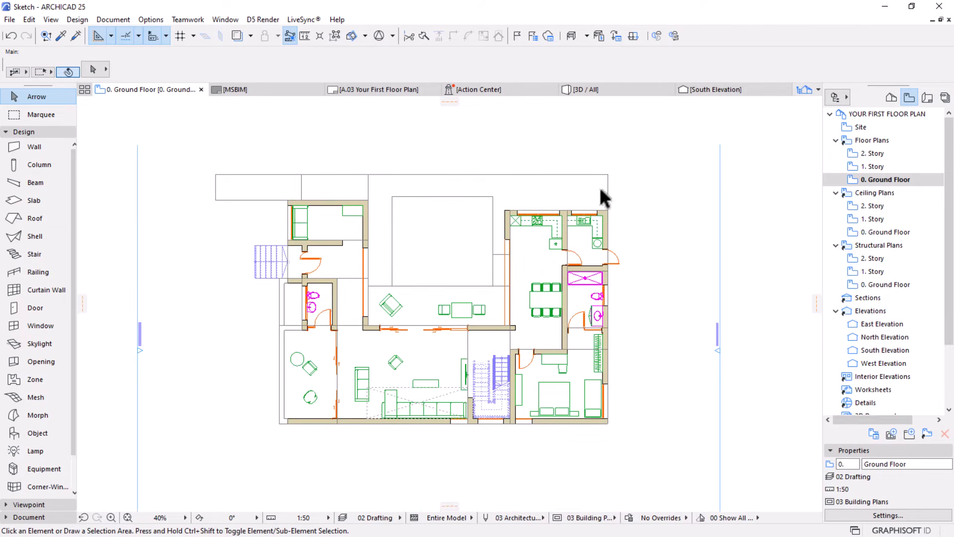
scroll(428, 234, up, 3)
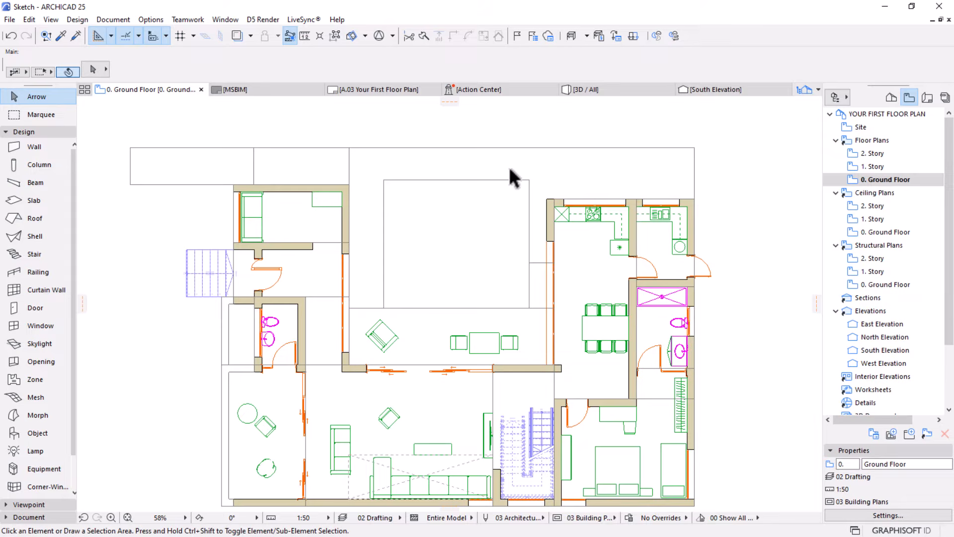
scroll(487, 189, down, 2)
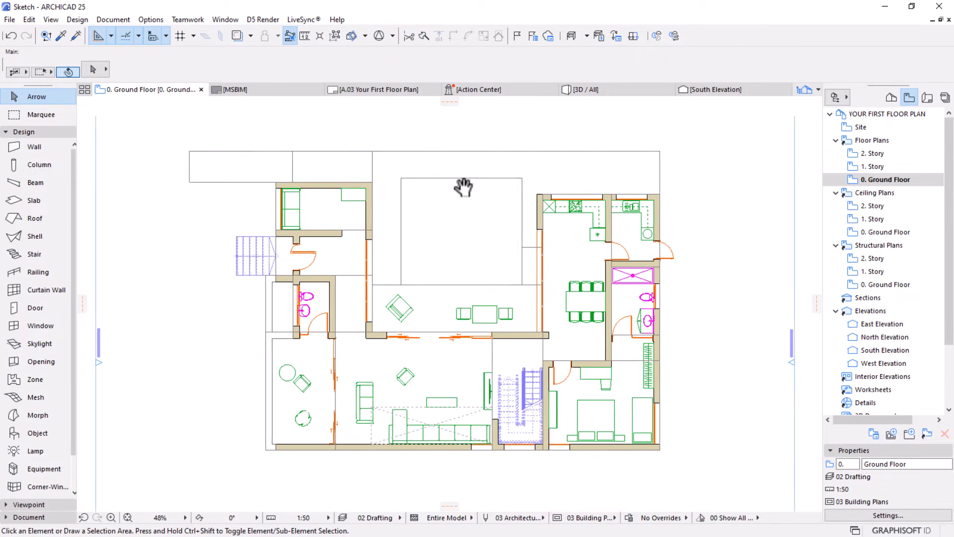
middle_drag(460, 187, 453, 170)
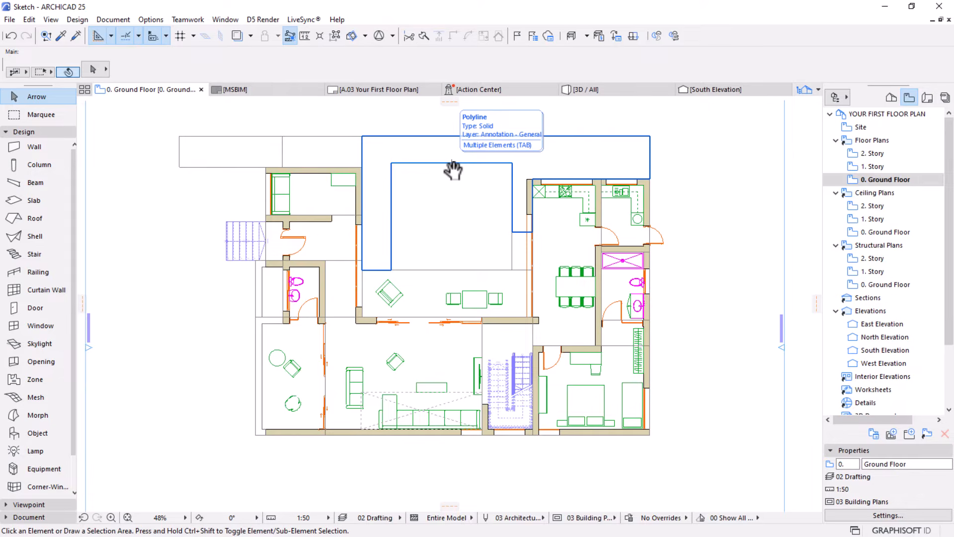
Draw an 8000 by 2300 mm rectangular slab over the furnished terrace between the two wings
click(20, 201)
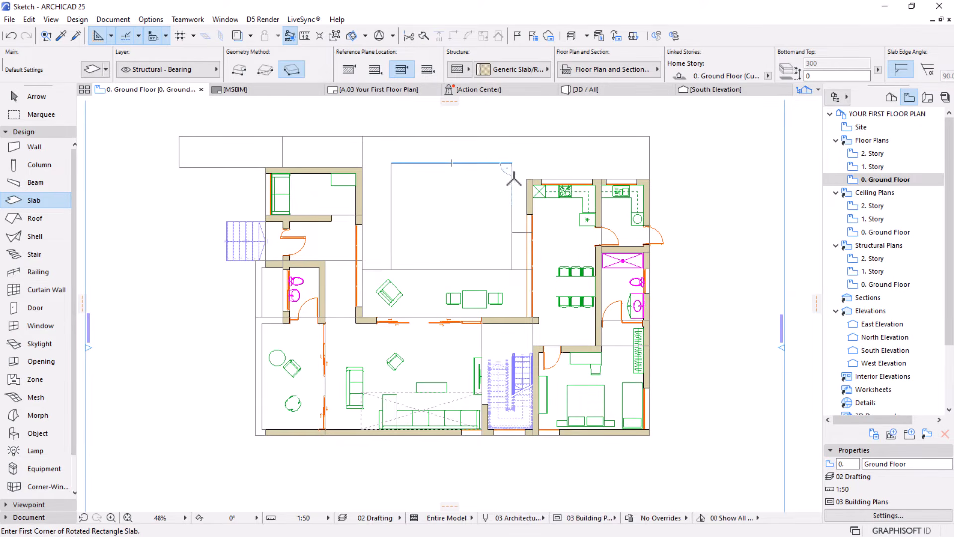
key(space)
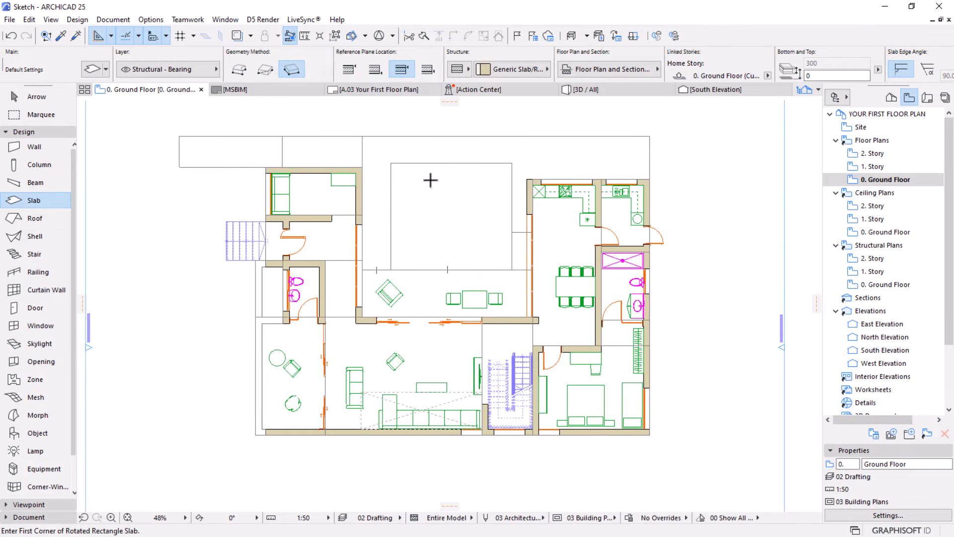
click(264, 70)
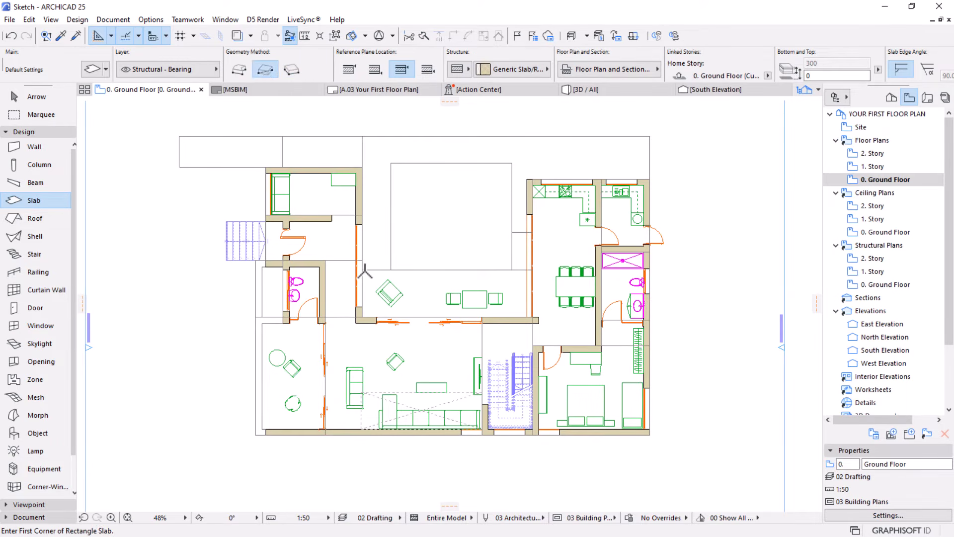
click(362, 270)
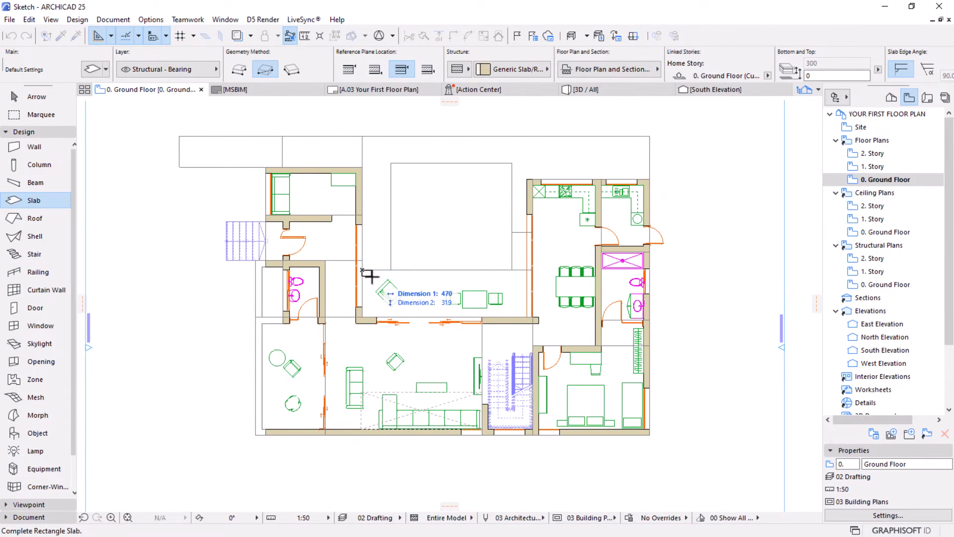
click(527, 316)
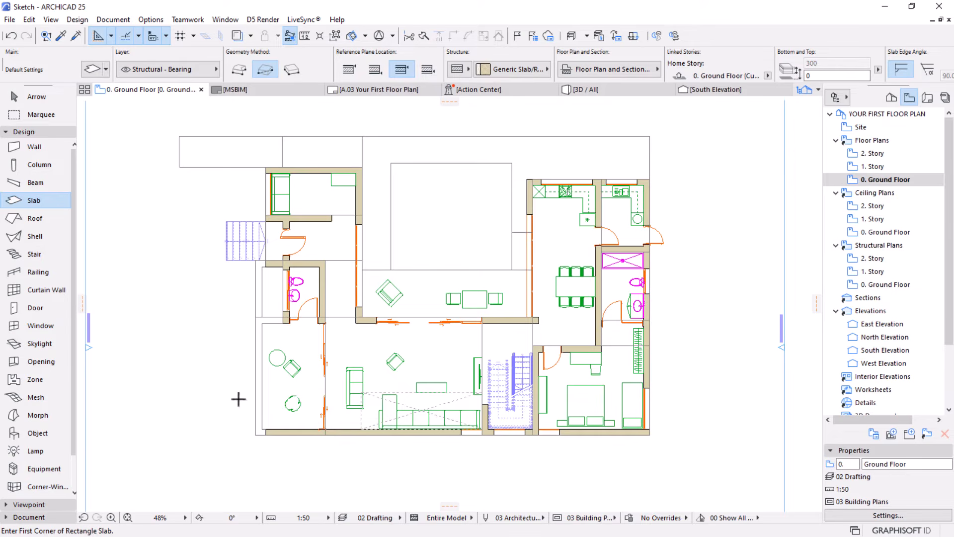
Start a polygonal interior floor slab at the northwest room's inner northwest corner, tracing inner wall faces to the dining room's southwest wall corner
scroll(234, 403, up, 2)
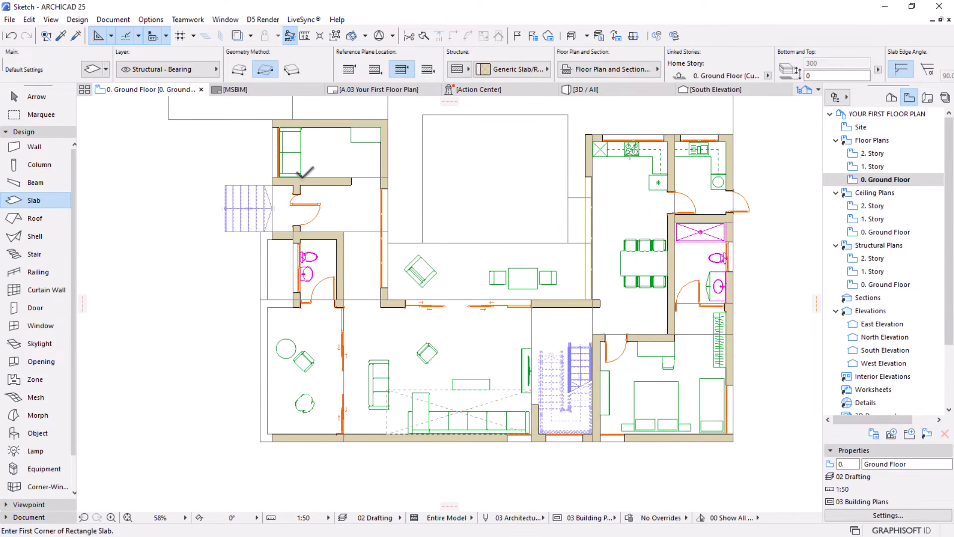
click(241, 70)
scroll(280, 111, up, 8)
scroll(278, 157, up, 10)
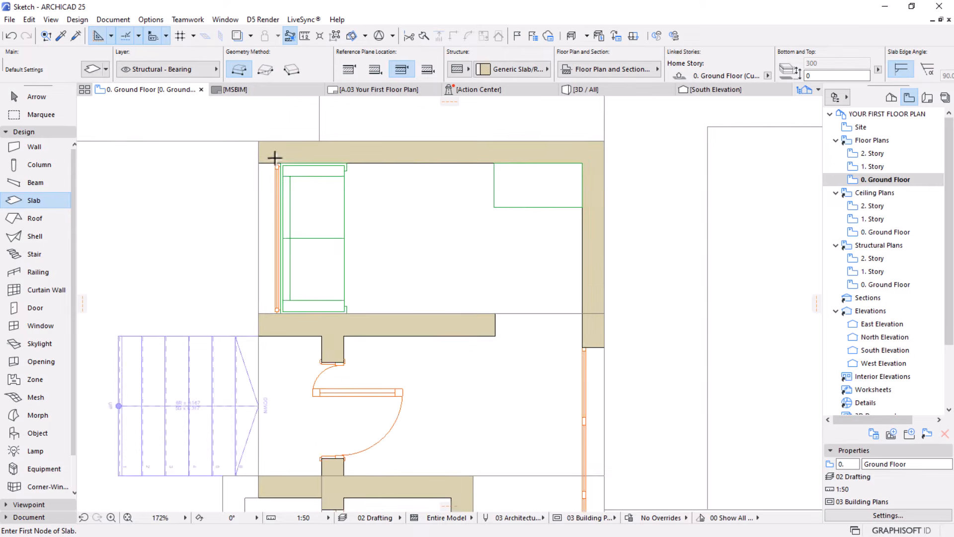
click(281, 165)
scroll(186, 139, down, 10)
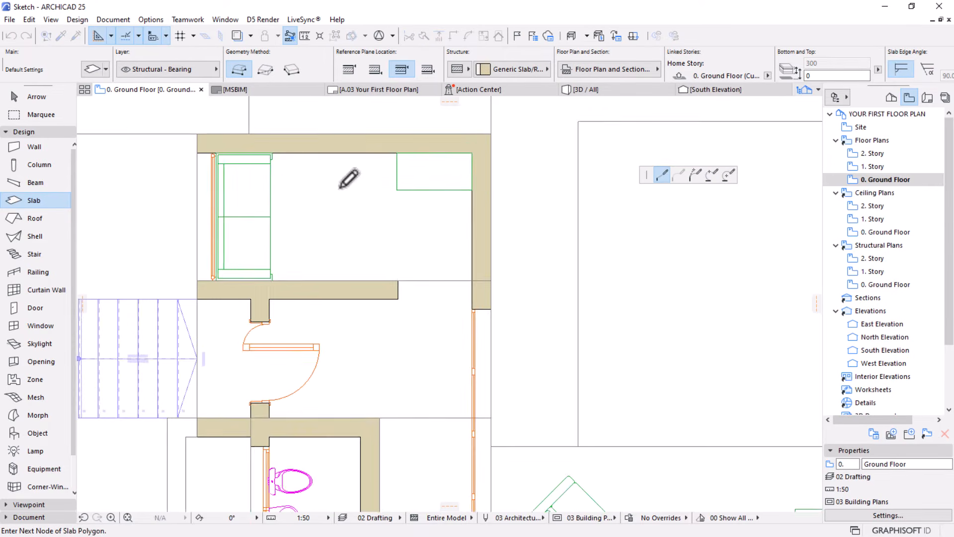
click(475, 145)
scroll(378, 258, down, 6)
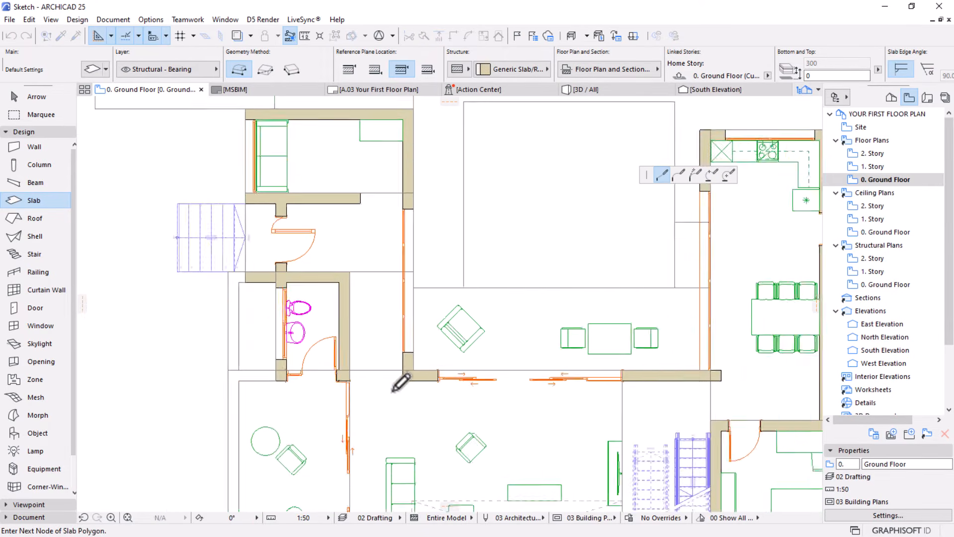
scroll(419, 366, up, 5)
scroll(413, 370, down, 5)
scroll(453, 369, up, 10)
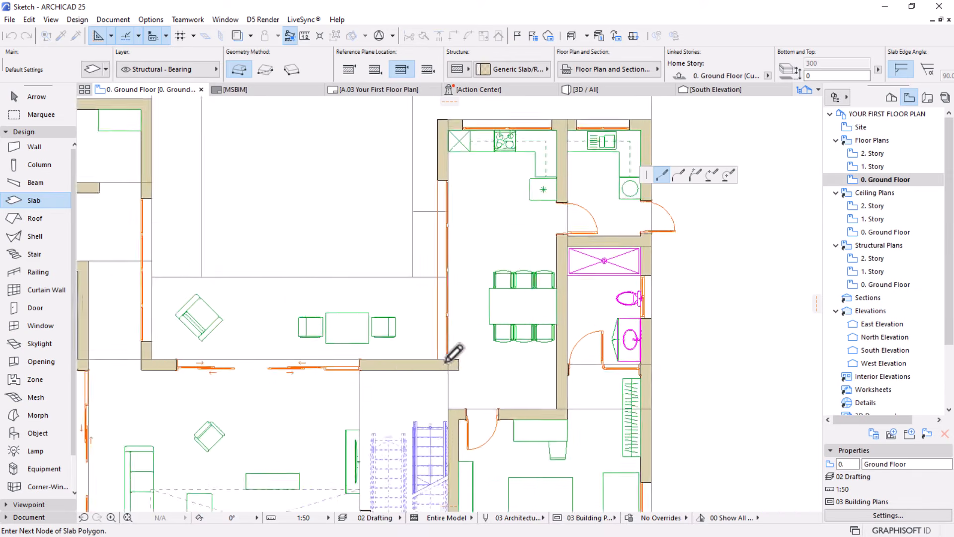
click(453, 372)
Continue the interior slab outline through the kitchen's inner northwest corner and the east room's inner northeast corner to the bedroom's inner southeast corner
scroll(454, 245, down, 5)
scroll(437, 145, up, 10)
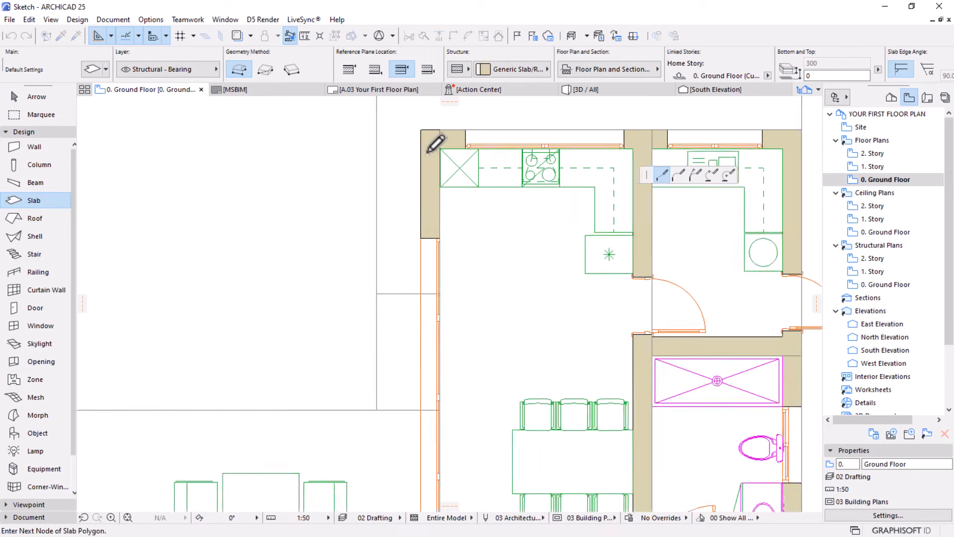
scroll(446, 147, up, 3)
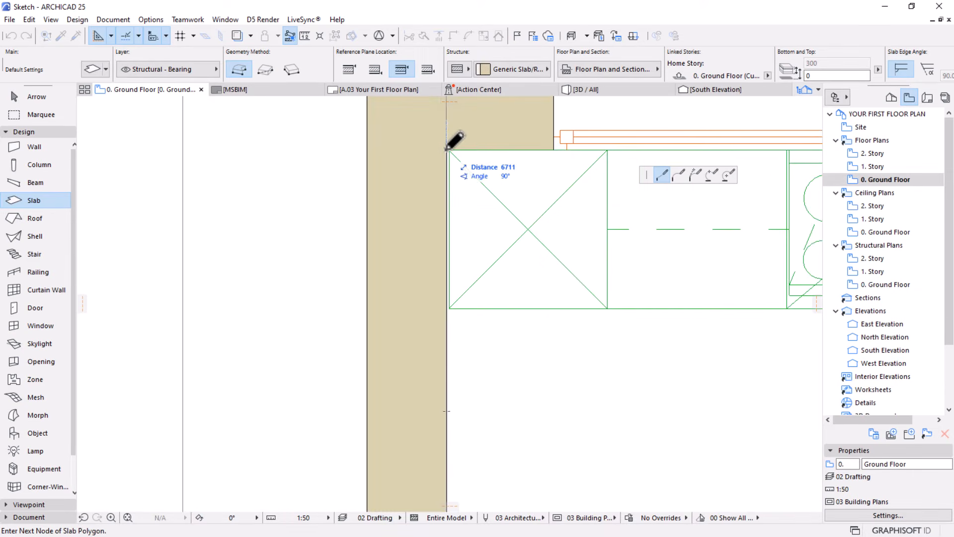
click(446, 149)
scroll(276, 121, down, 6)
scroll(583, 120, up, 6)
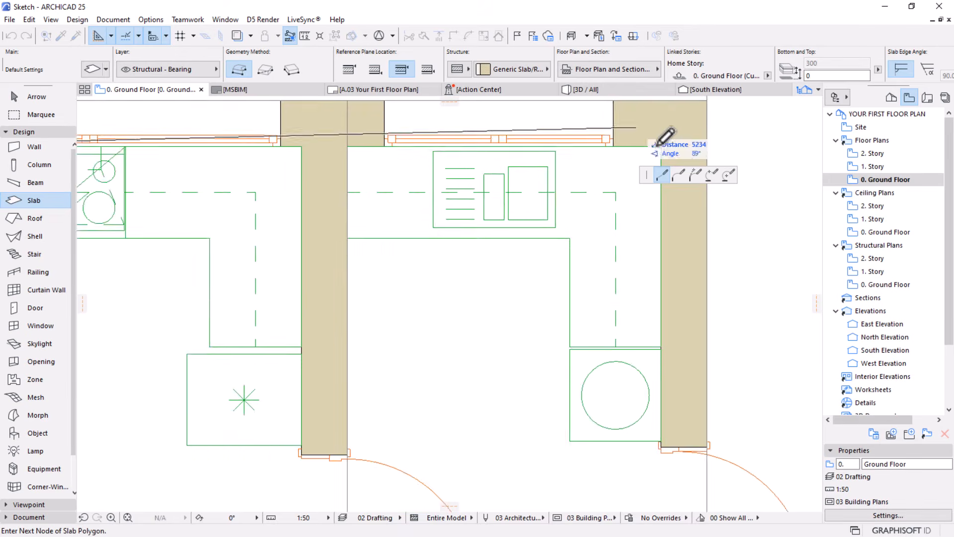
scroll(579, 146, down, 6)
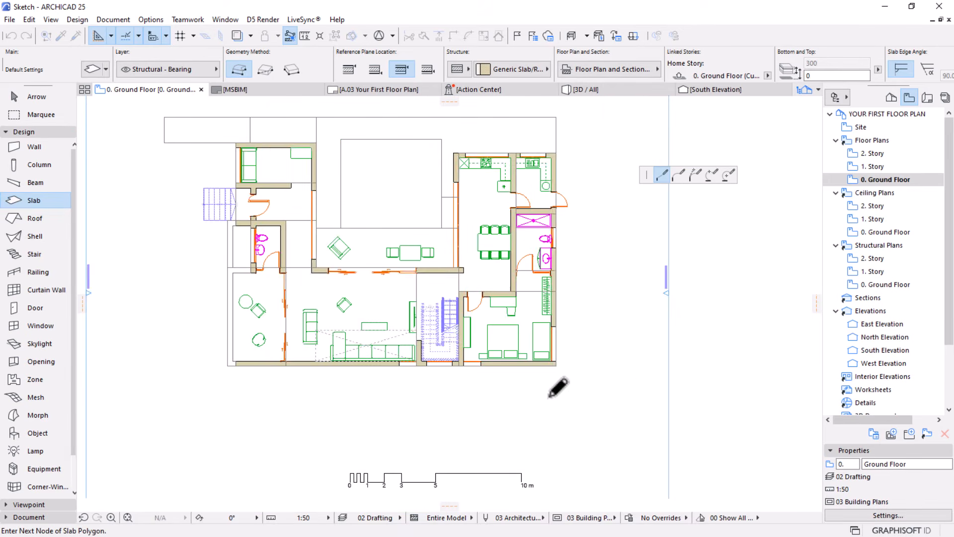
scroll(565, 352, up, 6)
scroll(526, 368, up, 3)
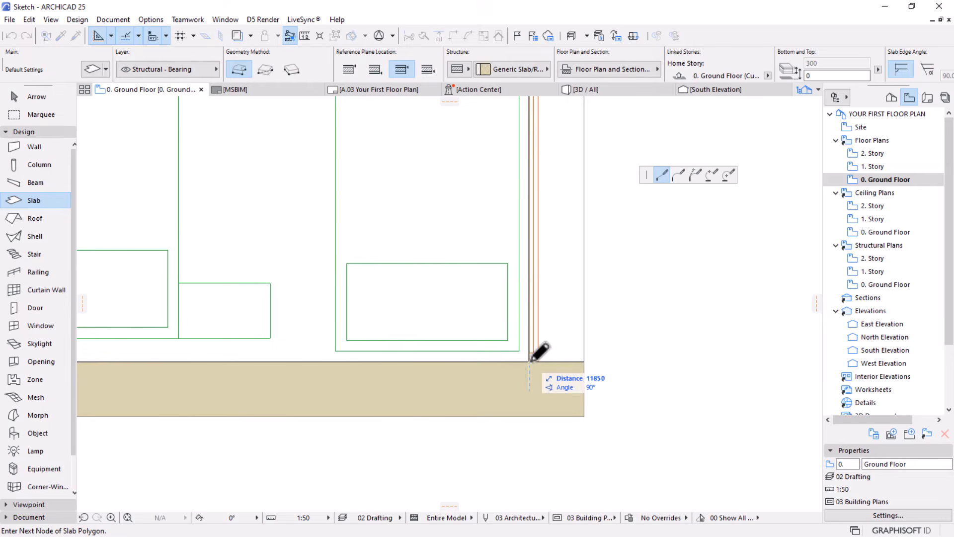
click(530, 362)
Trace the slab outline along the south wall to the living room's west glazing, up that edge, and west across the toilet doorway
scroll(700, 361, down, 7)
scroll(645, 382, down, 3)
scroll(391, 357, up, 5)
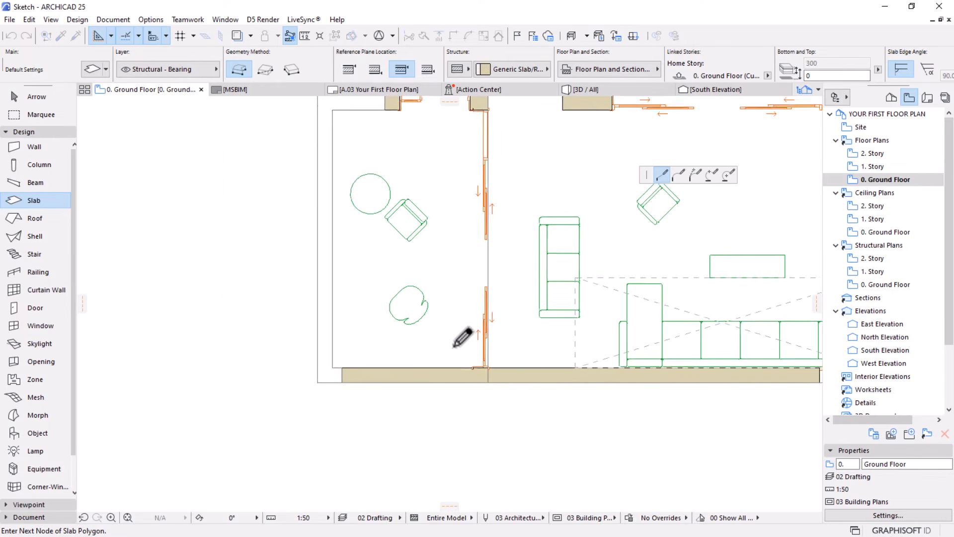
scroll(452, 348, down, 3)
scroll(462, 352, up, 1)
scroll(492, 412, up, 6)
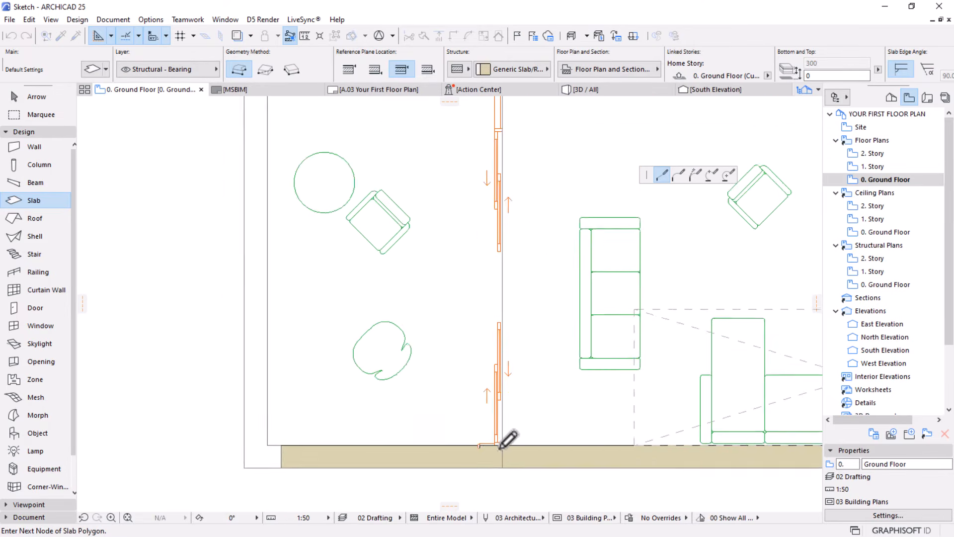
scroll(497, 457, down, 4)
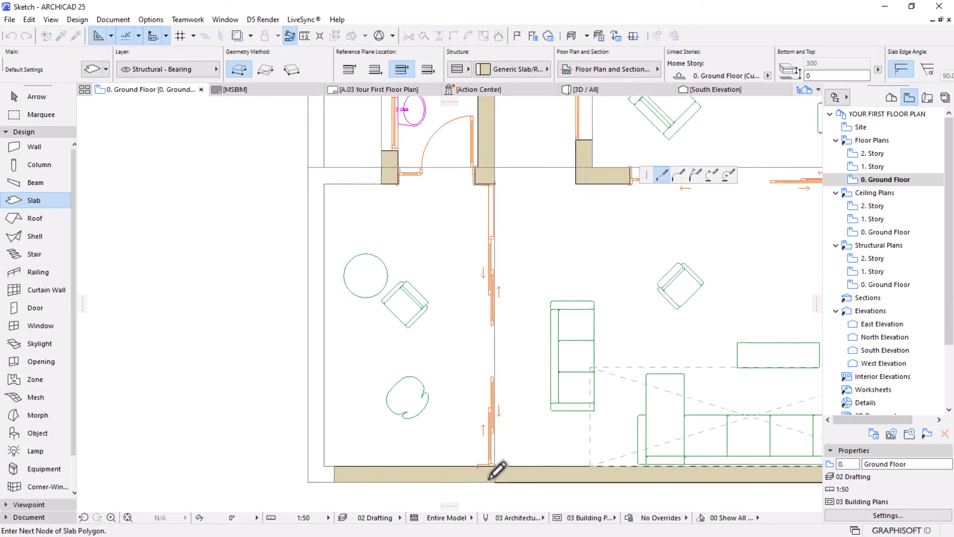
scroll(500, 296, up, 5)
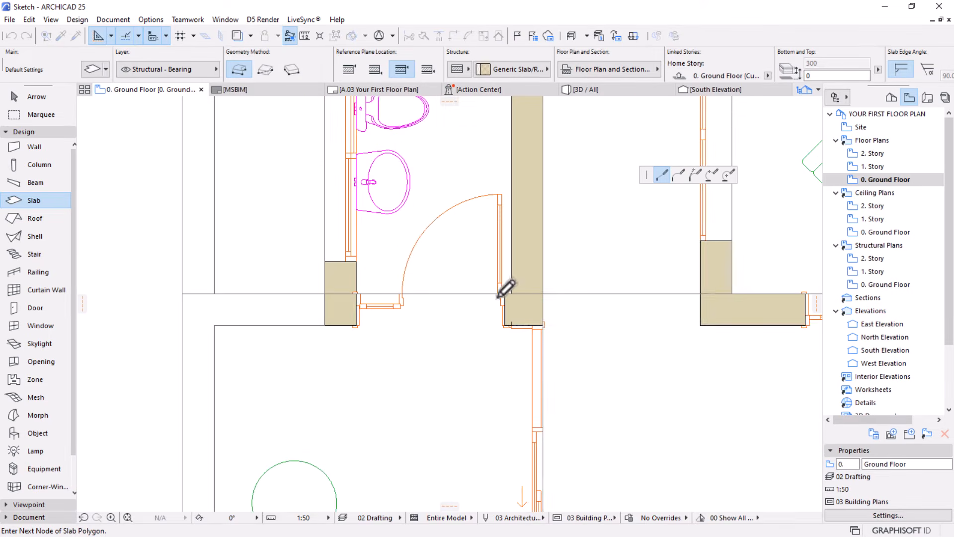
click(543, 294)
click(358, 294)
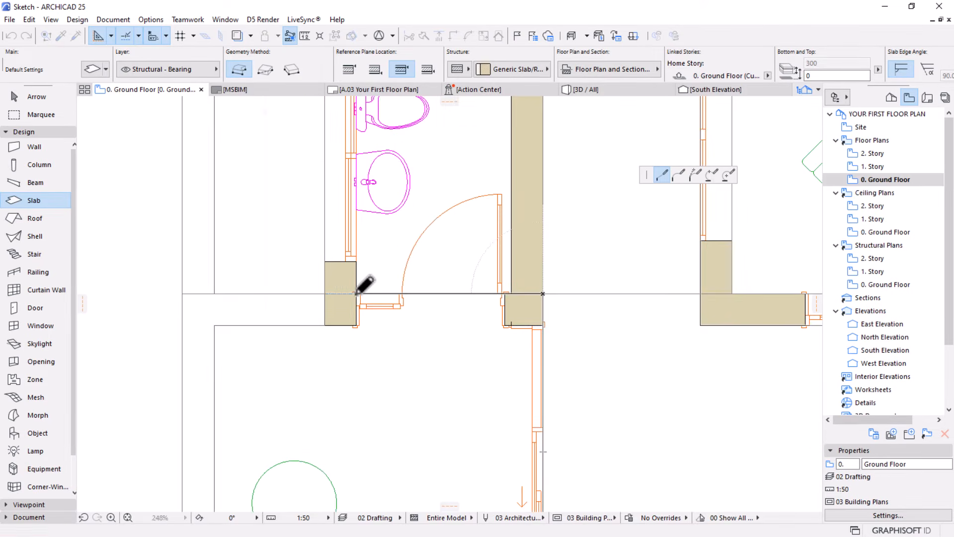
Continue the outline north past the entrance door, around the northwest room's west window wall, and close the interior slab at its starting corner
scroll(362, 278, down, 4)
scroll(451, 213, up, 3)
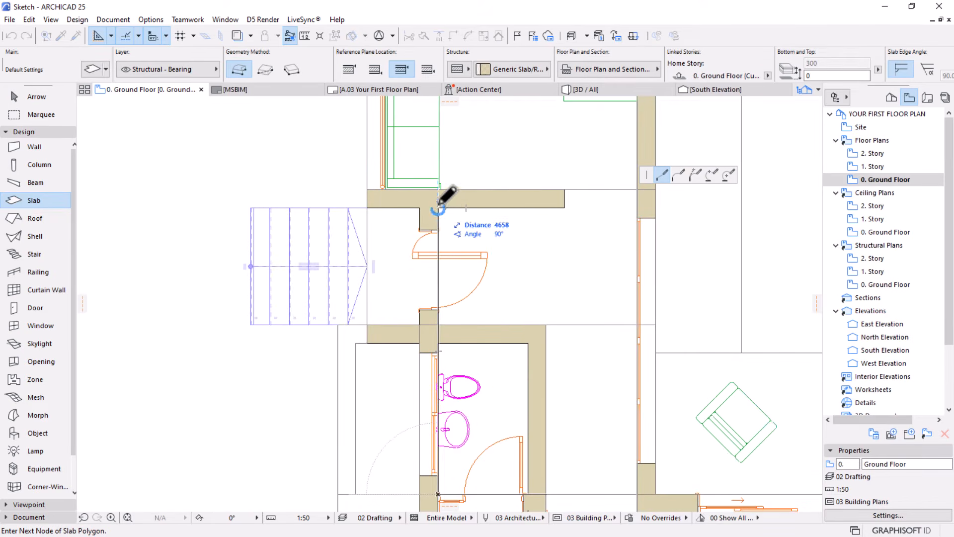
scroll(397, 176, up, 3)
scroll(375, 203, down, 2)
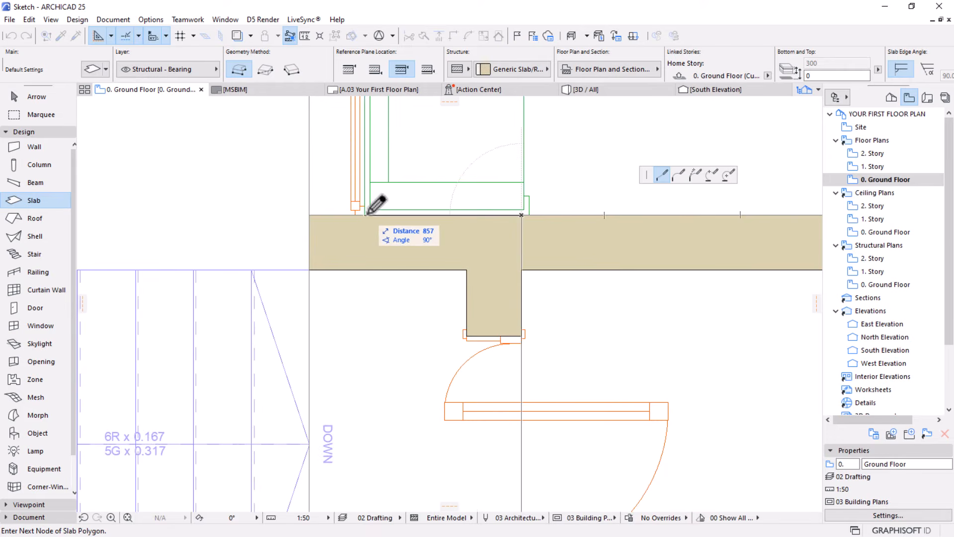
scroll(403, 207, down, 3)
scroll(403, 206, up, 3)
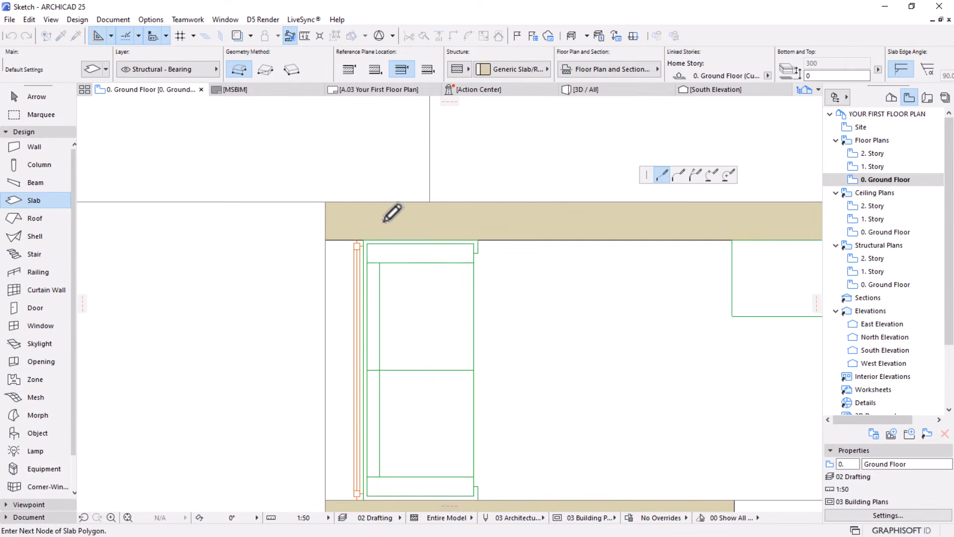
click(361, 242)
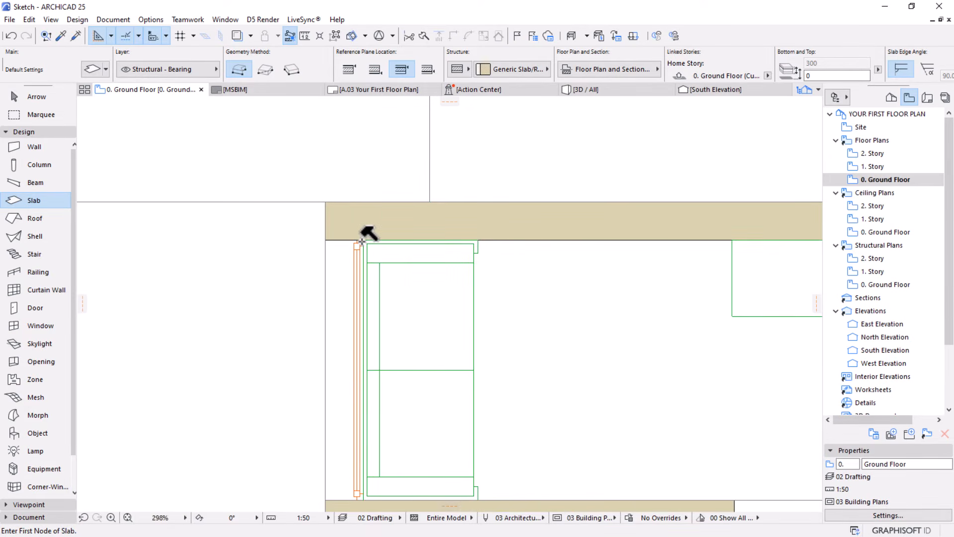
Draw a rectangular slab over the furnished west terrace, from the toilet's southeast wall corner to the terrace's inner southwest corner
scroll(361, 242, down, 5)
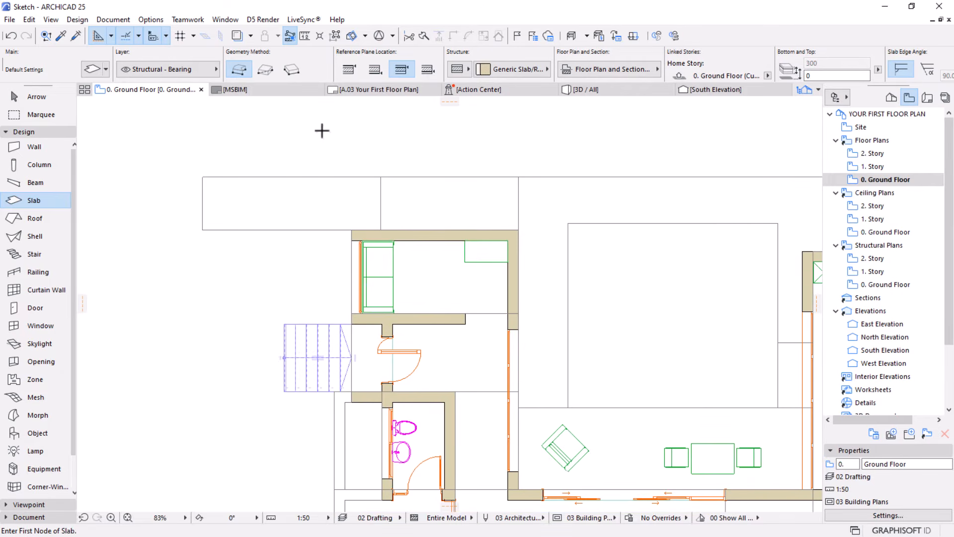
scroll(328, 149, down, 4)
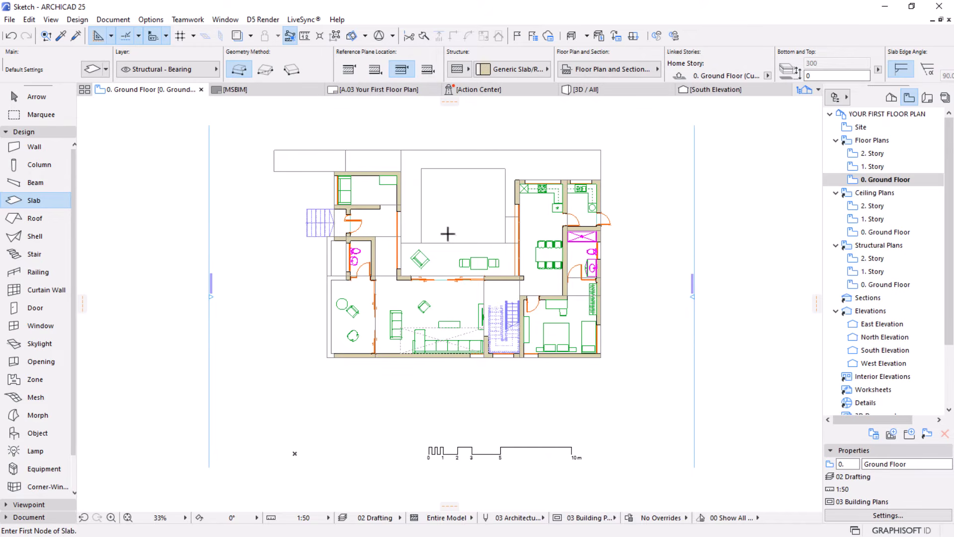
scroll(424, 230, up, 1)
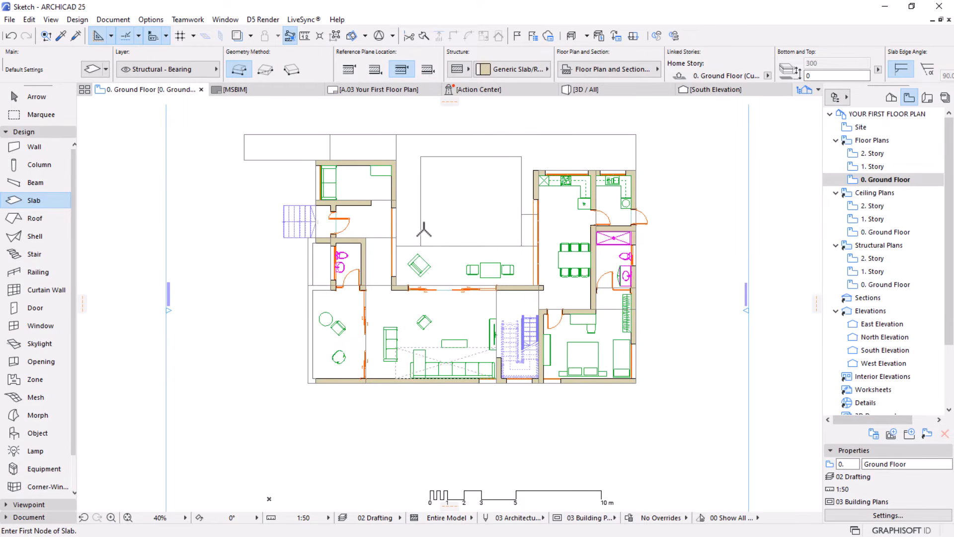
scroll(429, 264, up, 1)
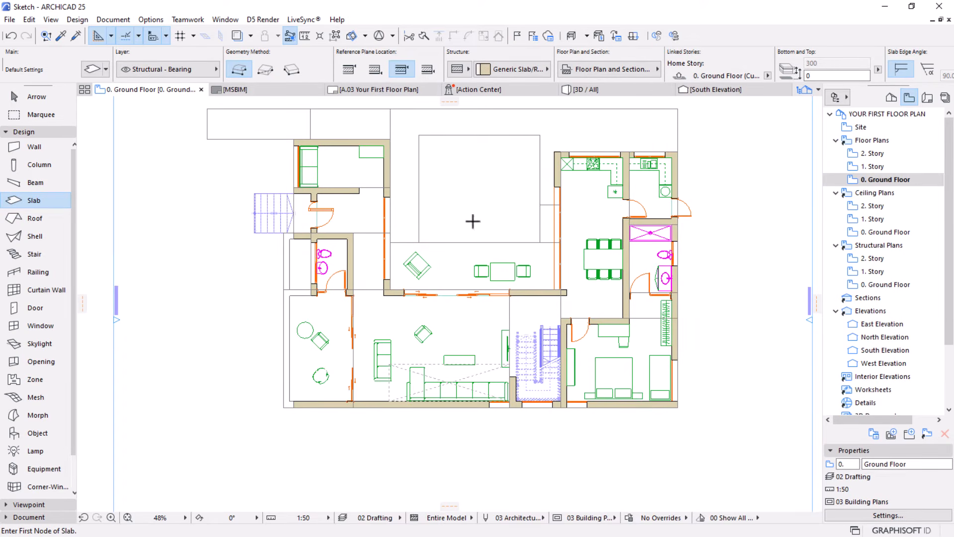
scroll(503, 222, up, 1)
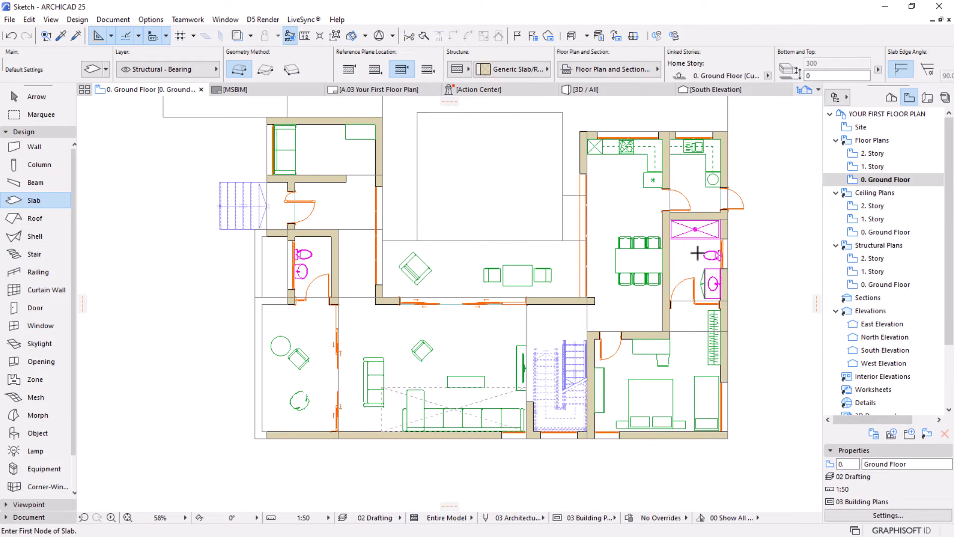
scroll(268, 429, up, 2)
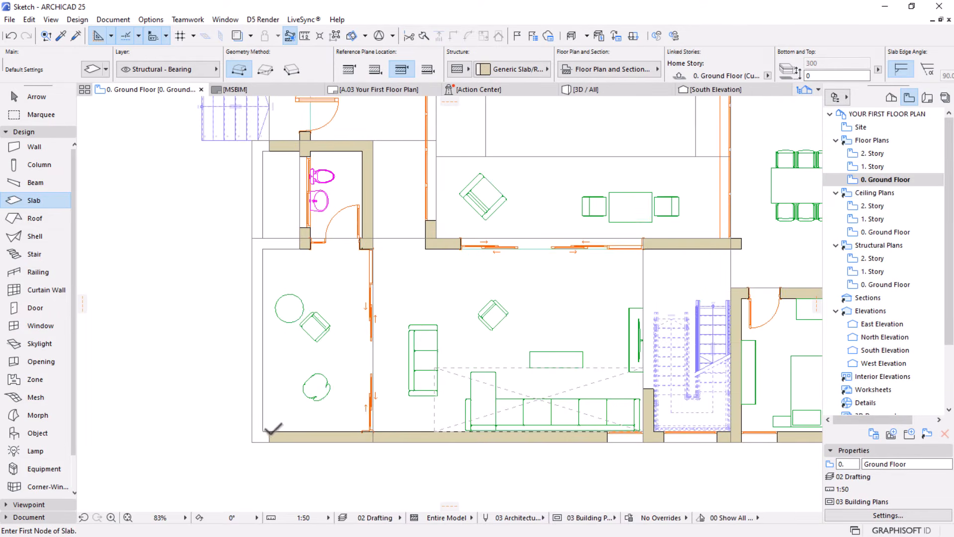
click(262, 71)
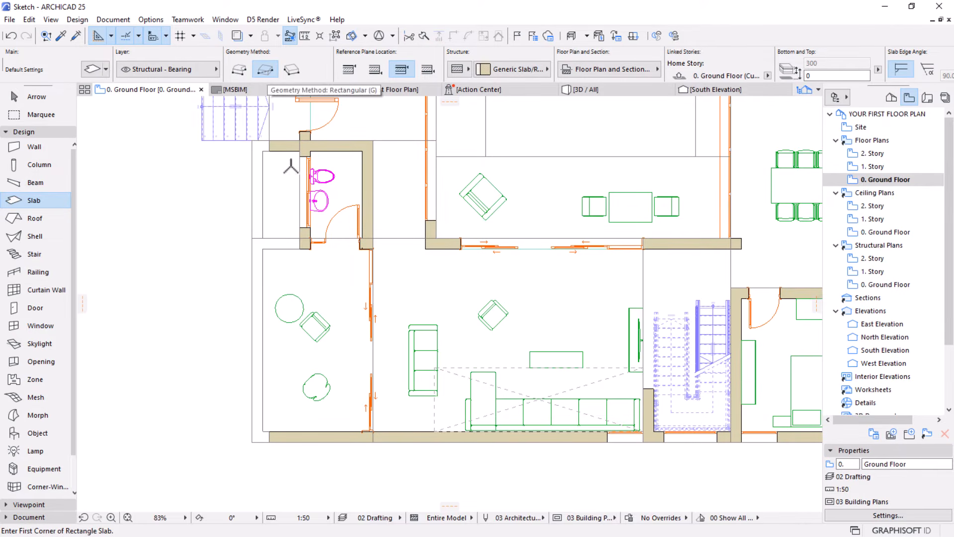
click(371, 248)
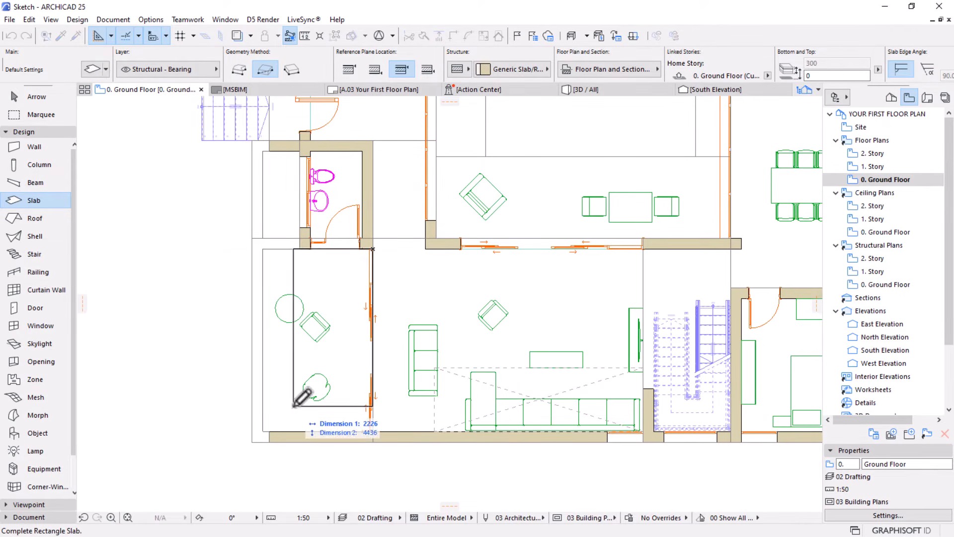
click(264, 430)
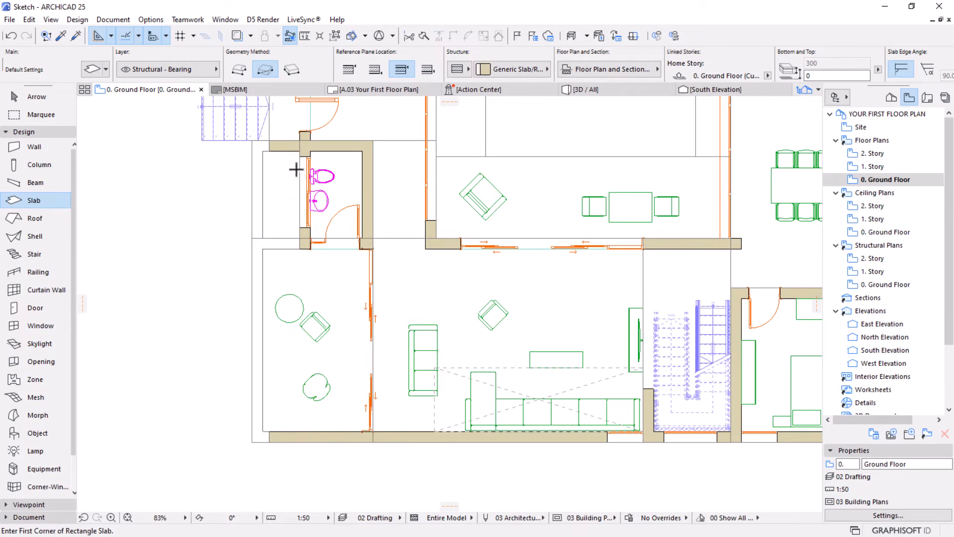
Draw an 857 by 1902 mm rectangular slab for the entrance porch between the front door wall and the exterior stair
scroll(297, 169, down, 4)
middle_drag(298, 225, 276, 328)
scroll(263, 204, up, 1)
scroll(263, 204, up, 3)
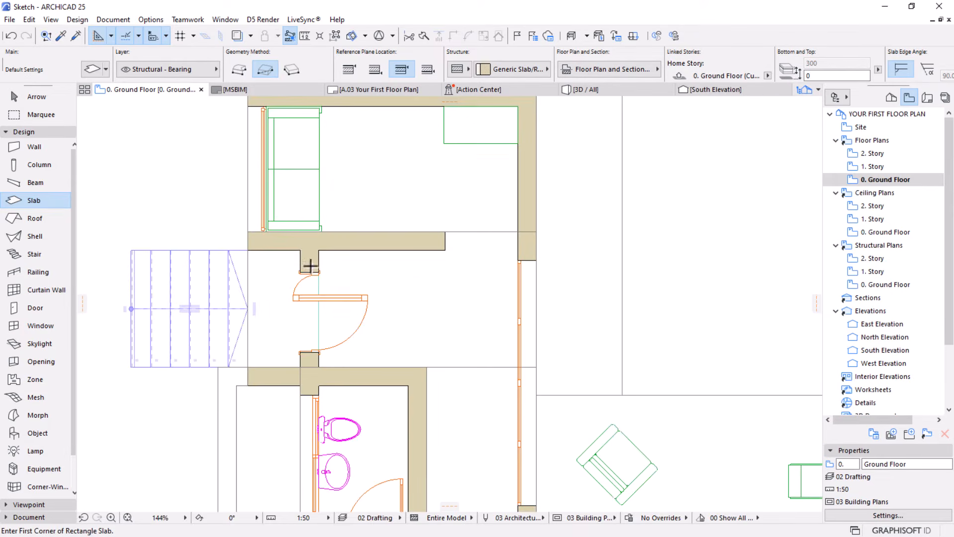
click(300, 250)
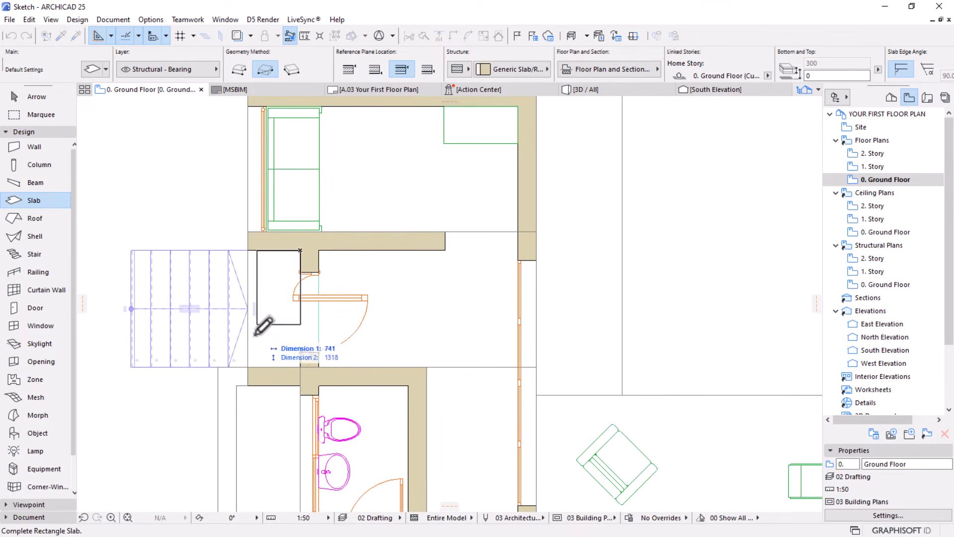
click(248, 367)
Move the exterior entrance stair west so its upper end aligns with the west terrace's outer edge line
scroll(473, 265, down, 1)
middle_drag(346, 302, 407, 286)
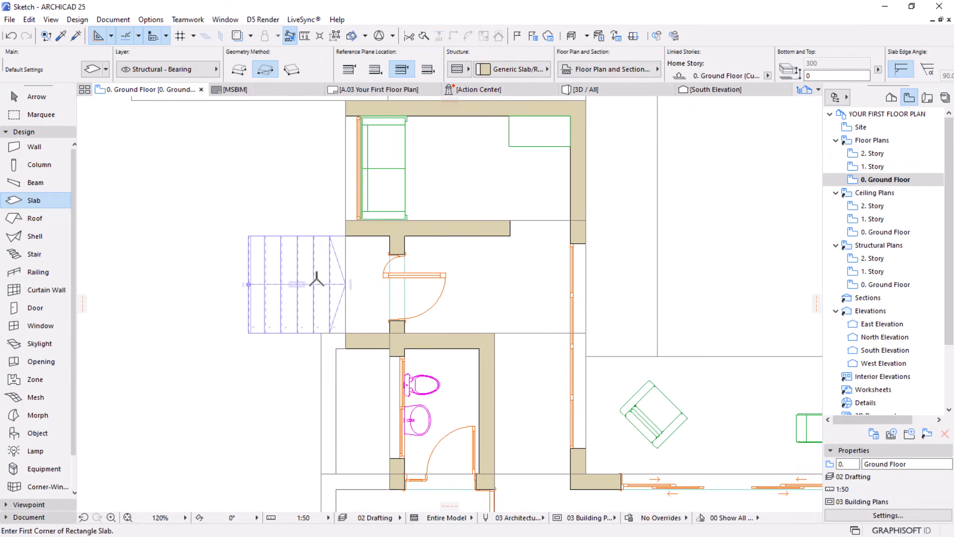
scroll(316, 281, up, 2)
key(Escape)
click(264, 357)
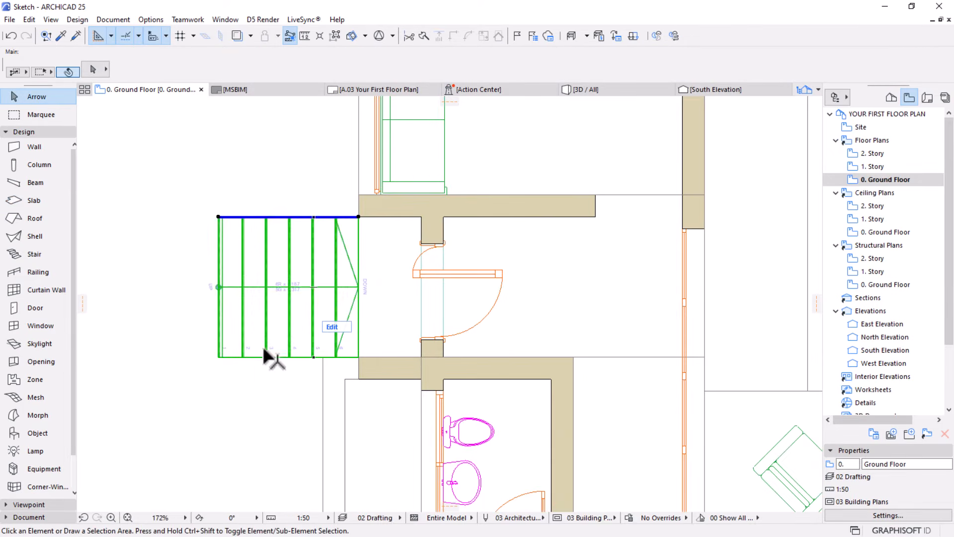
click(299, 218)
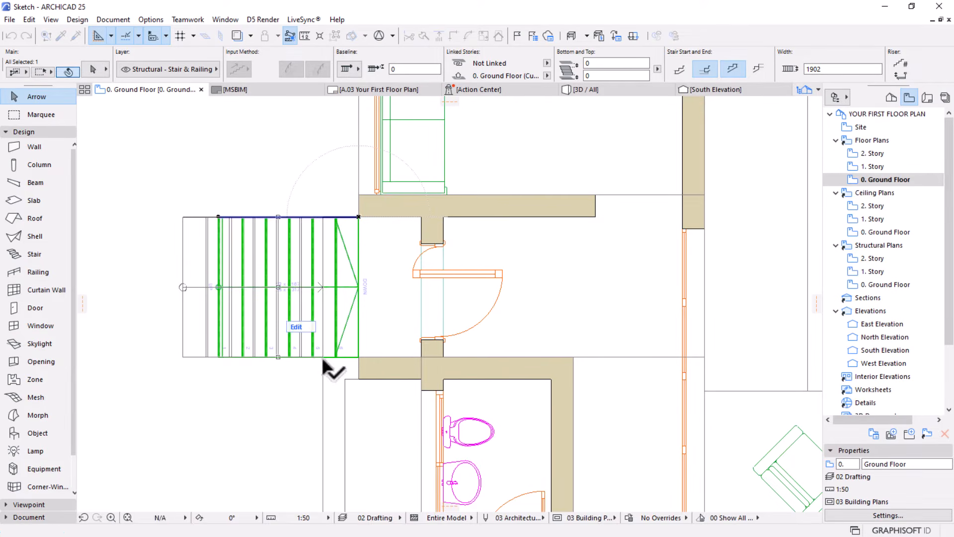
click(323, 360)
Extend the entrance porch slab's west edge to meet the upper end of the exterior stair
click(358, 237)
click(358, 238)
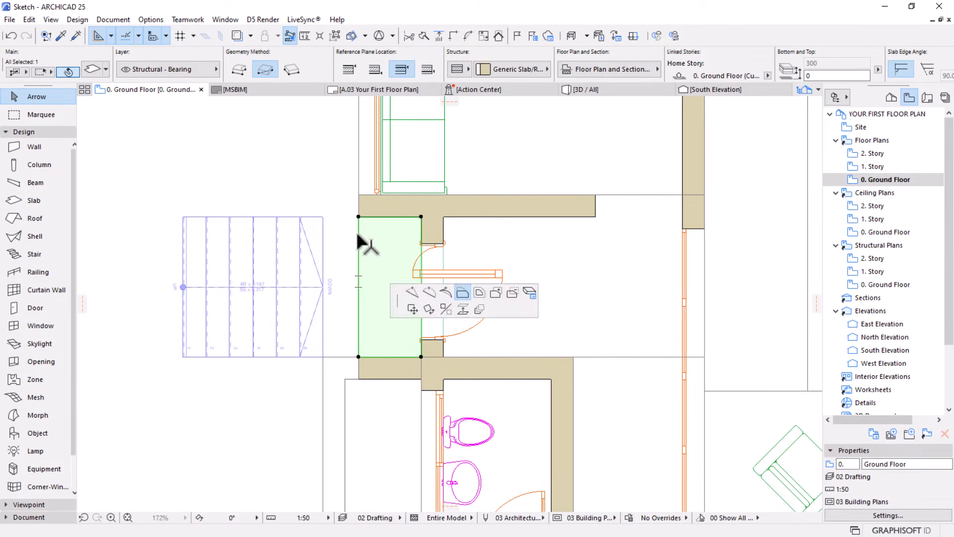
click(323, 219)
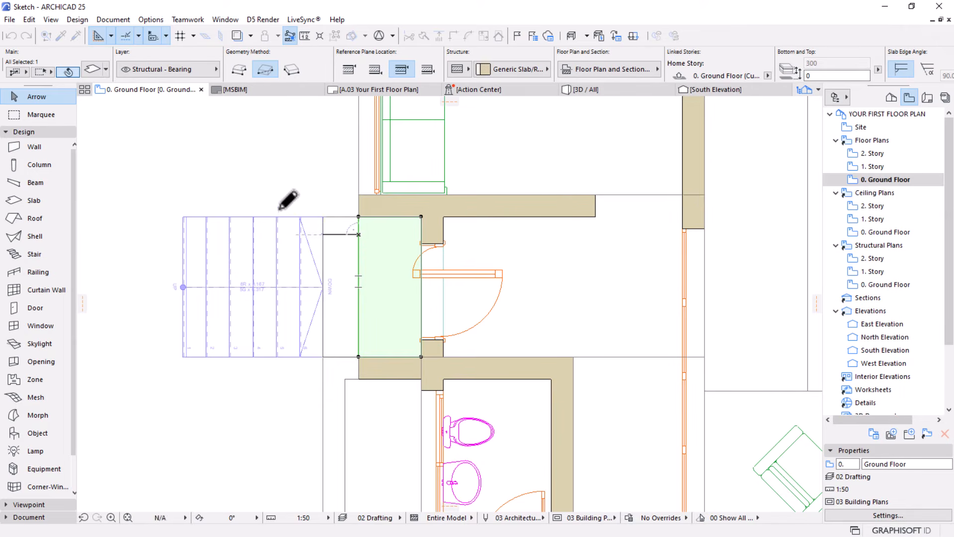
scroll(411, 276, down, 5)
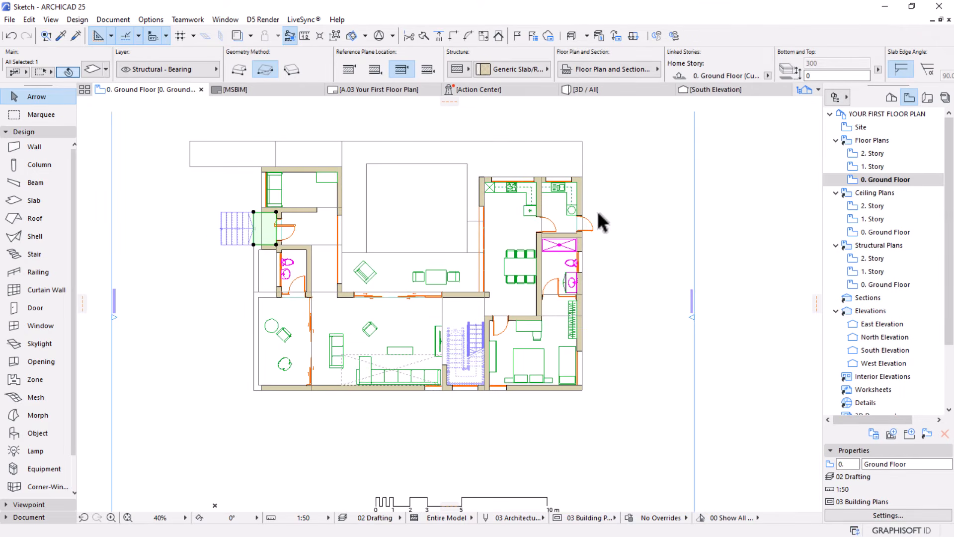
click(598, 211)
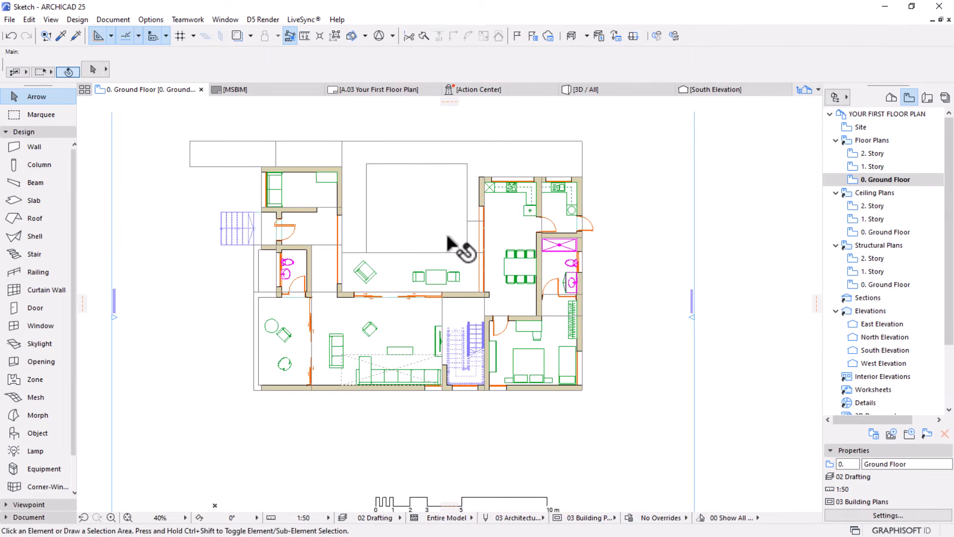
middle_drag(429, 252, 421, 283)
scroll(420, 283, up, 1)
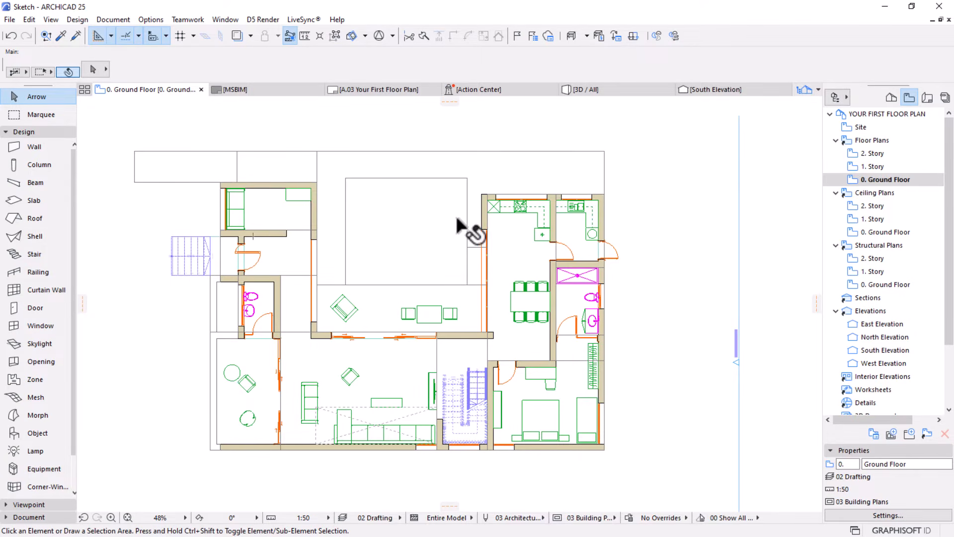
middle_drag(337, 253, 337, 274)
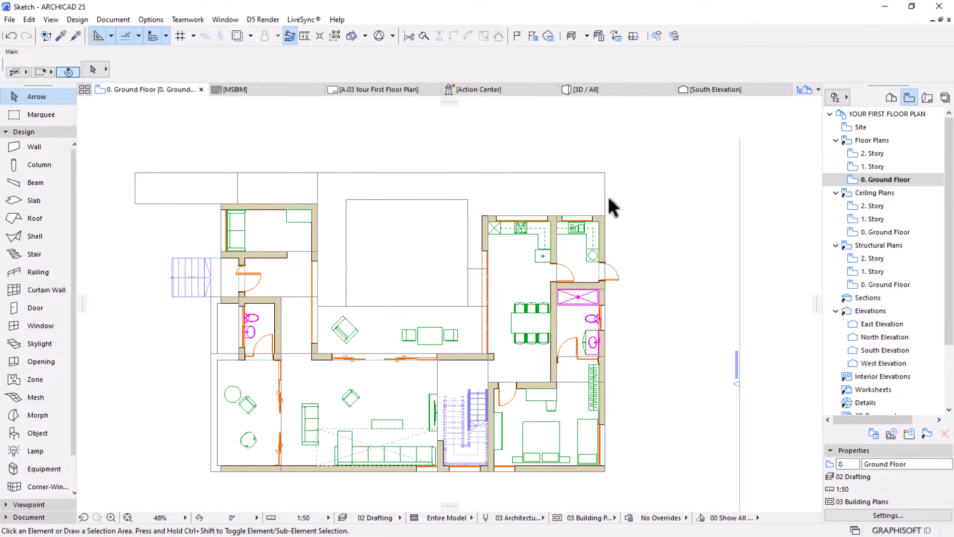
click(21, 397)
scroll(426, 156, up, 2)
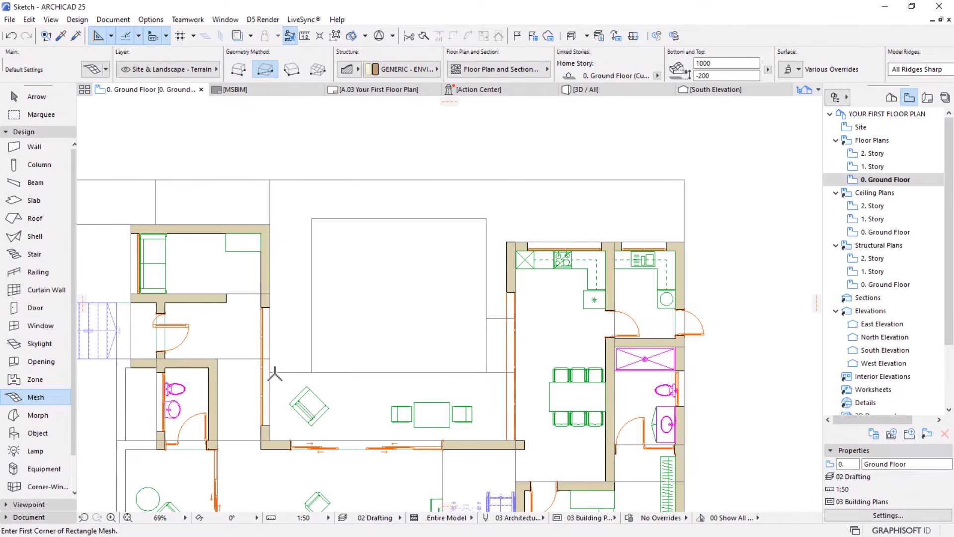
key(Escape)
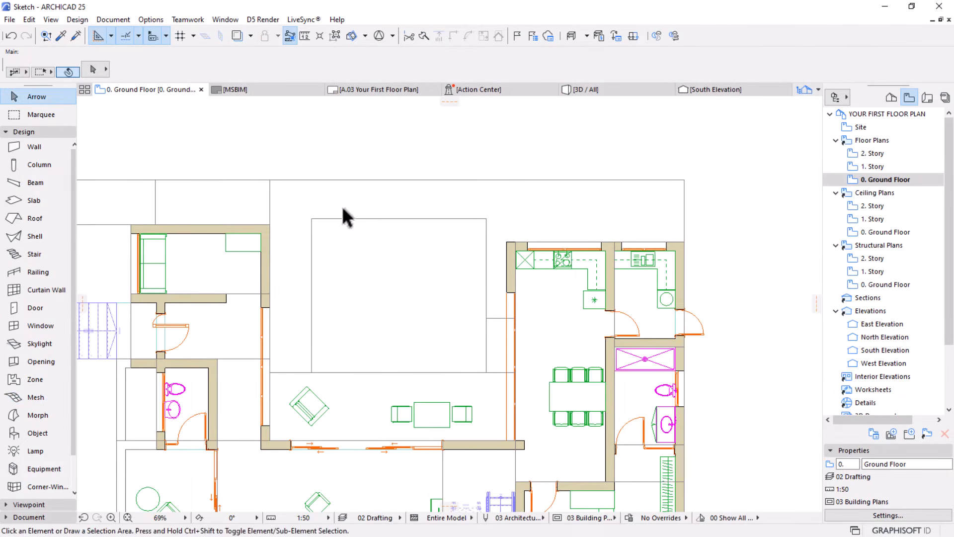
Draw a polygonal terrain mesh along the north strip and around the courtyard's open rectangle, following the outer walls of the kitchen wing
key(w)
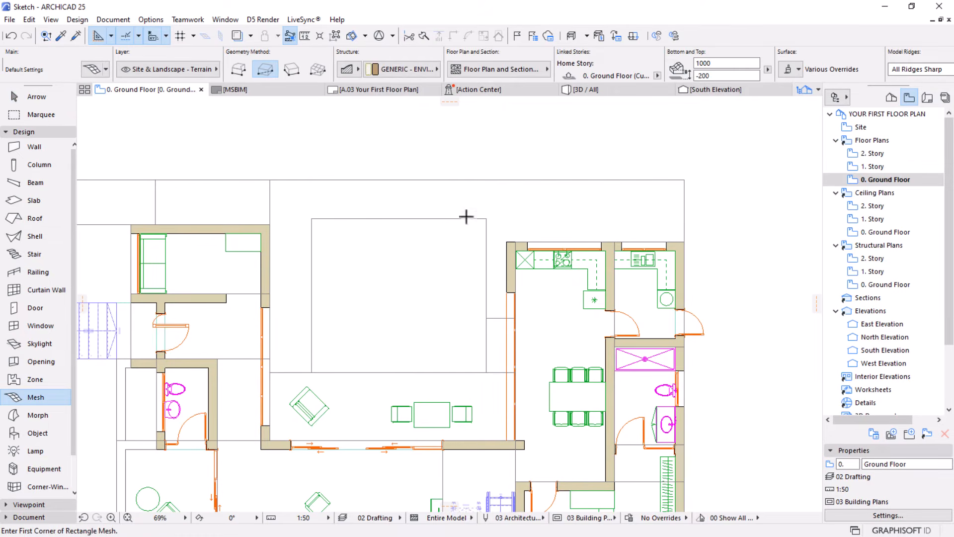
click(239, 69)
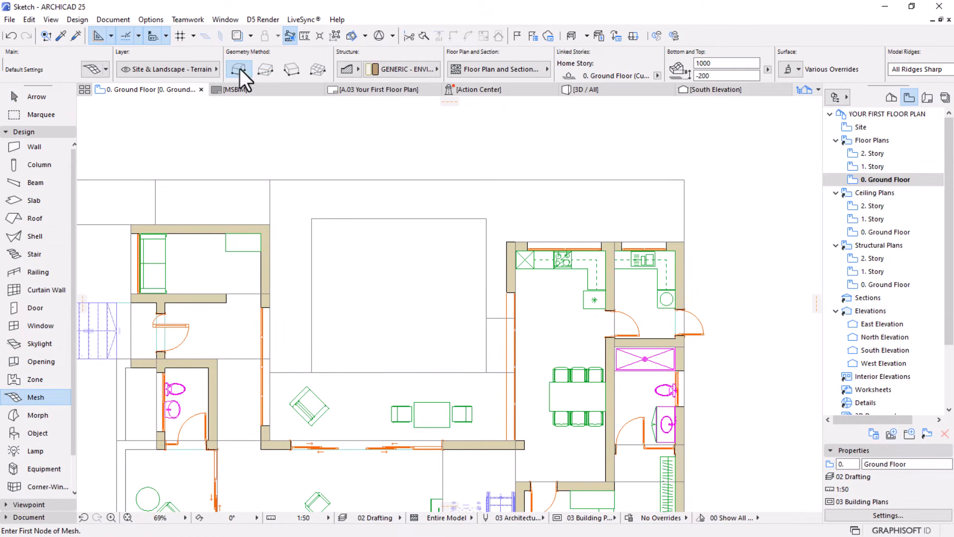
click(270, 179)
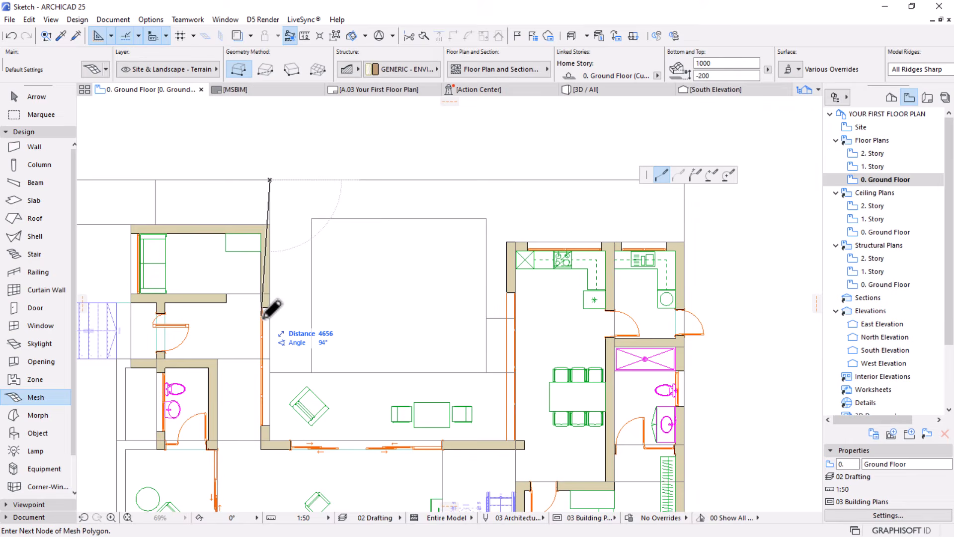
click(269, 372)
click(312, 372)
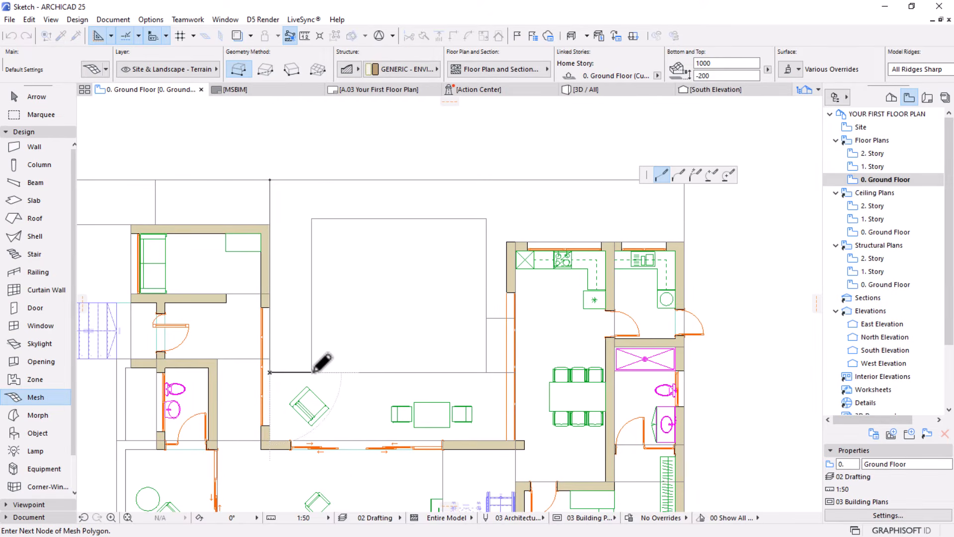
click(312, 218)
click(486, 218)
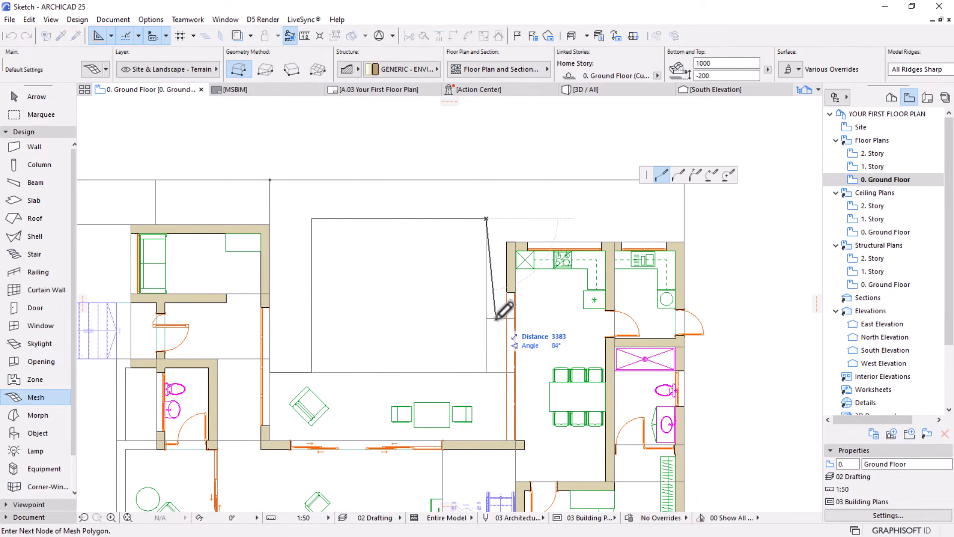
click(486, 318)
click(506, 318)
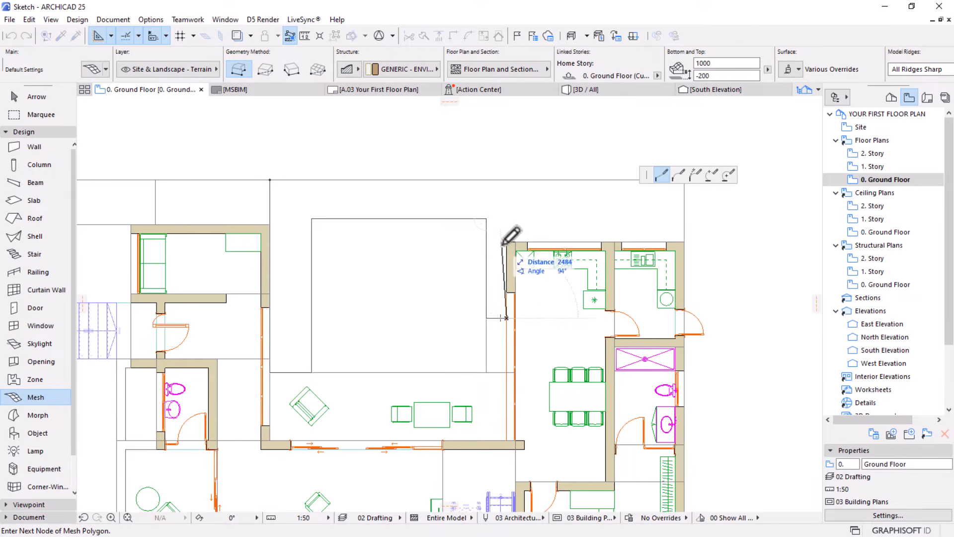
click(507, 242)
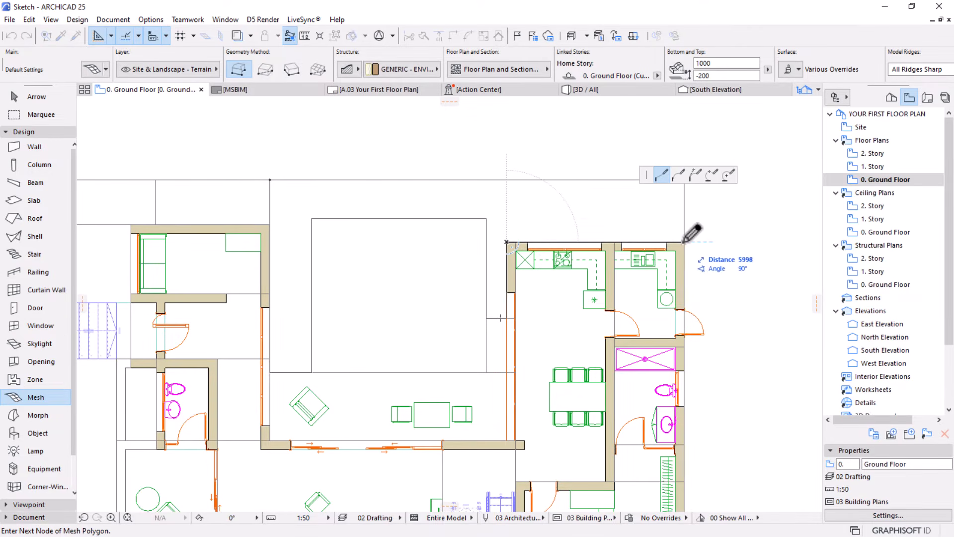
click(684, 242)
scroll(514, 260, down, 3)
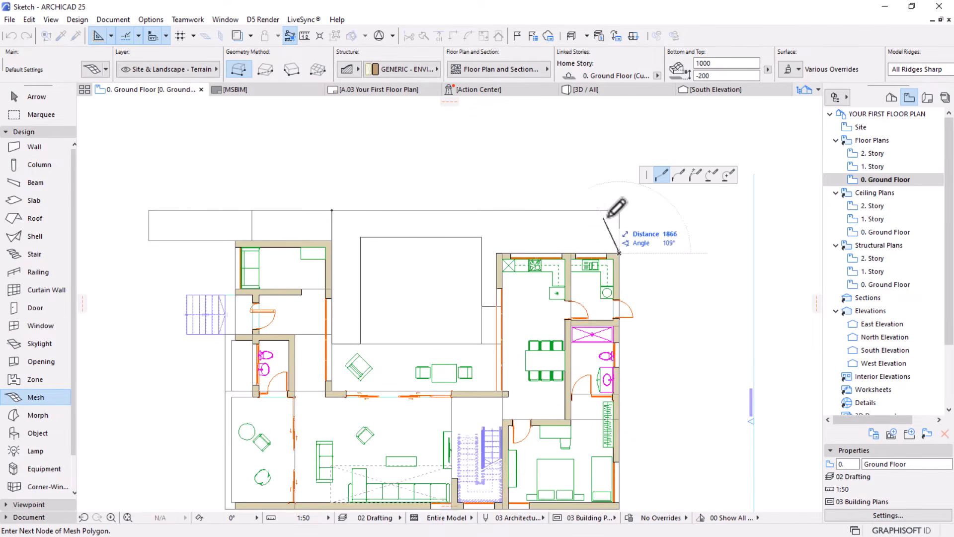
click(683, 180)
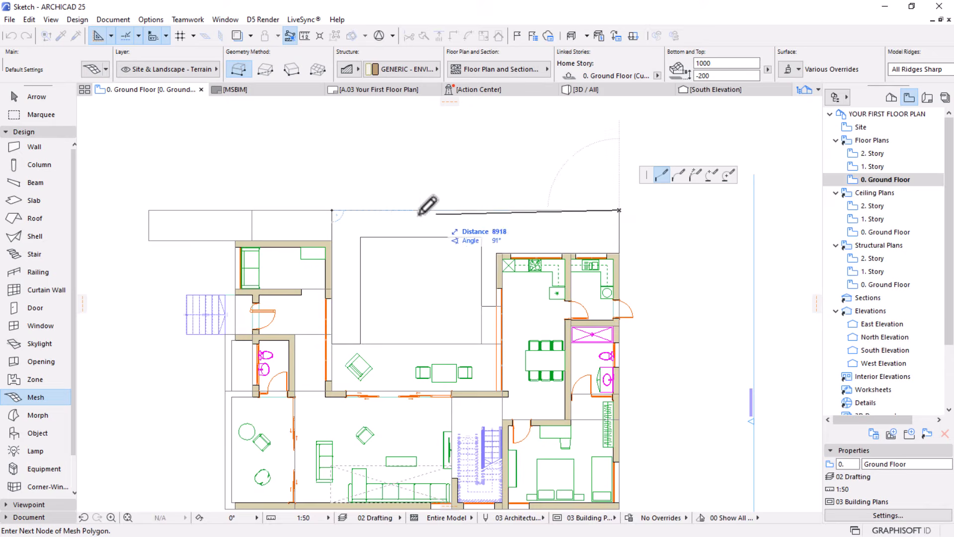
click(332, 211)
Draw a 5013 by 1500 mm rectangular terrain mesh over the outlined strip northwest of the house
scroll(204, 180, up, 3)
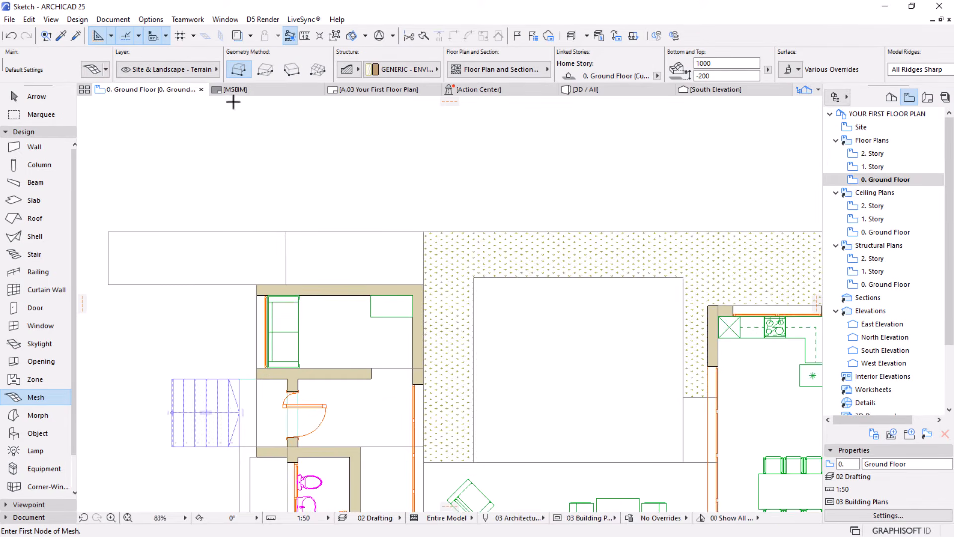
click(262, 70)
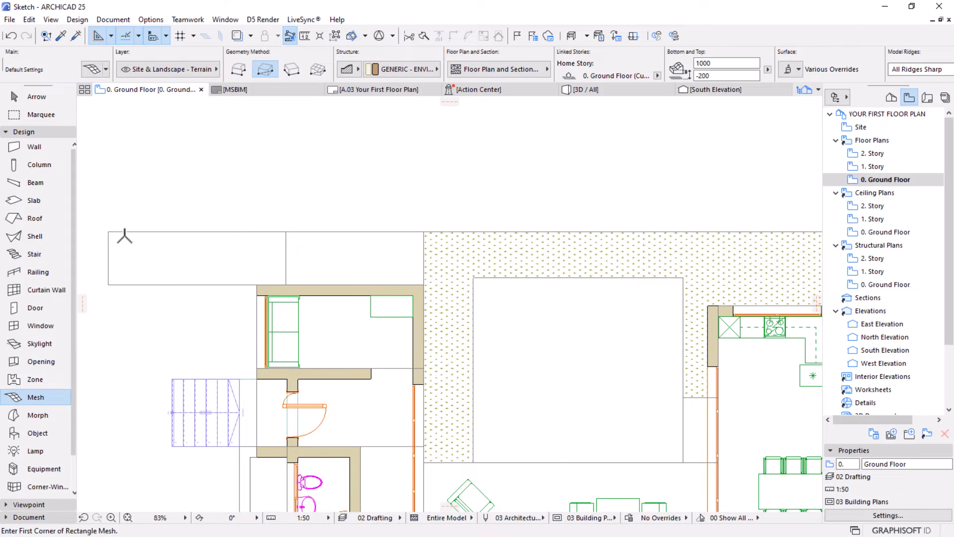
click(108, 231)
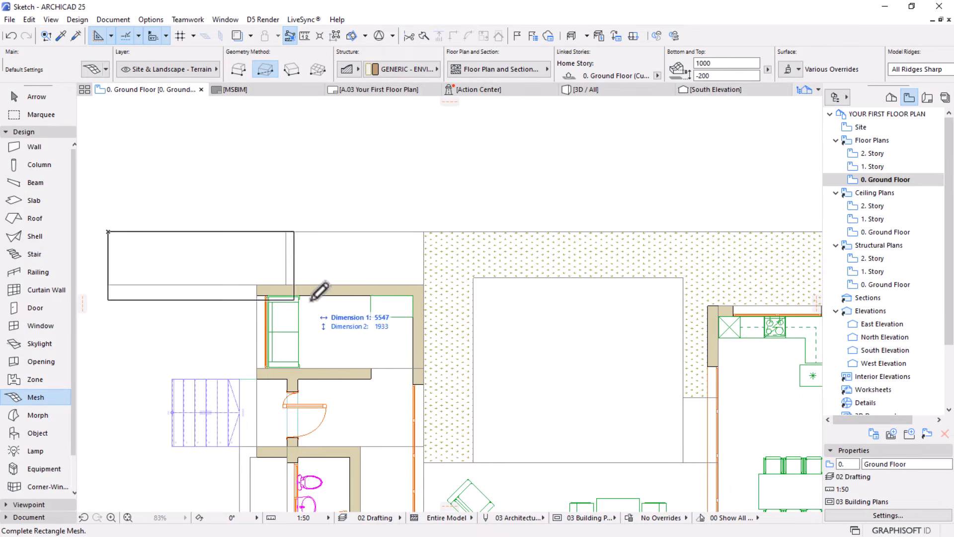
click(287, 284)
scroll(436, 284, down, 4)
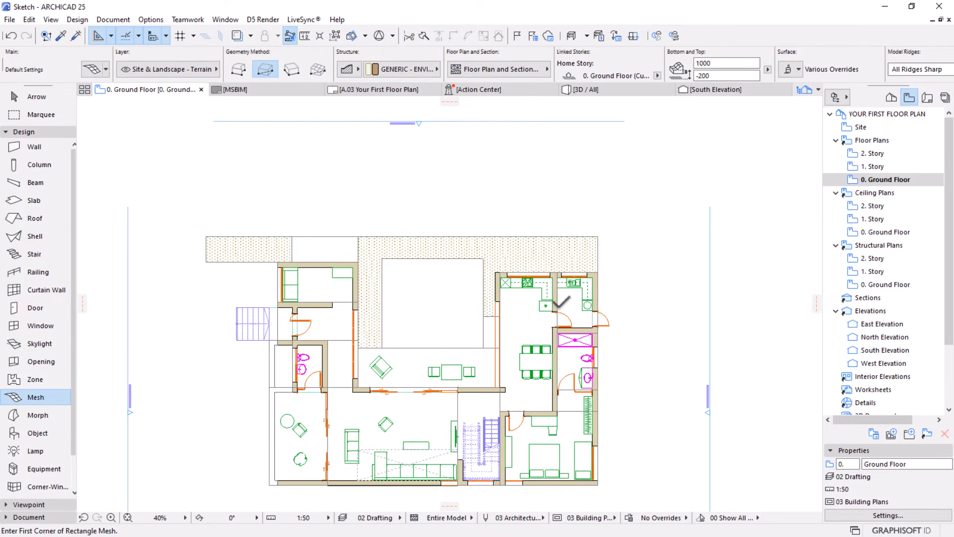
middle_drag(415, 316, 416, 294)
scroll(418, 278, up, 1)
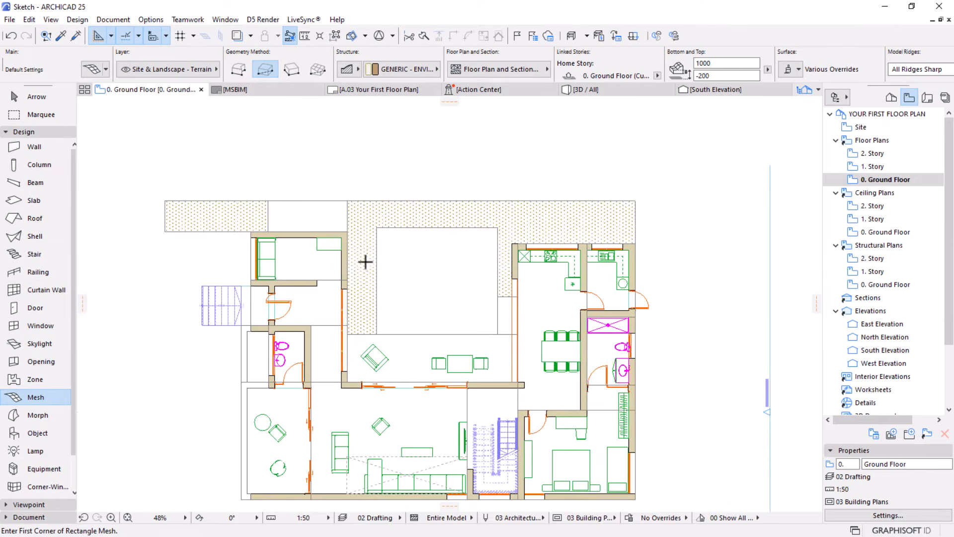
scroll(366, 262, up, 5)
scroll(374, 268, down, 4)
middle_drag(439, 279, 440, 269)
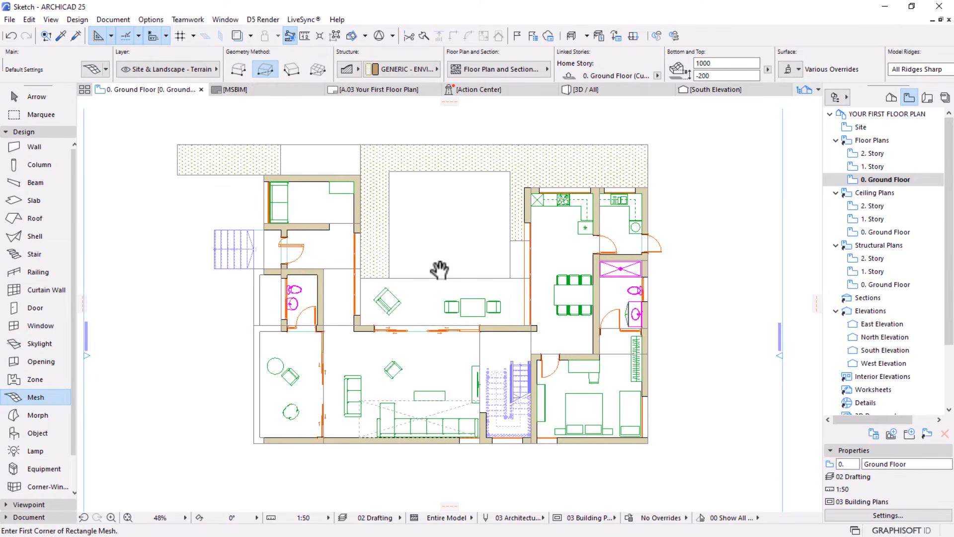
key(Escape)
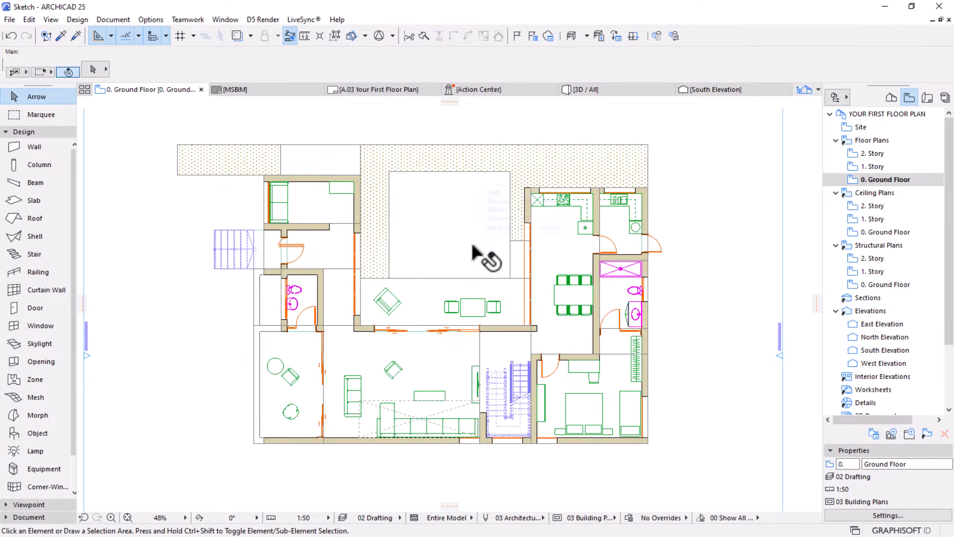
Search the object library for "2d tree" and choose the Tree Plan 25 object
middle_drag(537, 295, 535, 277)
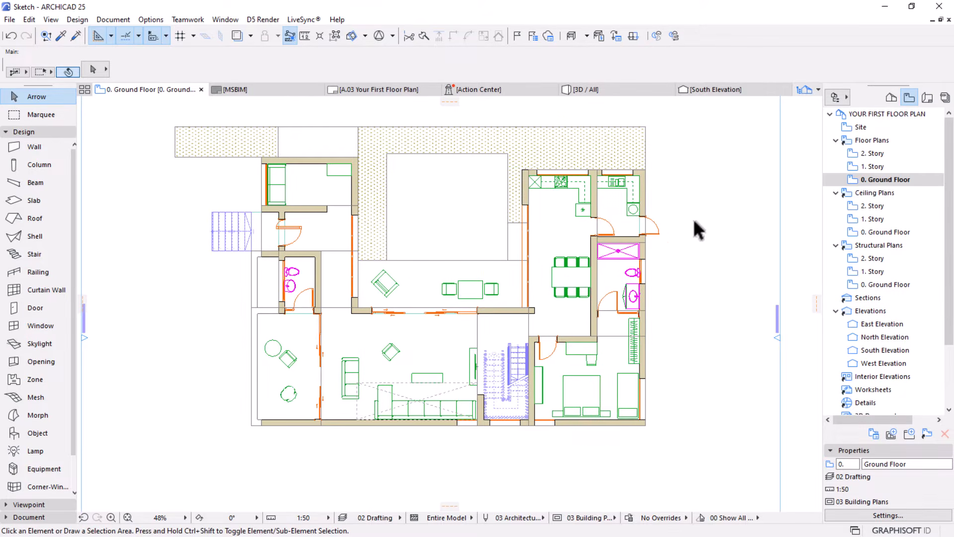
middle_drag(449, 242, 449, 257)
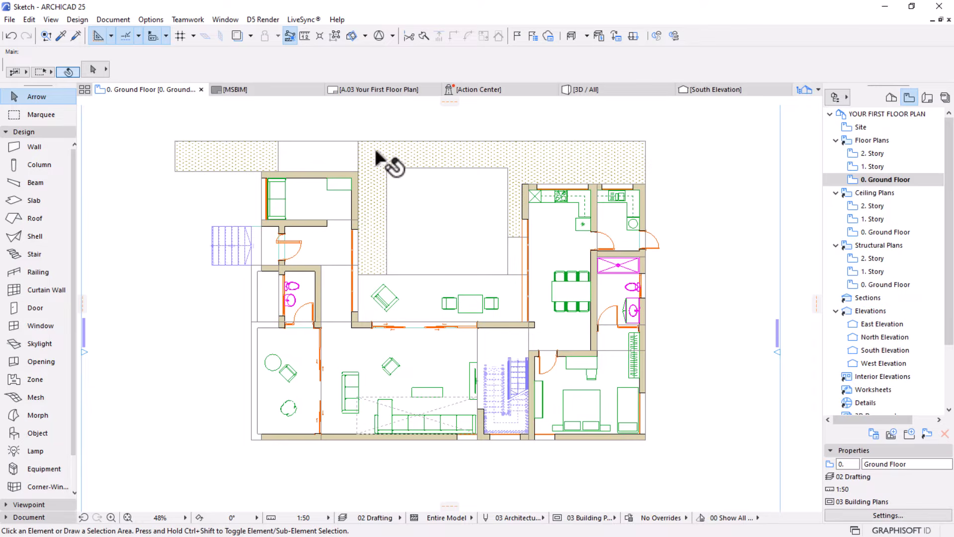
click(9, 436)
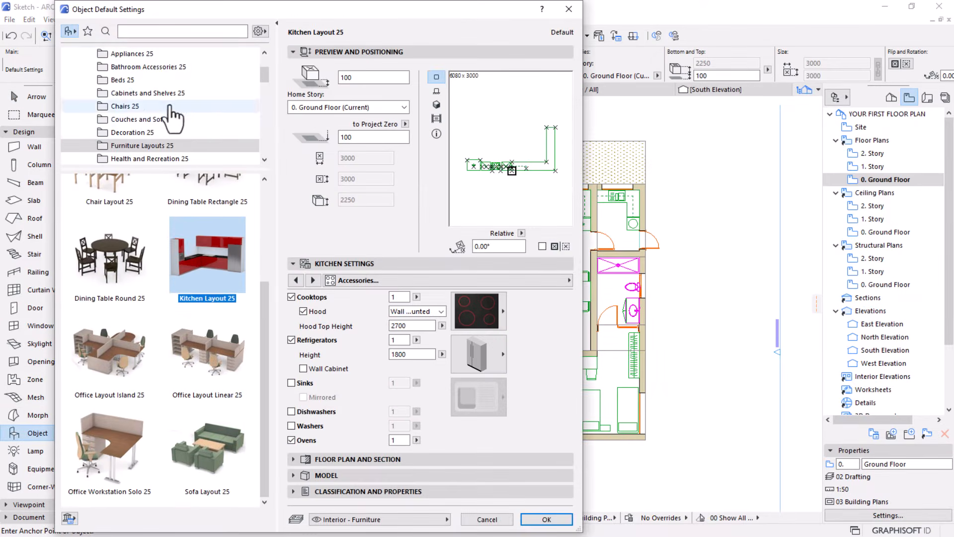
click(150, 31)
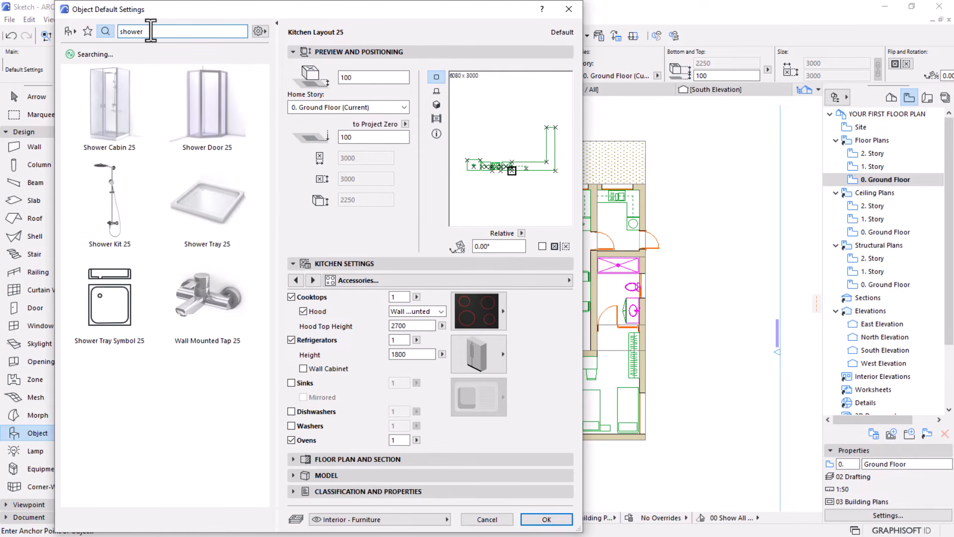
text(sho)
key(BackSpace)
key(BackSpace)
key(BackSpace)
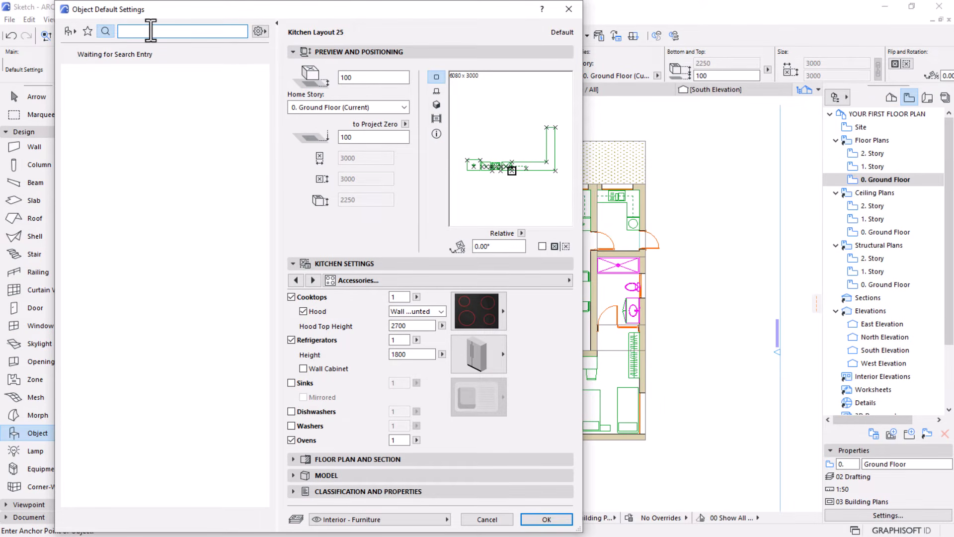
text(2d tree)
click(81, 91)
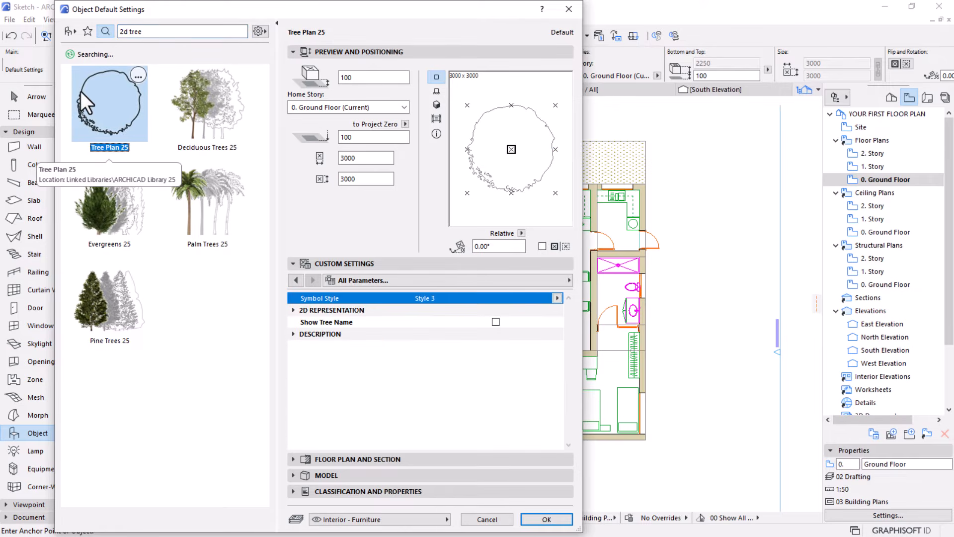
Try symbol Style 10 for the tree plan object and return it to Style 3
click(557, 298)
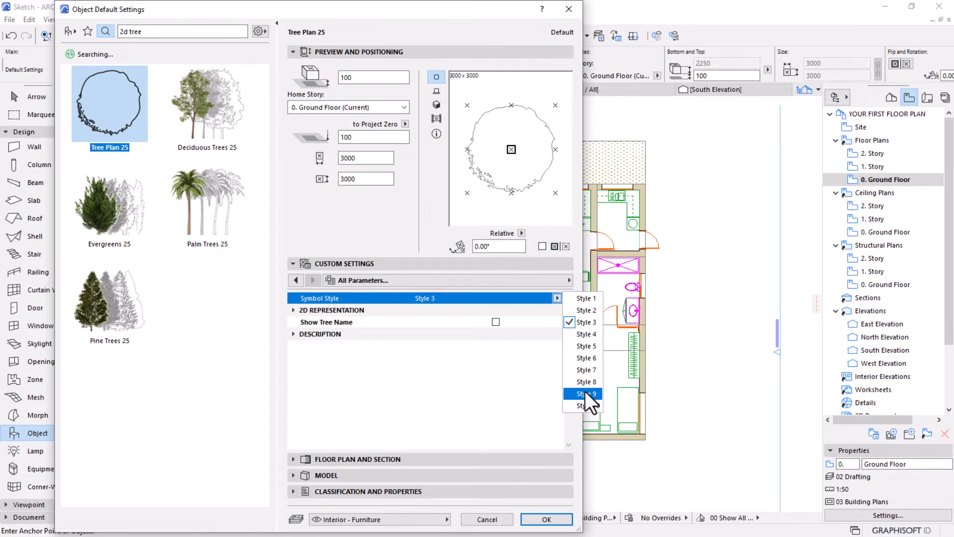
click(586, 402)
click(557, 298)
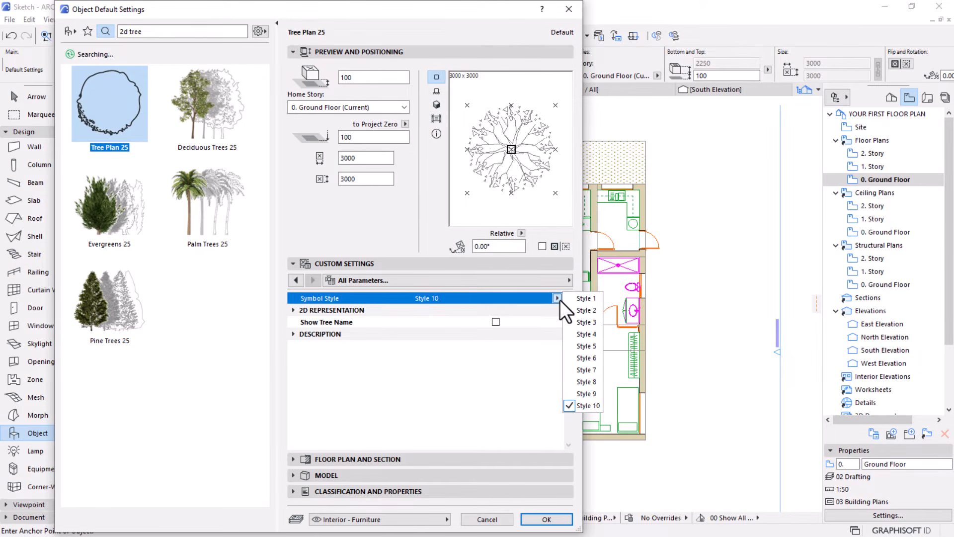
click(584, 322)
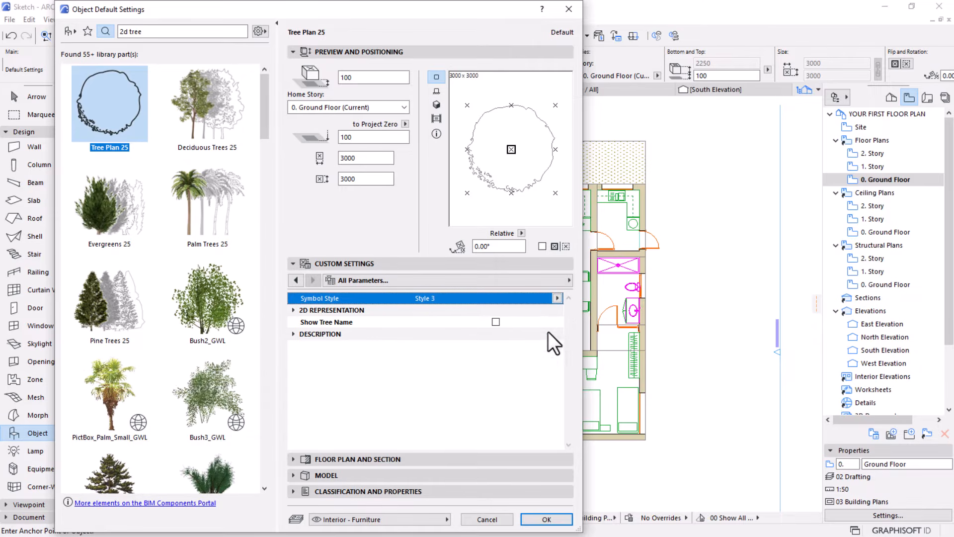
Place the Style 3 tree symbol near the south end of the terrain strip west of the courtyard rectangle
click(546, 518)
scroll(373, 241, up, 5)
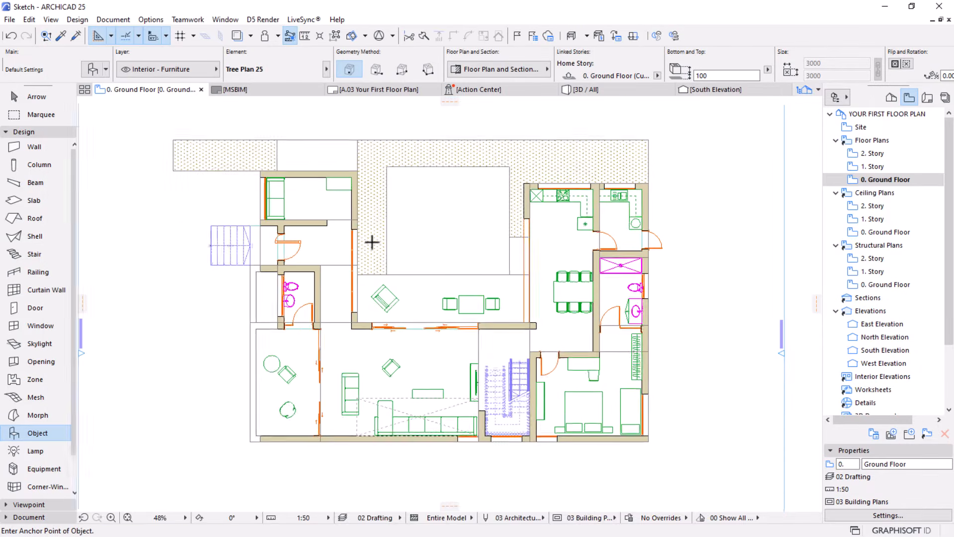
click(372, 272)
key(Escape)
Link the placed tree's two plan dimensions and set its size to 1500 by 1500 mm
click(372, 272)
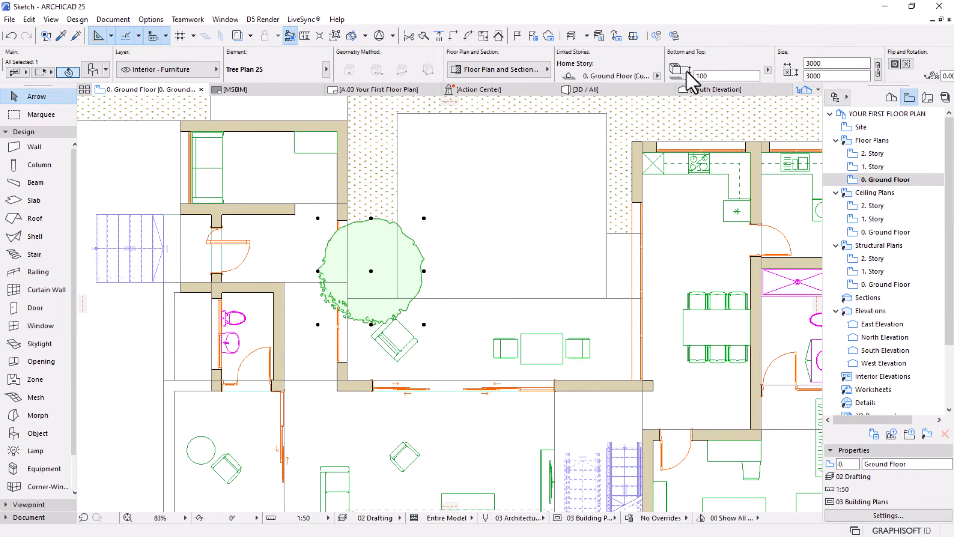
scroll(596, 74, down, 3)
scroll(600, 67, down, 1)
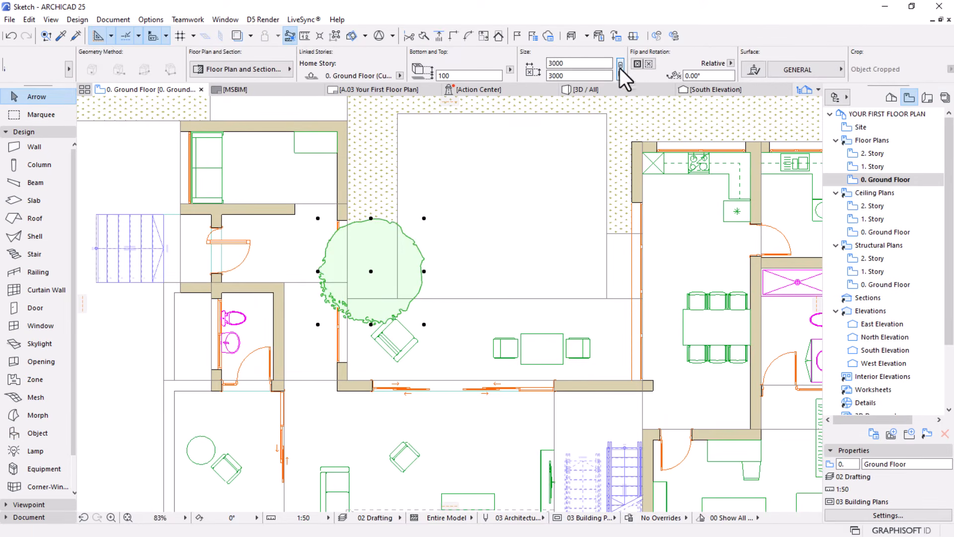
click(620, 66)
click(576, 64)
drag(577, 64, 496, 66)
text(1500)
key(Return)
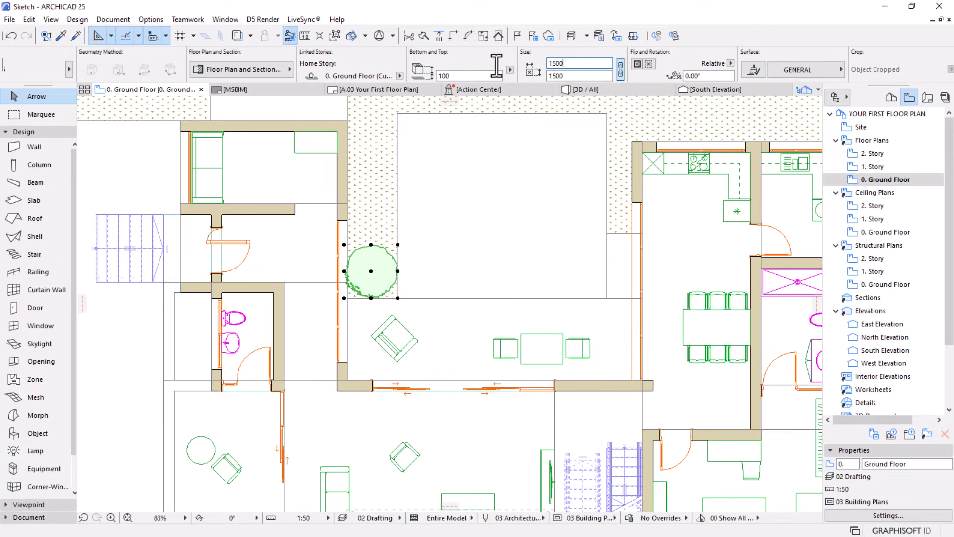
Multiply the 1500 mm tree northward up the terrain strip west of the courtyard with Increment and Spread, adding three evenly spaced copies
scroll(472, 204, down, 3)
middle_drag(462, 237, 427, 311)
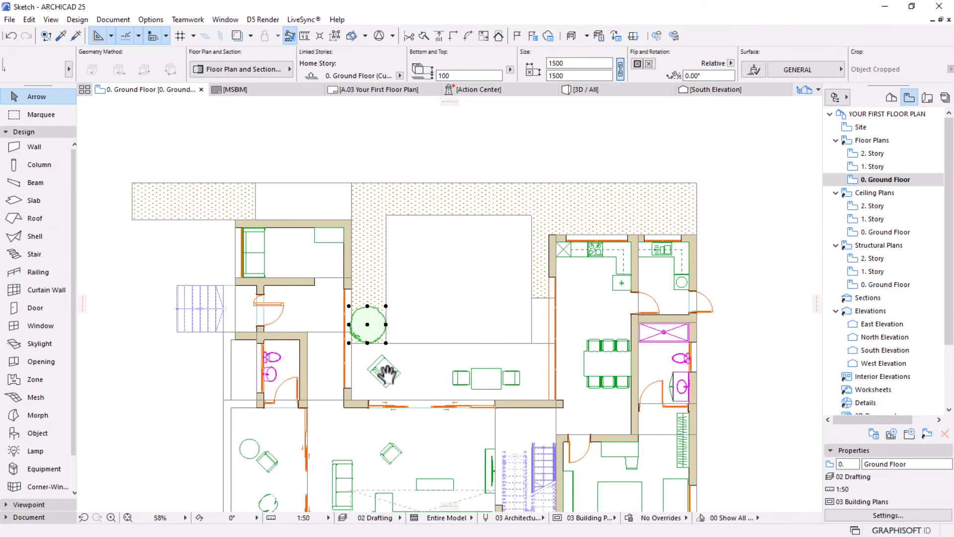
click(368, 325)
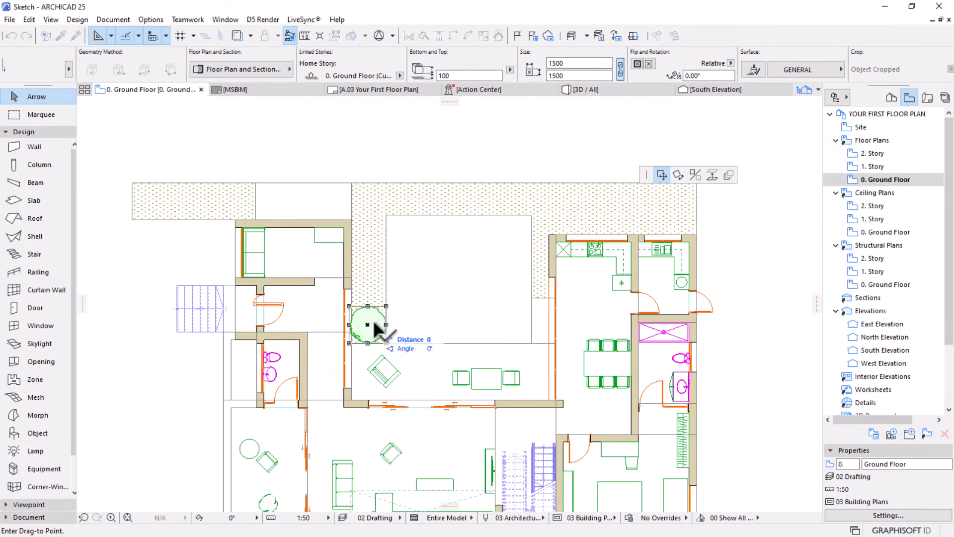
click(727, 176)
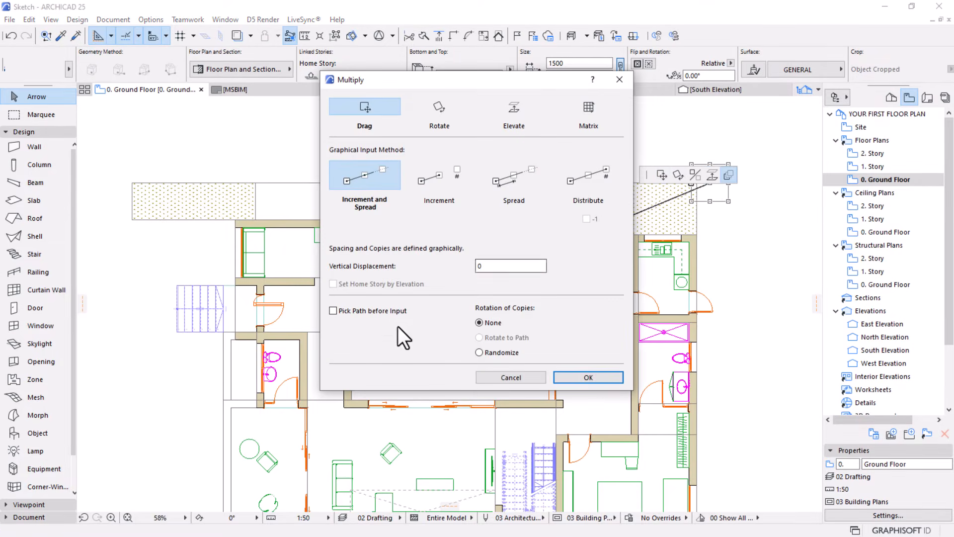
click(597, 376)
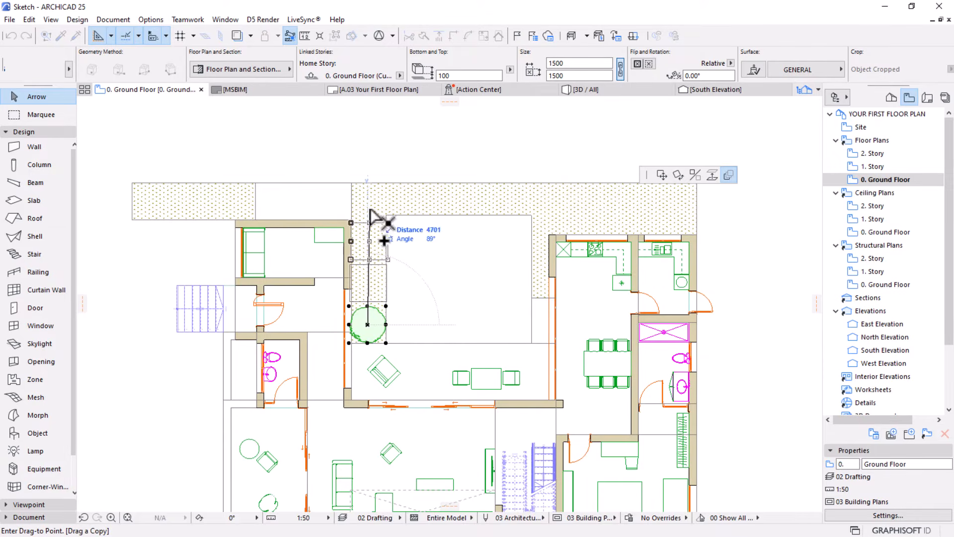
click(368, 196)
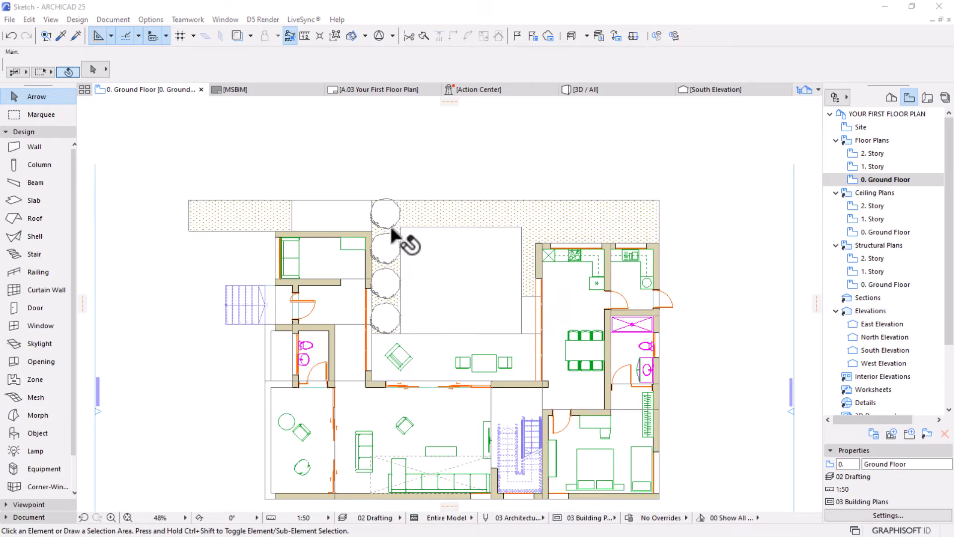
Copy the northernmost large tree to the east end of the north terrain strip and set the copy's size to 800 by 800 mm
click(387, 214)
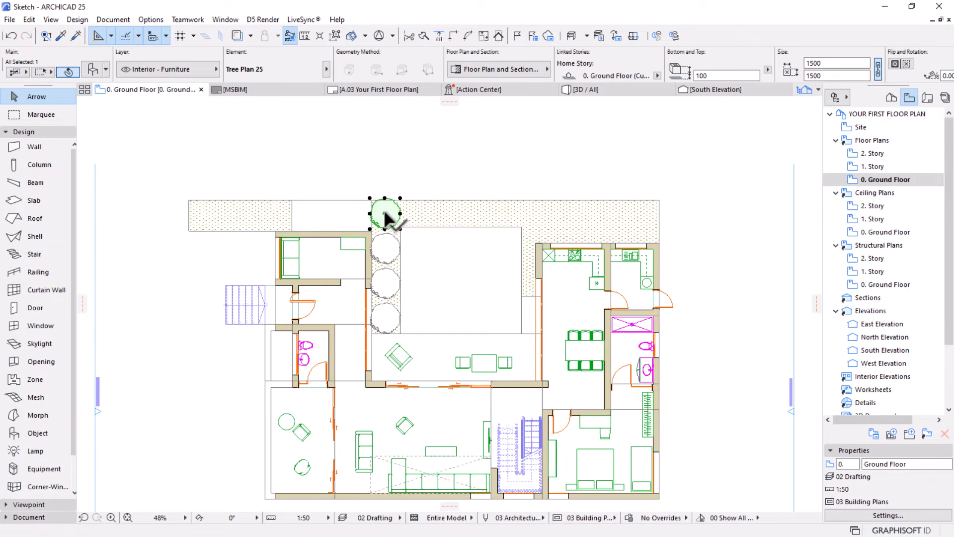
click(387, 217)
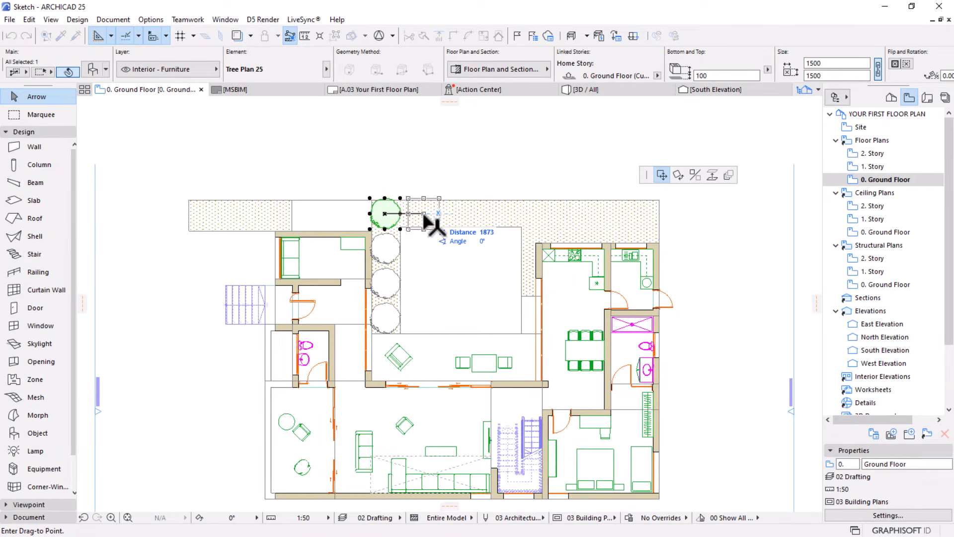
key(ctrl)
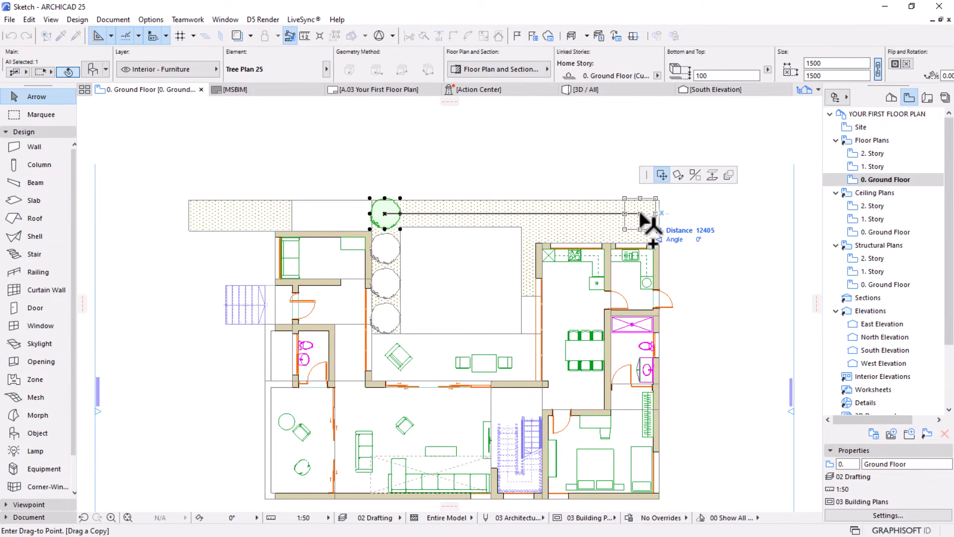
click(641, 213)
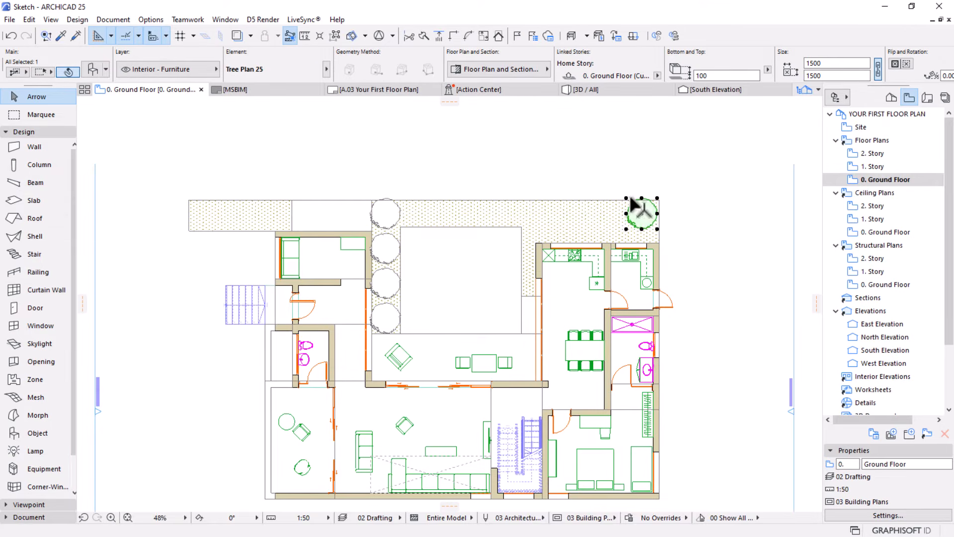
click(840, 63)
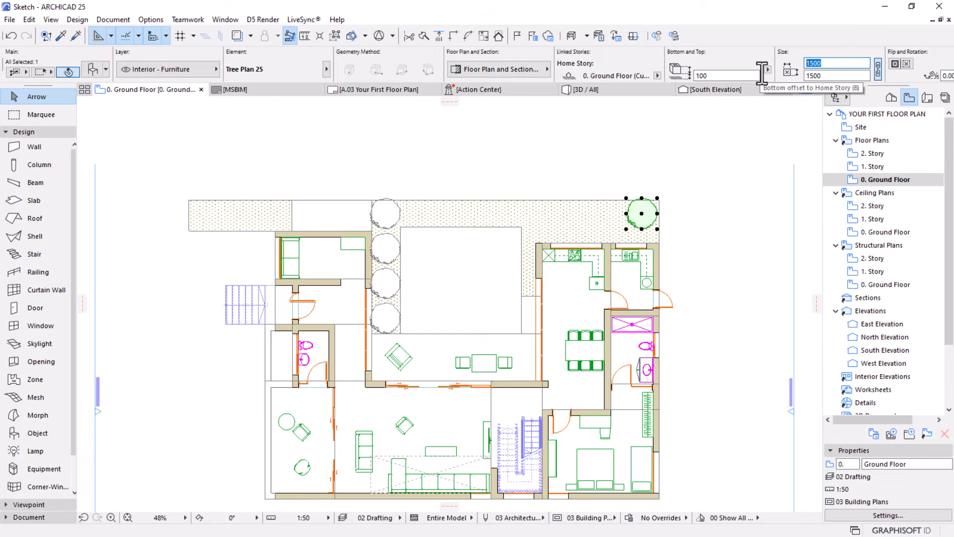
text(800)
key(Return)
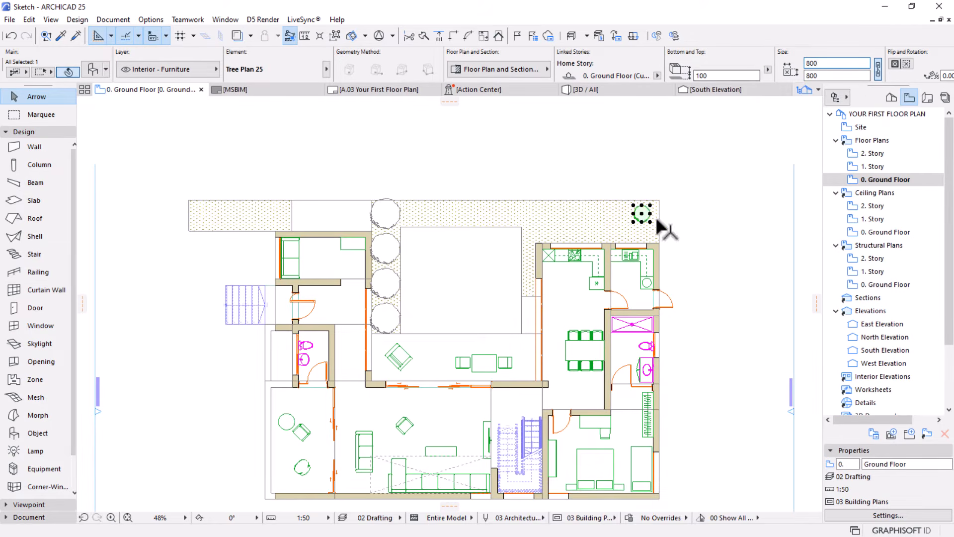
Multiply the 800 mm tree westward with Increment and Spread, adding 17 copies to the west end of the north terrain strip
click(641, 214)
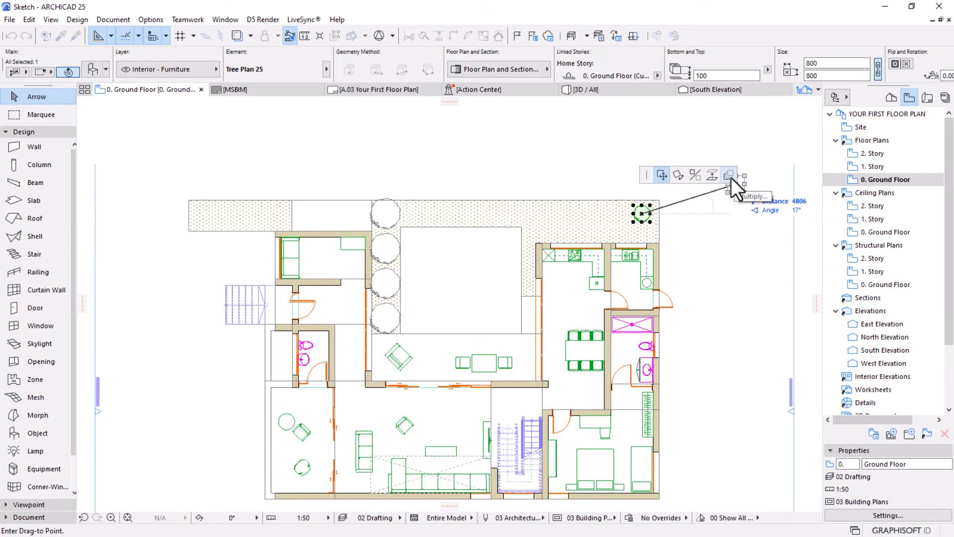
click(730, 175)
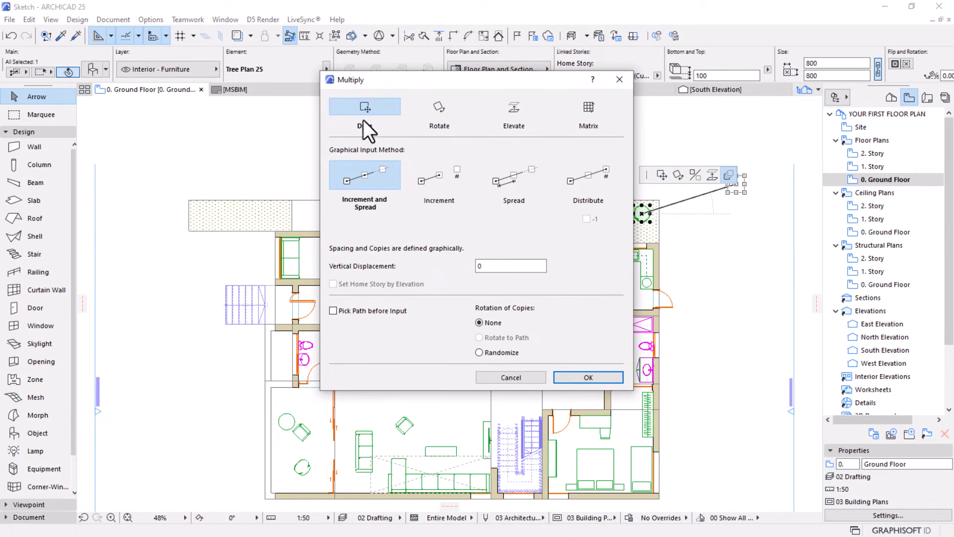
click(579, 379)
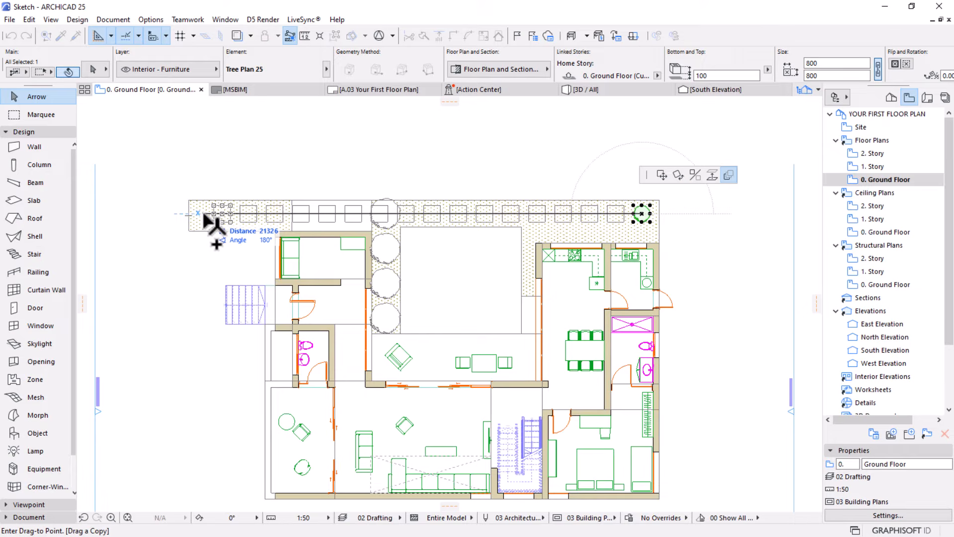
click(200, 214)
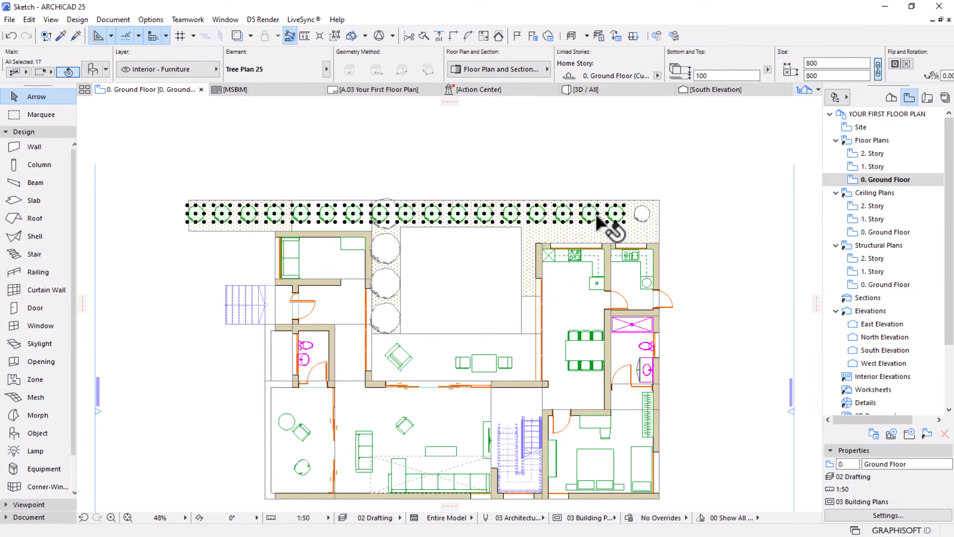
Add the original 800 mm tree to the selected copies and group the whole north row
shift+click(642, 215)
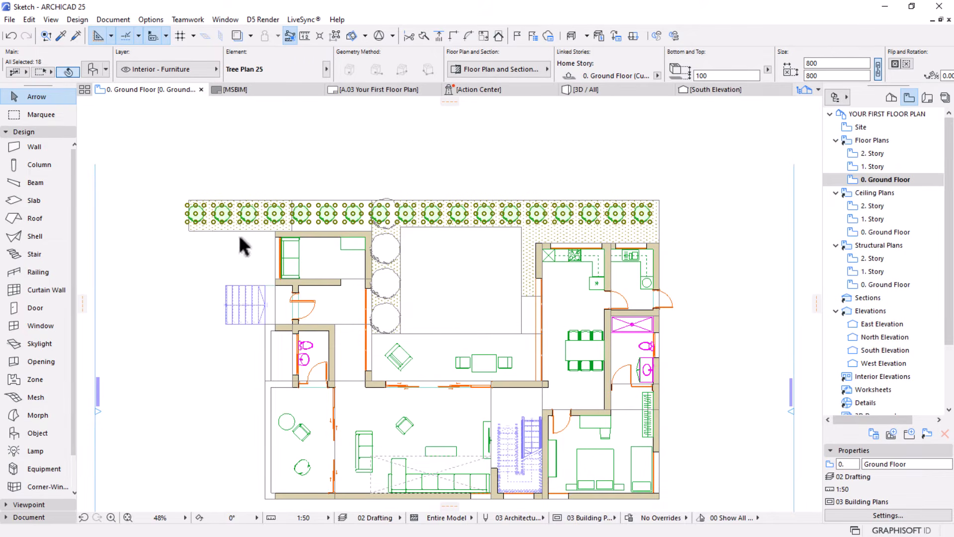
scroll(280, 166, up, 3)
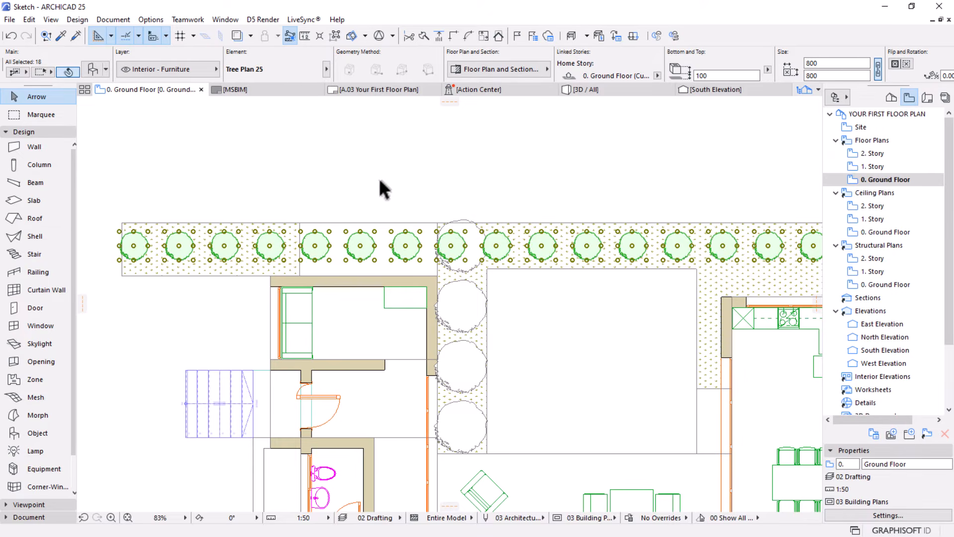
click(393, 174)
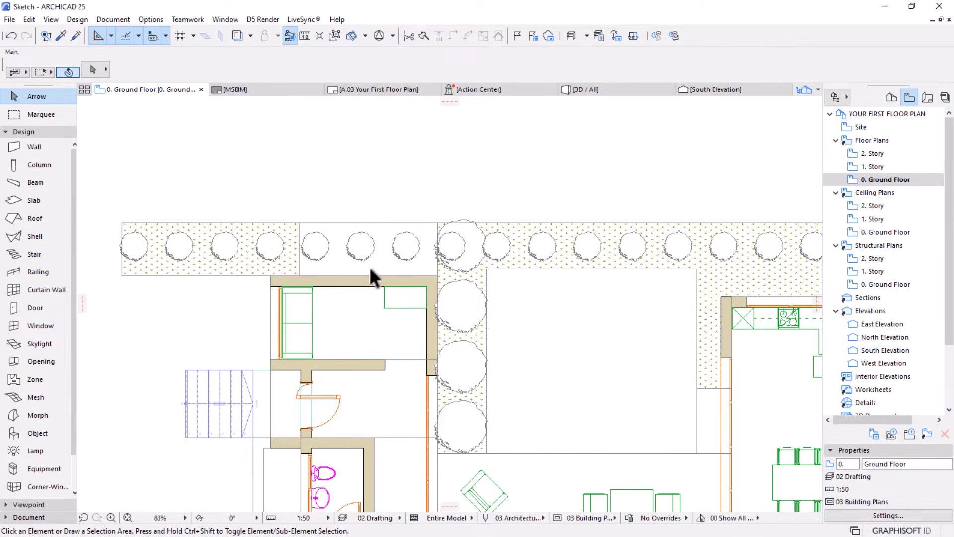
Suspend groups and delete the three small trees in the unhatched gap plus the one overlapping the large tree in the north row
click(359, 242)
key(Escape)
click(336, 36)
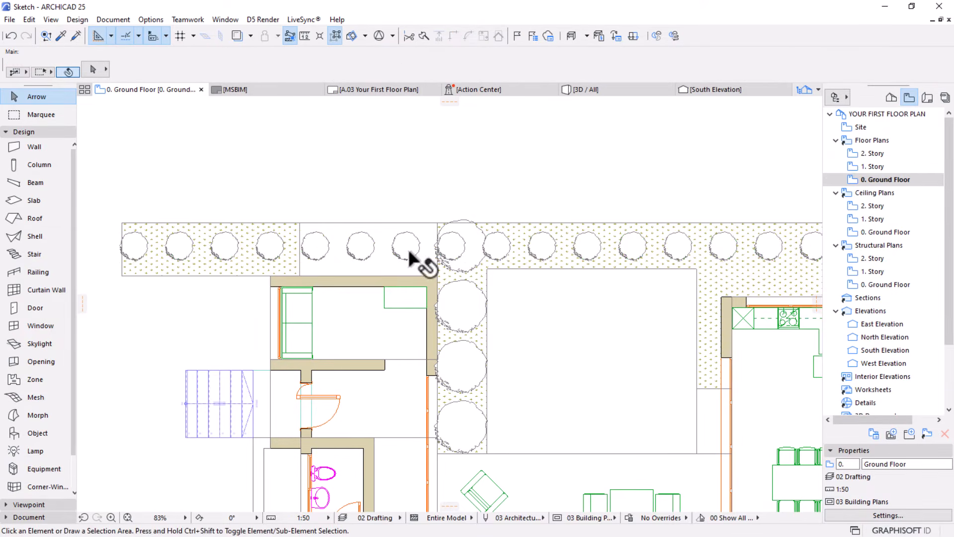
click(406, 246)
shift+click(359, 246)
shift+click(312, 255)
scroll(358, 218, down, 4)
middle_drag(385, 261, 364, 245)
shift+click(375, 215)
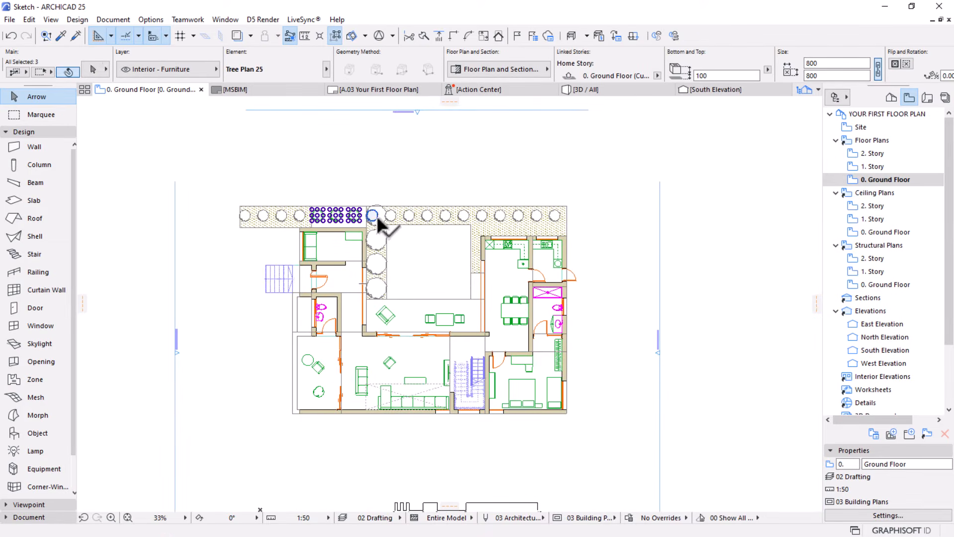
click(390, 151)
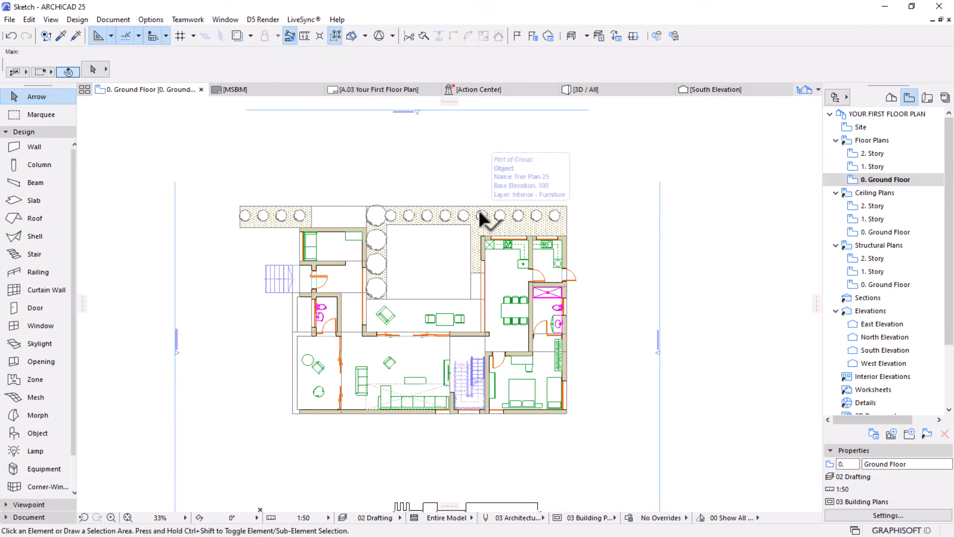
Copy the southernmost 1500 mm tree from the west strip into the southwest part of the courtyard rectangle
scroll(478, 210, up, 1)
scroll(478, 210, up, 2)
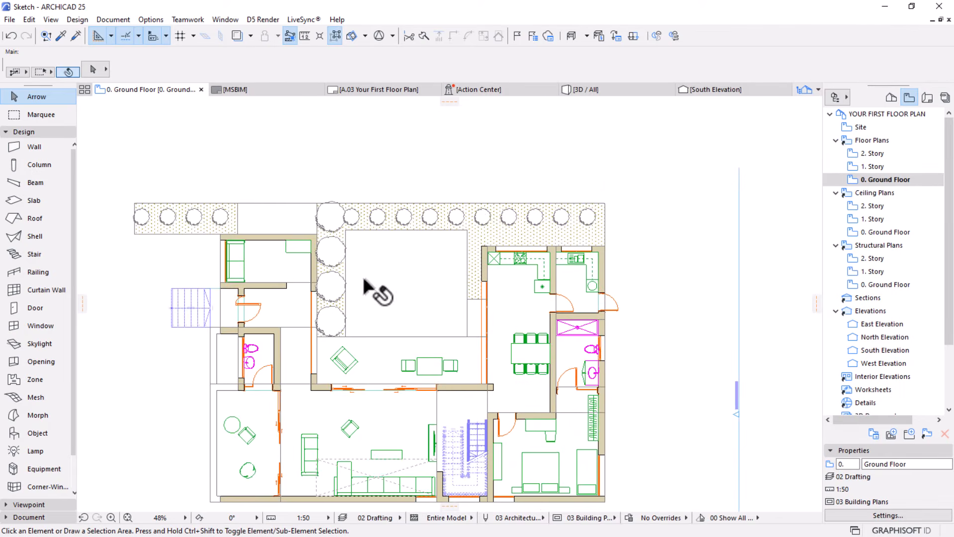
scroll(315, 306, up, 1)
click(340, 329)
click(337, 327)
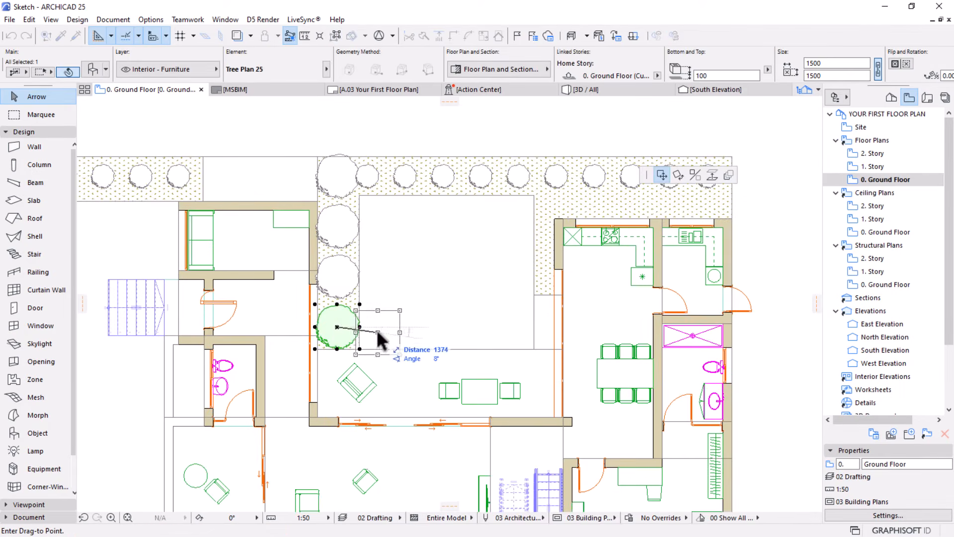
click(395, 310)
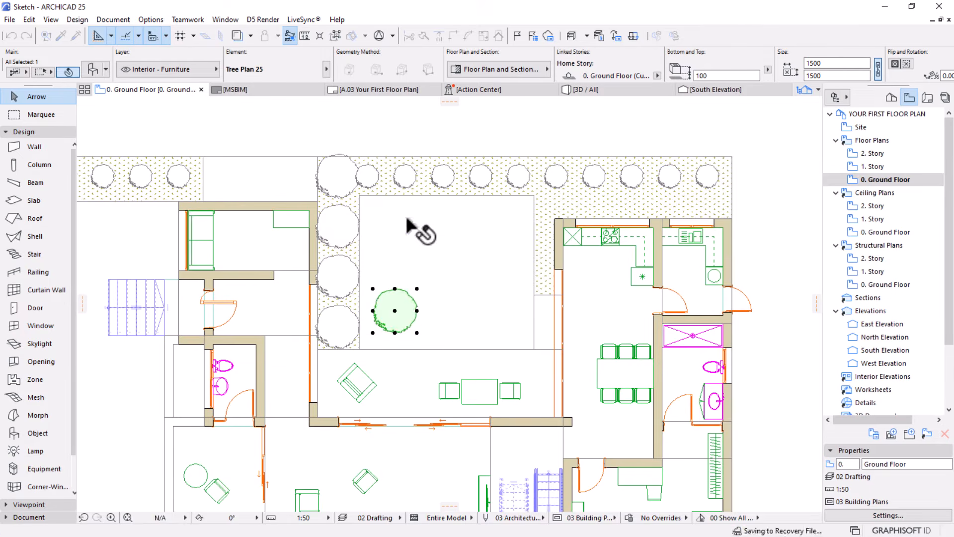
Copy an 800 mm tree from the north row to just north of the large courtyard tree
click(409, 178)
click(404, 176)
key(ctrl)
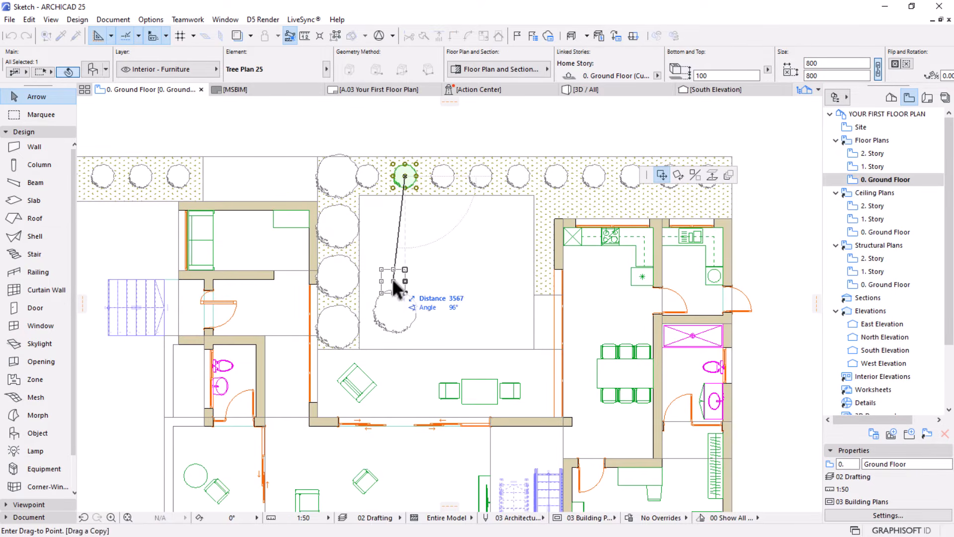
click(393, 280)
key(Escape)
scroll(409, 264, down, 3)
middle_drag(401, 284, 391, 250)
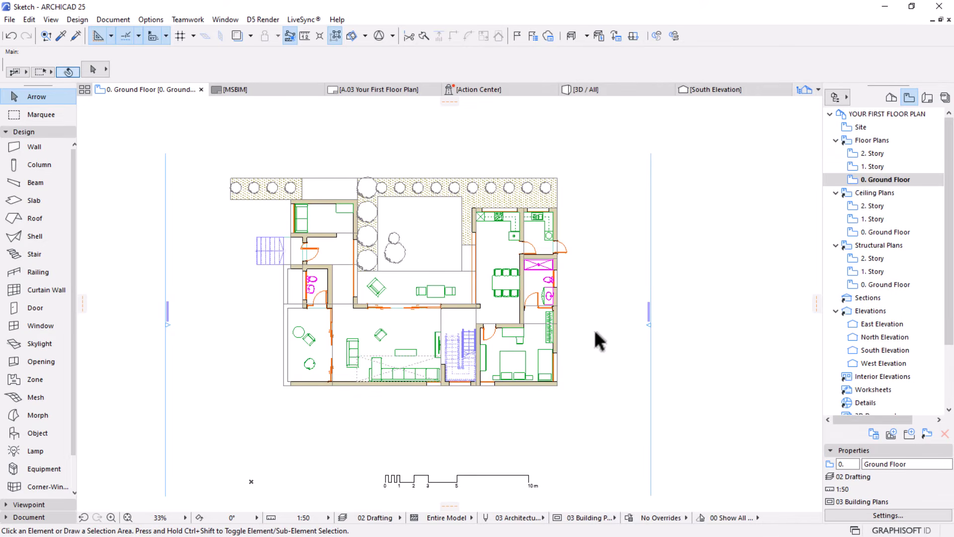
scroll(595, 331, down, 1)
middle_drag(530, 324, 542, 302)
scroll(488, 258, up, 2)
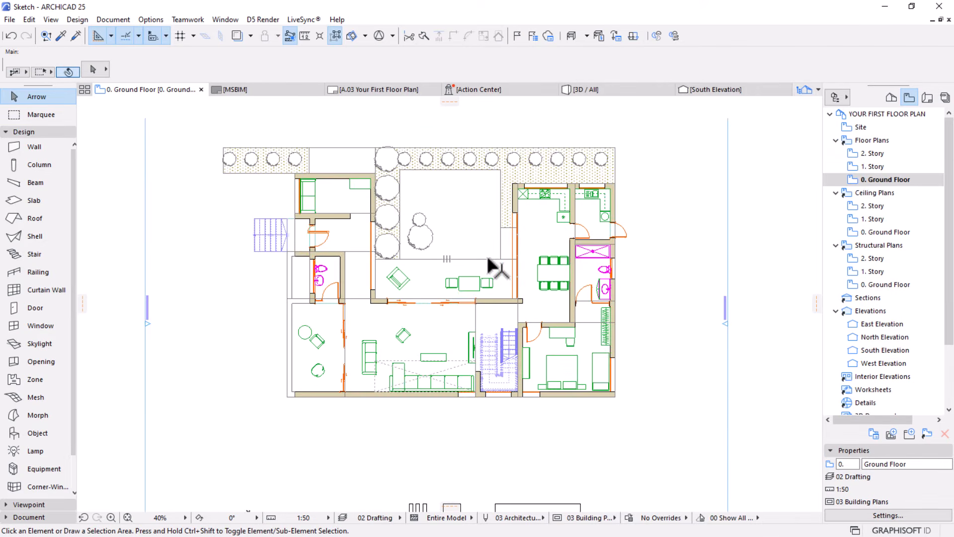
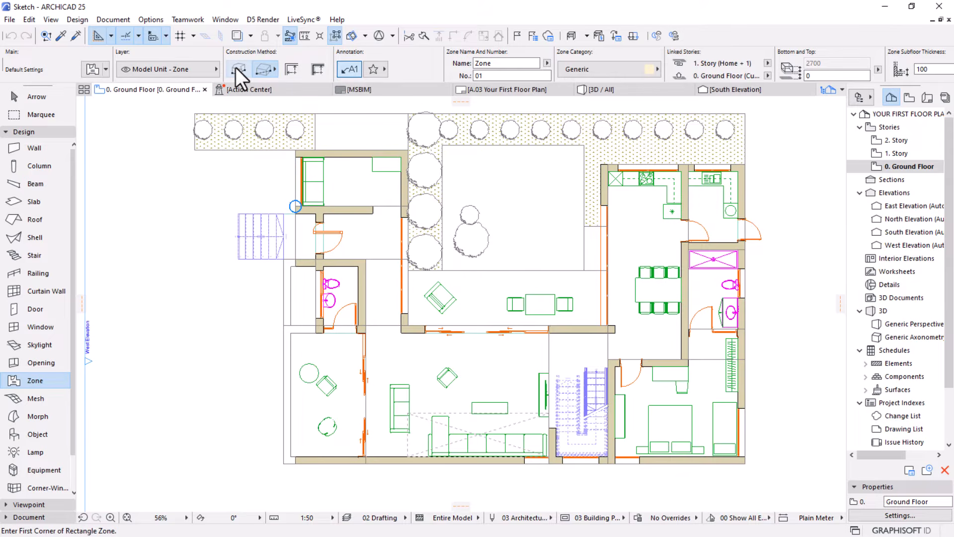
Examine the zone construction methods and the ground floor's enclosed rooms and open areas to decide how to define zones
click(273, 69)
click(273, 71)
scroll(723, 467, up, 3)
scroll(723, 467, up, 1)
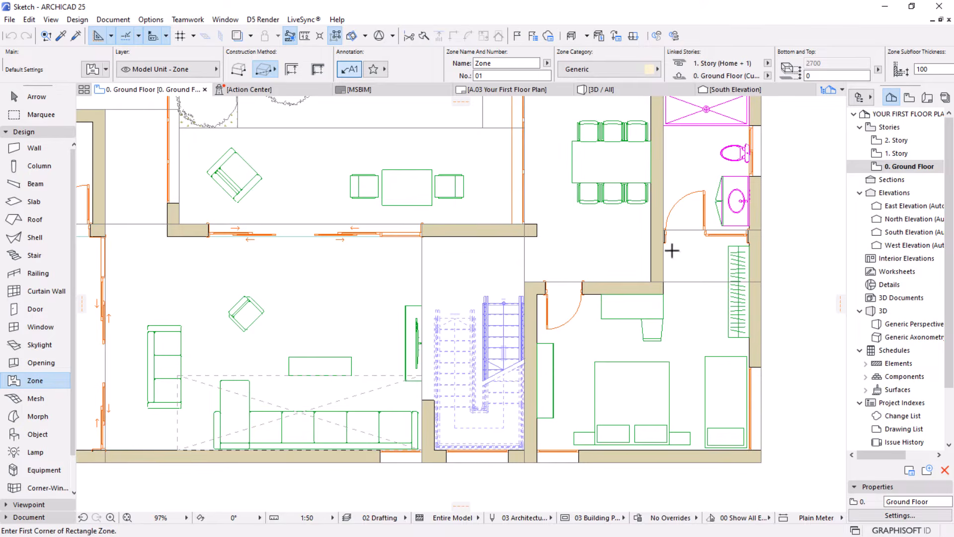
scroll(564, 439, down, 4)
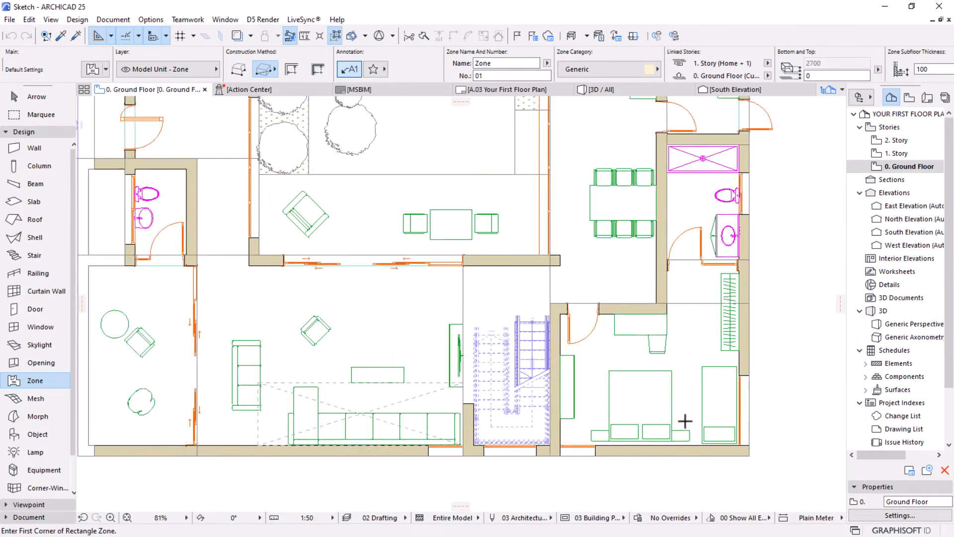
scroll(456, 383, up, 3)
scroll(457, 383, down, 2)
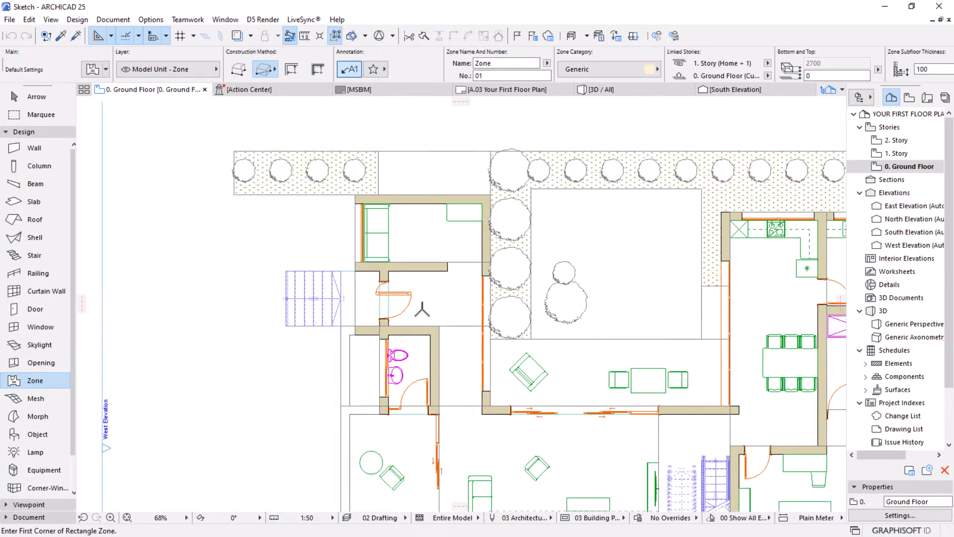
scroll(401, 429, up, 2)
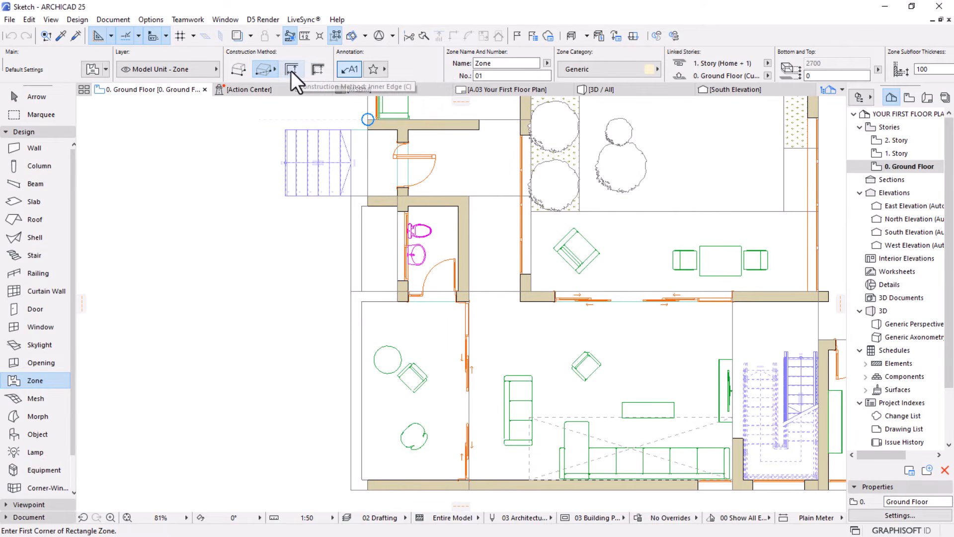
scroll(389, 315, down, 6)
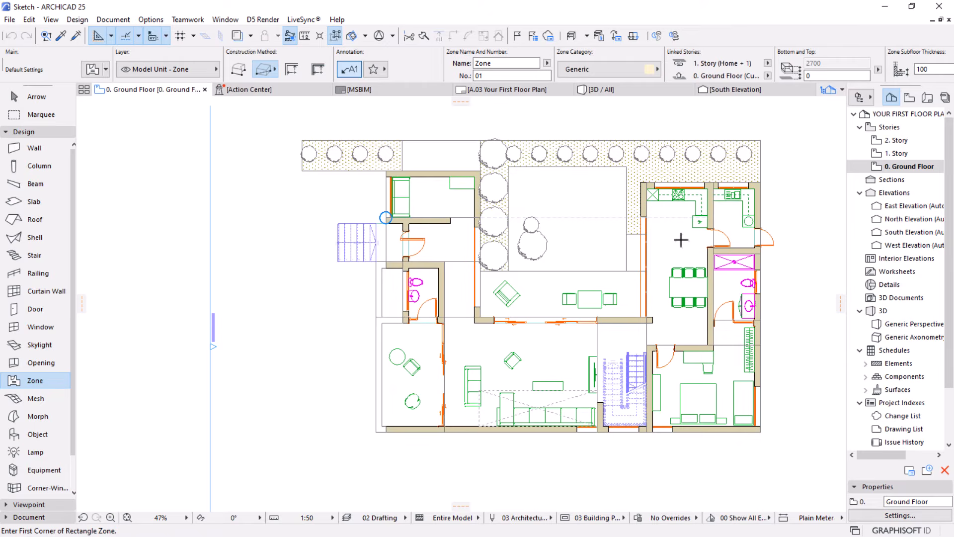
Place a rectangular zone of about 857 by 1902 mm on the entrance landing between the outdoor stair and the front door
scroll(437, 226, up, 8)
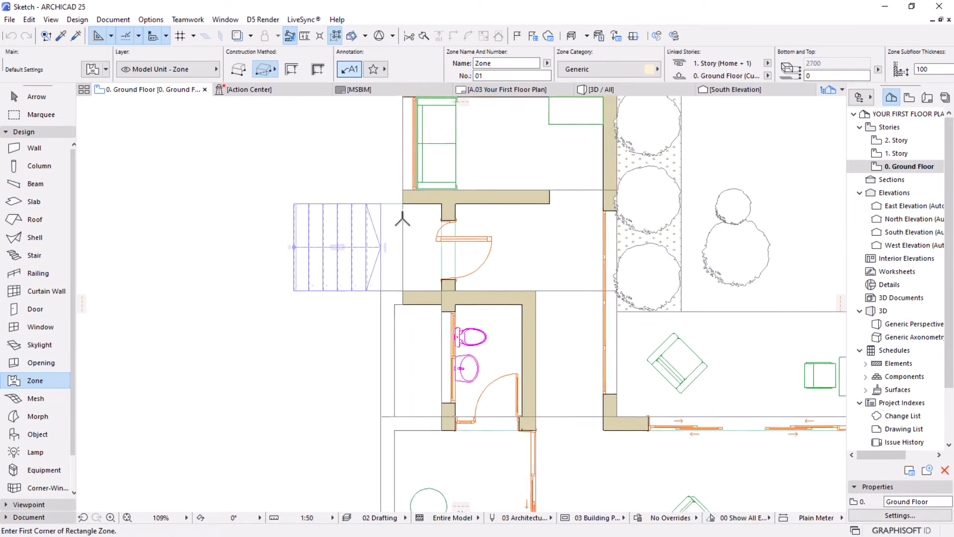
scroll(437, 227, up, 2)
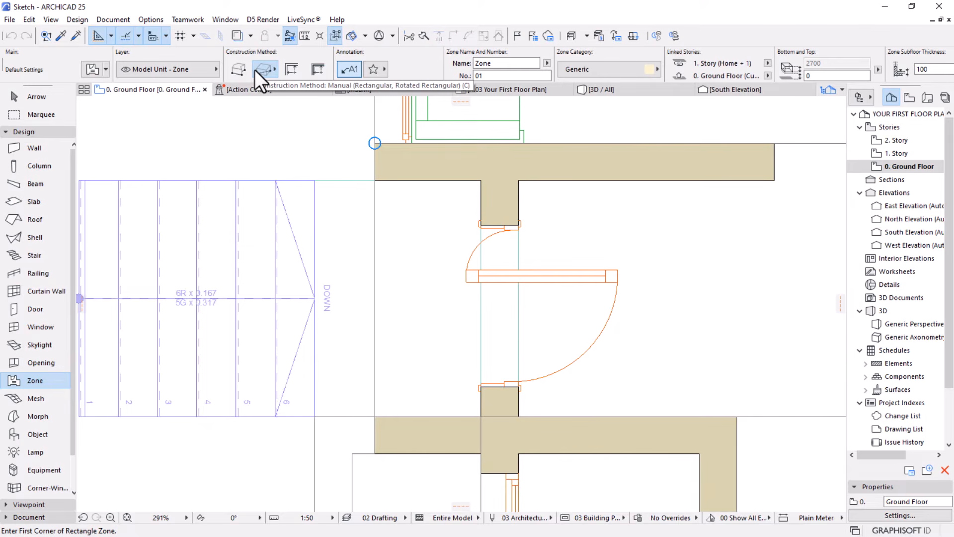
click(275, 71)
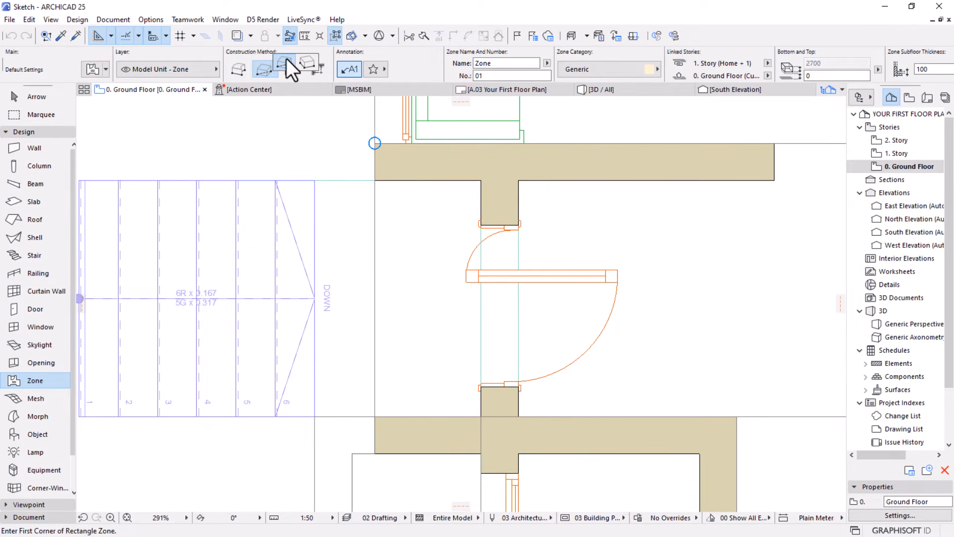
click(284, 66)
click(375, 179)
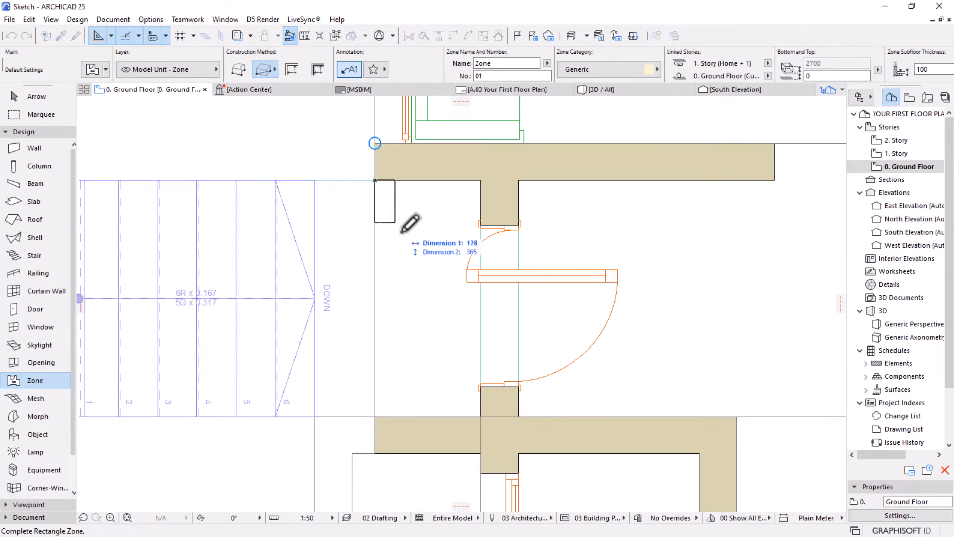
click(480, 415)
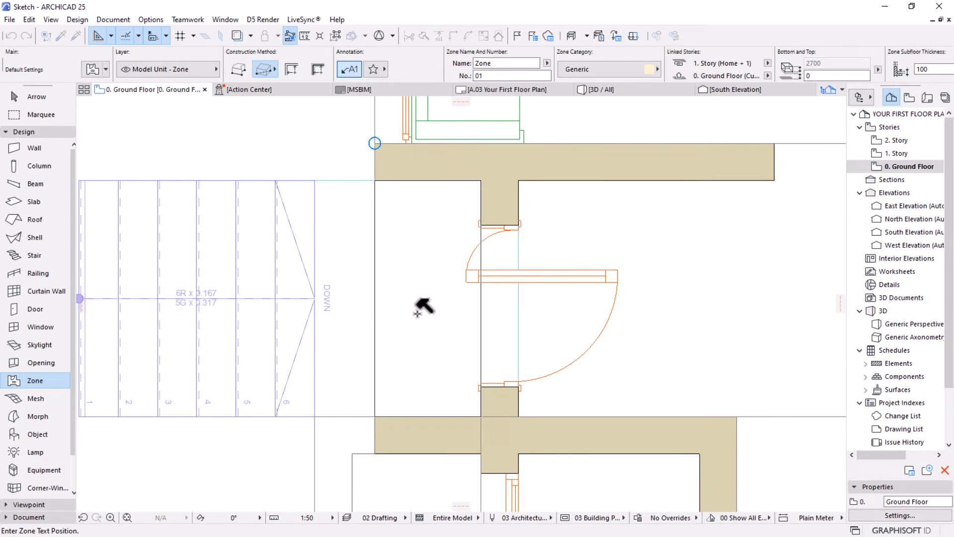
click(420, 312)
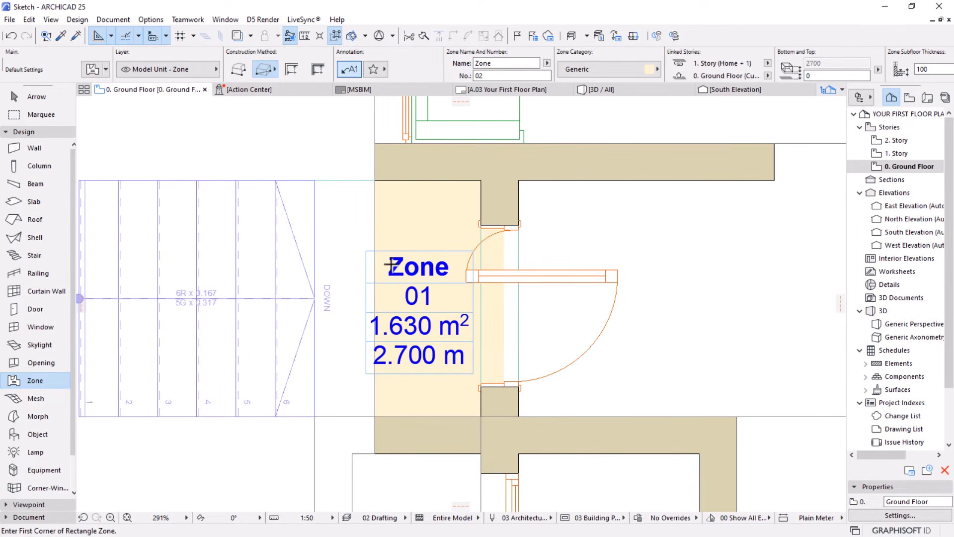
Add a rectangular zone of about 3243 by 1889 mm in the entrance hall just inside the front door
scroll(376, 252, down, 5)
middle_drag(461, 297, 396, 341)
scroll(477, 331, up, 1)
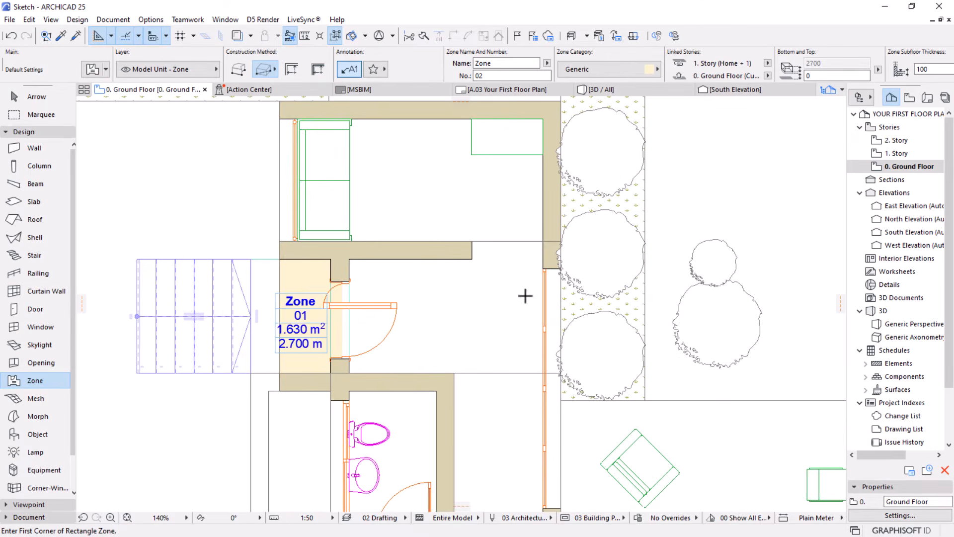
scroll(469, 331, up, 3)
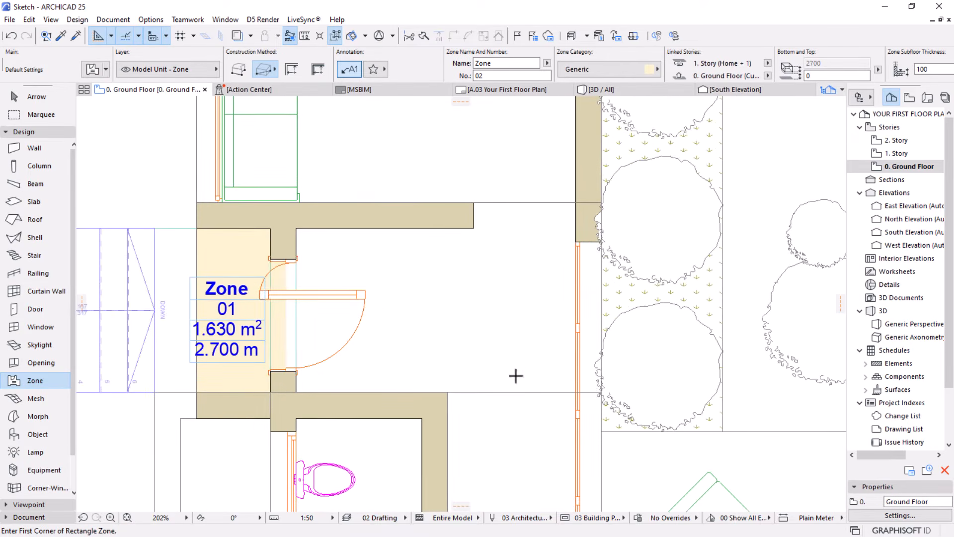
click(296, 392)
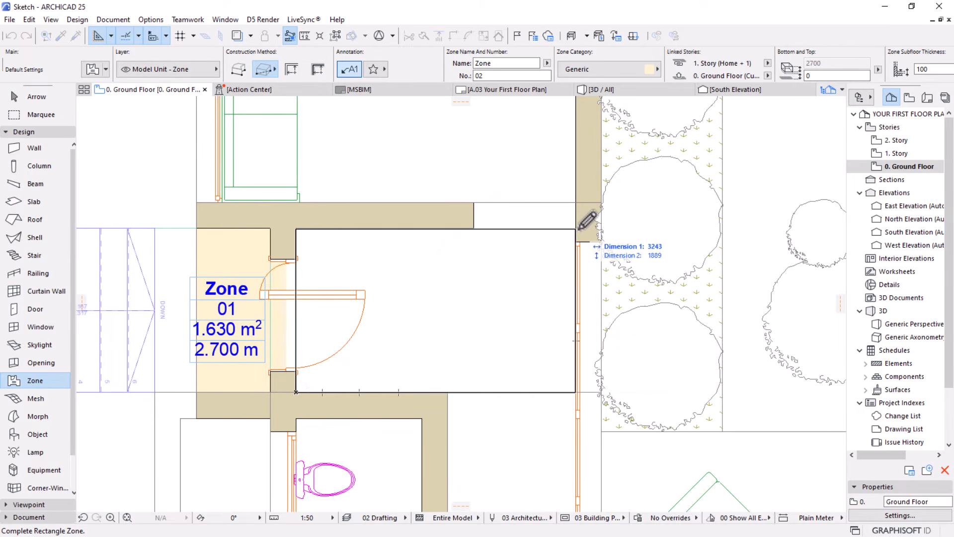
click(576, 229)
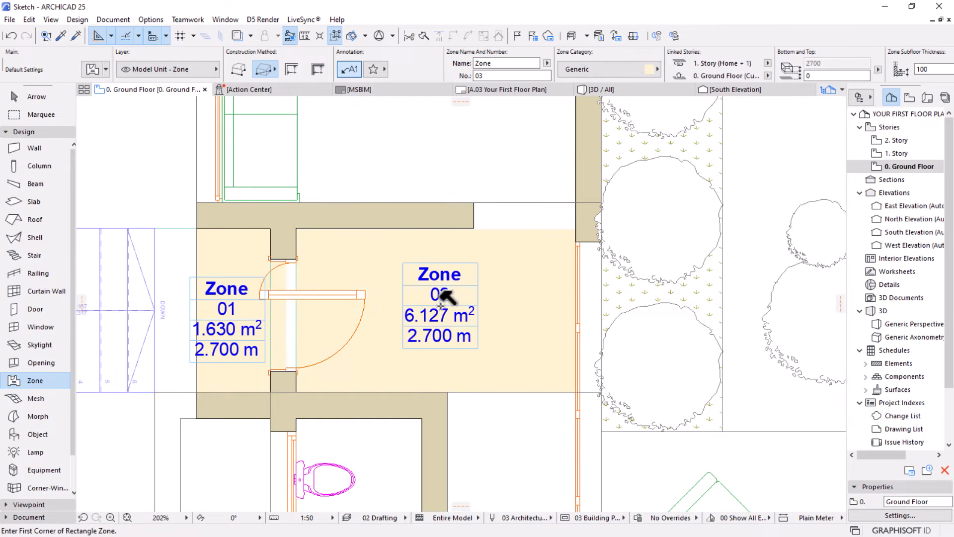
Add a rectangular zone in the sofa room above the entrance hall, with its stamp near the room's centre
scroll(492, 193, down, 4)
scroll(461, 228, up, 3)
scroll(462, 228, up, 2)
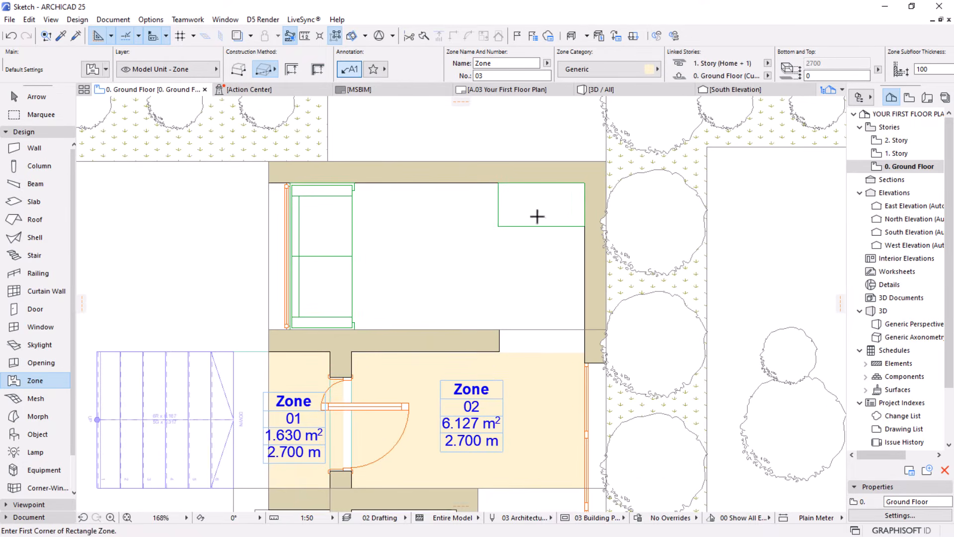
click(583, 183)
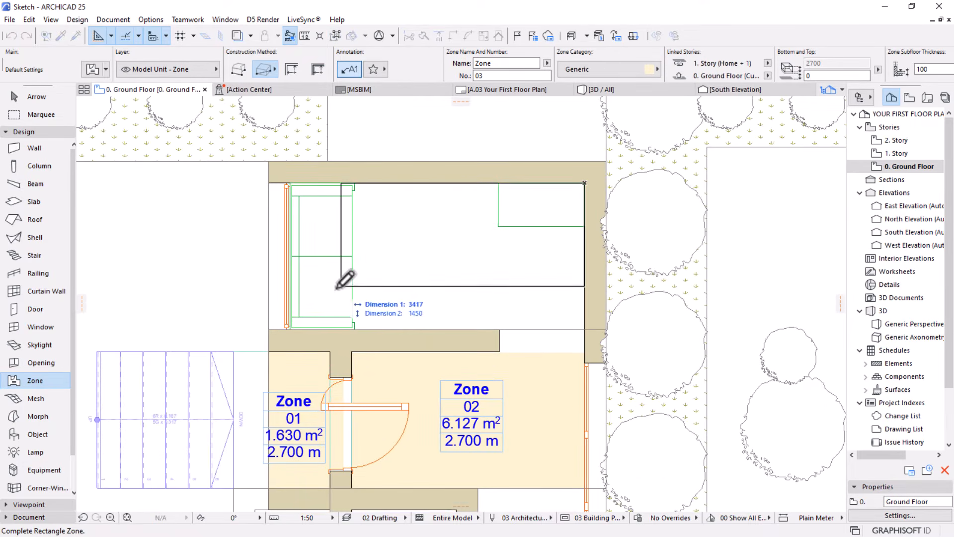
click(292, 328)
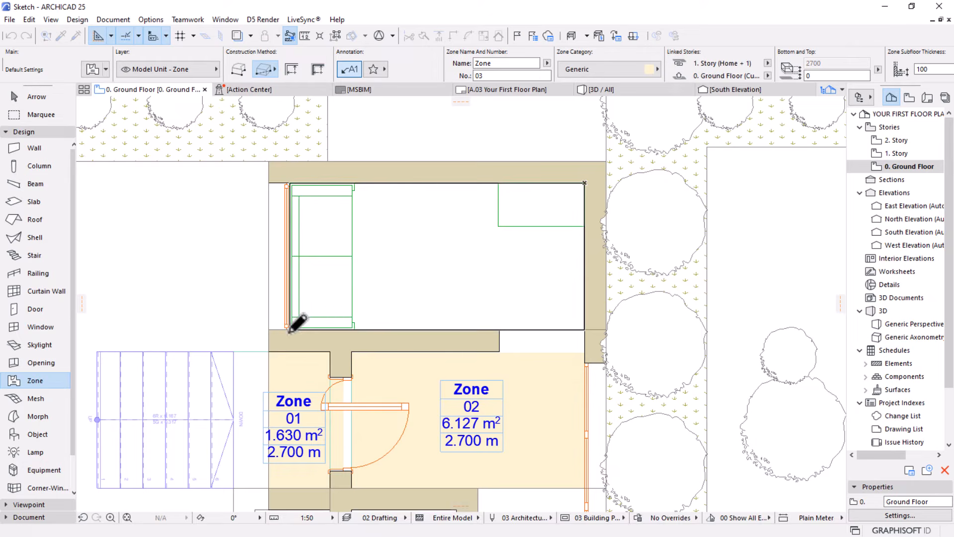
click(447, 251)
Create a zone in the small toilet below the entrance hall with the Inner Edge construction method
scroll(448, 246, down, 4)
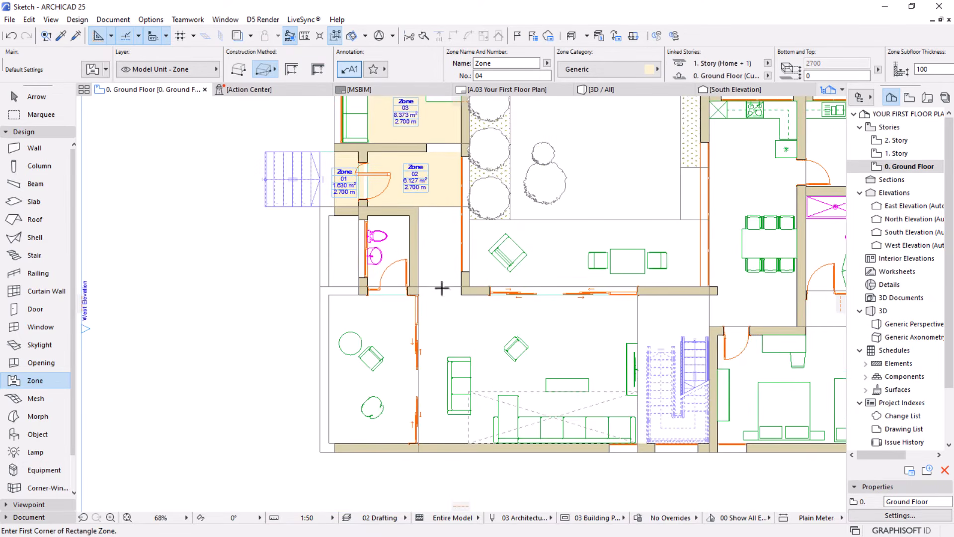
scroll(431, 217, up, 2)
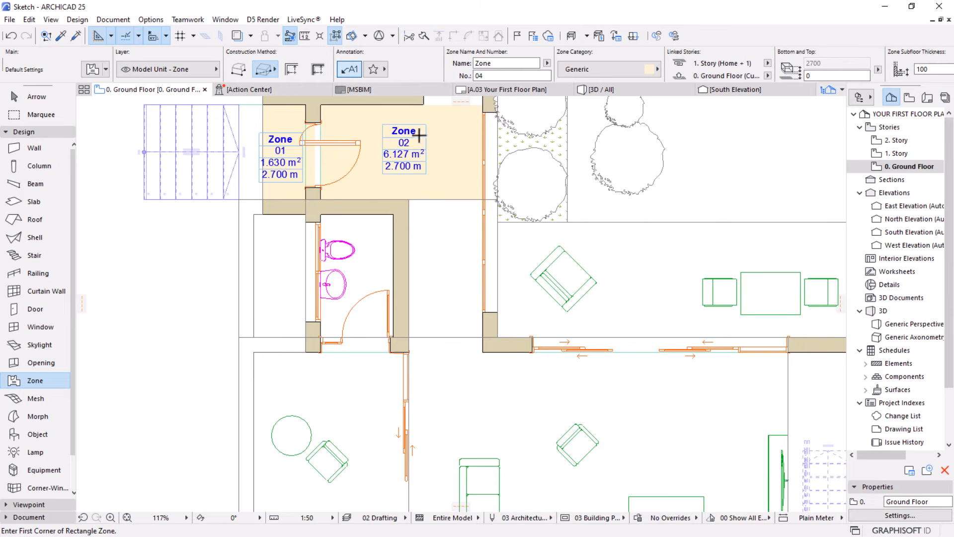
scroll(434, 262, up, 1)
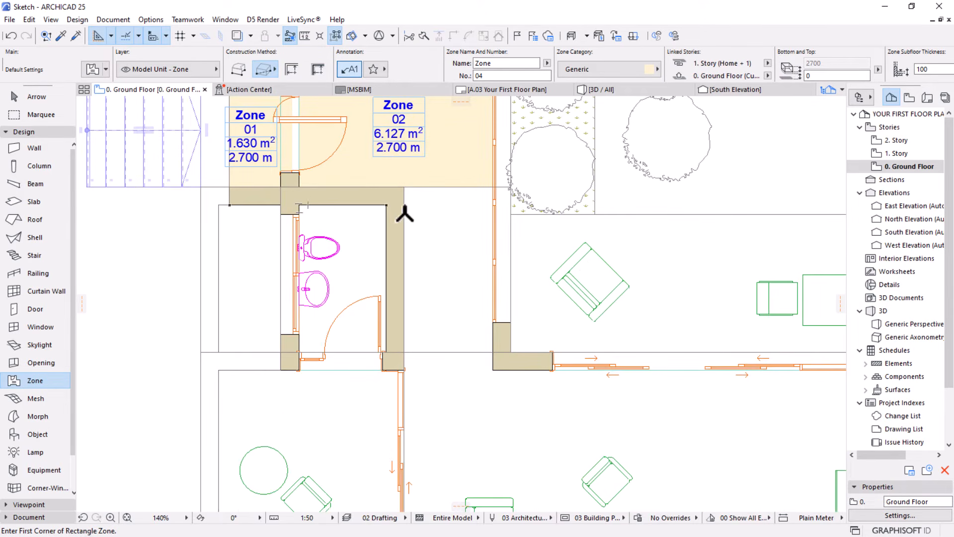
click(292, 69)
click(357, 265)
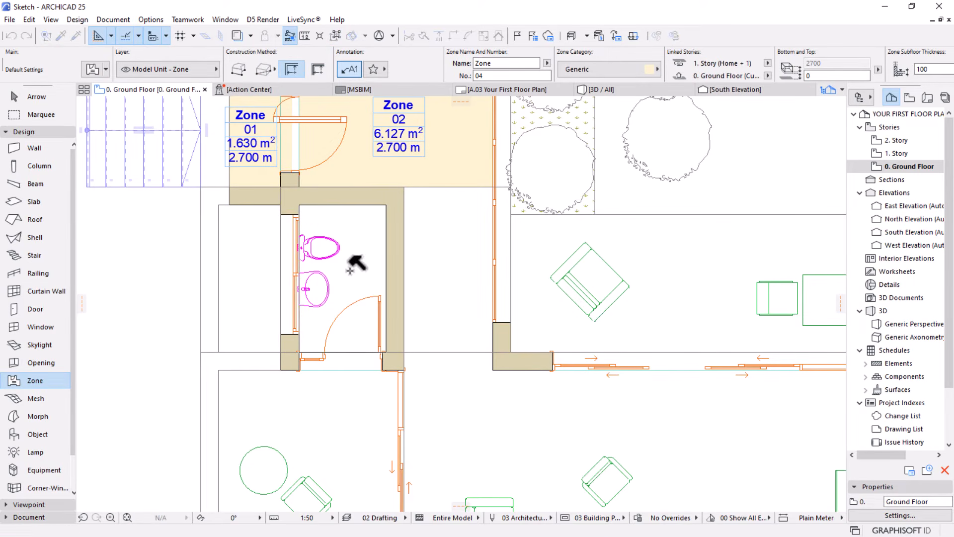
click(351, 268)
Switch back to the rectangular method and add a zone of about 2800 by 5139 mm over the terrace beside the living room
scroll(357, 206, down, 4)
scroll(289, 432, up, 3)
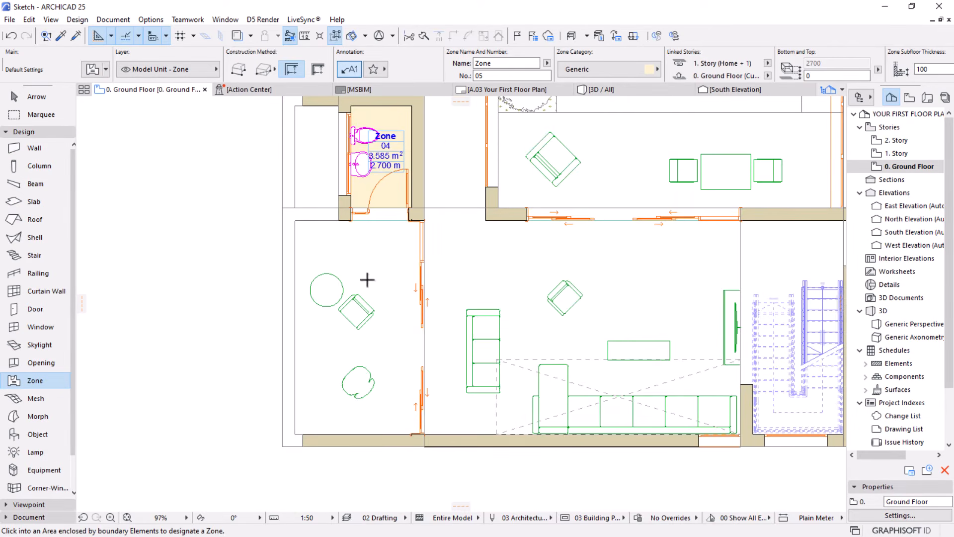
click(258, 68)
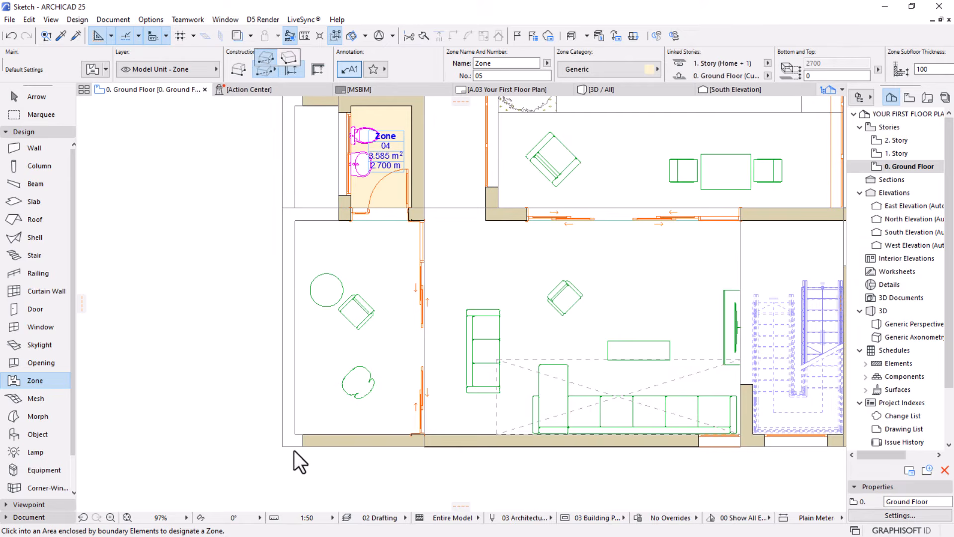
click(264, 60)
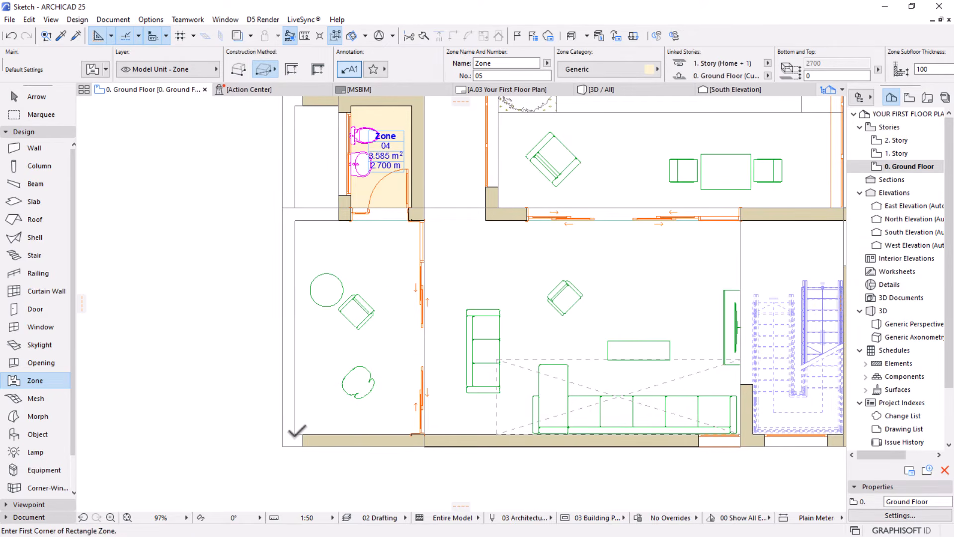
click(294, 433)
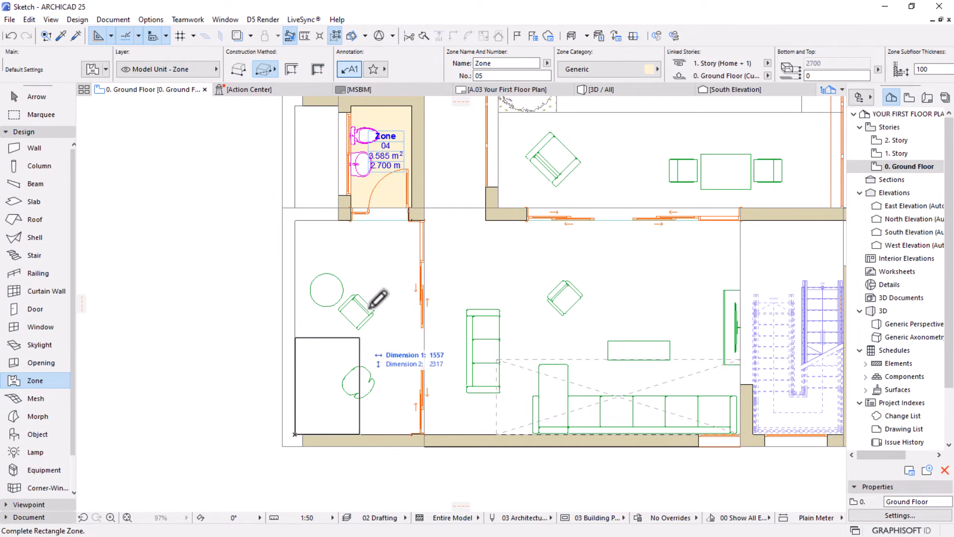
click(412, 220)
click(371, 253)
Add a rectangular zone covering the living room between the terrace's sliding doors and the stairwell, with its stamp inside
scroll(370, 254, down, 2)
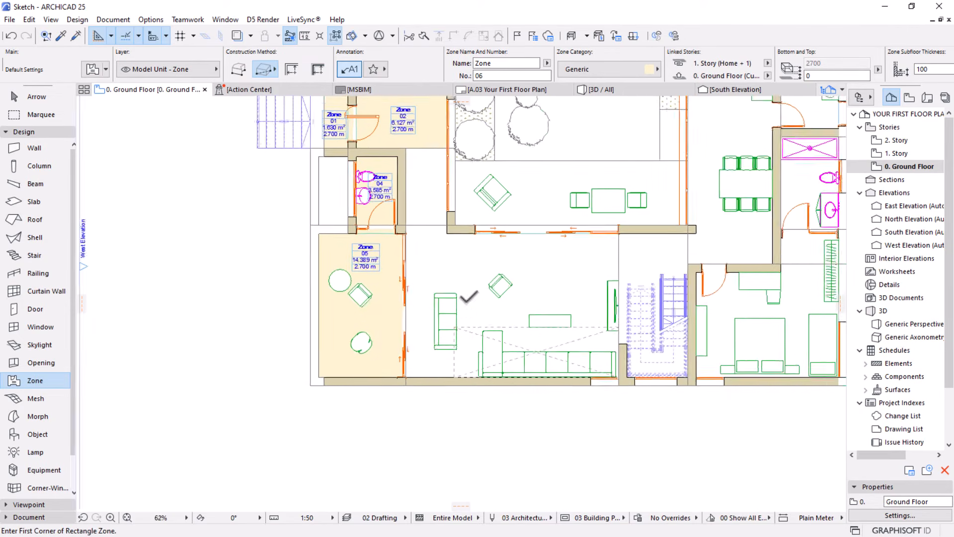
scroll(468, 297, up, 4)
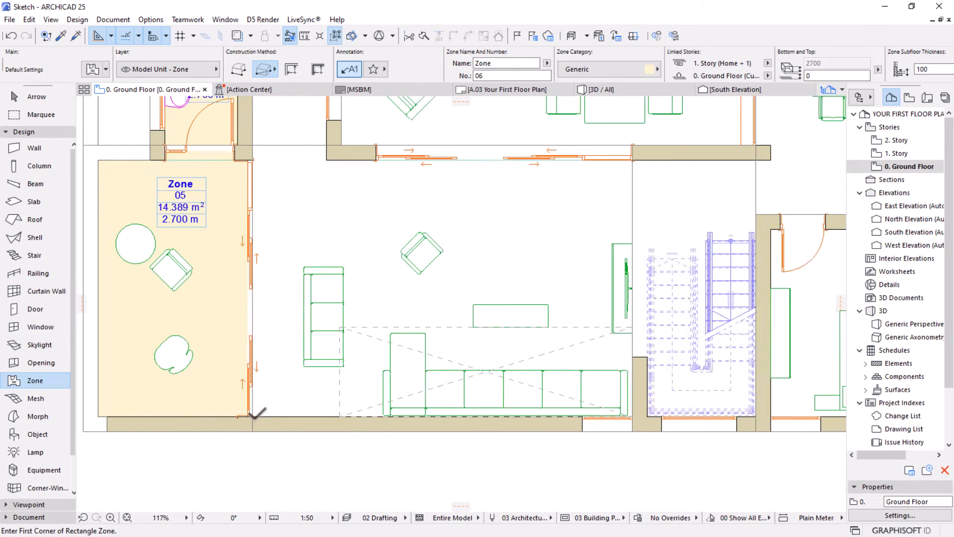
click(253, 416)
scroll(277, 443, down, 3)
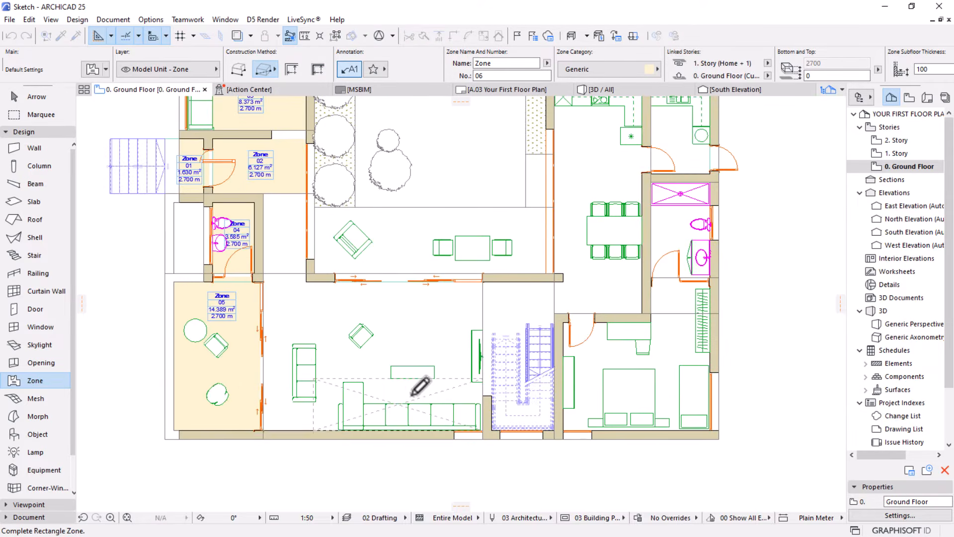
click(483, 281)
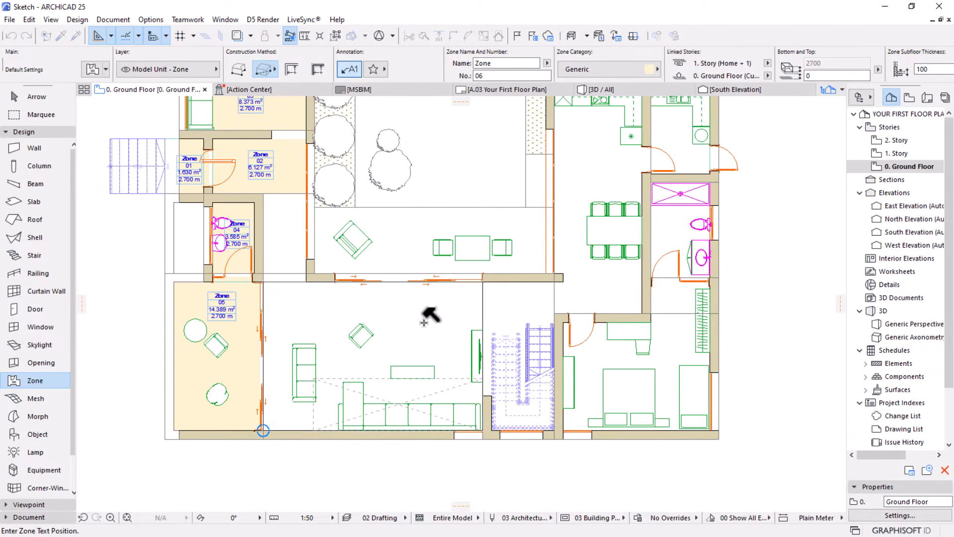
click(406, 329)
Add a rectangular zone over the stairwell between the living room and the bedroom, placing its stamp above the stairs
scroll(495, 366, up, 2)
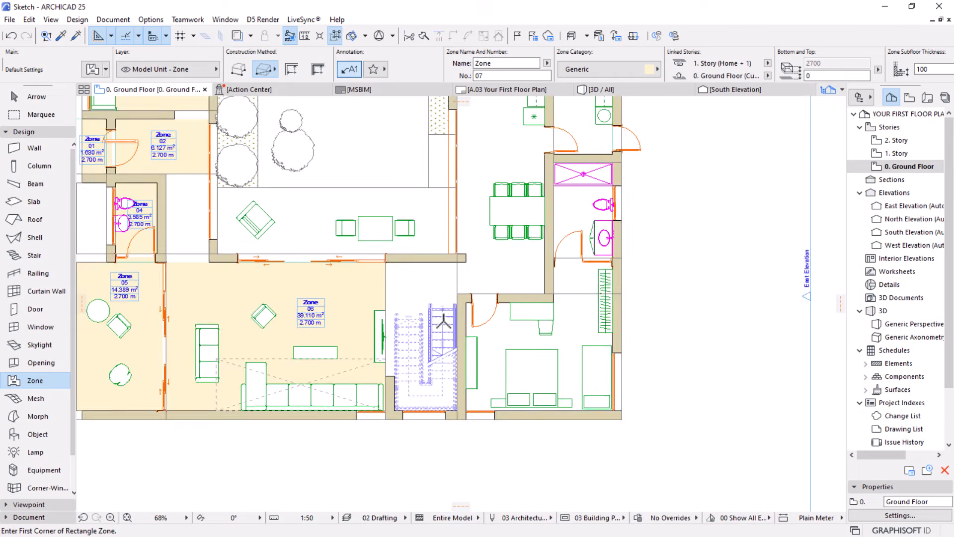
click(465, 236)
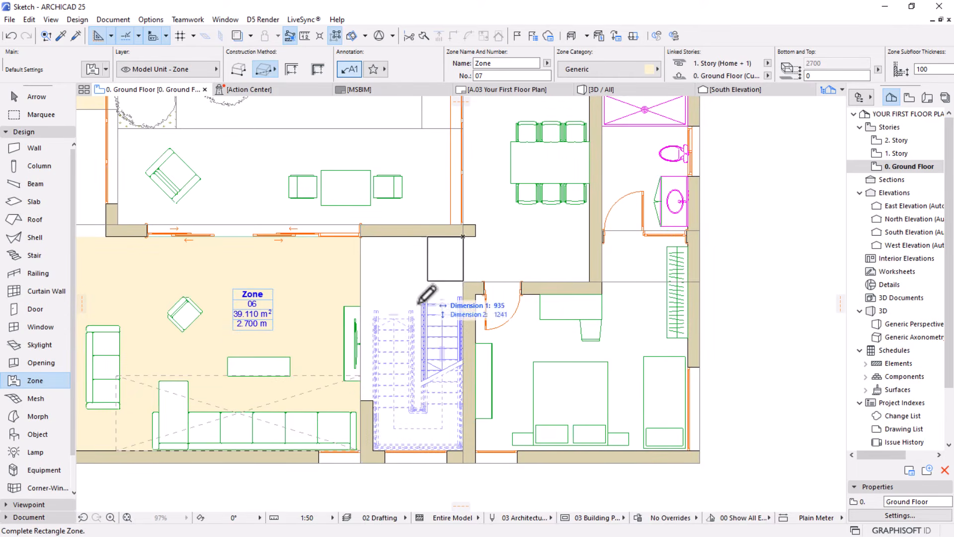
click(376, 444)
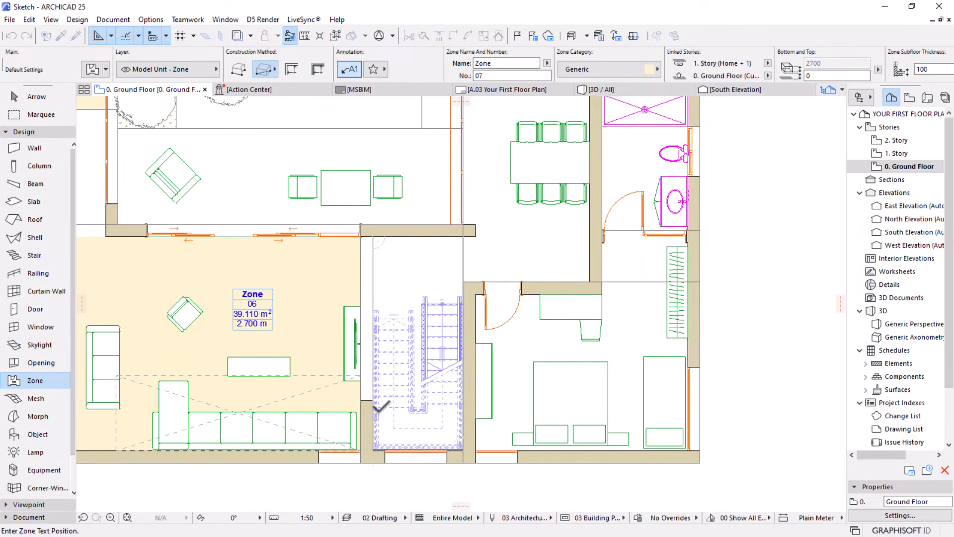
click(412, 264)
scroll(411, 262, down, 1)
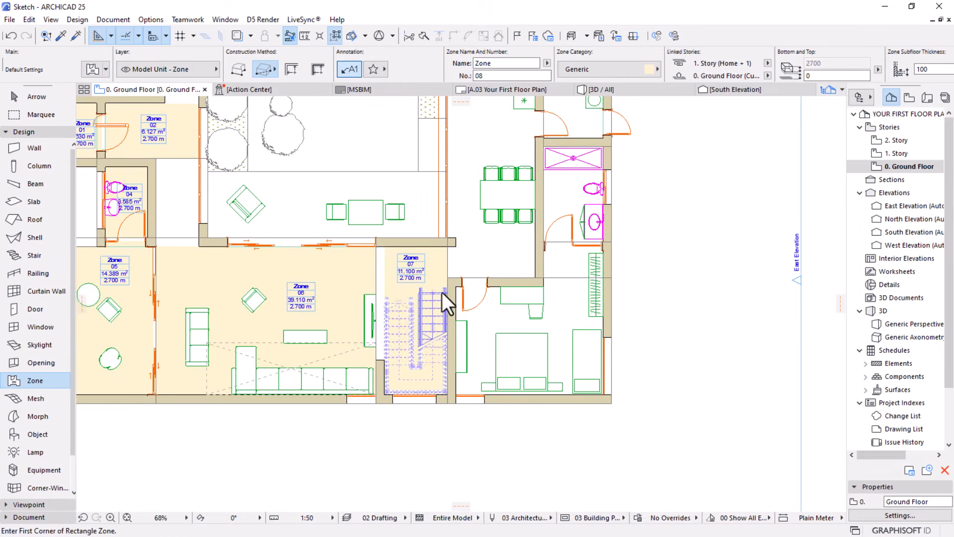
scroll(442, 292, up, 2)
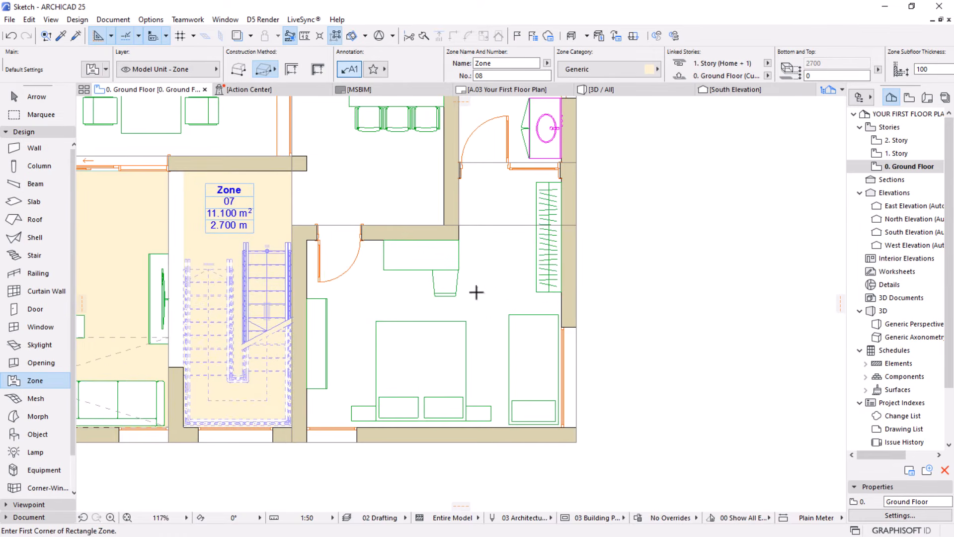
Create a zone in the bedroom beside the stairwell with the Inner Edge construction method, placing its stamp inside the room
click(292, 69)
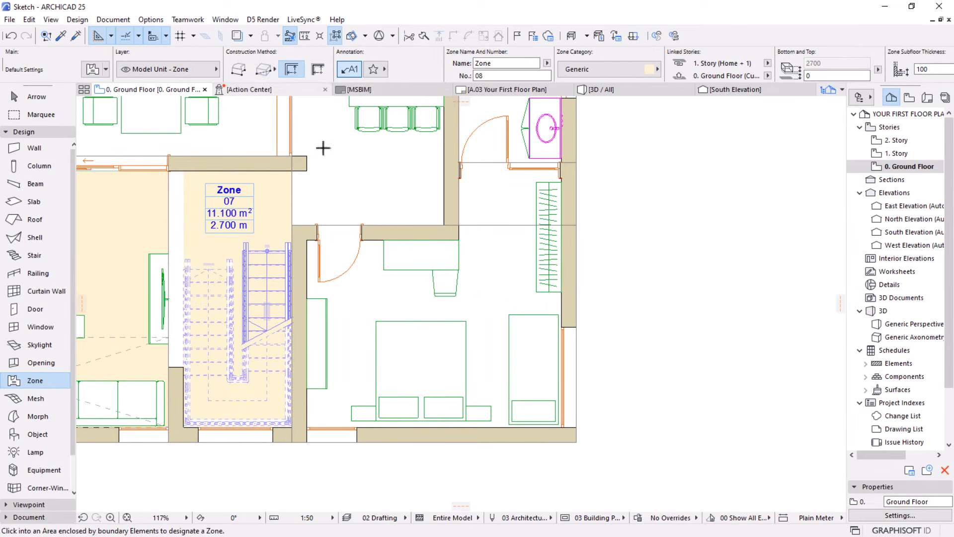
click(494, 309)
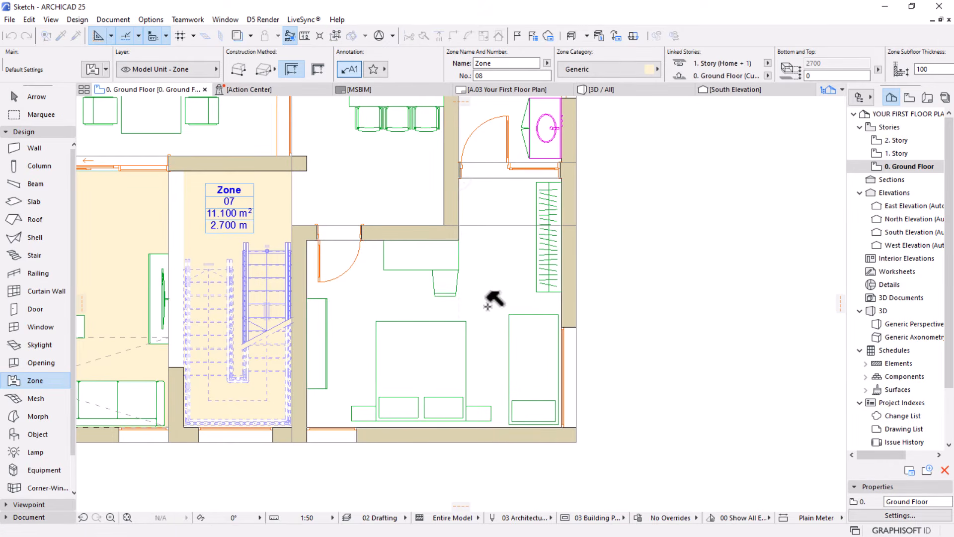
click(489, 301)
scroll(404, 319, down, 4)
scroll(404, 317, up, 1)
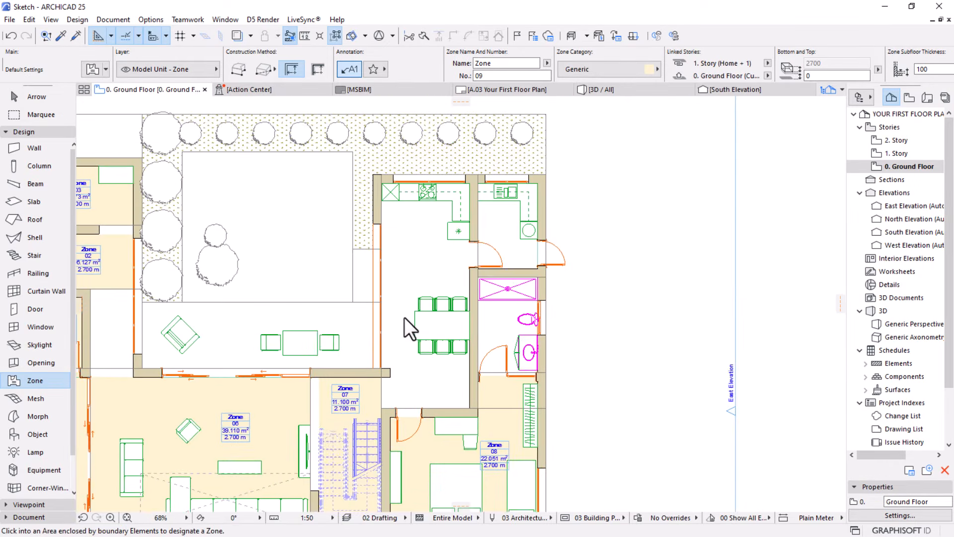
Try to create a zone over the open kitchen and dining area with the Inner Edge construction method, and undo it
click(417, 272)
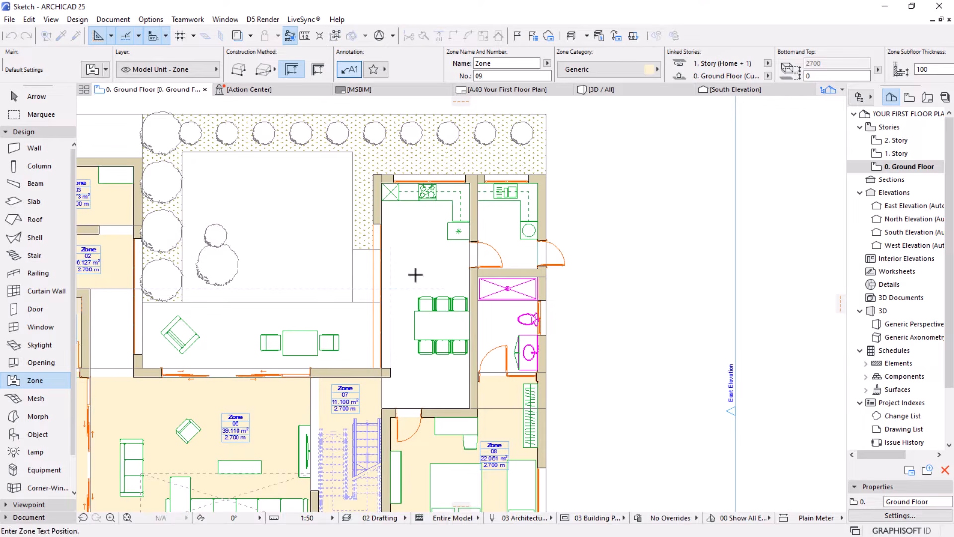
click(416, 271)
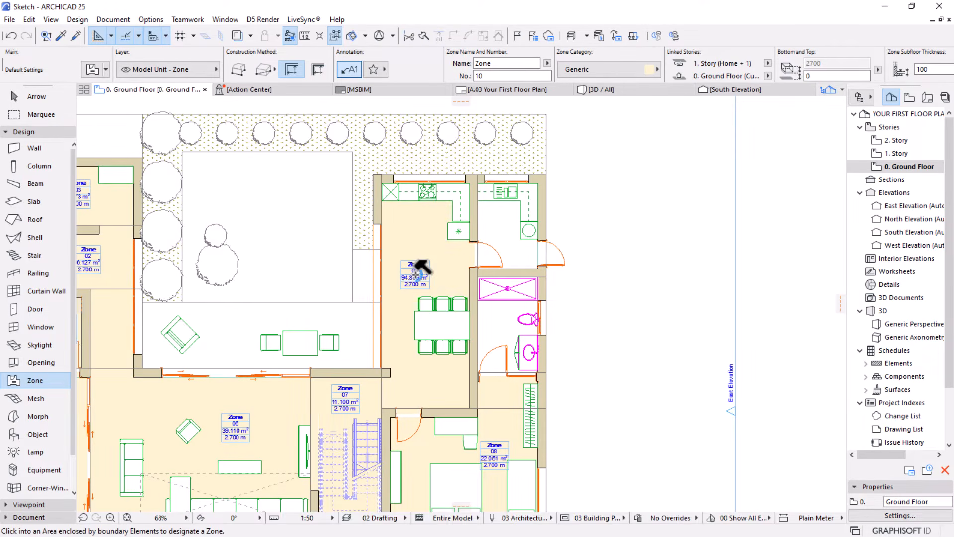
key(ctrl+z)
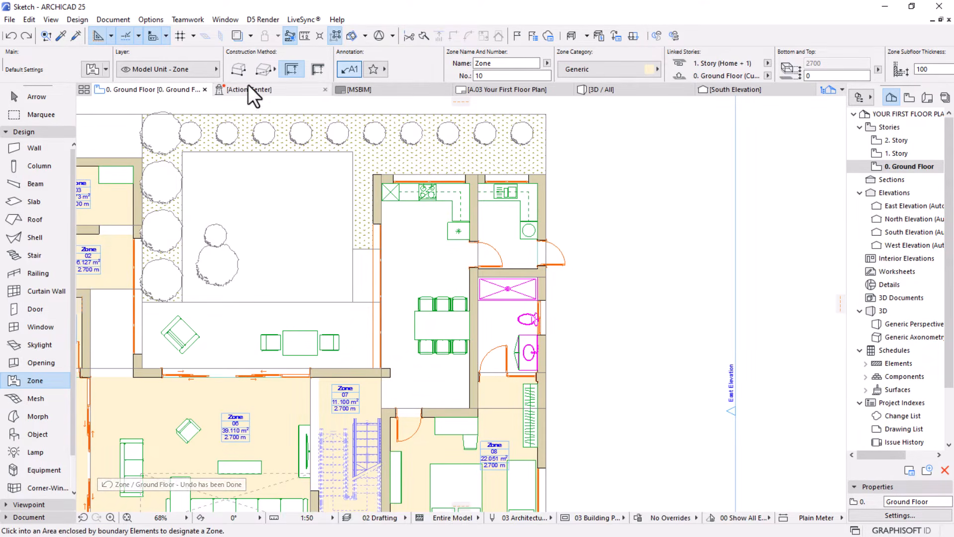
click(264, 72)
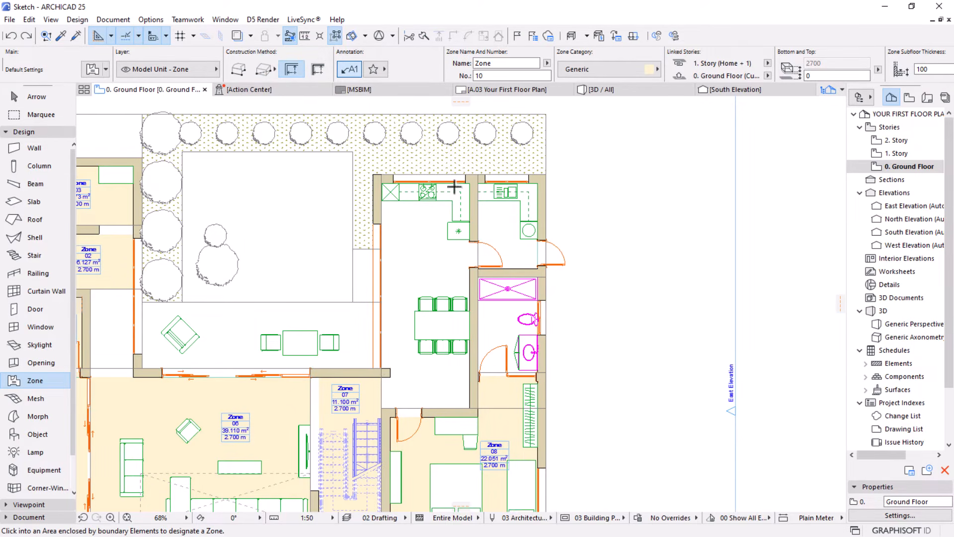
click(472, 182)
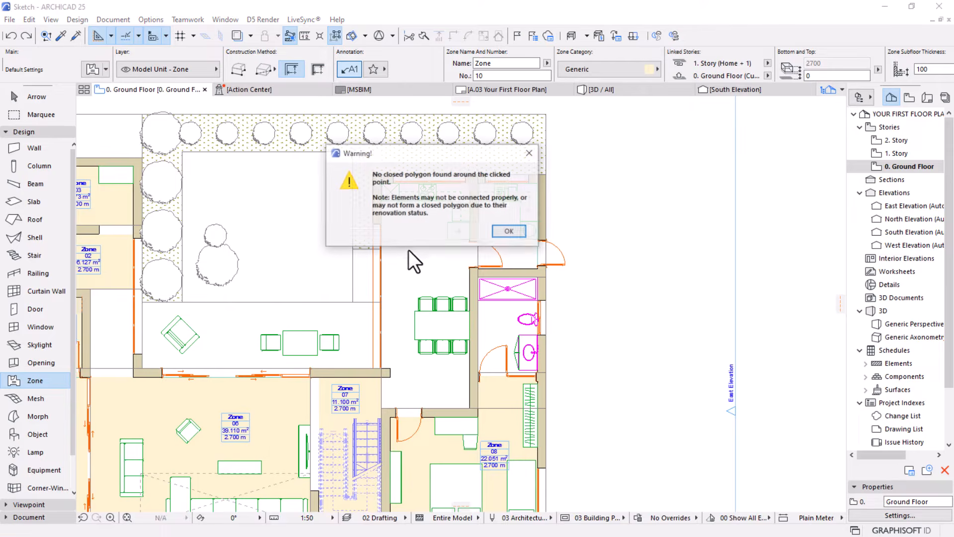
click(500, 235)
Switch to the rectangular method and add a zone of about 3042 by 2707 mm over the dining area, with its stamp inside
click(263, 68)
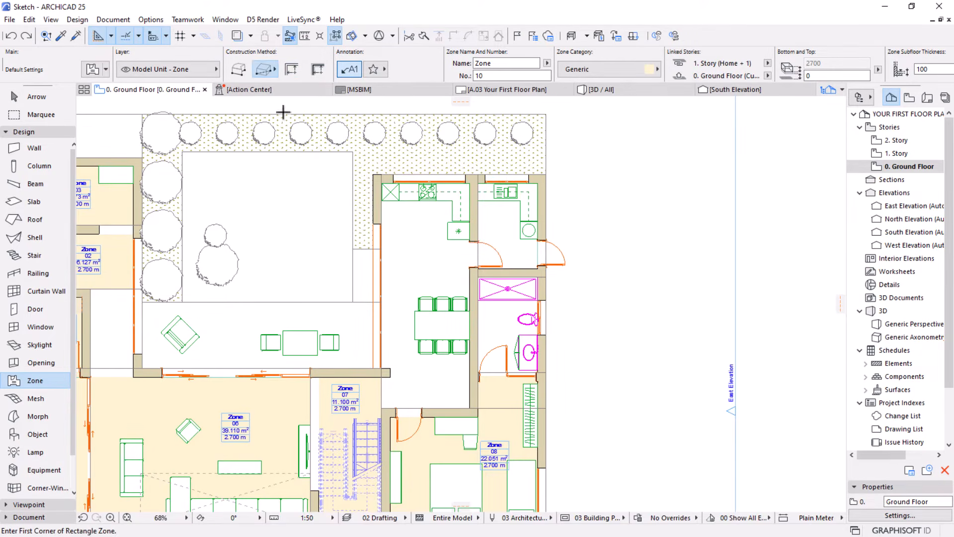
click(469, 179)
key(Escape)
click(381, 368)
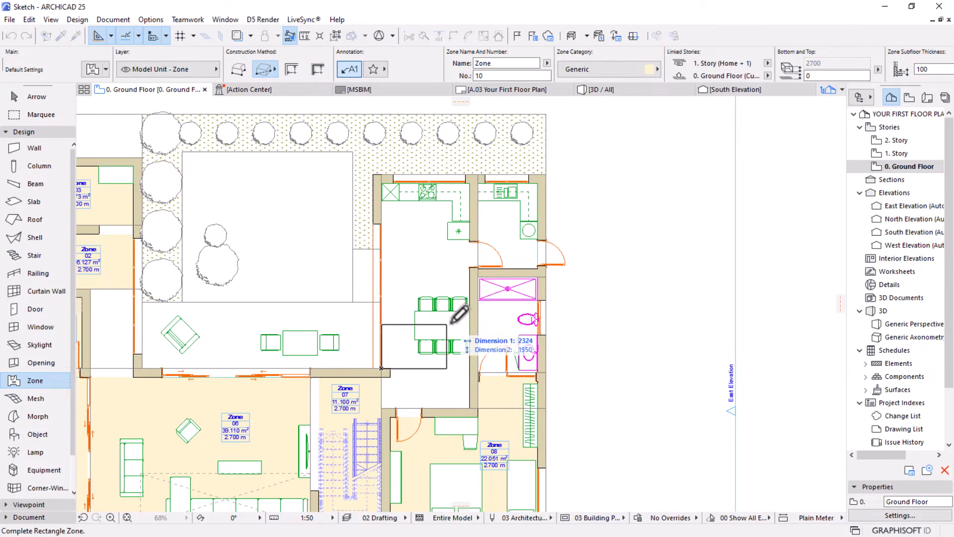
click(470, 289)
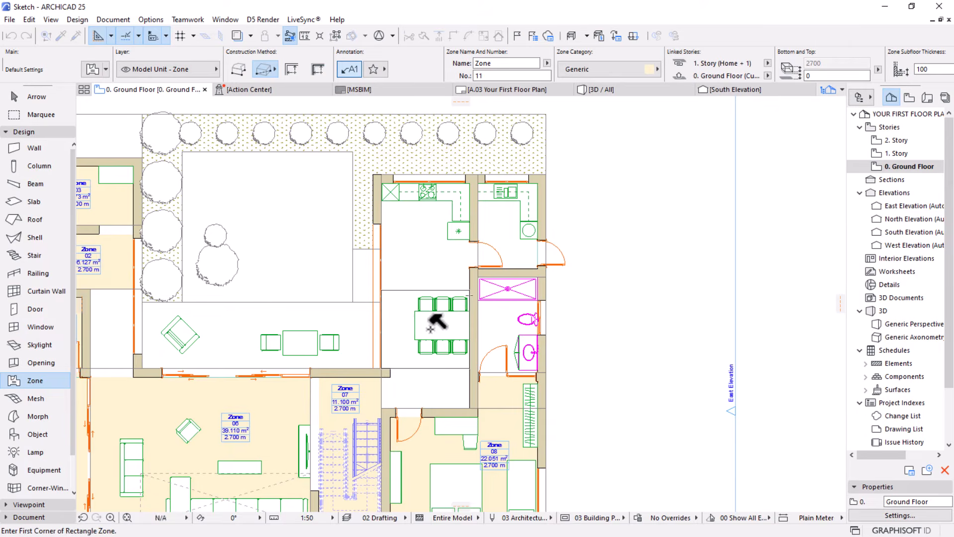
click(430, 328)
Add a rectangular zone of about 3032 by 3032 mm over the kitchen, with its stamp inside
click(381, 183)
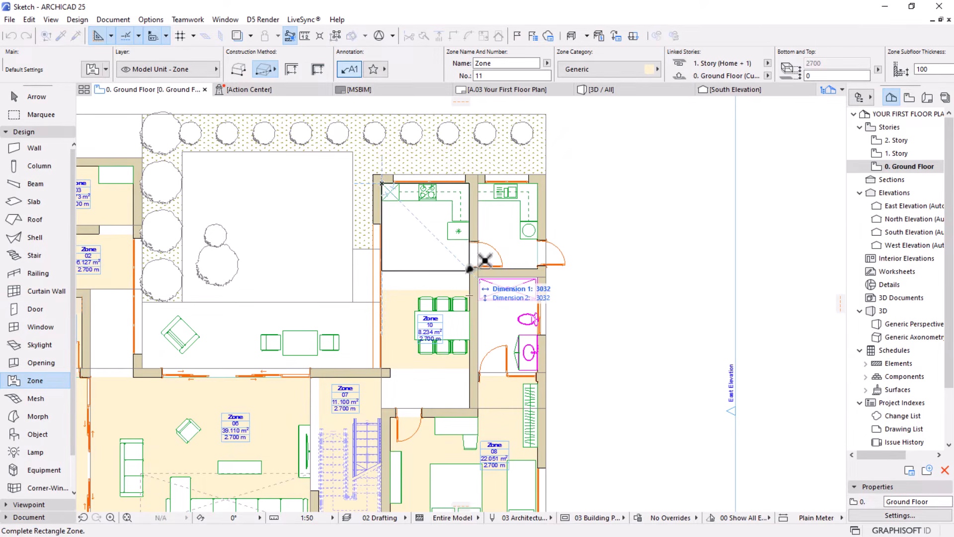
click(471, 271)
click(422, 233)
scroll(415, 276, up, 4)
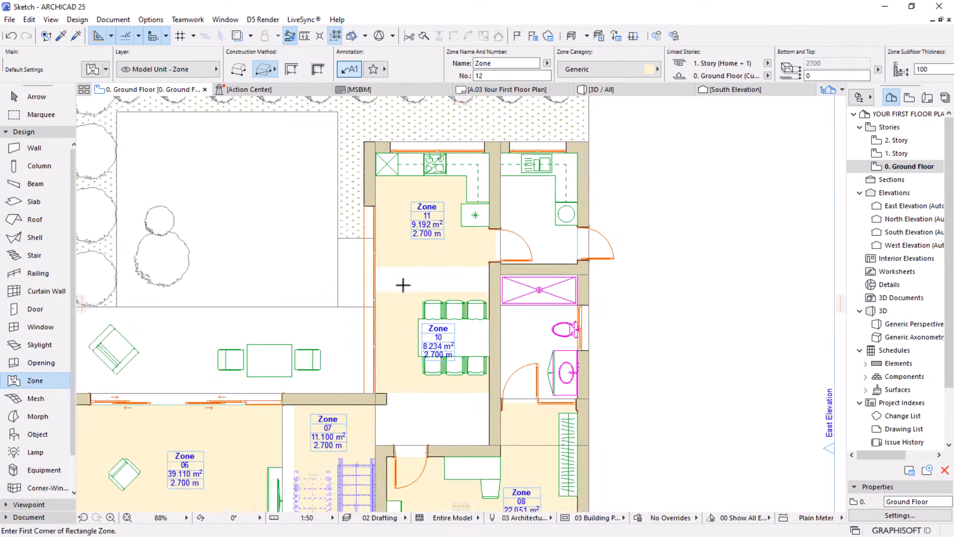
Offset the dining zone's kitchen-side edge by about 672 mm so it meets the edge of the kitchen zone
key(Escape)
click(414, 297)
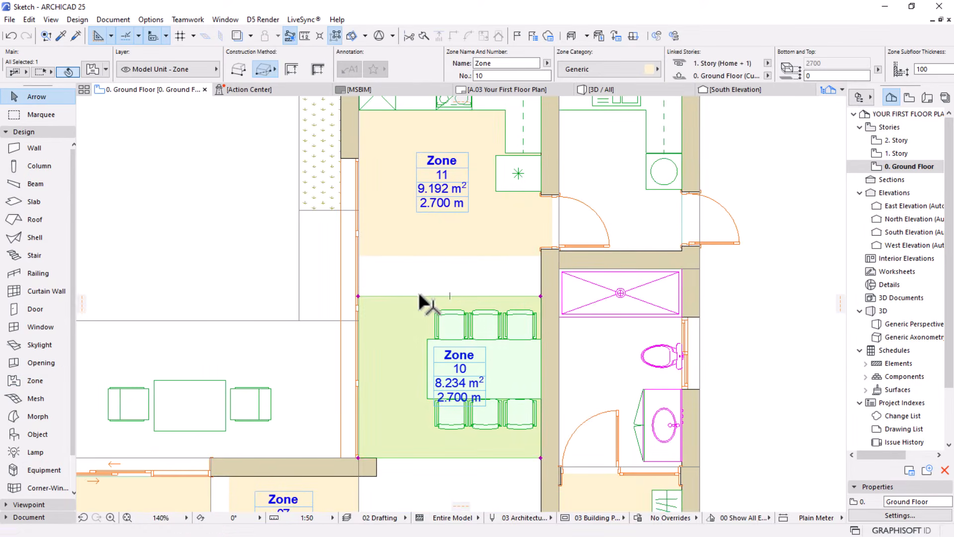
click(418, 296)
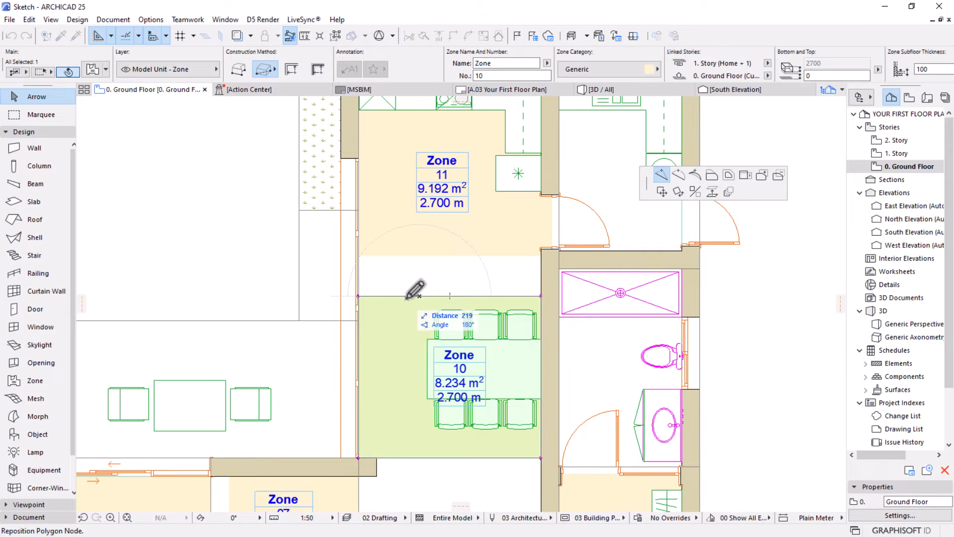
click(710, 176)
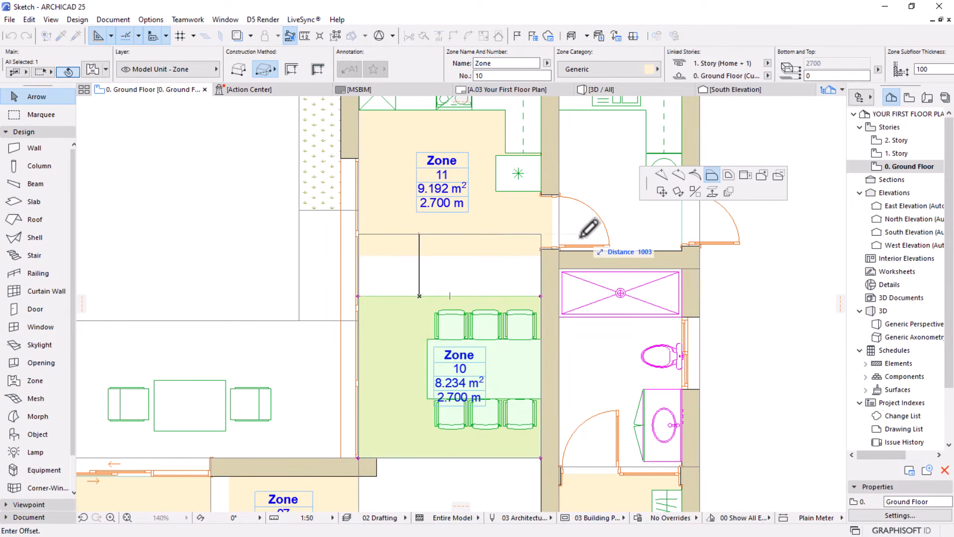
click(542, 254)
scroll(491, 238, down, 1)
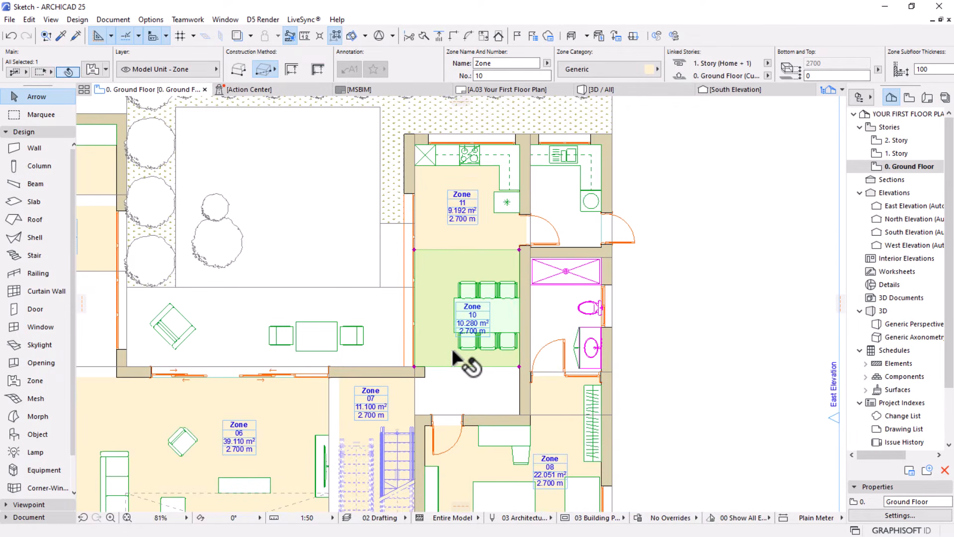
scroll(453, 350, up, 3)
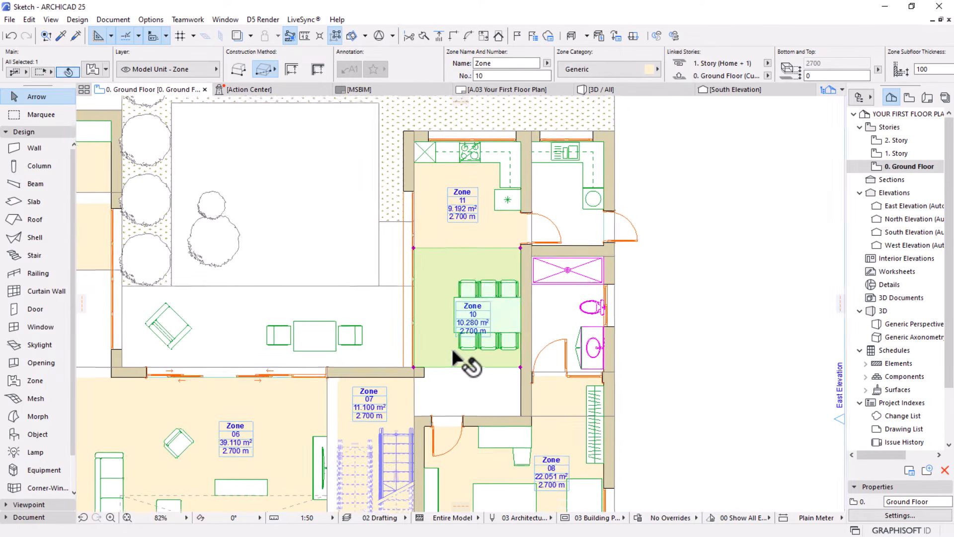
click(386, 377)
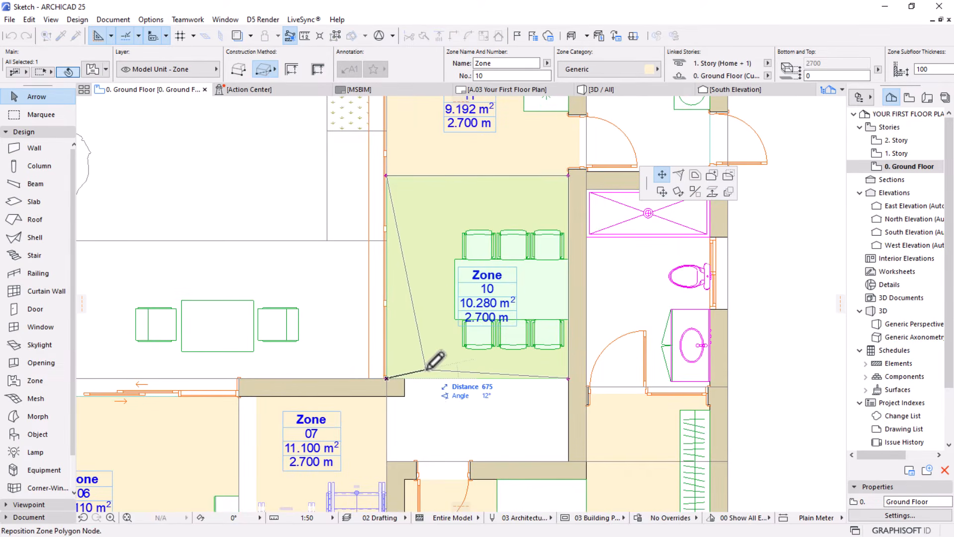
click(387, 379)
click(440, 379)
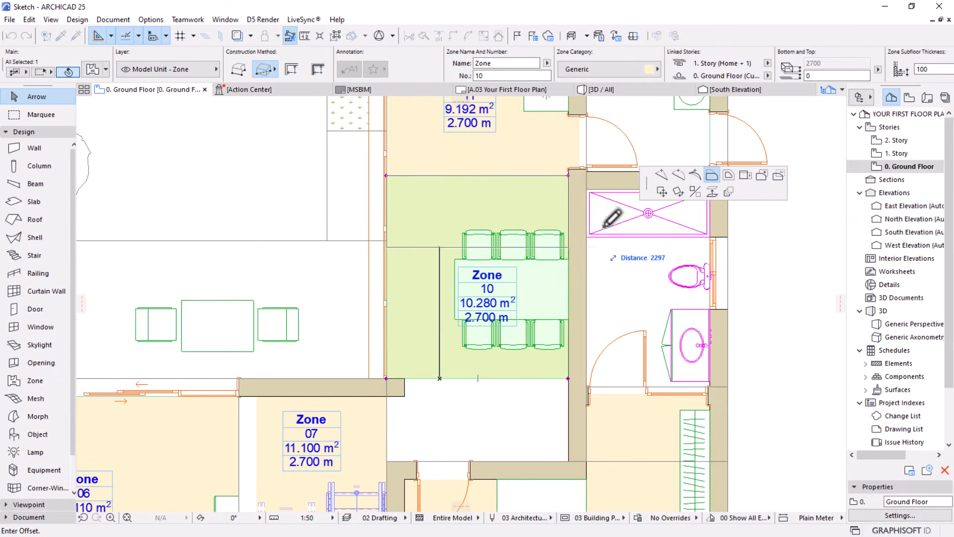
click(678, 174)
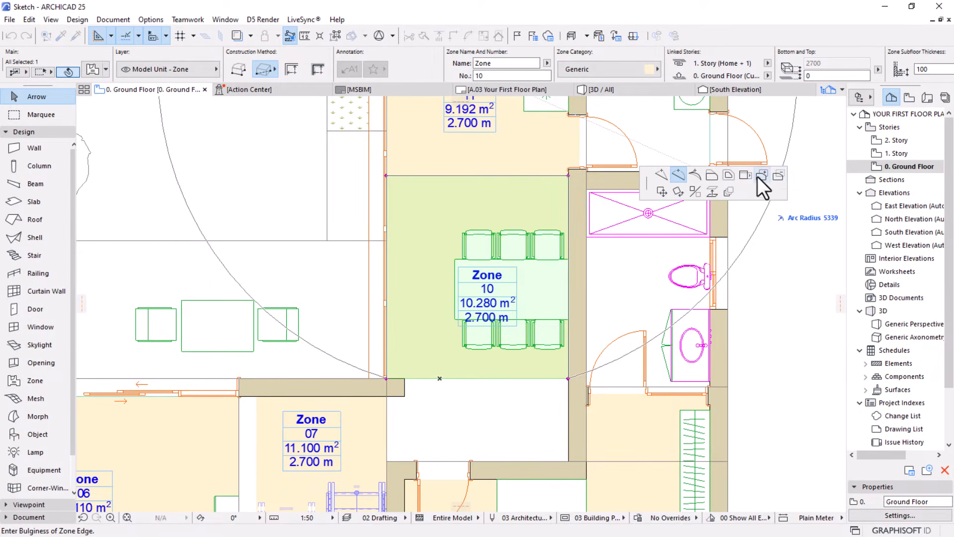
key(Escape)
Create a zone in the utility room beside the kitchen with the Inner Edge construction method, placing its stamp inside
scroll(467, 383, down, 5)
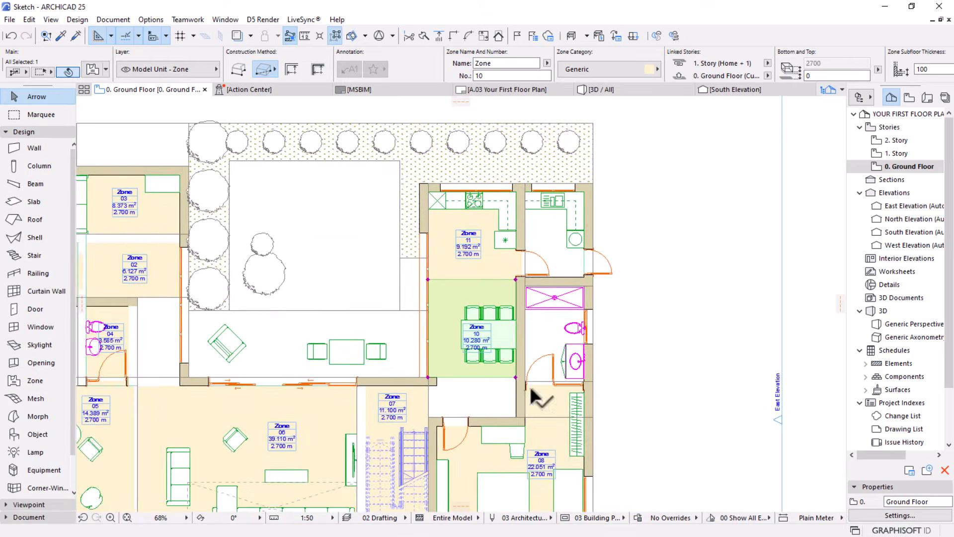
middle_drag(506, 373, 475, 432)
scroll(530, 263, up, 2)
scroll(529, 263, up, 2)
key(Escape)
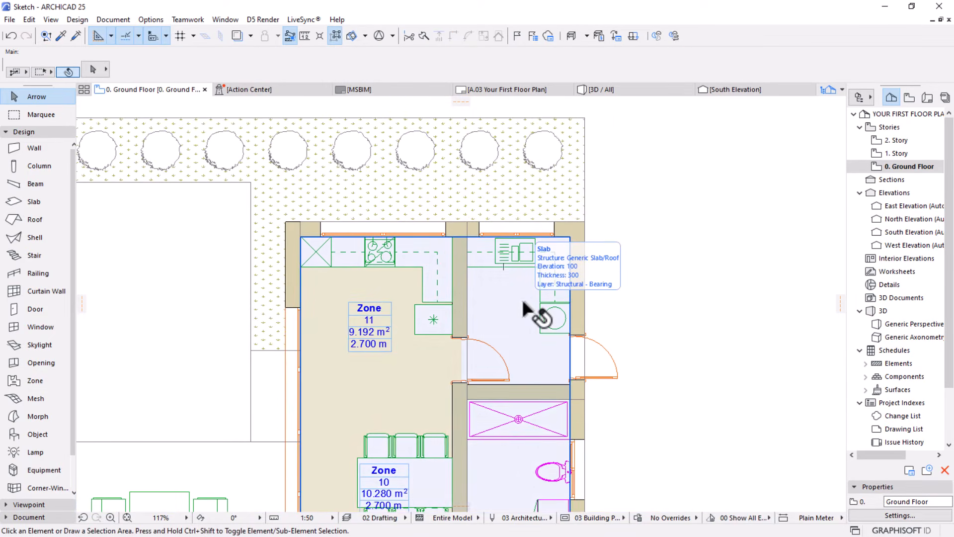
key(w)
scroll(499, 319, up, 3)
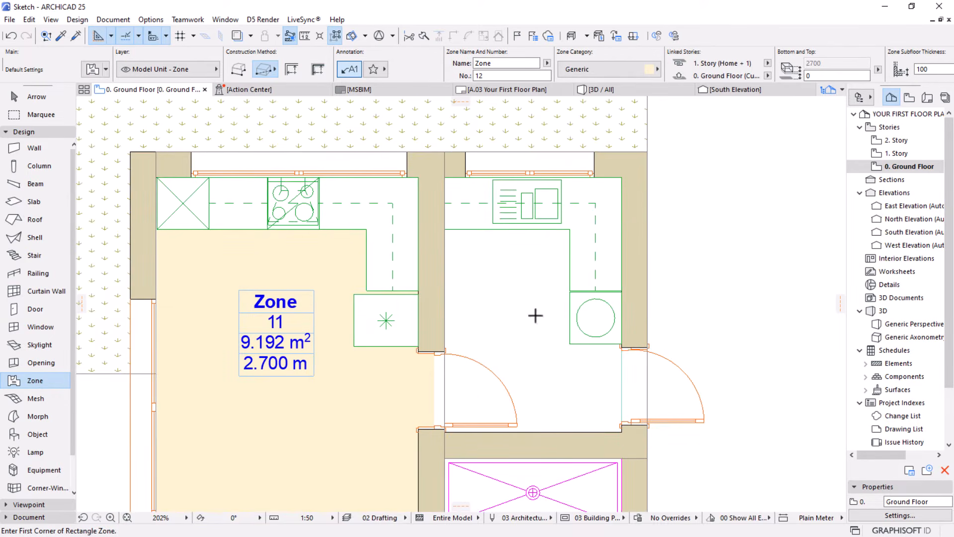
click(290, 69)
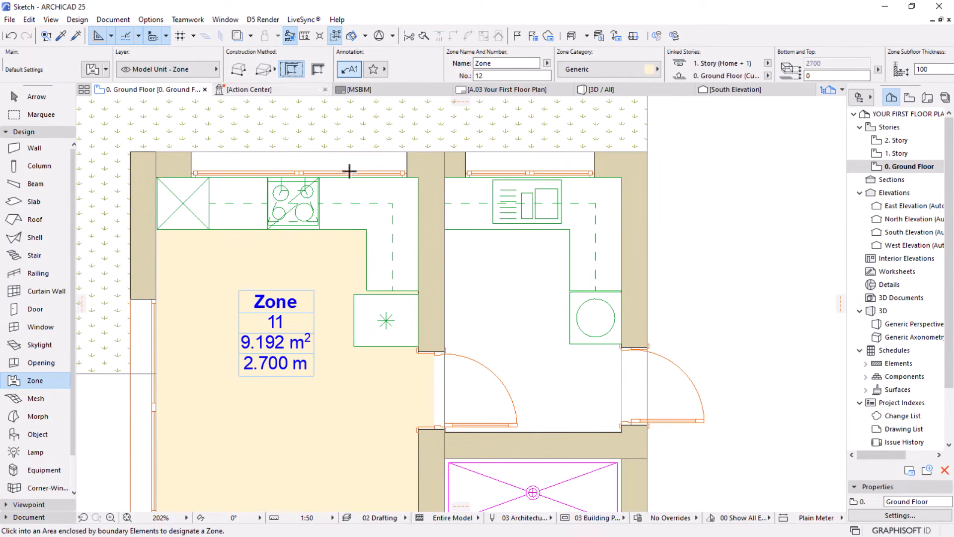
click(512, 305)
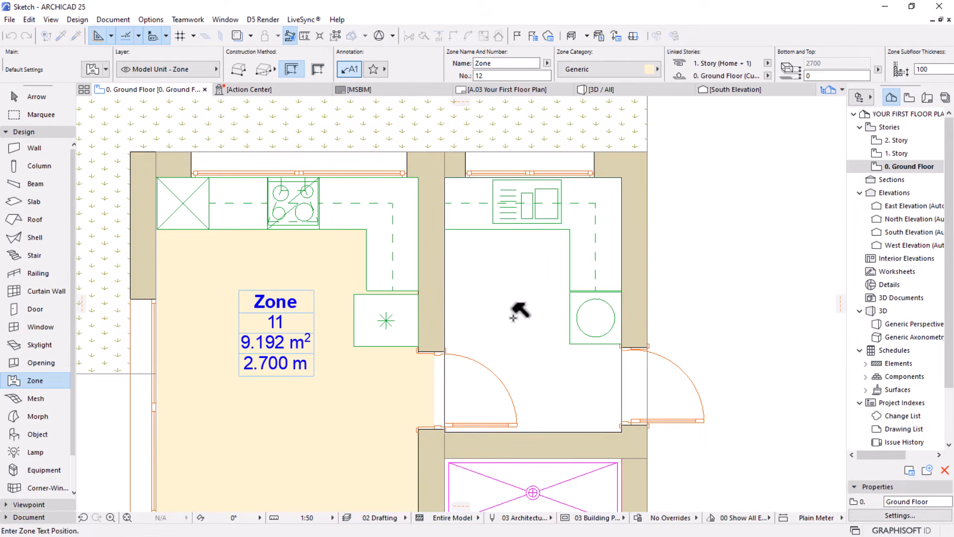
click(518, 316)
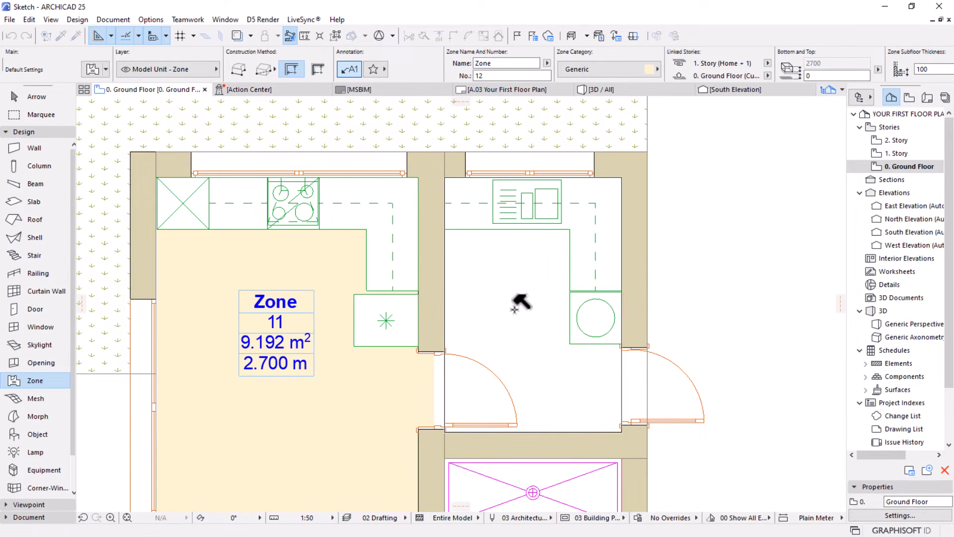
Create a zone in the bathroom between the utility room and the bedroom with the Inner Edge construction method
scroll(517, 298, down, 5)
middle_drag(507, 323, 518, 278)
scroll(518, 280, up, 2)
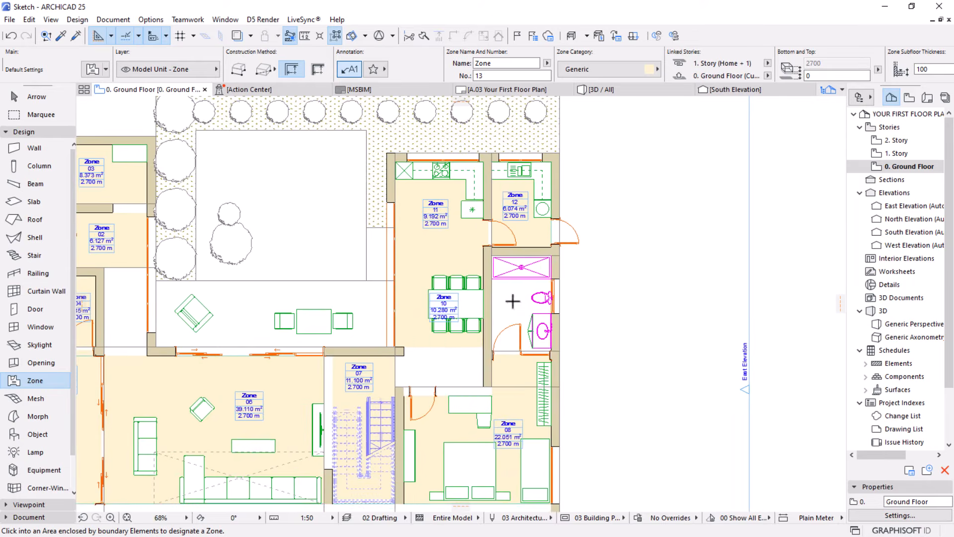
click(515, 289)
click(515, 289)
Switch to the rectangular method and add a zone over the furnished patio between the courtyard garden and the living room
scroll(520, 293, down, 4)
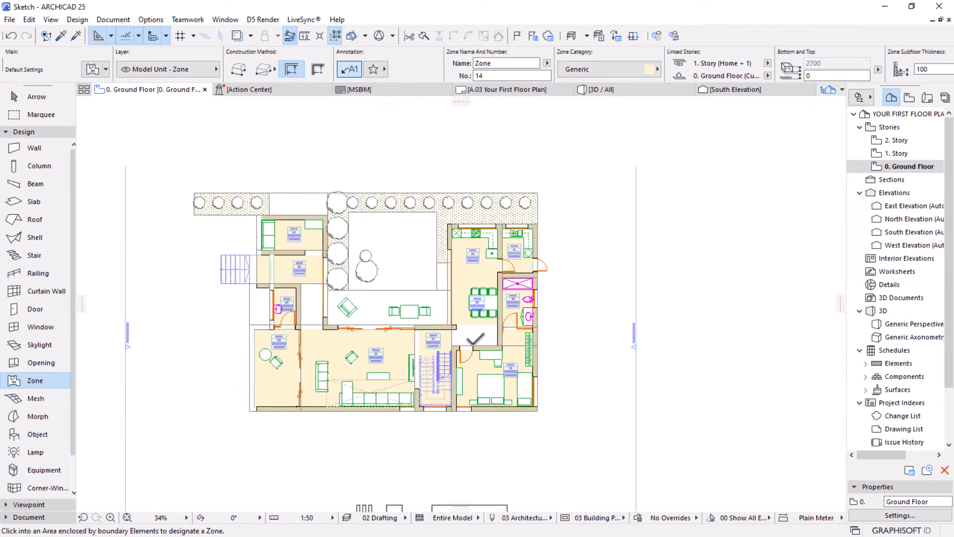
scroll(278, 318, down, 2)
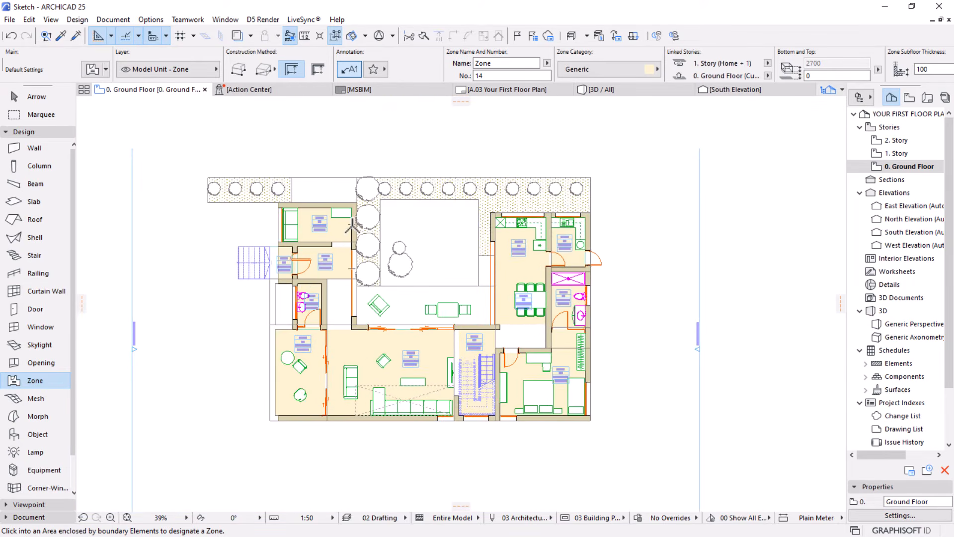
scroll(351, 228, up, 4)
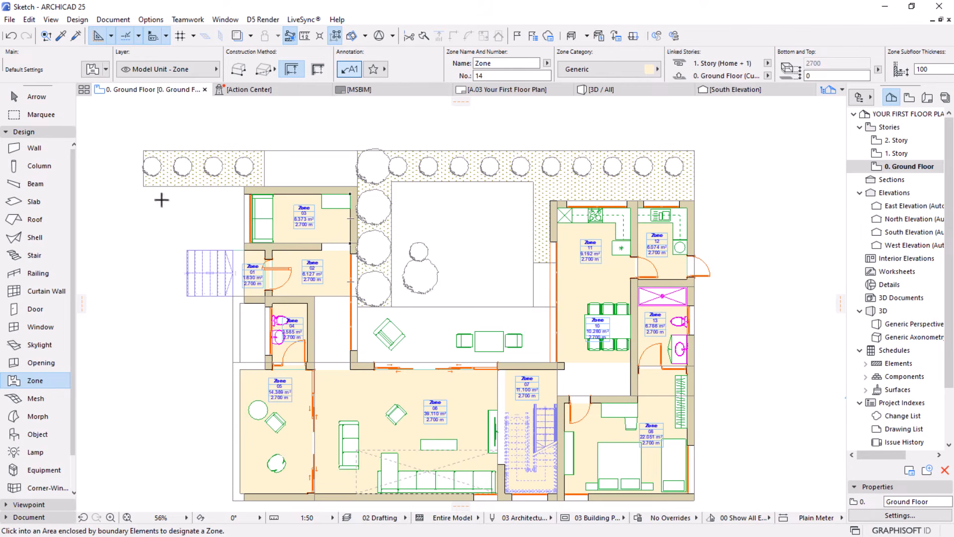
click(260, 76)
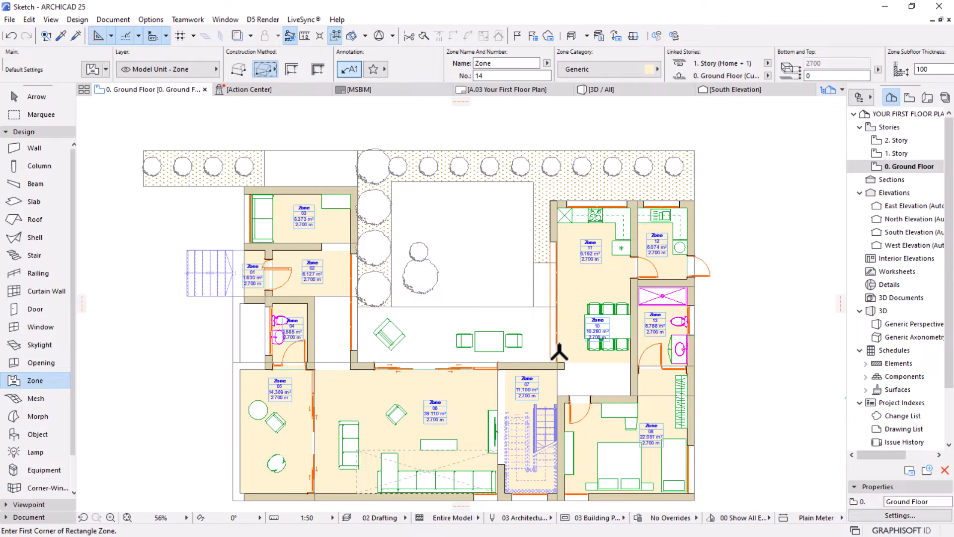
click(550, 301)
click(357, 362)
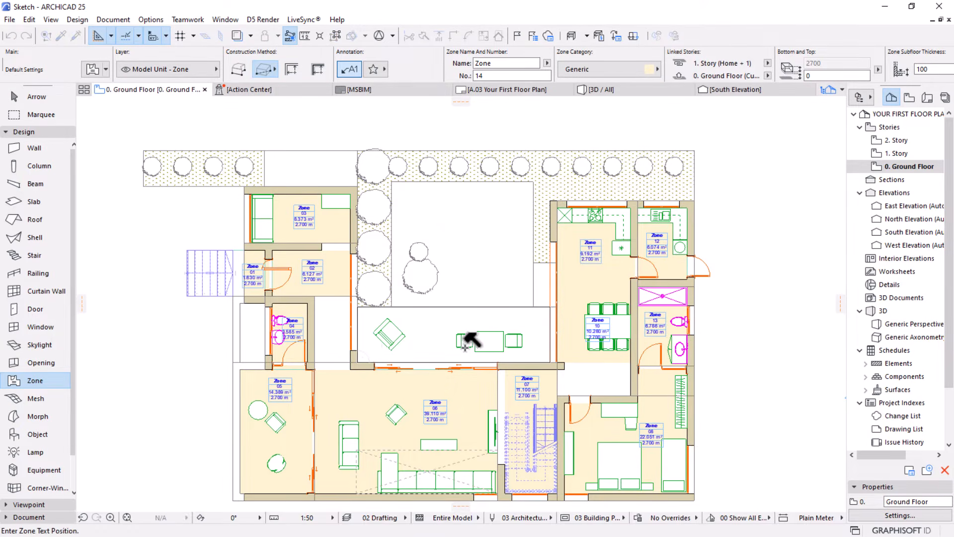
click(434, 332)
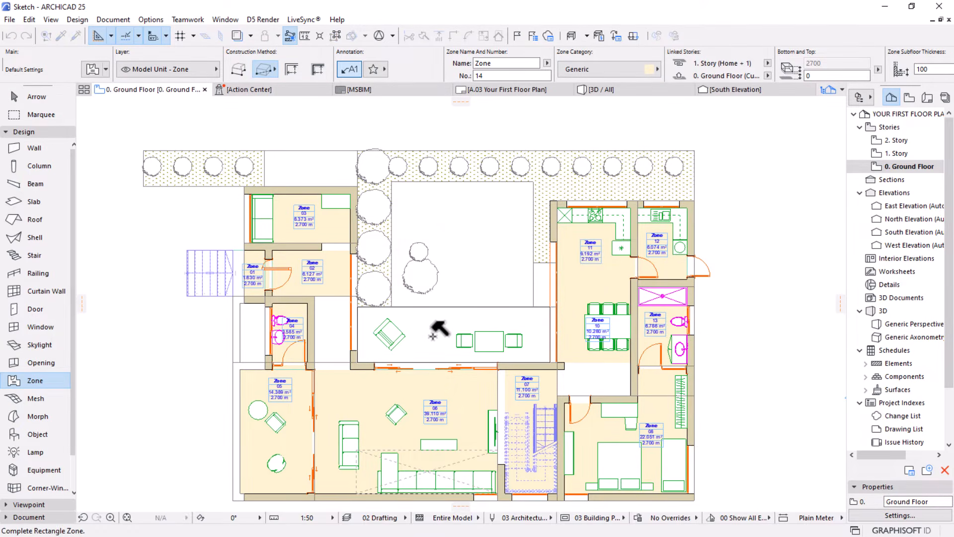
Add a rectangular 5900 by 5200 mm zone over the courtyard garden above the furnished patio, placing its stamp inside
click(391, 182)
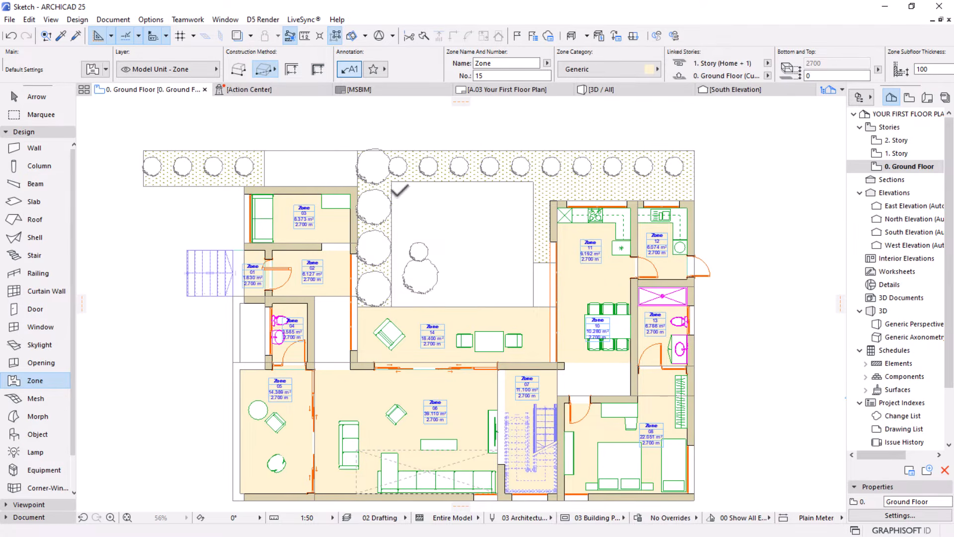
click(533, 307)
click(474, 242)
Examine the zone fills and stamps across the ground floor plan, including the hallway rooms and the courtyard garden
scroll(477, 242, down, 3)
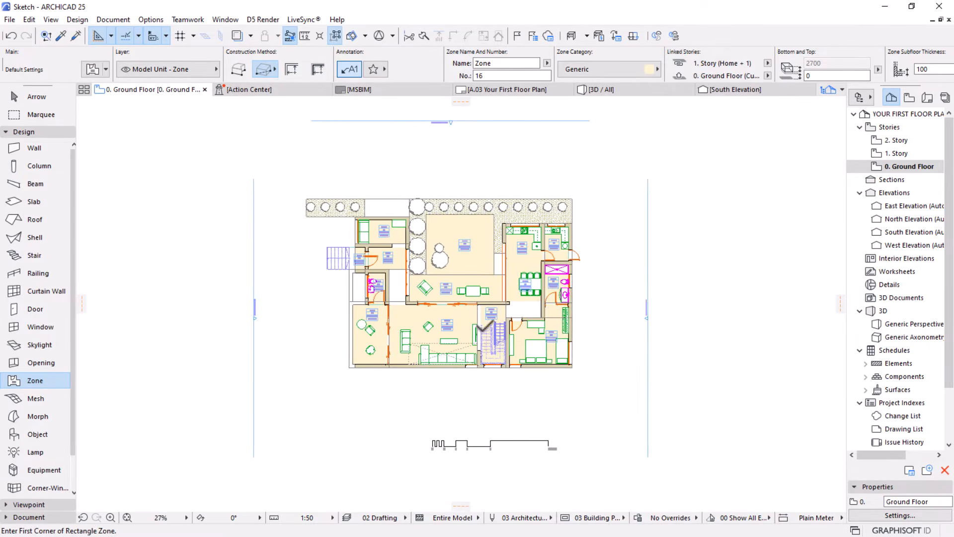
scroll(472, 259, up, 3)
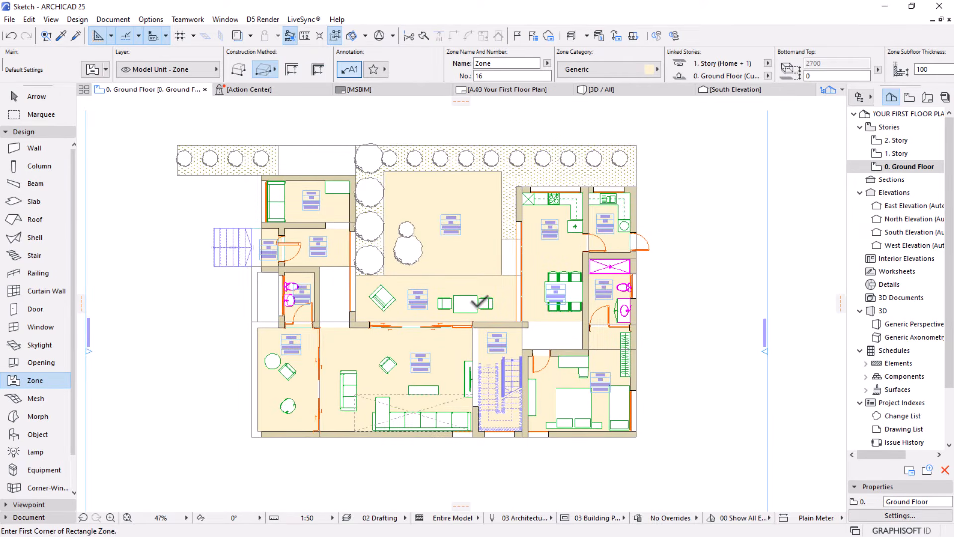
scroll(450, 315, up, 1)
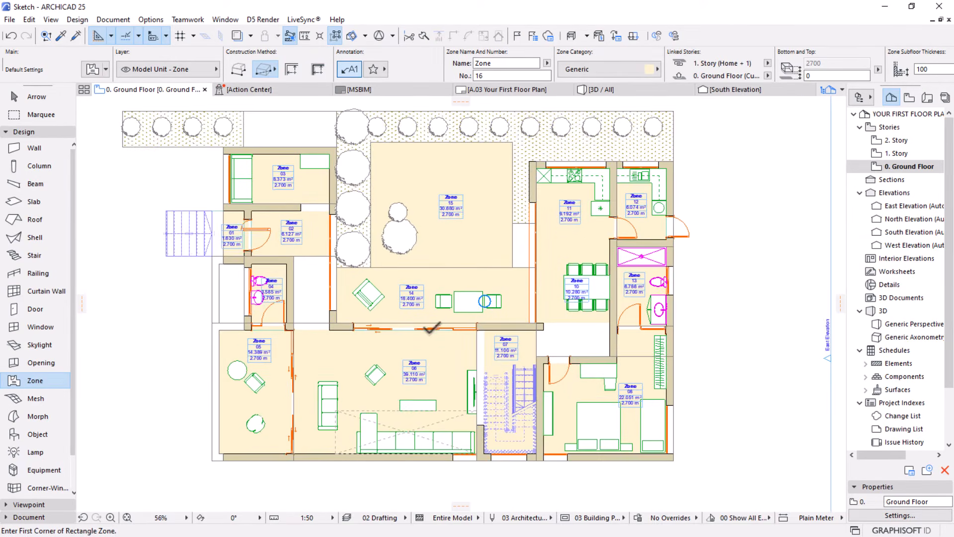
mouse_move(440, 340)
middle_down()
mouse_move(476, 349)
mouse_move(458, 341)
middle_up()
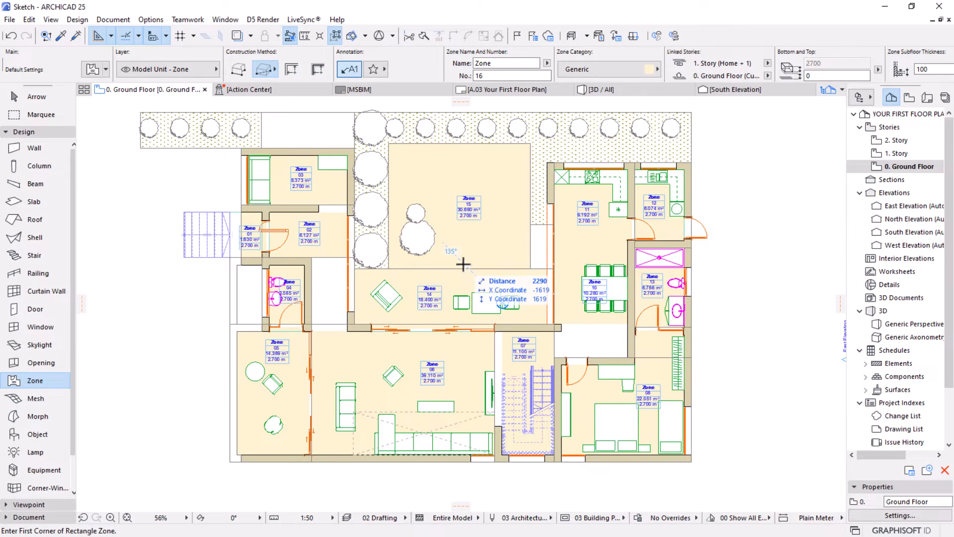
click(34, 97)
scroll(273, 310, up, 5)
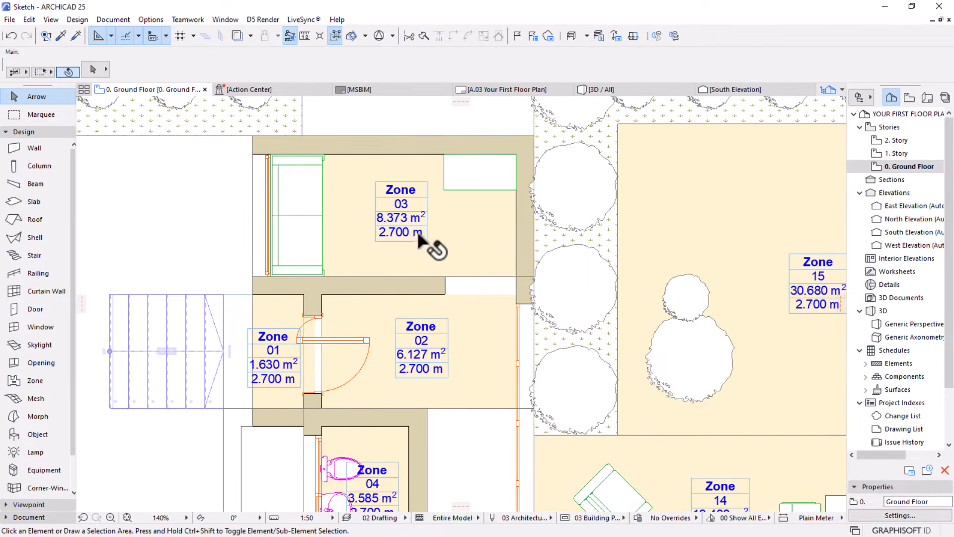
scroll(422, 228, down, 3)
scroll(437, 397, down, 3)
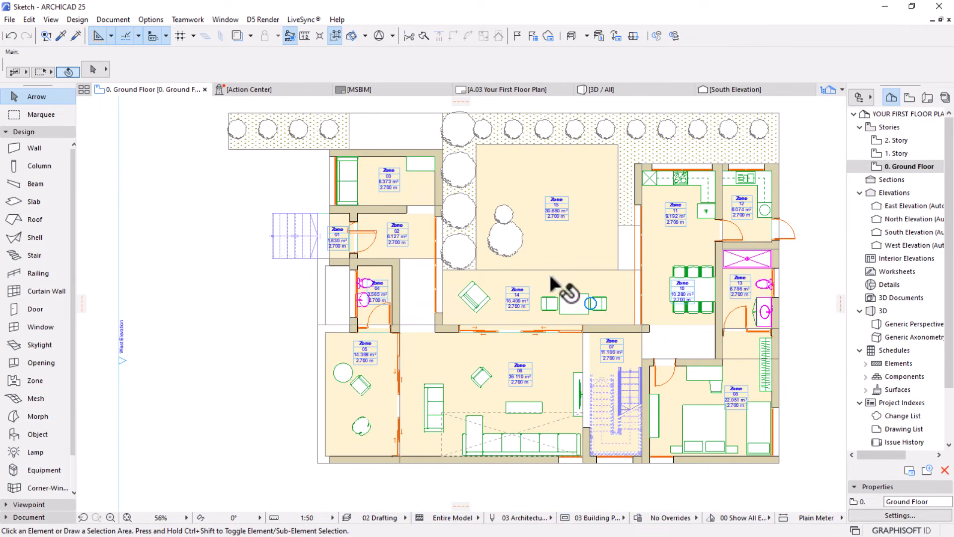
scroll(554, 221, up, 3)
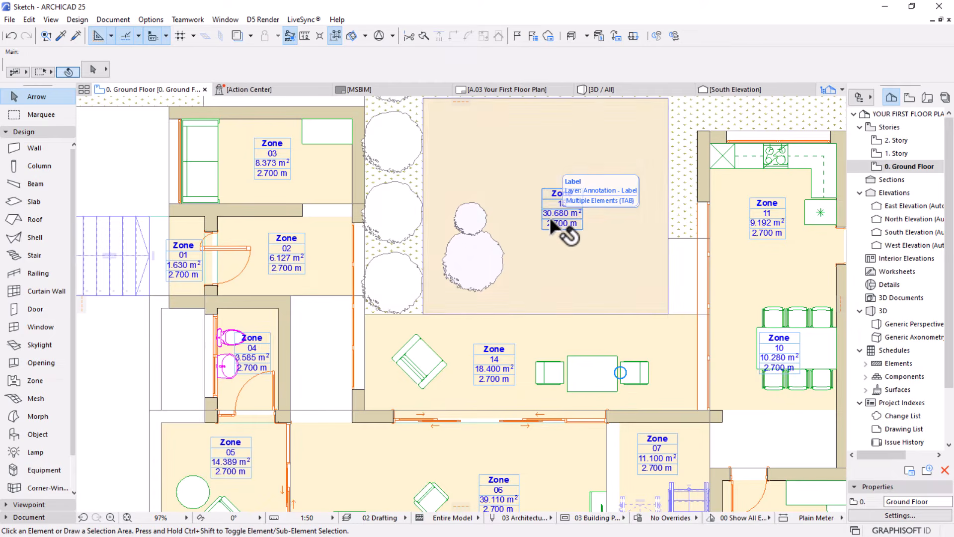
scroll(487, 253, down, 2)
scroll(497, 278, down, 2)
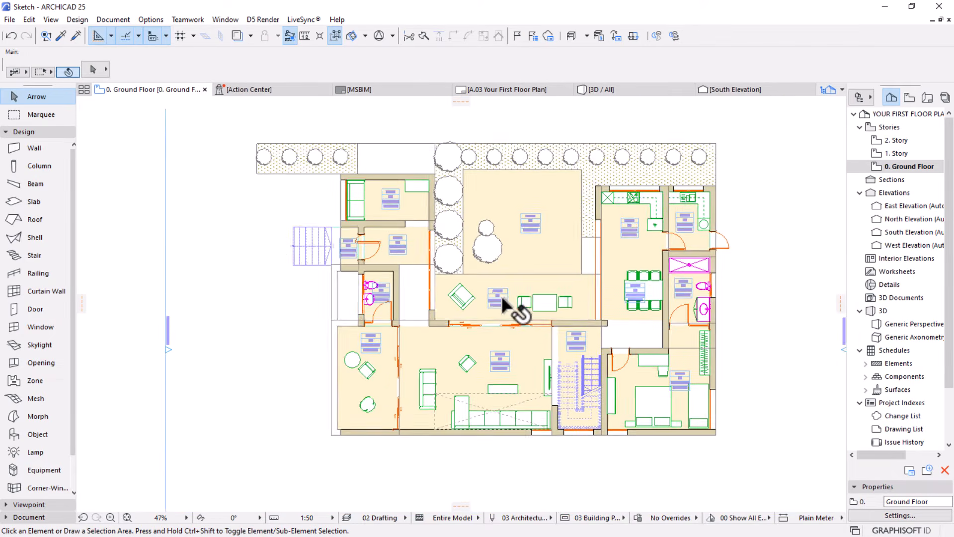
scroll(477, 296, up, 2)
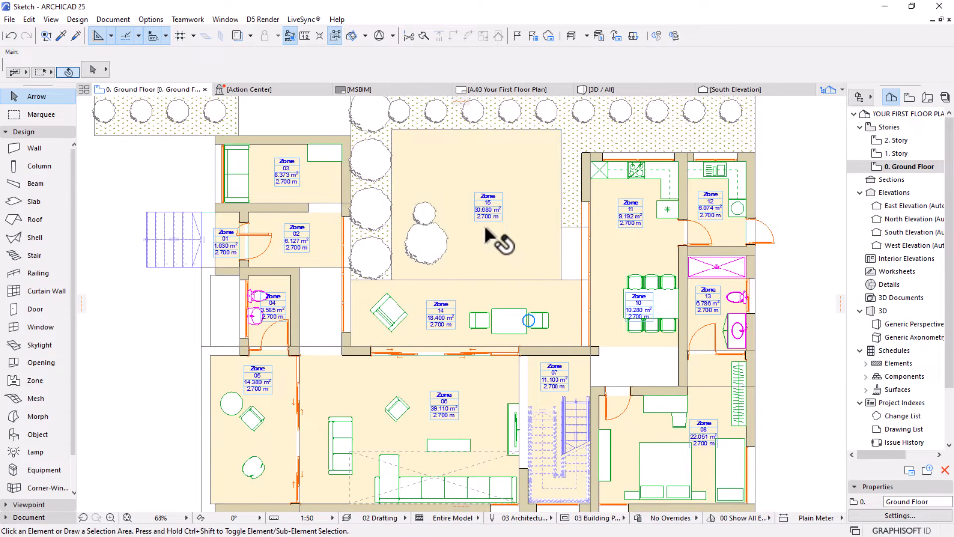
scroll(495, 190, up, 5)
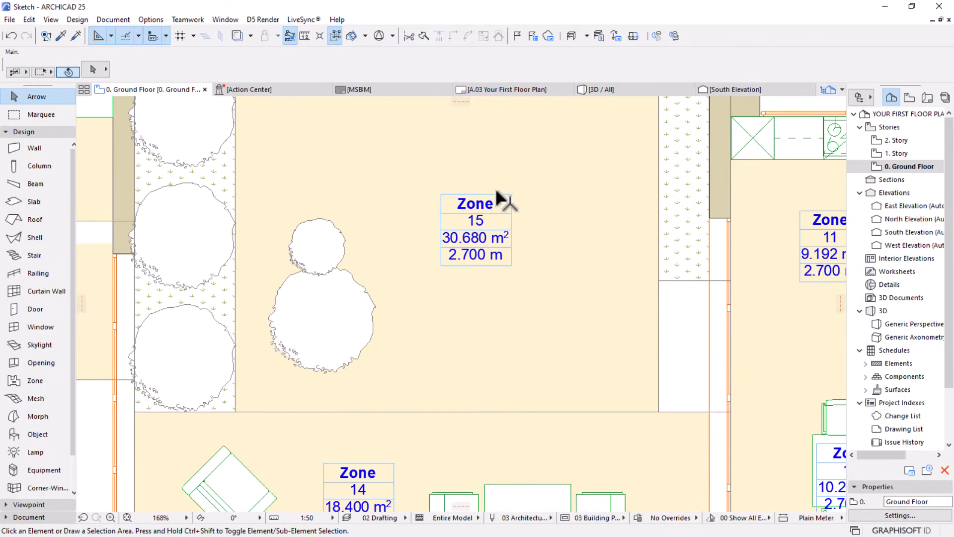
scroll(557, 209, down, 2)
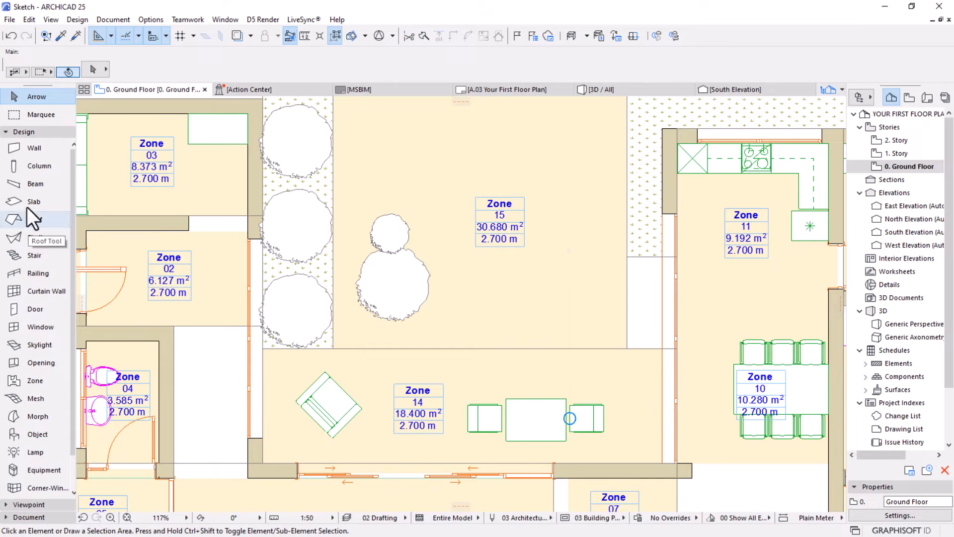
Select all zone labels on the ground floor plan using the Label tool
click(7, 132)
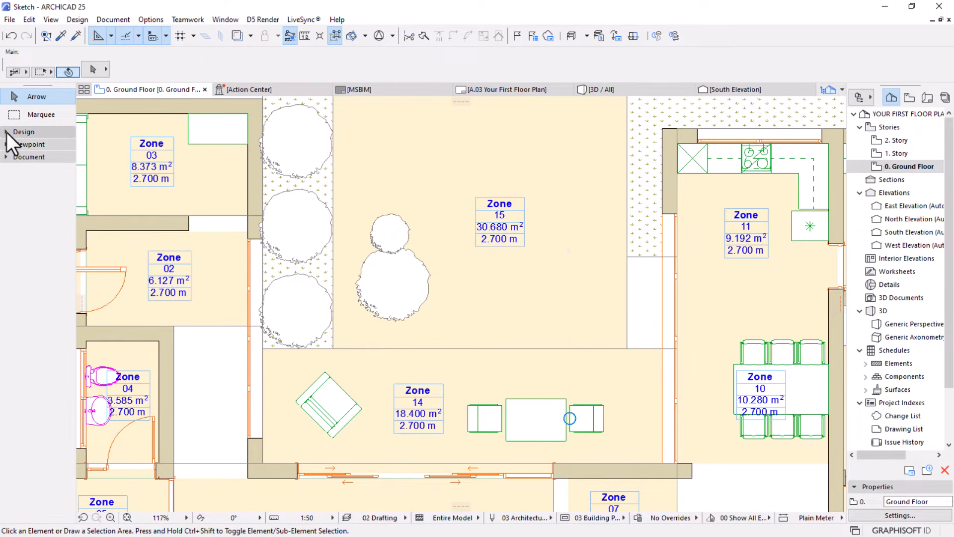
click(4, 158)
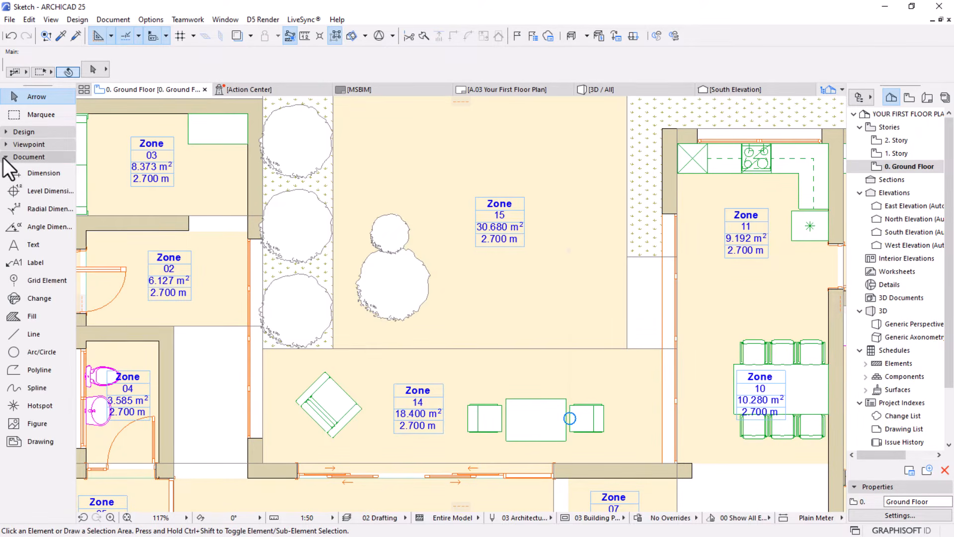
click(25, 266)
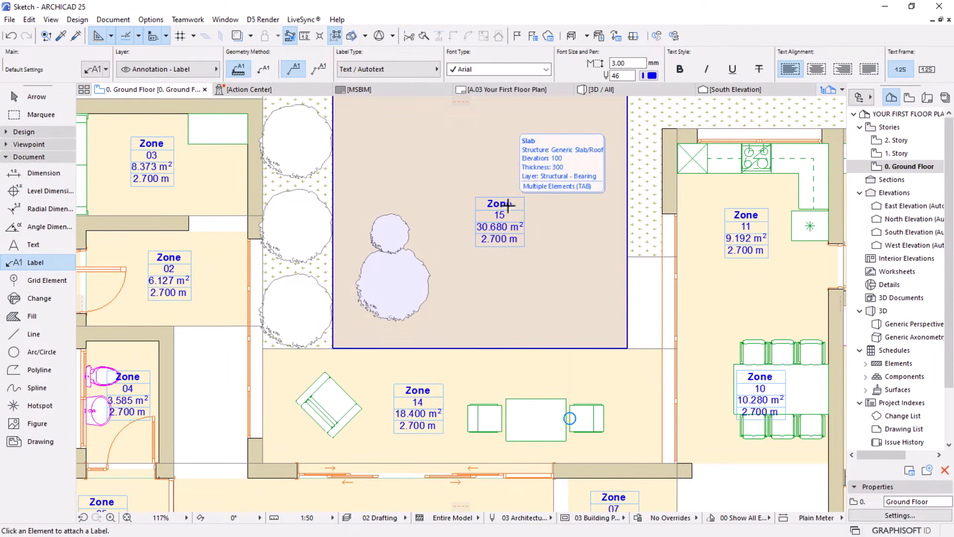
key(ctrl+a)
scroll(557, 207, down, 5)
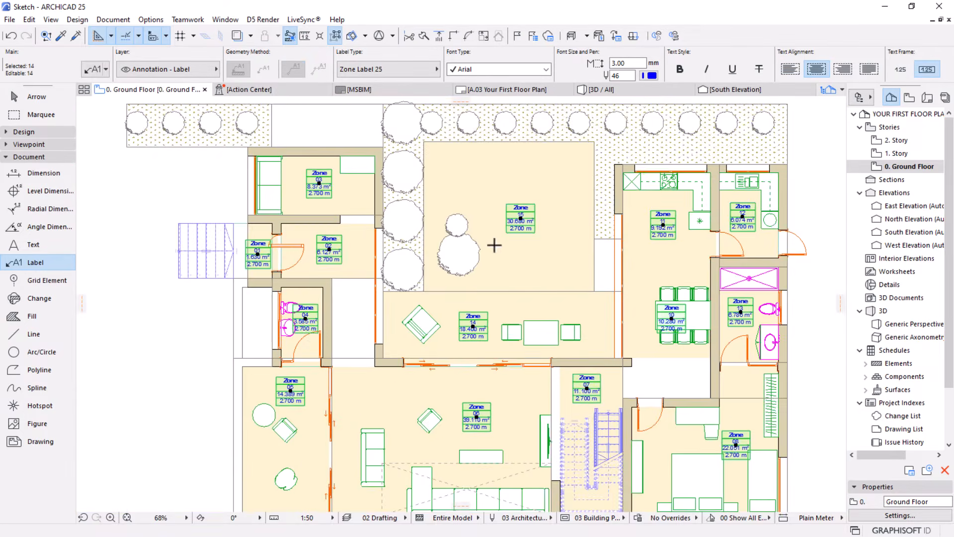
Hide the zone name, measured area and ceiling height in the selected labels, keeping only the zone number
click(91, 71)
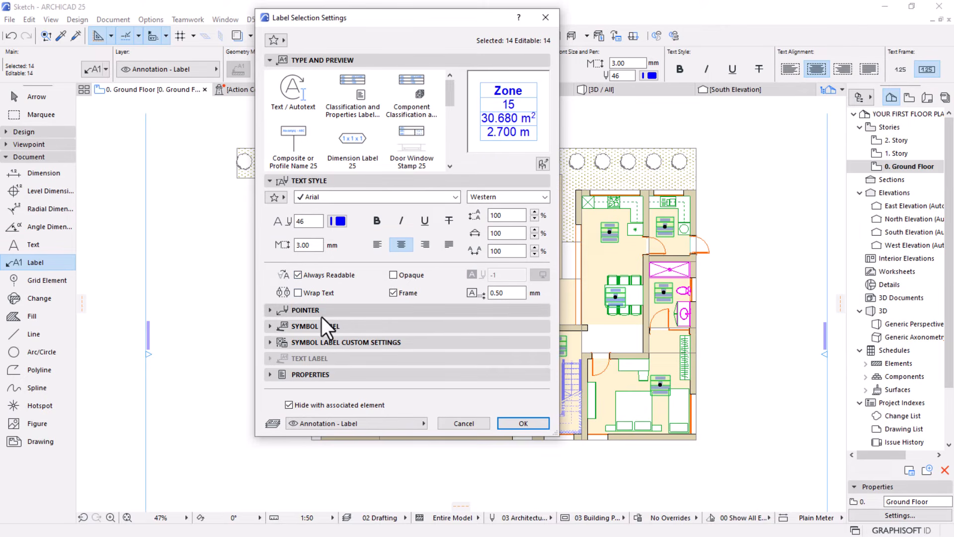
click(310, 344)
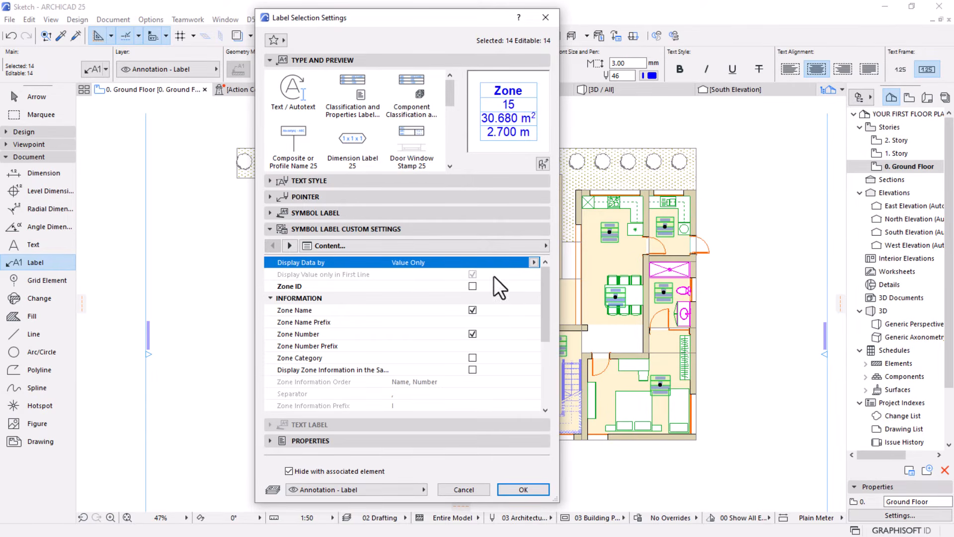
click(472, 308)
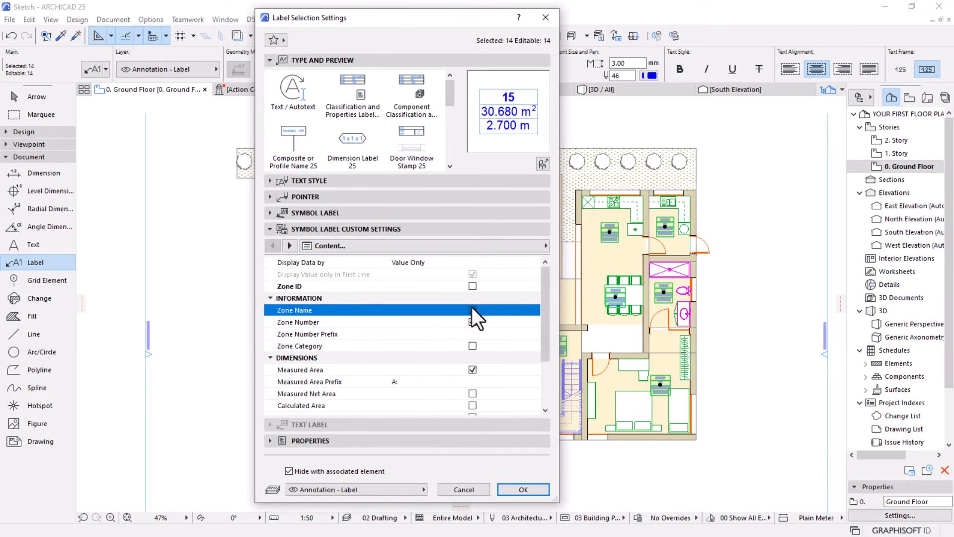
scroll(502, 324, down, 3)
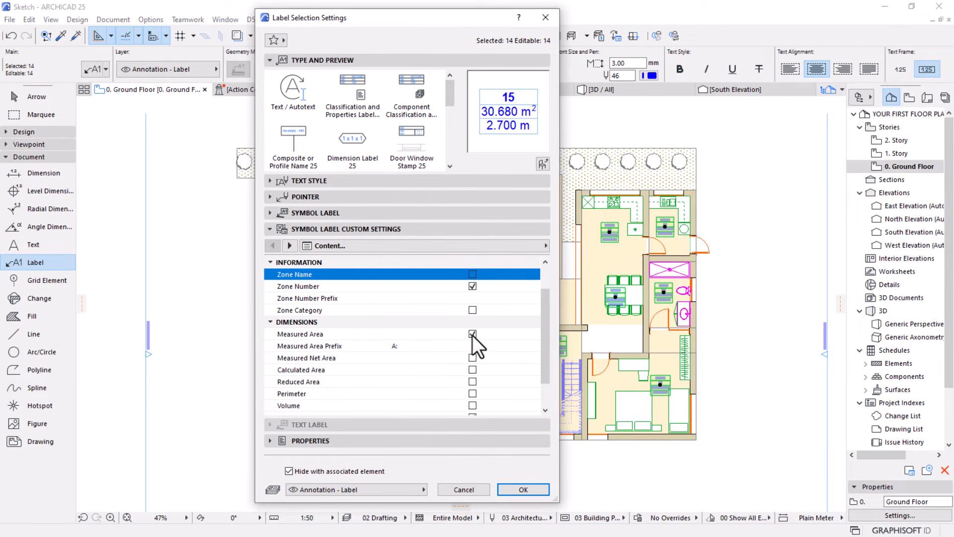
click(472, 334)
click(472, 381)
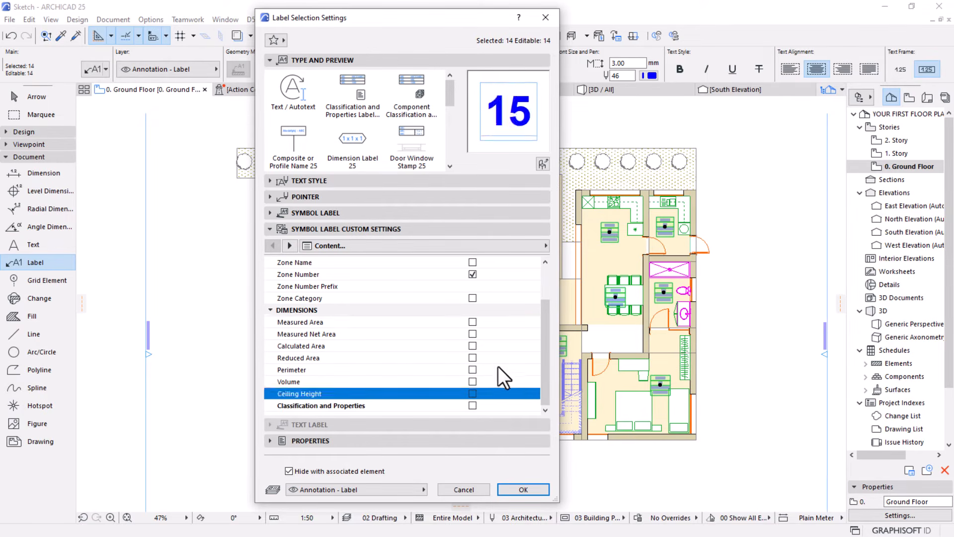
scroll(500, 365, up, 3)
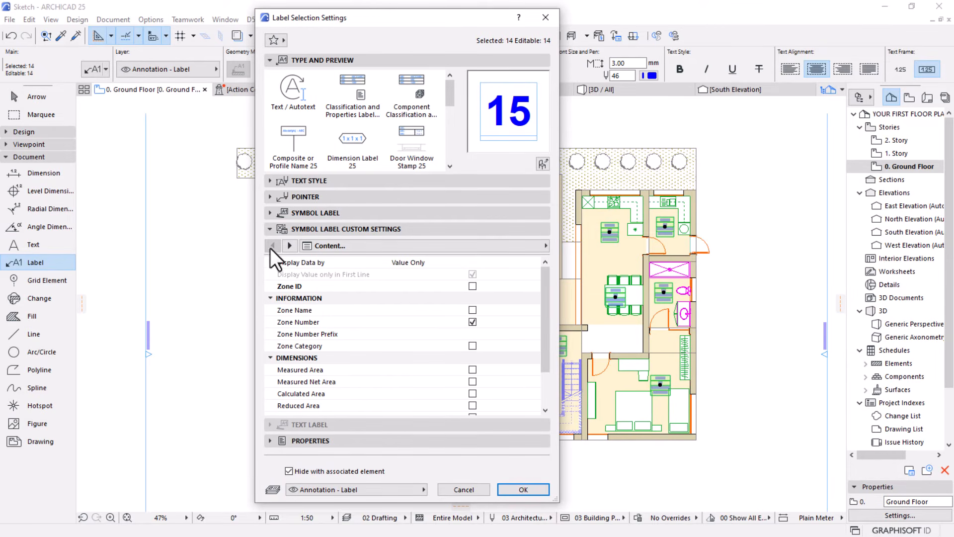
click(288, 246)
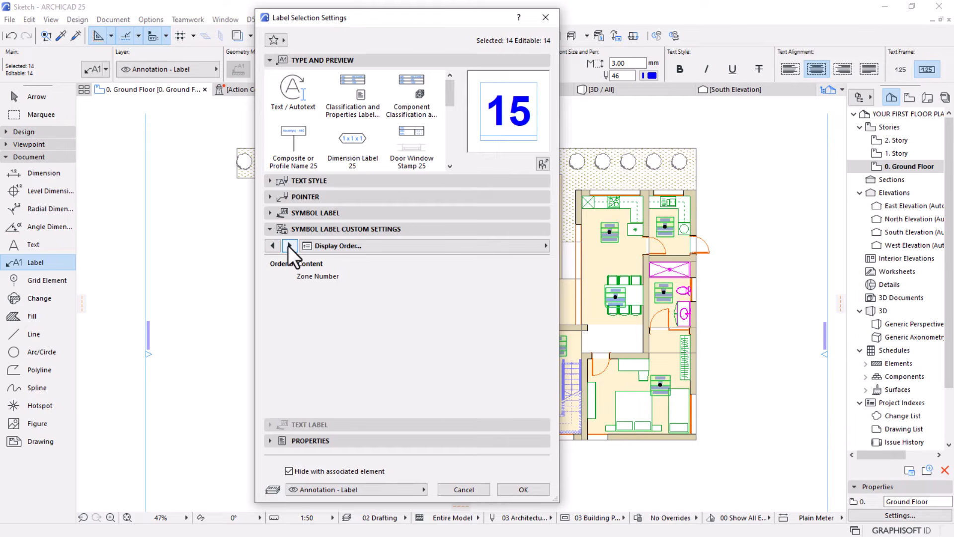
click(288, 245)
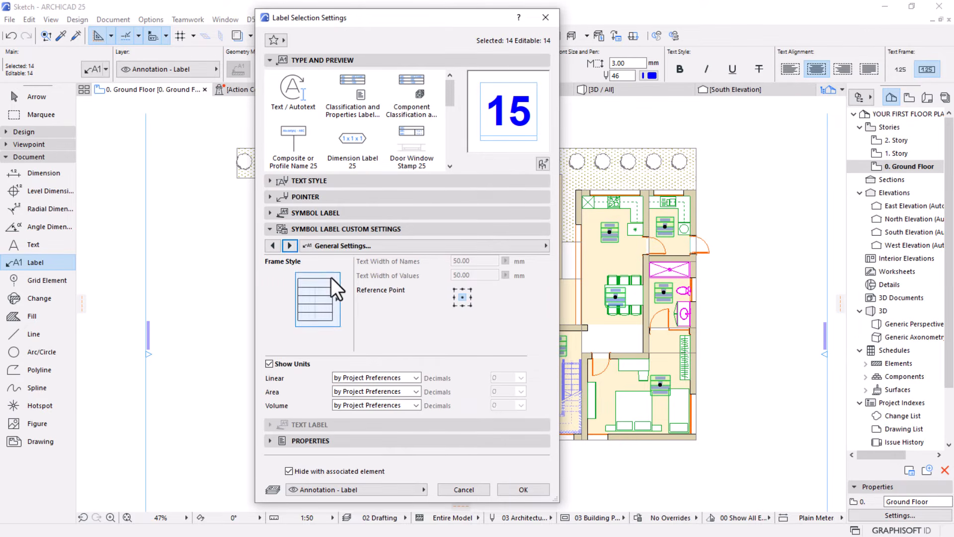
click(322, 290)
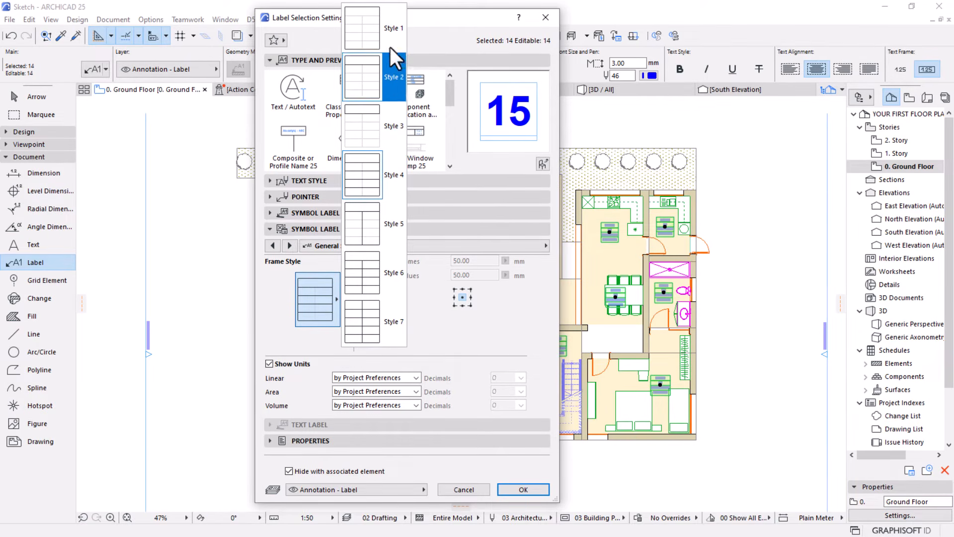
click(267, 335)
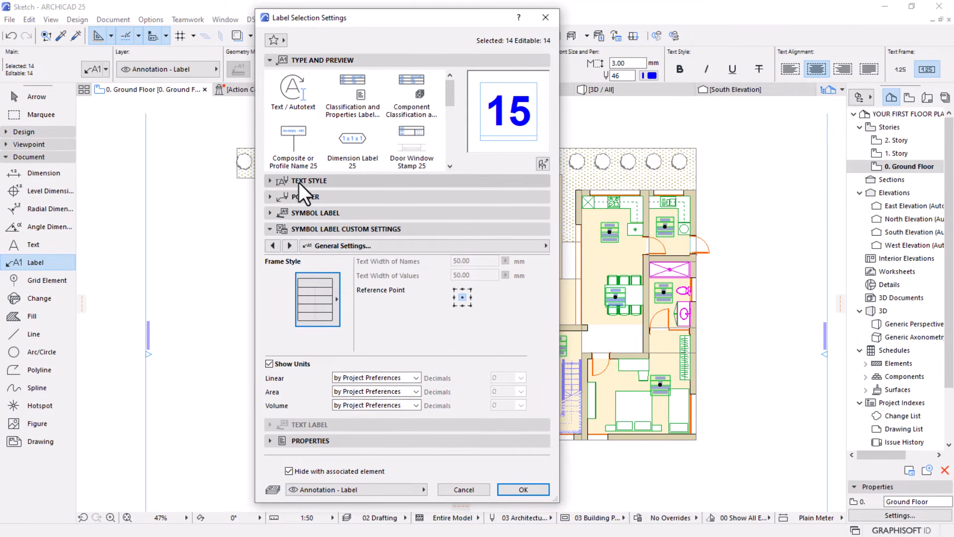
Turn off the text frame of the selected zone labels, set their text size to 6 mm, and apply the settings
click(269, 181)
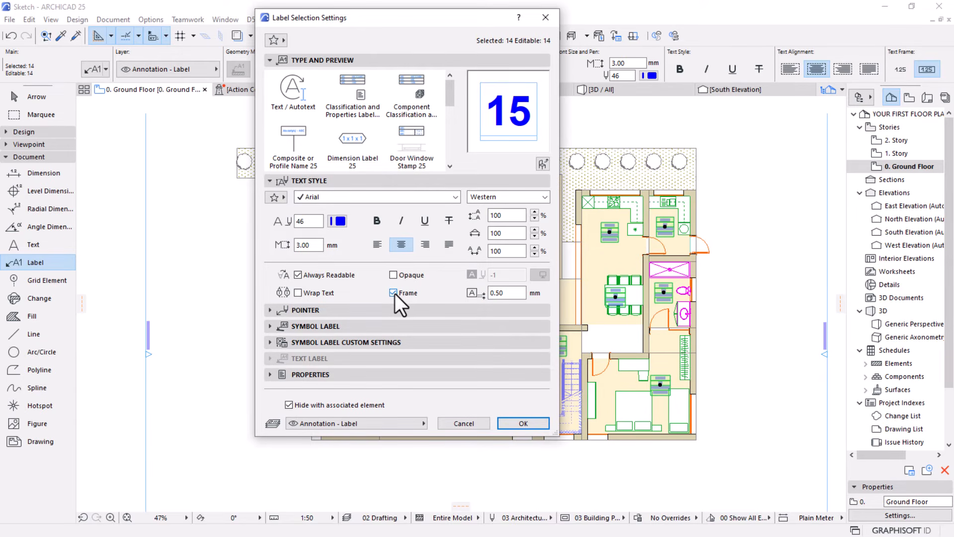
click(393, 293)
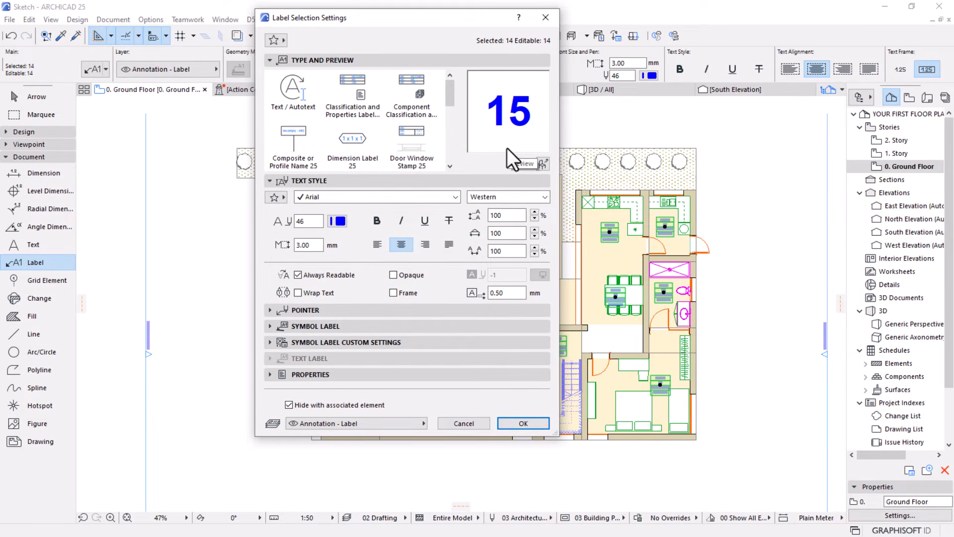
click(313, 249)
text(6)
click(302, 225)
click(505, 423)
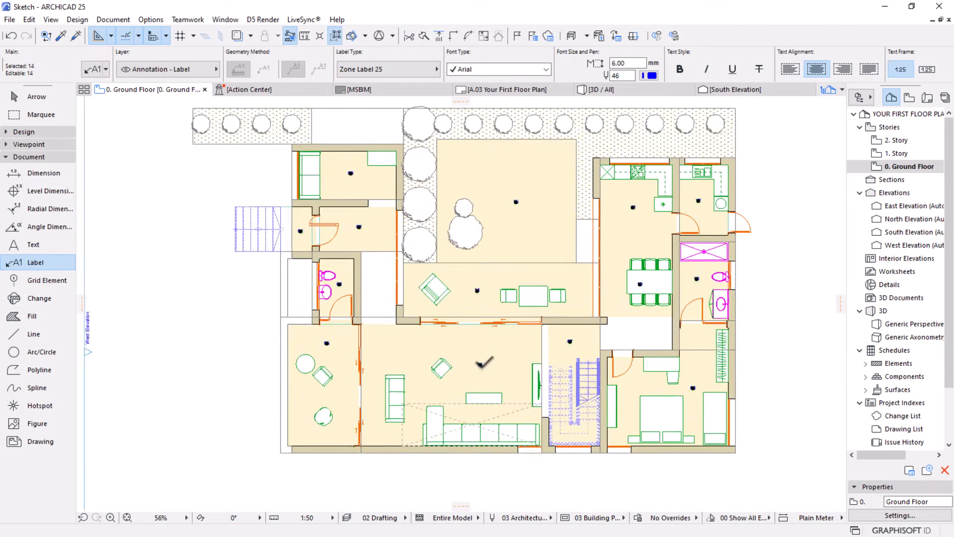
Open the settings of the selected zone labels and show the text style override options among their symbol label custom settings
scroll(481, 364, up, 2)
scroll(369, 373, down, 2)
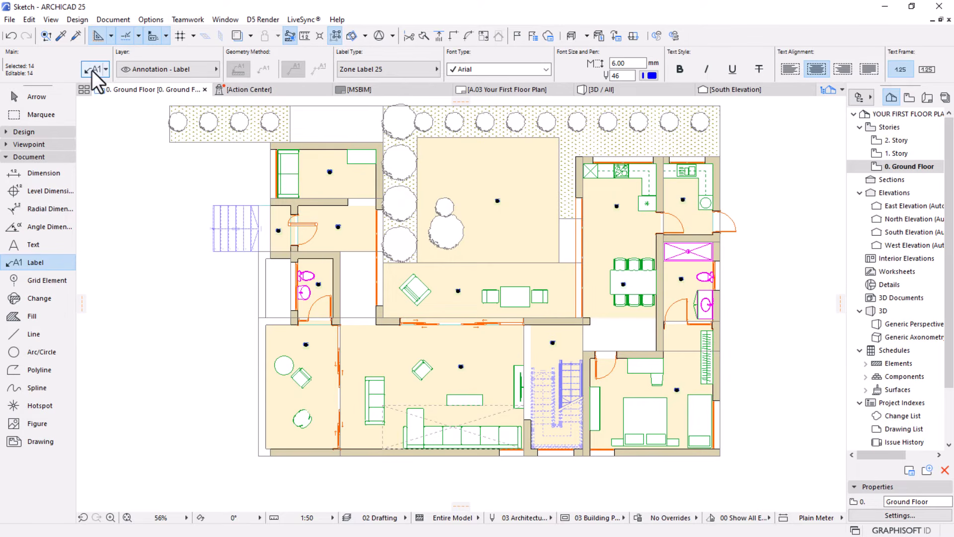
key(ctrl+t)
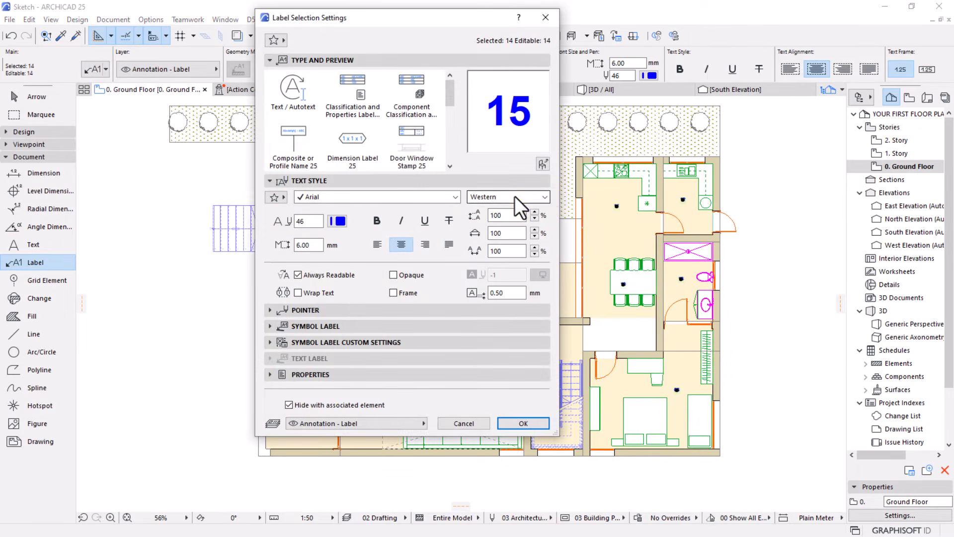
click(270, 342)
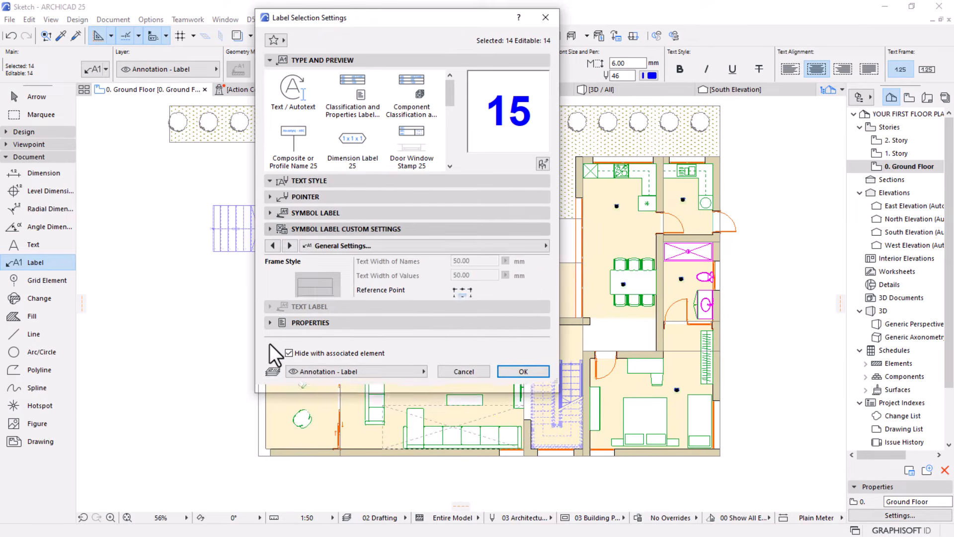
click(291, 245)
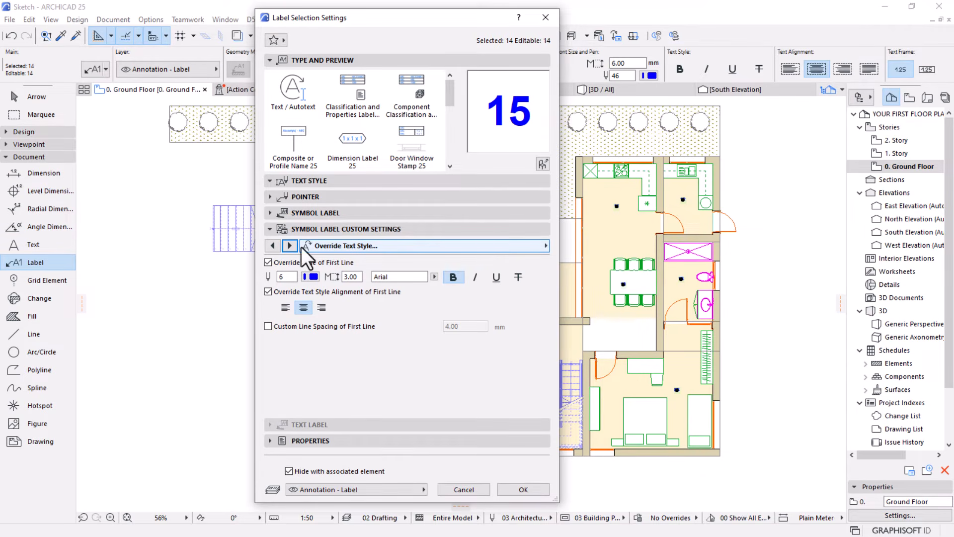
click(547, 250)
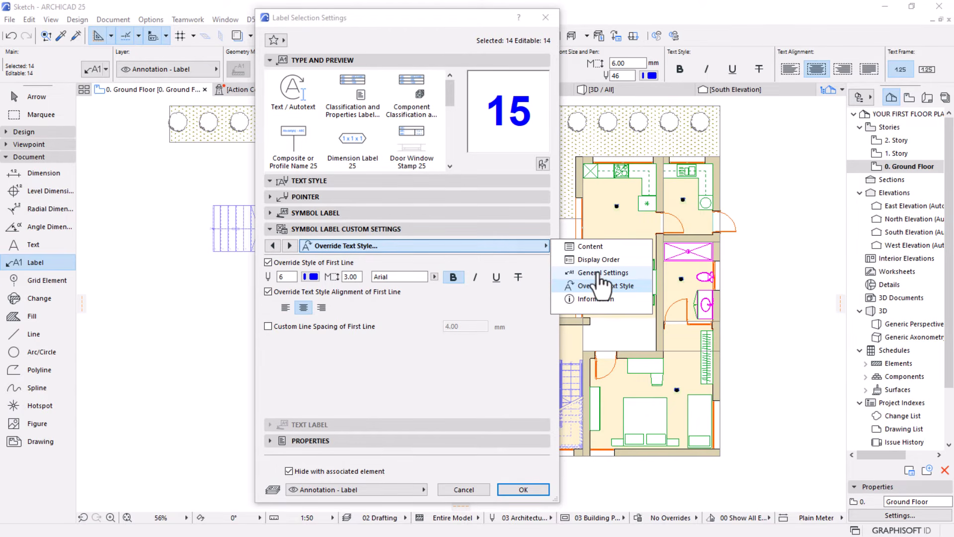
click(444, 364)
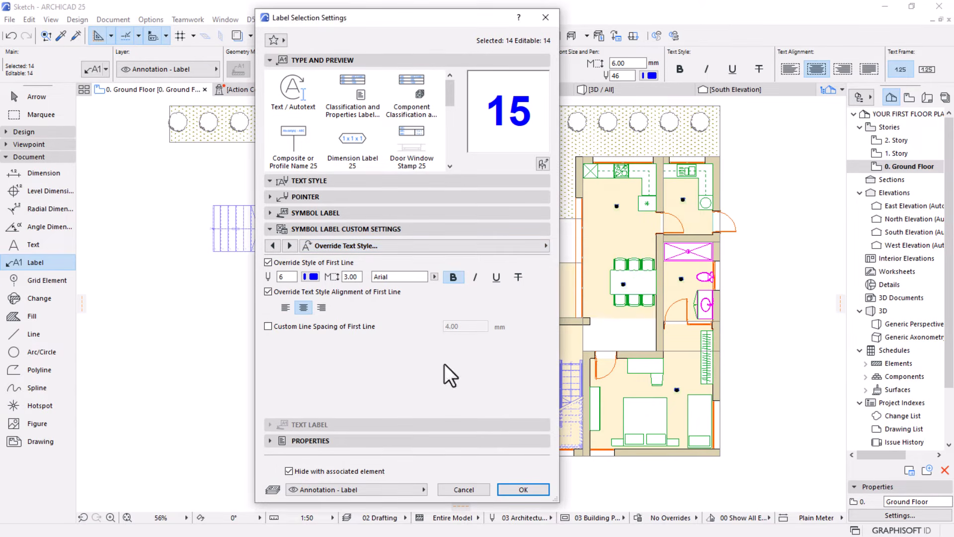
Try pen 12 for the first line of the zone labels and set the pen back to blue pen 6
double_click(287, 277)
text(12)
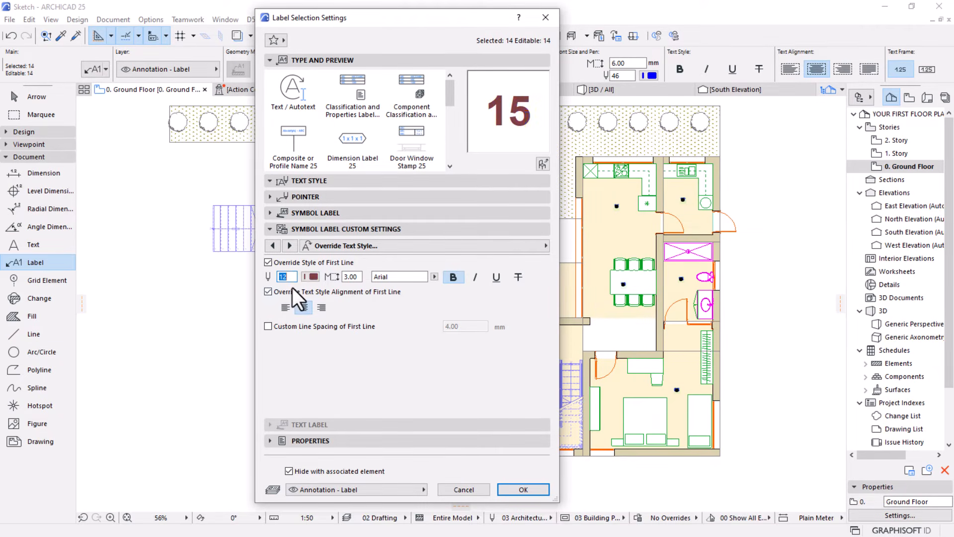
click(307, 276)
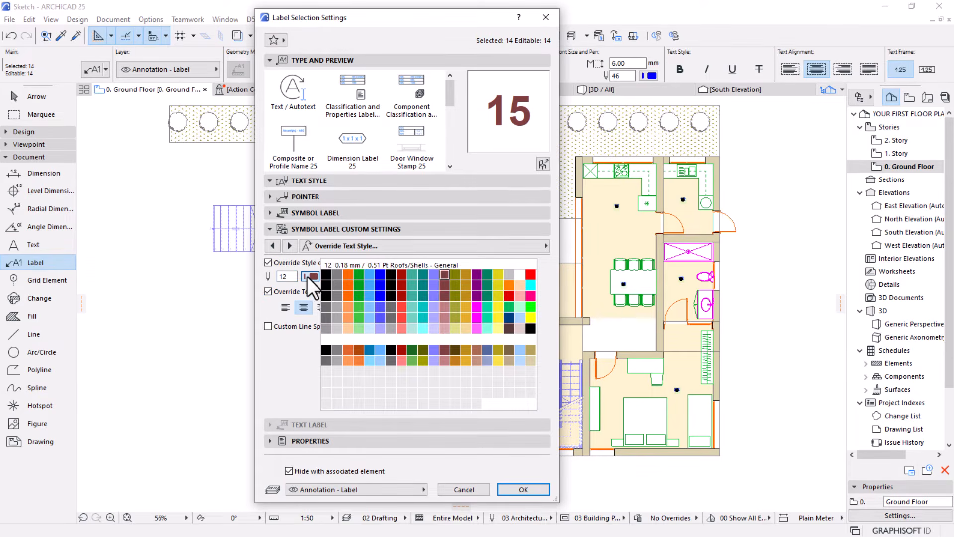
click(378, 274)
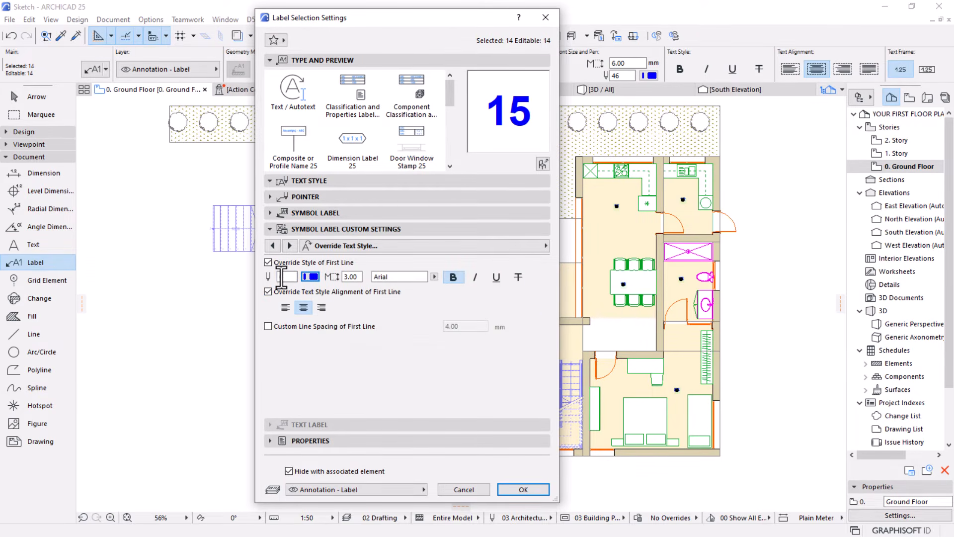
Set the first line's overridden text size to 6 mm, apply it to the selected zone labels, and deselect them
click(343, 276)
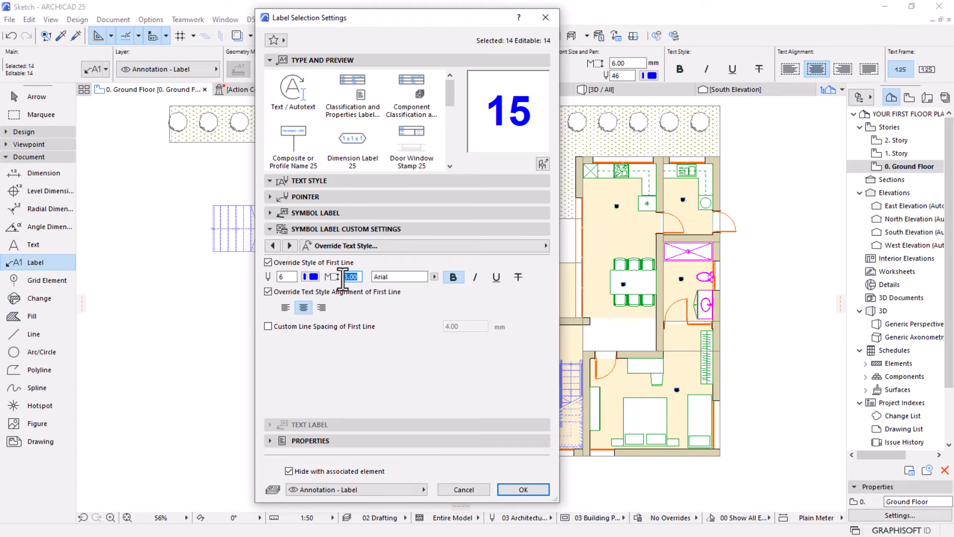
text(6)
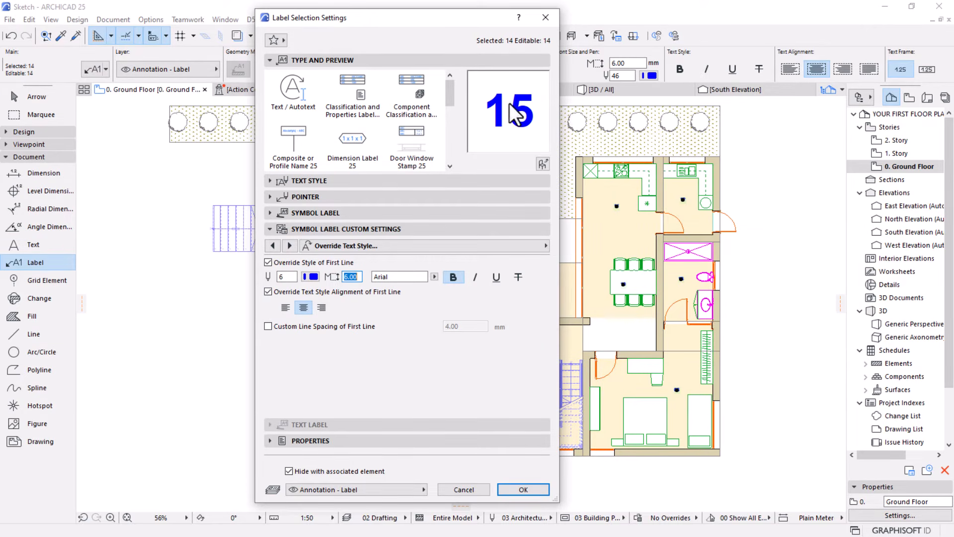
click(505, 487)
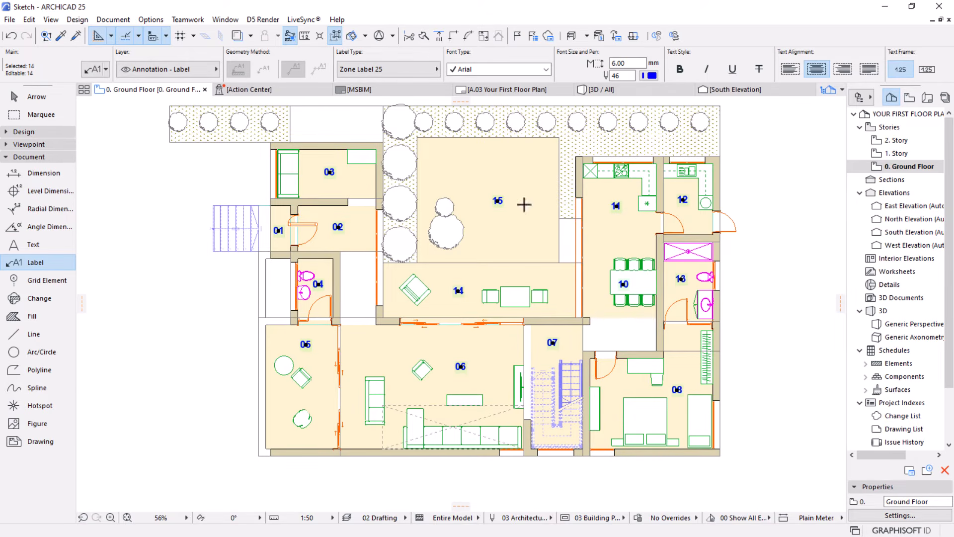
key(Escape)
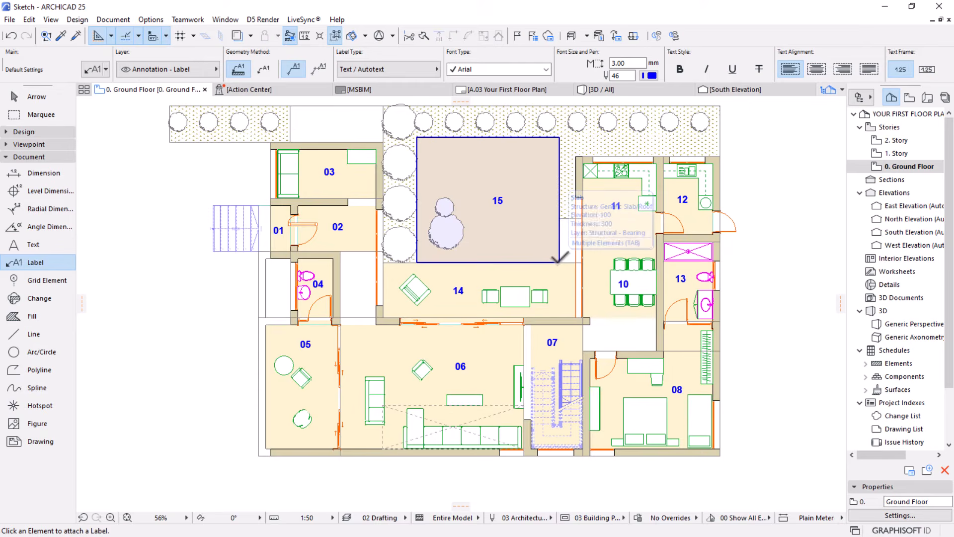
Select all zones on the ground floor with the Zone tool and open their selection settings
scroll(623, 298, down, 1)
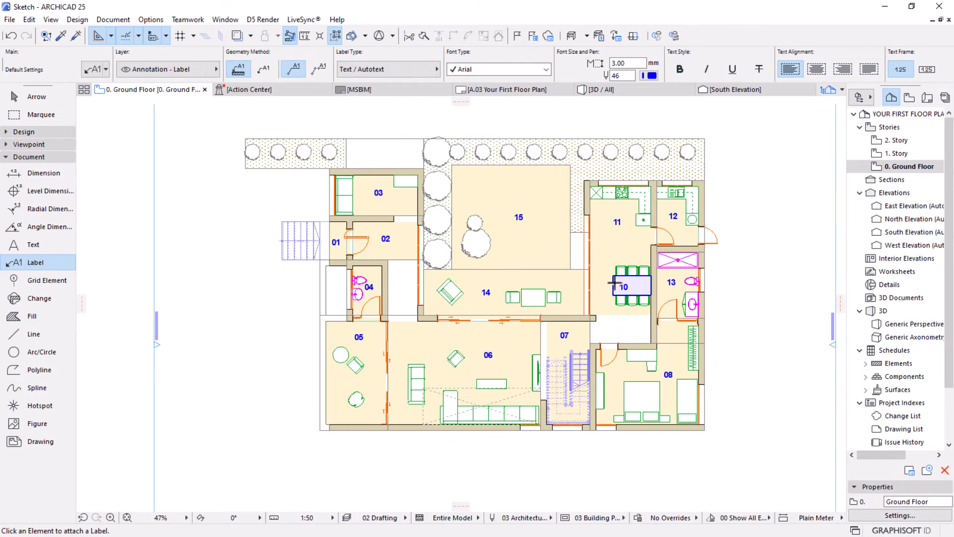
middle_drag(592, 282, 548, 280)
scroll(639, 221, up, 1)
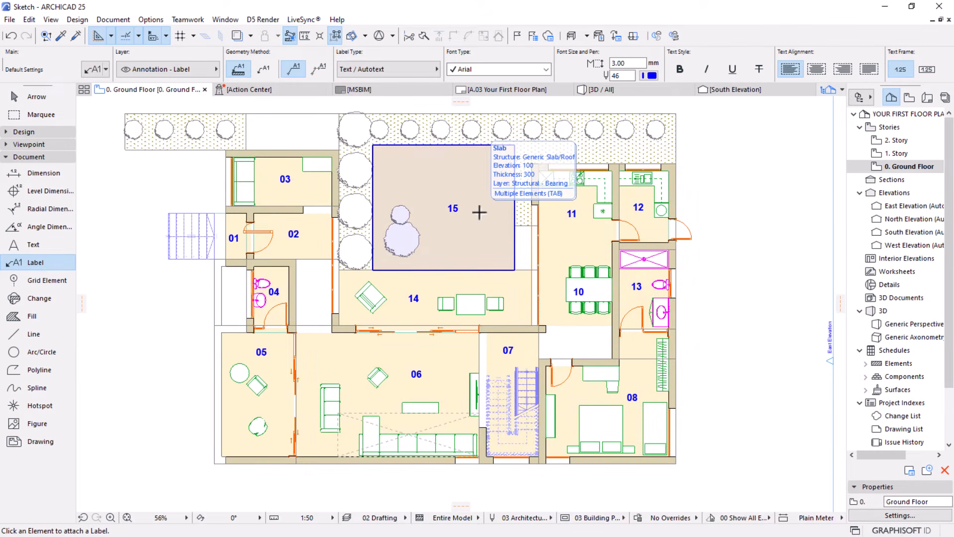
click(38, 132)
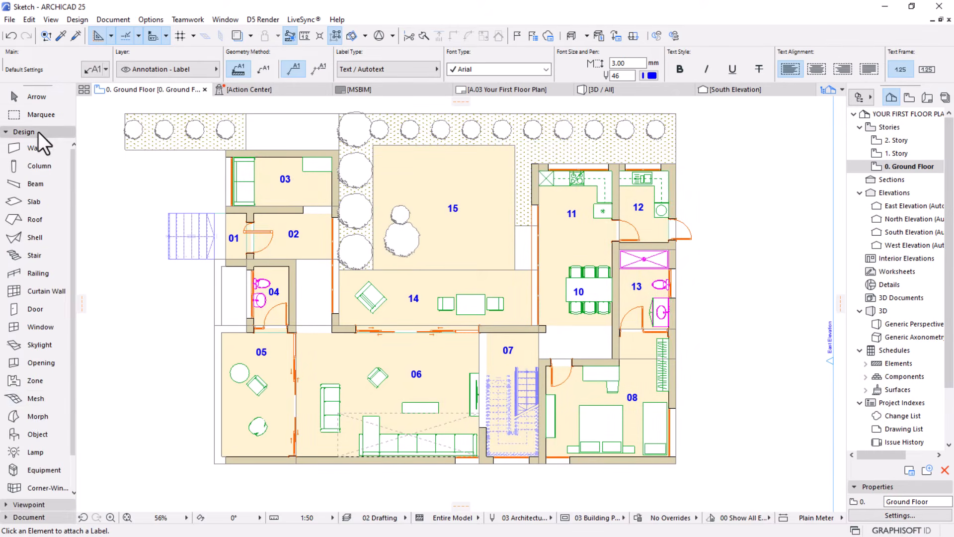
click(31, 381)
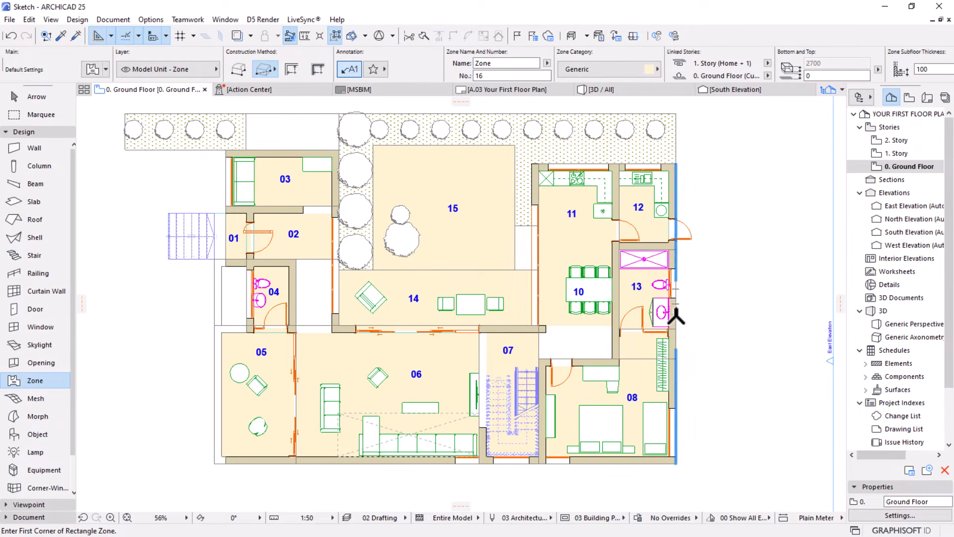
key(ctrl+a)
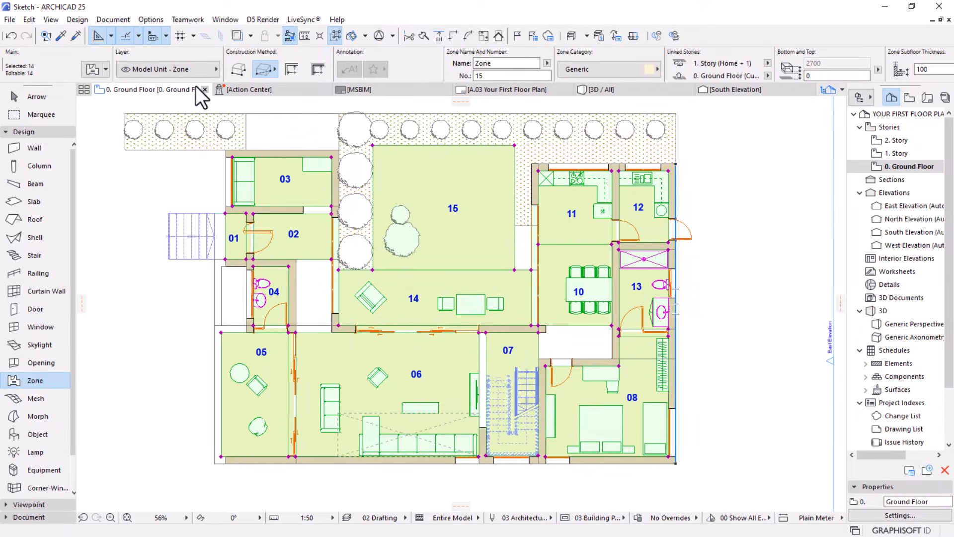
click(85, 73)
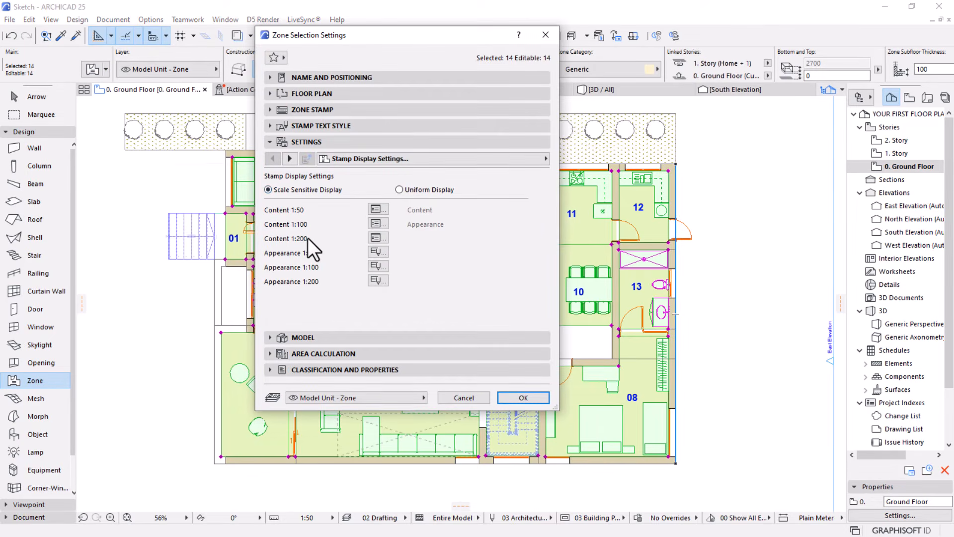
Override the floor plan fill of the selected zones with Air Space, apply the settings, and deselect the zones
click(272, 96)
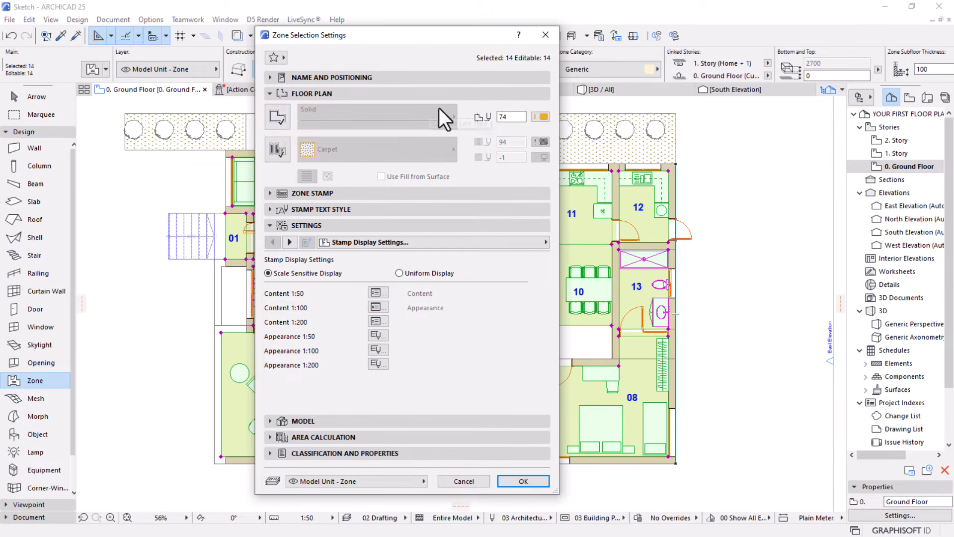
click(278, 150)
click(389, 152)
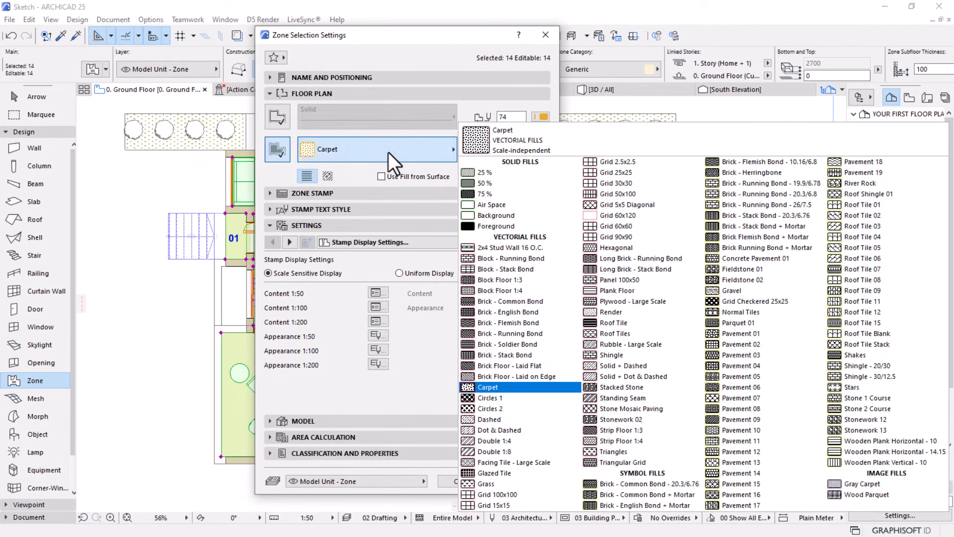
click(496, 207)
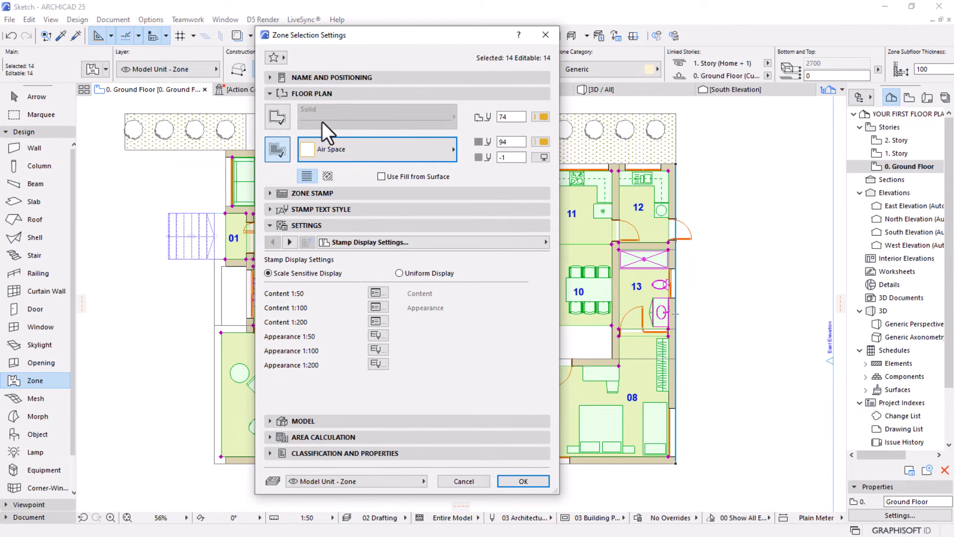
click(281, 122)
click(281, 121)
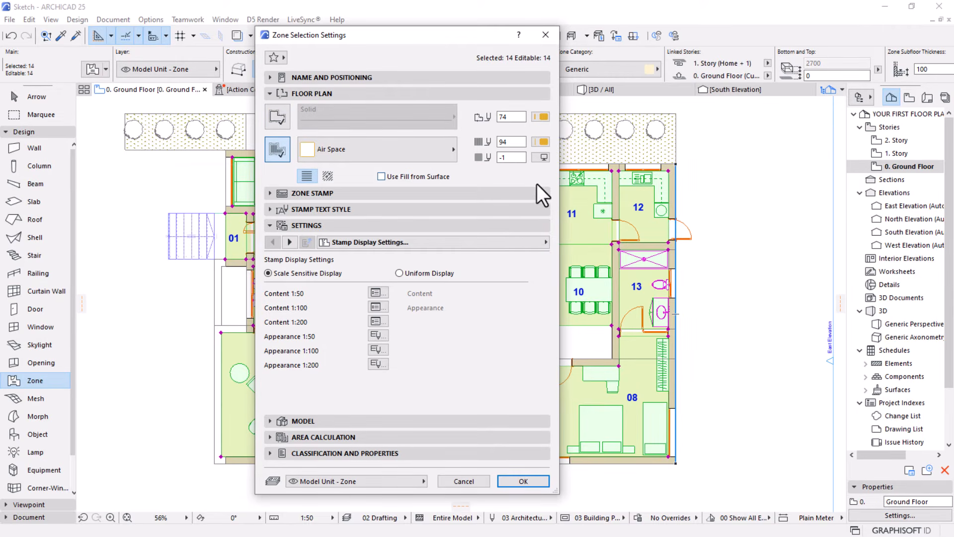
click(522, 481)
key(Escape)
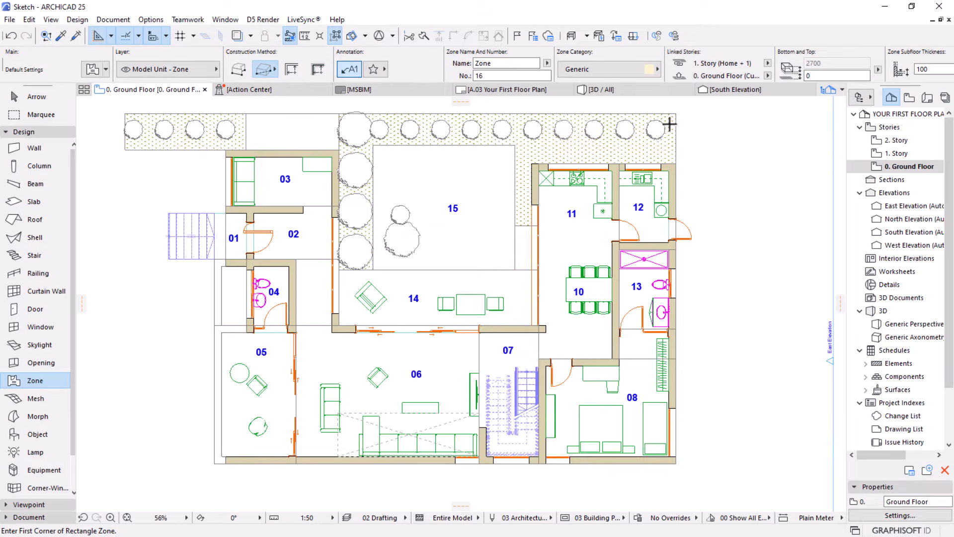
Select the floor slab by picking inside room 11, and clear the selection
scroll(670, 125, up, 4)
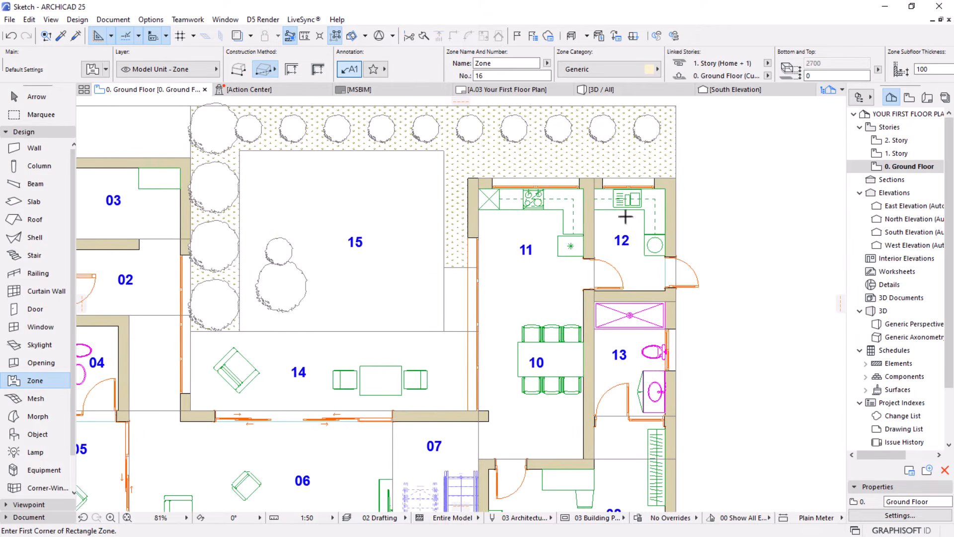
key(Escape)
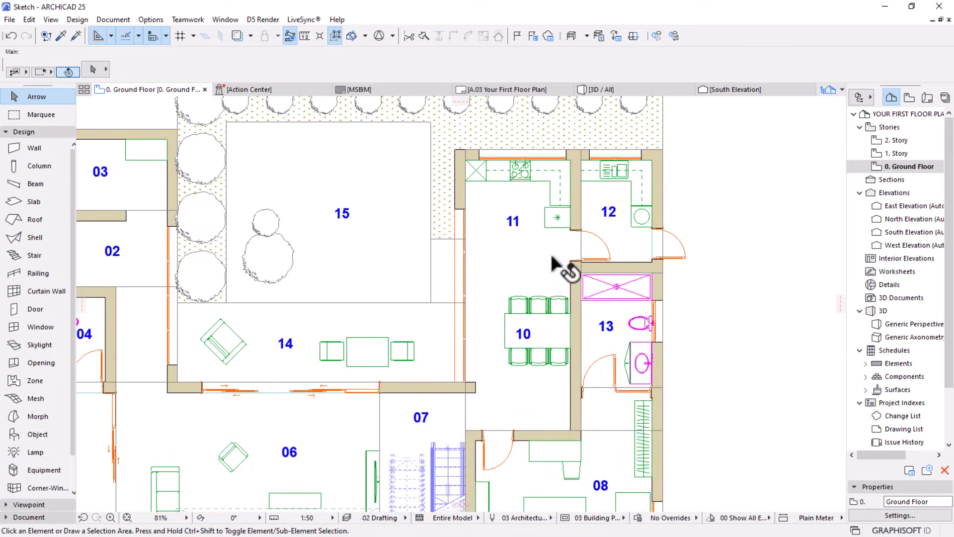
scroll(541, 241, up, 2)
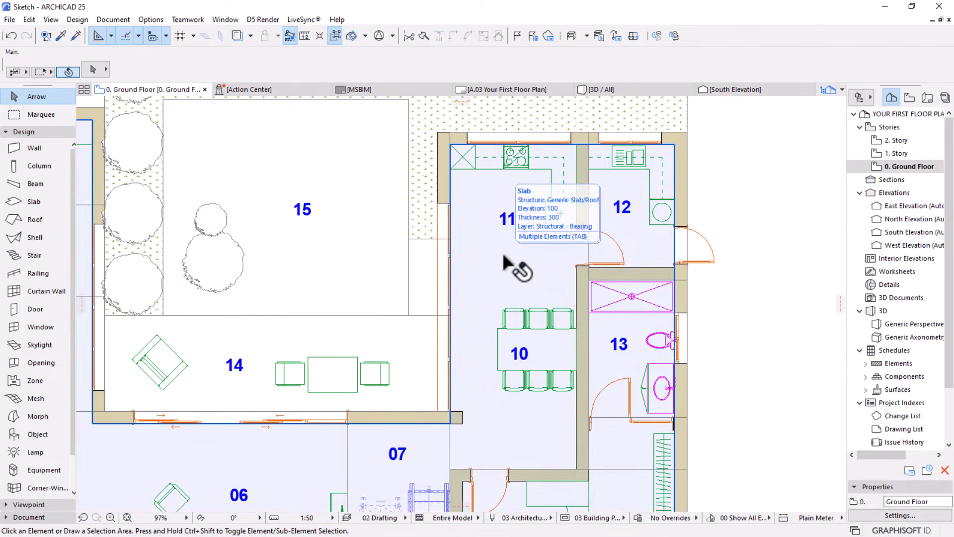
click(504, 258)
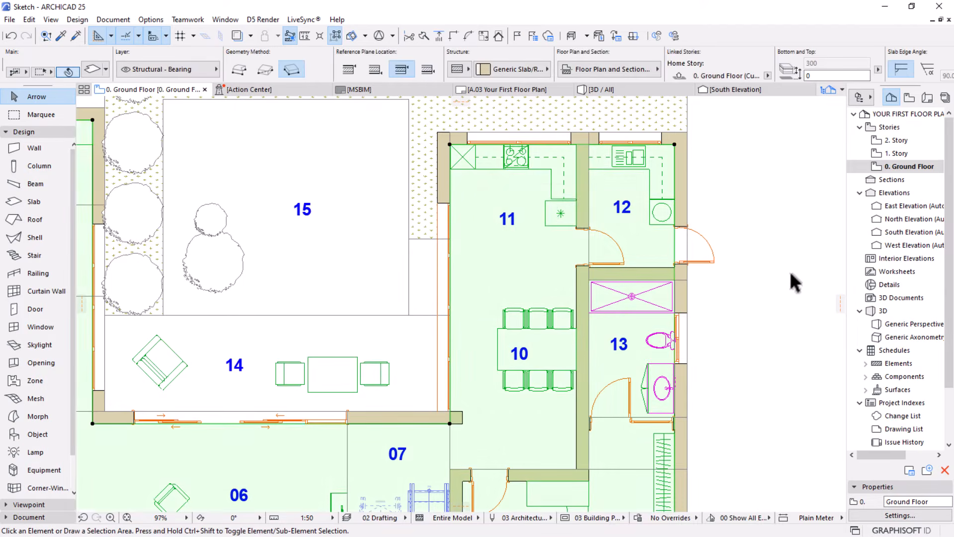
click(791, 273)
click(508, 256)
click(732, 320)
click(476, 253)
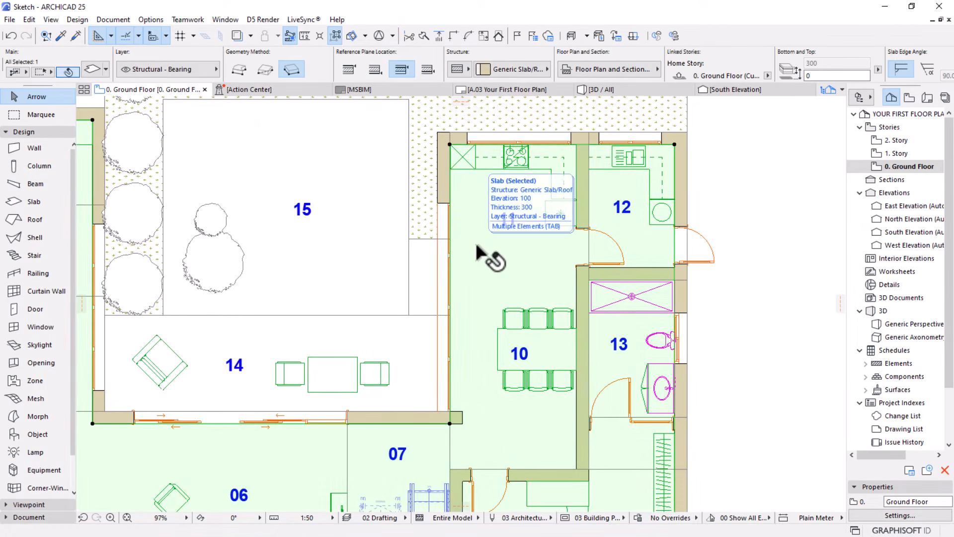
key(Escape)
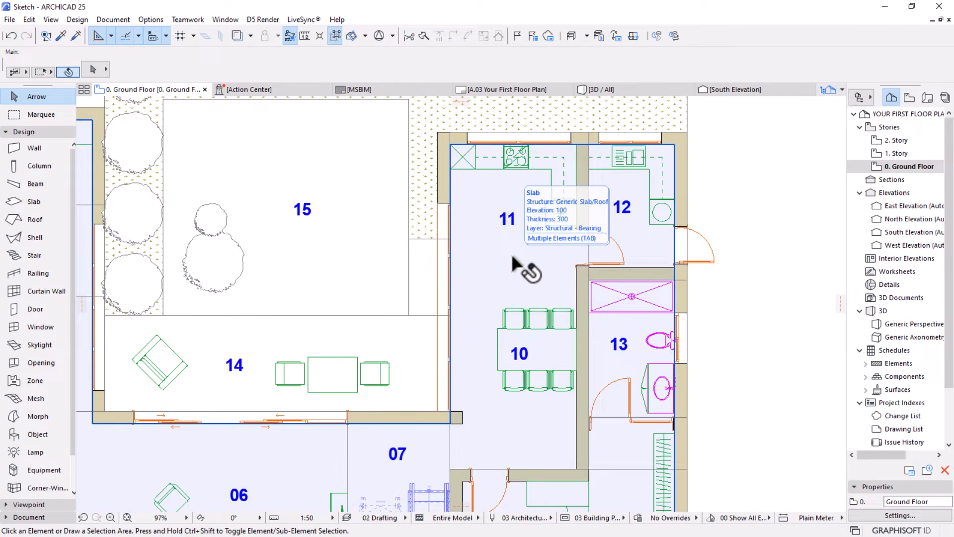
Cycle through the overlapping elements in room 11 until its zone is highlighted, and select that zone
key(Tab)
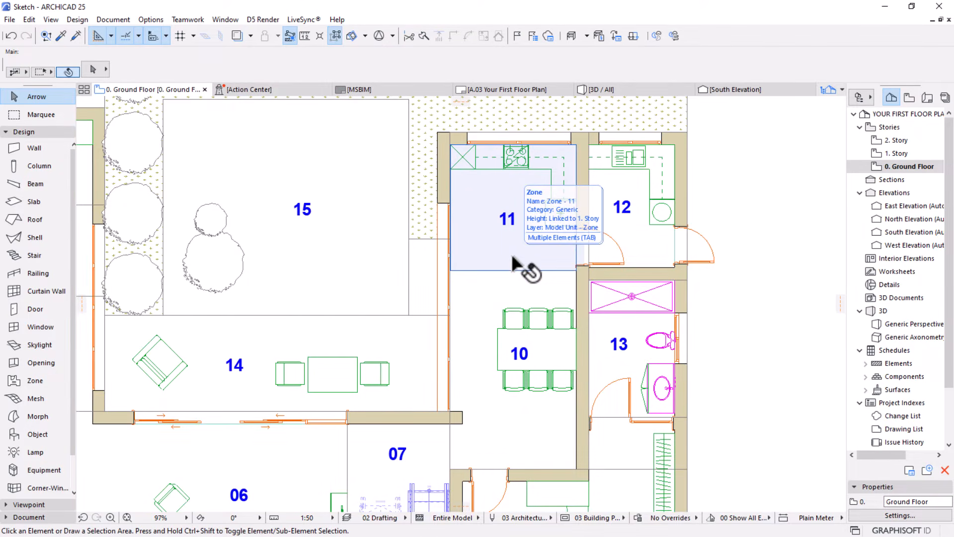
key(Tab)
key(Tab)
key(Tab)
key(Tab)
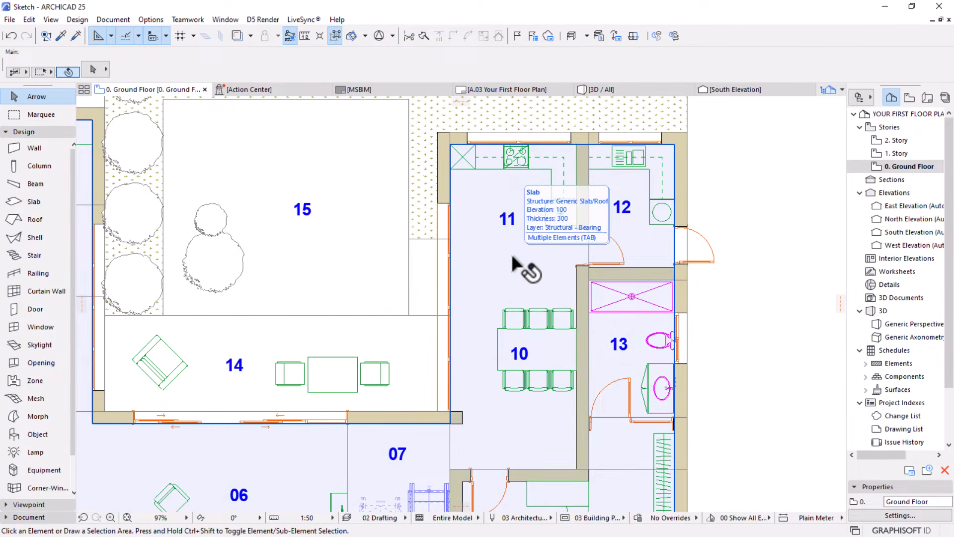
key(Tab)
key(Tab)
key(Tab)
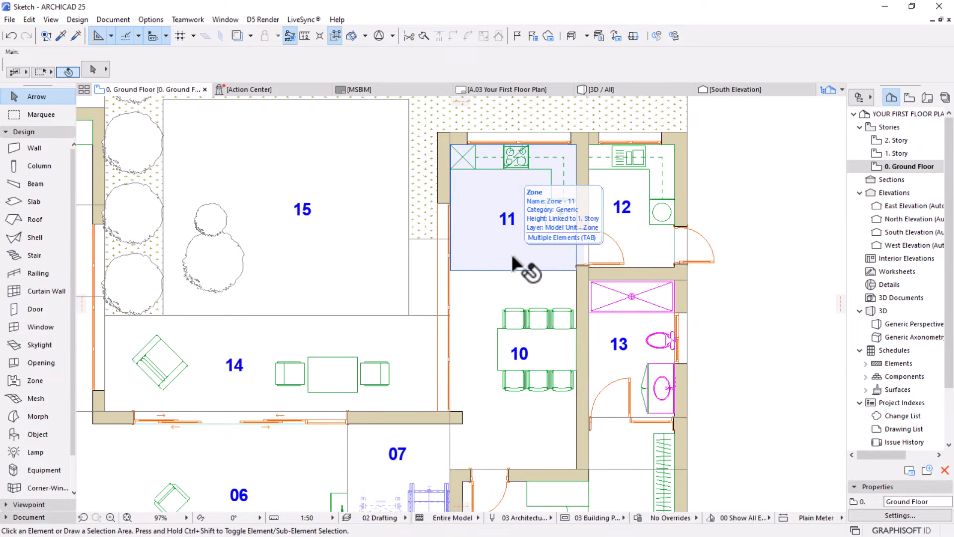
key(Tab)
key(Tab)
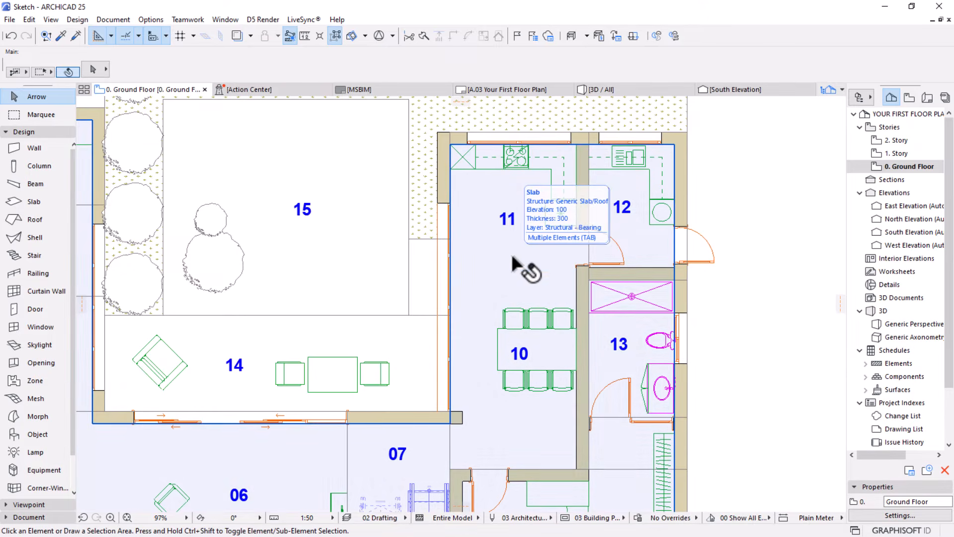
key(Tab)
key(Tab)
key(Tab)
key(Tab)
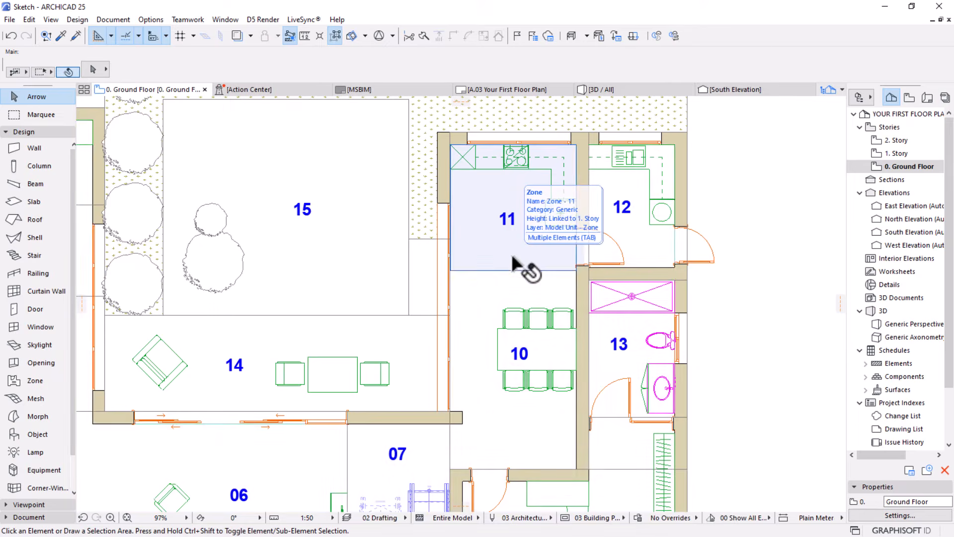
key(Tab)
key(Tab)
key(Tab)
click(513, 259)
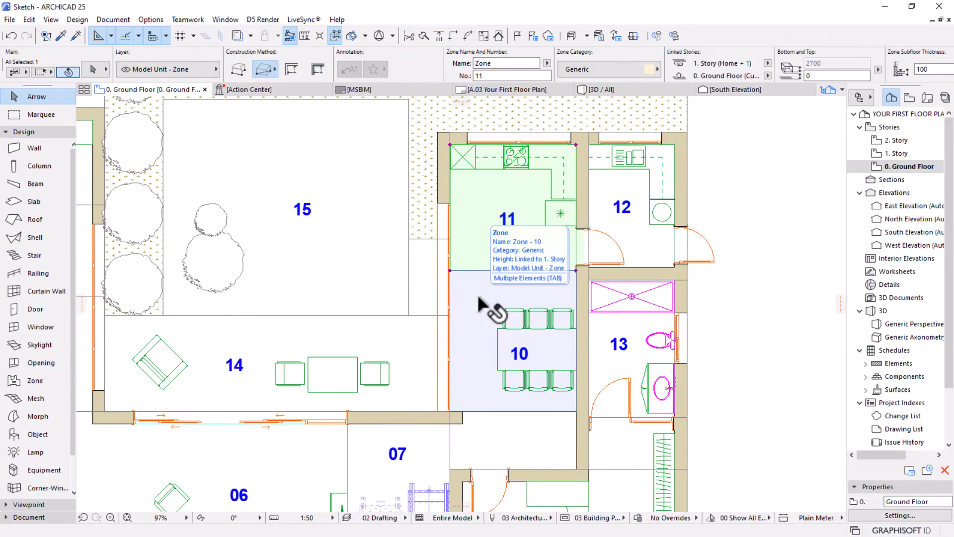
Add the zones of rooms 10, 12, 13 and 04 to the selection
shift+click(481, 304)
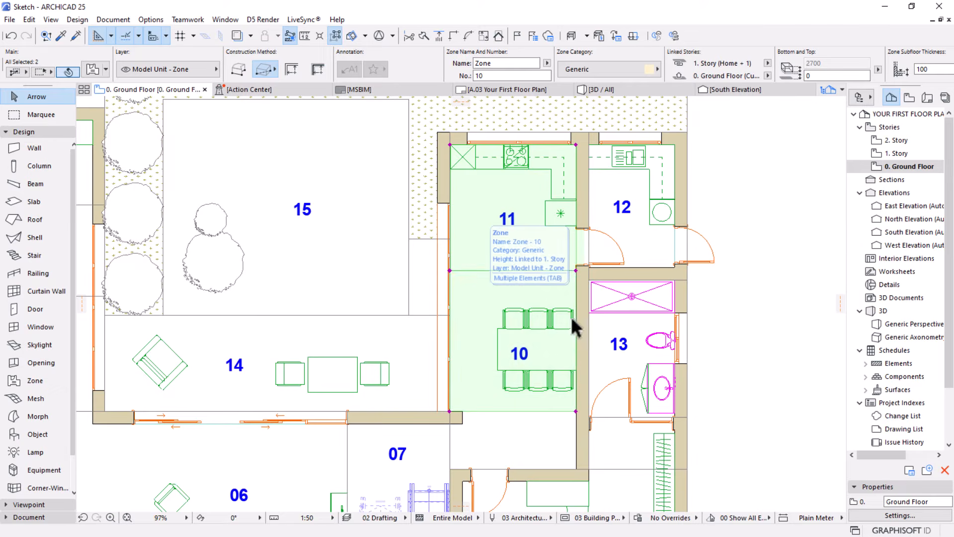
key(Tab)
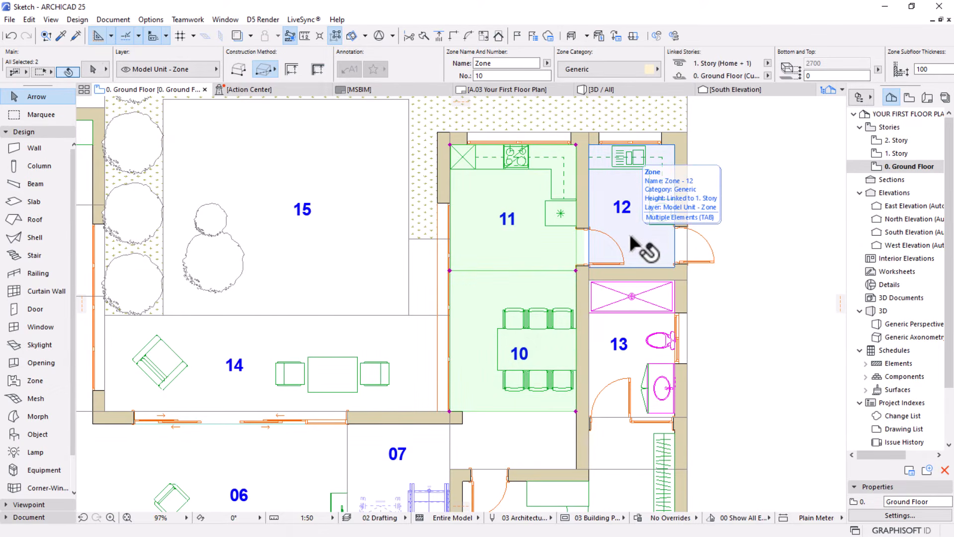
shift+click(641, 249)
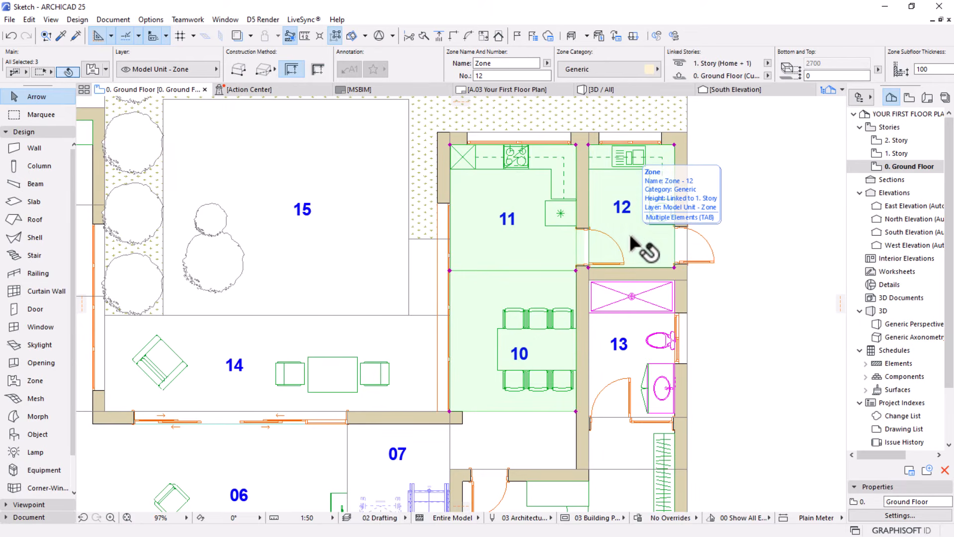
shift+click(616, 366)
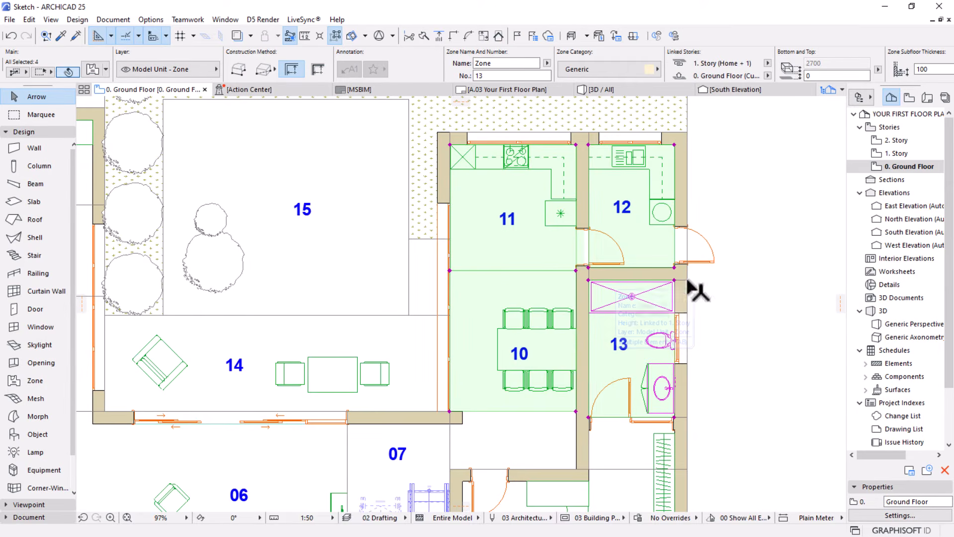
scroll(773, 233, down, 3)
scroll(457, 278, up, 5)
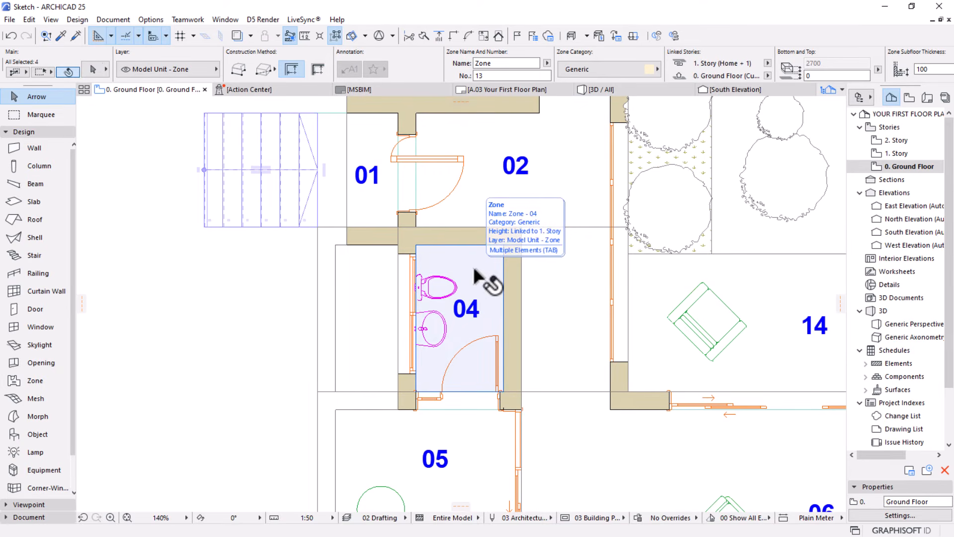
shift+click(475, 272)
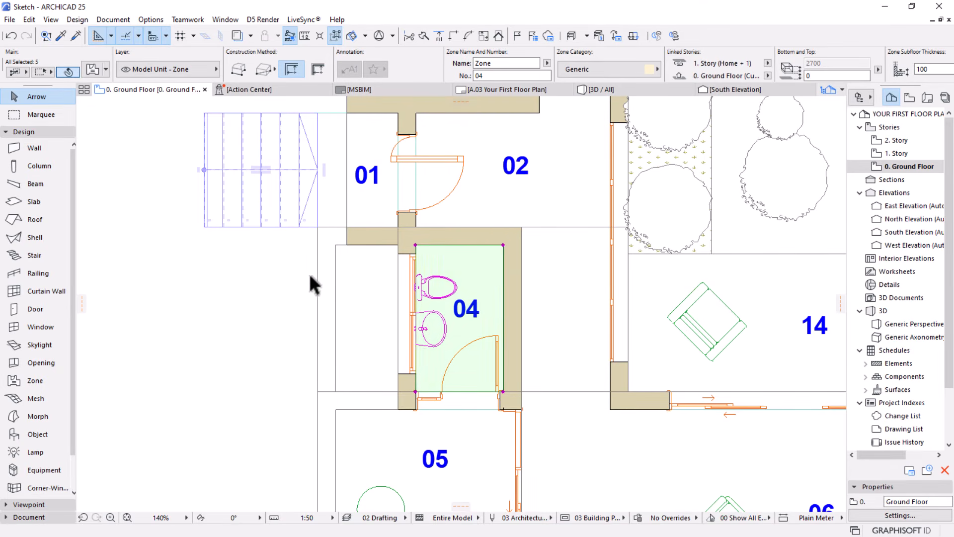
scroll(298, 276, down, 5)
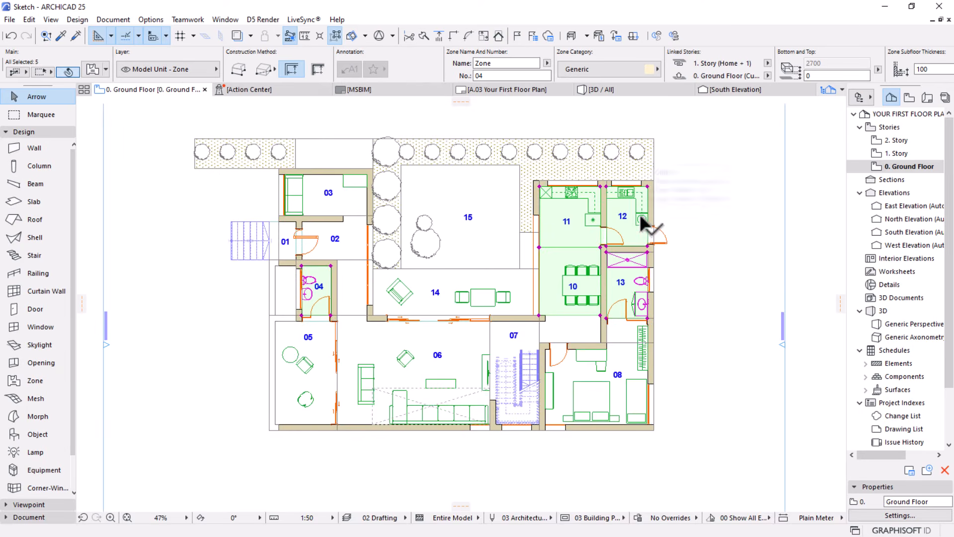
scroll(639, 214, up, 1)
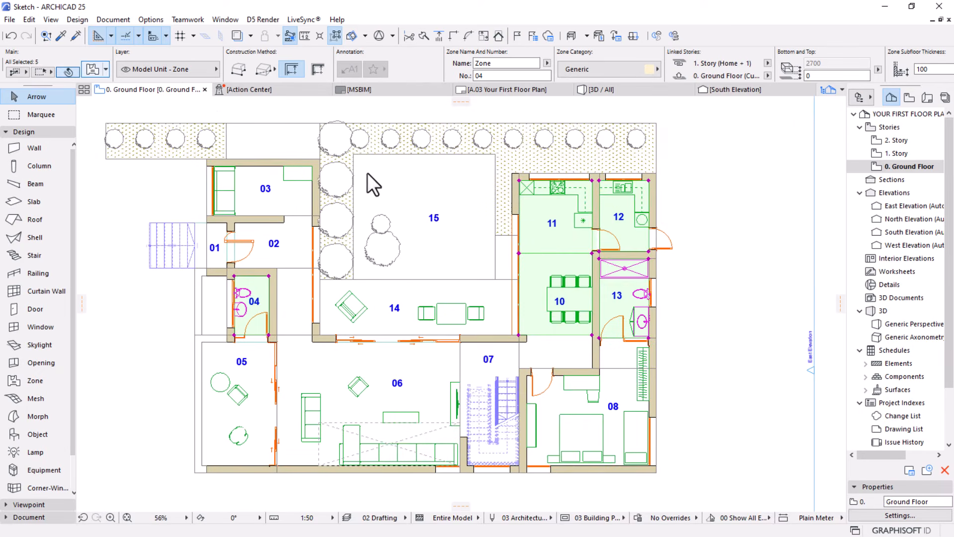
Set the floor plan fill of the selected zones to Grid 60x60 with fill pen 102, and apply the settings
key(ctrl+t)
click(343, 154)
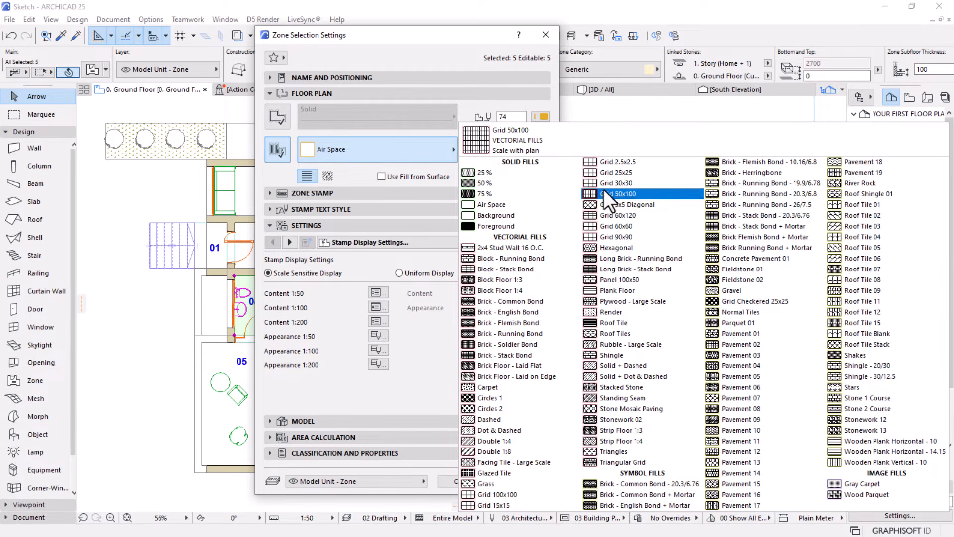
click(636, 226)
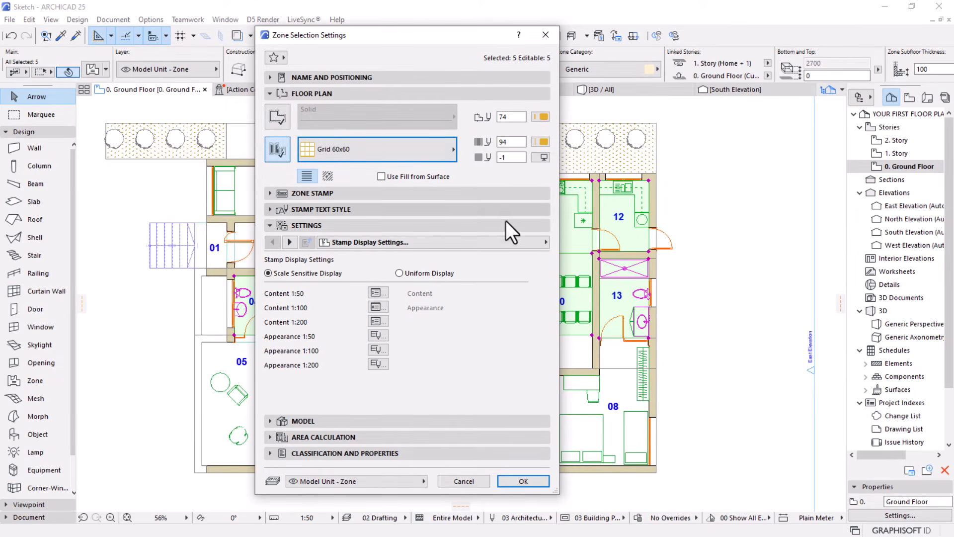
click(542, 141)
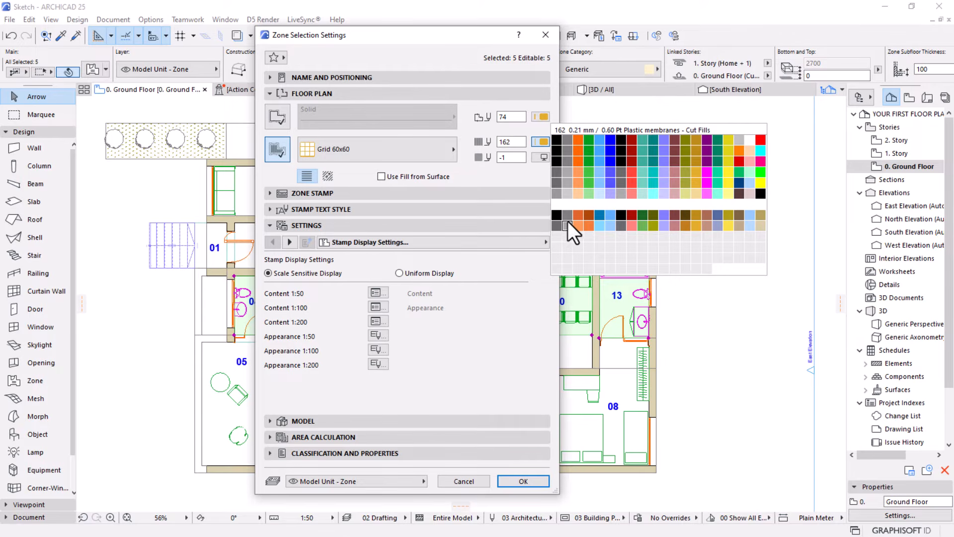
click(564, 191)
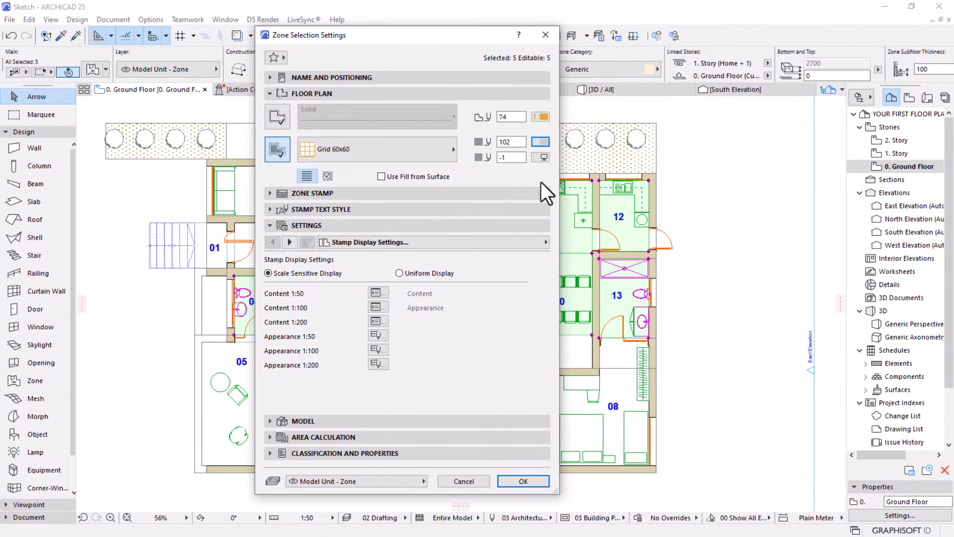
click(511, 481)
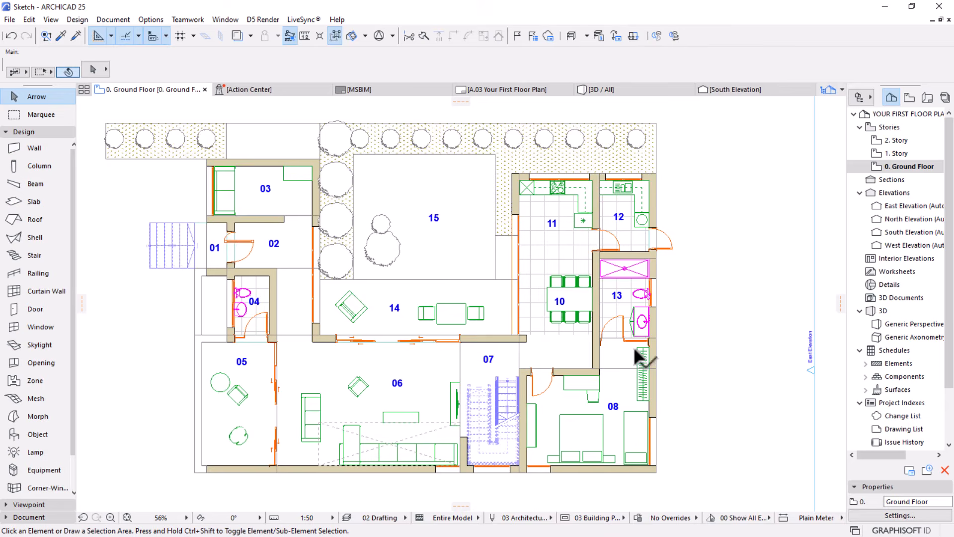
Try to add a solid contour line to the zone of room 10, and clear the selection
scroll(585, 344, up, 5)
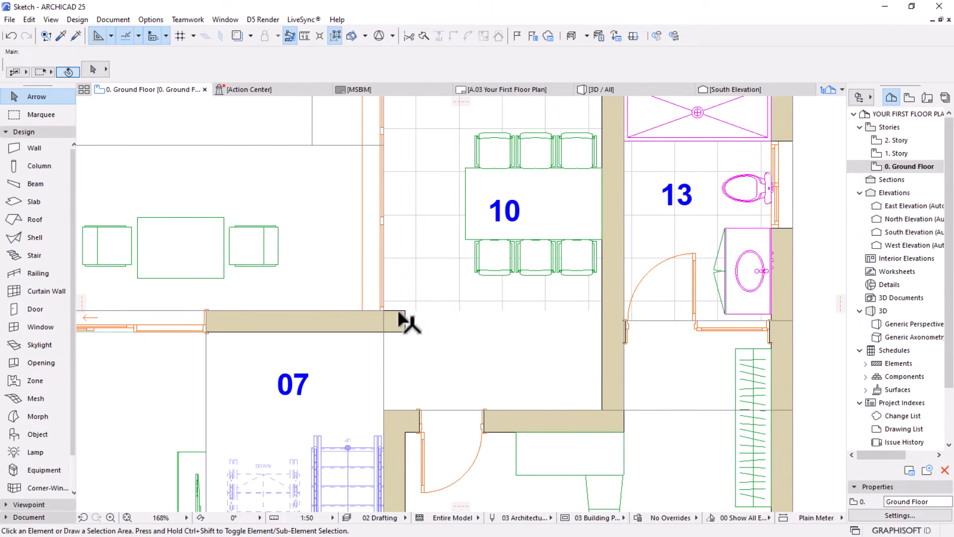
mouse_move(442, 292)
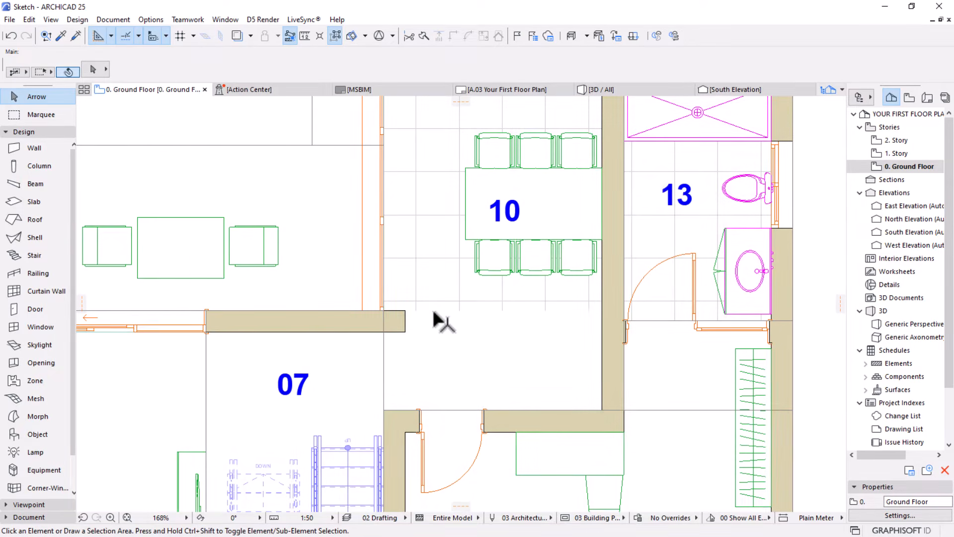
click(435, 306)
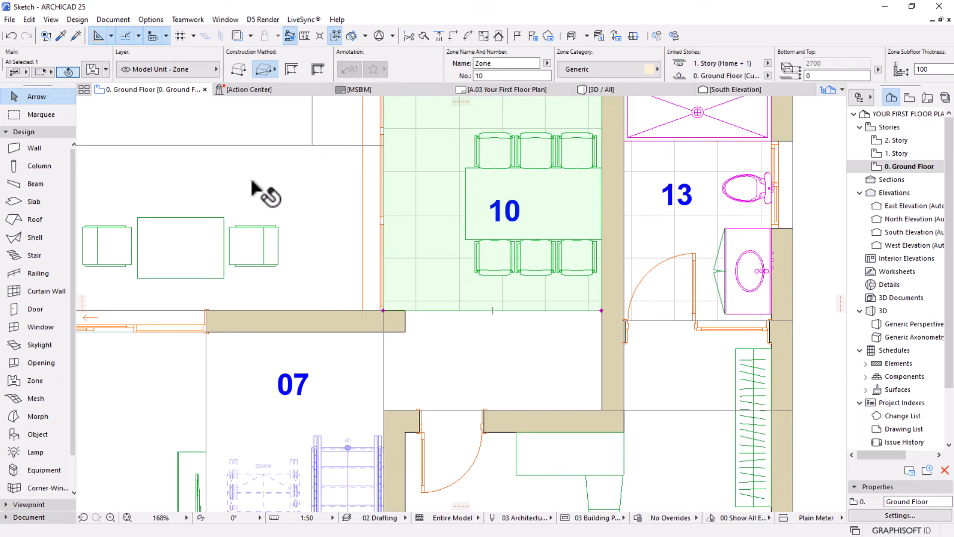
click(93, 70)
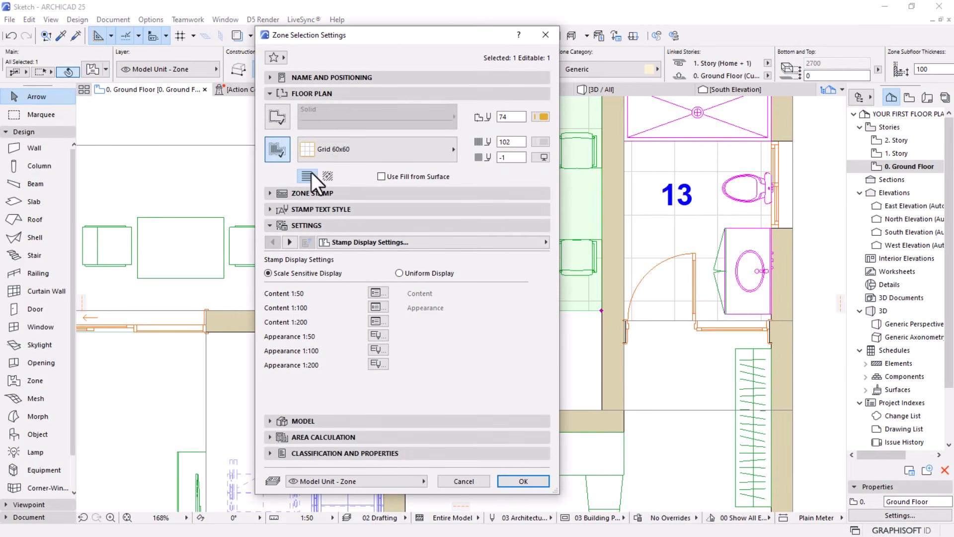
click(278, 117)
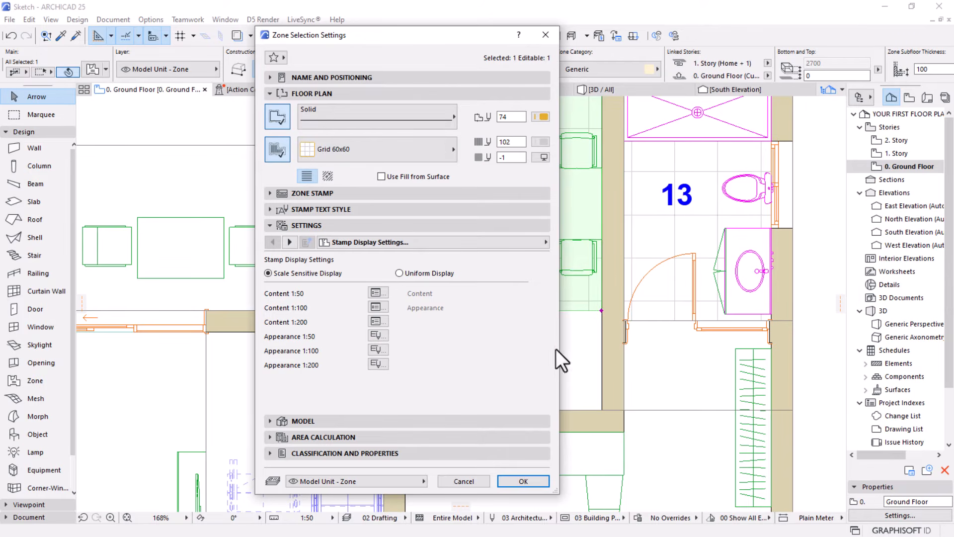
click(512, 480)
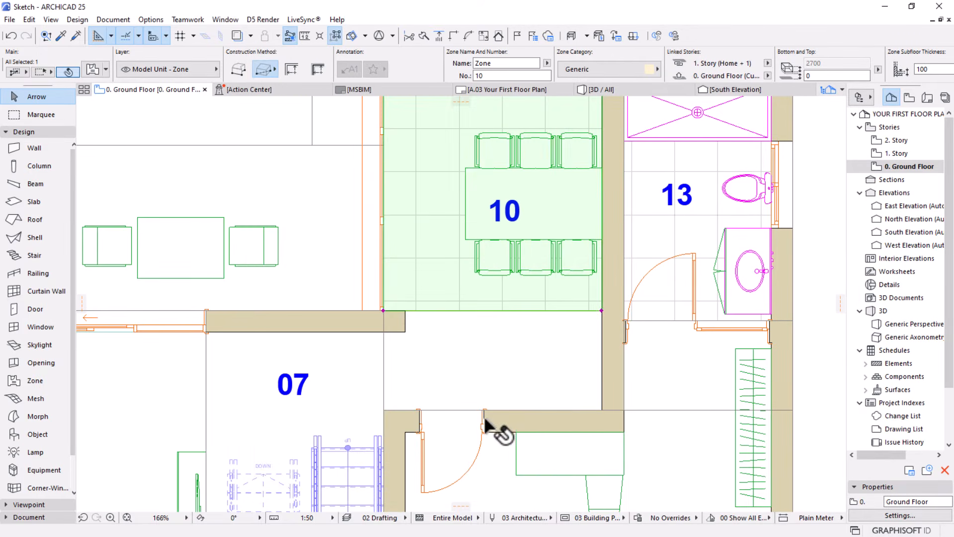
scroll(494, 426, down, 3)
scroll(500, 260, up, 2)
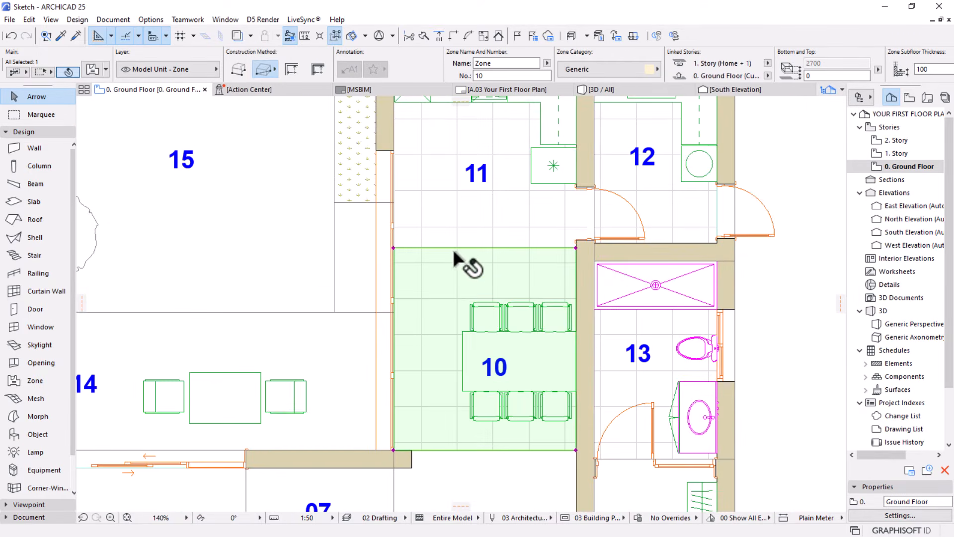
key(Escape)
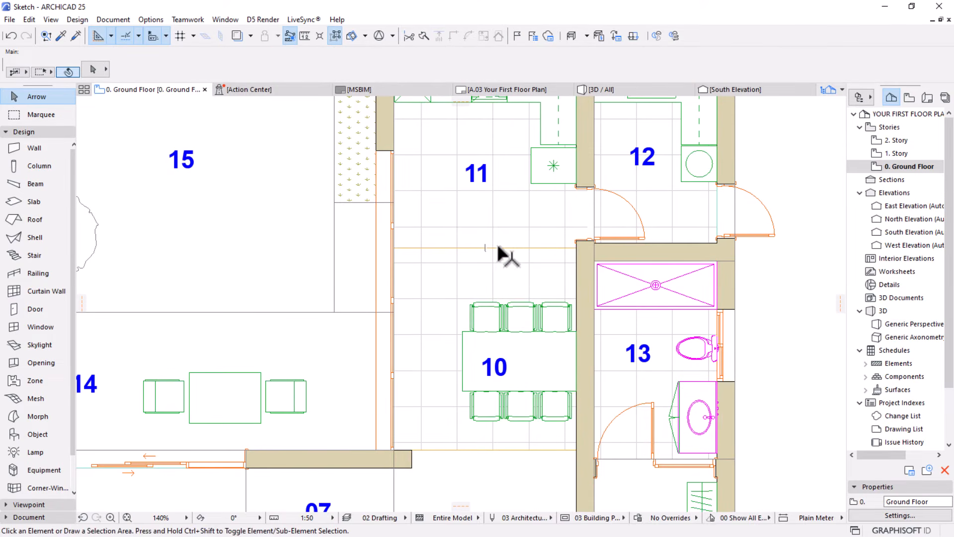
Undo the contour line change on the zone of room 10 and deselect the zone
click(453, 268)
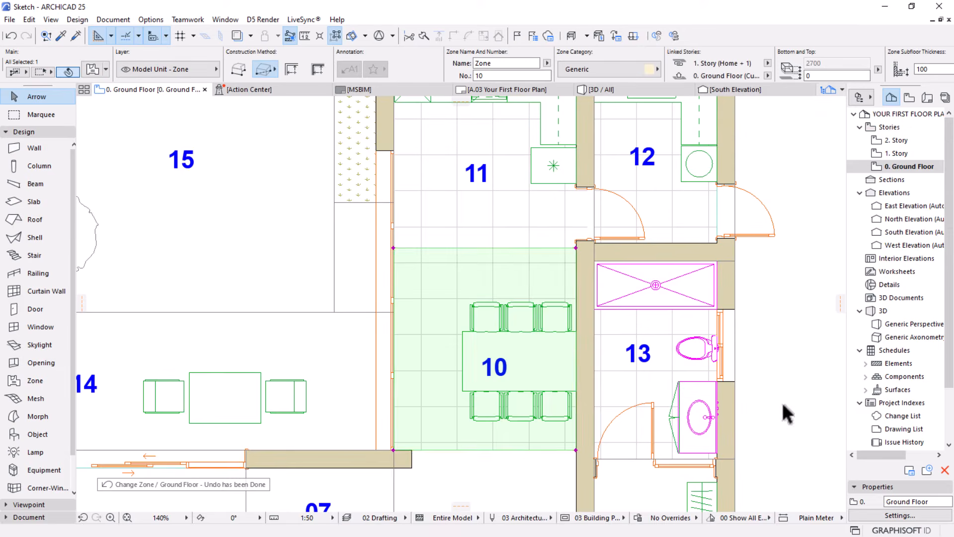
scroll(781, 401, down, 3)
key(Escape)
middle_drag(629, 369, 586, 309)
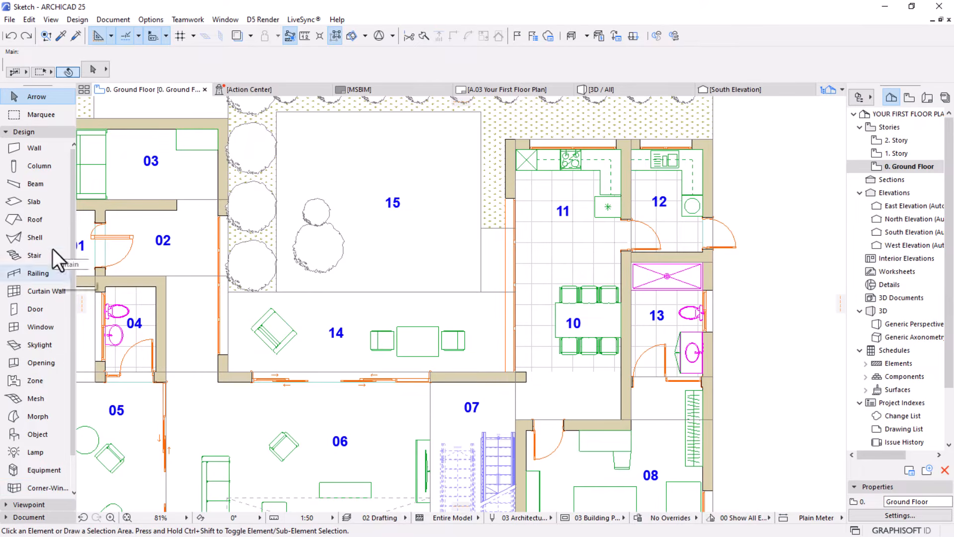
Draw a horizontal line about 2742 mm long with the Line tool, closing room 10's tiled floor from the wall-end corner to the opposite wall
click(30, 132)
click(29, 157)
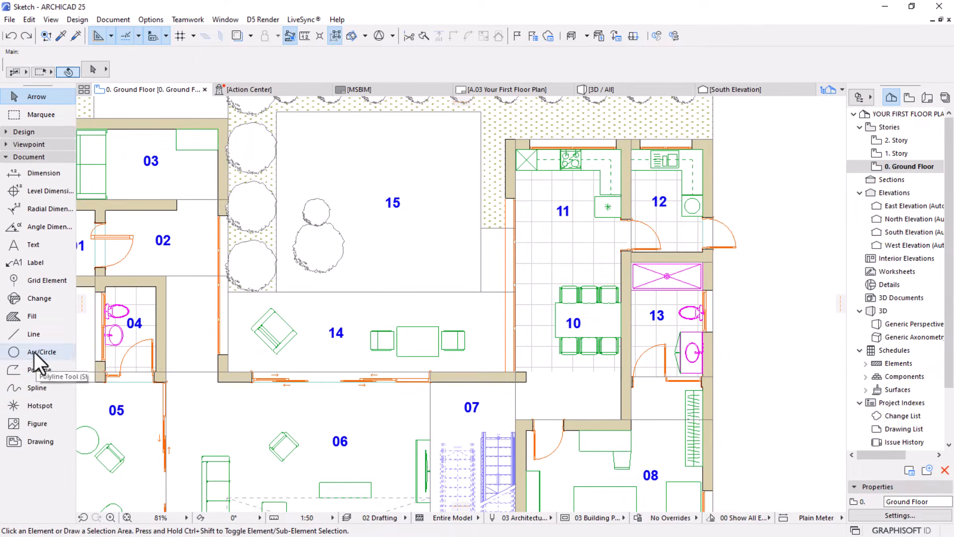
click(41, 335)
scroll(575, 378, up, 5)
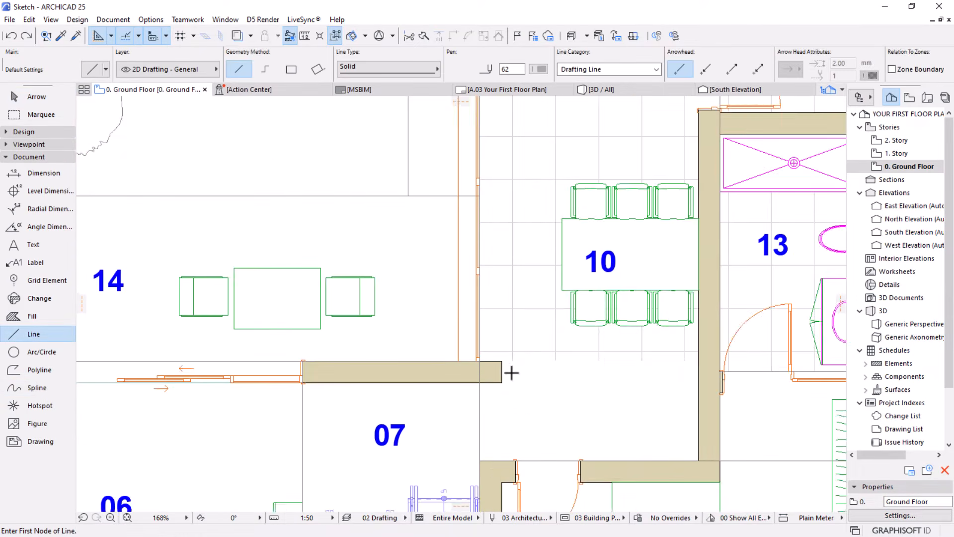
click(502, 361)
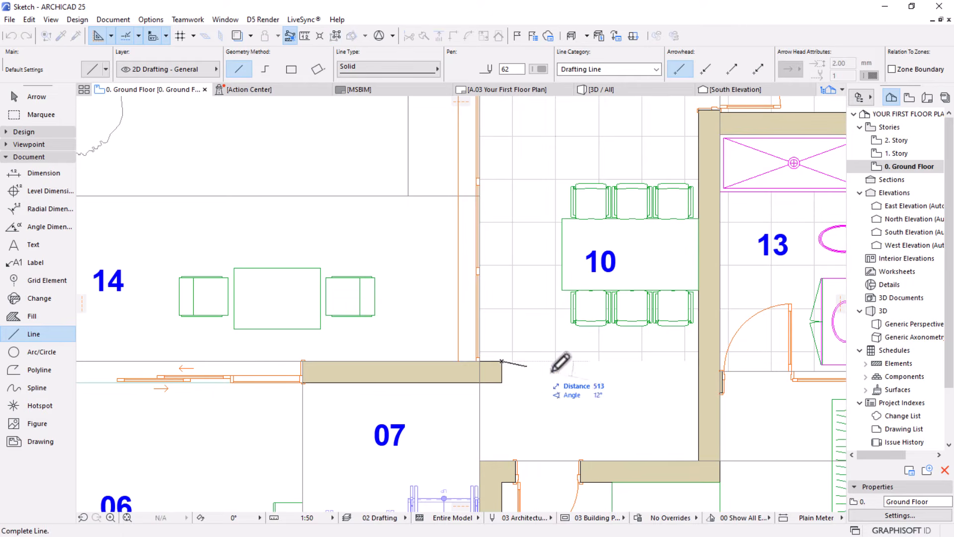
click(699, 361)
scroll(558, 316, down, 5)
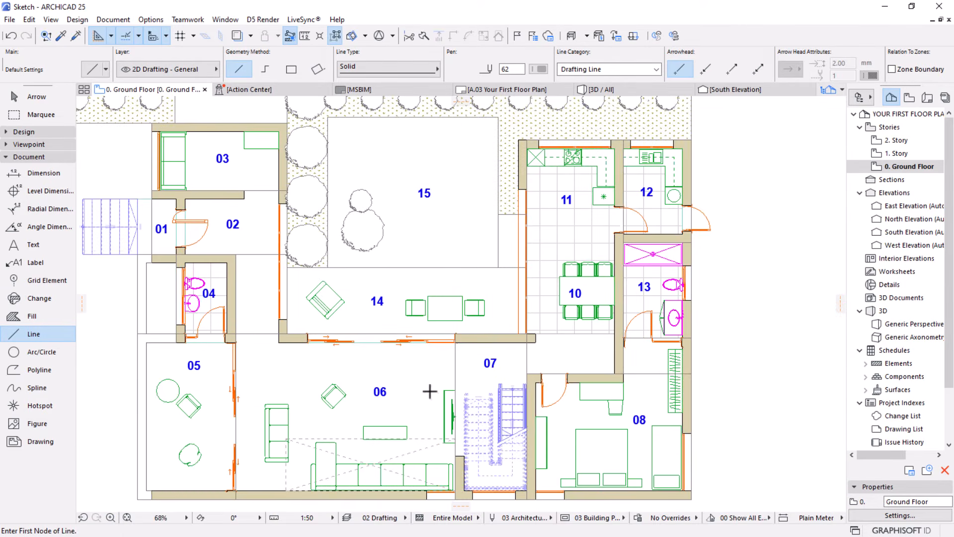
scroll(431, 391, down, 3)
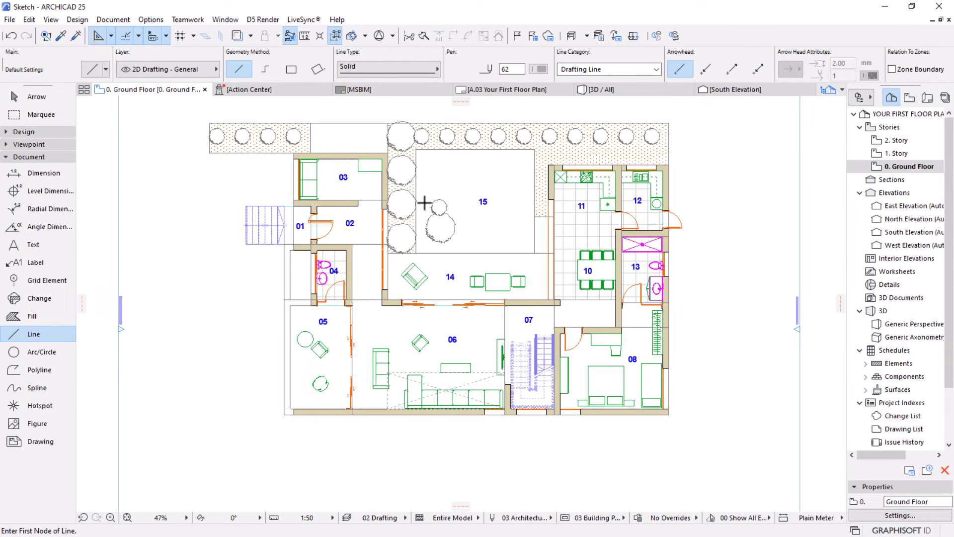
scroll(466, 255, up, 2)
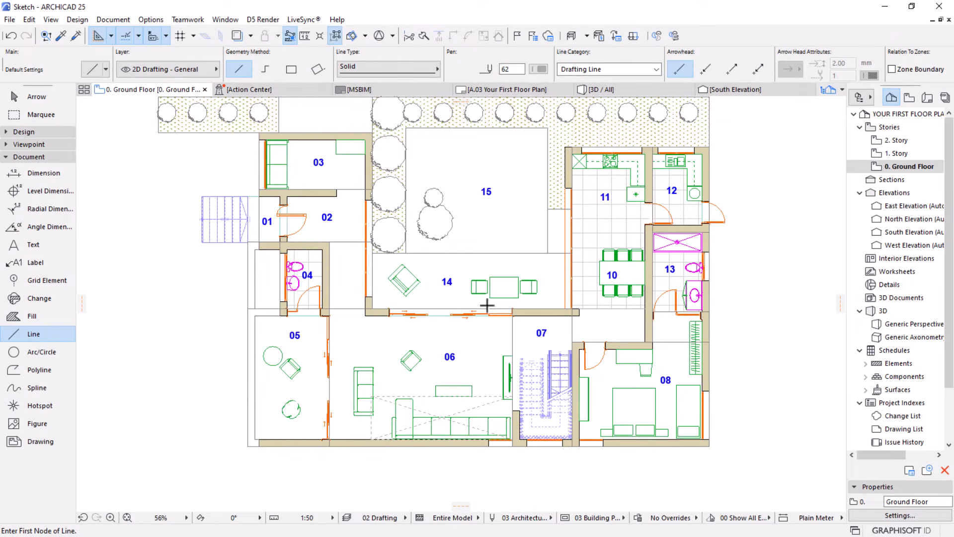
Select all doors on the ground floor, add labels to the selected elements, and clear the selection
middle_drag(459, 314, 473, 336)
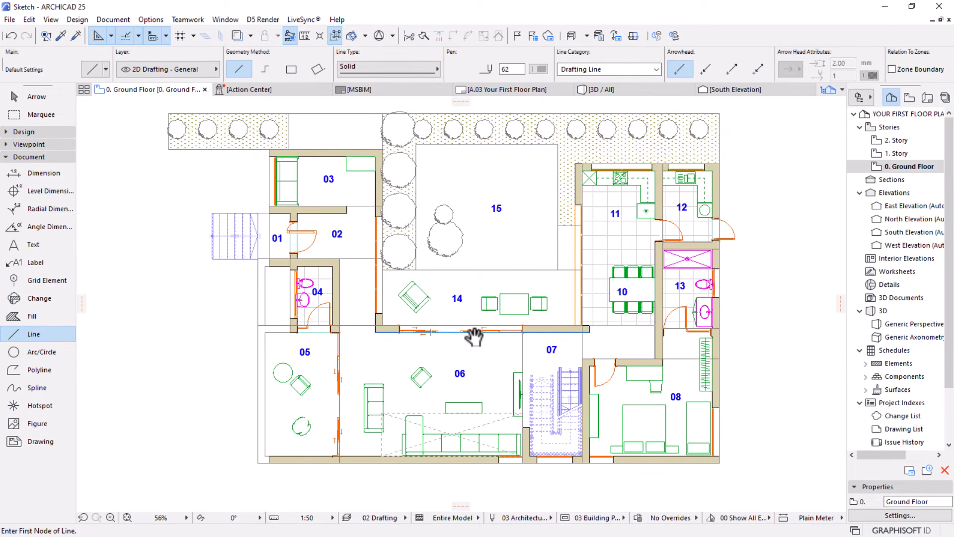
key(Escape)
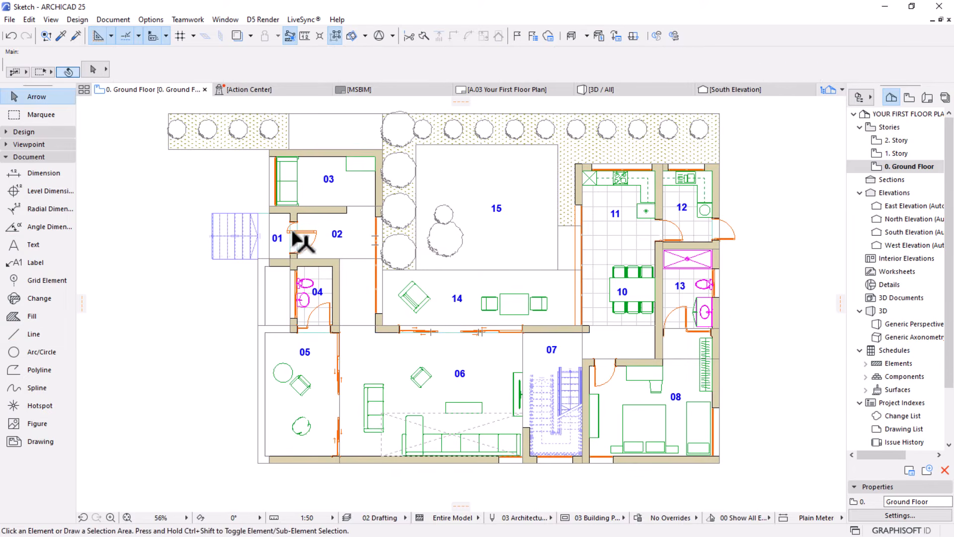
click(20, 158)
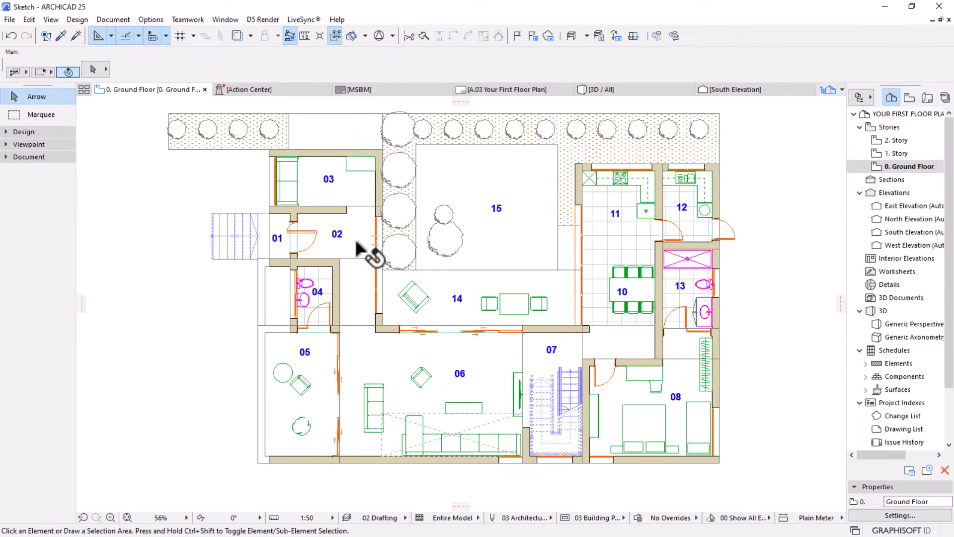
click(19, 132)
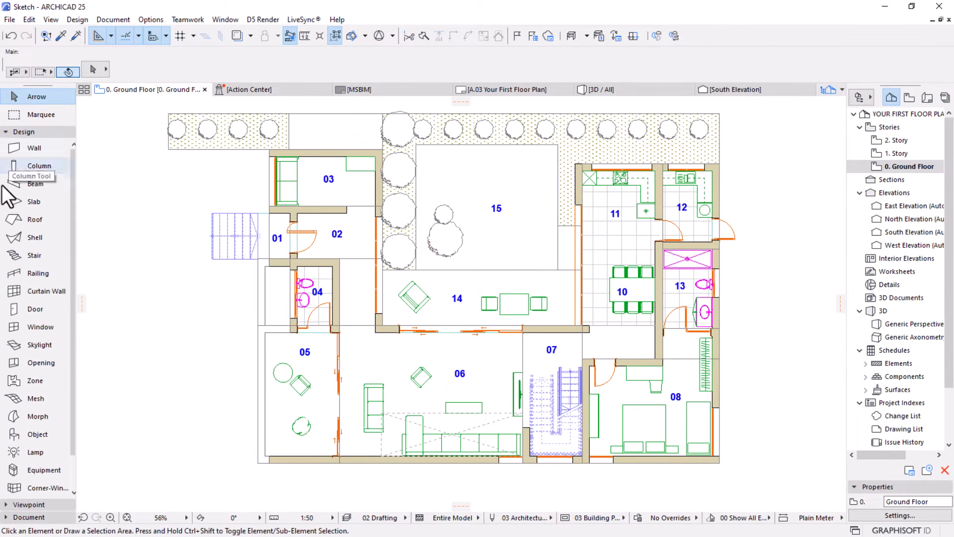
click(23, 310)
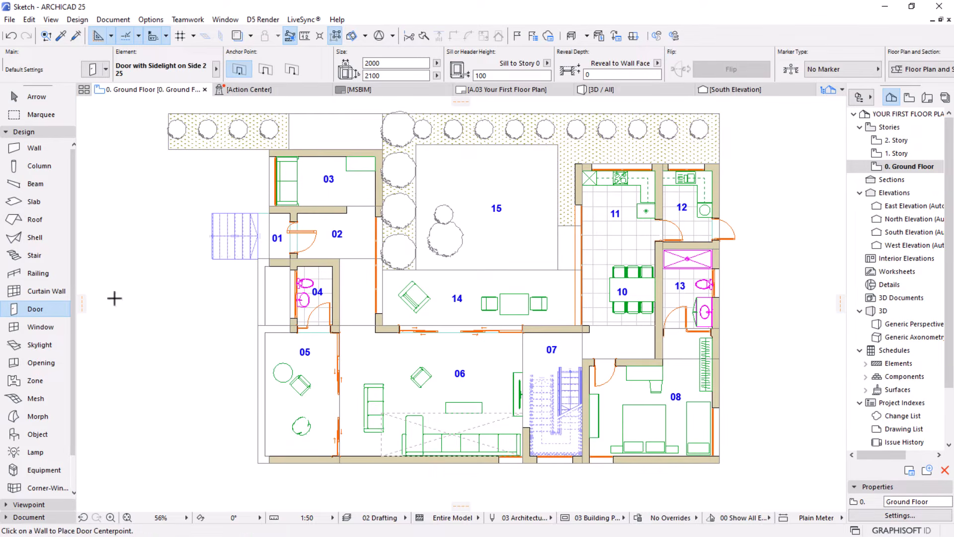
key(ctrl+a)
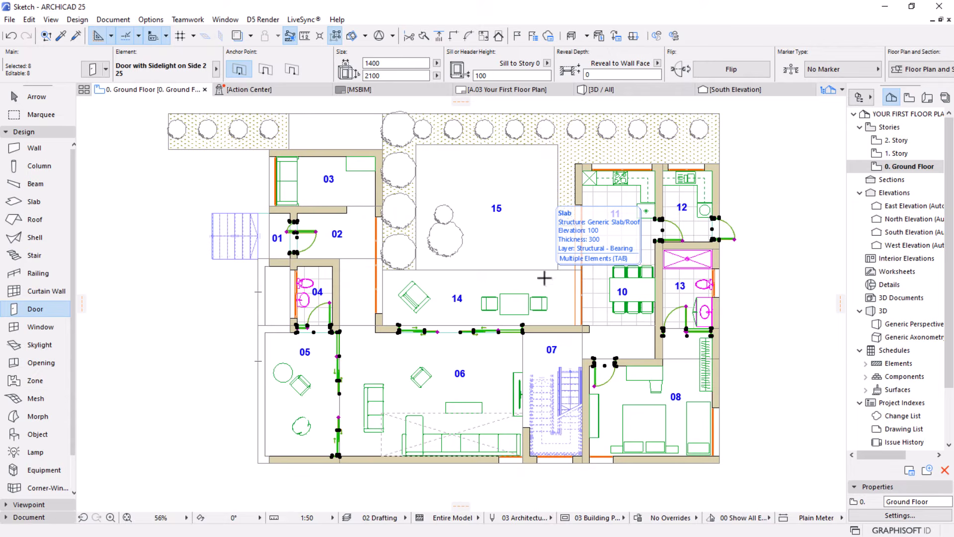
click(106, 19)
mouse_move(105, 37)
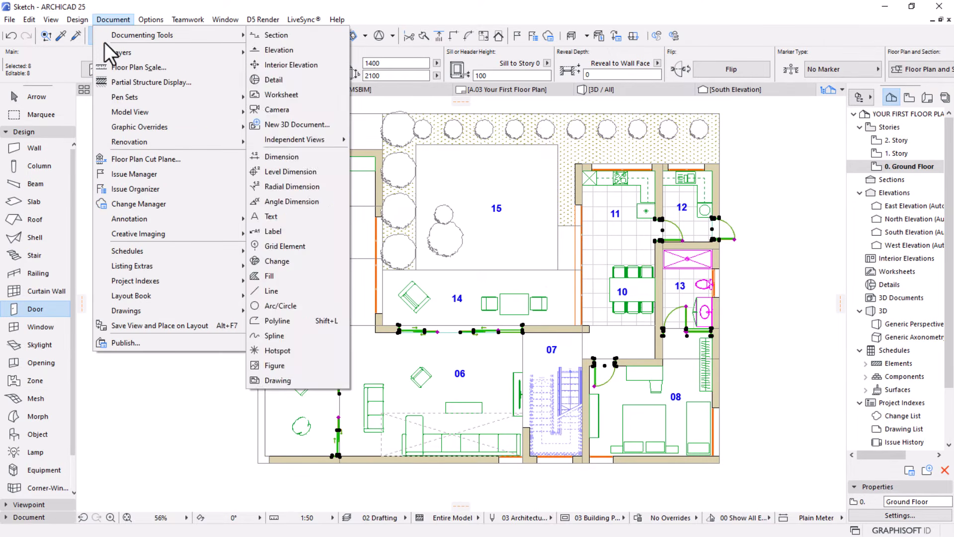
mouse_move(151, 214)
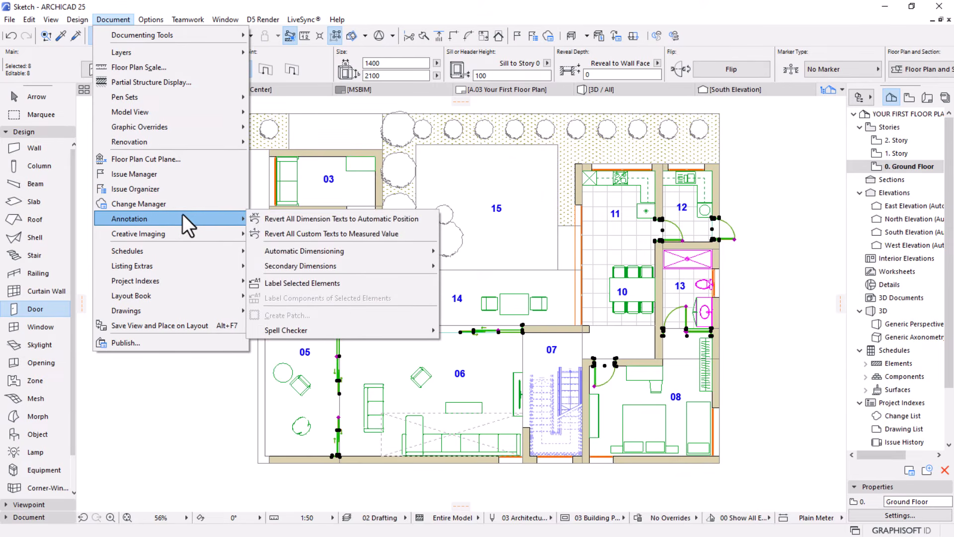
click(281, 281)
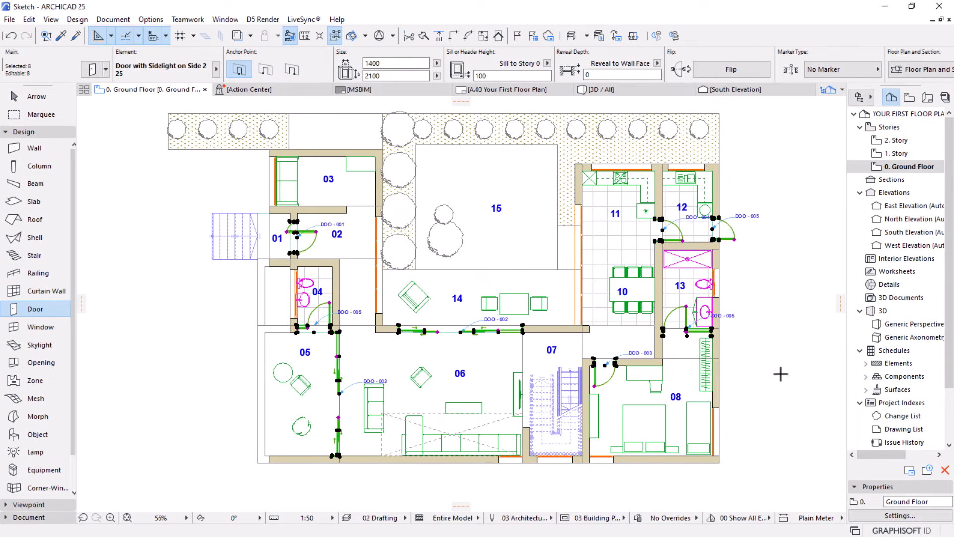
click(27, 96)
click(155, 278)
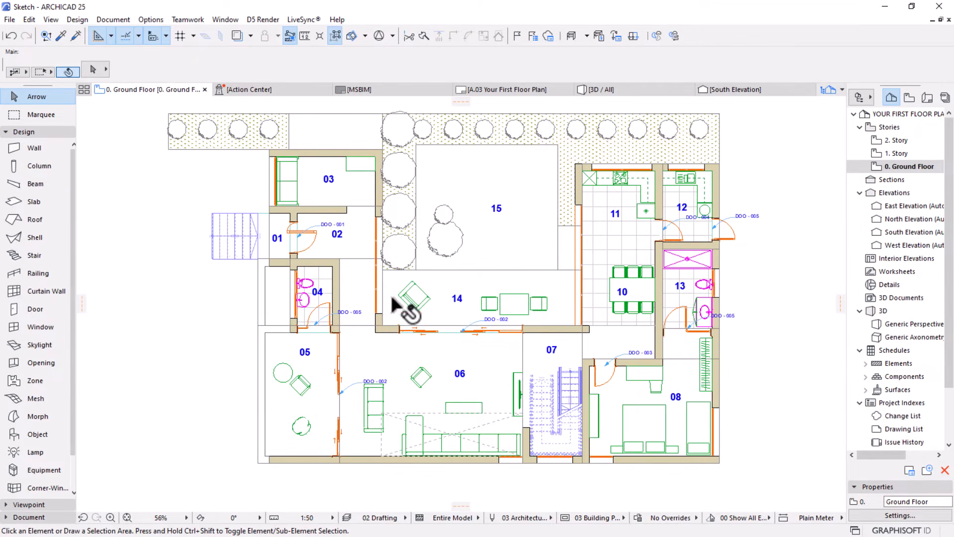
Select all door labels on the plan and change their label type to Property Label 25 in the selection settings
click(25, 135)
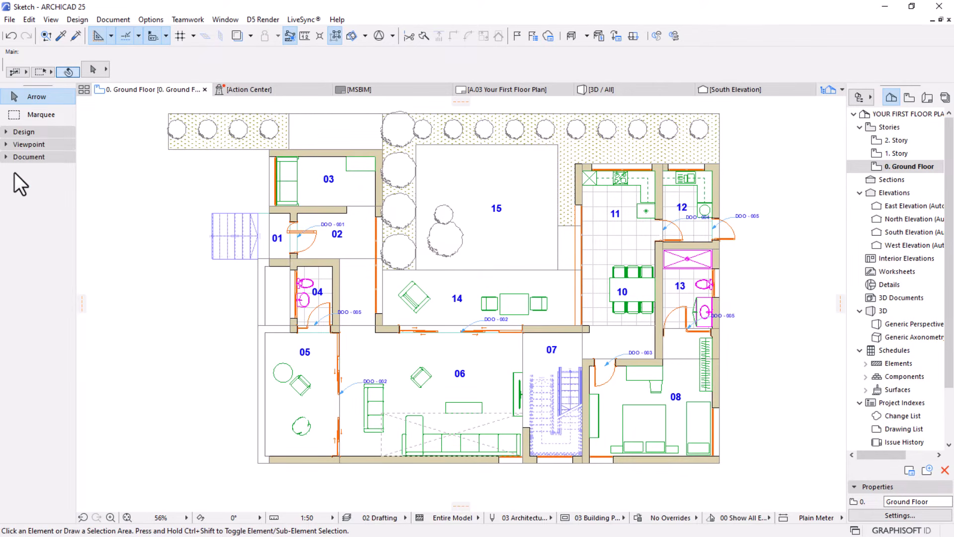
click(23, 158)
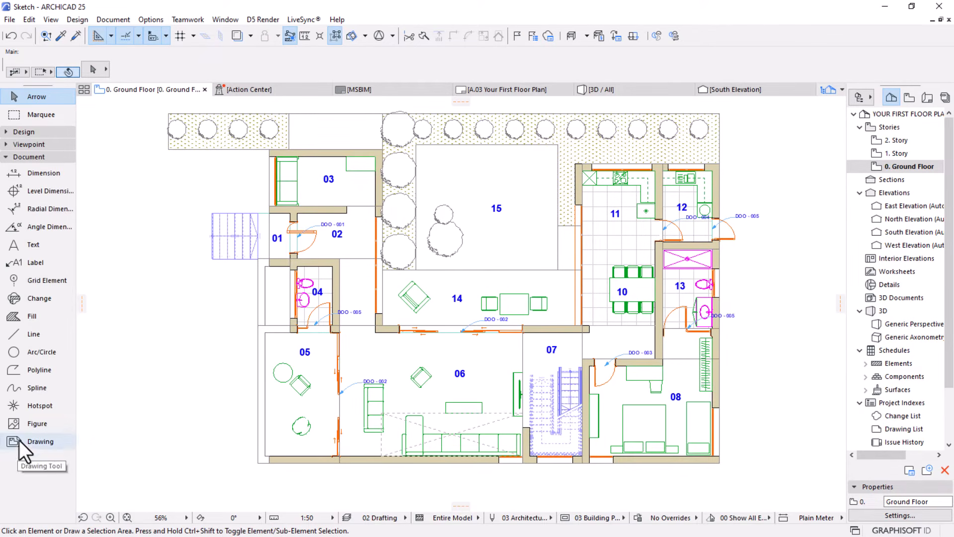
click(25, 264)
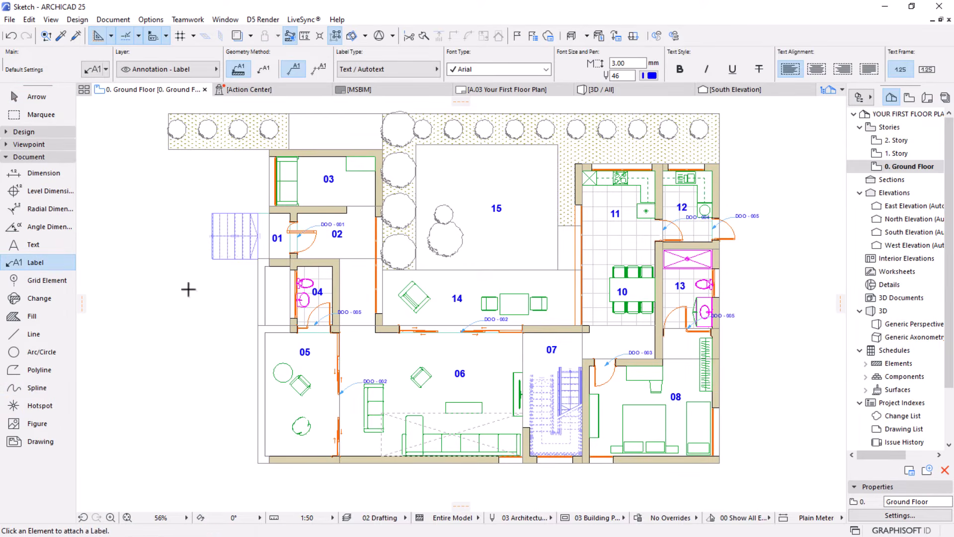
key(ctrl+a)
key(Escape)
click(14, 37)
click(26, 36)
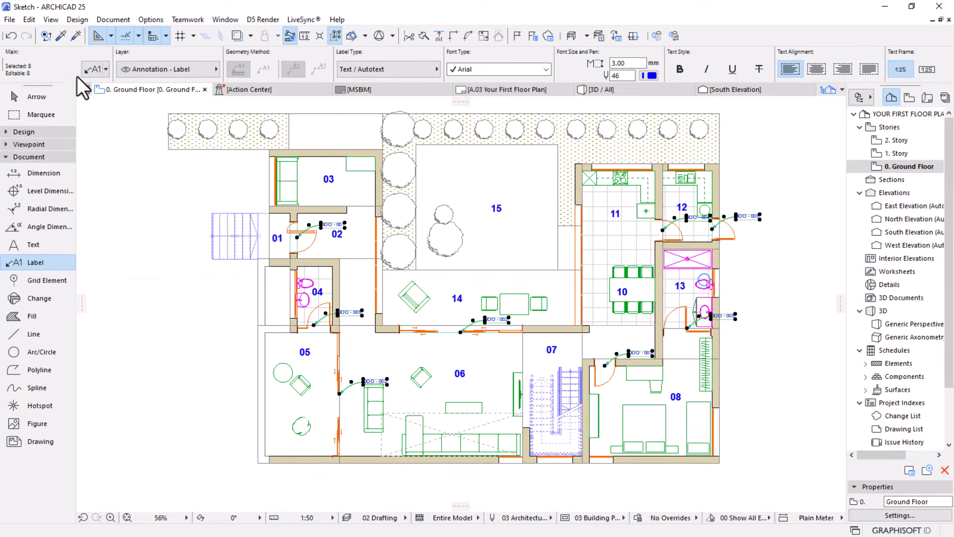
key(ctrl+t)
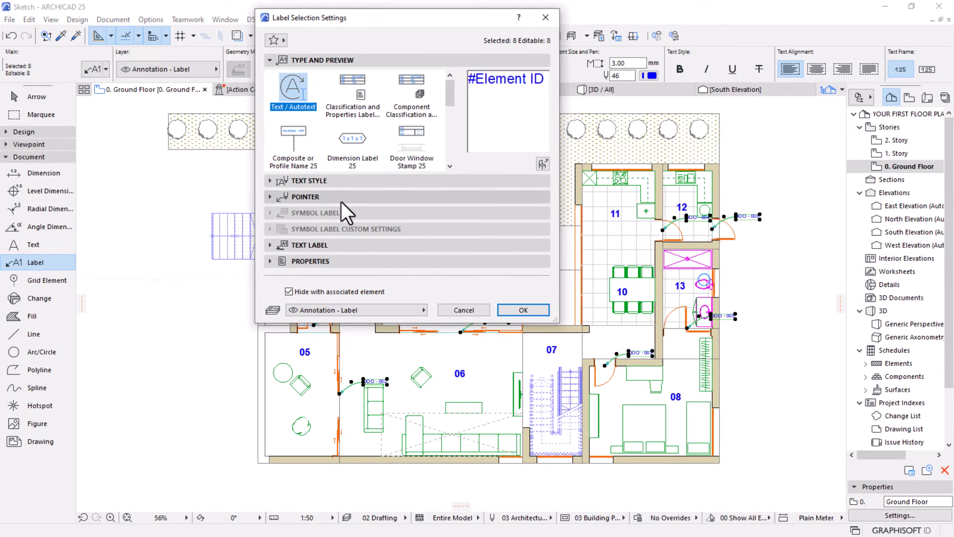
scroll(445, 117, down, 5)
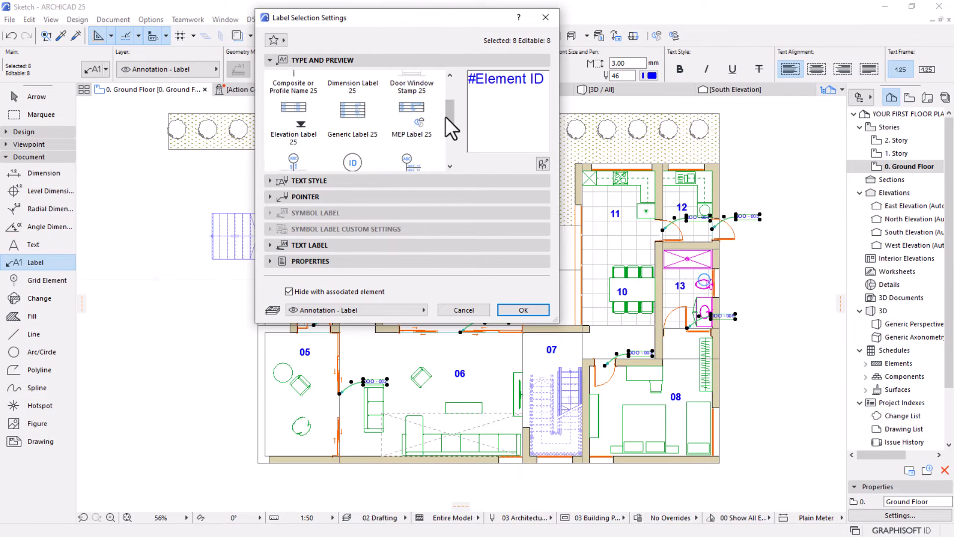
scroll(445, 117, down, 2)
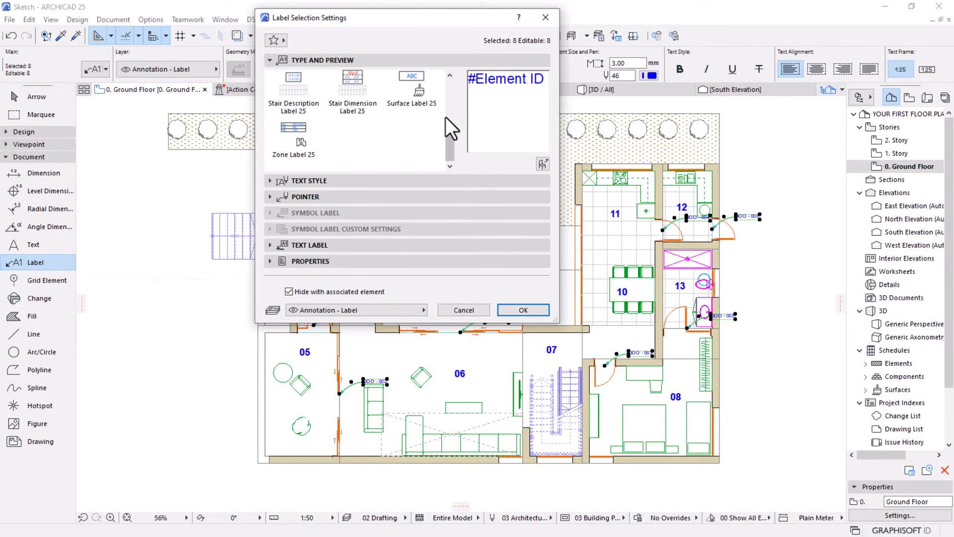
scroll(445, 117, up, 8)
drag(419, 325, 412, 458)
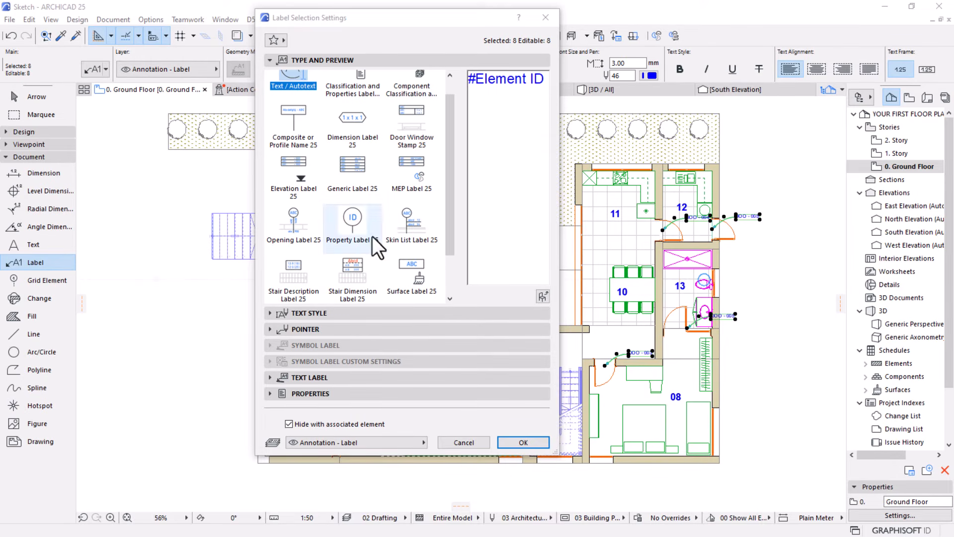
click(354, 225)
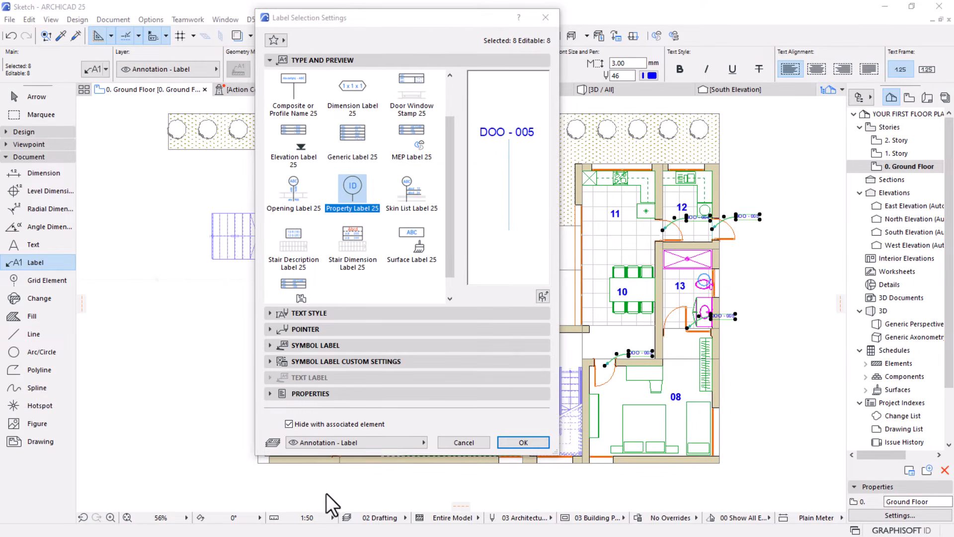
Turn off the leader line in the label geometry of the selected door labels
click(270, 361)
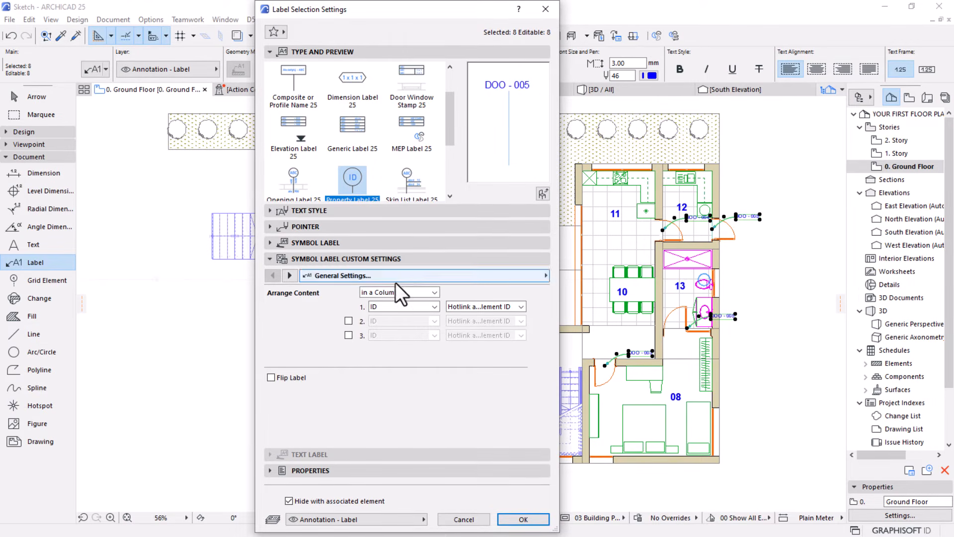
click(290, 275)
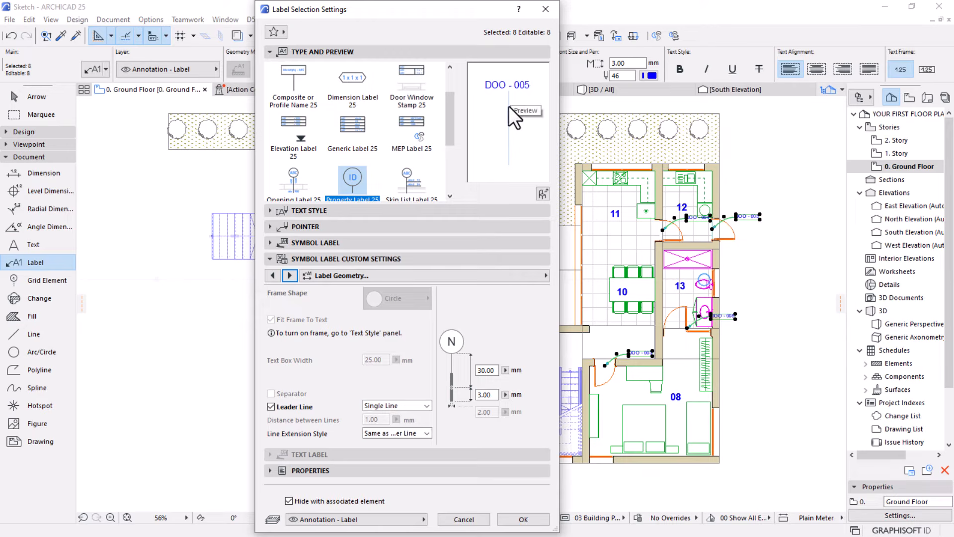
click(273, 407)
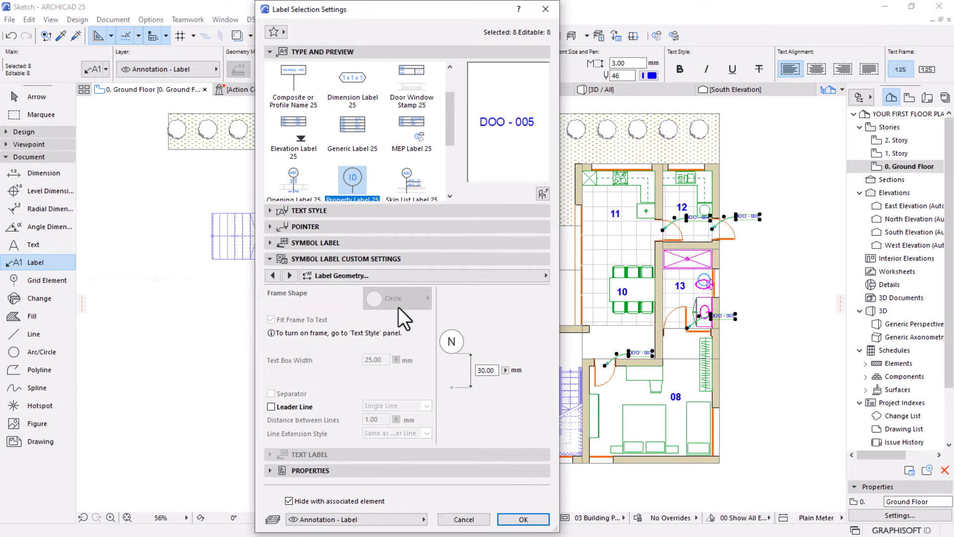
Turn on the text frame for the door labels, keeping the Circle frame shape fitted to the text
click(270, 210)
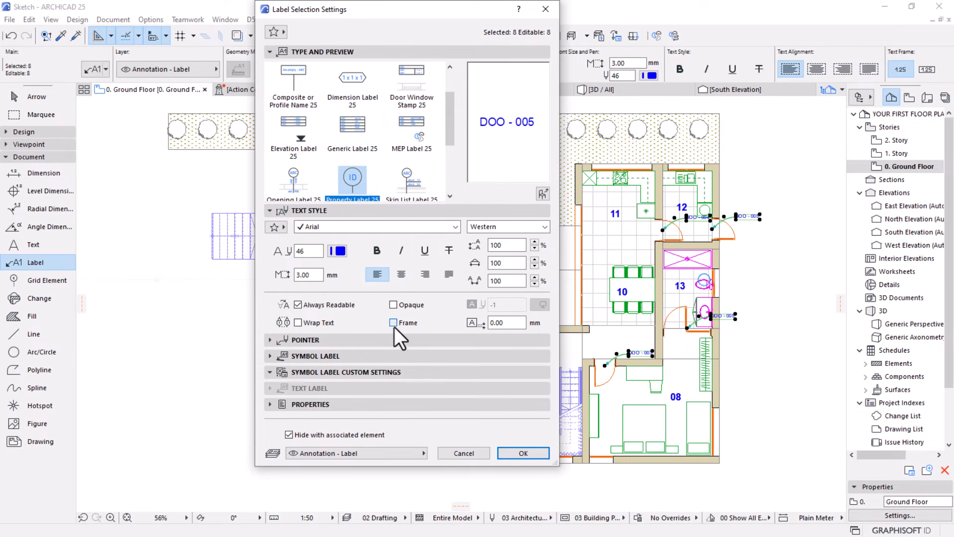
click(393, 324)
click(401, 374)
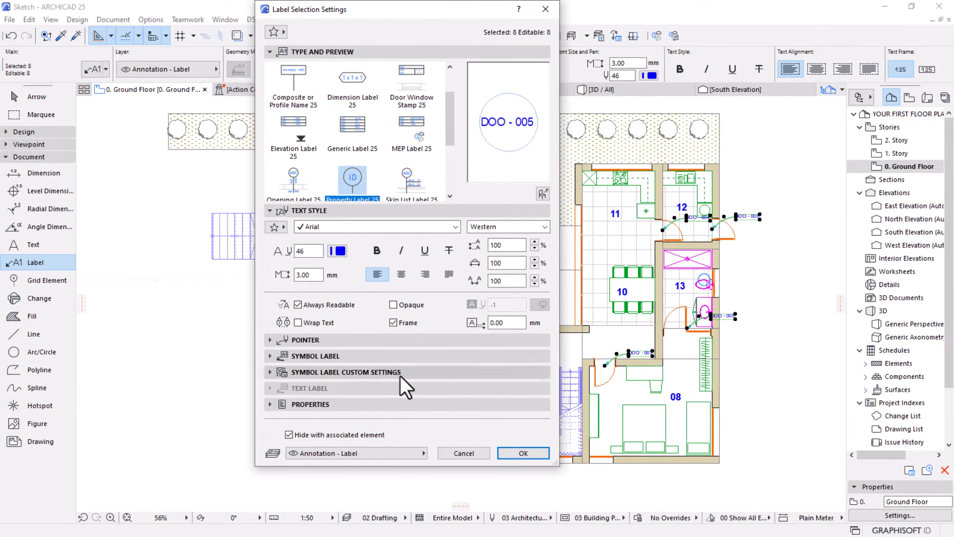
click(273, 374)
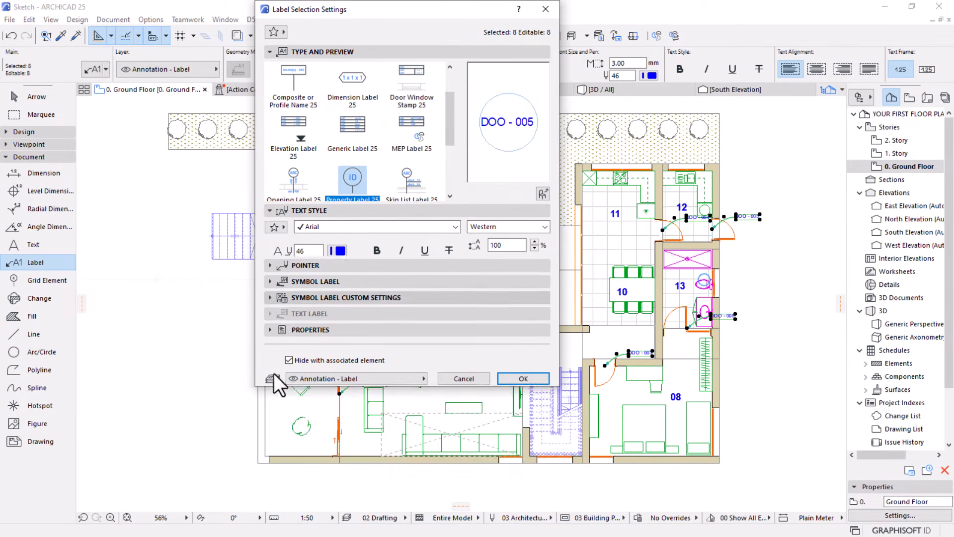
click(394, 298)
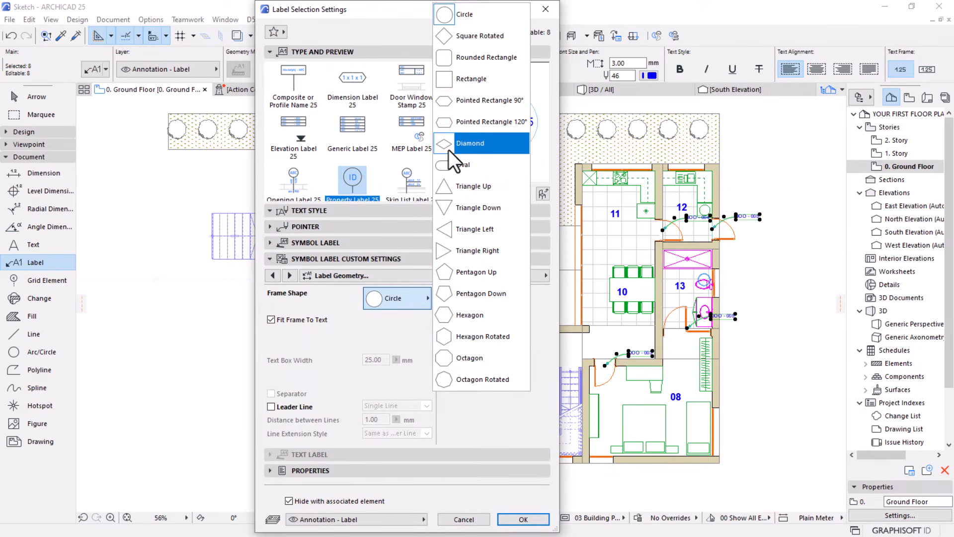
click(336, 345)
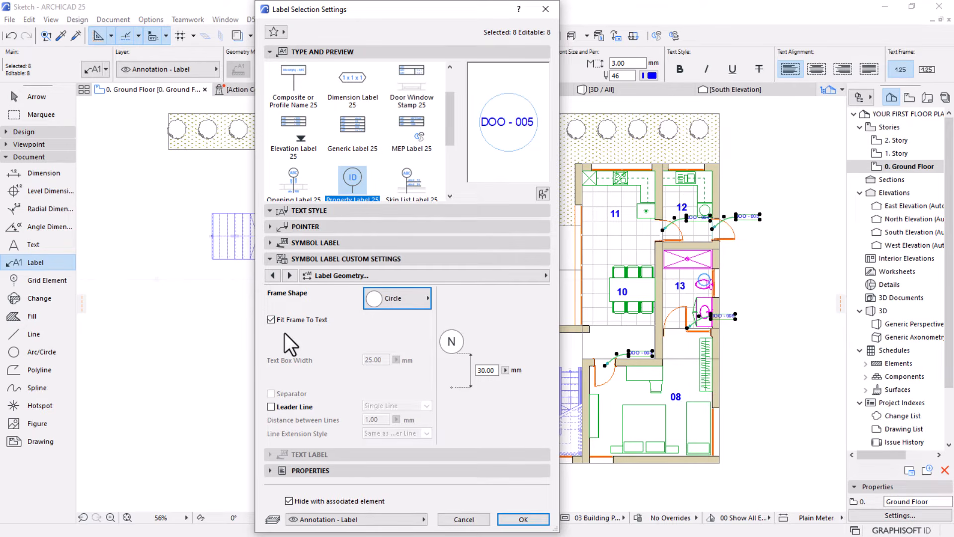
Set the label geometry's vertical distance to 0.01 mm, apply the settings to the door labels, and deselect them
click(495, 370)
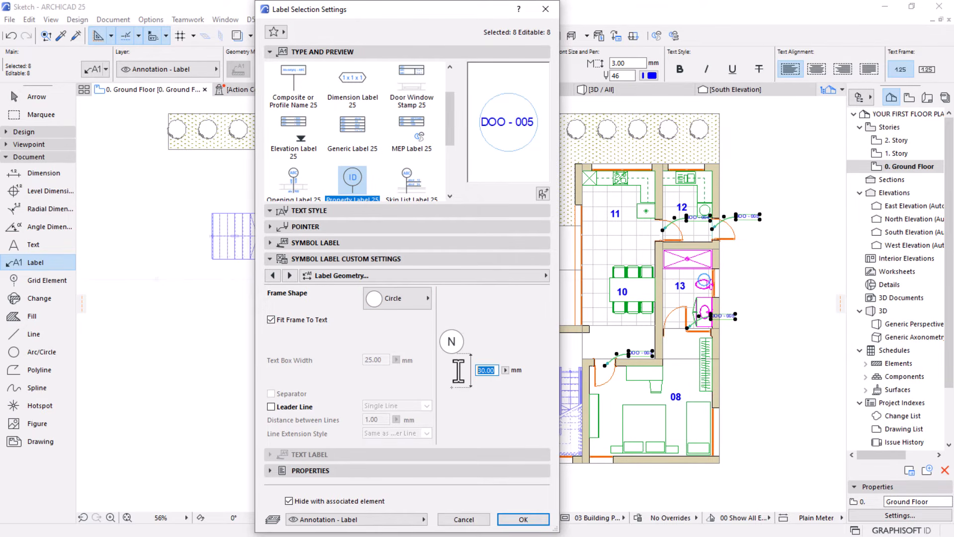
text(0)
key(Tab)
click(289, 276)
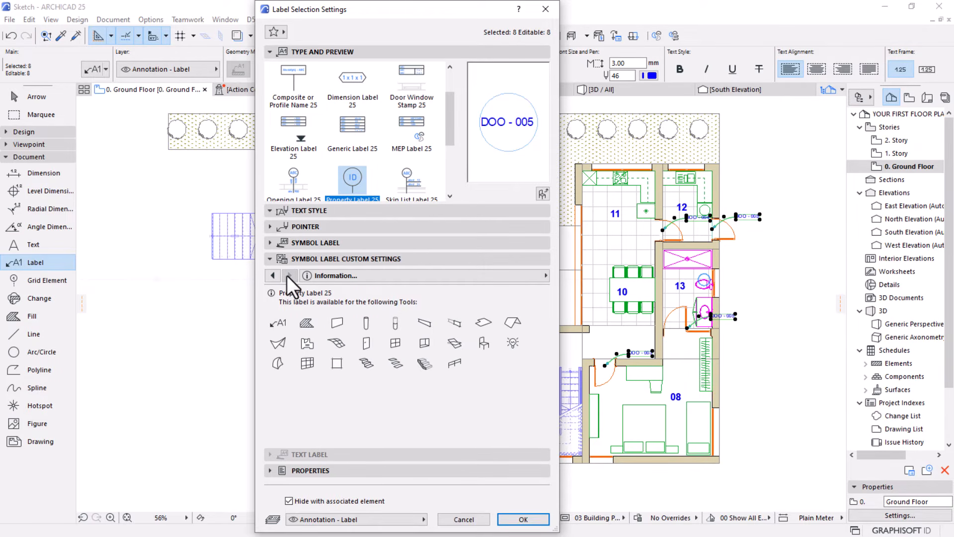
click(273, 275)
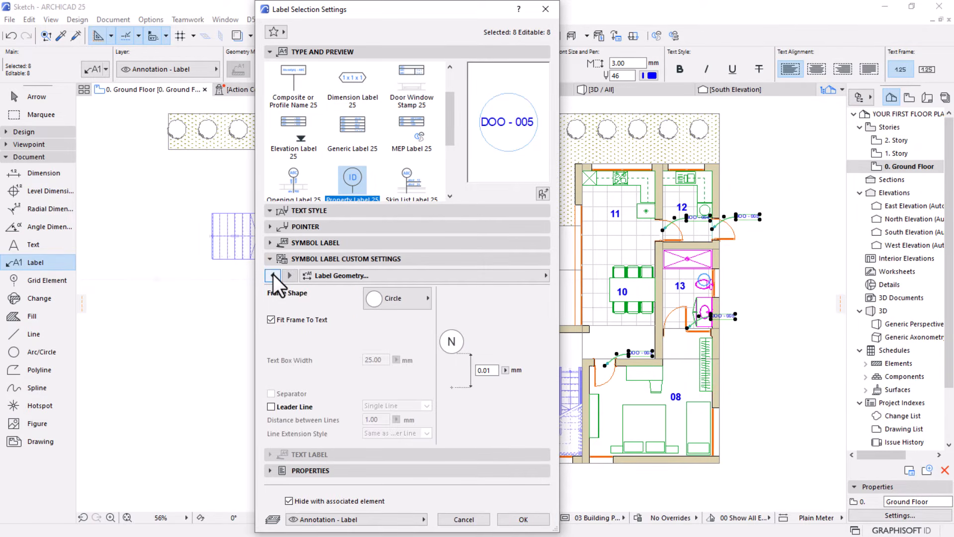
click(517, 519)
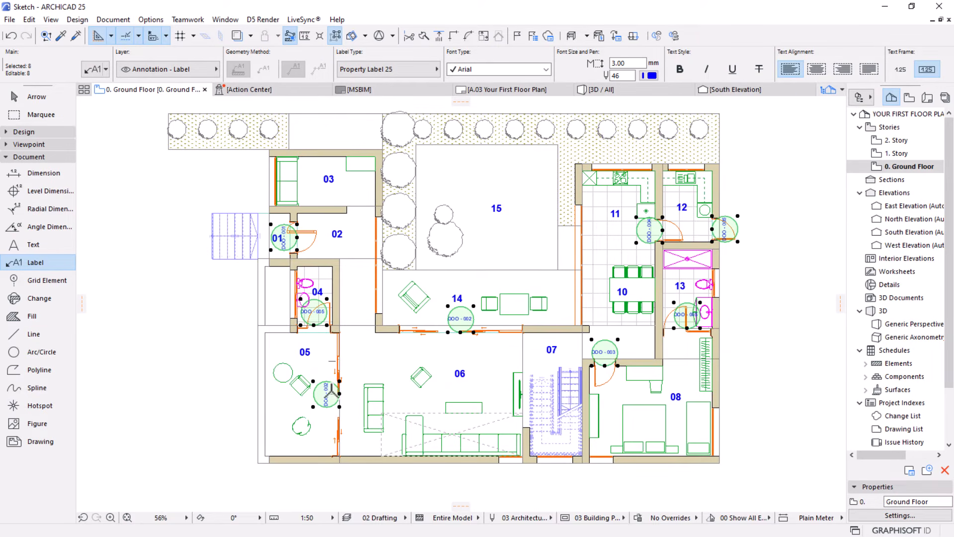
scroll(456, 319, up, 6)
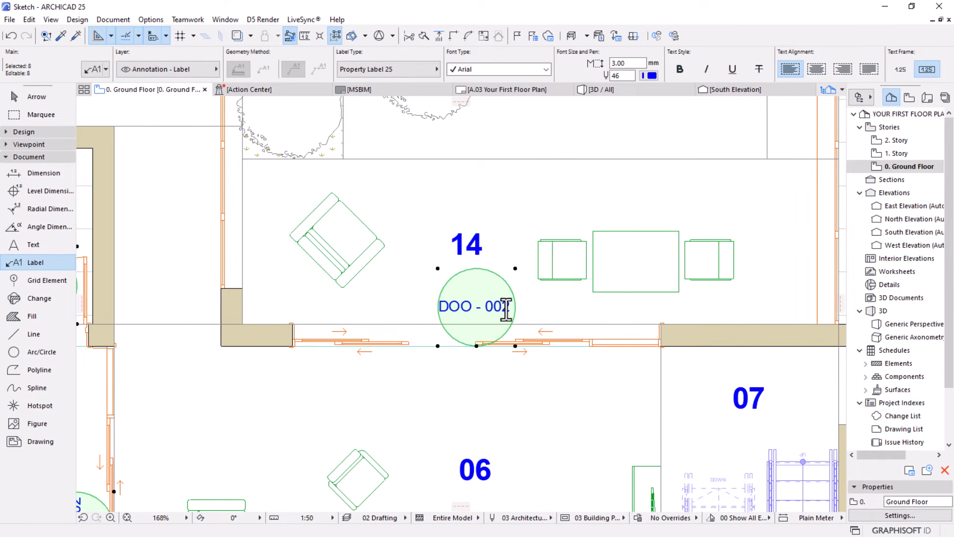
scroll(506, 310, down, 8)
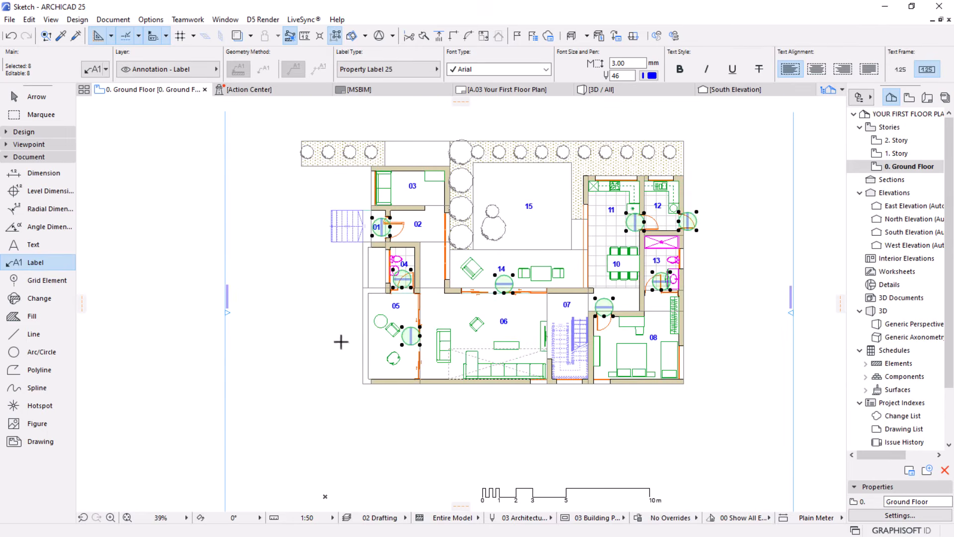
key(Escape)
Select all doors on the ground floor plan with the Door tool
scroll(560, 282, up, 1)
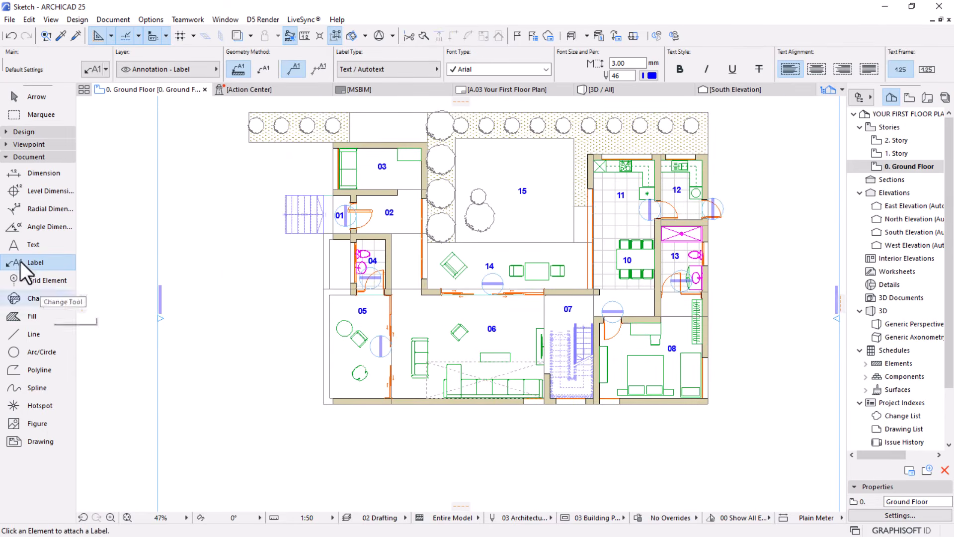
click(11, 158)
click(15, 131)
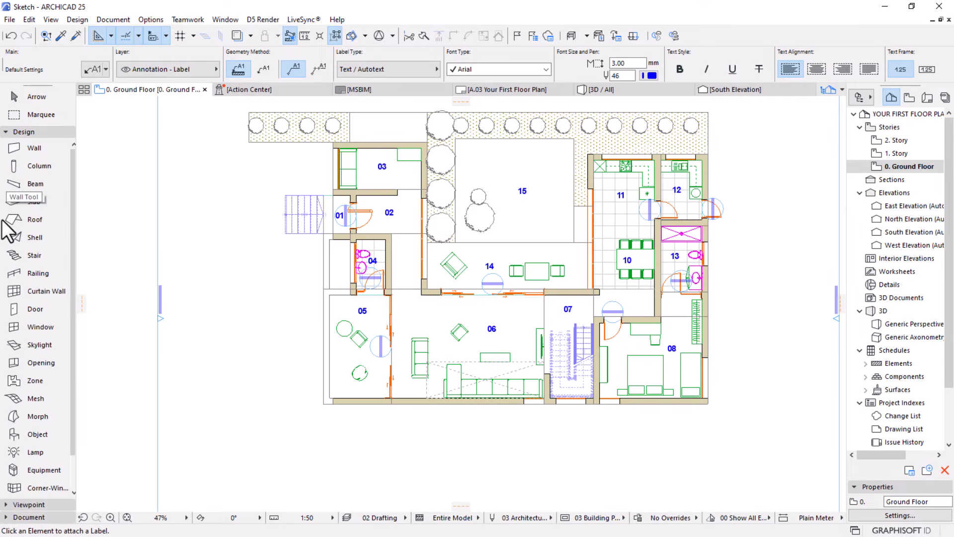
click(31, 309)
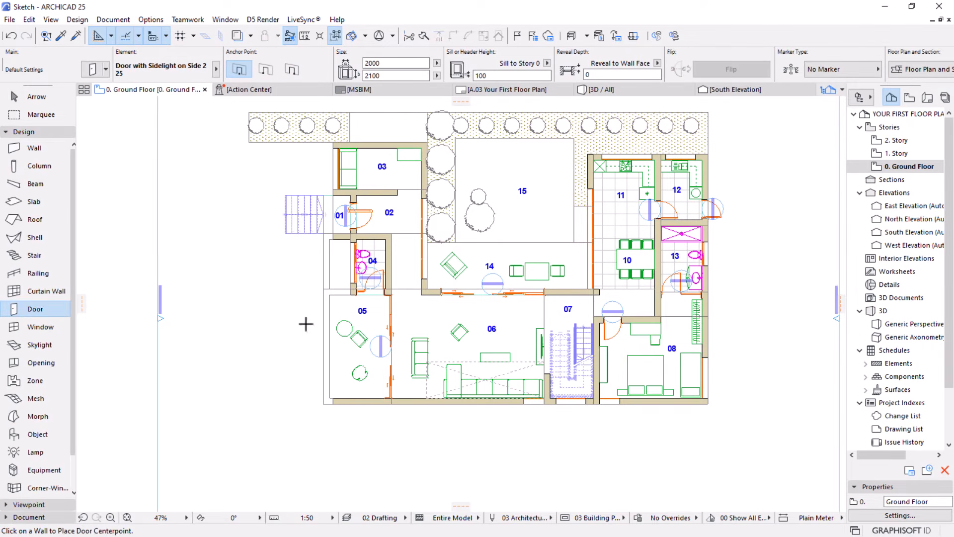
key(ctrl+a)
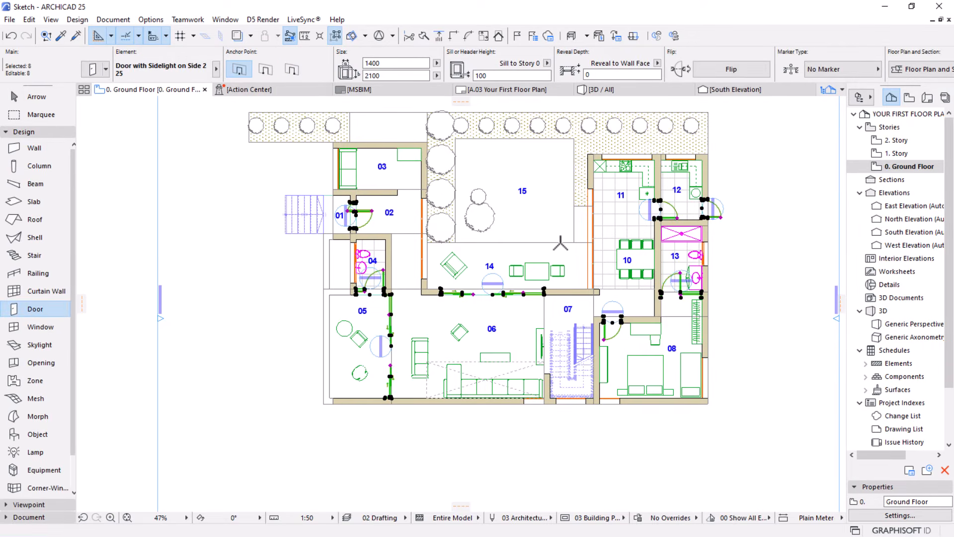
scroll(559, 242, up, 2)
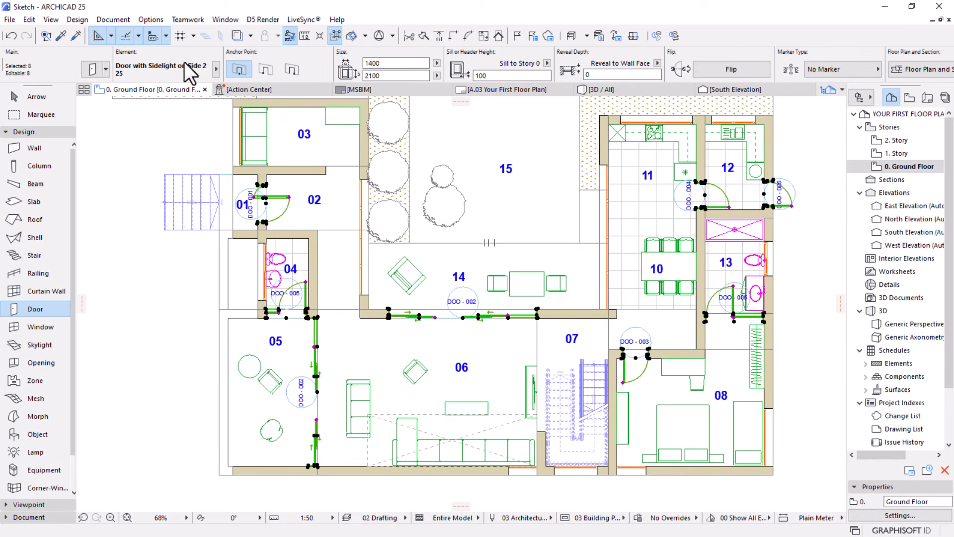
Bring up the Element ID Manager for the selected doors, enlarge it, and look through the available sorting criteria
click(114, 17)
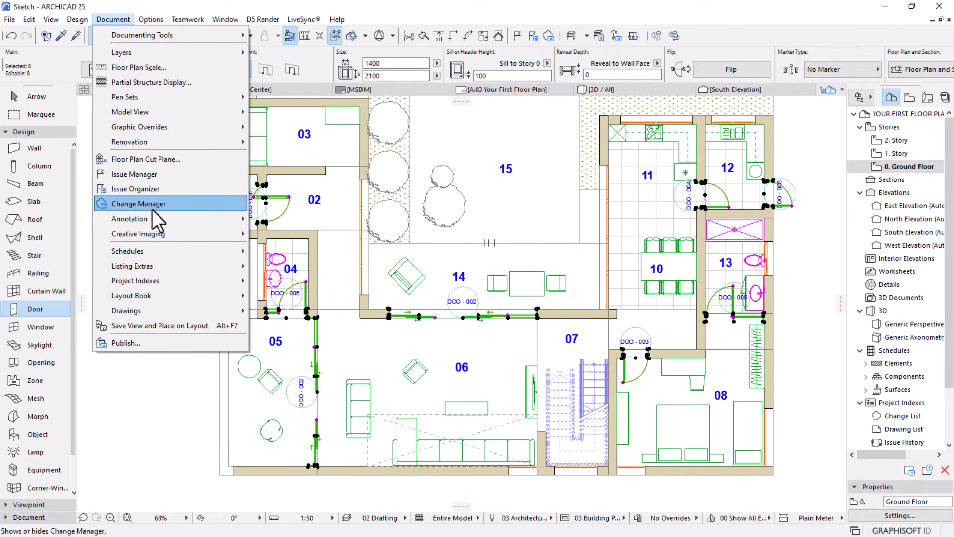
mouse_move(156, 269)
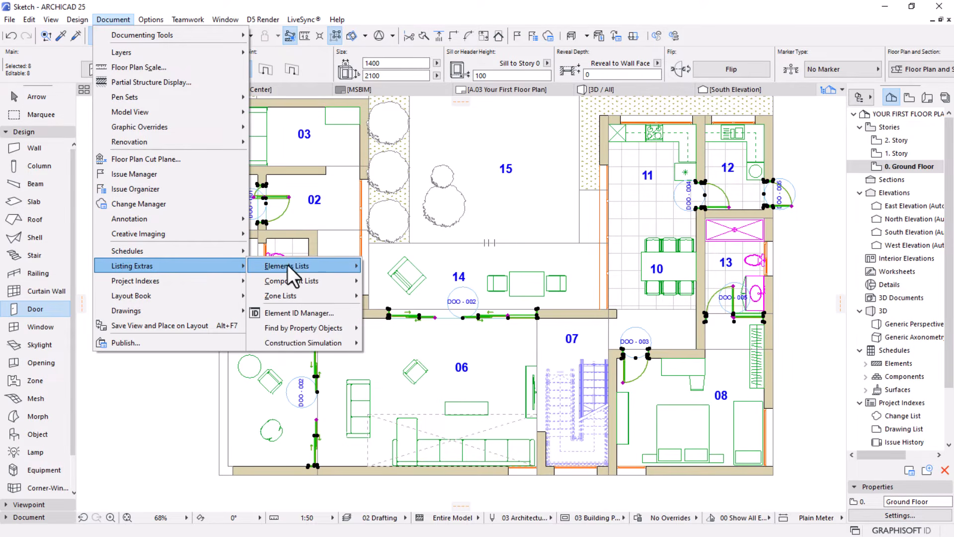
click(302, 312)
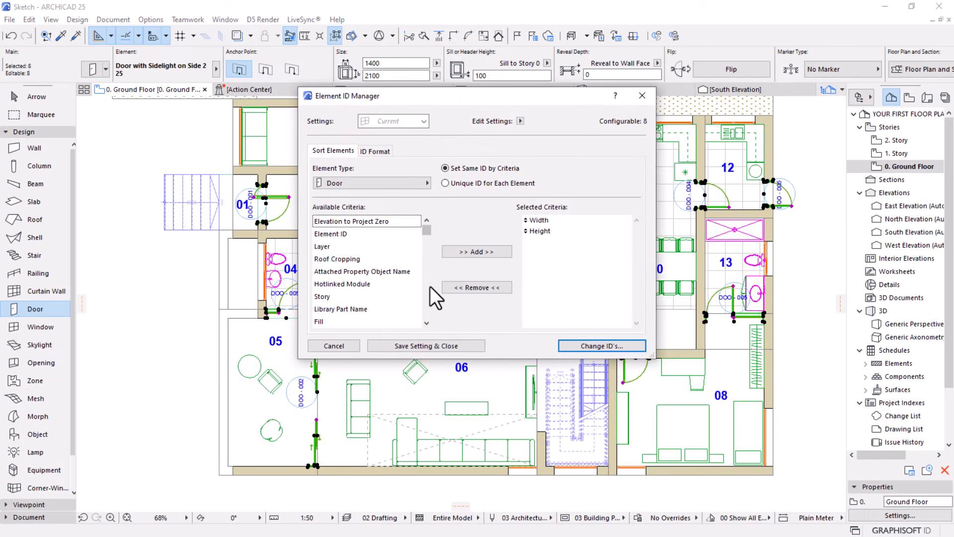
drag(521, 360, 520, 442)
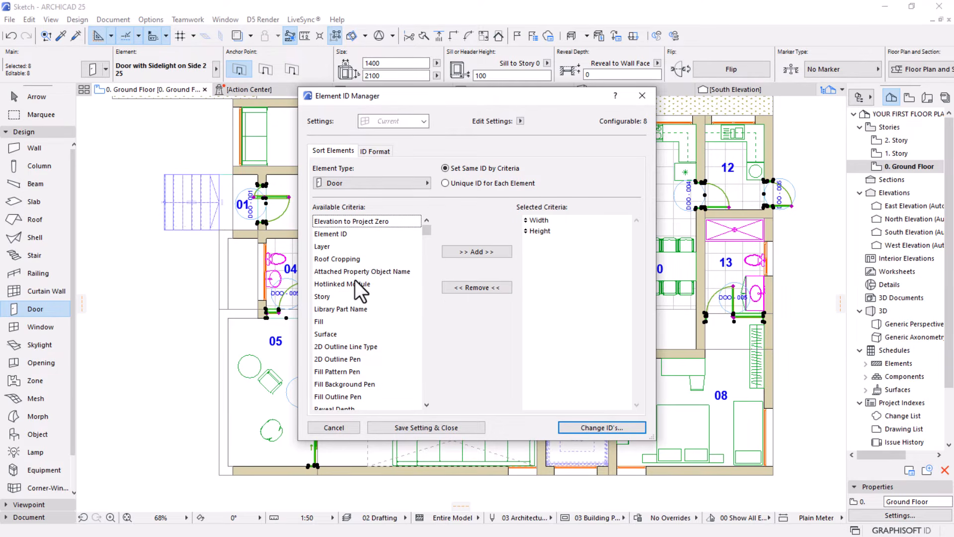
scroll(355, 279, down, 15)
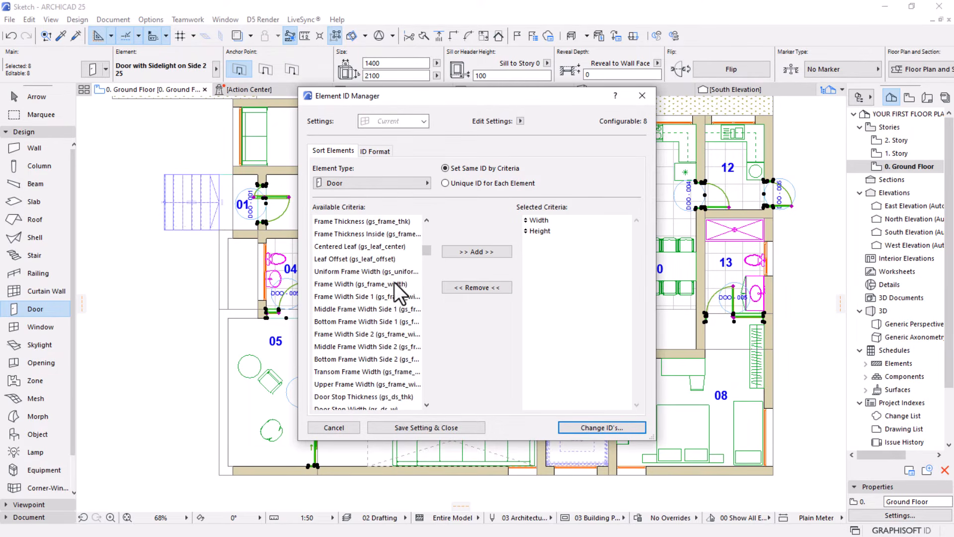
drag(424, 255, 426, 225)
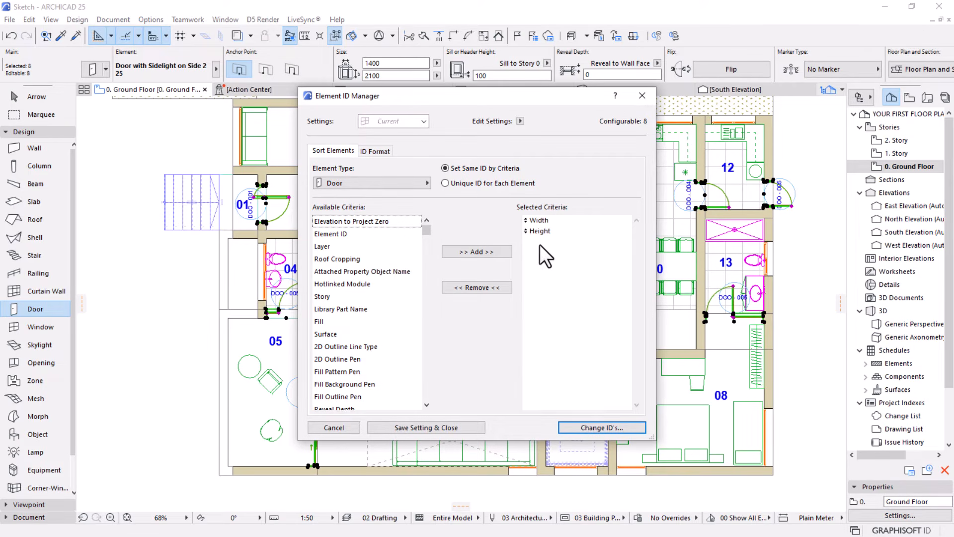
Remove Height and Width from the selected criteria for the door IDs
click(565, 259)
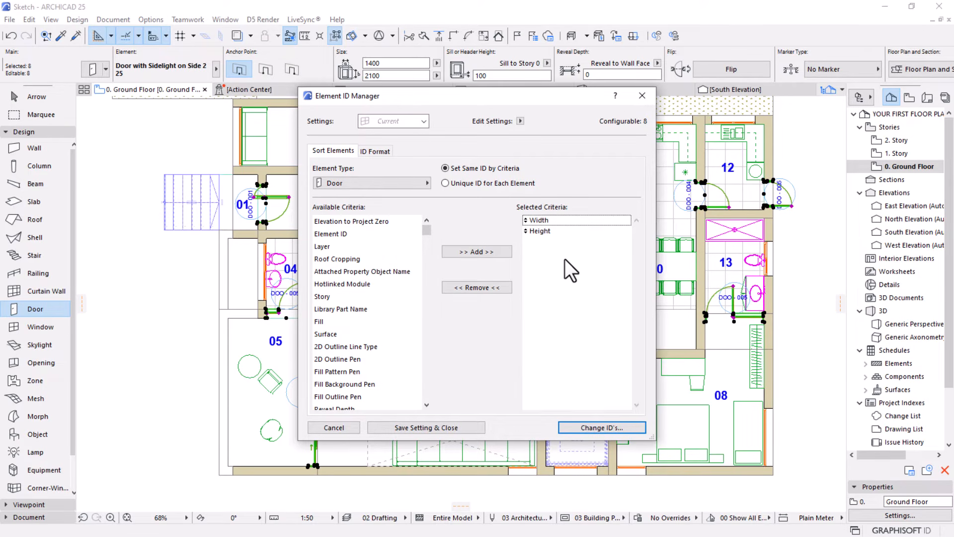
click(489, 289)
click(540, 229)
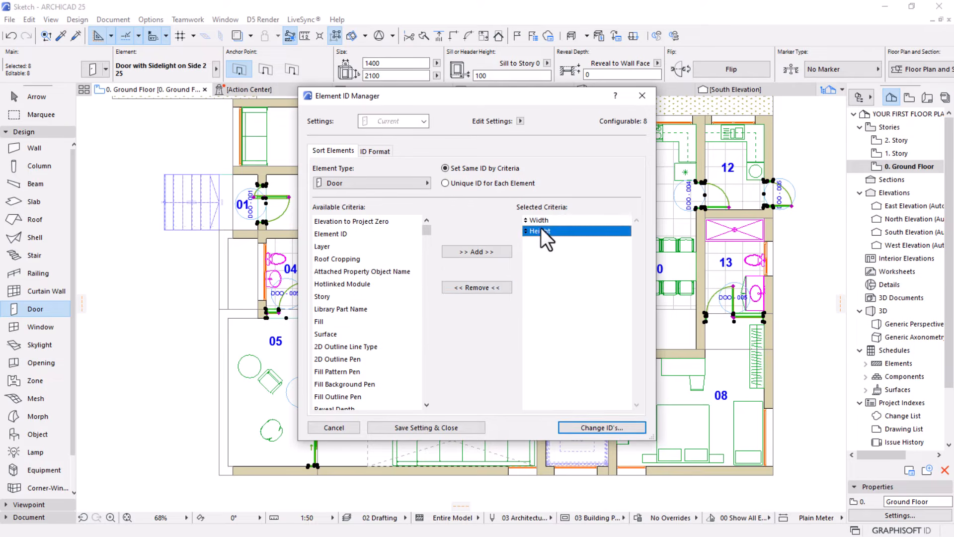
click(472, 287)
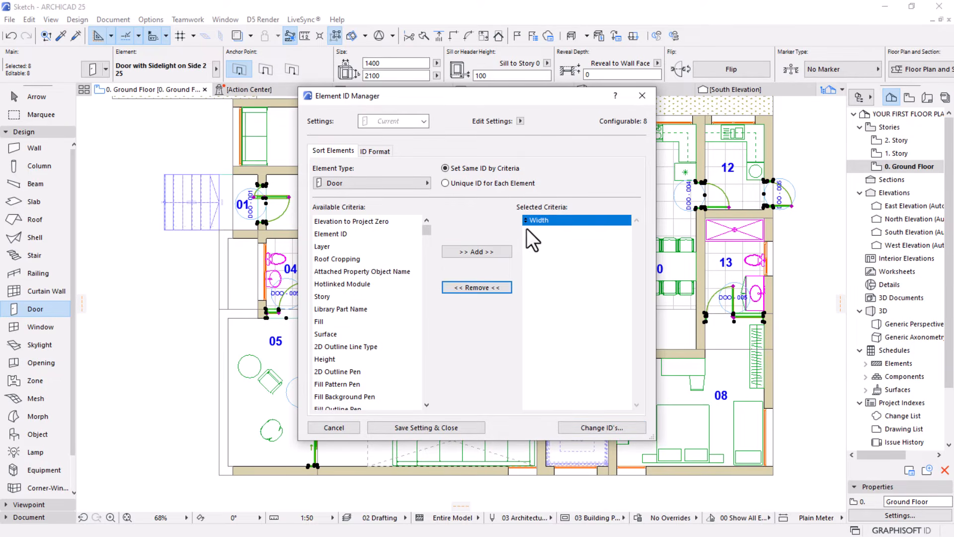
click(469, 289)
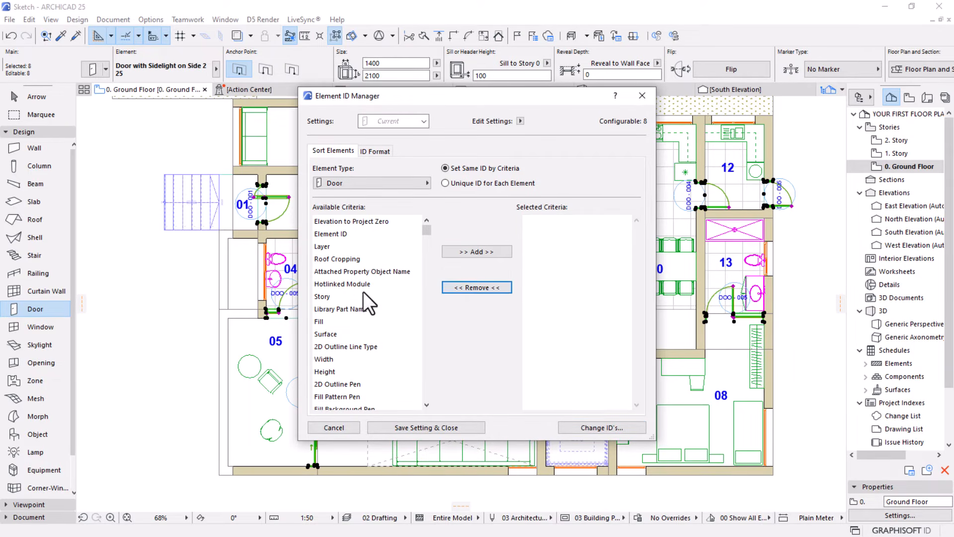
Add Width and Height back to the selected criteria for the door IDs
scroll(355, 255, down, 3)
click(324, 250)
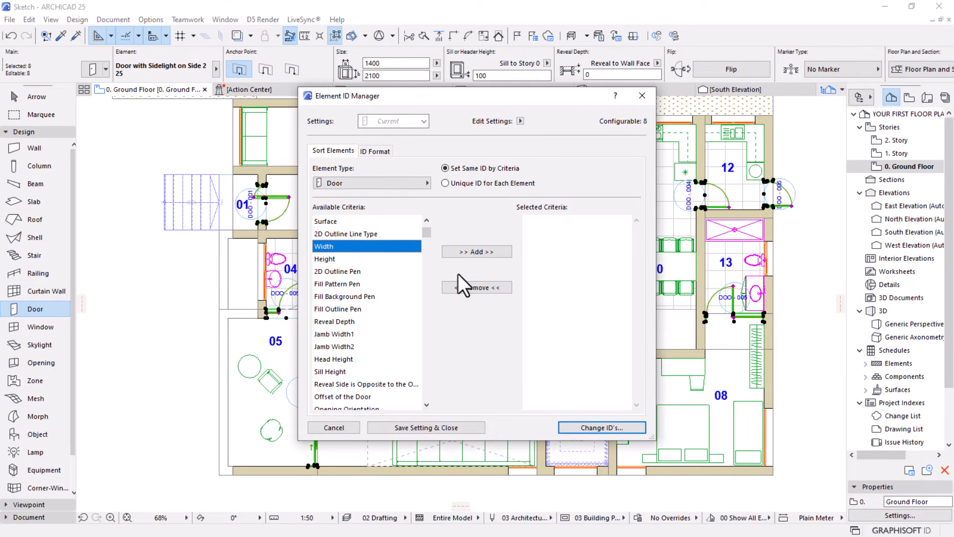
click(472, 252)
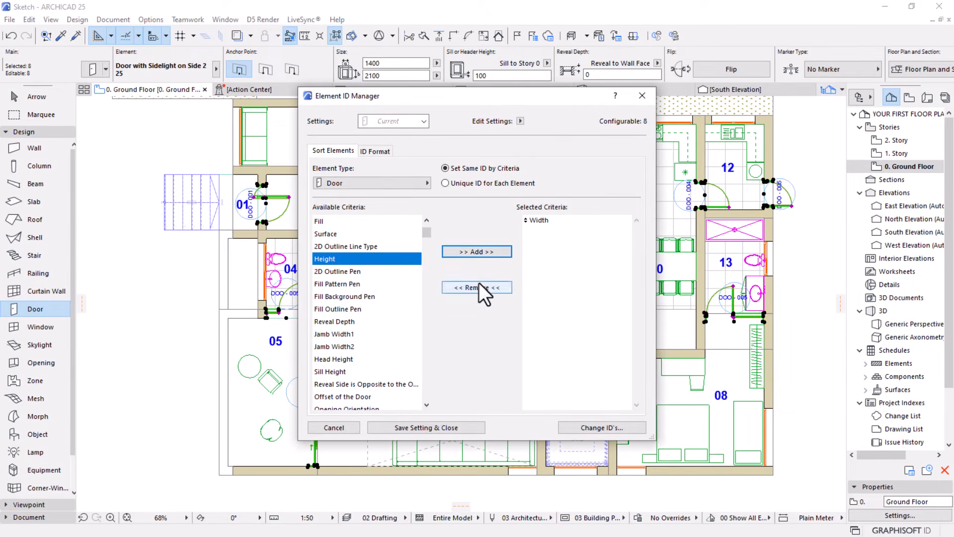
click(479, 251)
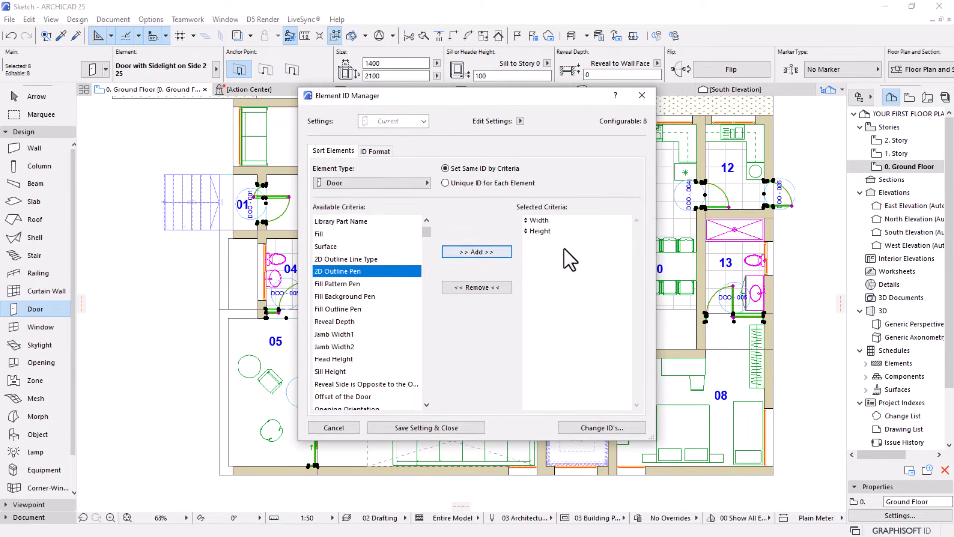
click(537, 222)
click(540, 233)
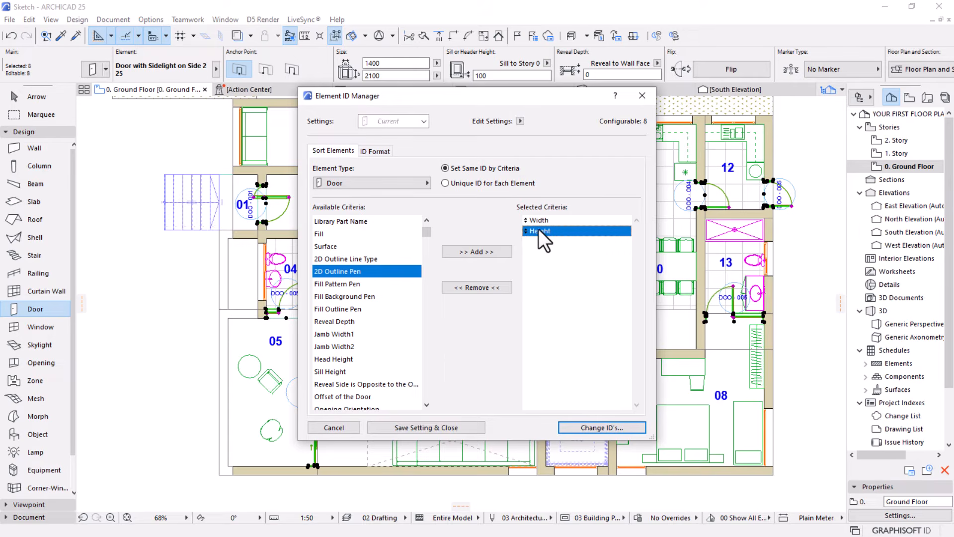
Set the text component of the door ID format to D and apply the generated IDs to the selected doors
click(370, 153)
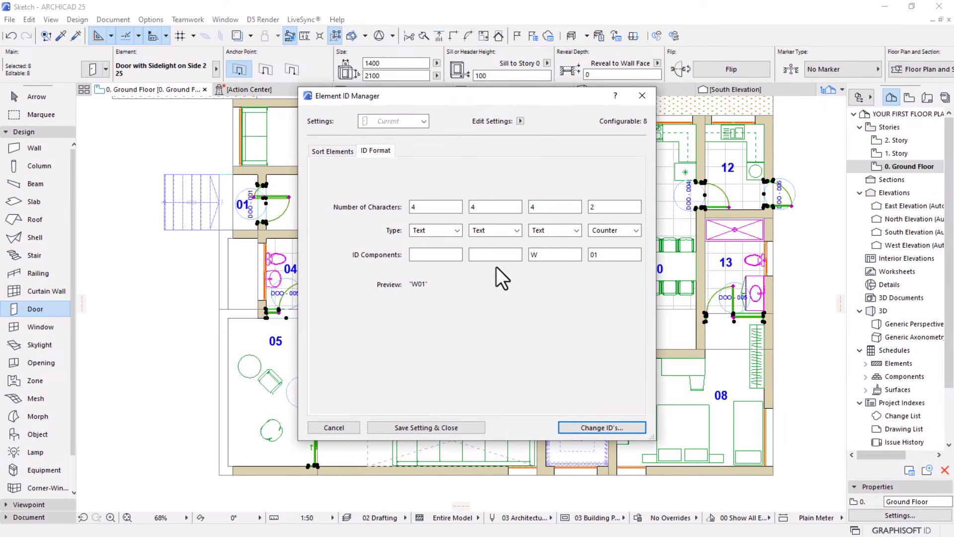
drag(544, 256, 528, 257)
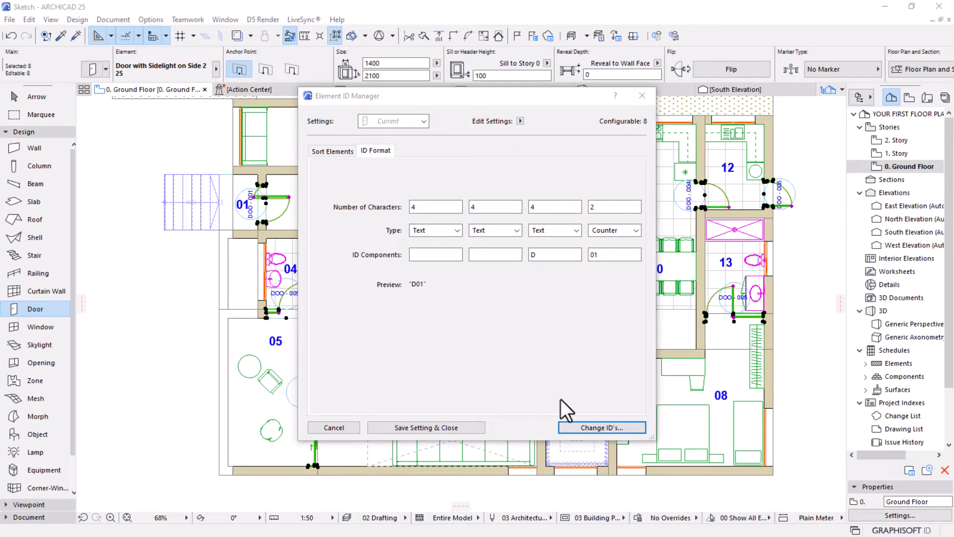
click(600, 425)
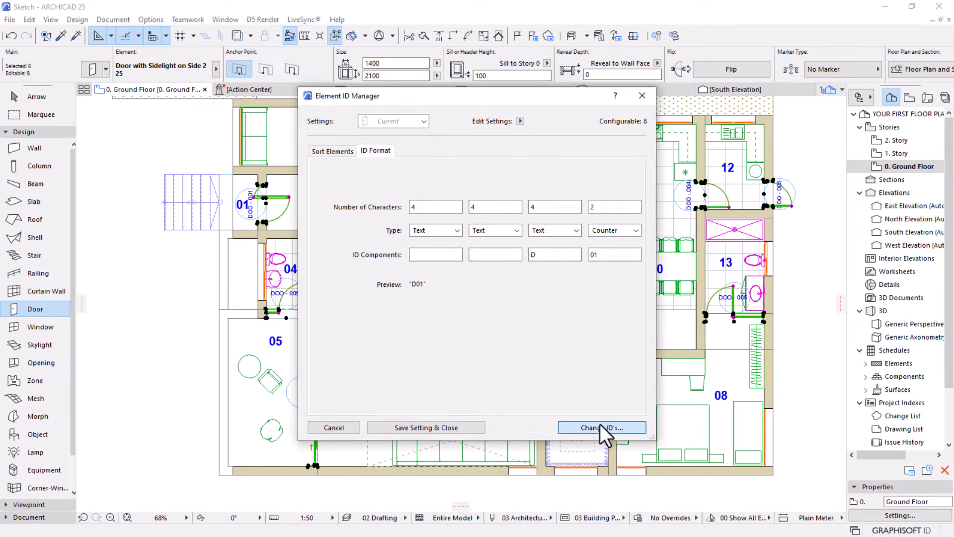
click(600, 426)
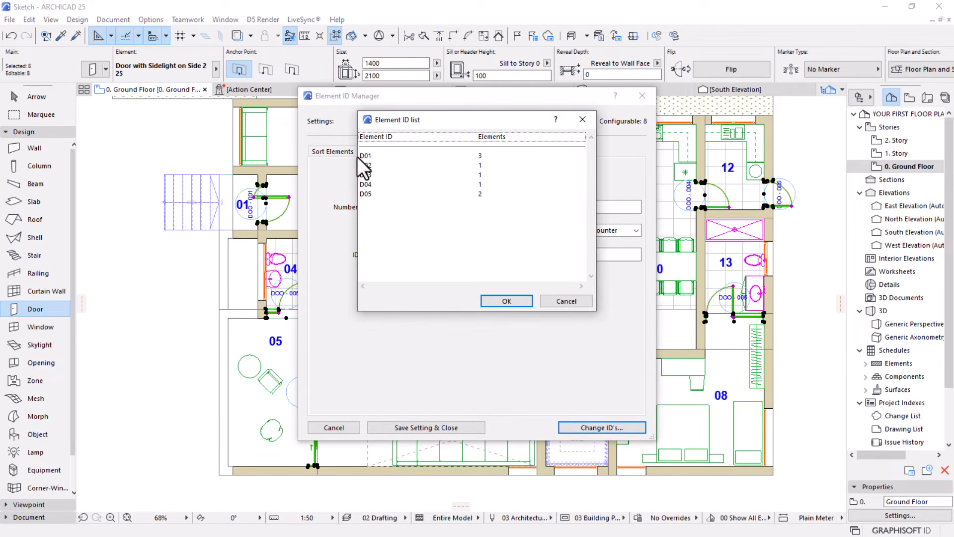
click(481, 157)
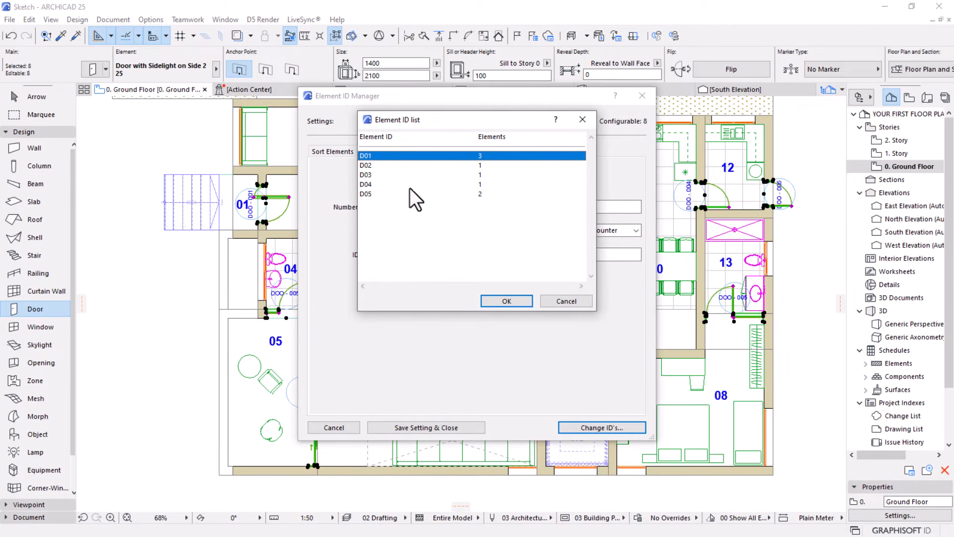
click(360, 193)
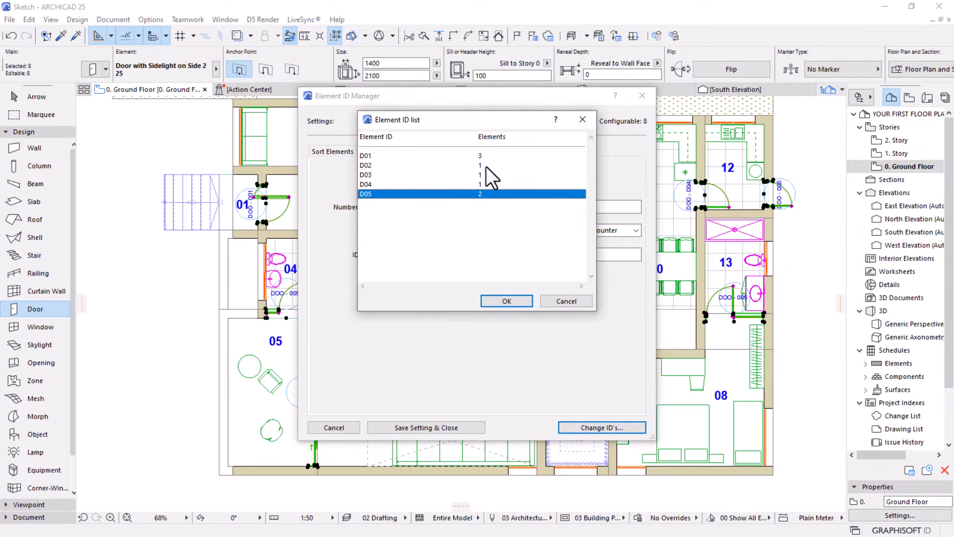
click(506, 300)
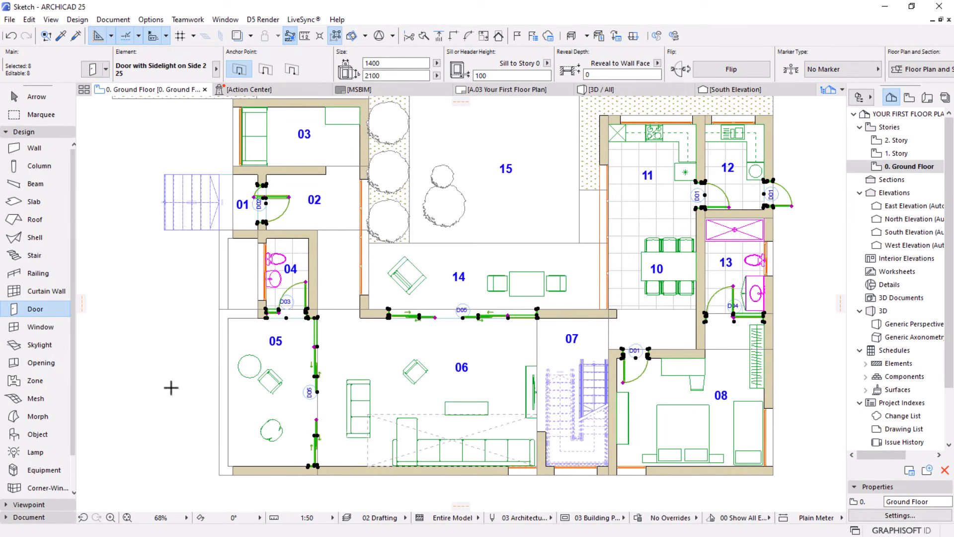
key(Escape)
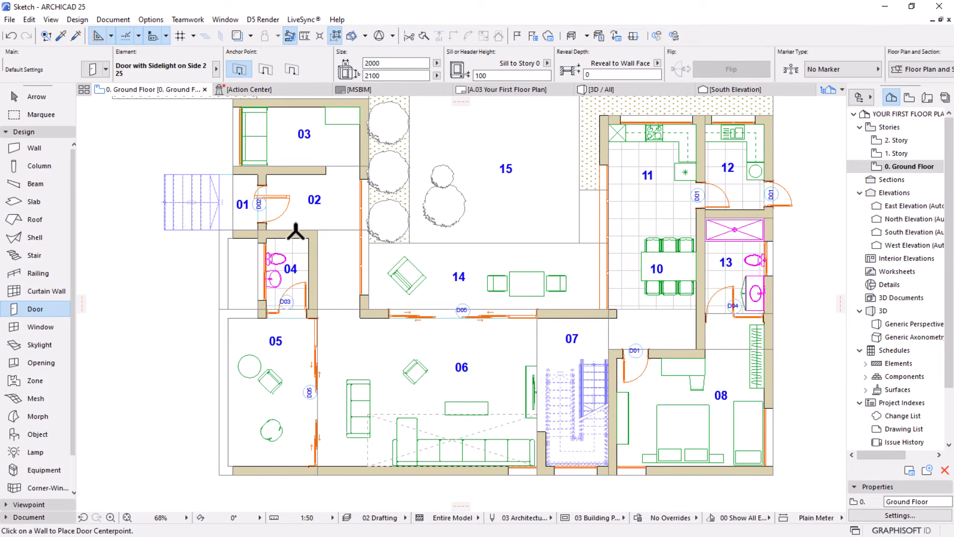
Move the D02 label off the entrance door opening into the door swing in zone 02
scroll(273, 383, up, 1)
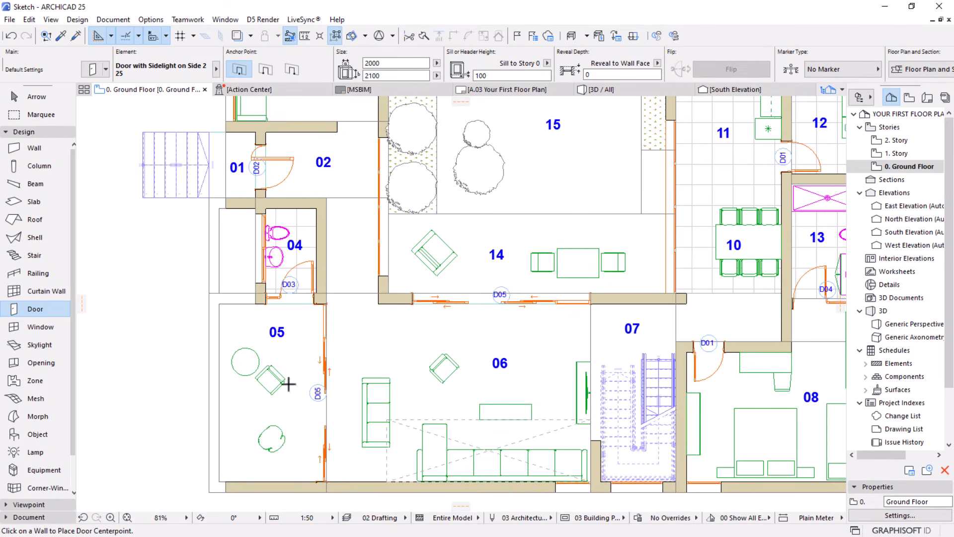
scroll(388, 274, down, 1)
middle_drag(329, 260, 382, 277)
scroll(286, 170, up, 2)
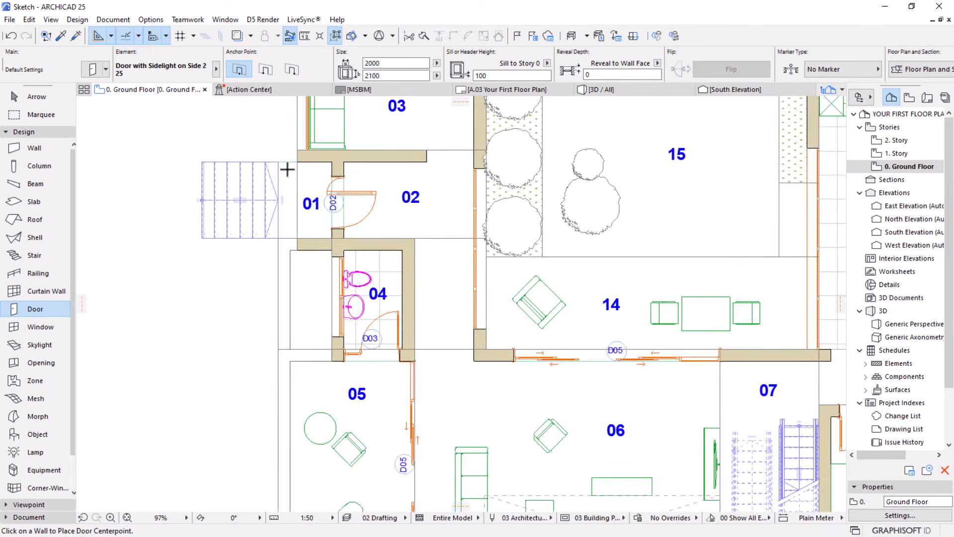
scroll(286, 169, up, 1)
click(45, 99)
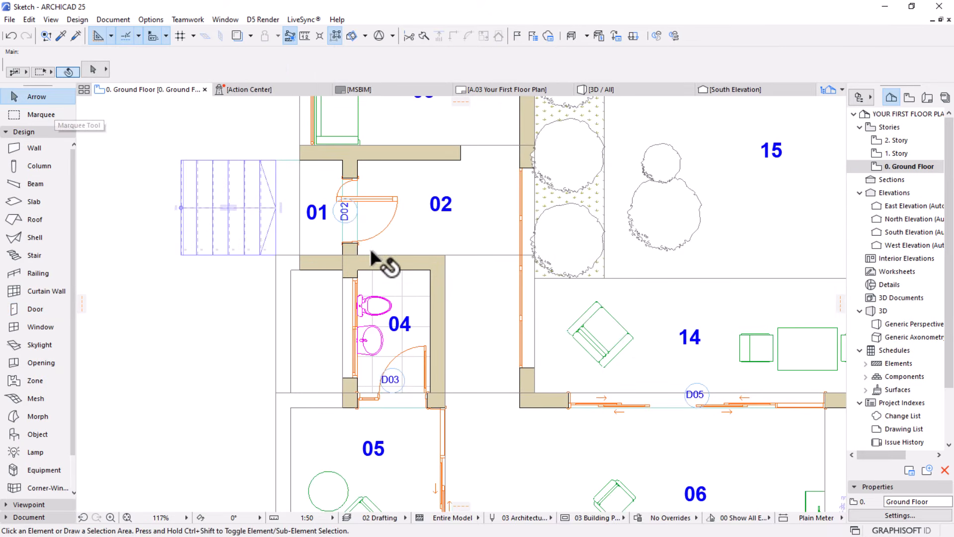
click(348, 214)
click(357, 216)
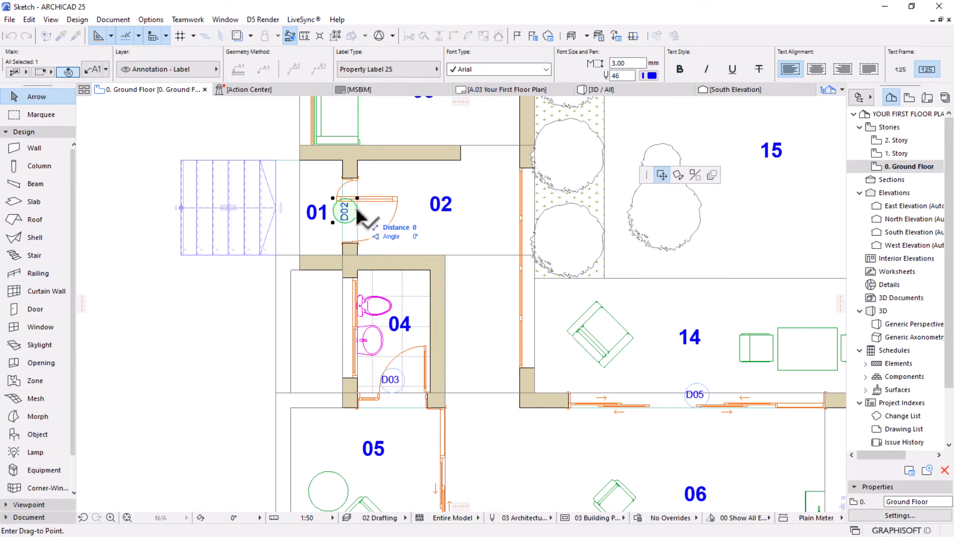
click(379, 216)
Move the D05 label of the sliding door between zones 05 and 06 farther into zone 05, clear of the door
scroll(381, 216, down, 4)
middle_drag(406, 332, 399, 296)
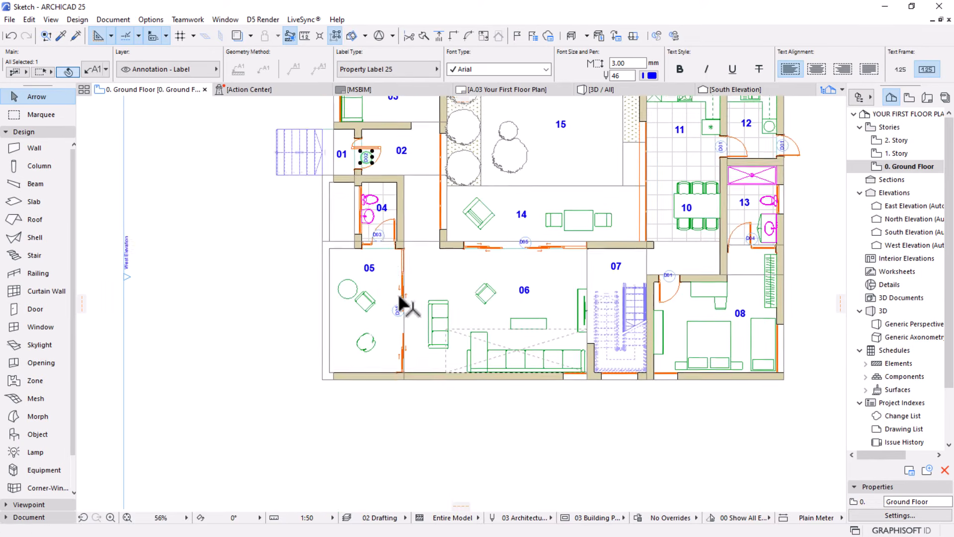
scroll(399, 295, up, 3)
click(393, 320)
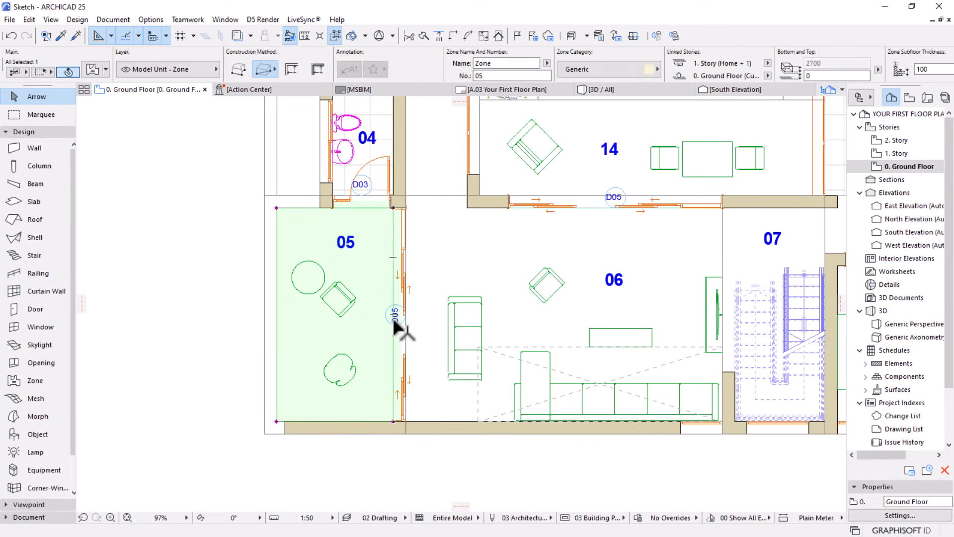
scroll(394, 321, up, 4)
click(415, 318)
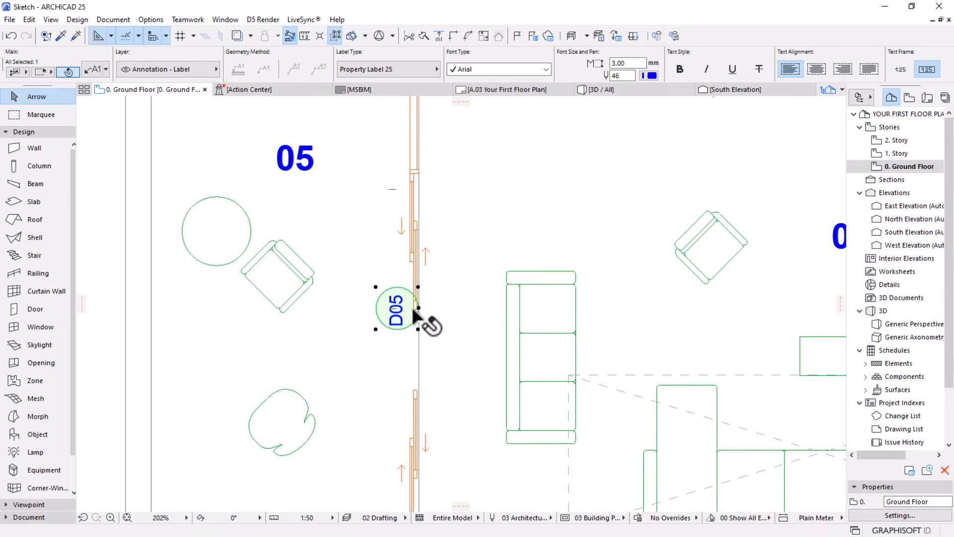
click(417, 309)
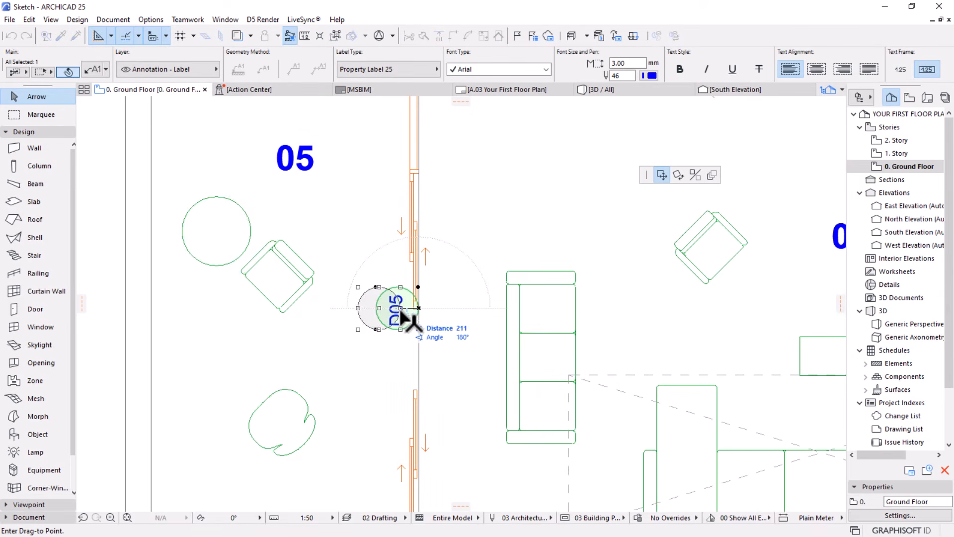
click(395, 307)
Move the D05 label of the sliding door between zones 14 and 06 off the opening into zone 06
scroll(405, 320, down, 7)
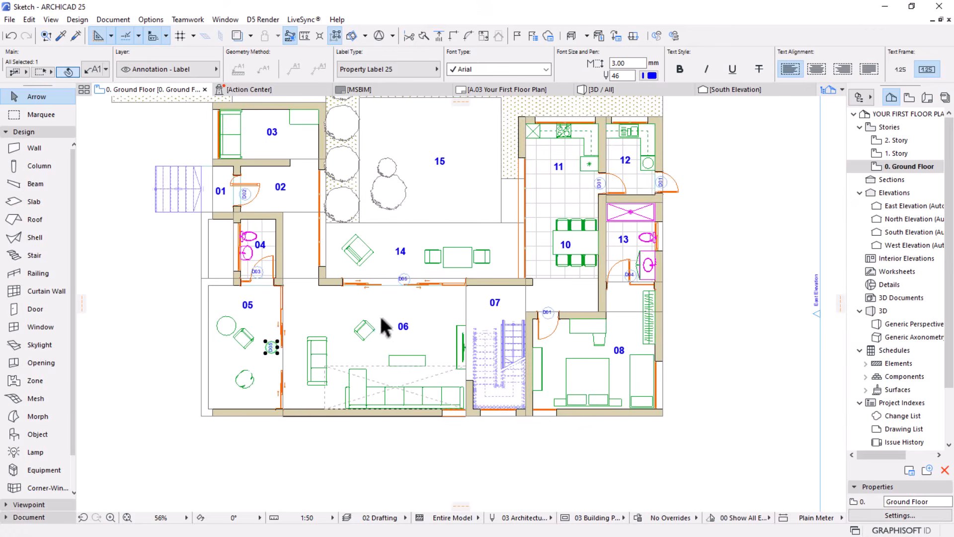
scroll(393, 291, up, 5)
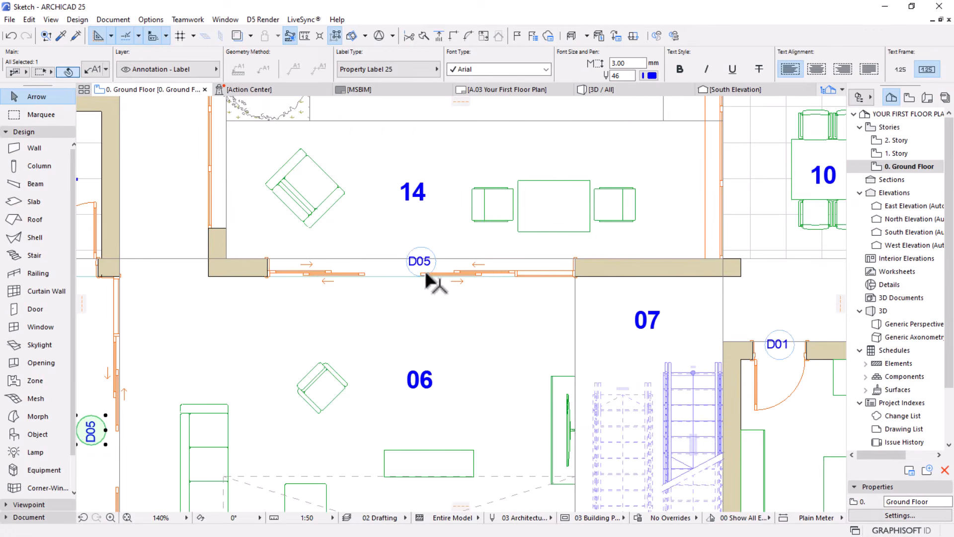
click(422, 275)
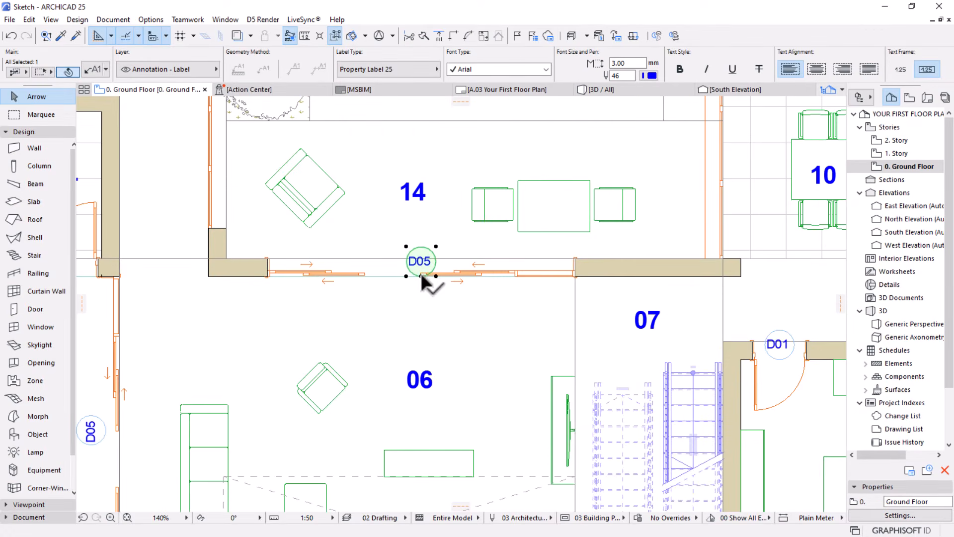
drag(422, 276, 395, 313)
Move the D04 label in zone 13 horizontally by about 434 mm, off the door leaf and into the door swing
scroll(347, 271, down, 4)
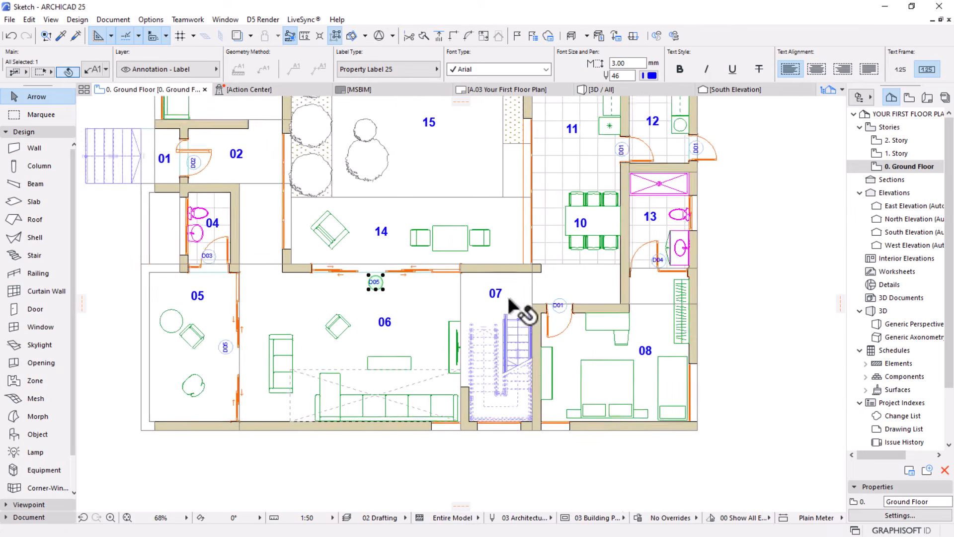
scroll(490, 313, up, 3)
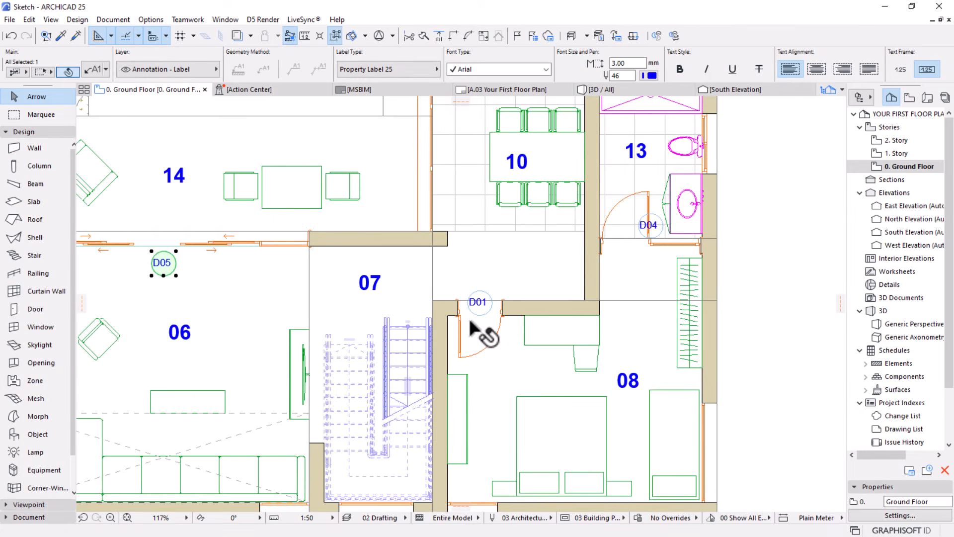
scroll(693, 195, up, 2)
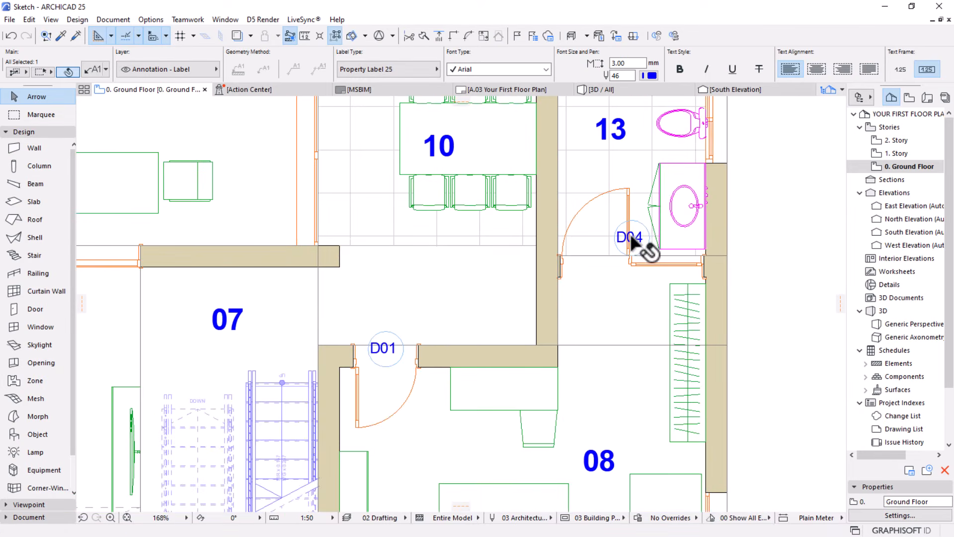
drag(631, 239, 602, 254)
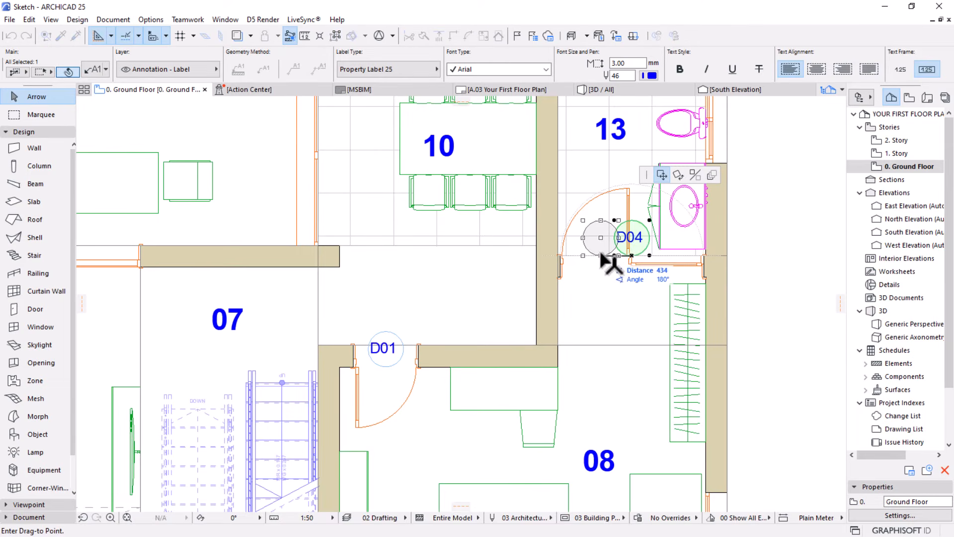
click(602, 255)
scroll(611, 312, down, 3)
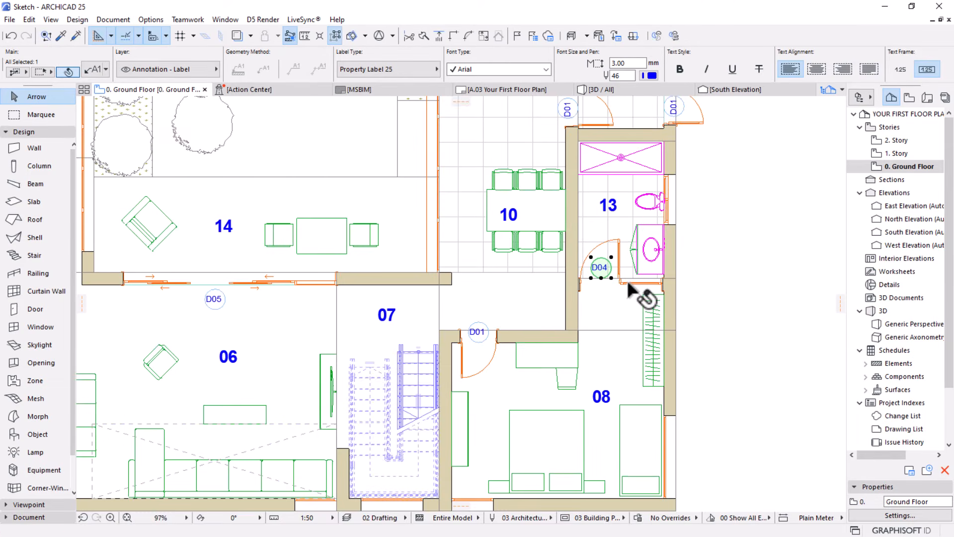
Move the D03 label in zone 04 horizontally by about 247 mm into the middle of the door opening, and deselect it
scroll(549, 330, down, 2)
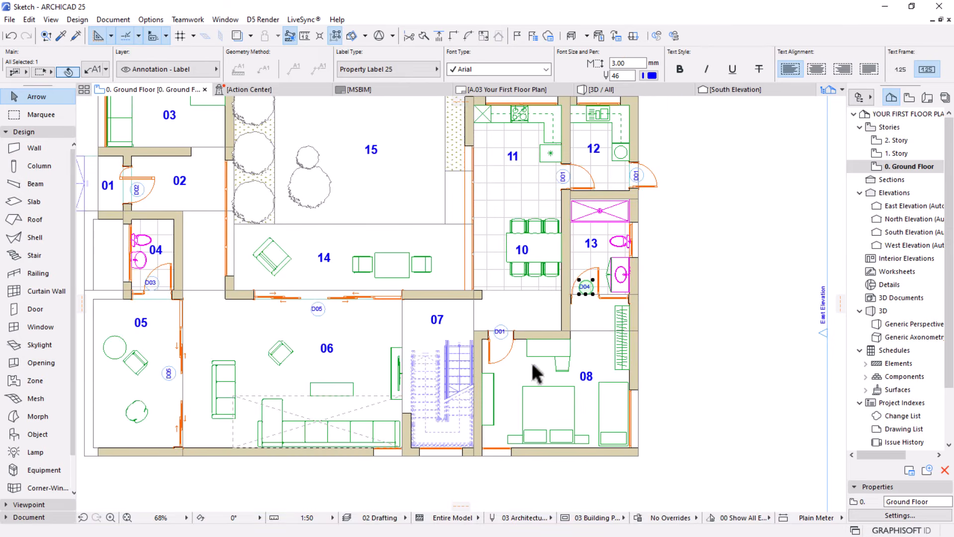
middle_drag(337, 320, 492, 313)
scroll(292, 250, up, 6)
click(321, 330)
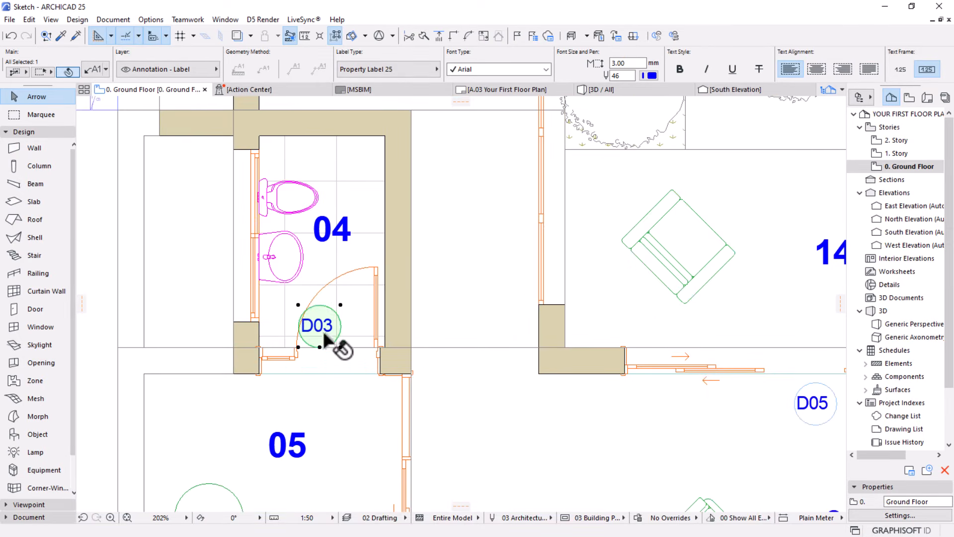
click(320, 346)
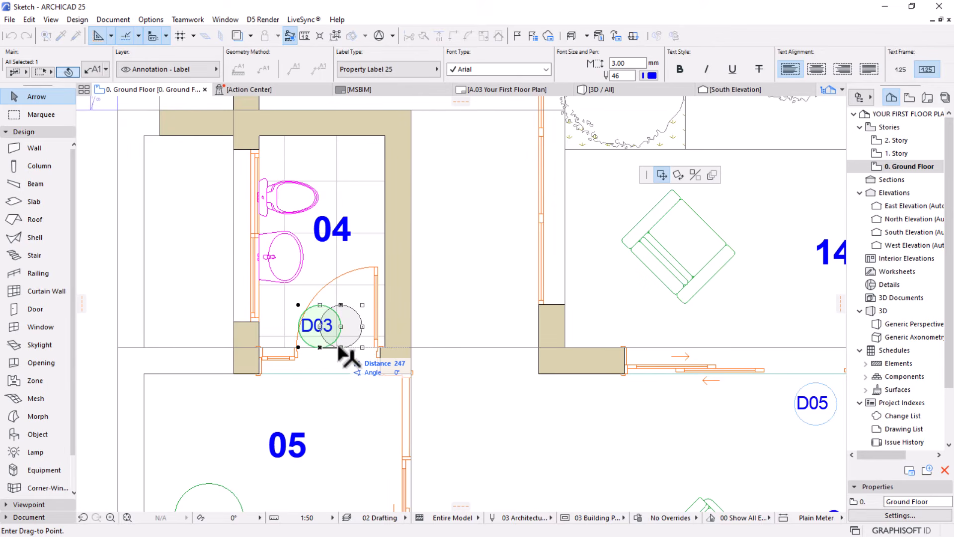
click(341, 347)
scroll(456, 294, down, 6)
scroll(632, 361, down, 1)
middle_drag(630, 361, 474, 333)
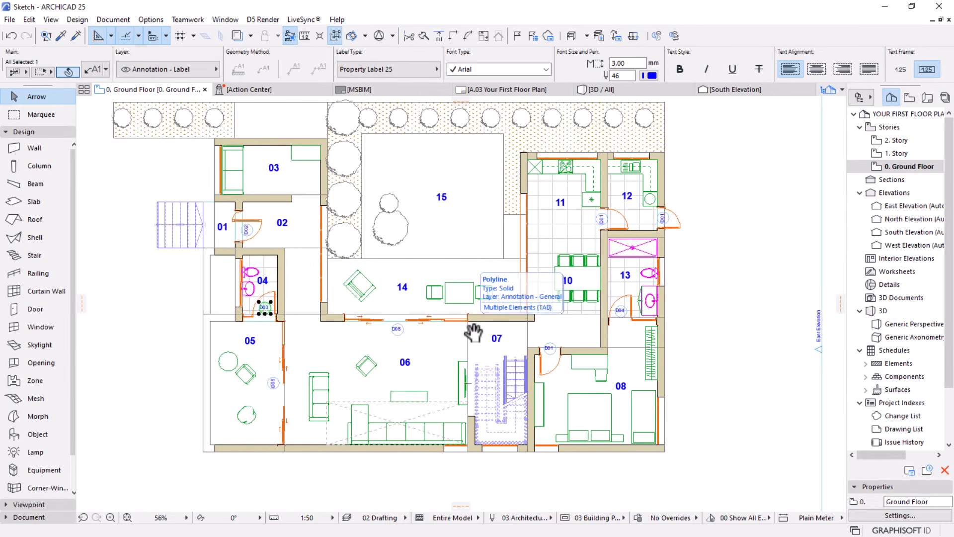
click(727, 384)
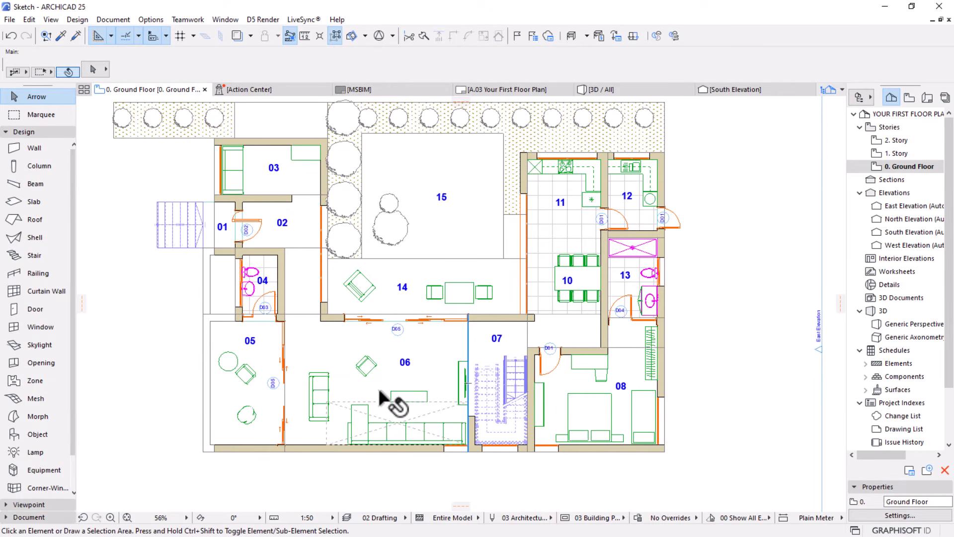
Activate the Label tool with the settings picked up from the D05 door label in zone 05
scroll(394, 400, up, 1)
middle_drag(394, 400, 400, 390)
scroll(400, 390, up, 1)
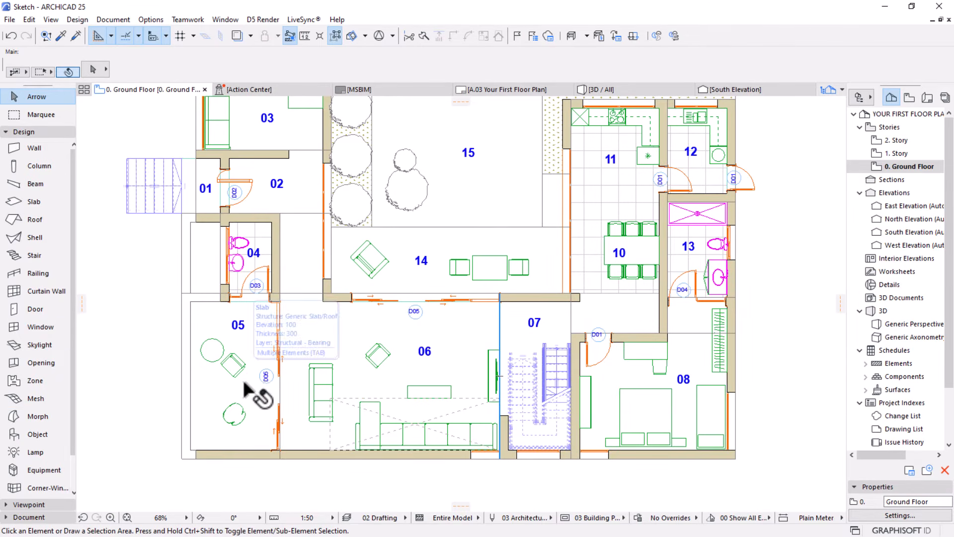
scroll(244, 383, up, 2)
scroll(244, 390, up, 4)
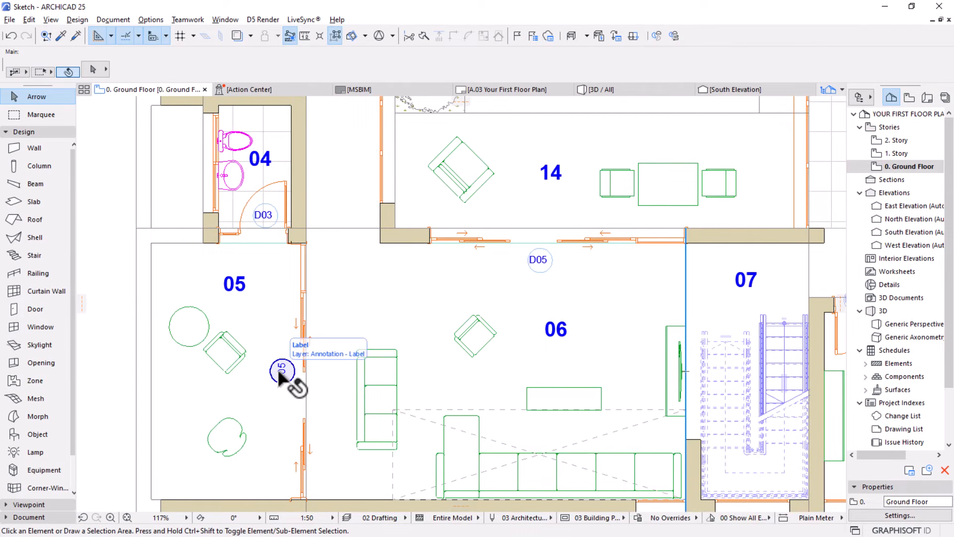
alt+click(281, 369)
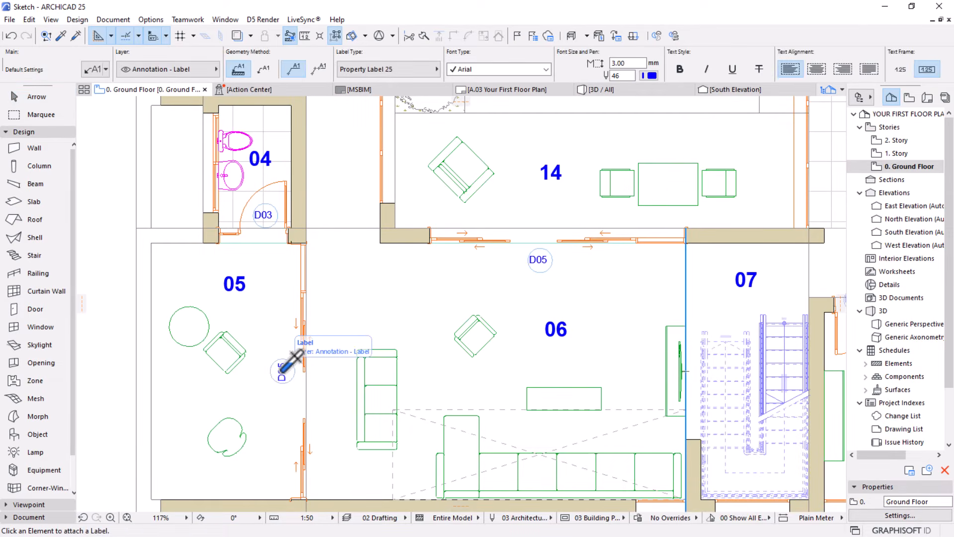
Select all windows on the ground floor plan with the Window tool
click(31, 309)
click(31, 323)
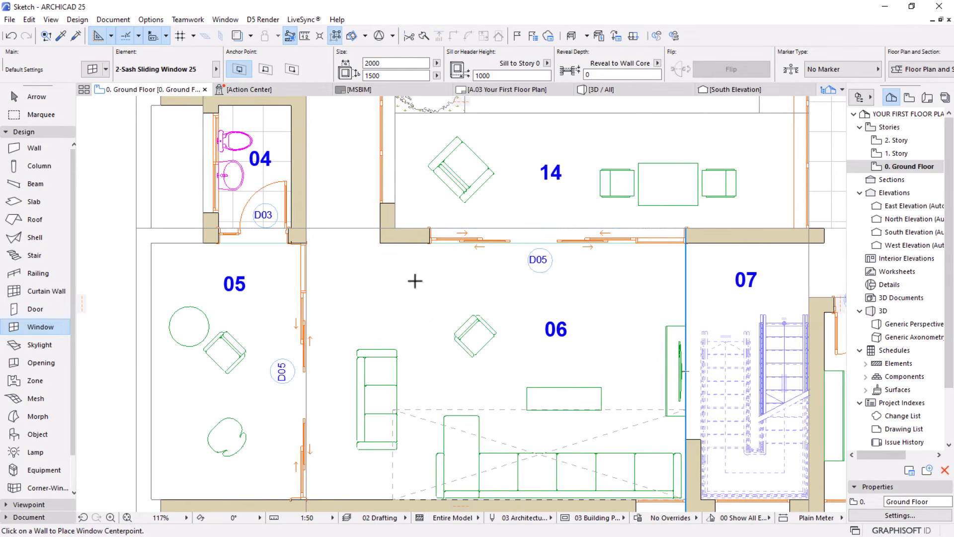
key(ctrl+a)
scroll(279, 252, down, 5)
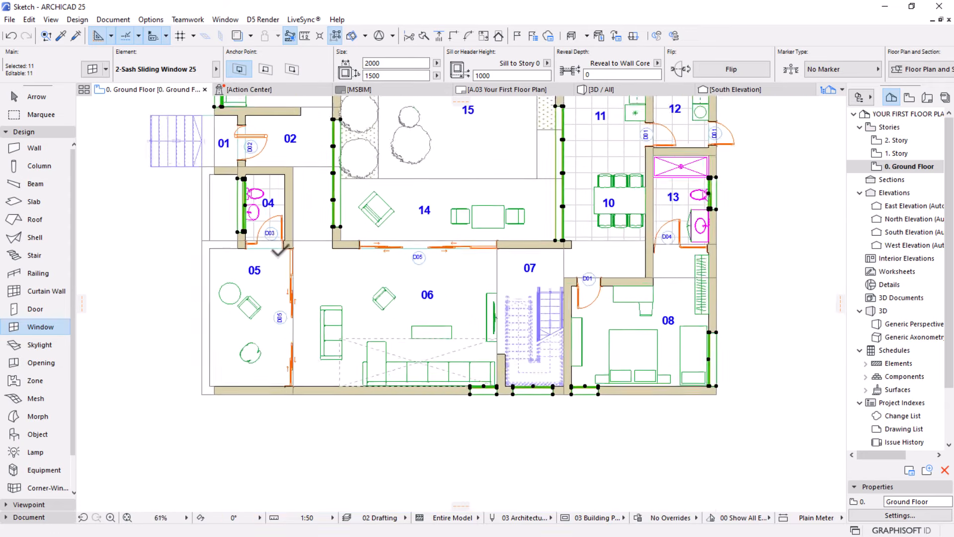
middle_drag(270, 284, 259, 350)
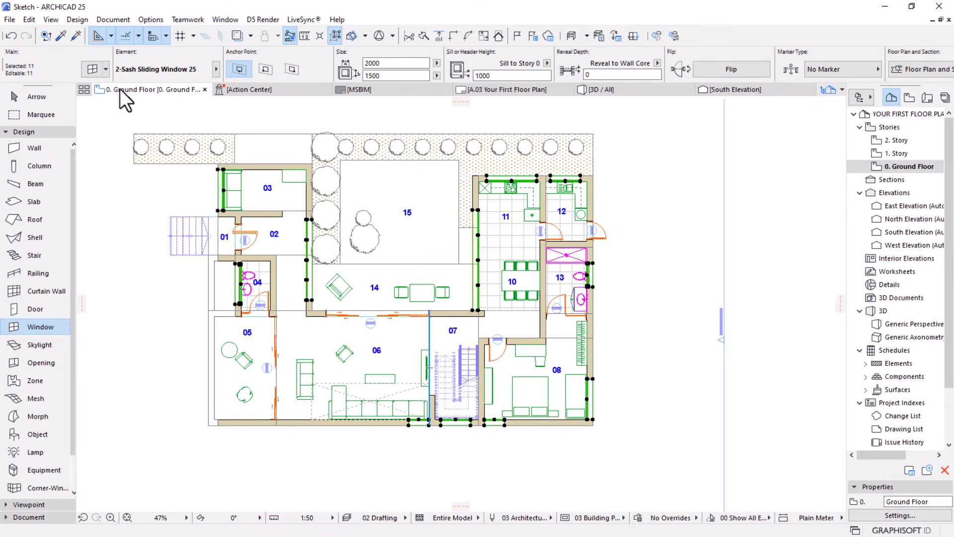
Add labels to all selected windows on the ground floor plan
click(106, 20)
mouse_move(144, 220)
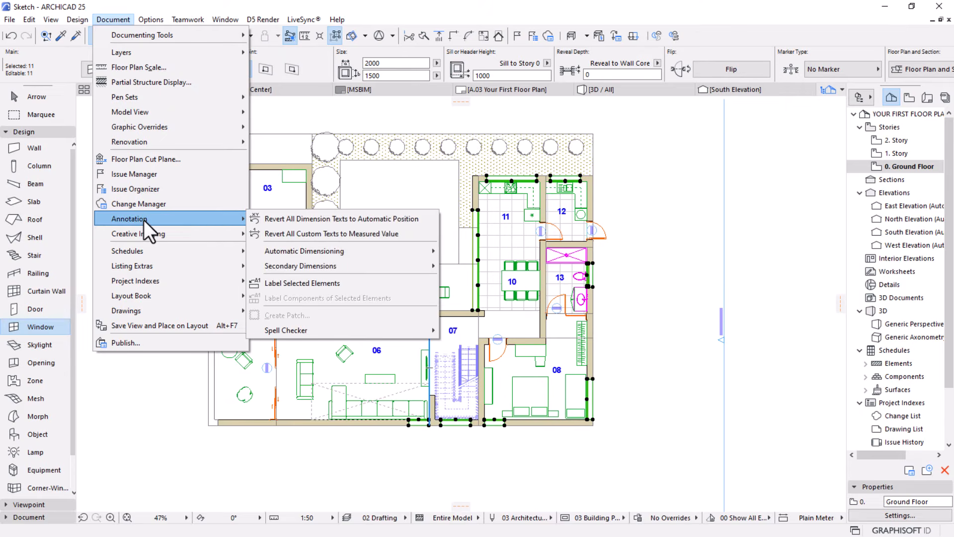
click(298, 283)
scroll(375, 438, up, 4)
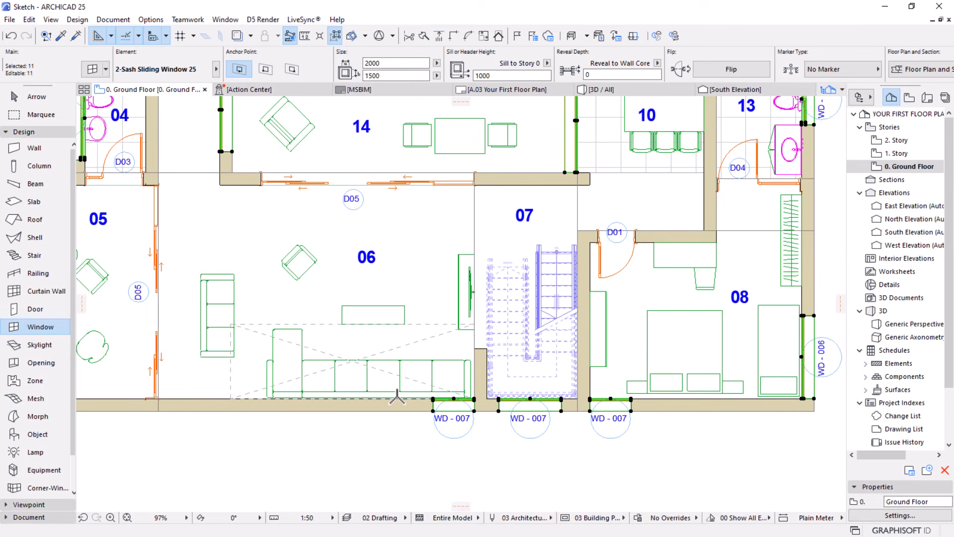
scroll(395, 397, down, 2)
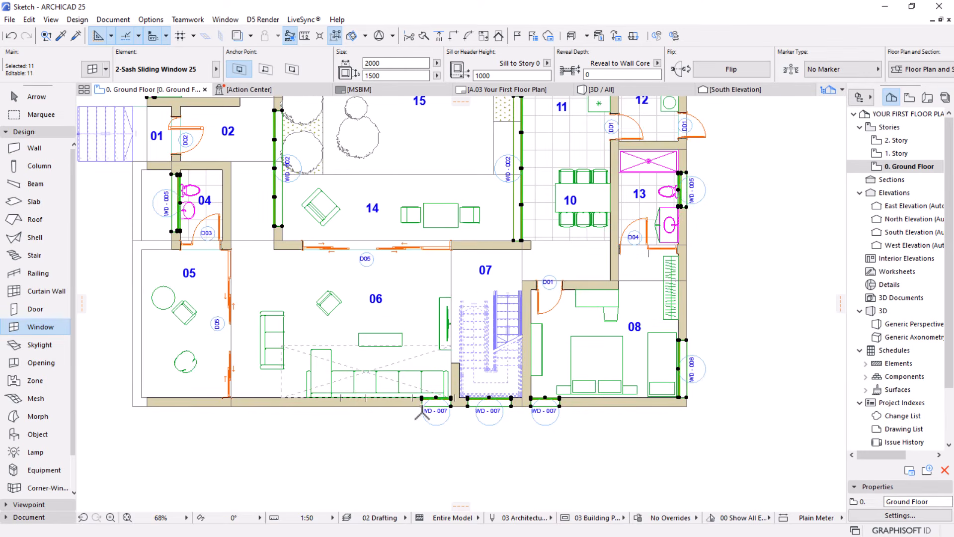
scroll(433, 420, up, 3)
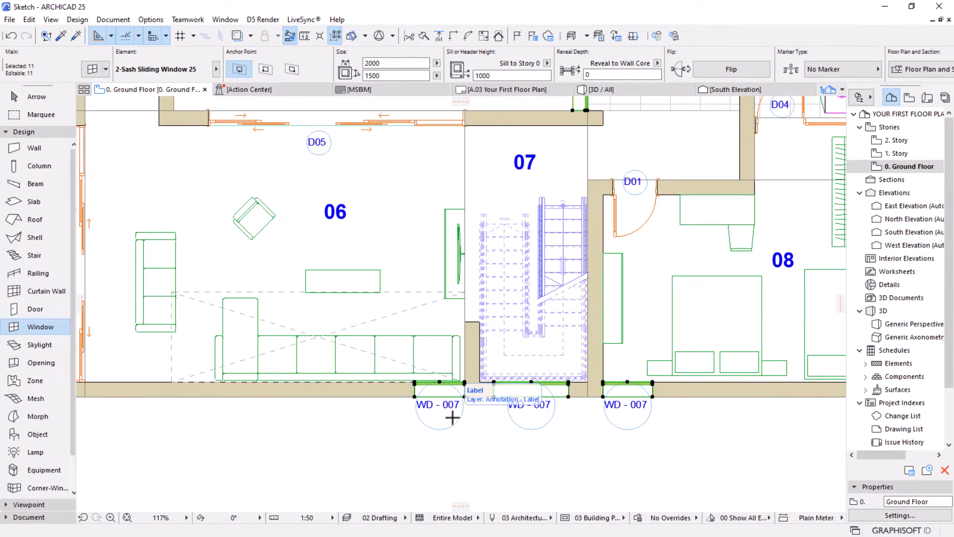
Change the selected windows' IDs to prefix W with a two-digit counter from 01, shared by width and height, and deselect the windows
click(107, 19)
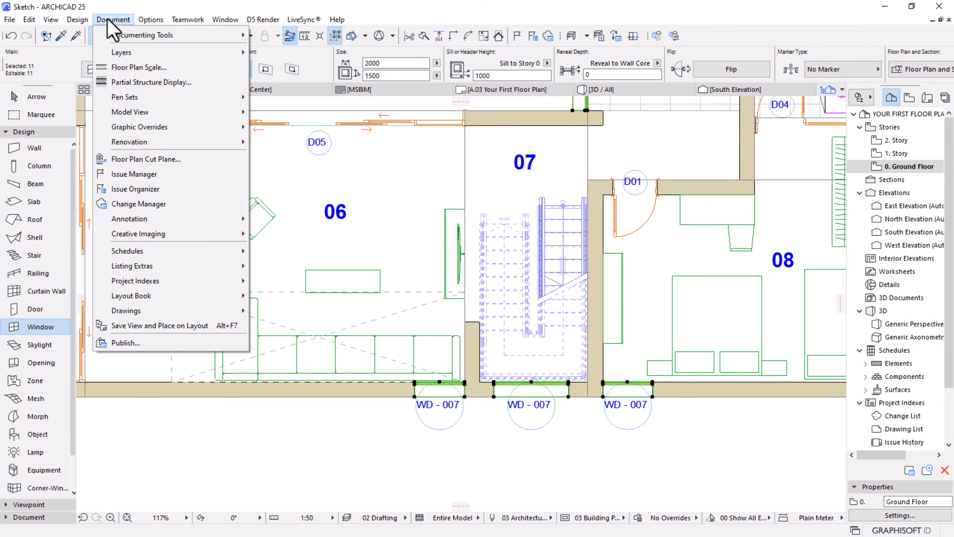
mouse_move(132, 261)
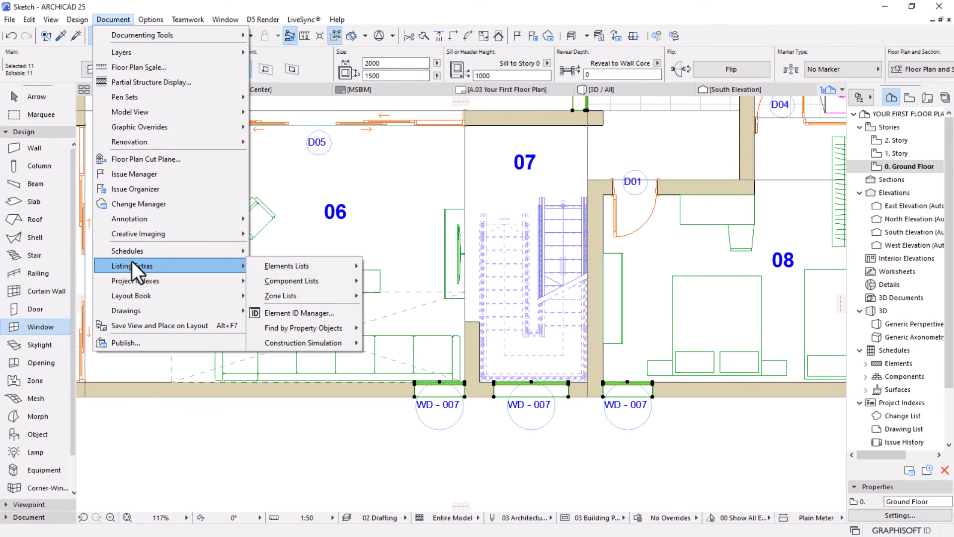
click(303, 312)
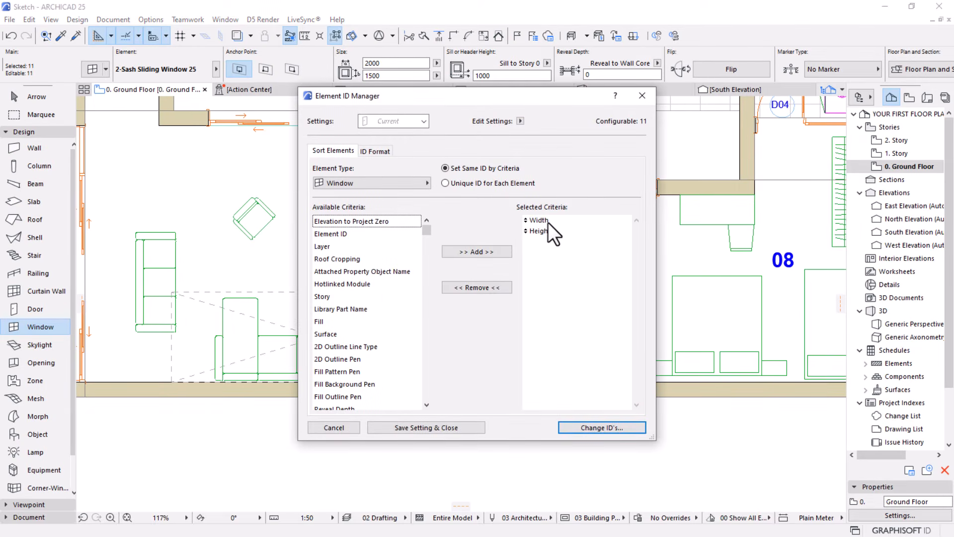
click(374, 151)
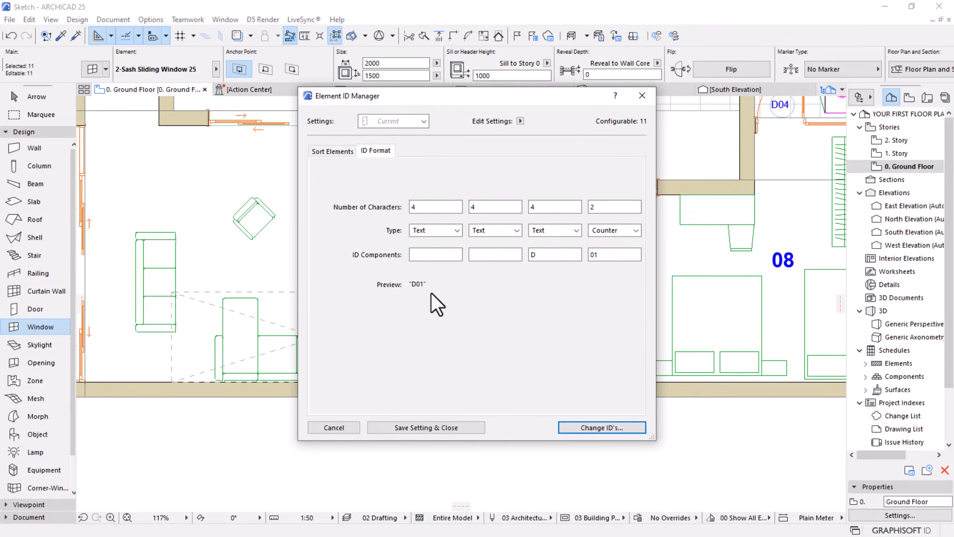
drag(539, 254, 525, 256)
click(603, 426)
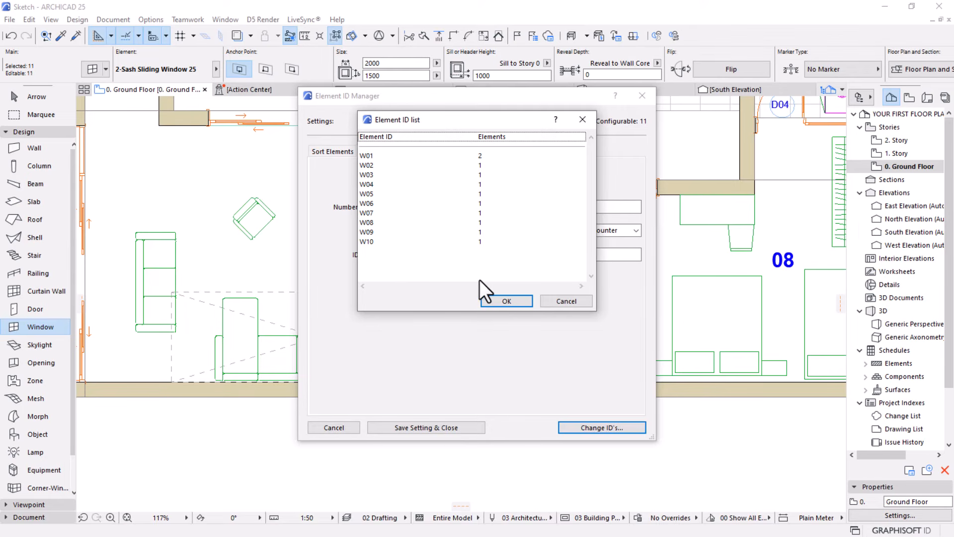
click(504, 301)
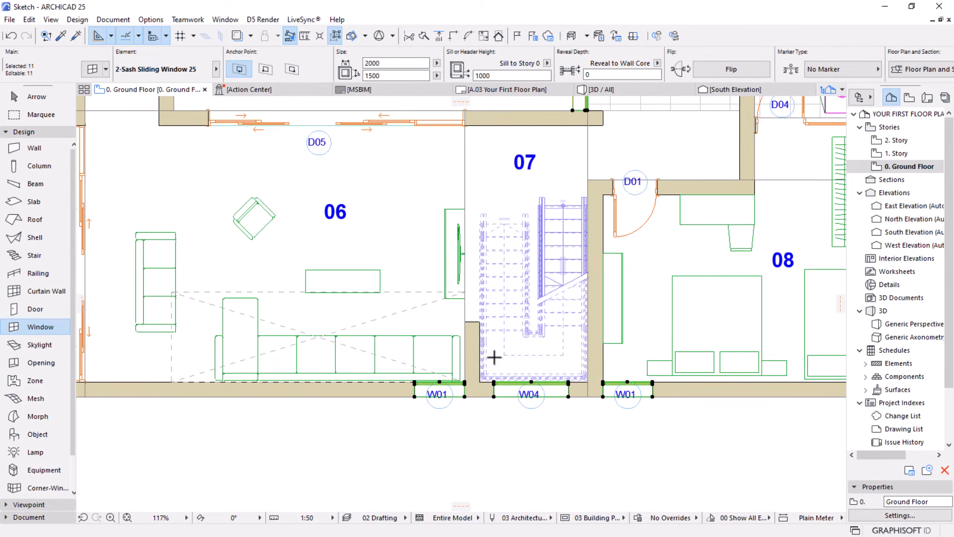
scroll(398, 323, down, 4)
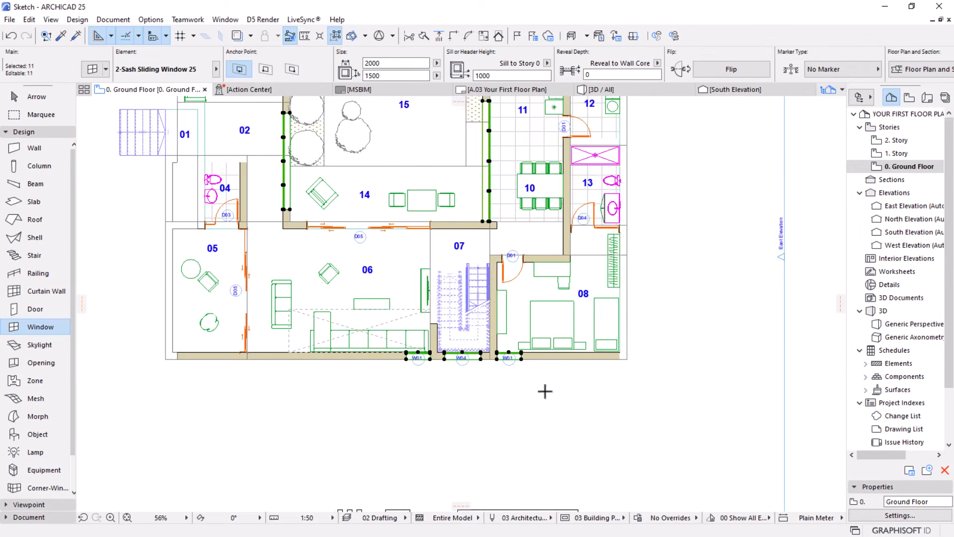
key(Escape)
Select all labels on the ground floor plan with the Label tool, and clear the selection
scroll(474, 327, up, 2)
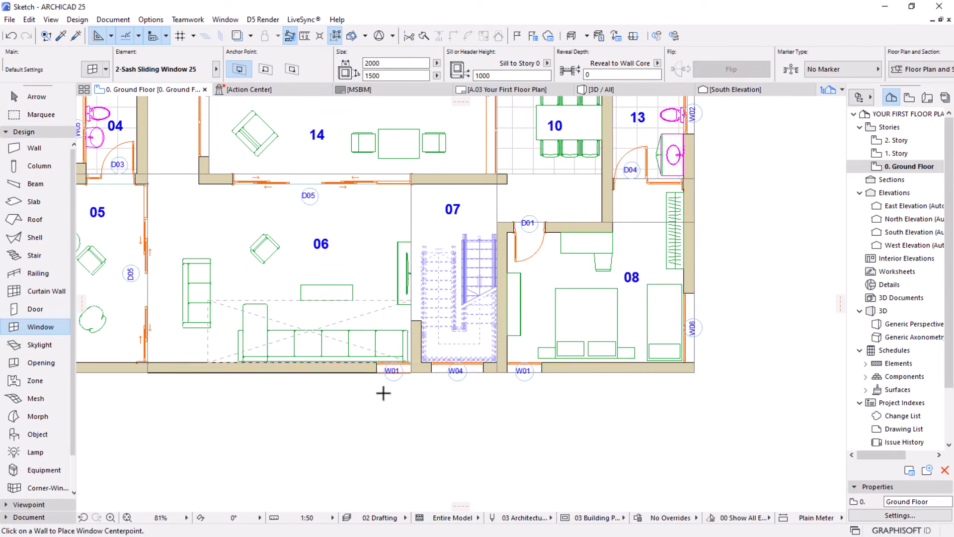
scroll(381, 390, up, 2)
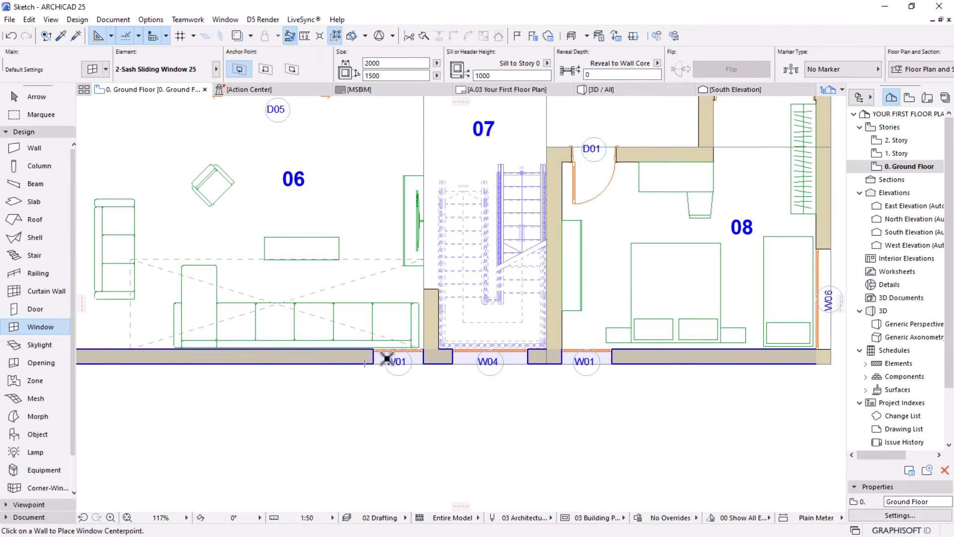
click(34, 133)
click(10, 157)
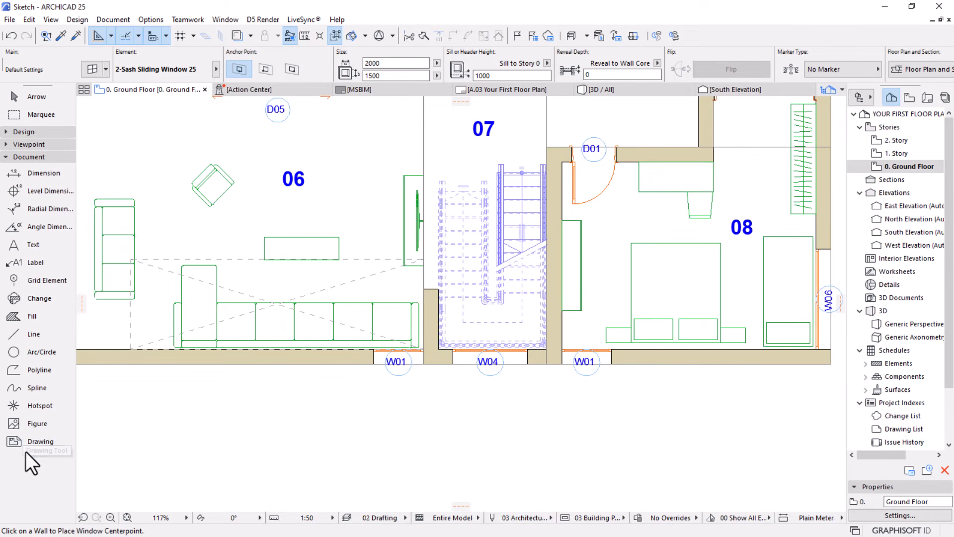
click(34, 260)
key(ctrl+a)
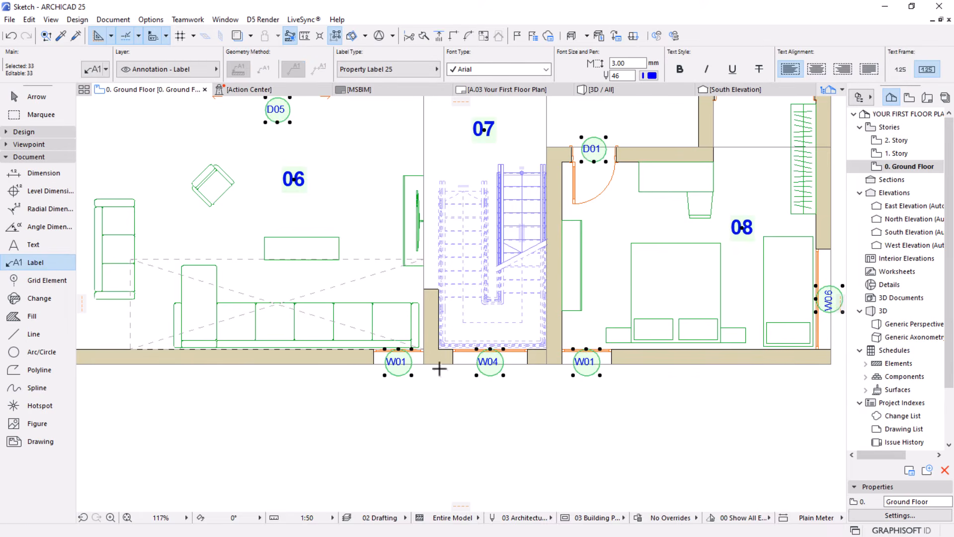
scroll(439, 368, down, 5)
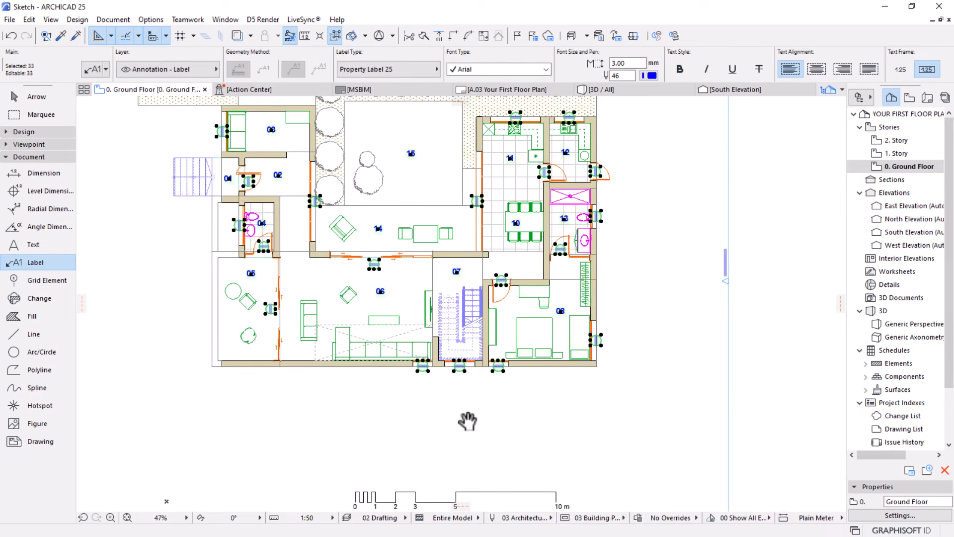
scroll(280, 227, up, 1)
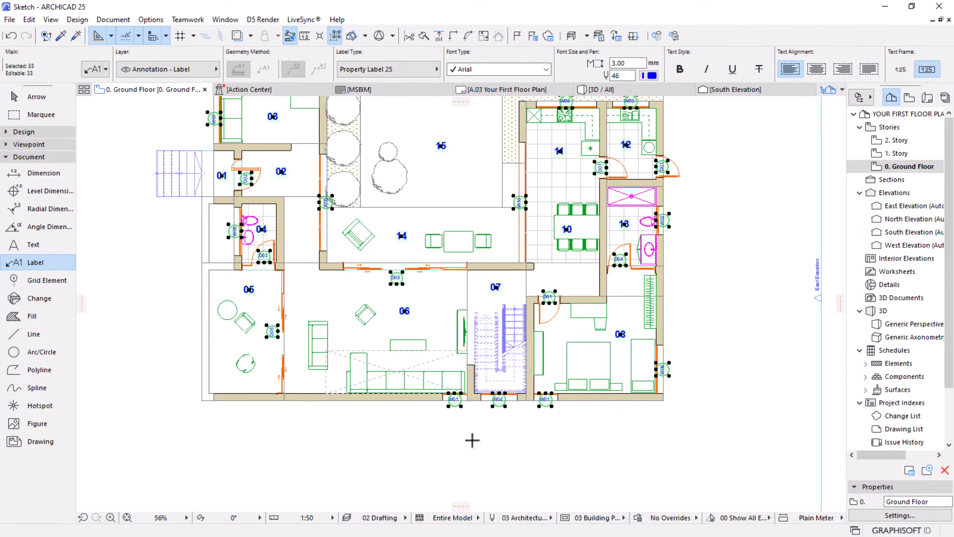
key(Escape)
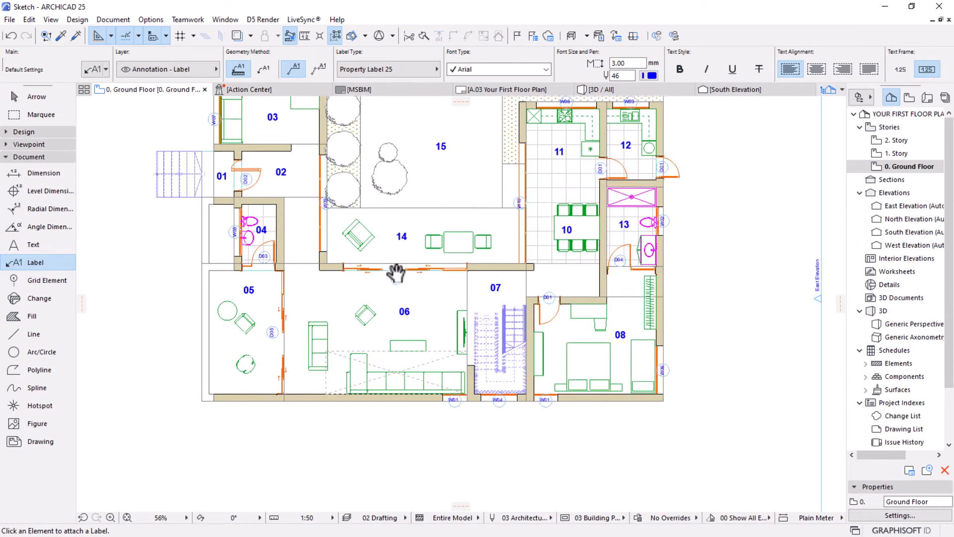
Set the Find & Select element type criterion to Label by picking it up from the D05 door label in zone 06
middle_drag(395, 270, 412, 316)
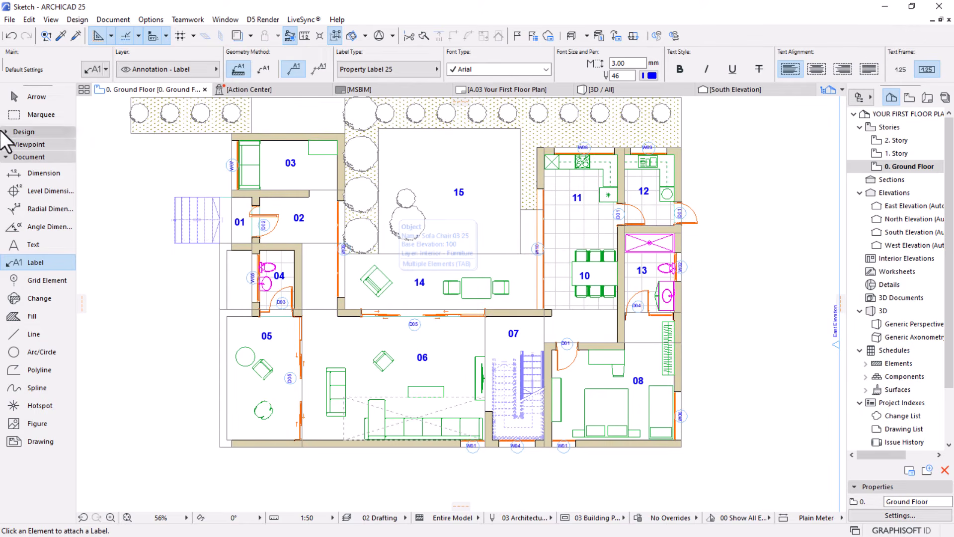
click(22, 99)
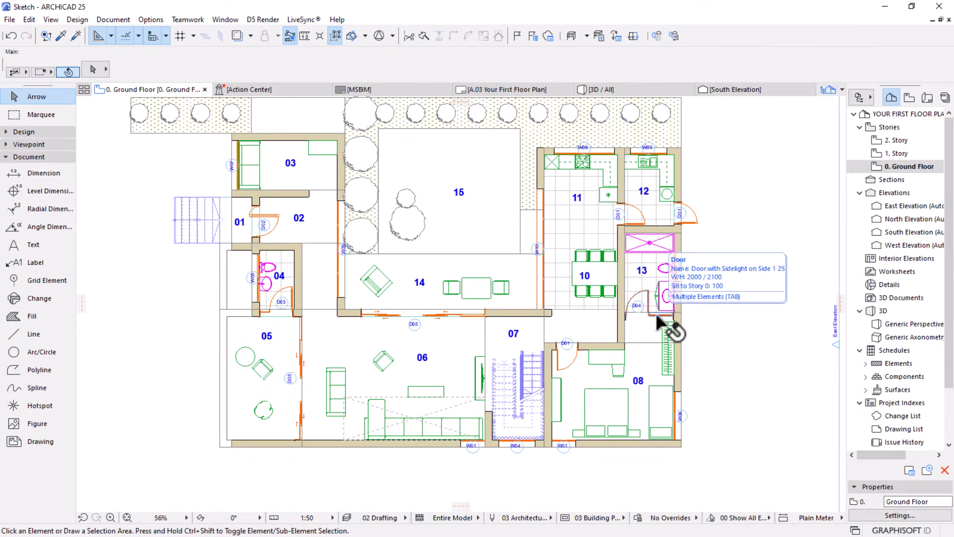
middle_drag(728, 343, 732, 367)
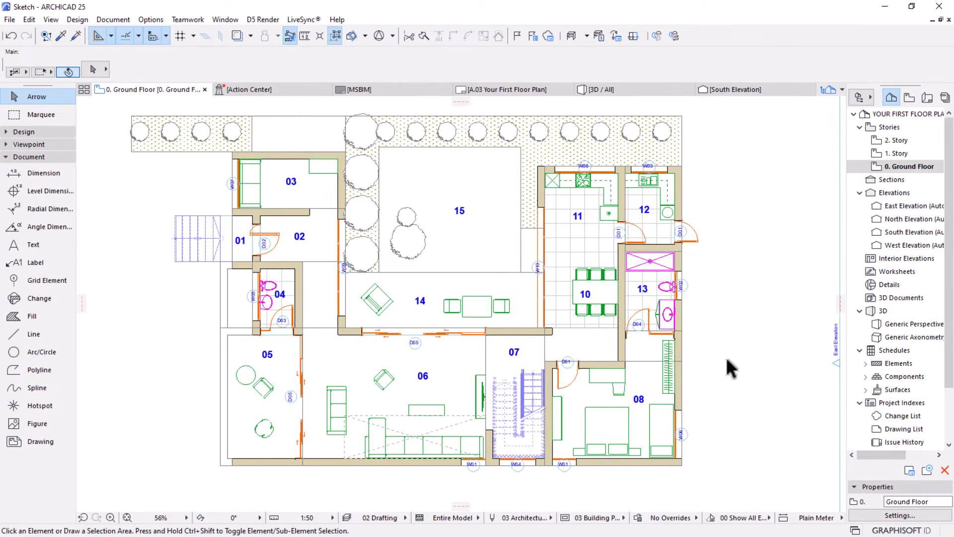
key(ctrl+f)
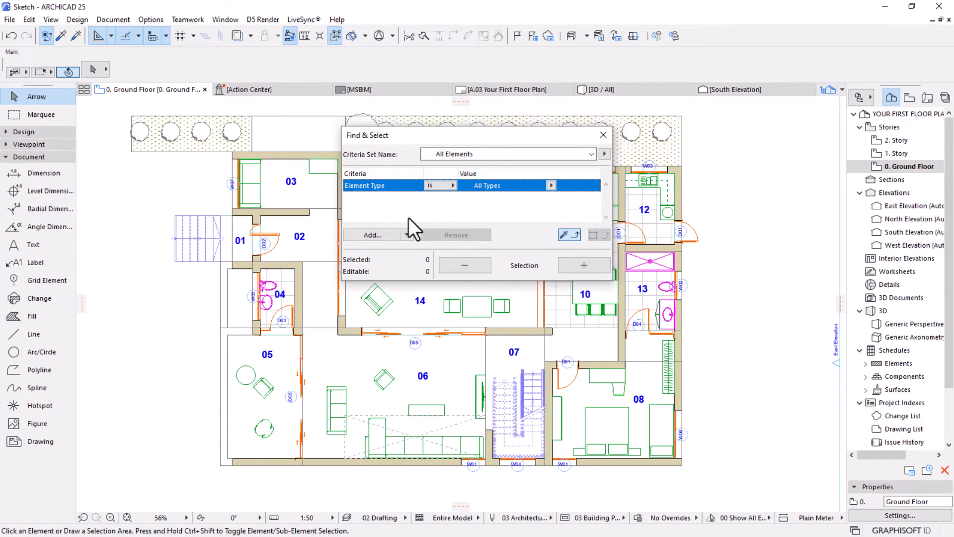
alt+click(422, 377)
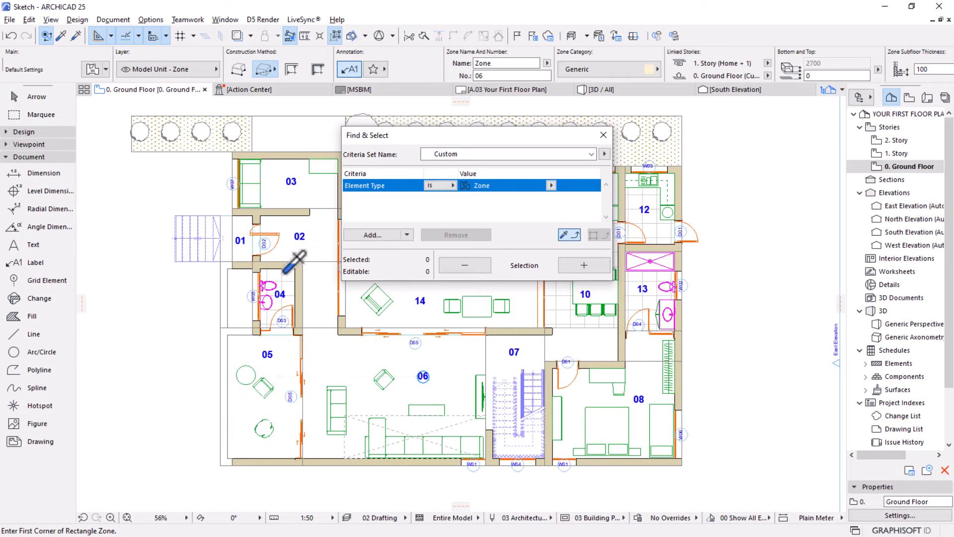
alt+click(300, 238)
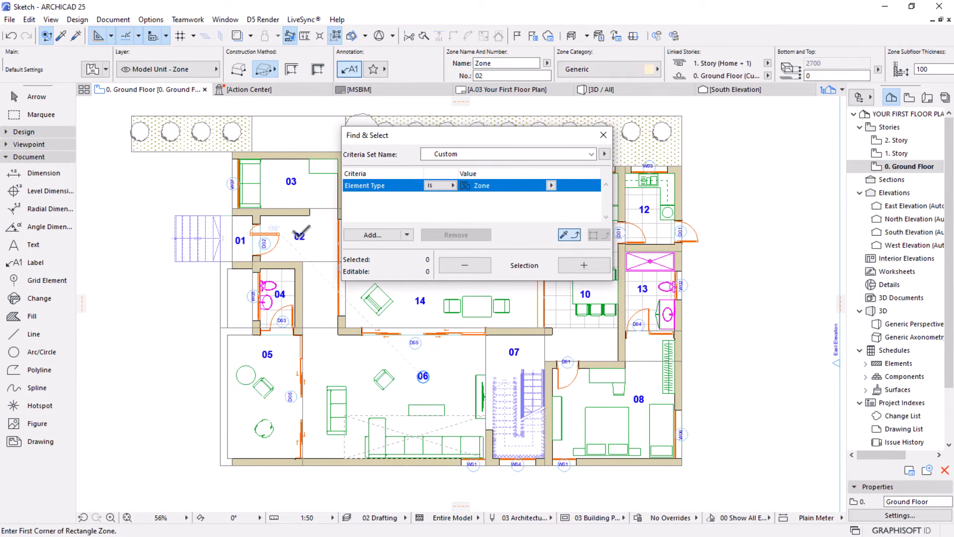
shift+click(298, 237)
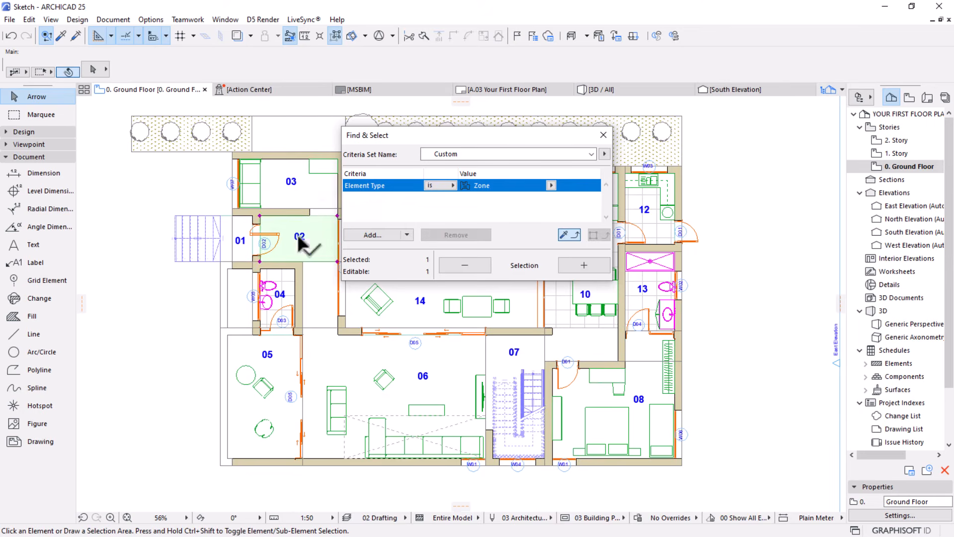
shift+click(299, 237)
shift+click(298, 239)
shift+click(299, 243)
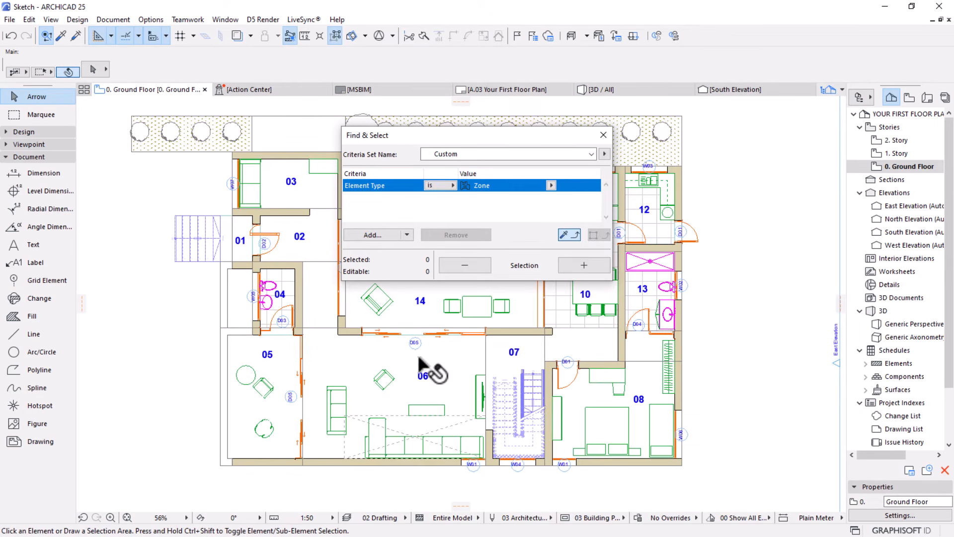
alt+click(416, 342)
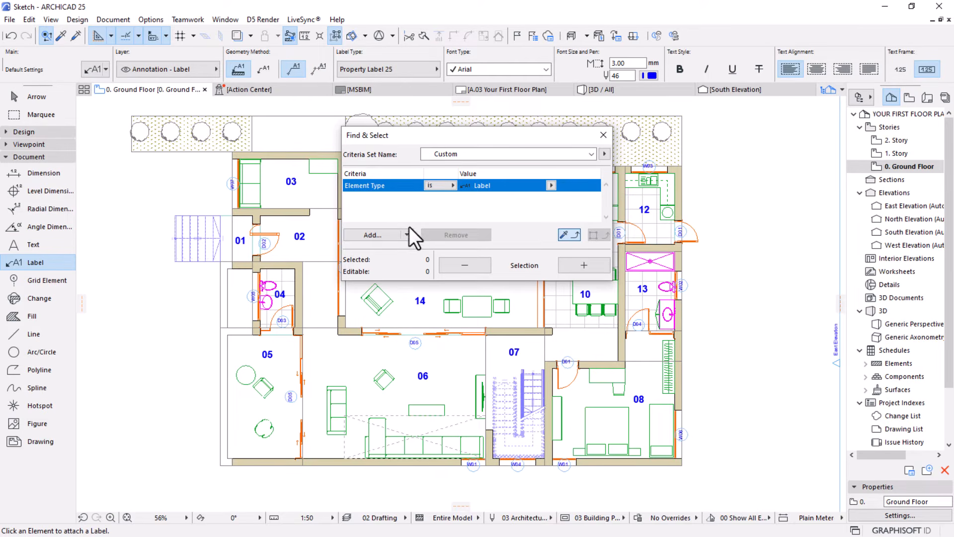
Examine the criteria available for labels in Find & Select, including Model View, Positioning and Floor Plan and Section, and close the dialog
click(372, 234)
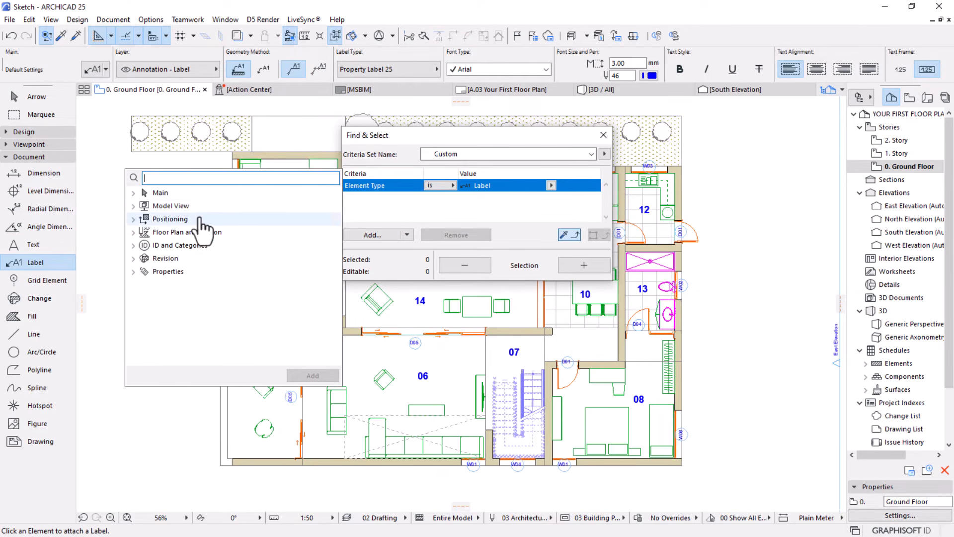
click(134, 206)
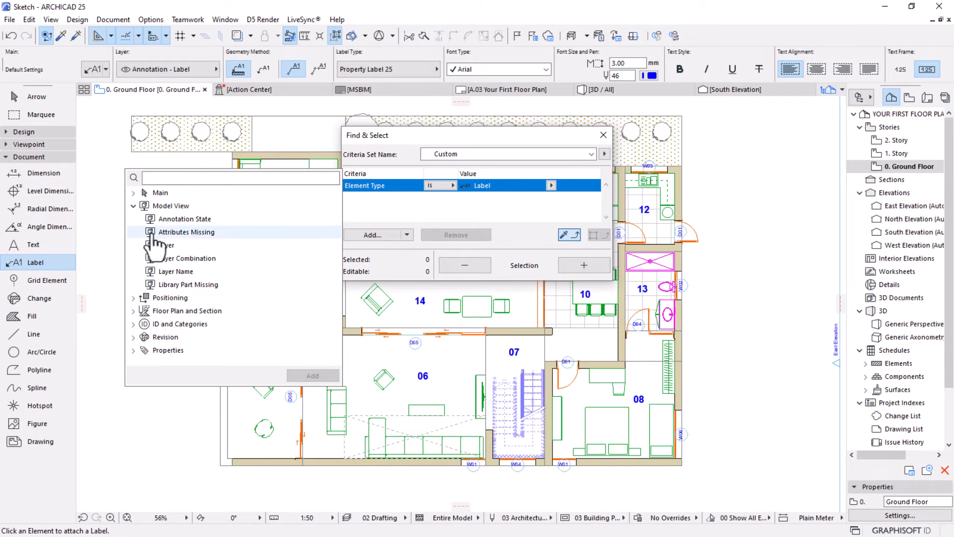
click(133, 192)
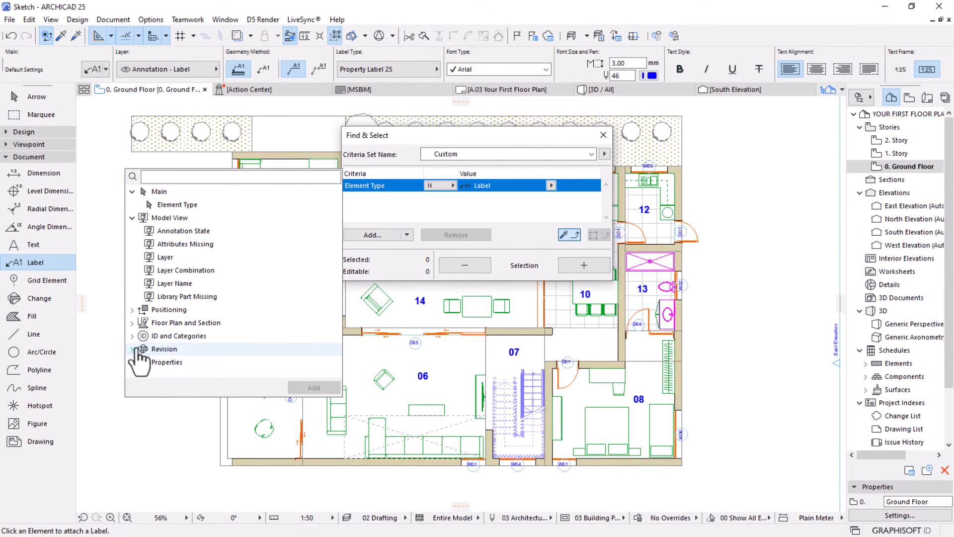
click(132, 309)
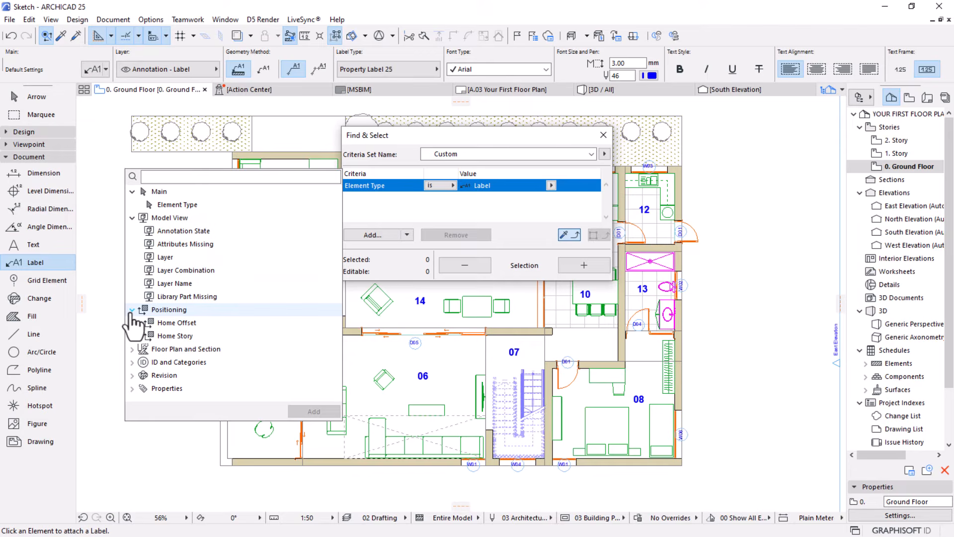
click(132, 349)
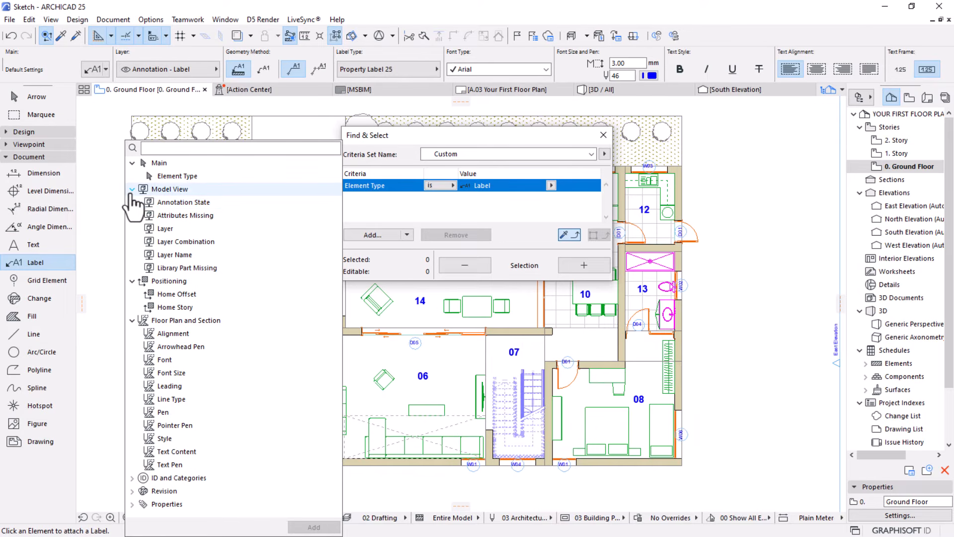
click(131, 190)
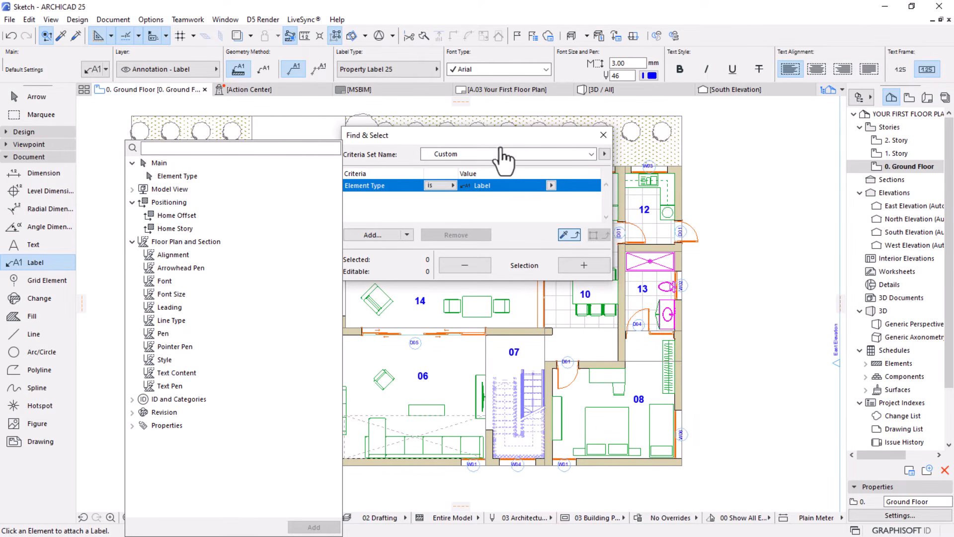
click(603, 135)
Undo the last change of the window element IDs
scroll(418, 224, down, 2)
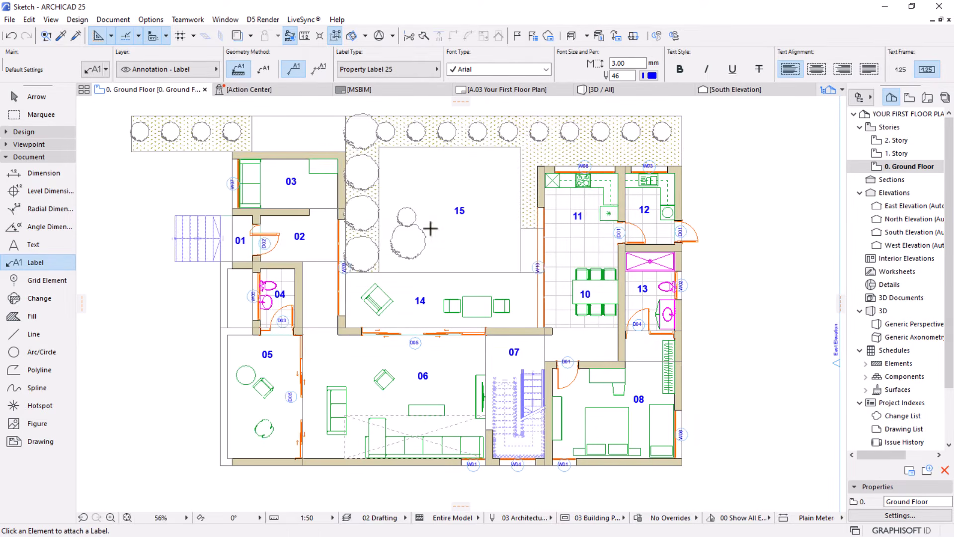
click(15, 38)
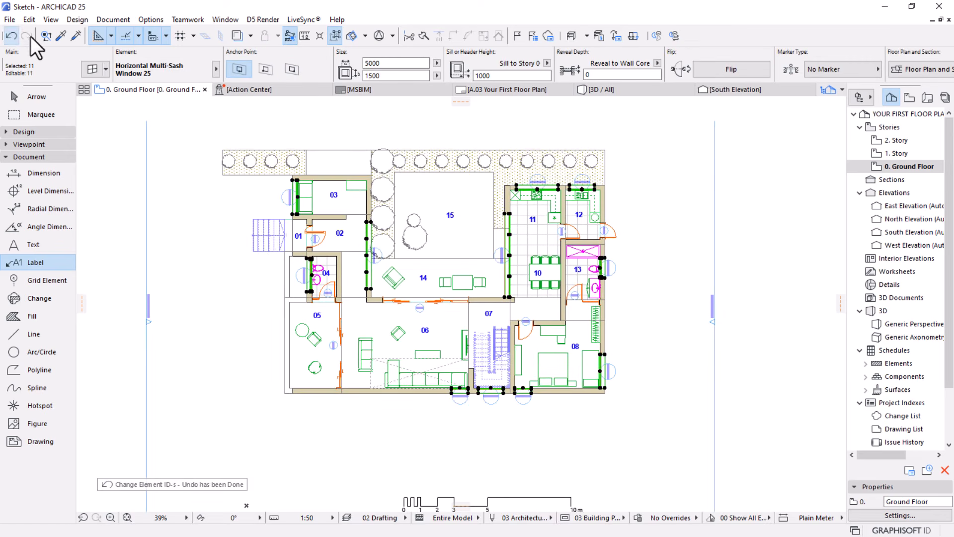
Redo the undone changes to the door and window labels, leave the Label tool and clear the selection
click(26, 37)
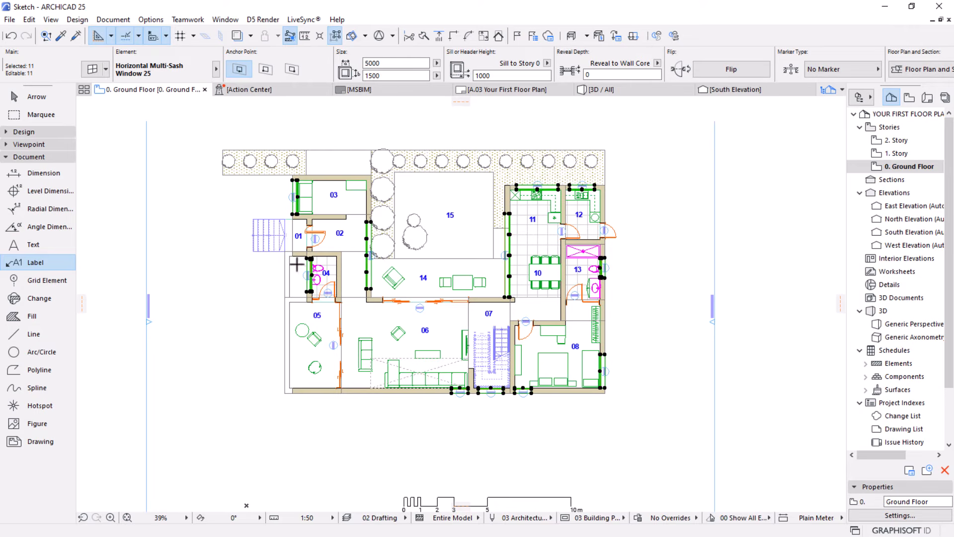
key(Escape)
scroll(435, 371, up, 2)
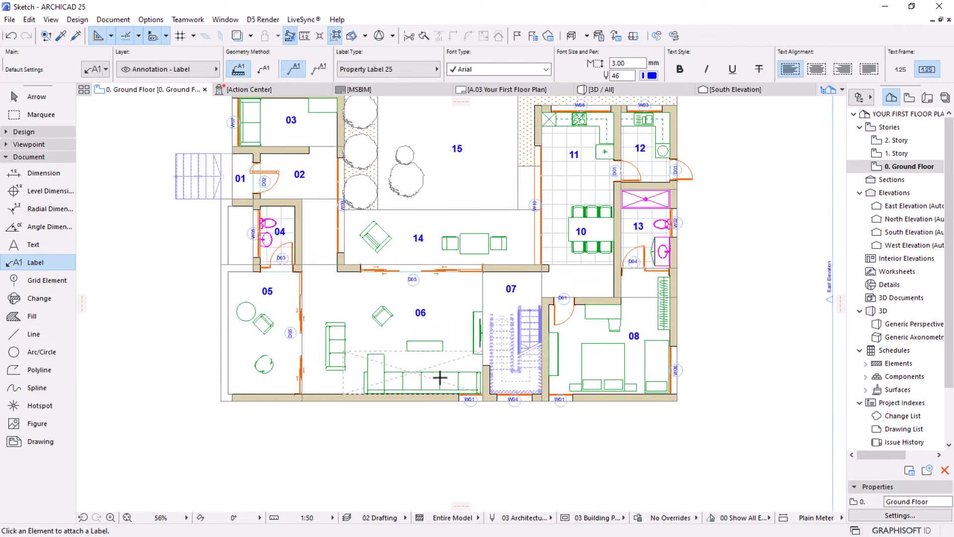
key(Escape)
click(470, 399)
key(Escape)
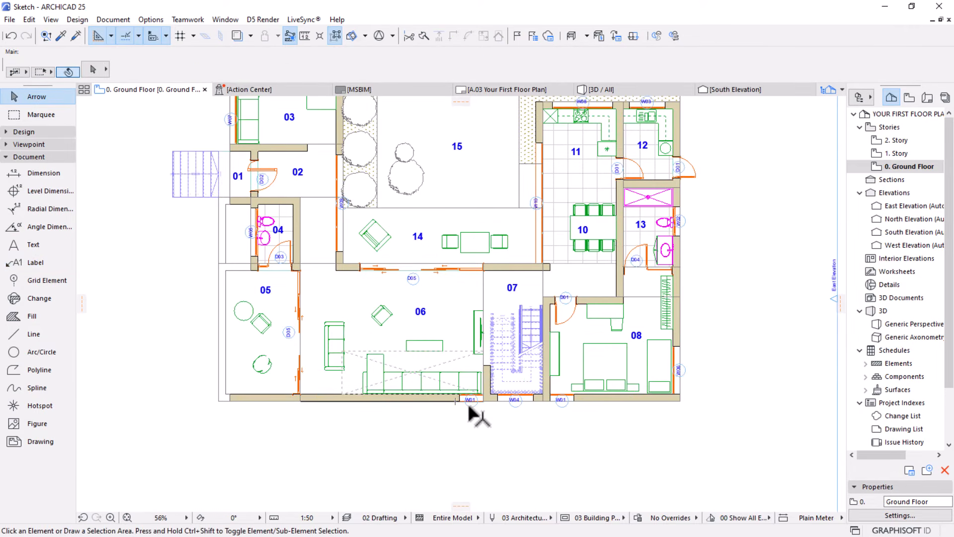
Select the window labels along the south and east walls: both W01 labels, W04, W06 and W02
click(470, 402)
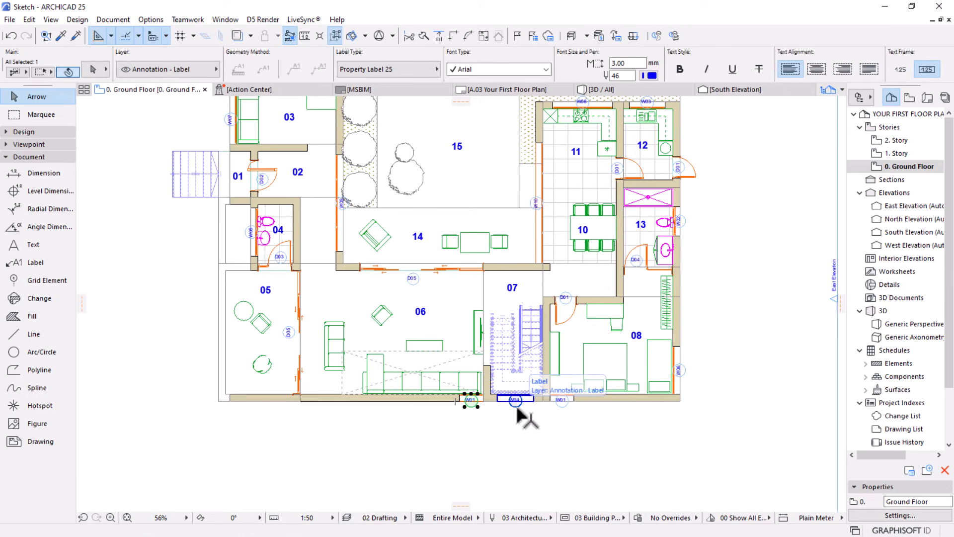
shift+click(515, 406)
shift+click(563, 408)
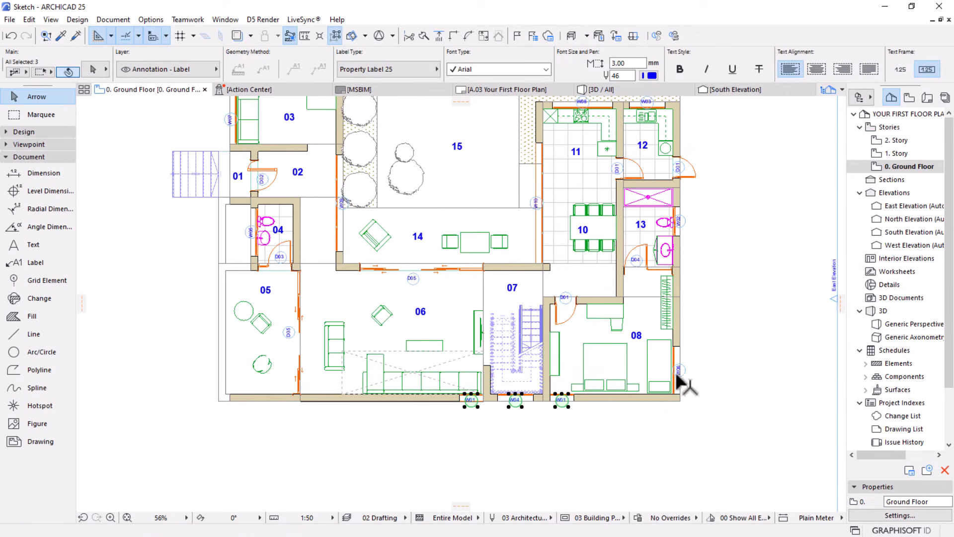
shift+click(686, 370)
shift+click(680, 221)
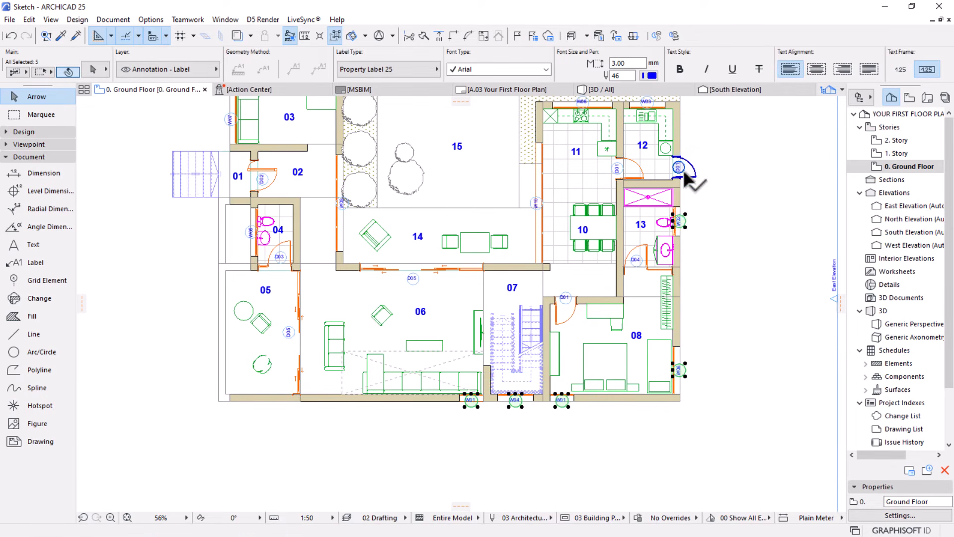
shift+click(614, 170)
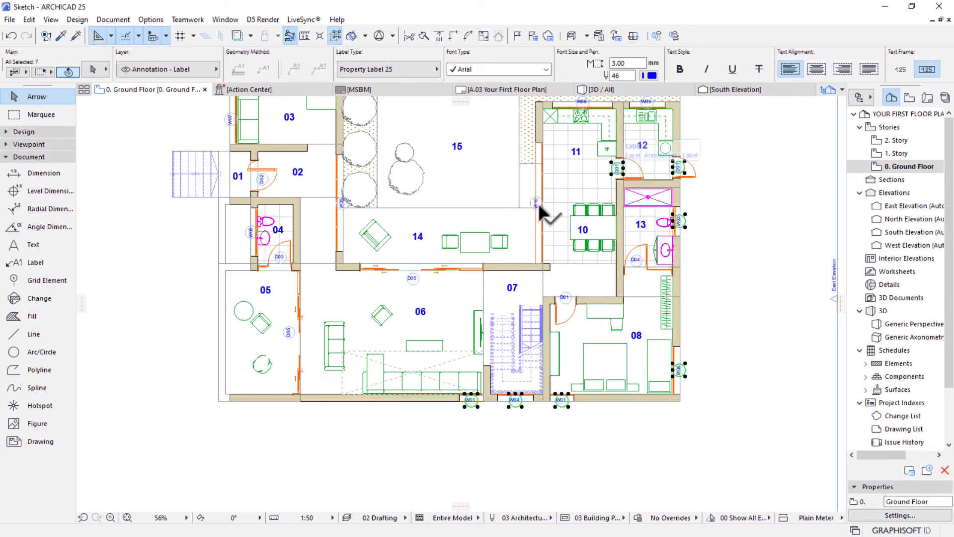
shift+click(678, 168)
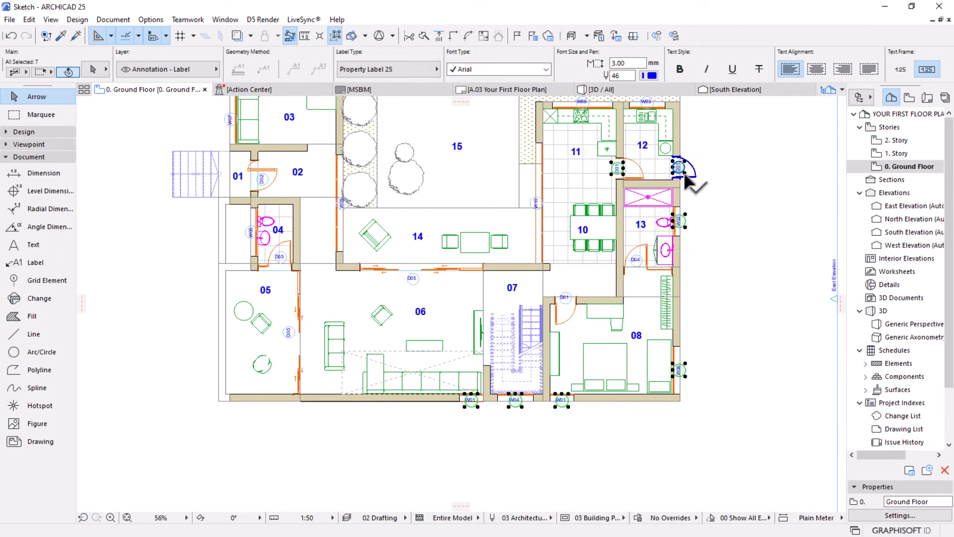
click(623, 162)
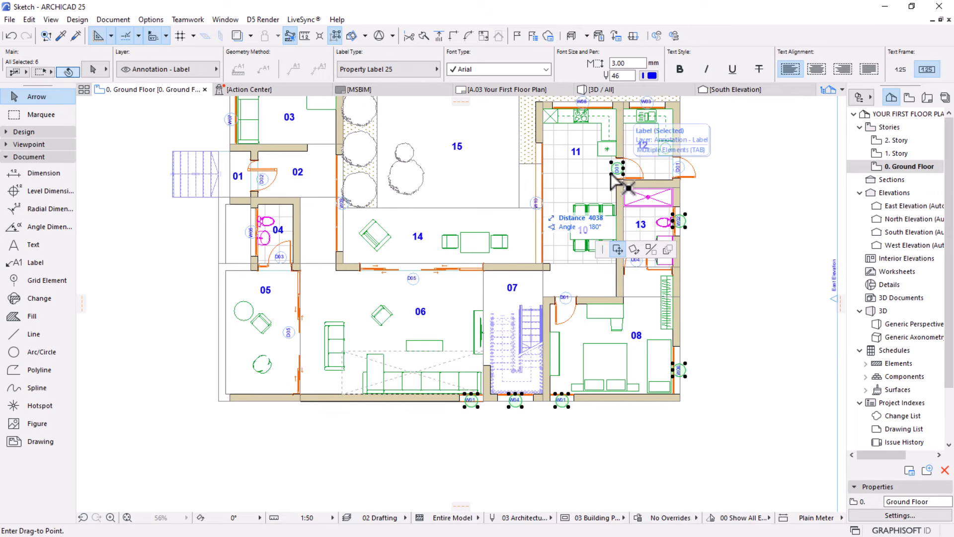
key(Escape)
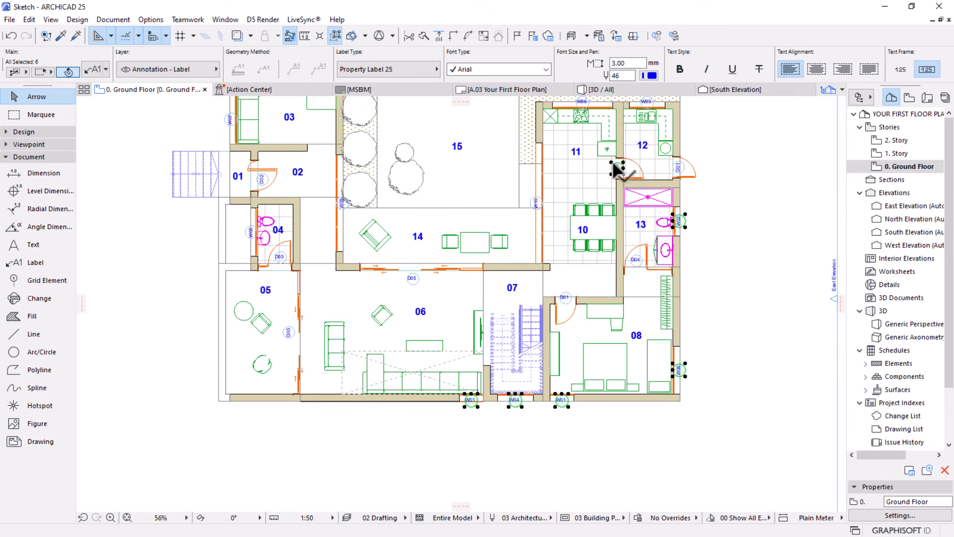
shift+click(611, 172)
Add the W05, W07, W03 and W08 labels to the selection and group the selected window labels
shift+click(242, 230)
scroll(490, 415, down, 3)
scroll(309, 273, up, 5)
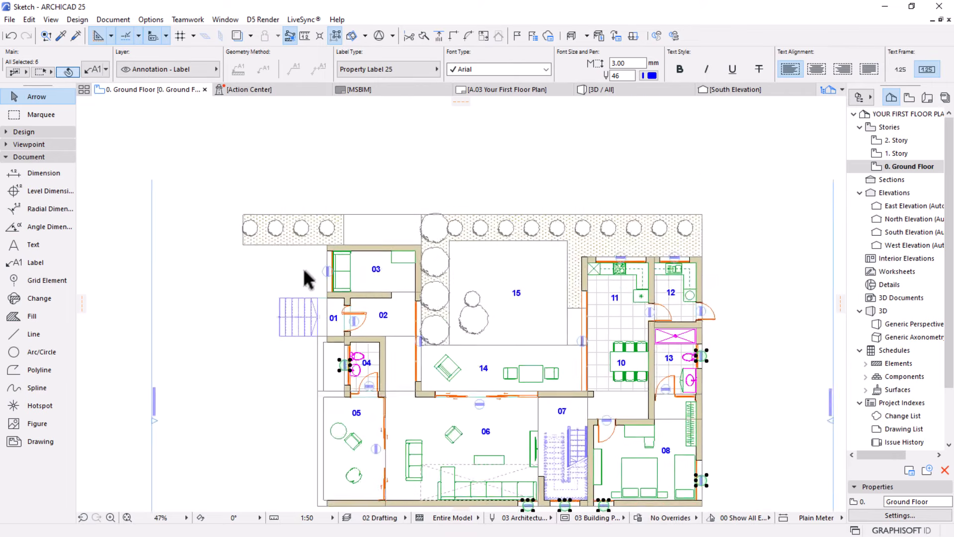
shift+click(334, 271)
scroll(279, 231, down, 4)
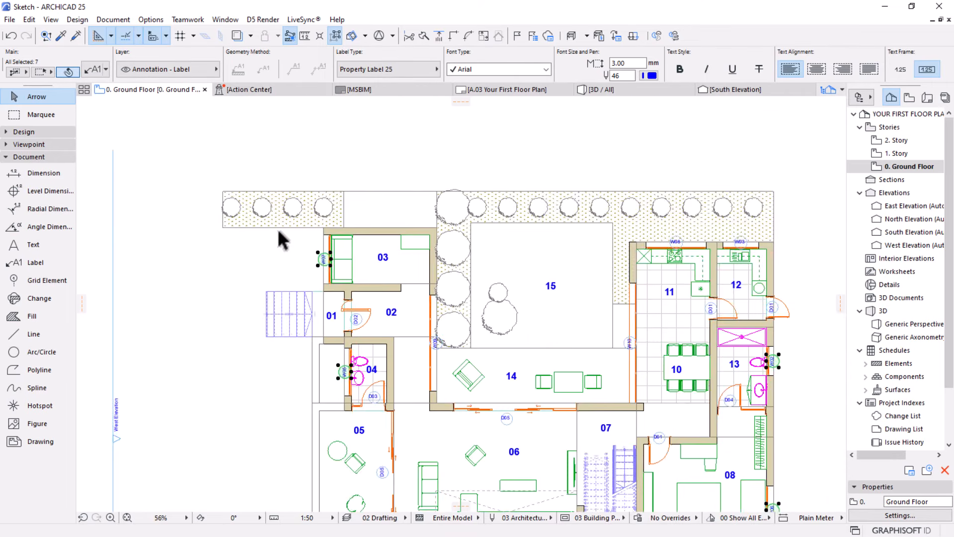
scroll(576, 261, up, 1)
shift+click(610, 232)
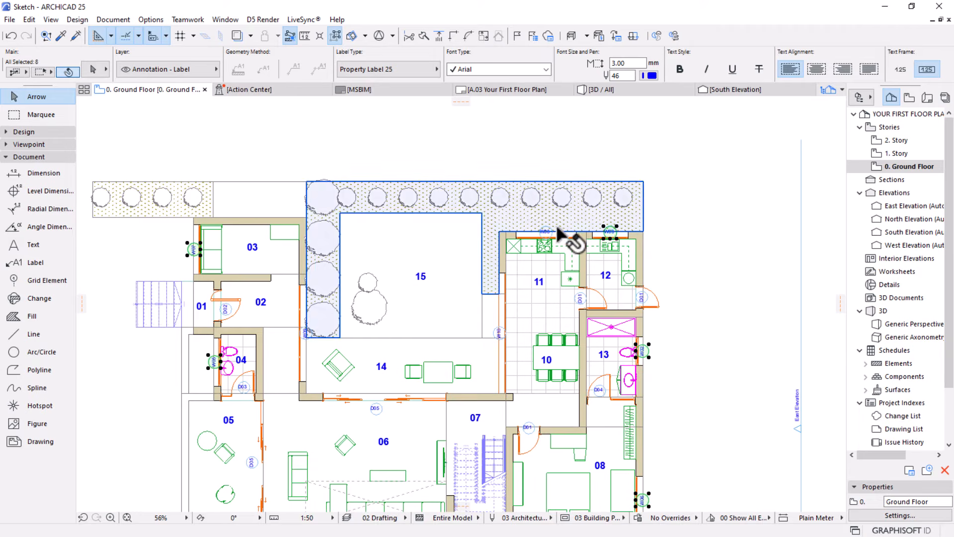
shift+click(546, 233)
scroll(511, 187, down, 2)
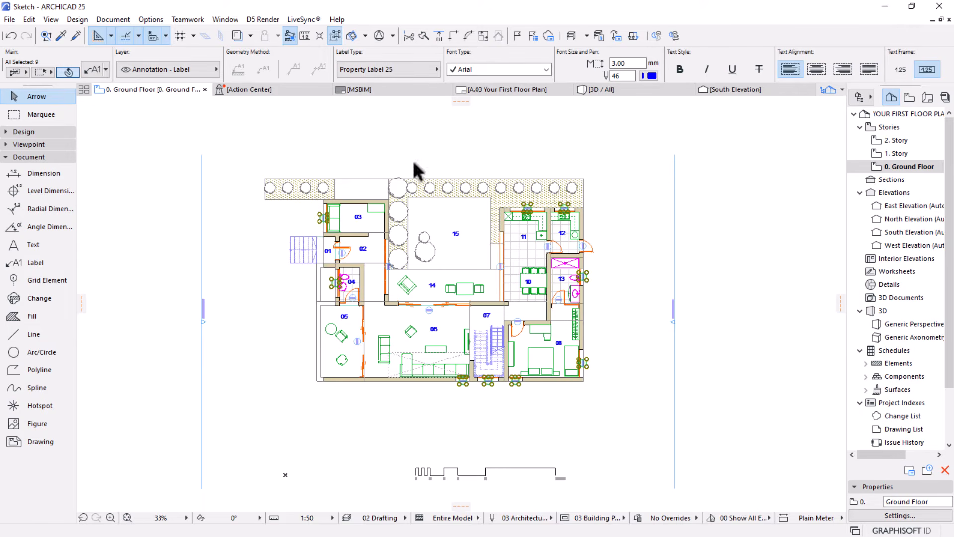
Look up the Grouping command among the editing commands, and clear the selection of the window labels
click(30, 20)
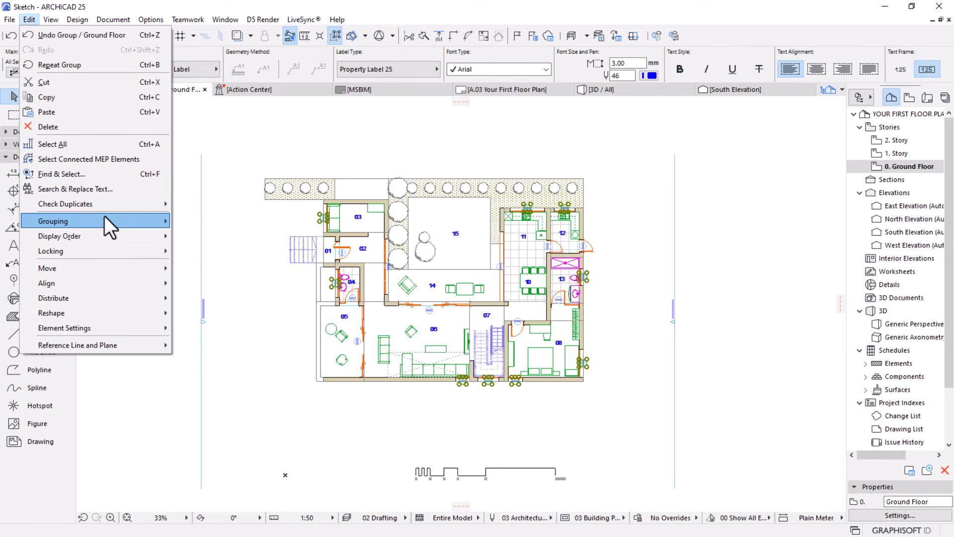
mouse_move(109, 214)
click(633, 341)
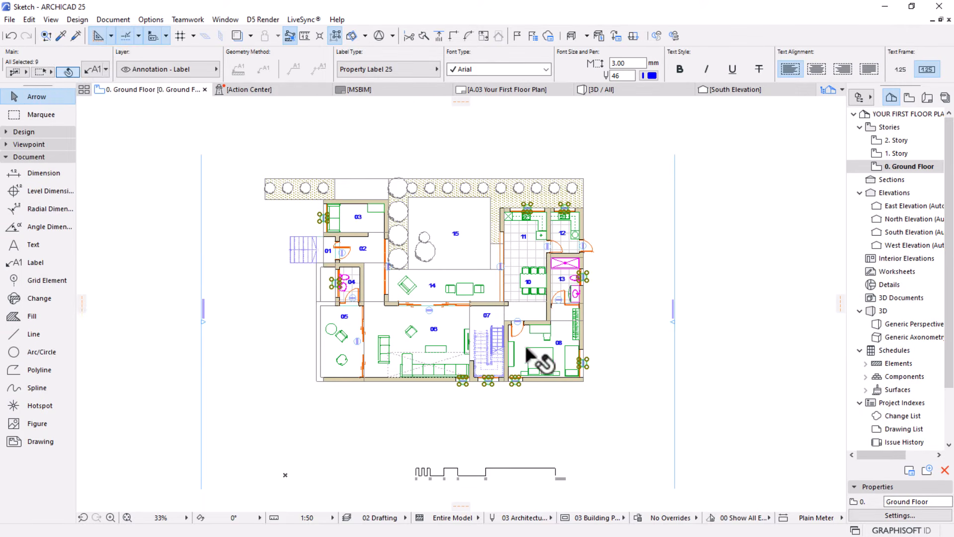
scroll(466, 301, up, 1)
scroll(465, 301, up, 1)
key(Escape)
scroll(529, 330, up, 1)
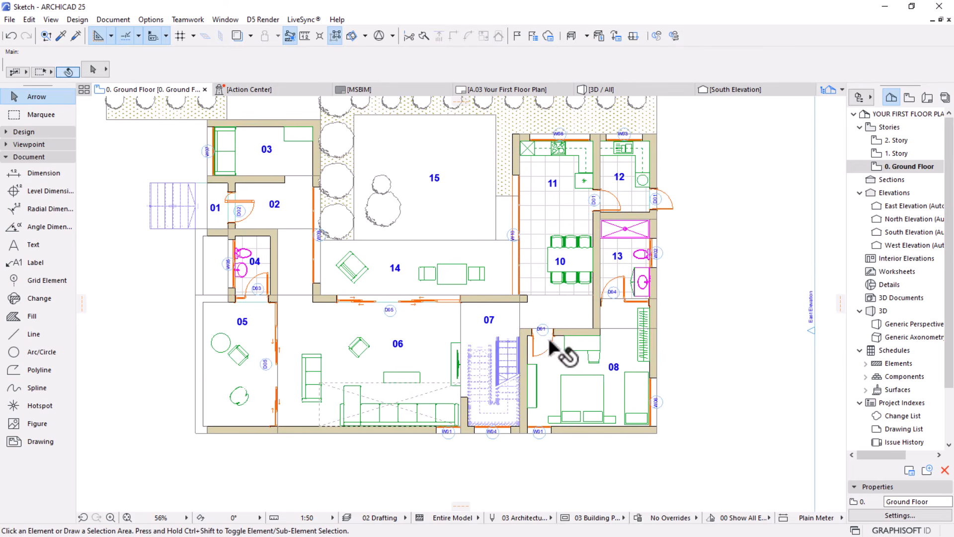
Select all D01 to D05 door labels plus the W10 label, group them and clear the selection
click(544, 333)
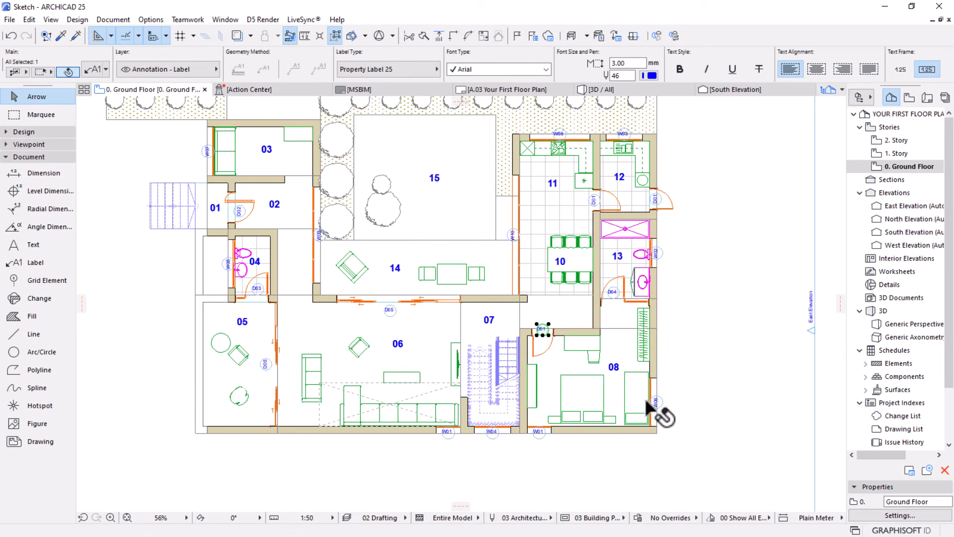
shift+click(614, 293)
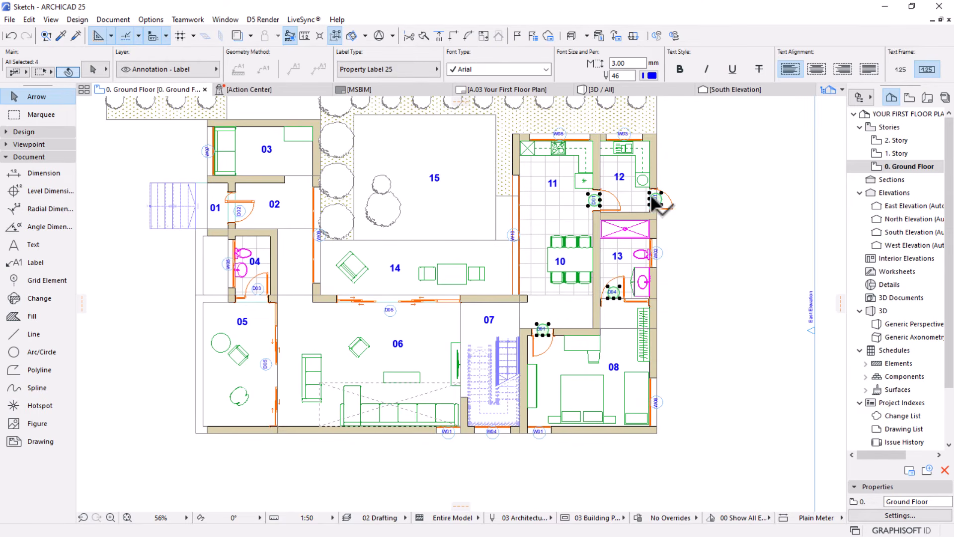
shift+click(515, 232)
shift+click(389, 310)
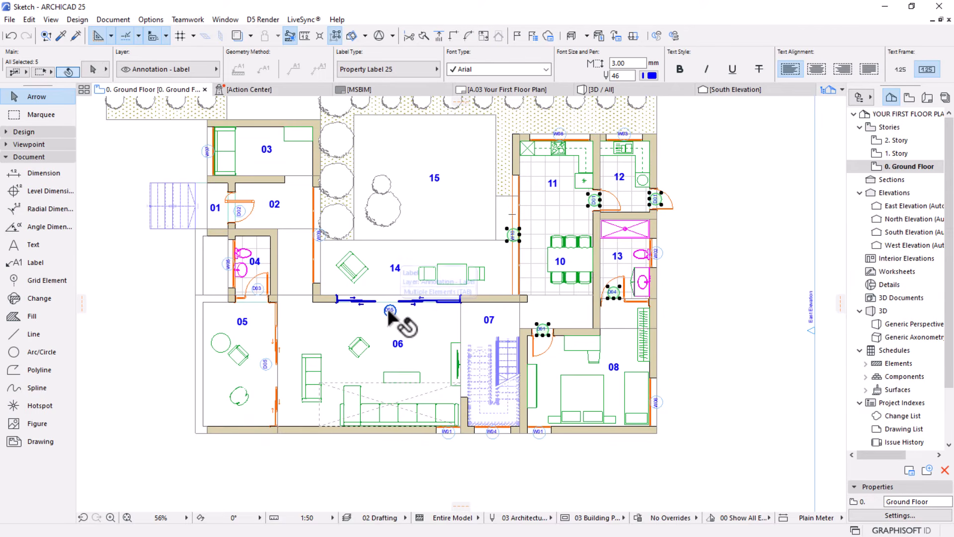
shift+click(267, 366)
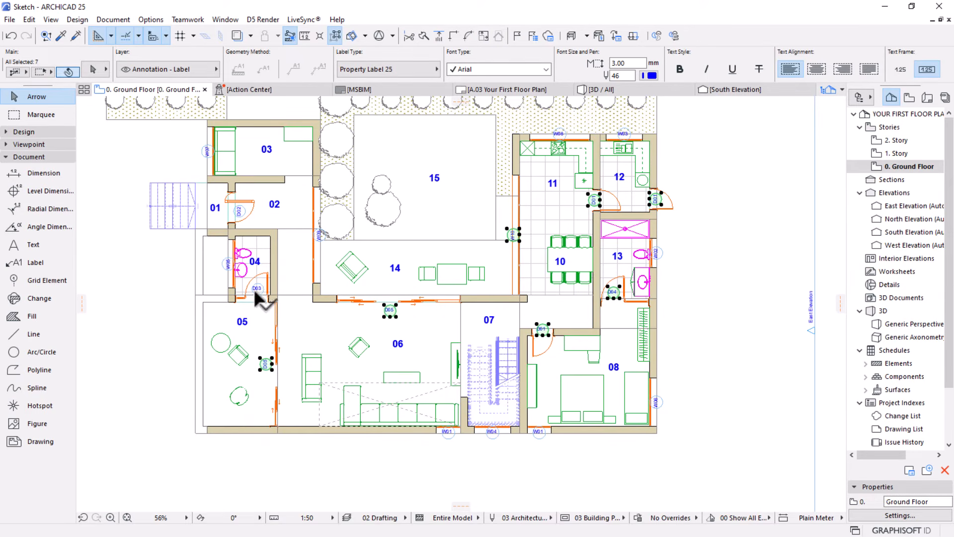
shift+click(239, 211)
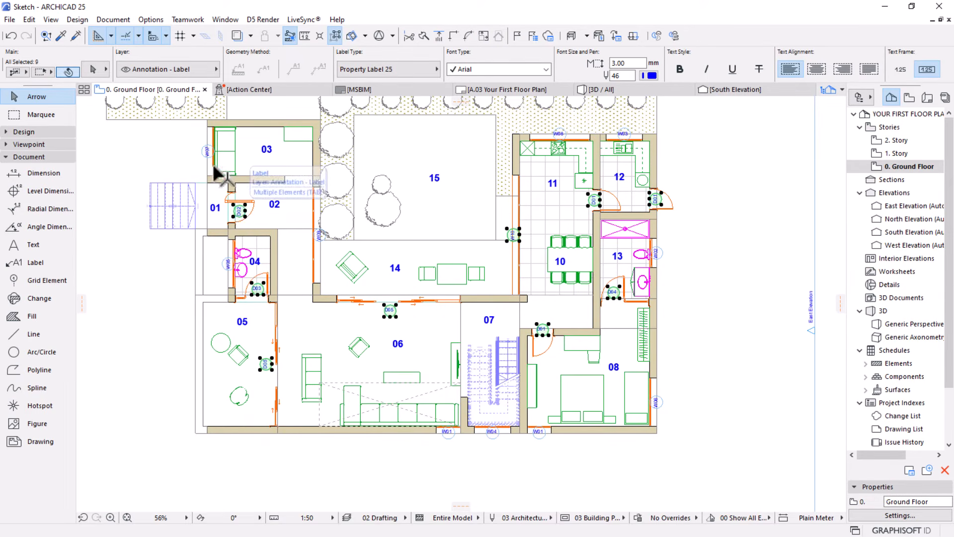
shift+click(247, 284)
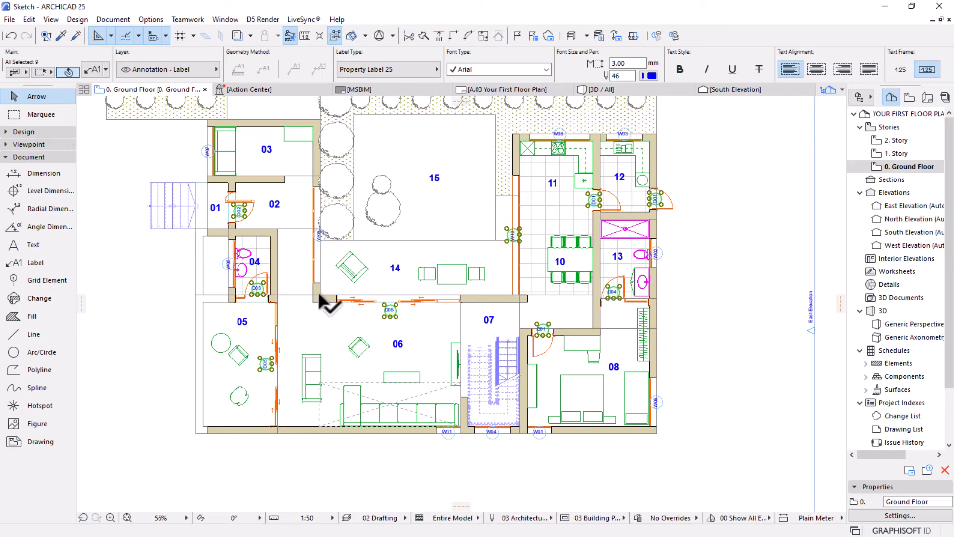
key(Escape)
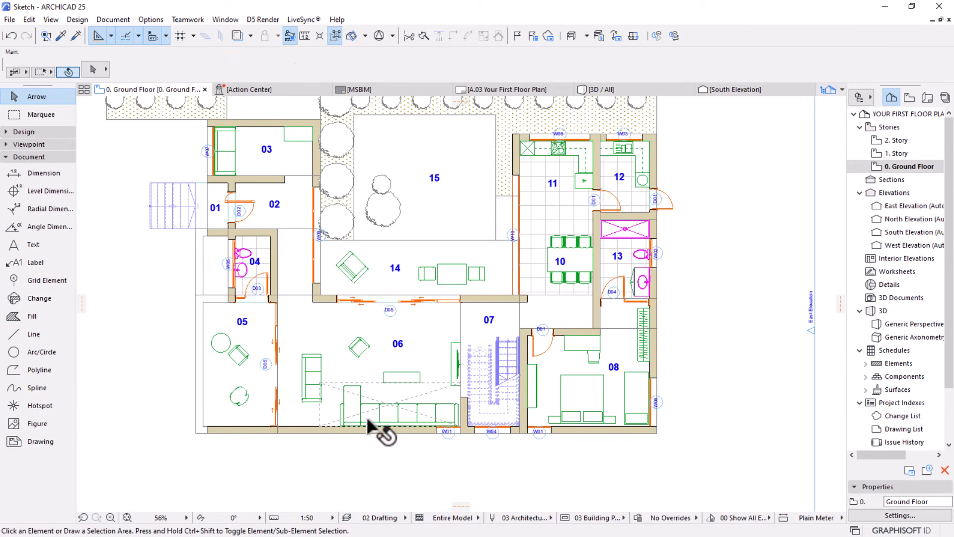
Group the W09 label with the existing window label group, turn off Suspend Groups and clear the selection
click(325, 238)
shift+click(447, 432)
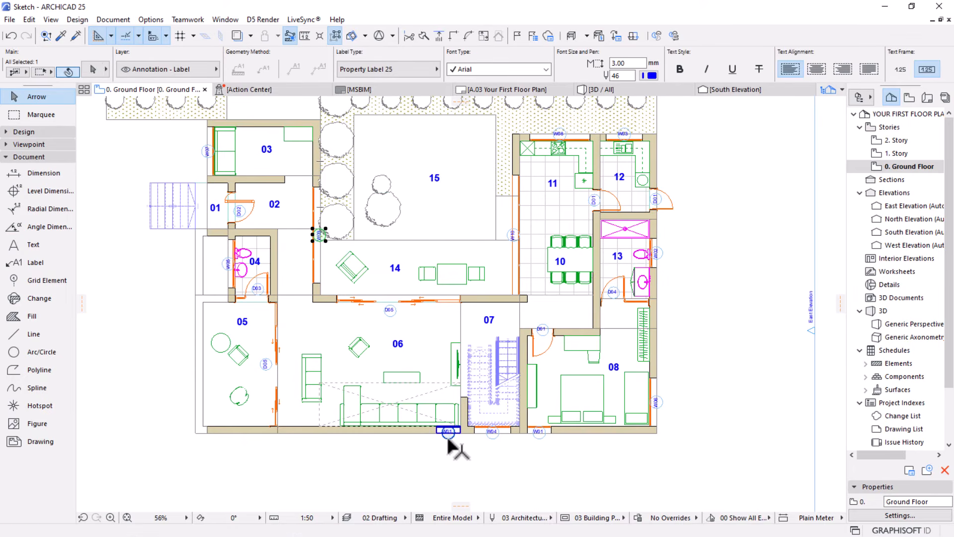
click(333, 38)
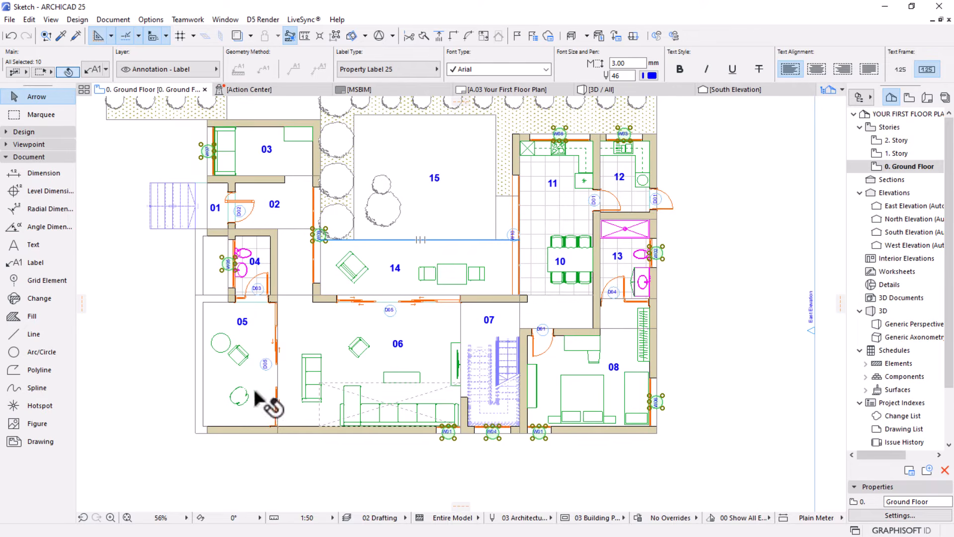
click(483, 475)
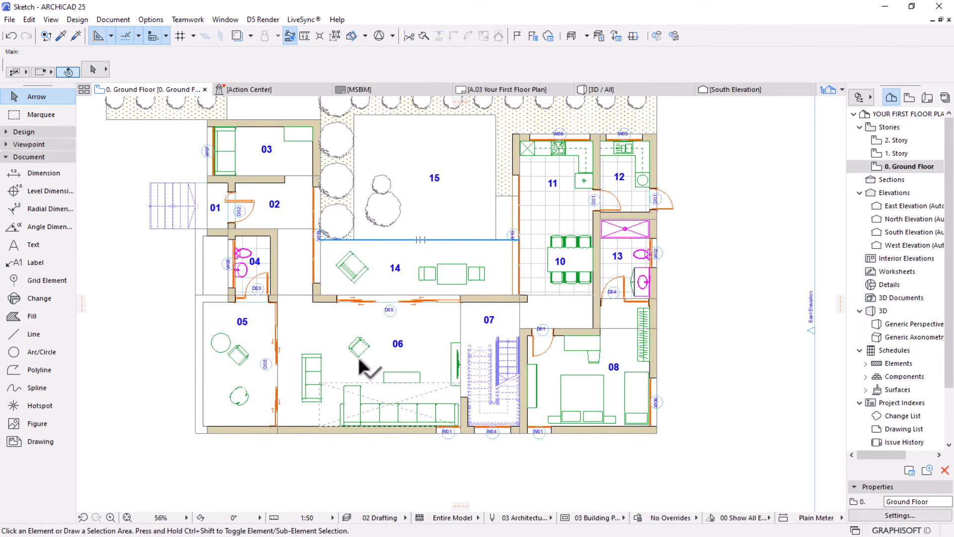
Set the Label Geometry offset of the grouped window labels to 10 mm and clear the selection
middle_click(356, 355)
middle_click(357, 355)
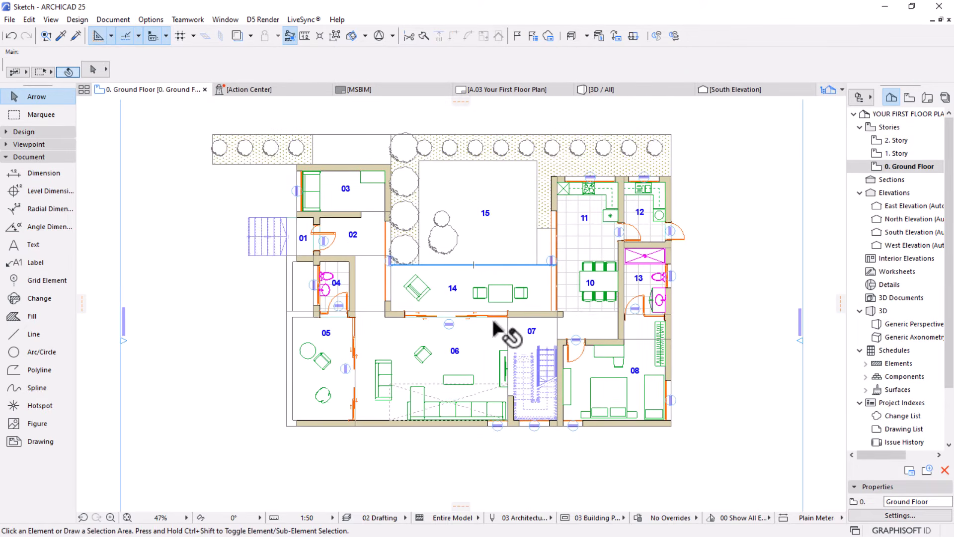
scroll(492, 316, up, 2)
click(498, 450)
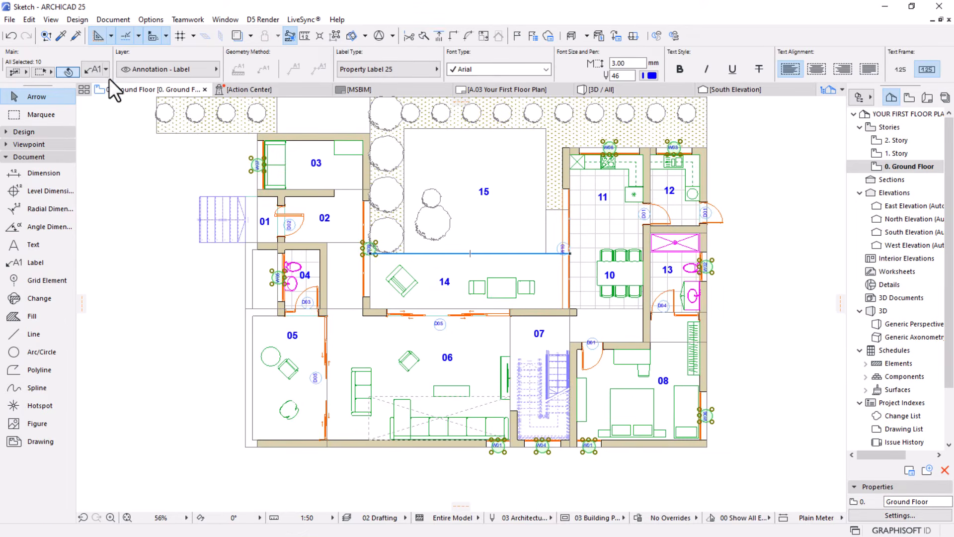
scroll(507, 467, up, 2)
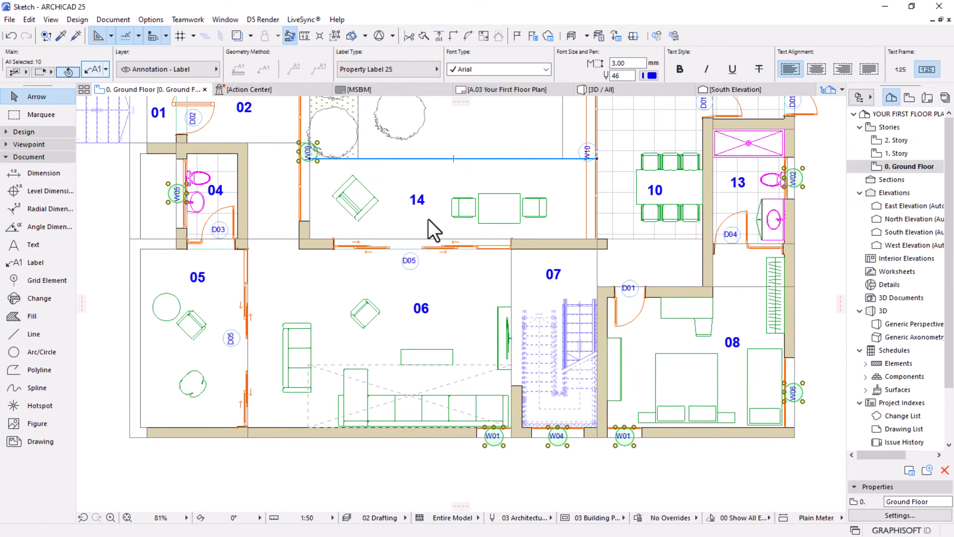
key(ctrl+t)
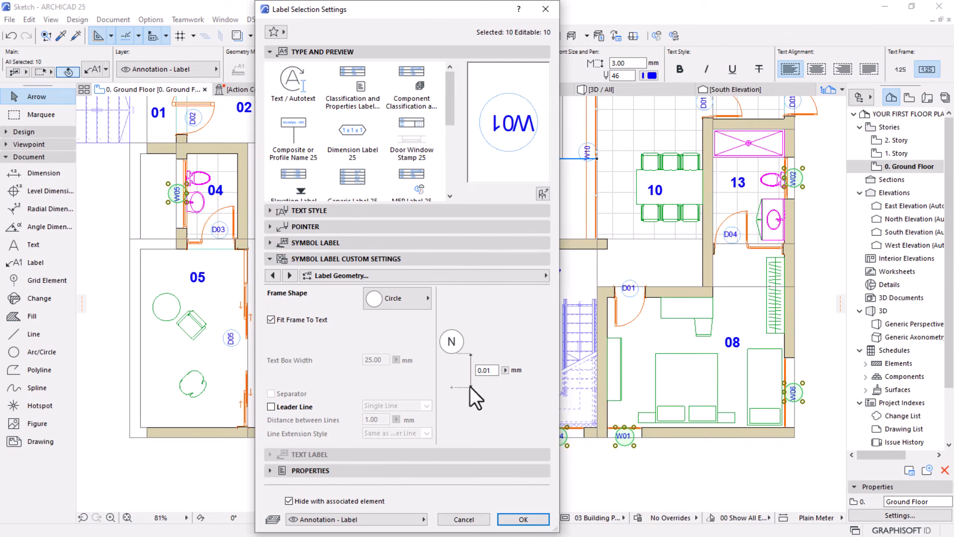
click(491, 370)
text(10)
key(Return)
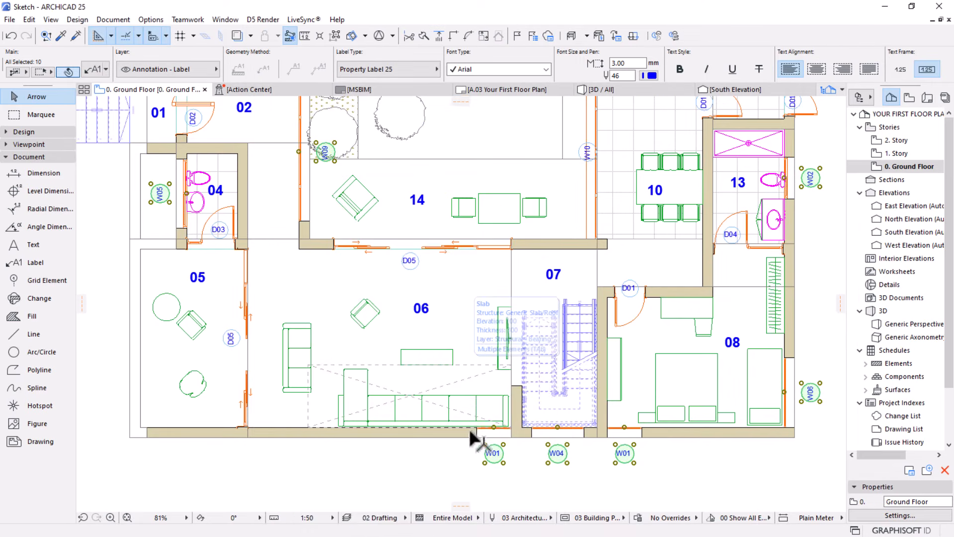
scroll(477, 434, down, 3)
click(748, 306)
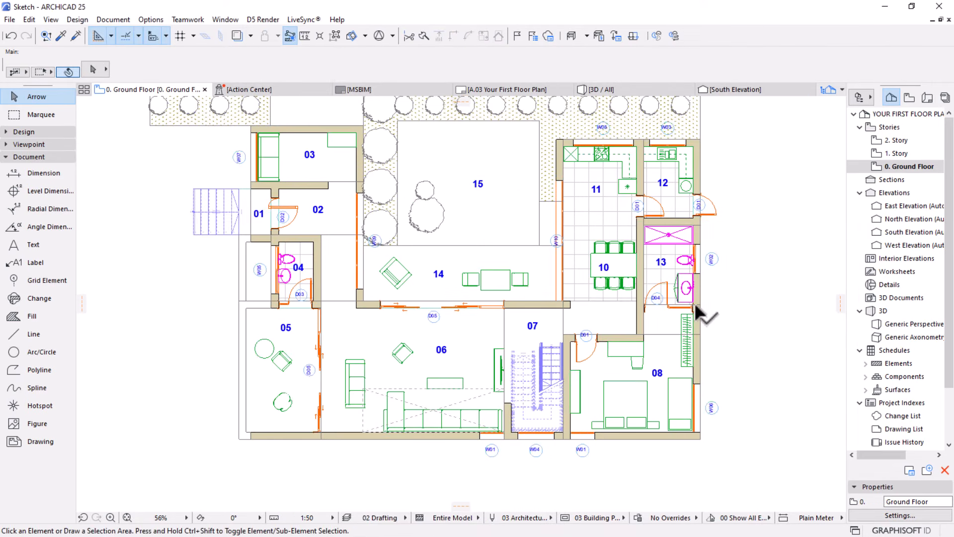
scroll(553, 297, down, 2)
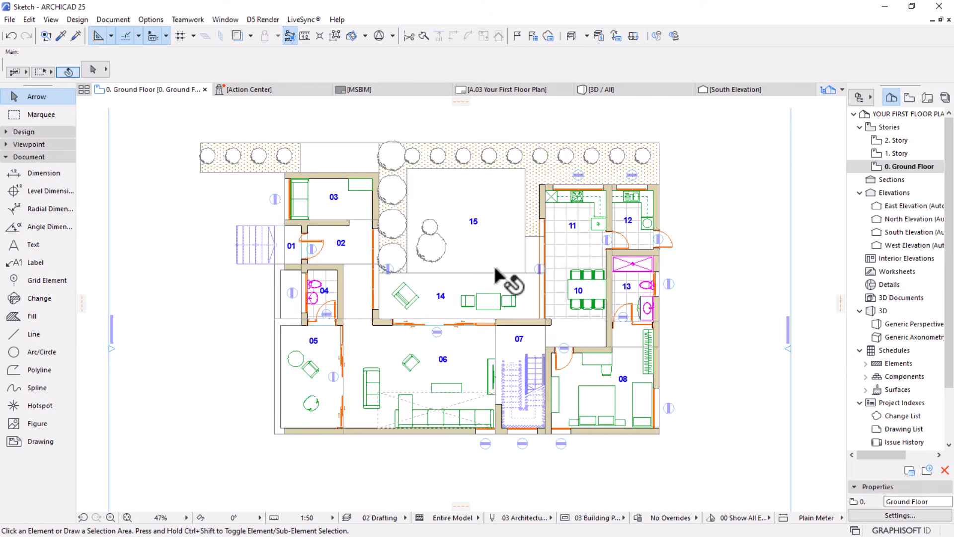
middle_drag(494, 300, 488, 282)
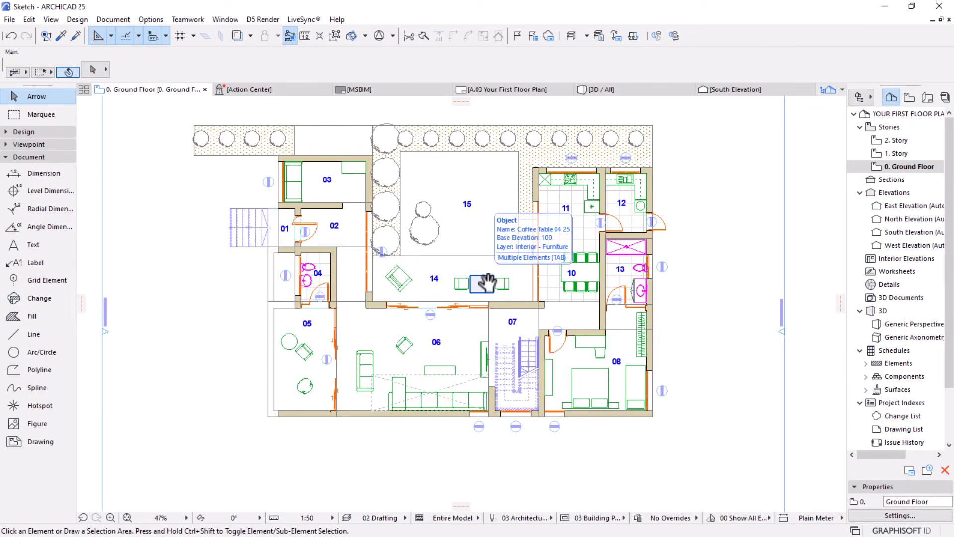
scroll(487, 282, up, 2)
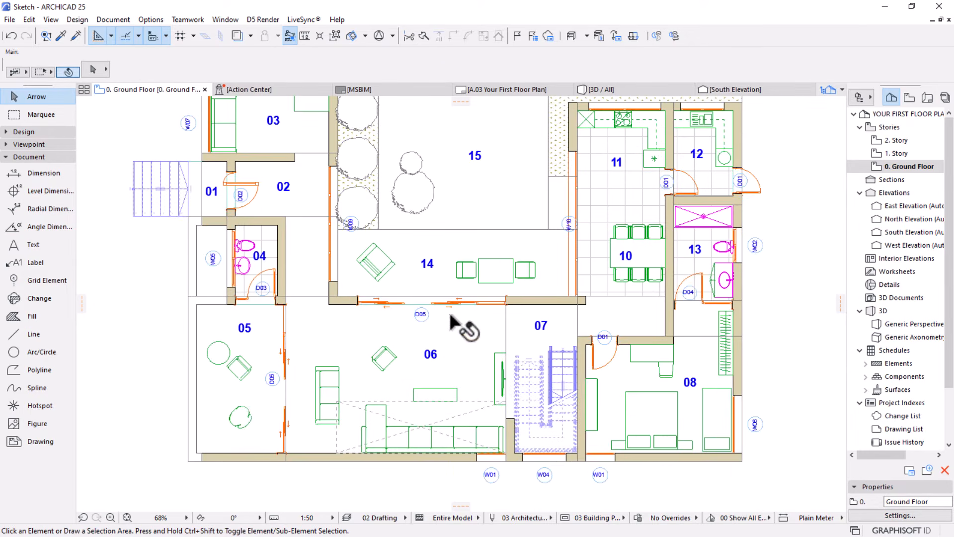
click(541, 475)
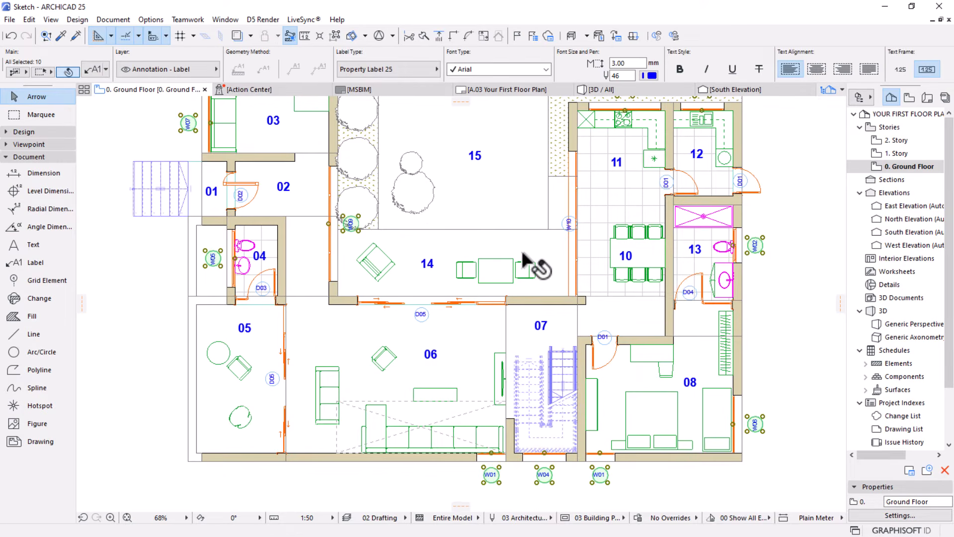
shift+click(569, 224)
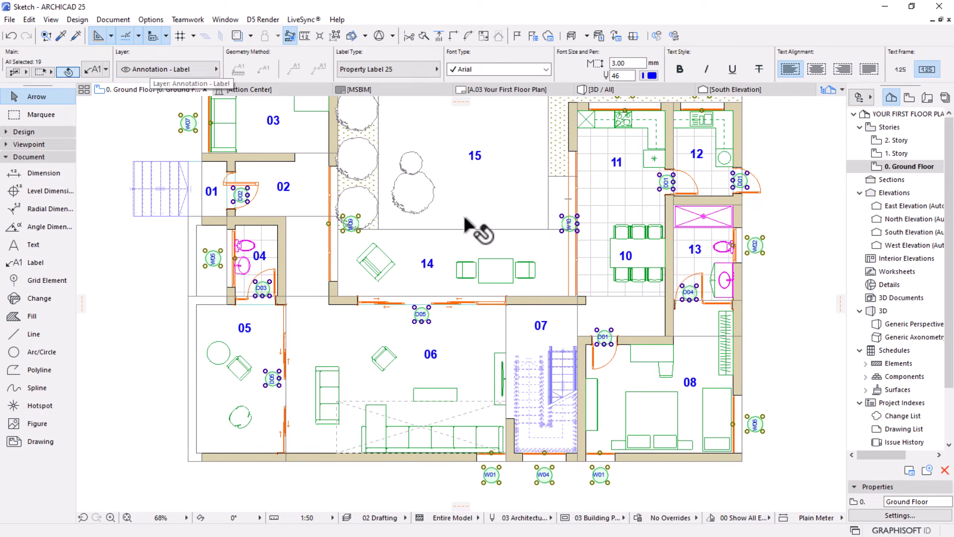
key(Escape)
Turn on Suspend Groups and group the W10 label with the W04 label so it joins the window label group
click(567, 223)
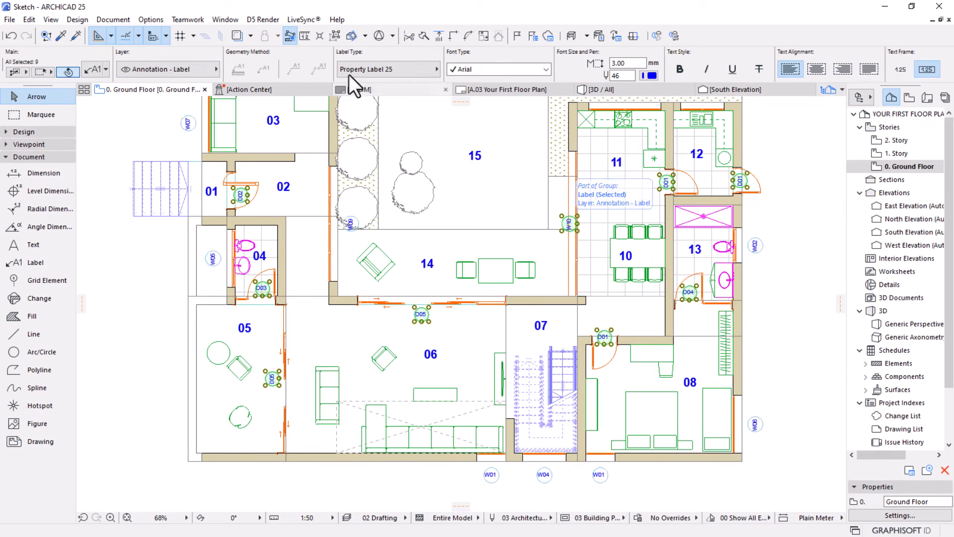
click(335, 35)
key(Escape)
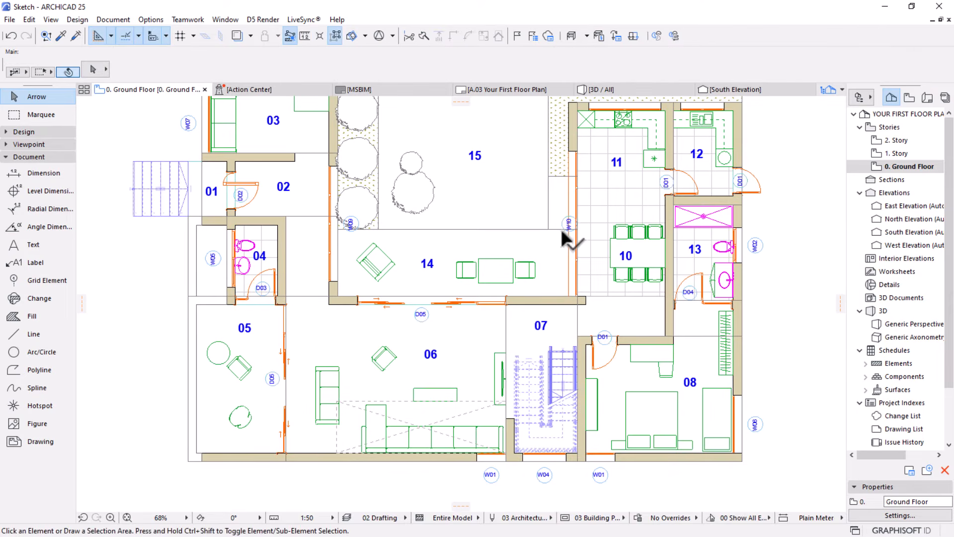
click(565, 228)
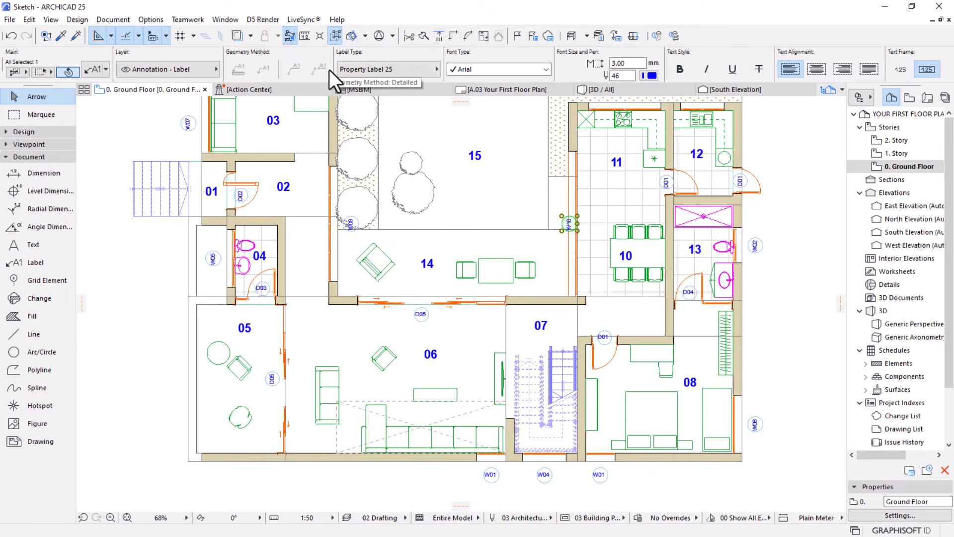
shift+click(547, 476)
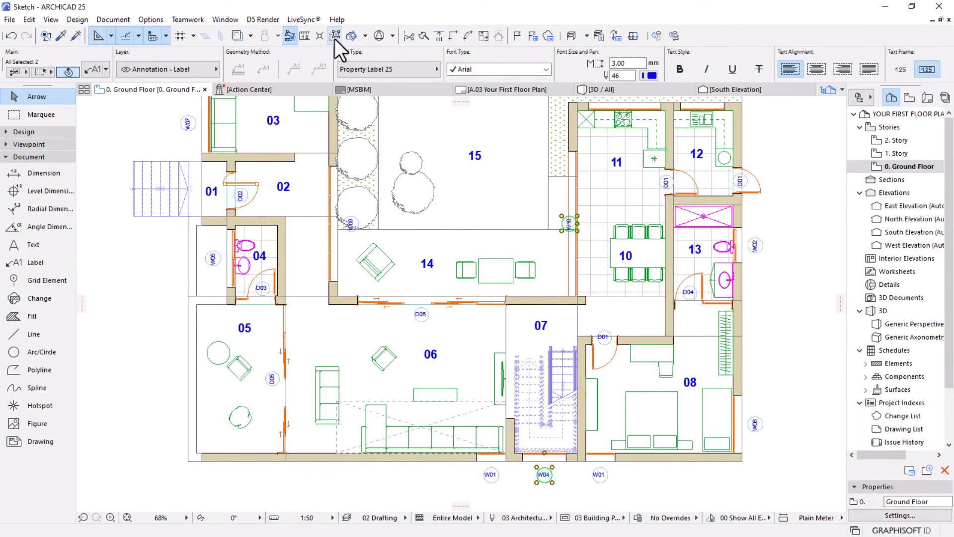
Set the Label Geometry offset to 10 mm for the window label group including W10, and clear the selection
shift+click(595, 472)
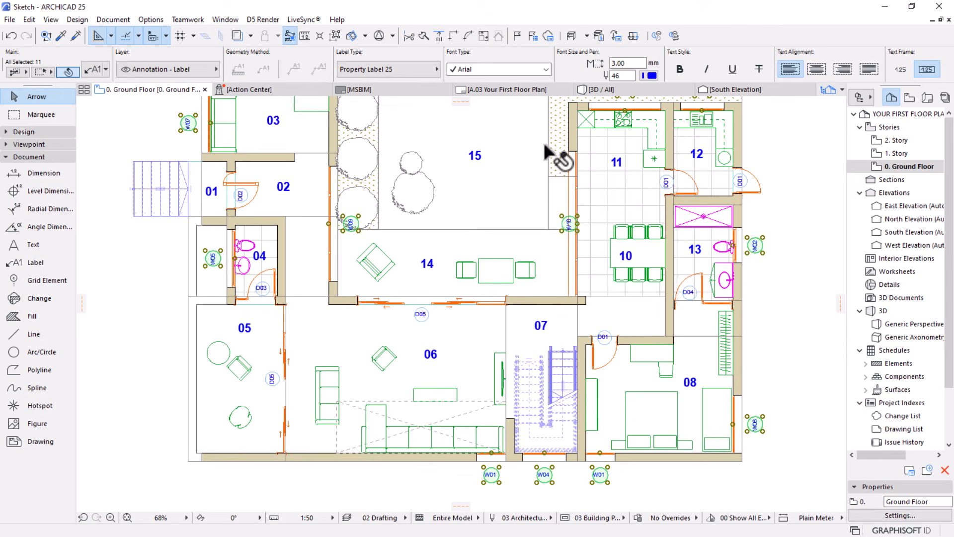
scroll(544, 239, down, 1)
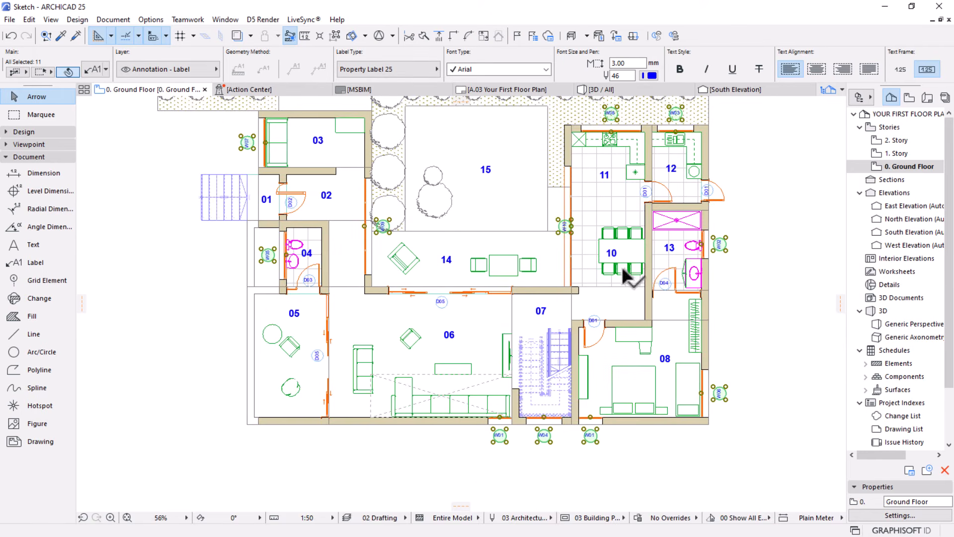
click(722, 235)
key(ctrl+t)
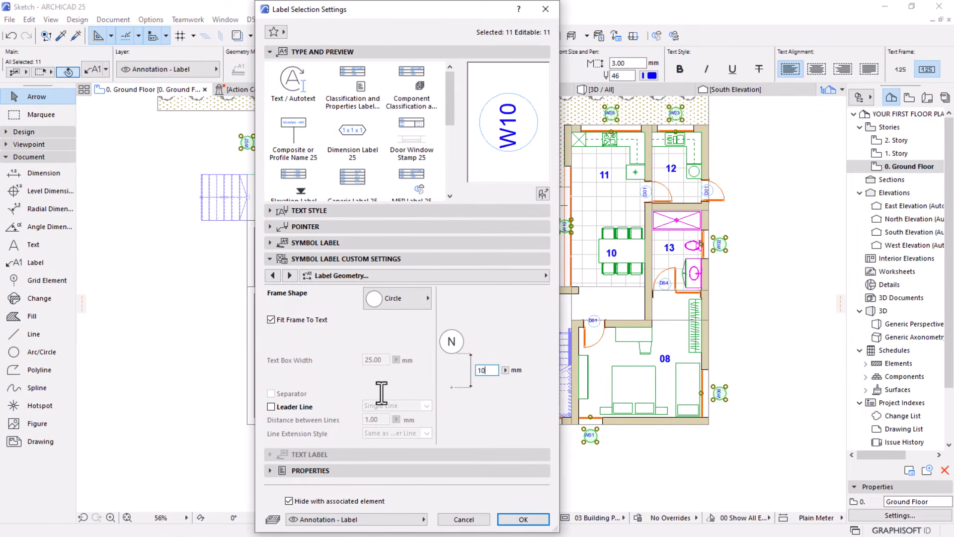
key(Return)
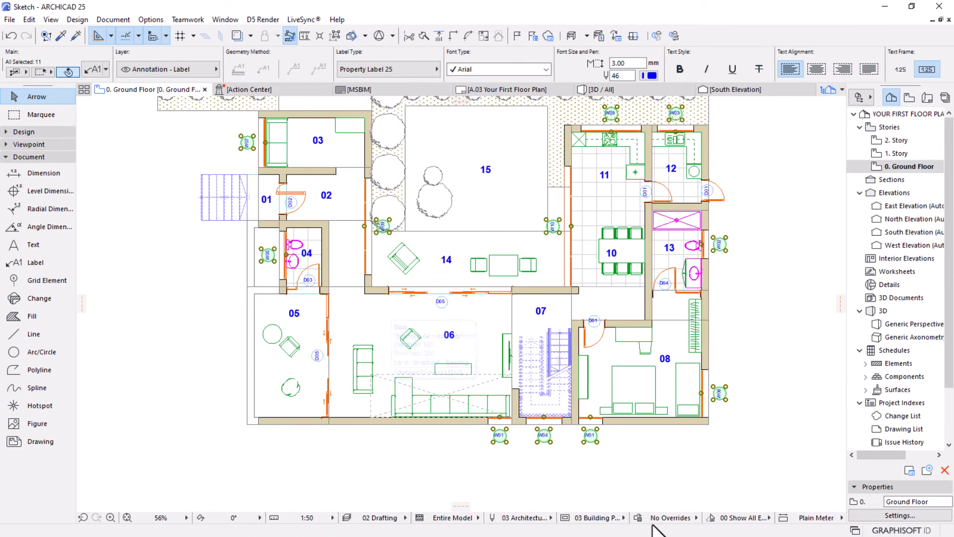
click(680, 459)
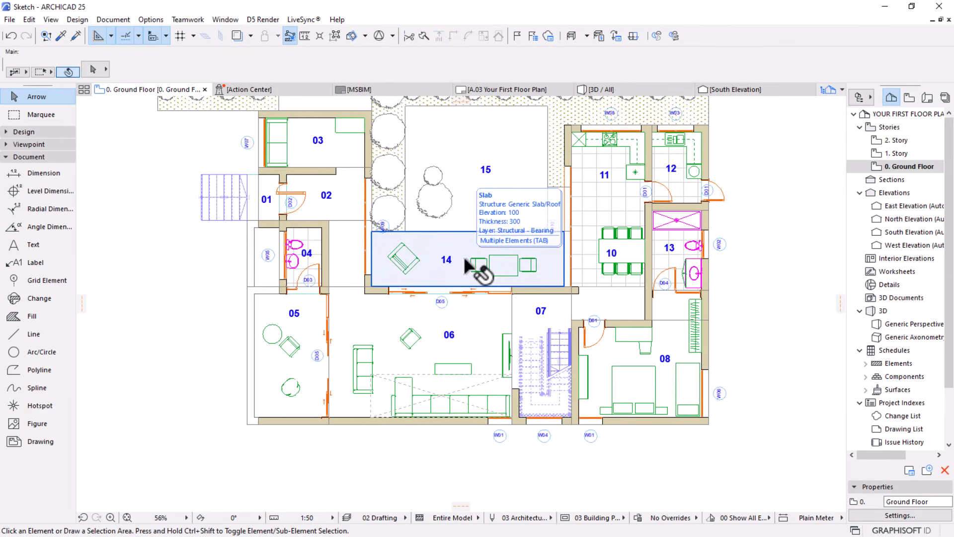
Review the placement of the door and window labels across the ground floor plan
middle_drag(479, 238, 475, 248)
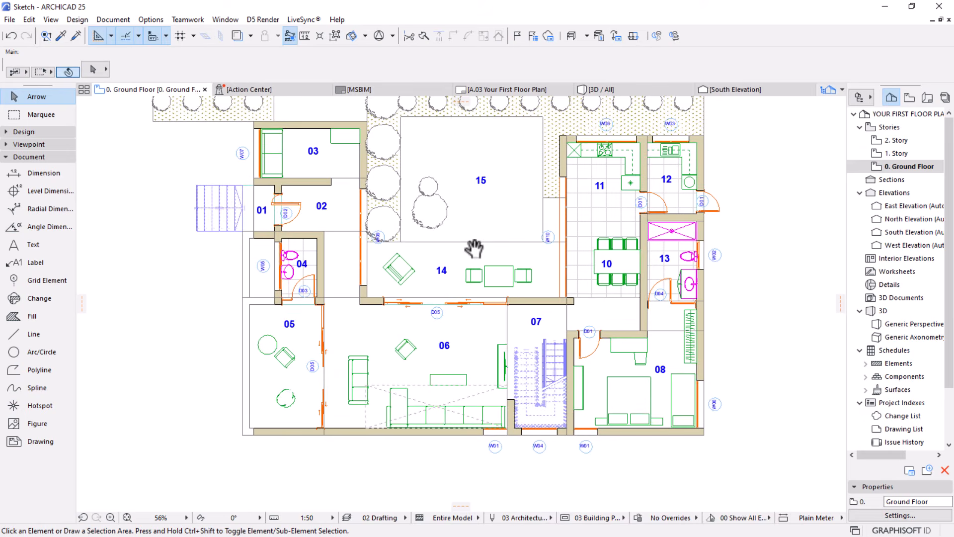
middle_drag(396, 246, 396, 271)
scroll(453, 255, up, 1)
scroll(462, 260, down, 3)
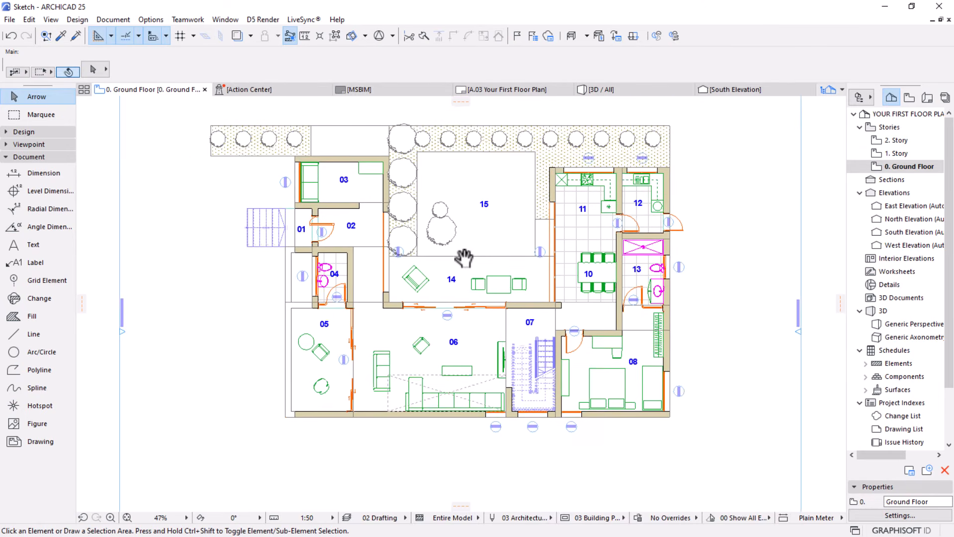
scroll(490, 306, up, 4)
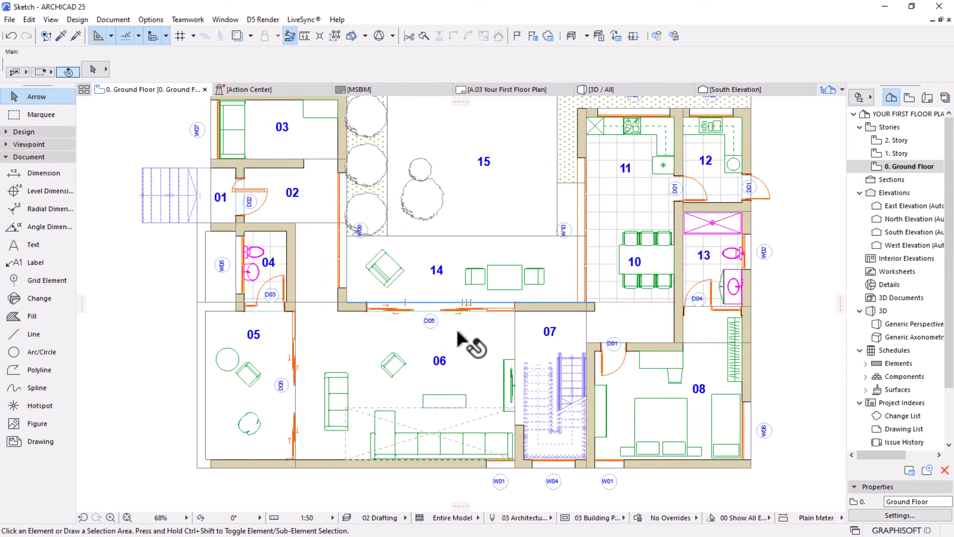
scroll(405, 335, down, 2)
middle_drag(406, 337, 418, 305)
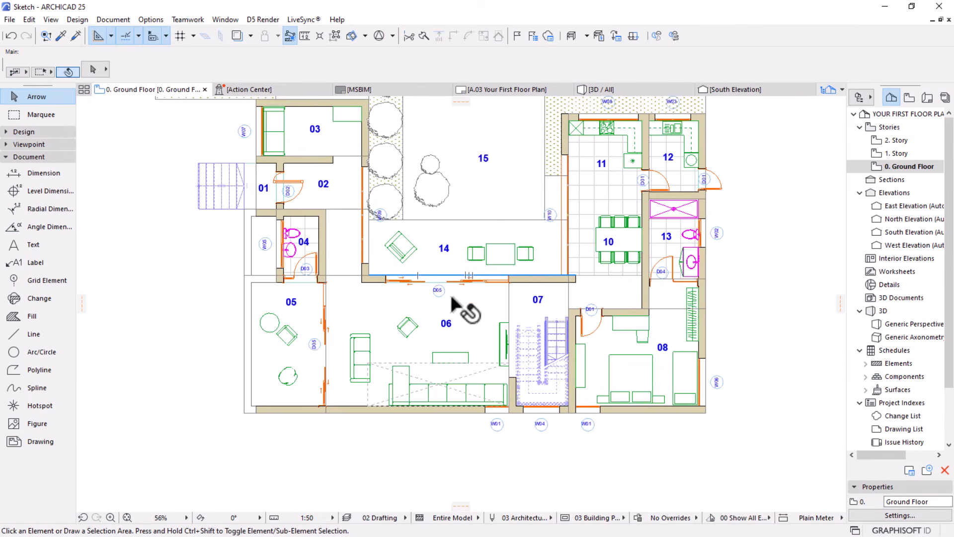
Change the frame shape of the grouped window labels from Circle to Pointed Rectangle 120° and clear the selection
click(538, 426)
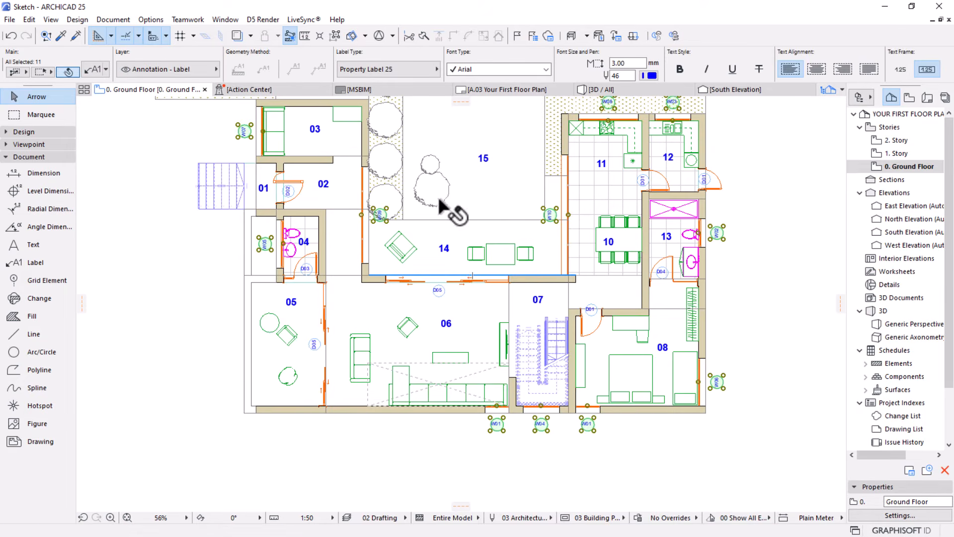
key(ctrl+t)
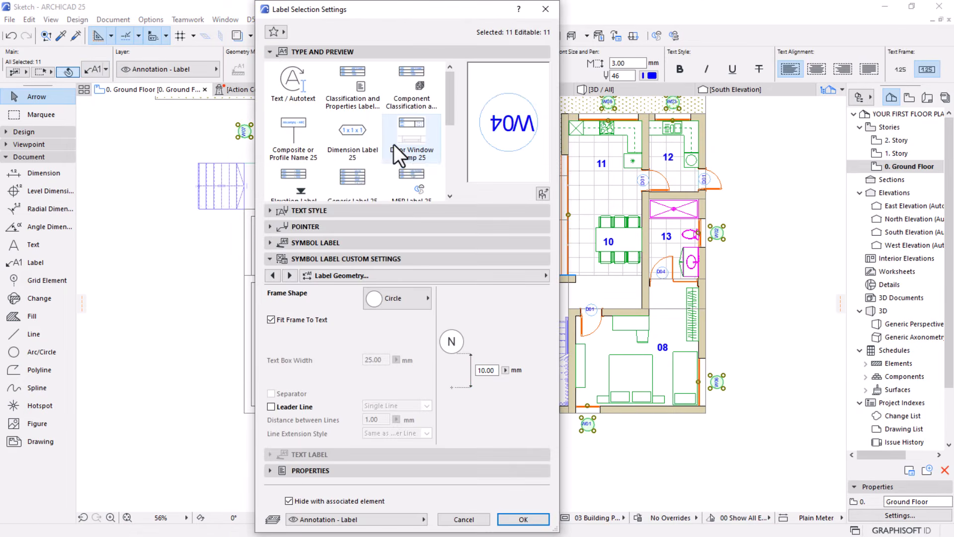
click(401, 302)
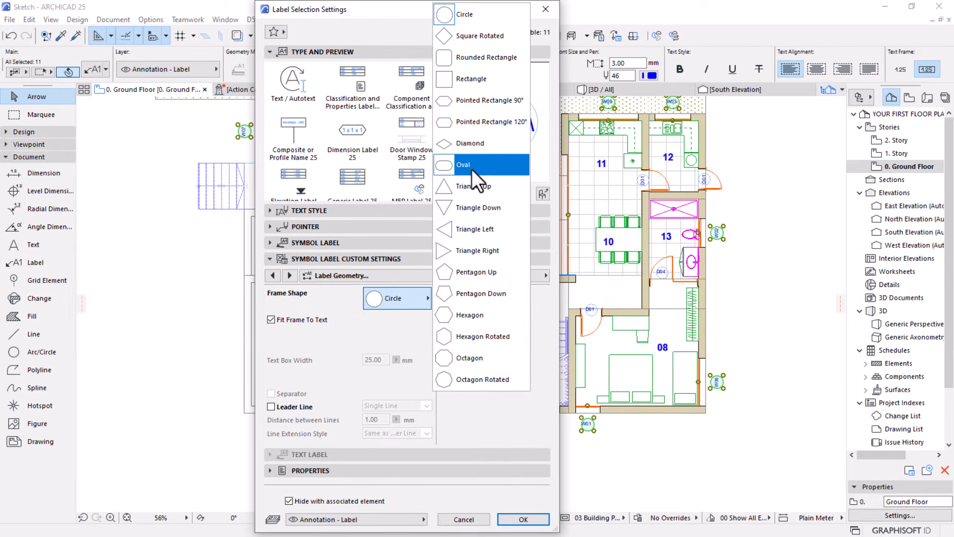
click(476, 128)
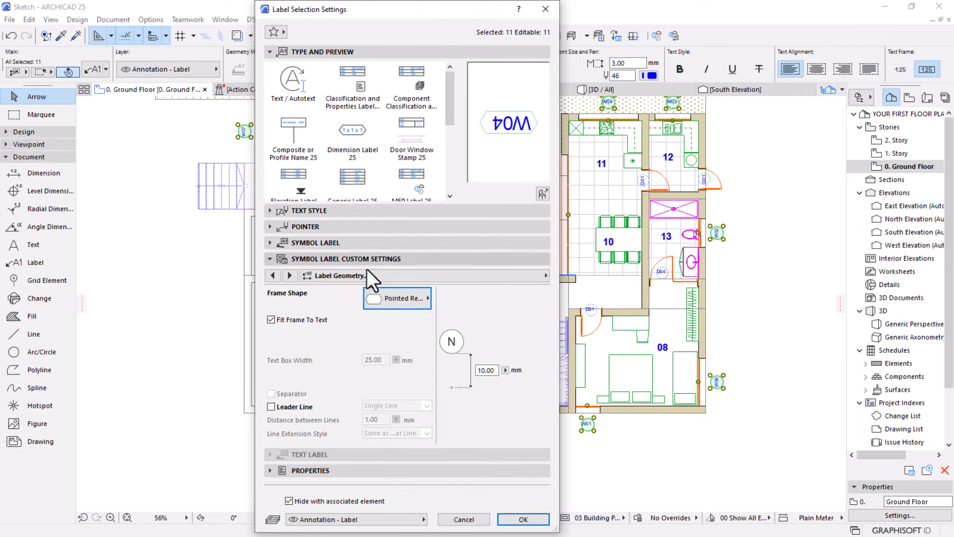
click(519, 520)
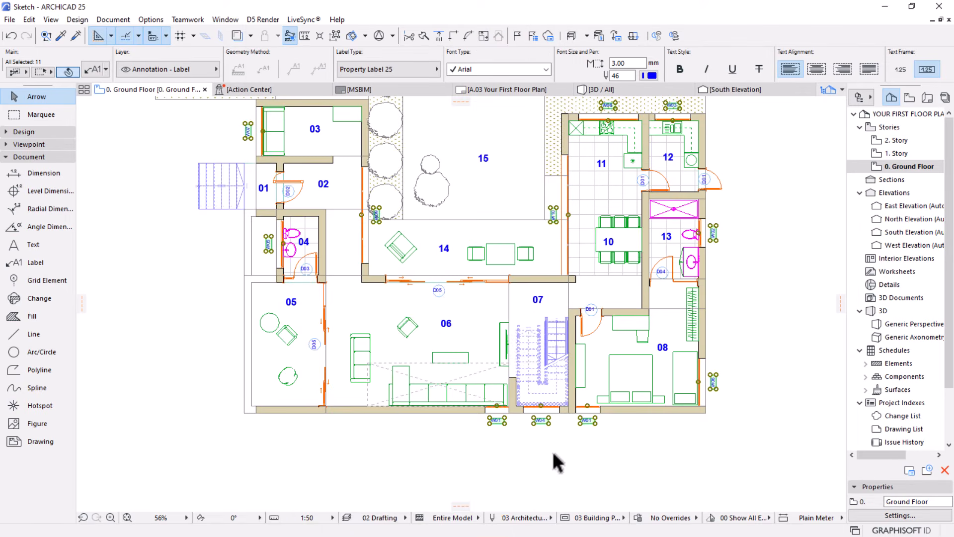
scroll(486, 419, up, 3)
click(489, 455)
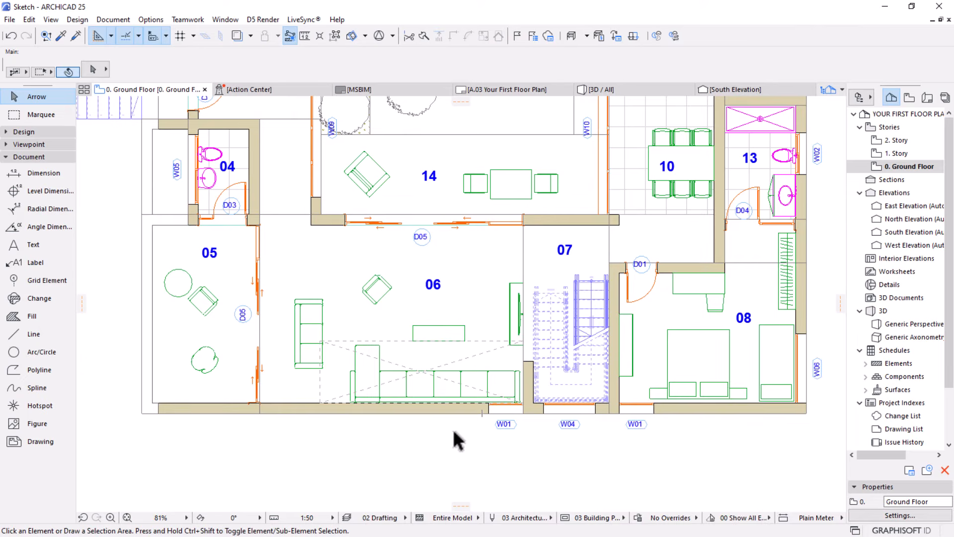
Select the whole window label group by its W01 label below the living room
click(511, 427)
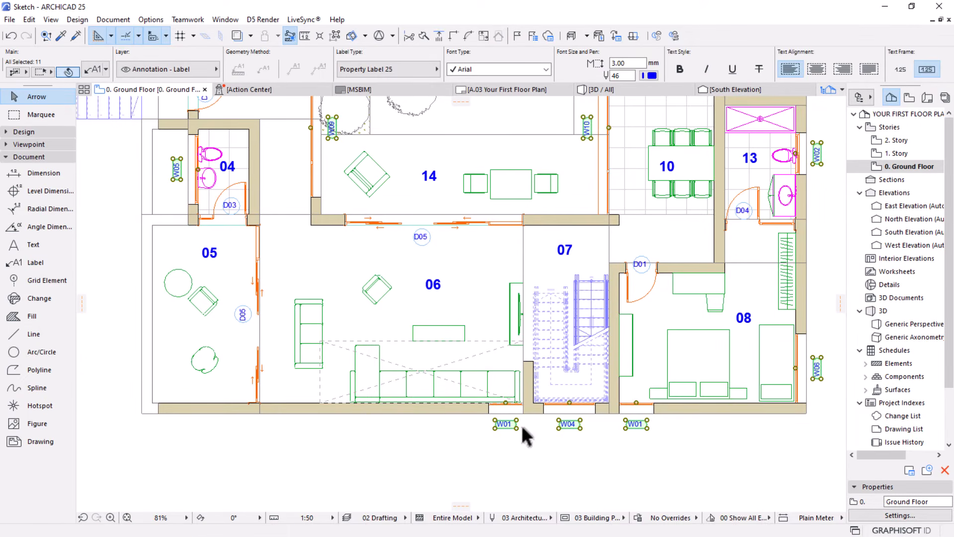
scroll(522, 429, up, 10)
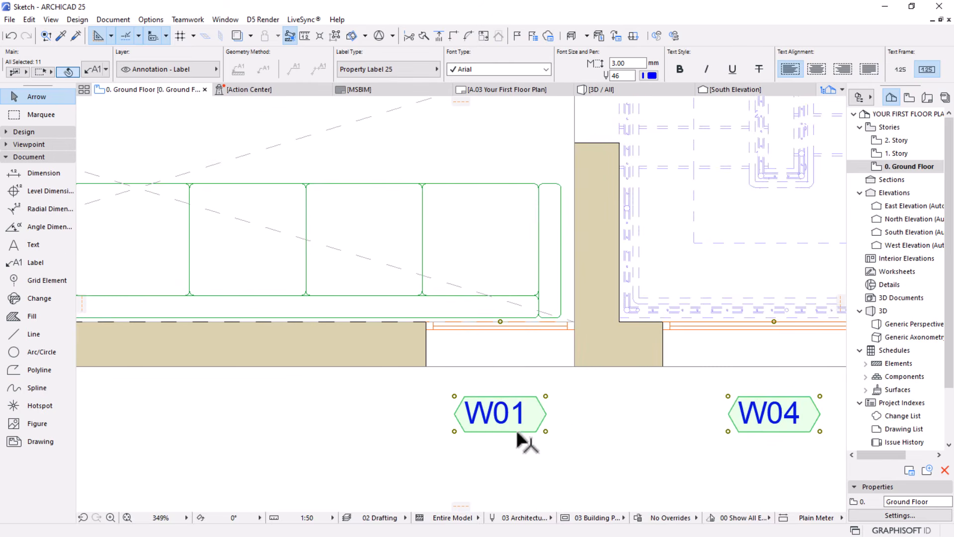
scroll(518, 435, up, 5)
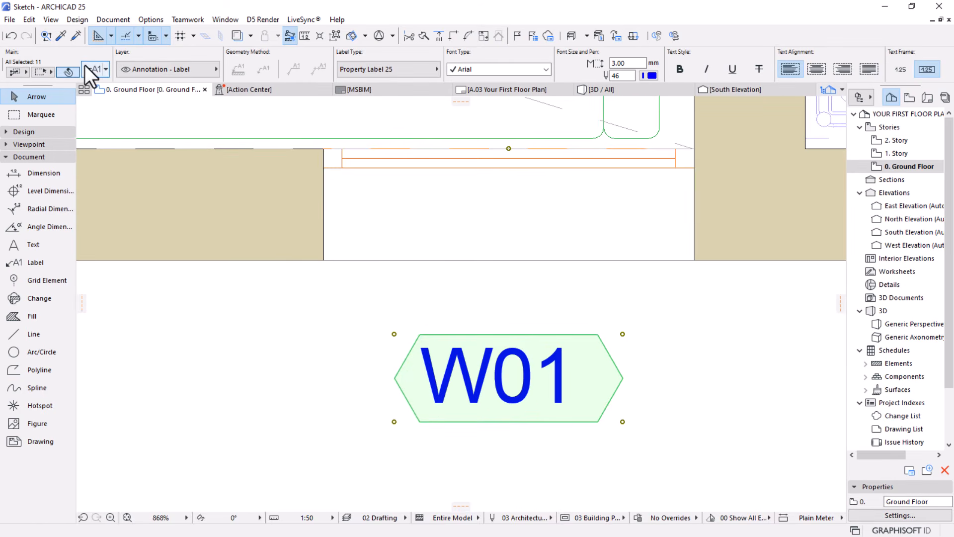
Try to turn off Fit Frame To Text for the selected window labels
click(85, 66)
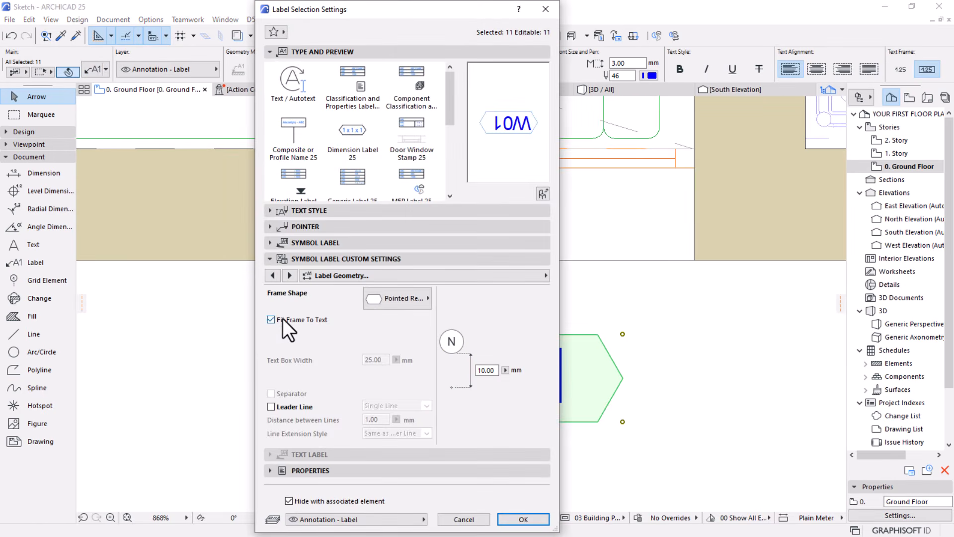
click(278, 321)
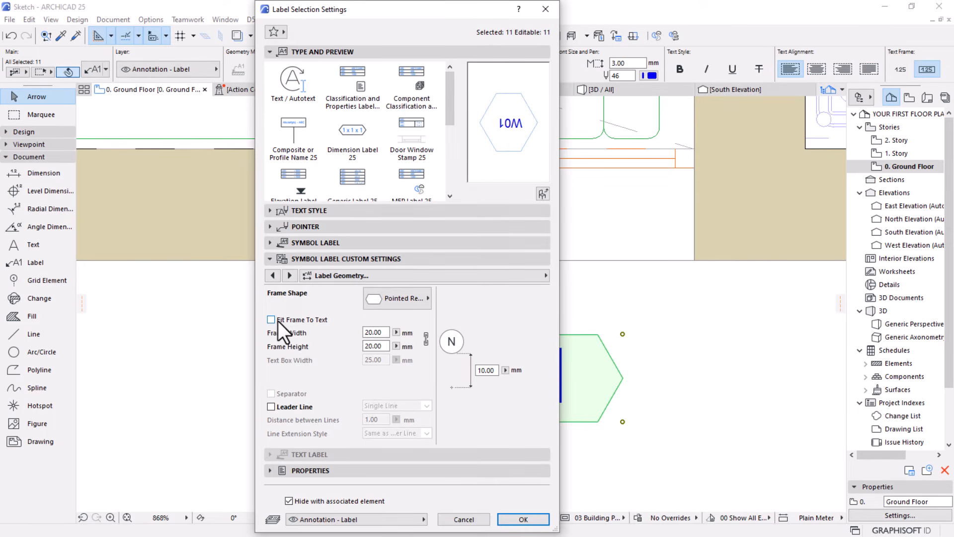
click(278, 321)
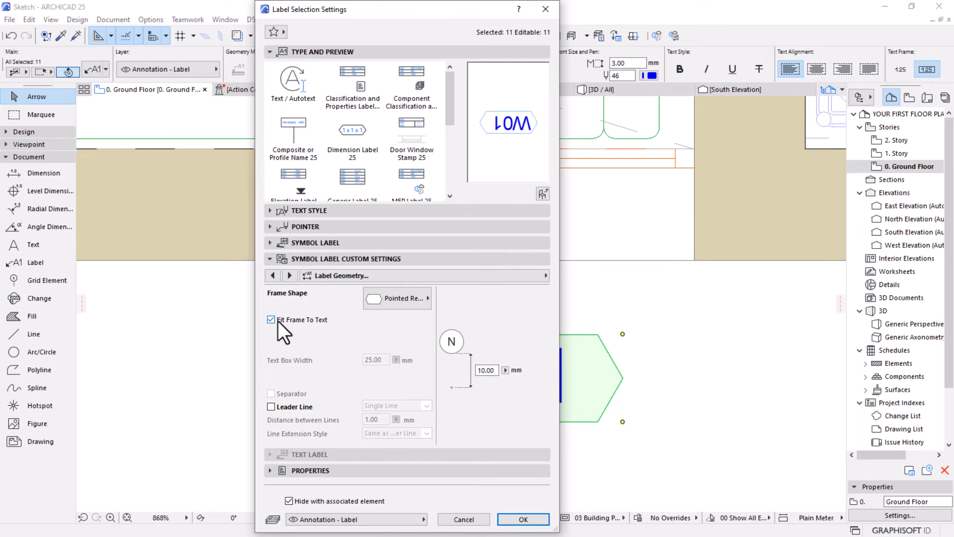
click(272, 319)
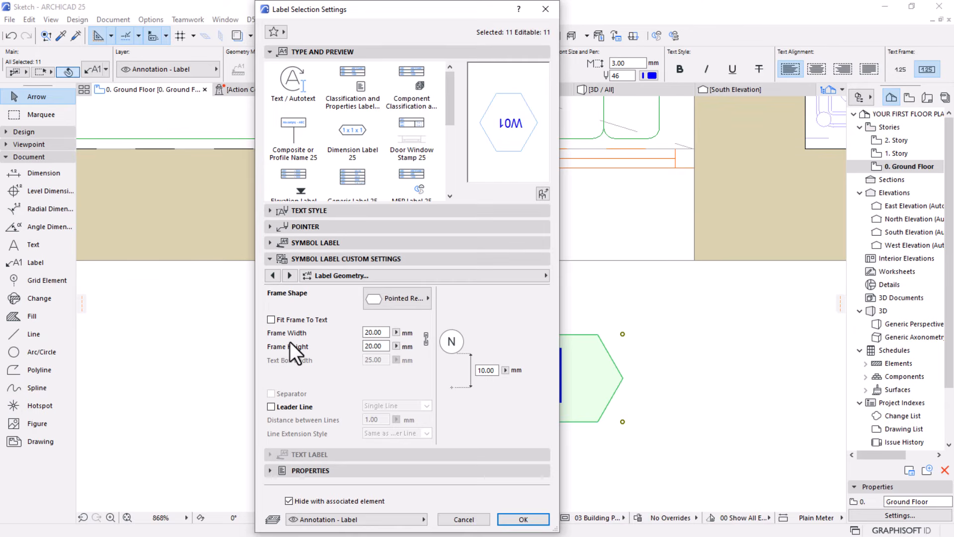
key(Return)
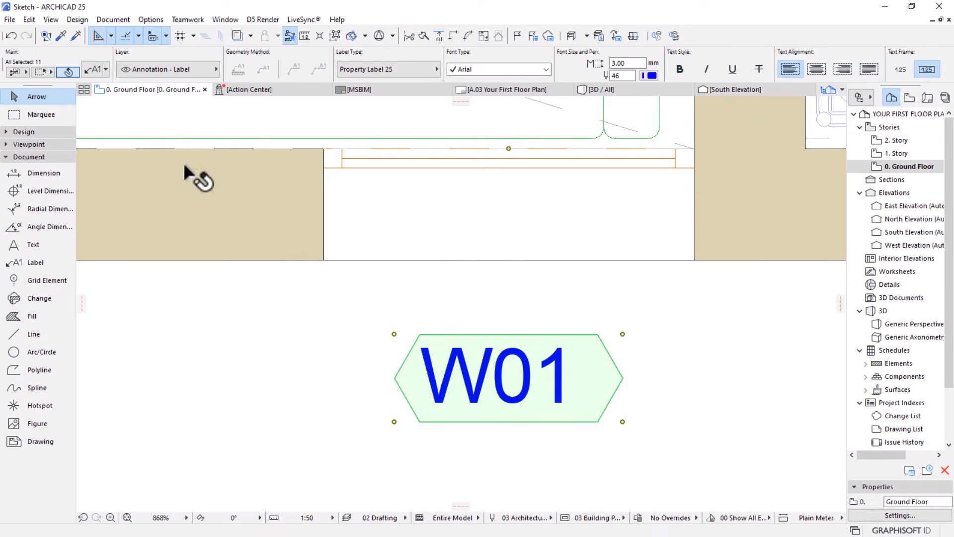
Turn off Fit Frame To Text for the selected window labels and set the frame to 13 mm wide and 8 mm high
scroll(388, 311, down, 3)
scroll(389, 314, down, 2)
scroll(390, 315, up, 5)
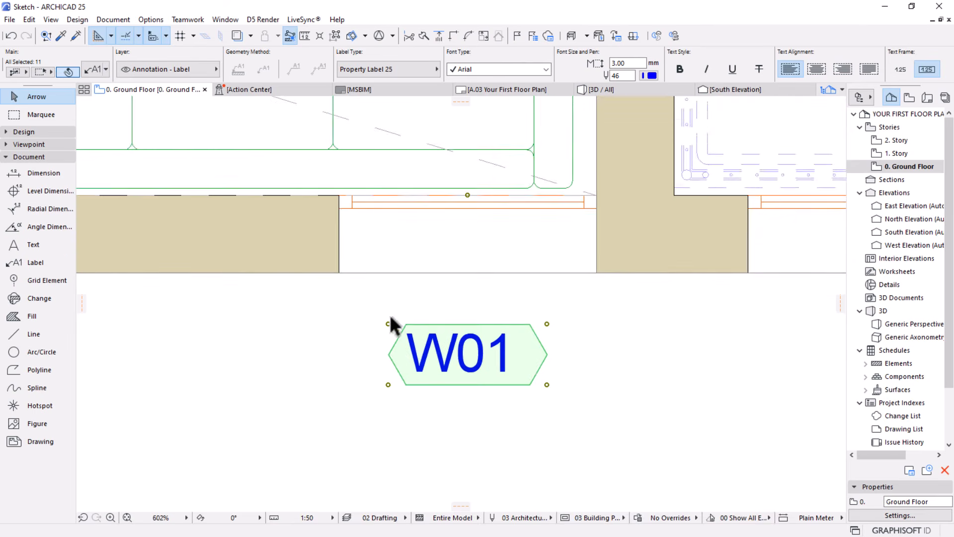
click(95, 70)
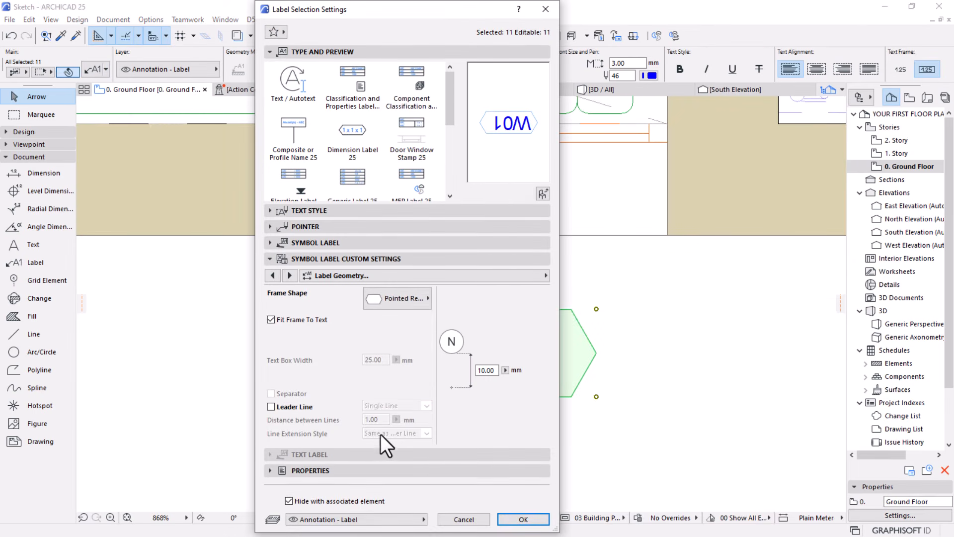
click(282, 322)
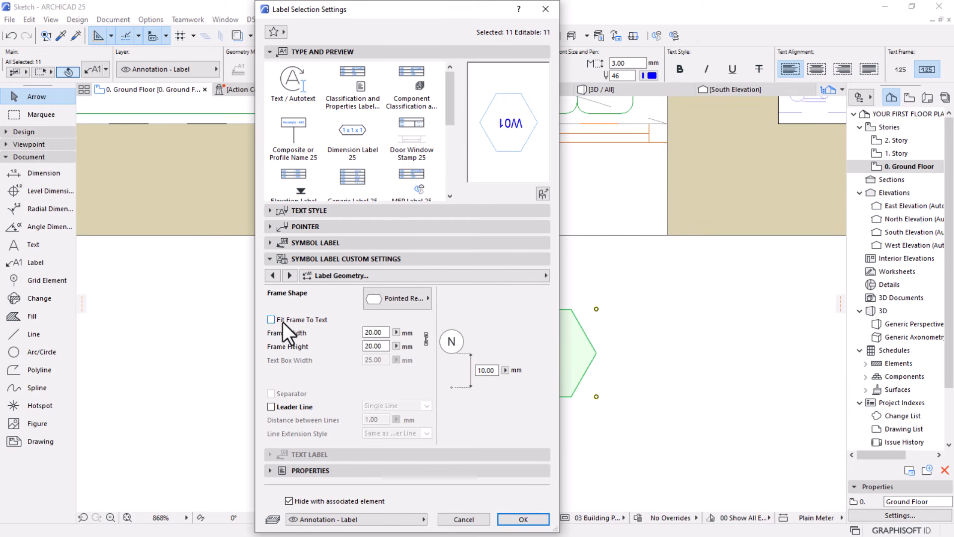
drag(386, 332, 351, 336)
text(13)
click(385, 346)
click(384, 345)
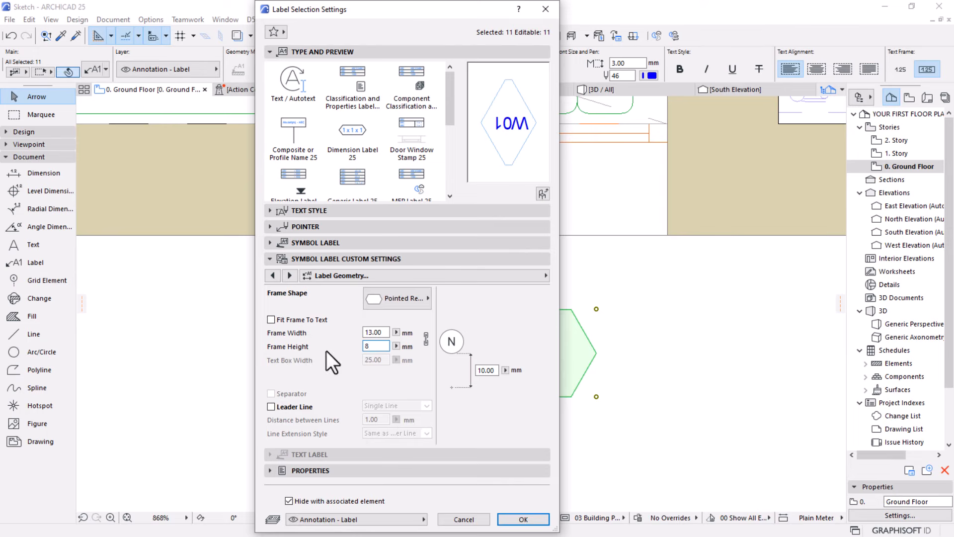
key(shift+Tab)
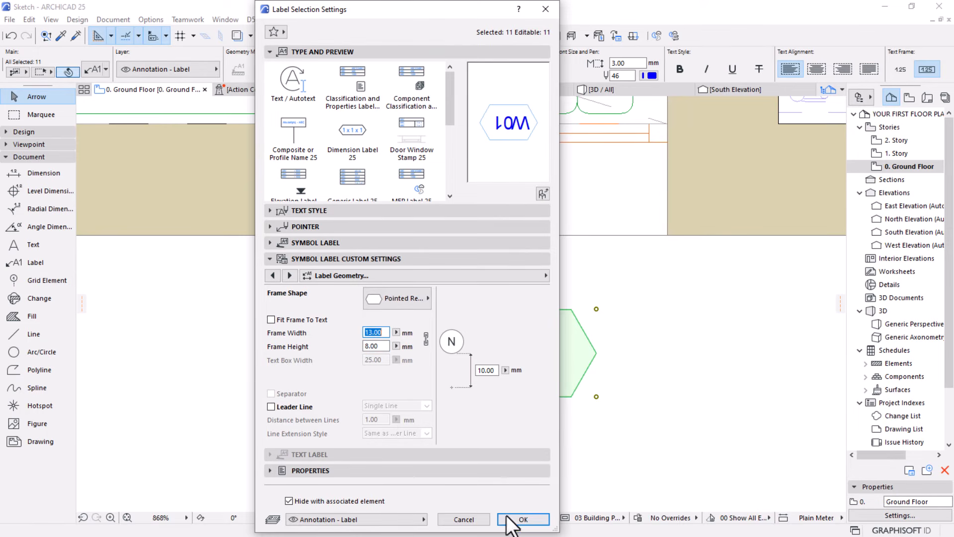
click(521, 519)
scroll(438, 266, down, 5)
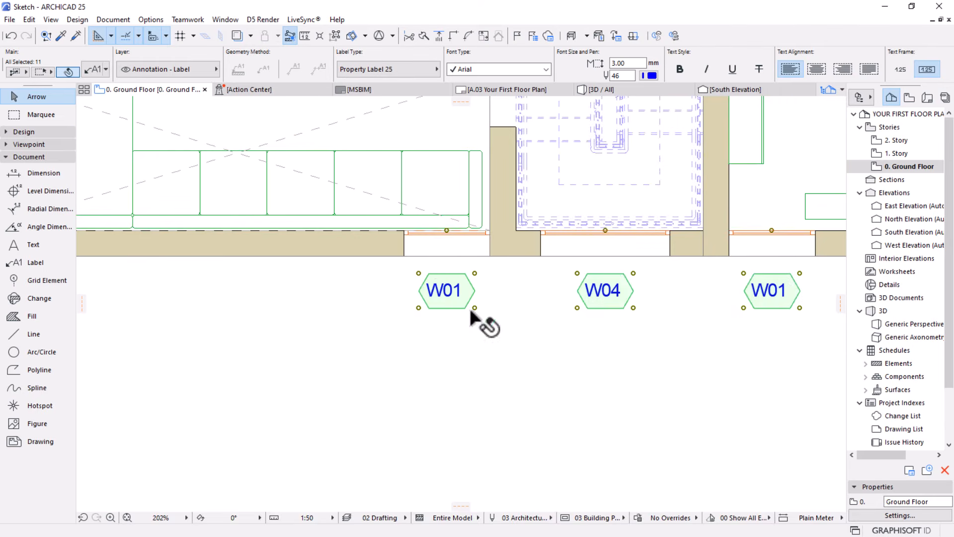
Set the text alignment of the selected window labels to Center and clear the selection
scroll(470, 308, down, 4)
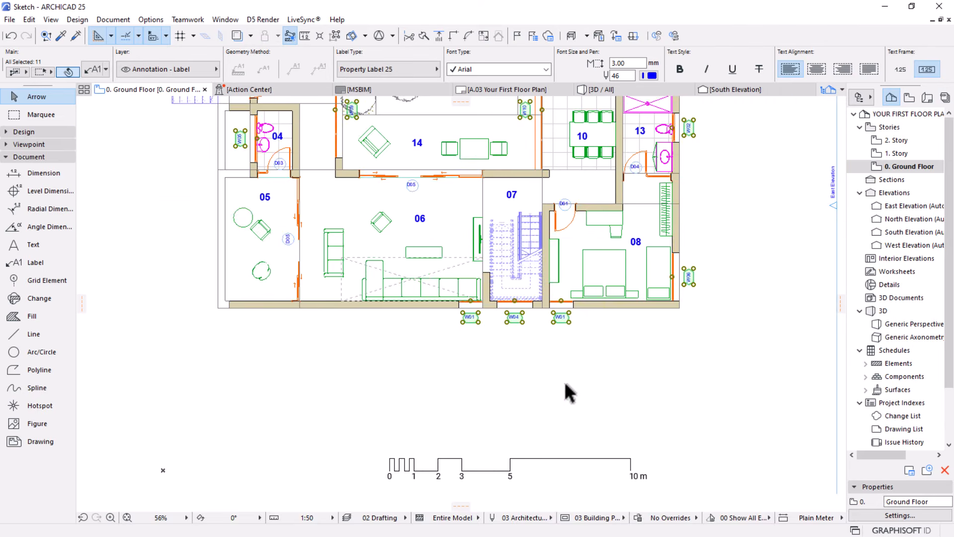
scroll(565, 383, down, 3)
scroll(561, 338, up, 2)
scroll(526, 368, up, 3)
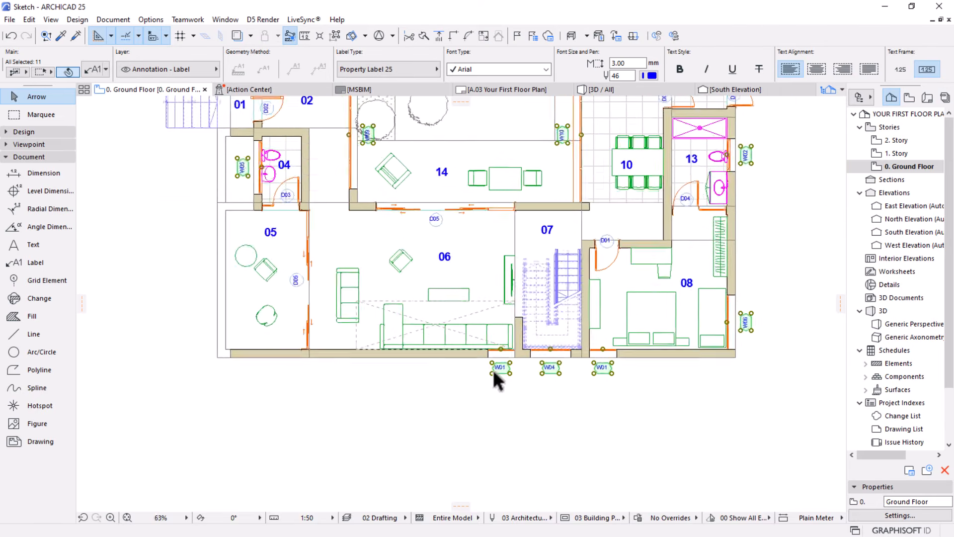
scroll(495, 373, up, 6)
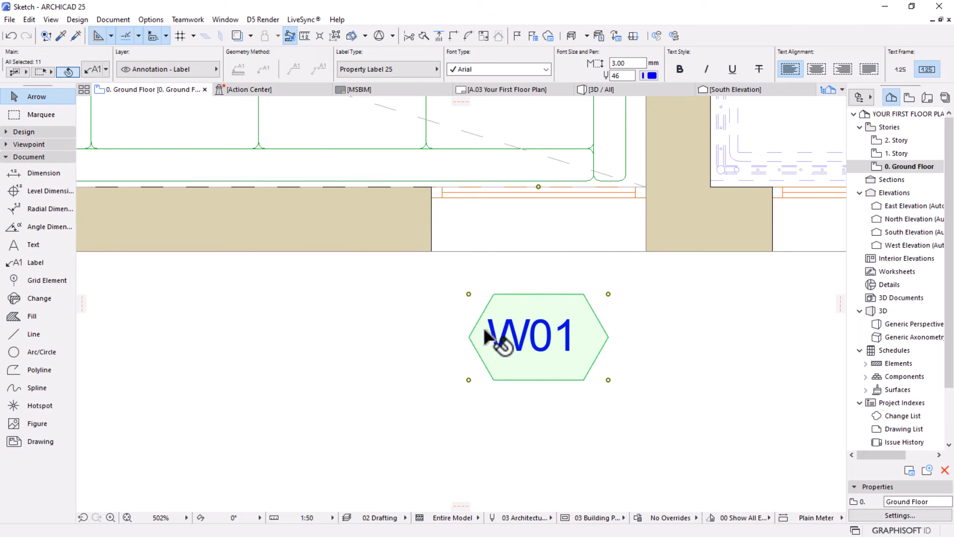
scroll(792, 60, down, 3)
scroll(792, 61, down, 6)
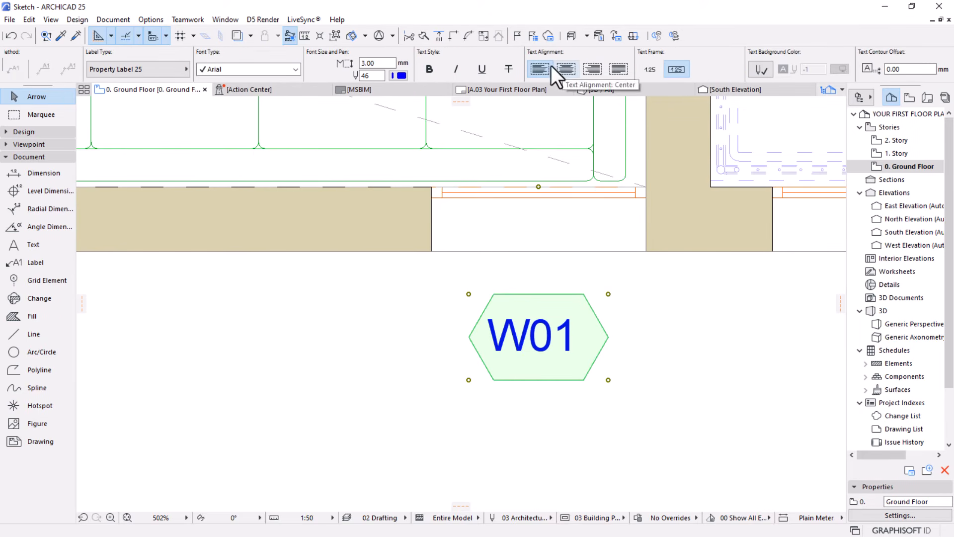
click(567, 70)
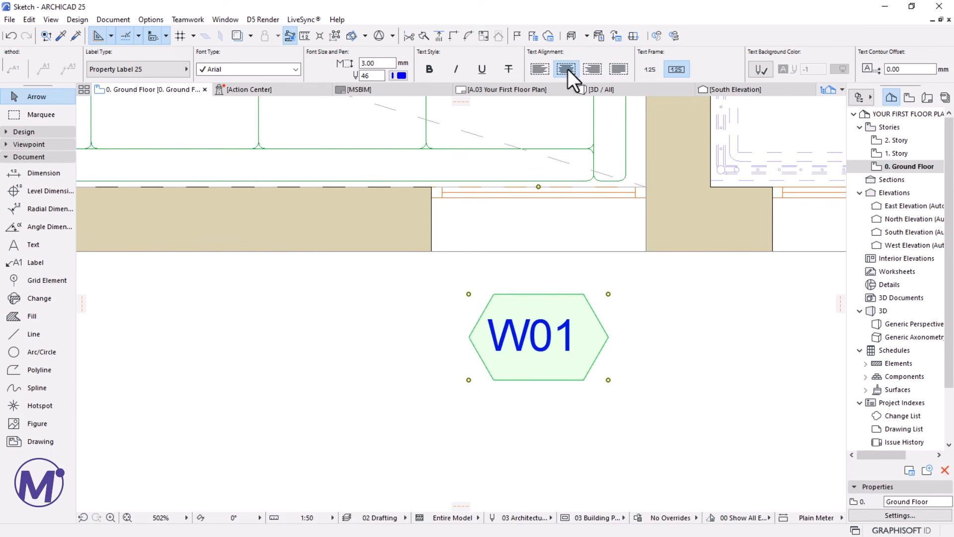
scroll(403, 344, down, 5)
scroll(618, 368, down, 1)
middle_drag(606, 368, 381, 370)
scroll(580, 382, down, 1)
scroll(561, 405, down, 5)
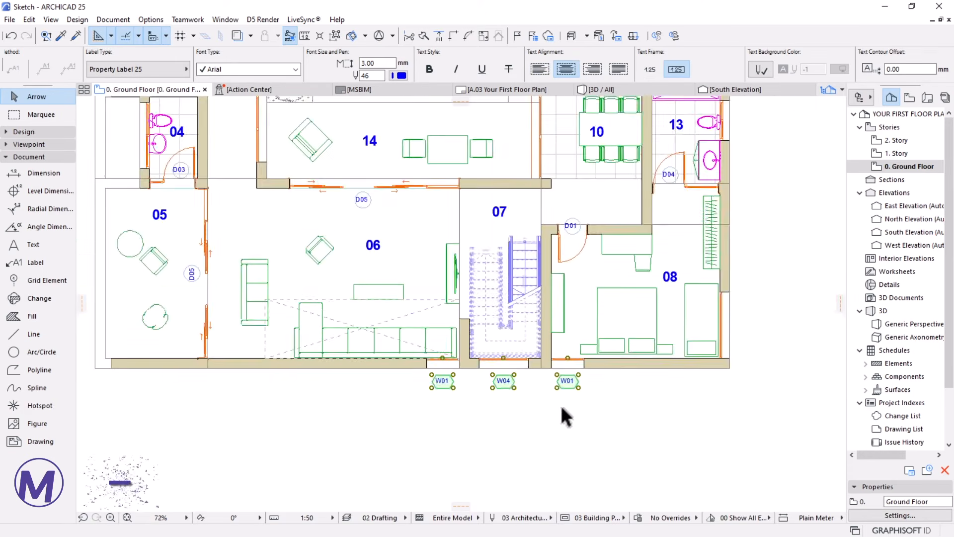
click(464, 428)
Suspend groups so the ground floor's exterior walls can be selected individually
scroll(548, 291, up, 1)
scroll(550, 297, up, 4)
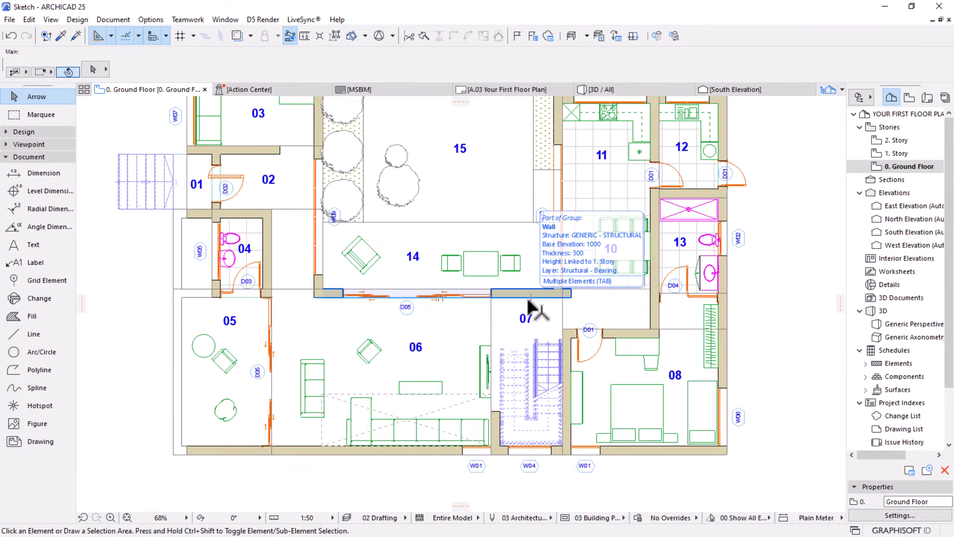
scroll(531, 308, down, 3)
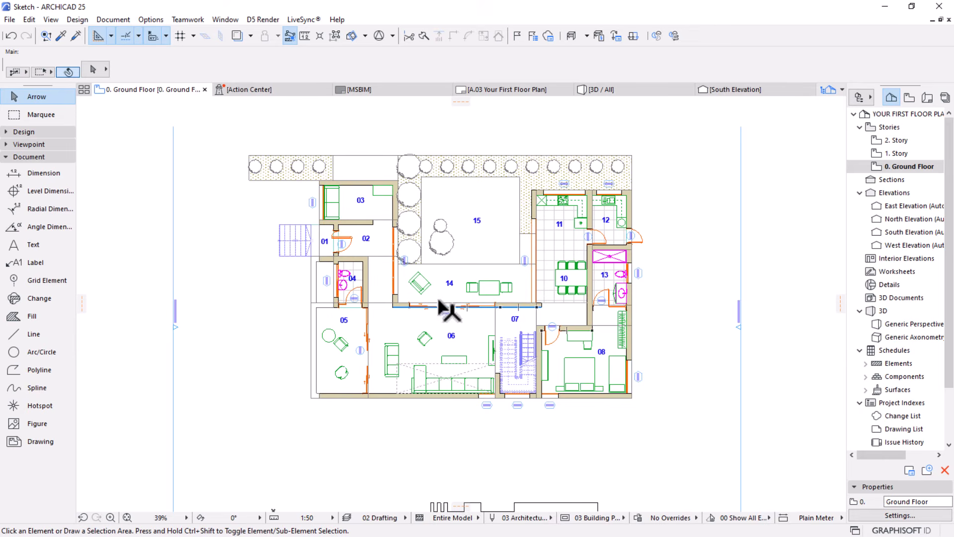
scroll(441, 298, up, 1)
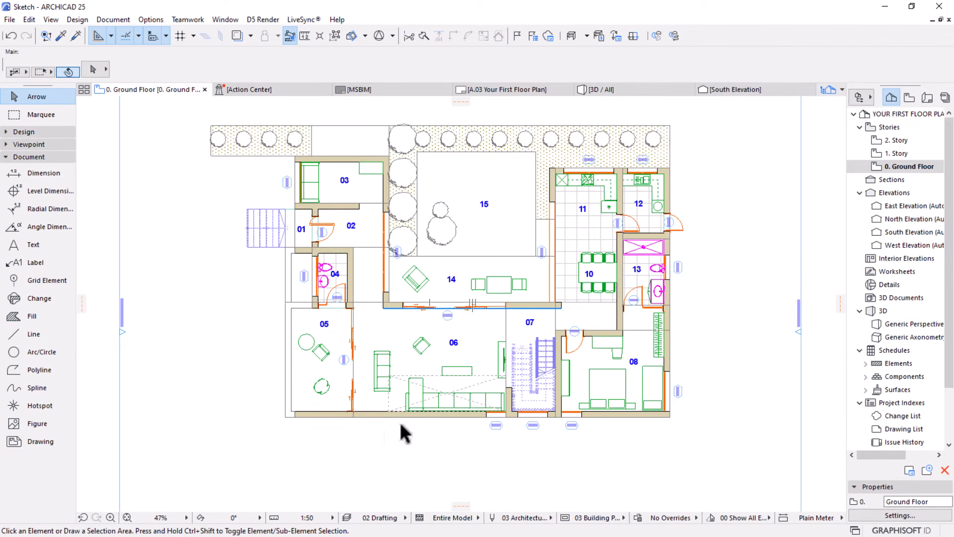
middle_drag(419, 378, 420, 345)
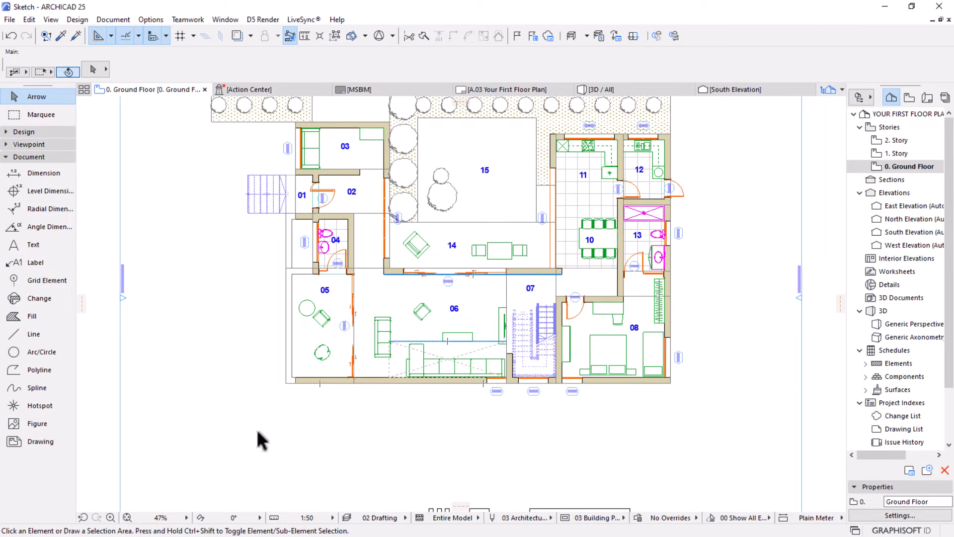
click(422, 382)
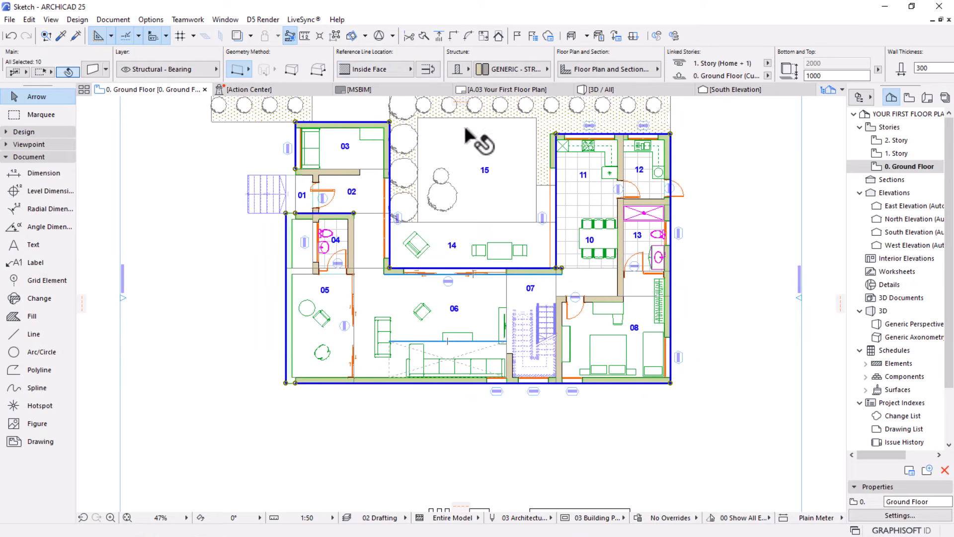
click(333, 39)
key(Escape)
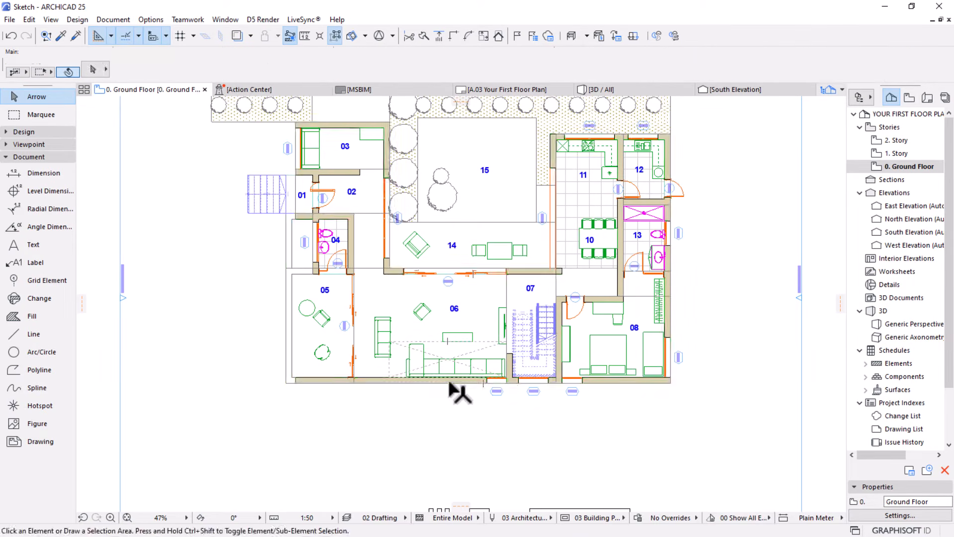
Select the long south exterior wall, the west wall of room 05 and the wall between rooms 05 and 06
click(444, 383)
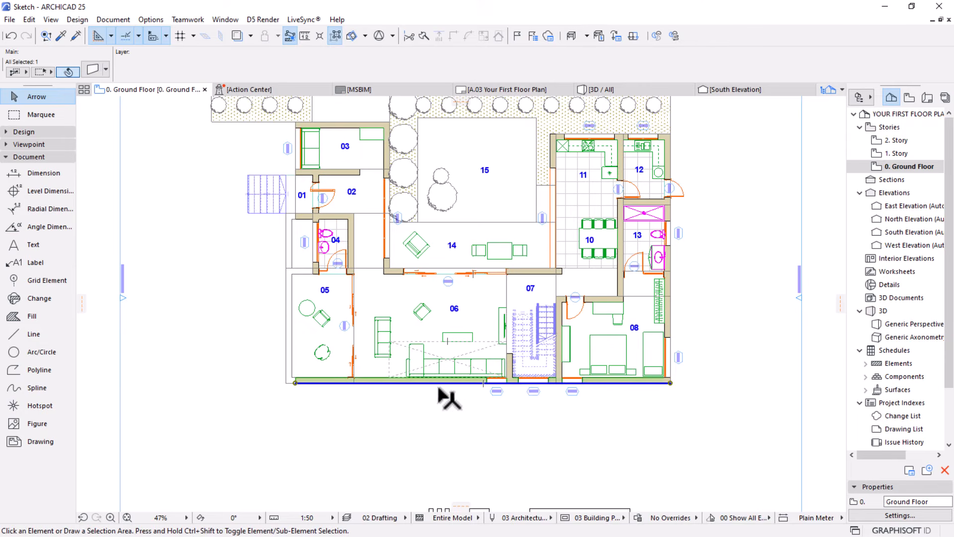
shift+click(287, 352)
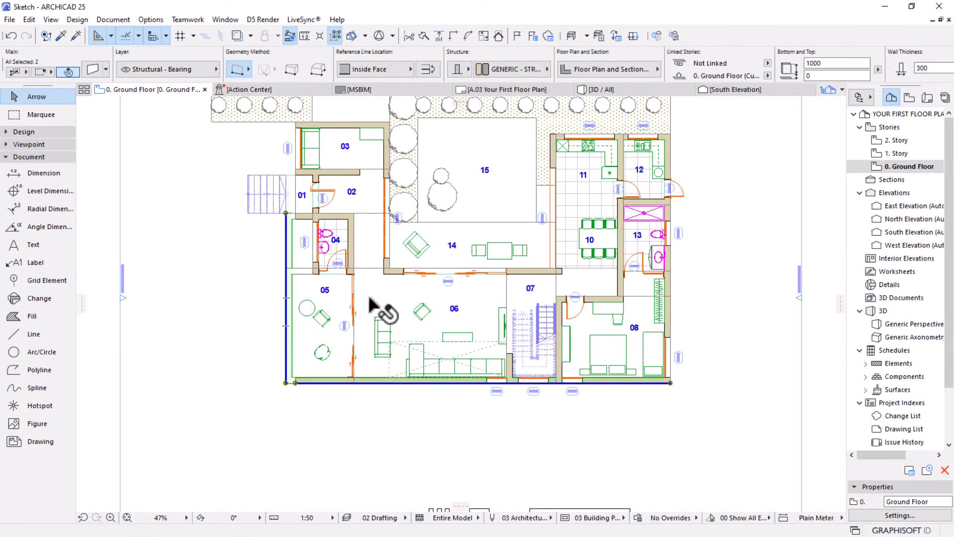
shift+click(350, 296)
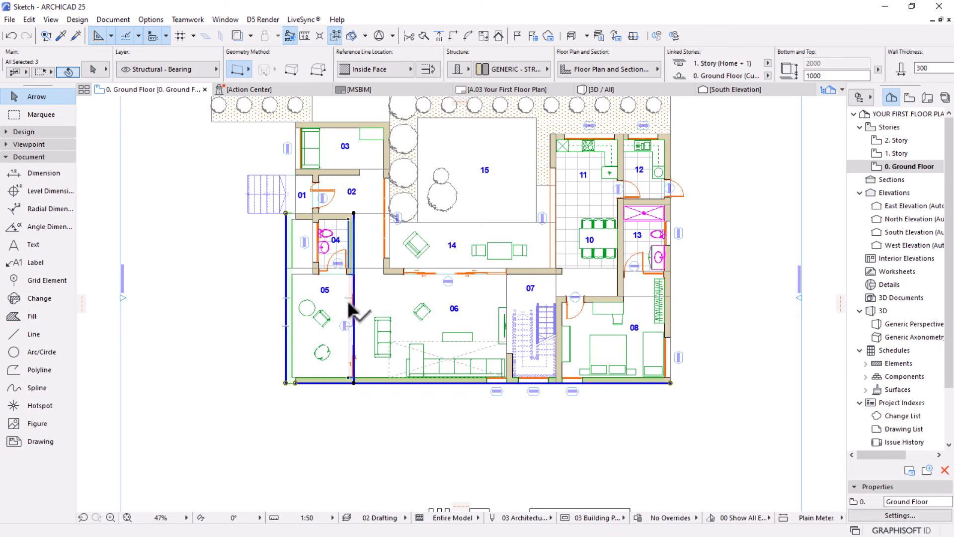
Add the short wall beside the stairs, the wall between the stairs and room 08, and the east exterior wall to the selection
shift+click(506, 359)
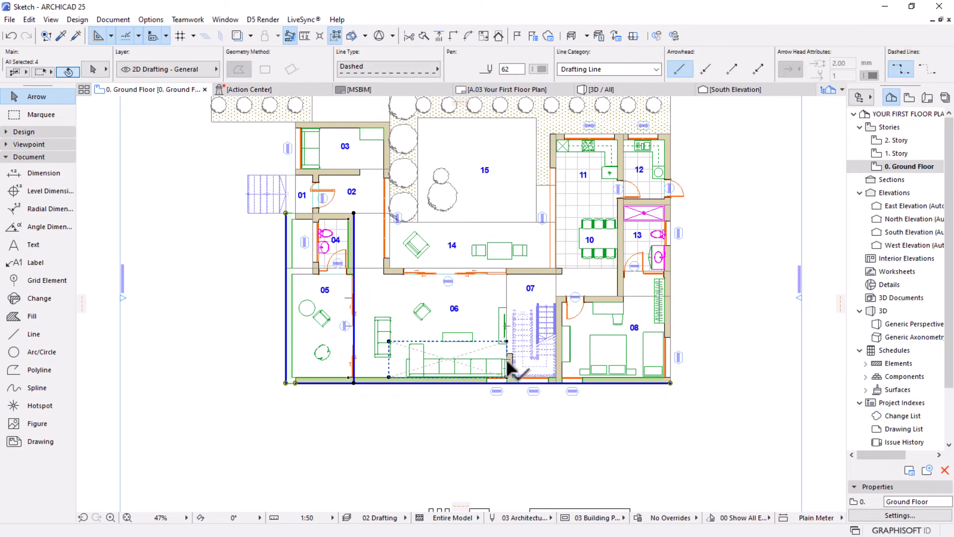
scroll(506, 359, up, 4)
shift+click(474, 326)
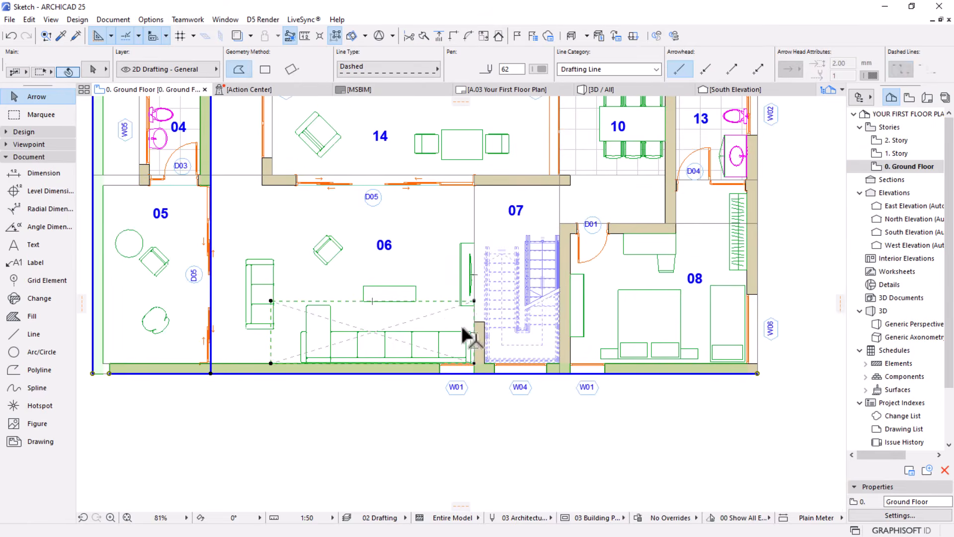
shift+click(481, 334)
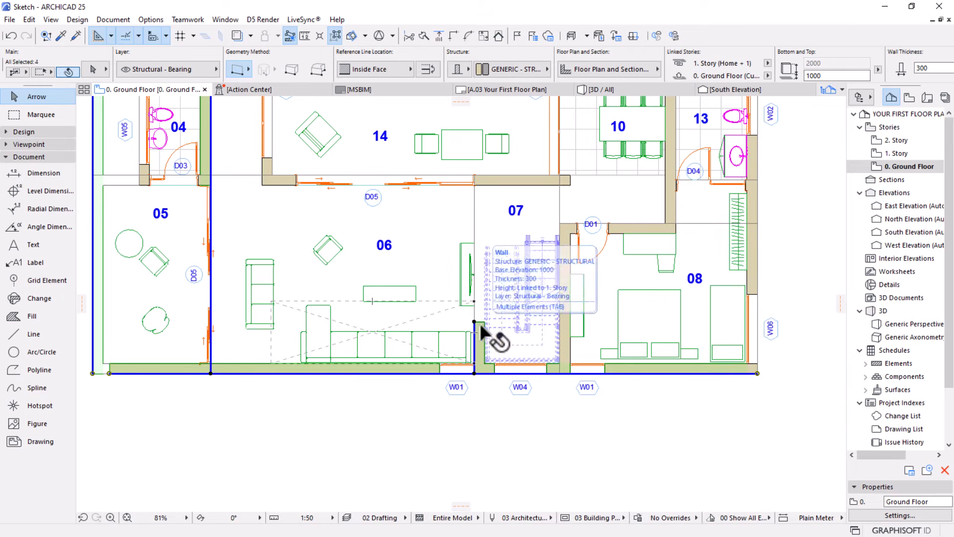
shift+click(564, 319)
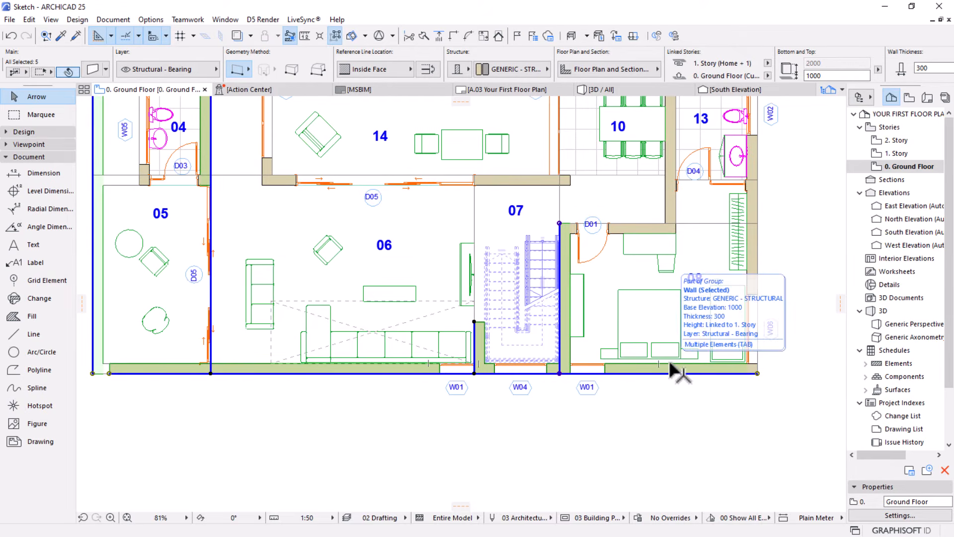
shift+click(750, 276)
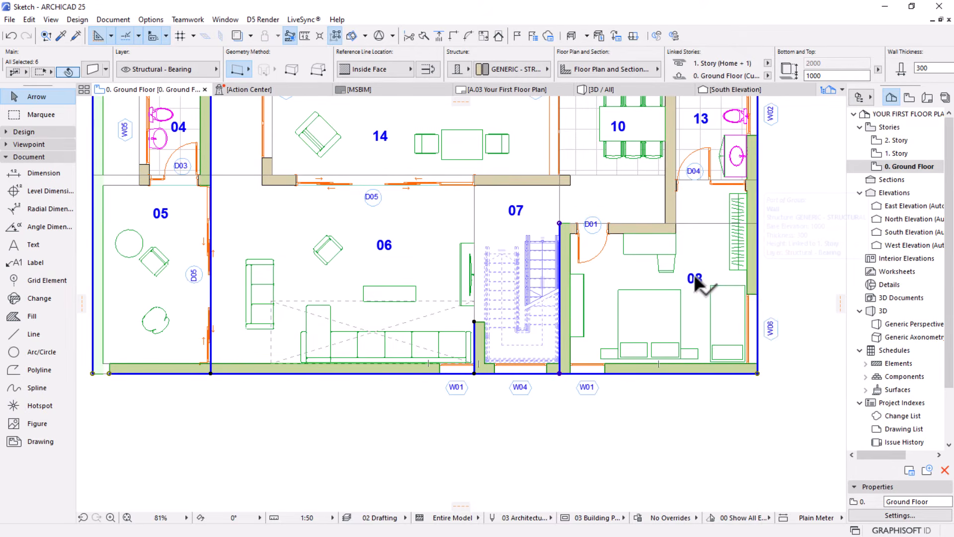
Start automatic exterior dimensioning with all four dimension types, opening endpoints, wallhole sizes, outer wall faces and a line distance of 500
scroll(660, 305, down, 5)
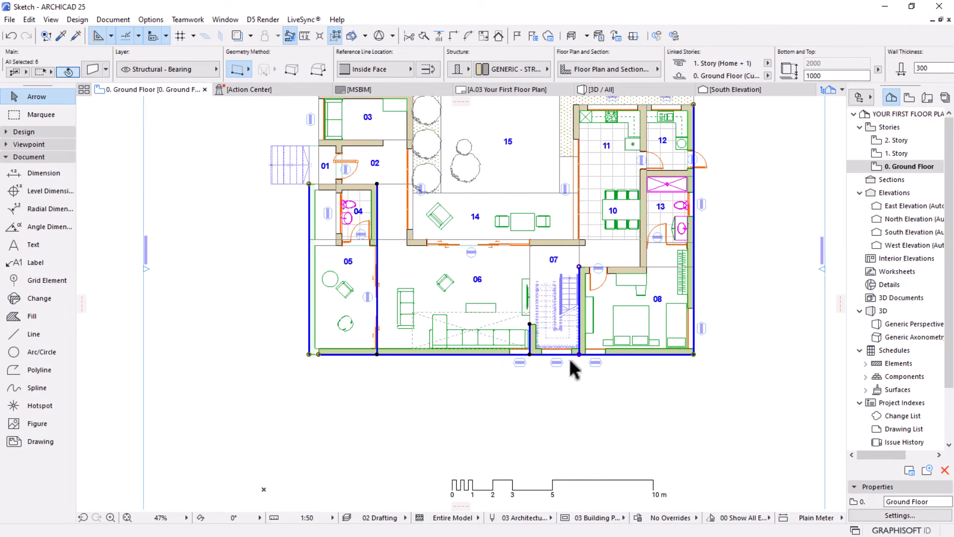
scroll(518, 347, up, 3)
middle_drag(432, 326, 410, 307)
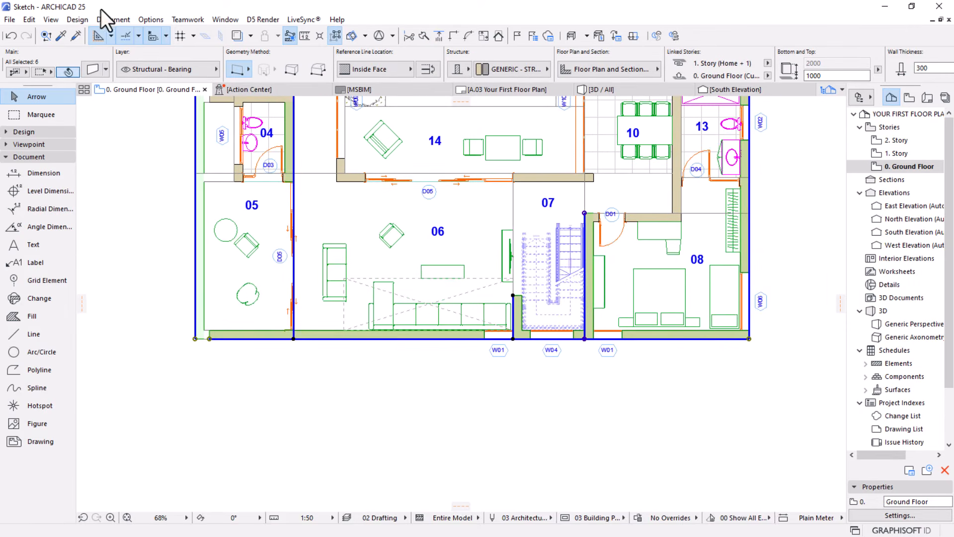
click(109, 18)
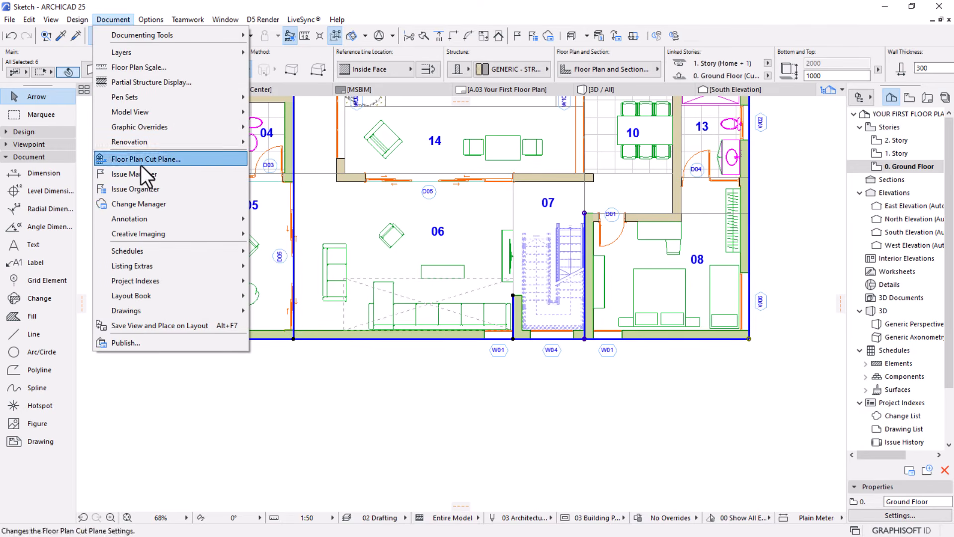
mouse_move(166, 215)
mouse_move(317, 247)
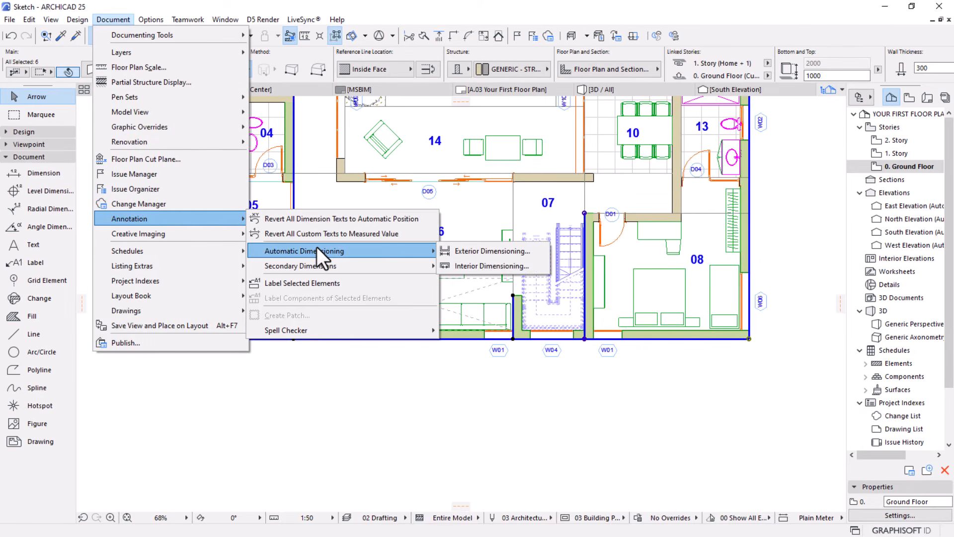
click(475, 250)
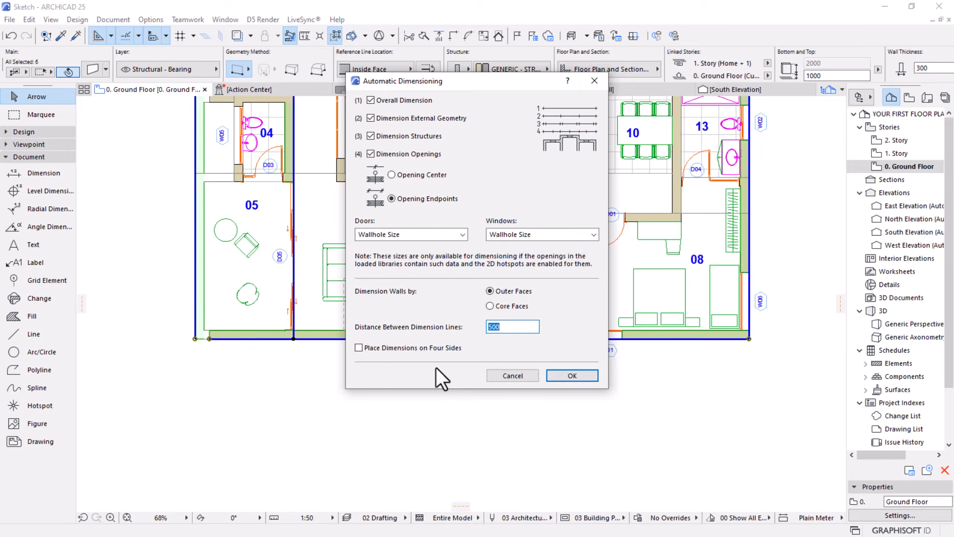
click(564, 376)
Define the dimension direction along the south wall's outer corners, place the dimension lines below it, and clear the selection
scroll(589, 286, down, 3)
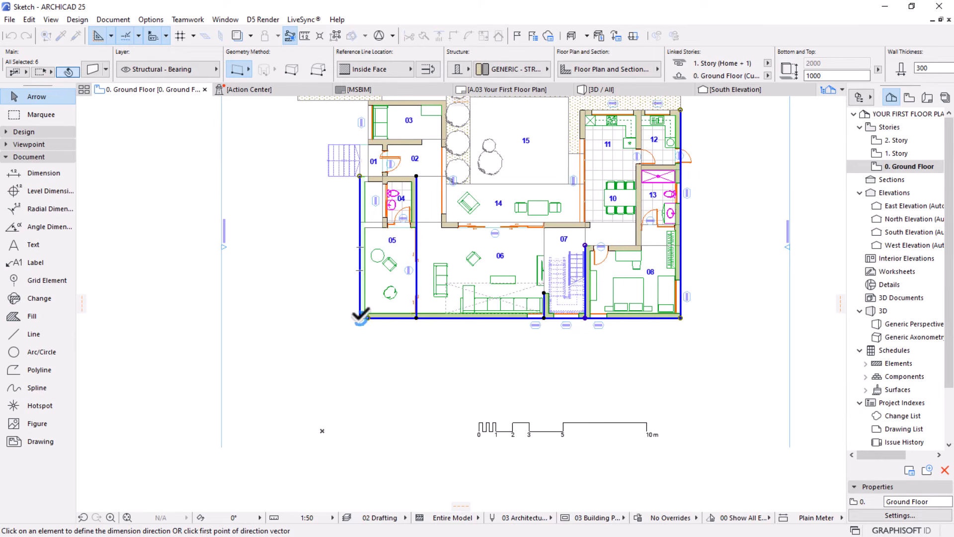
click(360, 317)
click(681, 317)
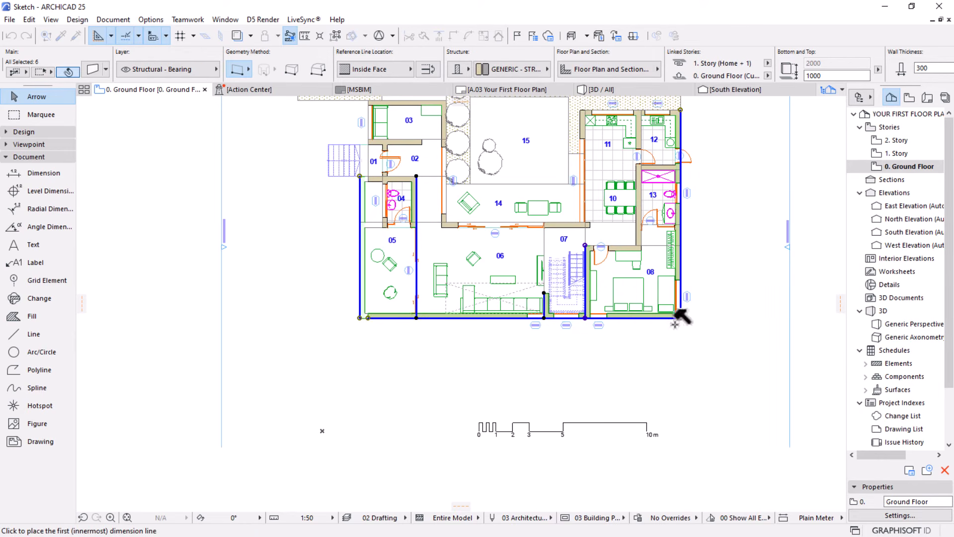
click(523, 361)
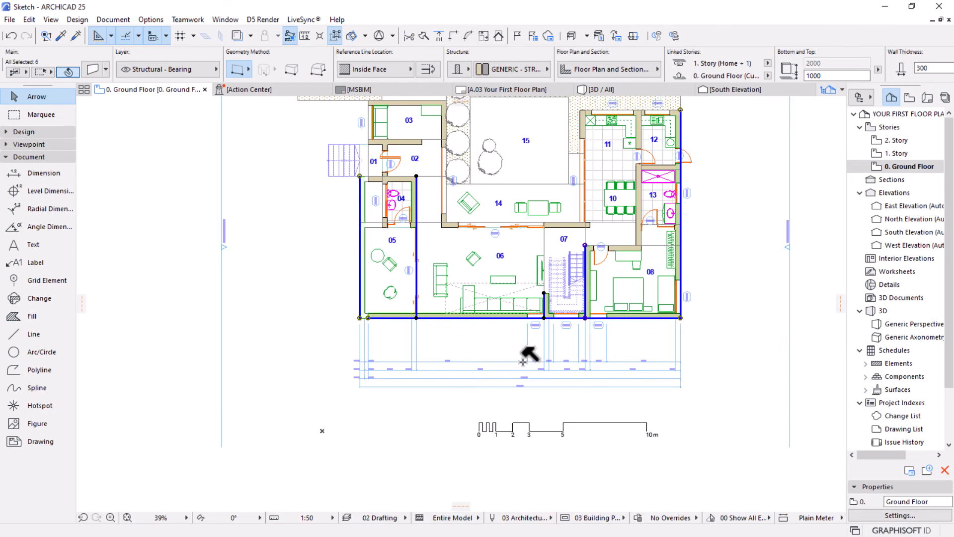
scroll(527, 377, up, 3)
middle_drag(543, 394, 454, 384)
key(Escape)
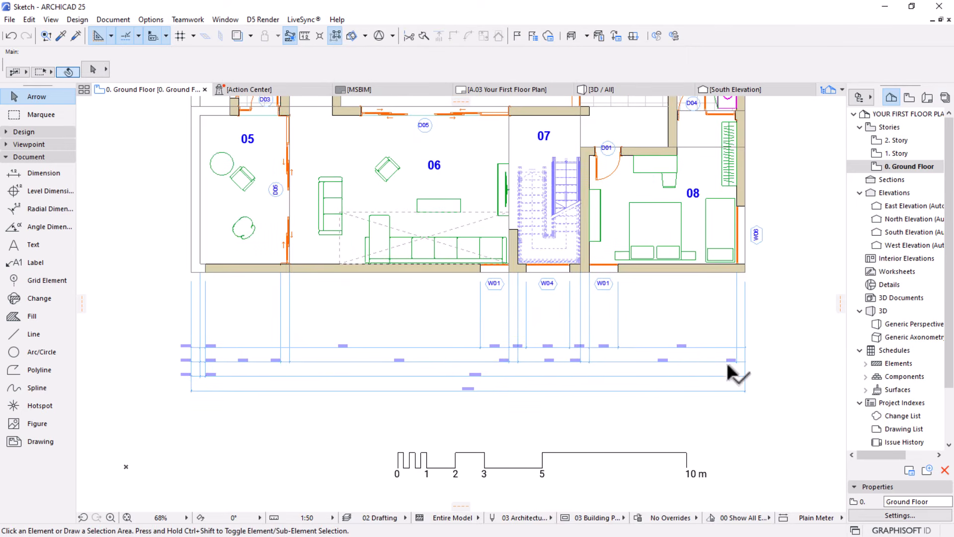
Select the four dimension lines below the south wall and move them about 1.8 m straight up toward it
click(769, 333)
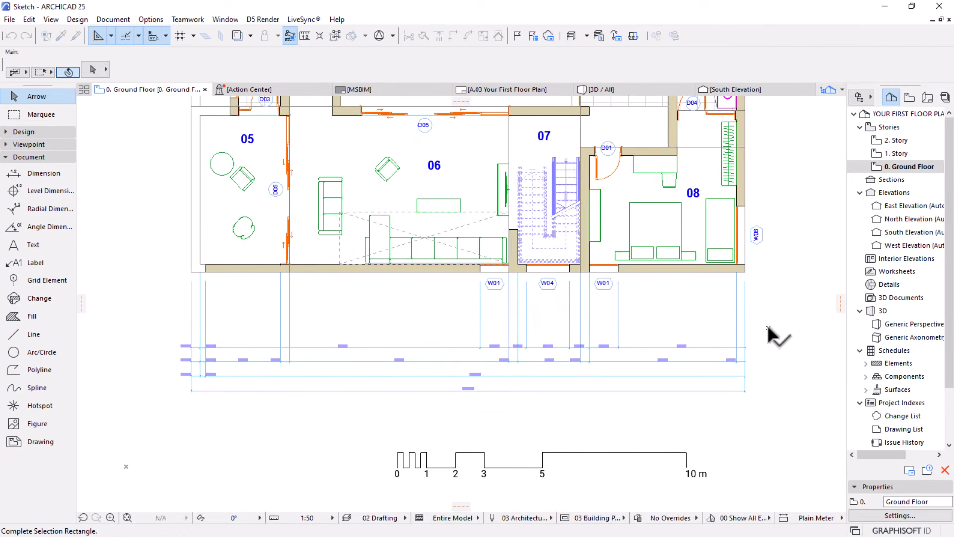
click(771, 343)
click(767, 329)
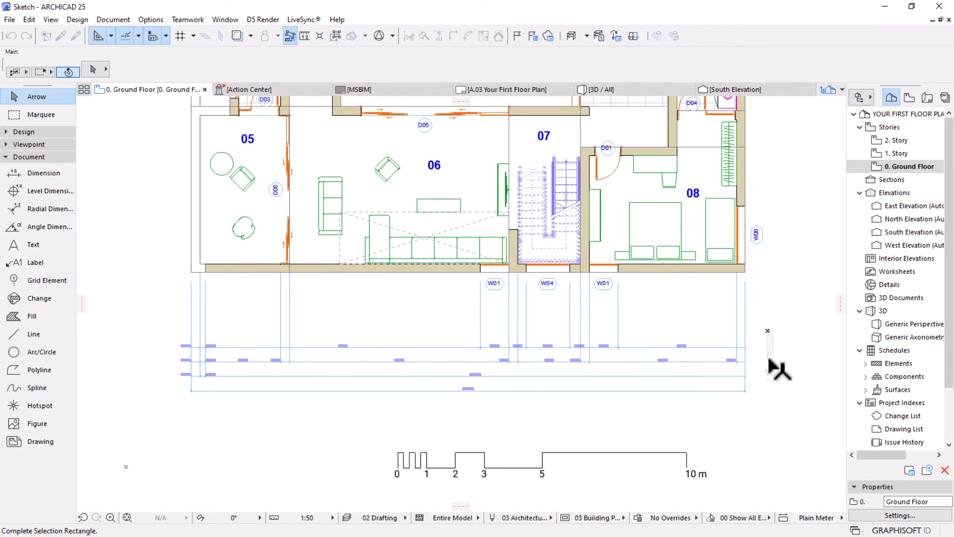
click(494, 407)
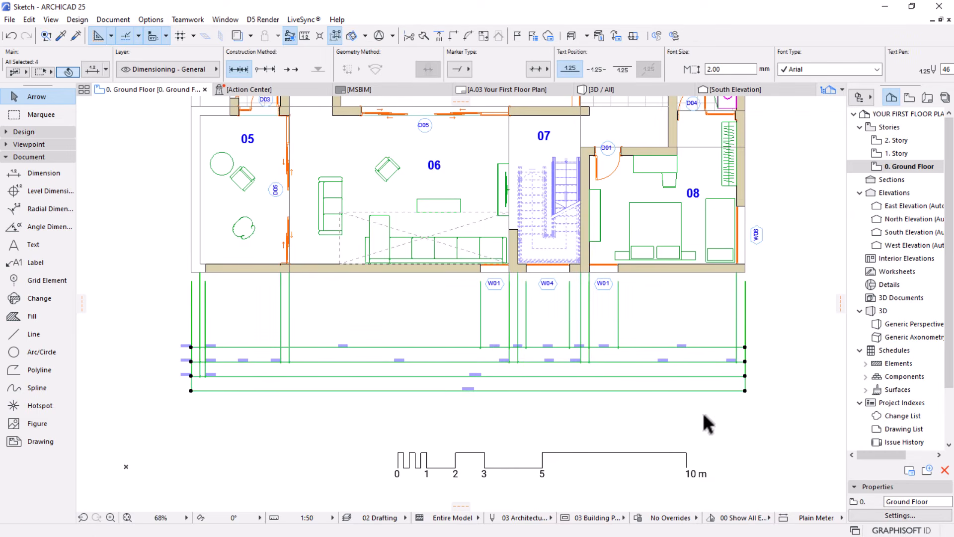
key(ctrl+d)
click(660, 381)
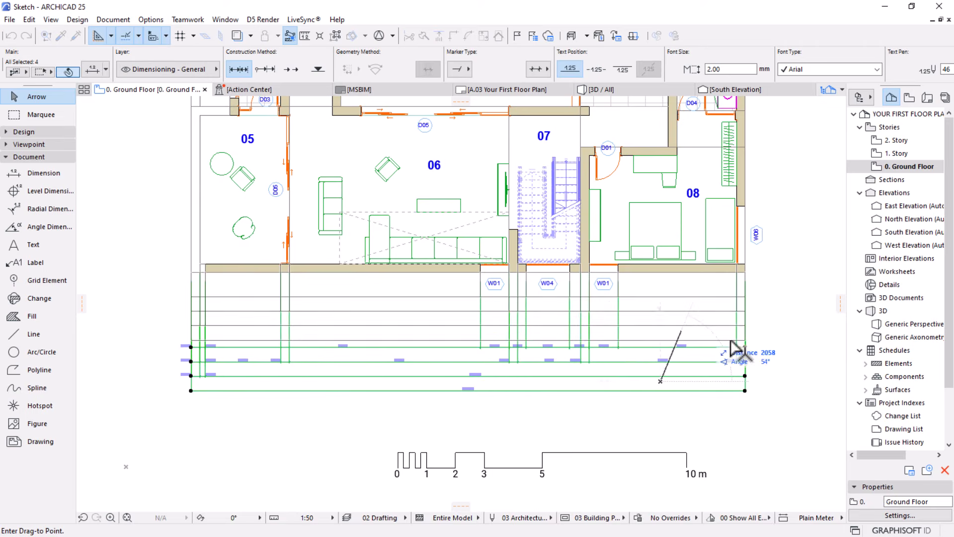
click(660, 330)
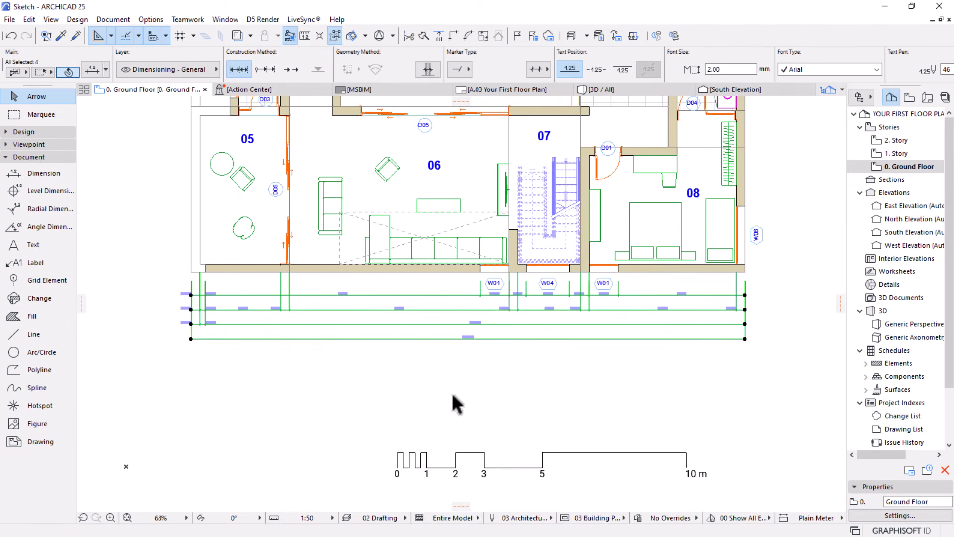
scroll(201, 306, up, 4)
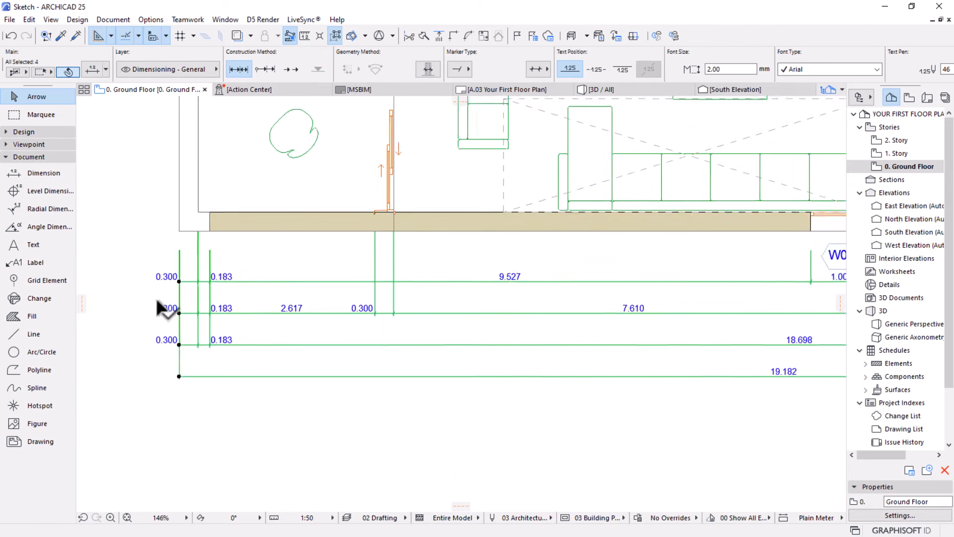
Check the project's working units for length, leaving the unit settings as they are
scroll(157, 300, up, 3)
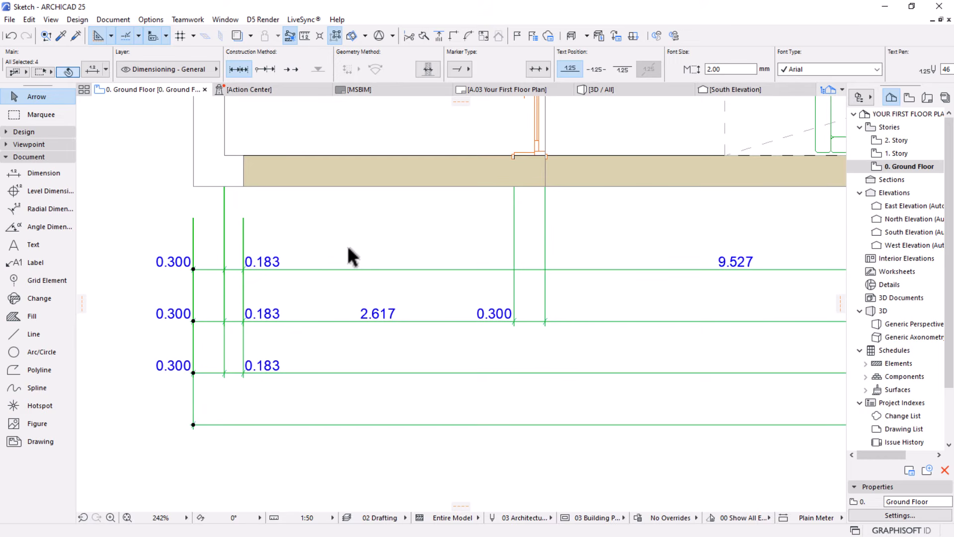
scroll(318, 304, down, 5)
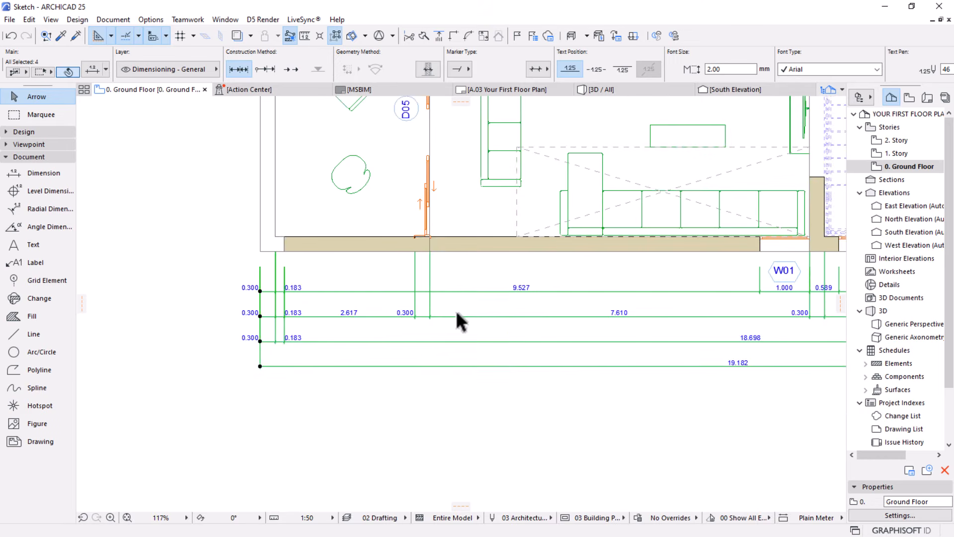
scroll(327, 300, up, 4)
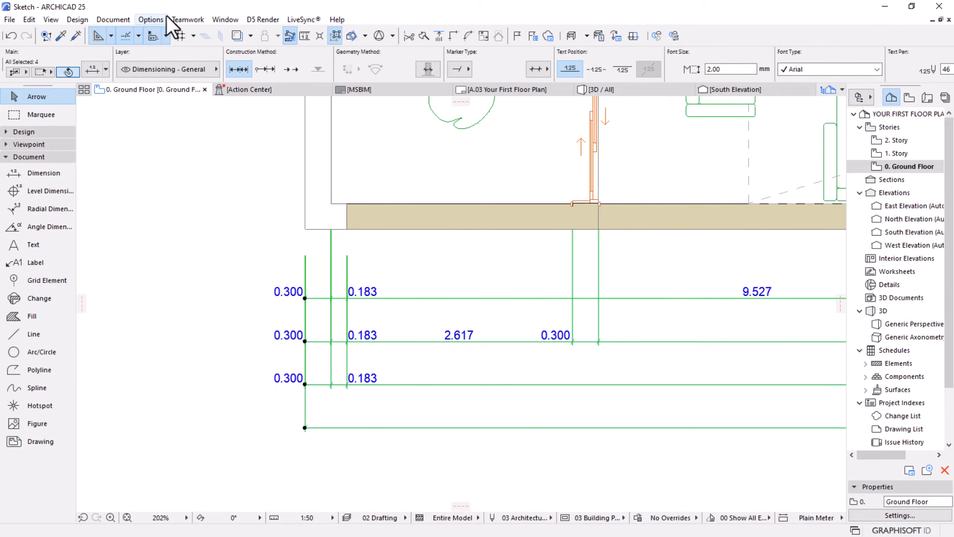
click(143, 19)
mouse_move(165, 196)
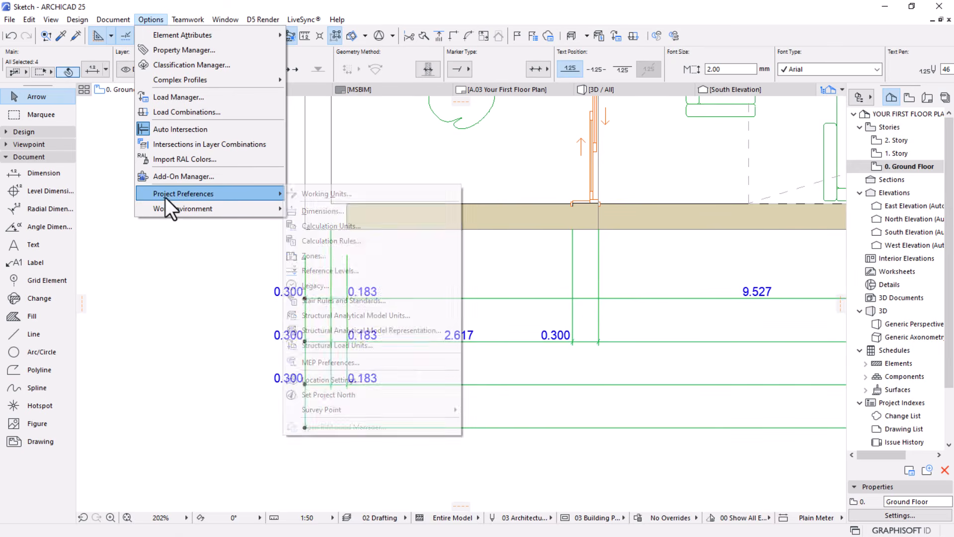
click(377, 195)
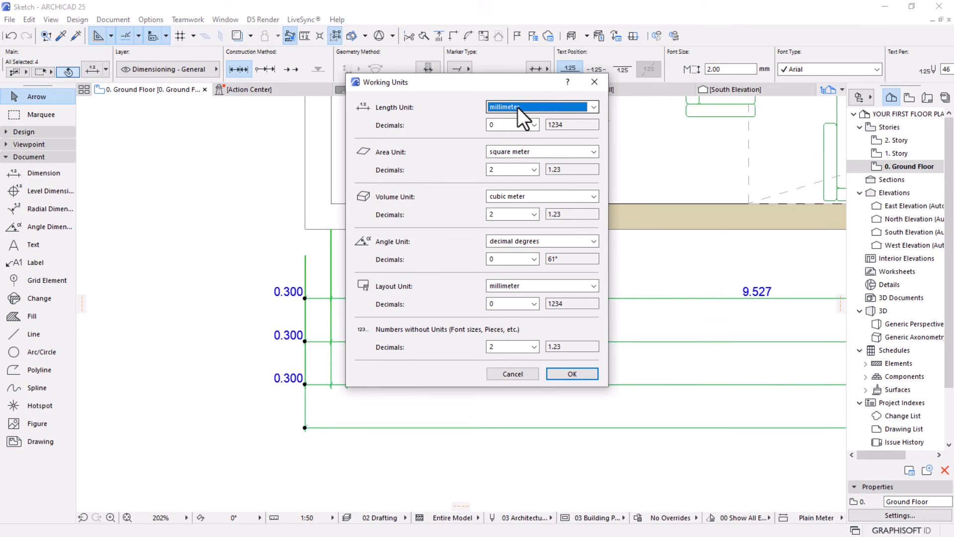
click(497, 372)
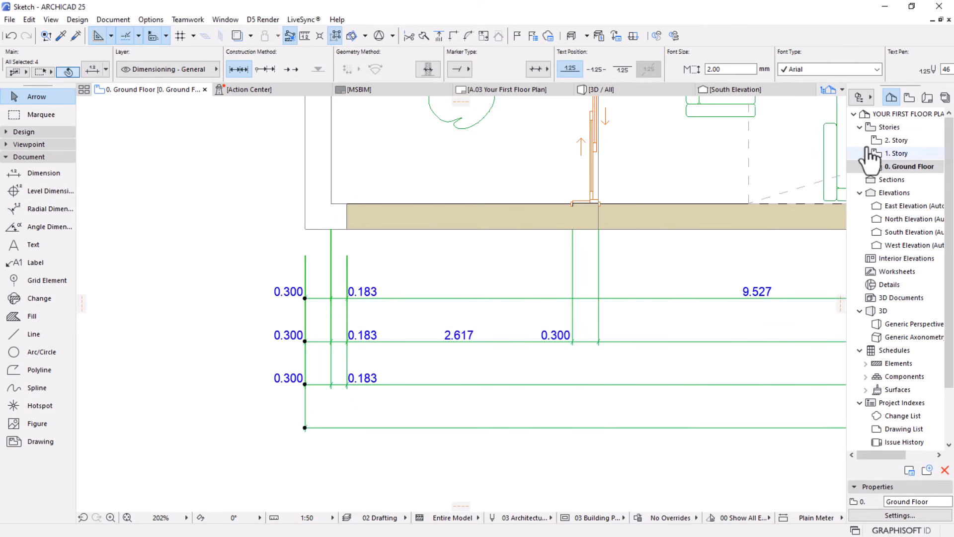
Set the dimensioning of the 0. Ground Floor plan view to Plain Millimeter in its view settings
click(909, 97)
click(902, 180)
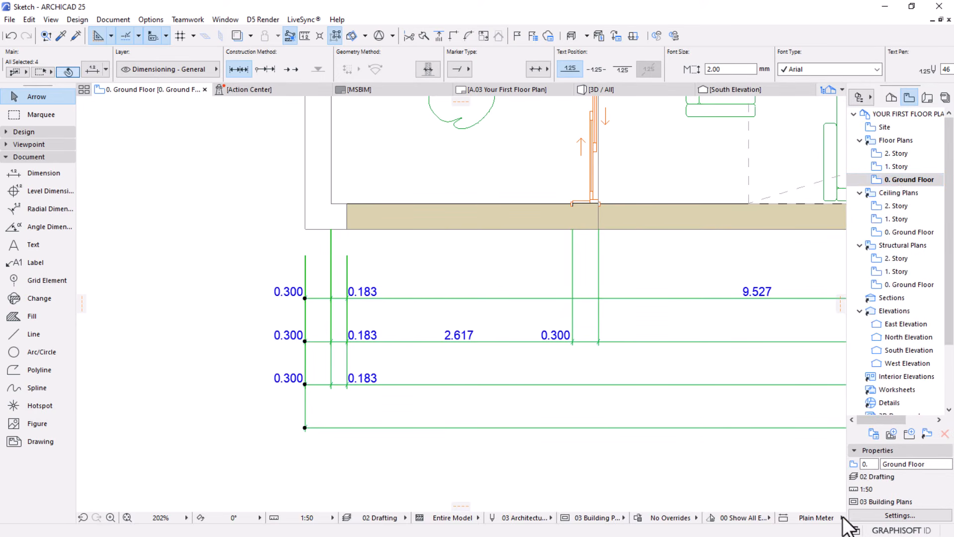
click(899, 515)
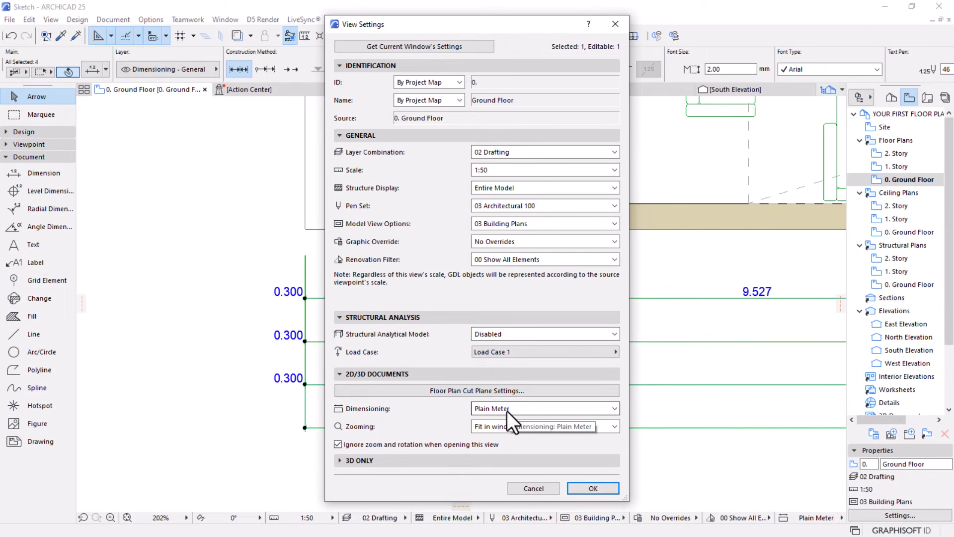
click(553, 411)
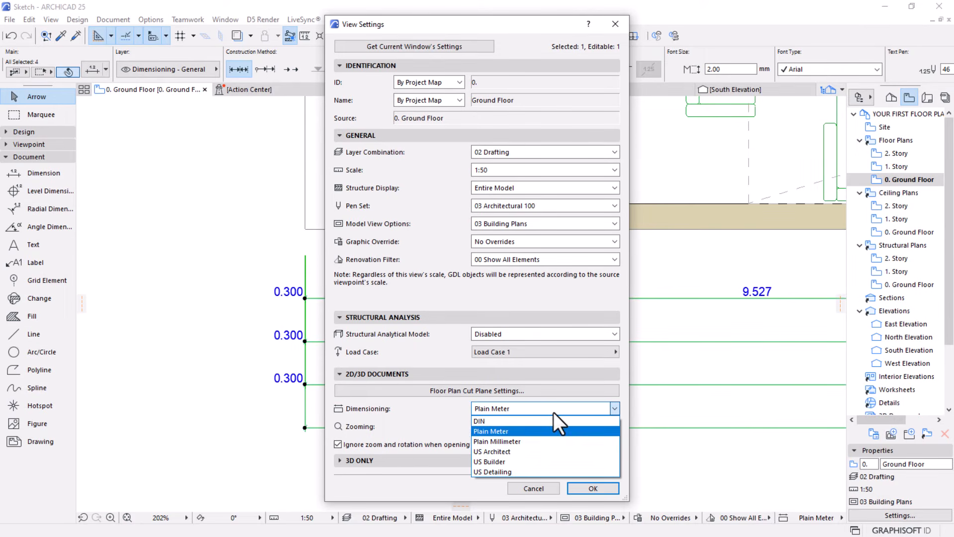
click(513, 441)
click(592, 485)
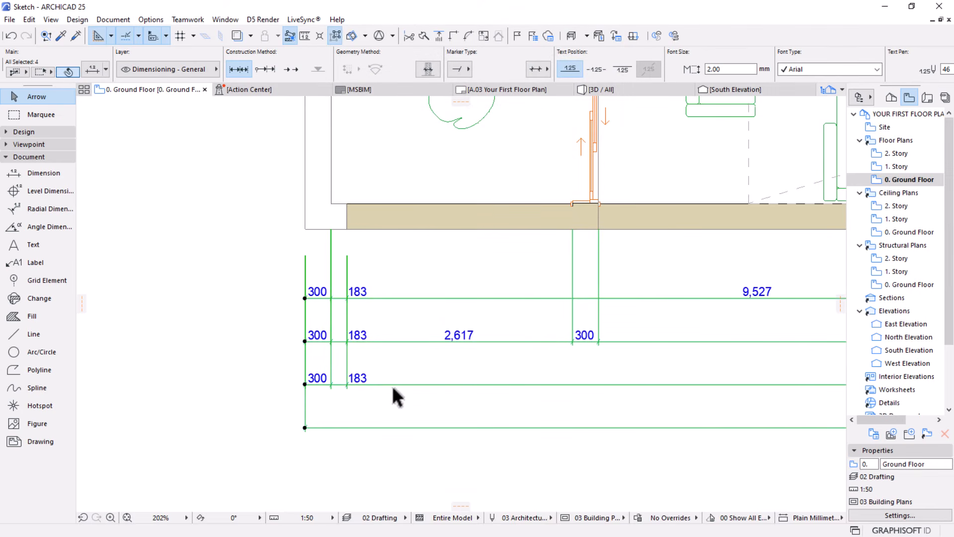
scroll(392, 386, down, 5)
scroll(227, 343, up, 10)
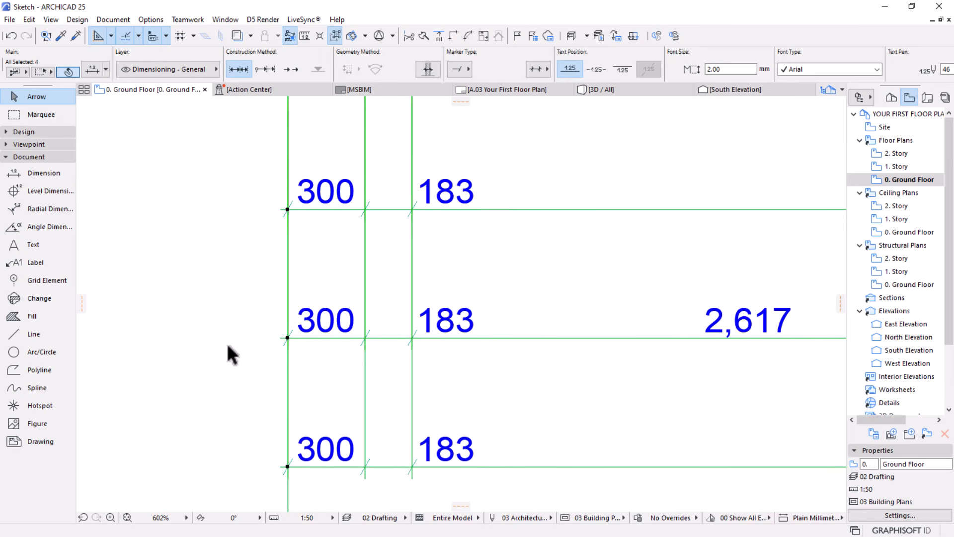
scroll(354, 303, down, 6)
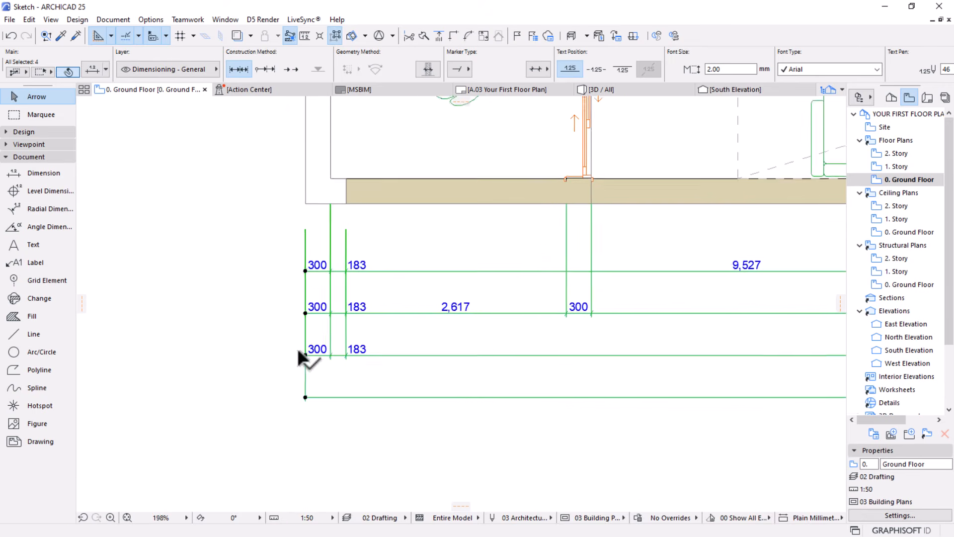
Give the four dimension lines below the south wall custom-height witness lines, 2.50 mm text and filled-dot markers
click(330, 425)
scroll(279, 331, up, 2)
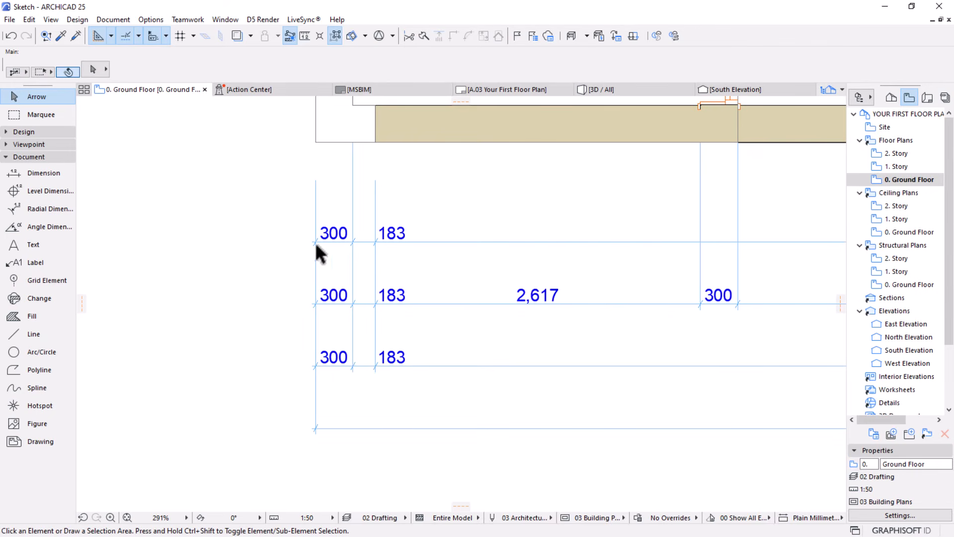
drag(485, 179, 230, 454)
scroll(304, 304, down, 6)
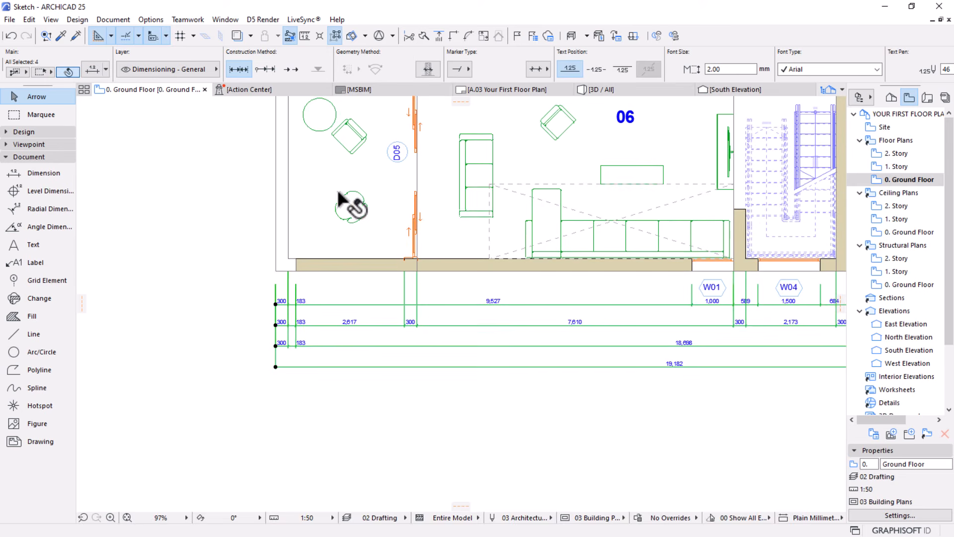
key(ctrl+t)
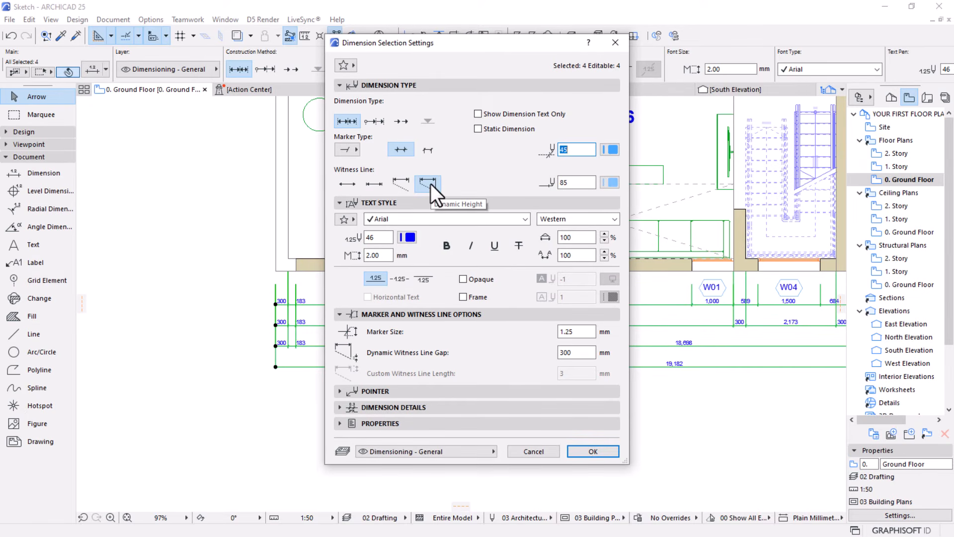
click(398, 183)
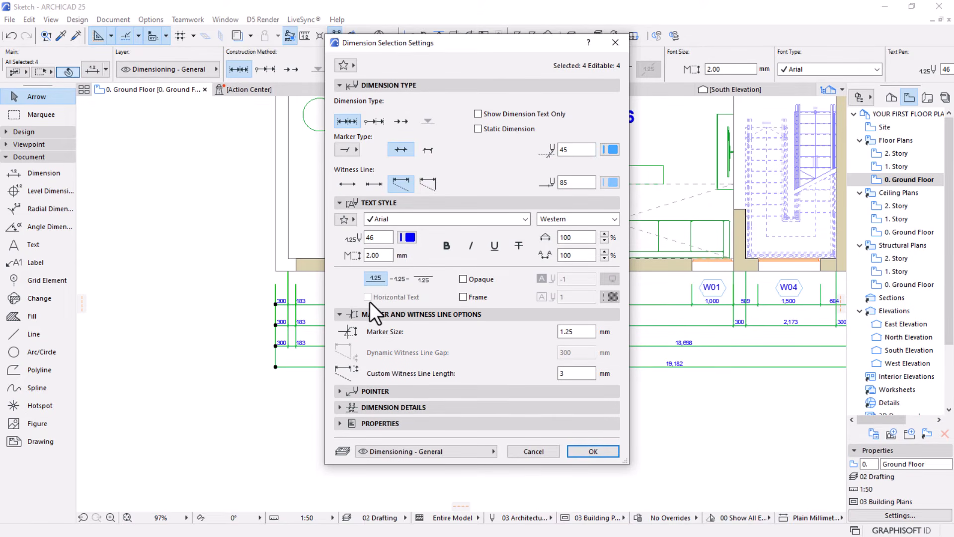
click(388, 256)
text(2.50)
click(350, 149)
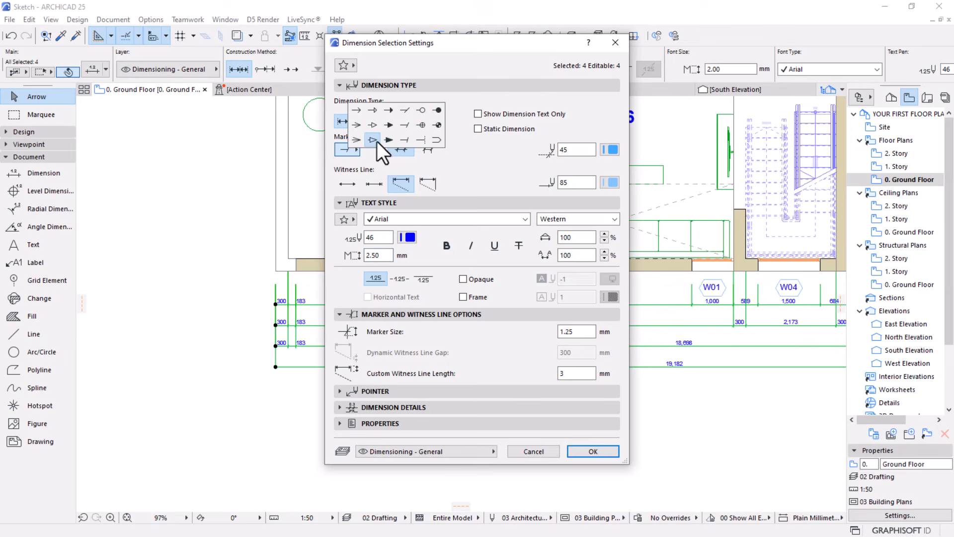
click(437, 112)
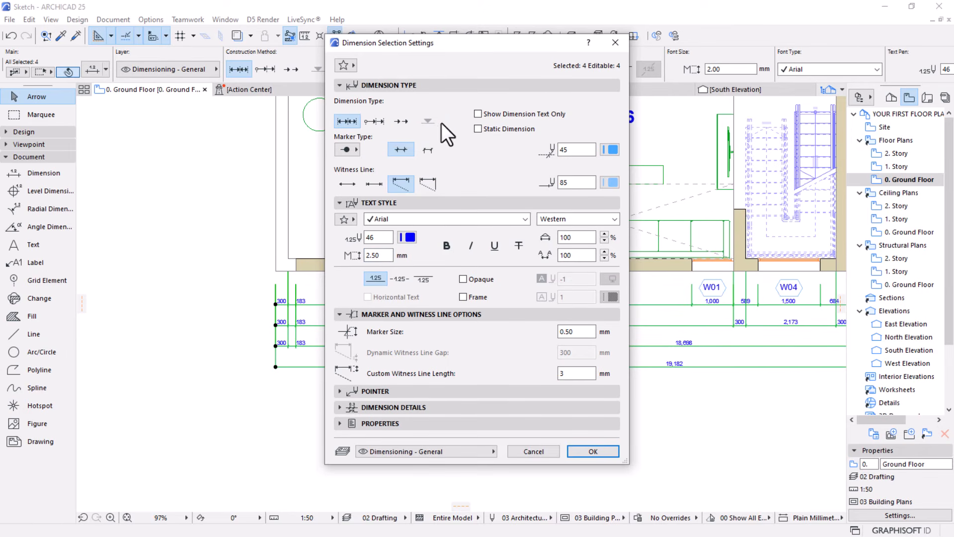
click(578, 451)
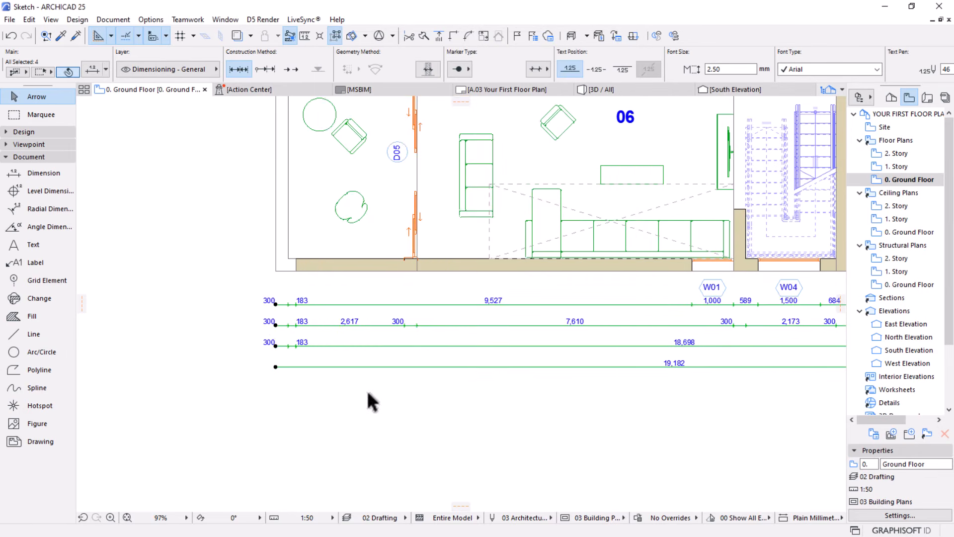
Set the four dimension lines' marker size to 2.00 mm and custom witness line length to 20 mm
scroll(268, 325, up, 5)
scroll(342, 250, down, 5)
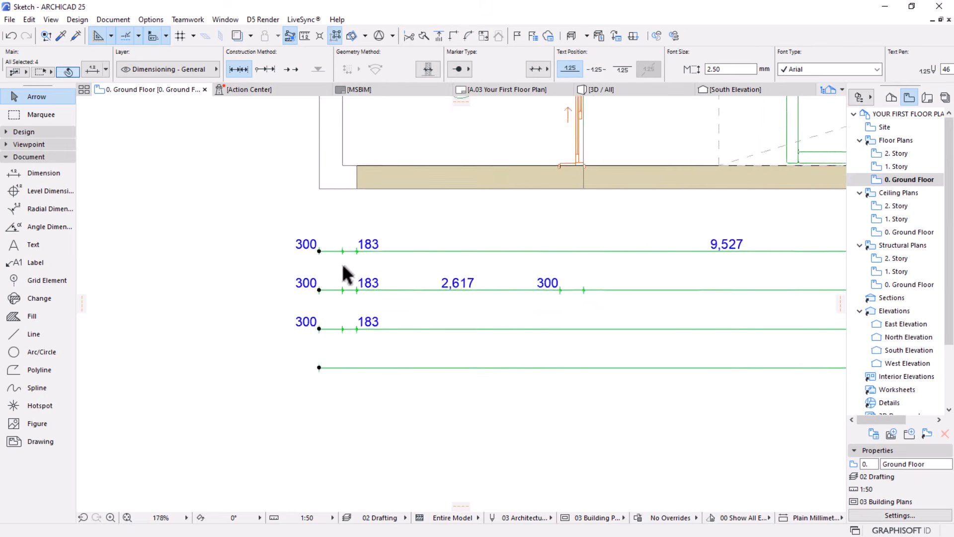
scroll(298, 283, up, 3)
scroll(330, 318, up, 2)
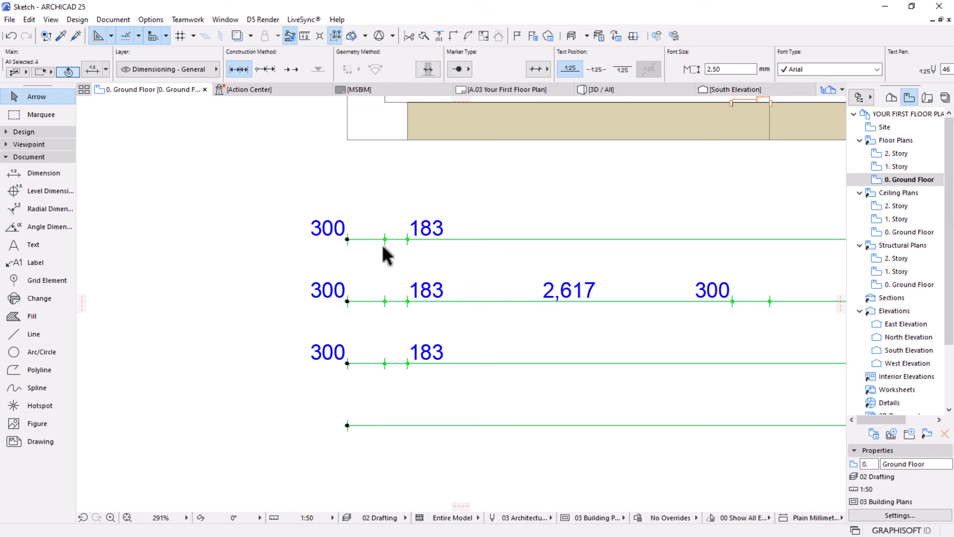
click(94, 68)
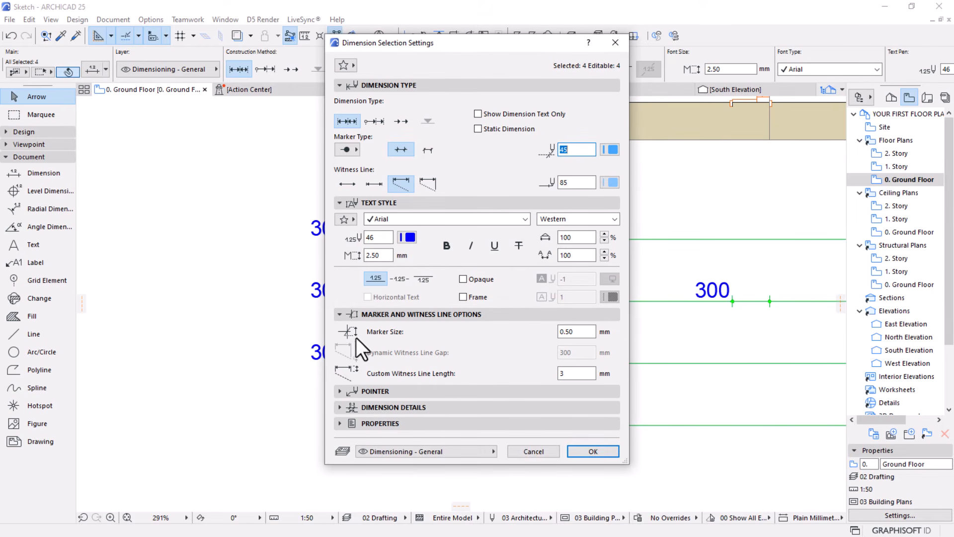
drag(577, 332, 536, 333)
drag(576, 373, 515, 375)
click(588, 451)
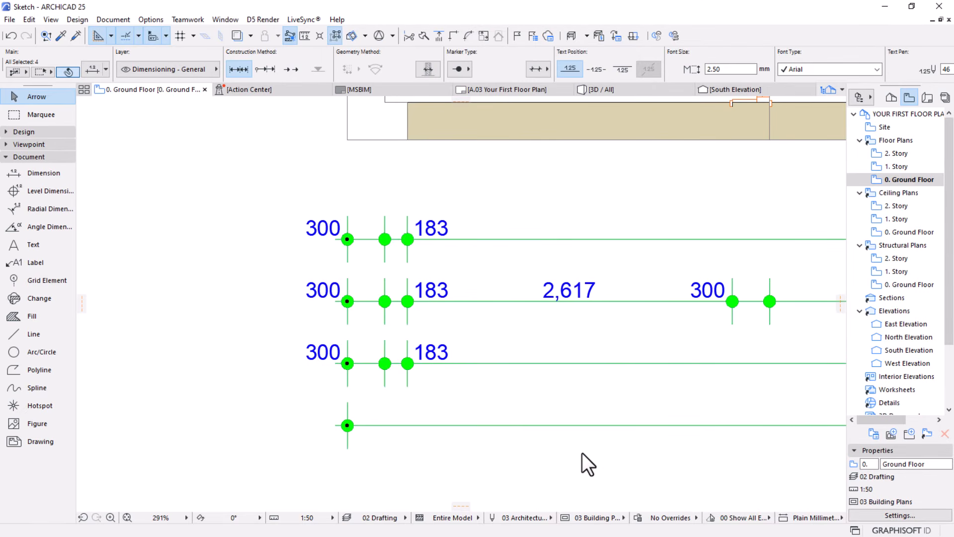
Reduce the marker size of the four selected dimension lines and clear the selection
scroll(329, 198, down, 6)
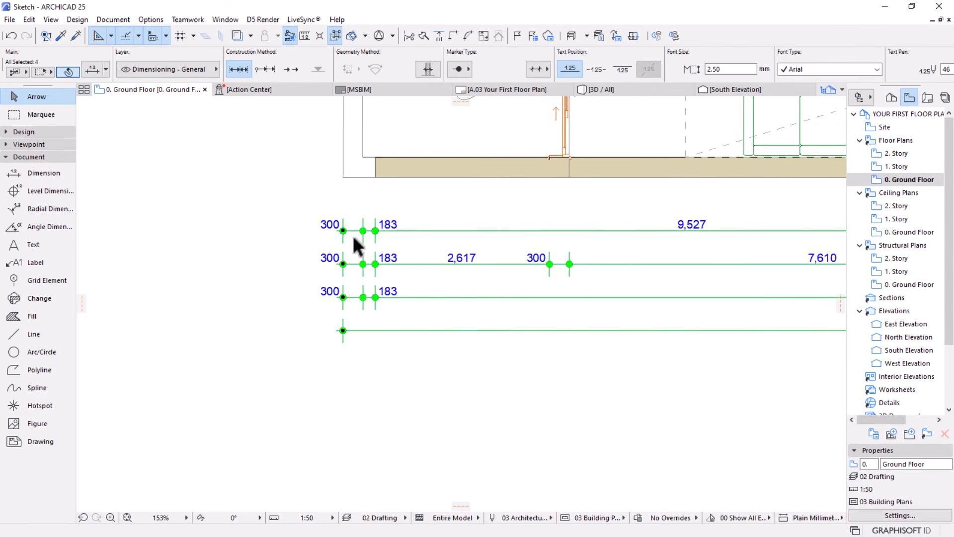
middle_drag(368, 254, 329, 327)
scroll(328, 268, up, 6)
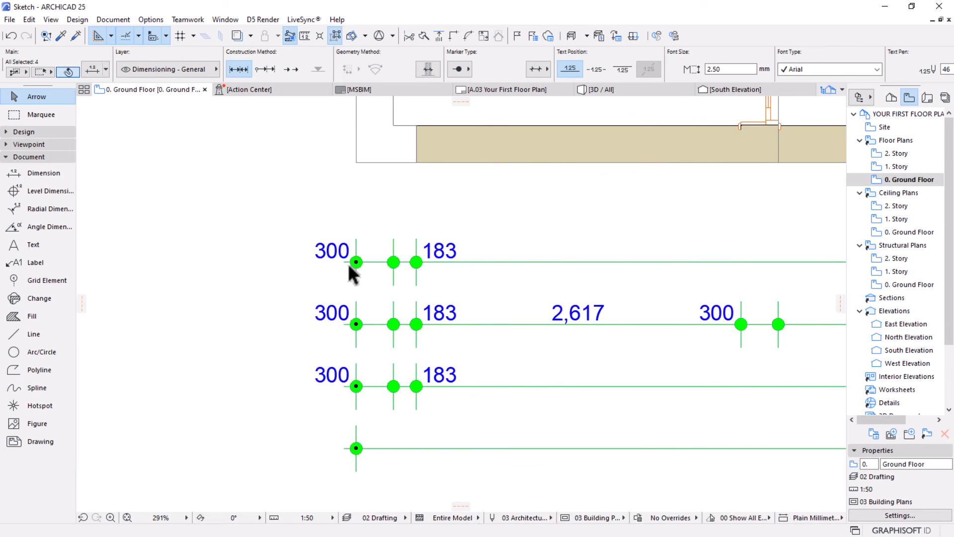
click(91, 71)
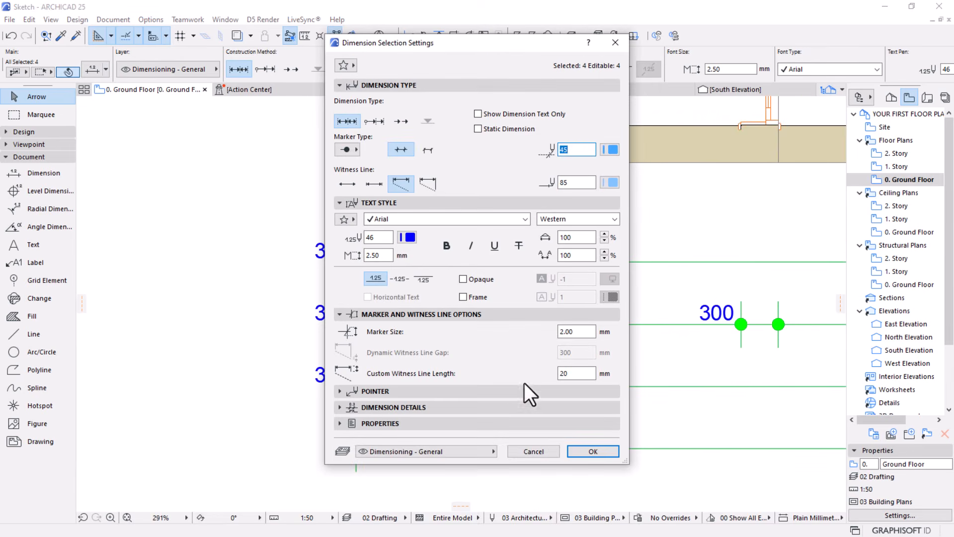
double_click(581, 332)
key(Return)
scroll(409, 330, down, 8)
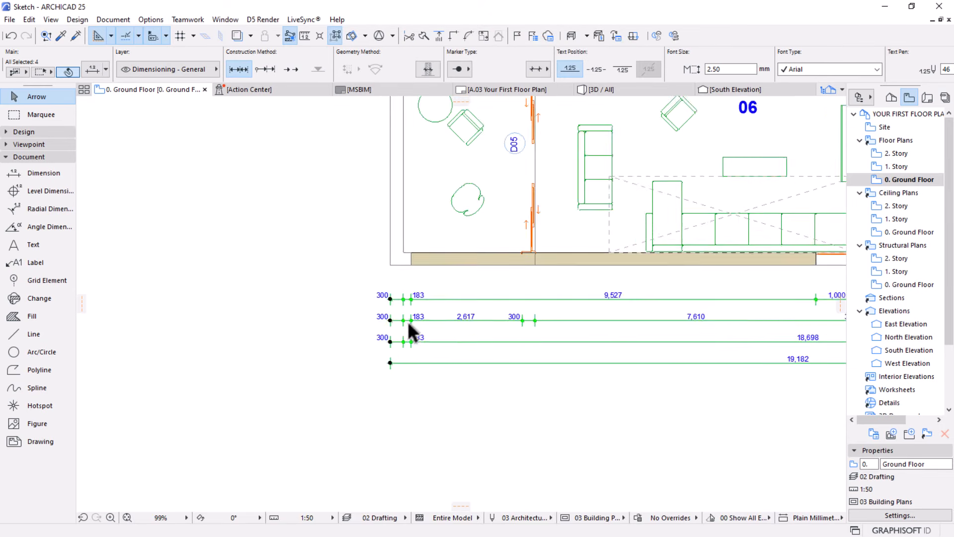
click(517, 432)
Move the four dimension lines about 200 mm straight down from the south wall to clear the window labels, and deselect them
middle_drag(694, 353, 489, 352)
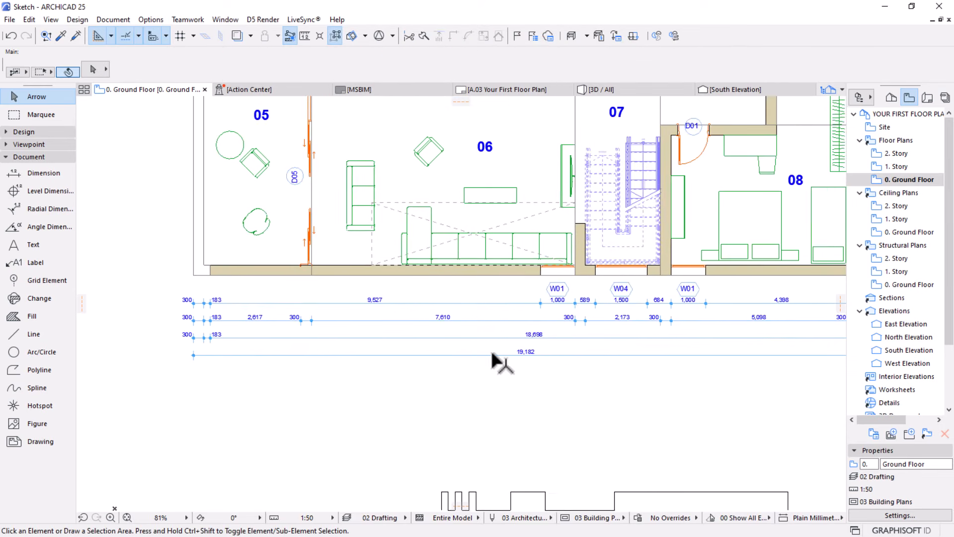
scroll(551, 388, down, 3)
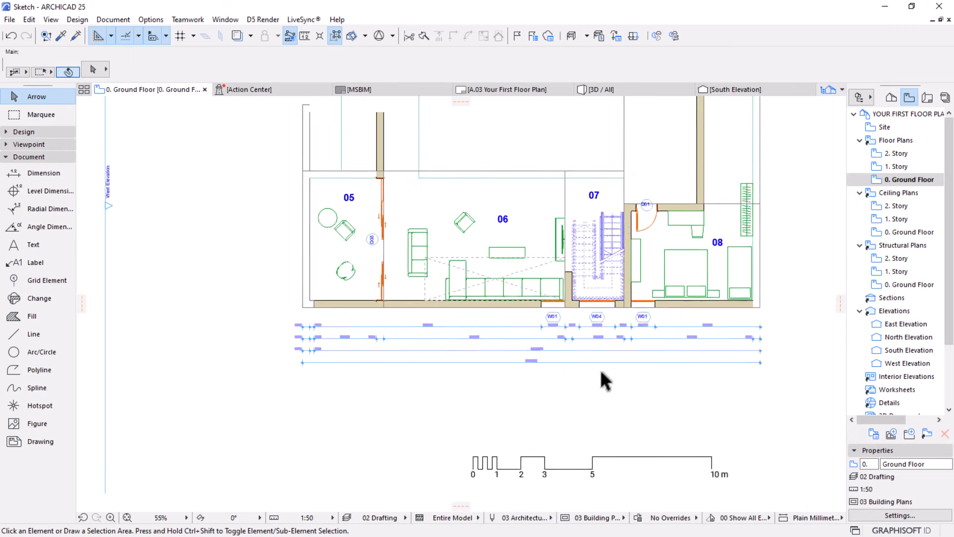
middle_drag(524, 382, 556, 379)
scroll(371, 347, up, 2)
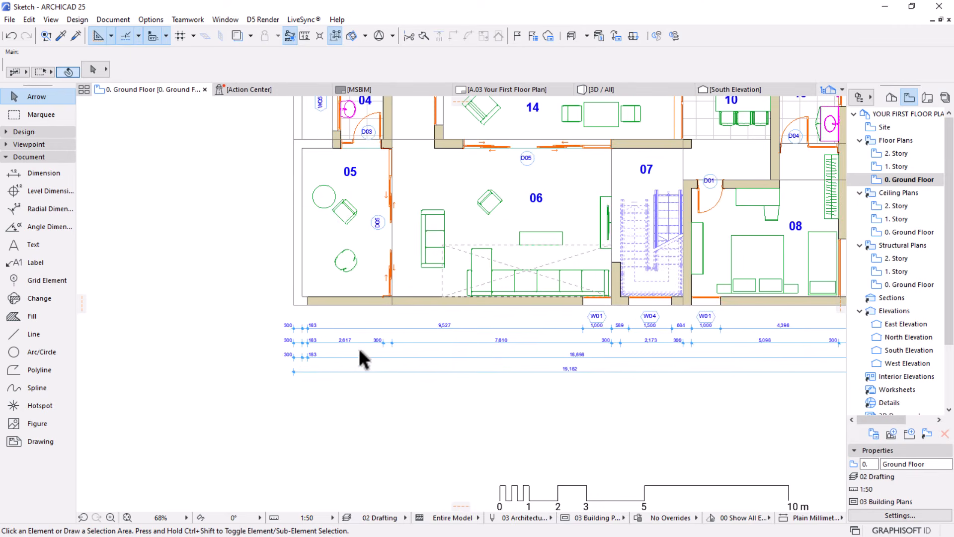
scroll(676, 328, up, 3)
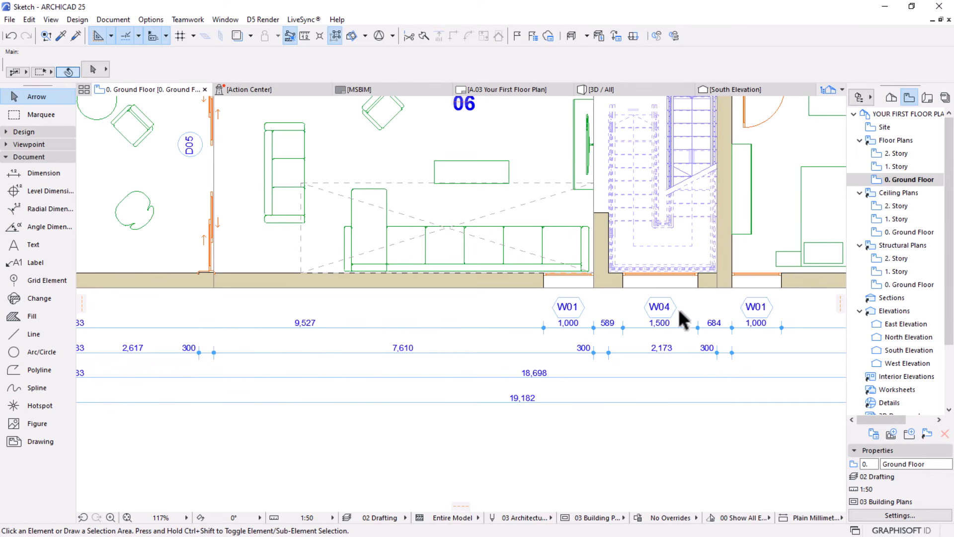
scroll(681, 321, down, 2)
drag(307, 313, 201, 418)
key(ctrl+d)
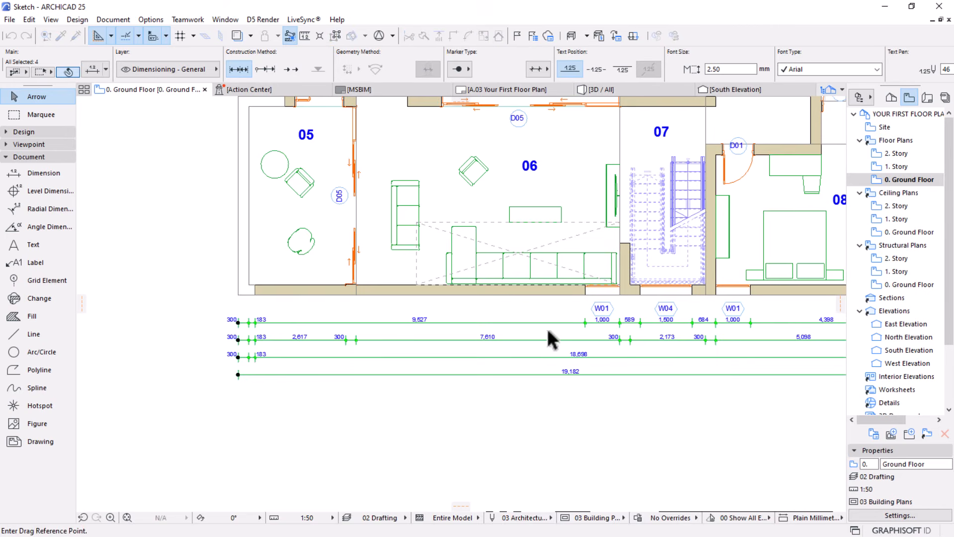
click(551, 323)
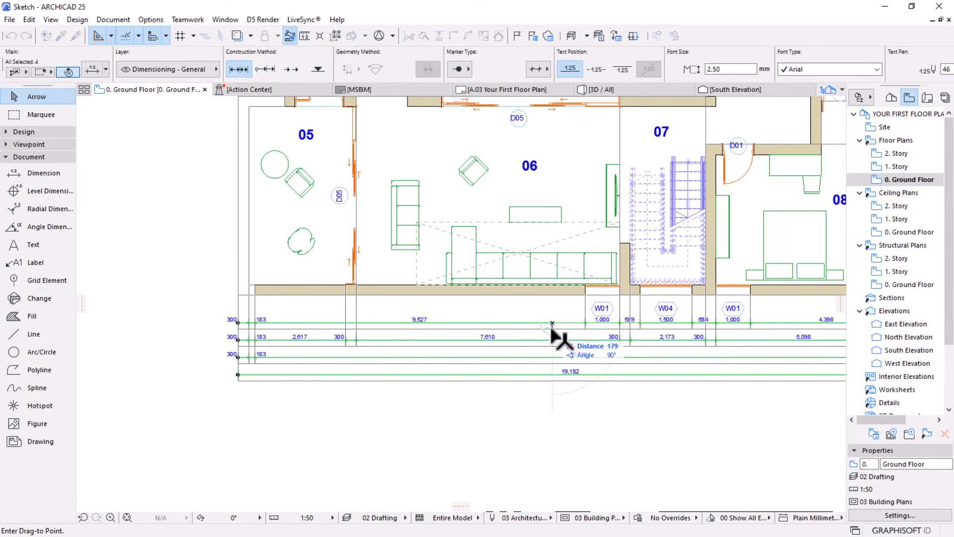
click(551, 330)
click(510, 394)
scroll(413, 332, down, 1)
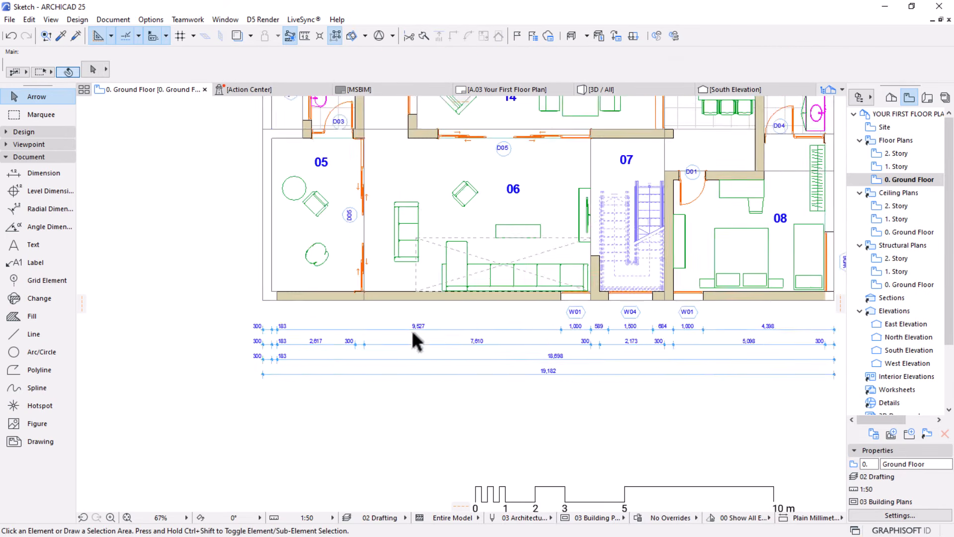
scroll(411, 330, down, 2)
scroll(675, 361, up, 2)
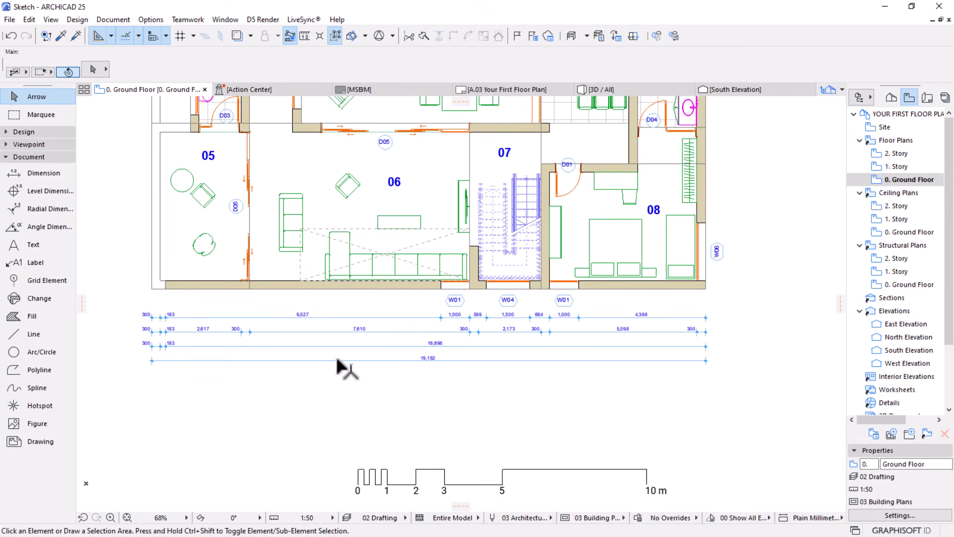
Set the text size of the four dimension lines below the south wall to 3.00 mm and deselect them
middle_drag(341, 366, 437, 380)
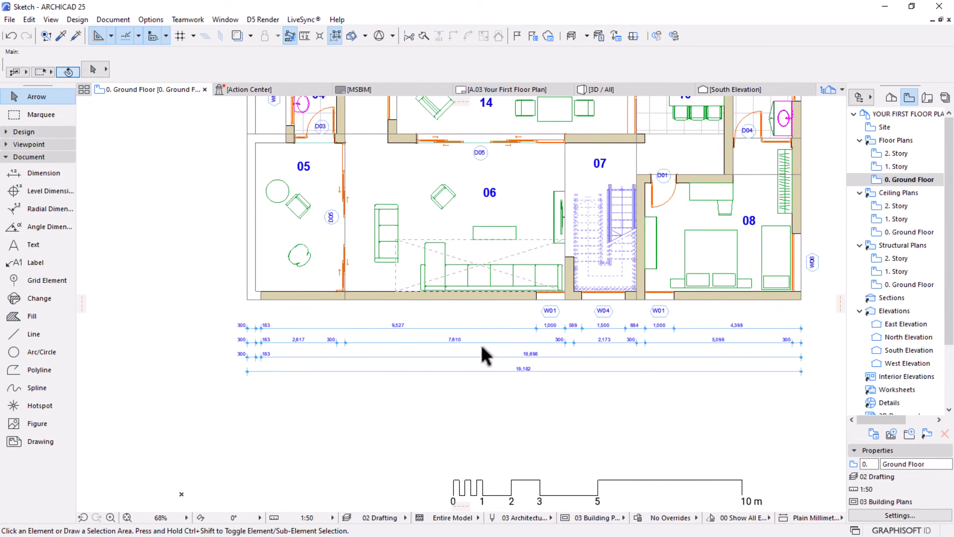
scroll(367, 376, down, 4)
scroll(350, 289, up, 2)
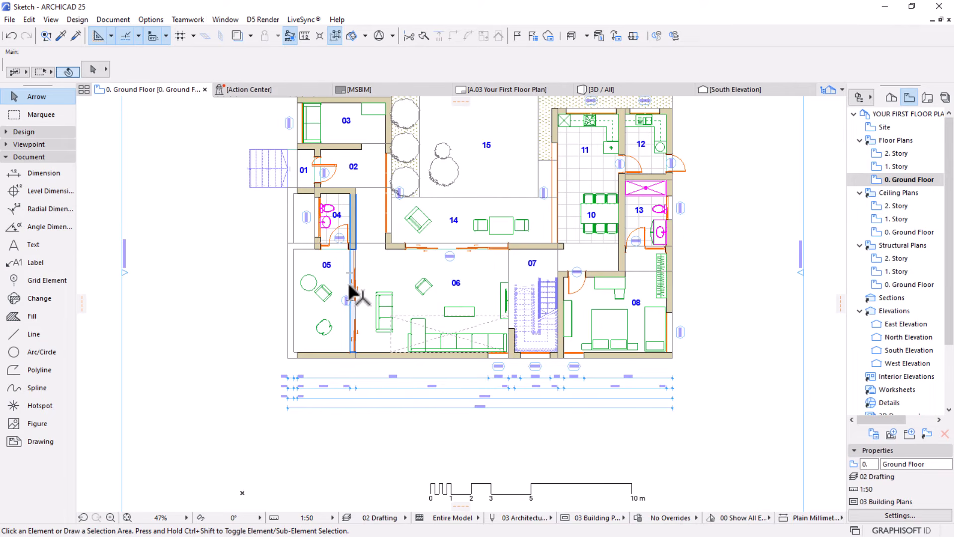
scroll(318, 392, up, 4)
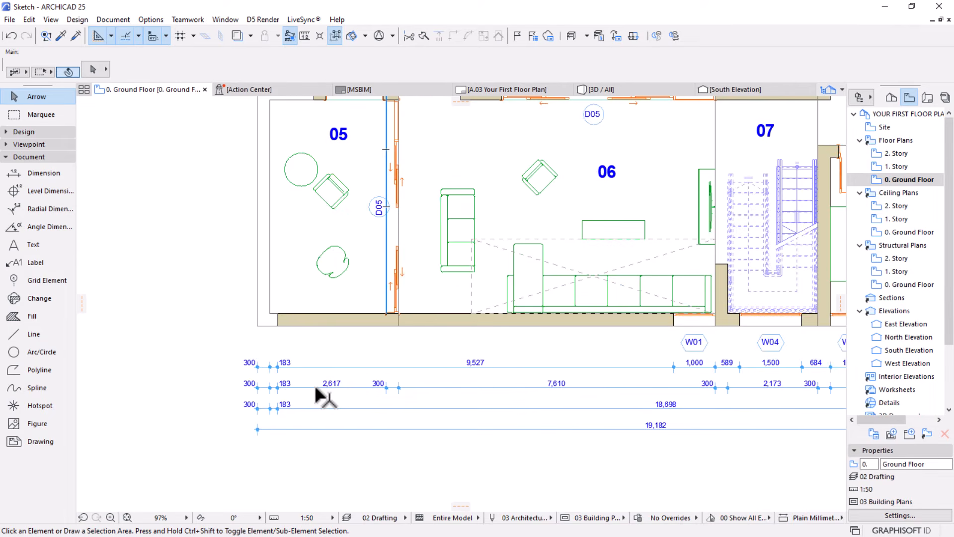
click(350, 355)
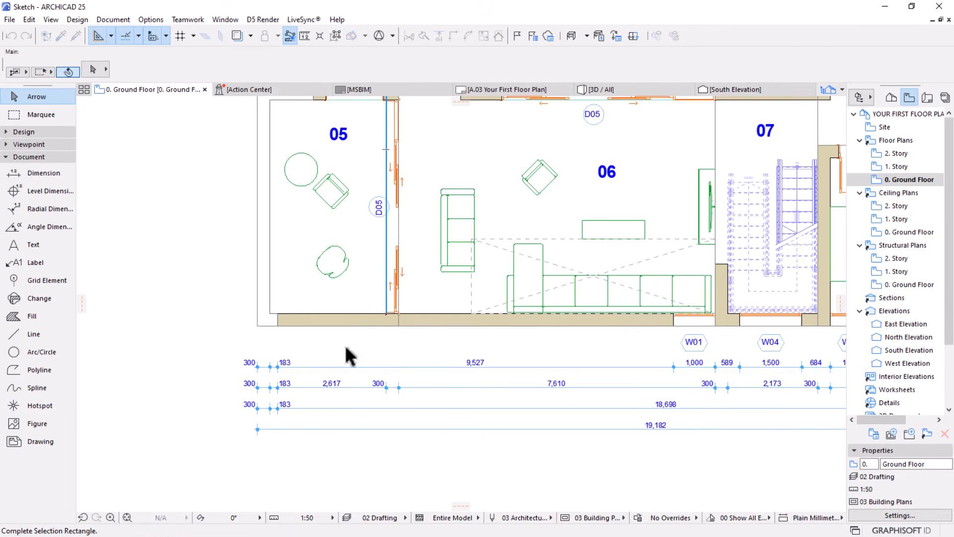
click(178, 451)
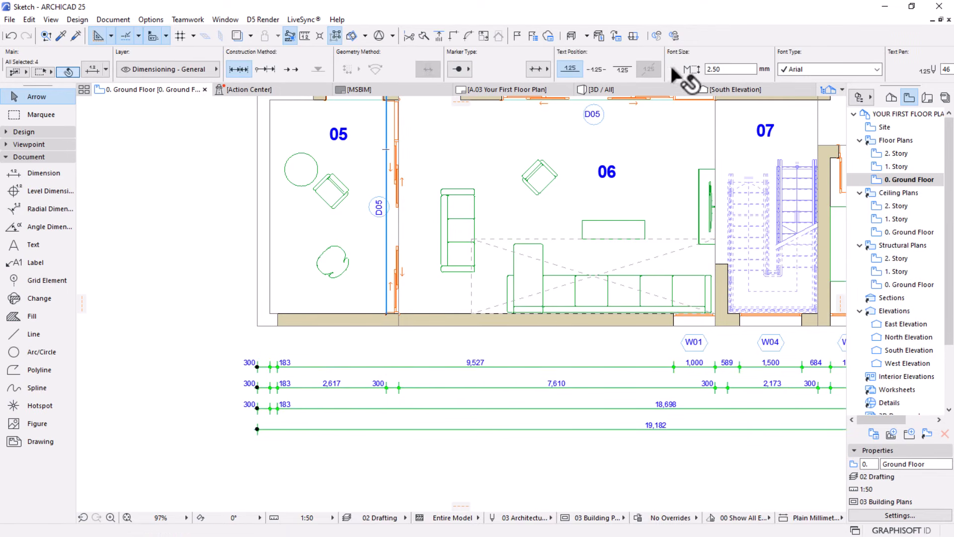
drag(723, 69, 611, 69)
text(3)
key(Return)
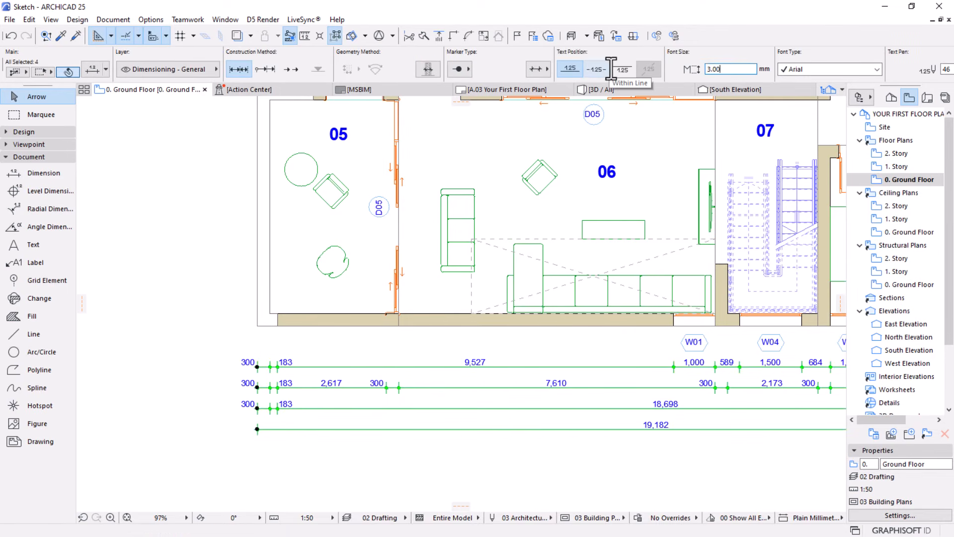
click(200, 345)
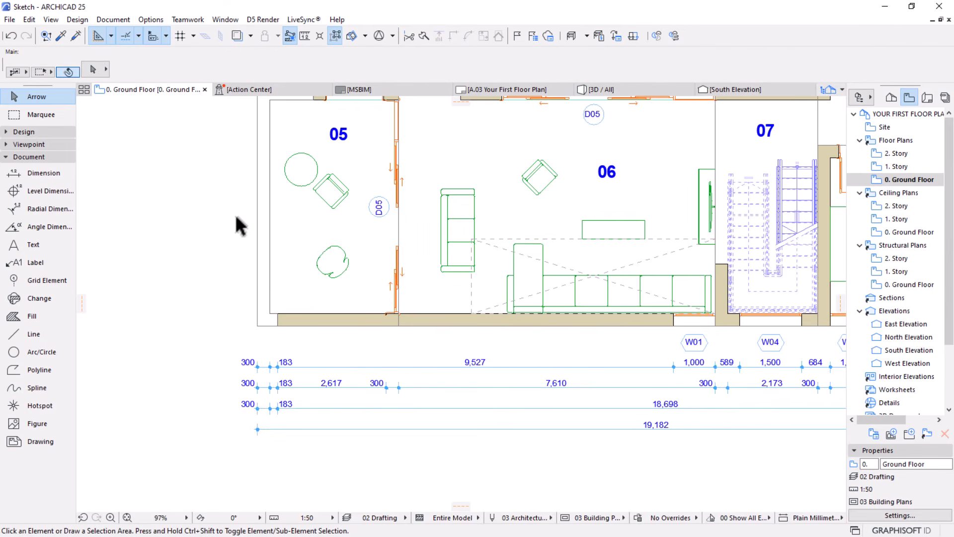
Select the outer east wall, the south wall, the wall between rooms 12 and 13, and the north wall of rooms 11 and 12
scroll(358, 239, down, 5)
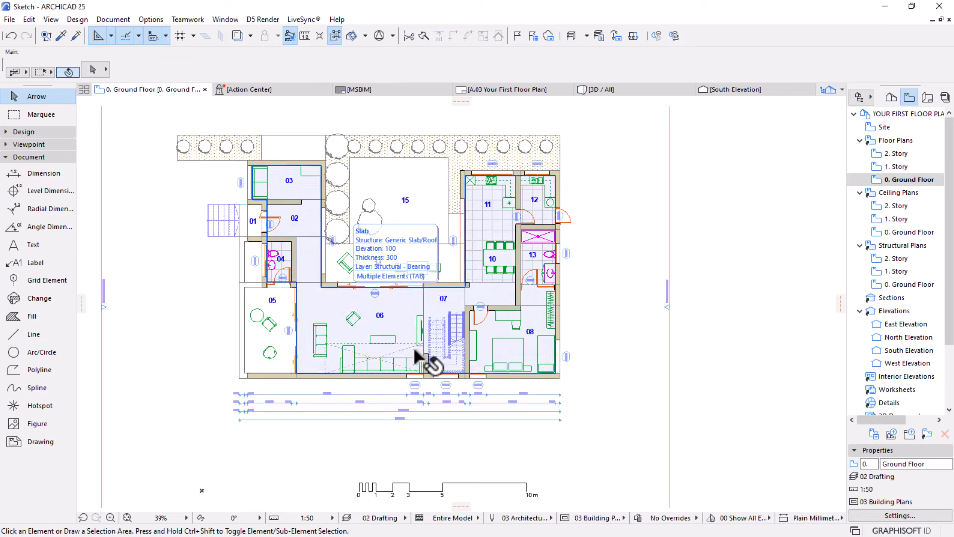
scroll(414, 347, up, 2)
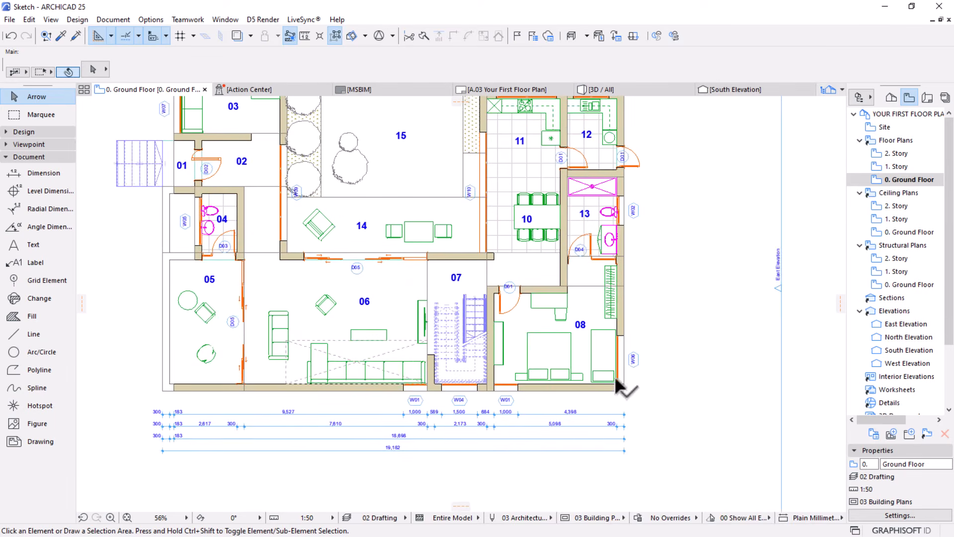
click(622, 306)
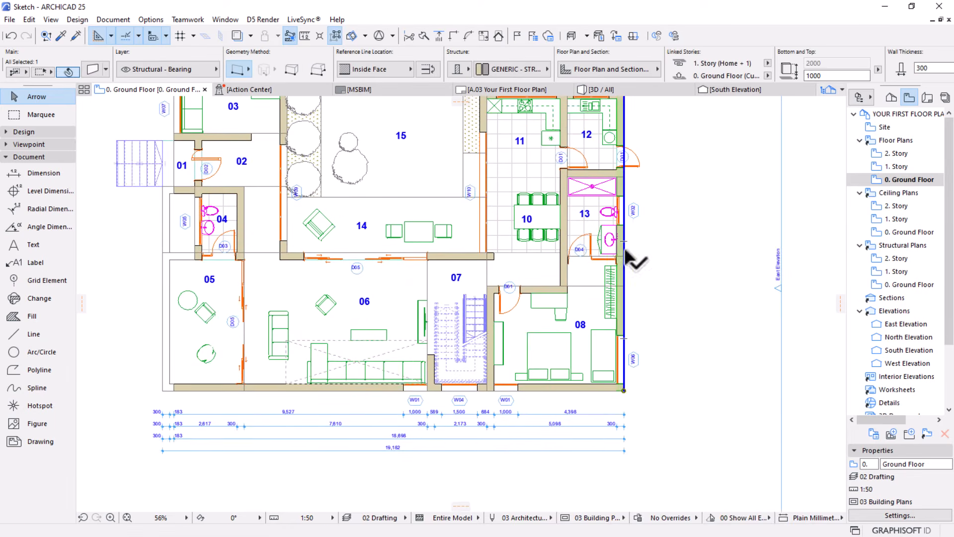
scroll(632, 260, down, 2)
scroll(572, 306, up, 1)
shift+click(575, 401)
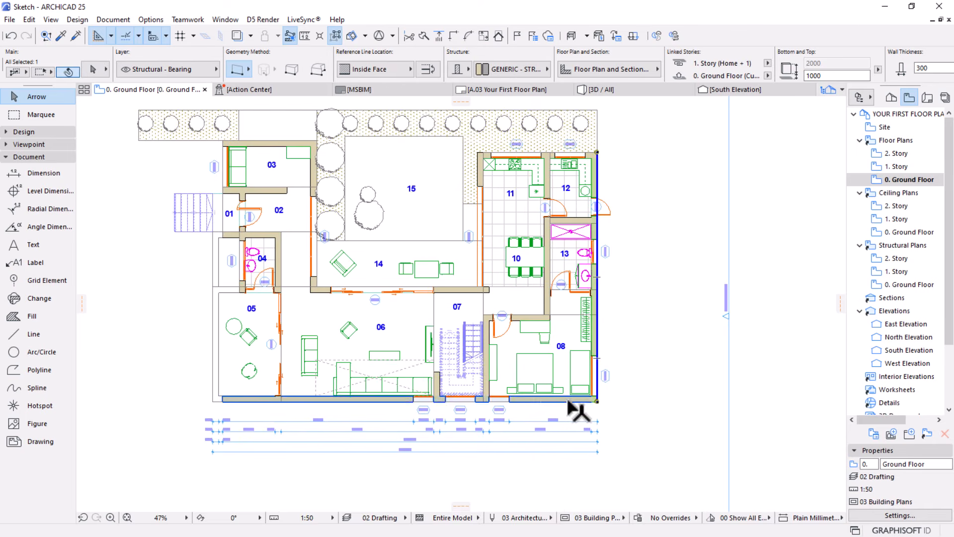
scroll(569, 234, up, 5)
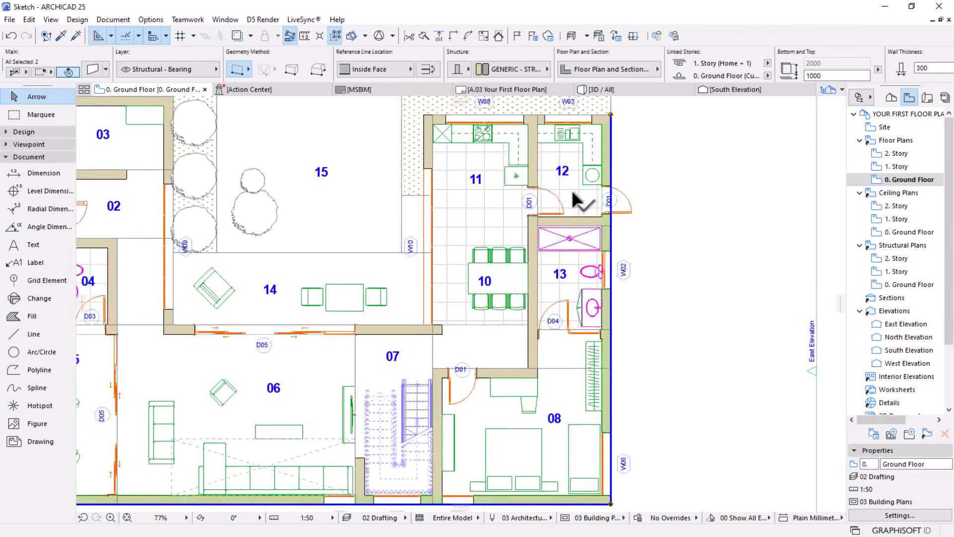
shift+click(568, 236)
scroll(581, 258, down, 4)
scroll(607, 218, up, 4)
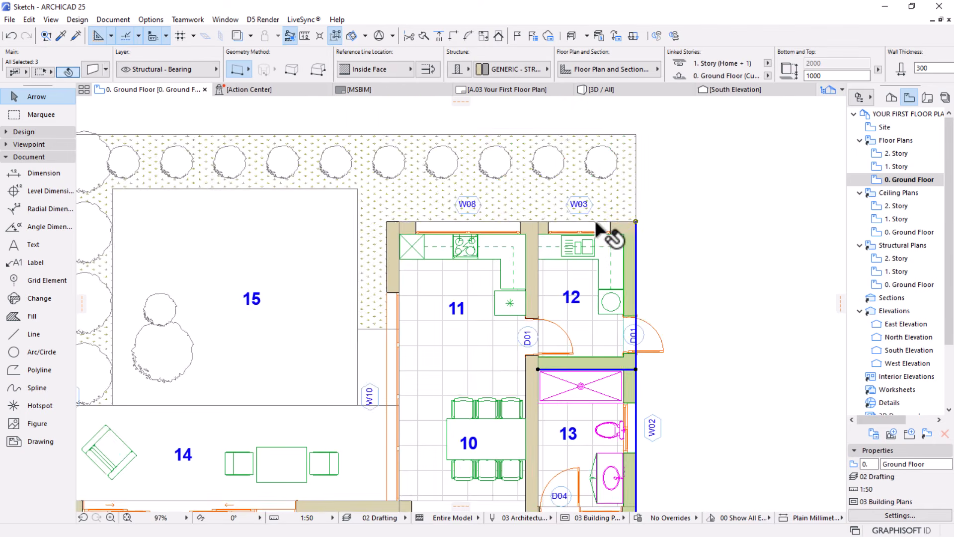
shift+click(621, 229)
scroll(509, 236, down, 5)
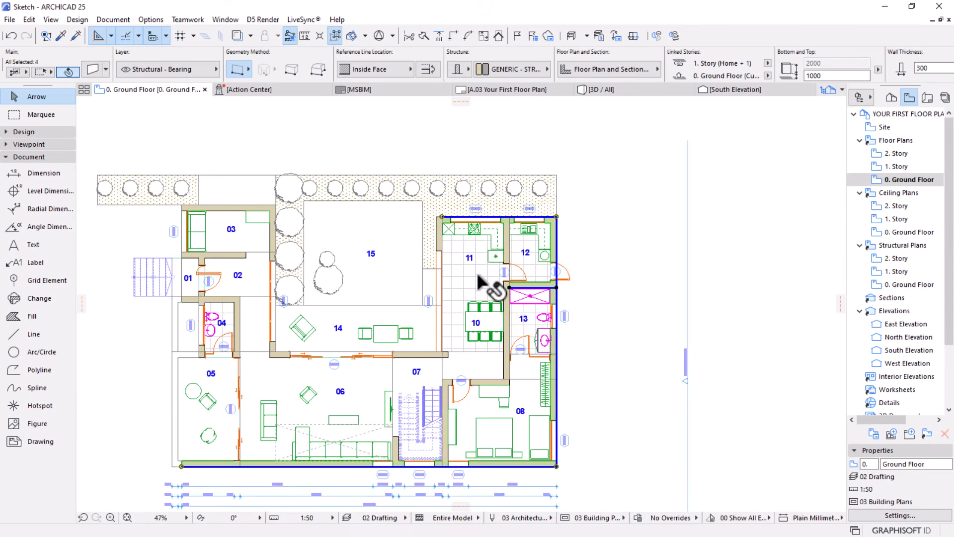
middle_drag(490, 283, 502, 229)
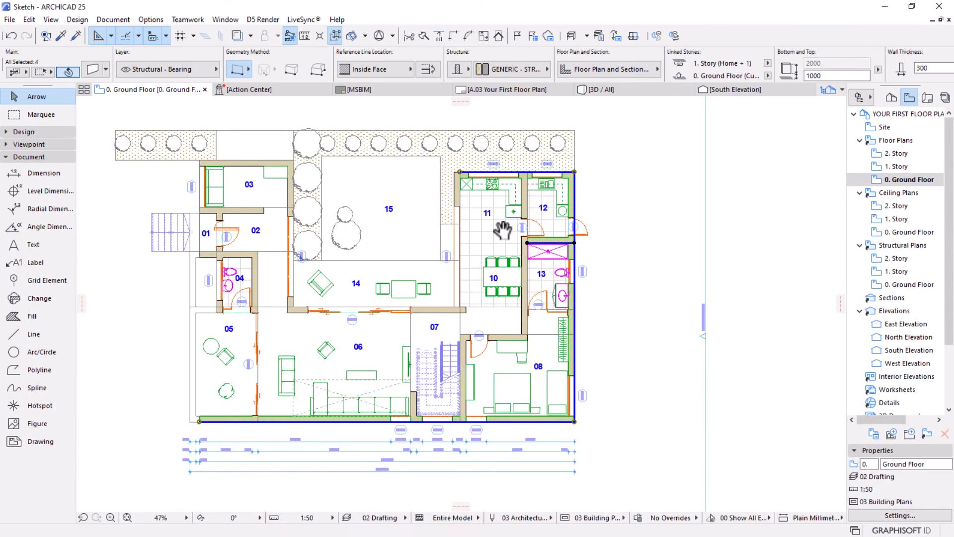
Add automatic exterior dimensions parallel to the east wall with opening endpoints and 500 mm line spacing, placed just outside the window labels
click(119, 22)
mouse_move(159, 223)
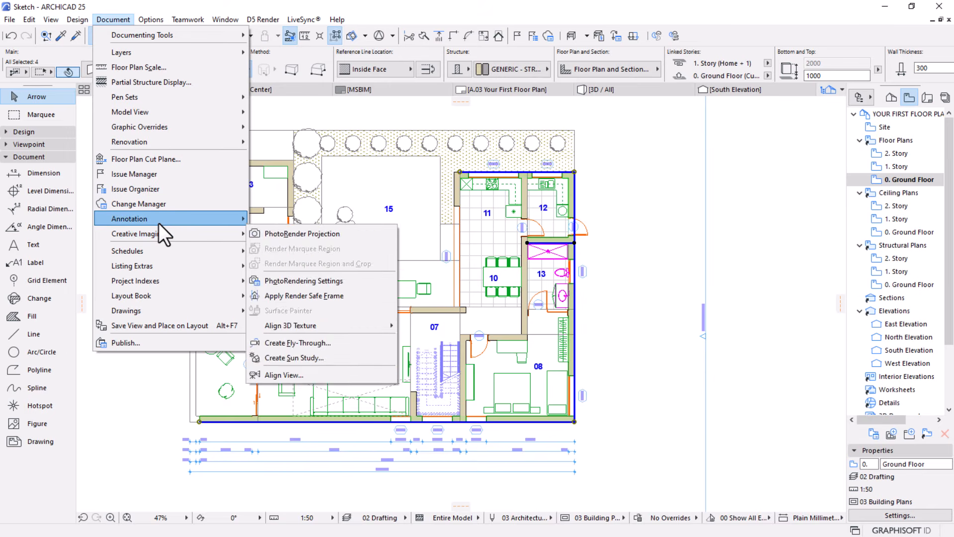
mouse_move(319, 253)
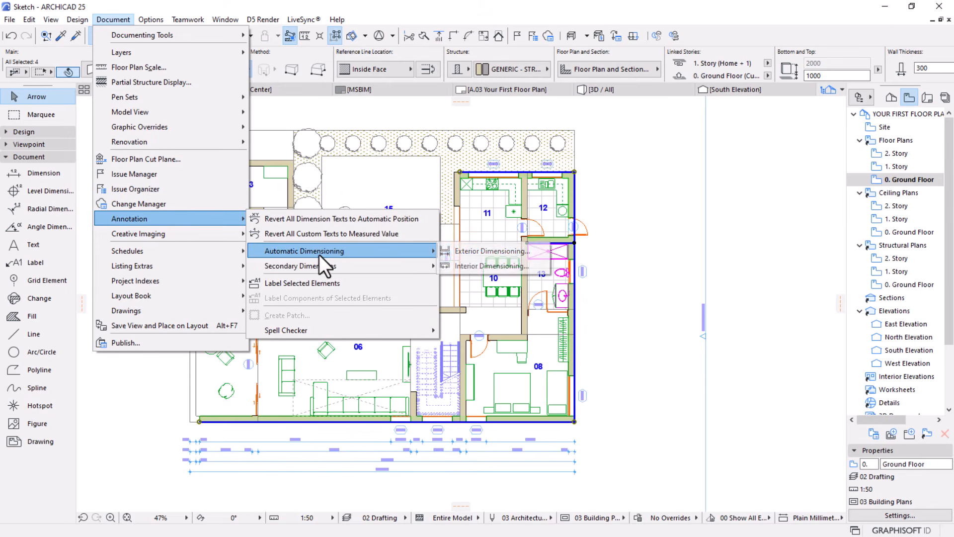
click(494, 252)
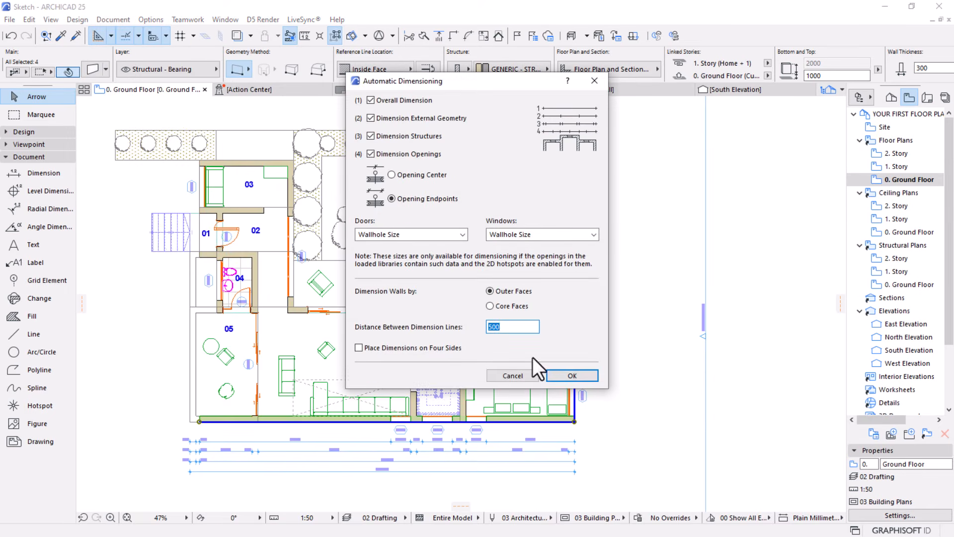
click(574, 377)
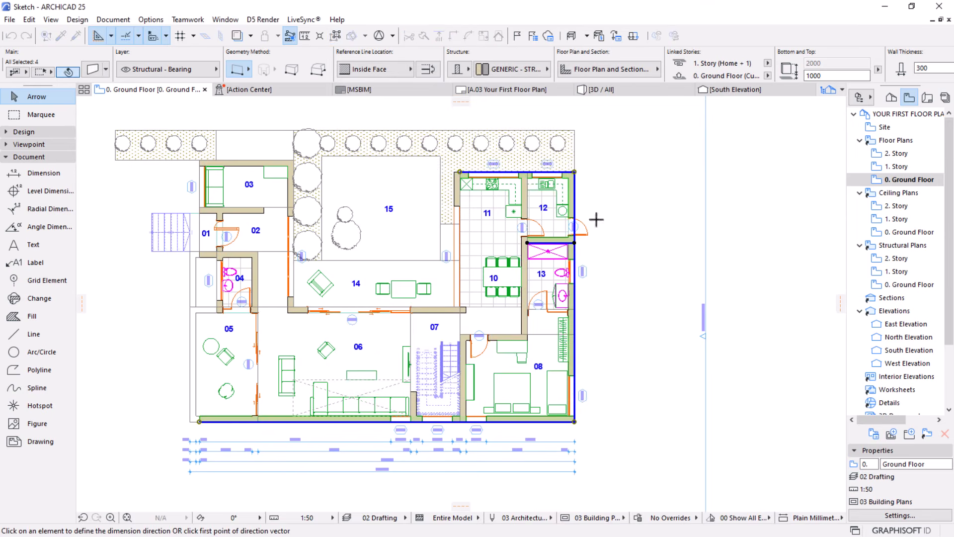
click(574, 171)
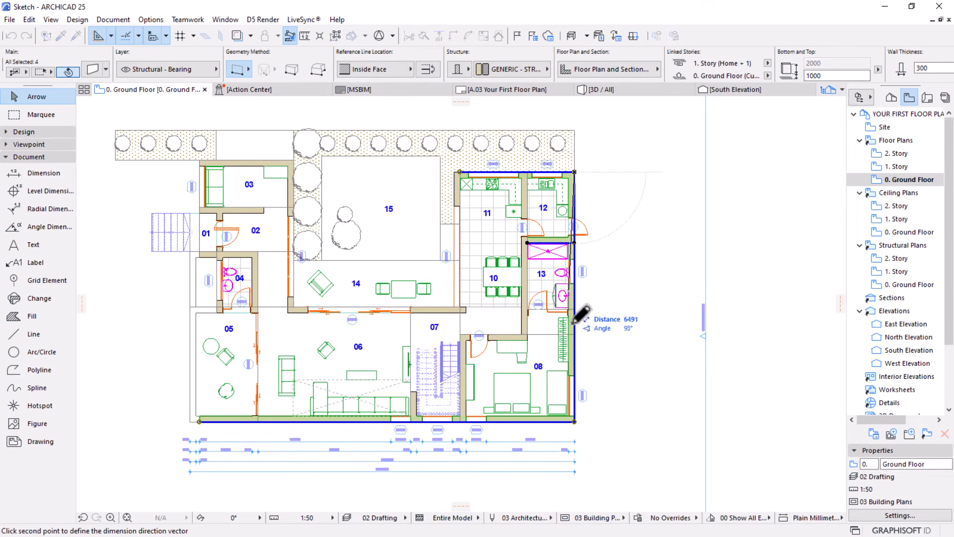
click(575, 422)
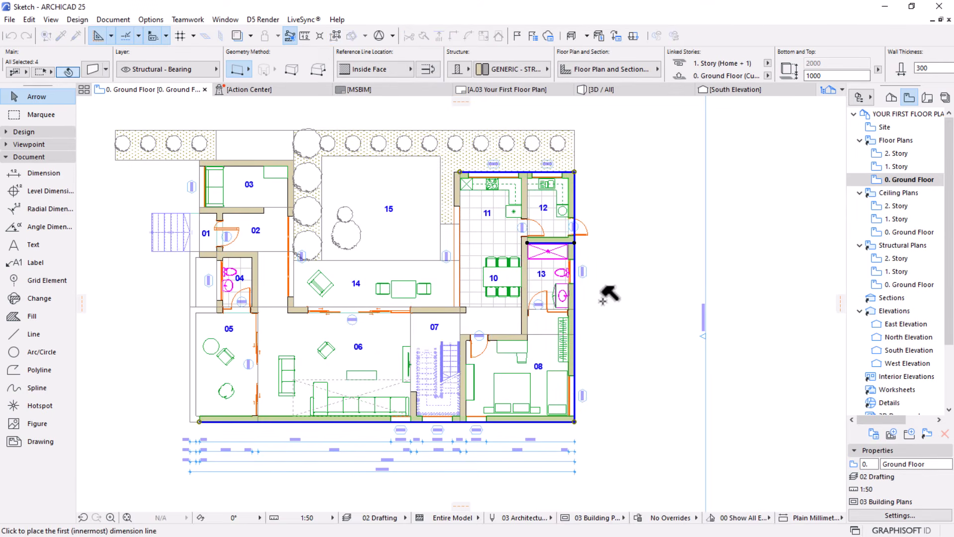
click(602, 300)
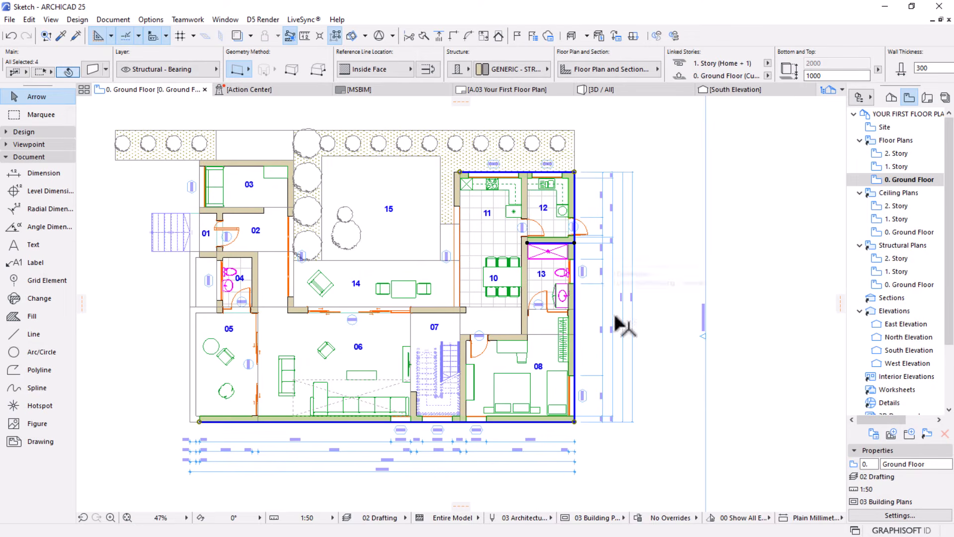
Transfer the settings of the south dimension lines to the new dimension lines along the east wall, and clear the selection
scroll(606, 418, up, 4)
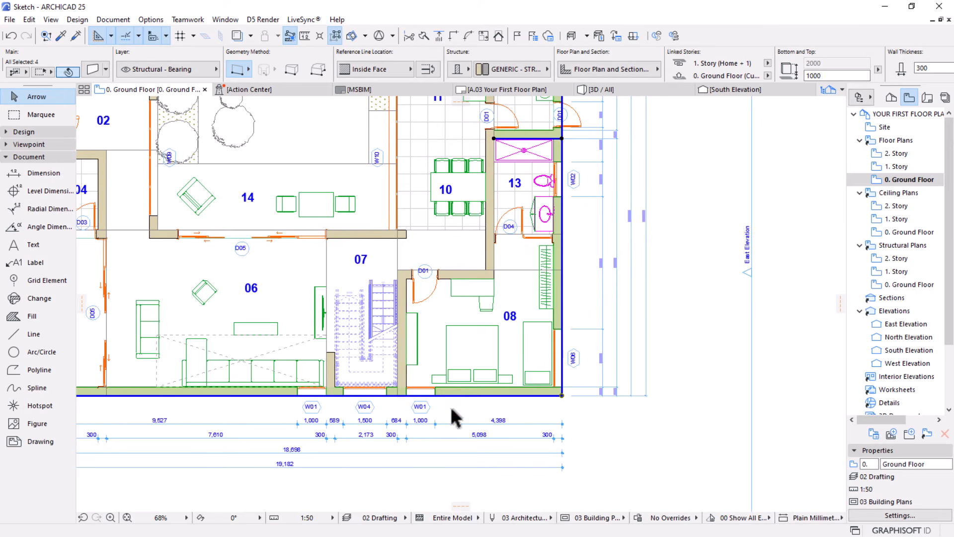
middle_drag(412, 414, 424, 379)
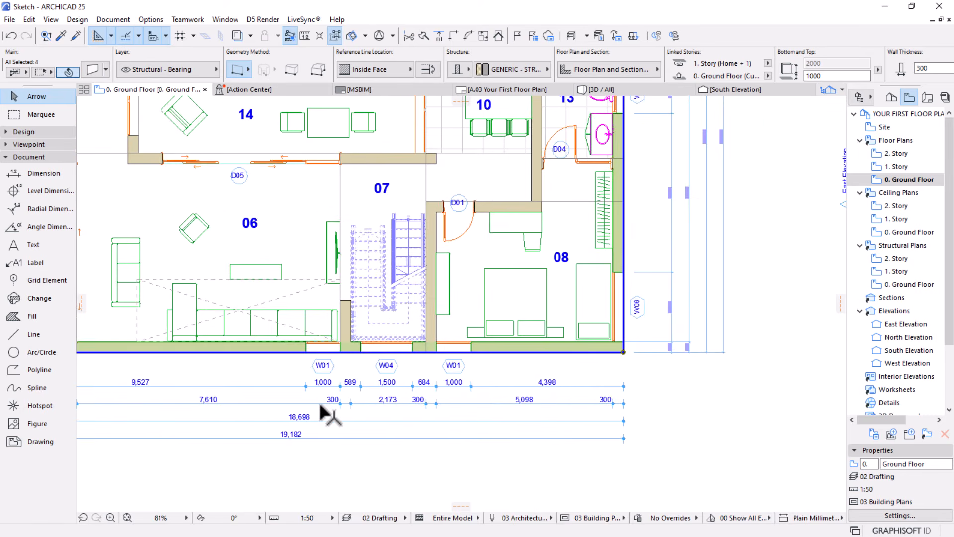
scroll(320, 410, up, 1)
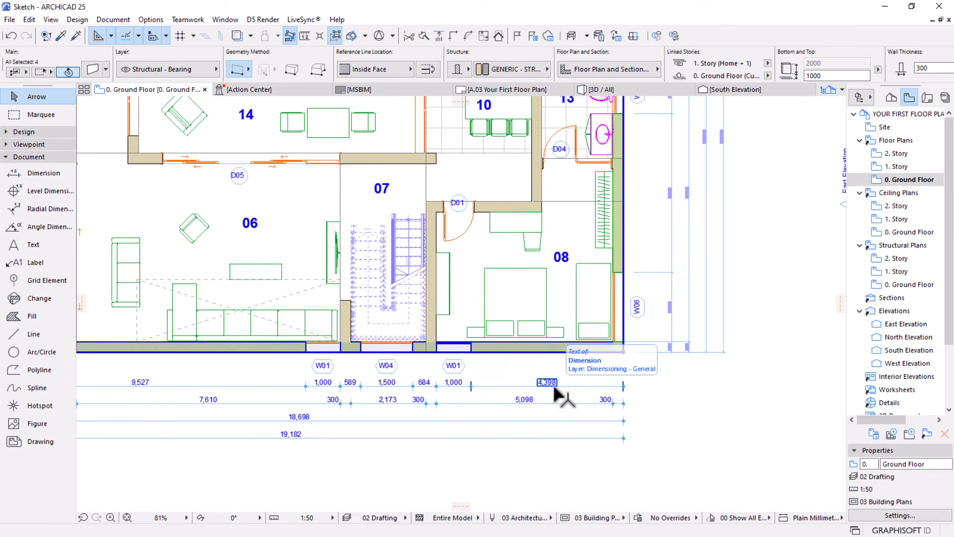
middle_drag(608, 403, 596, 405)
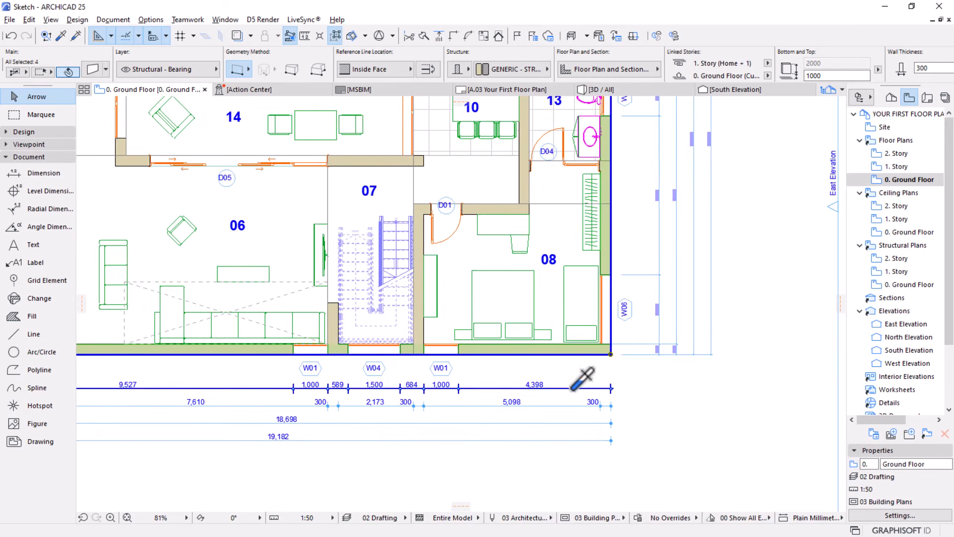
alt+click(574, 388)
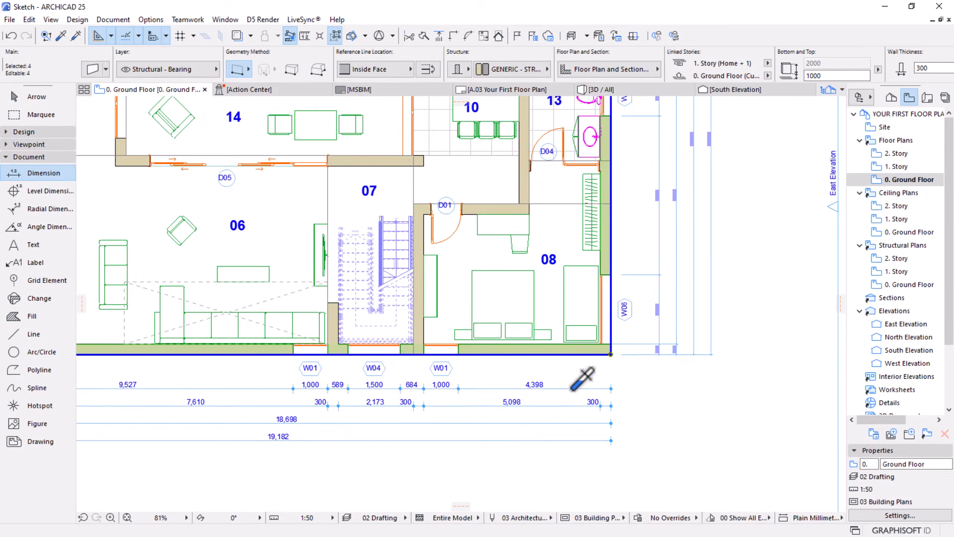
ctrl+alt+click(711, 248)
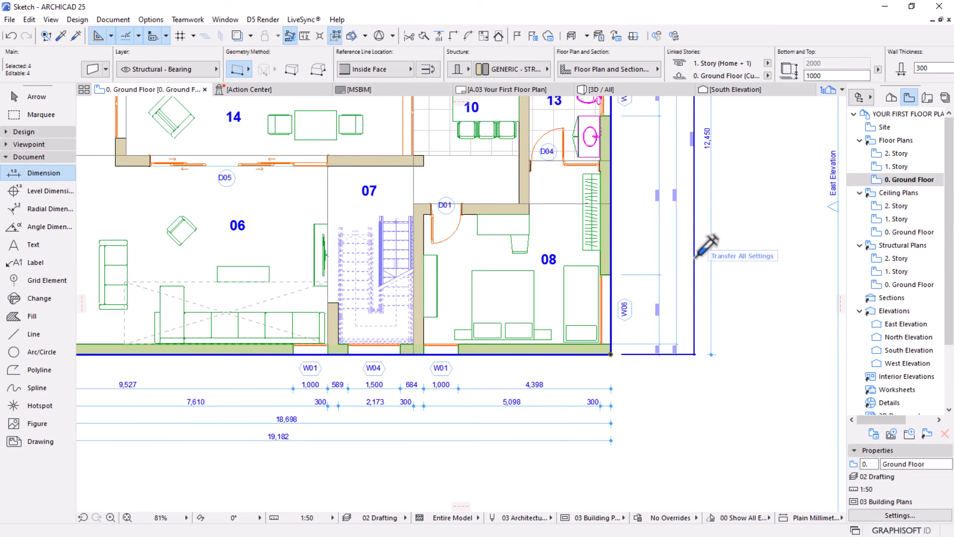
ctrl+alt+click(660, 240)
scroll(648, 361, down, 4)
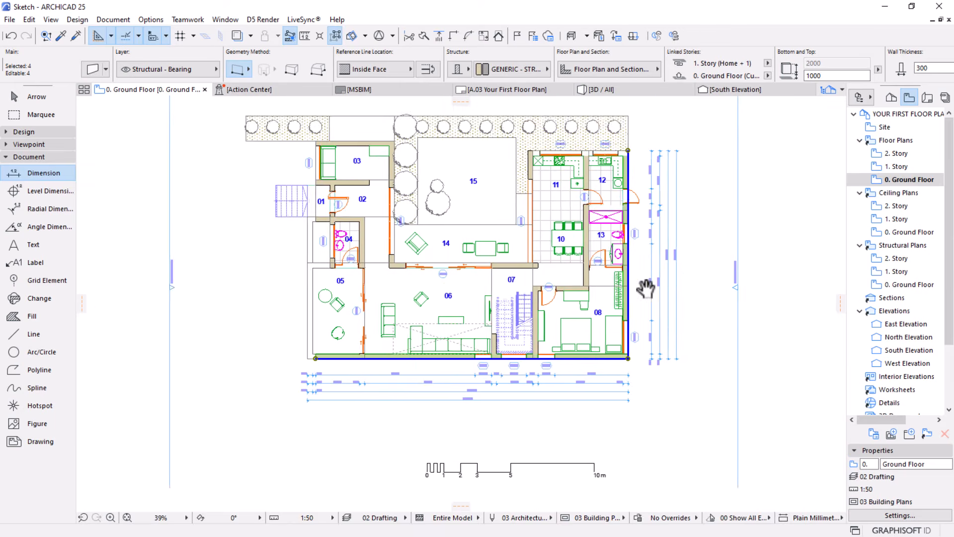
middle_drag(646, 288, 641, 363)
middle_drag(521, 191, 533, 207)
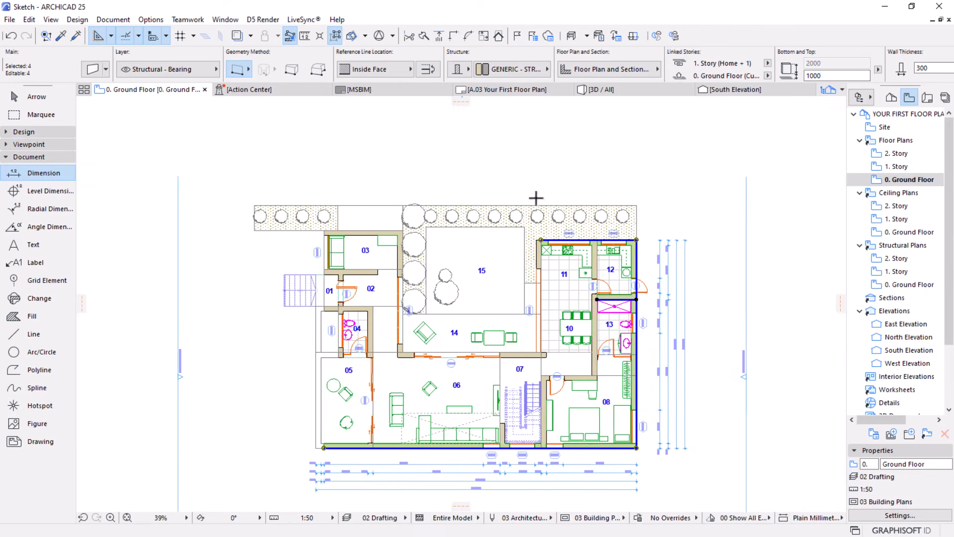
scroll(537, 200, up, 1)
key(Escape)
key(Escape)
Select the east wall, the walls north, between and west of rooms 11 and 12, room 14's south wall, and room 03's north, east and west walls
click(654, 262)
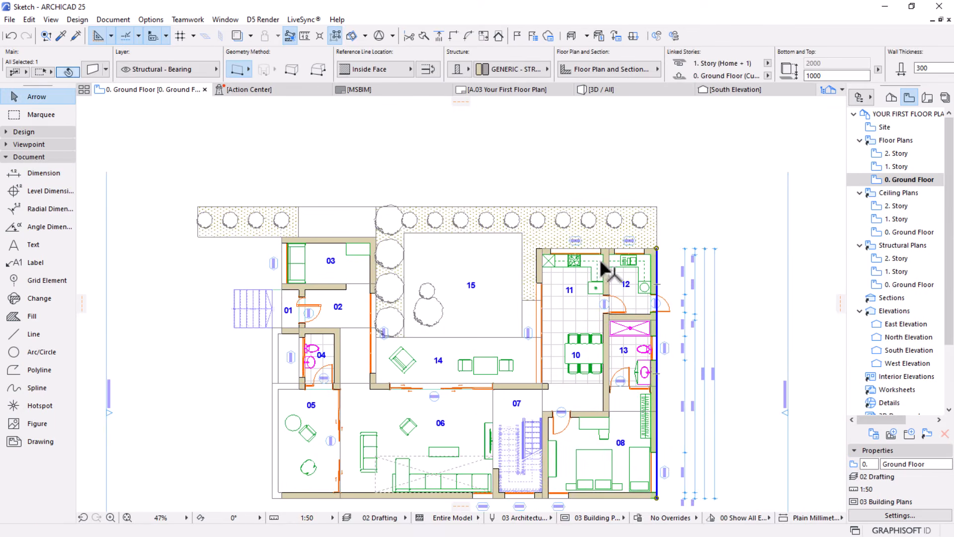
scroll(606, 255, up, 4)
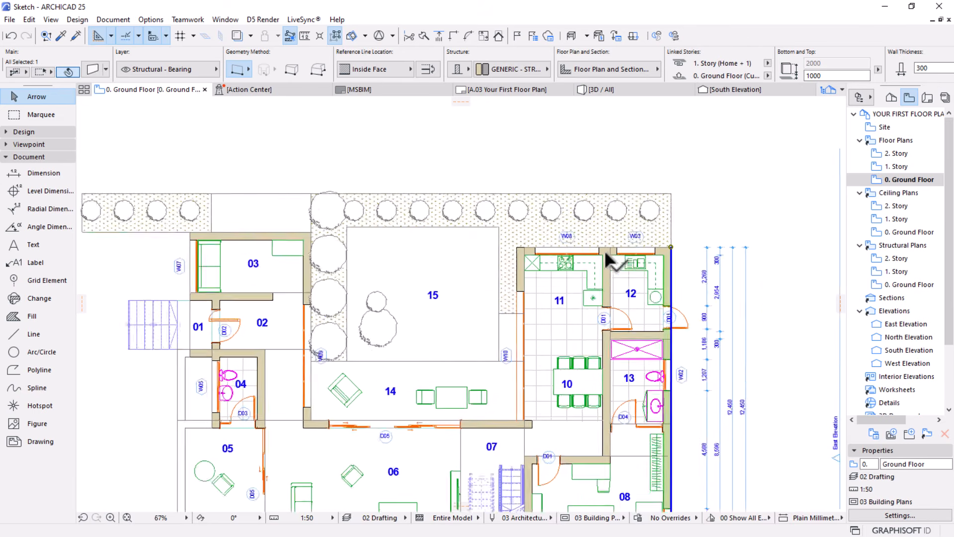
shift+click(605, 264)
shift+click(403, 272)
shift+click(441, 248)
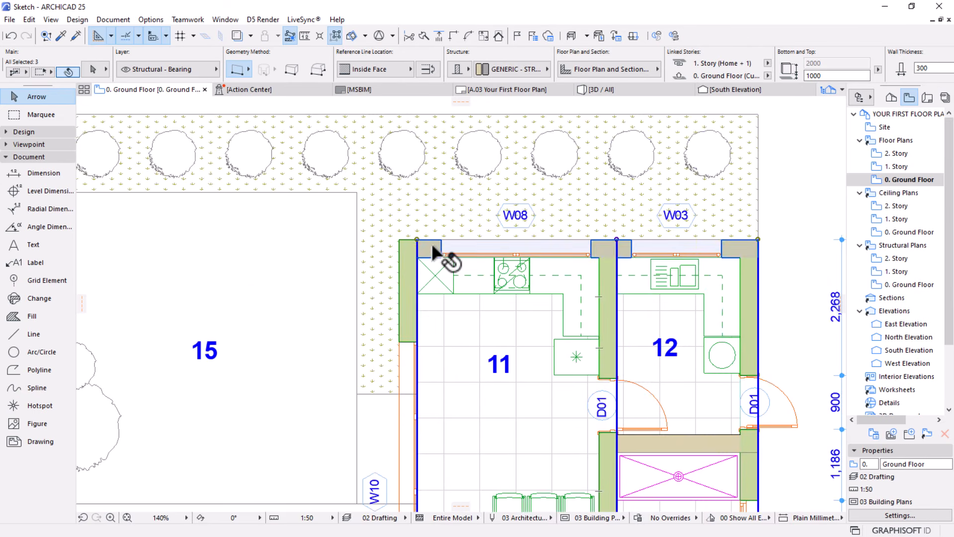
scroll(443, 252, down, 4)
shift+click(592, 394)
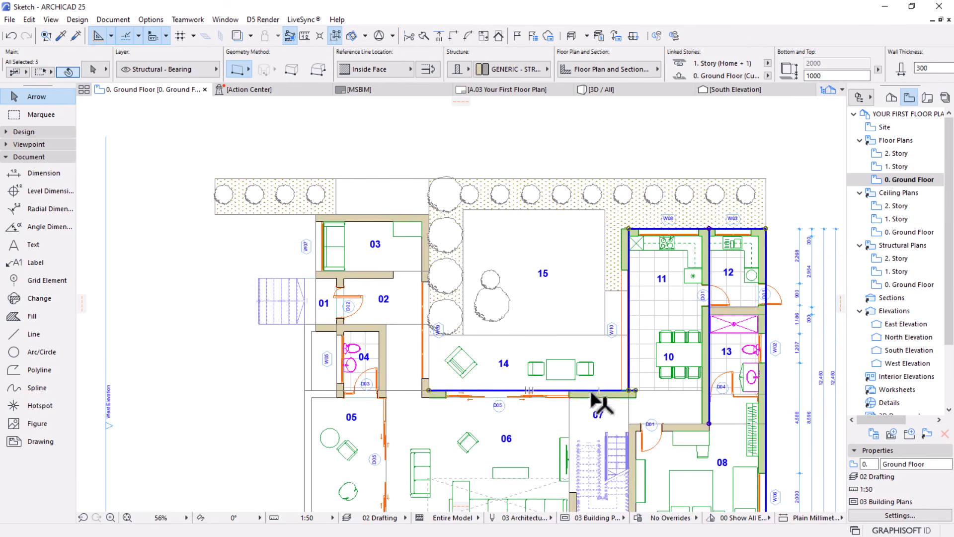
shift+click(407, 215)
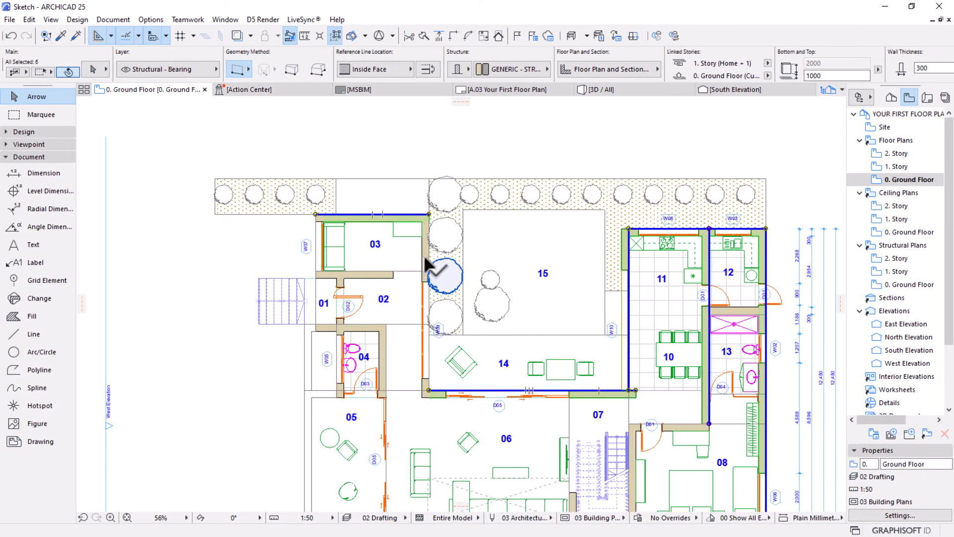
shift+click(422, 250)
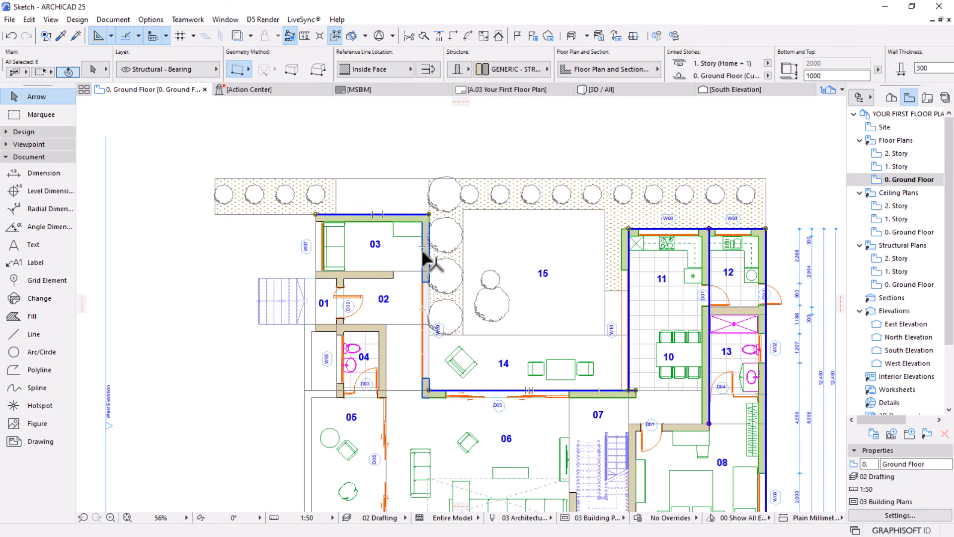
scroll(317, 269, up, 5)
shift+click(321, 279)
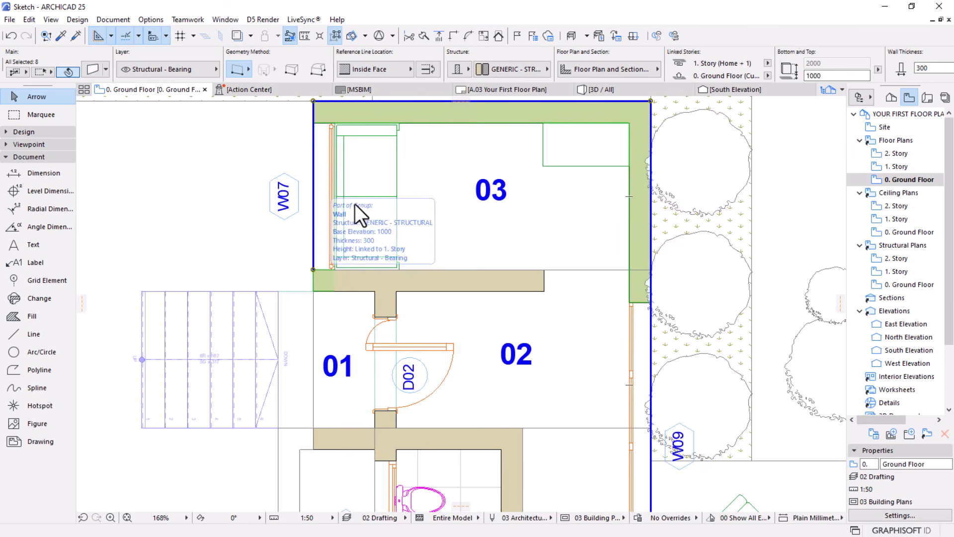
scroll(357, 203, down, 5)
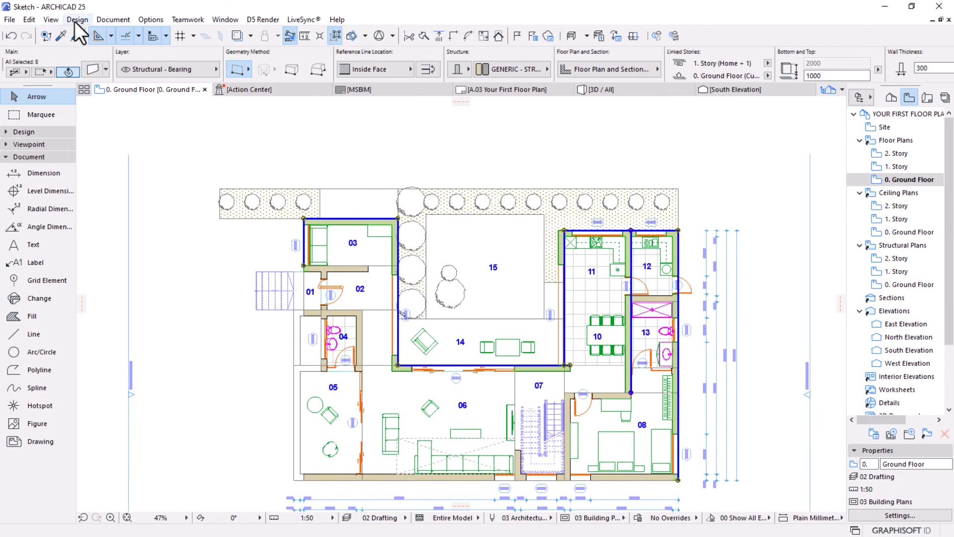
Add automatic exterior dimensions parallel to the north side with opening endpoints and 500 mm line spacing, placed just beyond the planting strip
click(103, 21)
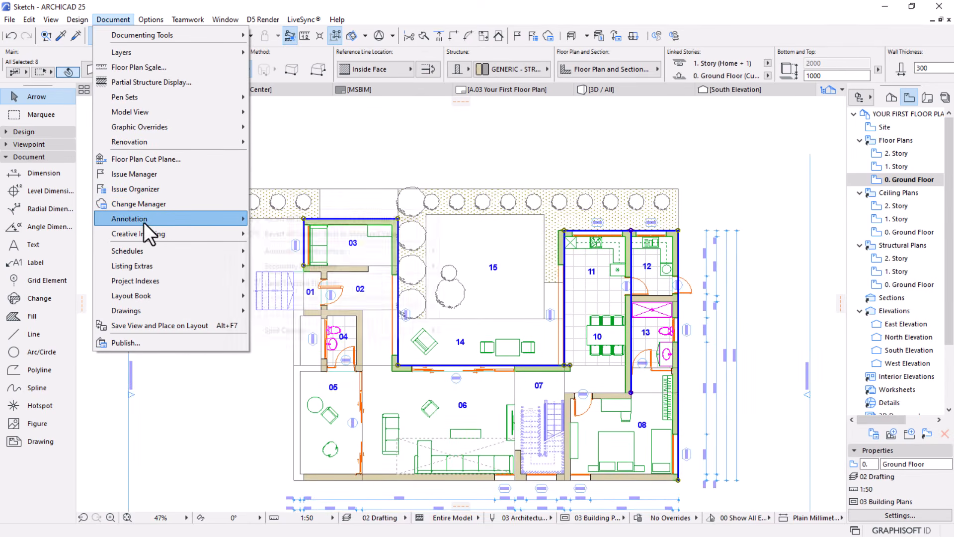
mouse_move(355, 251)
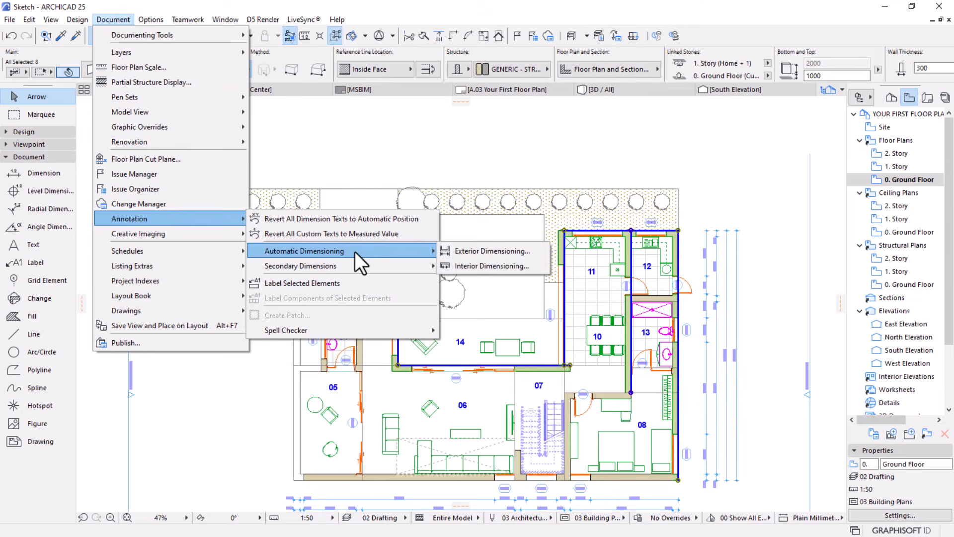
click(481, 251)
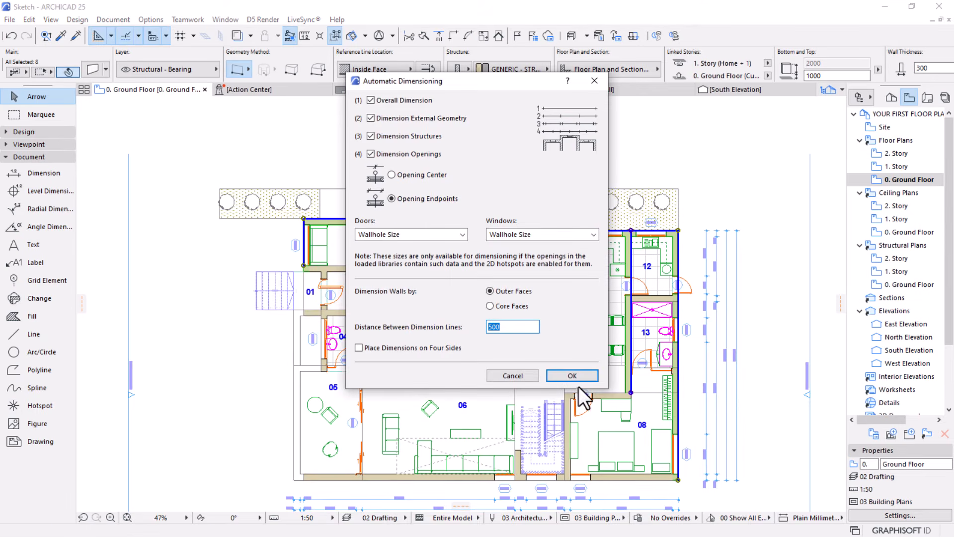
click(572, 376)
click(676, 230)
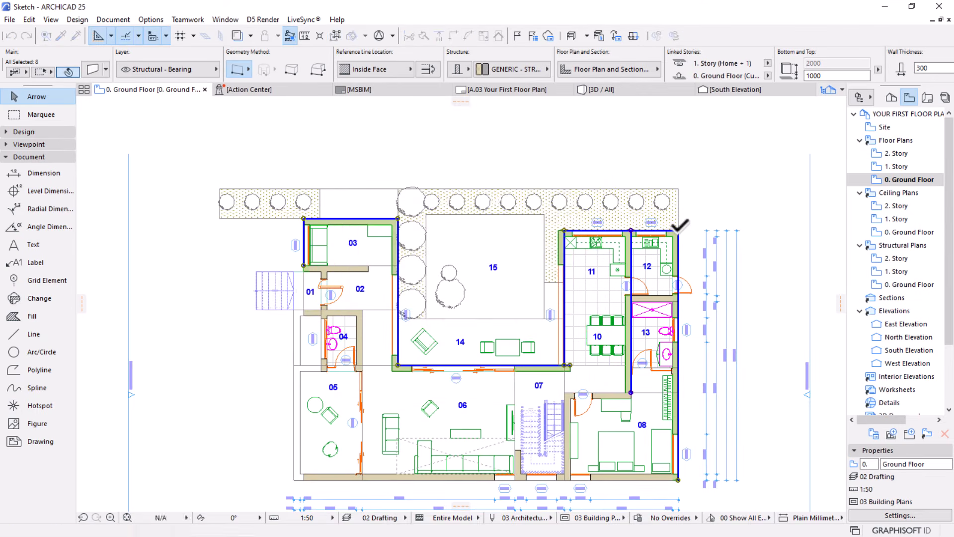
click(304, 220)
click(464, 157)
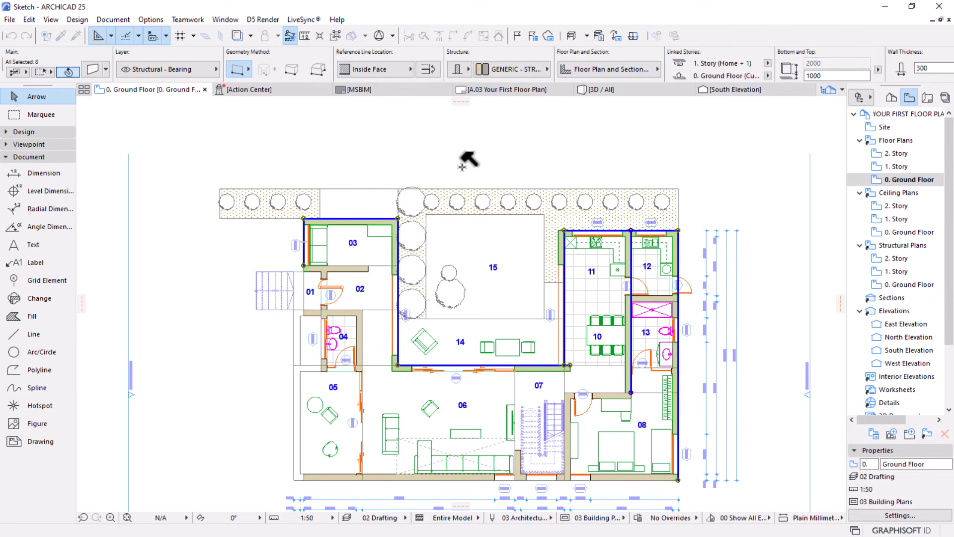
scroll(541, 171, down, 2)
middle_drag(527, 176, 543, 155)
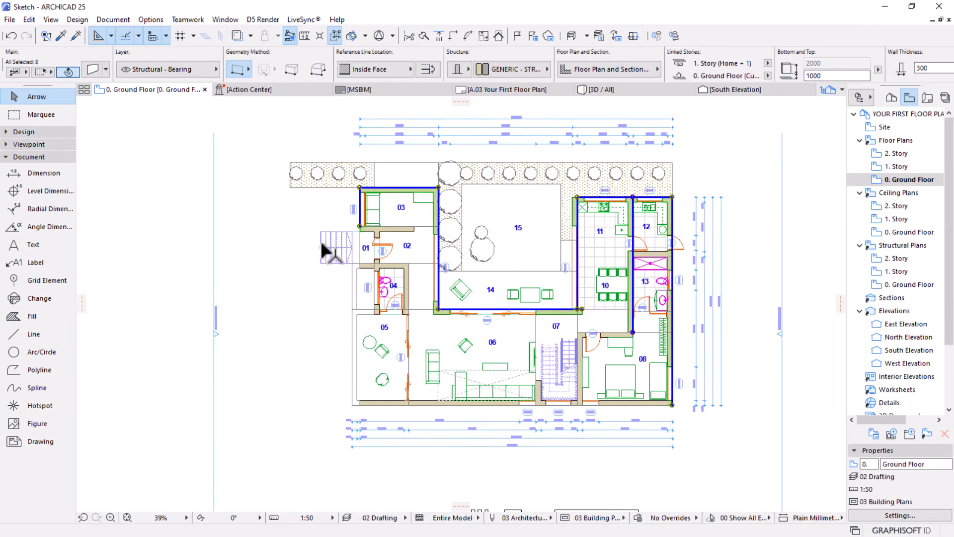
Select the south wall, room 03's north, west and south walls, the west wall of rooms 02 and 04, and room 04's north and east walls
scroll(317, 253, up, 2)
click(389, 465)
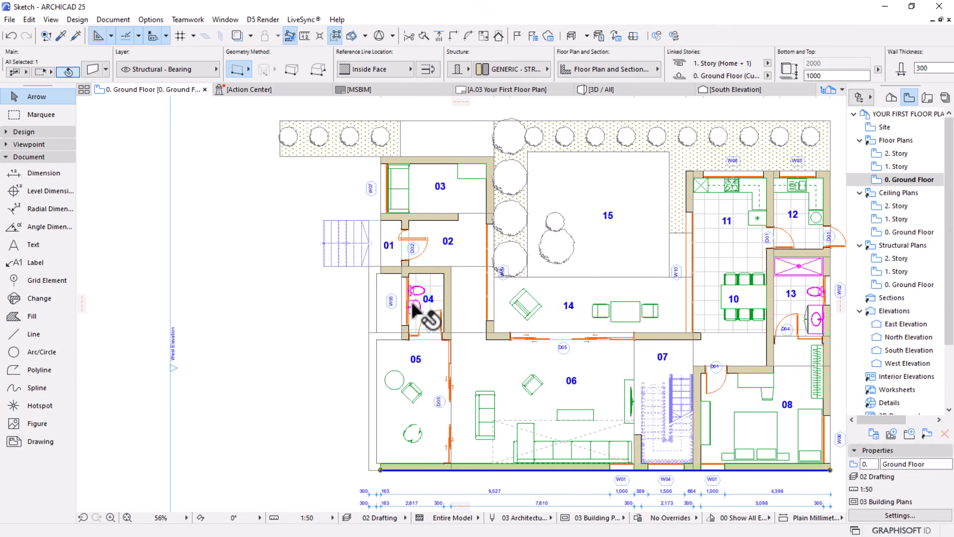
scroll(402, 272, up, 4)
shift+click(407, 268)
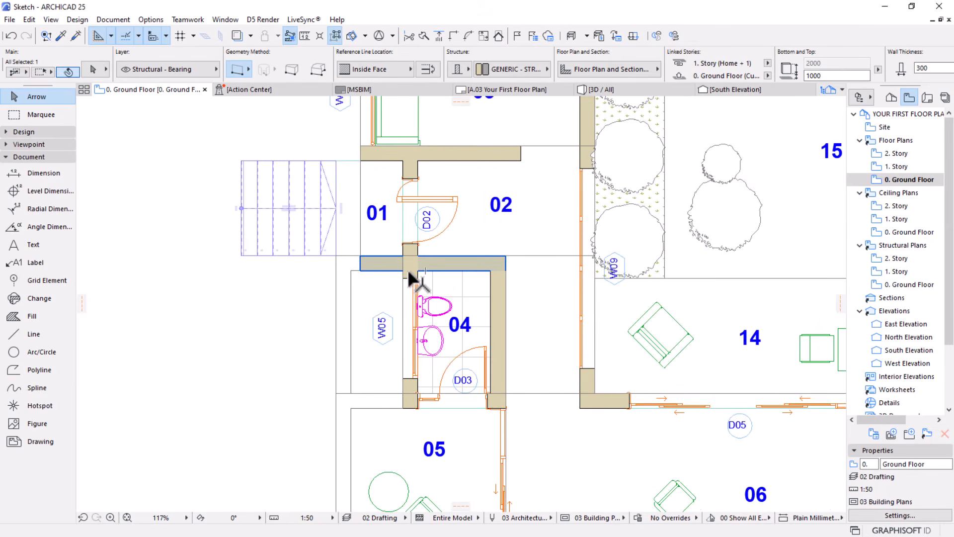
shift+click(408, 262)
shift+click(454, 162)
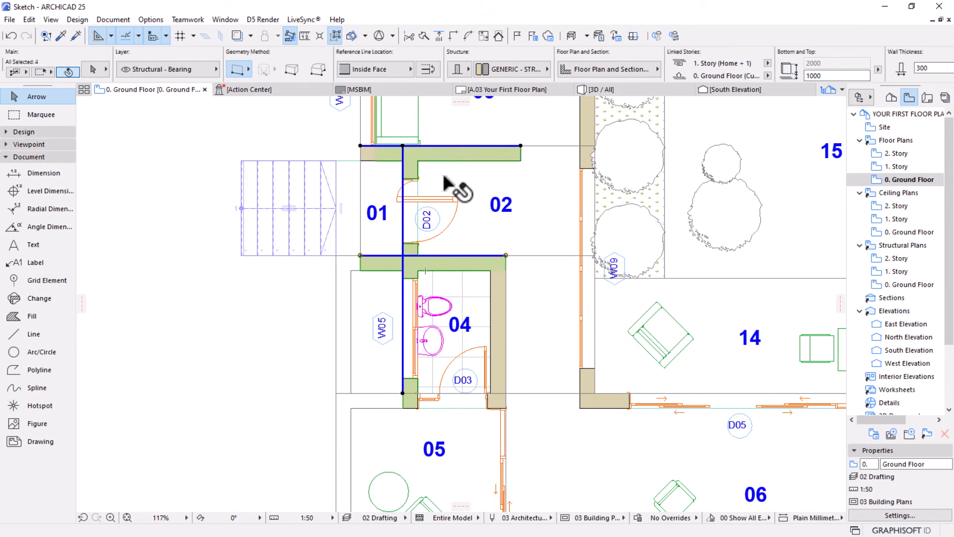
scroll(451, 178, down, 4)
shift+click(429, 163)
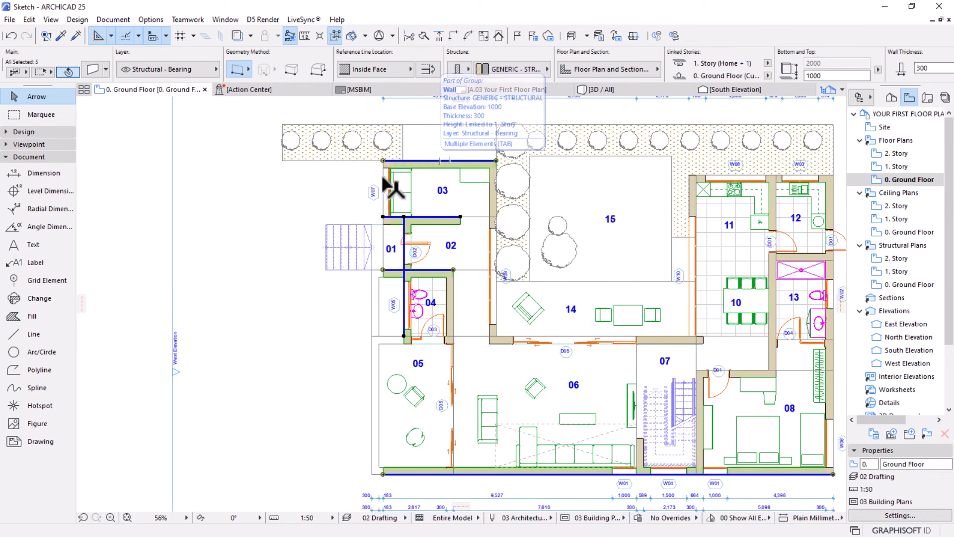
shift+click(386, 174)
scroll(444, 196, down, 2)
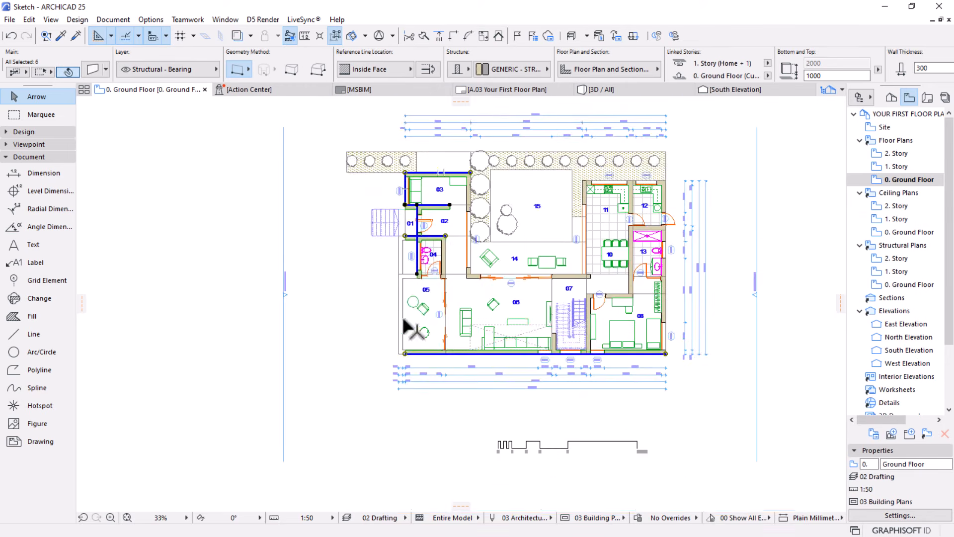
scroll(468, 273, up, 2)
shift+click(473, 228)
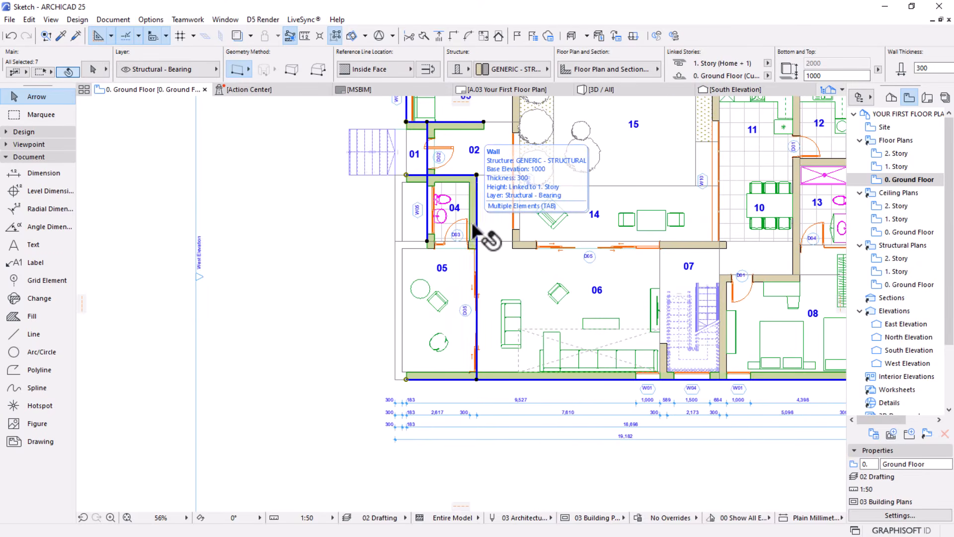
scroll(423, 179, down, 2)
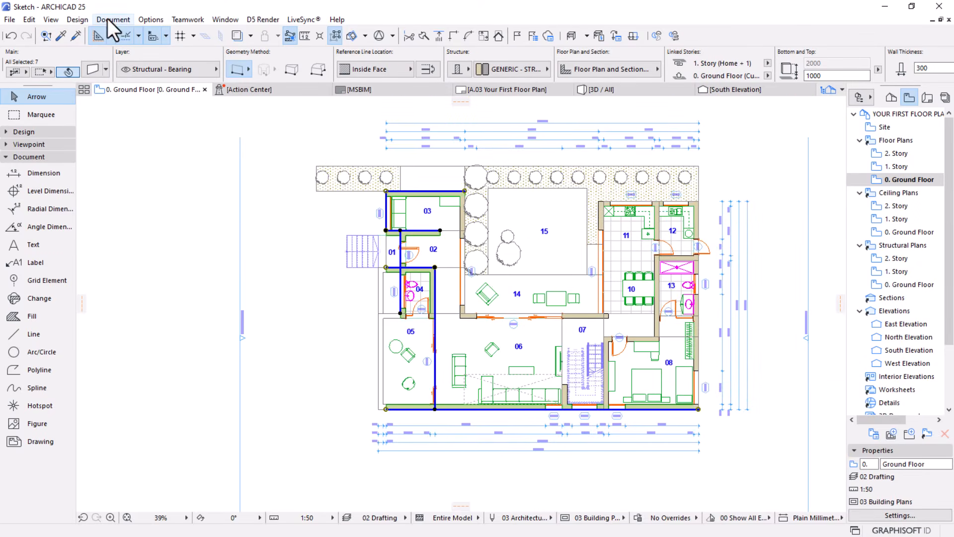
Add automatic exterior dimensions parallel to the west side with opening endpoints and 500 mm line spacing, placed just outside the entrance stairs
click(107, 19)
mouse_move(171, 220)
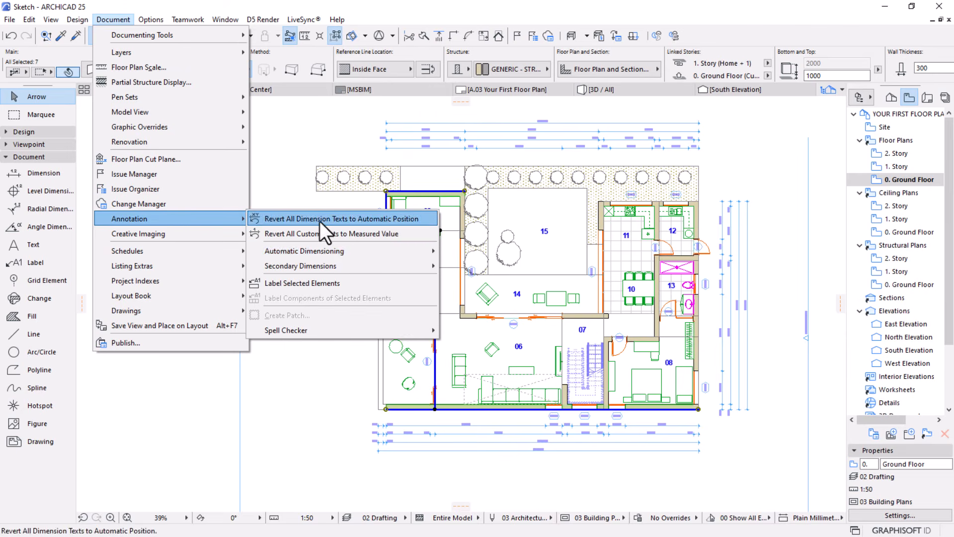
mouse_move(330, 250)
click(484, 255)
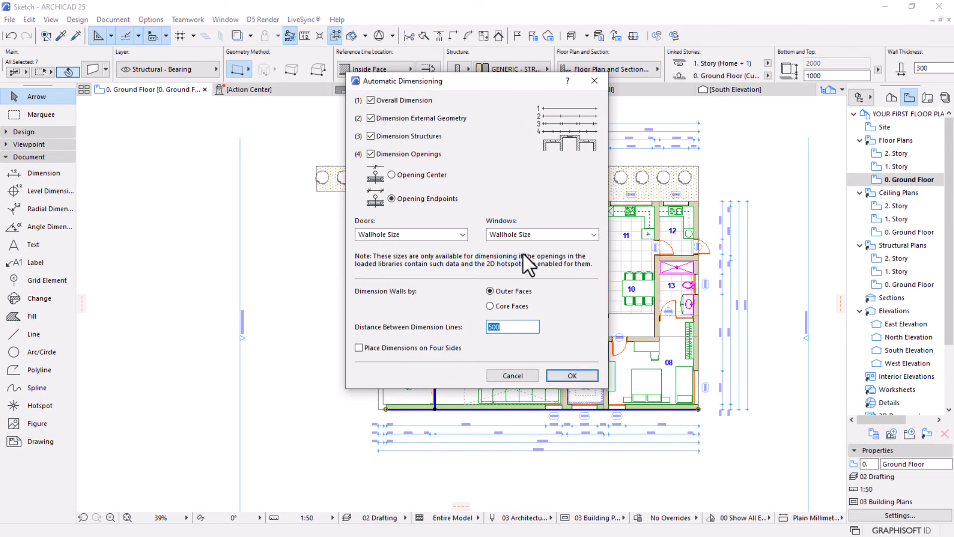
click(572, 376)
click(386, 191)
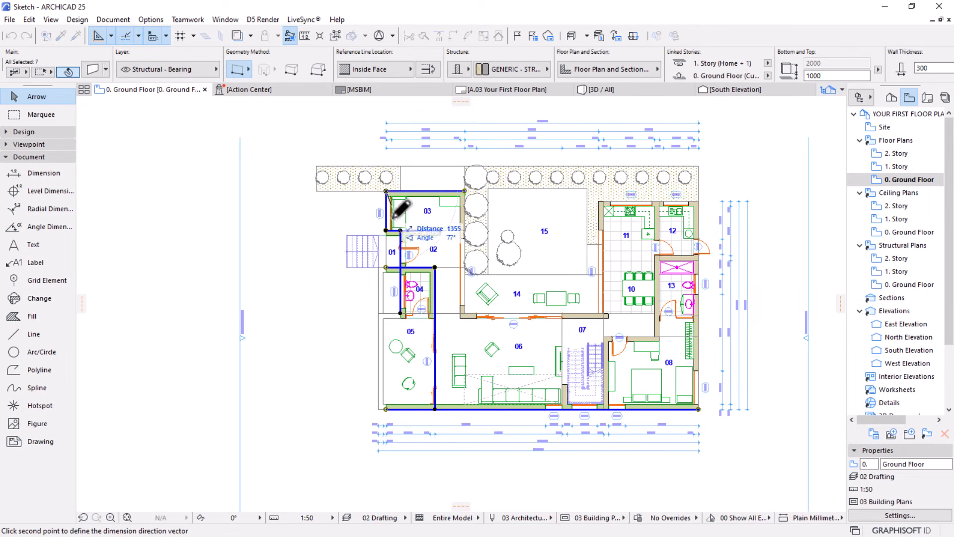
click(386, 409)
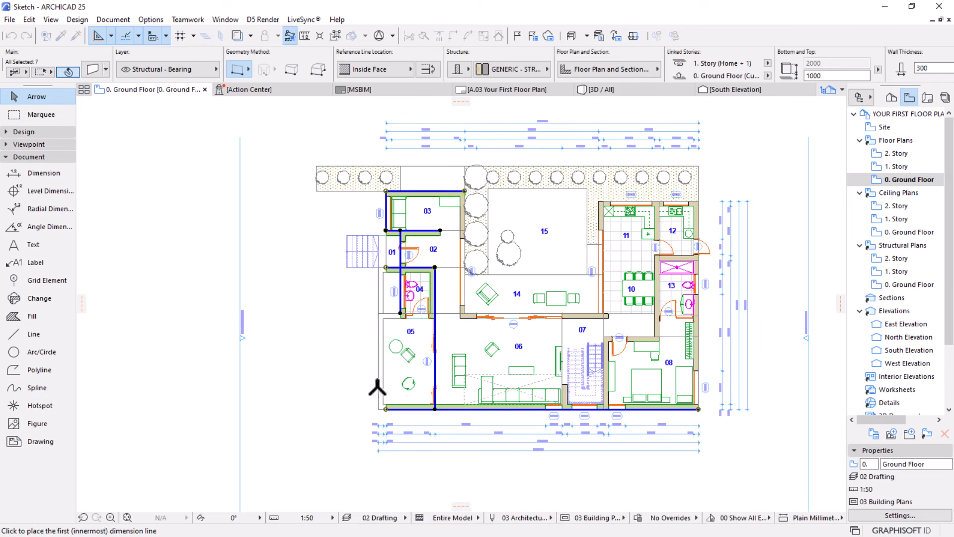
click(324, 322)
scroll(343, 397, up, 3)
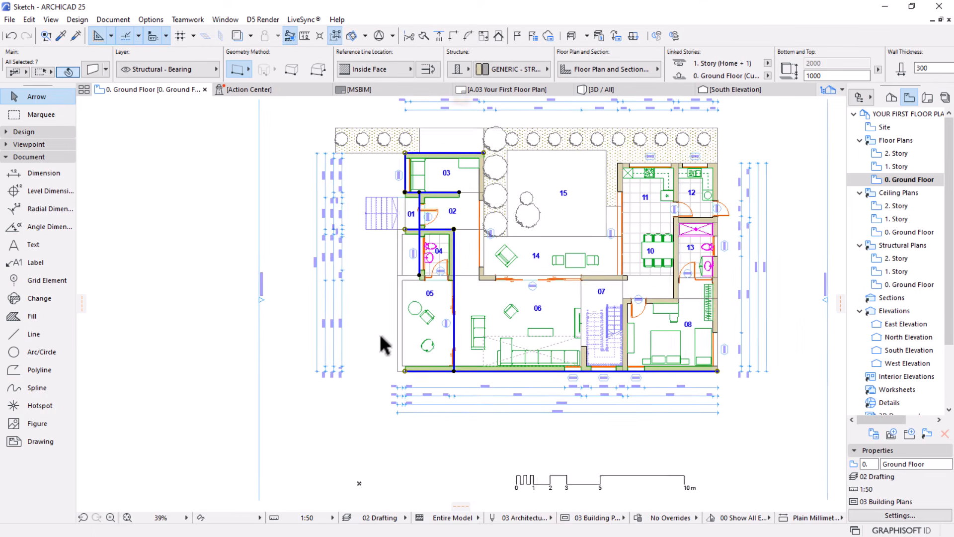
Move the four new west dimension lines slightly closer to the entrance stairs and clear the selection
key(Escape)
drag(363, 331, 255, 405)
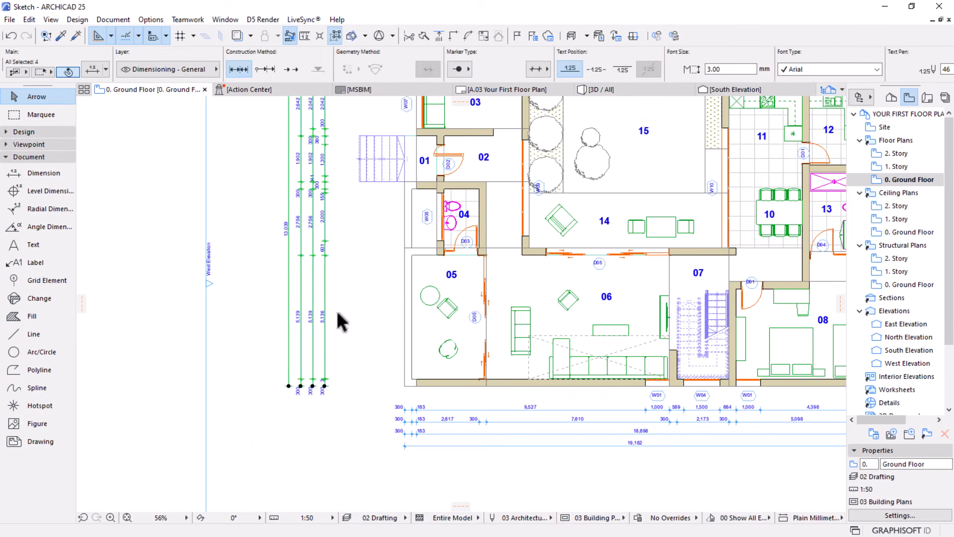
key(ctrl+d)
click(332, 360)
scroll(341, 362, down, 3)
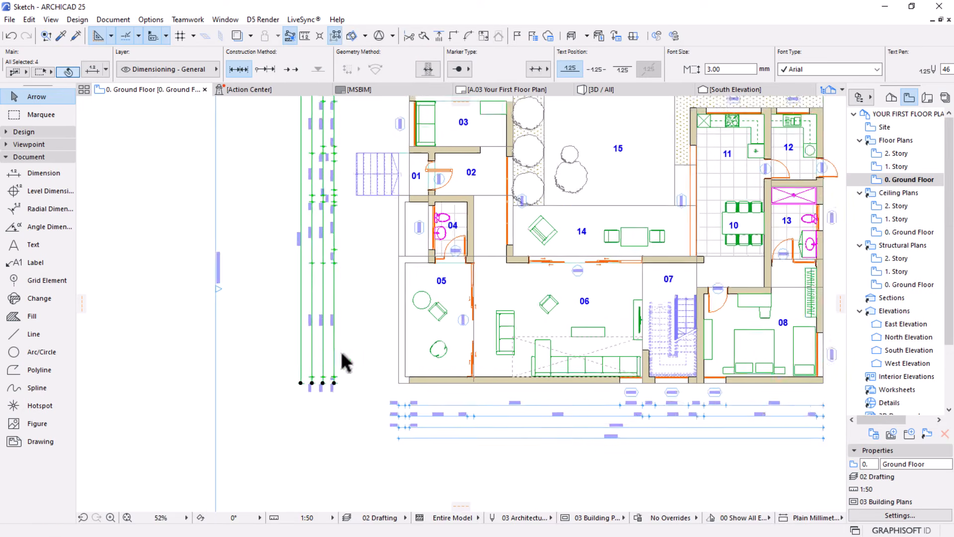
key(Escape)
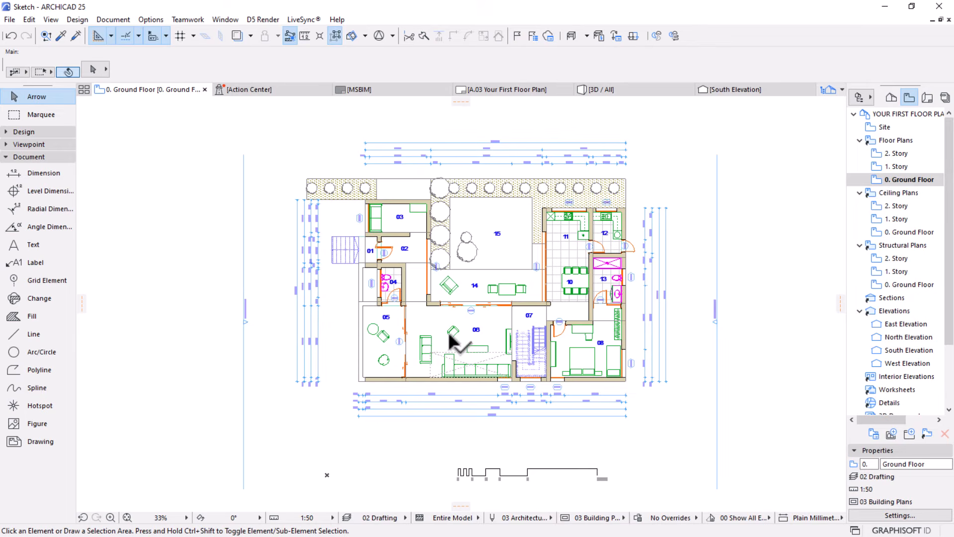
Replace the name of zone 01 at the entrance stairs with one beginning "POR" and deselect the zone
middle_drag(441, 347, 443, 328)
scroll(521, 244, up, 3)
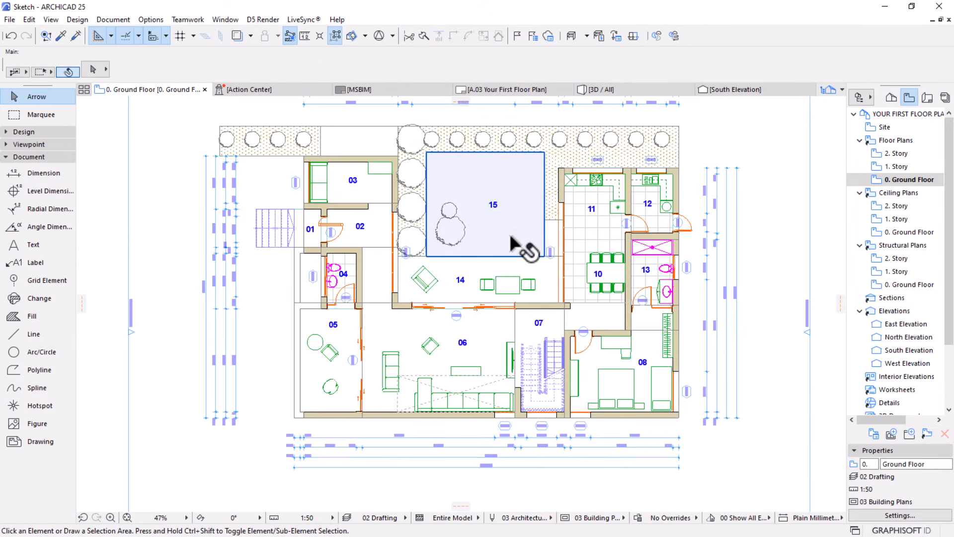
middle_drag(484, 296, 481, 307)
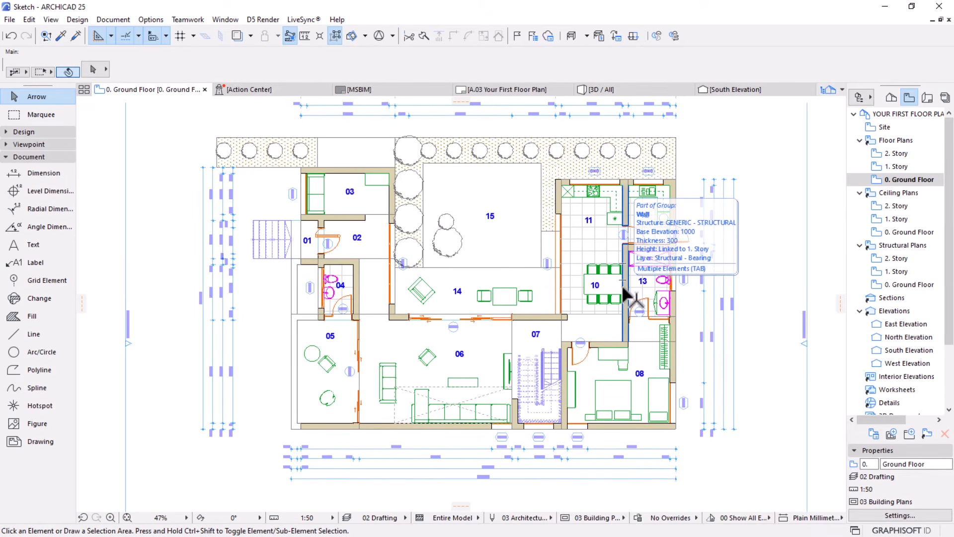
scroll(350, 215, up, 2)
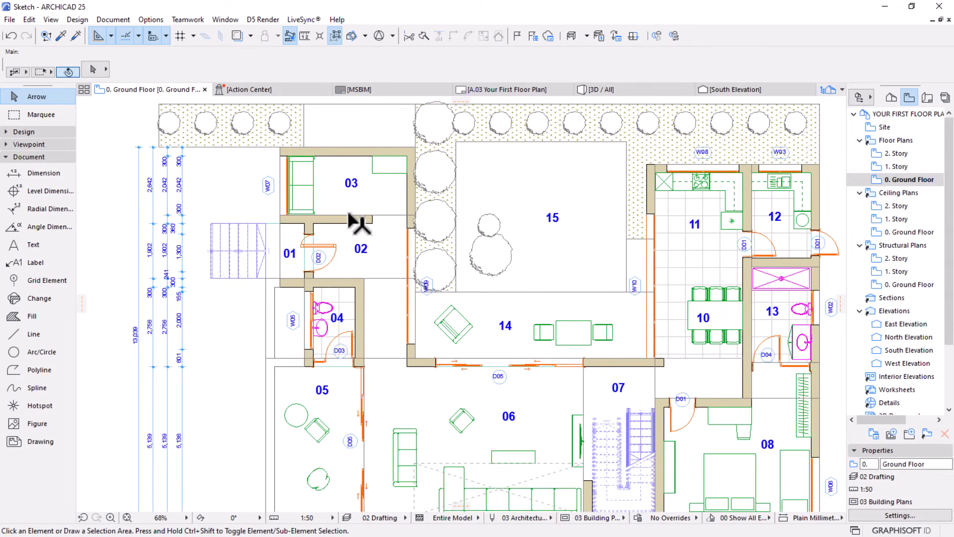
scroll(271, 244, up, 2)
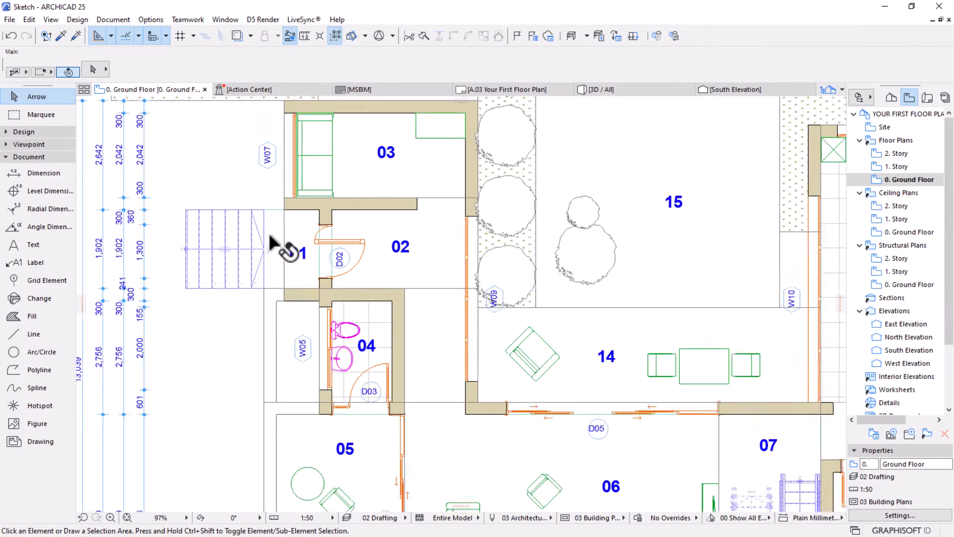
scroll(273, 243, up, 2)
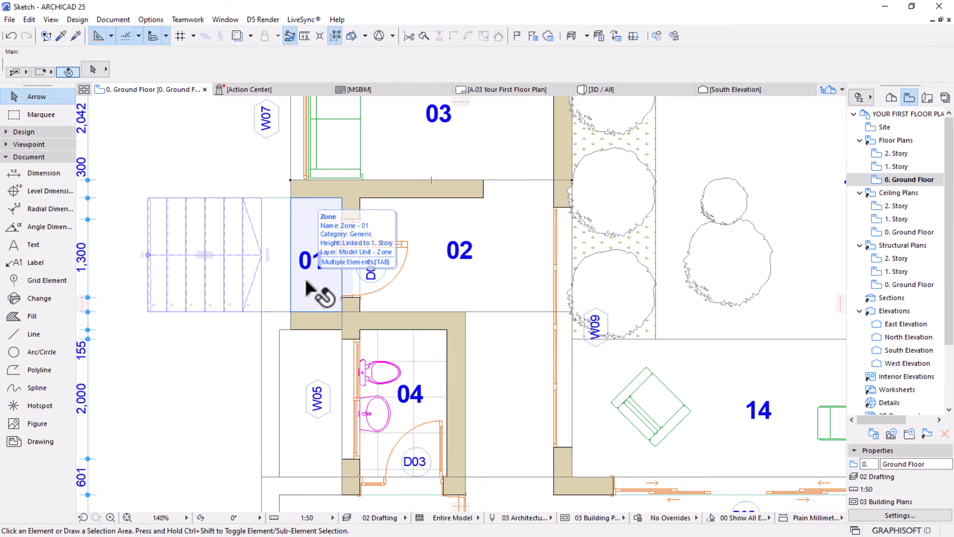
click(307, 282)
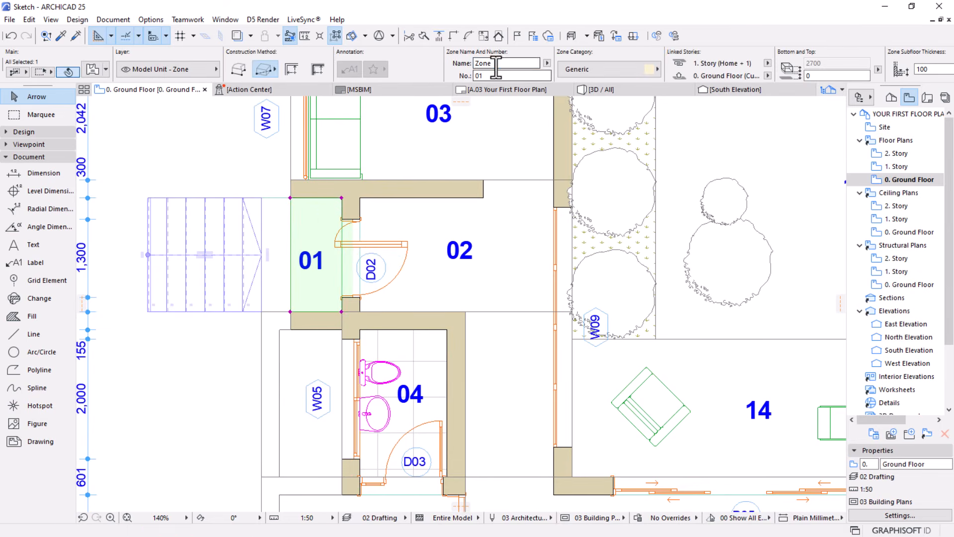
double_click(498, 63)
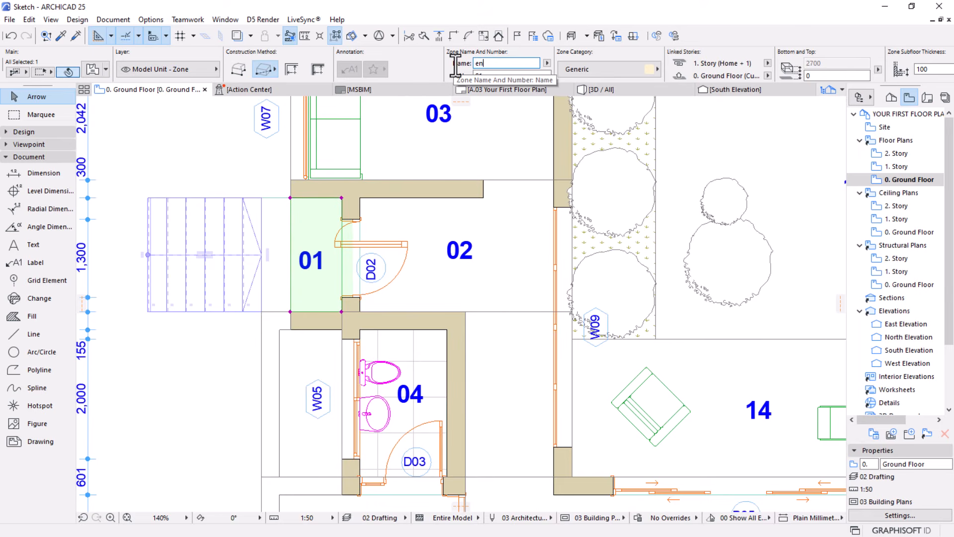
key(BackSpace)
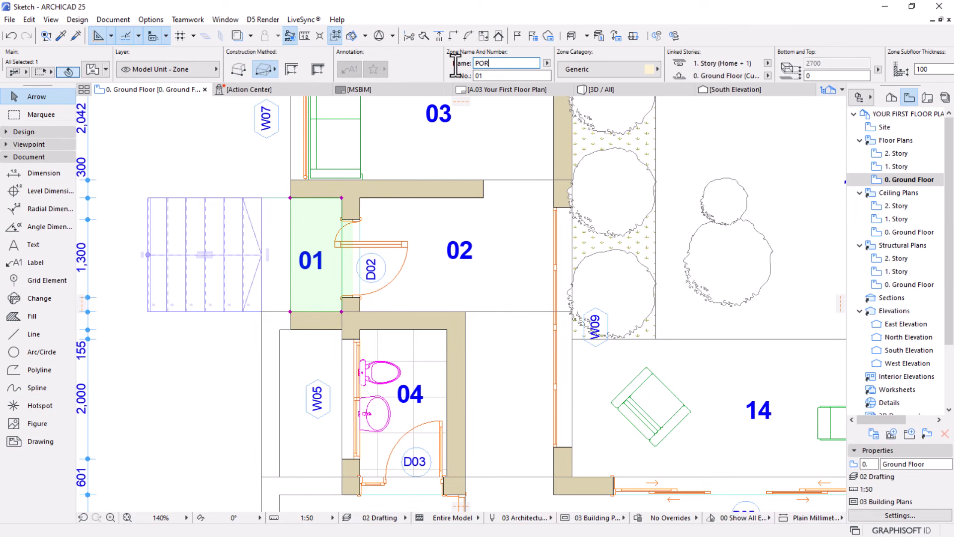
key(Escape)
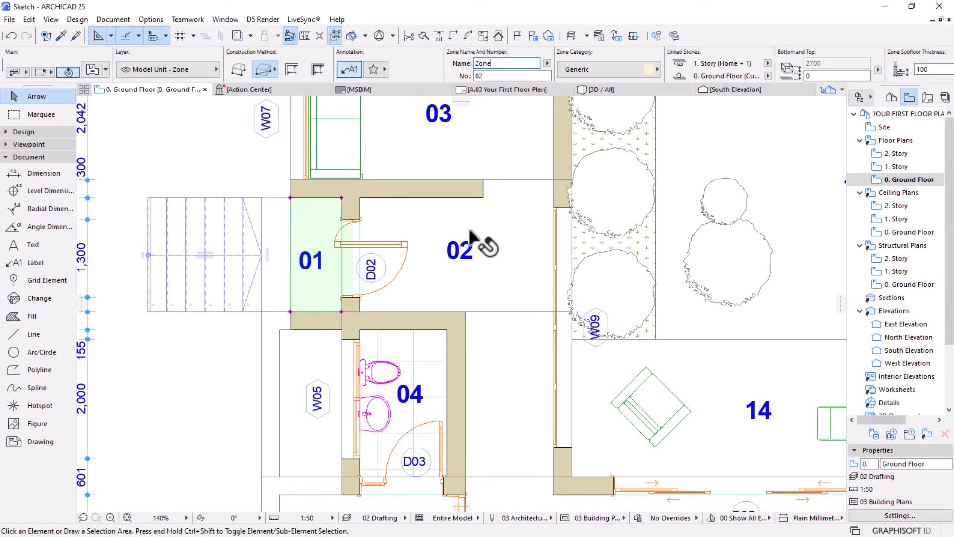
Select zone 02, the space just inside the entrance door D02
click(475, 240)
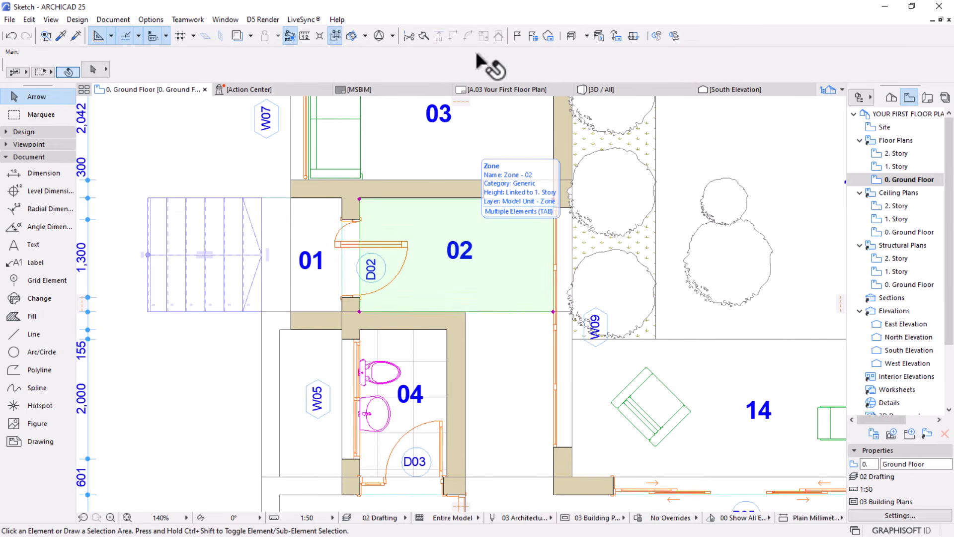
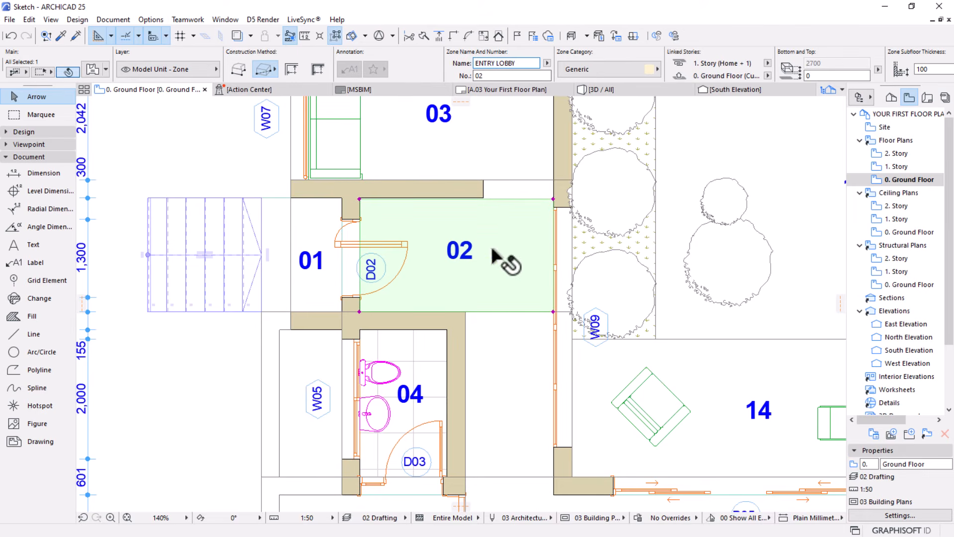
Finish naming zone 02 ENTRY LOBBY and rename zone 03 as PRAYER
scroll(402, 164, down, 3)
middle_drag(404, 216, 408, 279)
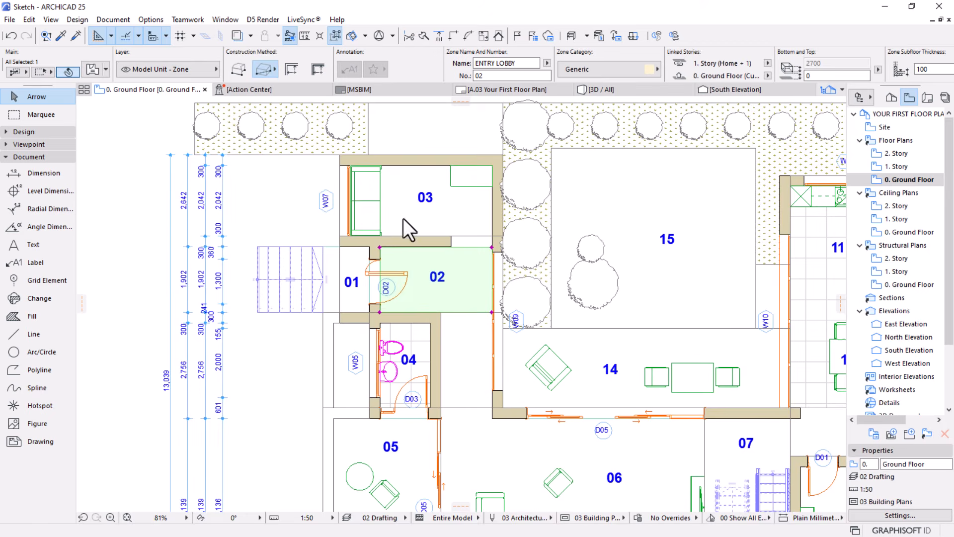
key(Escape)
click(417, 216)
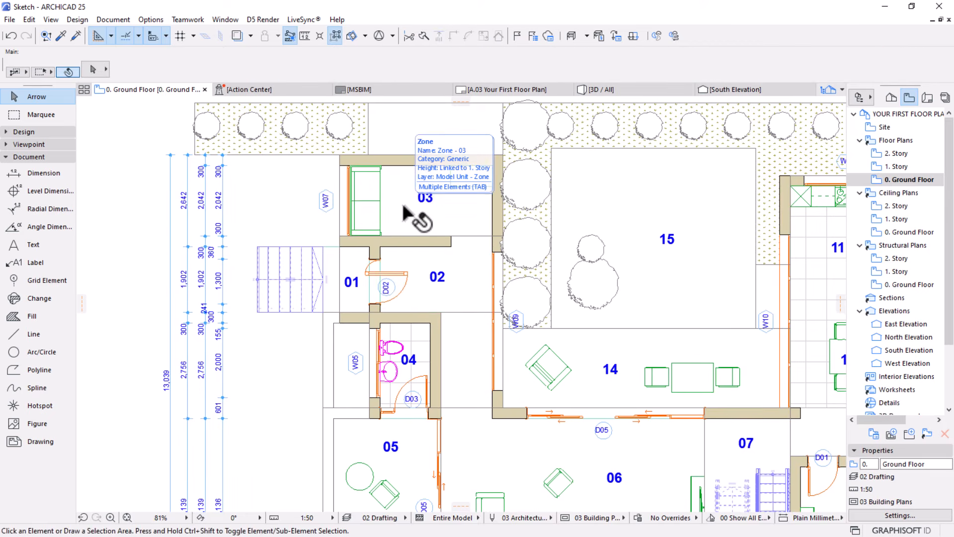
drag(504, 64, 387, 64)
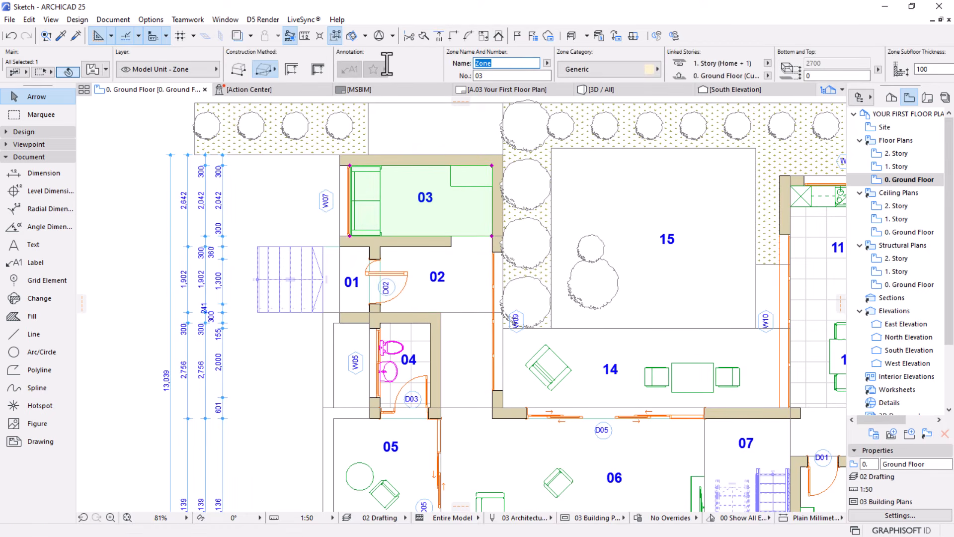
text(PRAYER)
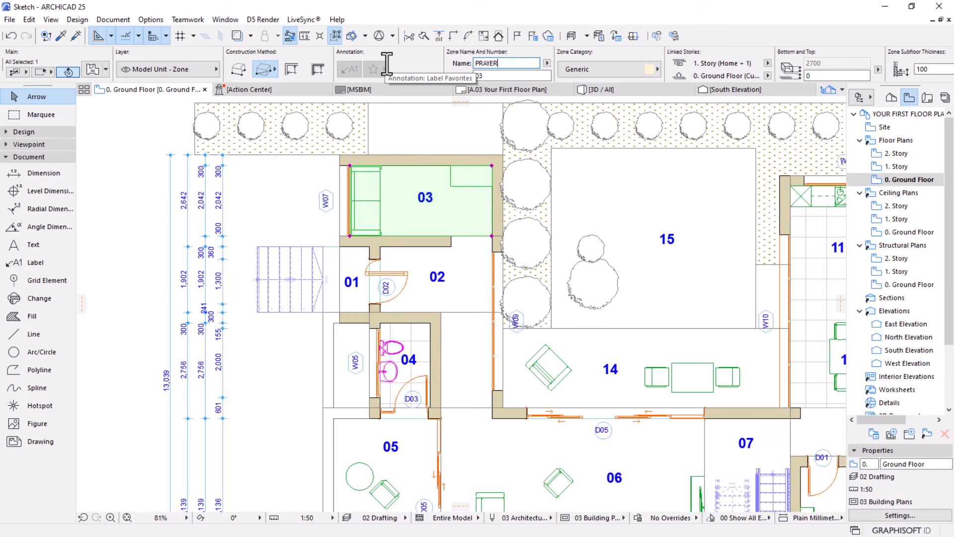
Rename zone 04 as GUEST TOILET and zone 05 as VARRENDAH
scroll(413, 283, down, 2)
scroll(420, 278, up, 5)
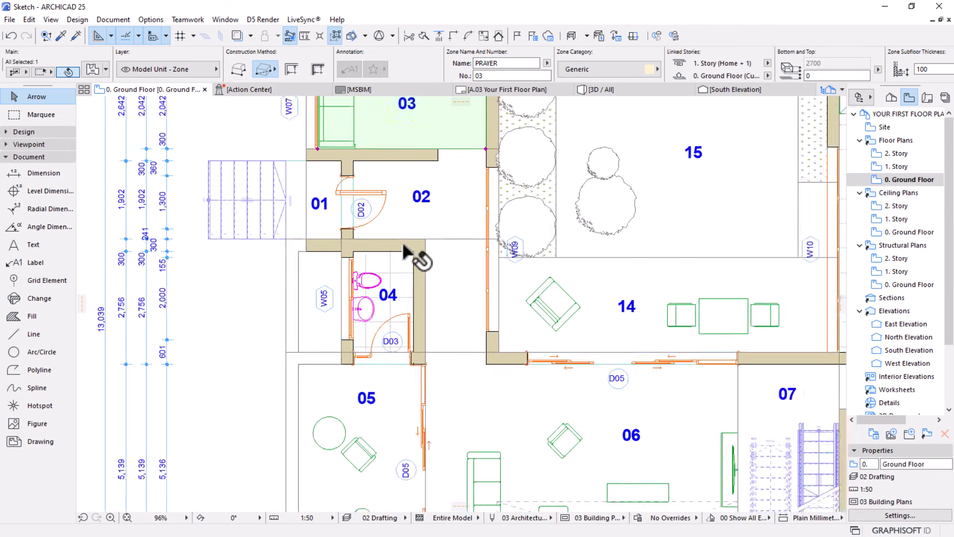
click(395, 267)
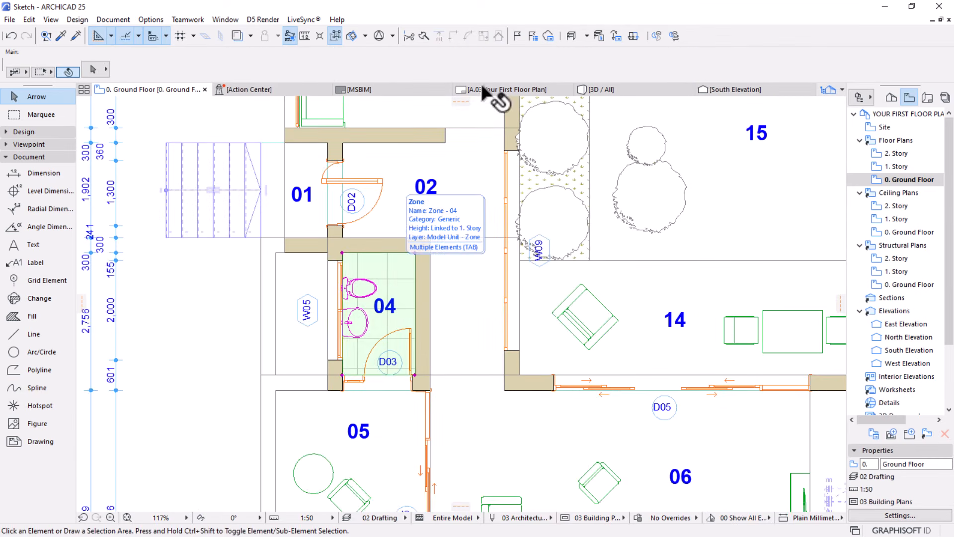
click(506, 63)
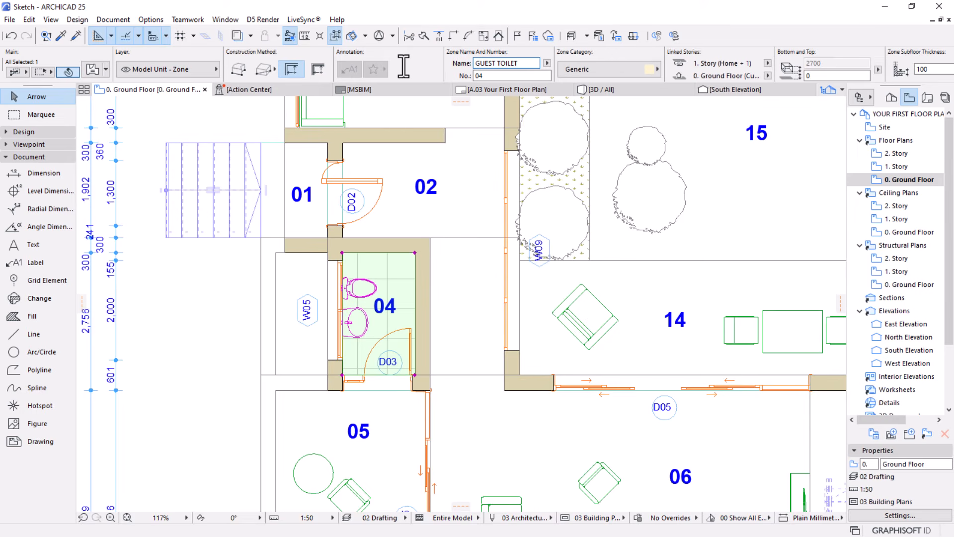
scroll(323, 315, down, 4)
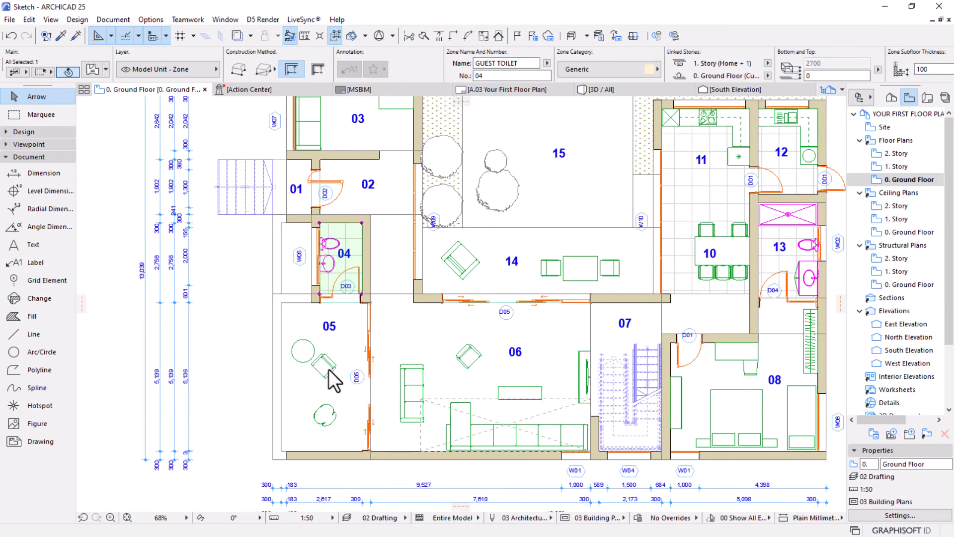
click(319, 388)
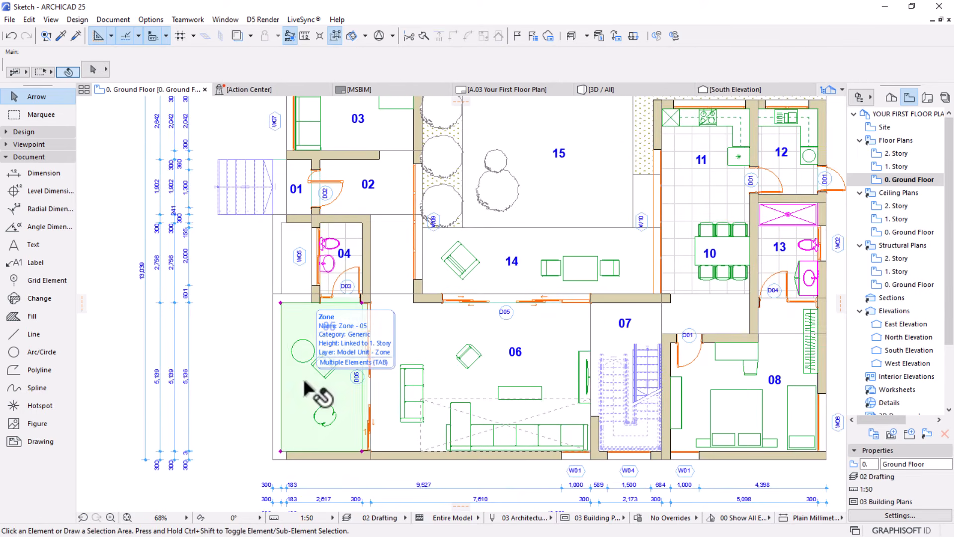
click(482, 63)
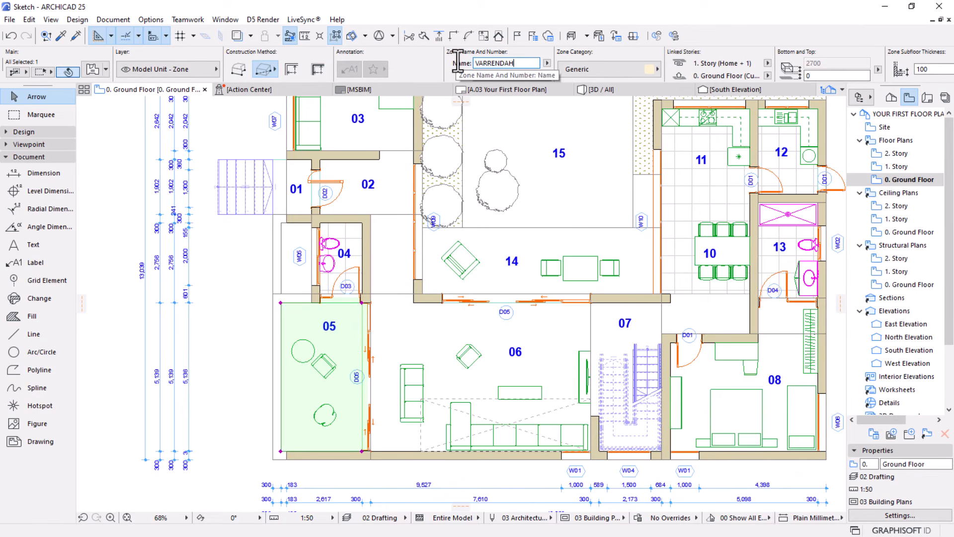
Rename zone 06 as LOUNGE and zone 07 at the staircase as STAIR LOBBY
click(438, 337)
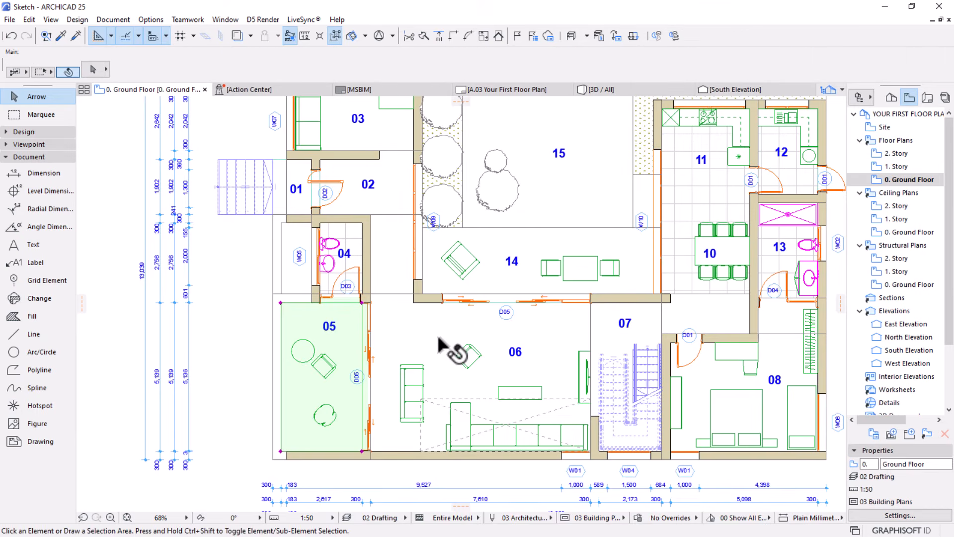
click(440, 344)
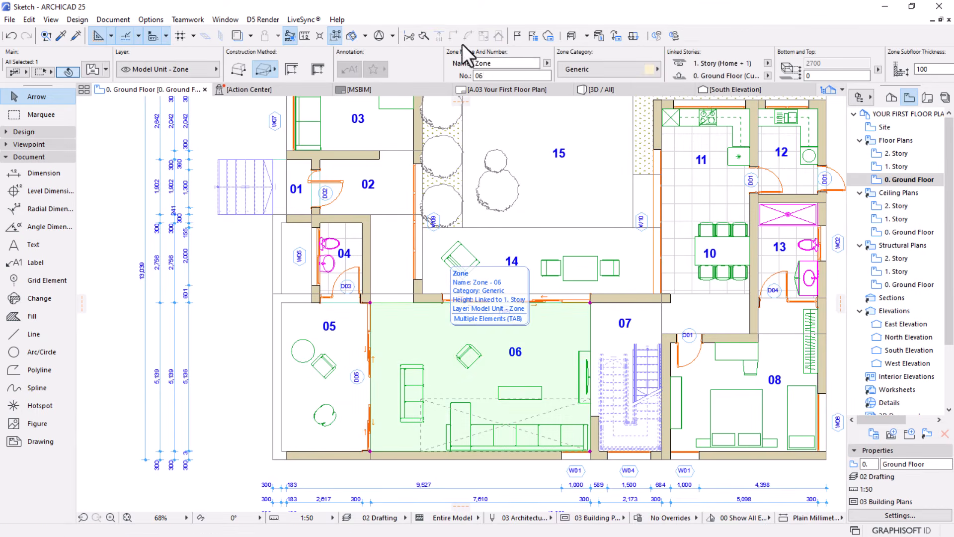
click(498, 64)
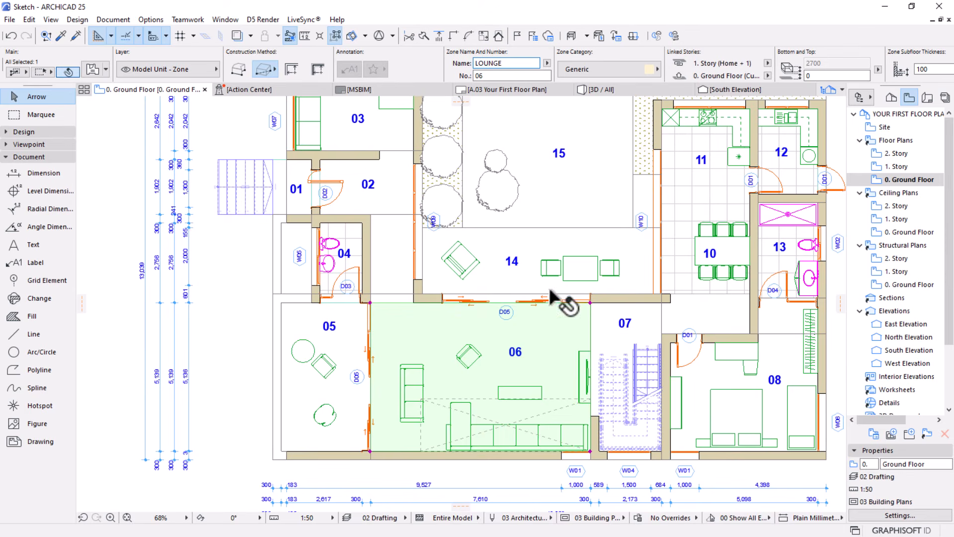
middle_drag(501, 319, 381, 306)
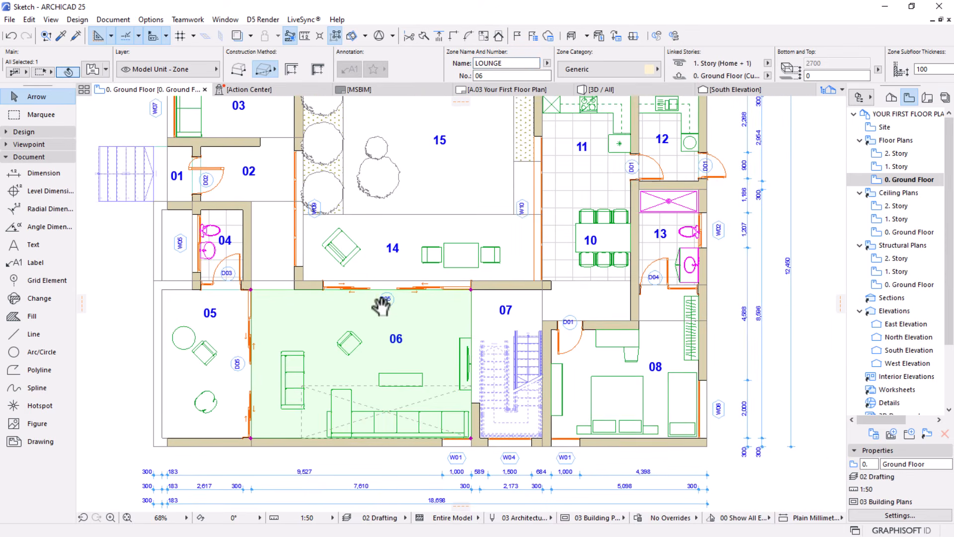
click(505, 320)
click(502, 64)
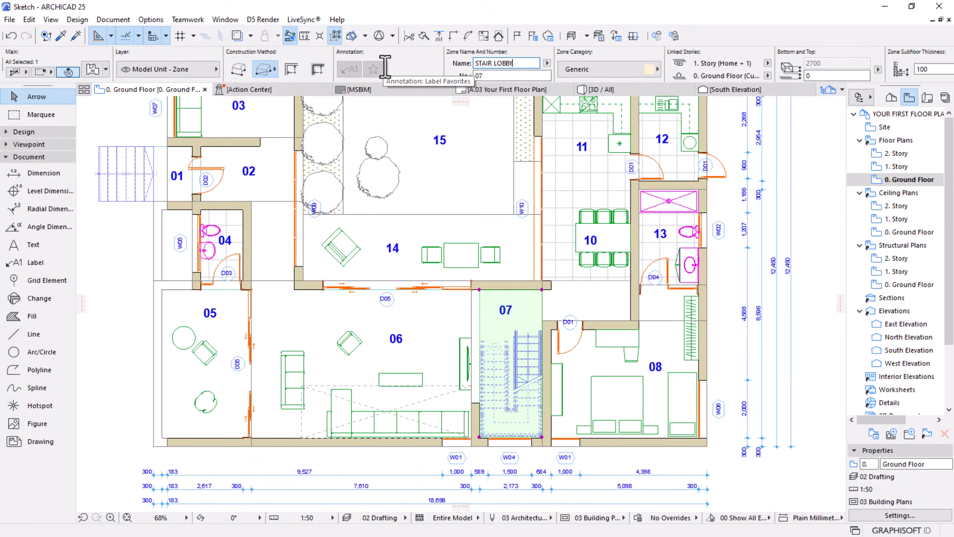
key(Return)
Rename zone 08, the room with the double bed, as BEDROOM
middle_drag(532, 273, 437, 266)
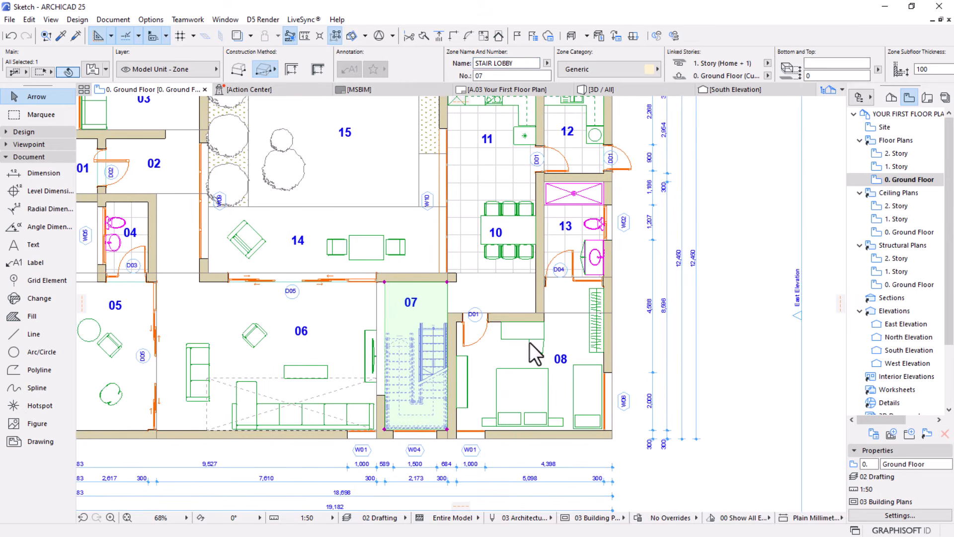
key(Escape)
scroll(530, 342, up, 4)
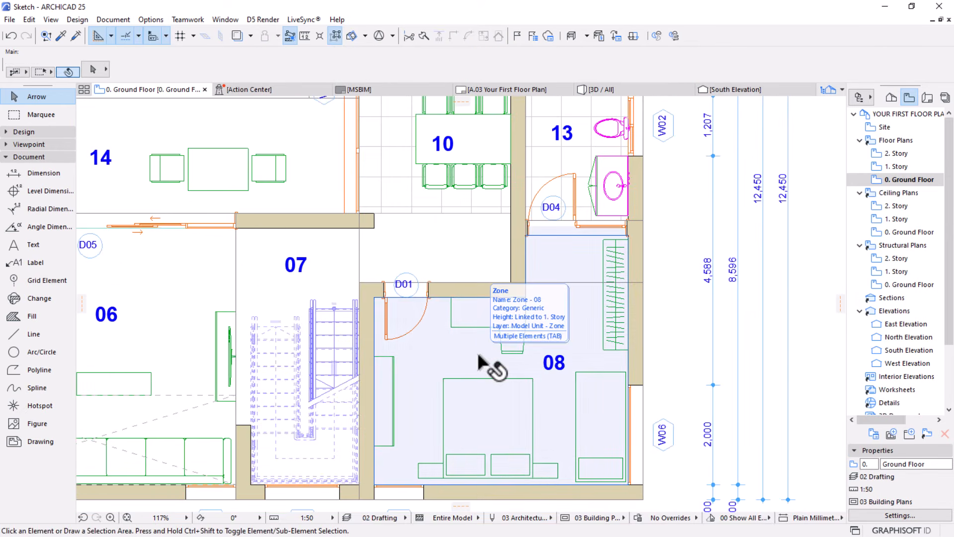
click(479, 357)
click(506, 63)
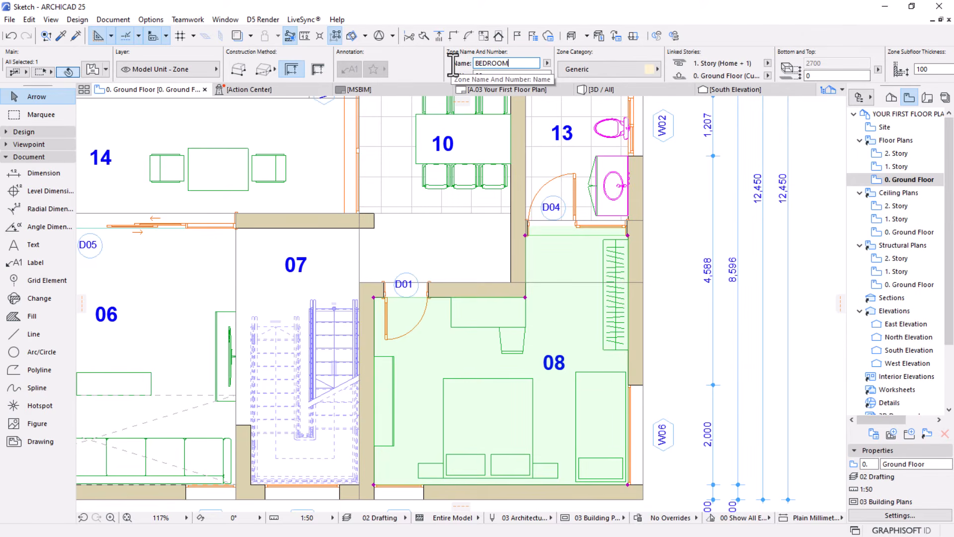
key(Return)
Replace the default name of zone 13, the bathroom adjoining the bedroom, with a descriptive one
middle_drag(511, 239, 539, 366)
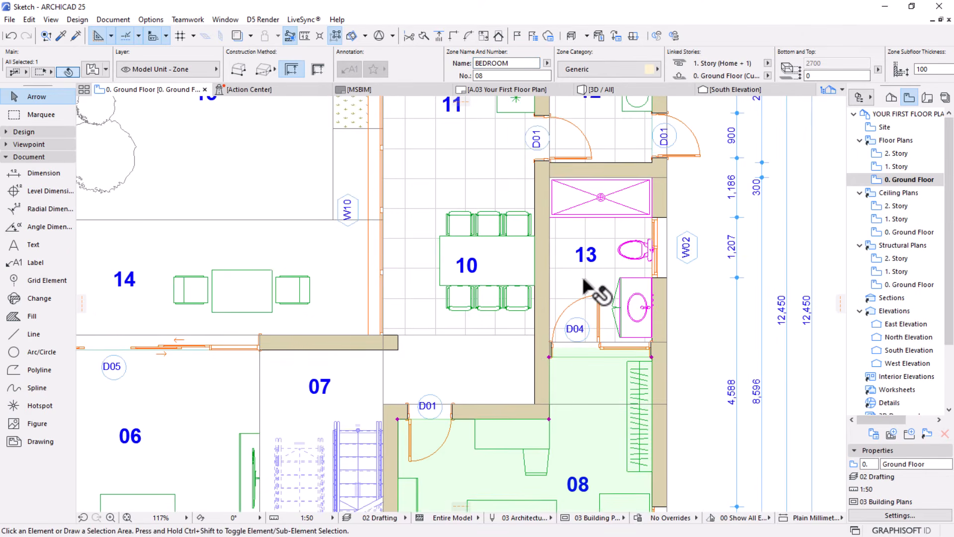
key(Escape)
click(585, 281)
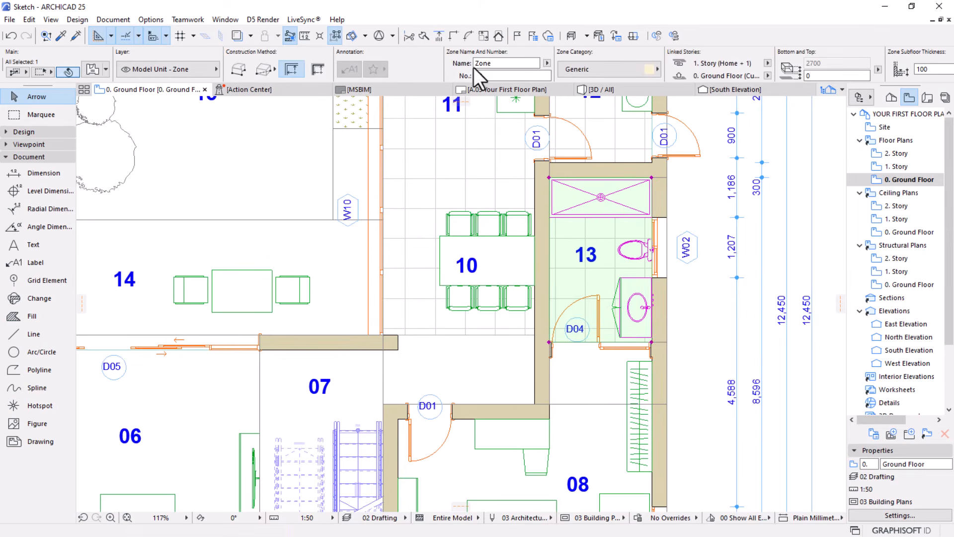
click(501, 63)
key(Return)
Give zone 10 at the dining table a name beginning "DININ" and rename zone 11 as KITCHEN
scroll(659, 333, down, 2)
middle_drag(584, 347, 538, 443)
key(Escape)
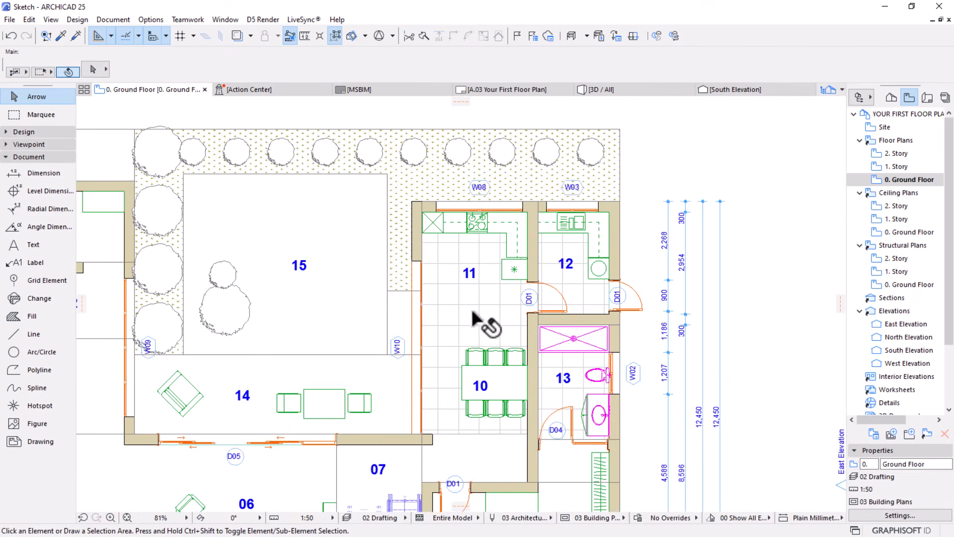
click(446, 378)
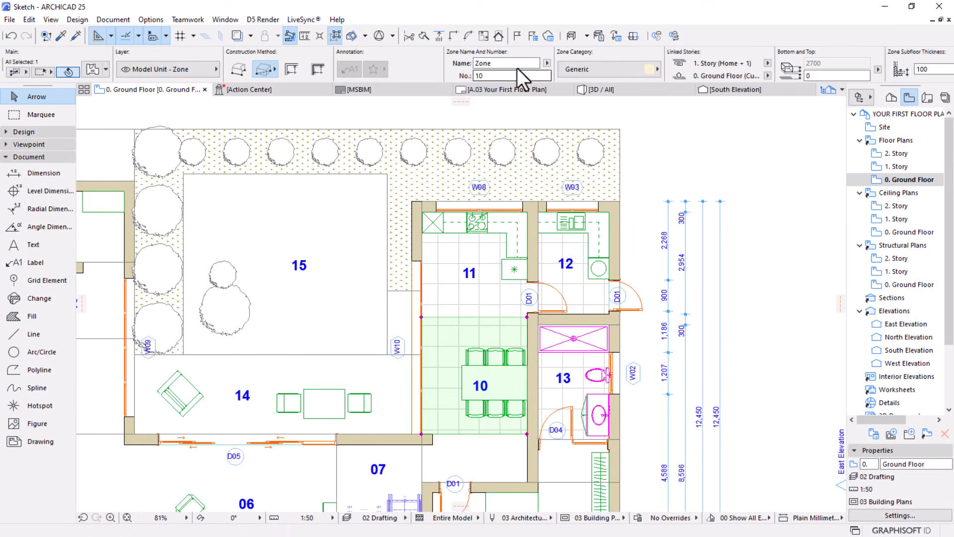
click(507, 63)
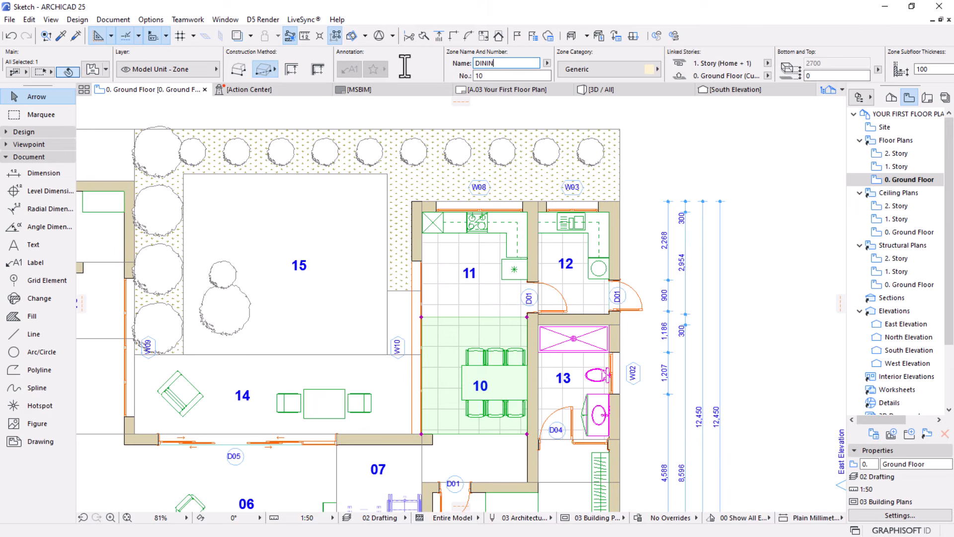
click(481, 305)
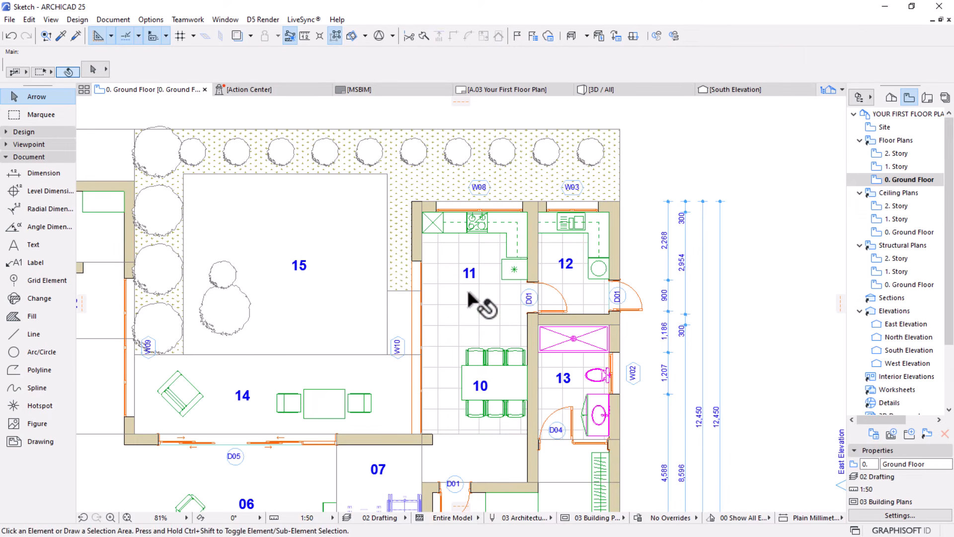
click(494, 65)
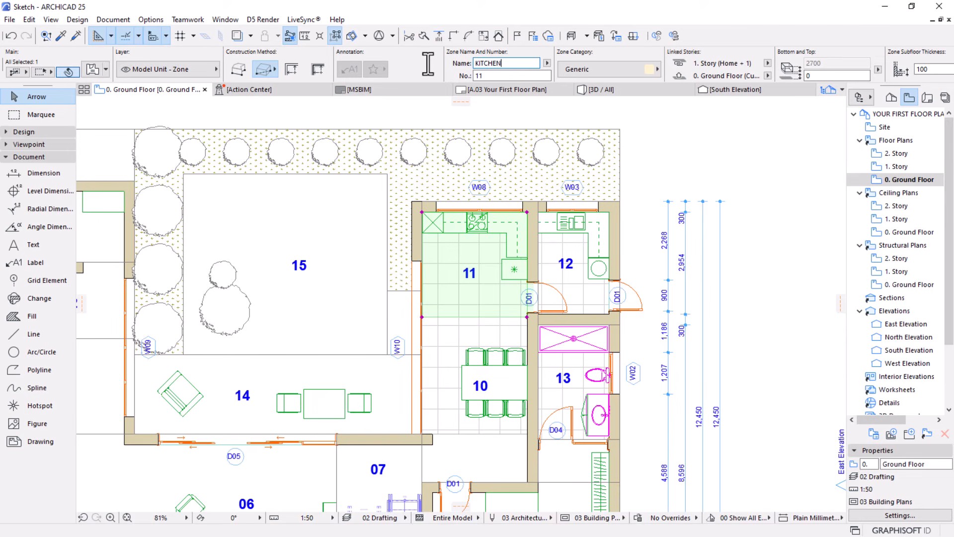
Deselect the kitchen zone and rename zone 12, the room beside the kitchen, as LAUNDRY
click(550, 279)
key(Escape)
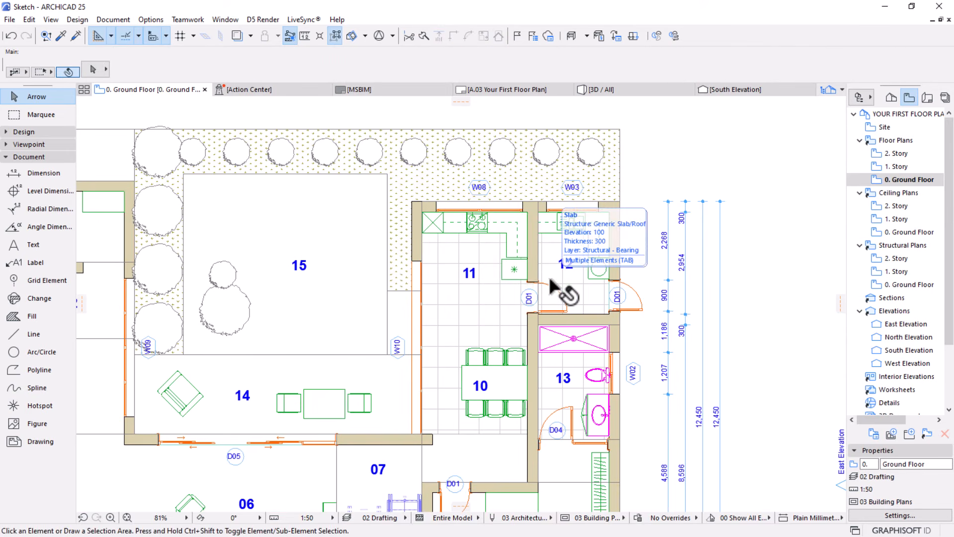
click(551, 288)
click(509, 63)
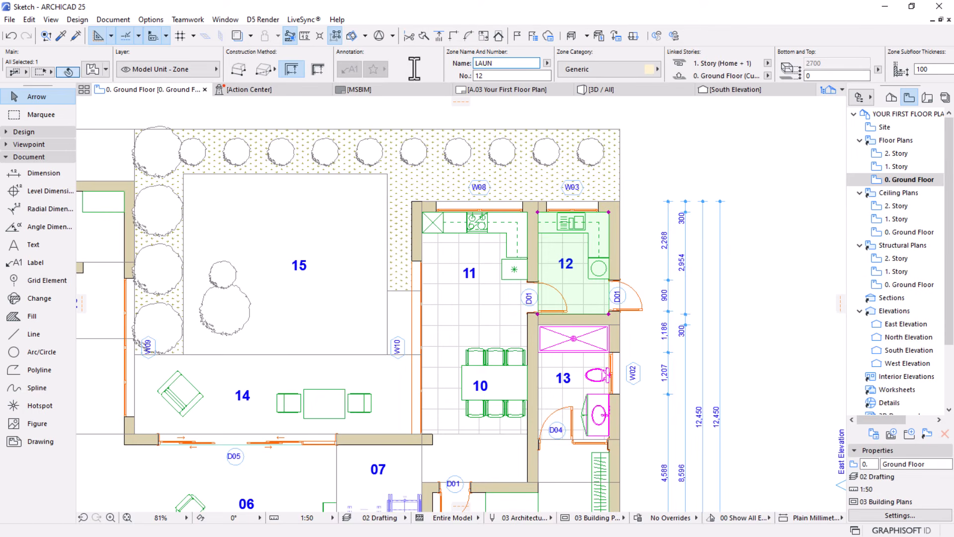
Rename zone 14, the open seating area north of the lounge, as OUTDOOR PATIO
scroll(697, 261, down, 5)
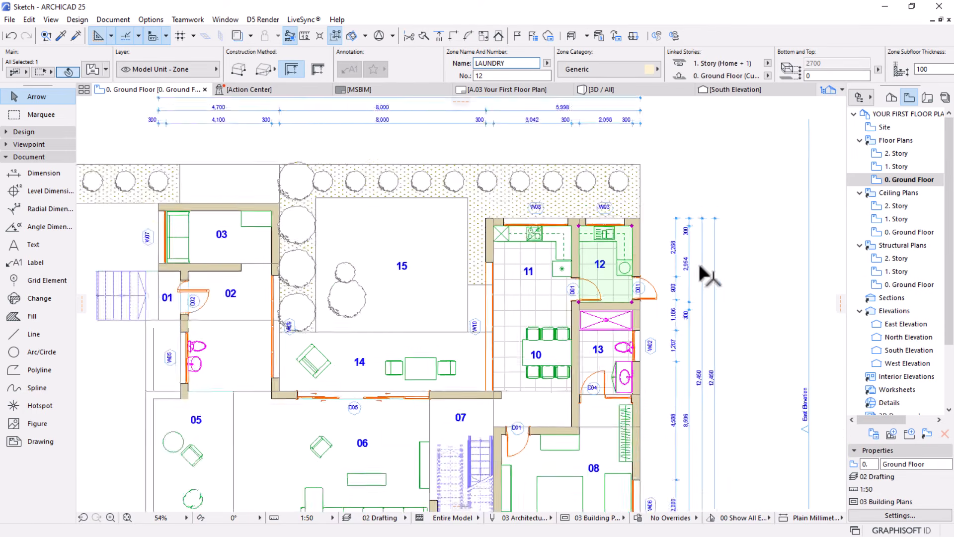
middle_drag(505, 265, 484, 230)
scroll(484, 230, up, 4)
key(Escape)
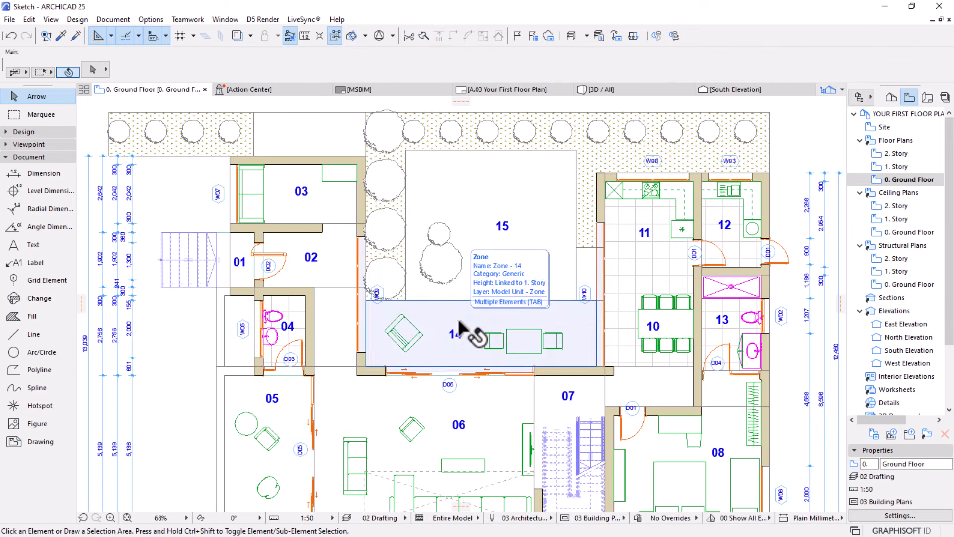
click(458, 323)
click(503, 63)
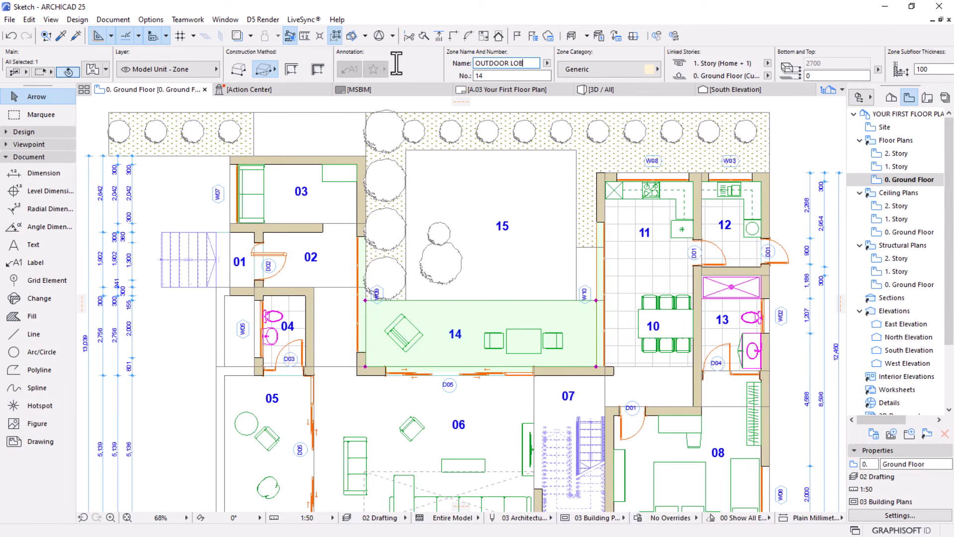
key(BackSpace)
key(BackSpace)
text(PATIO)
Rename zone 15, the planted area north of the patio, as GADERN
click(487, 221)
click(487, 221)
click(489, 229)
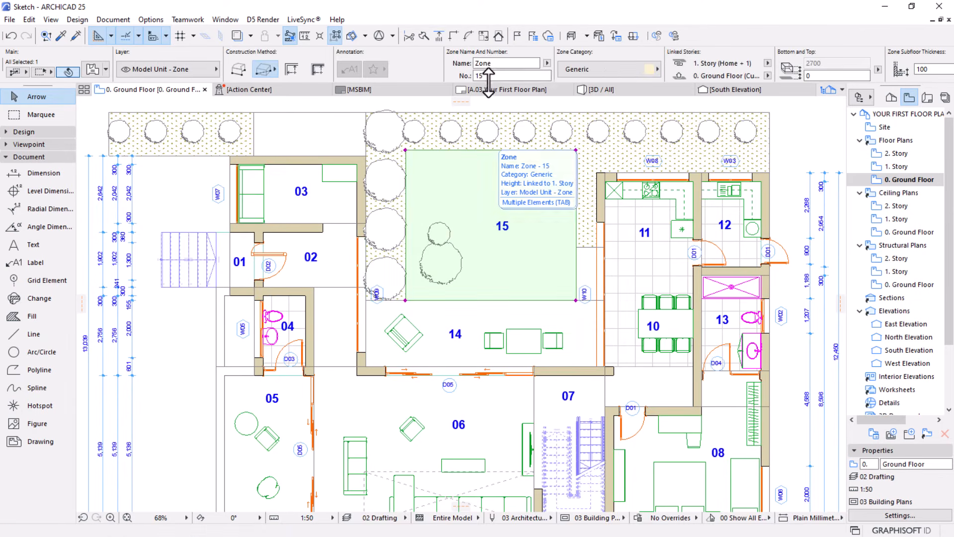
double_click(483, 64)
text(GARDER)
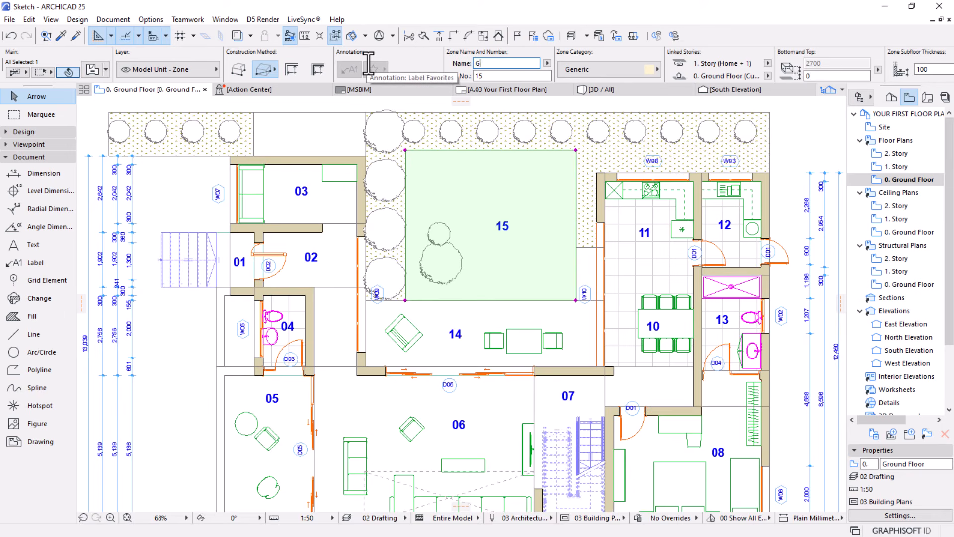
key(BackSpace)
key(BackSpace)
key(BackSpace)
key(BackSpace)
text(DERN)
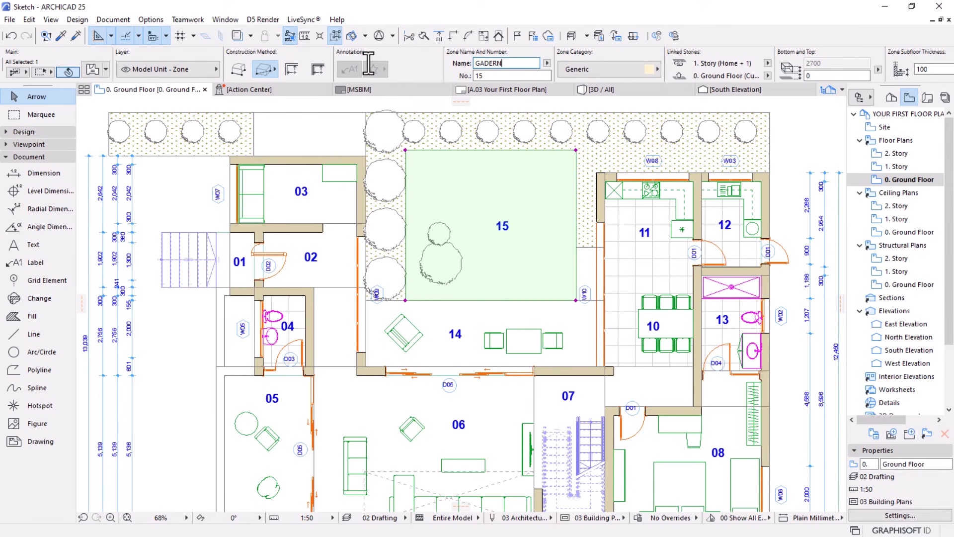
scroll(366, 305, down, 2)
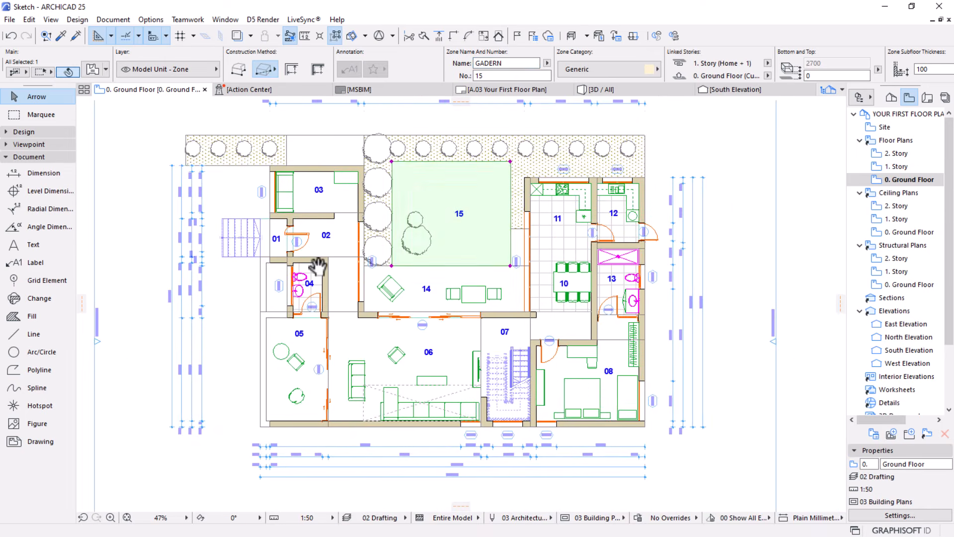
Deselect the GADERN zone and start a new schedule scheme among the project's element schedules
key(Escape)
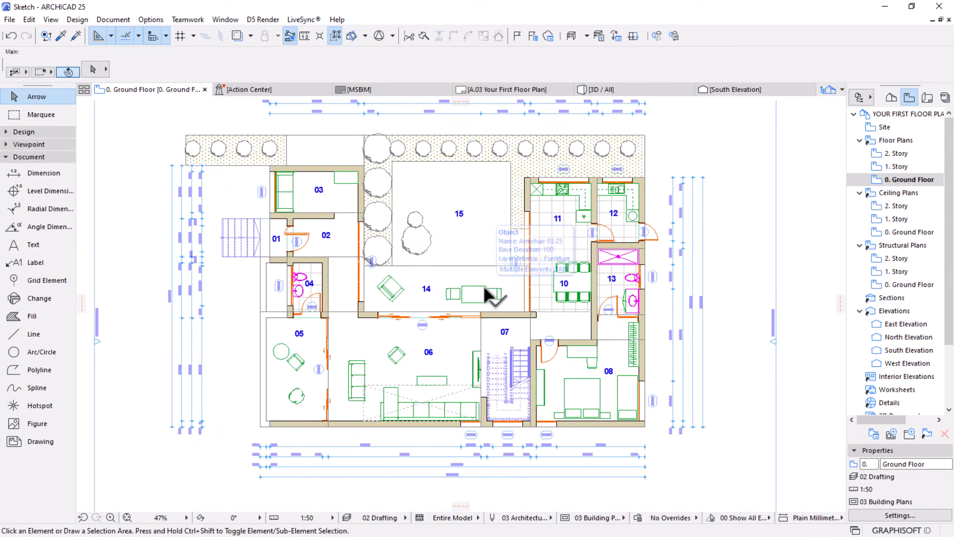
scroll(422, 306, up, 1)
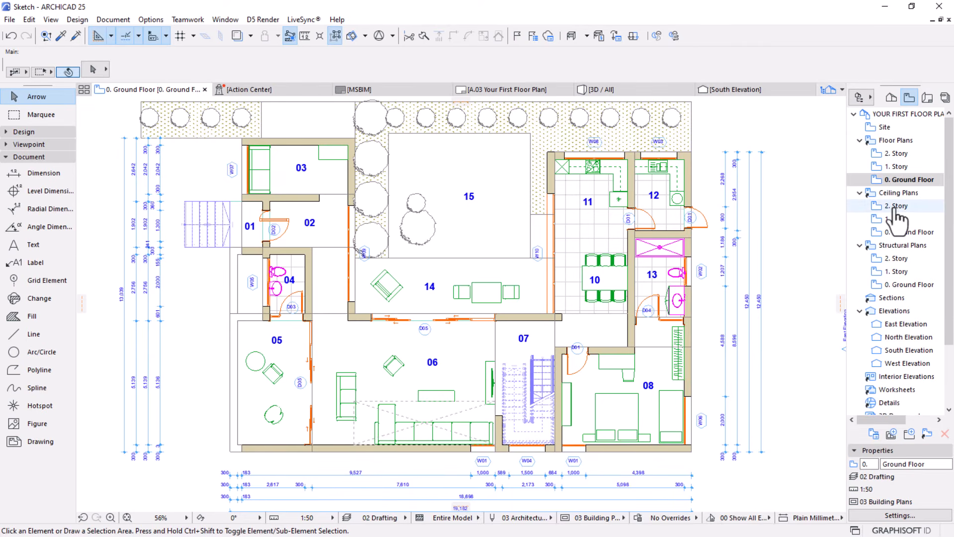
click(888, 99)
scroll(894, 214, down, 3)
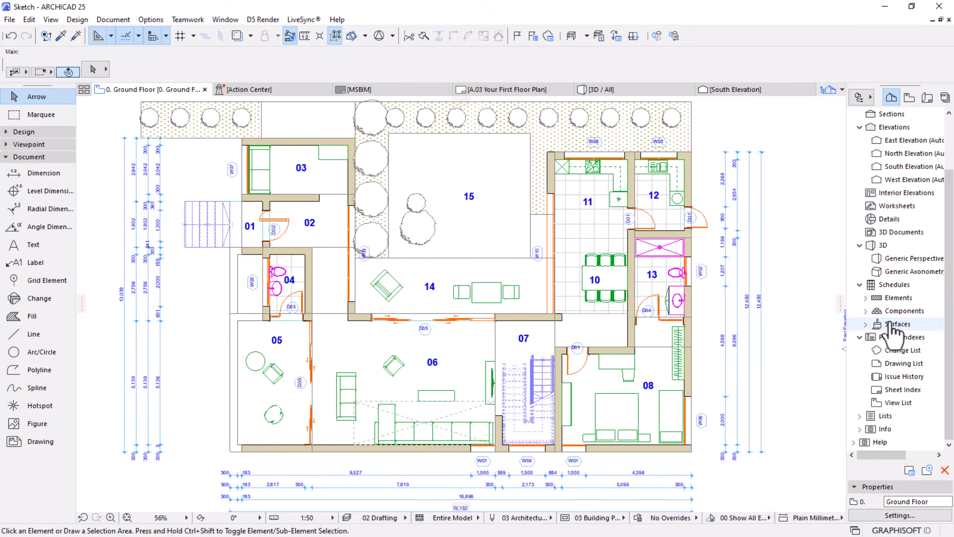
click(866, 298)
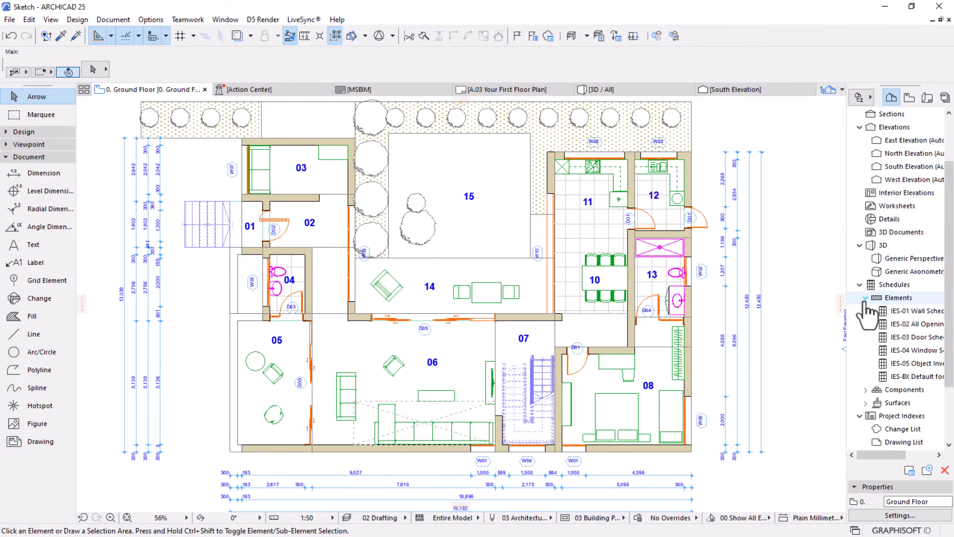
right_click(899, 324)
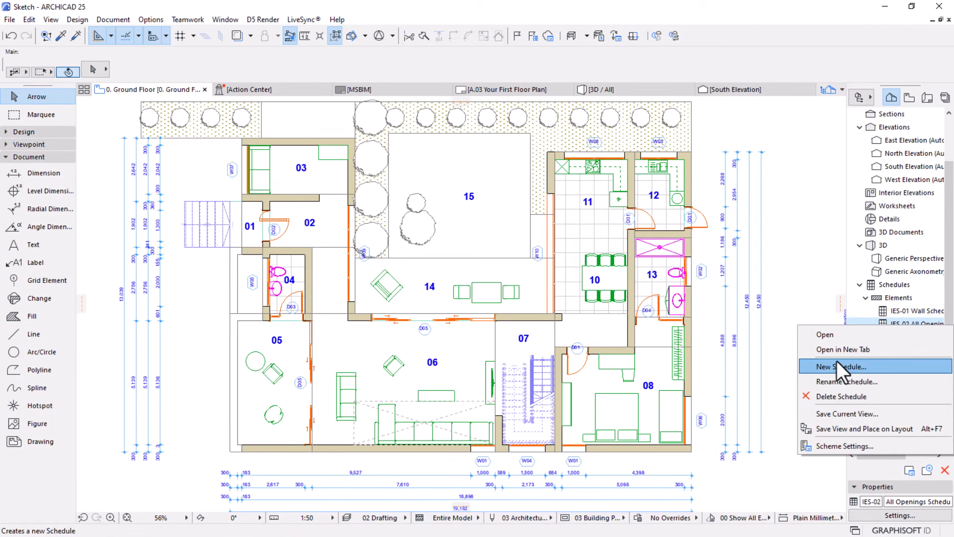
click(829, 366)
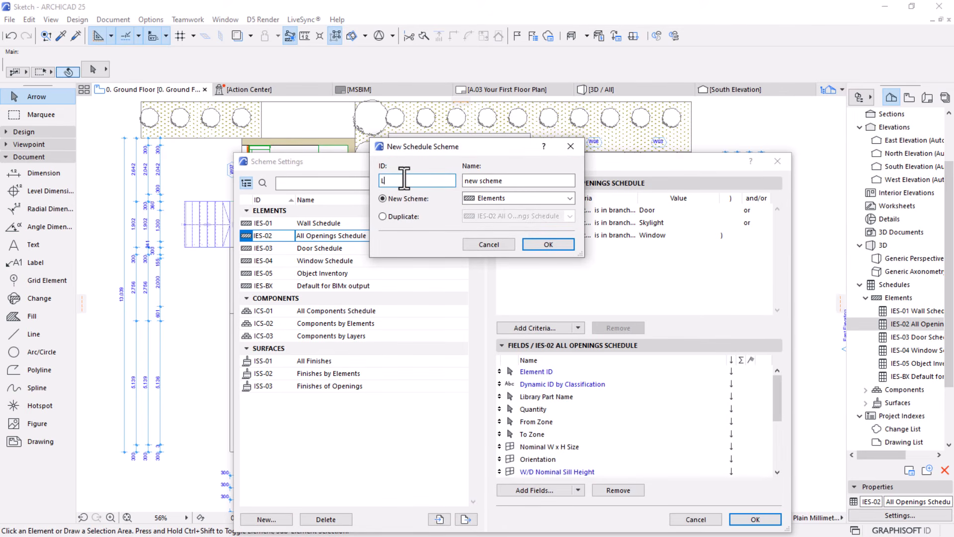
Create the new Elements scheme with ID LG and name LEGEND
key(BackSpace)
text(LG)
key(Tab)
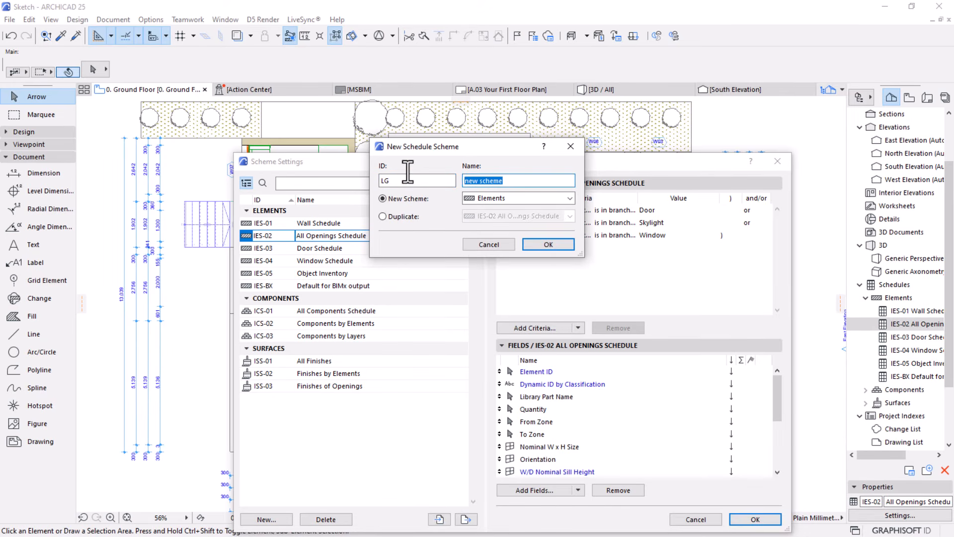
text(LEGEND)
click(531, 242)
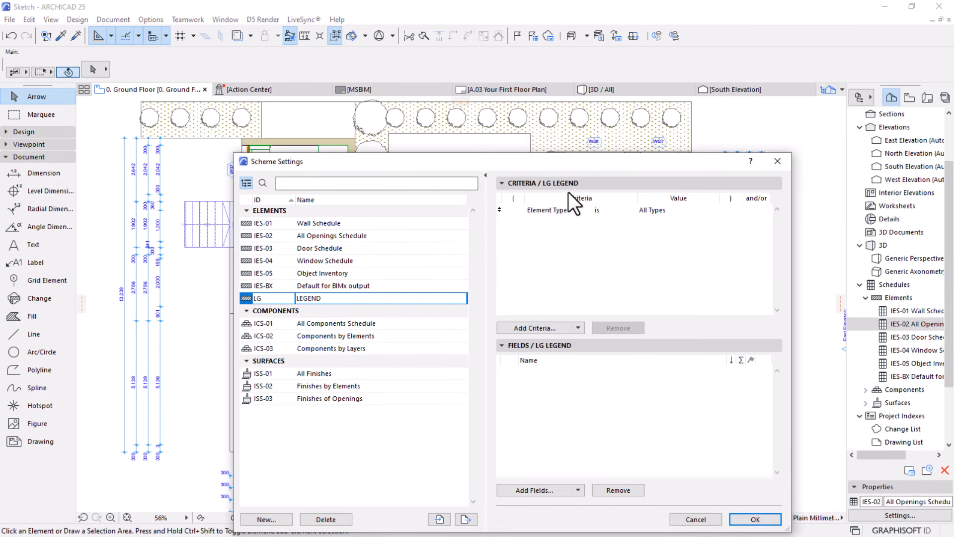
Set the LEGEND scheme's Element Type criterion to Zone
drag(568, 164, 518, 73)
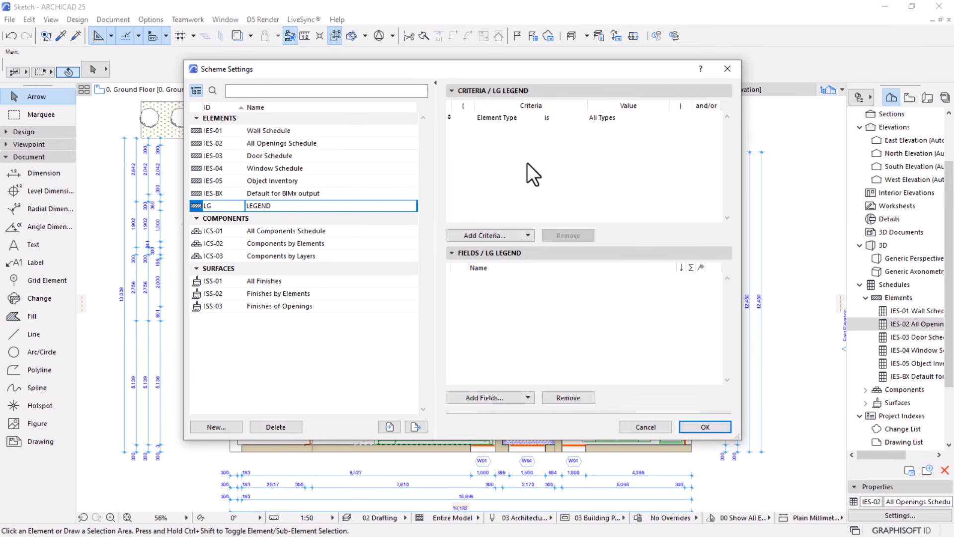
click(513, 118)
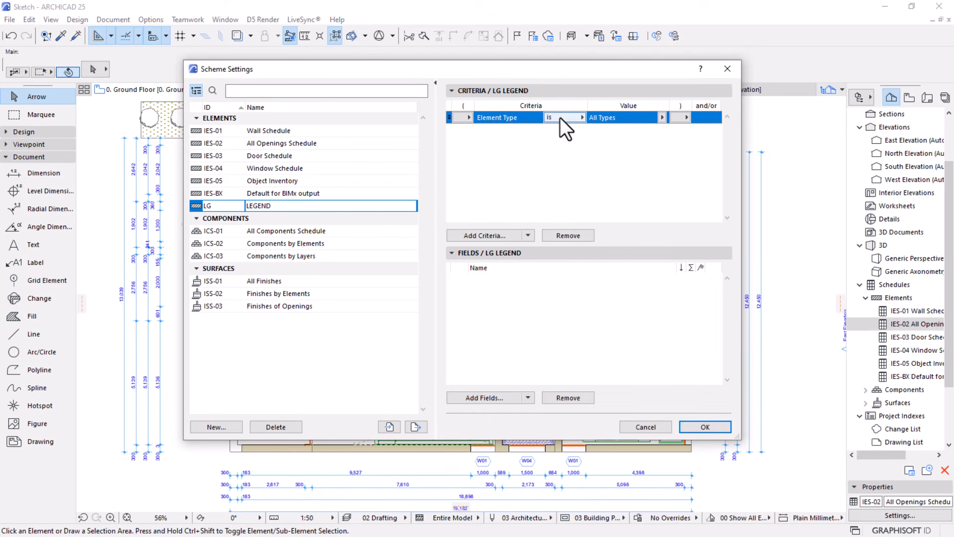
click(662, 118)
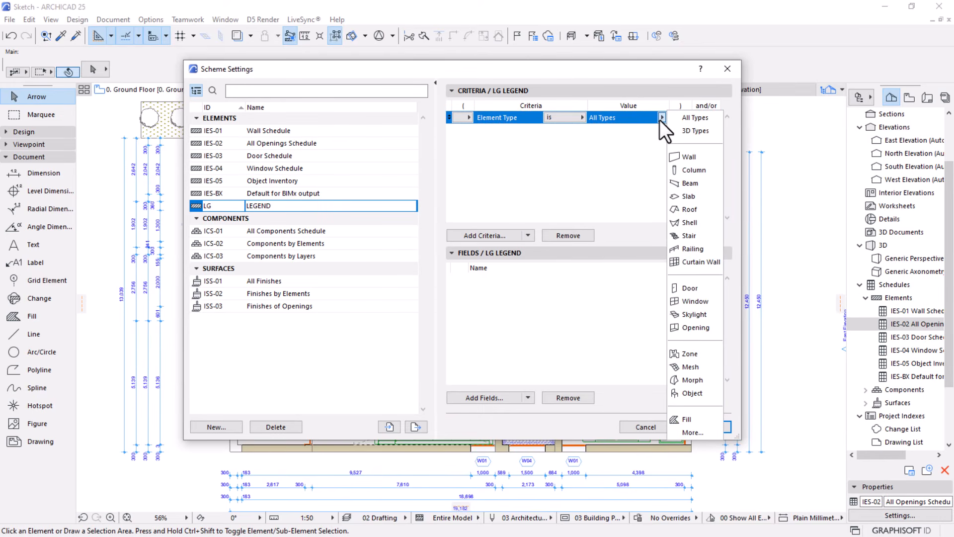
click(692, 353)
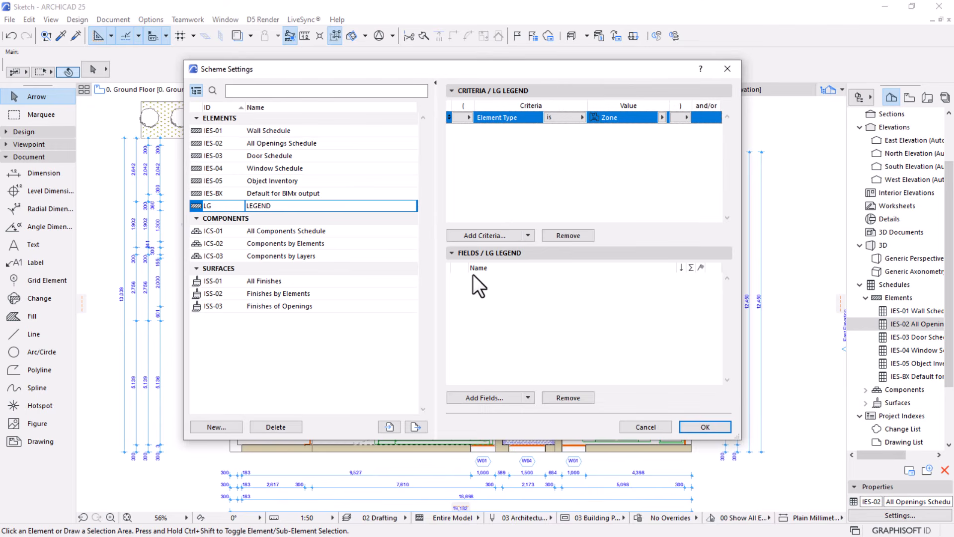
Search the available fields for "ZONE NUM" and add From Zone Number to the LEGEND scheme
click(475, 396)
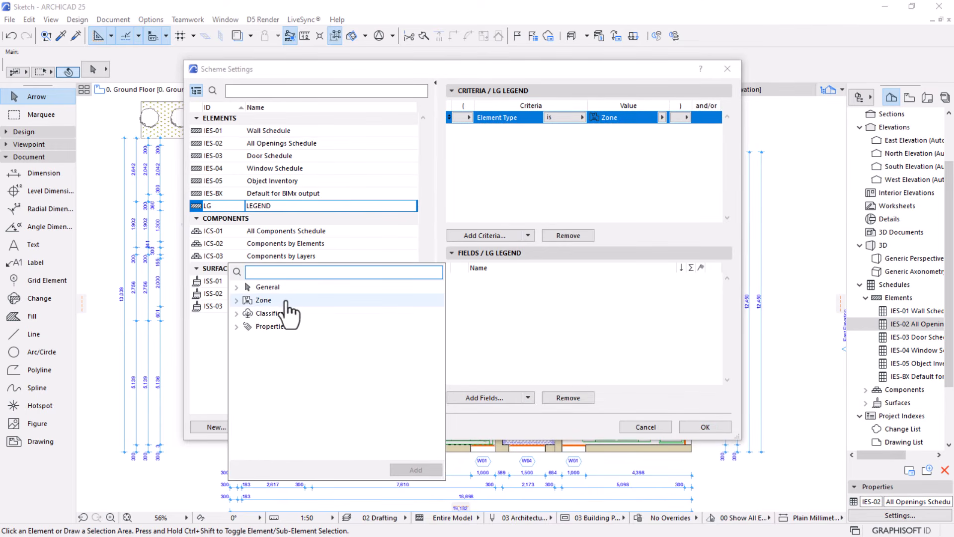
text(l)
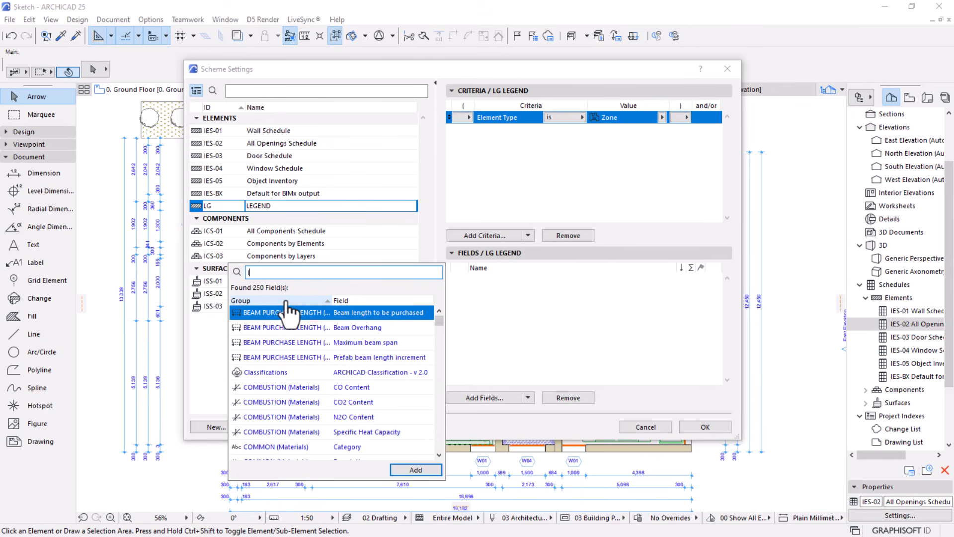
text(D)
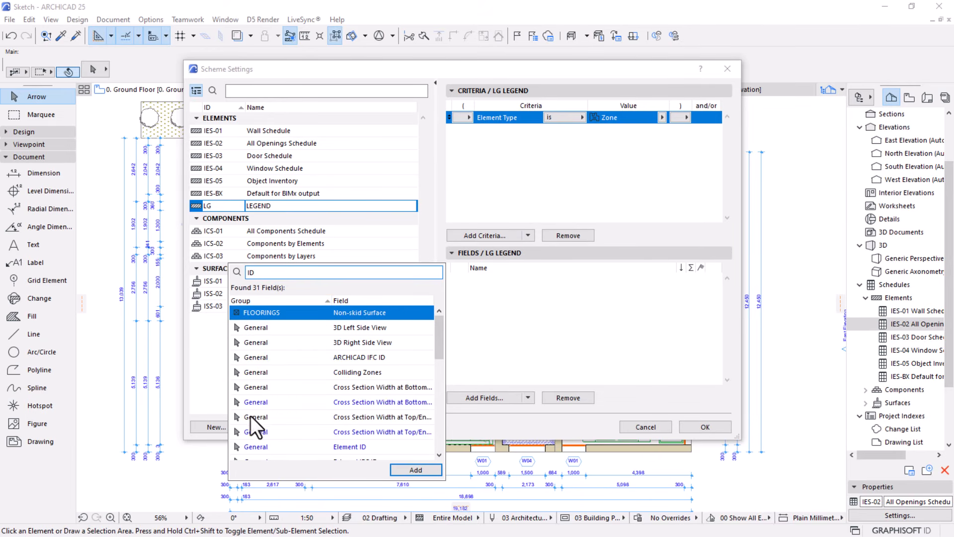
drag(271, 270, 235, 271)
text(ZONE)
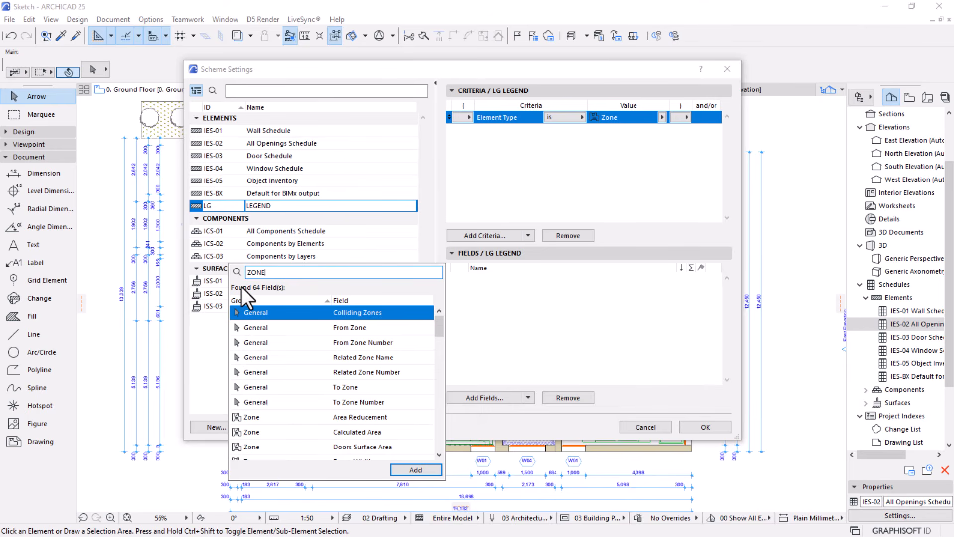
text( NUM)
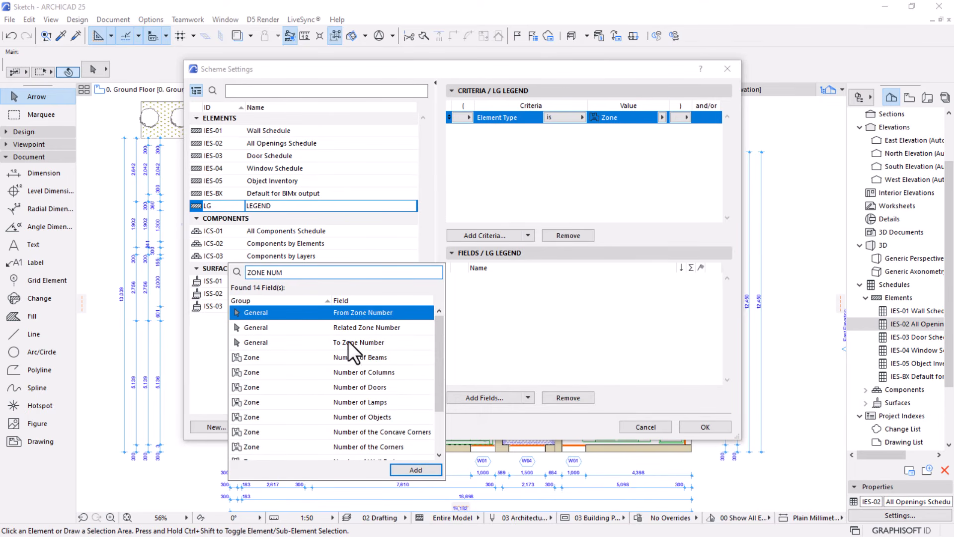
click(422, 470)
click(532, 326)
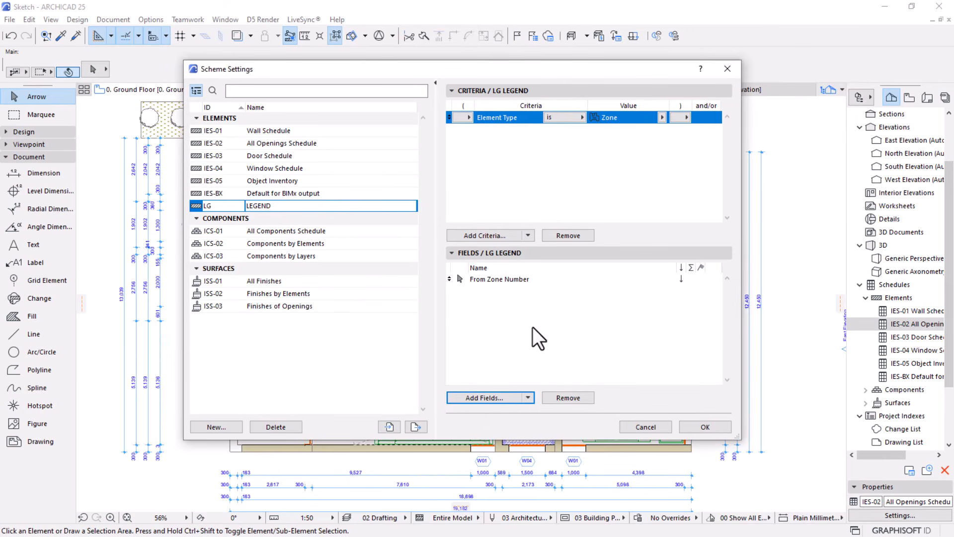
Add the Zone Name field from the Zone group to the LEGEND scheme and accept the scheme settings
click(479, 397)
double_click(258, 301)
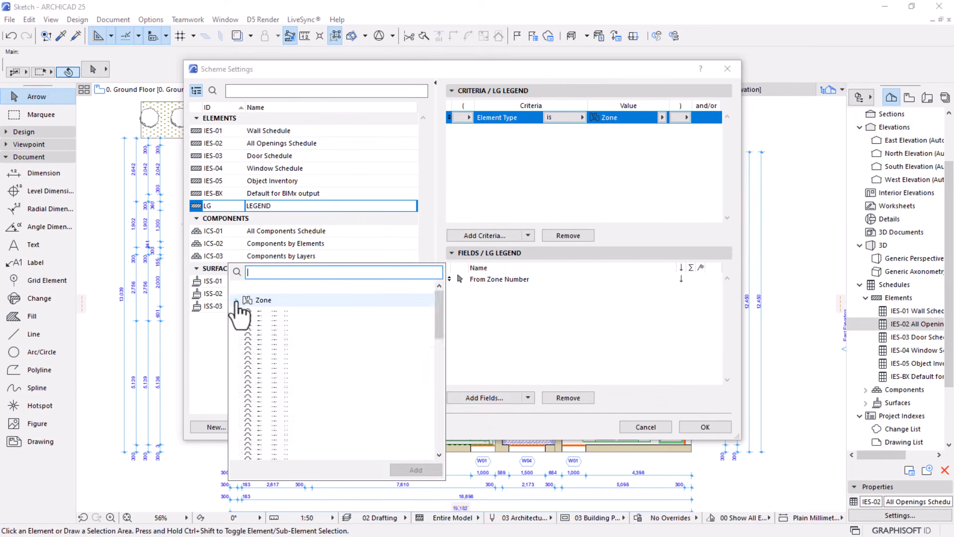
scroll(330, 304, down, 2)
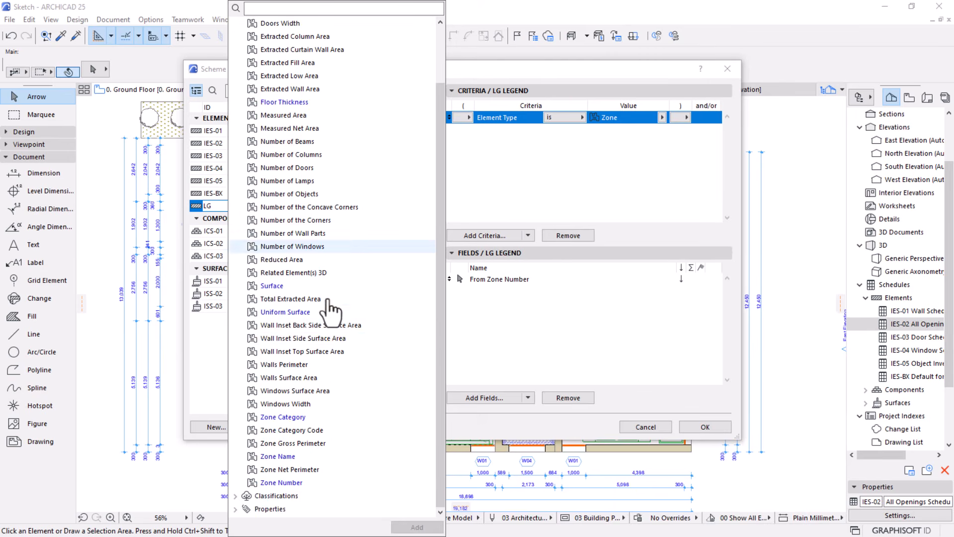
click(278, 455)
click(417, 526)
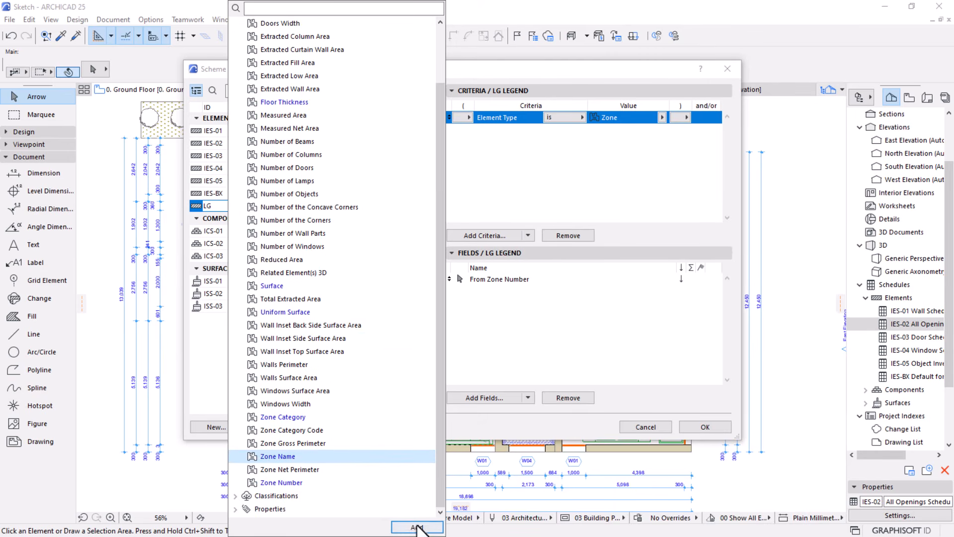
click(496, 319)
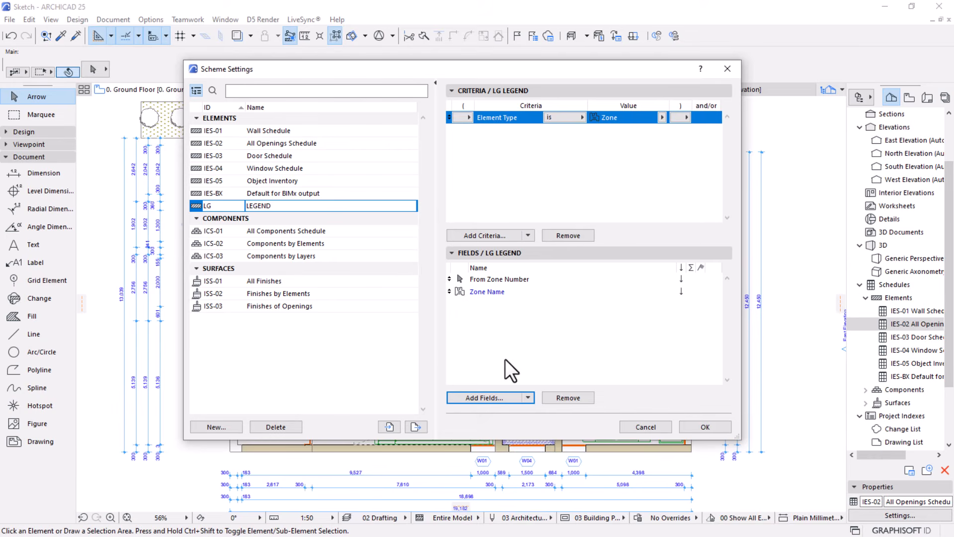
click(706, 425)
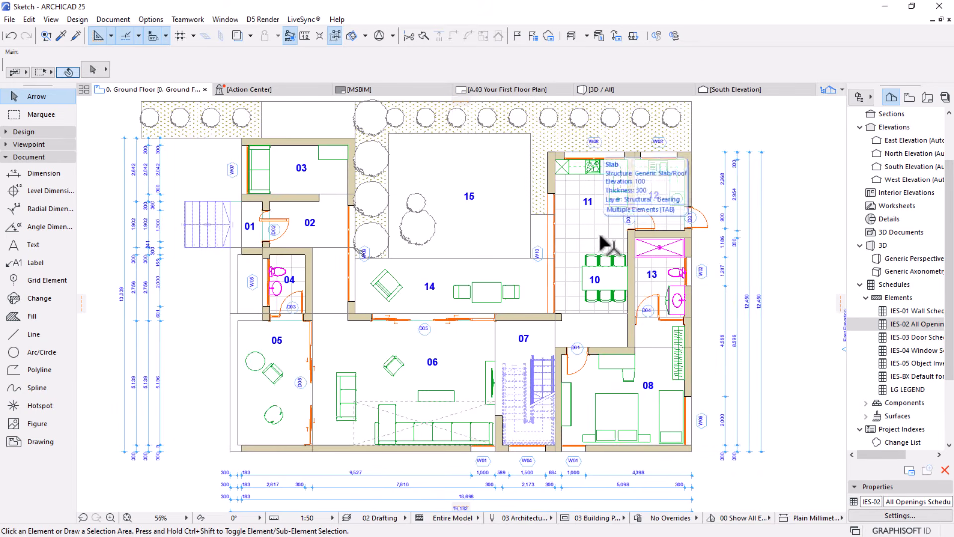
Open the LG LEGEND schedule and widen its Zone Name column to about 40 mm so each name fits on one line
click(902, 390)
double_click(901, 390)
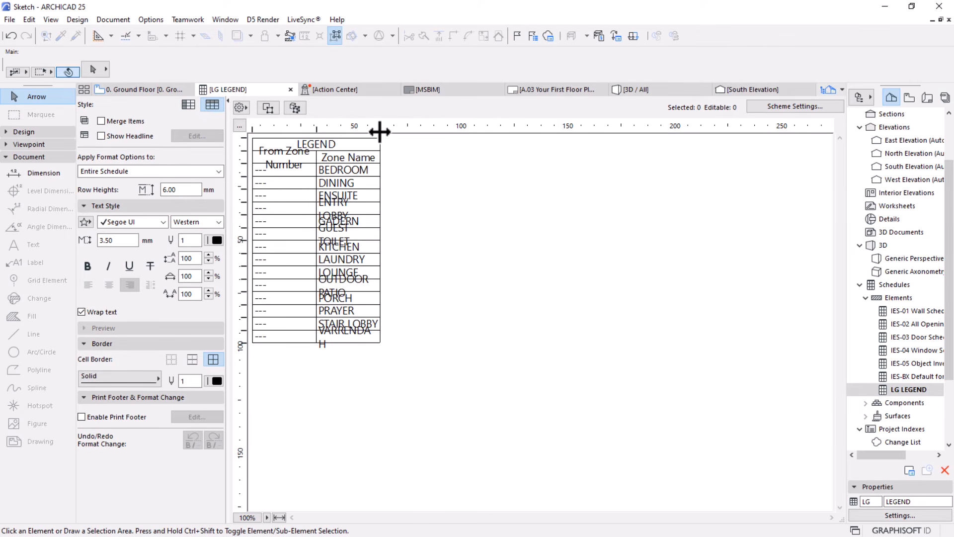
drag(379, 131, 402, 131)
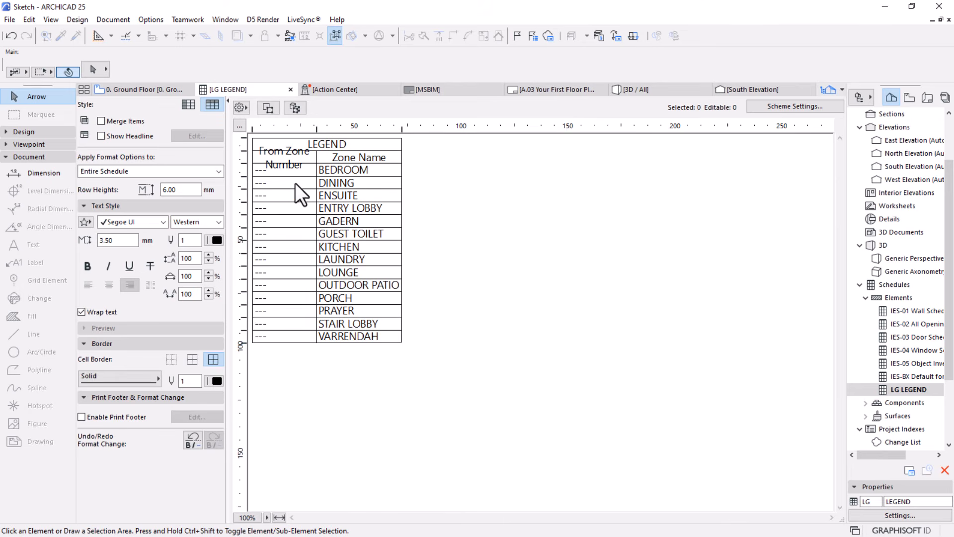
Clear the From Zone Number and Zone Name column headings and shrink their header row to a thin strip
click(311, 157)
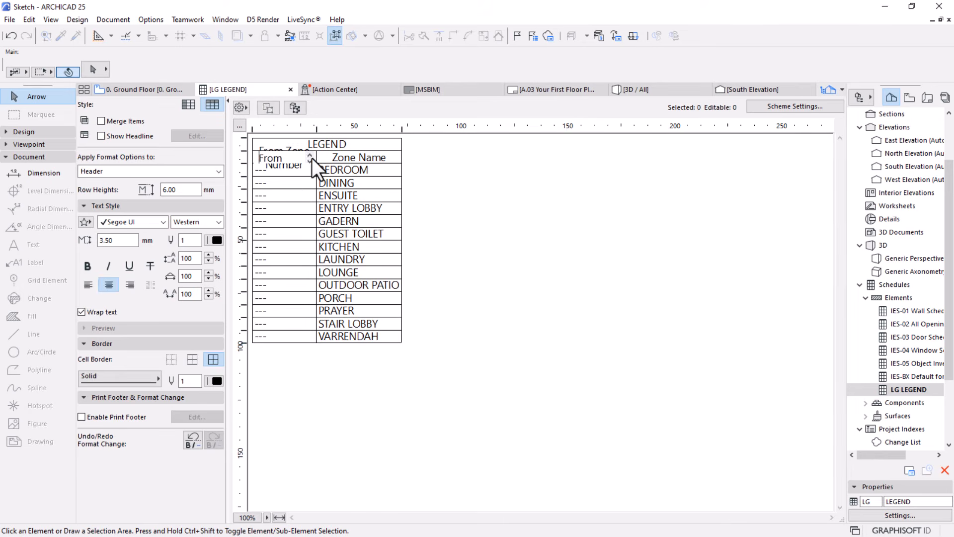
double_click(256, 158)
drag(255, 160, 303, 168)
key(Delete)
key(Delete)
key(Delete)
key(Delete)
key(Delete)
key(Delete)
click(356, 157)
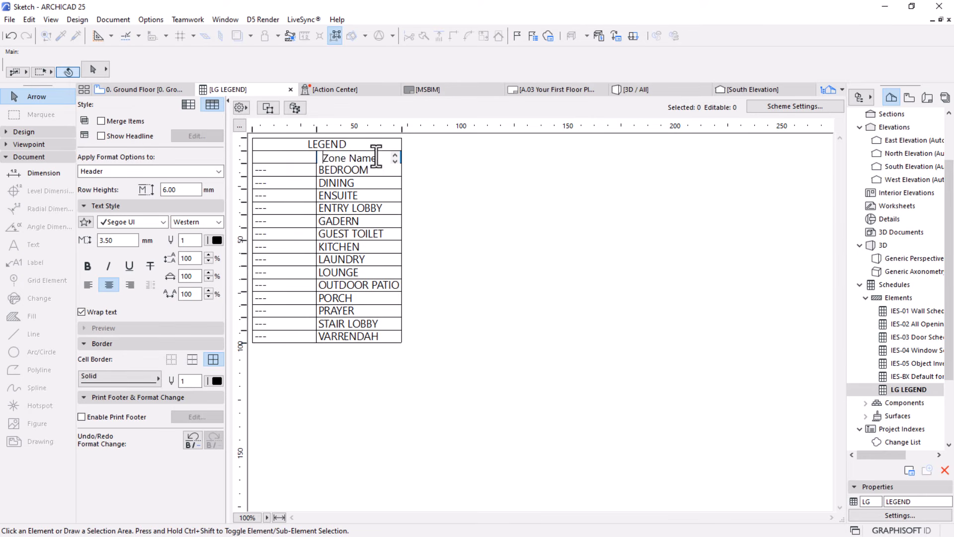
drag(378, 157, 293, 158)
key(Delete)
drag(244, 165, 244, 149)
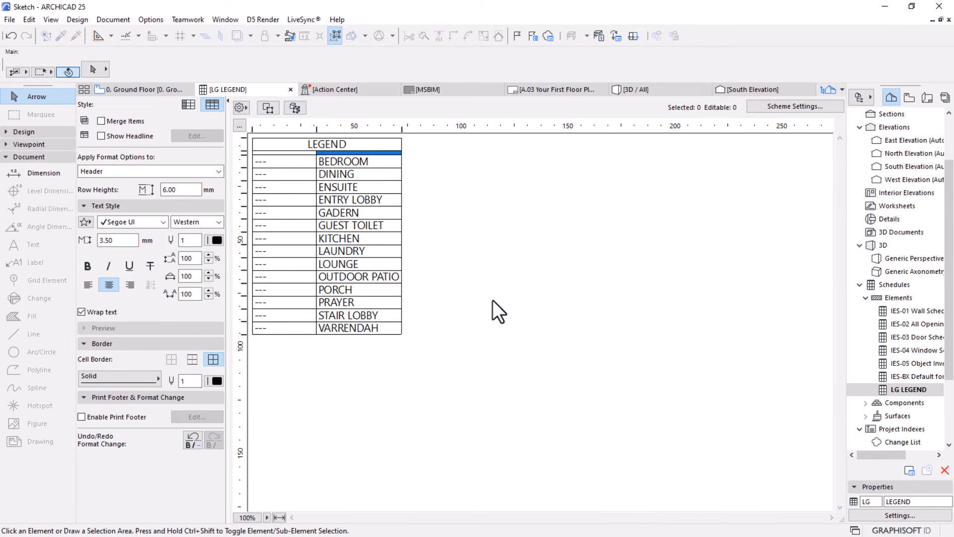
click(493, 300)
Remove the cell borders from the legend's value rows and from its header
click(287, 252)
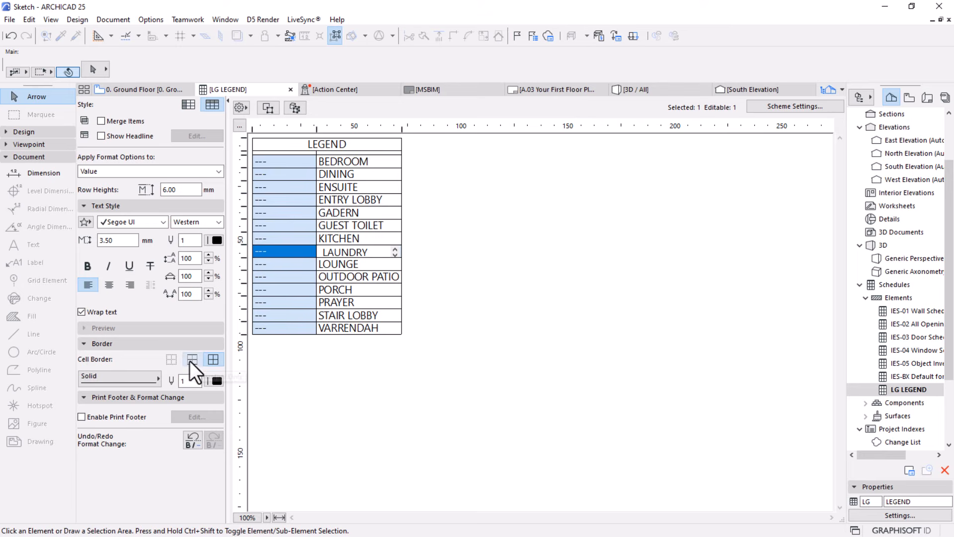
click(174, 360)
click(440, 353)
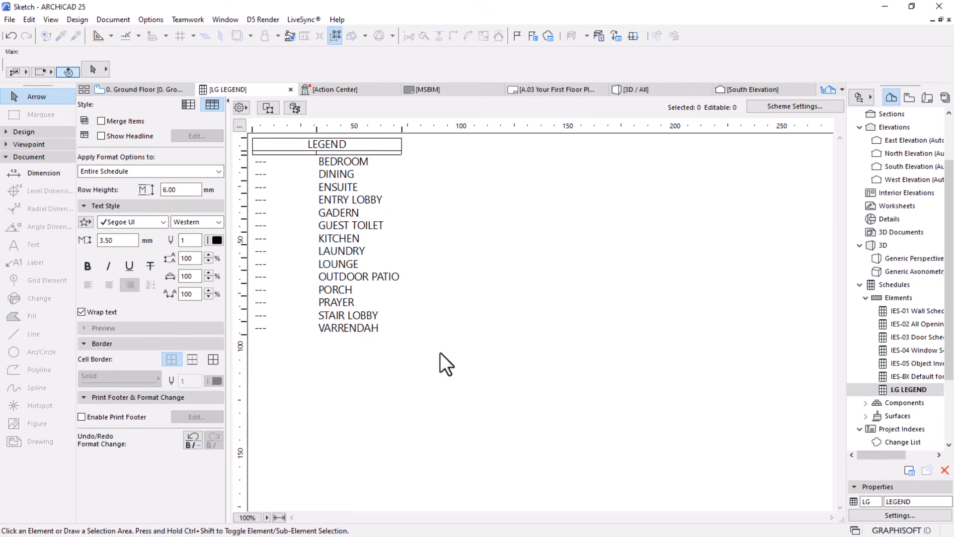
double_click(285, 143)
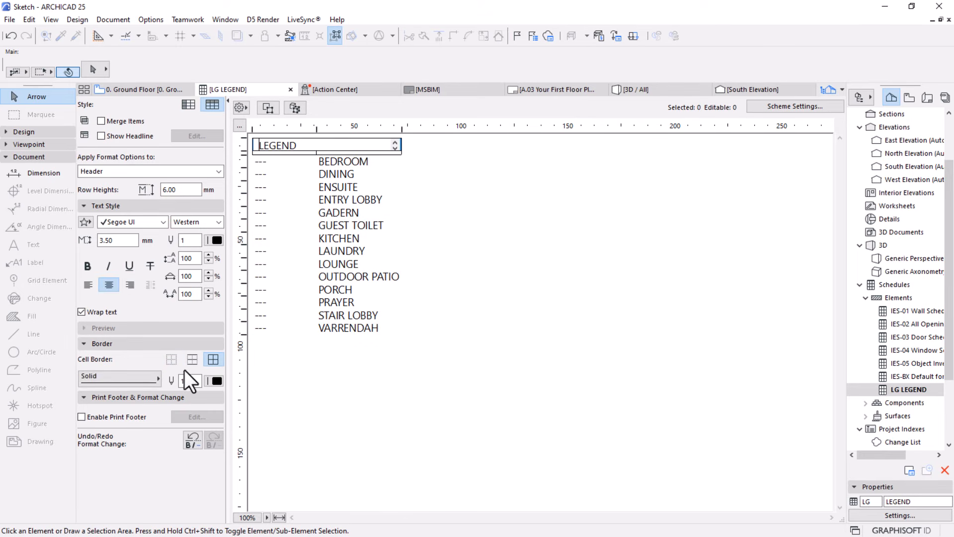
click(171, 361)
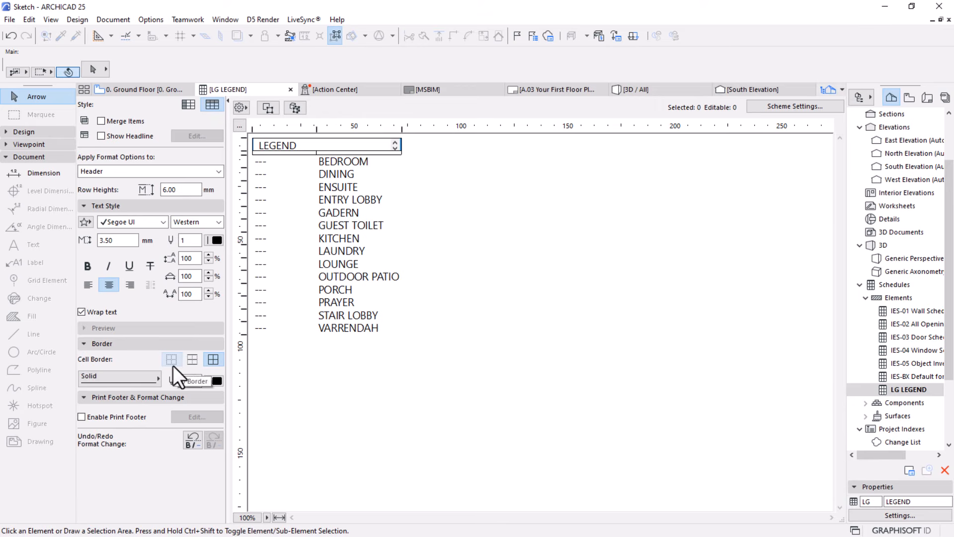
click(393, 368)
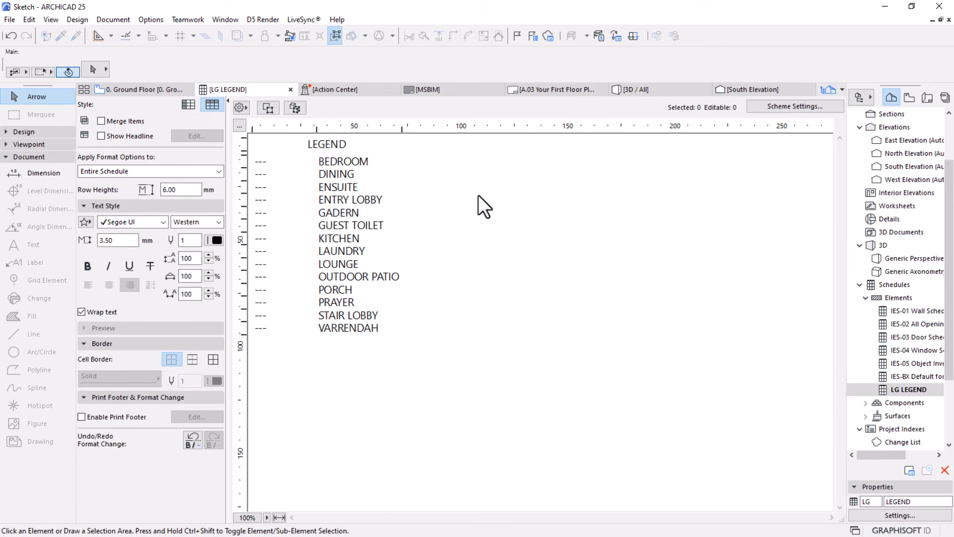
Remove the From Zone Number field from the LG LEGEND scheme settings
click(264, 162)
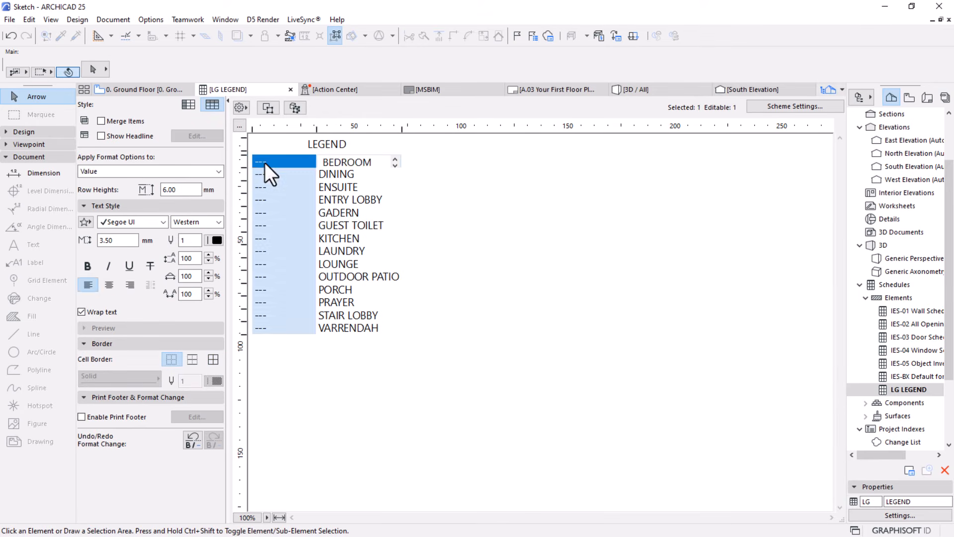
click(270, 316)
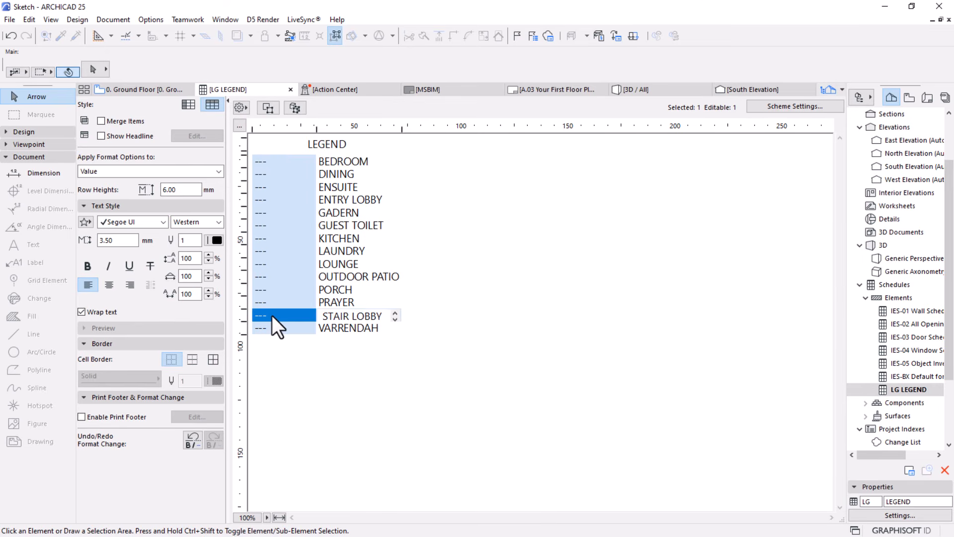
click(796, 107)
click(499, 280)
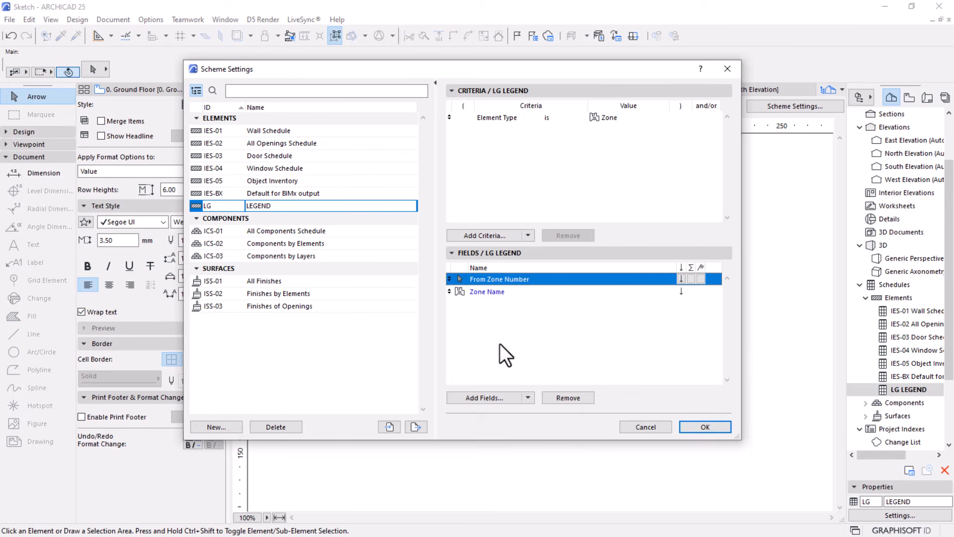
click(561, 398)
click(472, 399)
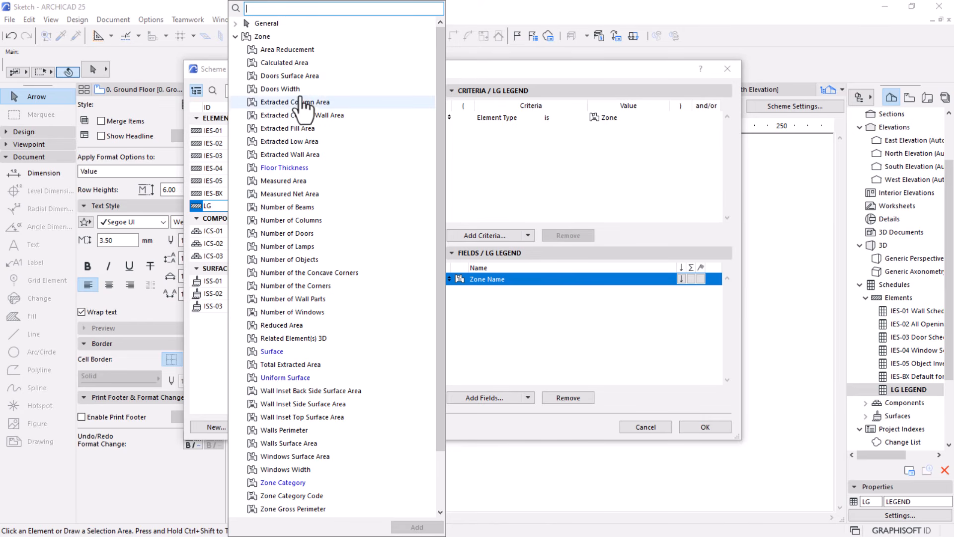
scroll(301, 97, down, 2)
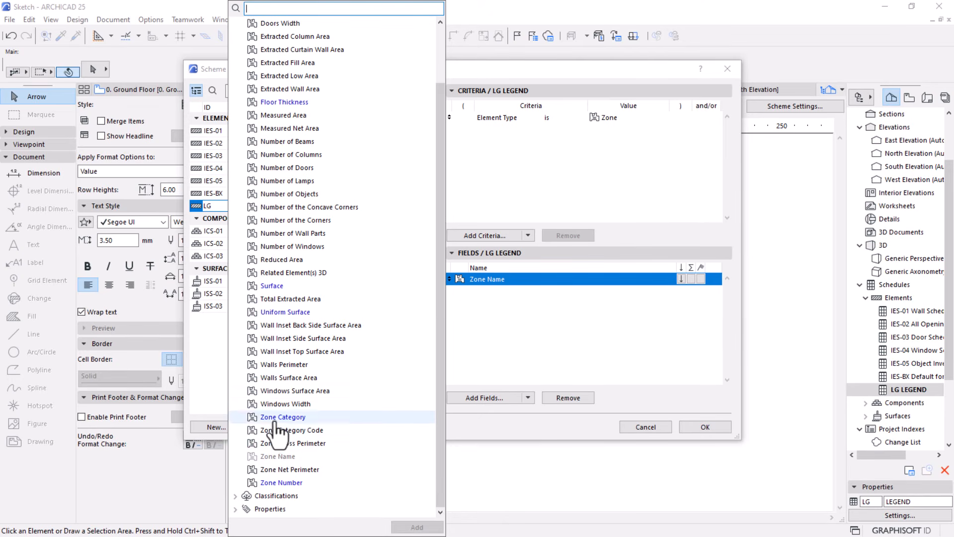
scroll(300, 278, up, 2)
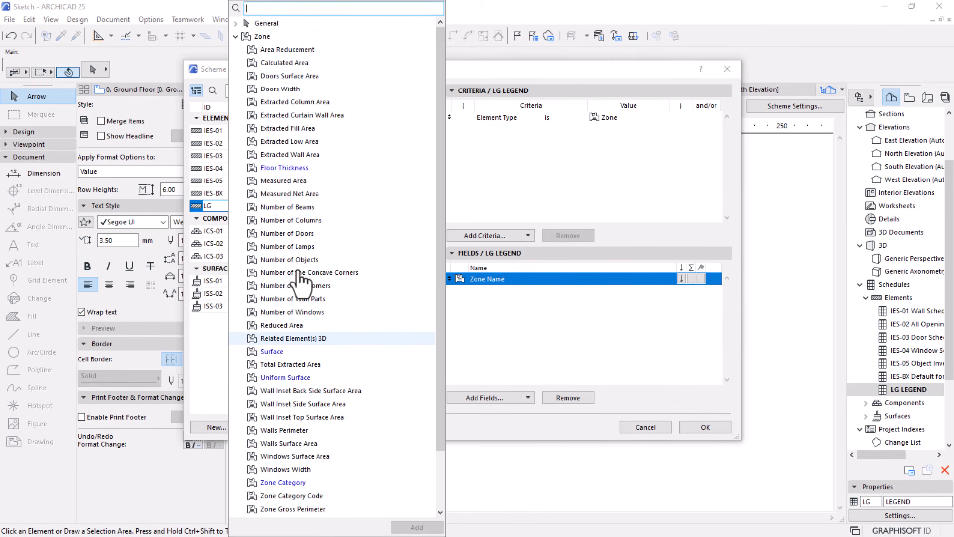
scroll(296, 82, down, 1)
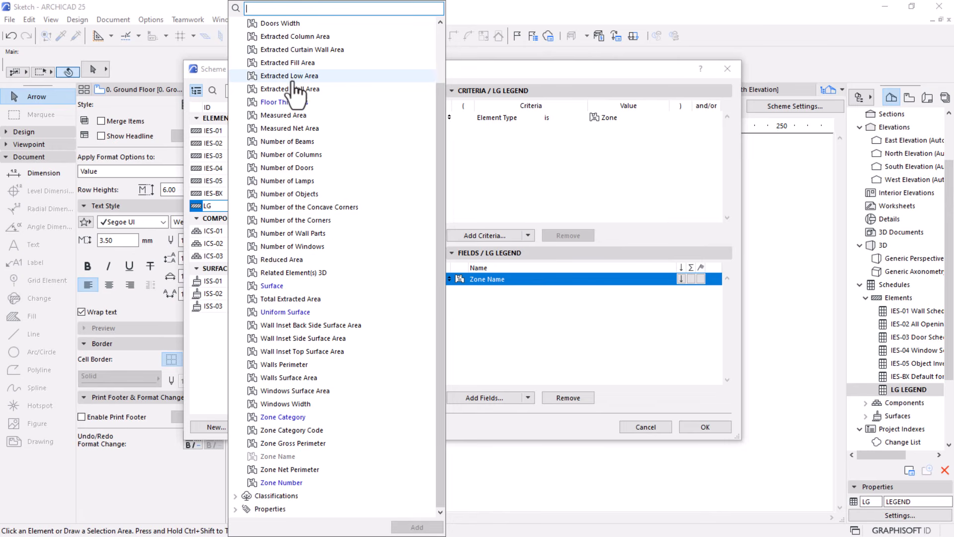
click(115, 491)
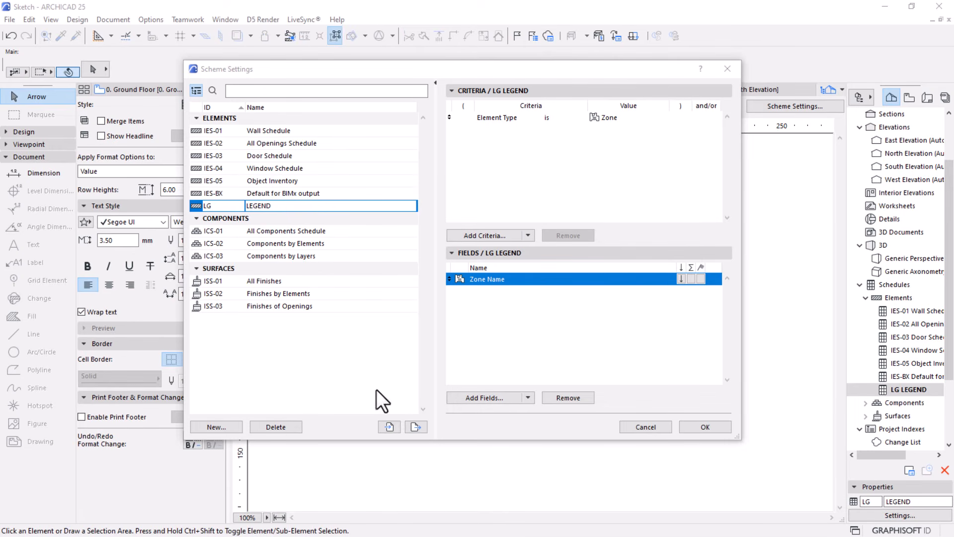
Add the Zone Number field from the Zone group to the LEGEND scheme
click(471, 406)
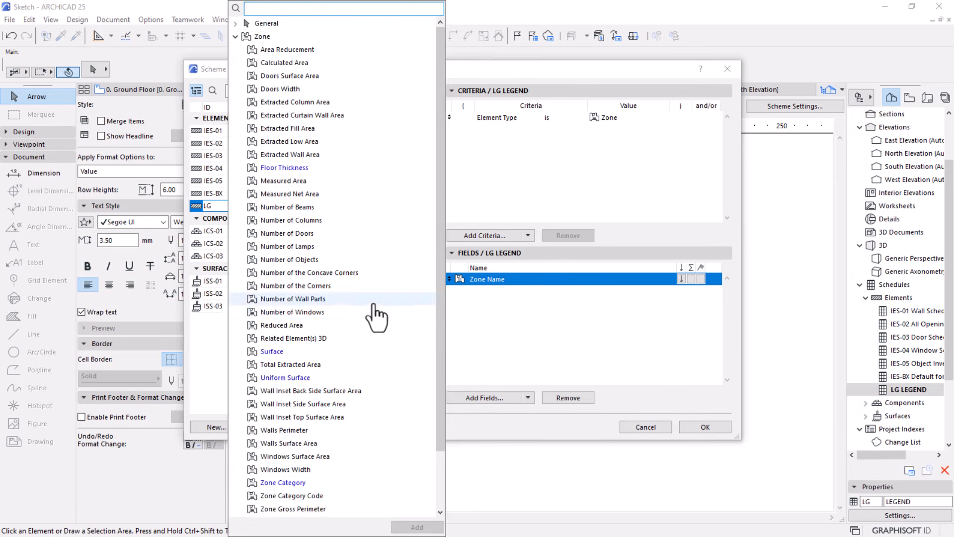
scroll(372, 313, down, 2)
click(289, 484)
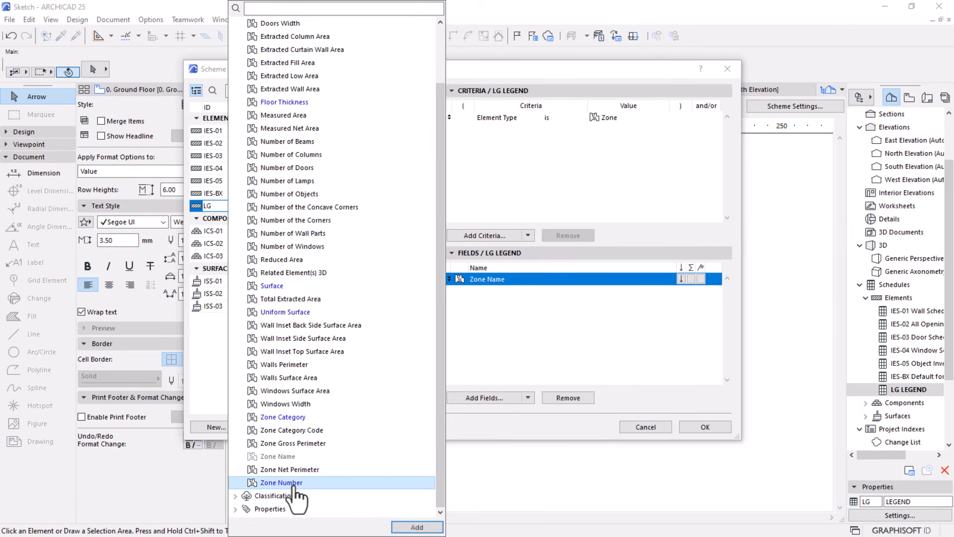
click(408, 526)
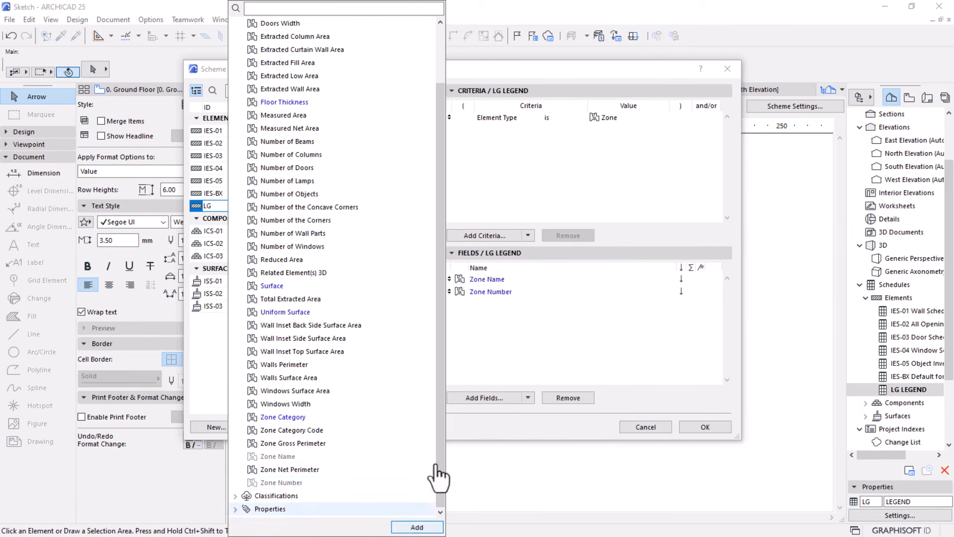
click(495, 318)
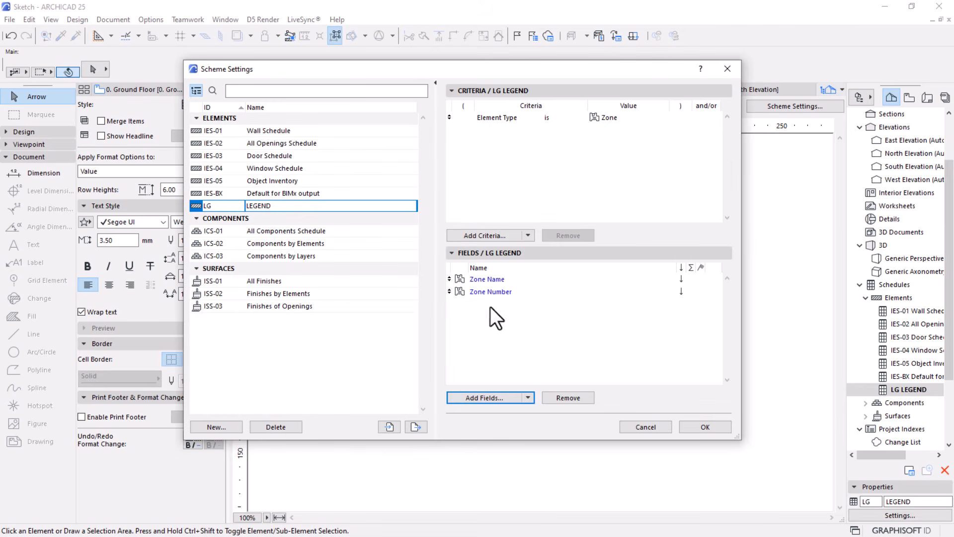
Reorder the scheme fields so Zone Number comes before Zone Name and accept the scheme settings
click(449, 292)
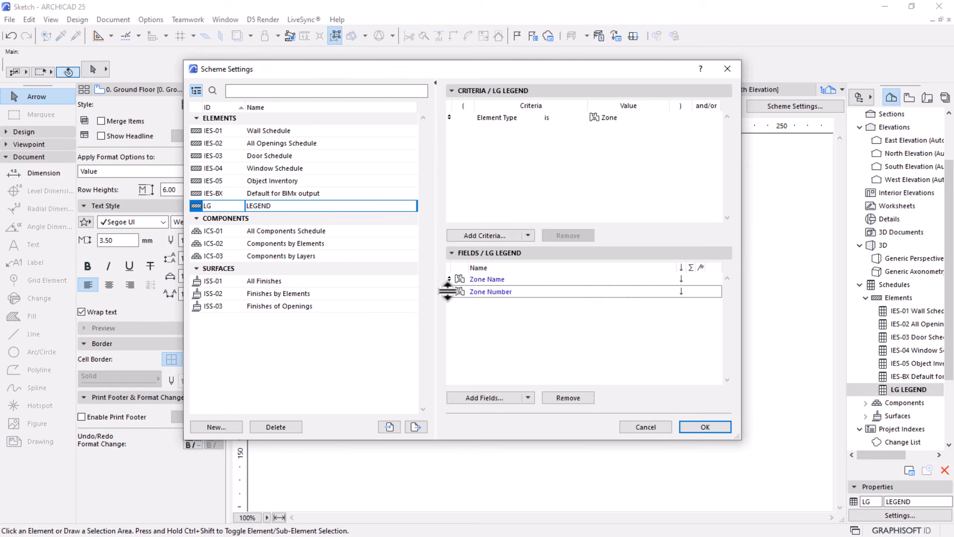
drag(448, 291, 448, 281)
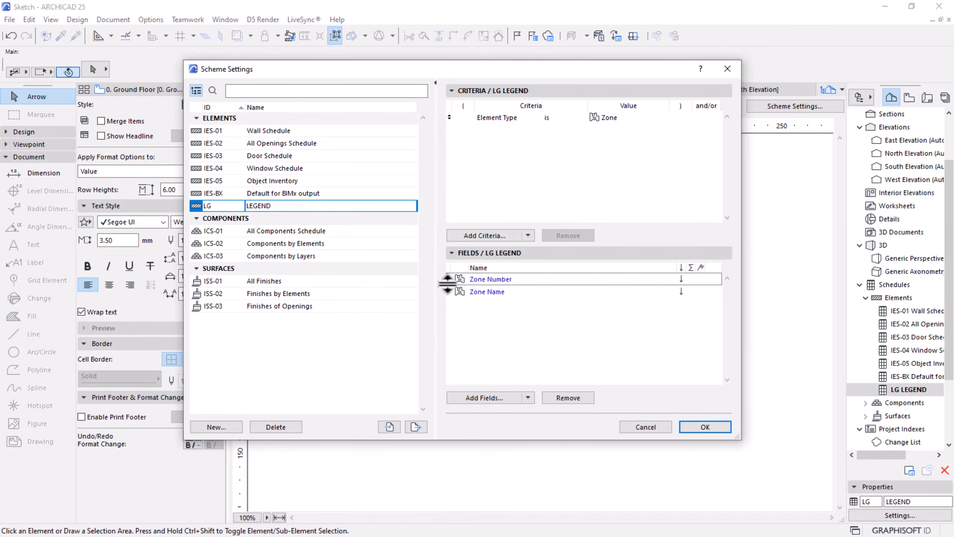
click(448, 276)
click(693, 427)
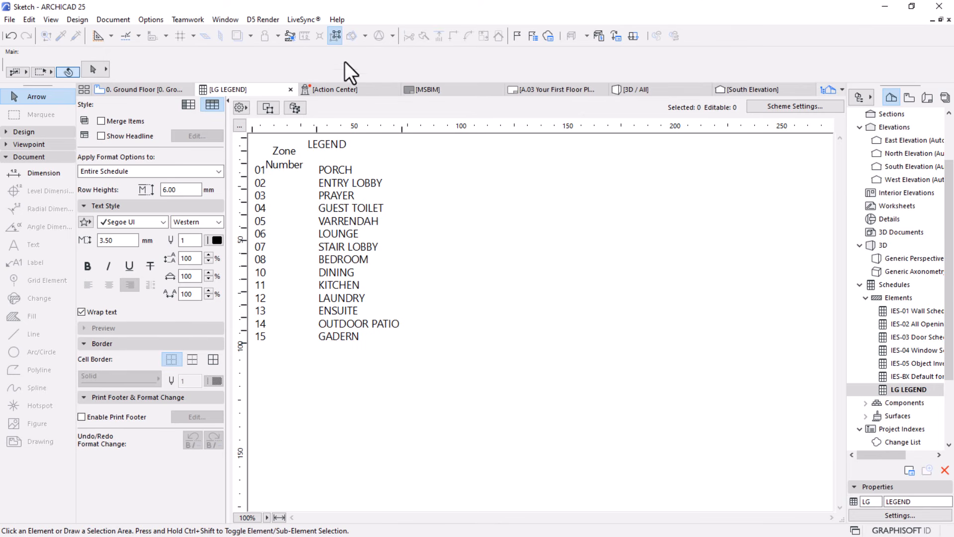
Clear the Zone Number column heading and make the schedule's LEGEND title bold
double_click(269, 151)
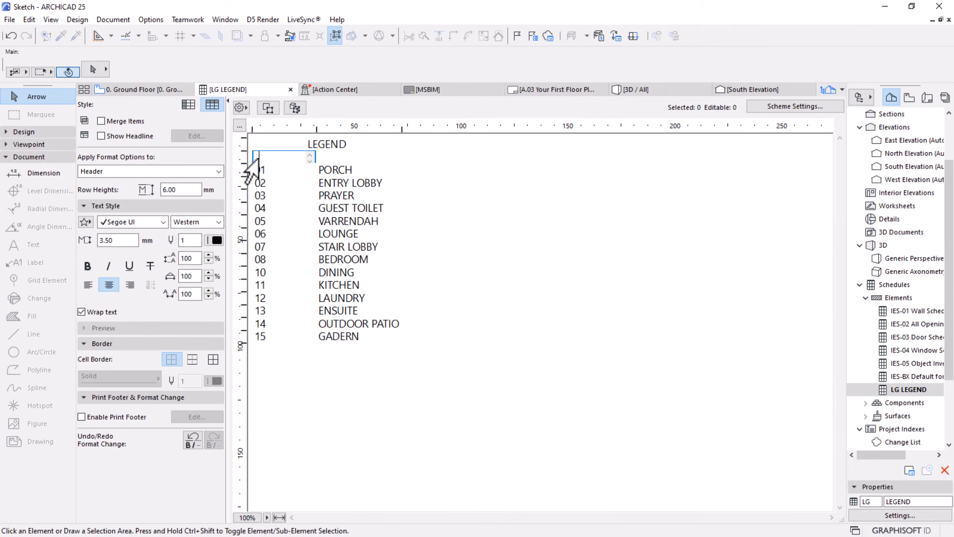
click(484, 397)
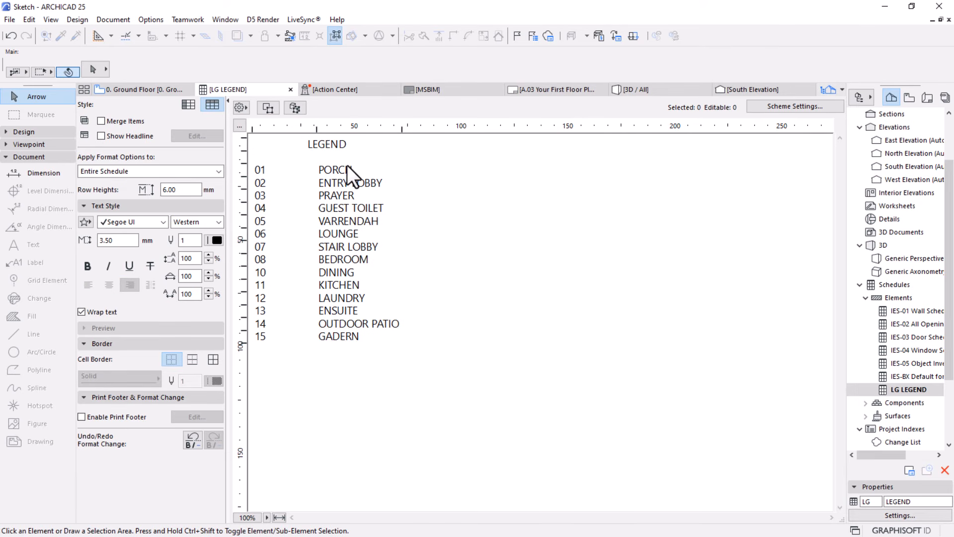
double_click(297, 152)
drag(324, 144, 220, 146)
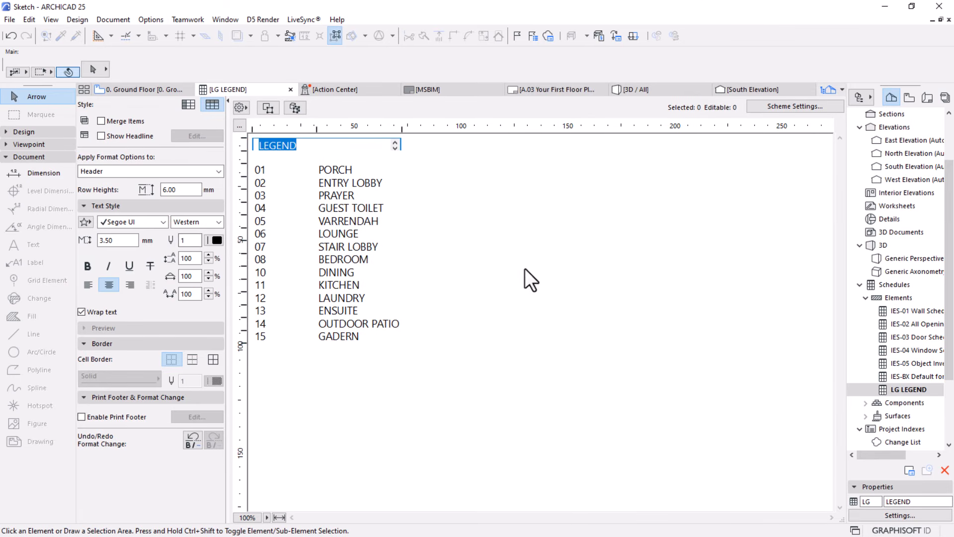
click(86, 264)
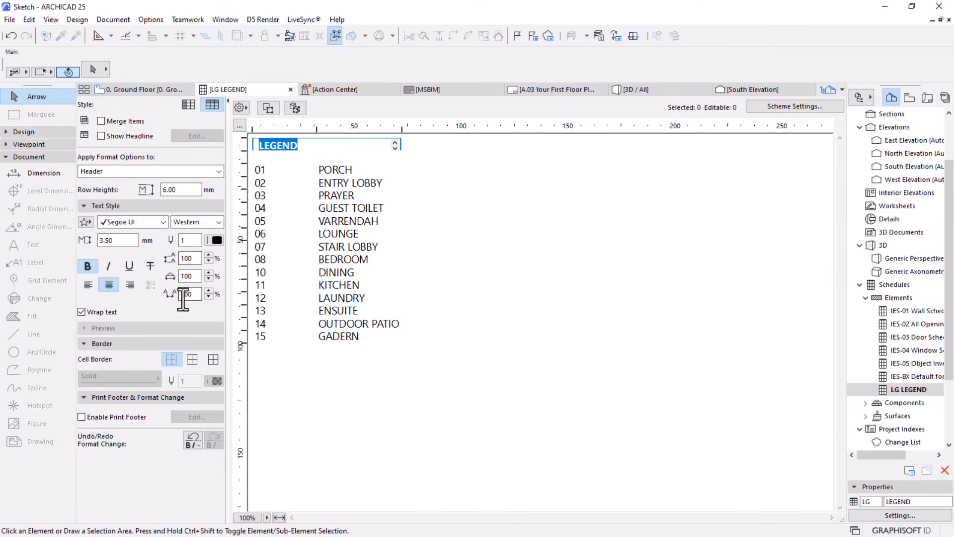
click(511, 359)
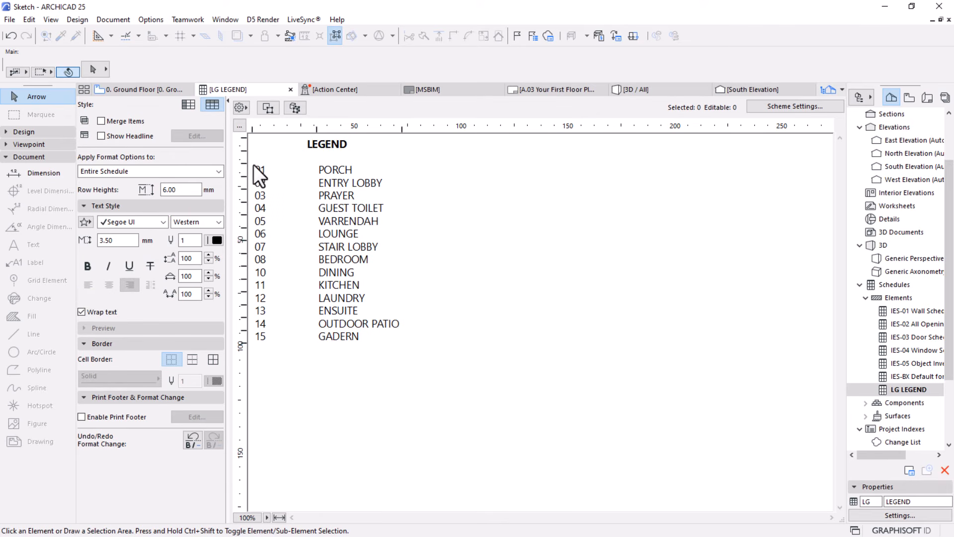
Return to the 0. Ground Floor plan and examine the whole numbered and dimensioned plan
click(145, 91)
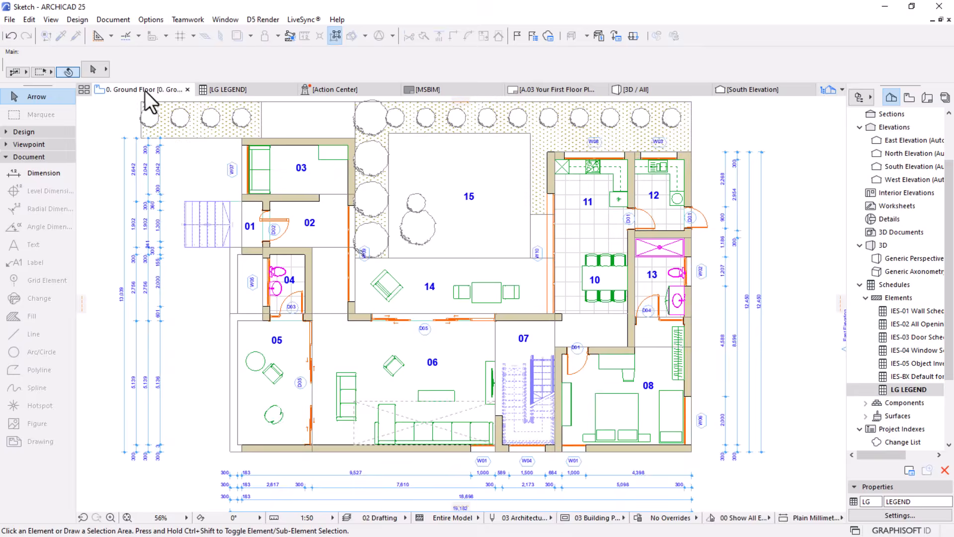
scroll(495, 230, down, 3)
click(748, 343)
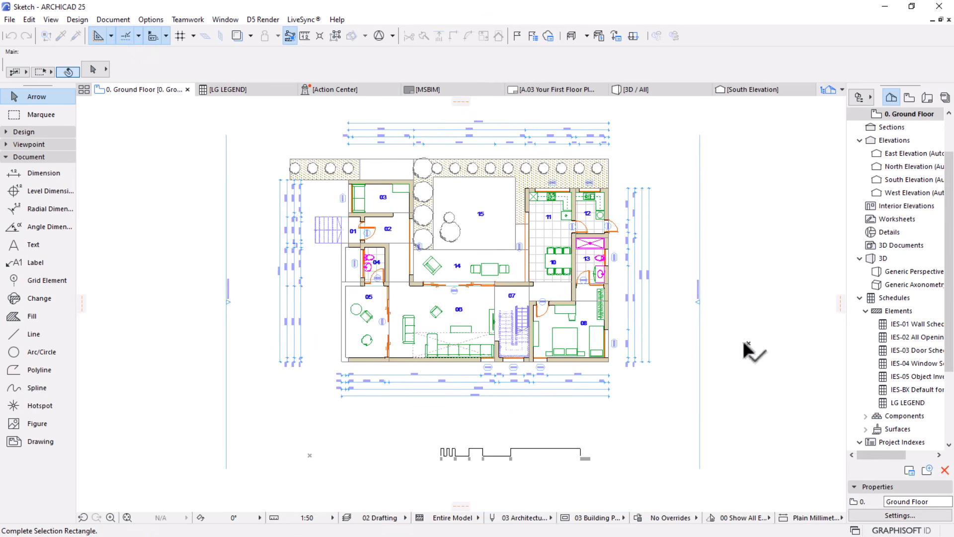
click(703, 308)
middle_drag(348, 225, 312, 216)
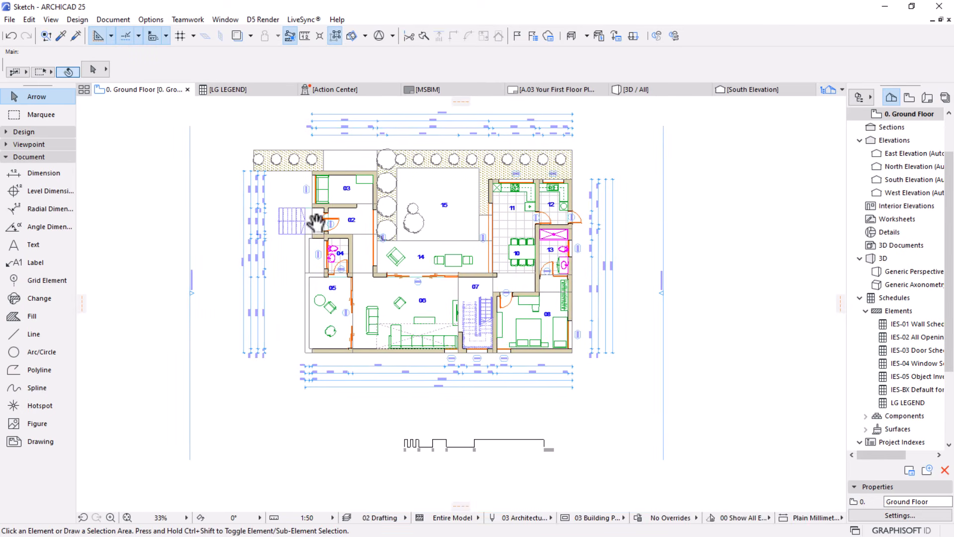
On layout A.03, shift the Ground Floor drawing's content horizontally to the left inside its fixed frame, leaving space beside the title block
click(540, 91)
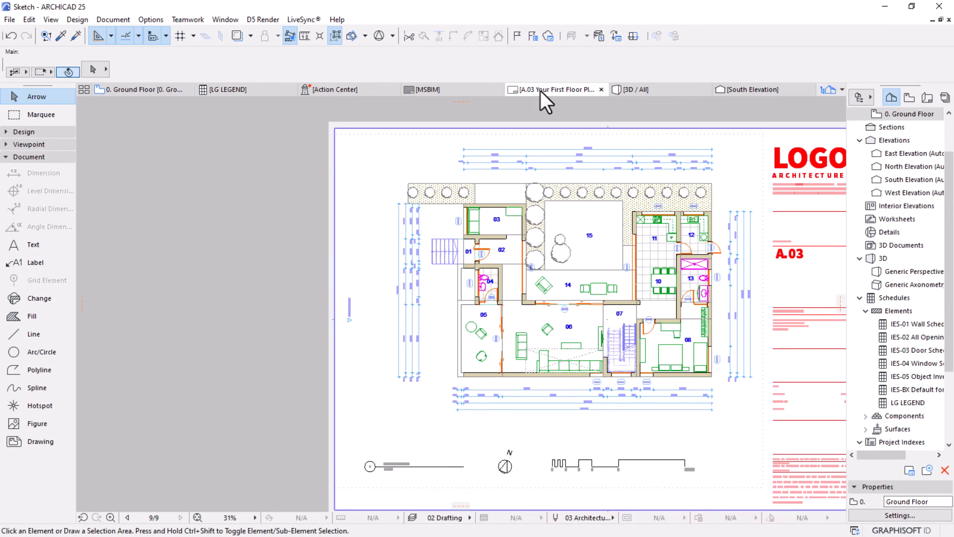
scroll(550, 217, down, 2)
middle_drag(550, 217, 492, 186)
scroll(503, 186, up, 1)
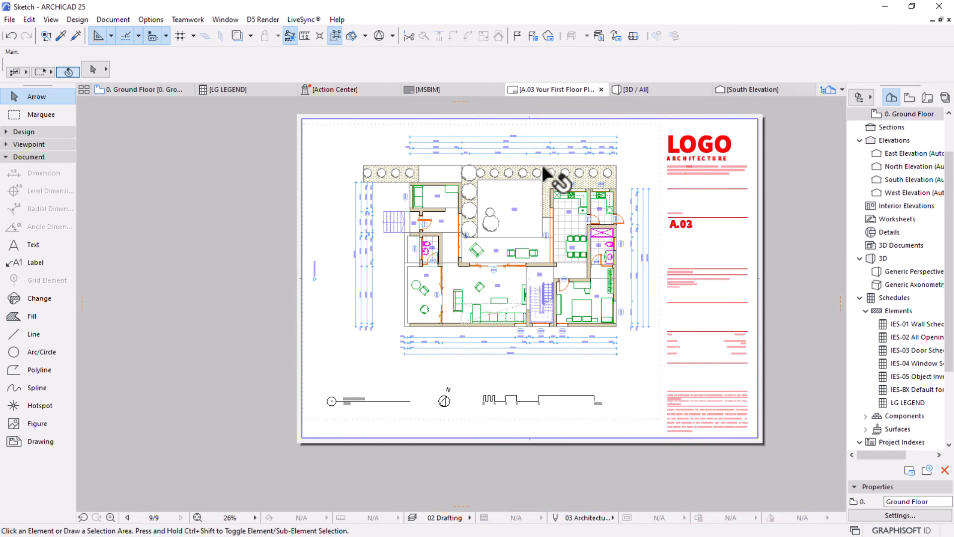
click(568, 214)
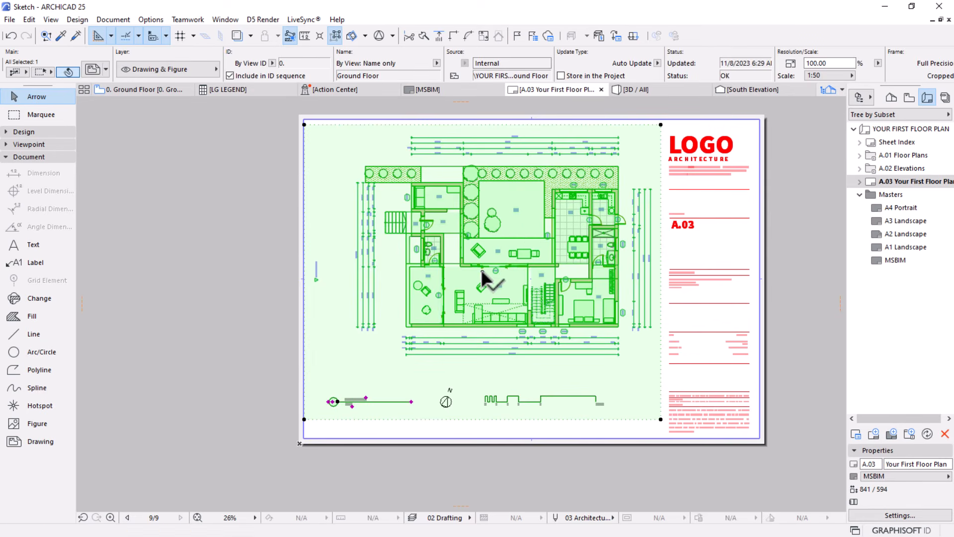
click(482, 271)
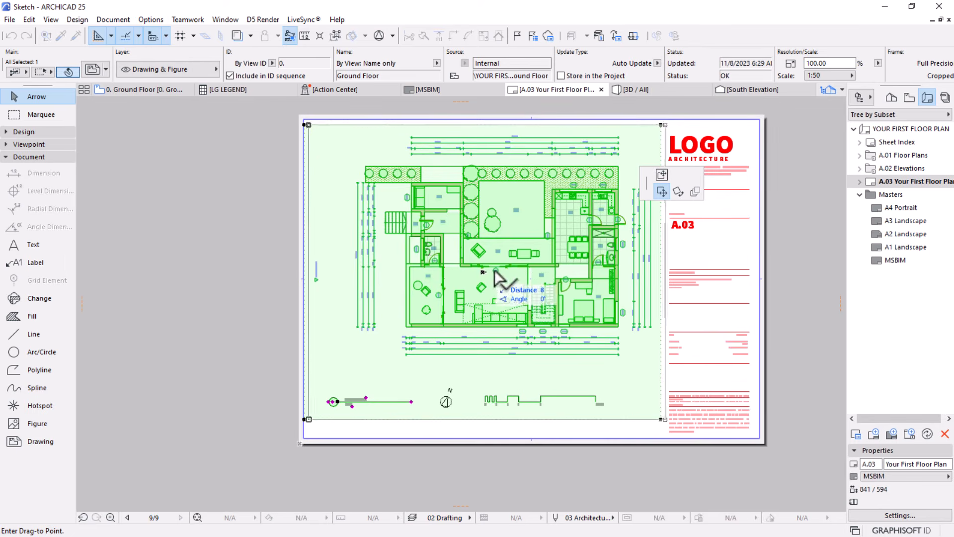
click(663, 175)
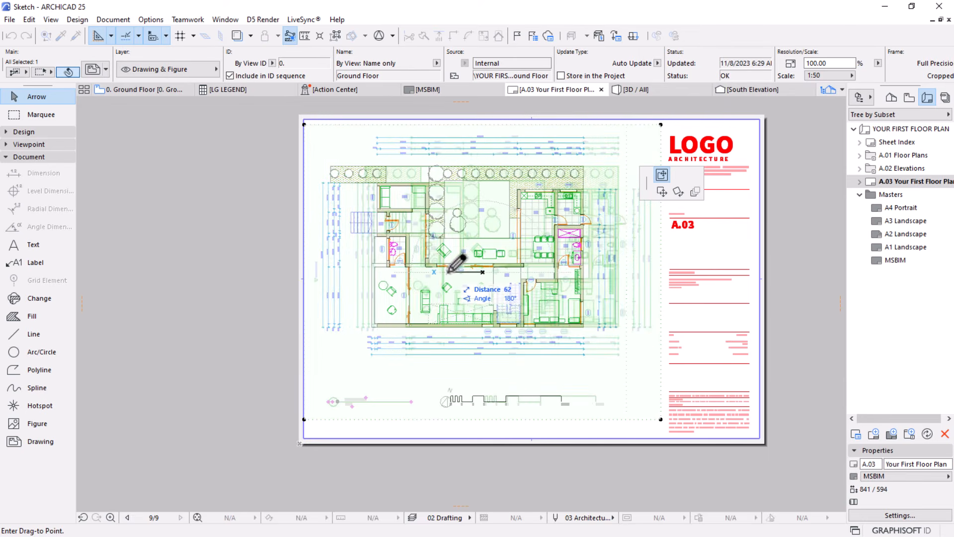
click(437, 271)
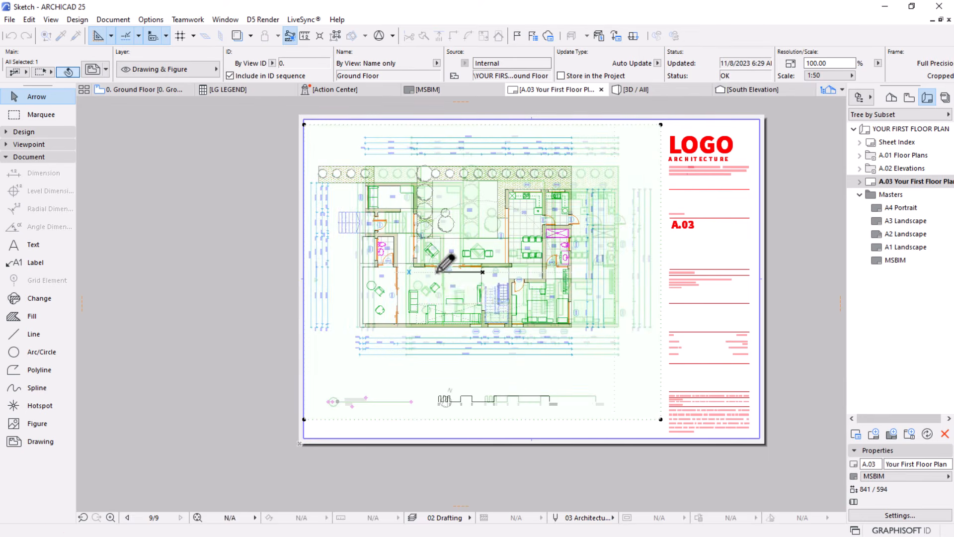
scroll(512, 268, down, 2)
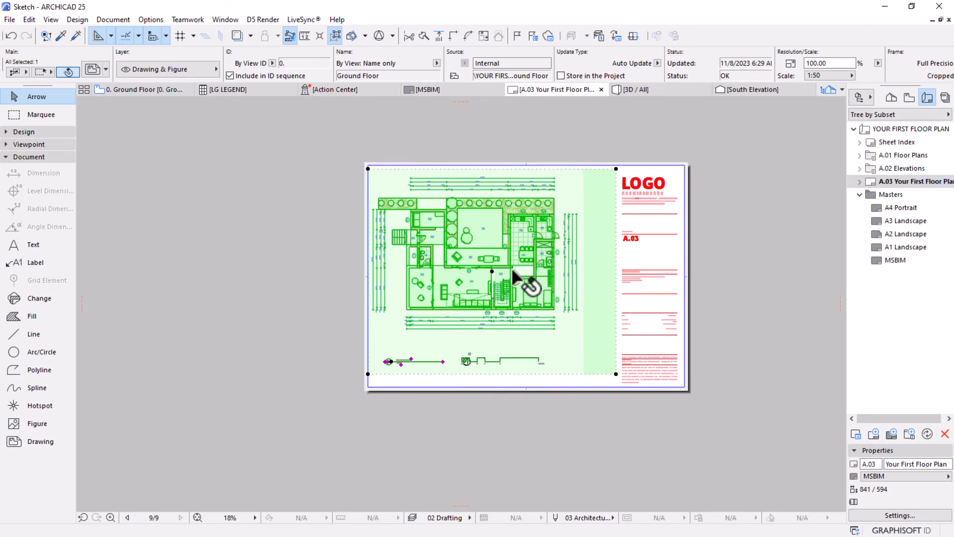
click(518, 430)
Move the north symbol left off the scale bar into the gap beside the Ground Floor drawing title
scroll(589, 327, up, 1)
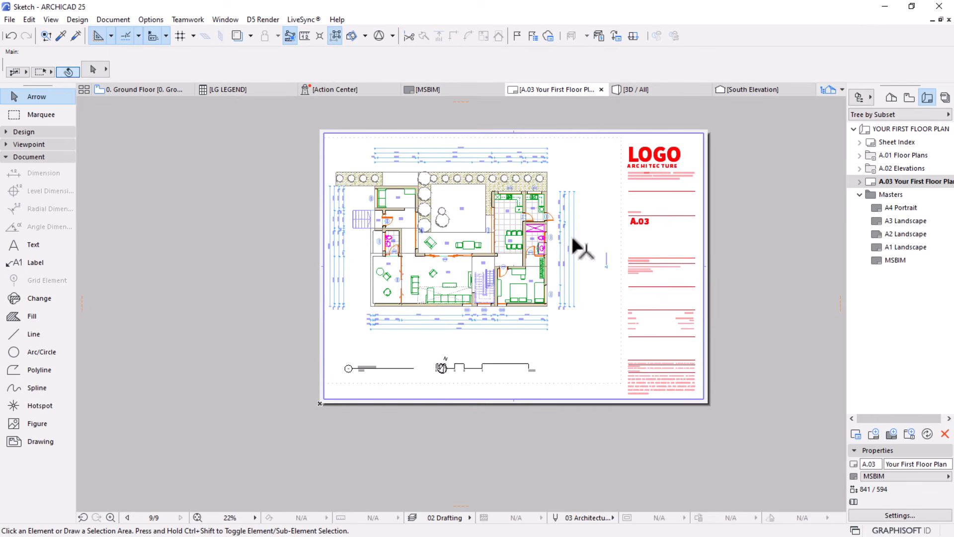
middle_drag(456, 217, 397, 201)
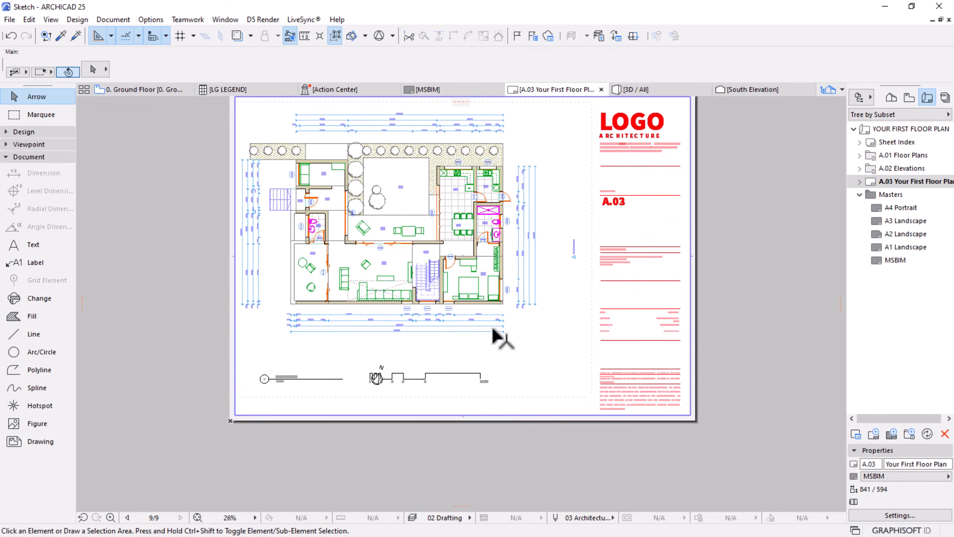
scroll(504, 298, up, 1)
scroll(367, 349, up, 4)
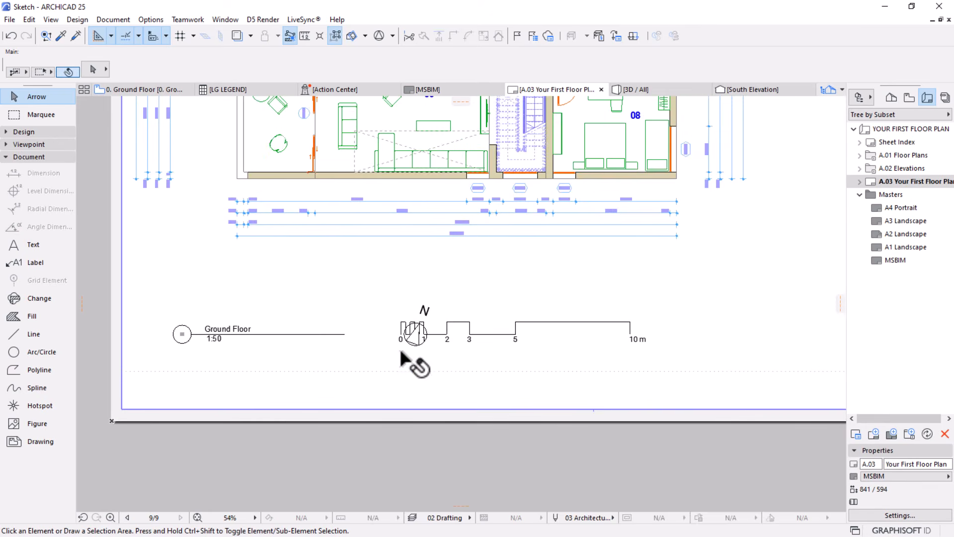
click(416, 332)
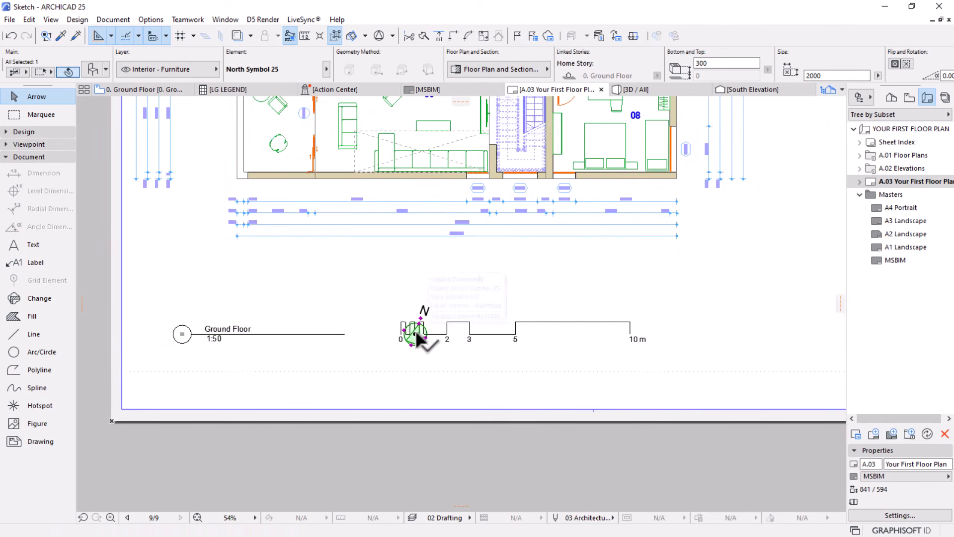
click(415, 330)
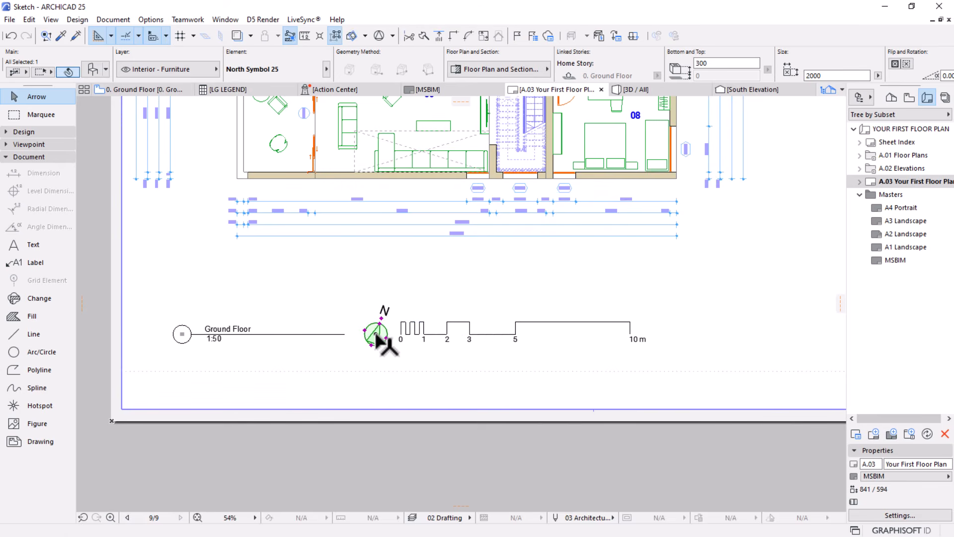
Nudge the north symbol left along the title line so it sits evenly between the Ground Floor title and the scale bar
scroll(372, 331, up, 5)
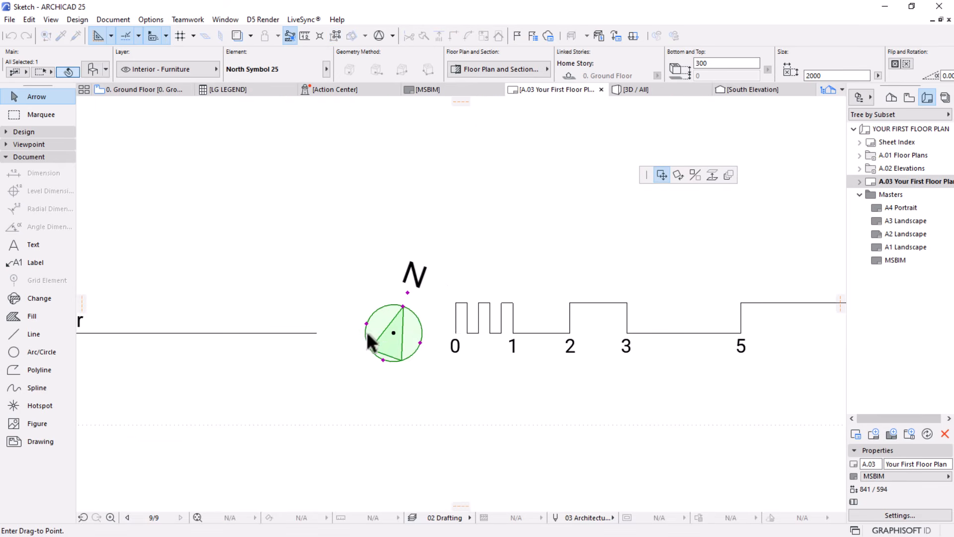
click(400, 280)
scroll(402, 221, down, 4)
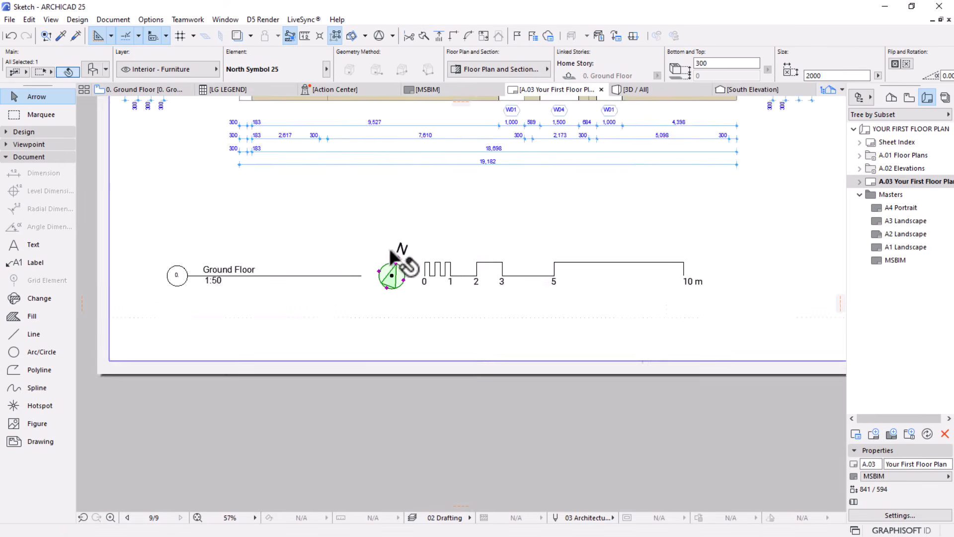
click(451, 410)
scroll(469, 363, down, 1)
middle_drag(408, 330, 379, 368)
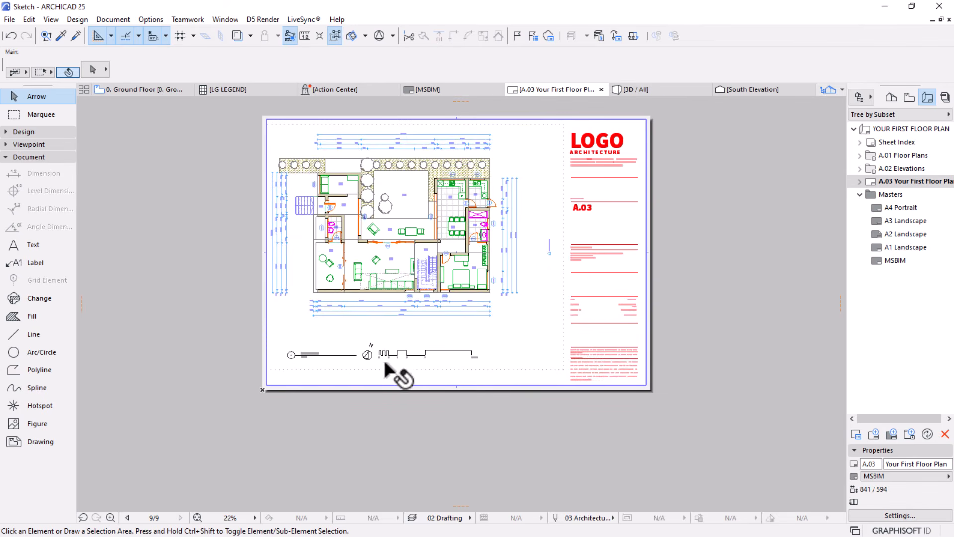
Place the LG LEGEND schedule on layout A.03 in the lower space between the plan and the title block
scroll(536, 327, up, 1)
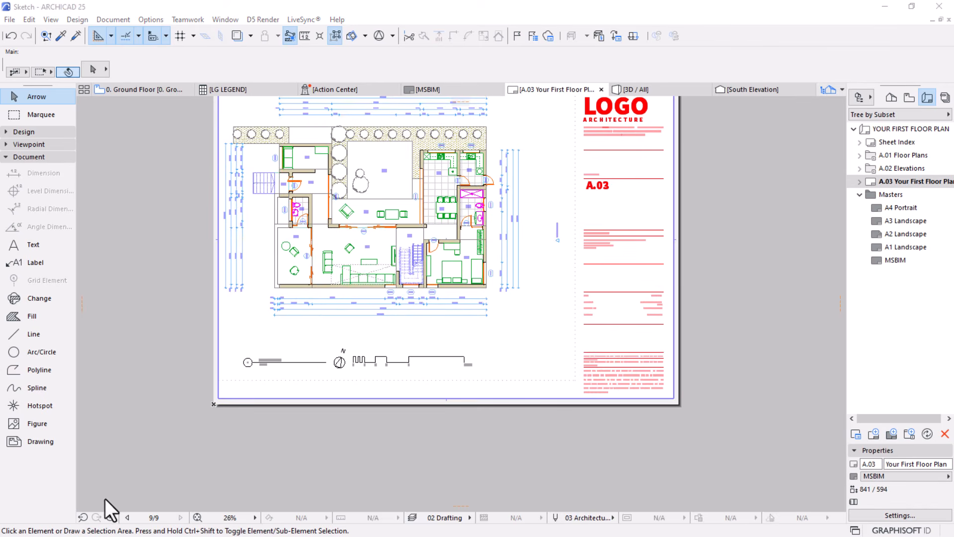
click(888, 98)
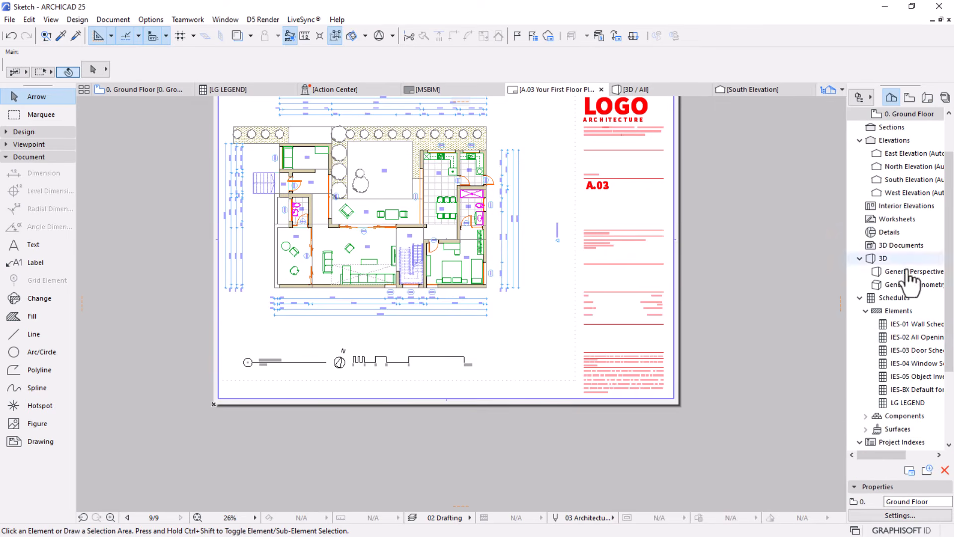
mouse_move(907, 403)
mouse_down()
mouse_move(627, 390)
mouse_move(546, 347)
mouse_up()
scroll(557, 340, up, 4)
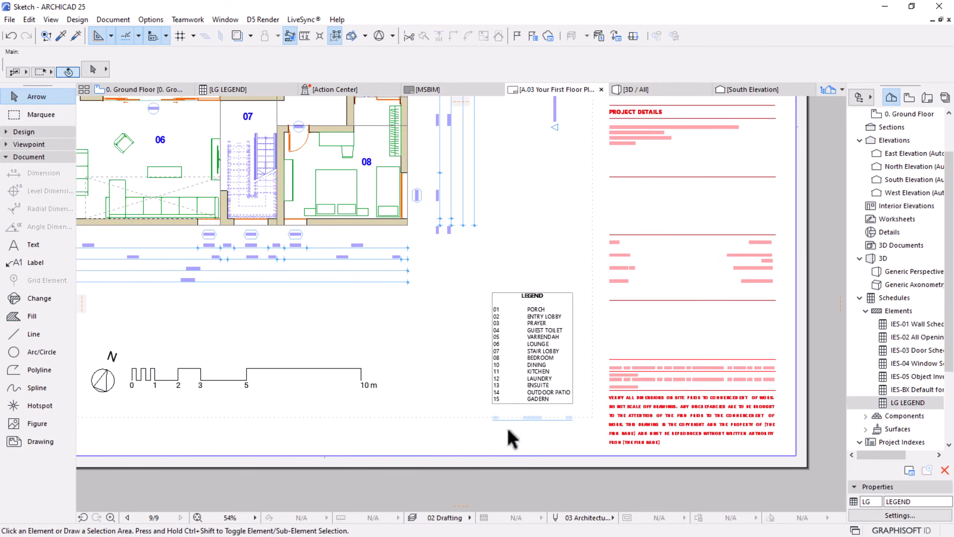
Offset all edges of the legend drawing's frame outward to a frame of about 88 × 114 mm
scroll(558, 330, up, 2)
click(516, 338)
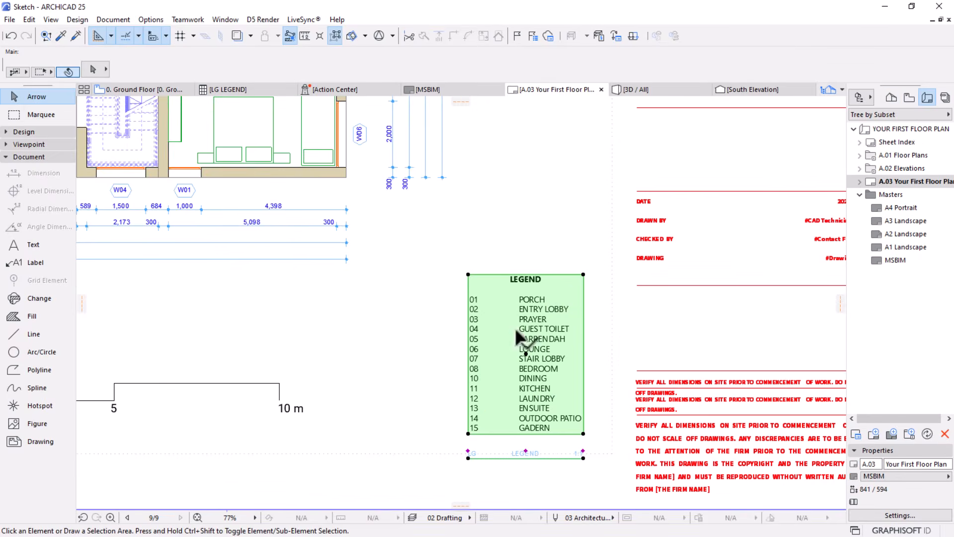
click(583, 275)
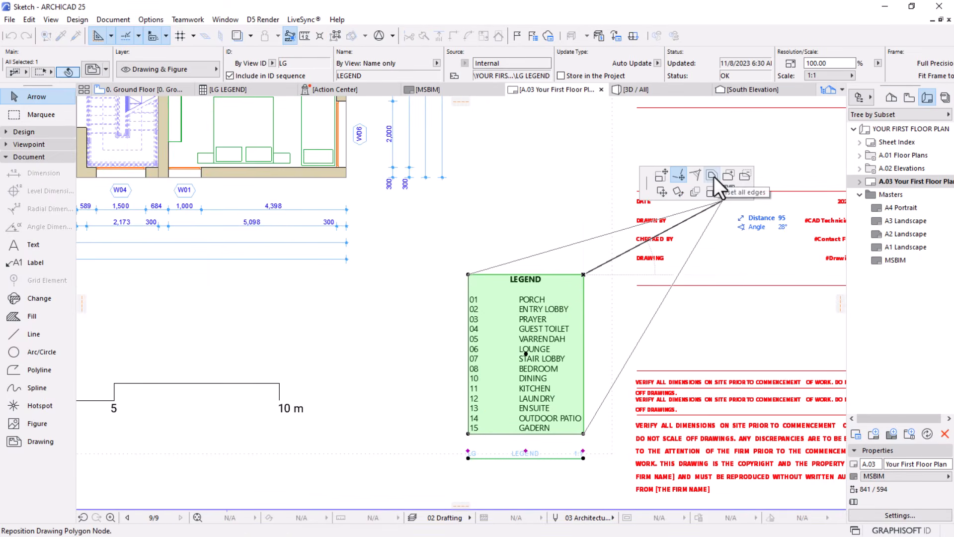
click(713, 176)
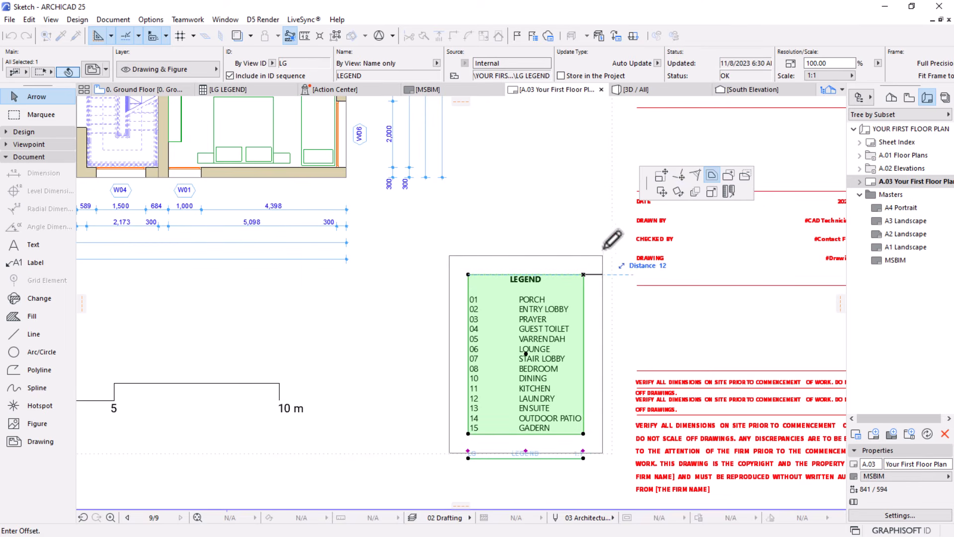
click(601, 255)
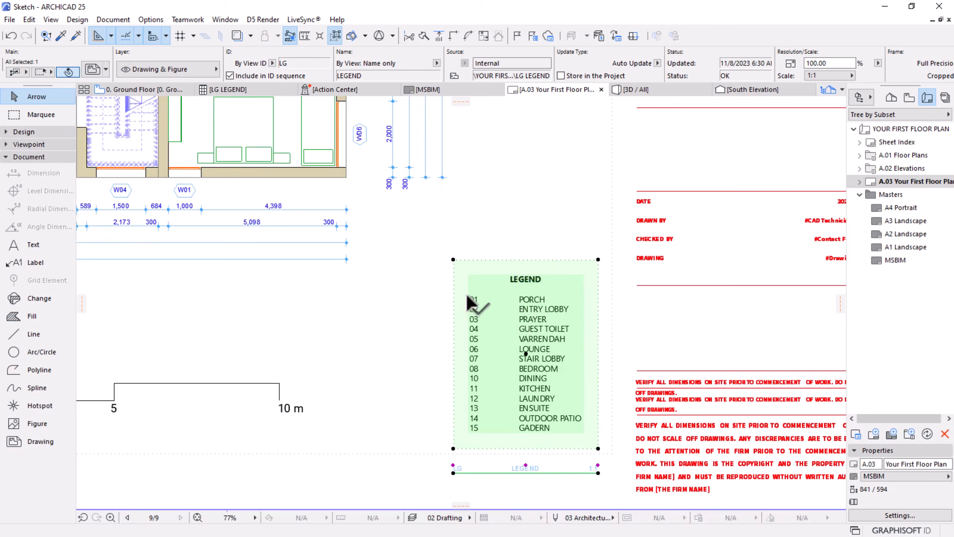
Set the legend drawing's title type to No Title and deselect the drawing
scroll(466, 294, down, 2)
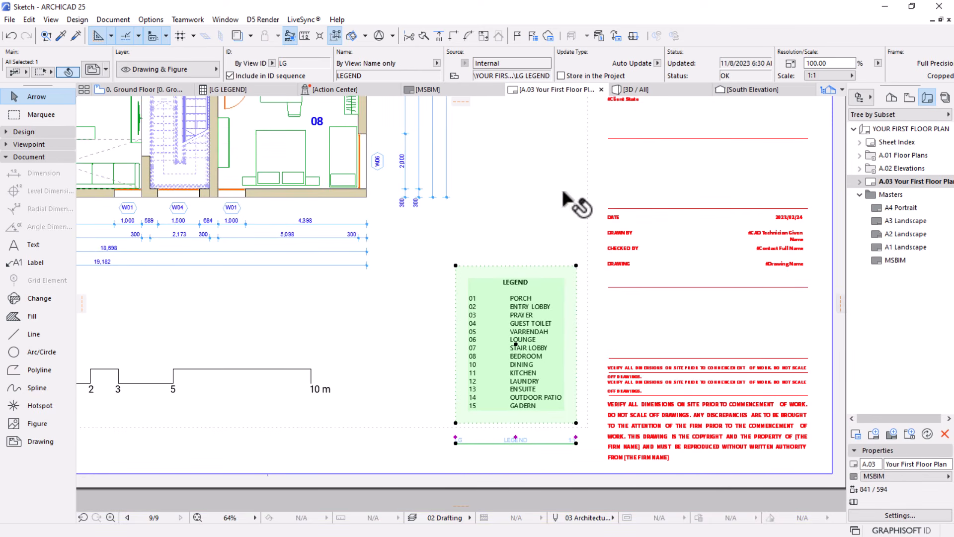
scroll(600, 69, down, 10)
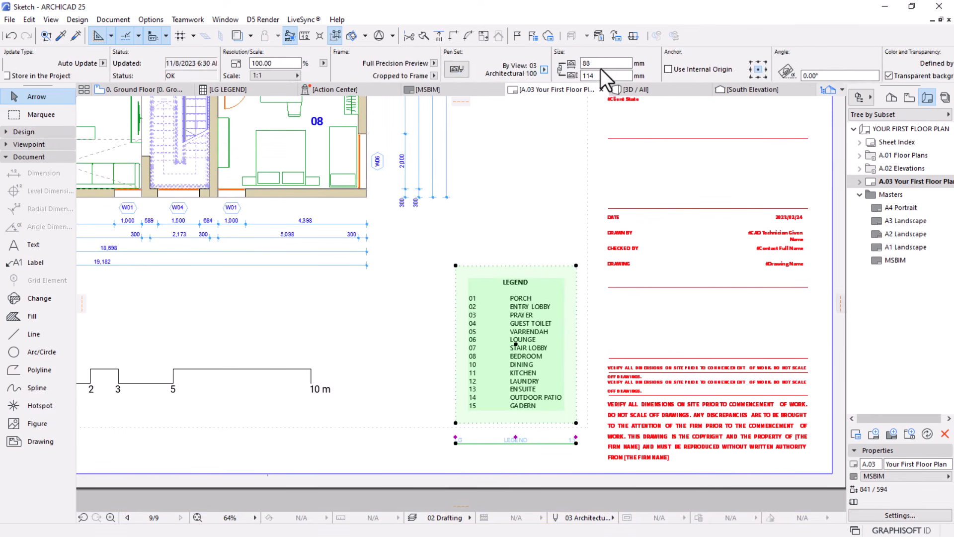
scroll(601, 69, down, 5)
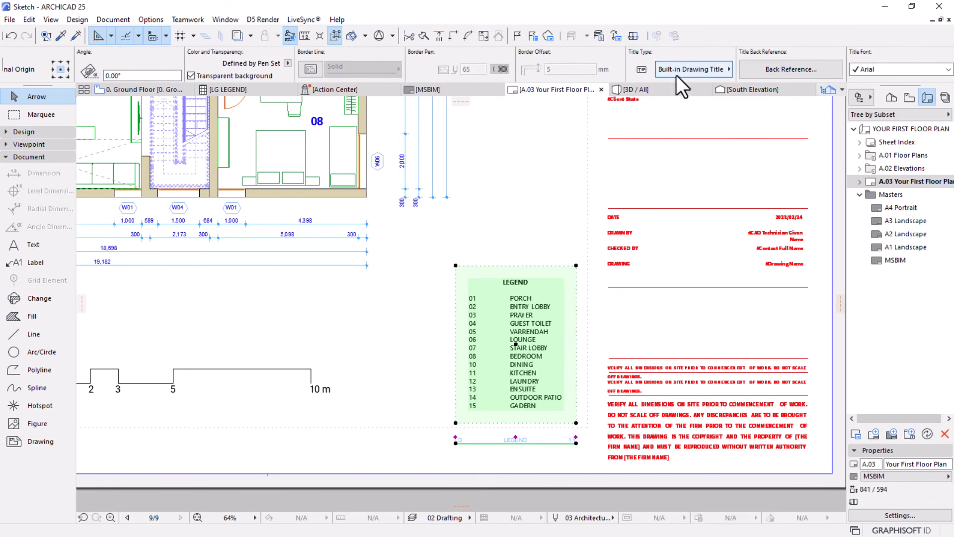
click(726, 70)
click(759, 66)
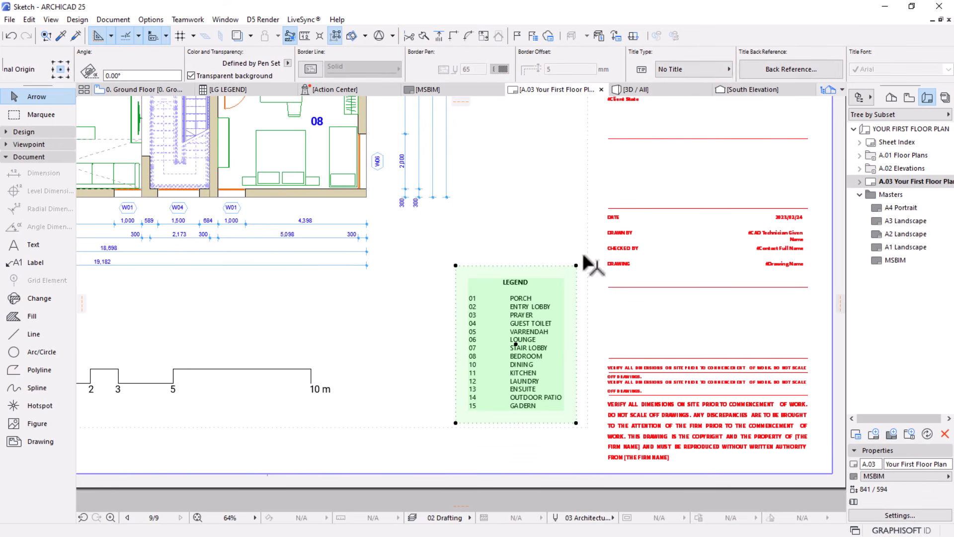
scroll(587, 256, down, 3)
click(504, 402)
Examine the legend's spacing relative to the scale bar, the plan and the title block margin
scroll(410, 330, up, 2)
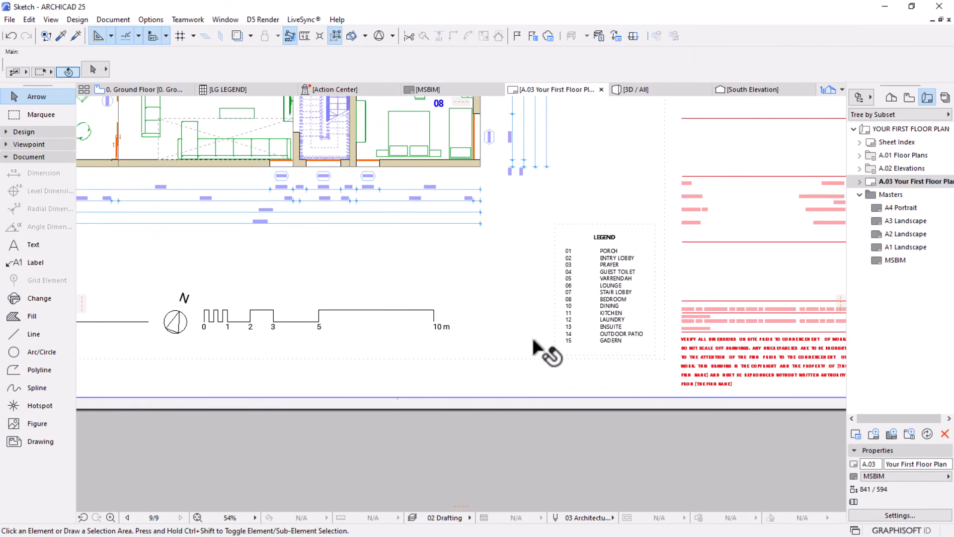
middle_drag(393, 367, 437, 379)
scroll(603, 397, up, 2)
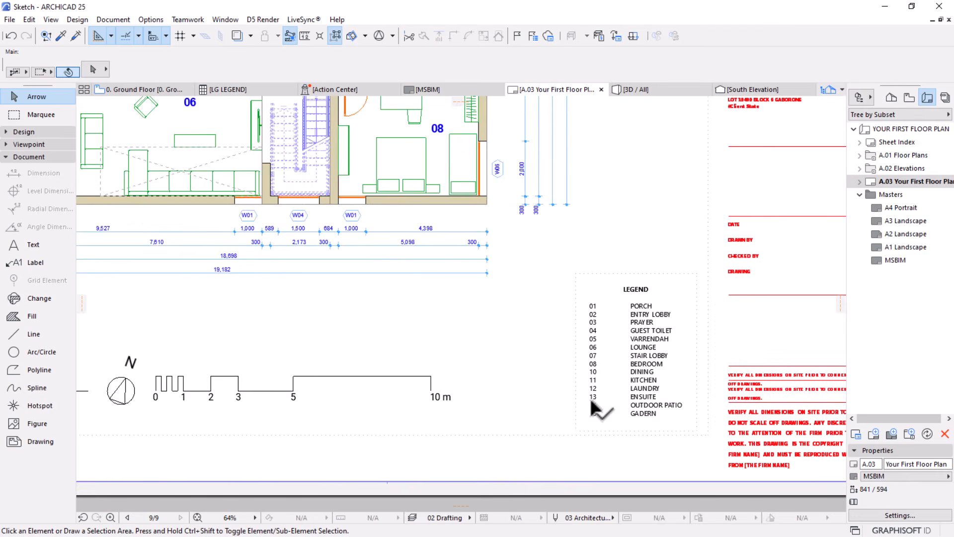
scroll(552, 425, down, 5)
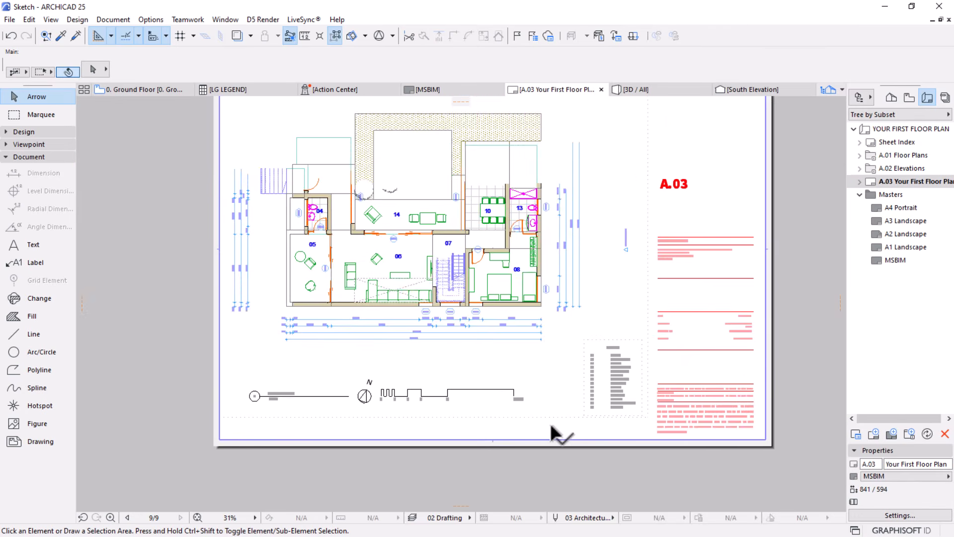
scroll(550, 422, up, 5)
scroll(551, 412, down, 5)
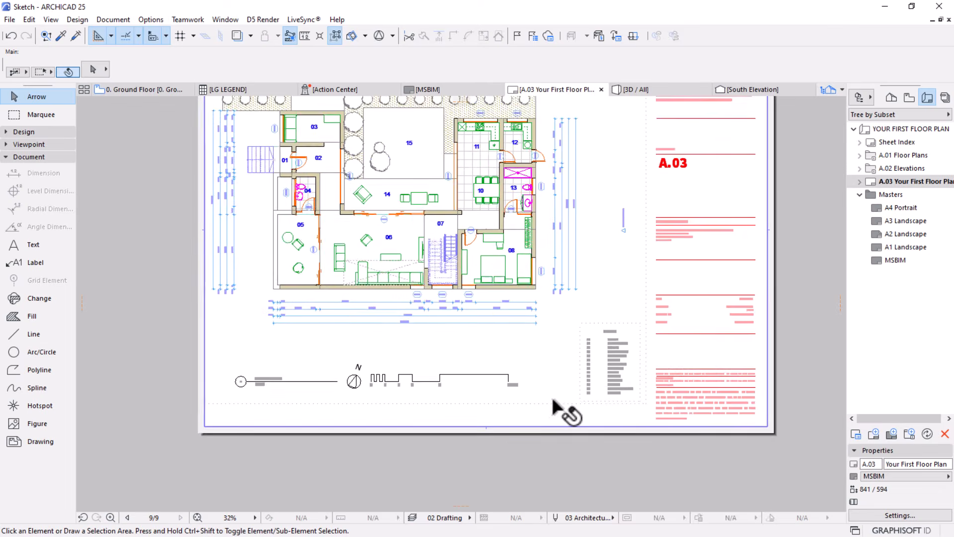
scroll(656, 383, up, 5)
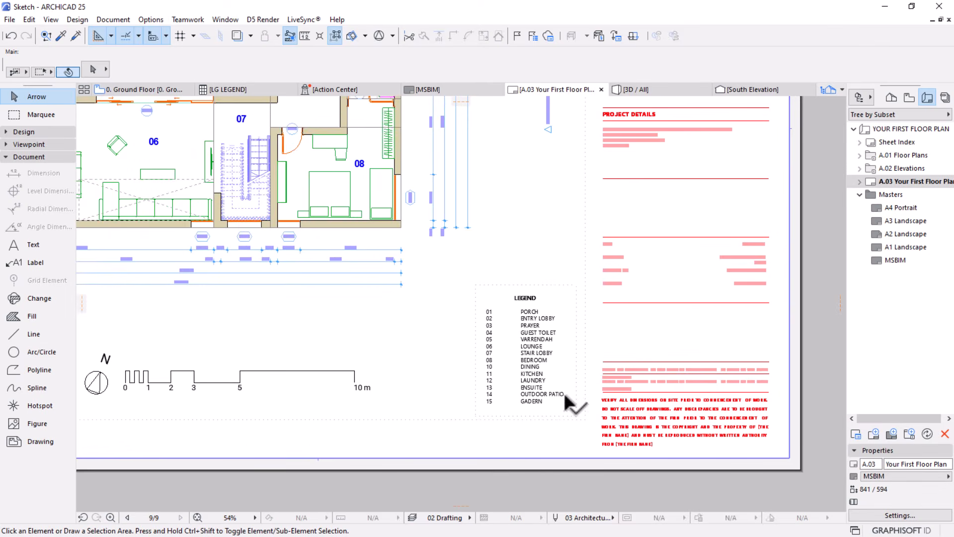
scroll(561, 405, down, 3)
scroll(504, 383, up, 3)
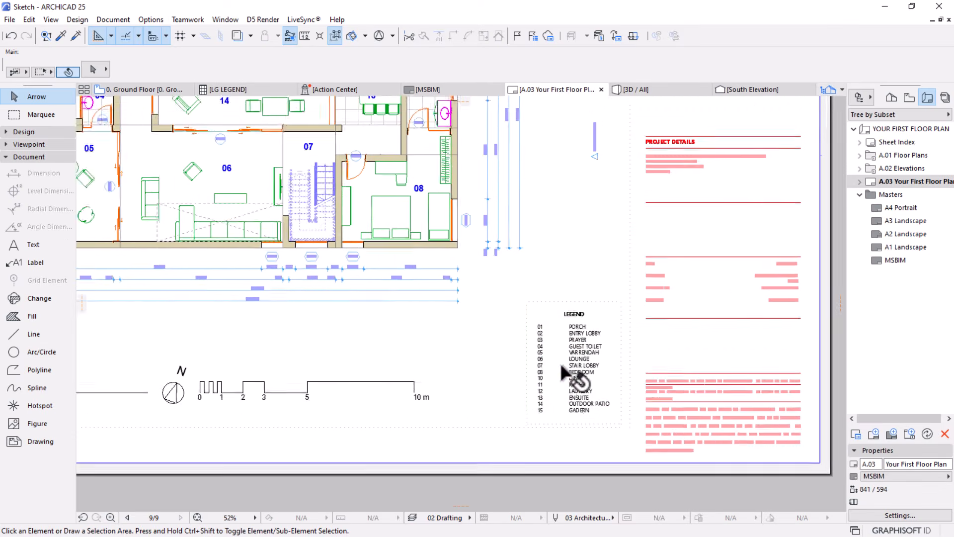
Move the legend drawing about 17 mm left, away from the title block margin
click(552, 370)
key(ctrl+d)
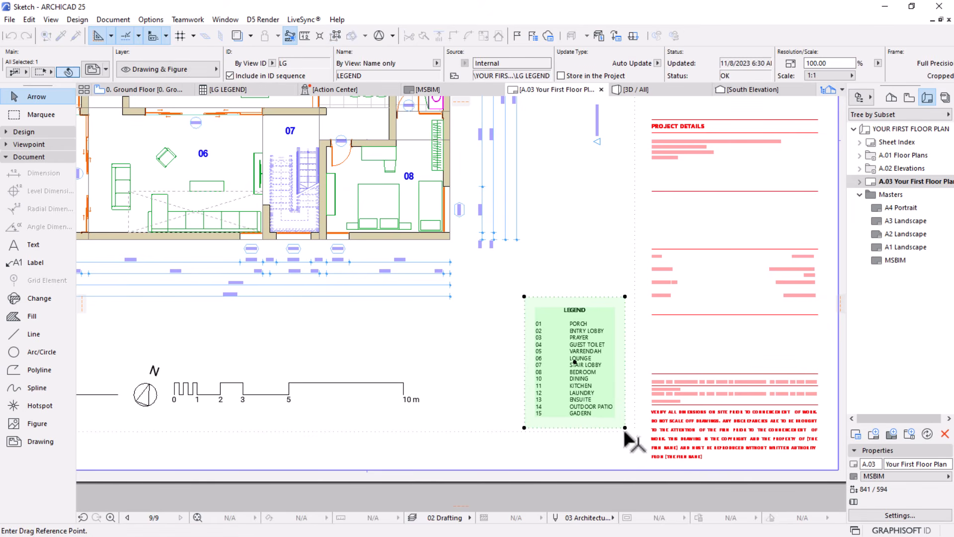
click(624, 427)
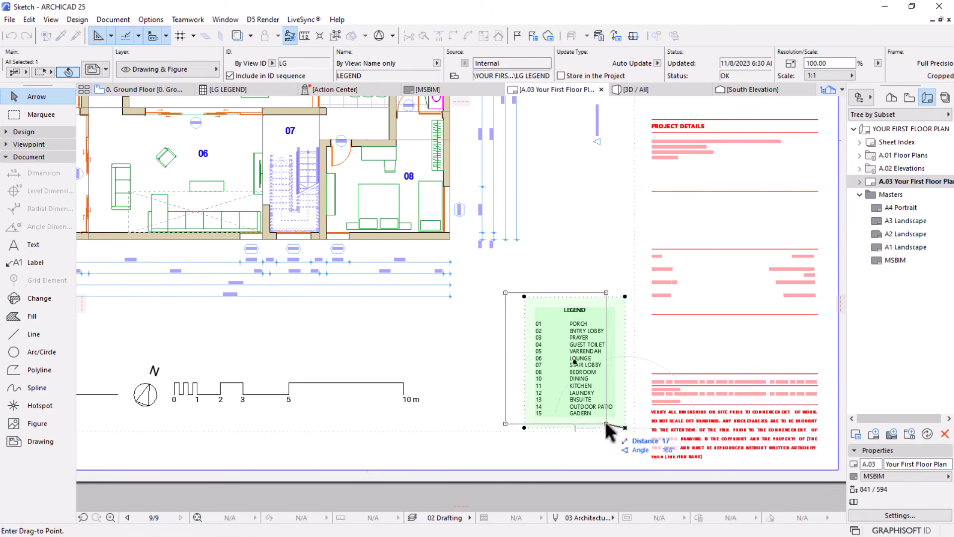
click(607, 428)
scroll(553, 293, down, 3)
click(514, 433)
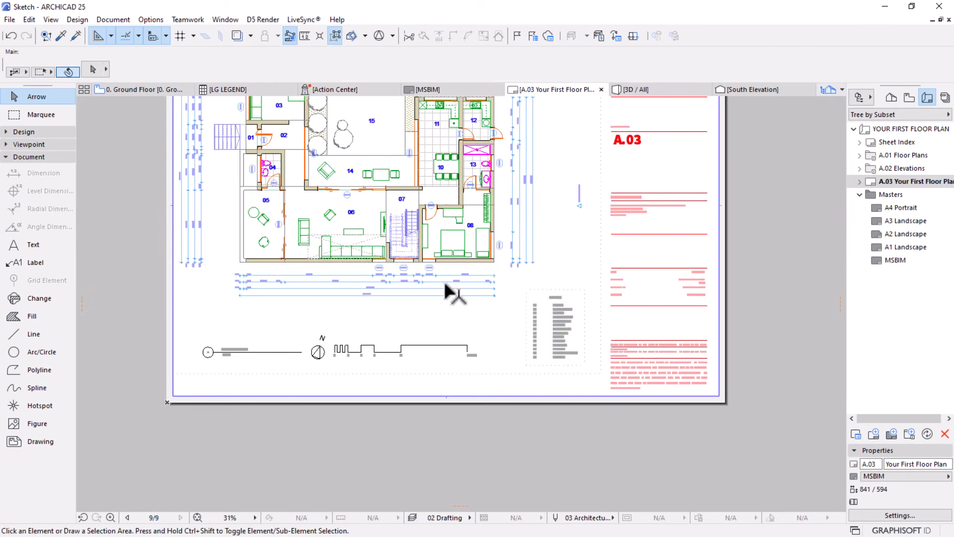
Examine the composition of the whole A.03 sheet, including the numbered plan, north symbol, scale bar and legend
scroll(439, 279, down, 2)
middle_drag(407, 275, 447, 354)
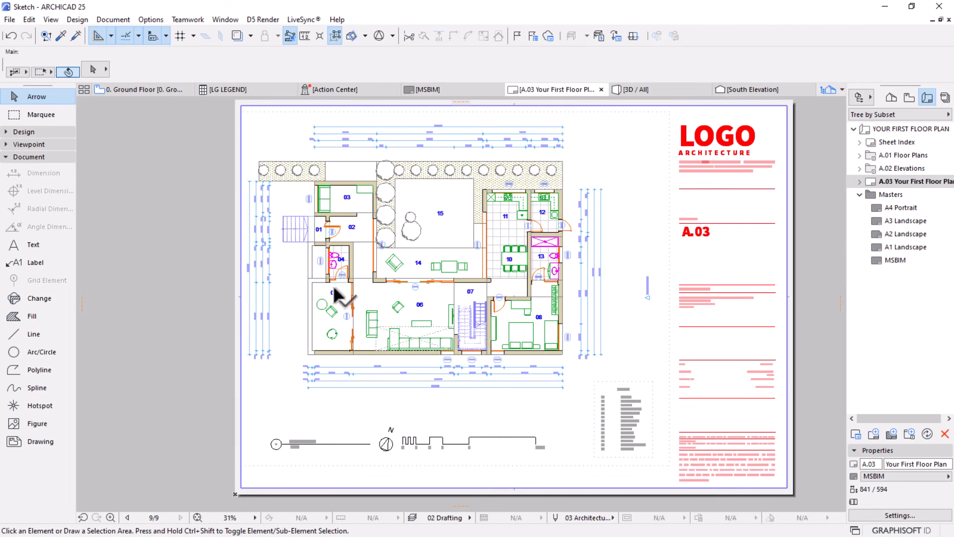
scroll(392, 323, up, 1)
scroll(396, 315, up, 1)
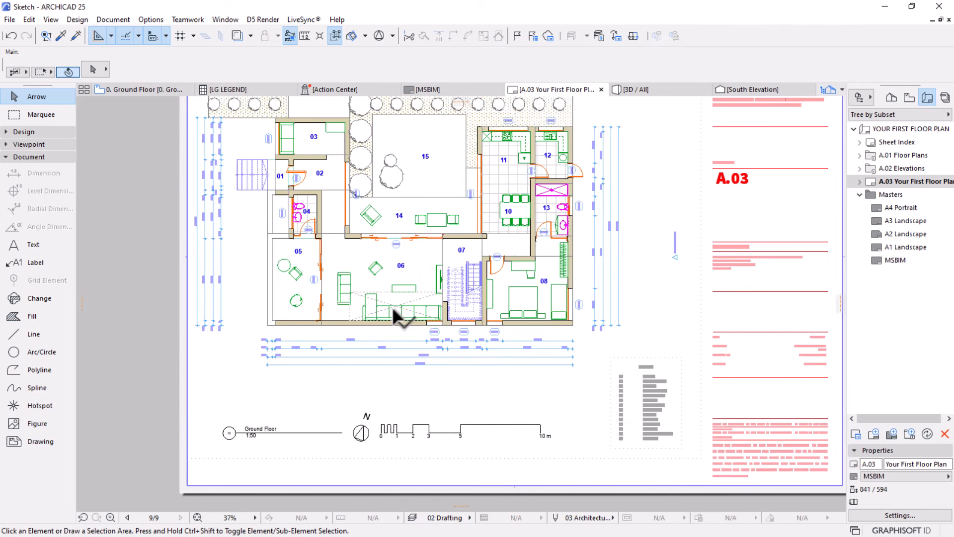
scroll(482, 368, up, 3)
scroll(474, 338, down, 4)
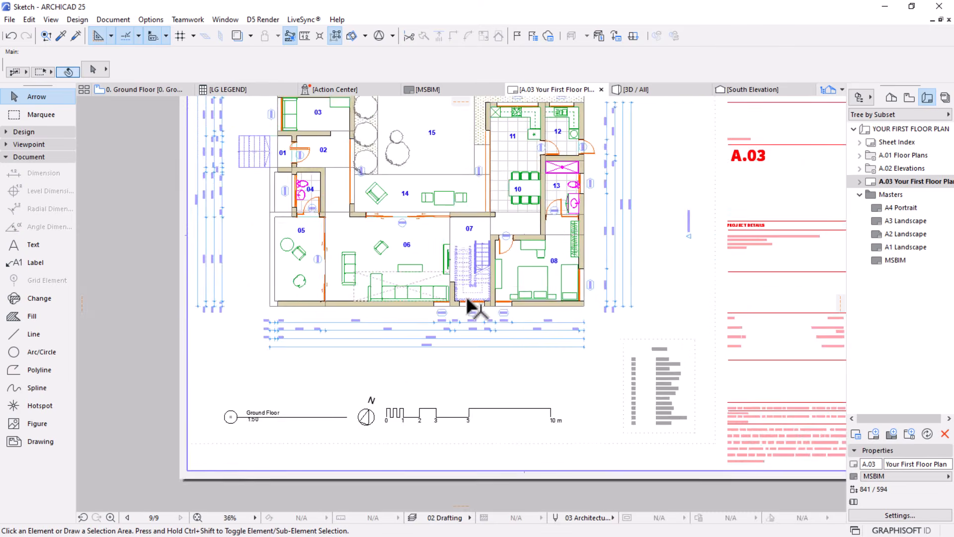
scroll(420, 308, up, 3)
scroll(419, 336, down, 4)
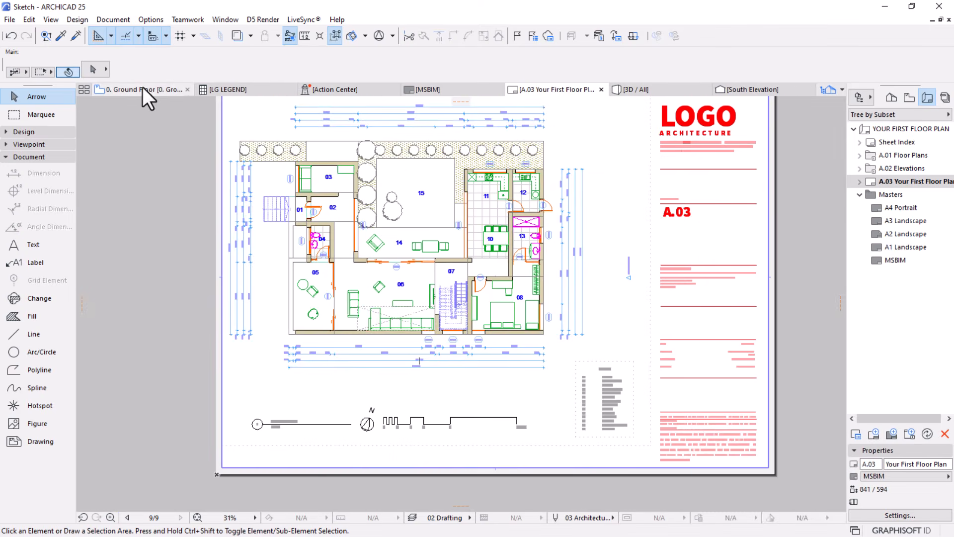
Return to the 0. Ground Floor plan and apply the Simplified Plan graphic override combination
click(142, 89)
middle_drag(438, 235, 438, 256)
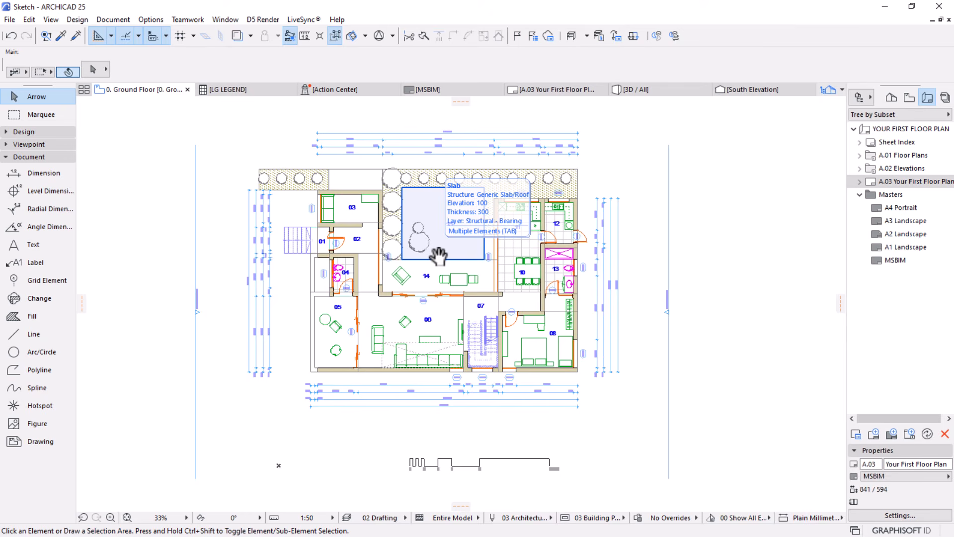
scroll(348, 283, up, 3)
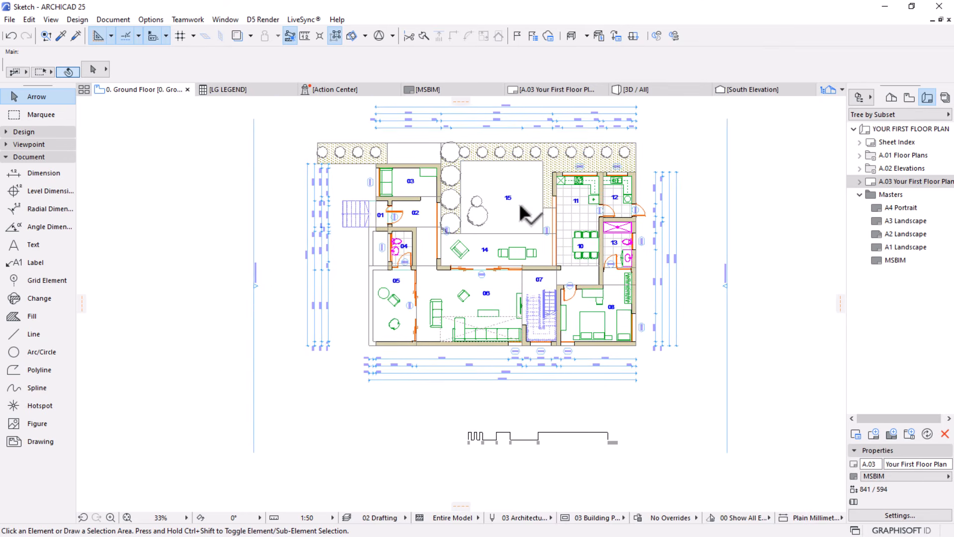
scroll(457, 242, up, 2)
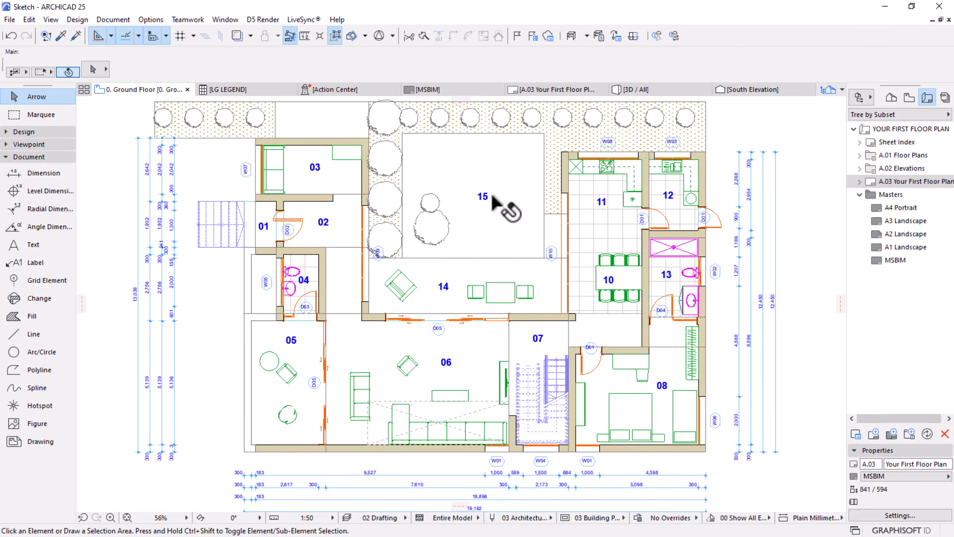
scroll(433, 278, down, 5)
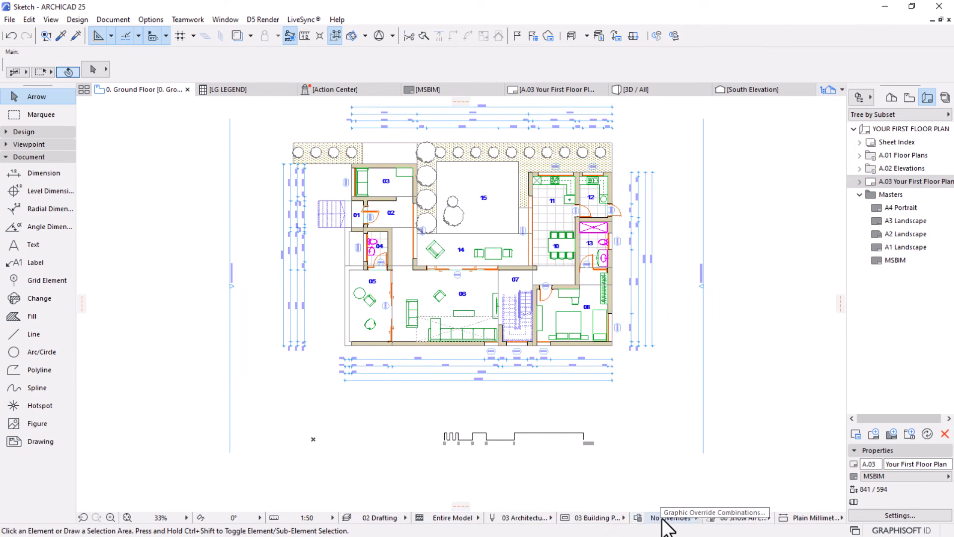
click(694, 518)
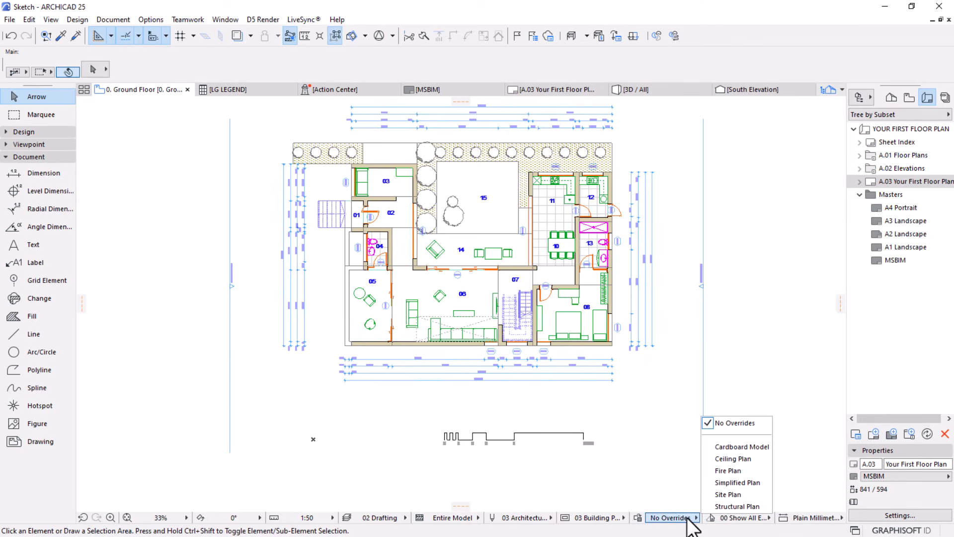
click(735, 485)
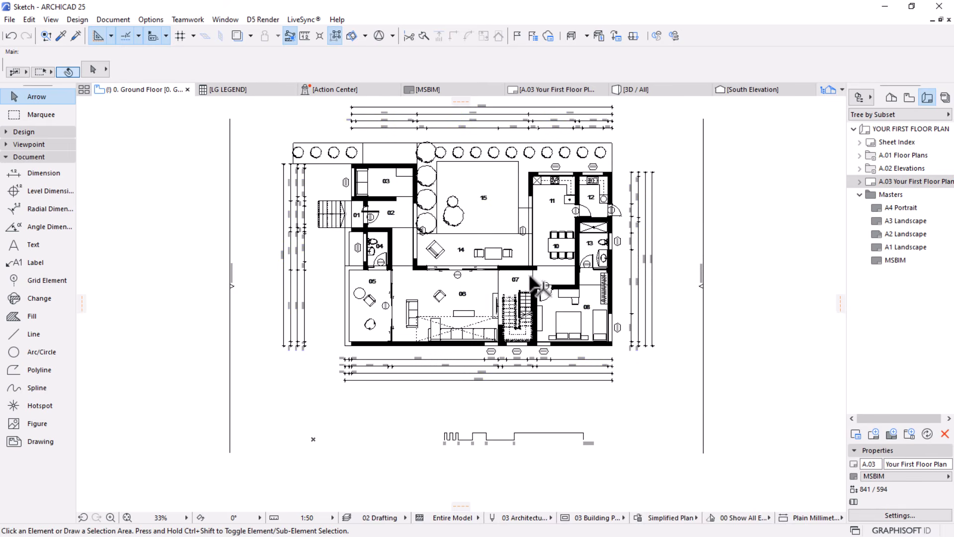
middle_drag(527, 275, 517, 325)
scroll(456, 293, up, 1)
scroll(458, 293, up, 2)
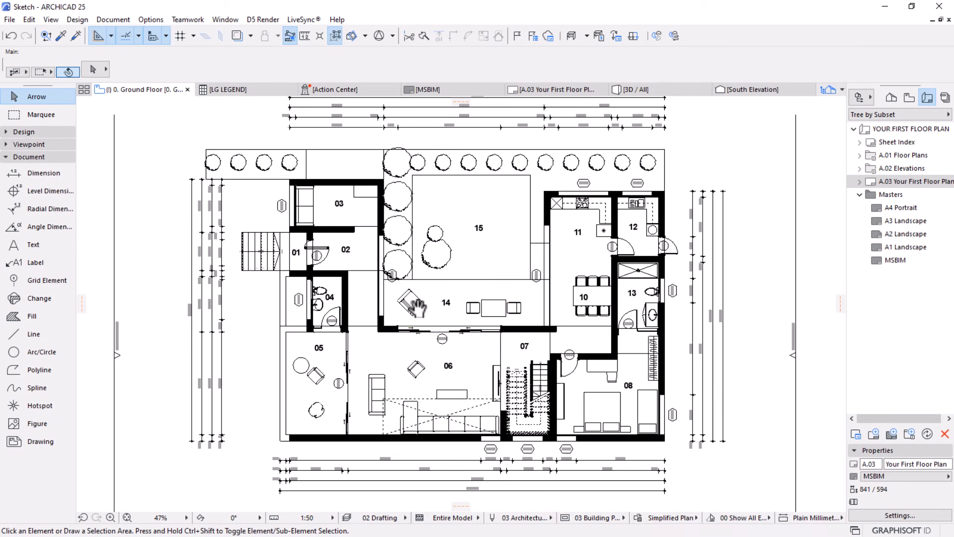
scroll(420, 305, up, 2)
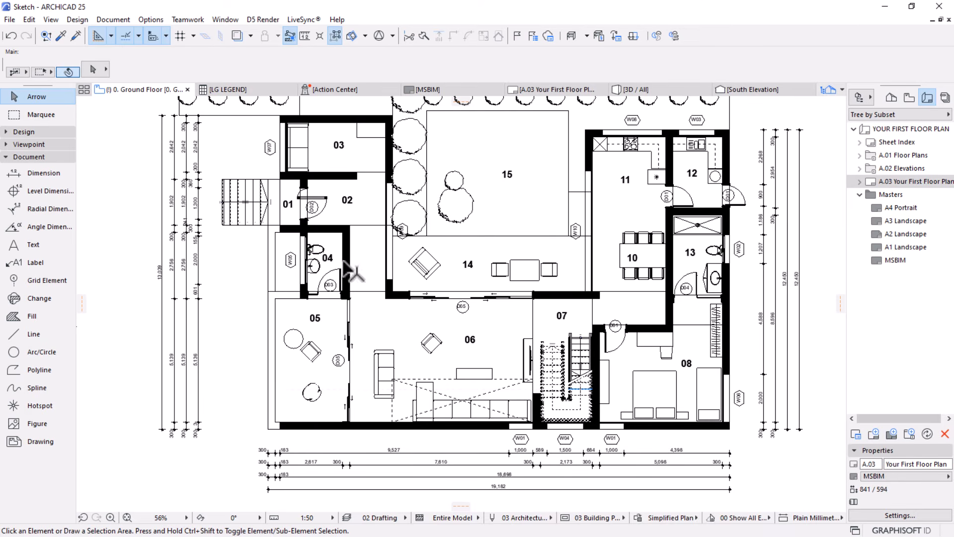
Examine how the ground floor plan's furniture, trees and walls display under the Simplified Plan override
scroll(344, 261, down, 1)
middle_drag(344, 261, 331, 303)
scroll(395, 158, up, 2)
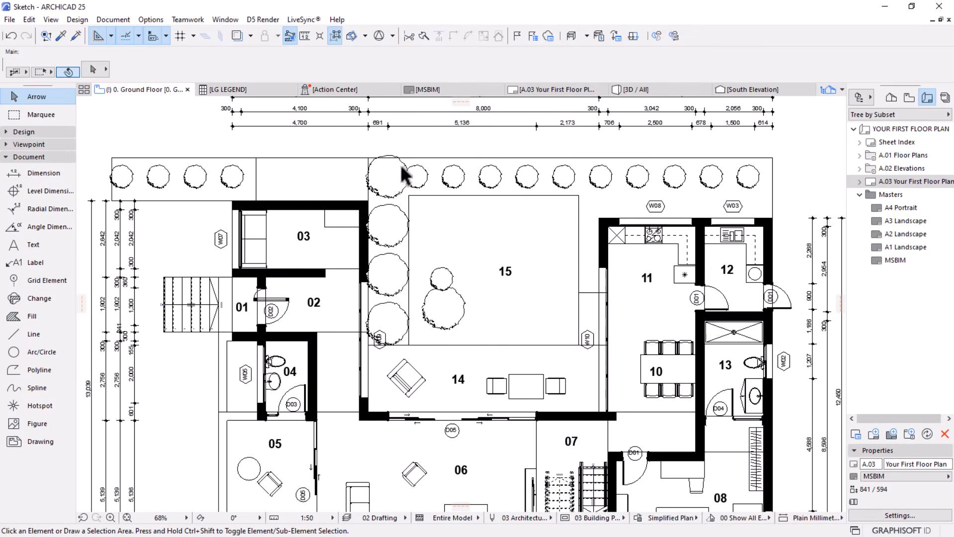
click(590, 180)
scroll(467, 172, down, 2)
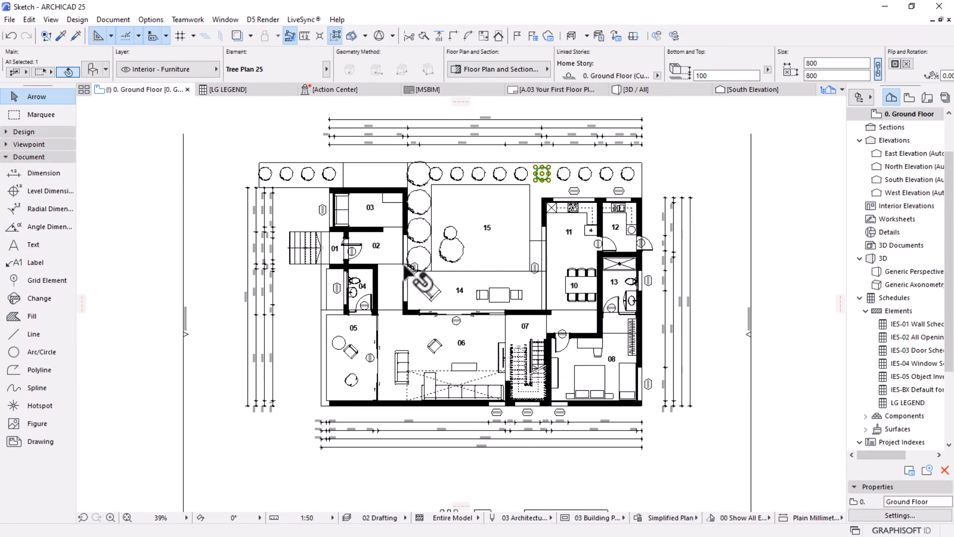
click(697, 410)
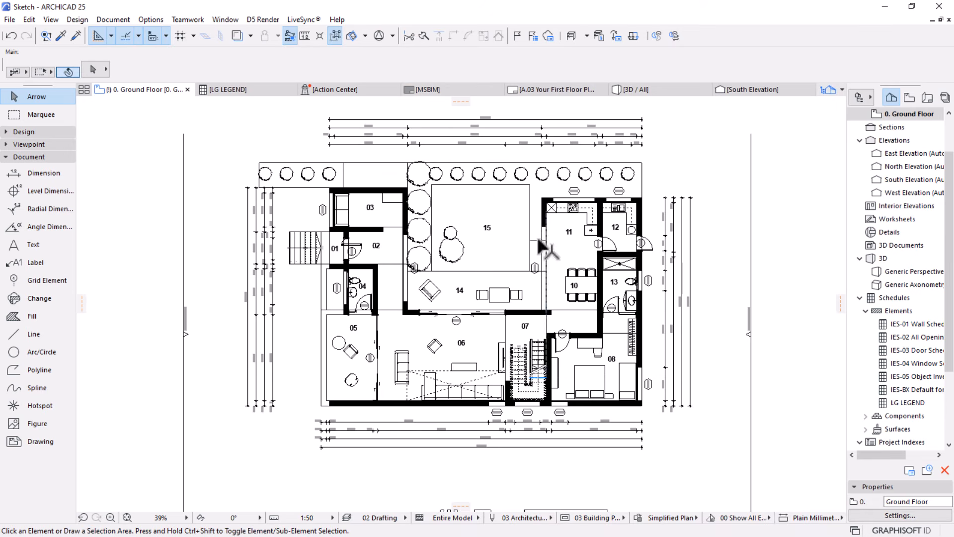
Create a graphic override combination named MY FIRST OVERRIDE by duplicating Simplified Plan
click(637, 518)
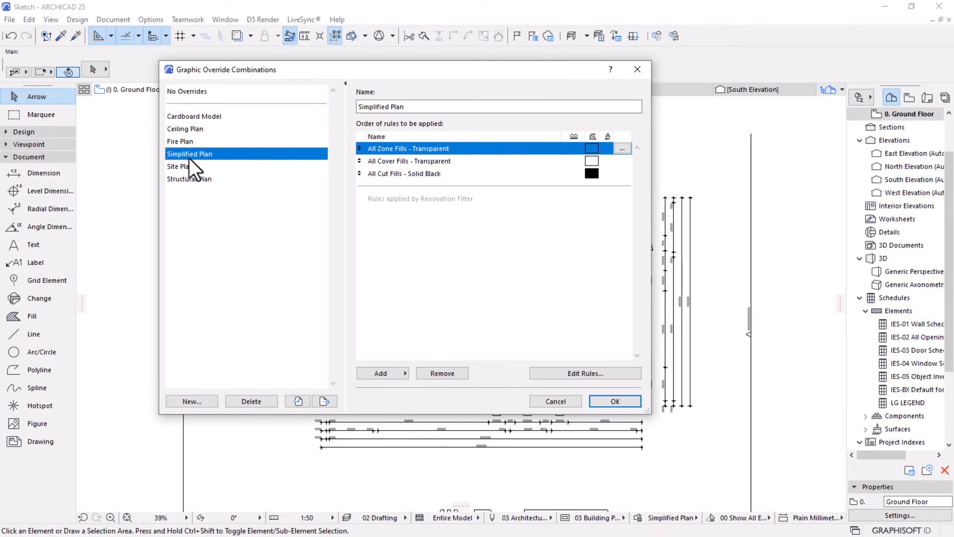
click(193, 402)
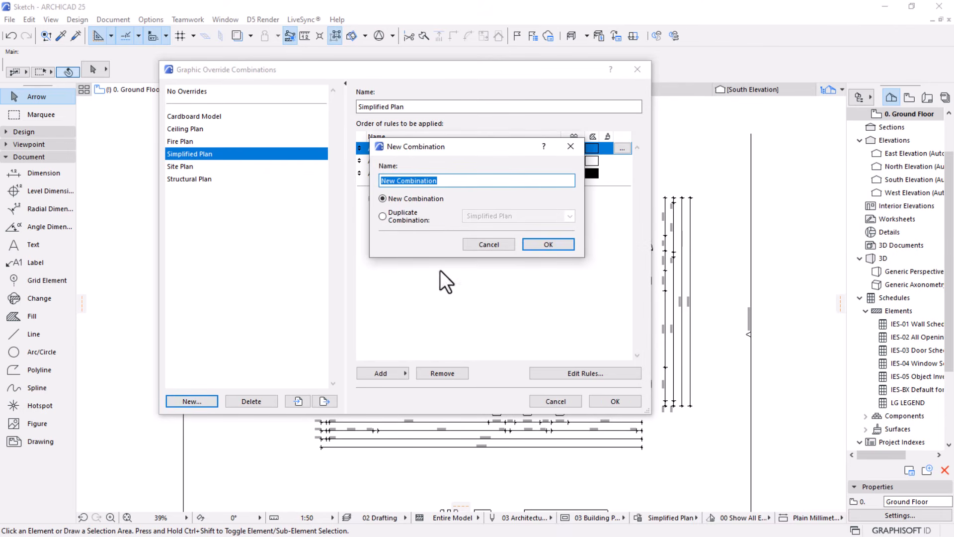
click(395, 221)
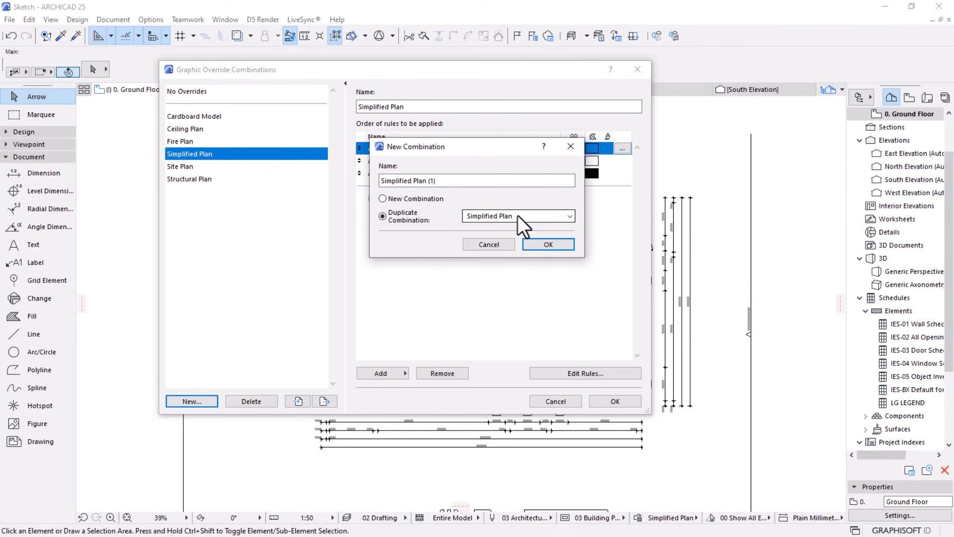
click(447, 180)
key(BackSpace)
key(BackSpace)
key(BackSpace)
key(BackSpace)
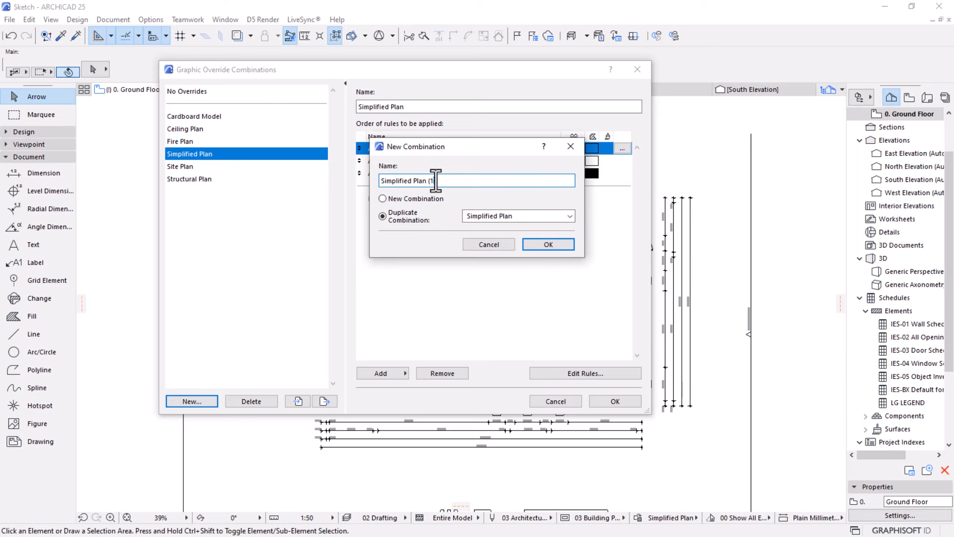
key(BackSpace)
key(BackSpace)
key(BackSpace)
key(BackSpace)
key(BackSpace)
key(BackSpace)
key(BackSpace)
key(BackSpace)
key(BackSpace)
key(BackSpace)
key(BackSpace)
key(BackSpace)
key(BackSpace)
key(BackSpace)
key(BackSpace)
text(MY FIRST OVERRIDE)
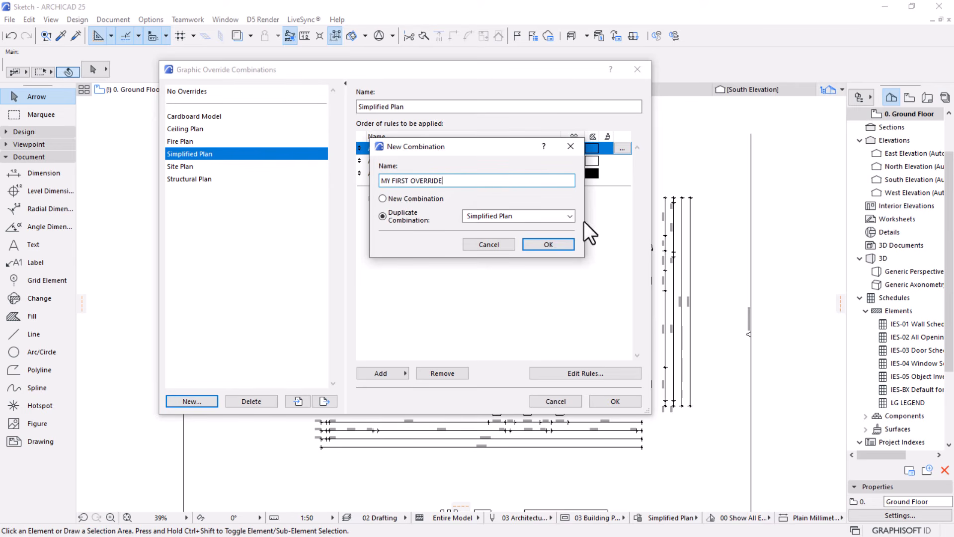
click(556, 241)
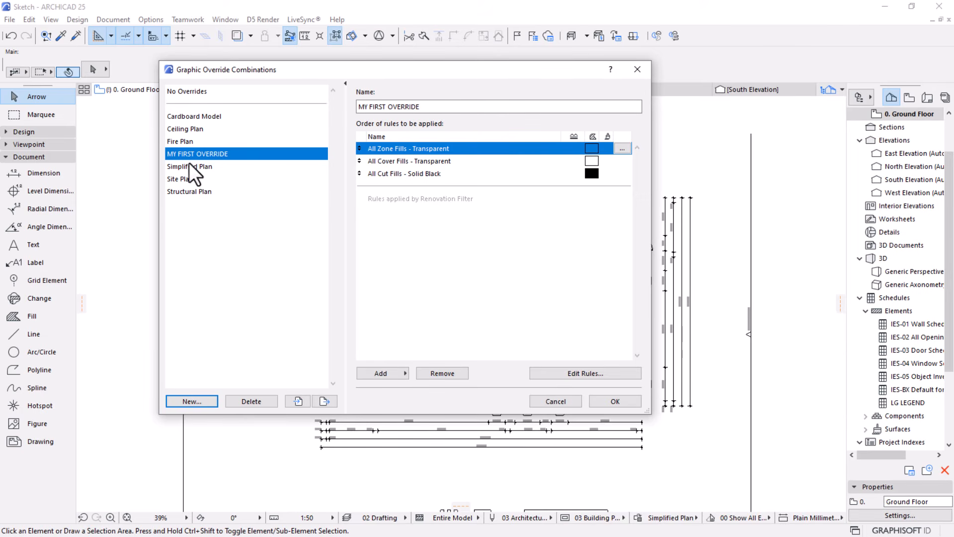
Review the combination's fill rules and create a new graphic override rule named ANNOTATION GREY
click(378, 173)
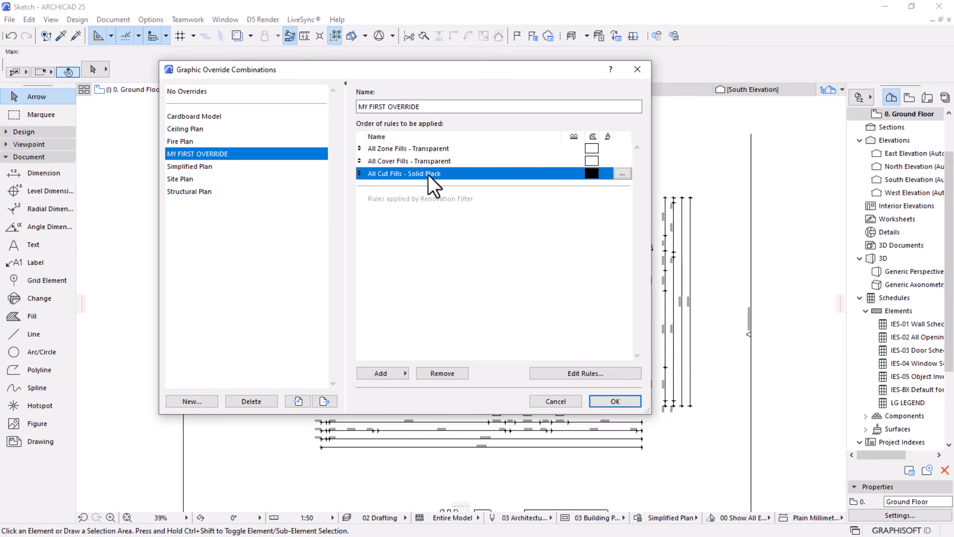
click(386, 160)
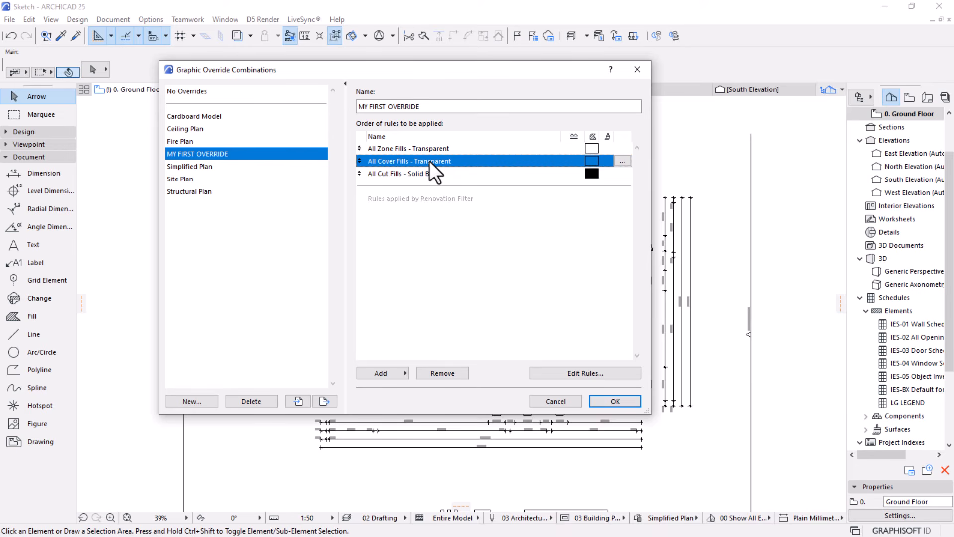
click(377, 151)
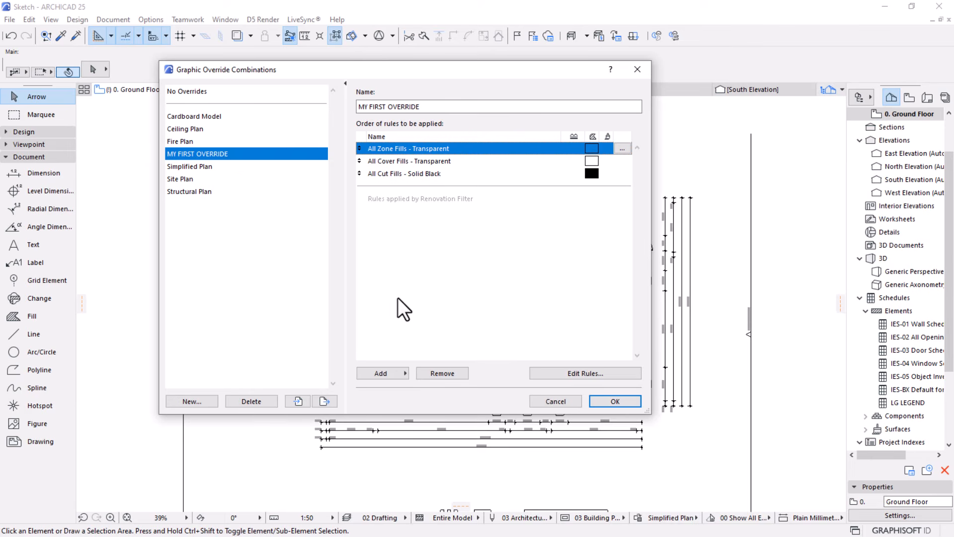
click(569, 374)
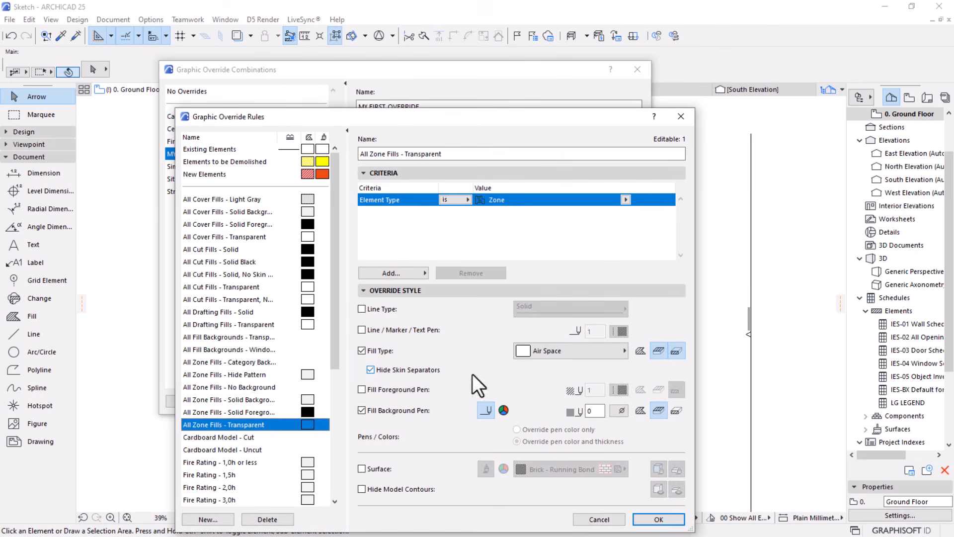
drag(503, 118, 534, 36)
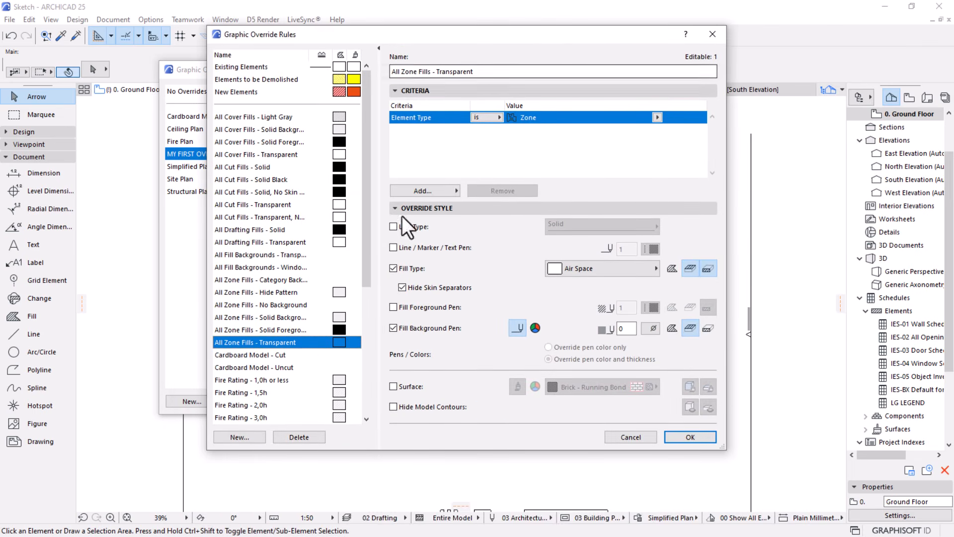
click(242, 437)
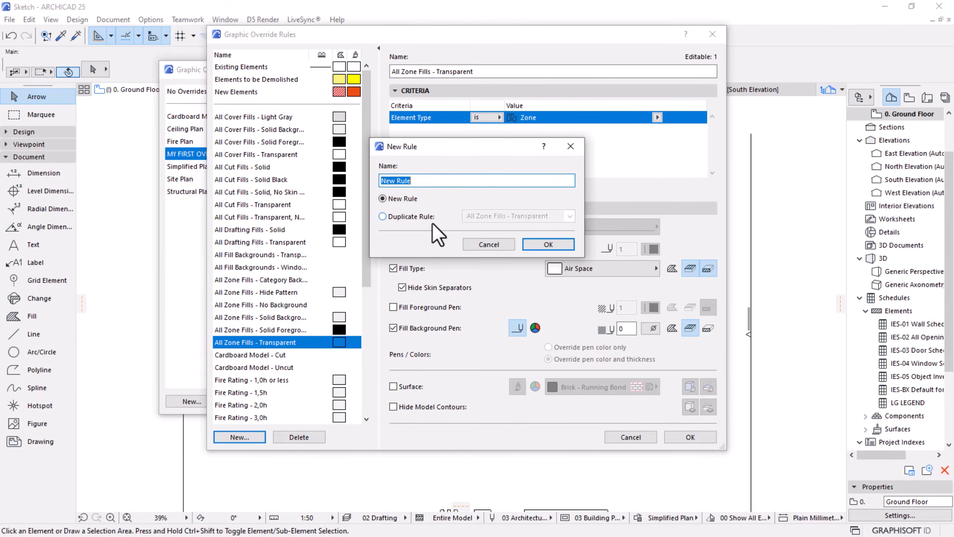
text(ANNOTATION GREY)
click(541, 248)
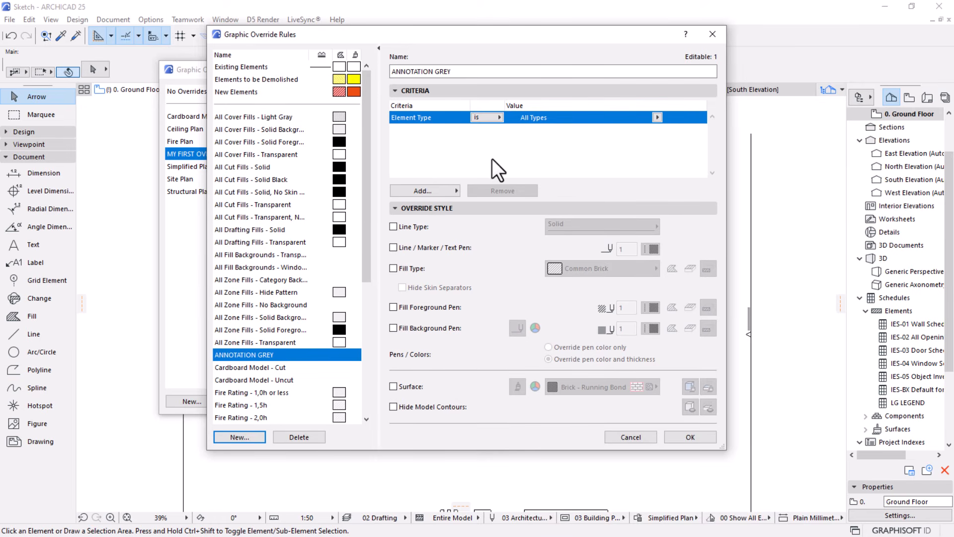
Set the ANNOTATION GREY rule's criteria to element type Door, Window or Object
click(656, 117)
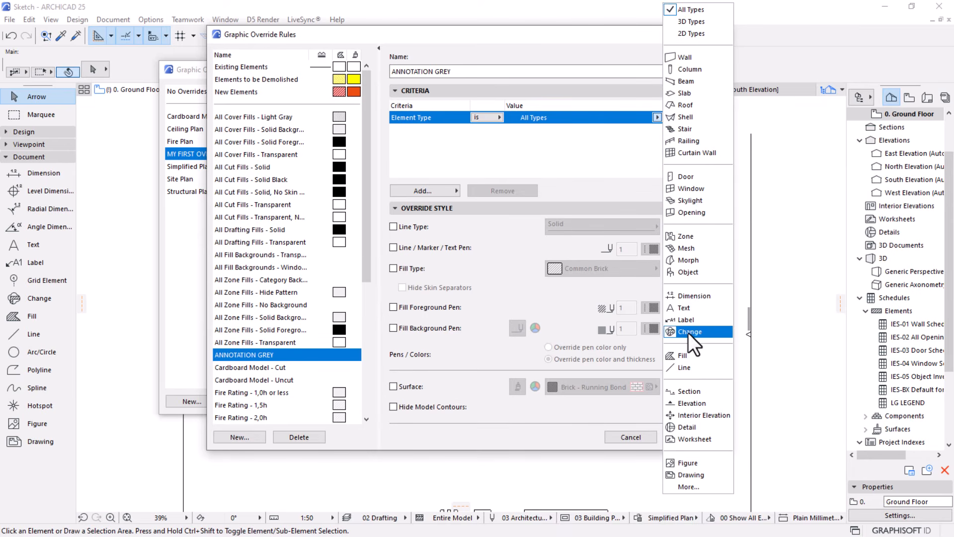
click(685, 176)
click(427, 192)
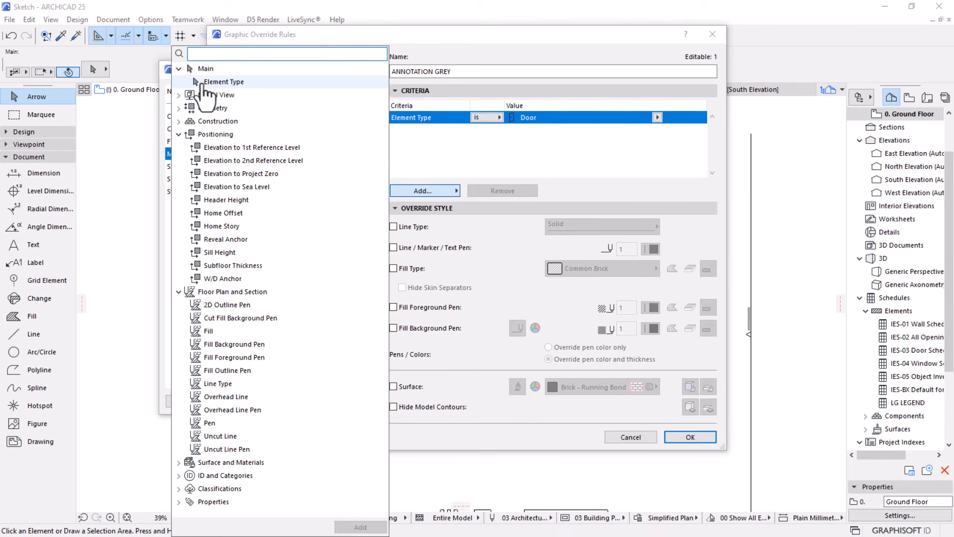
click(361, 527)
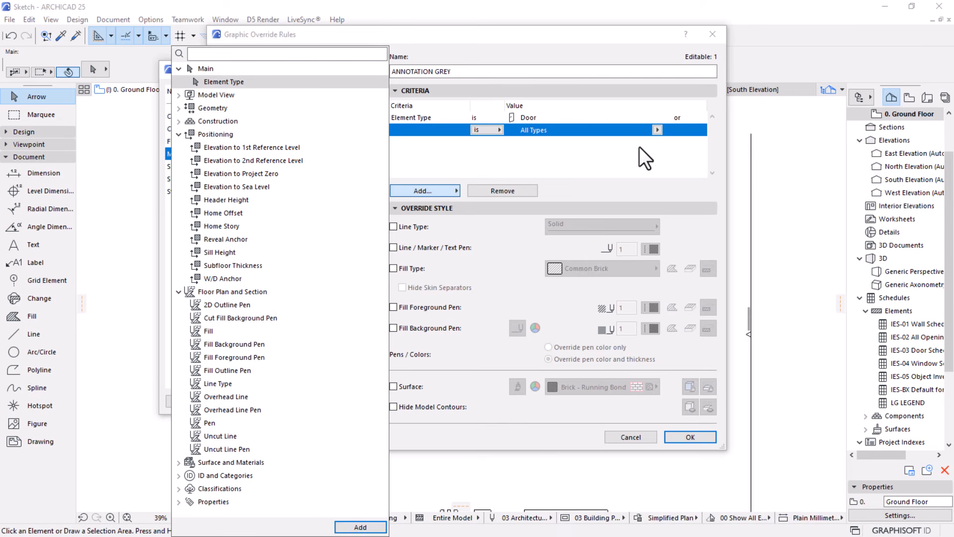
click(361, 525)
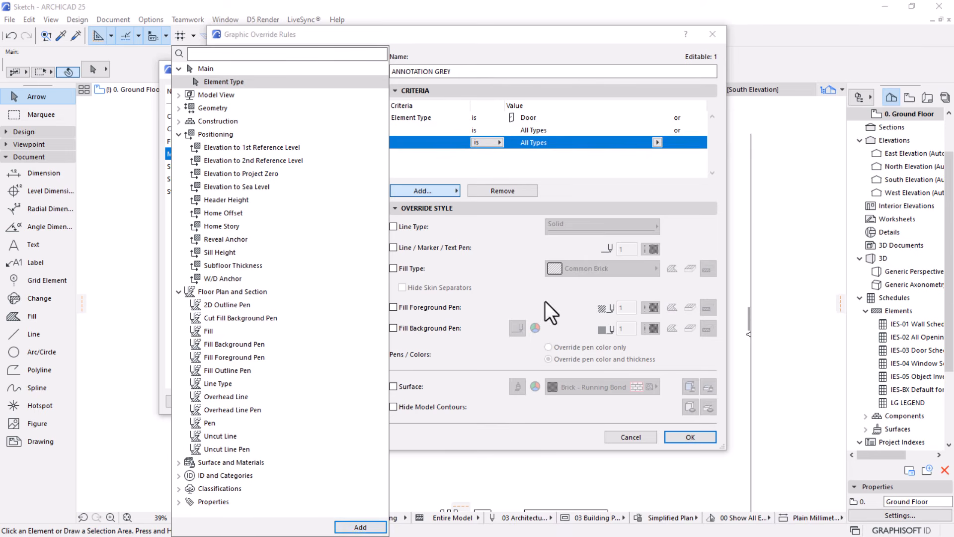
click(613, 130)
click(634, 132)
click(656, 129)
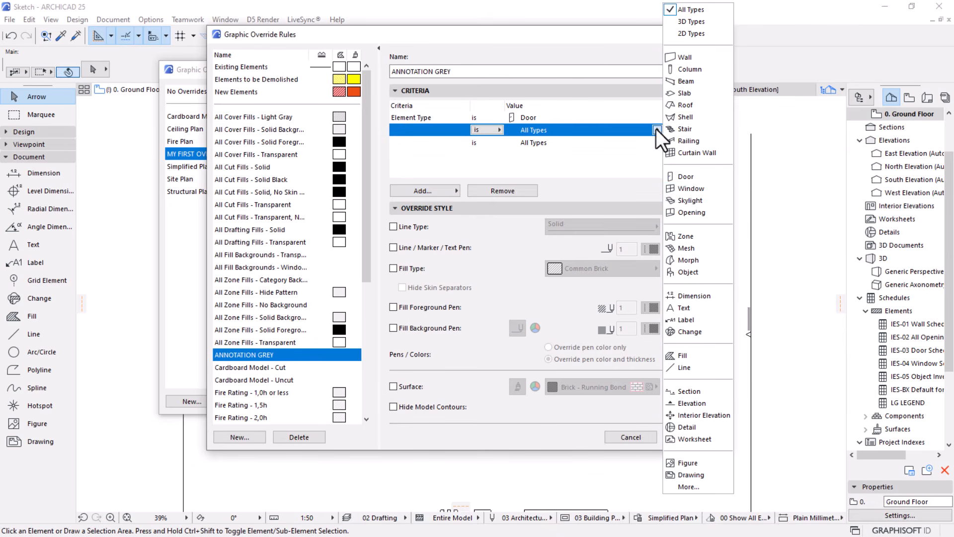
click(681, 189)
click(538, 142)
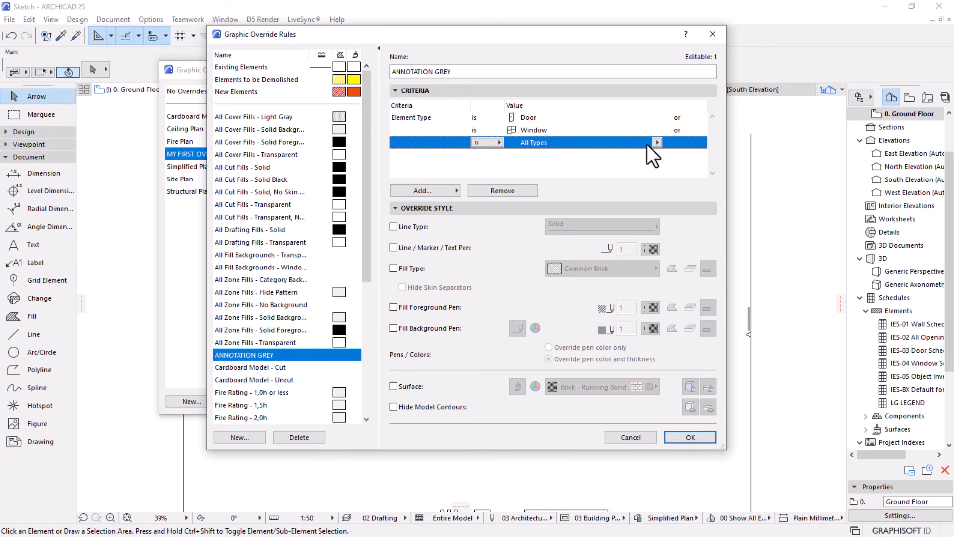
click(656, 143)
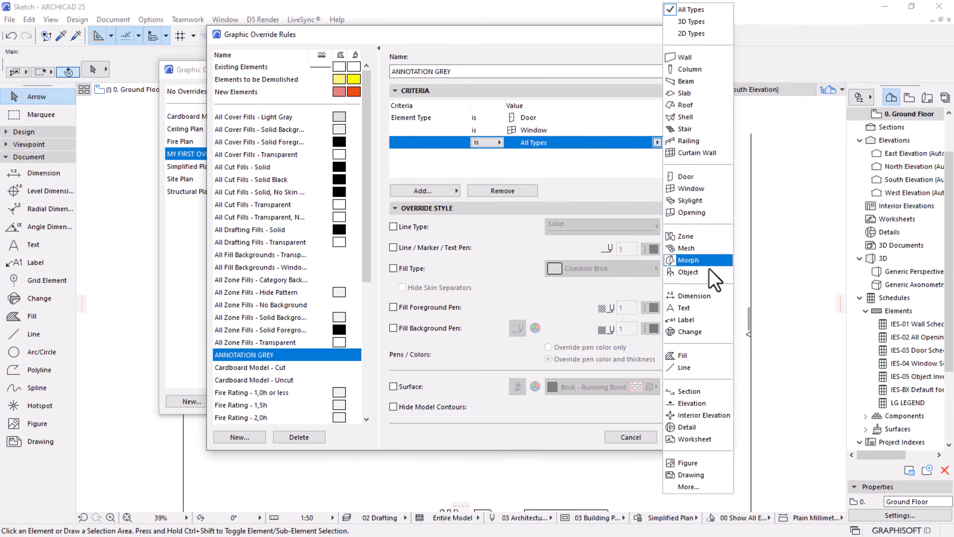
click(681, 271)
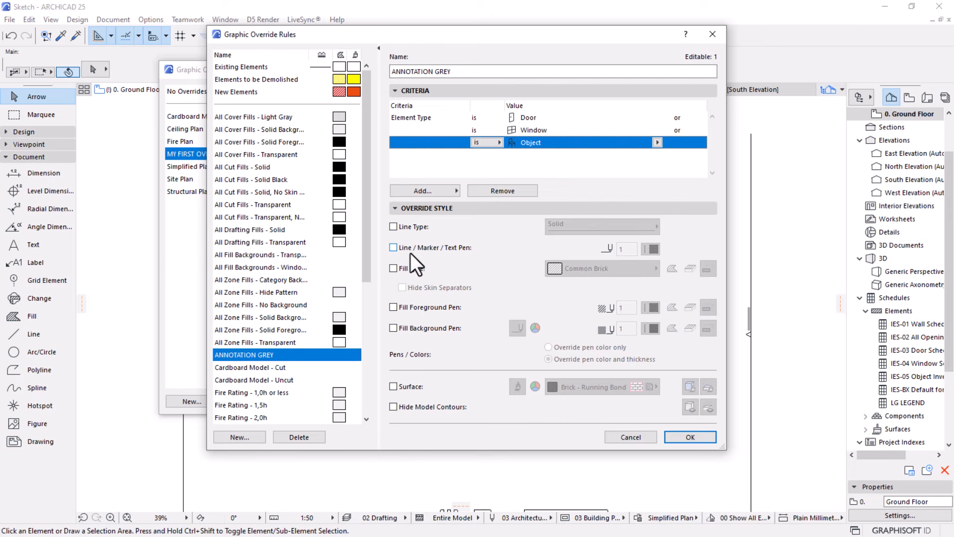
Override the rule's Line / Marker / Text Pen with grey pen 101 and save the rule
click(393, 248)
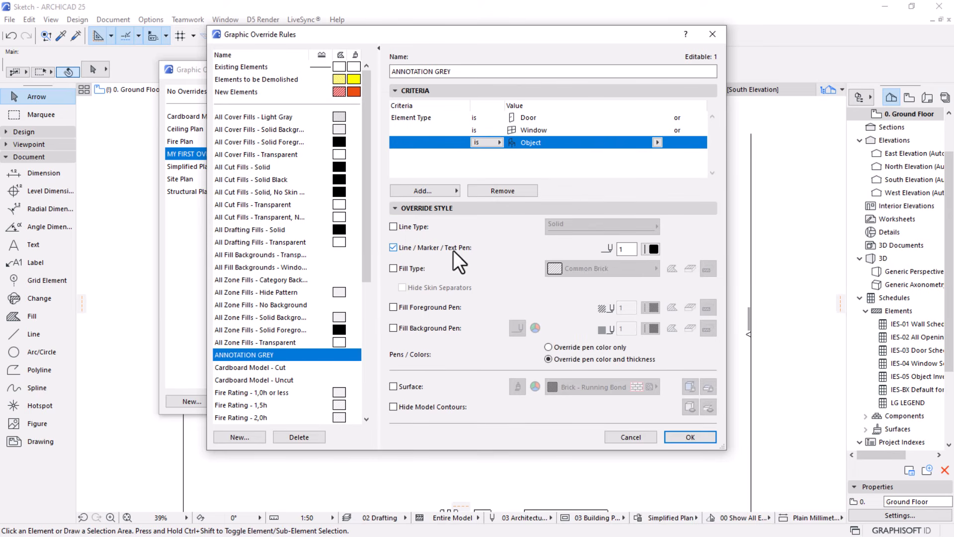
click(653, 250)
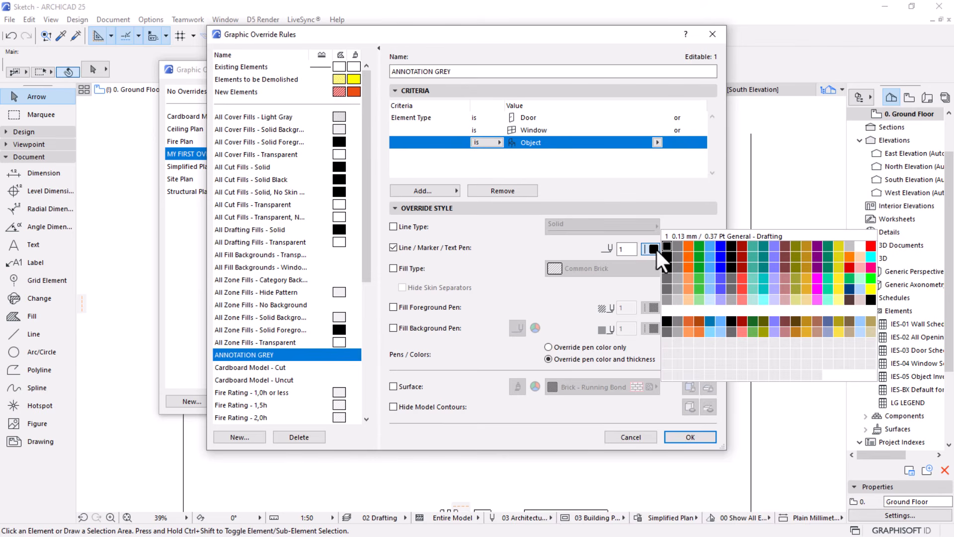
click(667, 299)
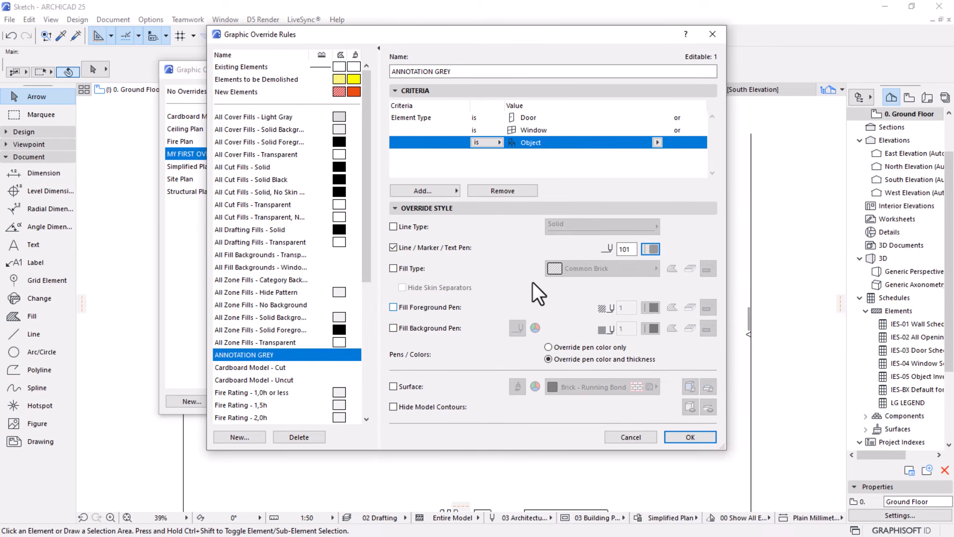
click(678, 439)
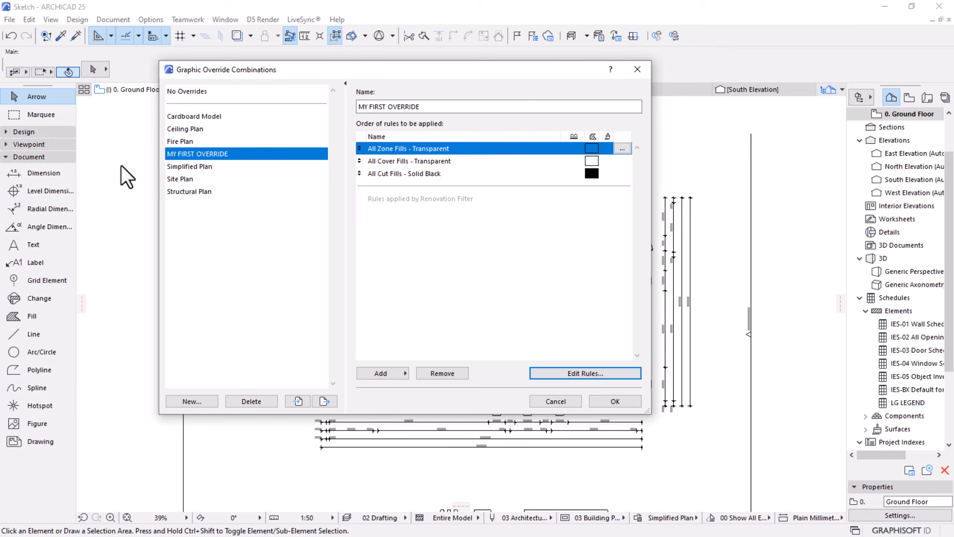
Add ANNOTATION GREY to MY FIRST OVERRIDE as its first rule and apply the combination to the plan
click(382, 371)
scroll(502, 263, down, 1)
scroll(512, 299, up, 1)
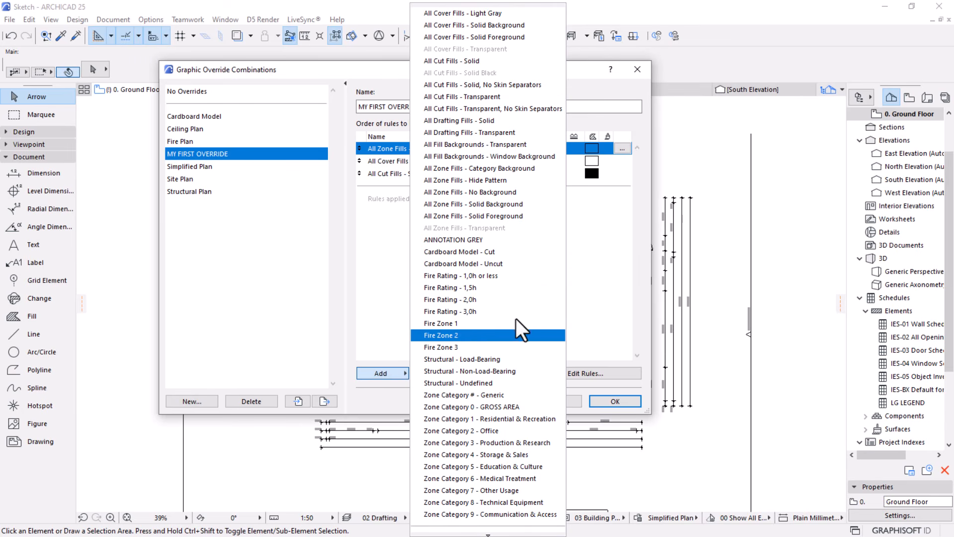
click(447, 240)
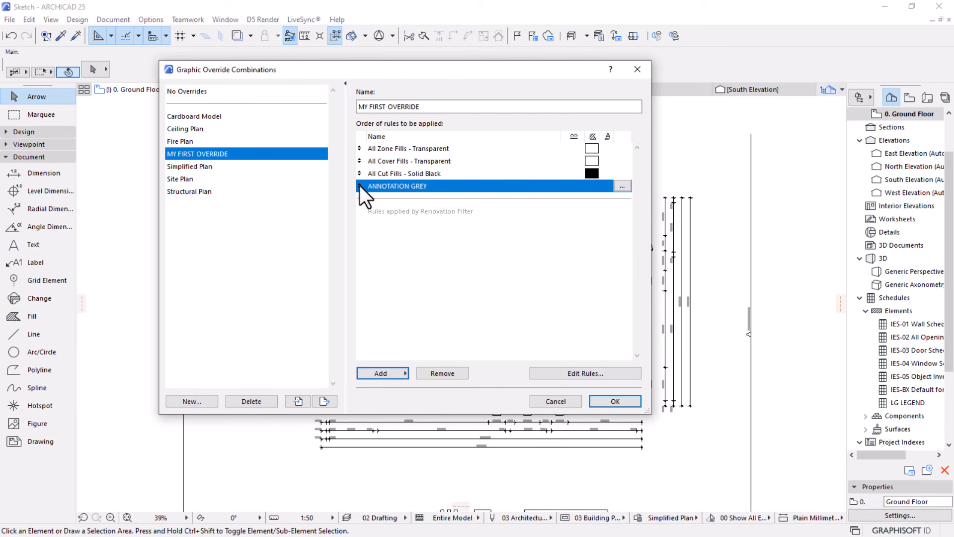
drag(359, 185, 362, 149)
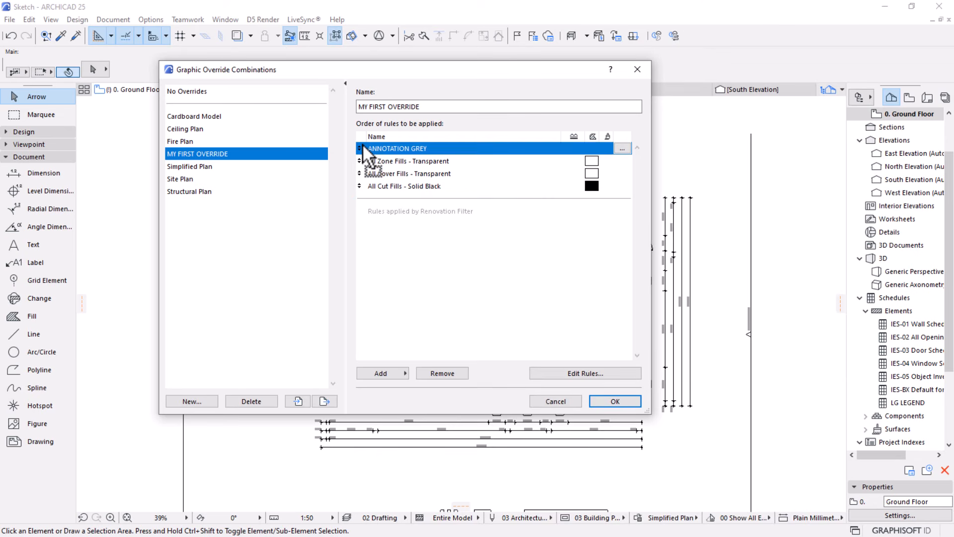
click(612, 398)
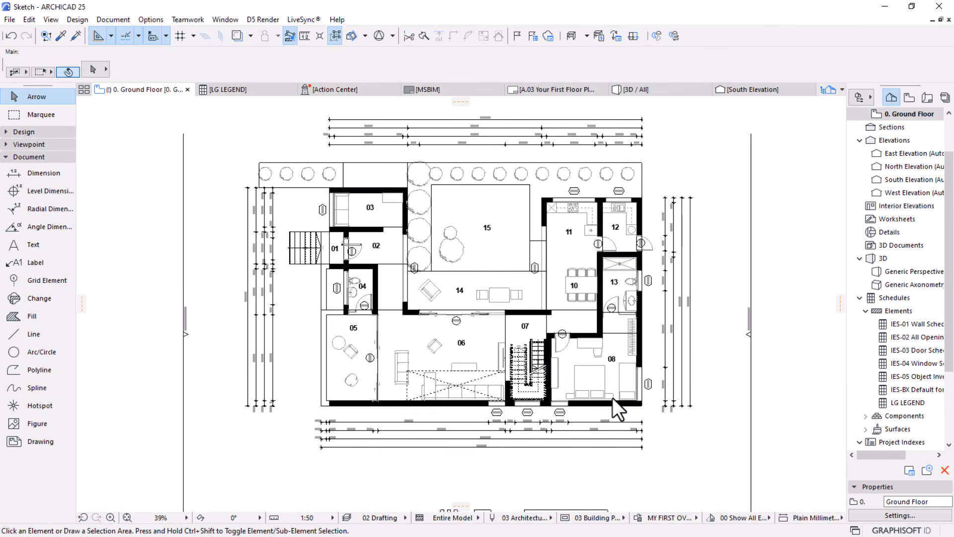
Examine the line colour of the furniture, doors, windows and trees across the ground floor plan
scroll(566, 421, up, 2)
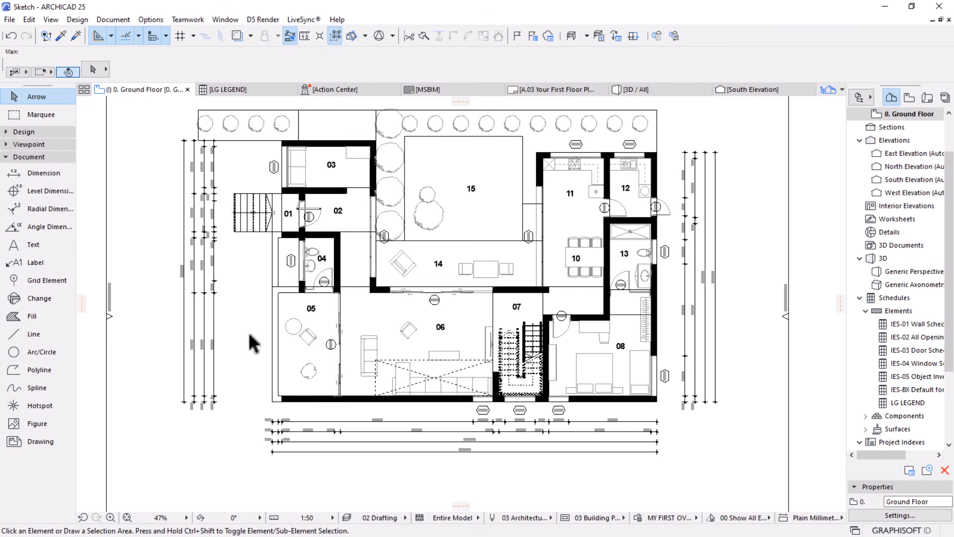
scroll(484, 338, up, 1)
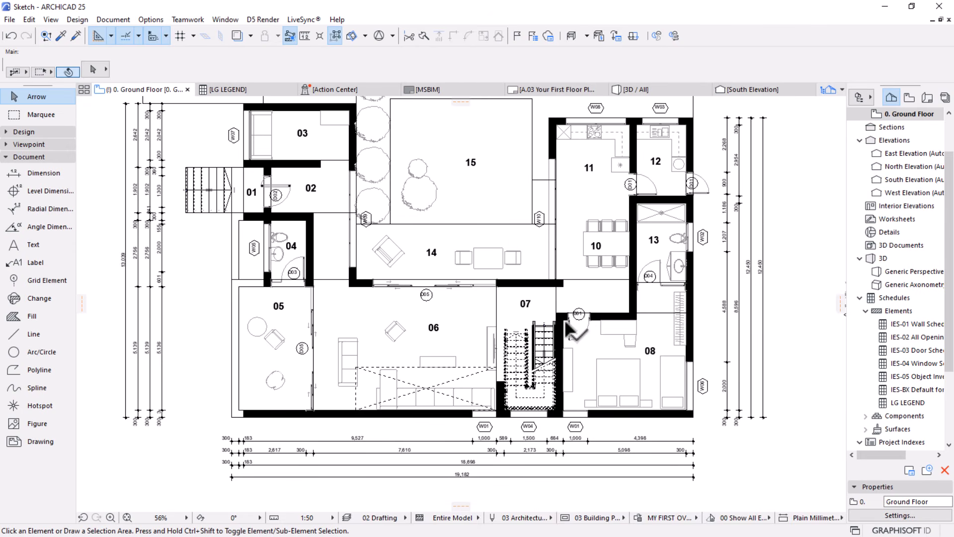
middle_drag(542, 347, 507, 383)
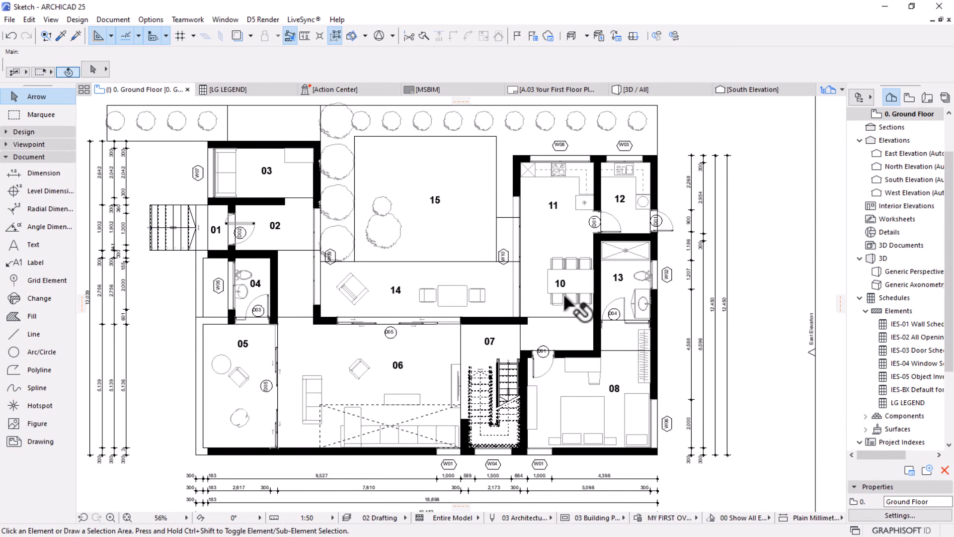
Select window label W02 and the nearby vertical dimension chain east of room 13 to check their element types
scroll(695, 258, up, 3)
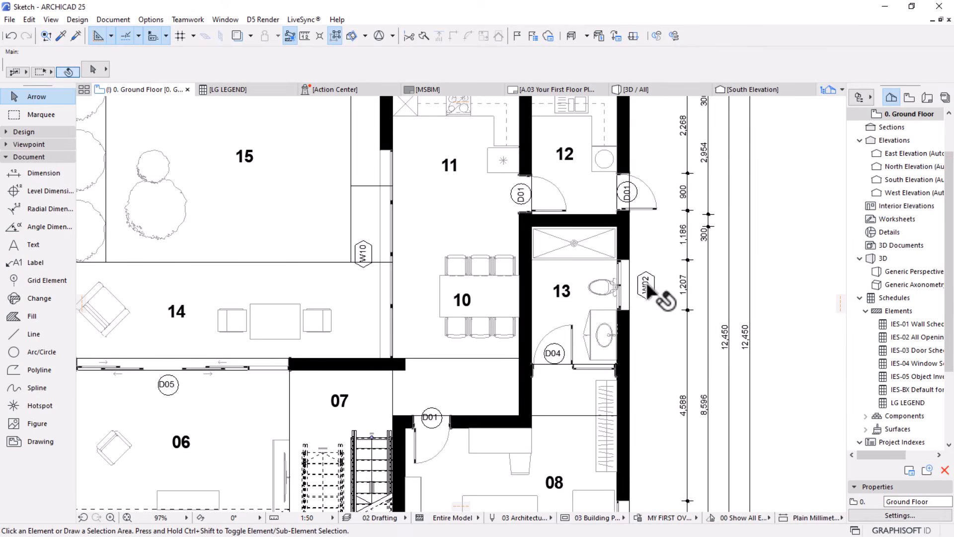
click(645, 285)
scroll(653, 258, down, 3)
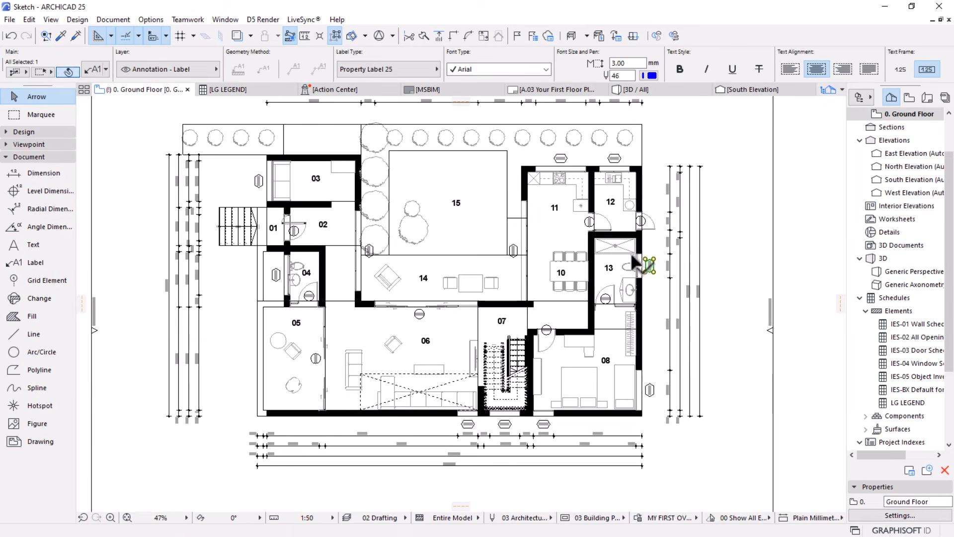
scroll(686, 301, up, 3)
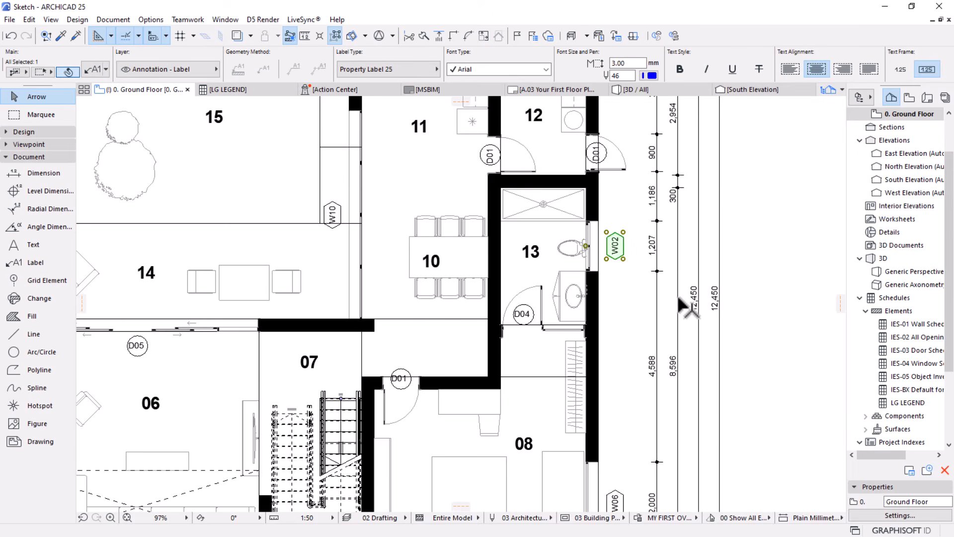
click(678, 239)
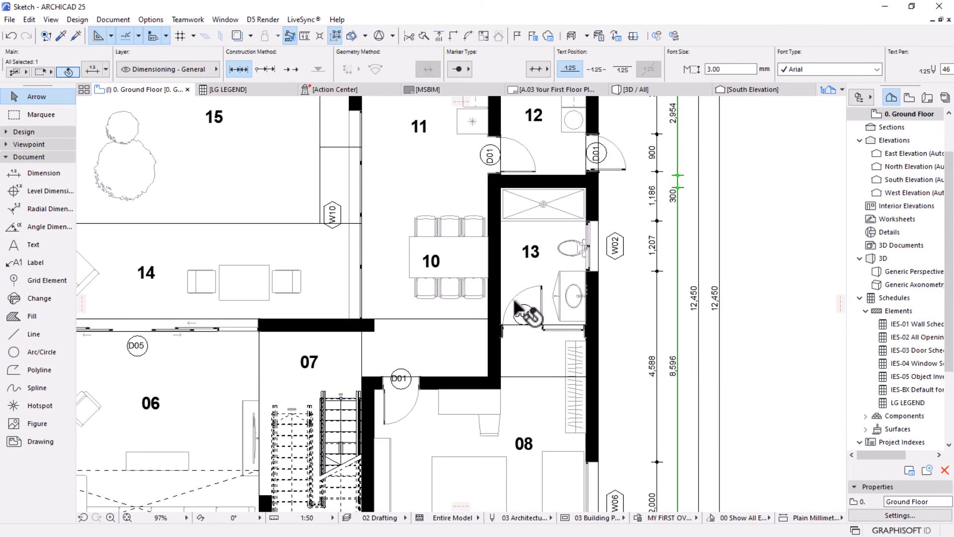
scroll(520, 308, down, 2)
Edit the ANNOTATION GREY rule in MY FIRST OVERRIDE and add Label as another element type criterion
click(638, 518)
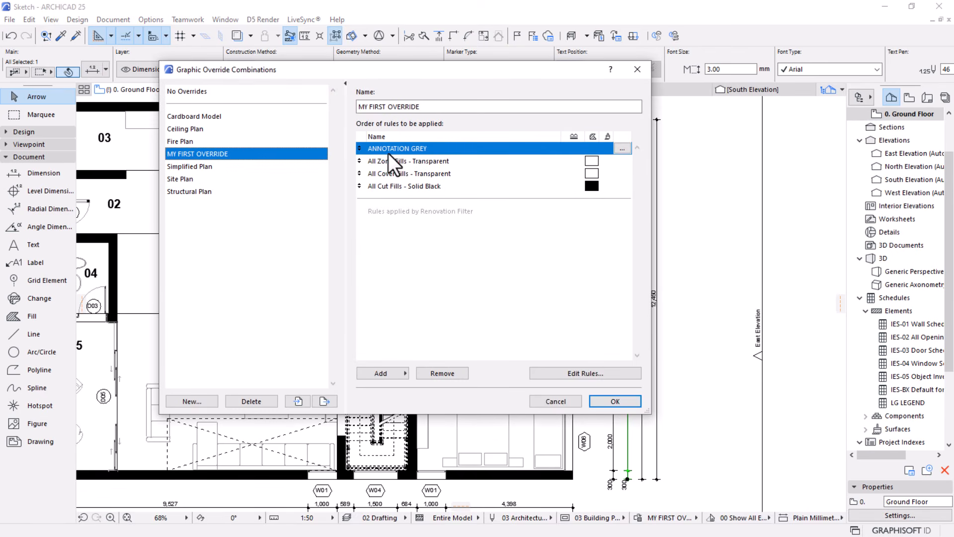
click(621, 149)
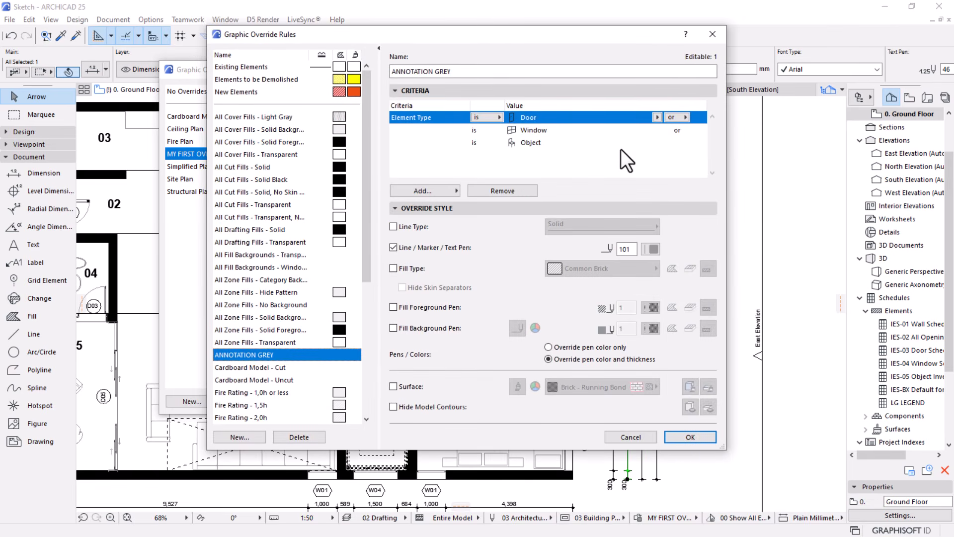
click(423, 191)
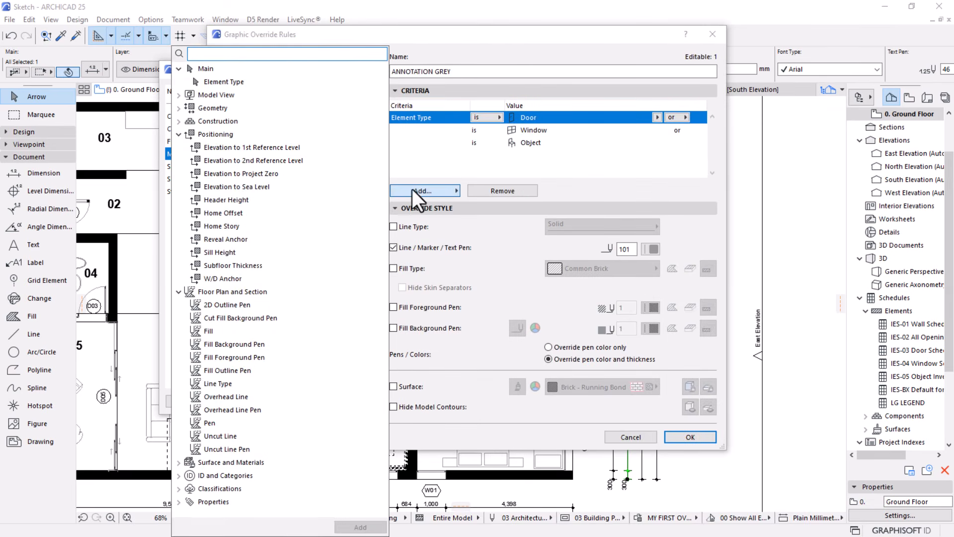
click(223, 82)
click(360, 527)
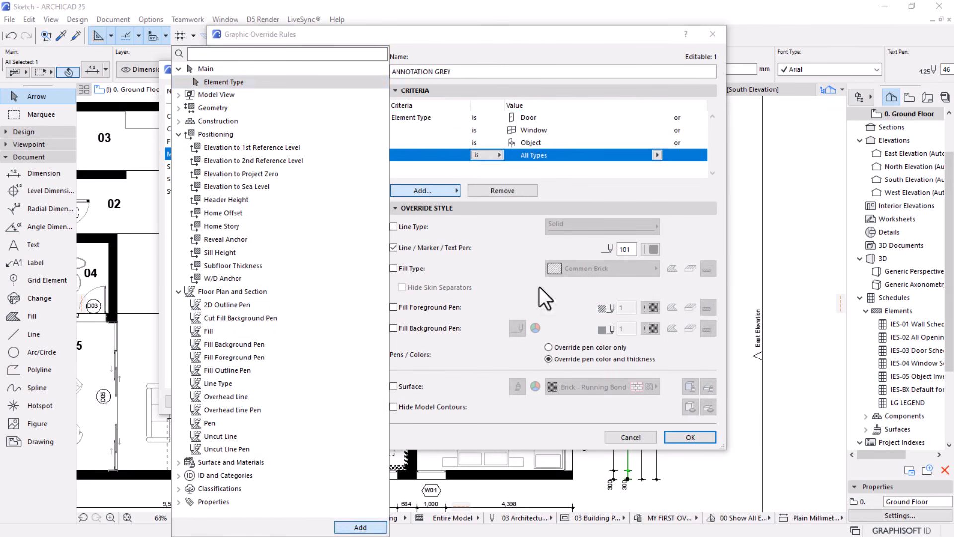
click(657, 154)
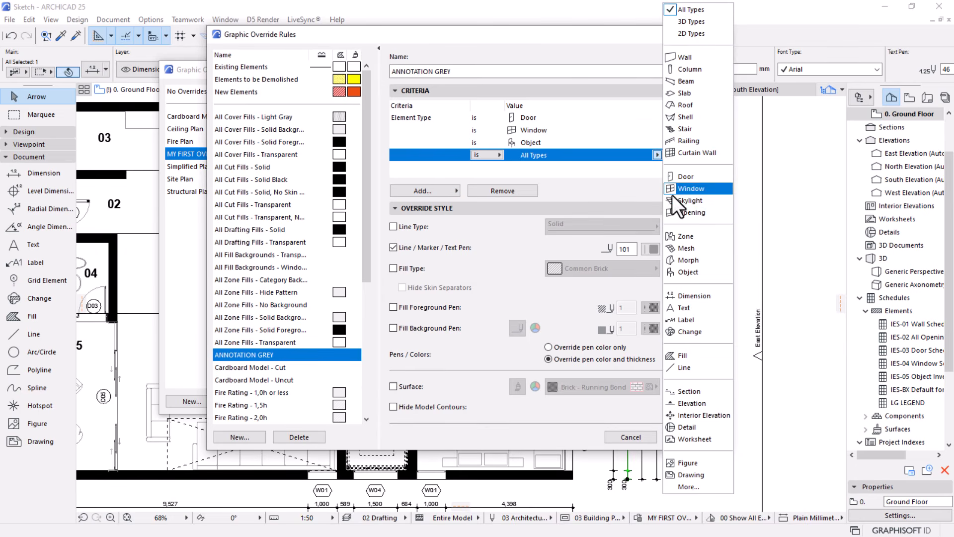
click(692, 319)
Add Dimension as an element type criterion to ANNOTATION GREY, save the rule and apply the combination to the plan
click(423, 189)
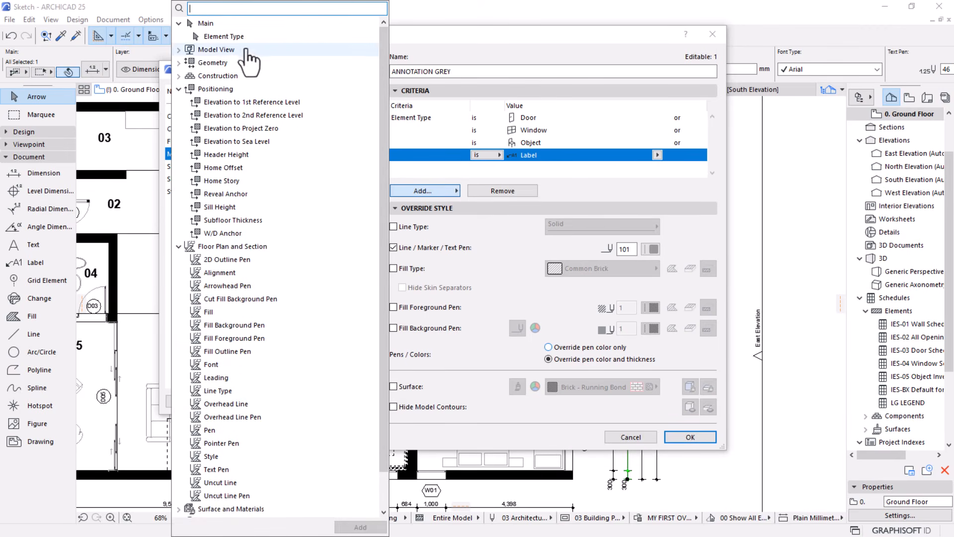
click(234, 37)
click(371, 525)
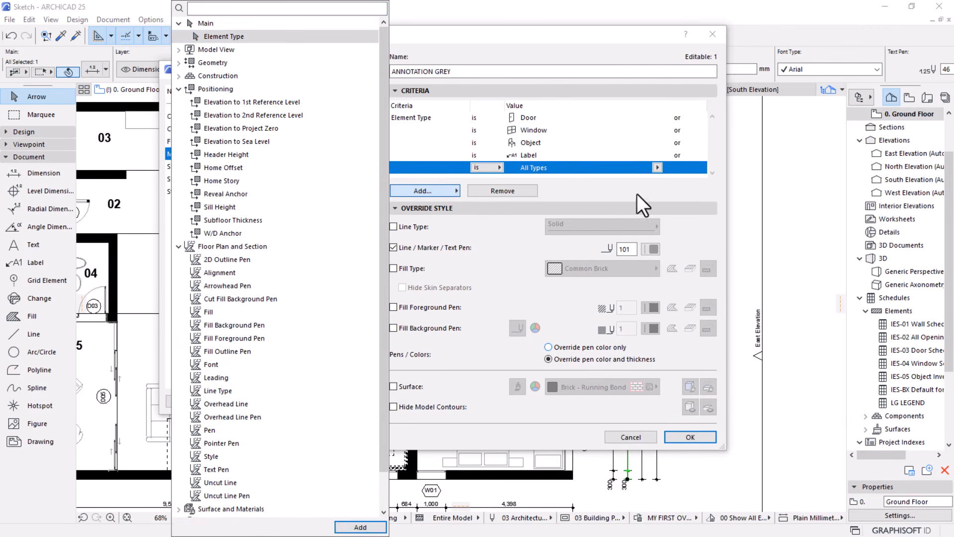
click(658, 168)
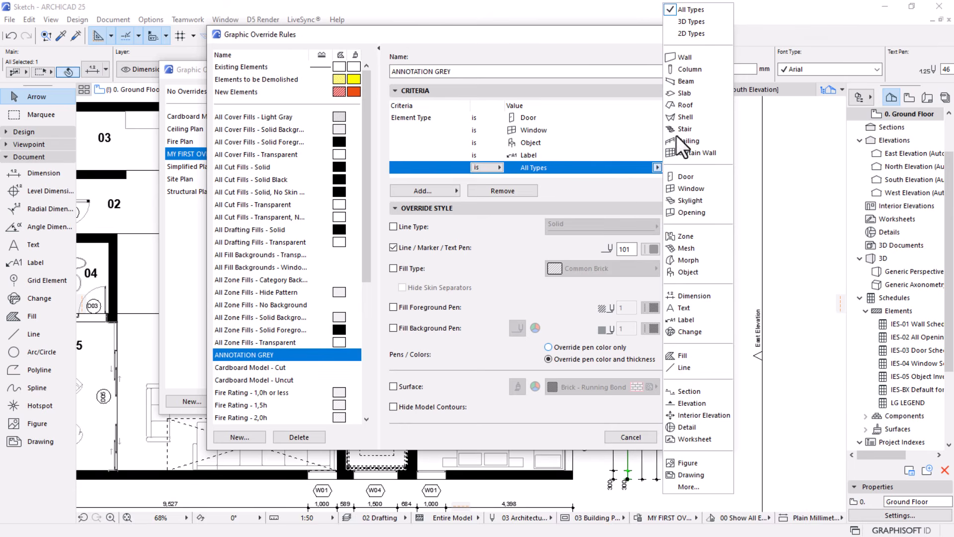
click(686, 299)
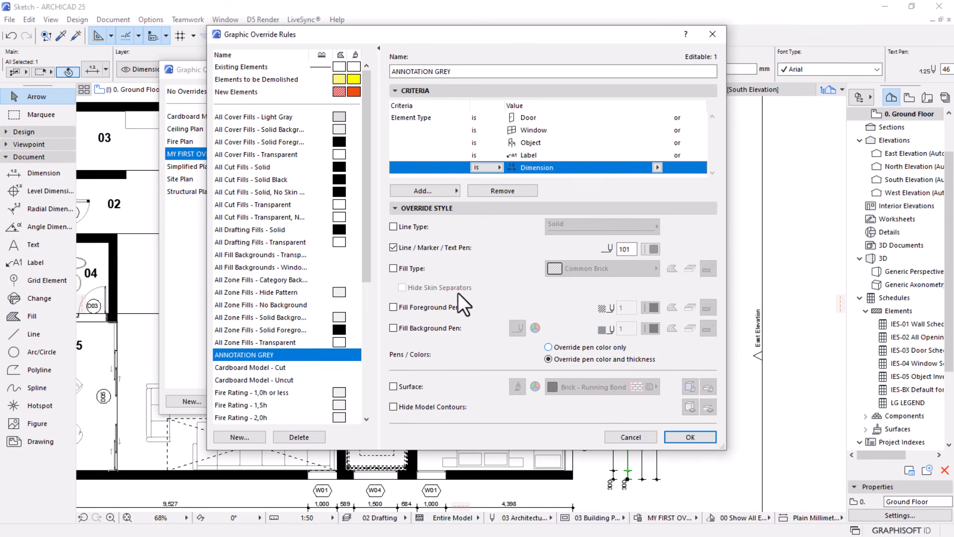
click(681, 437)
click(624, 402)
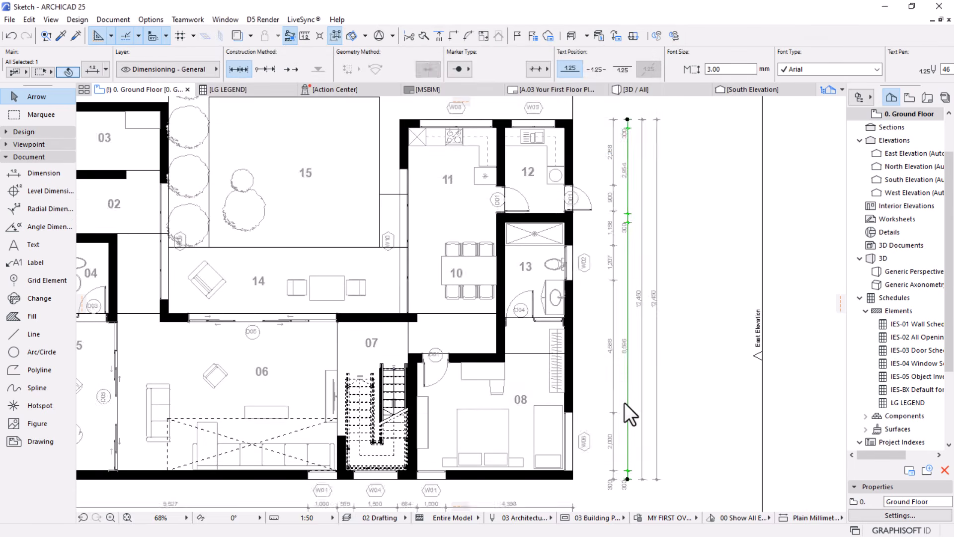
key(Escape)
Examine the ground floor plan for linework that the grey override does not yet cover, including the stairs and dashed lines
scroll(587, 231, down, 3)
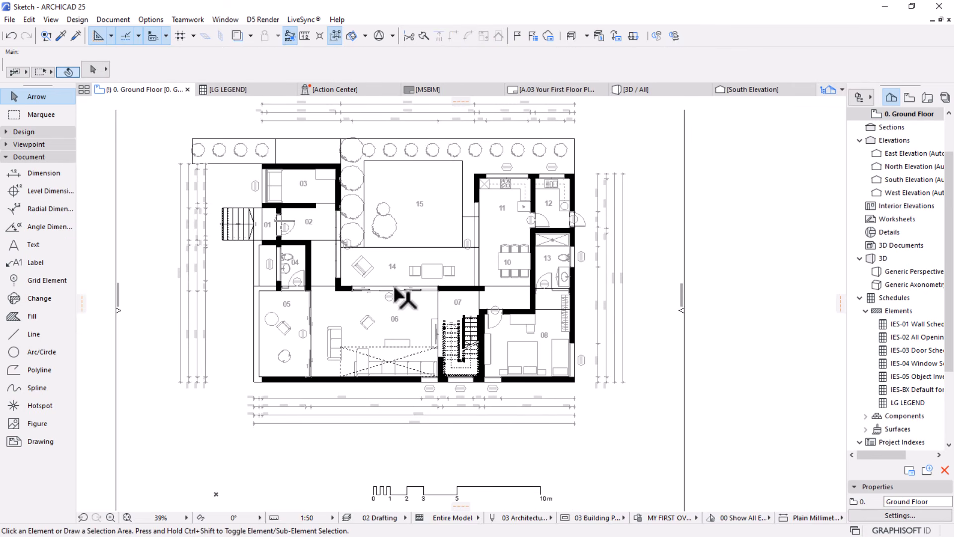
scroll(329, 215, up, 1)
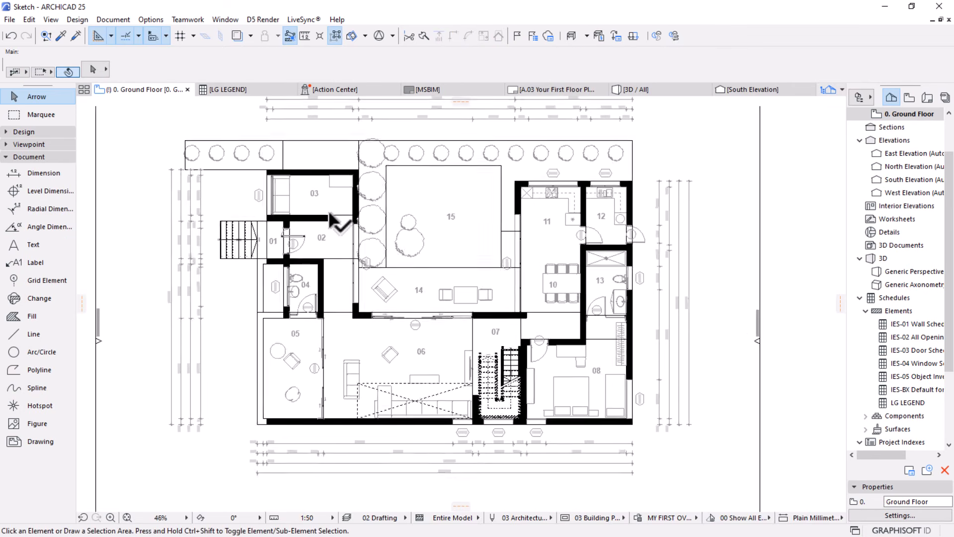
scroll(329, 215, up, 1)
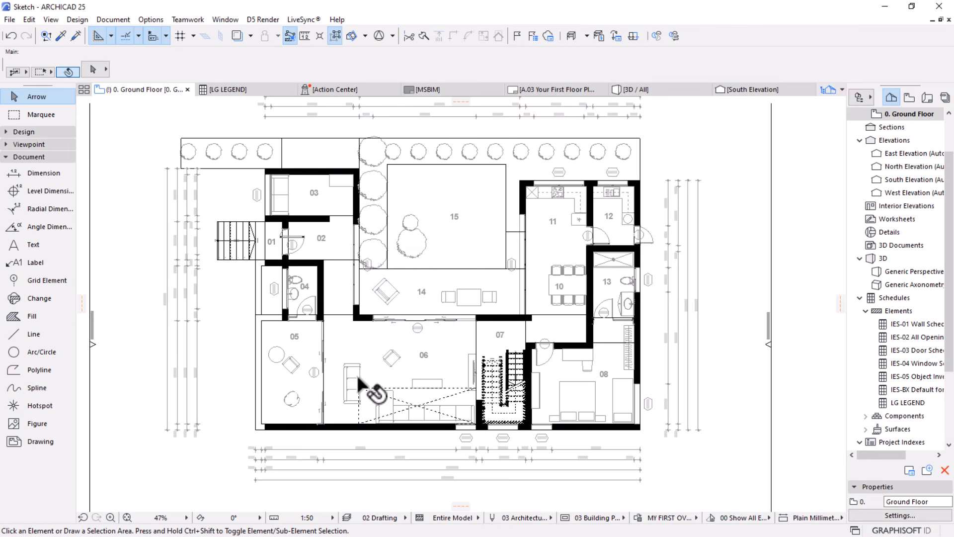
scroll(484, 396, up, 3)
scroll(540, 356, down, 3)
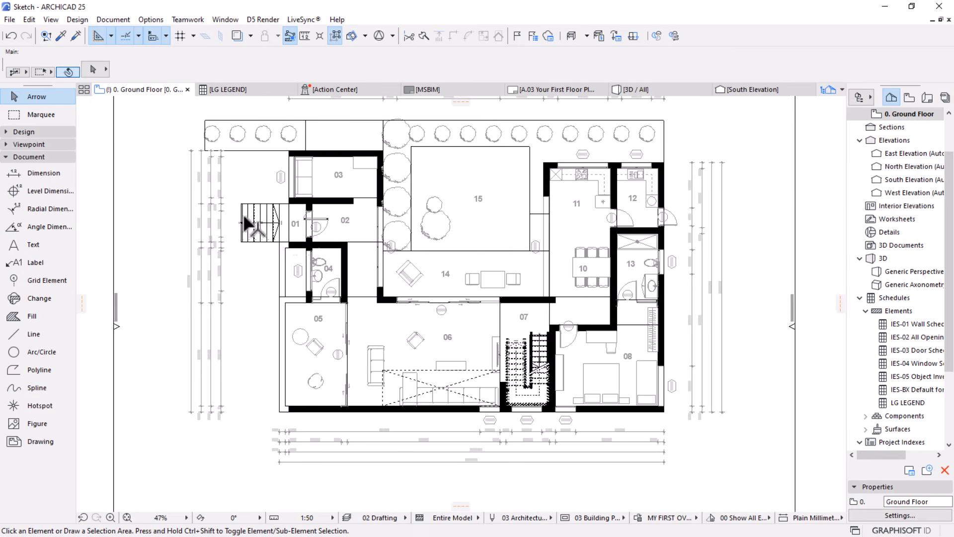
scroll(243, 218, up, 4)
scroll(536, 340, down, 2)
middle_drag(520, 330, 358, 236)
scroll(590, 400, up, 1)
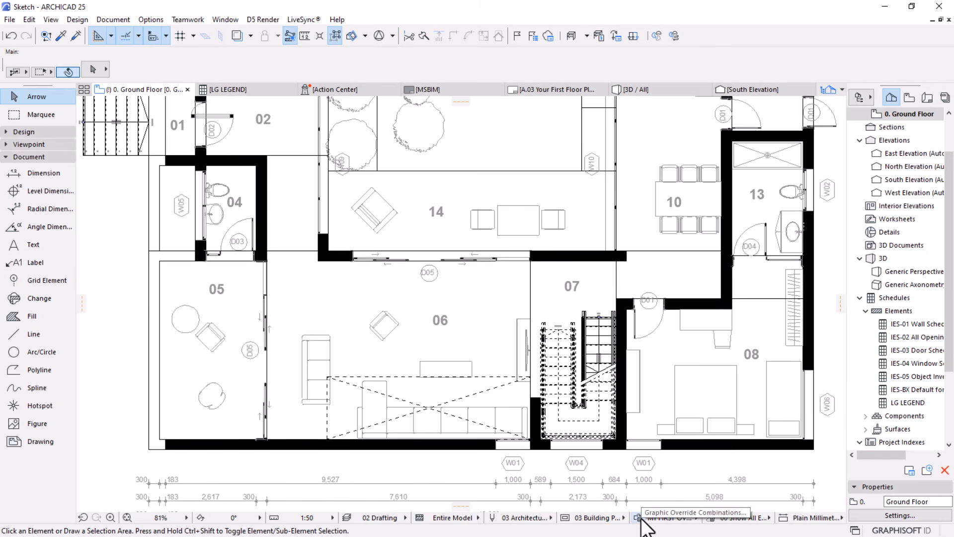
Select a dashed diagonal across the sofa in room 06 to identify its element type
click(452, 398)
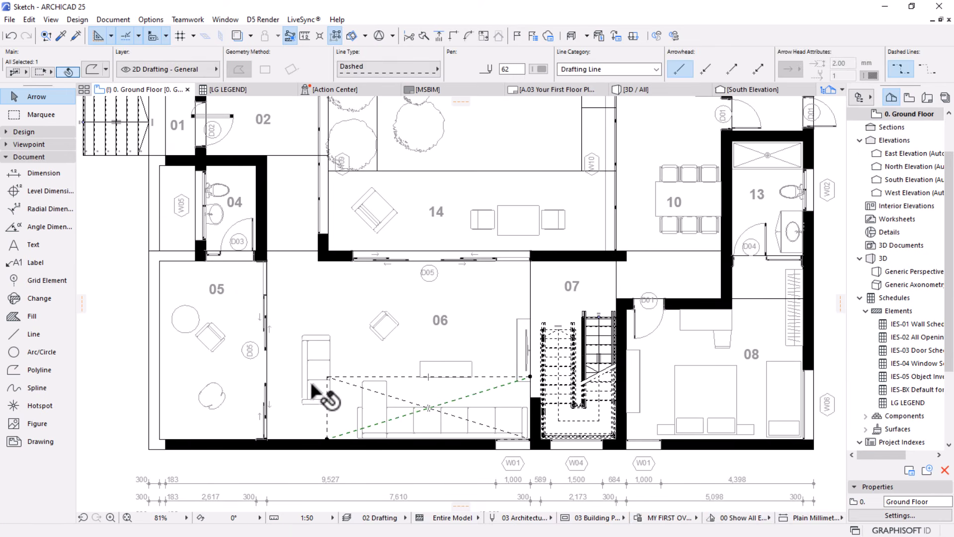
middle_drag(419, 368, 419, 311)
scroll(420, 310, up, 1)
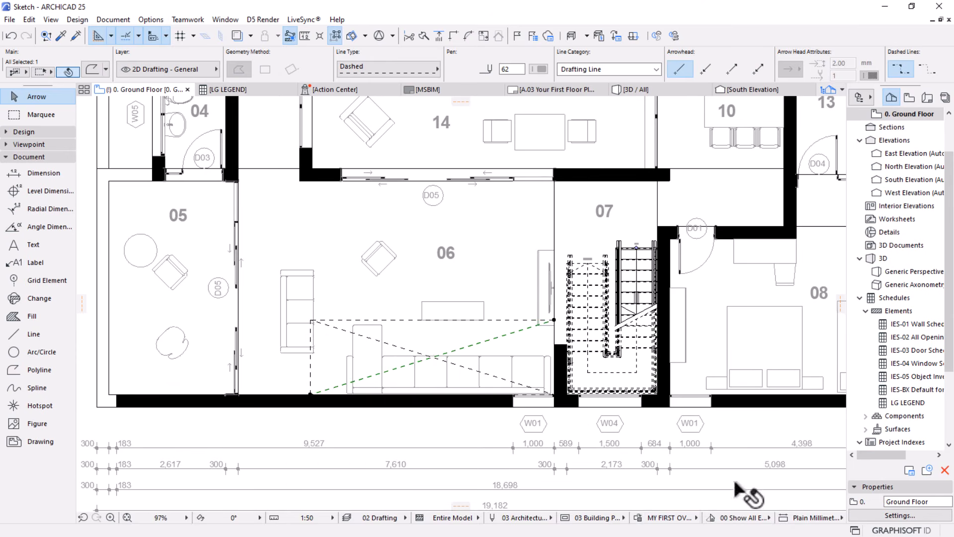
Add two more element type criteria to the ANNOTATION GREY rule and set the first of them to Polyline
click(638, 518)
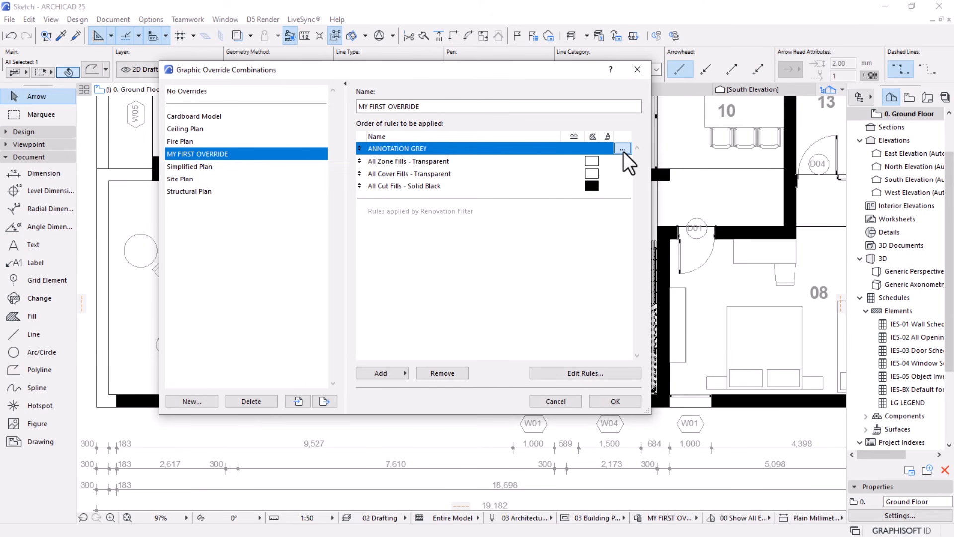
click(622, 149)
click(427, 192)
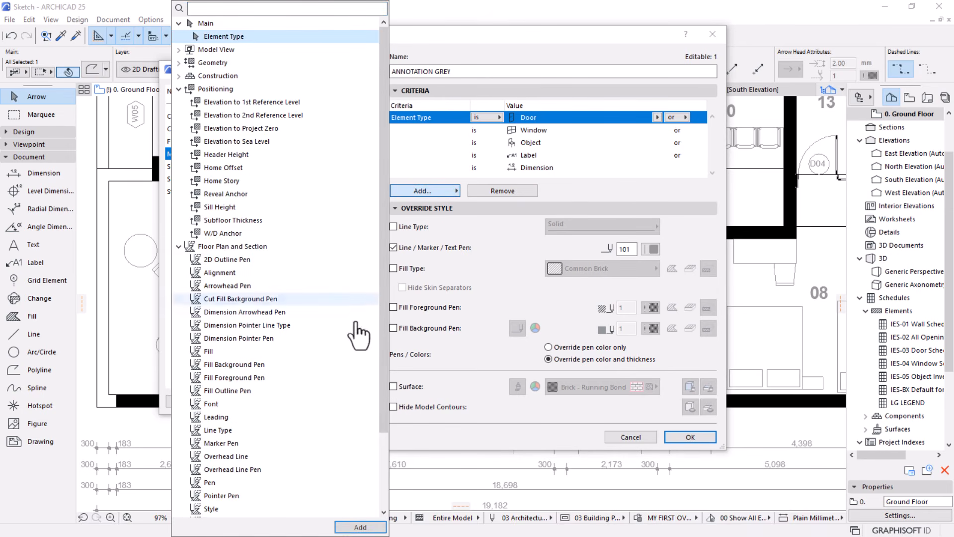
click(360, 527)
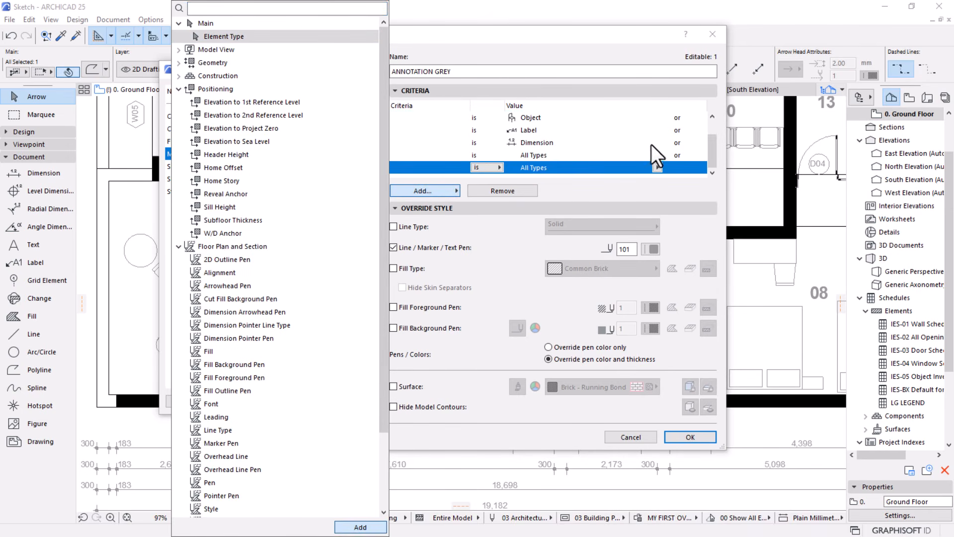
click(657, 155)
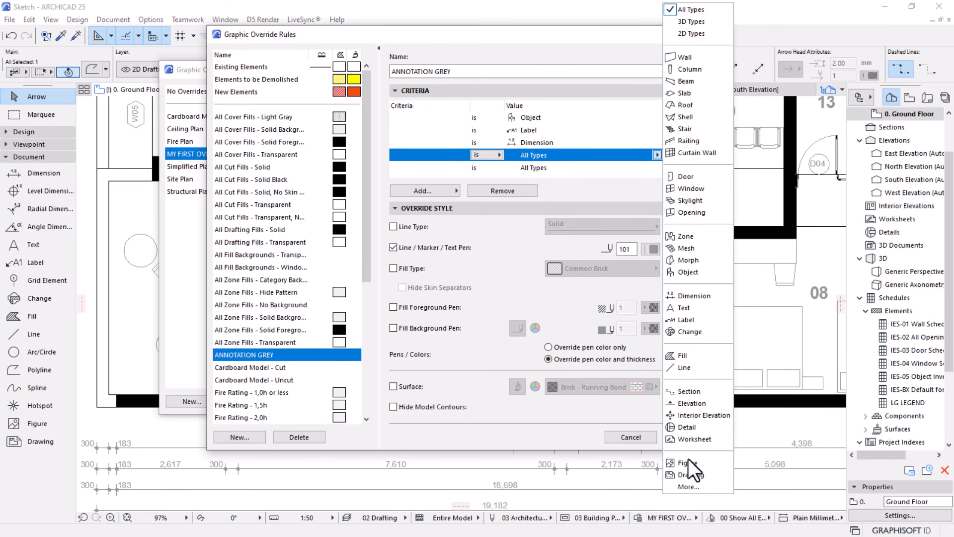
click(687, 485)
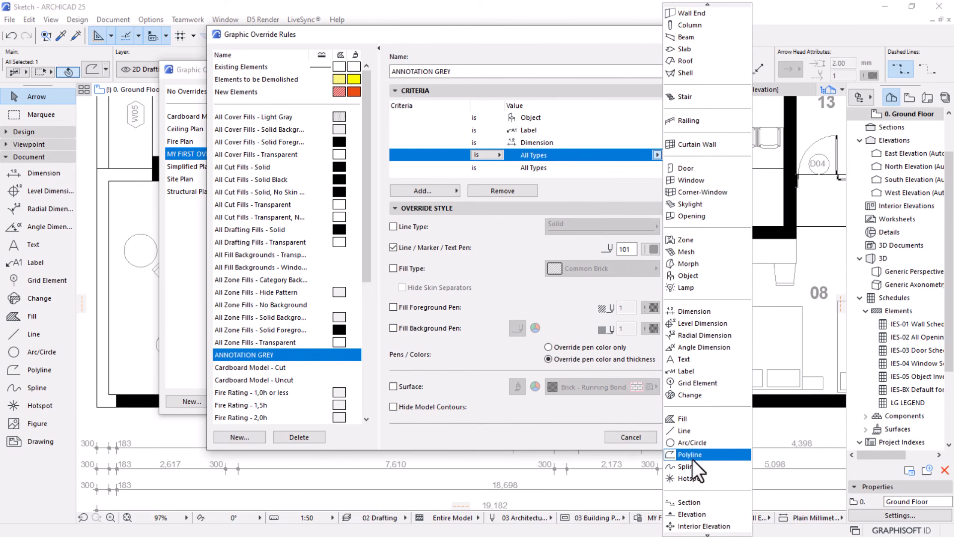
click(685, 456)
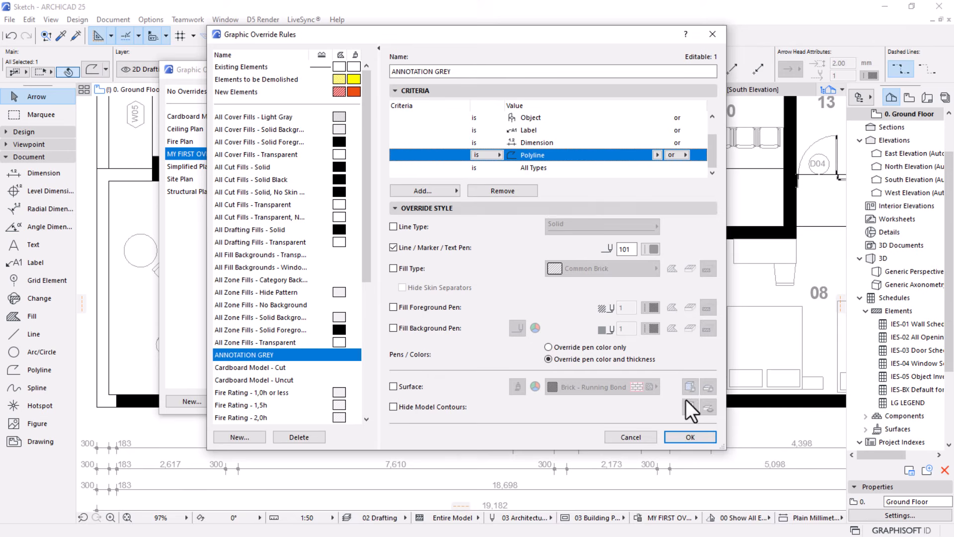
Set the last ANNOTATION GREY criterion to Stair, save the rule and apply the override combination to the plan
click(538, 166)
click(656, 168)
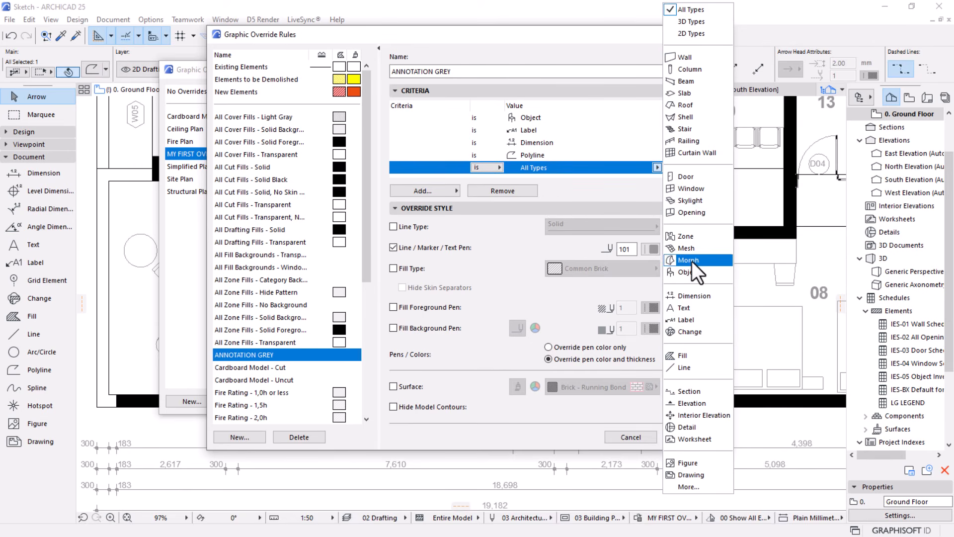
click(684, 130)
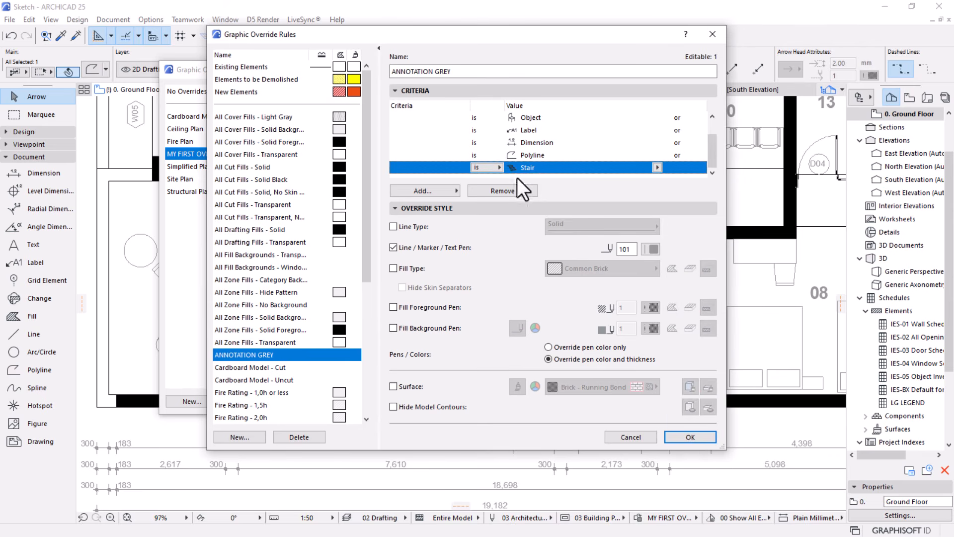
click(676, 430)
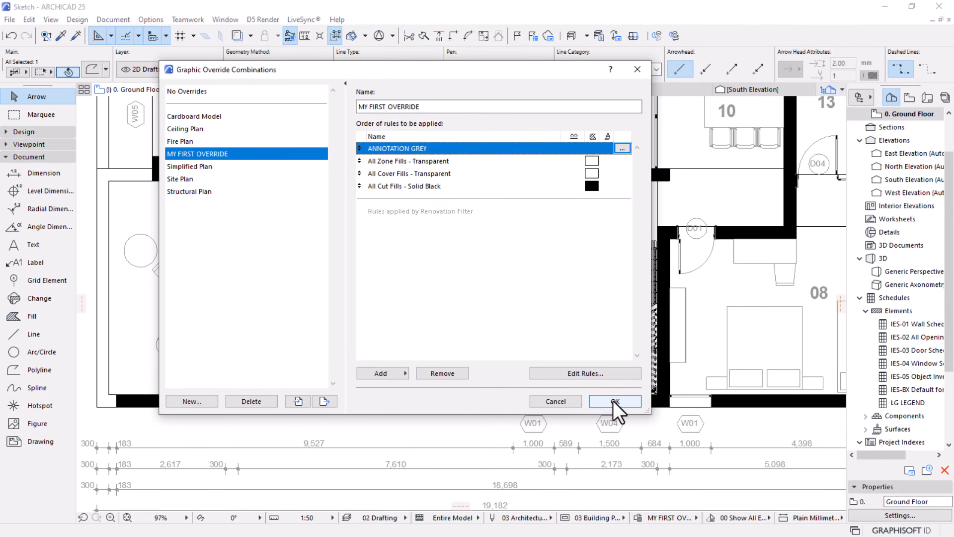
click(614, 402)
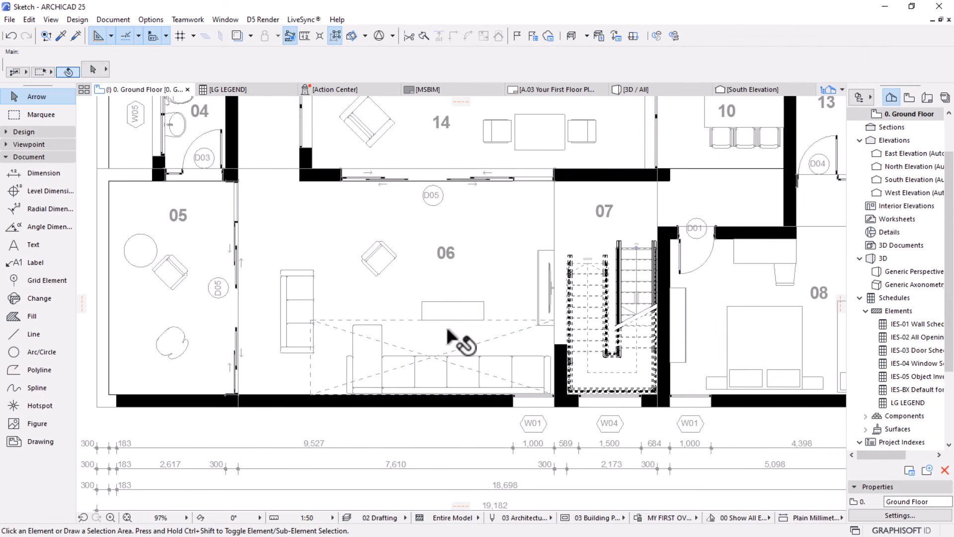
Examine the overridden ground floor plan, checking the stairs, dashed lines, labels, dimensions and furniture against the walls
scroll(447, 329, down, 4)
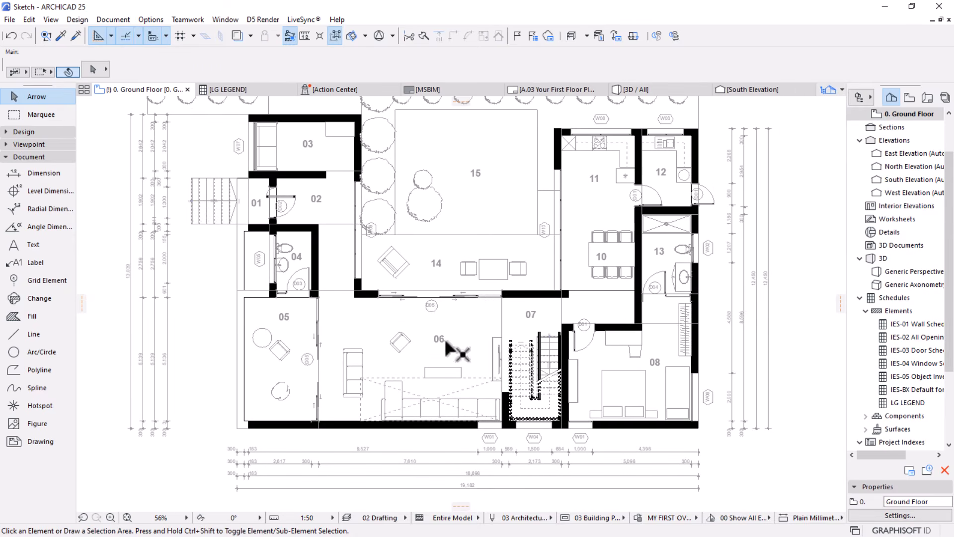
middle_drag(477, 266, 479, 300)
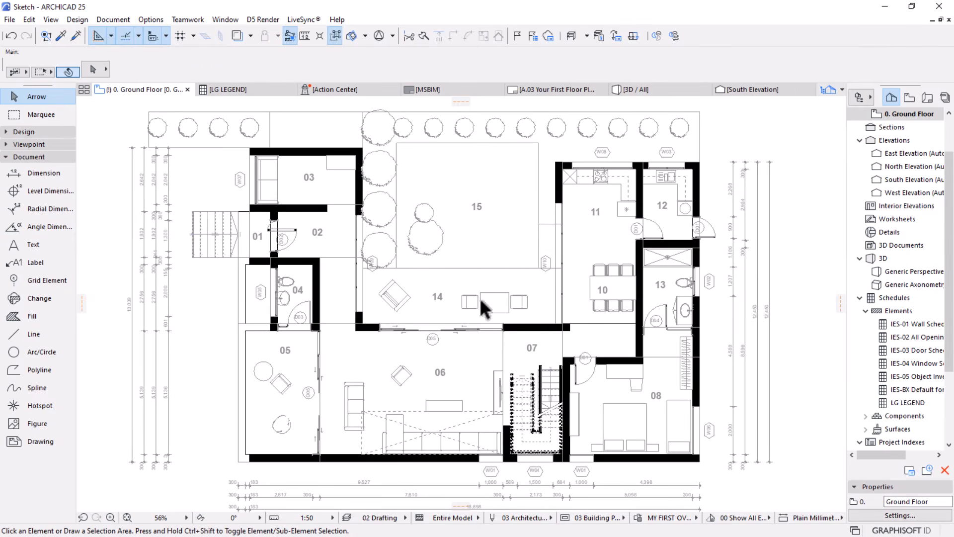
click(476, 207)
key(Escape)
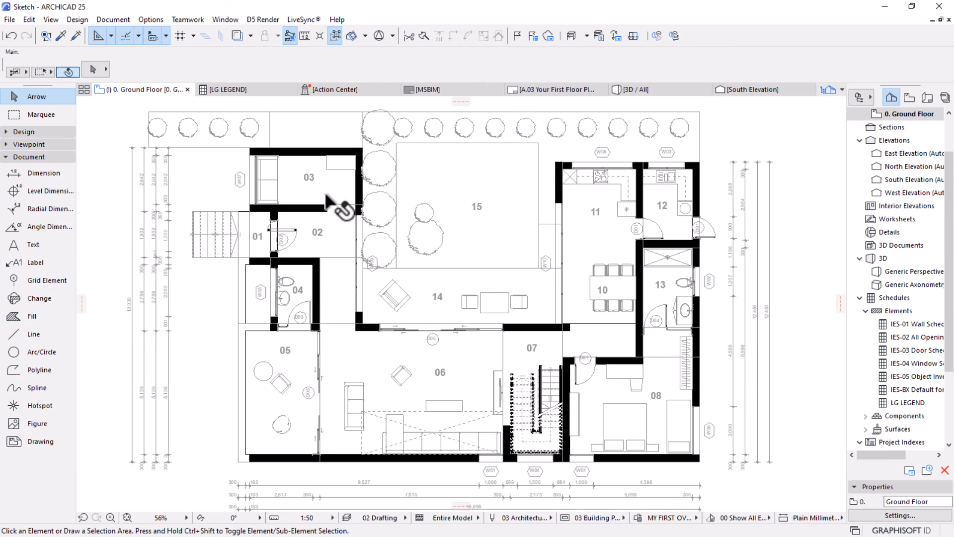
scroll(449, 304, up, 2)
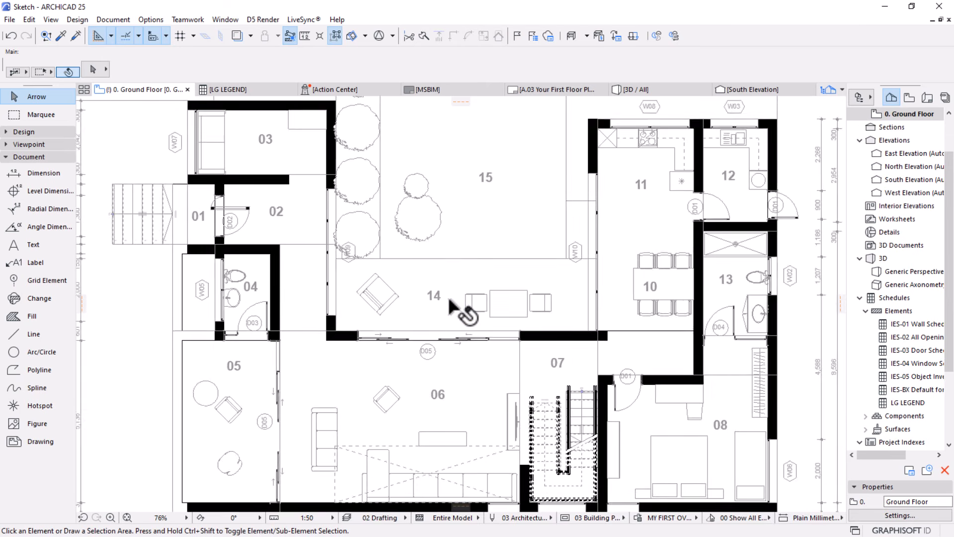
scroll(449, 300, up, 1)
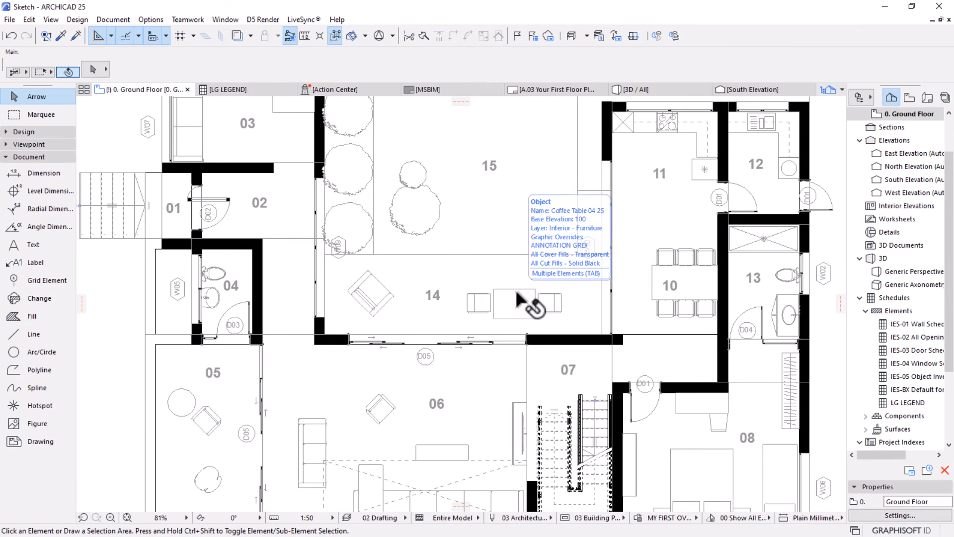
scroll(514, 293, down, 3)
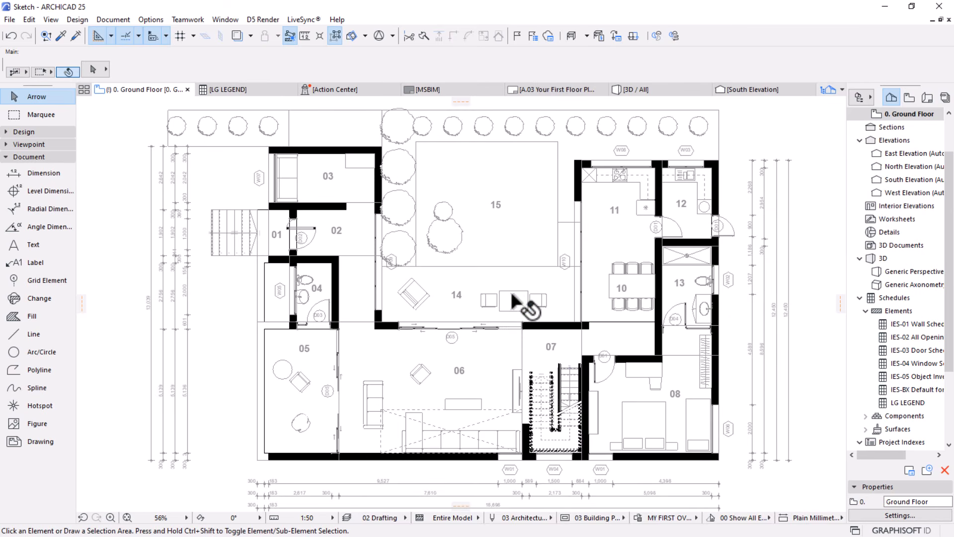
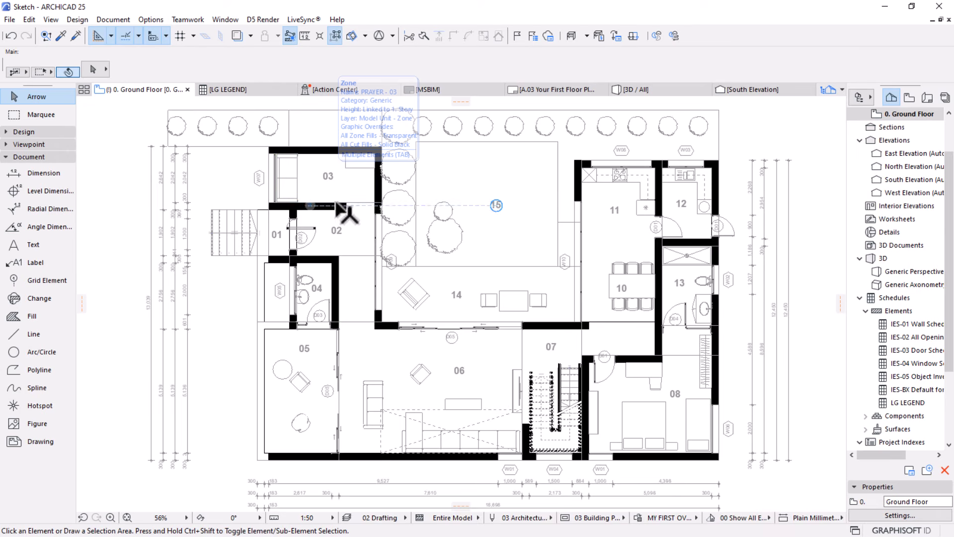
Open the model view layer settings and start creating a new layer
click(145, 18)
mouse_move(165, 34)
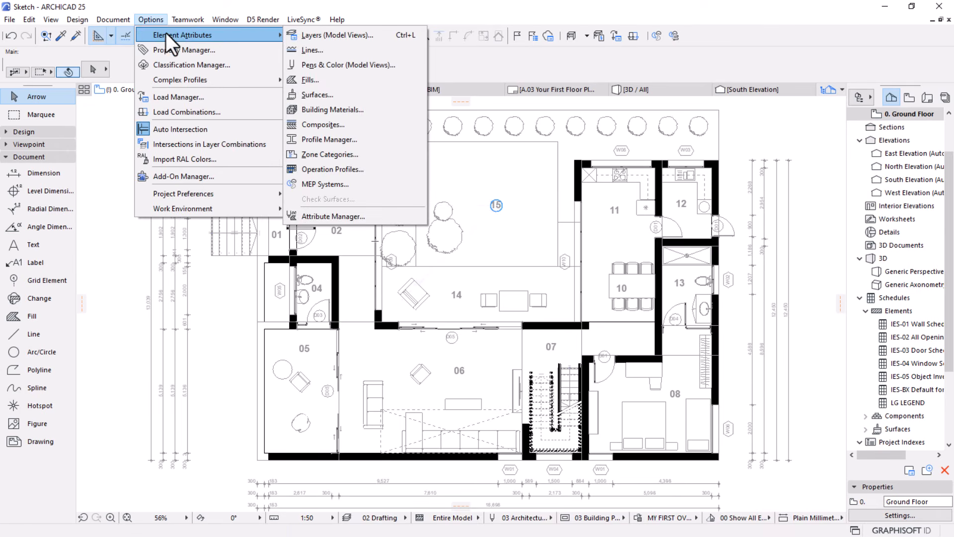
click(336, 33)
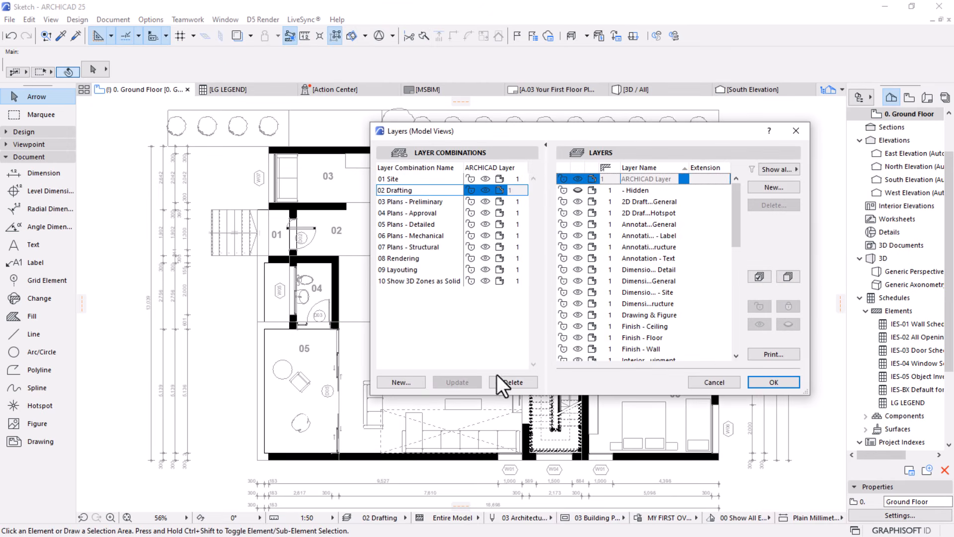
click(765, 187)
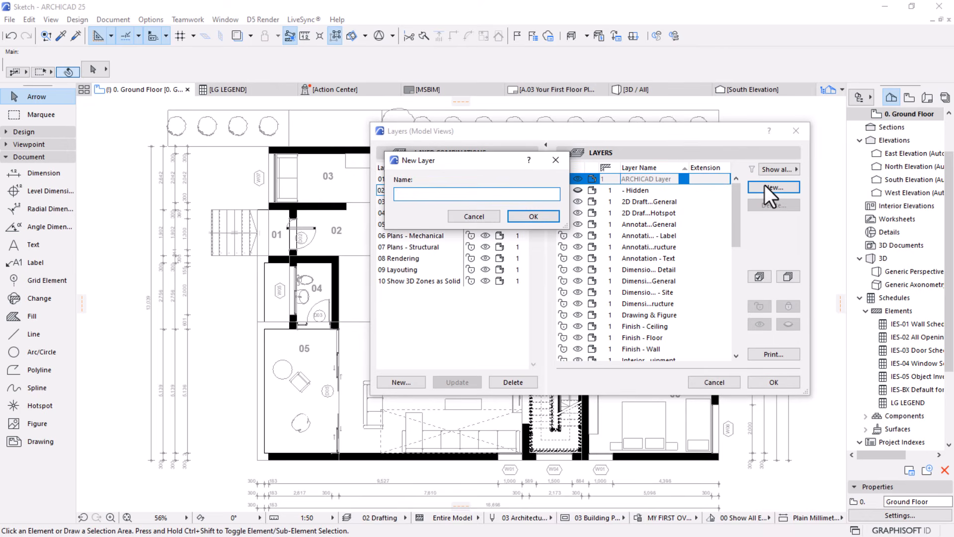
text(zONE)
key(BackSpace)
key(BackSpace)
key(BackSpace)
key(BackSpace)
key(Return)
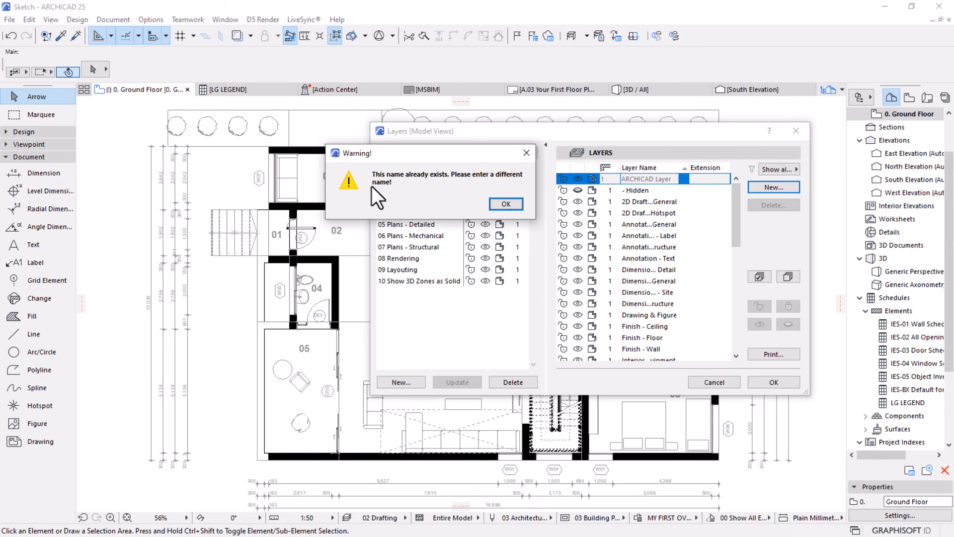
click(506, 203)
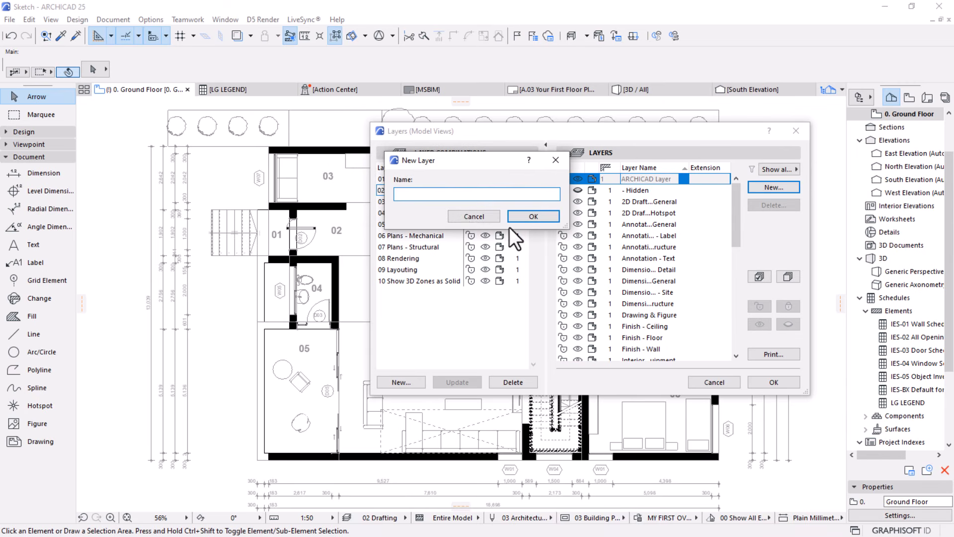
Name the new layer Zone Number Label, update the 02 Drafting layer combination and save the layer settings
text(Zone Number Labe)
click(529, 217)
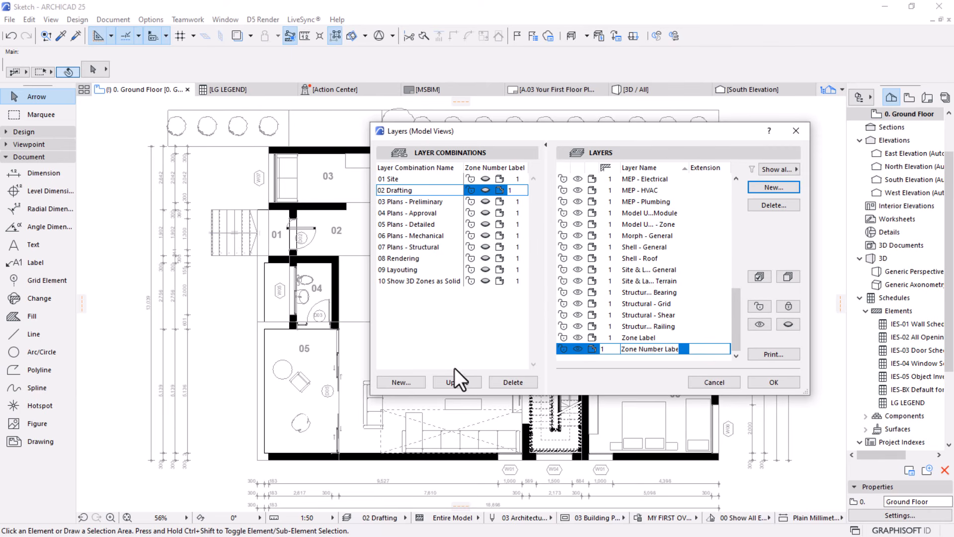
click(452, 380)
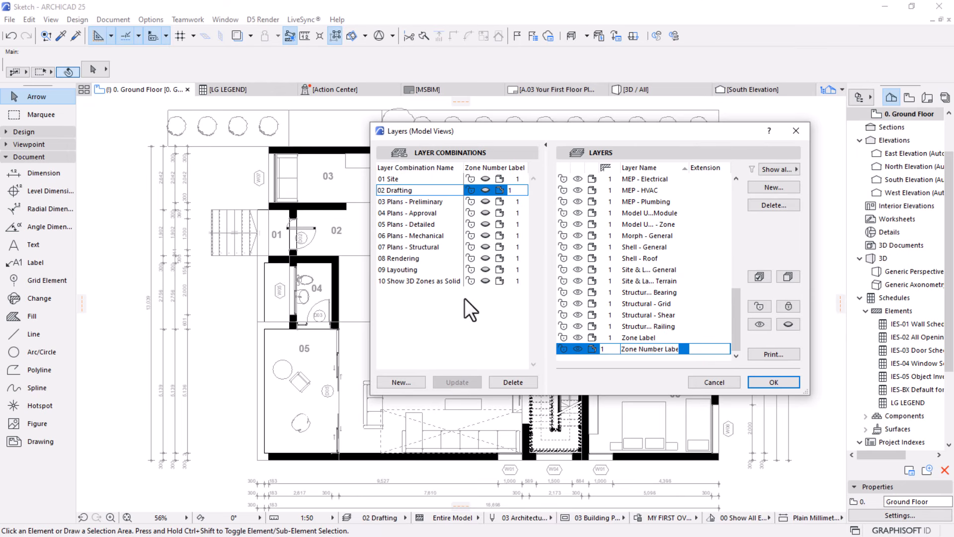
click(486, 190)
click(764, 381)
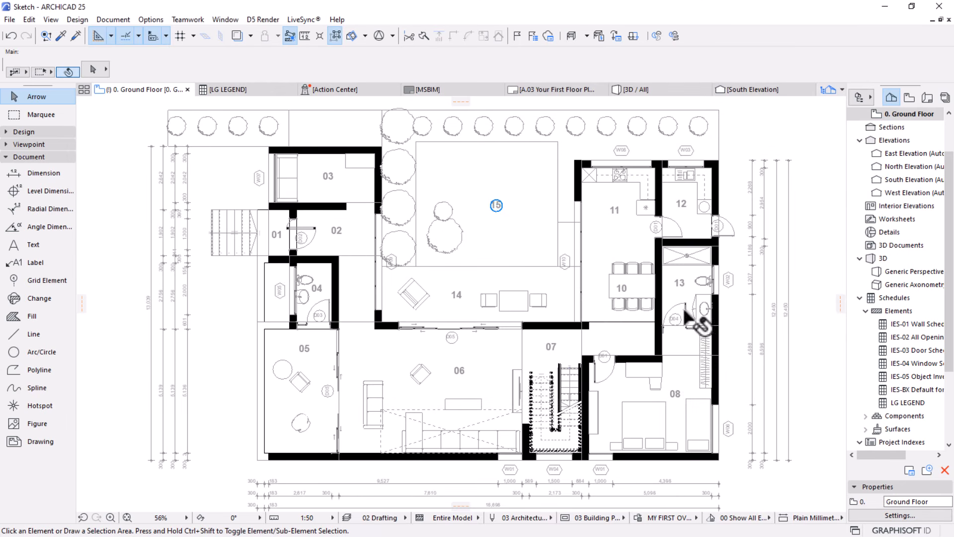
scroll(607, 286, down, 2)
click(571, 323)
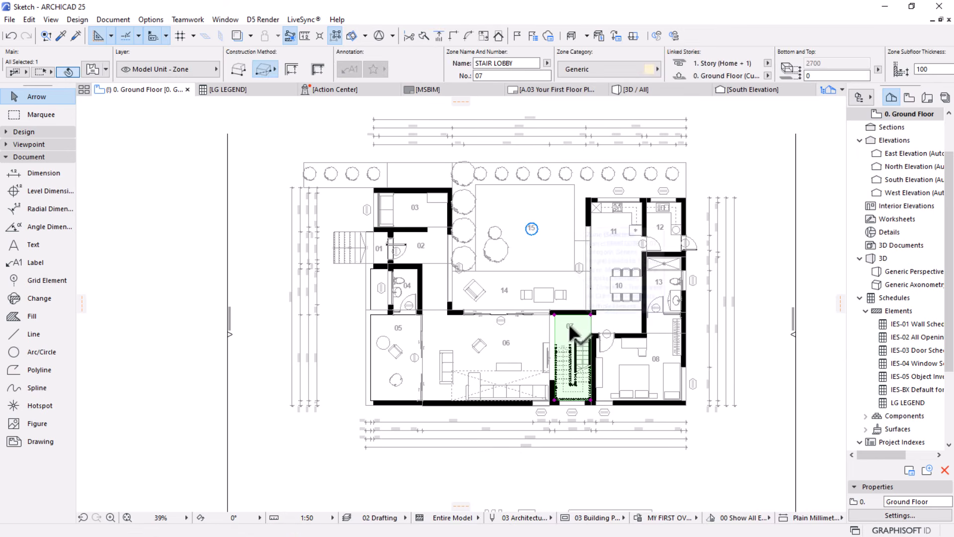
scroll(618, 330, up, 1)
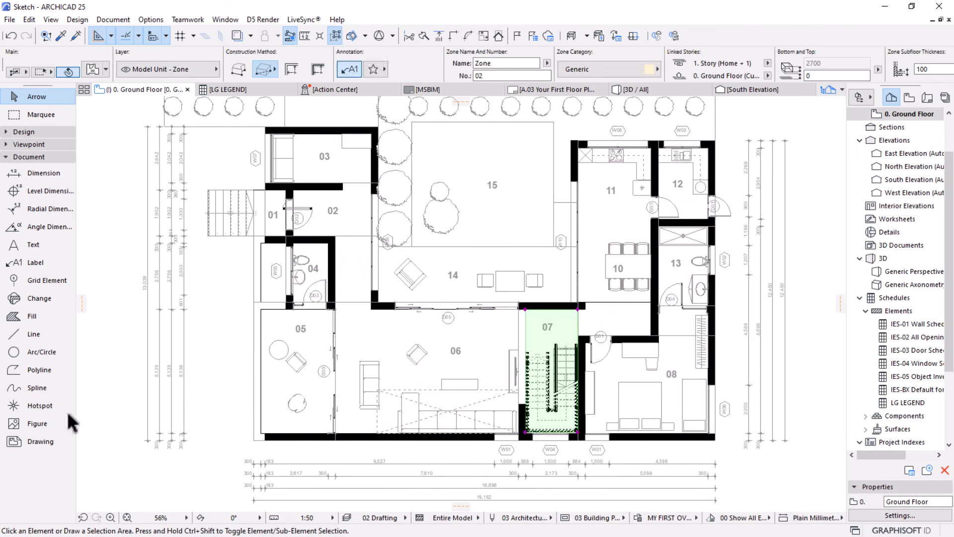
key(Escape)
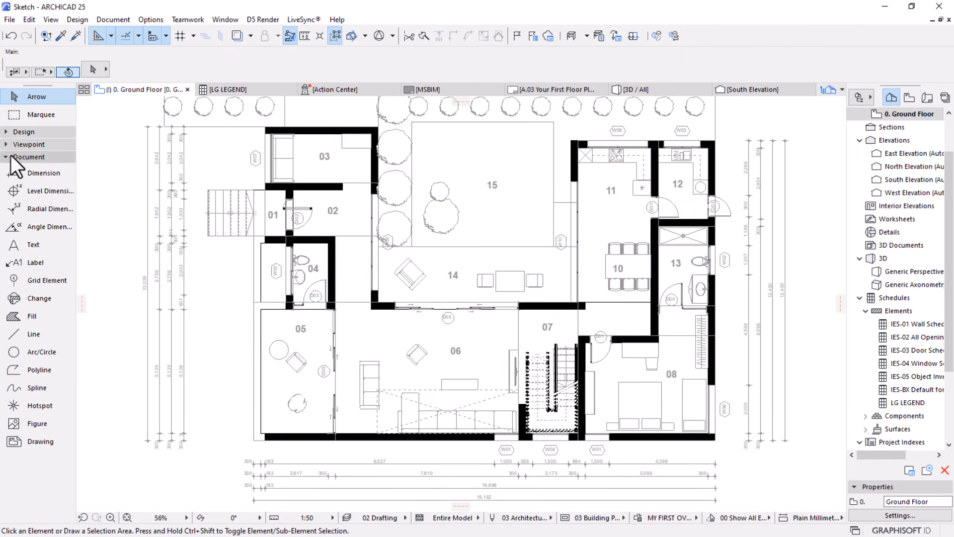
Select all labels on the ground floor plan and remove individual door and window labels from the selection
click(30, 263)
key(ctrl+a)
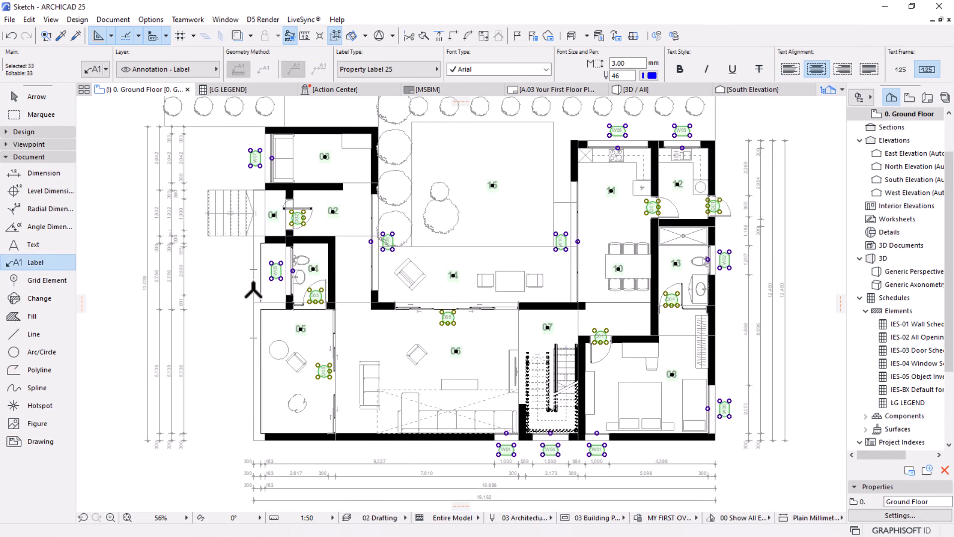
scroll(475, 228, down, 1)
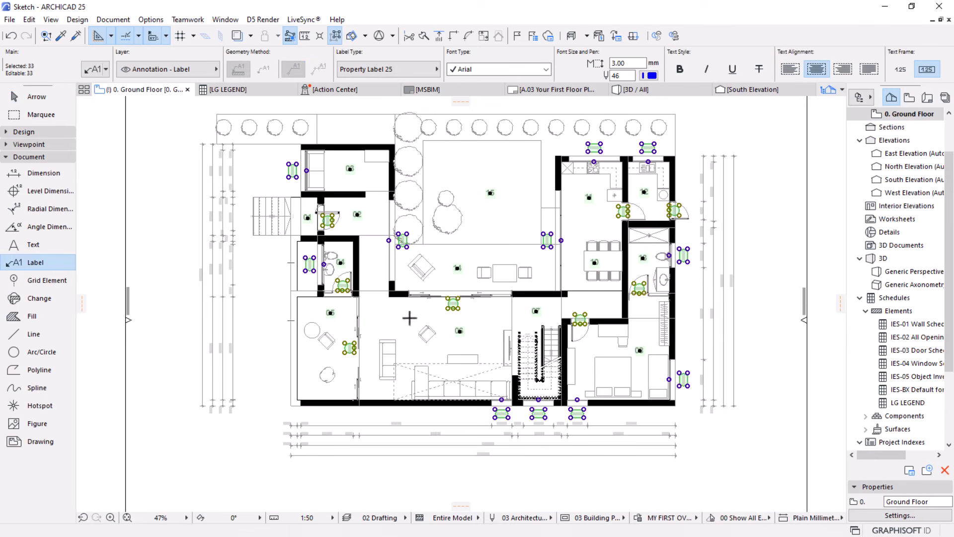
shift+click(344, 352)
shift+click(453, 304)
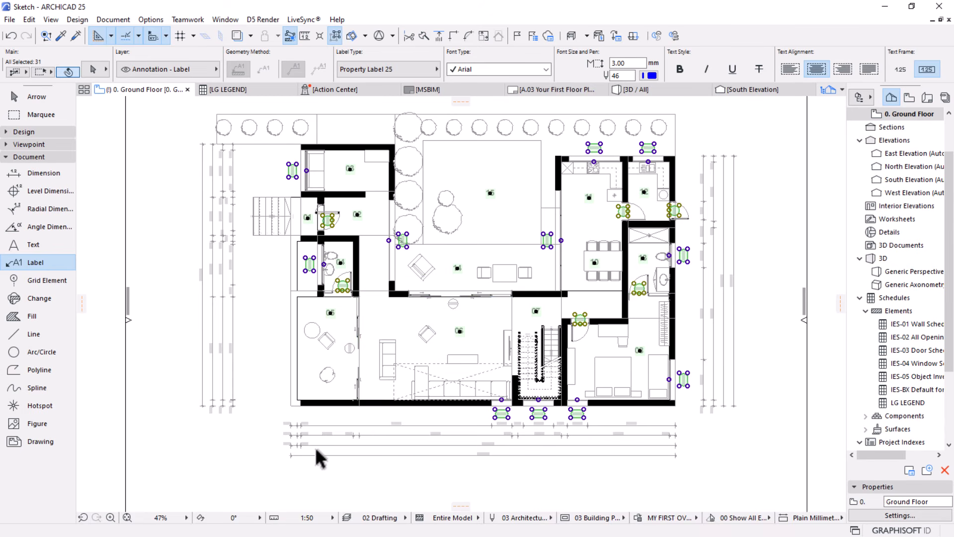
shift+click(583, 418)
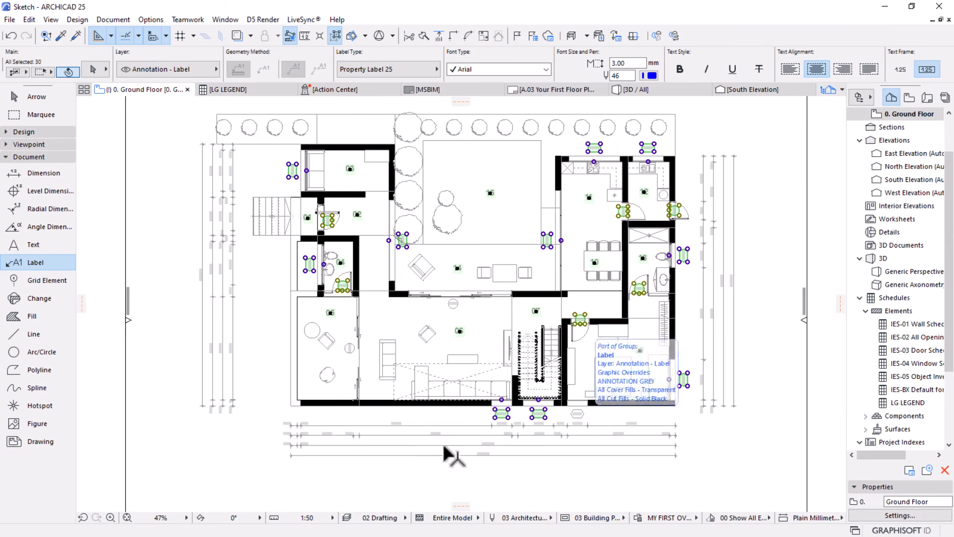
shift+click(499, 420)
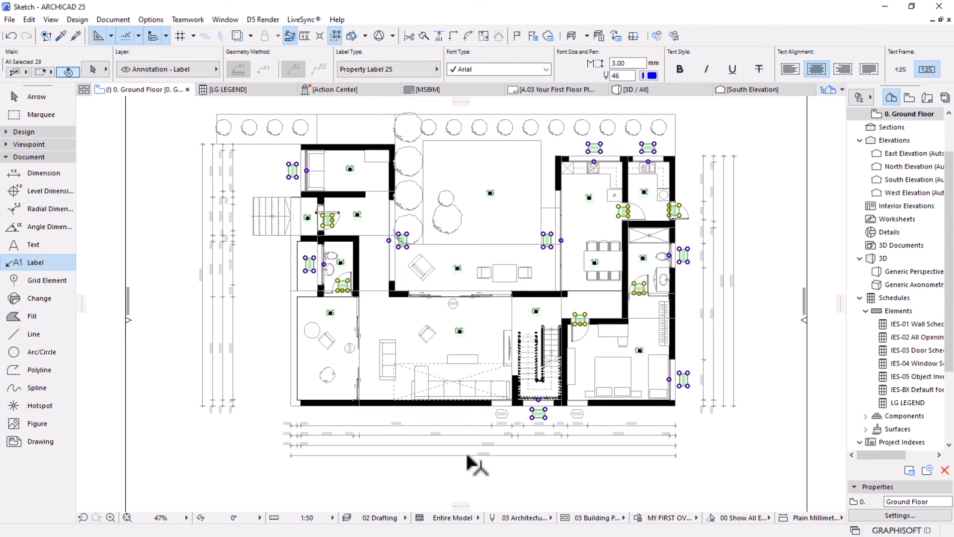
Turn off group suspension and deselect the door and window label groups, keeping only the room number labels selected
click(335, 40)
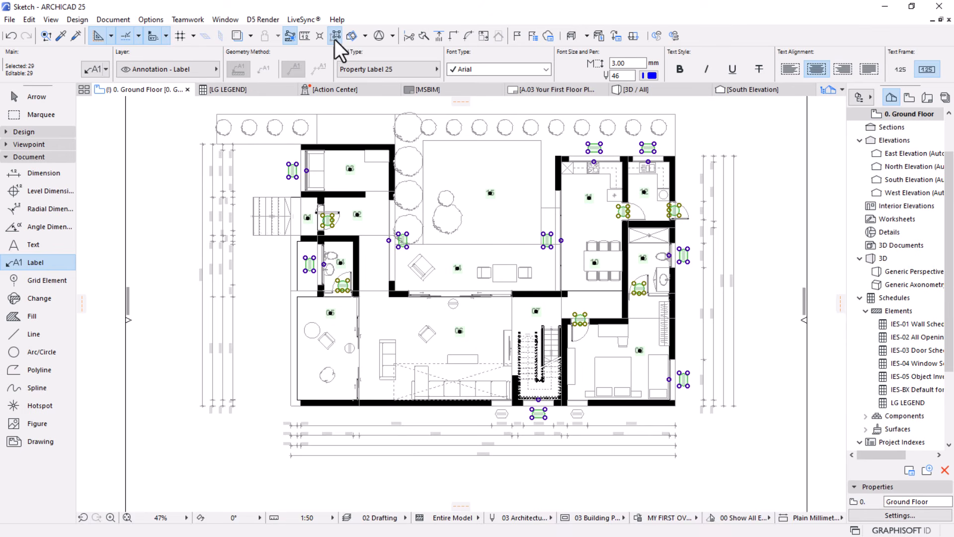
shift+click(359, 348)
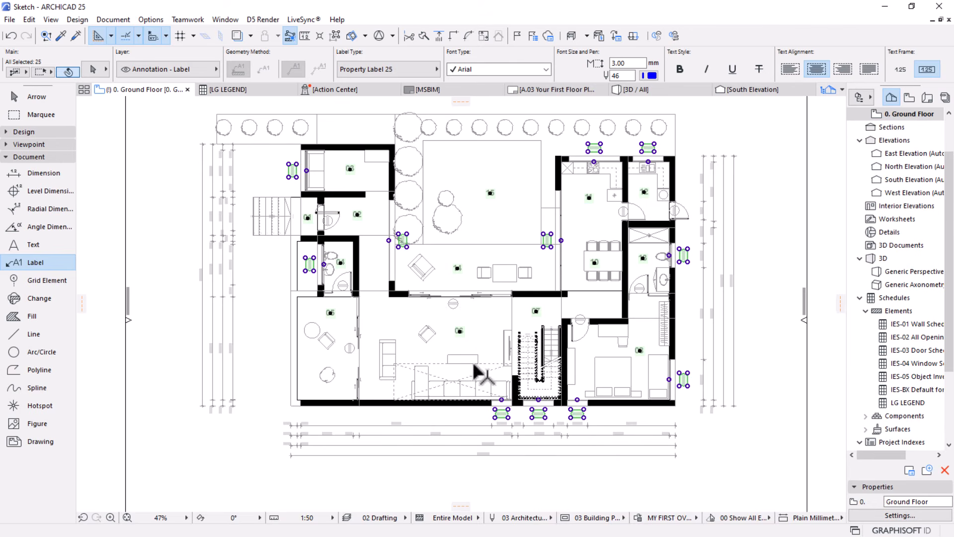
shift+click(400, 245)
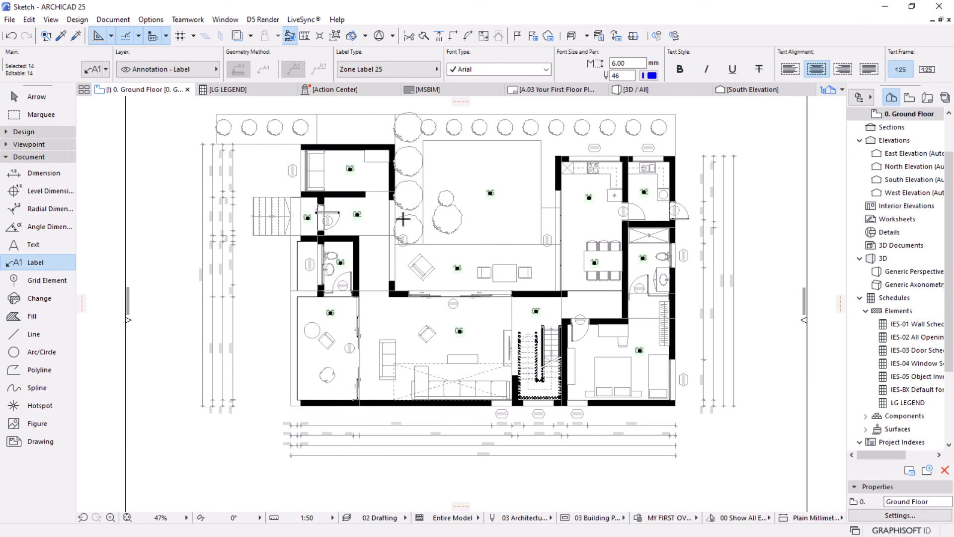
Move the selected room number labels to the Zone Number Label layer and clear the selection
scroll(625, 156, up, 2)
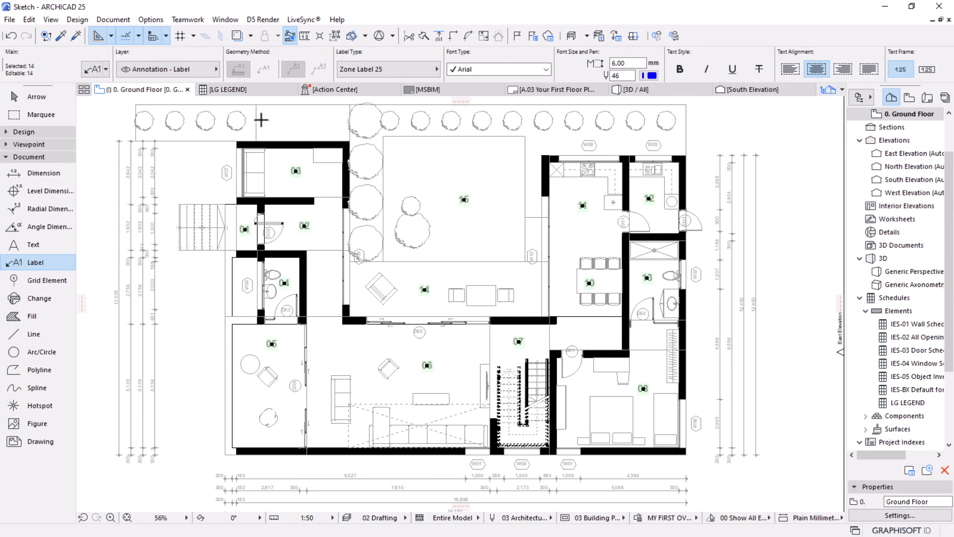
click(197, 71)
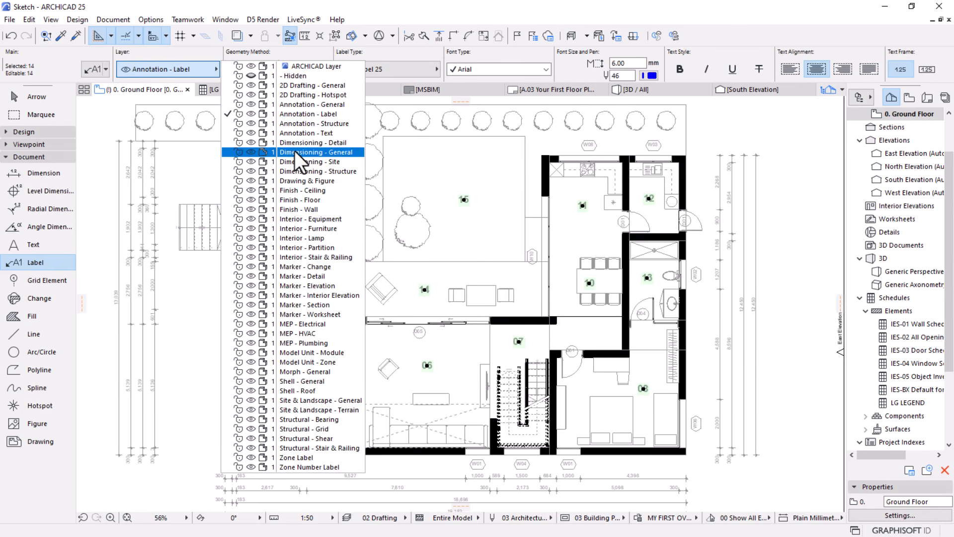
click(299, 466)
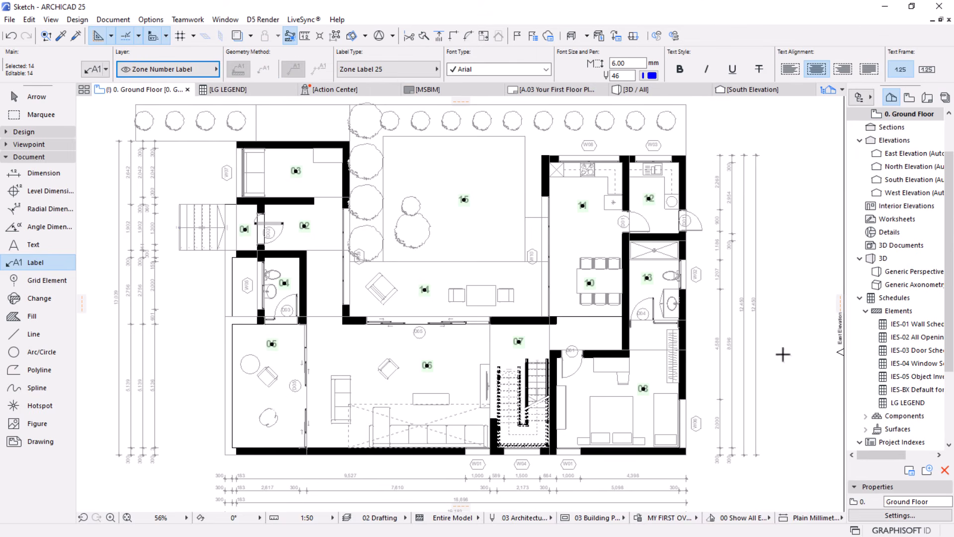
key(Escape)
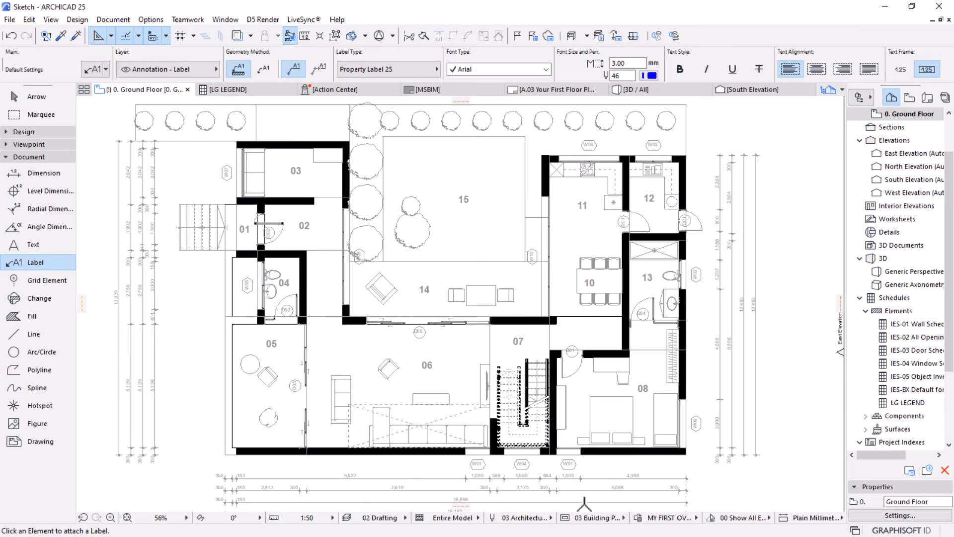
Open the ANNOTATION GREY rule of the MY FIRST OVERRIDE combination and add a Layer criterion to it
click(638, 517)
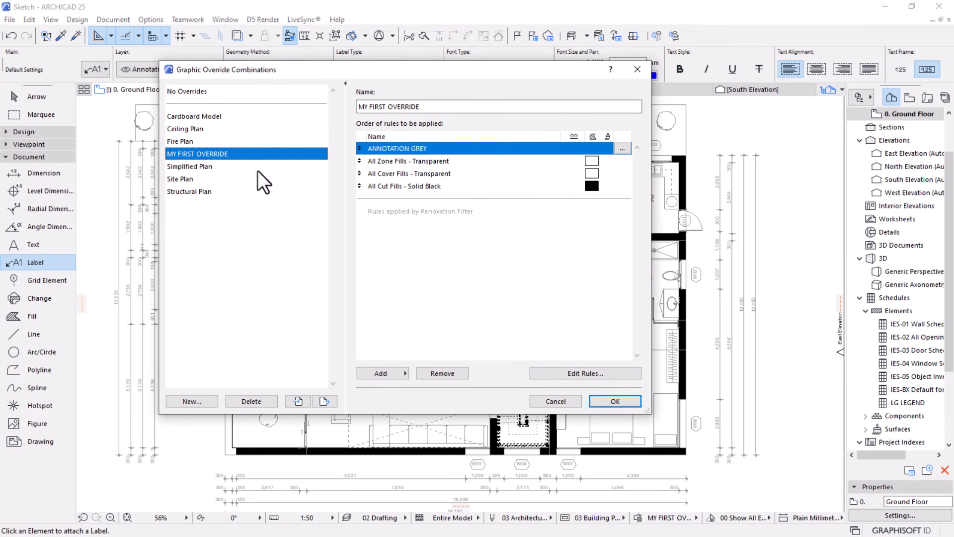
click(620, 150)
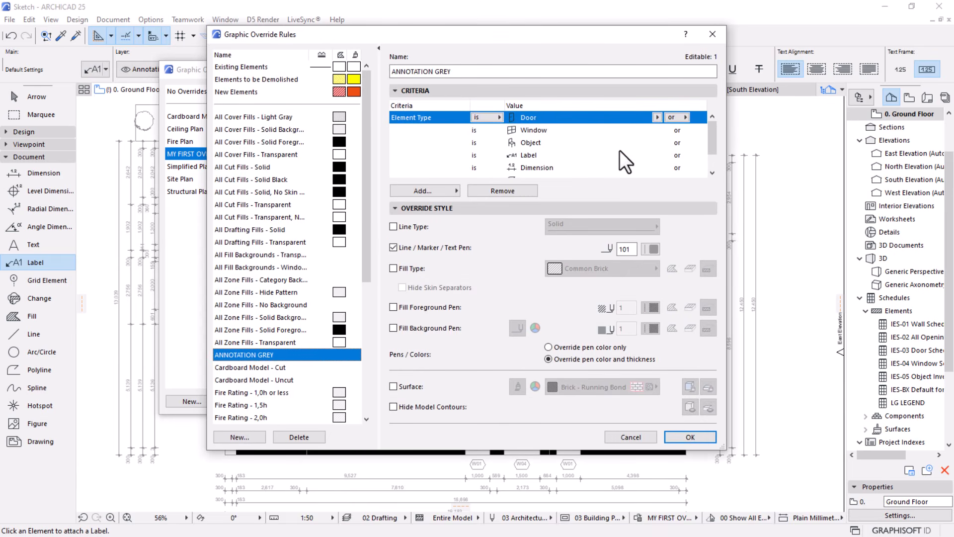
scroll(619, 150, down, 1)
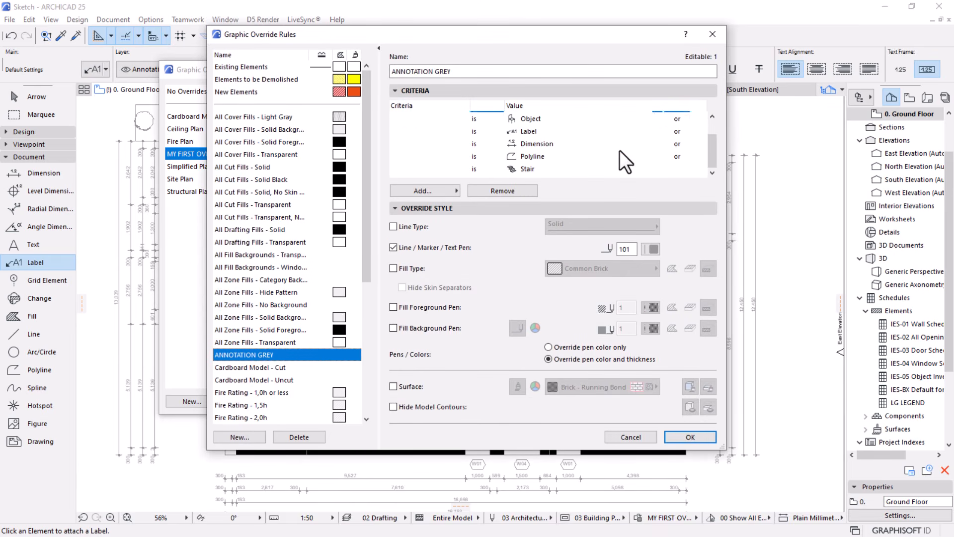
click(429, 189)
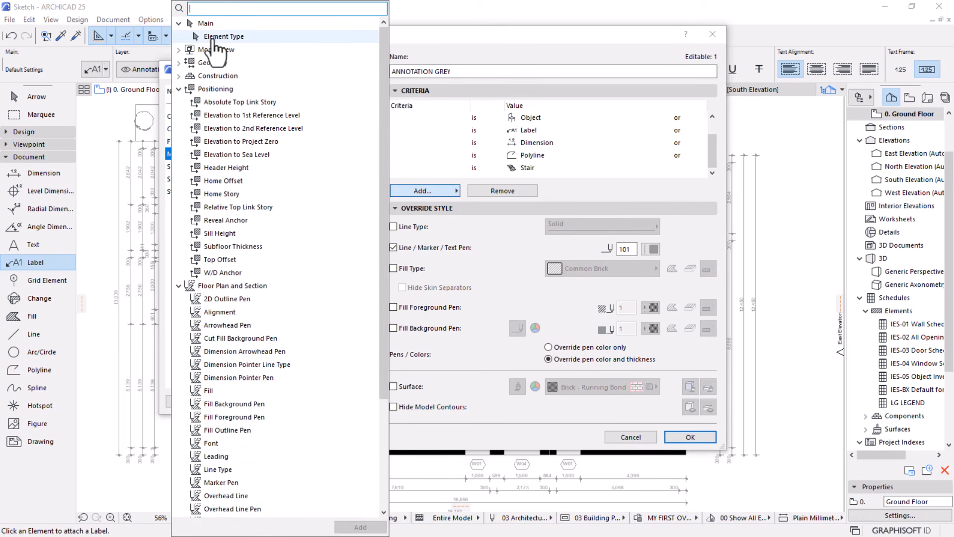
click(179, 50)
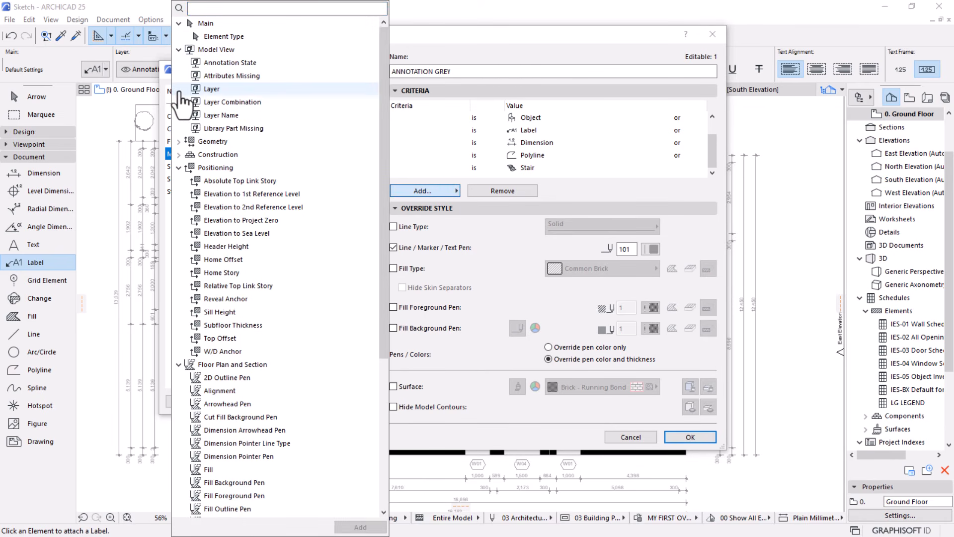
click(211, 90)
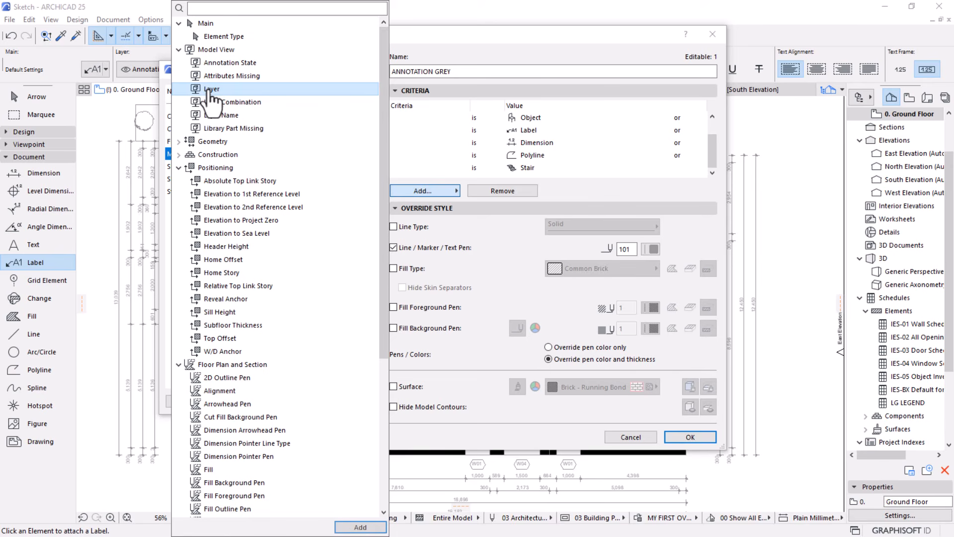
click(361, 527)
Set the new criterion to layer is not Zone Number Label, then save the rule and apply the override combination
click(528, 169)
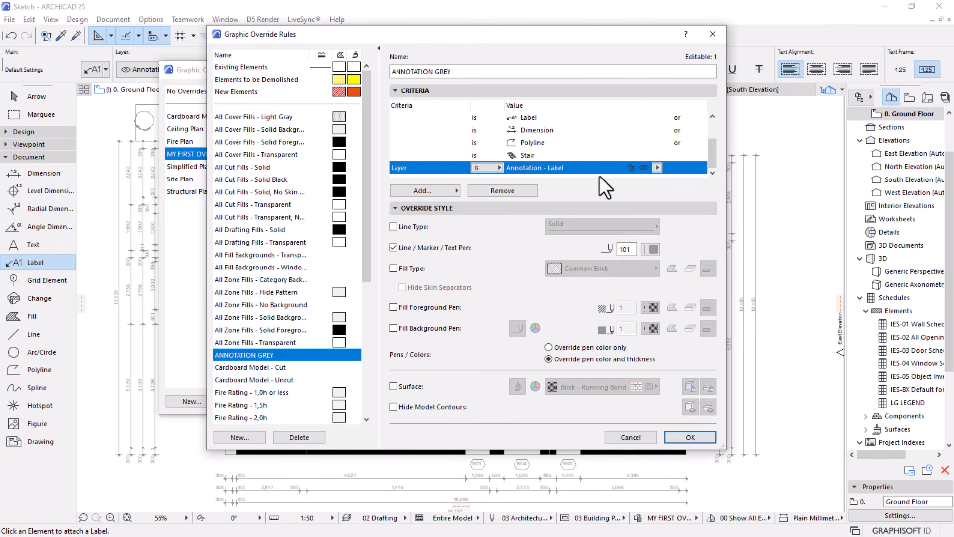
click(657, 167)
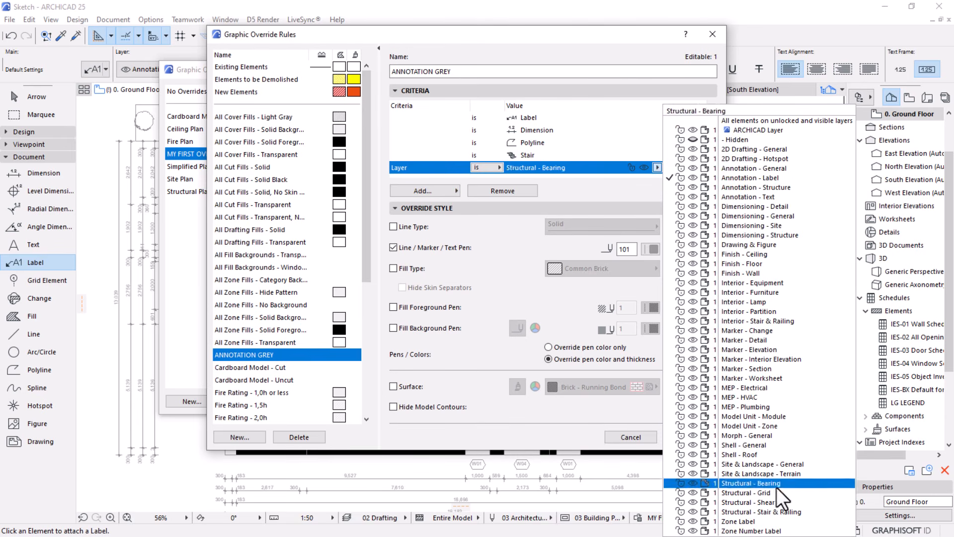
click(754, 531)
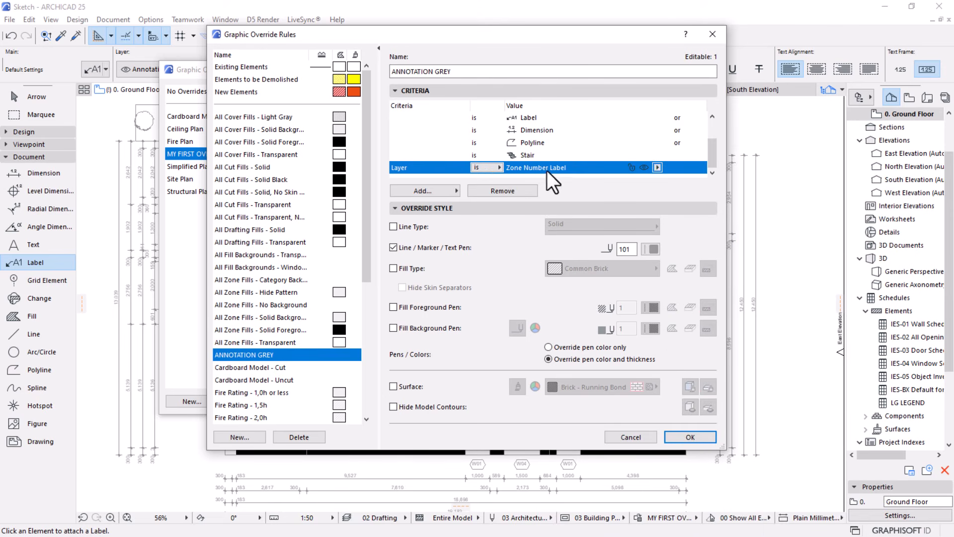
click(497, 169)
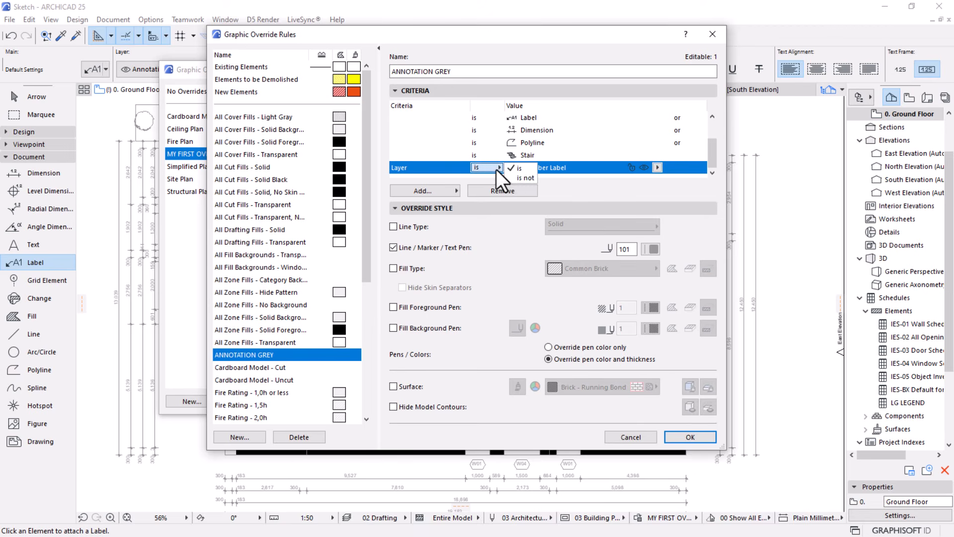
click(517, 178)
click(690, 437)
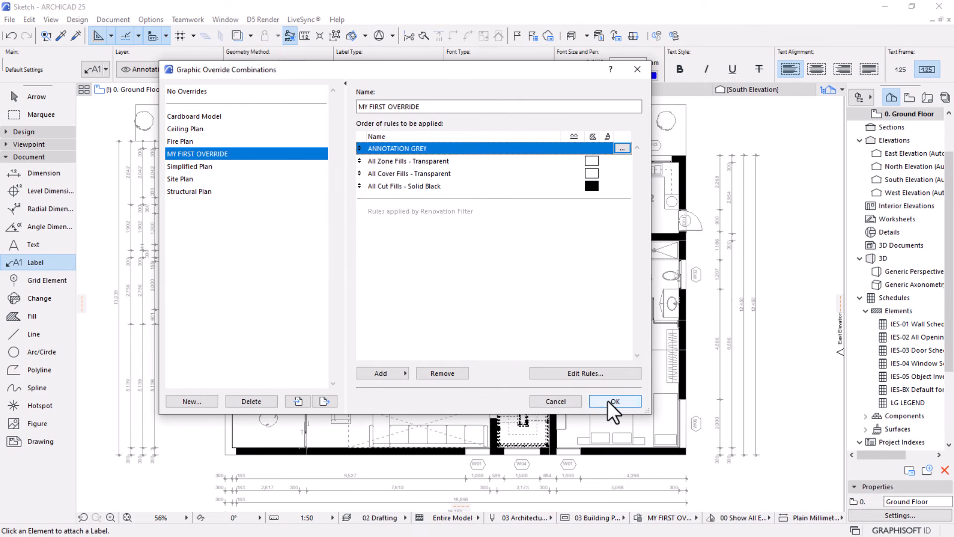
click(607, 401)
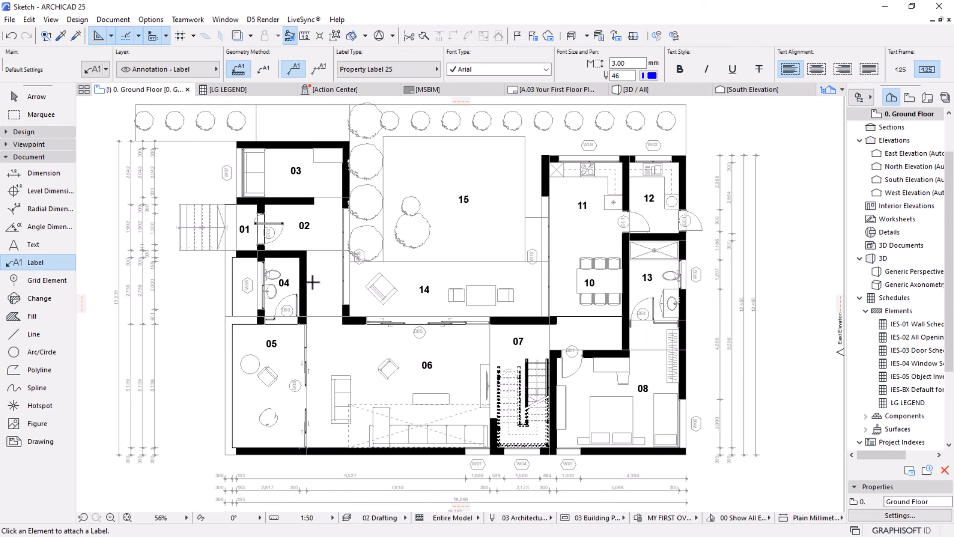
scroll(302, 213, up, 3)
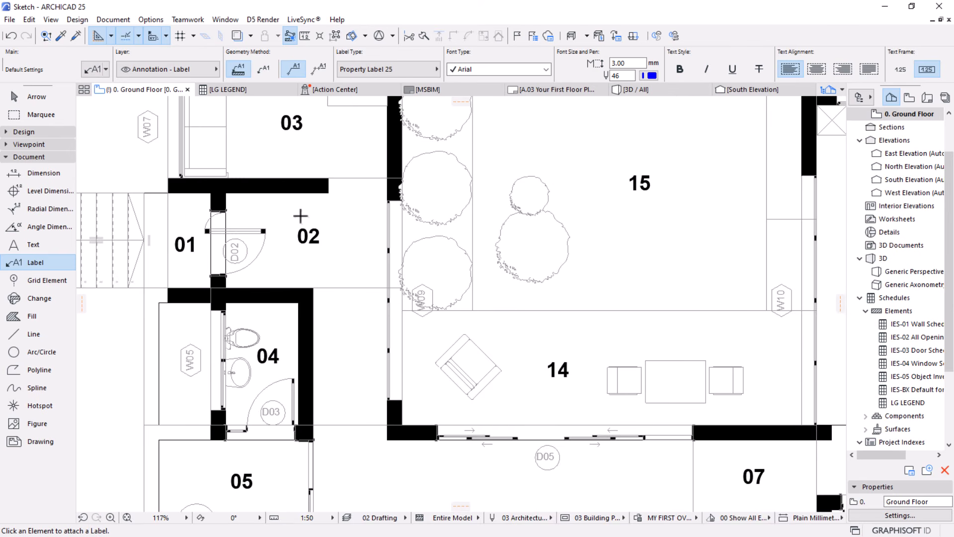
Examine the ground floor plan and the staircase by room 07 for elements the grey annotation override does not cover
scroll(302, 212, down, 4)
scroll(455, 264, down, 4)
middle_drag(471, 270, 473, 236)
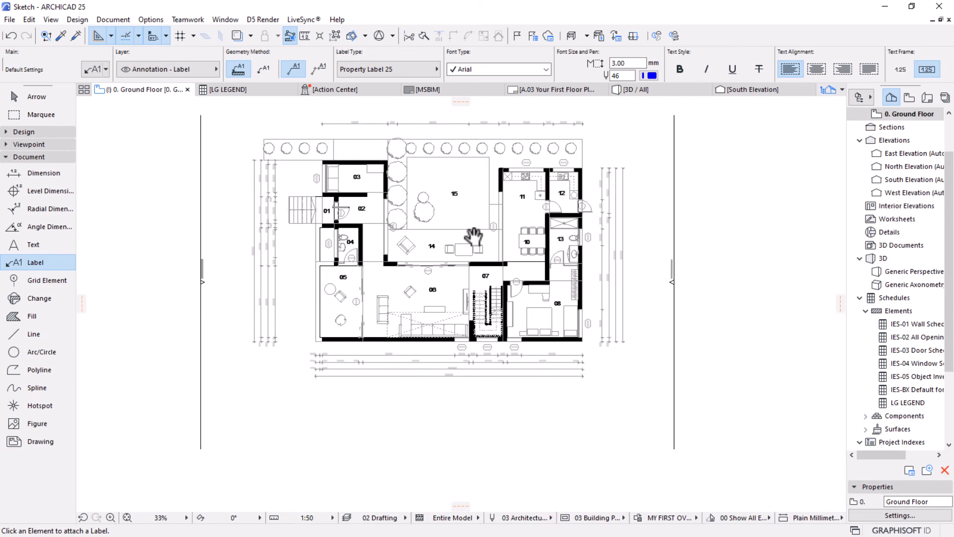
scroll(500, 231, up, 5)
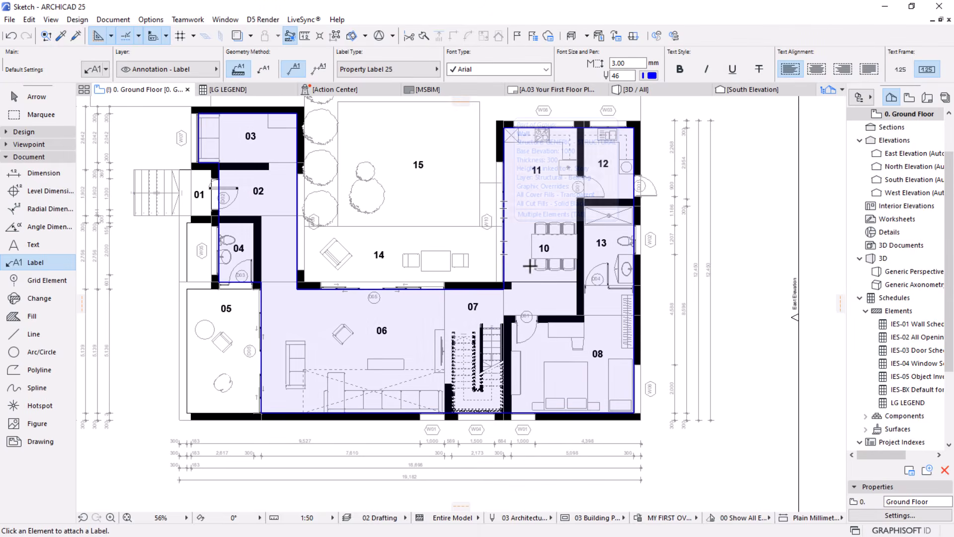
scroll(502, 237, down, 3)
scroll(504, 320, up, 3)
scroll(505, 320, up, 5)
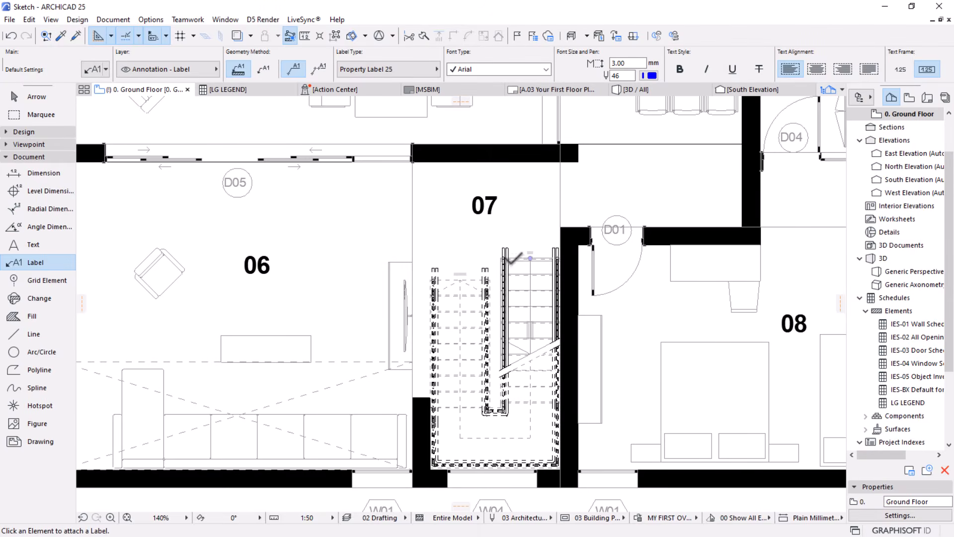
scroll(500, 426, up, 3)
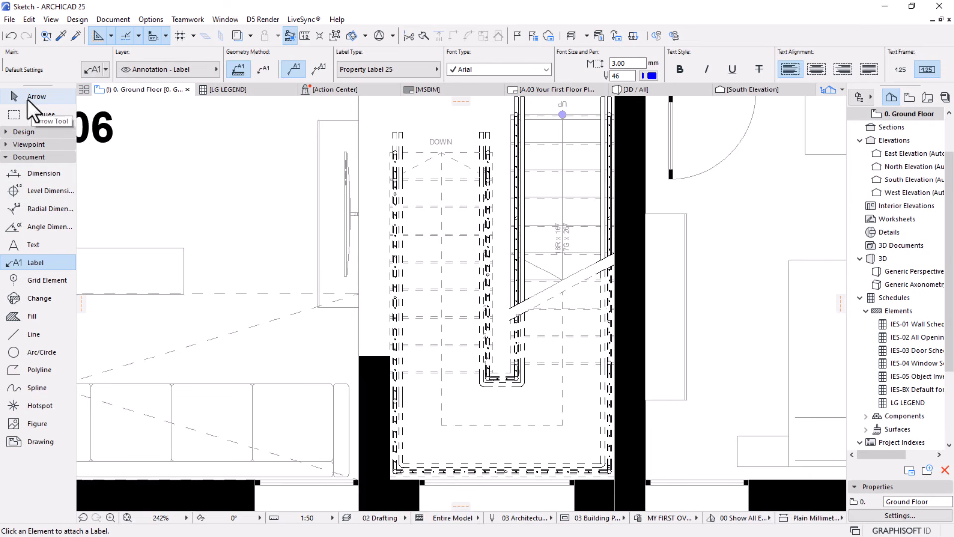
Select the inner stair railing and open the ANNOTATION GREY rule of the MY FIRST OVERRIDE combination for editing
click(31, 98)
click(493, 155)
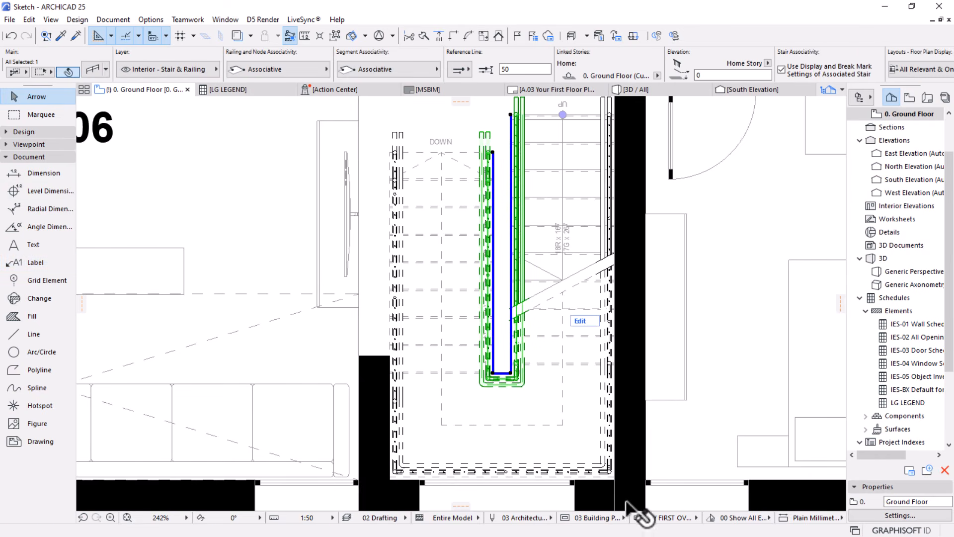
click(639, 517)
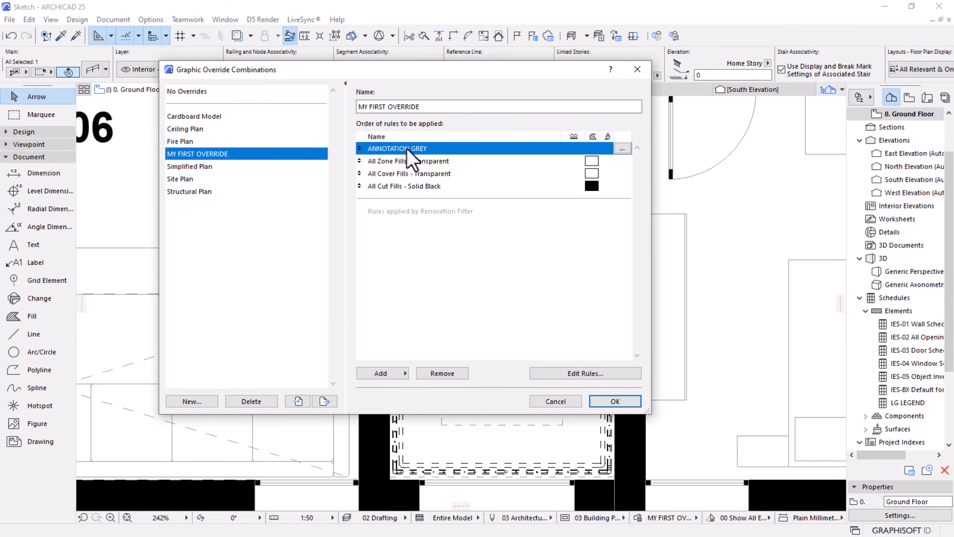
click(619, 151)
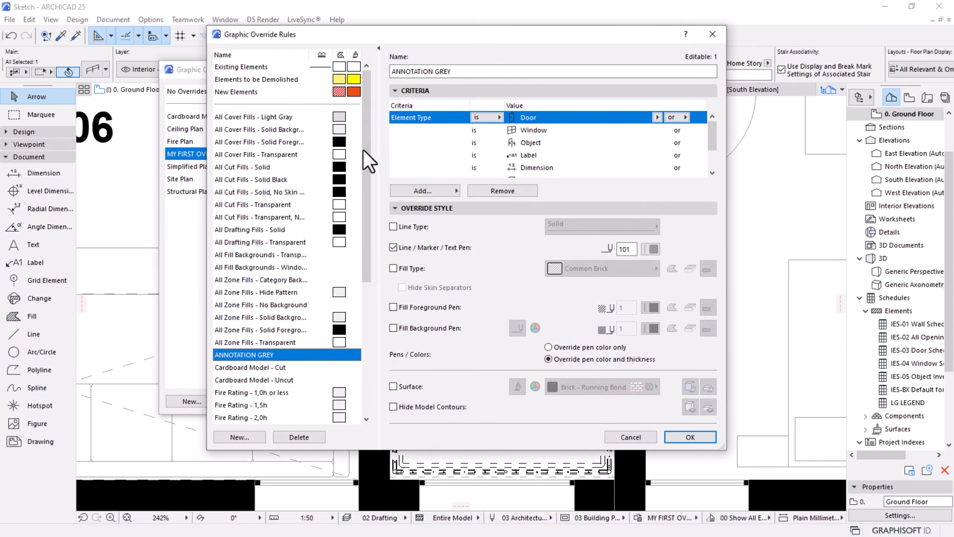
Add an Element Type is Railing criterion to the ANNOTATION GREY rule, then save the rule and apply the override combination
scroll(441, 151, down, 3)
click(423, 191)
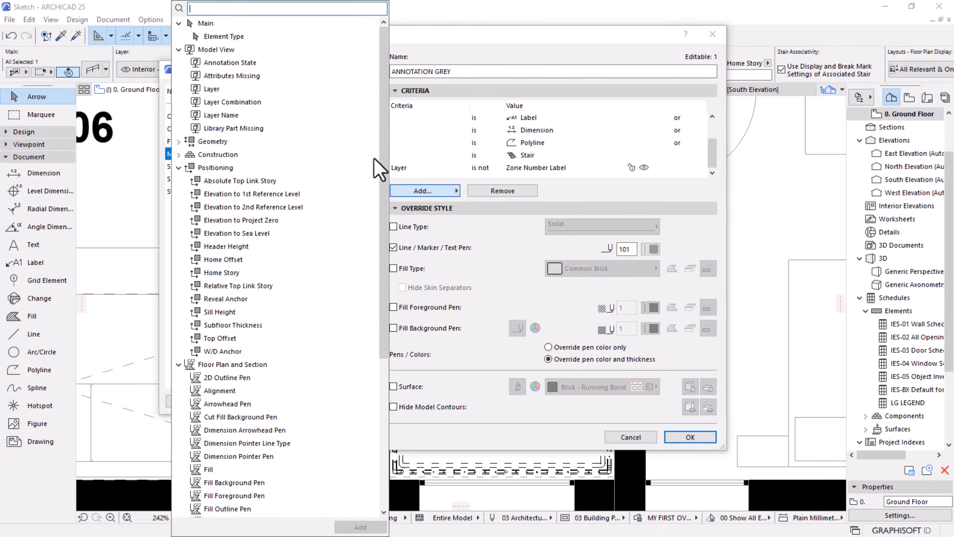
click(239, 36)
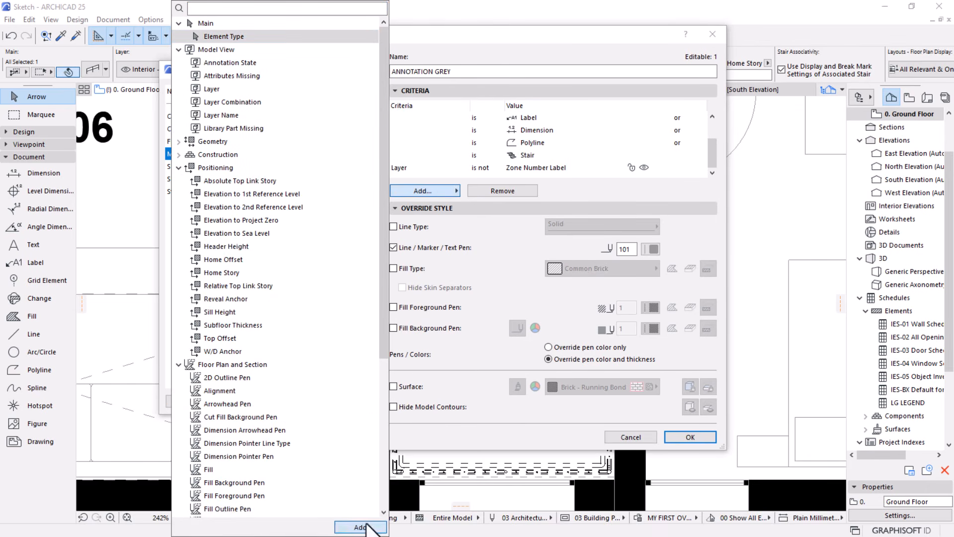
click(360, 526)
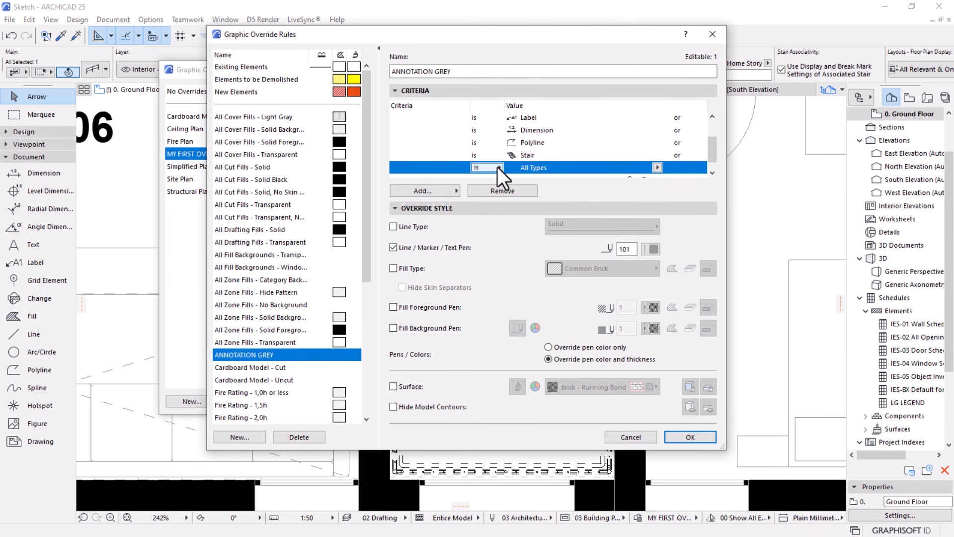
click(657, 167)
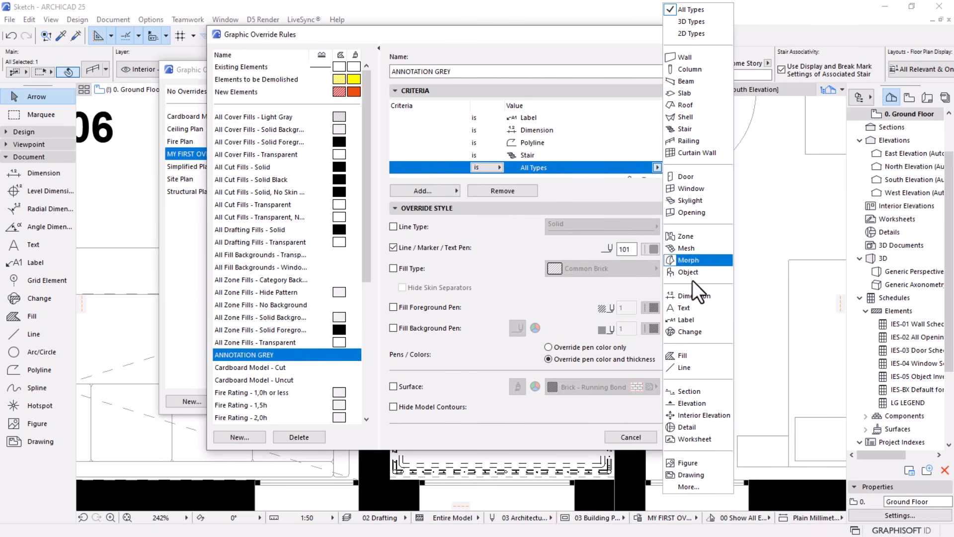
click(676, 142)
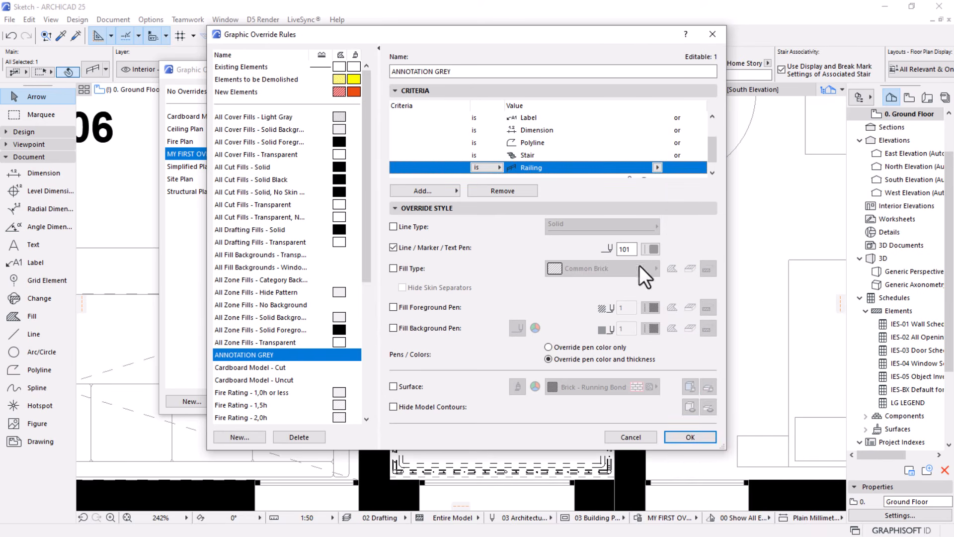
click(690, 437)
click(614, 401)
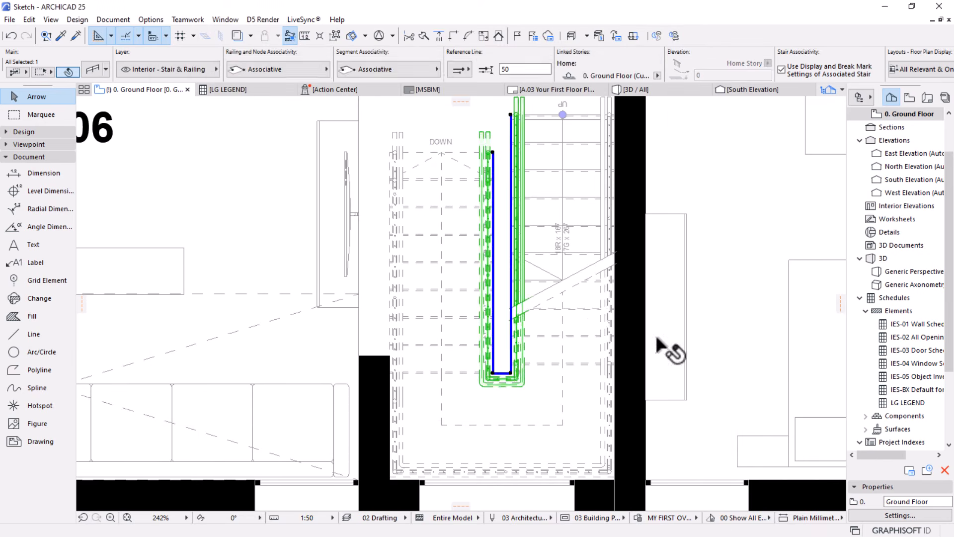
Examine the stairs, walls, zones and room numbers across the ground floor plan with the updated override applied
scroll(607, 315, down, 5)
scroll(497, 268, down, 3)
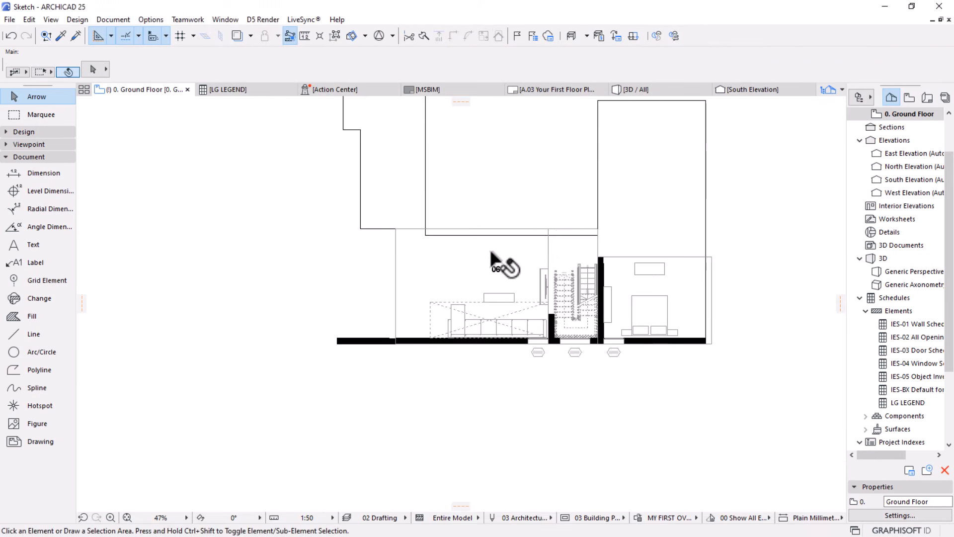
middle_drag(601, 293, 530, 288)
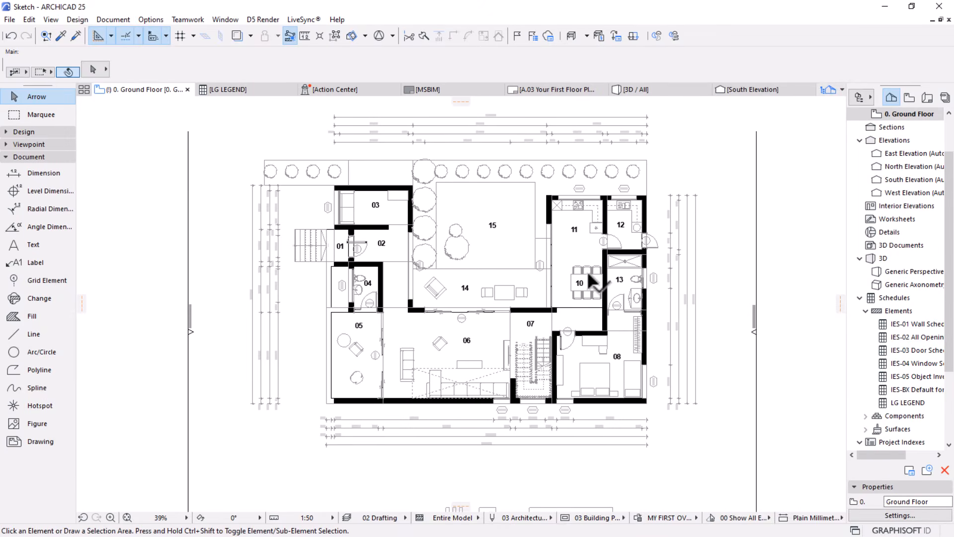
scroll(641, 200, up, 3)
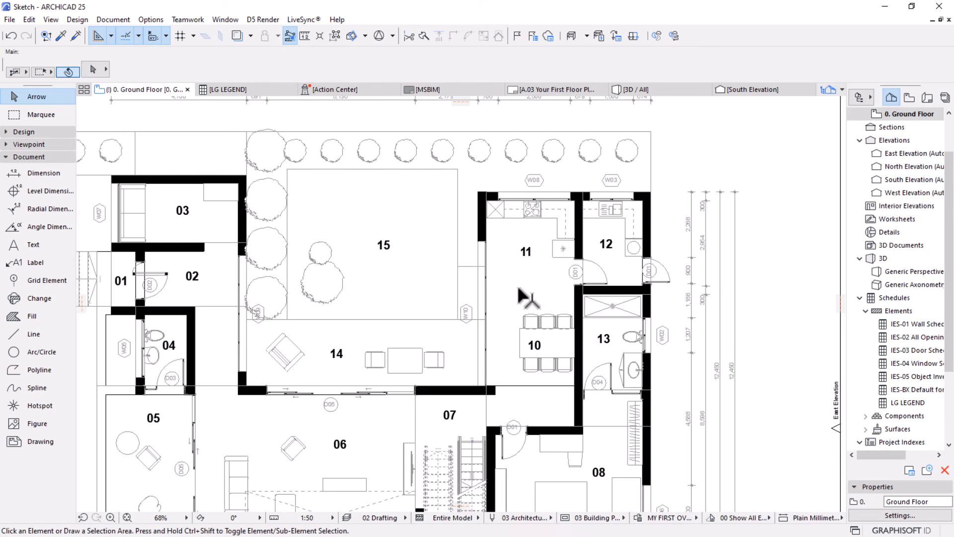
mouse_move(517, 294)
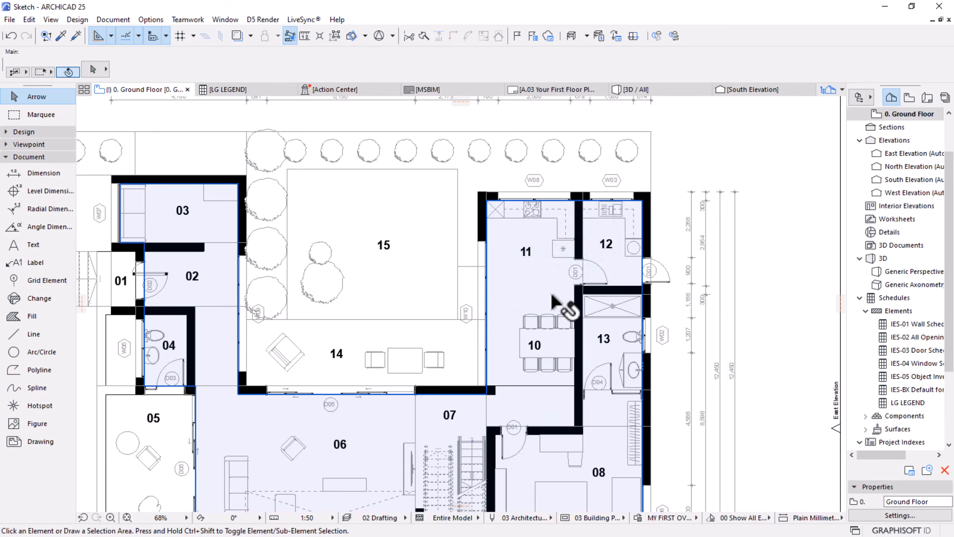
middle_drag(482, 268, 480, 243)
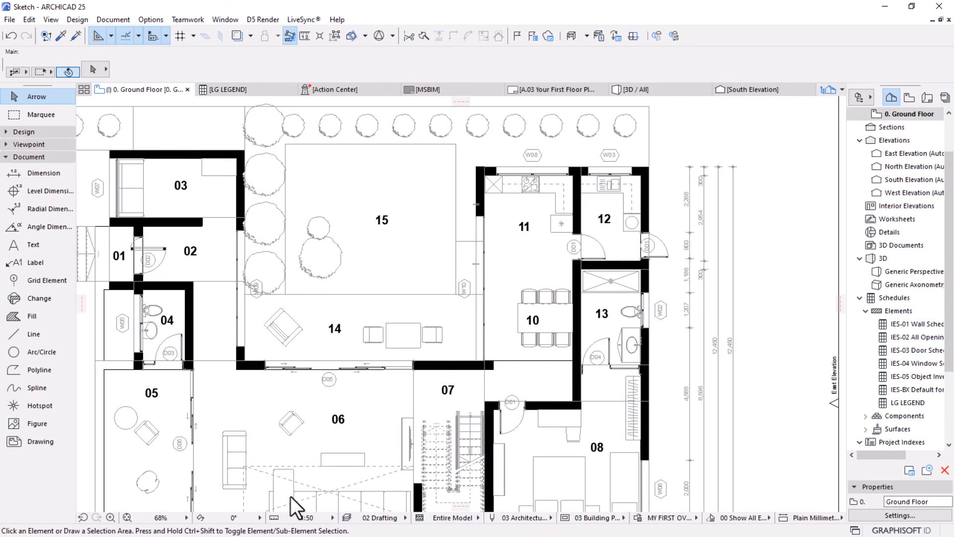
scroll(588, 255, up, 1)
scroll(589, 256, up, 2)
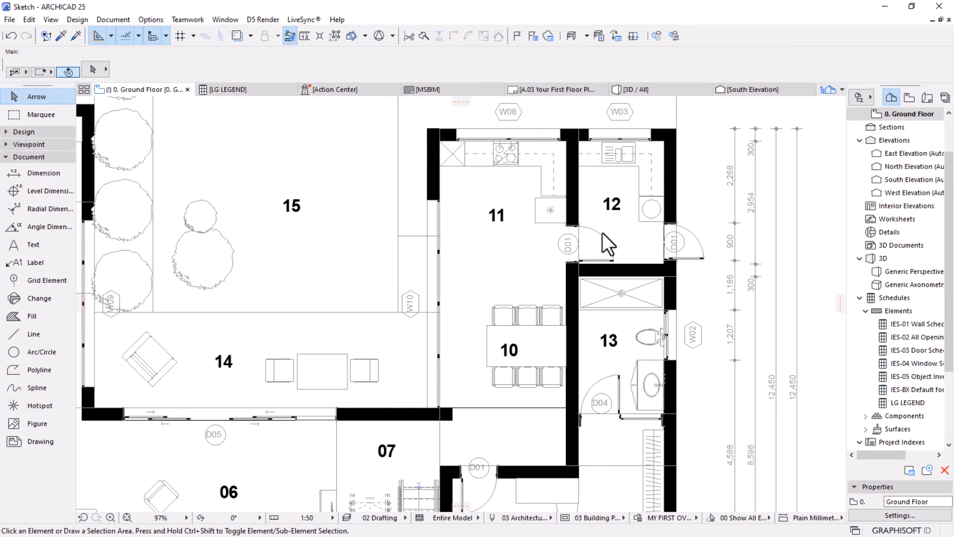
scroll(529, 244, down, 4)
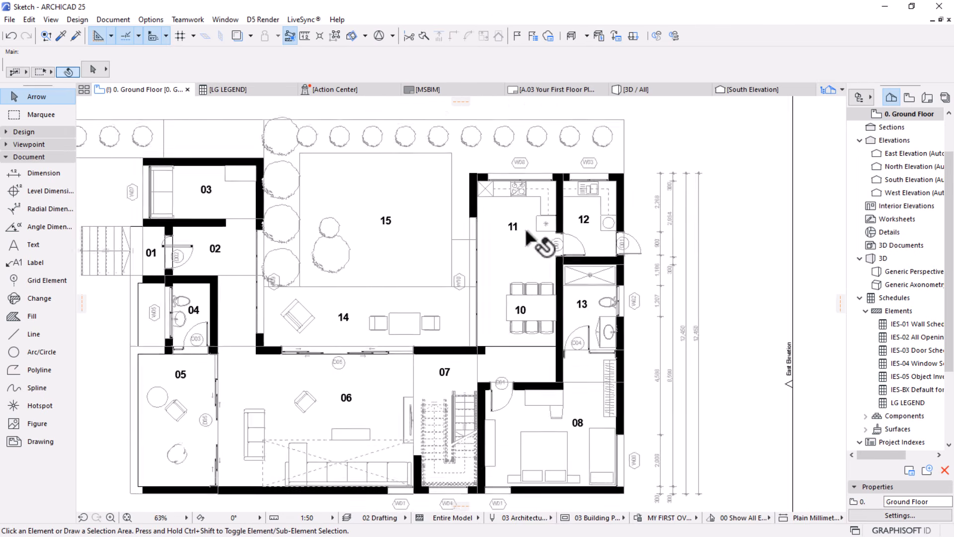
scroll(527, 234, up, 2)
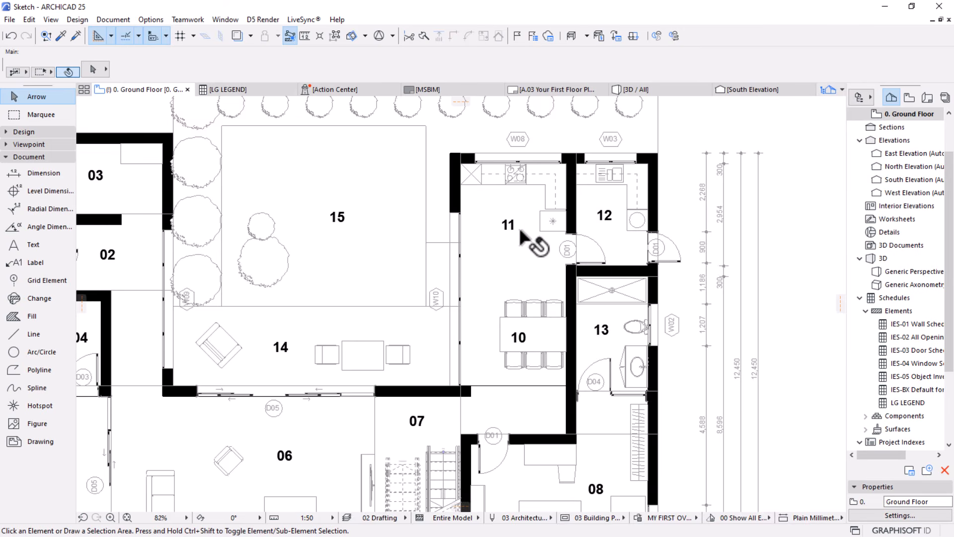
scroll(590, 254, up, 1)
middle_drag(476, 258, 468, 269)
middle_drag(532, 271, 536, 239)
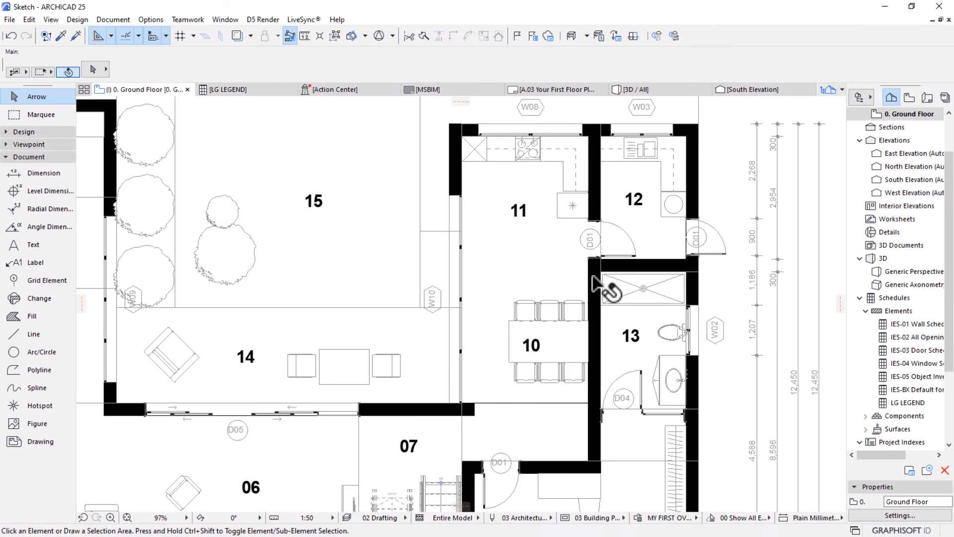
Review the criteria and override style of the All Cover Fills - Transparent rule in MY FIRST OVERRIDE without changing them
click(638, 517)
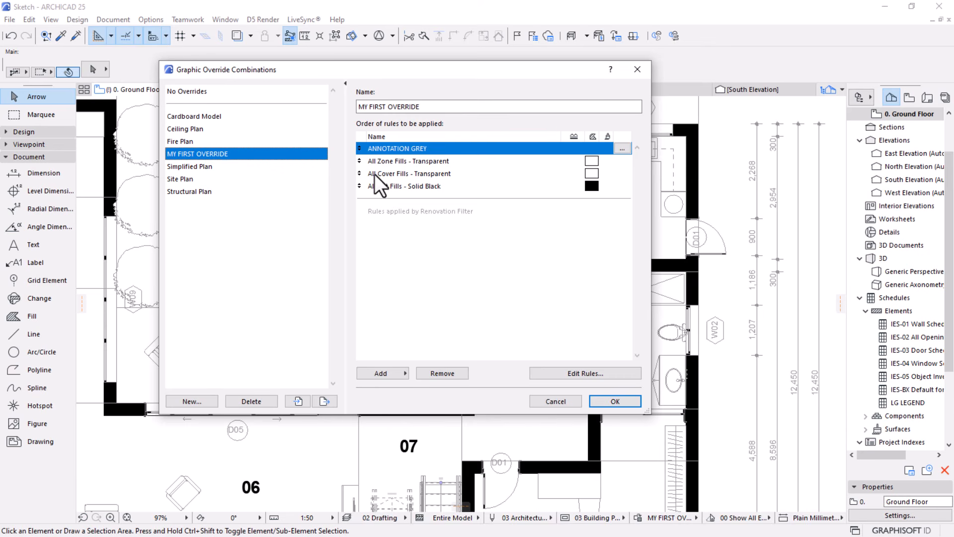
click(371, 160)
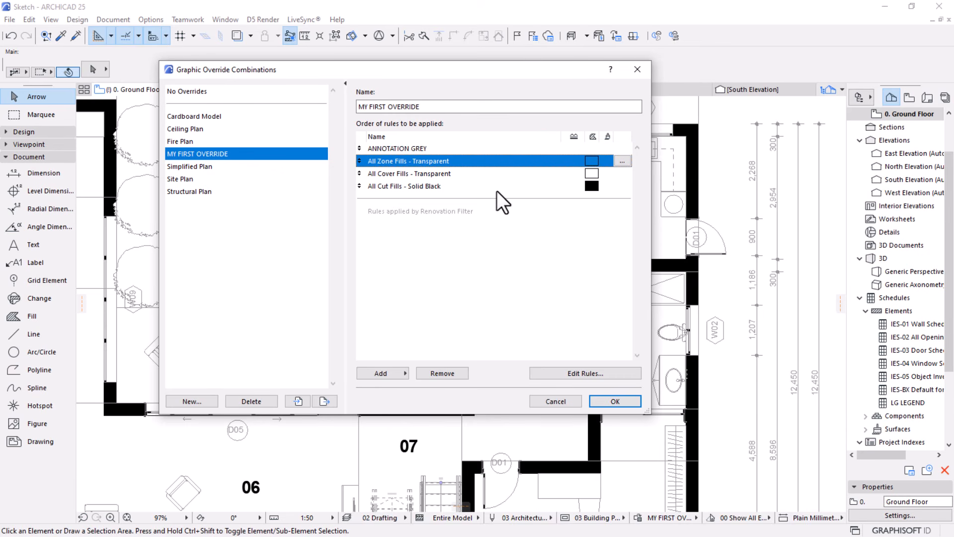
click(383, 174)
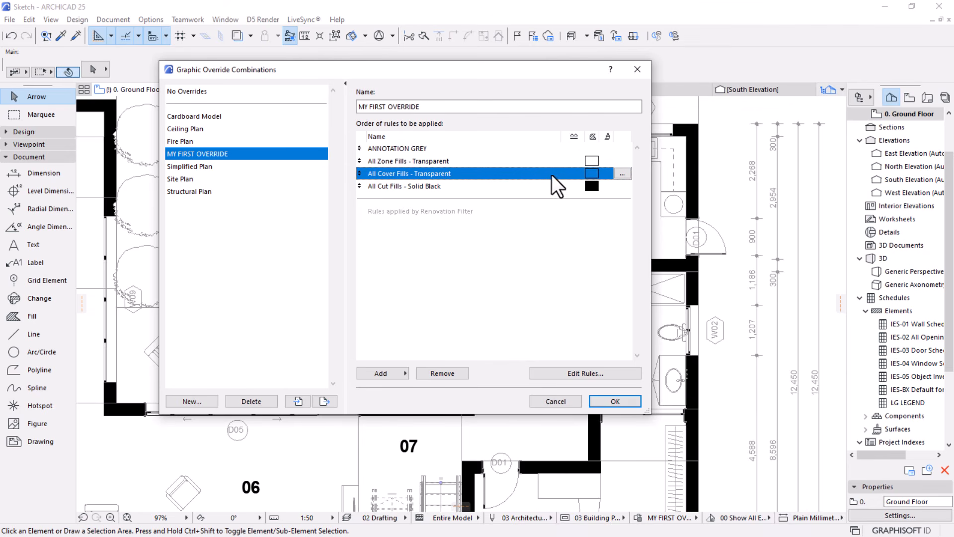
click(620, 174)
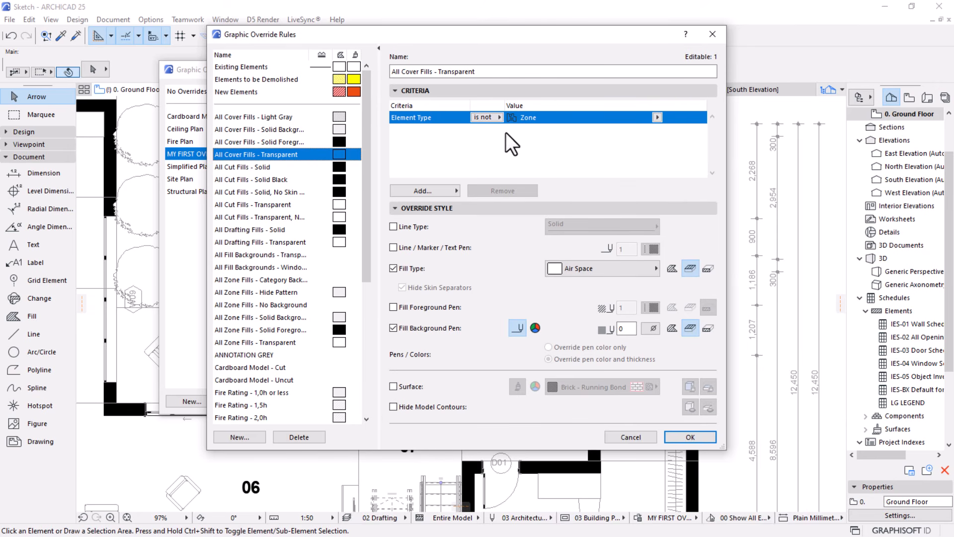
click(625, 434)
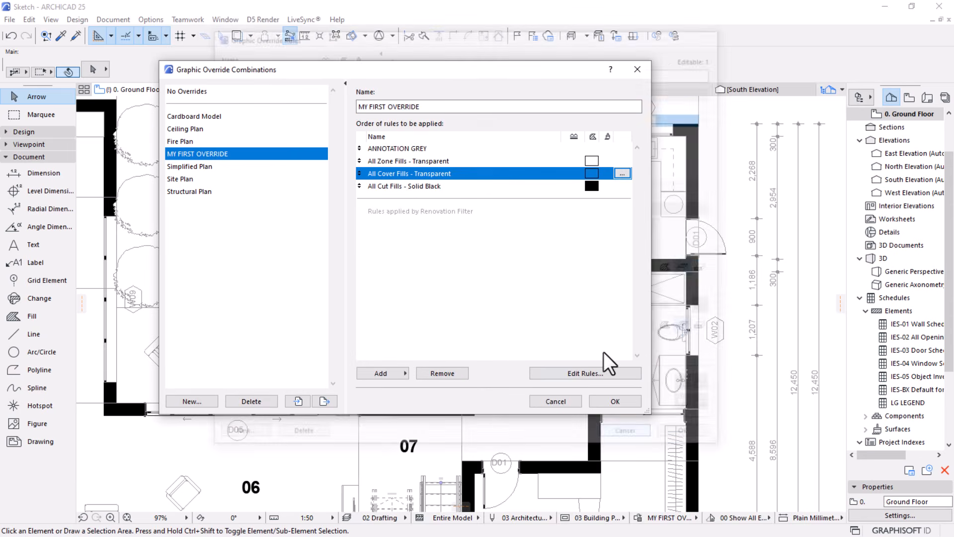
Open the All Cut Fills - Solid Black rule and add a second Element Type criterion to it
click(407, 186)
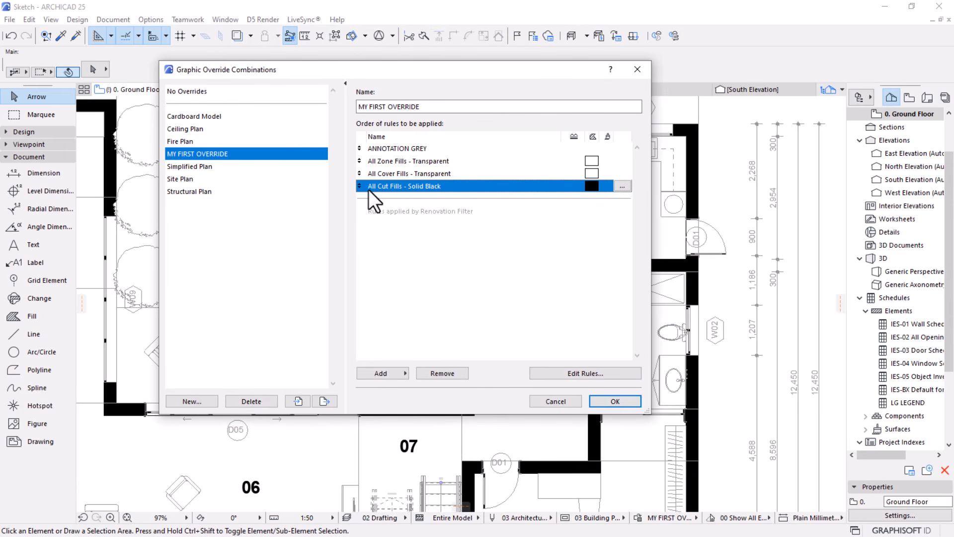
click(622, 186)
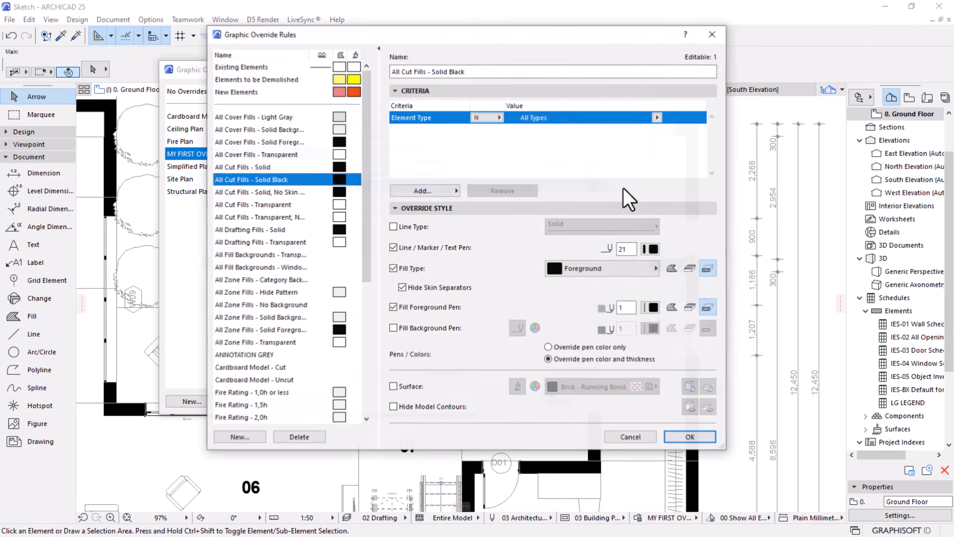
click(424, 192)
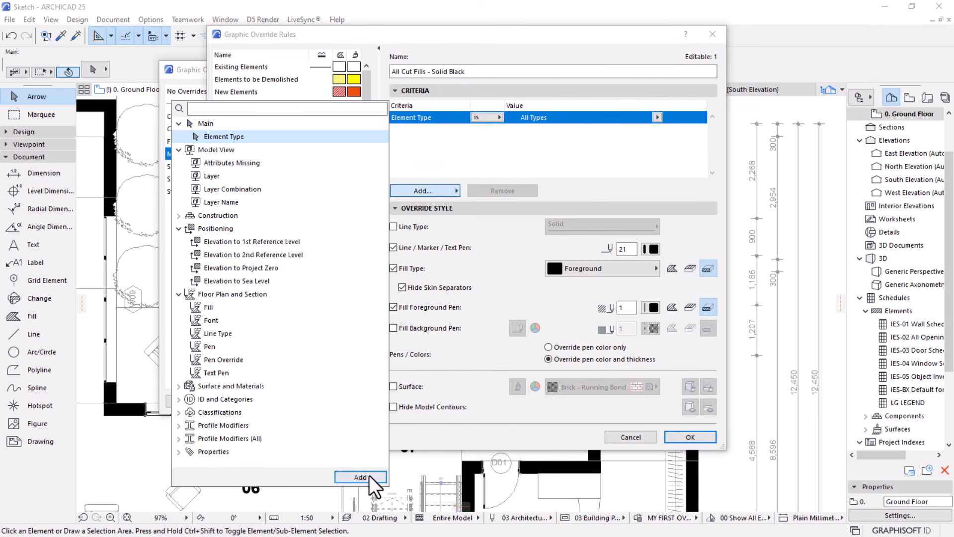
click(360, 476)
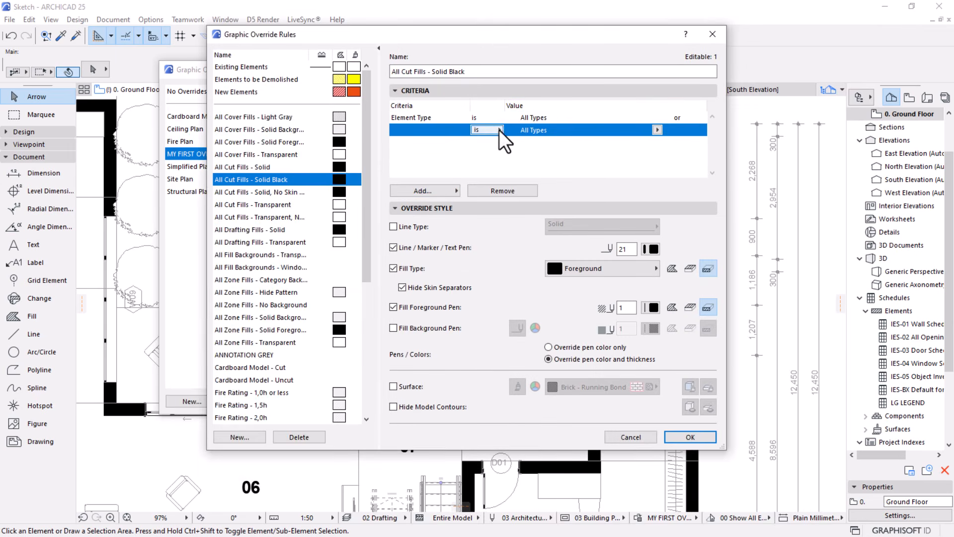
Set the new cut fills criterion to element type is not Zone, then save the rule and apply the override combination
click(657, 129)
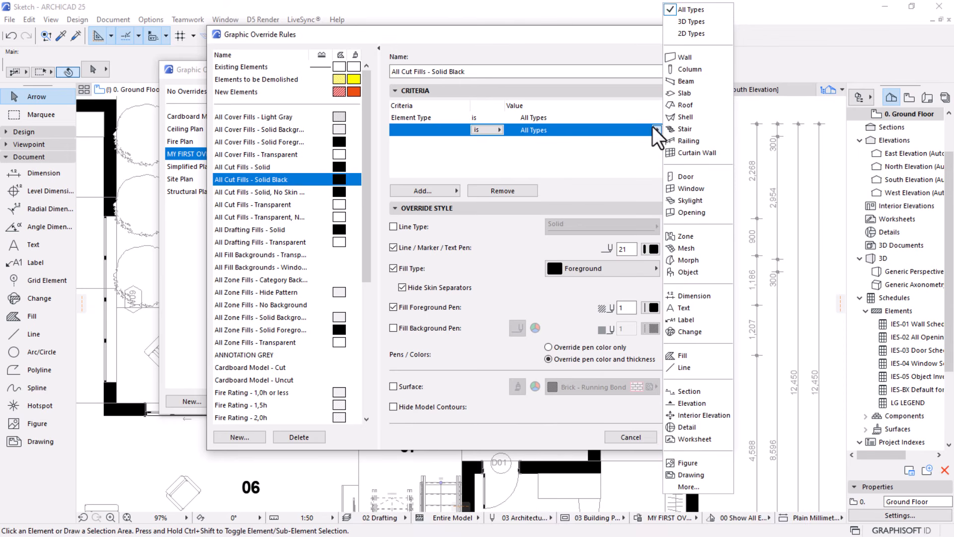
click(686, 236)
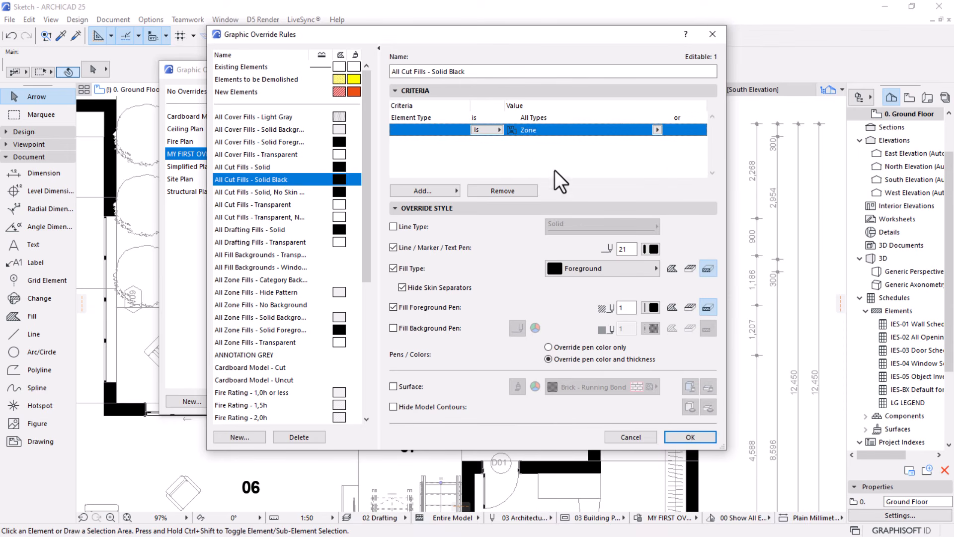
click(485, 131)
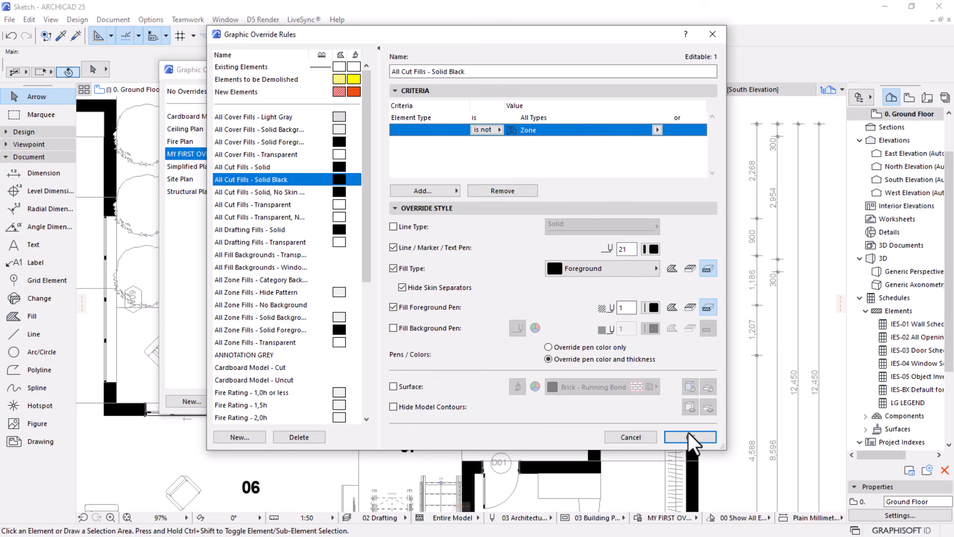
click(690, 437)
click(615, 401)
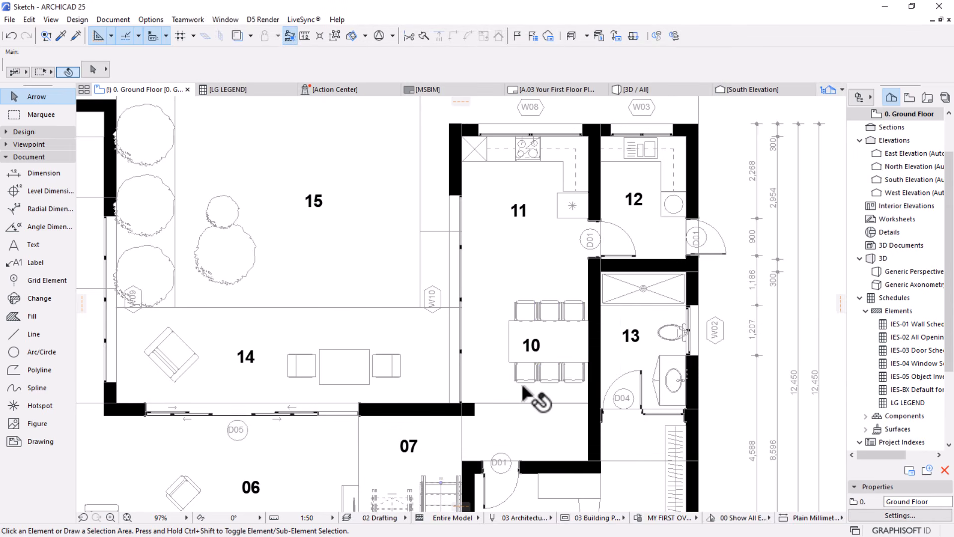
Remove the All Cover Fills - Transparent and All Zone Fills - Transparent rules from MY FIRST OVERRIDE and apply the combination
click(128, 517)
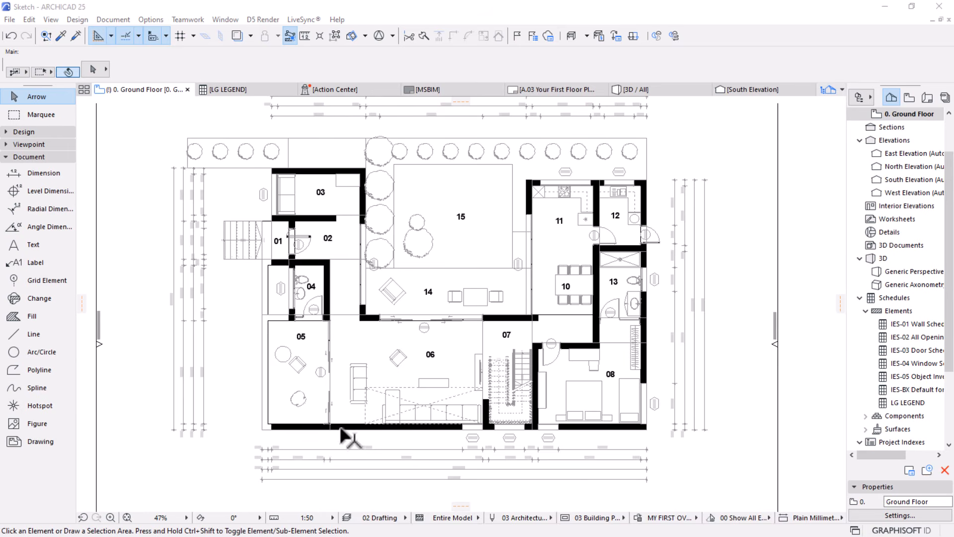
click(638, 516)
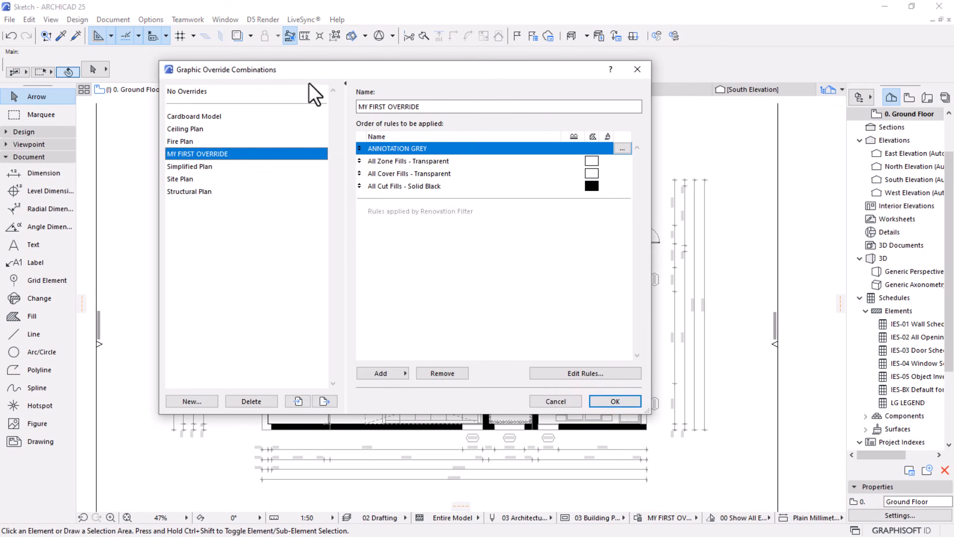
click(386, 174)
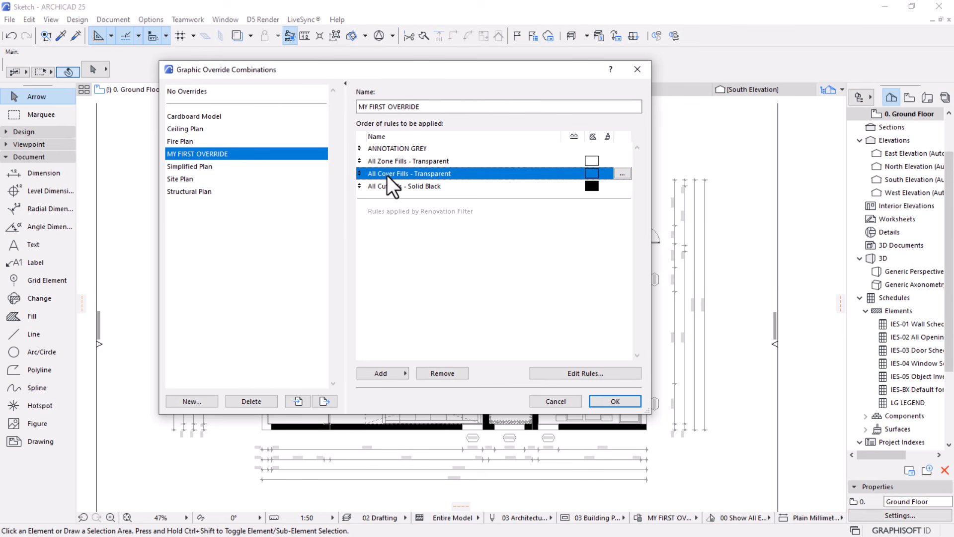
click(432, 374)
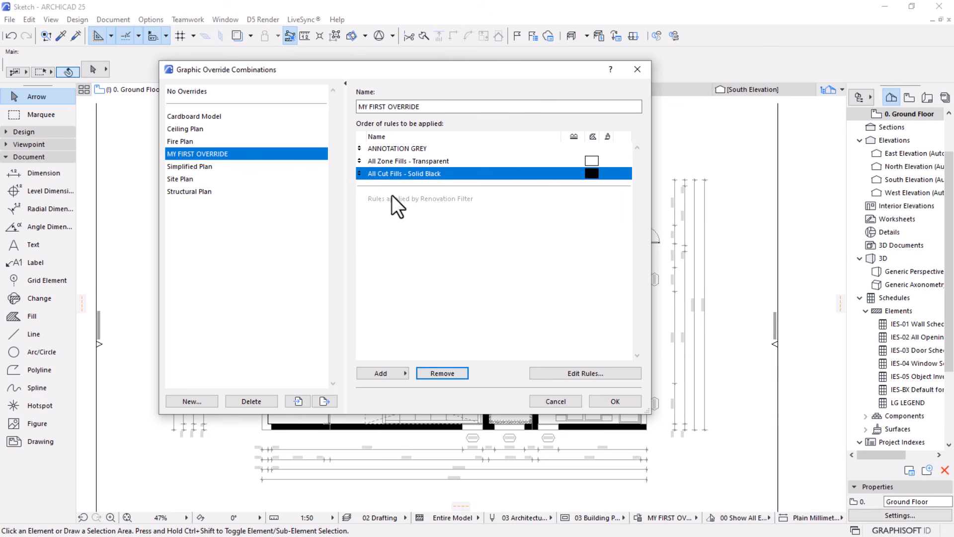
click(397, 164)
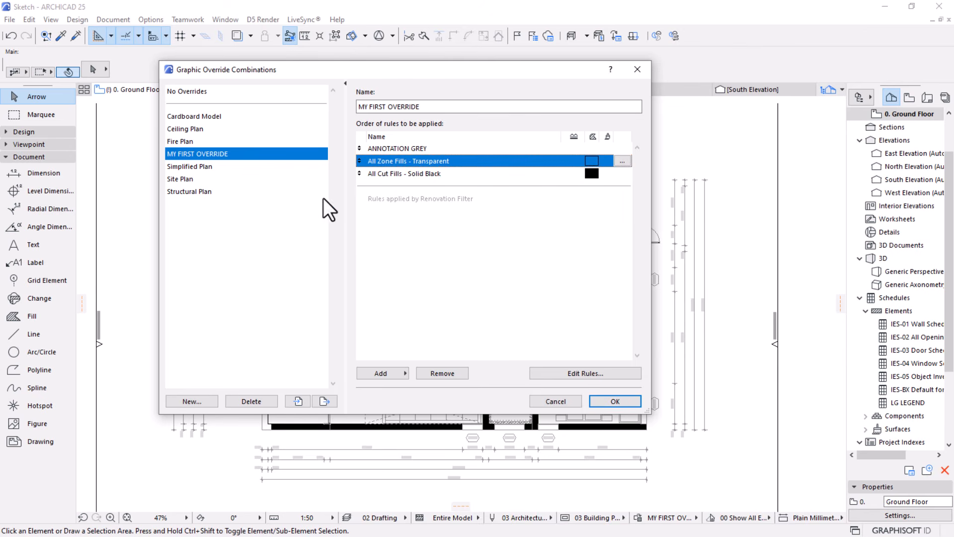
click(439, 373)
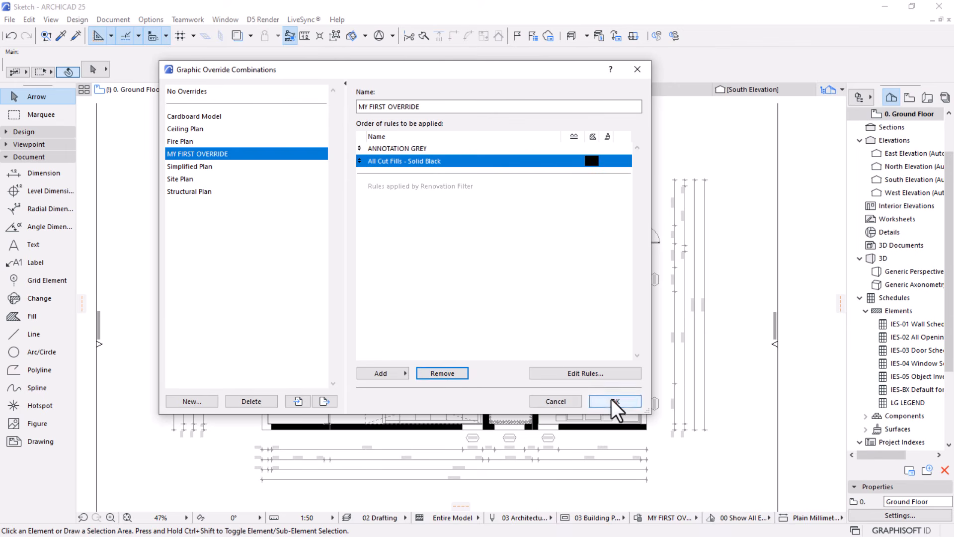
click(612, 400)
Delete the drafting line separating dining area 10 from the hallway beside room 07
scroll(539, 251, up, 1)
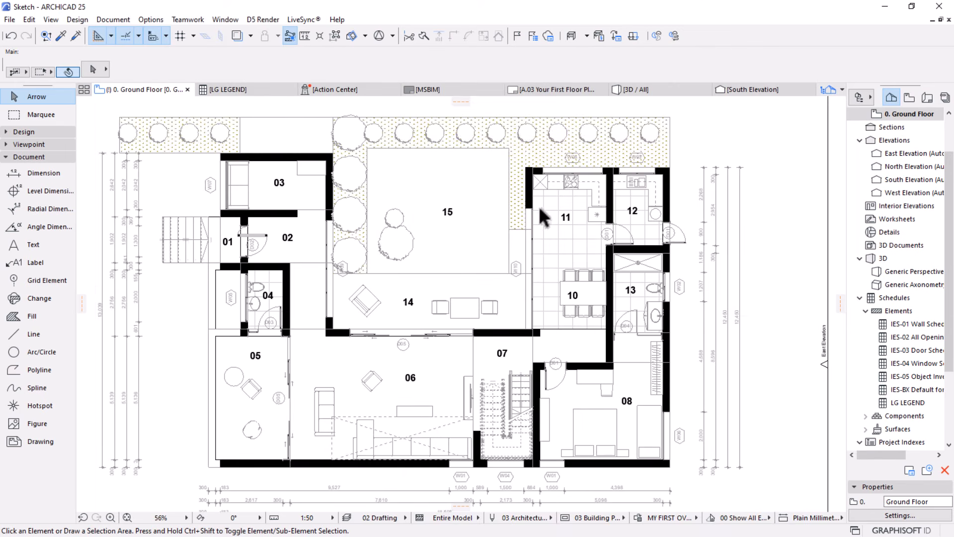
scroll(680, 236, up, 2)
scroll(546, 251, up, 2)
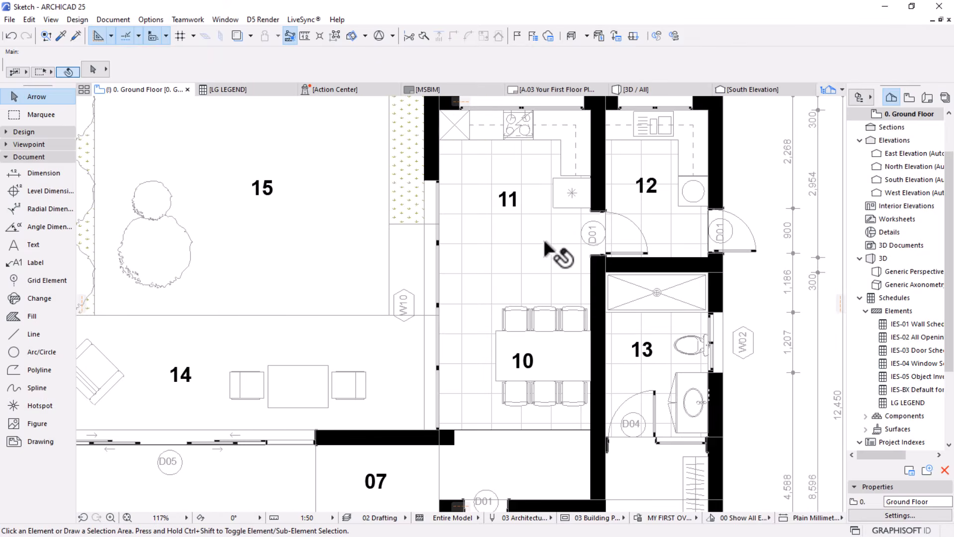
scroll(469, 303, down, 4)
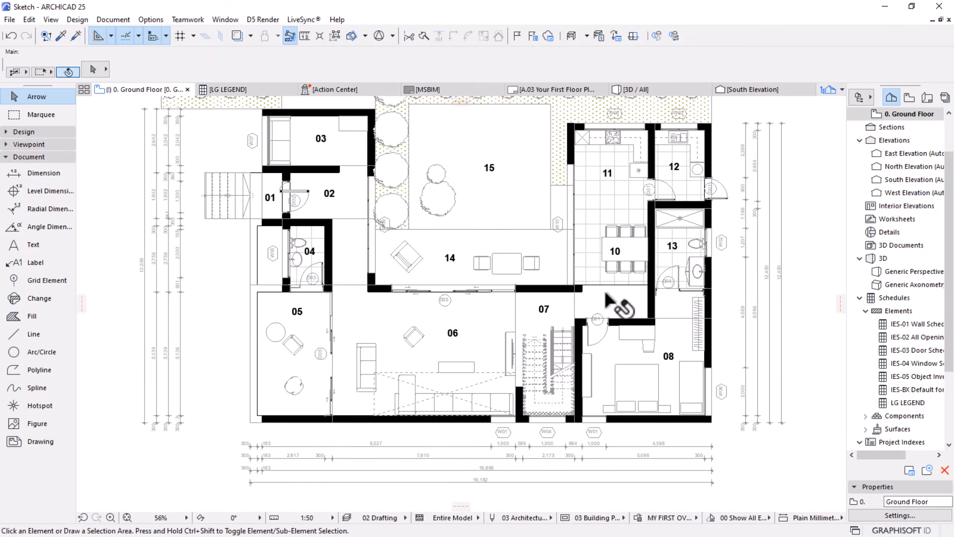
scroll(606, 296, up, 7)
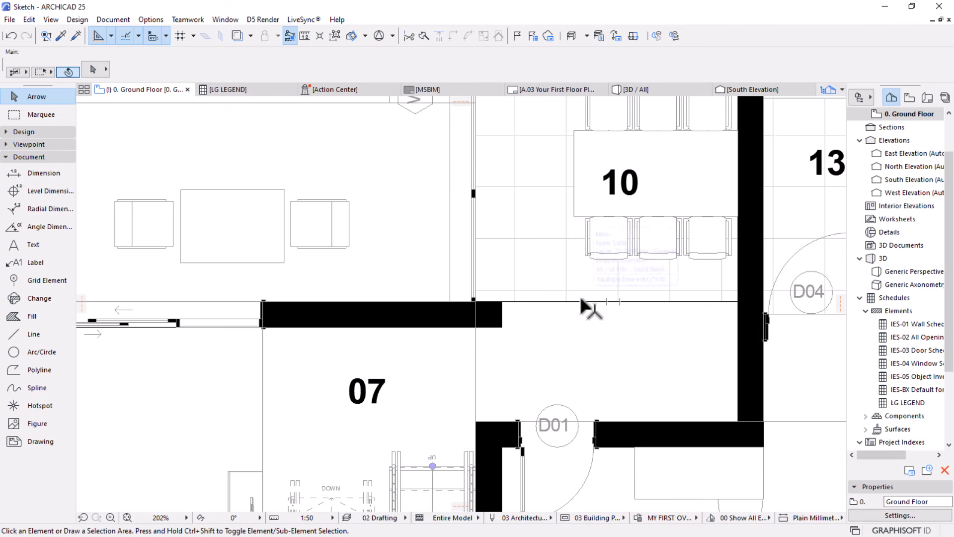
click(580, 301)
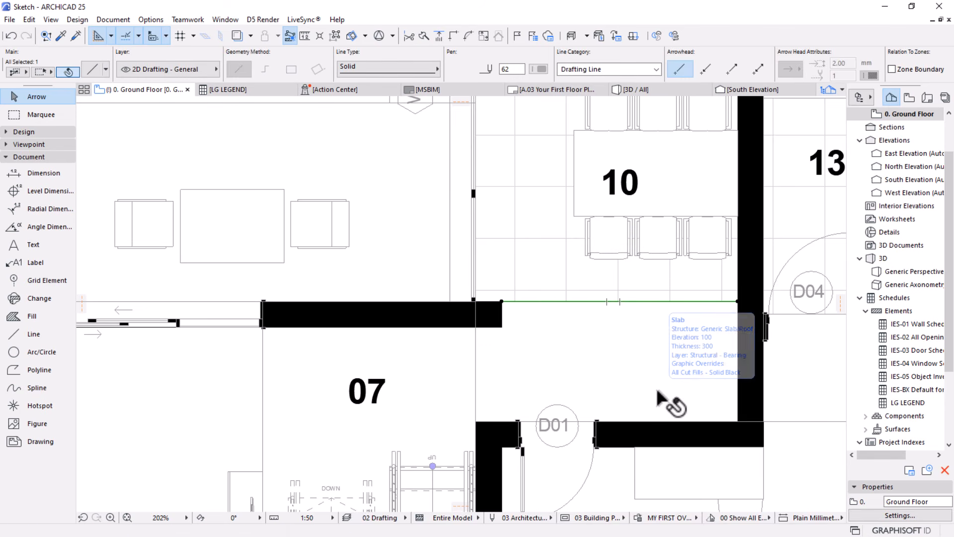
key(Delete)
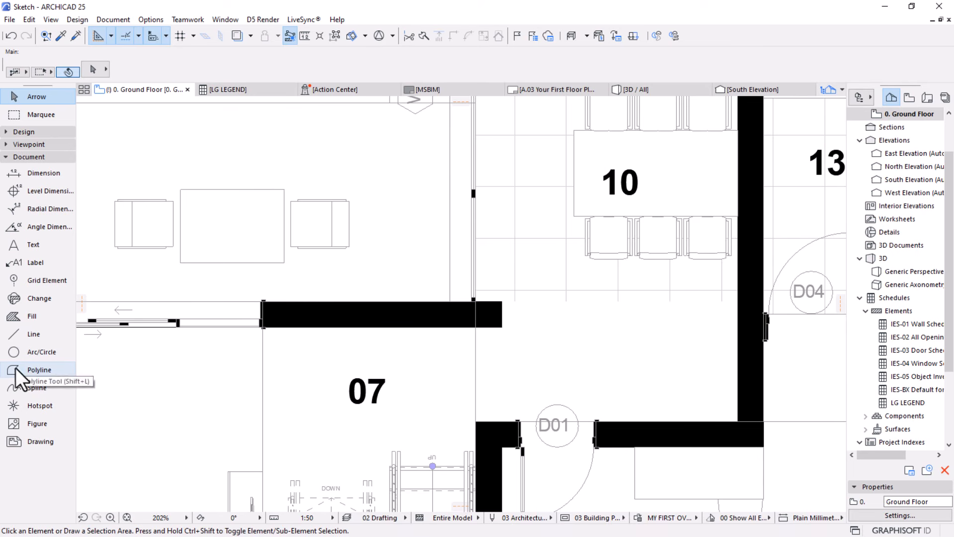
Draw a solid polyline with pen 62 from the wall end beside room 07 to the opposite wall, below dining area 10
click(45, 371)
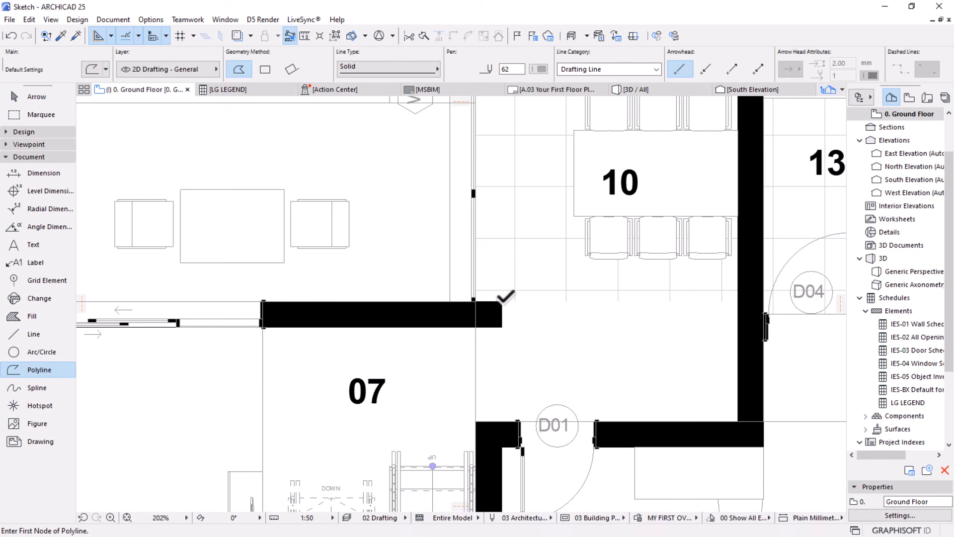
click(502, 302)
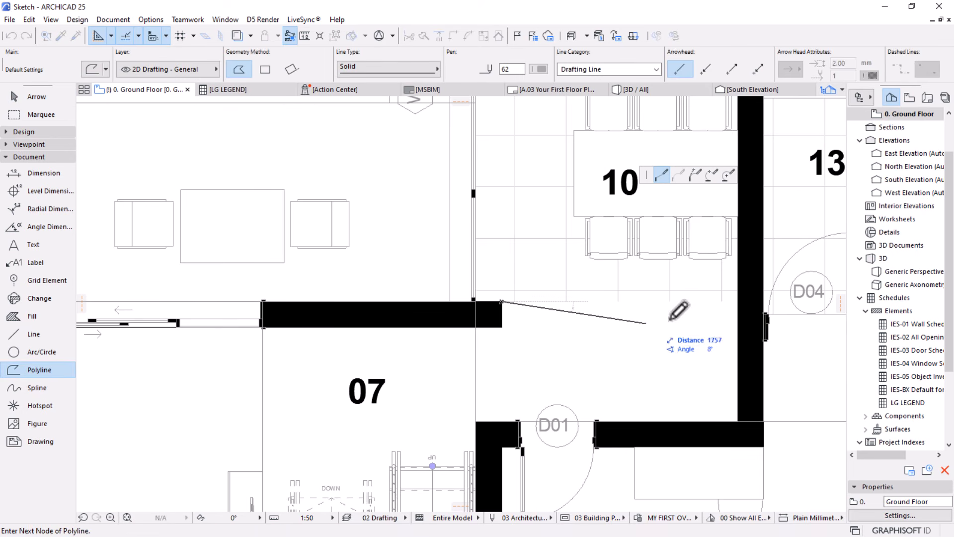
double_click(738, 301)
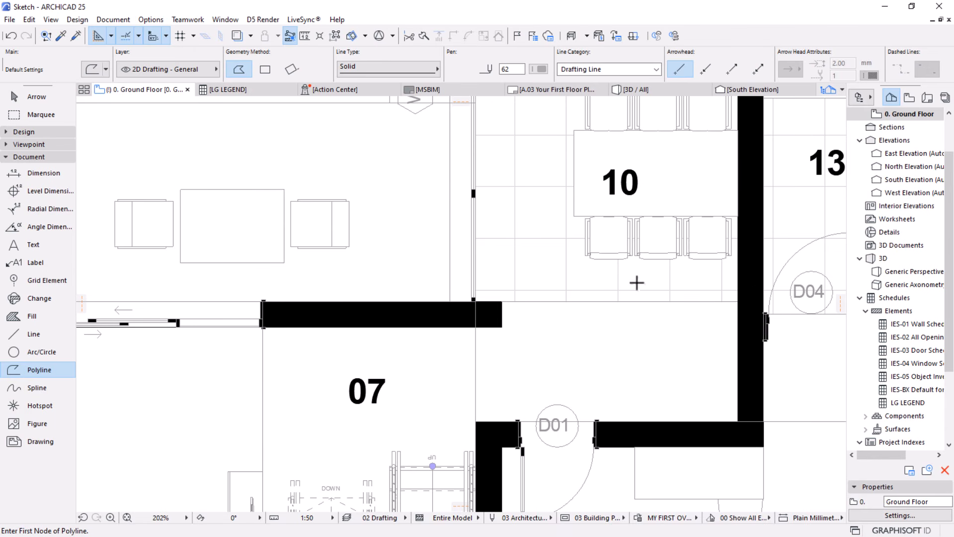
Examine the floor patterns, walls, room numbers and annotations across the ground floor plan with the revised override applied
scroll(637, 282, down, 10)
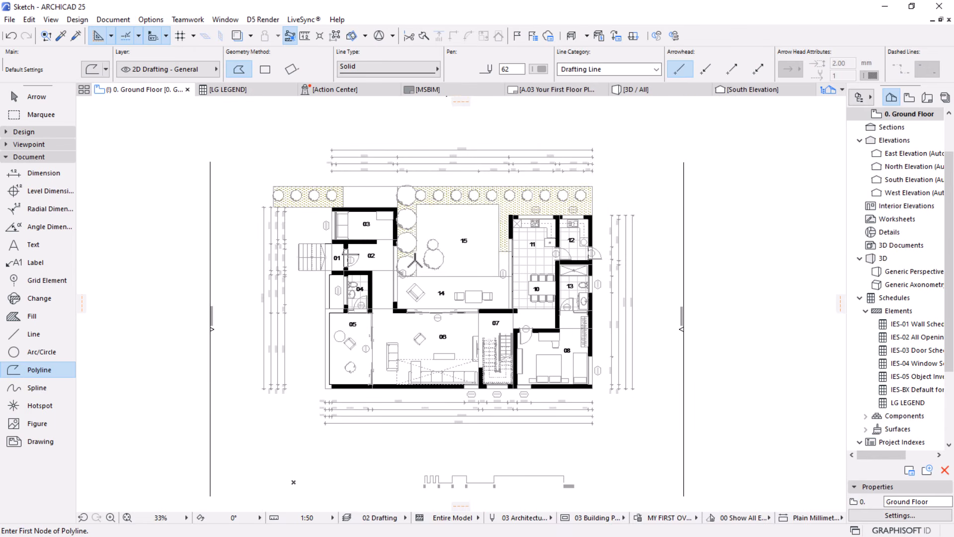
scroll(413, 261, up, 1)
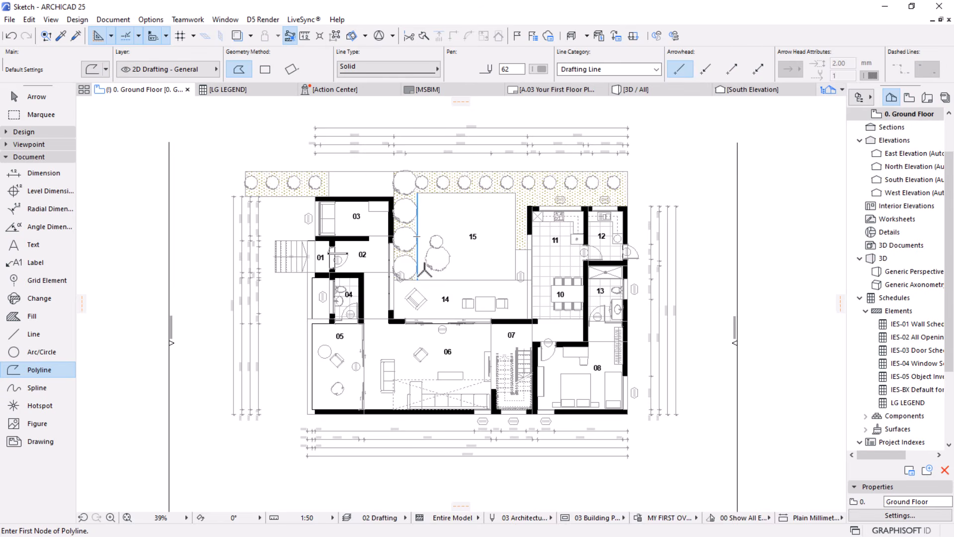
scroll(425, 271, up, 2)
scroll(425, 271, down, 2)
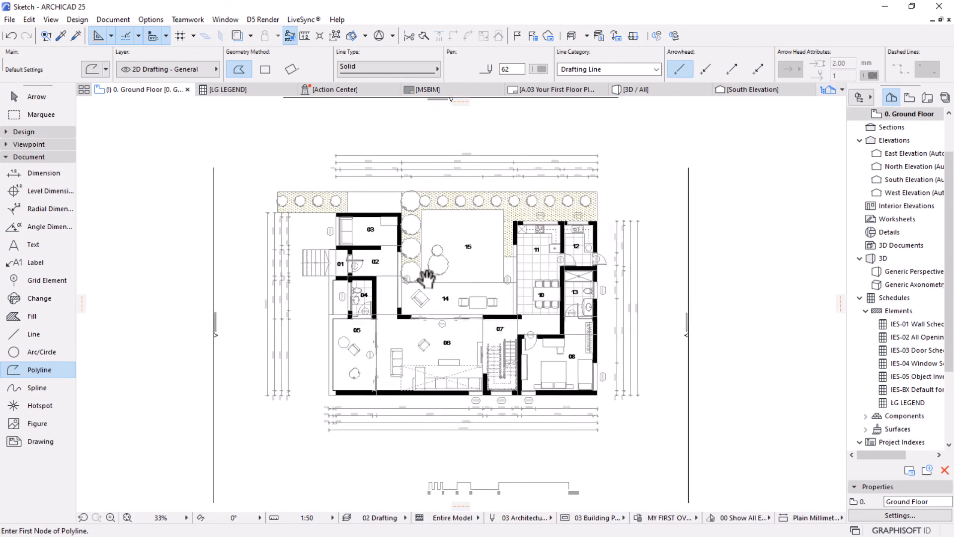
scroll(398, 278, up, 3)
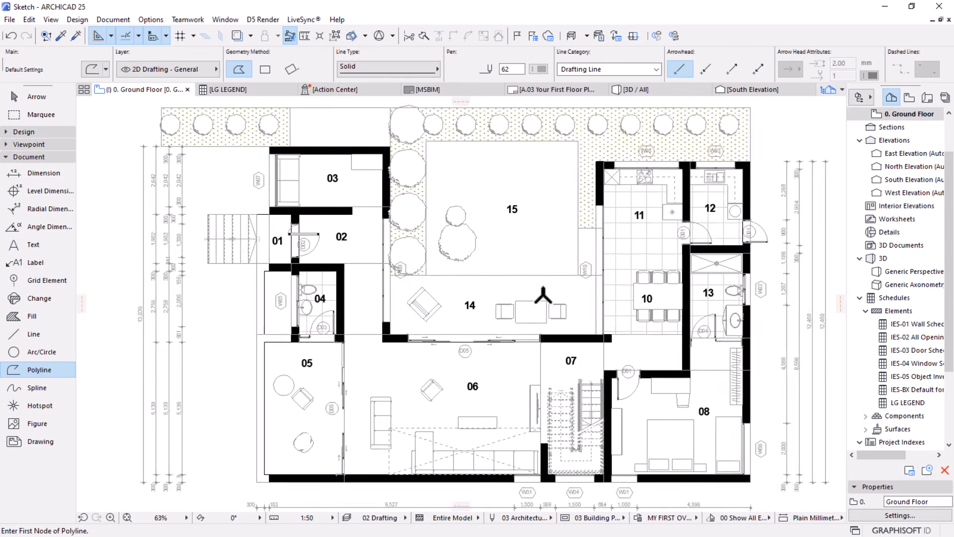
middle_drag(424, 274, 456, 226)
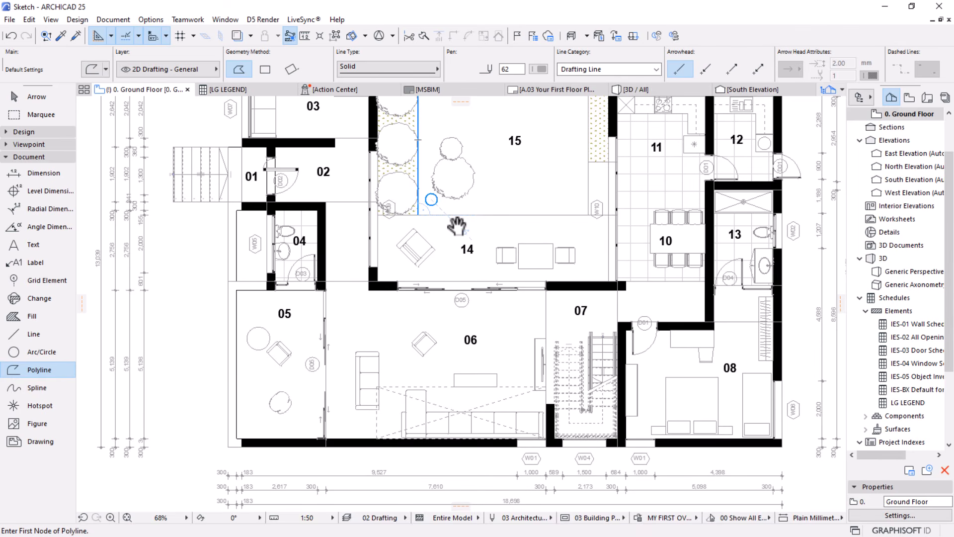
scroll(491, 269, down, 2)
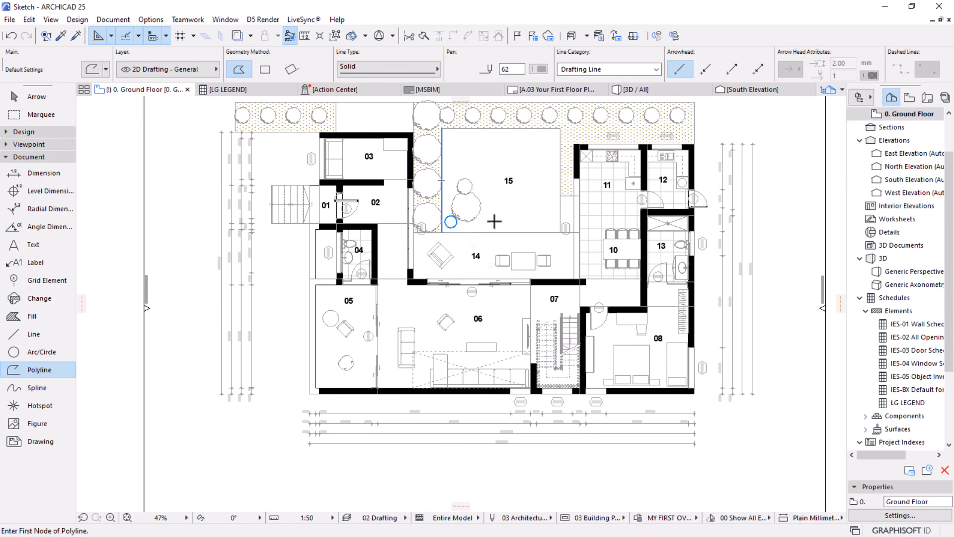
scroll(456, 248, up, 1)
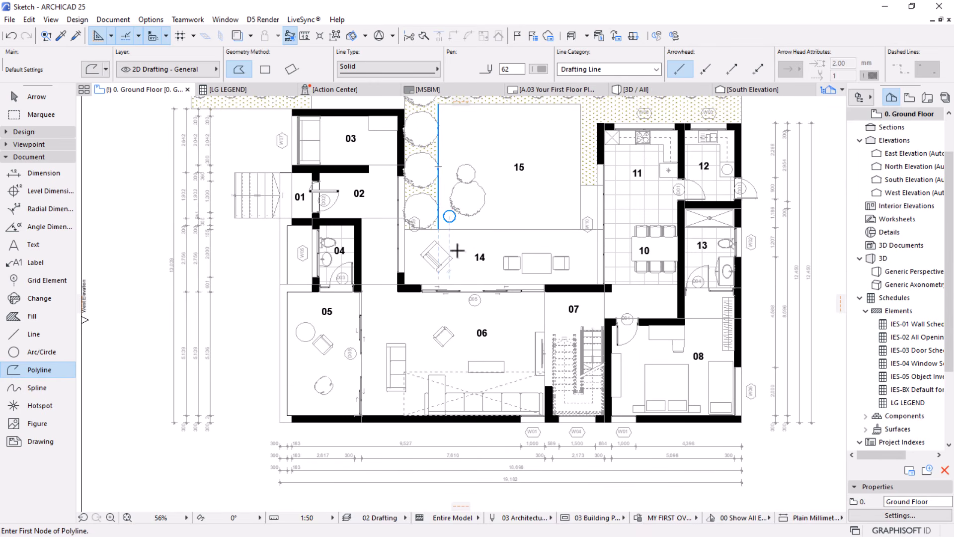
scroll(332, 278, up, 5)
scroll(328, 241, down, 3)
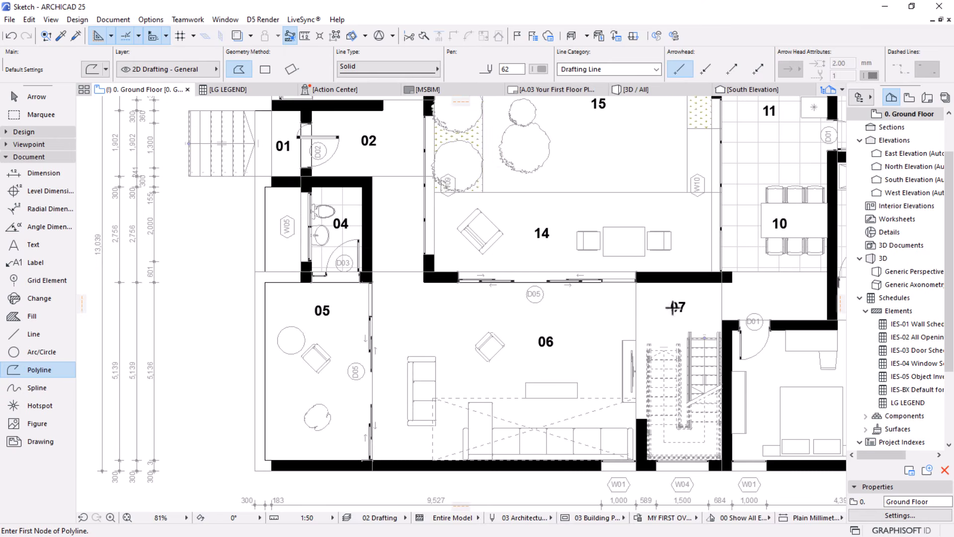
scroll(631, 313, down, 1)
scroll(630, 313, down, 1)
middle_drag(630, 313, 512, 343)
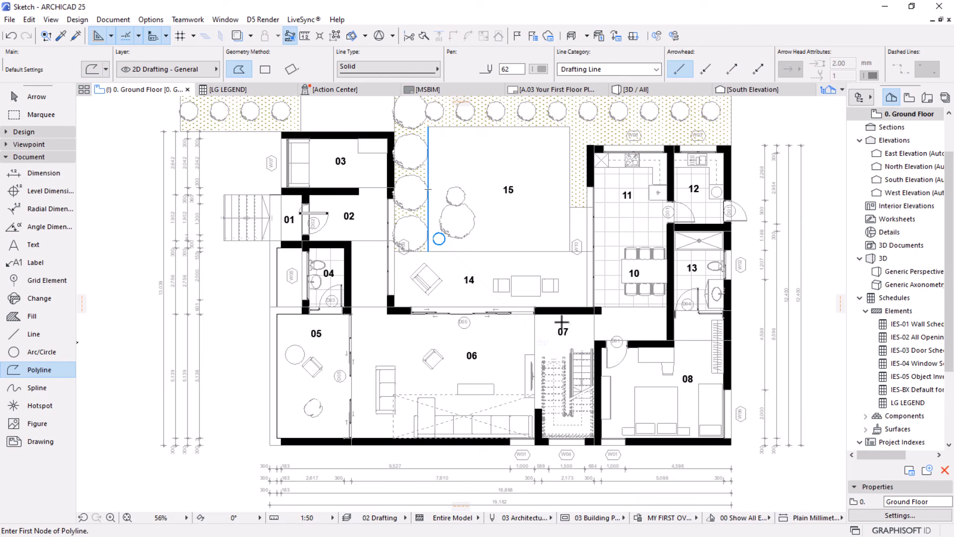
middle_drag(417, 400, 427, 372)
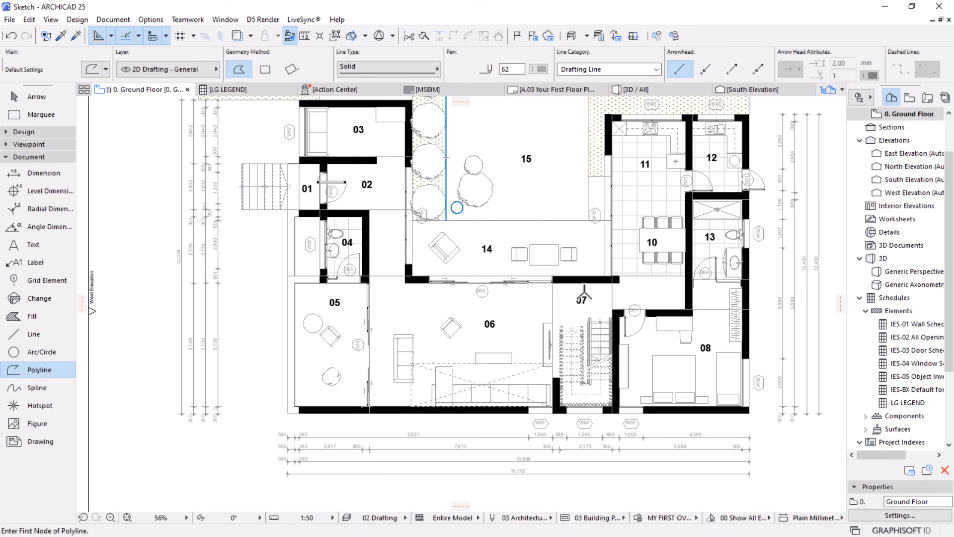
scroll(446, 159, down, 5)
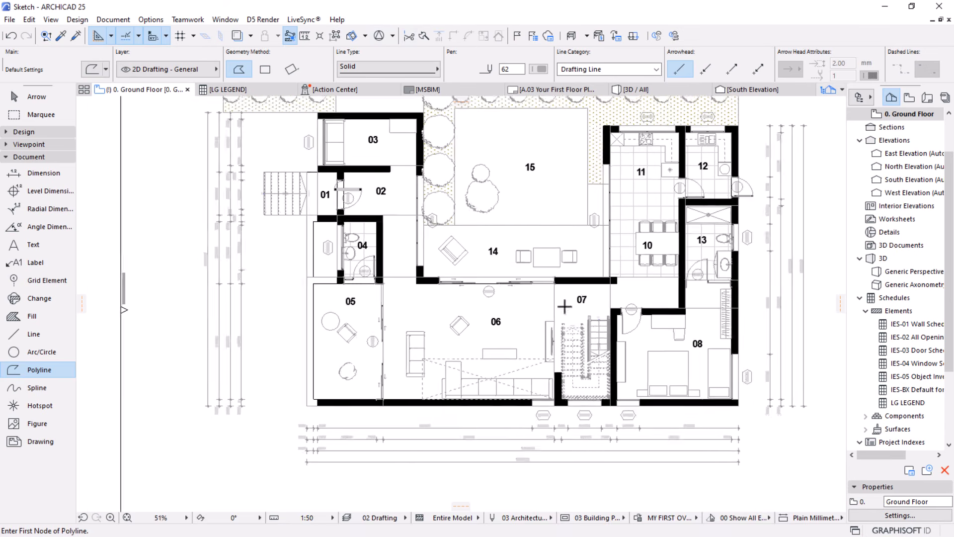
scroll(440, 231, up, 3)
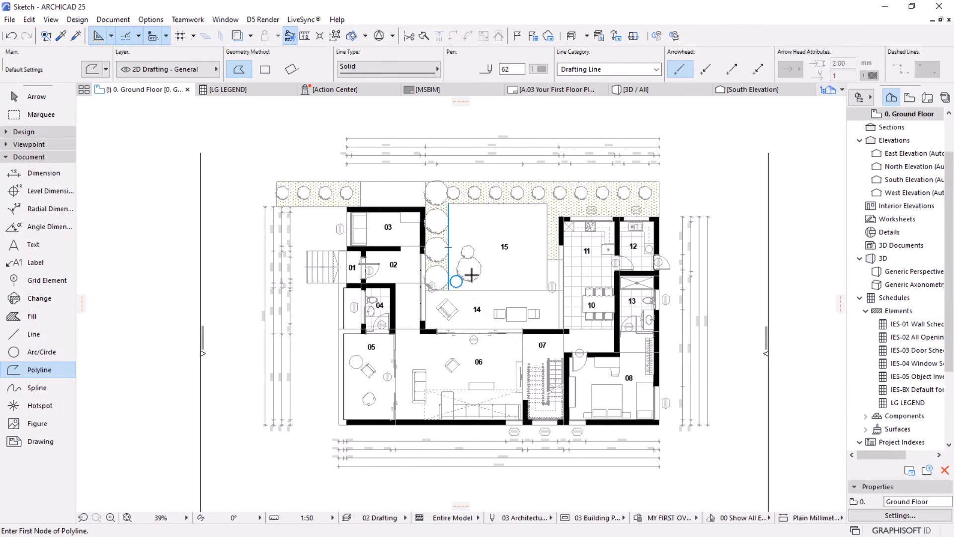
middle_drag(546, 329, 492, 298)
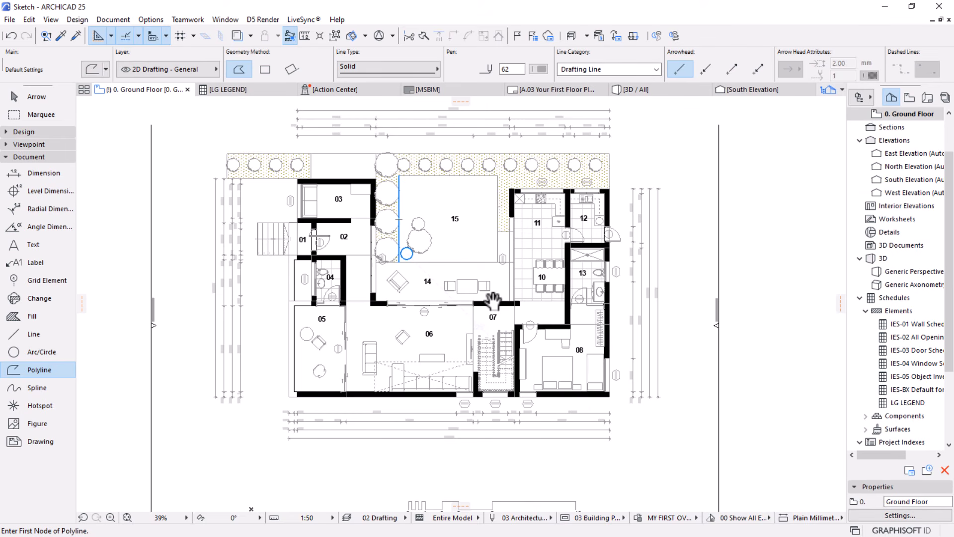
scroll(877, 224, up, 2)
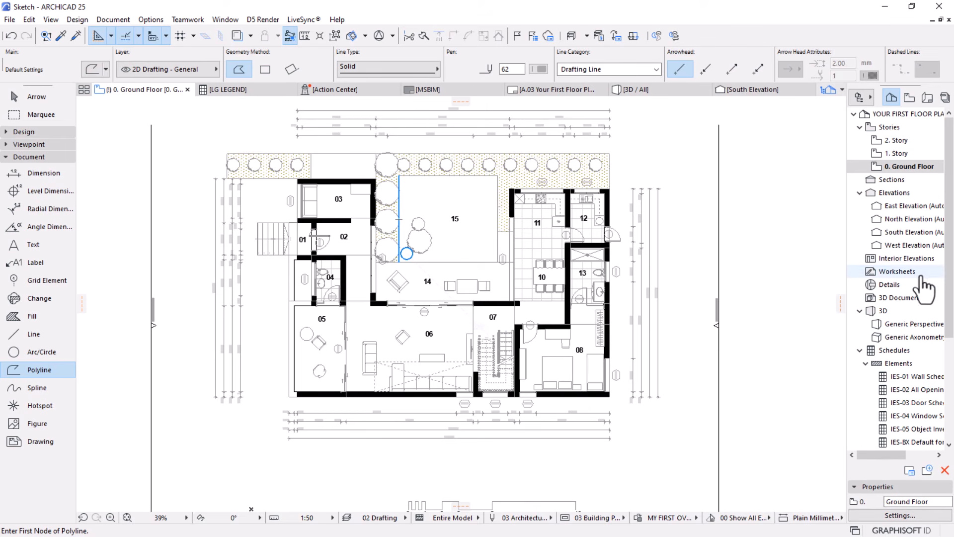
Open the 3D view of the whole model and maximize its window
click(634, 91)
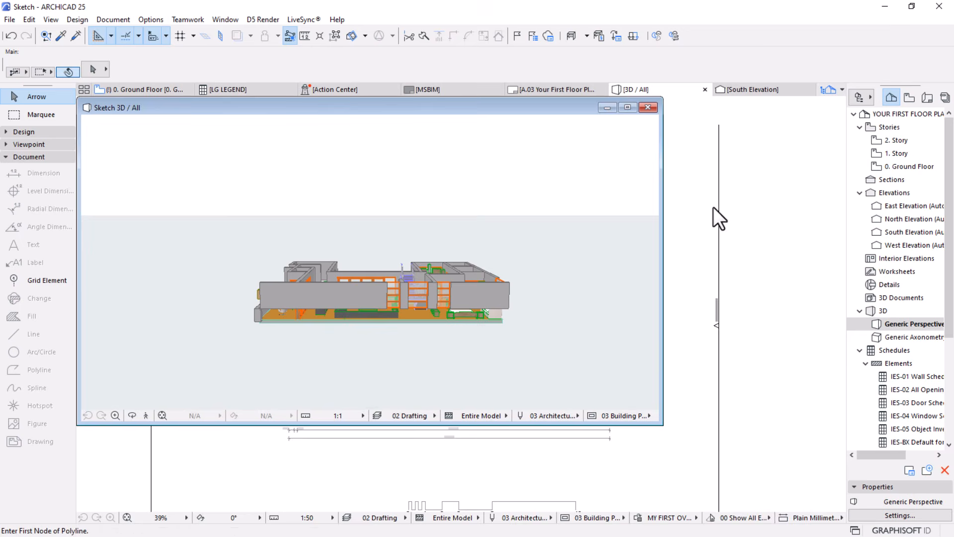
double_click(436, 105)
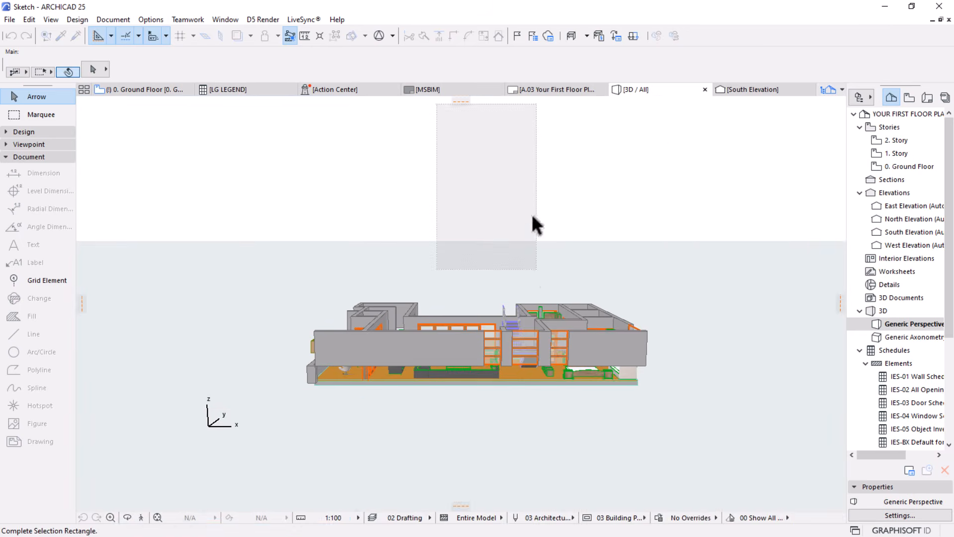
click(525, 178)
shift+middle_drag(529, 207, 439, 439)
Move the ground floor slab vertically upward by 900 mm, from its upper corner to the base of the corner wall
click(437, 440)
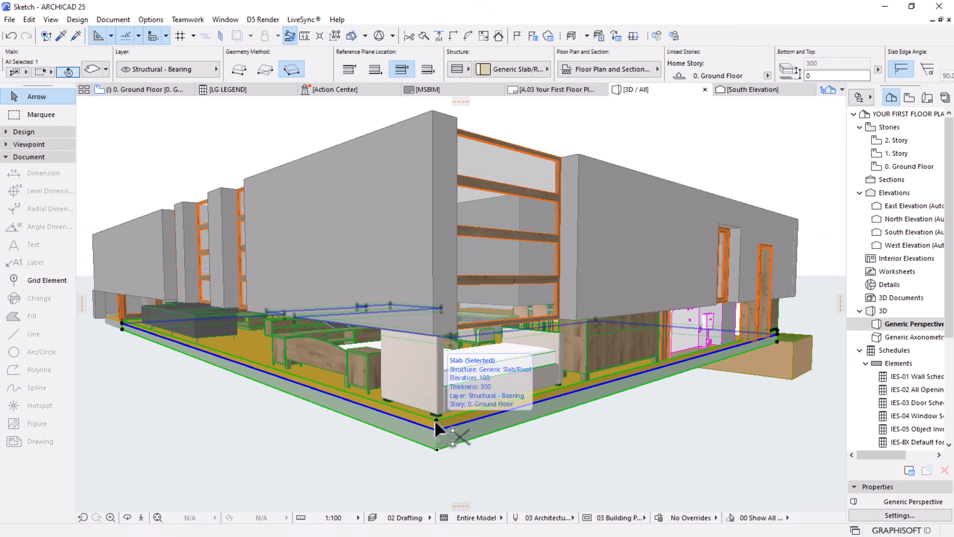
key(ctrl+d)
click(435, 421)
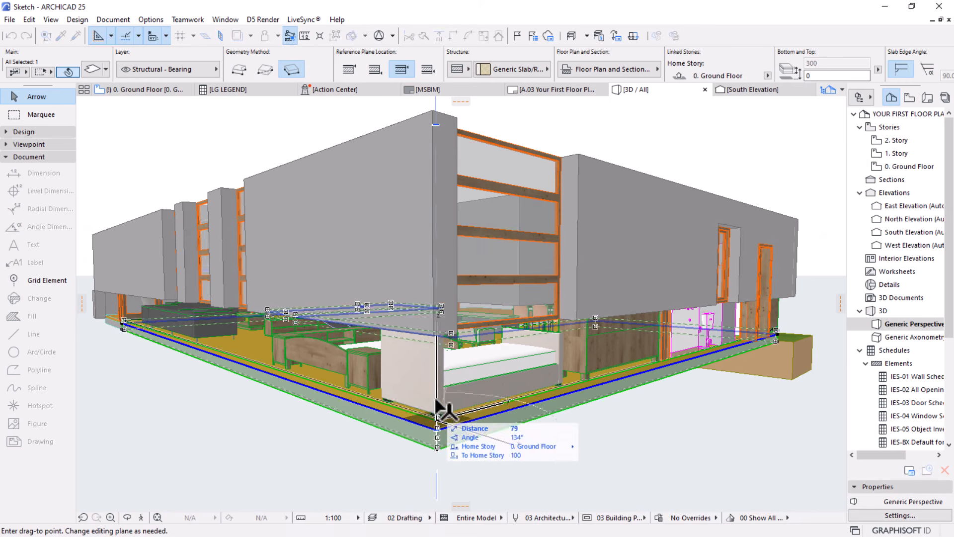
click(436, 340)
click(408, 427)
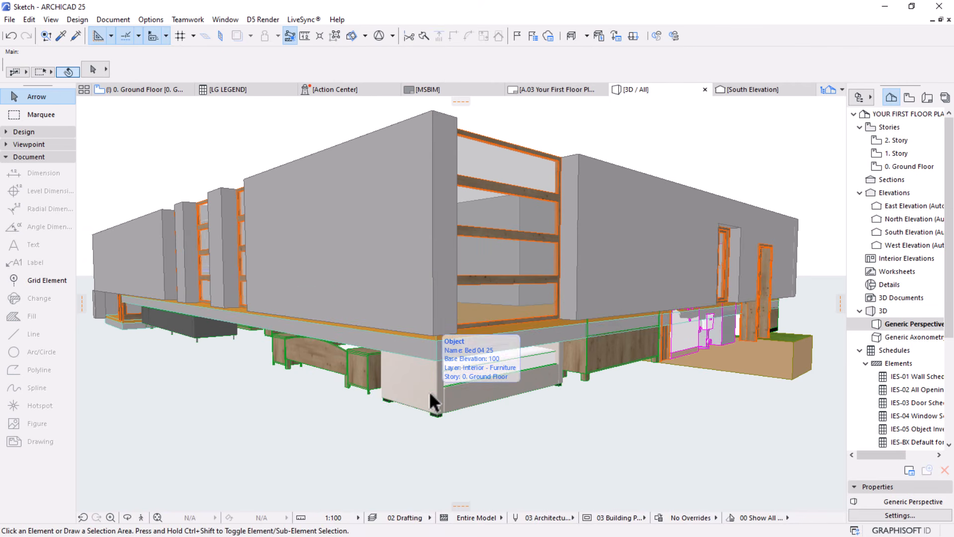
Set the base elevation of all furniture and kitchen objects in the 3D model to 900 mm to match the raised floor slab
click(430, 395)
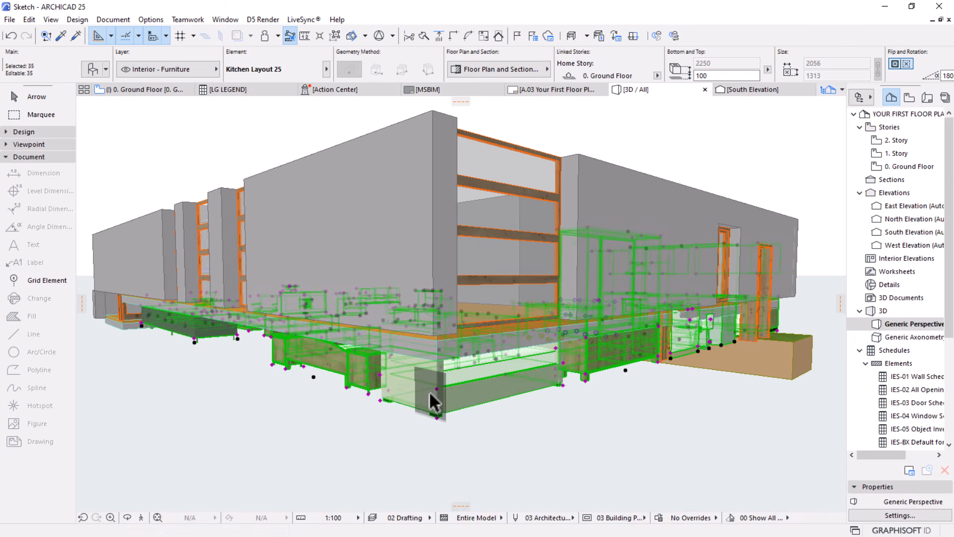
key(Escape)
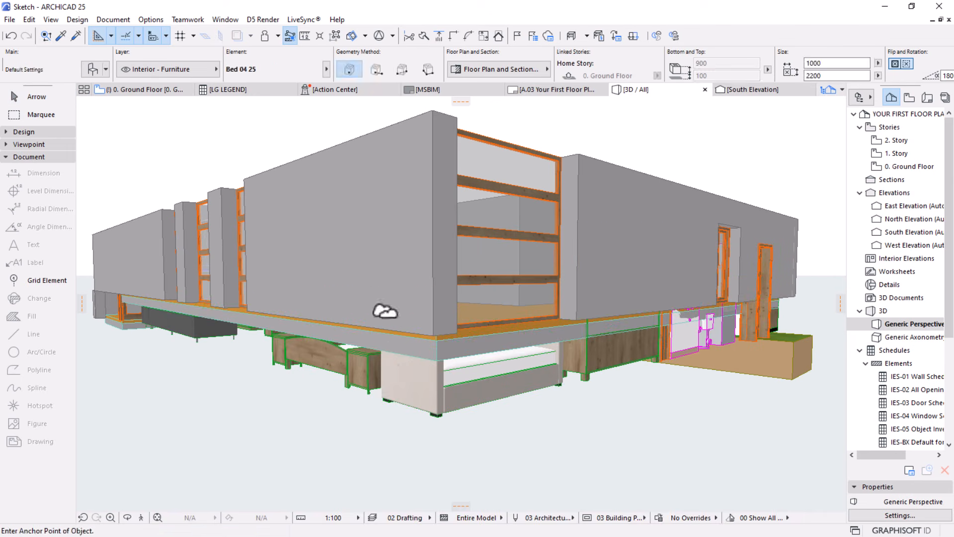
click(365, 324)
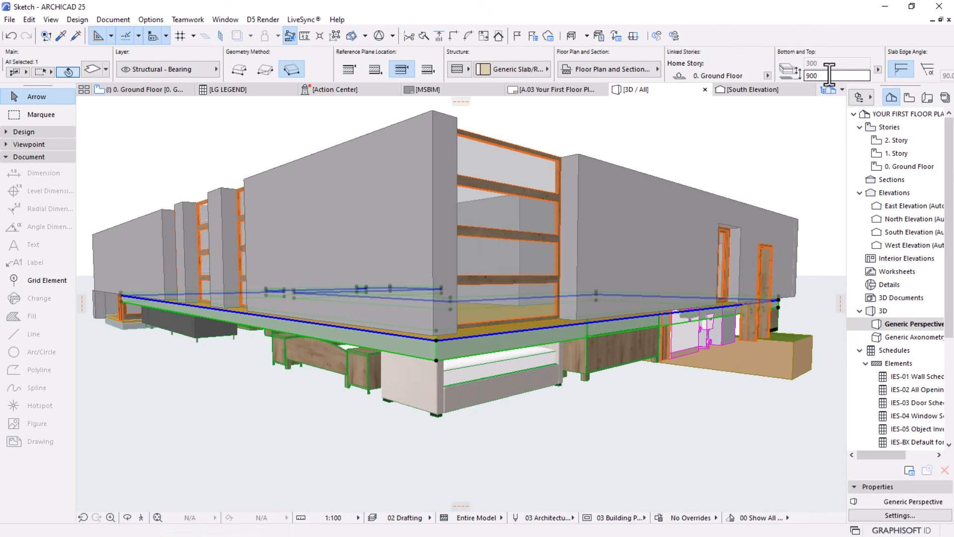
key(Escape)
click(426, 391)
key(Escape)
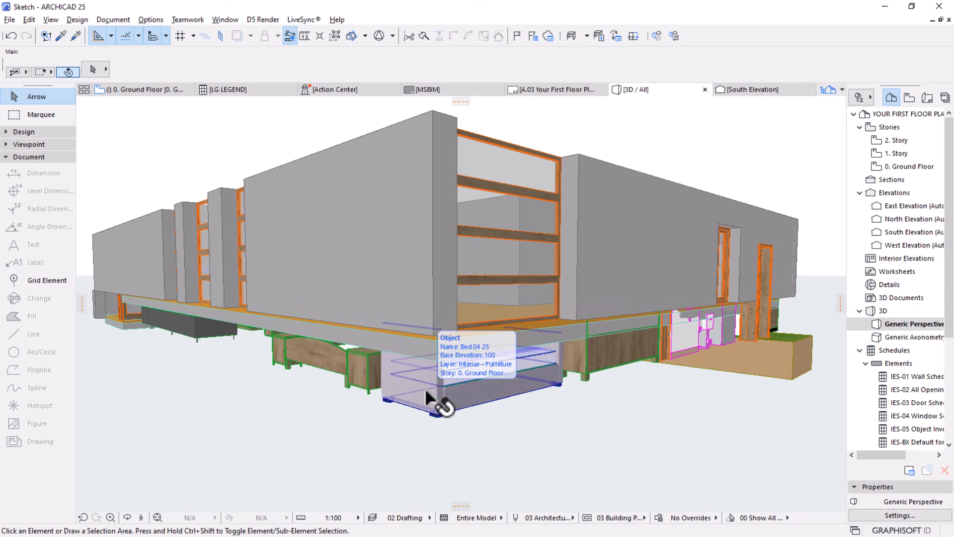
alt+click(426, 391)
key(ctrl+a)
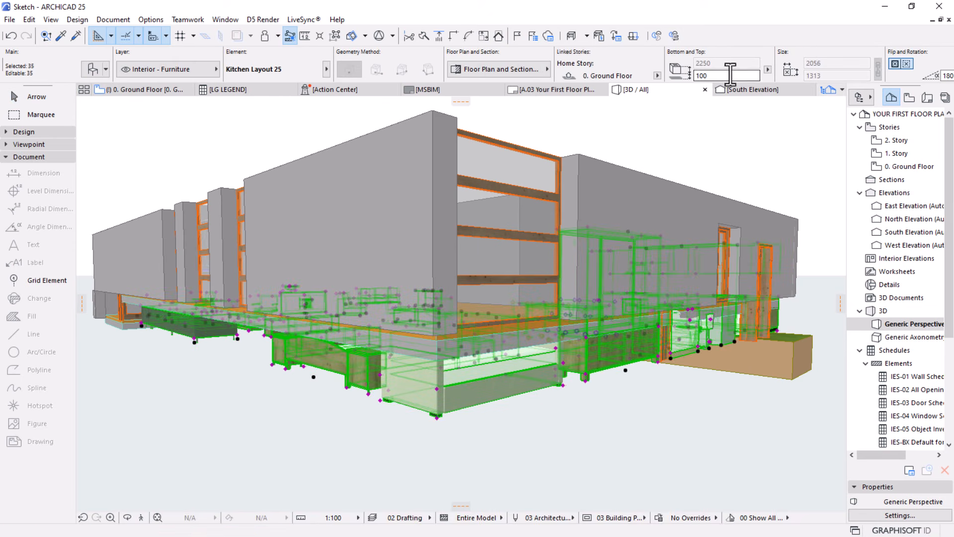
key(Return)
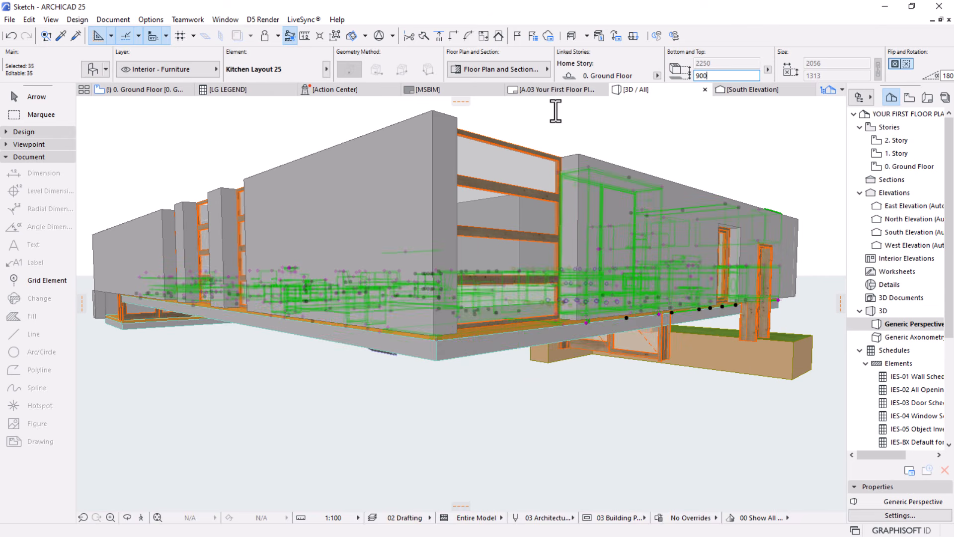
key(Escape)
Move the two adjoining terrace slabs vertically upward by 900 mm from their corner beside the white armchair
shift+middle_drag(621, 383, 370, 344)
middle_drag(621, 339, 386, 224)
scroll(382, 217, up, 3)
scroll(381, 217, up, 1)
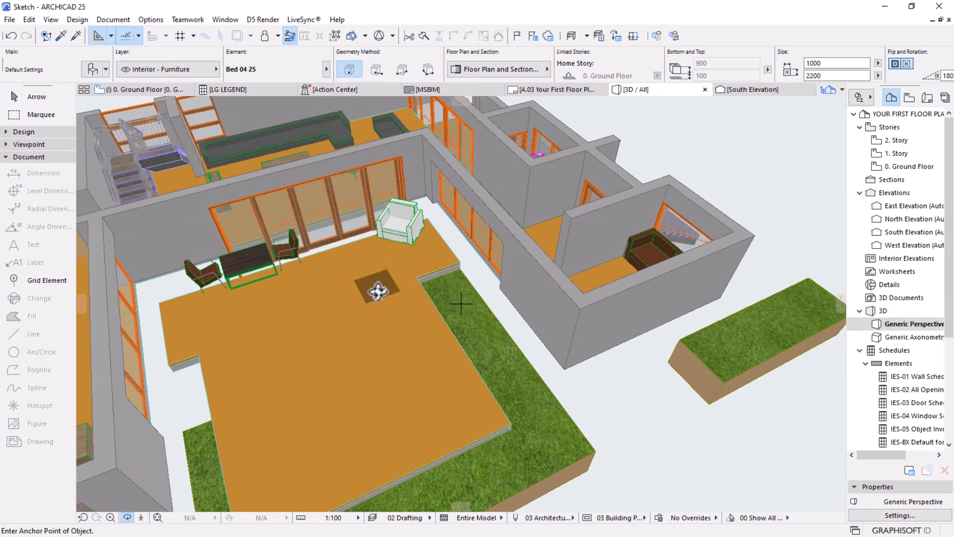
key(Escape)
key(Escape)
click(357, 324)
shift+click(411, 255)
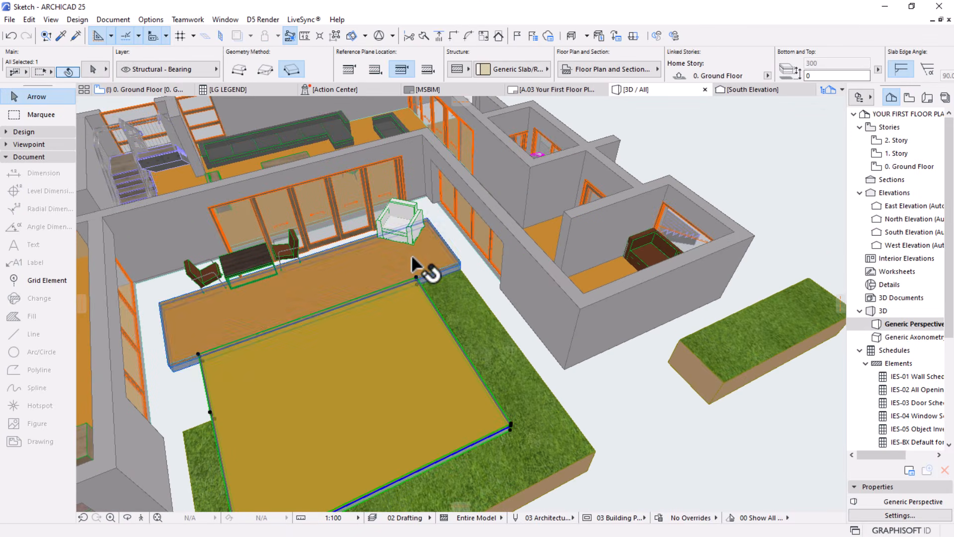
scroll(411, 241, up, 3)
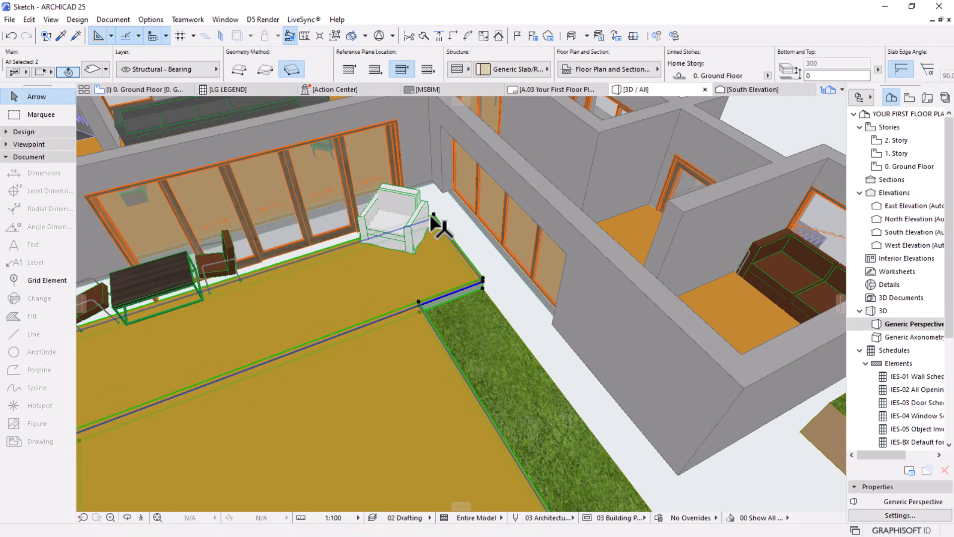
key(ctrl+d)
click(433, 216)
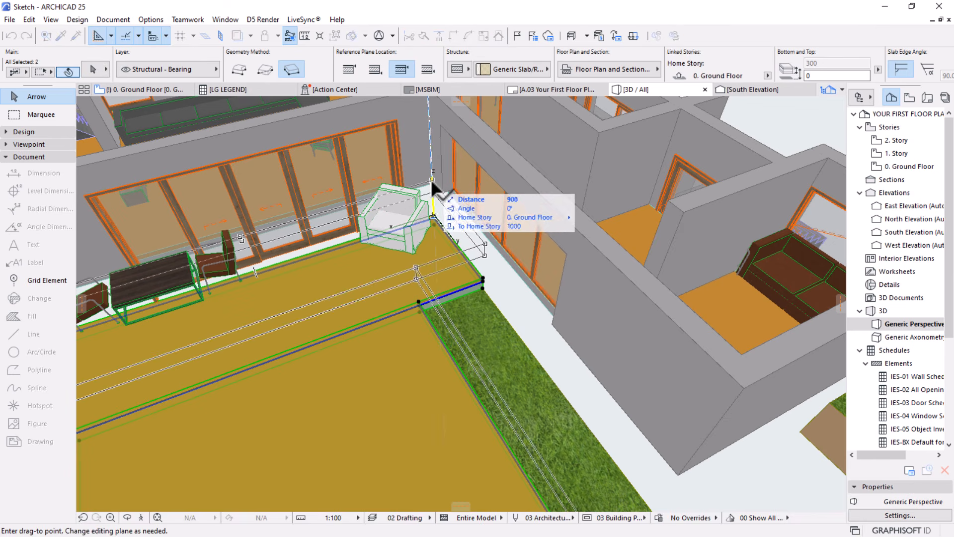
click(431, 179)
scroll(388, 271, down, 5)
key(Escape)
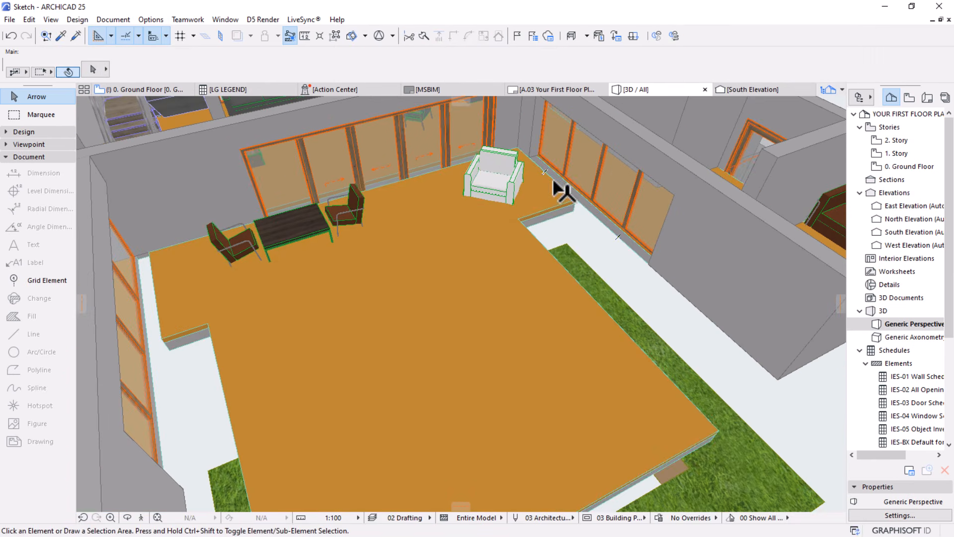
Set the base elevation of the two adjoining terrace slabs to 800 mm
click(553, 181)
key(Escape)
click(487, 186)
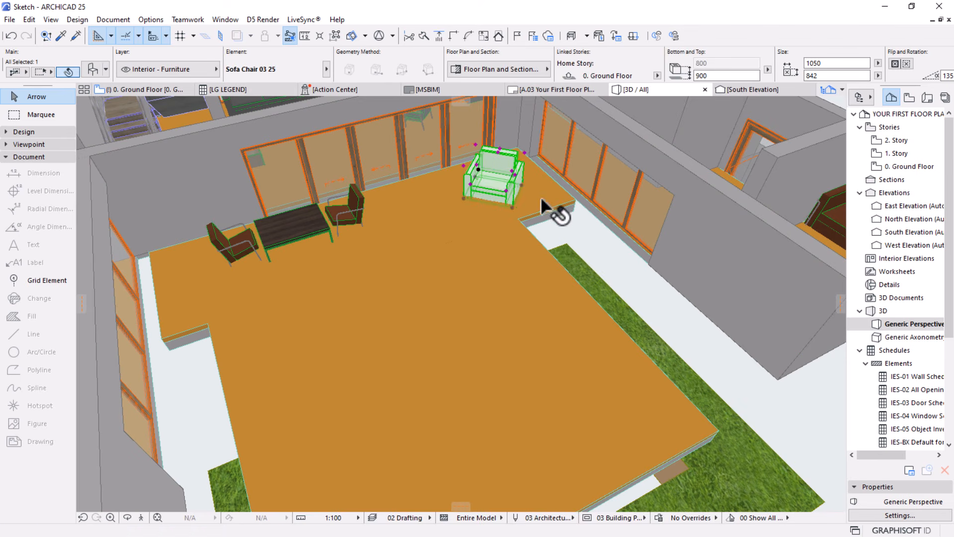
click(540, 196)
click(826, 76)
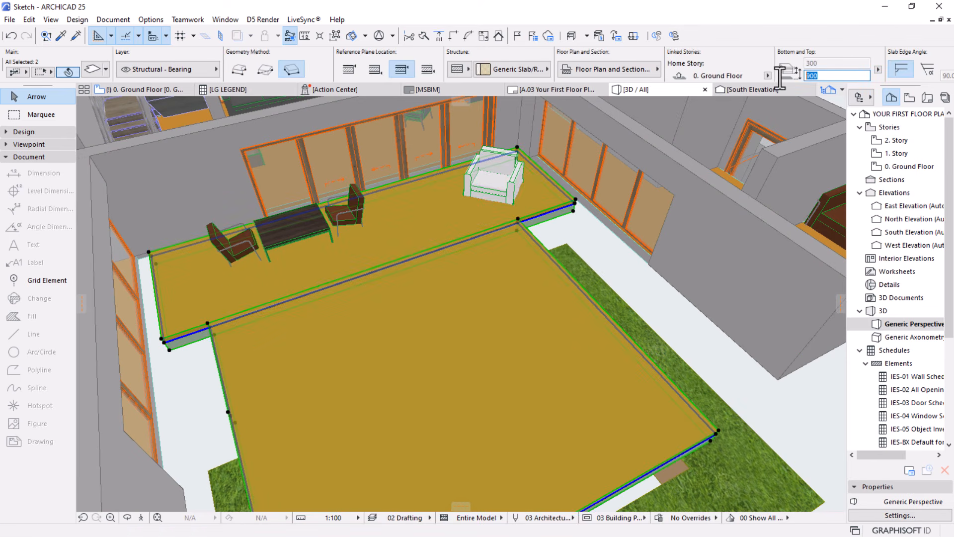
text(800)
key(Return)
key(Escape)
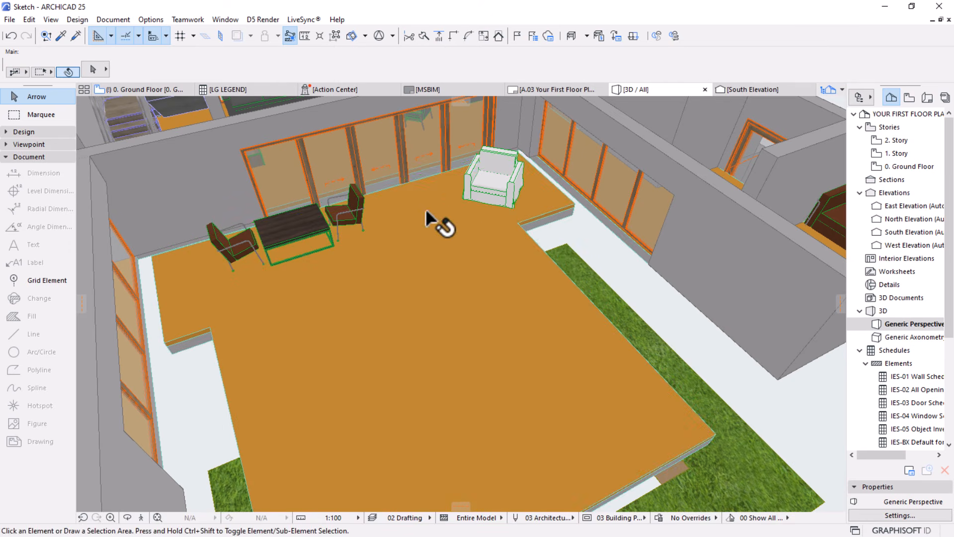
Raise the sill height of all doors in the 3D model to the raised floor level
scroll(404, 243, down, 3)
middle_drag(337, 231, 411, 222)
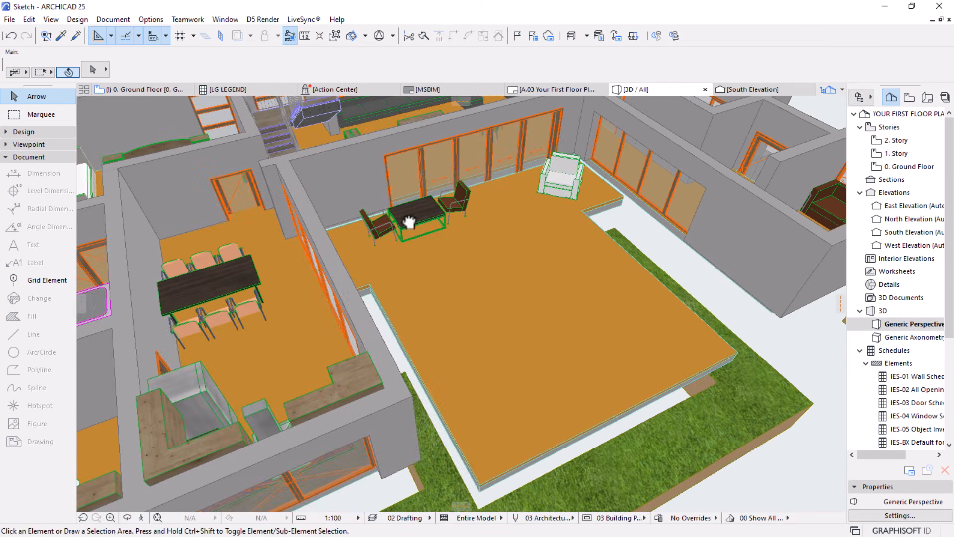
scroll(398, 263, down, 2)
middle_drag(398, 263, 488, 327)
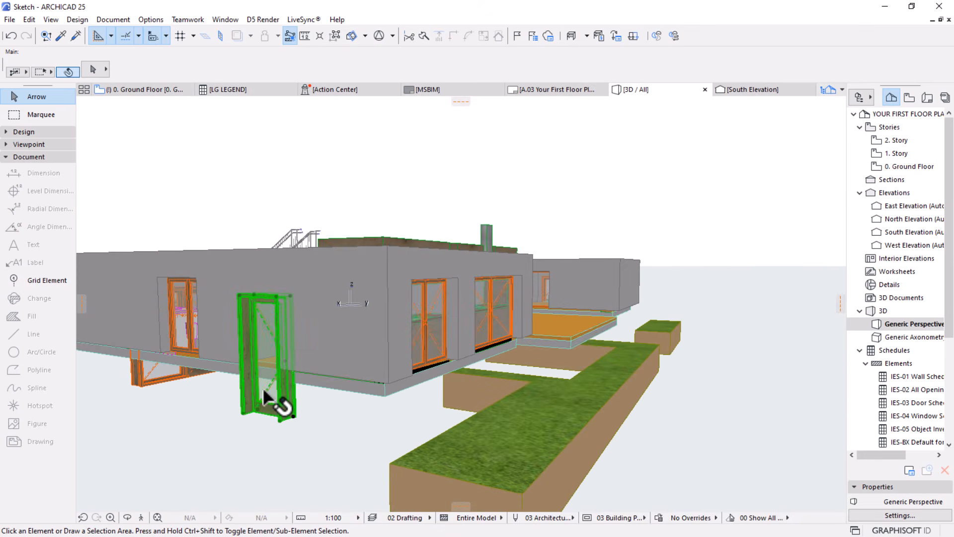
click(274, 381)
key(ctrl+a)
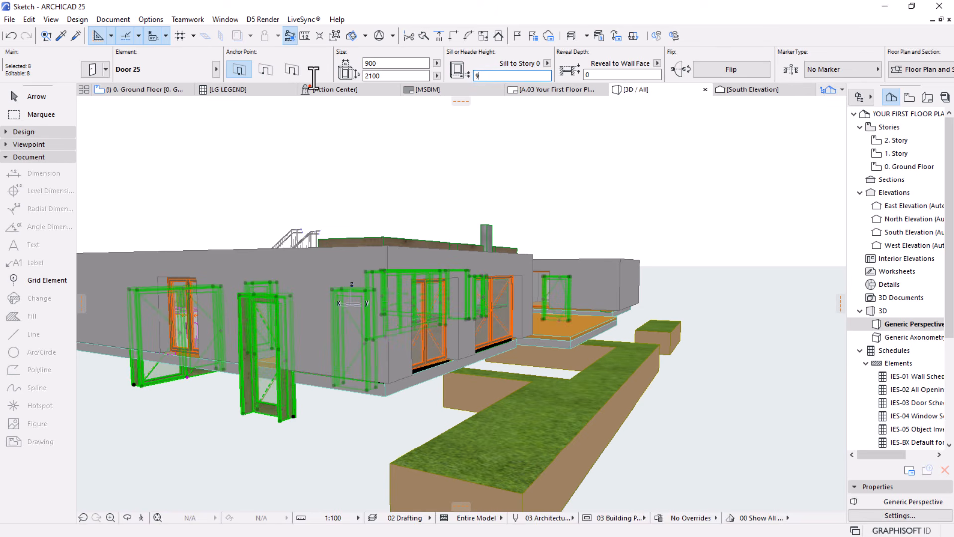
key(Return)
key(Escape)
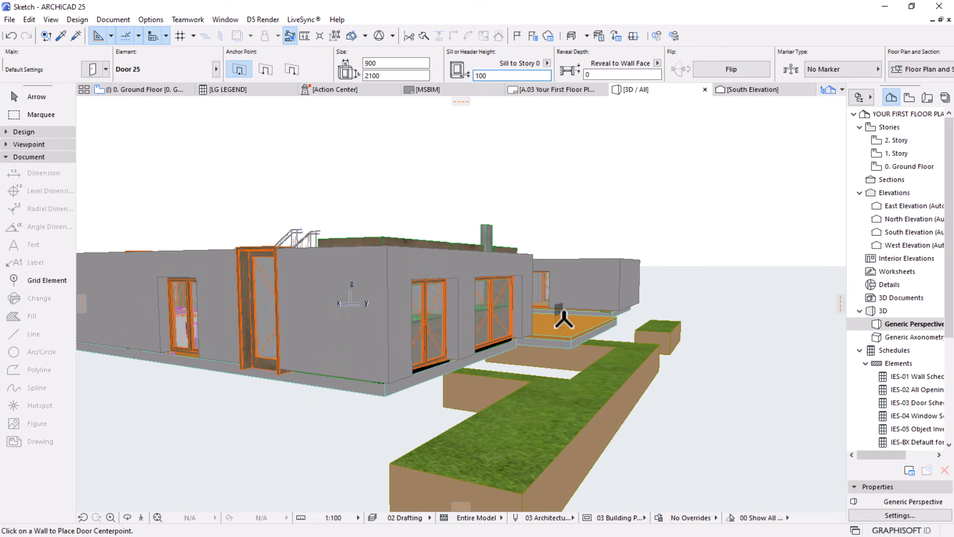
shift+middle_drag(660, 315, 445, 381)
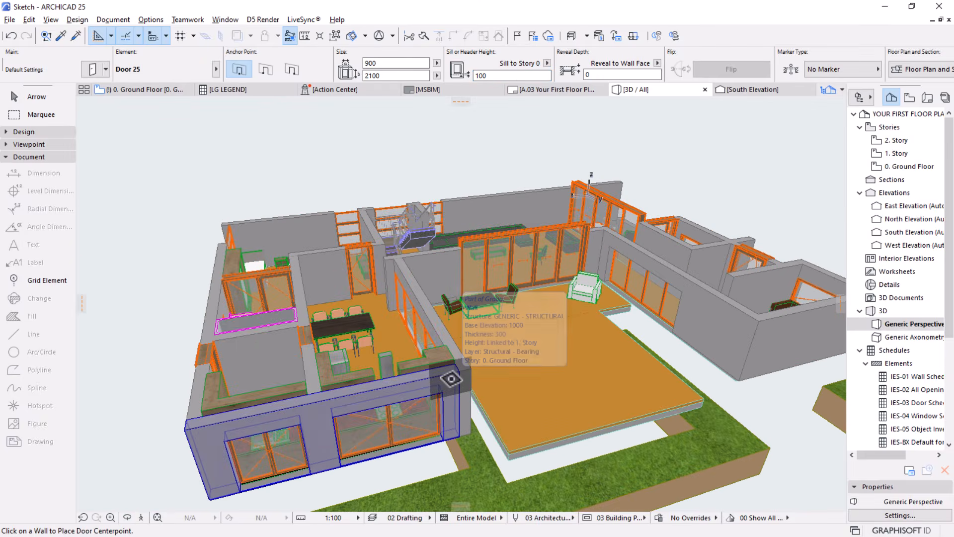
alt+click(447, 380)
key(ctrl+a)
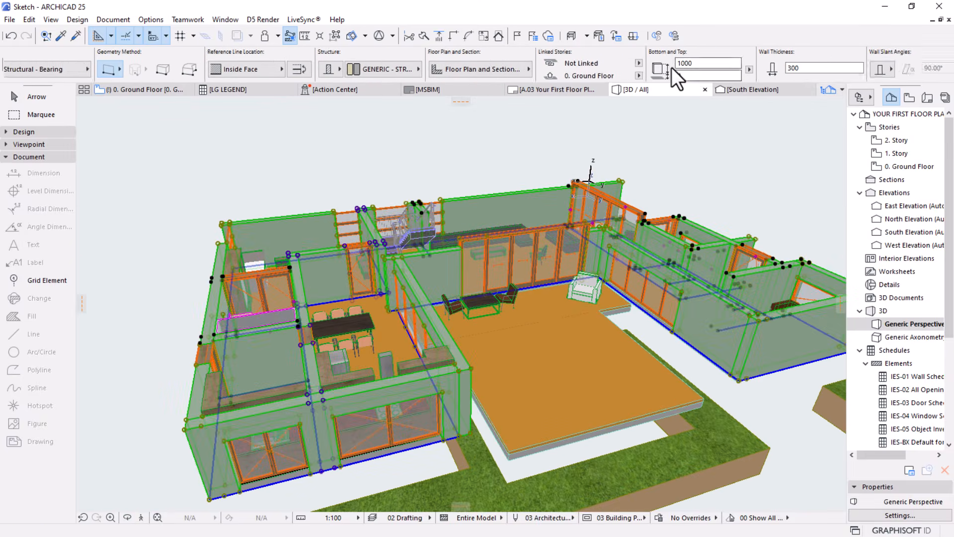
click(712, 63)
mouse_move(571, 91)
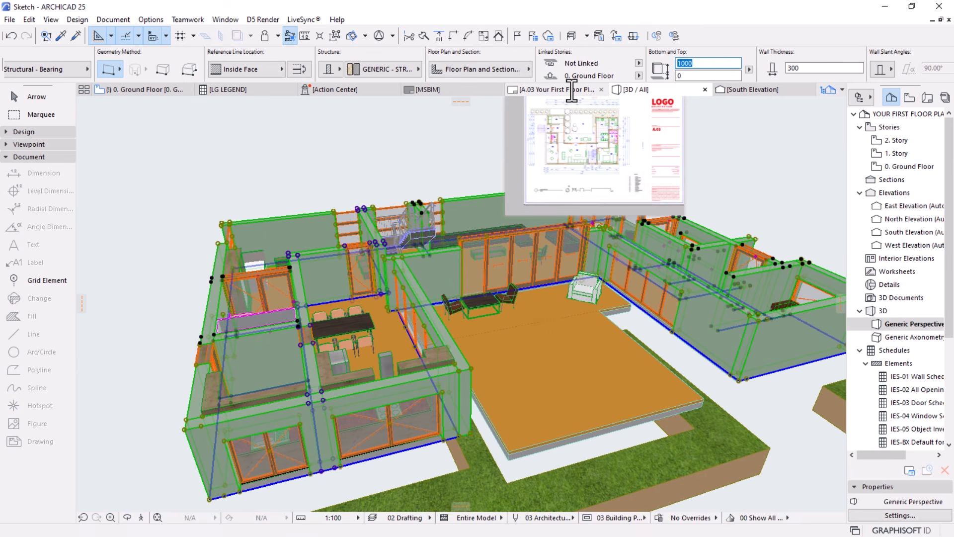
key(Escape)
key(Escape)
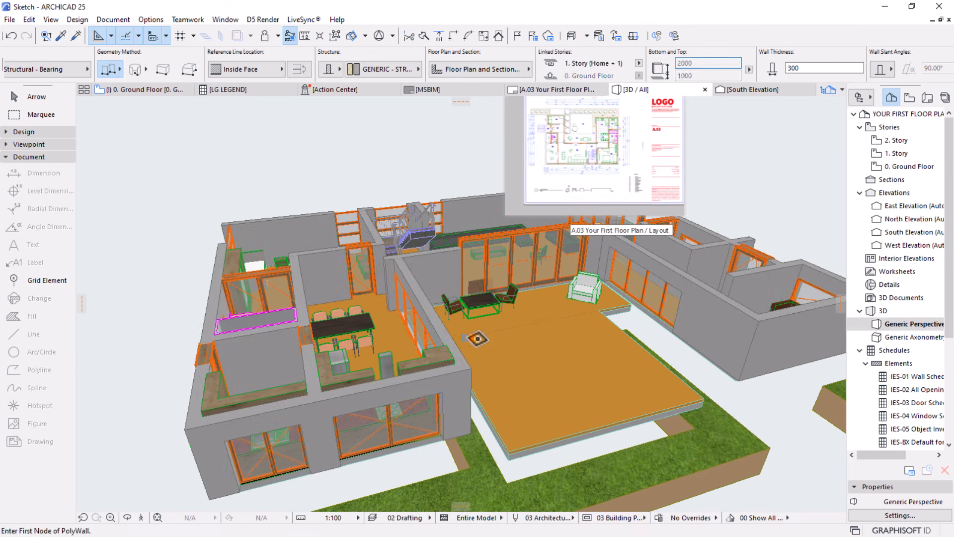
Unlink the top of the ten 300 mm thick structural walls from the story above and set their height to 3000 mm
click(461, 361)
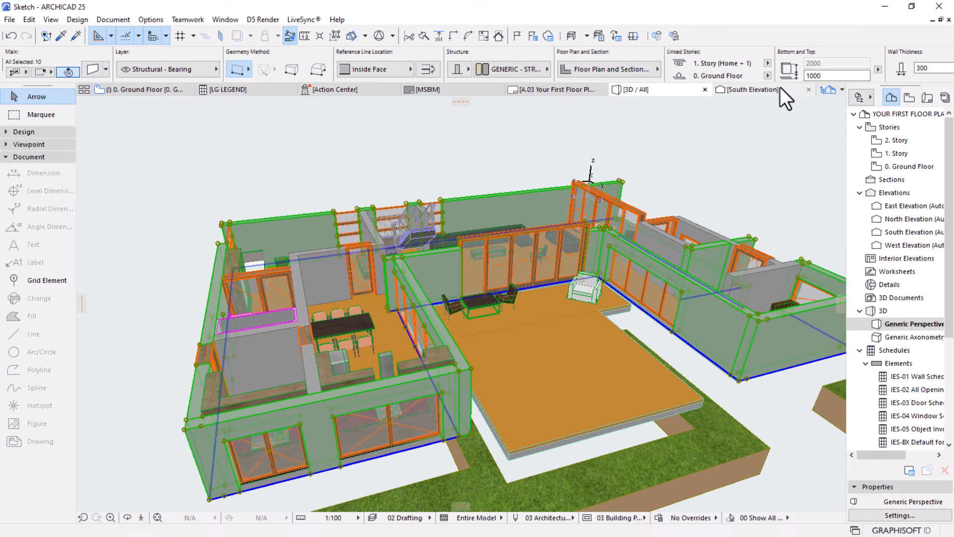
click(768, 63)
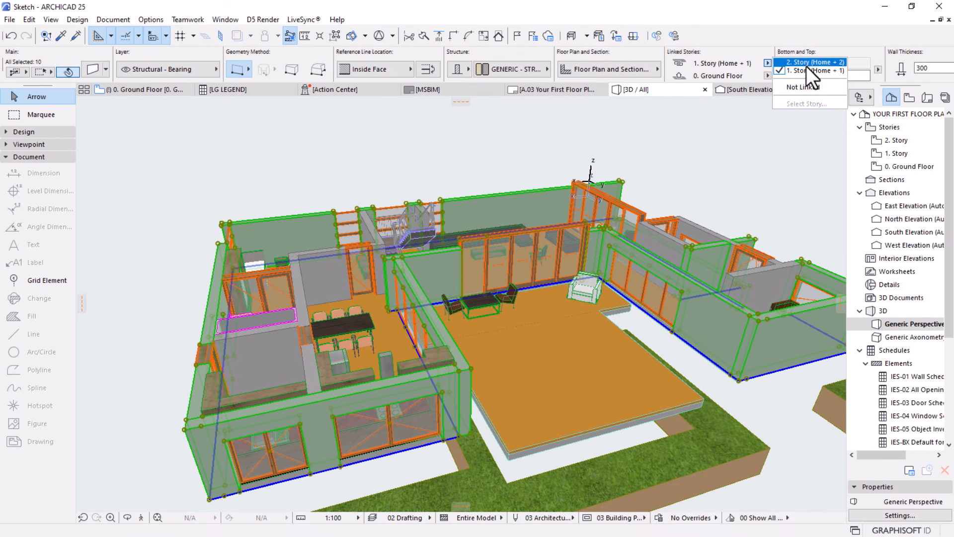
click(831, 79)
text(3000)
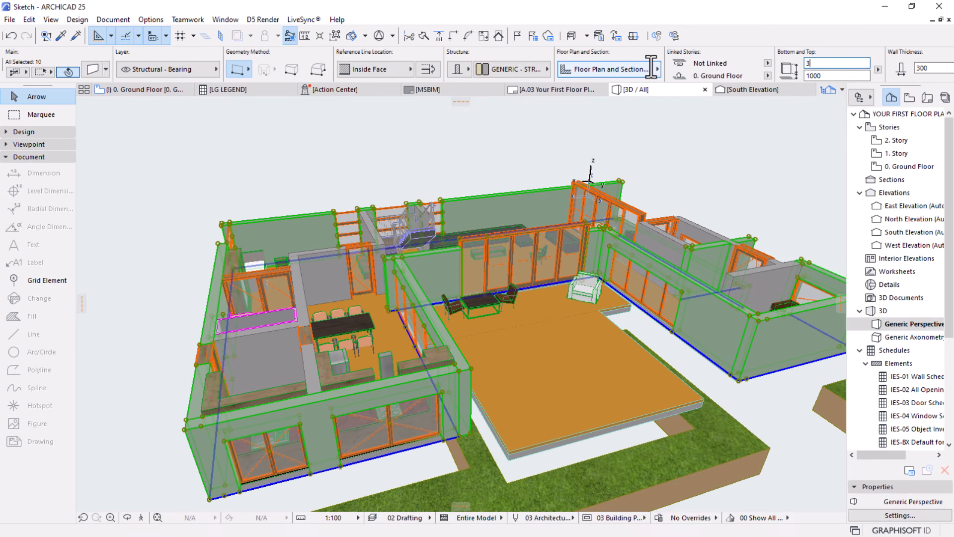
key(Return)
key(Escape)
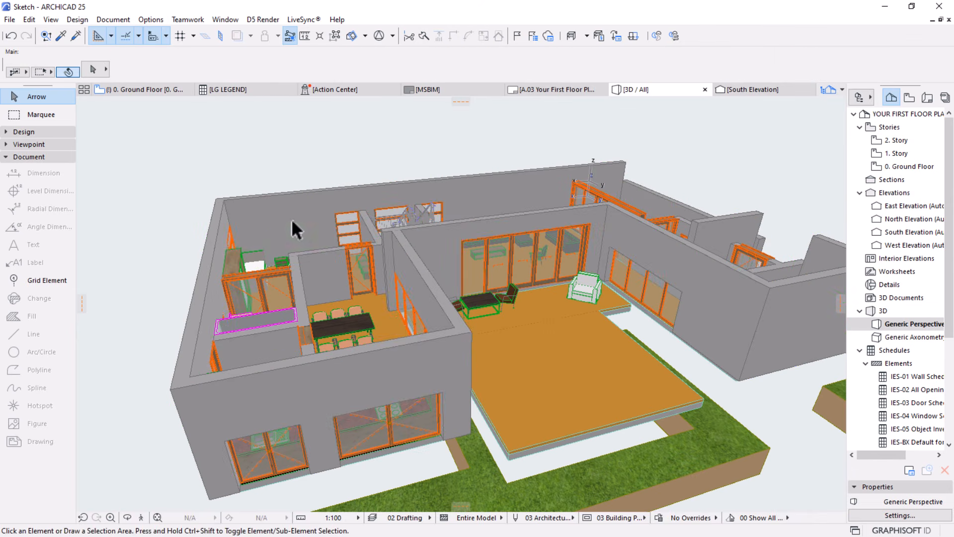
Move the two grass terrain meshes vertically upward to a base elevation of 0, from the inner mesh corner to the terrace slab
shift+middle_drag(471, 316, 472, 392)
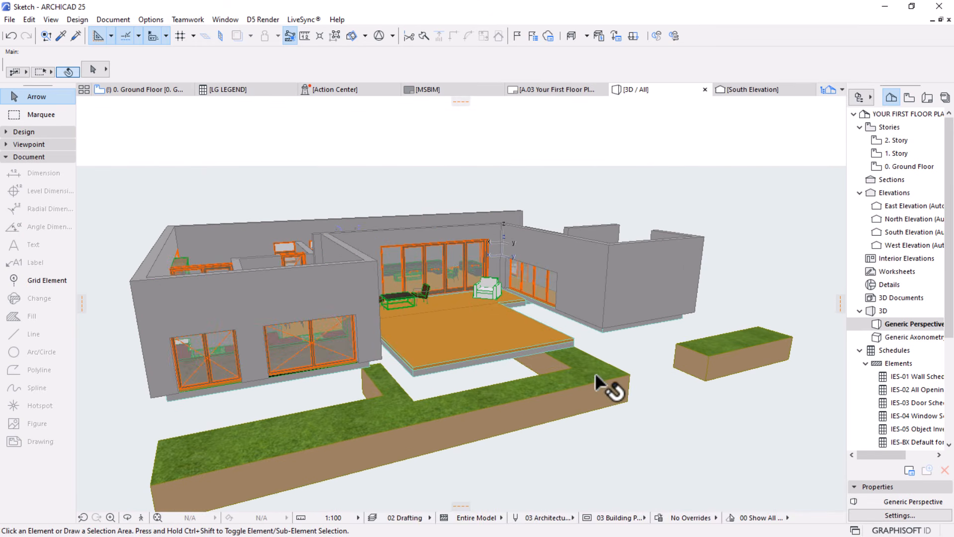
click(608, 386)
shift+click(731, 356)
key(ctrl+d)
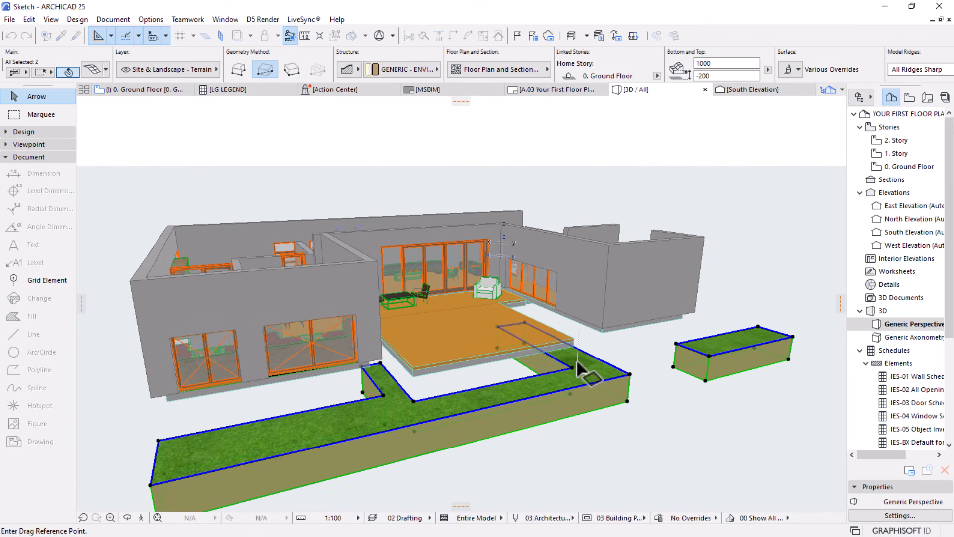
click(568, 364)
click(572, 349)
click(585, 408)
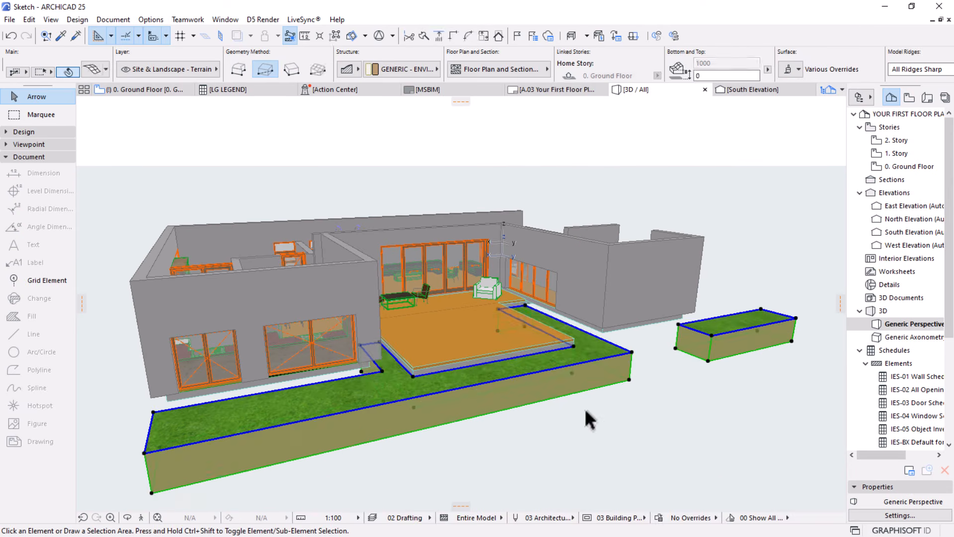
Display the 3D Visualization toolbar over the 3D view of the whole house
shift+middle_drag(549, 366, 425, 196)
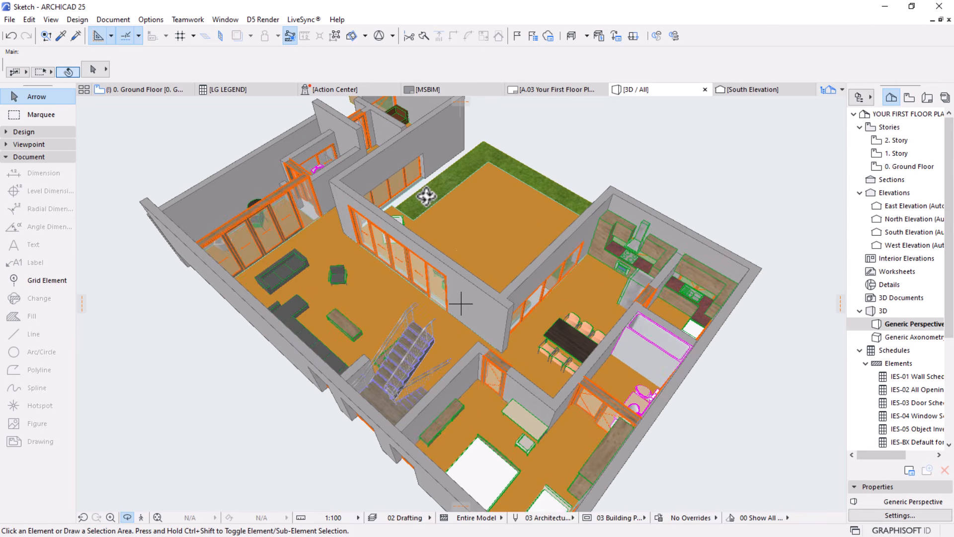
scroll(348, 296, up, 8)
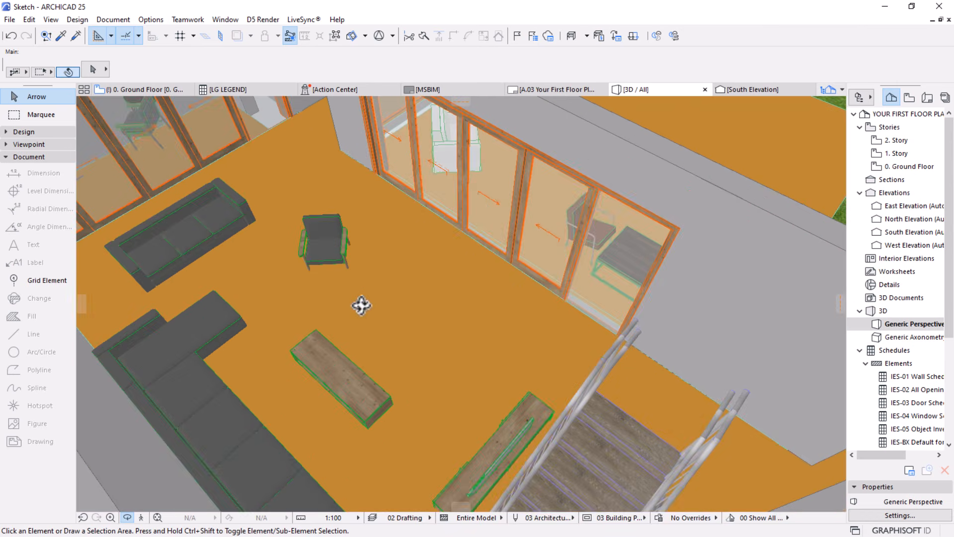
scroll(282, 266, down, 10)
shift+middle_drag(283, 264, 285, 315)
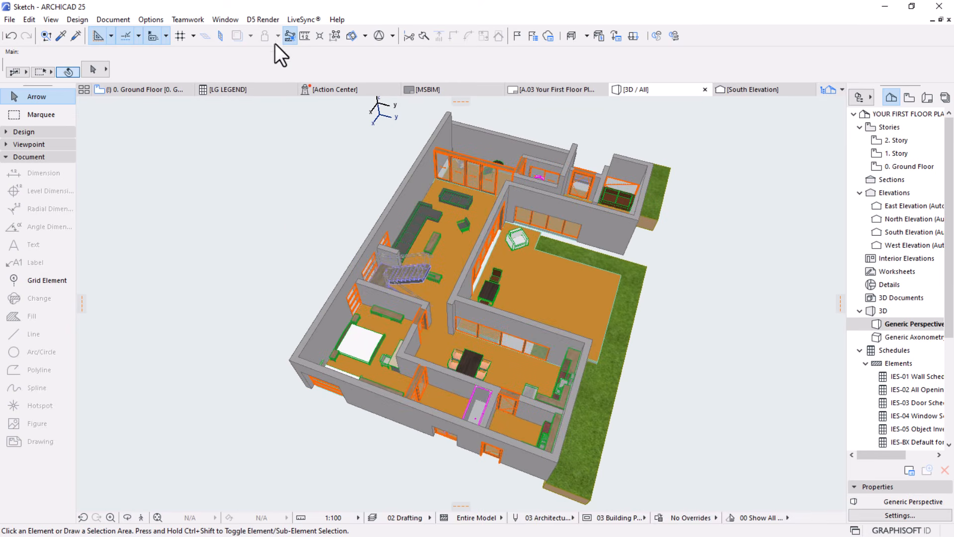
click(231, 19)
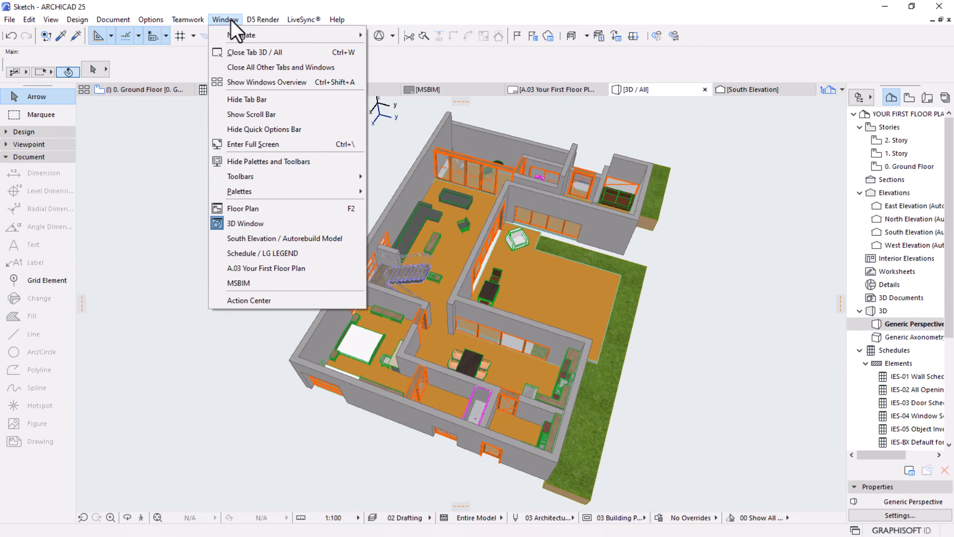
mouse_move(254, 177)
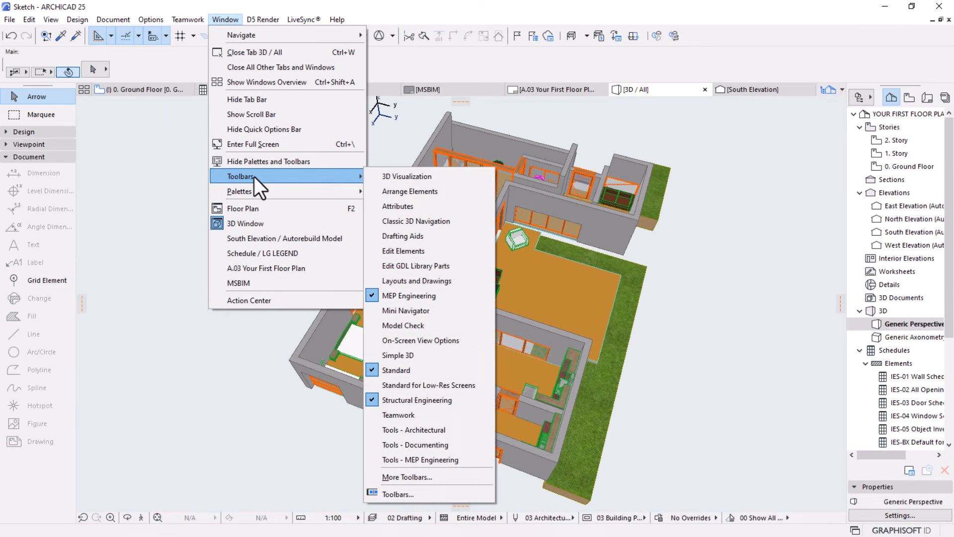
click(416, 177)
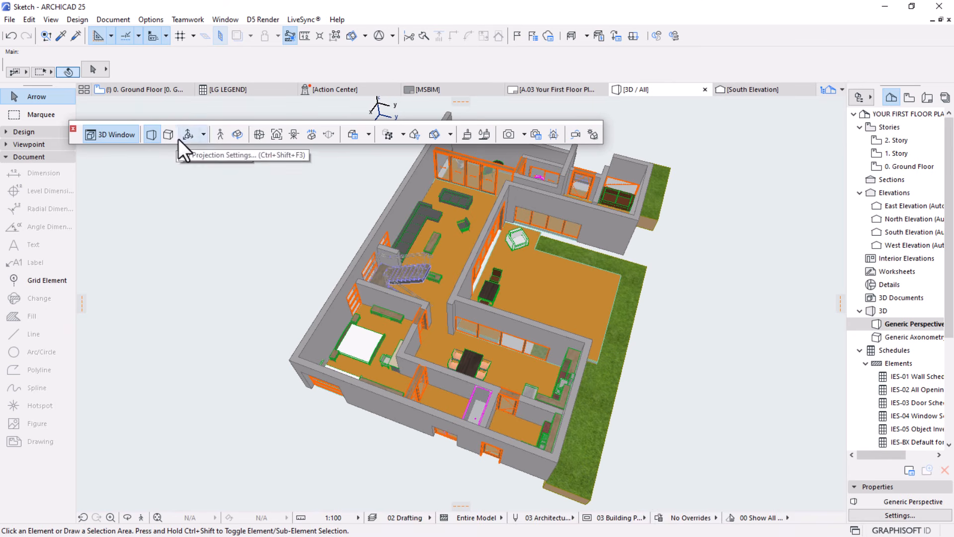
Cut the 3D model of the house with a horizontal cutting plane through the walls at window height
click(353, 34)
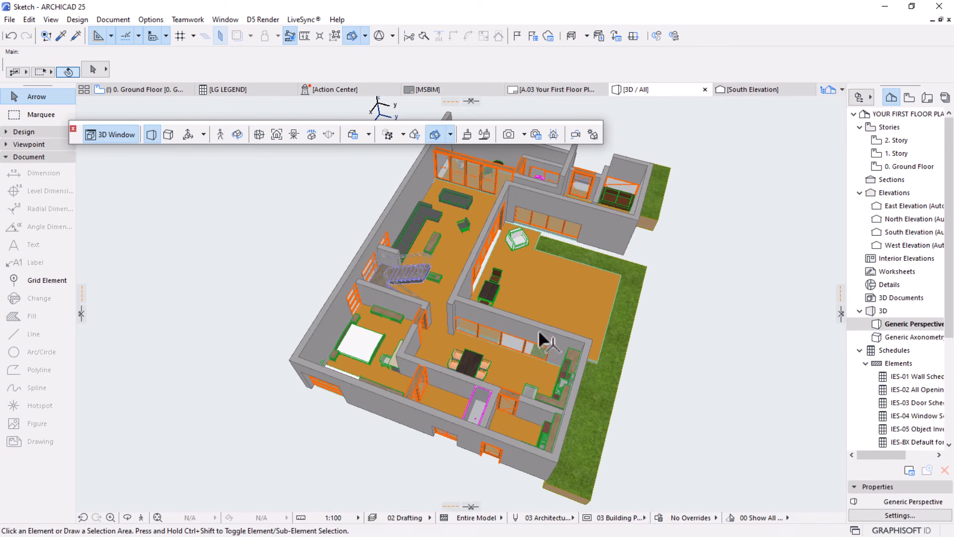
shift+middle_drag(518, 386, 485, 315)
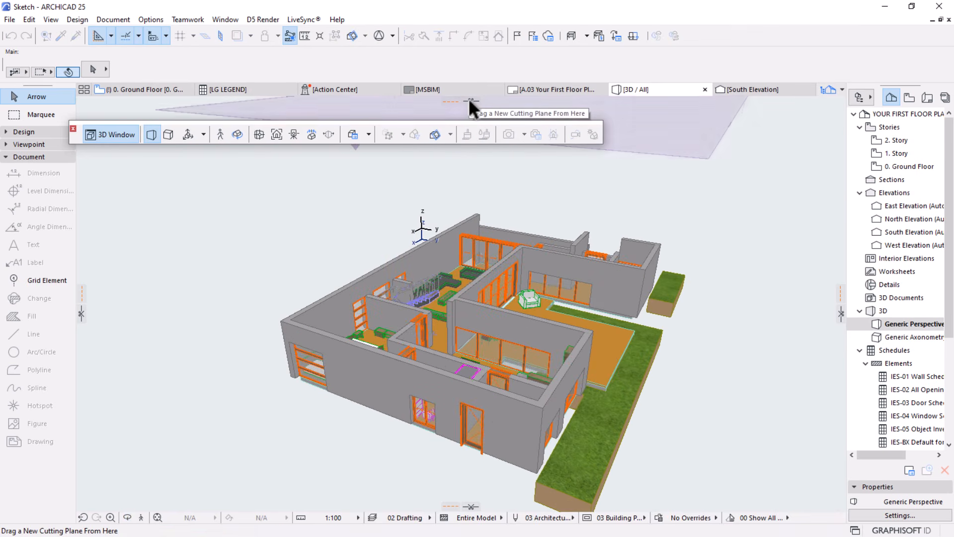
mouse_move(469, 100)
mouse_down()
mouse_move(458, 219)
mouse_move(469, 349)
mouse_move(467, 341)
mouse_up()
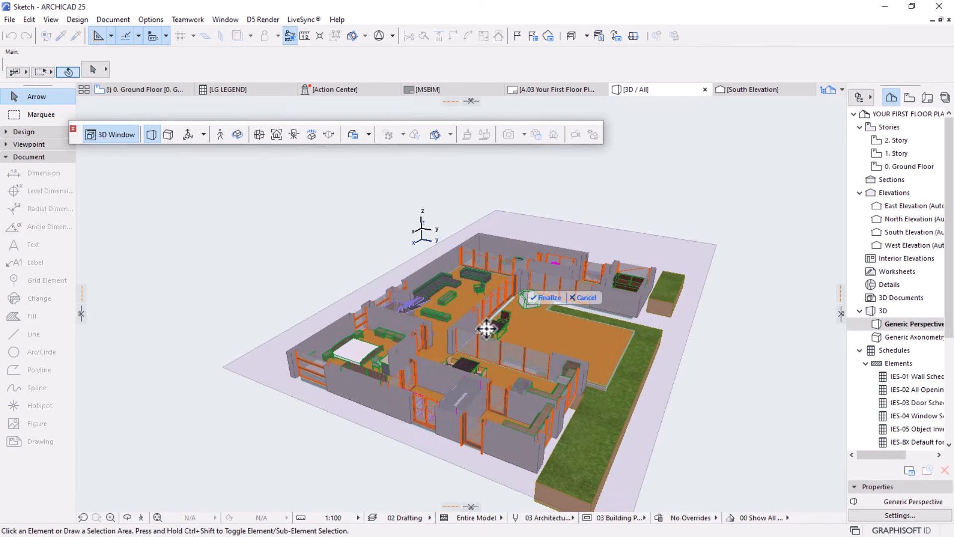
click(547, 298)
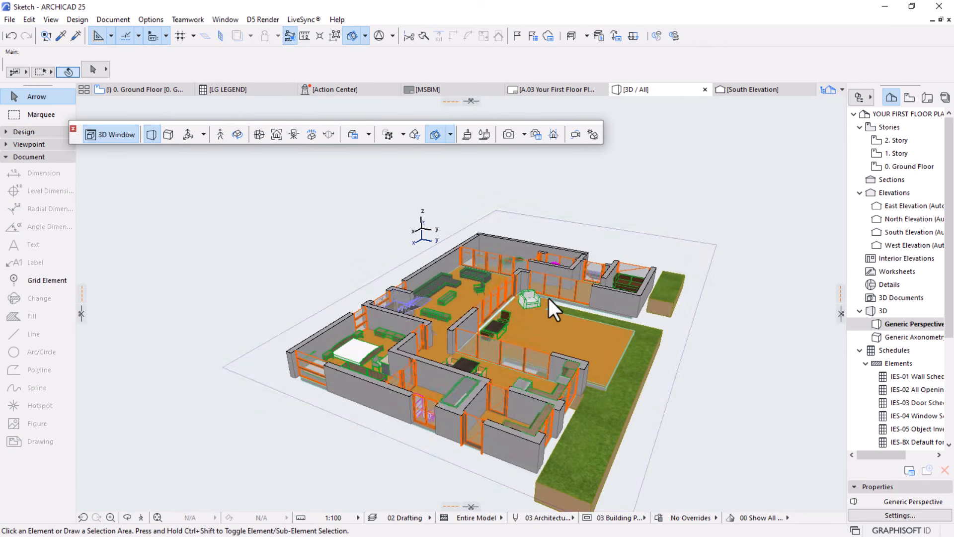
shift+middle_drag(548, 296, 586, 321)
scroll(586, 321, up, 2)
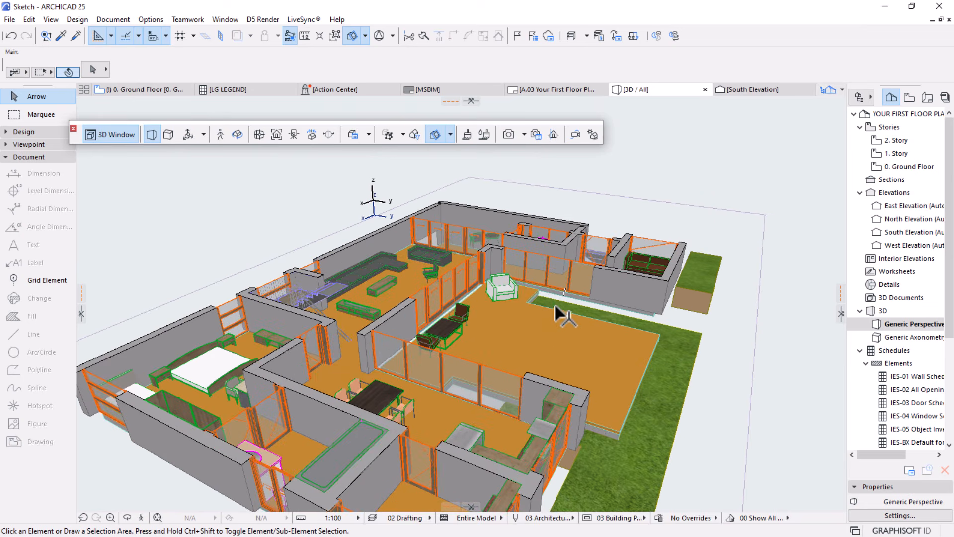
Set the 3D projection of the cut model to a parallel Top view
click(185, 135)
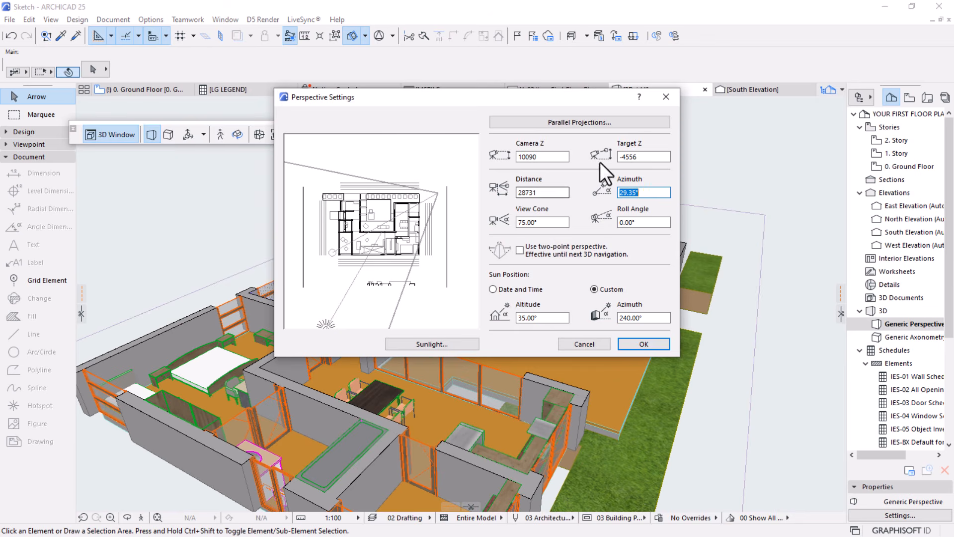
click(574, 123)
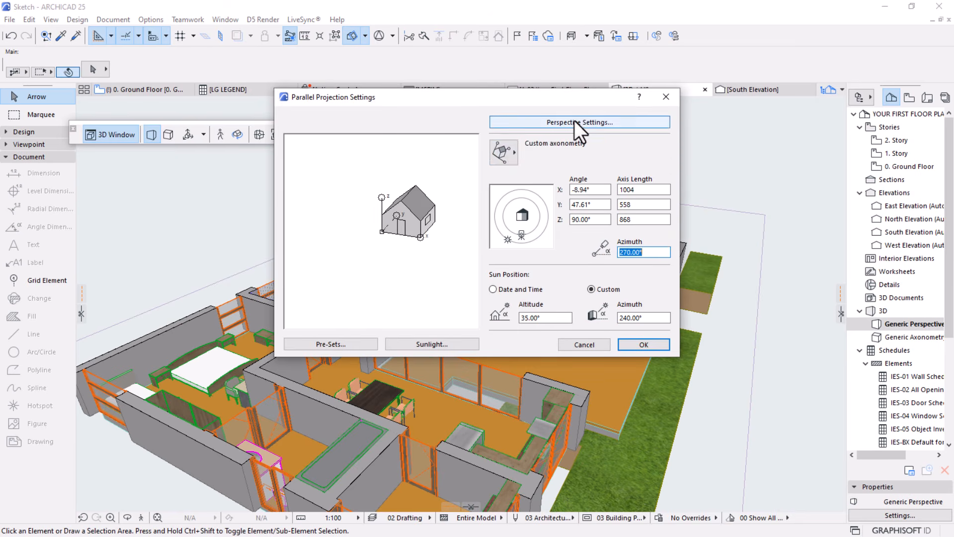
click(492, 156)
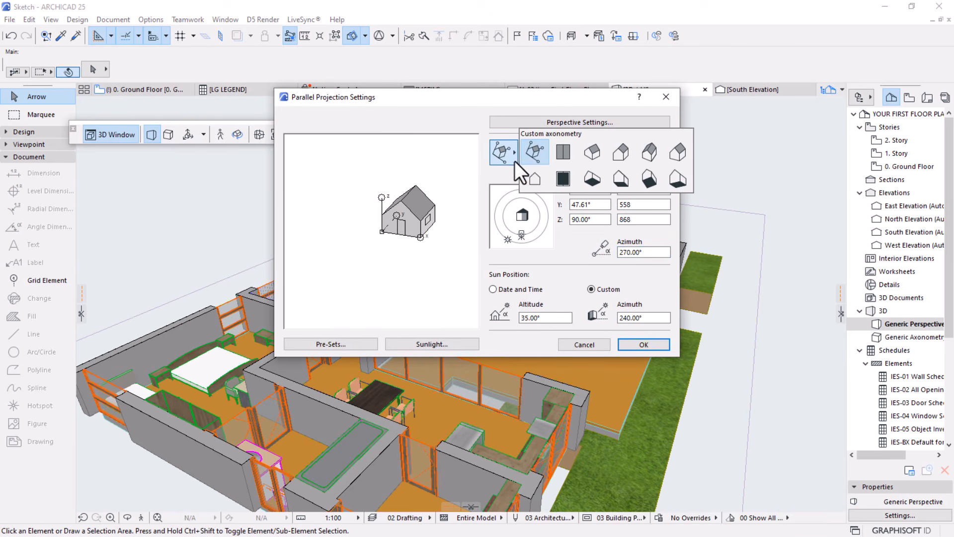
click(562, 152)
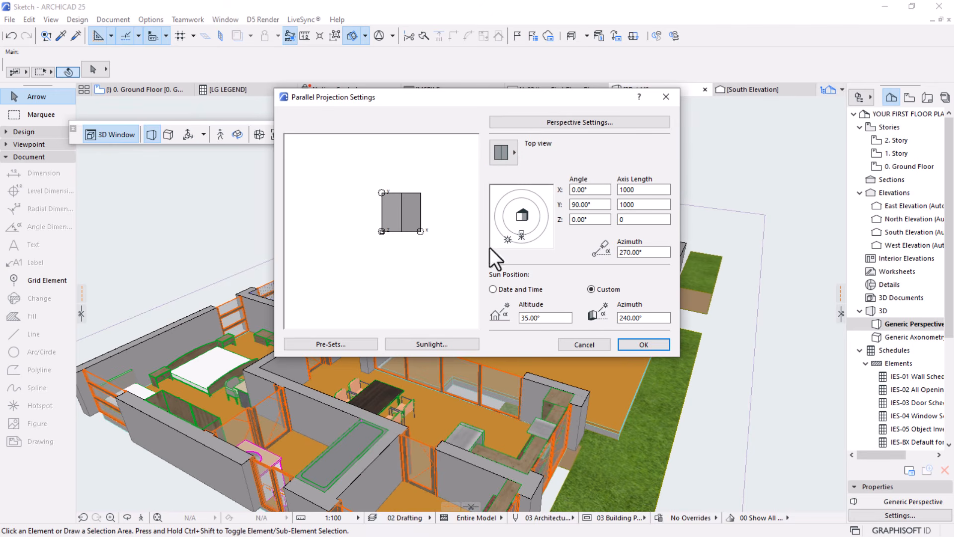
click(644, 344)
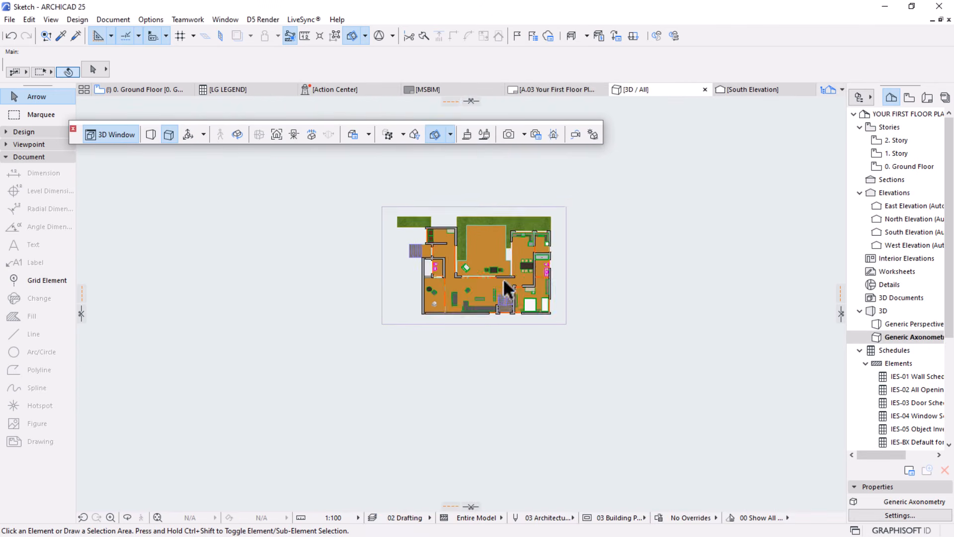
scroll(505, 245, up, 4)
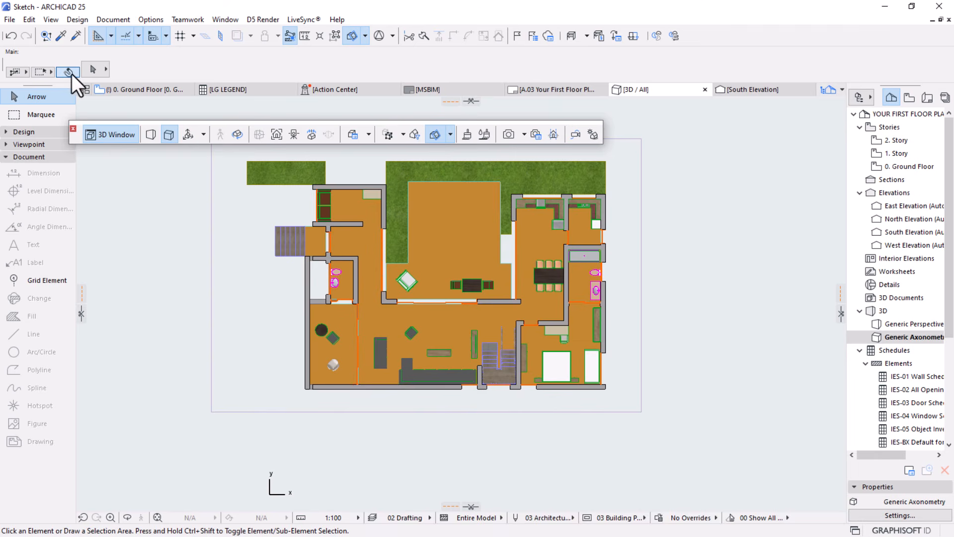
Switch the 3D style of the top view to Simple Shading with Shadows
click(48, 20)
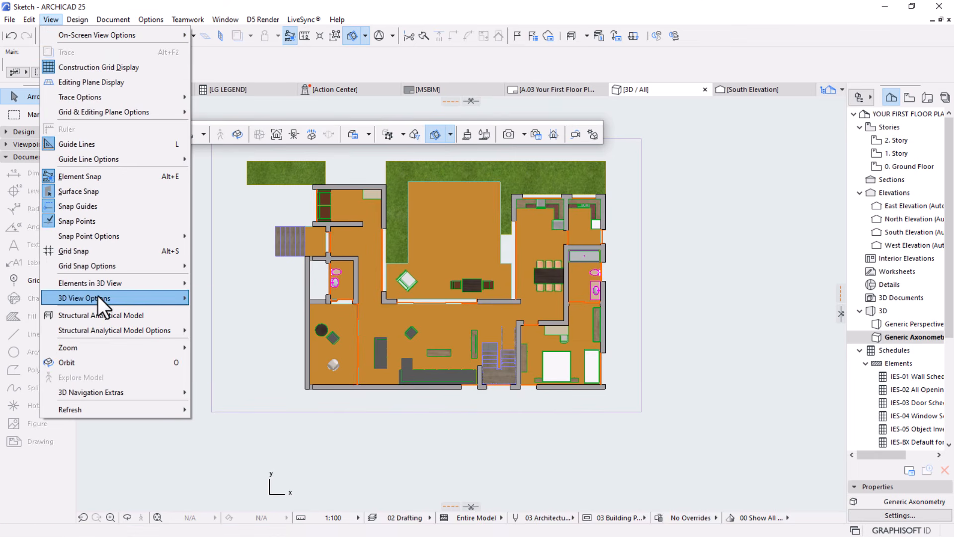
mouse_move(98, 296)
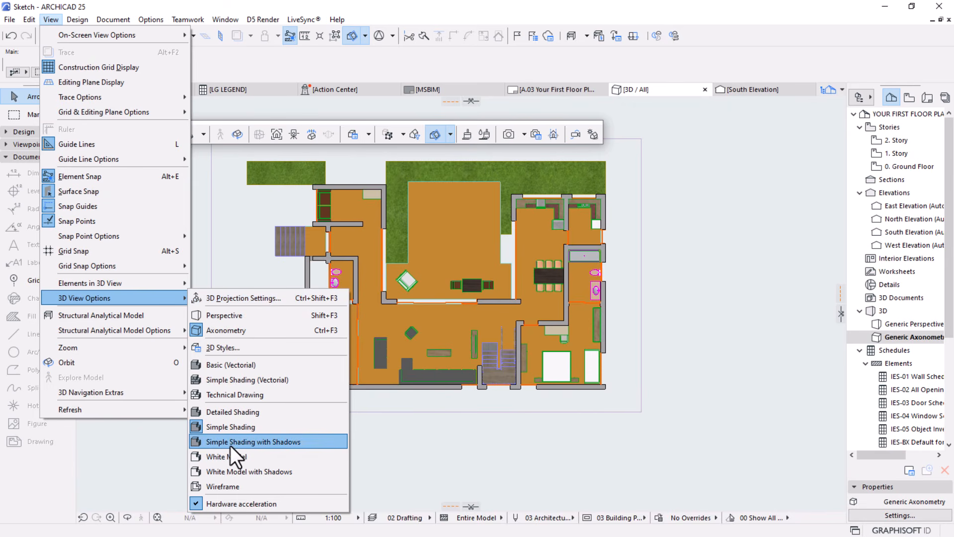
click(255, 441)
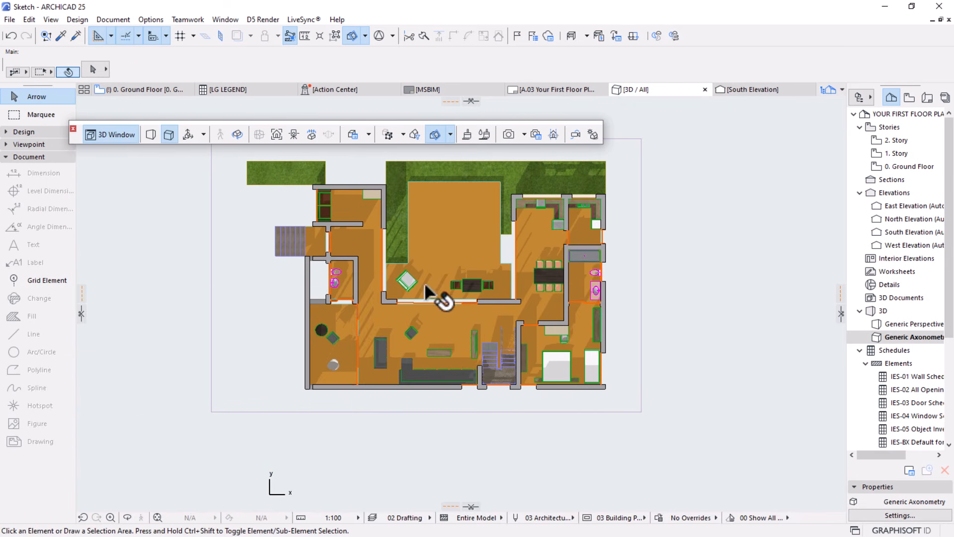
scroll(537, 357, down, 1)
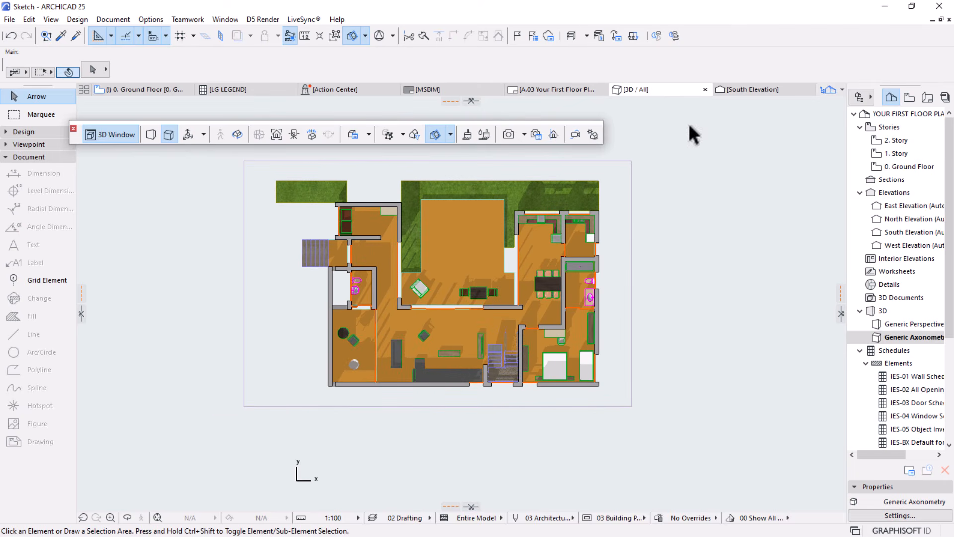
Create a new 3D document from the cut top view with reference ID 3D-01 and the name Plan
click(273, 312)
right_click(690, 178)
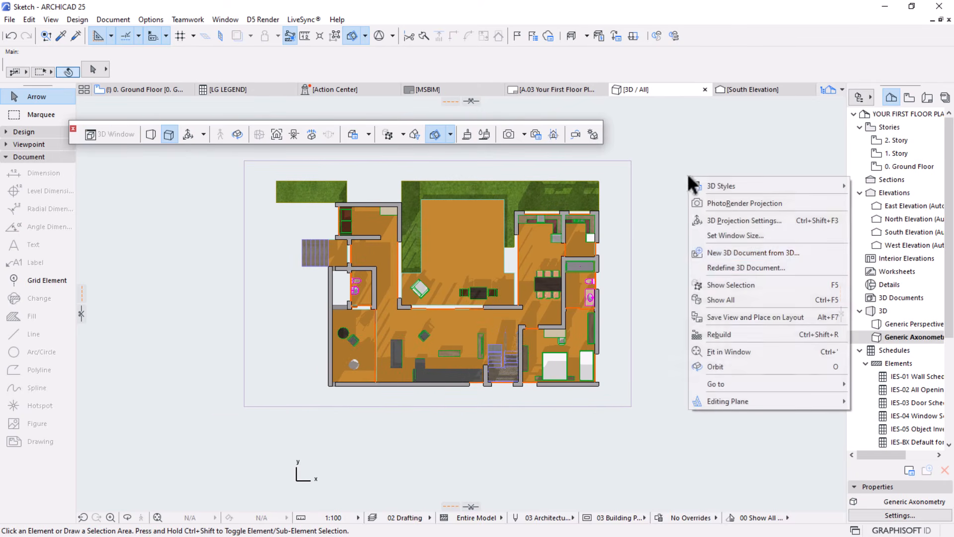
click(758, 257)
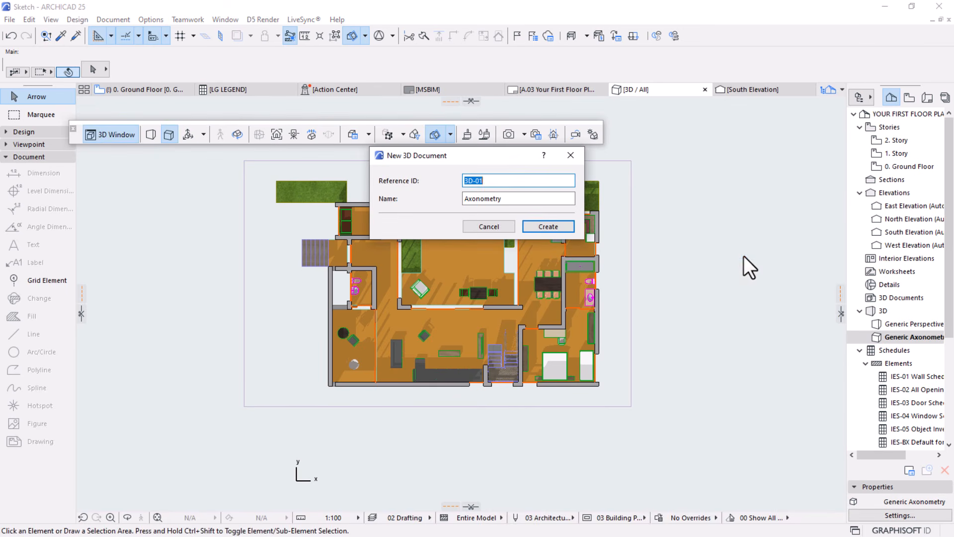
key(Tab)
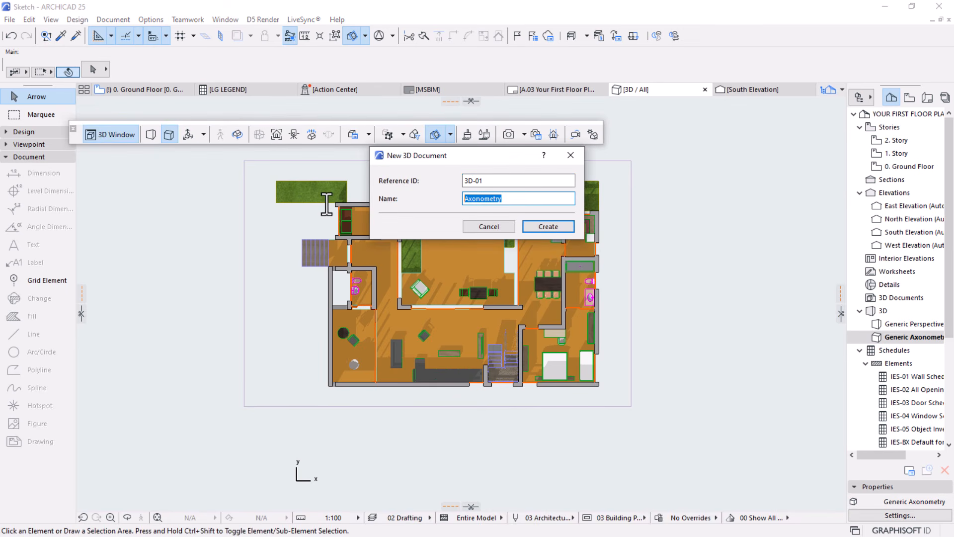
text(Plan)
key(Return)
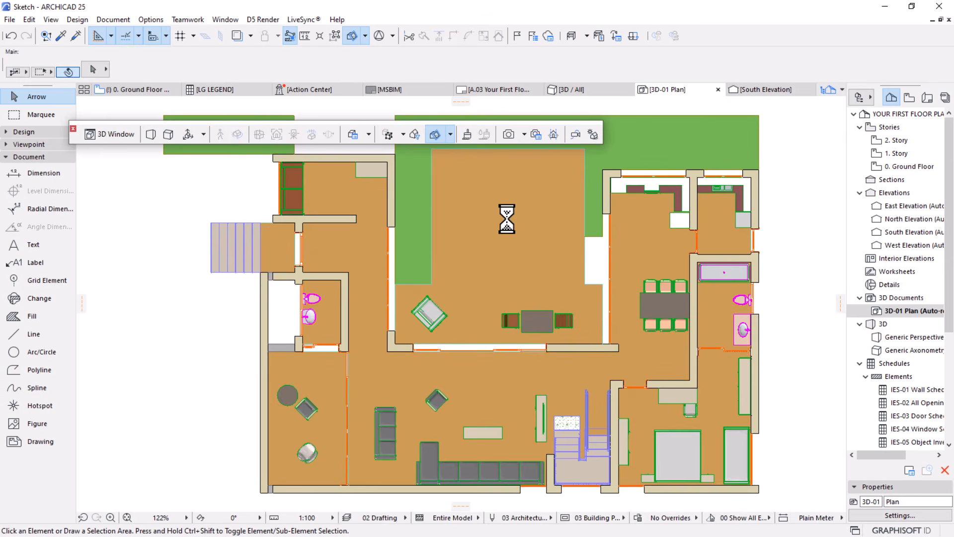
scroll(448, 231, down, 2)
middle_drag(491, 274, 478, 301)
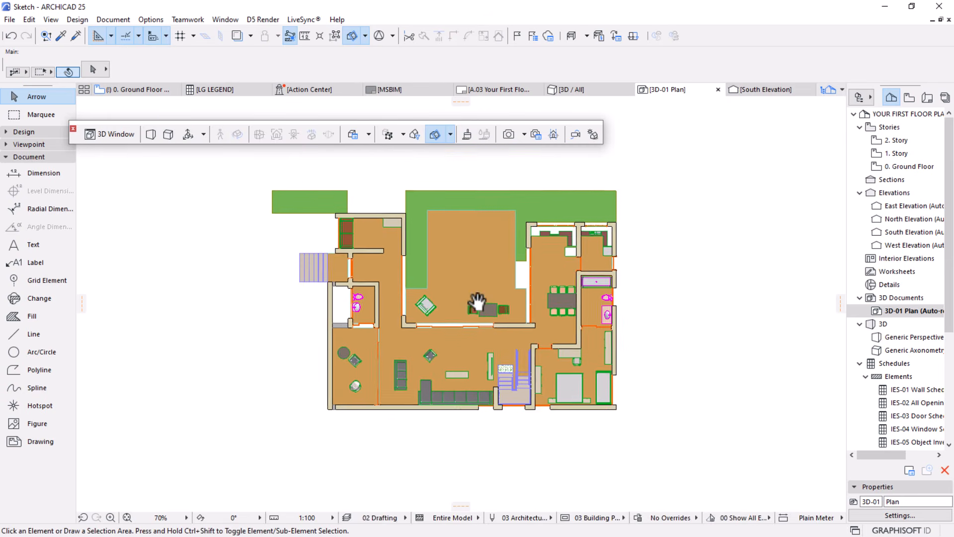
scroll(475, 320, up, 1)
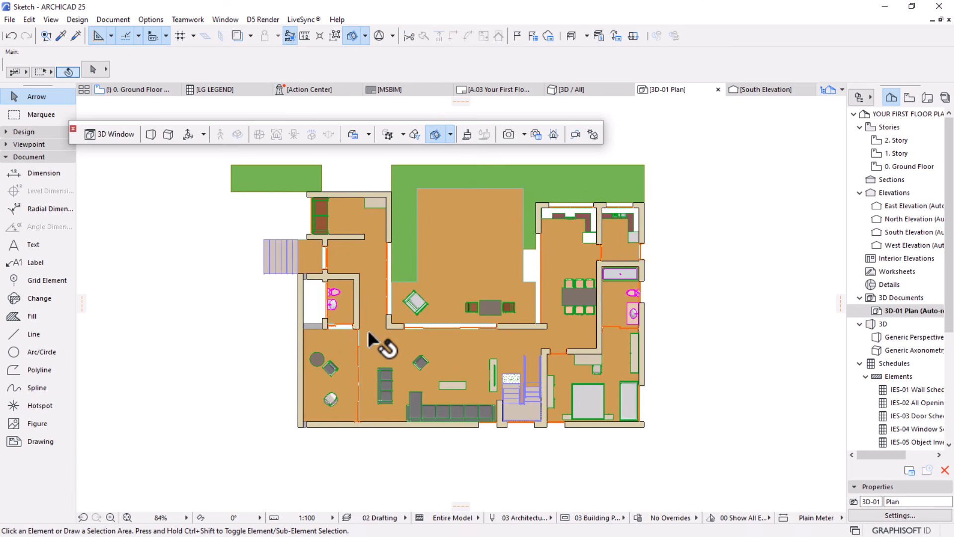
Enable shadows without contours in the model appearance settings of the 3D-01 Plan document
right_click(900, 312)
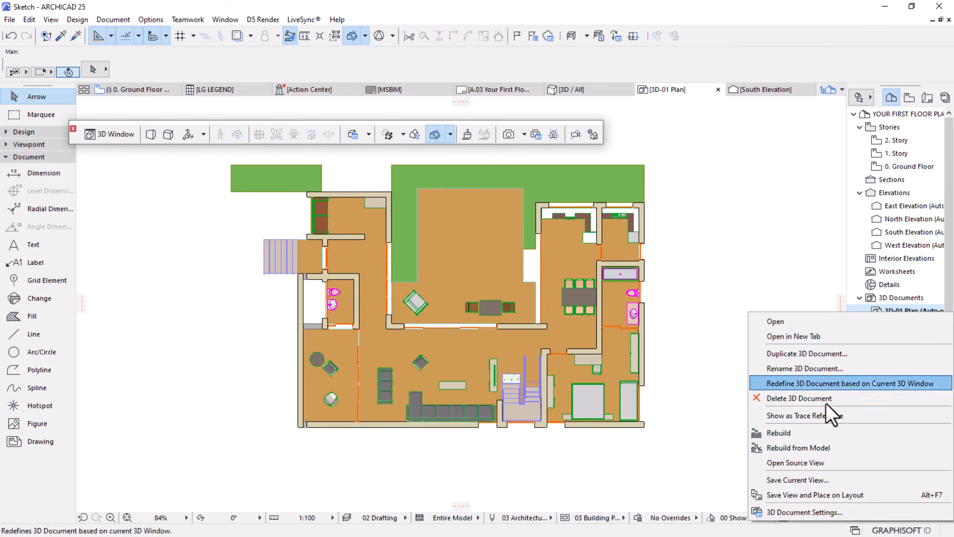
click(798, 510)
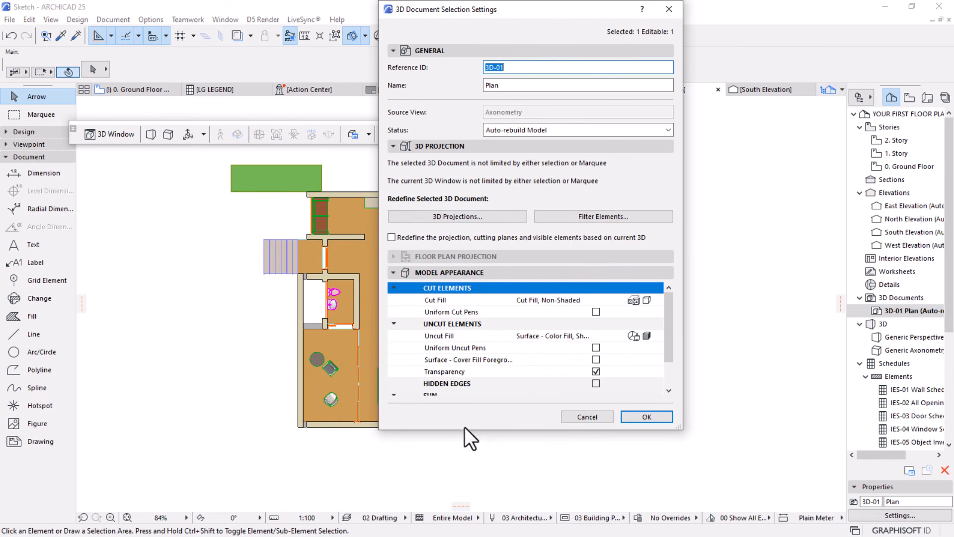
scroll(428, 331, down, 2)
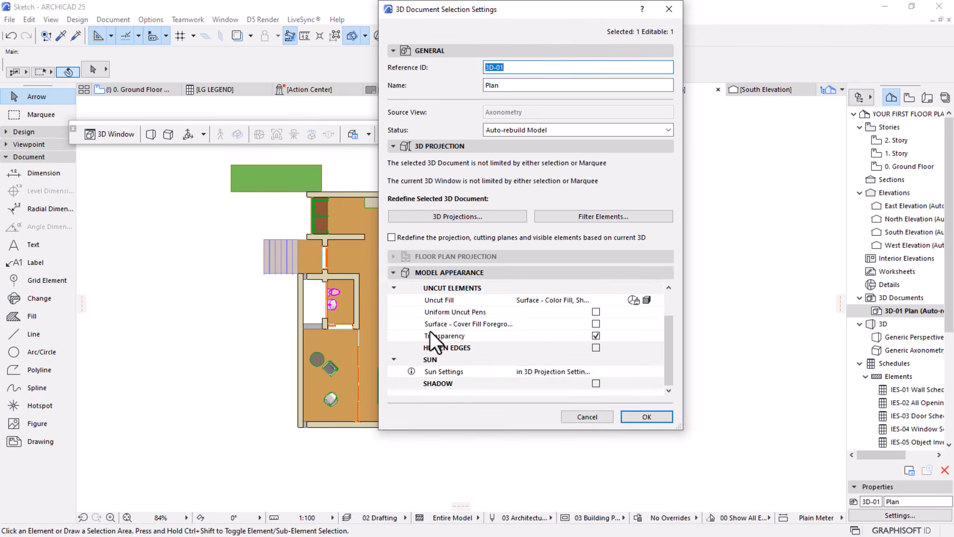
scroll(435, 331, up, 2)
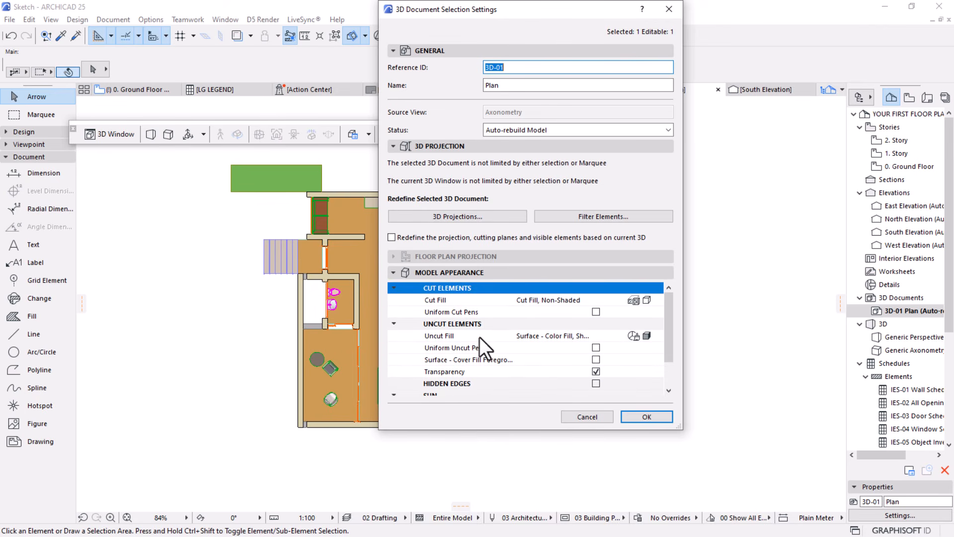
scroll(595, 340, down, 2)
click(595, 383)
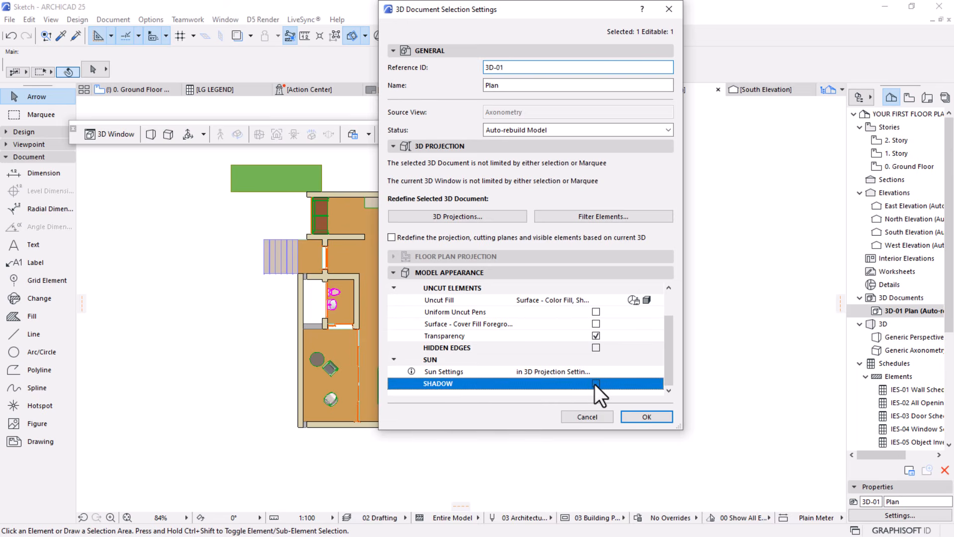
scroll(553, 340, down, 1)
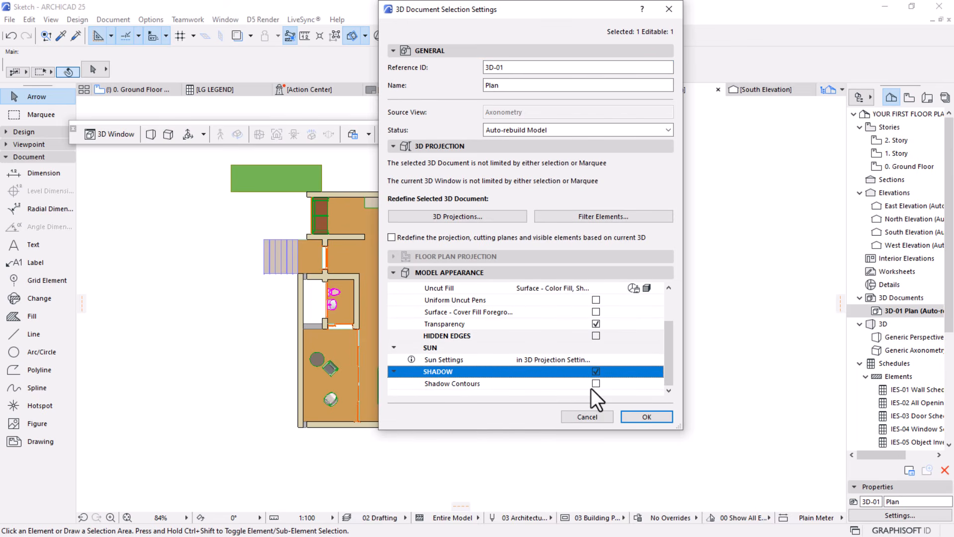
click(654, 419)
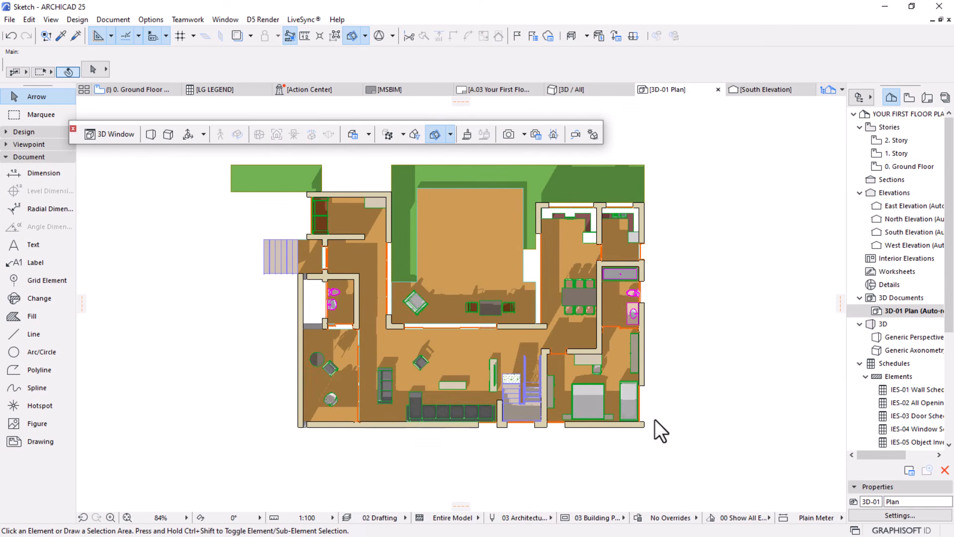
scroll(455, 310, down, 3)
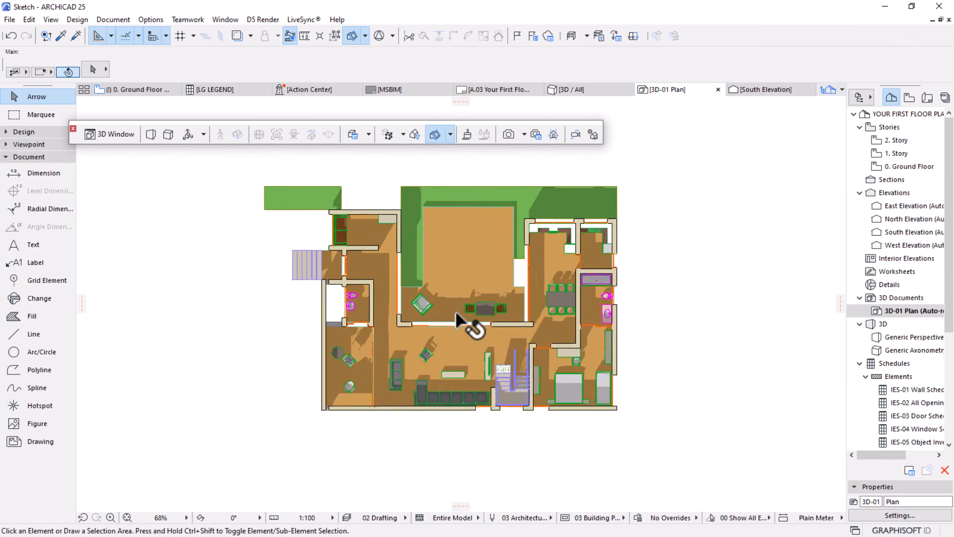
scroll(458, 303, up, 4)
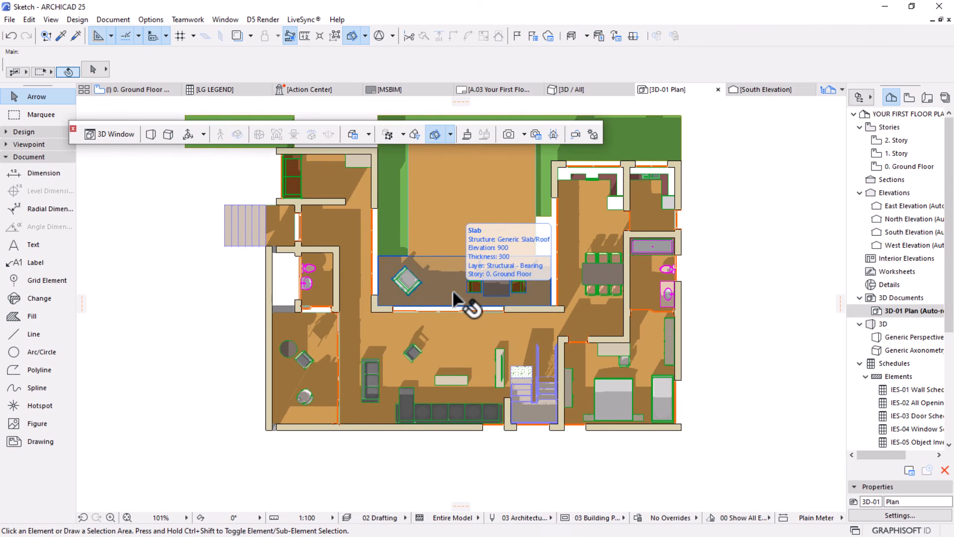
mouse_move(286, 397)
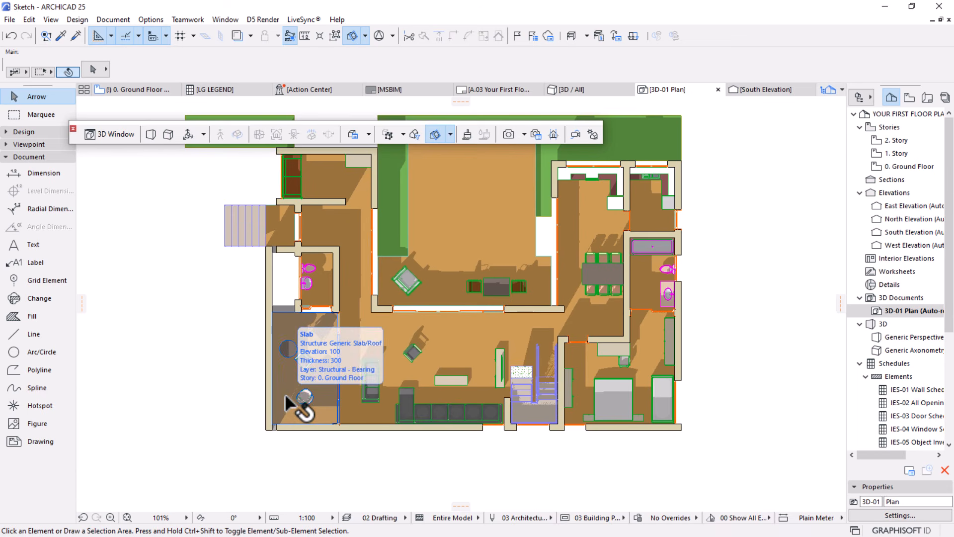
Close the 3D Visualization toolbar and place the 3D-01 Plan document on layout A.03, in the empty area beside the sheet
click(73, 129)
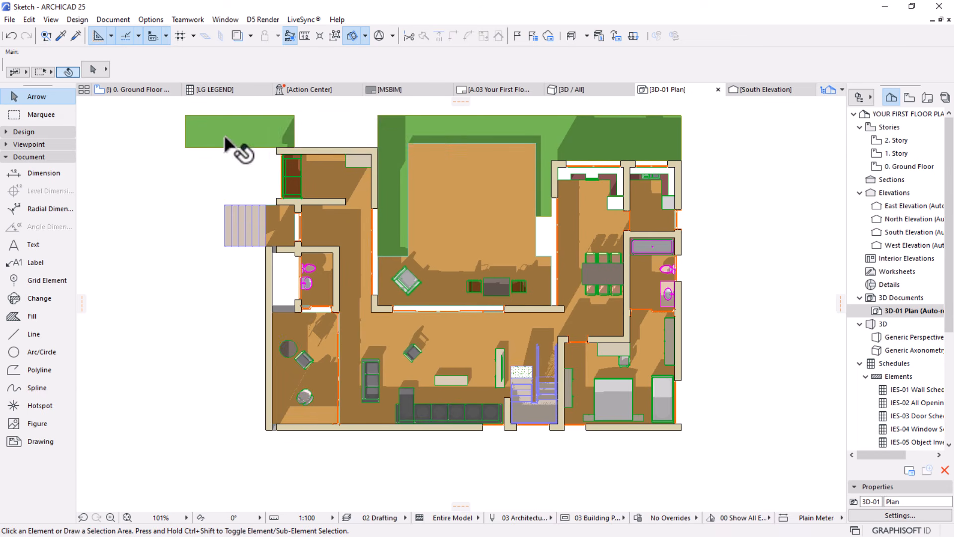
click(484, 89)
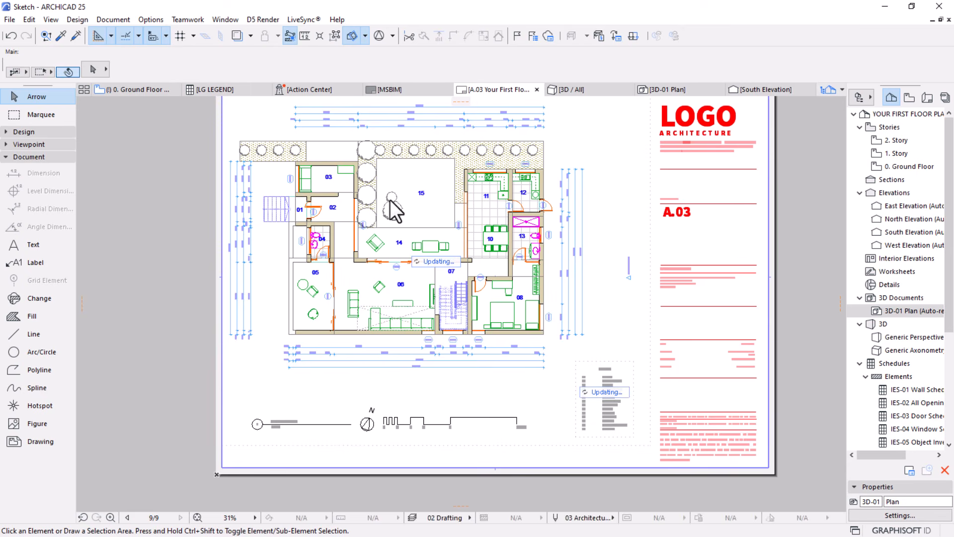
scroll(497, 258, down, 3)
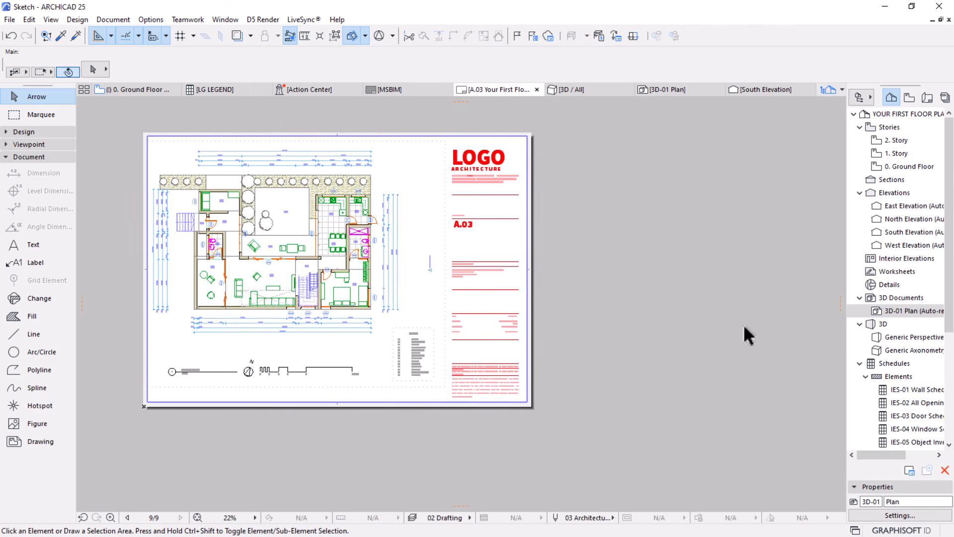
drag(910, 312, 664, 258)
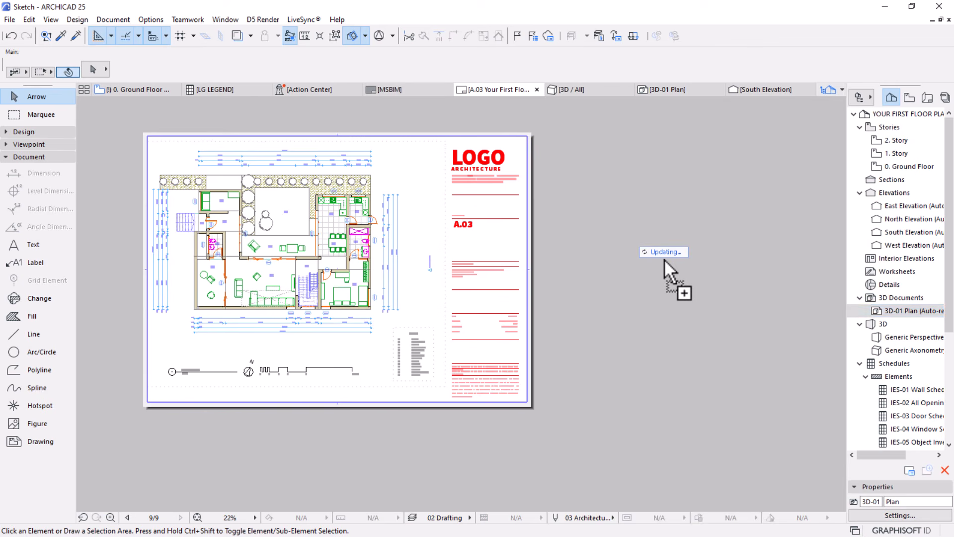
Drop the 3D-01 Plan drawing beside the sheet of layout A.03 and explode it into the current view
drag(664, 258, 664, 259)
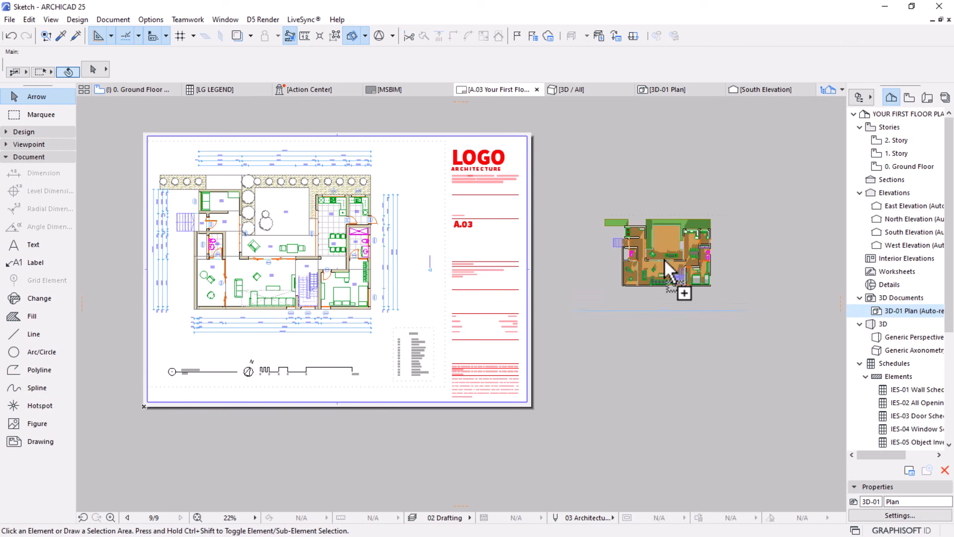
scroll(754, 244, up, 2)
scroll(754, 244, up, 1)
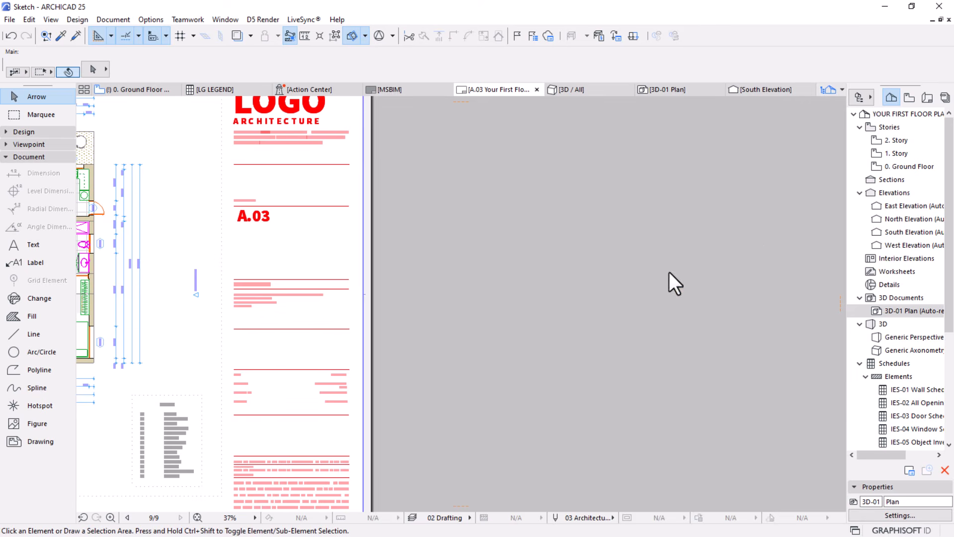
click(664, 239)
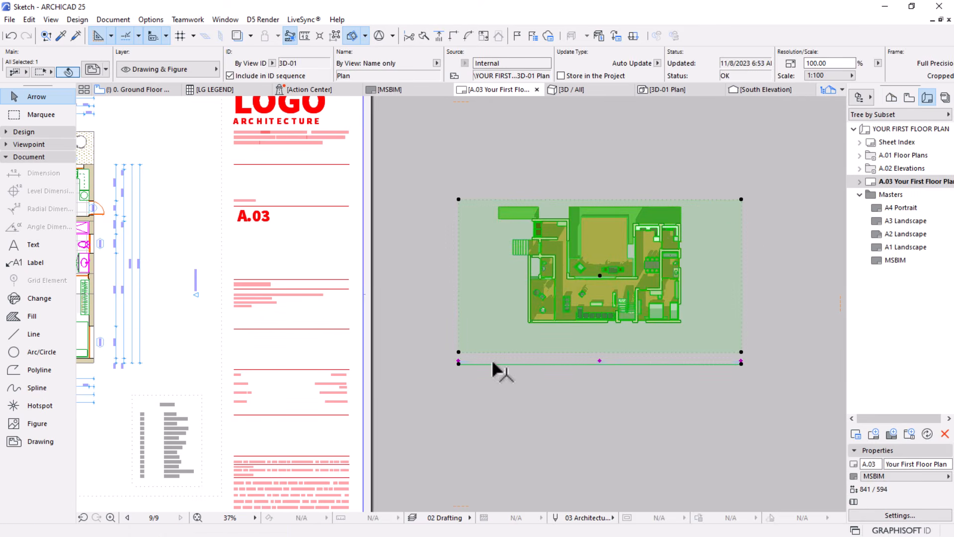
scroll(464, 363, up, 9)
scroll(419, 367, down, 6)
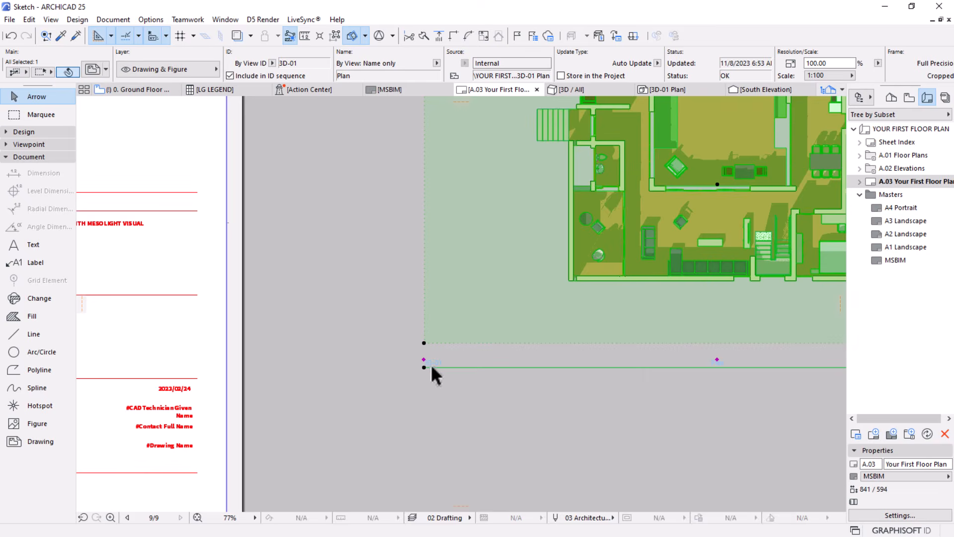
middle_drag(640, 323, 319, 319)
scroll(541, 358, up, 7)
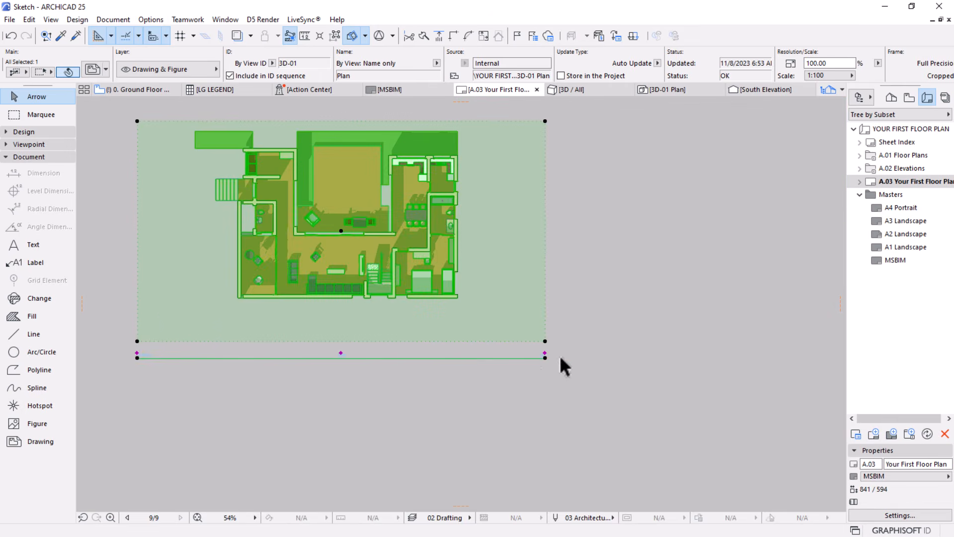
scroll(747, 347, down, 10)
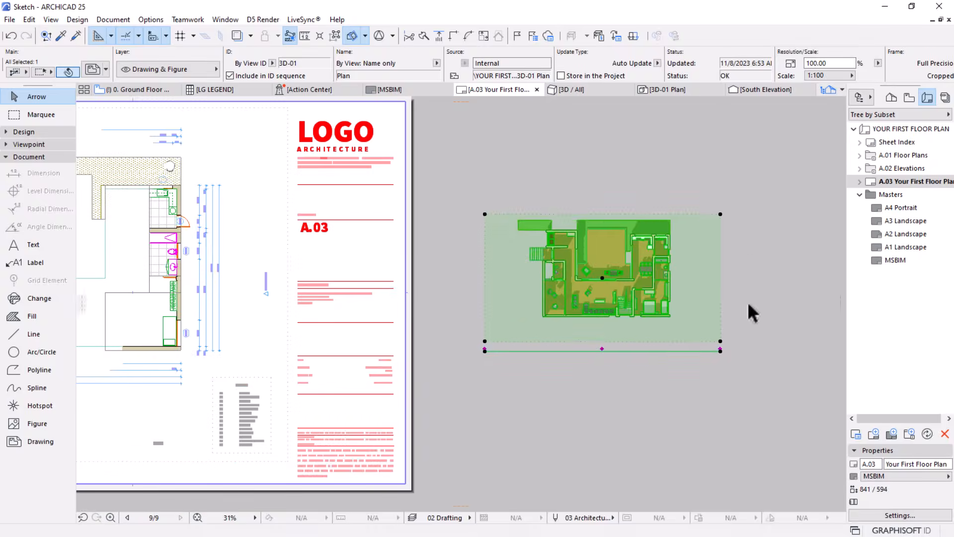
right_click(697, 135)
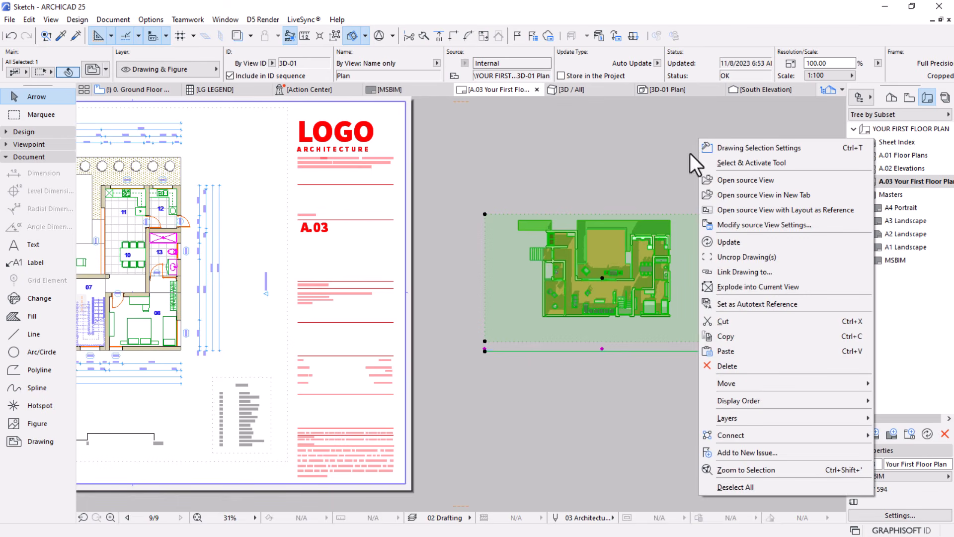
click(741, 288)
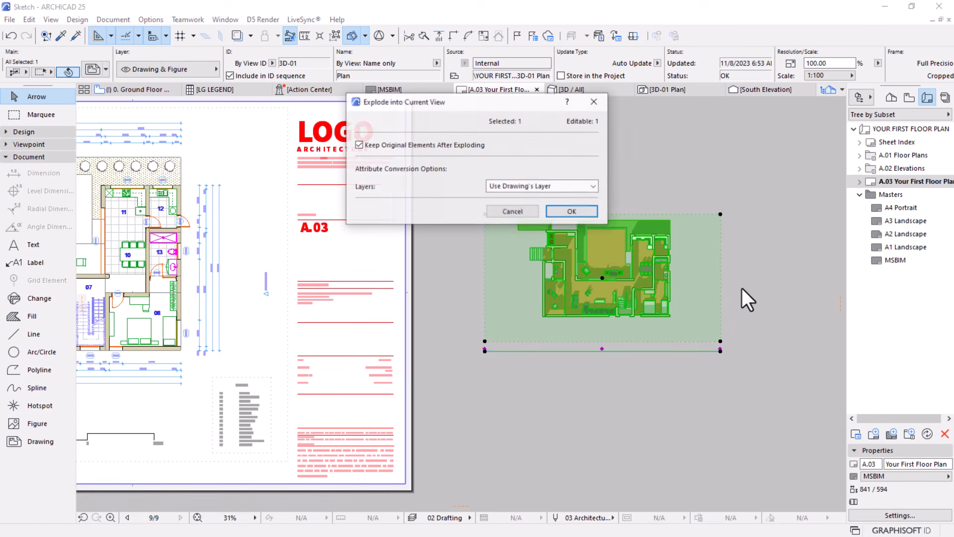
click(573, 211)
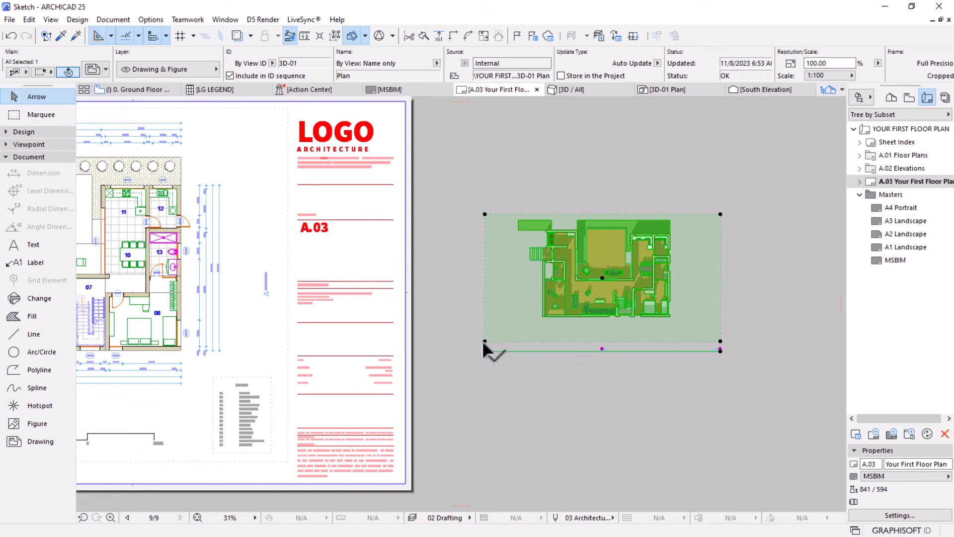
Select all the exploded plan elements beside the sheet and cut them from layout A.03
click(649, 345)
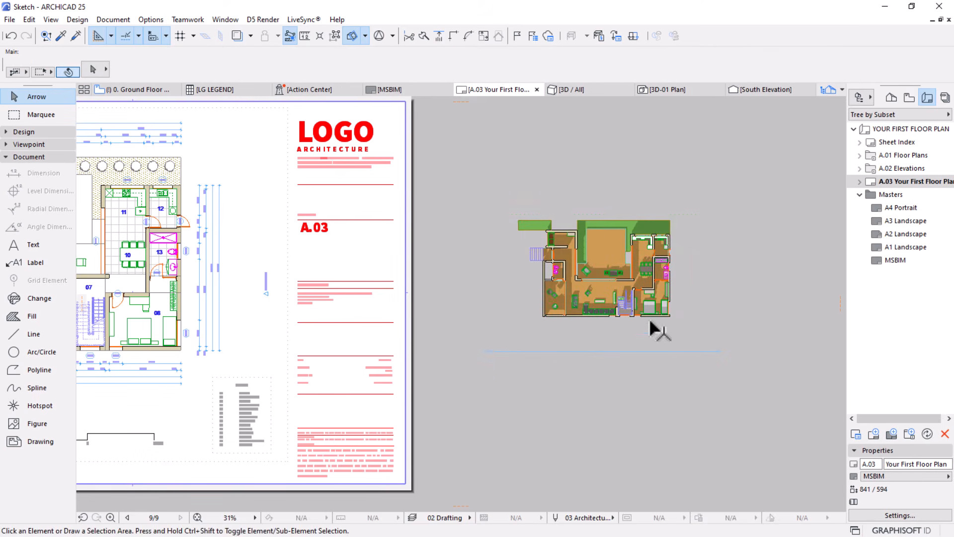
mouse_move(747, 337)
mouse_down()
mouse_move(449, 381)
mouse_move(446, 373)
mouse_up()
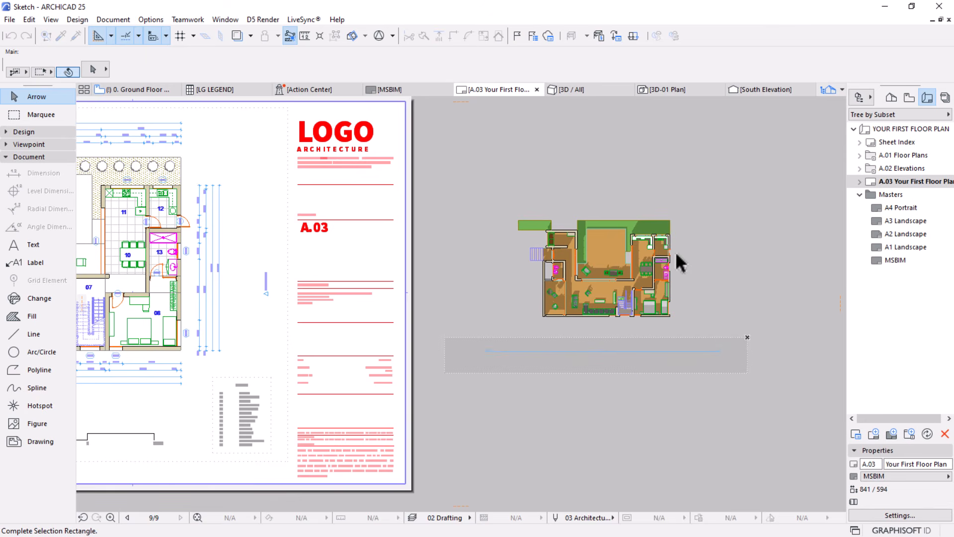
key(ctrl+a)
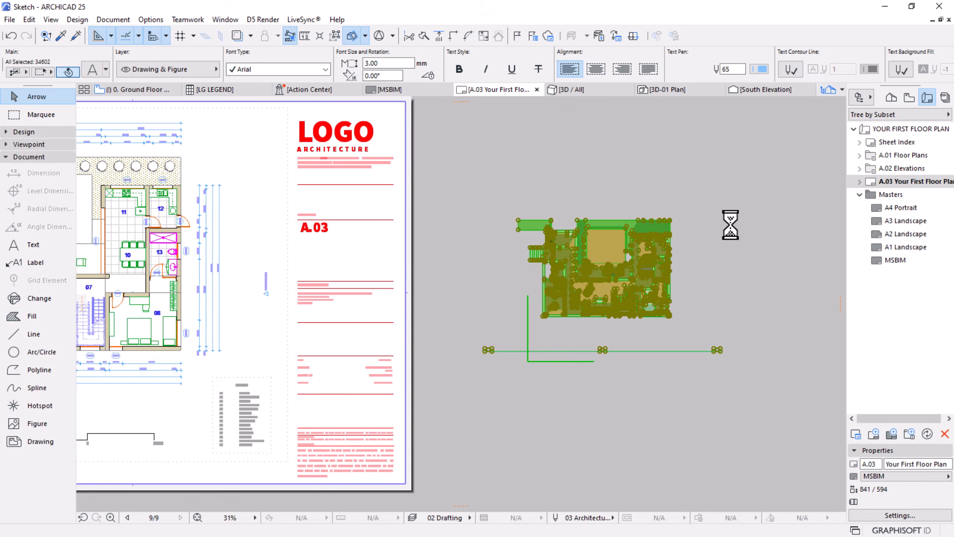
click(752, 243)
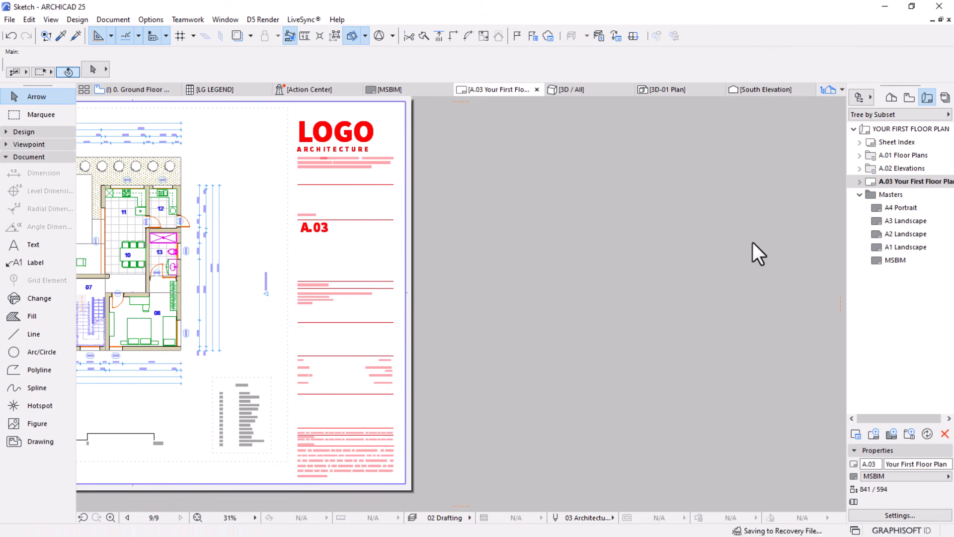
Paste the cut plan elements onto the Ground Floor story, in the empty area beside the floor plan
scroll(751, 239, down, 3)
click(139, 93)
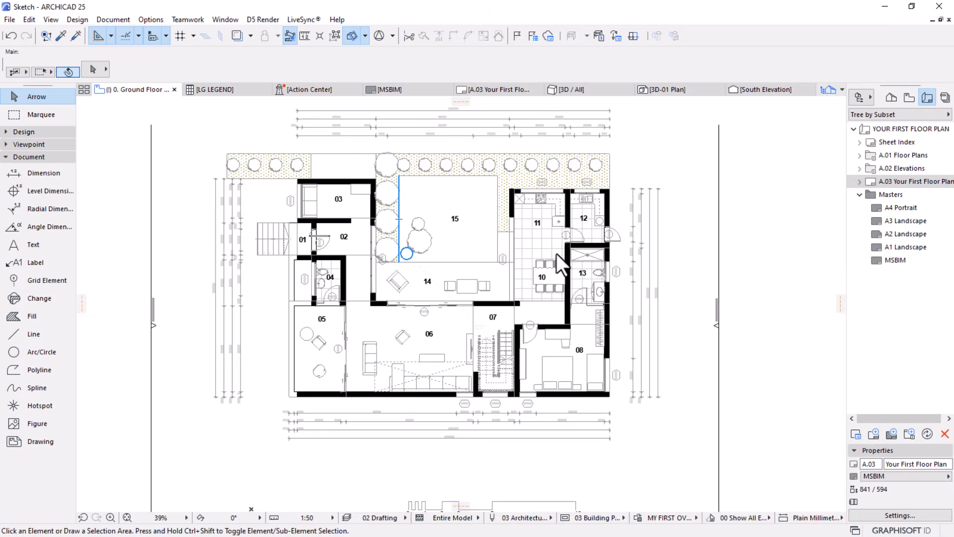
scroll(285, 219, down, 5)
right_click(544, 182)
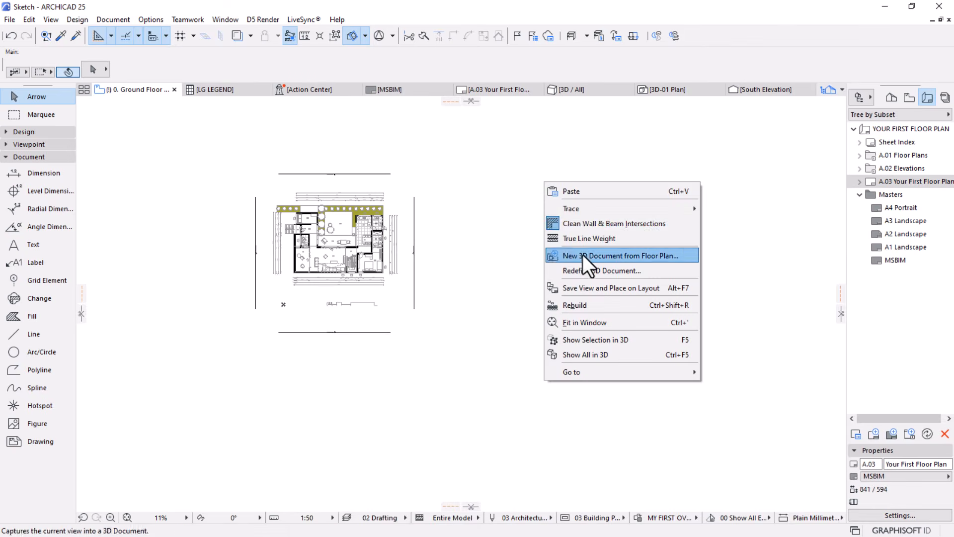
click(586, 191)
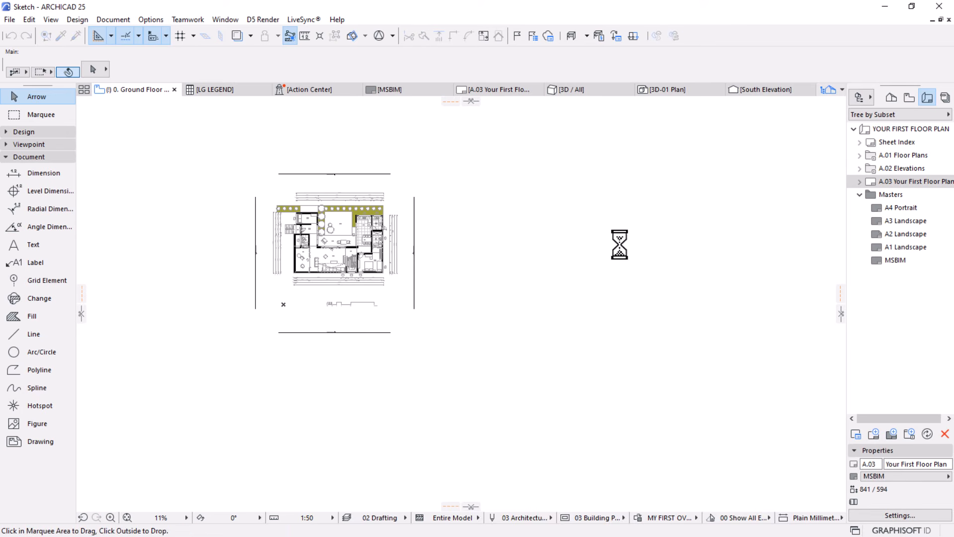
click(611, 298)
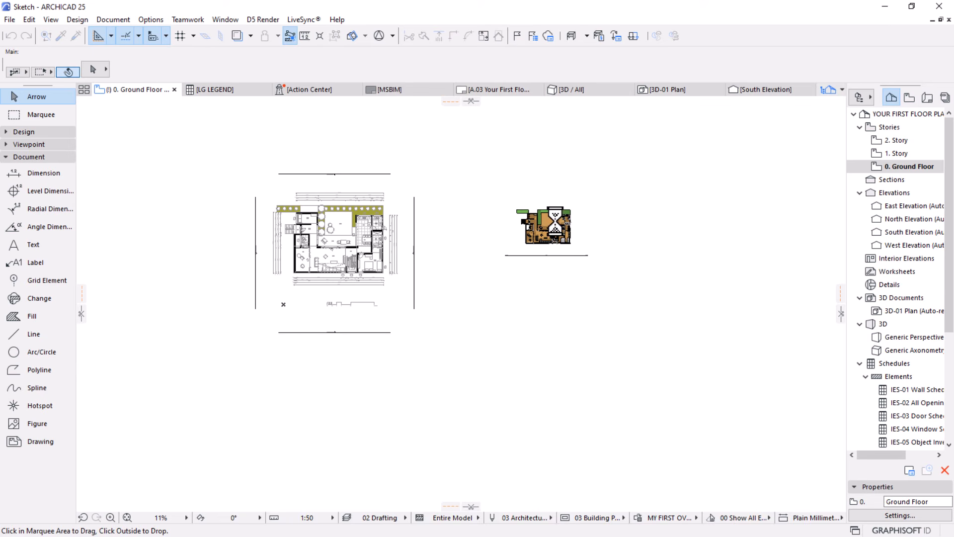
Compare the size of the pasted 3D plan with the original ground floor plan
scroll(553, 219, up, 7)
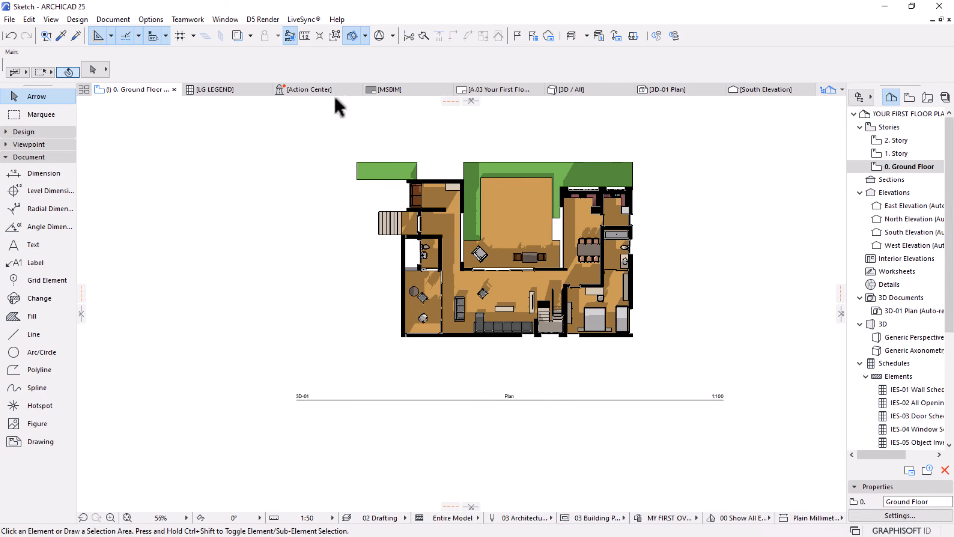
scroll(702, 275, down, 1)
scroll(706, 283, down, 1)
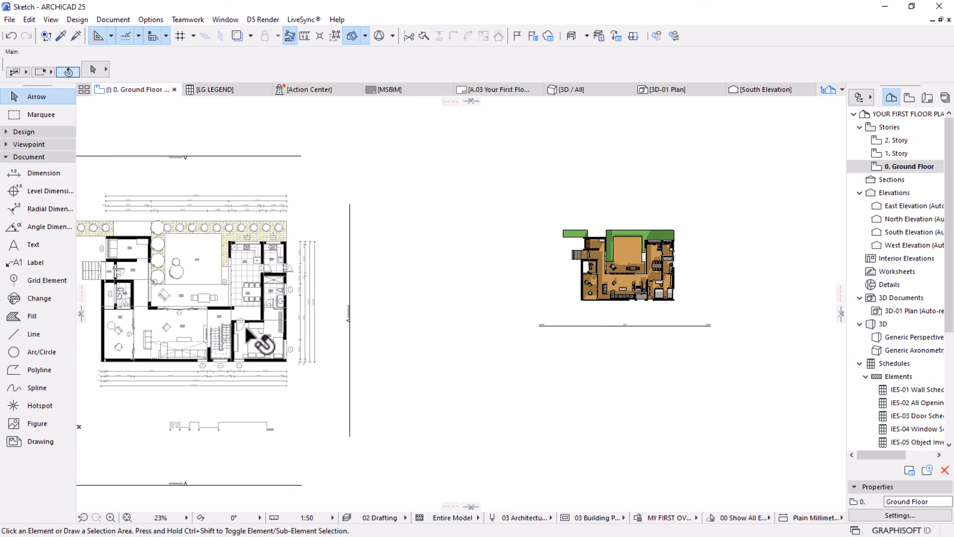
middle_drag(273, 318, 312, 294)
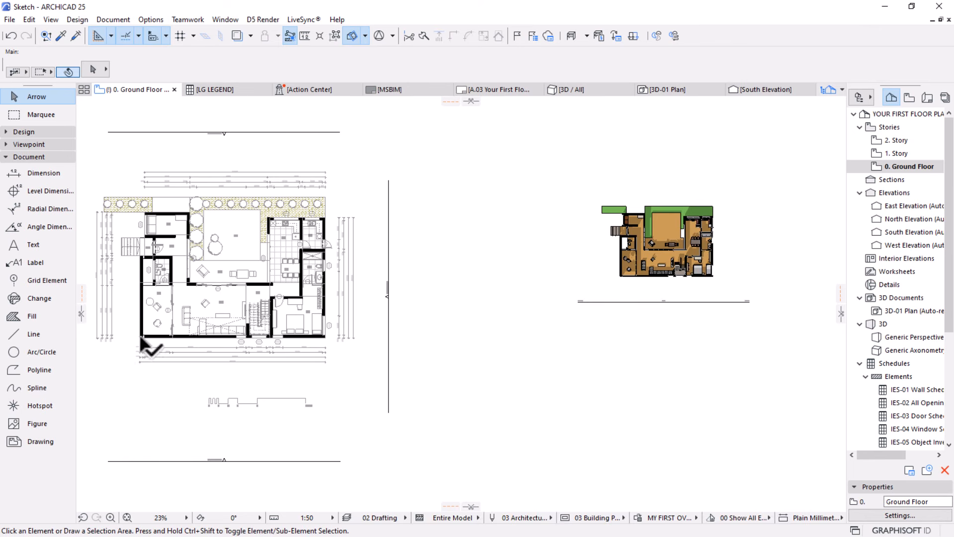
scroll(140, 337, up, 7)
scroll(164, 341, down, 5)
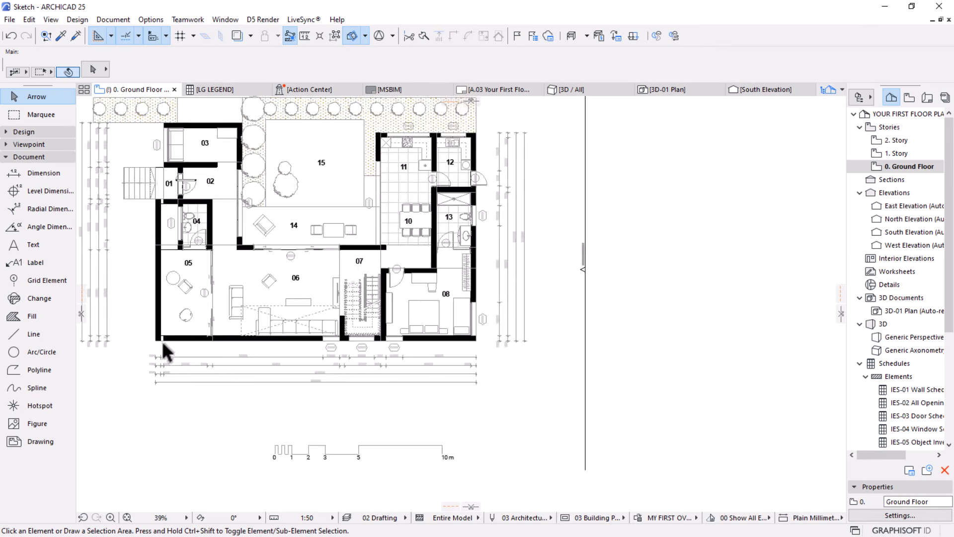
scroll(162, 341, down, 2)
middle_drag(325, 350, 229, 340)
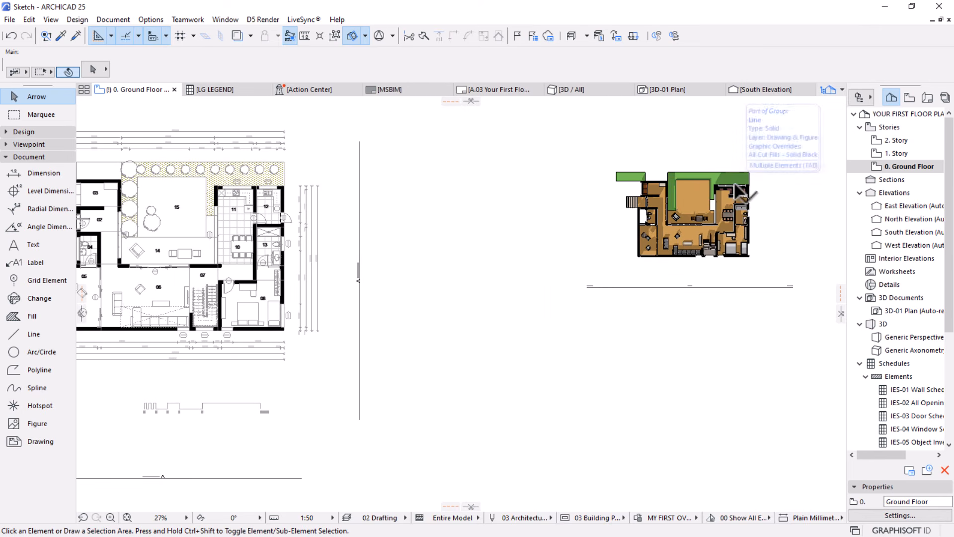
scroll(771, 242, up, 6)
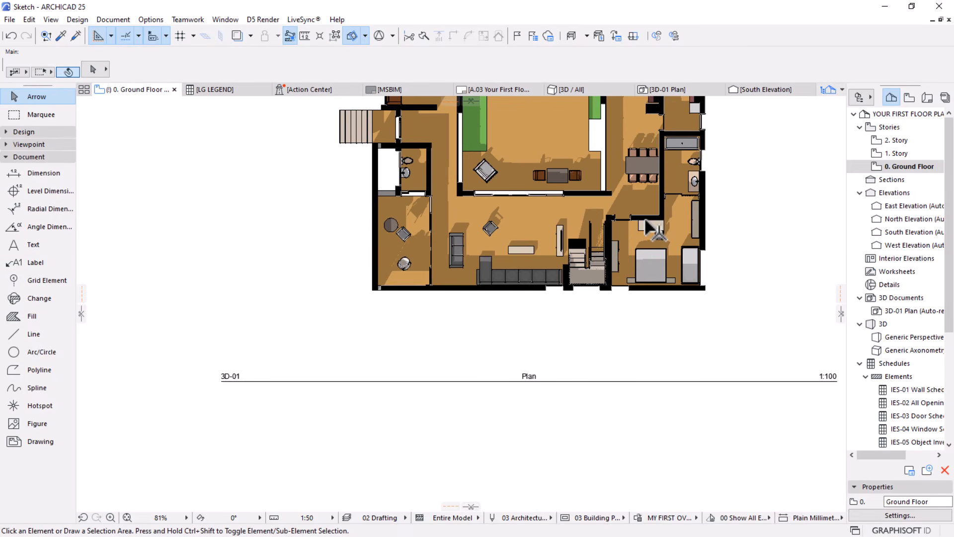
Resize all pasted 3D plan elements graphically to twice their size, using the lower-left outer wall corner as centre and the wall thickness as reference
key(ctrl+a)
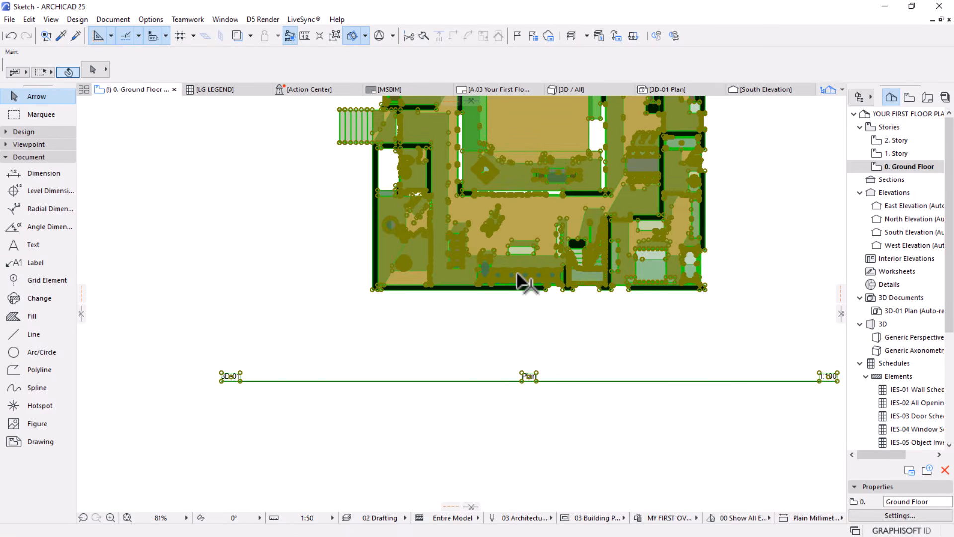
key(ctrl+k)
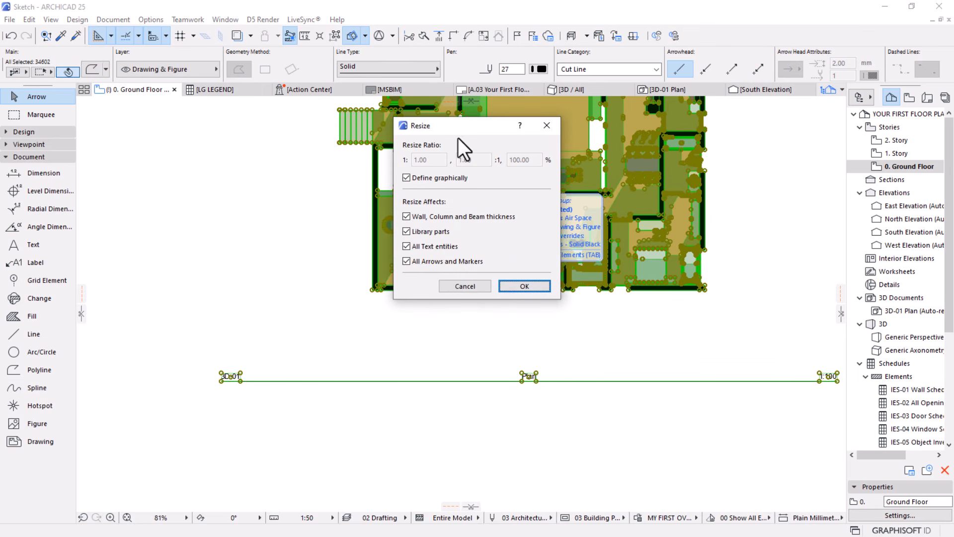
click(507, 287)
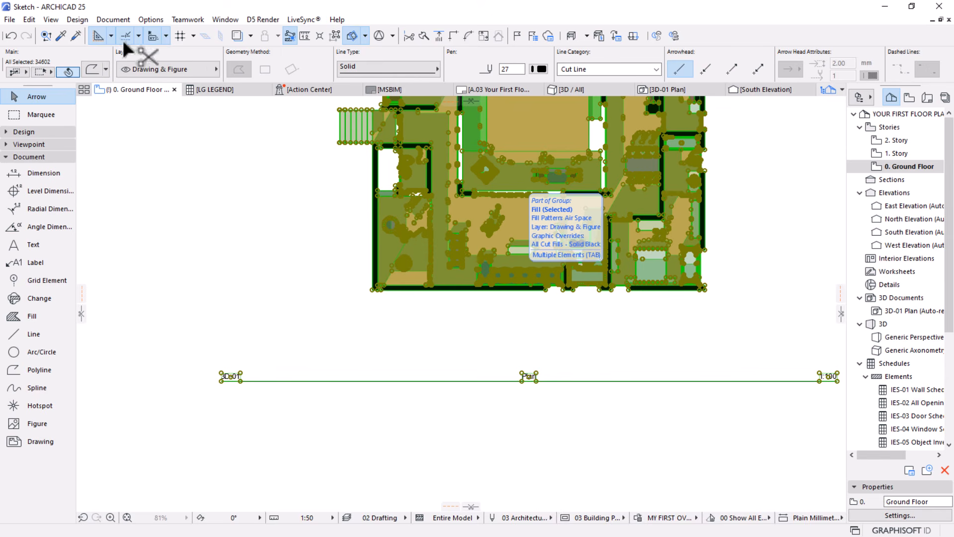
click(28, 22)
mouse_move(57, 311)
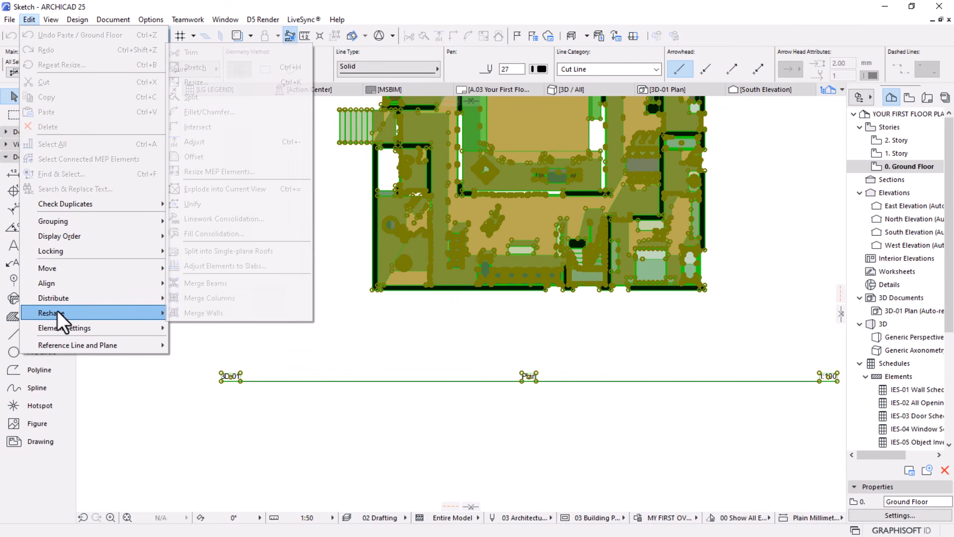
click(376, 279)
scroll(367, 285, up, 5)
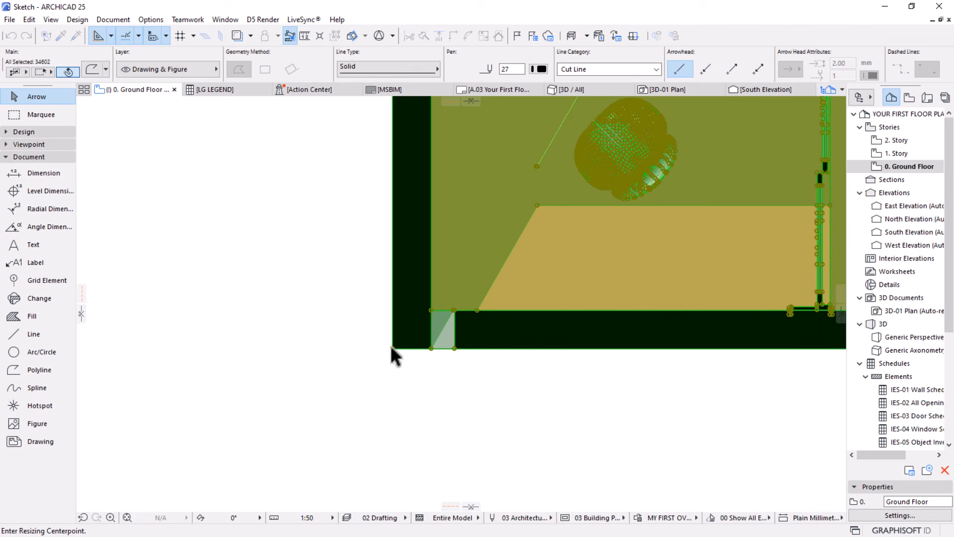
click(393, 348)
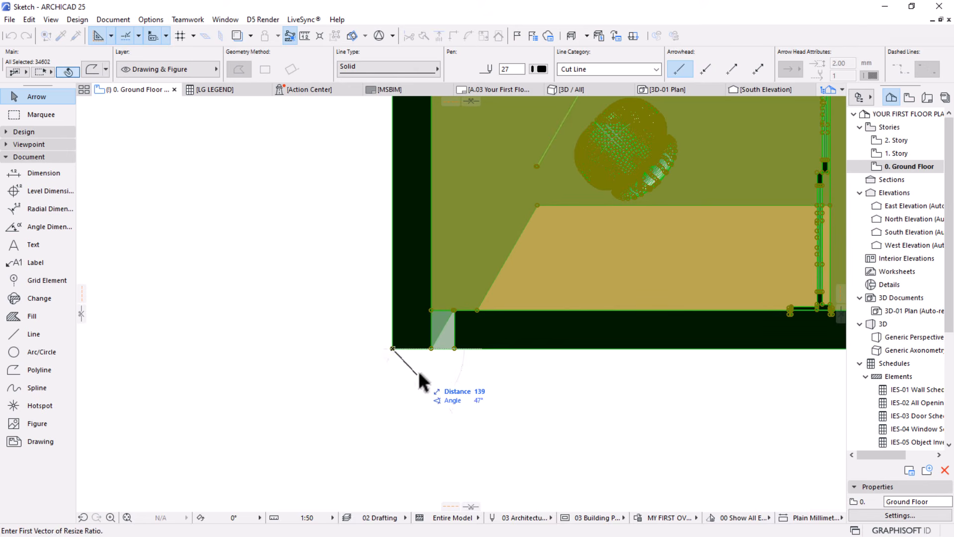
click(431, 347)
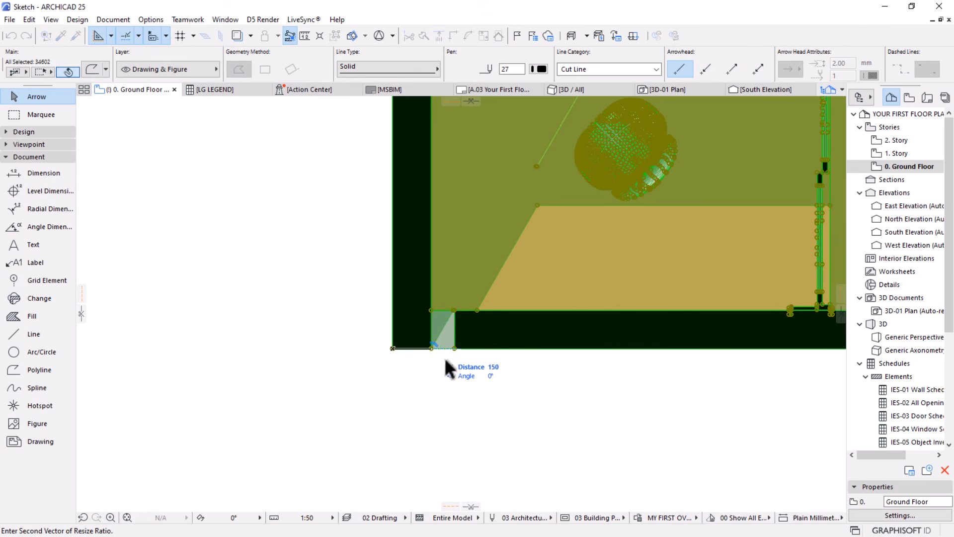
text(2)
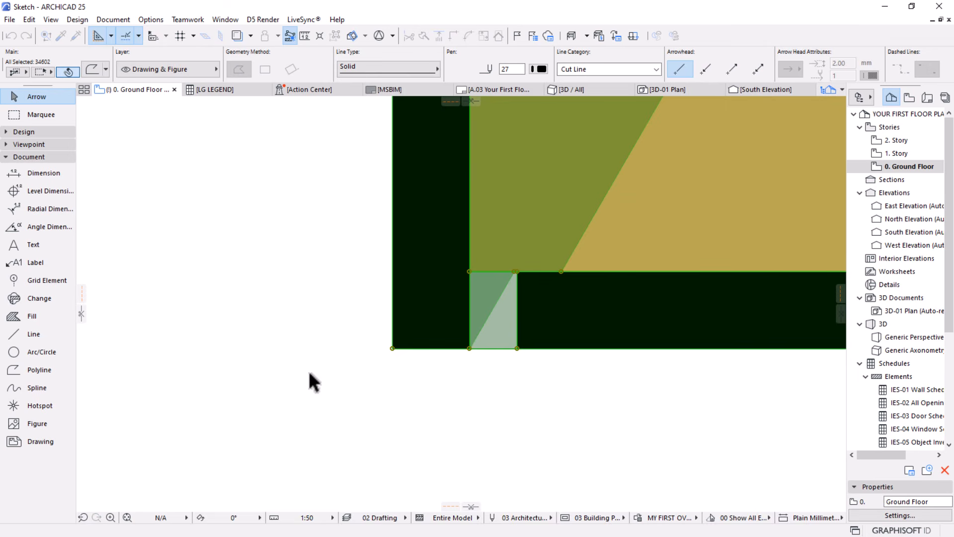
scroll(309, 371, down, 7)
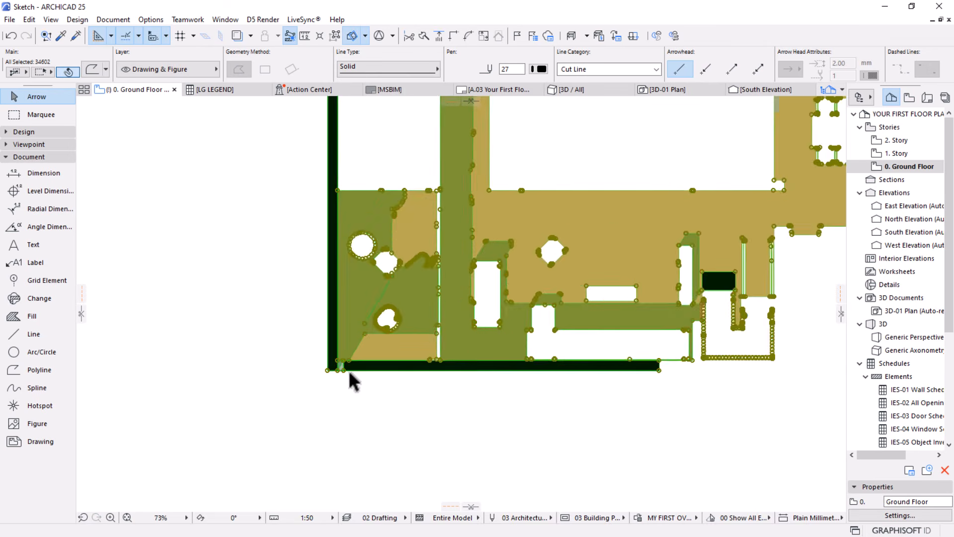
scroll(354, 382, down, 4)
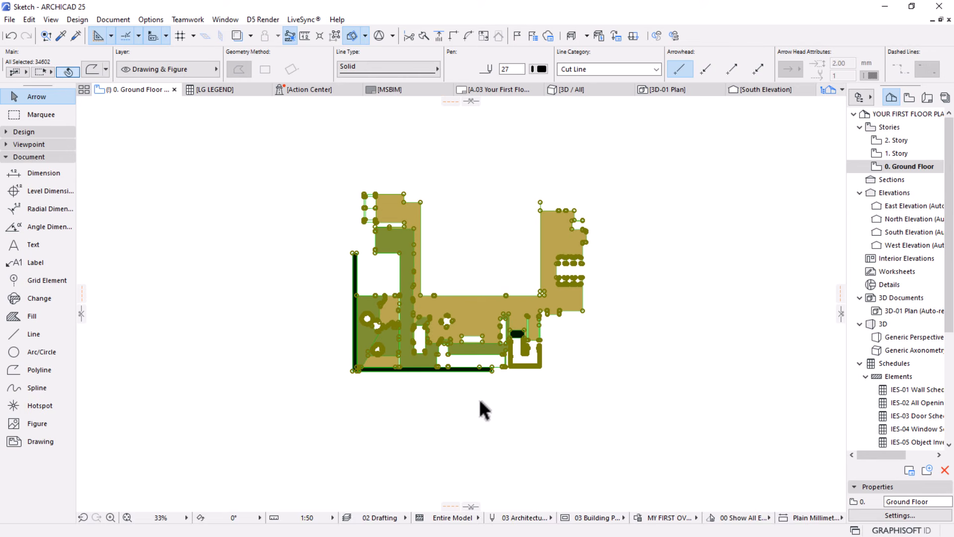
scroll(478, 399, down, 1)
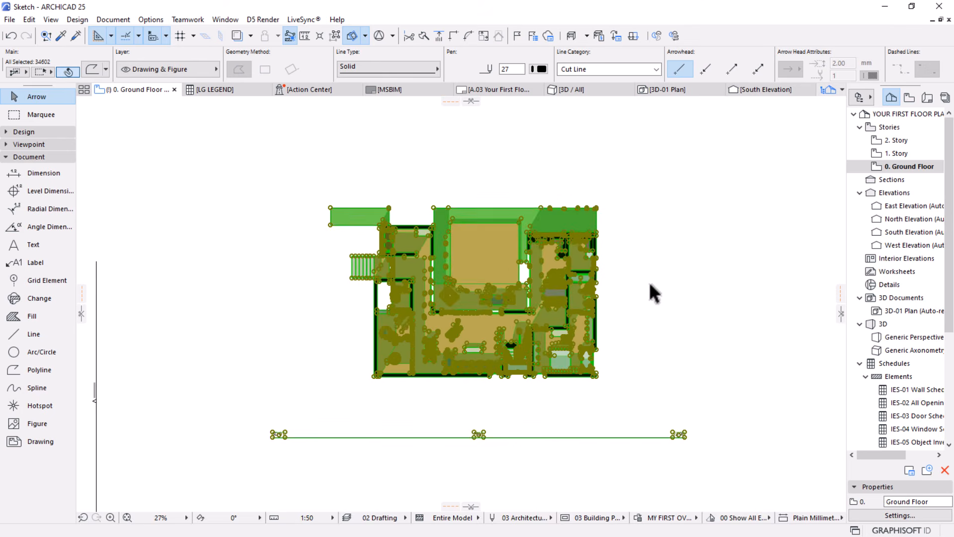
key(Escape)
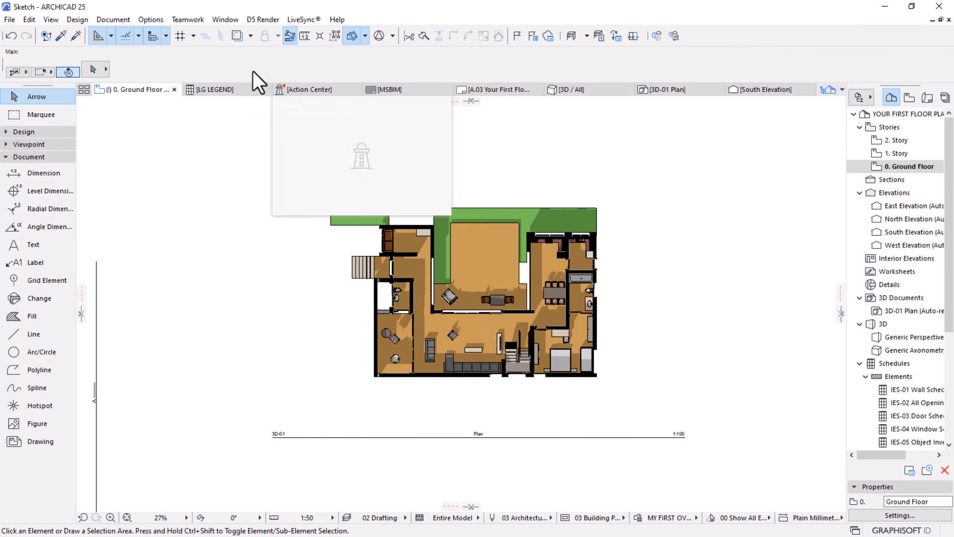
Suspend groups and select the shadow fills in the corridor, lower-left room, terrace and living area of the 3D plan
click(335, 35)
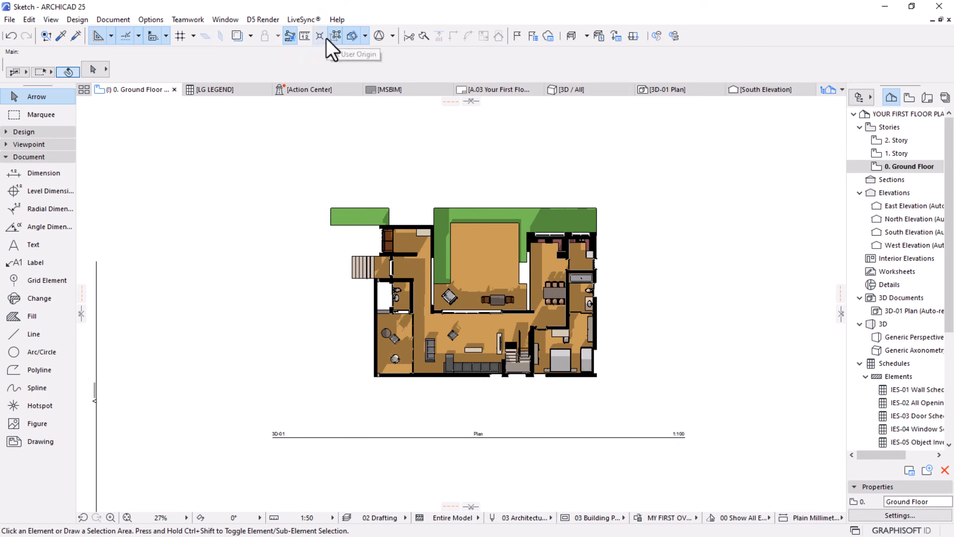
click(468, 298)
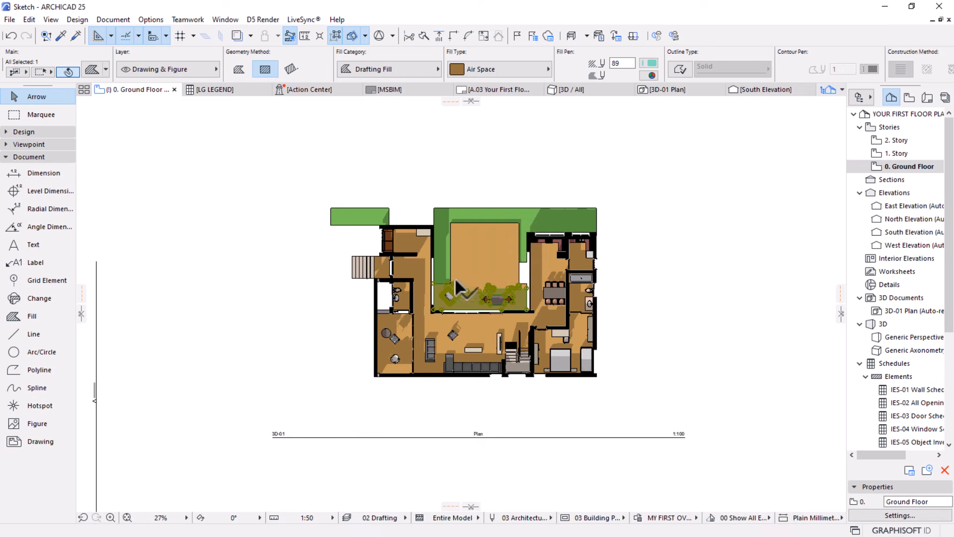
drag(420, 242, 387, 354)
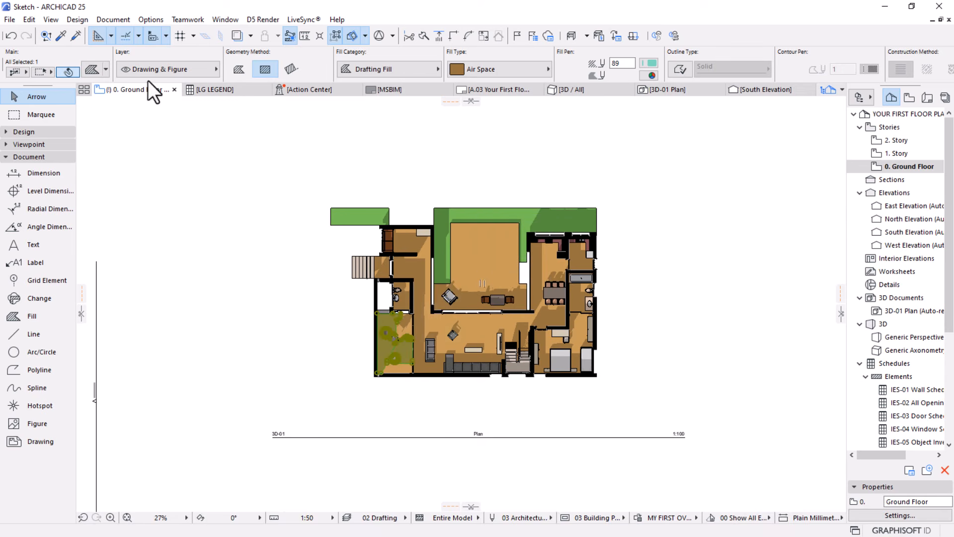
key(ctrl+z)
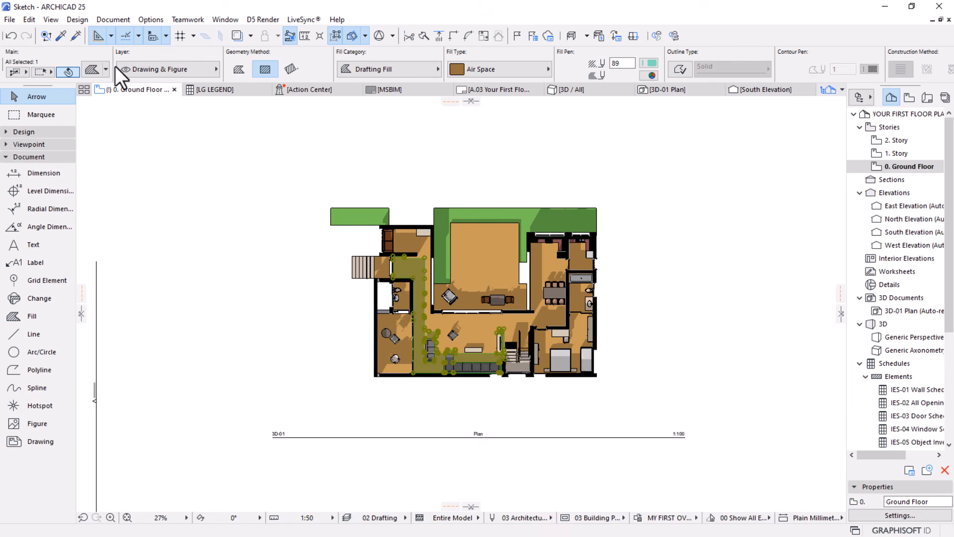
scroll(481, 306, up, 3)
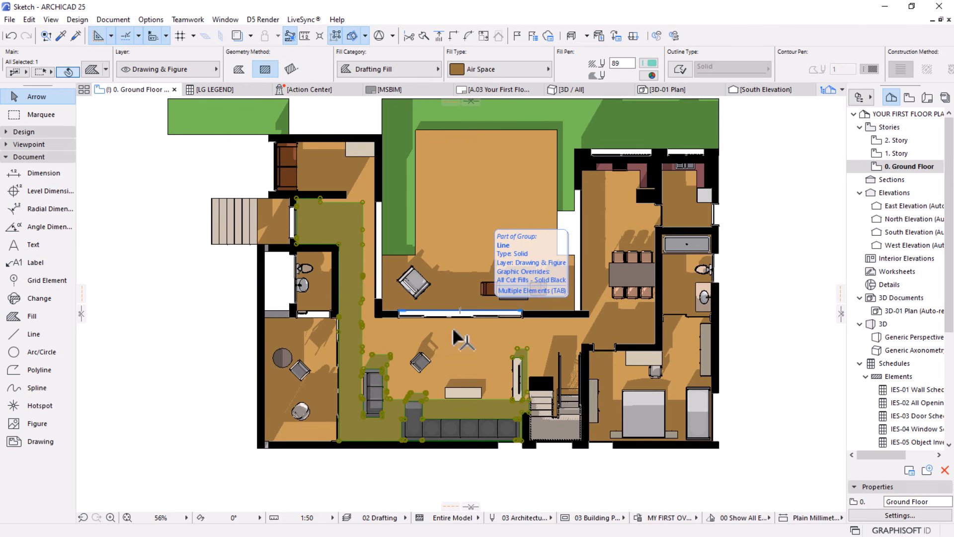
shift+click(314, 335)
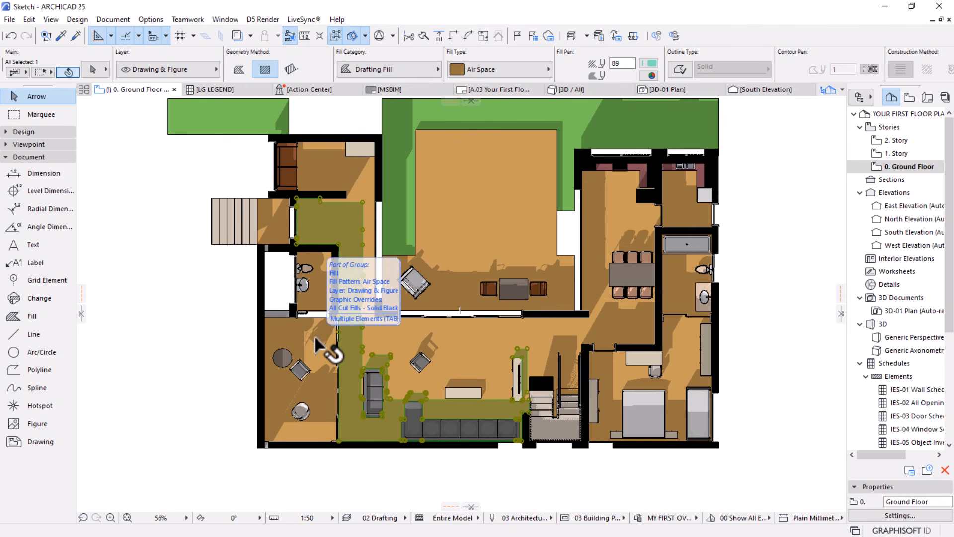
shift+click(281, 331)
shift+click(450, 299)
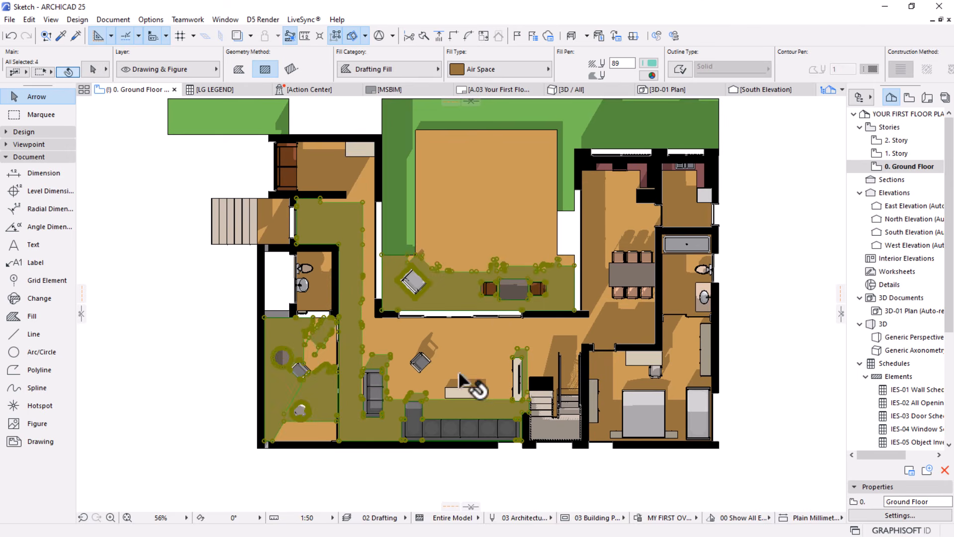
shift+click(428, 335)
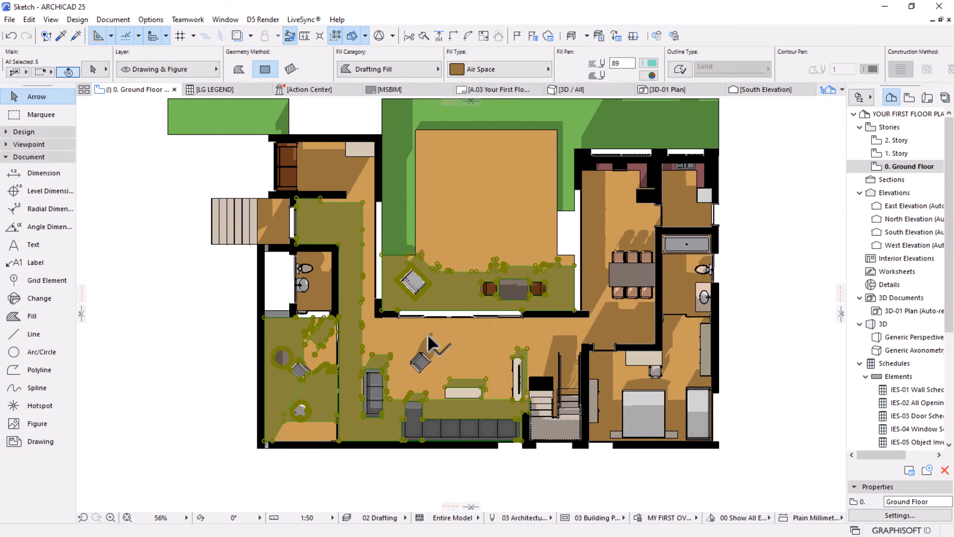
Add the shadow fills at the stairs, dining area, bedroom, bathroom and utility room to the selection
shift+click(561, 340)
shift+click(610, 364)
shift+click(646, 323)
shift+click(688, 341)
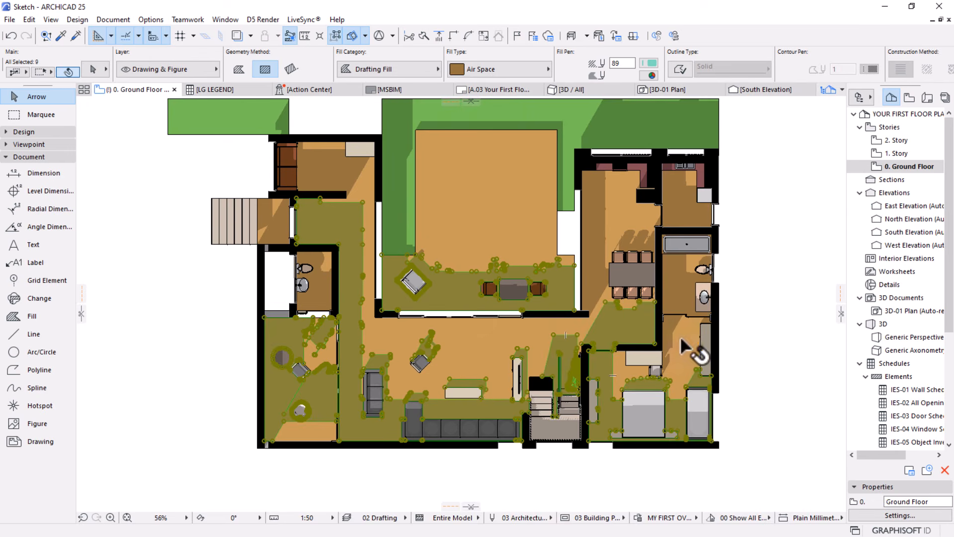
shift+click(680, 294)
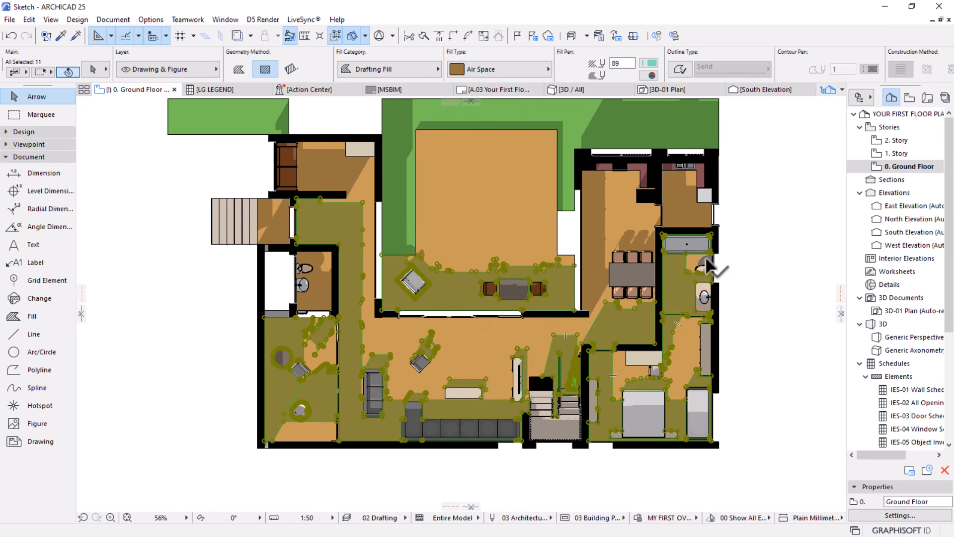
shift+click(705, 267)
shift+click(700, 223)
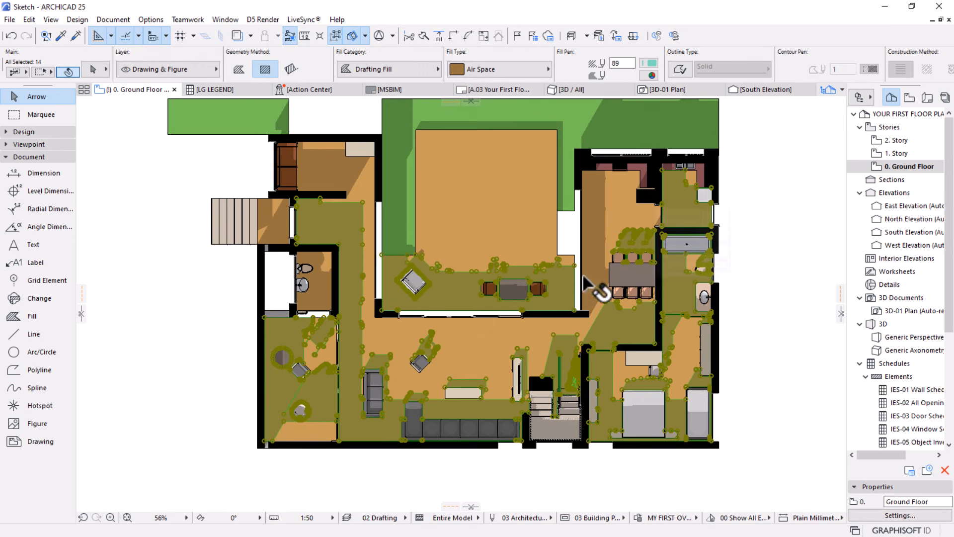
Add the shadow fills on the green areas and in the upper-left room, entrance, toilet and kitchen to the selection
shift+click(594, 143)
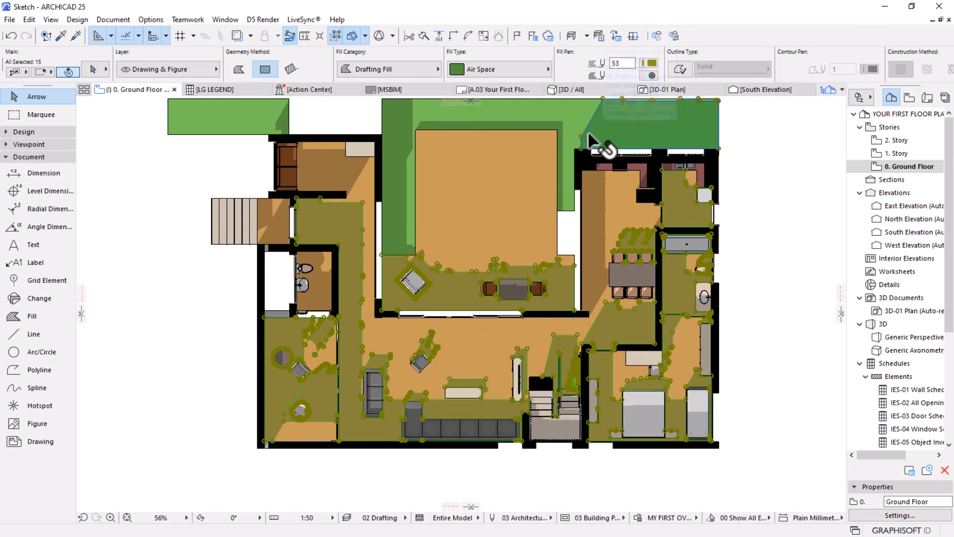
shift+click(565, 133)
shift+click(403, 133)
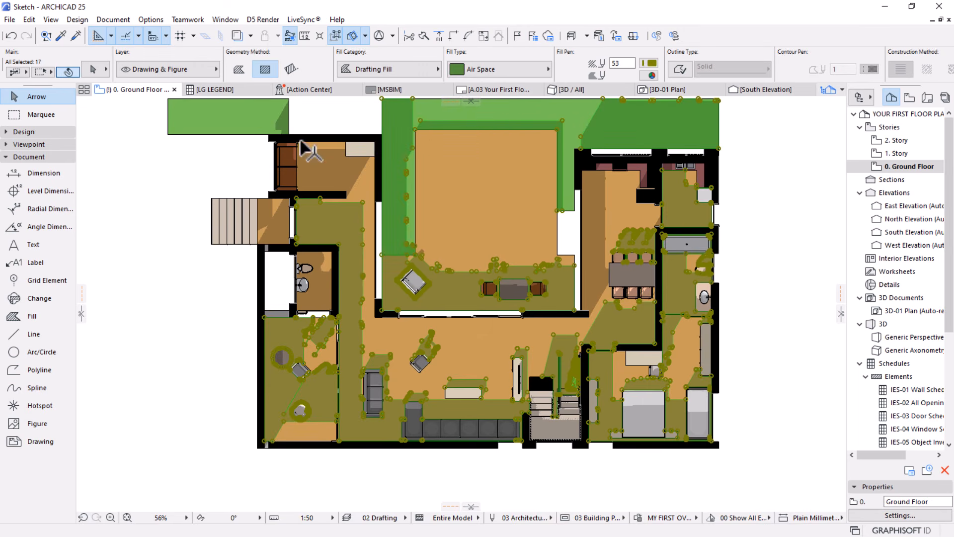
shift+click(323, 164)
shift+click(282, 118)
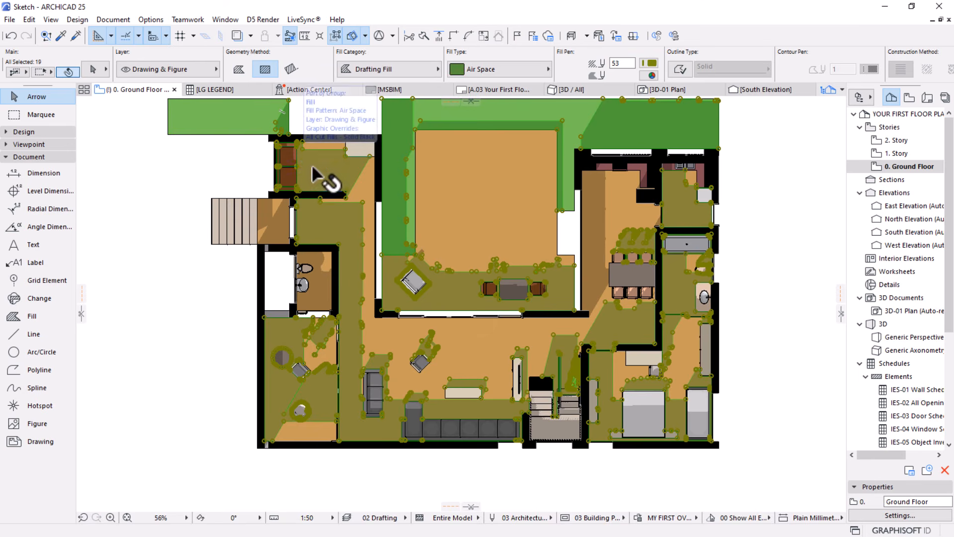
shift+click(289, 167)
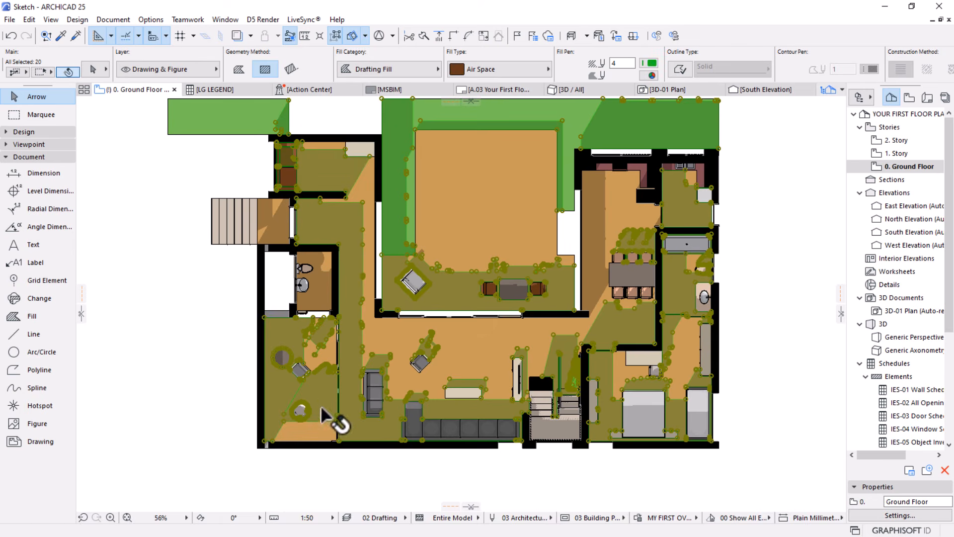
shift+click(275, 227)
shift+click(323, 279)
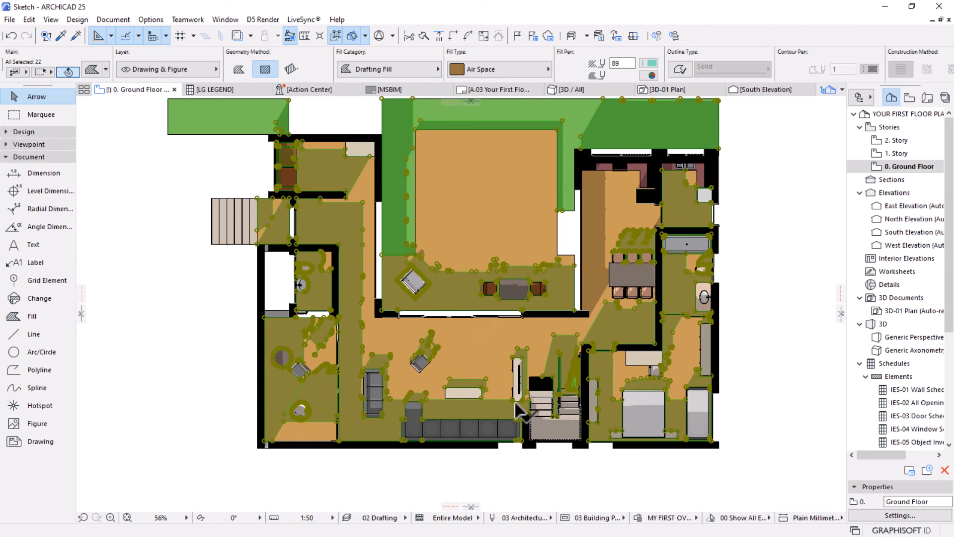
scroll(508, 373, down, 3)
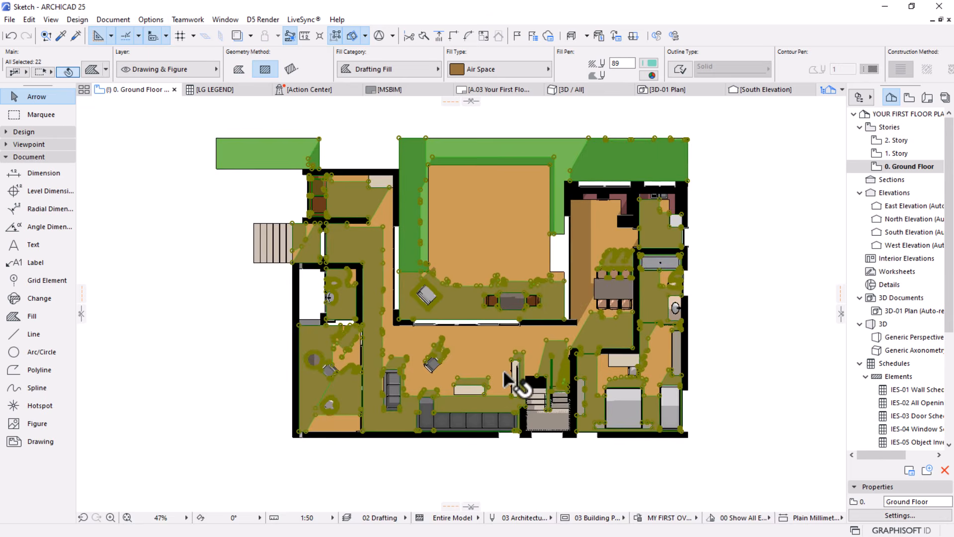
shift+click(570, 261)
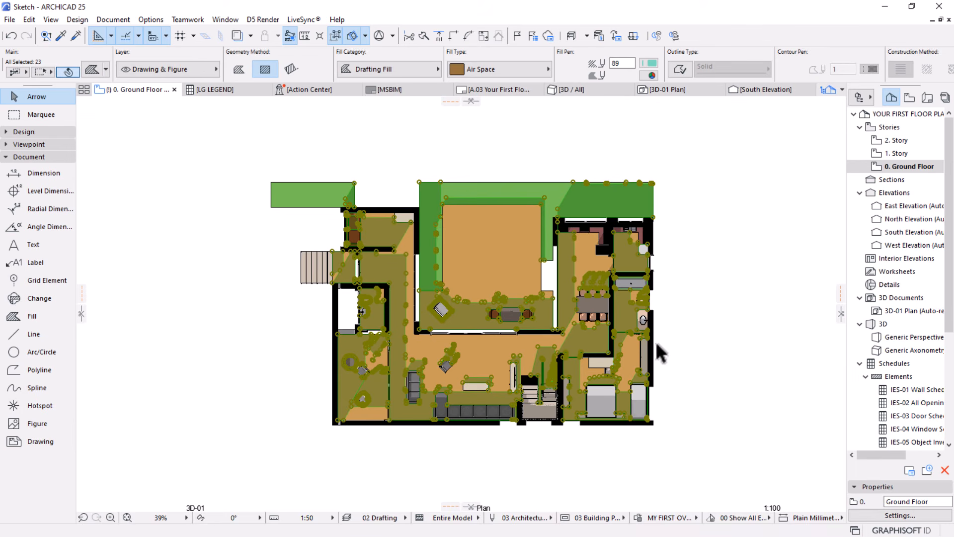
Move the selected shadow fills from the 3D plan's lower-right outer wall corner onto the matching corner of the ground floor plan
key(ctrl+d)
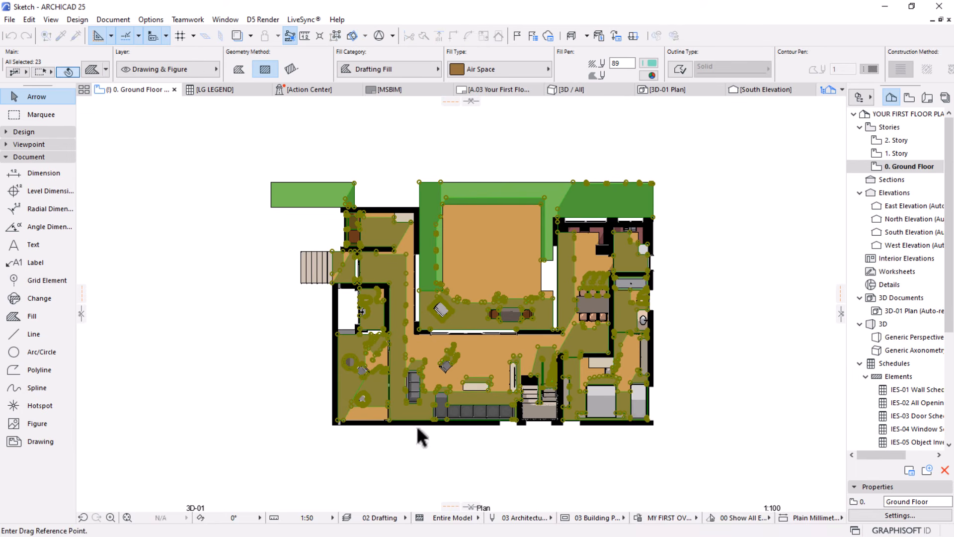
scroll(651, 435, up, 5)
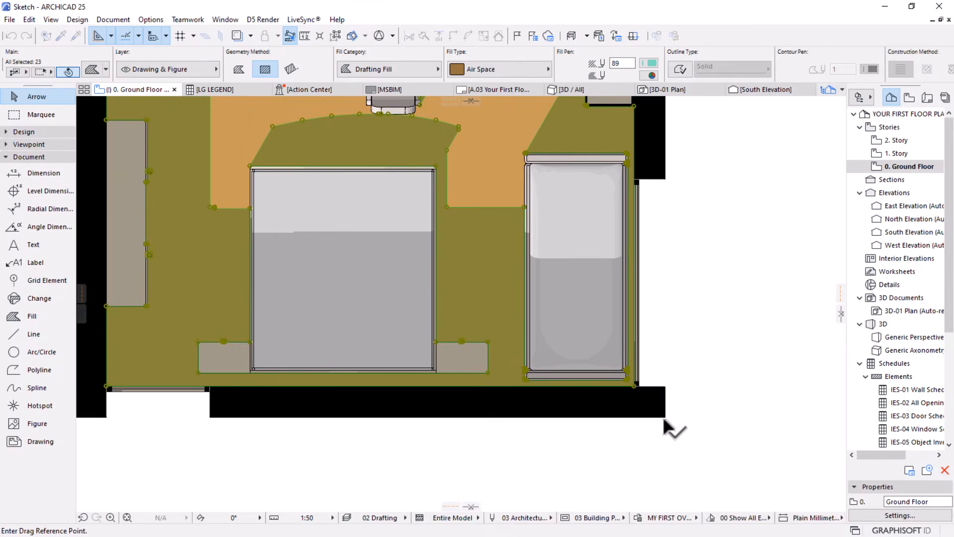
click(664, 413)
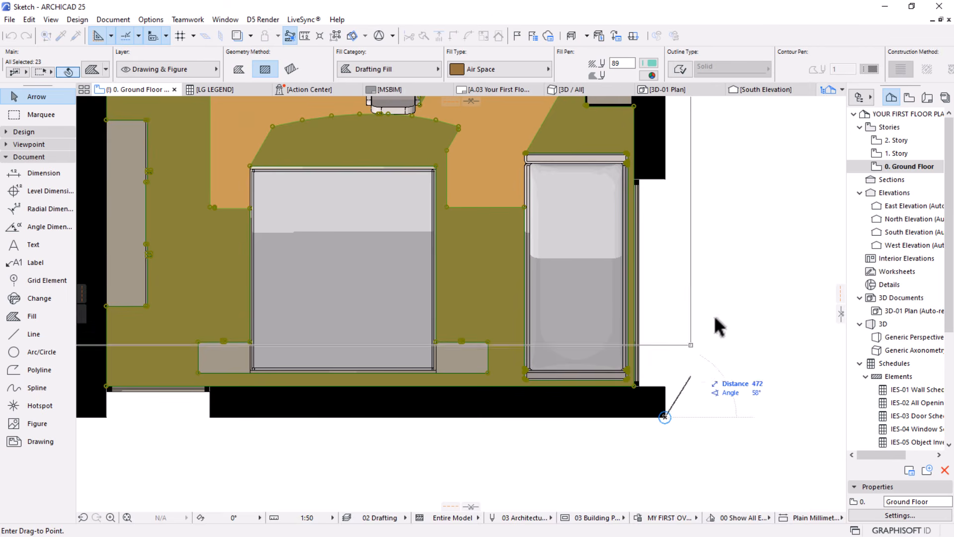
scroll(723, 263, down, 6)
scroll(497, 297, up, 2)
scroll(498, 301, up, 8)
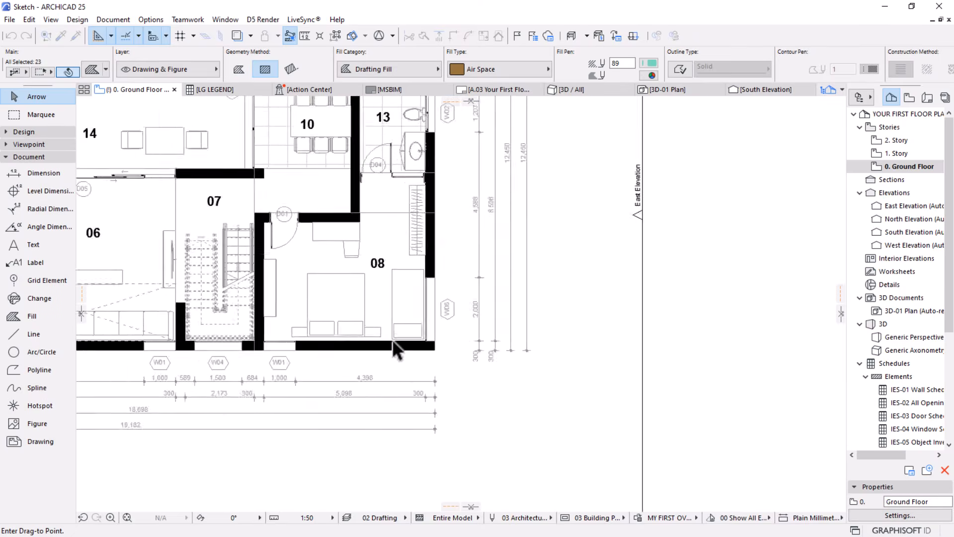
scroll(624, 304, down, 6)
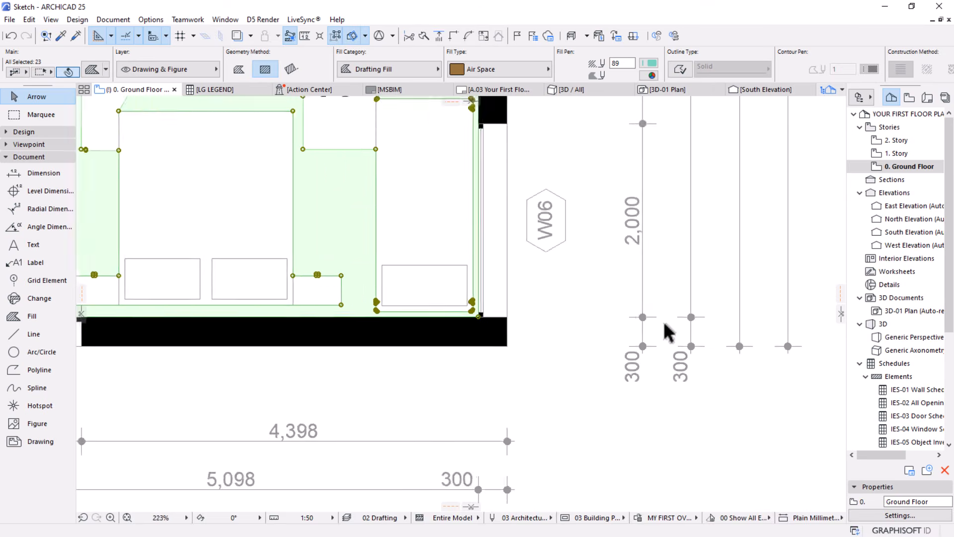
scroll(534, 391, down, 4)
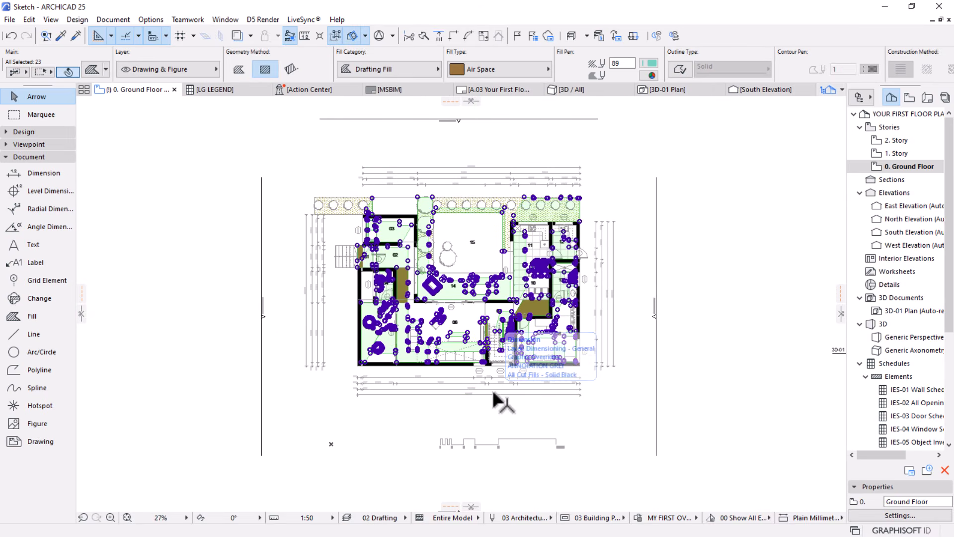
Reselect all the moved shadow fills on the ground floor plan and turn off group suspension
click(737, 380)
scroll(420, 369, up, 3)
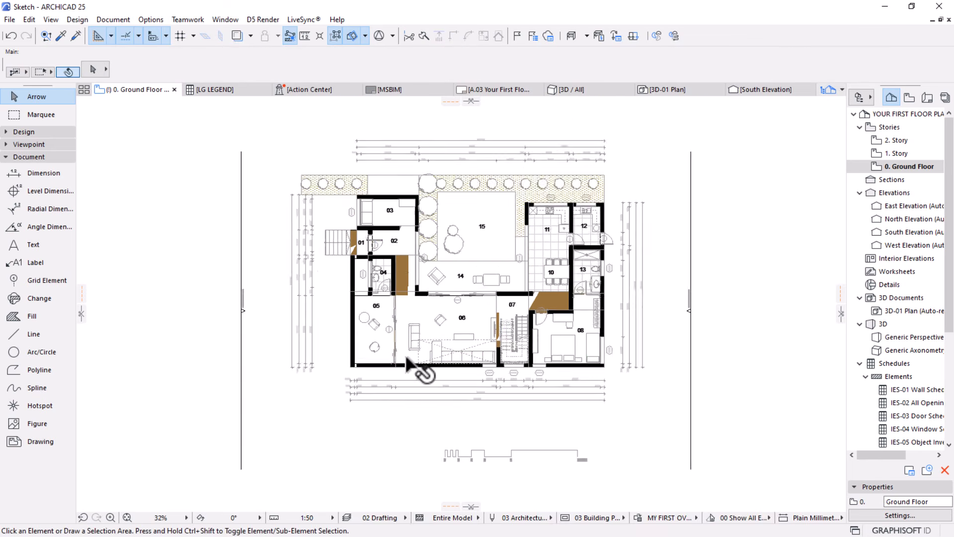
click(403, 235)
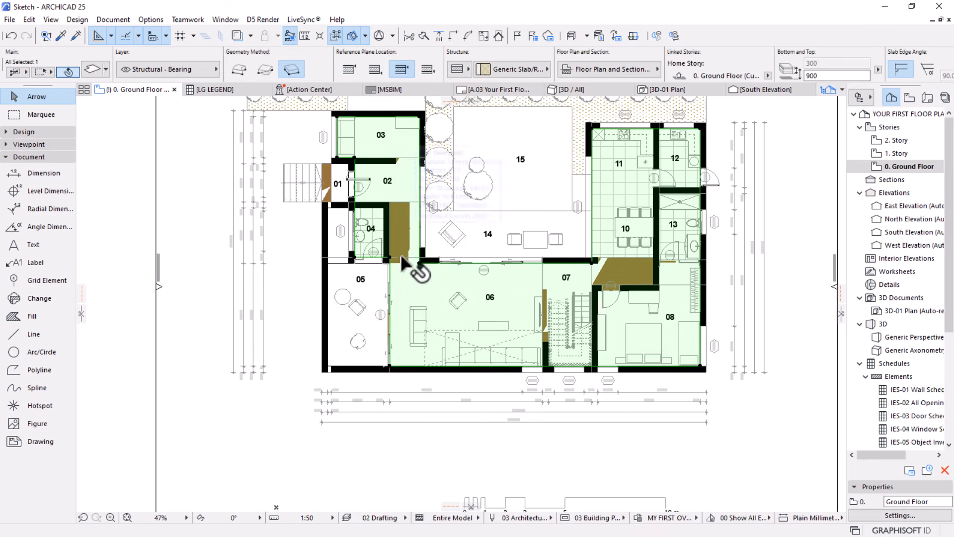
key(Escape)
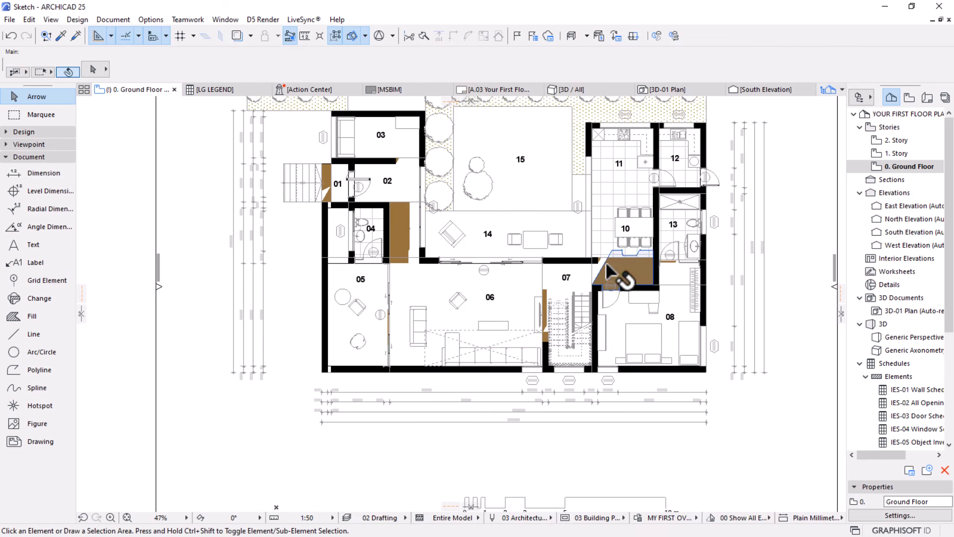
click(607, 263)
click(336, 37)
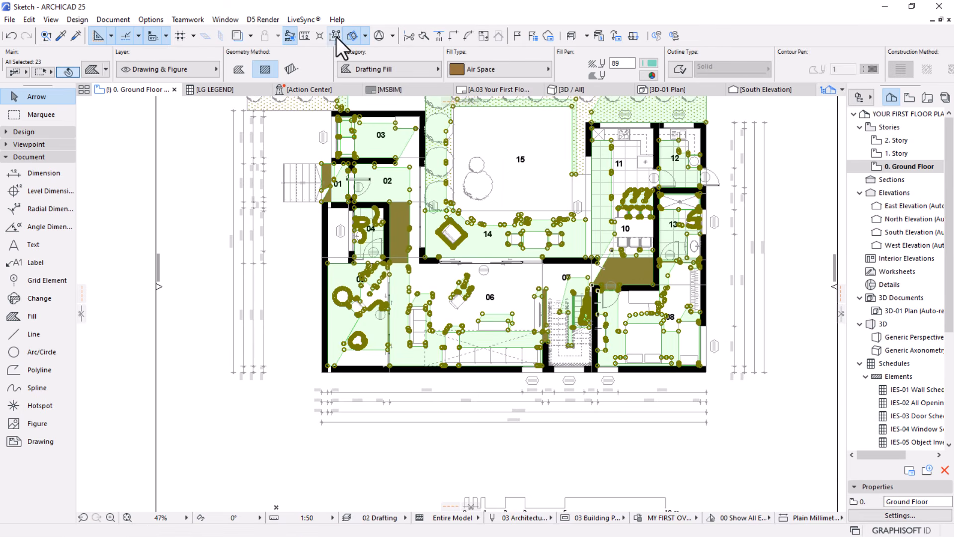
Change the selected shadow fills to the 25 % solid fill and bring them to the front of the display order
middle_drag(294, 232, 278, 241)
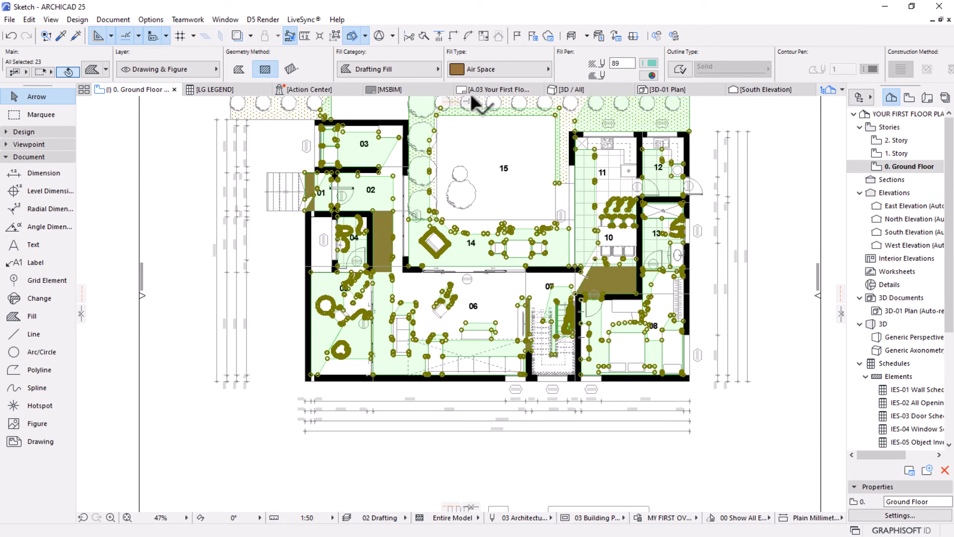
click(492, 70)
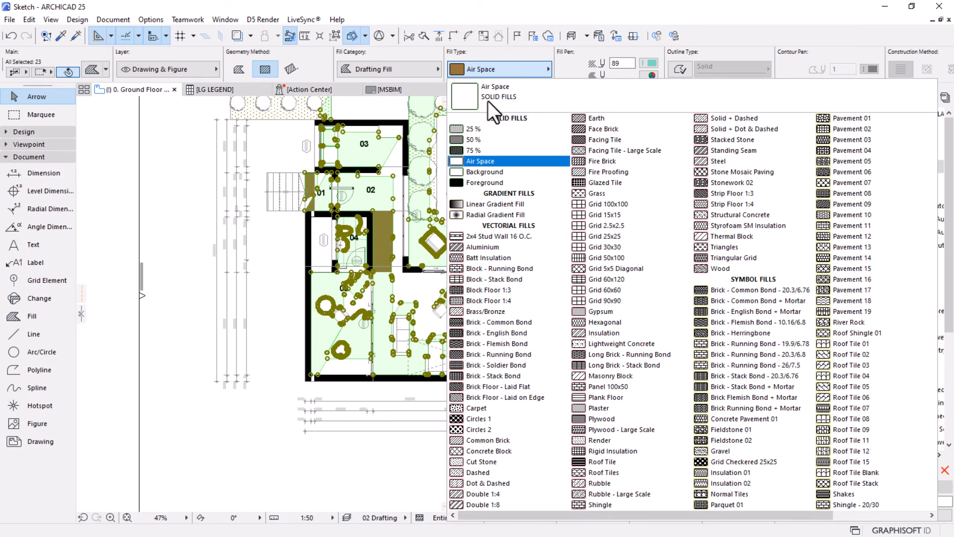
click(473, 129)
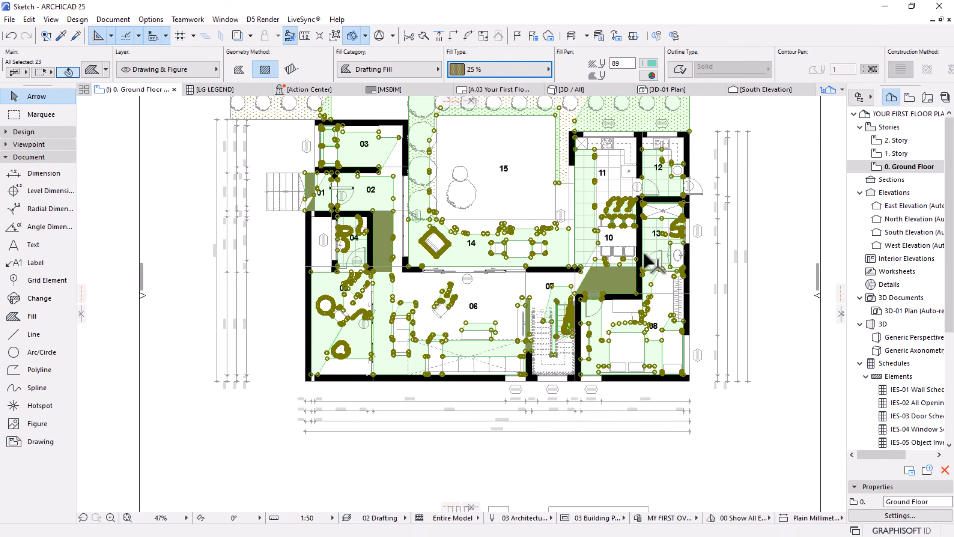
right_click(178, 286)
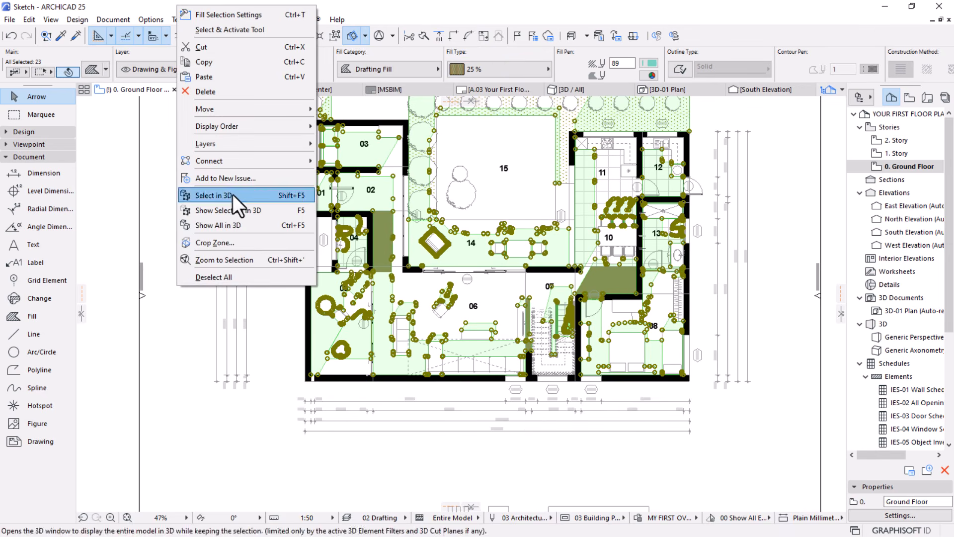
mouse_move(251, 129)
click(329, 126)
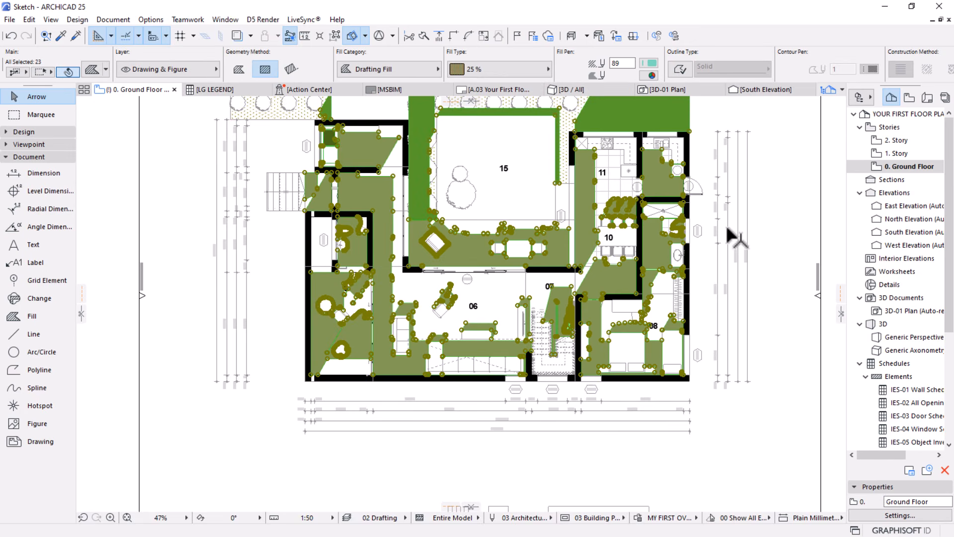
Set the selected shadow fills' foreground pen to 1 and background pen to 0 (transparent), and clear the selection
click(649, 62)
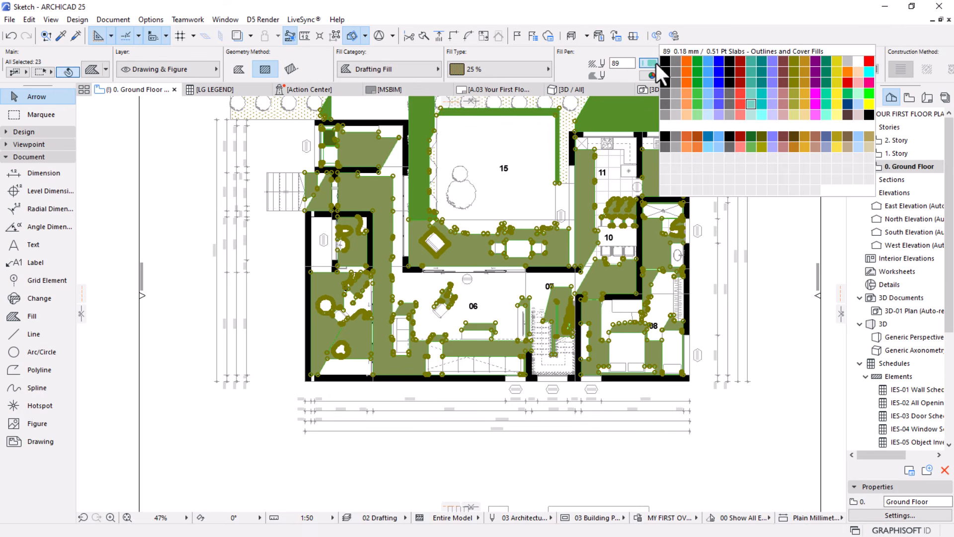
click(668, 71)
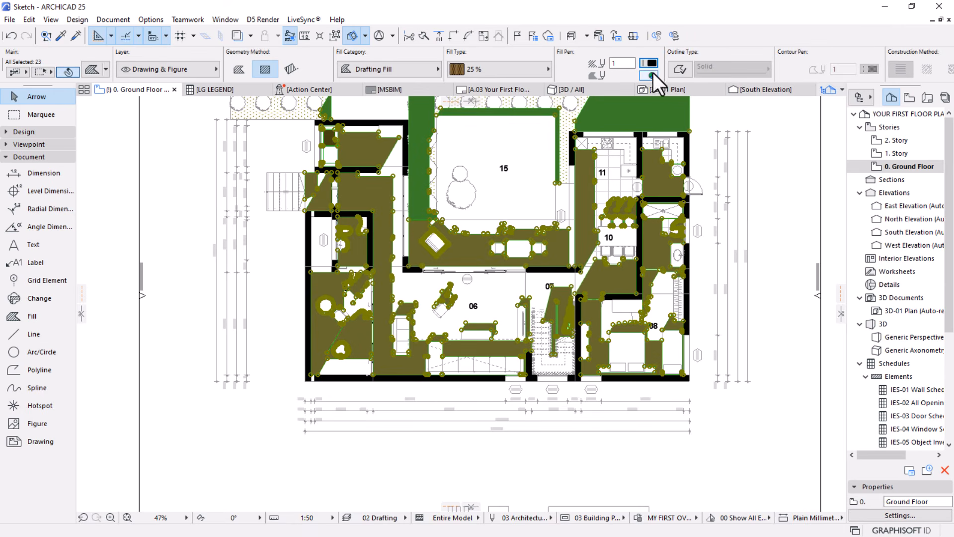
click(651, 75)
click(826, 203)
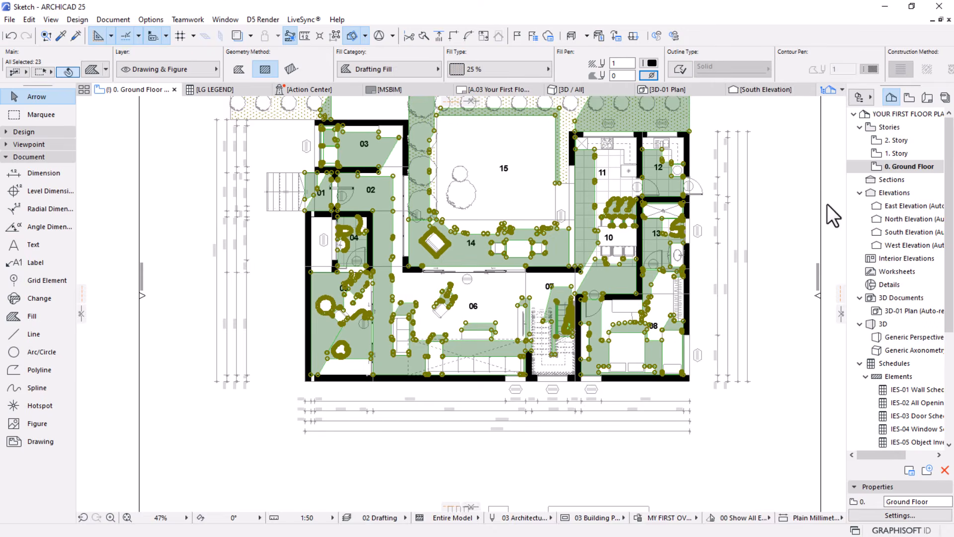
click(526, 451)
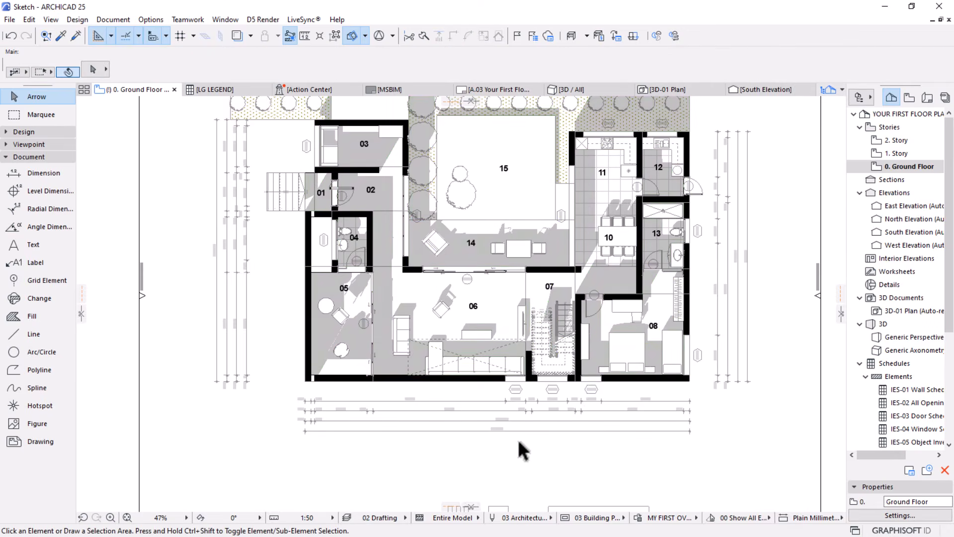
scroll(518, 439, down, 2)
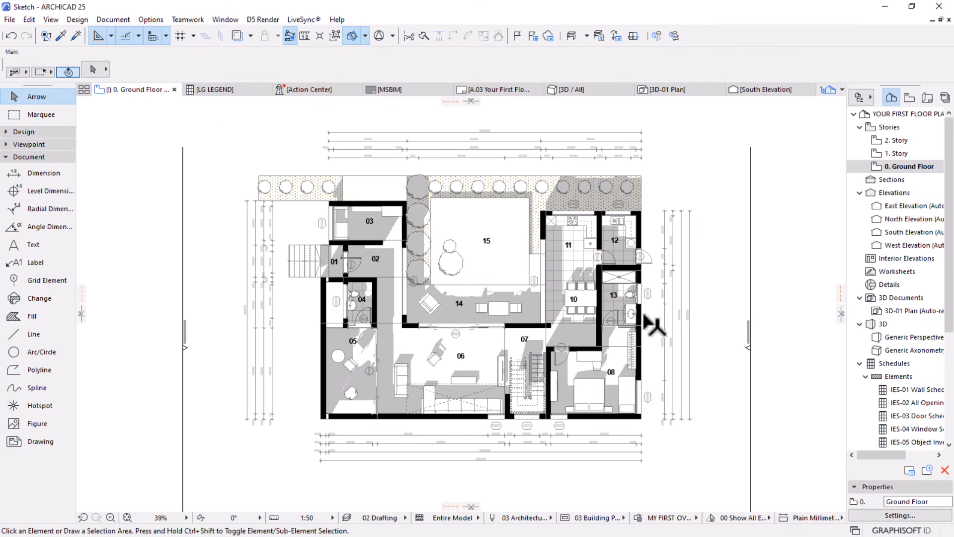
scroll(437, 370, up, 4)
click(452, 273)
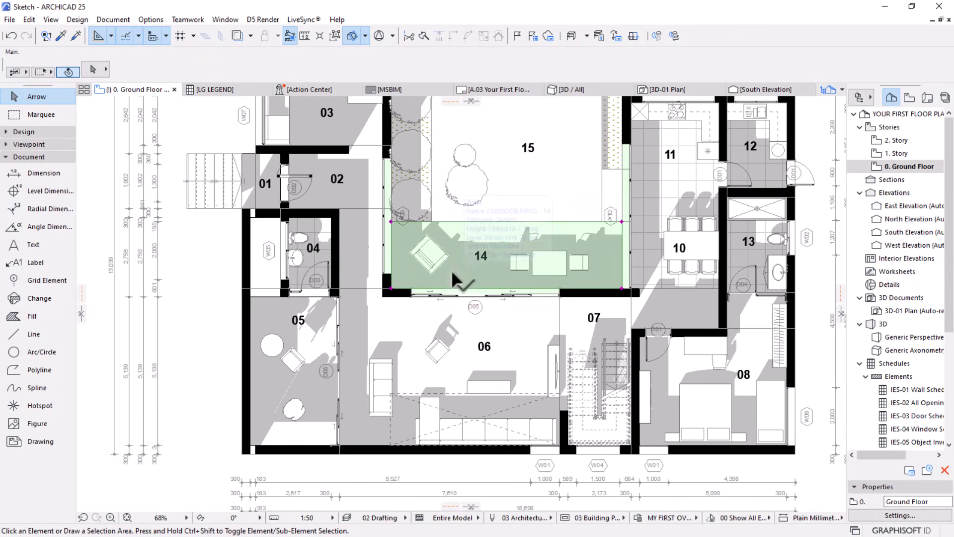
key(Escape)
key(ctrl+a)
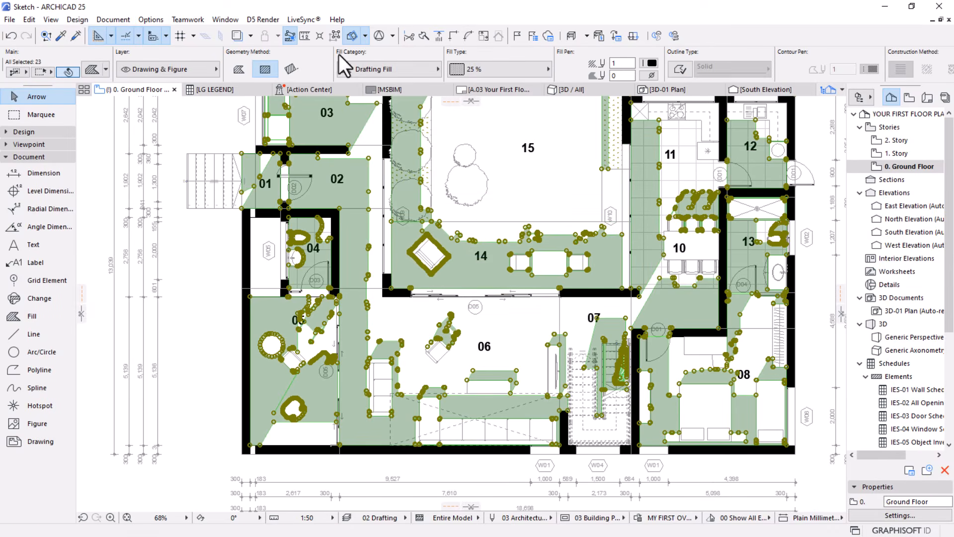
click(500, 68)
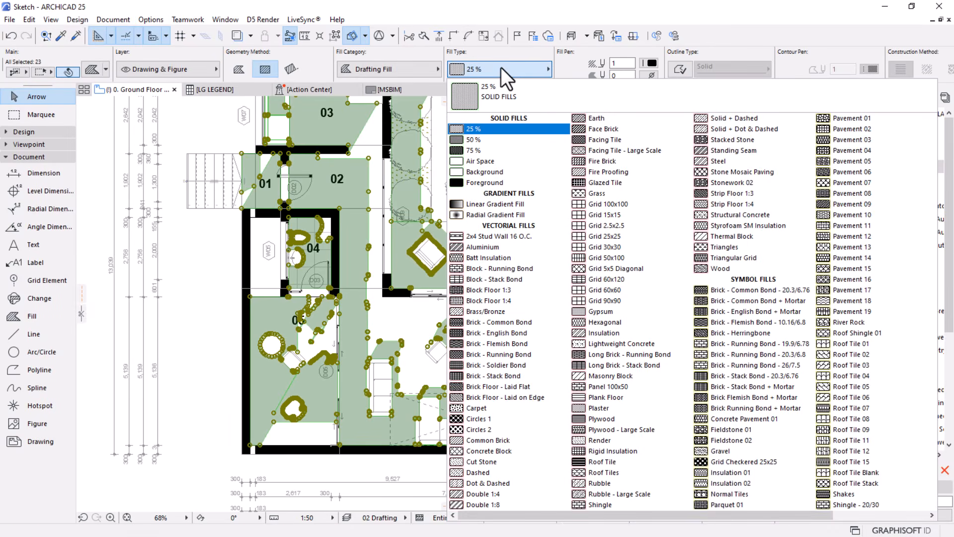
click(481, 130)
key(Escape)
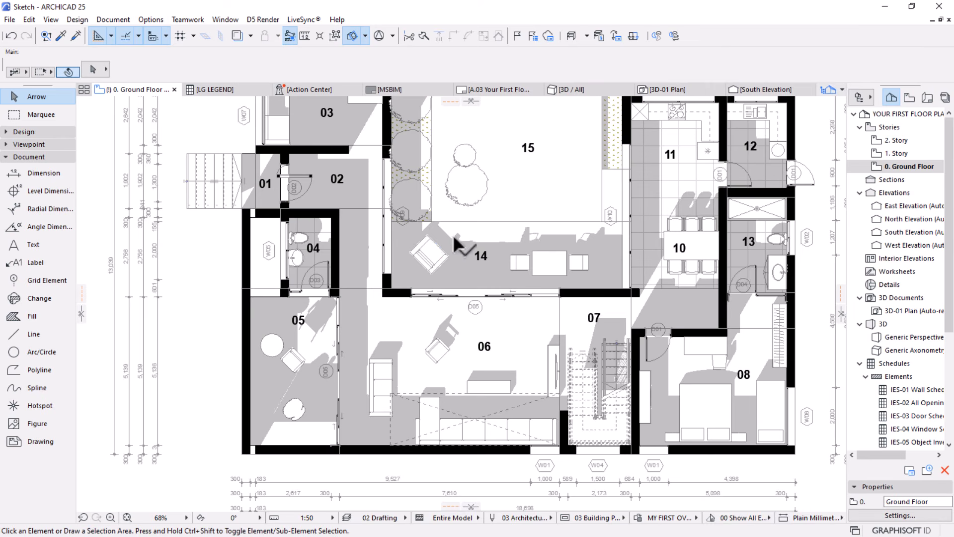
Lower the foreground opacity of the 25 % fill attribute to 17 % and clear the selection of shadow fills
key(ctrl+a)
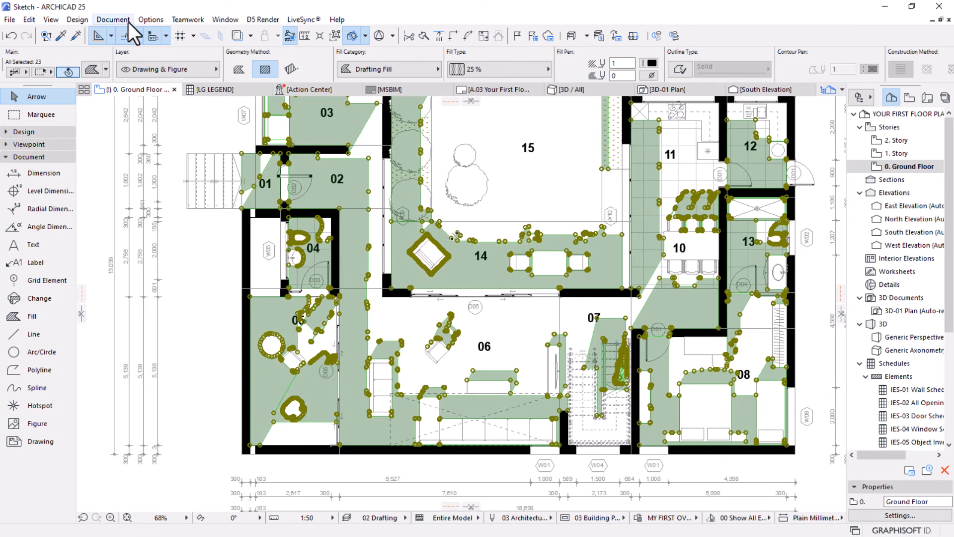
click(149, 19)
mouse_move(151, 35)
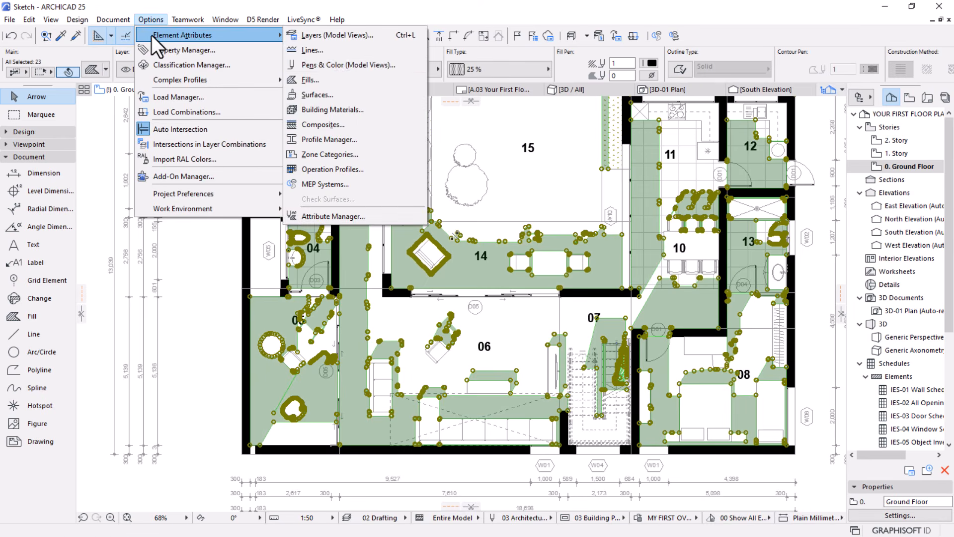
click(310, 79)
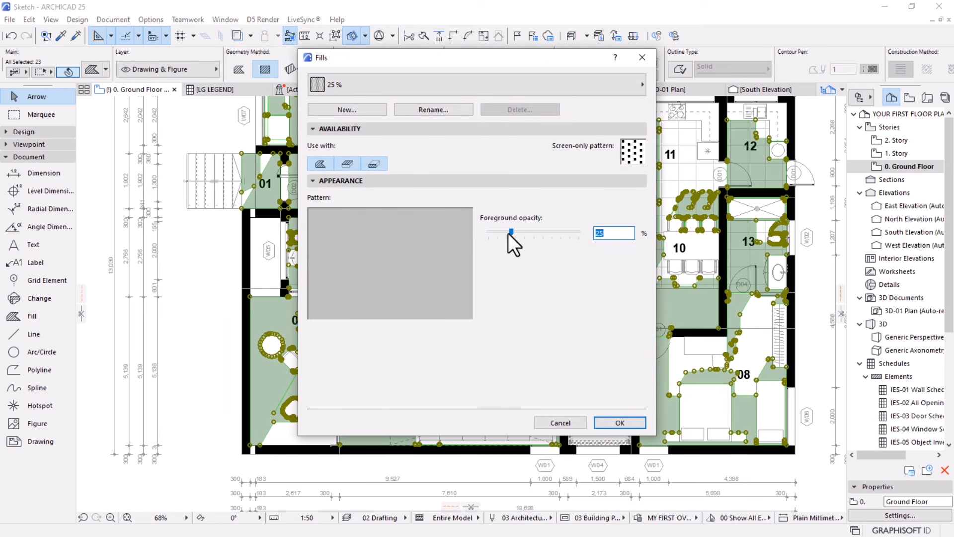
drag(507, 234, 502, 231)
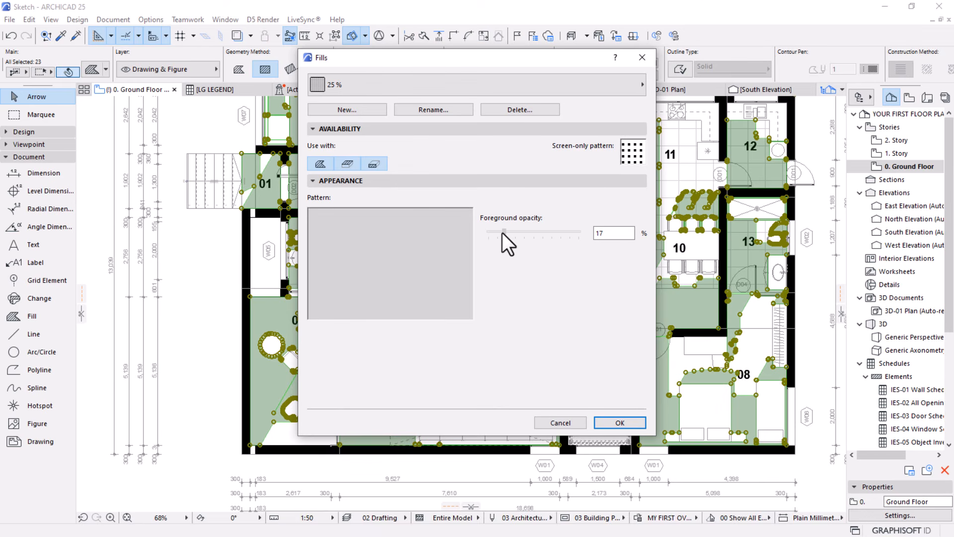
click(607, 422)
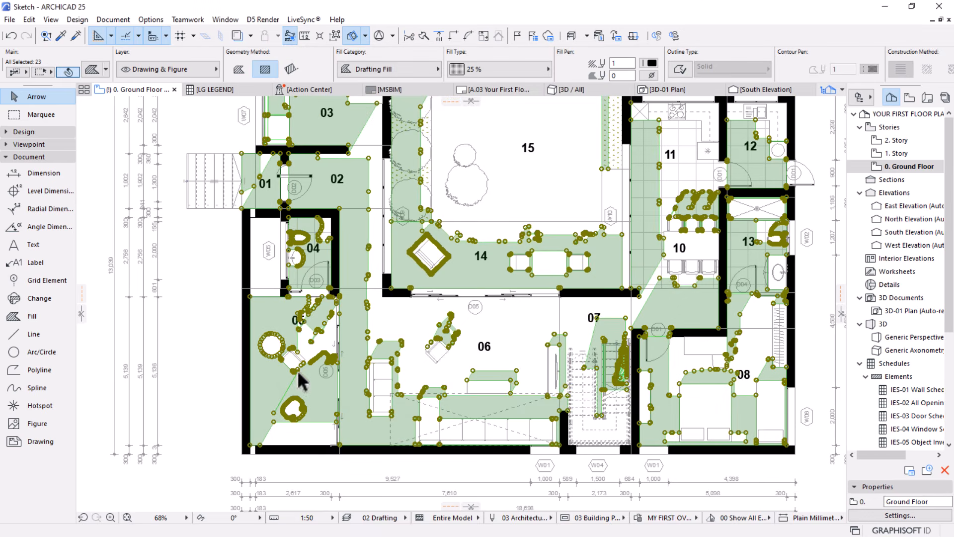
key(Escape)
Open layout A.03 and examine how the ground floor drawing displays its shadows, walls and colours
scroll(434, 212, down, 4)
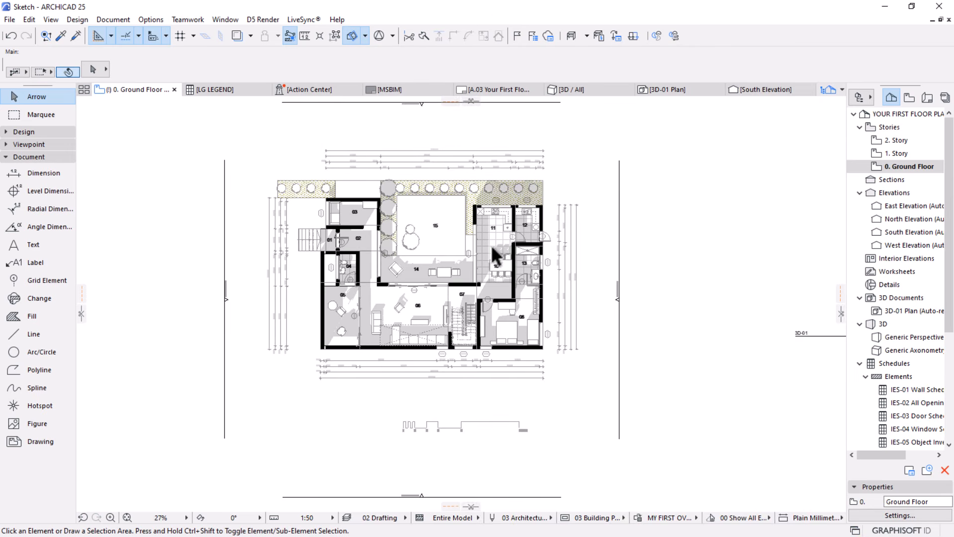
scroll(491, 244, down, 3)
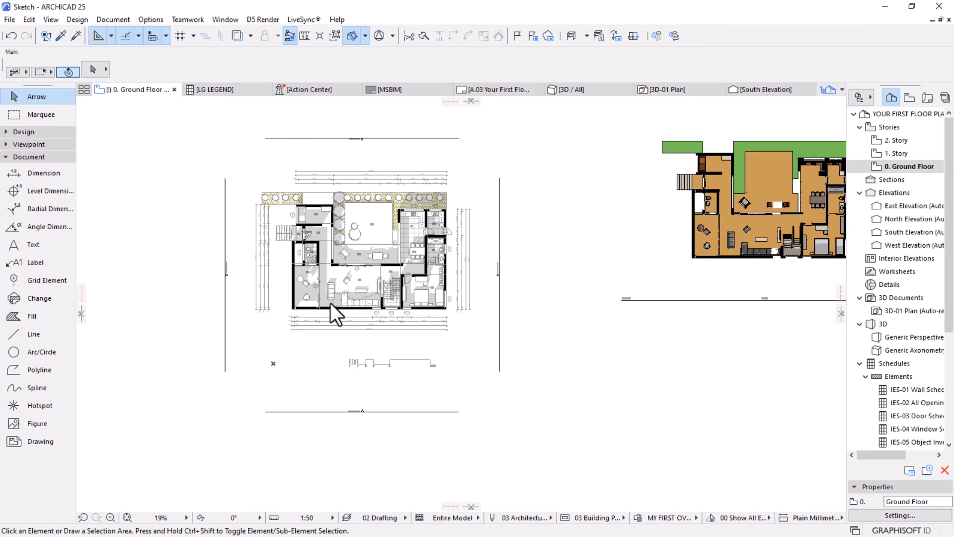
scroll(234, 265, up, 1)
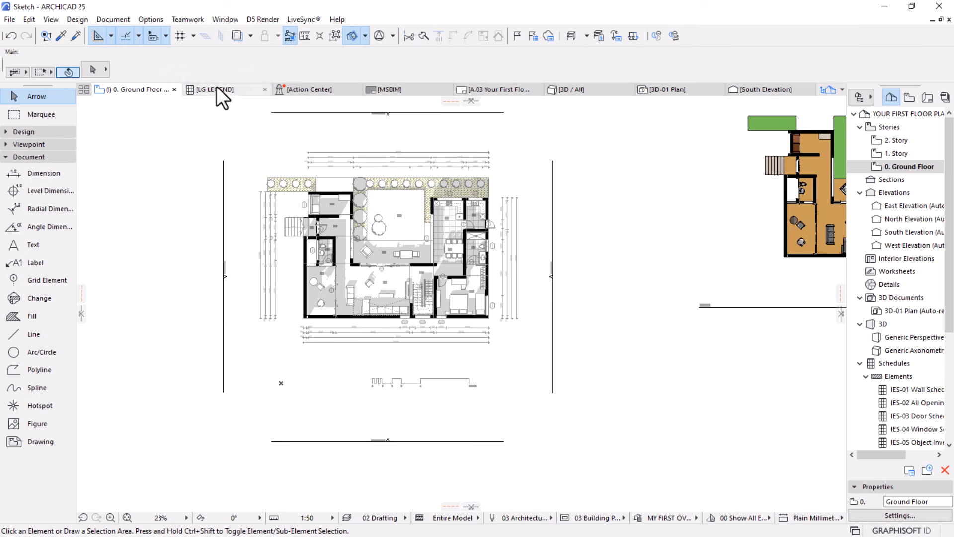
click(499, 89)
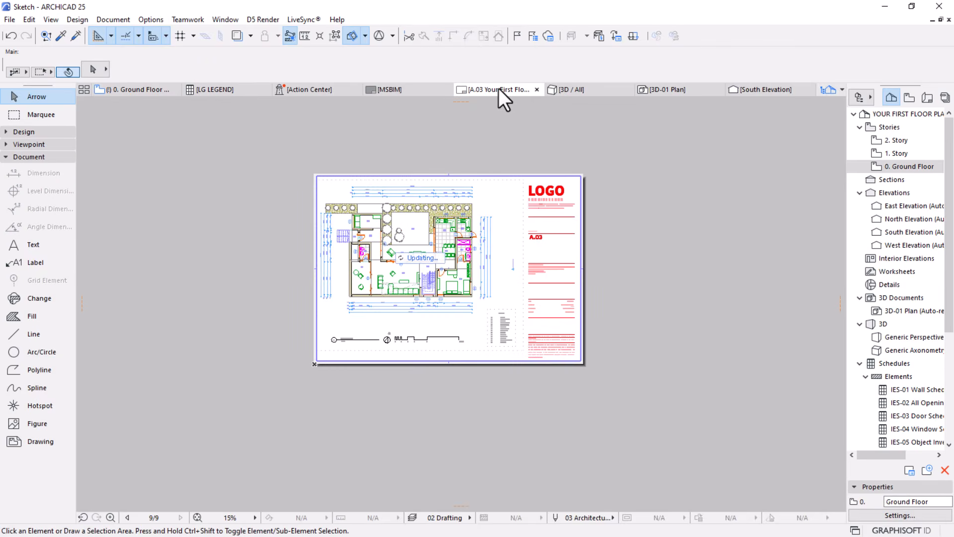
scroll(352, 223, up, 3)
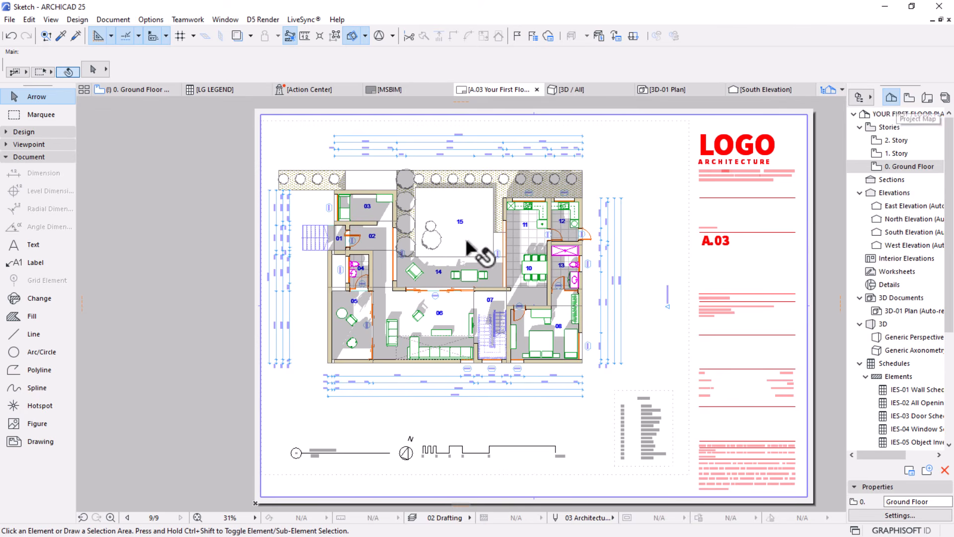
scroll(411, 272, up, 3)
scroll(477, 341, down, 2)
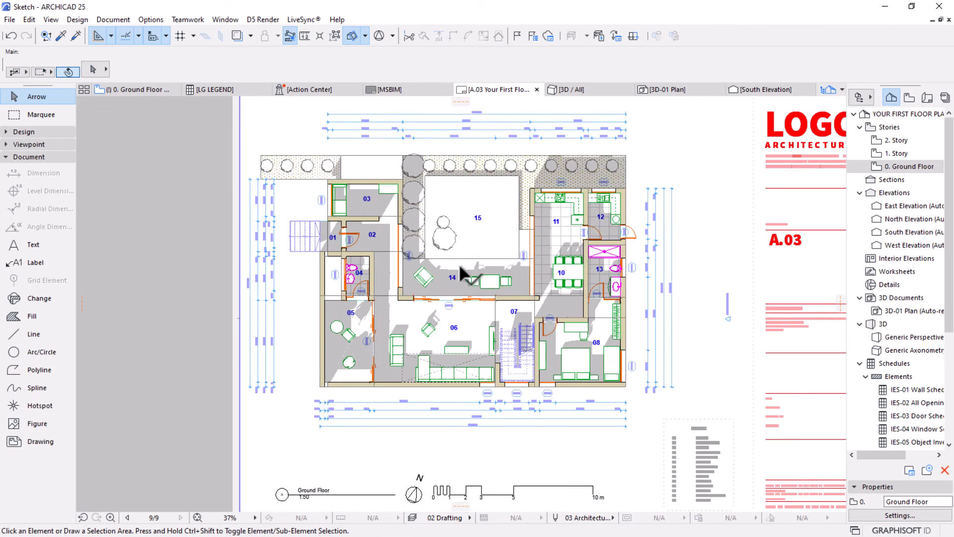
Set the graphic override of the saved 0. Ground Floor view to MY FIRST OVERRIDE in its view settings
click(138, 92)
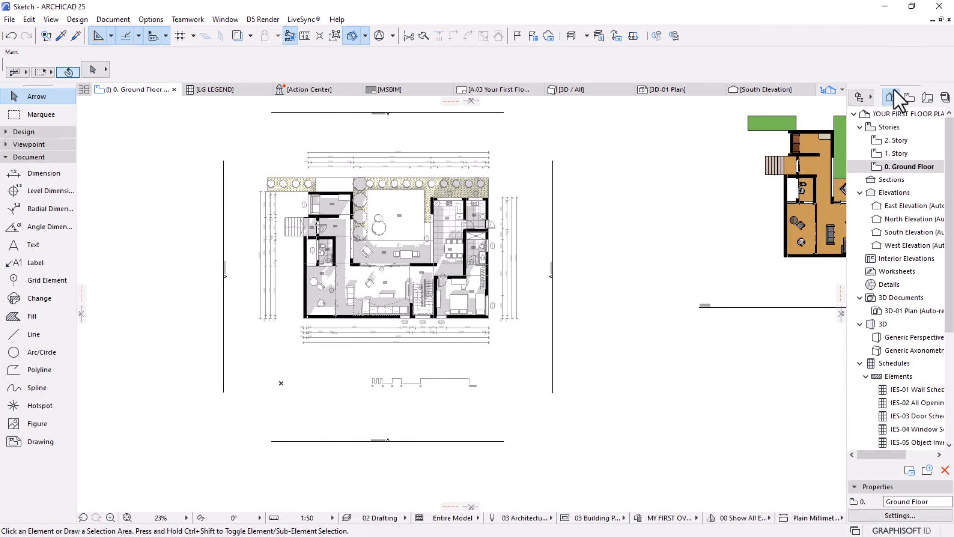
click(654, 517)
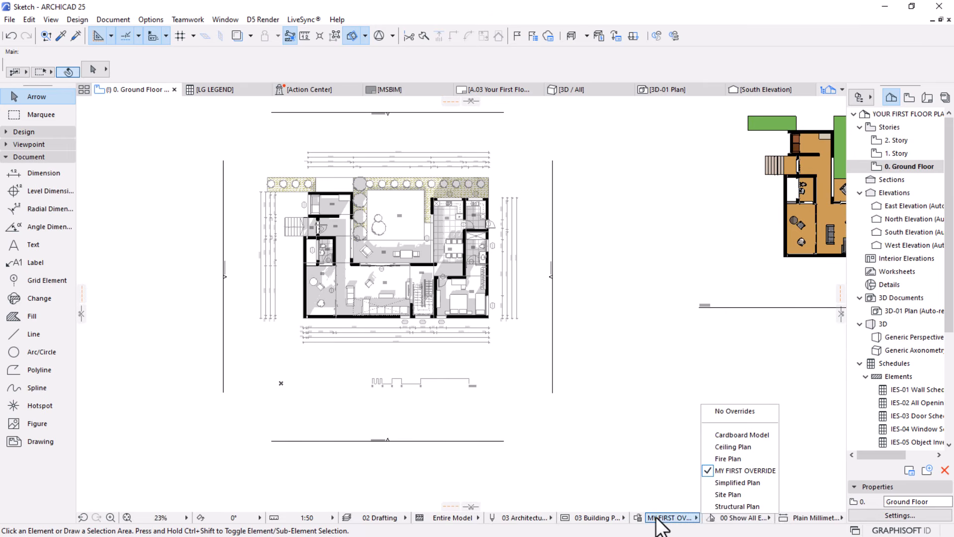
click(740, 468)
click(909, 97)
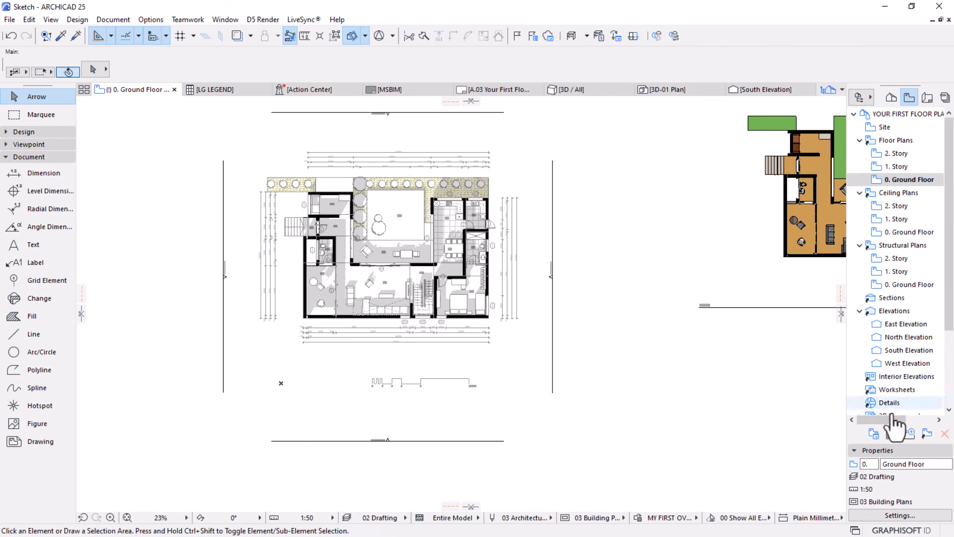
click(897, 515)
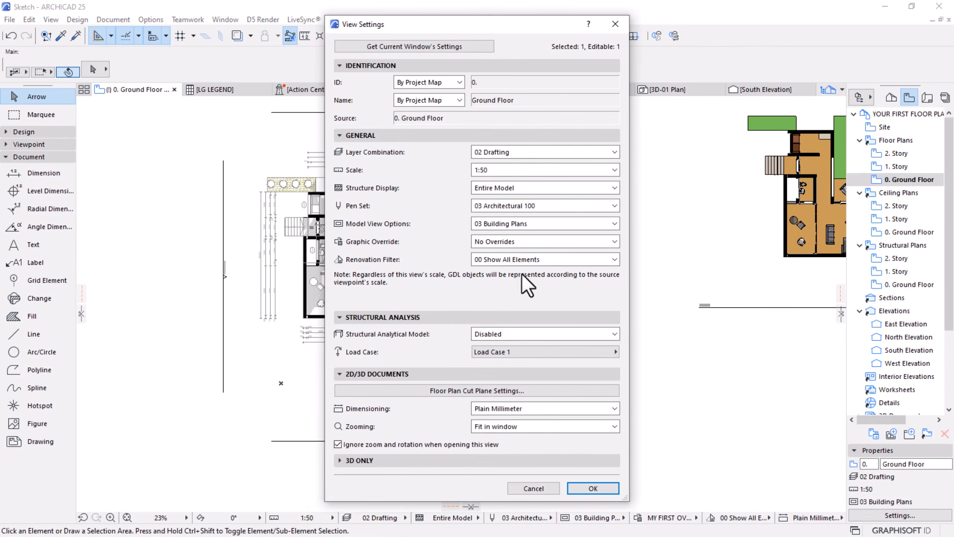
click(553, 244)
click(493, 304)
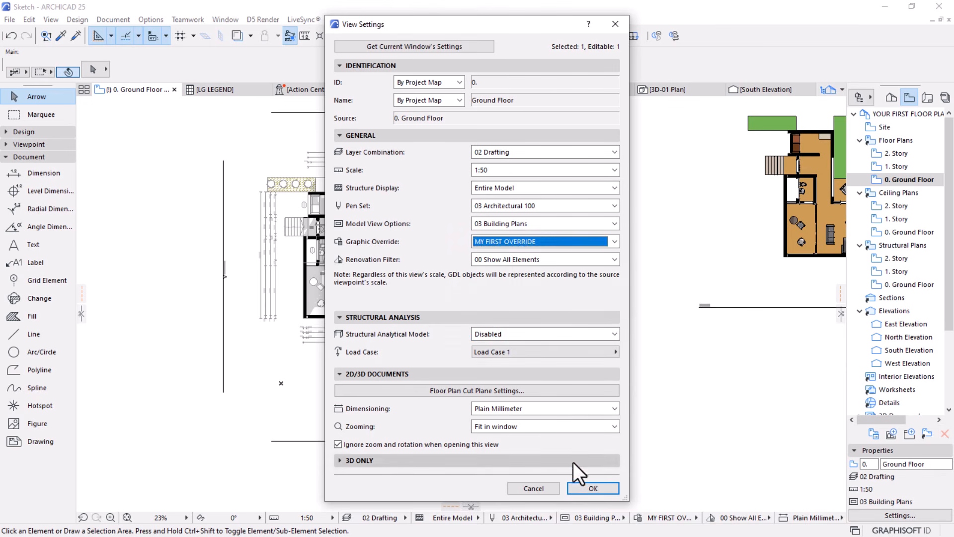
click(579, 487)
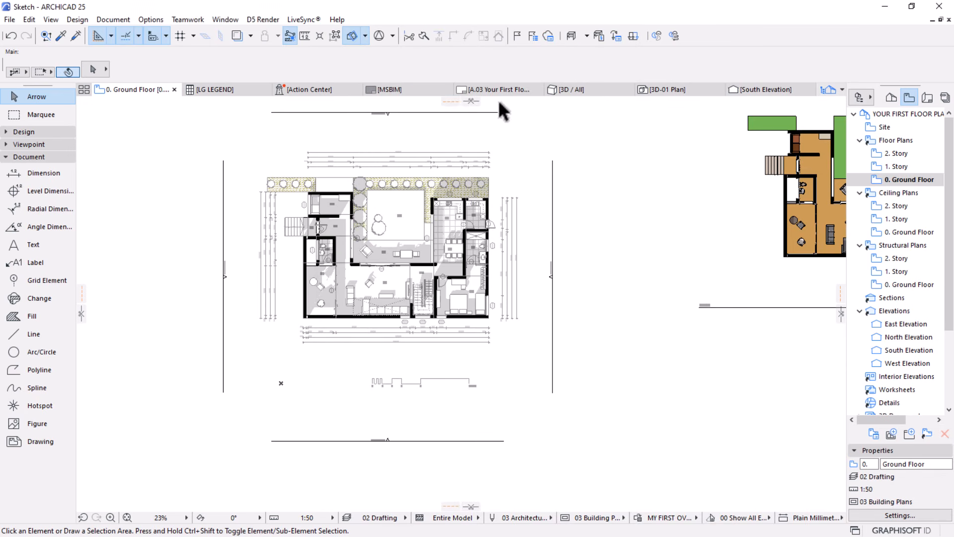
Return to layout A.03 and check the whole sheet with the graphic override applied to the floor plan
click(502, 90)
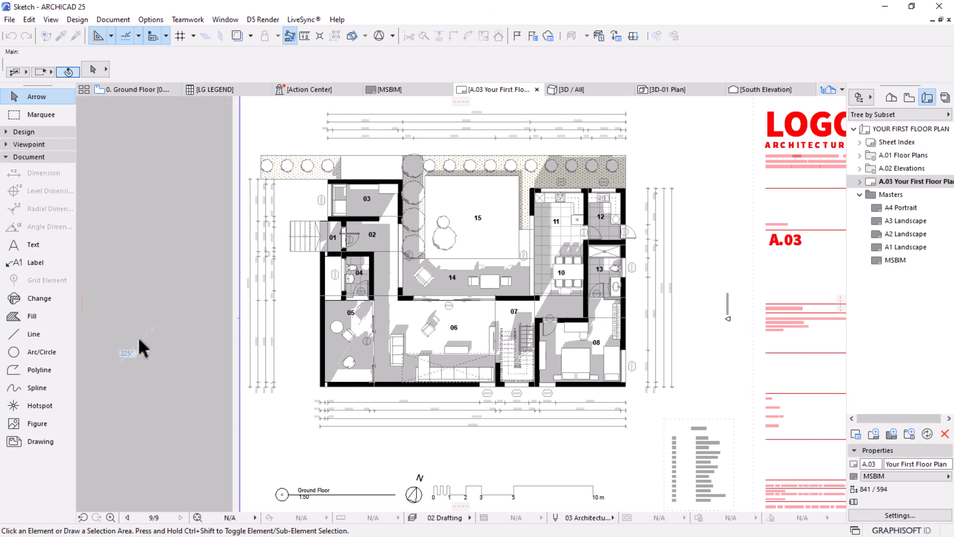
scroll(390, 230, down, 2)
scroll(398, 235, down, 1)
middle_drag(454, 274, 465, 208)
scroll(463, 257, up, 1)
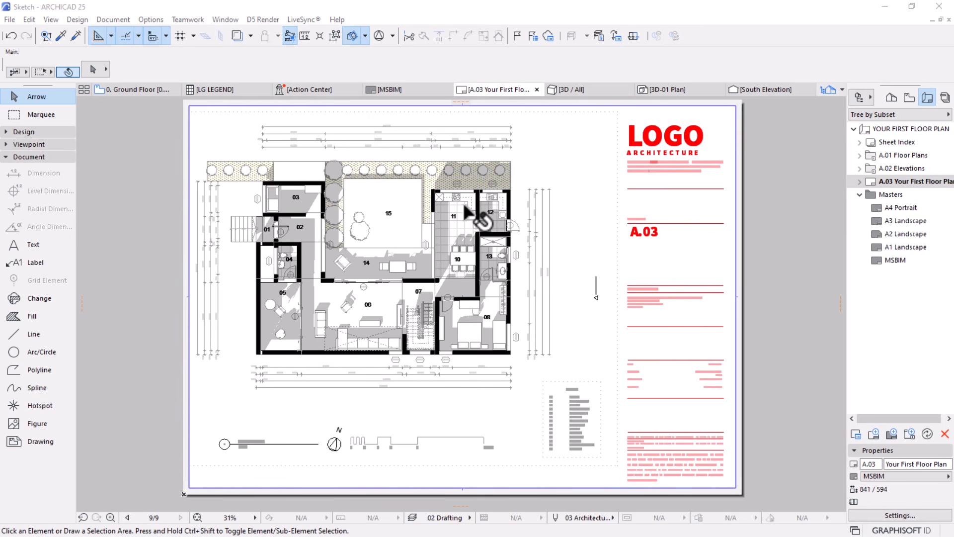